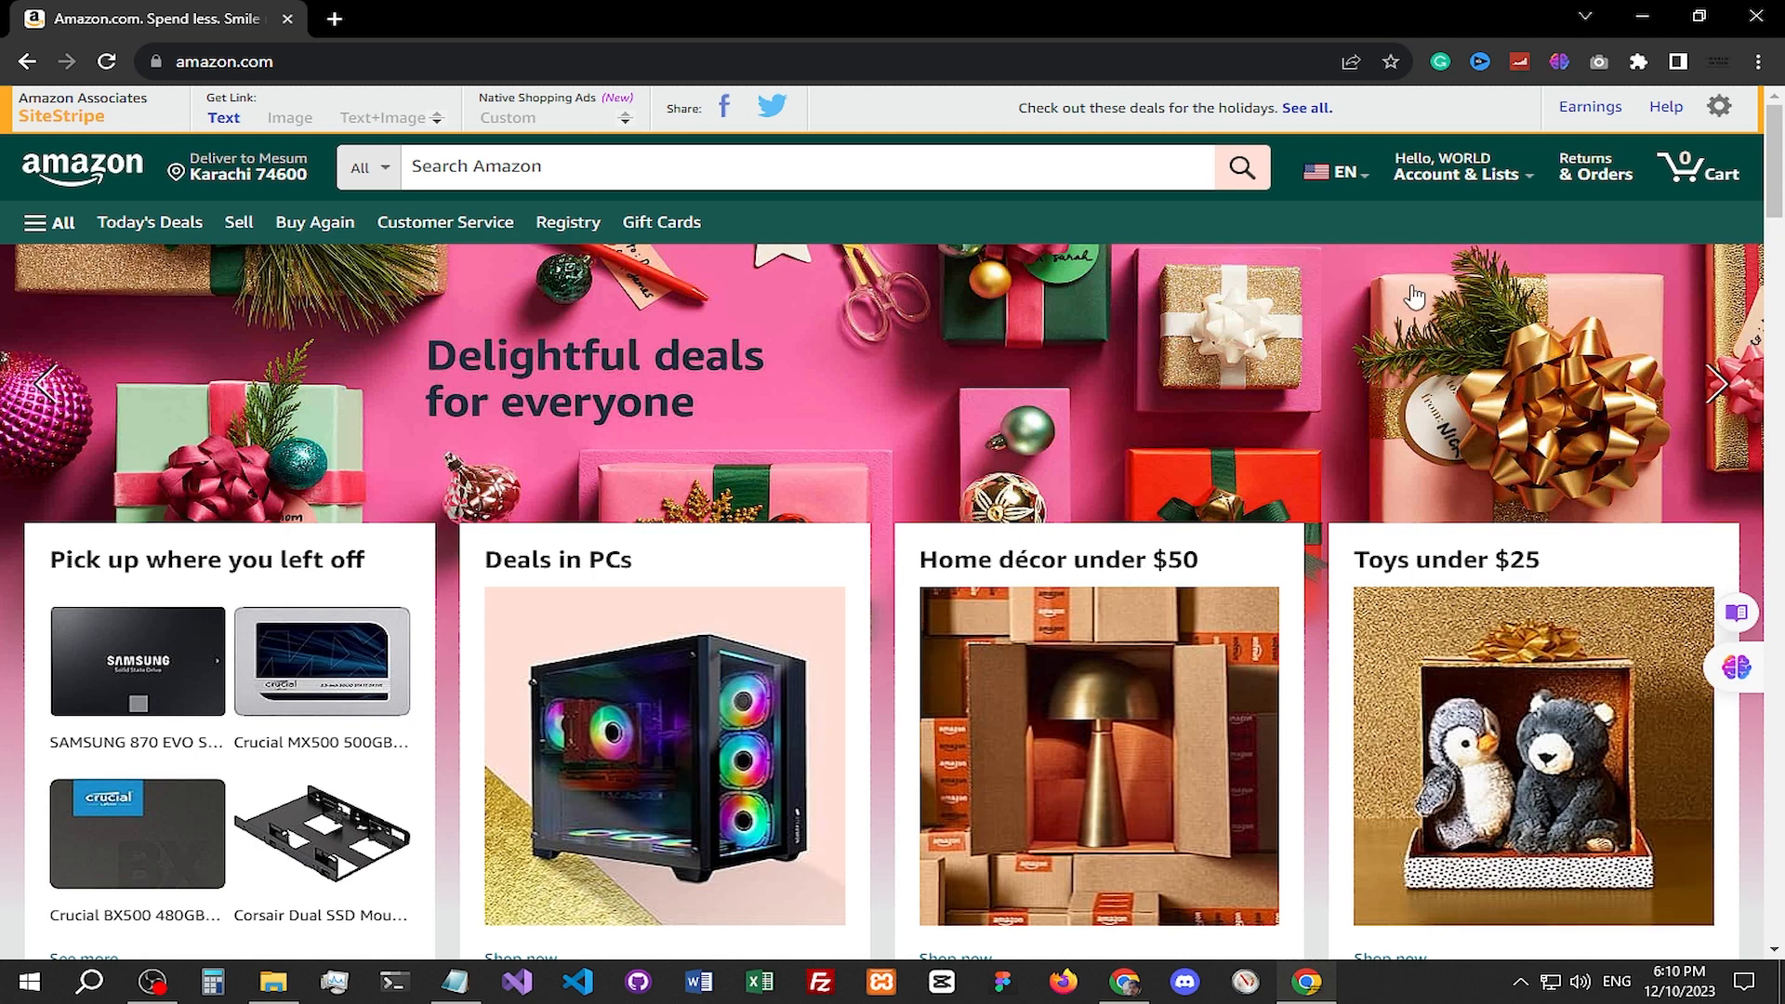
Step: Open techbloggers.co in a new browser tab and look over its home page and blog posts
left_click(335, 18)
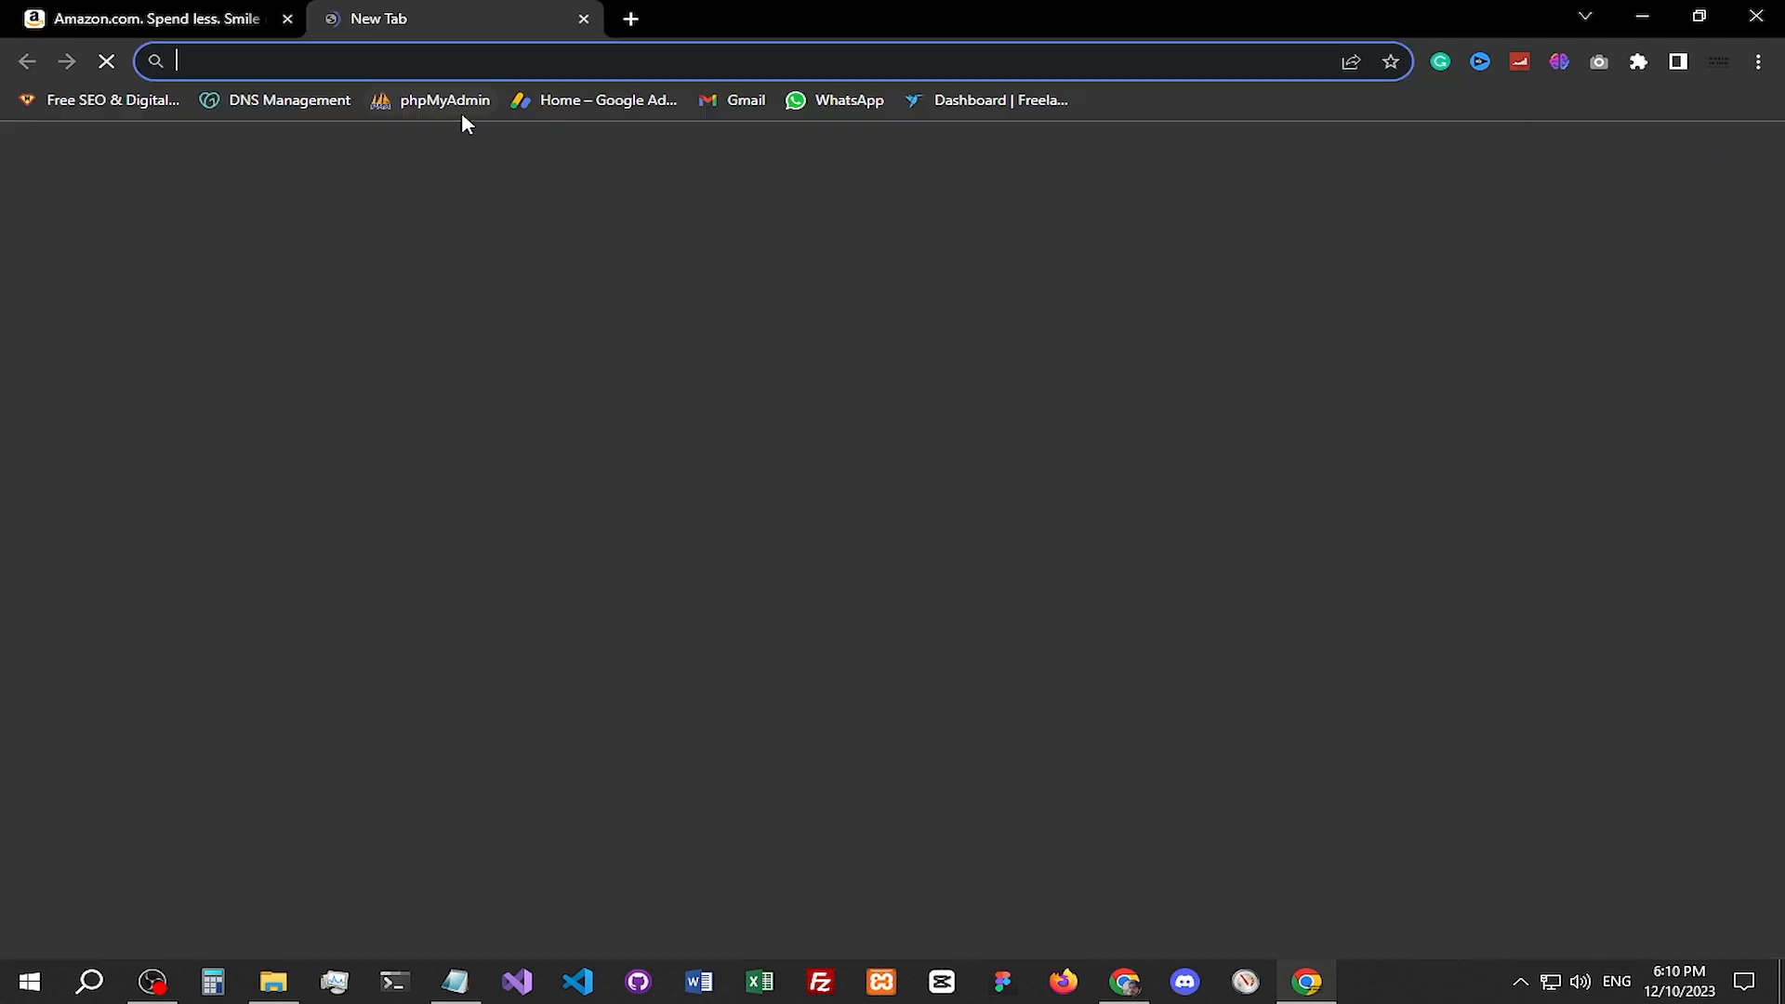
type("techbloggers.co")
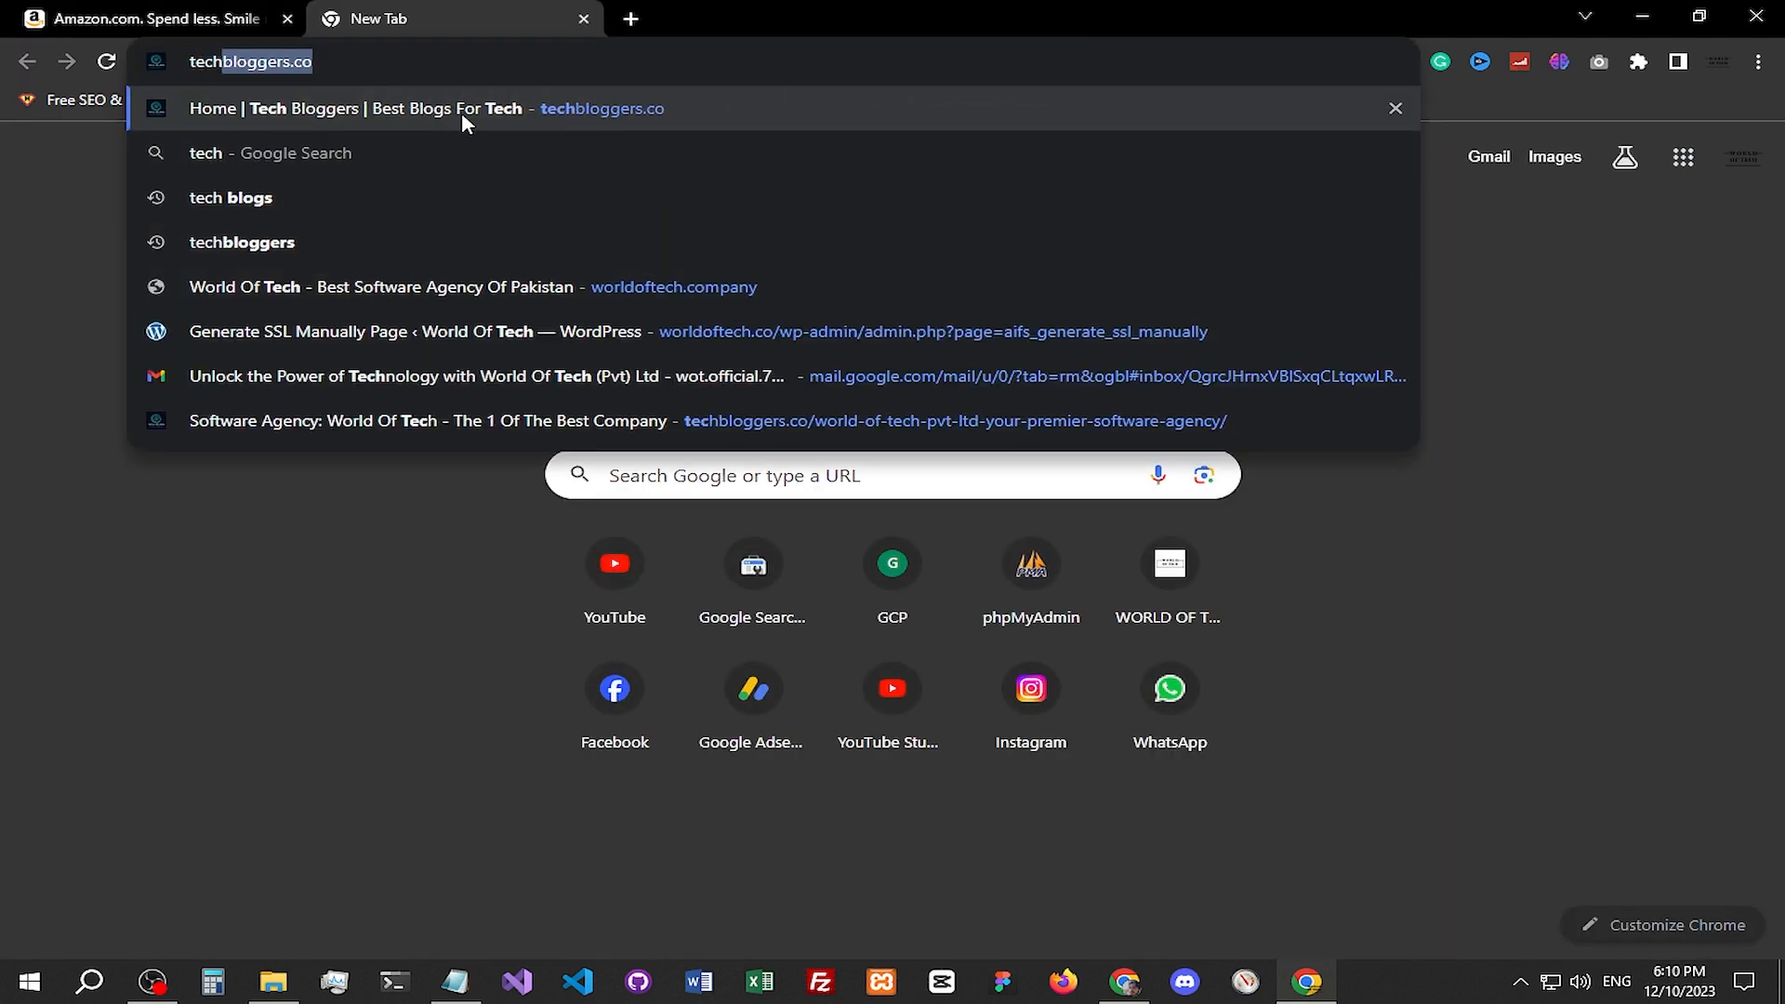
key("Return")
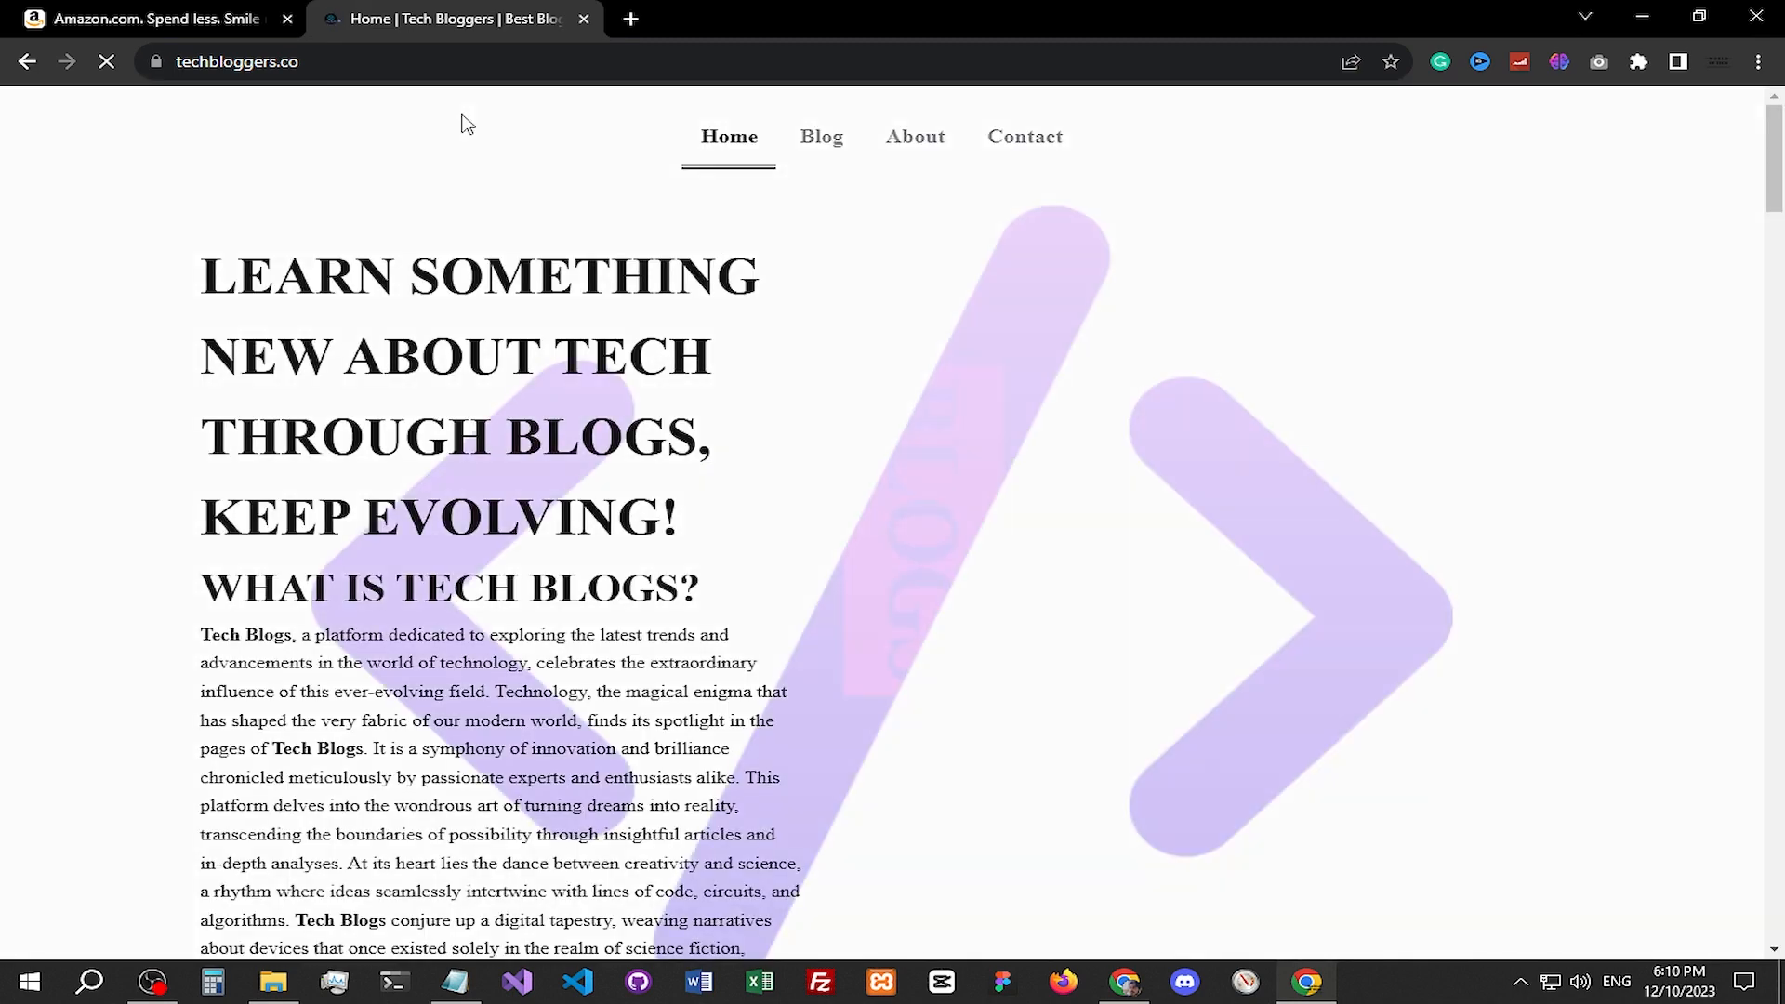
scroll(744, 299, "down", 8)
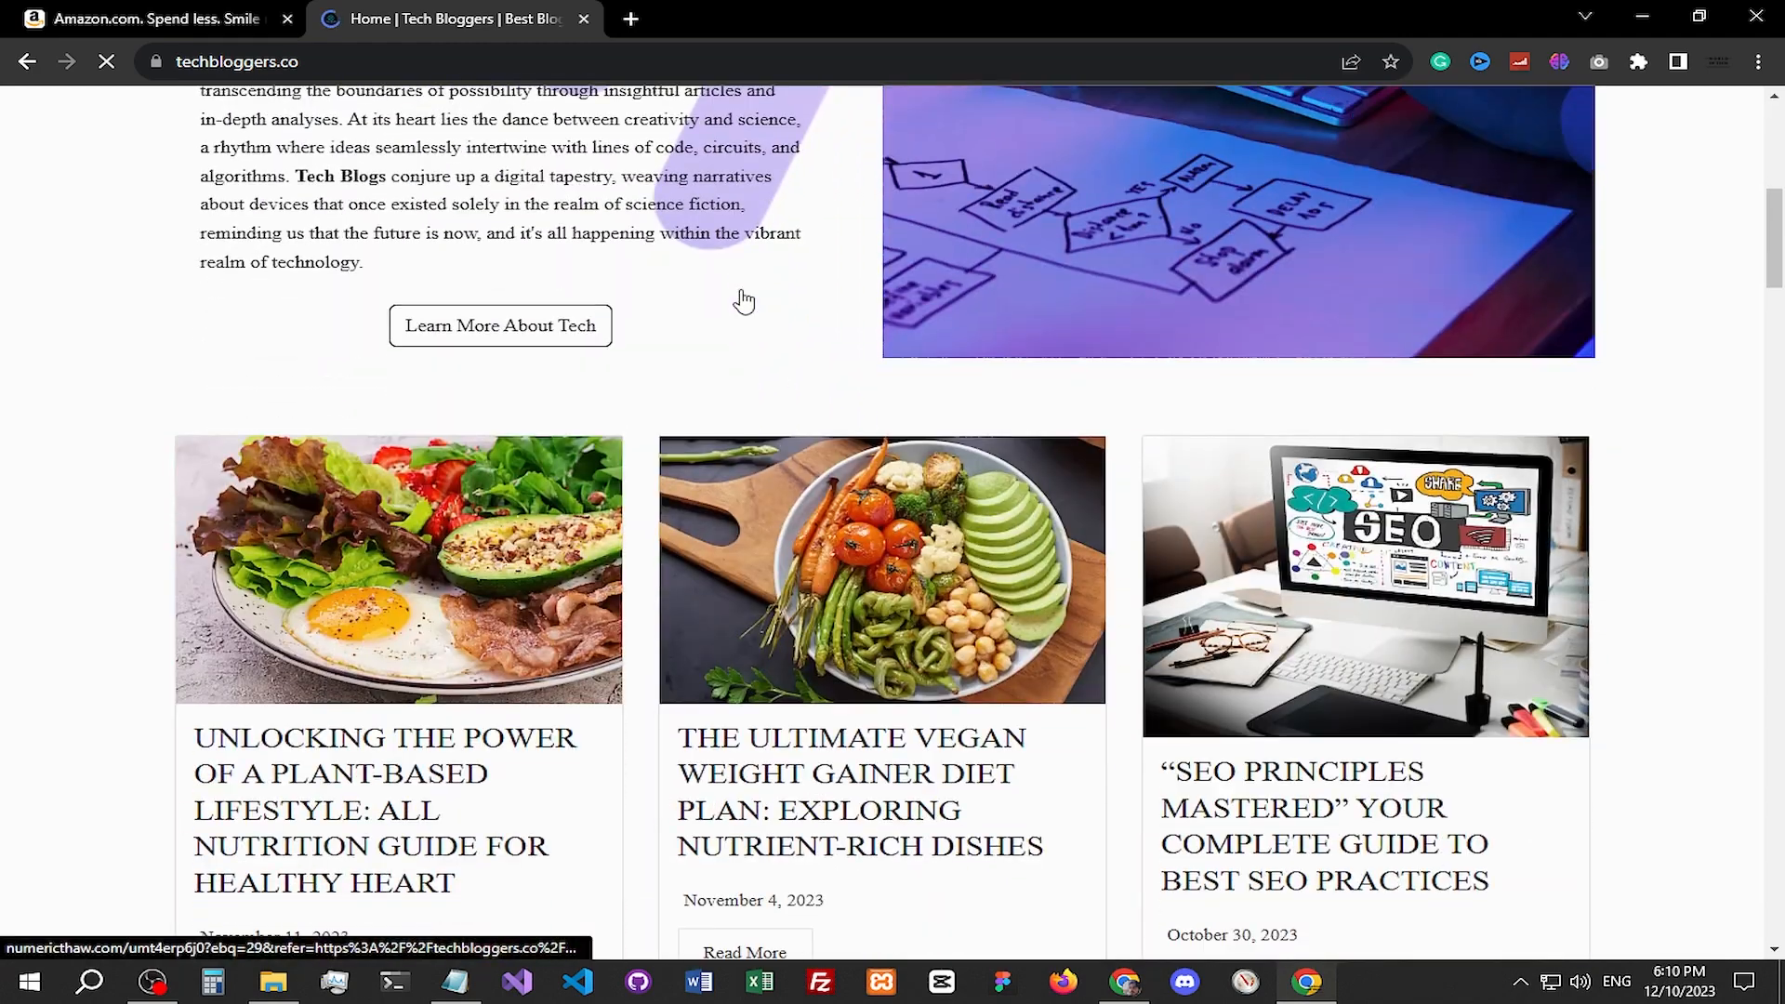
scroll(743, 301, "up", 5)
scroll(744, 302, "up", 3)
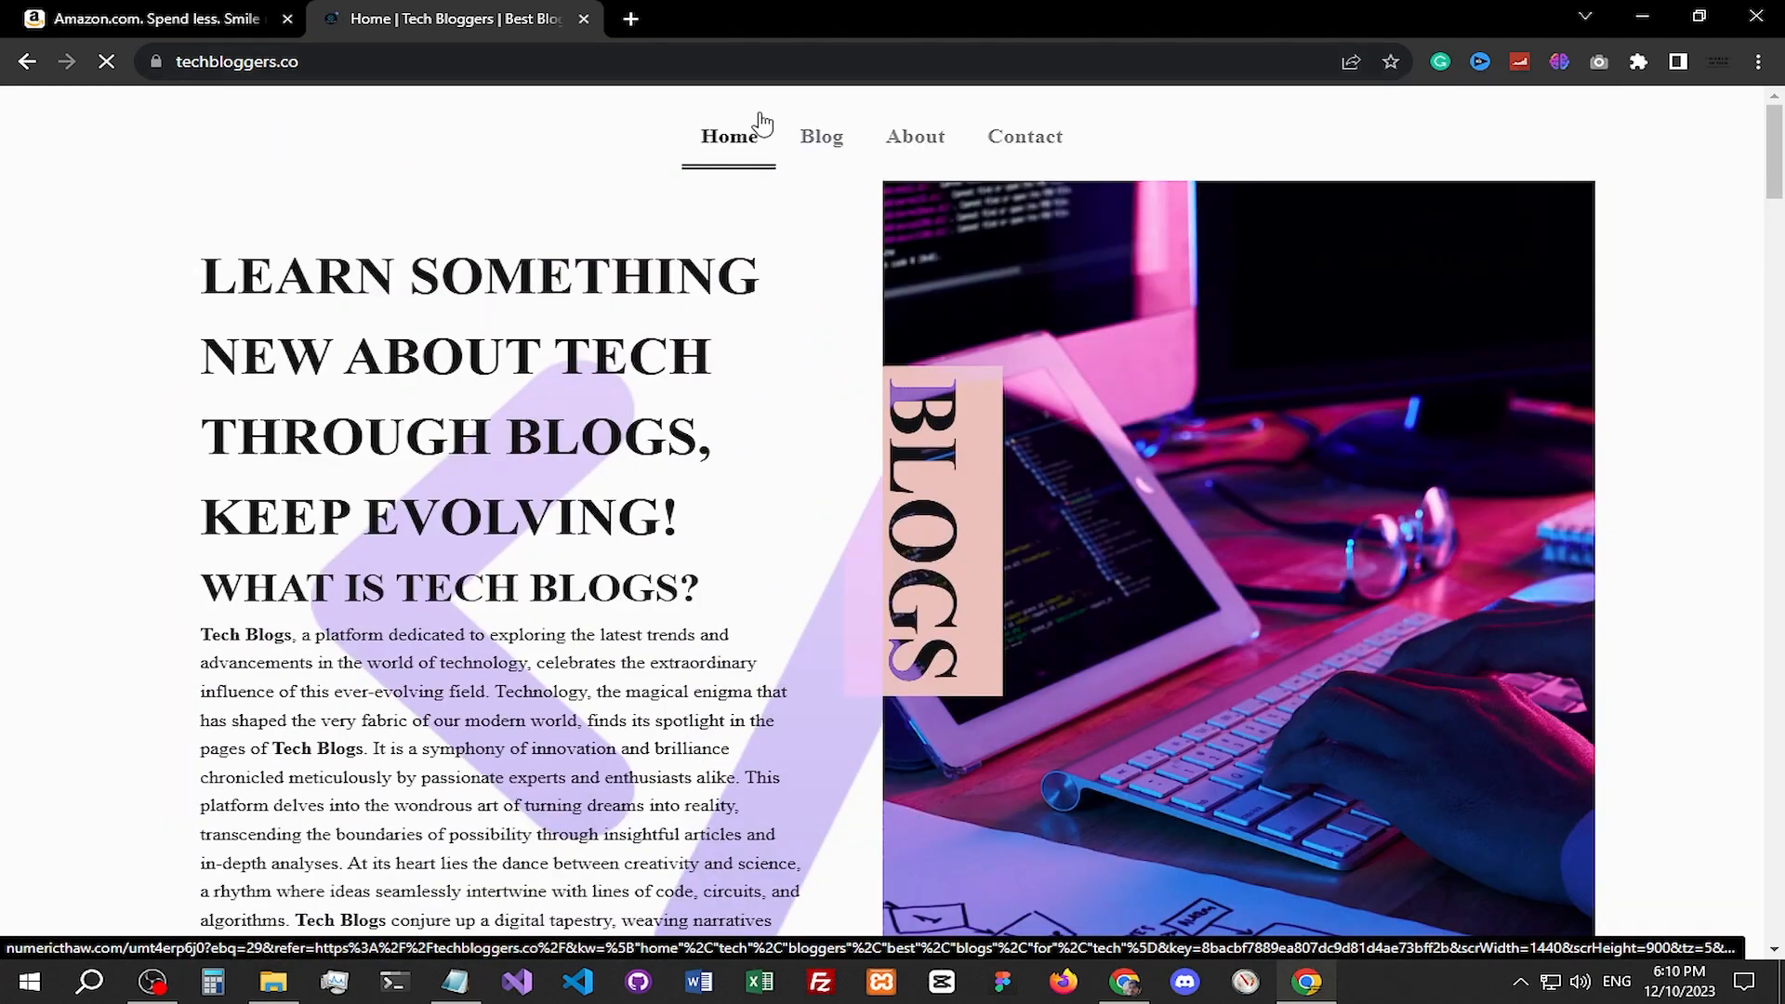
Step: Return to the Amazon home page and look through its deals and popular product sections
left_click(21, 11)
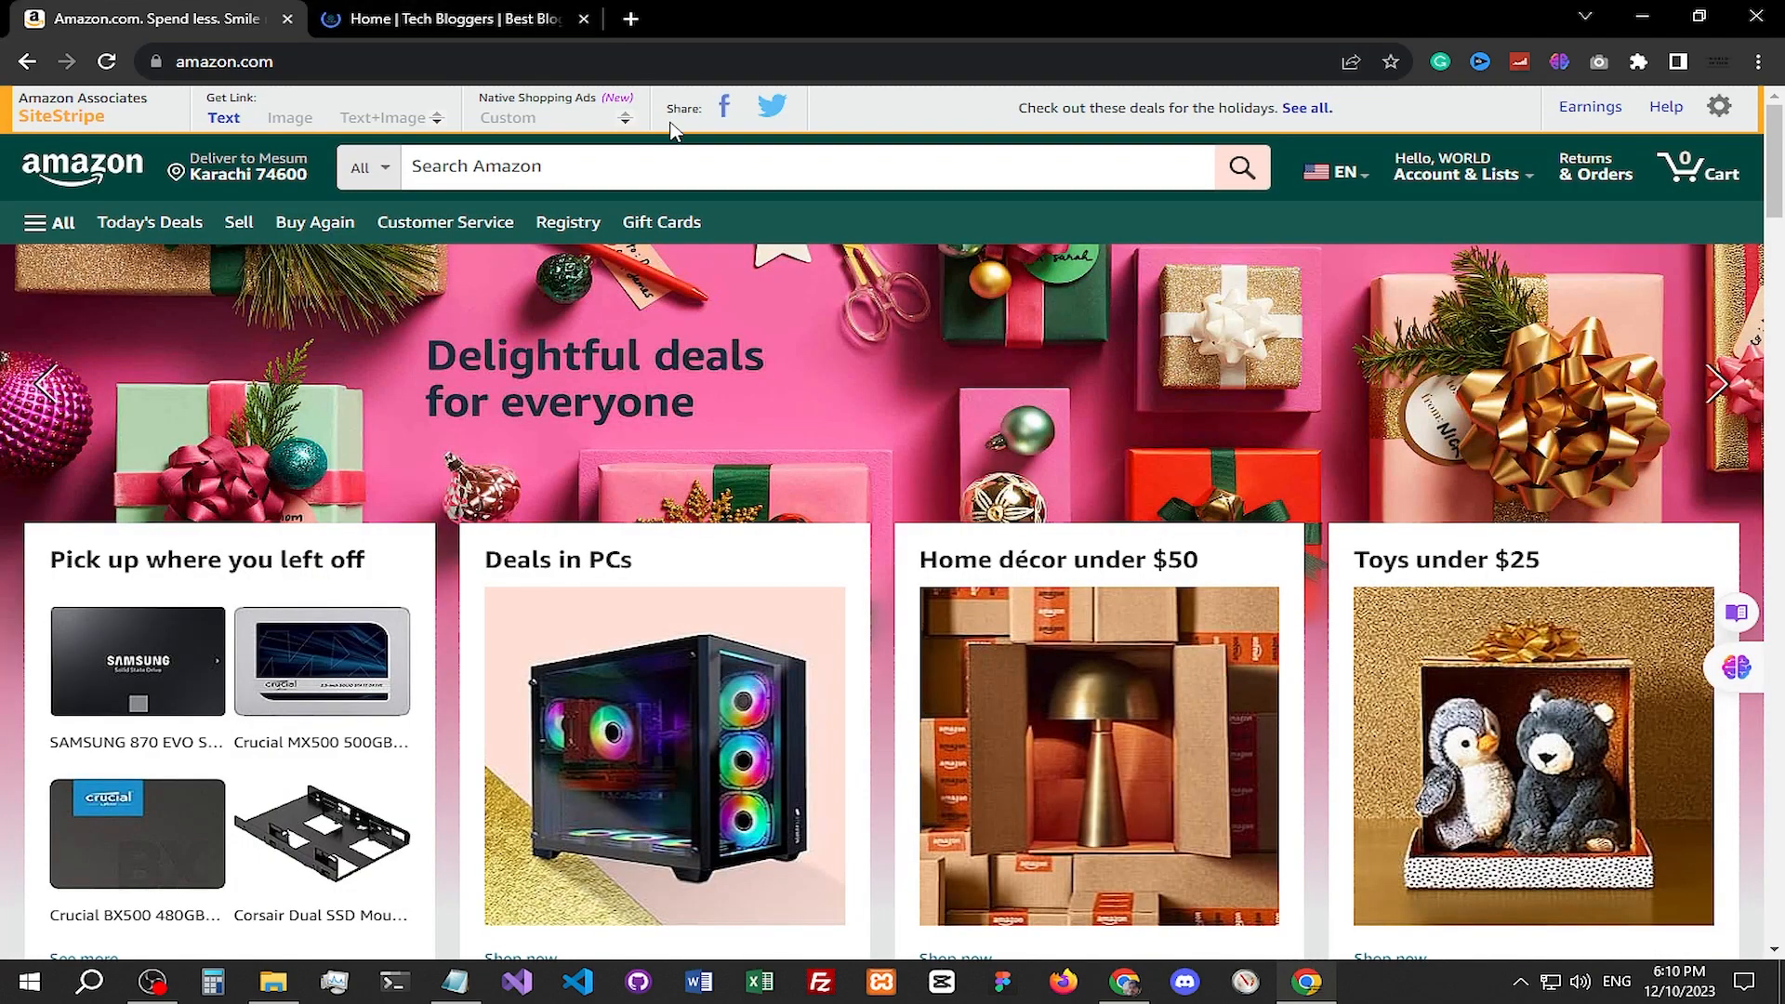
scroll(595, 214, "down", 5)
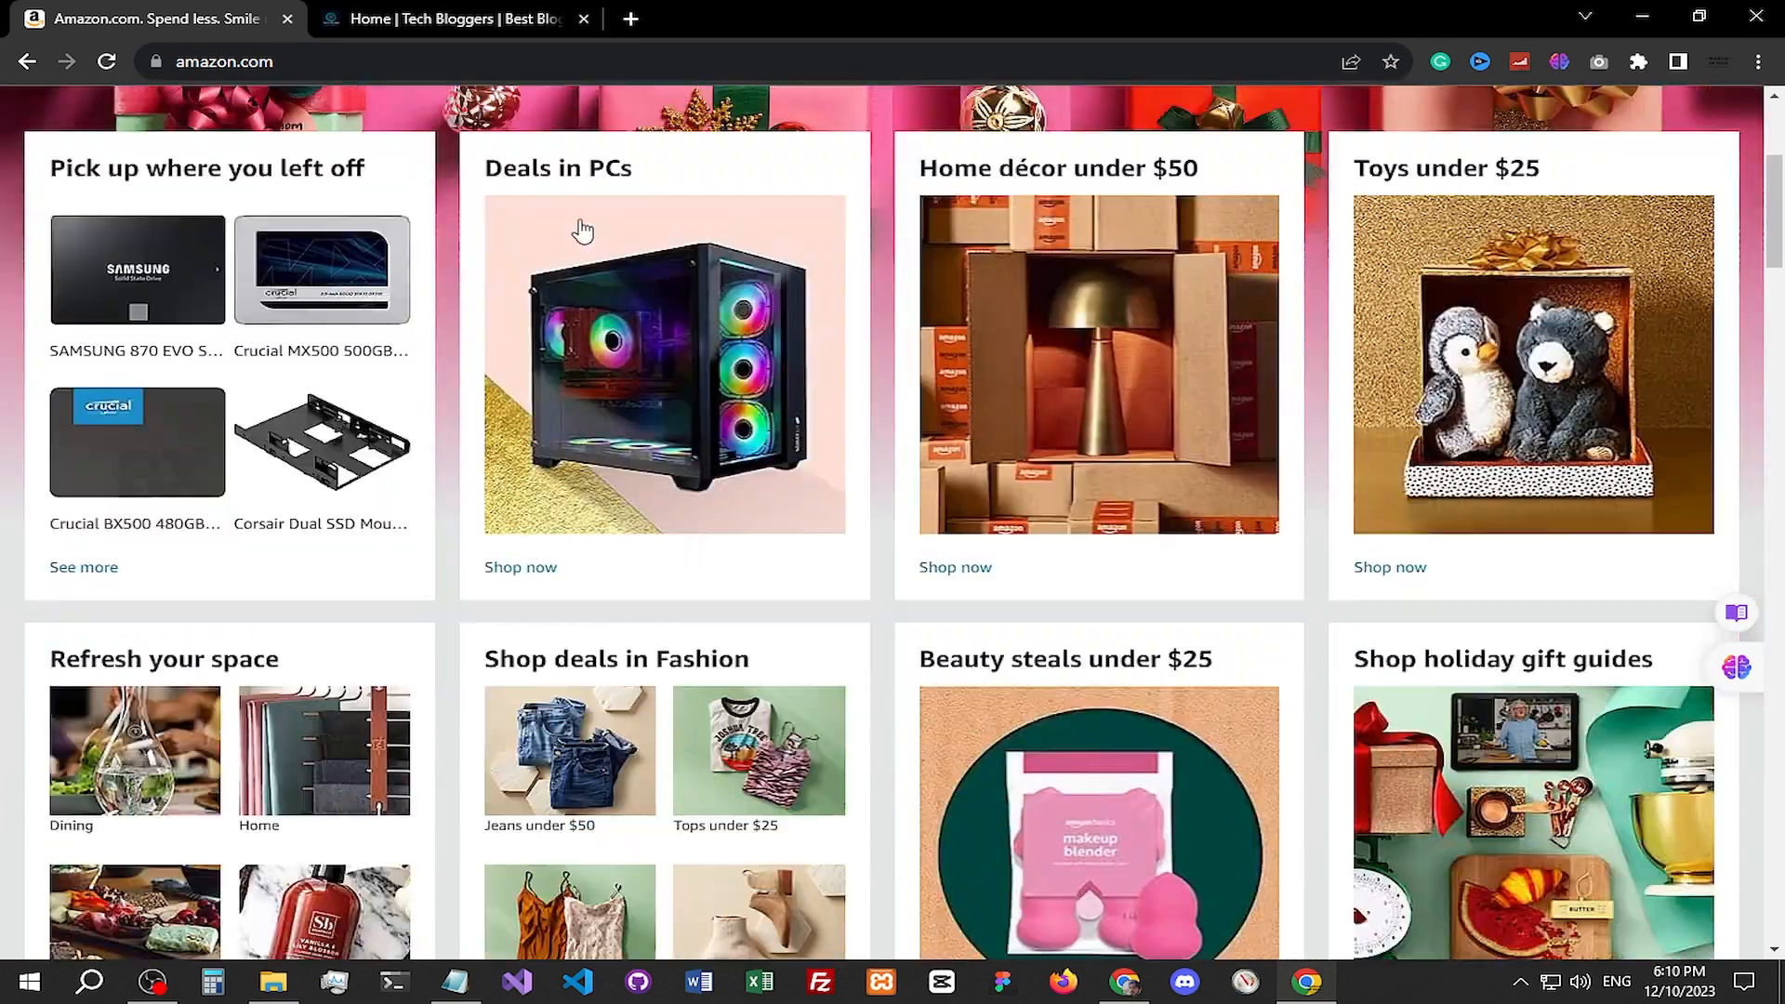
scroll(971, 381, "up", 5)
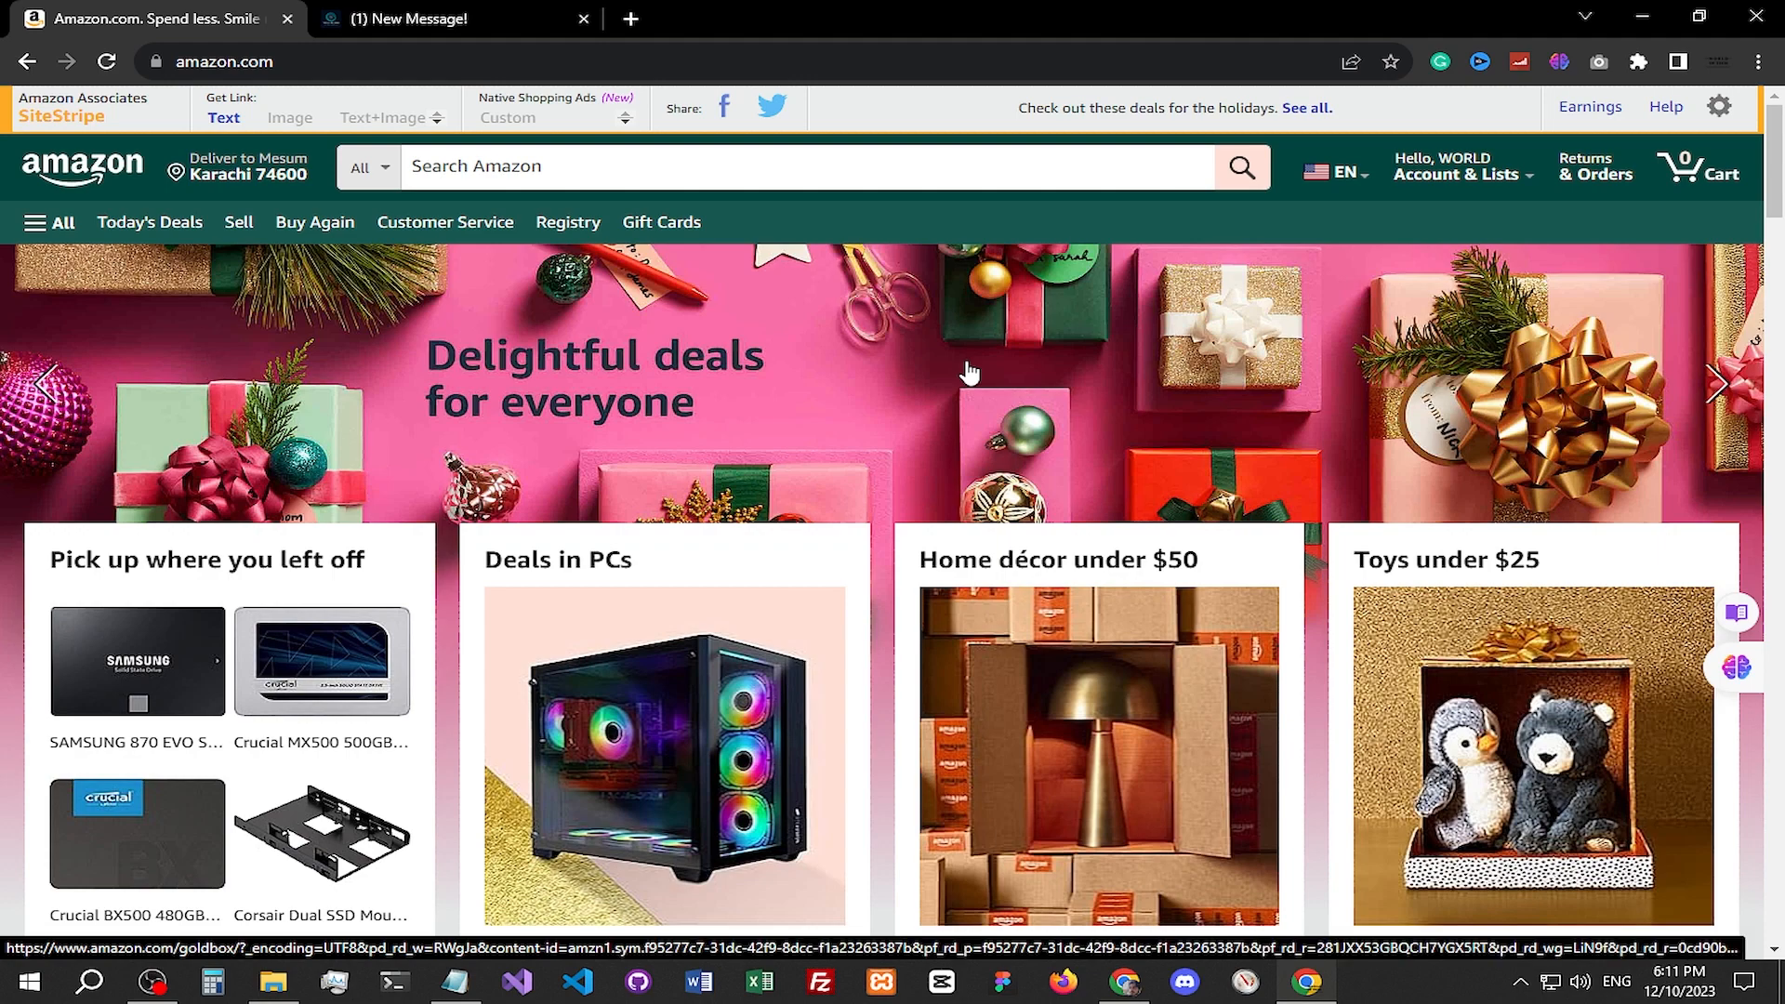
scroll(981, 456, "down", 4)
scroll(981, 456, "up", 3)
scroll(981, 456, "up", 2)
scroll(609, 428, "down", 2)
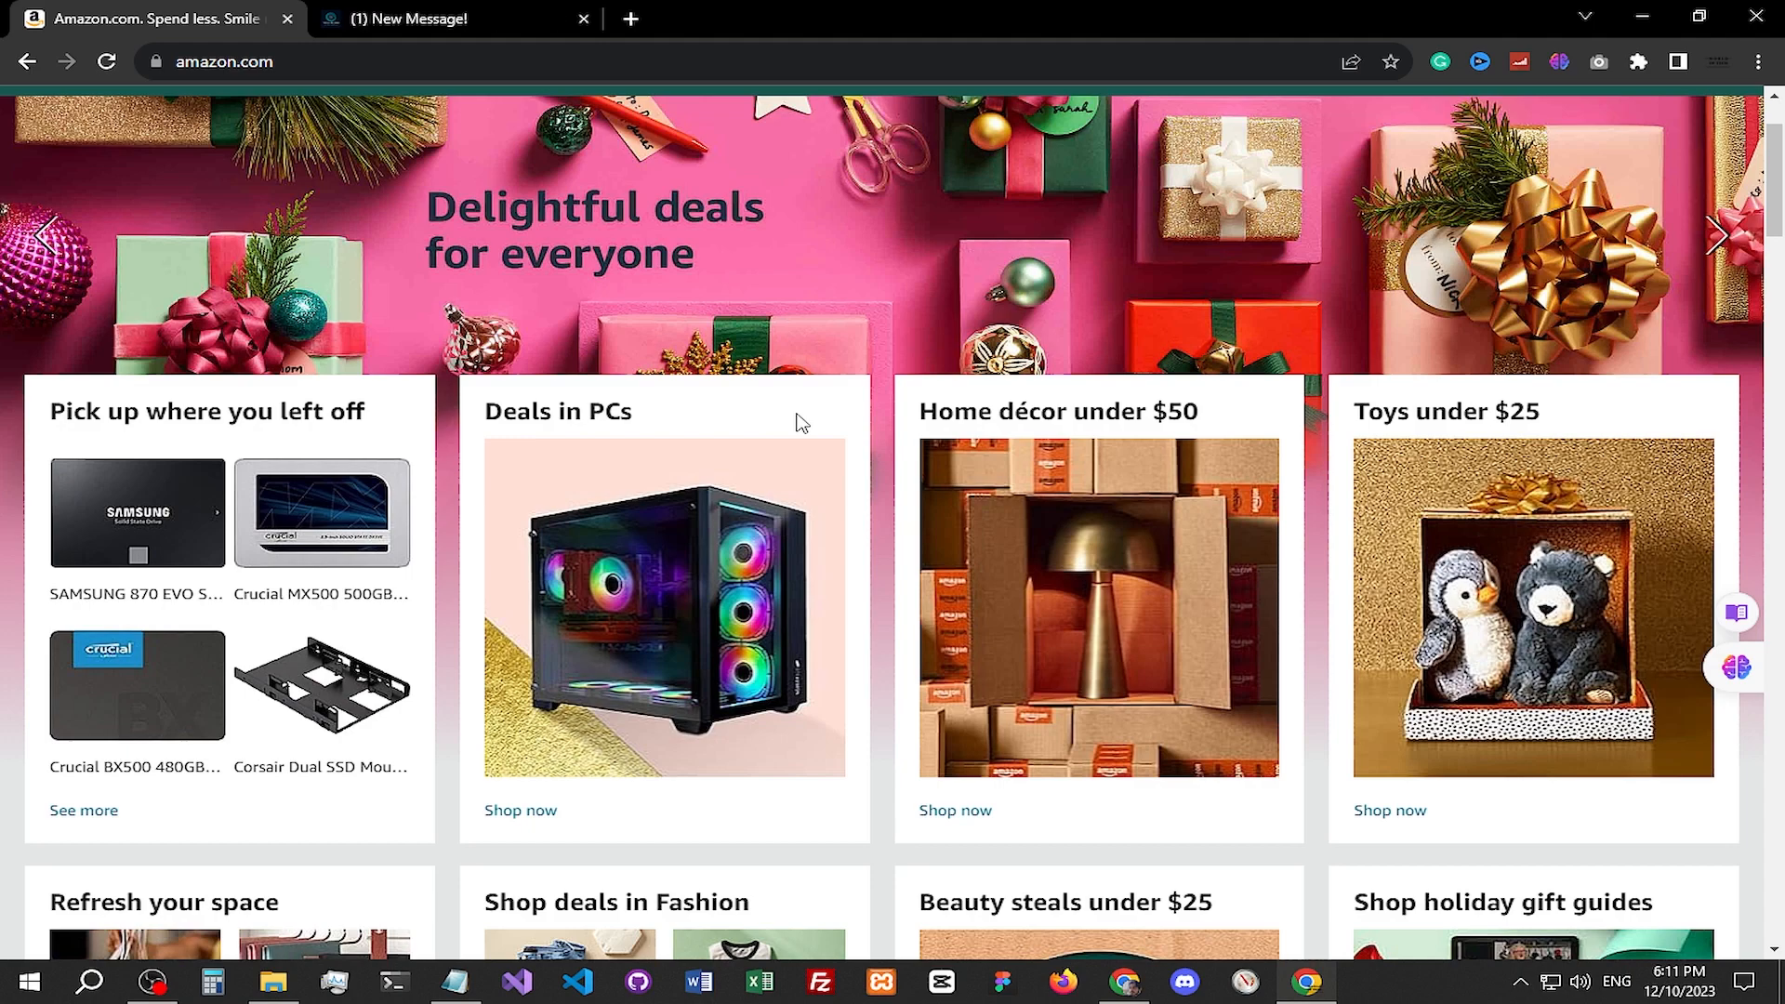
scroll(801, 423, "down", 3)
scroll(800, 423, "down", 7)
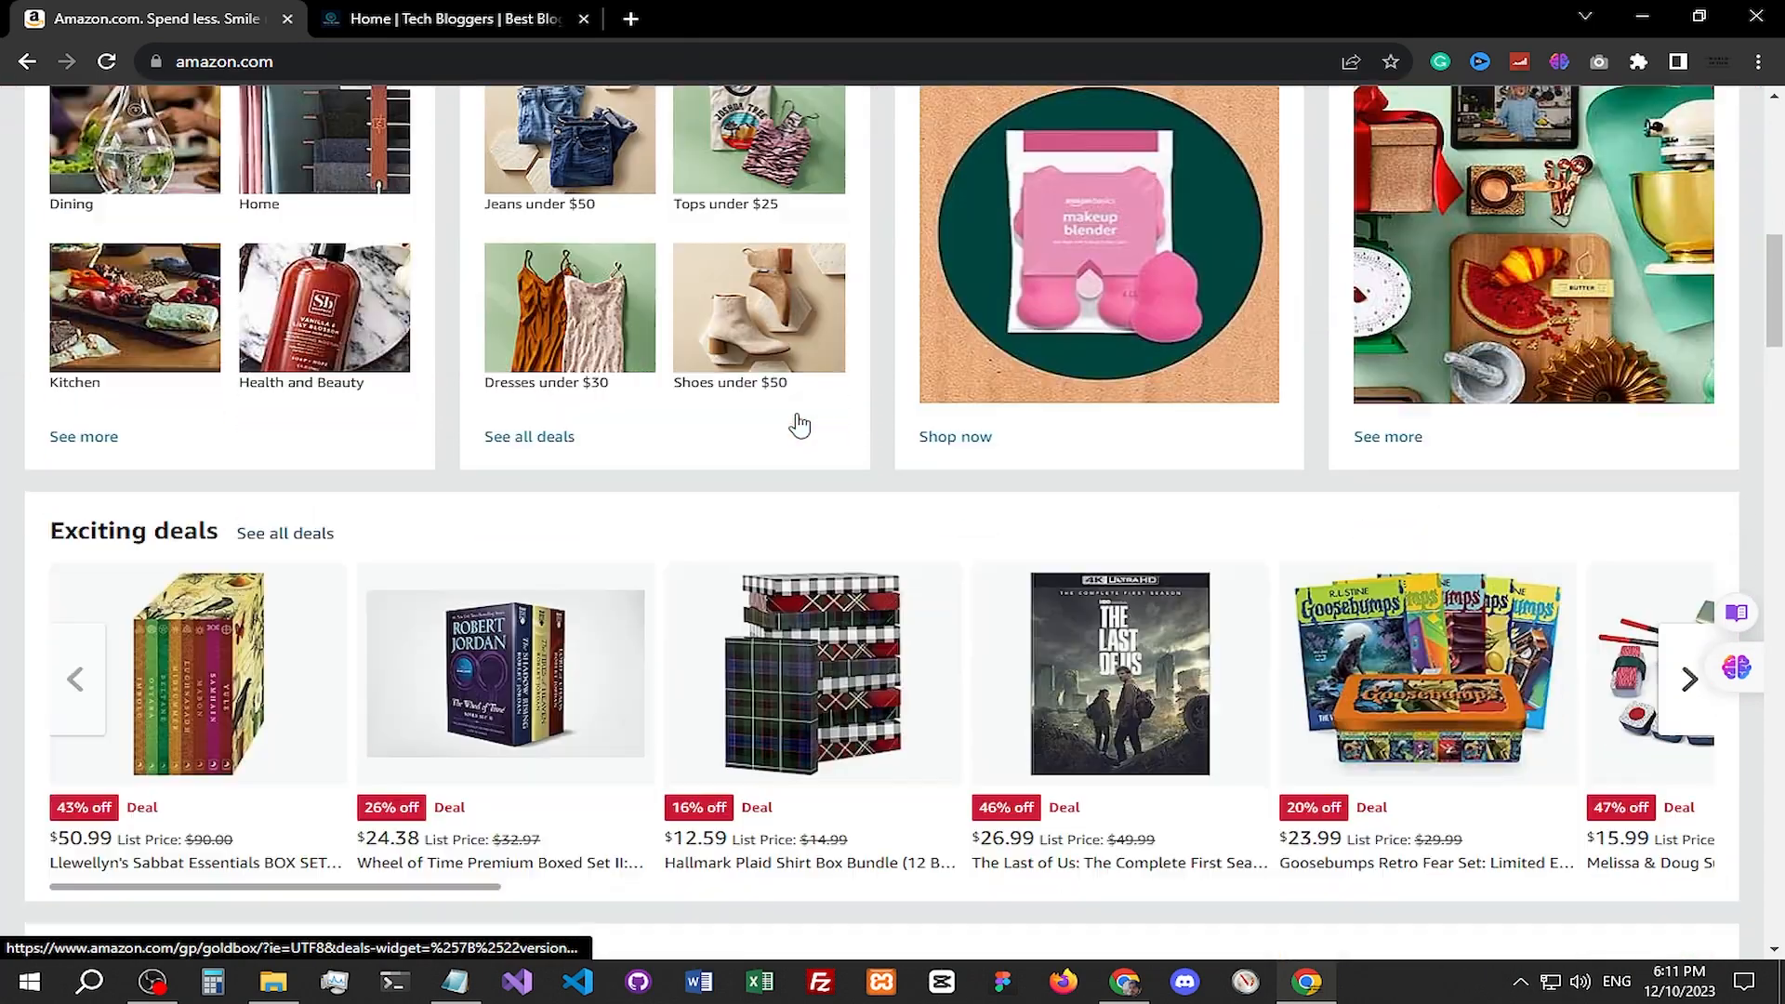
scroll(800, 423, "down", 18)
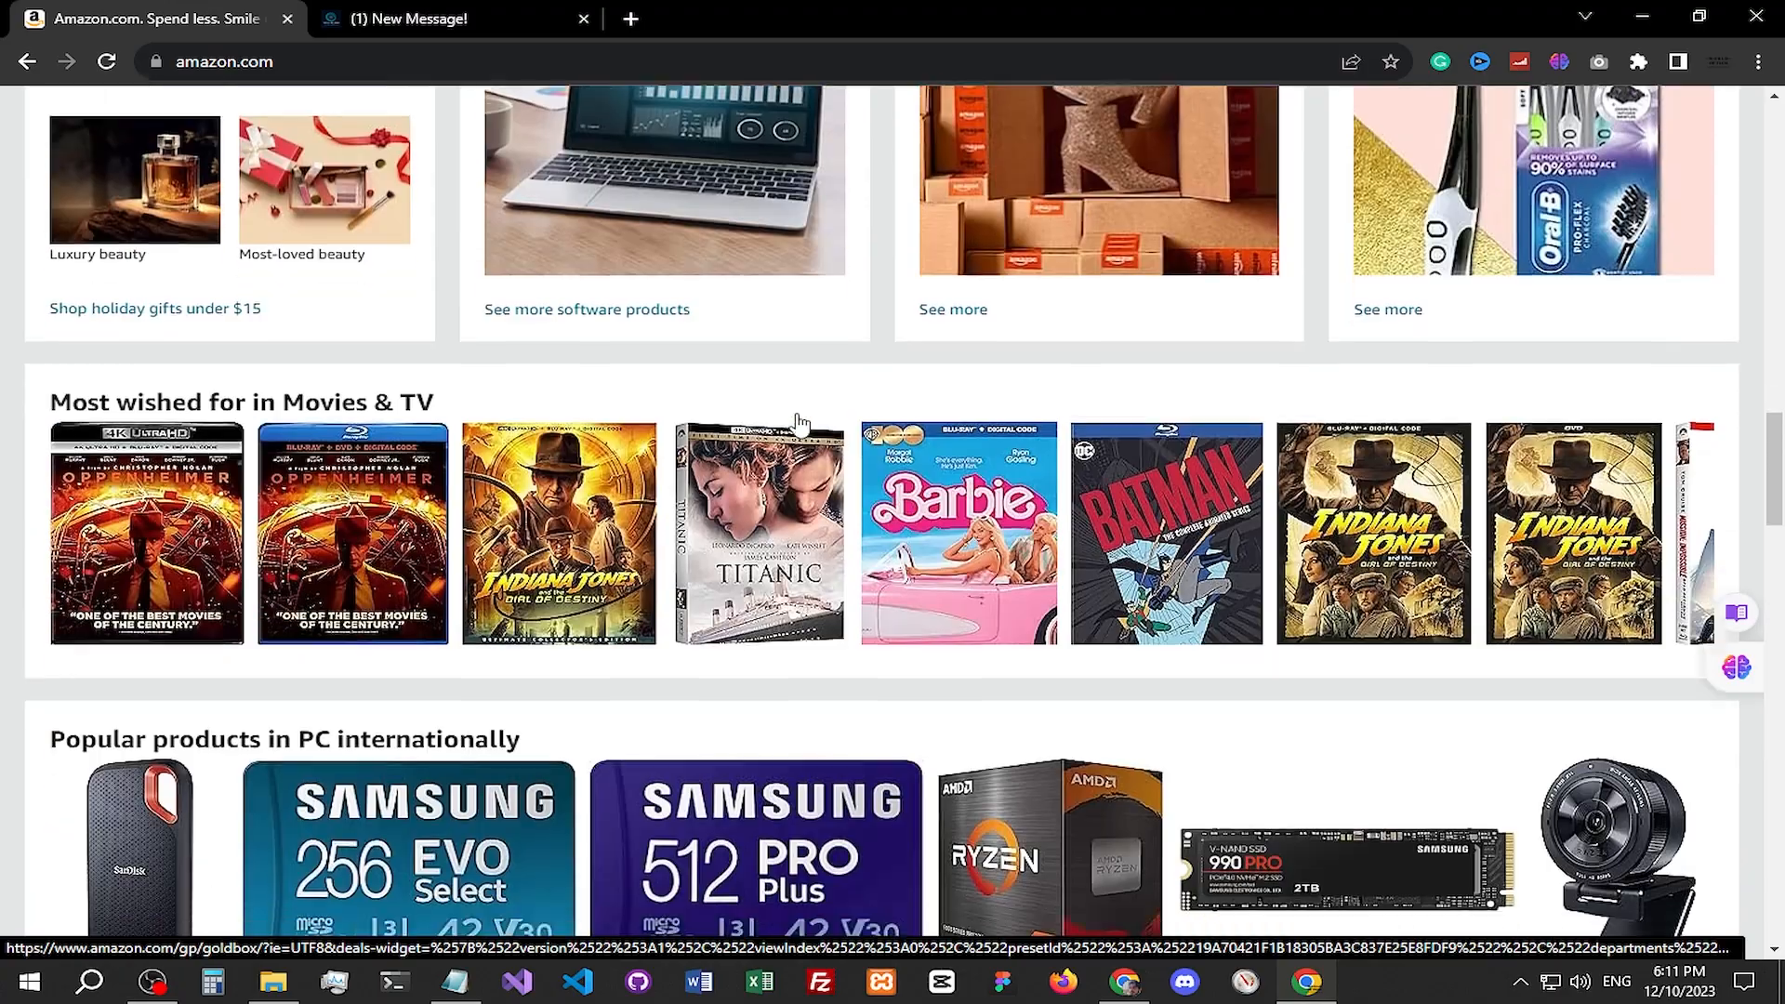
scroll(800, 423, "down", 10)
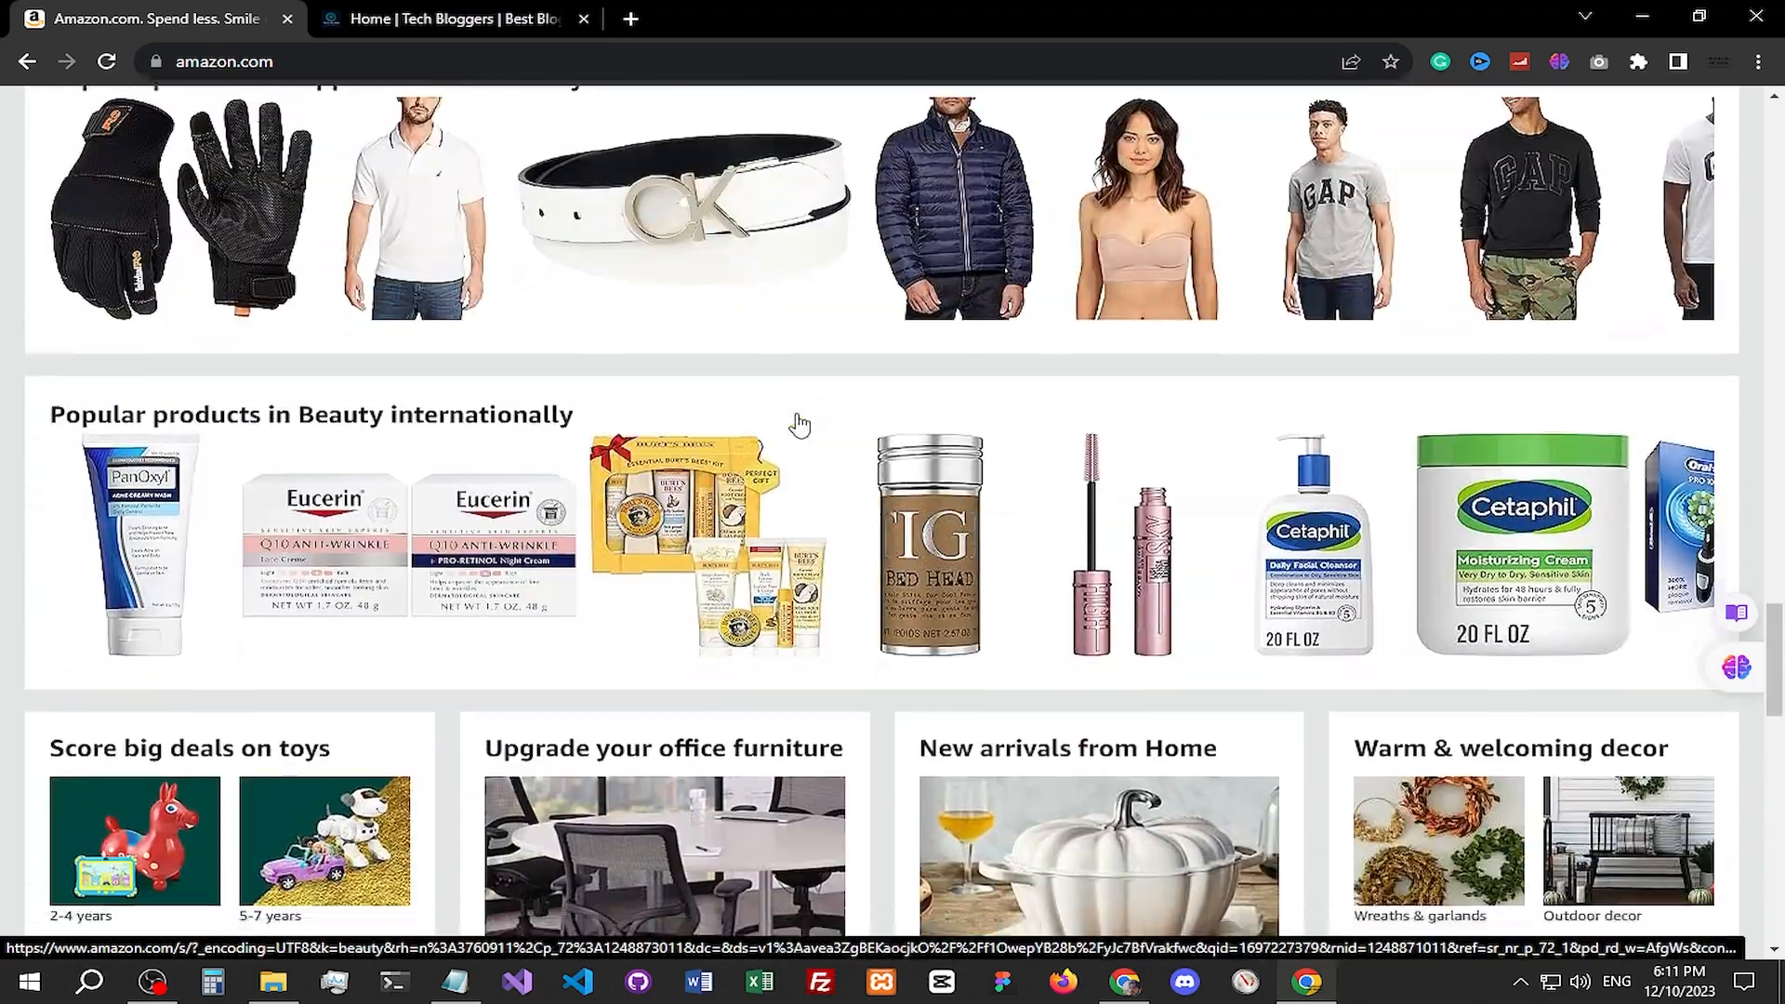
scroll(799, 425, "down", 16)
left_click_drag(1777, 758, 1771, 93)
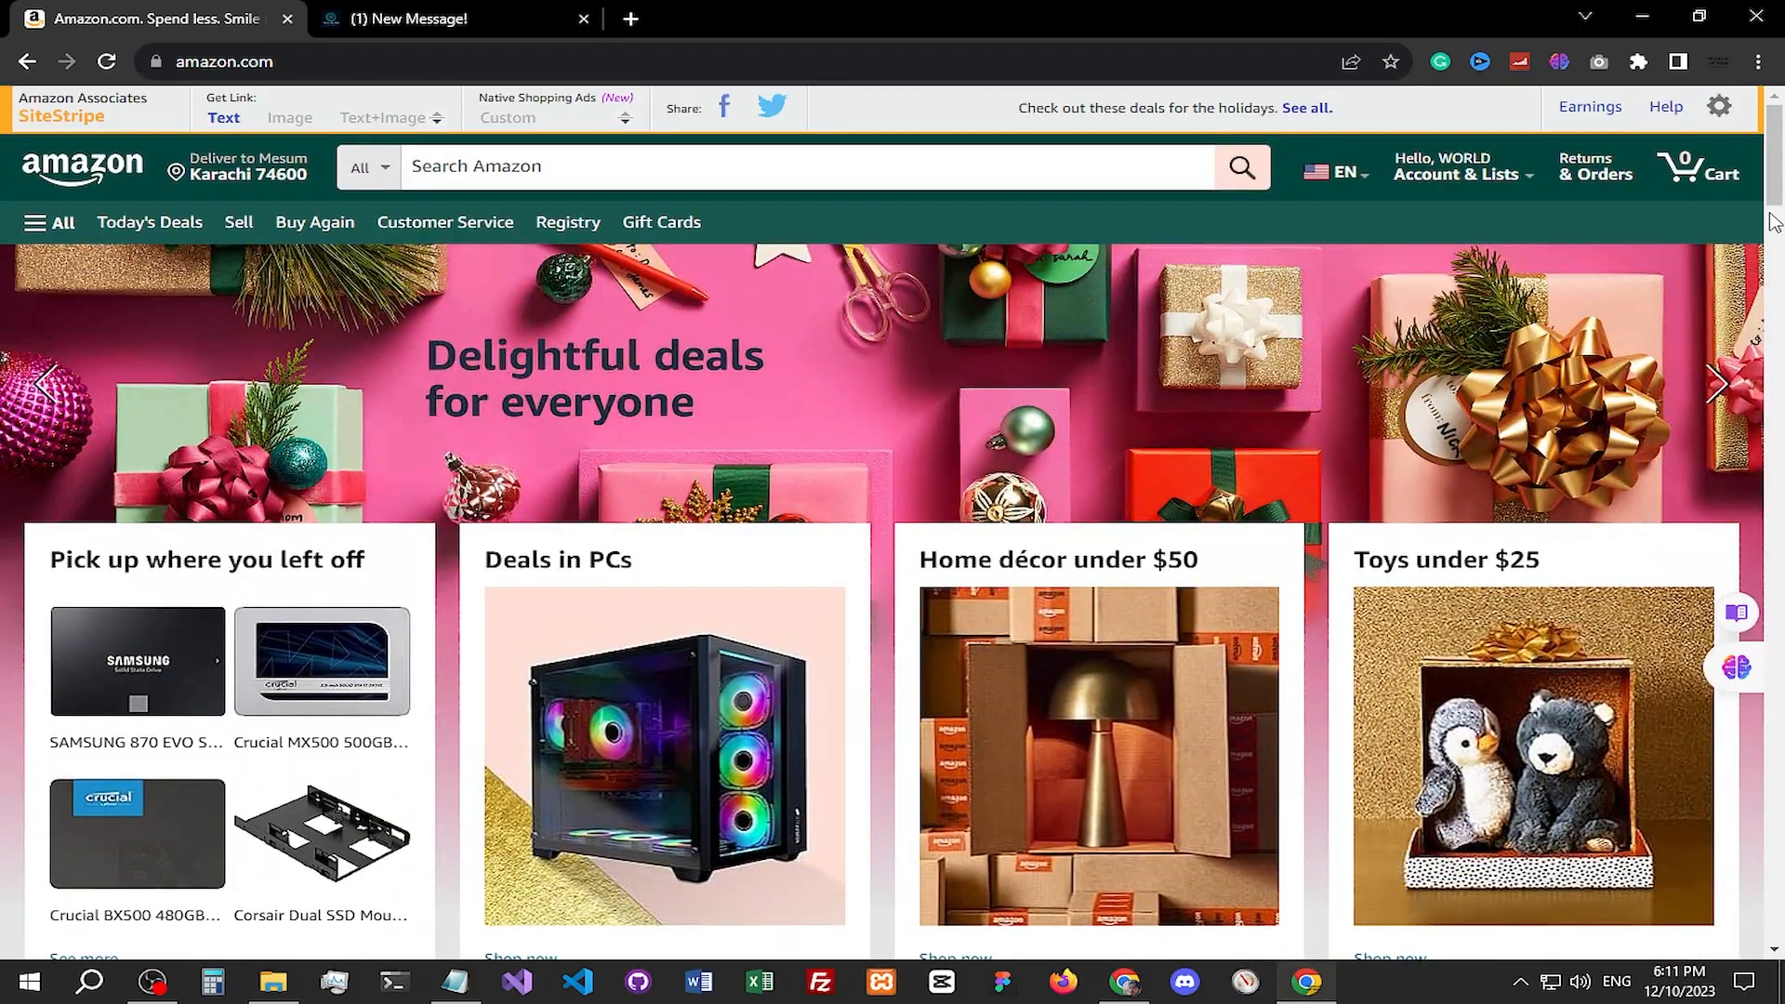
Step: Search Amazon for "pc gaming" using the matching search suggestion
left_click(625, 171)
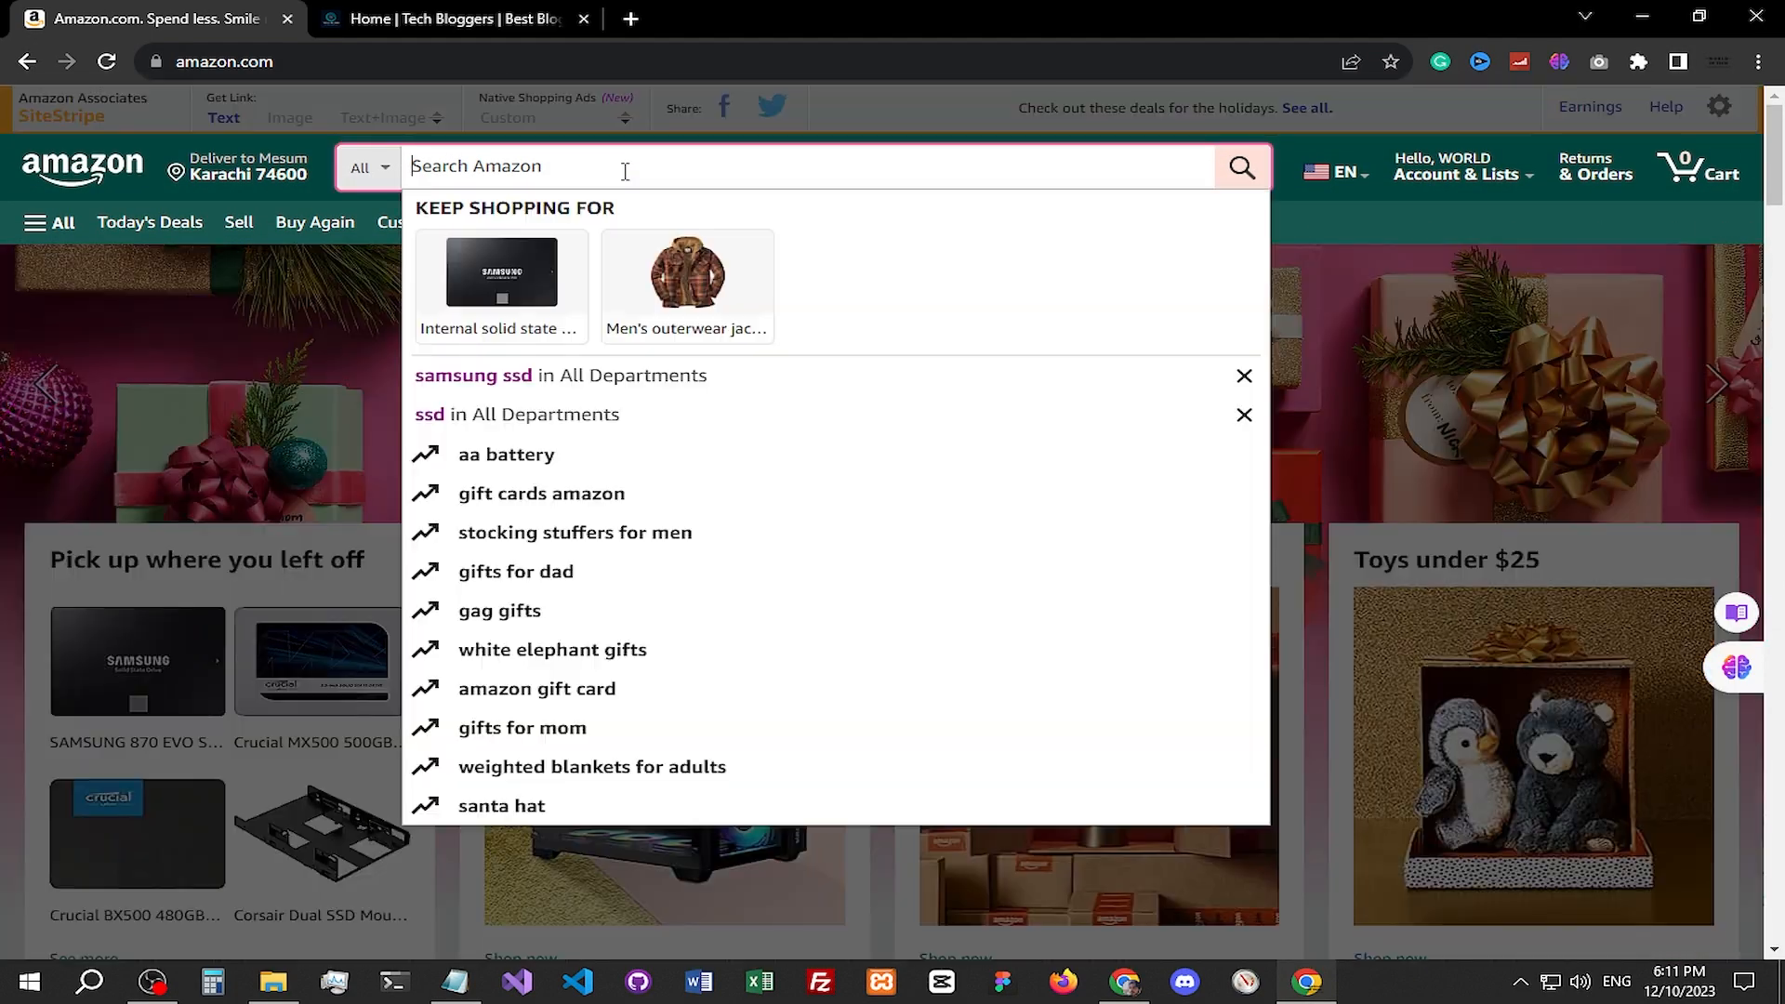
left_click(210, 707)
scroll(139, 702, "down", 3)
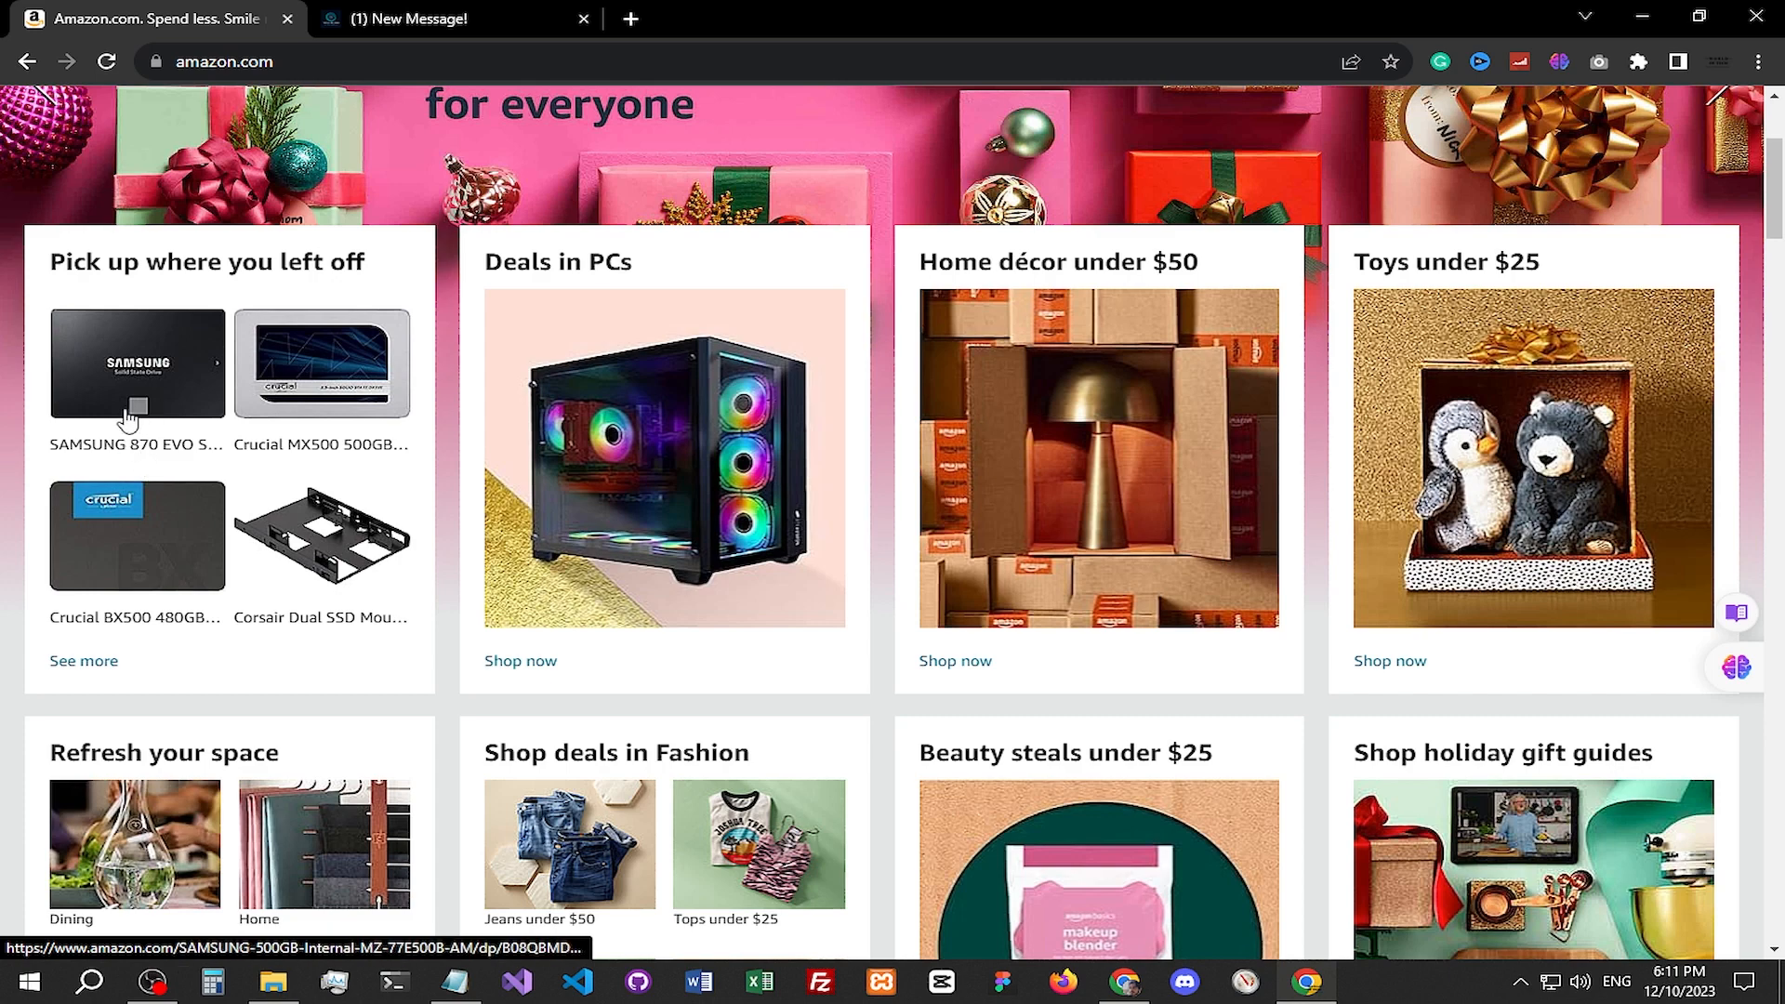
scroll(325, 430, "up", 3)
left_click(577, 186)
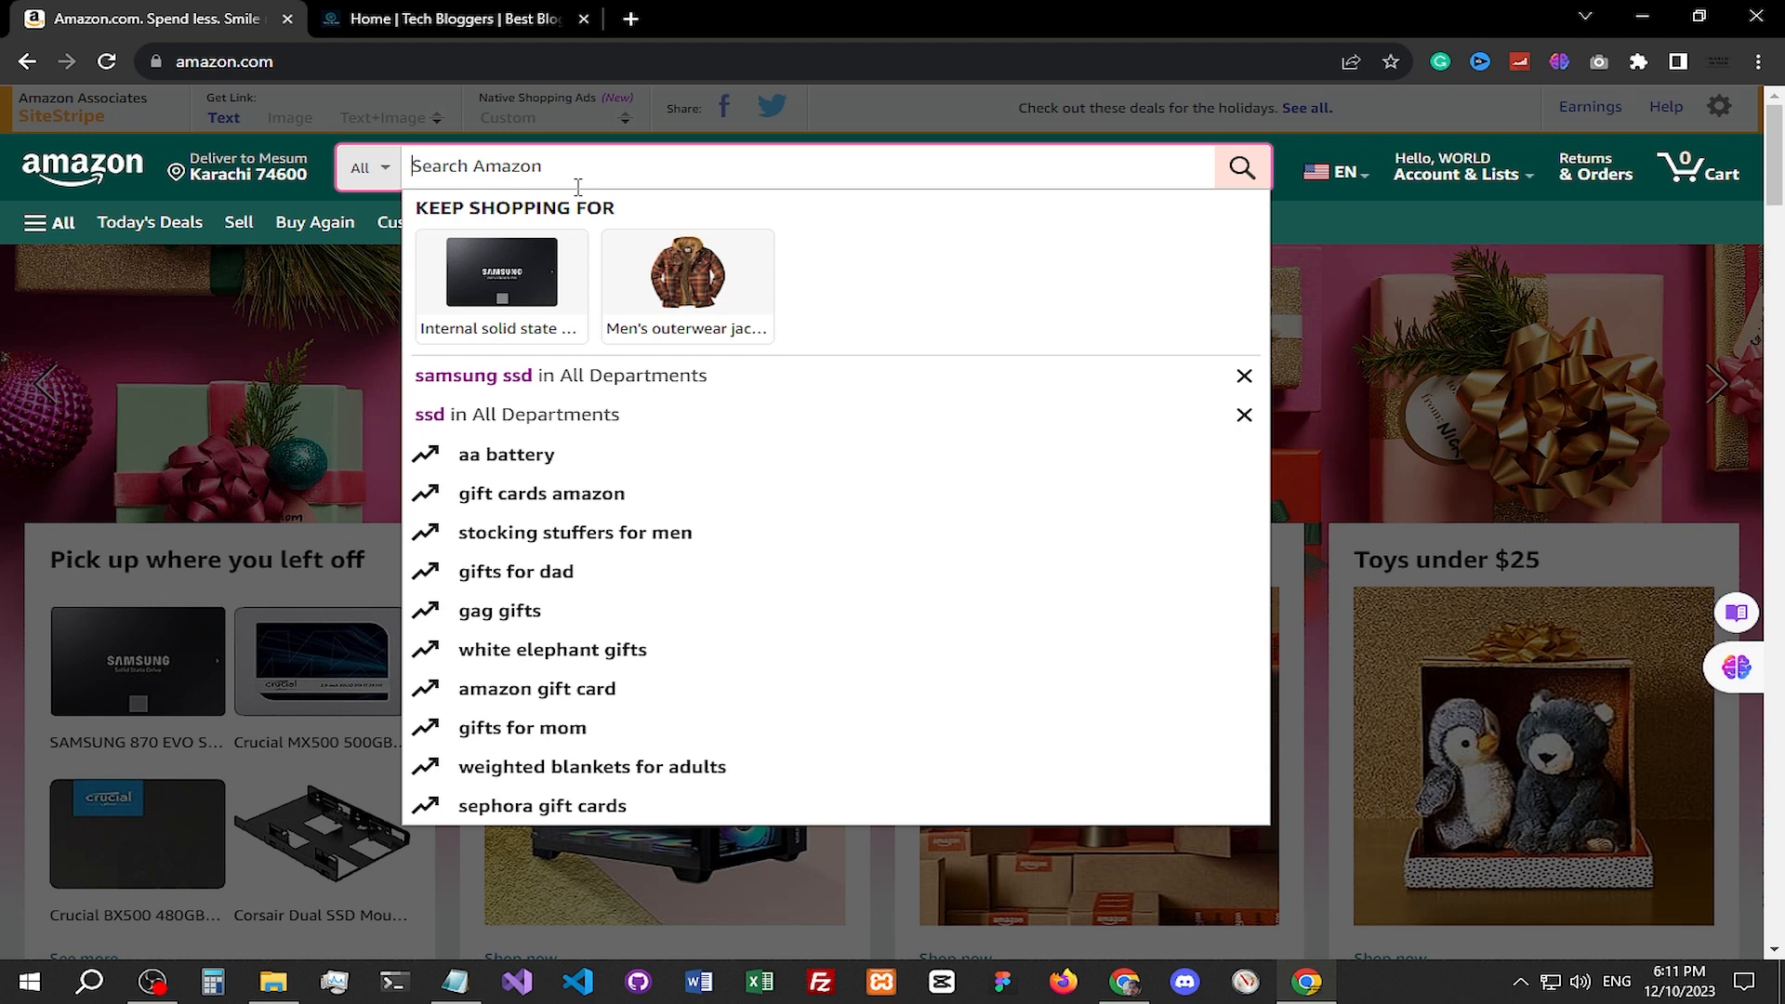
type("pc")
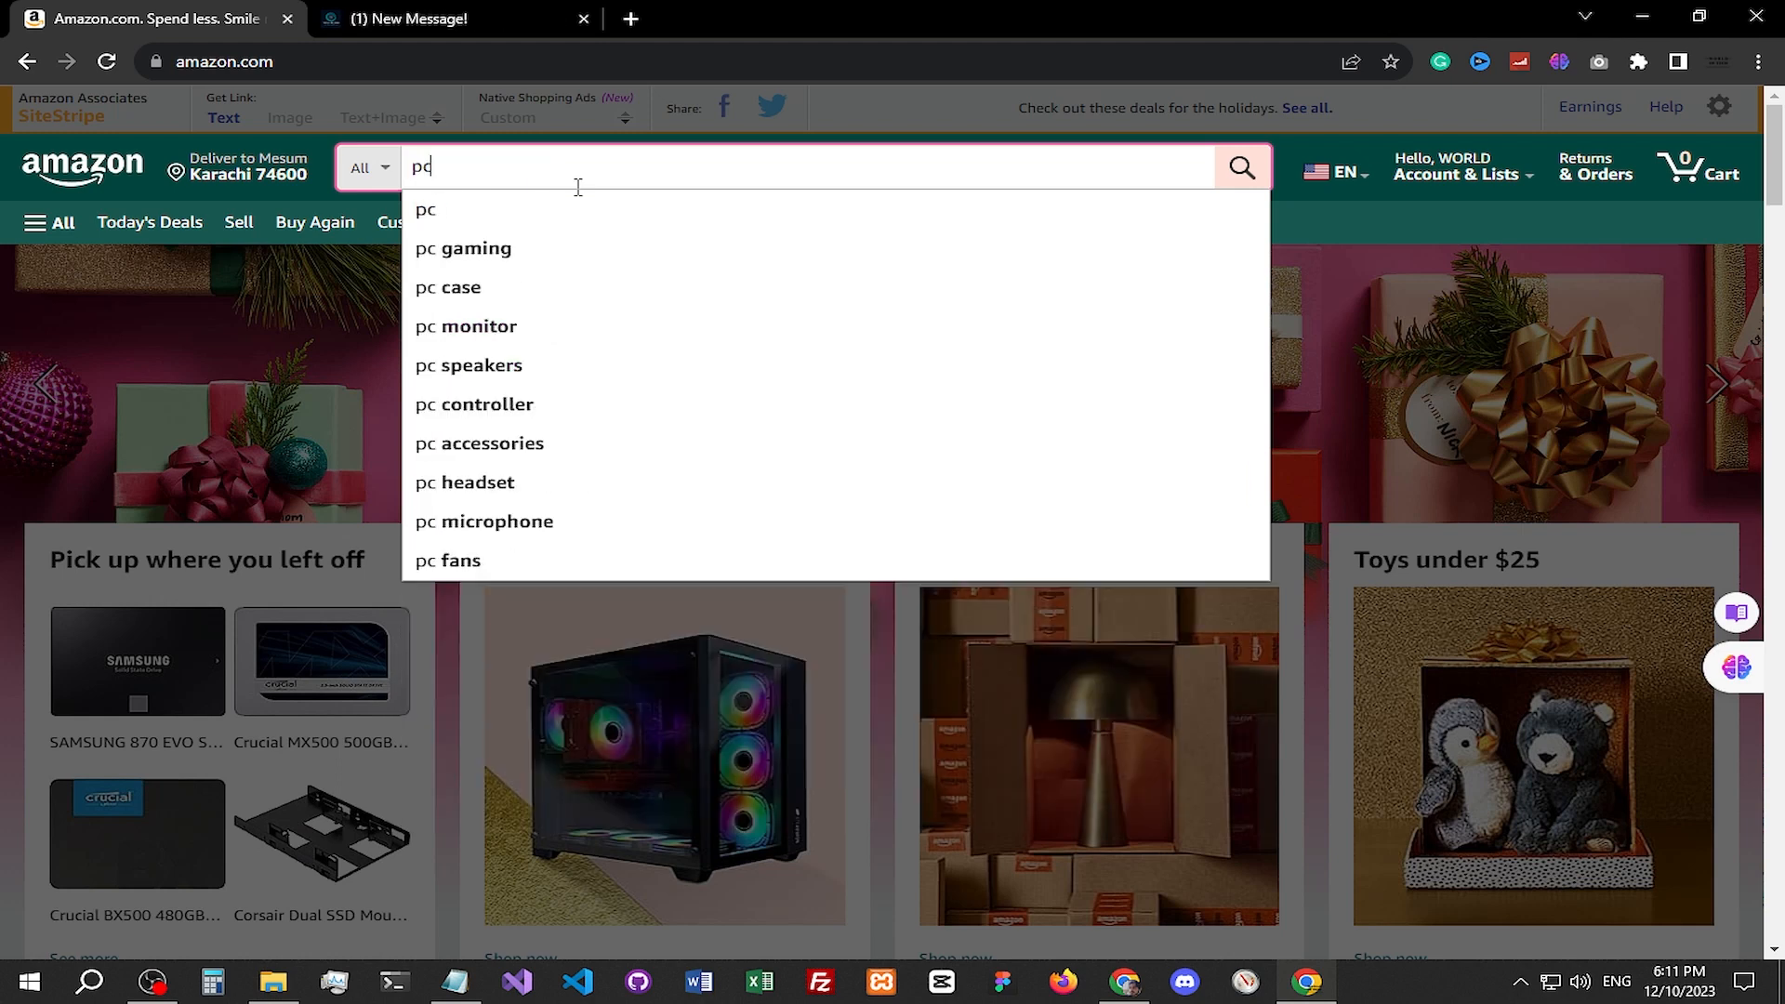
key("Down")
key("Down")
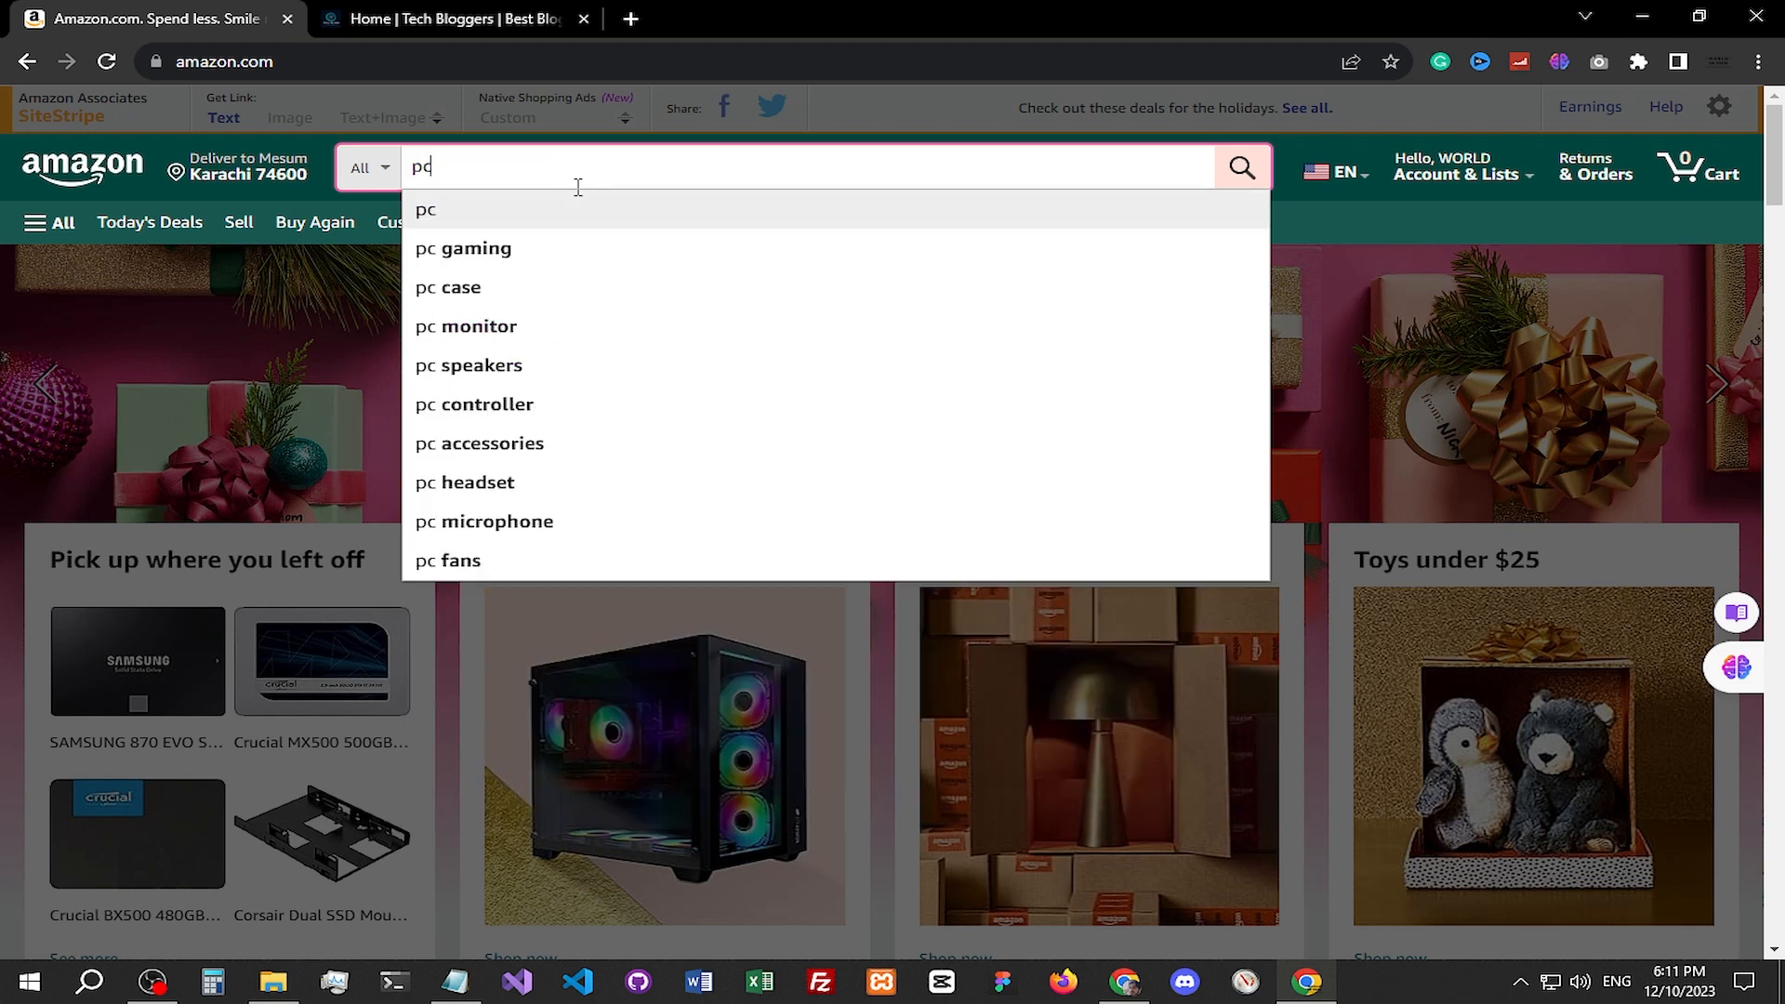
key("Return")
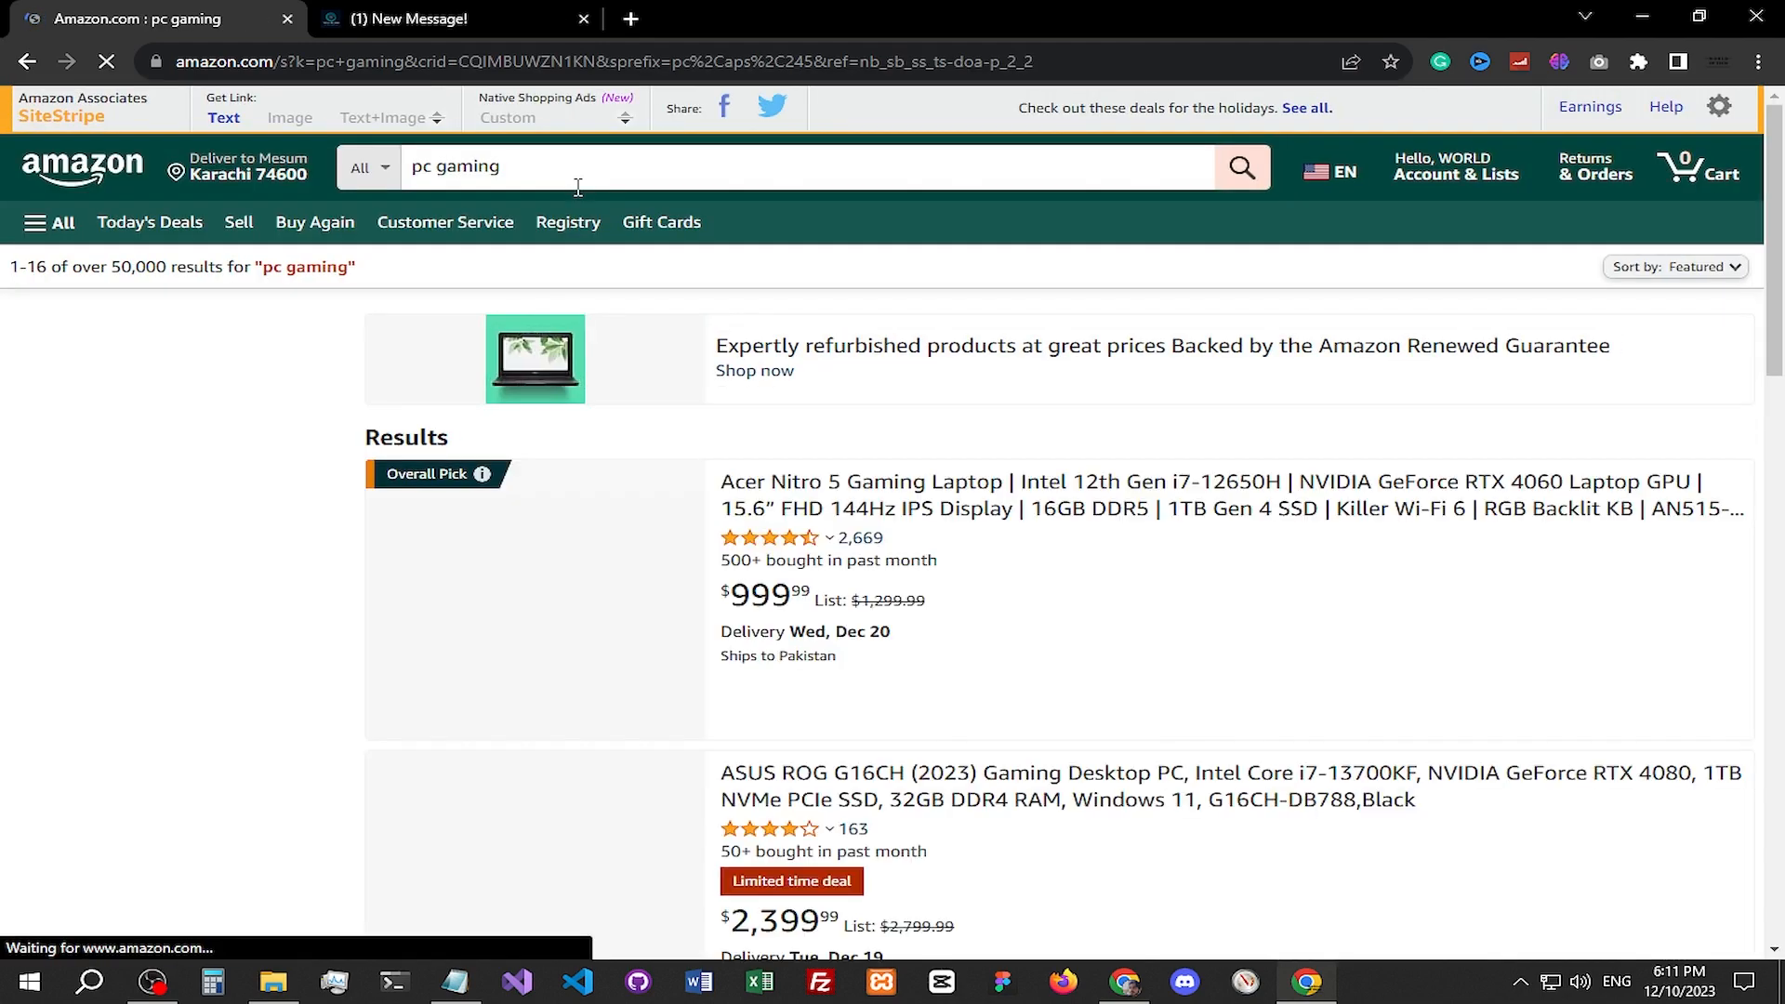
Step: Browse the gaming PC search results, comparing the listed desktops and their prices
scroll(605, 423, "down", 5)
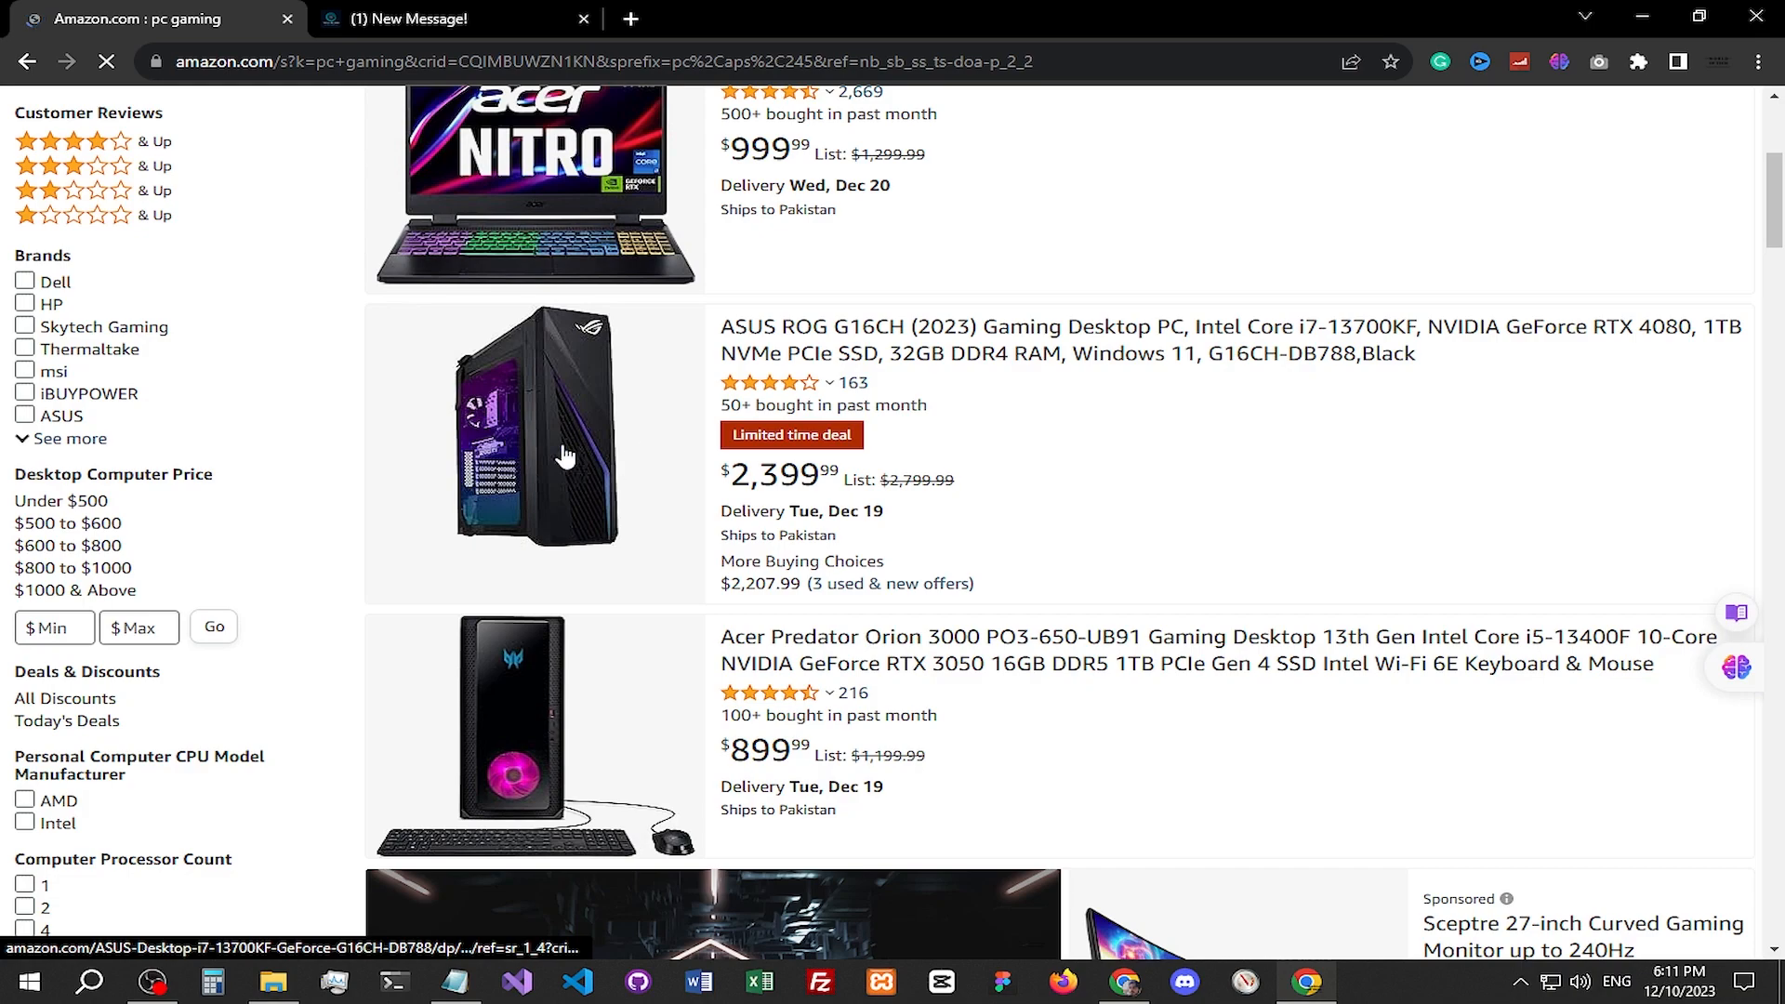
scroll(766, 558, "down", 5)
scroll(761, 586, "up", 3)
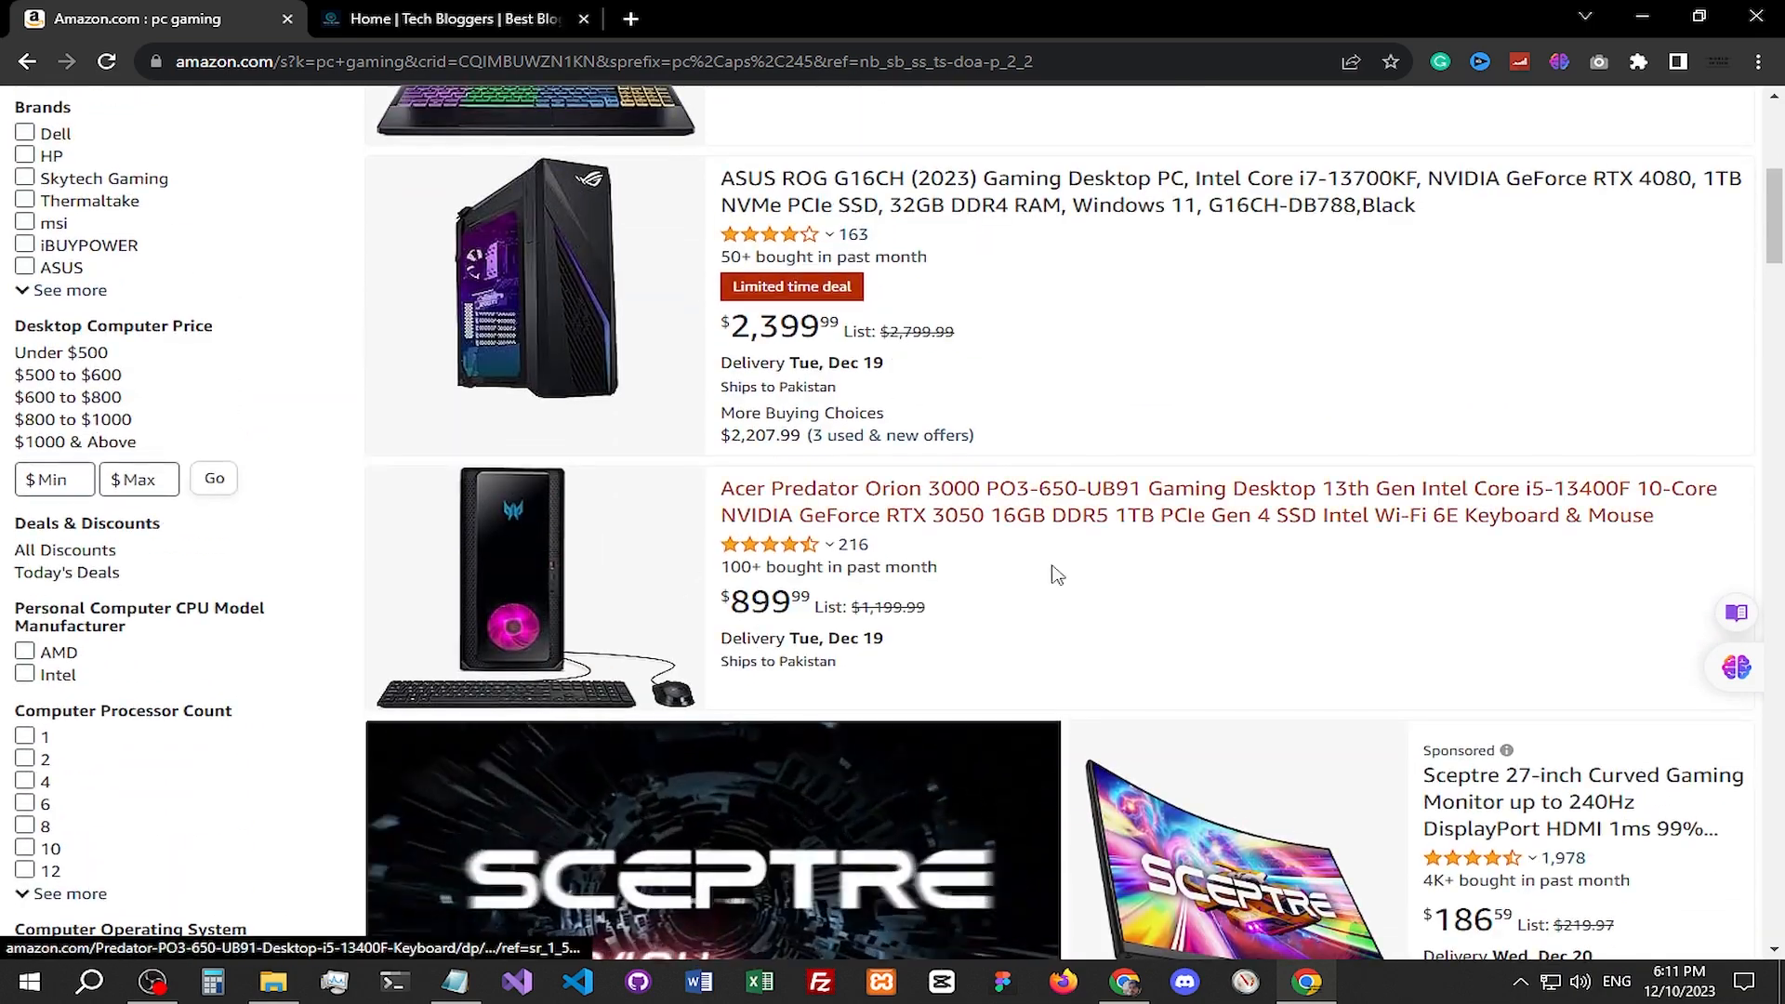
scroll(1056, 570, "down", 15)
scroll(981, 681, "up", 5)
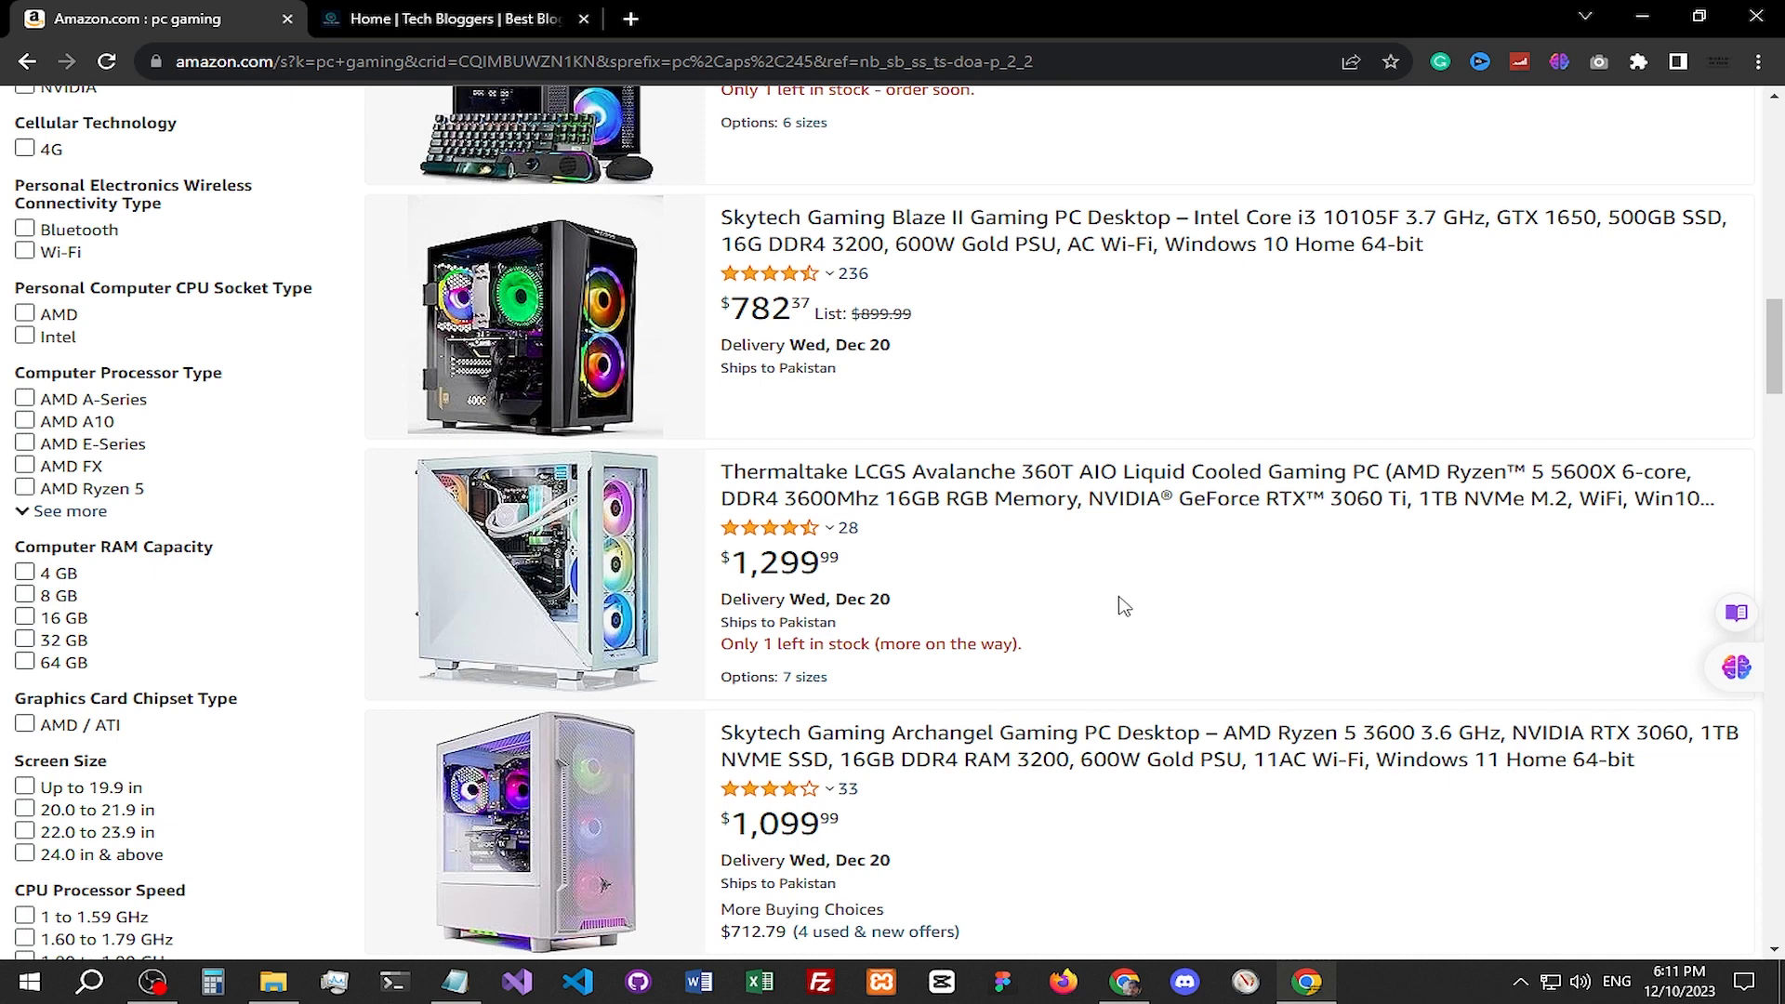
scroll(1151, 610, "up", 3)
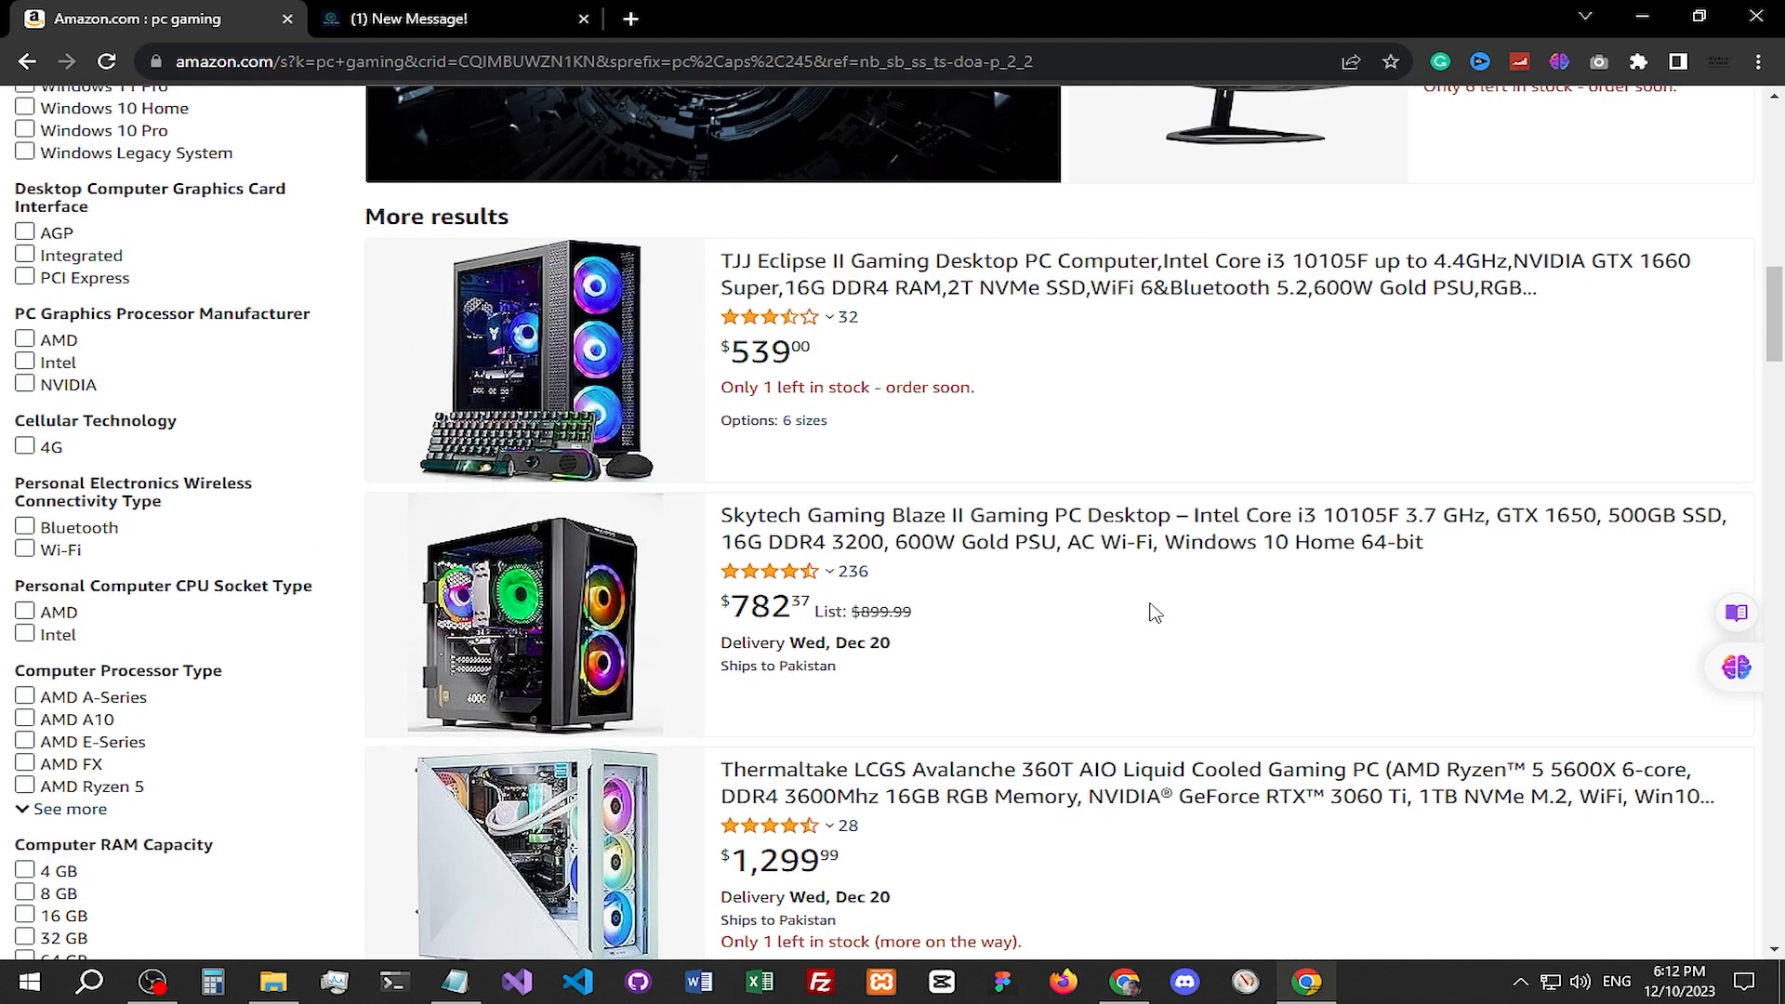
scroll(1151, 610, "up", 2)
scroll(1079, 678, "down", 7)
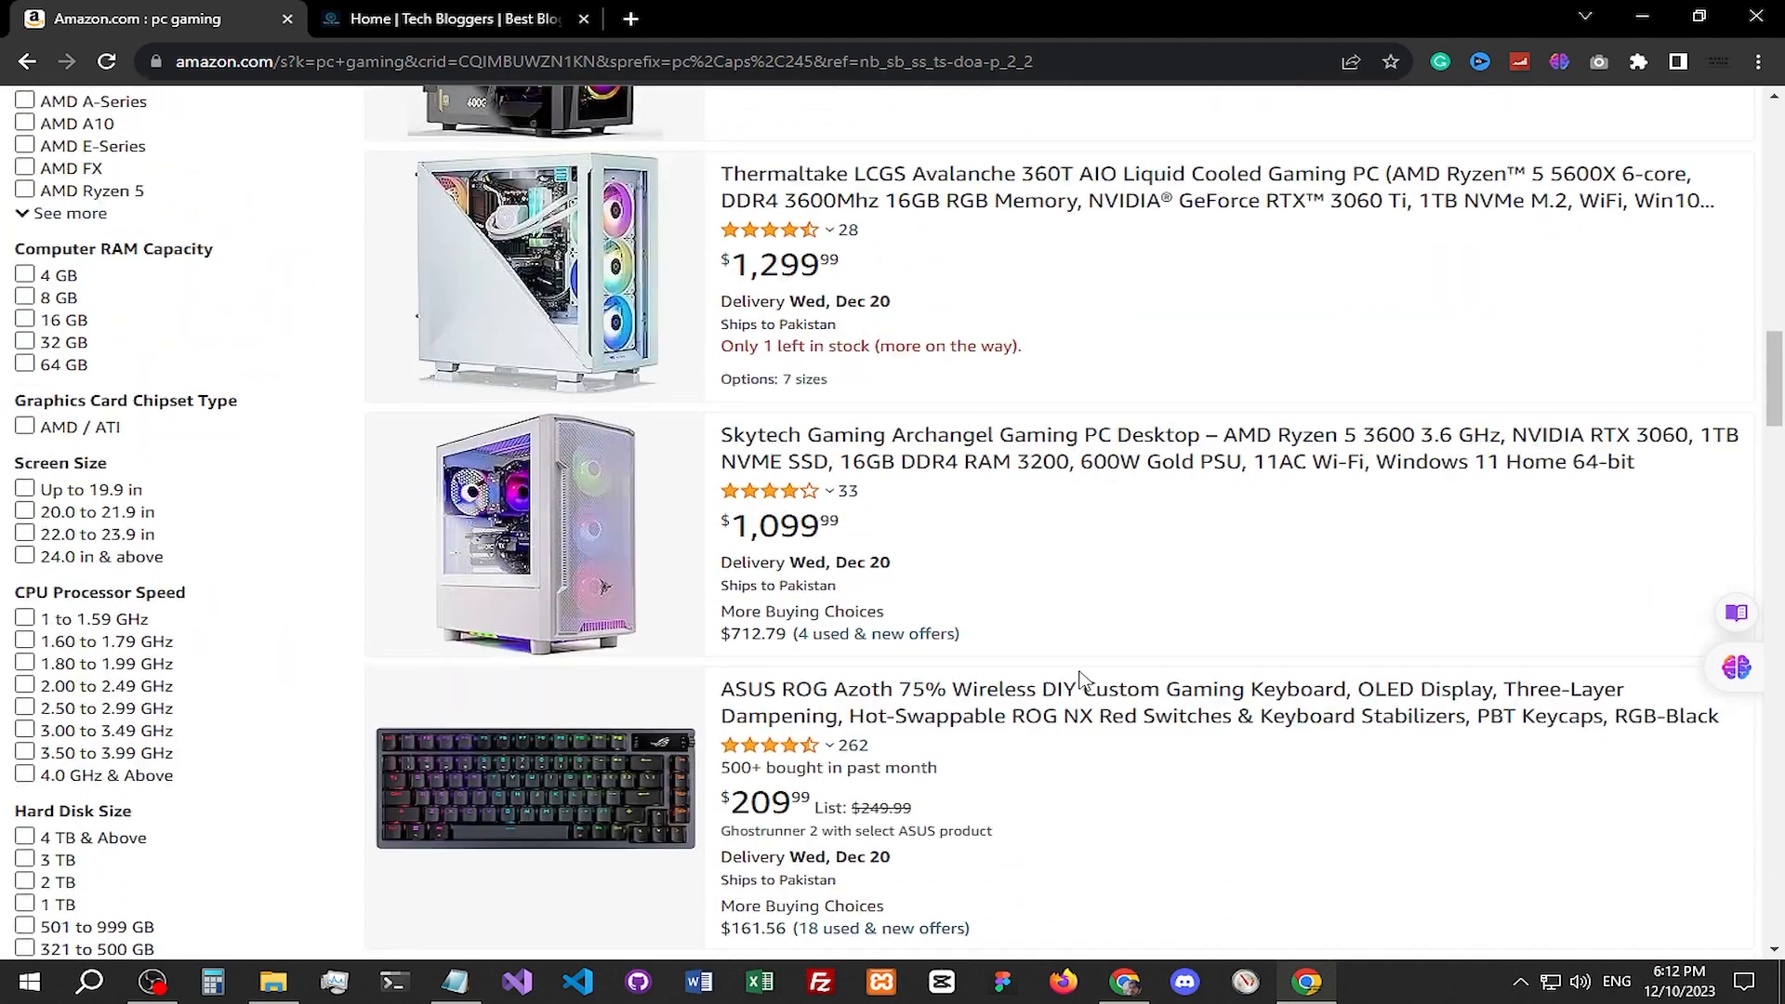
Step: Open the product page of the Skytech Gaming Archangel Gaming PC Desktop with Ryzen 5 3600 and RTX 3060
scroll(1022, 650, "up", 2)
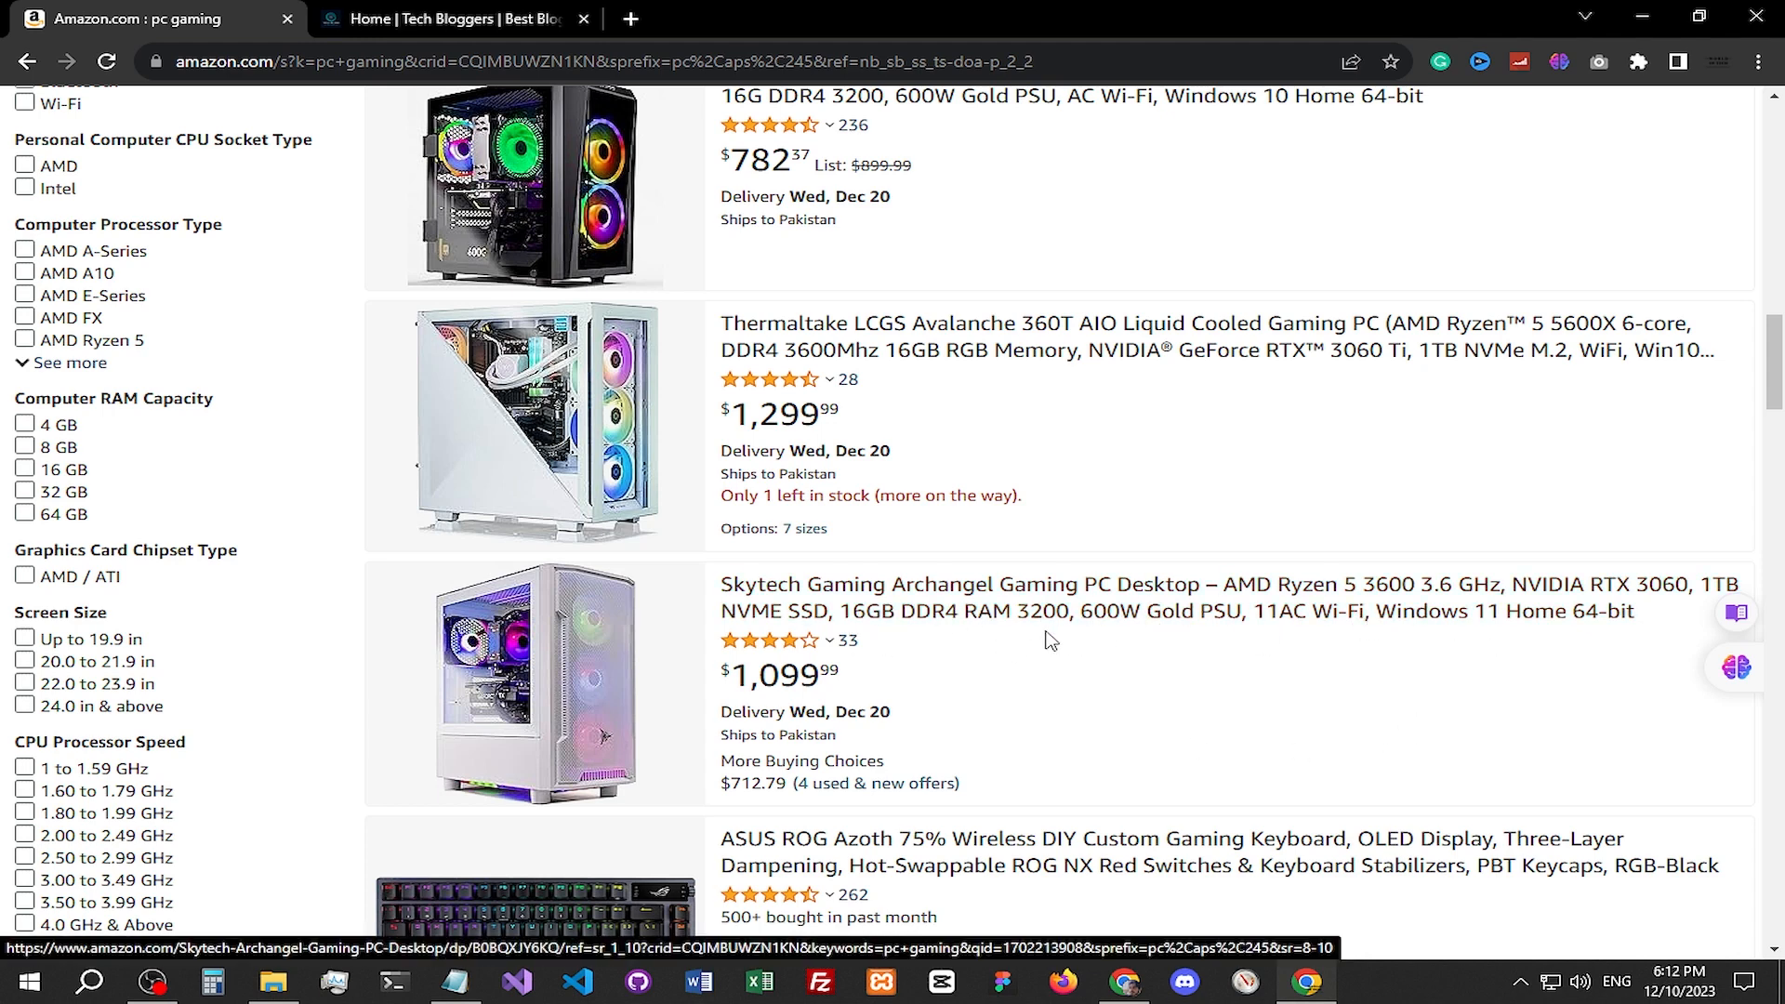
scroll(919, 471, "down", 2)
left_click(940, 446)
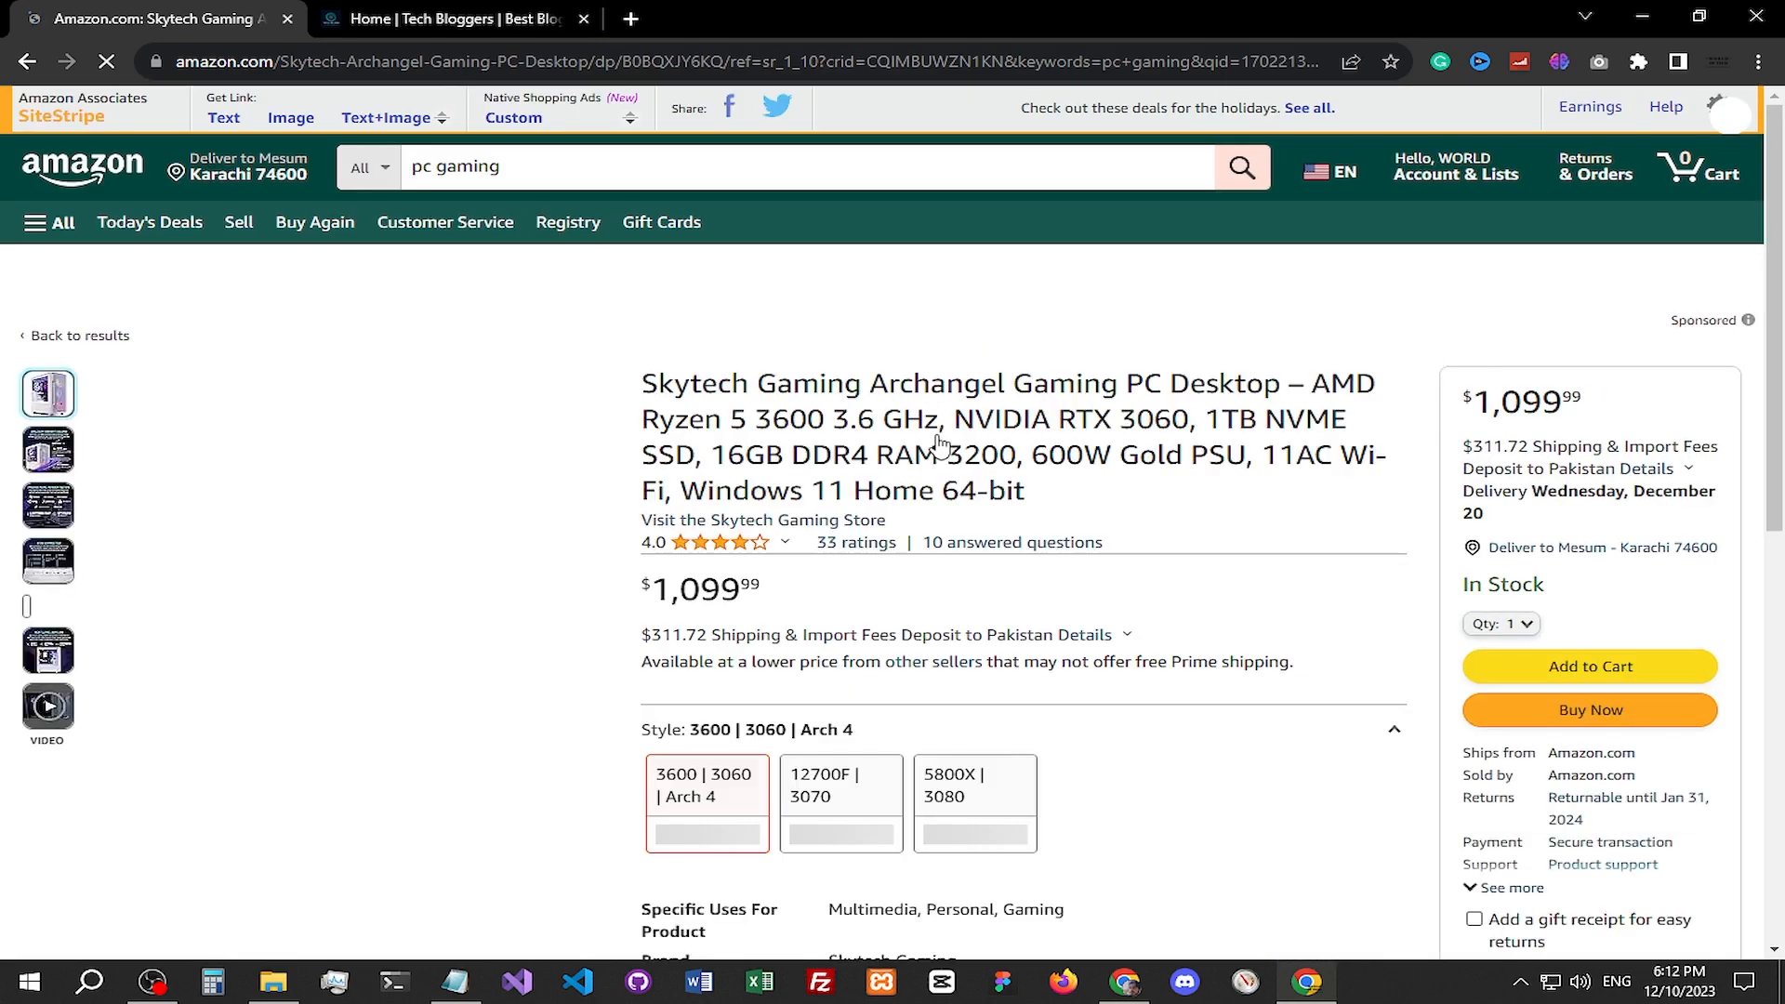
scroll(860, 442, "down", 2)
scroll(862, 443, "up", 2)
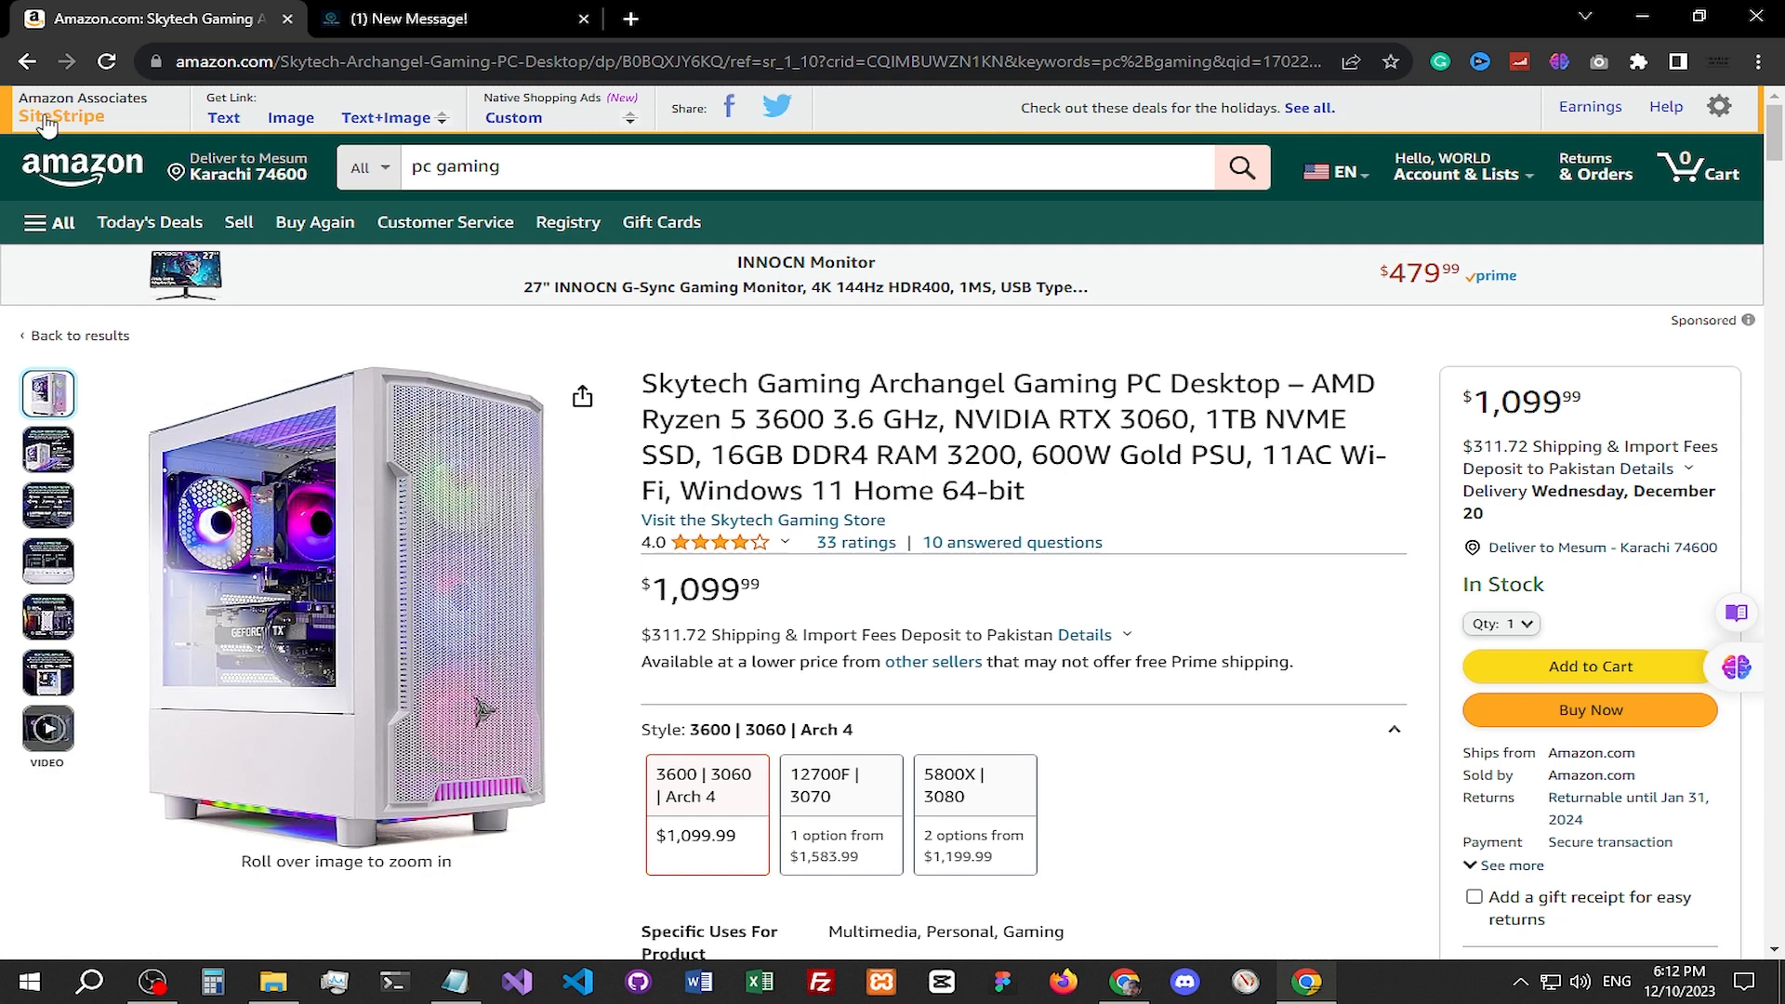
Step: View the text, image and text+image affiliate link options that SiteStripe offers for this product
left_click(218, 122)
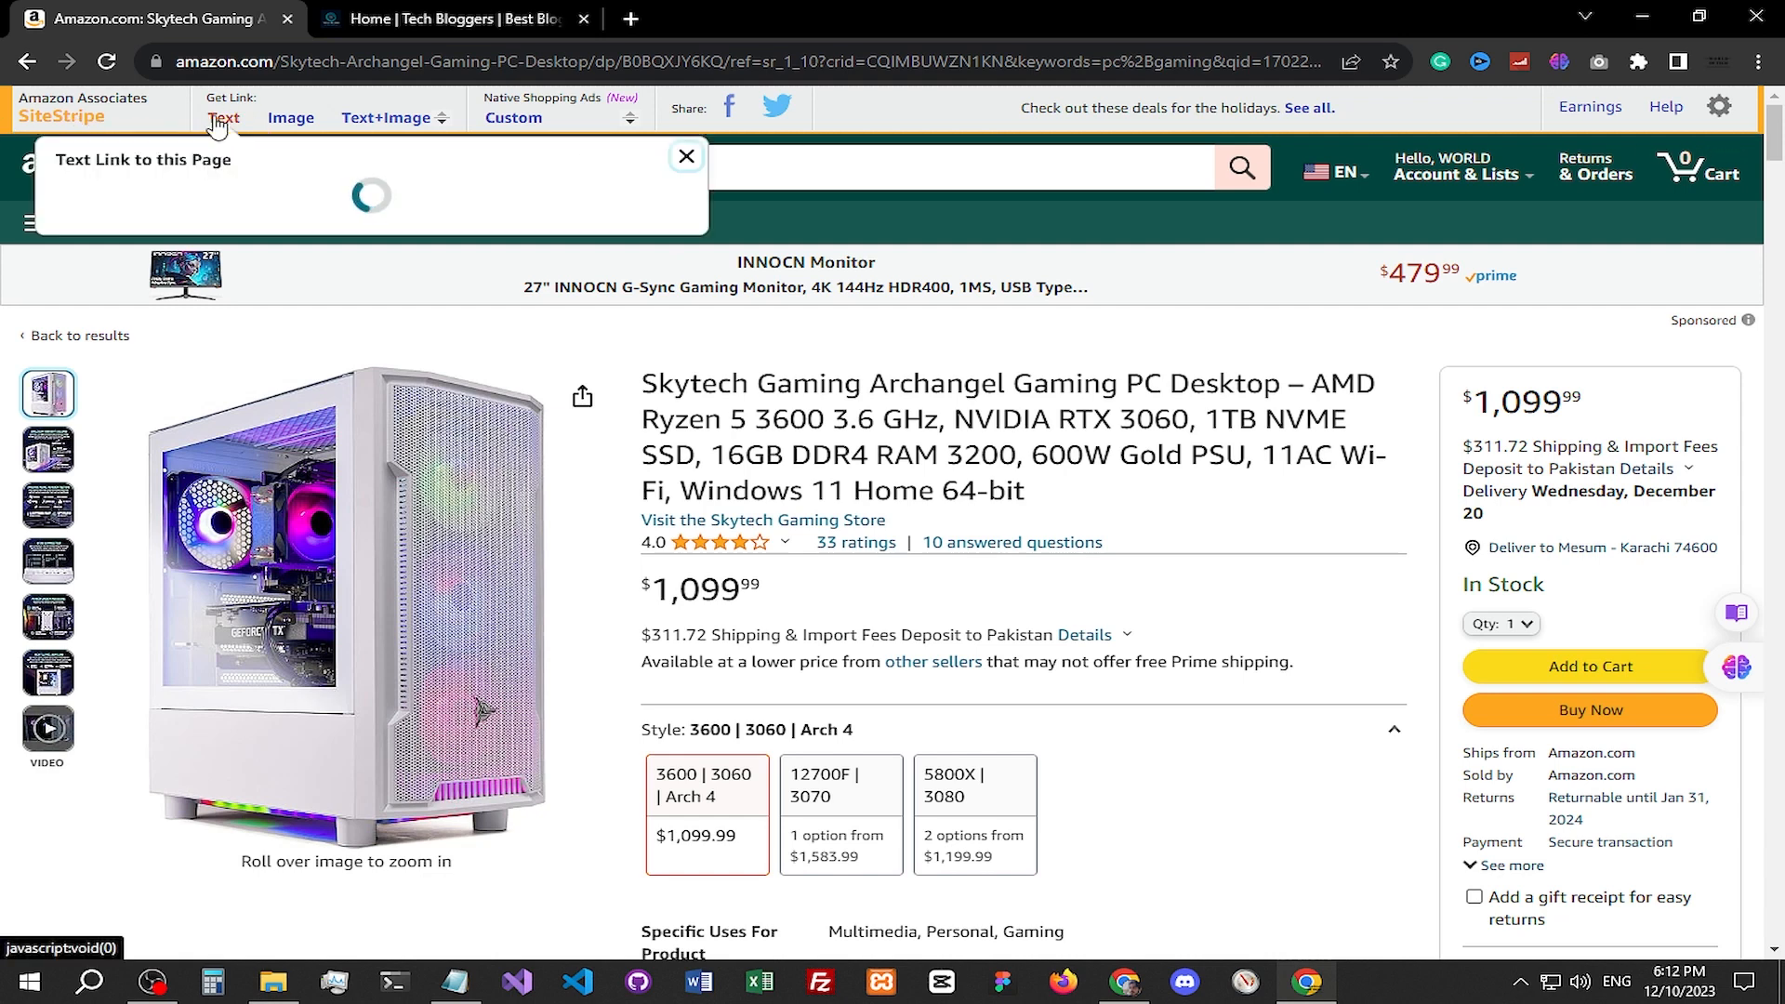
left_click(283, 123)
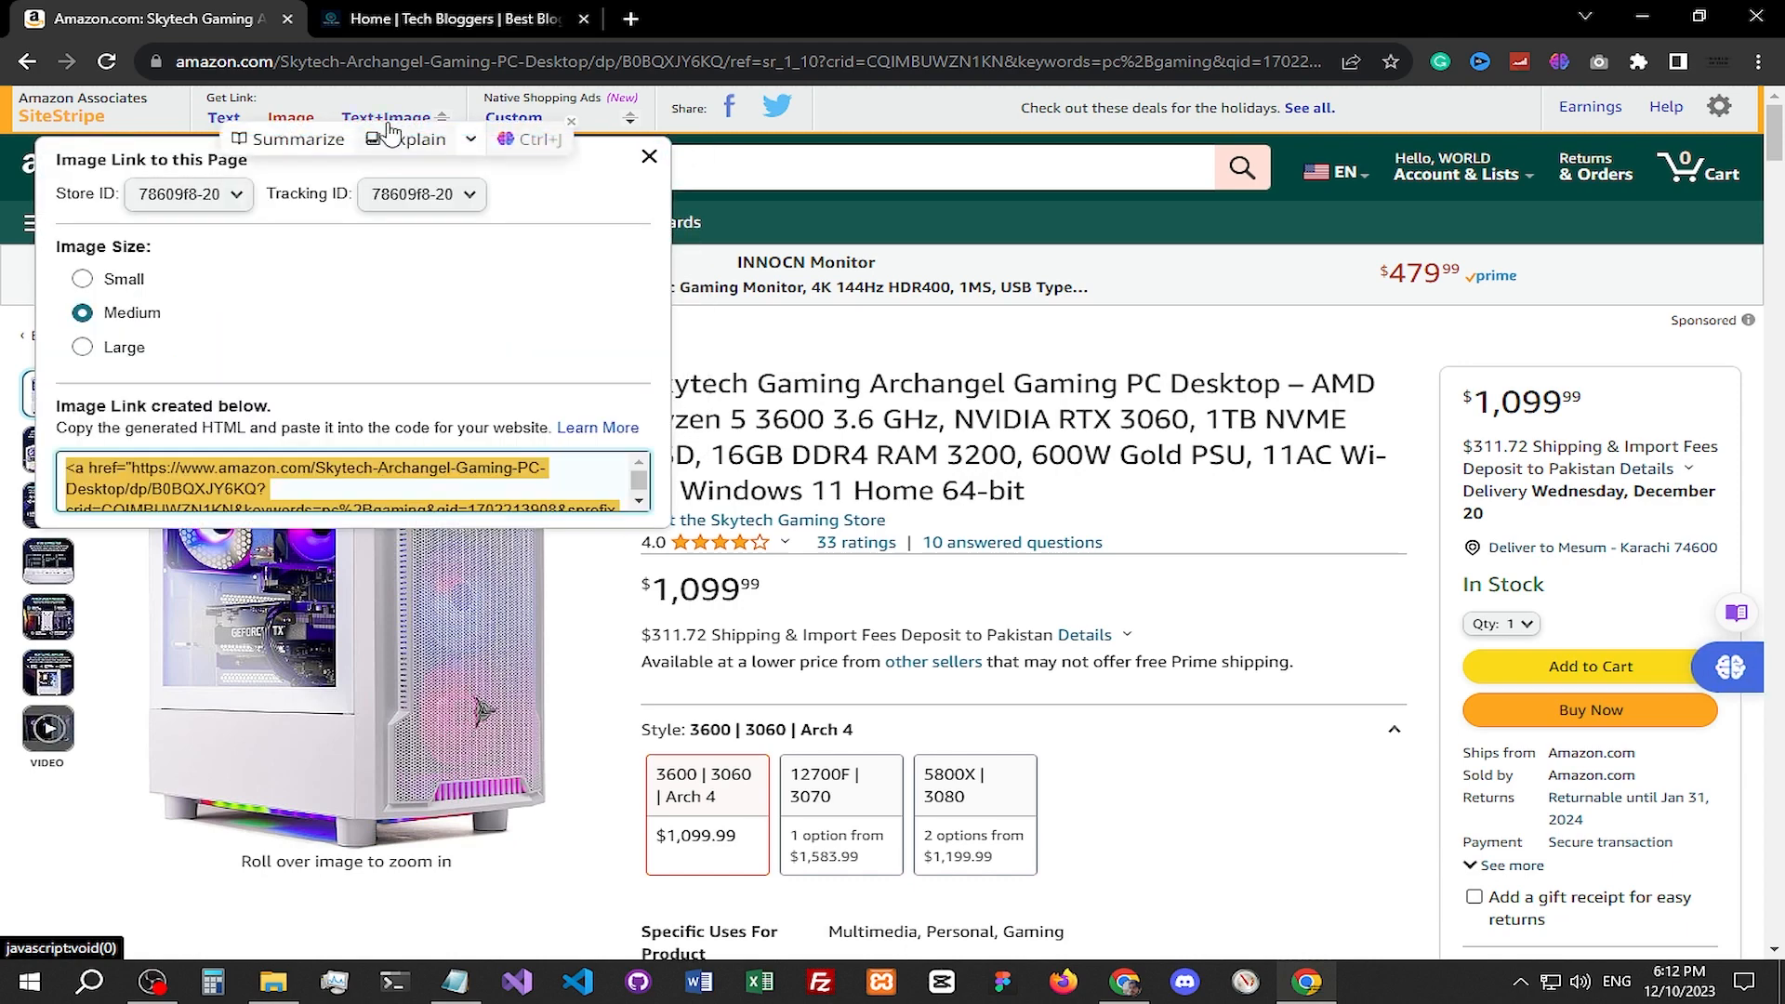
left_click(390, 123)
Step: Generate the short text affiliate link for the product page and copy it
left_click(214, 125)
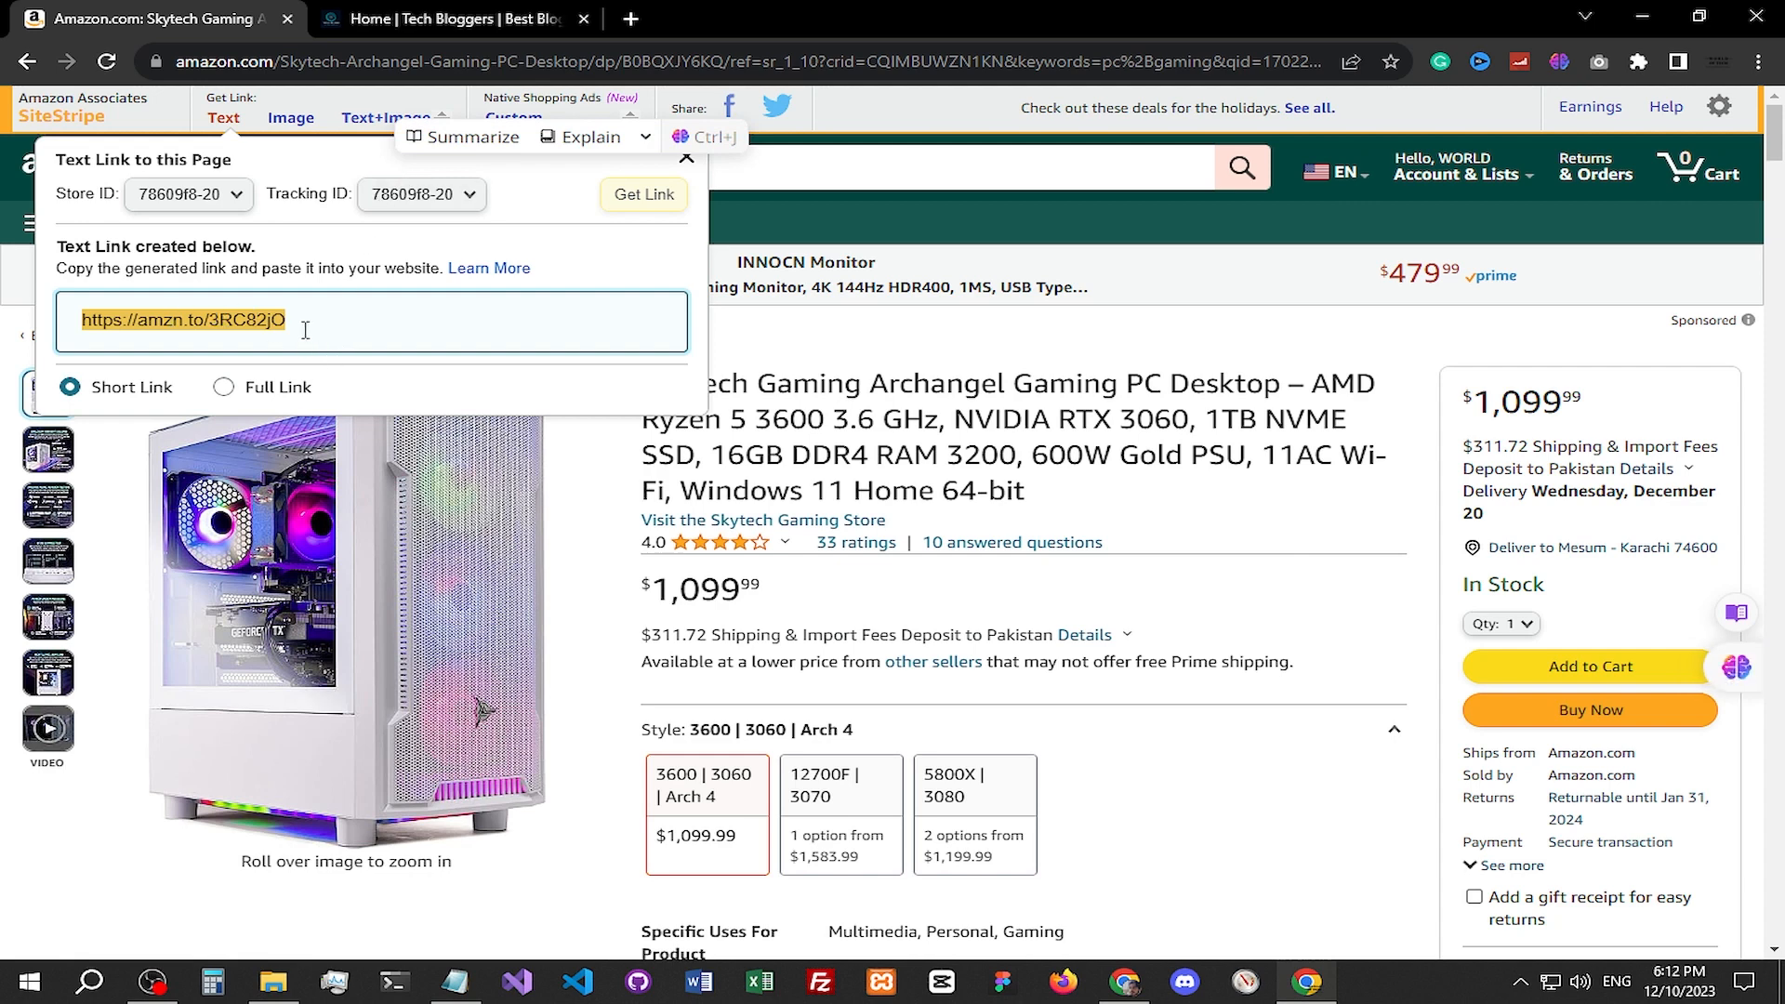
right_click(305, 331)
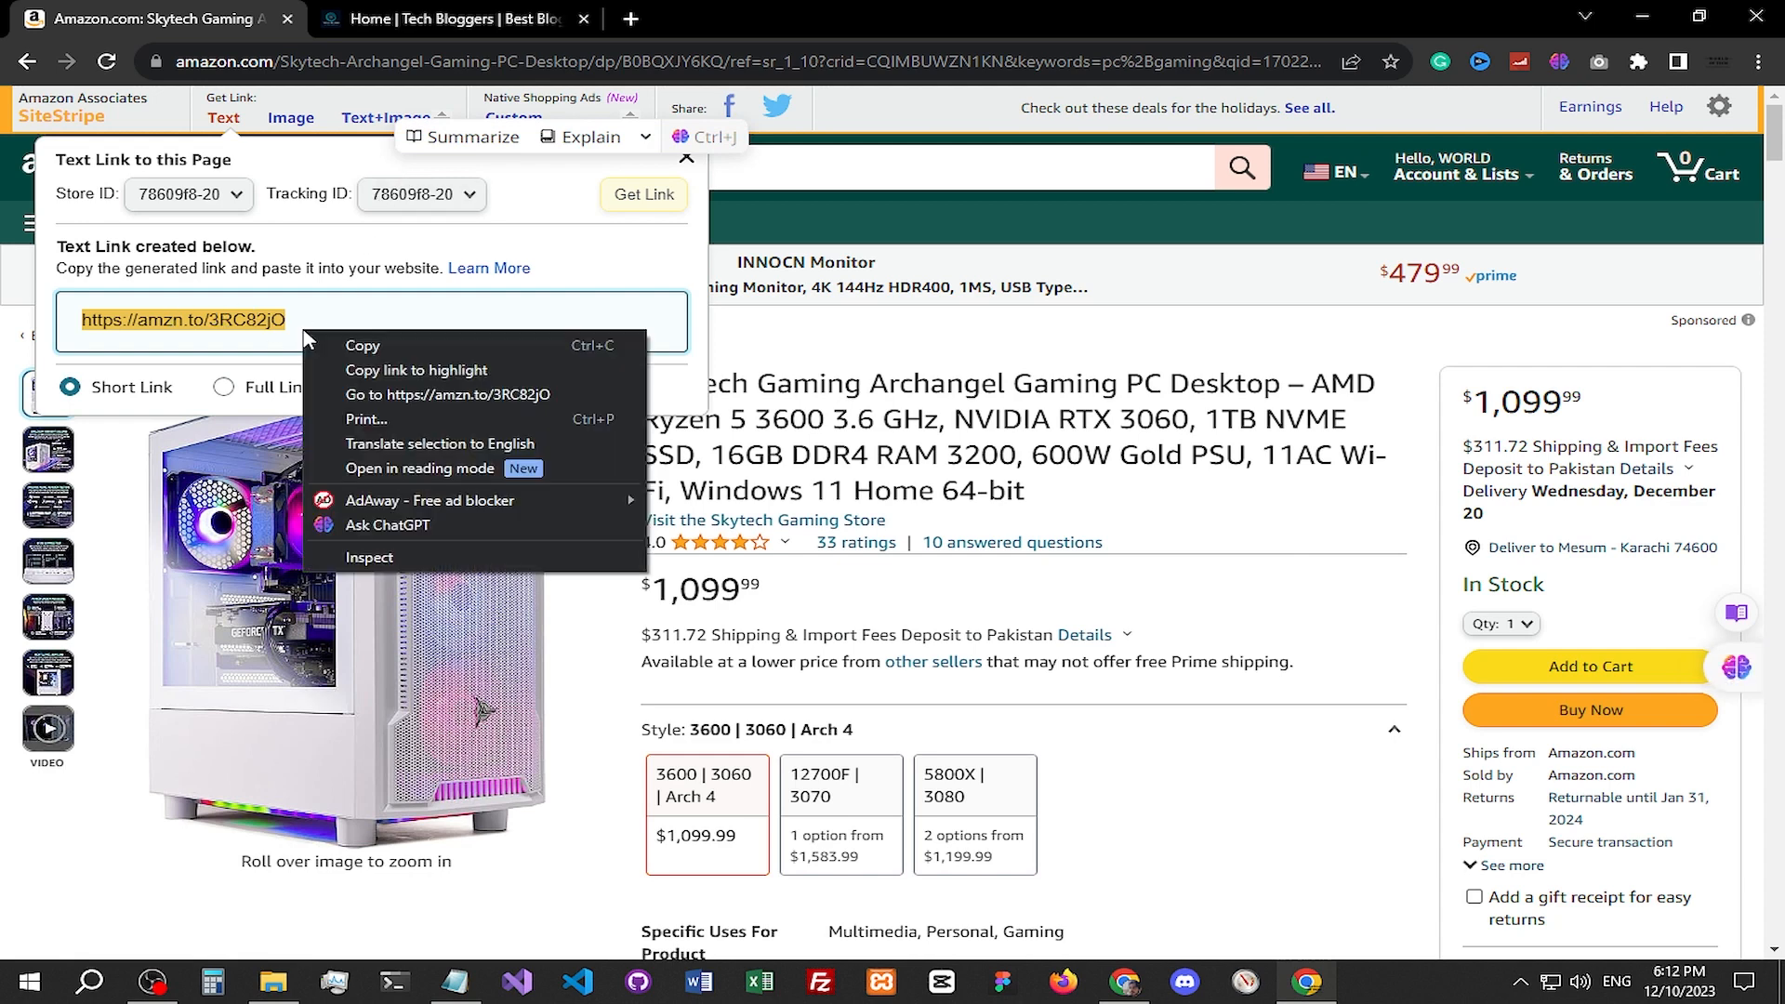
left_click(401, 343)
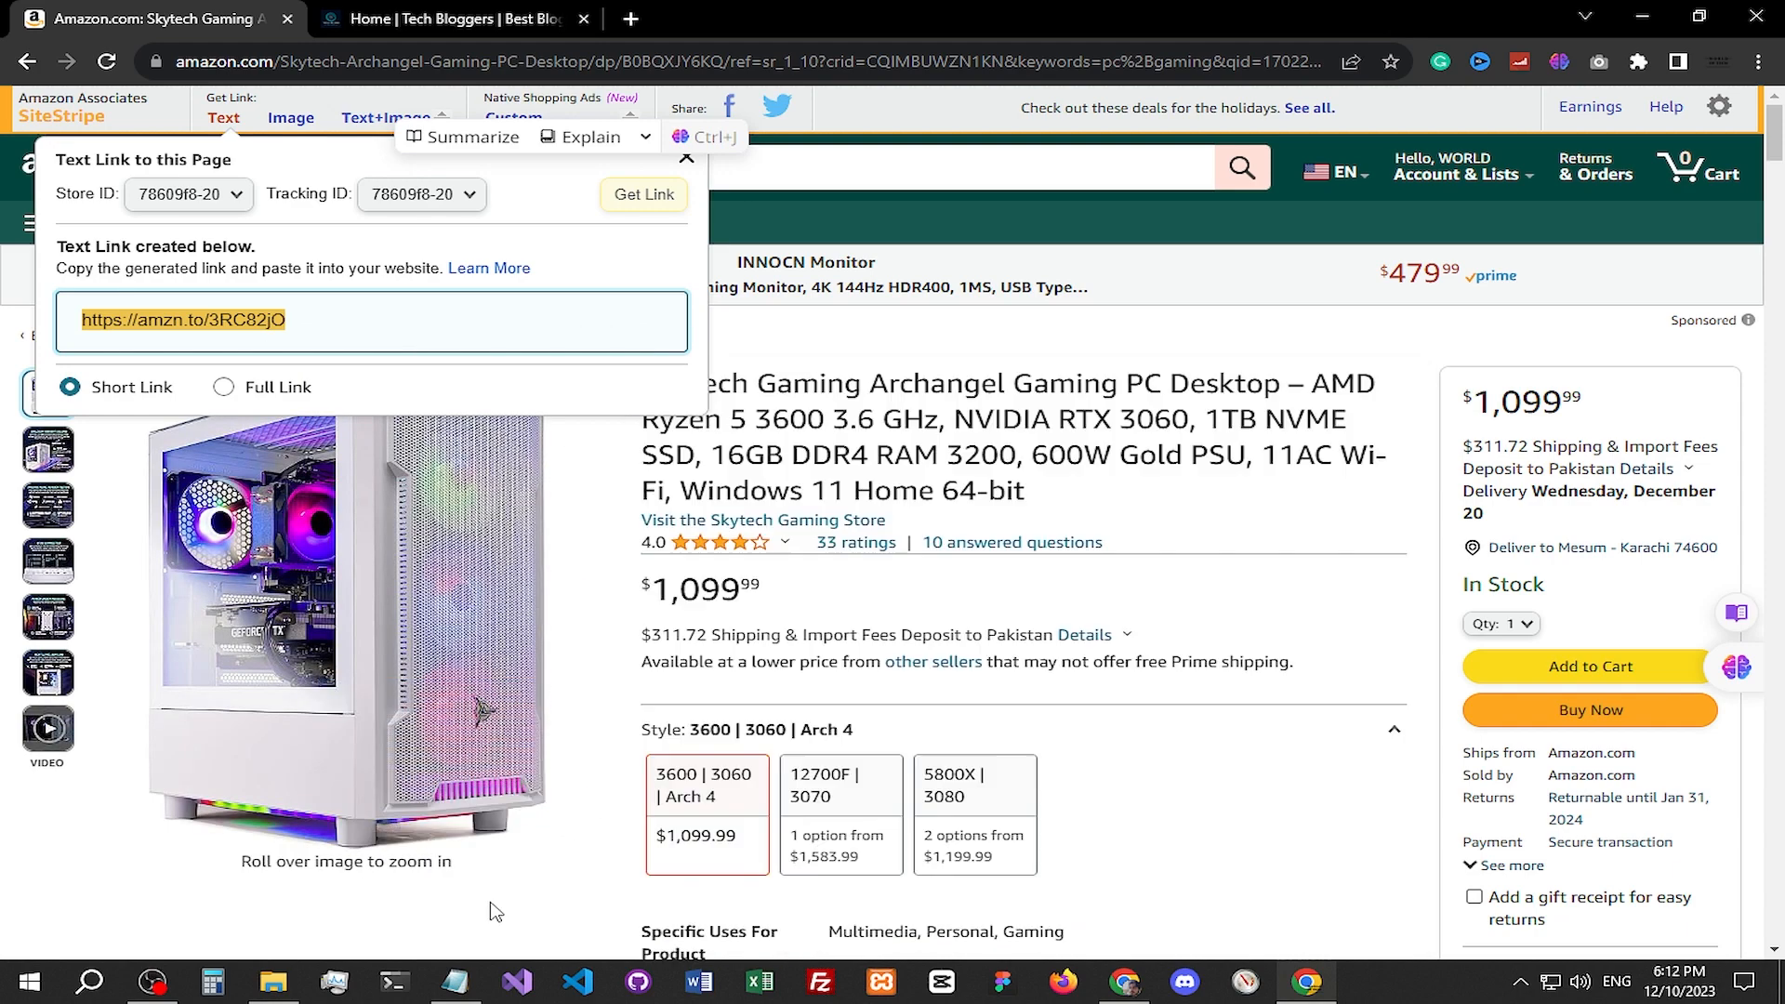
Step: Switch to Notepad, paste the copied affiliate link into the untitled document and select the whole link
left_click(454, 981)
right_click(729, 417)
left_click(642, 513)
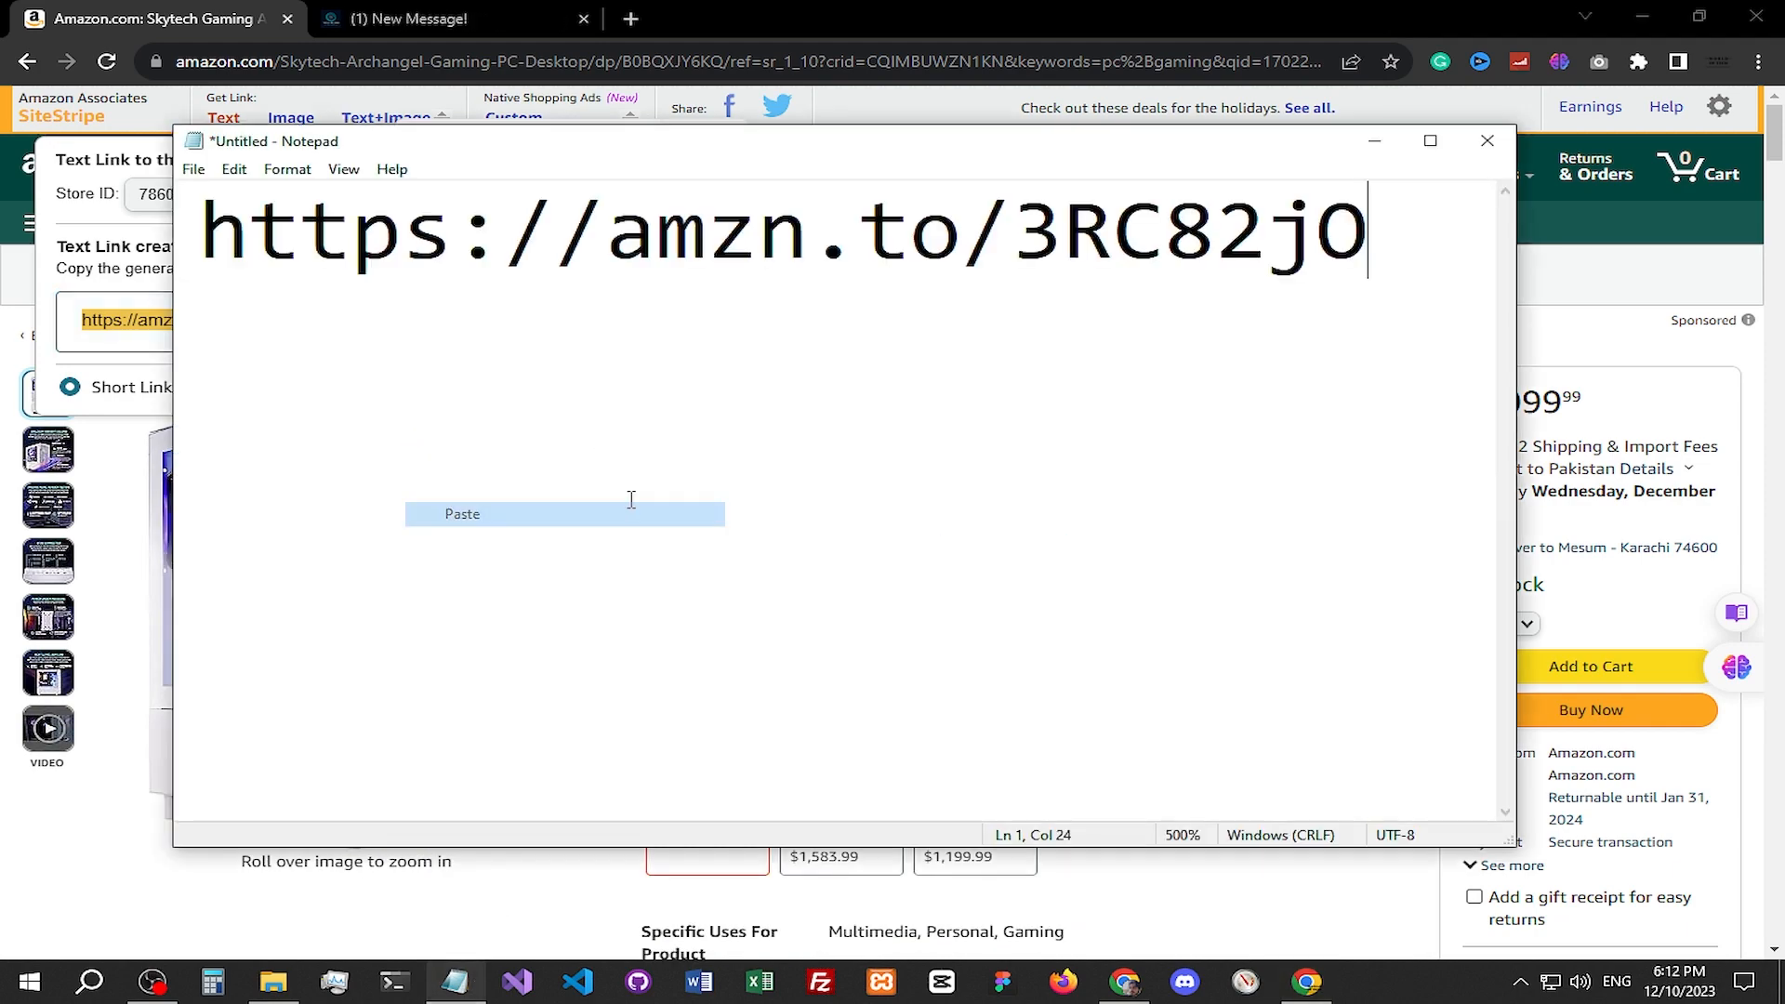
left_click_drag(215, 256, 1140, 438)
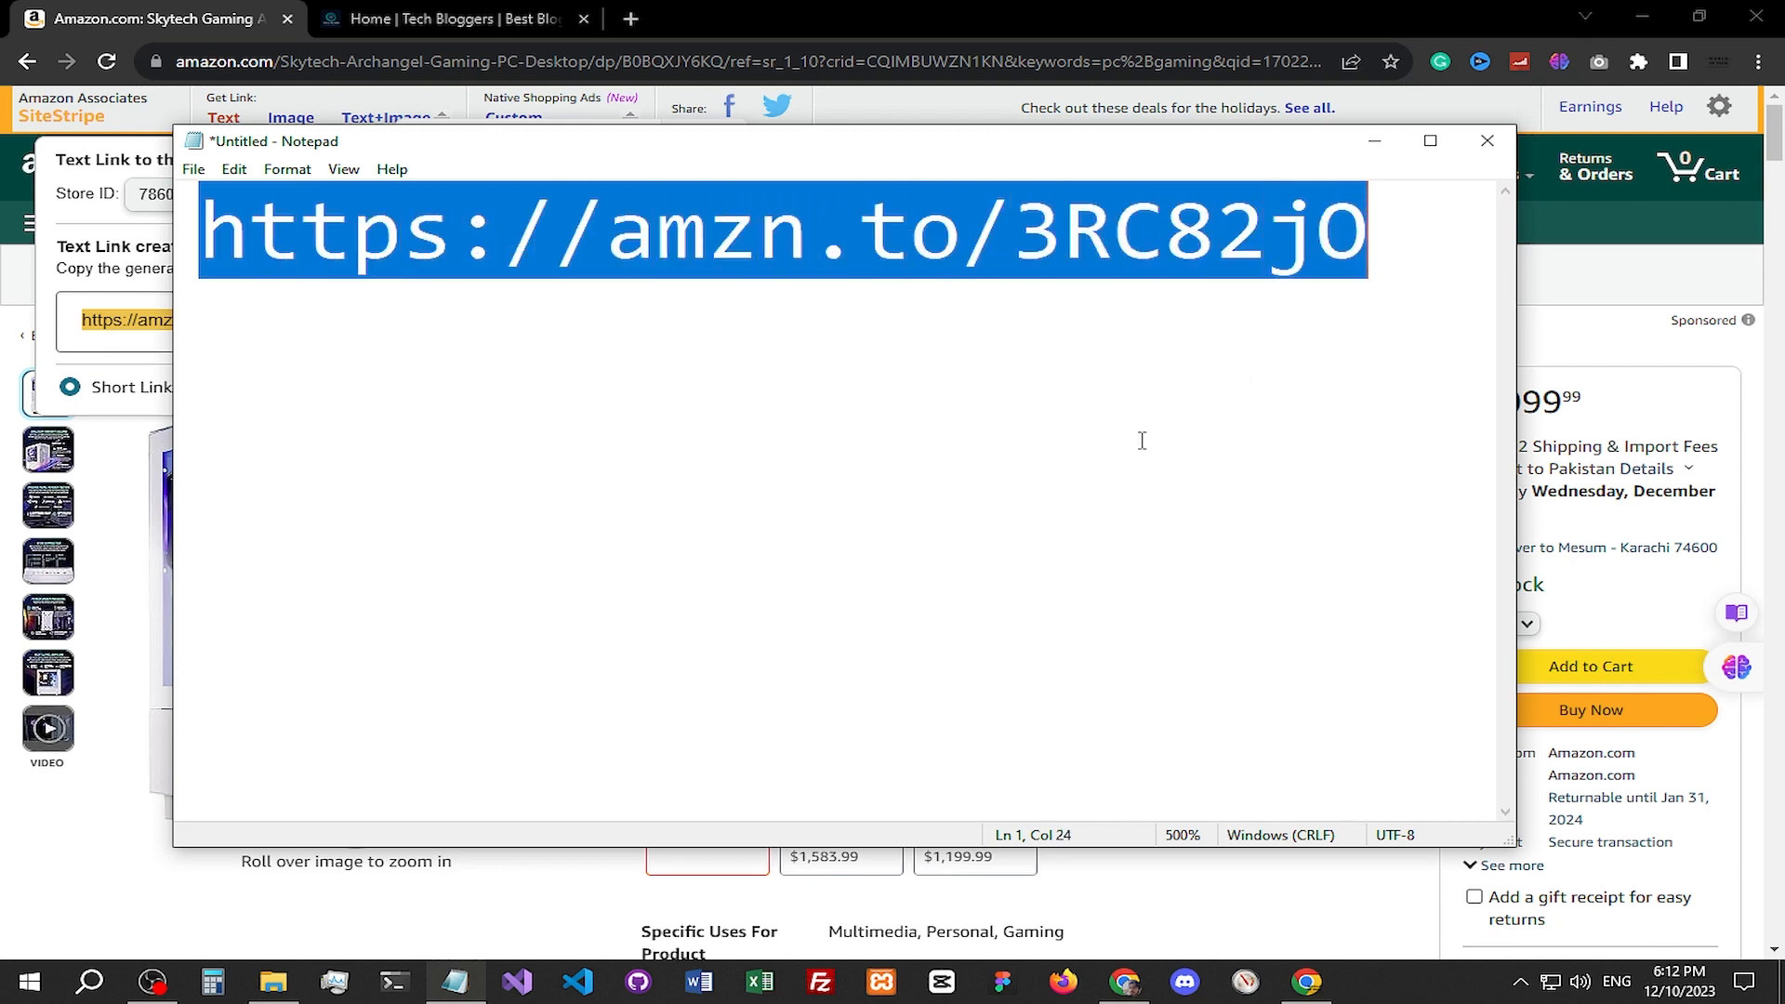
left_click(1063, 490)
left_click_drag(199, 234, 1100, 418)
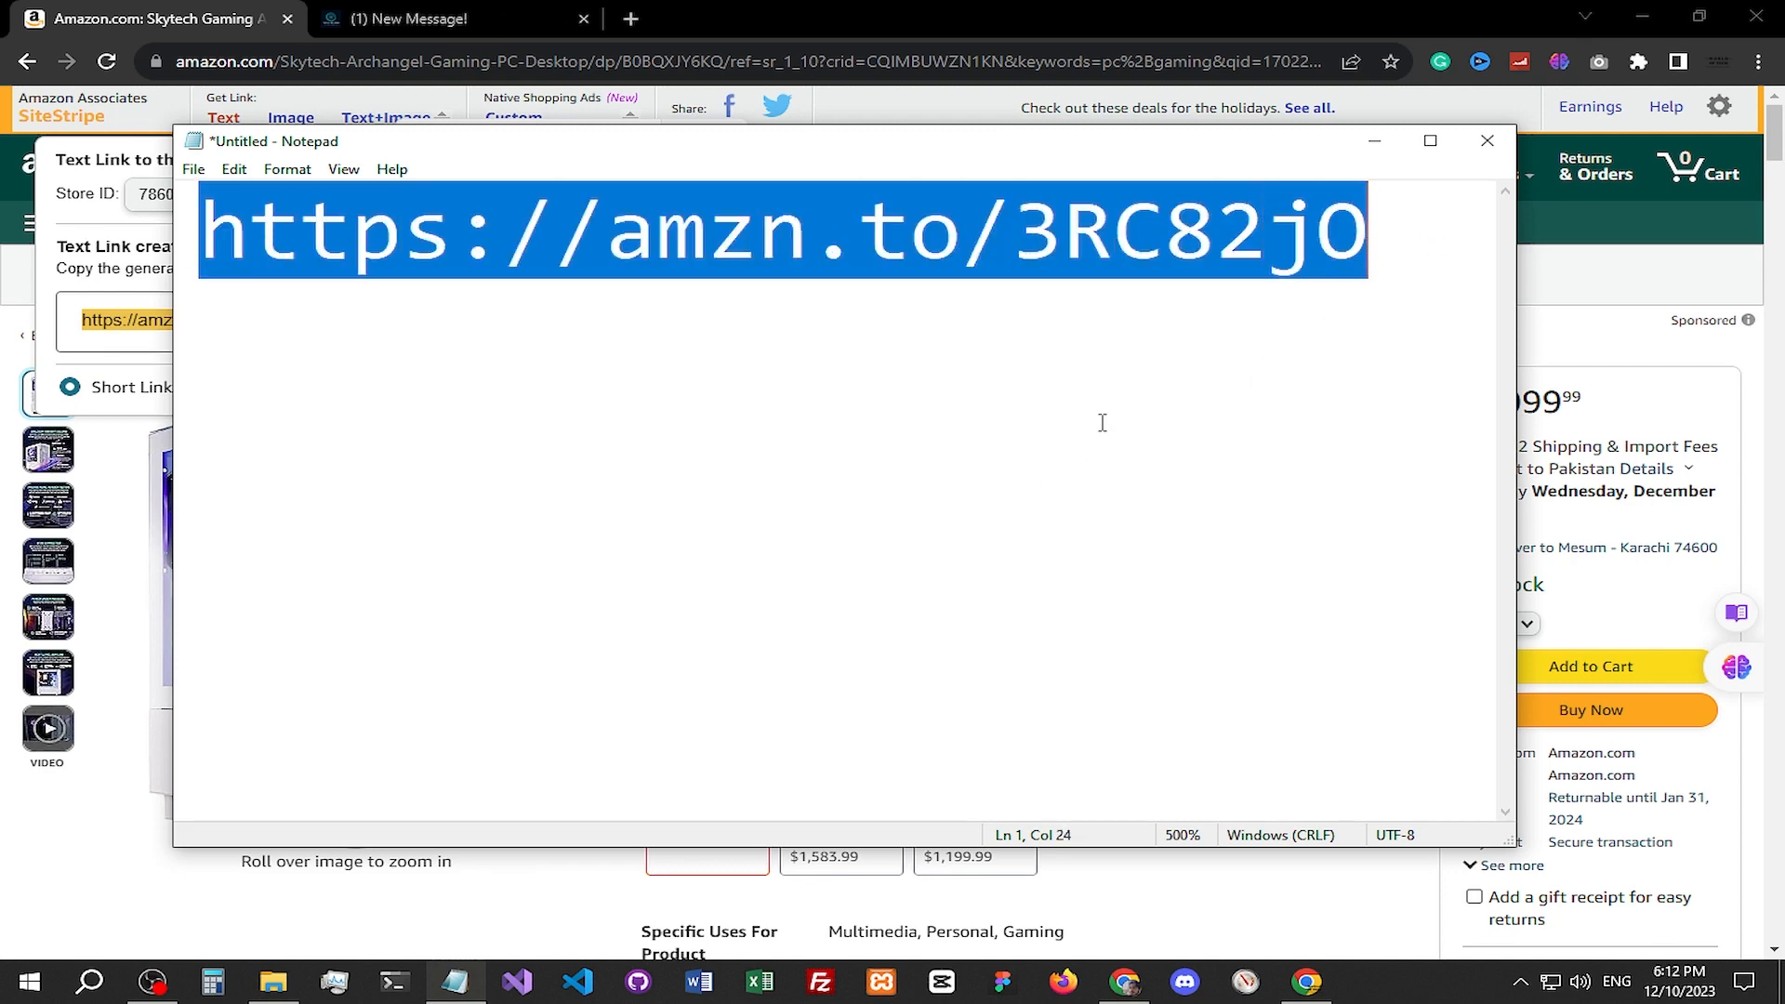
Step: Return to the Amazon product page and close the text link pop-up
left_click(943, 430)
left_click(92, 284)
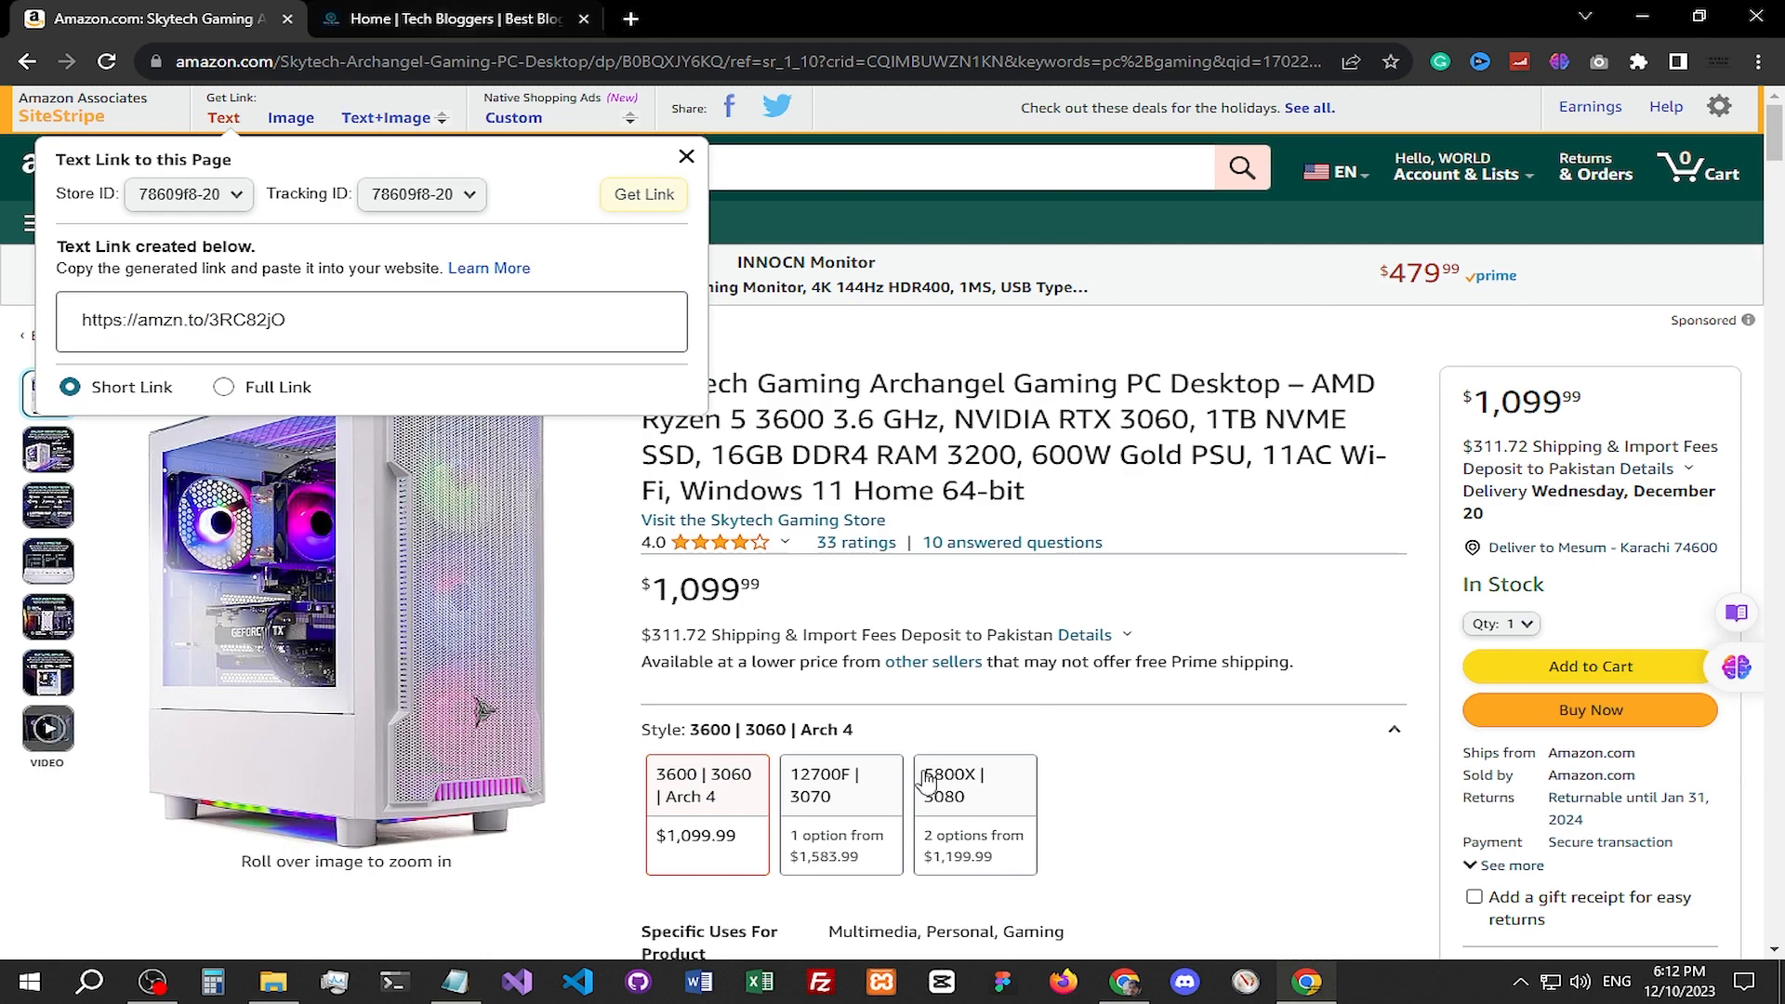
left_click(950, 612)
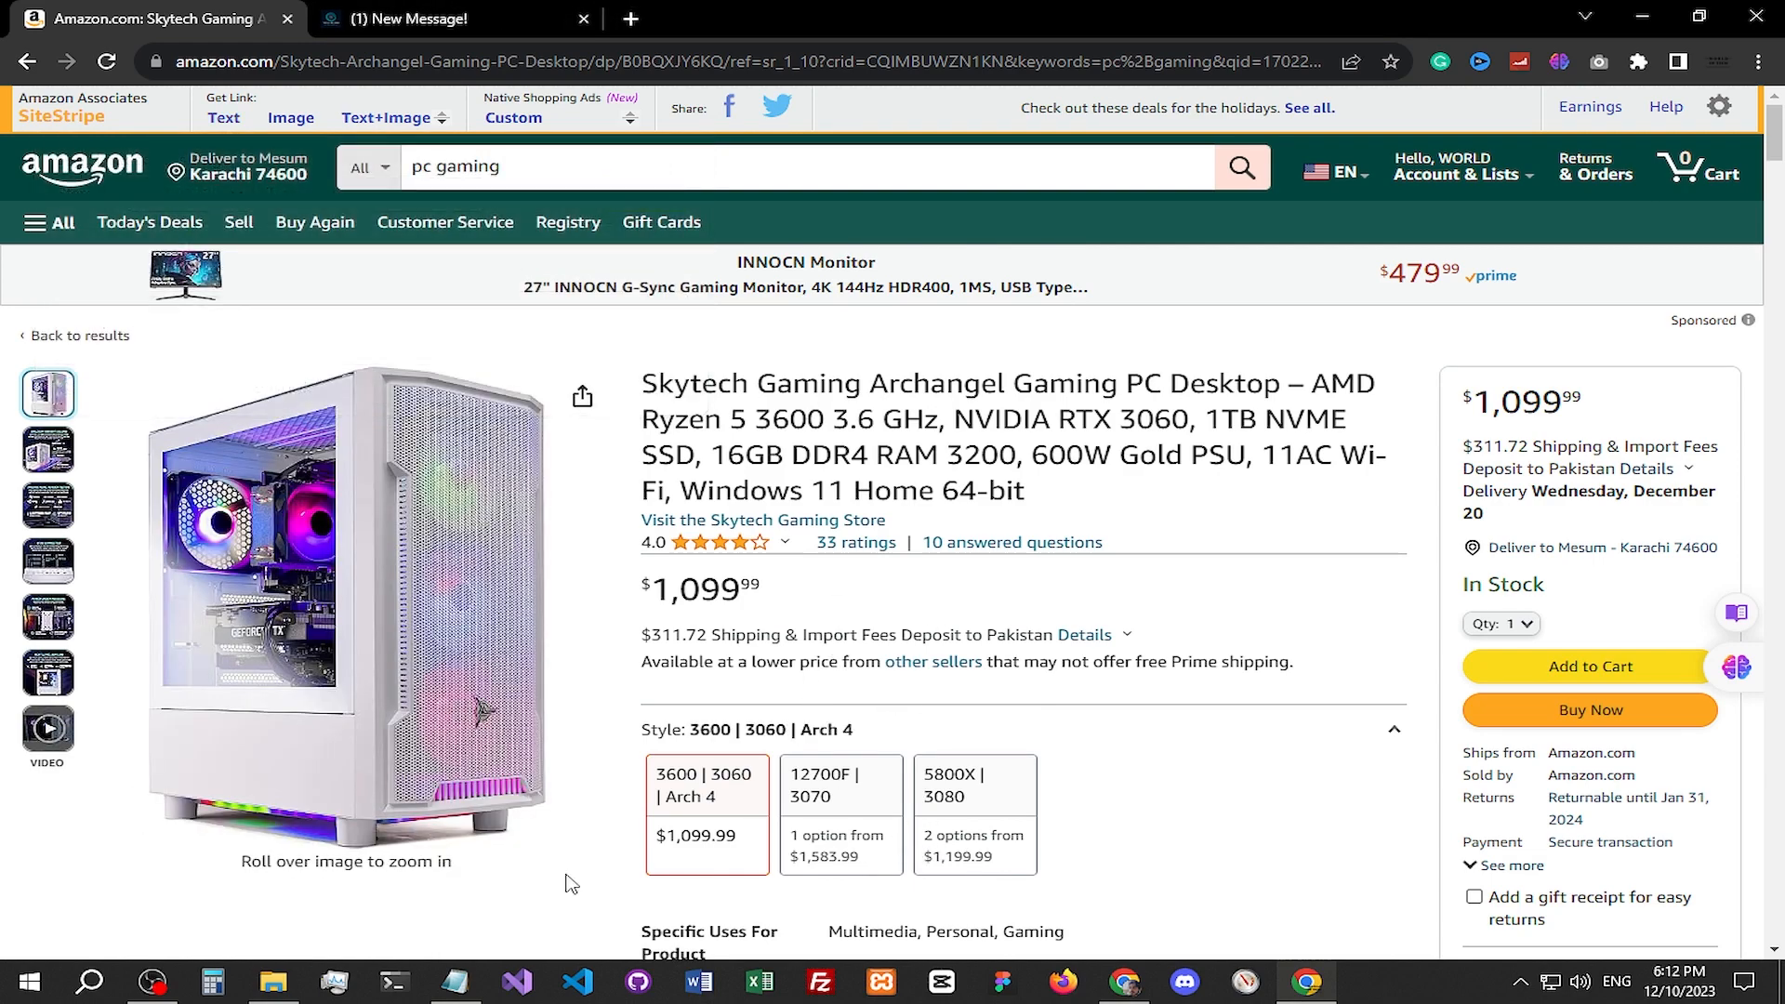
Step: Switch to Notepad and highlight the unique code after "amzn.to/" in the pasted affiliate link
left_click(455, 982)
left_click_drag(1153, 271, 1281, 253)
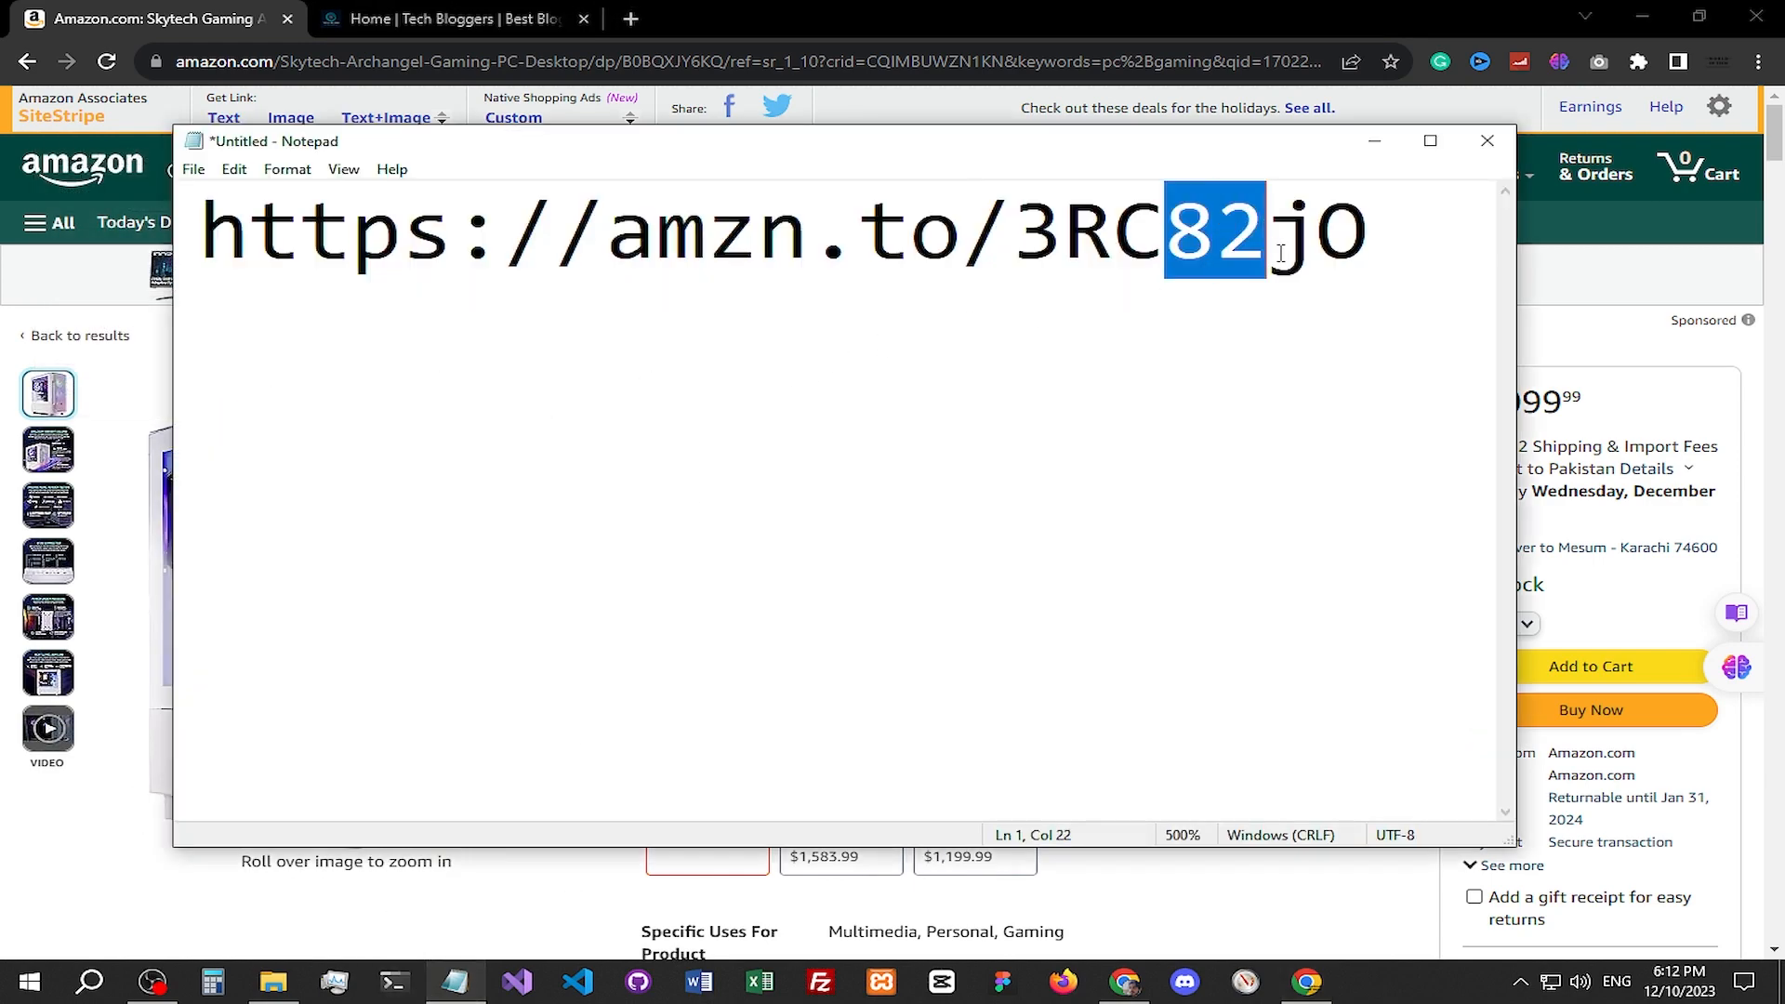
left_click(1126, 386)
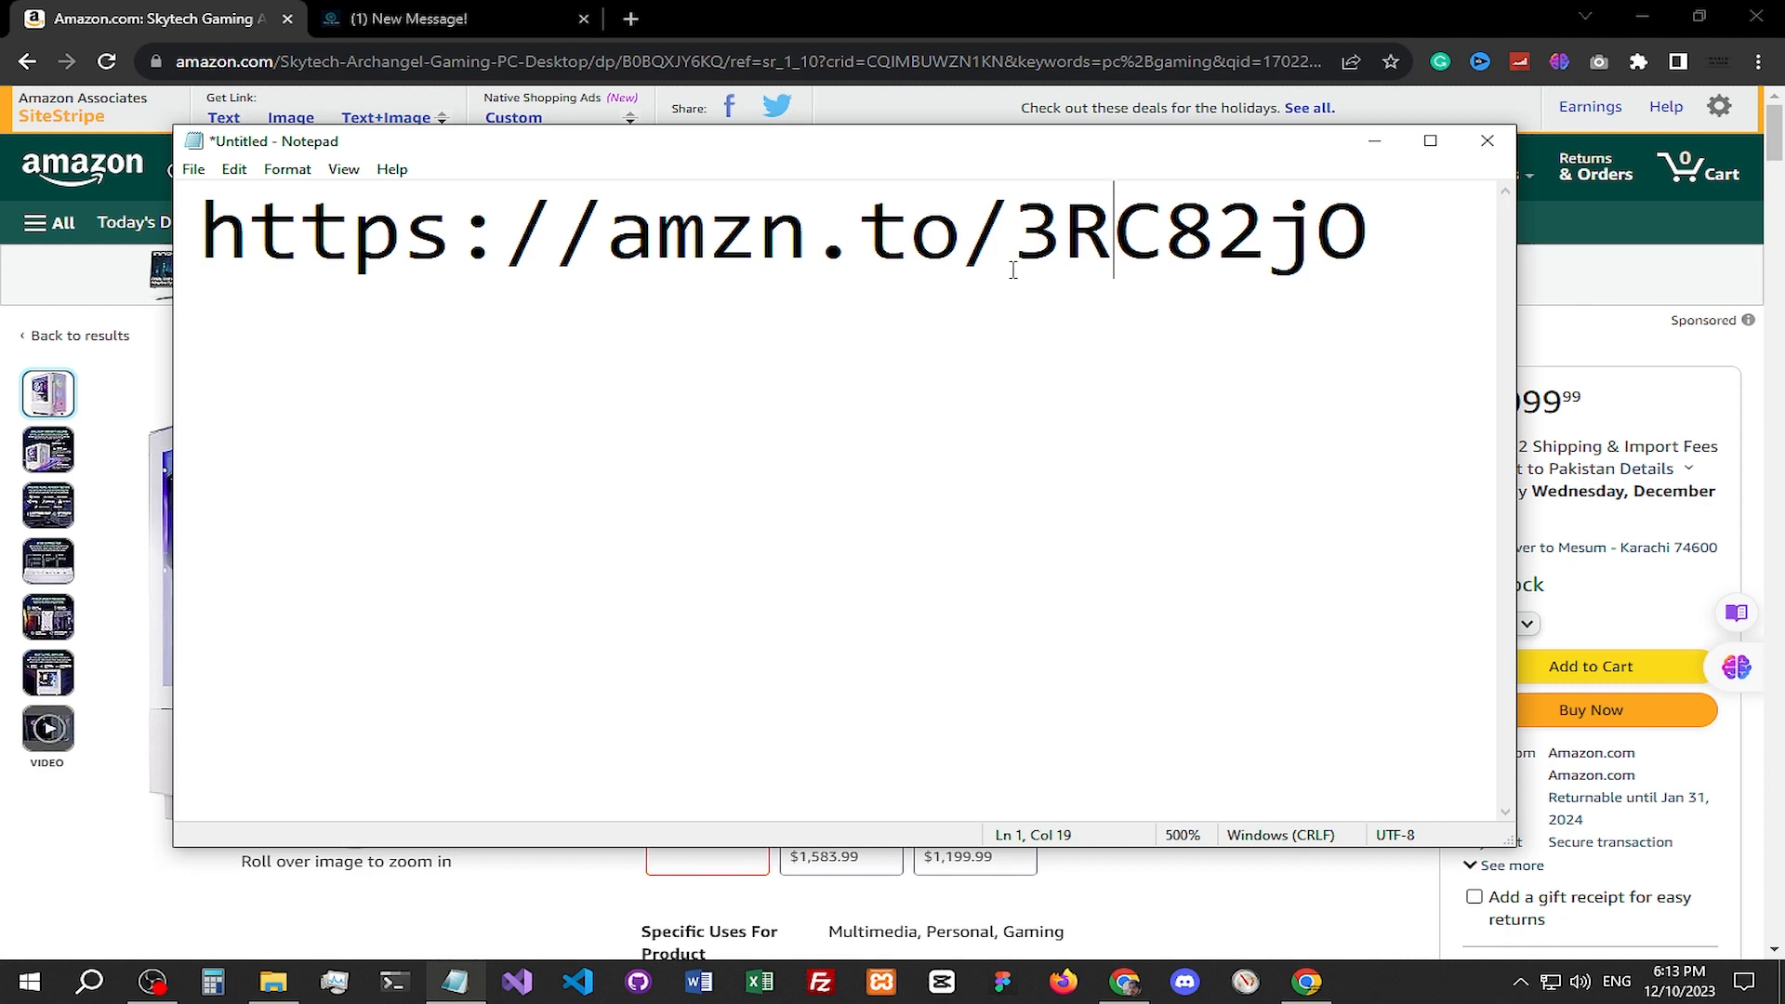
left_click_drag(993, 236, 1074, 234)
left_click_drag(1225, 232, 996, 435)
left_click_drag(1013, 240, 1413, 242)
left_click(1153, 403)
left_click_drag(1012, 238, 1394, 227)
left_click(1213, 401)
left_click_drag(1006, 244, 1376, 240)
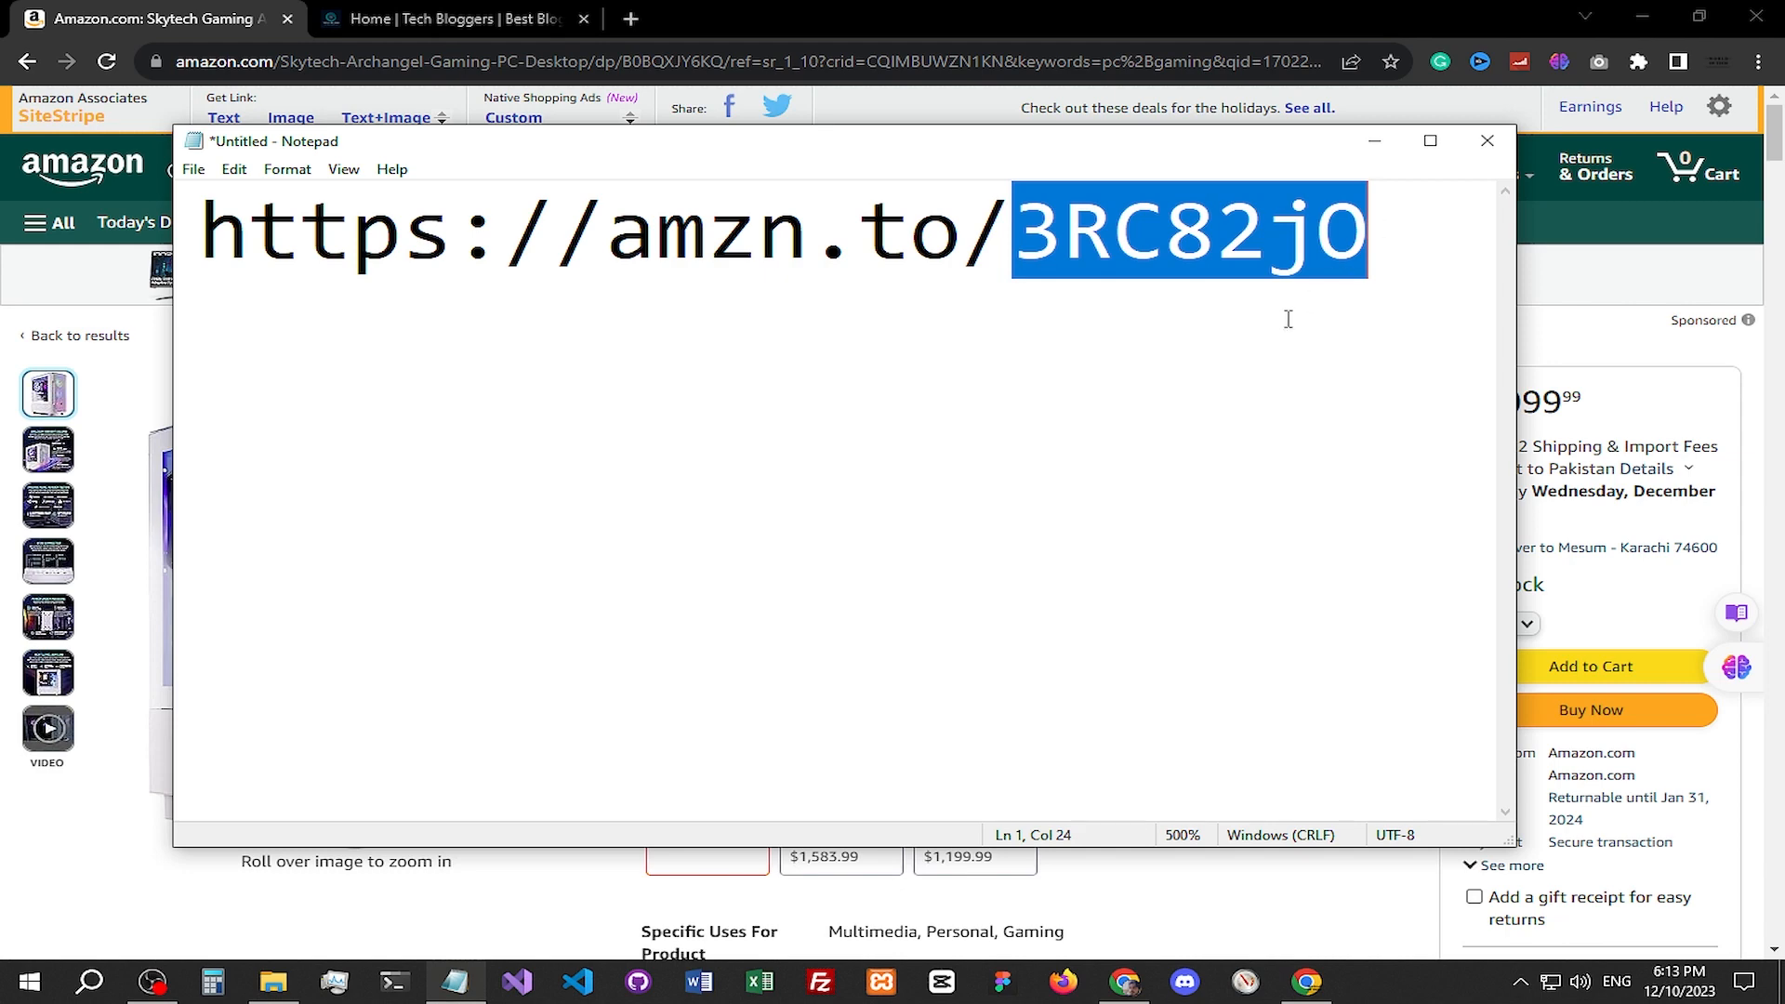
left_click(1016, 308)
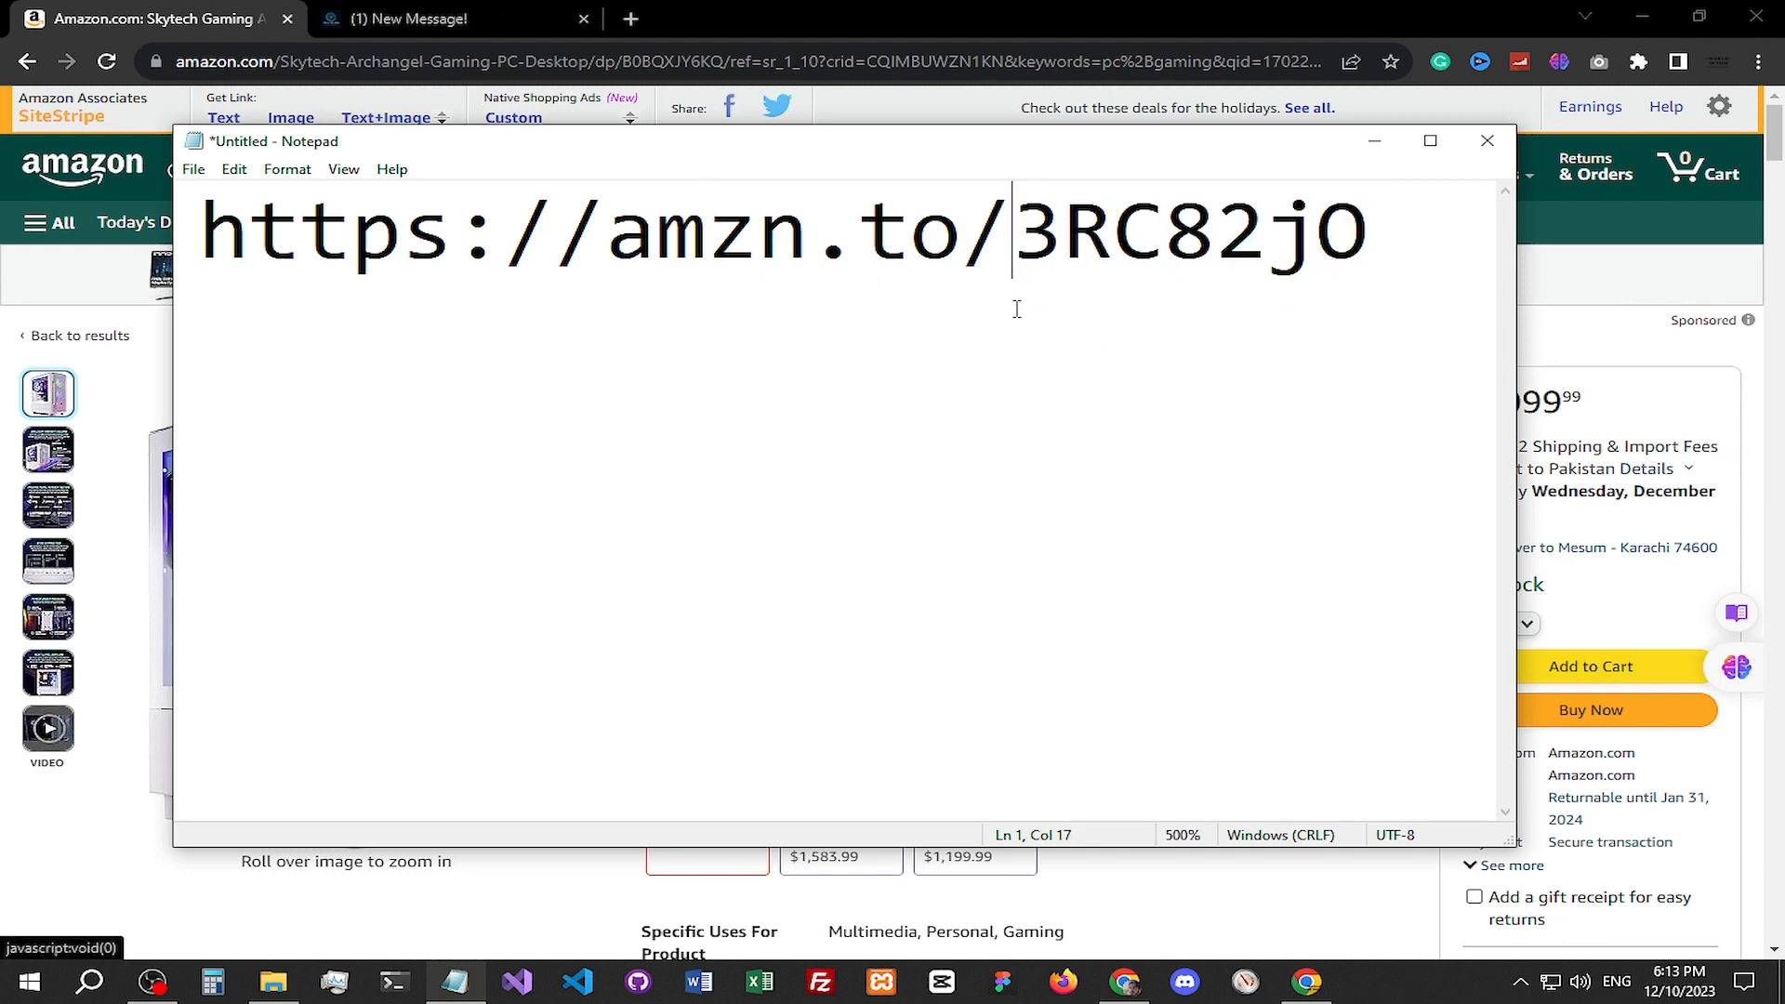
left_click_drag(1008, 237, 1362, 218)
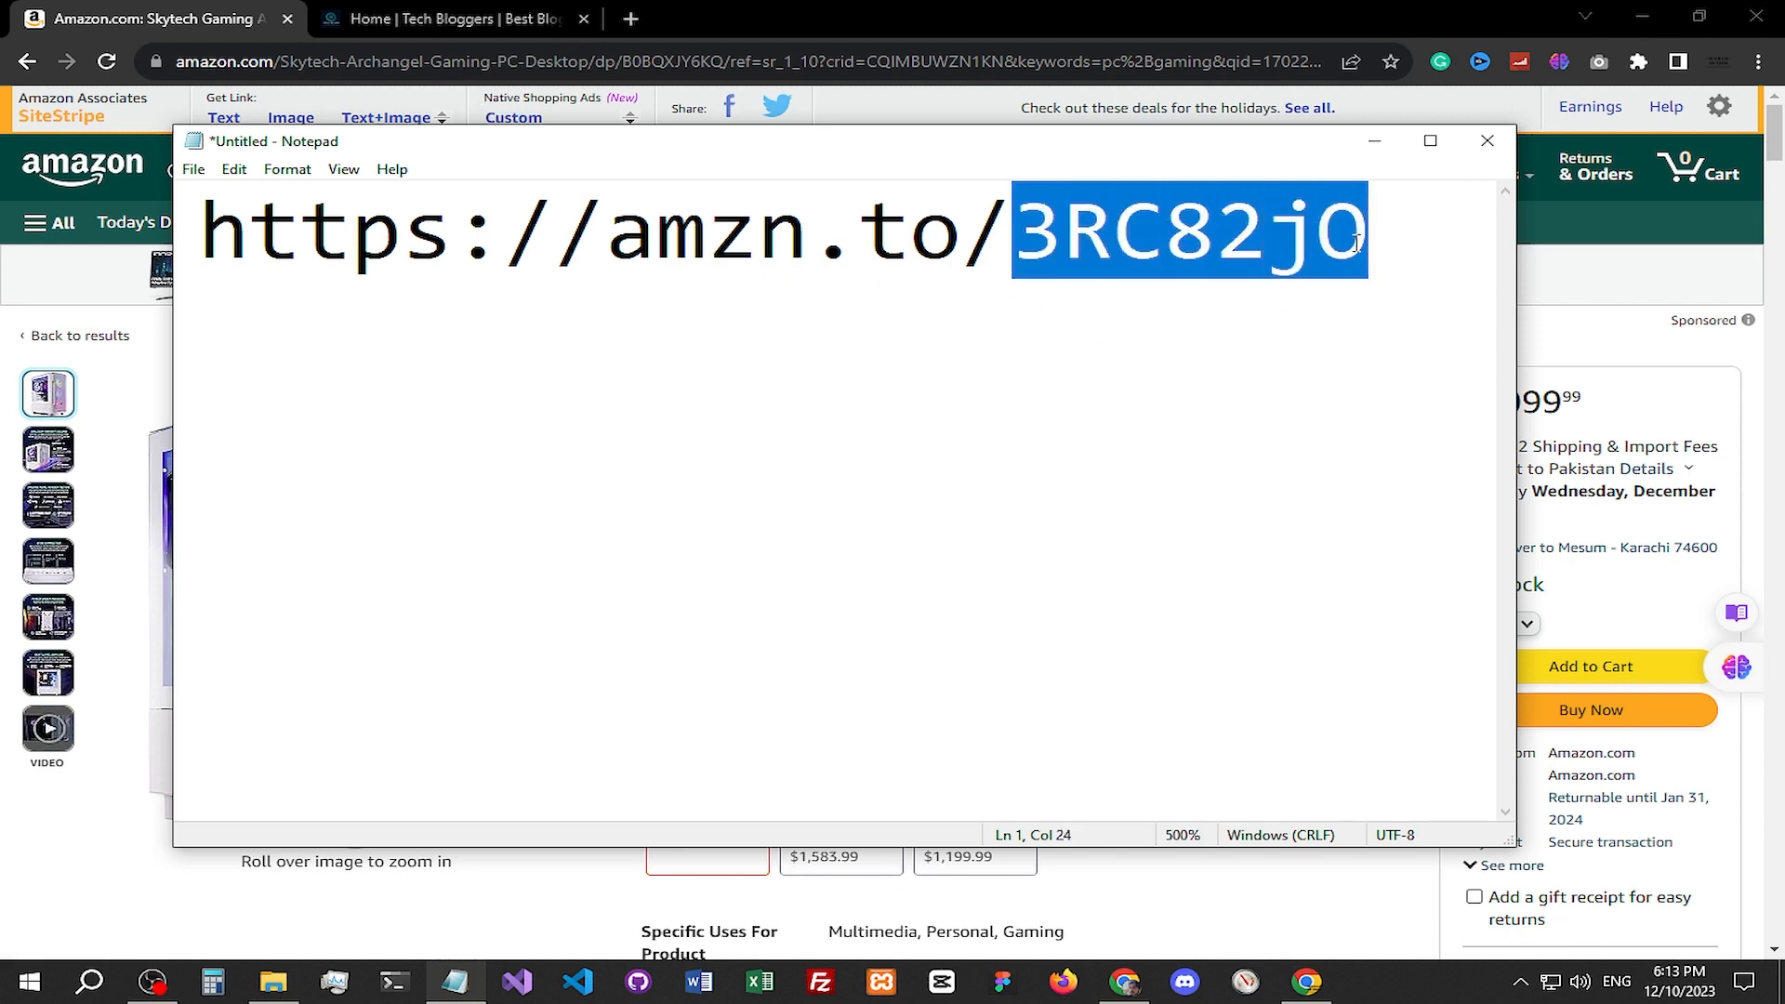
left_click(1031, 313)
left_click_drag(1030, 273, 1369, 244)
left_click(1183, 313)
left_click_drag(1015, 244, 1372, 240)
Step: Deselect the link in Notepad and close the Tech Bloggers tab beside the Amazon product page
left_click(1606, 335)
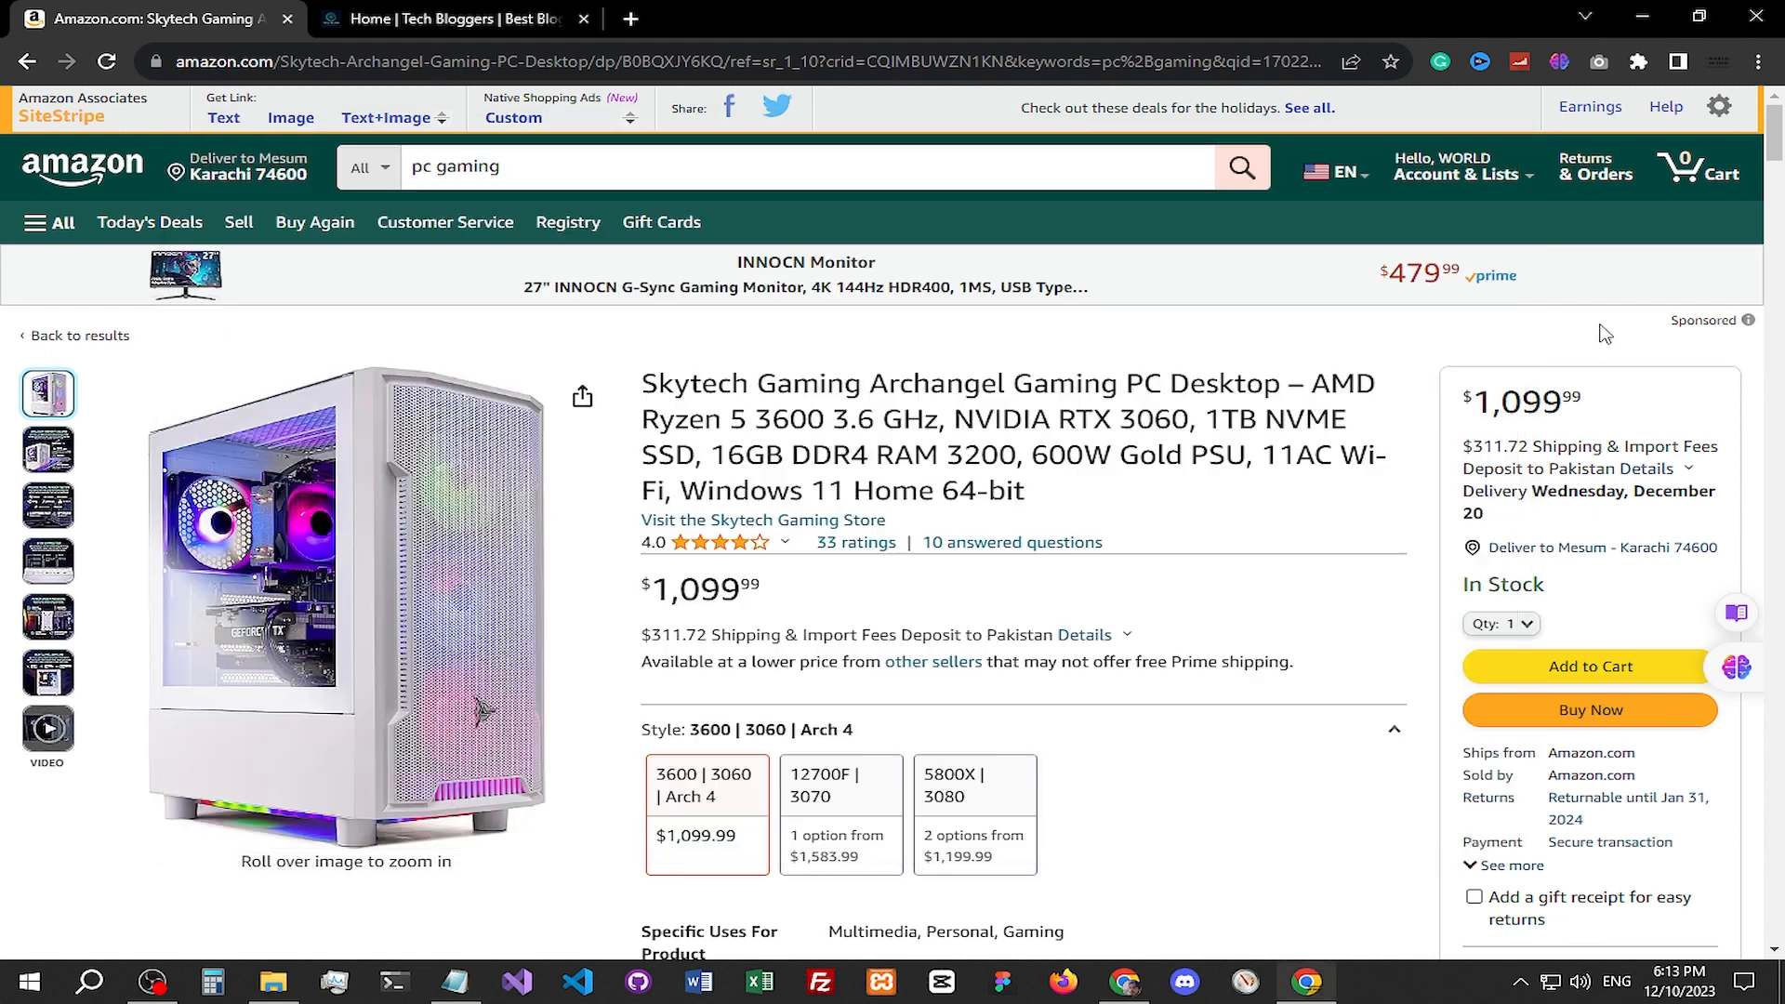
left_click(455, 981)
left_click(1272, 266)
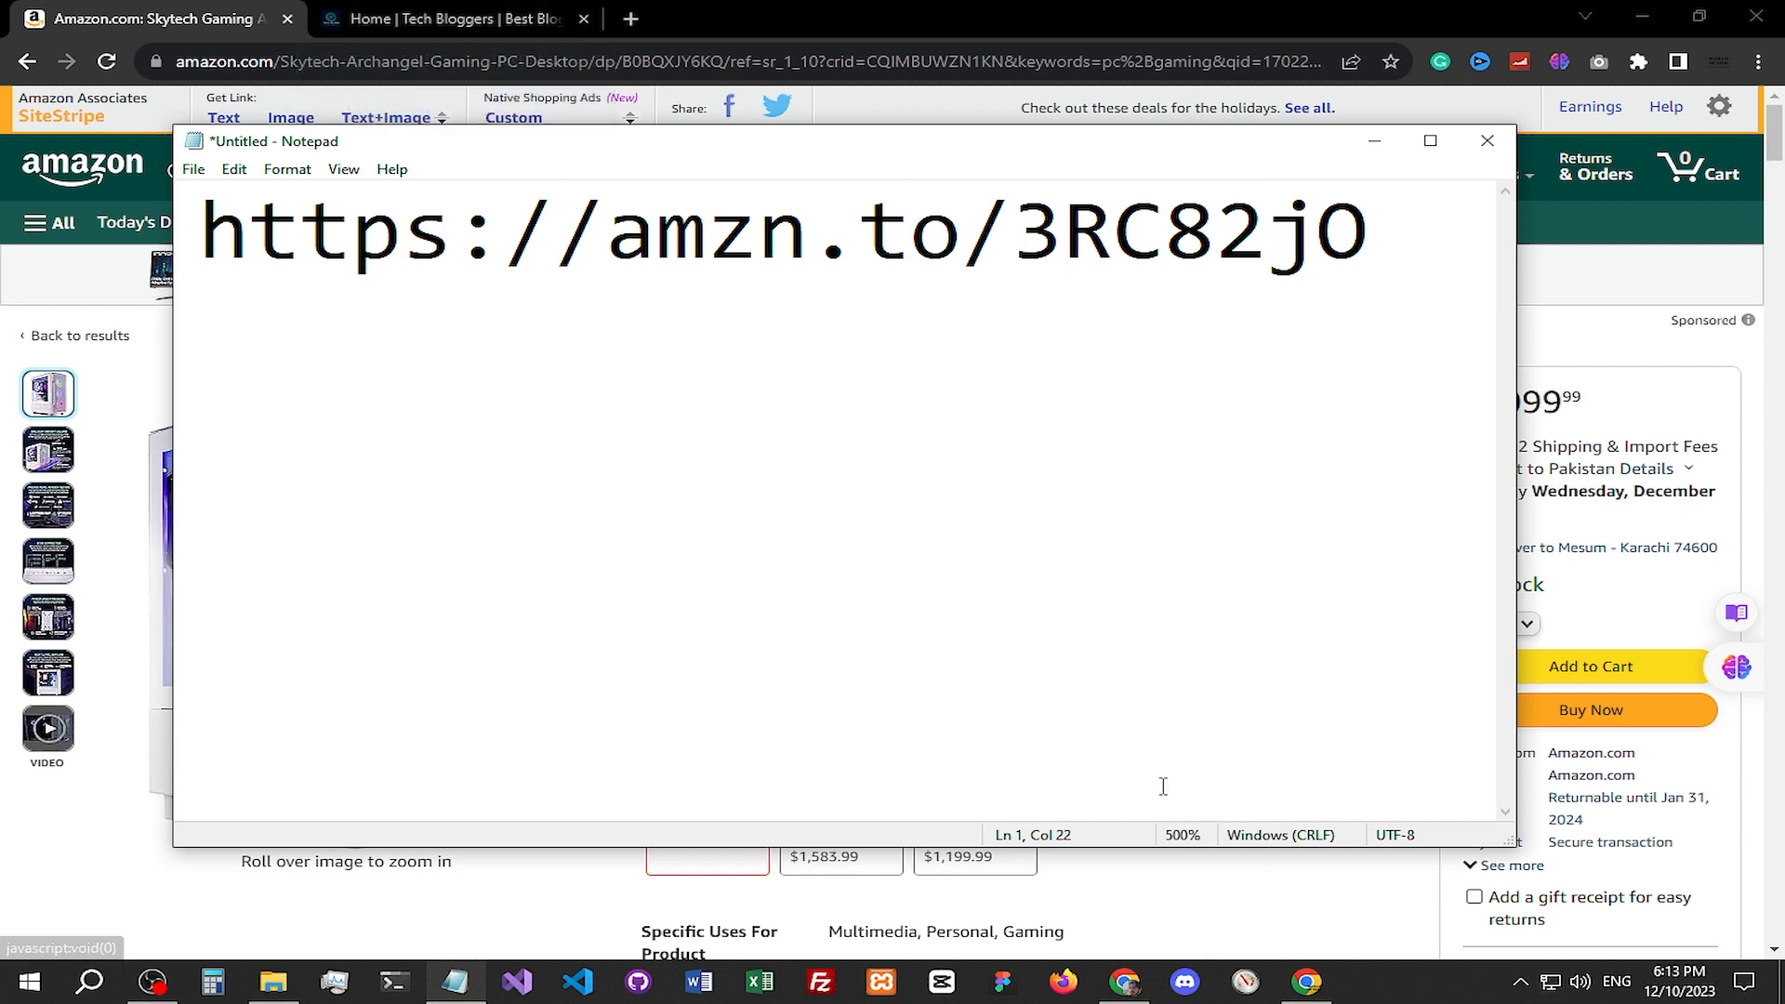
left_click(476, 11)
left_click(584, 18)
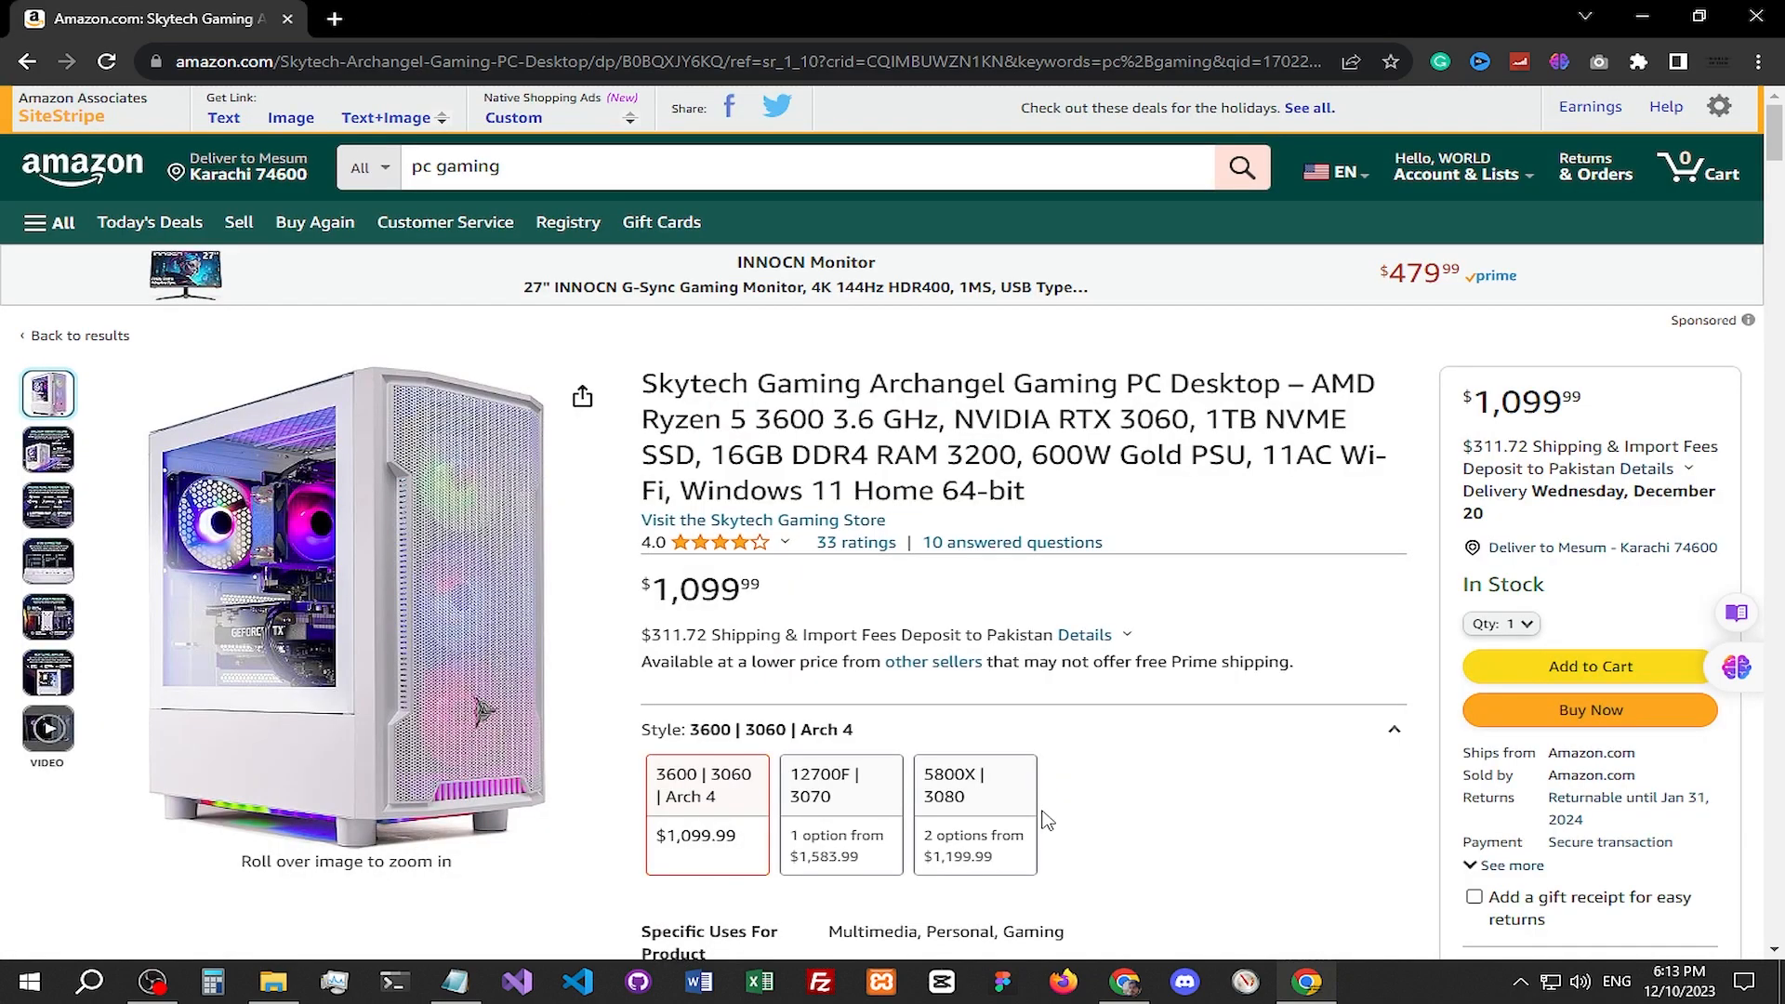
Step: Open techbloggers.co/wp-admin in the other browser window and log in to WordPress with the saved credentials
left_click(1104, 909)
left_click(339, 59)
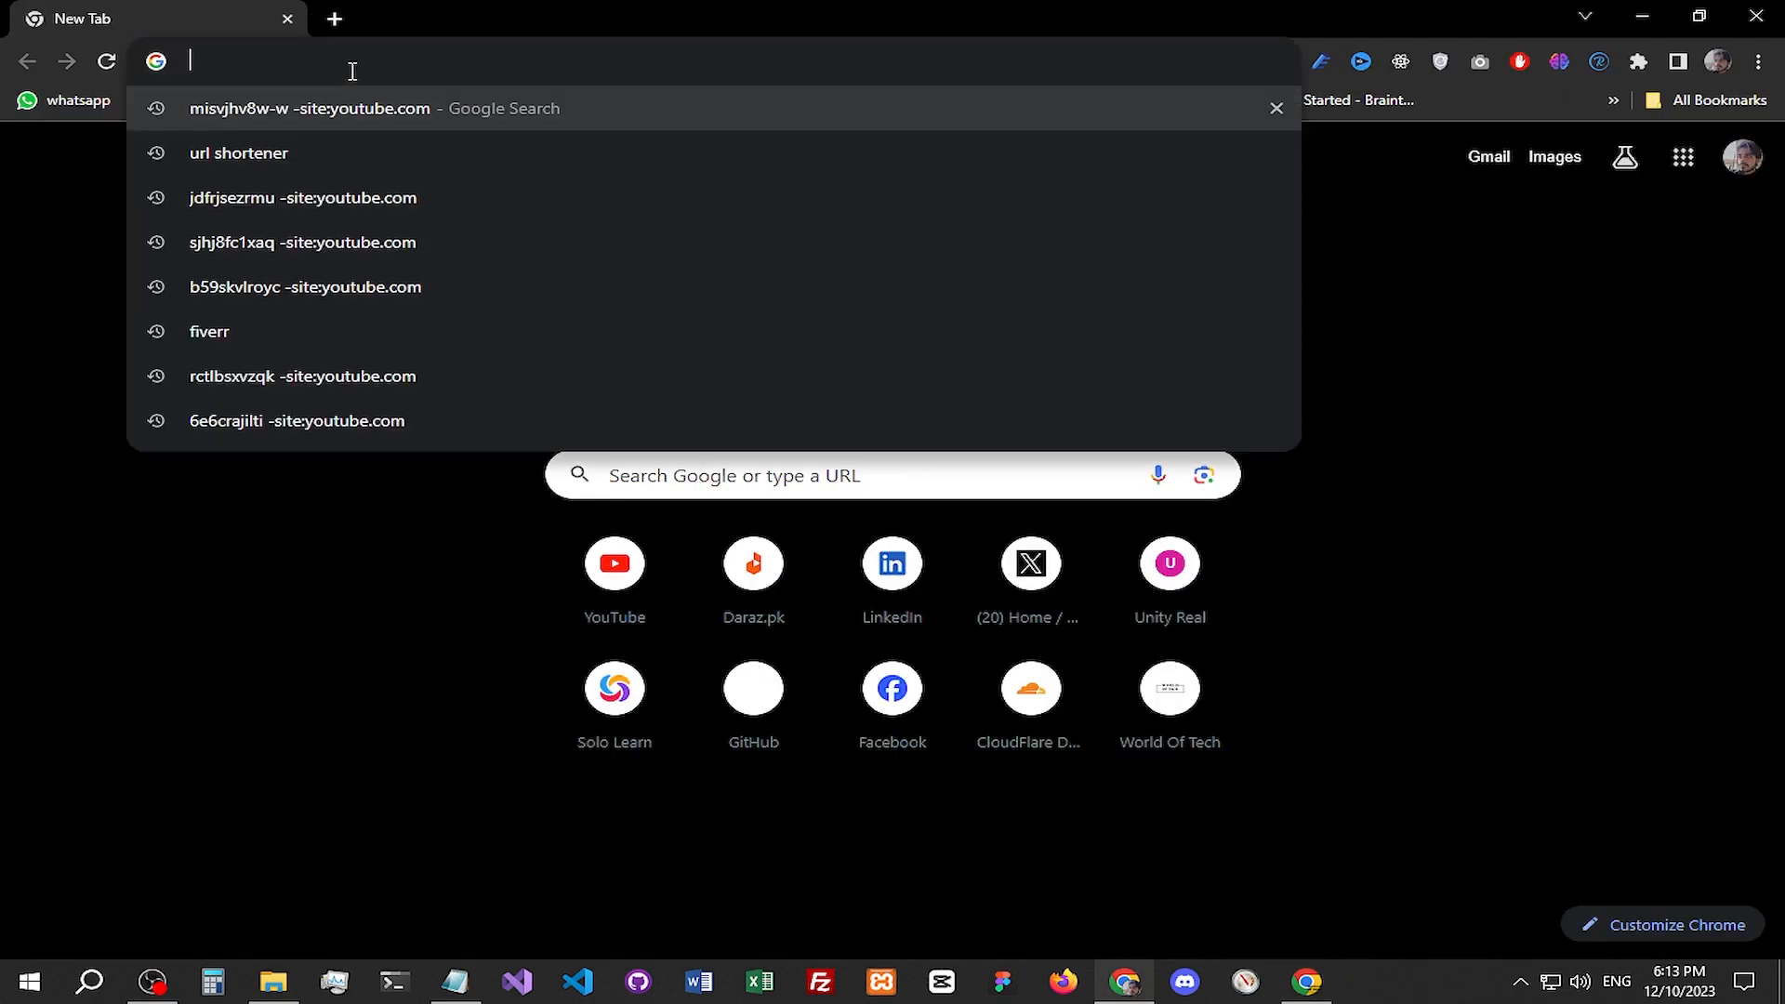
type("tech")
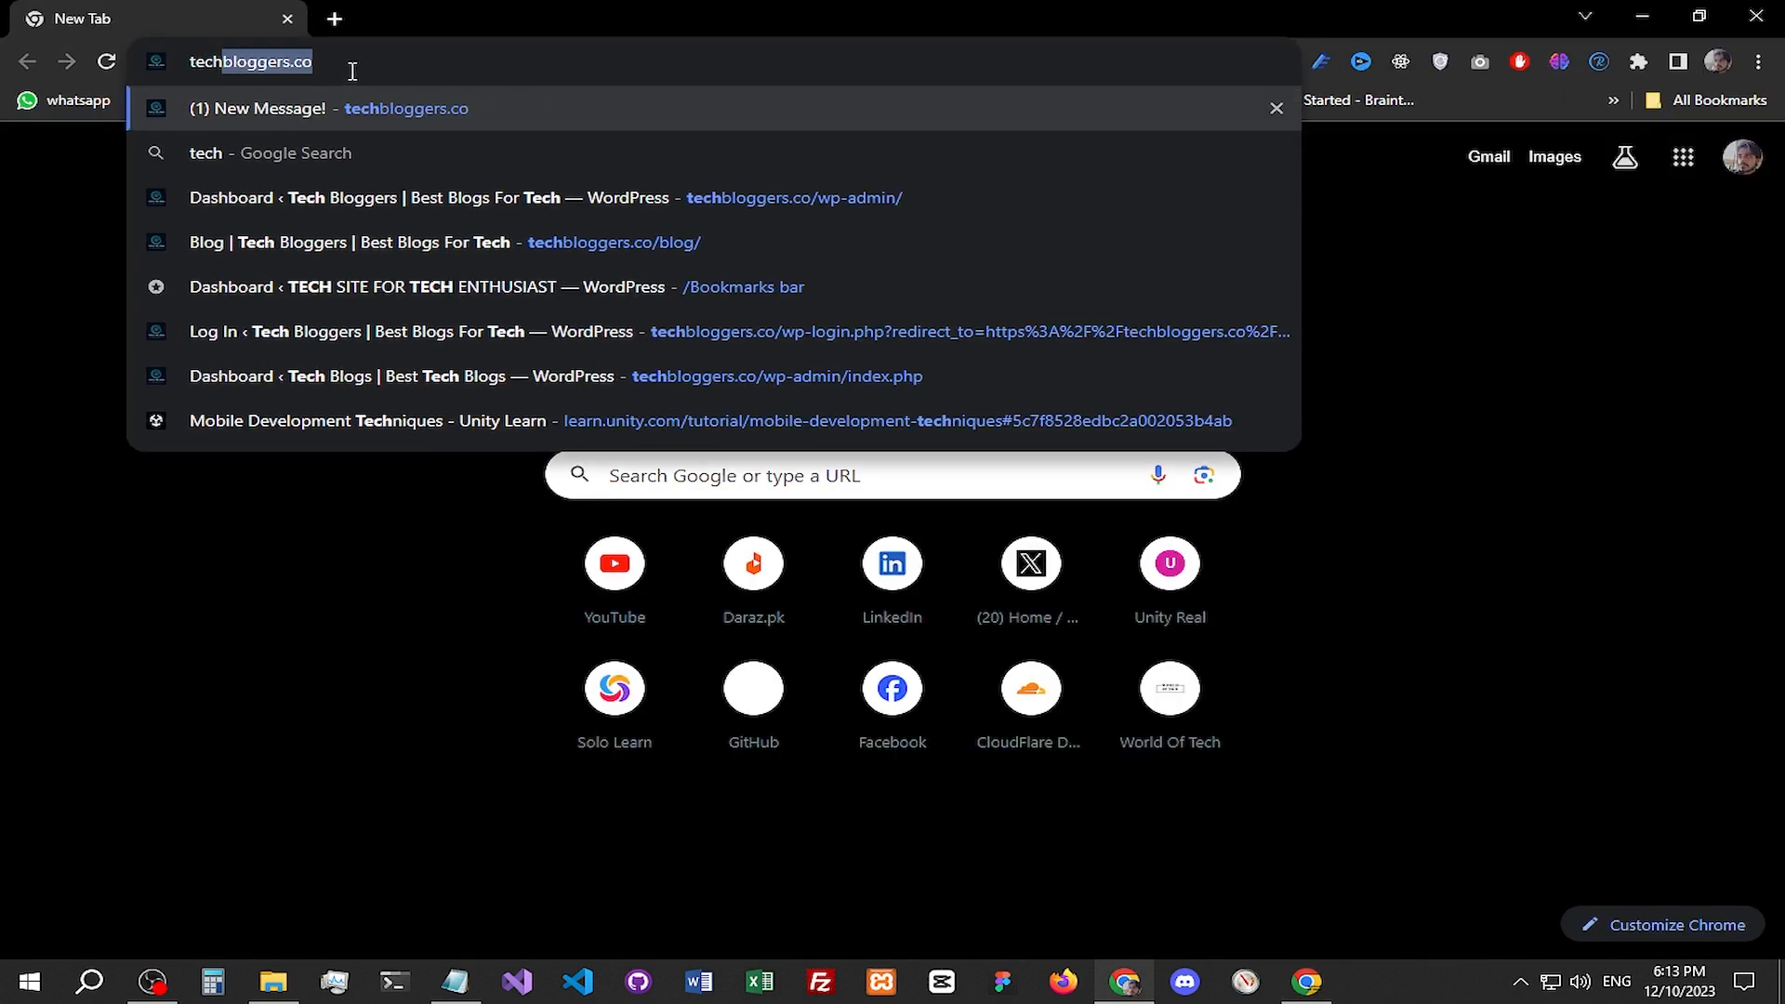
key("BackSpace")
key("Up")
key("Right")
type("/wp")
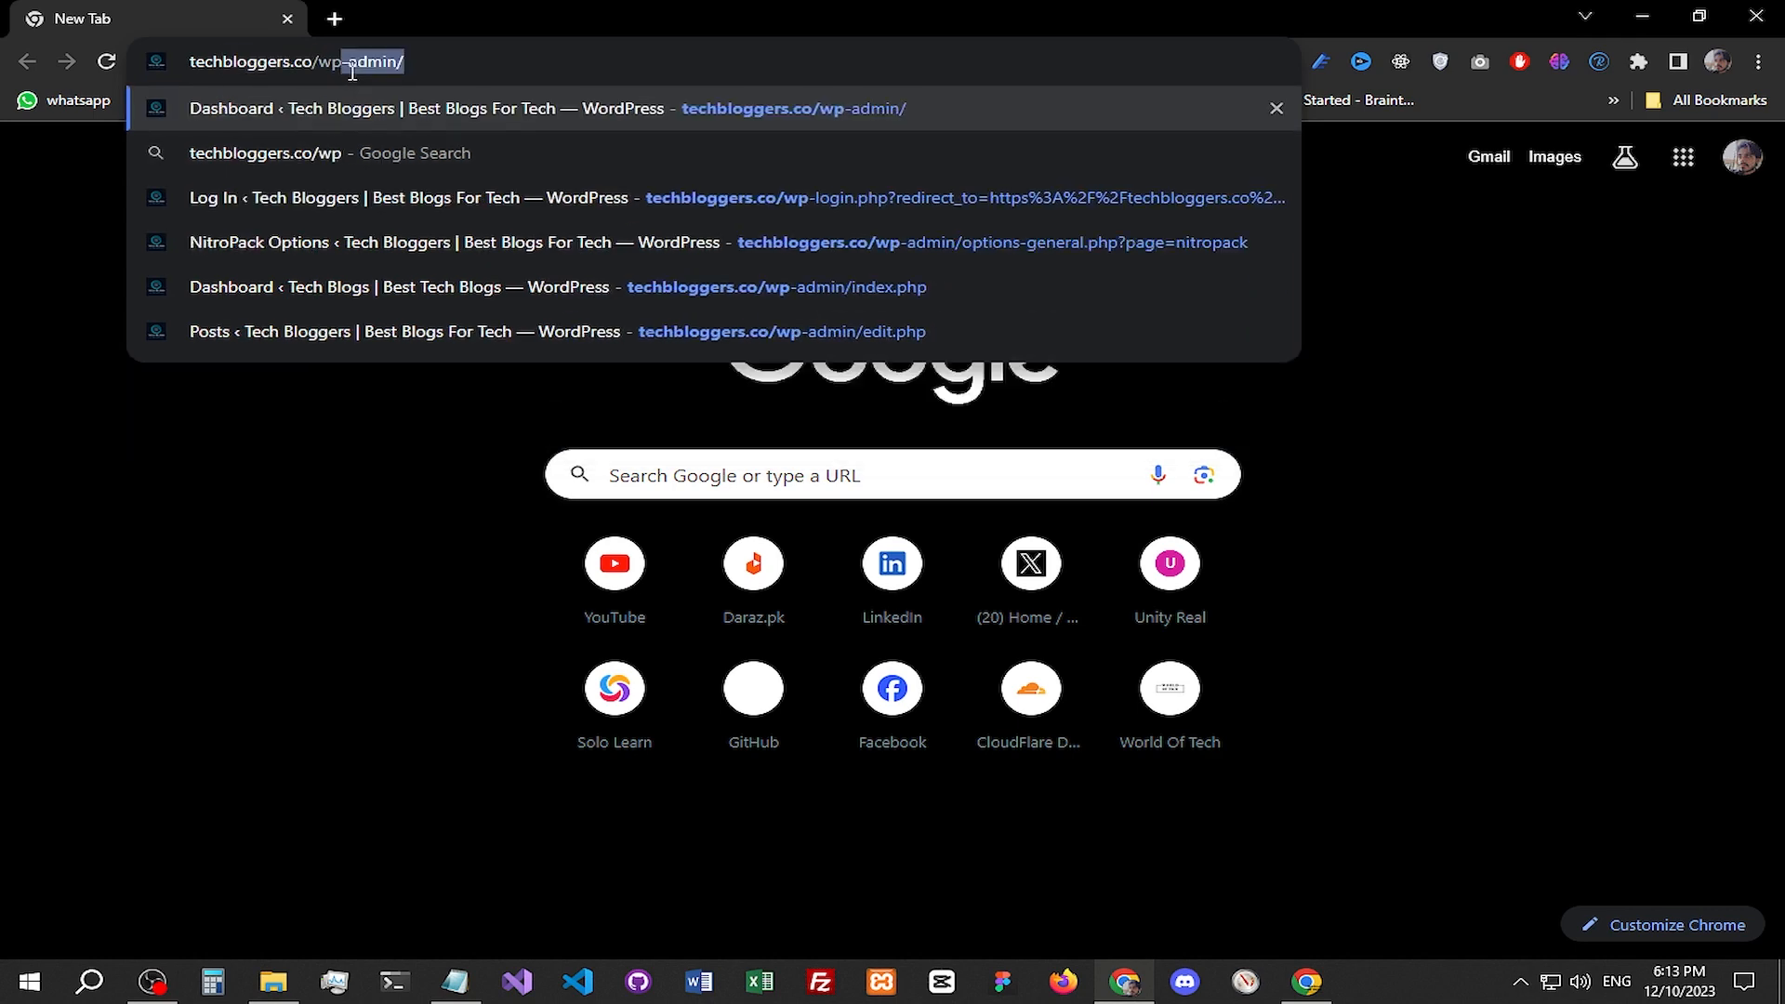
key("Return")
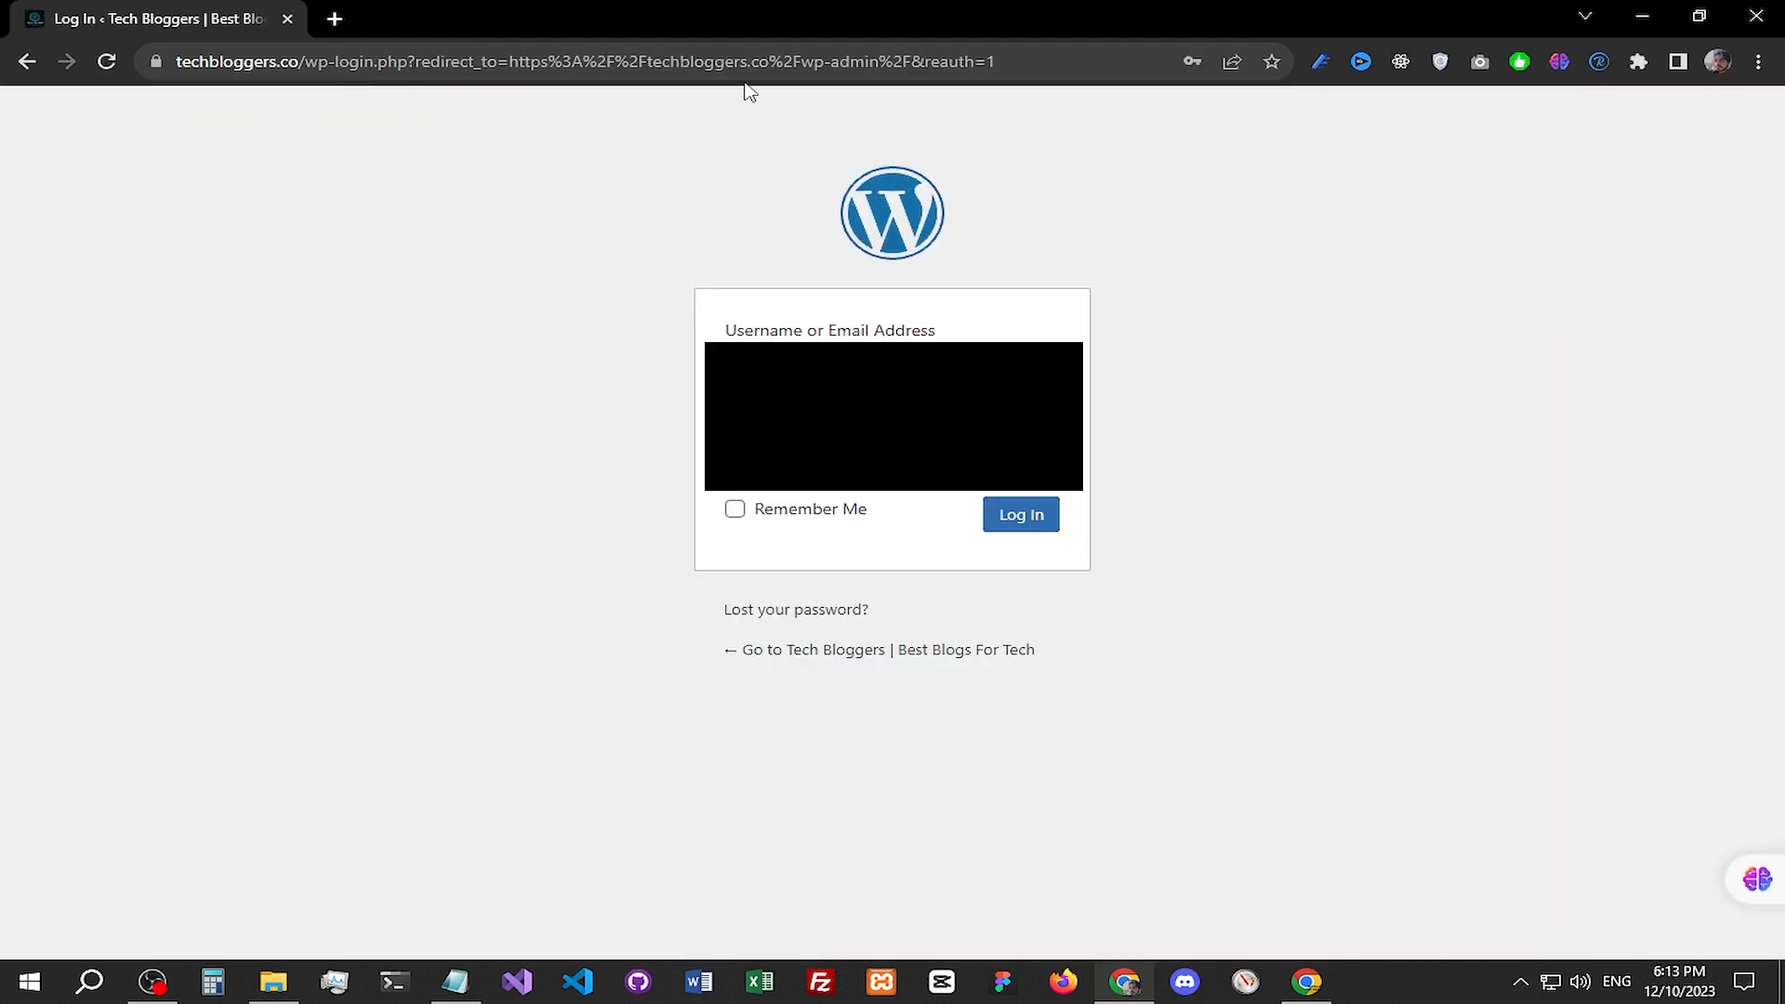
left_click(1027, 528)
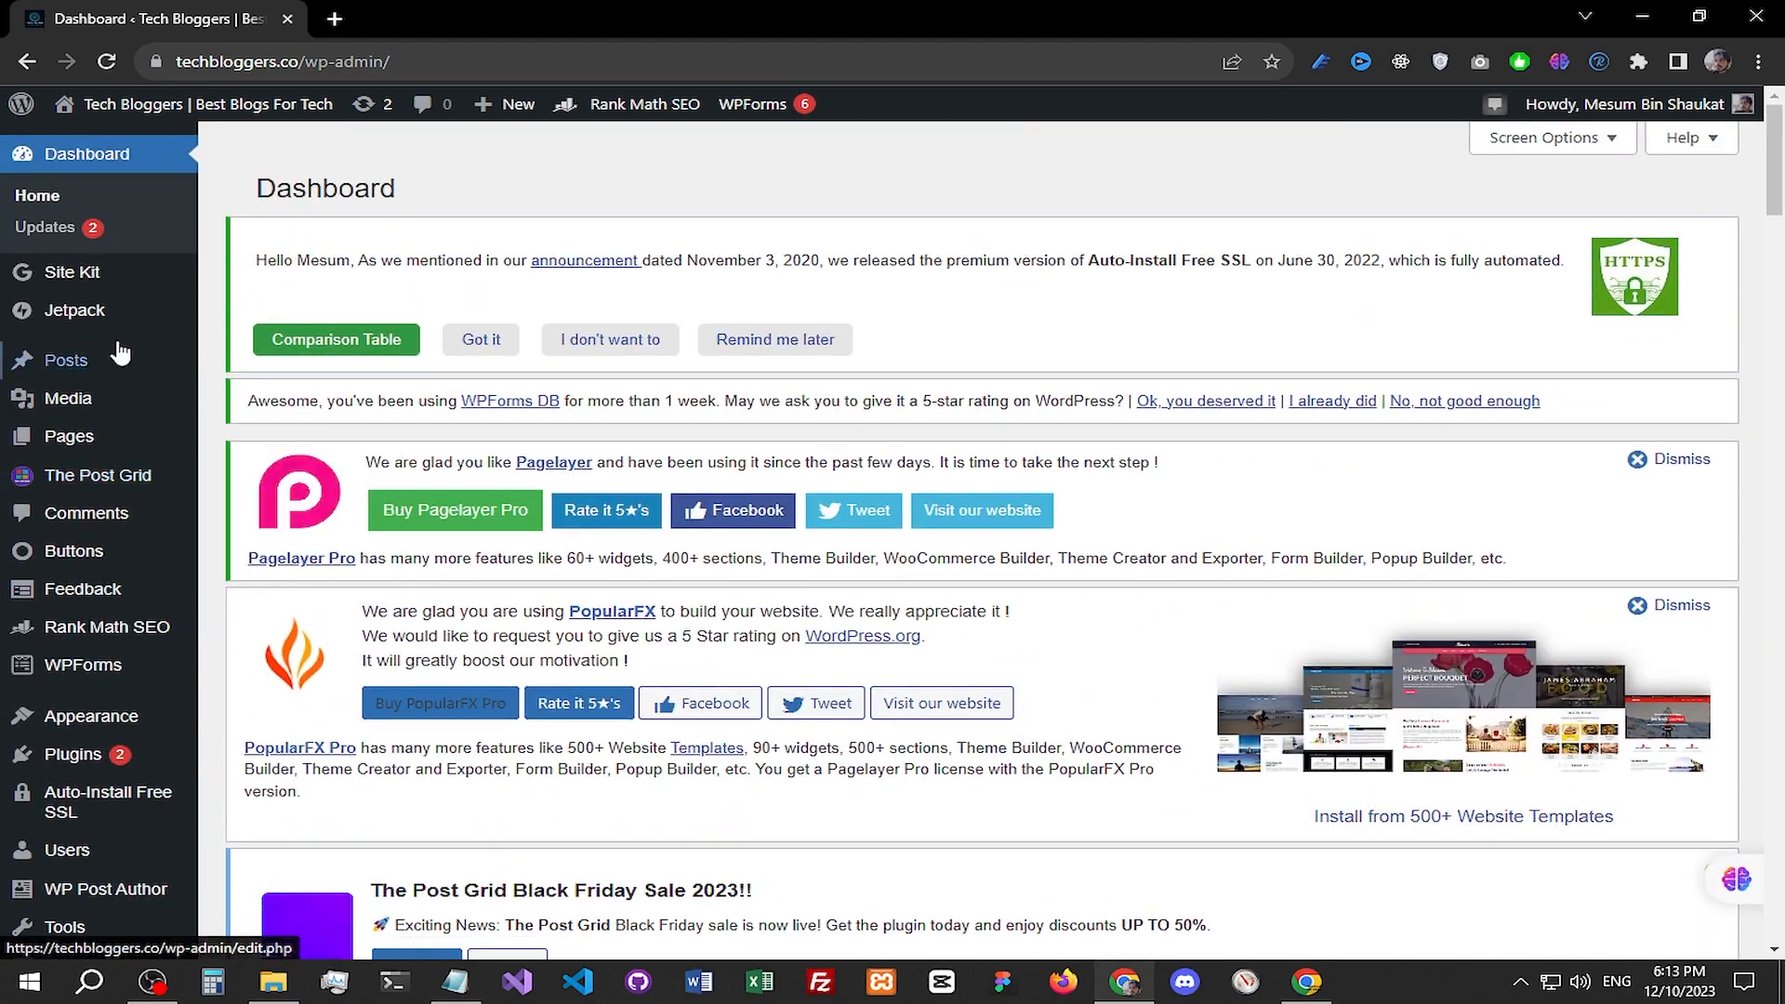
Step: Open the list of all posts in WordPress and start a new blank post
left_click(295, 365)
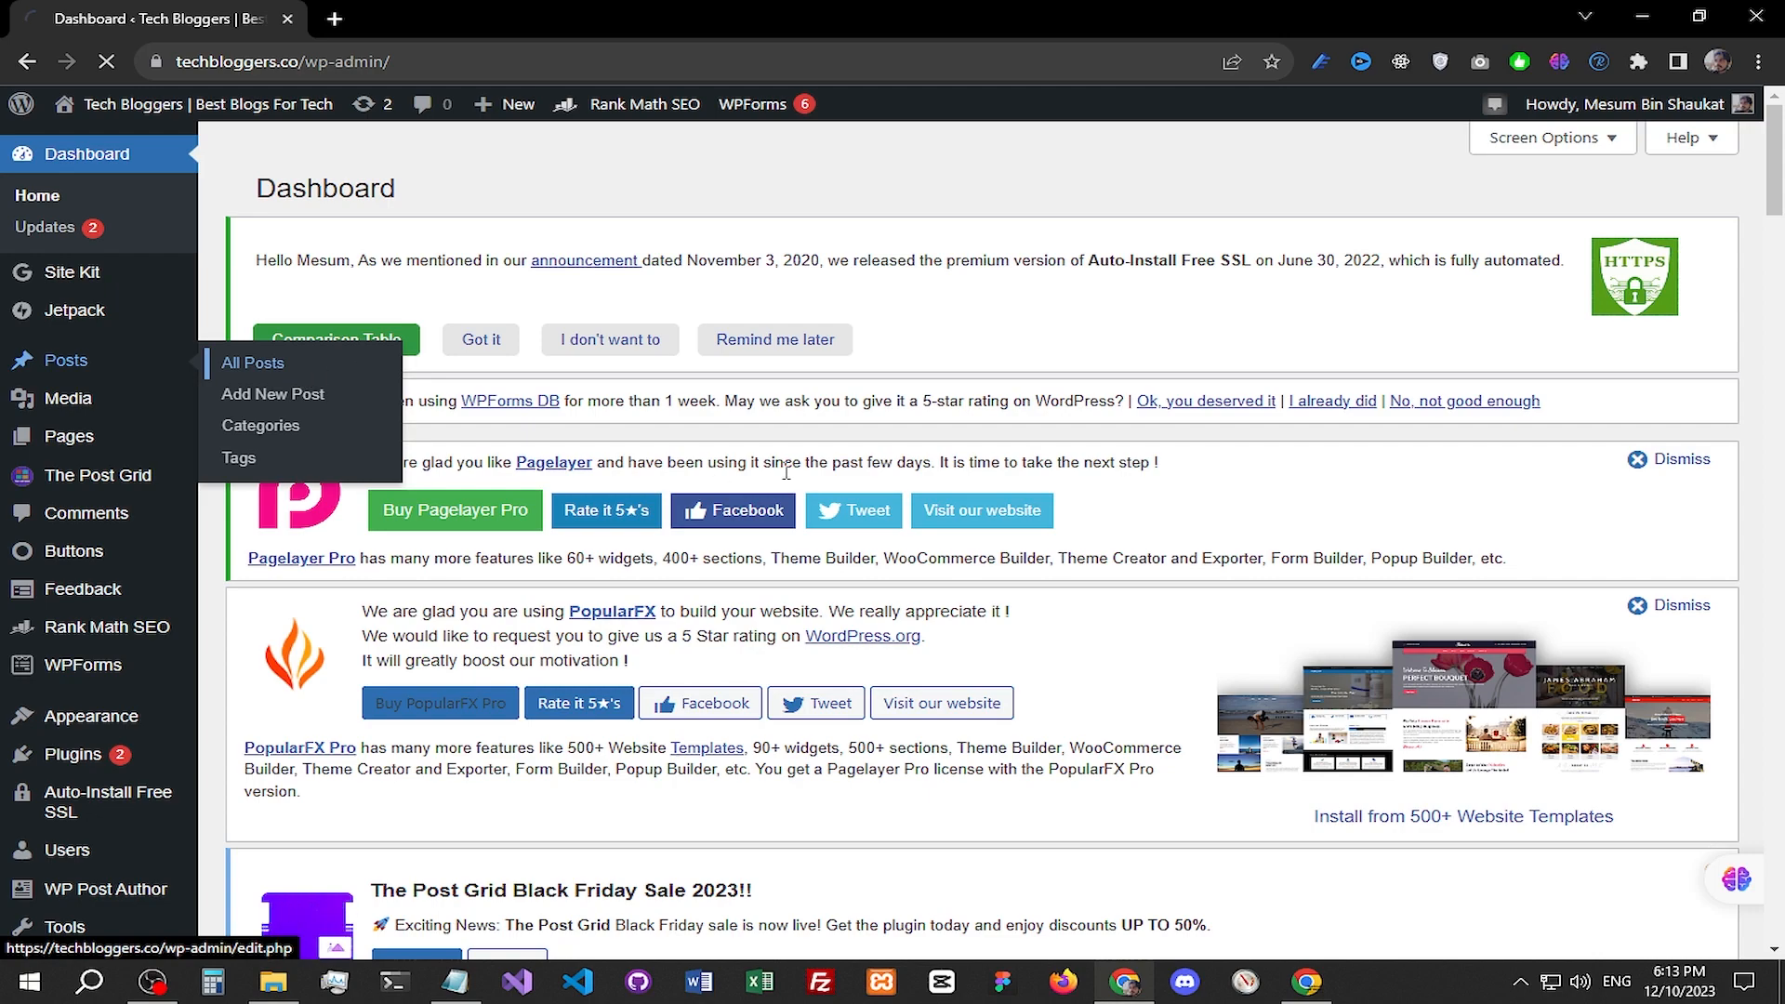
scroll(1232, 519, "down", 4)
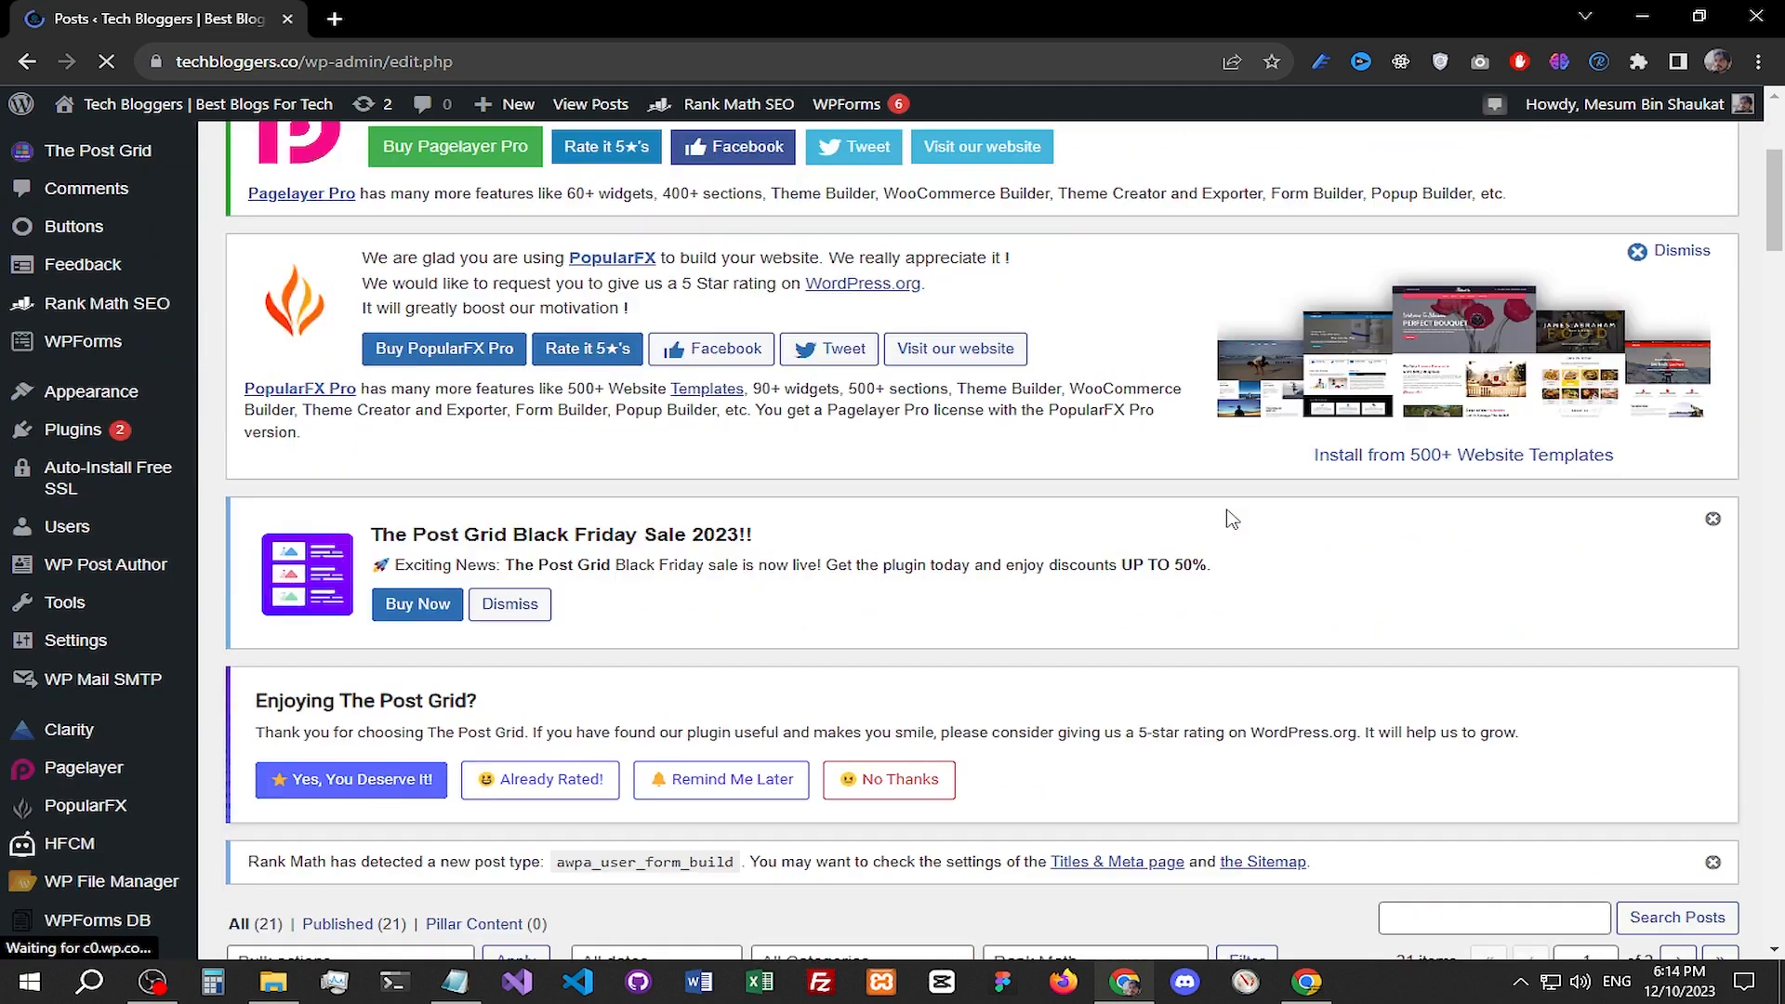
scroll(1232, 519, "down", 15)
scroll(1225, 518, "up", 12)
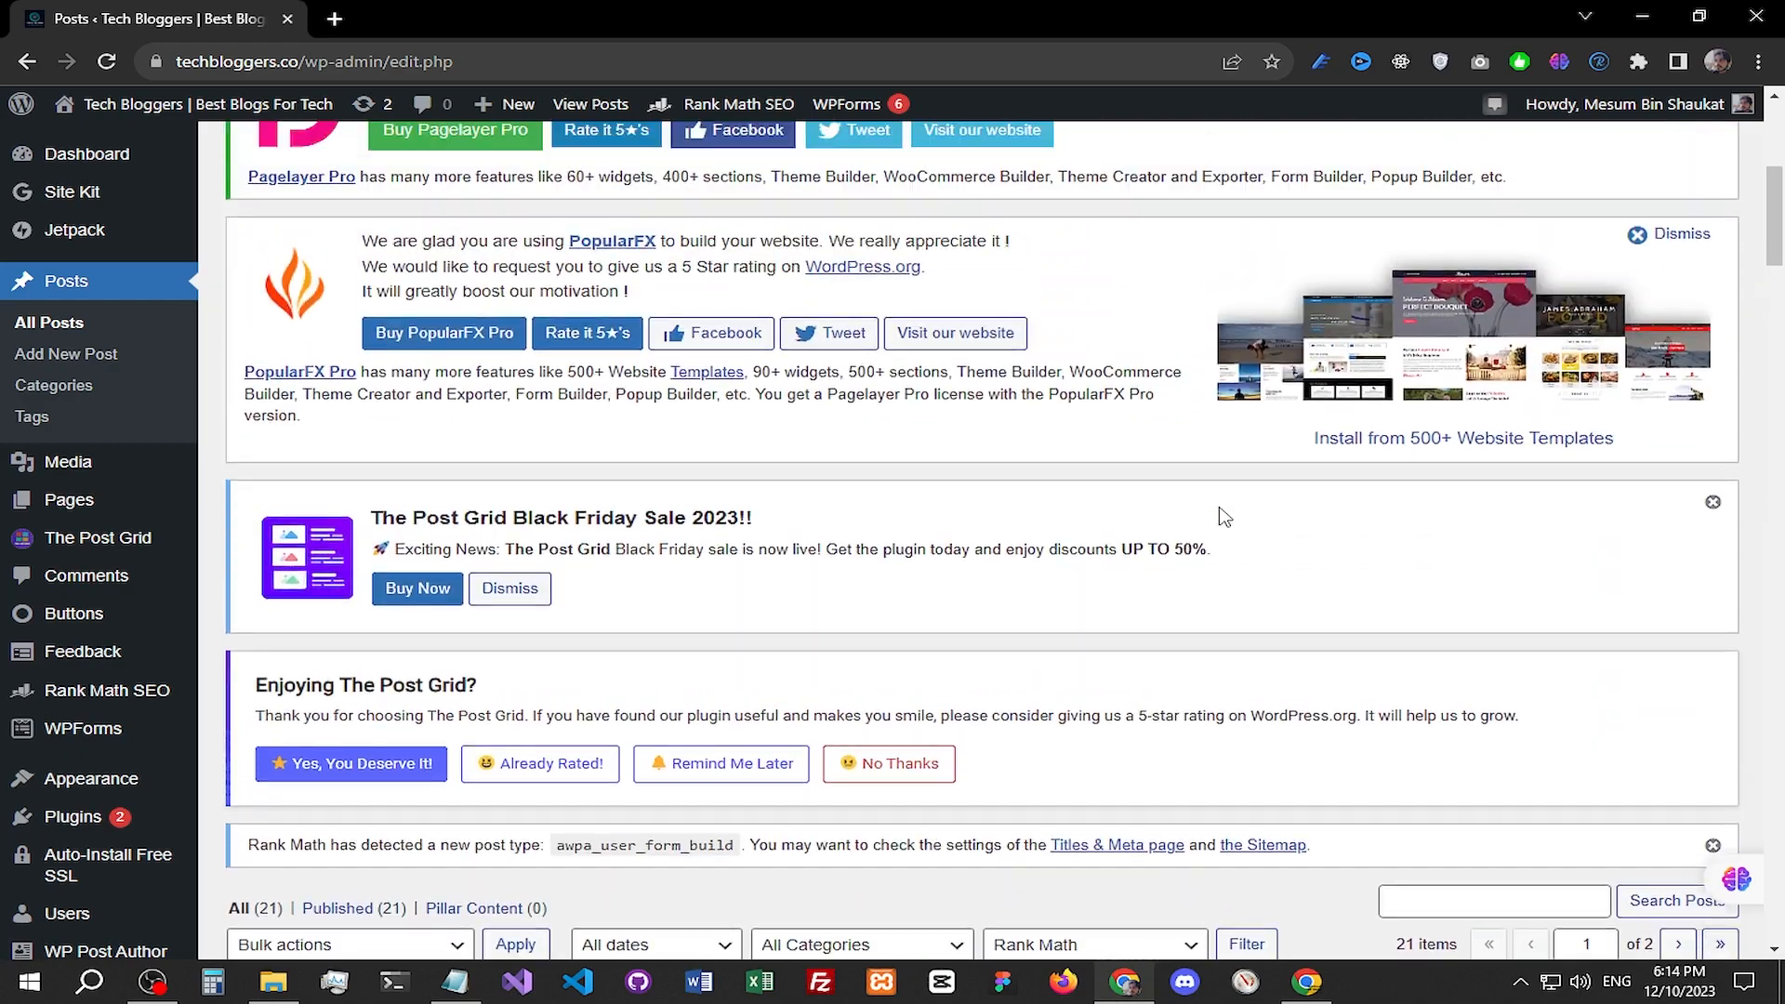
scroll(1218, 511, "up", 2)
scroll(1218, 512, "down", 8)
scroll(1223, 506, "up", 10)
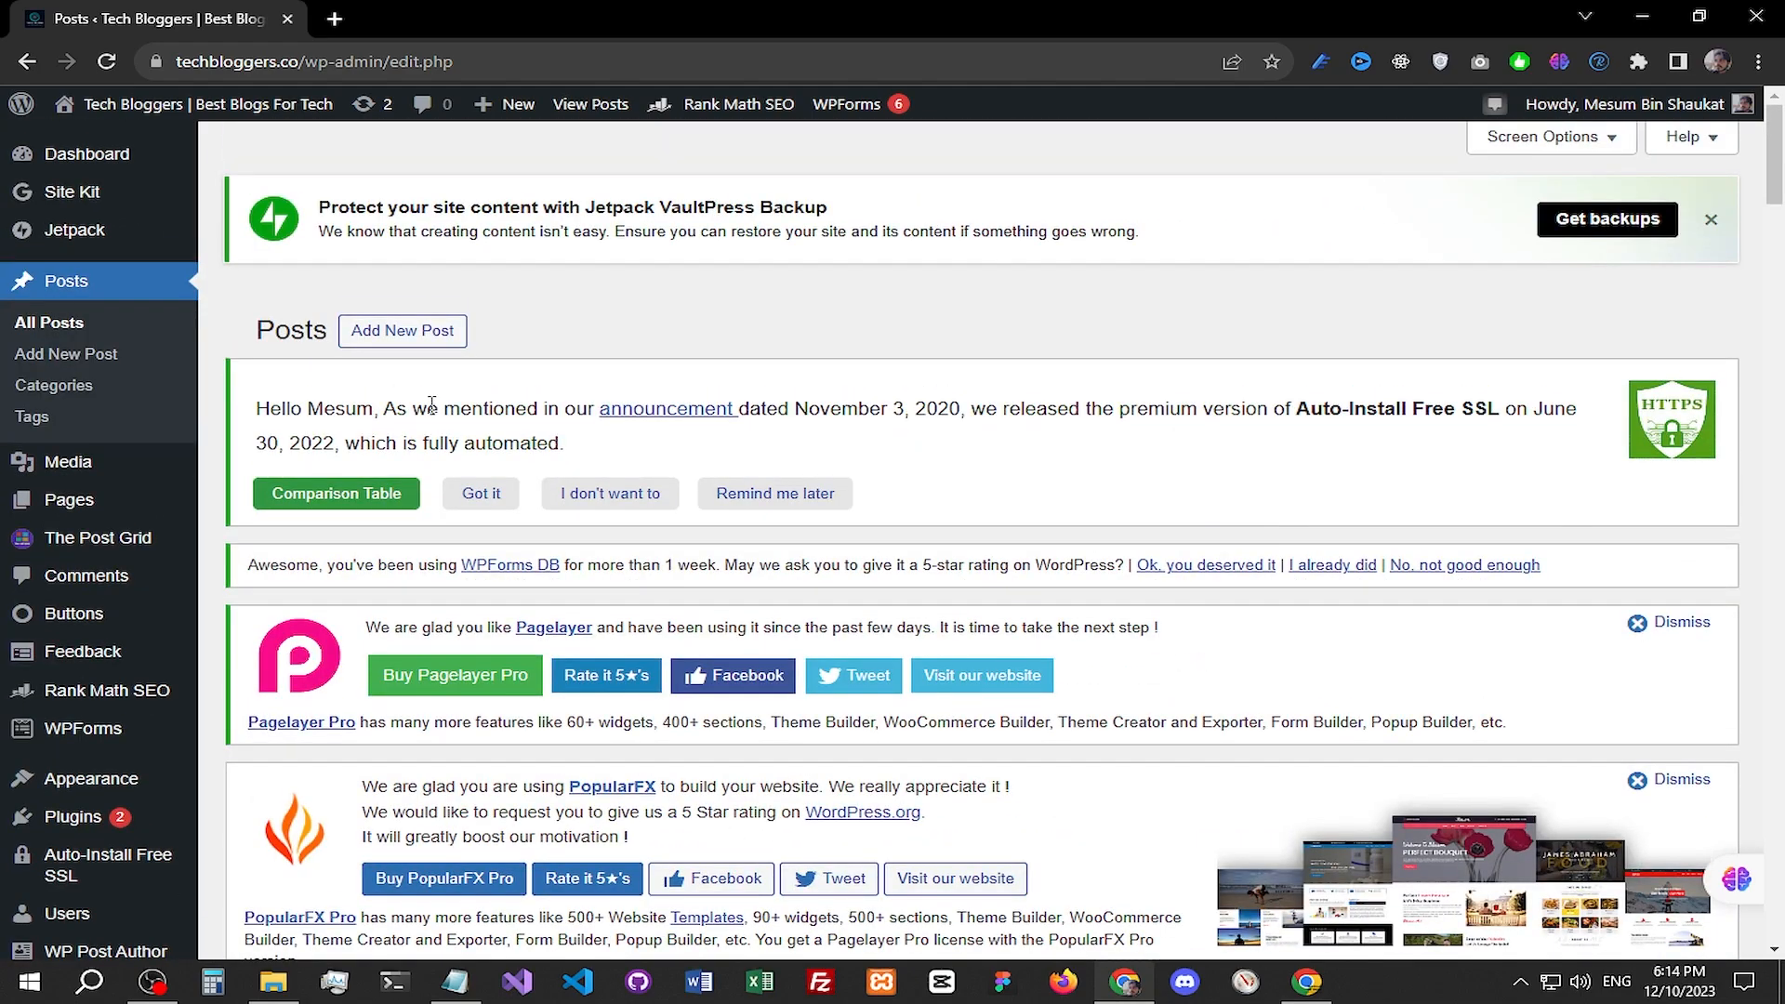
left_click(402, 346)
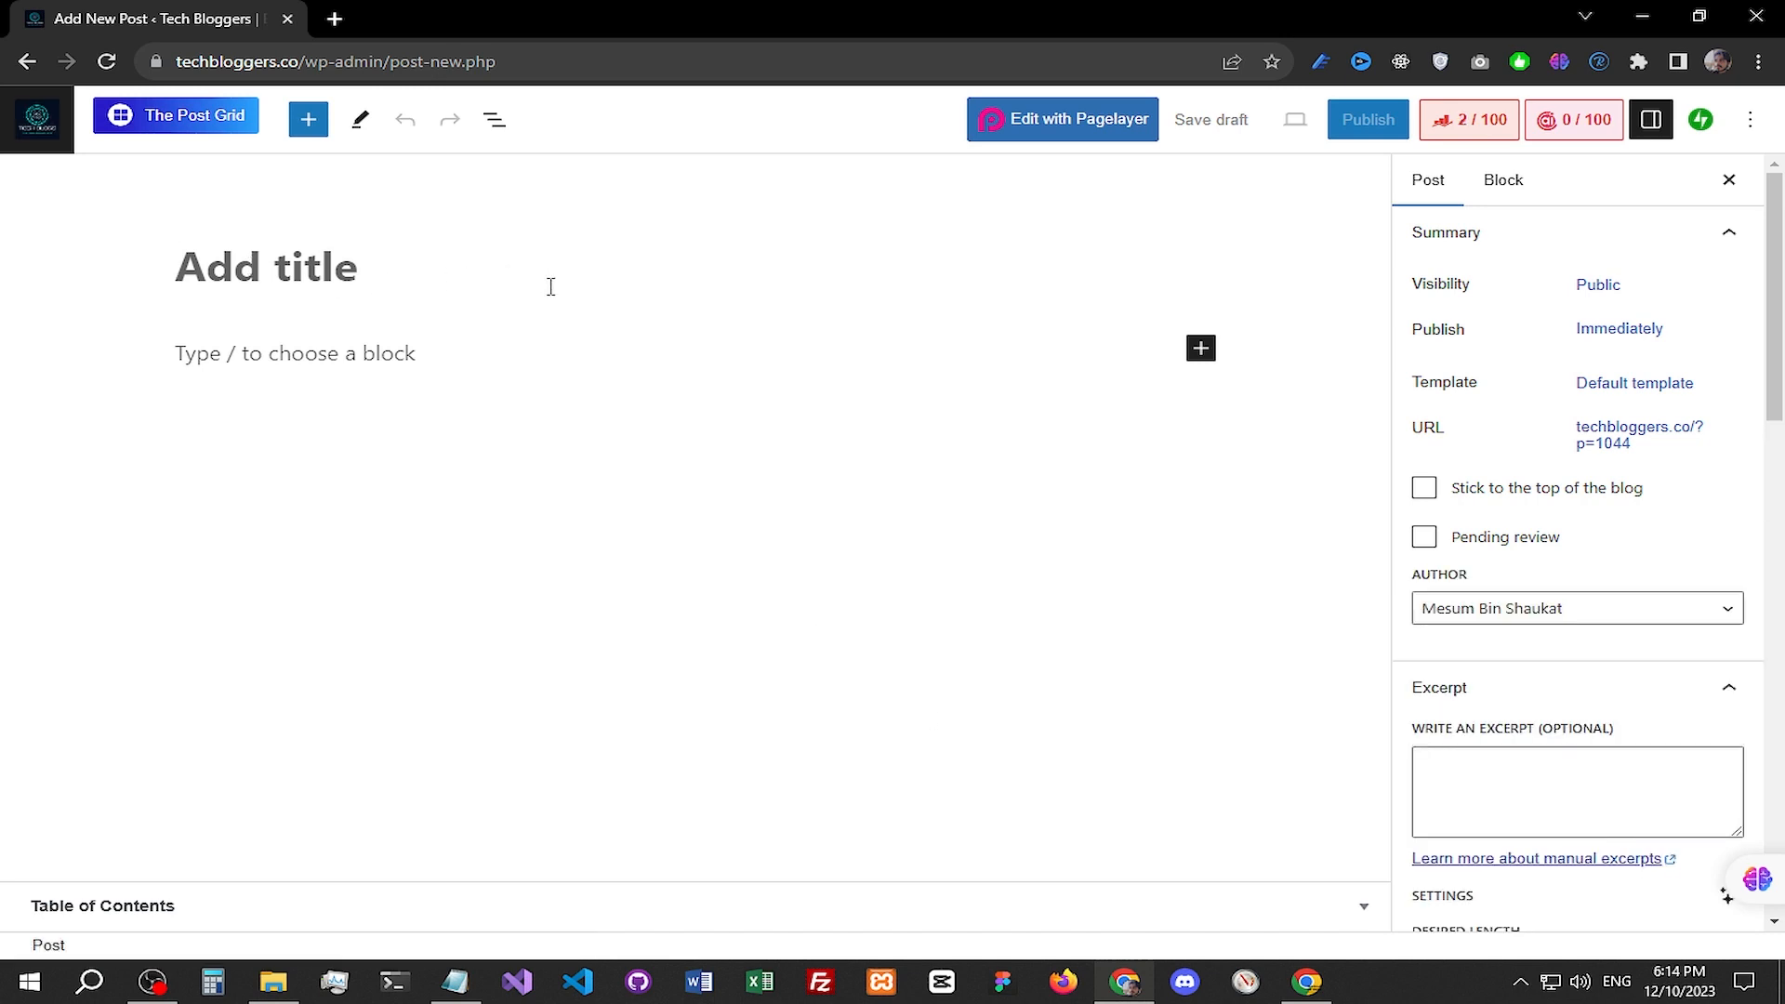
Step: Switch to the Amazon product page and examine the product title and the first "About this item" bullets
left_click(1306, 982)
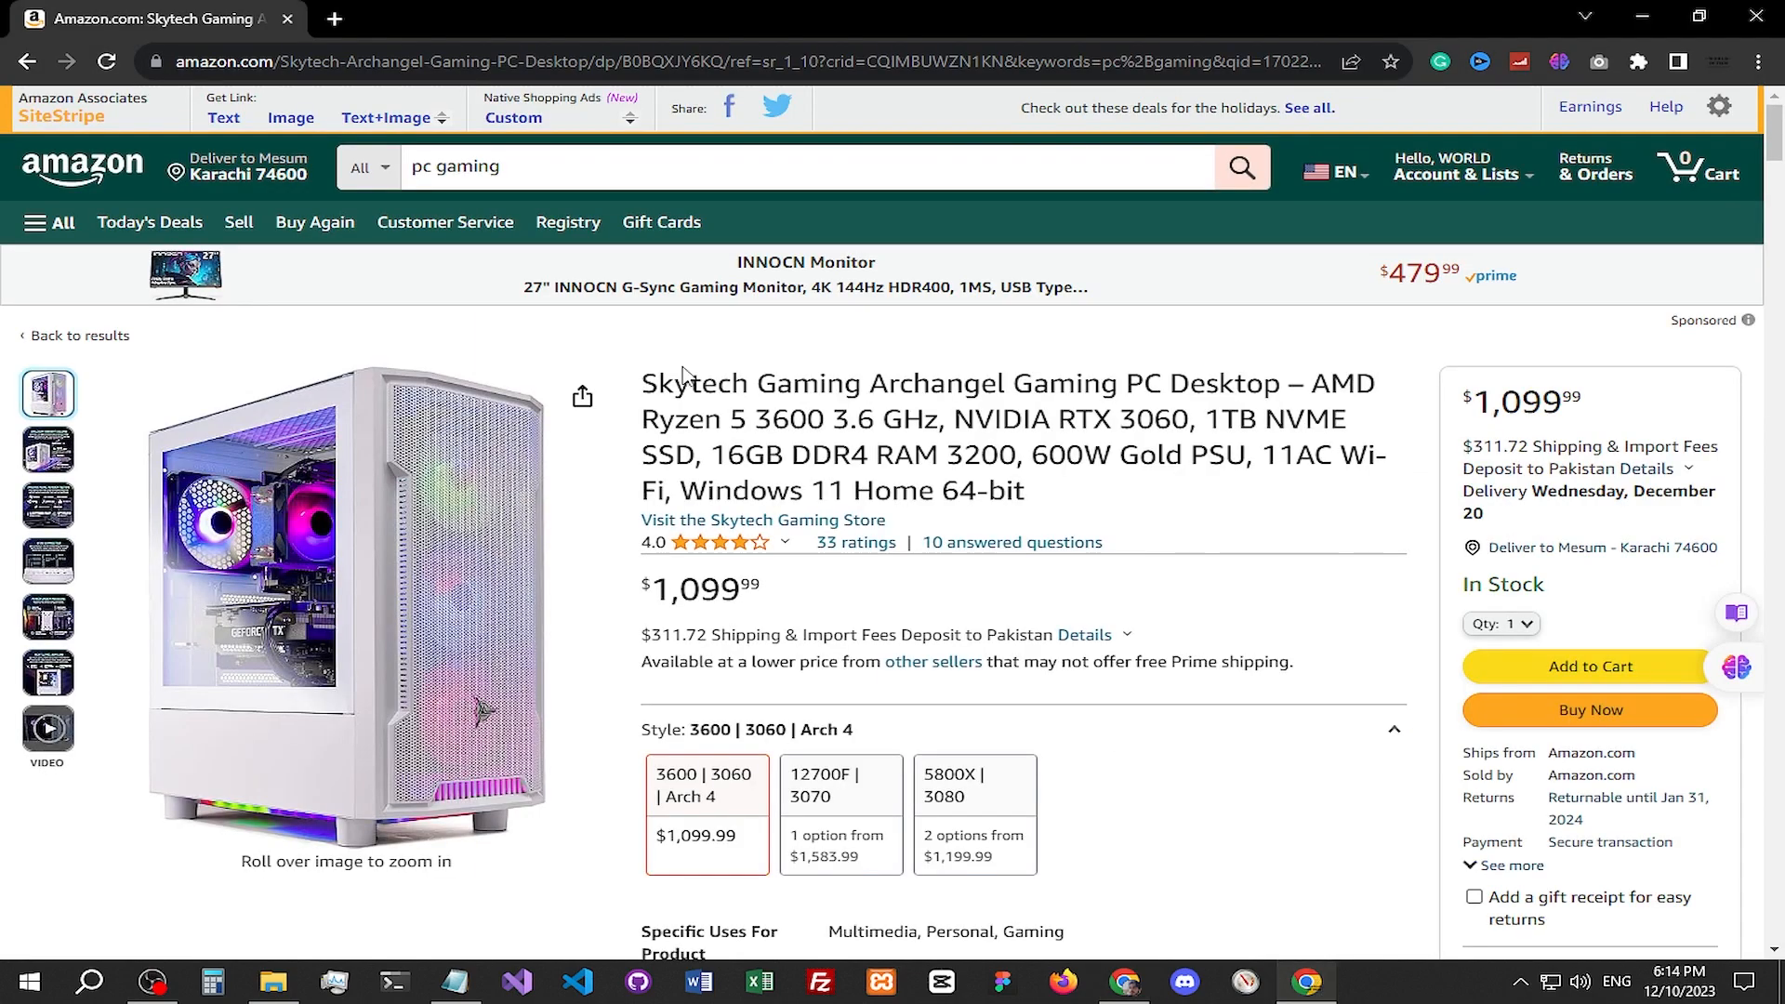
left_click_drag(648, 382, 1109, 496)
left_click(1130, 357)
scroll(1046, 437, "down", 10)
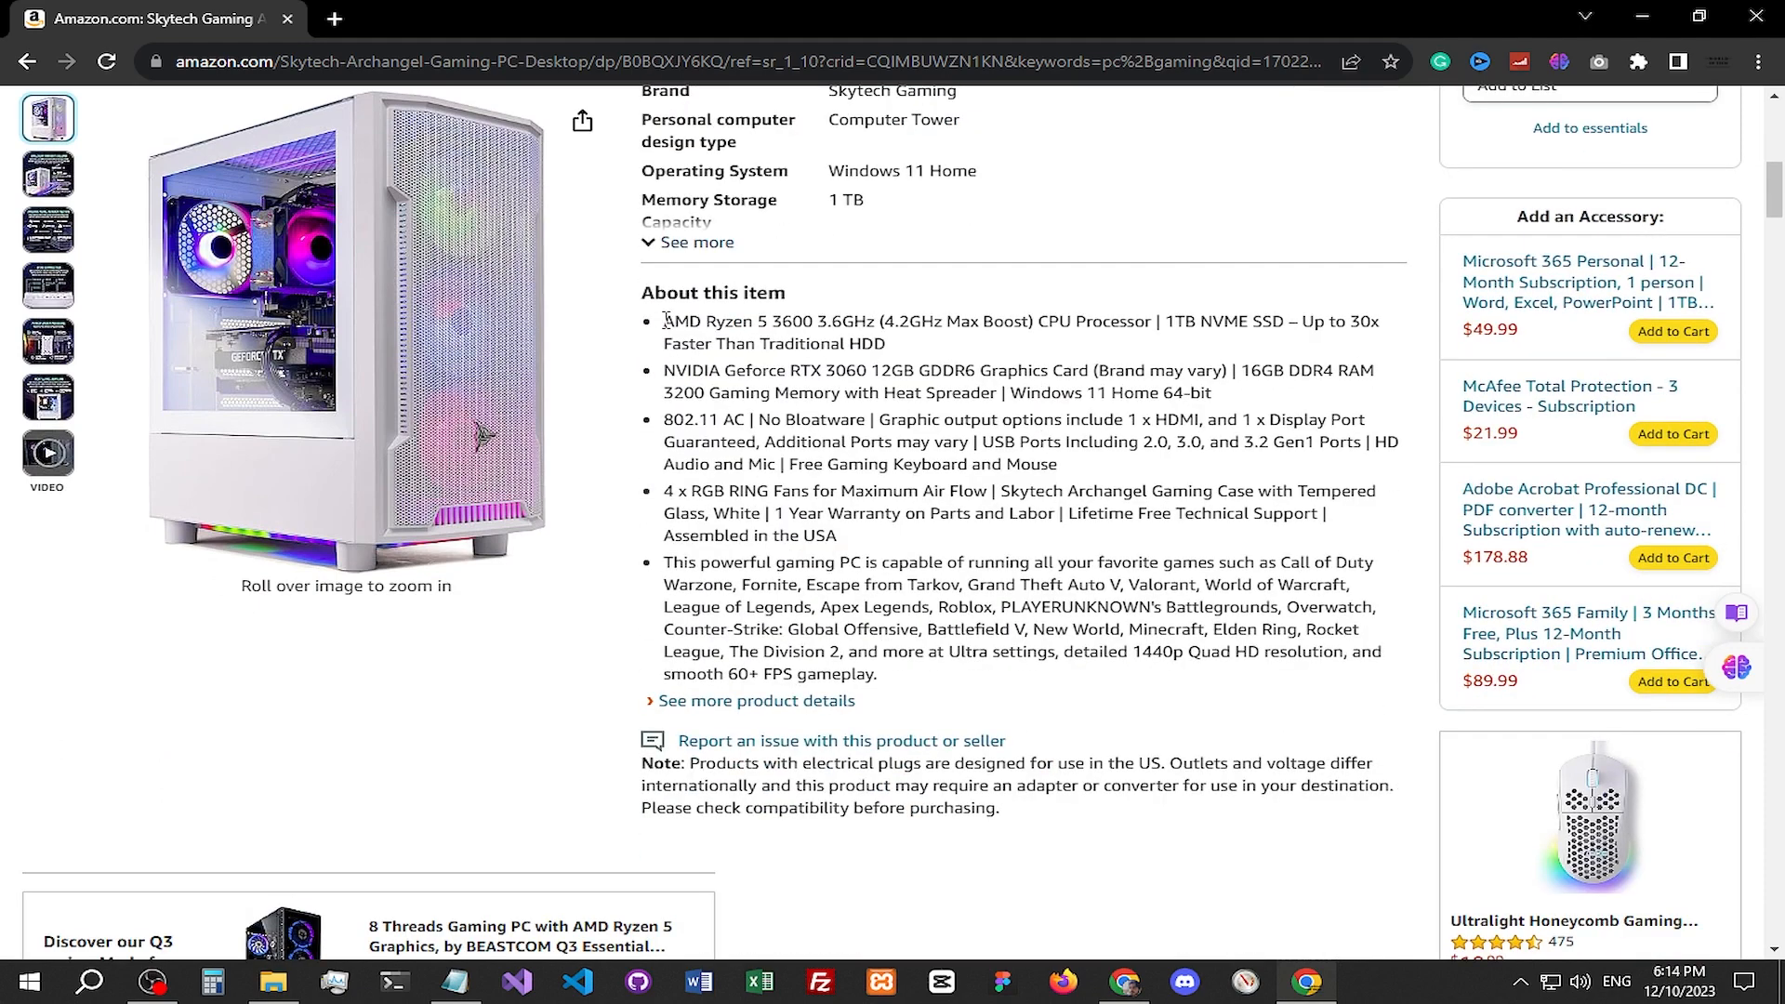
left_click_drag(665, 320, 790, 377)
left_click(722, 380)
Step: Expand the gaming PC's specification table and examine its full list of details
scroll(723, 379, "up", 3)
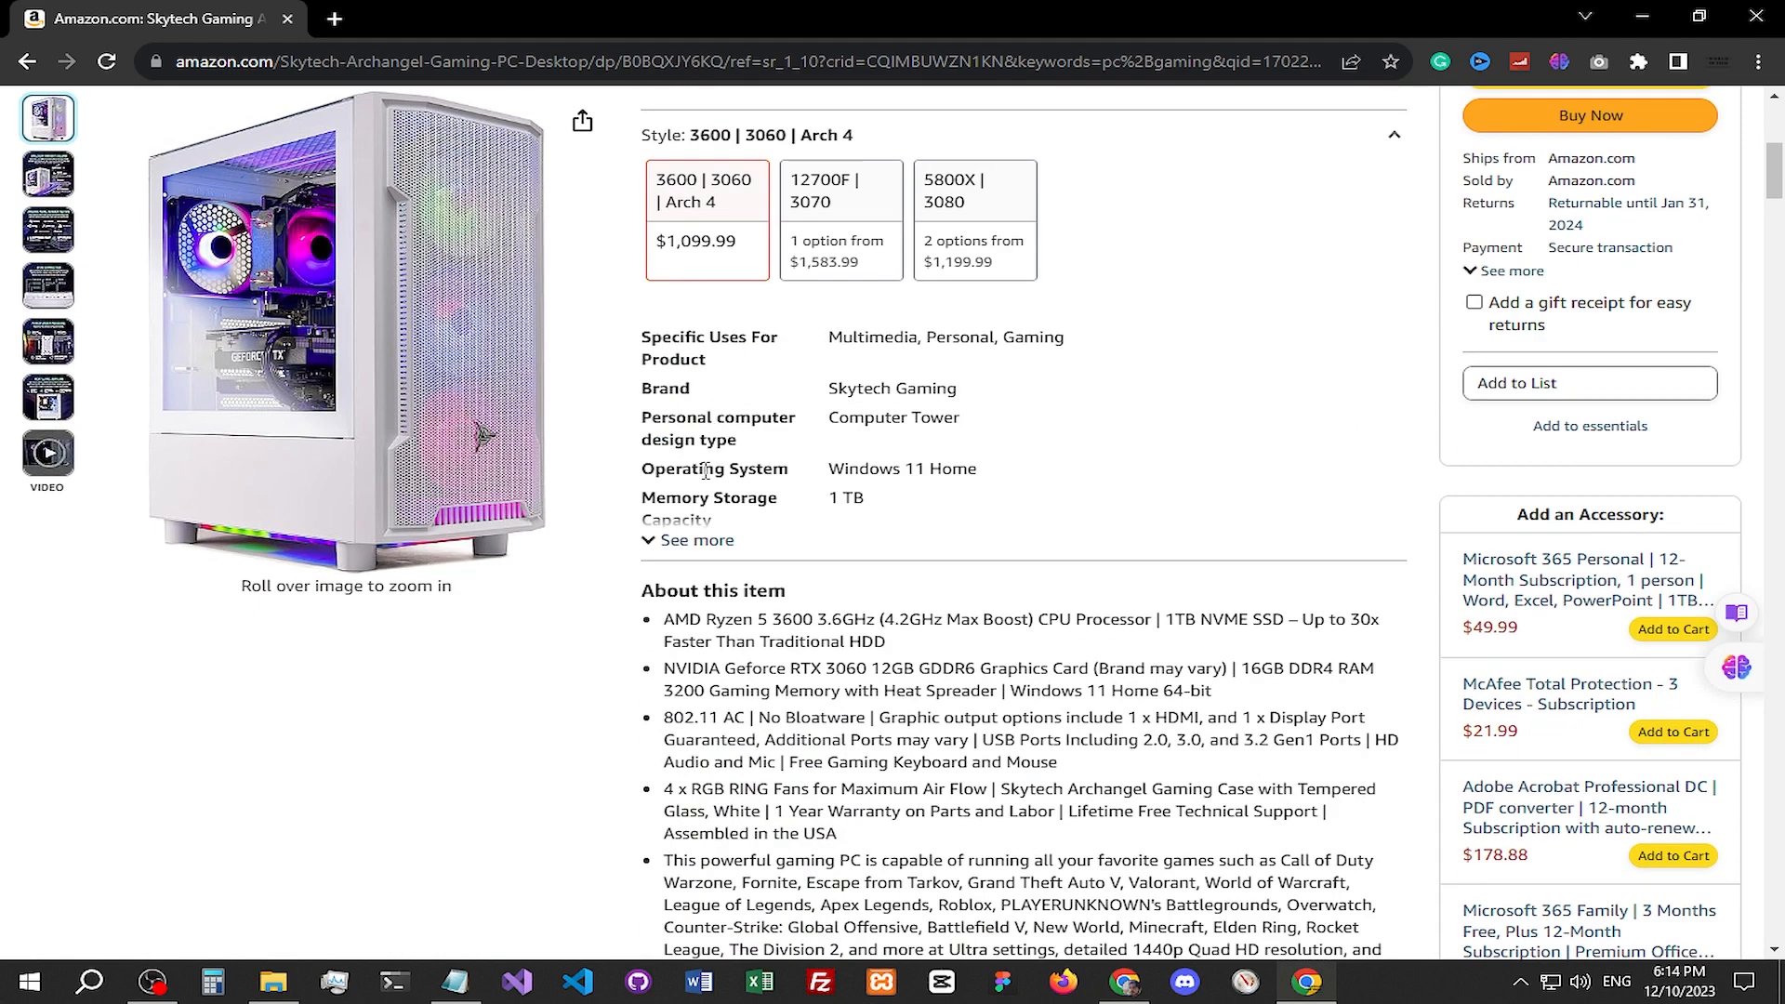
left_click(717, 542)
left_click_drag(642, 330, 1079, 681)
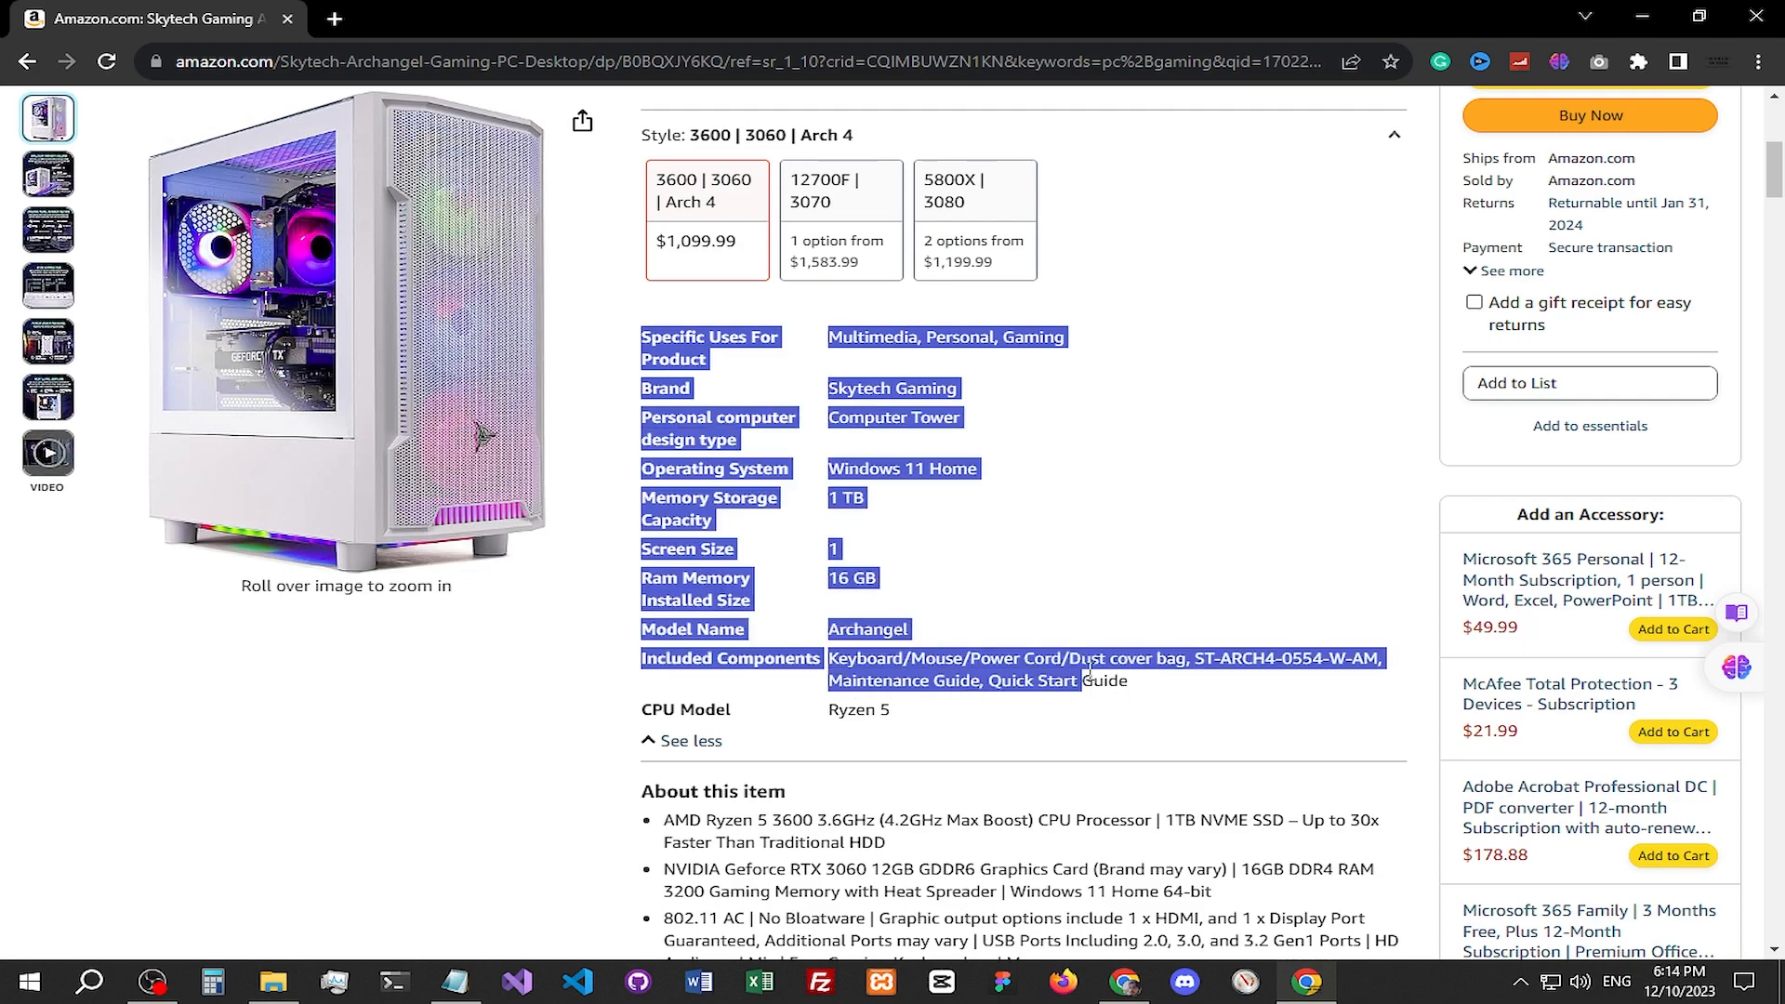
scroll(960, 544, "up", 4)
scroll(961, 544, "down", 4)
left_click(957, 538)
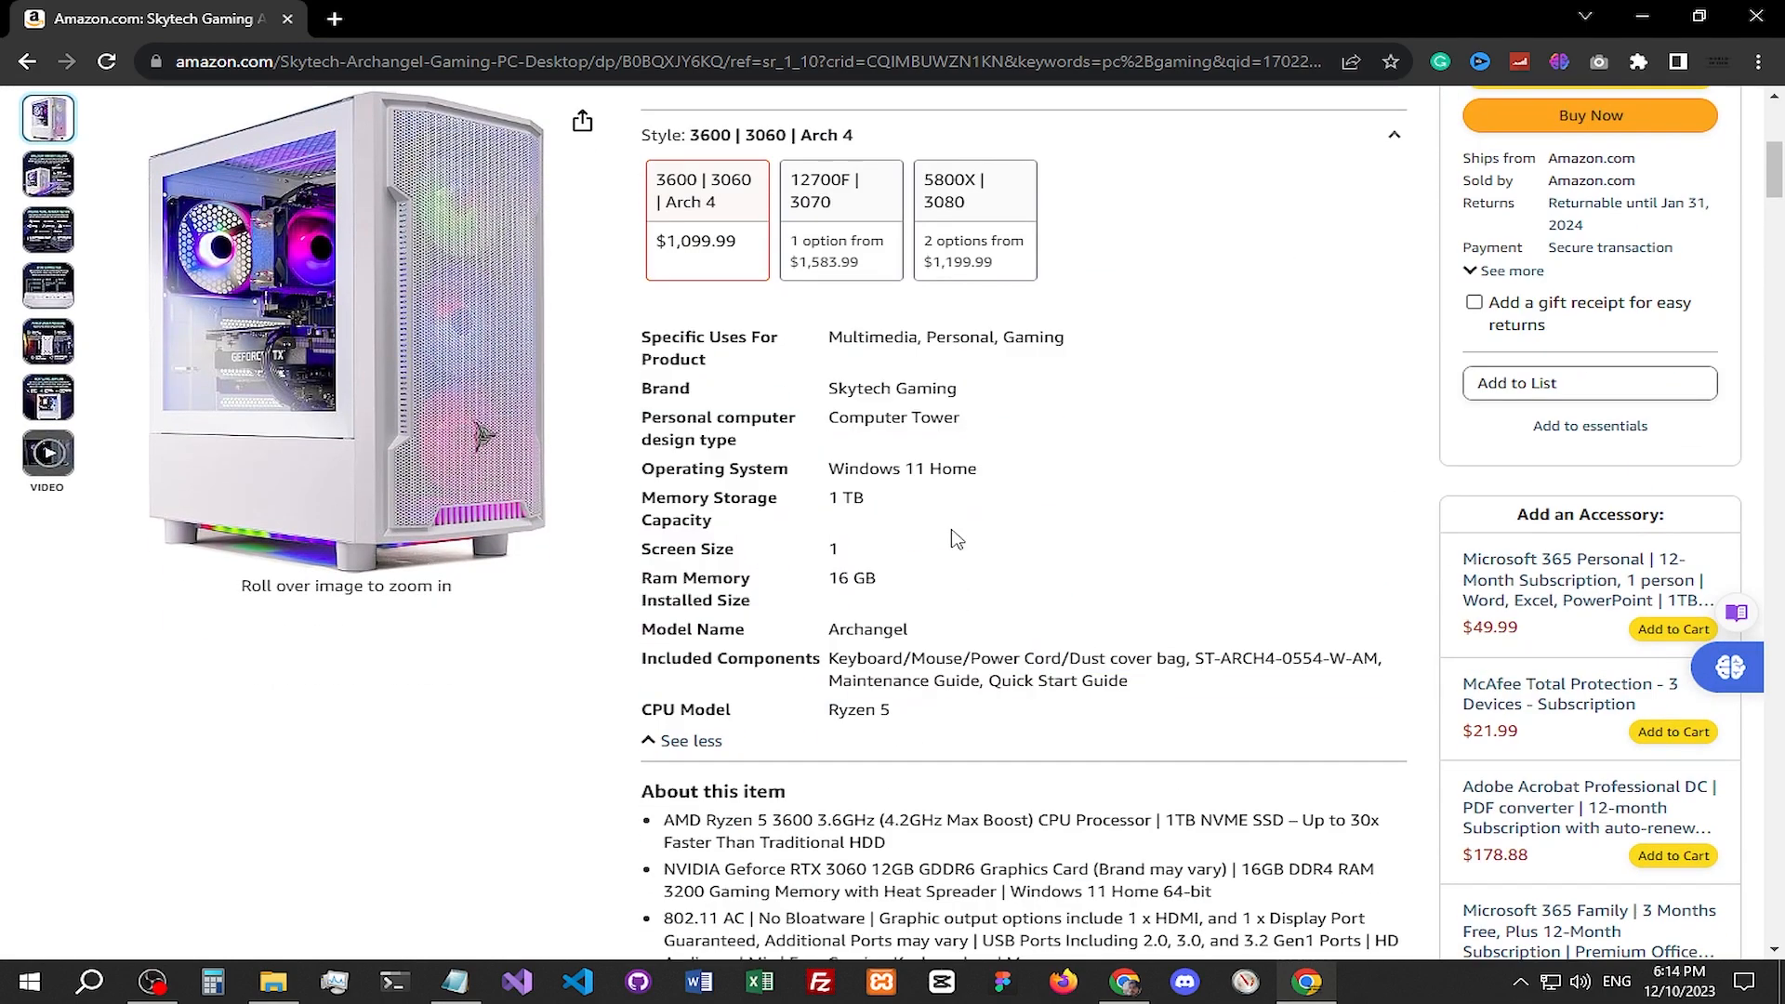
scroll(957, 539, "down", 3)
scroll(953, 529, "up", 2)
left_click_drag(704, 314, 836, 476)
left_click(835, 490)
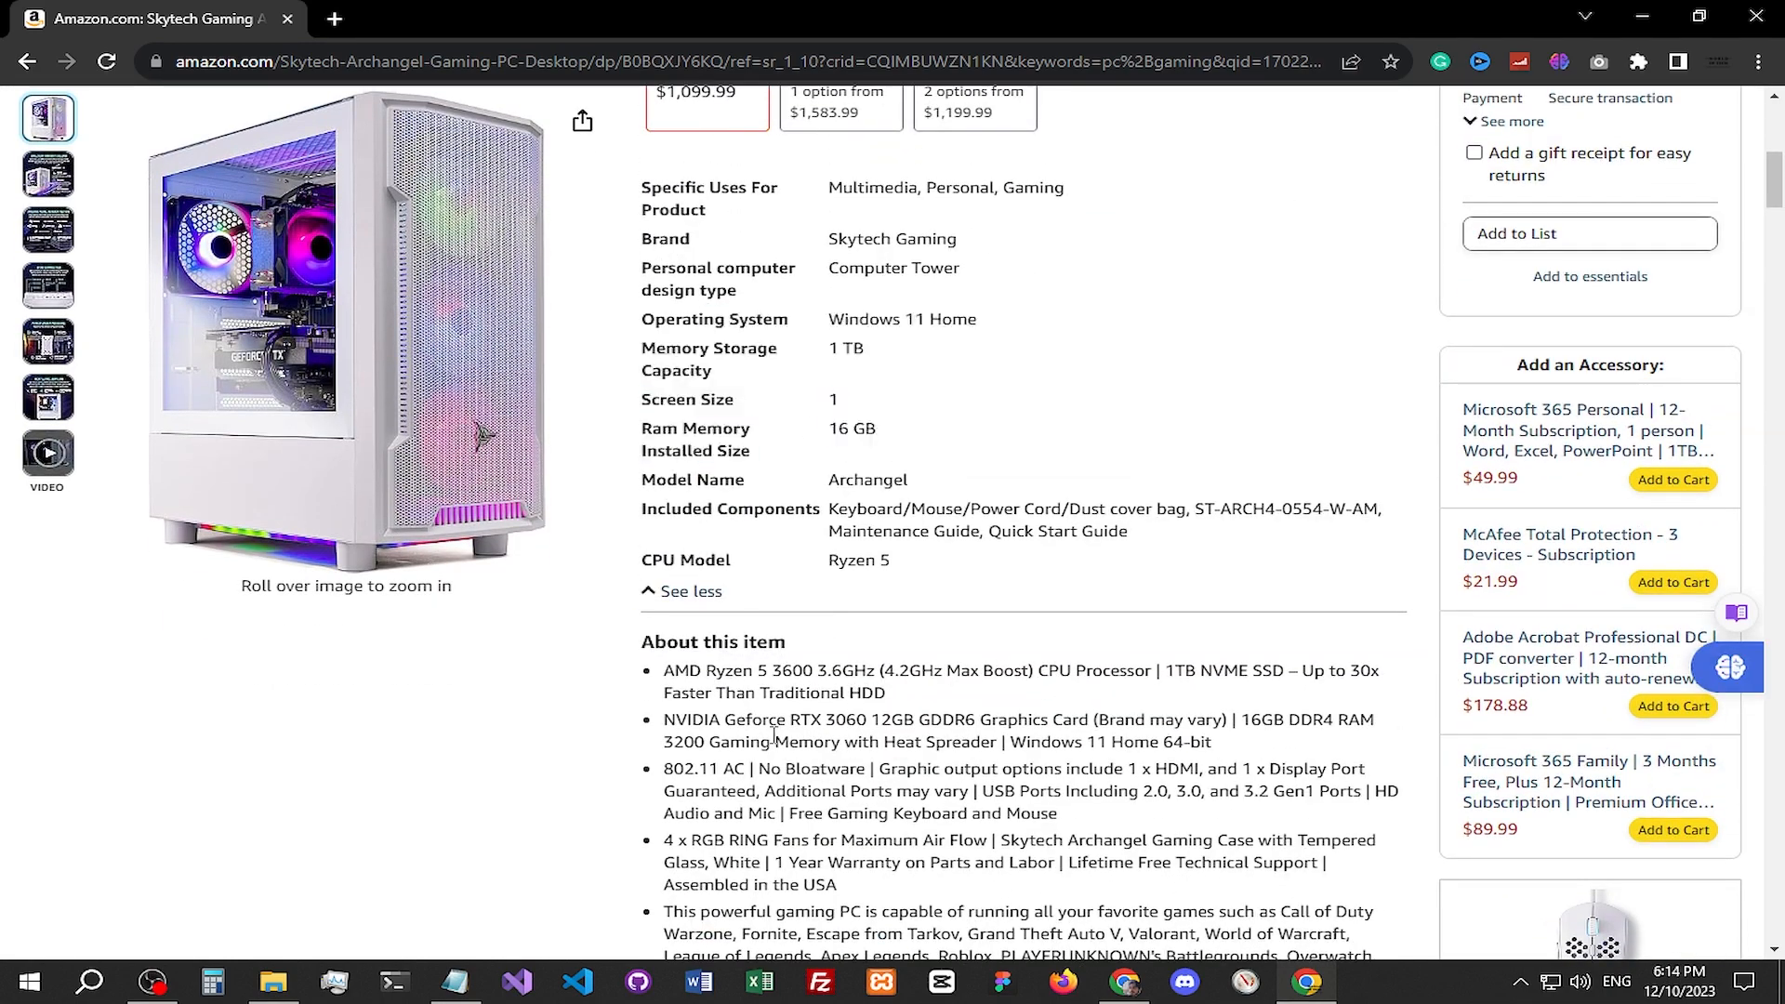
Step: Review the "About this item" text, specifications and title once more, and switch back to the new WordPress post
left_click_drag(662, 666, 1074, 364)
left_click(1039, 618)
scroll(1074, 618, "up", 4)
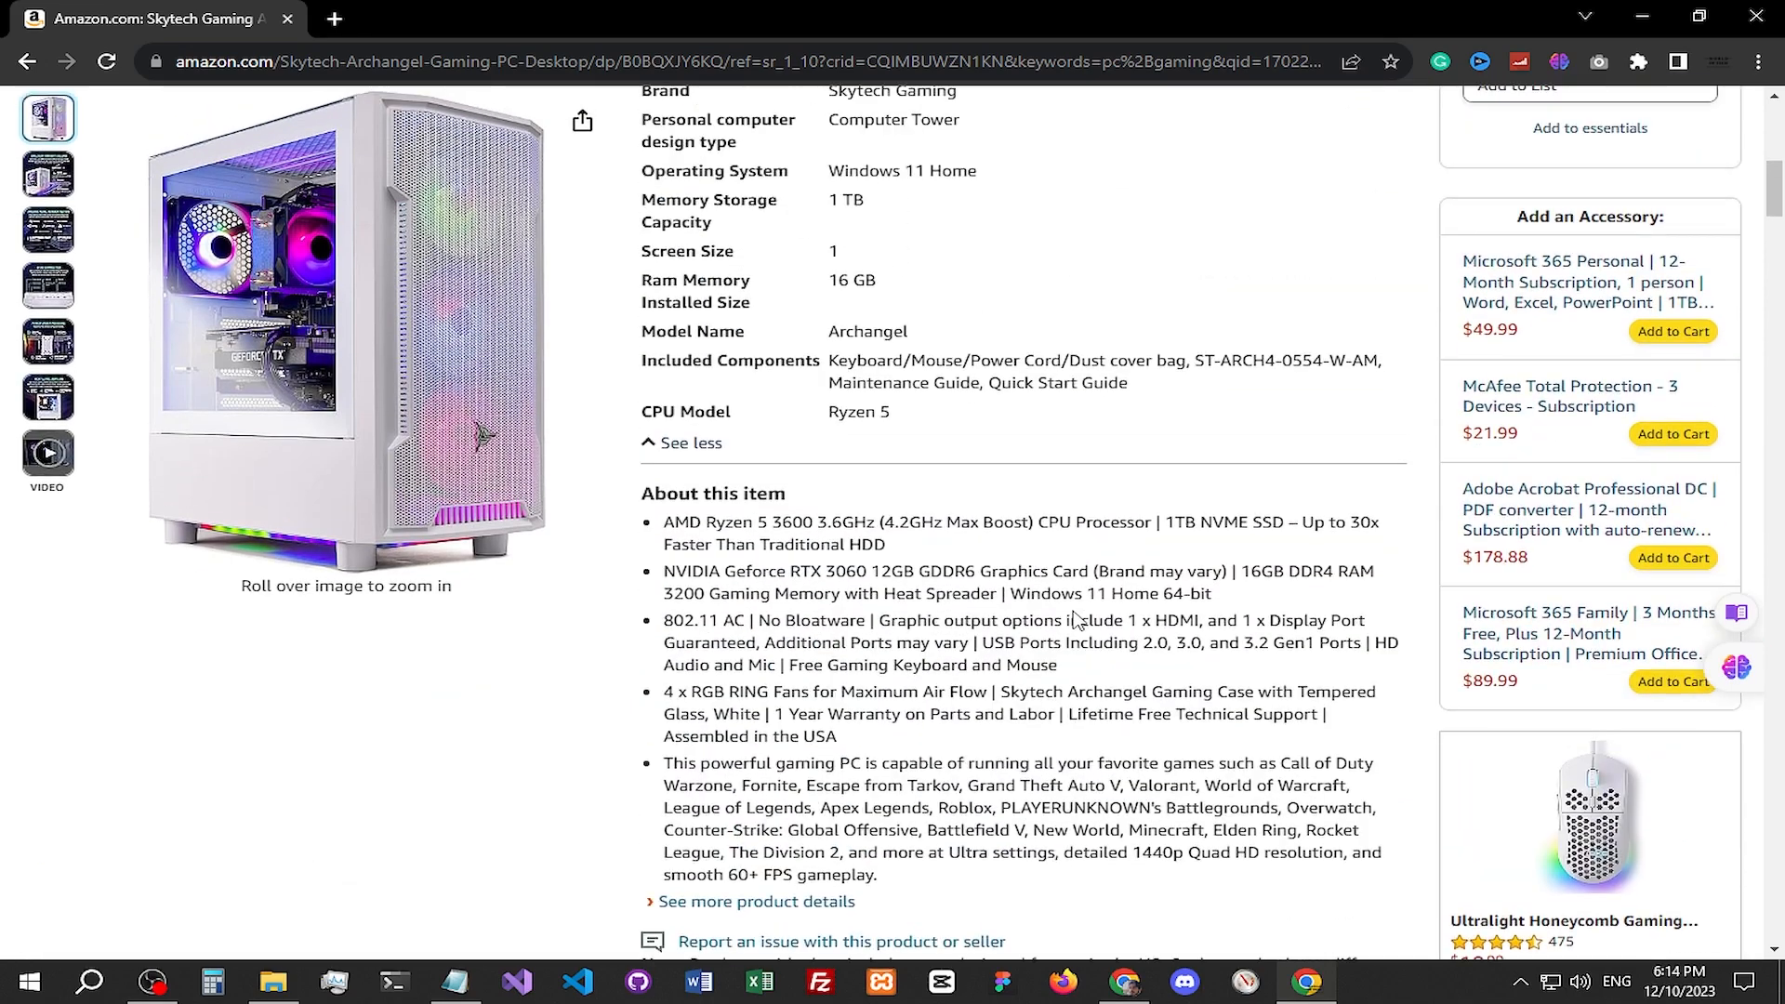
scroll(964, 605, "up", 8)
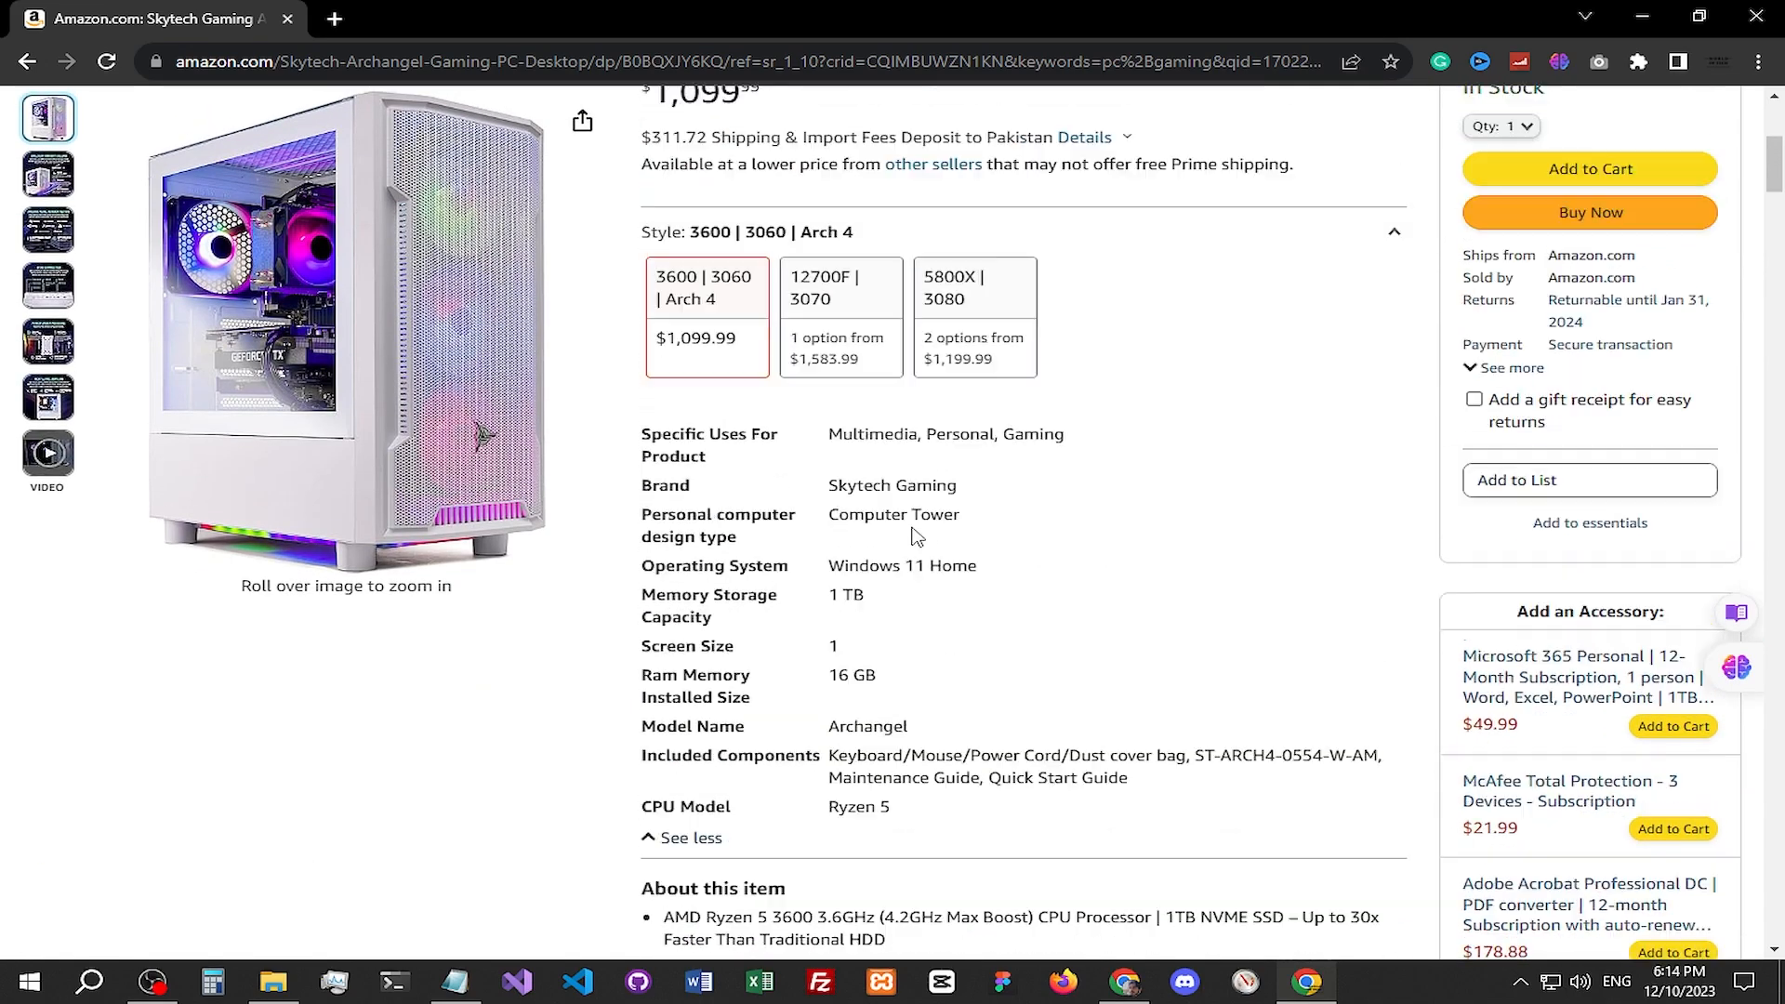
scroll(909, 522, "down", 5)
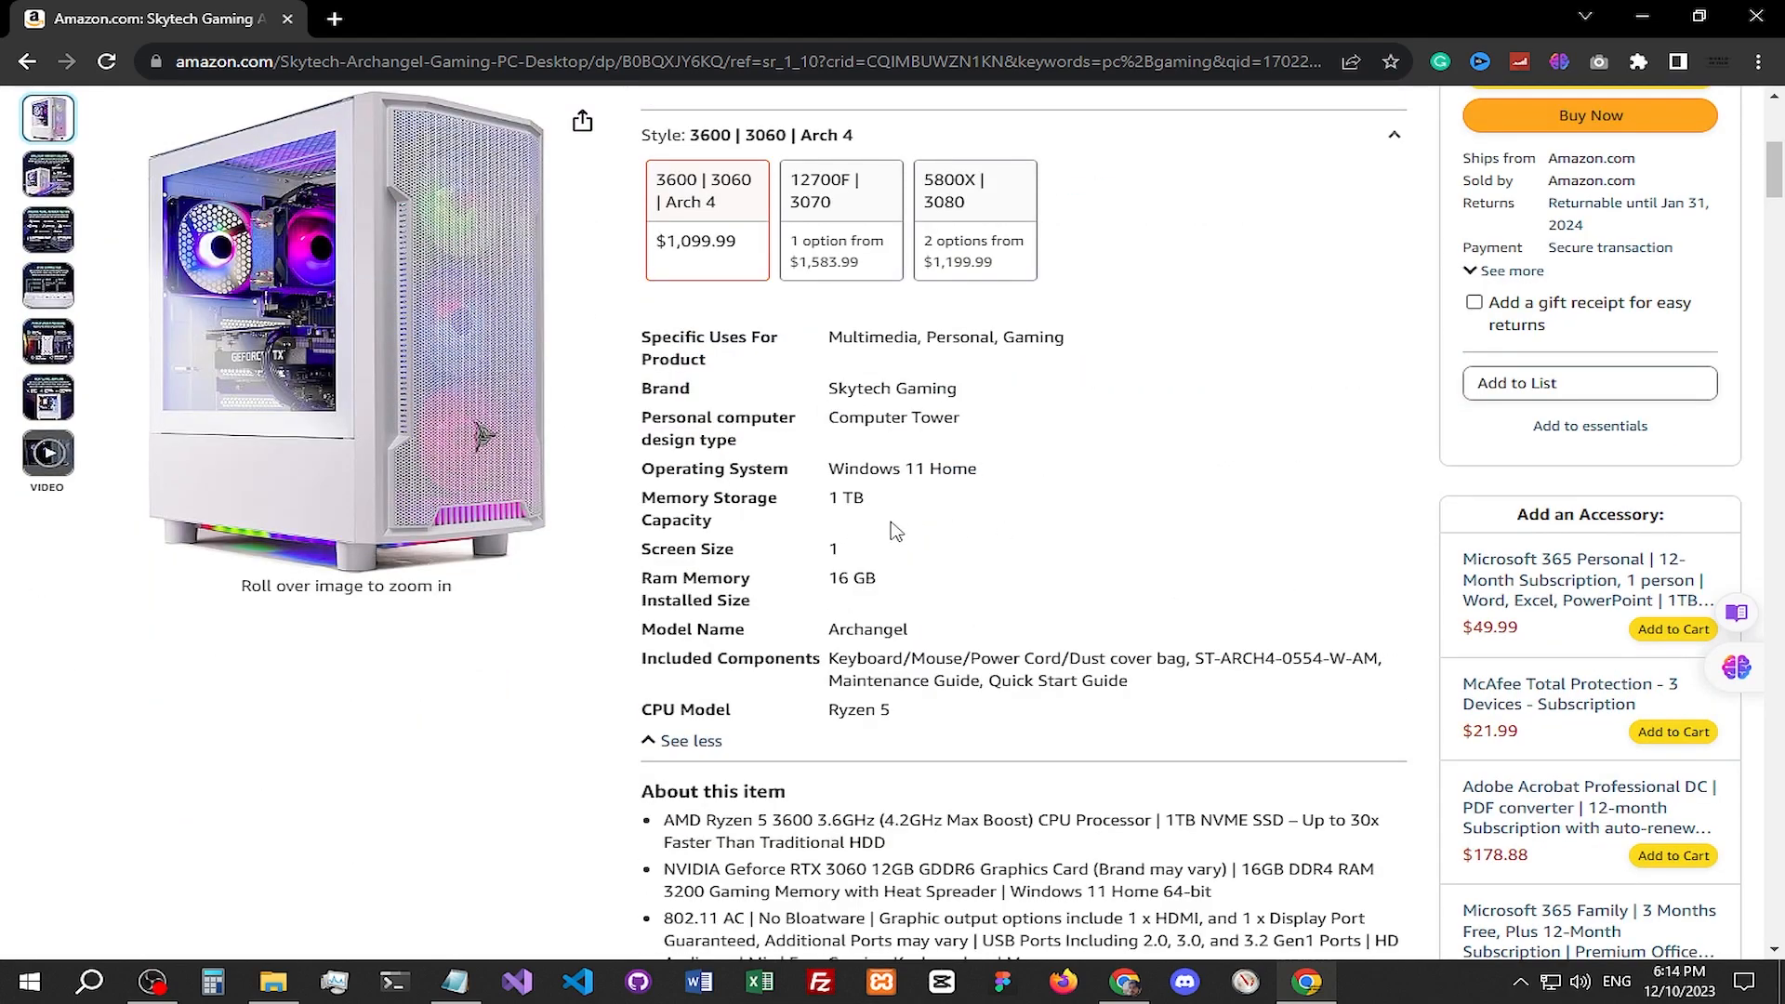
scroll(1009, 641, "down", 1)
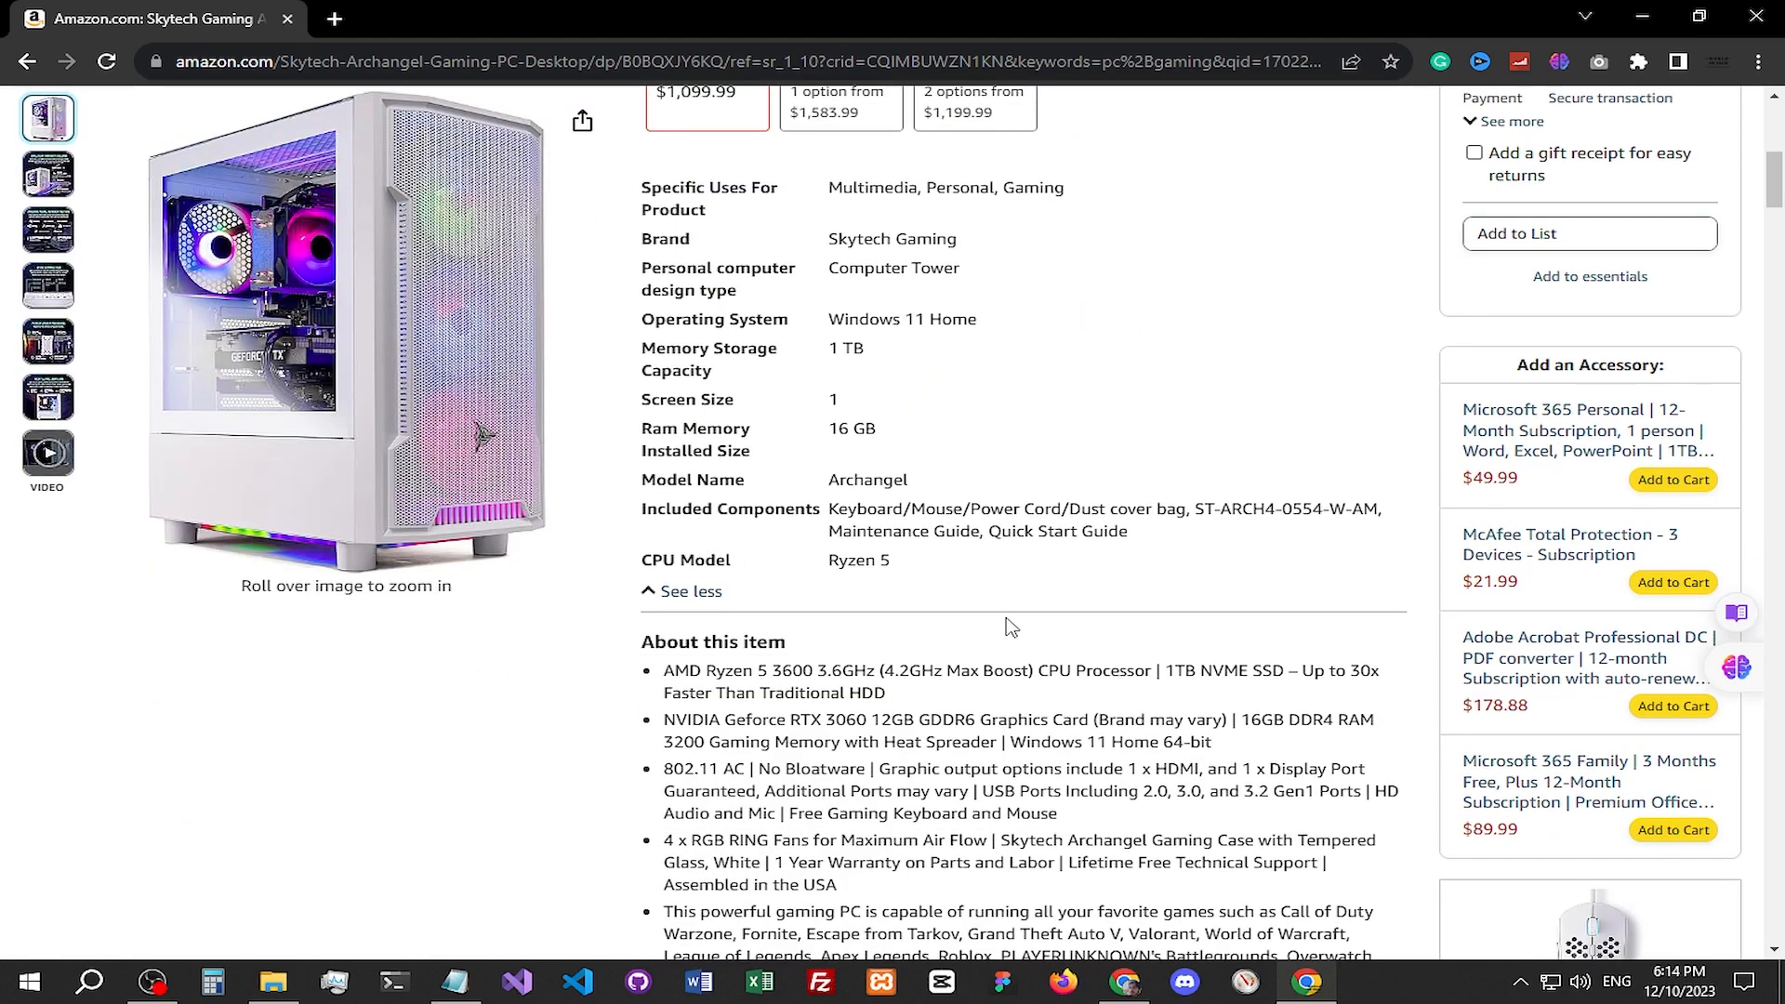
scroll(1081, 633, "up", 7)
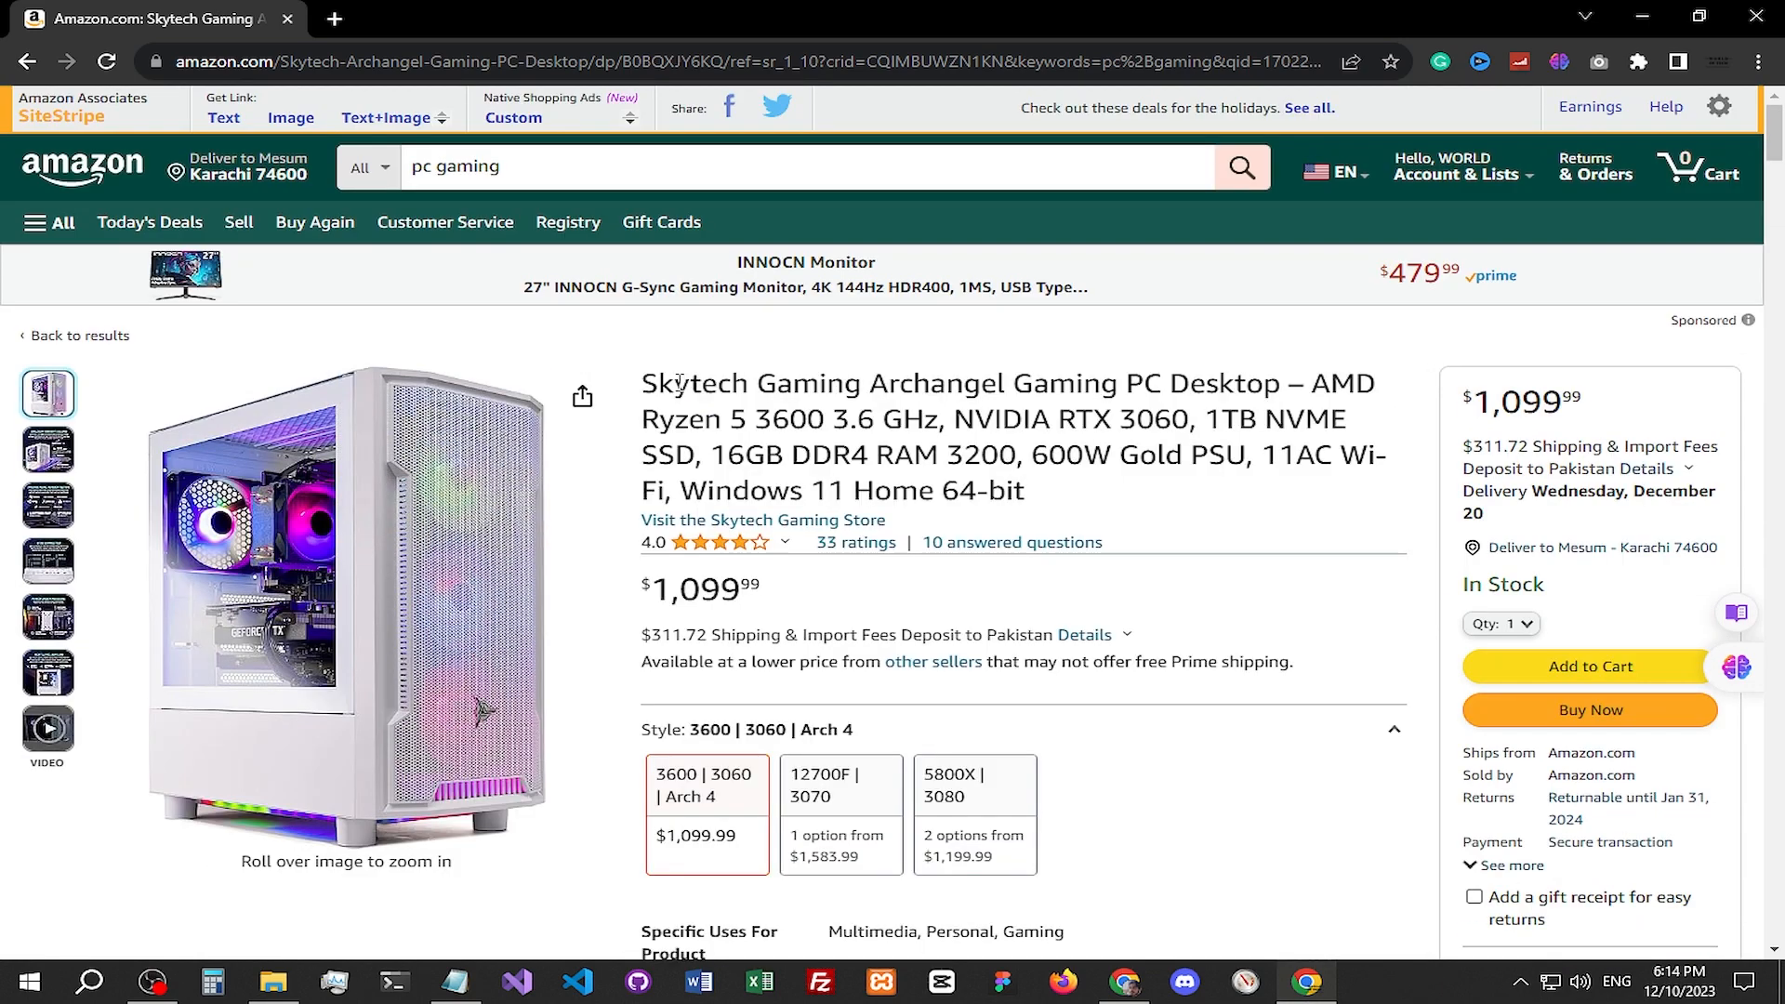
left_click(1131, 982)
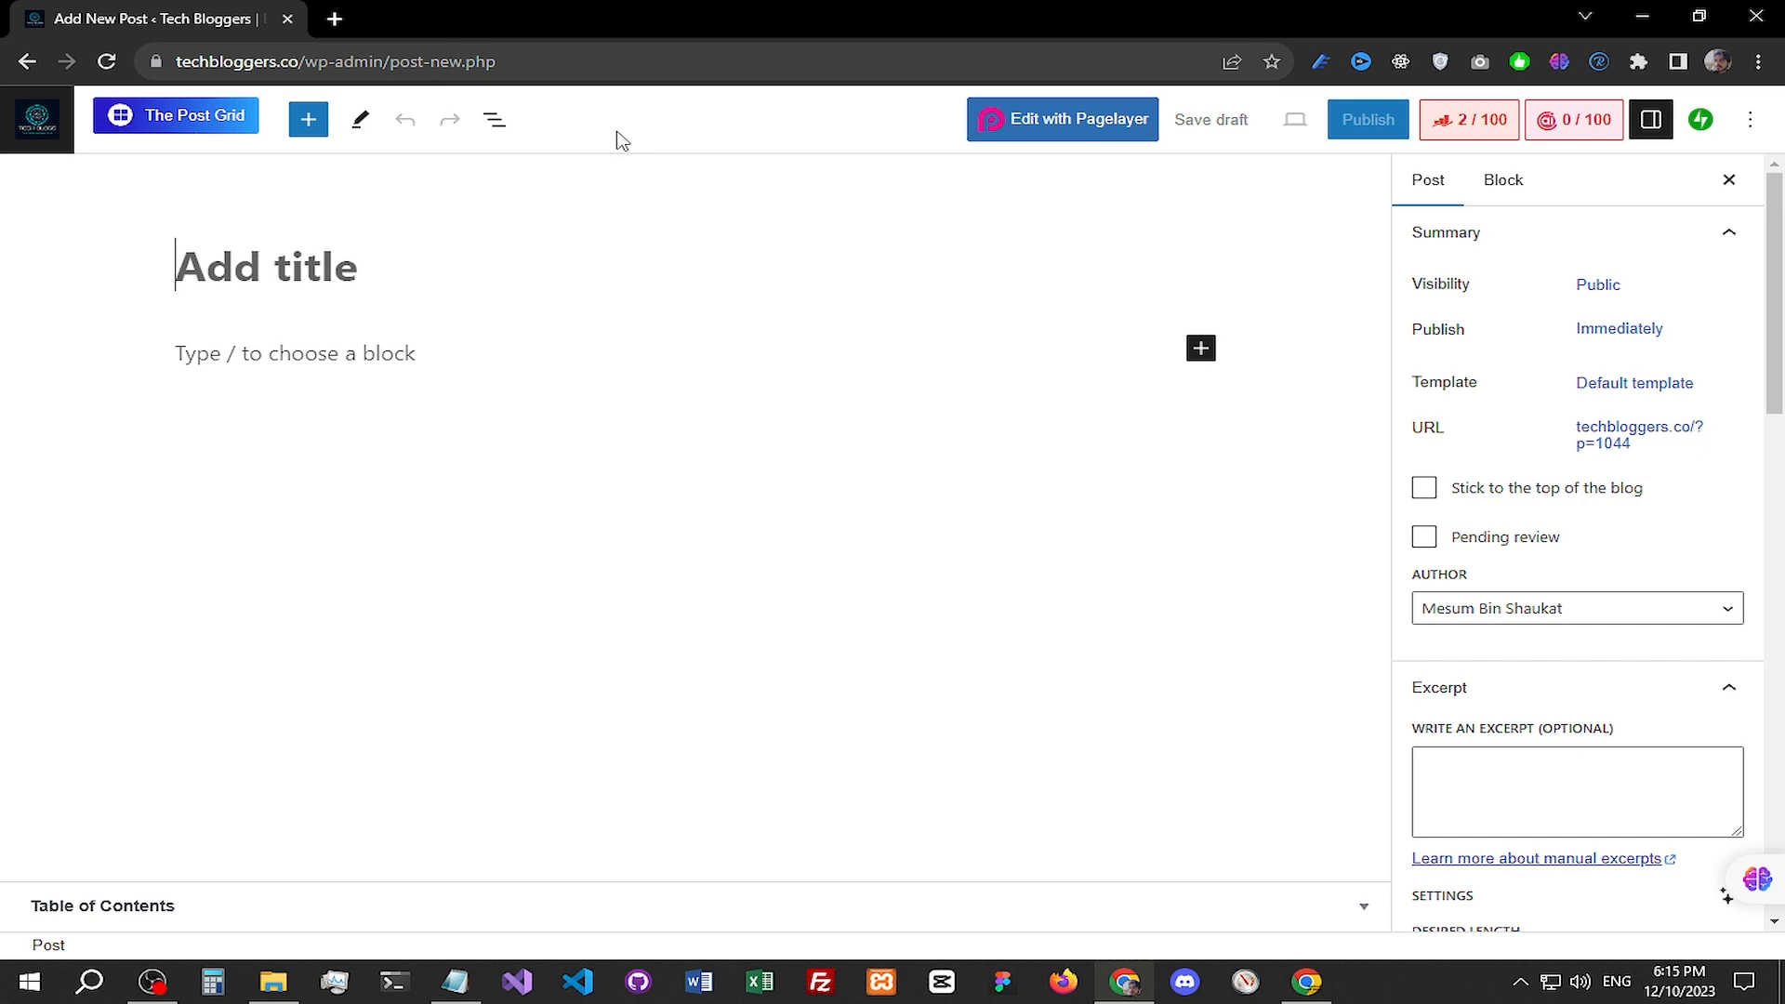
left_click(335, 18)
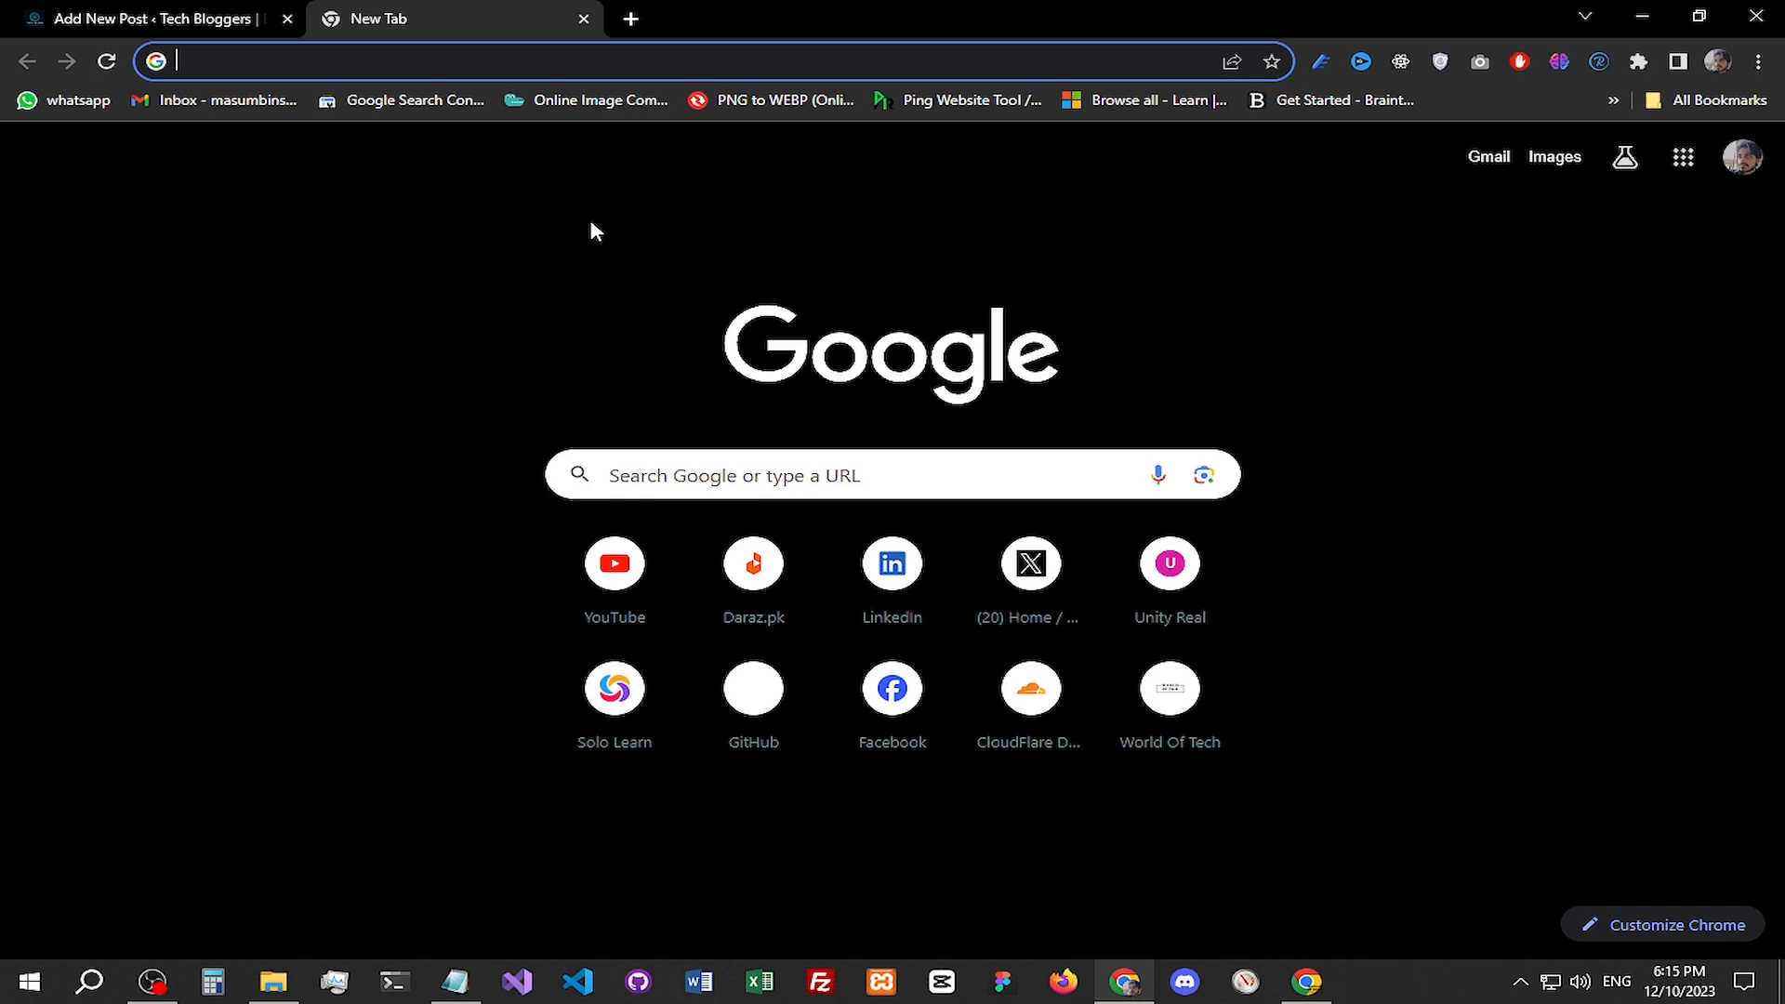
type("chaat")
key("Return")
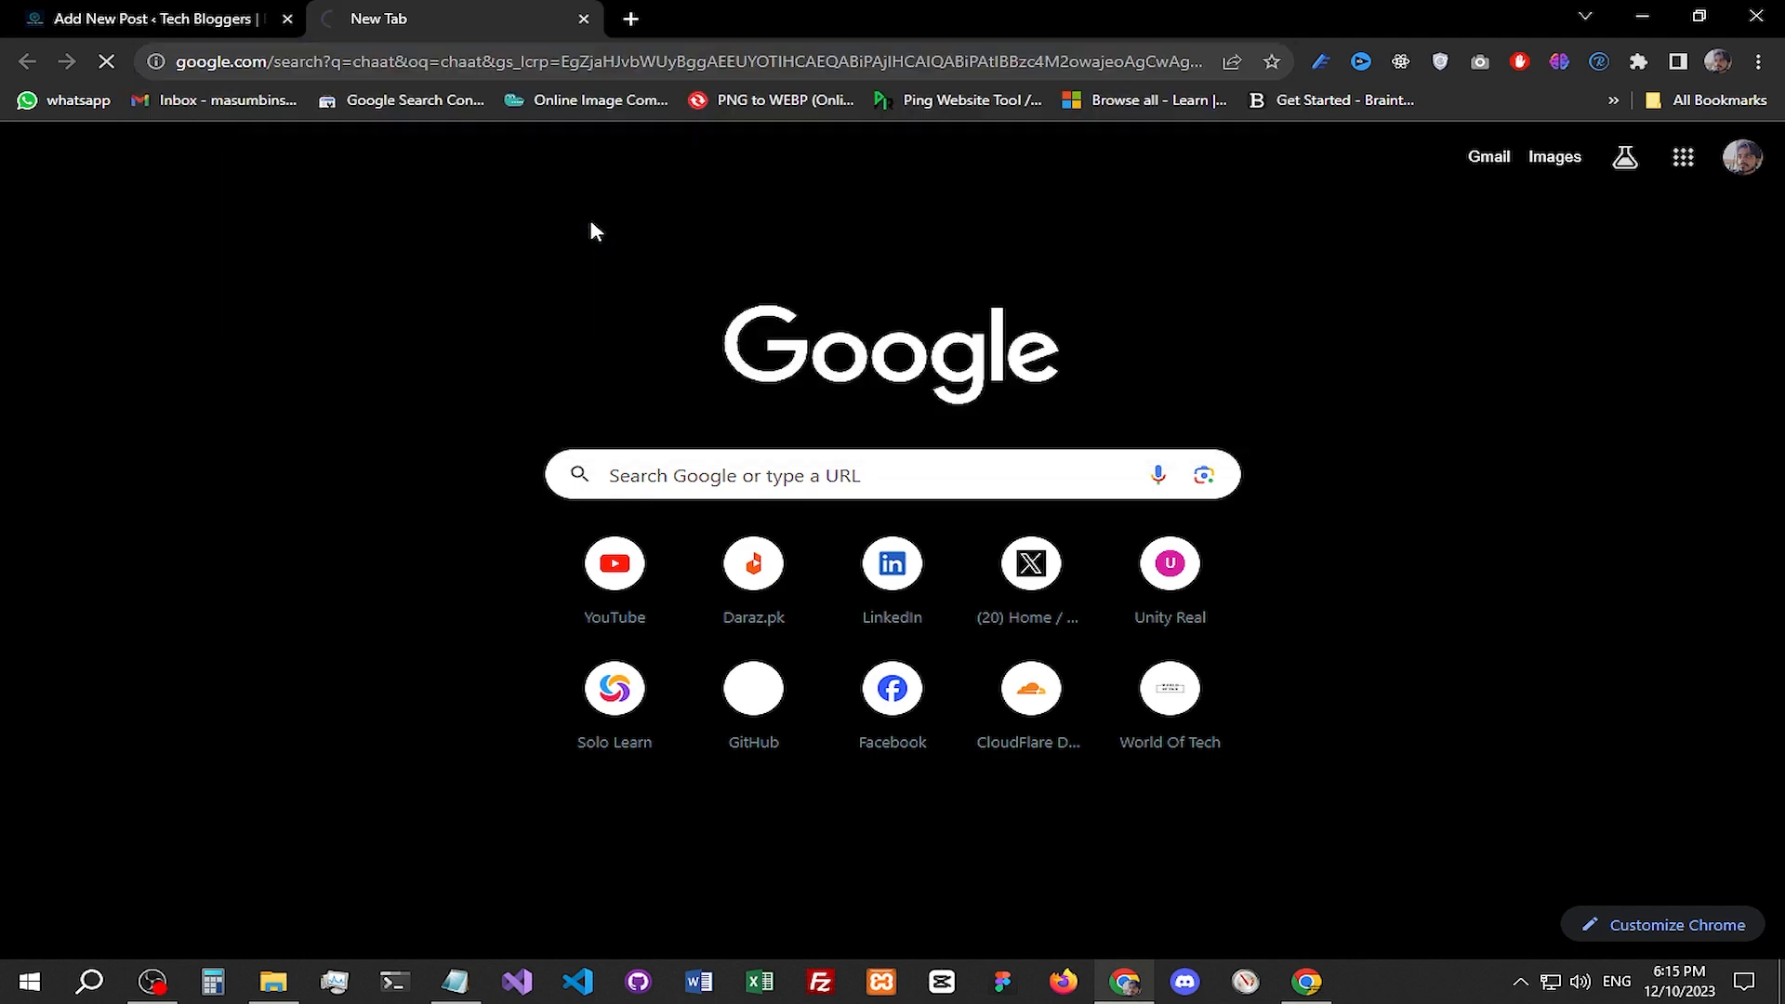
Step: Open chat.openai.com in a new browser tab
key("ctrl+t")
type("chat.openai.com")
key("Return")
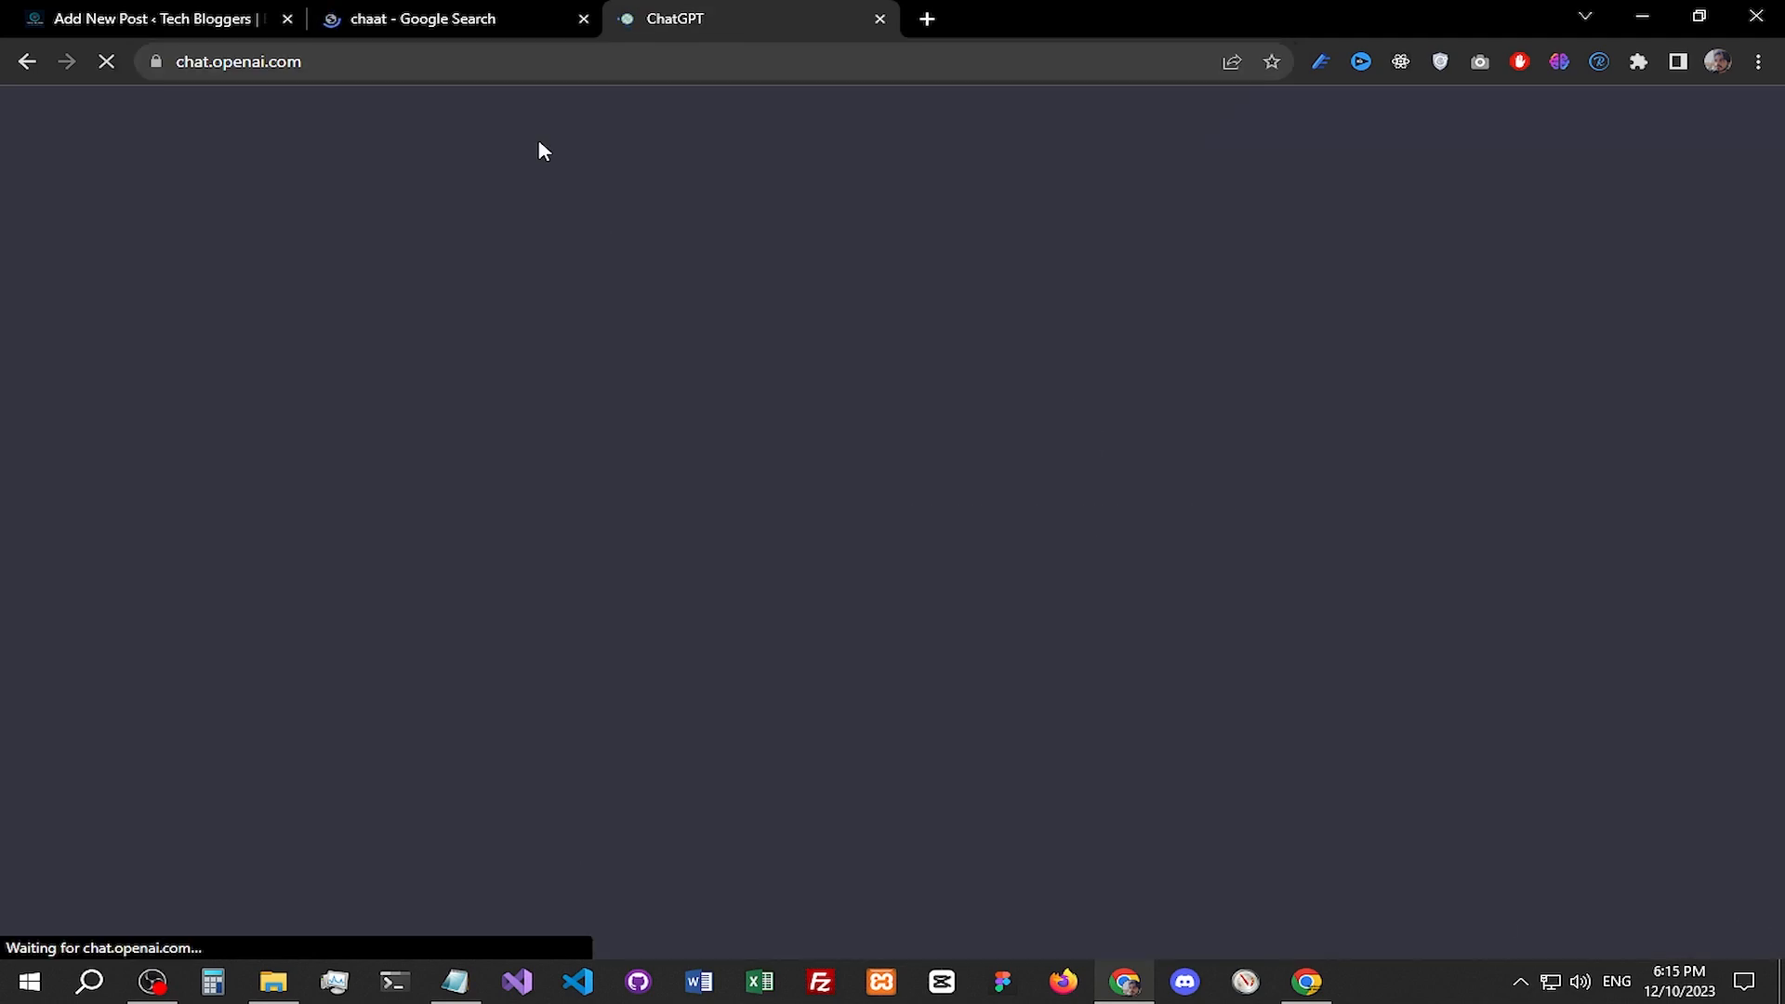
Step: Close the leftover Google search tab, check the WordPress post tab and return to ChatGPT
left_click(584, 19)
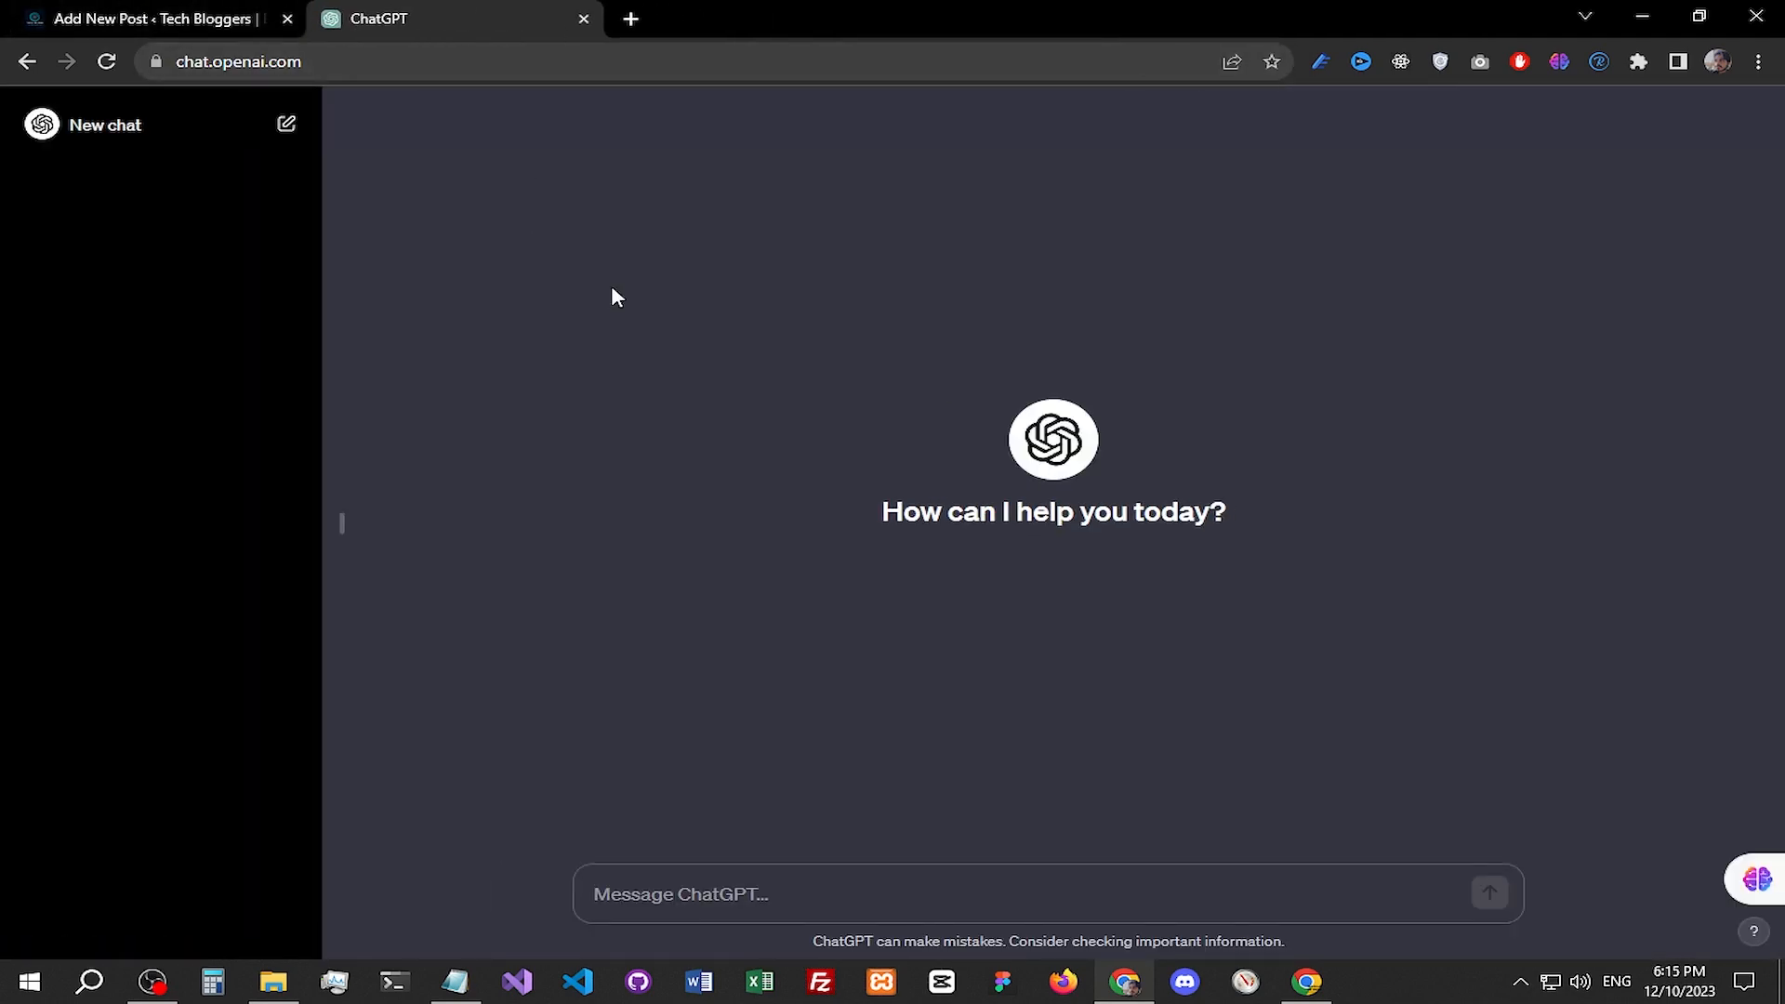
left_click(24, 7)
left_click(438, 7)
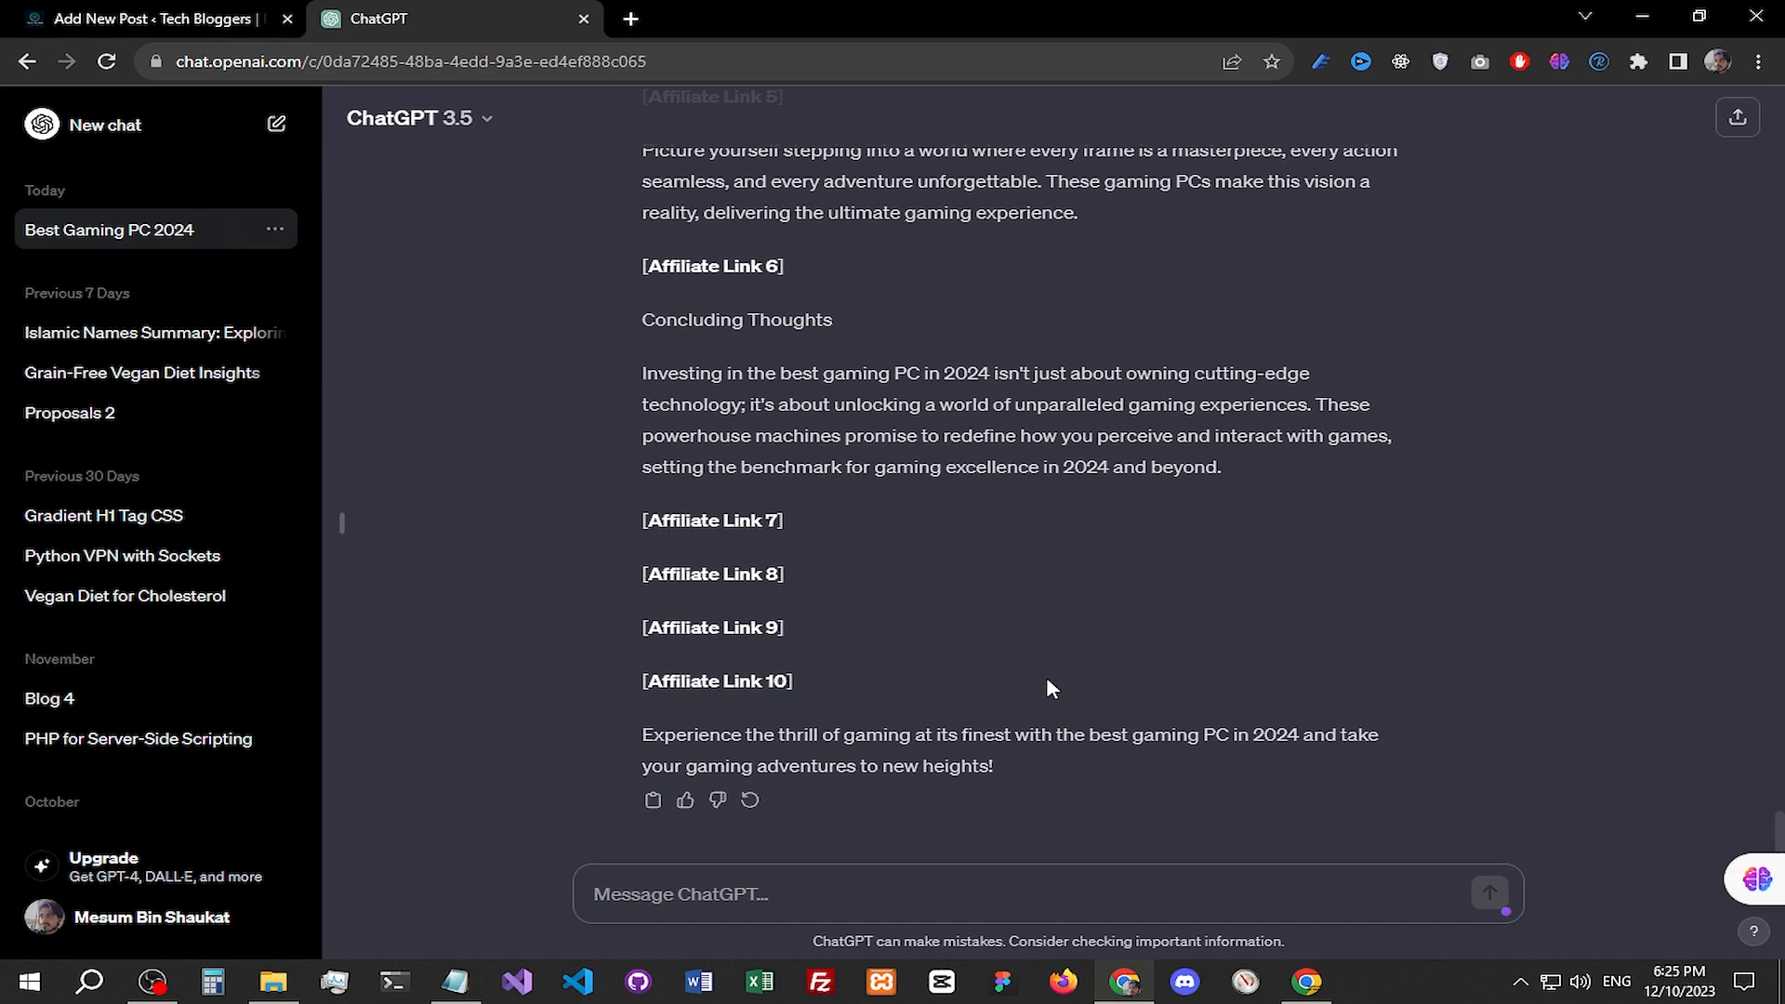
Step: Review the Best Gaming PC 2024 conversation back to the earlier answer with affiliate link placeholders and the follow-up prompt
scroll(1047, 678, "up", 8)
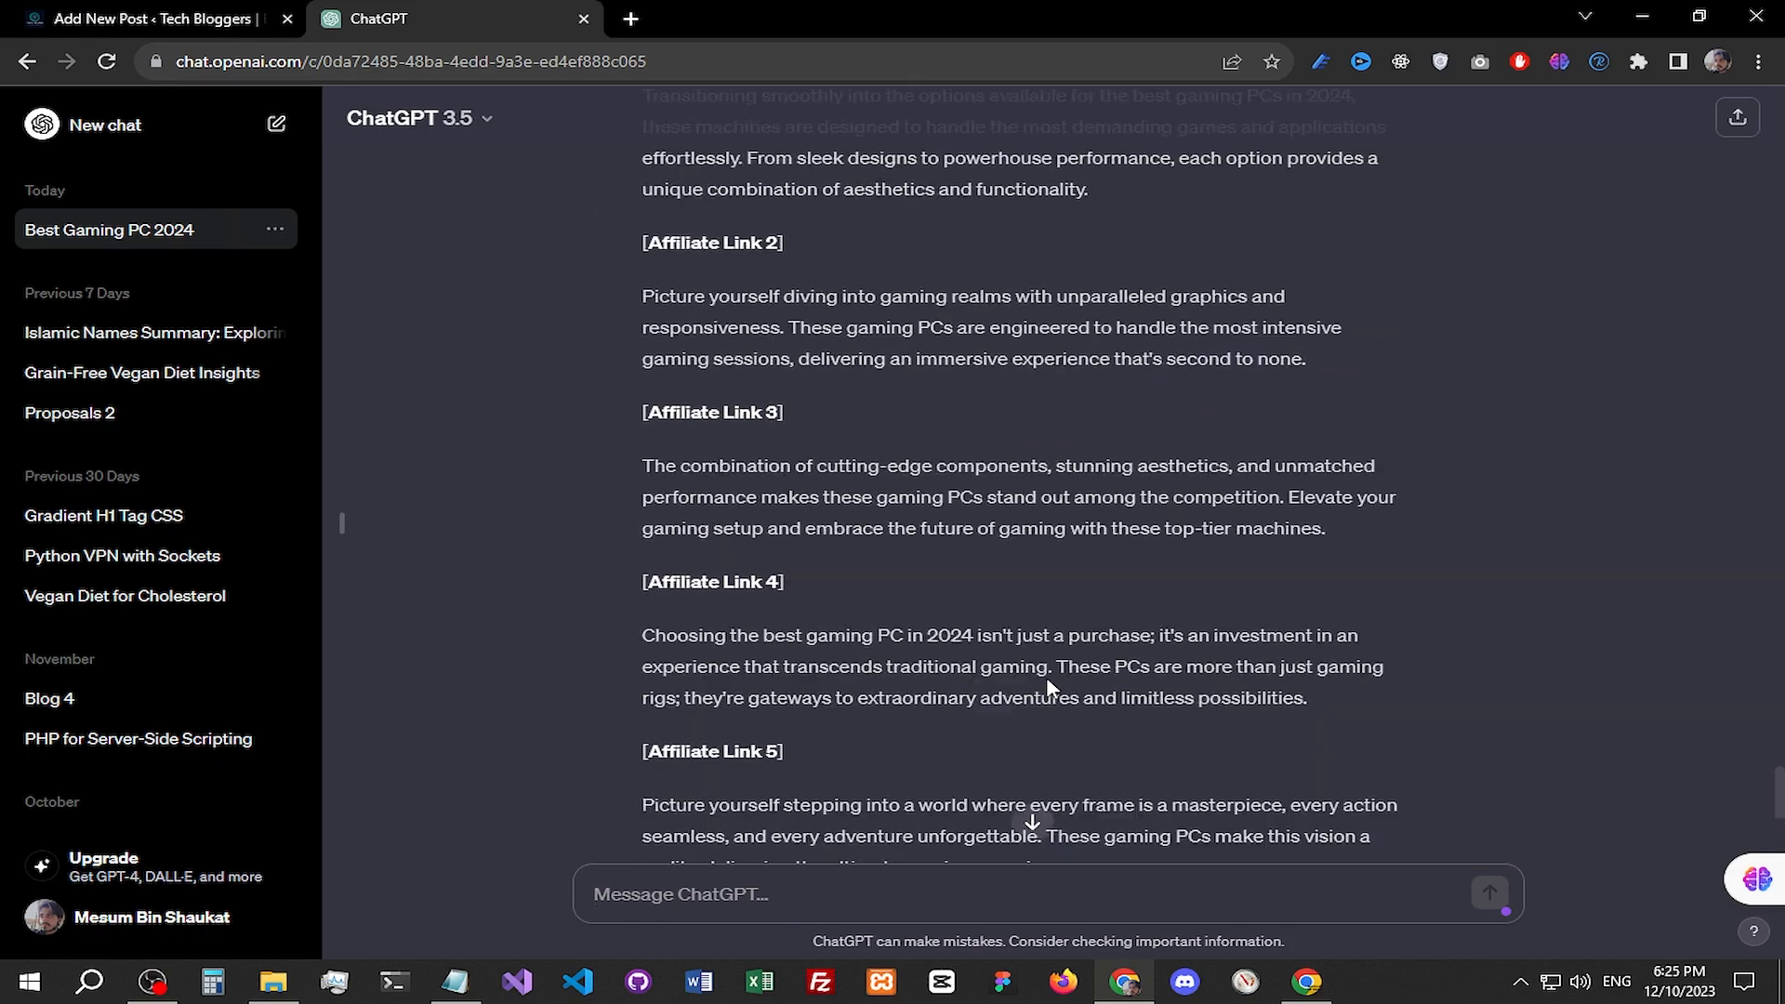
scroll(1049, 682, "up", 18)
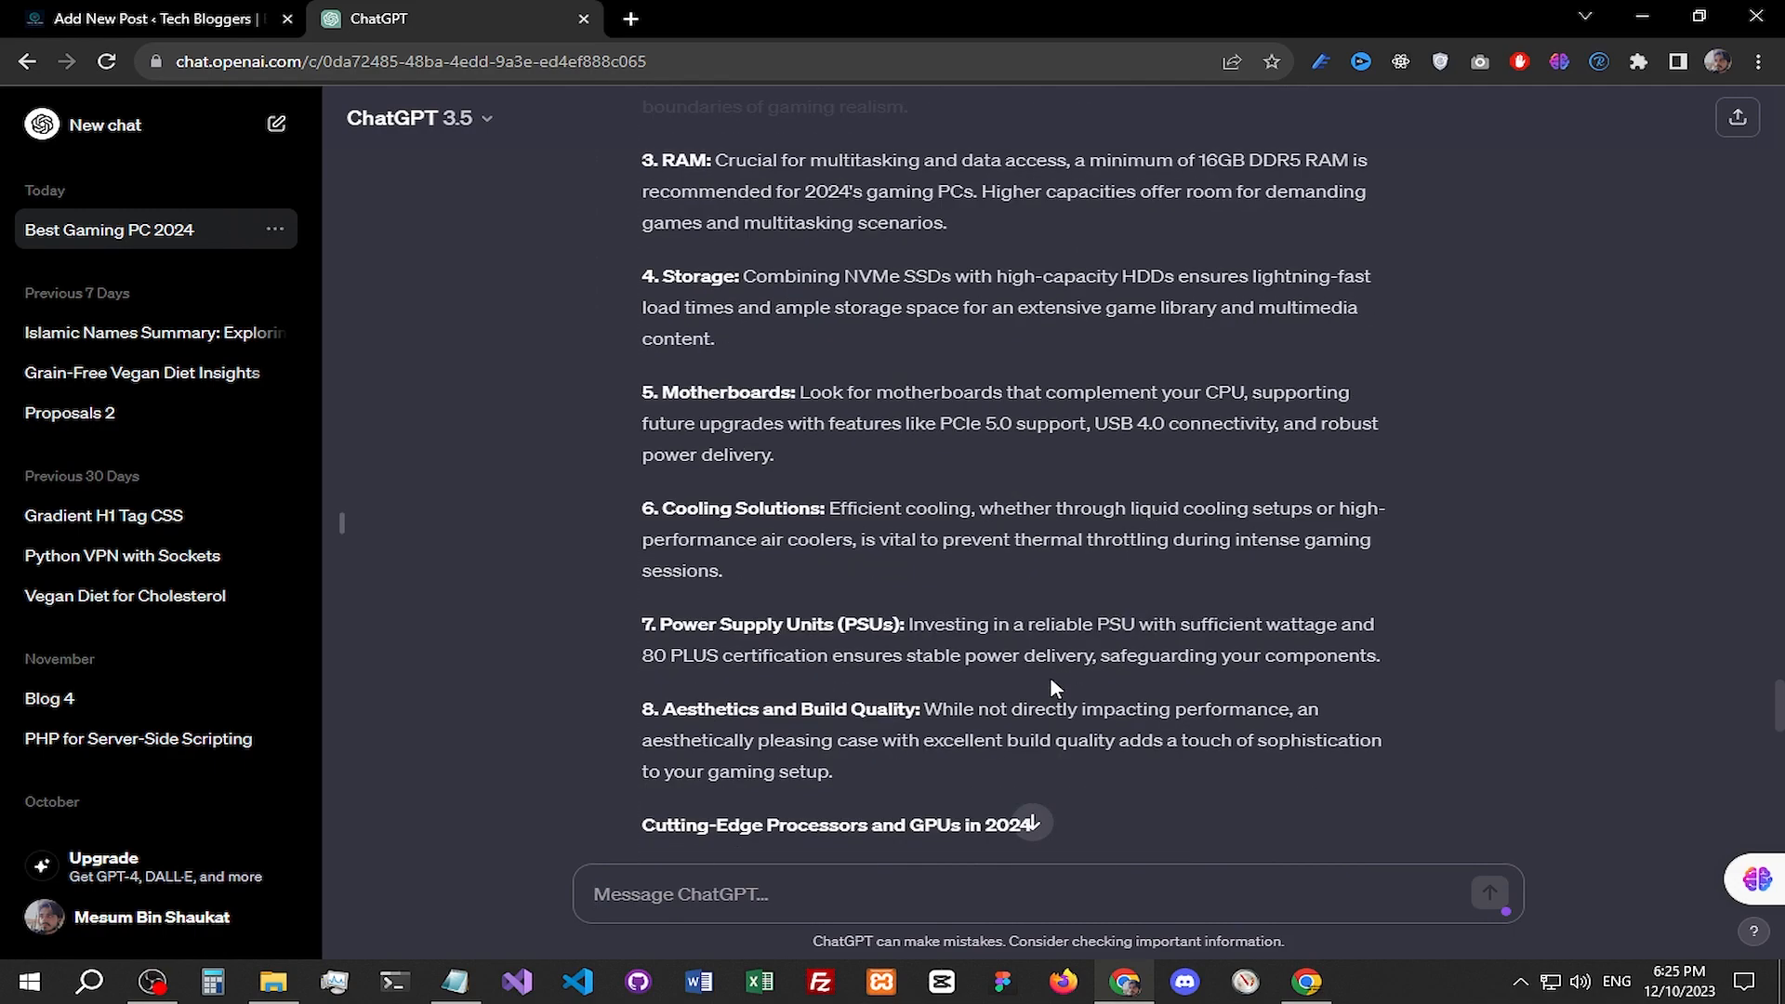
scroll(1050, 677, "up", 13)
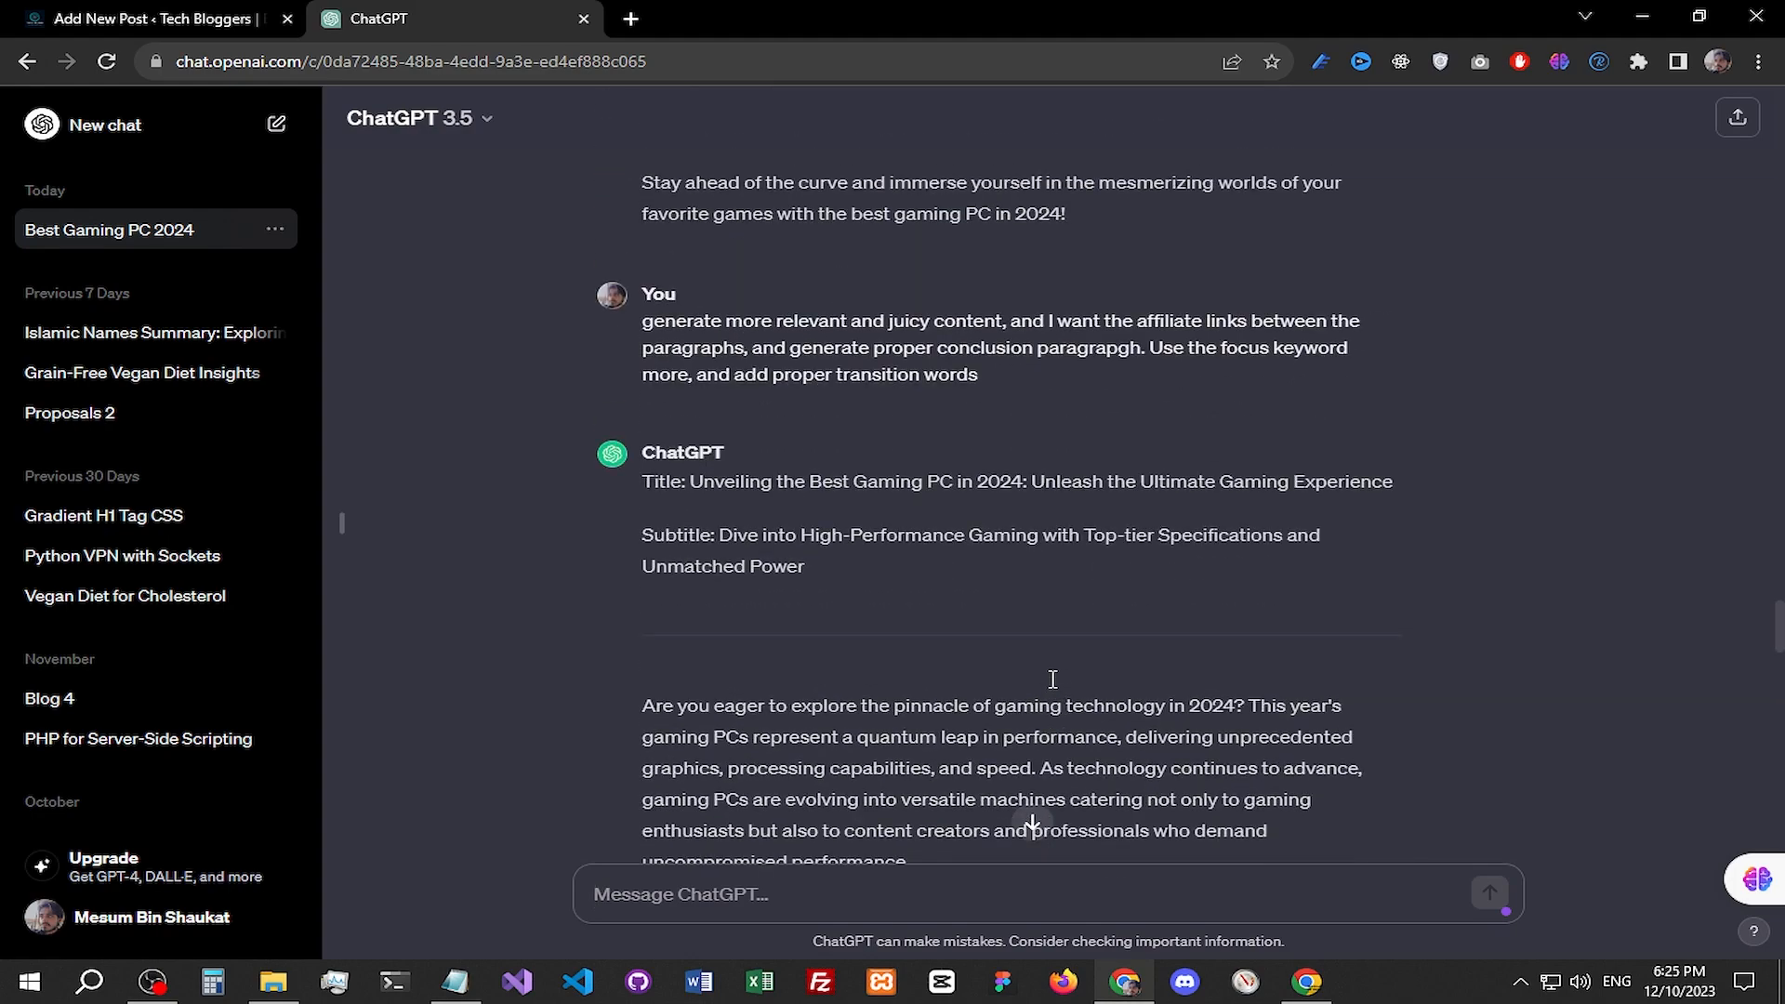
scroll(1052, 681, "up", 16)
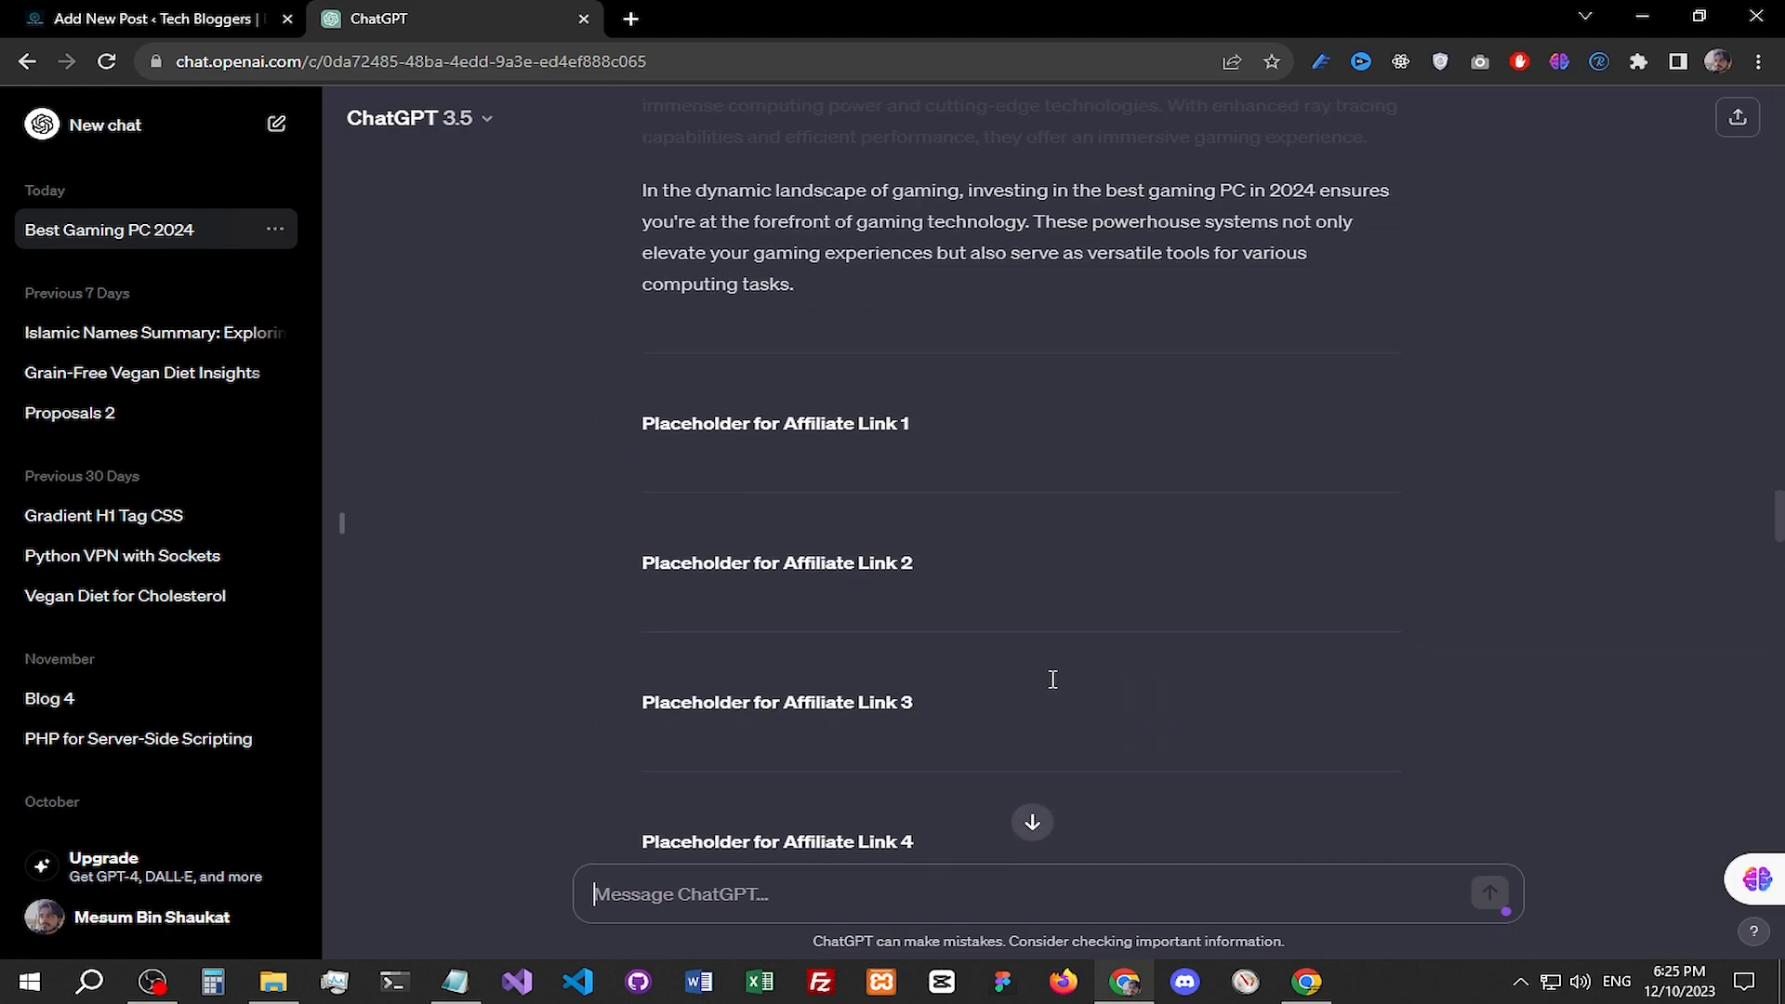
scroll(1053, 679, "down", 16)
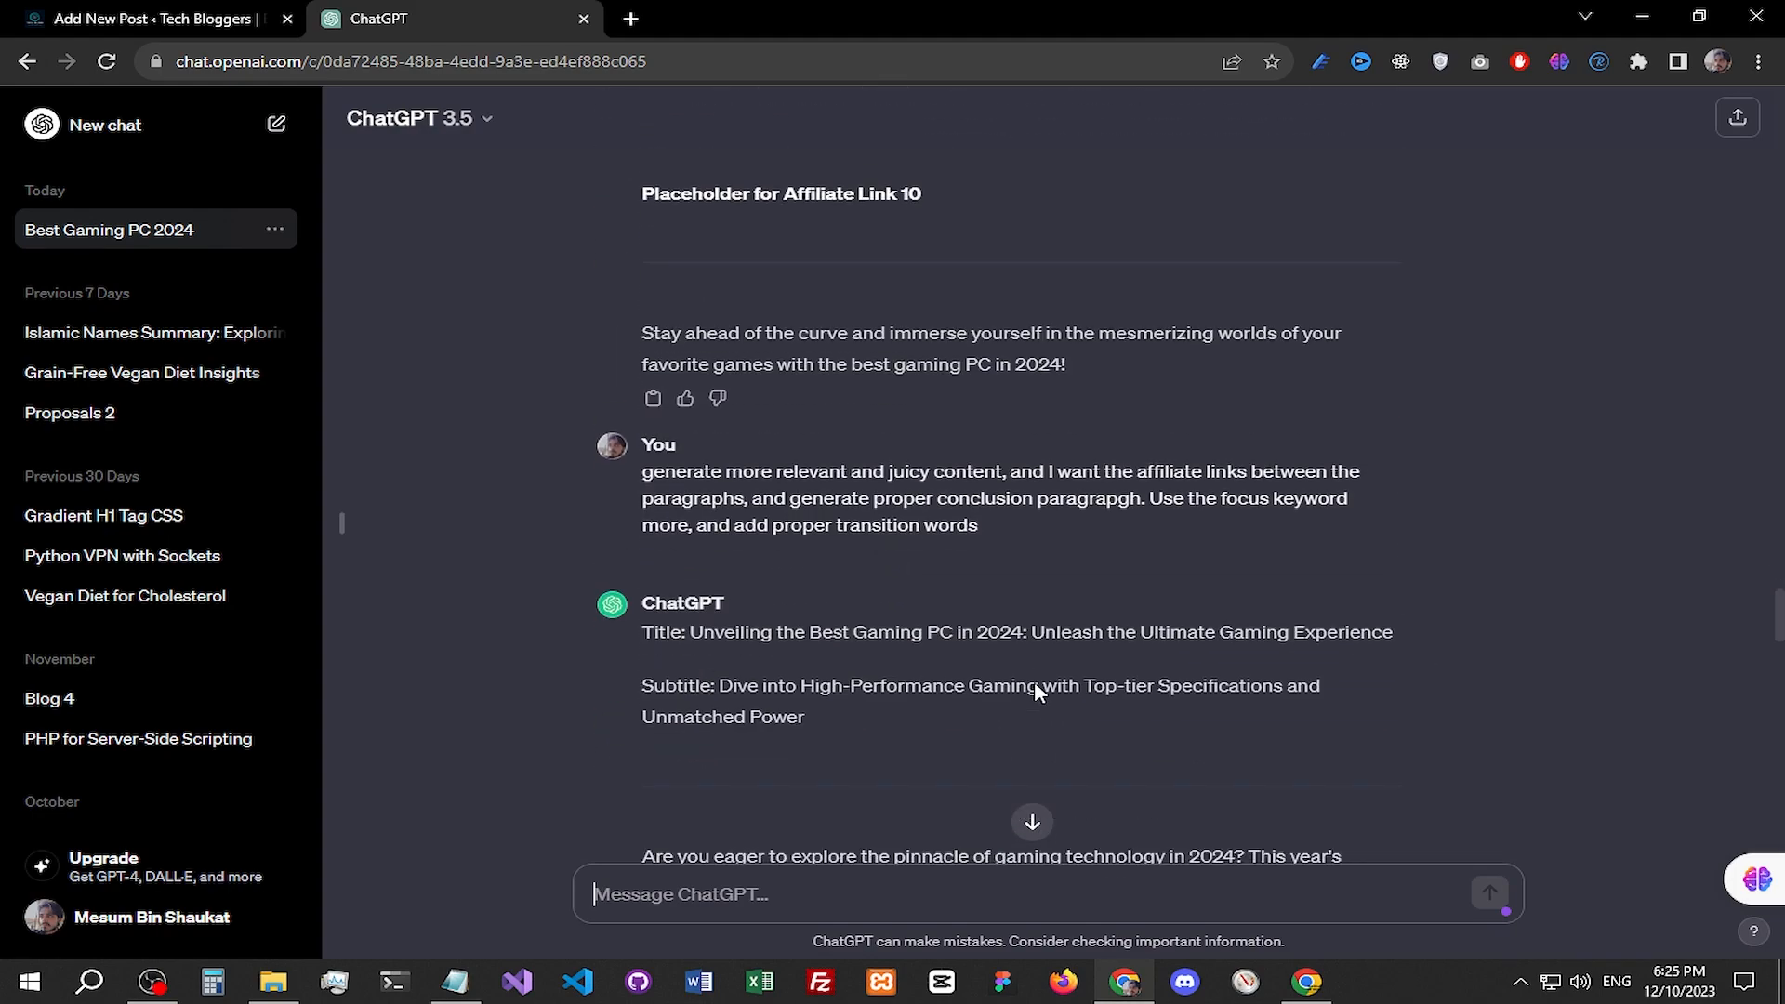
scroll(937, 675, "down", 2)
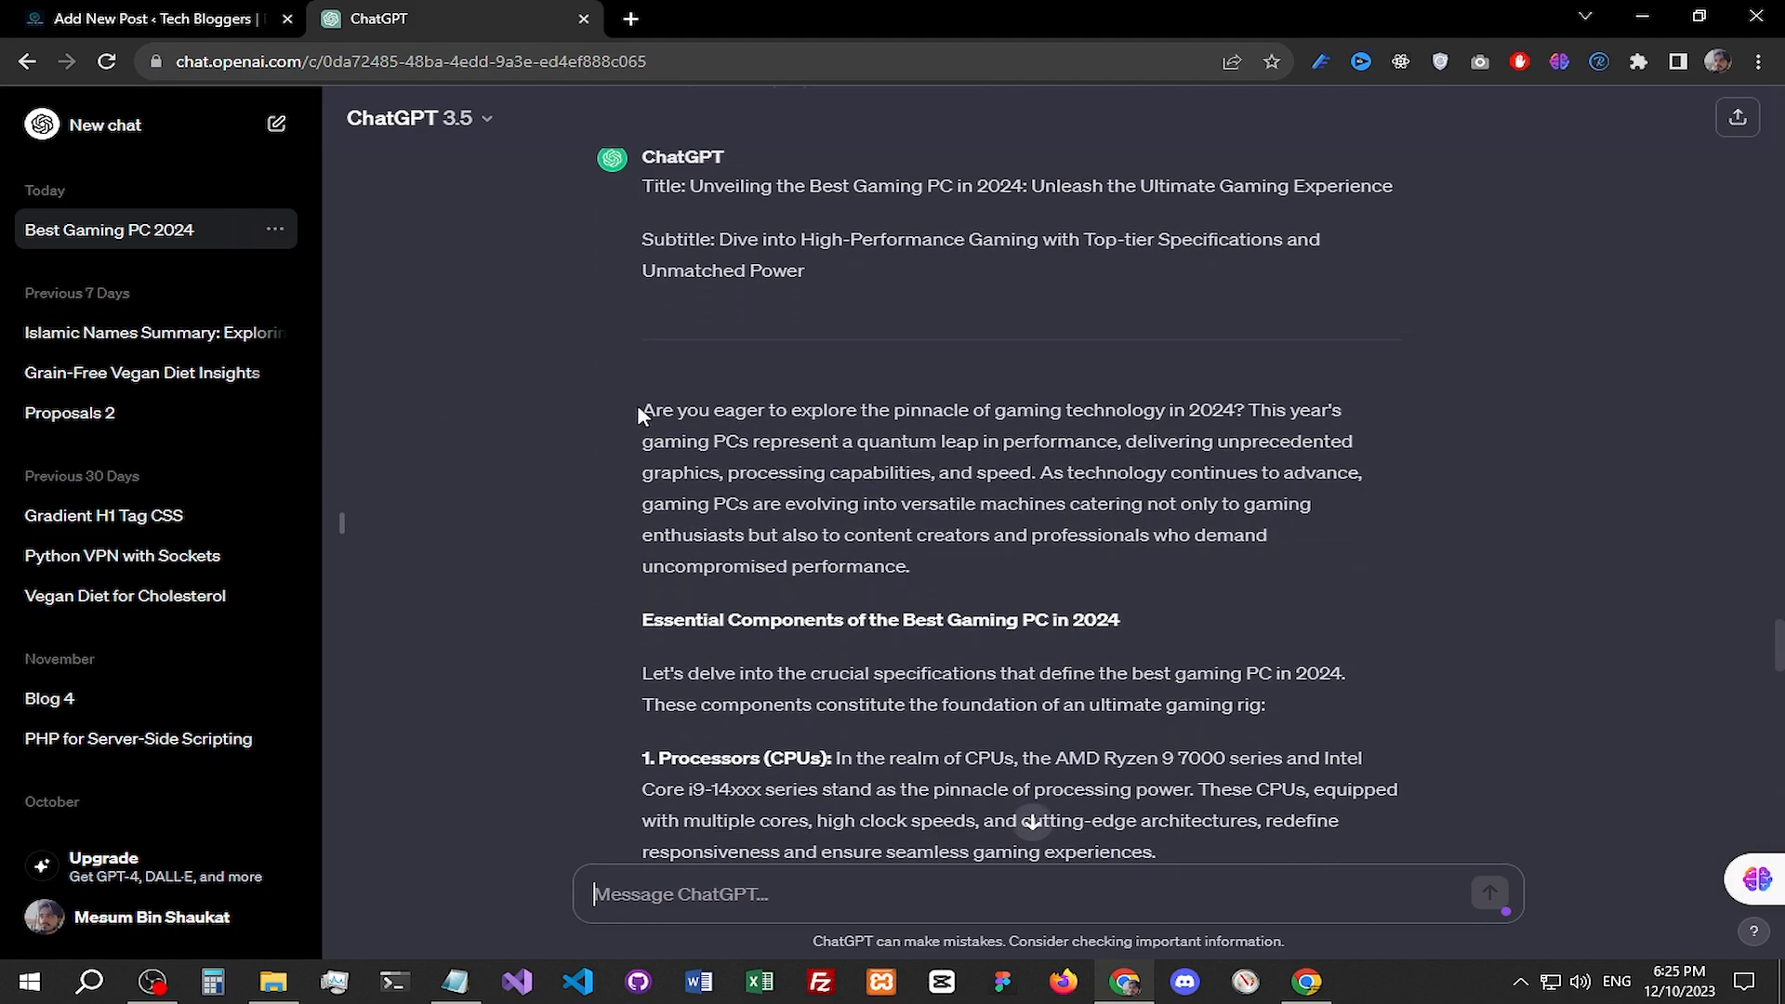
Step: Read through ChatGPT's latest article on the best gaming PC in 2024, from the introduction to the closing line
scroll(638, 427, "down", 7)
scroll(638, 427, "down", 20)
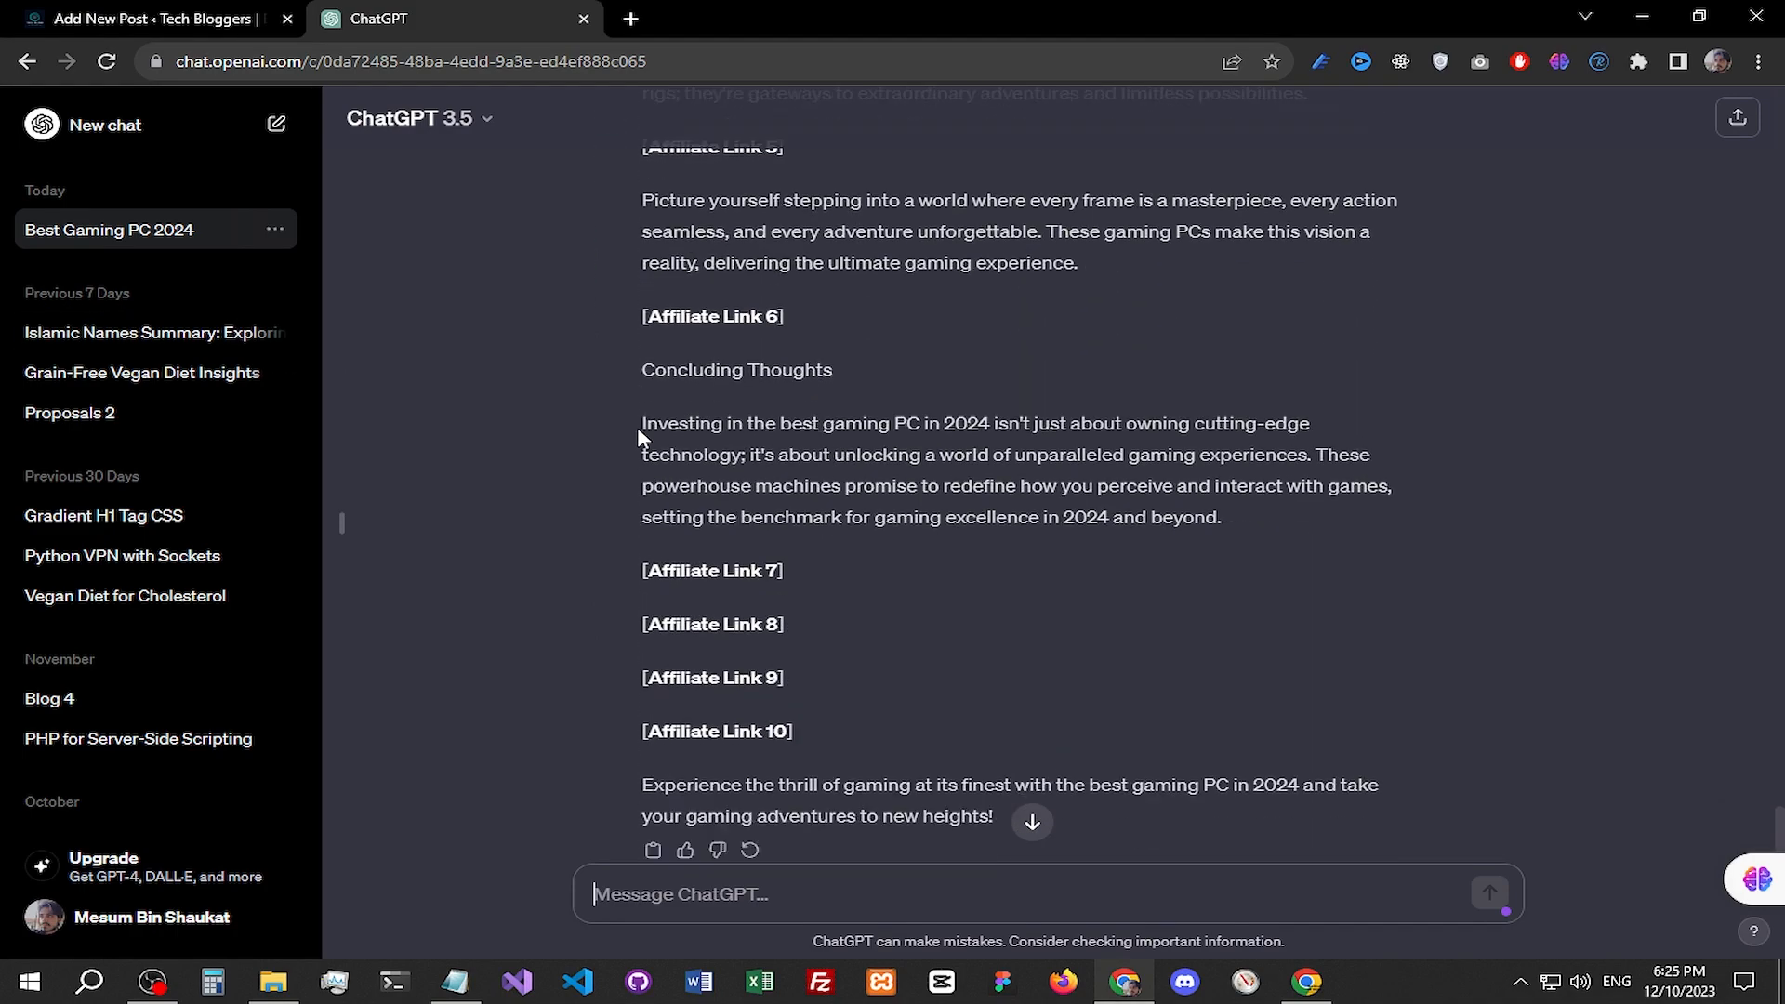
scroll(638, 429, "up", 20)
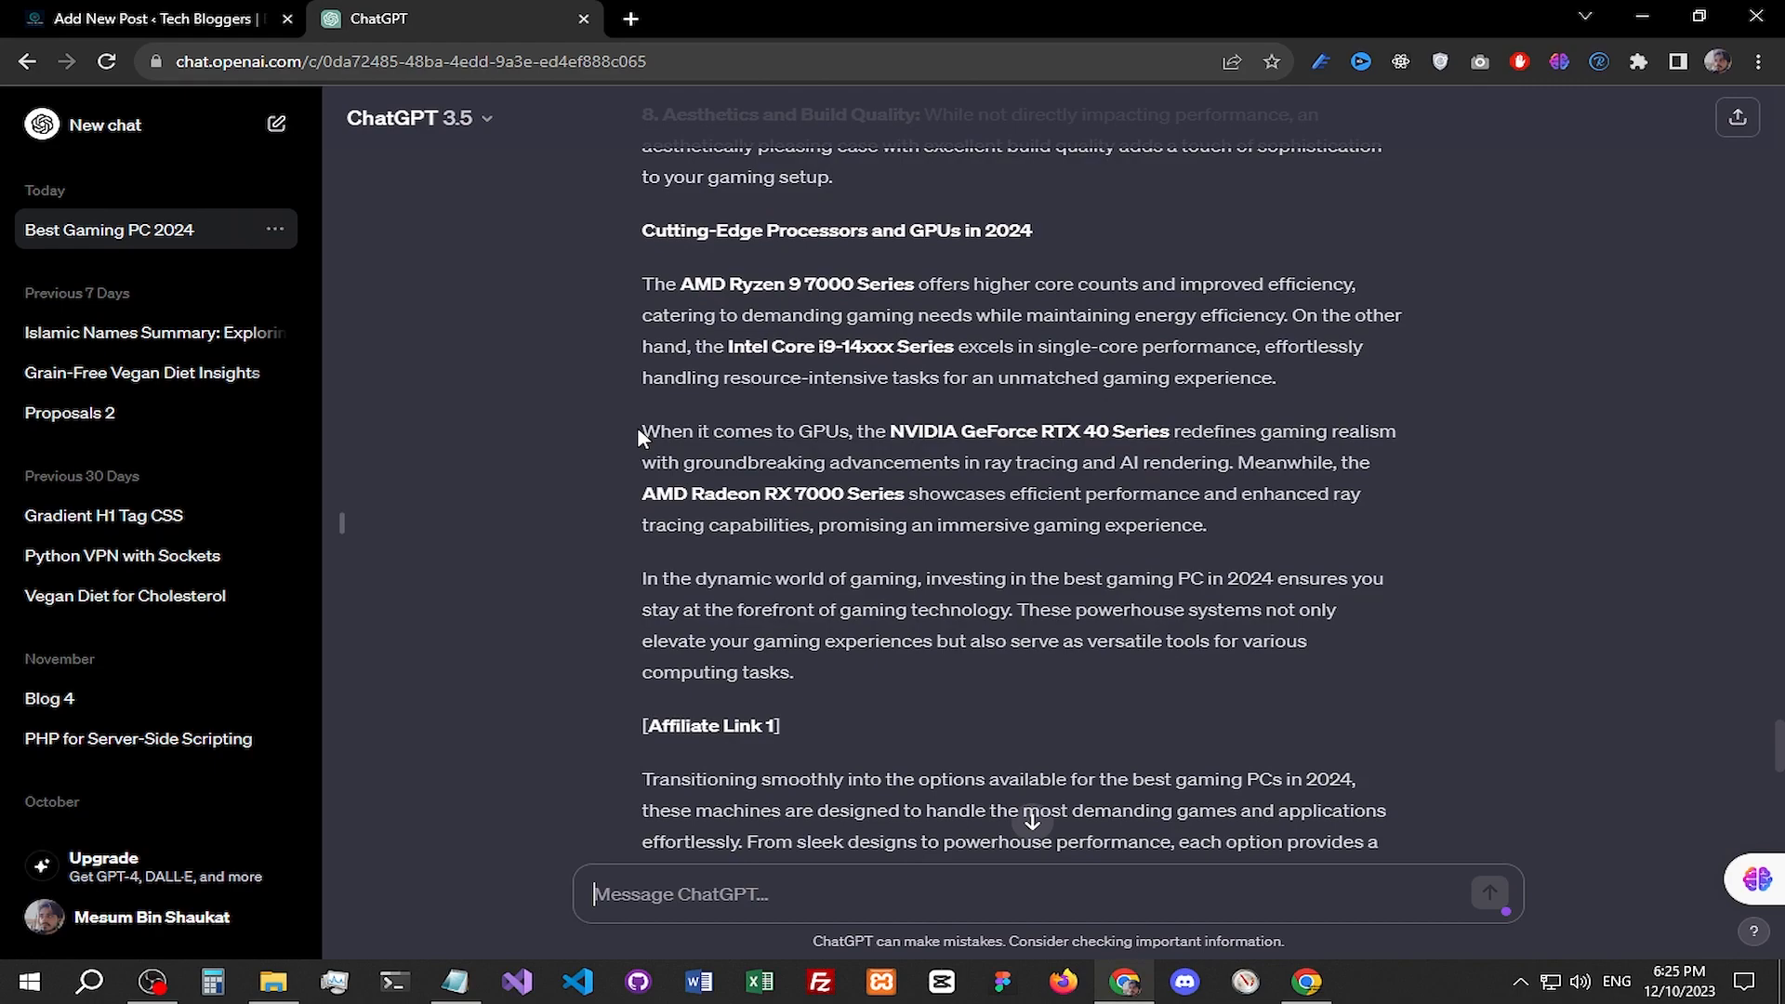
scroll(637, 429, "up", 6)
scroll(637, 430, "down", 6)
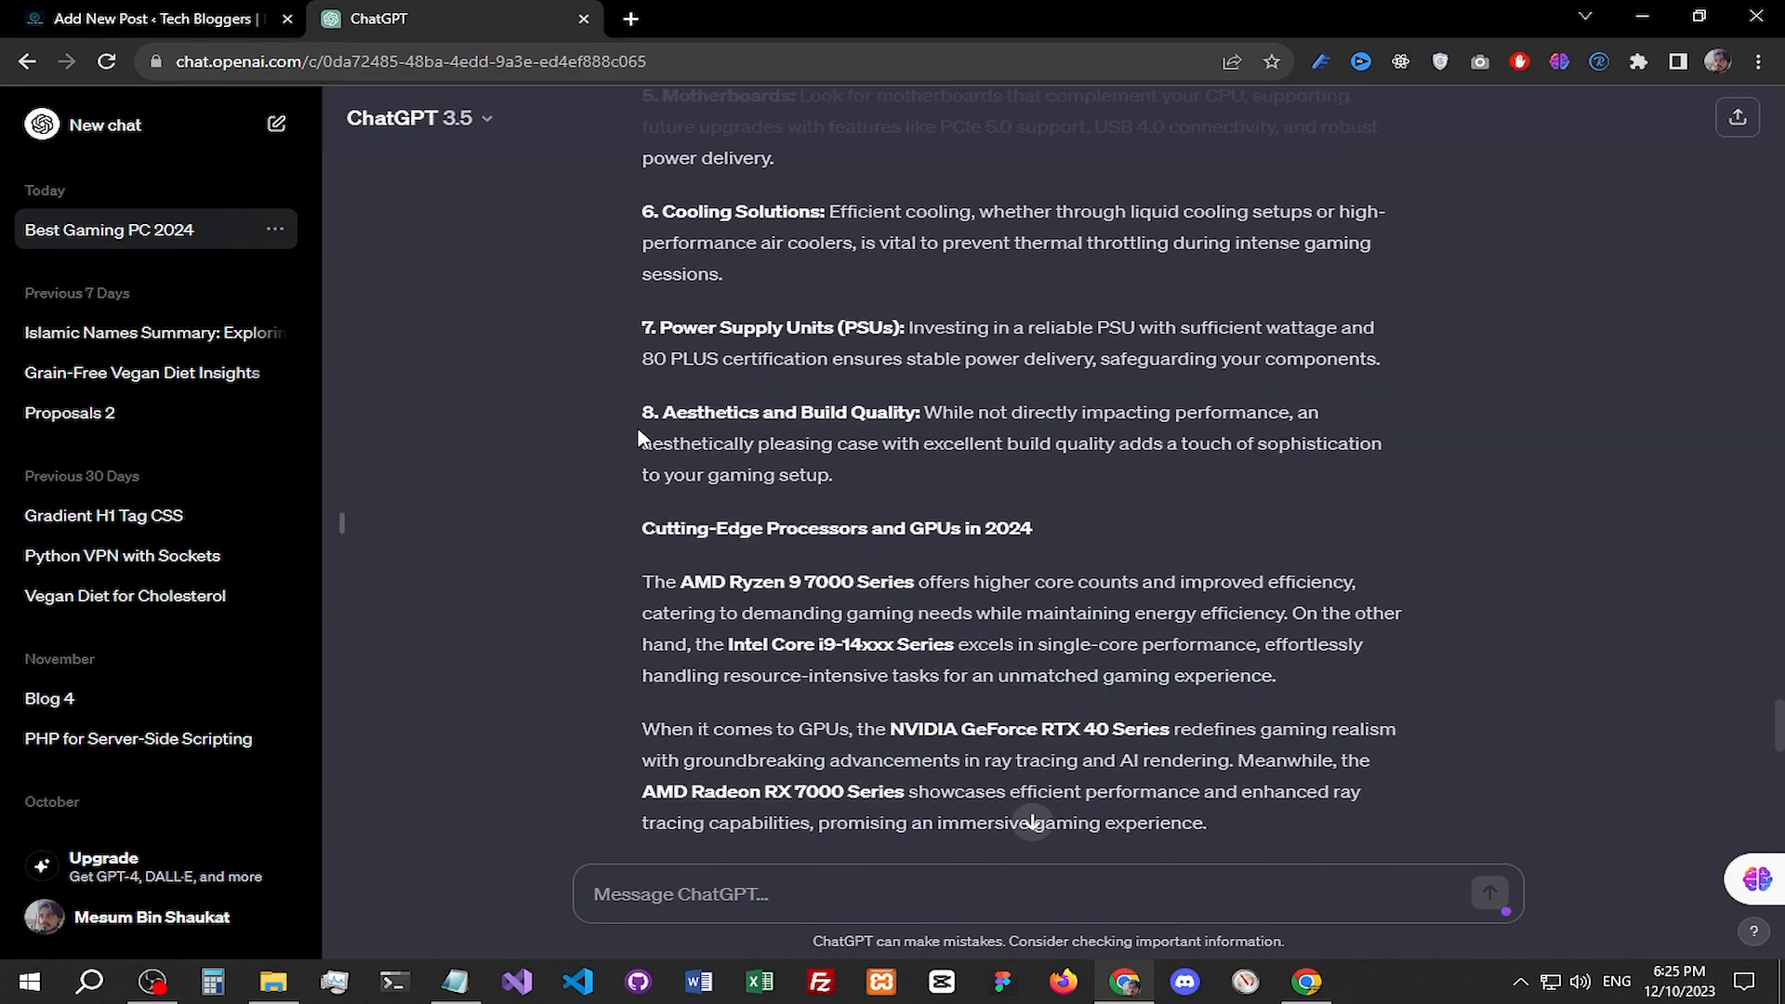
scroll(638, 432, "down", 3)
scroll(638, 433, "up", 6)
scroll(637, 429, "up", 11)
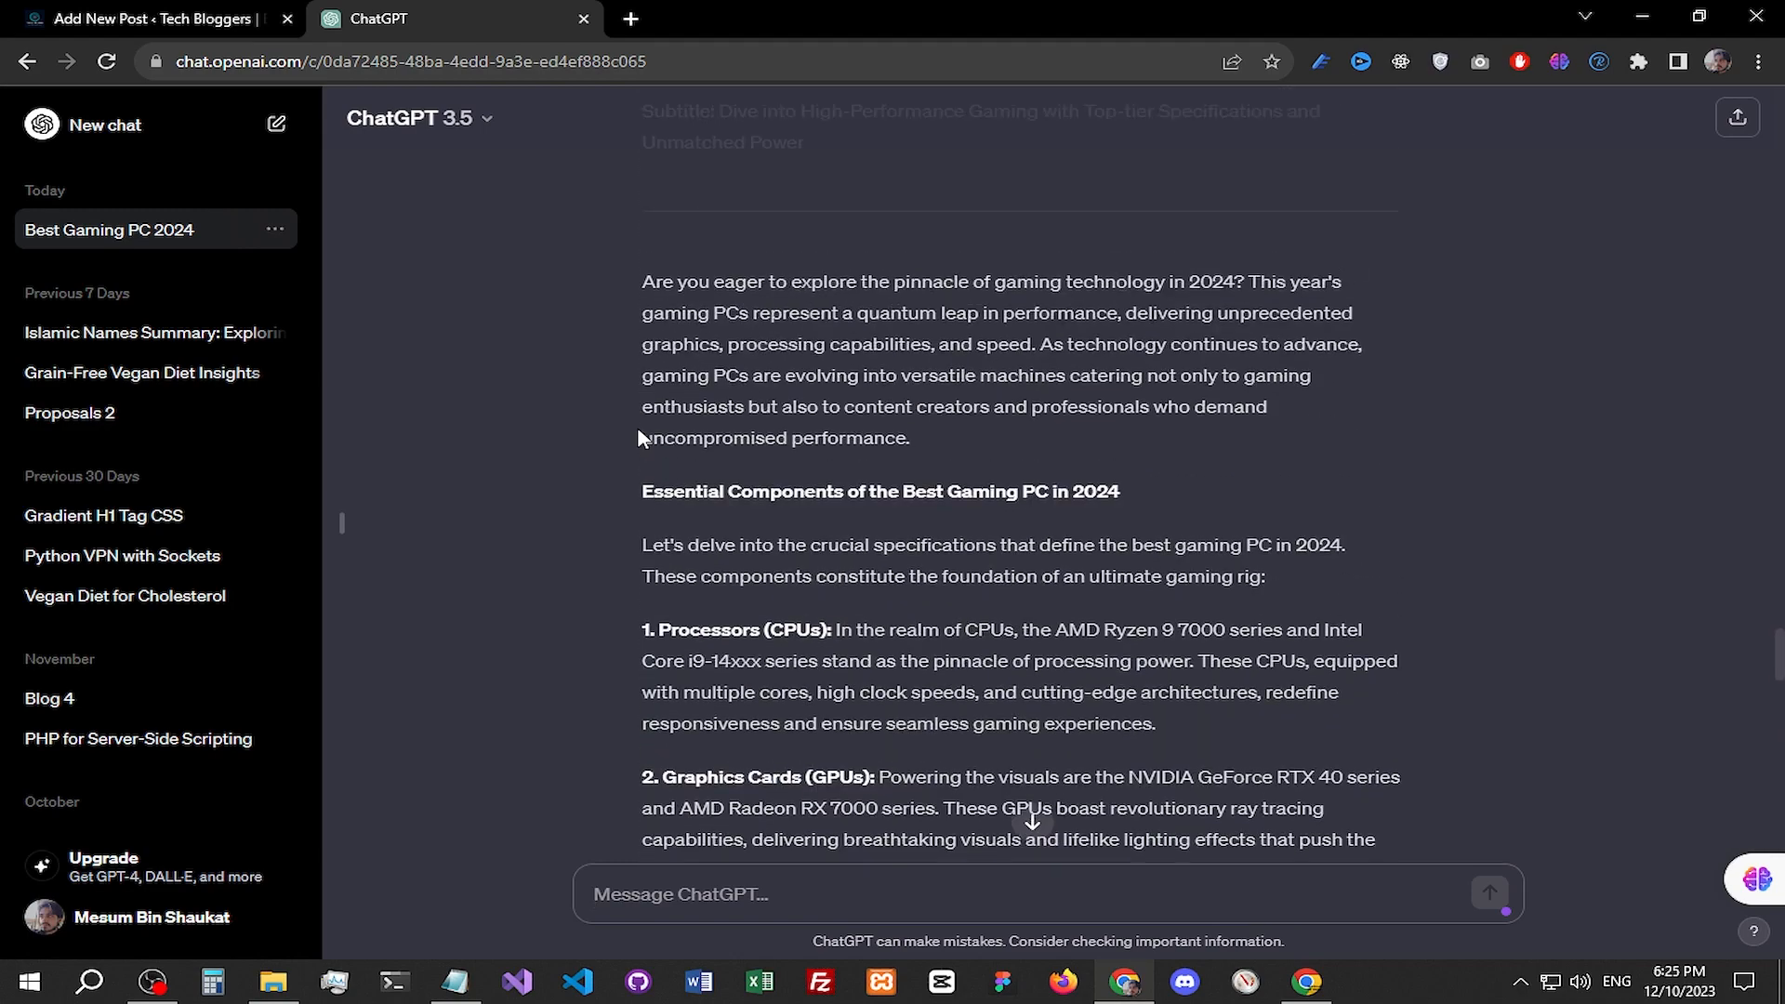
scroll(638, 431, "up", 2)
Step: Copy ChatGPT's latest article in full, from the "Title: Unveiling the Best Gaming PC in 2024" line to the final sentence
left_click_drag(639, 555, 814, 558)
scroll(671, 400, "up", 3)
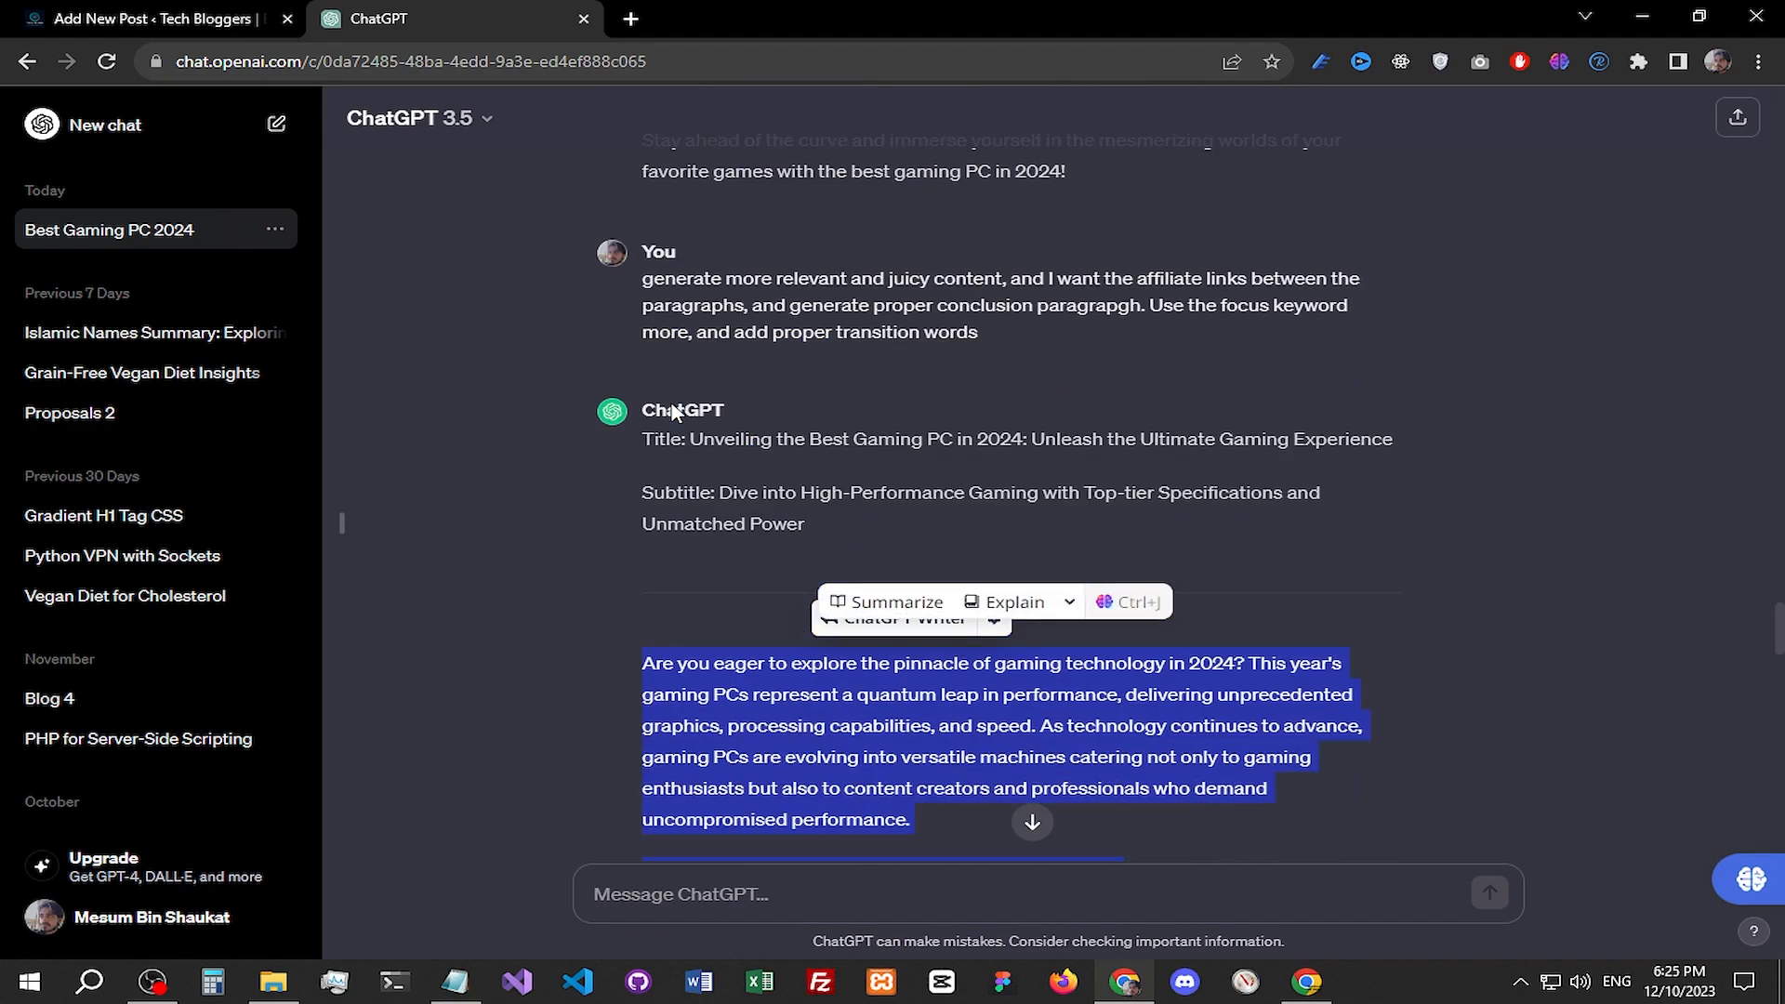
scroll(671, 412, "up", 2)
left_click_drag(639, 484, 1011, 761)
scroll(717, 530, "down", 3)
scroll(708, 530, "down", 14)
scroll(708, 533, "down", 15)
scroll(709, 528, "down", 3)
right_click(693, 614)
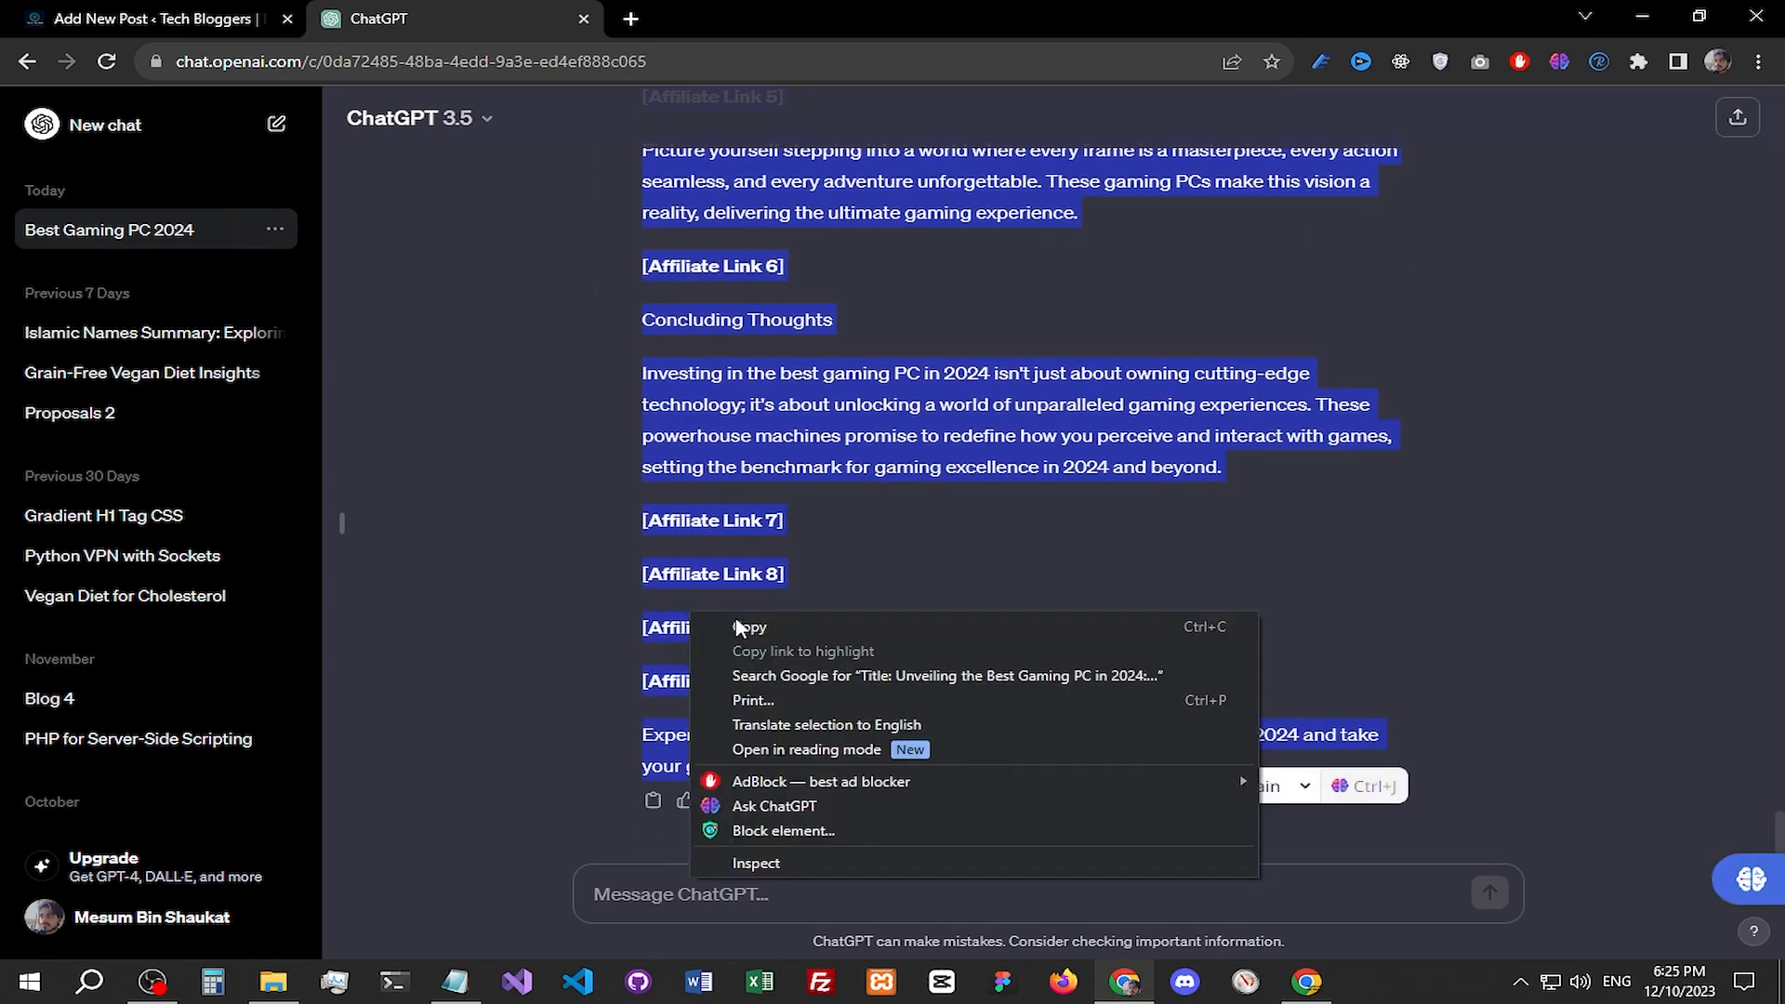
left_click(740, 628)
Step: Open a new Notepad document, paste the copied article into it and maximize the window
right_click(455, 981)
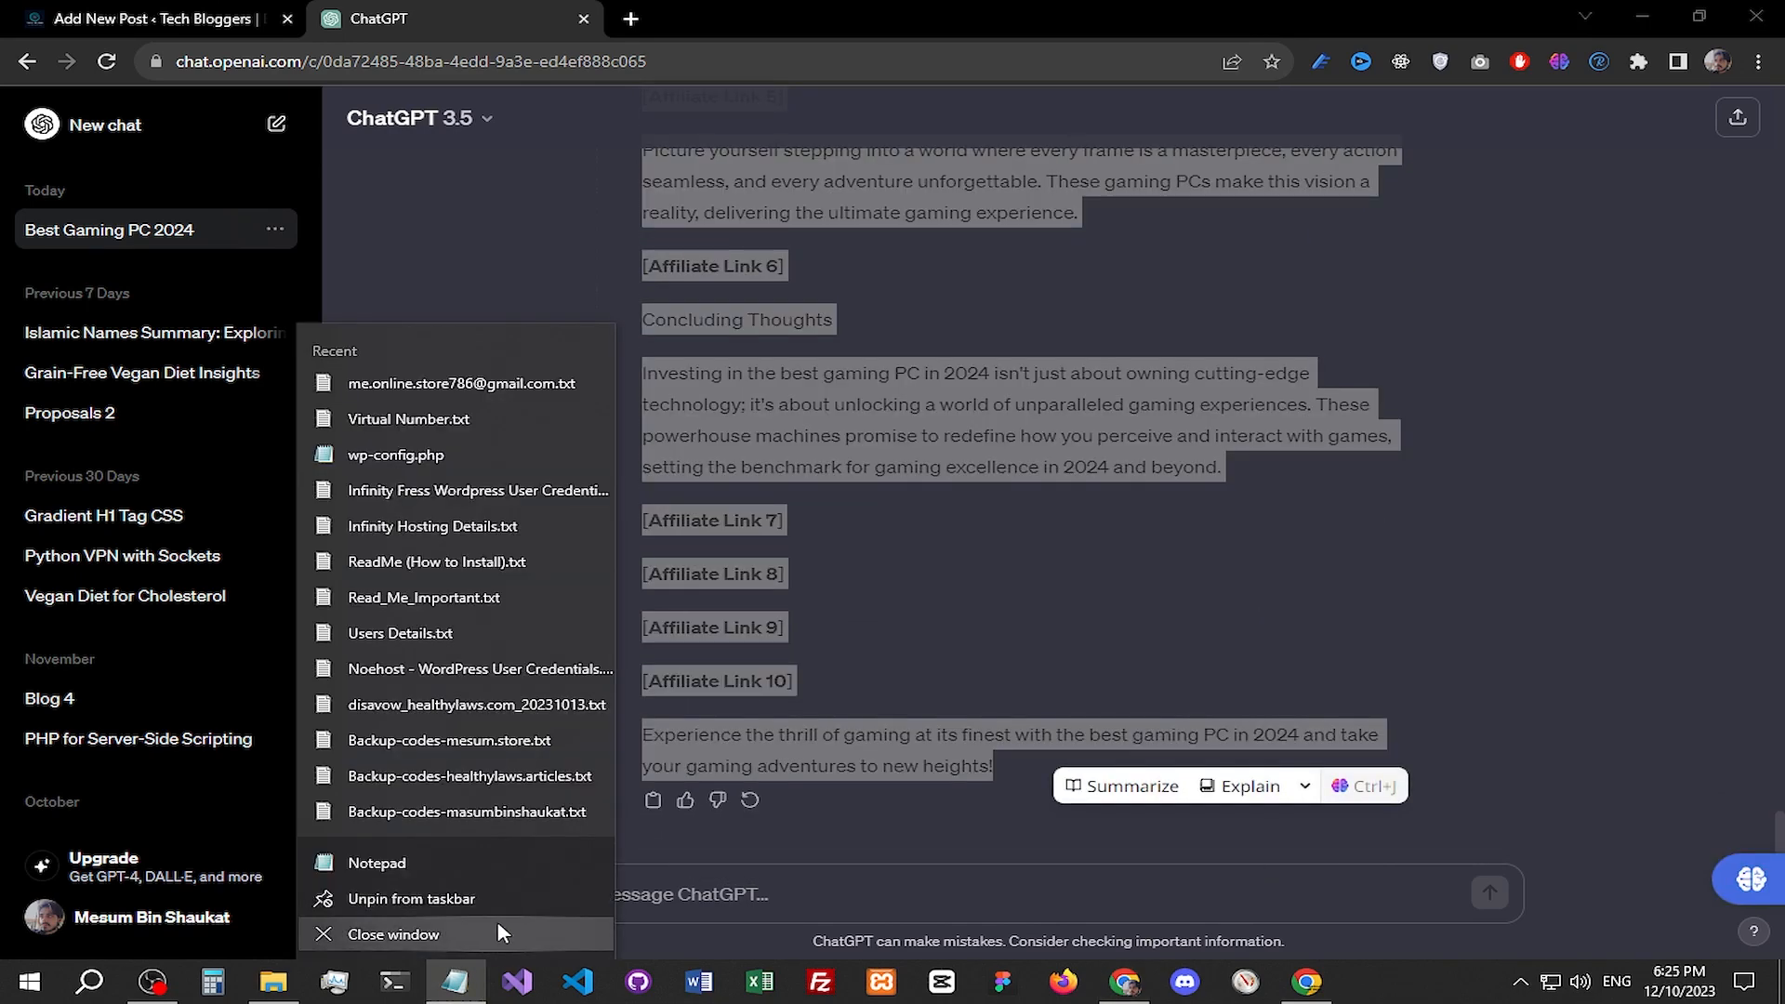
left_click(539, 862)
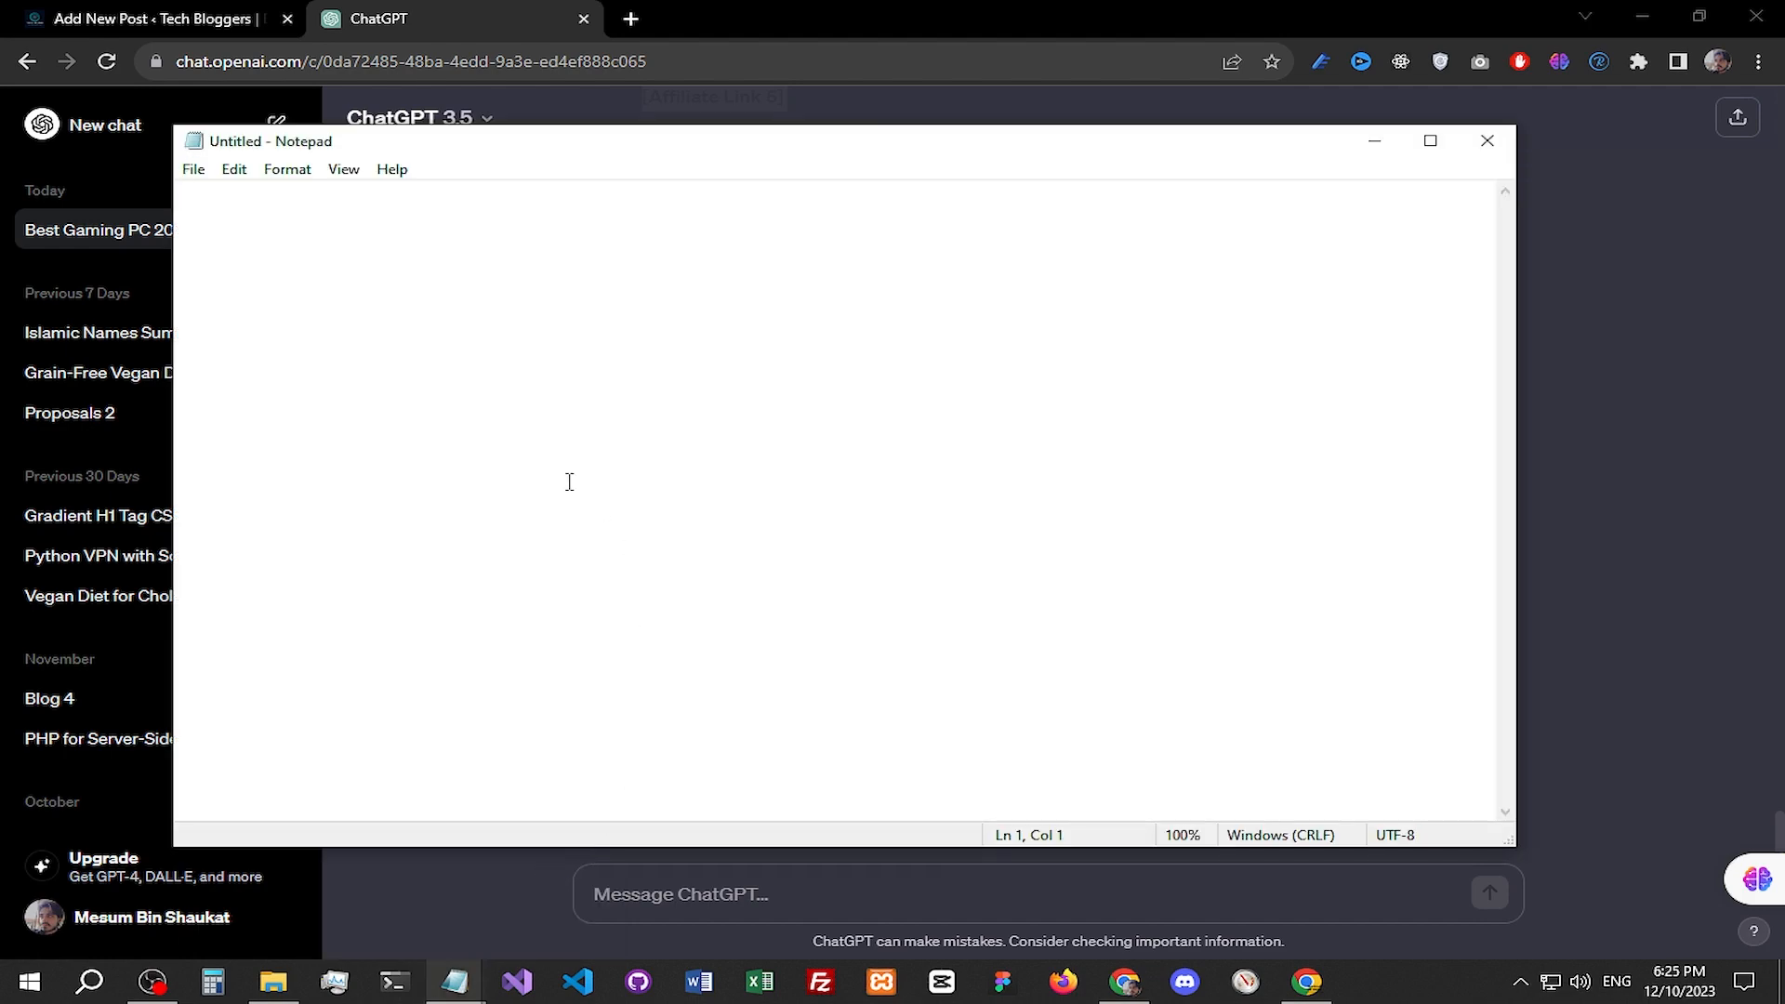
key("ctrl+v")
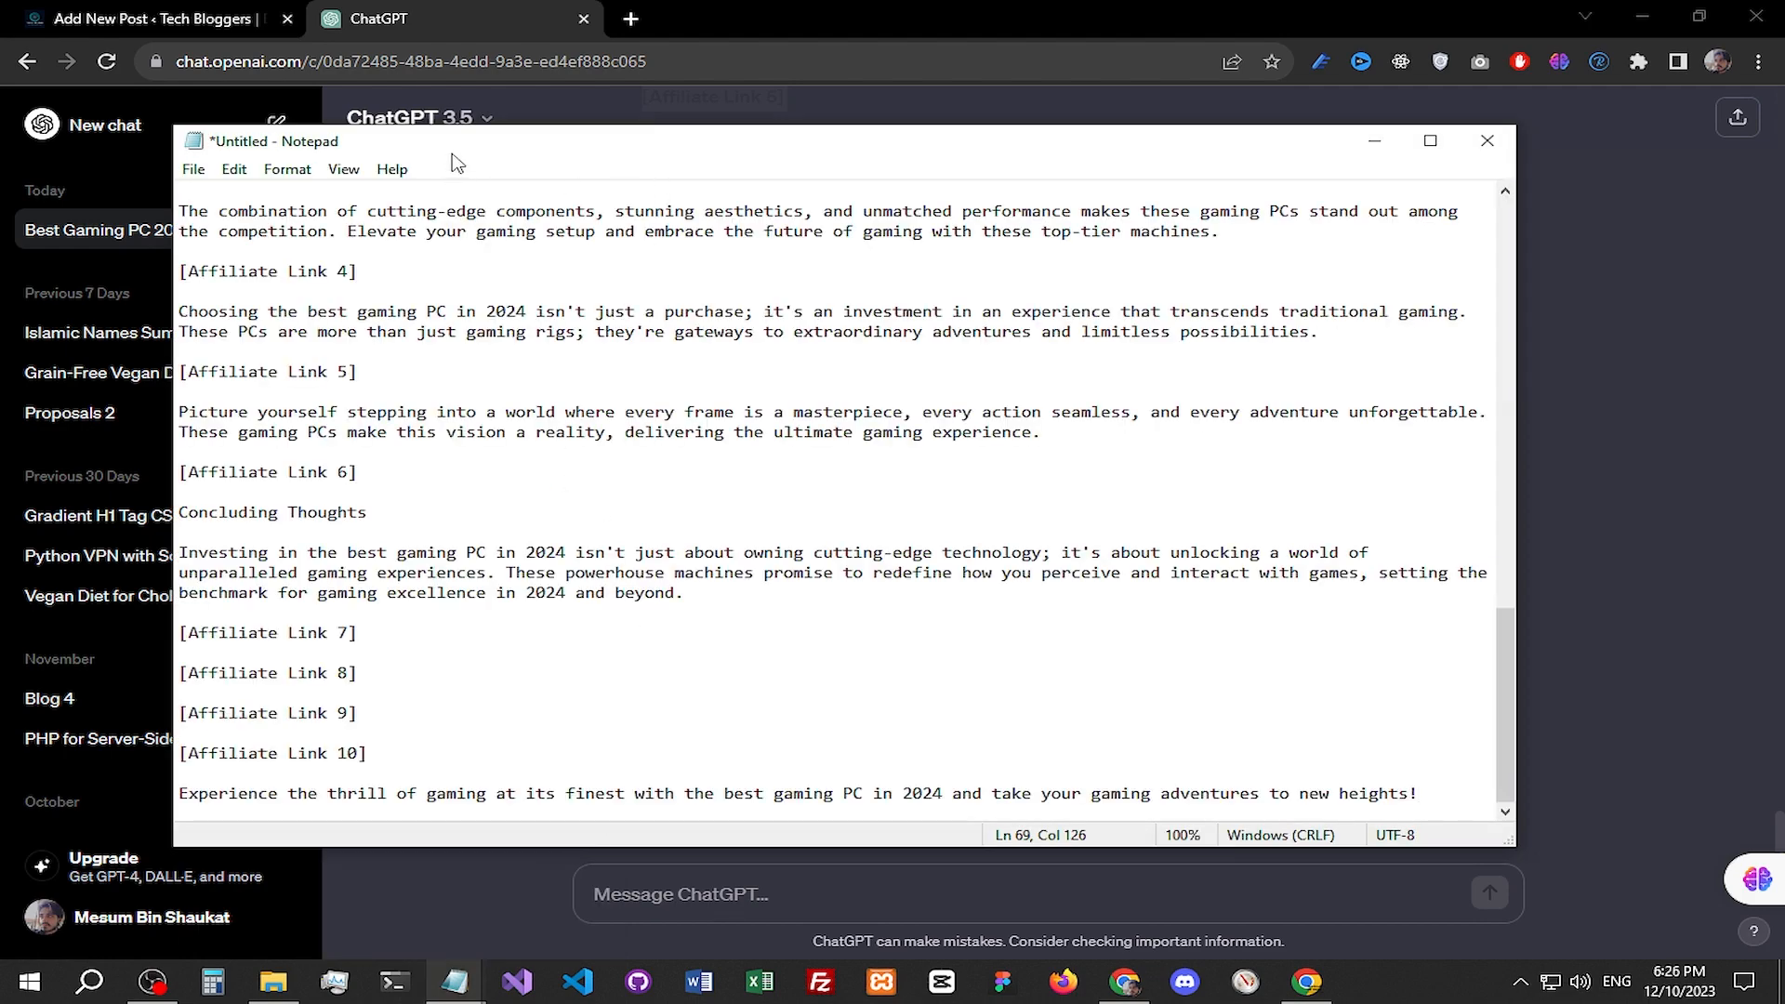
left_click_drag(459, 142, 468, 3)
Step: Delete the [Affiliate Link 7] to [Affiliate Link 10] placeholders and the extra blank lines after the Concluding Thoughts paragraph
left_click_drag(1783, 566, 1781, 138)
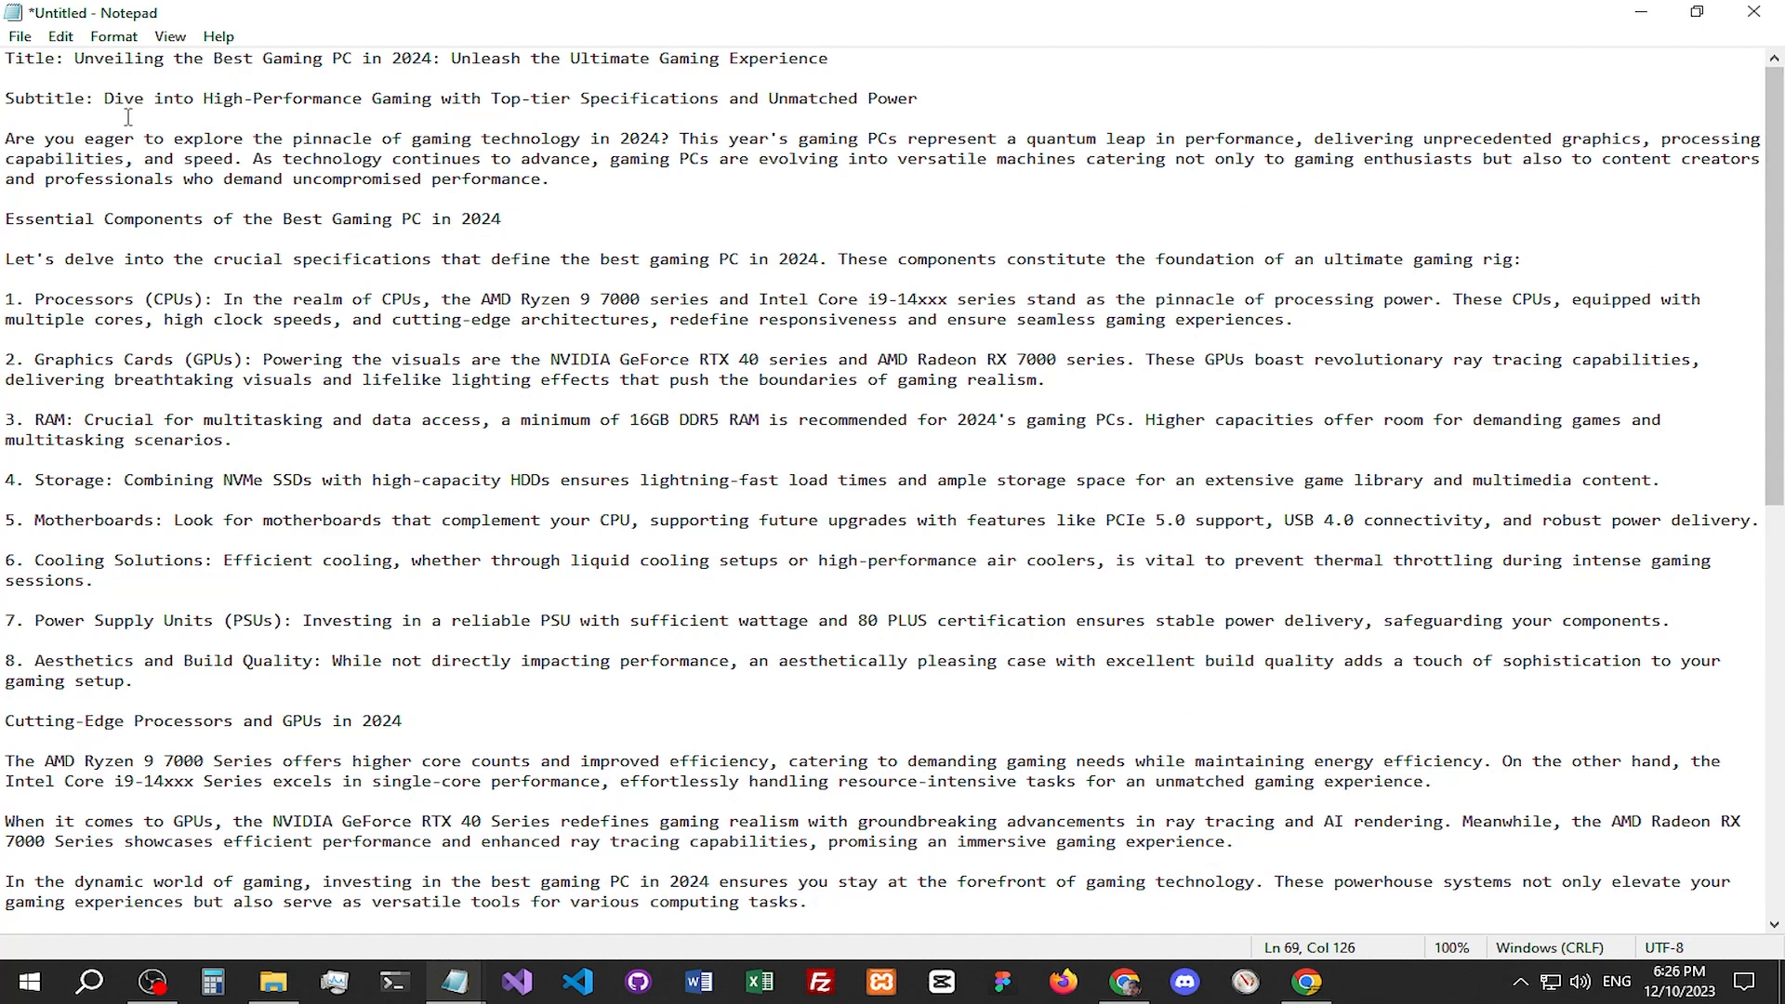
left_click_drag(1782, 228, 1783, 677)
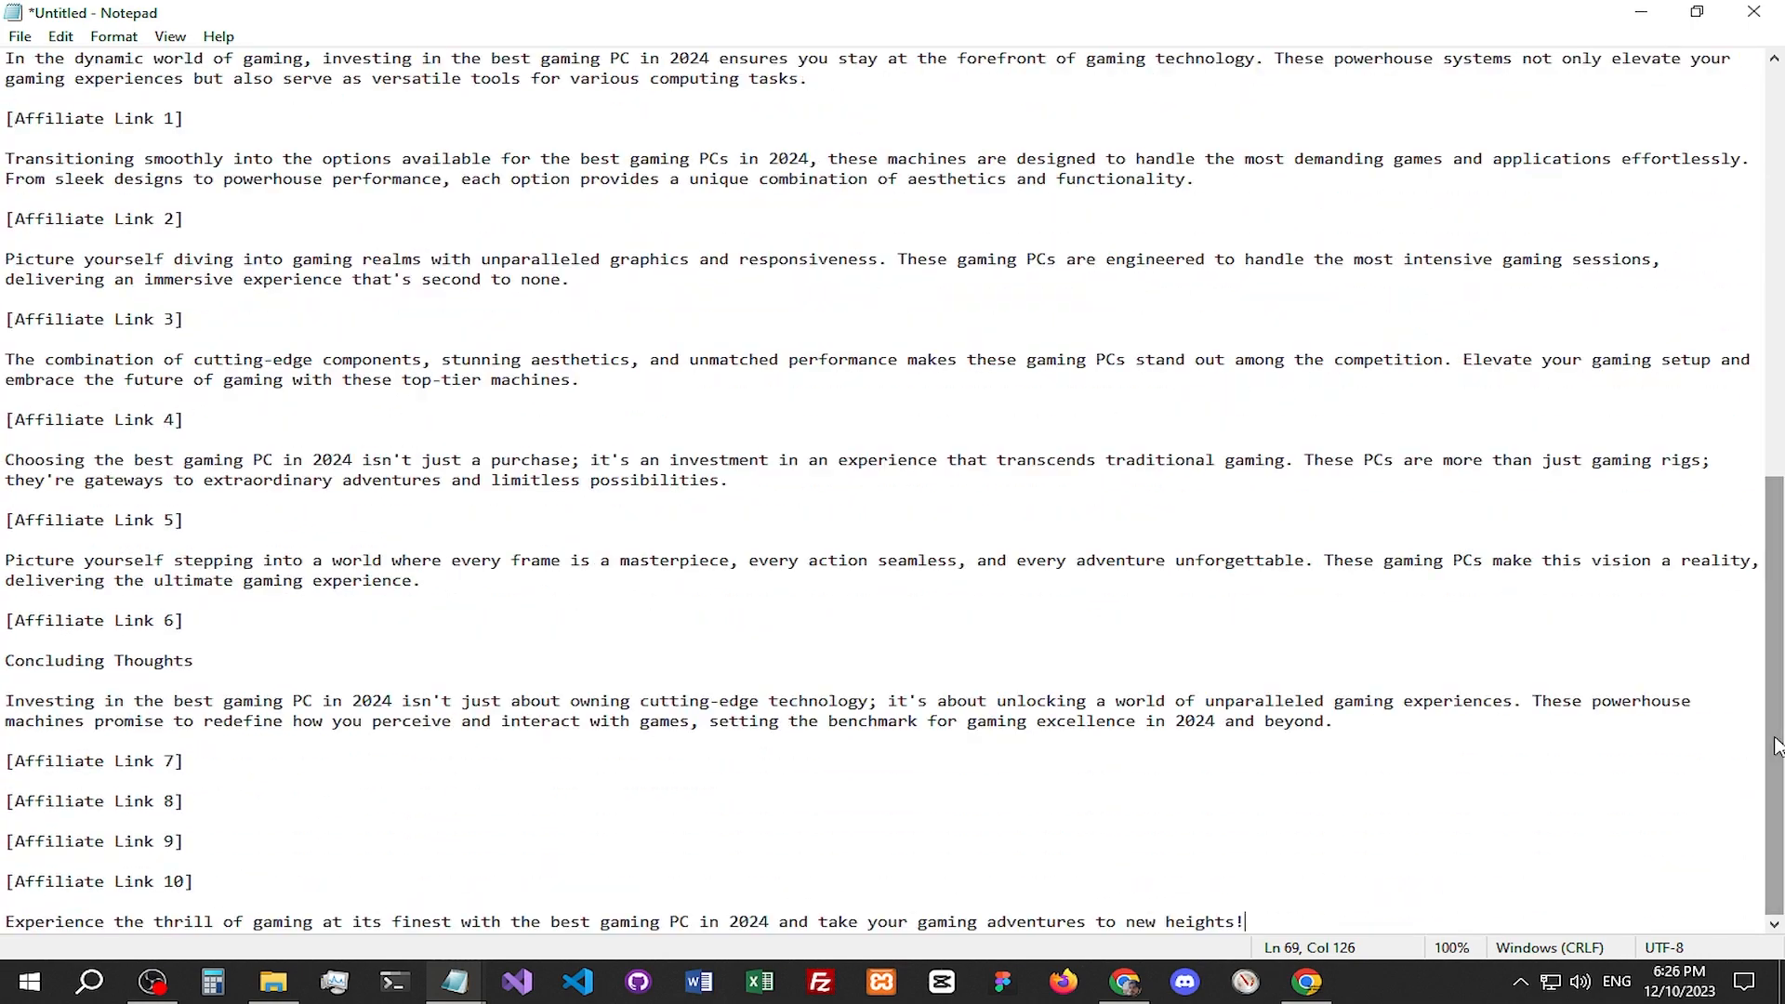
left_click_drag(217, 885, 5, 749)
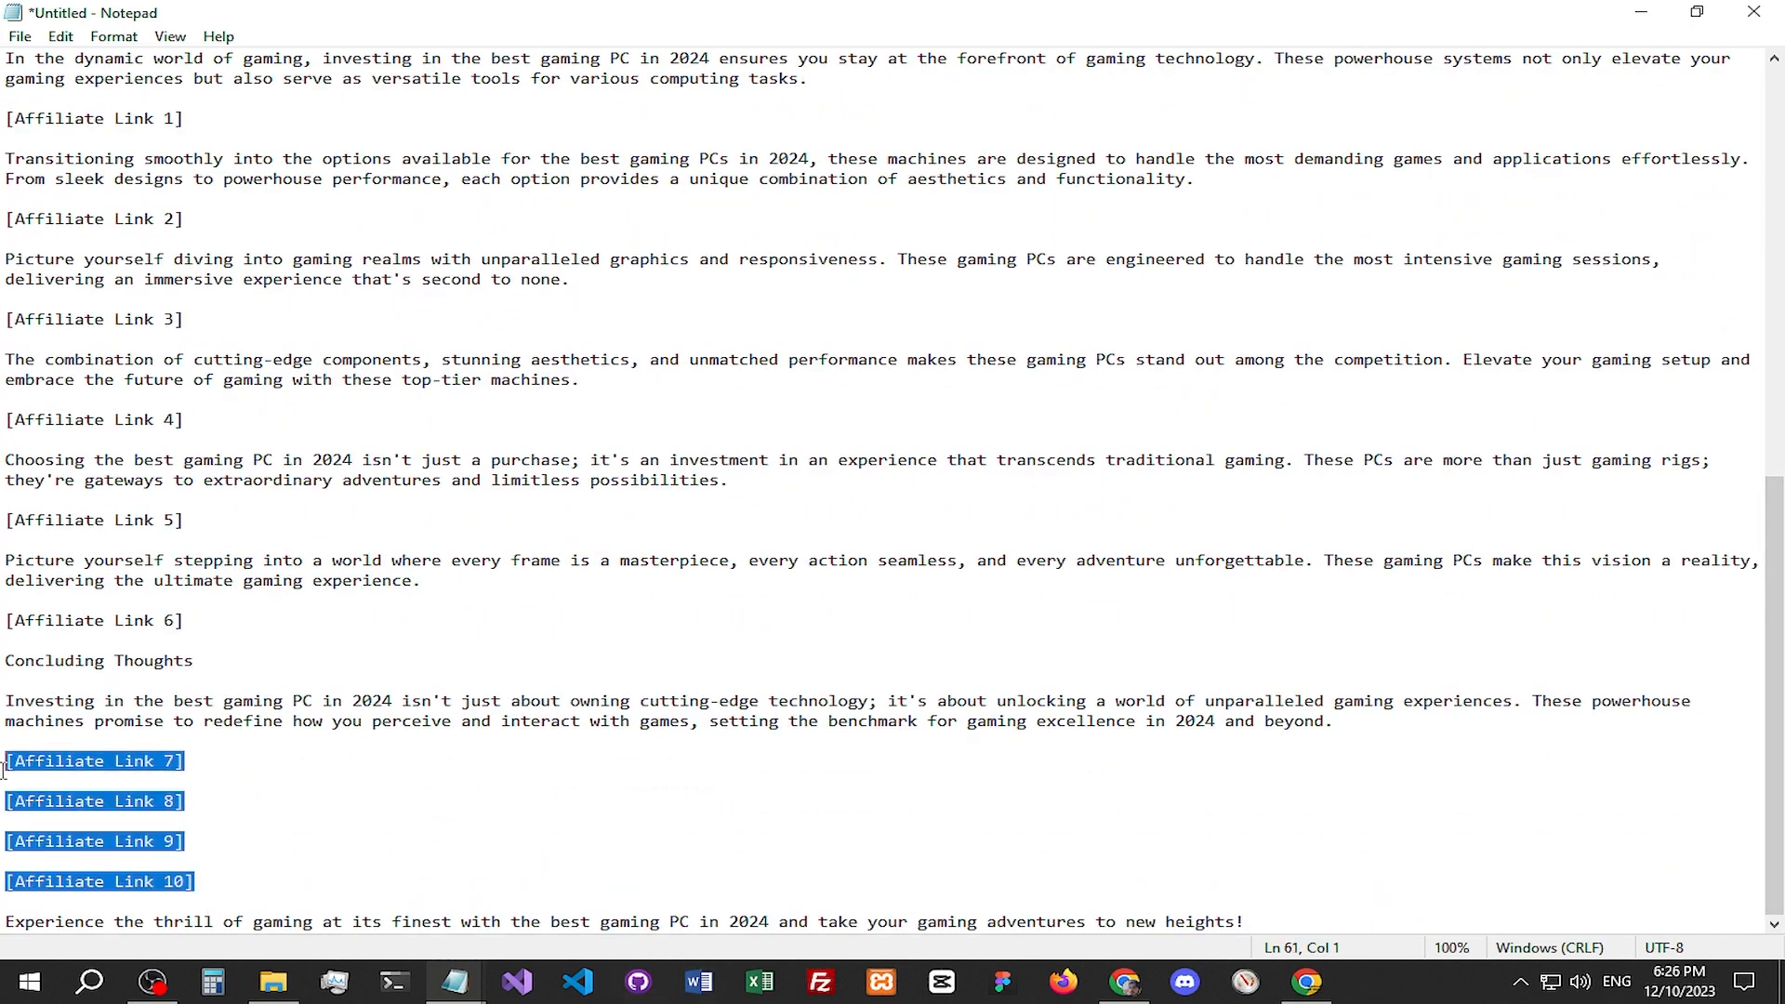
scroll(472, 775, "up", 15)
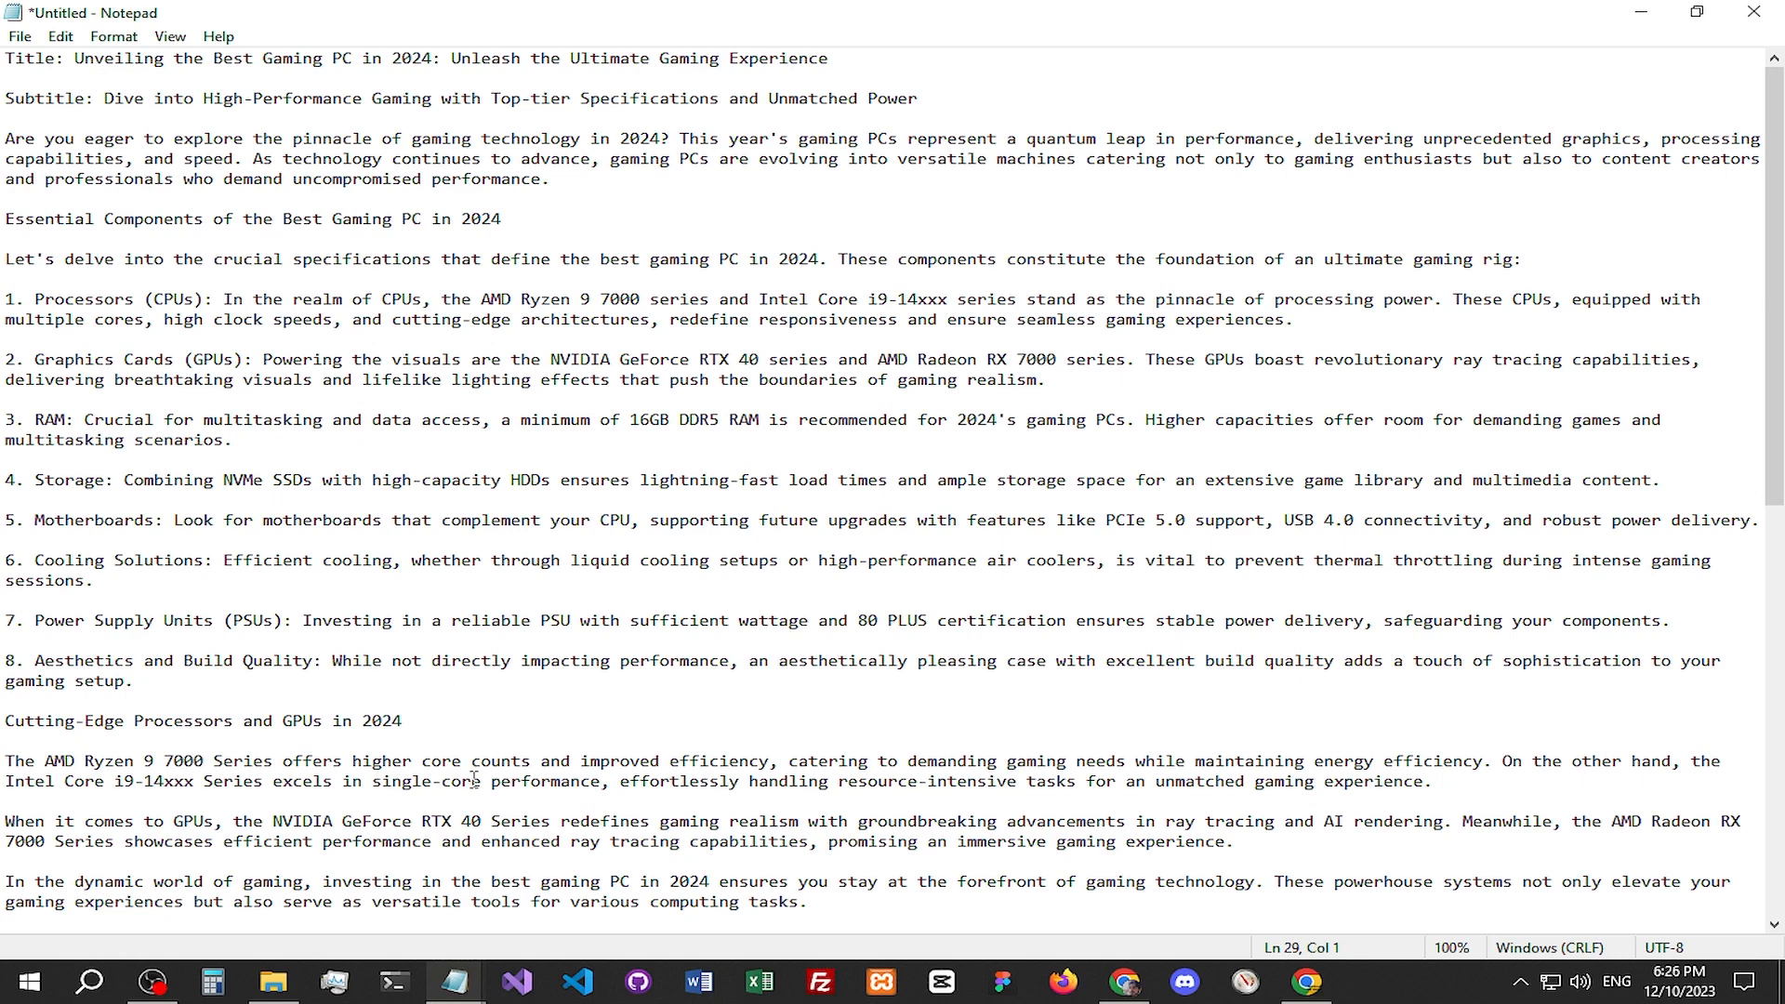
scroll(456, 779, "down", 14)
left_click_drag(308, 869, 3, 751)
key("BackSpace")
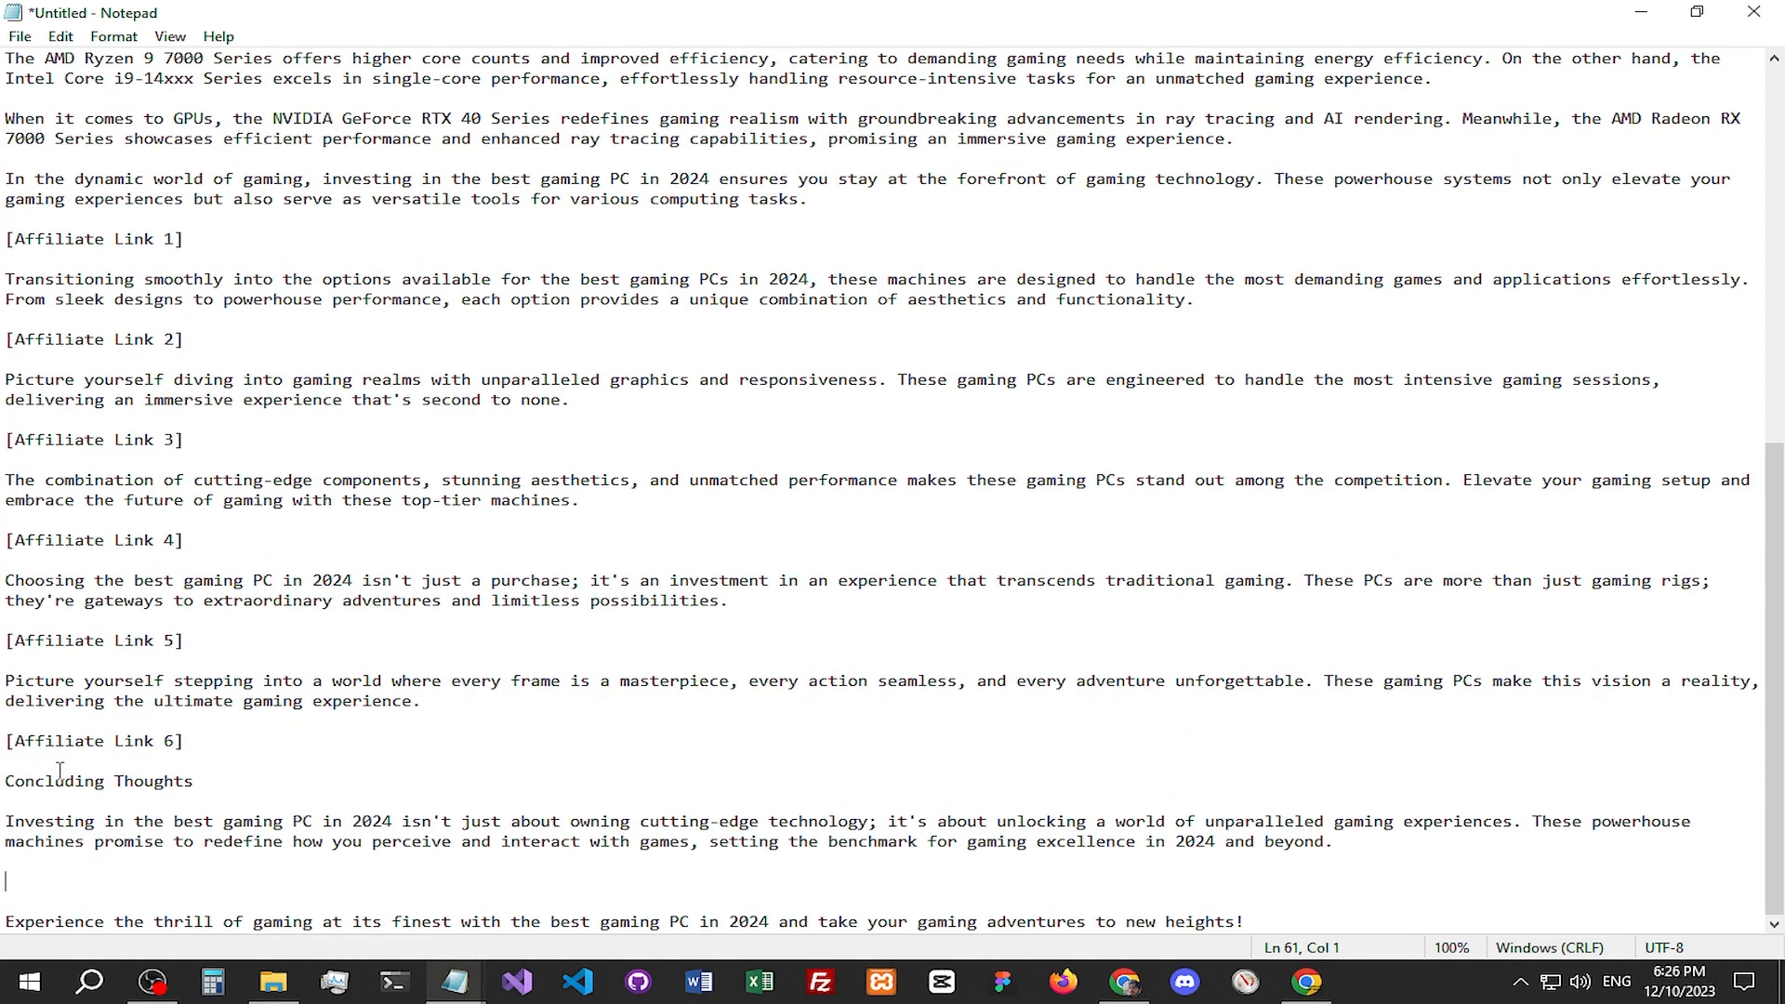
key("BackSpace")
key("BackSpace")
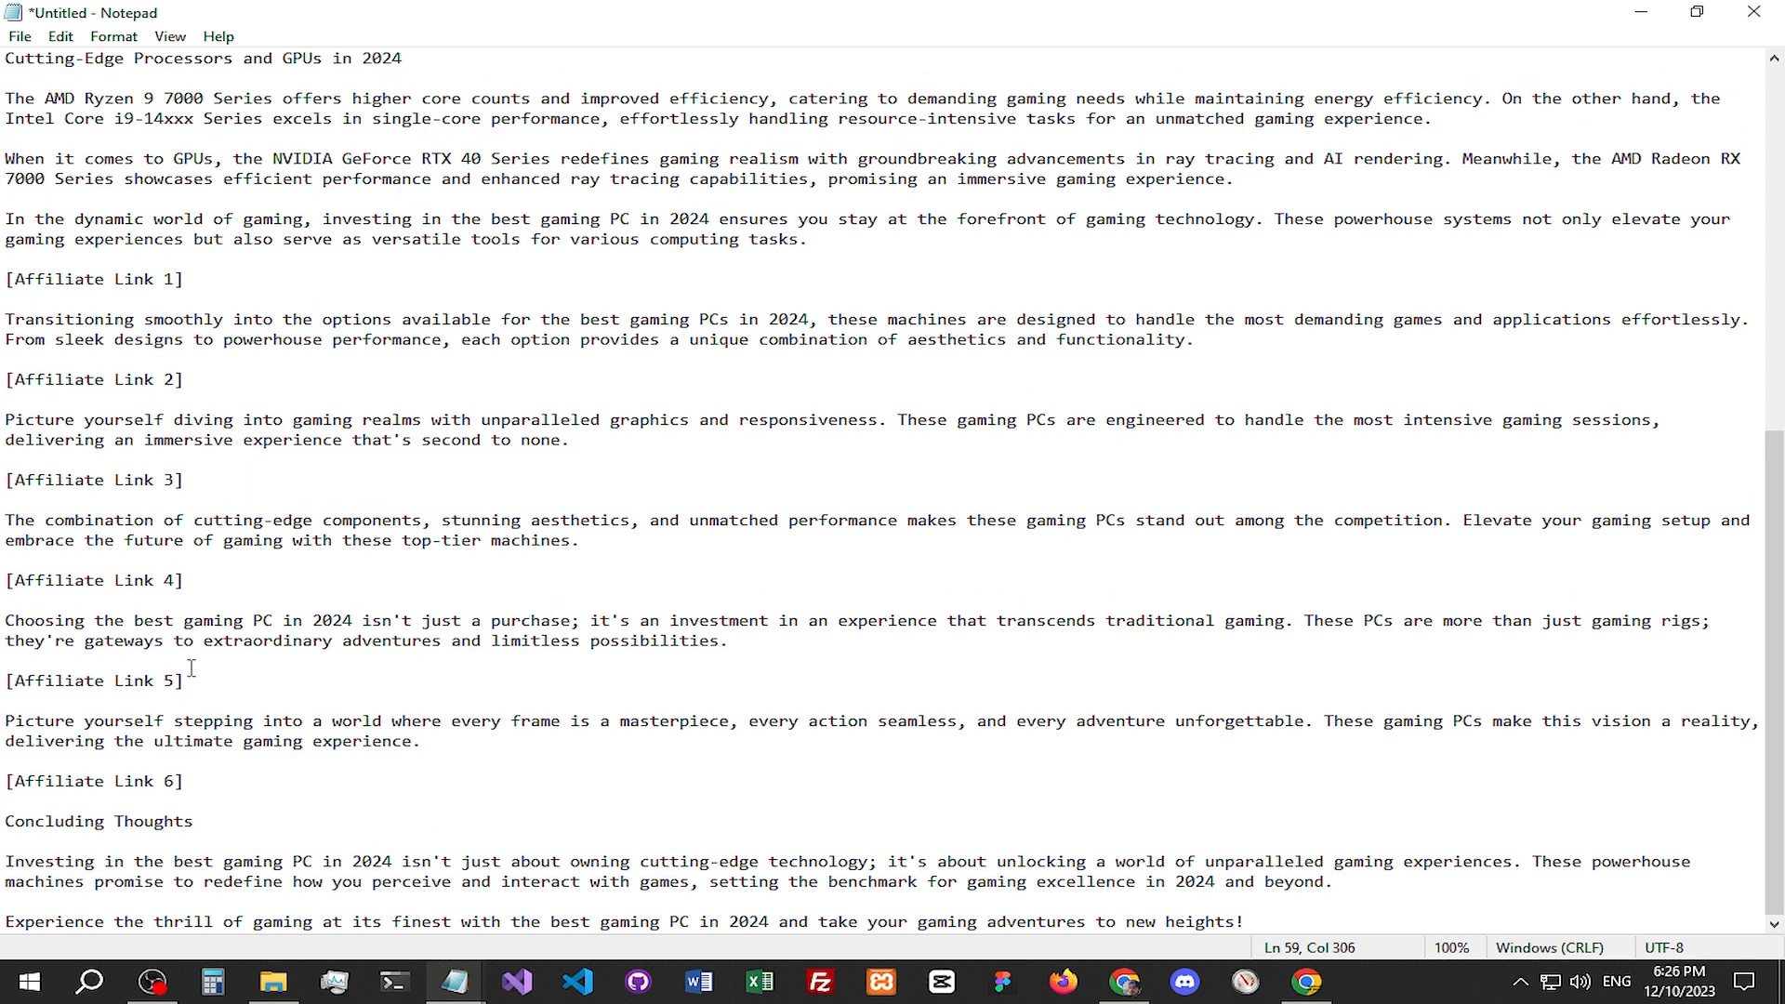
Step: Delete the [Affiliate Link 6] and [Affiliate Link 5] placeholders around the "Picture yourself stepping into a world" paragraph
left_click_drag(217, 781, 3, 781)
key("BackSpace")
key("BackSpace")
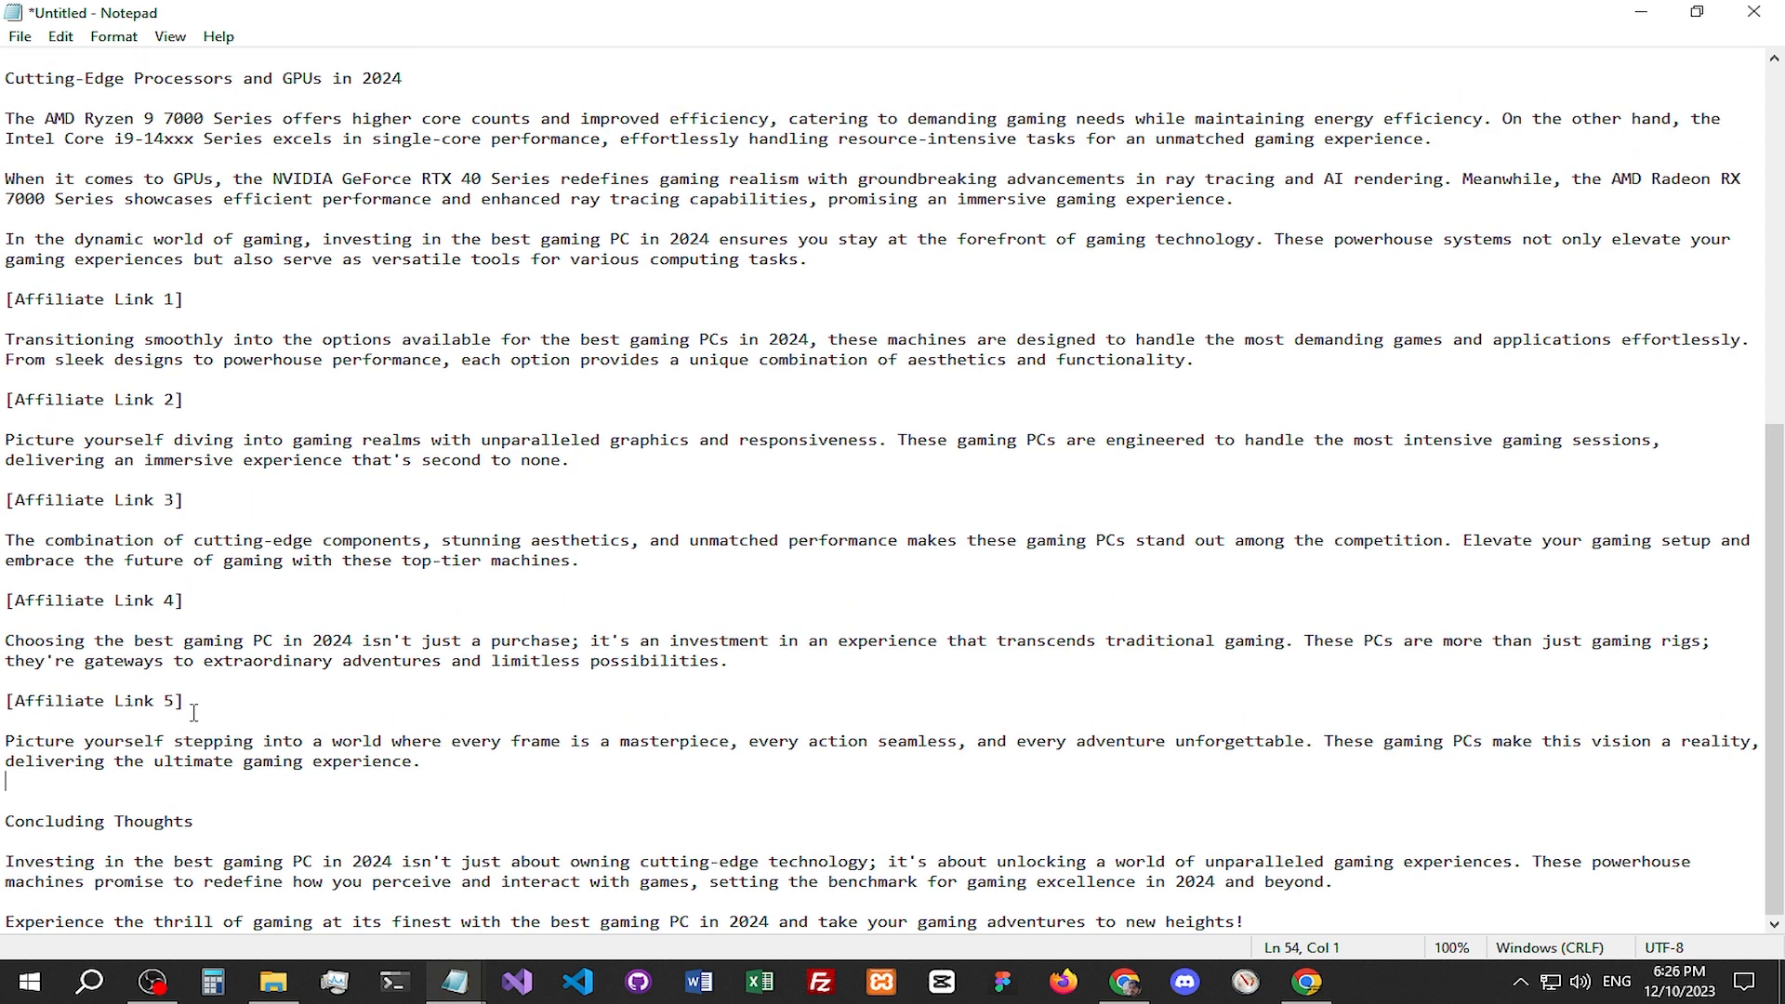
left_click_drag(209, 701, 3, 701)
key("BackSpace")
key("BackSpace")
Step: Delete the [Affiliate Link 3] and [Affiliate Link 2] placeholders, keeping only links 1 and 4 in the article
left_click_drag(191, 519, 3, 519)
key("BackSpace")
key("BackSpace")
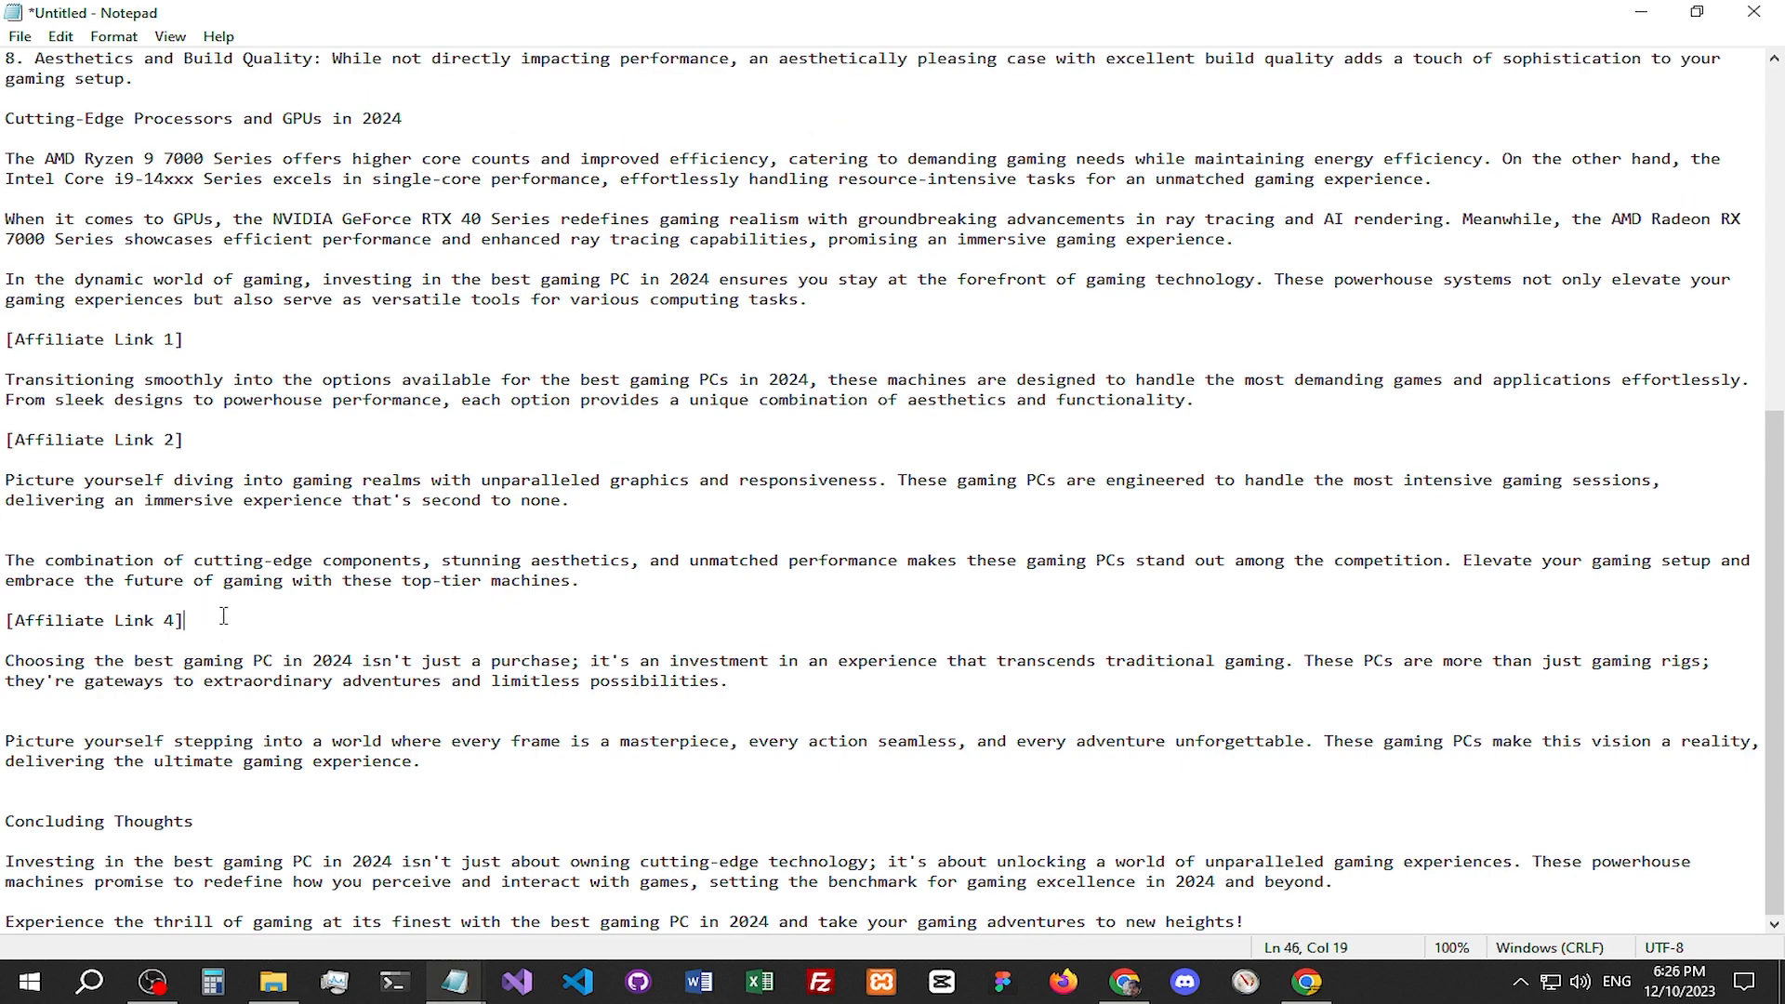
left_click_drag(184, 440, 3, 439)
key("BackSpace")
key("BackSpace")
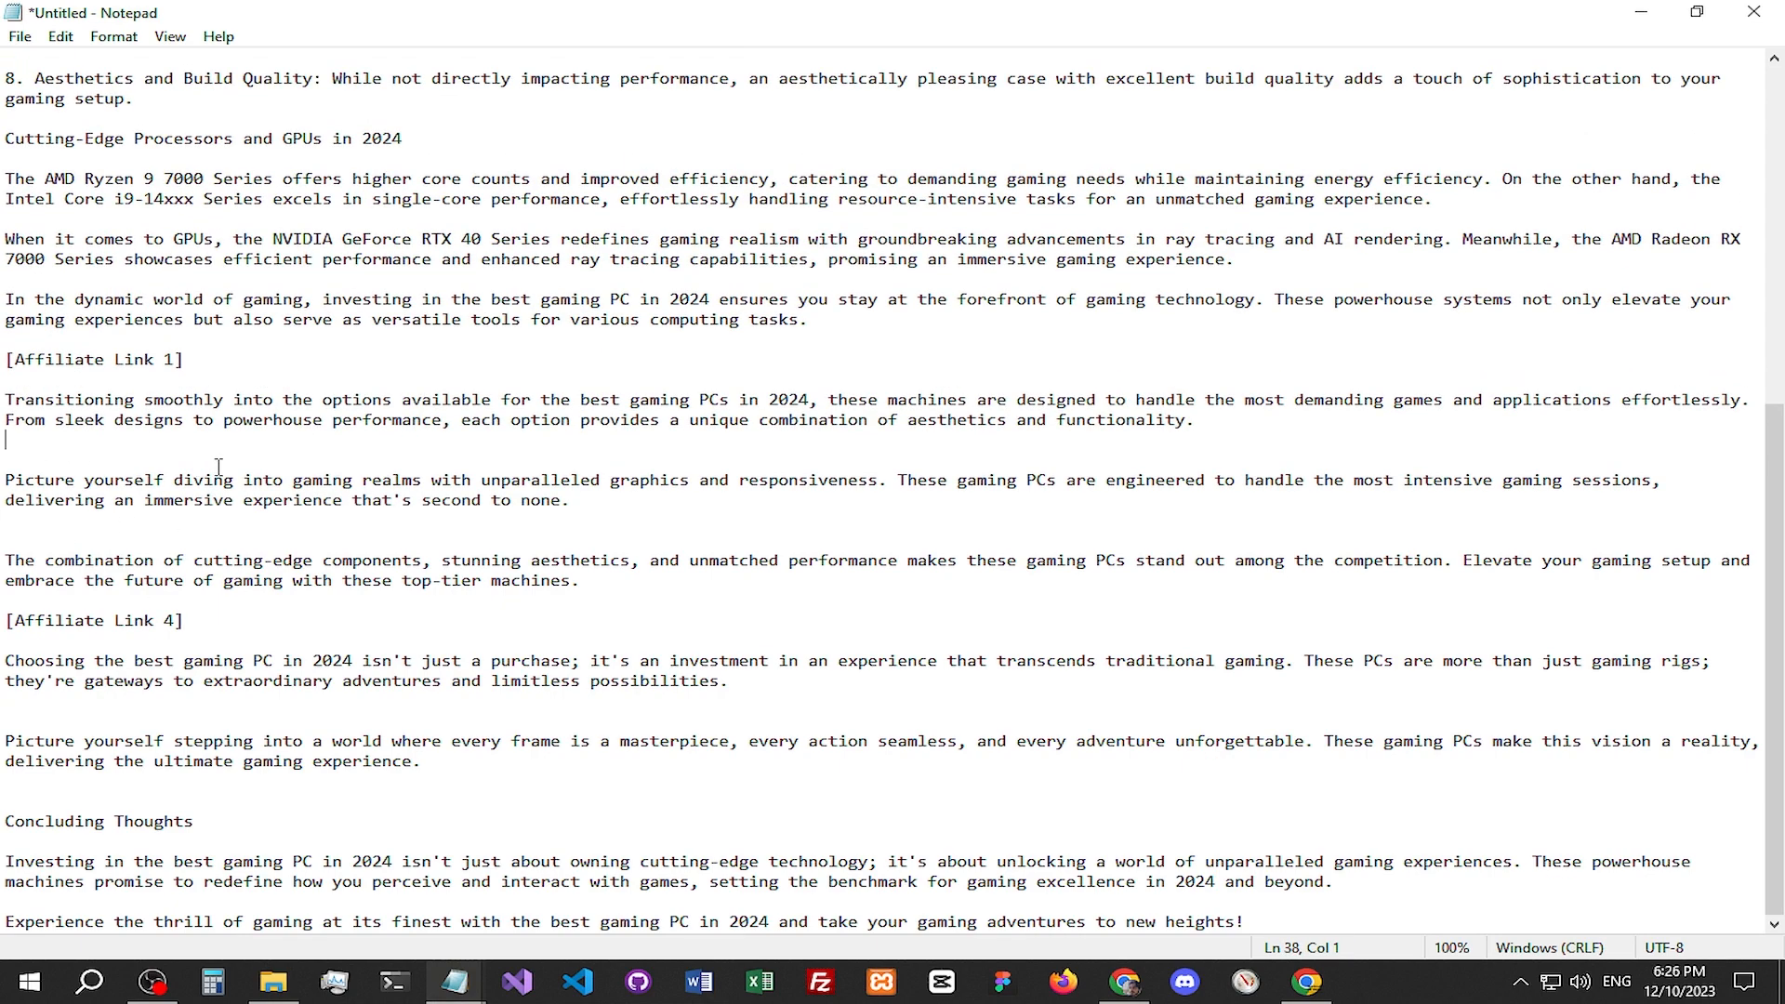
Step: Review the trimmed article in Notepad from the title down to the concluding paragraph
scroll(651, 559, "up", 10)
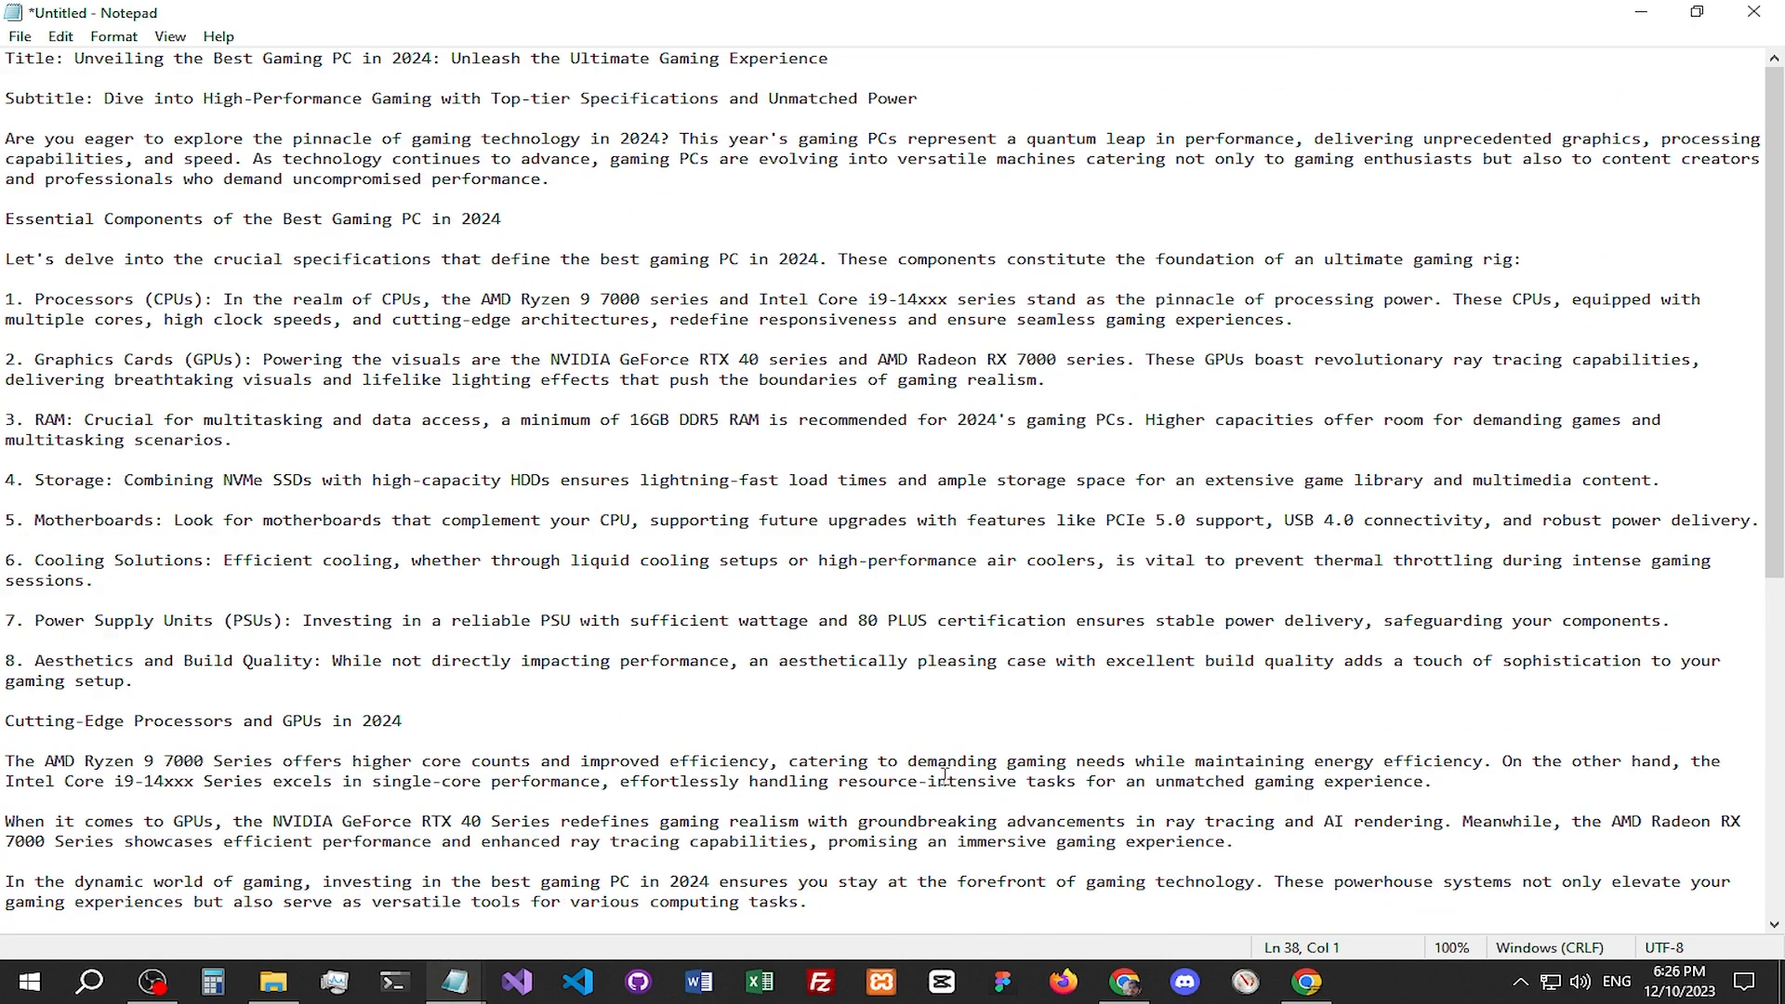
left_click_drag(674, 159, 906, 158)
left_click(872, 480)
scroll(901, 521, "down", 10)
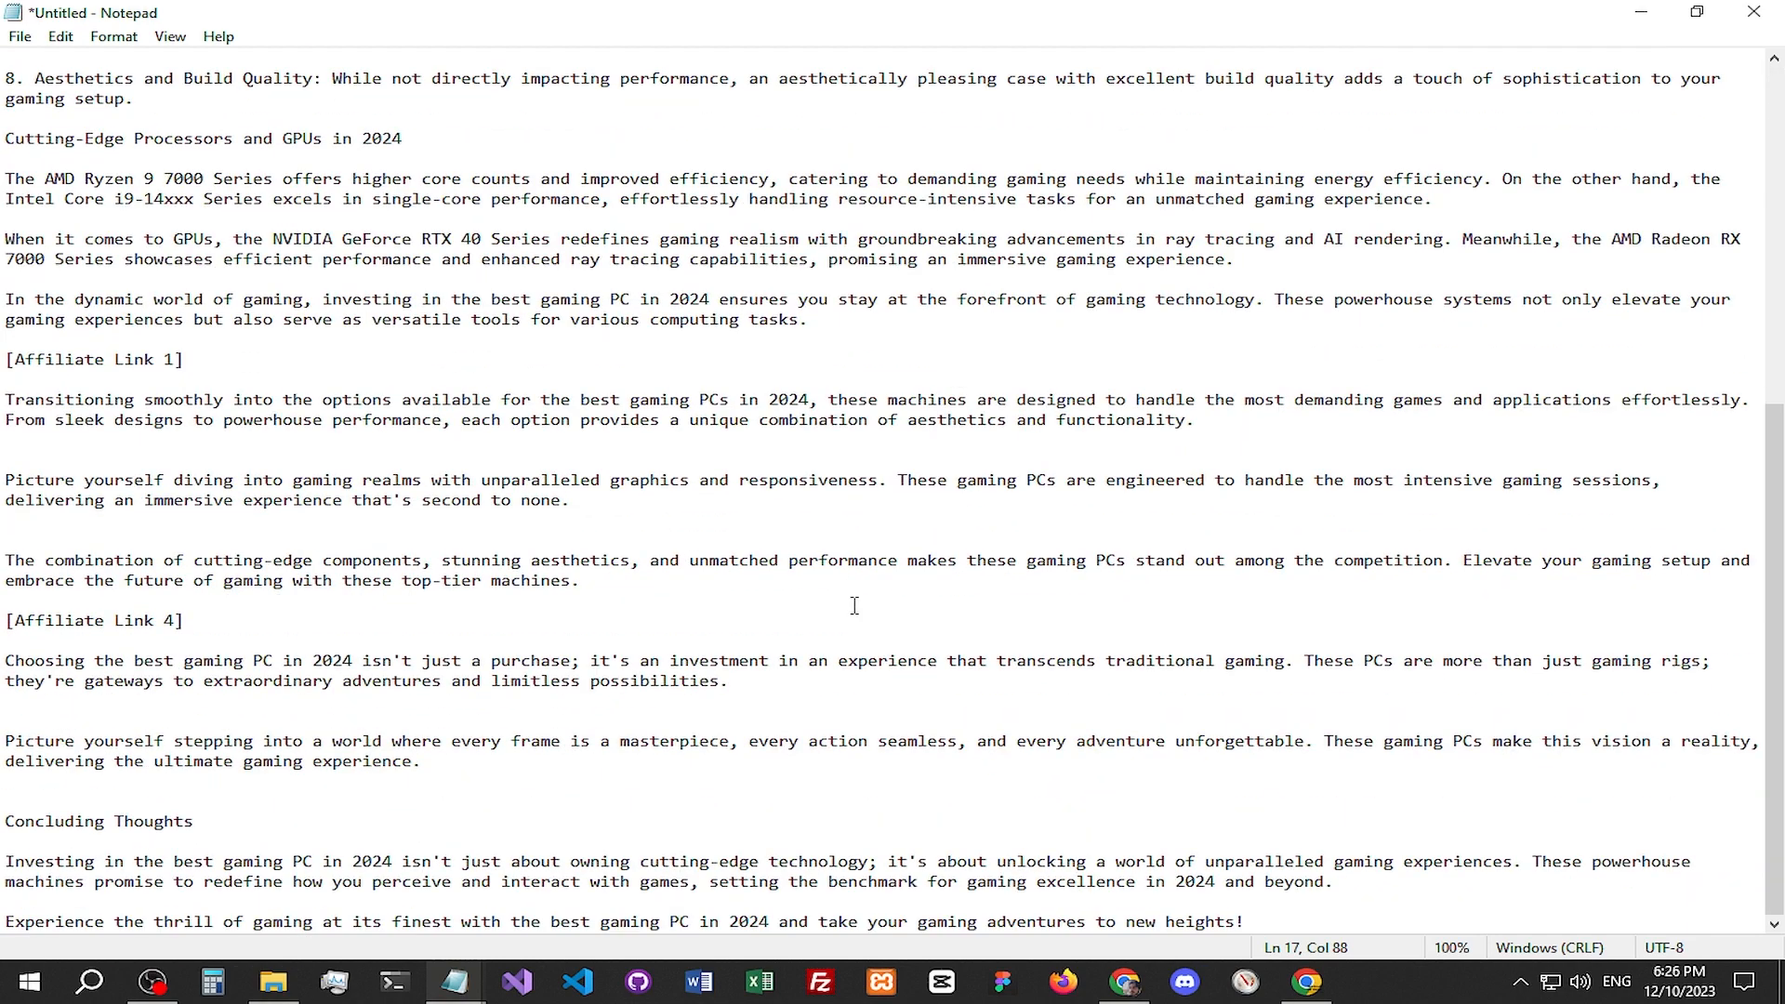
scroll(854, 605, "up", 10)
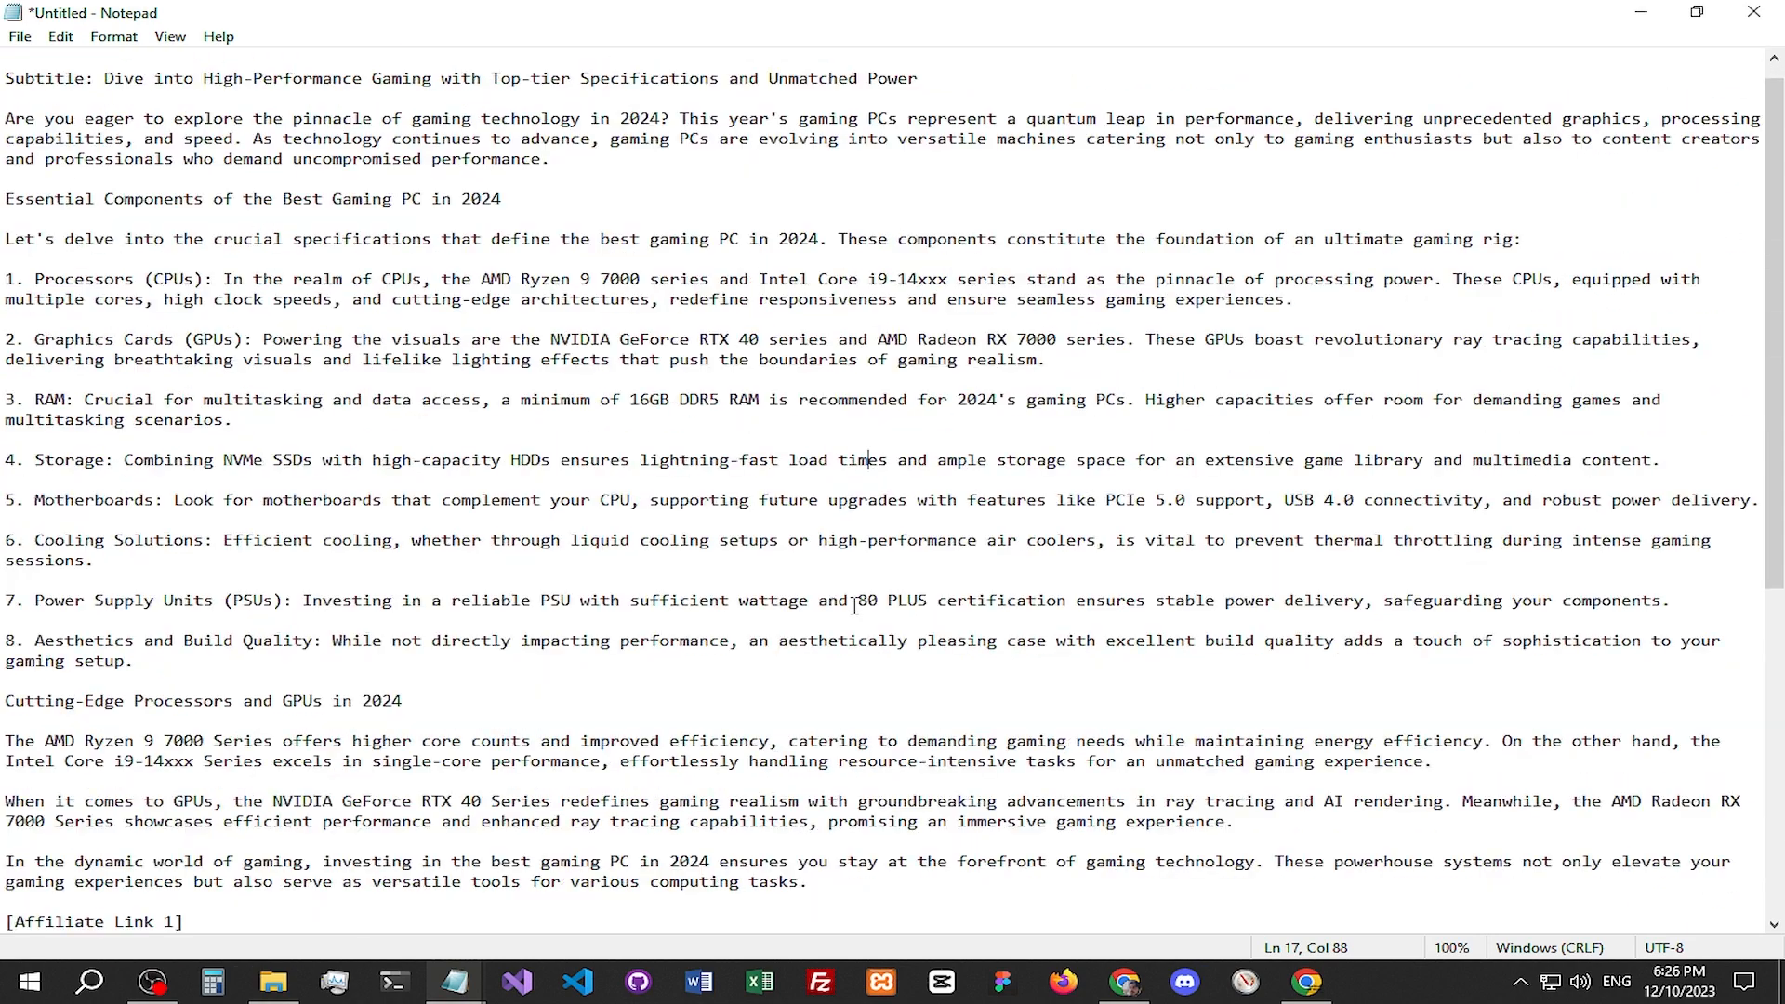
scroll(840, 351, "down", 10)
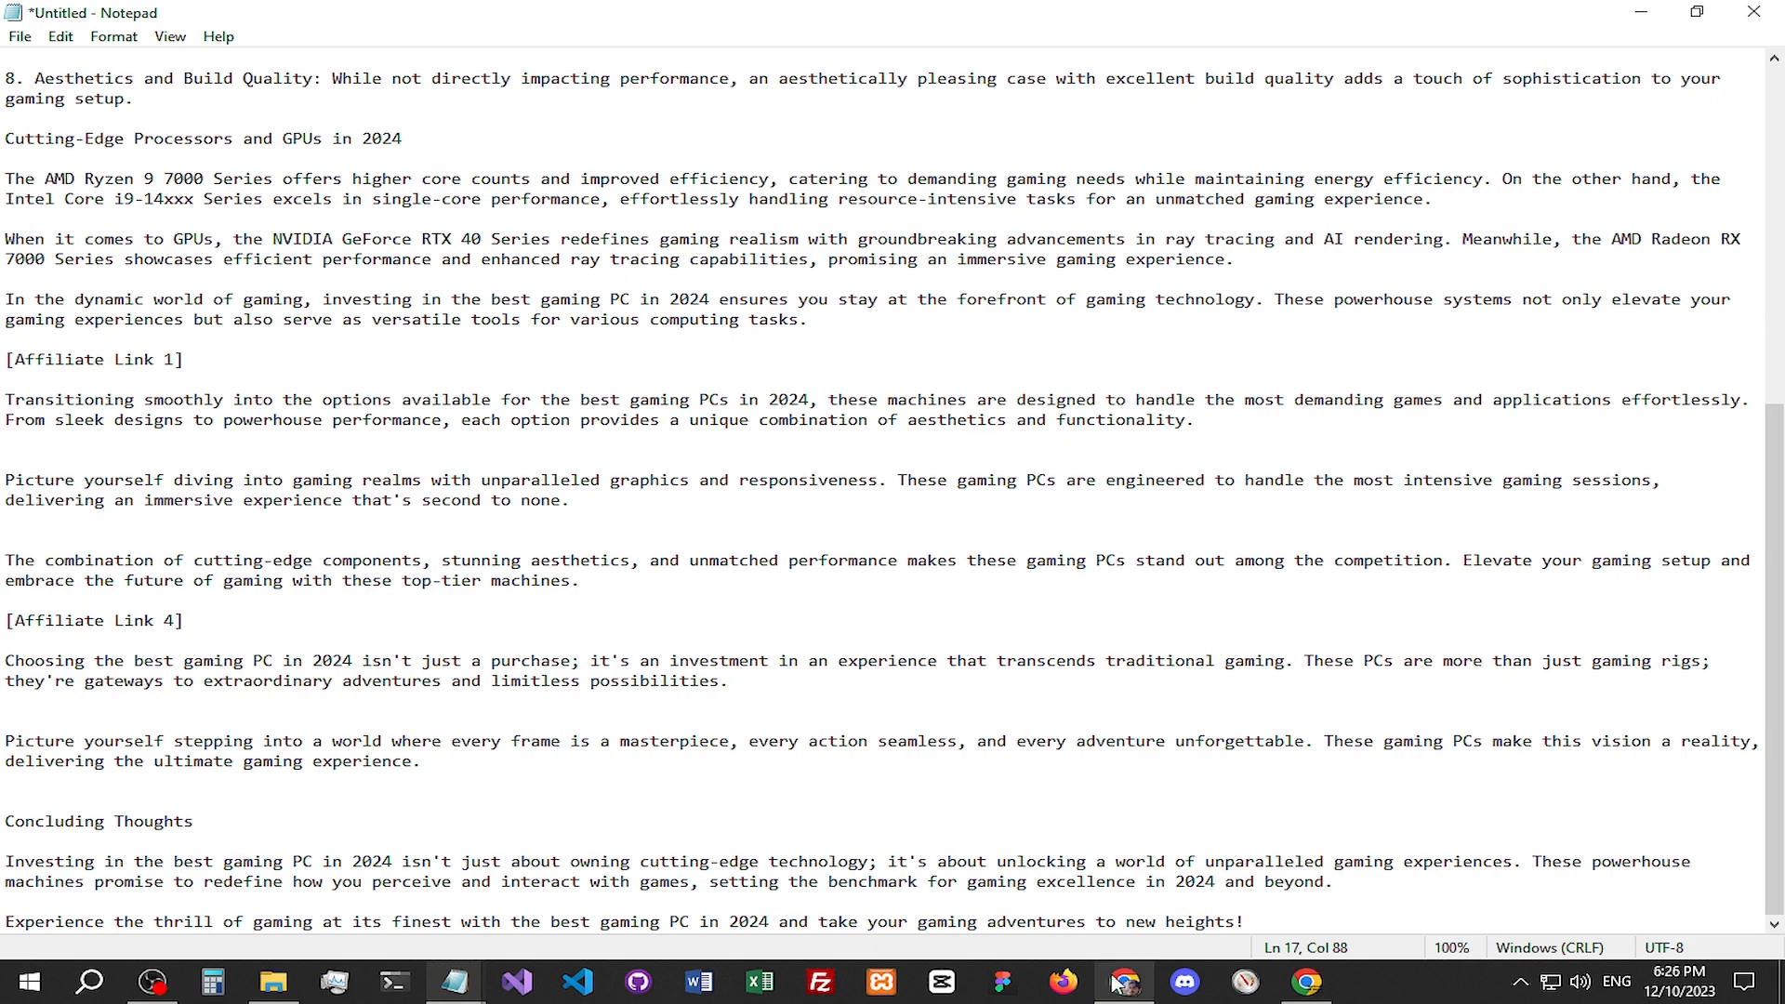
Step: Switch back to ChatGPT in Chrome, re-examine the generated article with its affiliate link placeholders, and open a new browser tab
left_click(1107, 856)
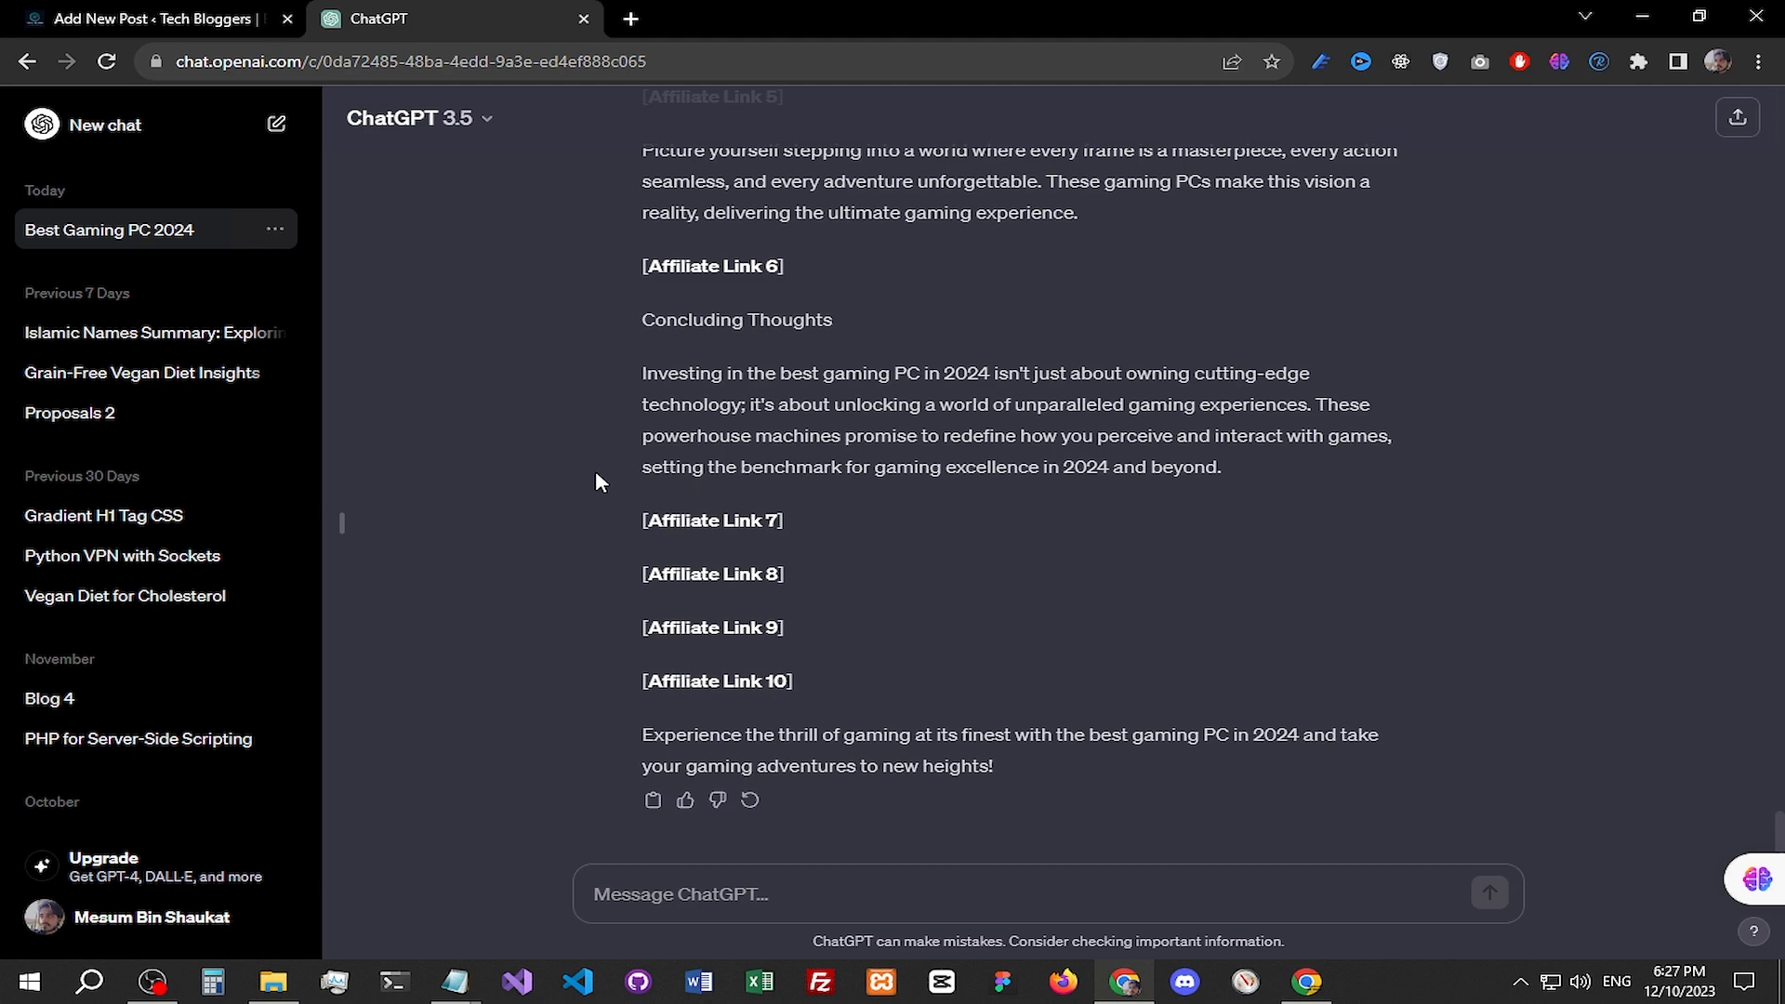
scroll(595, 471, "up", 2)
scroll(595, 470, "down", 2)
scroll(595, 472, "up", 2)
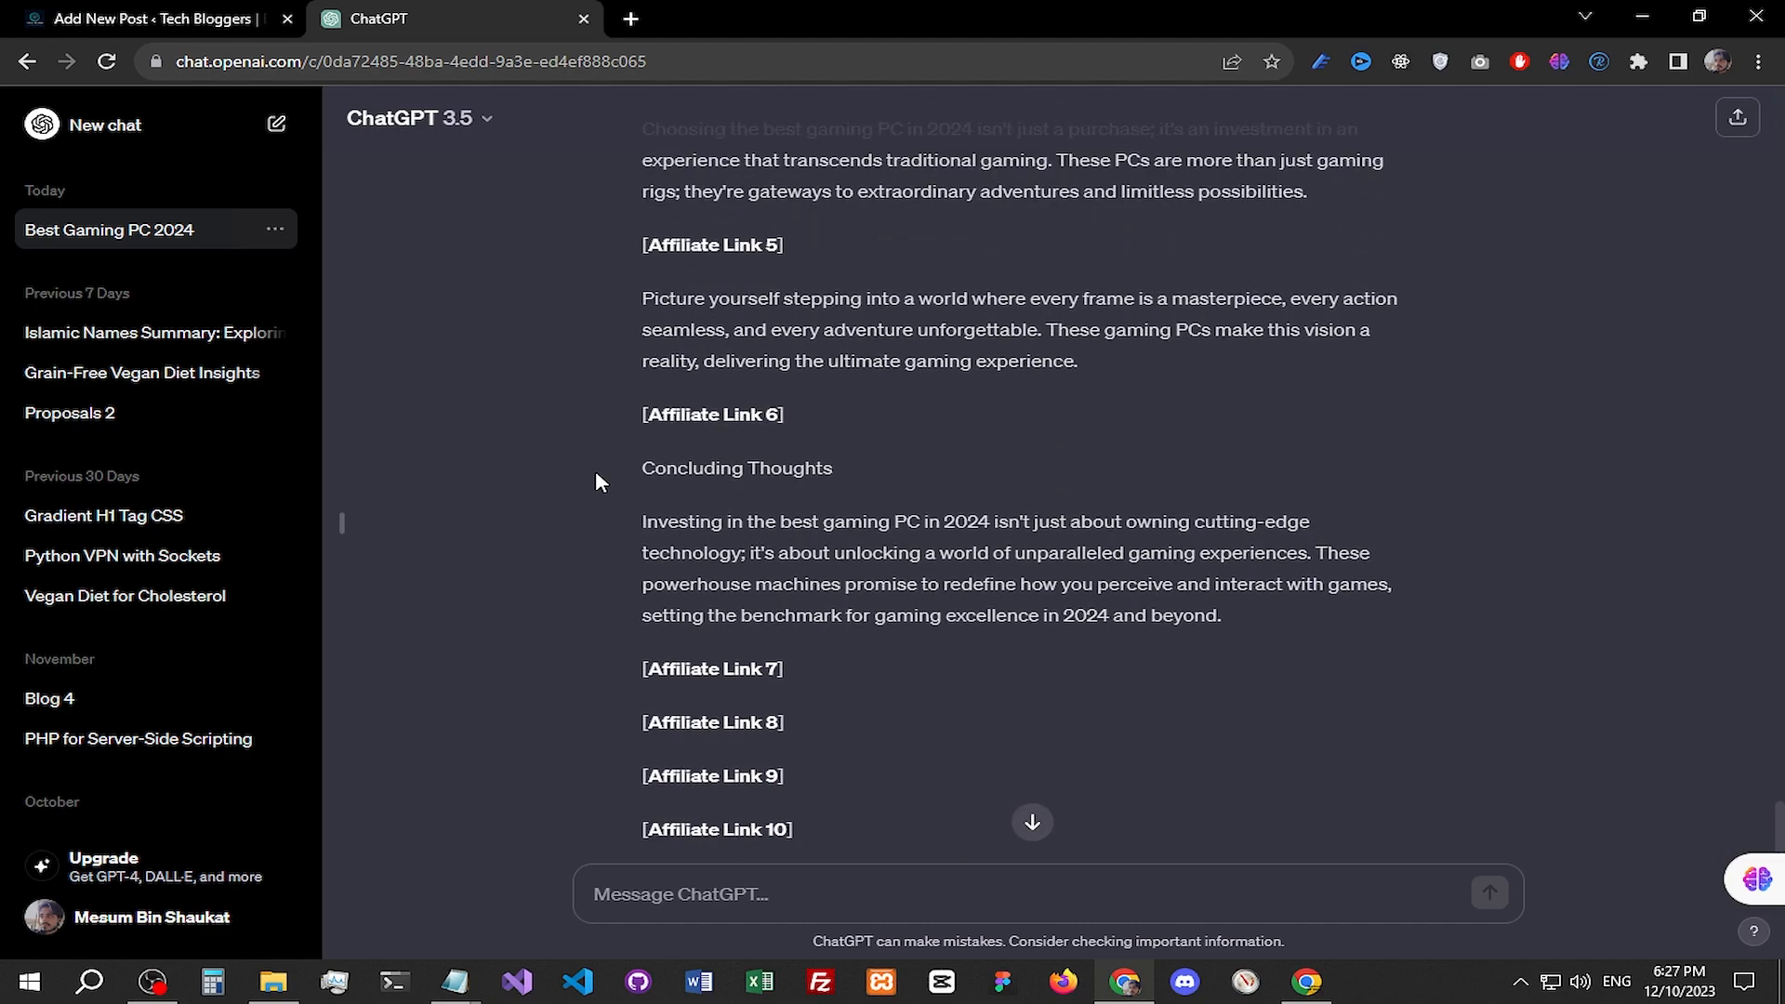
scroll(594, 438, "down", 1)
scroll(595, 448, "up", 12)
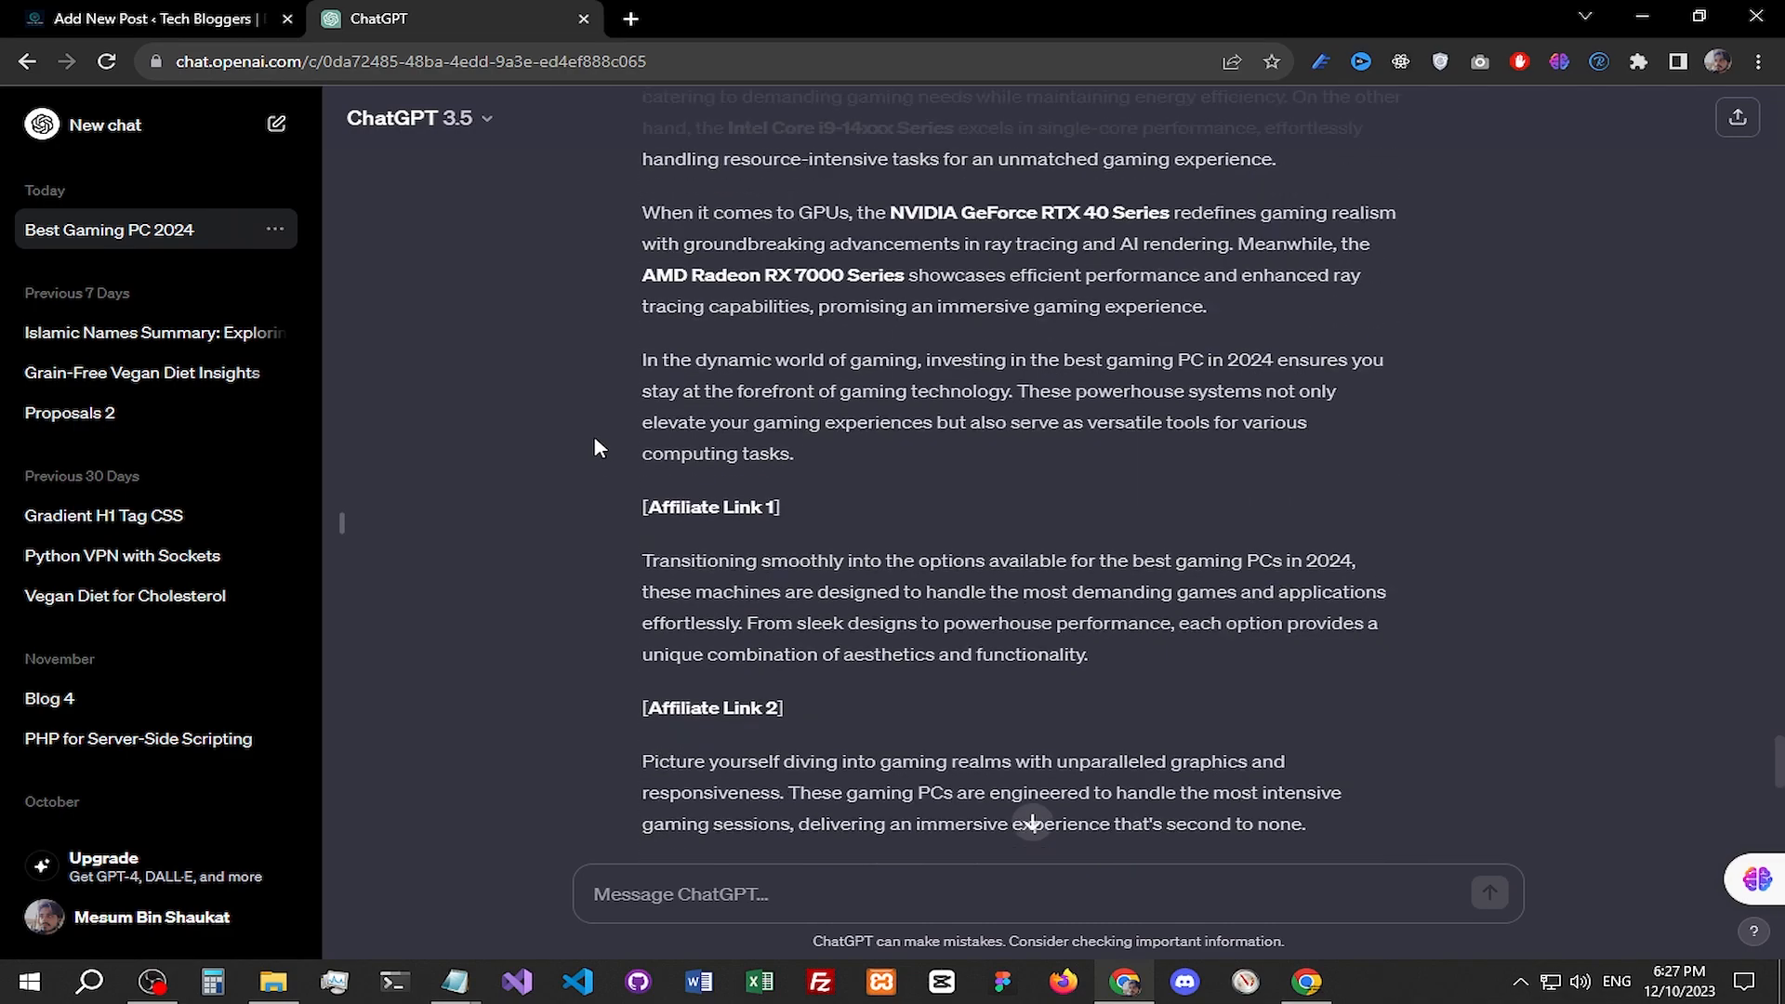
scroll(597, 449, "down", 5)
scroll(598, 449, "down", 8)
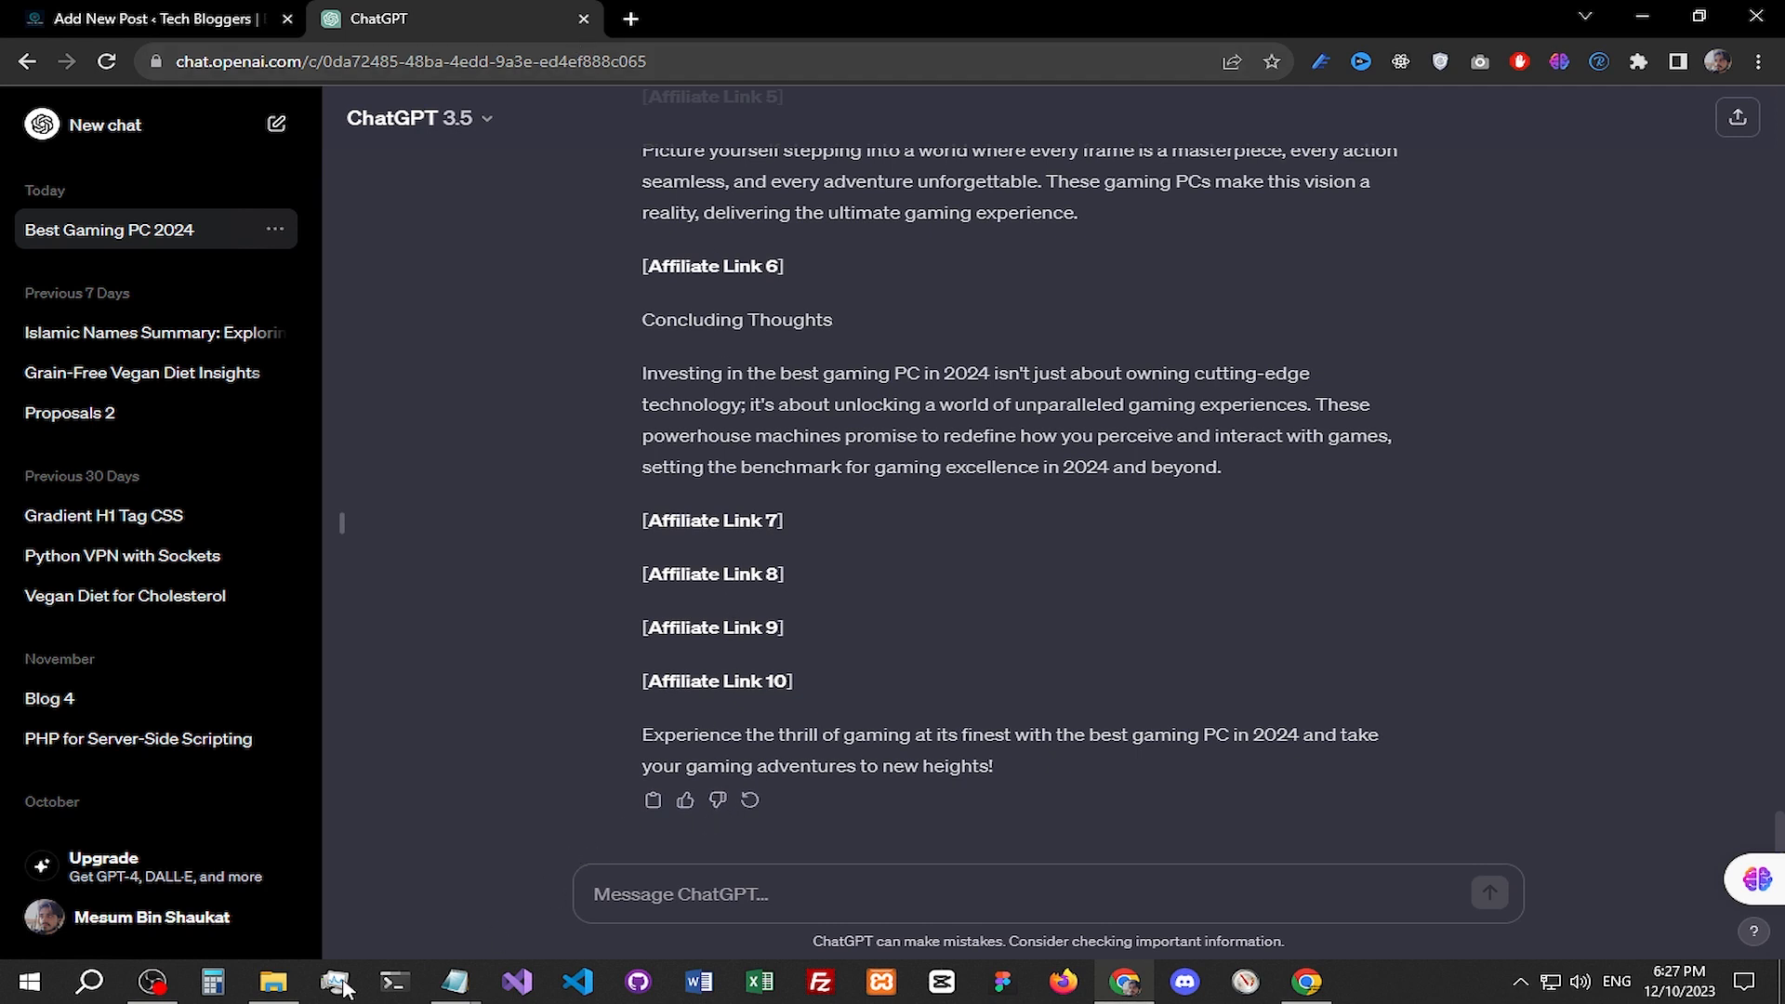
left_click(630, 18)
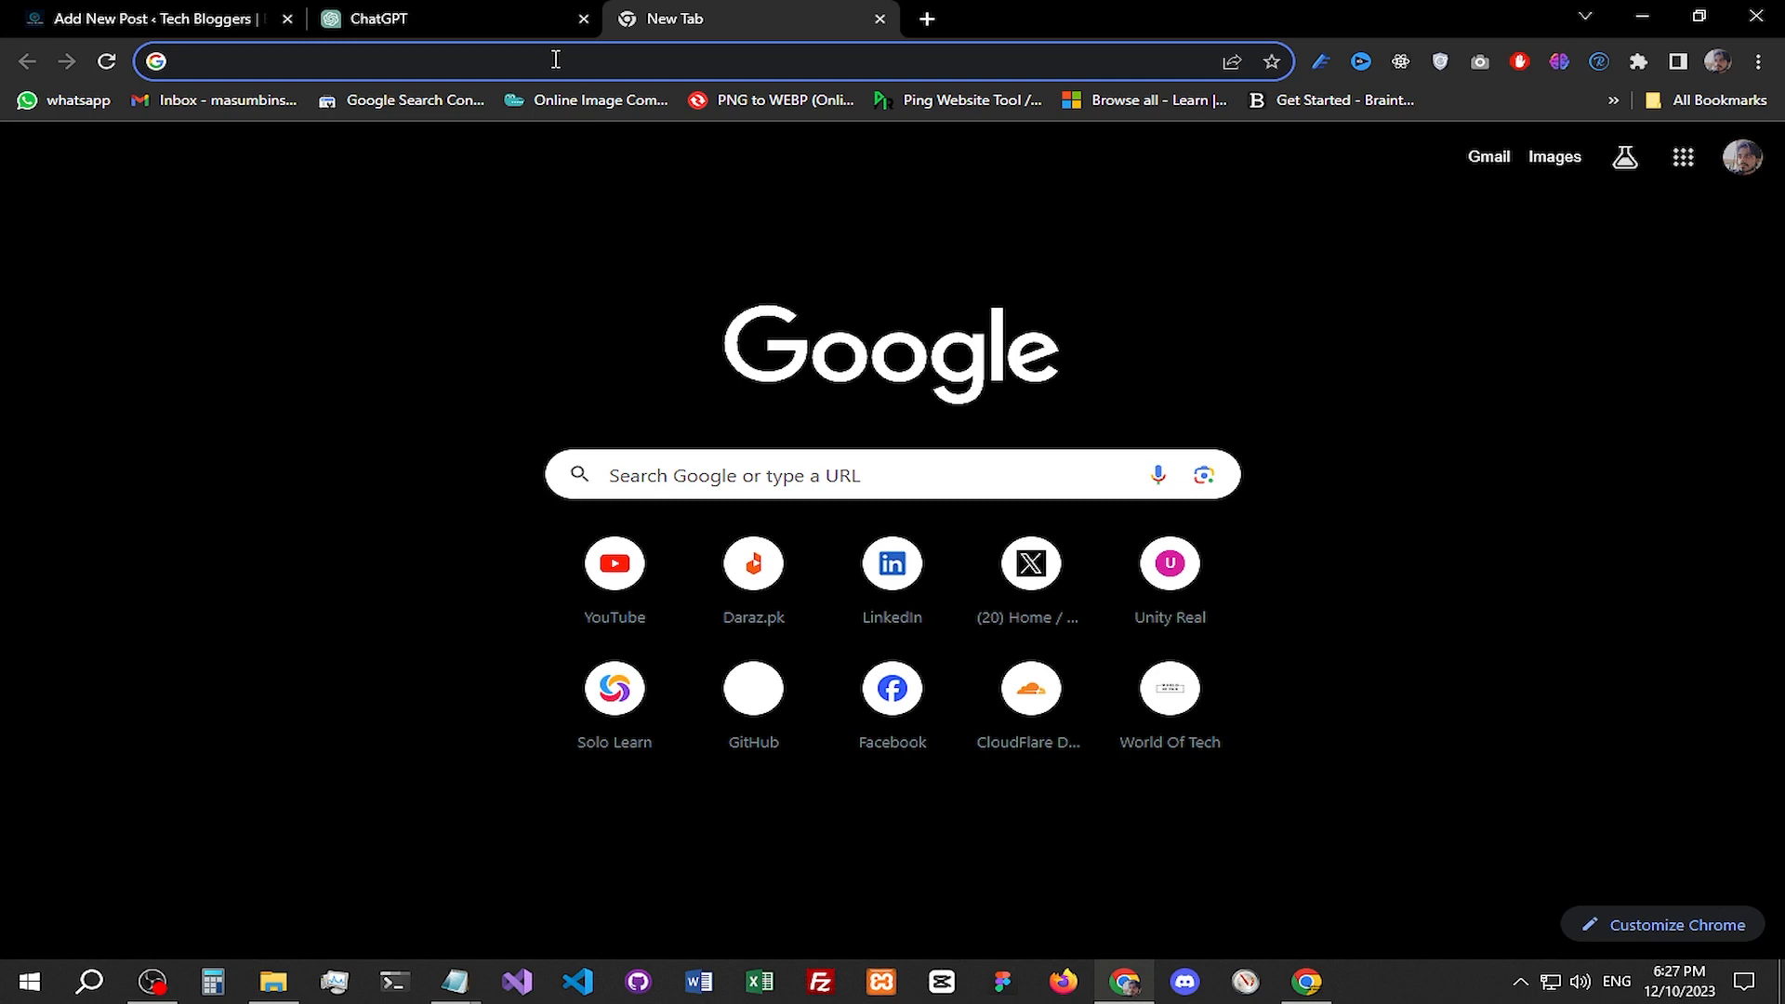
Step: Open stealthwriter.ai in the new tab and bring its Humanizer text box into view
type("ste")
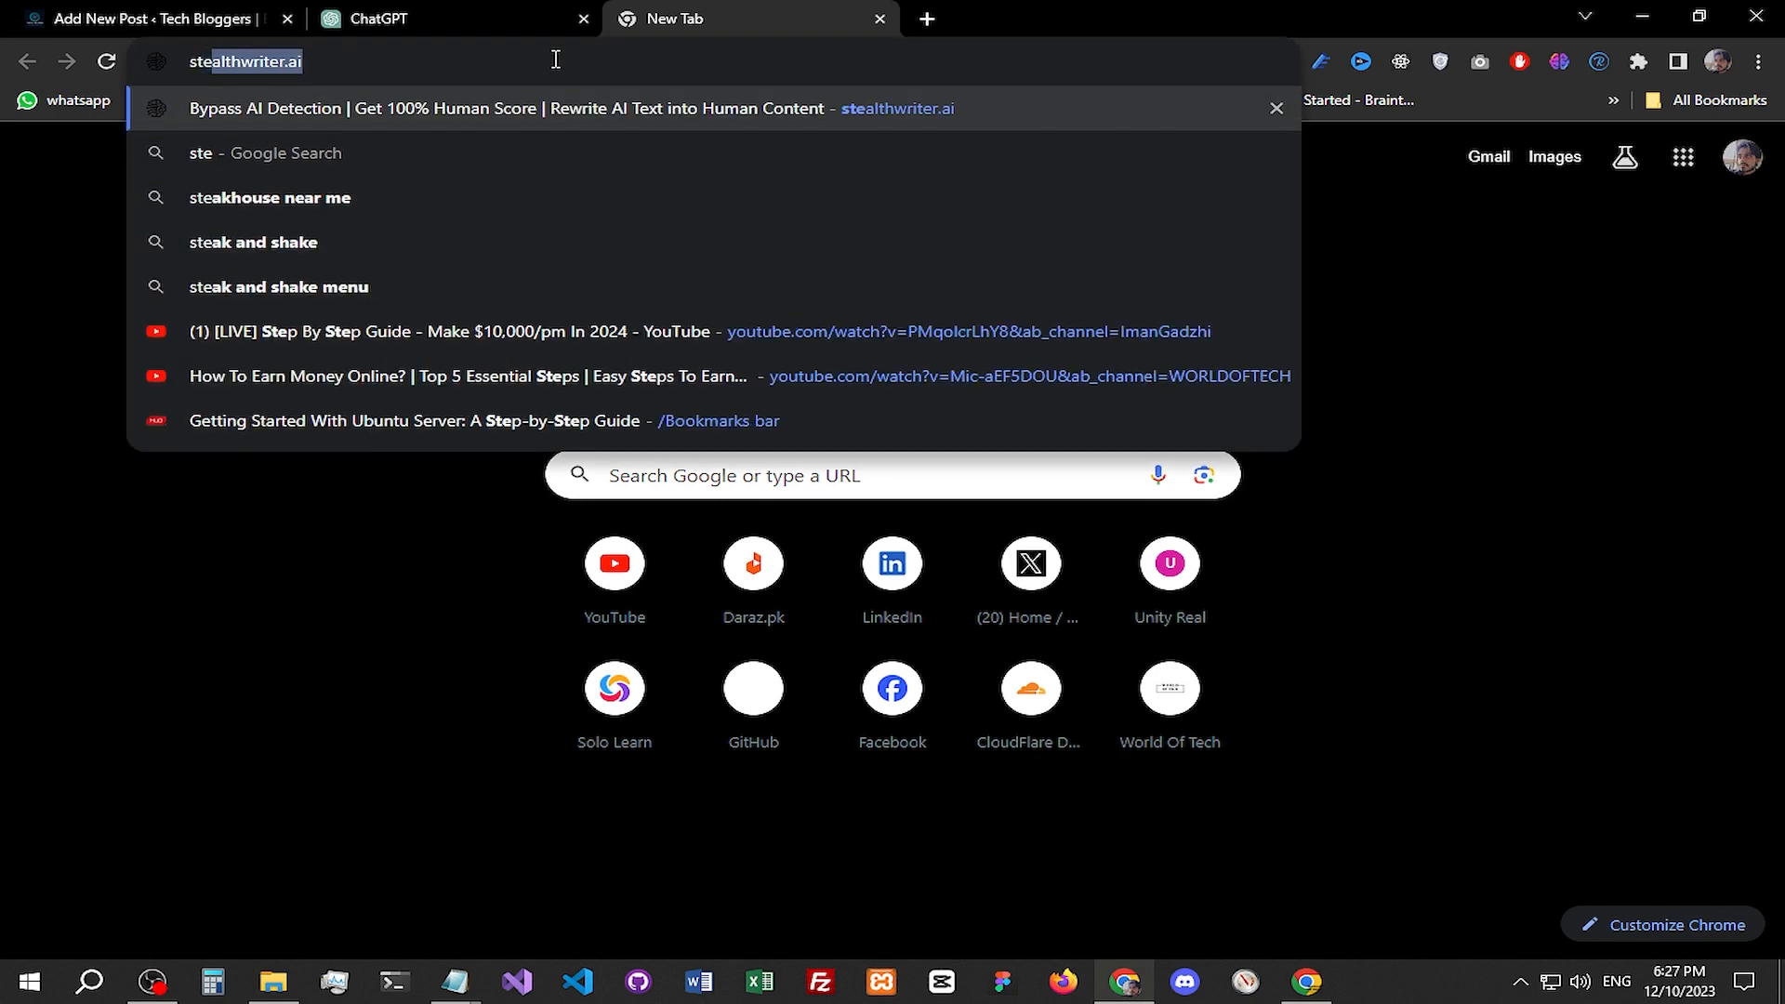
key("Return")
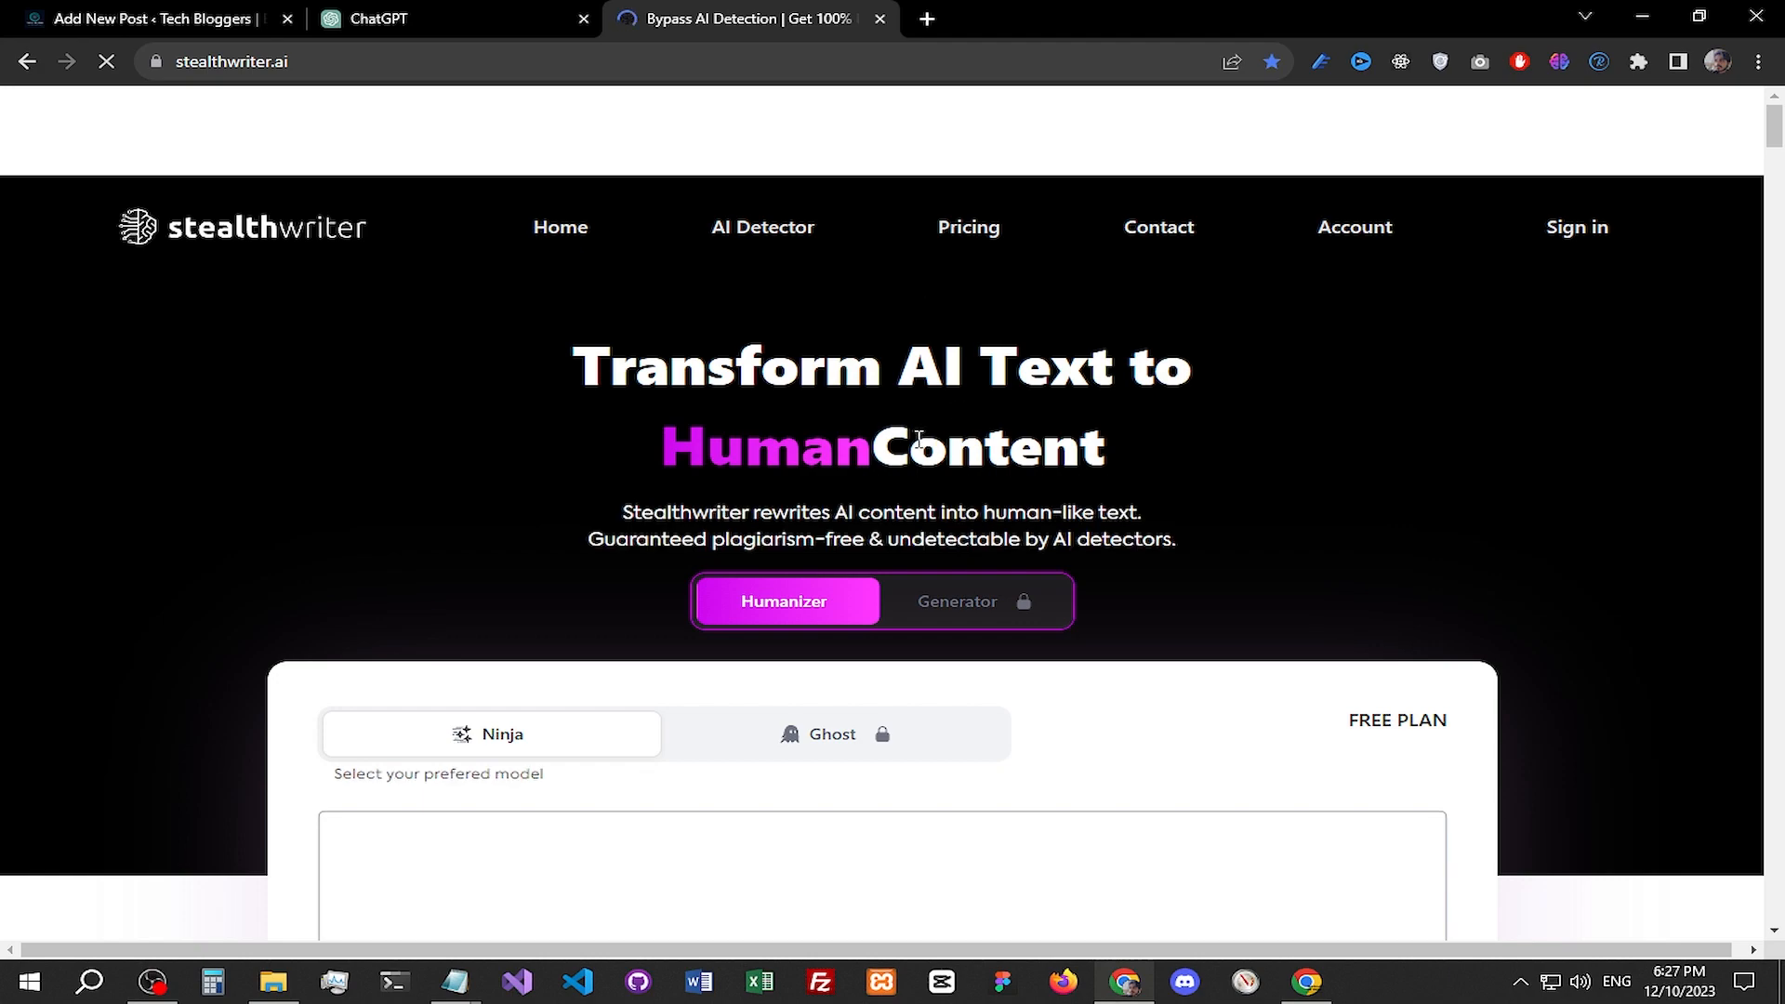
scroll(912, 450, "down", 3)
scroll(915, 453, "up", 3)
scroll(918, 455, "down", 4)
scroll(930, 474, "up", 4)
scroll(933, 586, "down", 1)
scroll(1076, 685, "down", 5)
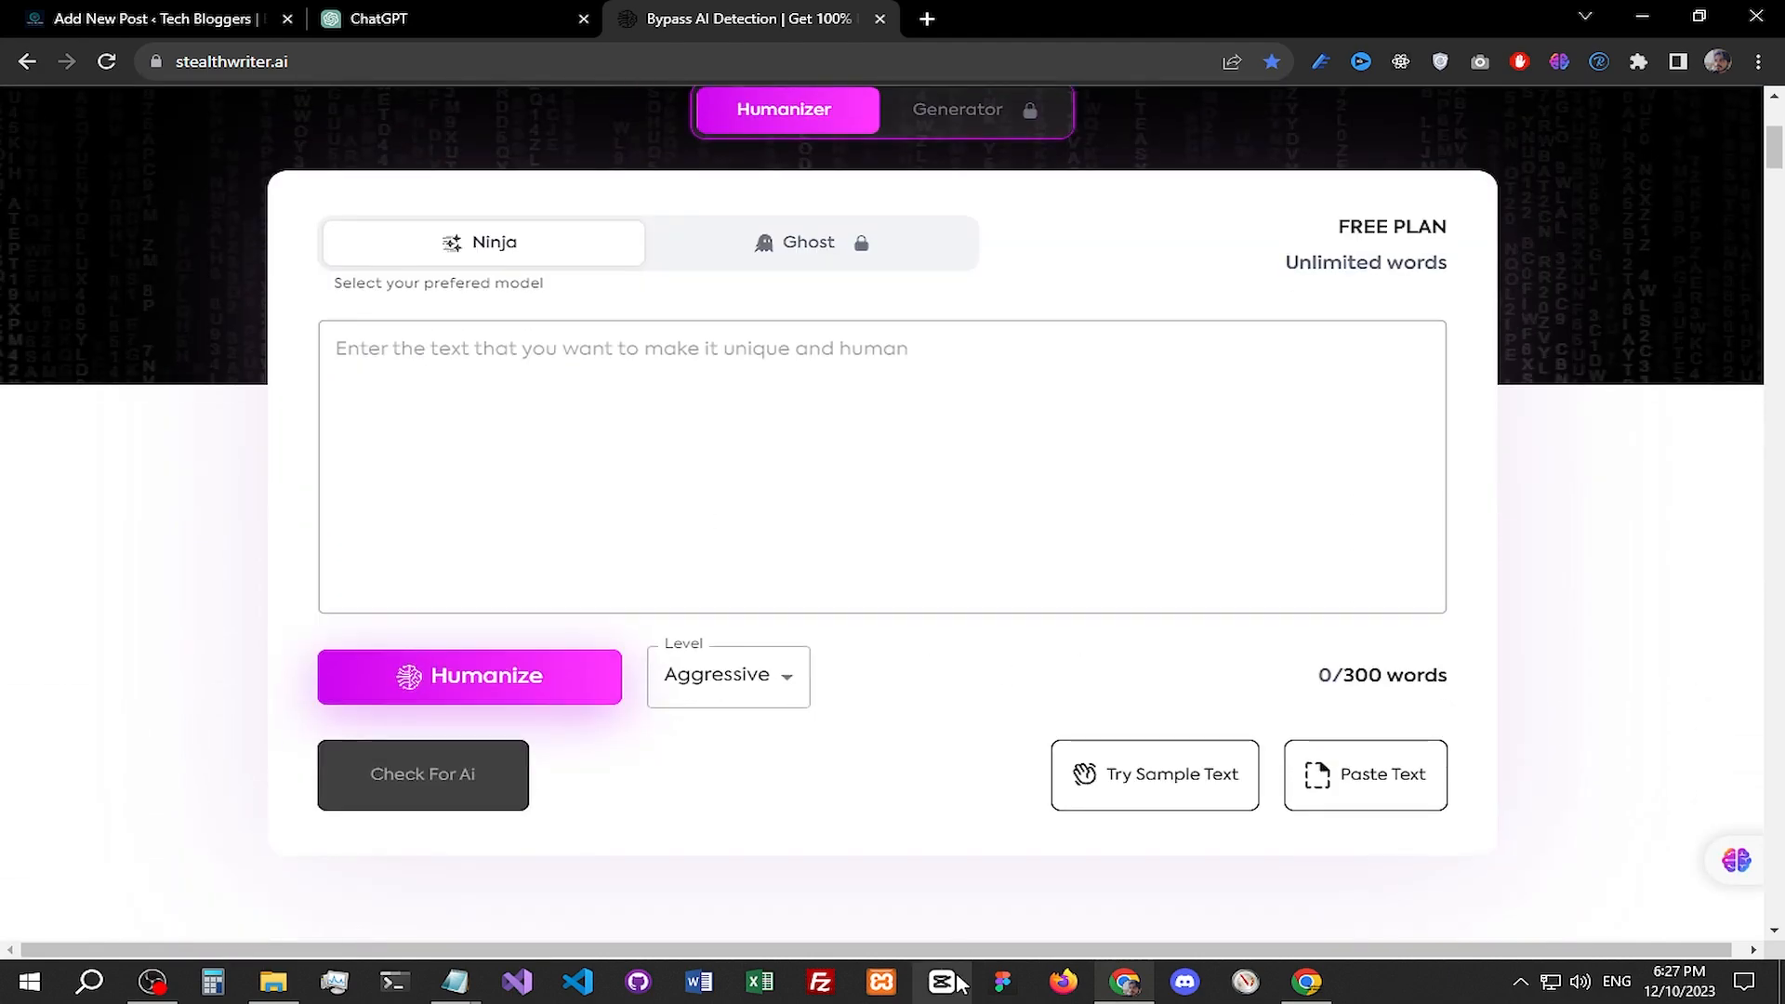
Step: Copy the "Are you eager to explore" paragraph and the "Essential Components of the Best Gaming PC in 2024" heading from the Notepad article
mouse_move(454, 982)
left_click(557, 895)
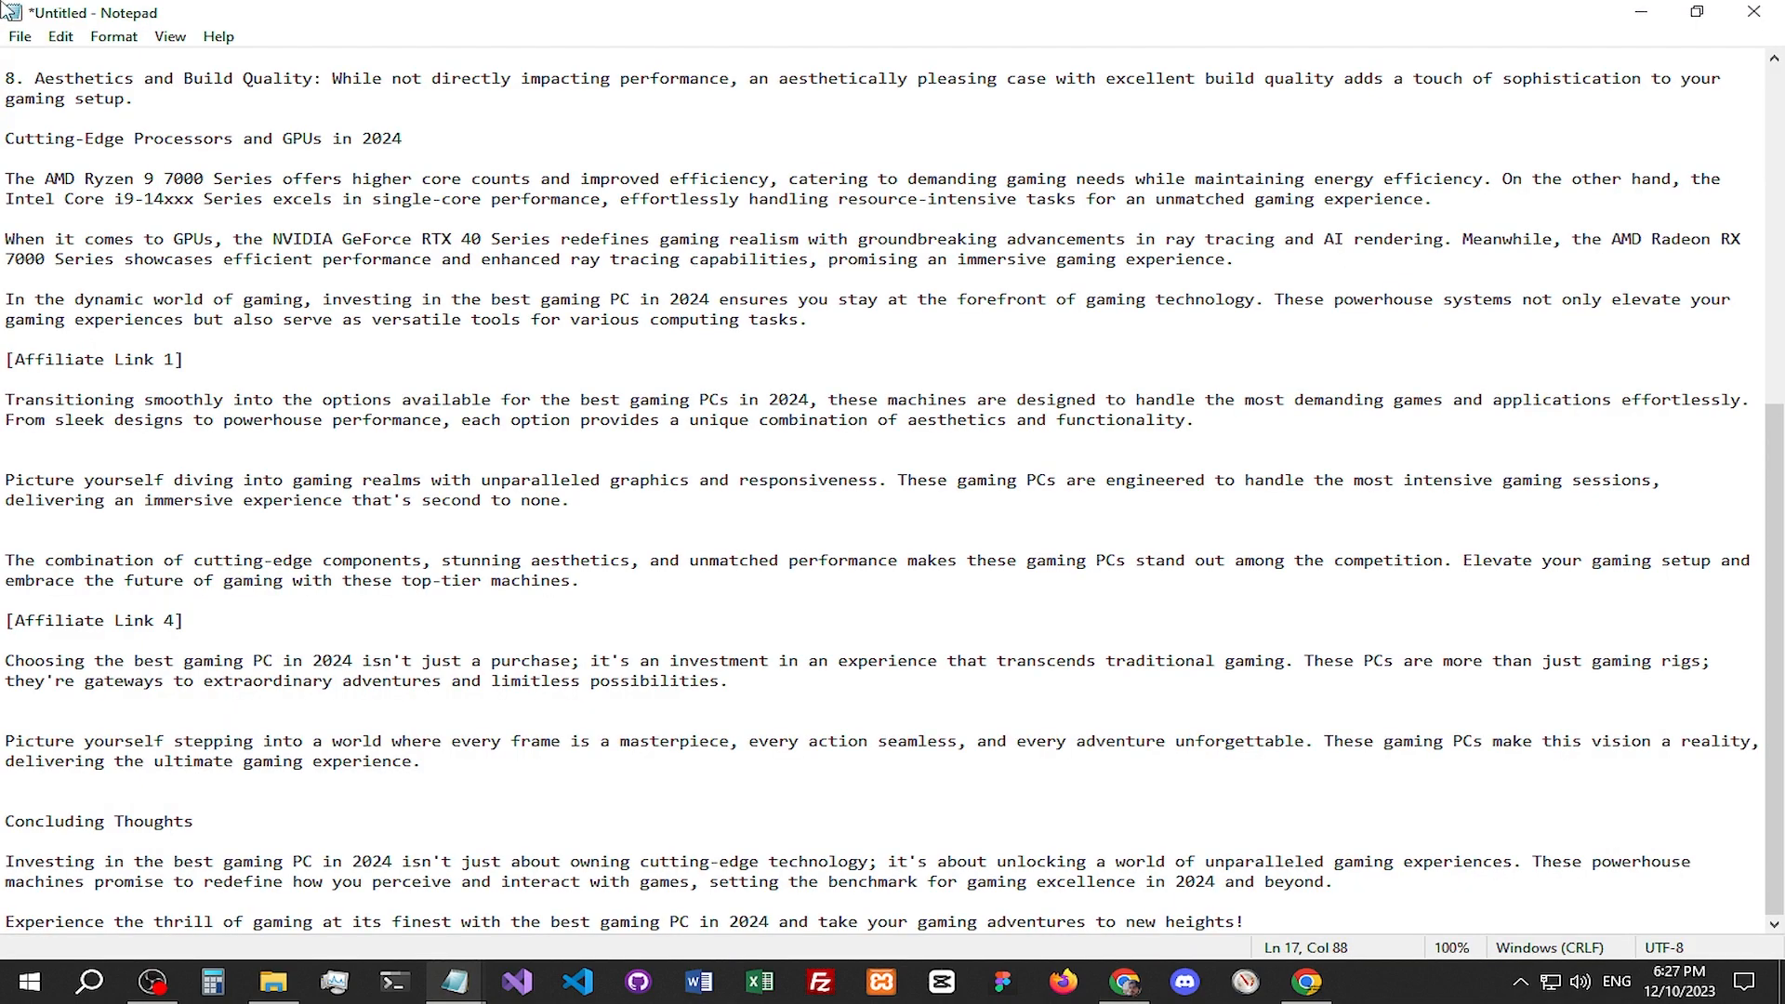
scroll(197, 231, "up", 10)
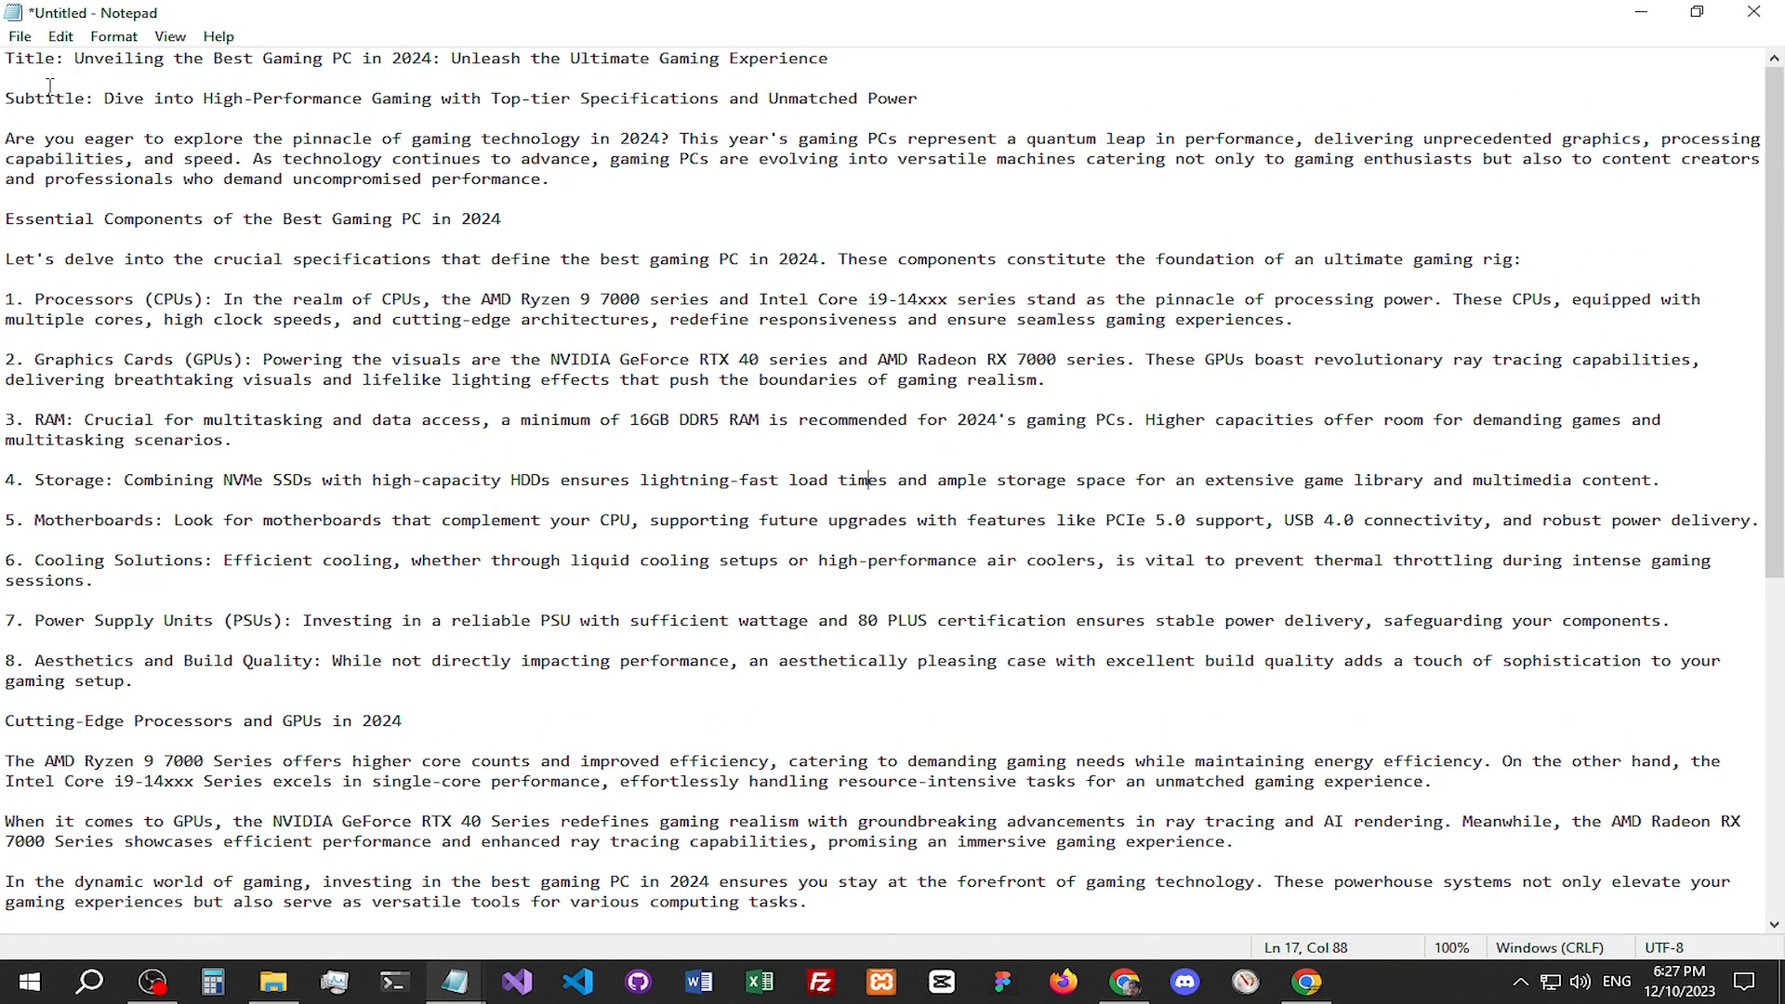
left_click_drag(3, 139, 1446, 210)
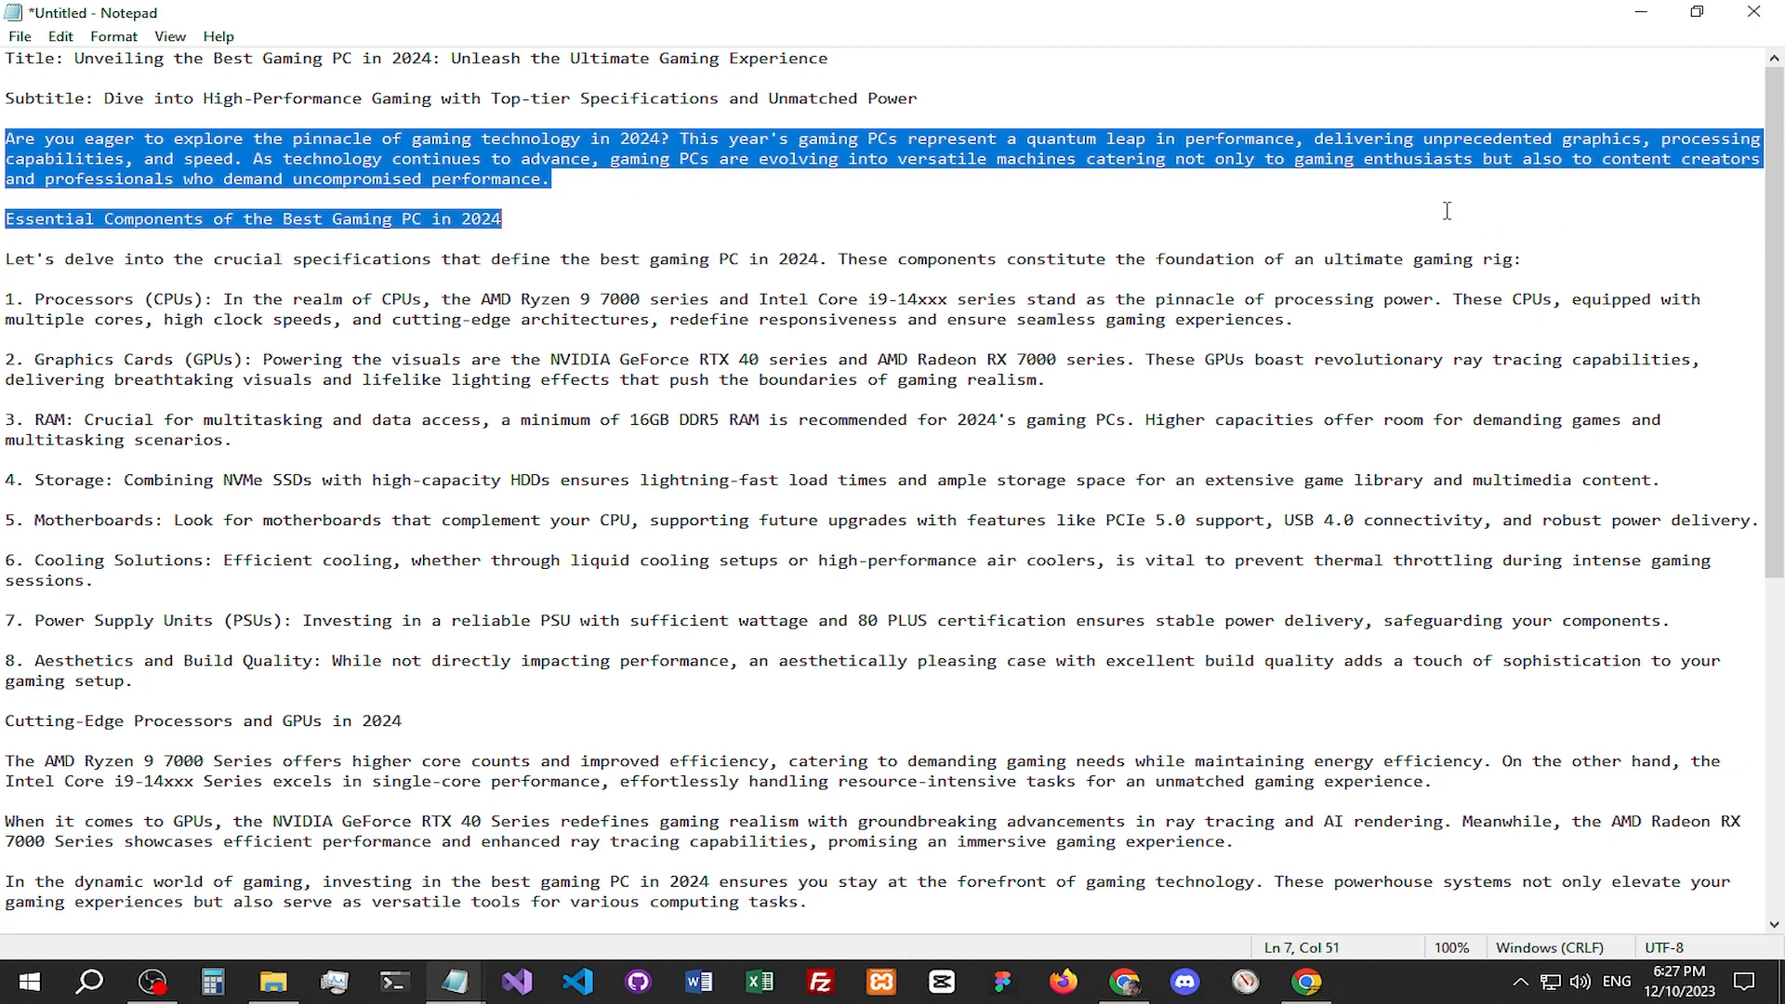
right_click(25, 196)
left_click(56, 235)
Step: Return to StealthWriter in Chrome, request an account verification code by email, and open a new tab for the mailbox
left_click(1131, 988)
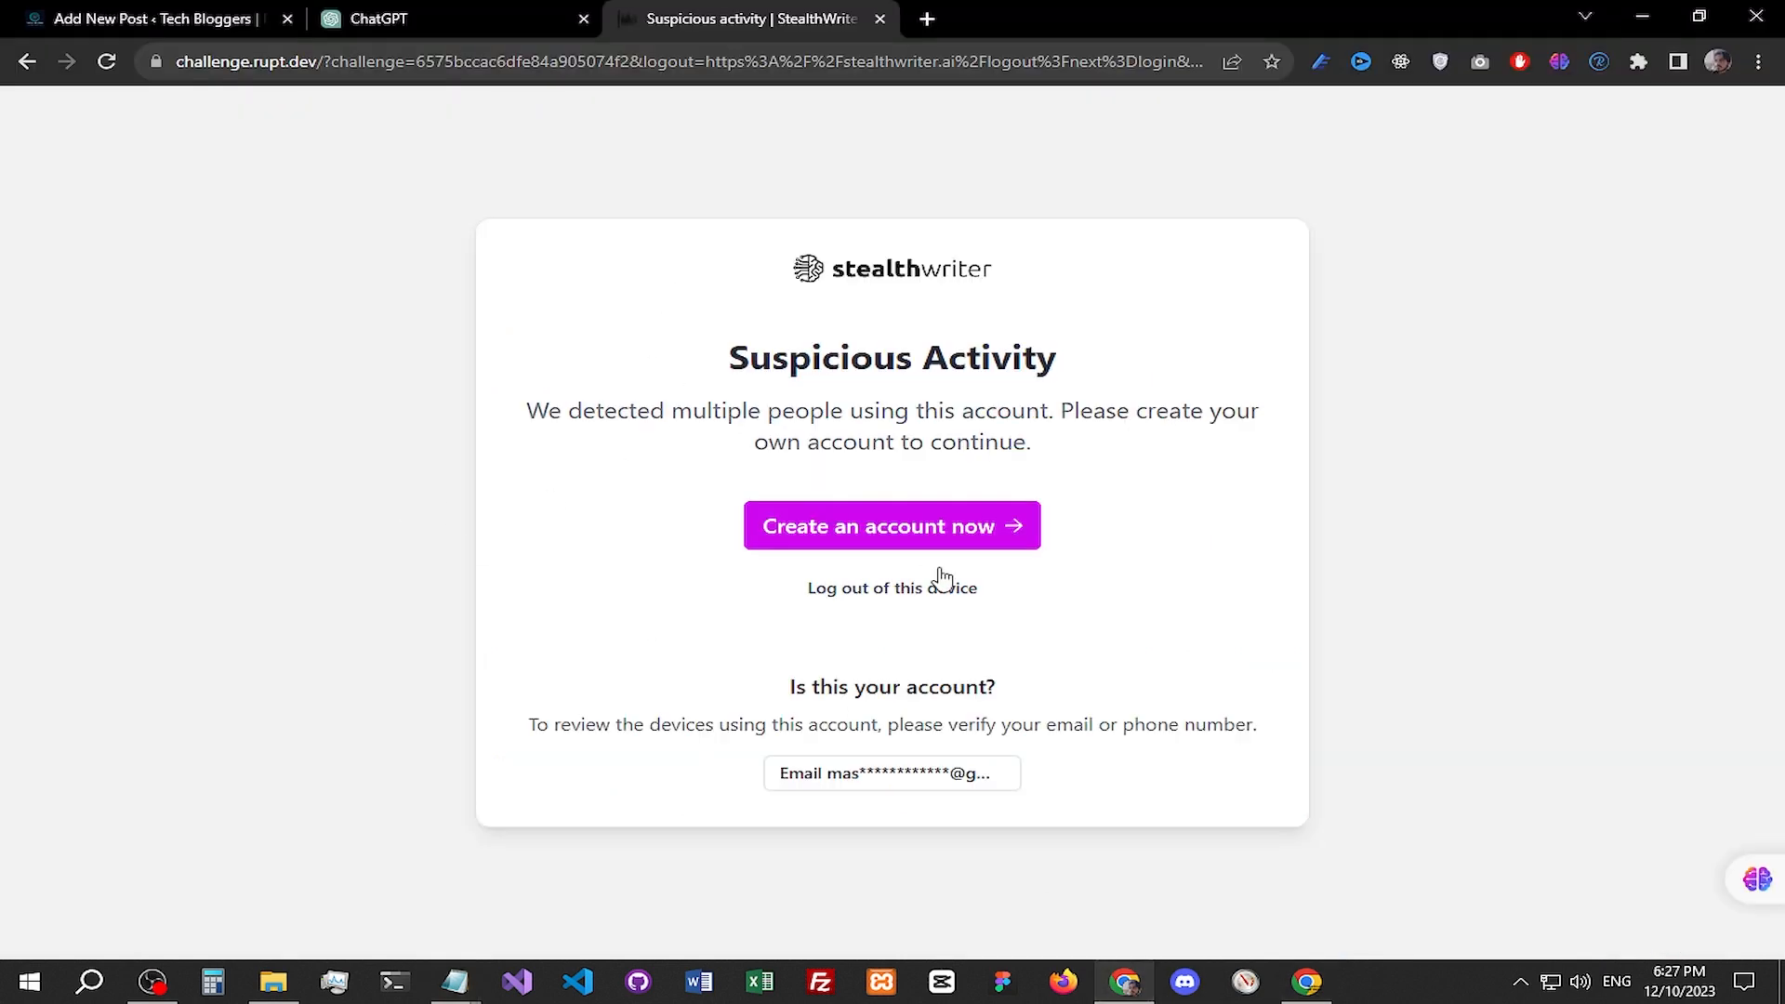
left_click(931, 783)
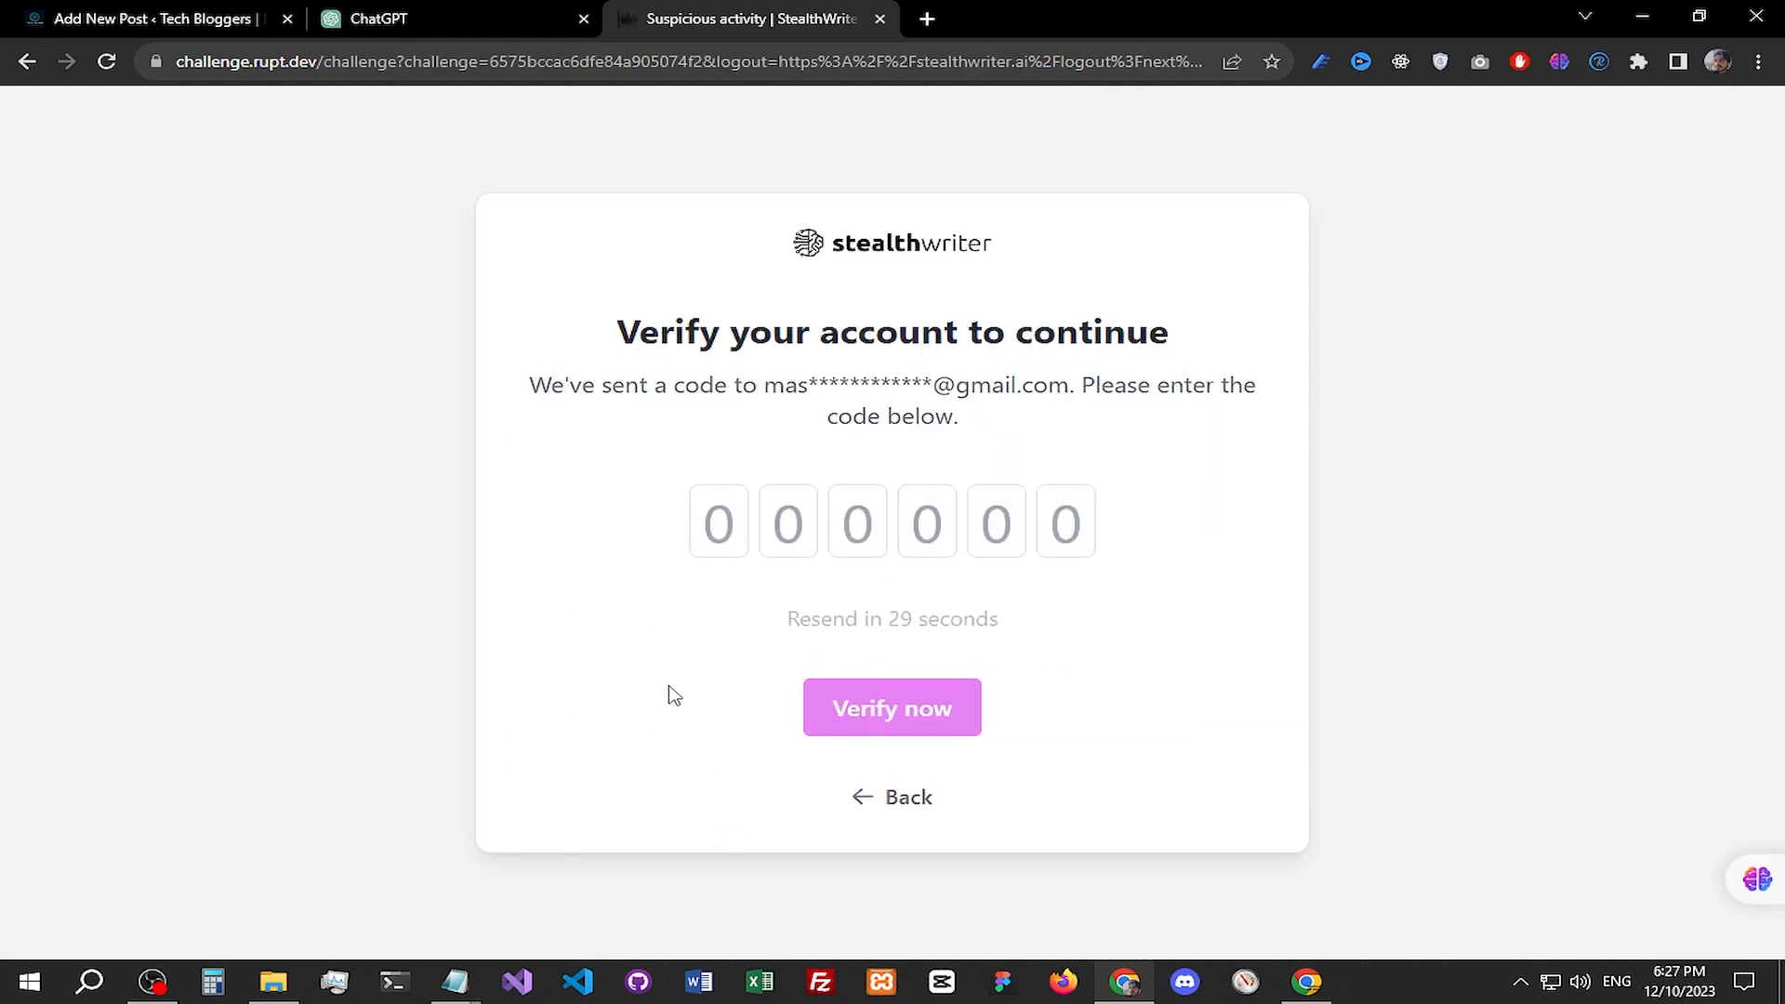
left_click(927, 18)
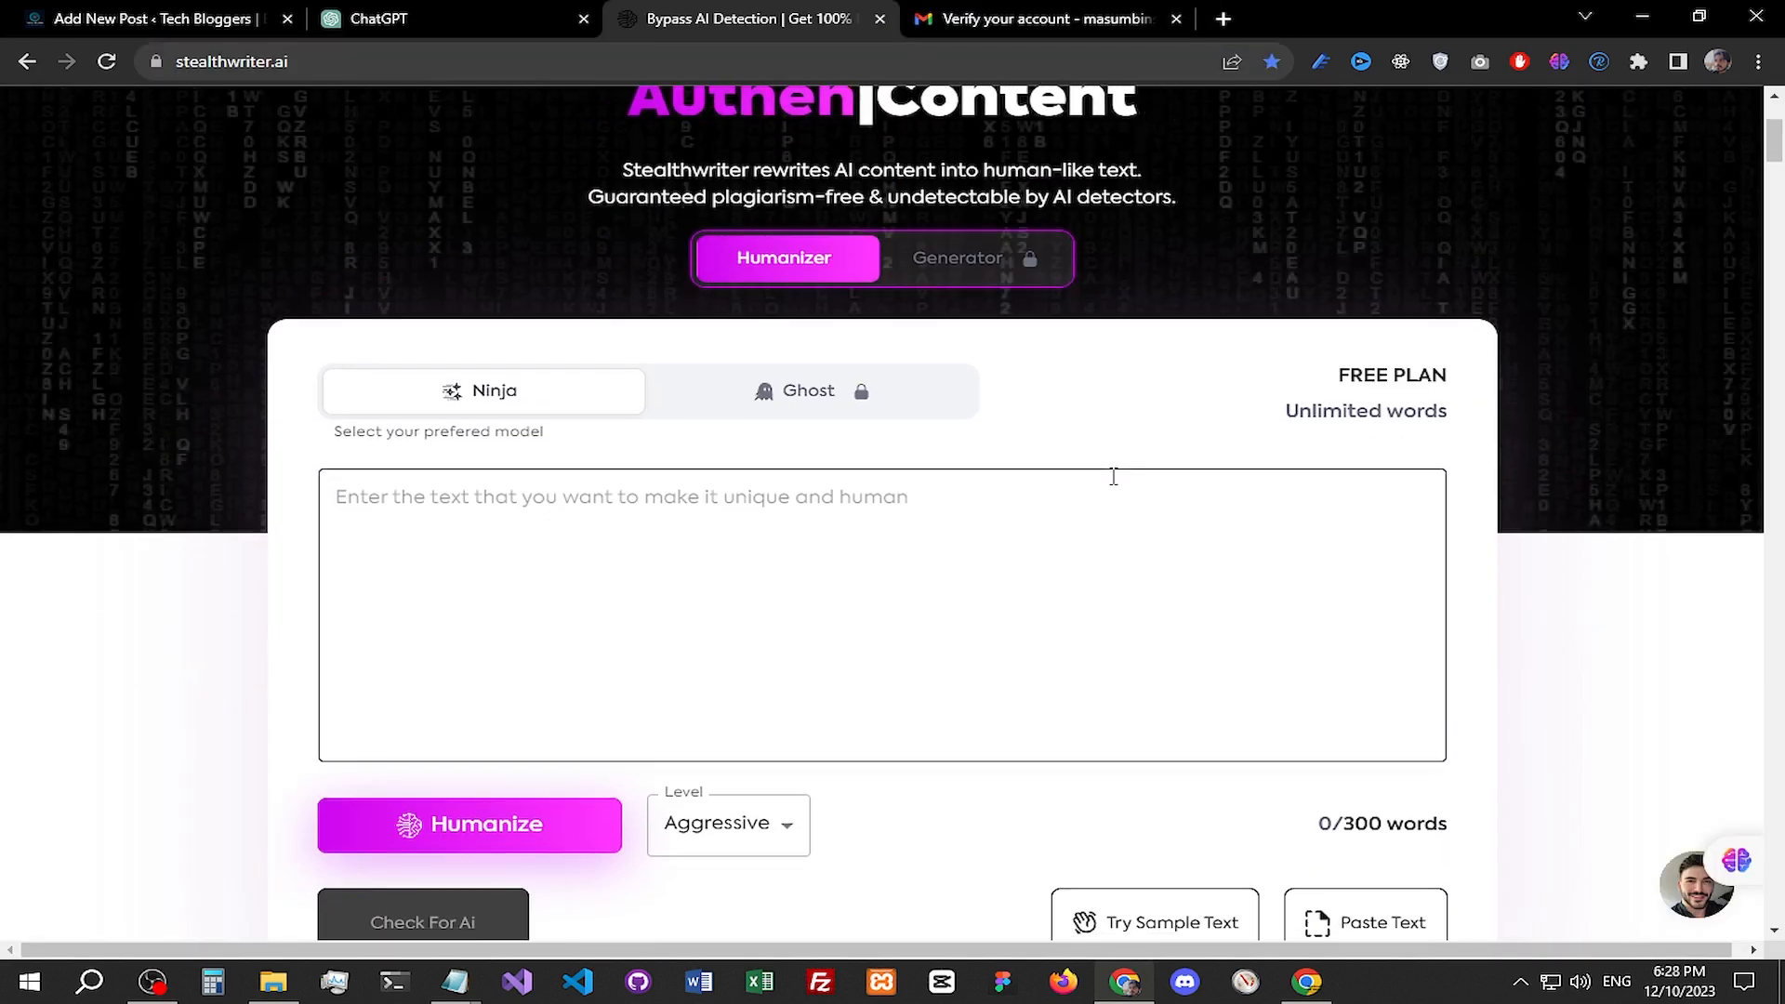
Step: Paste the copied intro paragraph and "Essential Components" heading into the Humanizer text box
scroll(1069, 473, "down", 2)
scroll(1024, 470, "up", 2)
scroll(865, 493, "down", 2)
scroll(857, 506, "up", 2)
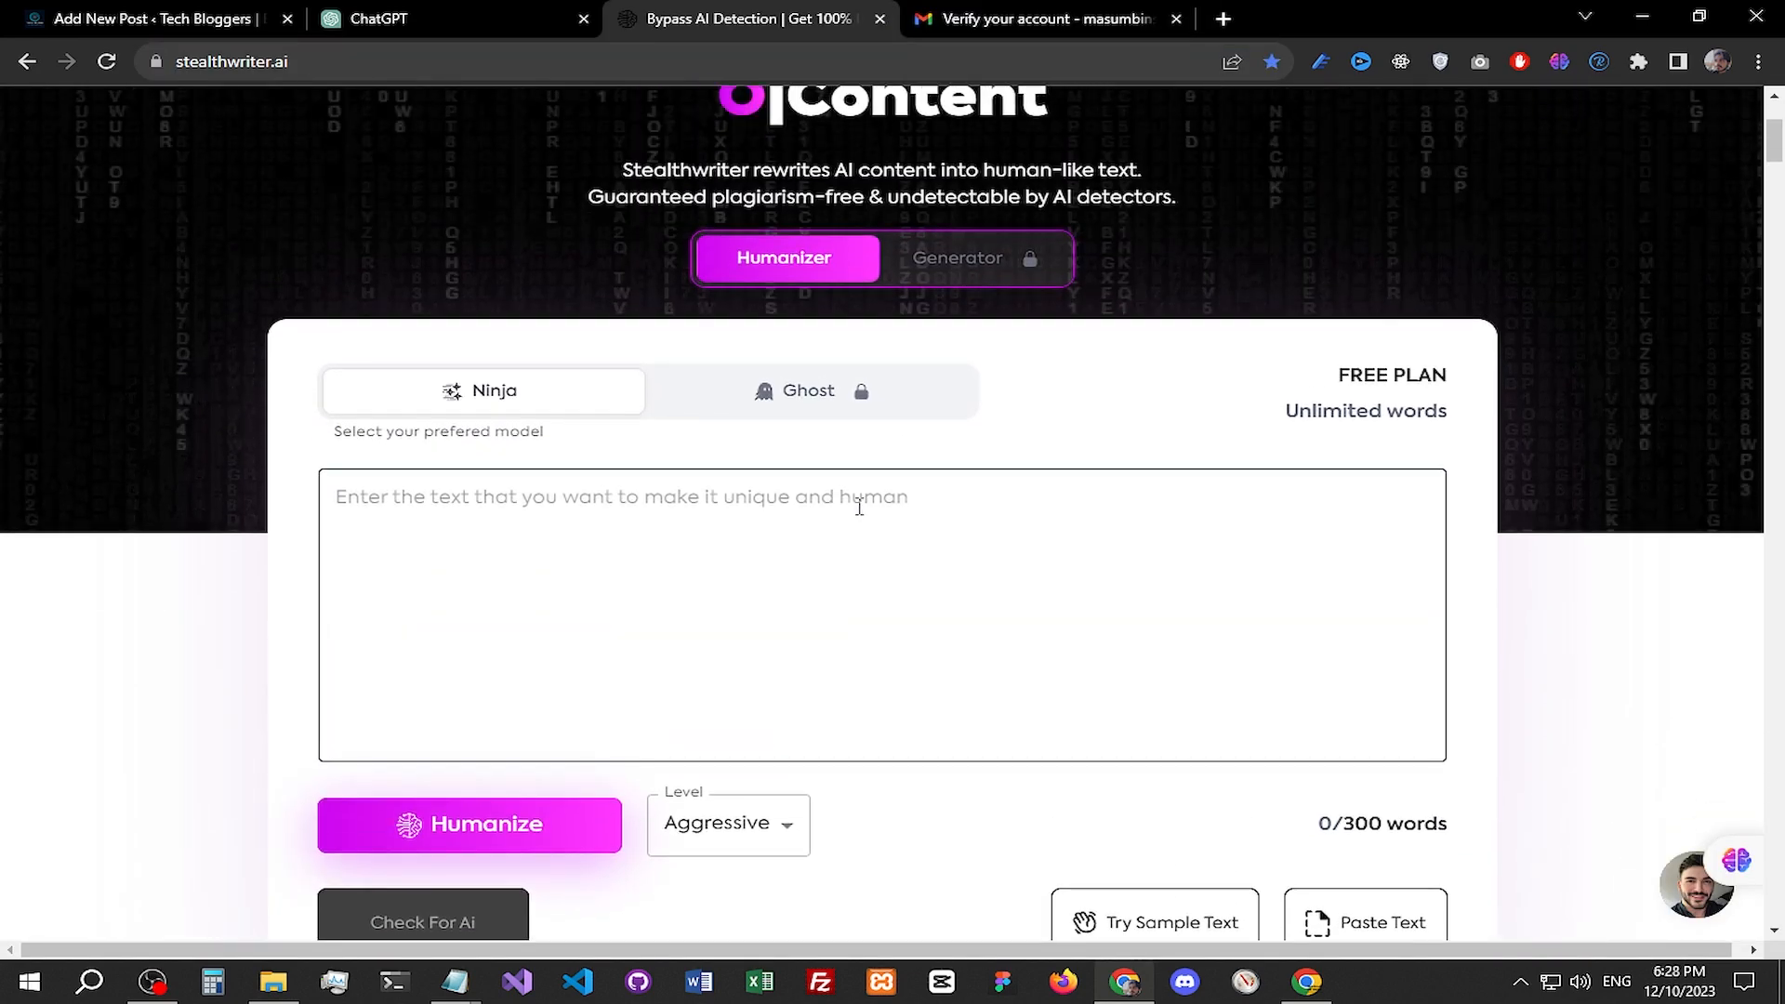
scroll(856, 492, "down", 2)
scroll(854, 418, "up", 2)
scroll(856, 437, "down", 2)
left_click(839, 433)
right_click(862, 396)
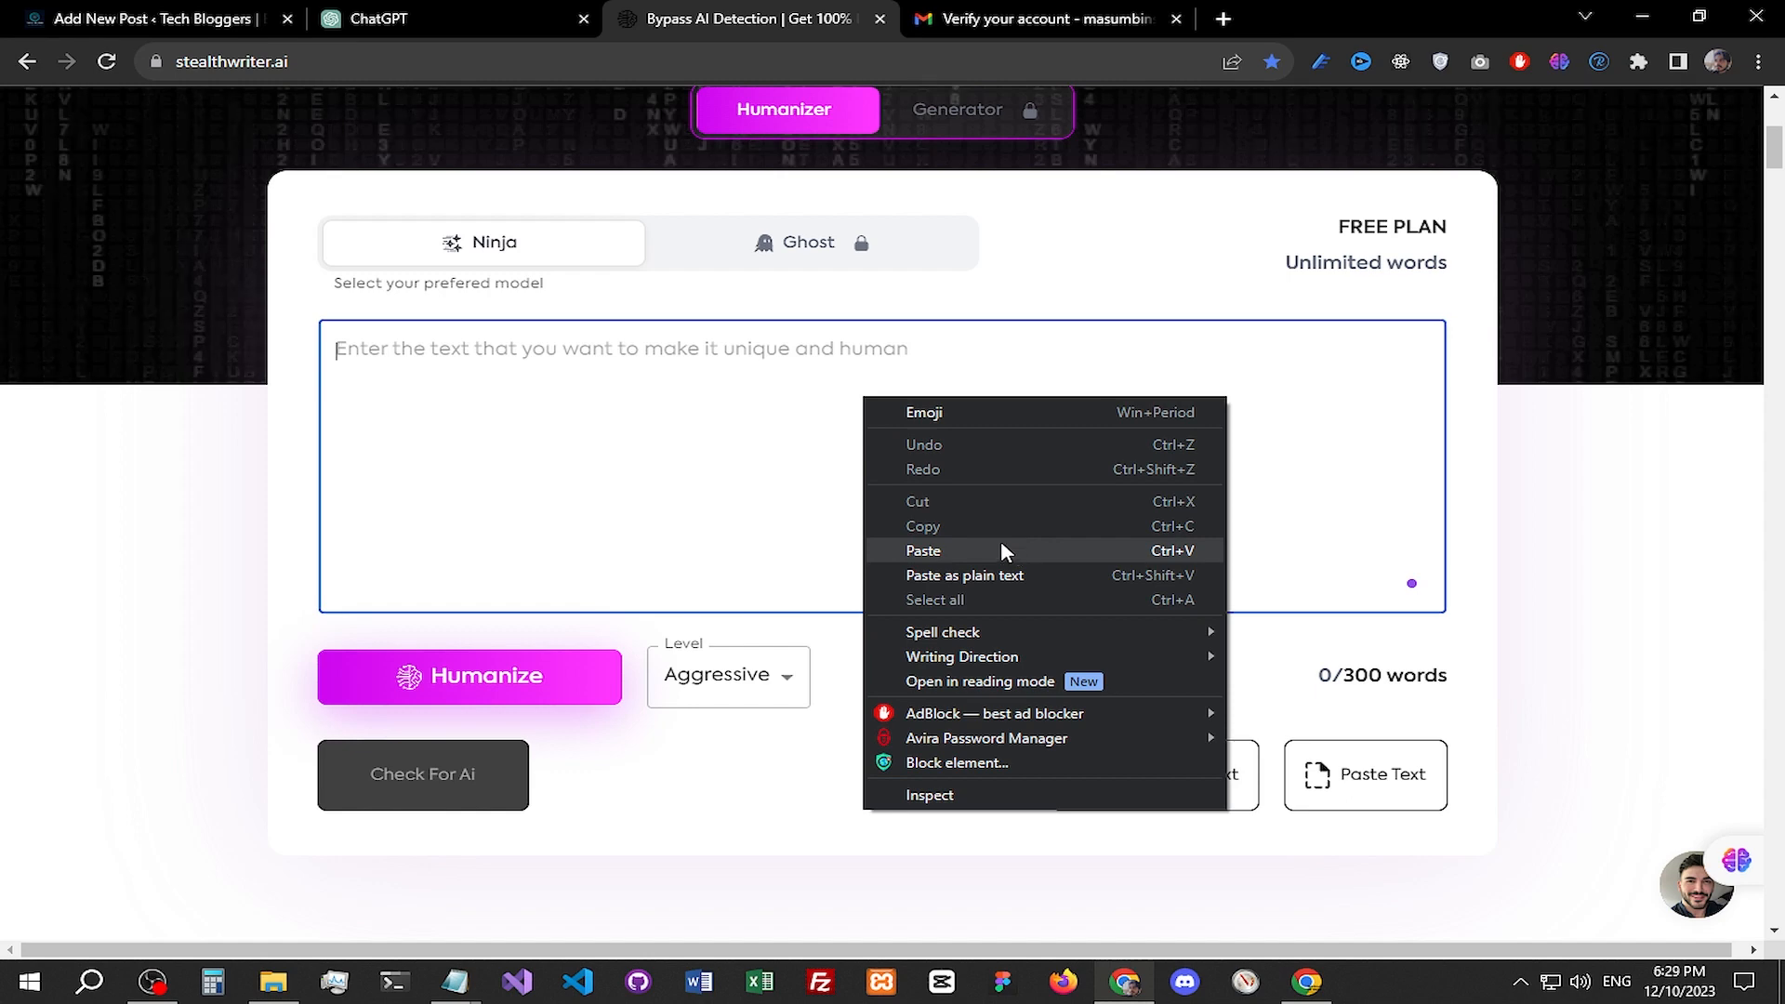
left_click(739, 420)
scroll(1071, 384, "up", 2)
scroll(1086, 487, "down", 2)
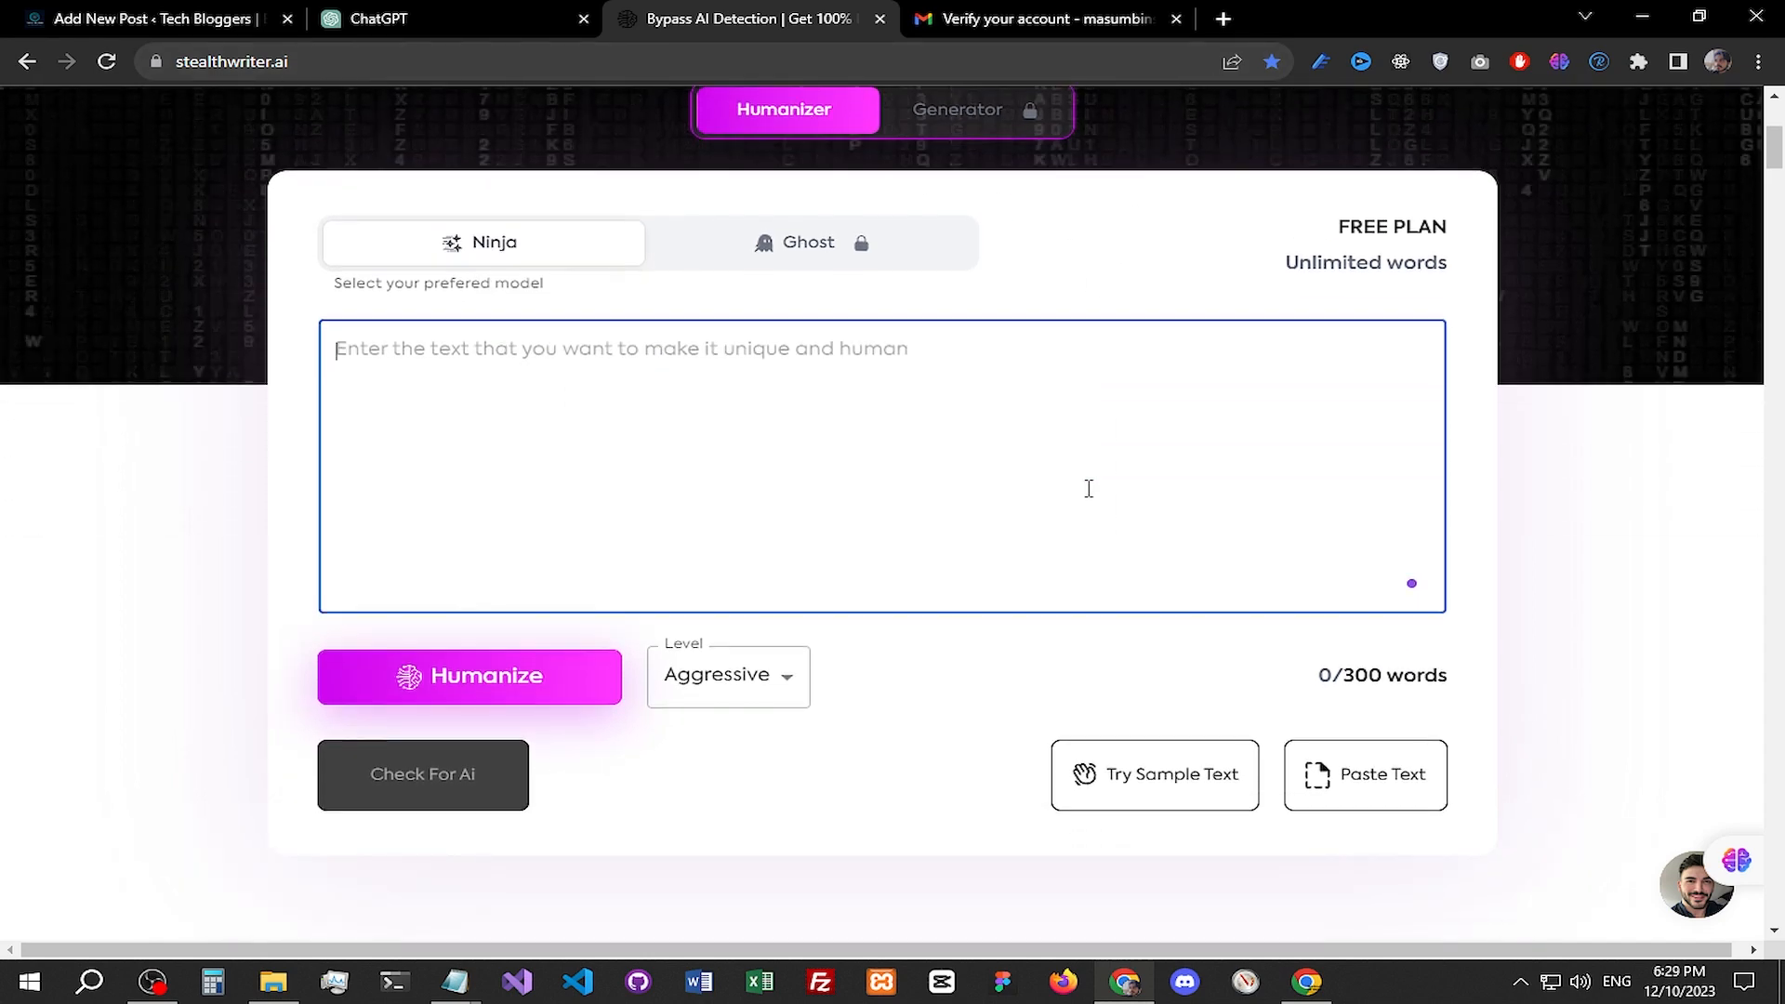
right_click(747, 449)
left_click(921, 605)
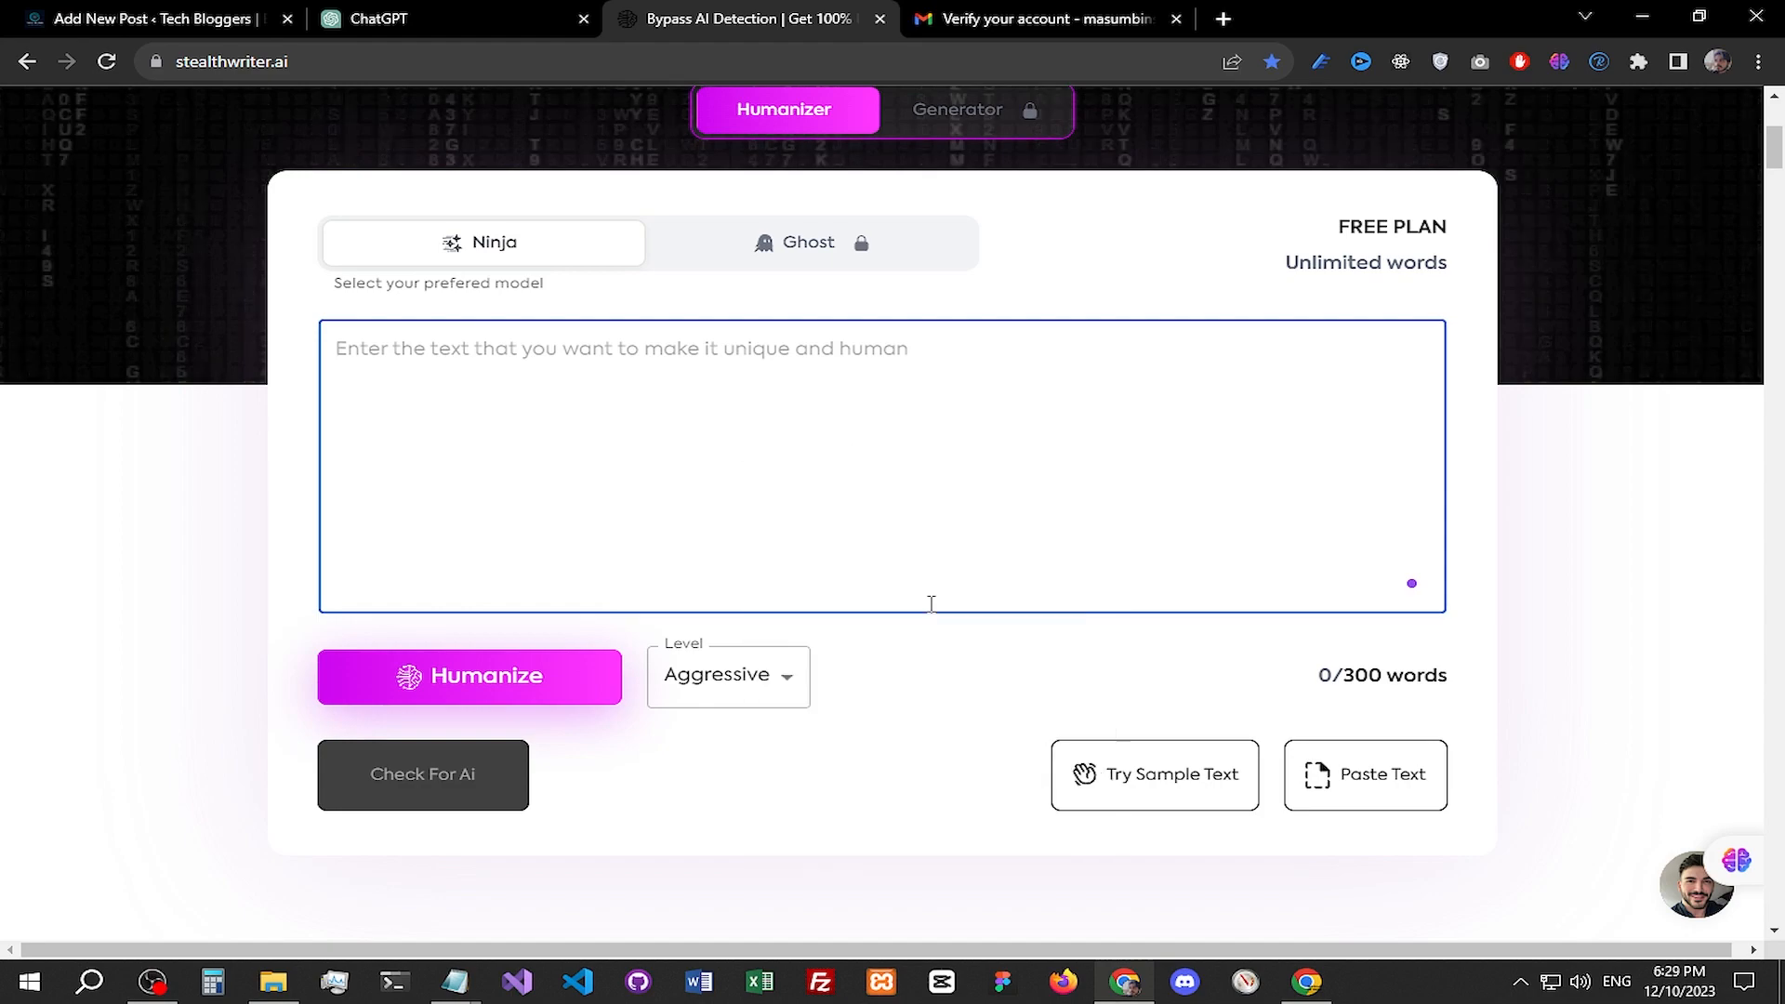
left_click(1156, 631)
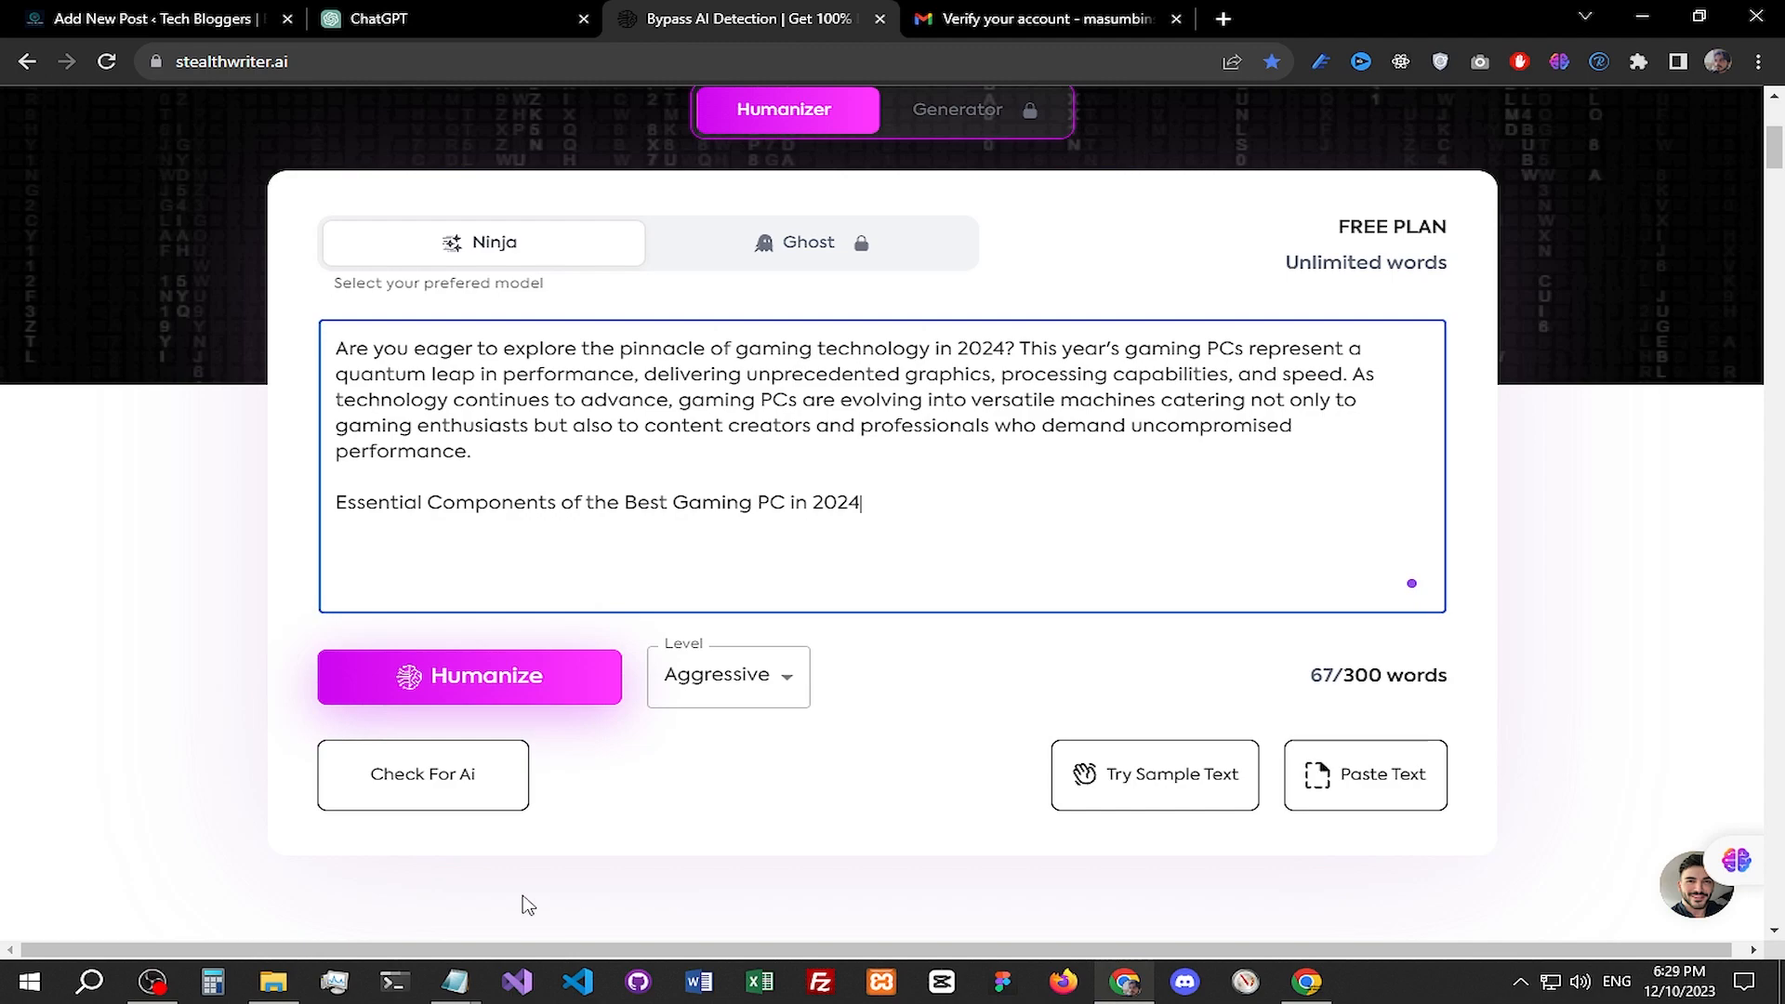
Step: Copy the Notepad text from "Let's delve into the crucial specifications" through item 6, Cooling Solutions, and append it to the Humanizer text
mouse_move(455, 982)
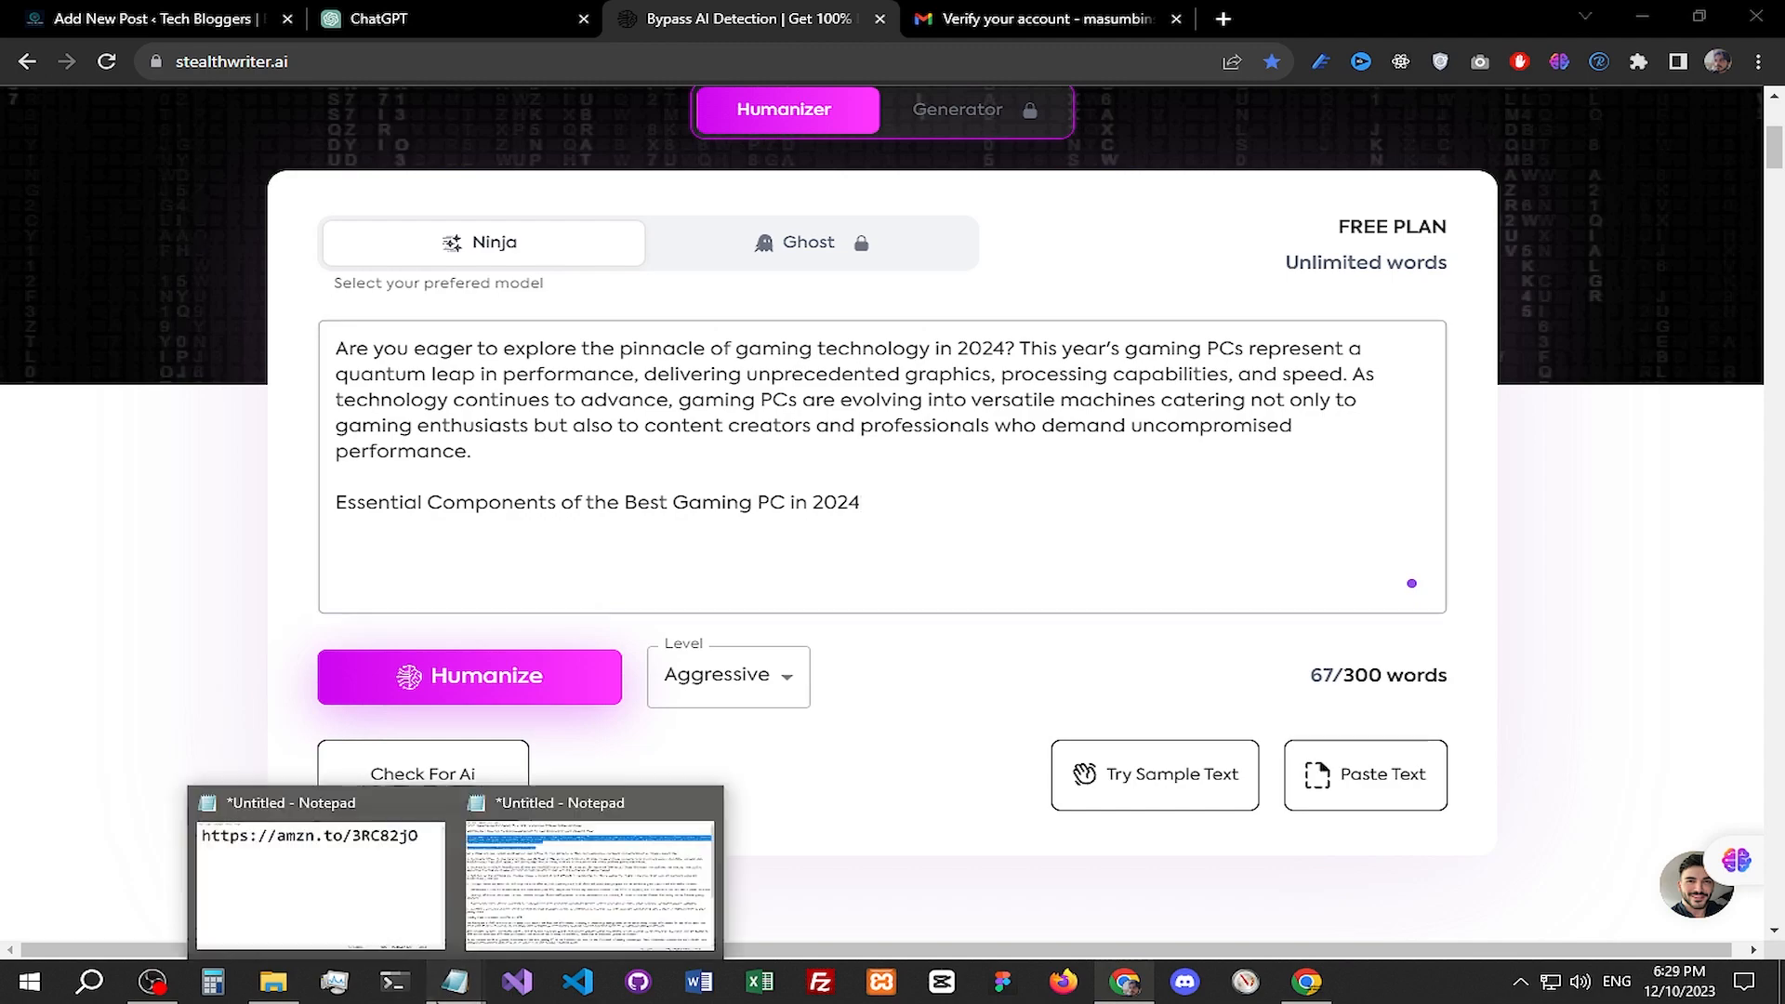
left_click(549, 941)
left_click_drag(5, 257, 322, 582)
right_click(136, 388)
left_click(219, 451)
key("alt+Tab")
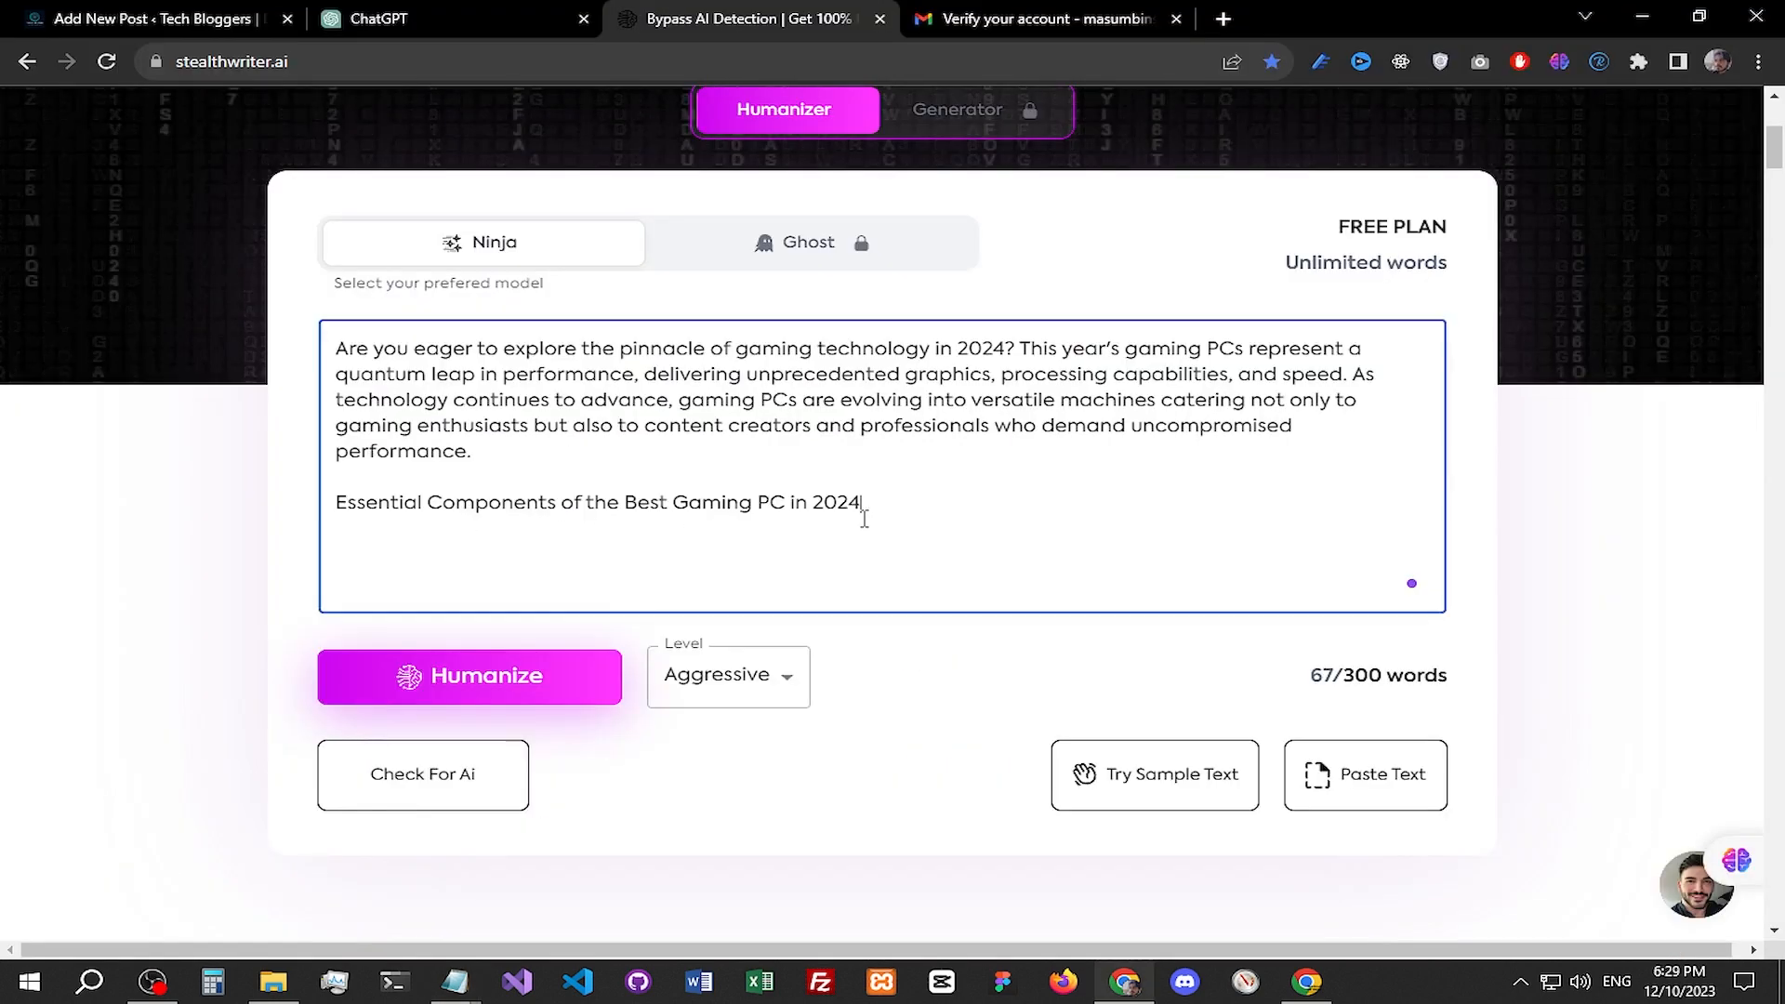
key("Return")
key("ctrl+v")
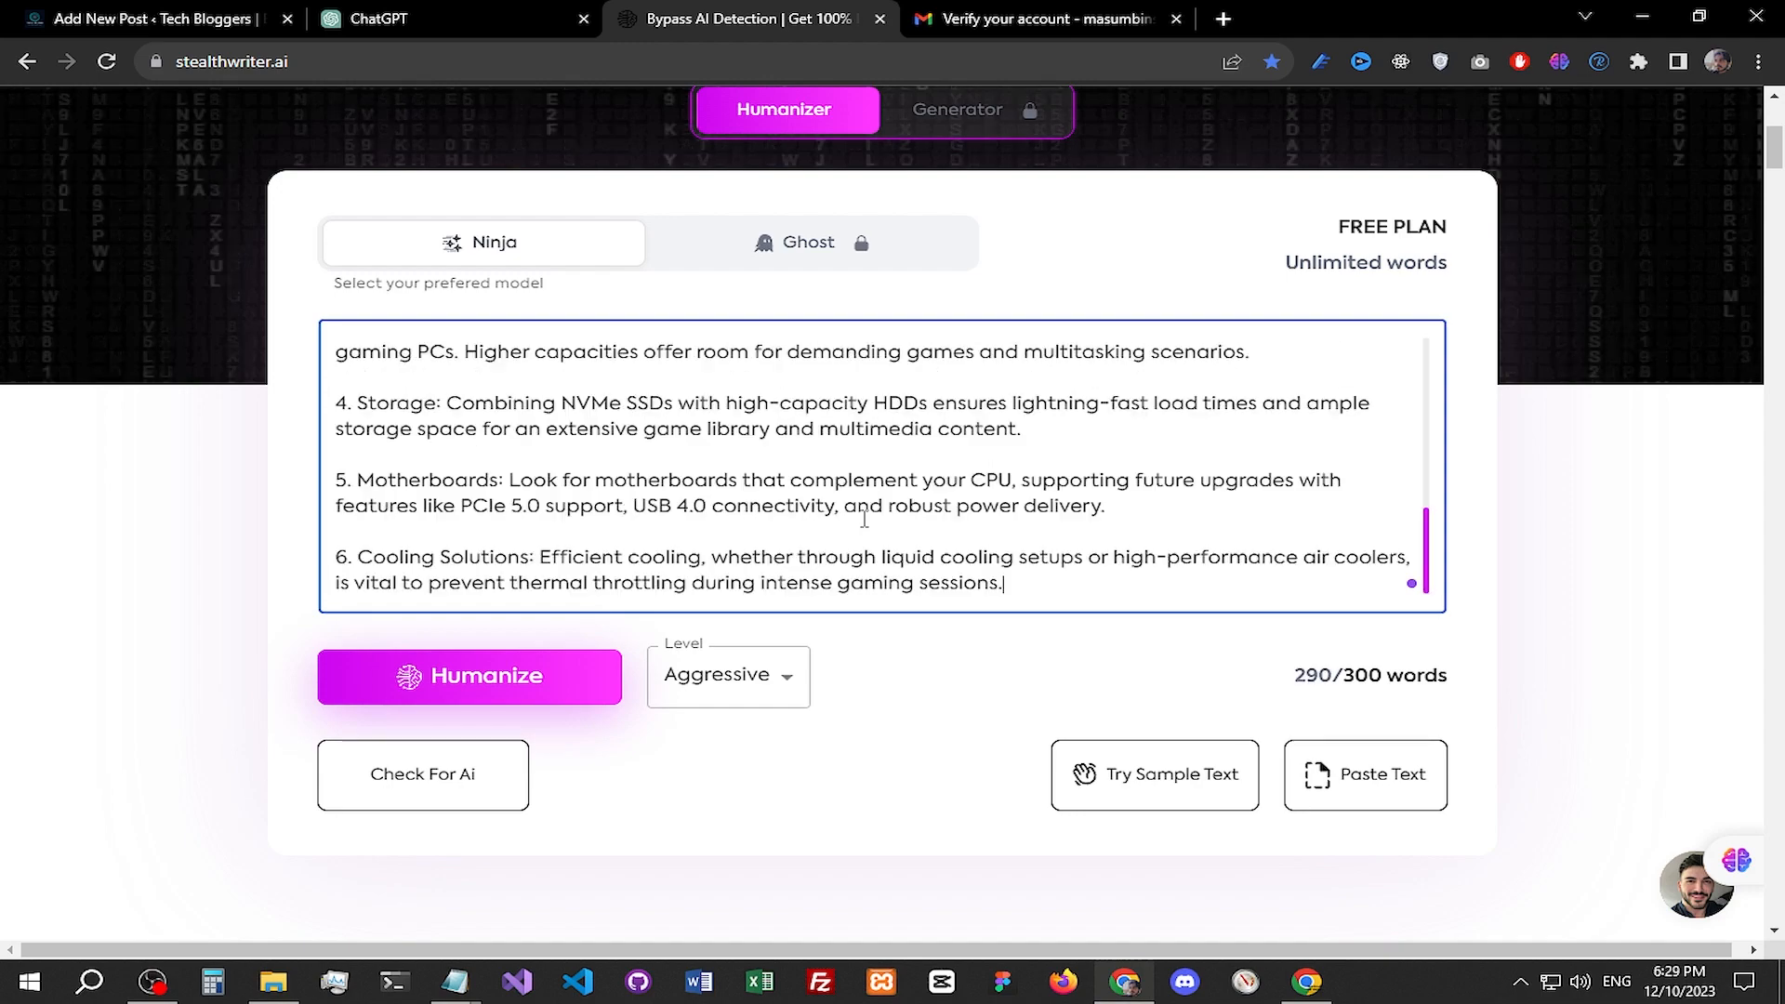
Step: Look over the combined text in the Humanizer and check it for AI-written content
scroll(1023, 353, "up", 10)
scroll(1125, 346, "down", 7)
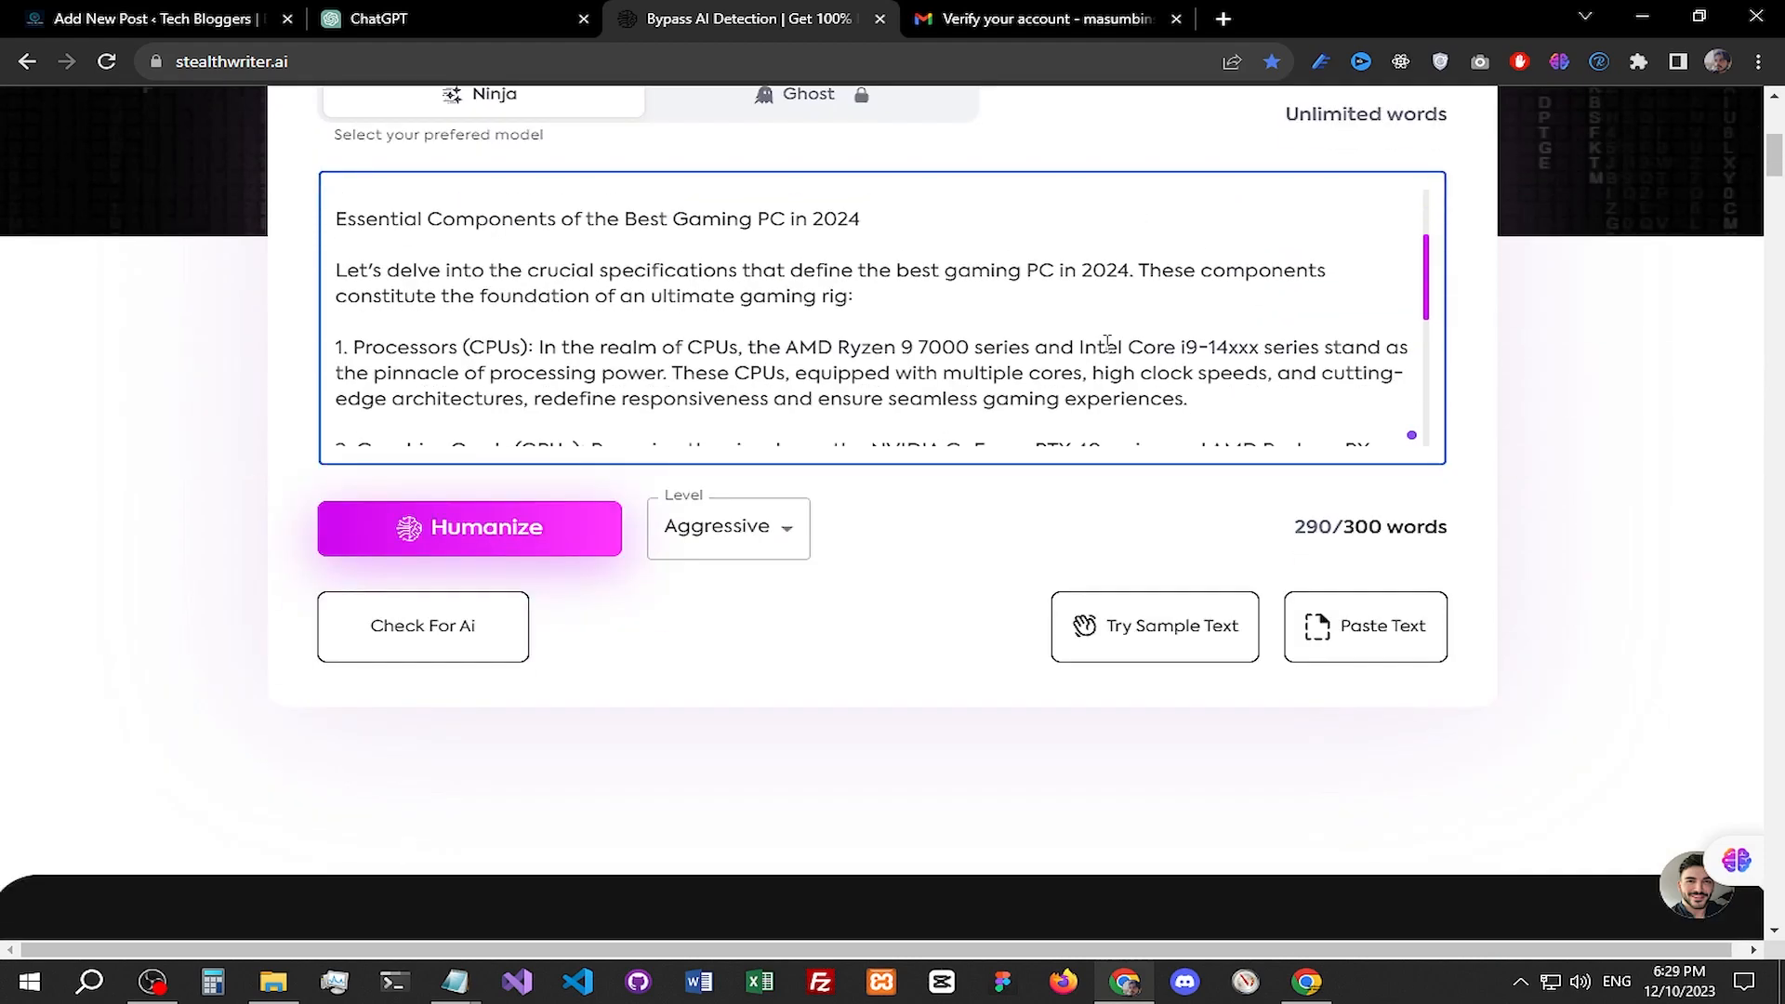
left_click(381, 619)
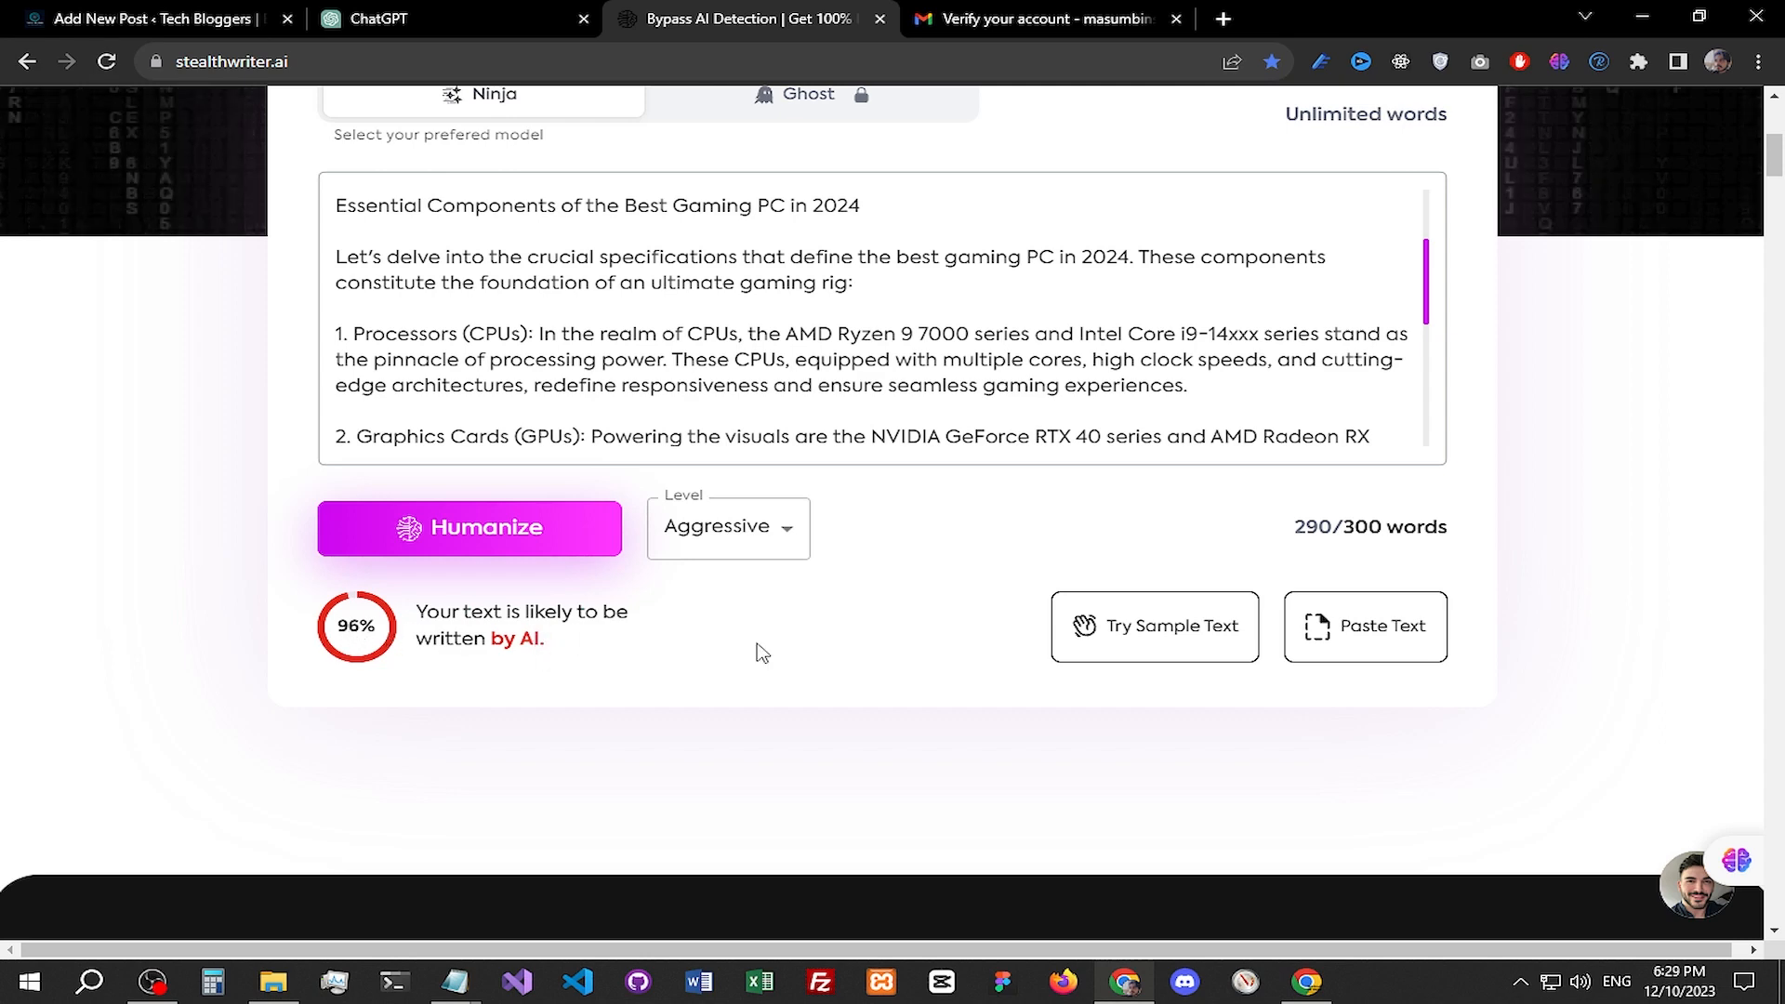
Step: Humanize the text with the Ninja model at the Aggressive level and read through the rewritten content
scroll(776, 650, "up", 2)
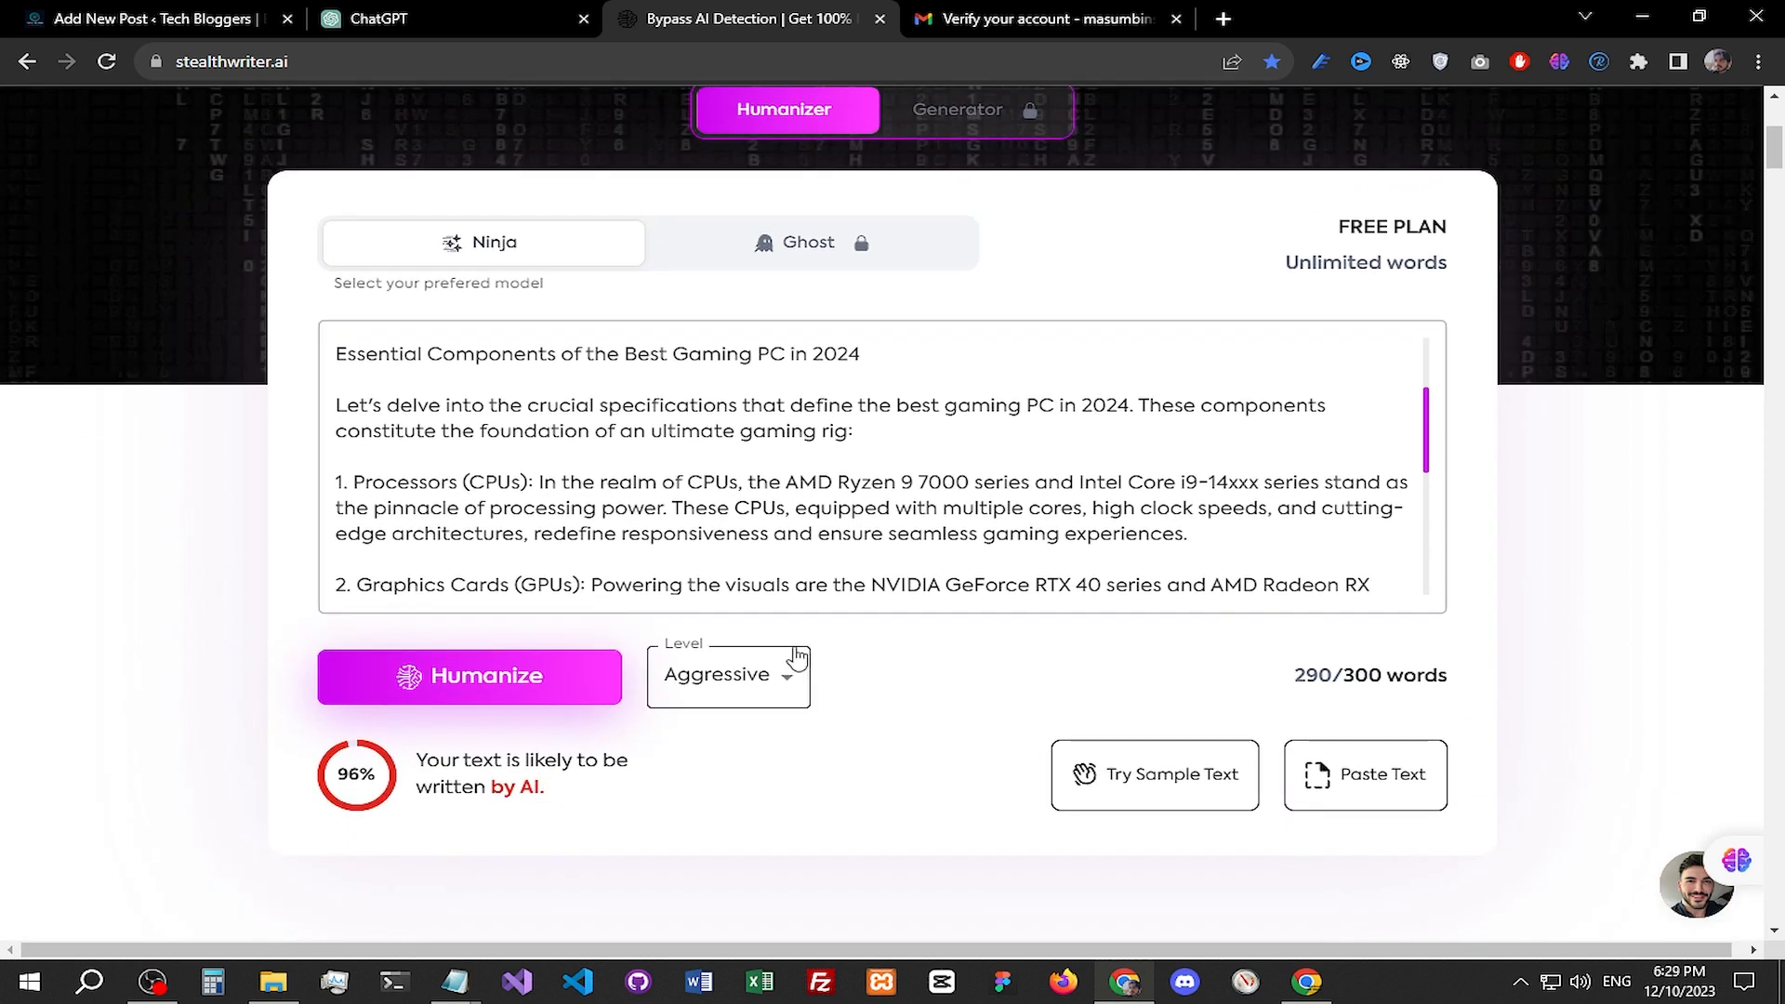
left_click(499, 698)
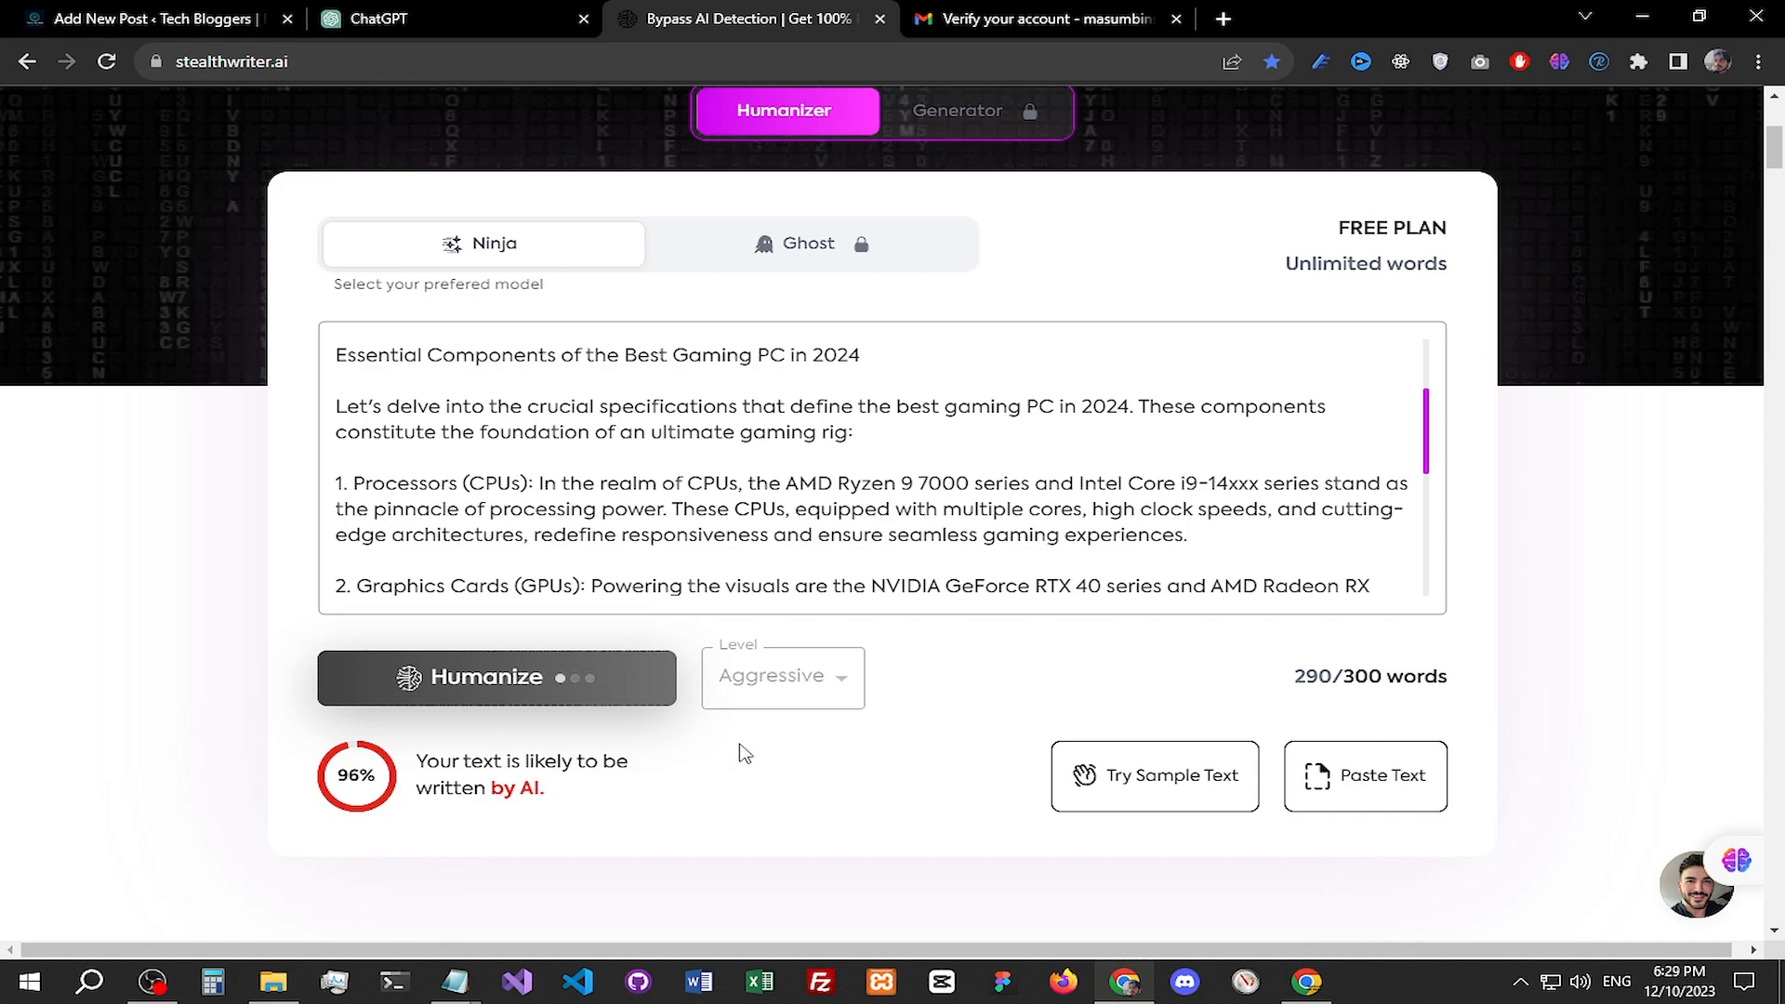
scroll(700, 732, "down", 3)
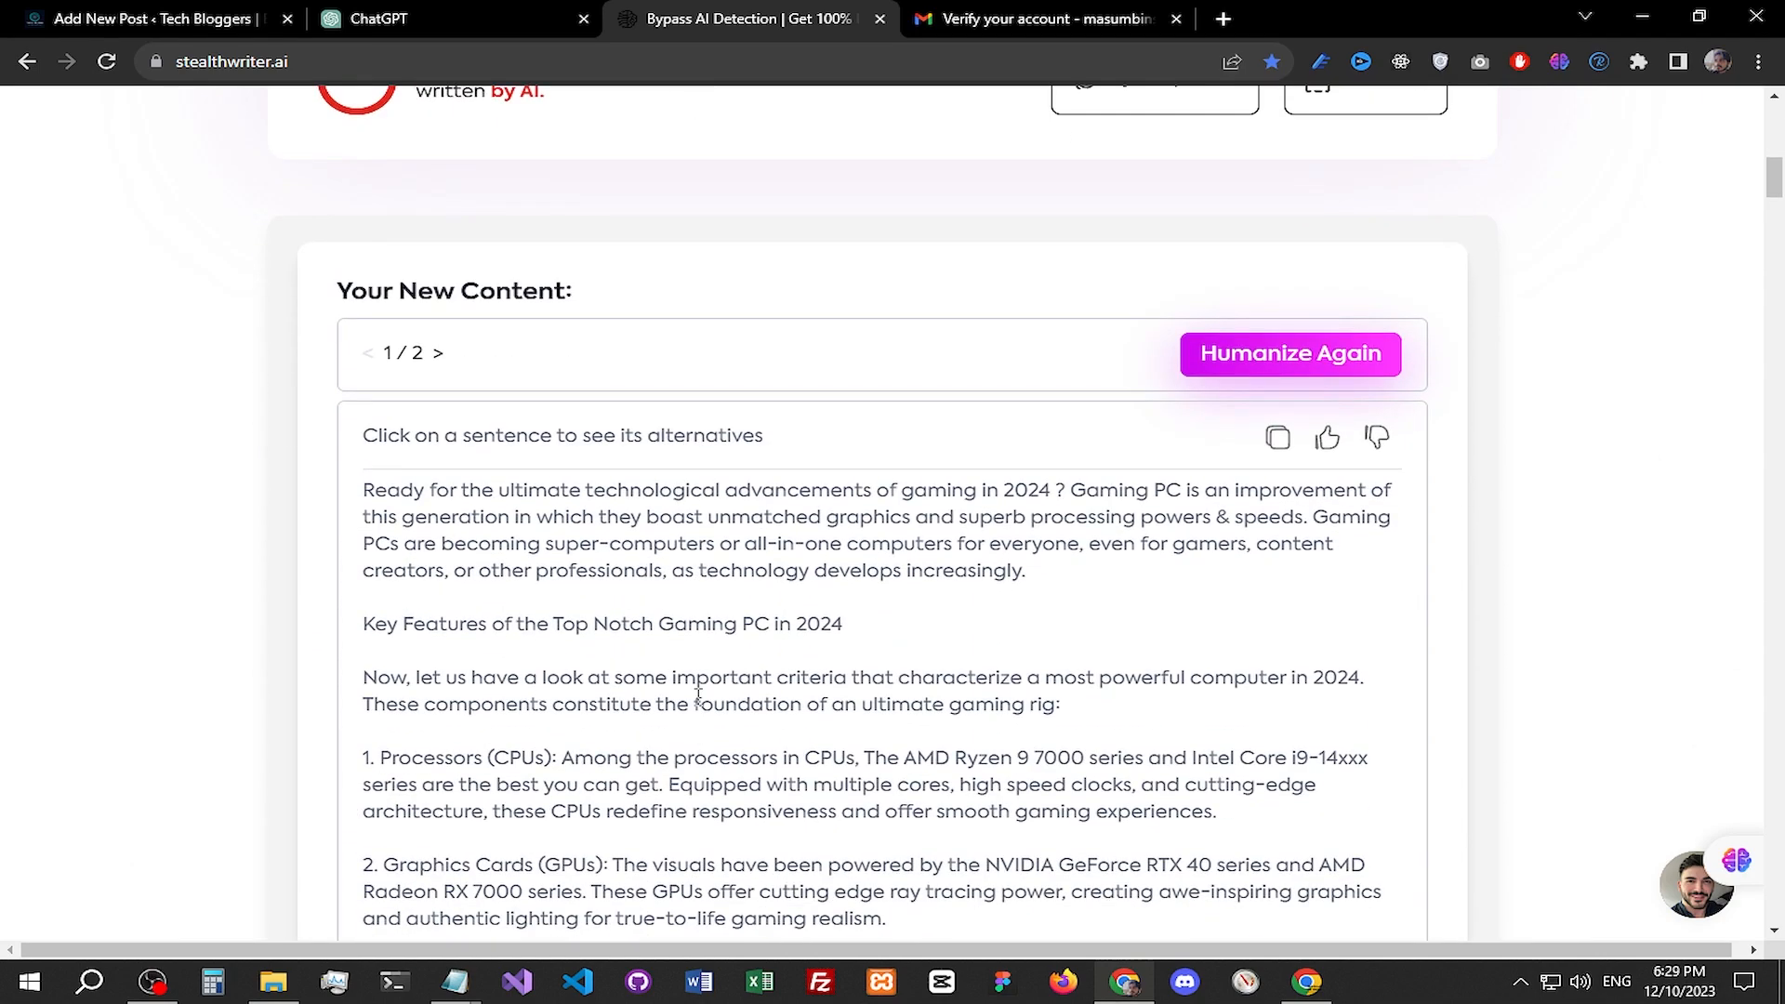
scroll(812, 644, "down", 3)
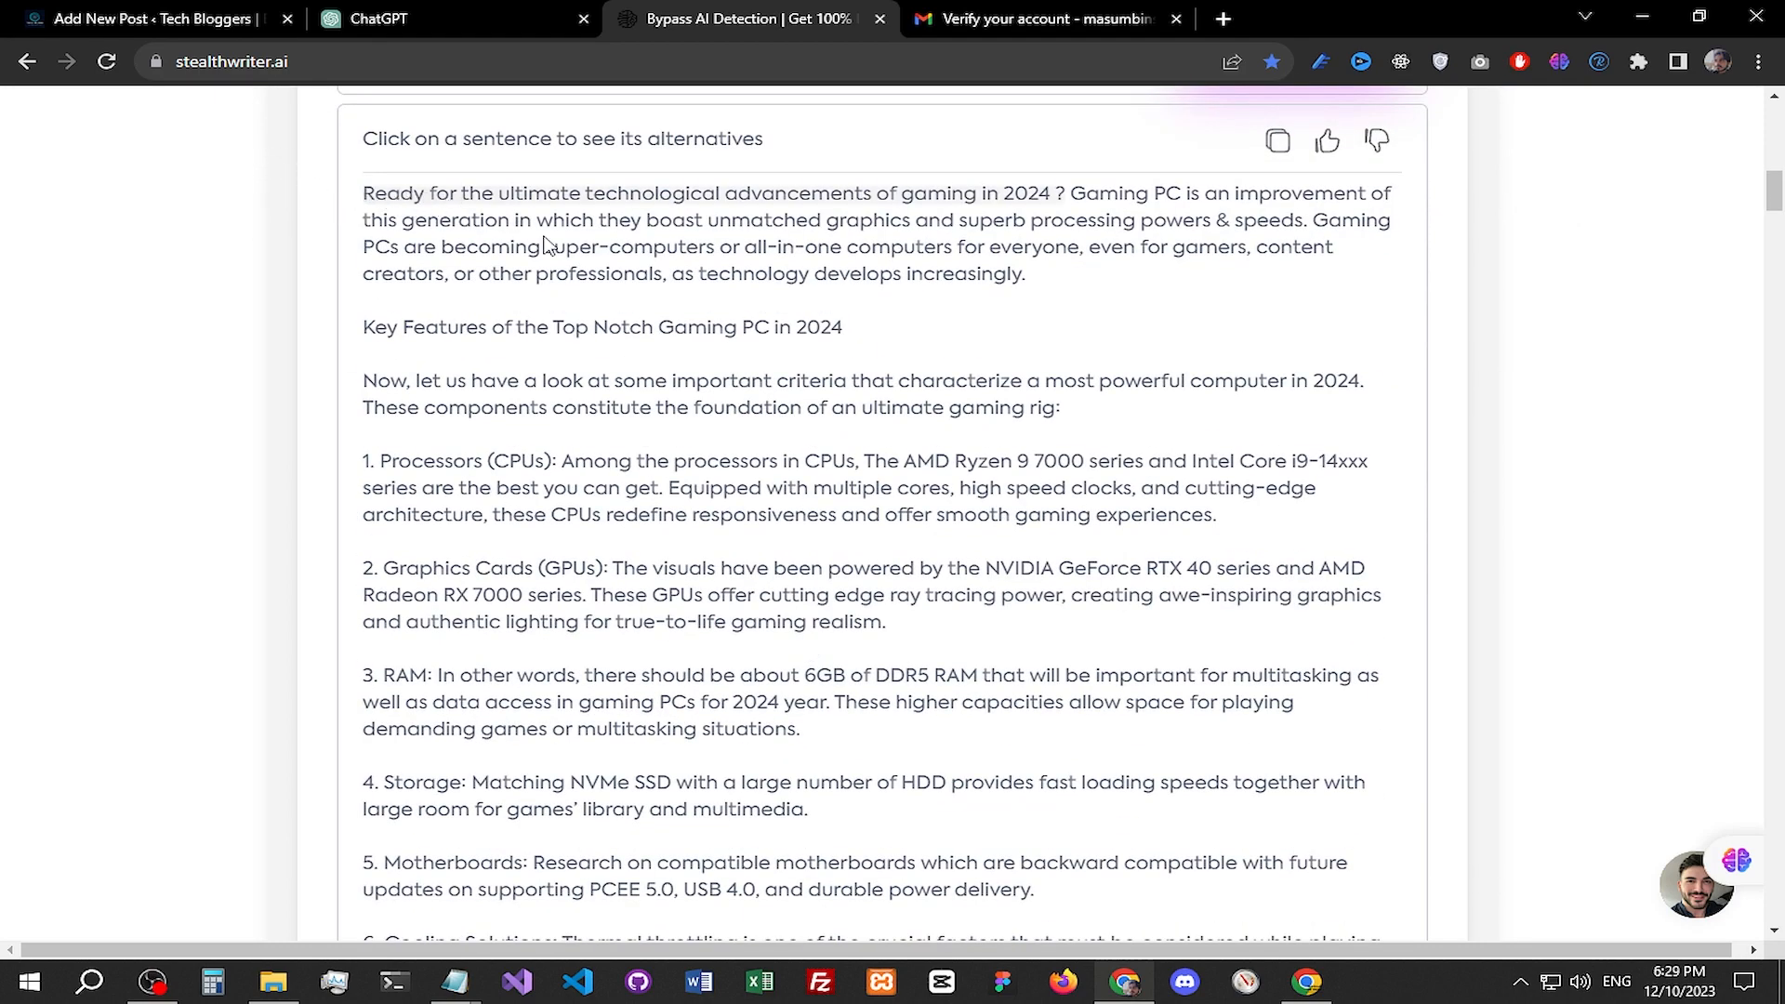
scroll(509, 217, "down", 3)
scroll(558, 665, "up", 1)
scroll(555, 670, "up", 2)
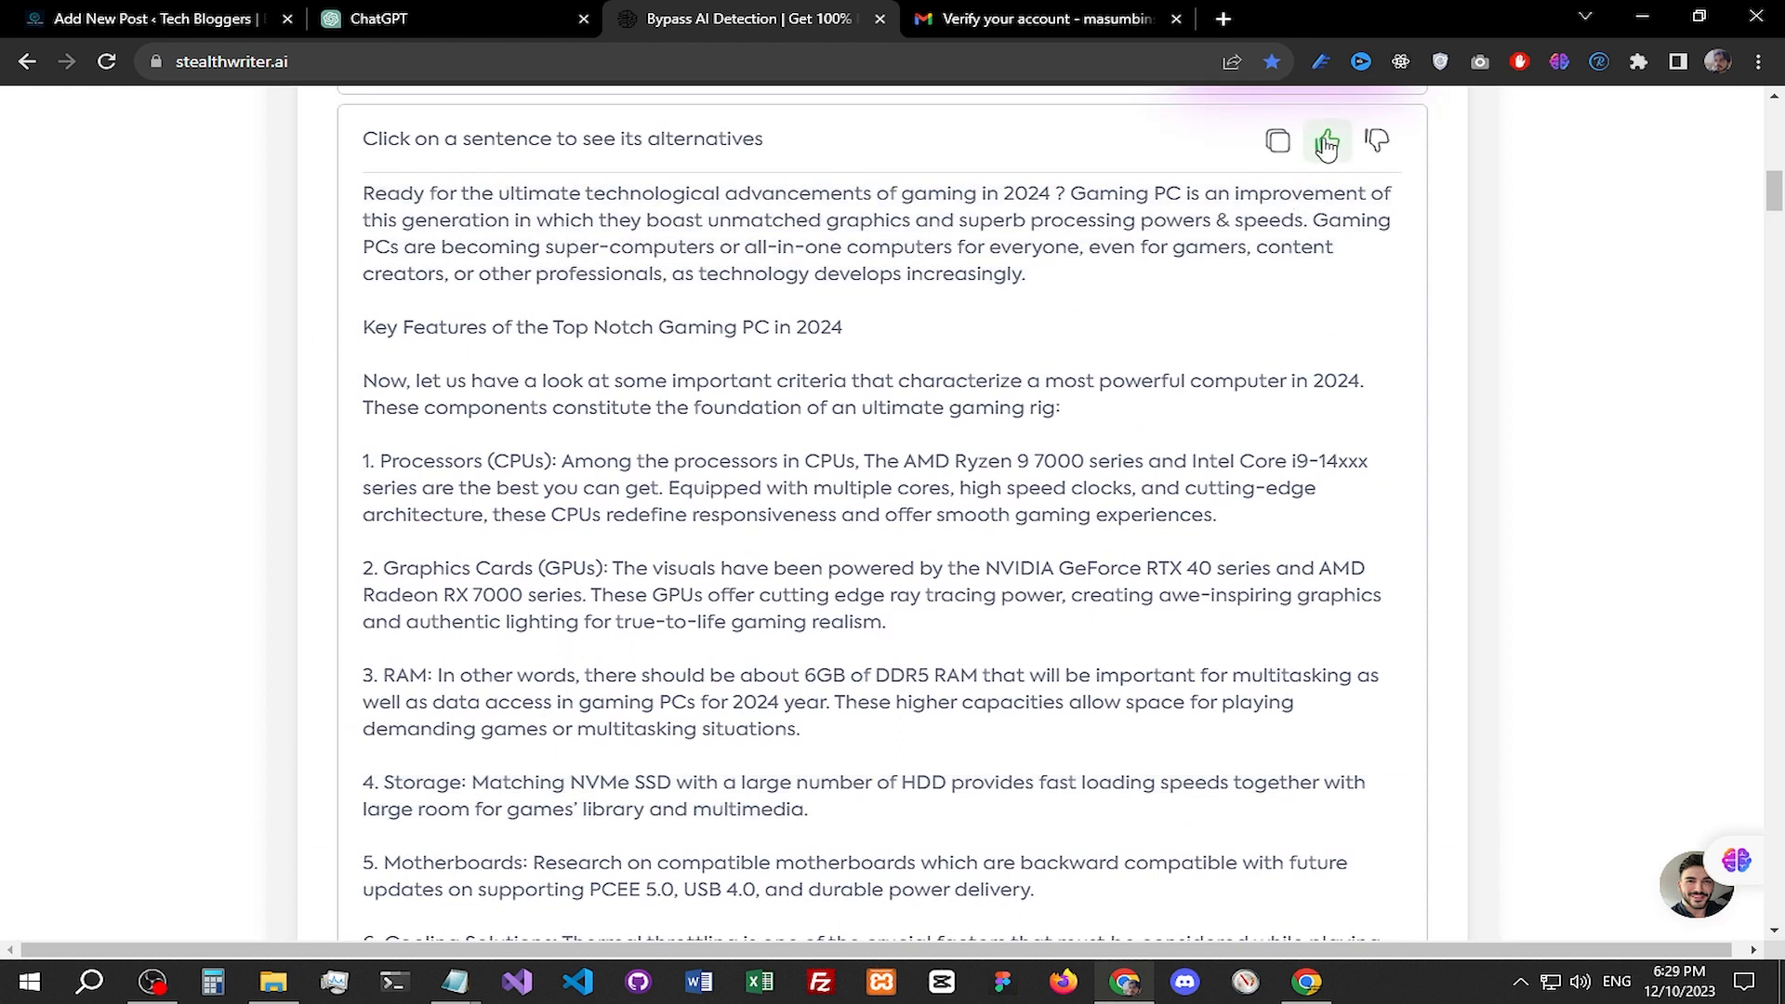
Step: Copy the rewritten gaming PC content from StealthWriter to the clipboard
left_click(1279, 142)
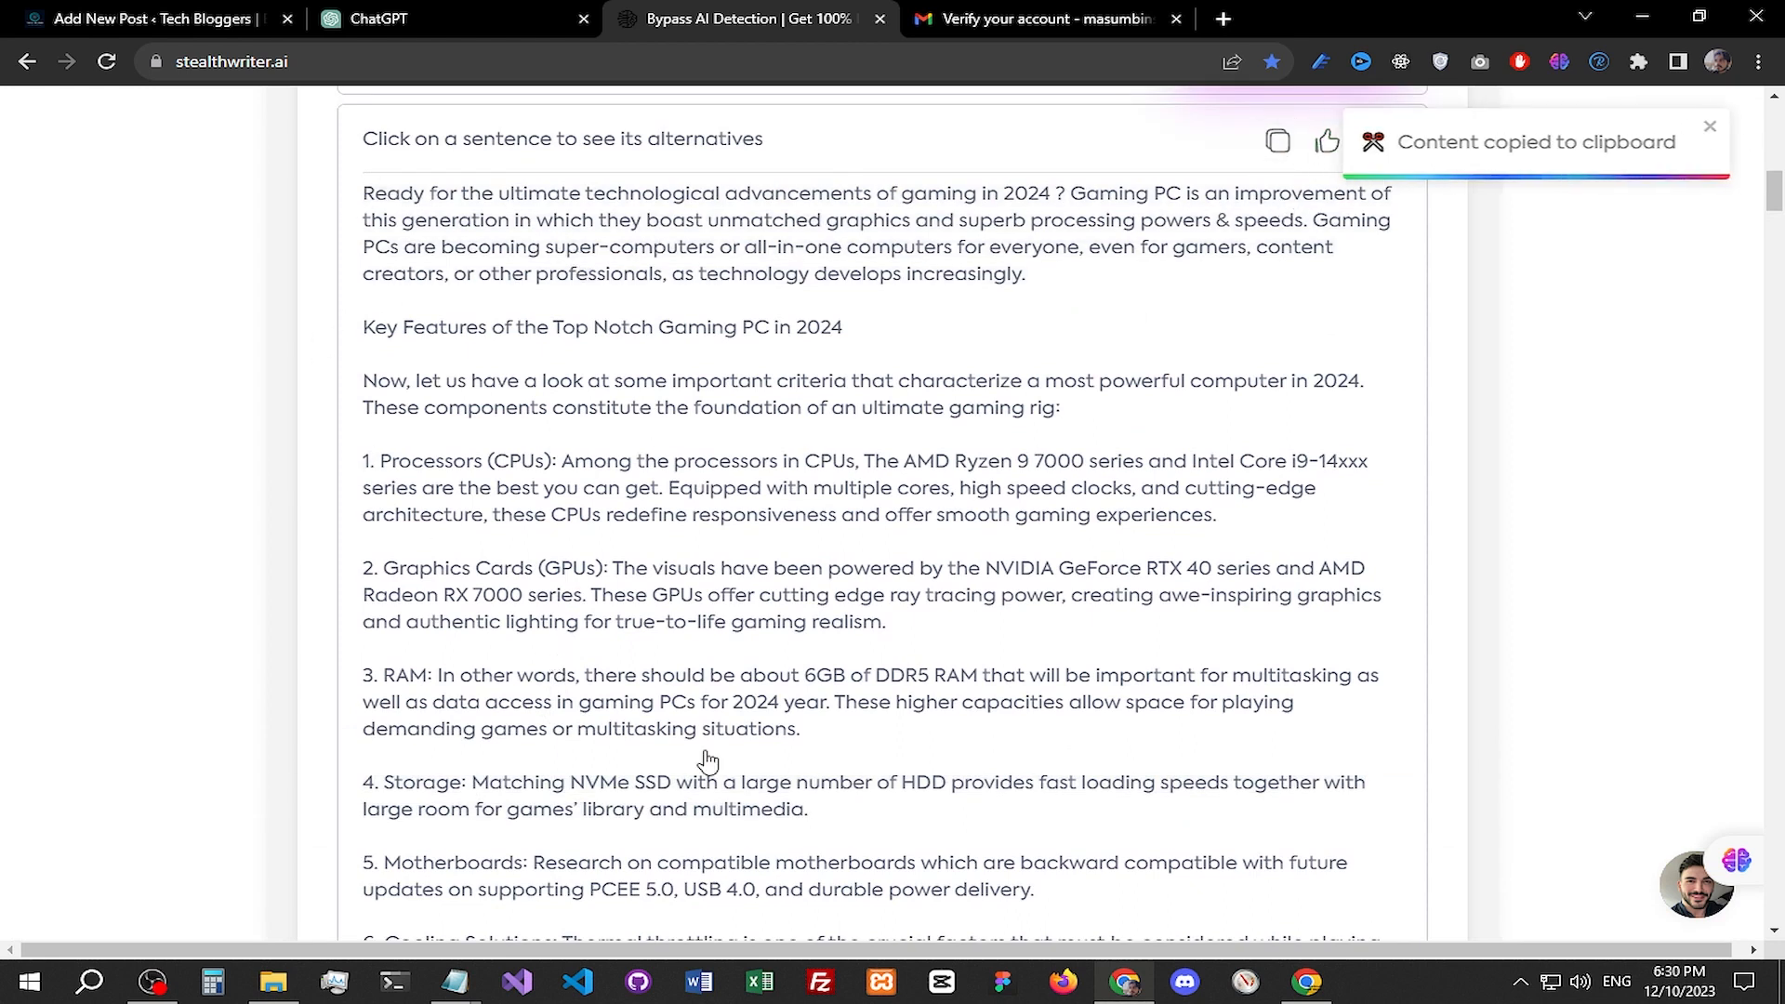
right_click(483, 988)
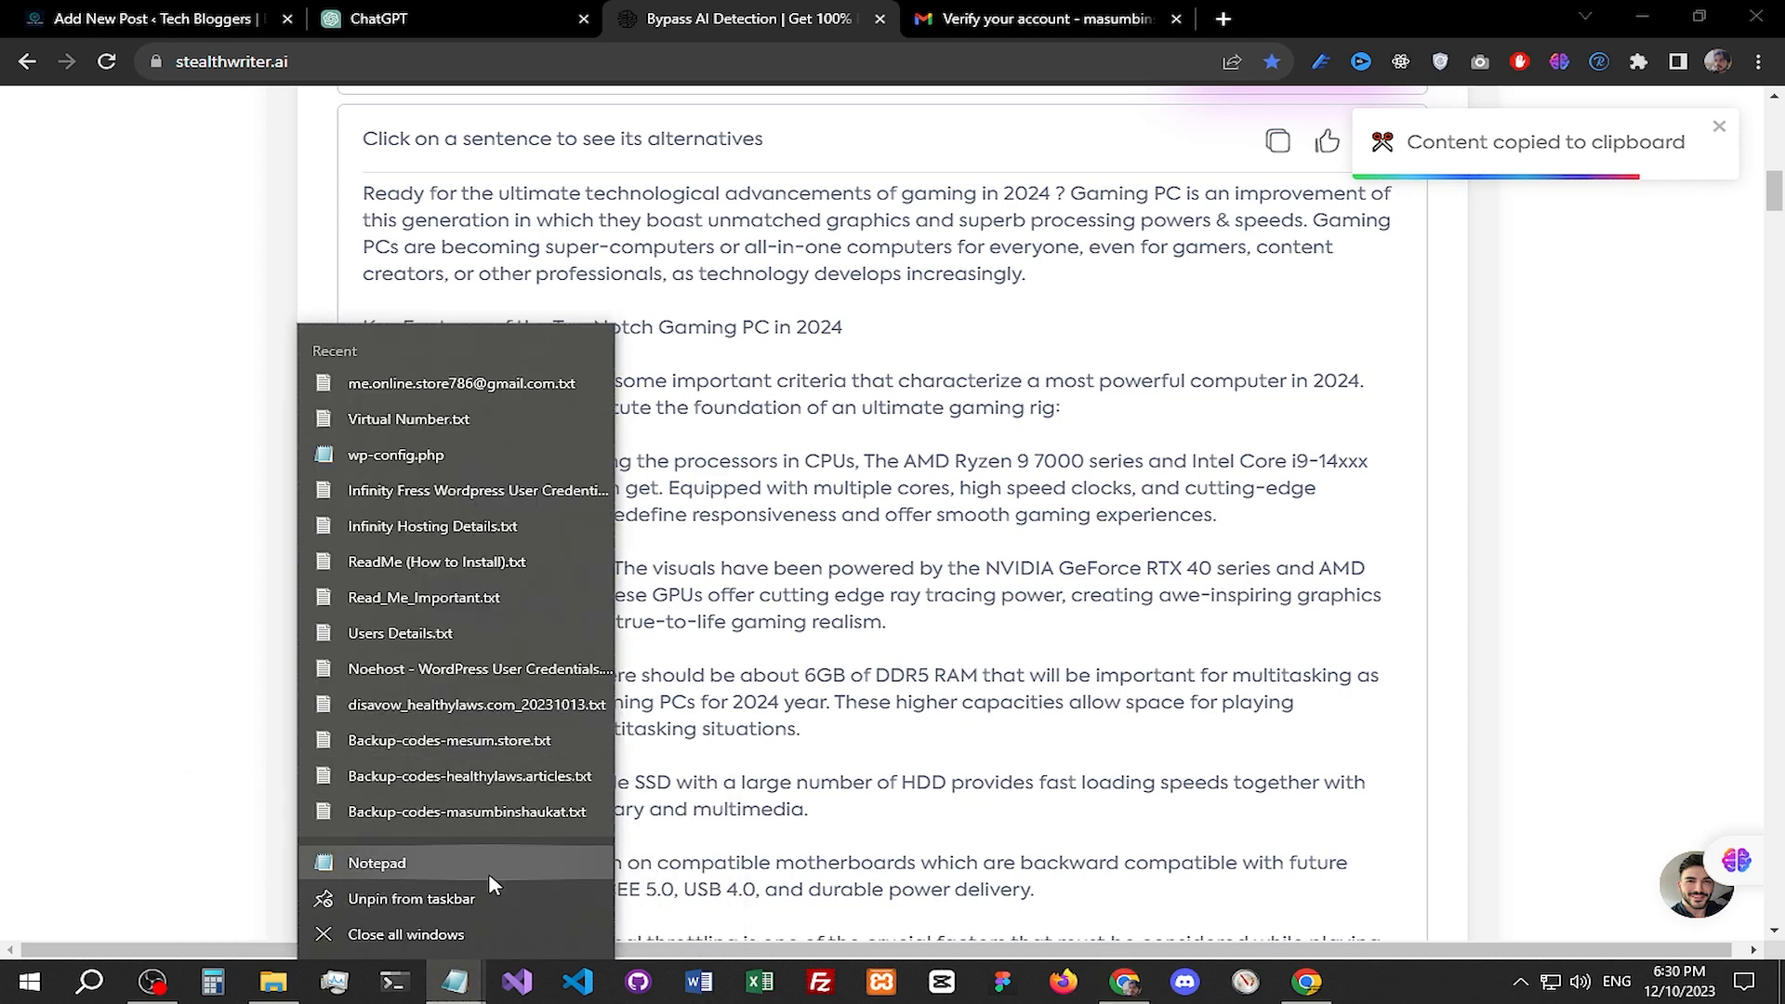
left_click(1616, 569)
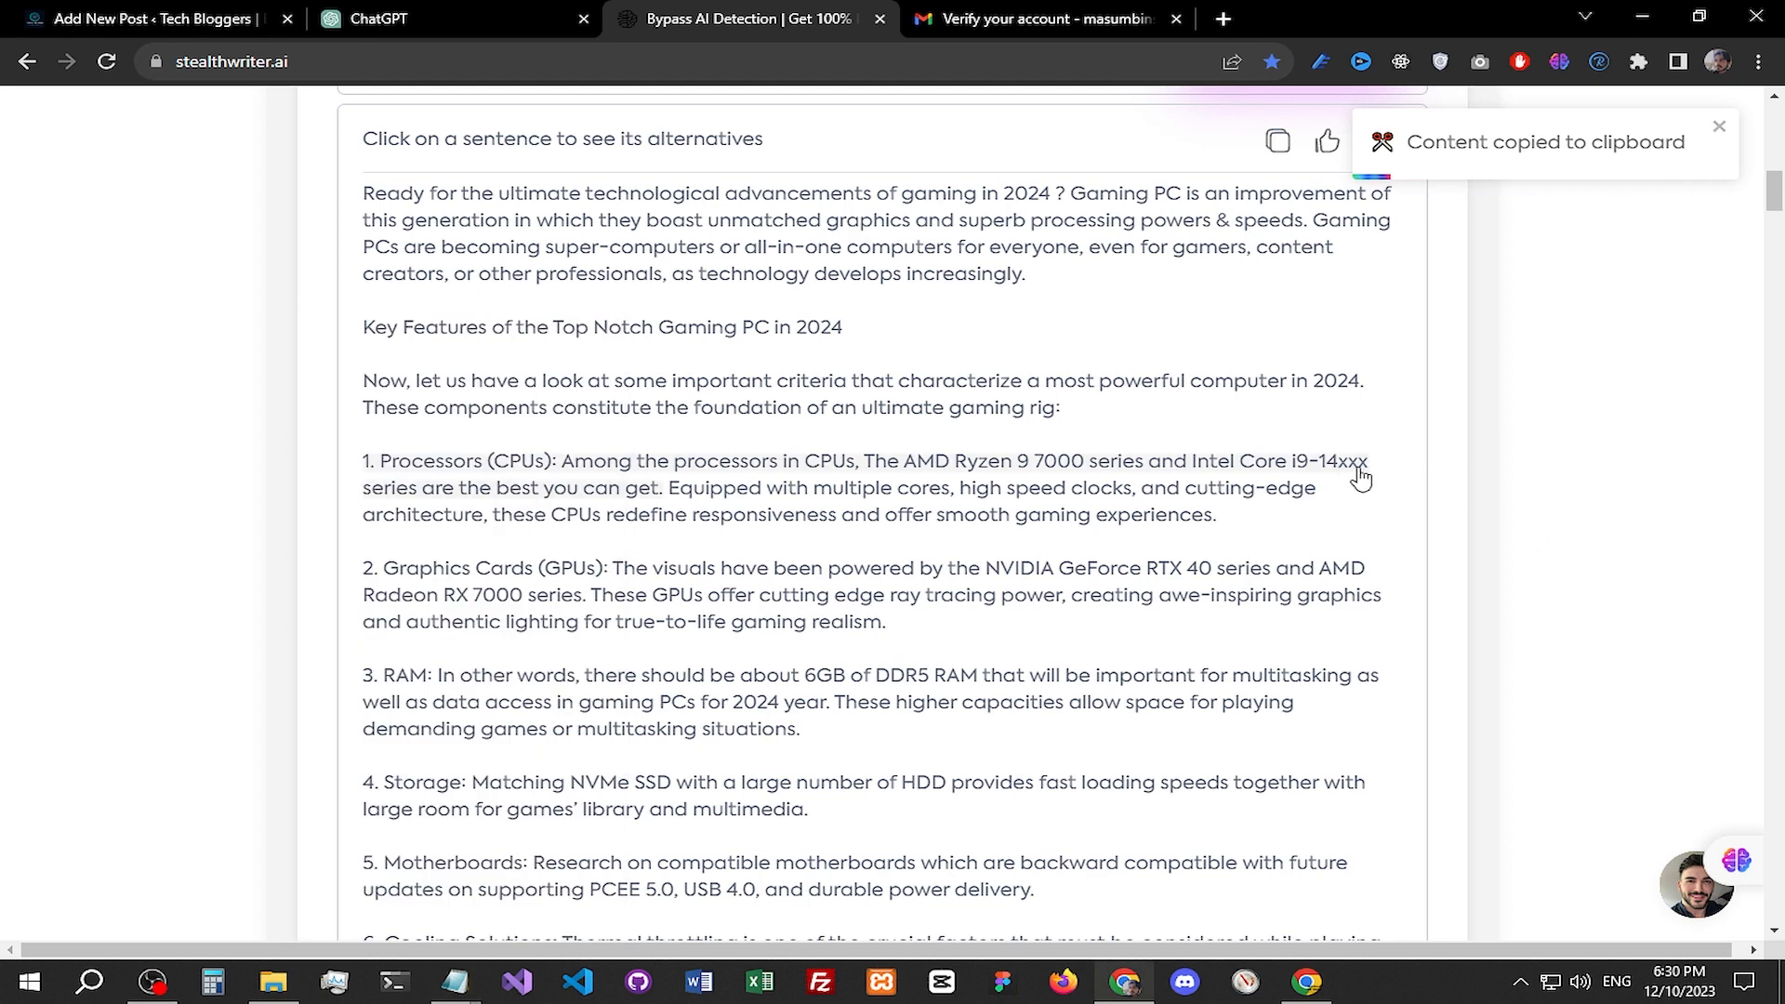
Step: Switch to the original Notepad article and locate the end of the processed section at item 6, Cooling Solutions
mouse_move(455, 982)
left_click(582, 878)
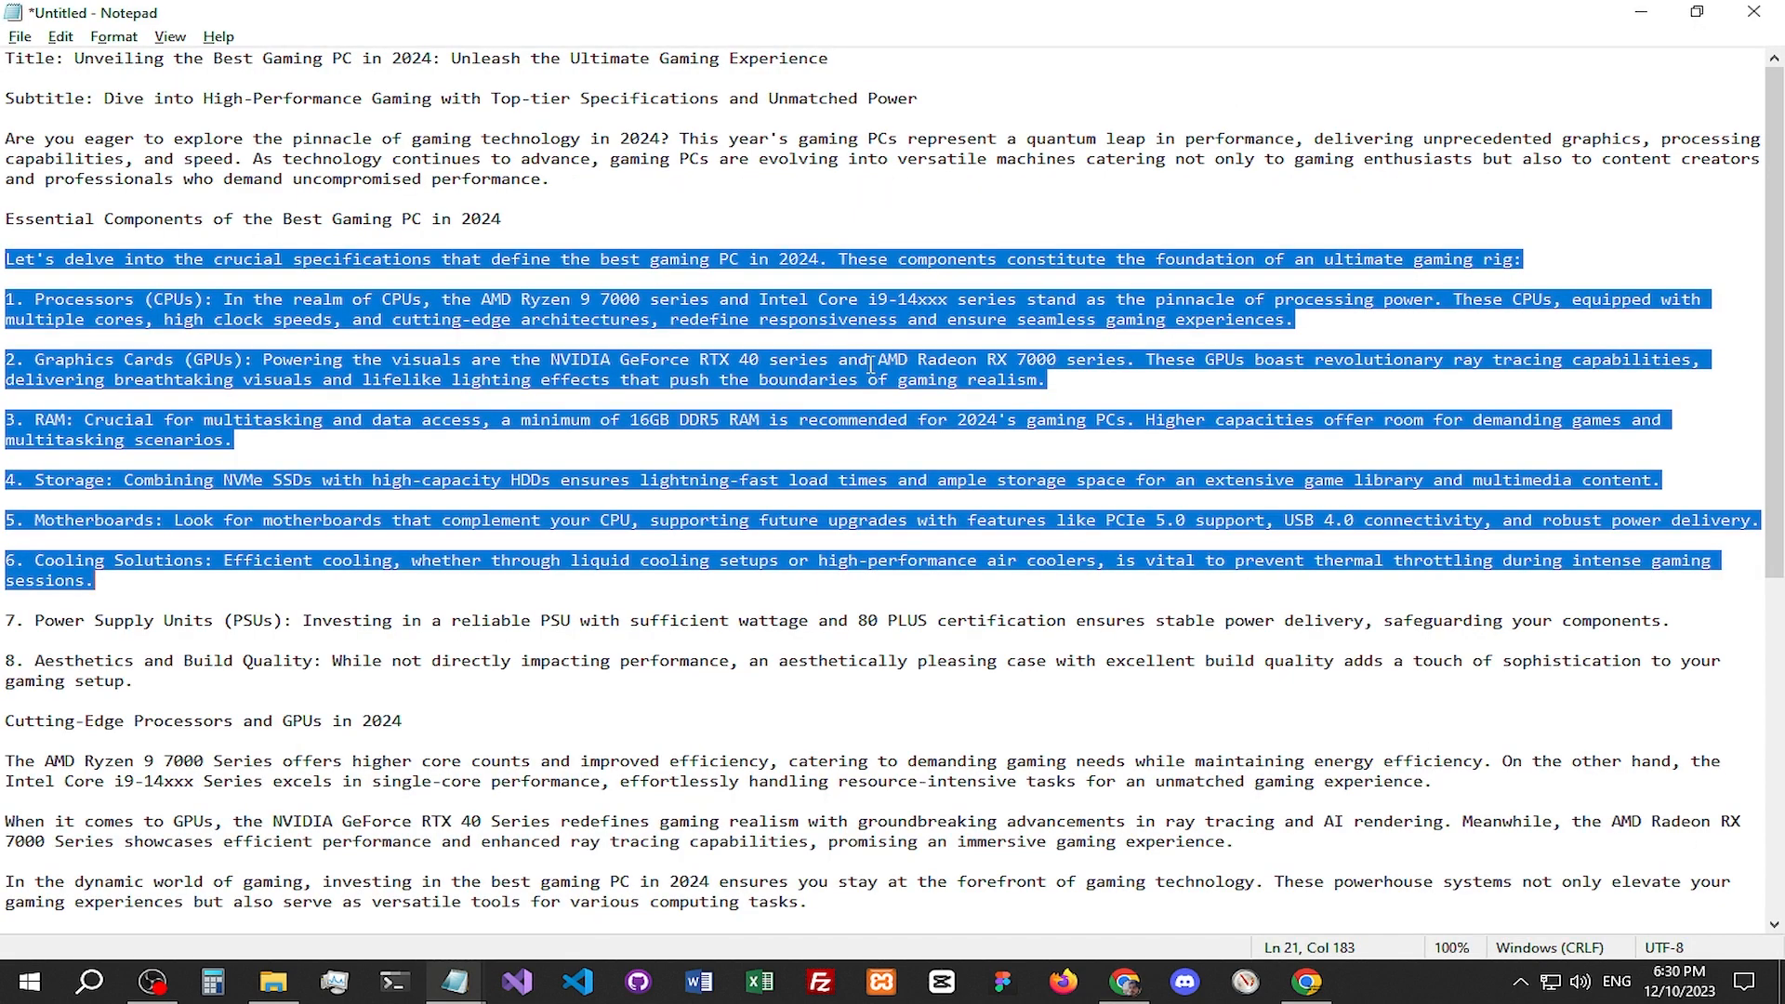
left_click(1197, 377)
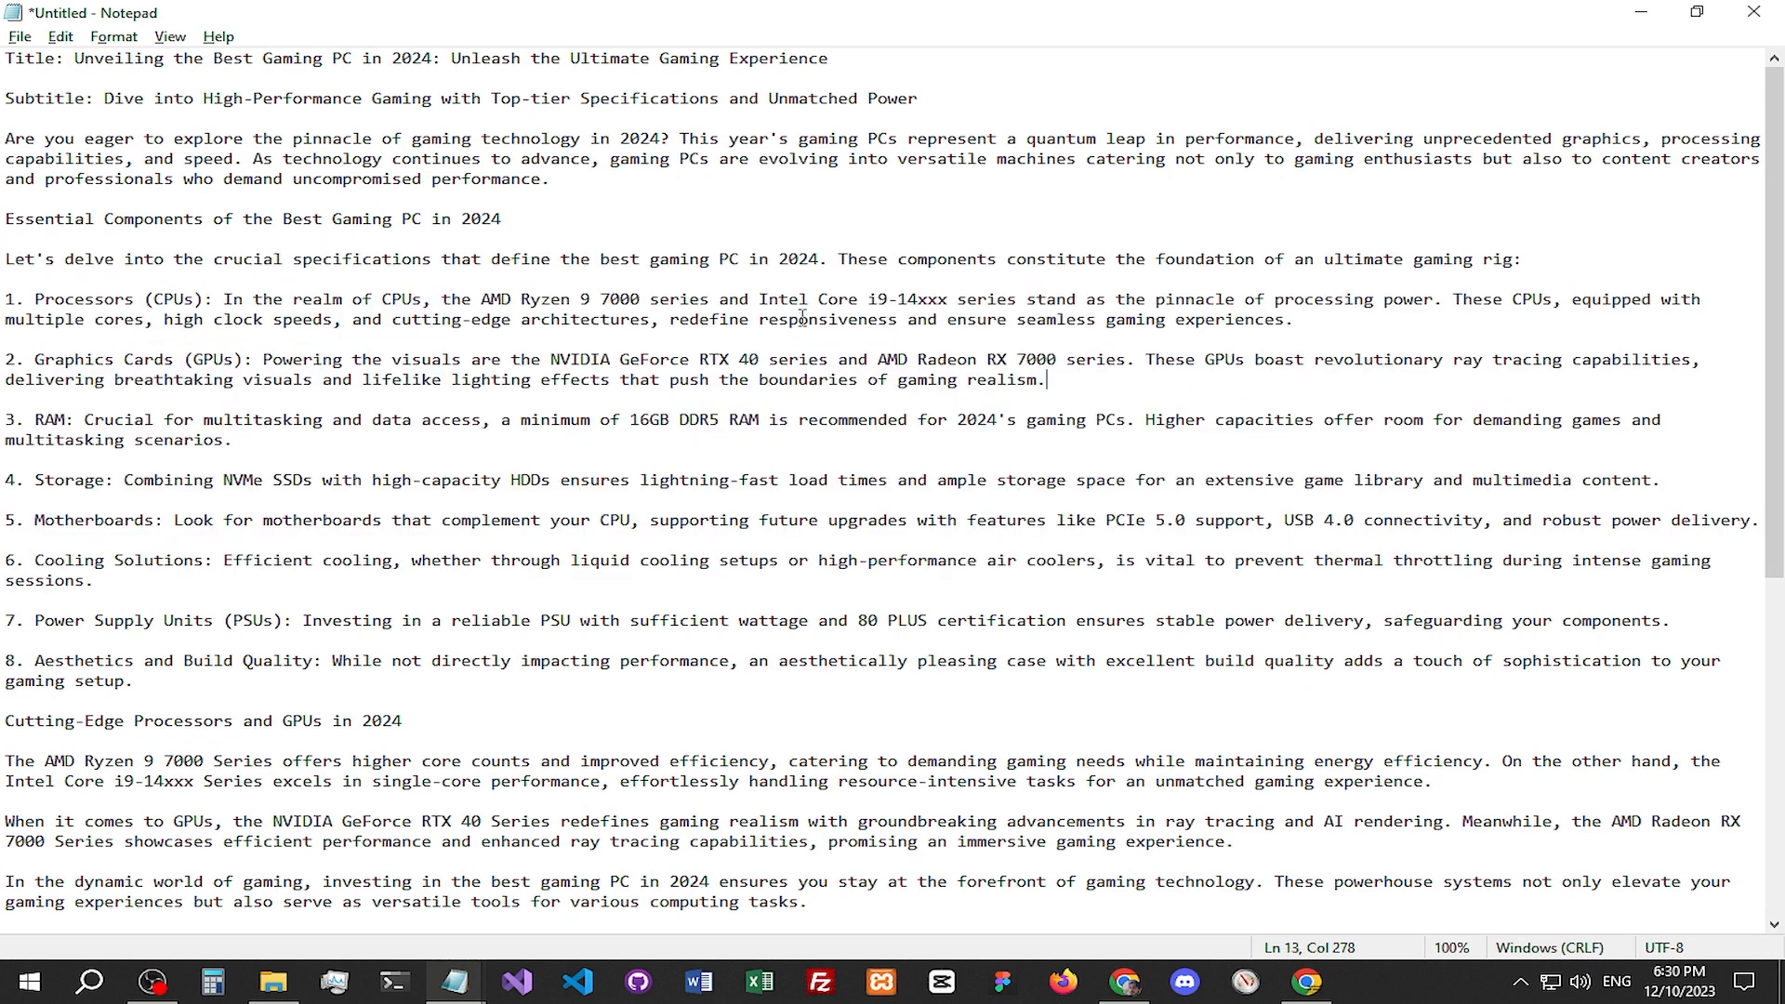
left_click(909, 582)
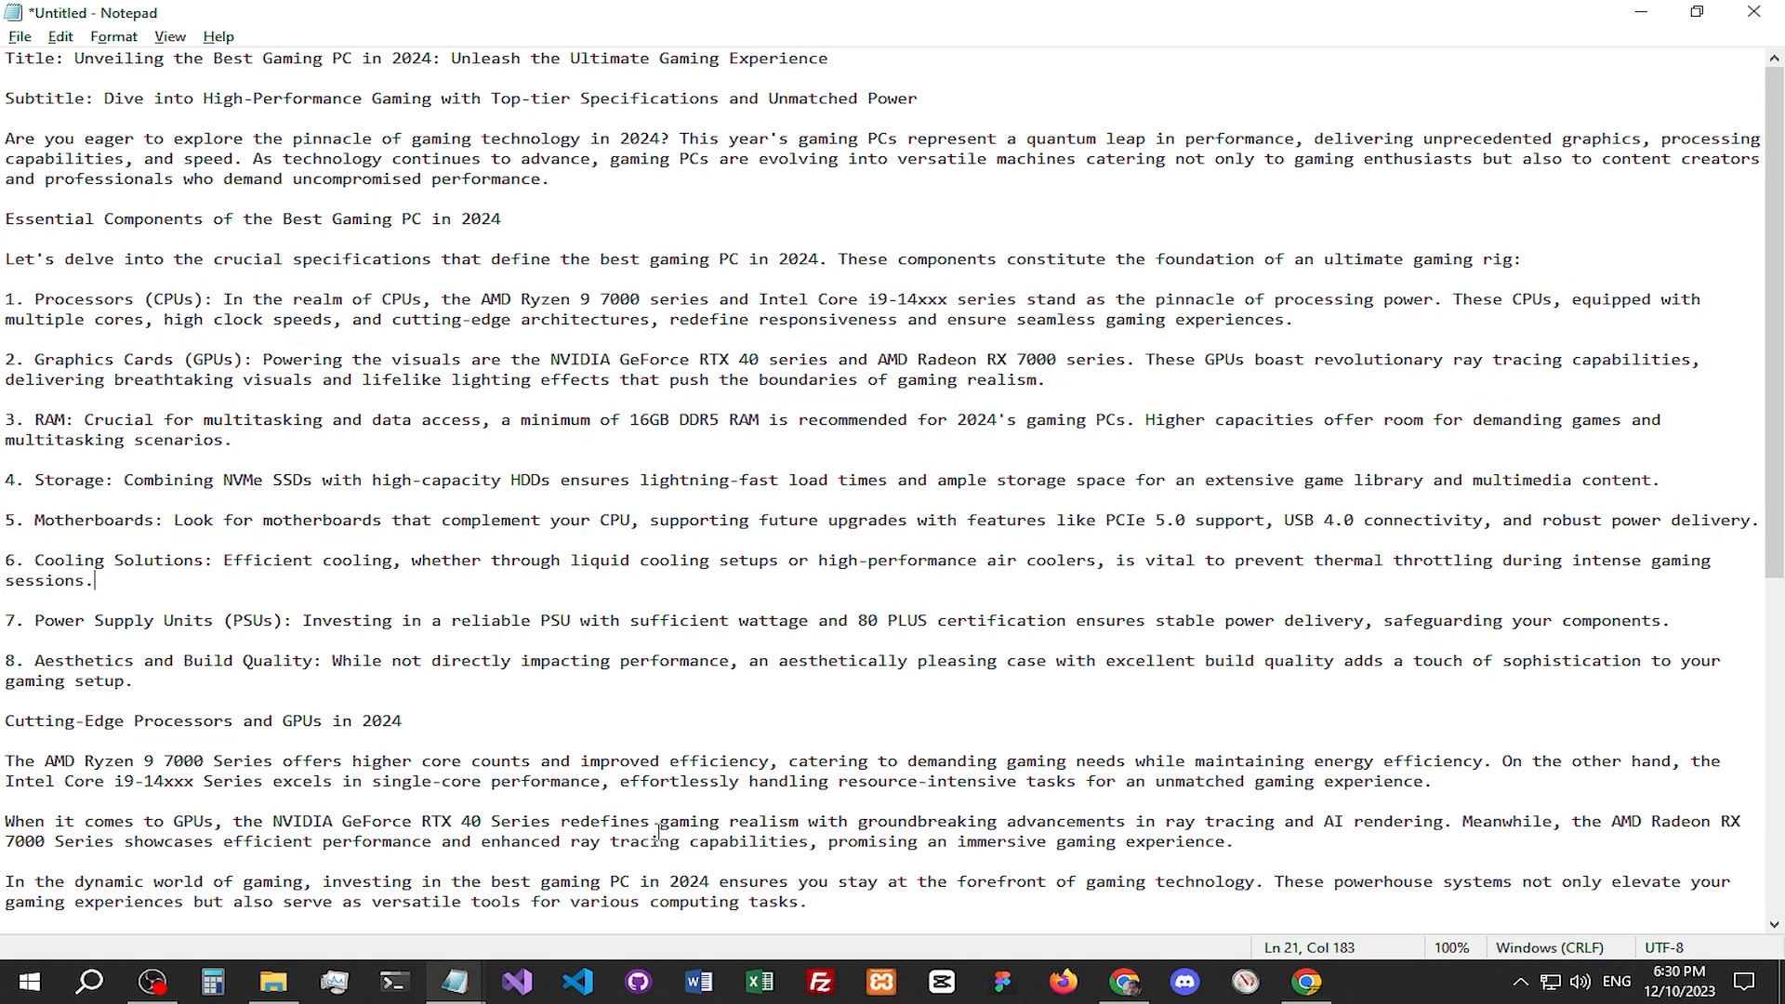
Step: Open a new maximized Notepad window and paste the humanized text into it
mouse_move(465, 984)
right_click(470, 984)
left_click(510, 860)
left_click_drag(544, 158, 518, 1)
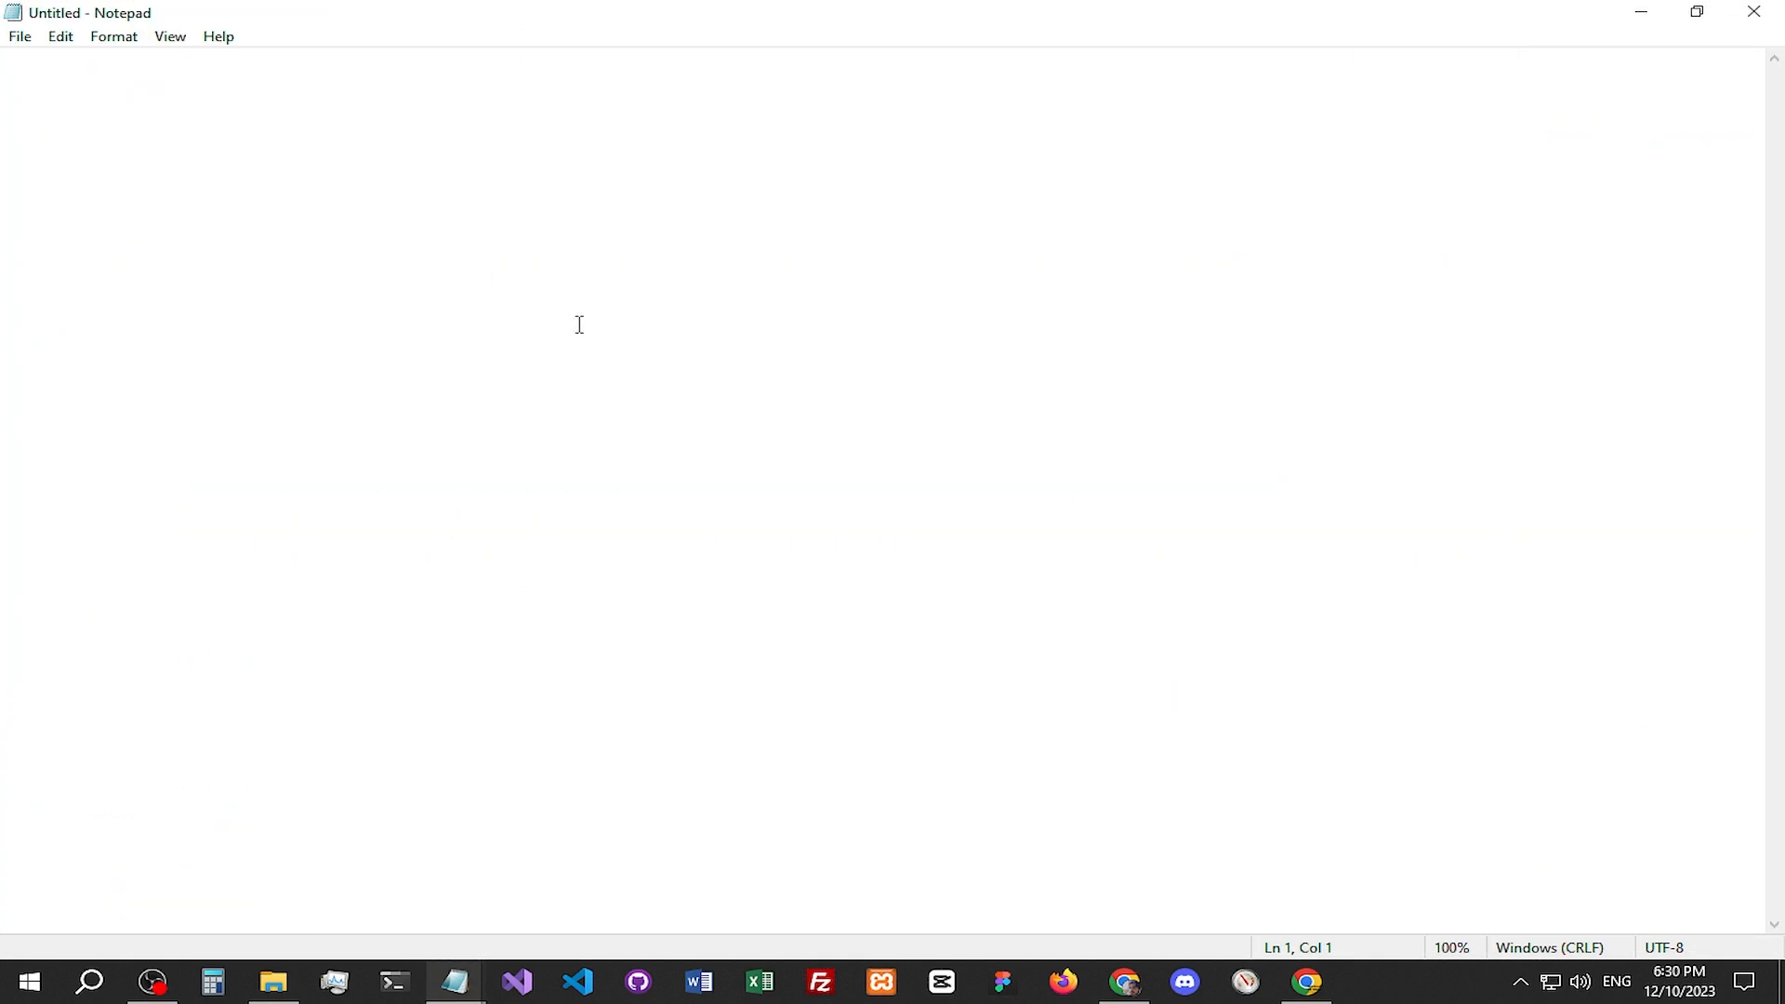
key("ctrl+v")
left_click_drag(4, 486, 506, 517)
left_click(470, 805)
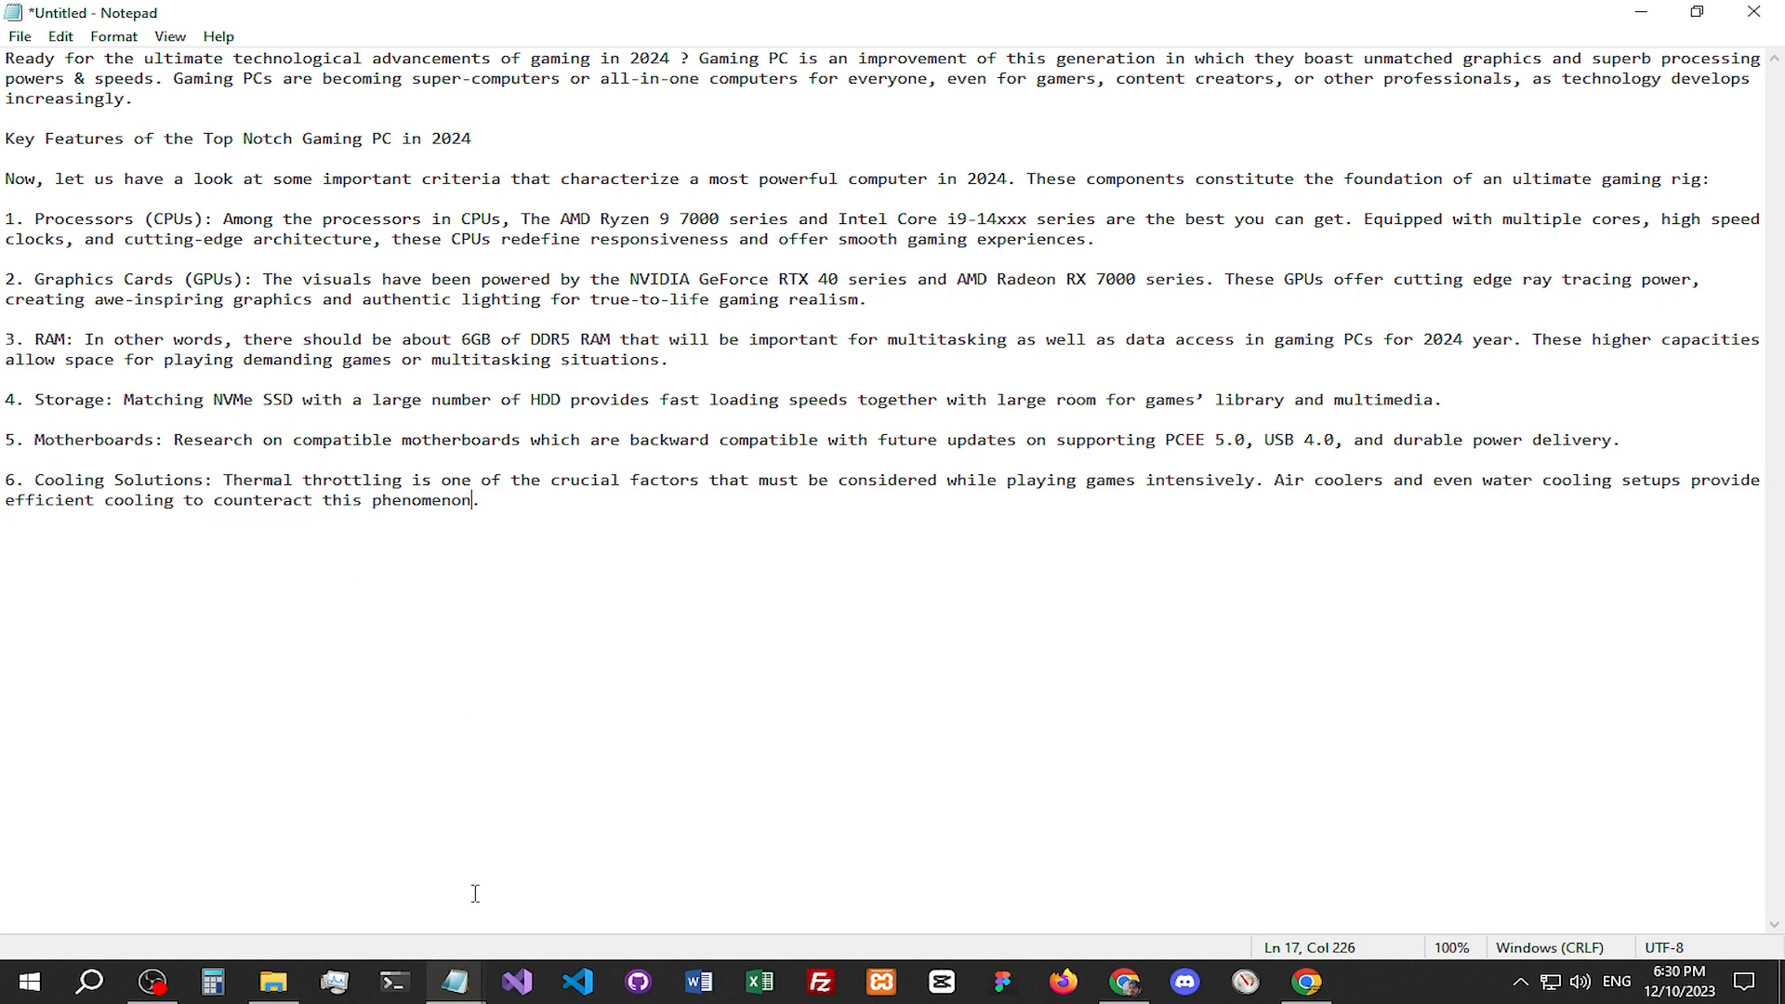
Step: Switch to the Notepad window holding the full humanized article and review it from the beginning
left_click(479, 1001)
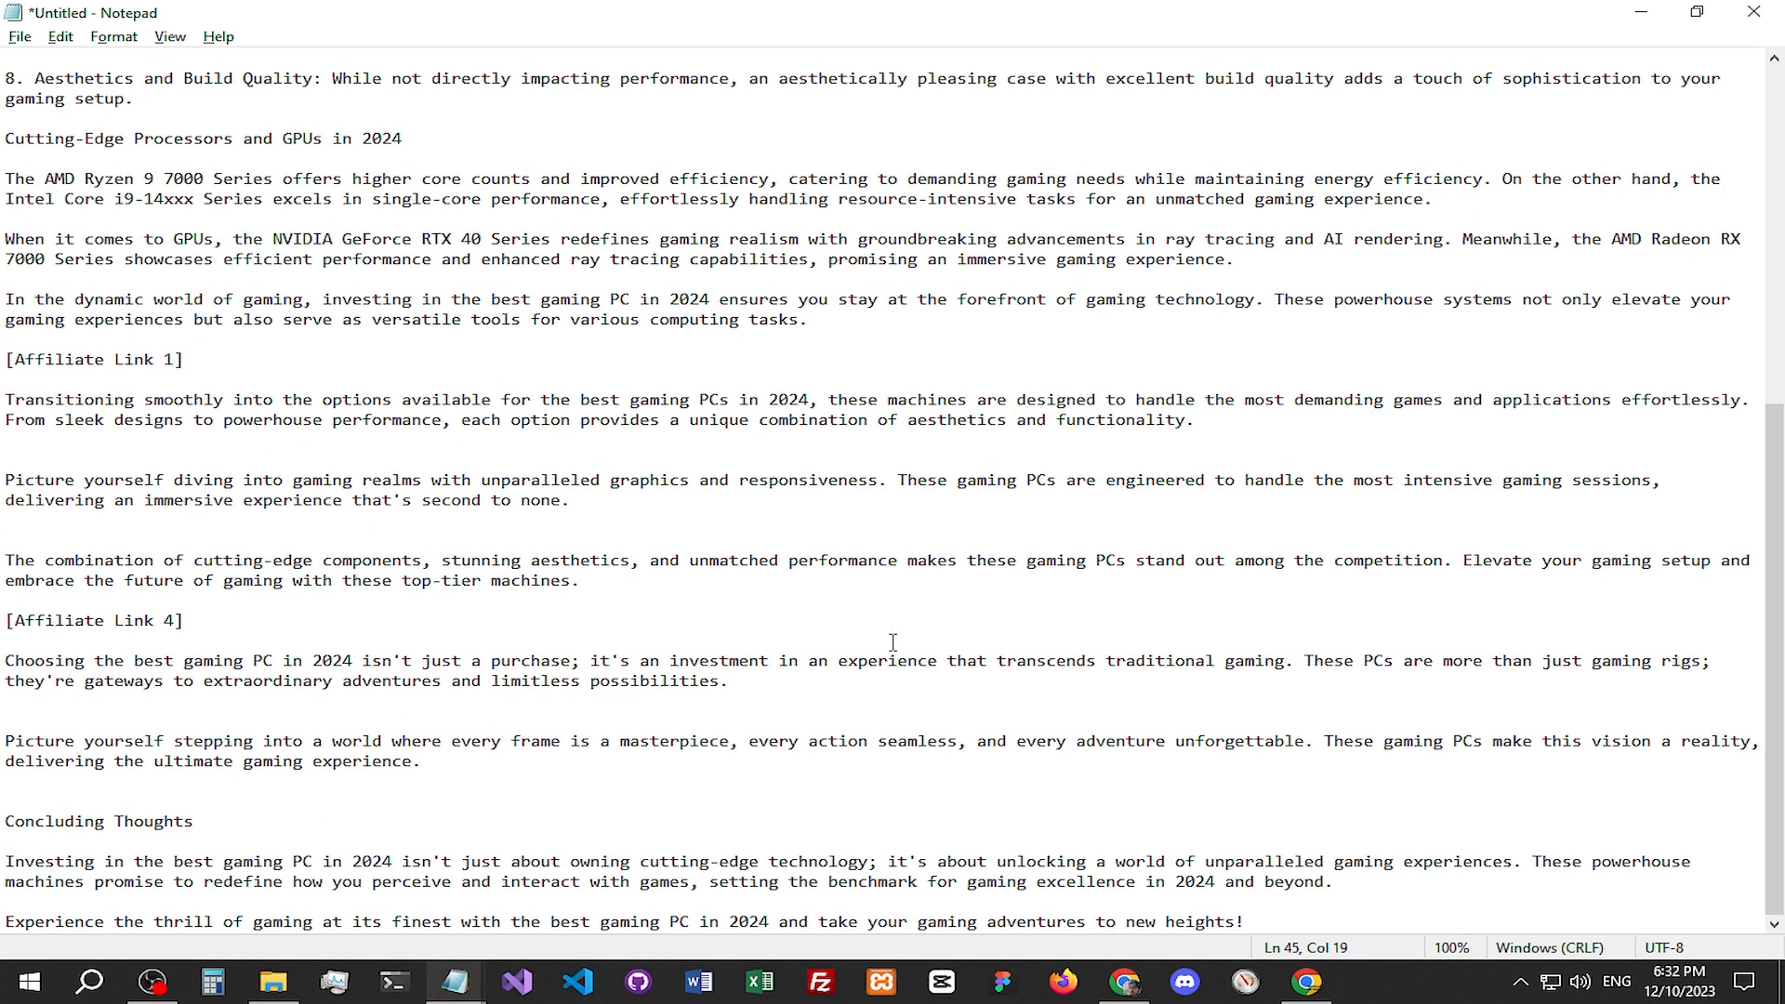
mouse_move(454, 981)
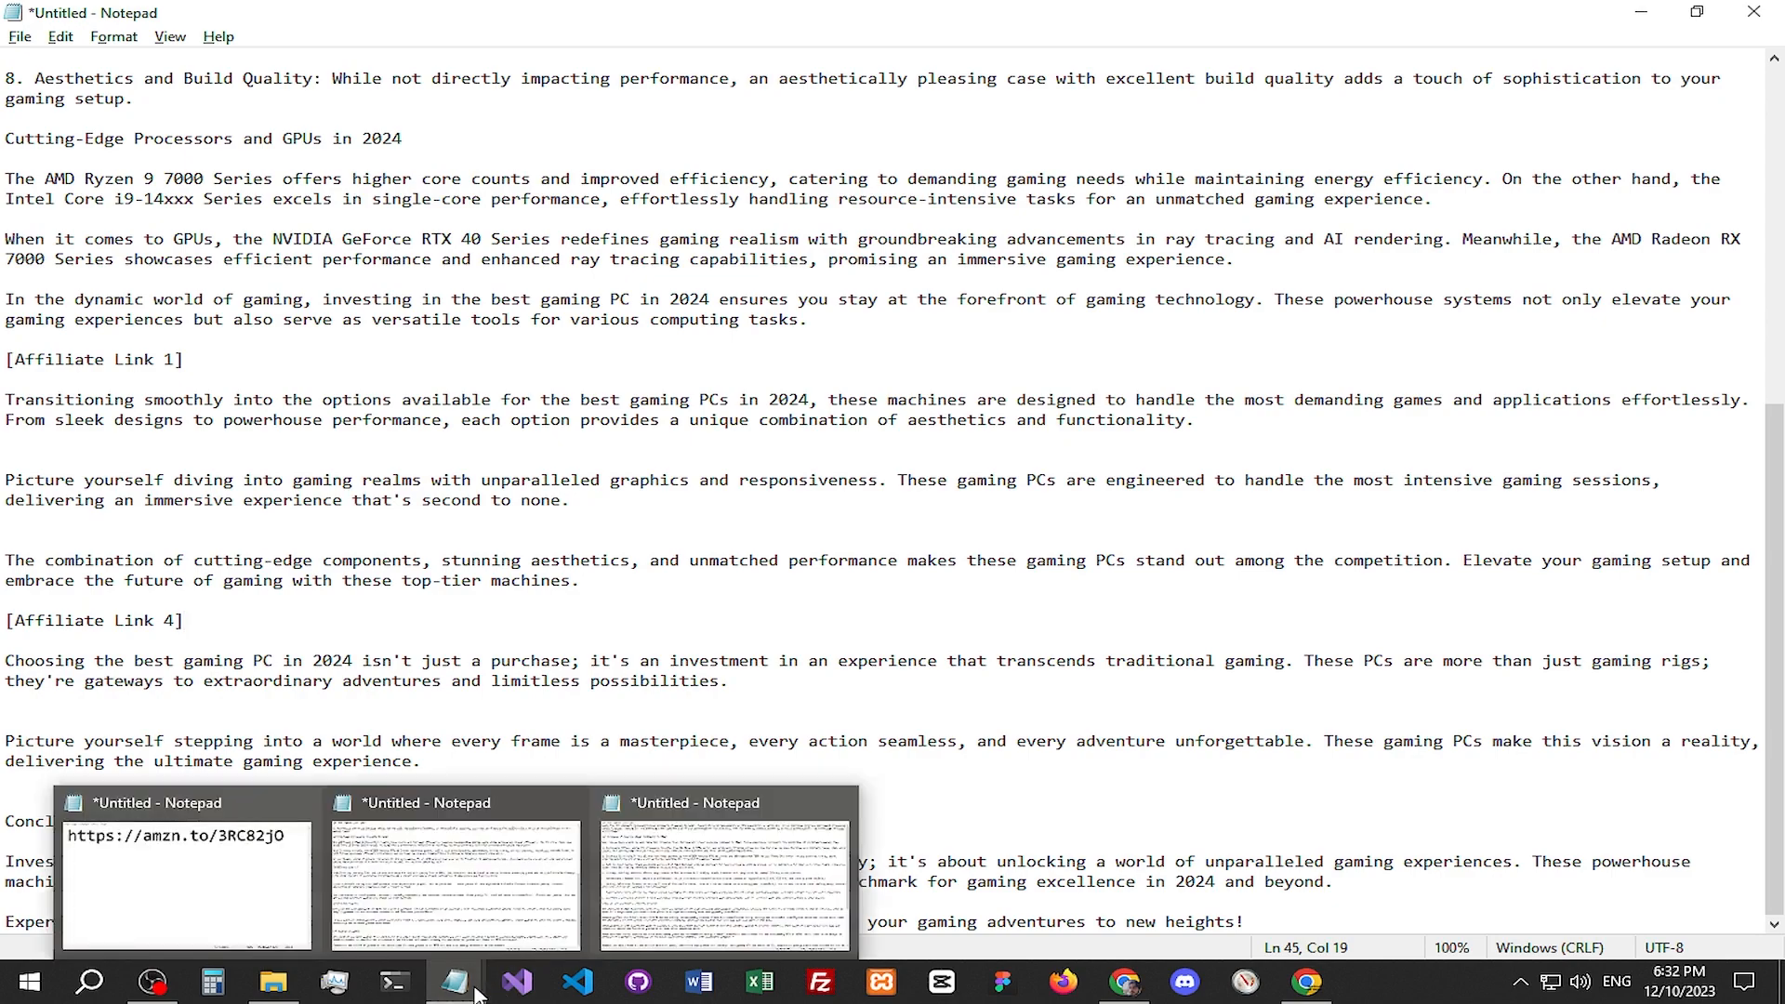
left_click(725, 884)
scroll(421, 456, "up", 6)
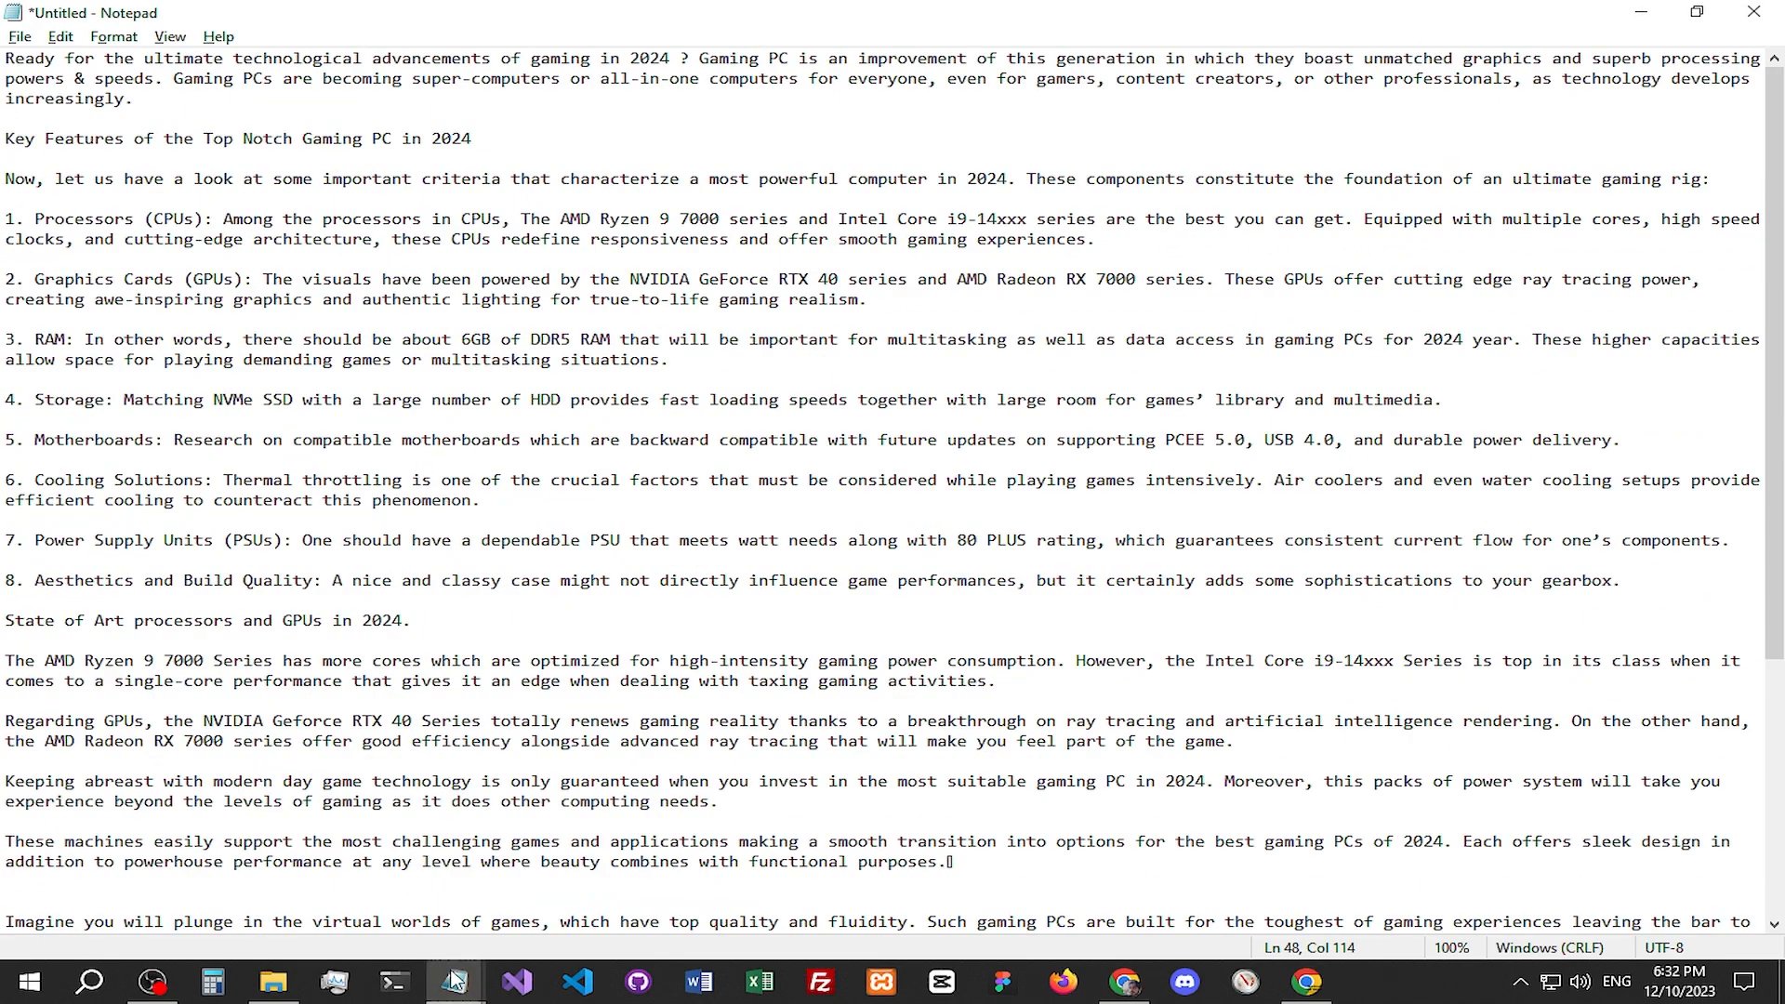
Step: Switch to StealthWriter in the browser and examine the end of the input text around the Concluding Thoughts section
left_click(1145, 988)
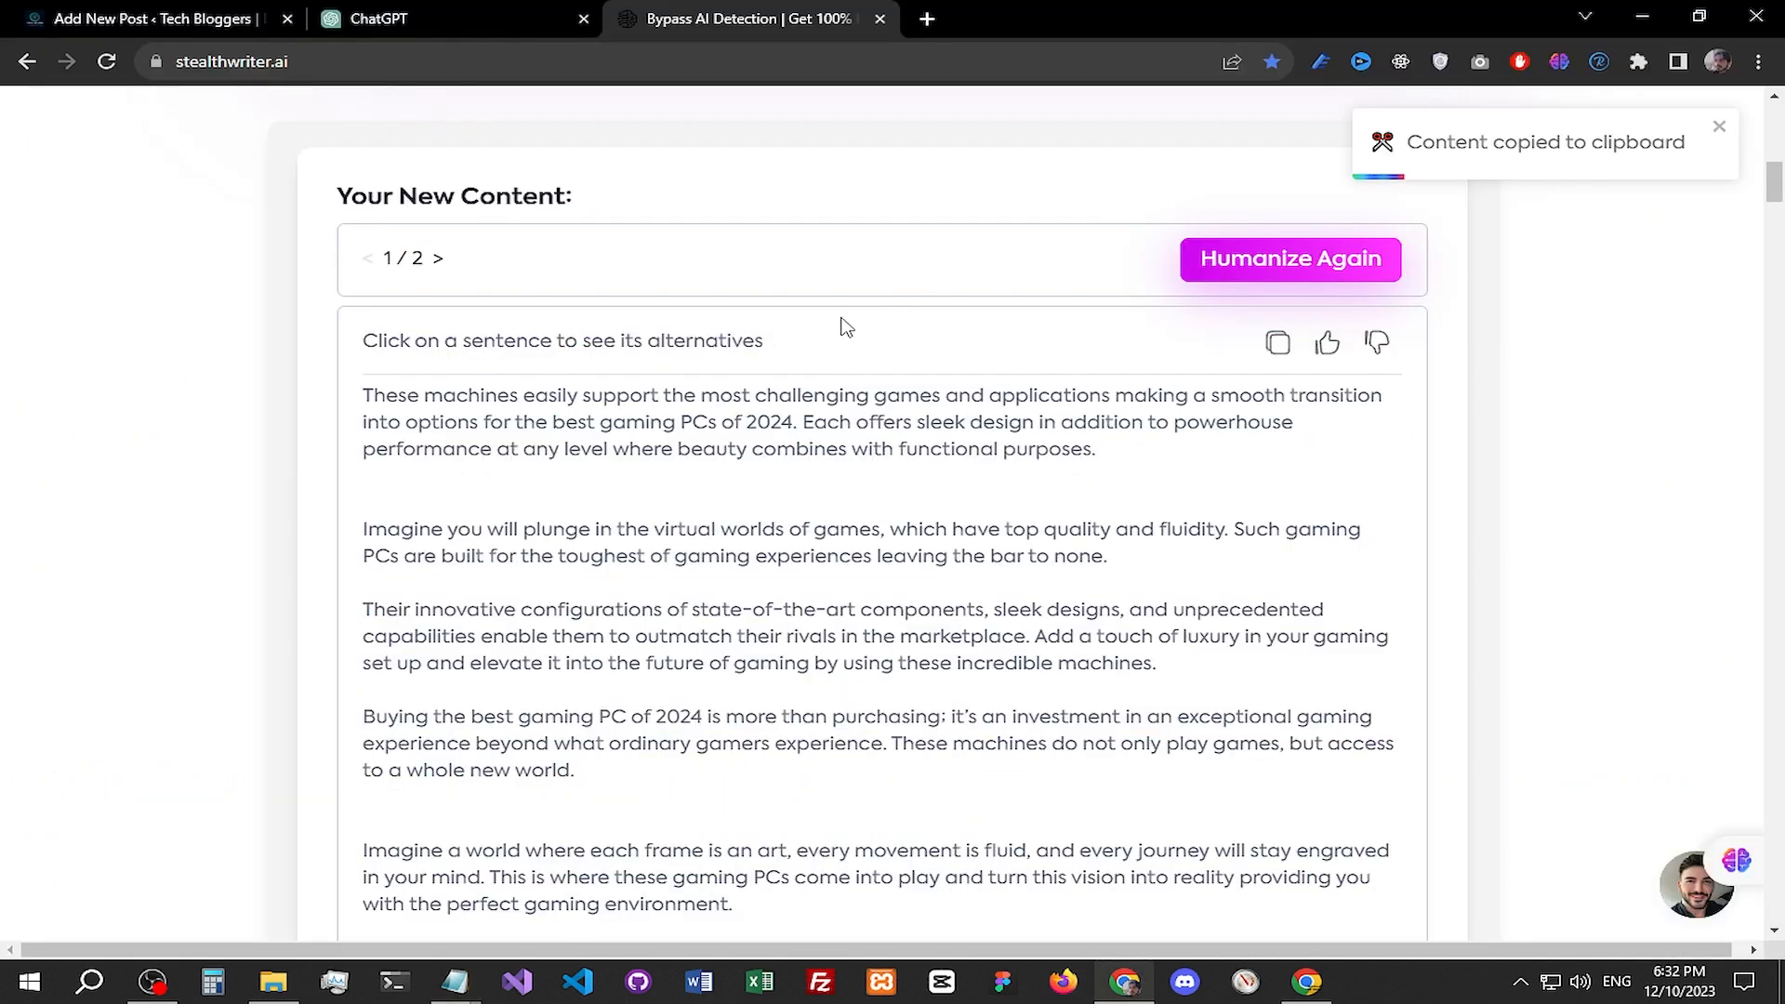
scroll(819, 298, "up", 10)
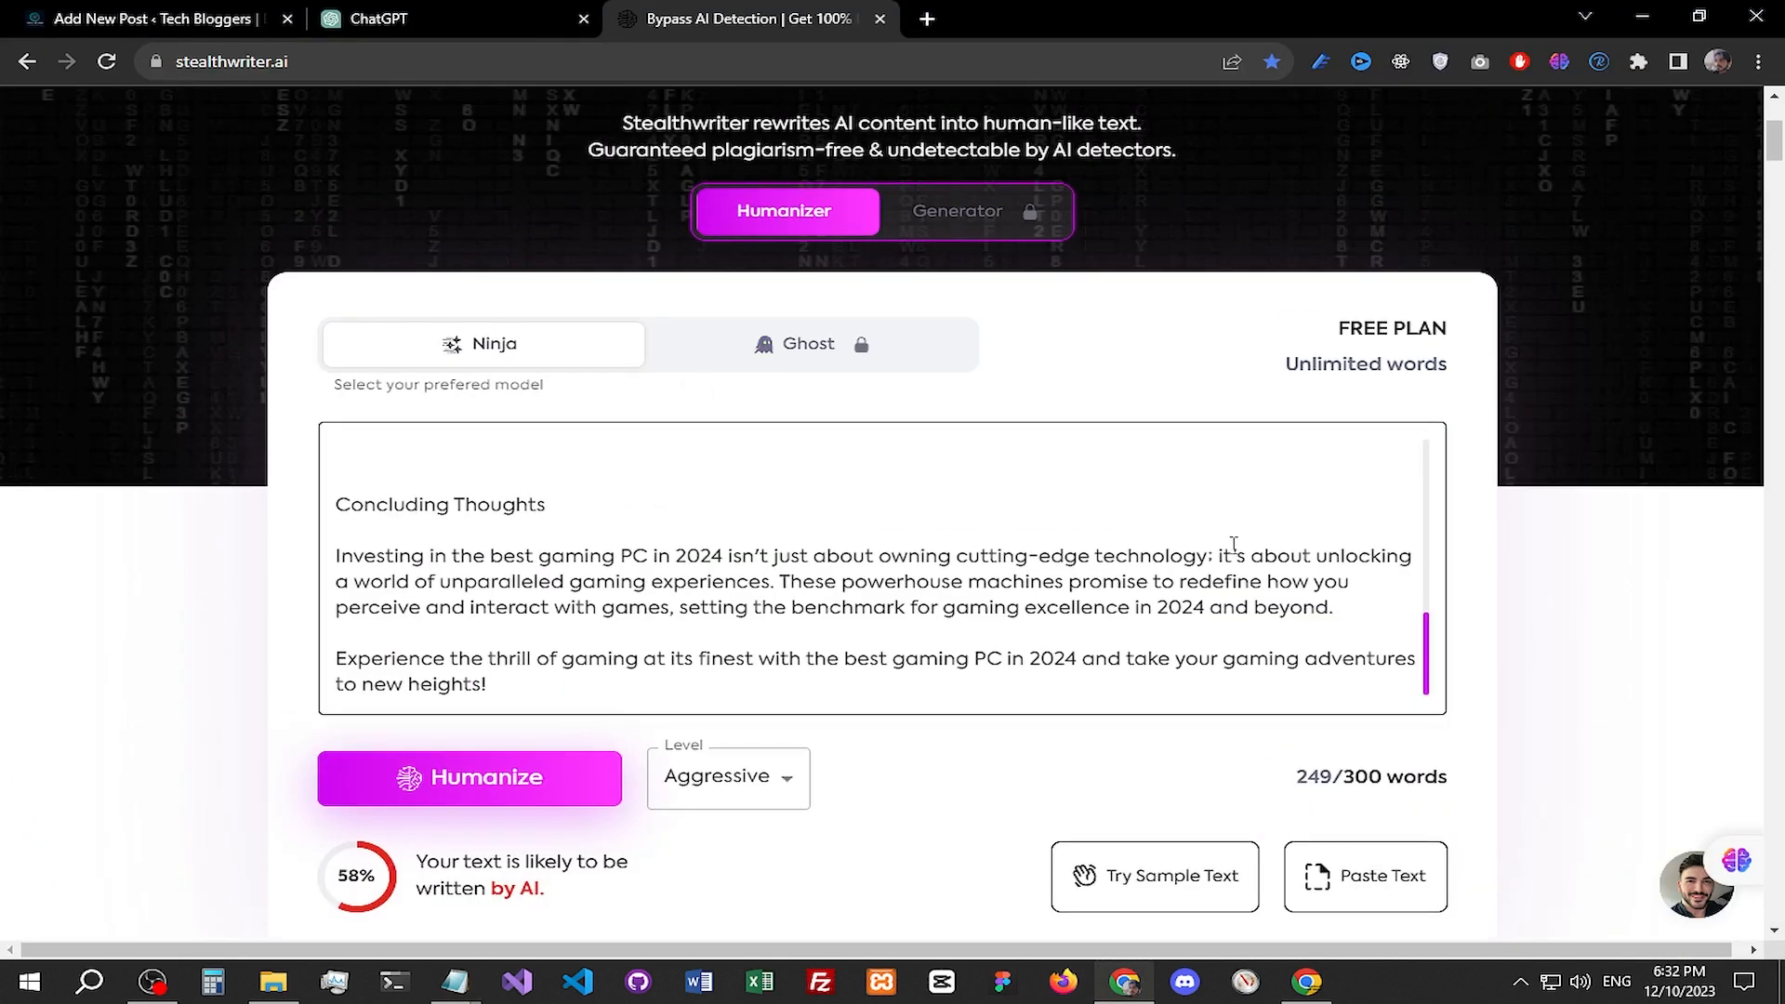
scroll(1055, 551, "up", 3)
scroll(1116, 558, "down", 3)
left_click(825, 497)
scroll(825, 498, "up", 3)
scroll(825, 497, "down", 3)
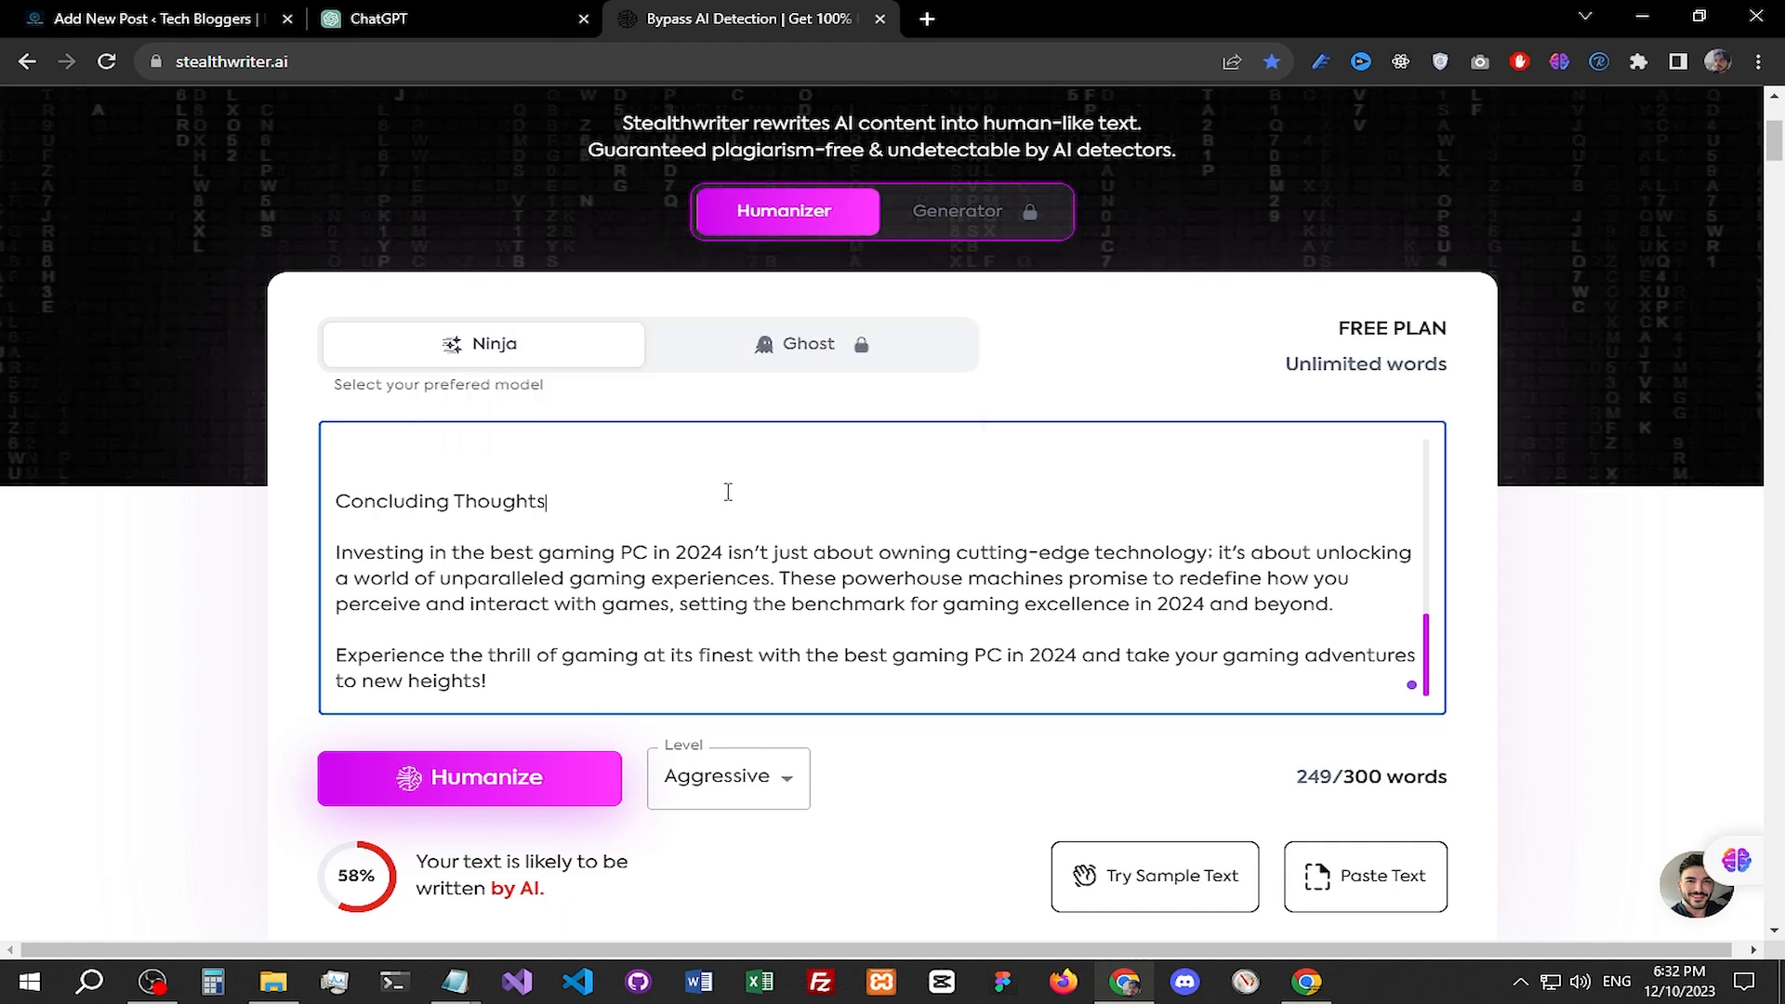
left_click(755, 456)
scroll(755, 455, "up", 2)
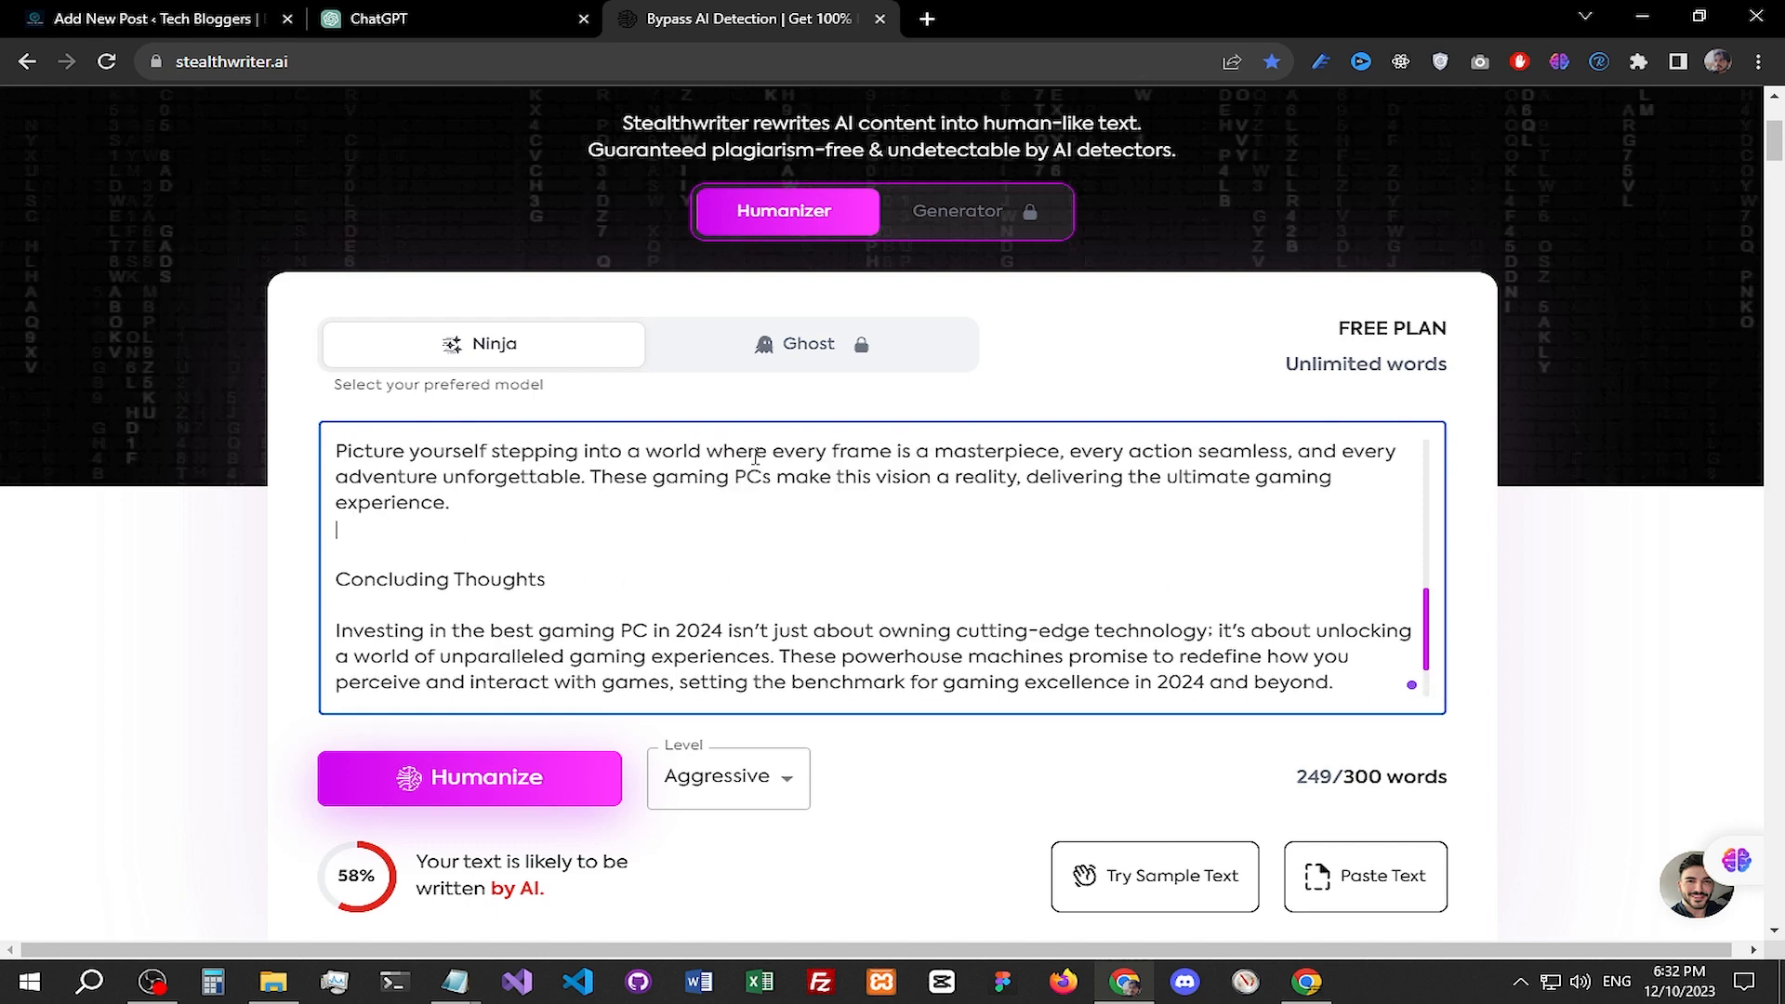
scroll(755, 455, "down", 2)
scroll(755, 456, "up", 2)
scroll(755, 455, "down", 2)
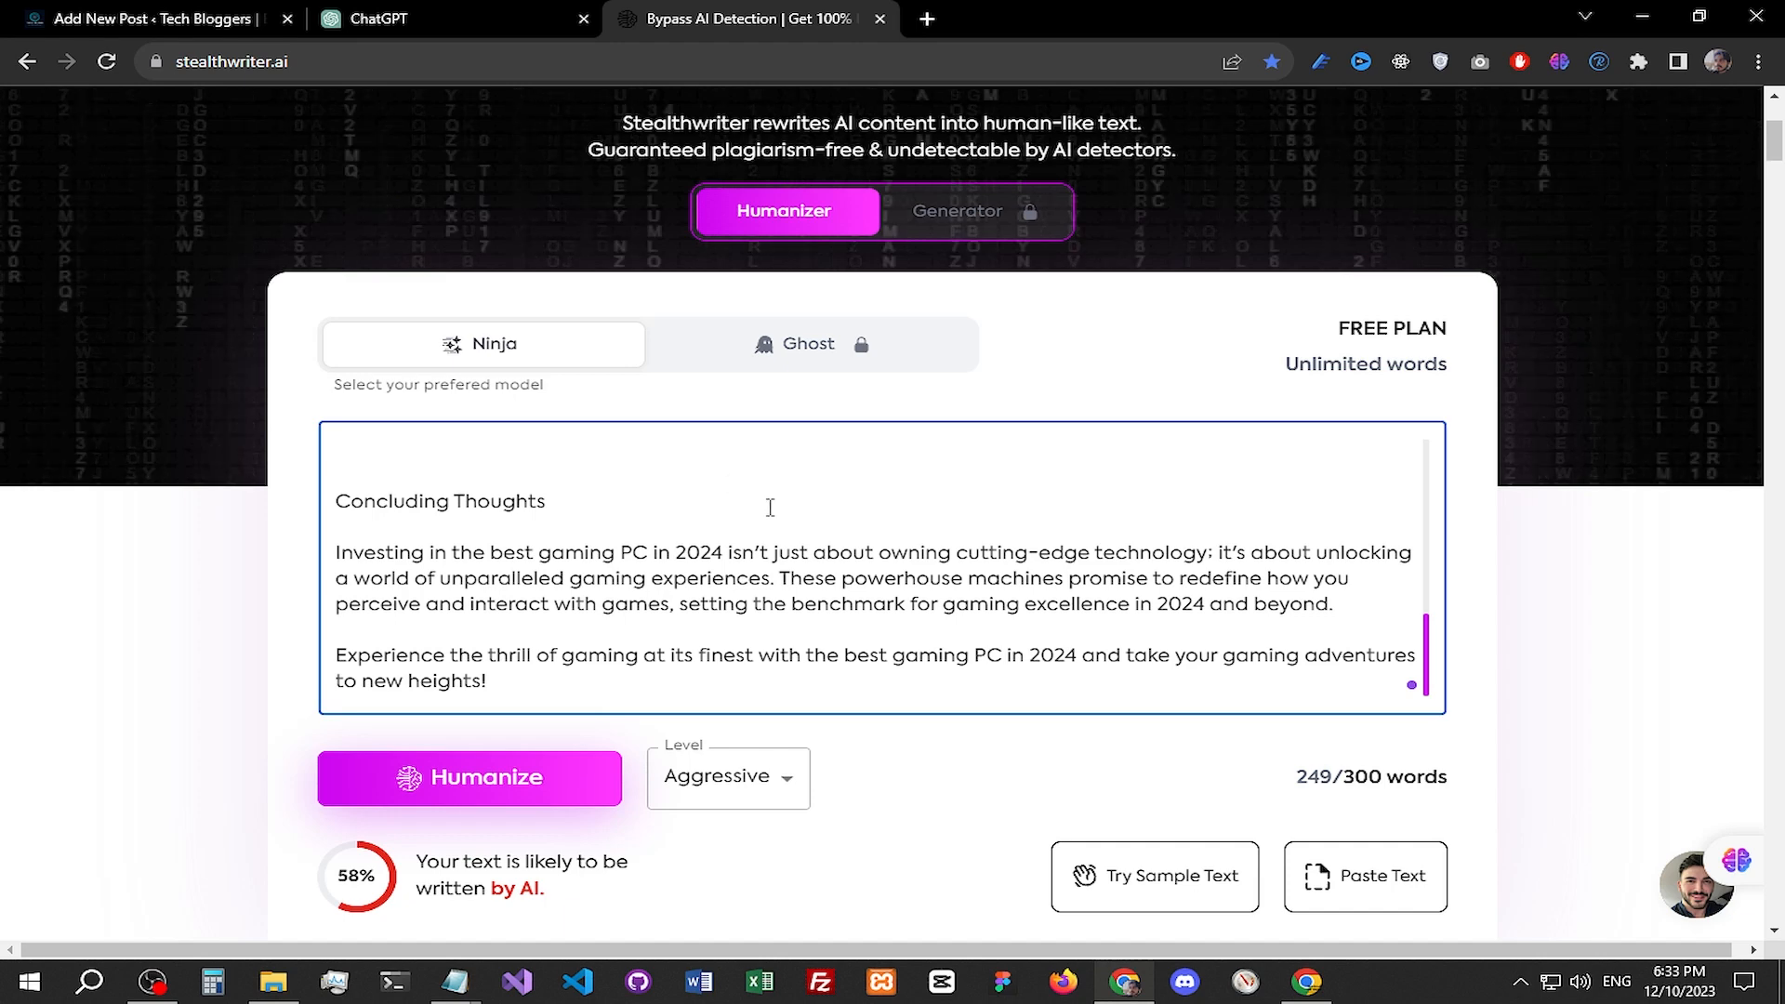
scroll(1128, 498, "up", 1)
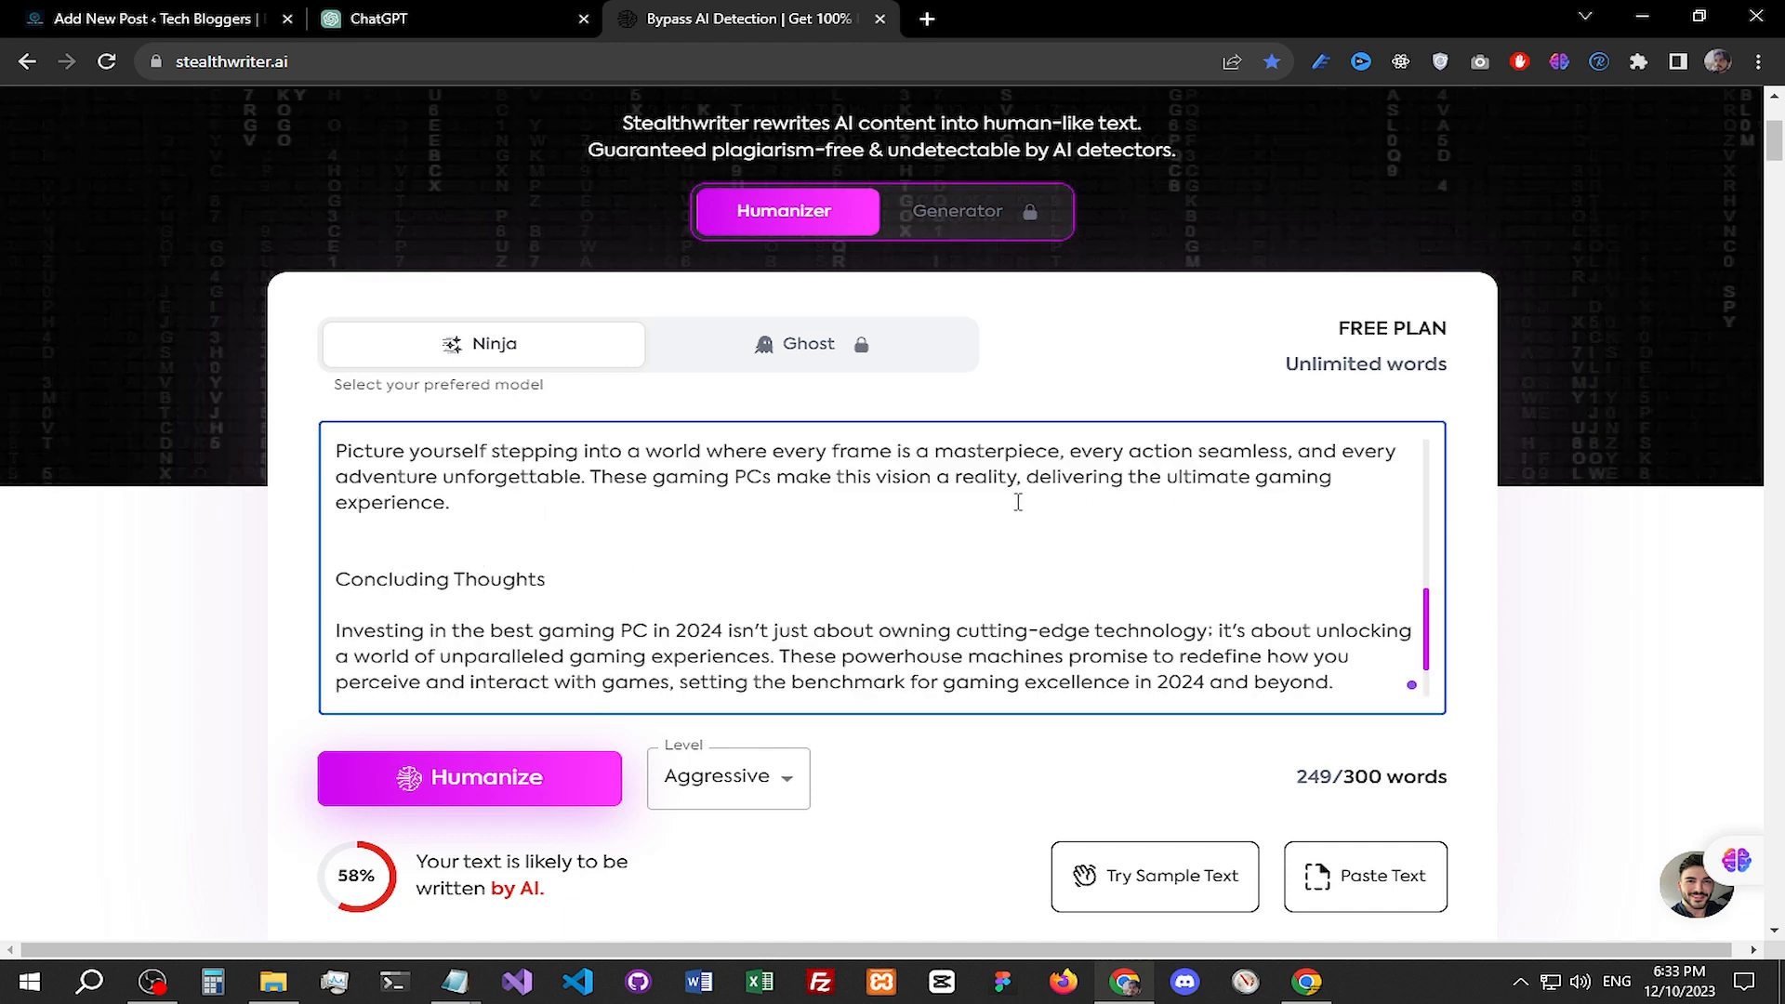
scroll(1016, 498, "down", 1)
scroll(1755, 590, "up", 3)
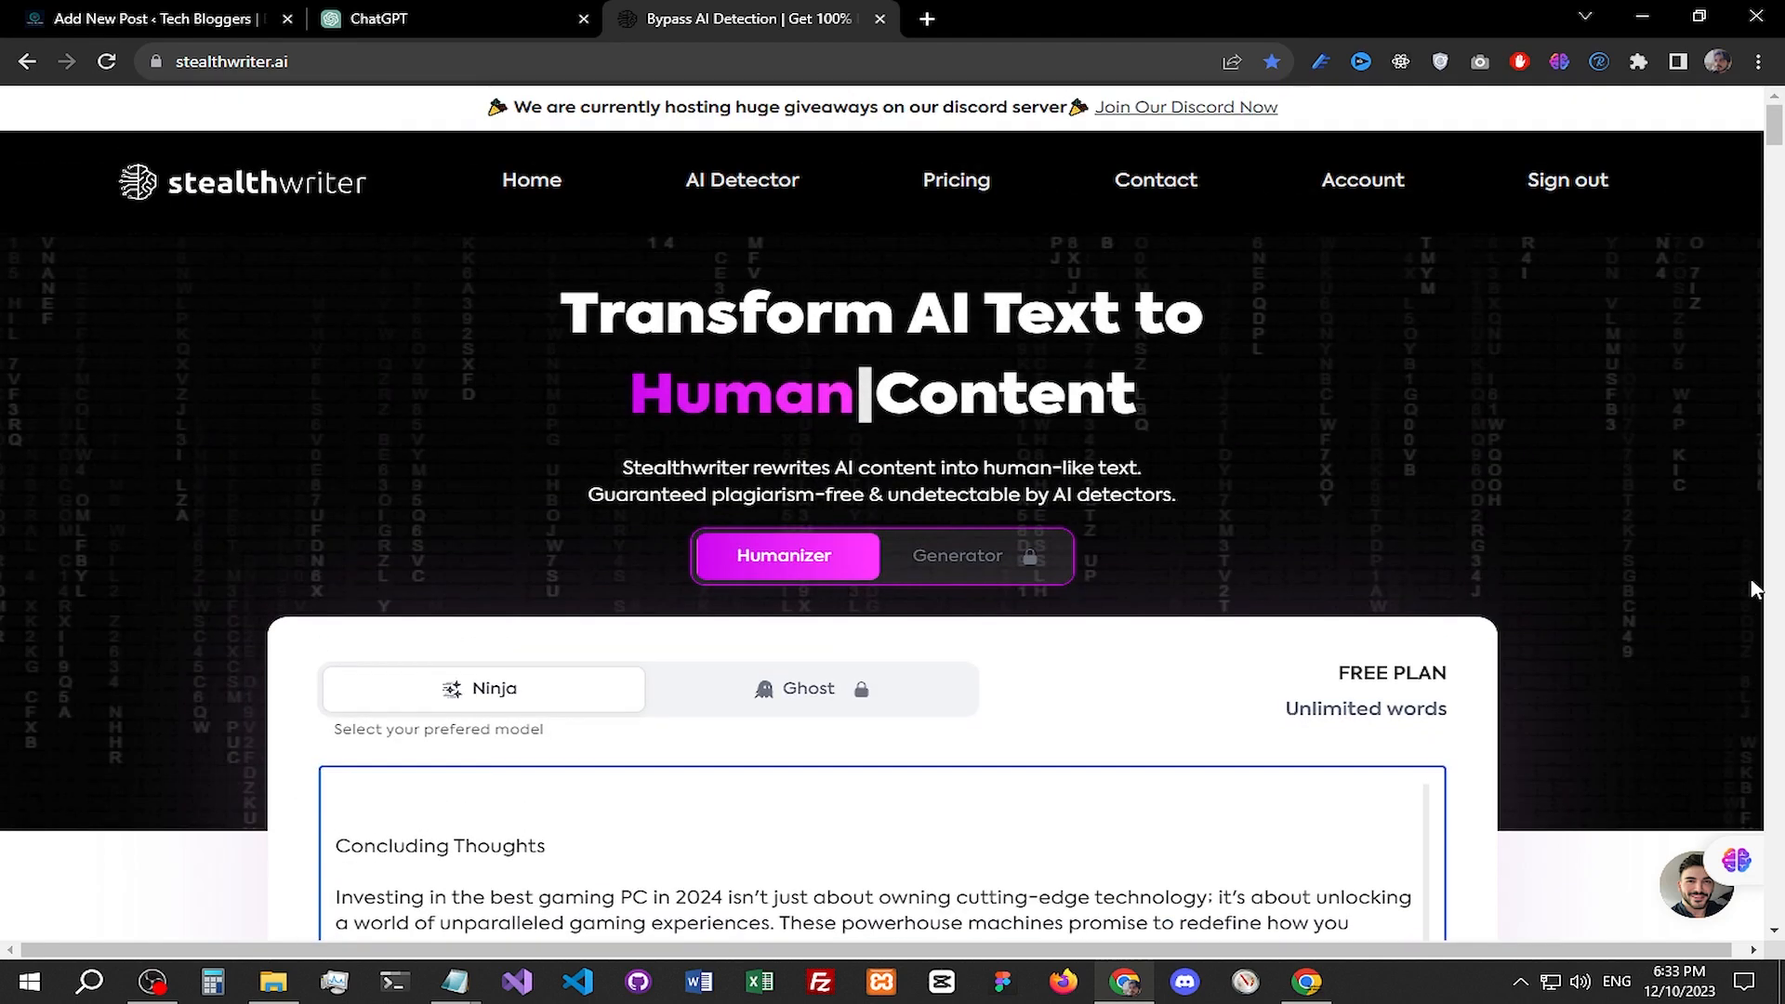
Step: Copy the title "Unveiling the Best Gaming PC in 2024: Unleash the Ultimate Gaming Experience" from the original article in Notepad
left_click(465, 18)
left_click(690, 13)
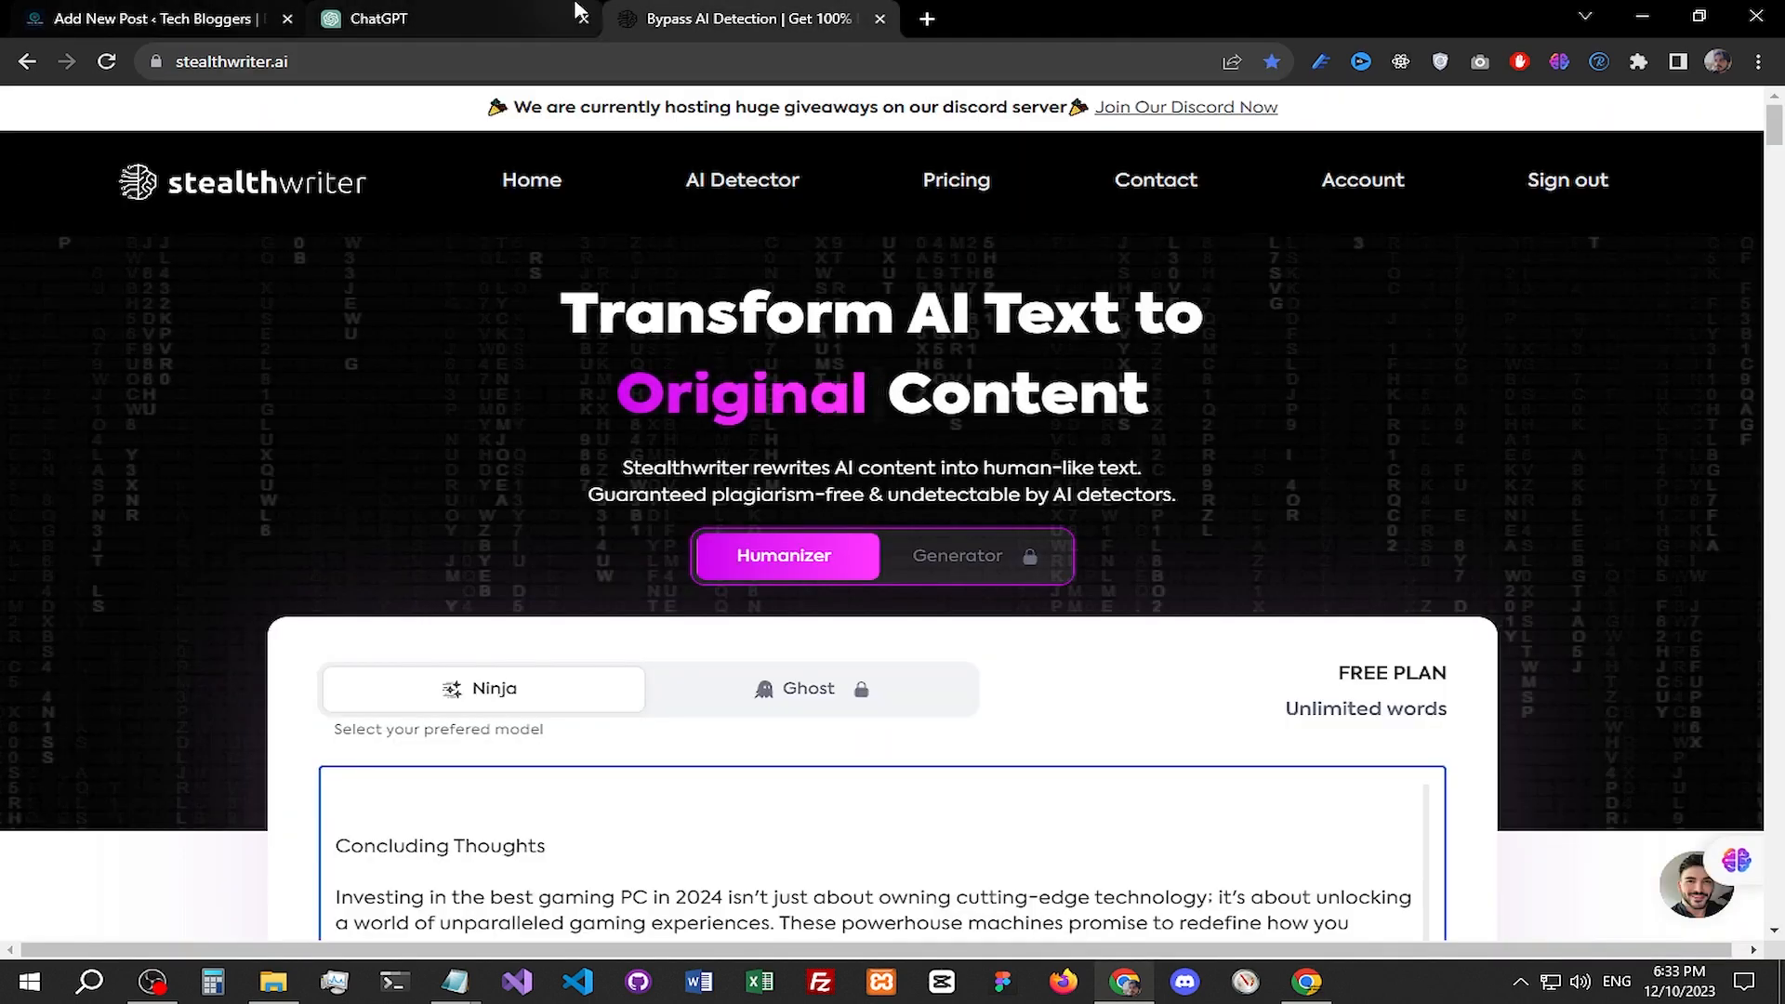
left_click(161, 8)
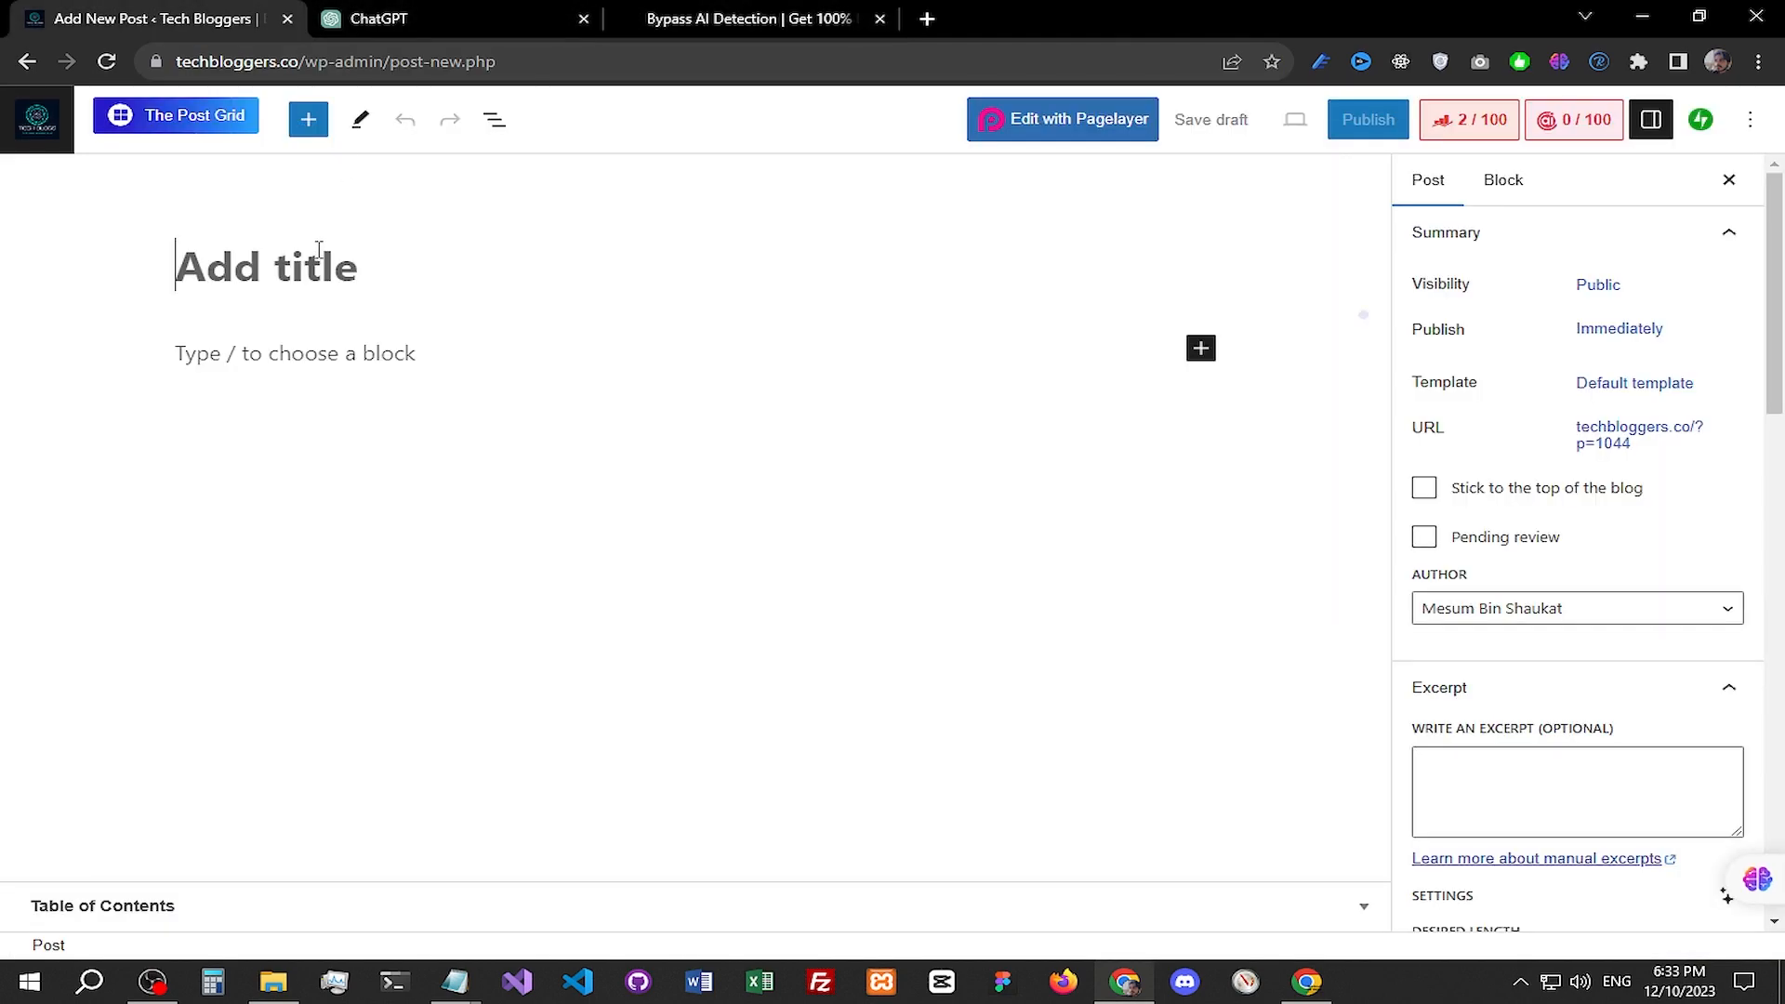
mouse_move(455, 981)
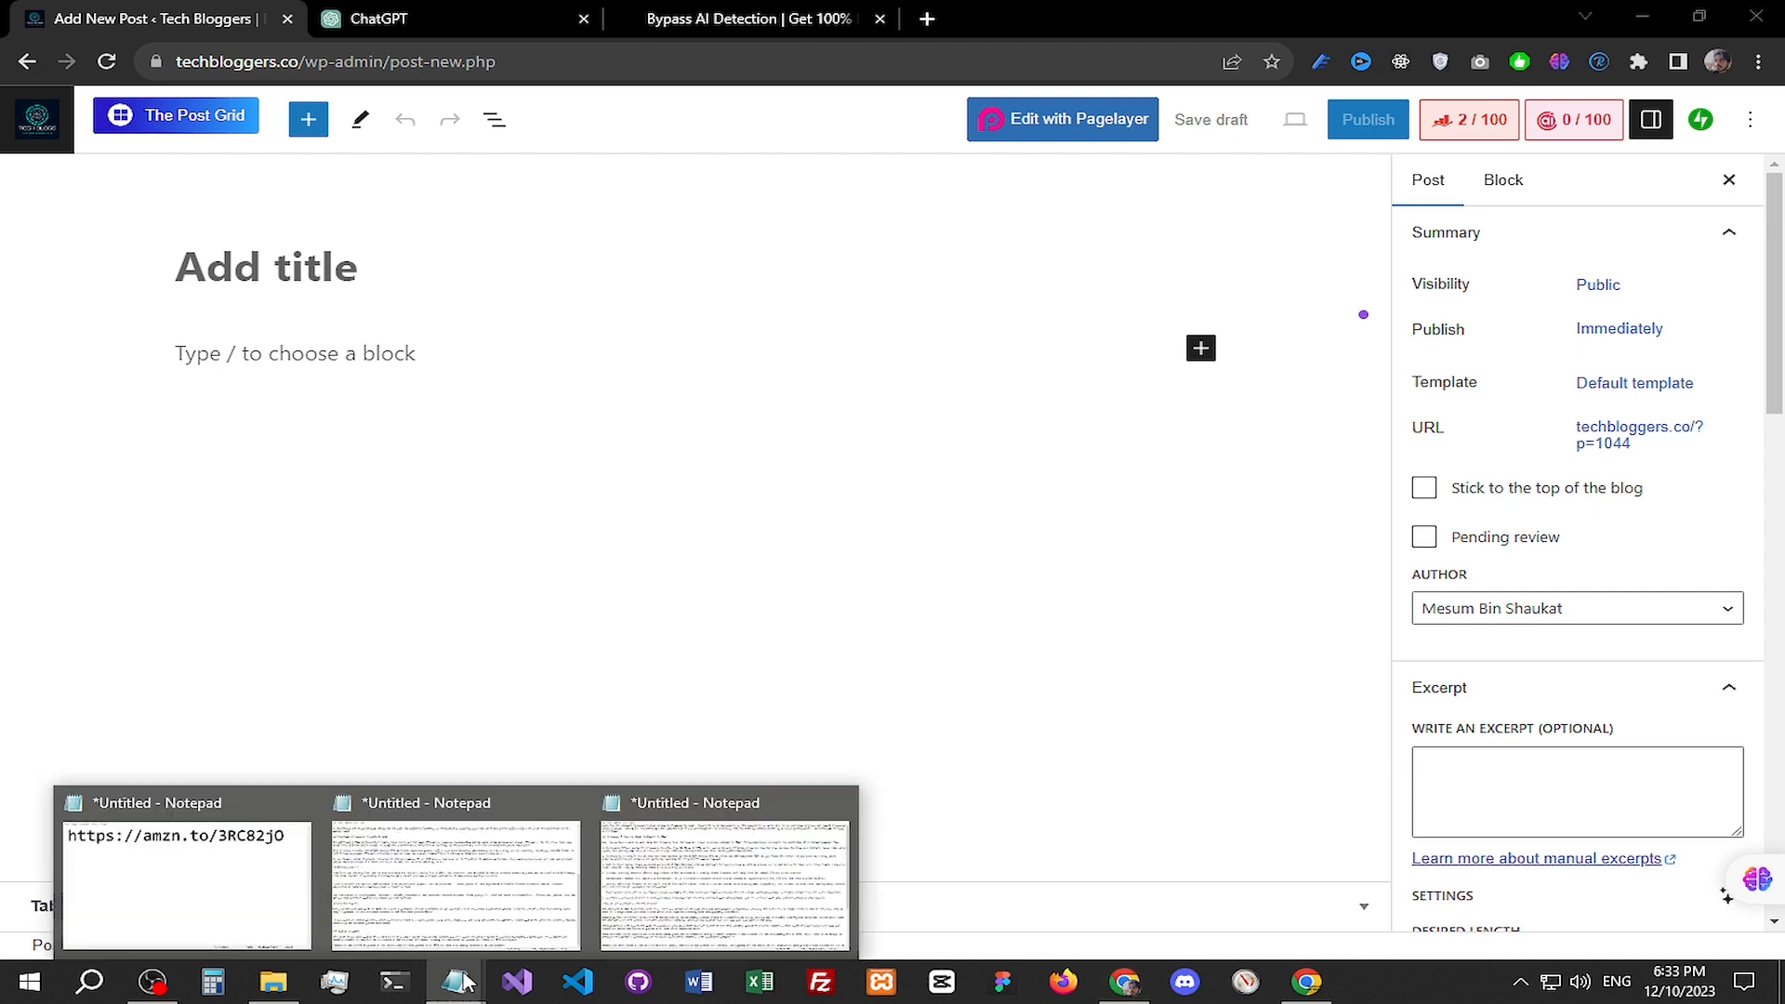
left_click(707, 894)
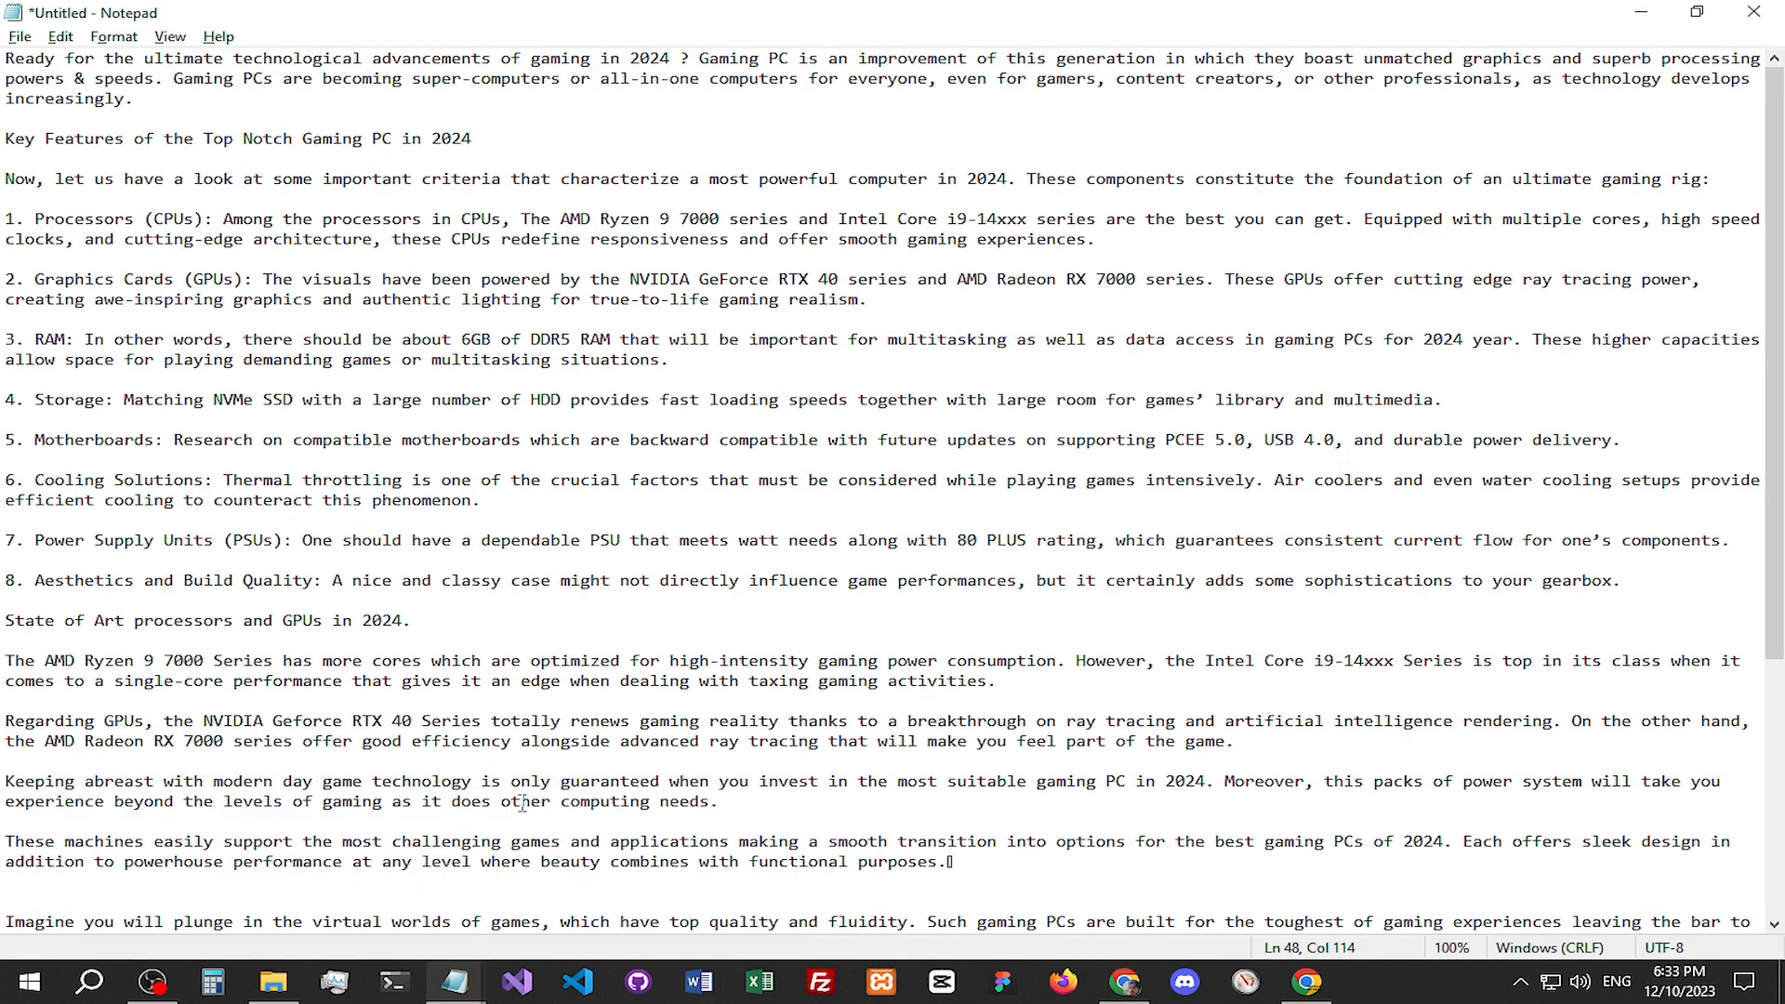
mouse_move(464, 974)
left_click(398, 874)
scroll(400, 293, "up", 10)
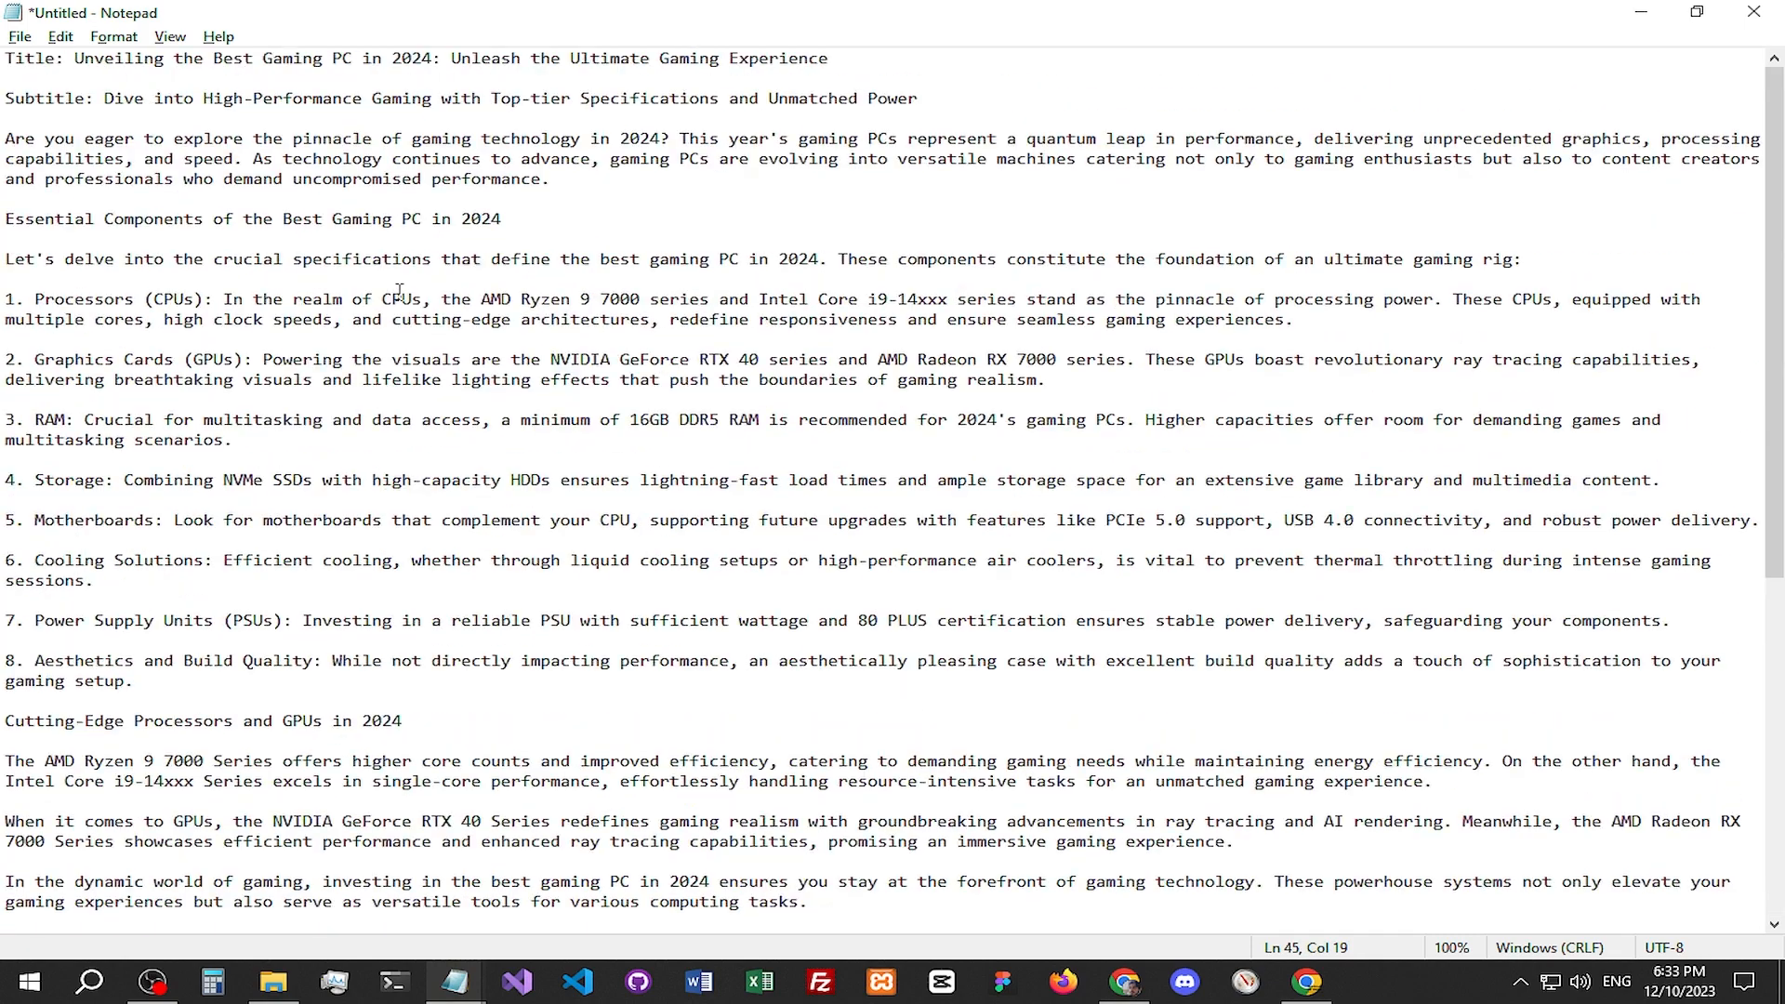
left_click_drag(77, 63, 874, 71)
right_click(599, 63)
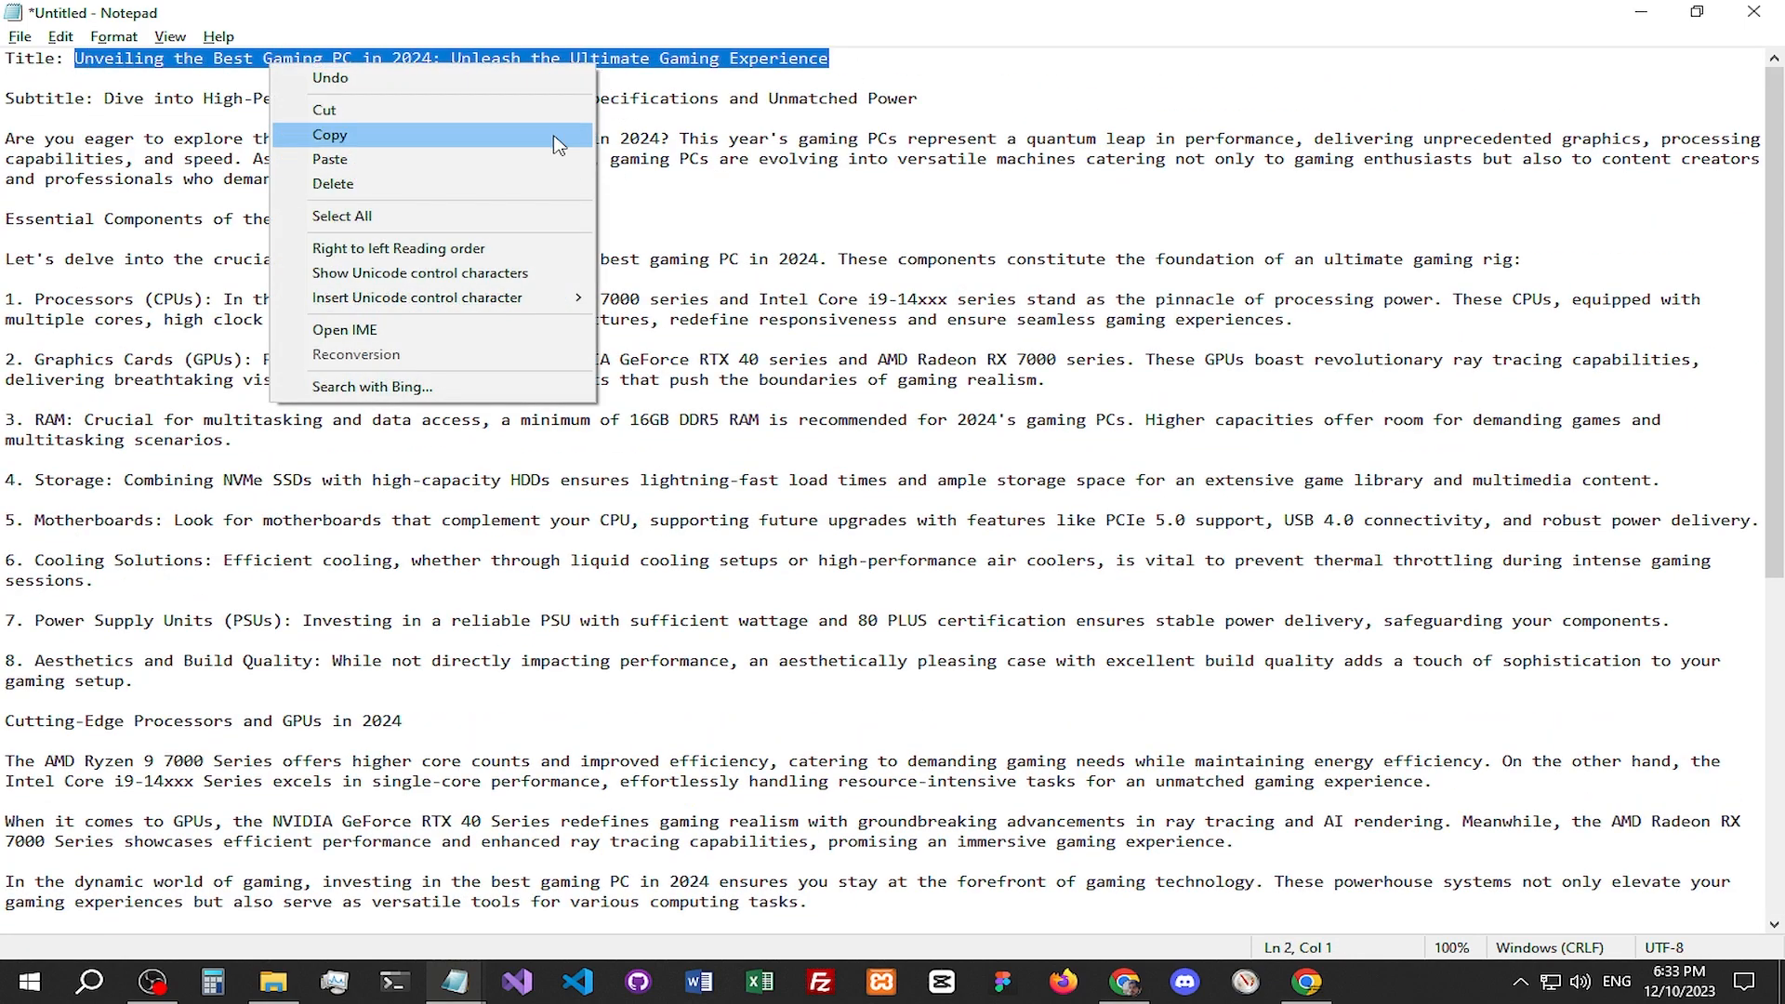
left_click(525, 131)
Step: Switch to the new WordPress post in the browser and paste the copied headline as its title
mouse_move(454, 986)
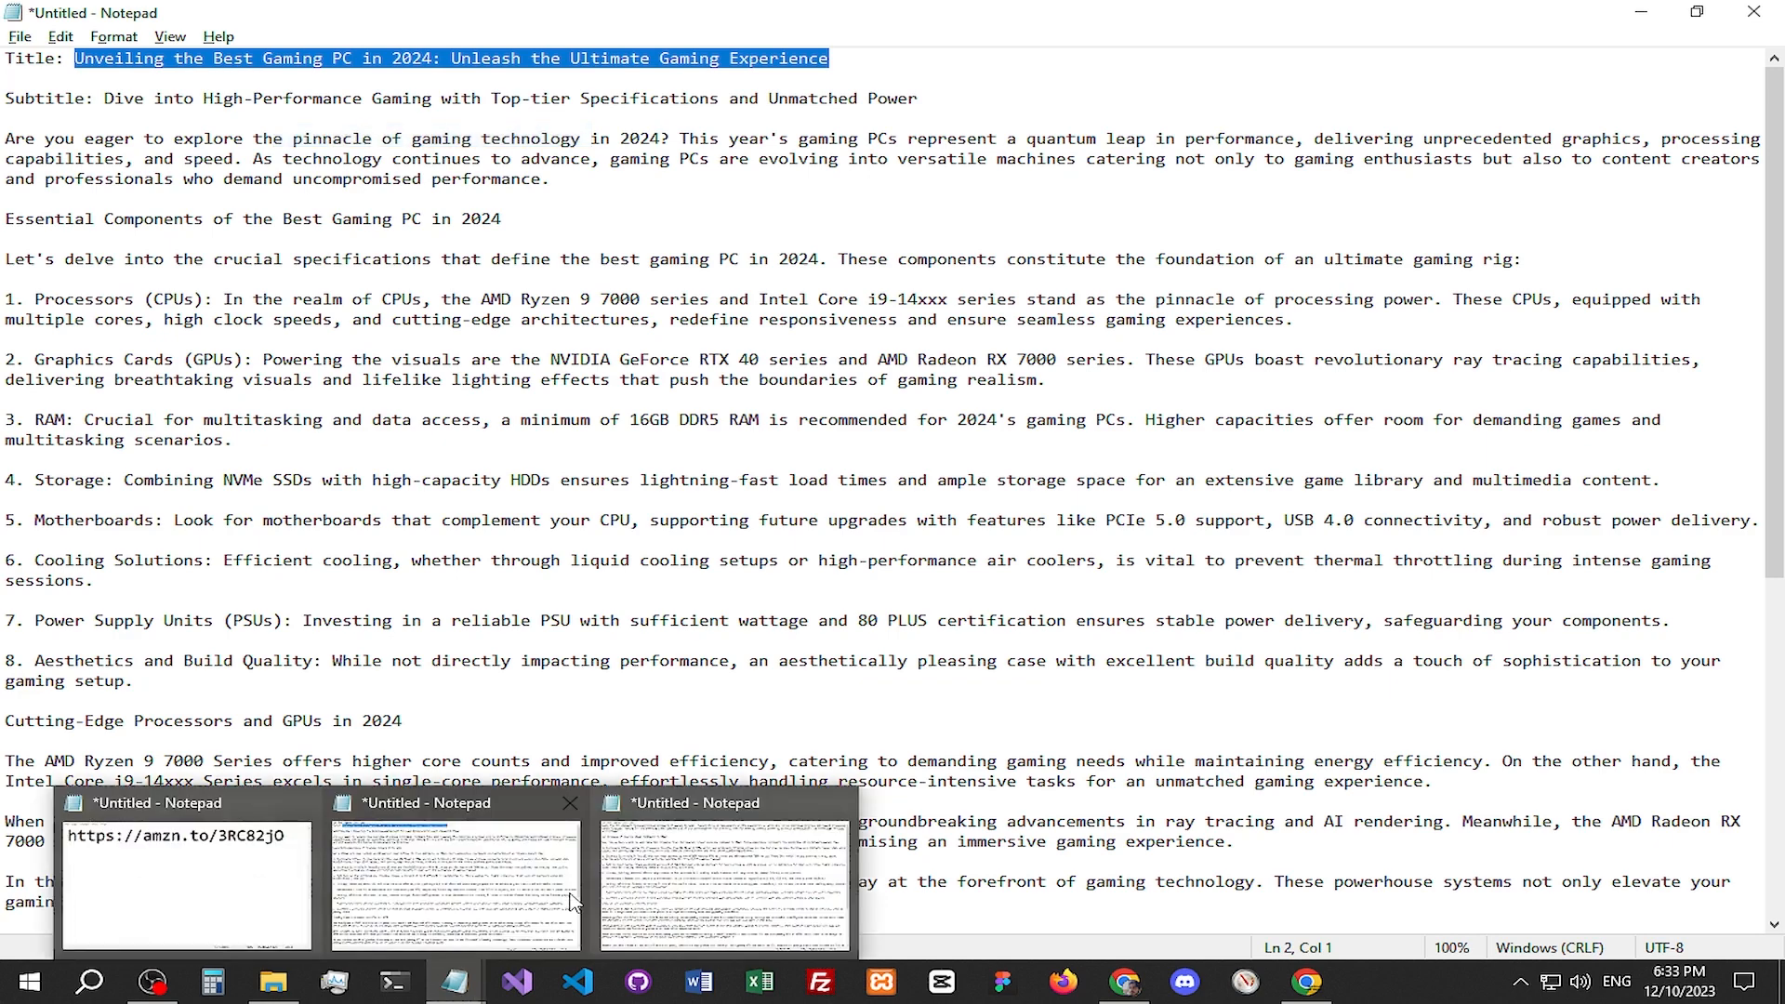
left_click(1125, 982)
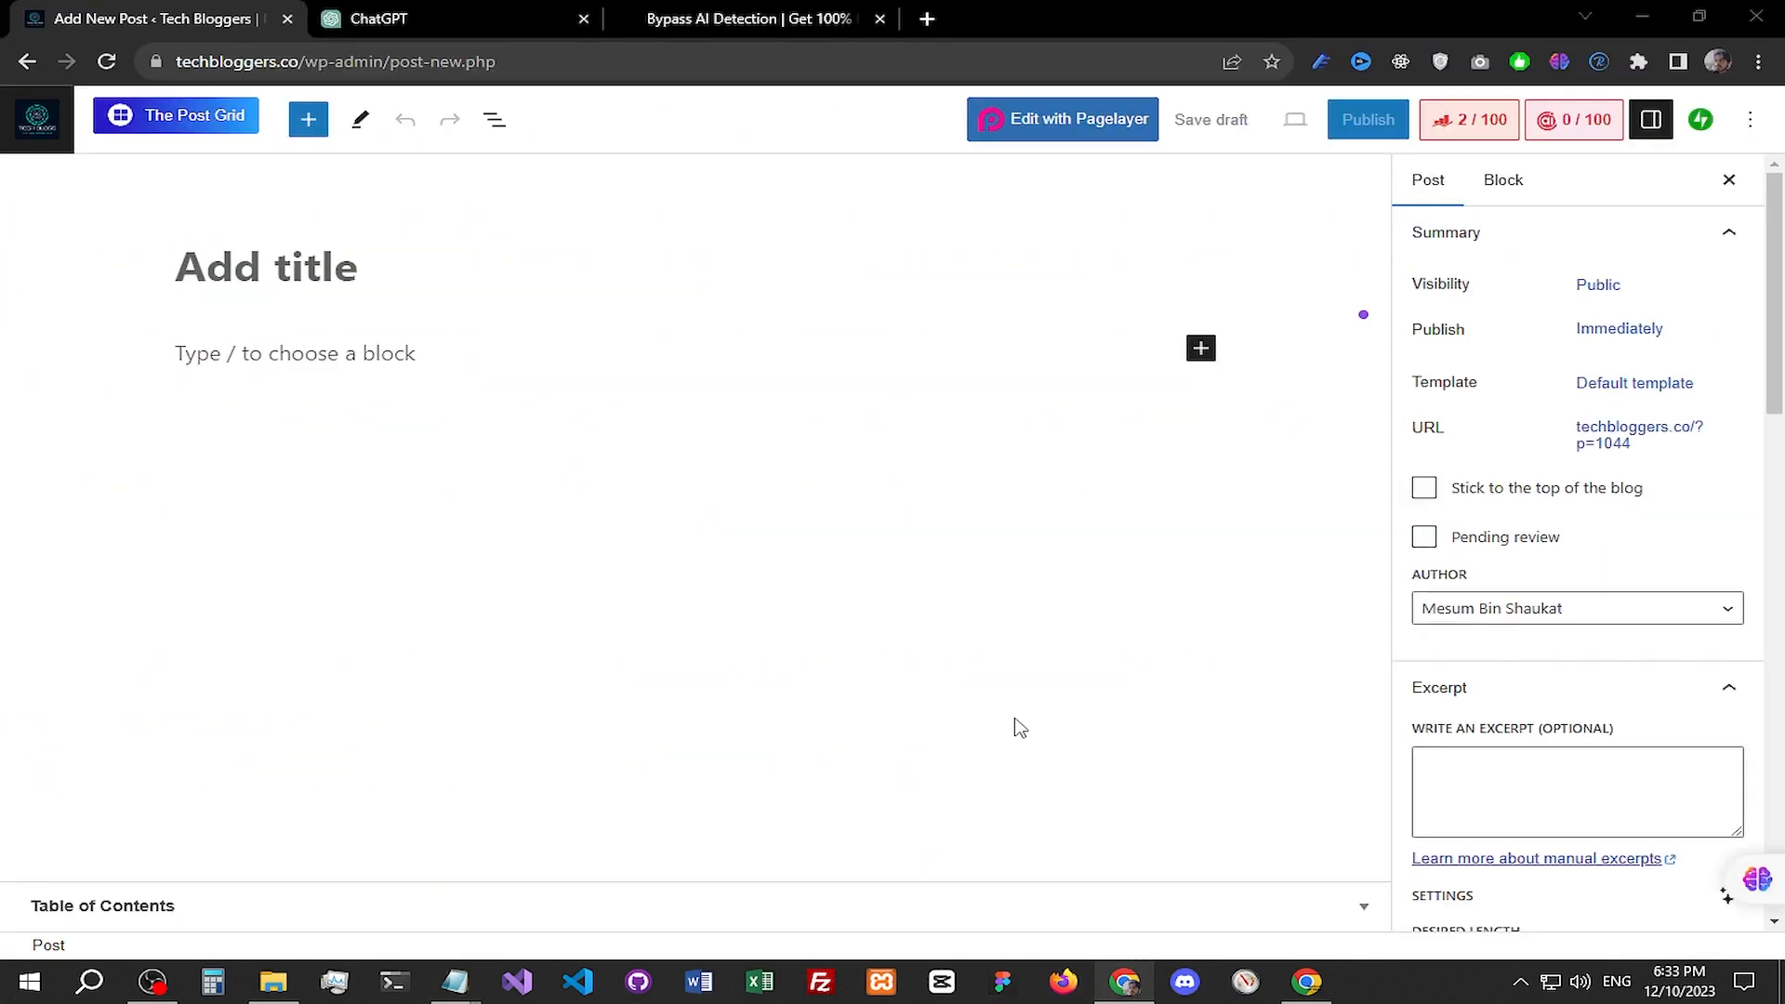
left_click(412, 271)
key("ctrl+v")
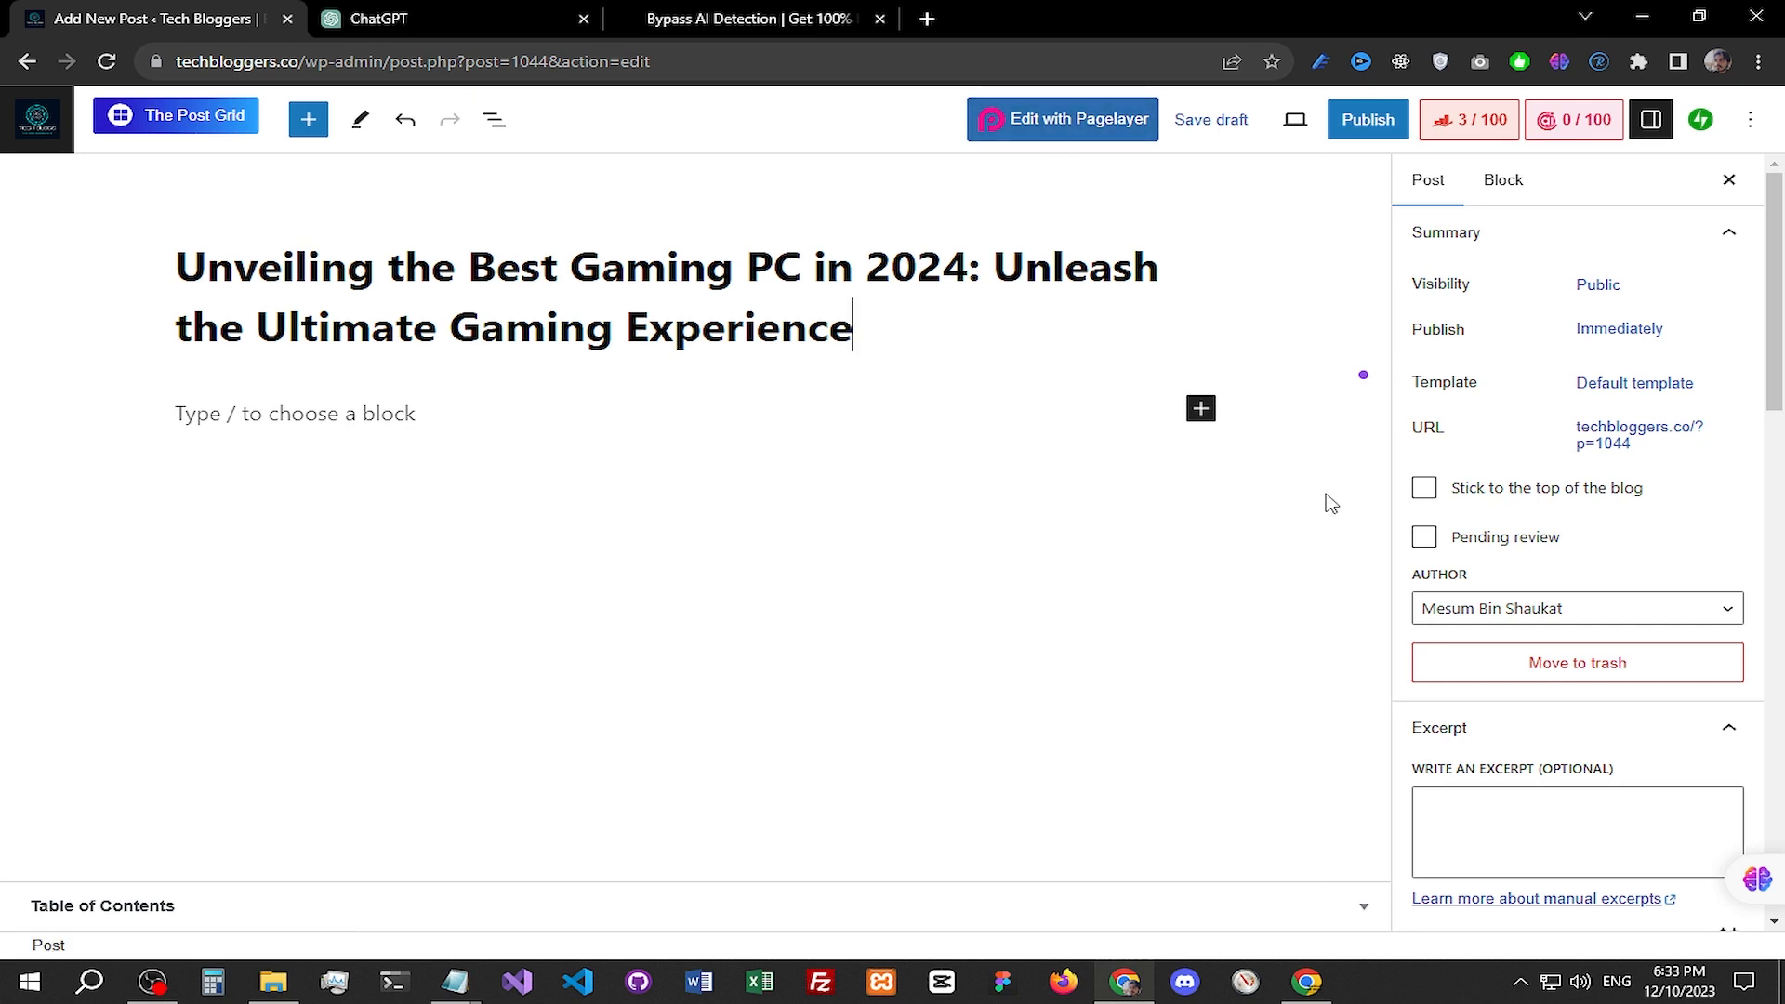
Step: Examine the post's settings, from summary and excerpt through access, categories and tags
mouse_move(1777, 358)
left_mouse_down()
mouse_move(1777, 494)
mouse_move(1780, 359)
left_mouse_up()
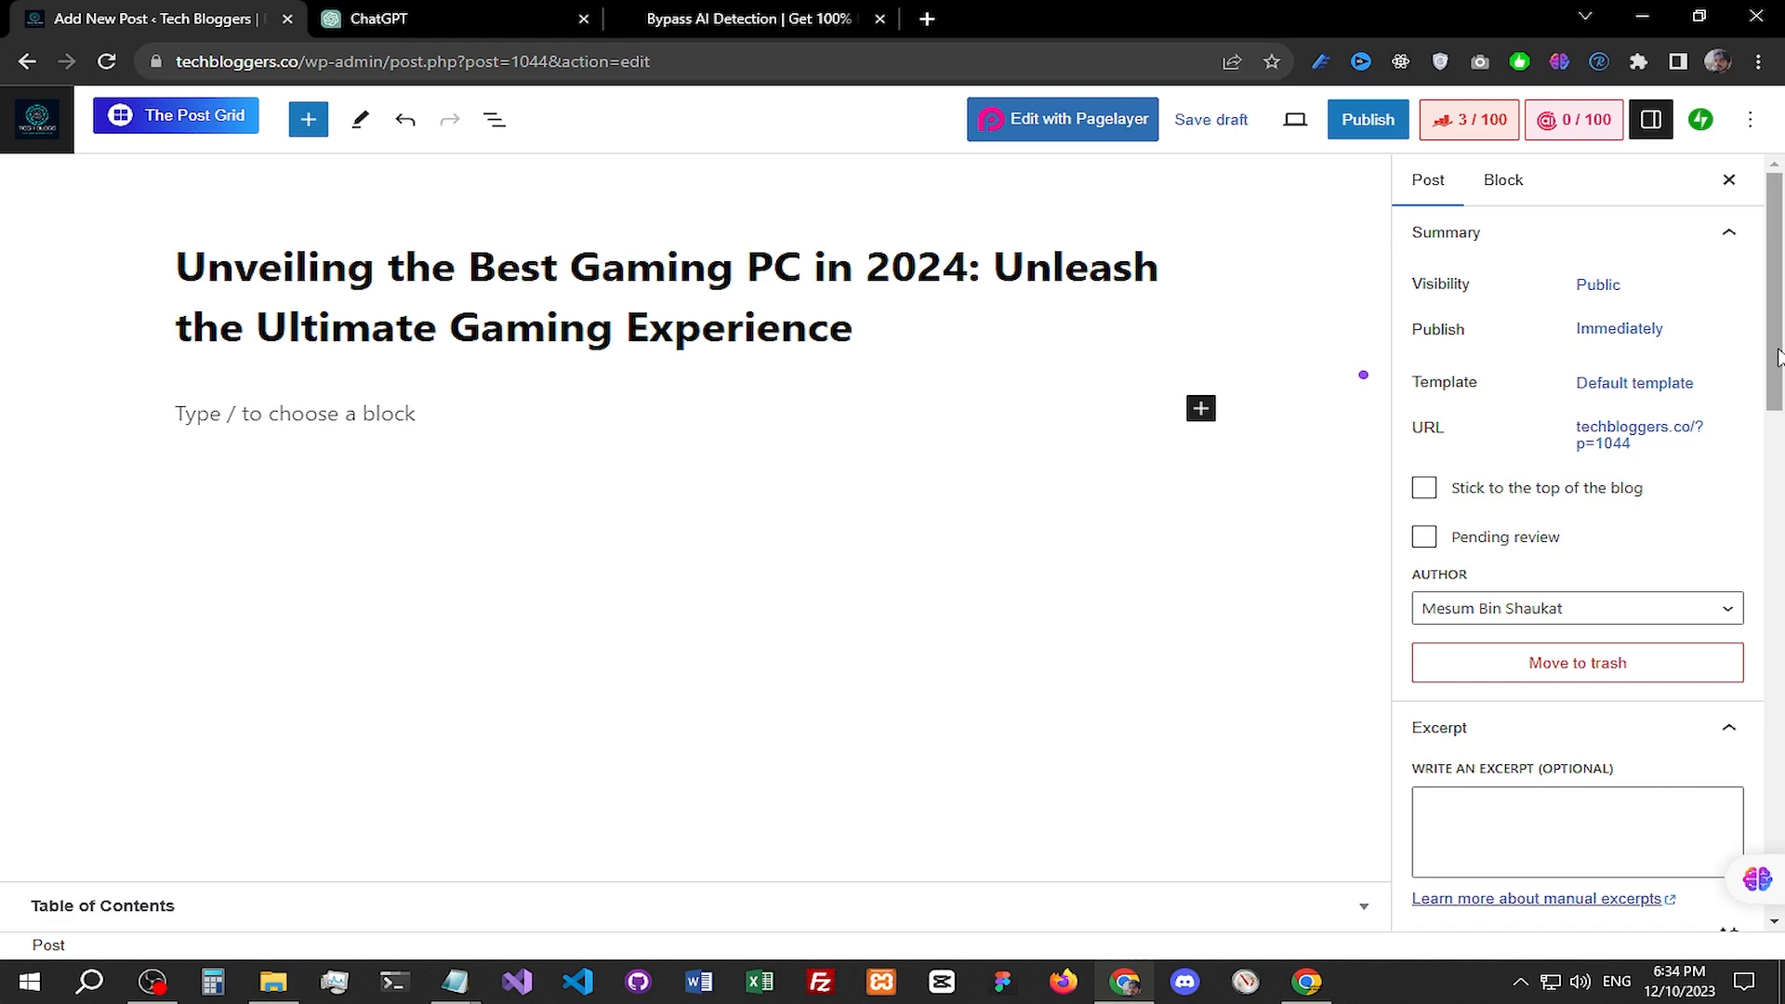
scroll(1780, 358, "down", 1)
scroll(1781, 358, "up", 1)
scroll(1780, 358, "down", 4)
scroll(1780, 358, "up", 4)
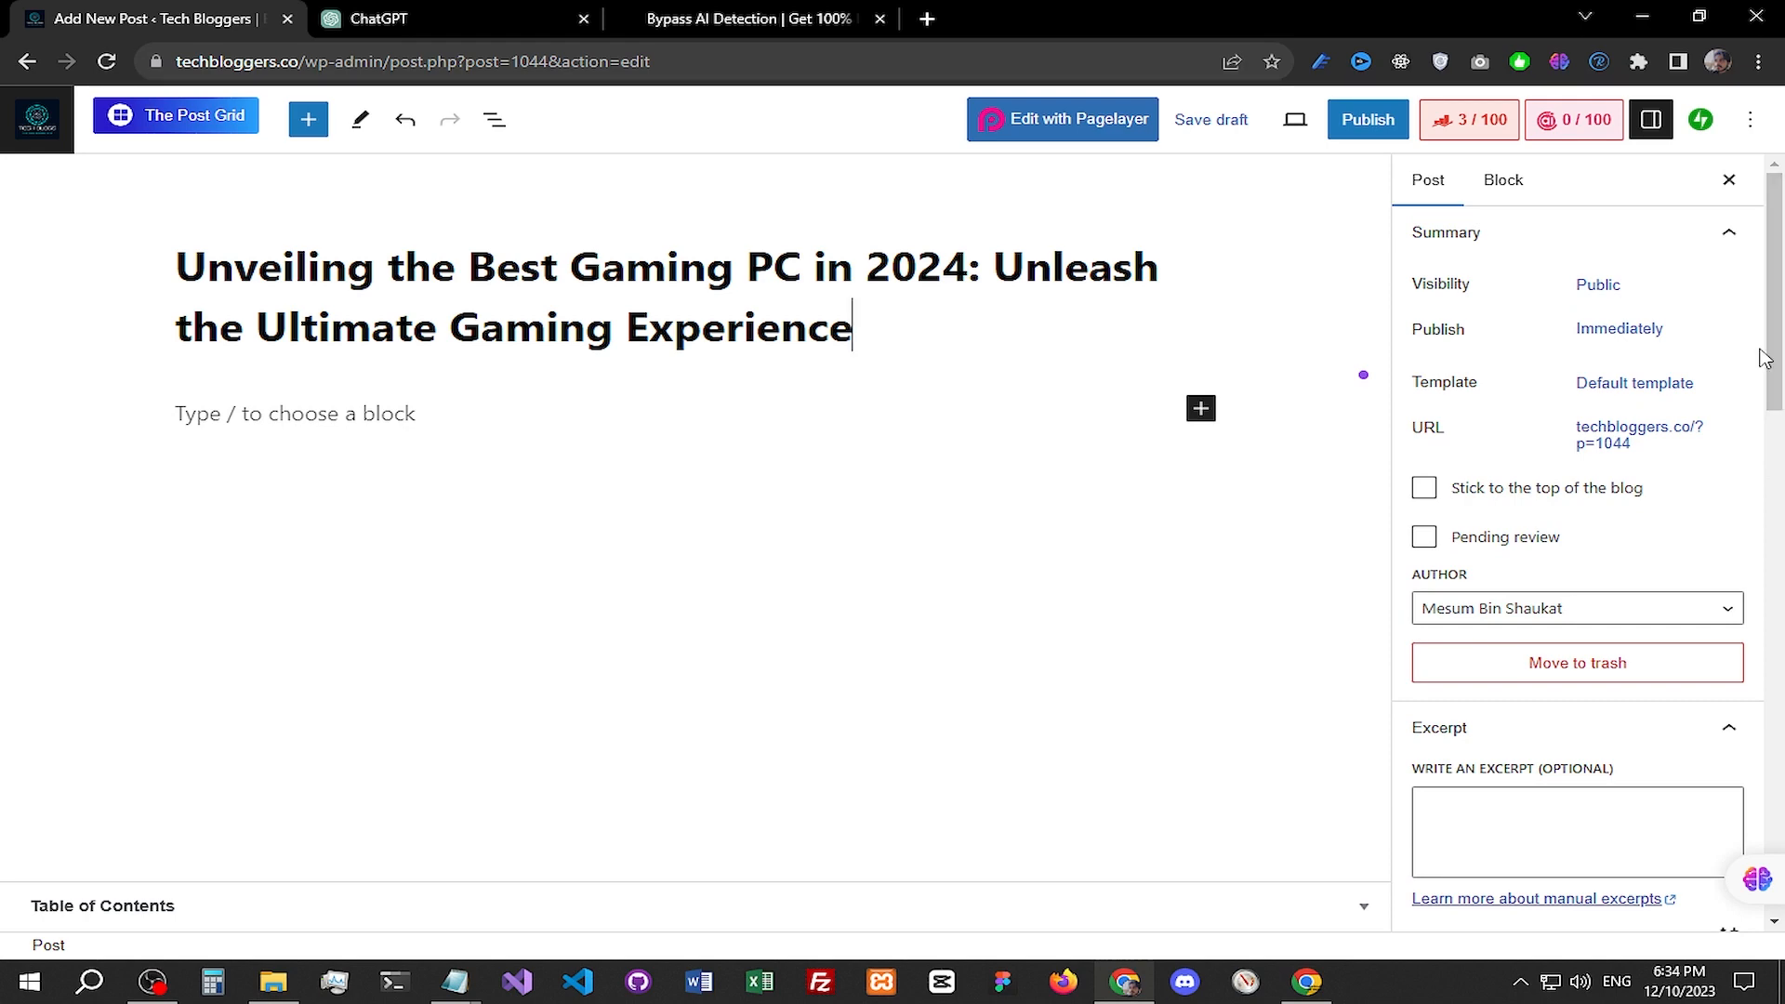
scroll(1769, 314, "down", 5)
scroll(1768, 310, "up", 5)
scroll(1701, 414, "down", 5)
scroll(1525, 399, "up", 2)
scroll(1526, 400, "down", 7)
scroll(1526, 400, "down", 3)
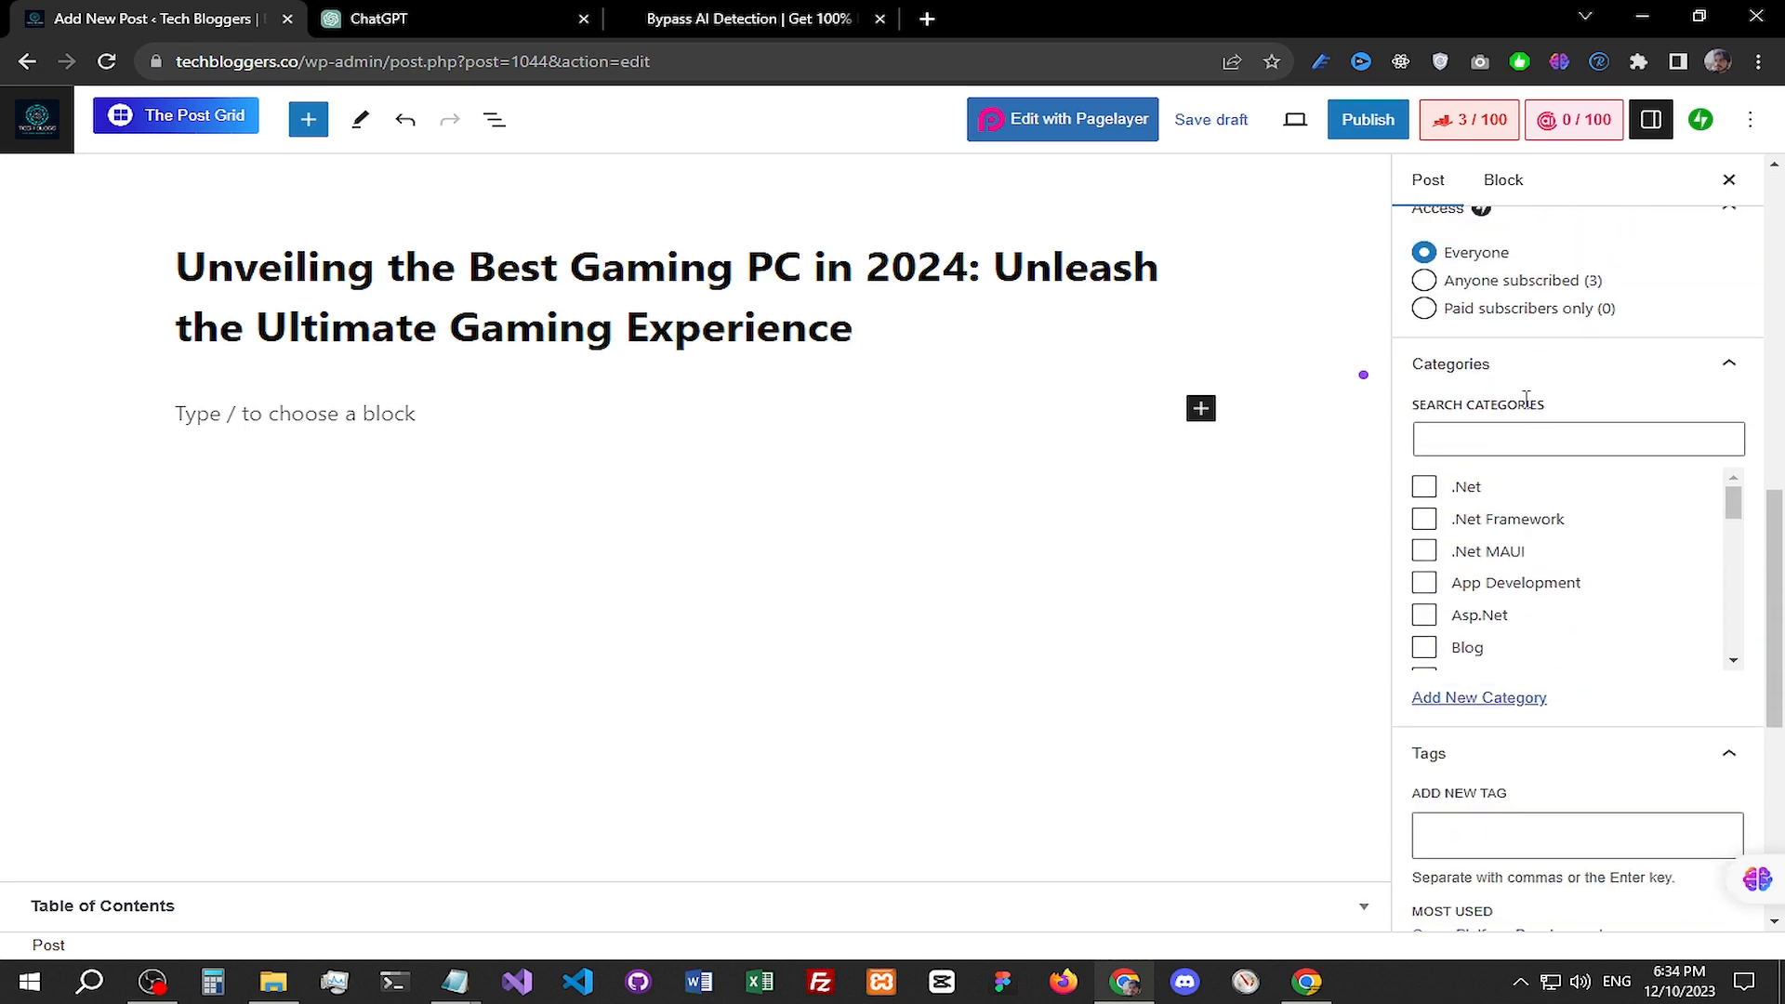
scroll(1525, 403, "up", 10)
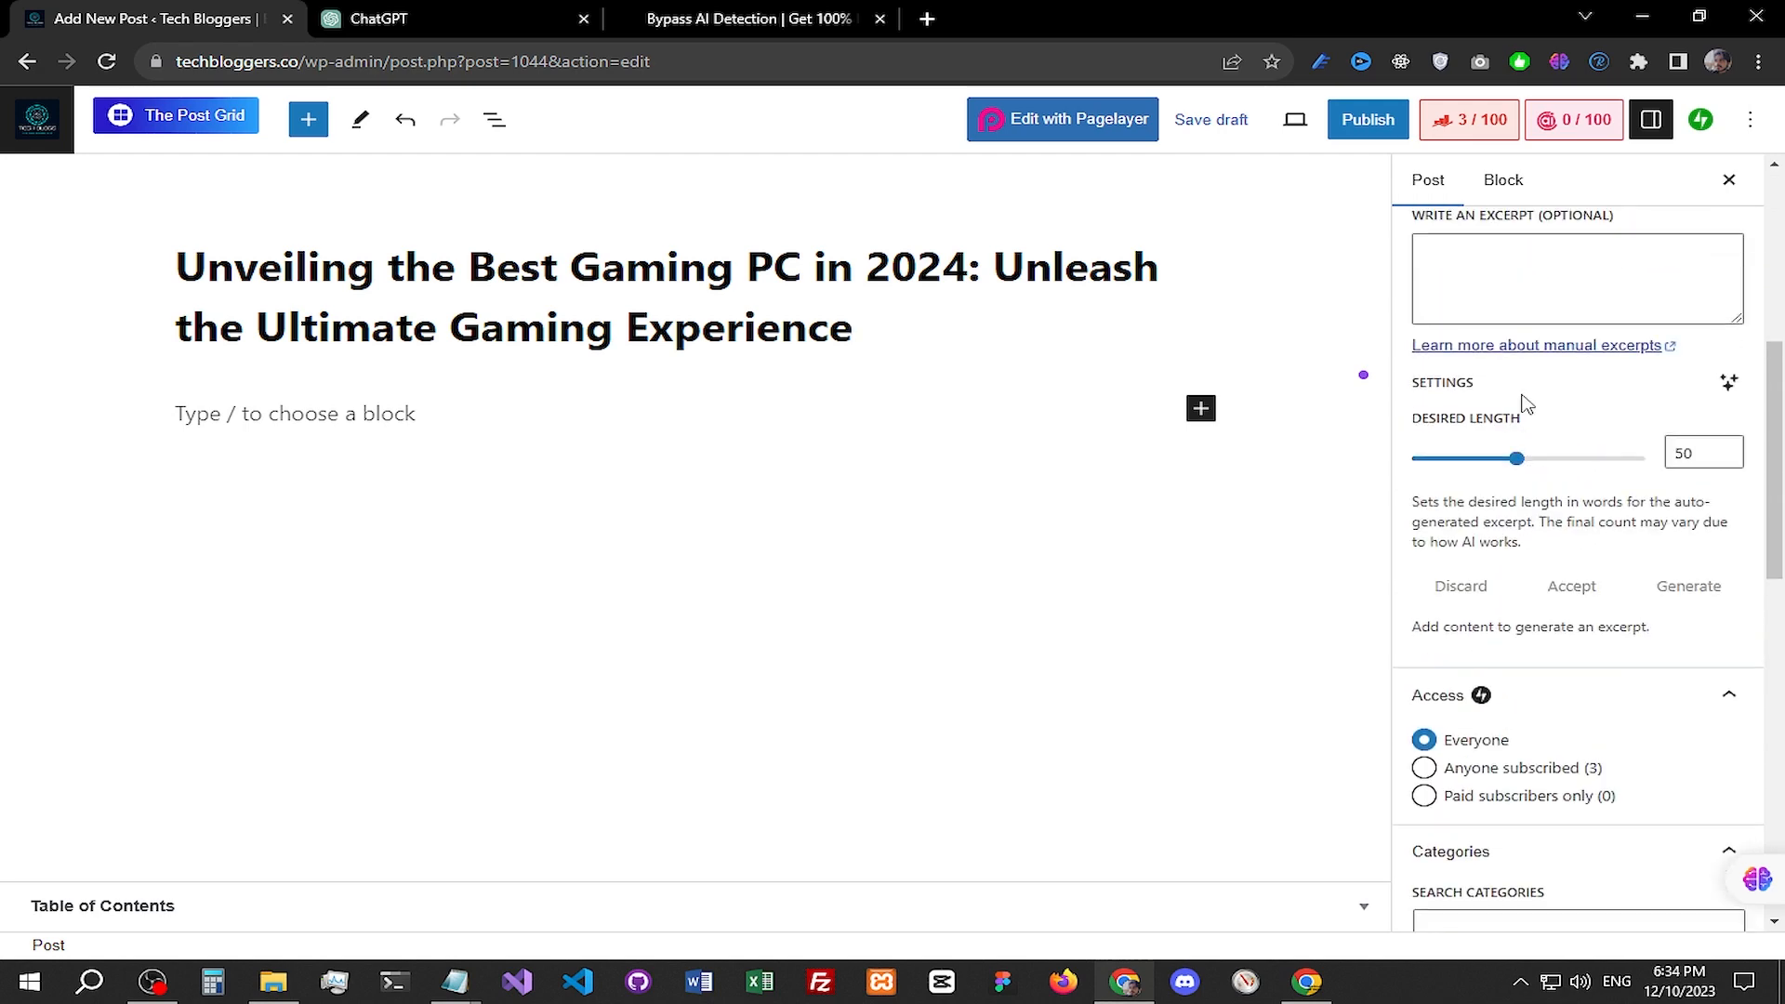
Step: Open the post's Rank Math SEO settings and check the preview snippet editor's title, permalink and description fields
left_click(1493, 121)
left_click(1488, 501)
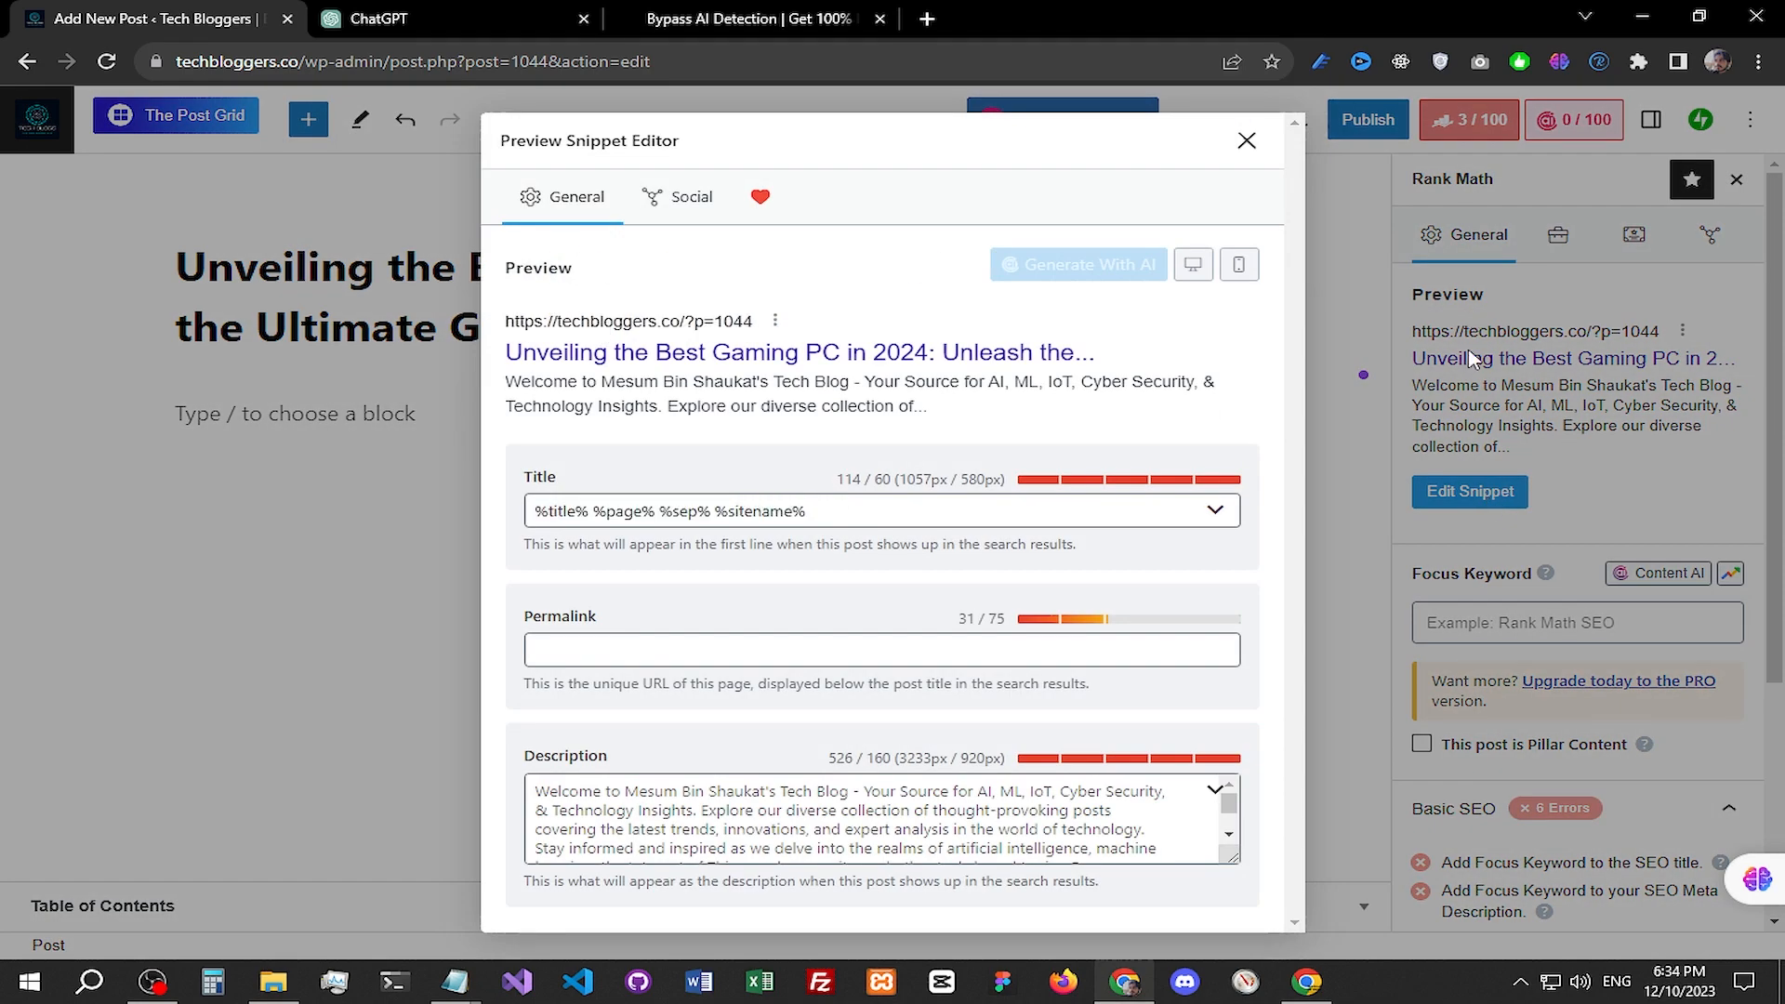
left_click(1247, 140)
Step: Copy the phrase "best gaming PC in 2024" from the ChatGPT article and add it as the post's focus keyword
left_click(1526, 615)
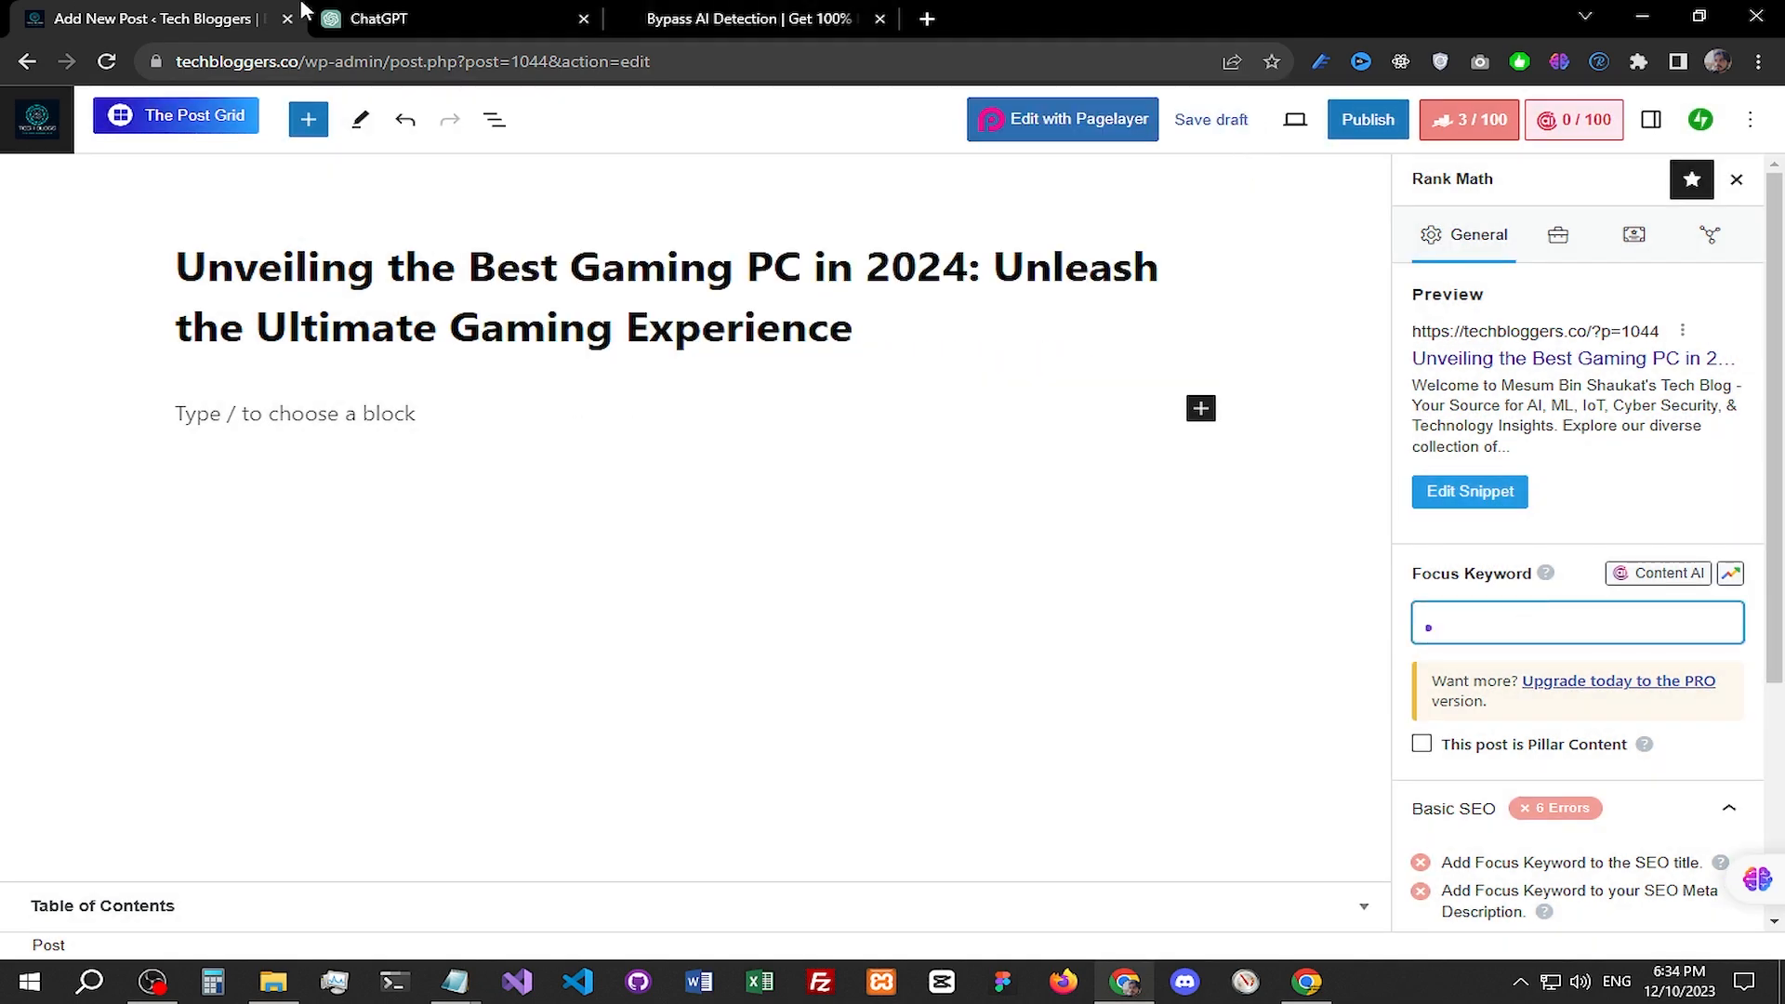
left_click(353, 17)
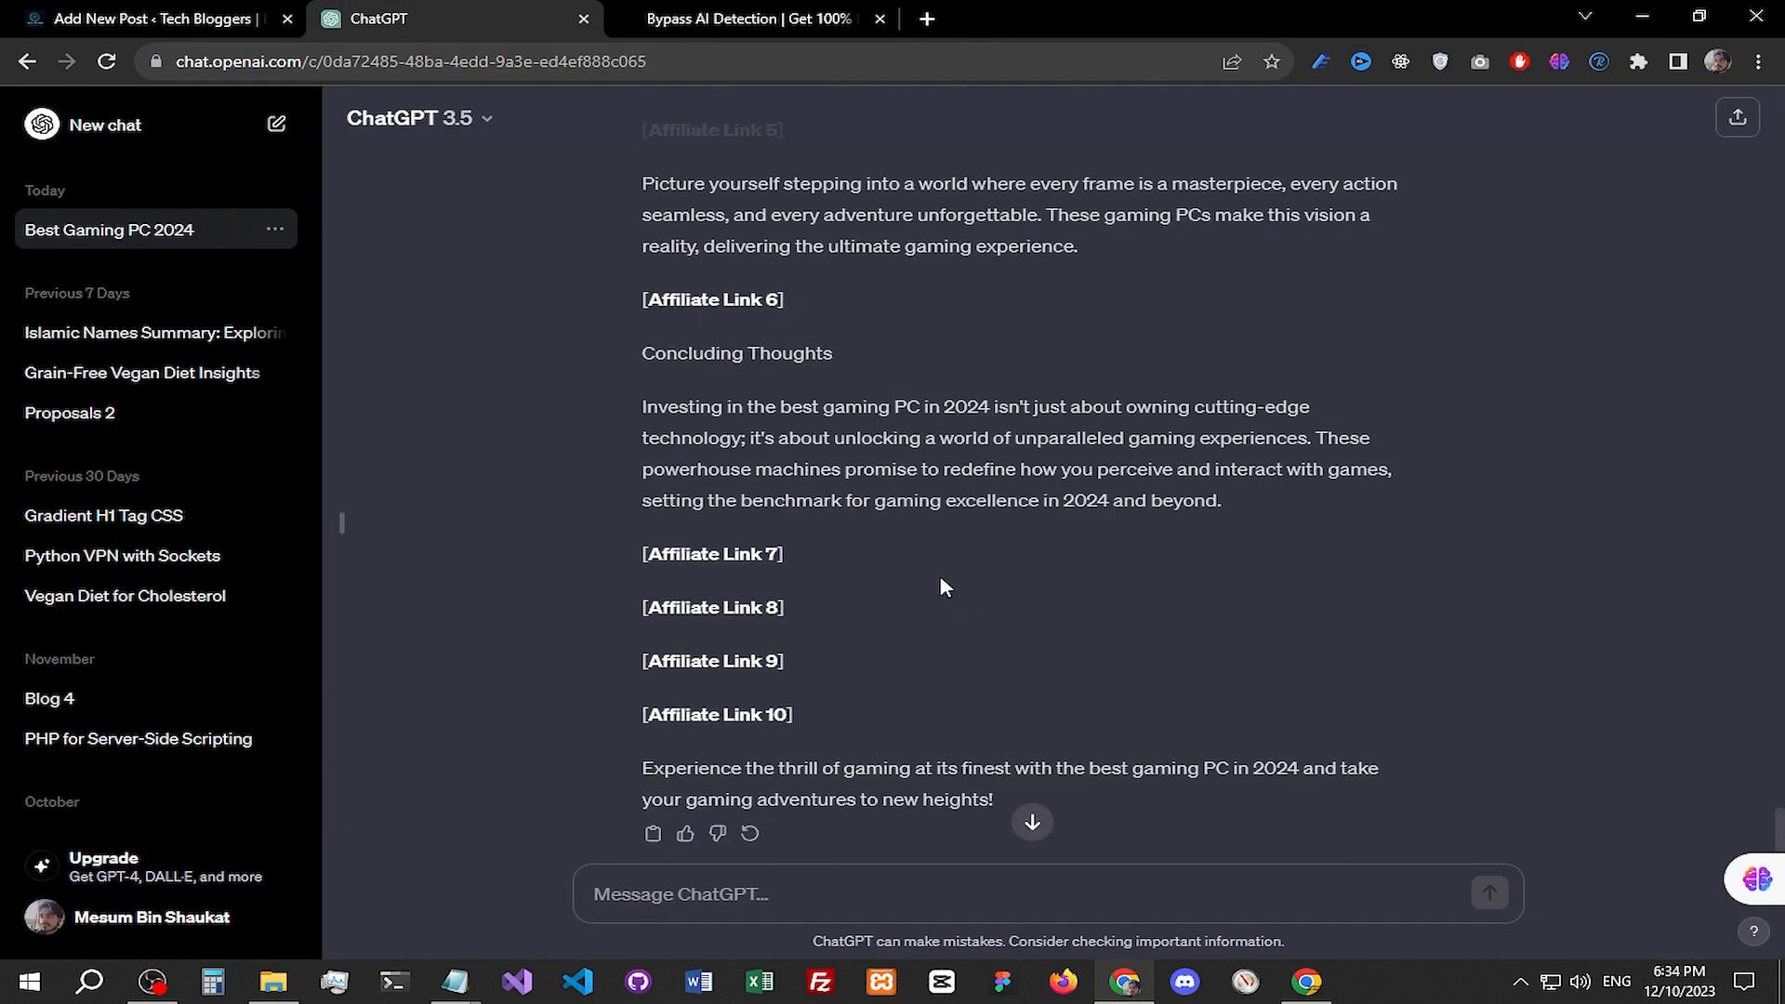
left_click_drag(784, 373, 990, 375)
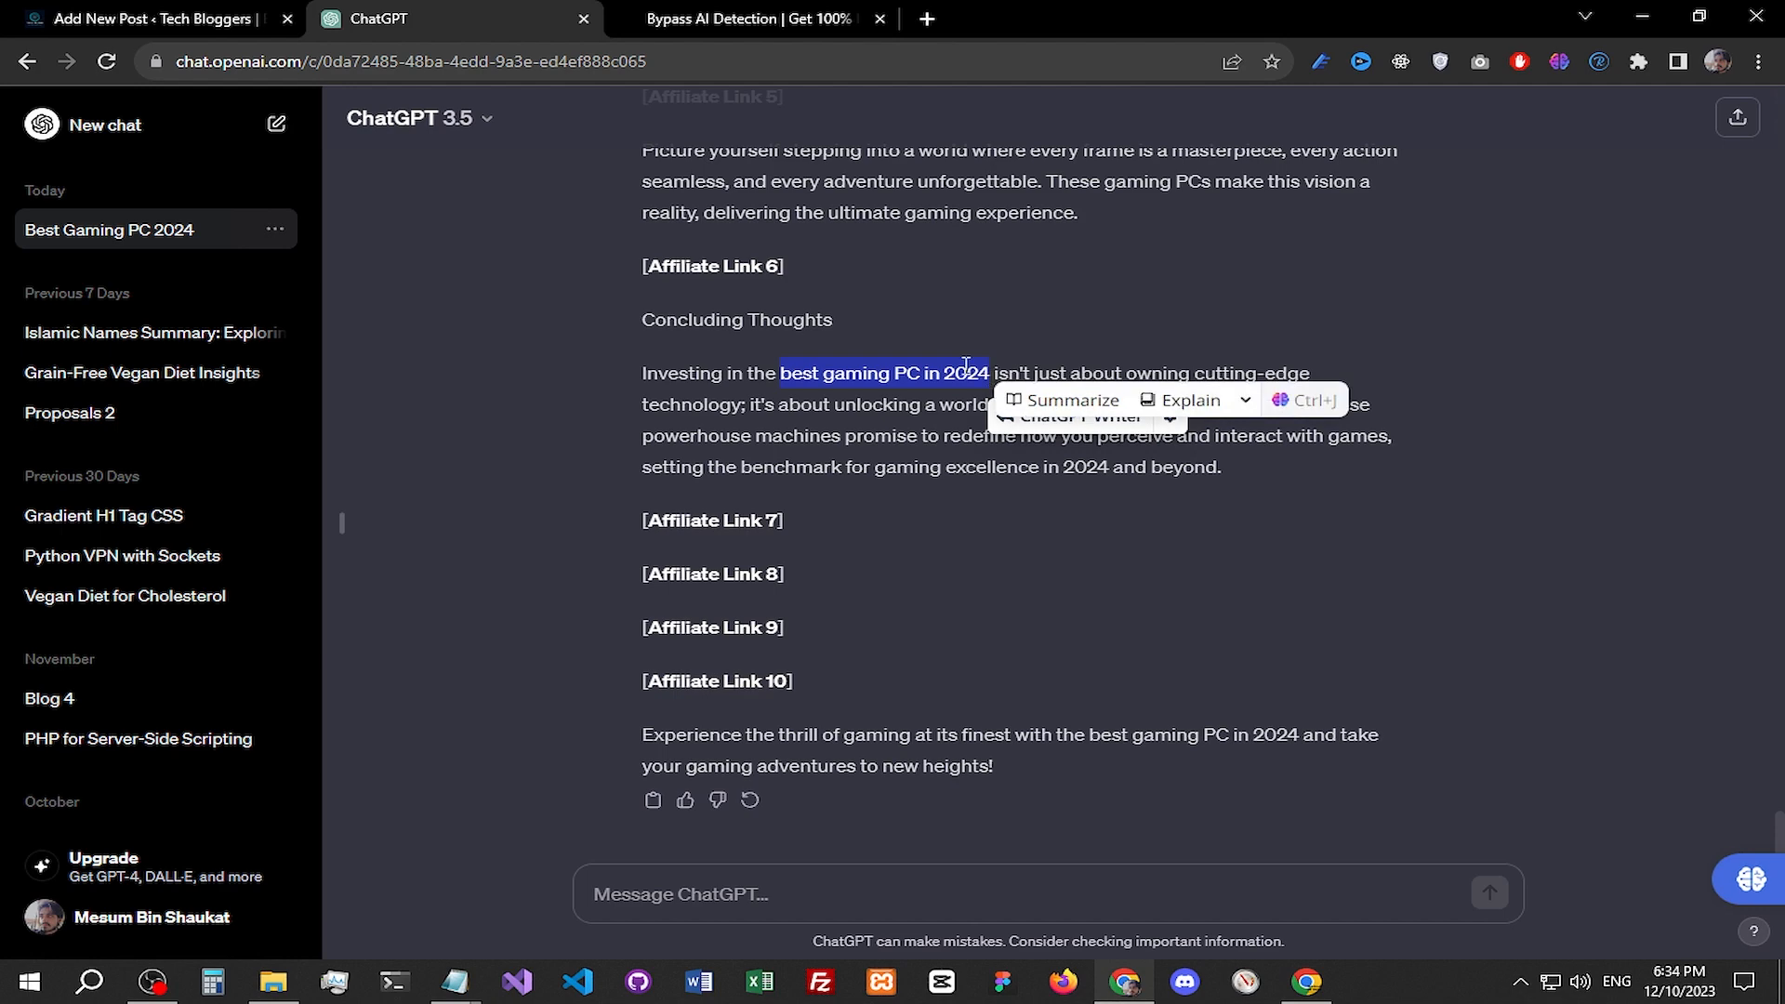
left_click(4, 11)
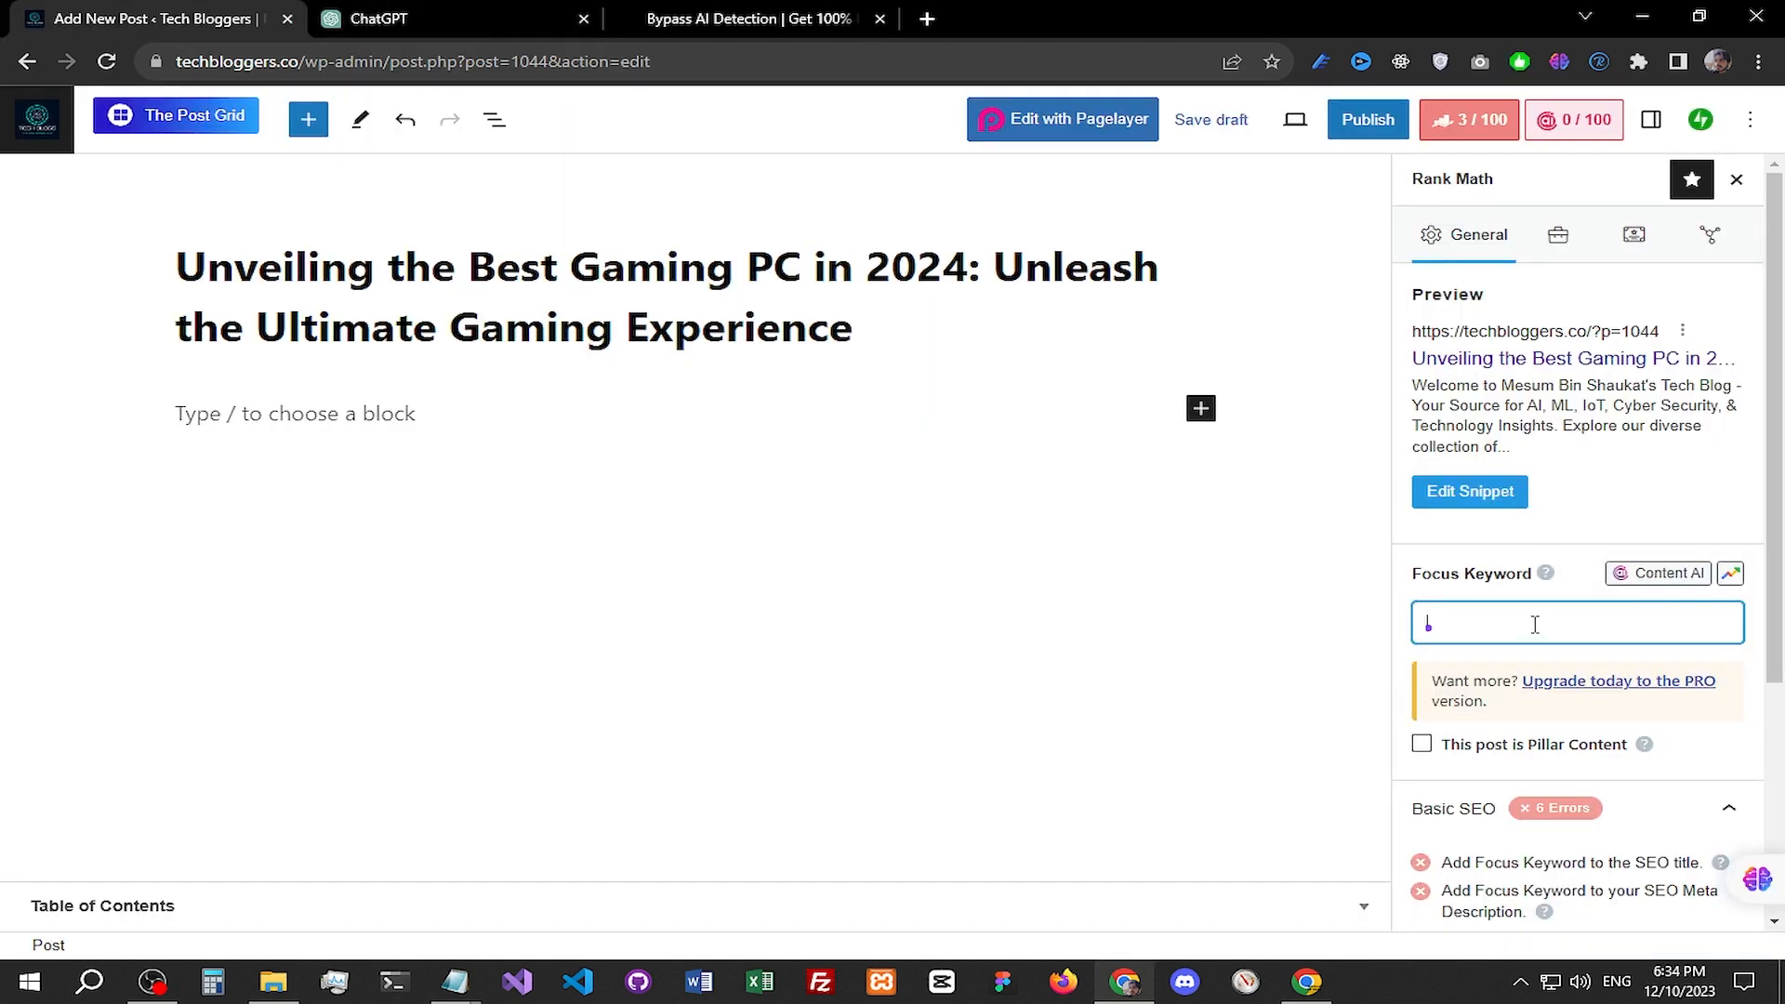
key("ctrl+v")
Step: Replace the default variables in the search snippet's title with "Discover The Secrets Of Gaming PC's"
scroll(1535, 564, "down", 3)
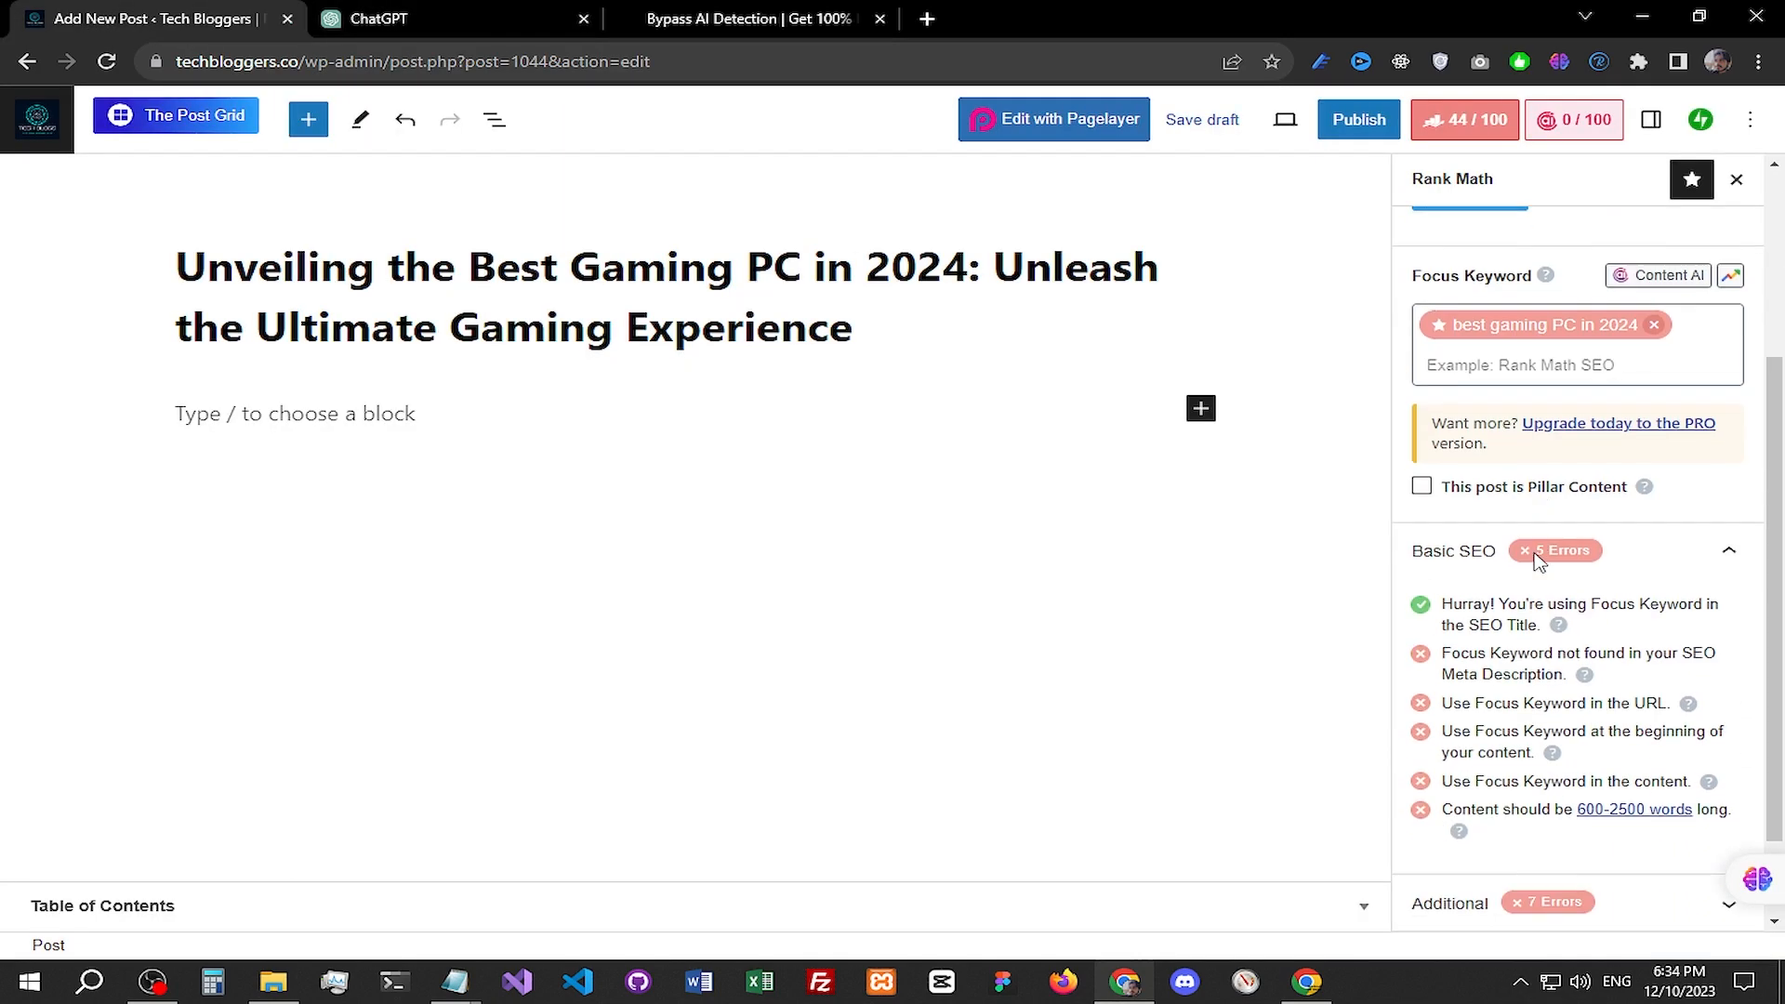
scroll(1535, 562, "down", 2)
scroll(1572, 621, "up", 5)
left_click(1507, 495)
left_click_drag(899, 514, 510, 528)
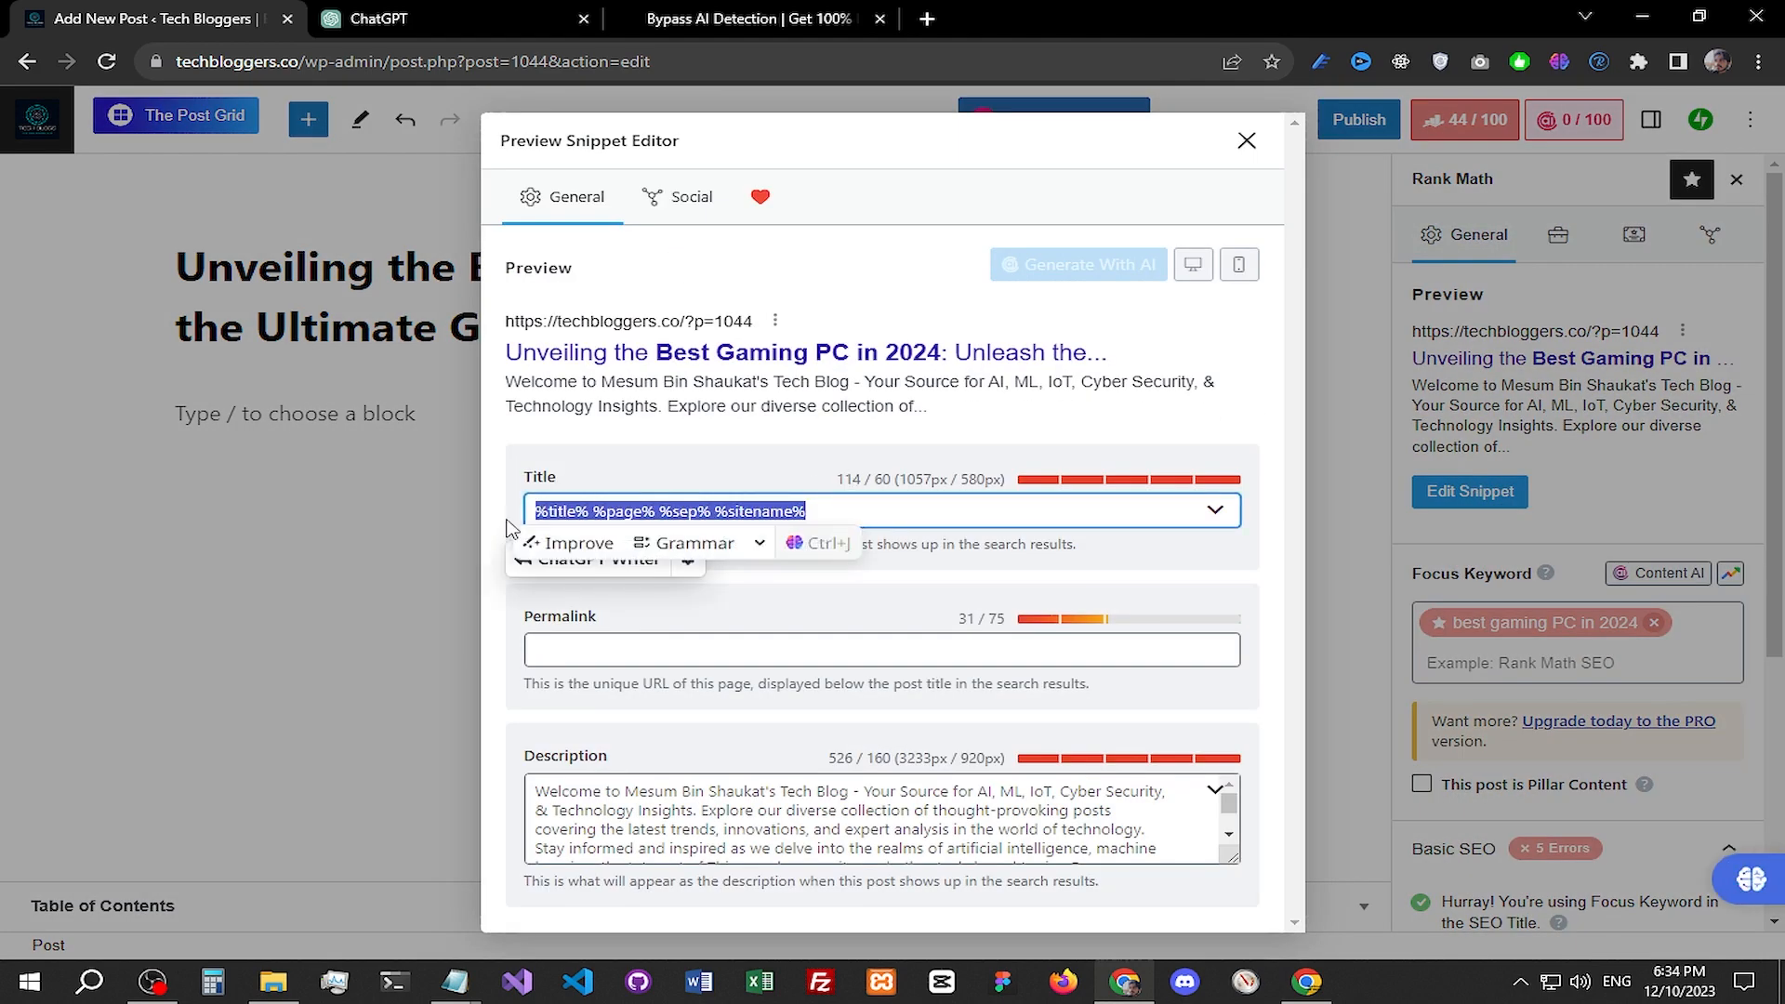
type("B")
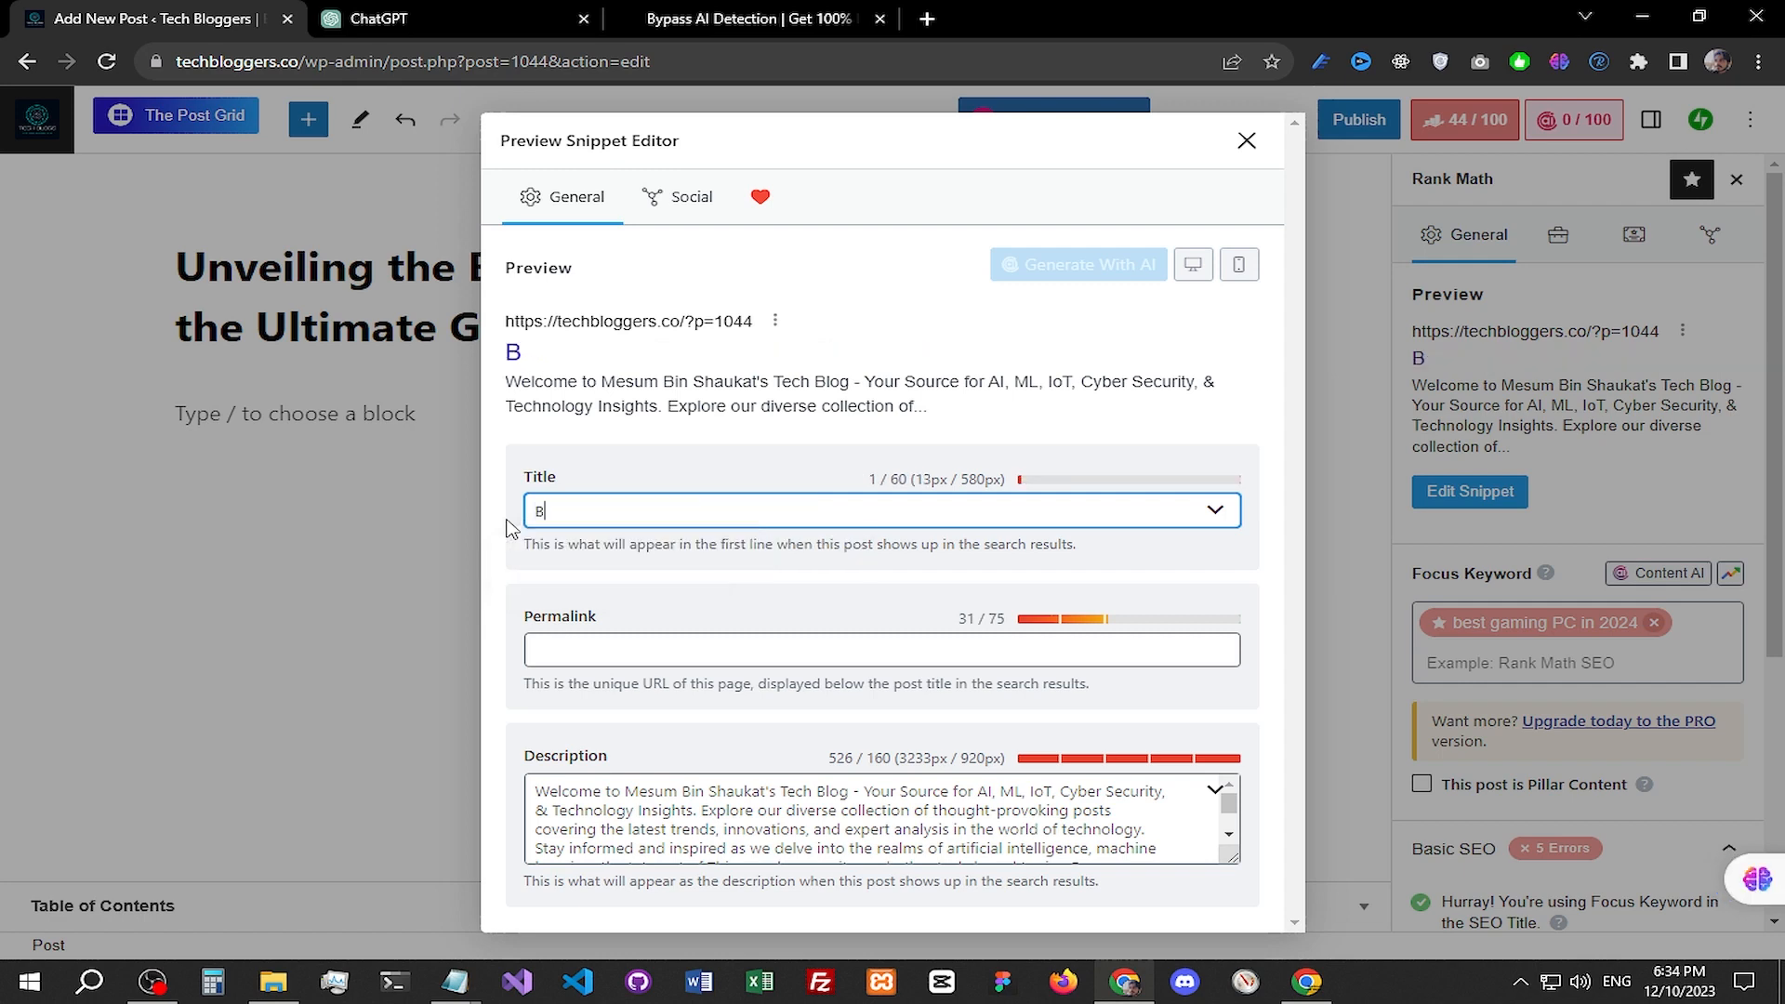
key("BackSpace")
type("Discover T")
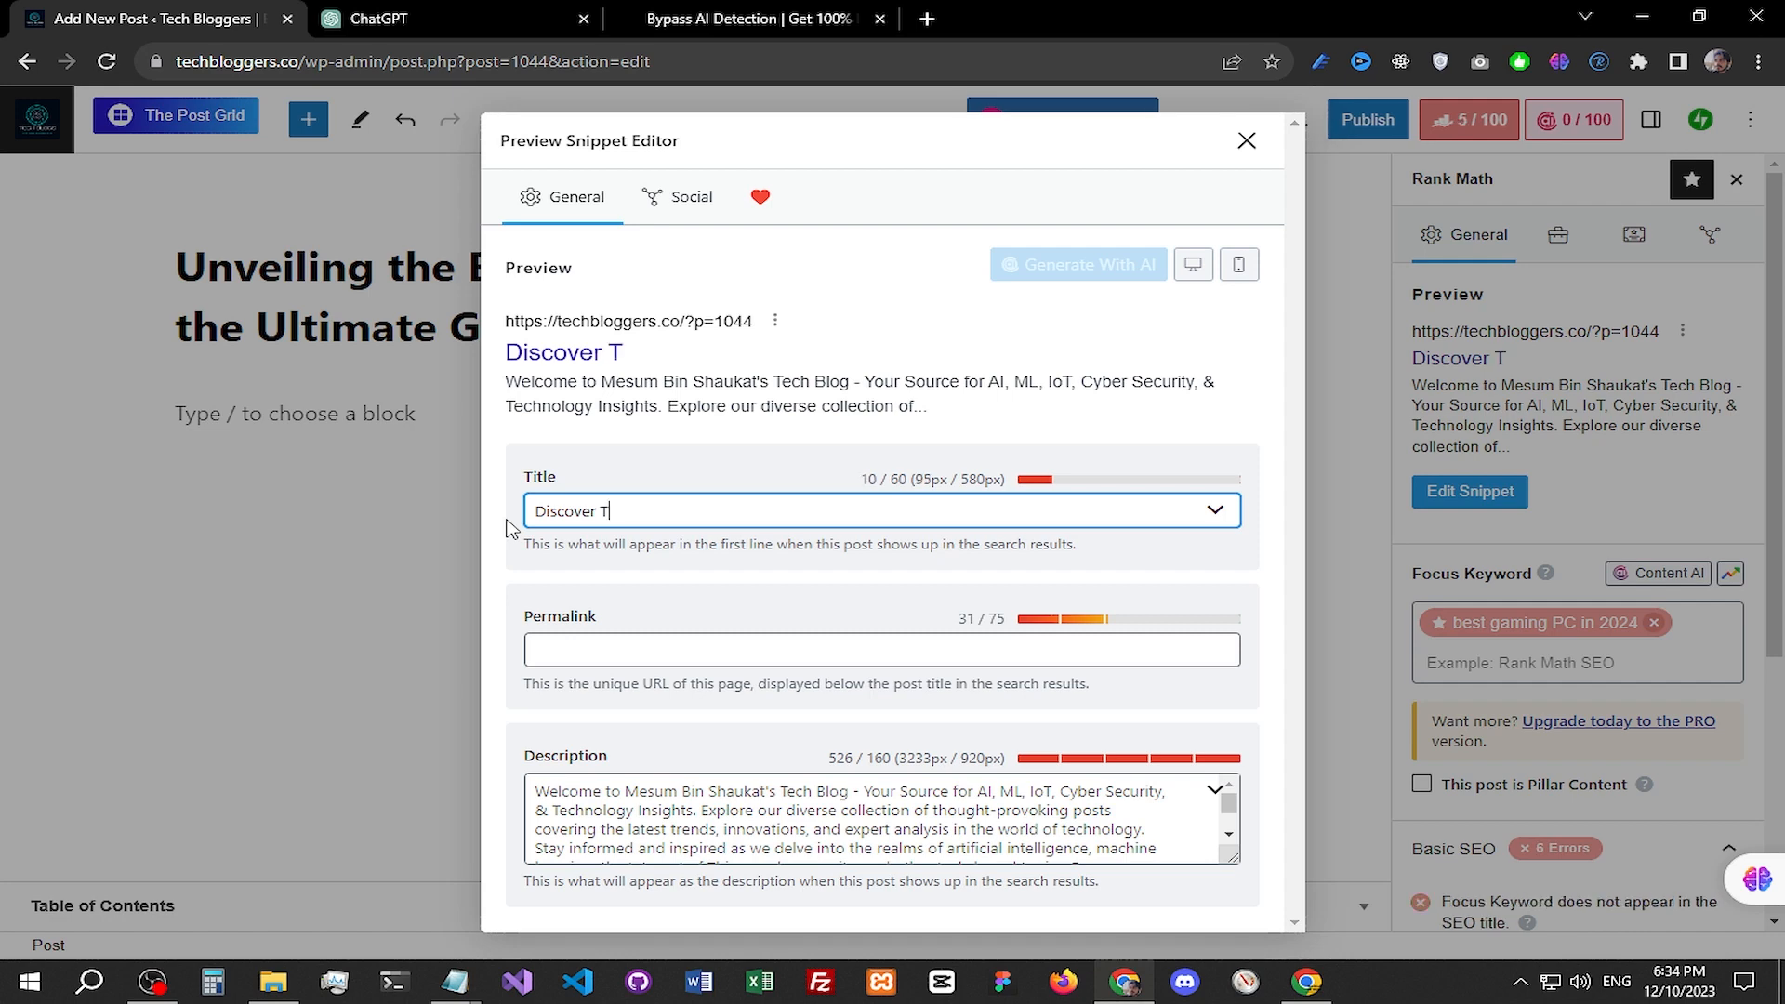
type("he Sec")
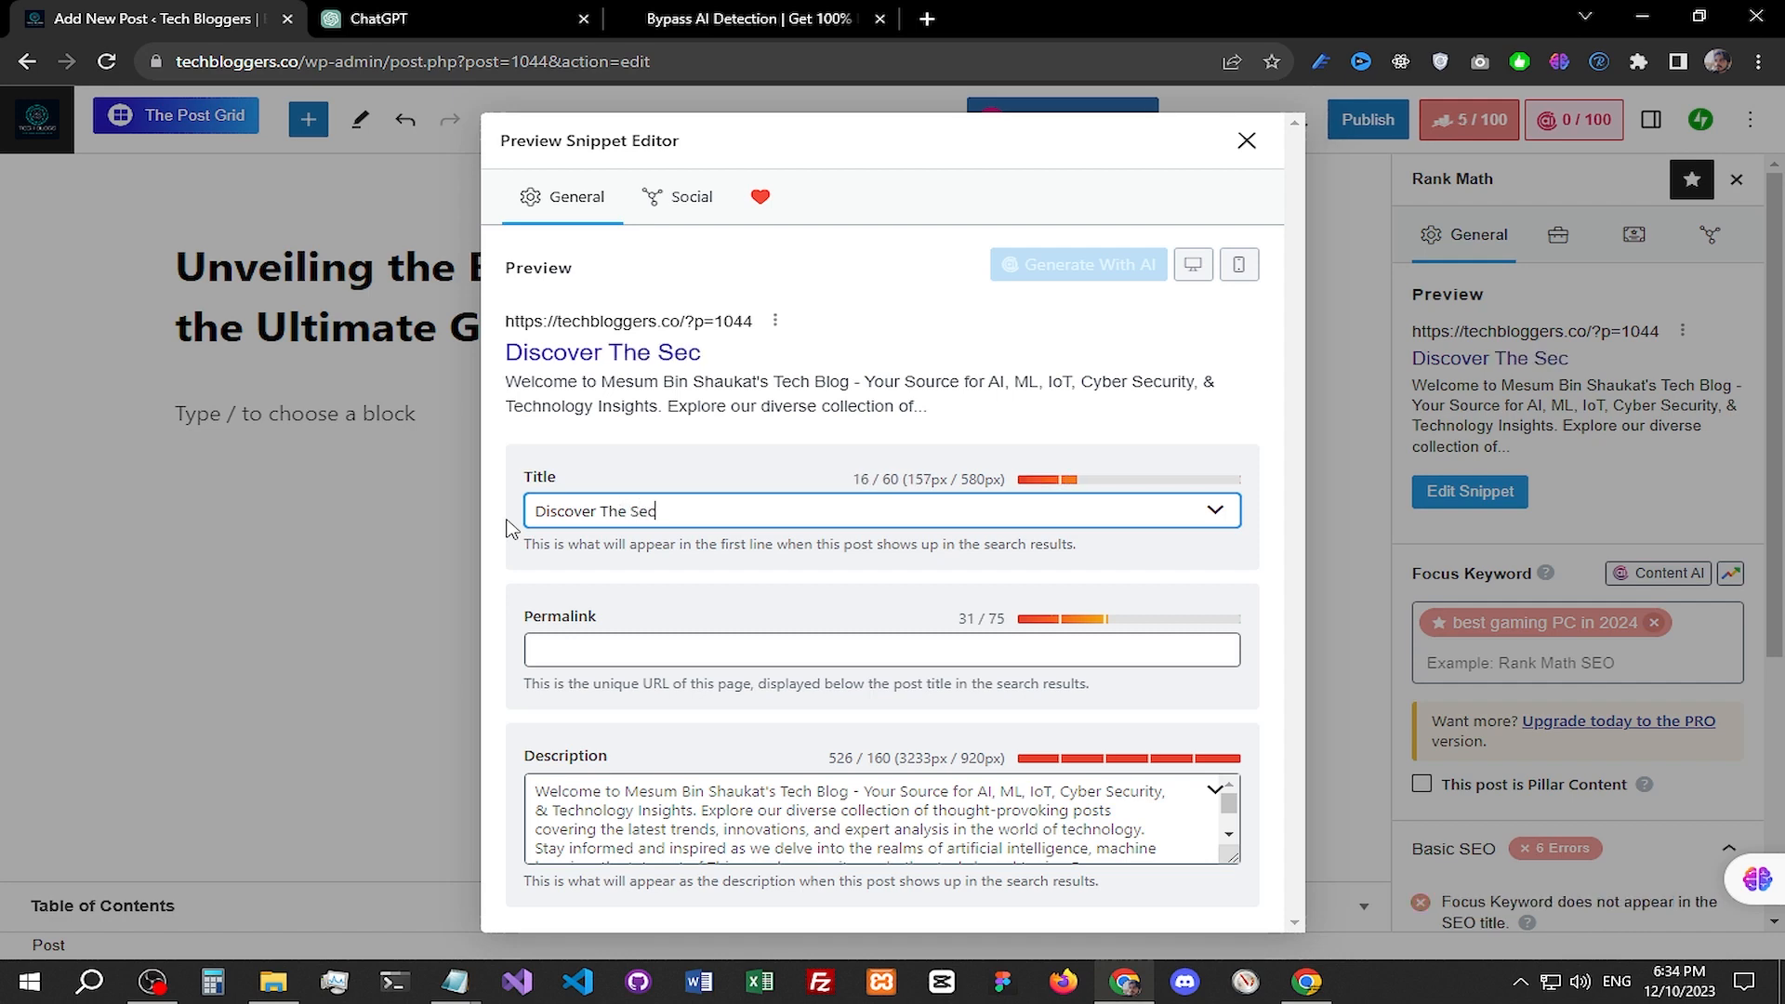
type("rets Of Gaming ")
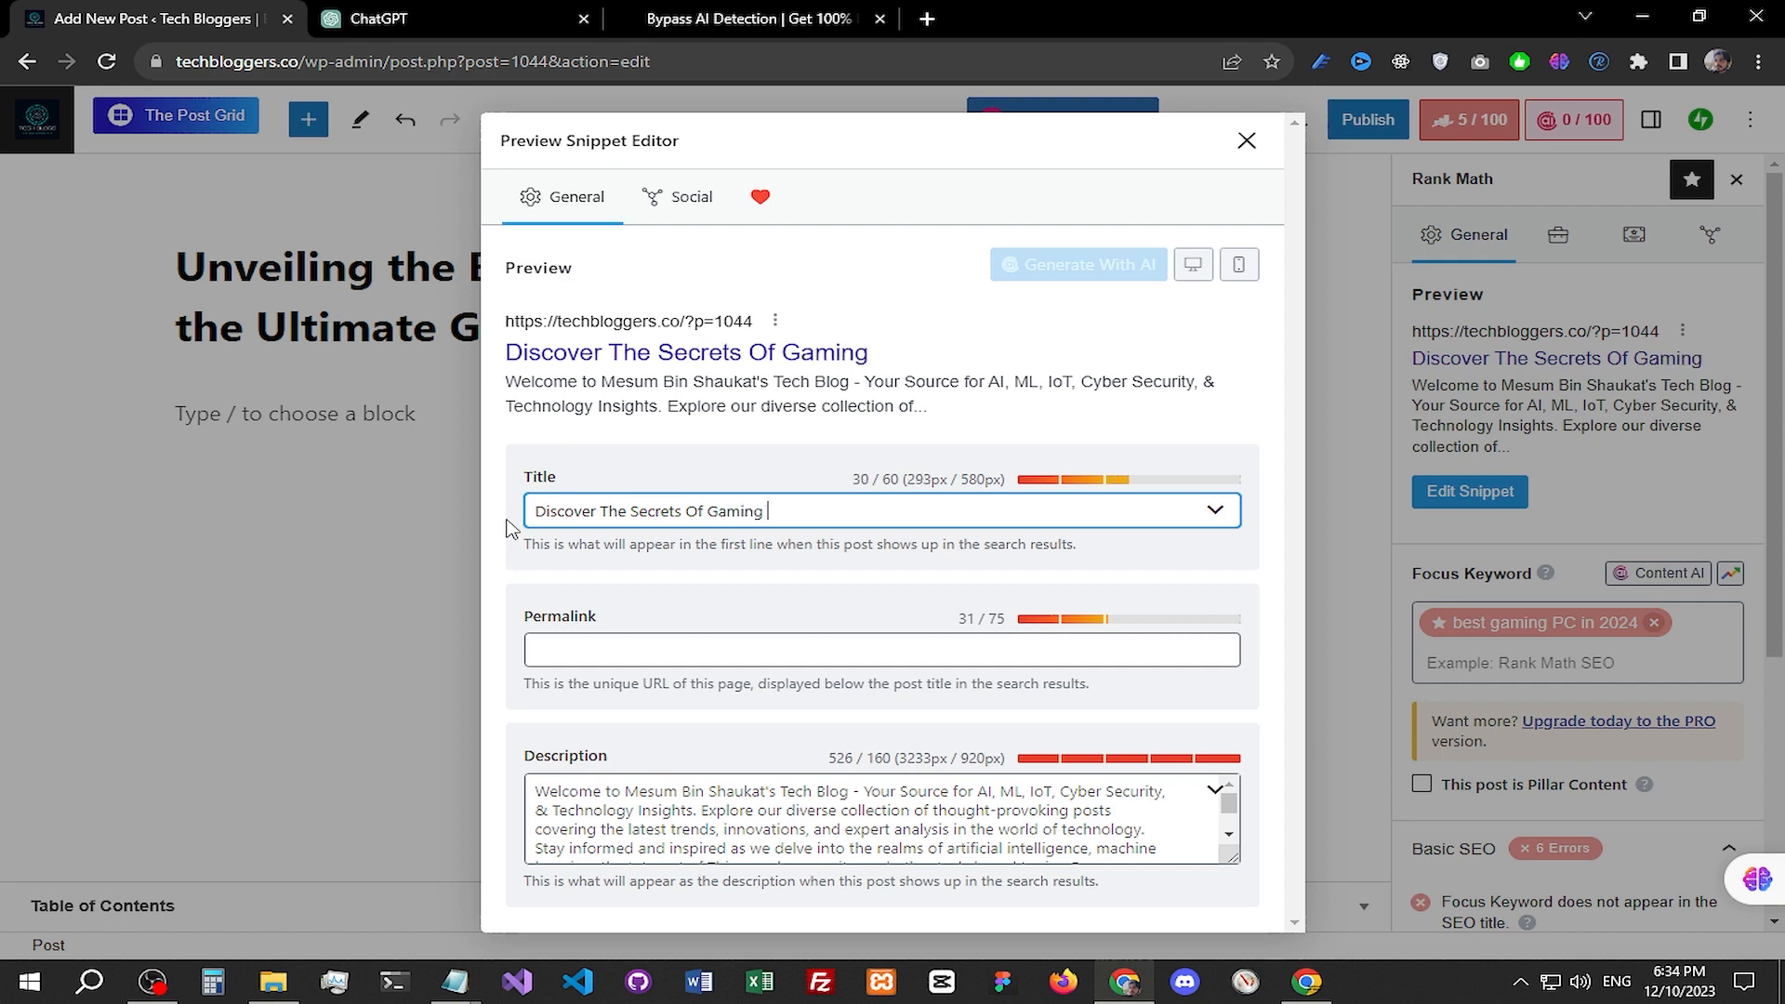
type("Pc")
key("BackSpace")
type("C")
Step: Revise the snippet title to "Discover The Secrets Of Best Gaming PC In 2024" so it contains the focus keyword
type("Best")
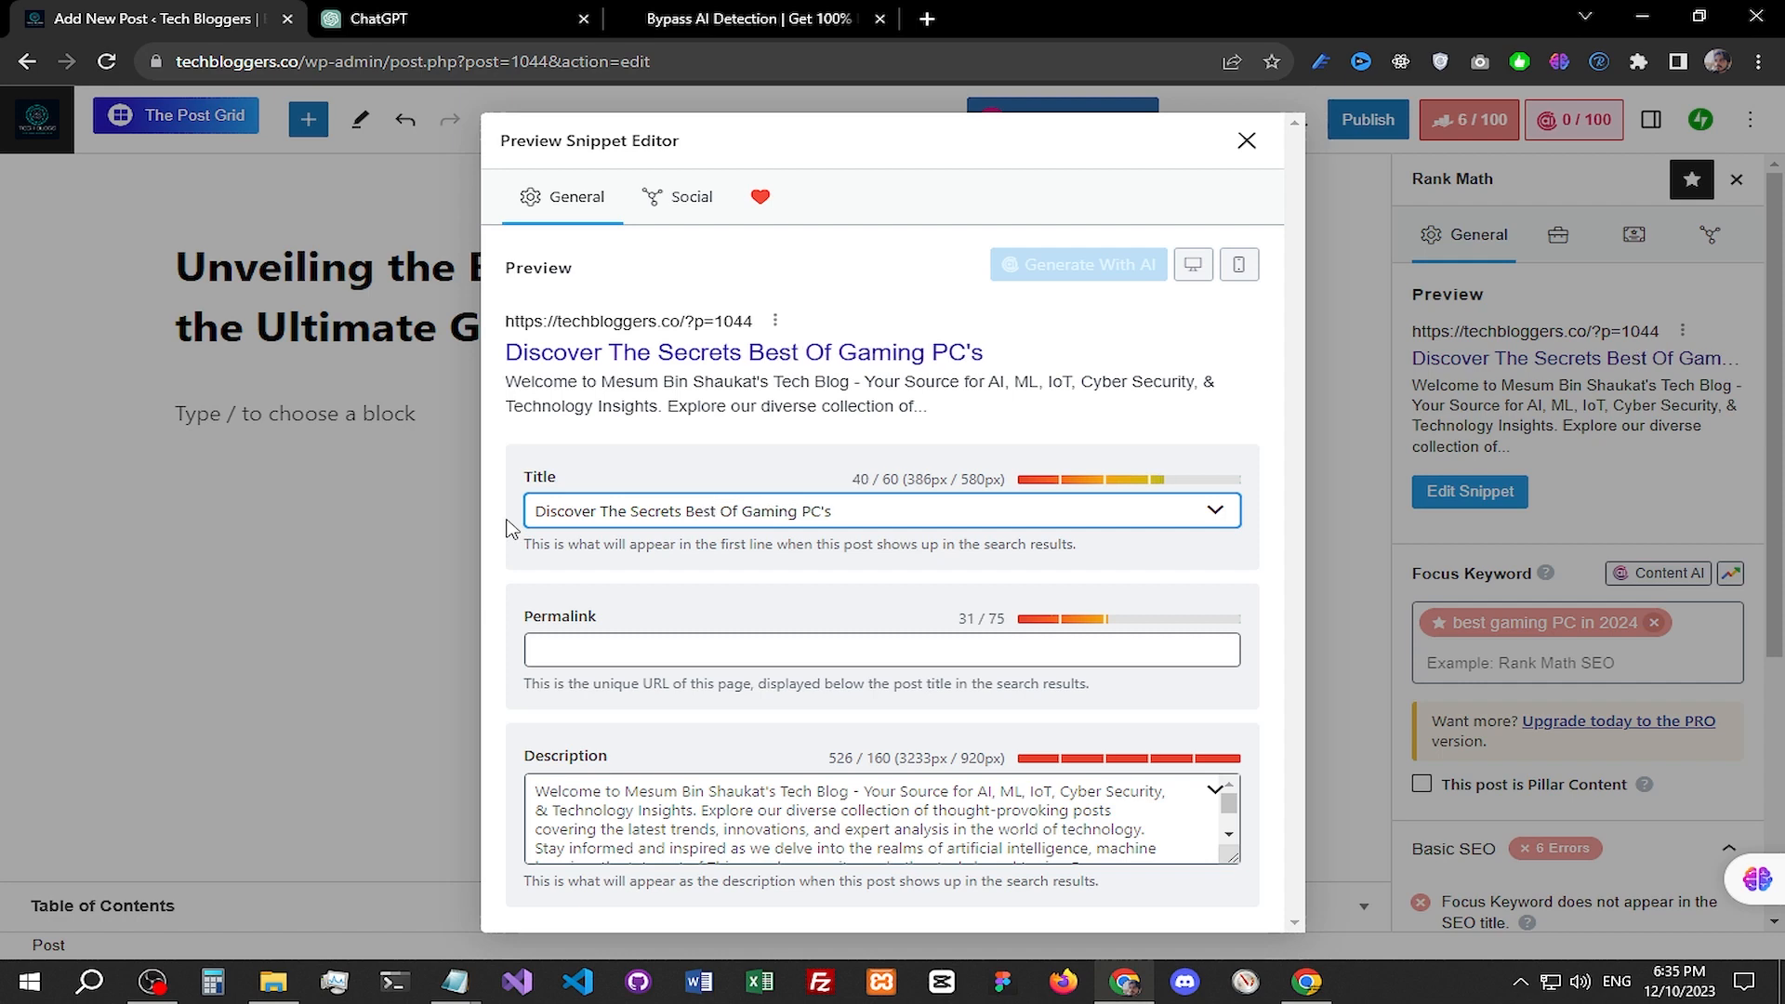
key("ctrl+shift+Left")
key("BackSpace")
key("BackSpace")
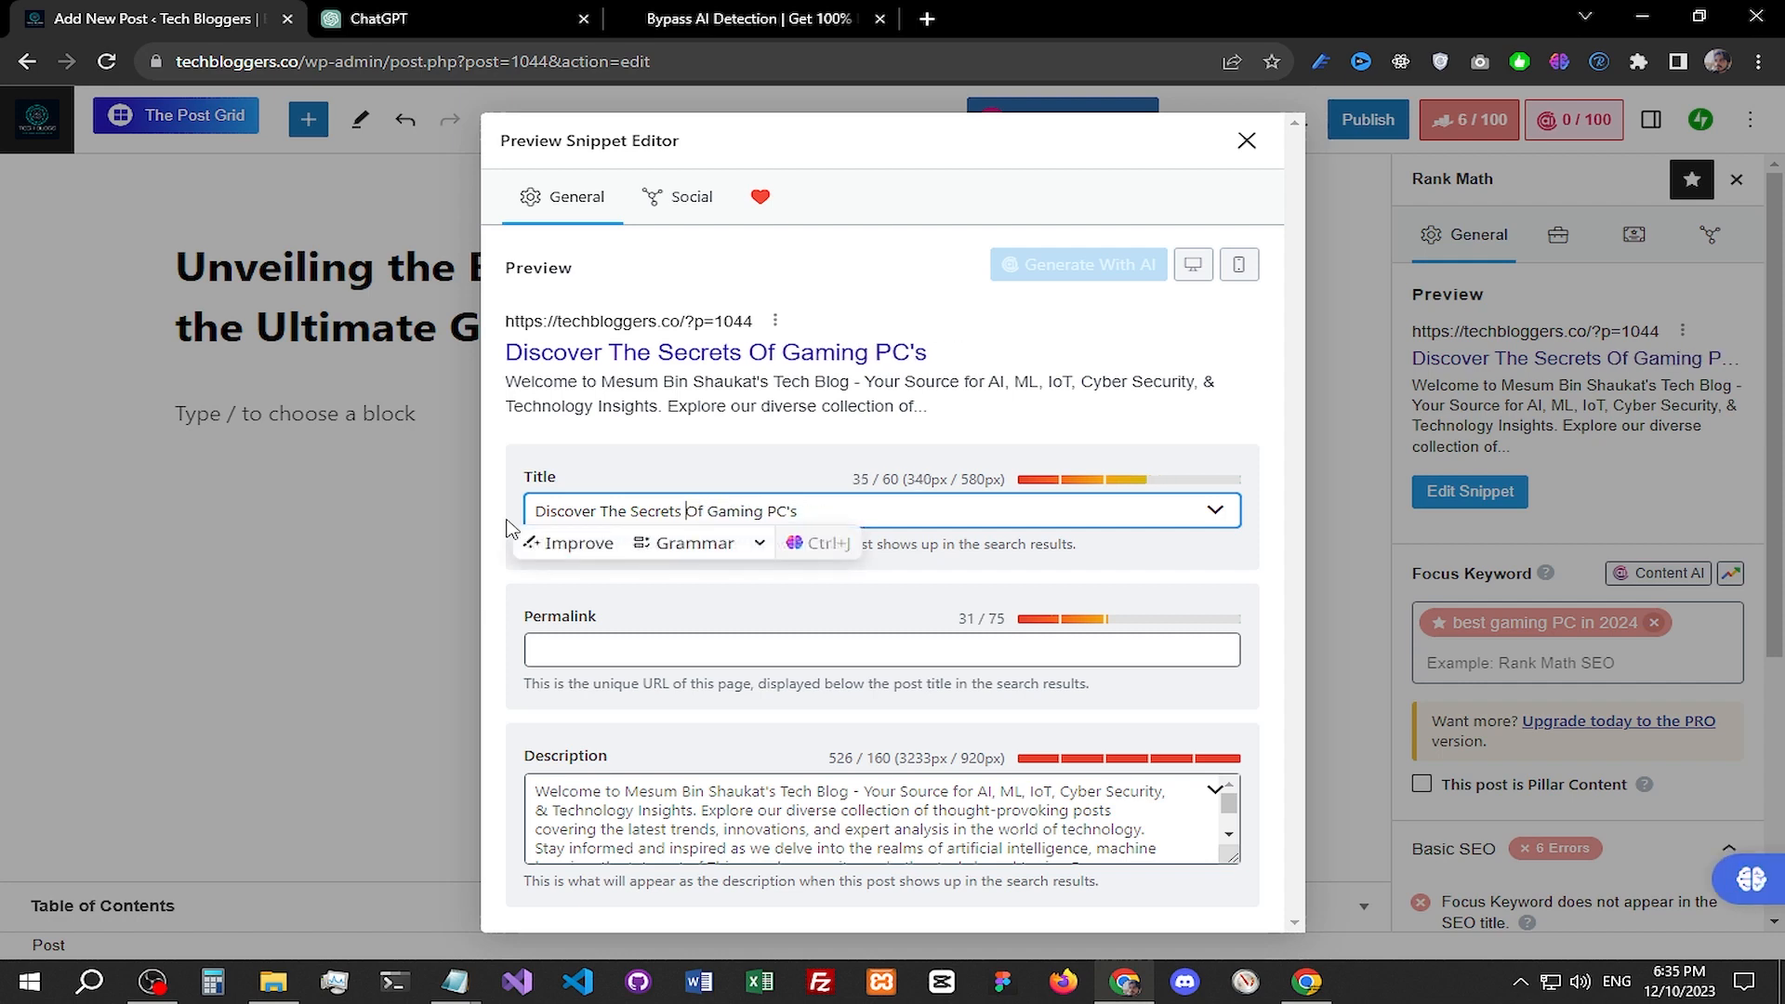
type("Best")
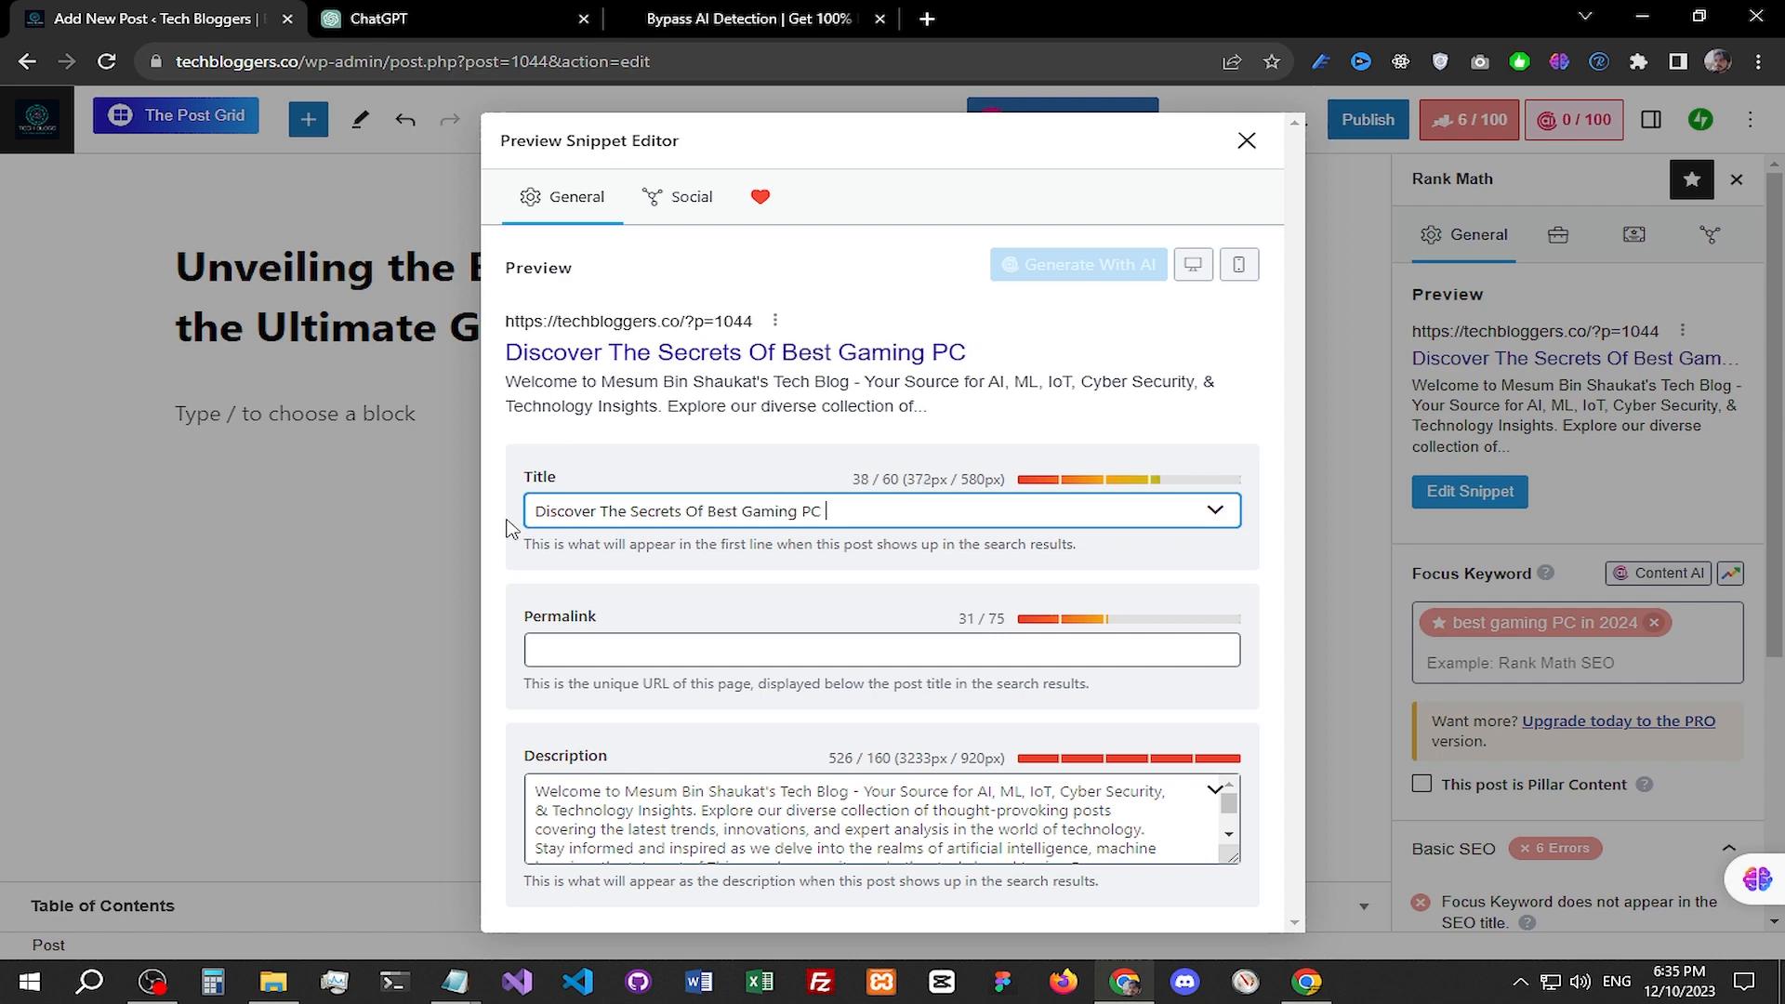
type("2023")
key("BackSpace")
type("4")
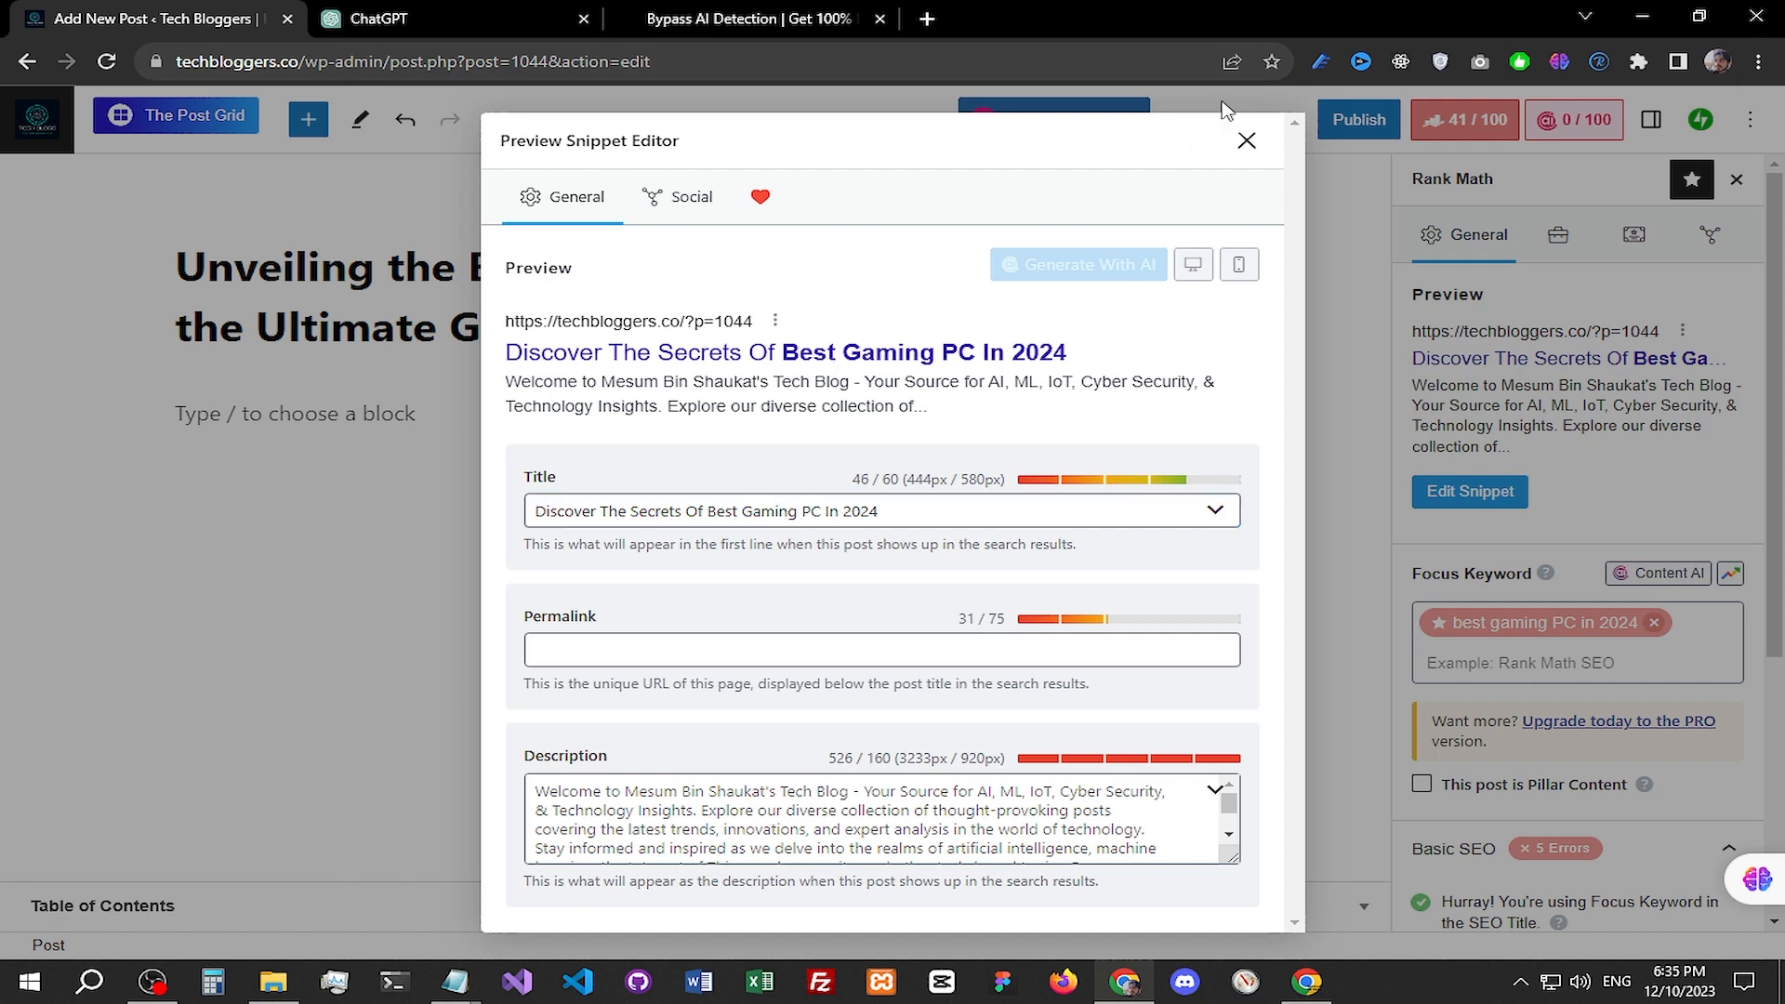
Step: Close the snippet editor and review the post's Basic SEO and Title Readability checks
left_click(1247, 141)
scroll(1578, 456, "down", 4)
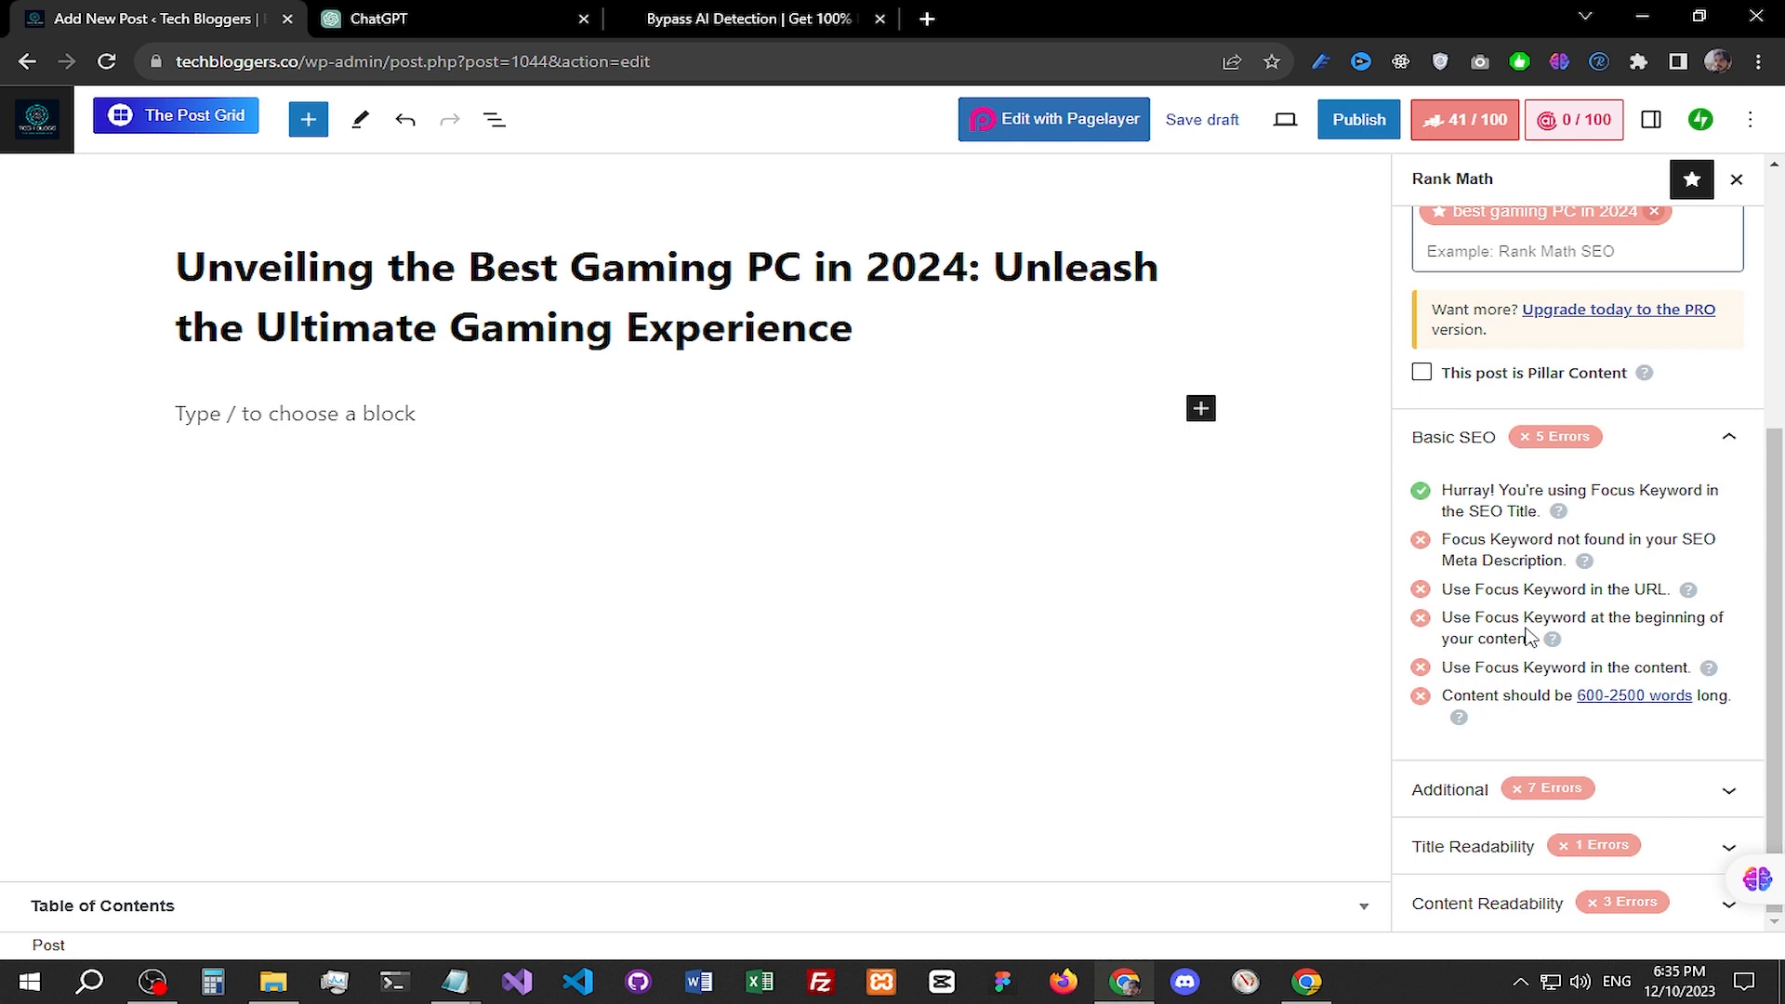
left_click(1608, 846)
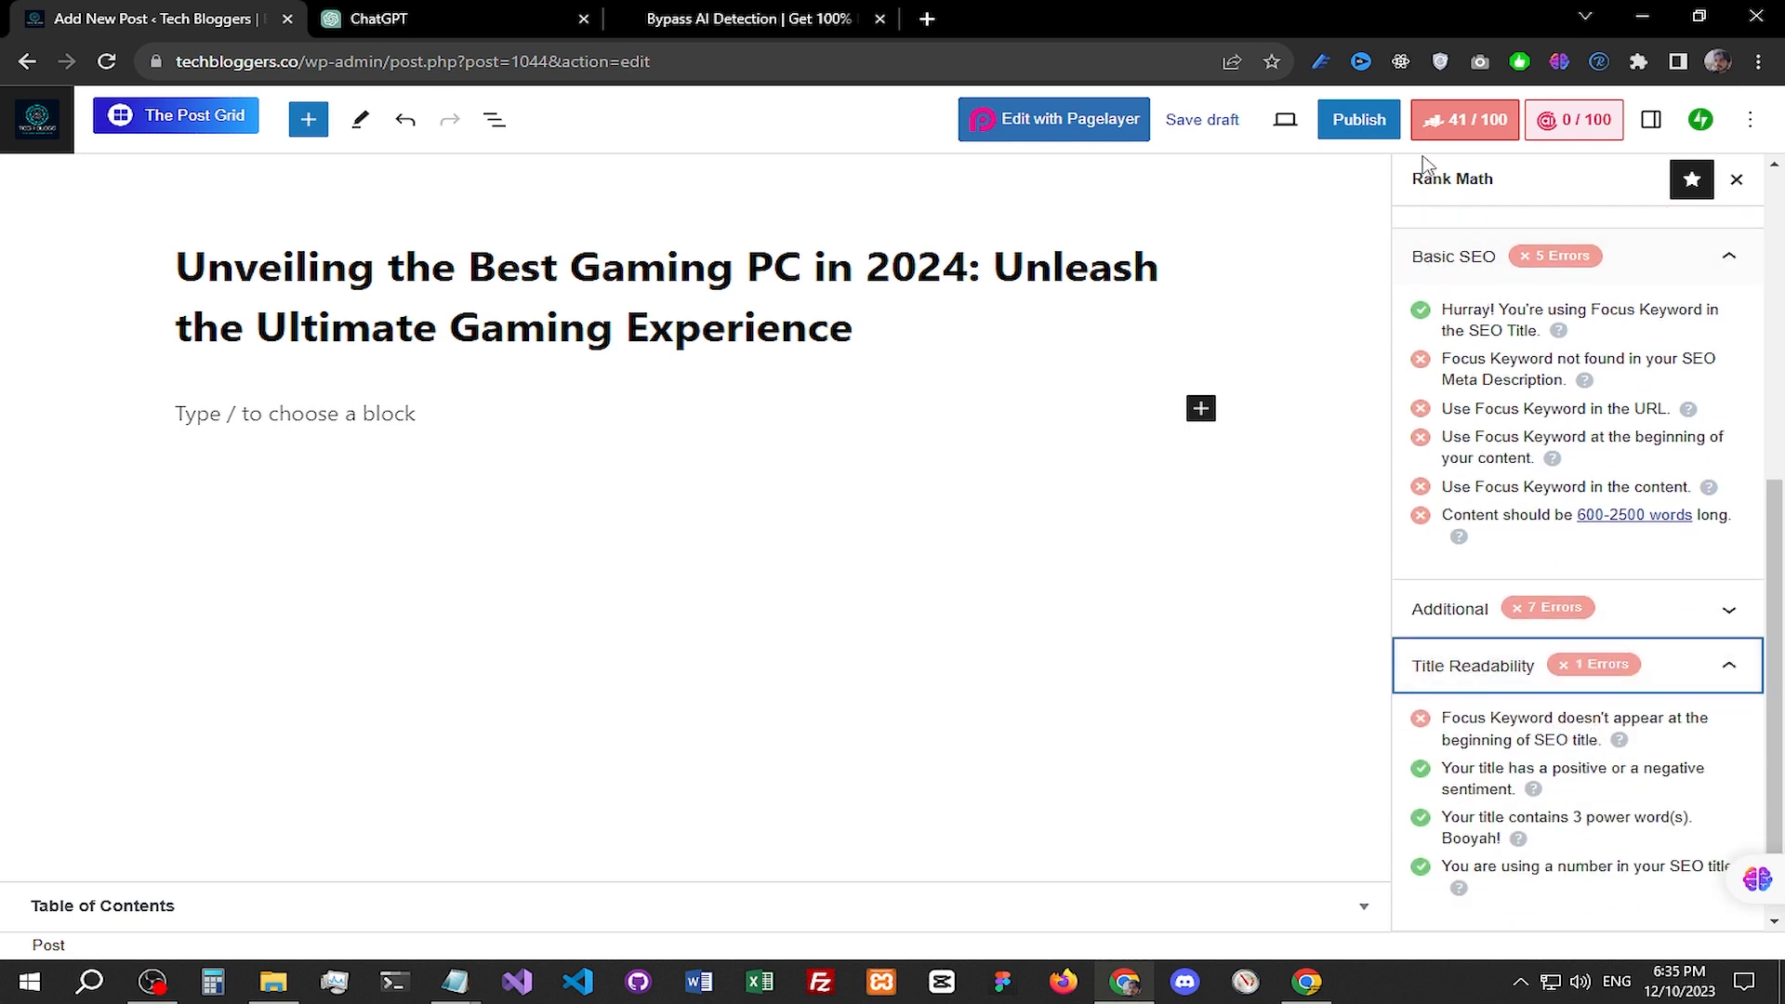
scroll(1569, 383, "up", 6)
scroll(1573, 409, "down", 3)
scroll(1572, 423, "up", 3)
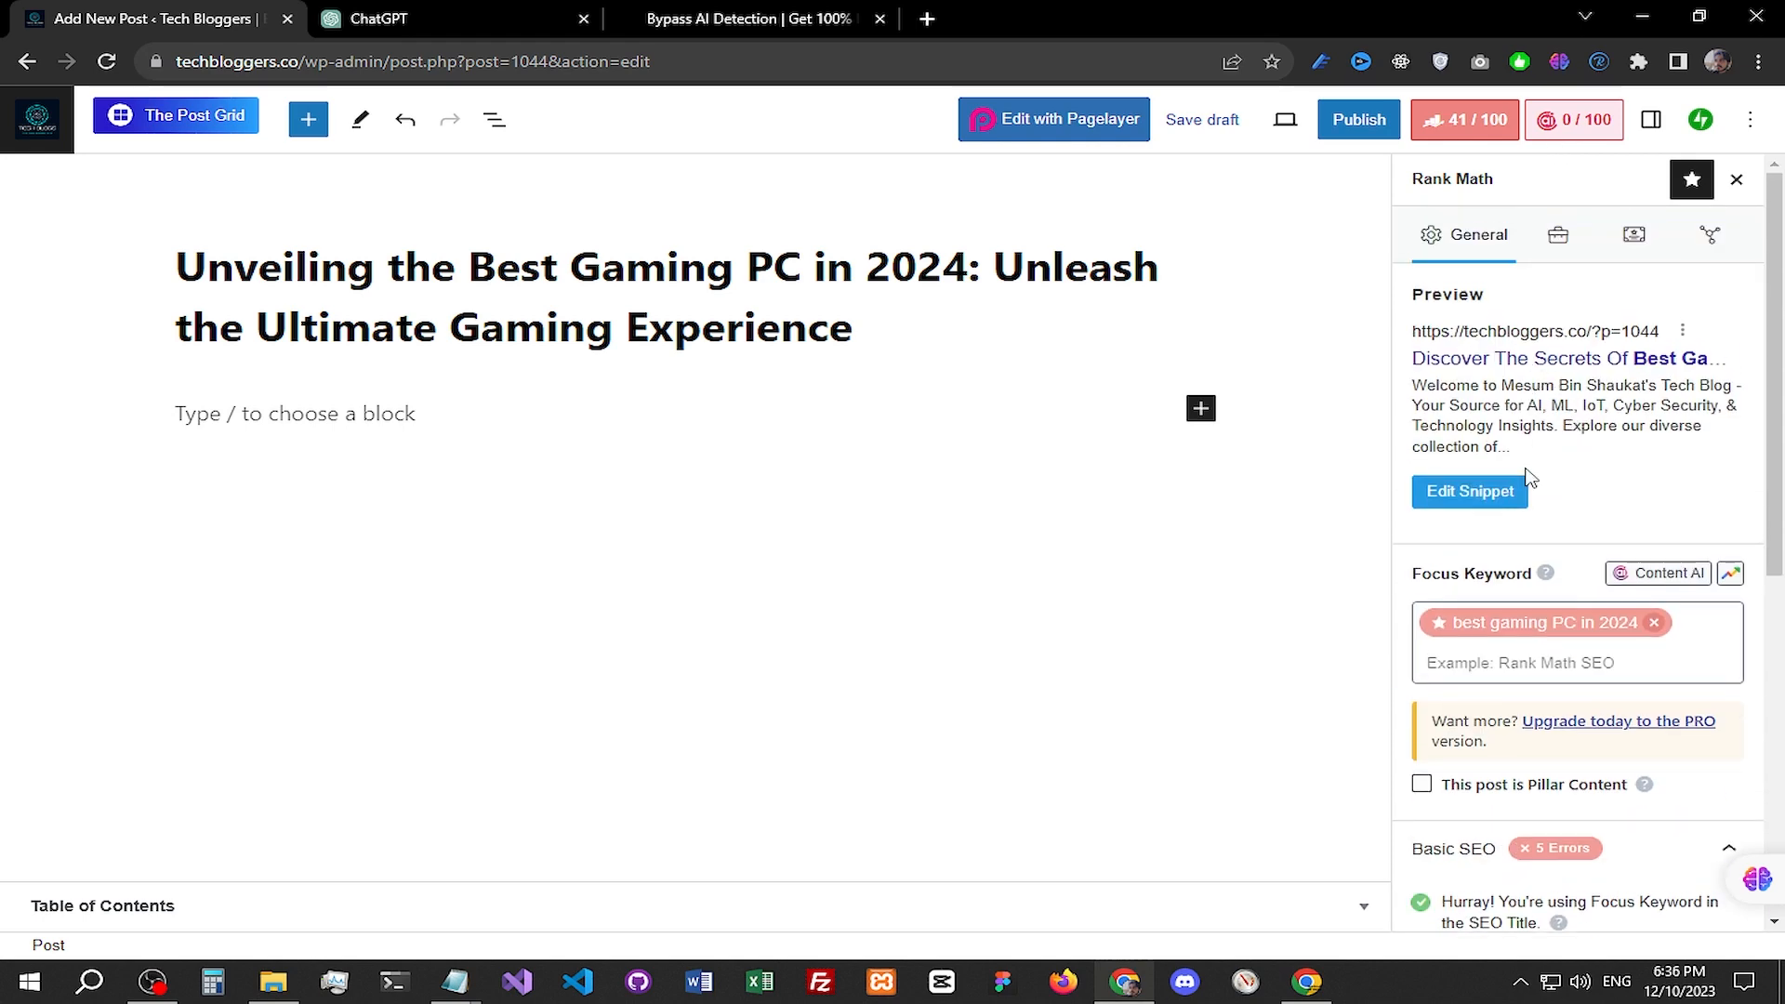
Step: Rearrange the snippet title to "Best Gaming PC In 2024 - Discover The Secrets" so the focus keyword comes first
left_click(1469, 492)
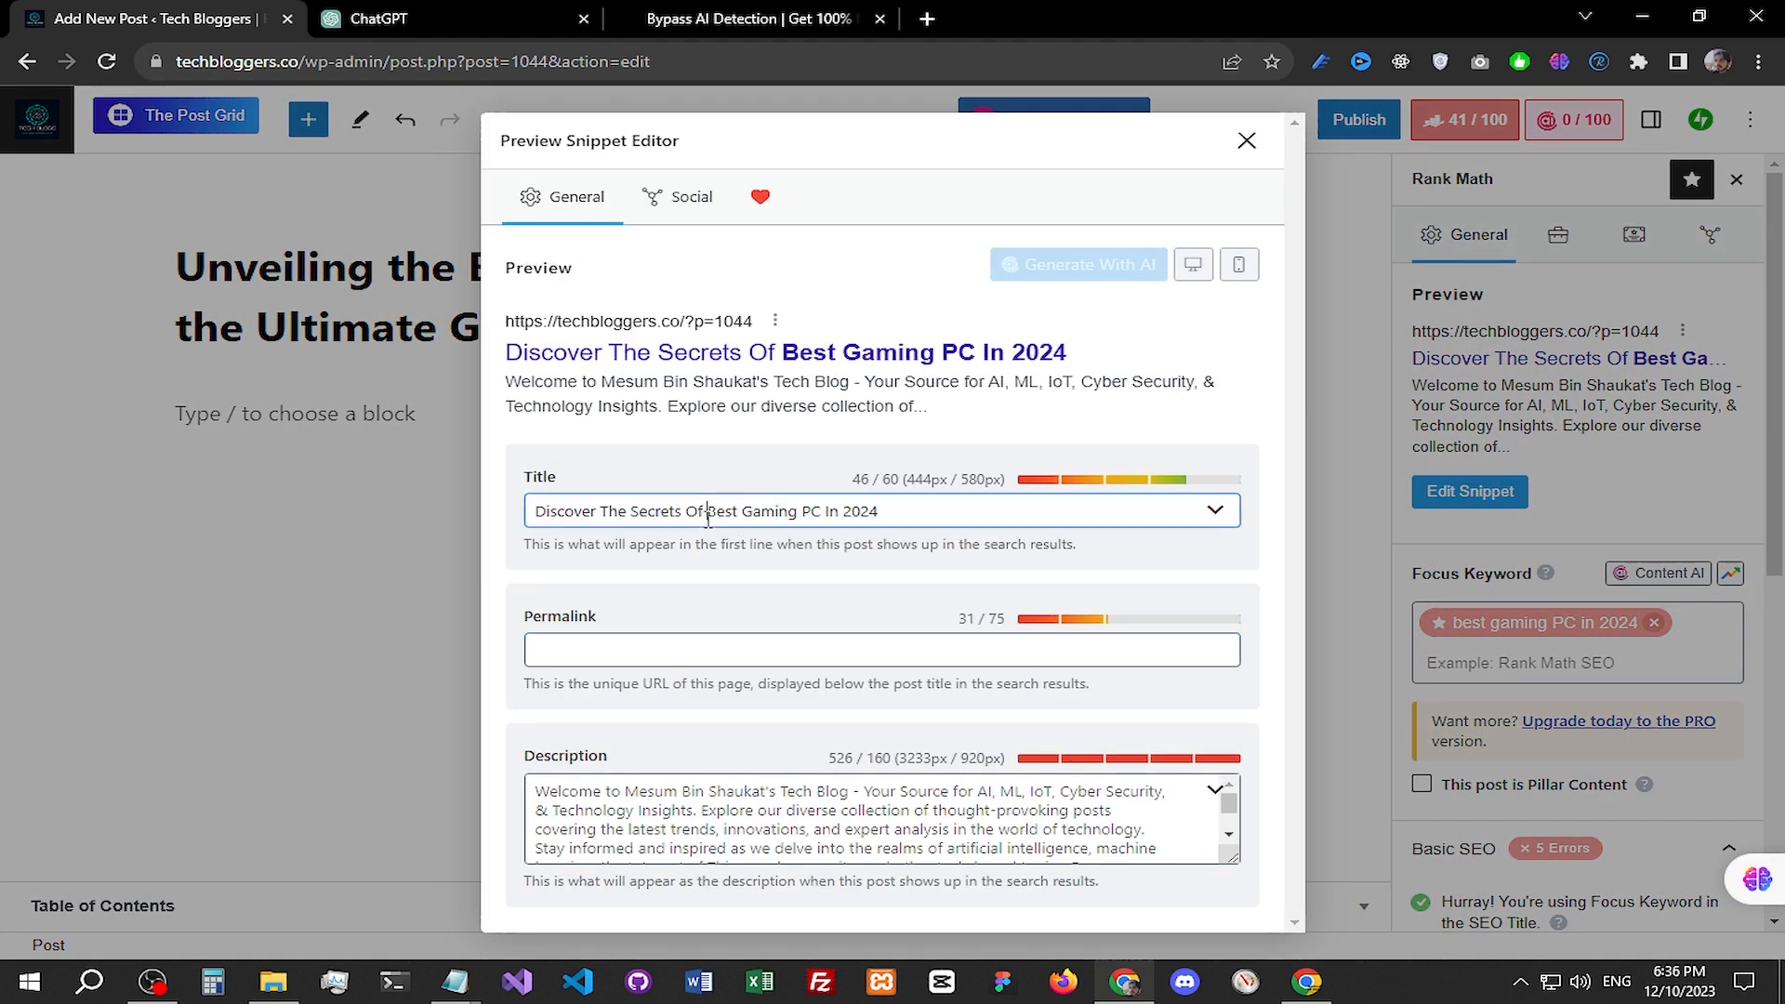
left_click_drag(708, 519, 435, 527)
key("ctrl+c")
key("BackSpace")
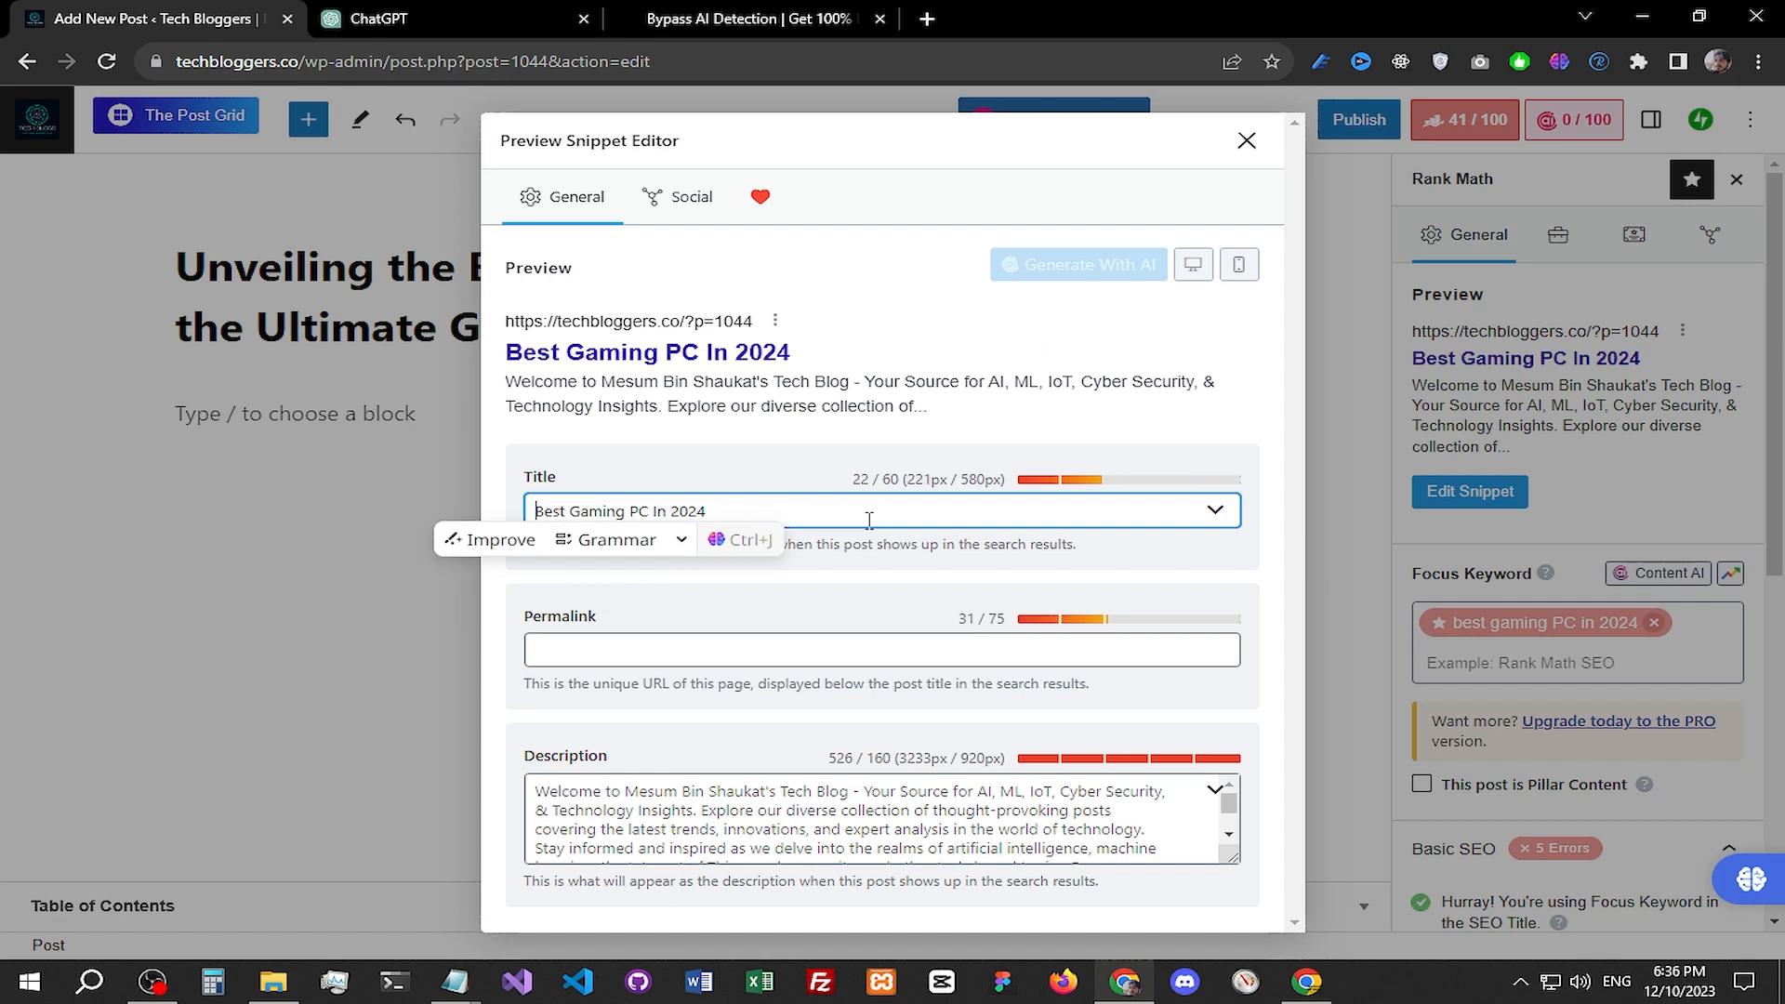
left_click(867, 517)
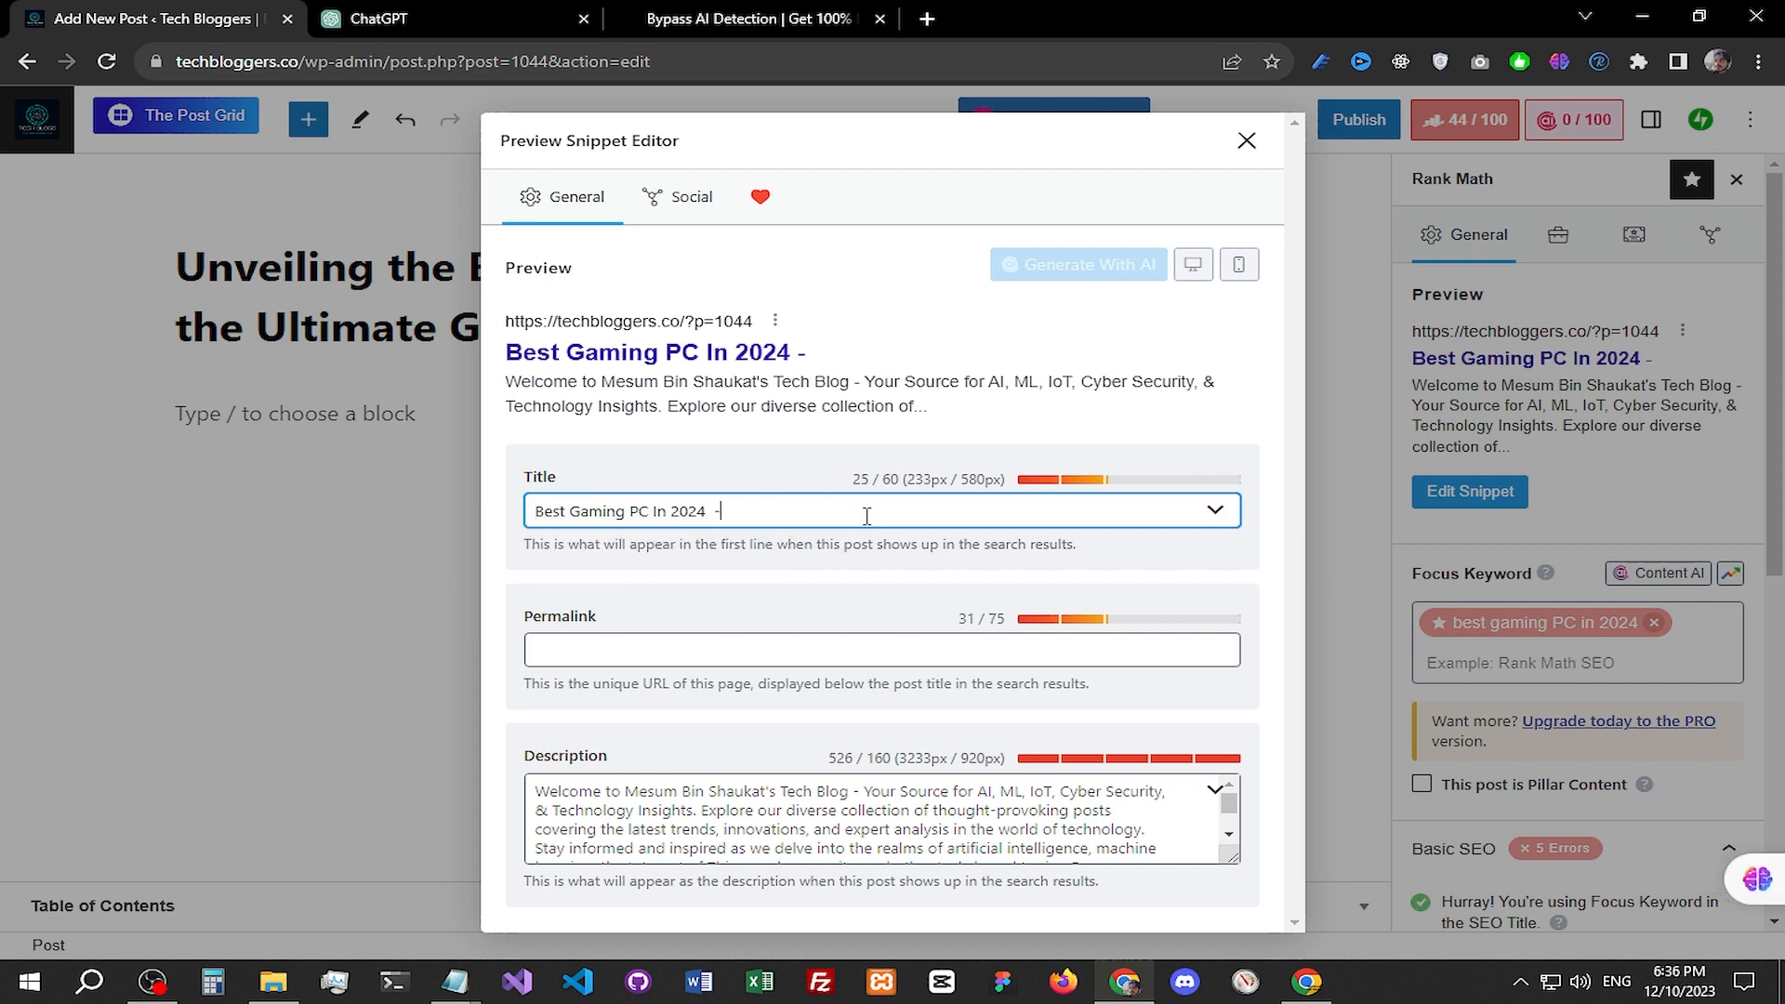
key("ctrl+v")
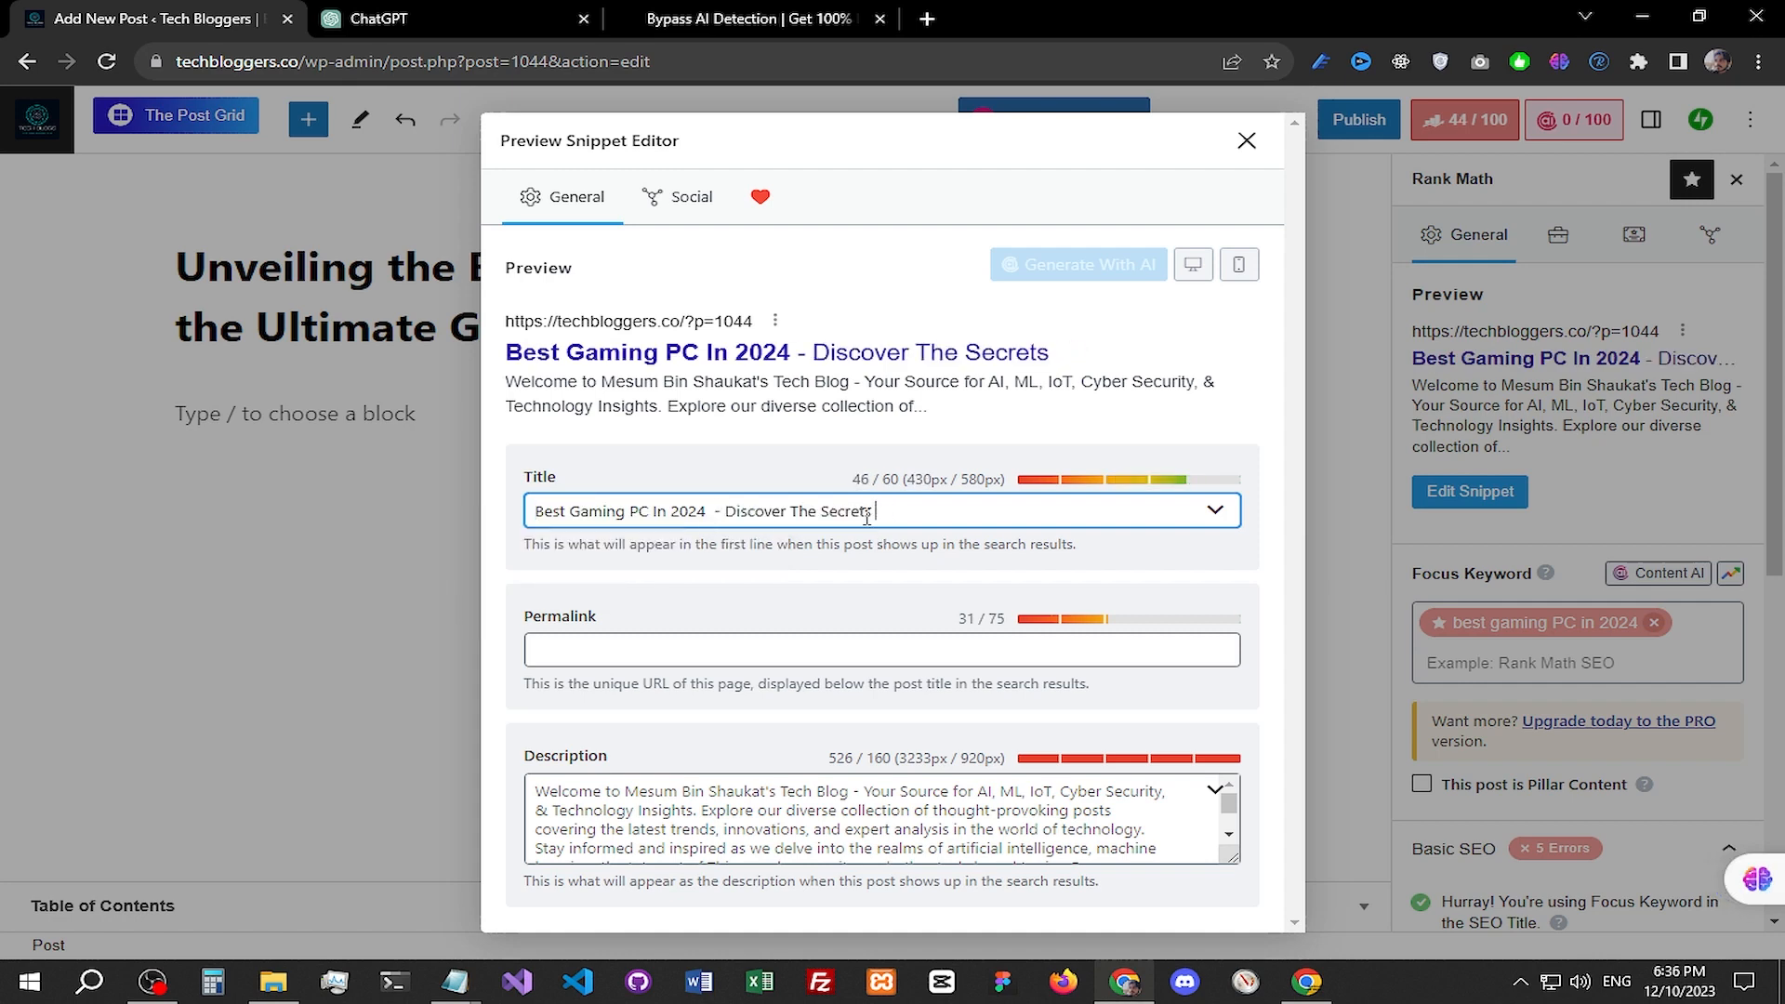
left_click(1230, 152)
Step: Save the post as a draft and review its Title Readability and Content Readability checks
scroll(1581, 744, "down", 7)
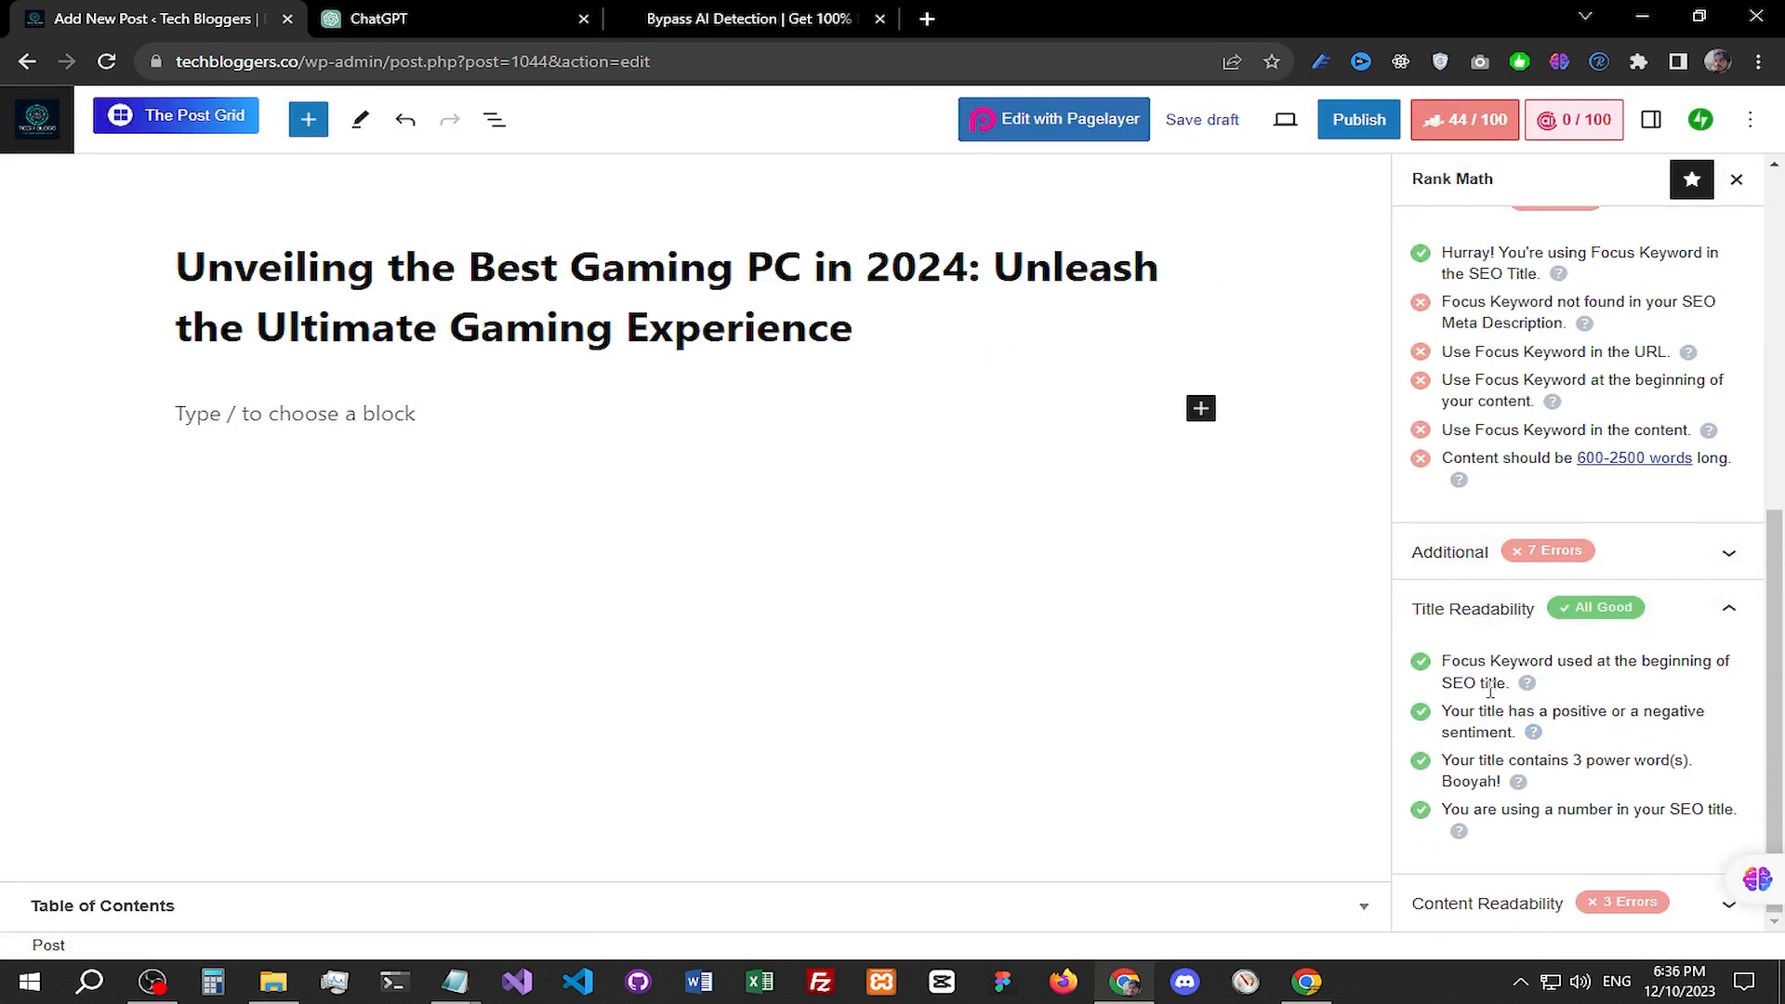
scroll(1687, 551, "up", 5)
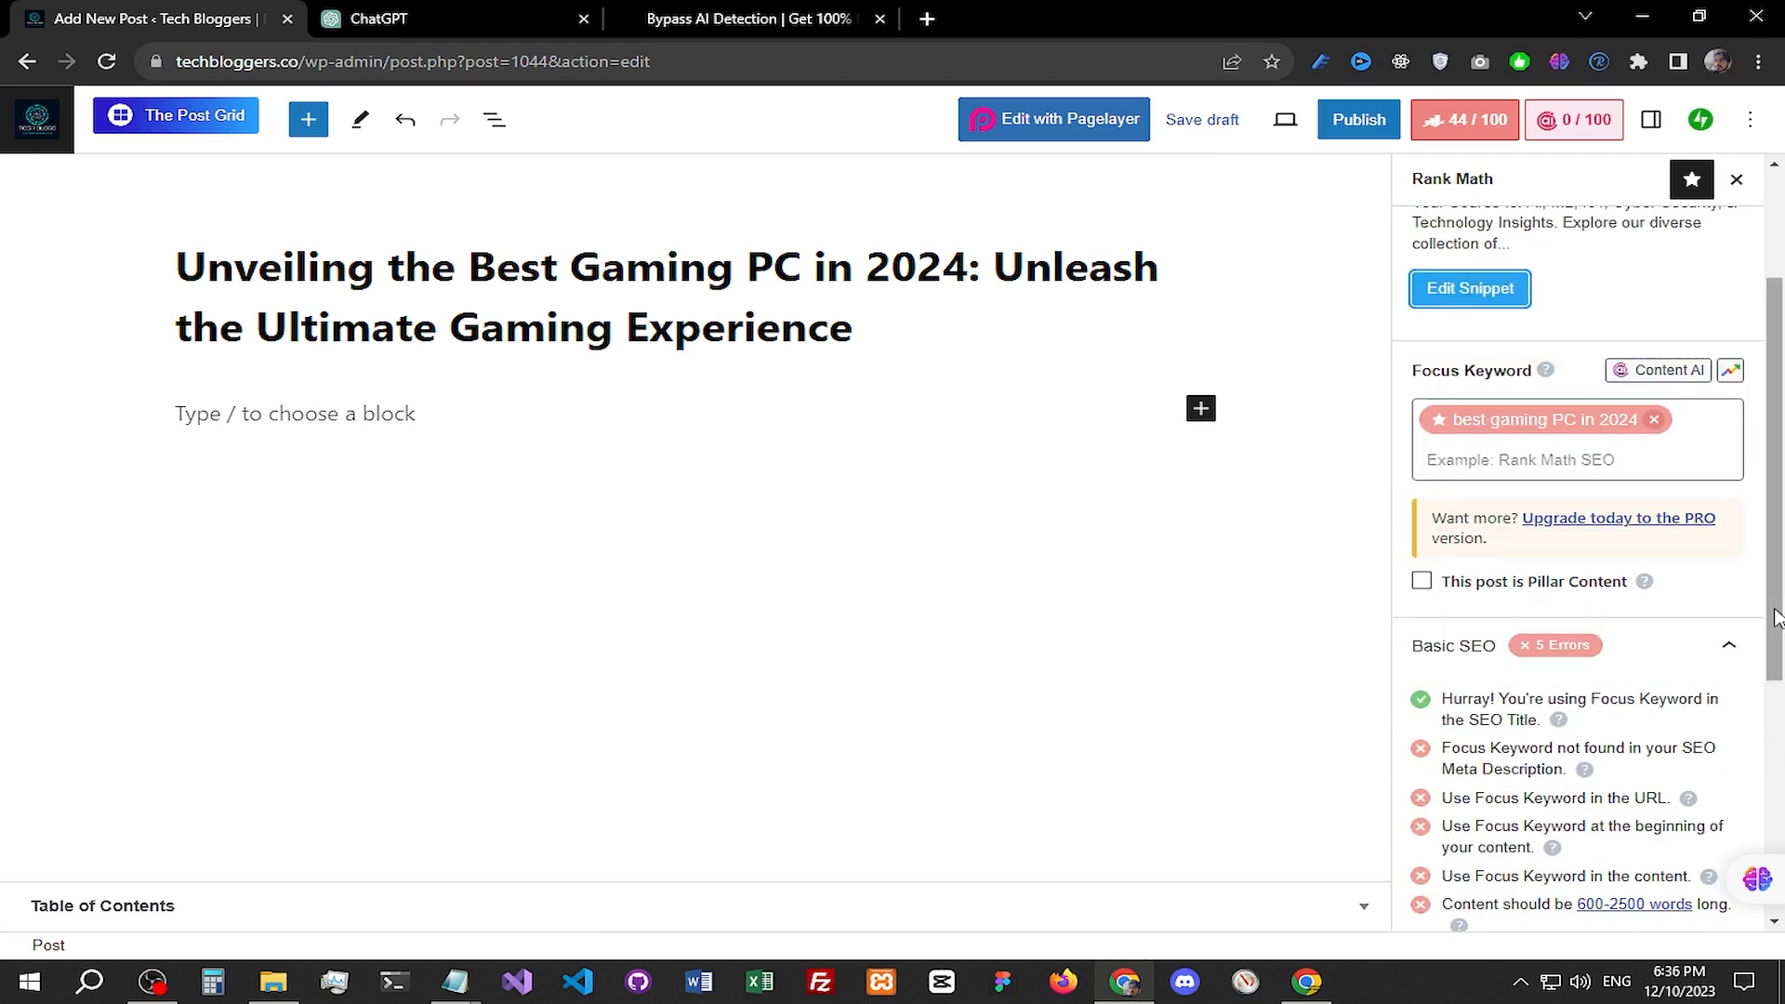
scroll(1688, 550, "down", 2)
scroll(1687, 550, "up", 4)
scroll(1674, 577, "down", 3)
scroll(1667, 600, "up", 2)
left_click(1200, 121)
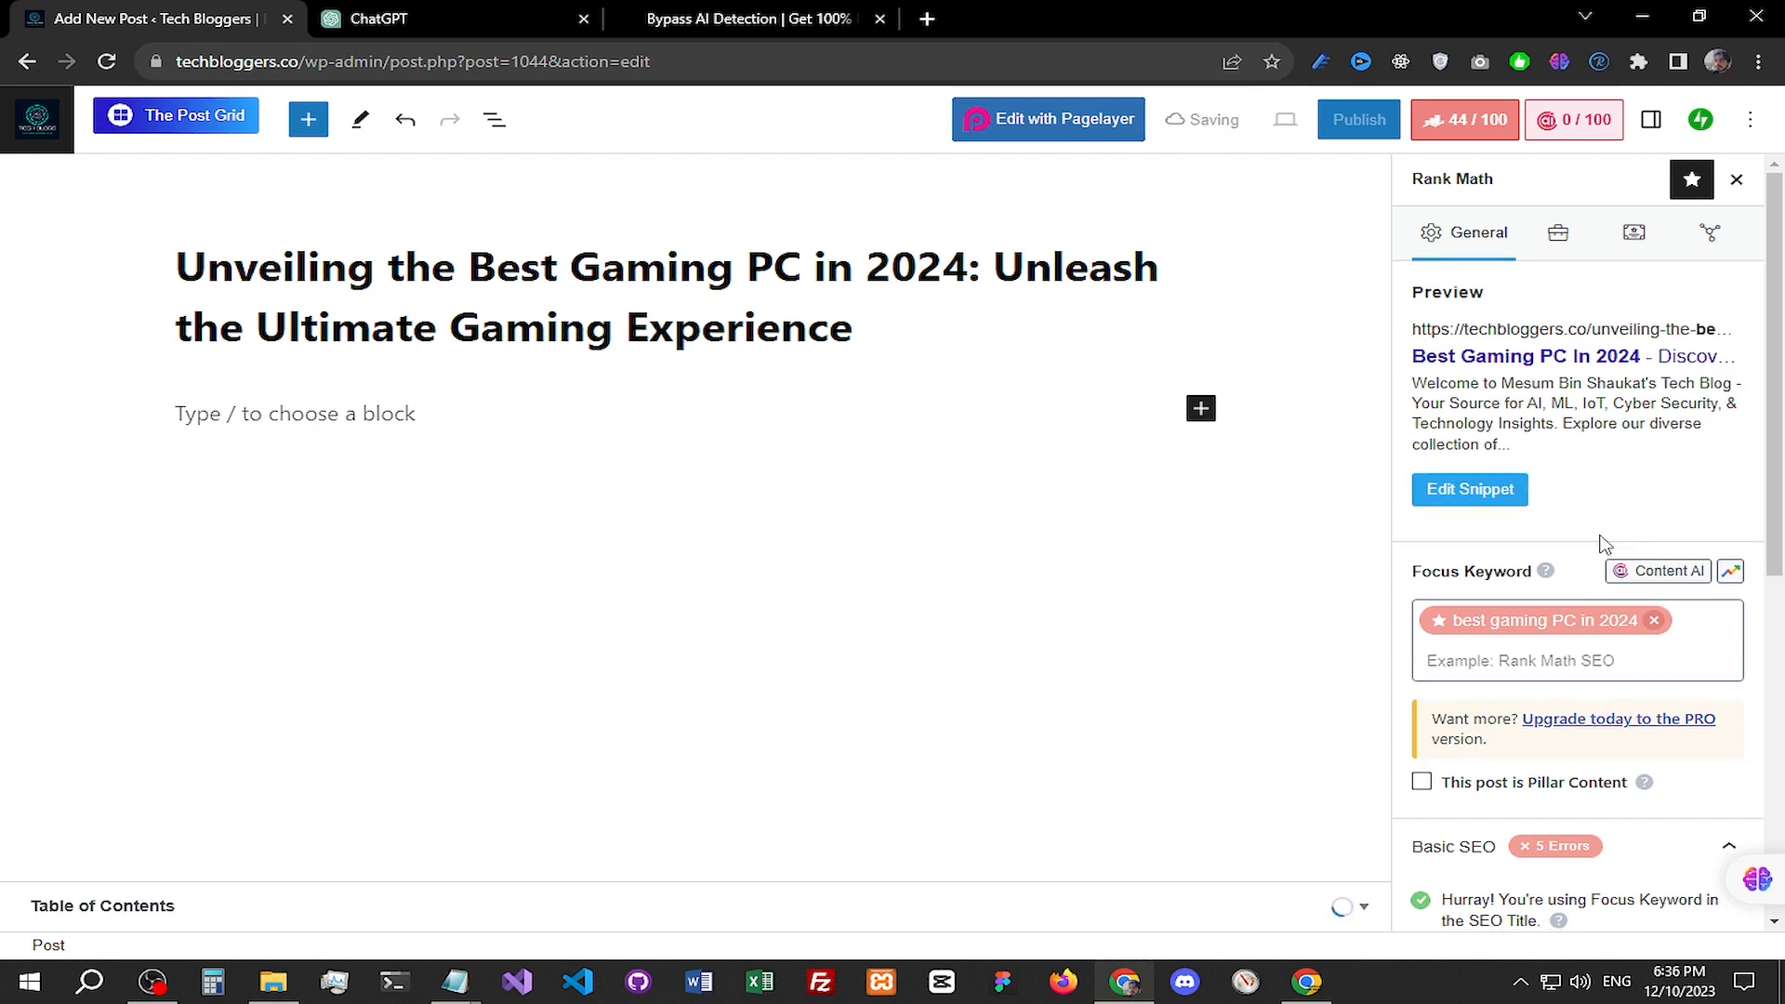
scroll(1615, 542, "down", 7)
left_click(1526, 892)
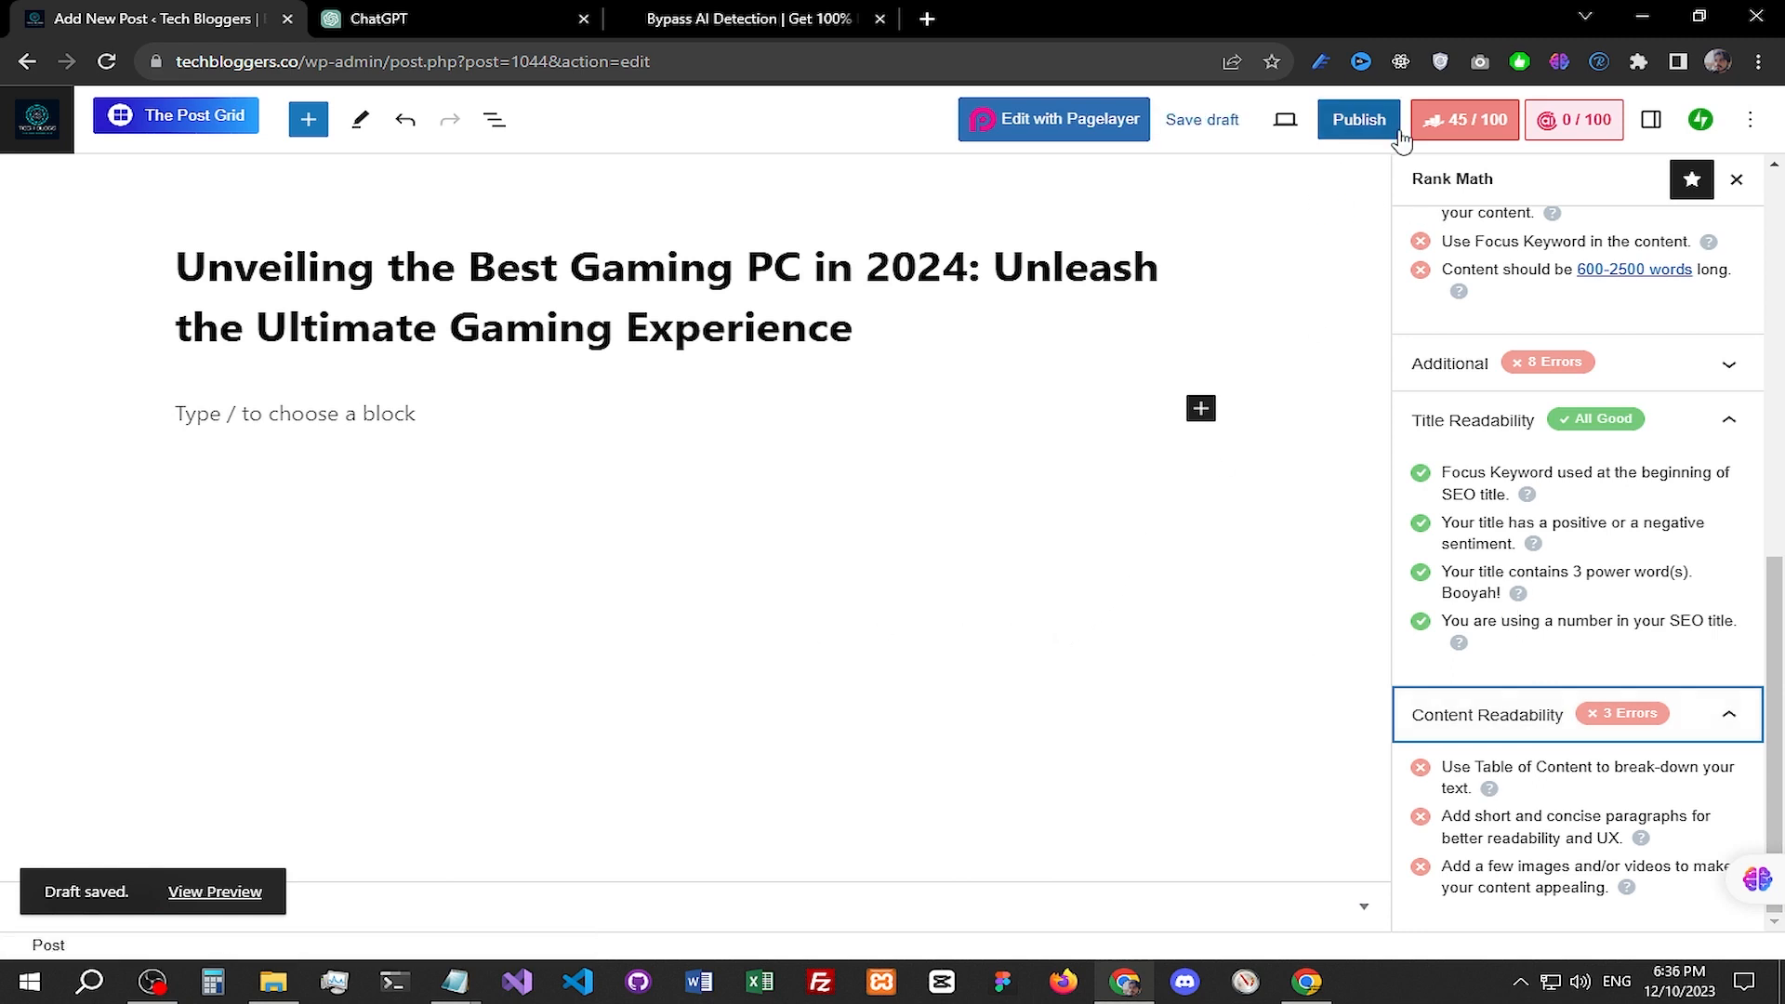
Step: Open the post in the Pagelayer editor and look through its post settings
left_click(1029, 139)
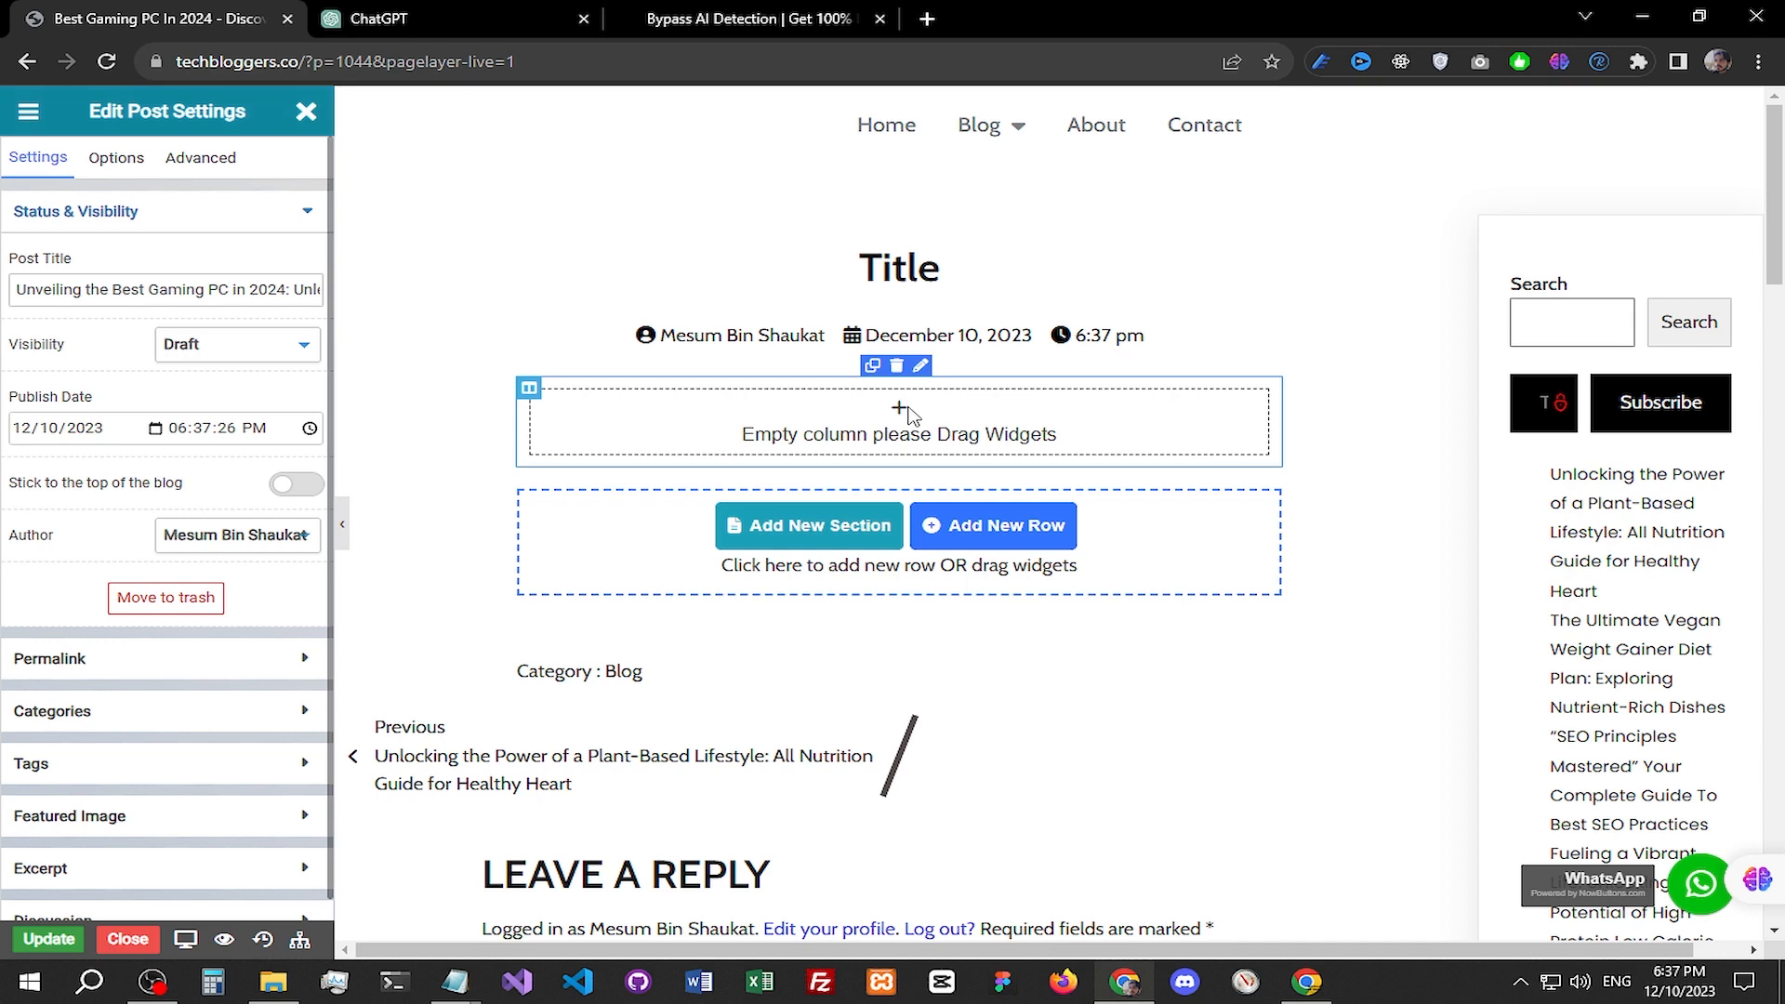
scroll(216, 462, "down", 1)
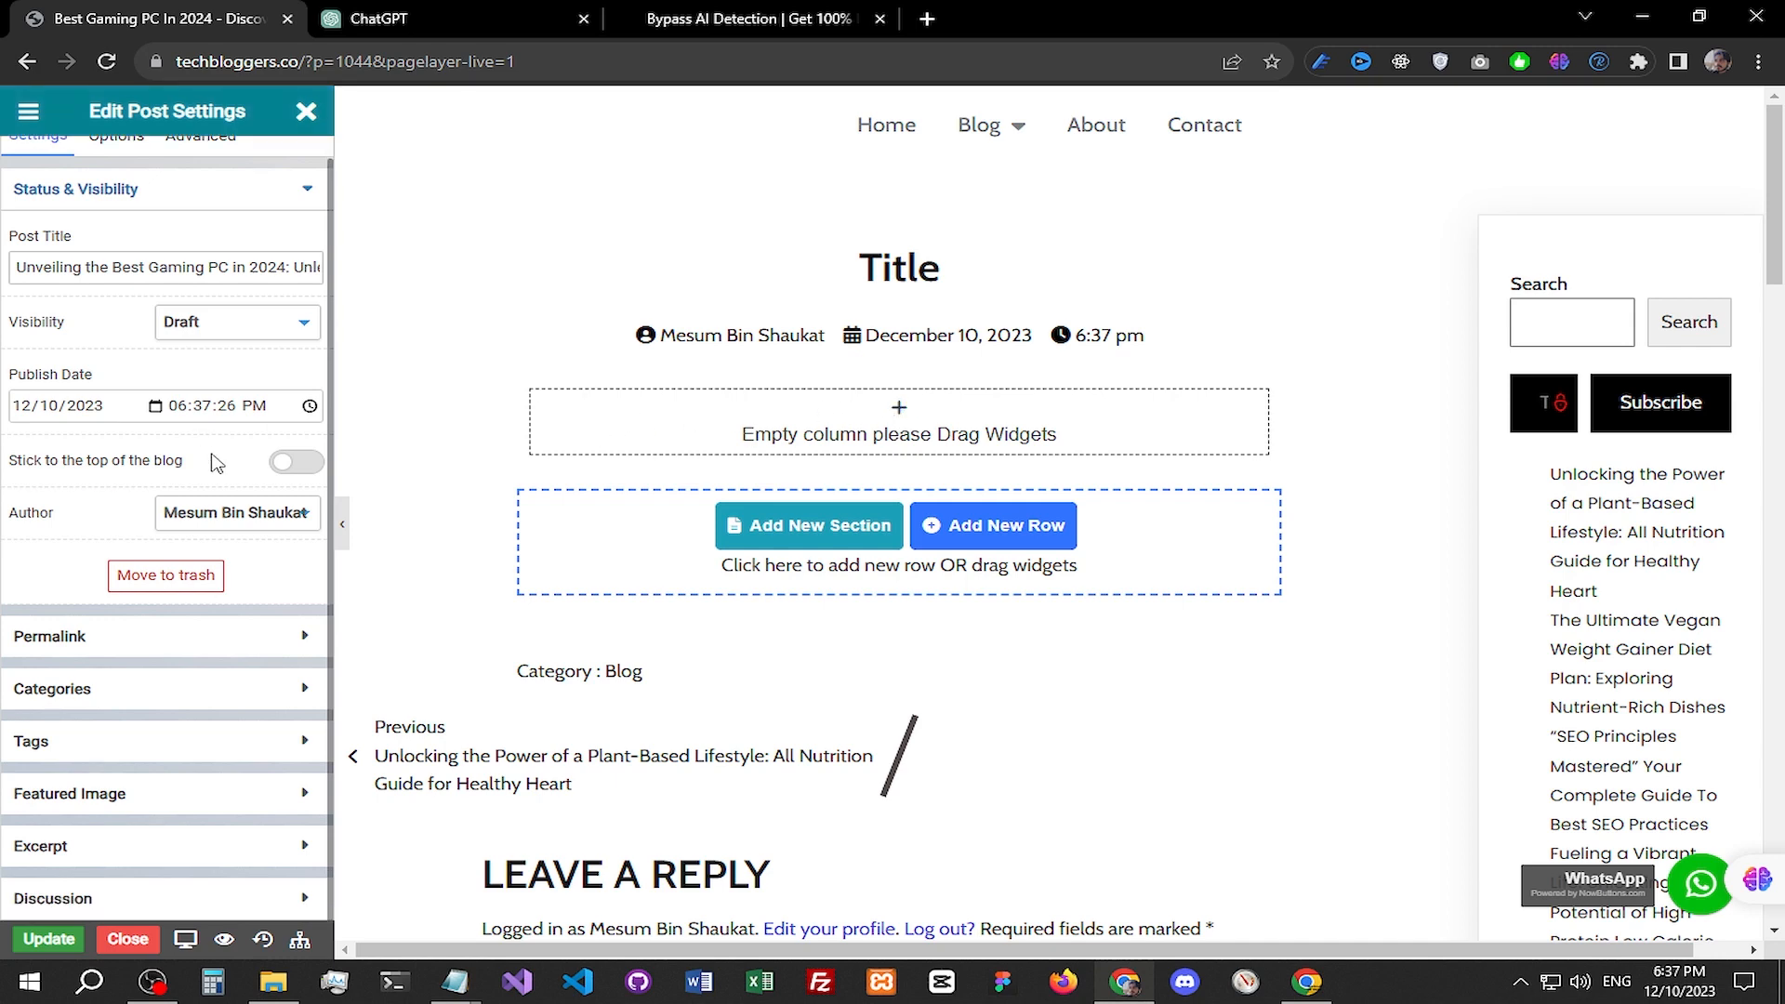
scroll(852, 467, "down", 3)
scroll(852, 468, "up", 3)
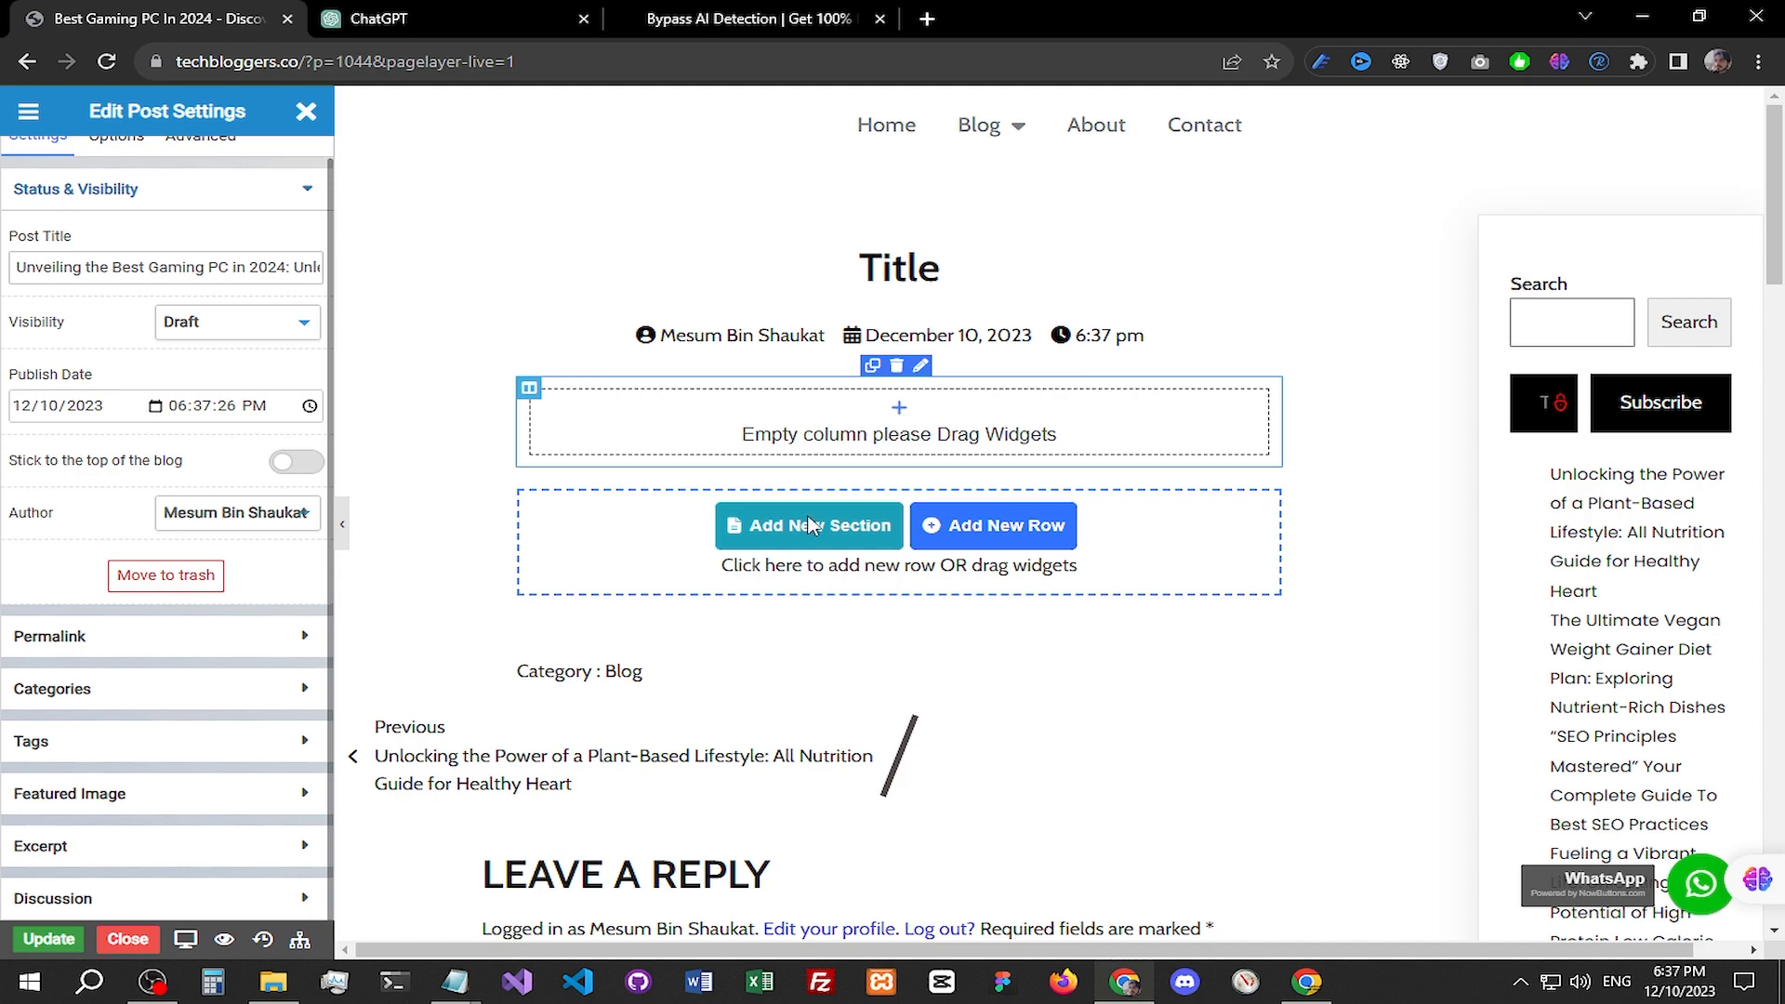
Step: Copy the subtitle "Dive into High-Performance Gaming with Top-tier Specifications and Unmatched Power" from the article in Notepad and return to the page editor
mouse_move(454, 982)
left_click(725, 874)
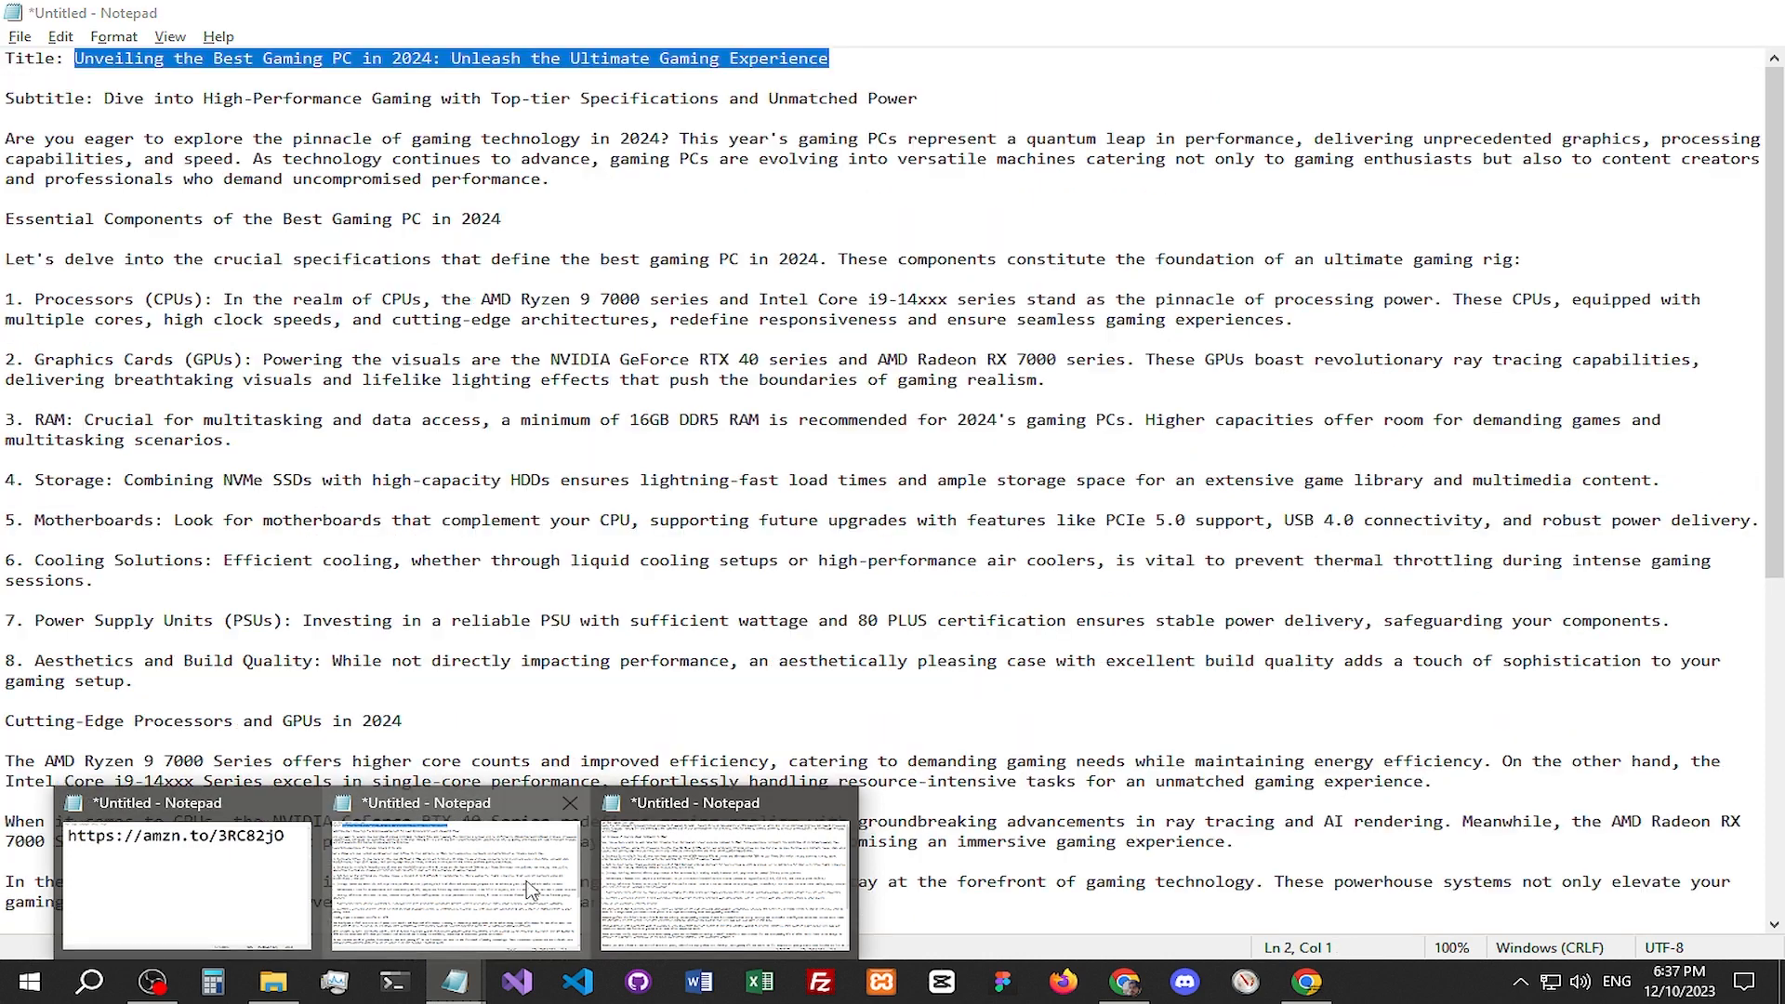
left_click(456, 883)
left_click_drag(104, 98, 906, 99)
right_click(782, 100)
left_click(744, 172)
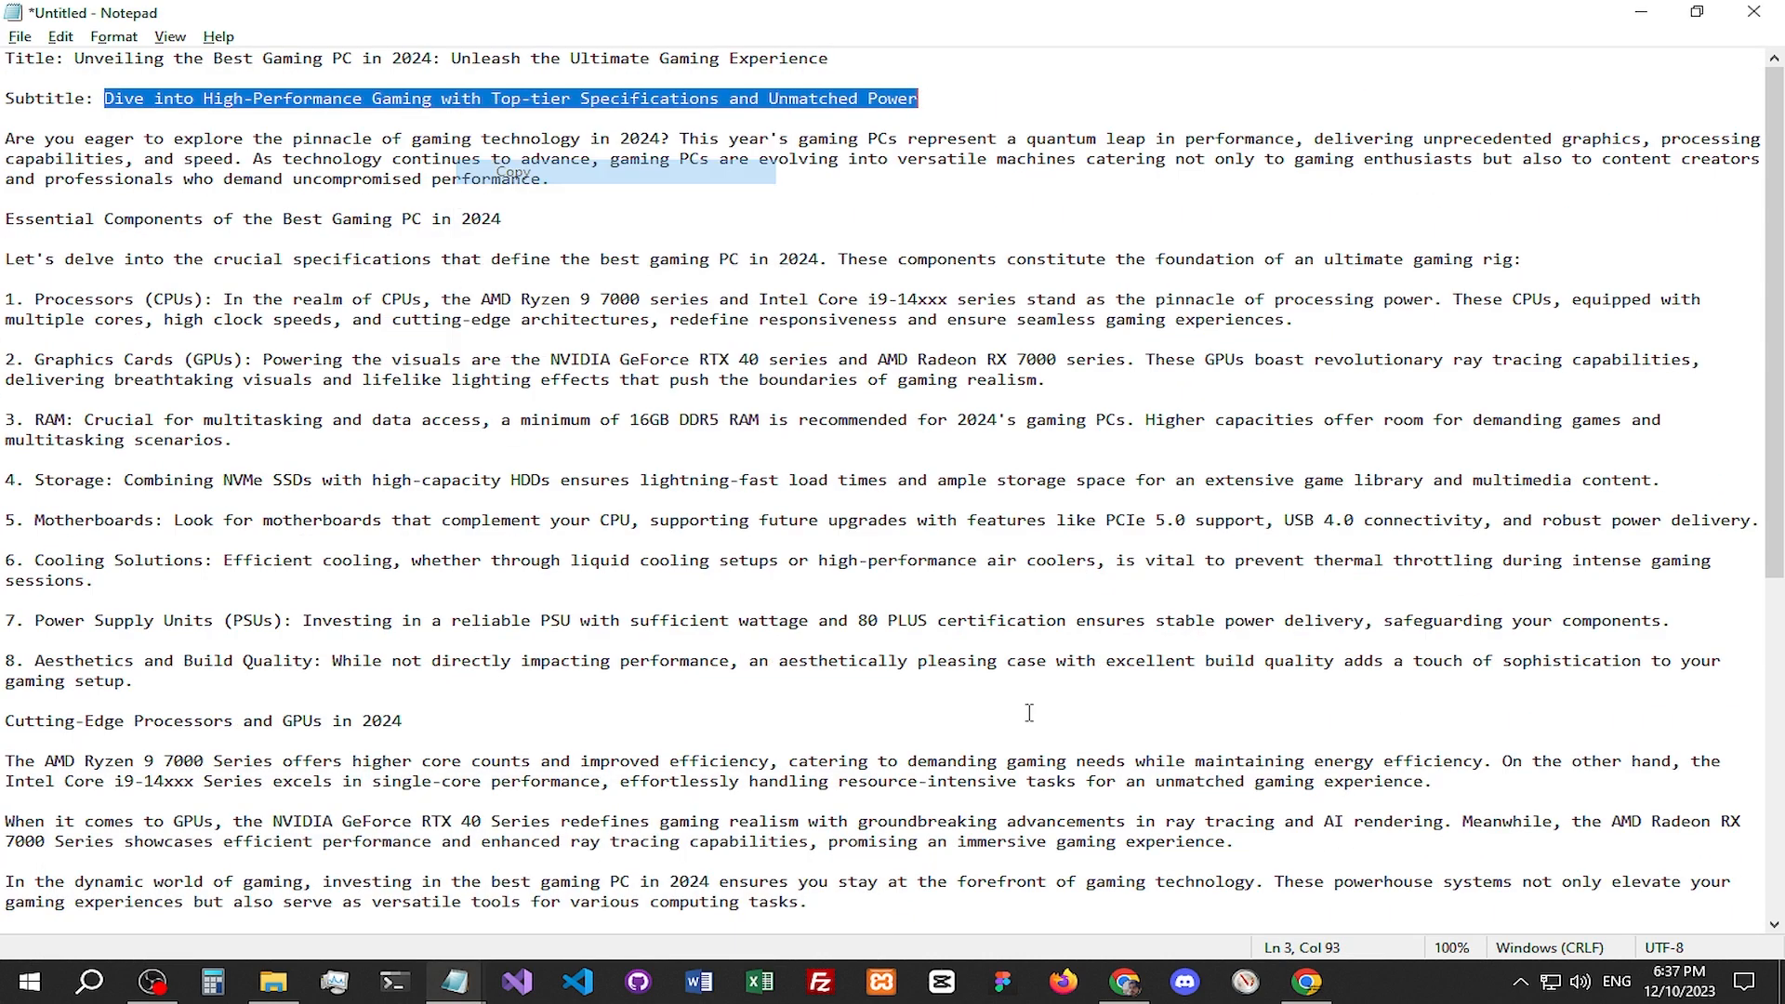
left_click(1171, 879)
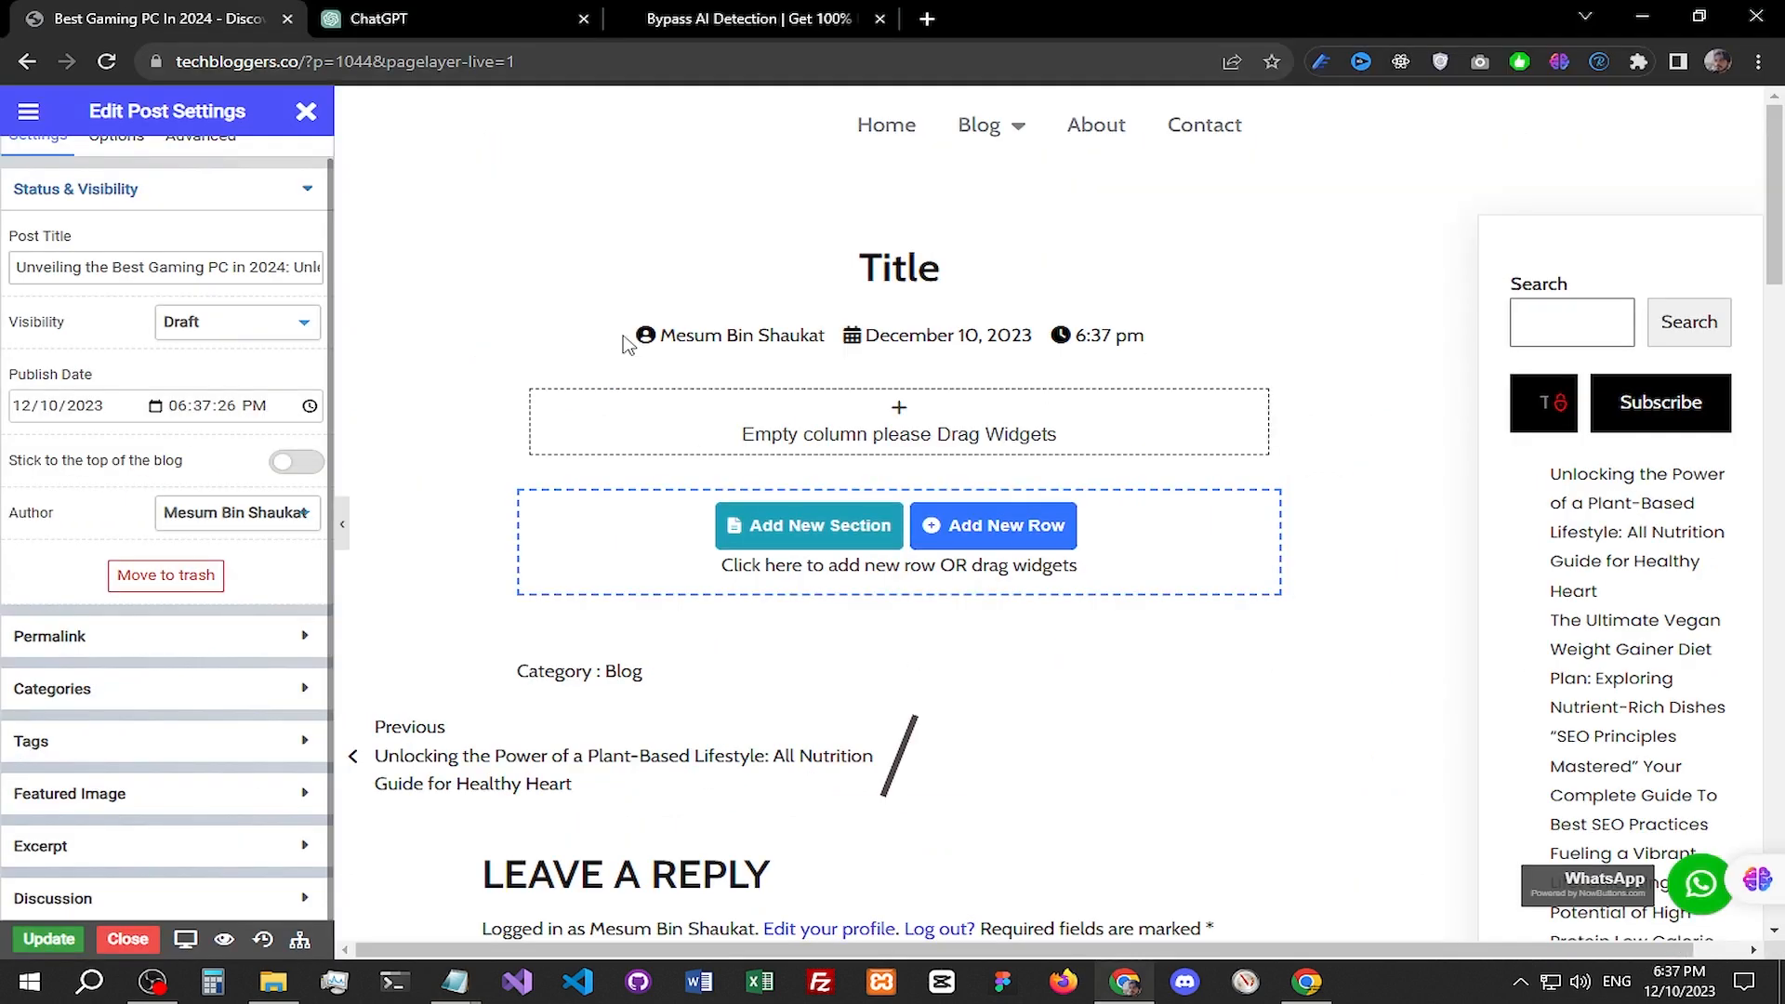
Step: Add a Title widget to the post's empty column and set its heading level to H3
left_click(899, 412)
scroll(823, 719, "down", 3)
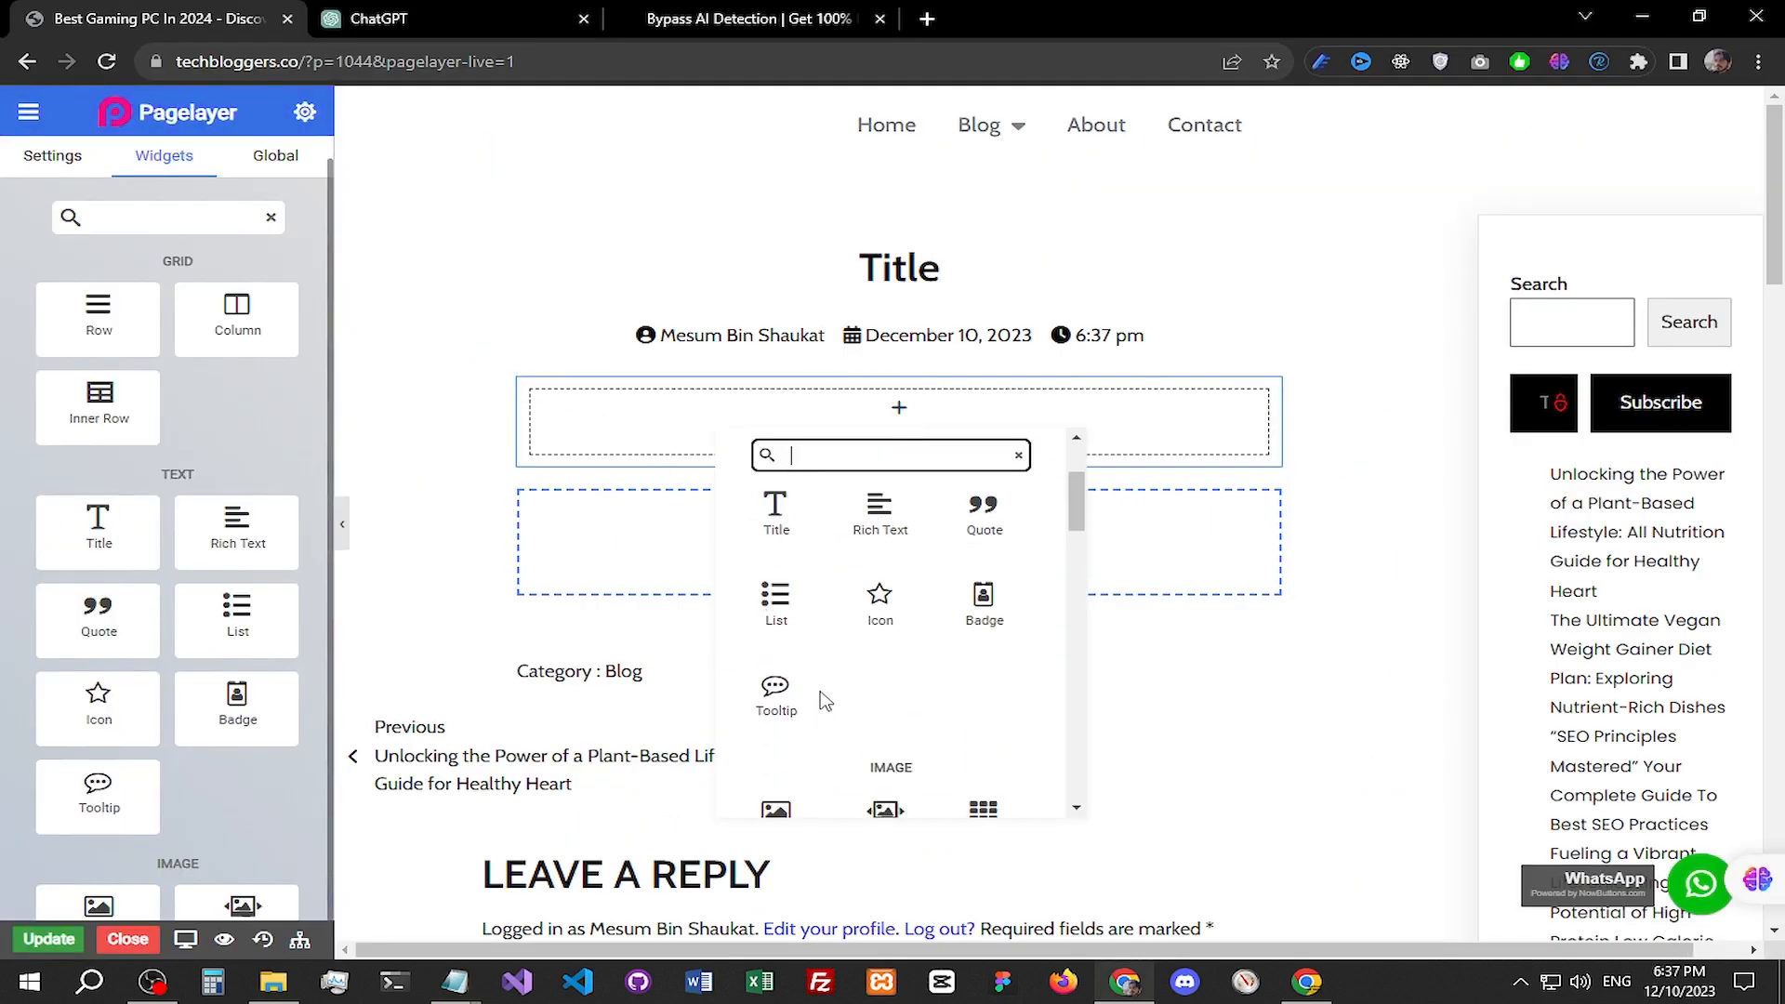
scroll(893, 698, "up", 3)
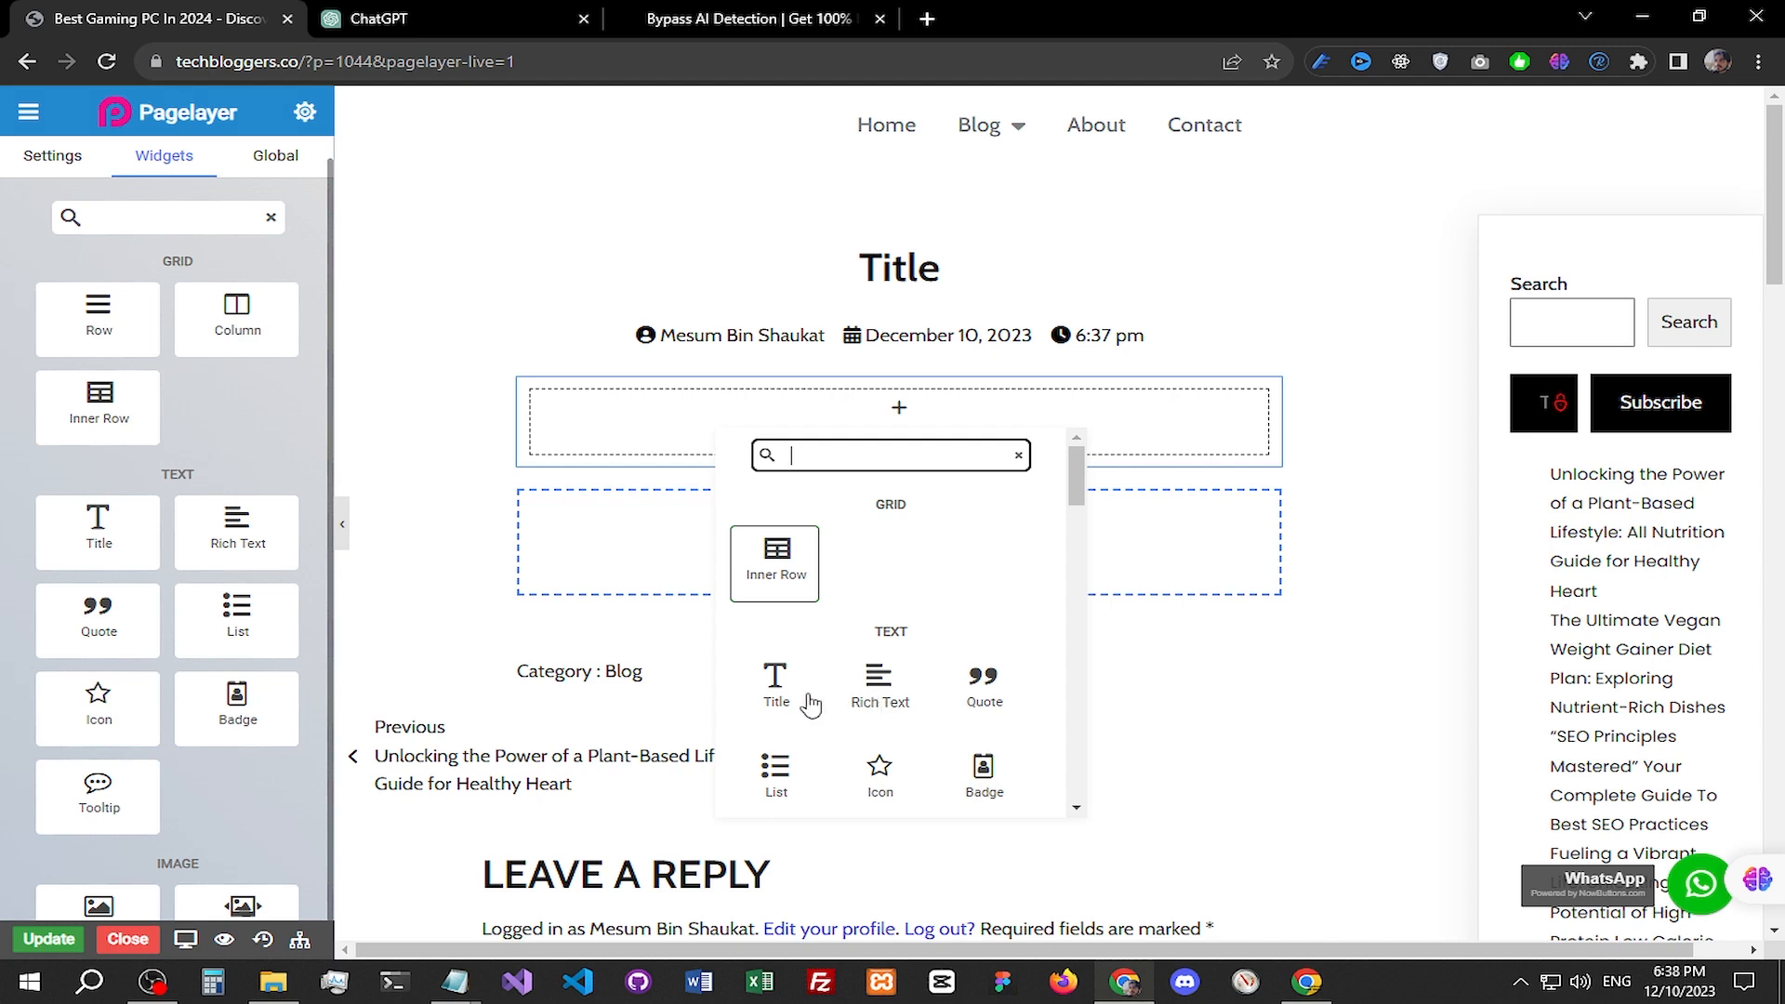
left_click(779, 660)
left_click(809, 460)
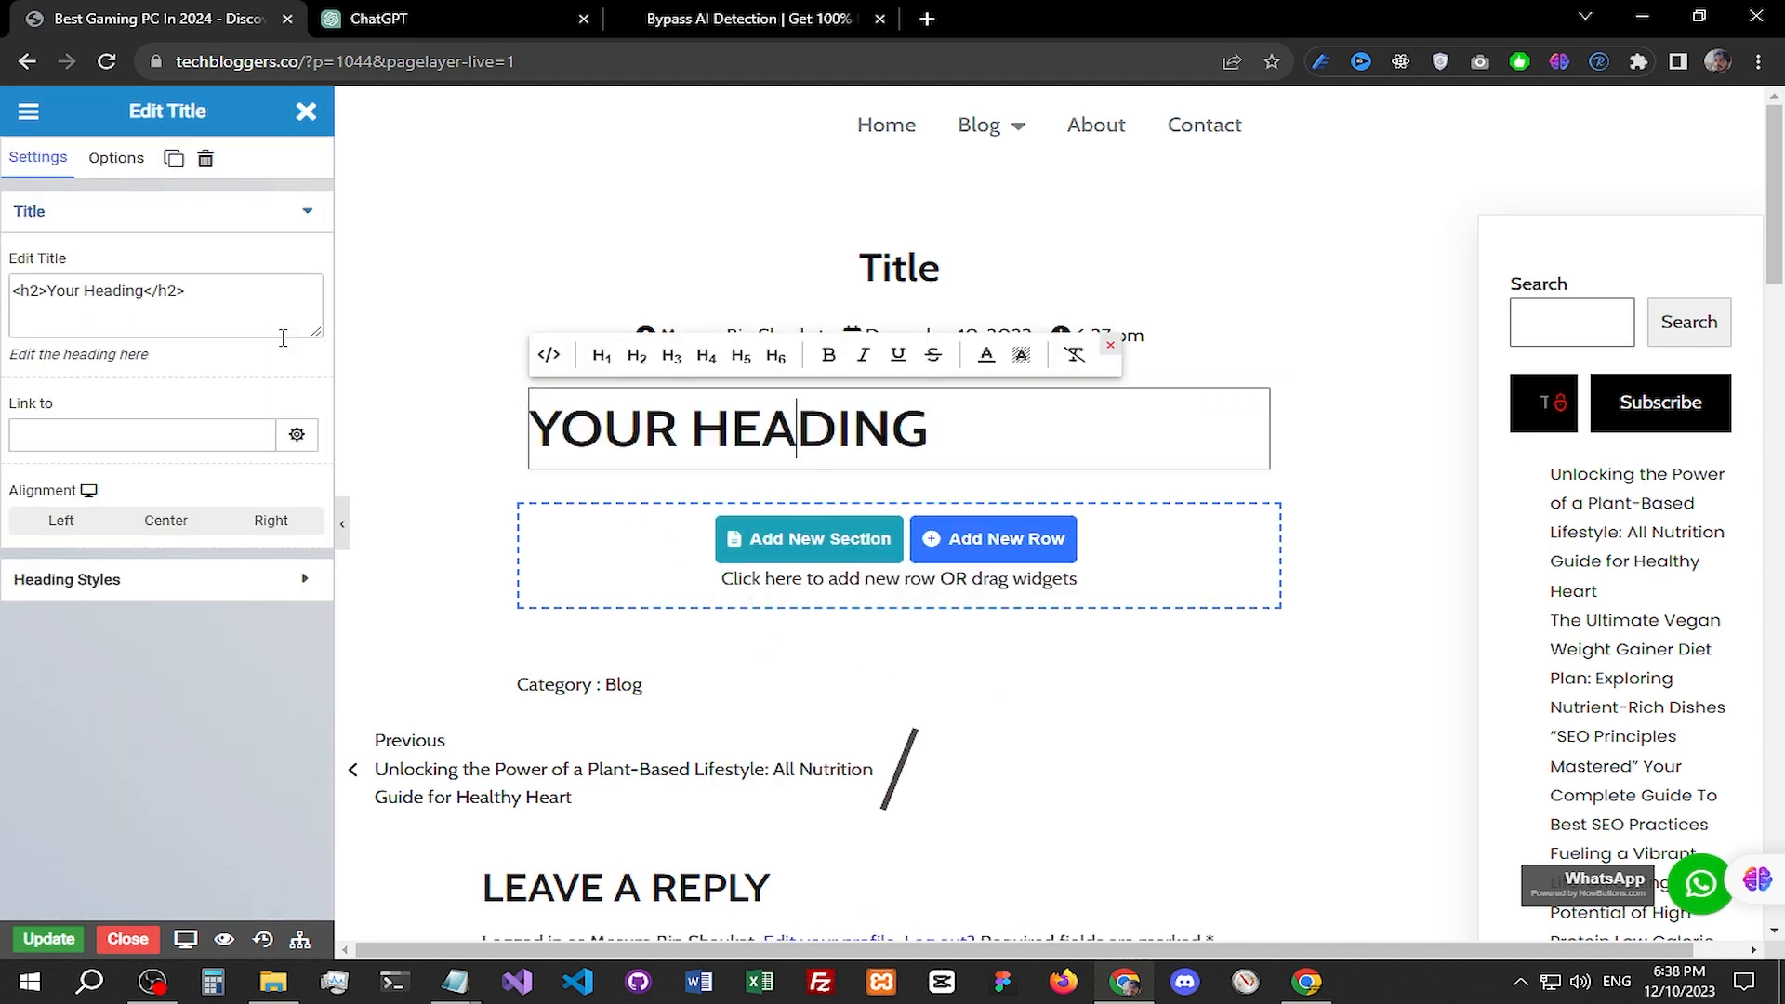
left_click(670, 357)
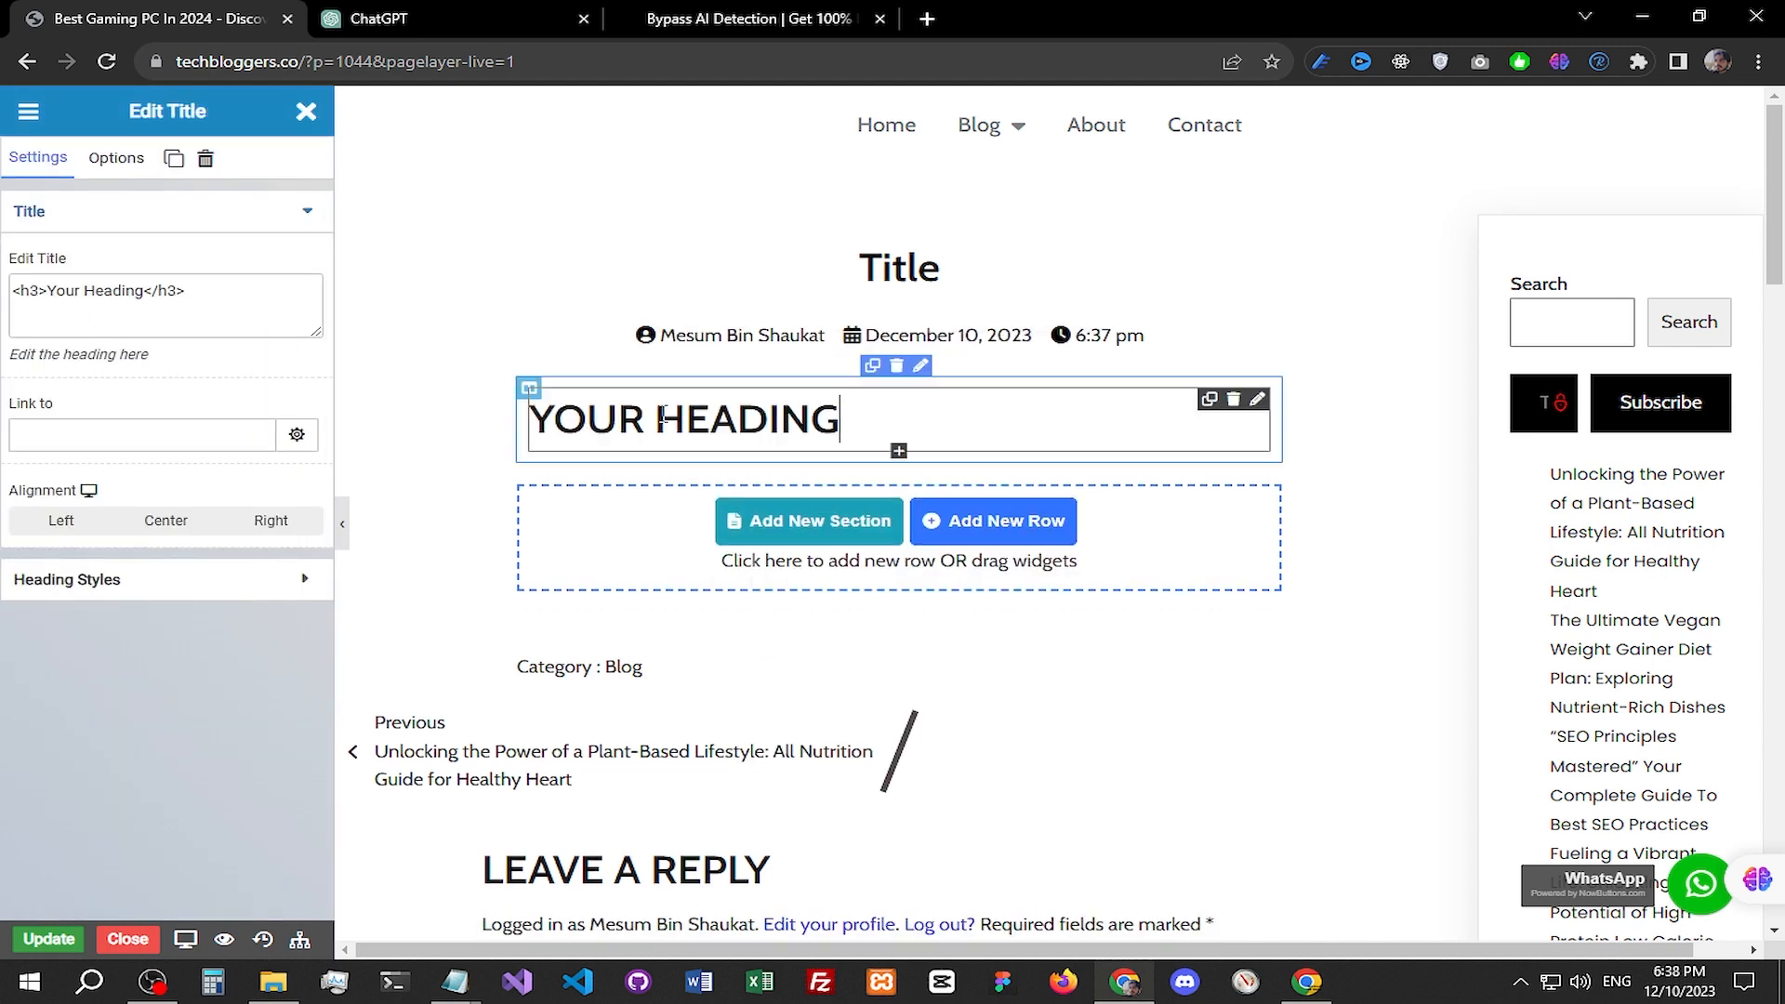
Step: Replace the placeholder "Your Heading" with the copied subtitle and align the heading to the center
left_click(309, 313)
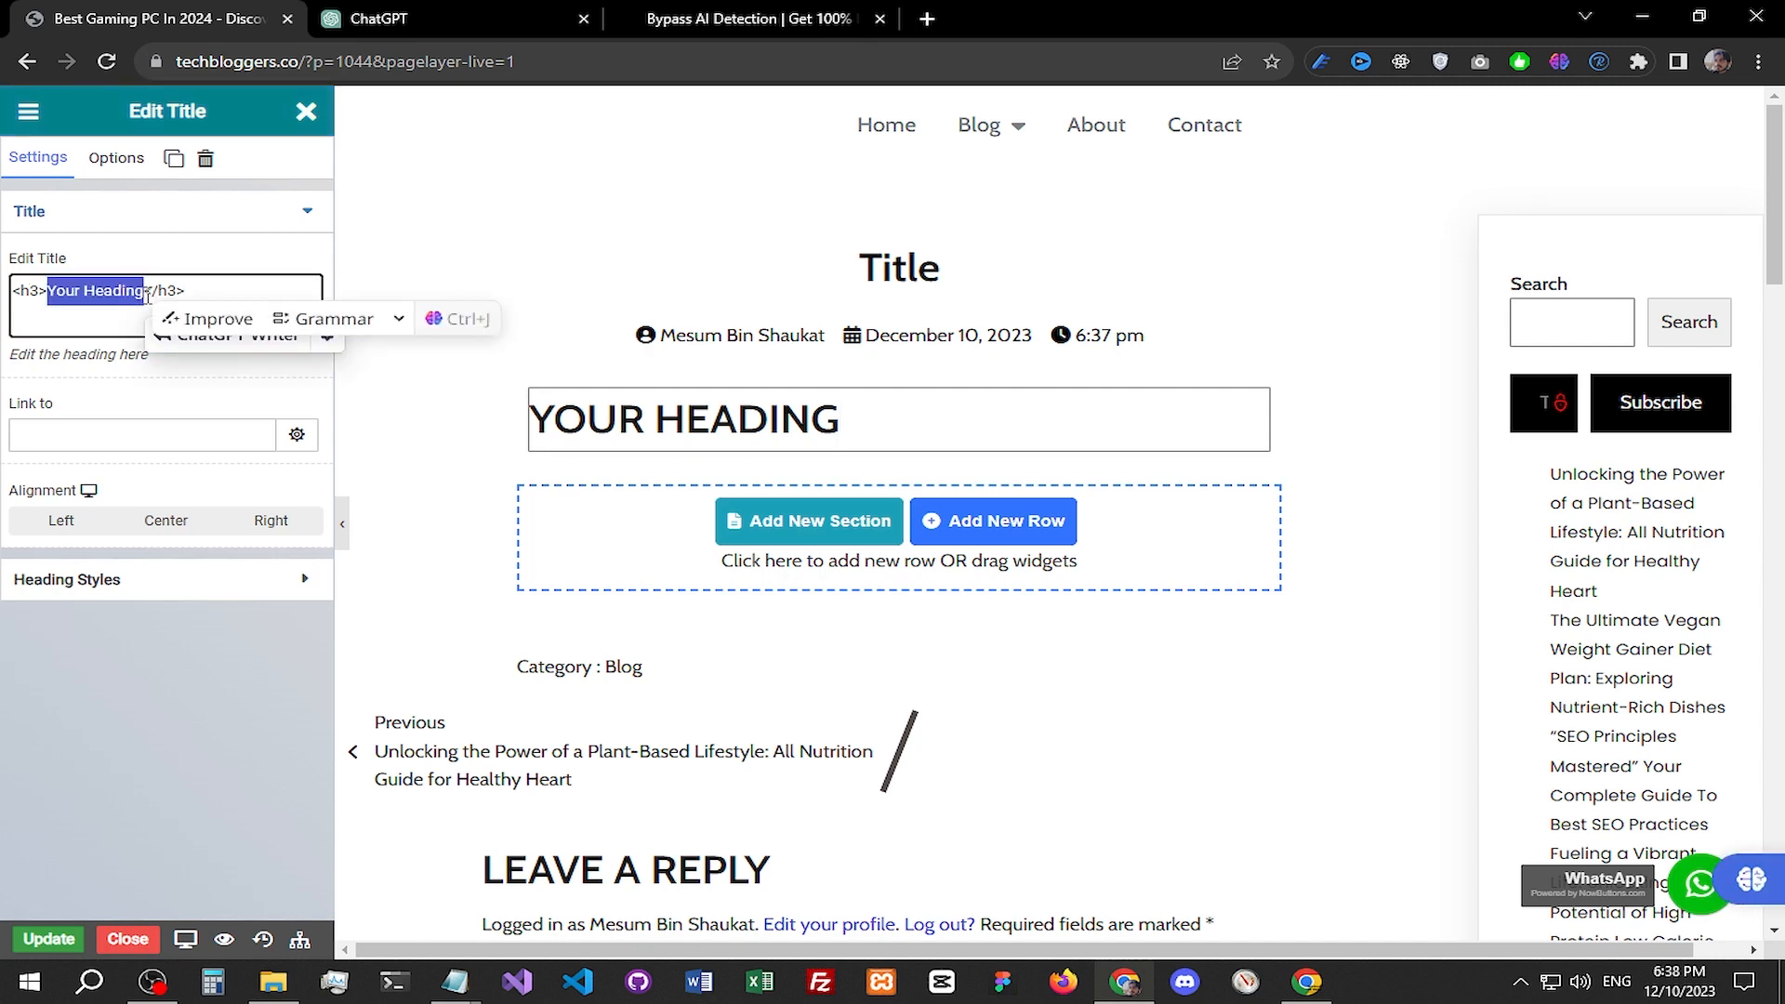
key("ctrl+v")
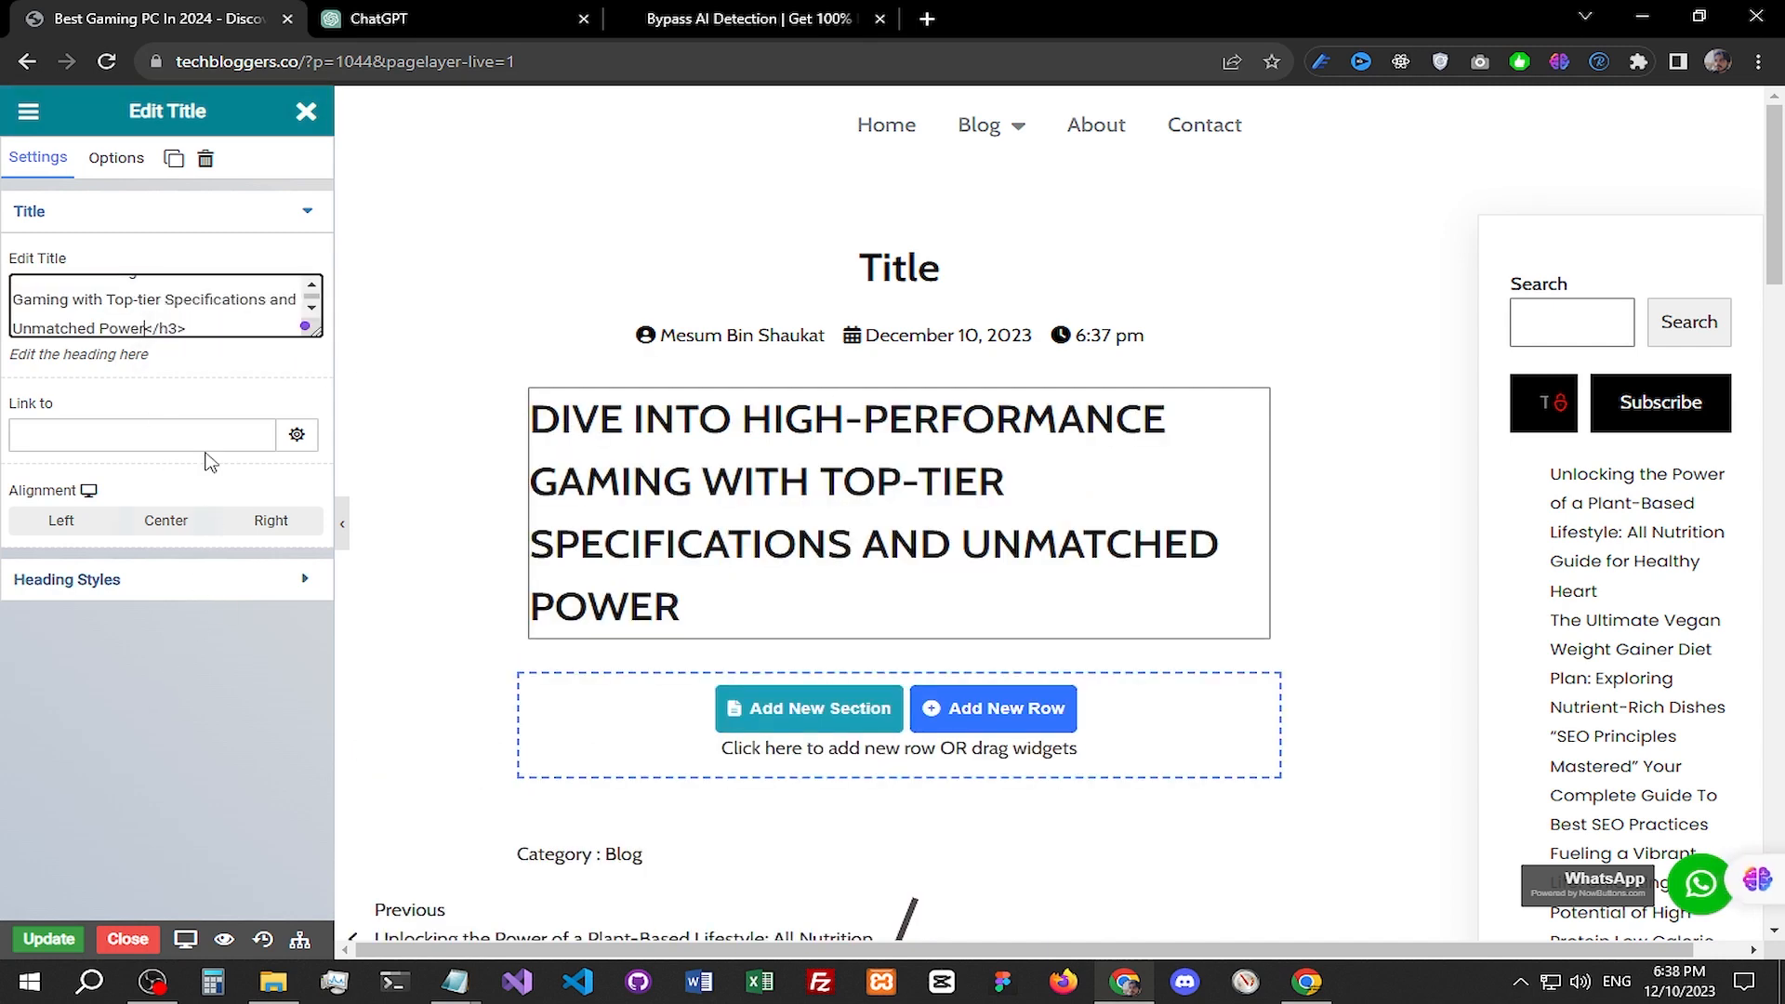
left_click(167, 521)
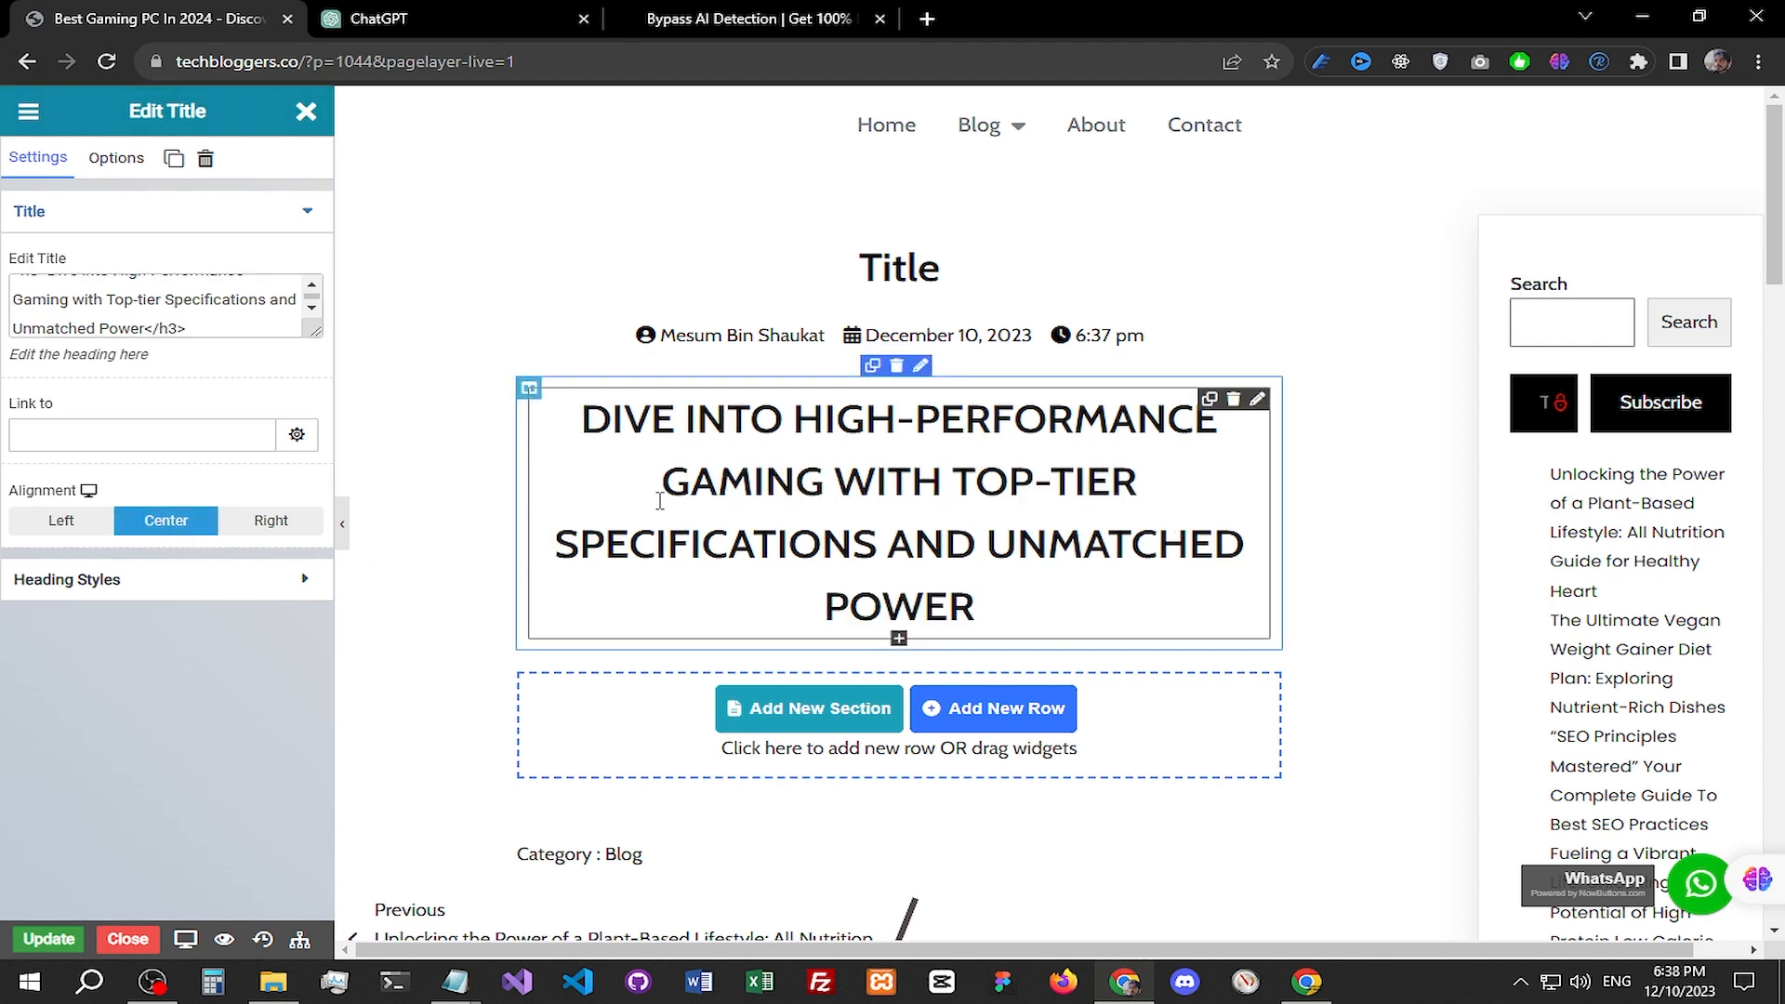
Step: Preview the heading at full page width and add a new empty row below it
left_click(339, 518)
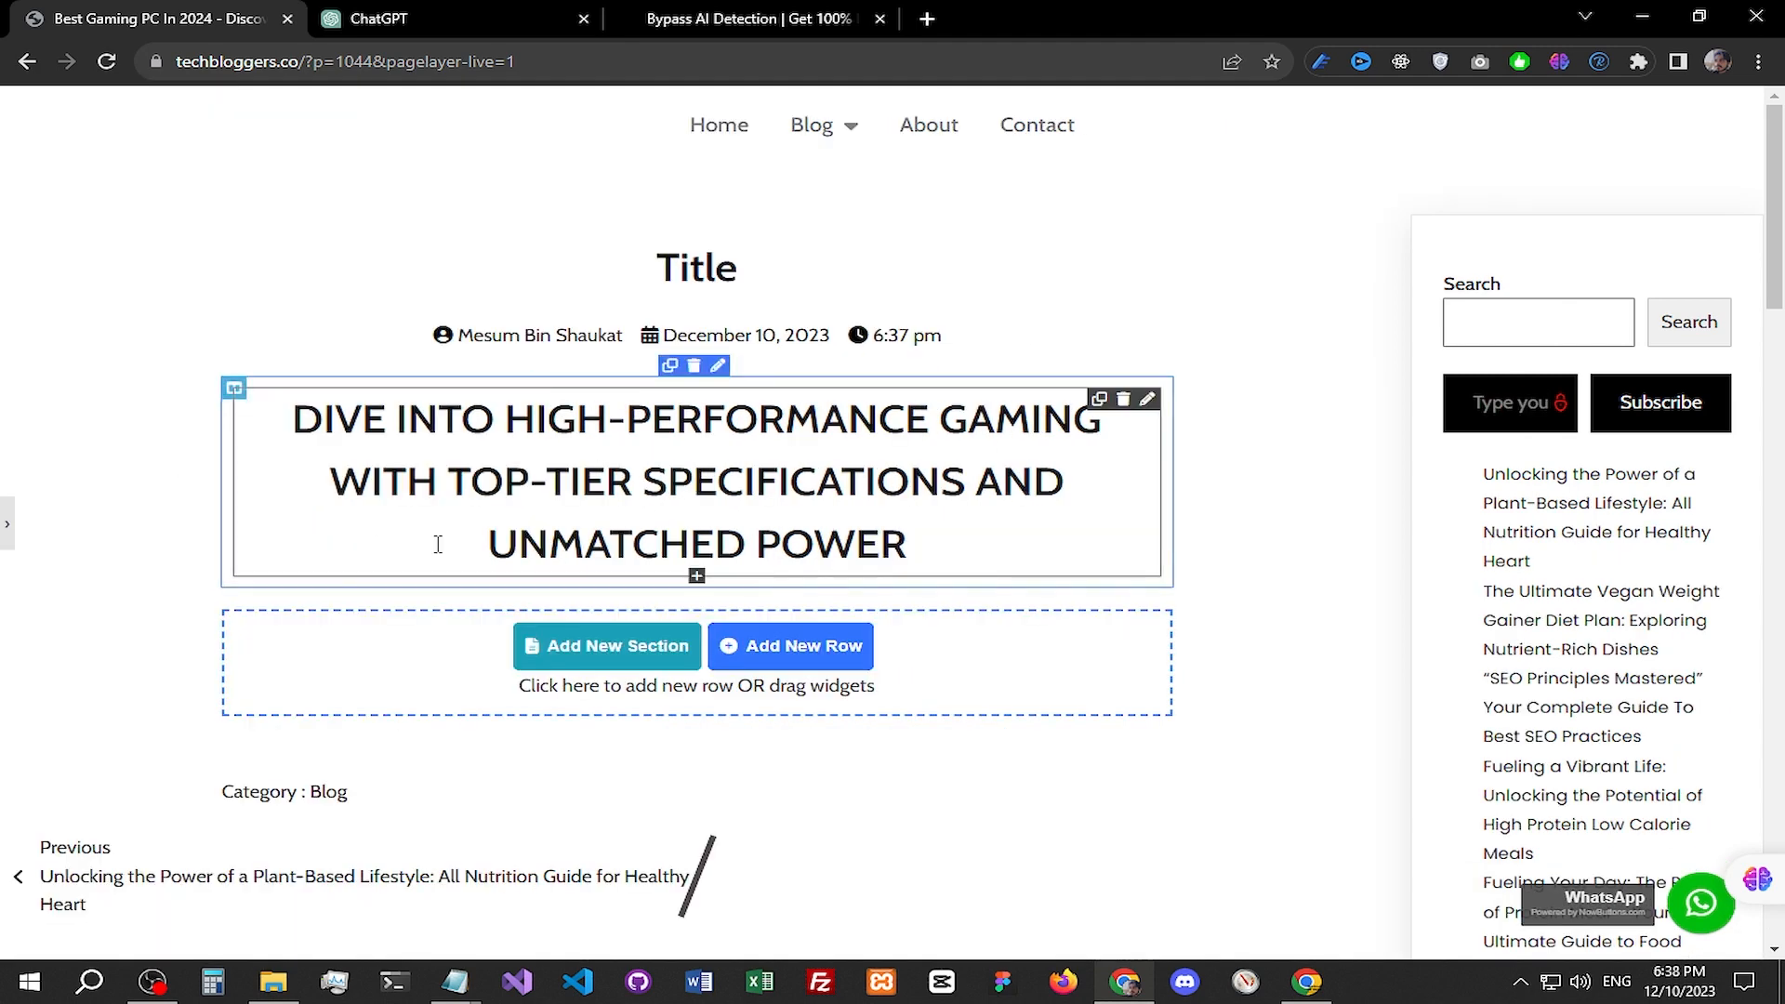
left_click(7, 526)
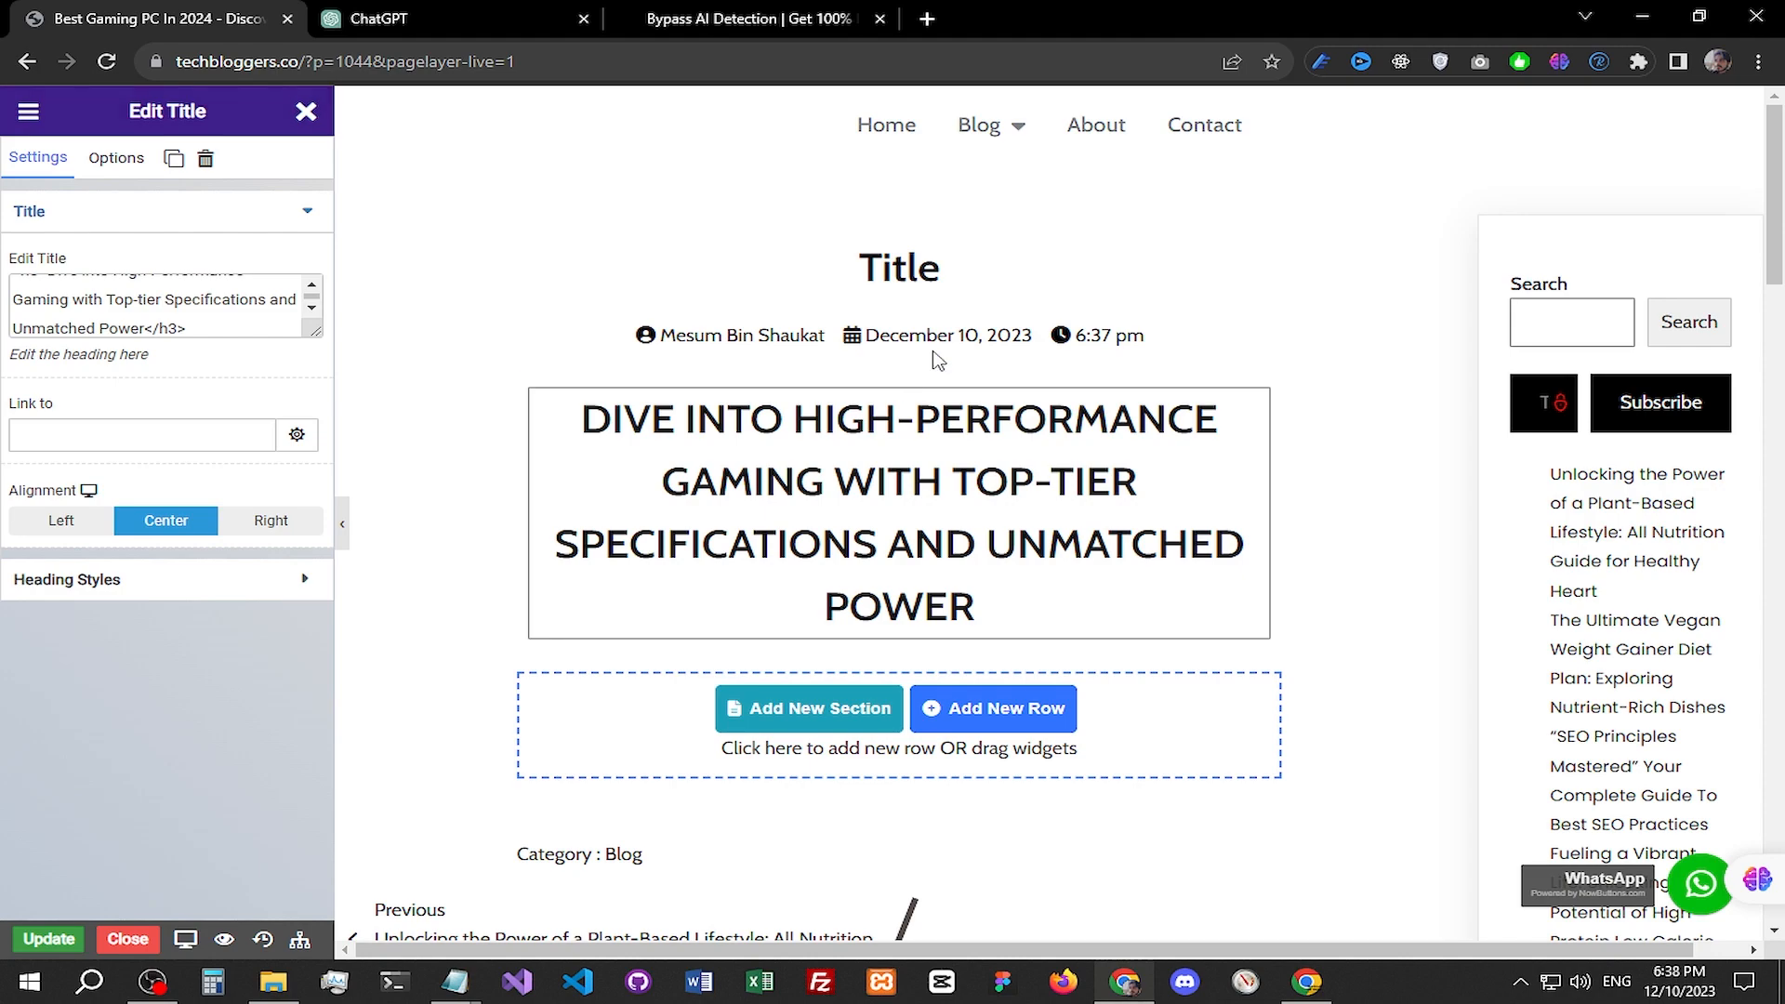
scroll(818, 338, "down", 3)
scroll(818, 338, "up", 4)
scroll(818, 337, "down", 5)
scroll(818, 338, "up", 3)
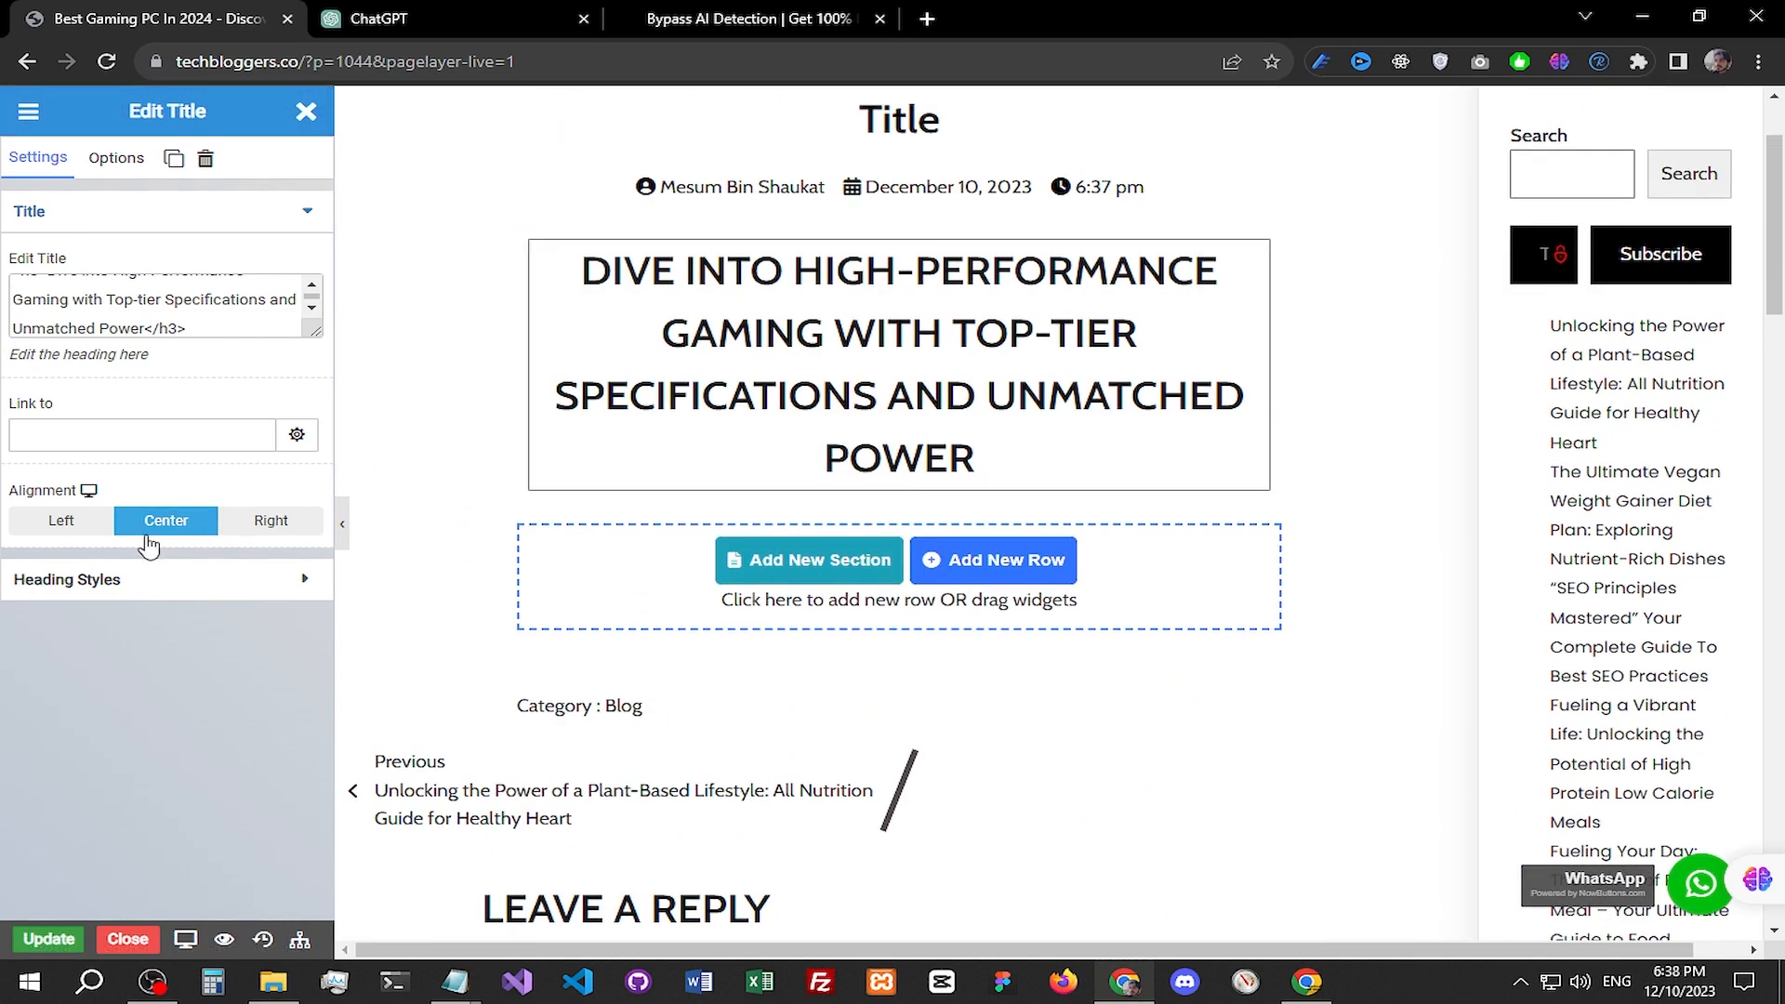
scroll(826, 455, "up", 2)
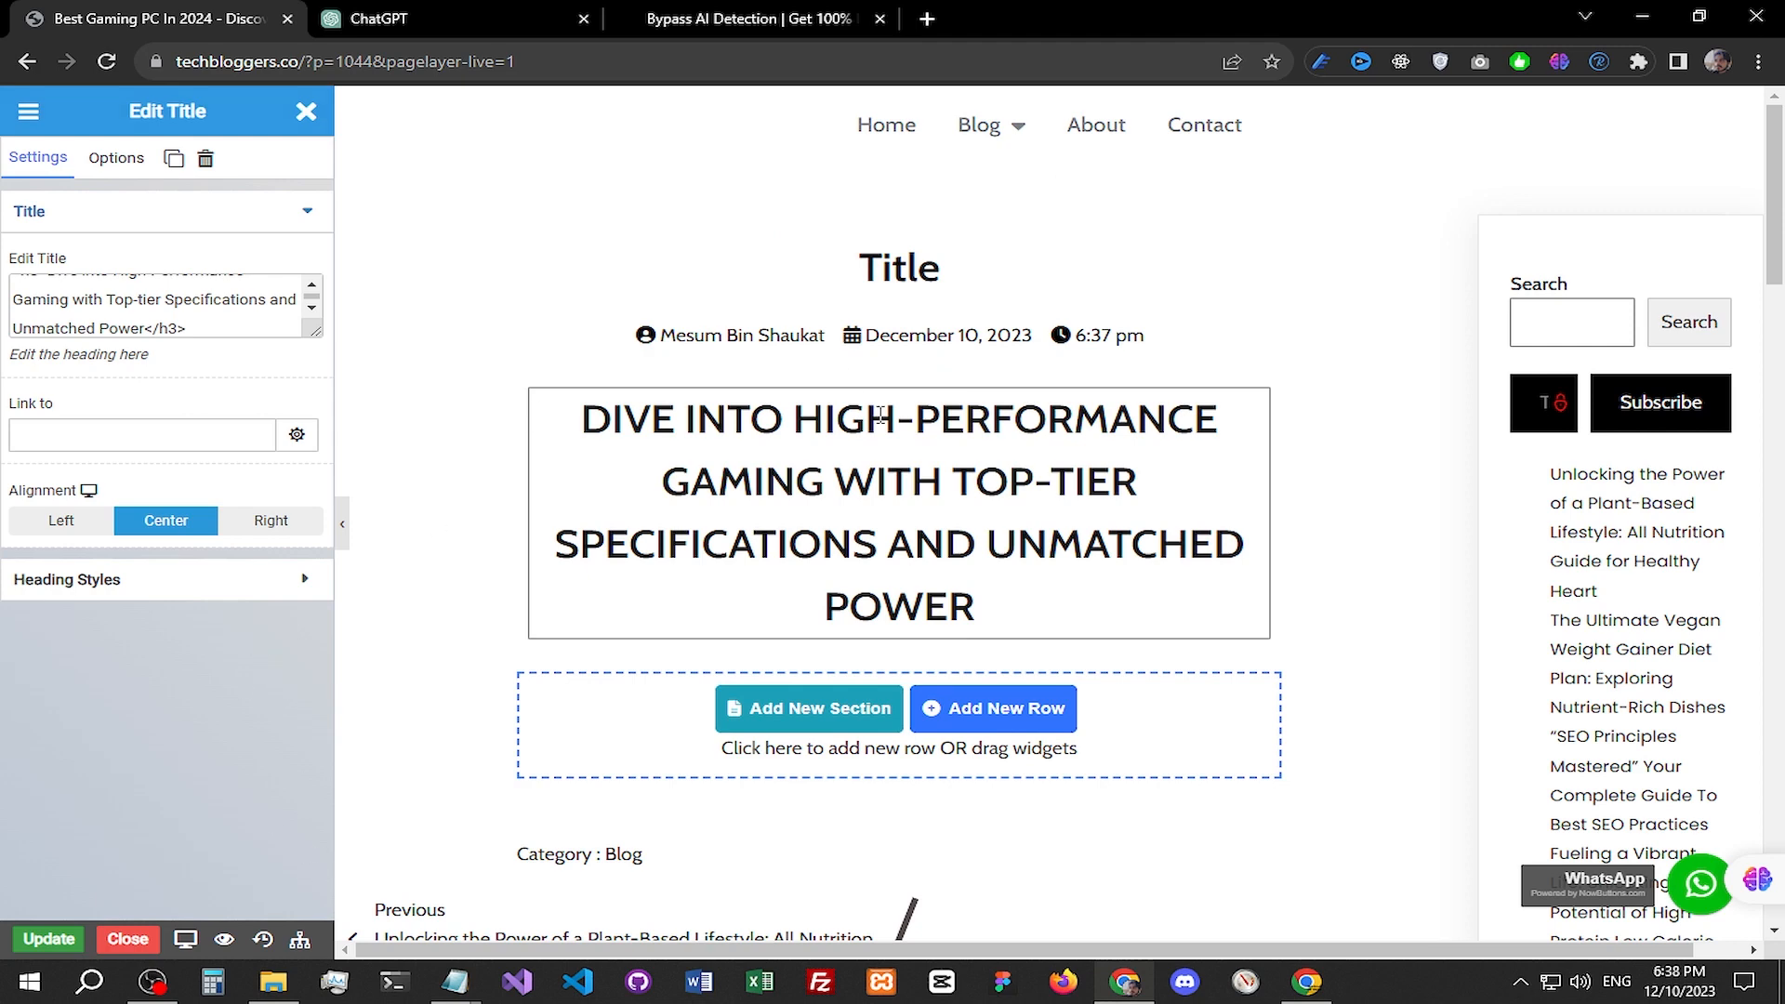
left_click(977, 721)
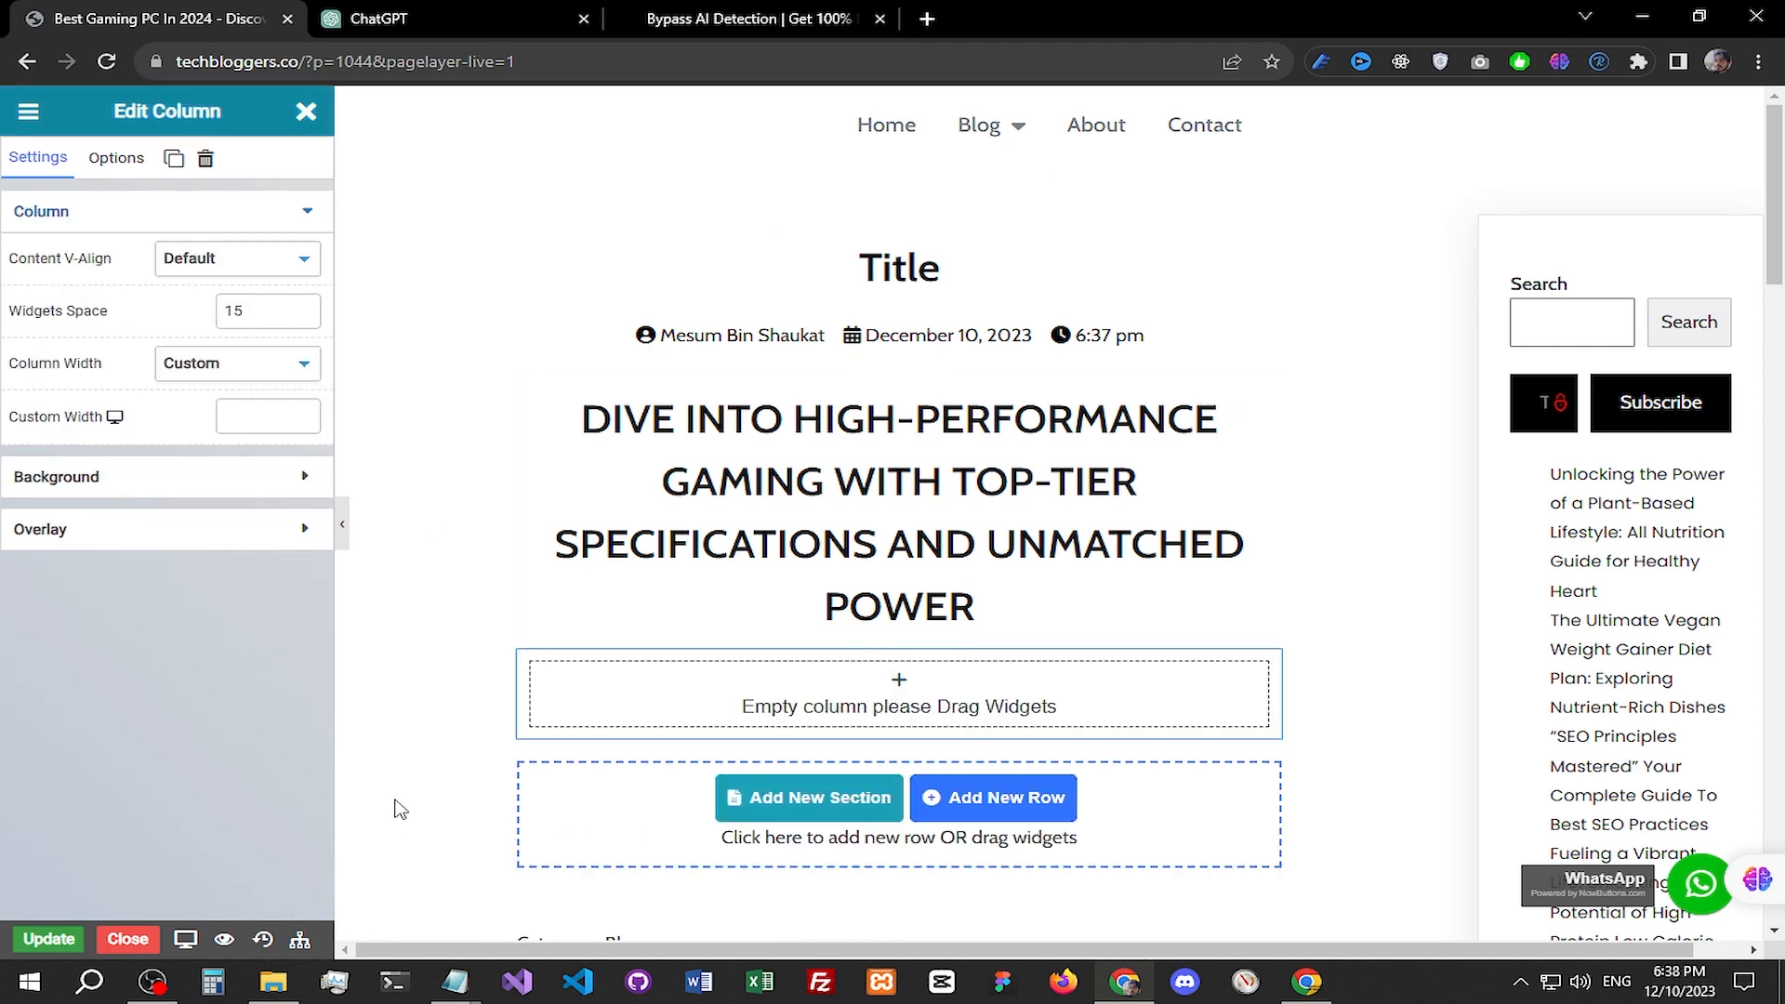
Step: Open freepik.com in a new tab and search its photos for "Gaming Pc"
left_click(924, 19)
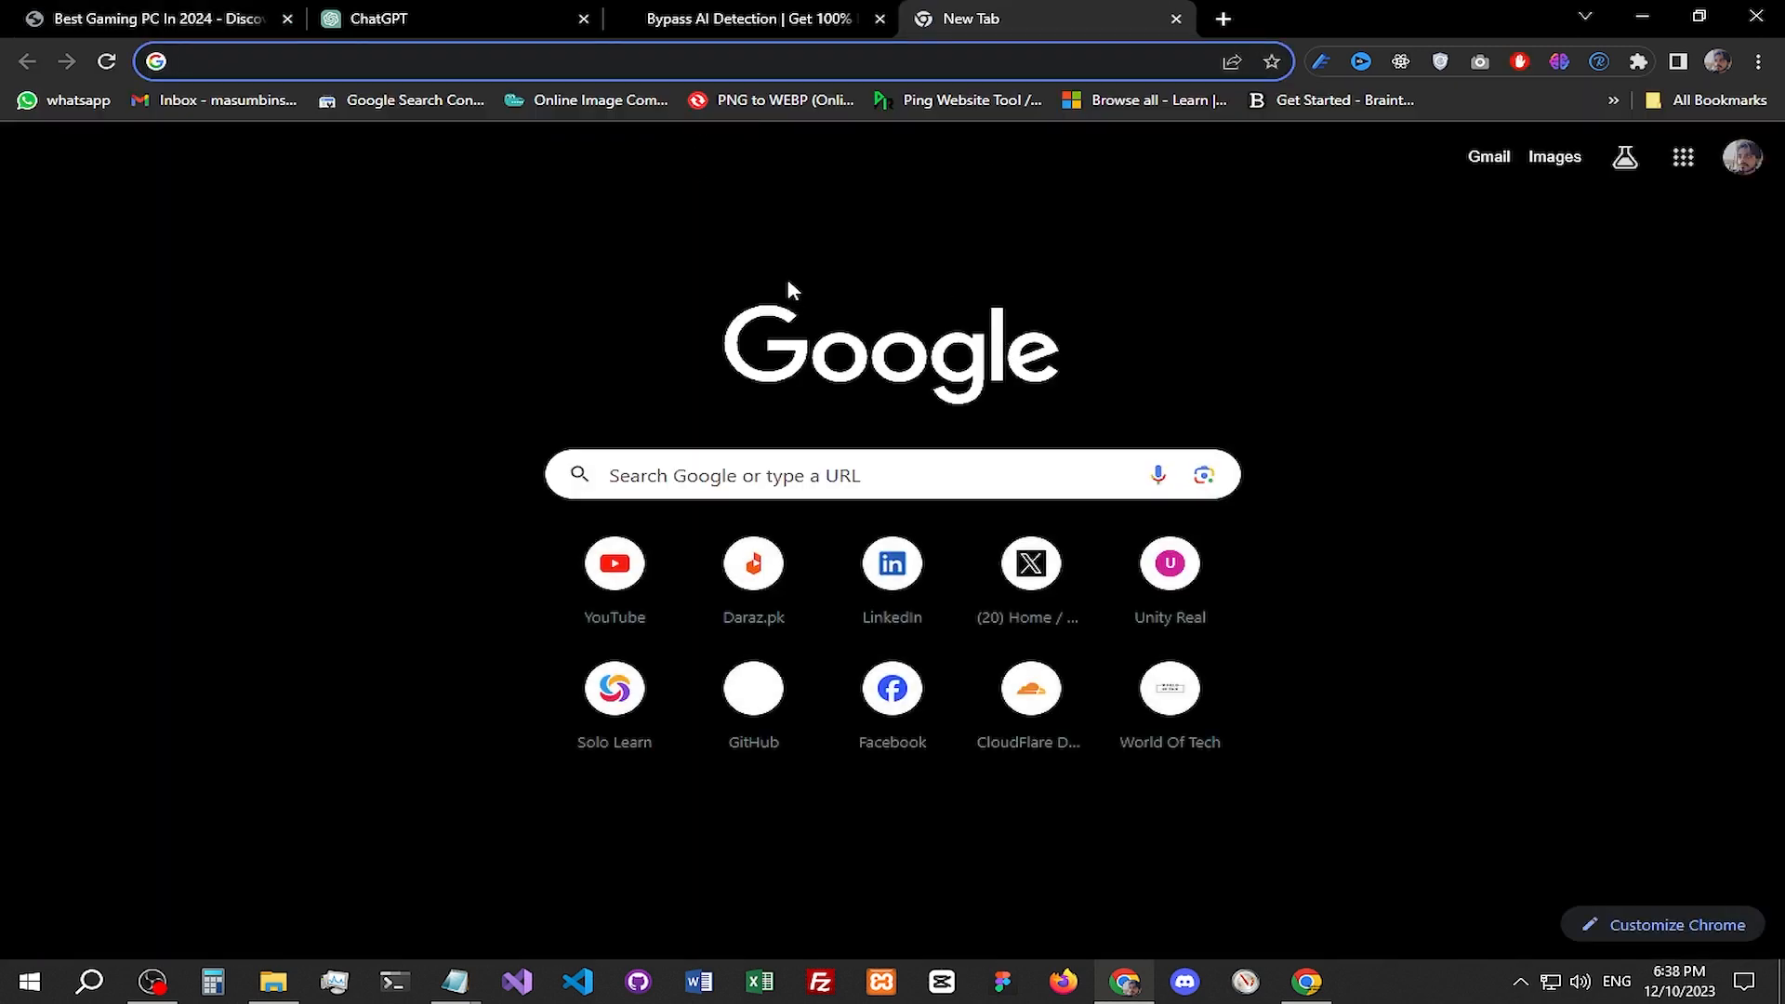
type("freepik.com")
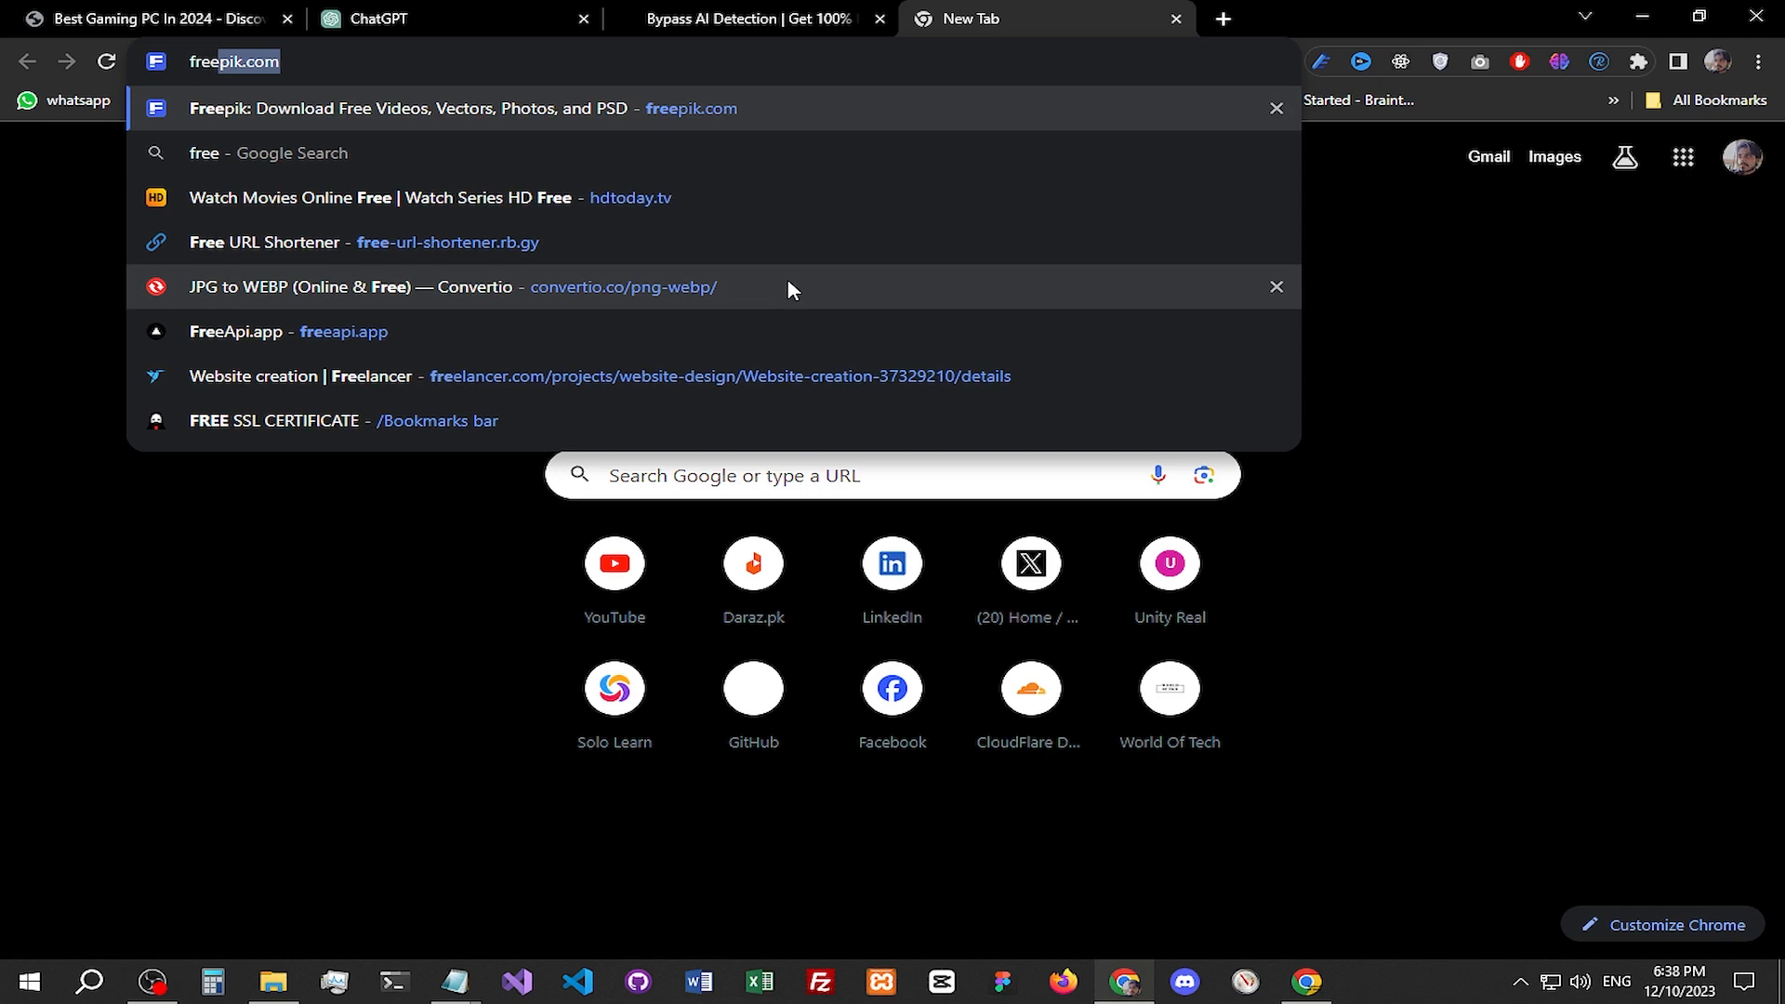
key("Return")
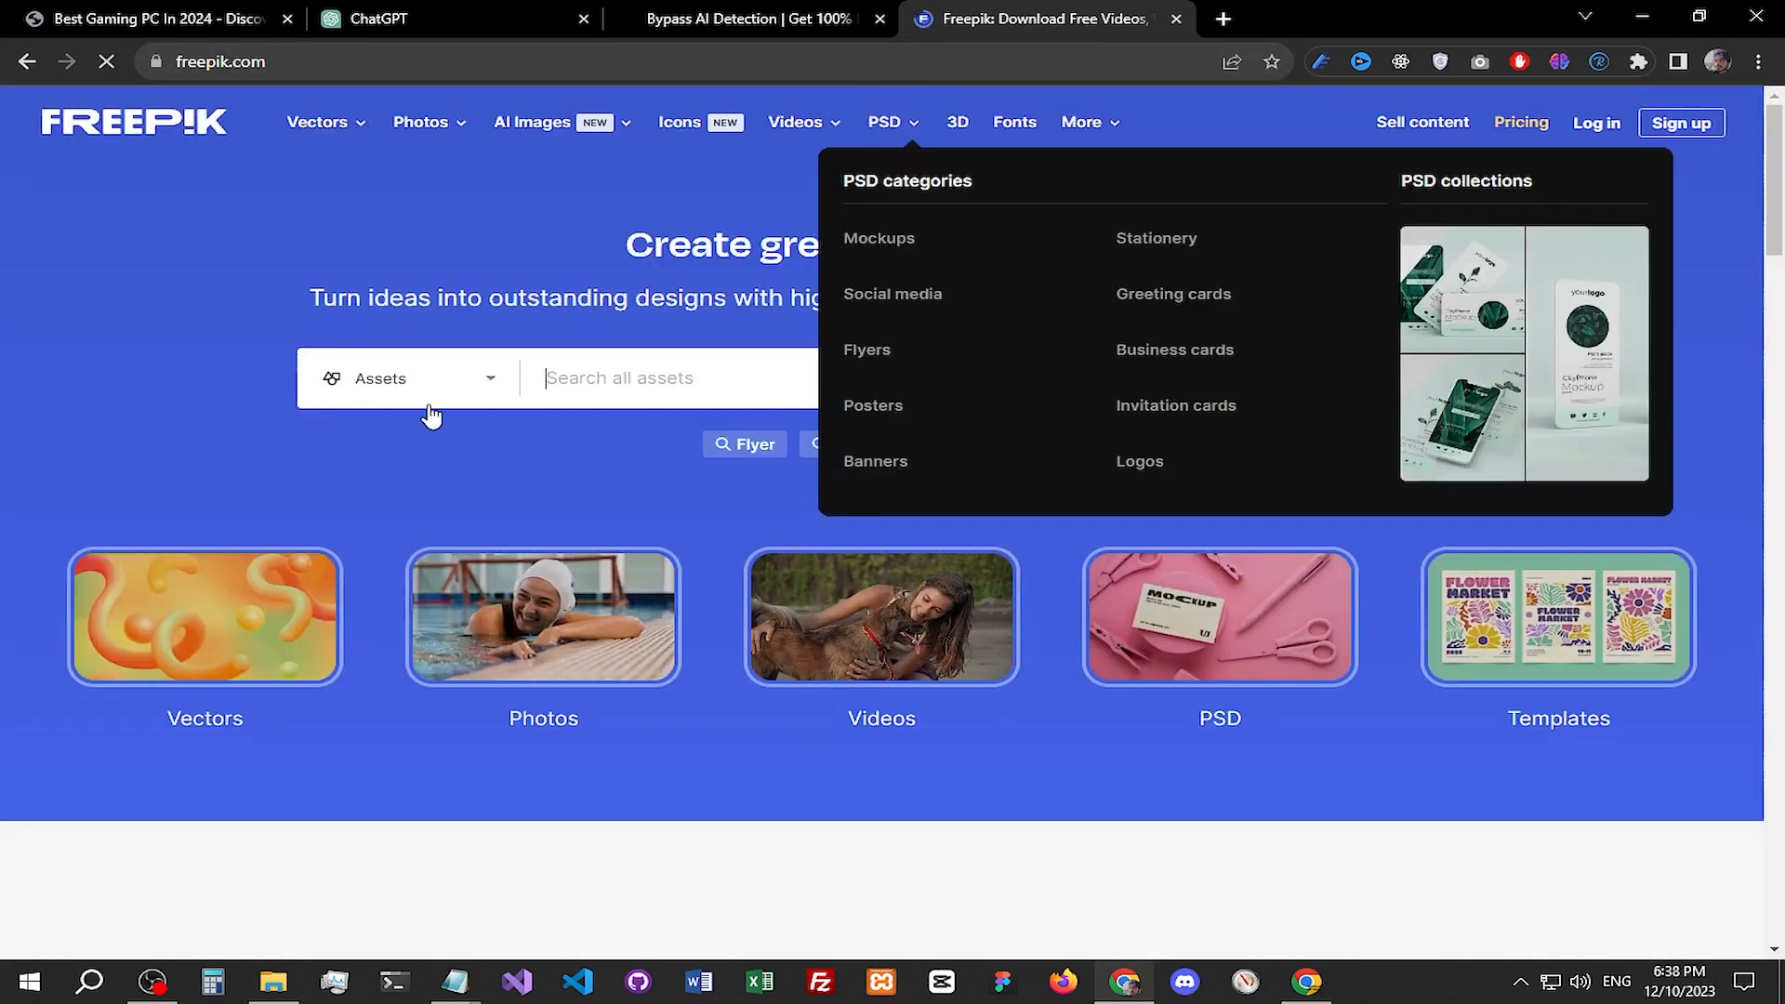
left_click(436, 396)
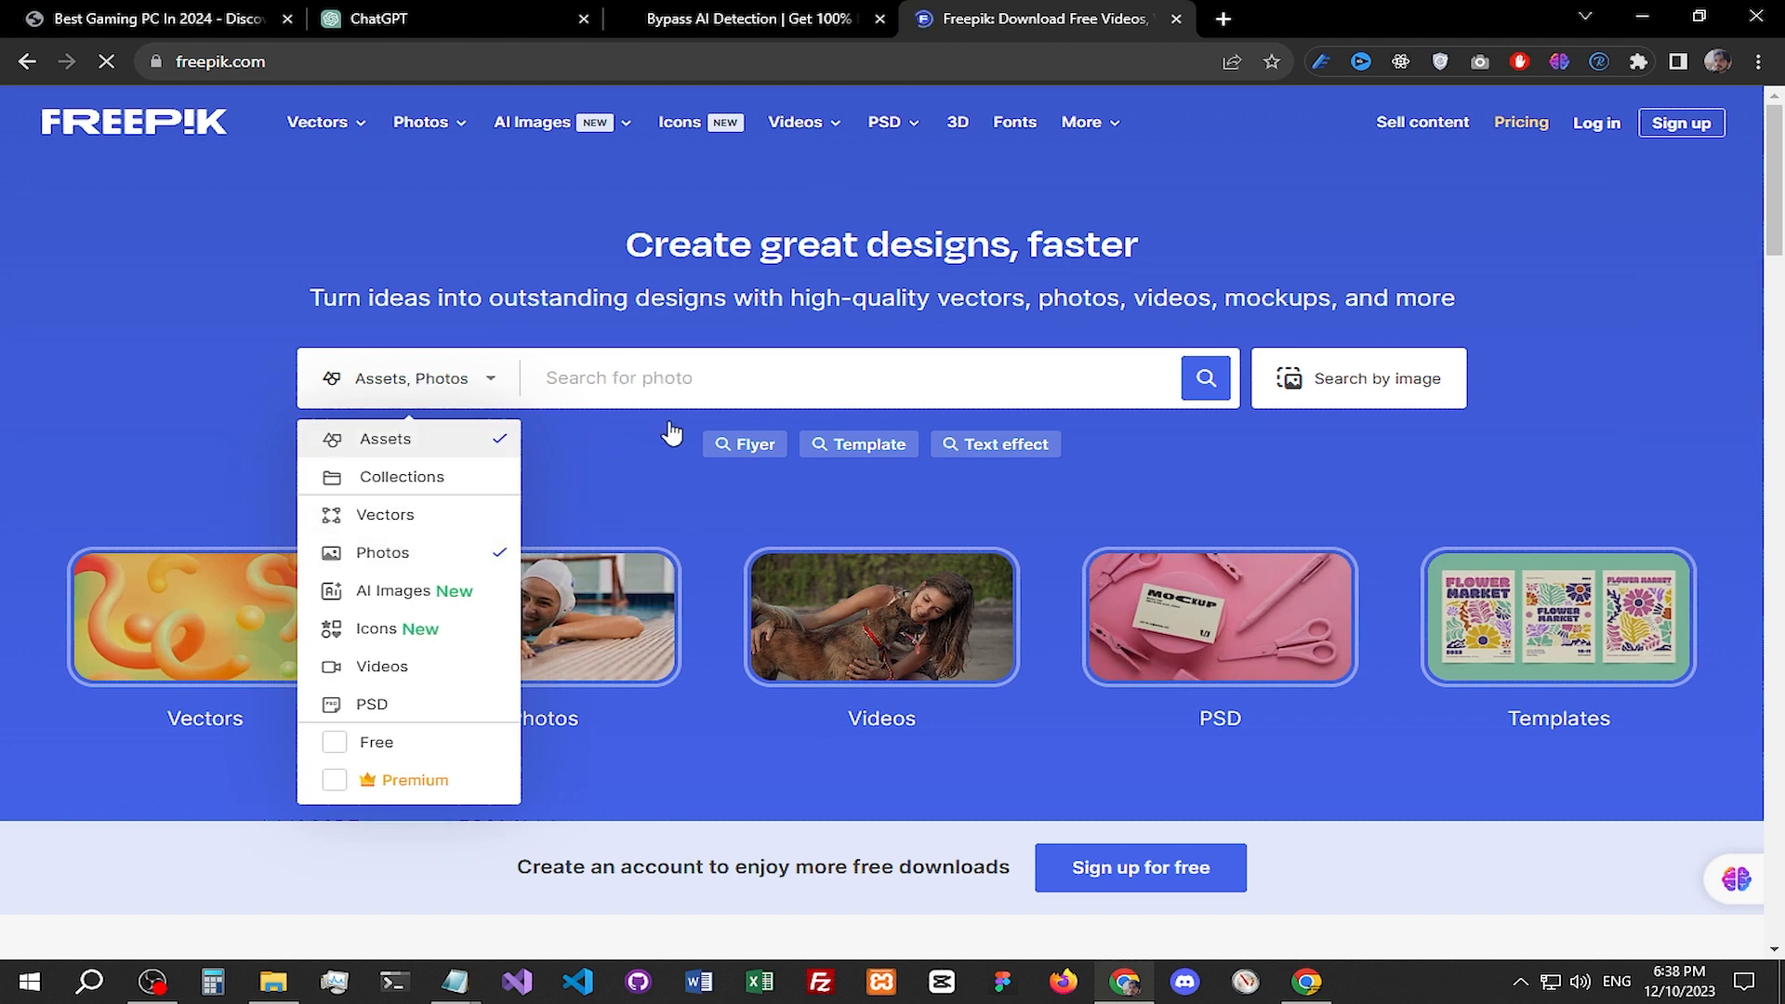
left_click(707, 377)
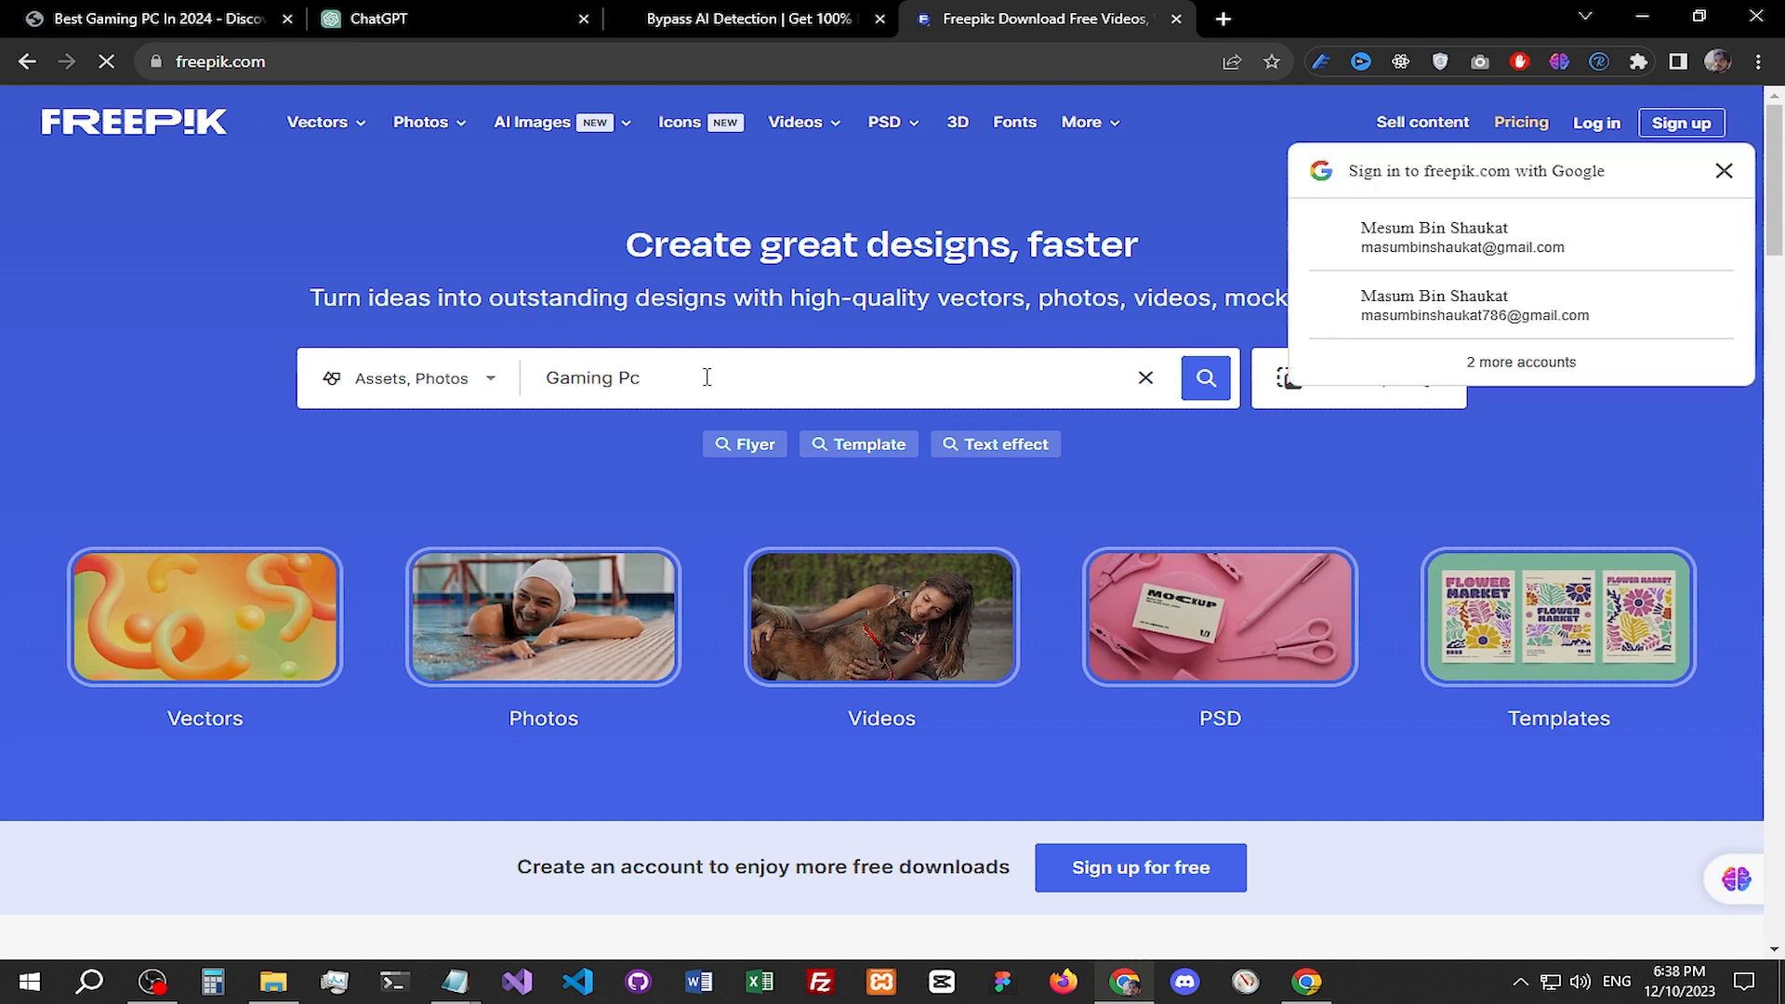
left_click(1204, 379)
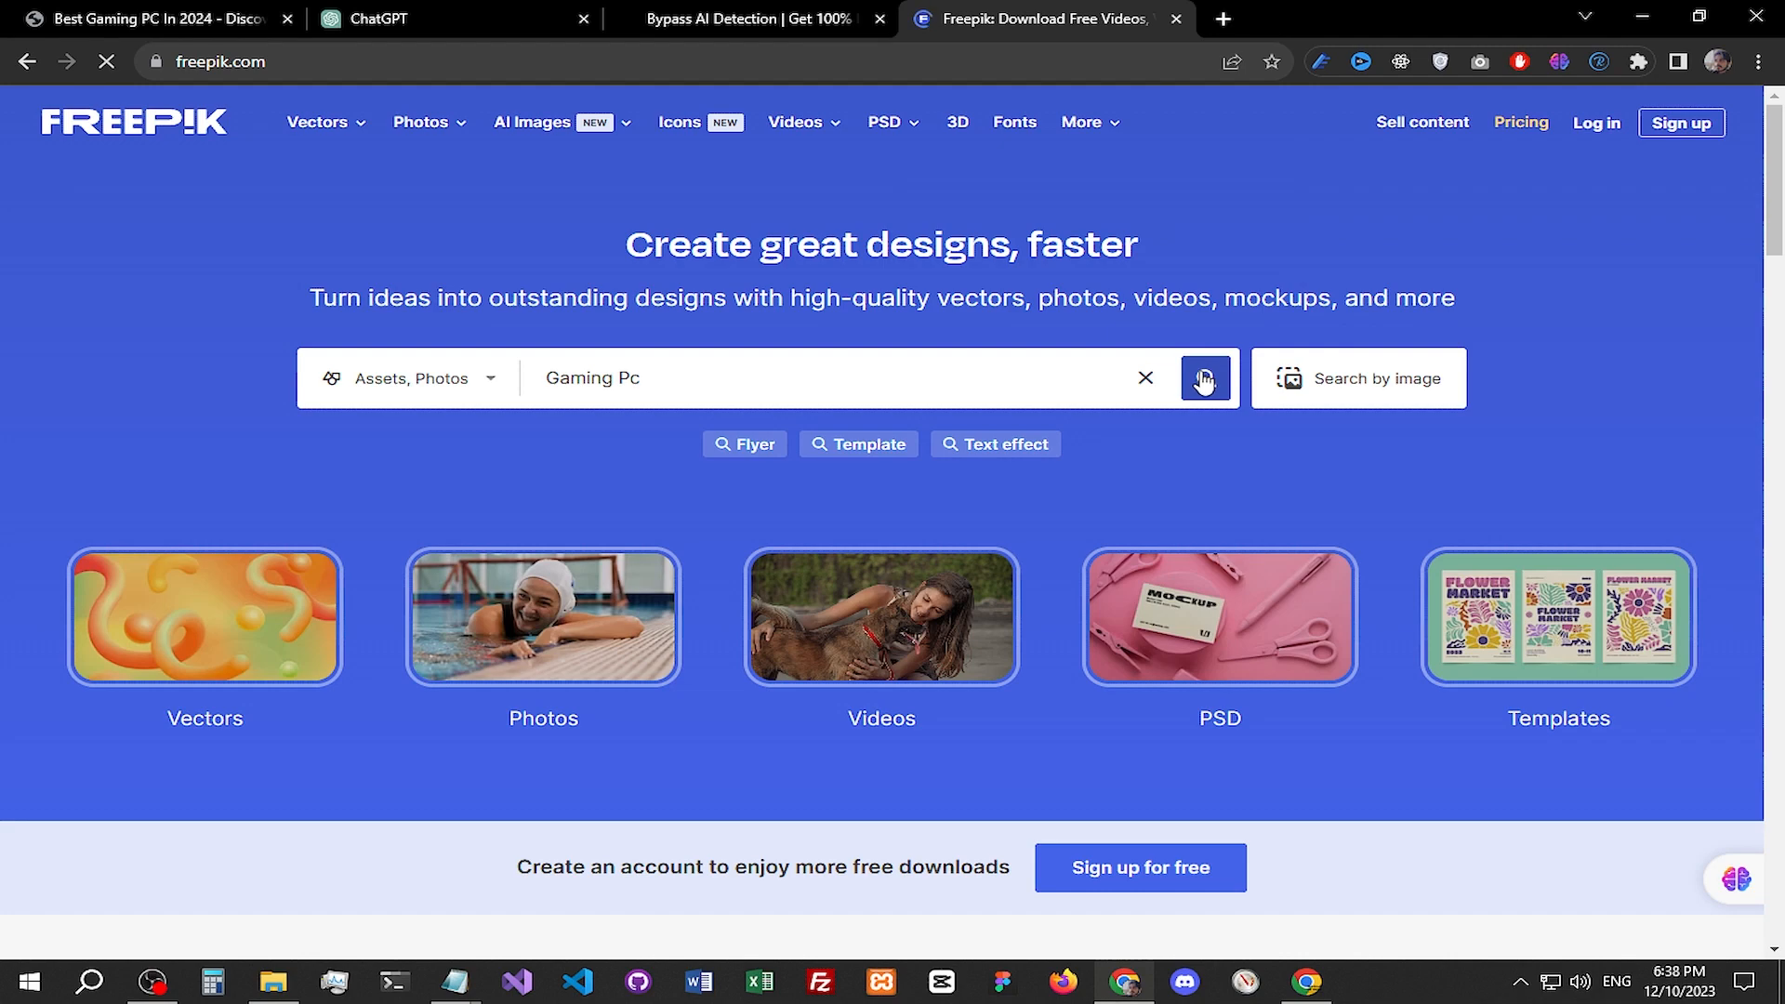
Step: Download the free photo "high angle gaming setup with computer" in the Small 1000 × 667px size and close its detail view
scroll(1153, 578, "down", 3)
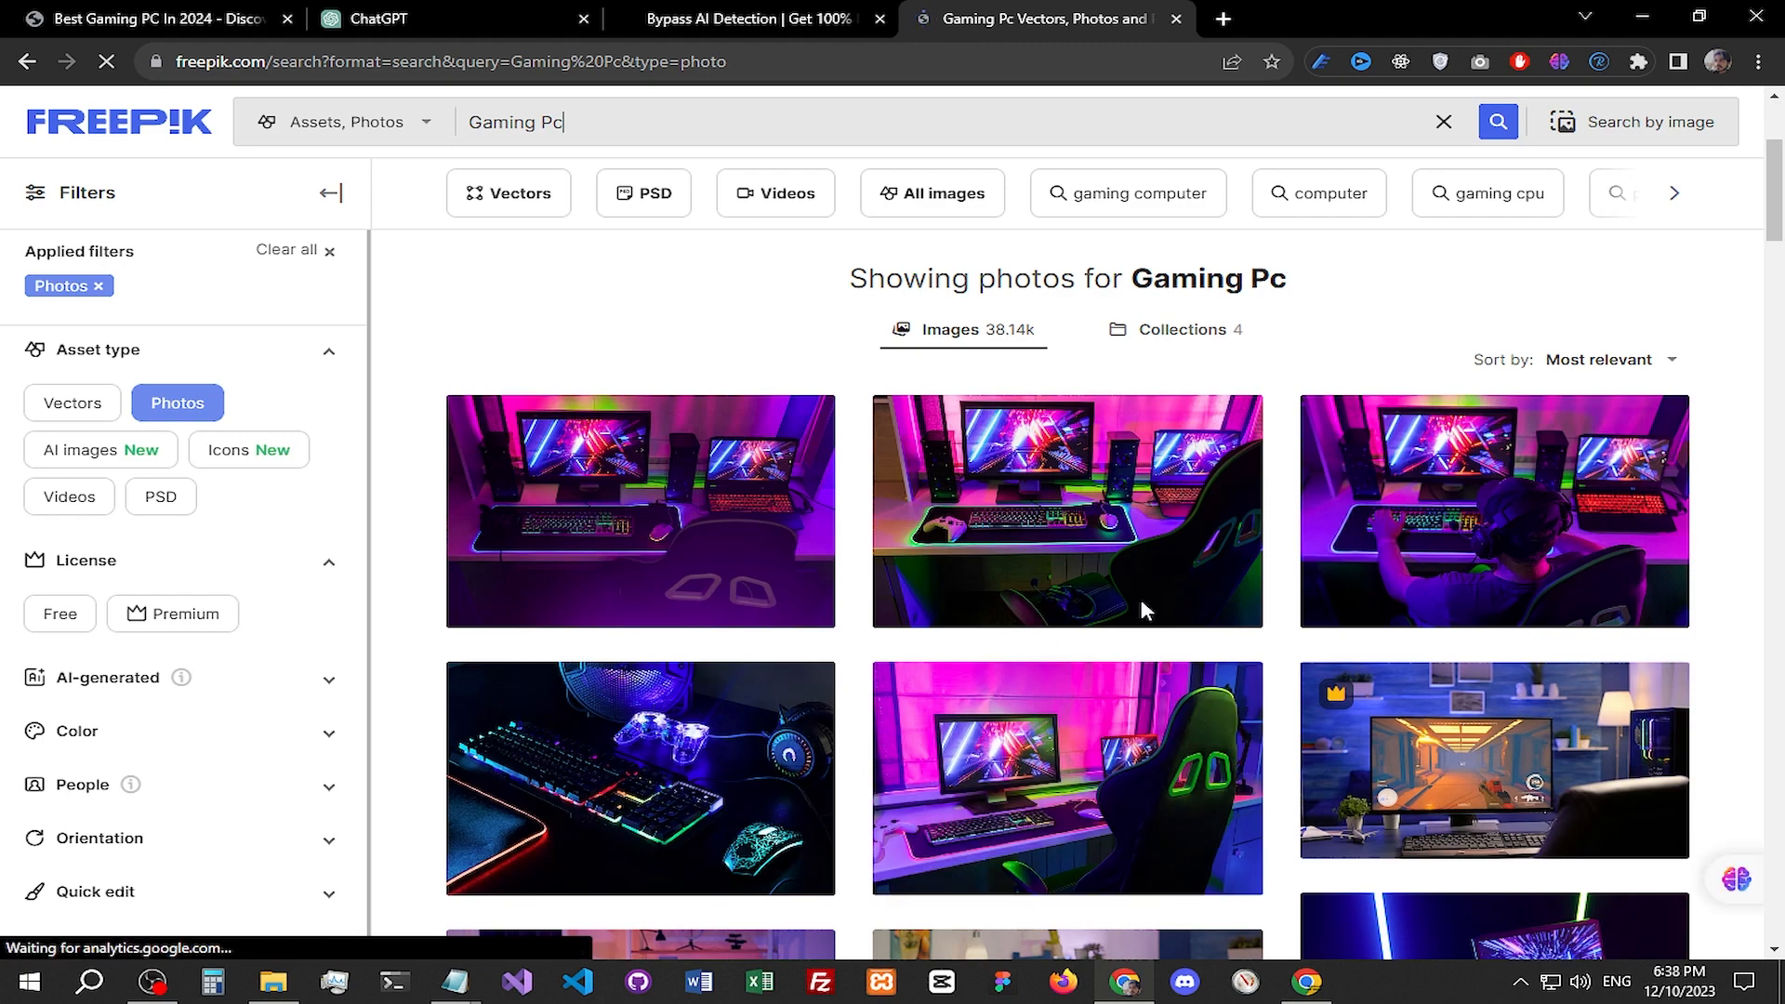
scroll(1488, 819, "down", 2)
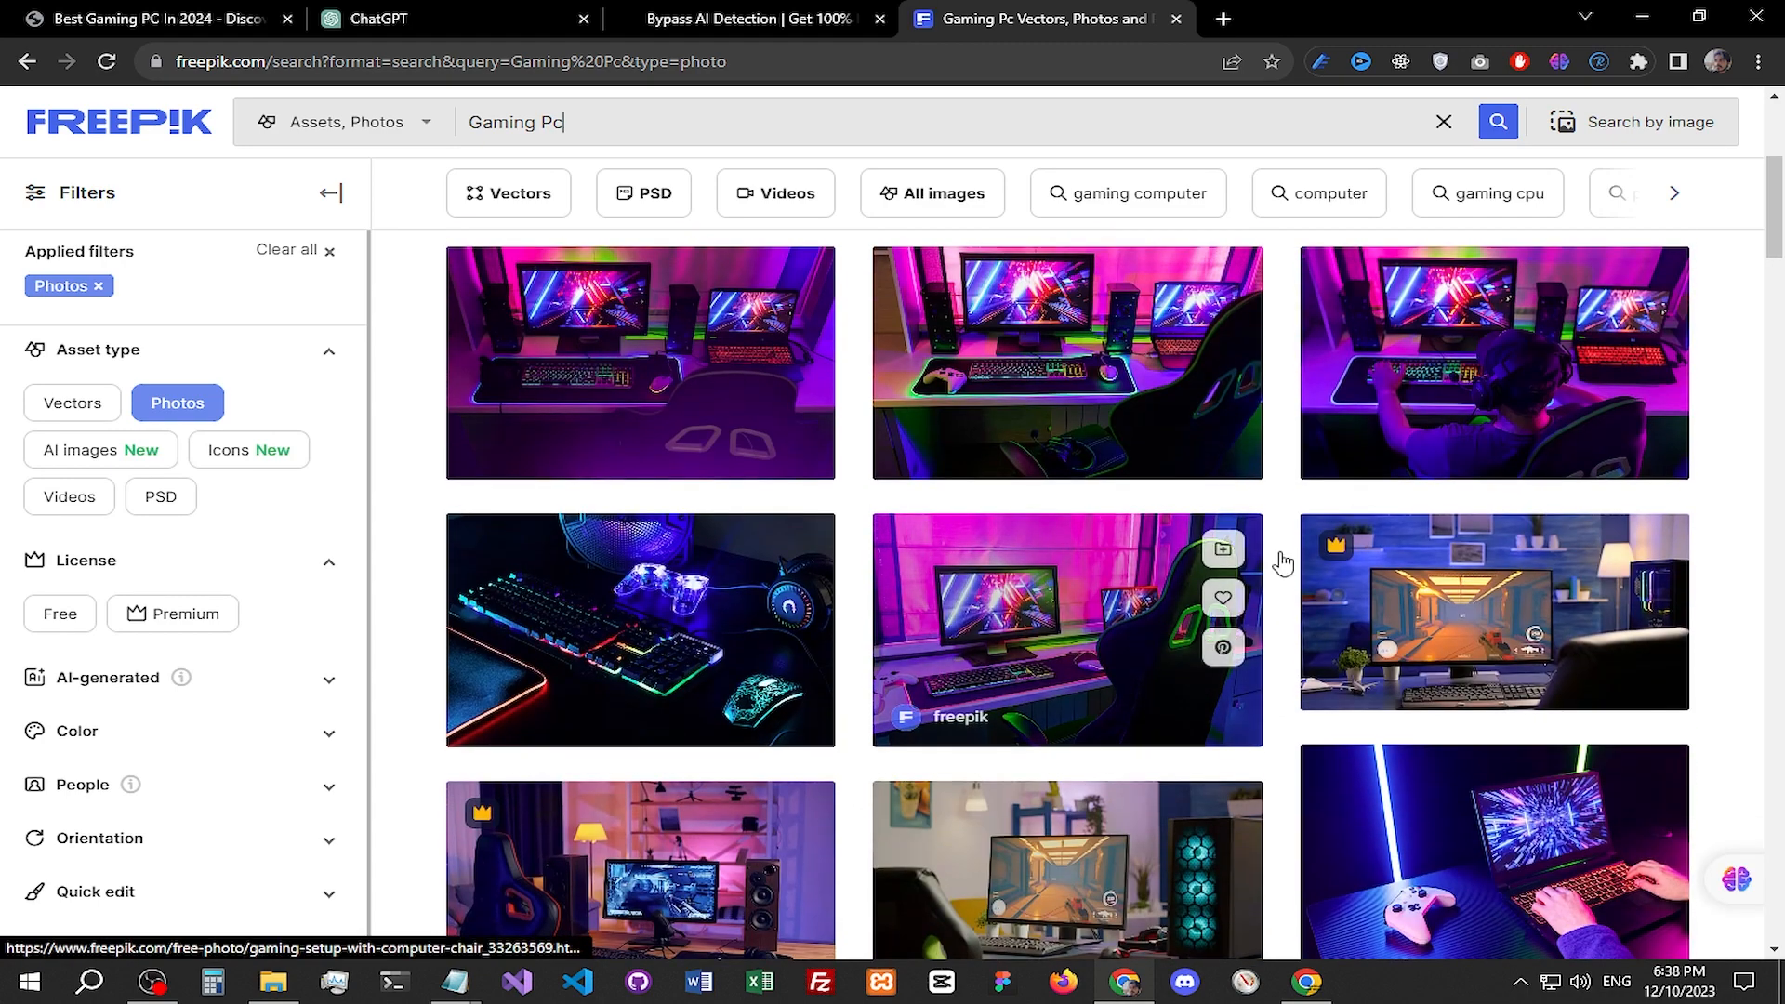
scroll(1414, 446, "up", 2)
left_click(1722, 174)
scroll(999, 572, "down", 2)
scroll(1023, 539, "up", 2)
scroll(1199, 634, "down", 4)
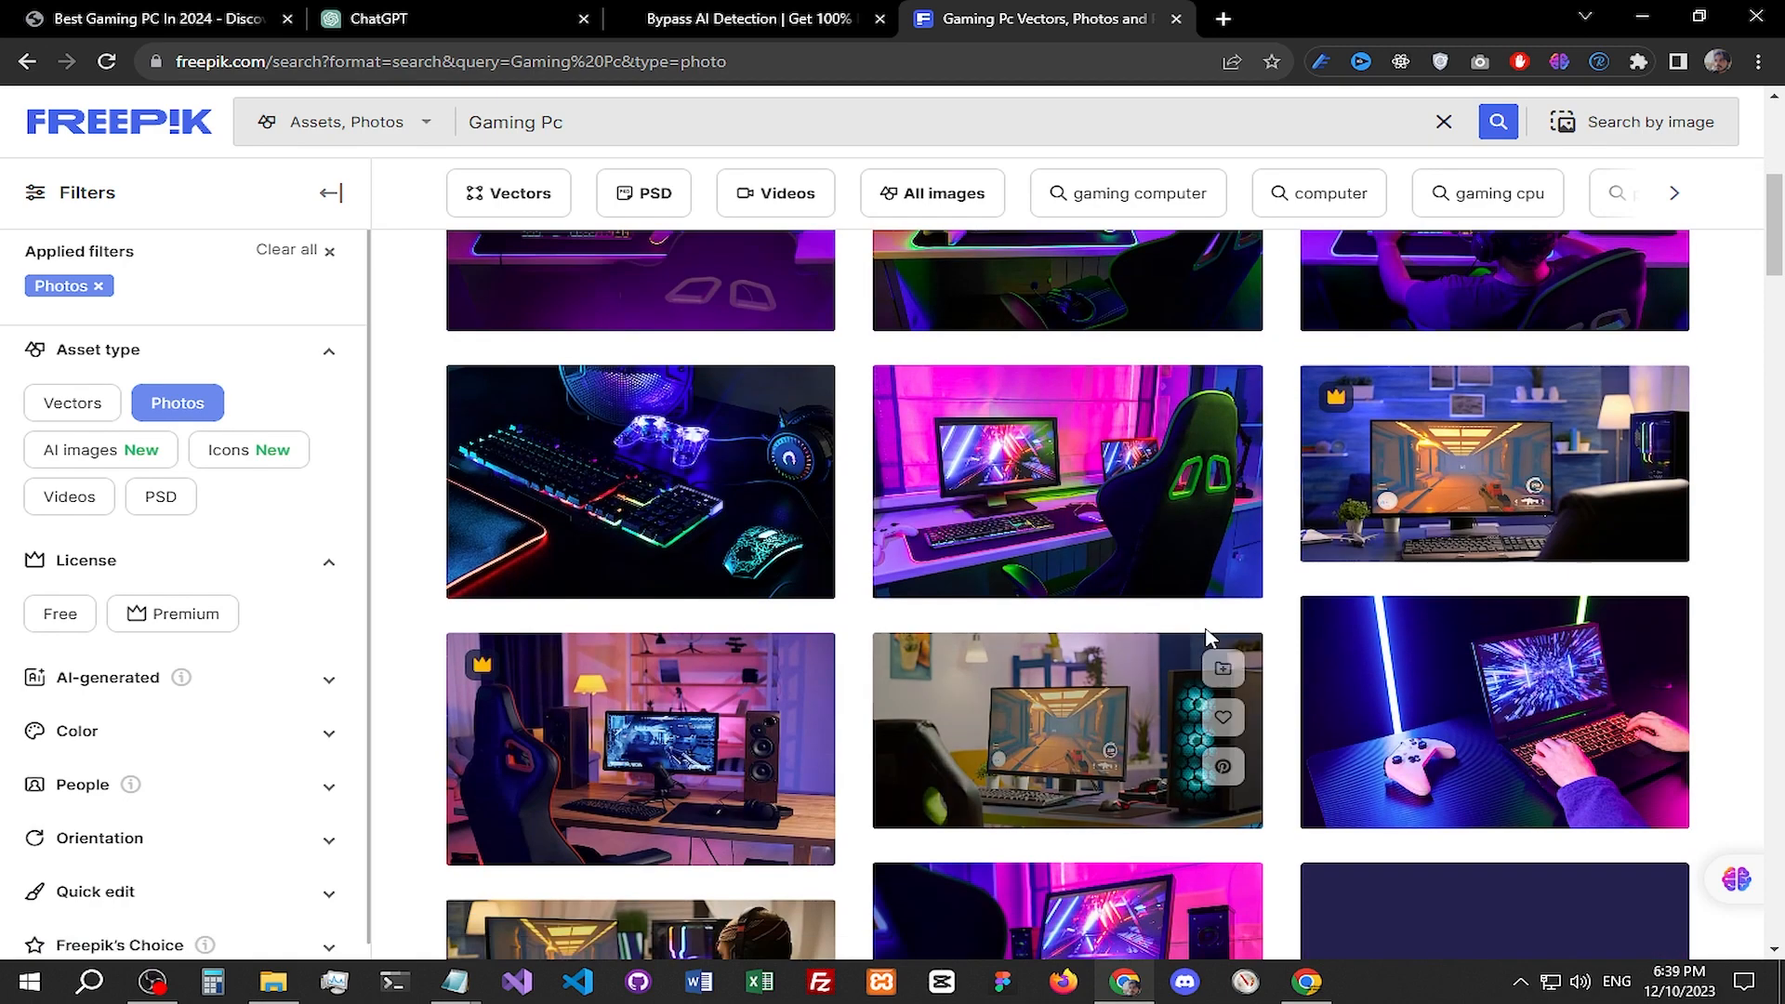
scroll(1207, 623, "up", 2)
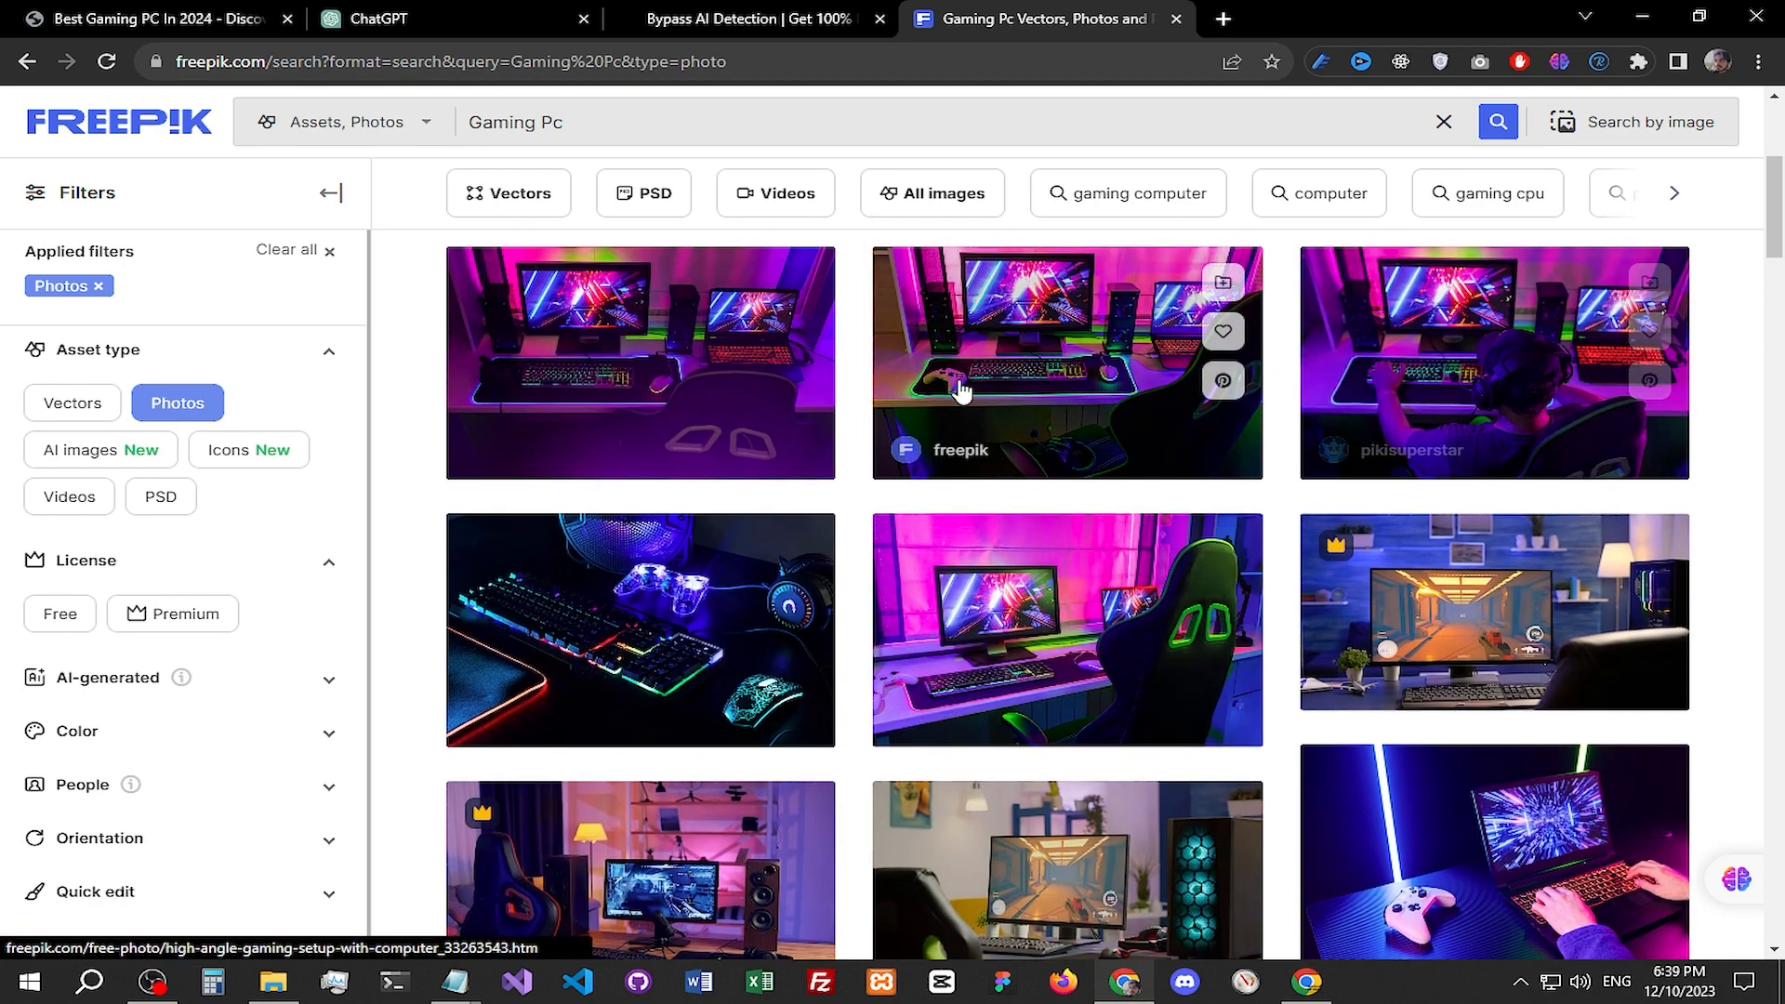
left_click(1135, 410)
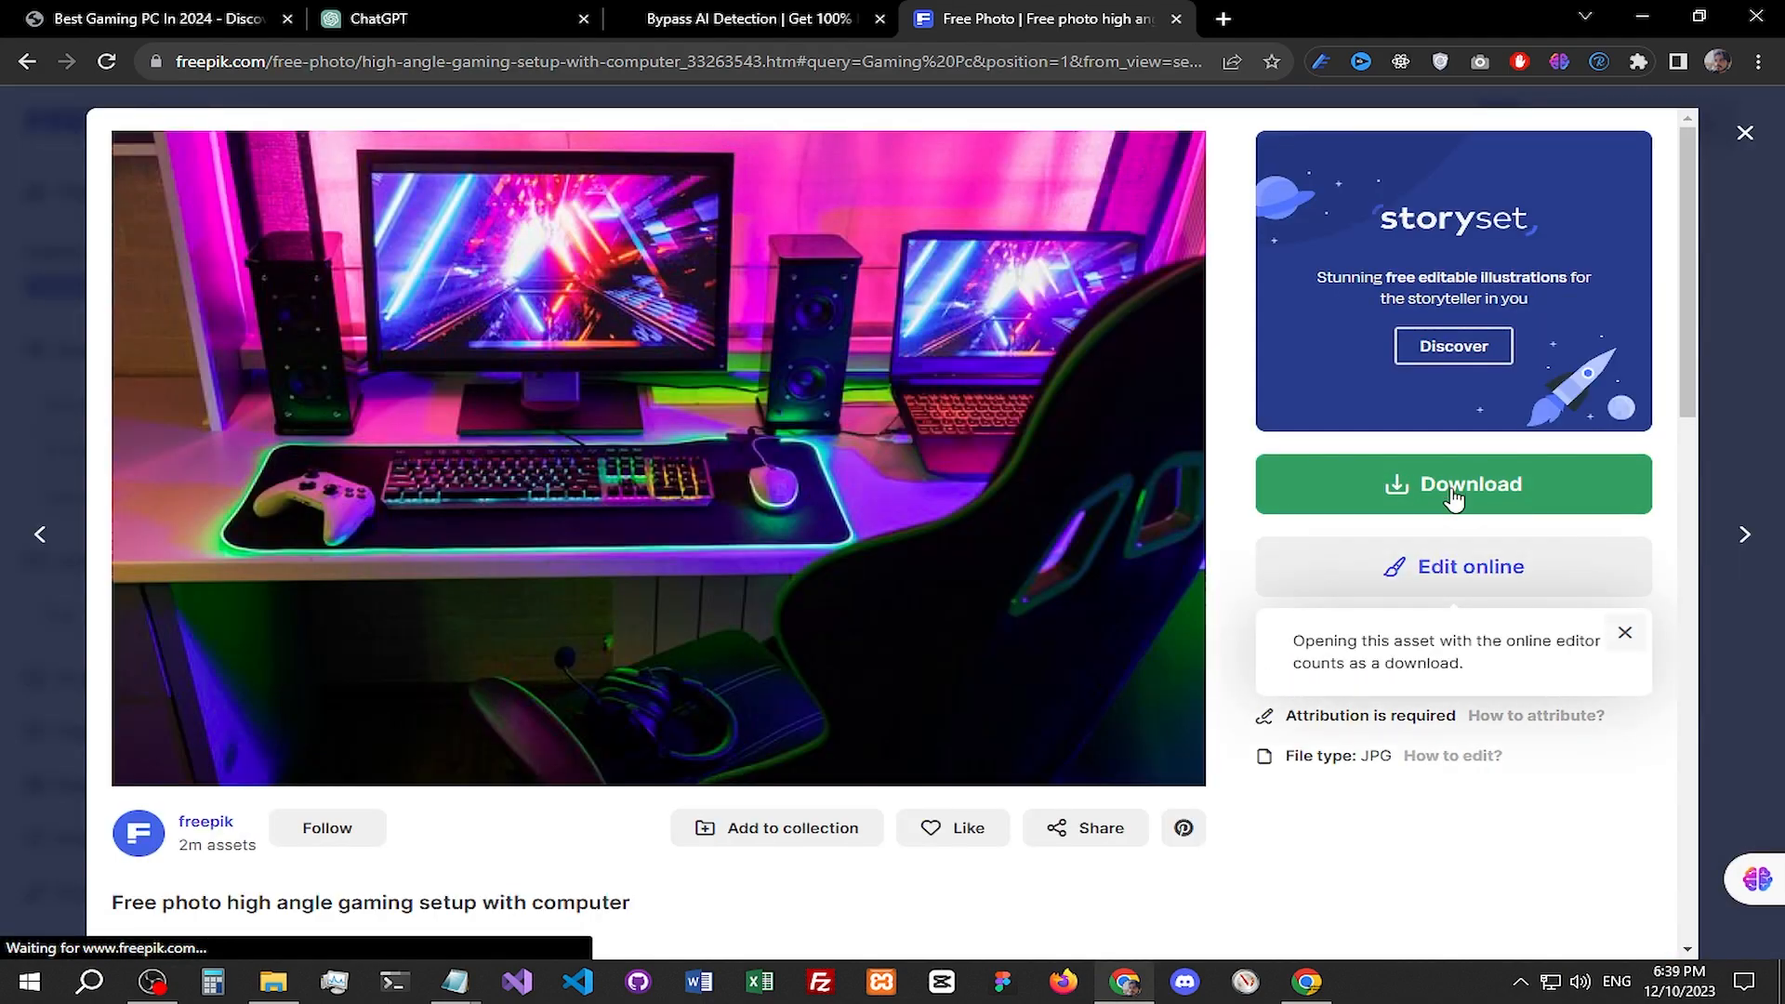
left_click(1455, 496)
left_click(1530, 762)
scroll(1488, 725, "down", 3)
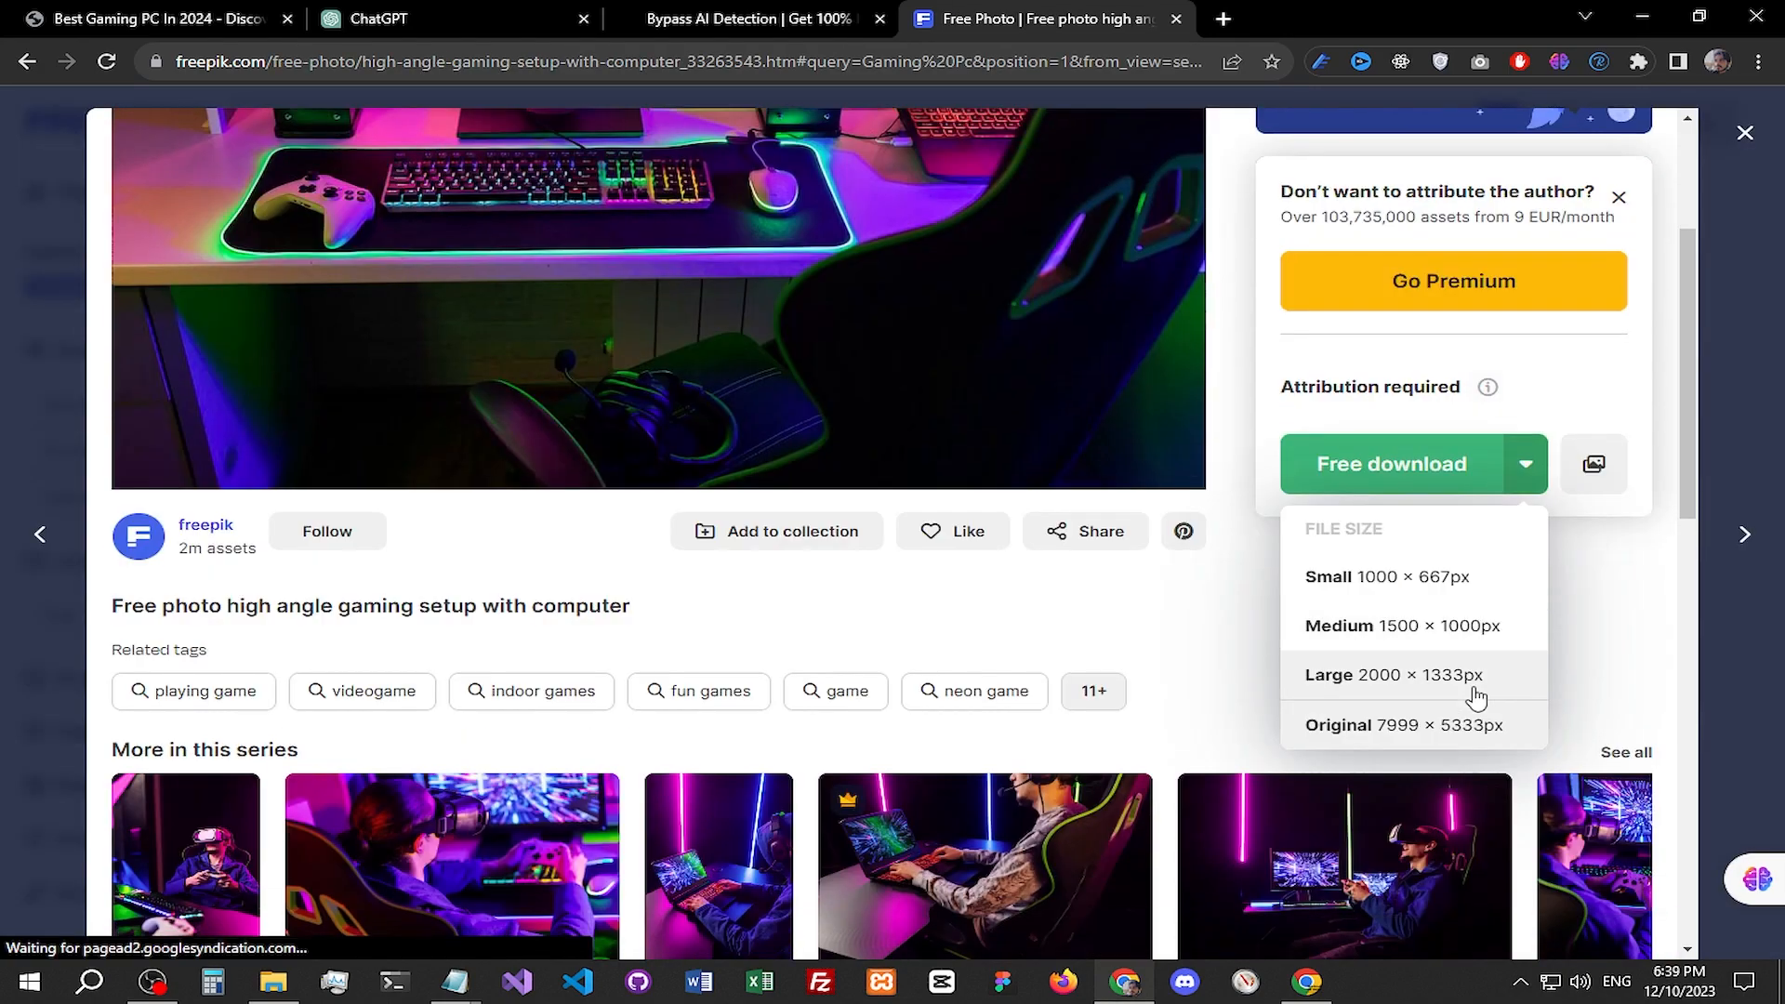
left_click(1446, 591)
scroll(1534, 548, "up", 3)
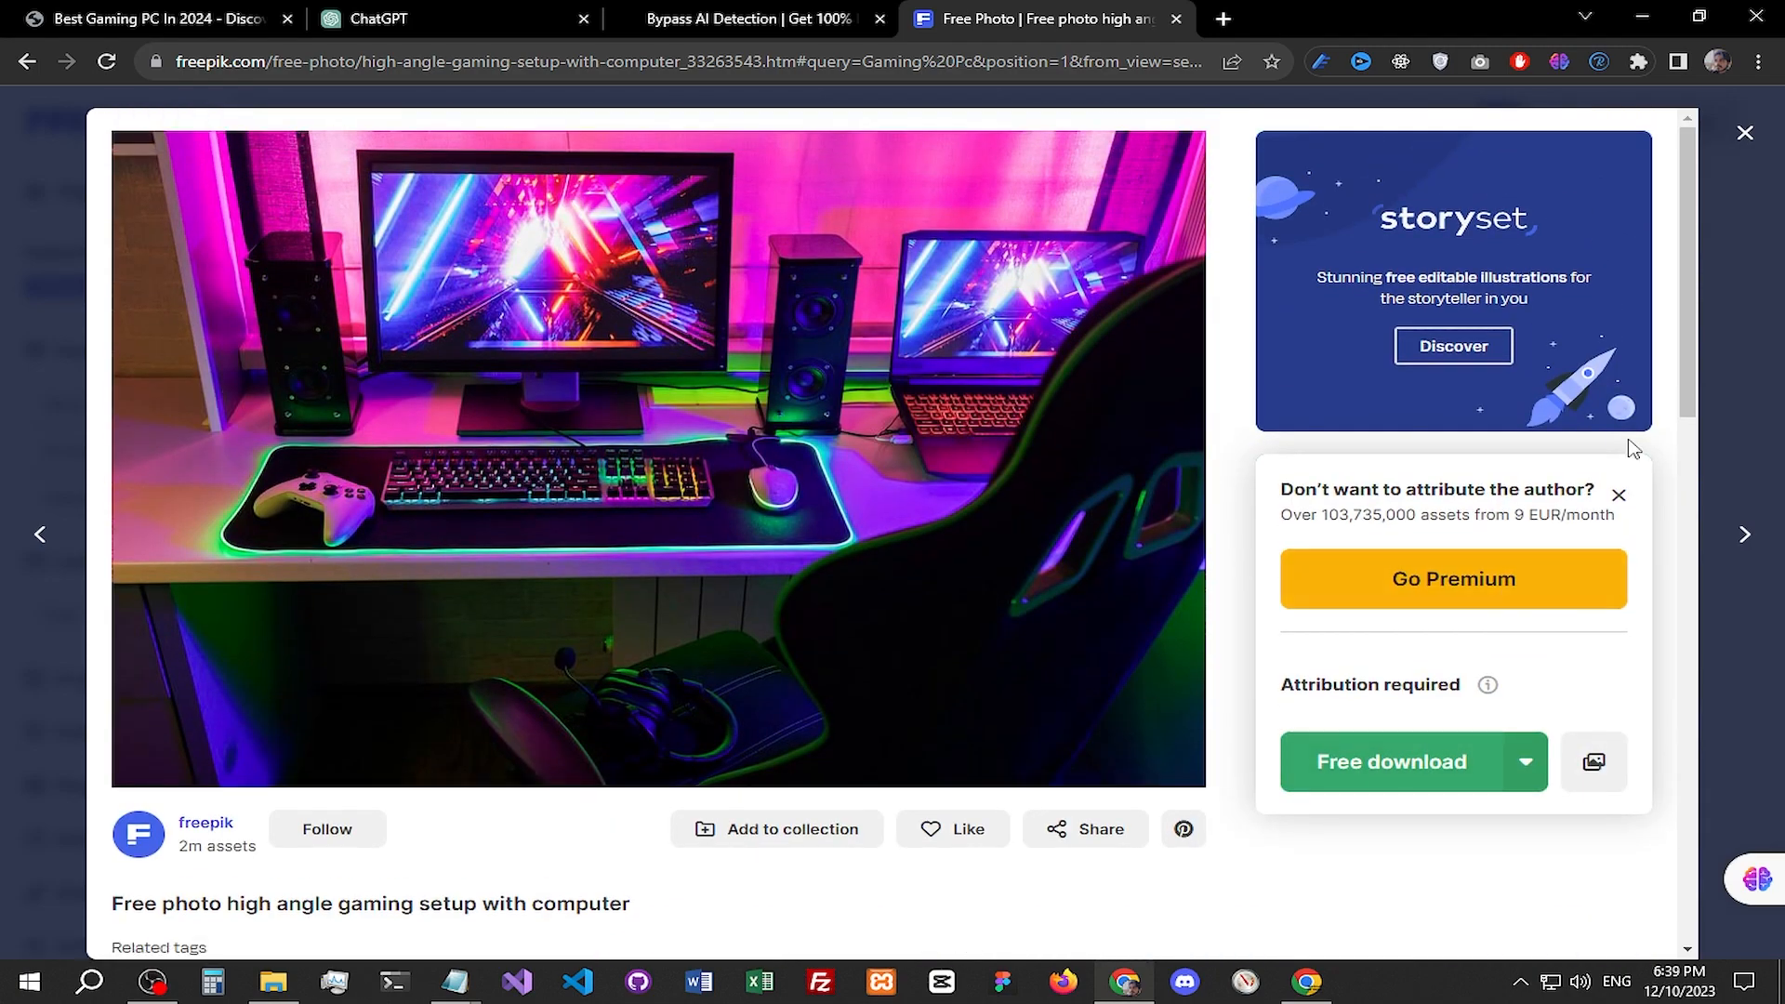
left_click(1745, 133)
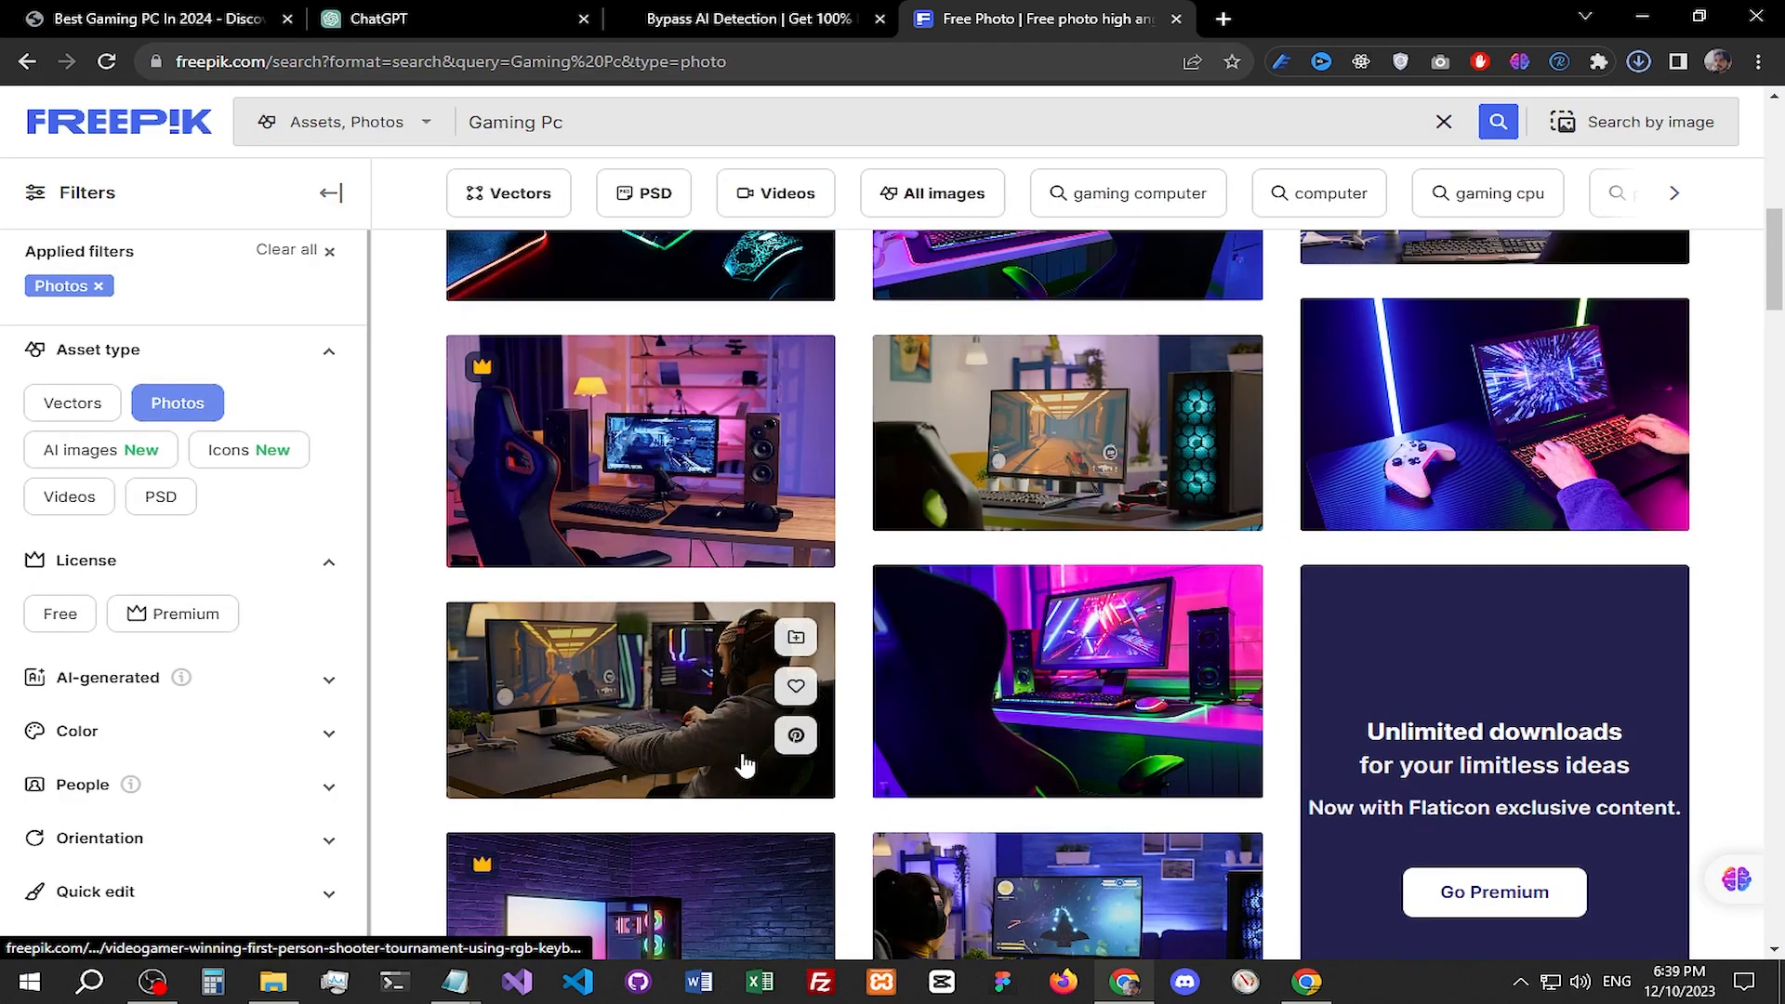
Step: Download the free photo "high angle gamer playing indoors" in the Small size, and dismiss its detail view and the download-limit offer
scroll(589, 645, "down", 3)
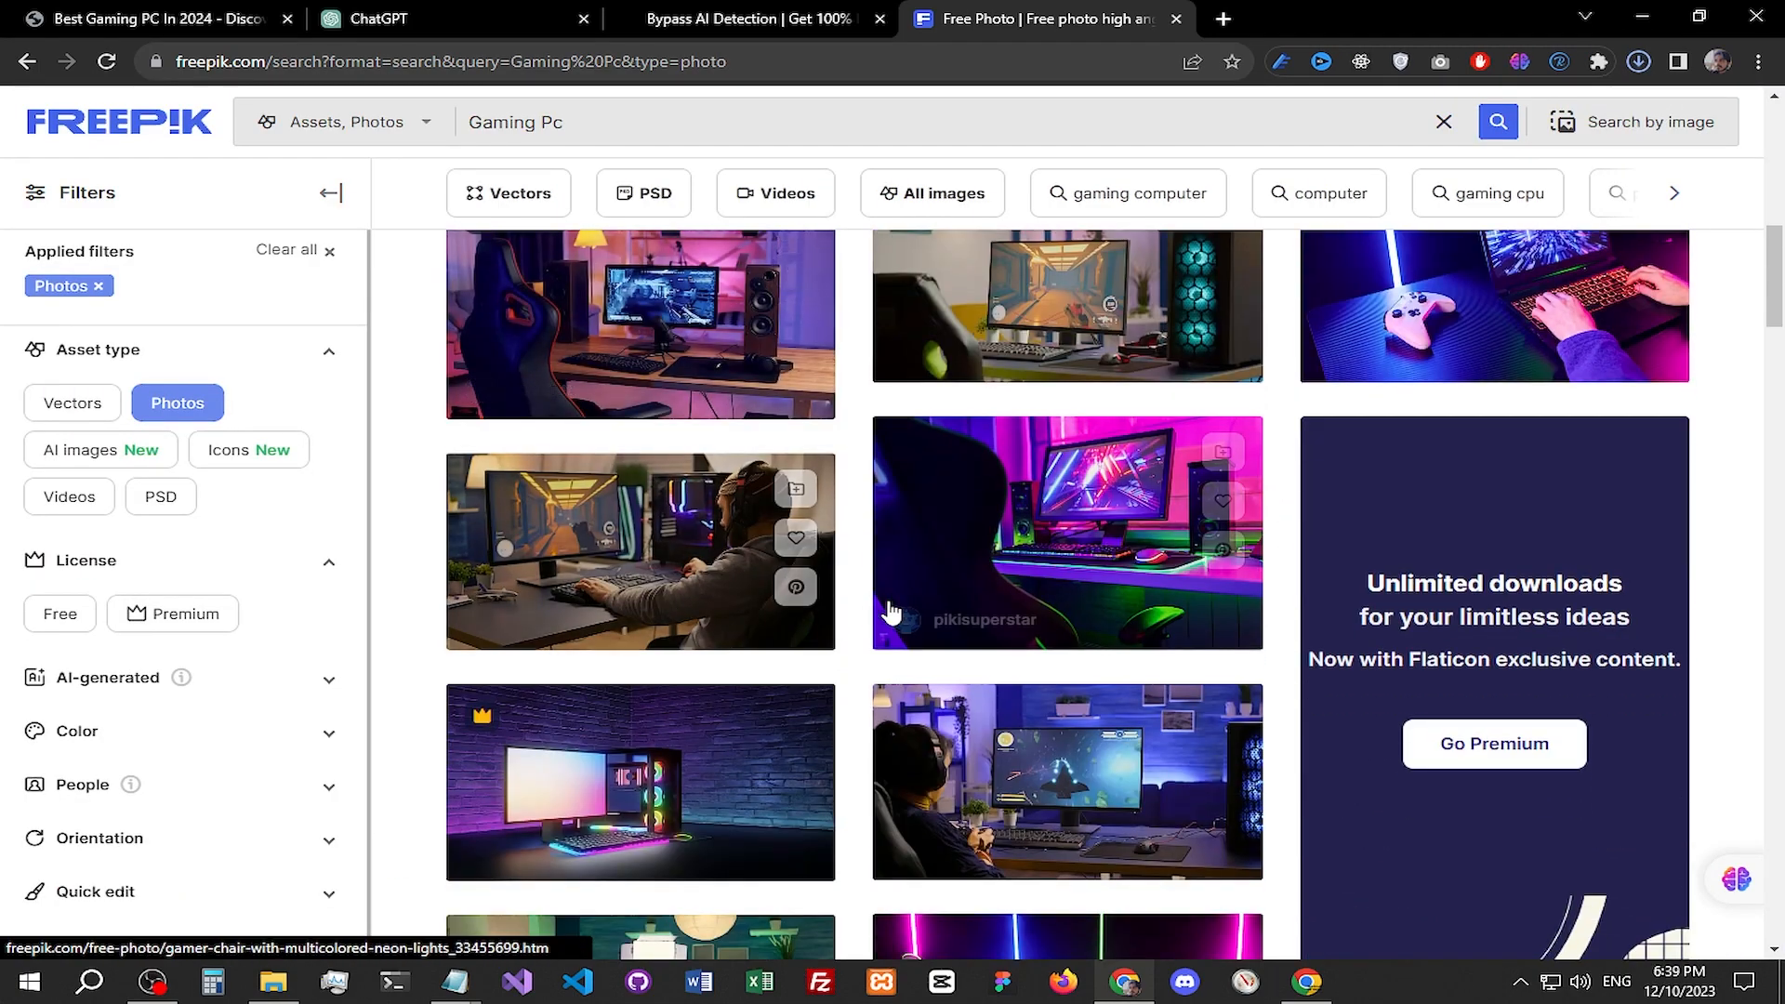
scroll(1042, 576, "down", 2)
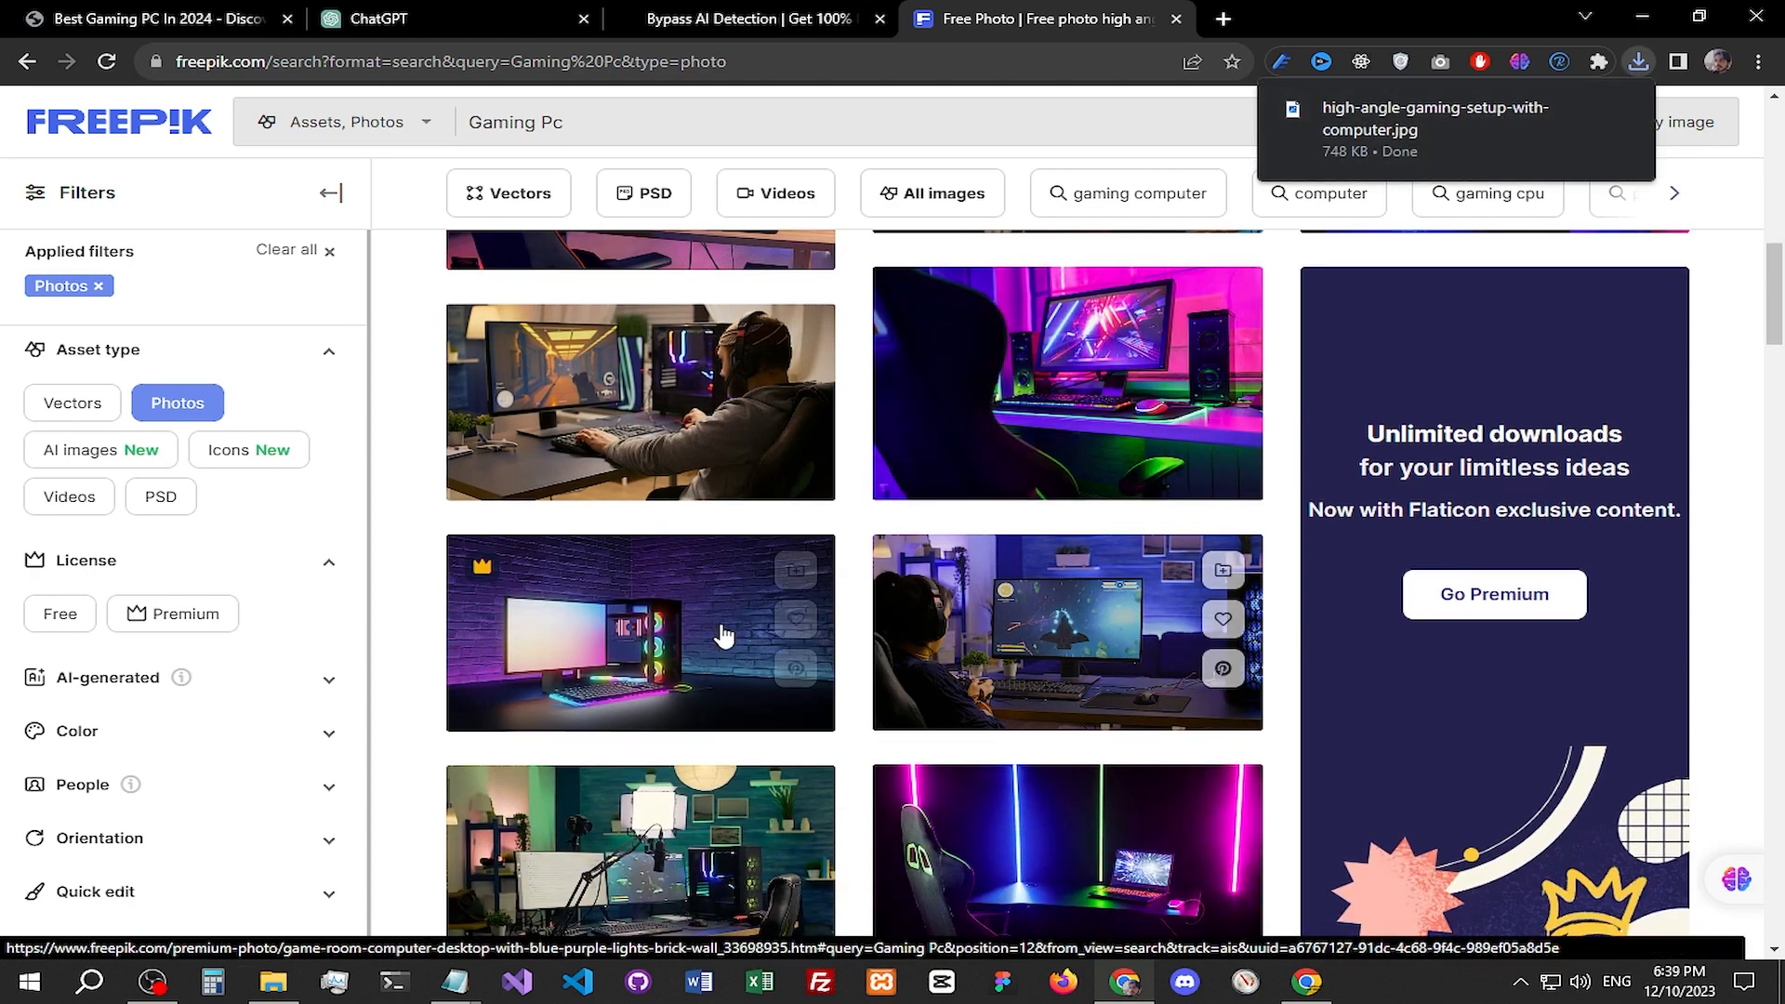
scroll(1048, 701, "down", 3)
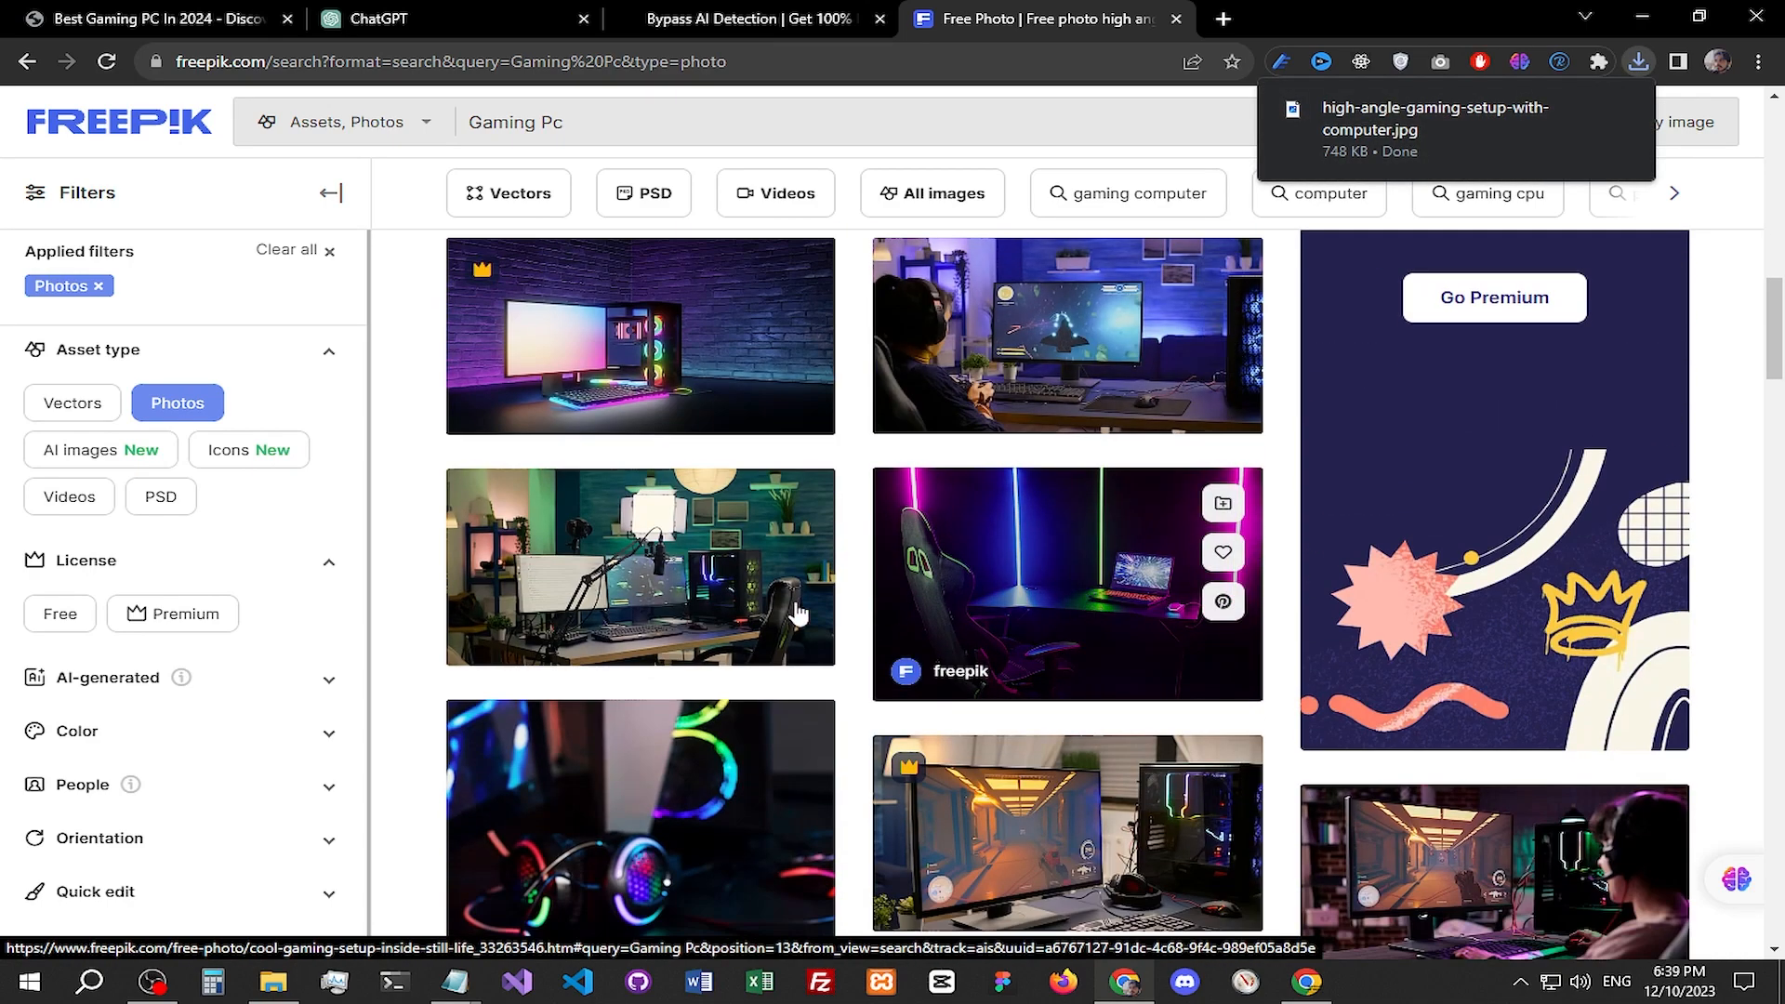
scroll(1098, 660, "down", 2)
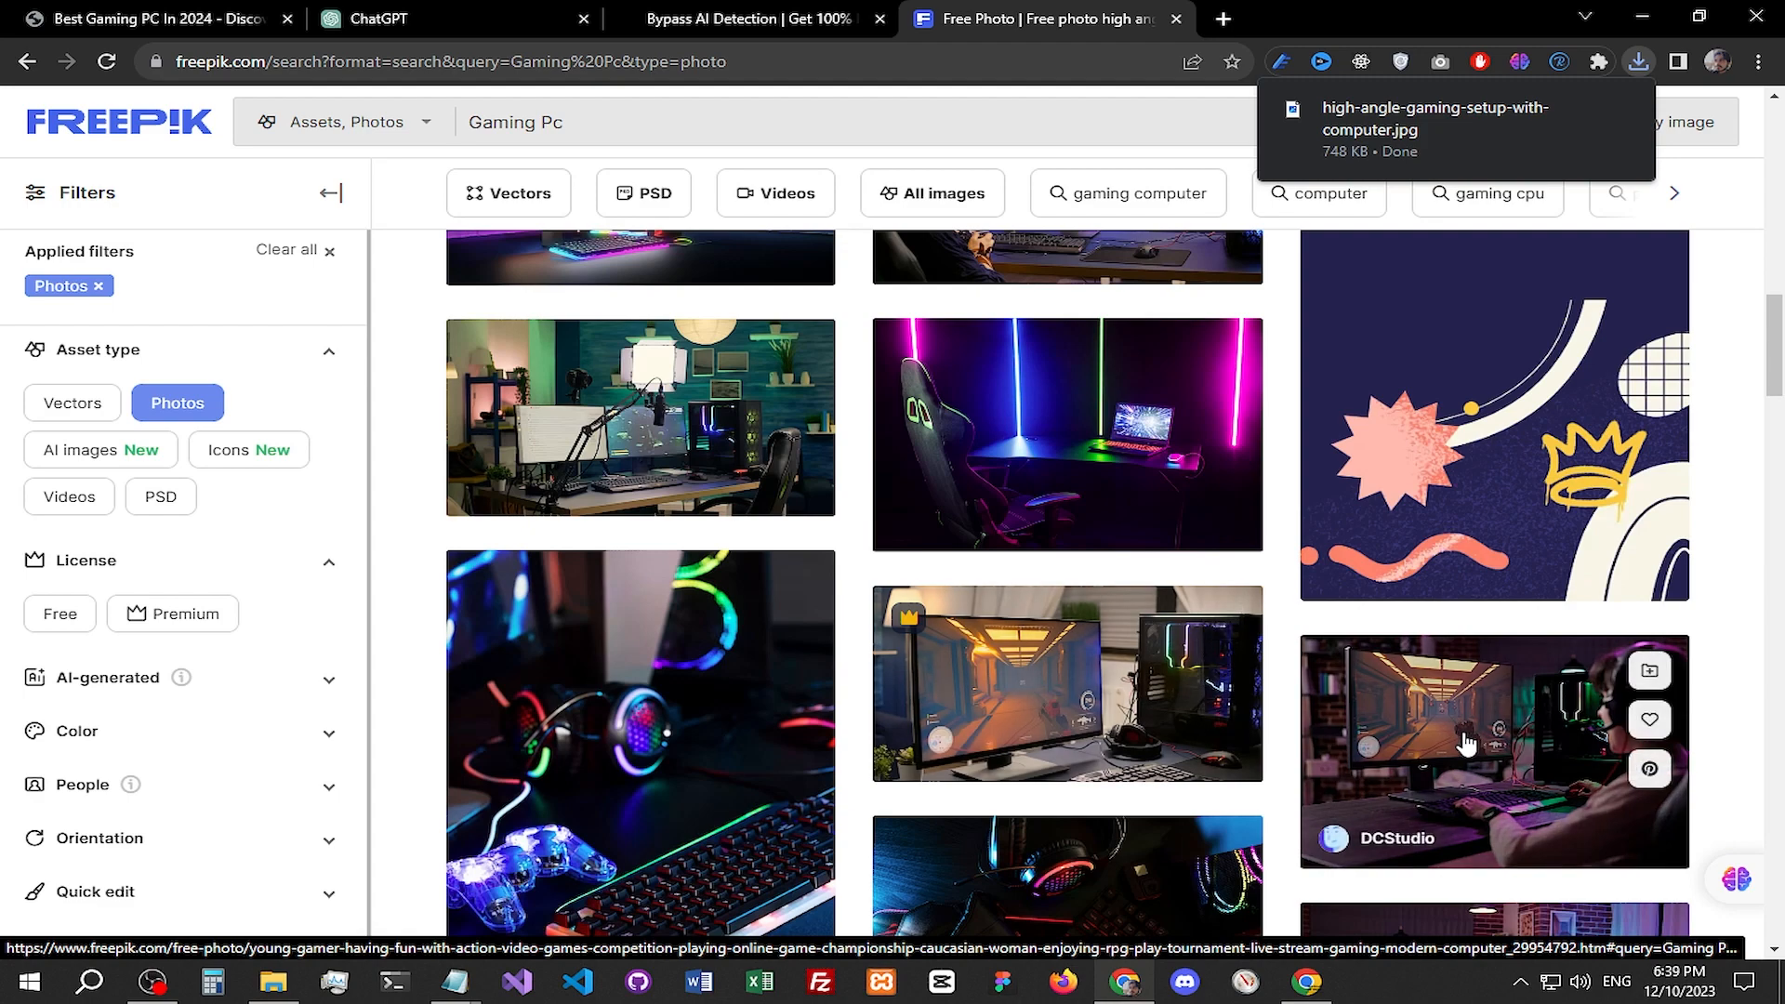
scroll(1469, 743, "down", 5)
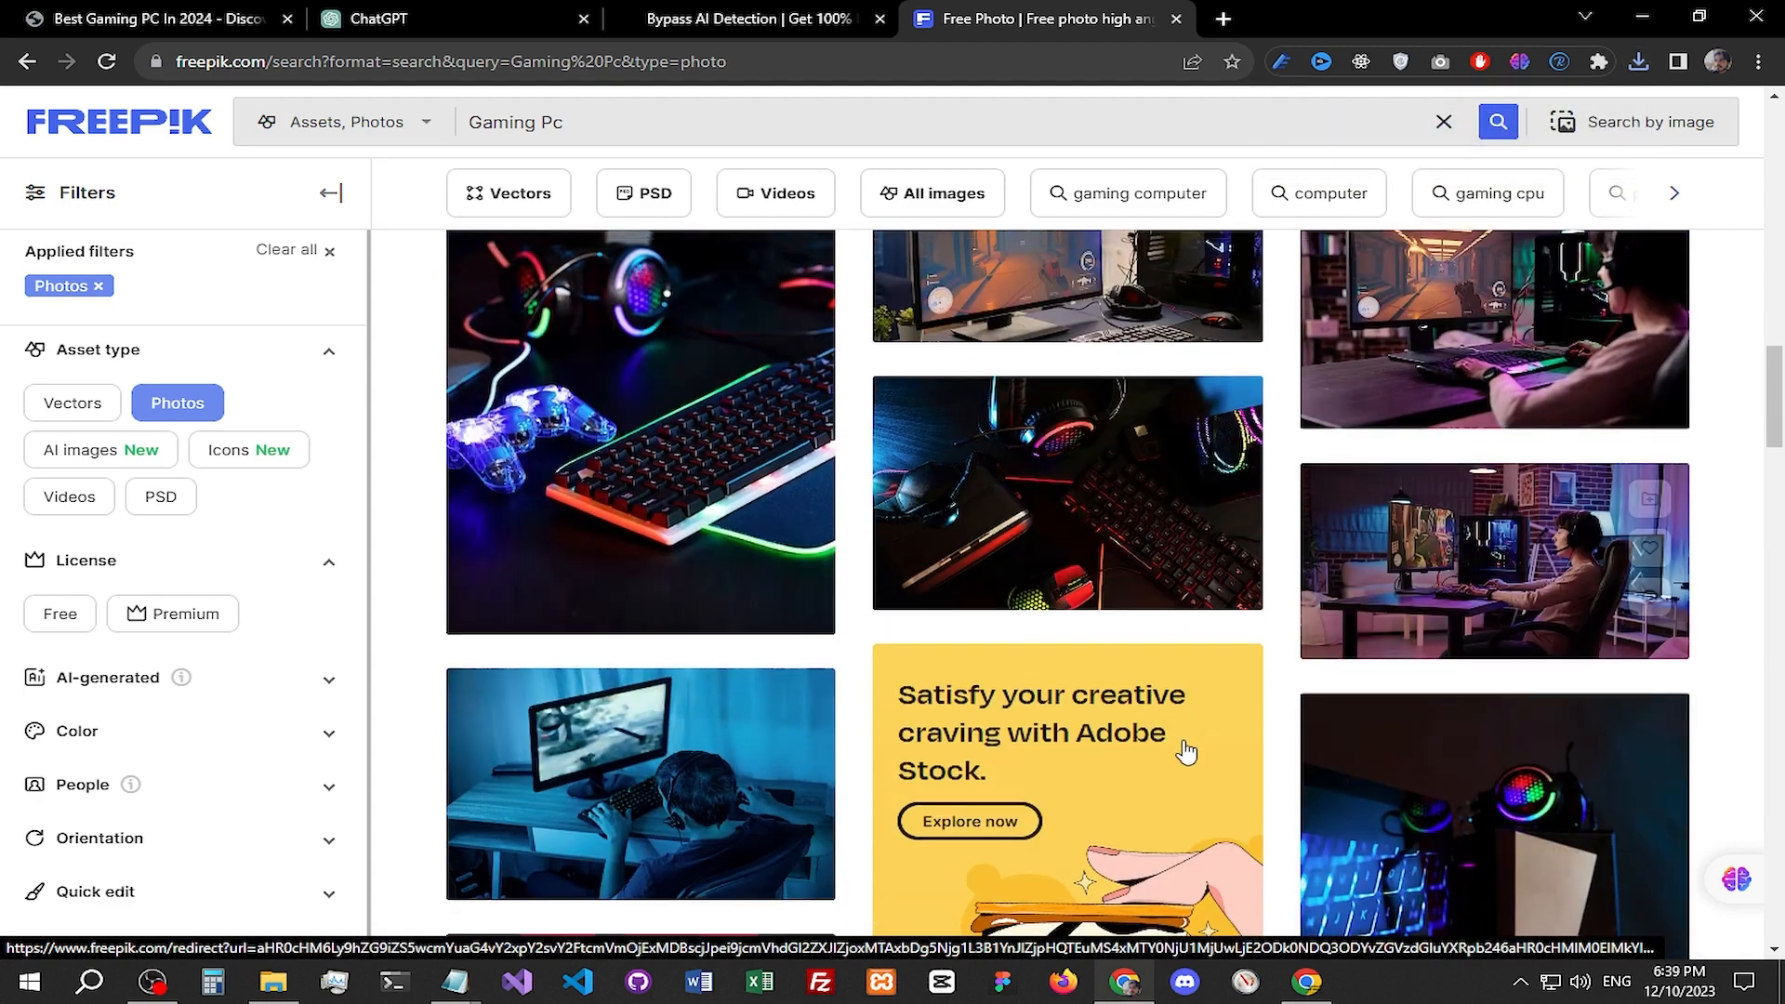
scroll(1186, 743, "down", 3)
scroll(958, 793, "down", 4)
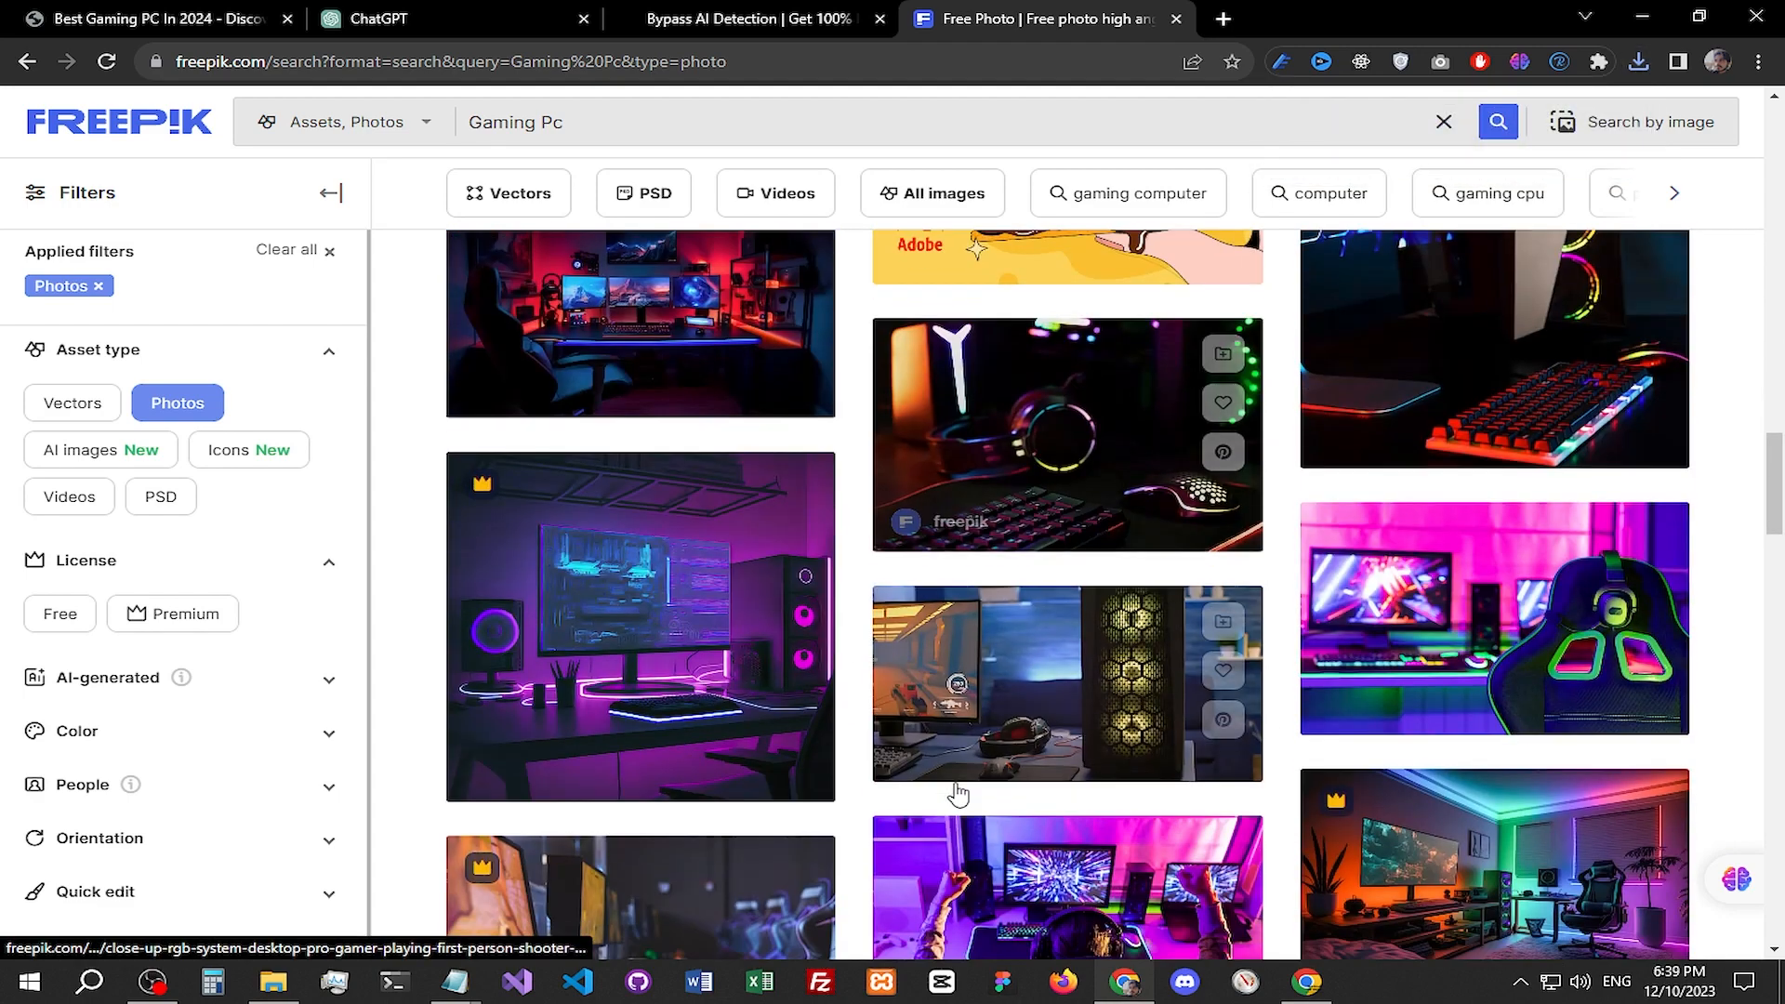
scroll(930, 791, "down", 2)
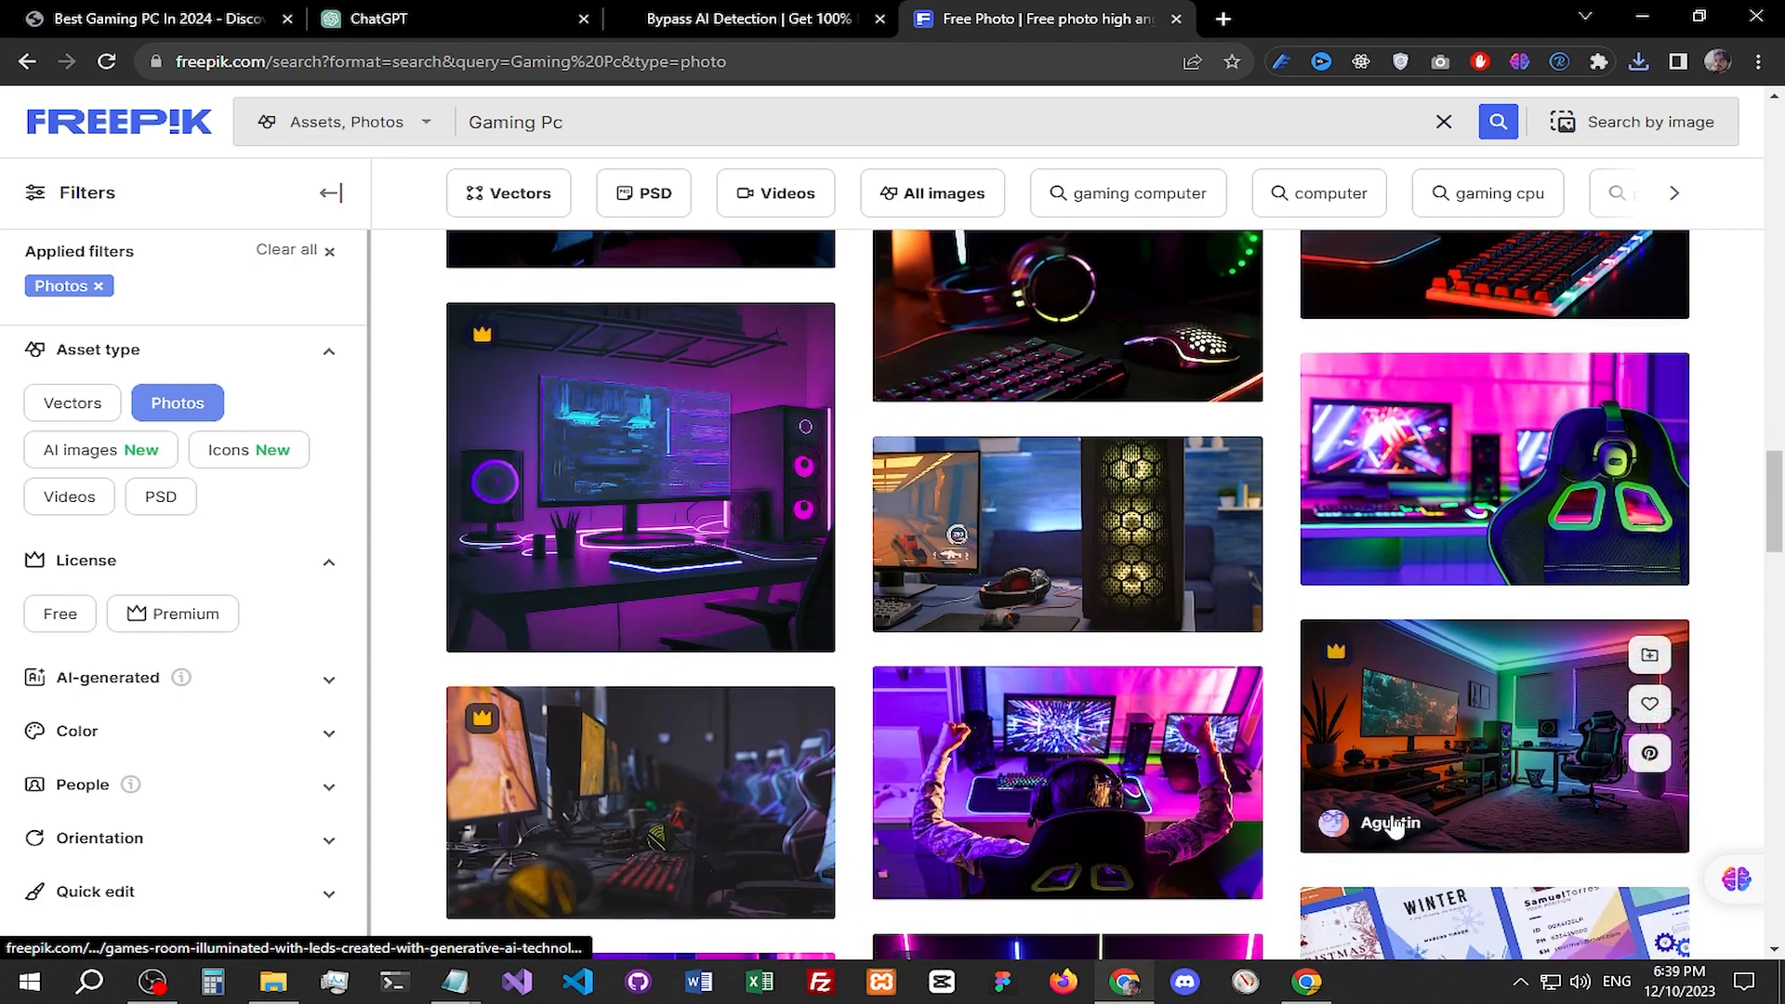
left_click(1114, 854)
left_click(1472, 485)
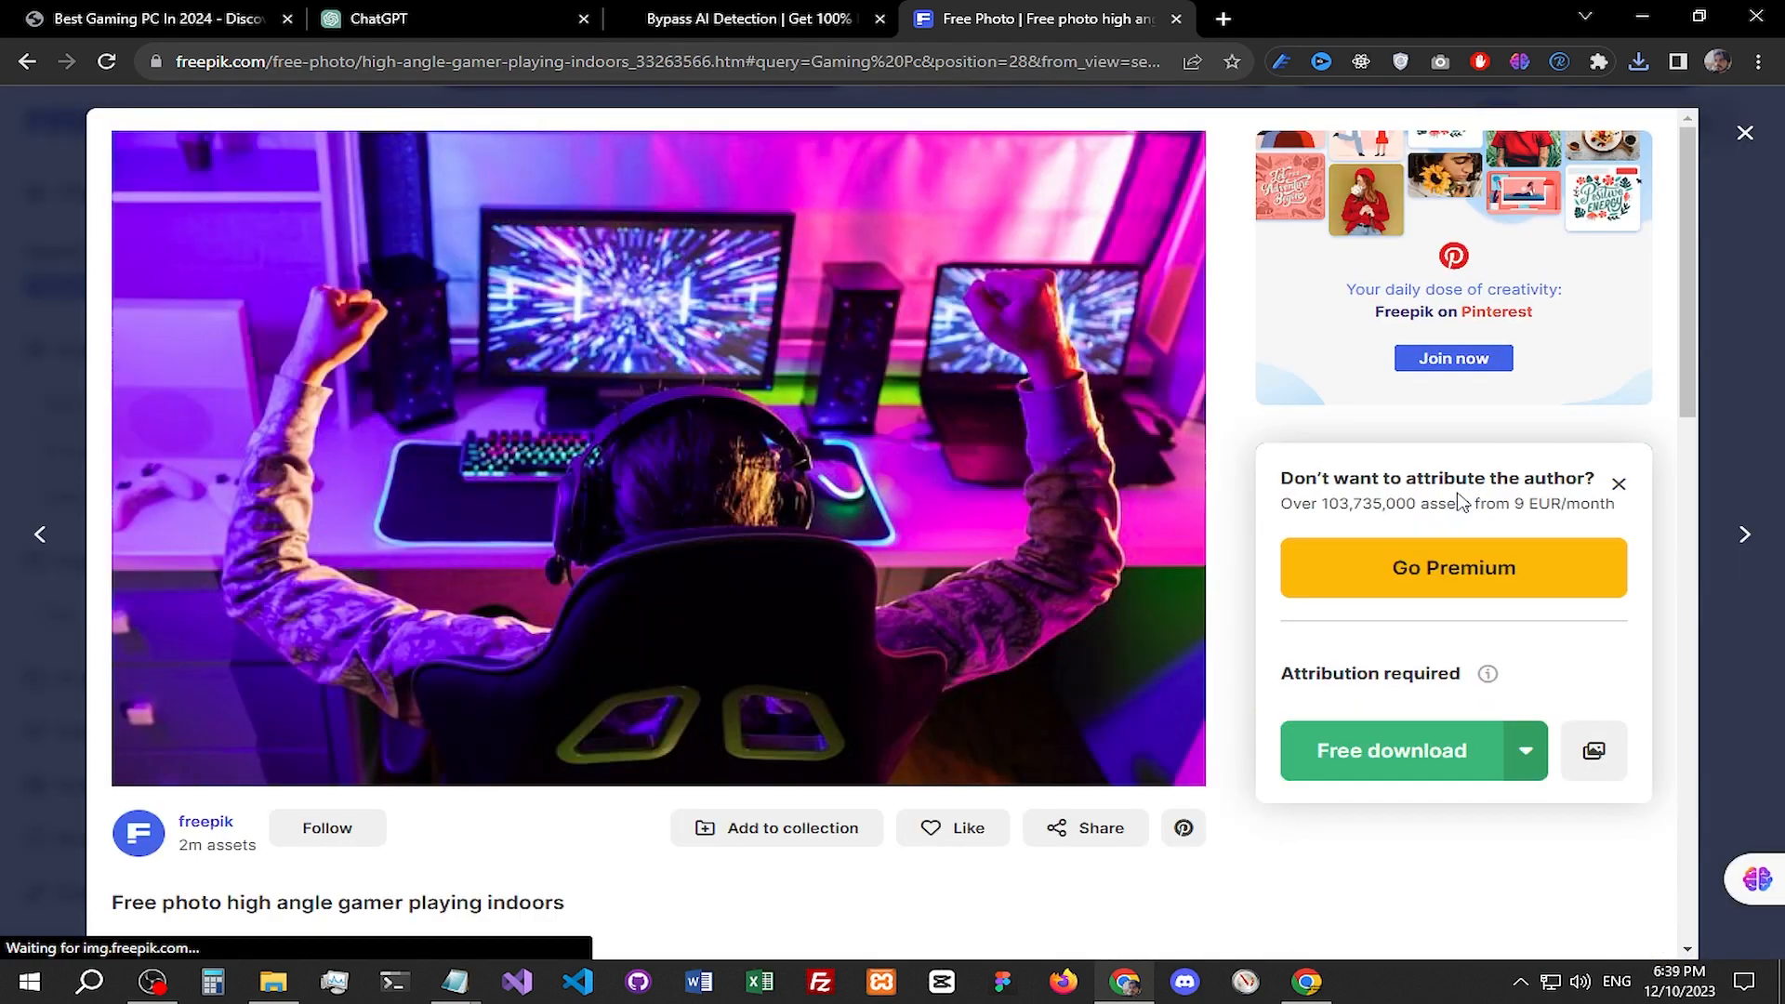
left_click(1543, 783)
left_click(1426, 859)
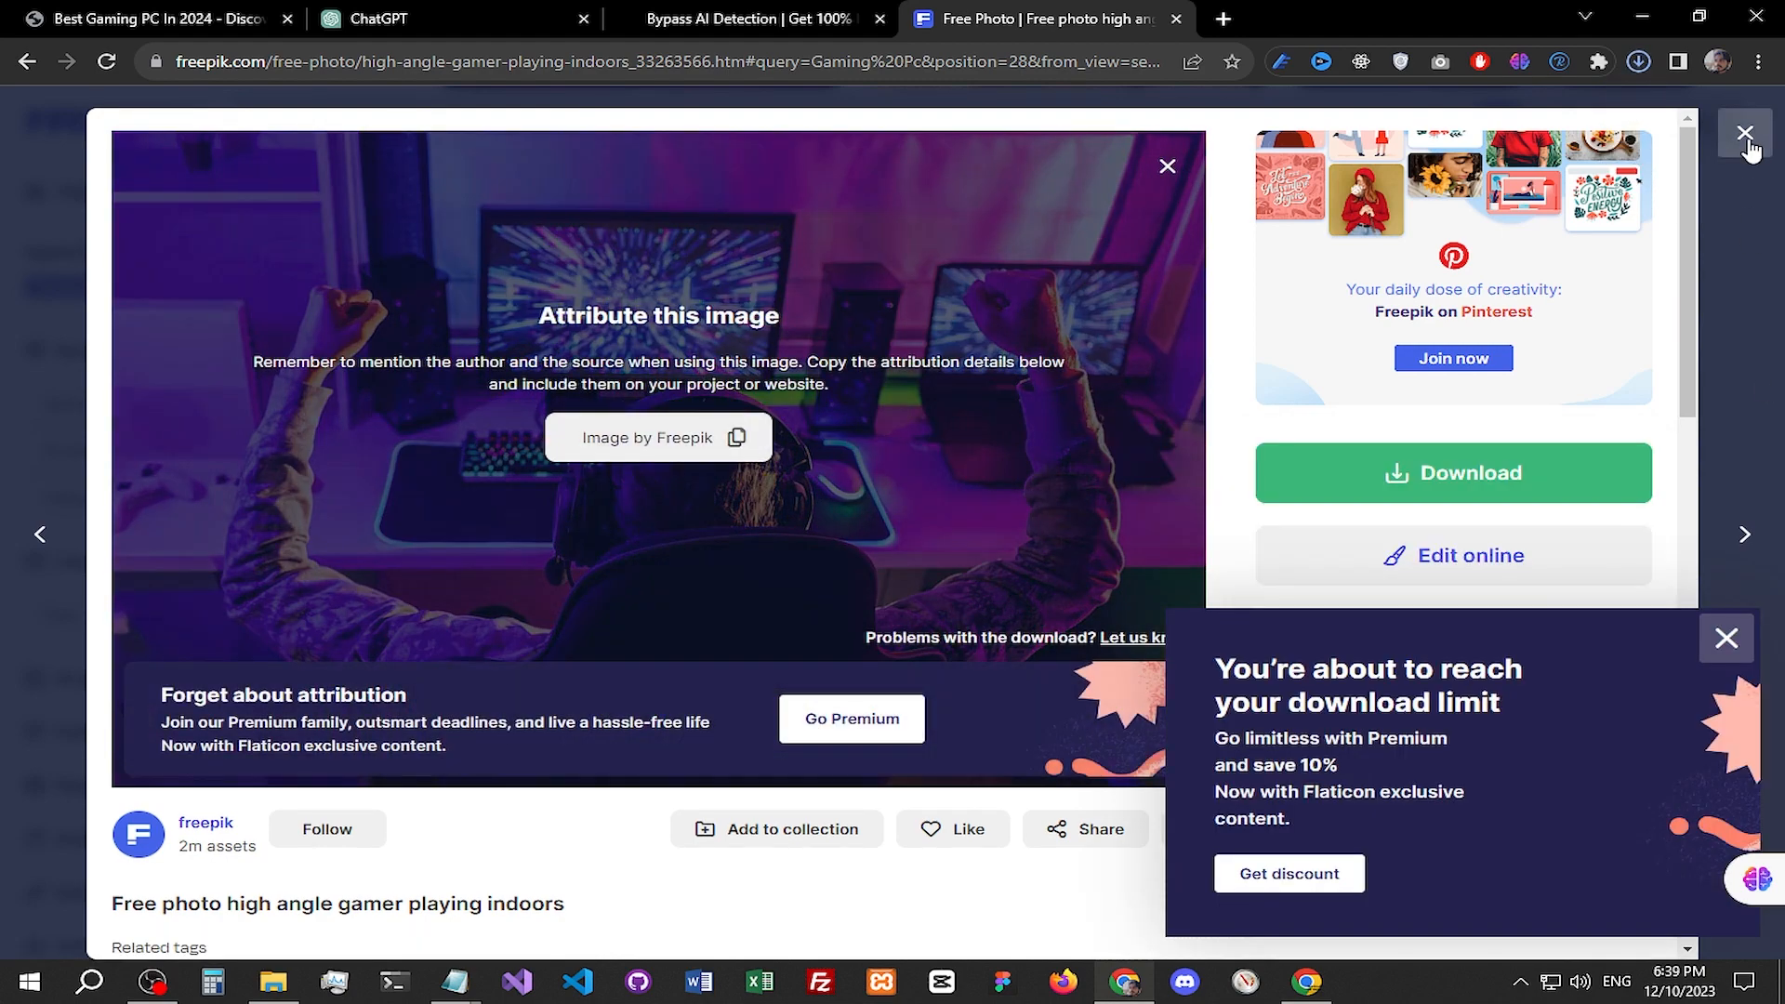
left_click(1746, 133)
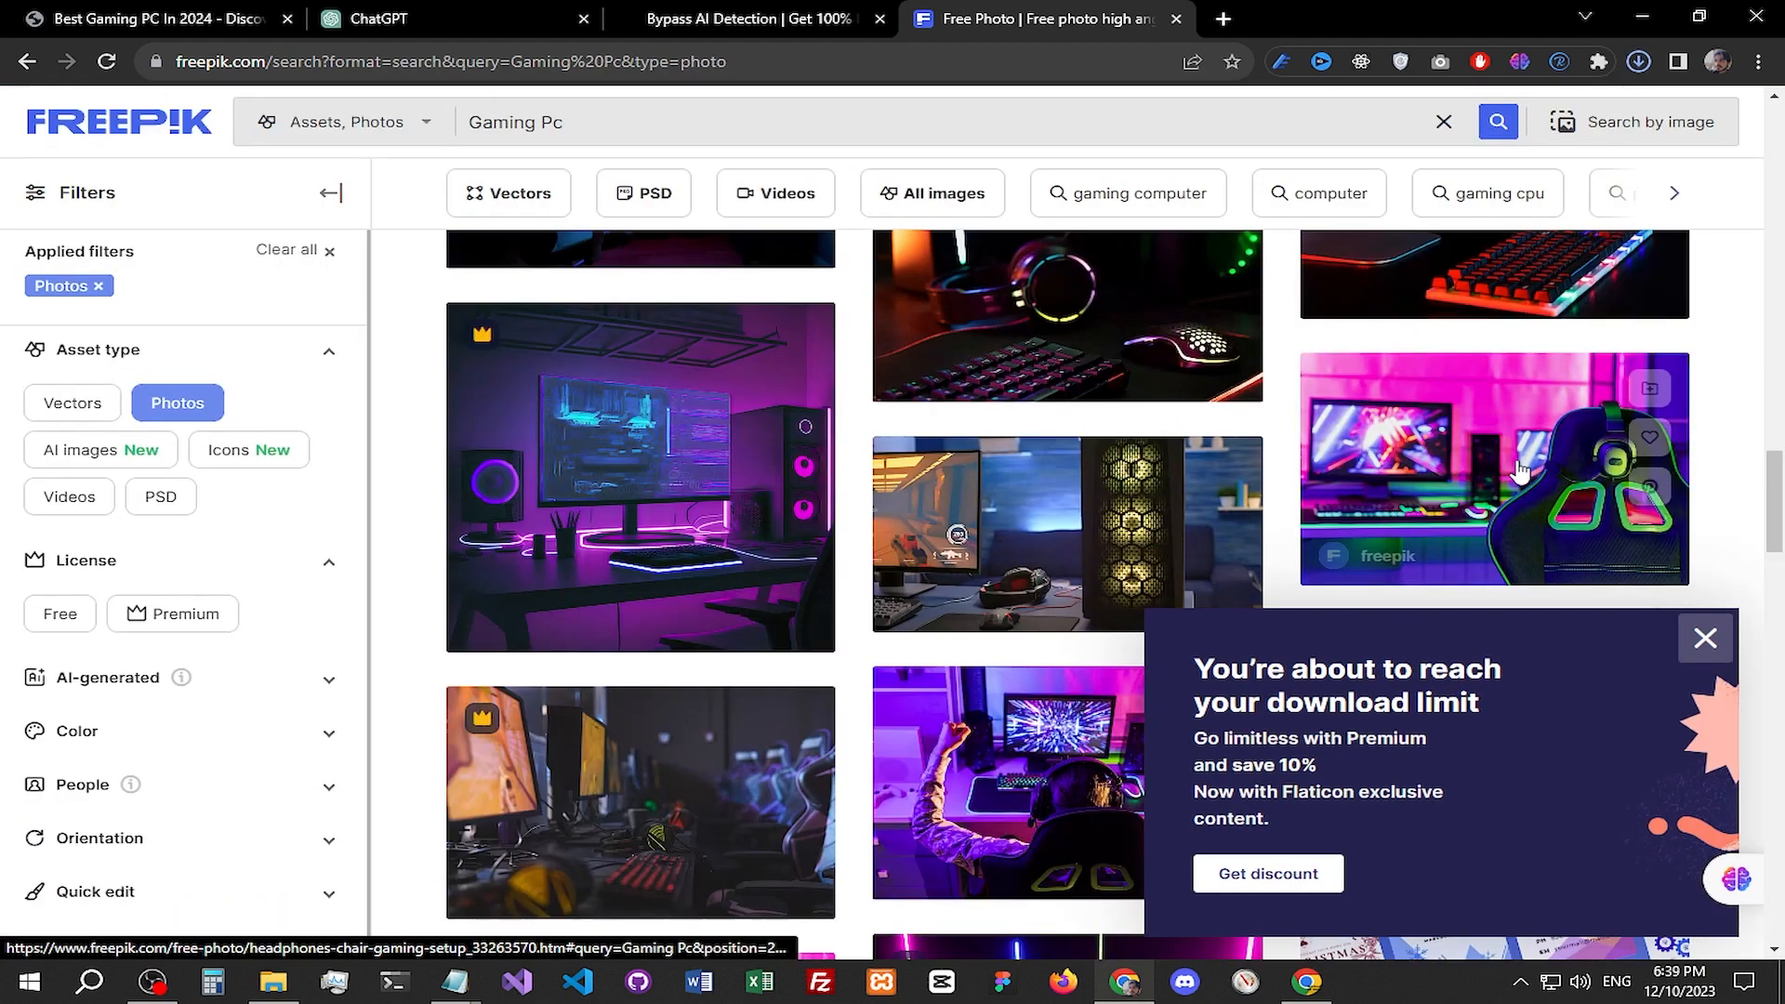
scroll(1069, 614, "up", 6)
left_click(1705, 639)
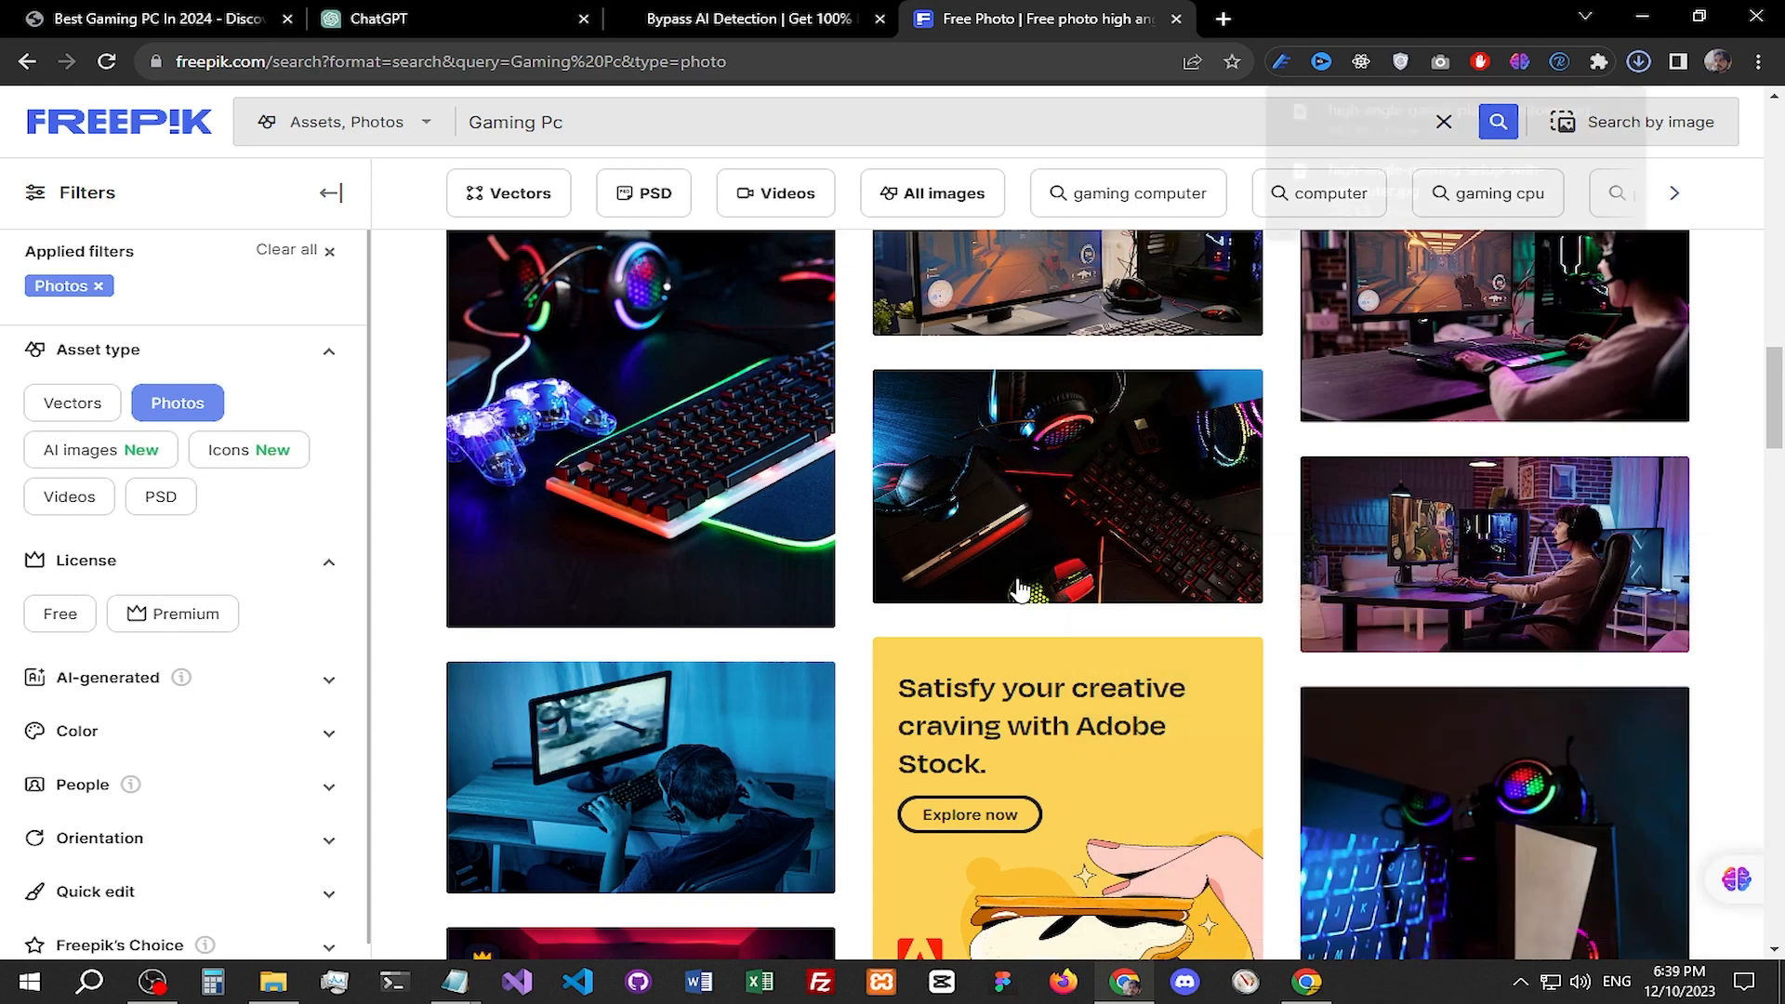
Step: View the free photo "high angle gaming setup indoors" from the start of the search results
scroll(1028, 592, "up", 3)
scroll(817, 593, "up", 3)
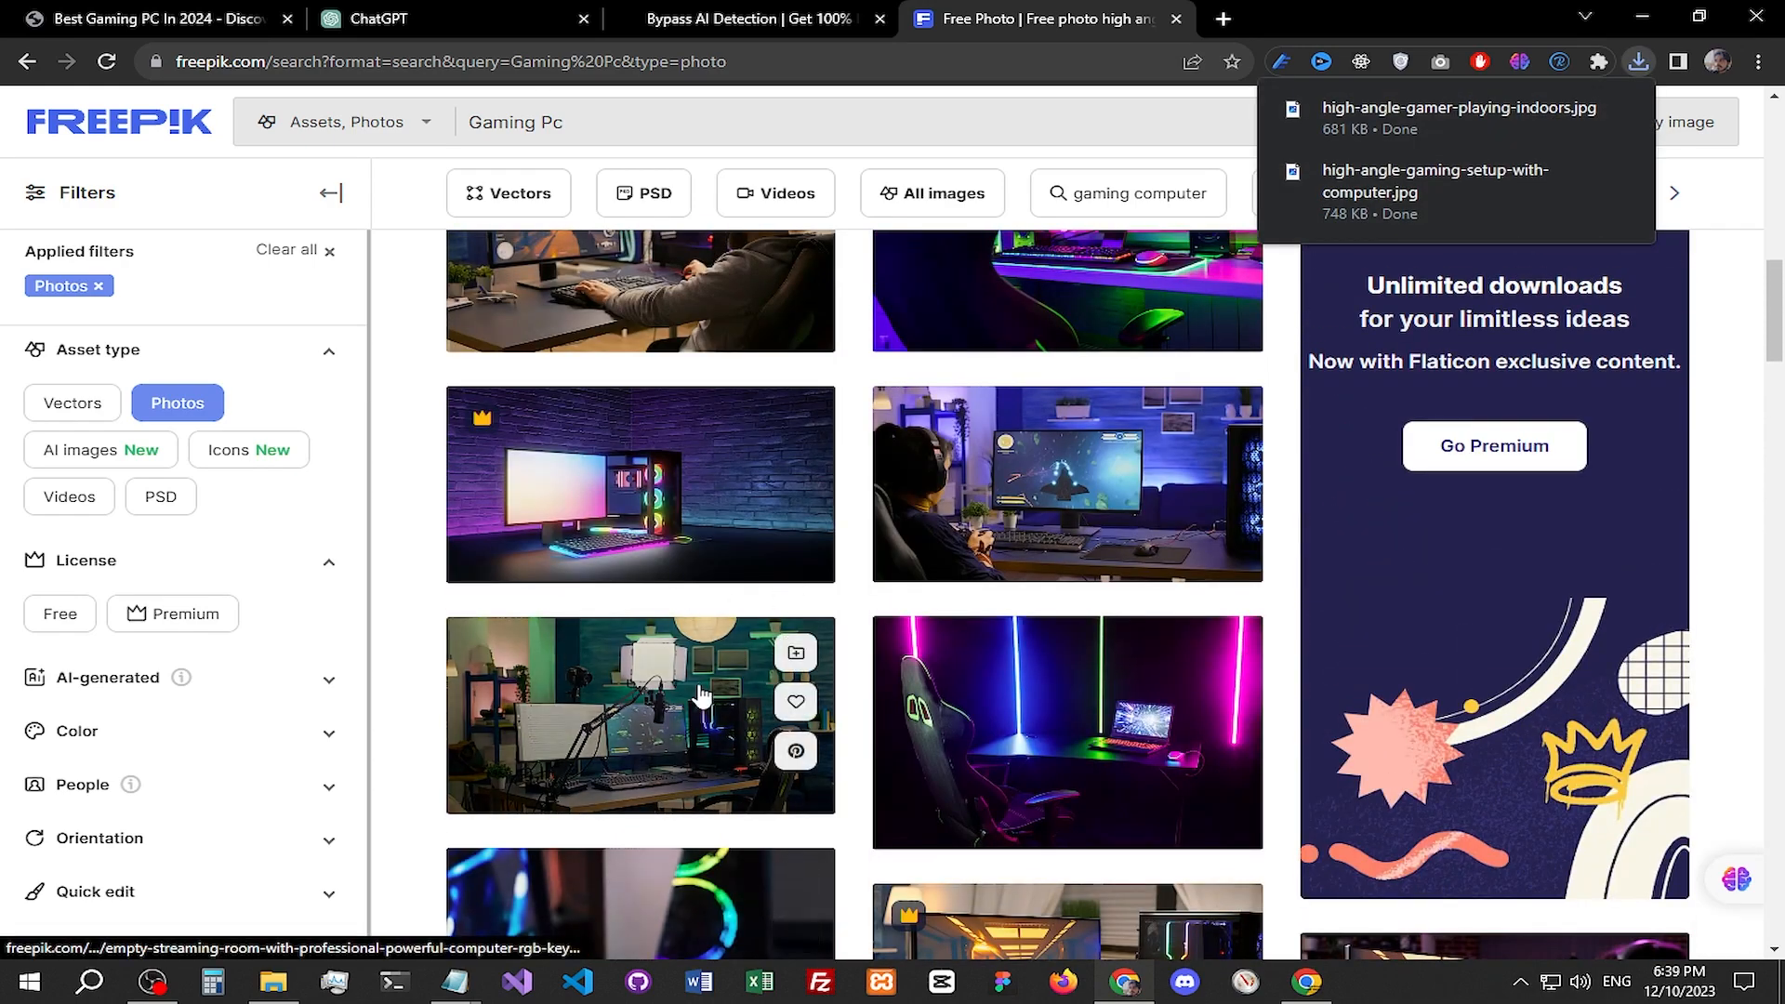
scroll(723, 741, "up", 2)
scroll(722, 741, "up", 8)
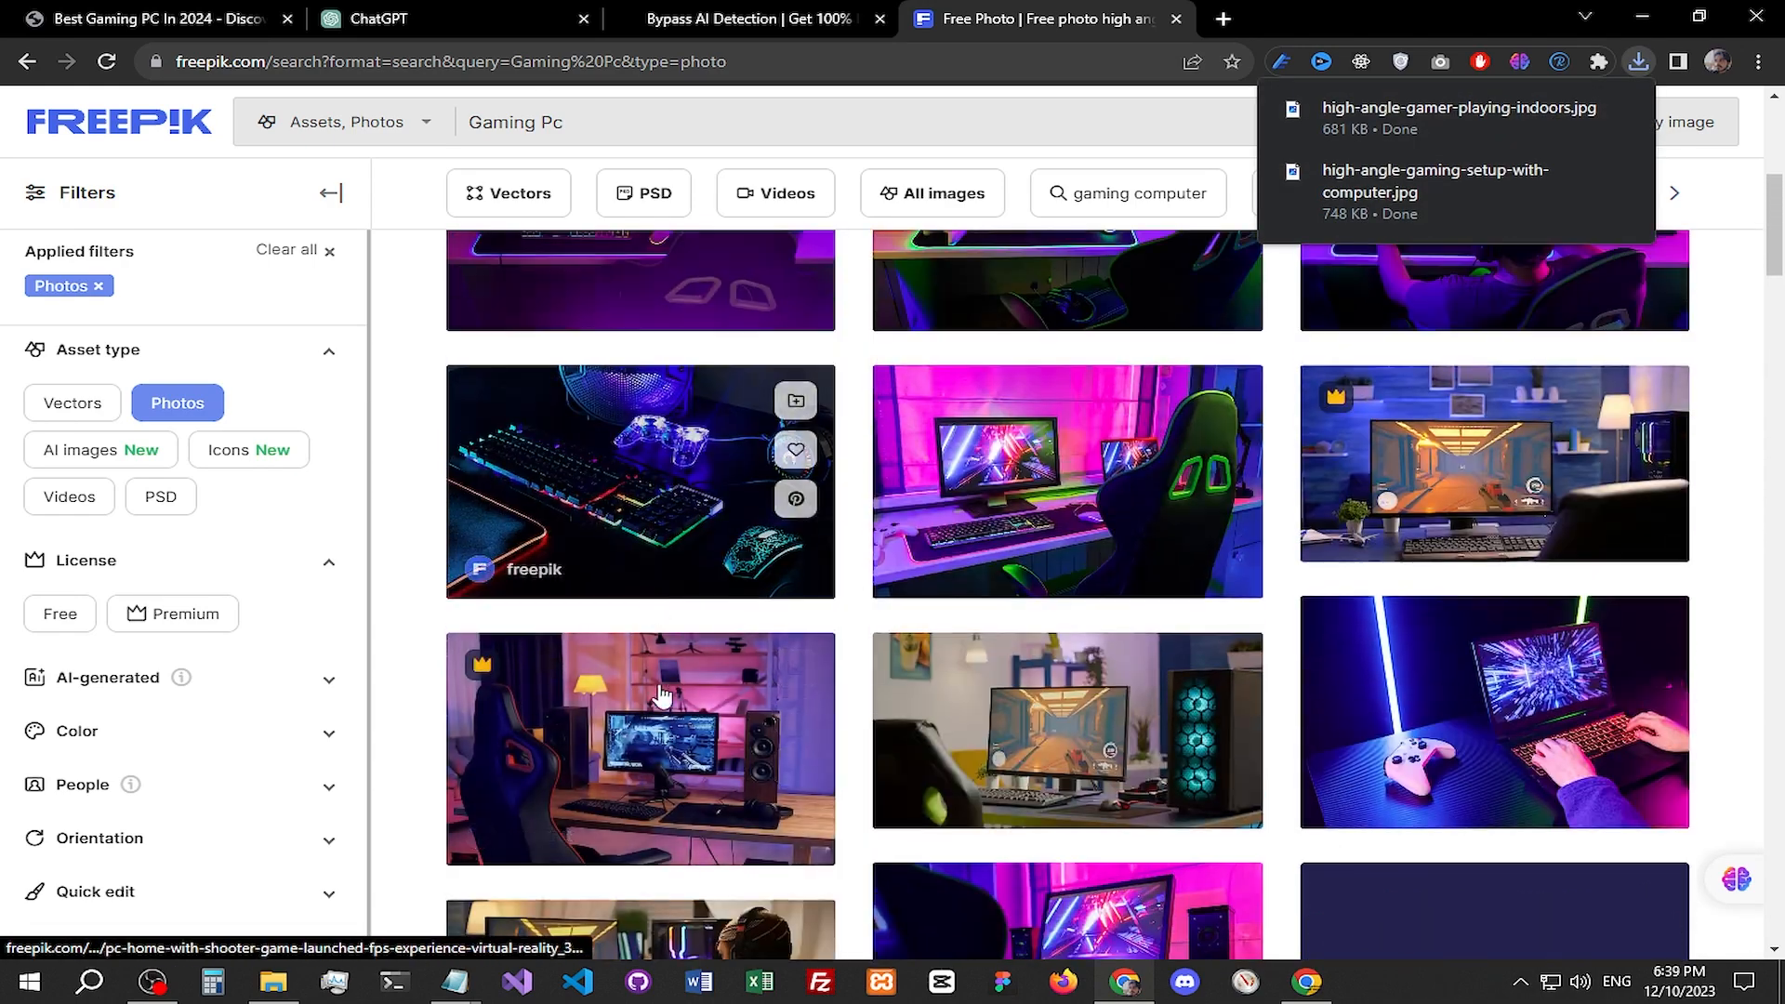
scroll(662, 593, "up", 2)
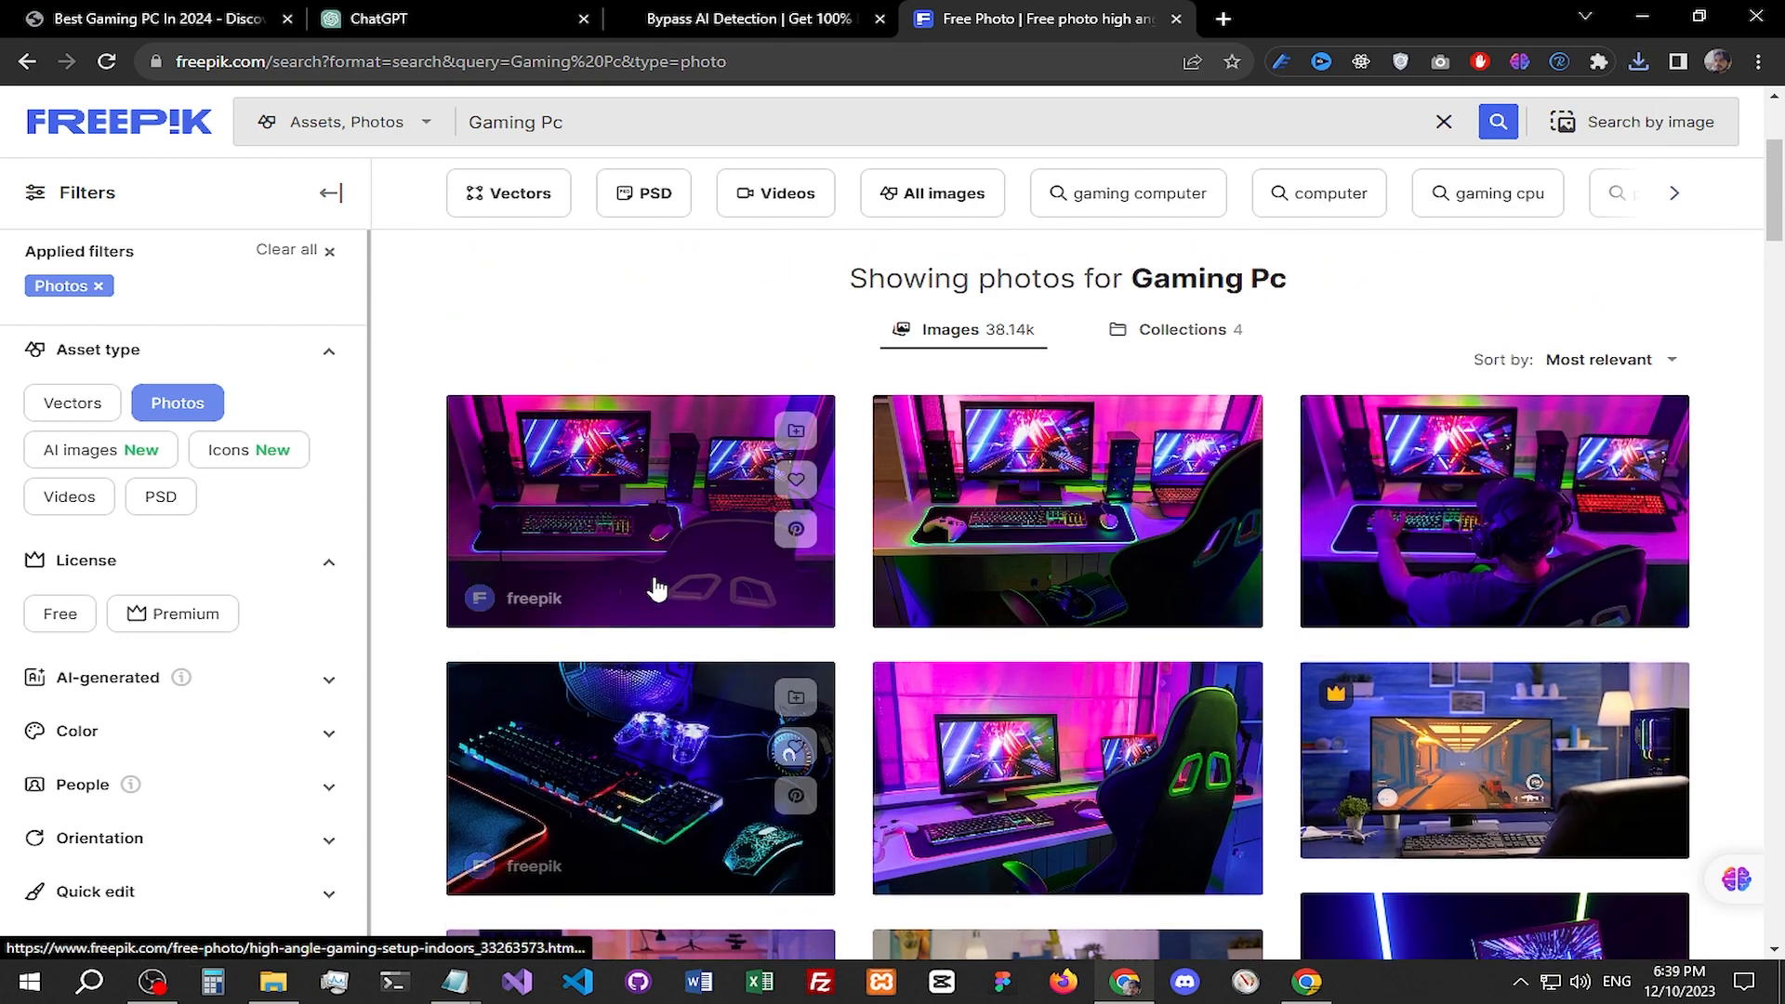
left_click(673, 549)
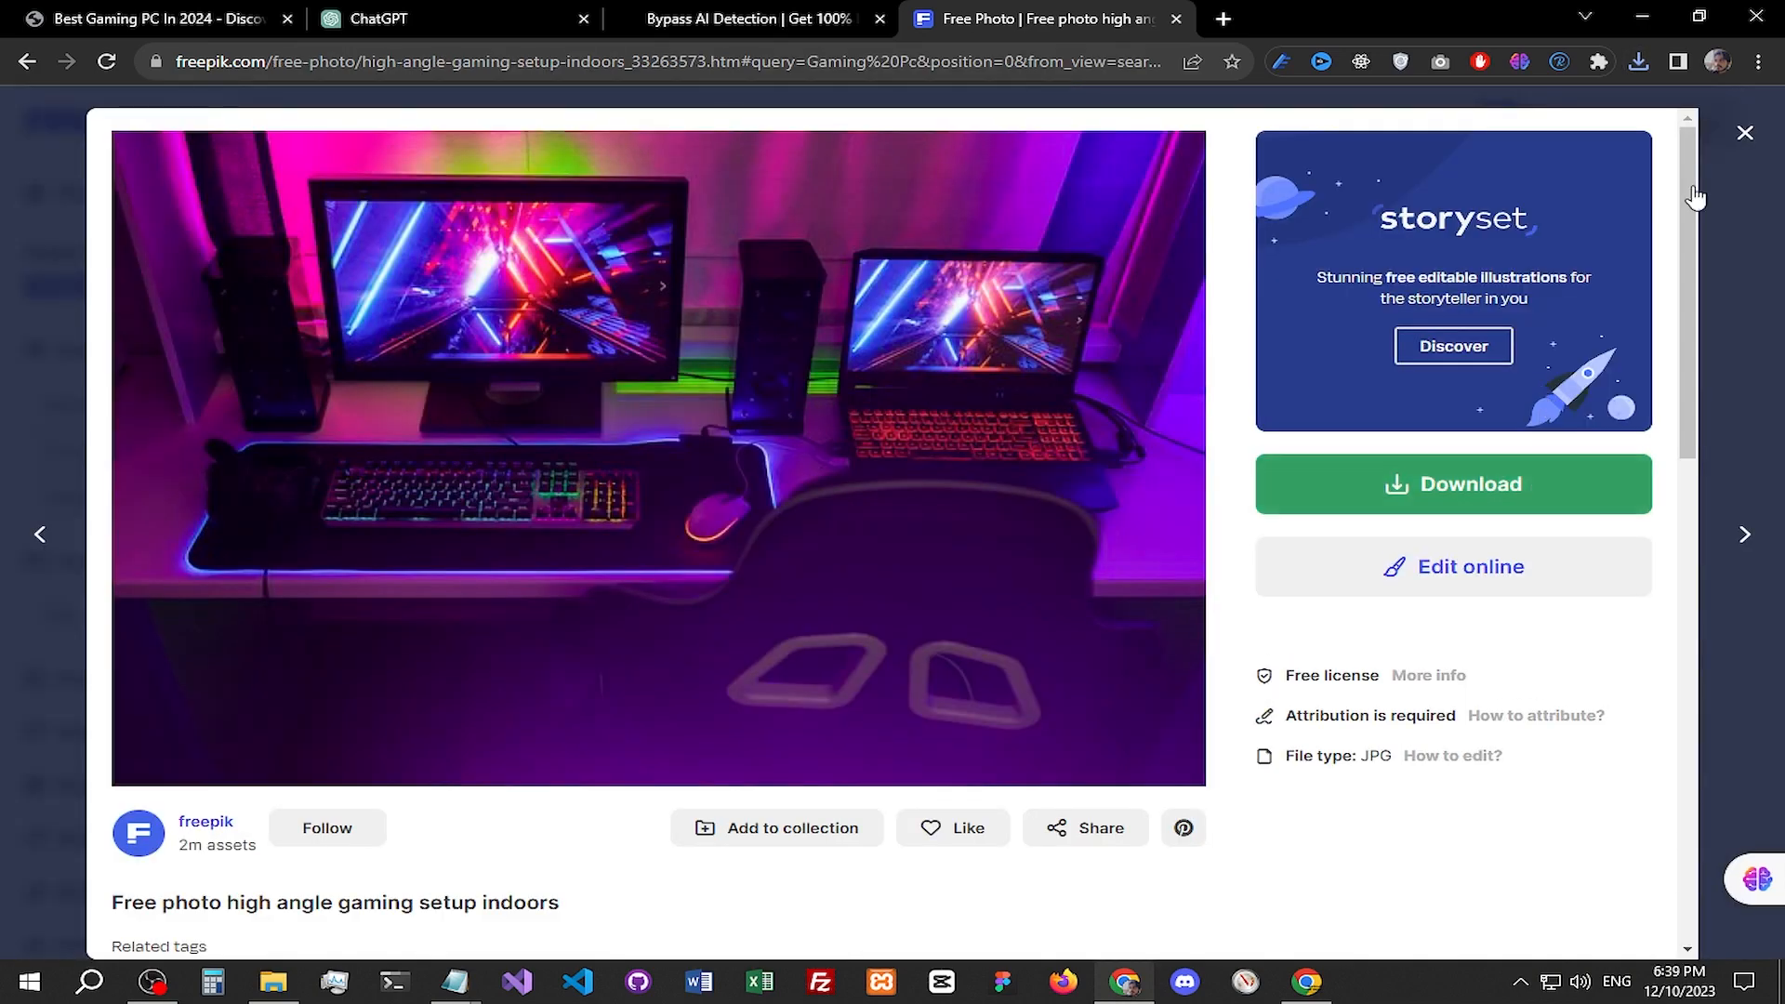
left_click(1748, 135)
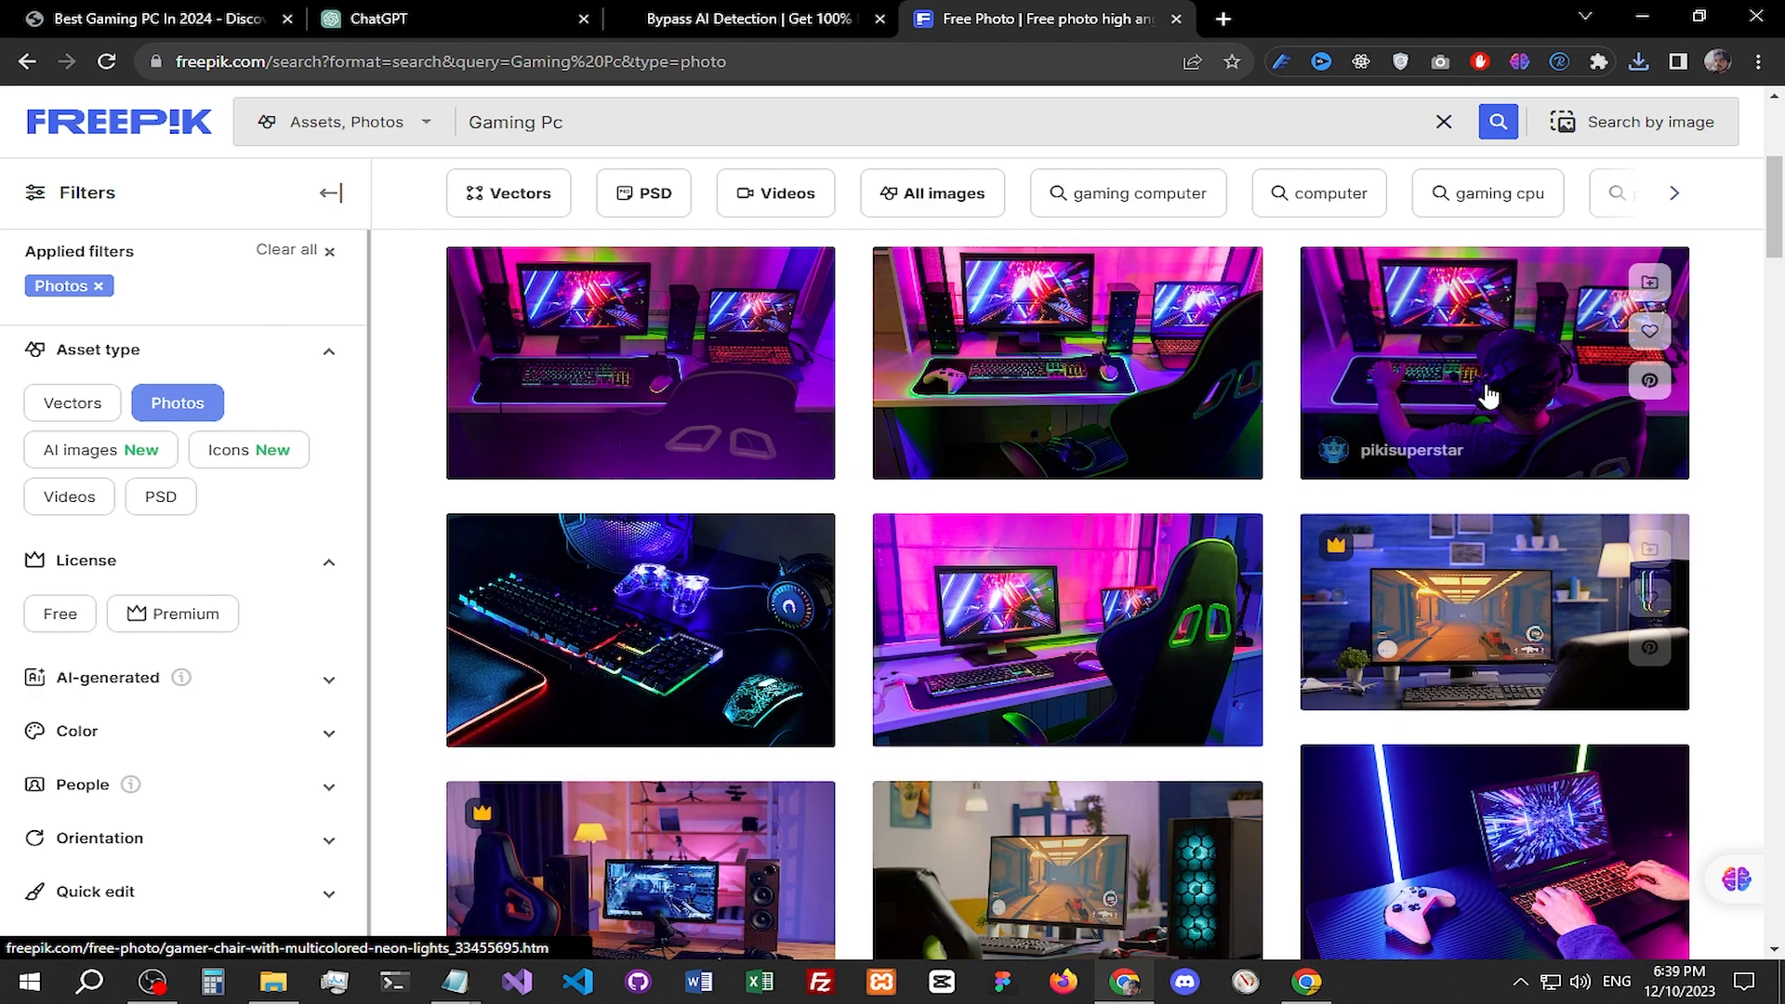
Step: Download the free photo "gamer chair with multicolored neon lights" in the Small size and return to the search results
left_click(1488, 395)
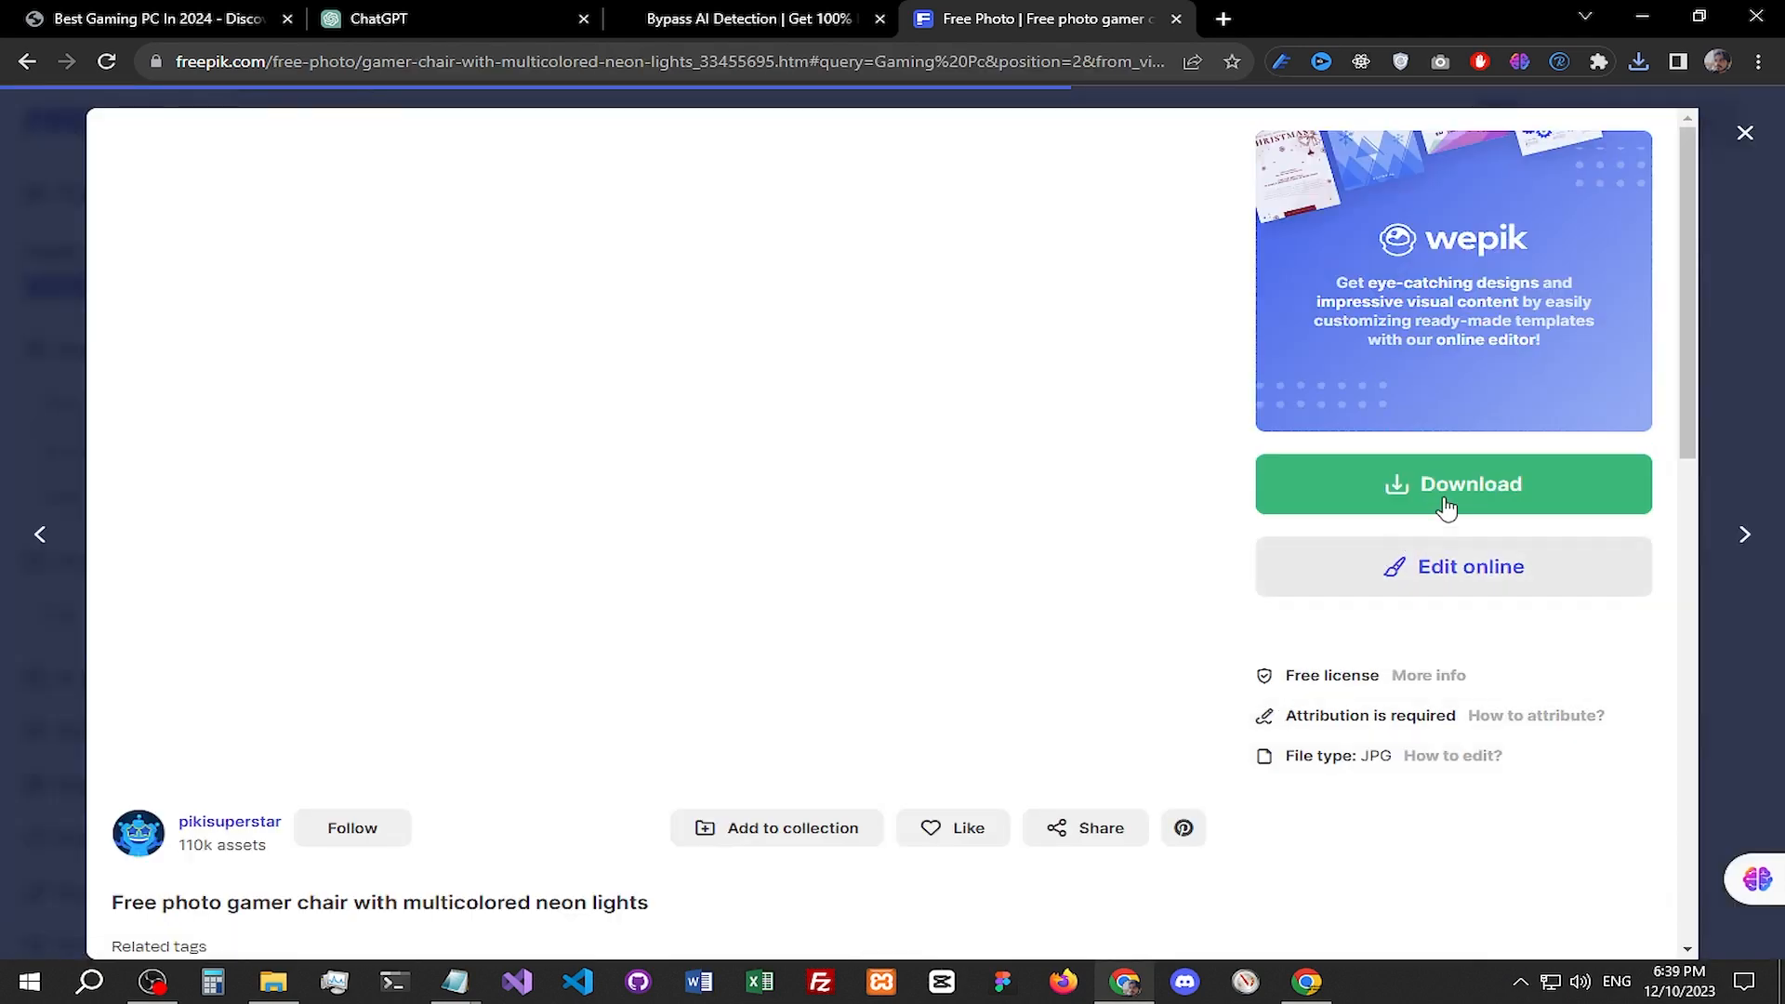
left_click(1462, 486)
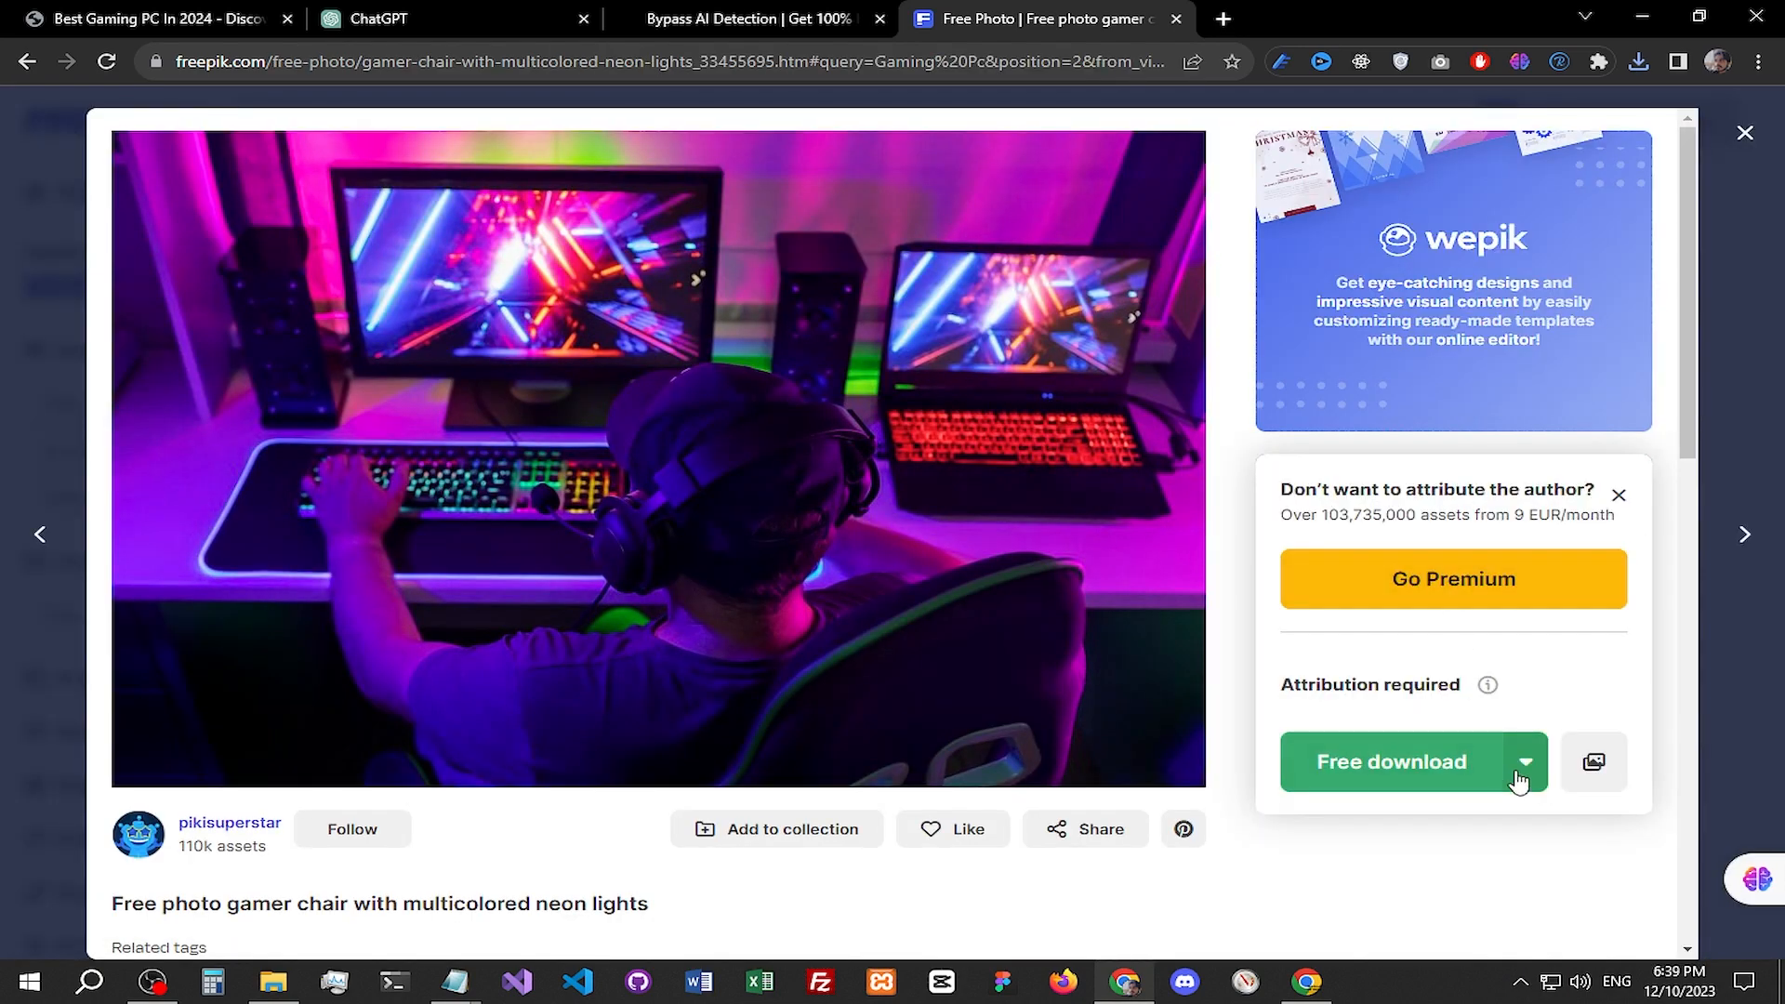
left_click(1542, 781)
left_click(1444, 875)
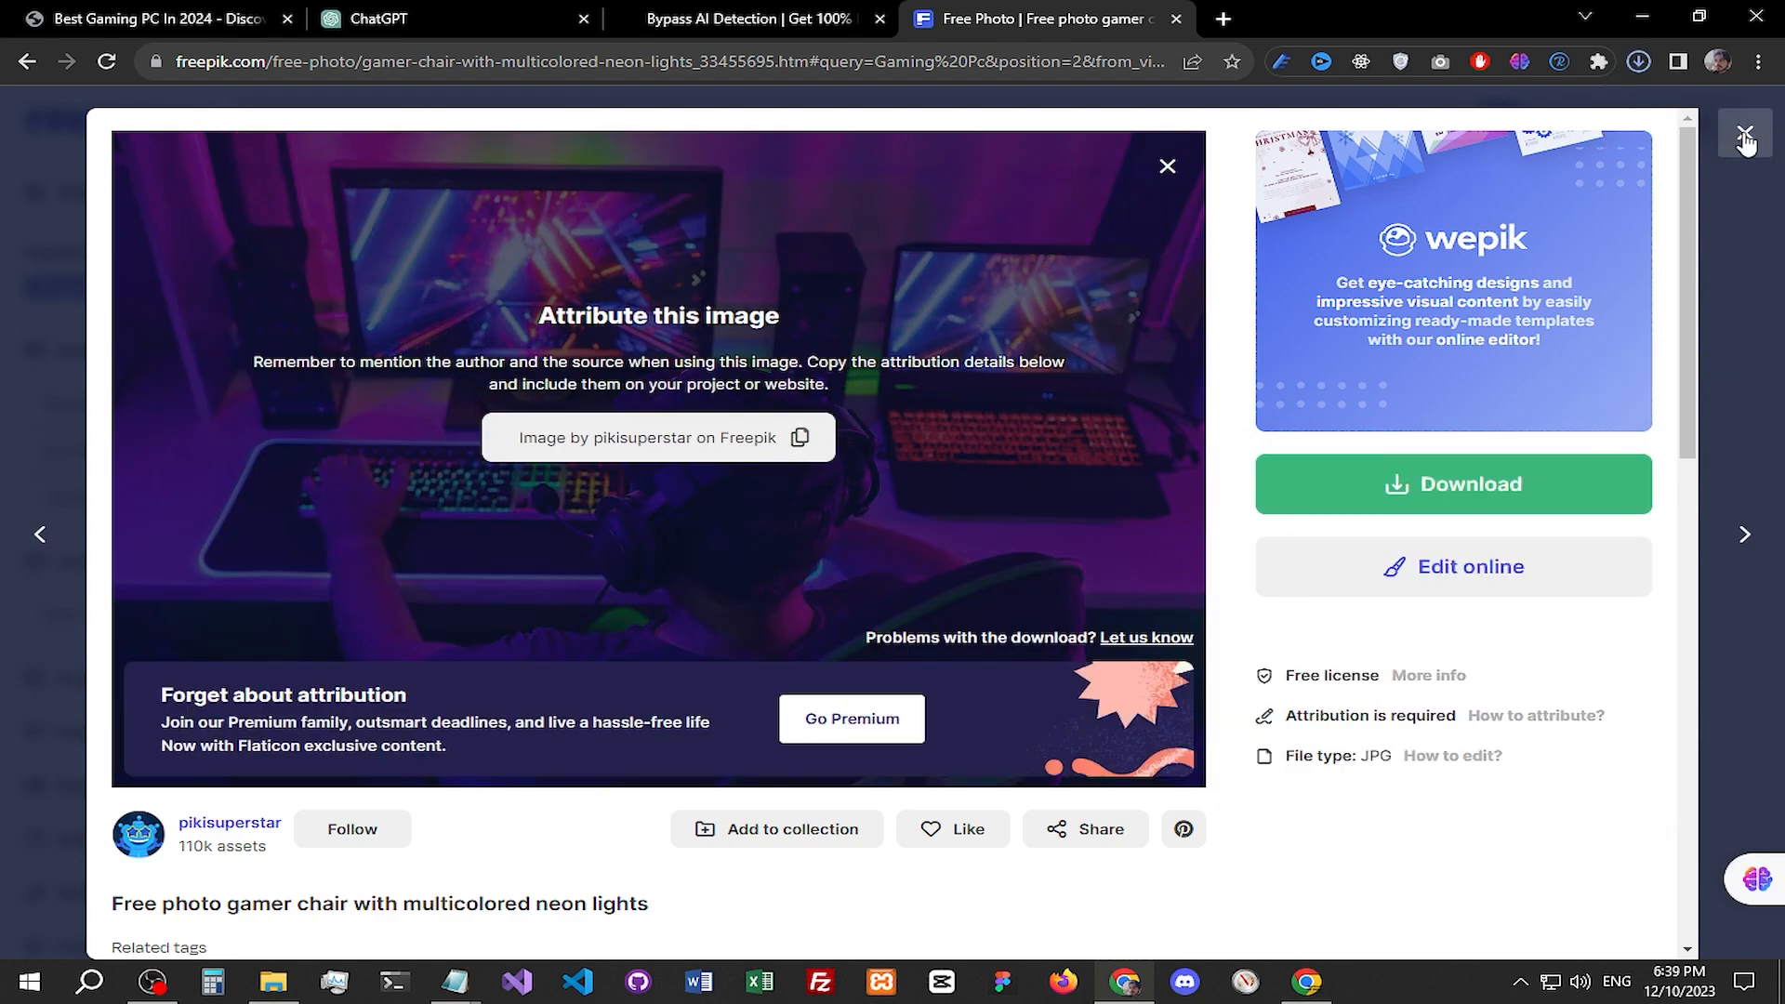
left_click(1745, 137)
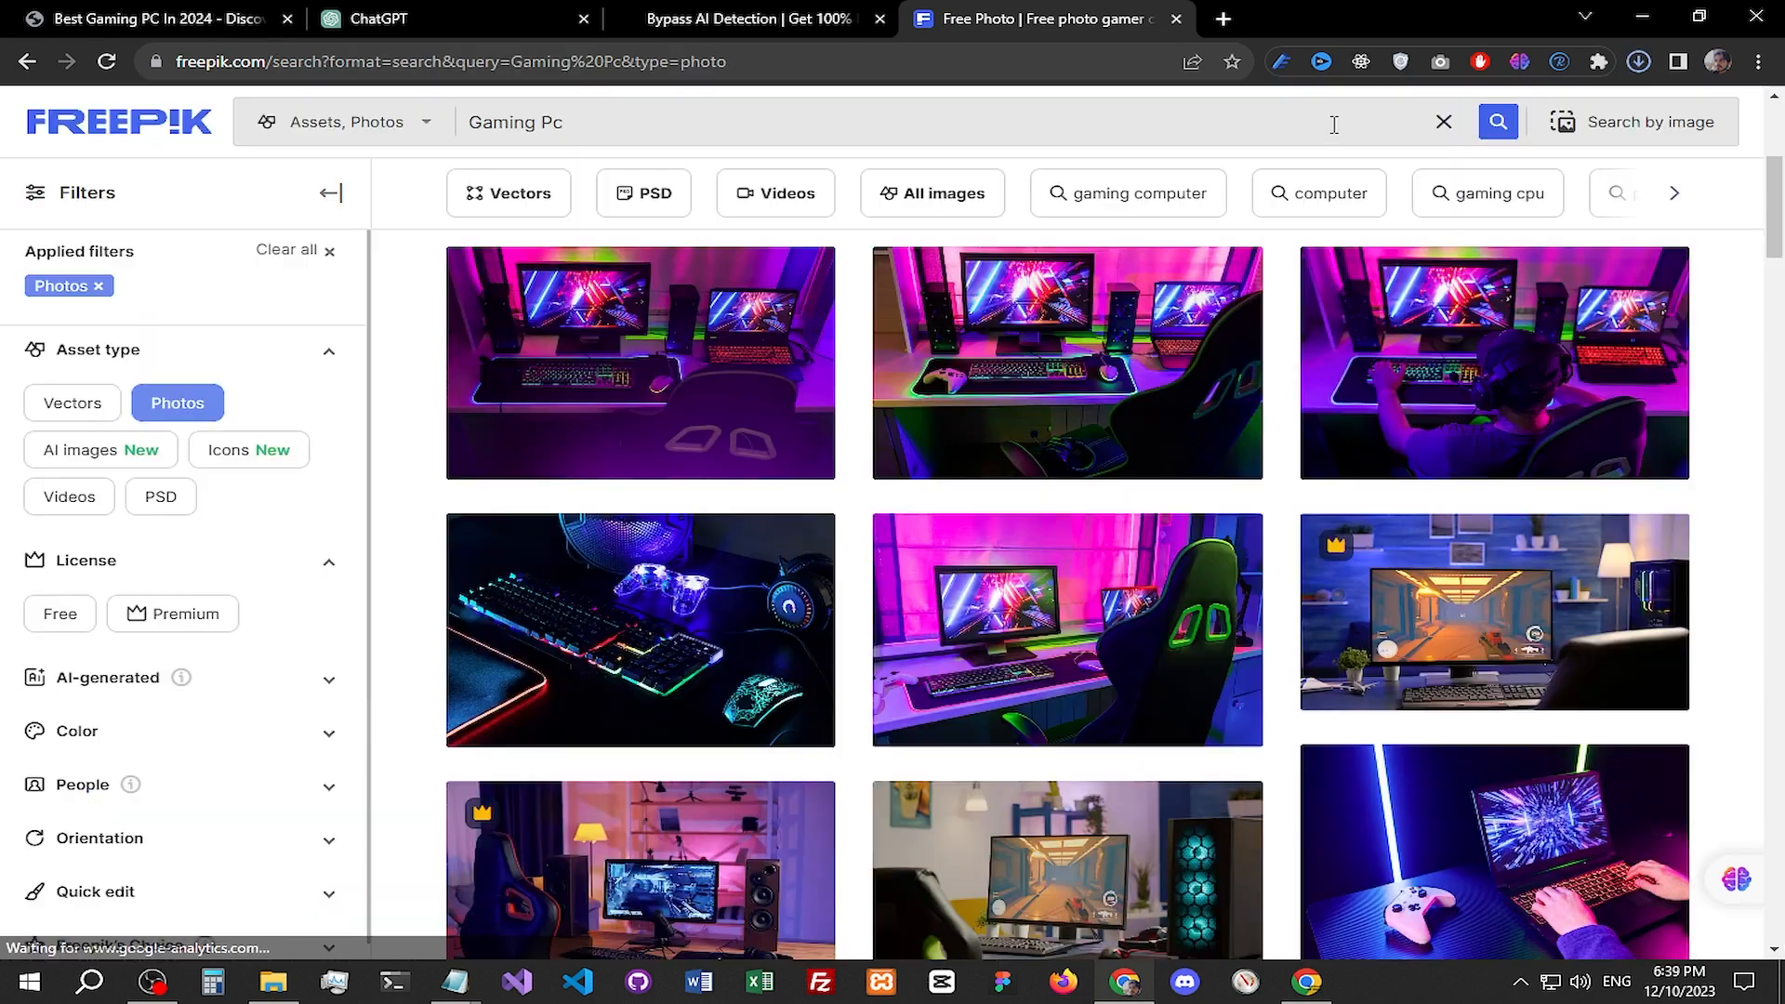
scroll(1327, 191, "up", 3)
Step: Check the post's empty column in the Pagelayer editor and open imagecompressor.com in a new tab
left_click(748, 19)
left_click(167, 19)
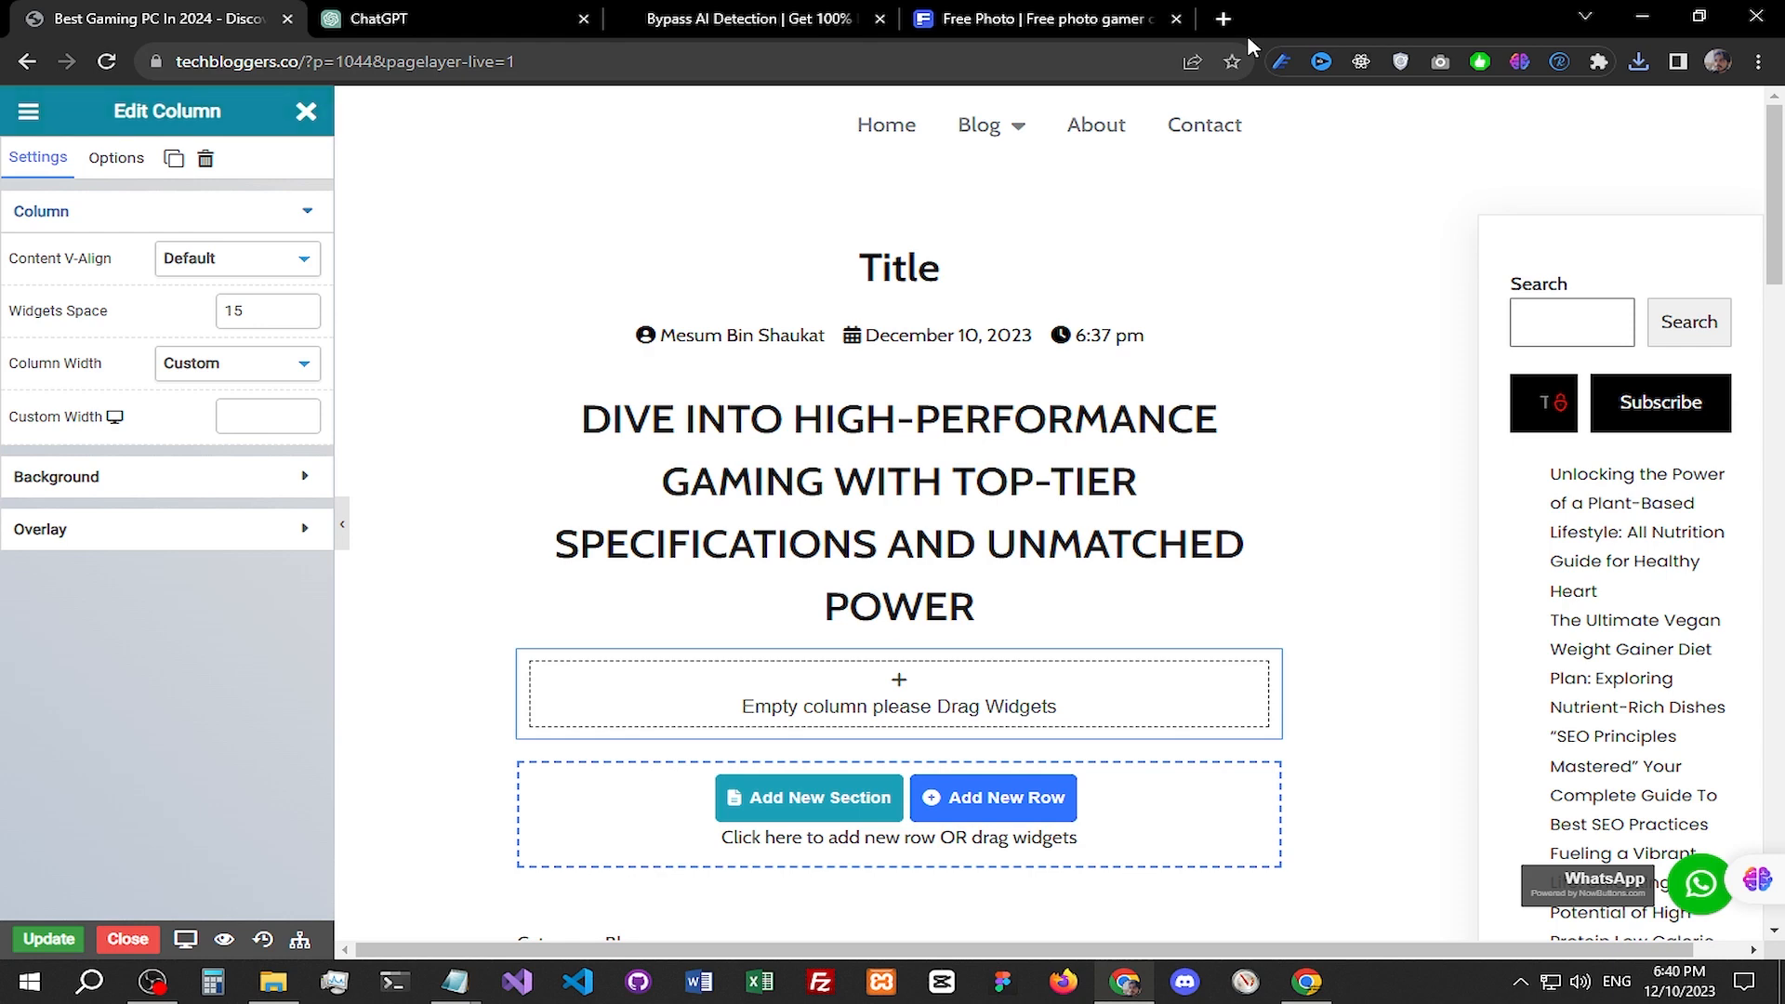
left_click(1225, 19)
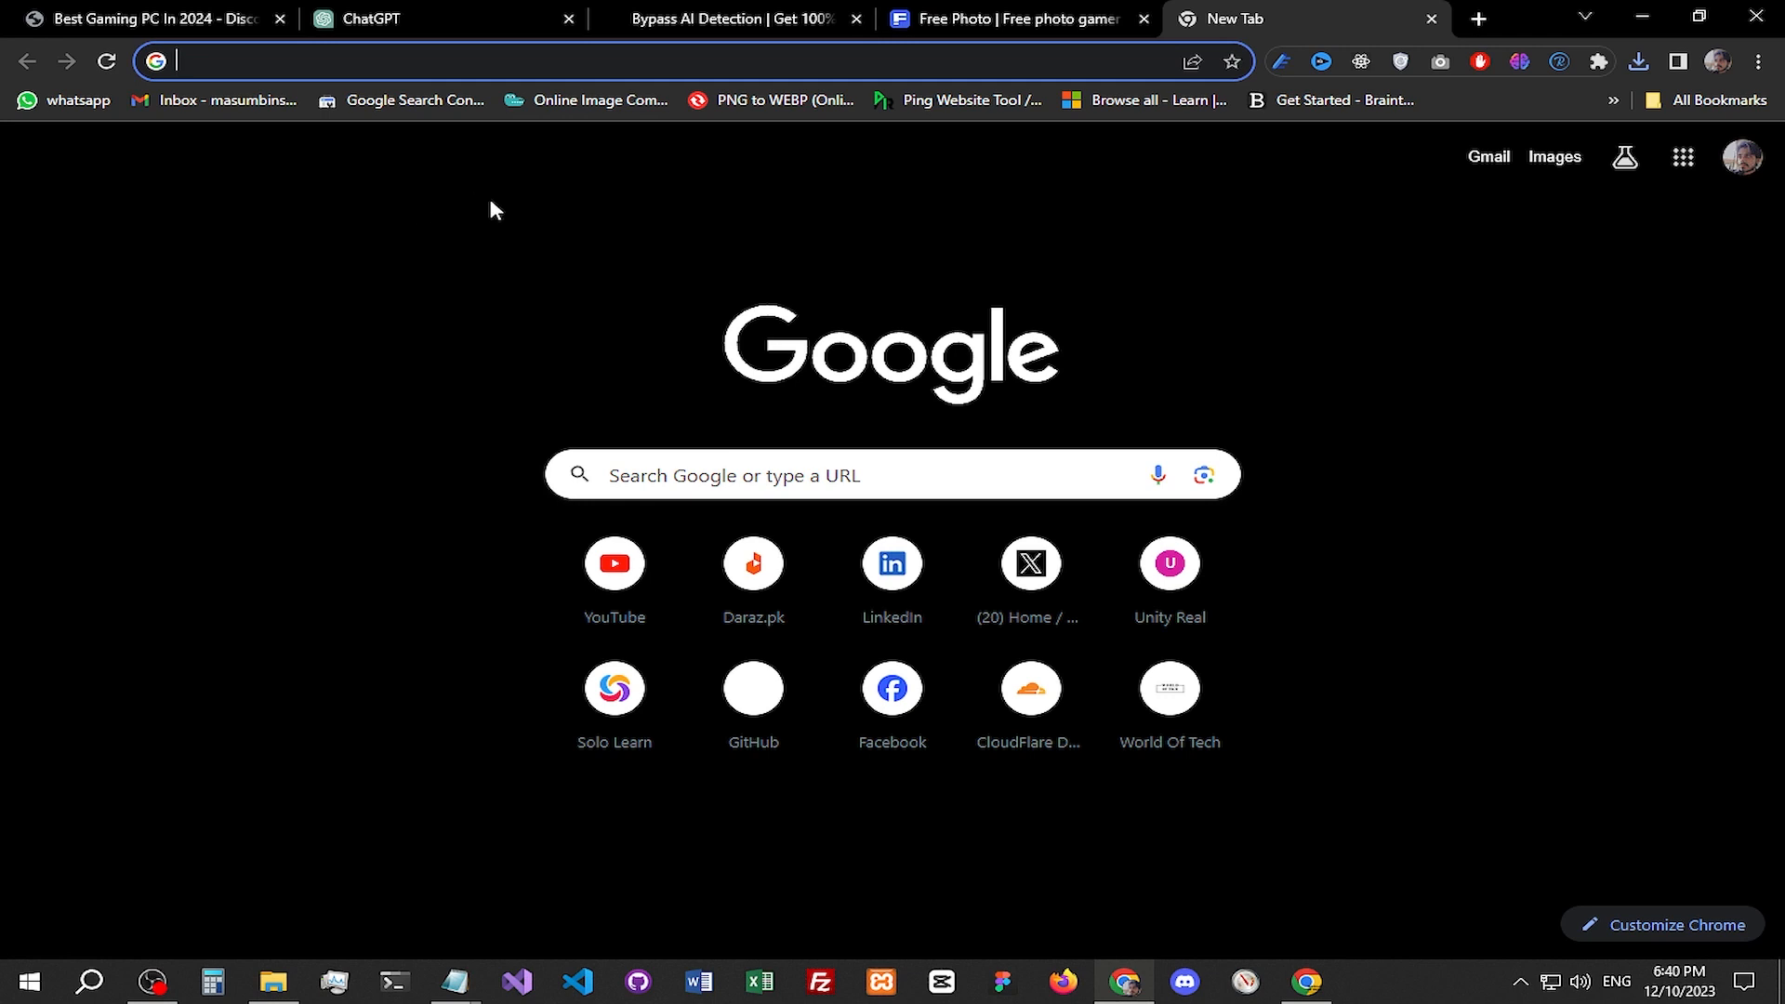
mouse_move(77, 10)
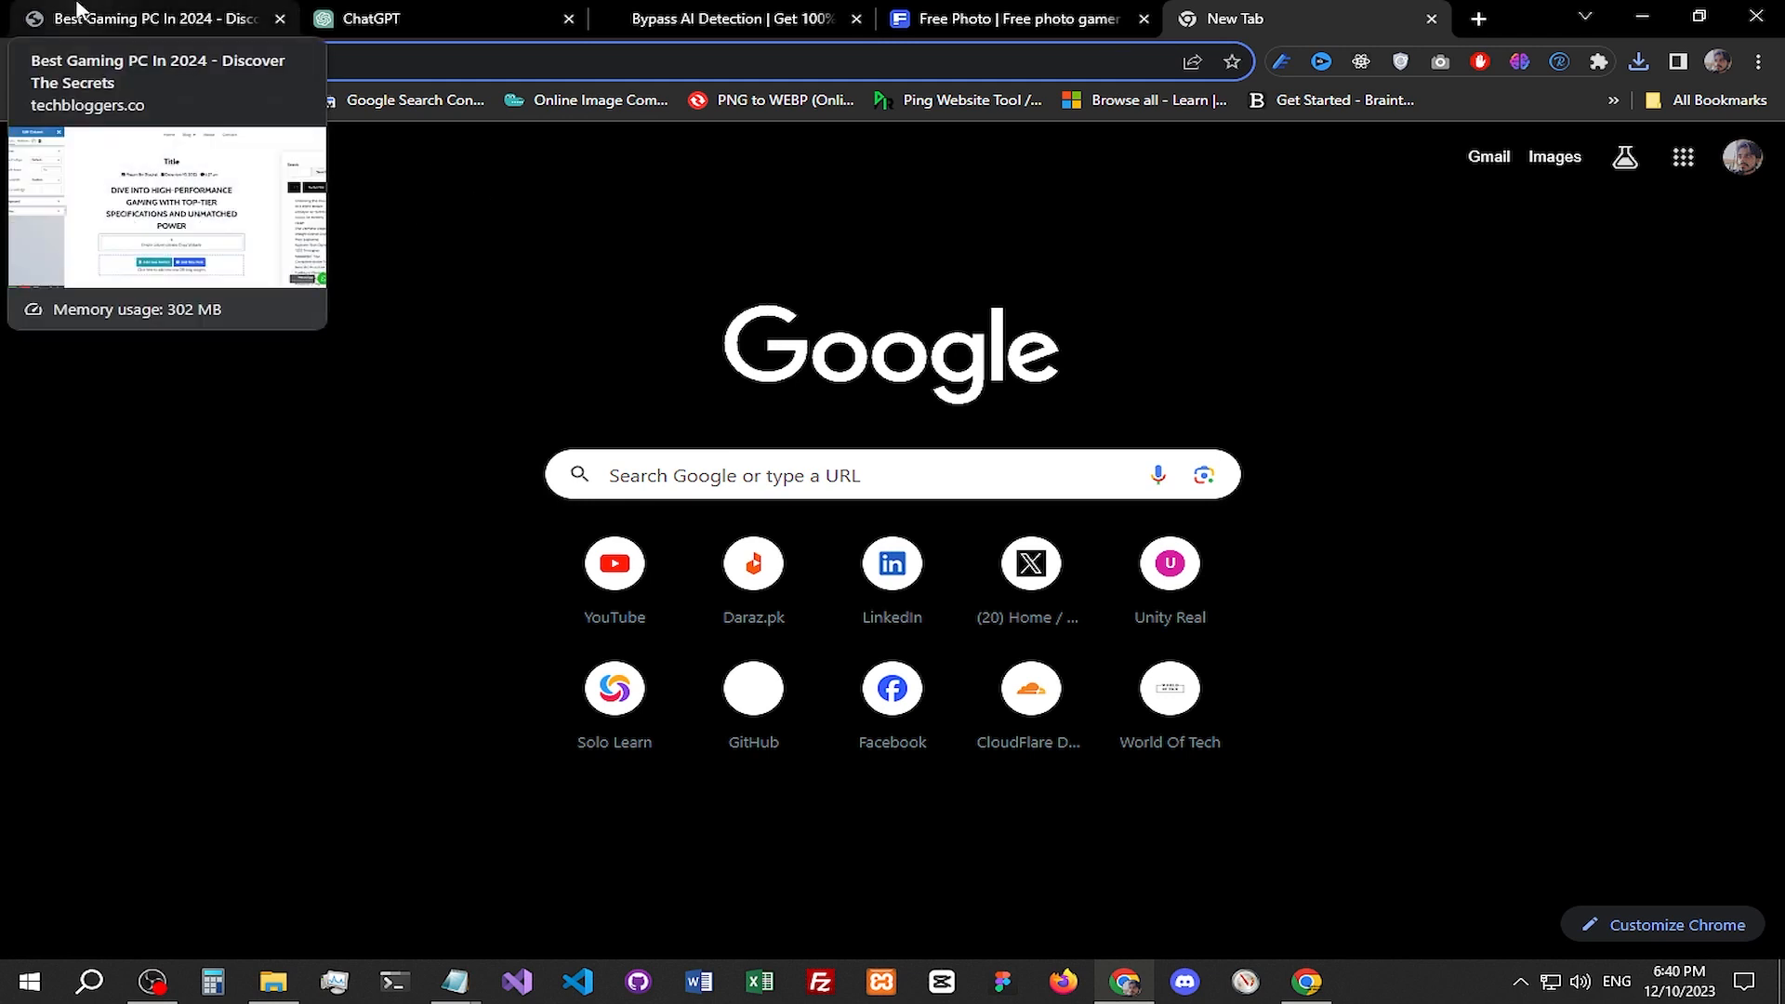
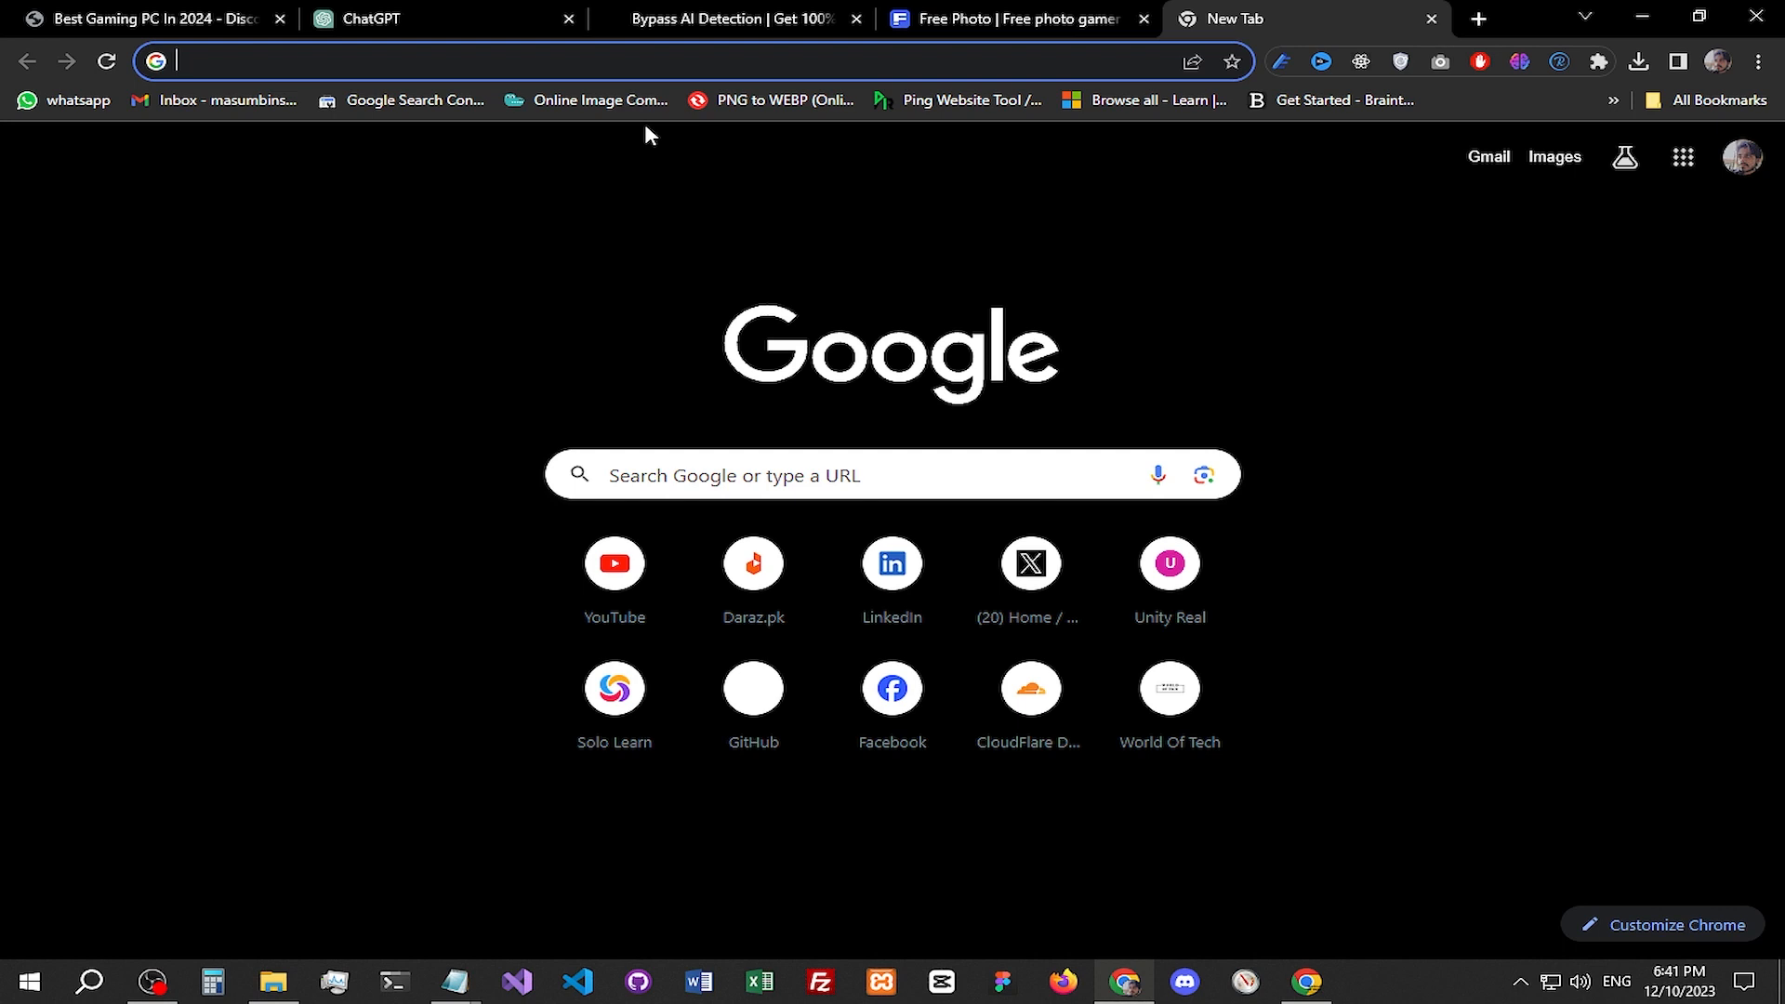
left_click(567, 102)
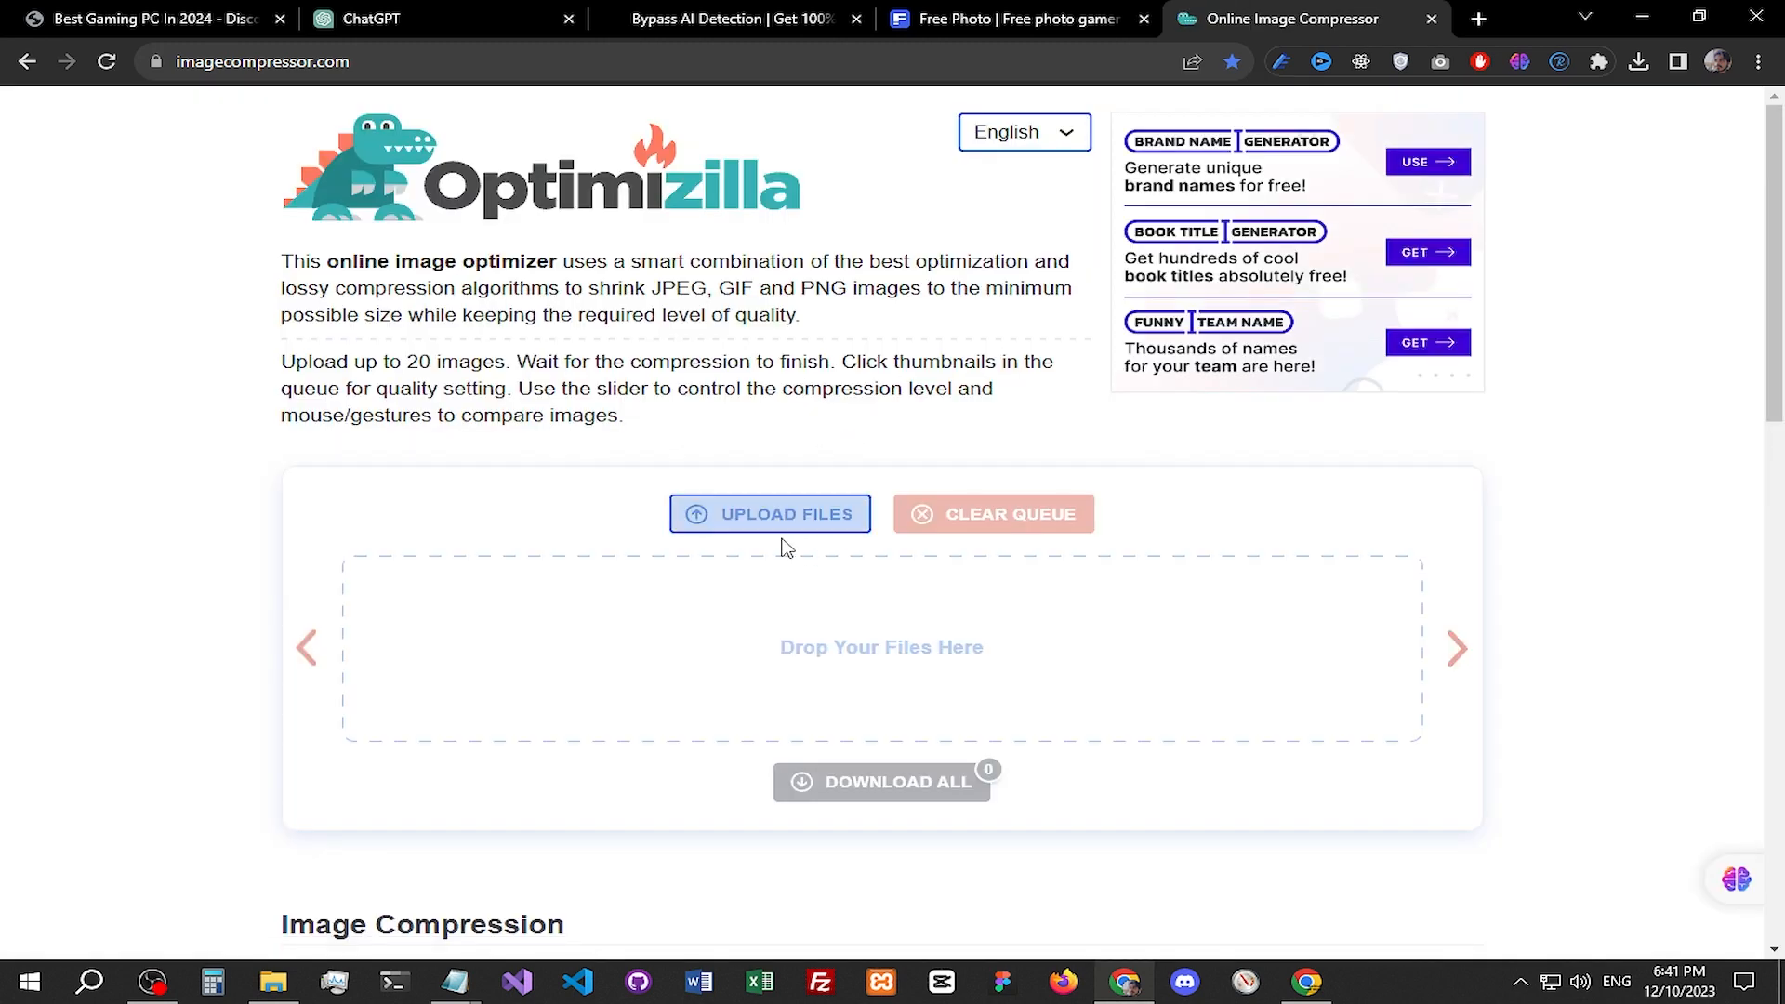
left_click(370, 63)
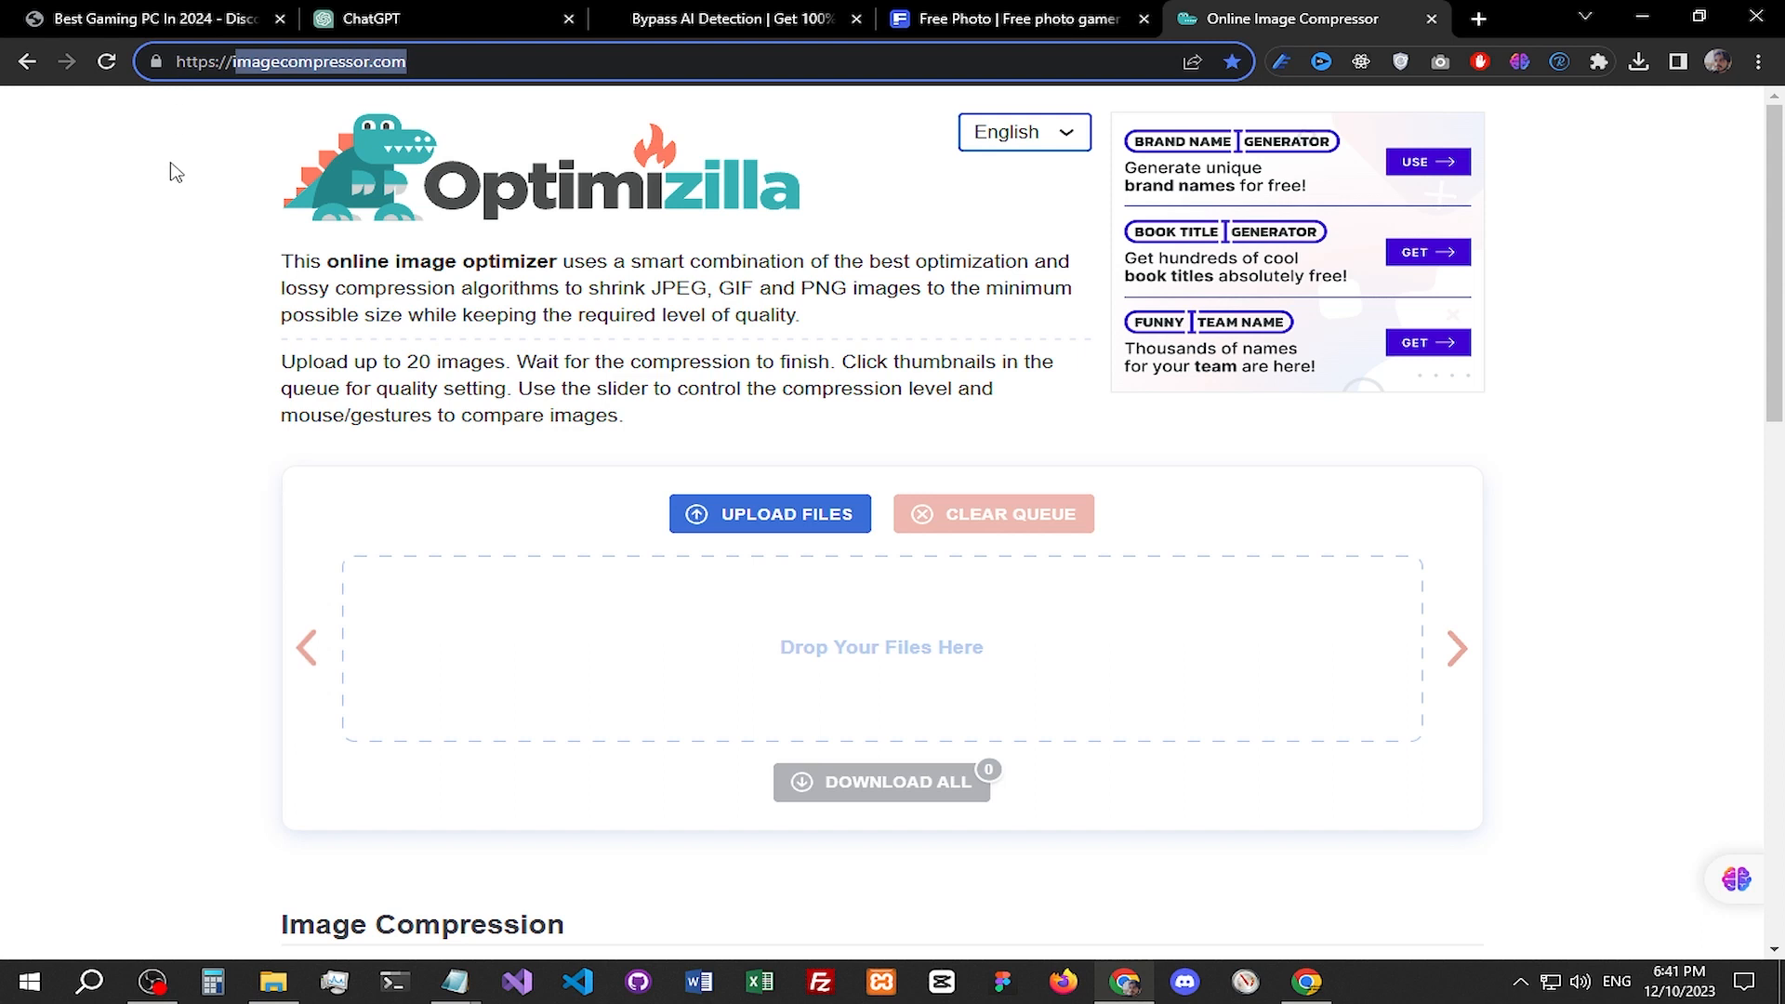
left_click(142, 279)
left_click_drag(180, 65, 300, 65)
left_click(48, 351)
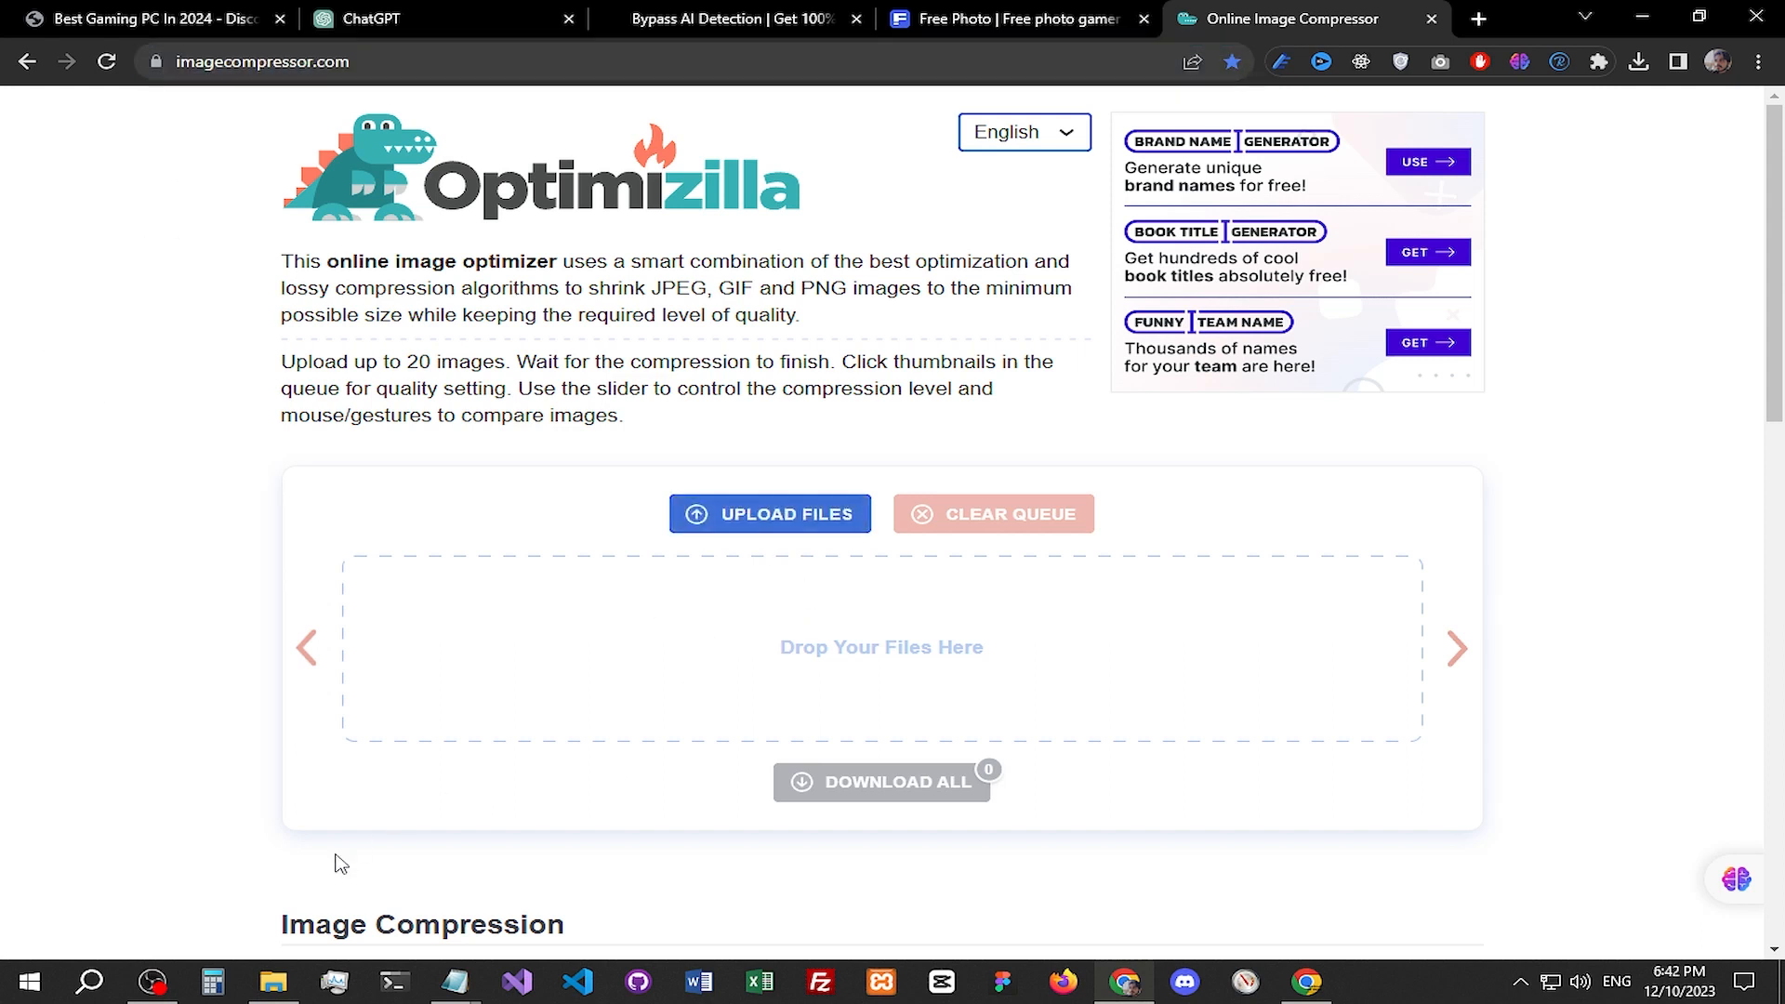
Step: Upload the three downloaded gaming photos from File Explorer to the online image compressor
left_click(274, 982)
left_click_drag(847, 441, 865, 697)
key("alt+Tab")
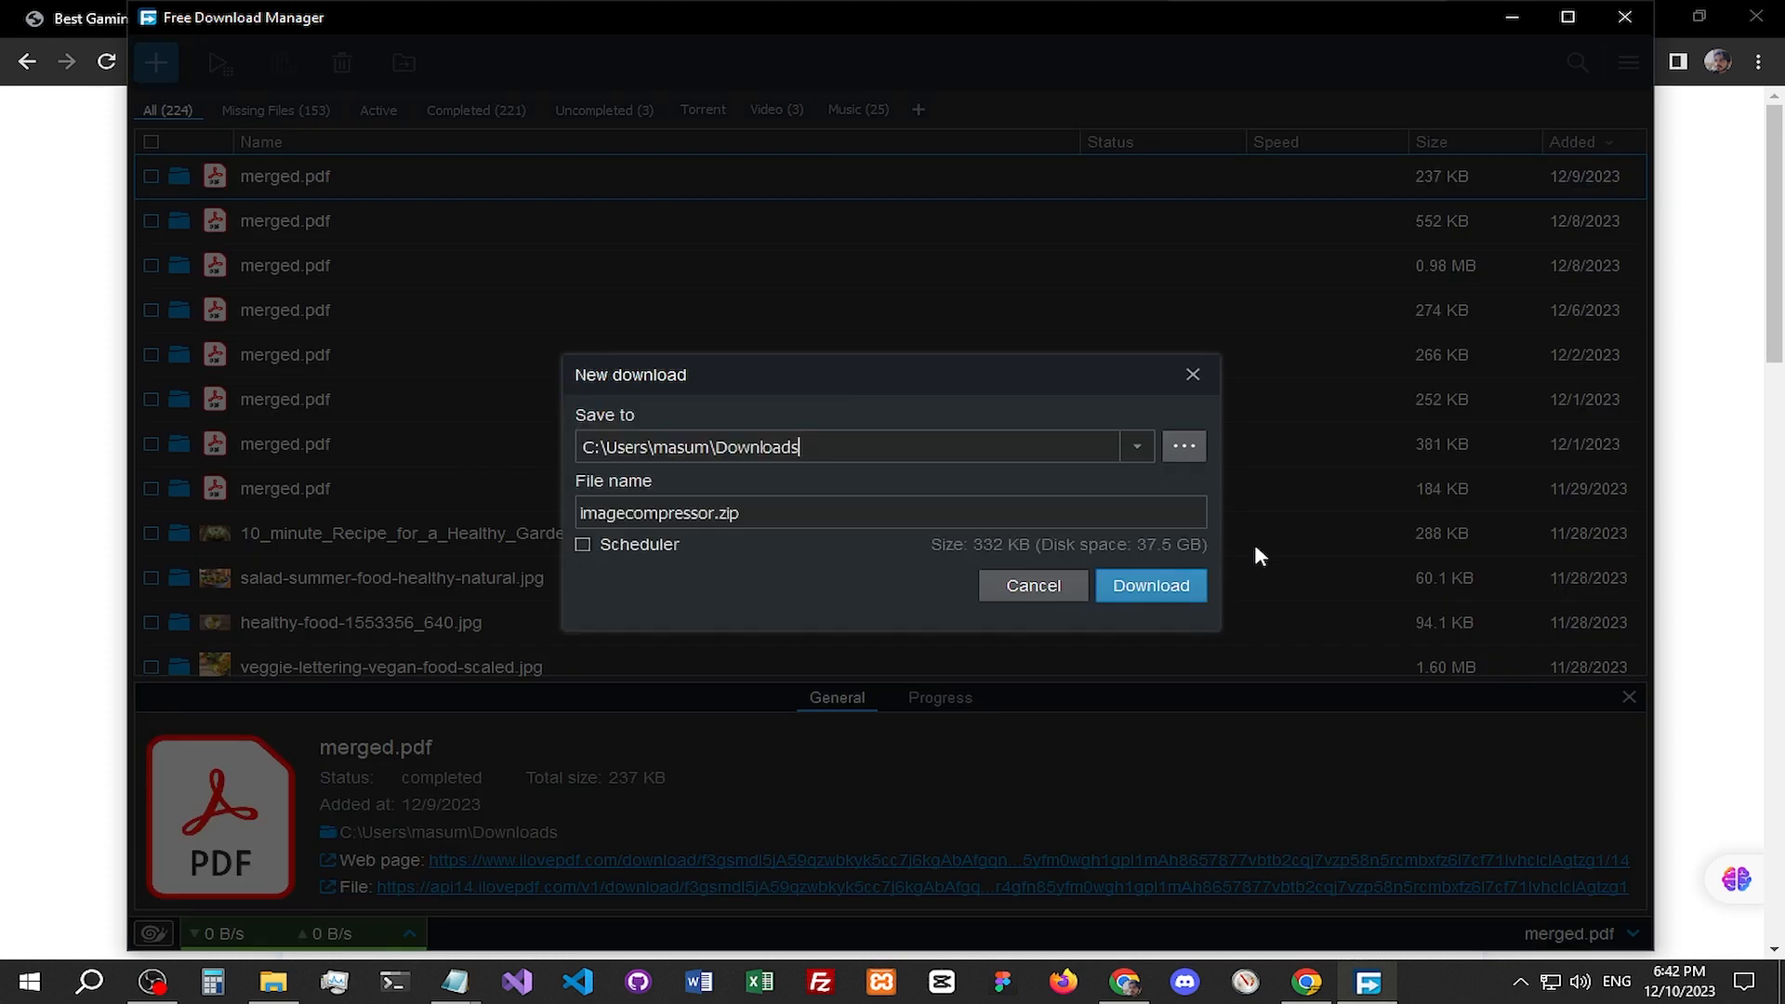
Step: Save all compressed images as imagecompressor.zip in the Downloads subfolder inside Downloads, and return to the browser
left_click(1184, 448)
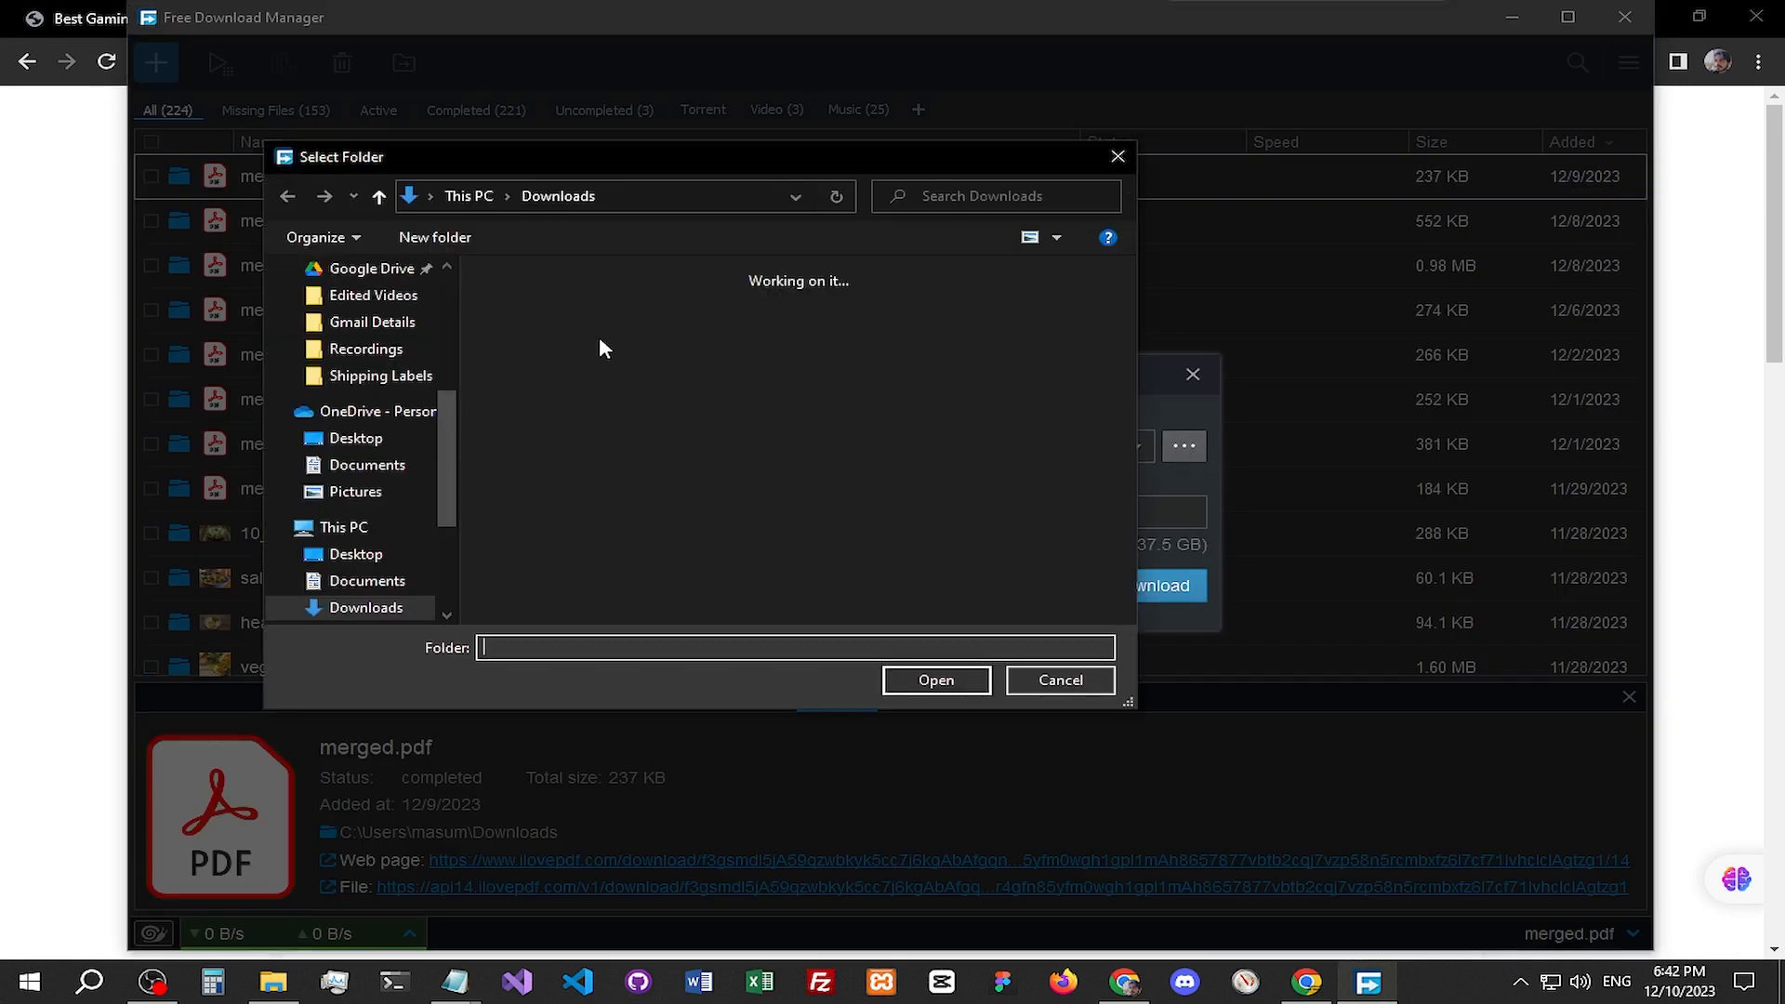
left_click(549, 362)
left_click(936, 680)
left_click(952, 684)
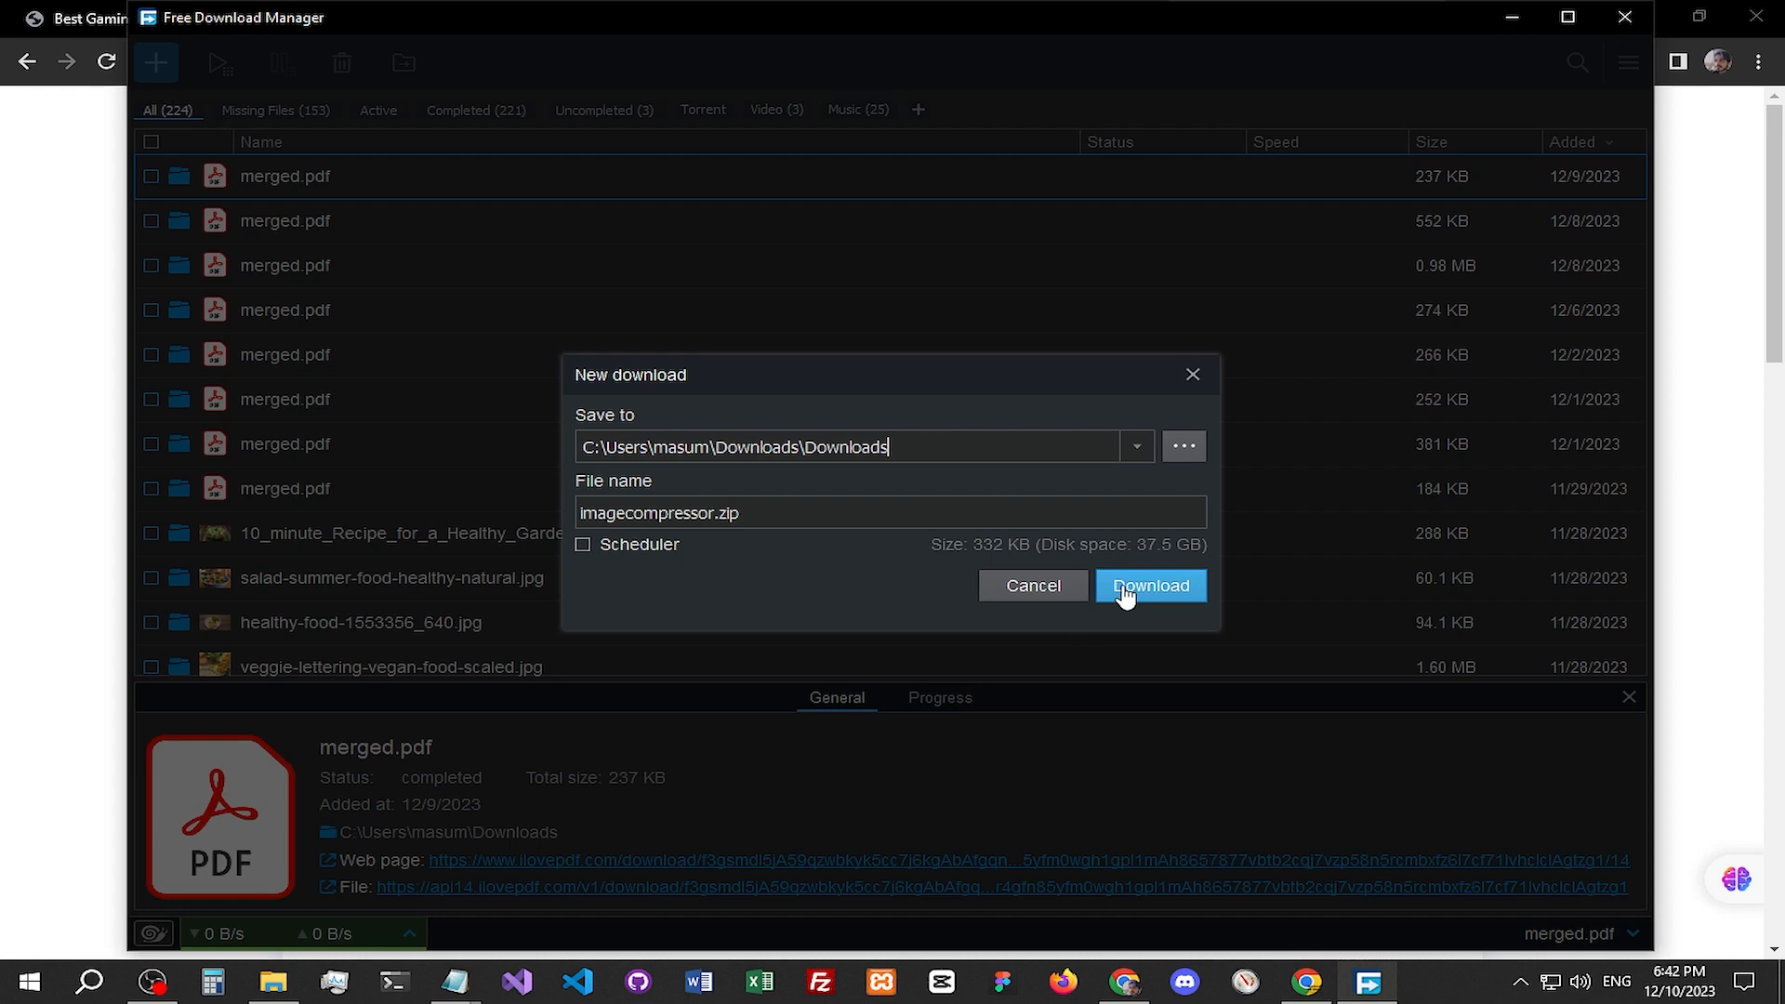
left_click(1144, 593)
left_click(1744, 450)
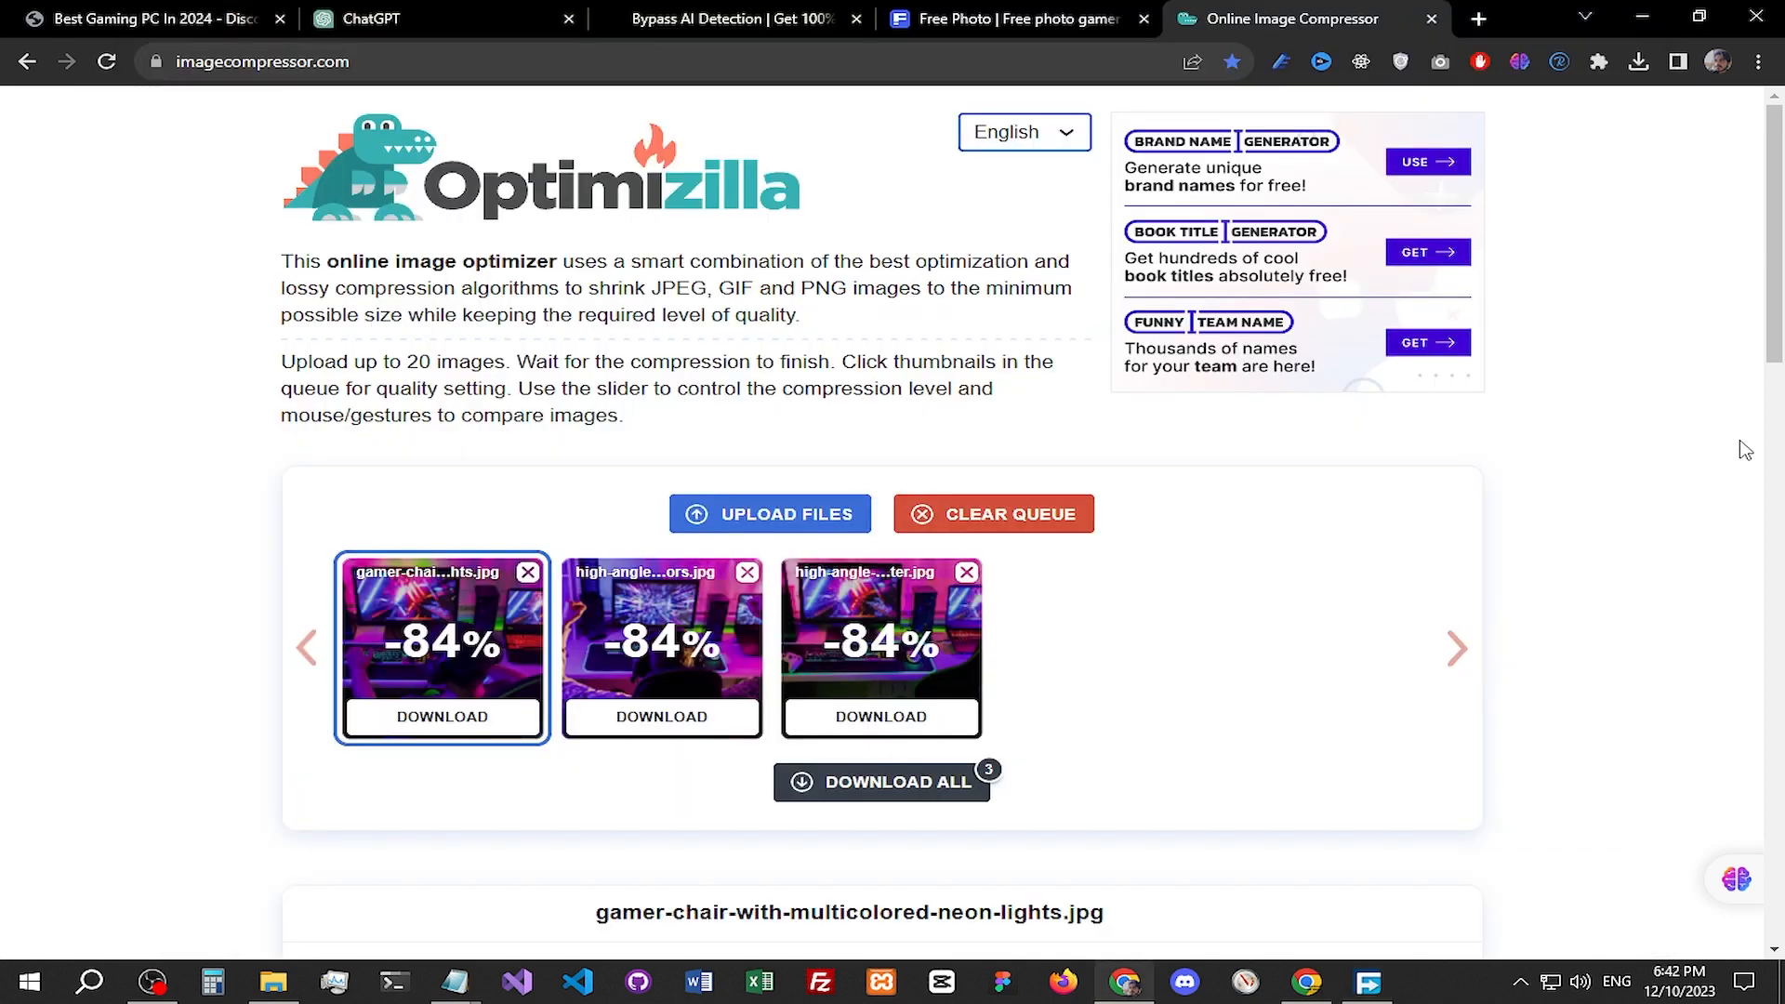
Step: Open Convertio's PNG to WEBP converter in a new browser tab and switch to File Explorer
left_click(1480, 18)
left_click(798, 102)
left_click(273, 984)
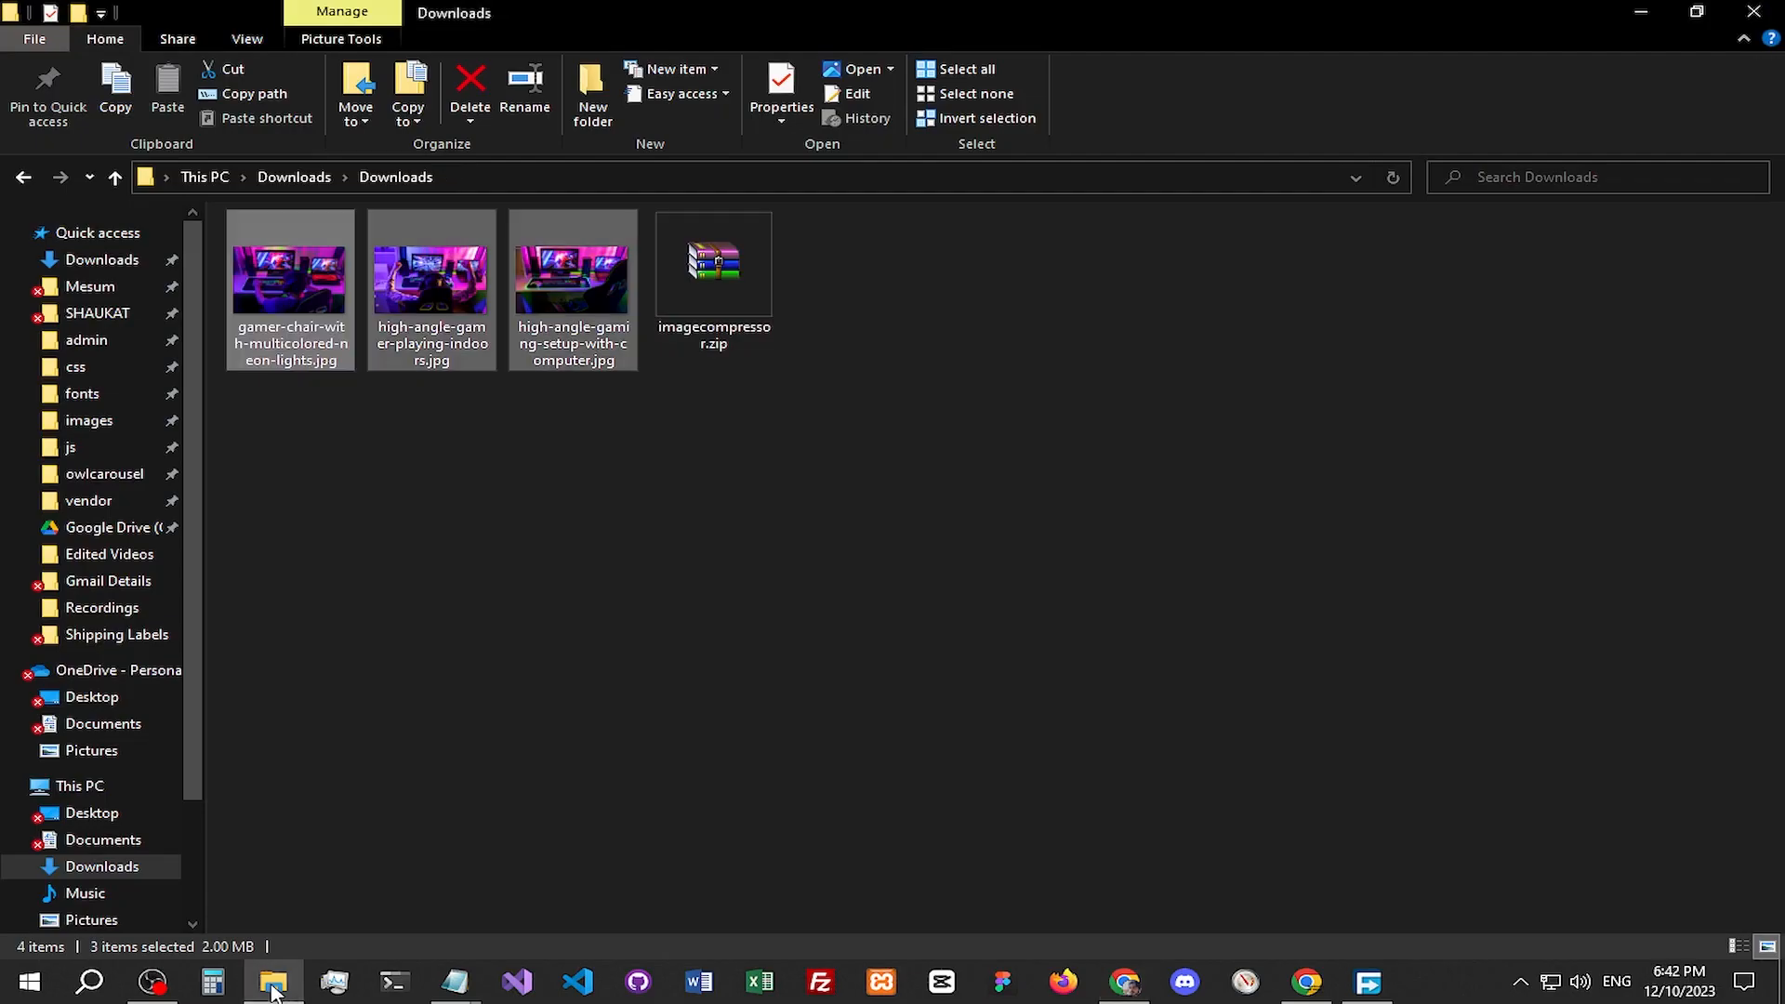
right_click(762, 295)
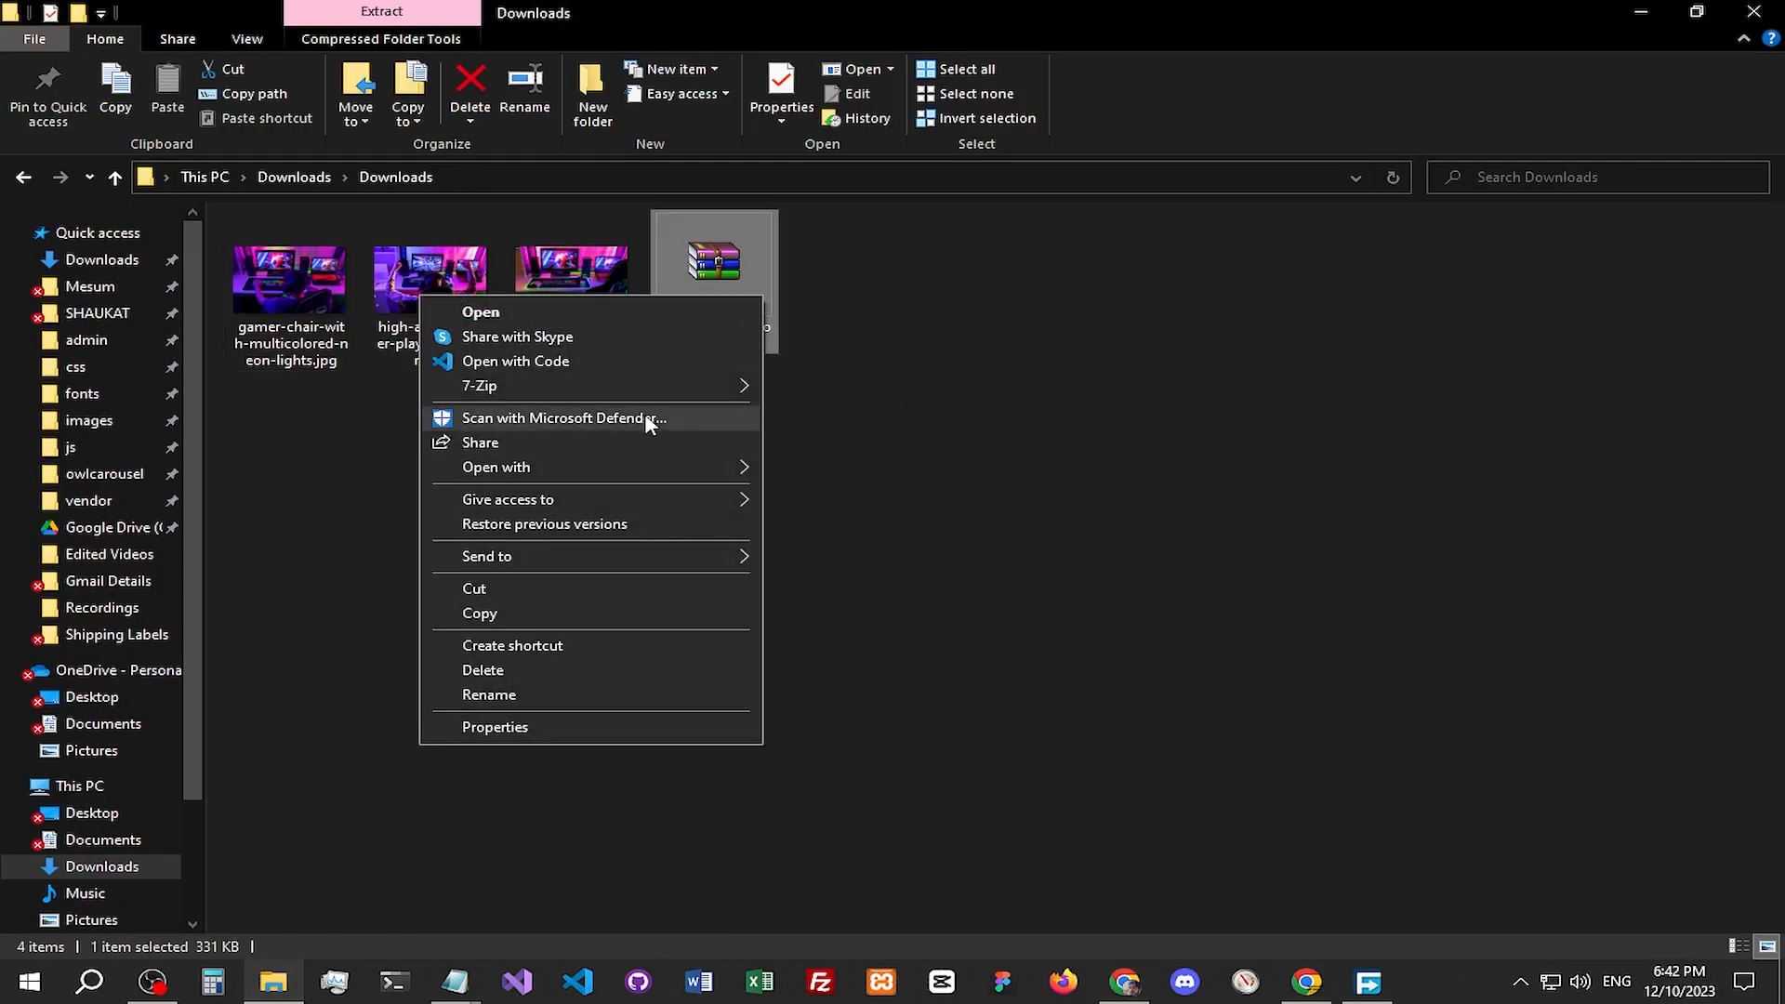
left_click(298, 505)
left_click_drag(688, 475, 256, 281)
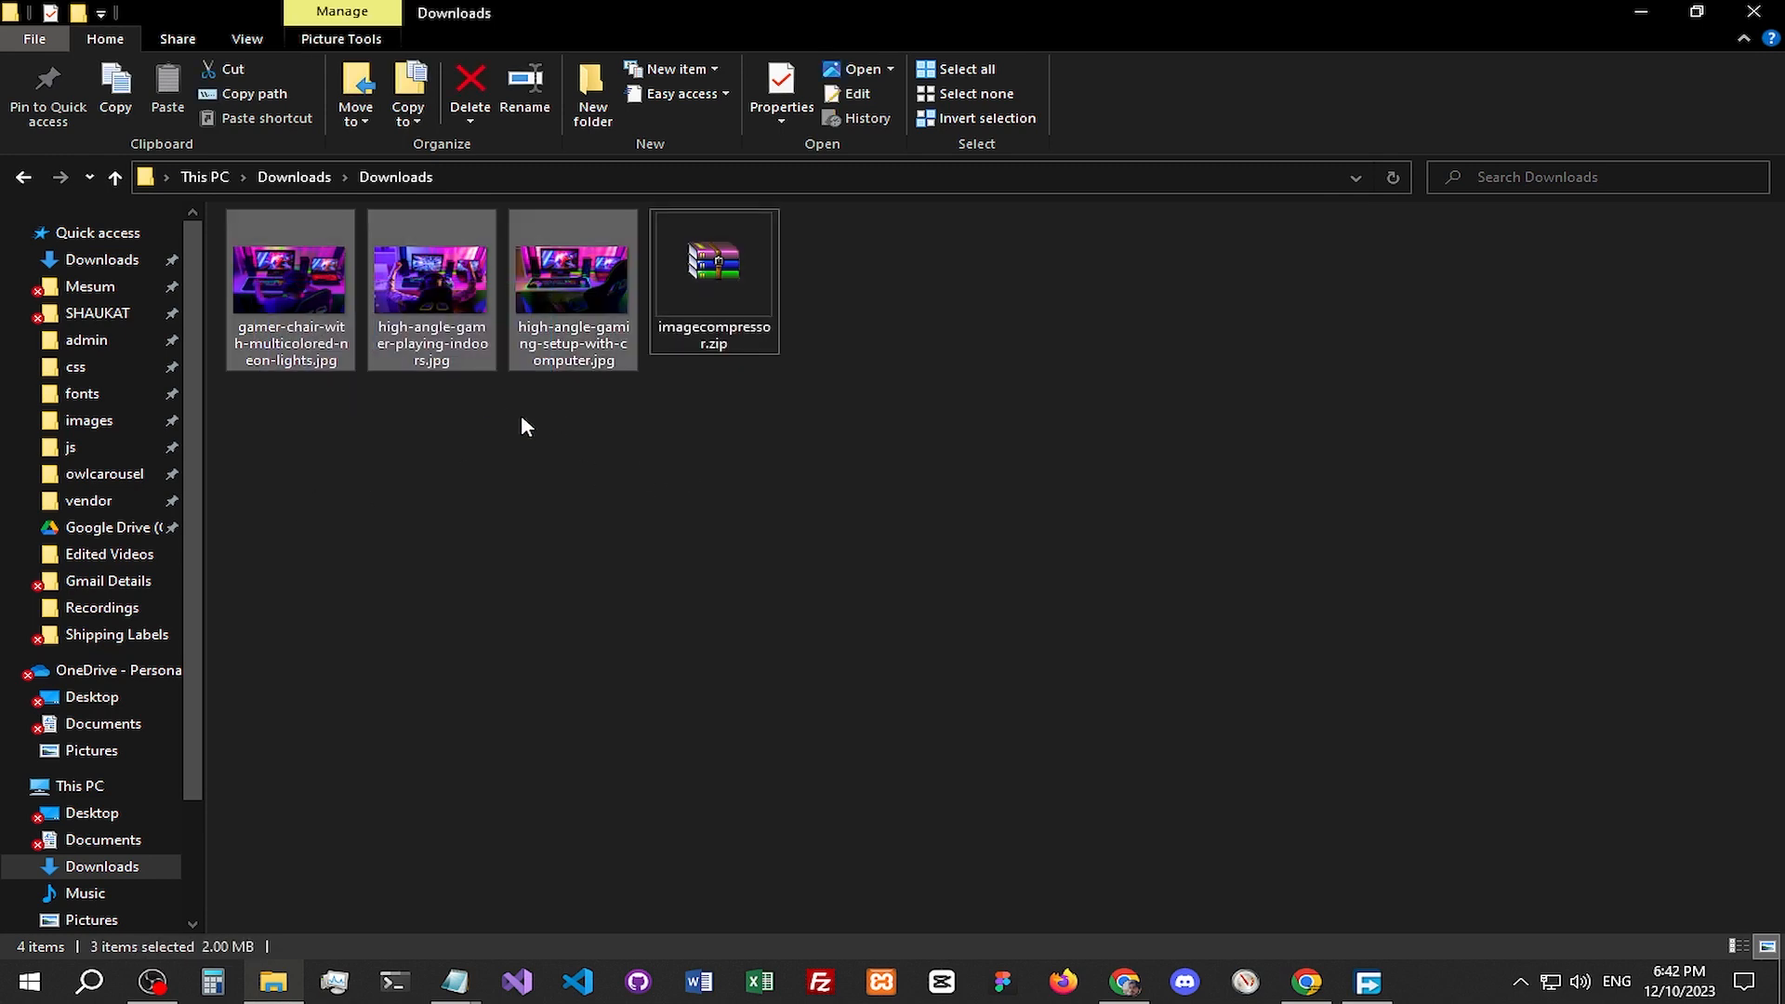
left_click(685, 409)
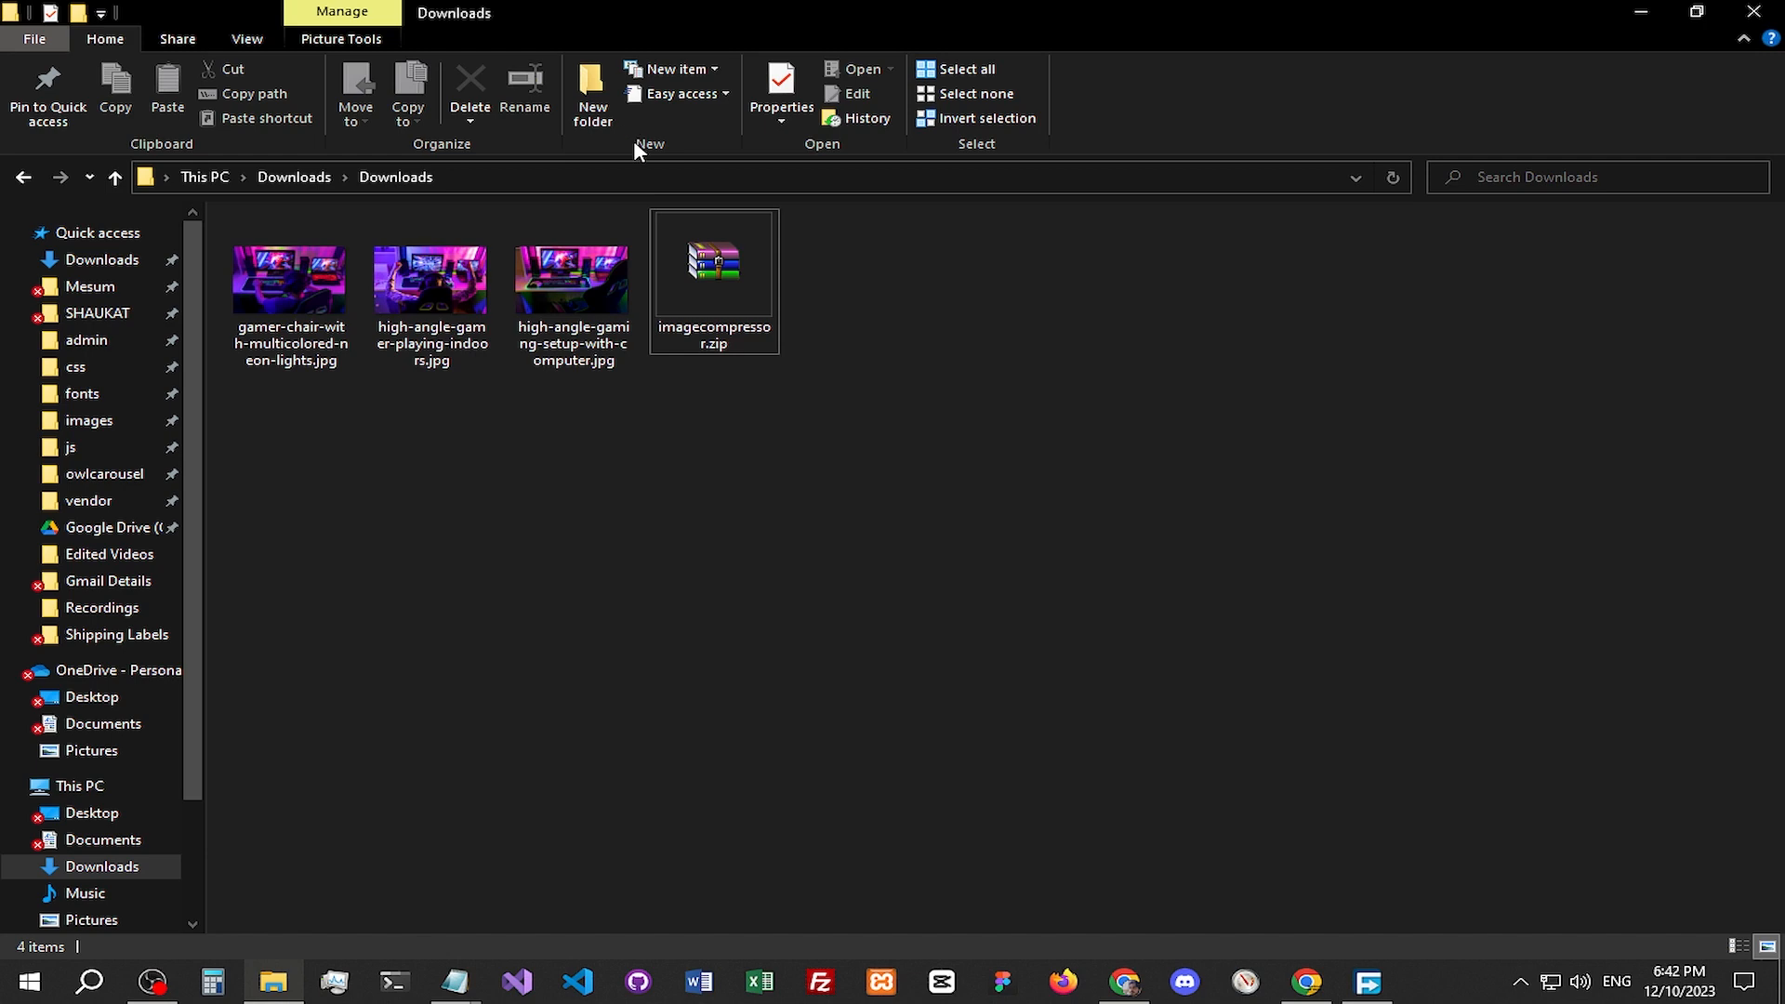
Step: Create a folder named Compressed beside the downloaded photos and move imagecompressor.zip into it
key("ctrl+shift+n")
type("zzzzzzzzzzzzzcom")
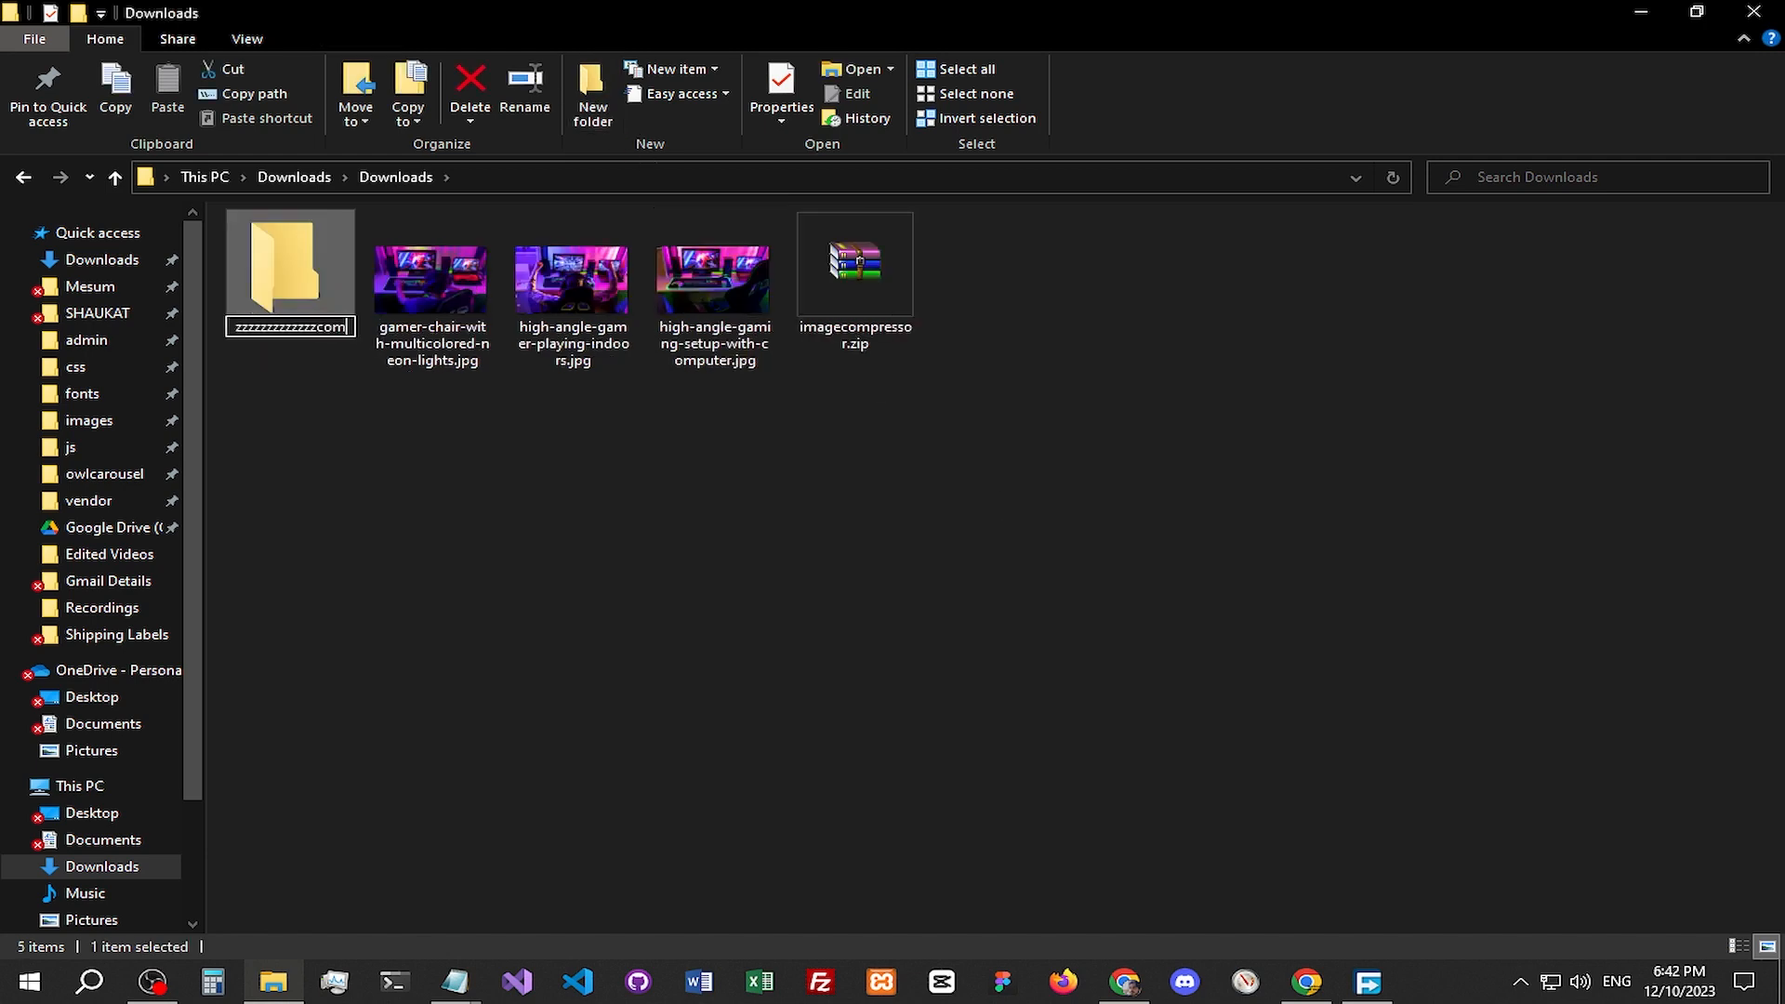
key("ctrl+a")
type("Compressed")
key("Return")
left_click_drag(904, 298, 284, 281)
Step: Extract imagecompressor.zip directly inside the Compressed folder with 7-Zip and display the files as large thumbnails
double_click(290, 277)
right_click(324, 234)
right_click(641, 244)
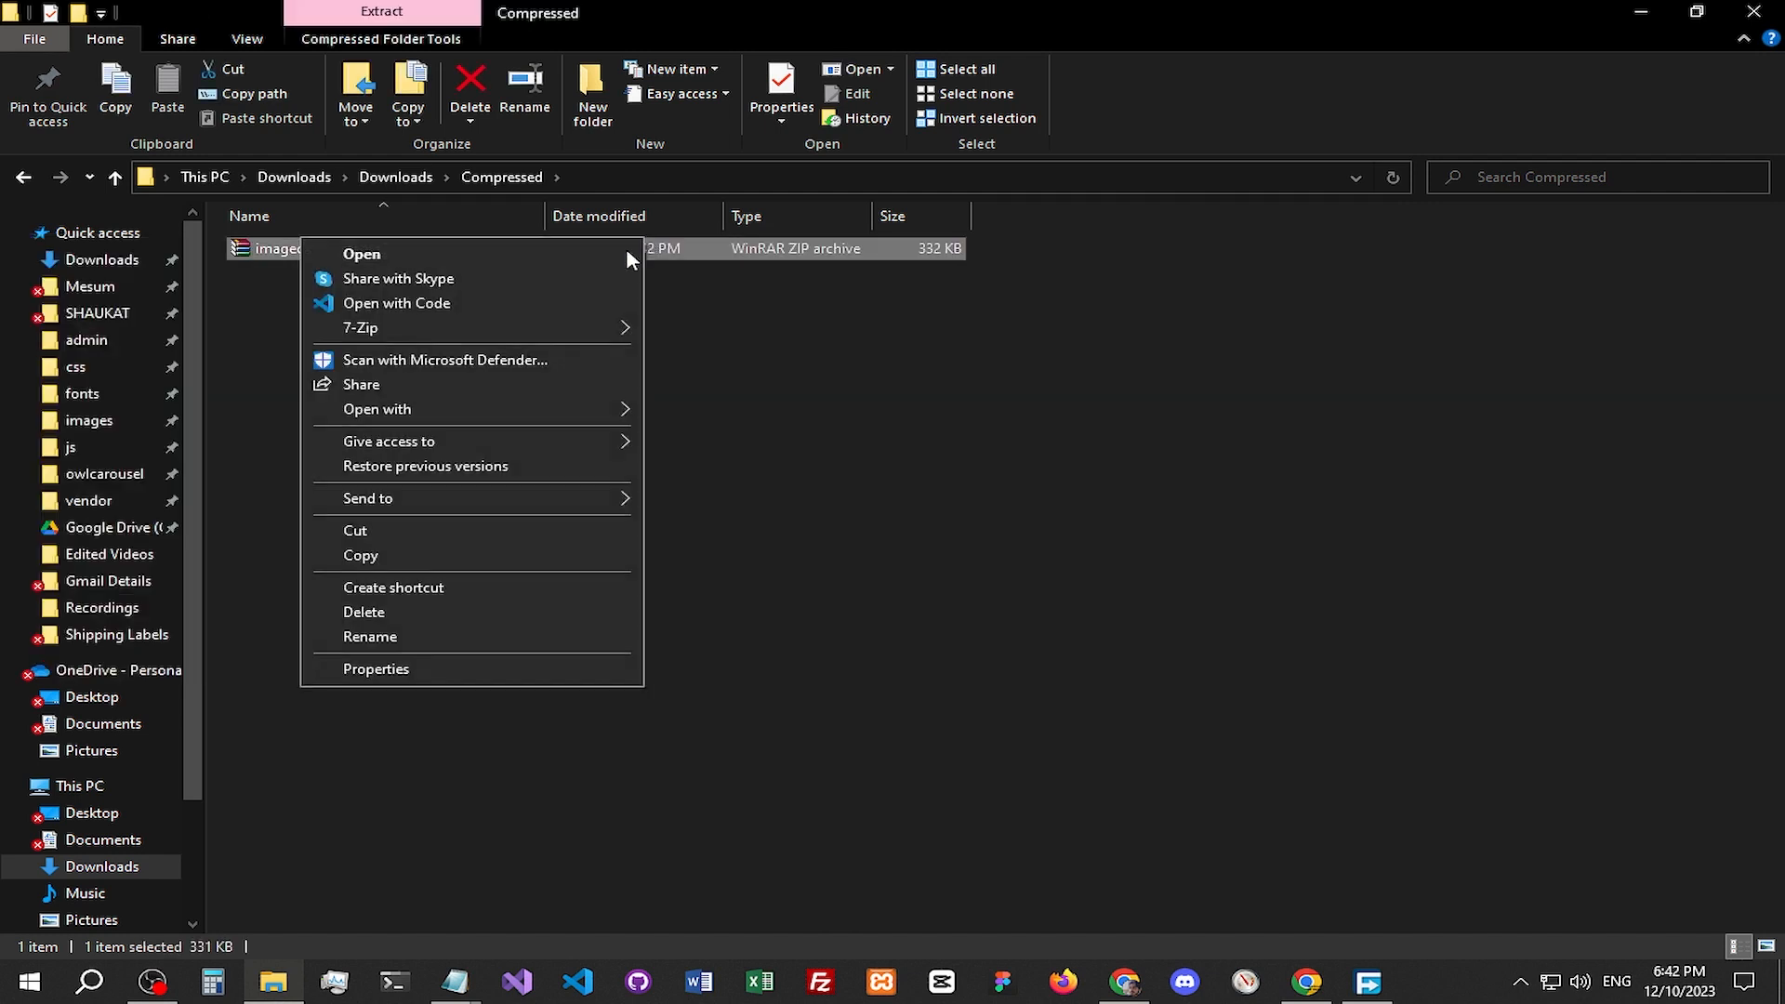
mouse_move(521, 335)
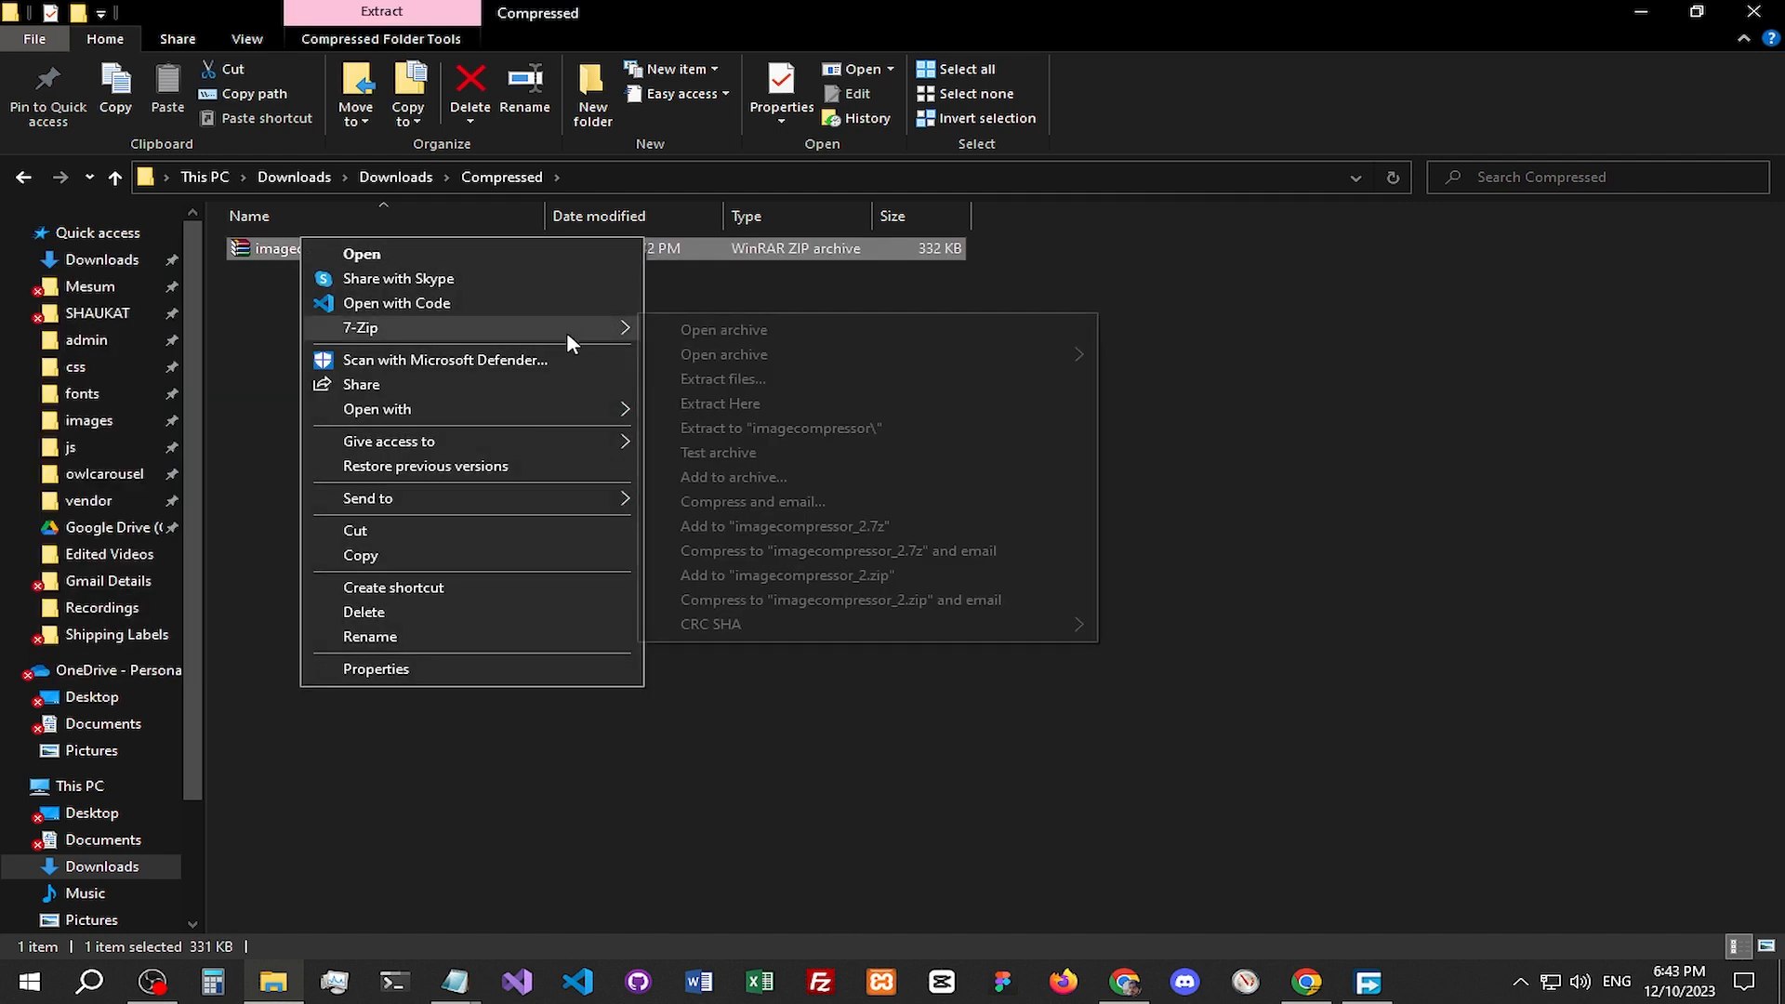
left_click(828, 404)
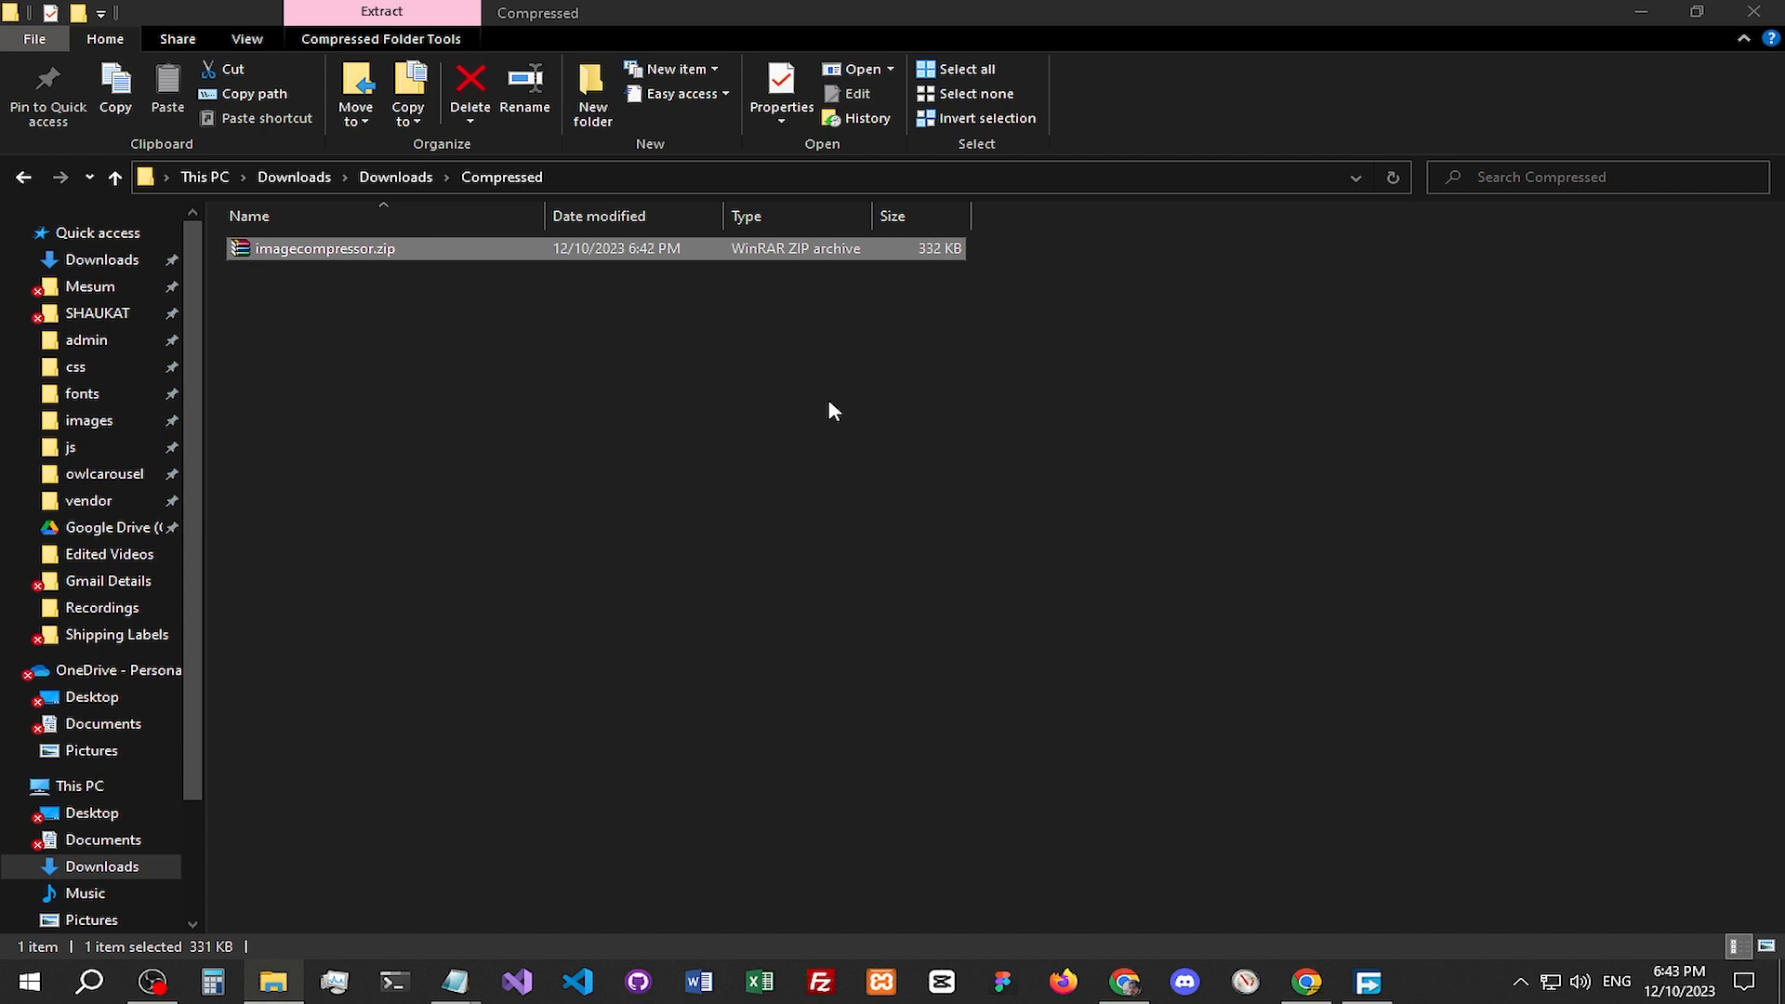
left_click(1765, 946)
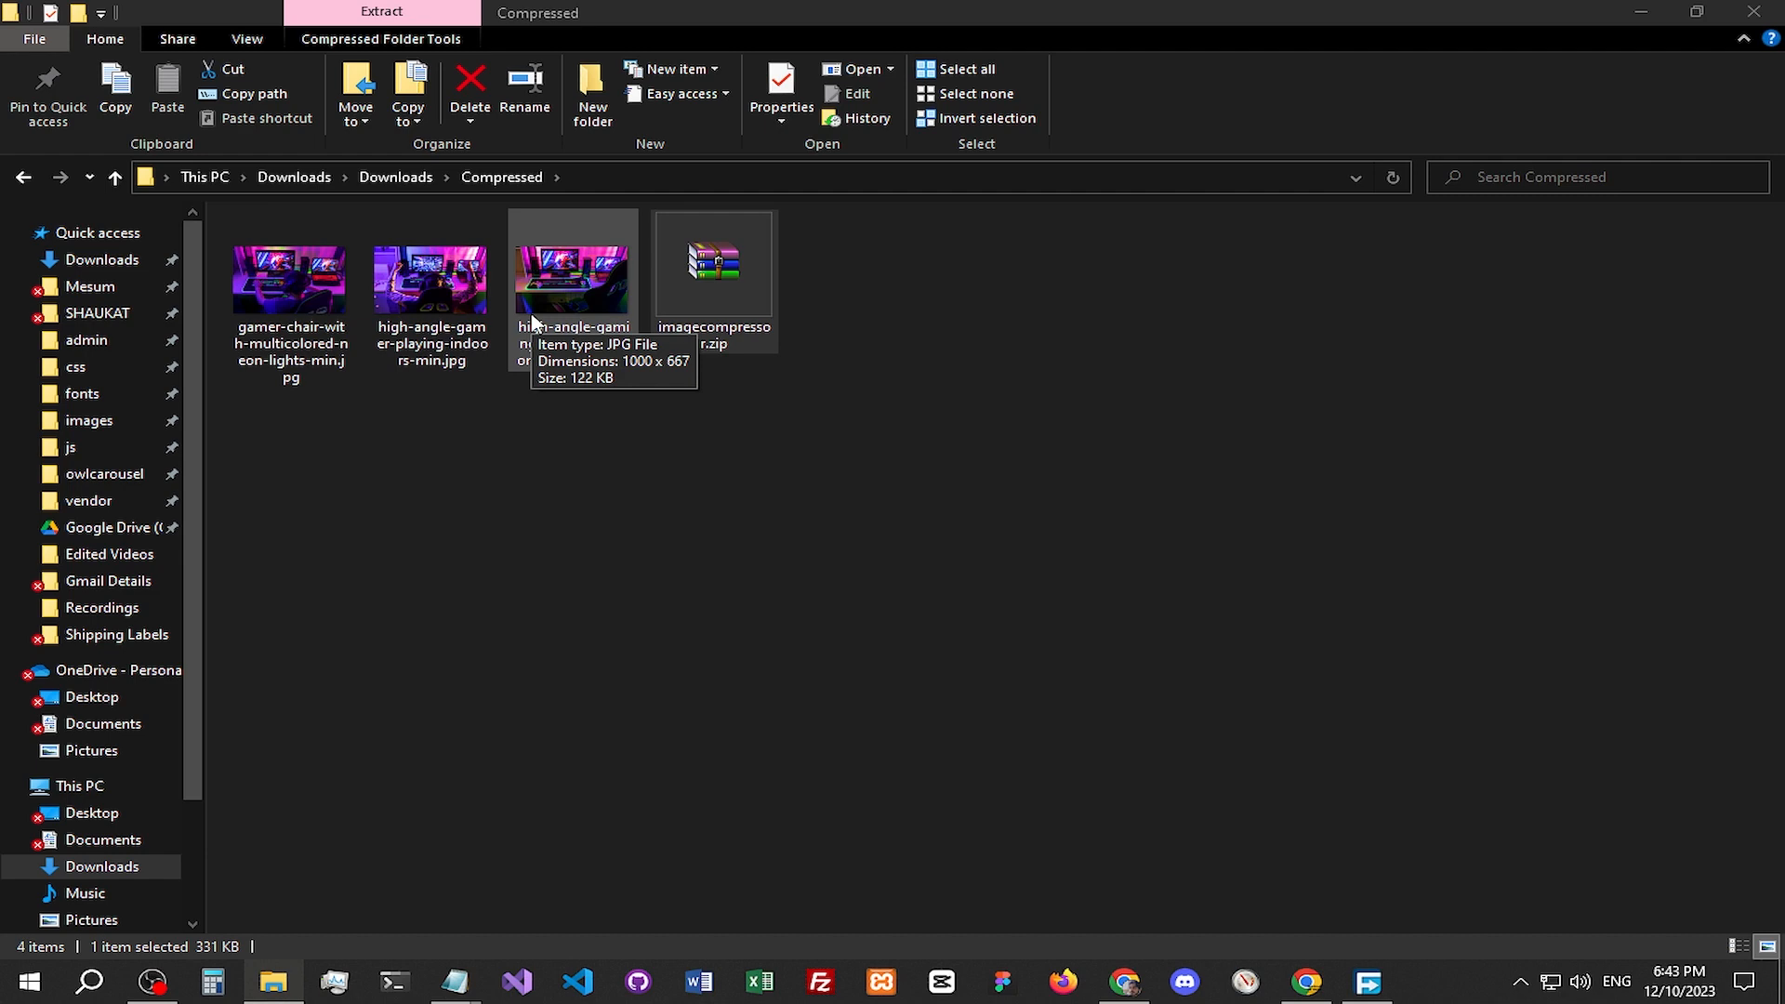
Step: Compare the file sizes of the compressed images with the originals in the parent folder, and return to the Compressed folder
mouse_move(420, 325)
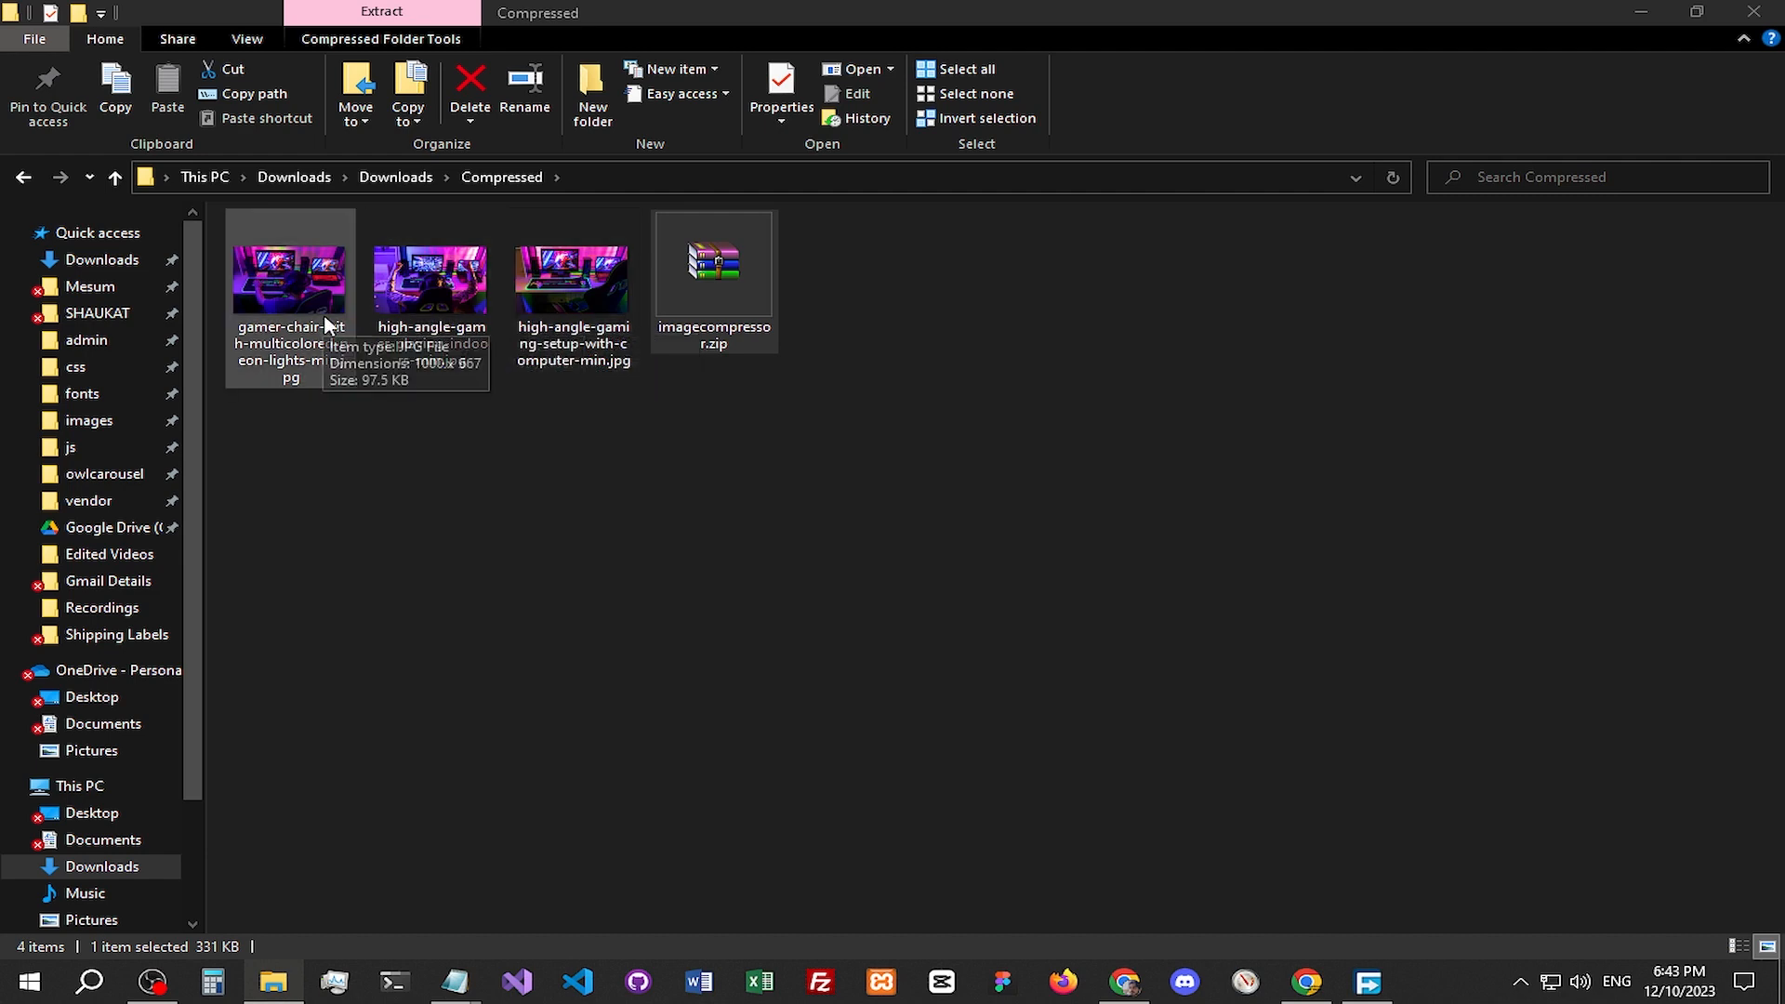
left_click(396, 177)
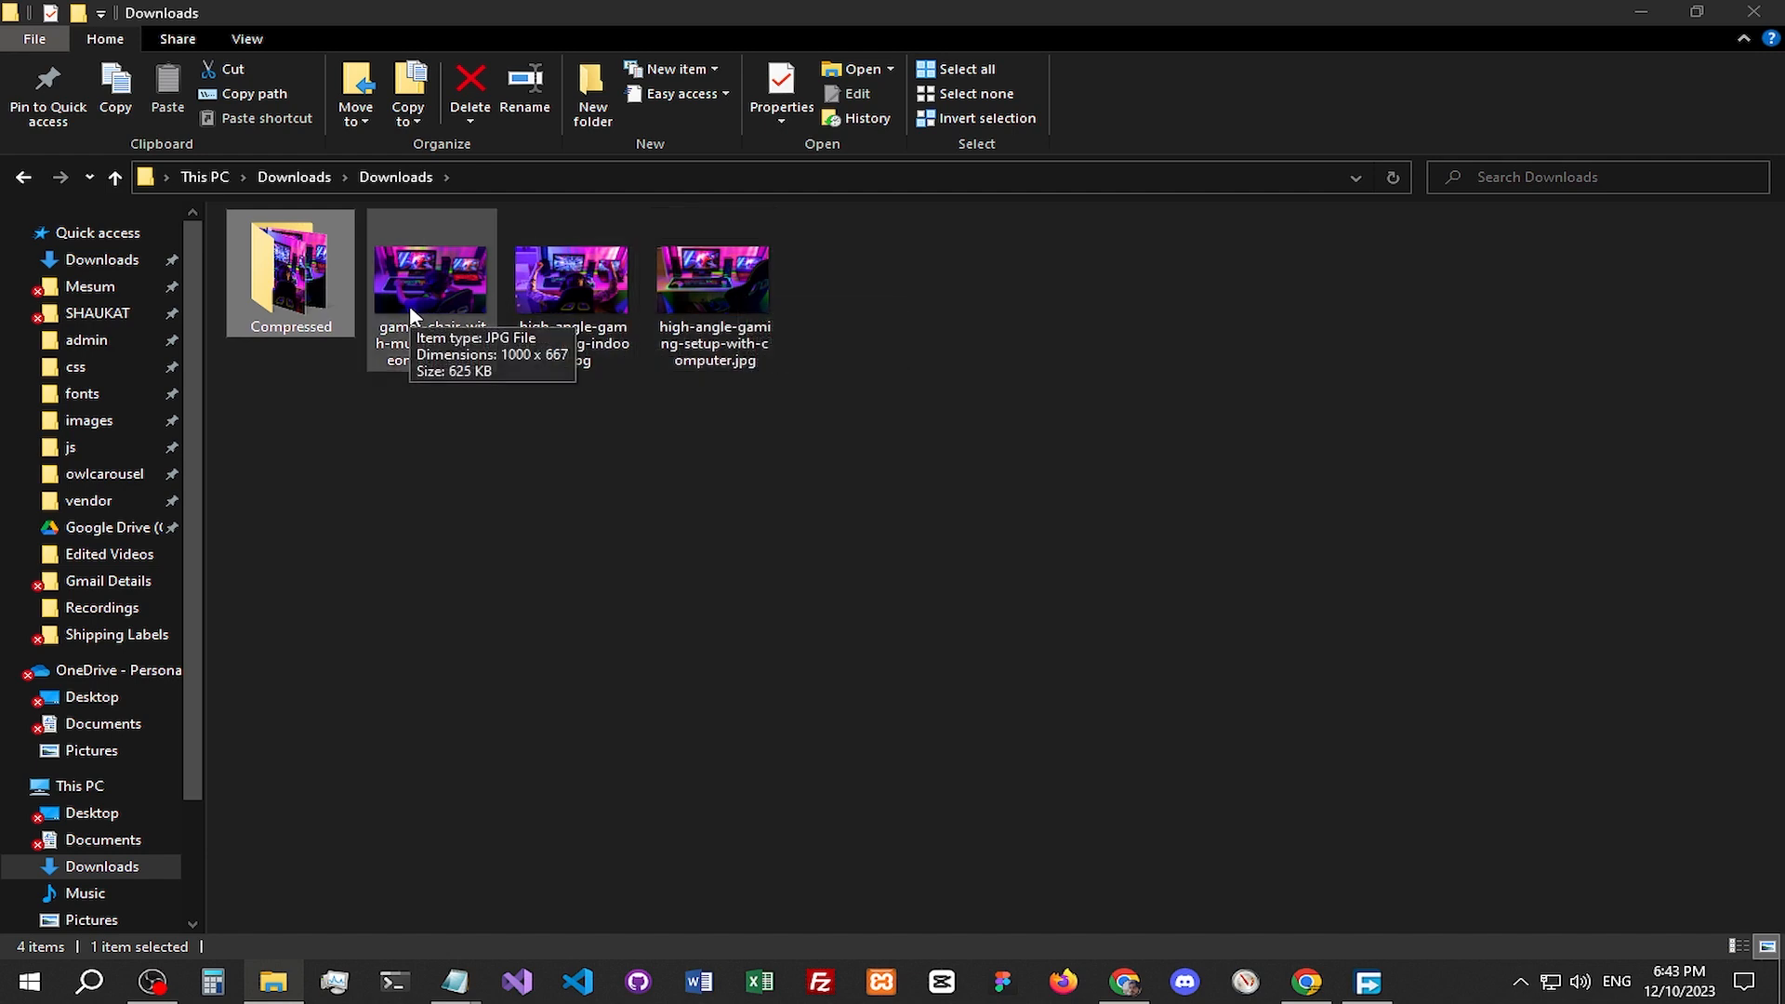
double_click(293, 274)
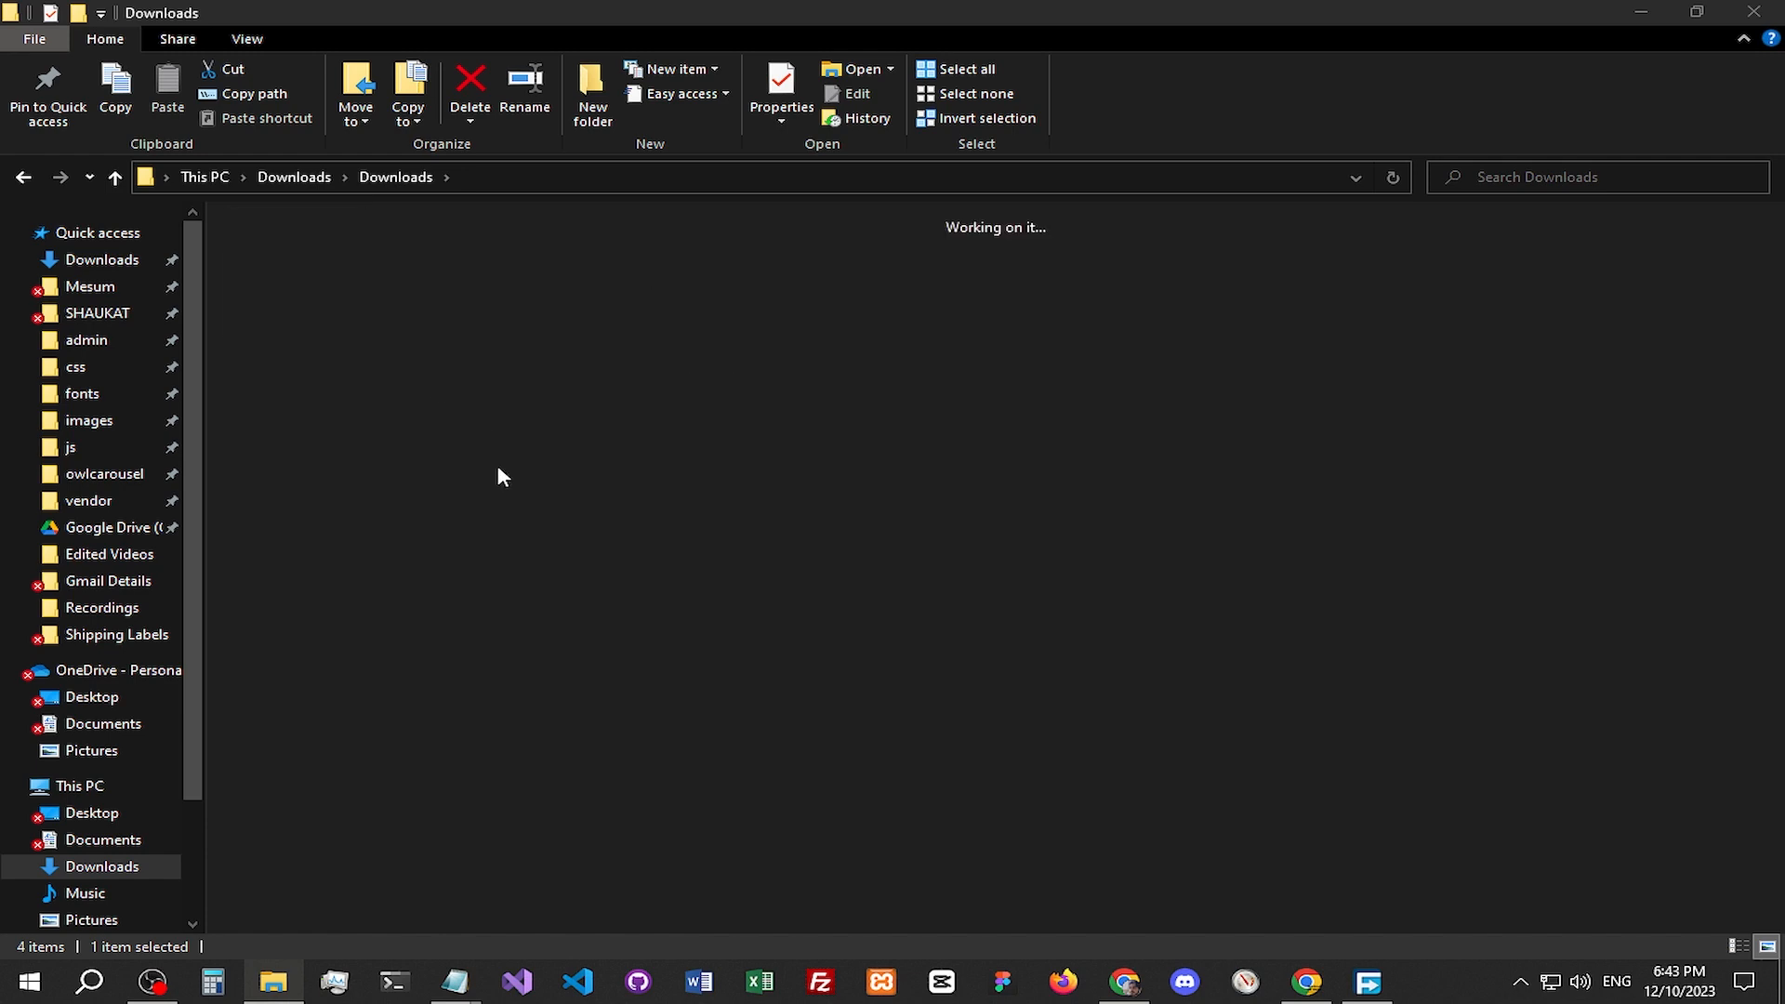
Step: Upload the three compressed JPG images from the Compressed folder to Convertio and start converting them to WEBP
mouse_move(1126, 982)
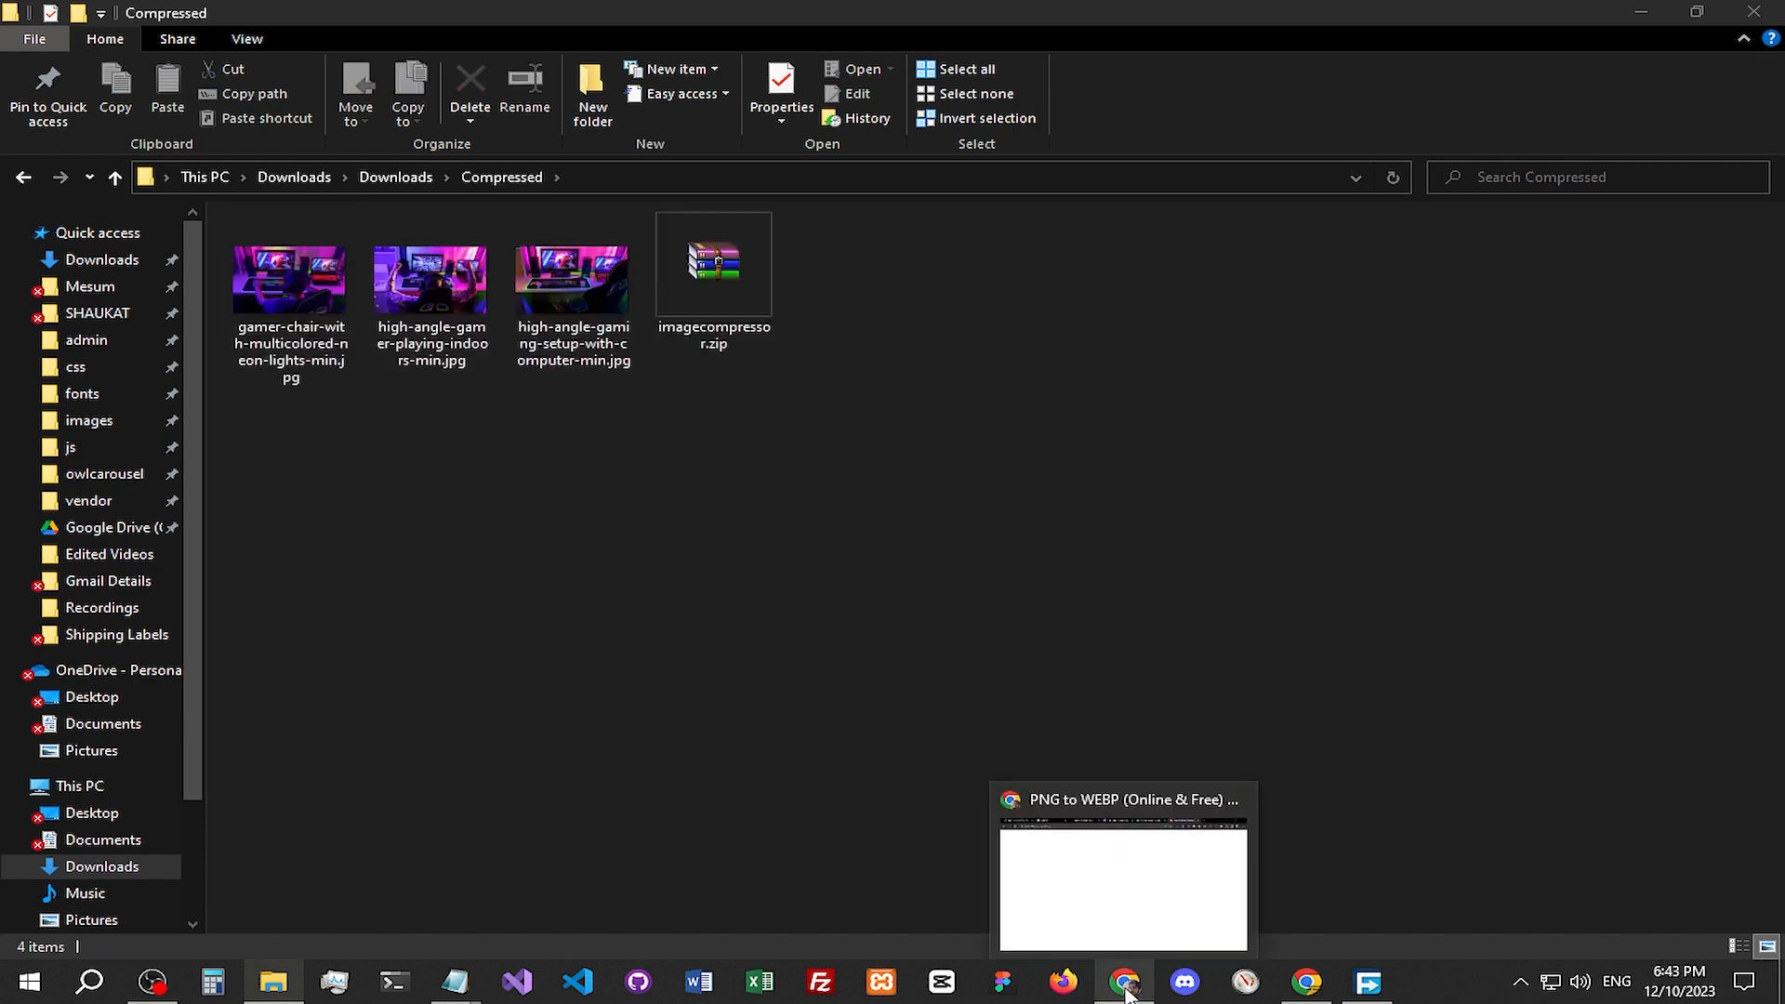
left_click(1081, 860)
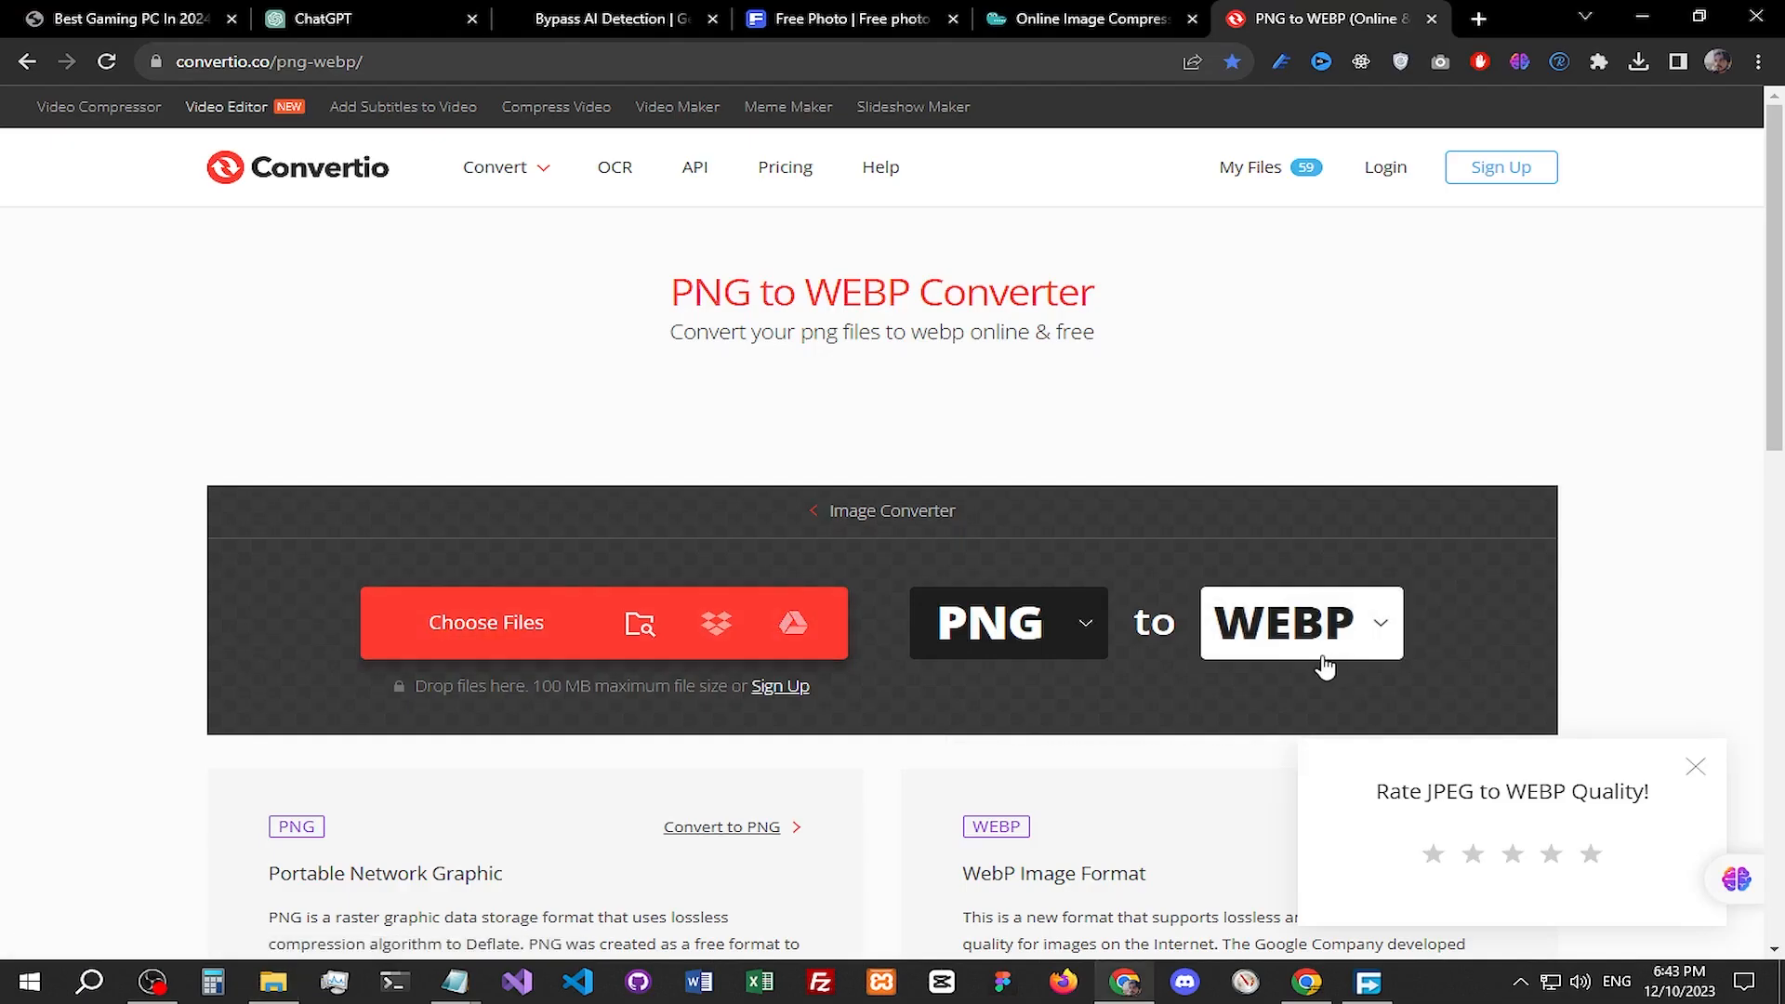
scroll(1422, 617, "down", 2)
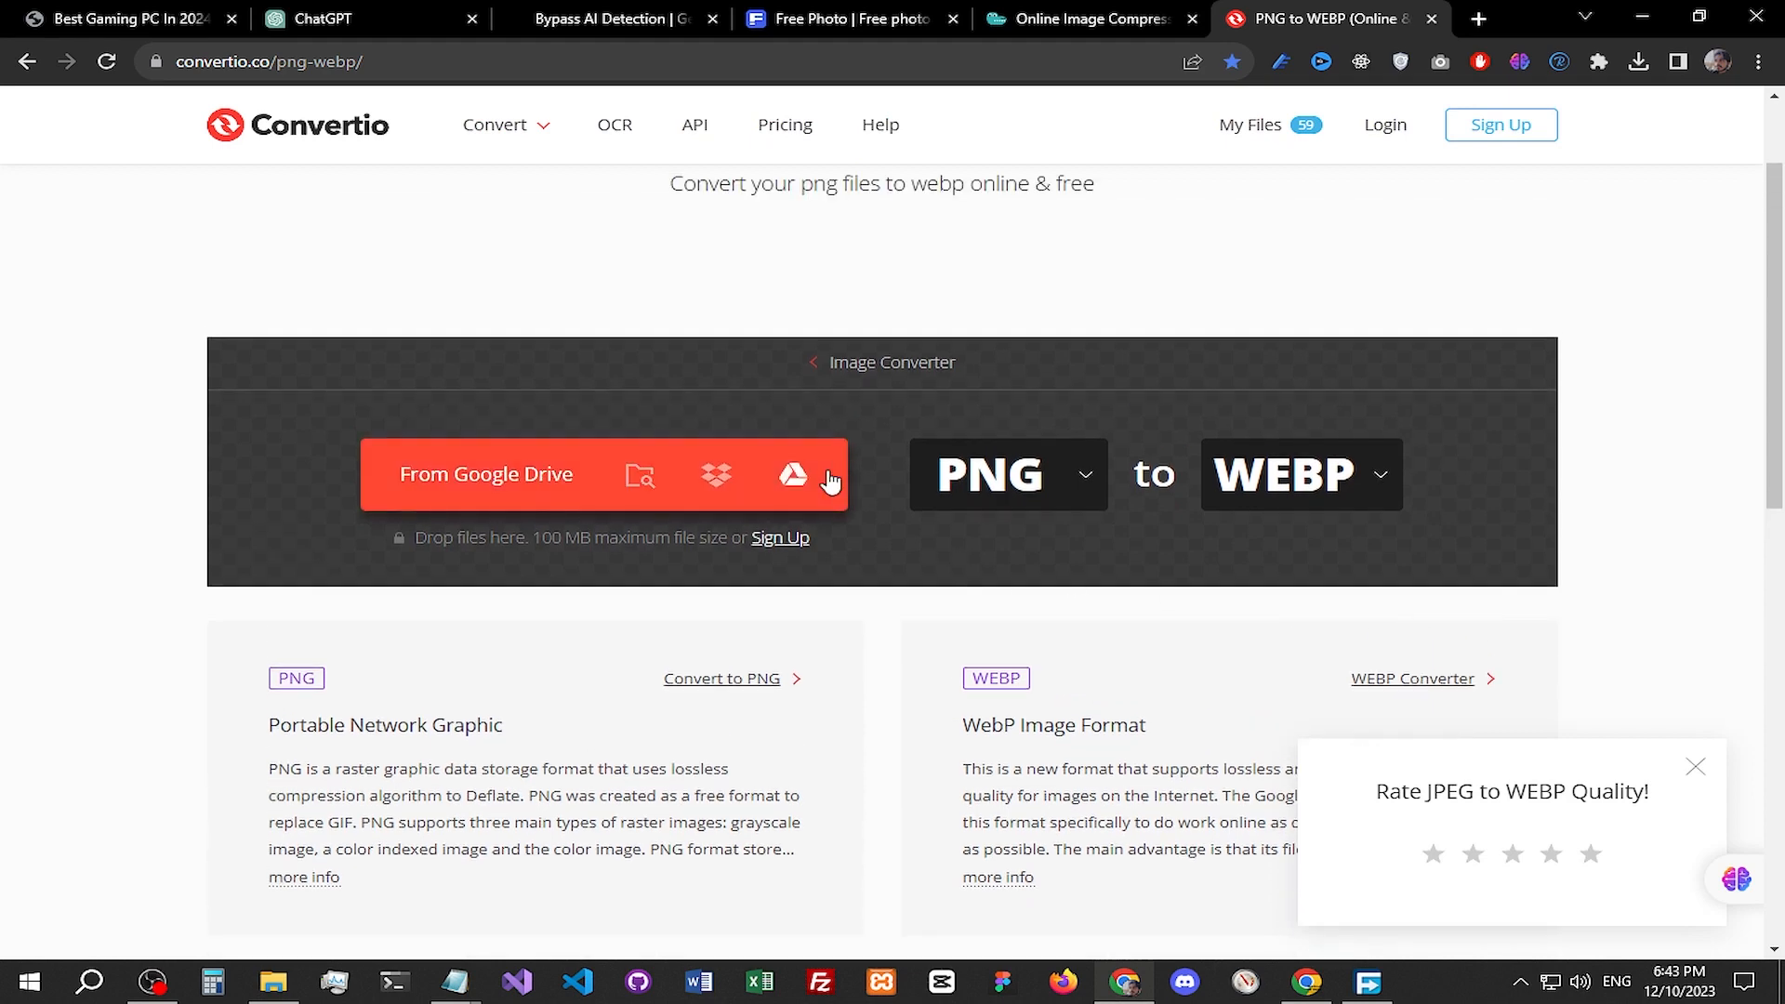
key("alt+Tab")
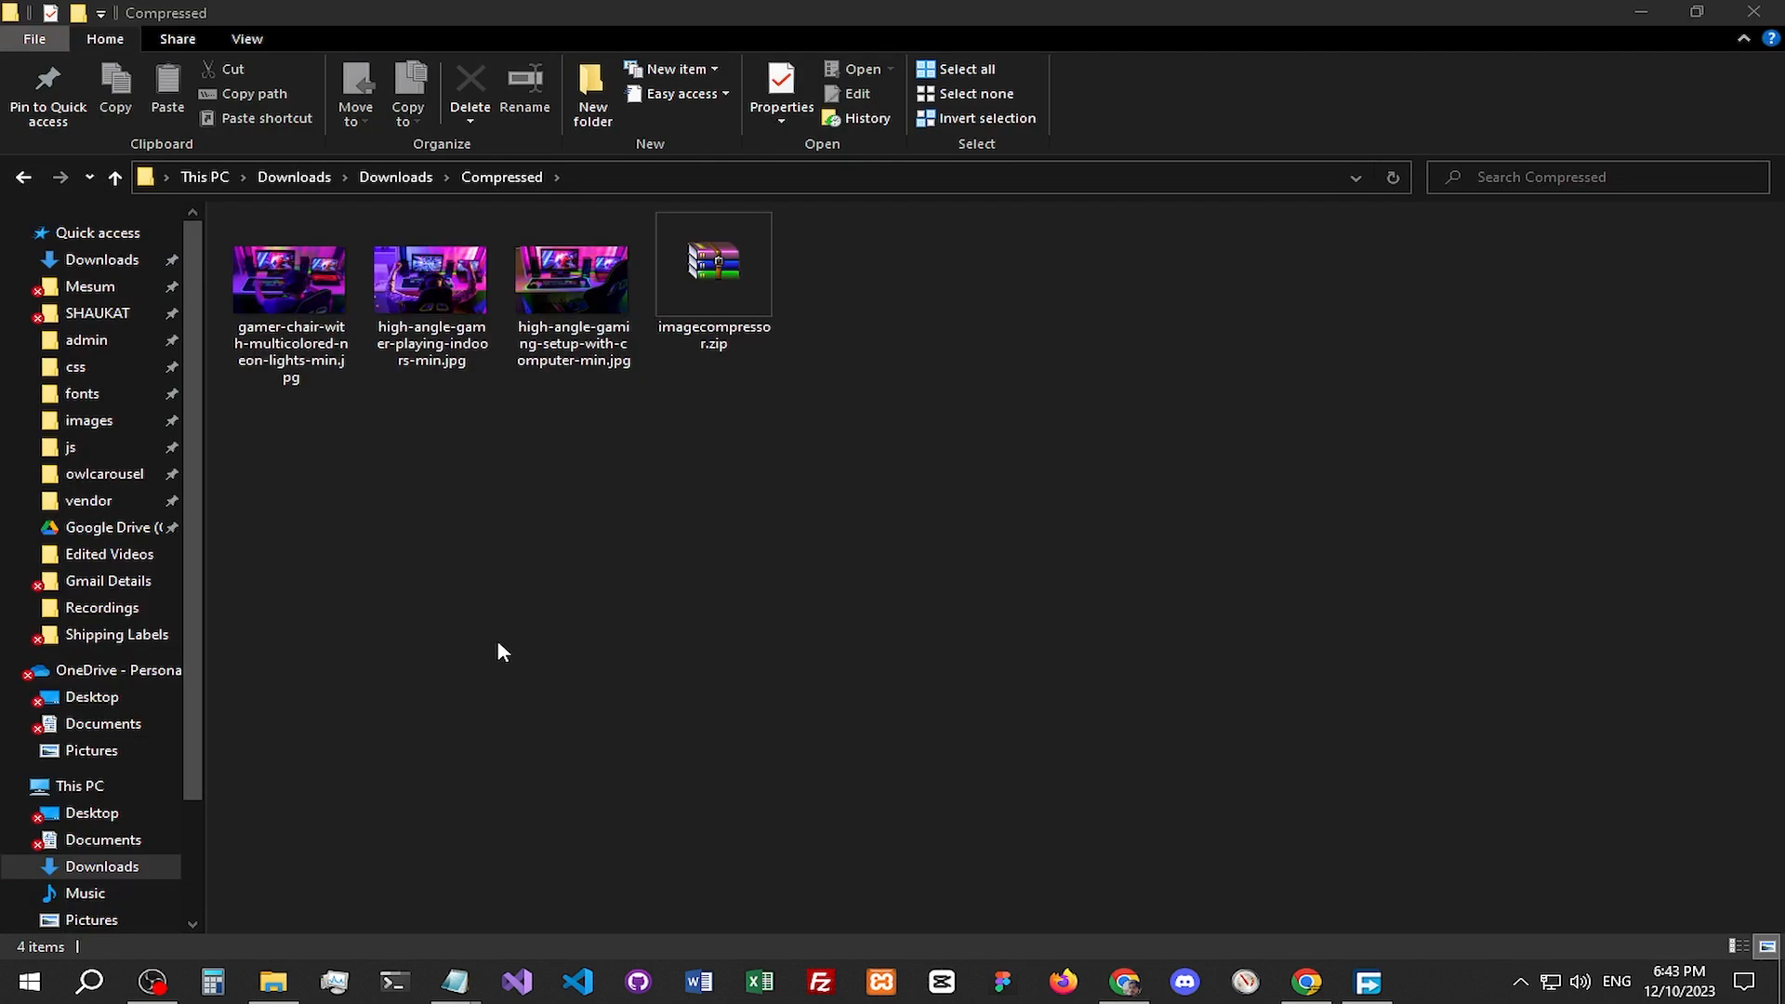
left_click_drag(673, 496, 309, 292)
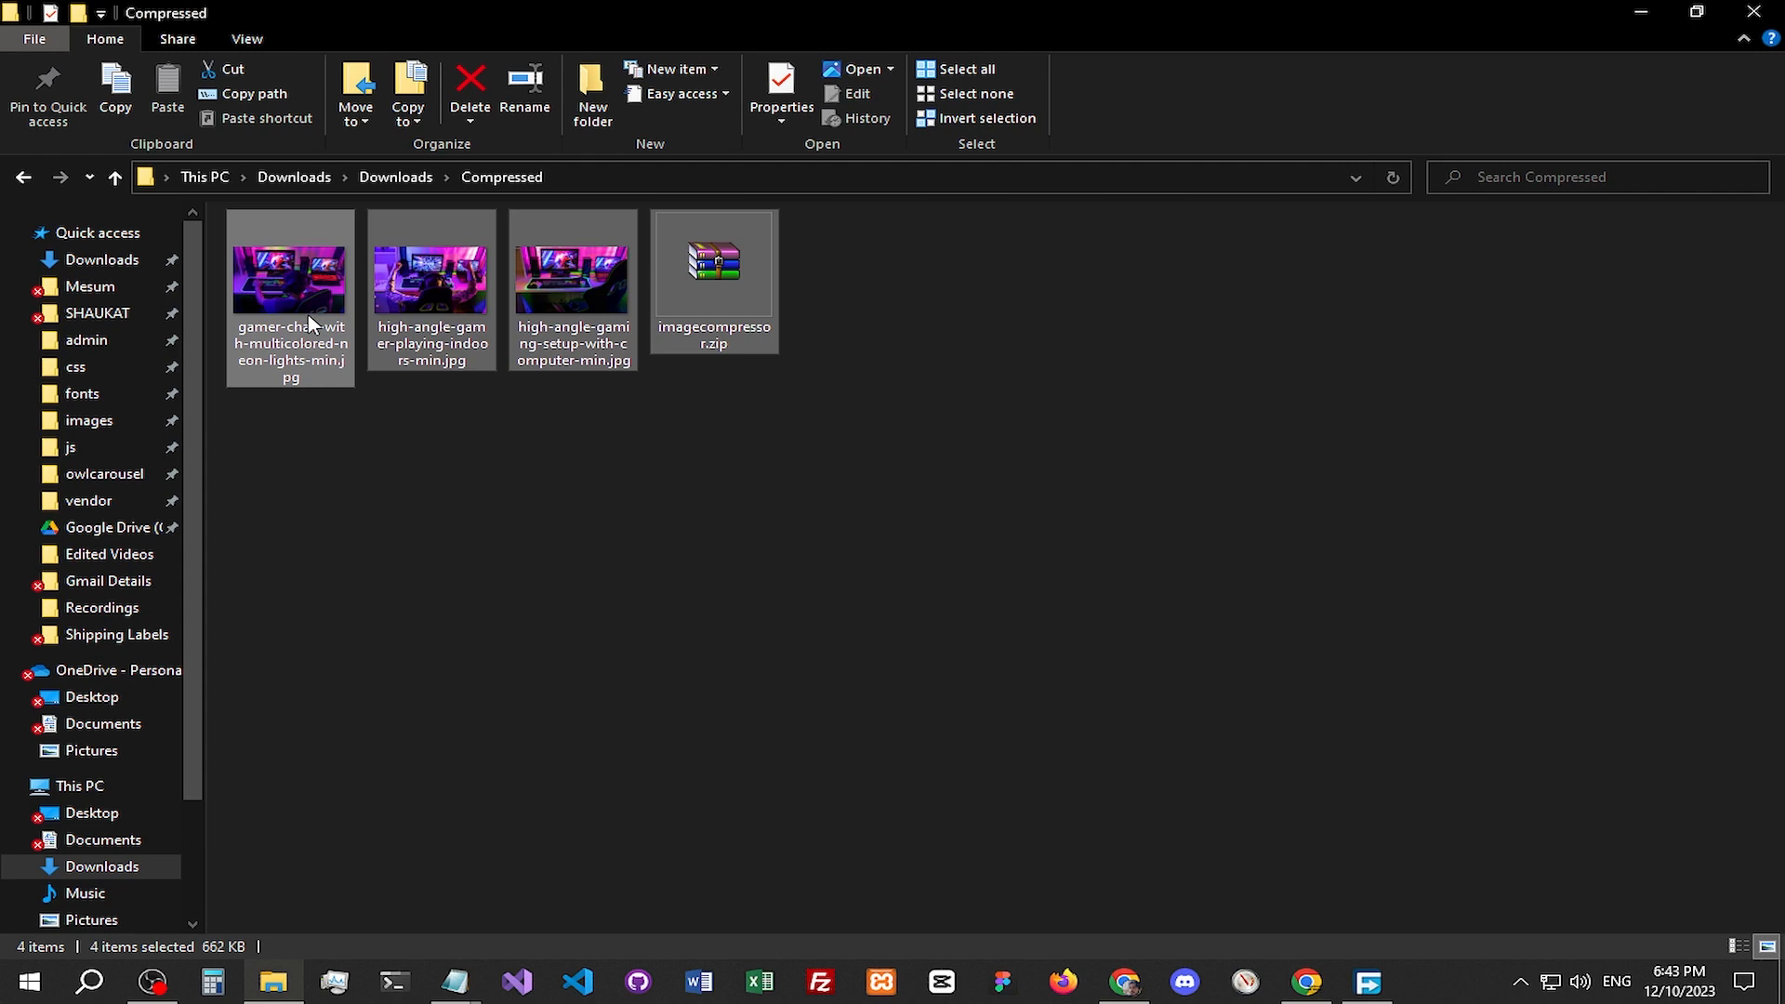
left_click_drag(650, 505, 325, 355)
left_click(478, 472)
left_click_drag(565, 446, 296, 318)
left_click_drag(577, 330, 902, 554)
left_click(1423, 642)
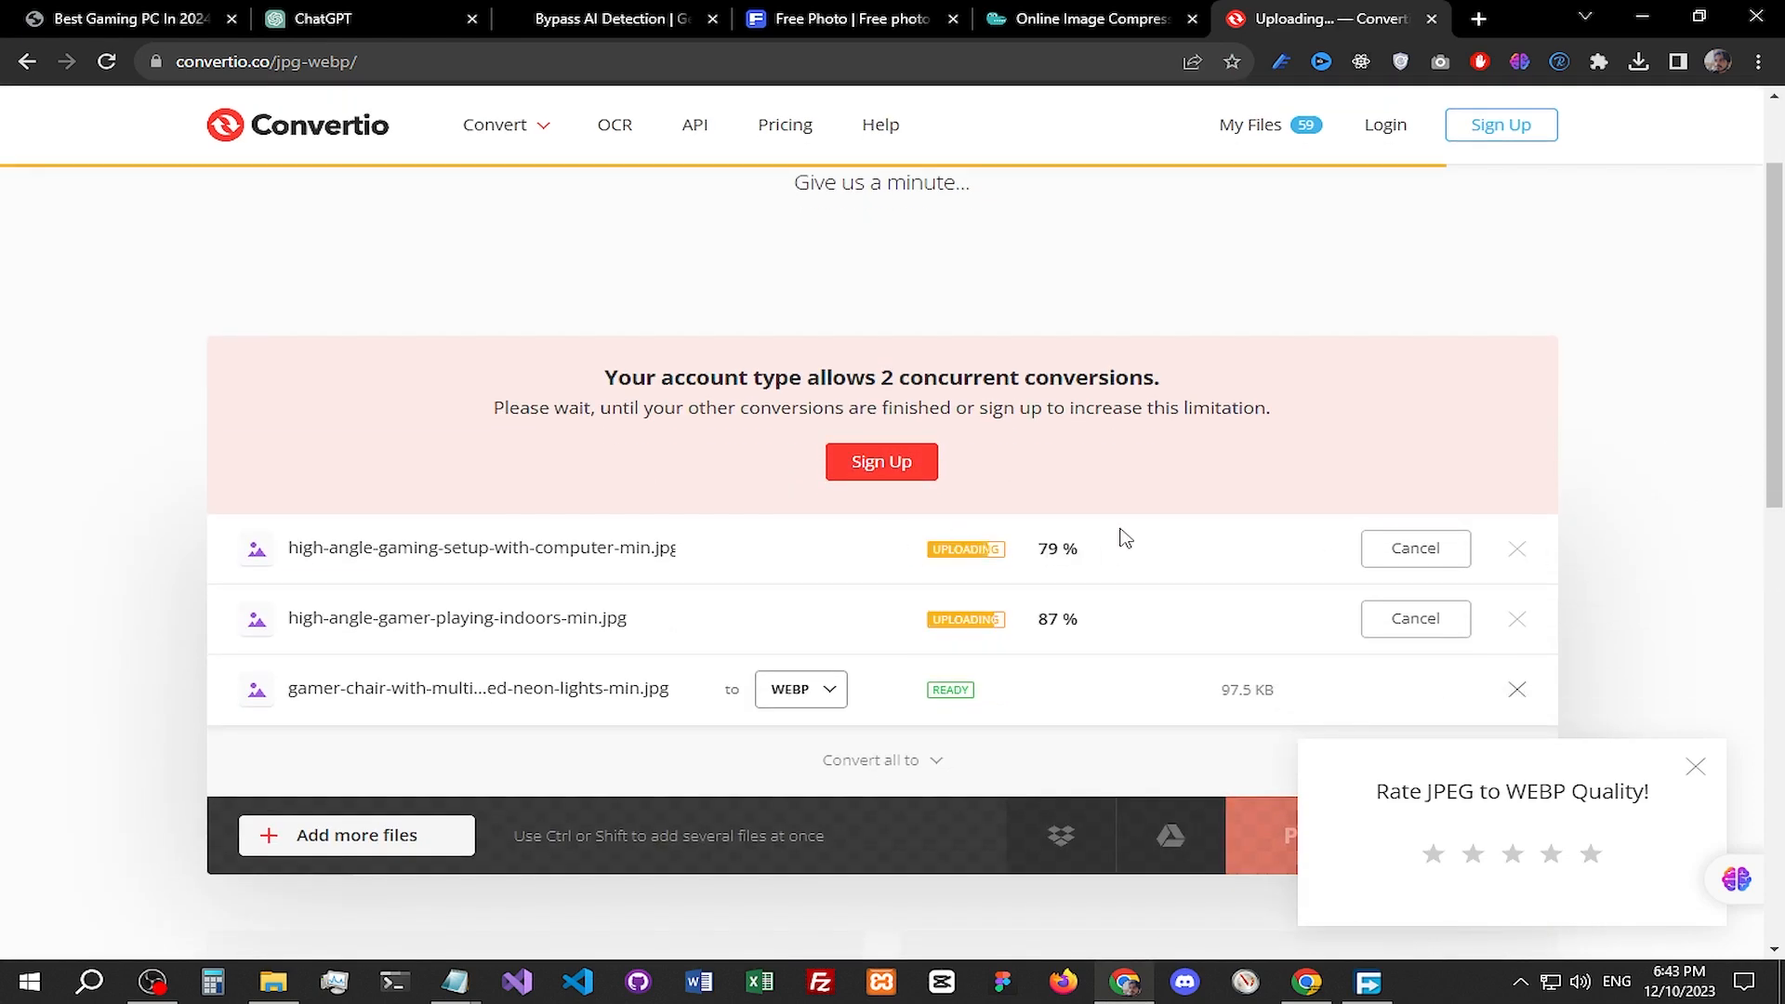
scroll(1570, 634, "down", 3)
scroll(1569, 635, "up", 2)
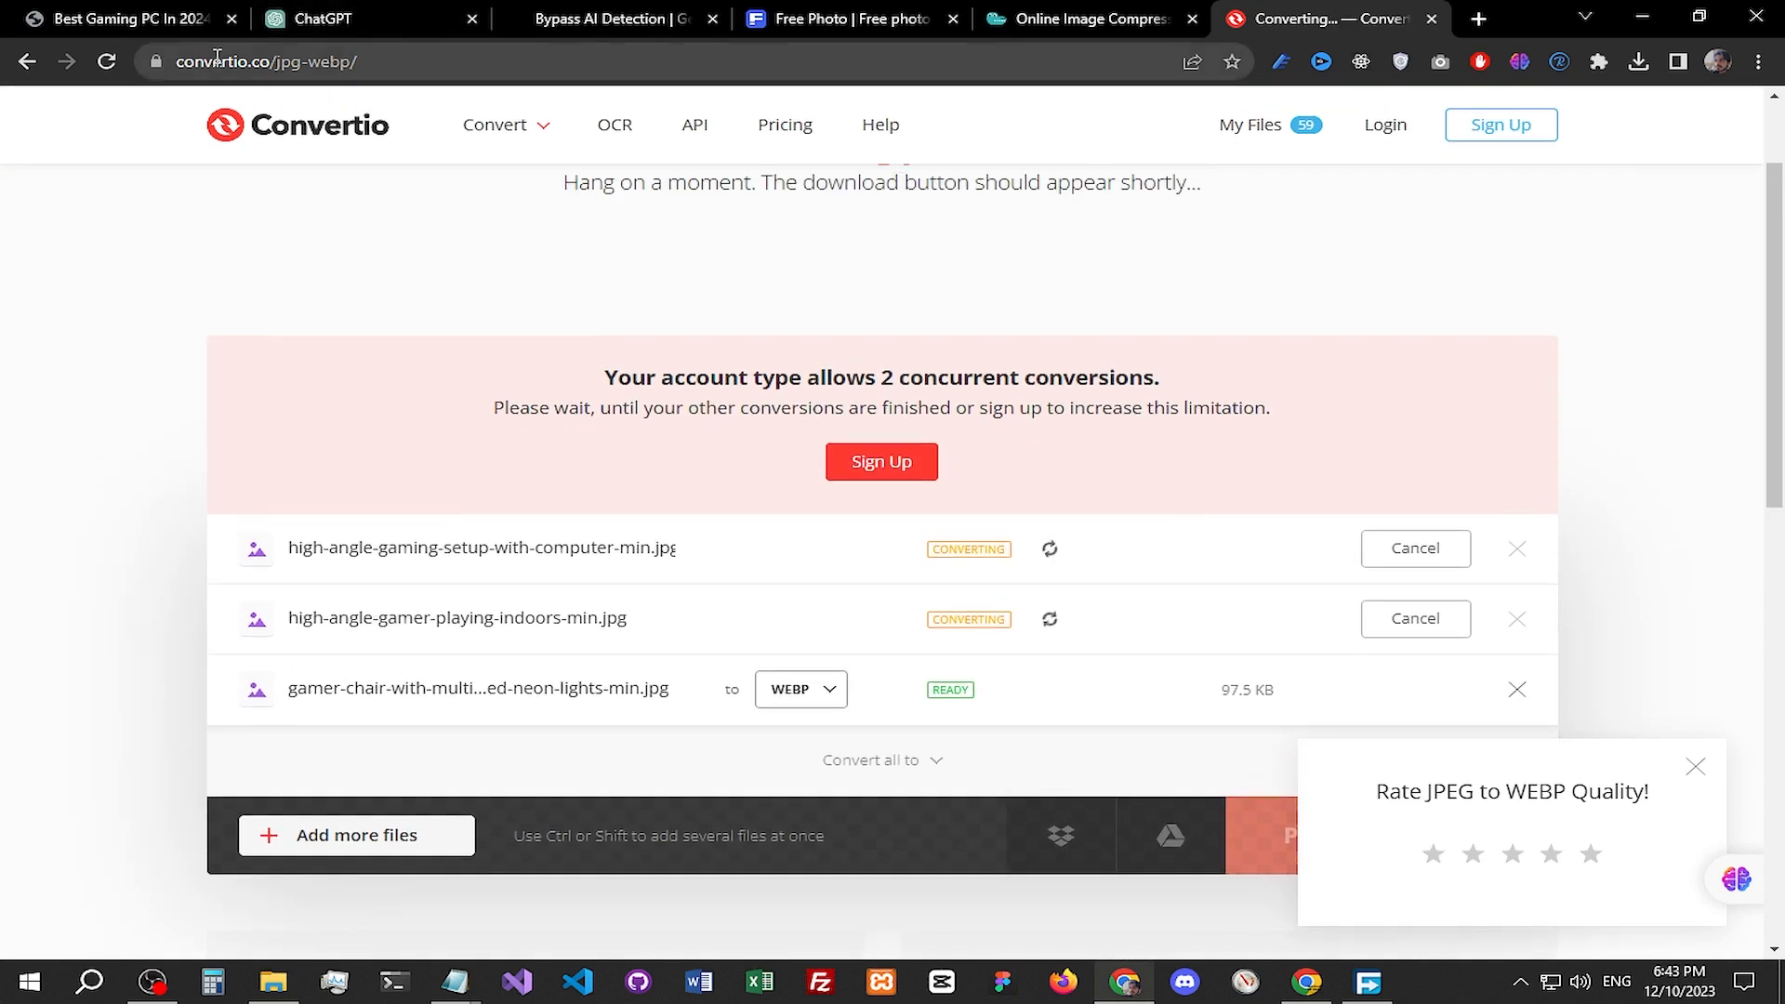
left_click(221, 63)
left_click(344, 63)
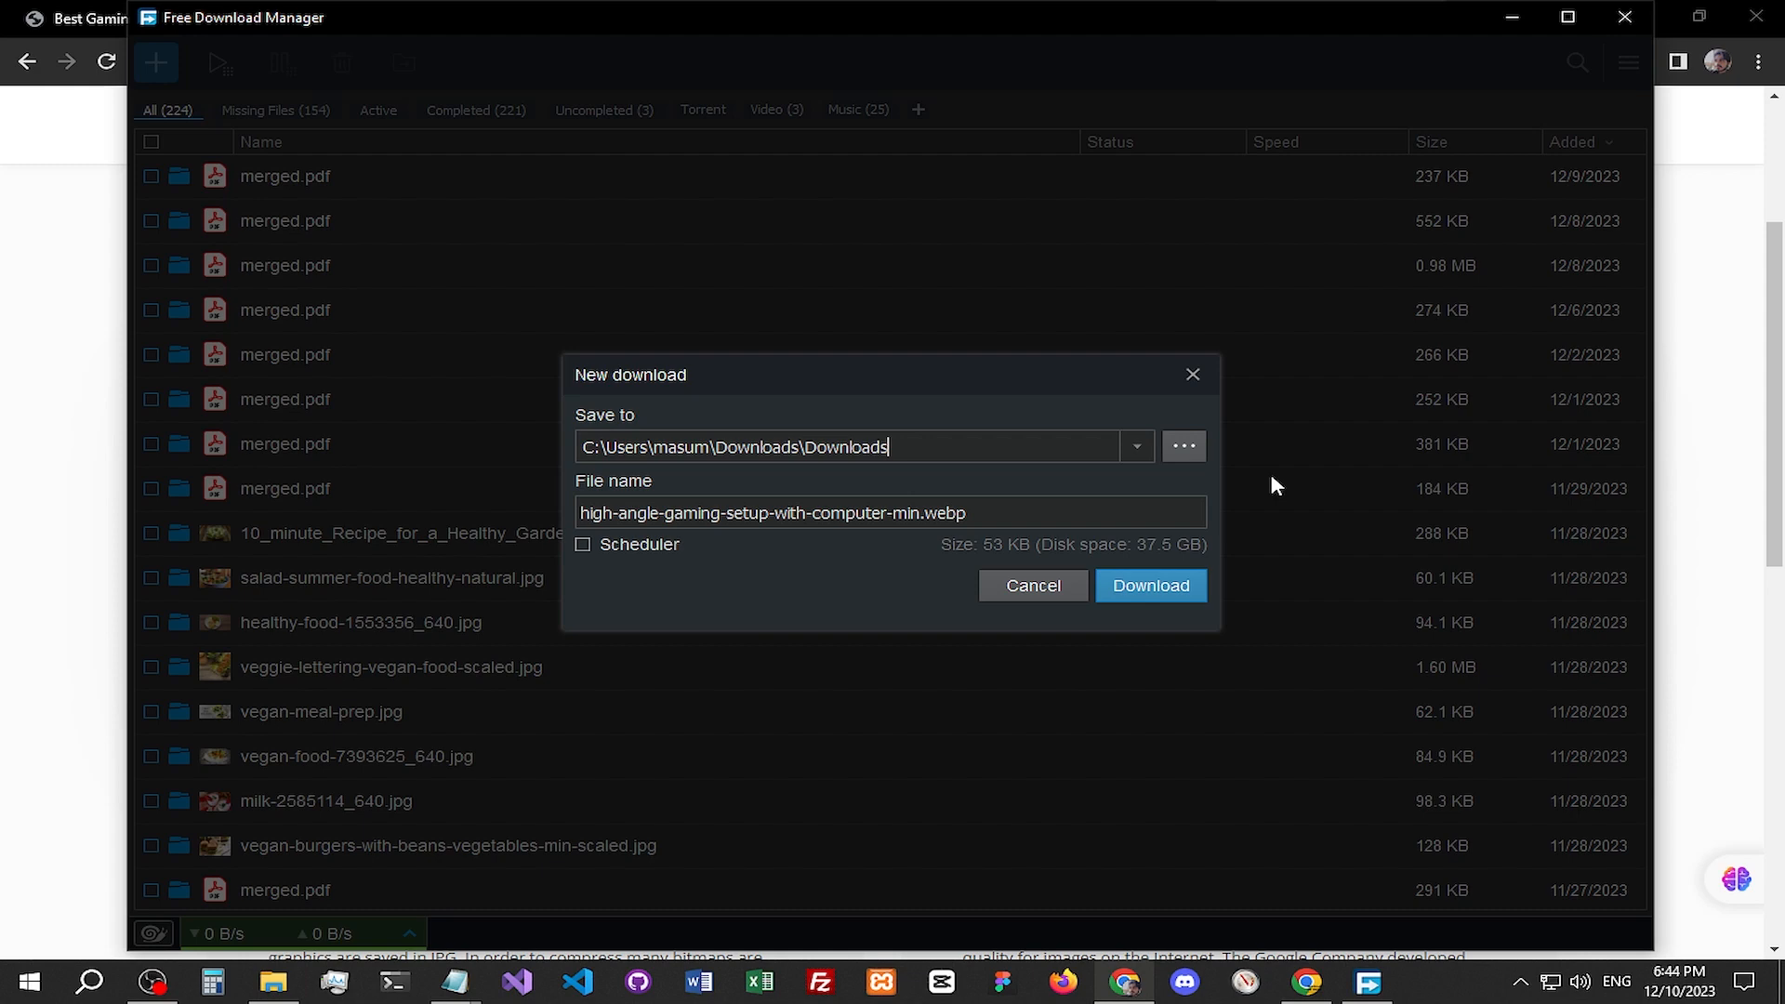
Step: Save high-angle-gaming-setup-with-computer-min.webp in the Compressed folder and return to Convertio
left_click(1180, 457)
double_click(546, 326)
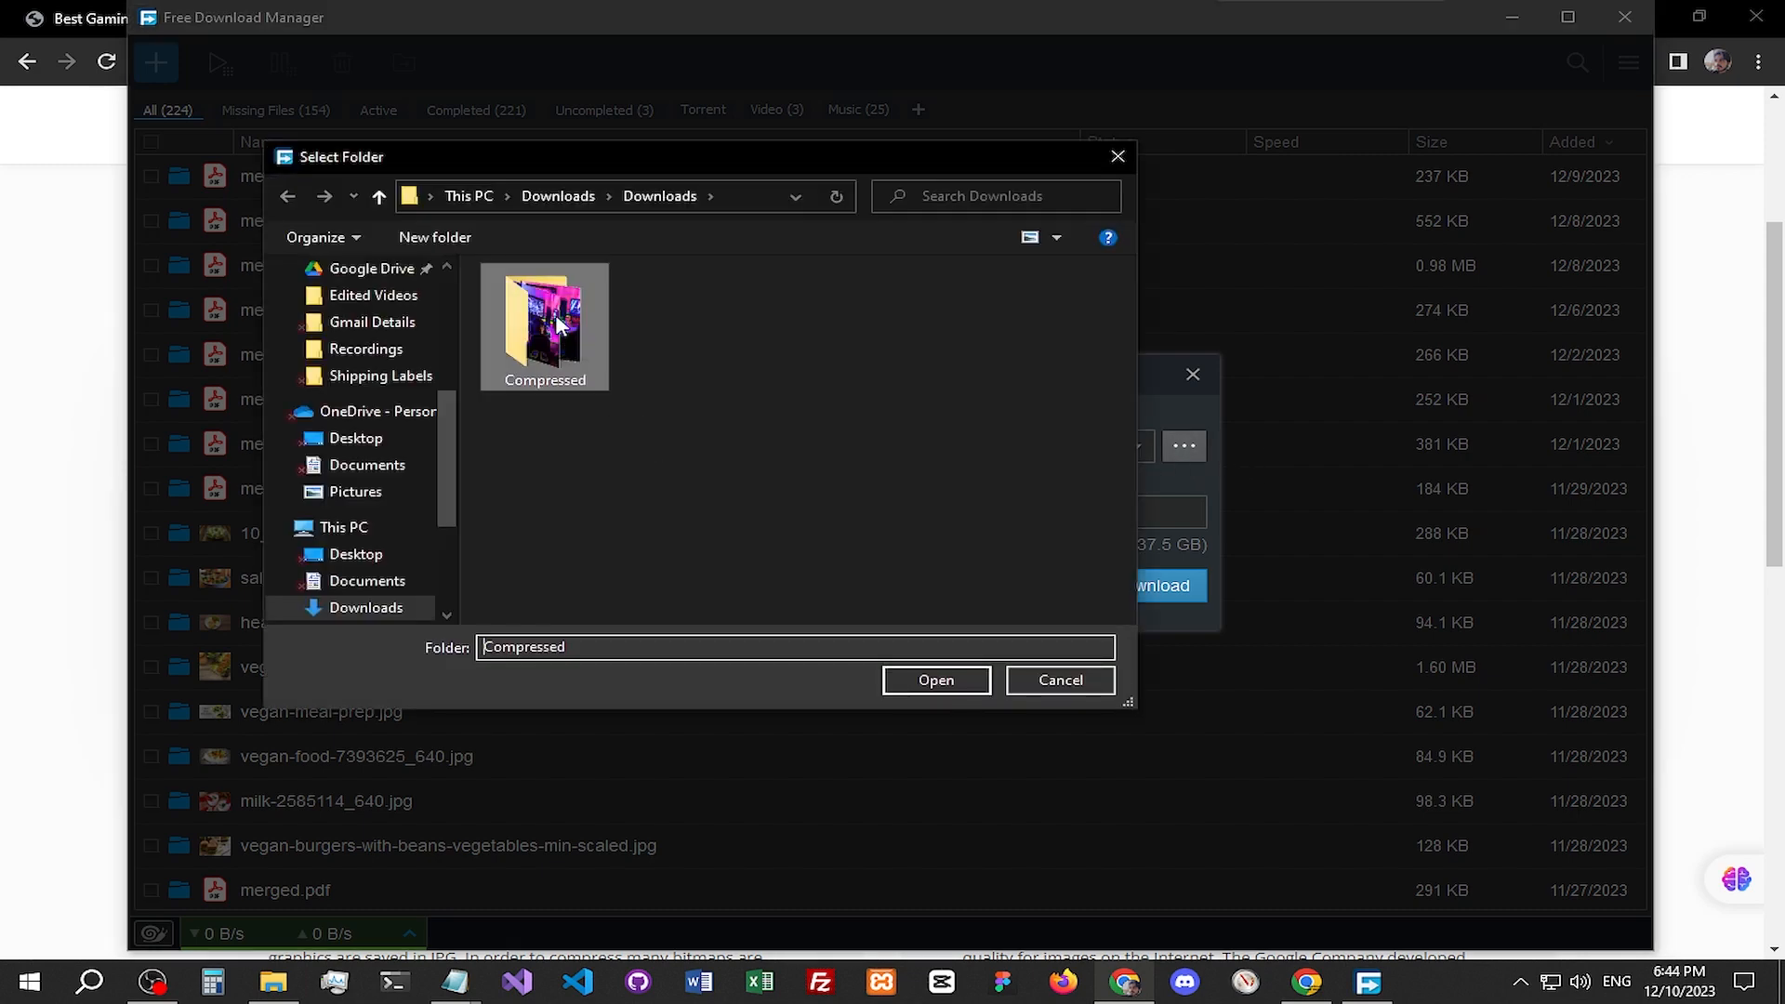
left_click(955, 680)
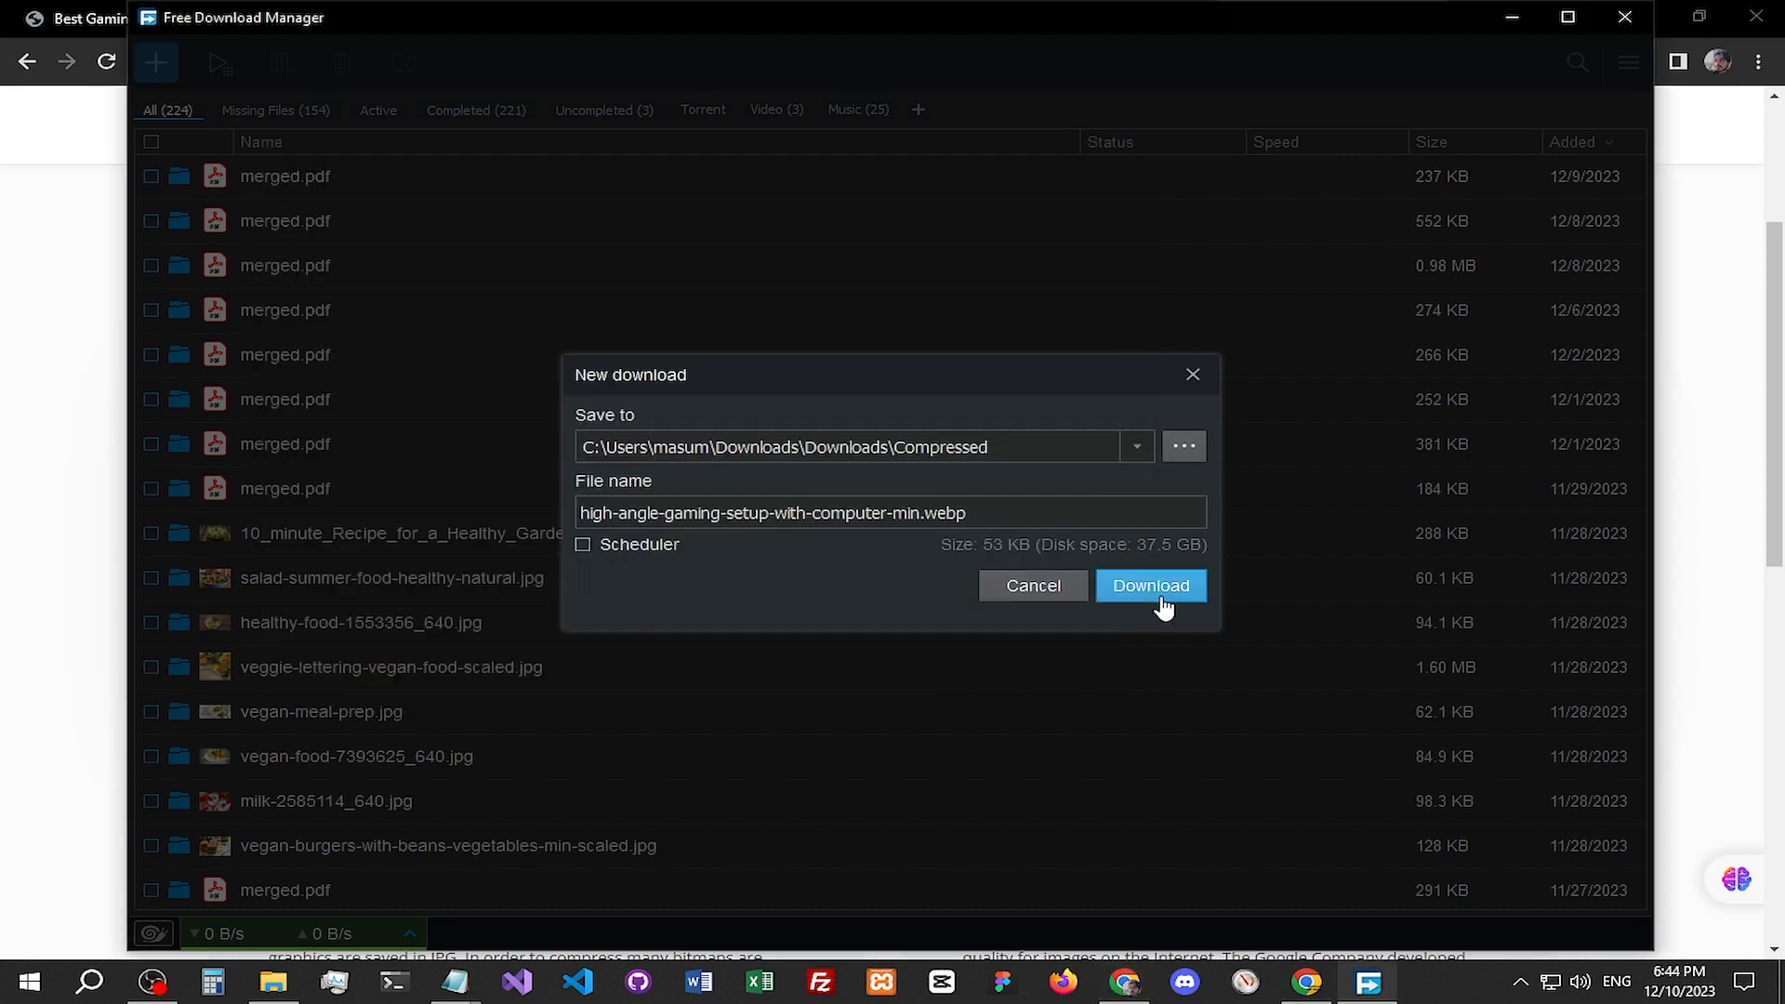
left_click(1157, 597)
left_click(1702, 583)
Step: Download high-angle-gamer-playing-indoors-min.webp to the Compressed folder and return to Convertio
left_click(1415, 470)
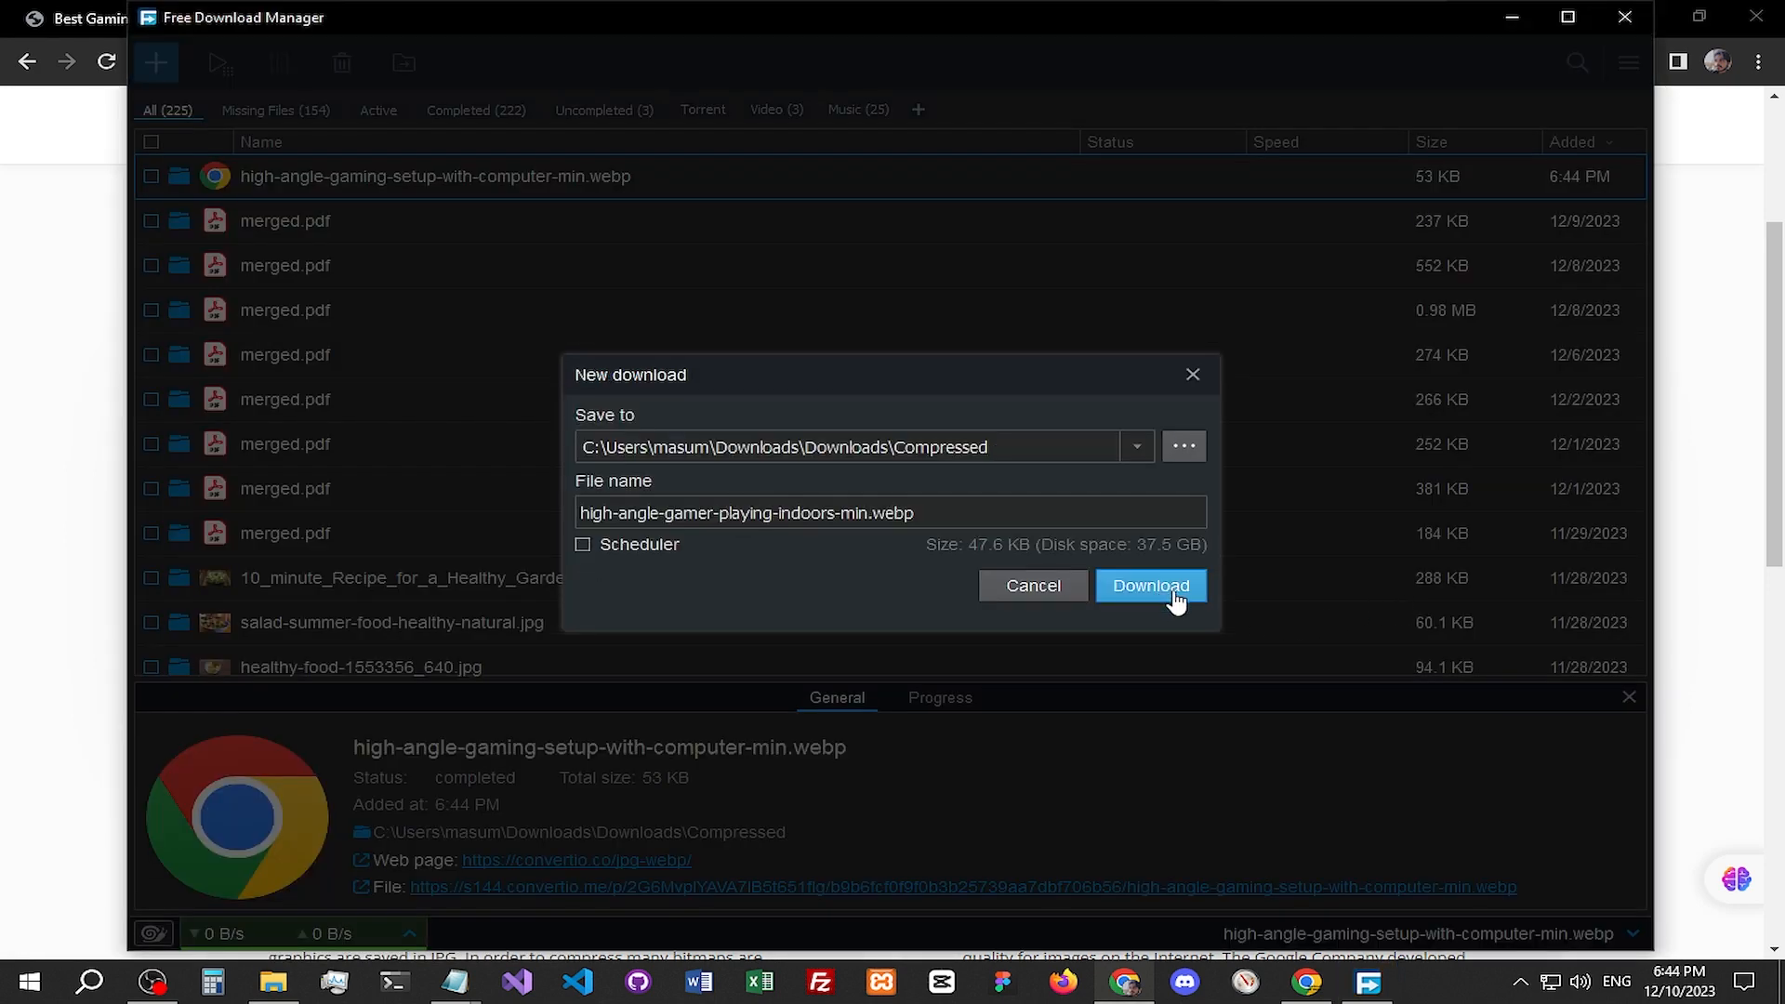
left_click(1170, 582)
left_click(1711, 569)
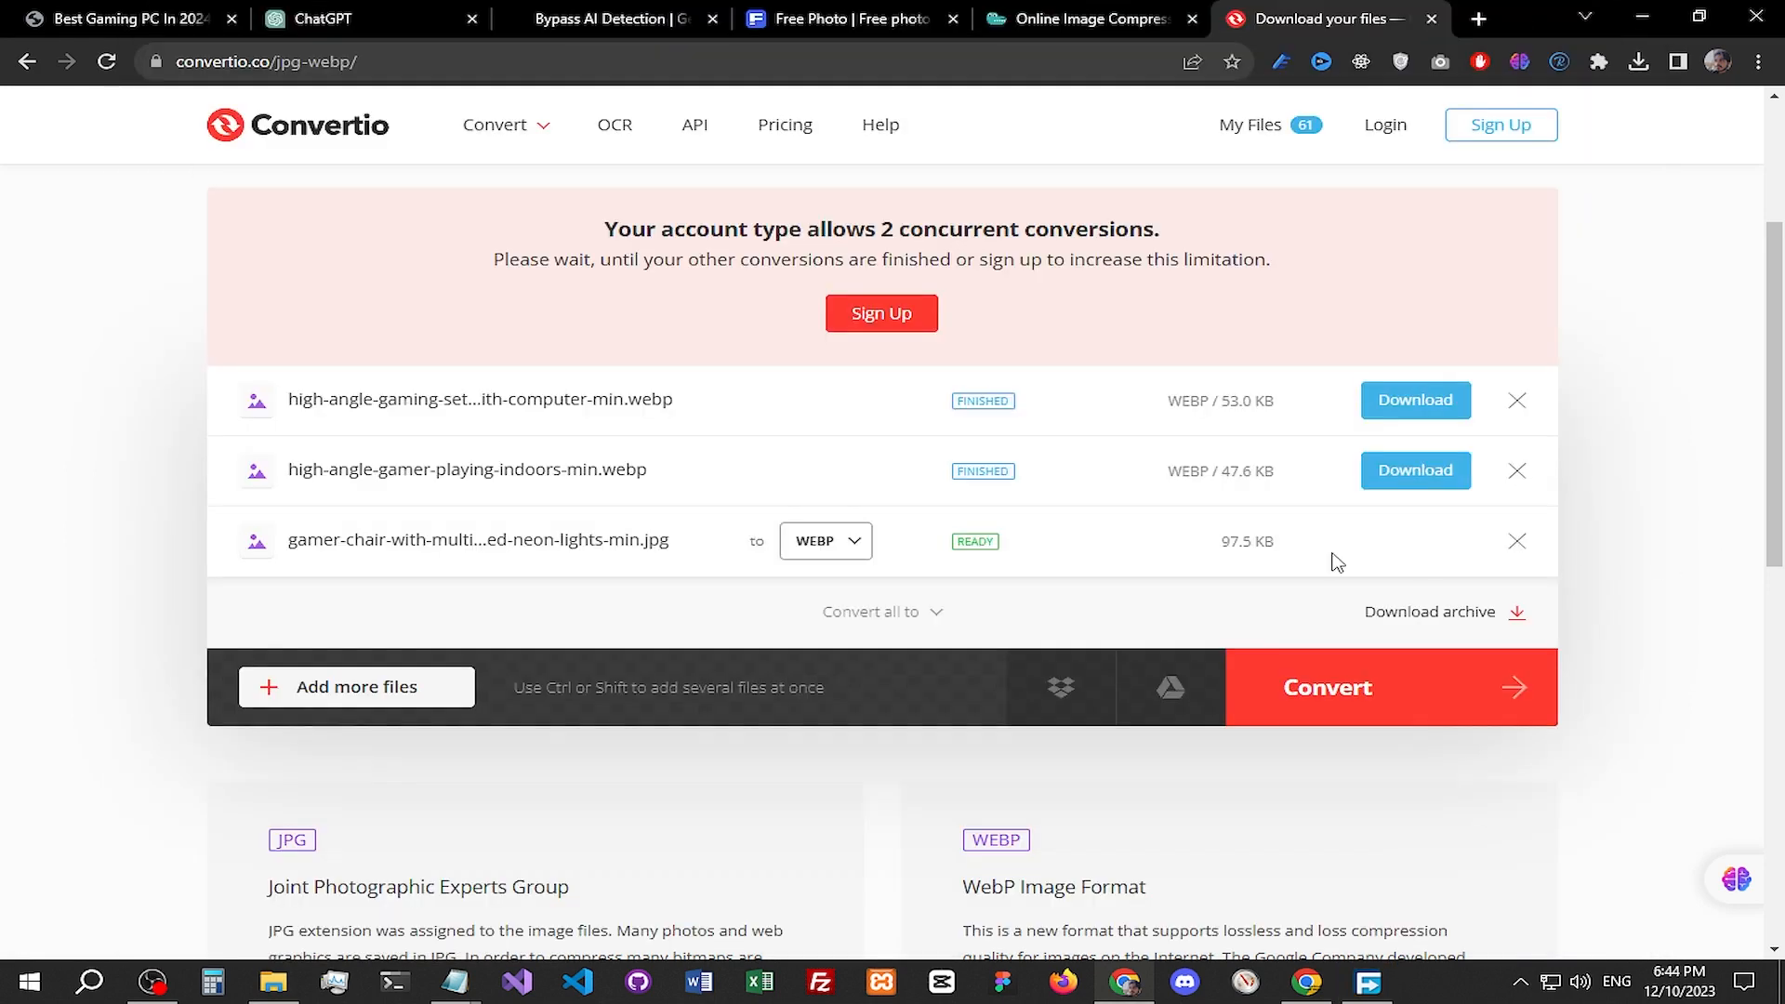
Step: Convert the remaining gamer chair image to WEBP and download gamer-chair-with-multicolored-neon-lights-min.webp to the Compressed folder
left_click(1360, 676)
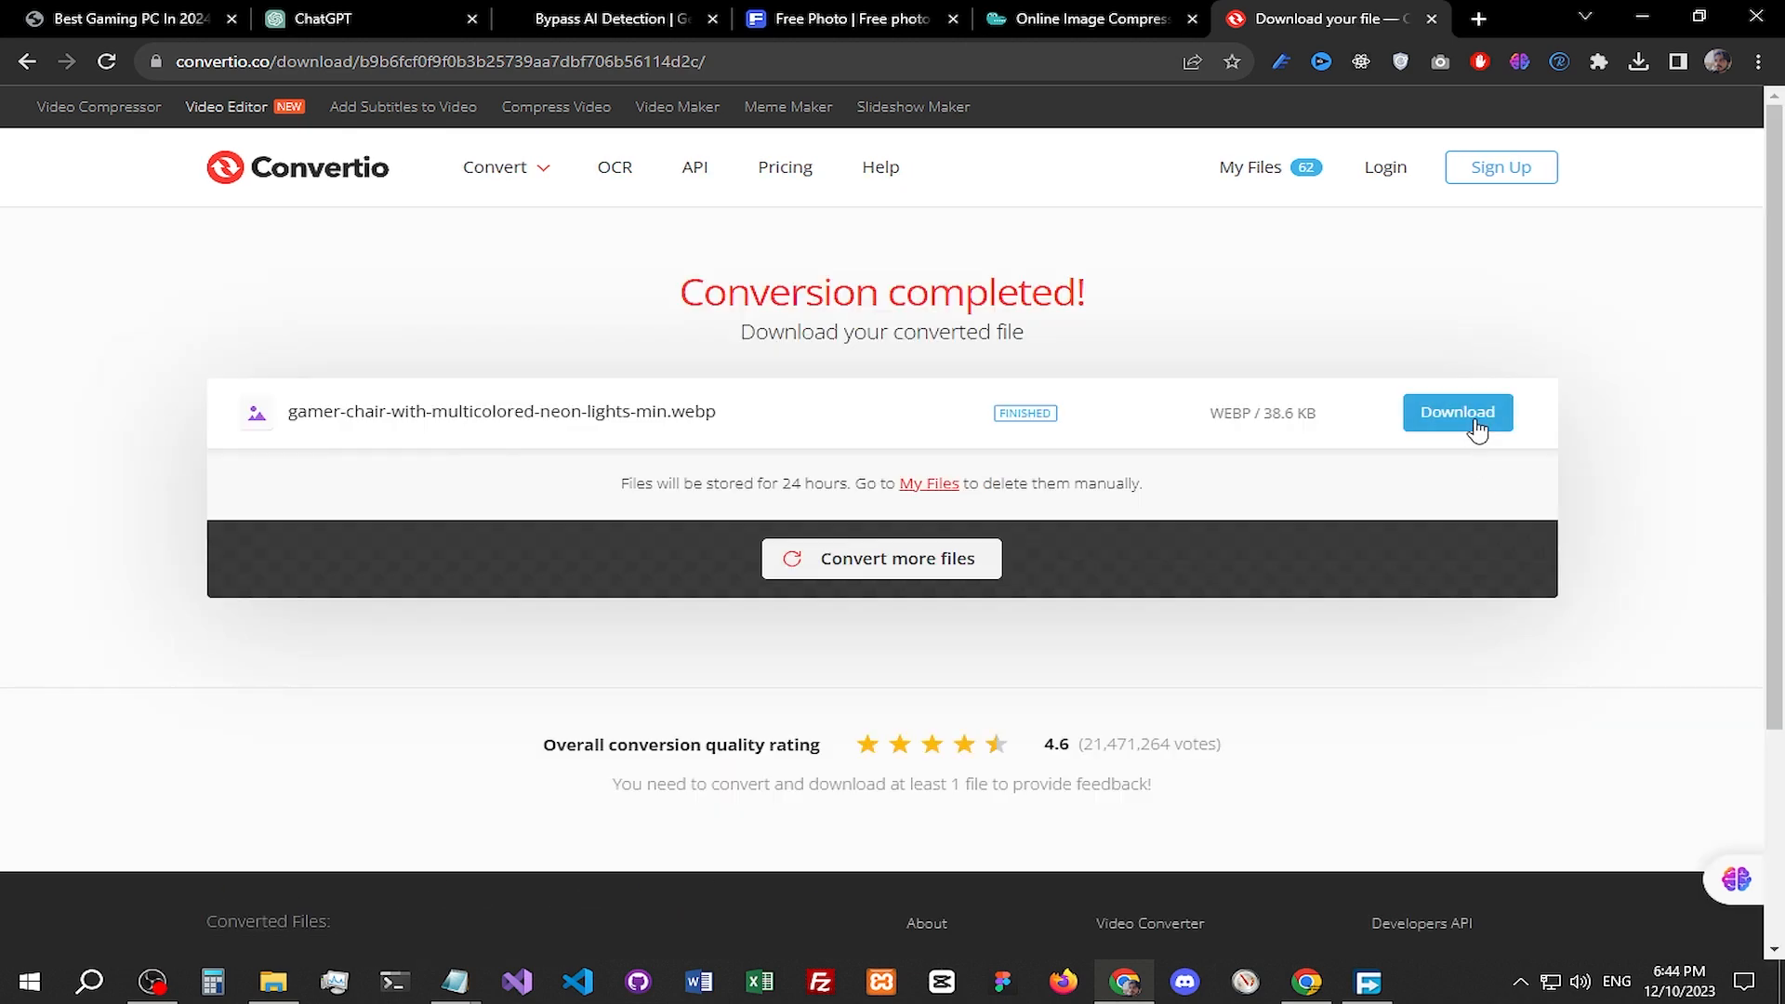
left_click(1477, 428)
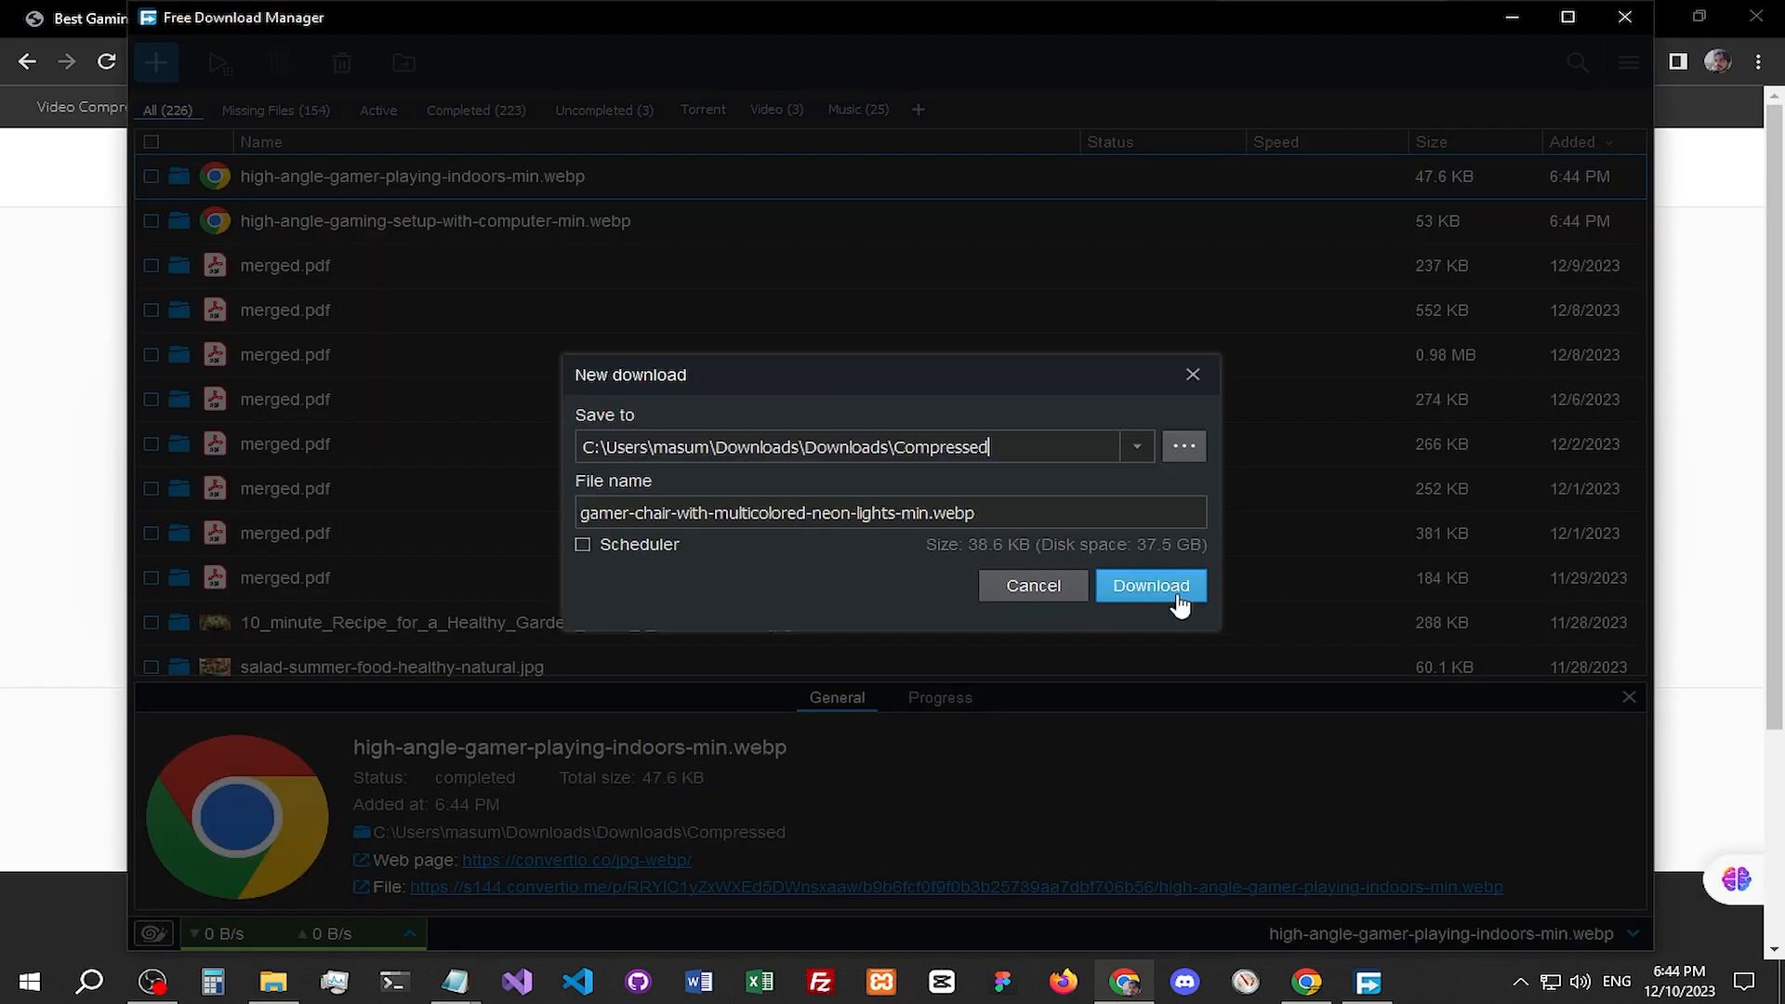
left_click(1151, 585)
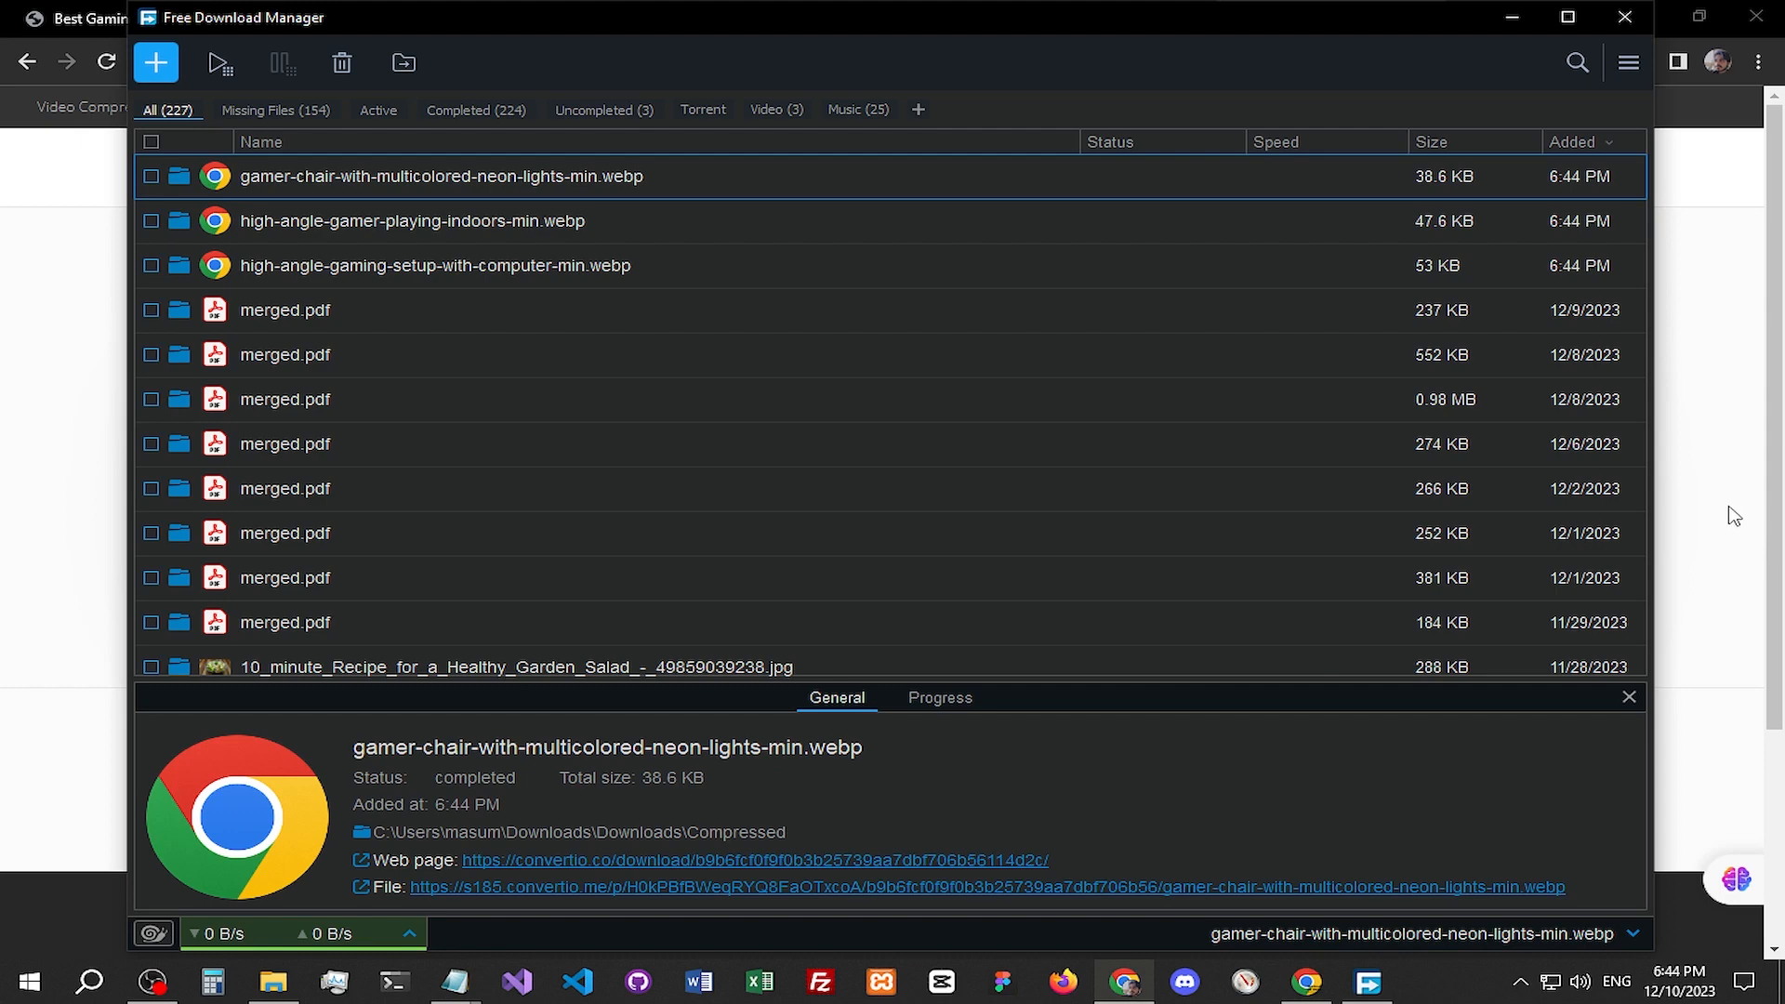
left_click(1734, 516)
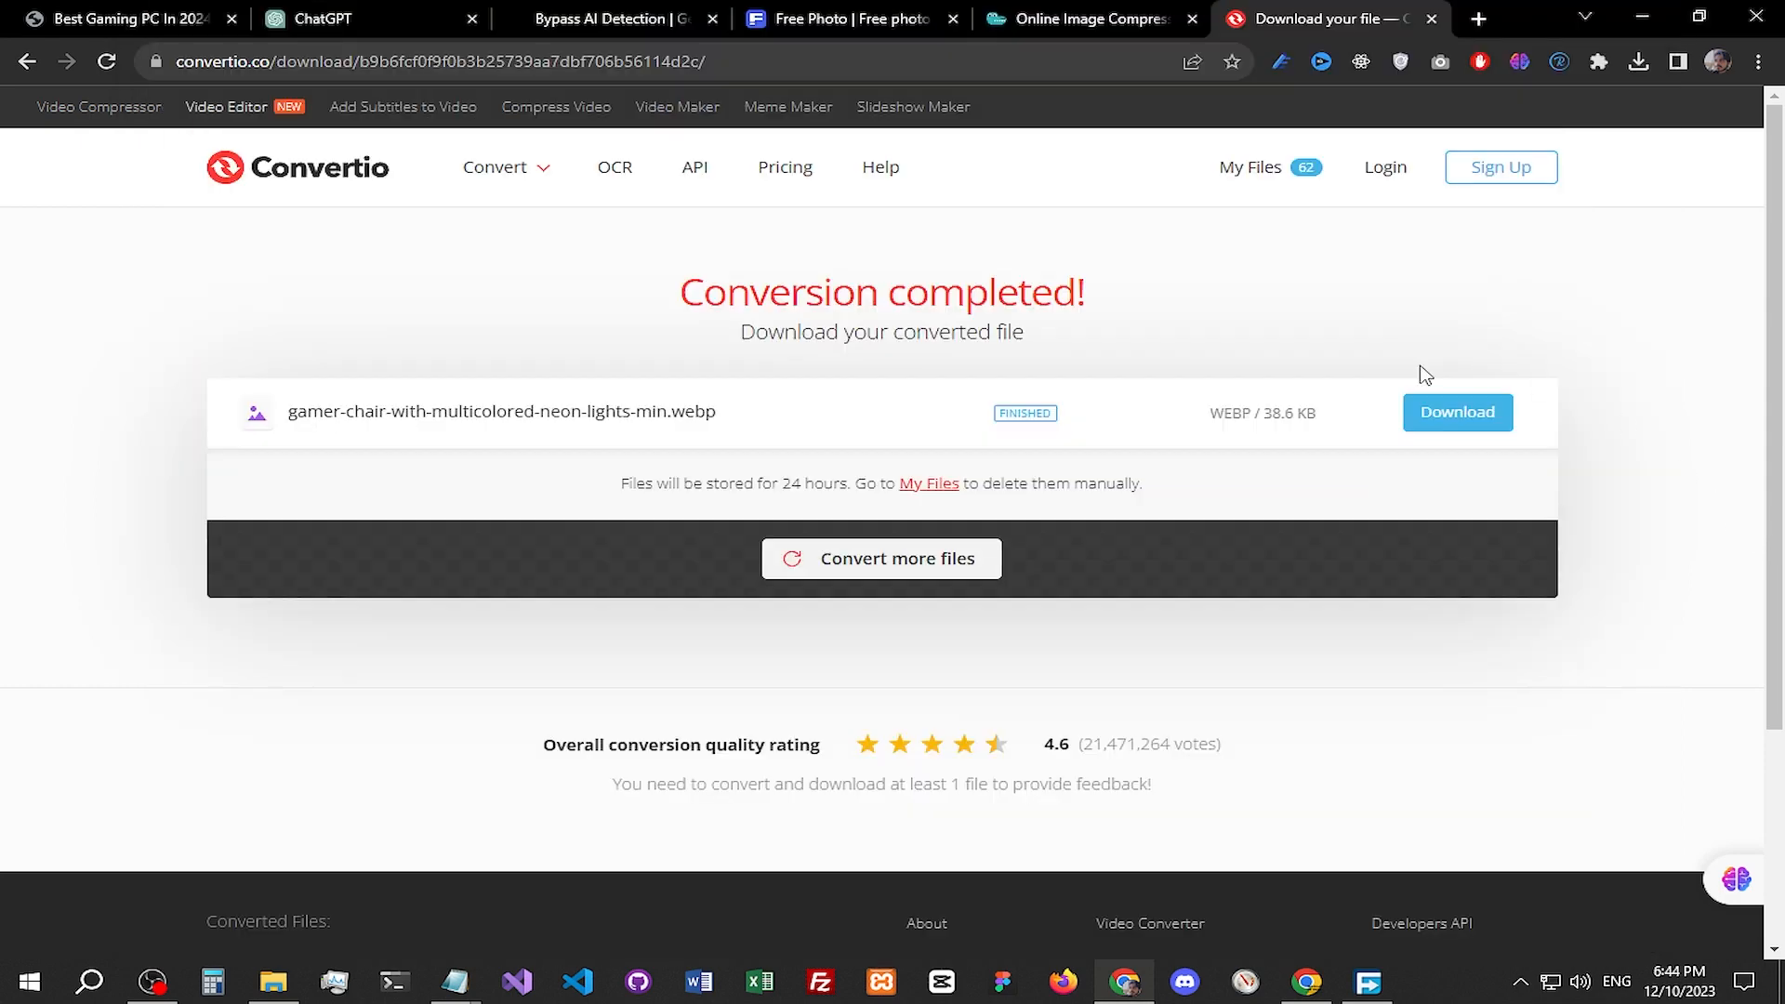
Step: Close the Convertio, image compressor and Freepik tabs and return to the post in the Pagelayer editor
left_click(1437, 19)
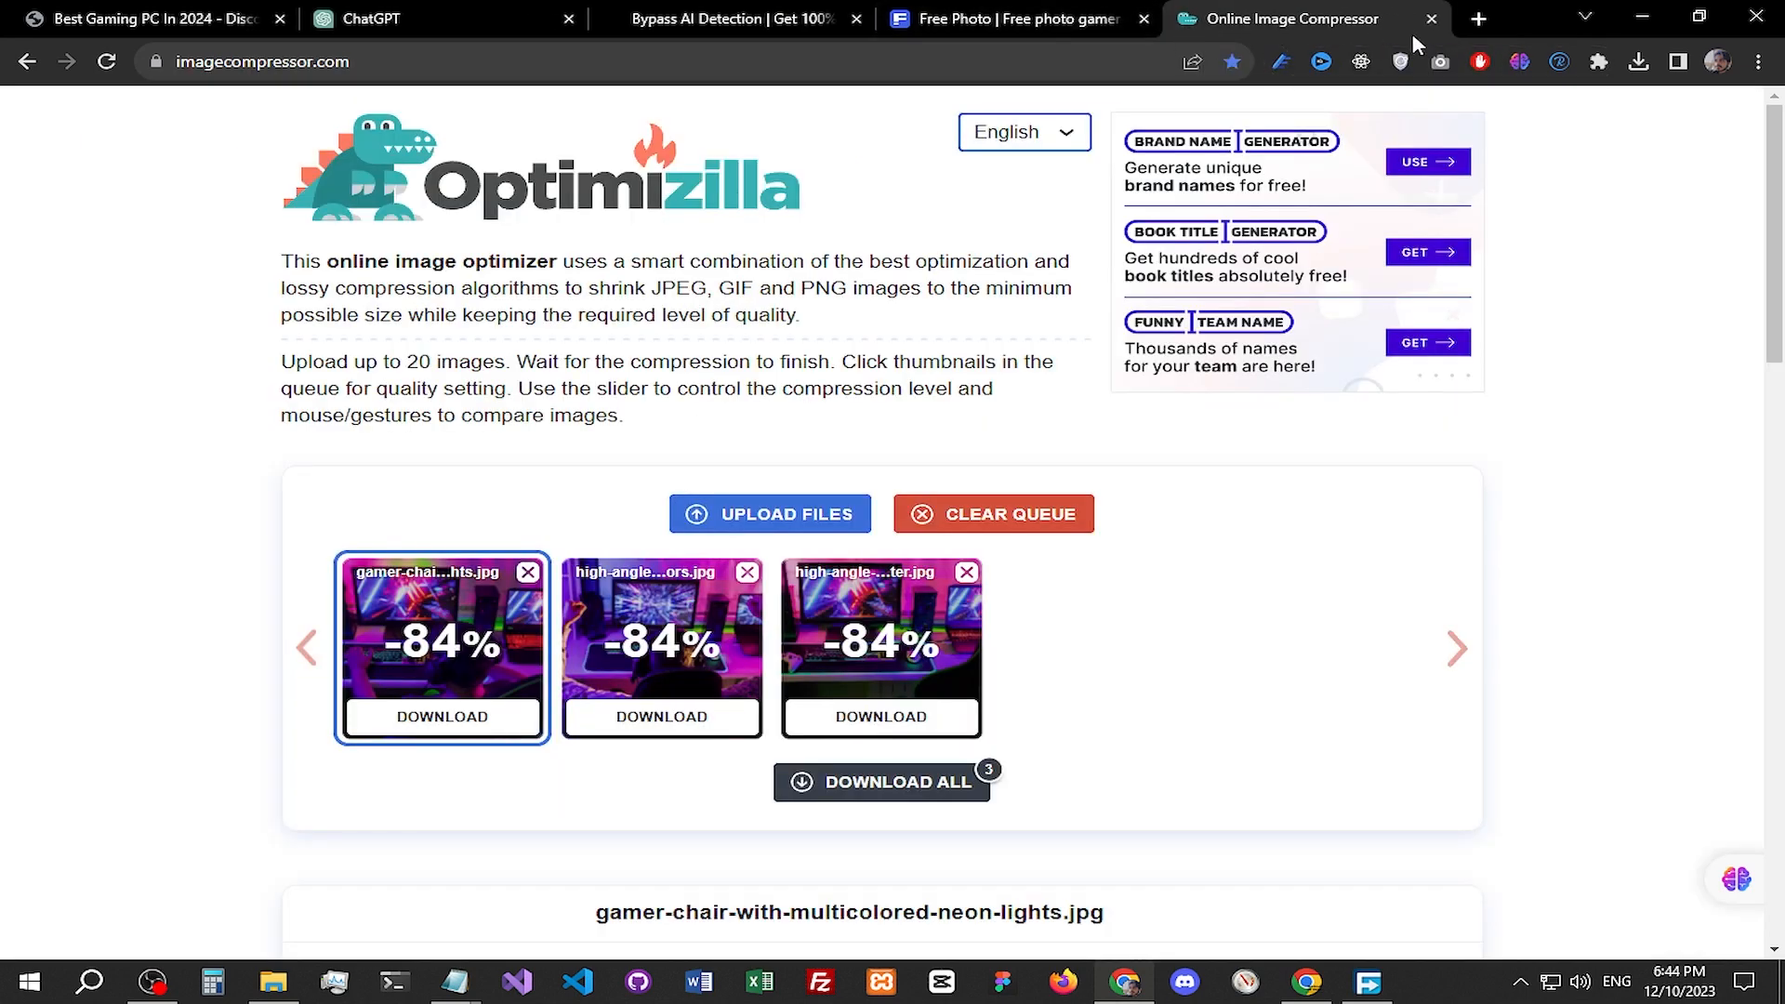
left_click(1433, 19)
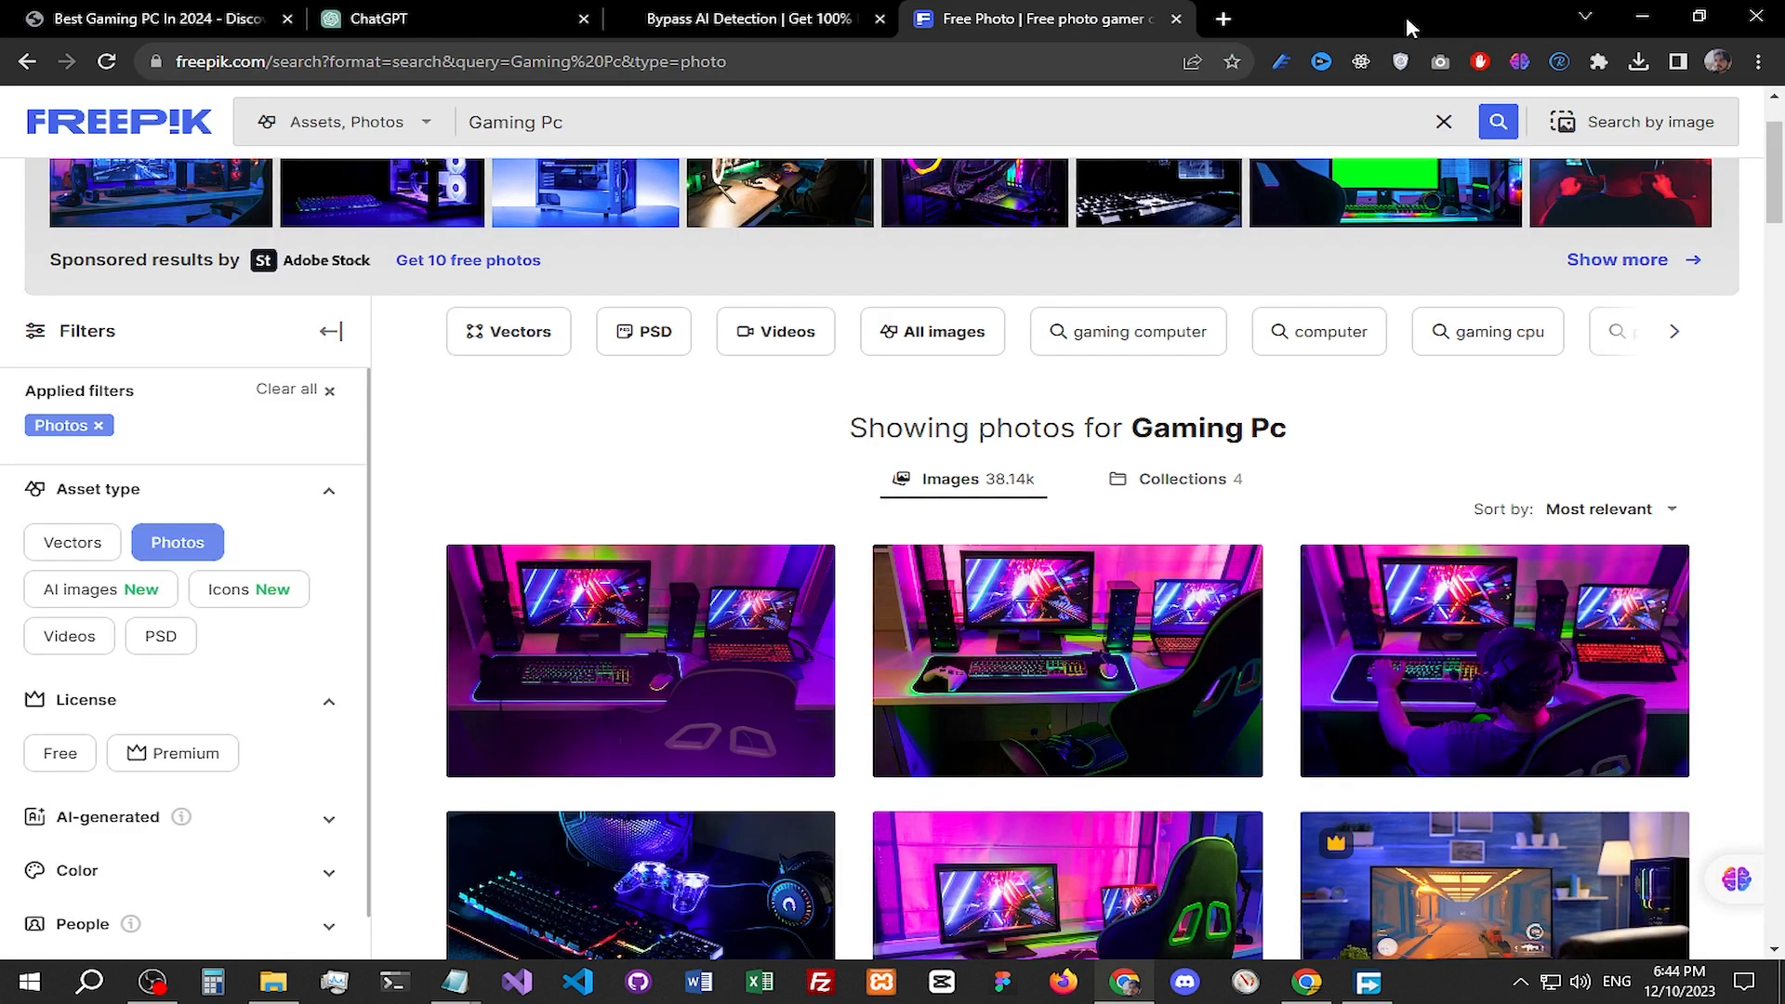
left_click(1176, 18)
left_click(158, 18)
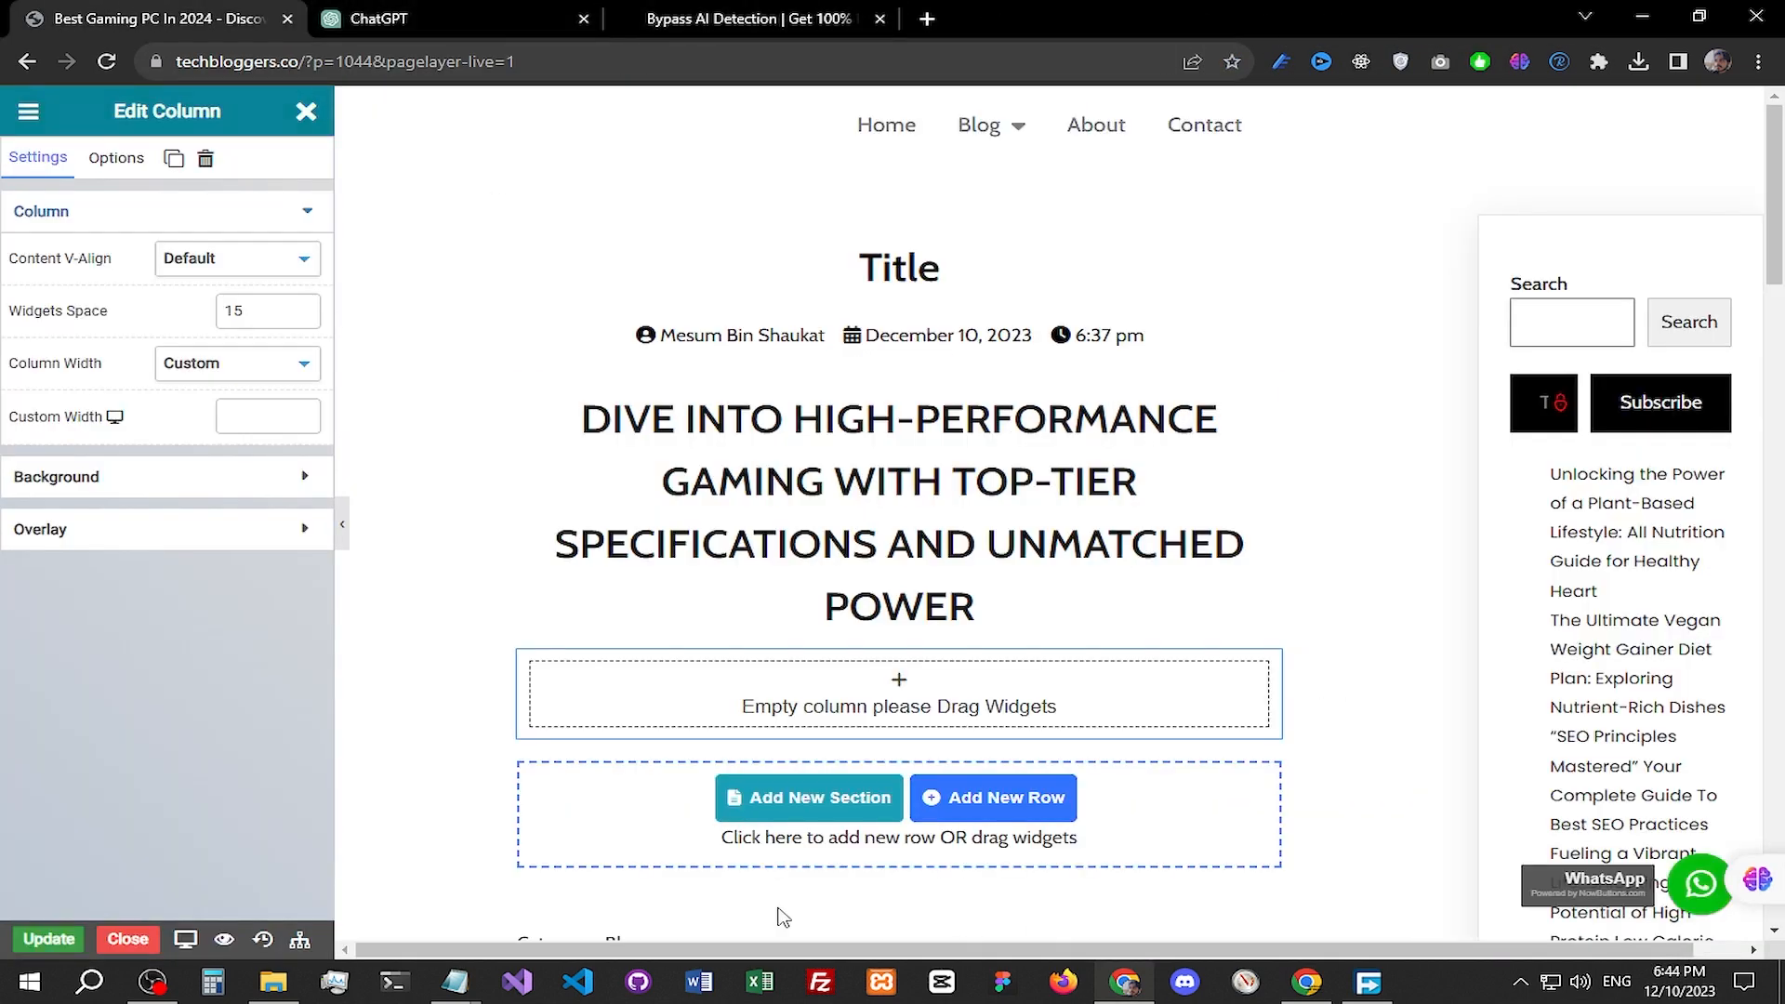
Step: Update the post and open the Compressed folder to compare the JPG and WEBP versions of the images
left_click(49, 939)
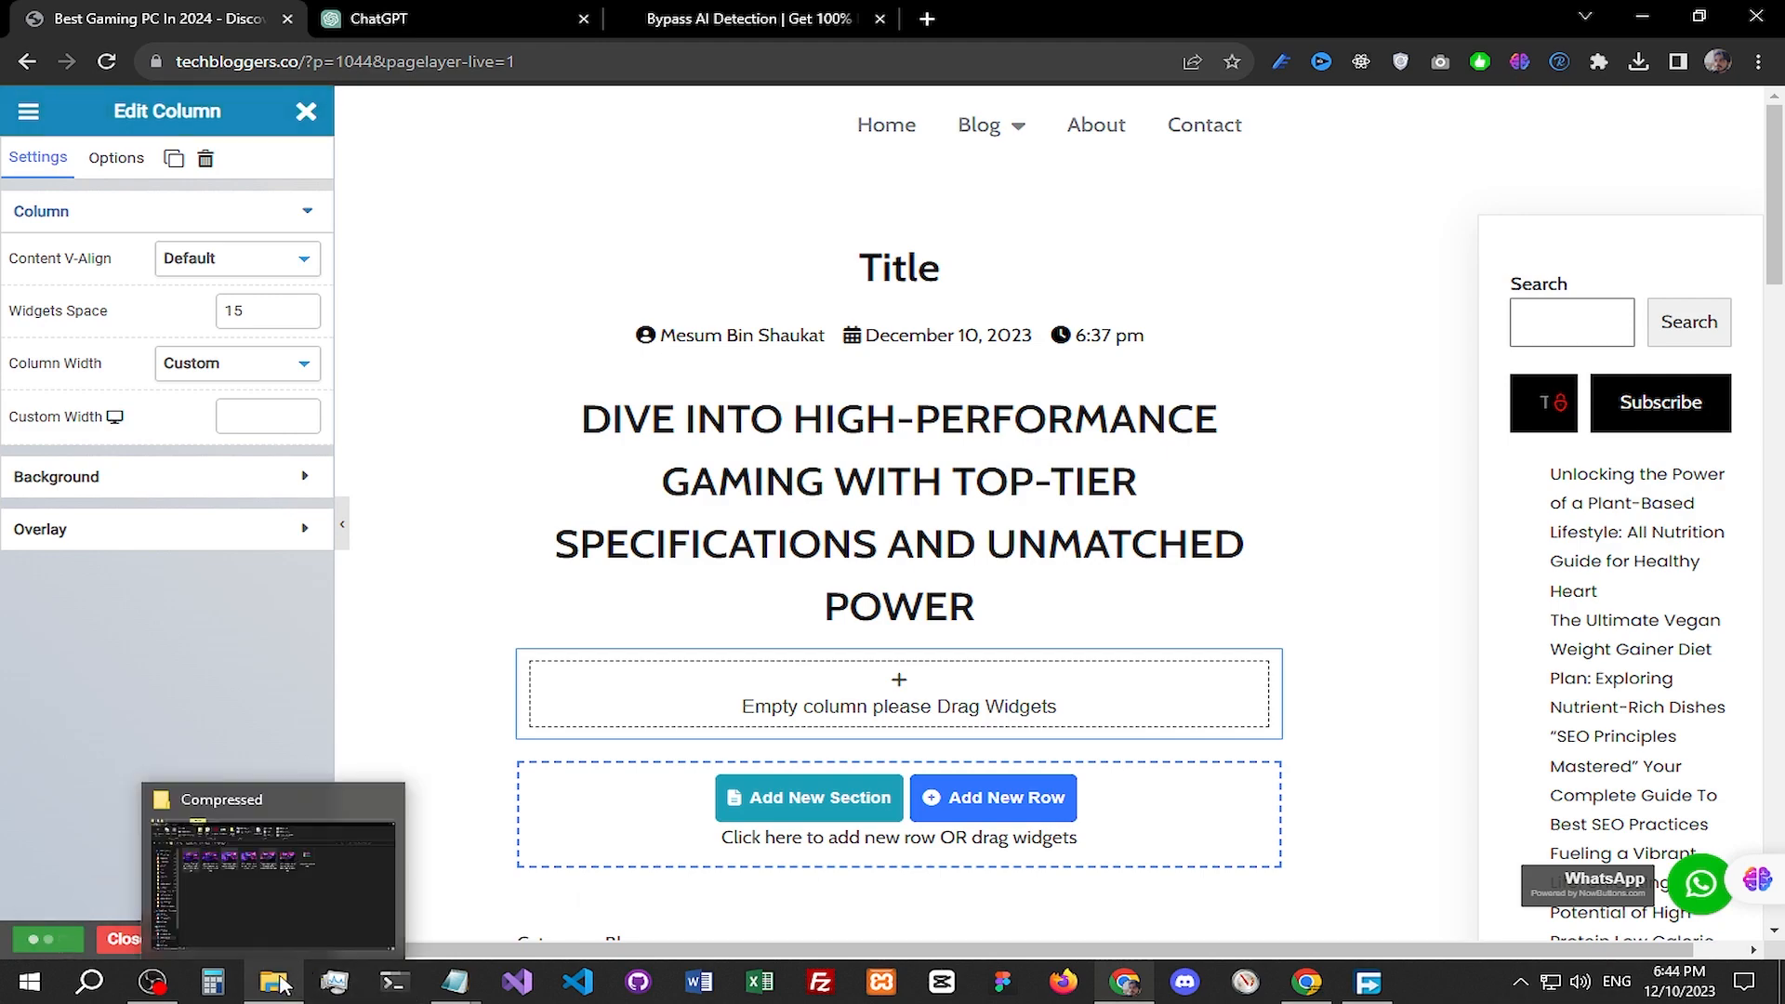
left_click(280, 984)
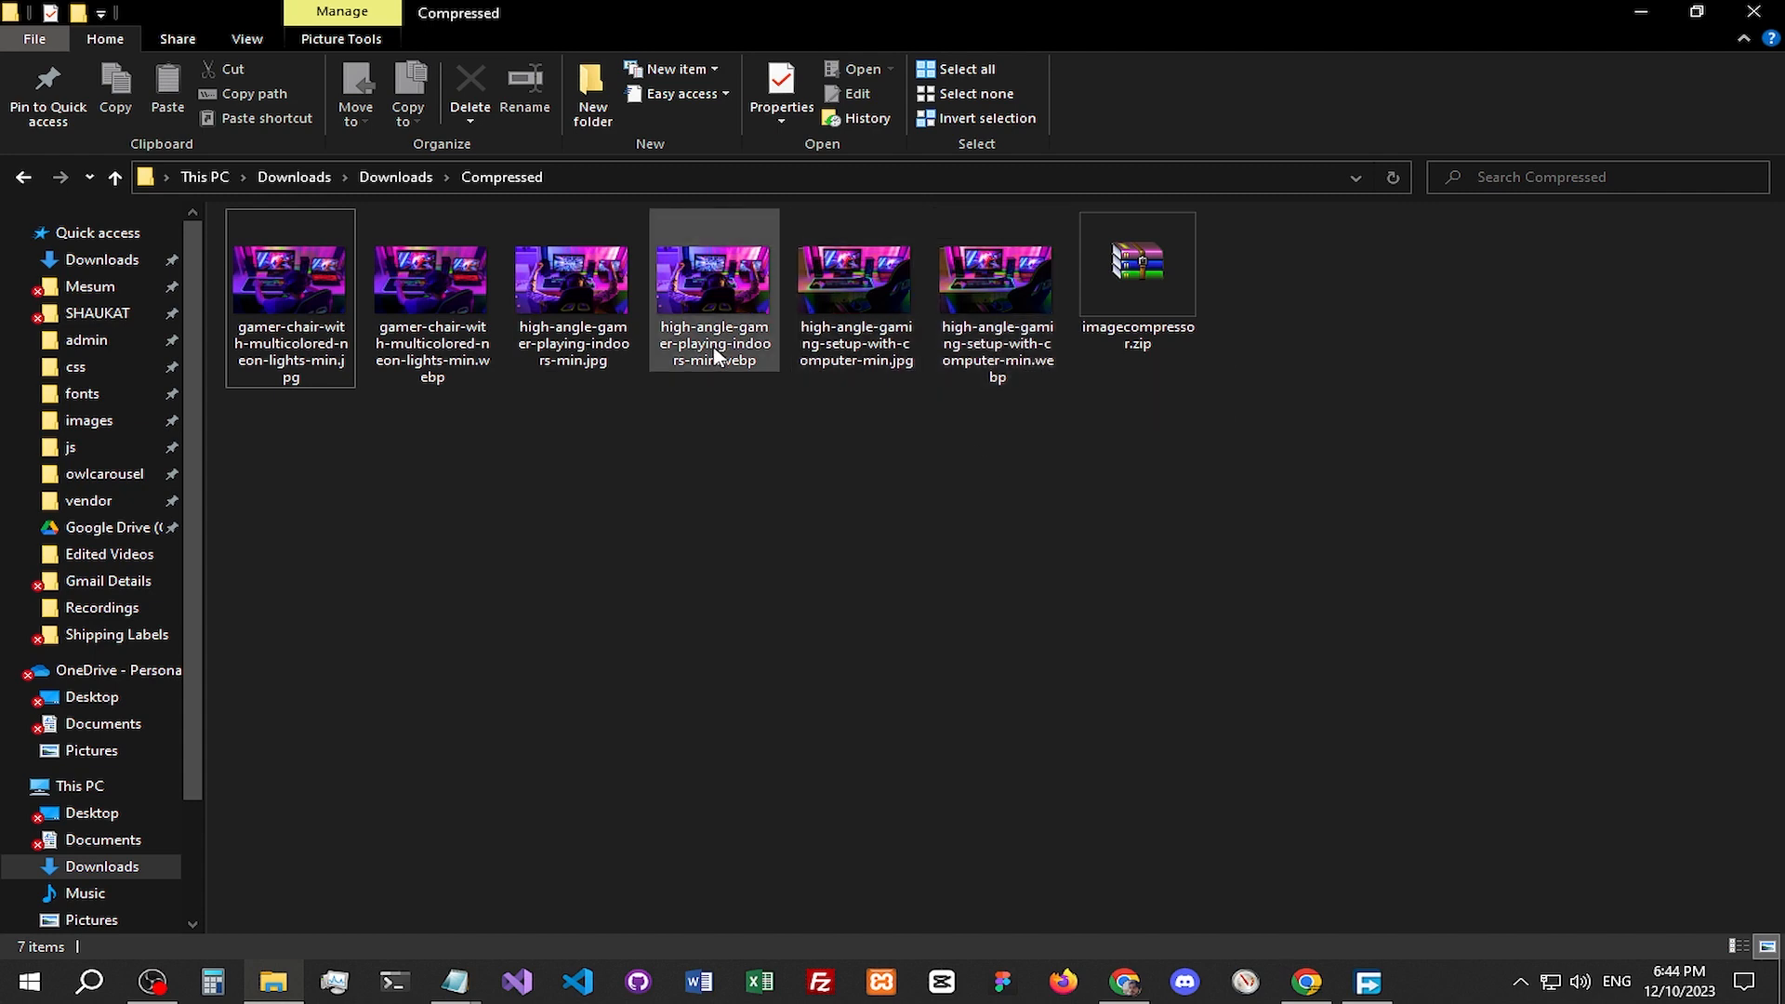
mouse_move(716, 318)
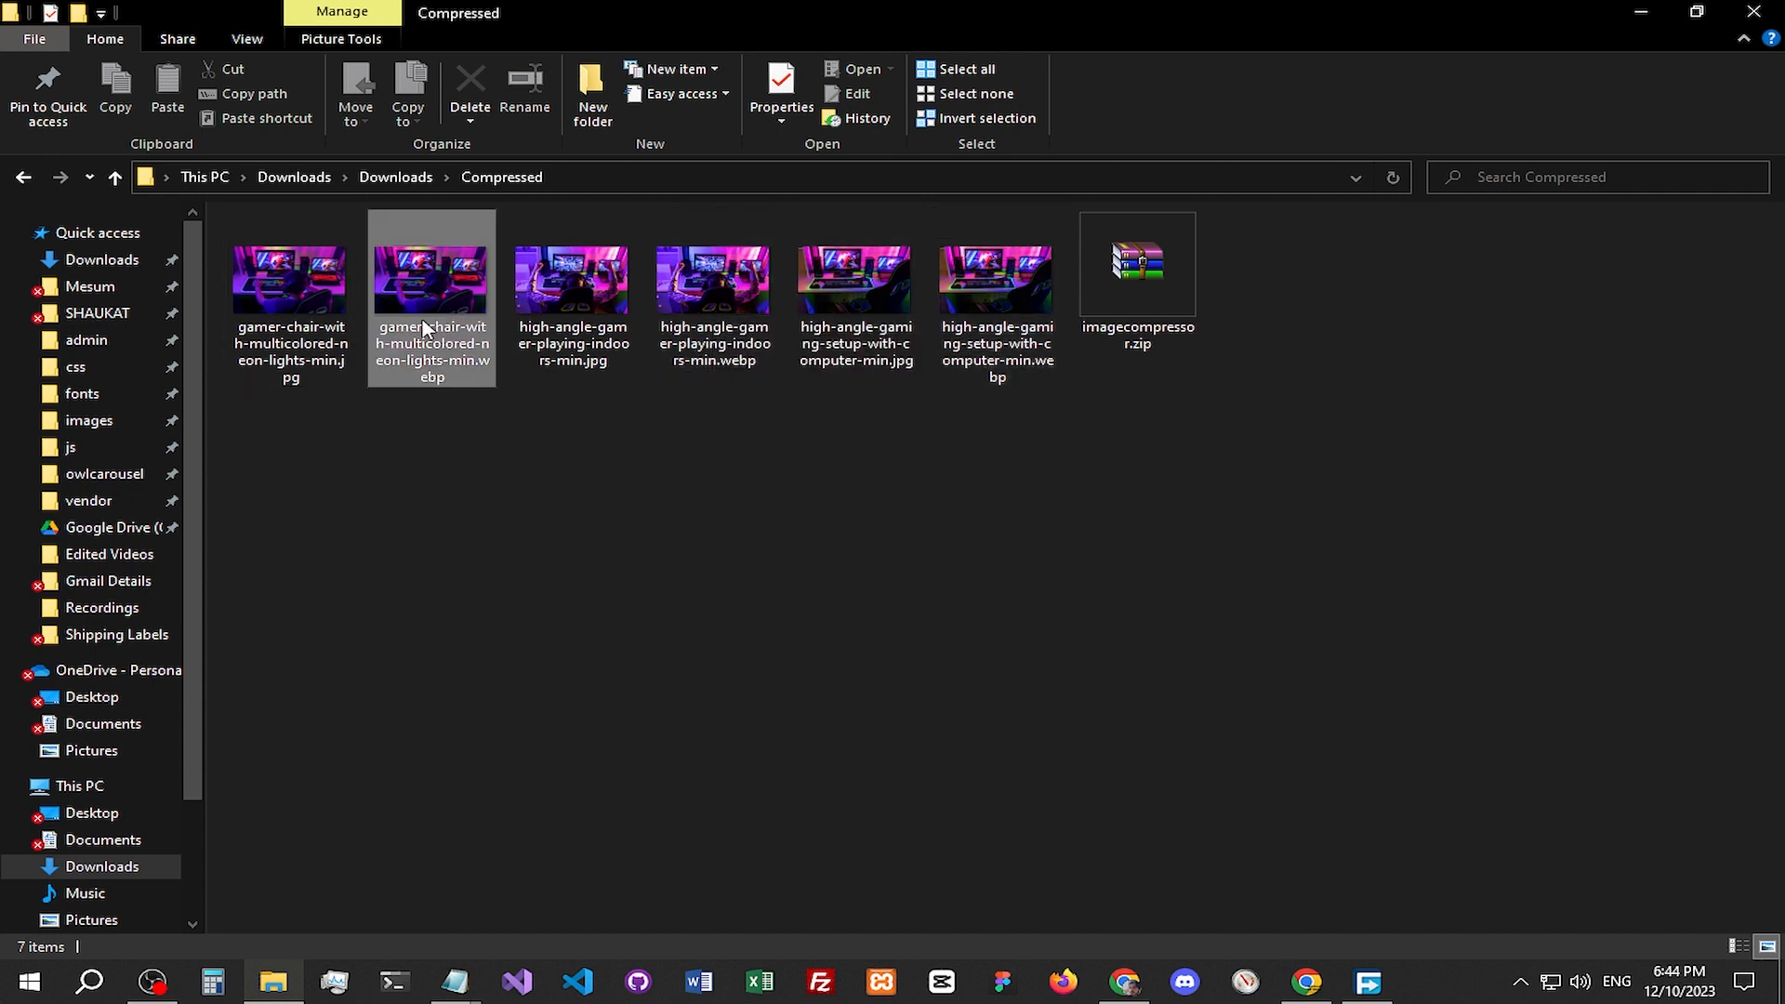
left_click(472, 353)
left_click(566, 456)
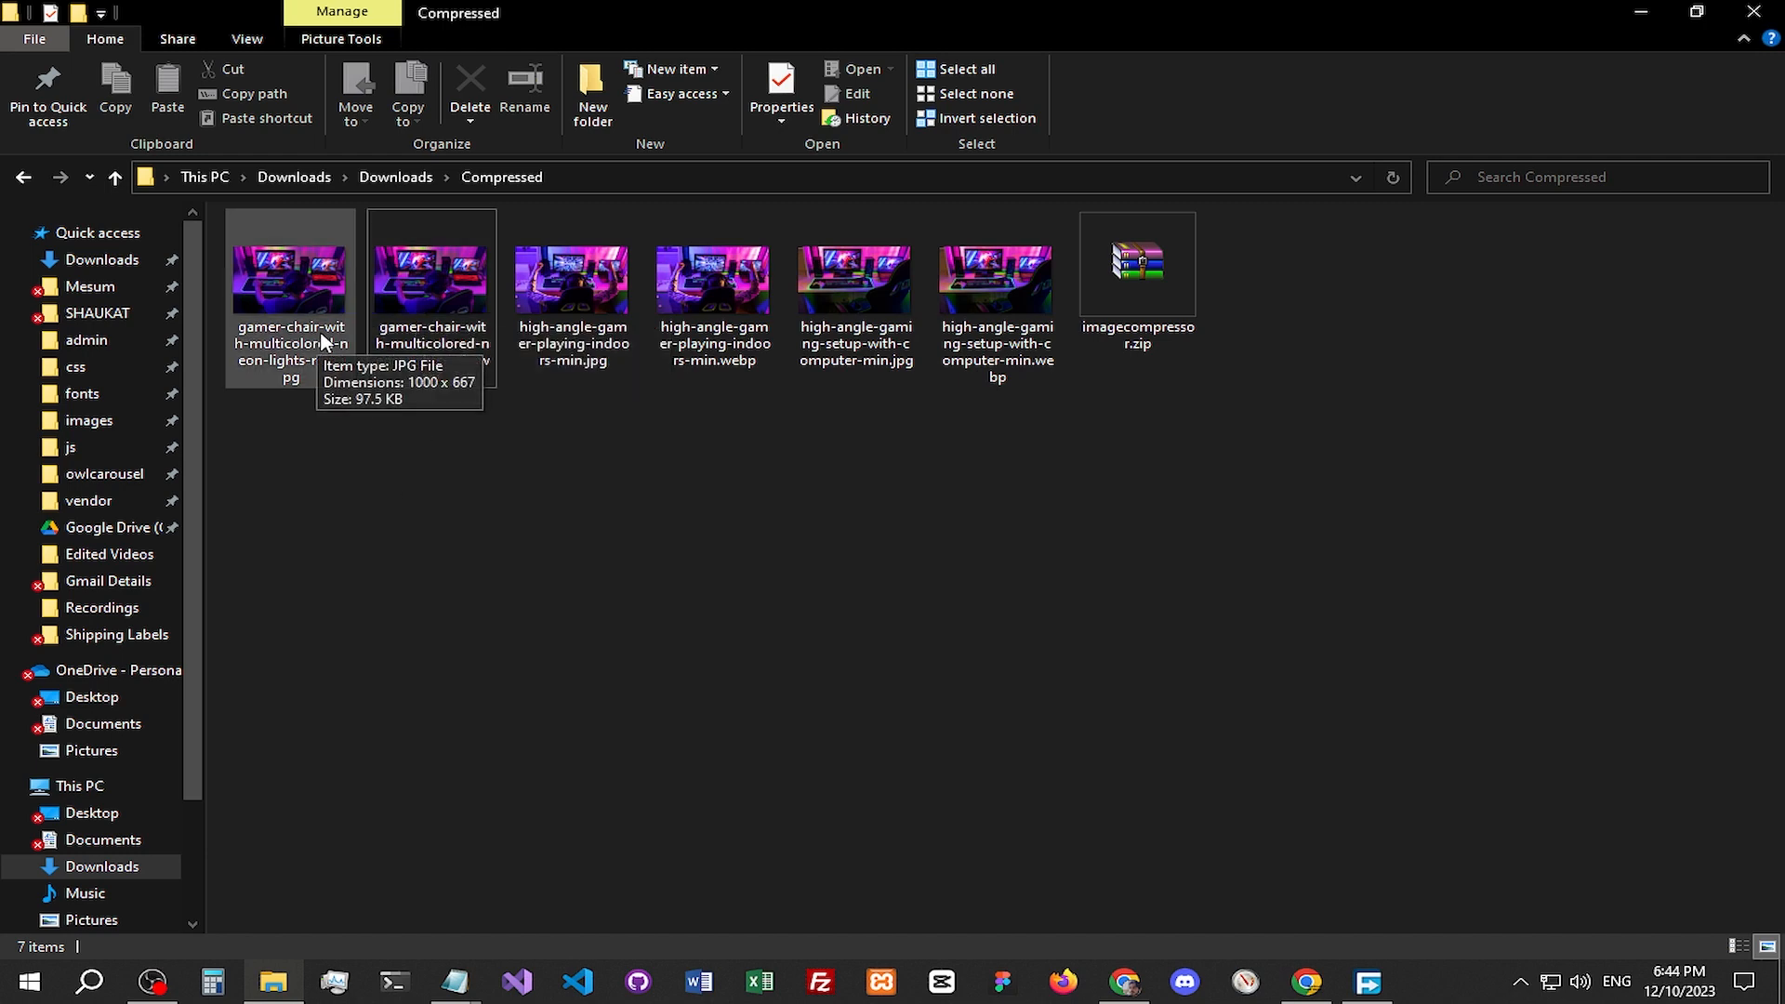
mouse_move(455, 345)
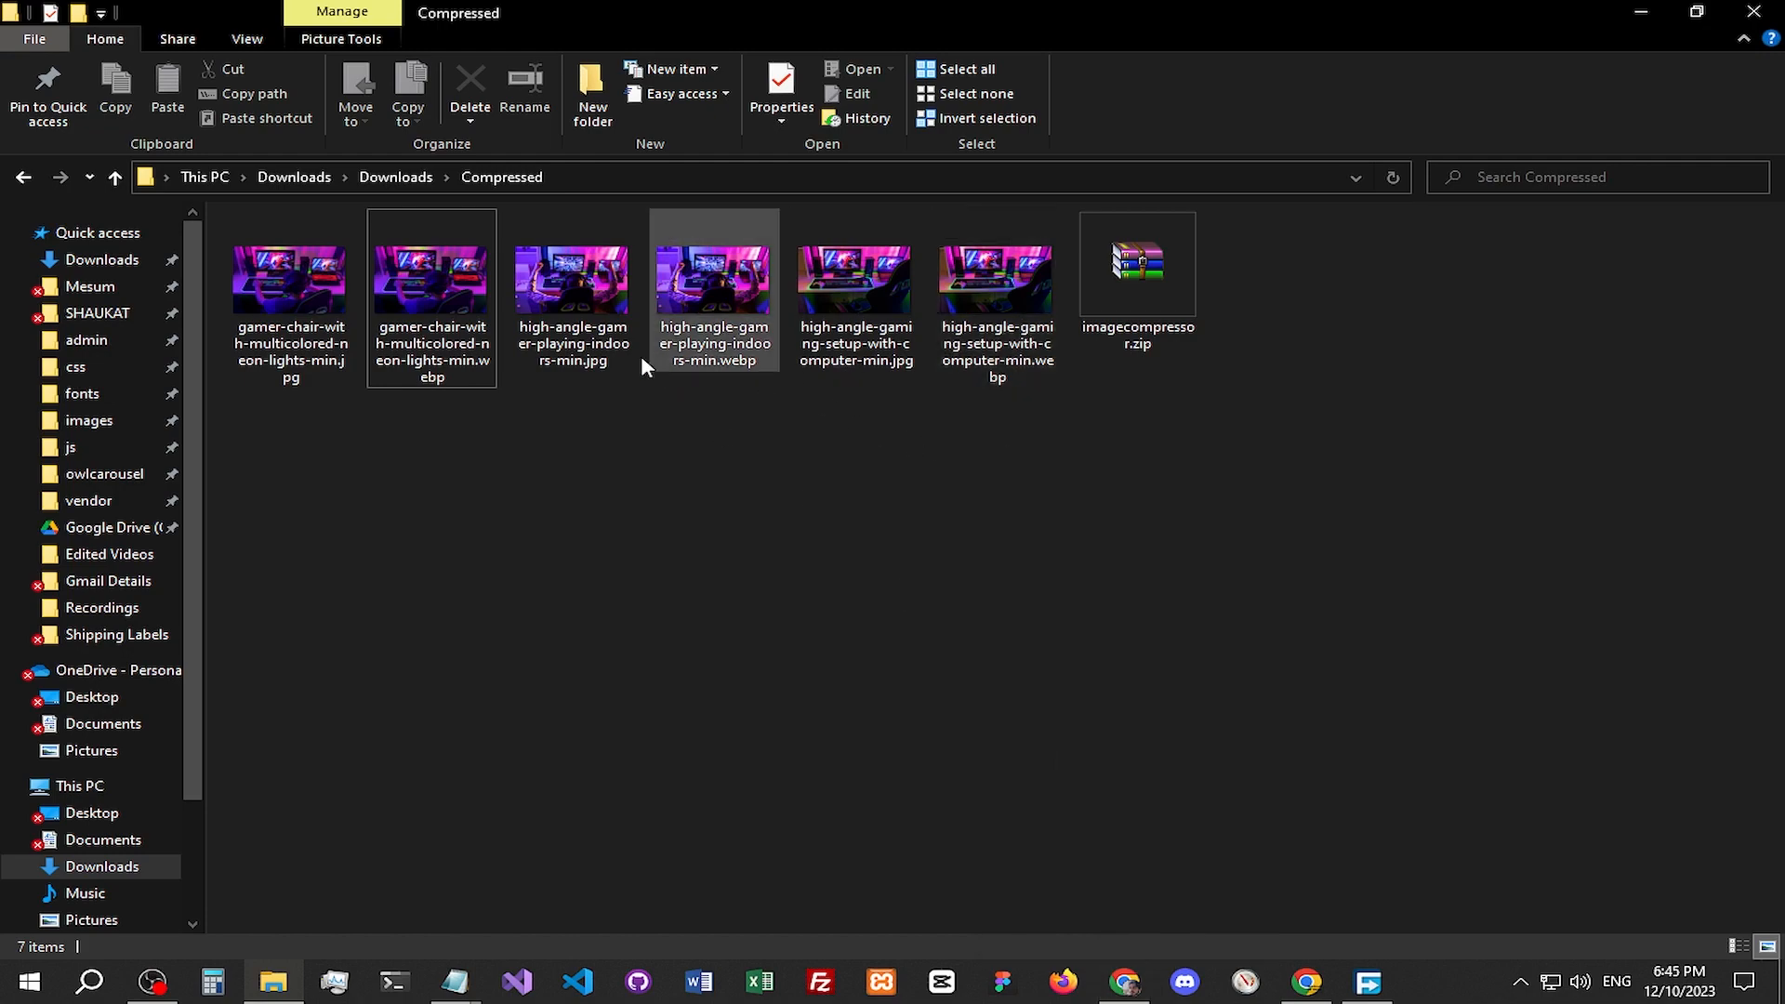
Step: Return to the gaming PC post in the Pagelayer editor and save it again
left_click(1126, 980)
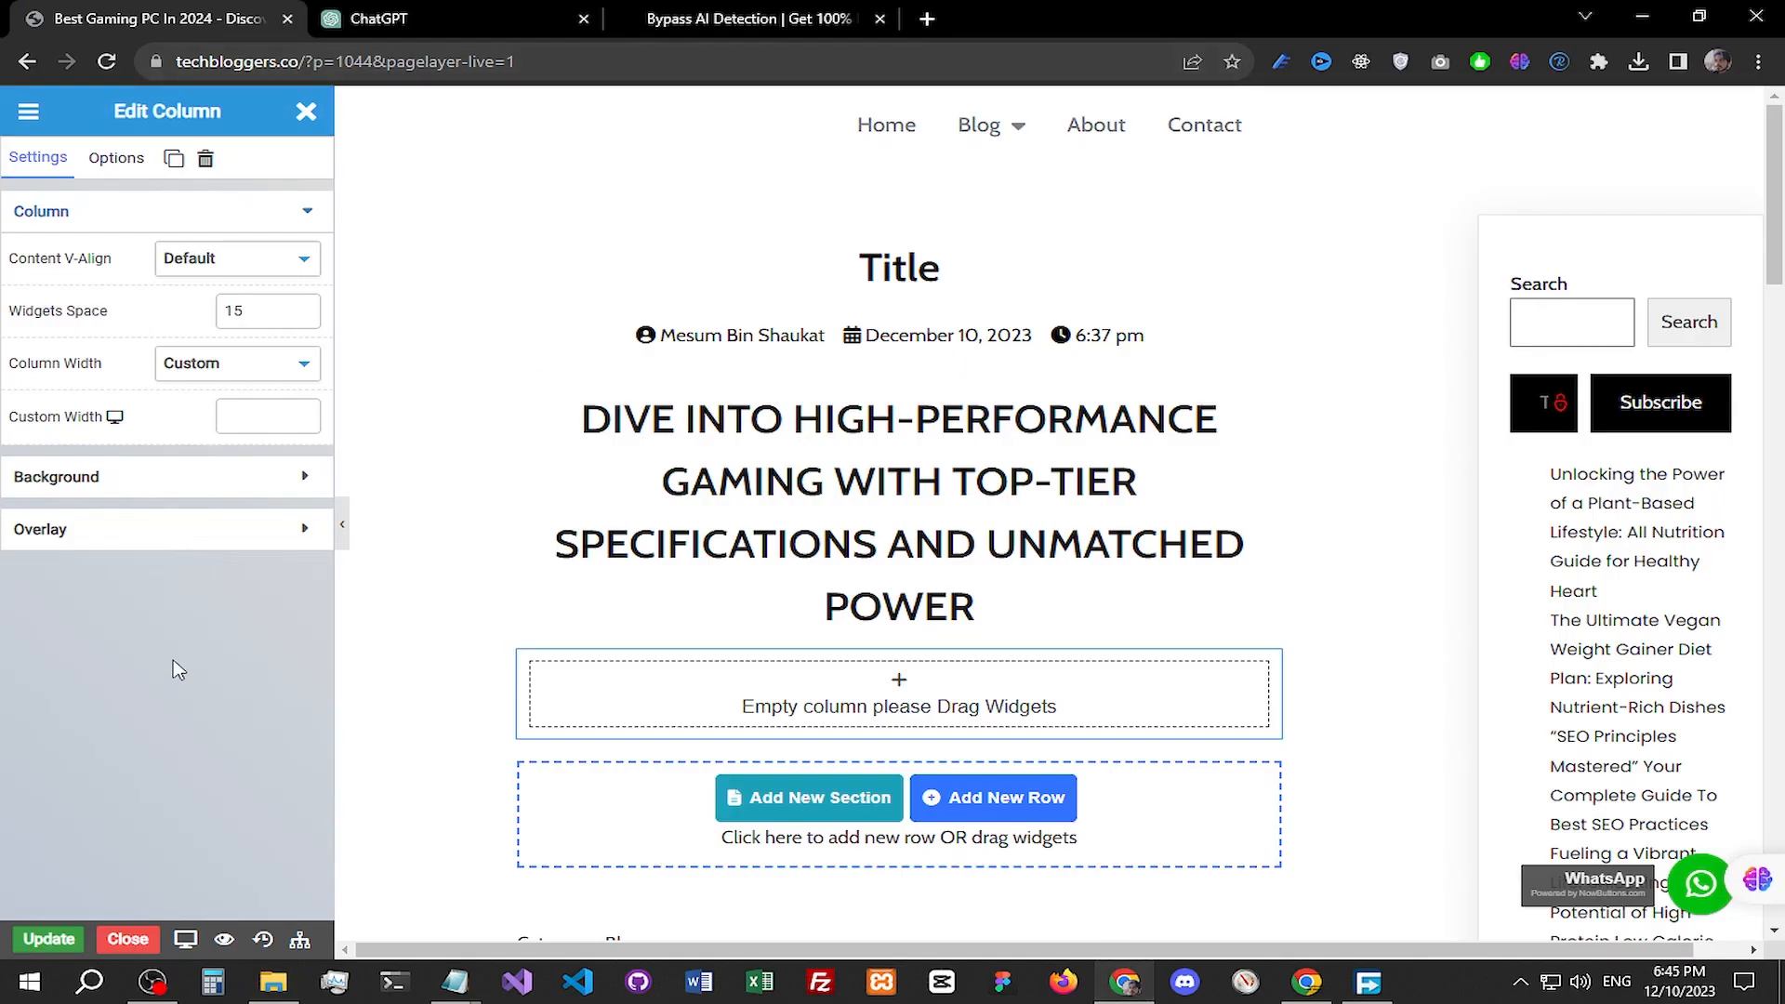
scroll(910, 613, "down", 2)
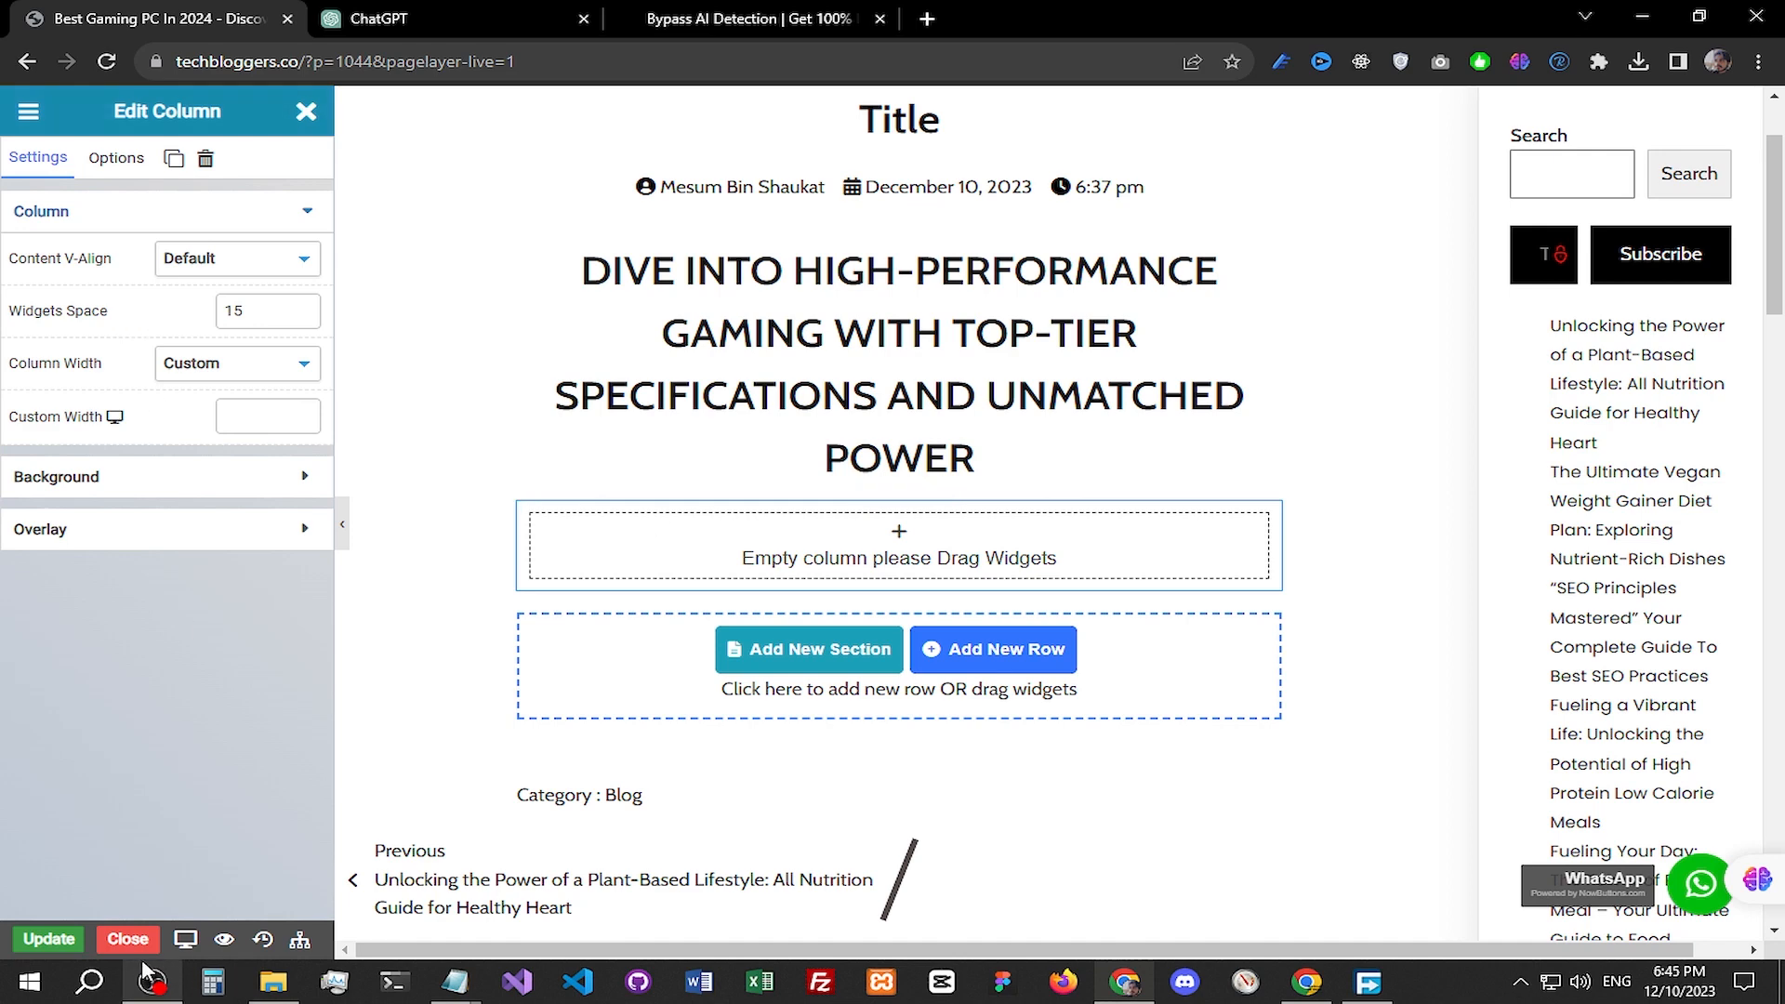
left_click(48, 940)
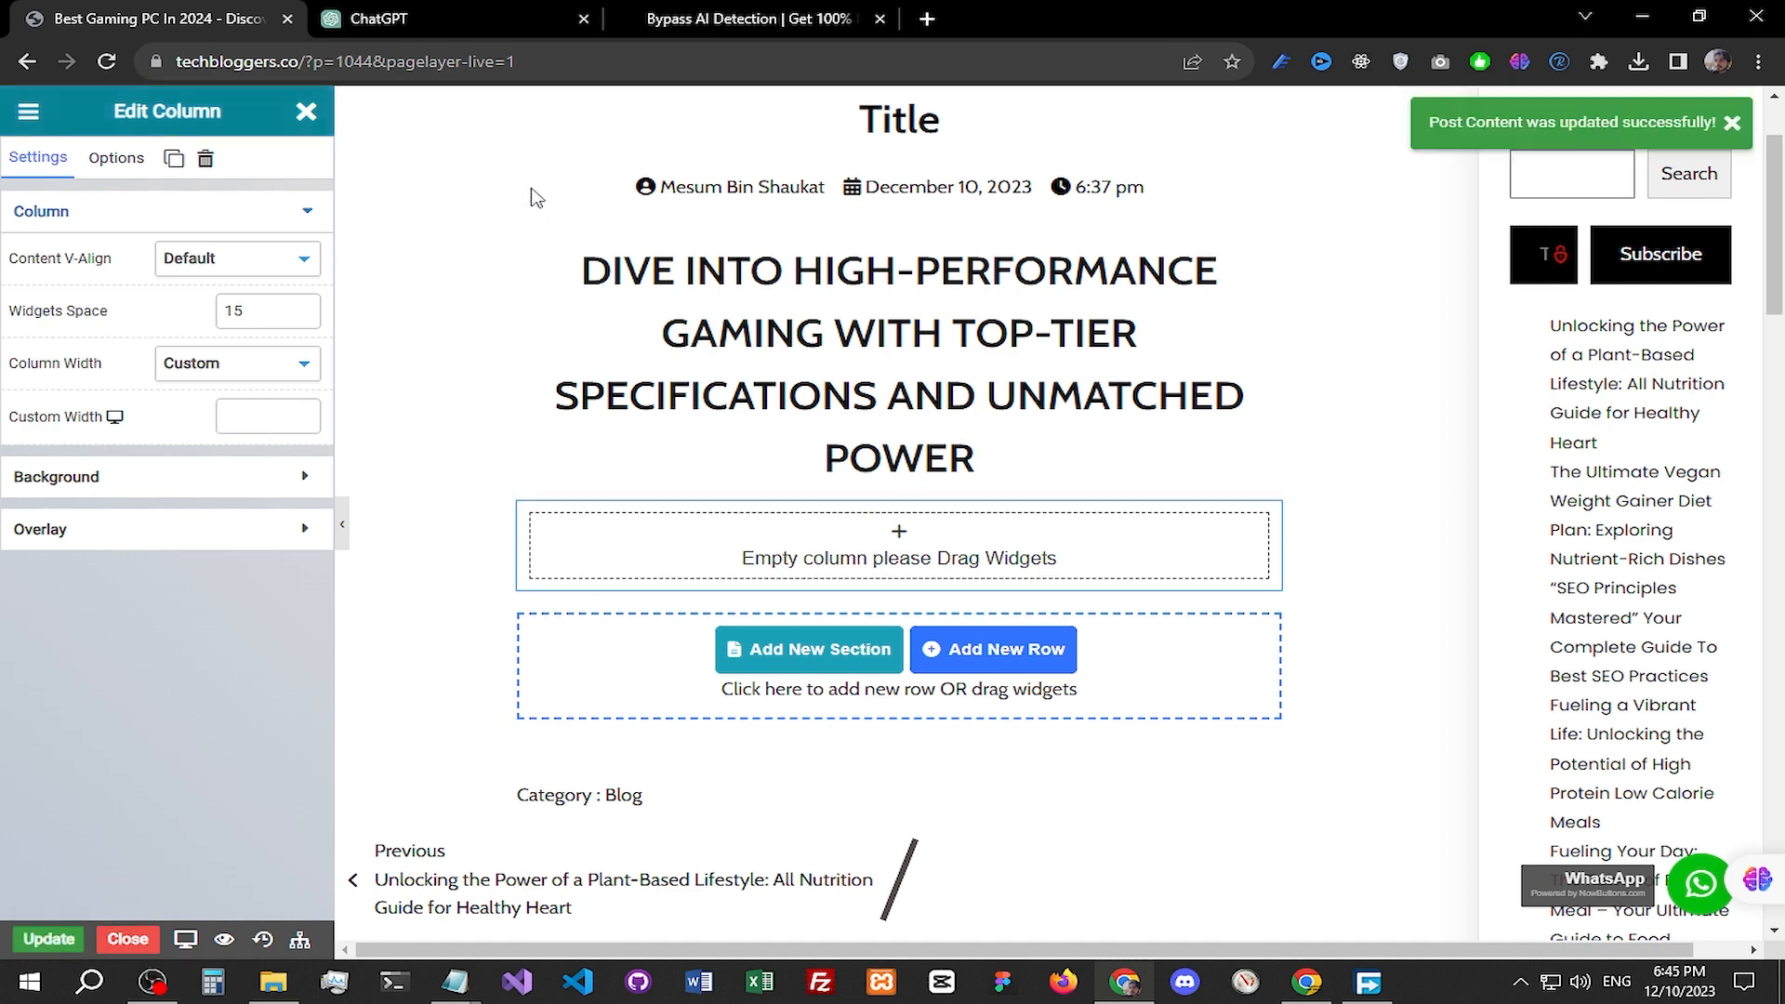
Step: Load techbloggers.co/wp-admin/ in a new browser tab placed directly after the gaming PC post's tab
left_click(926, 19)
left_click_drag(980, 18, 452, 20)
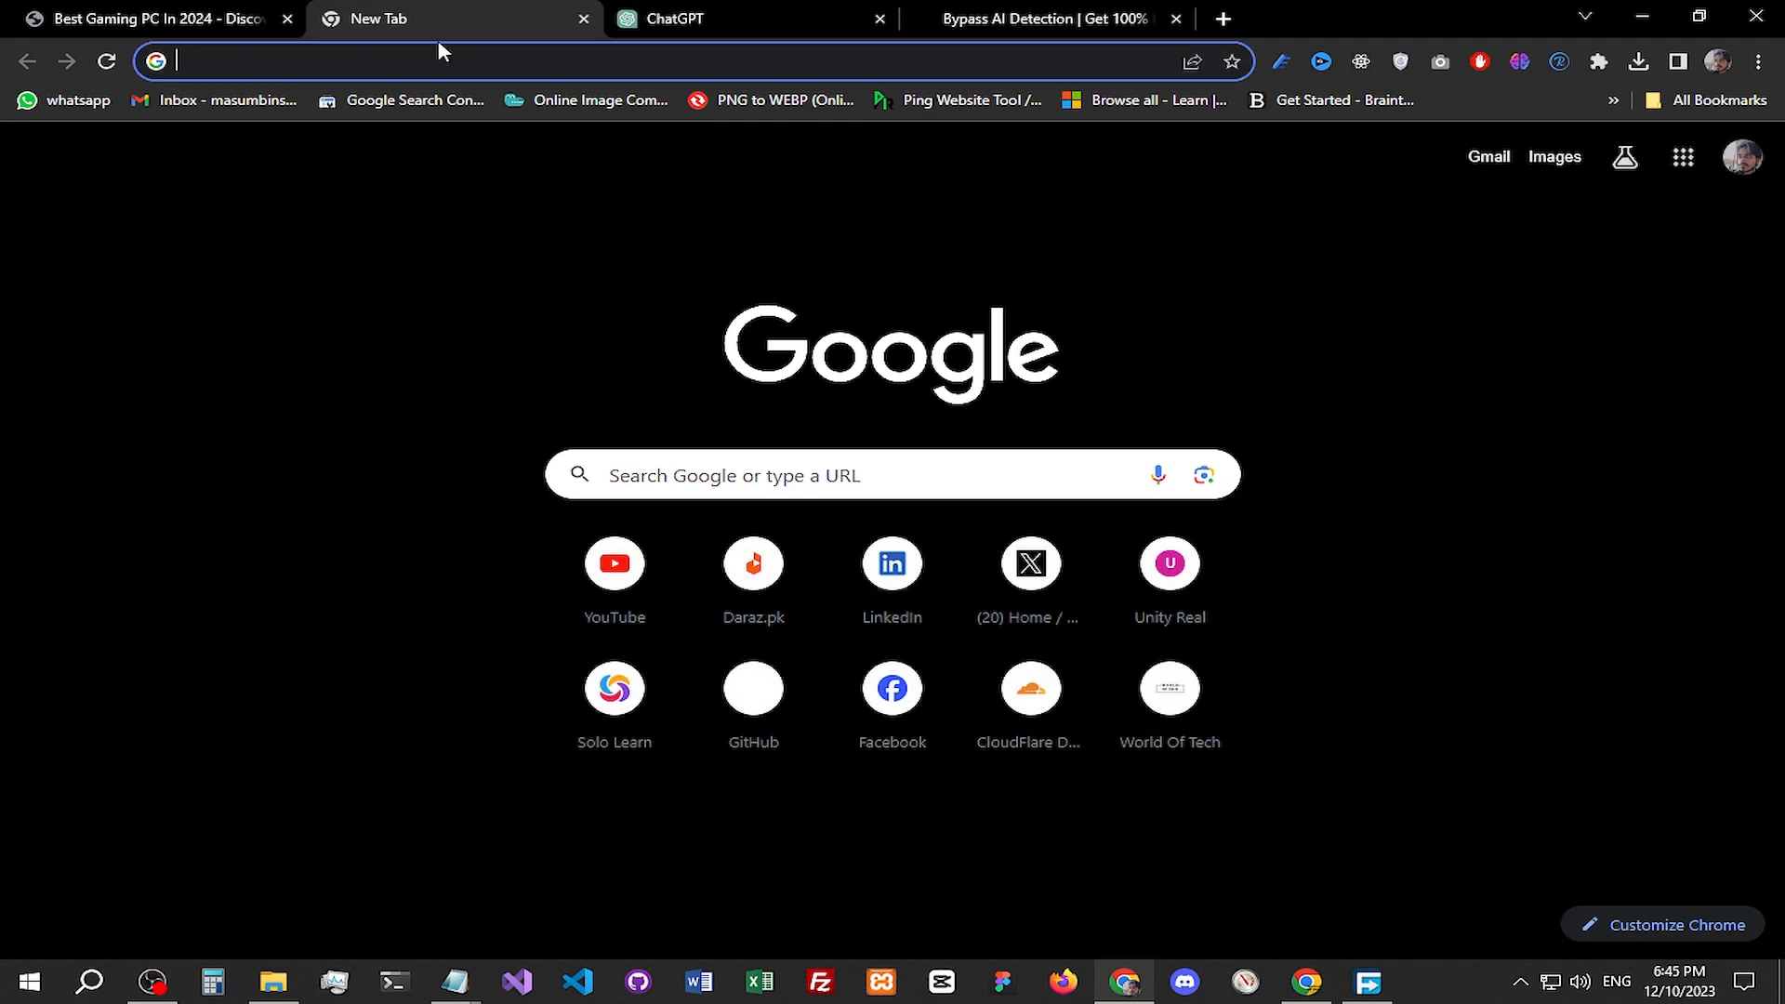
type("techbloggers.co")
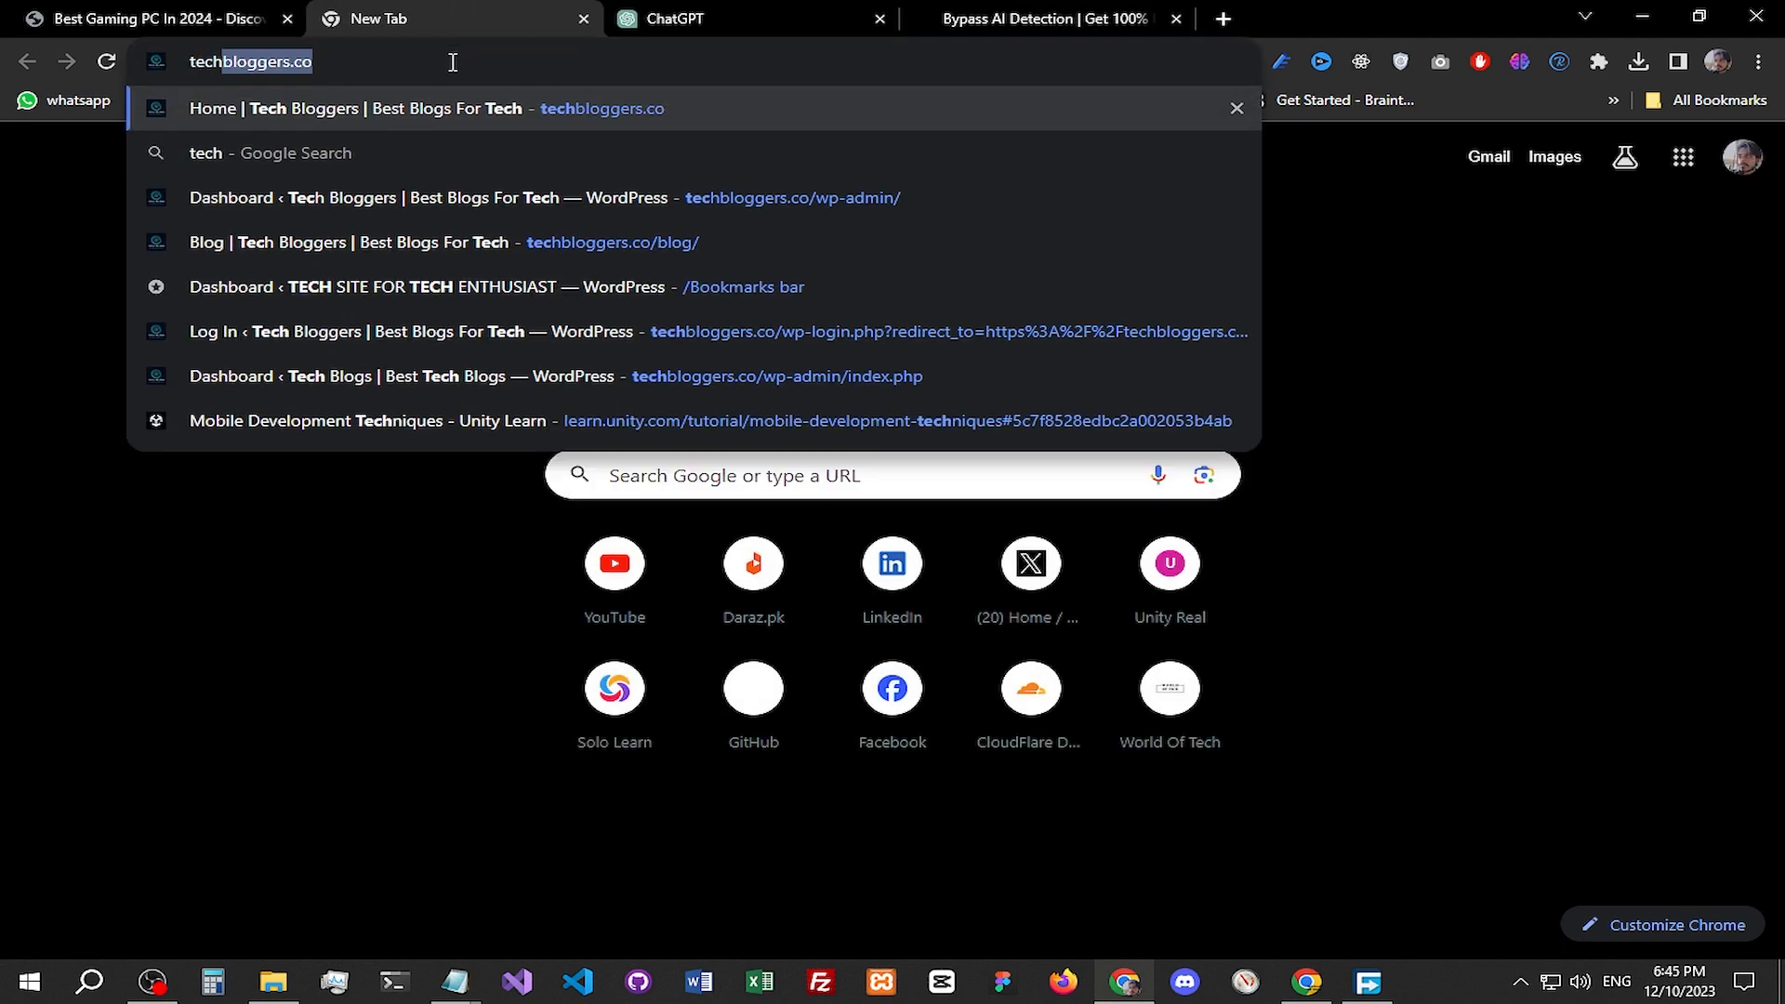
type("/wp-admin/")
key("Return")
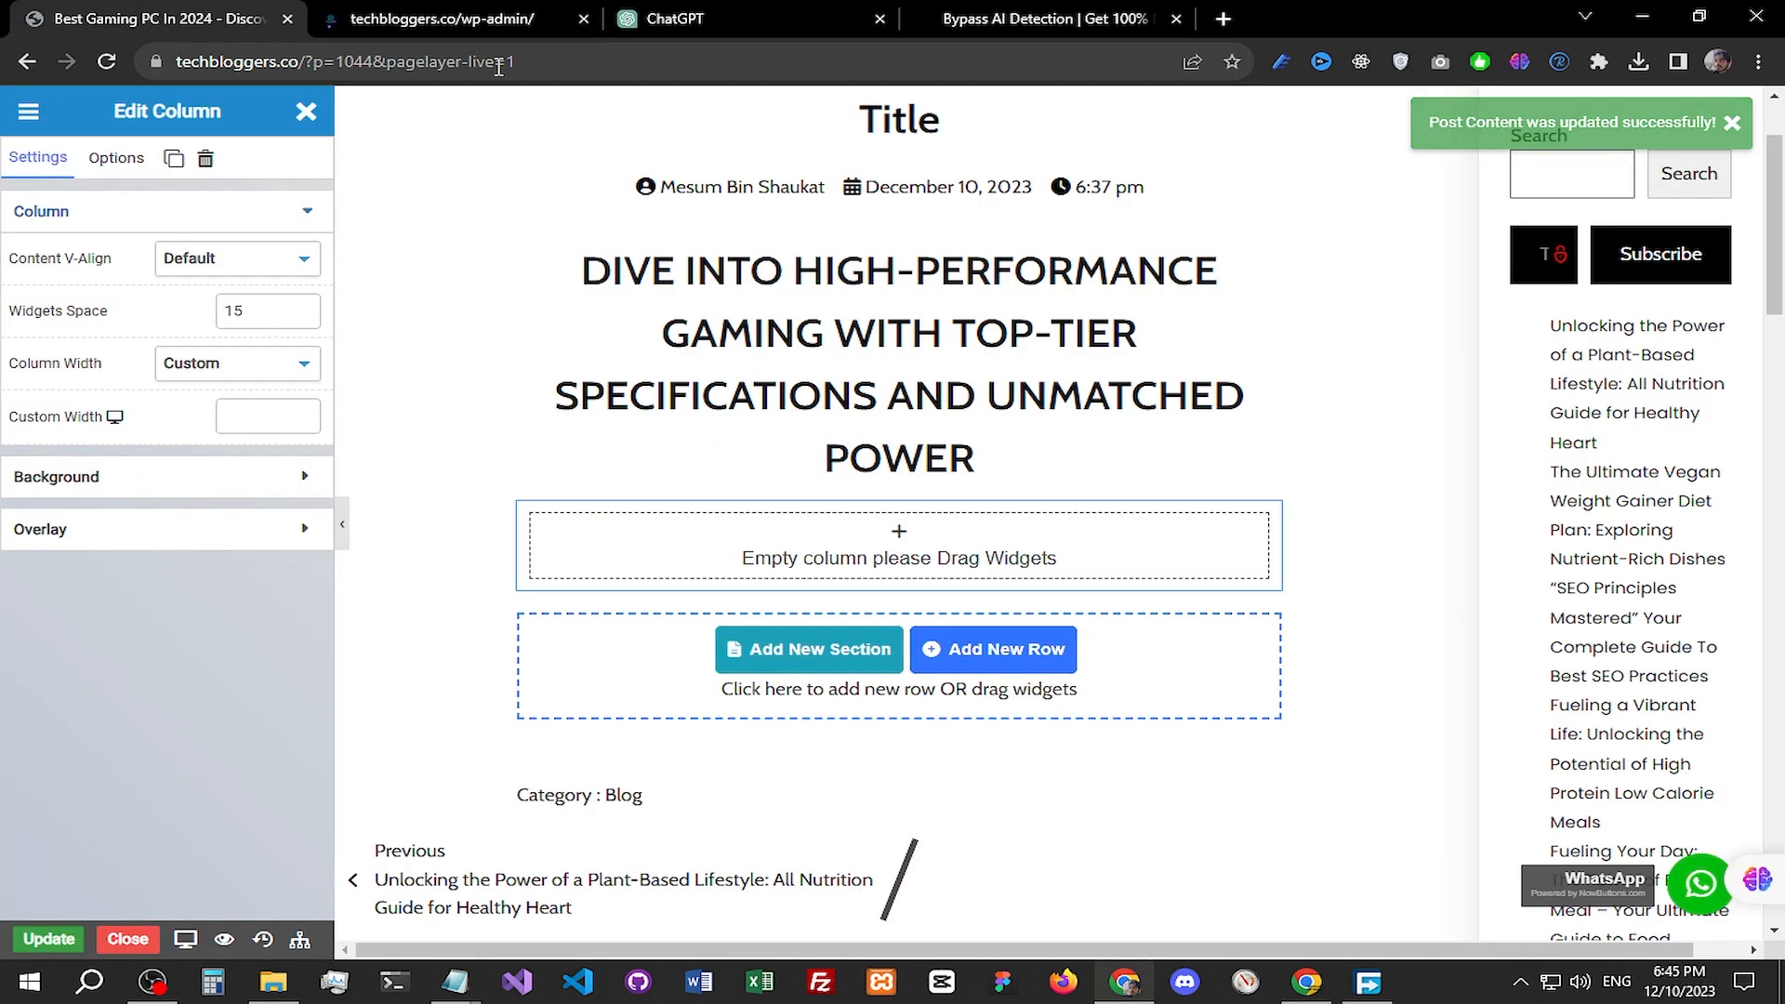
left_click(433, 11)
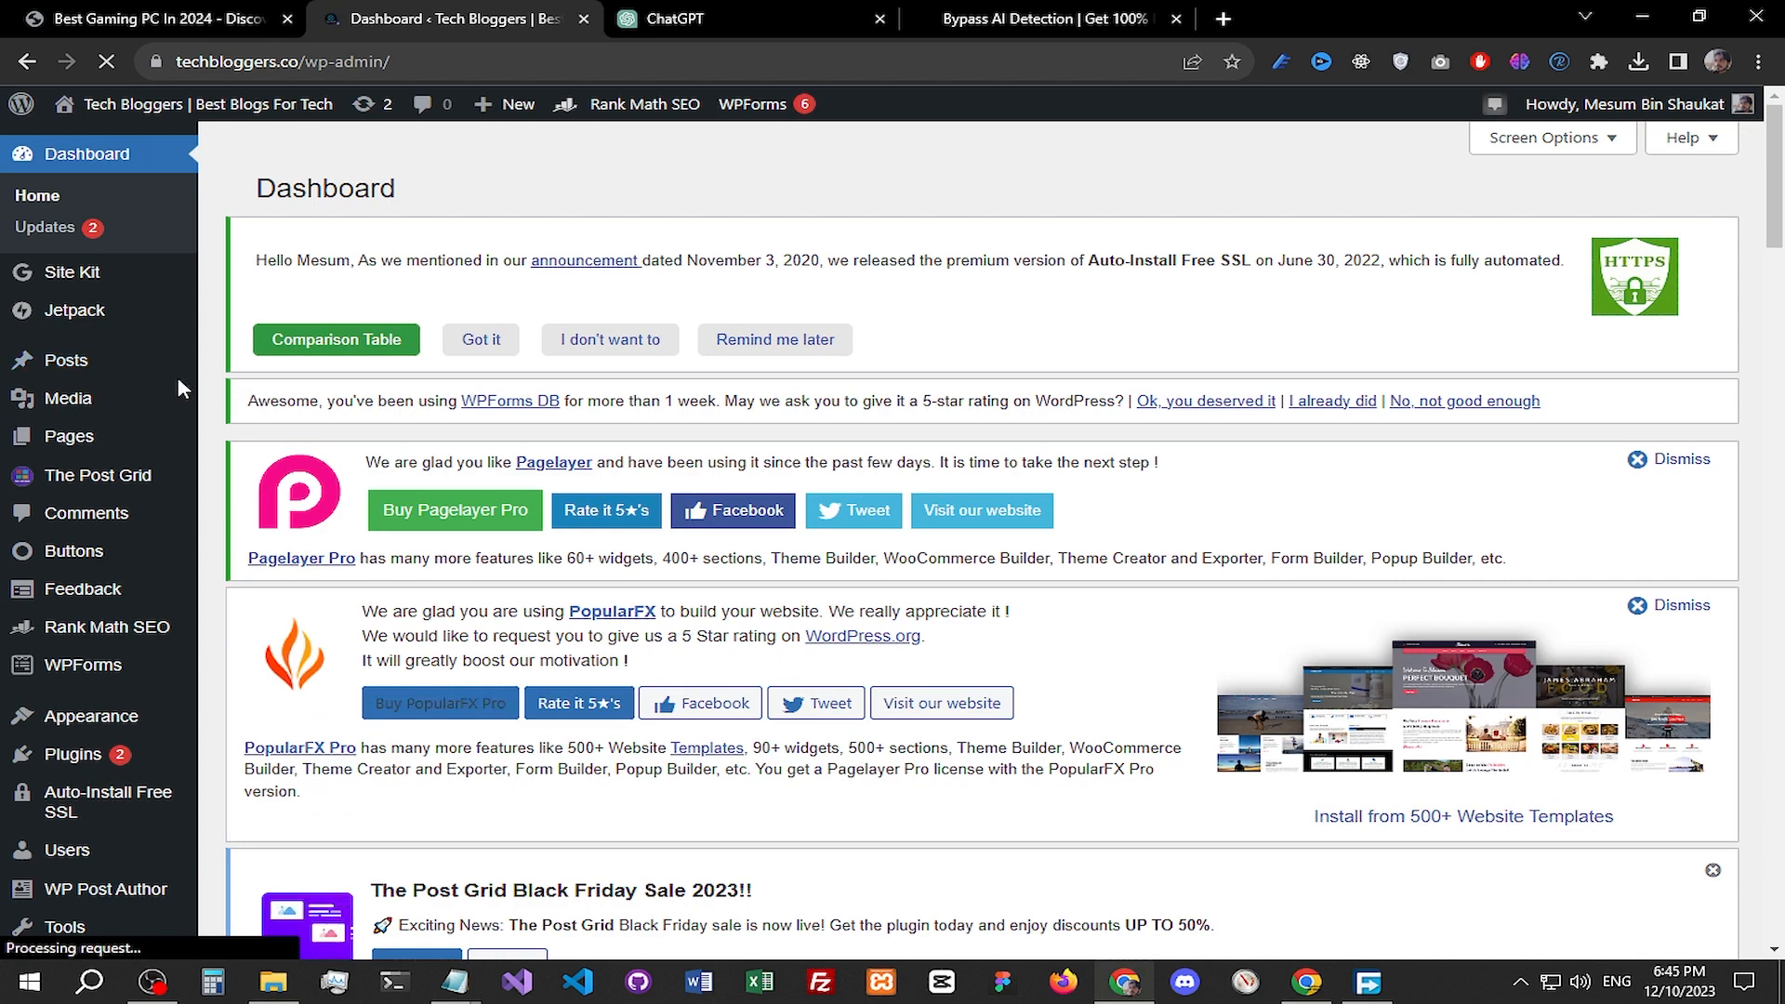
Step: Find the post "Unlocking the Power of a Plant-Based Lifestyle" among all posts and open it for editing with Pagelayer
left_click(288, 364)
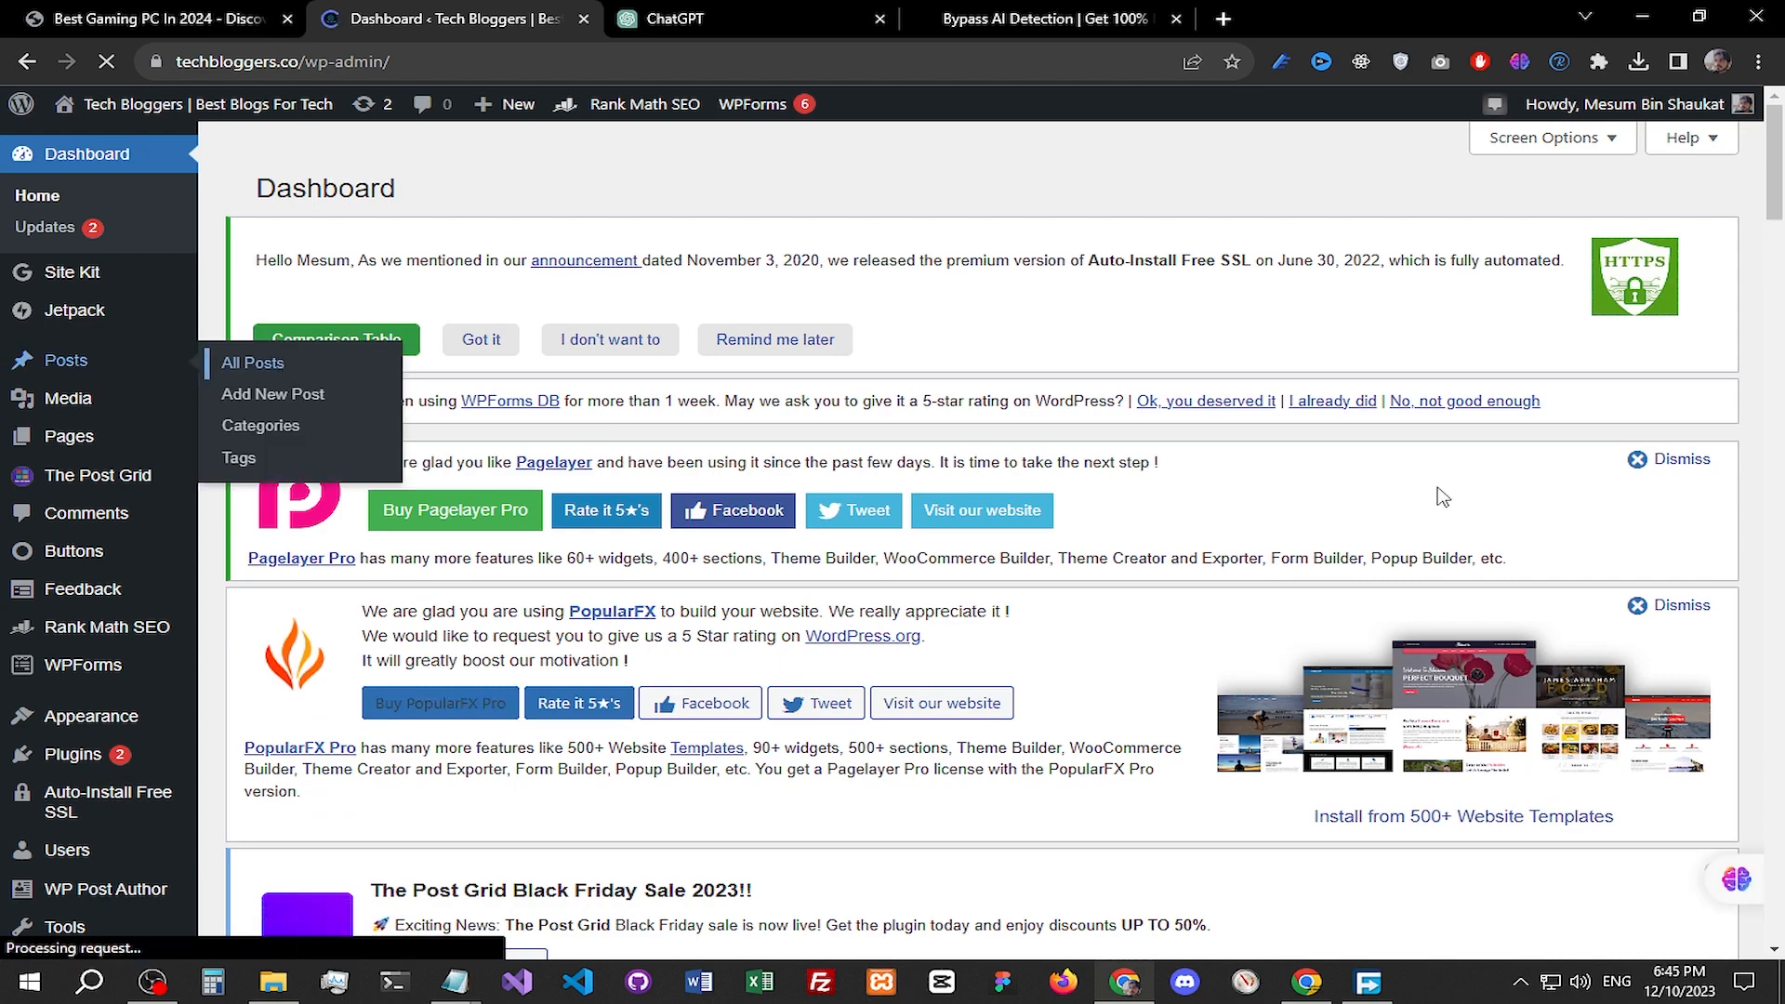
scroll(563, 465, "down", 9)
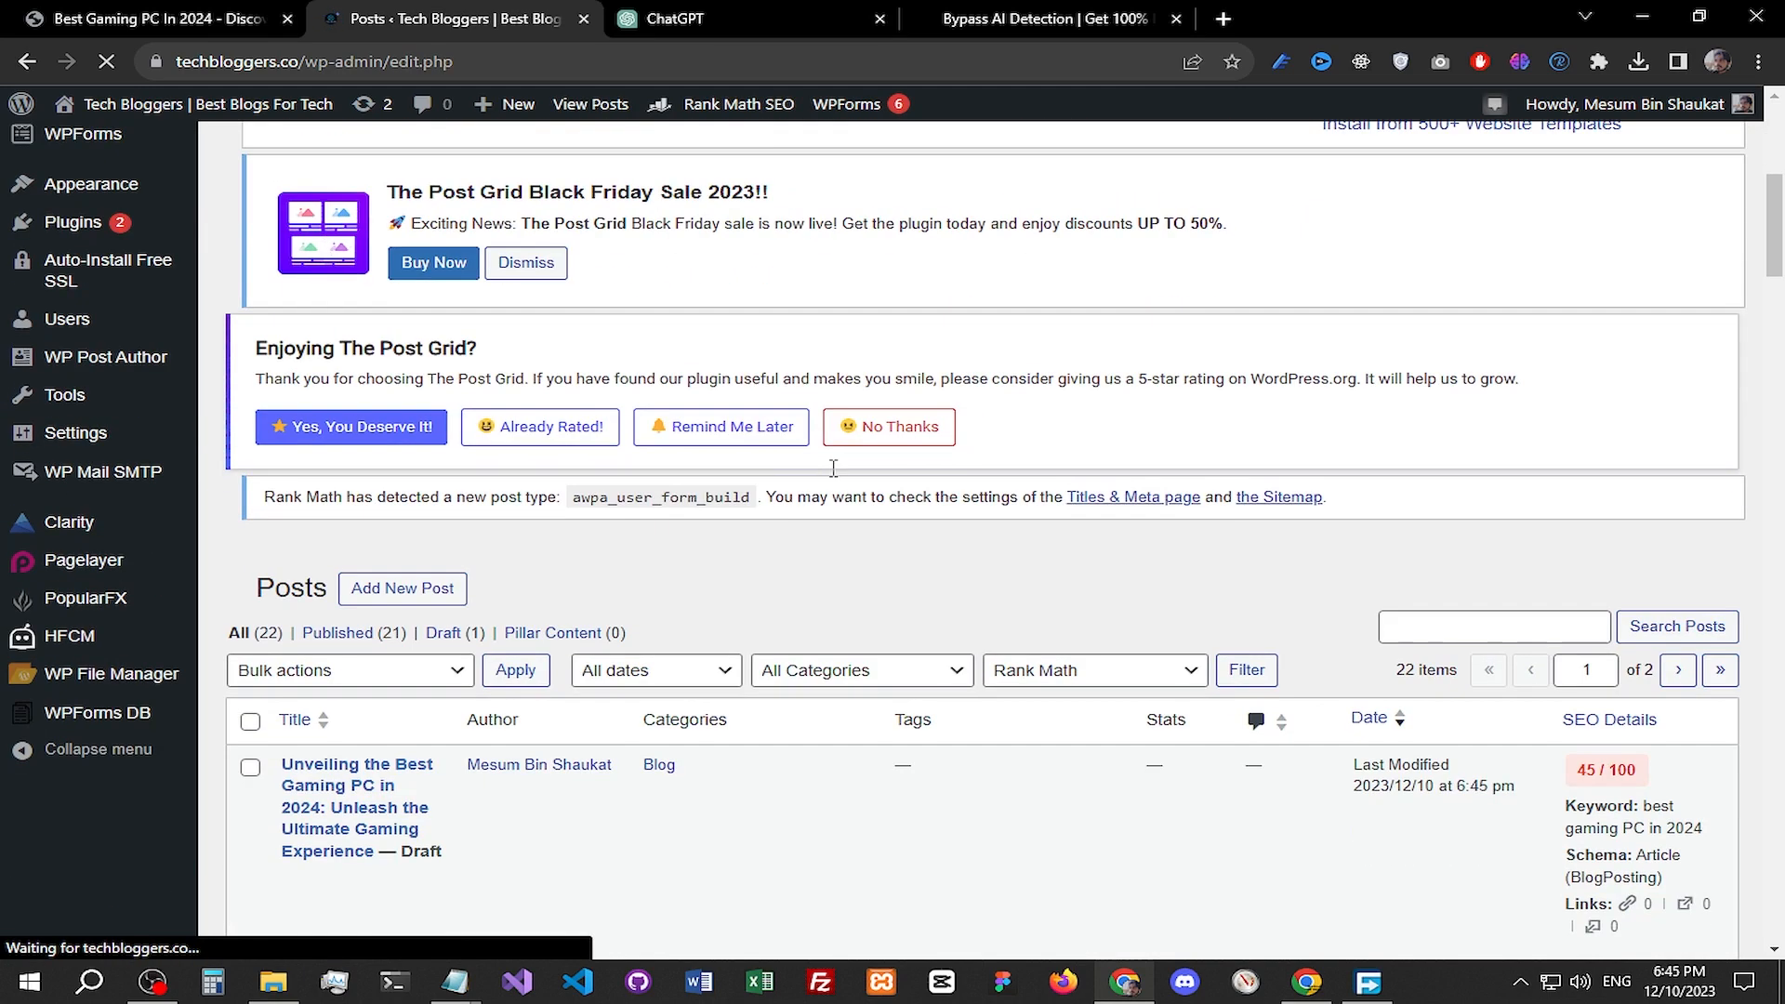
scroll(563, 465, "down", 4)
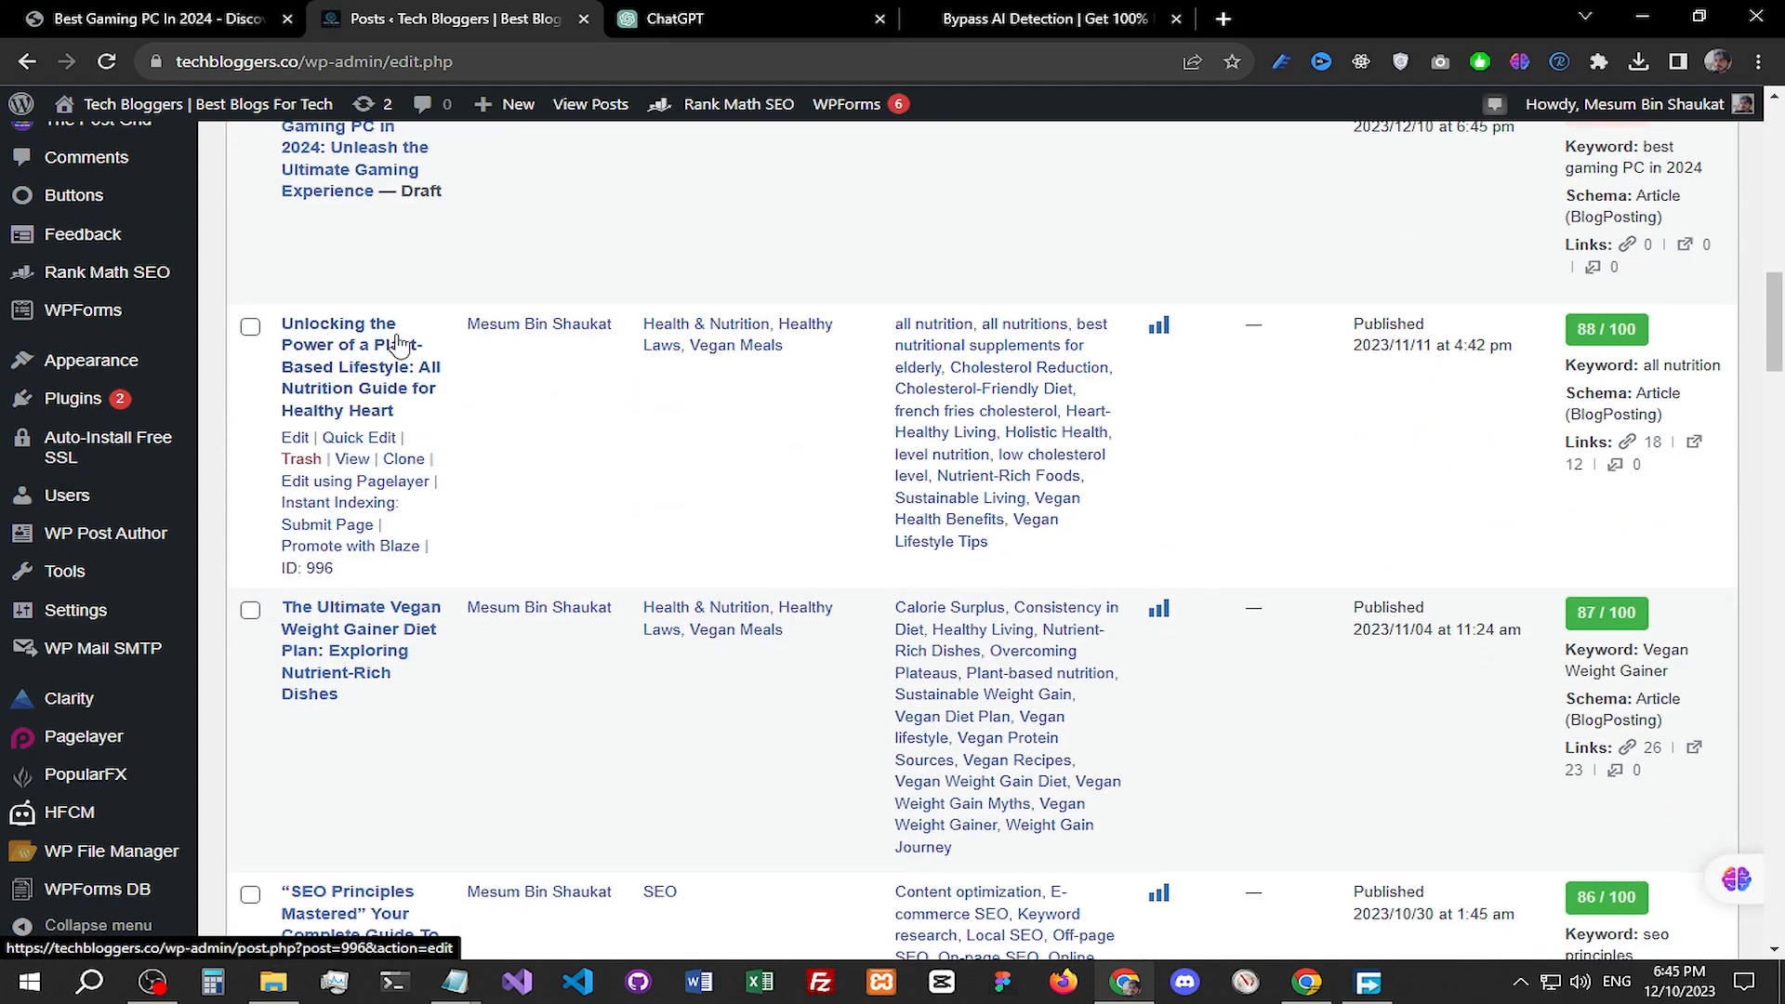
left_click(388, 497)
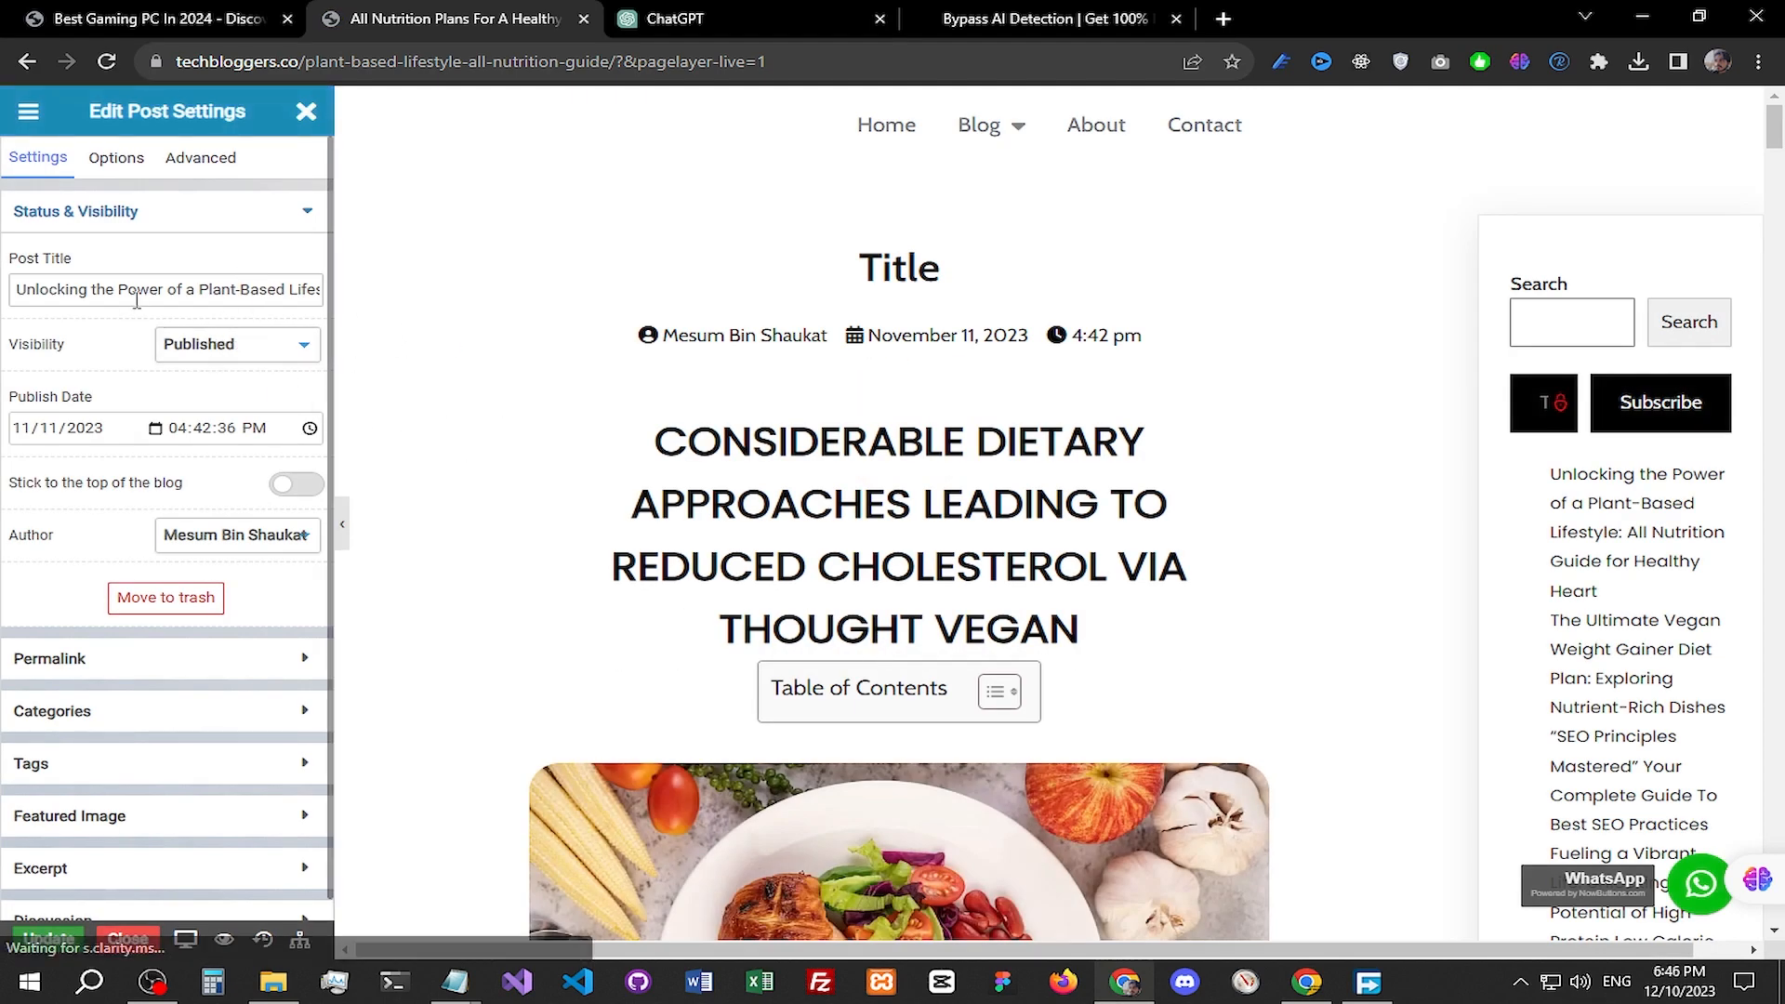
Step: Locate the Embed widget in the plant-based post's first row and copy all of its HTML code
scroll(162, 727, "down", 2)
scroll(166, 724, "up", 2)
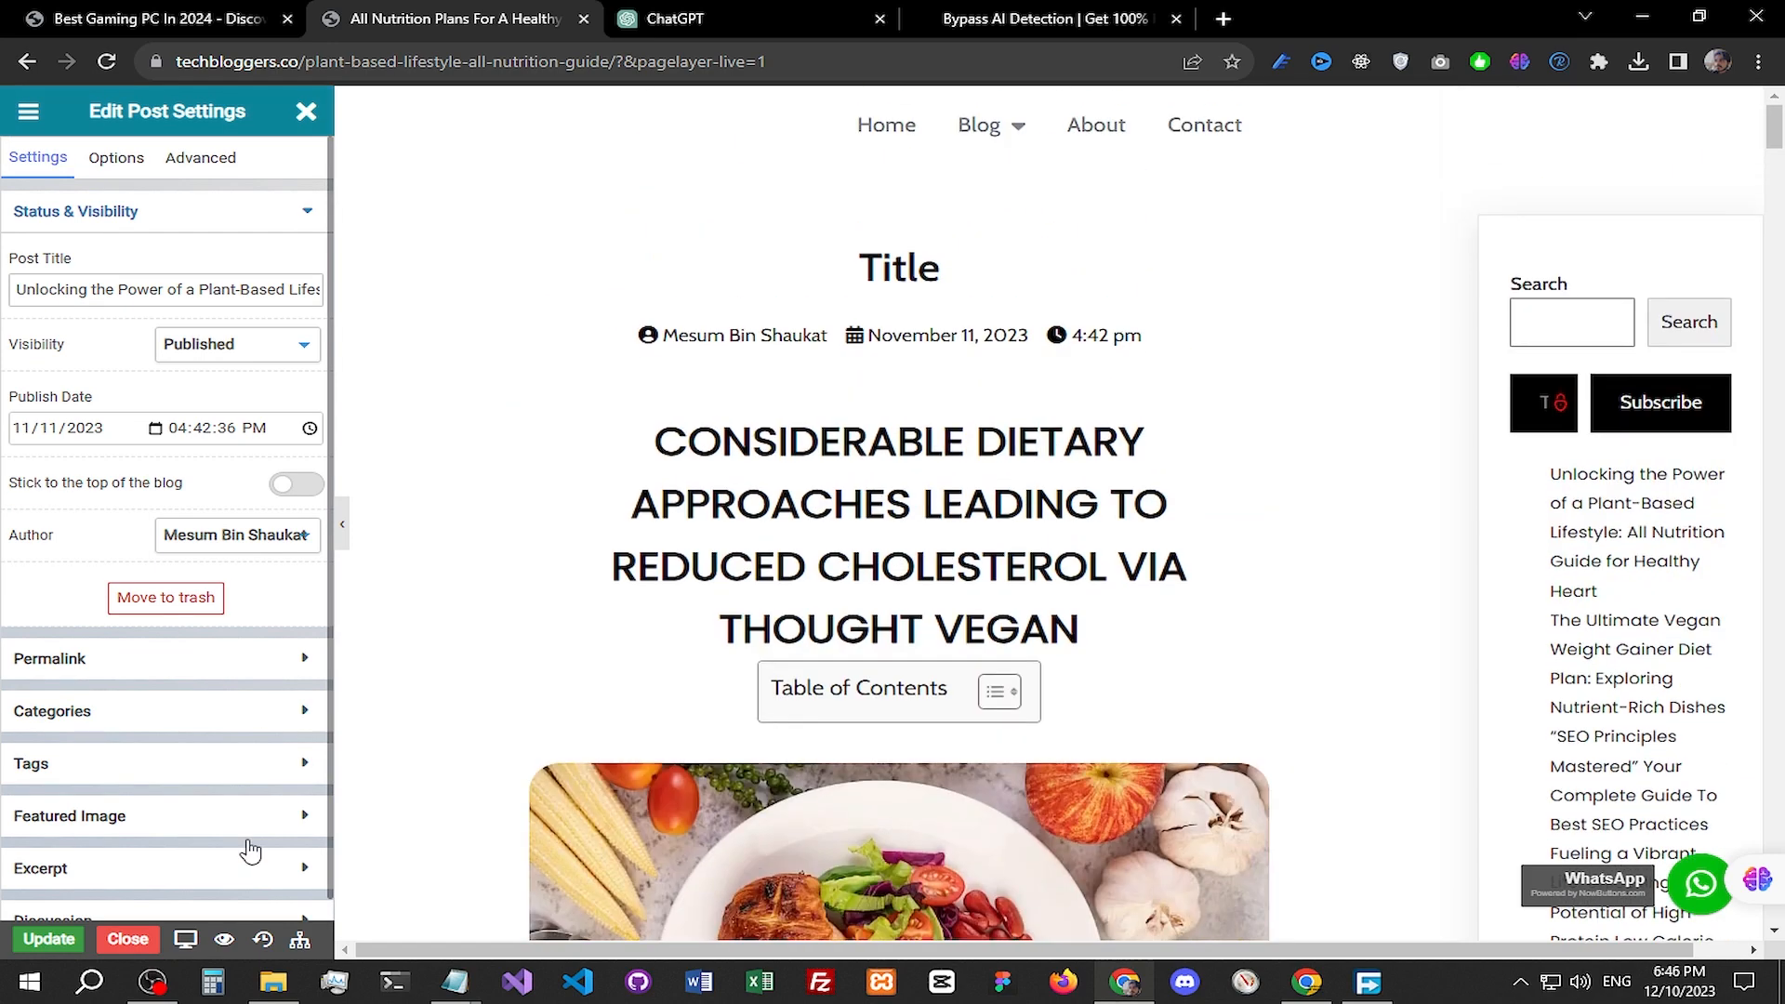
left_click(299, 942)
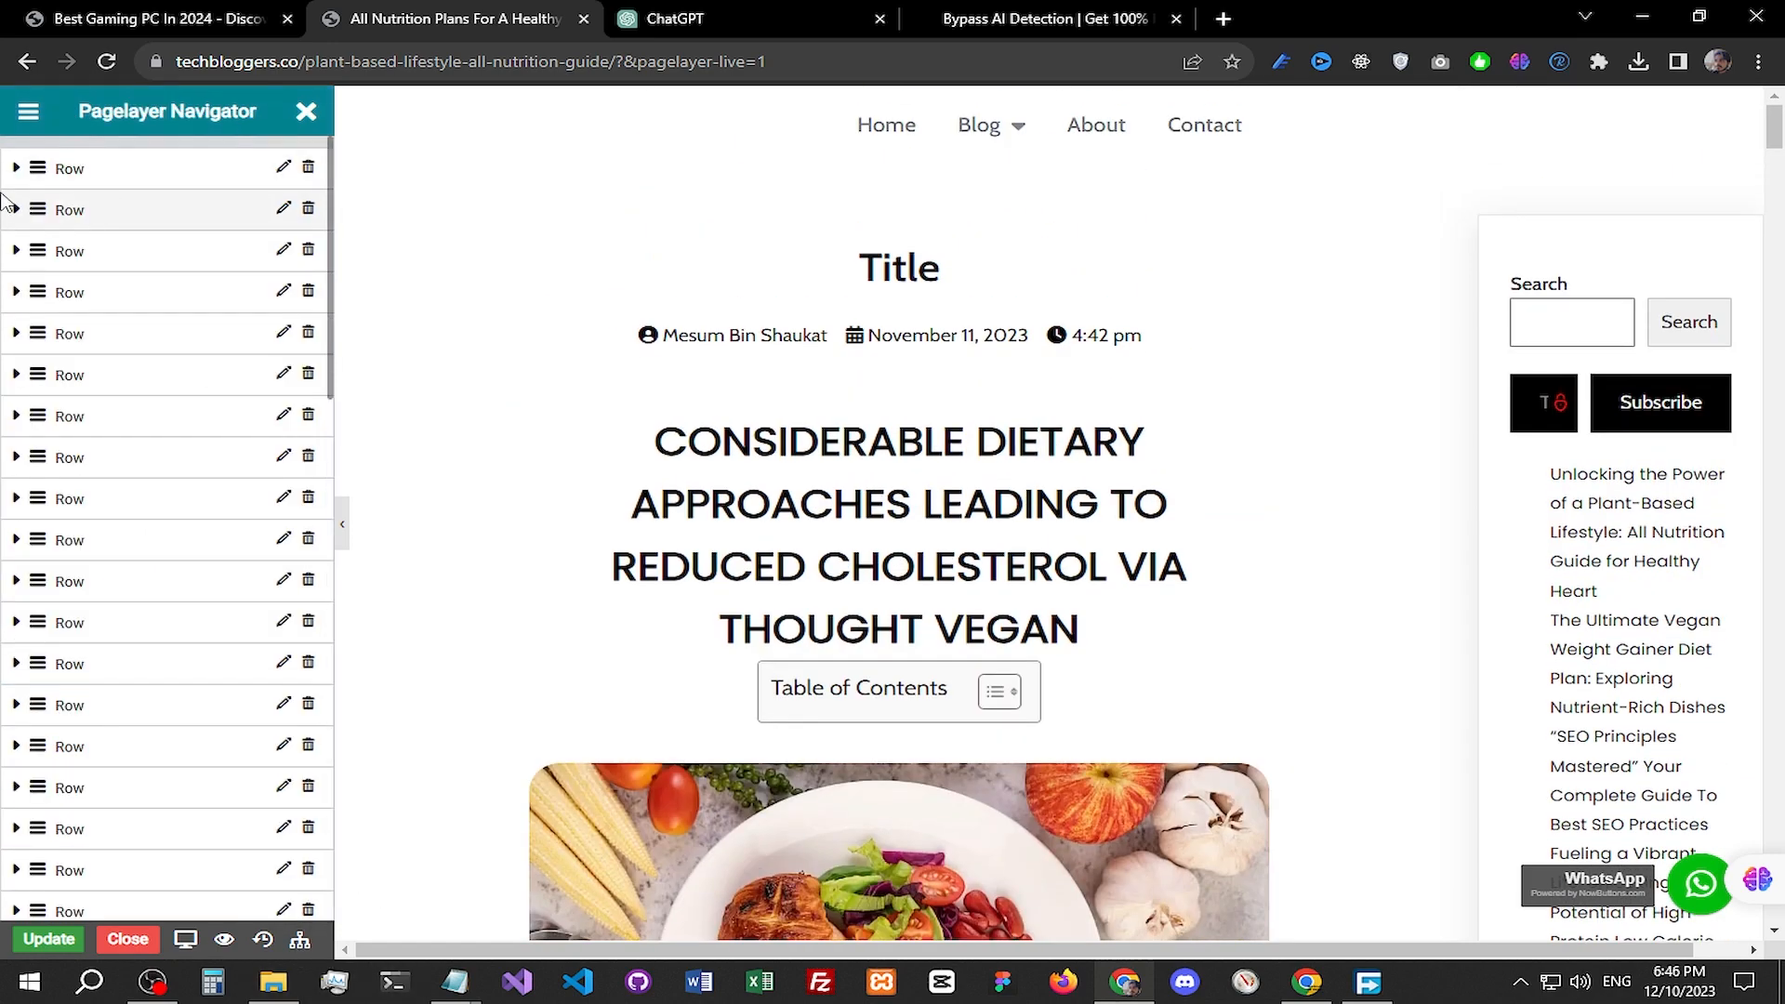
left_click(18, 168)
left_click(34, 212)
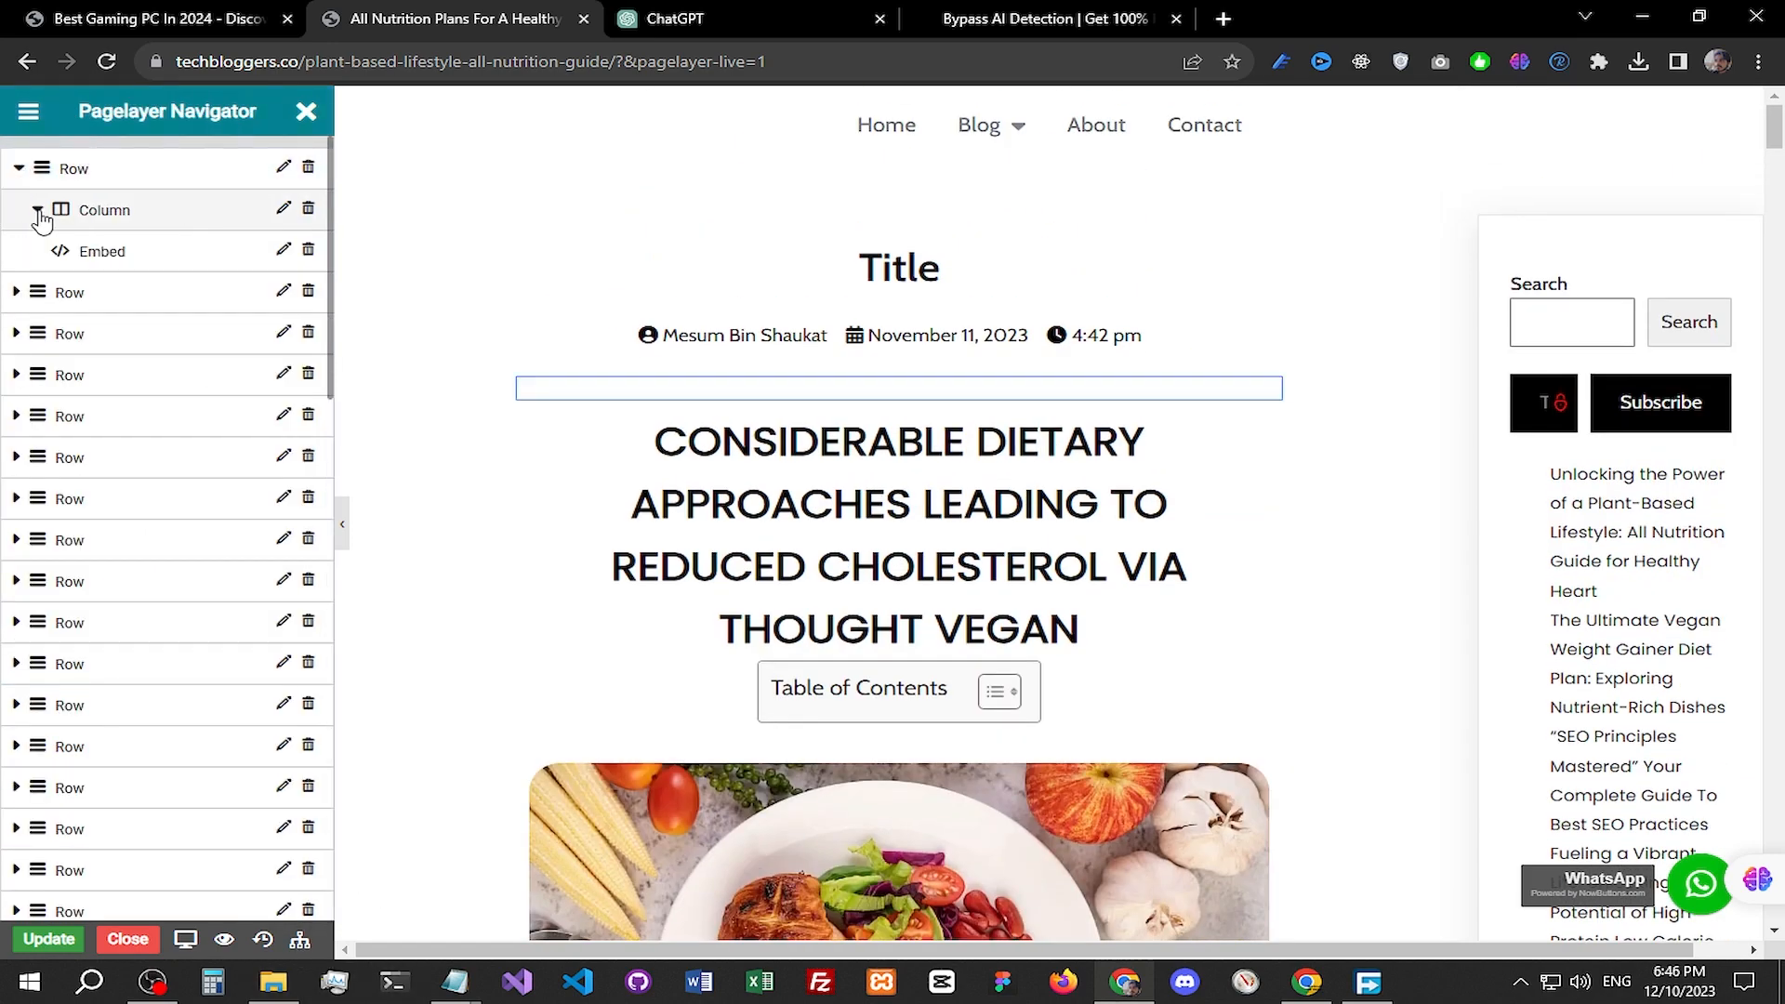
left_click(283, 252)
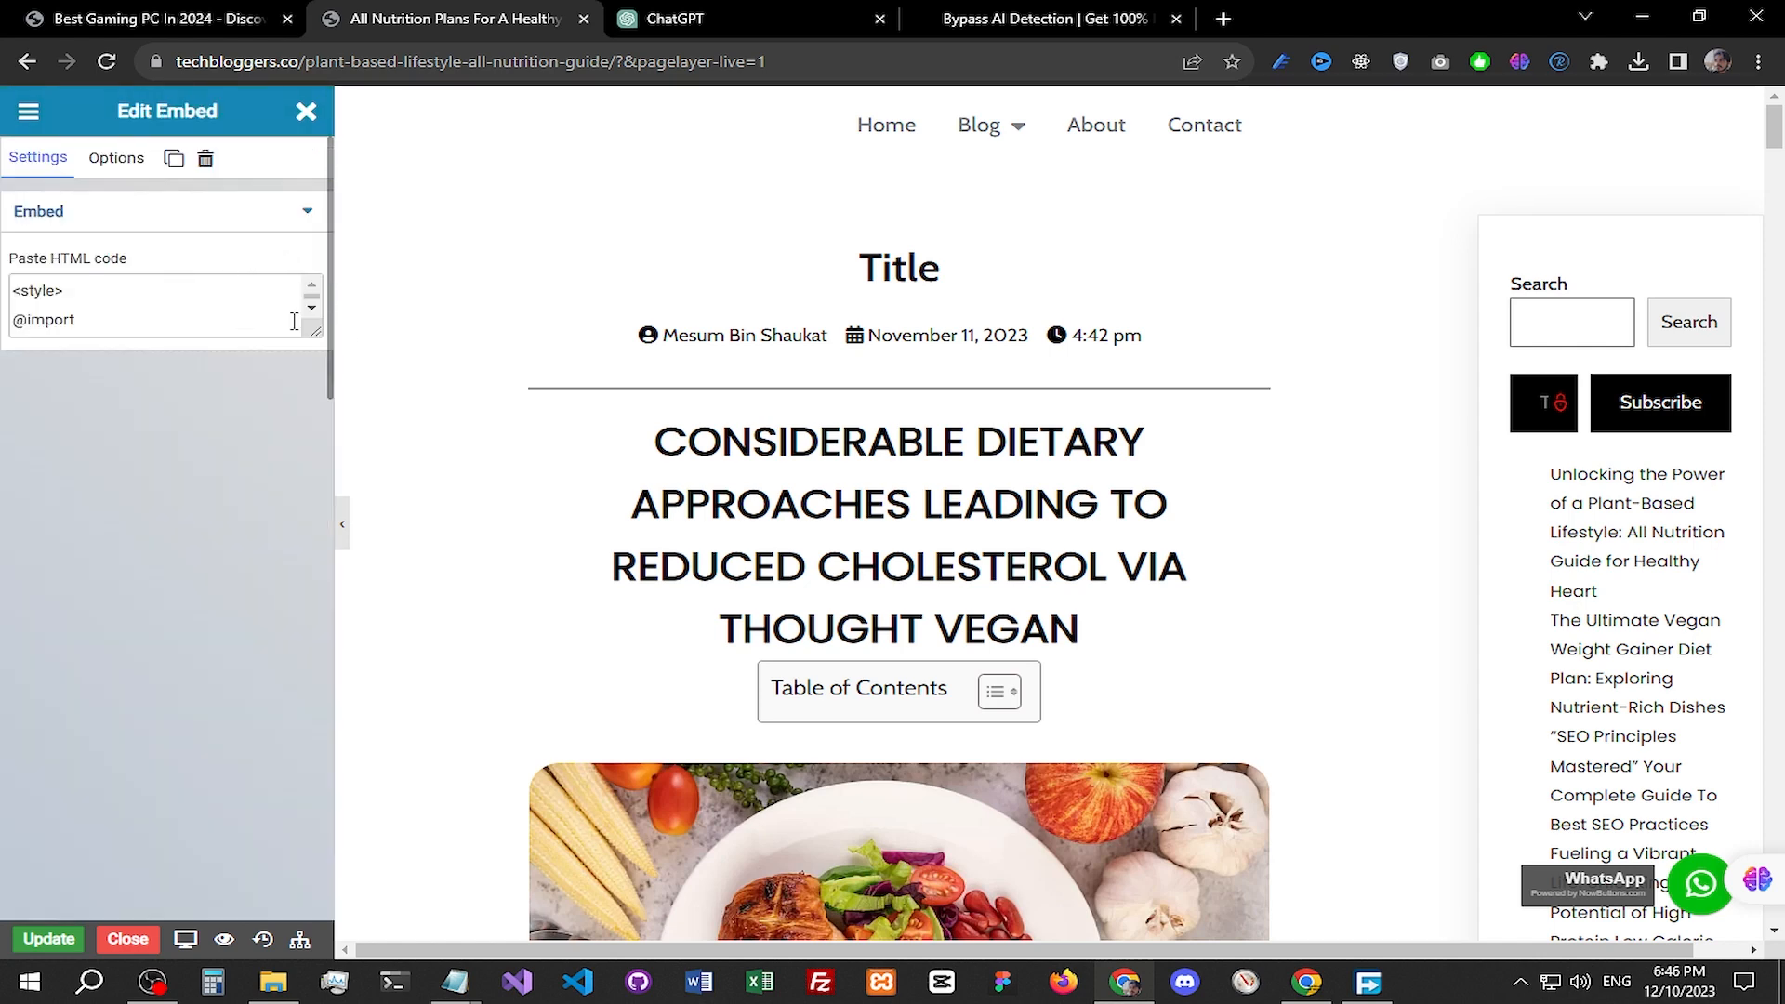
left_click(174, 322)
key("ctrl+a")
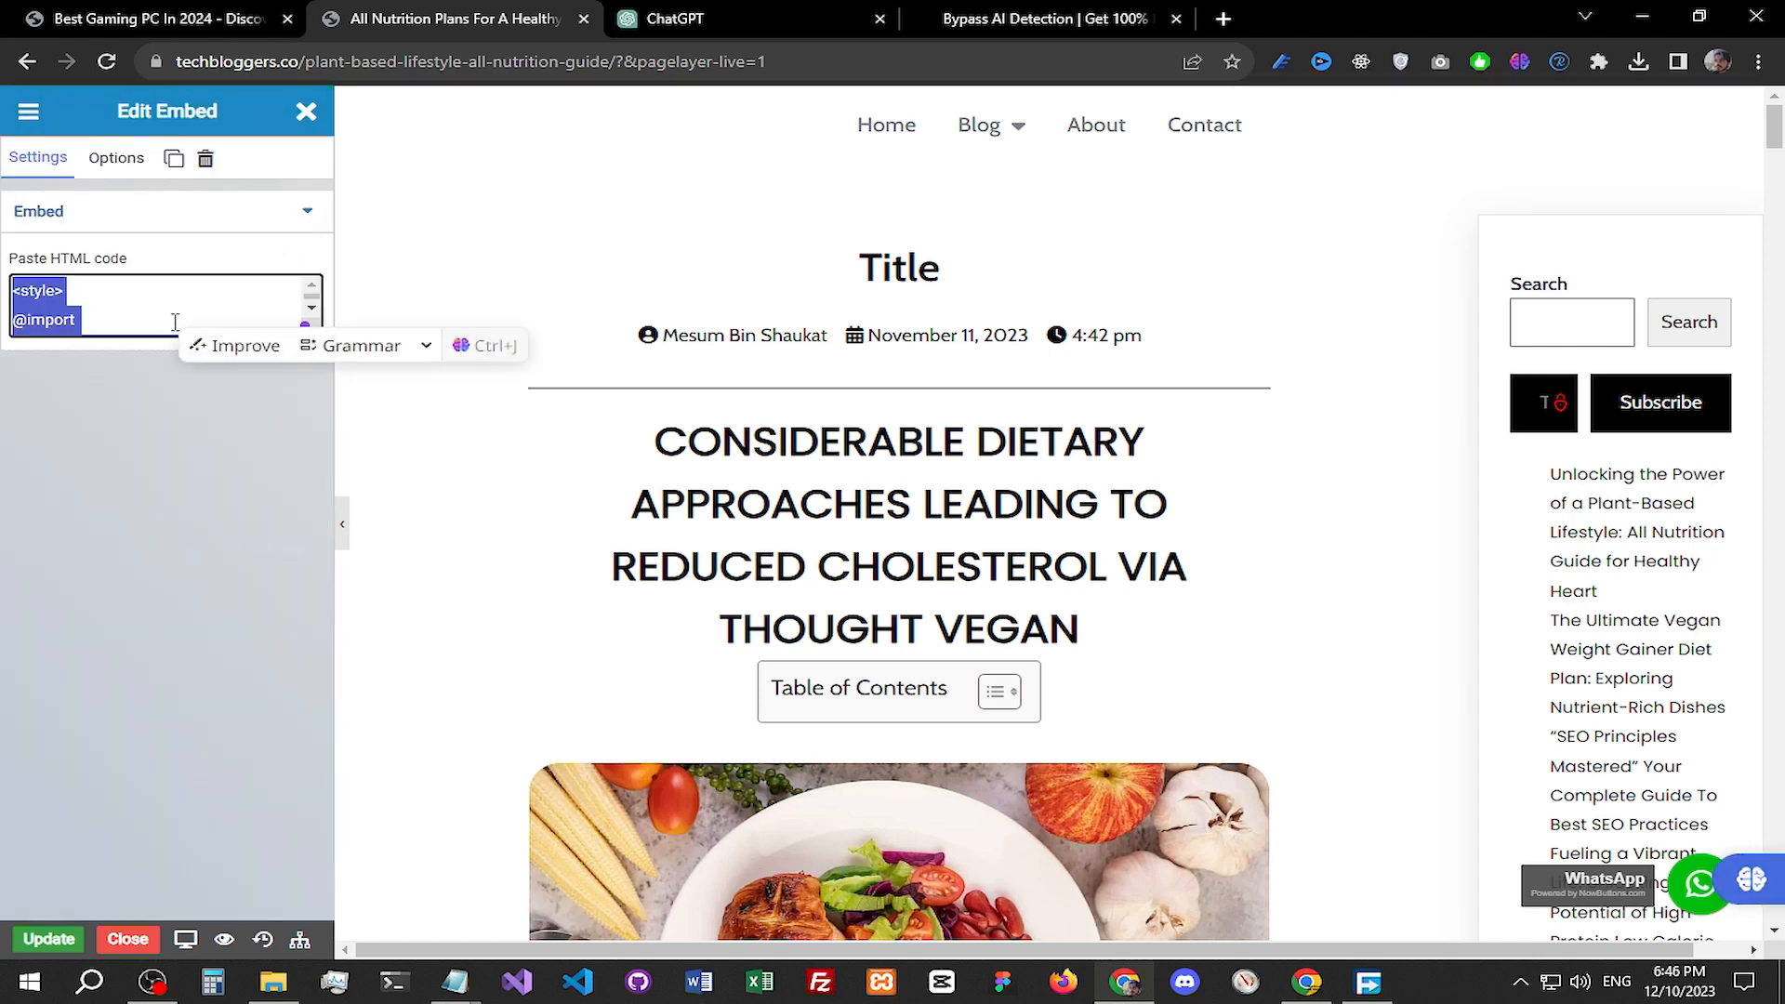
Step: Add an Embed widget with the copied style code to the gaming post's empty column and move its row above the heading
left_click(140, 18)
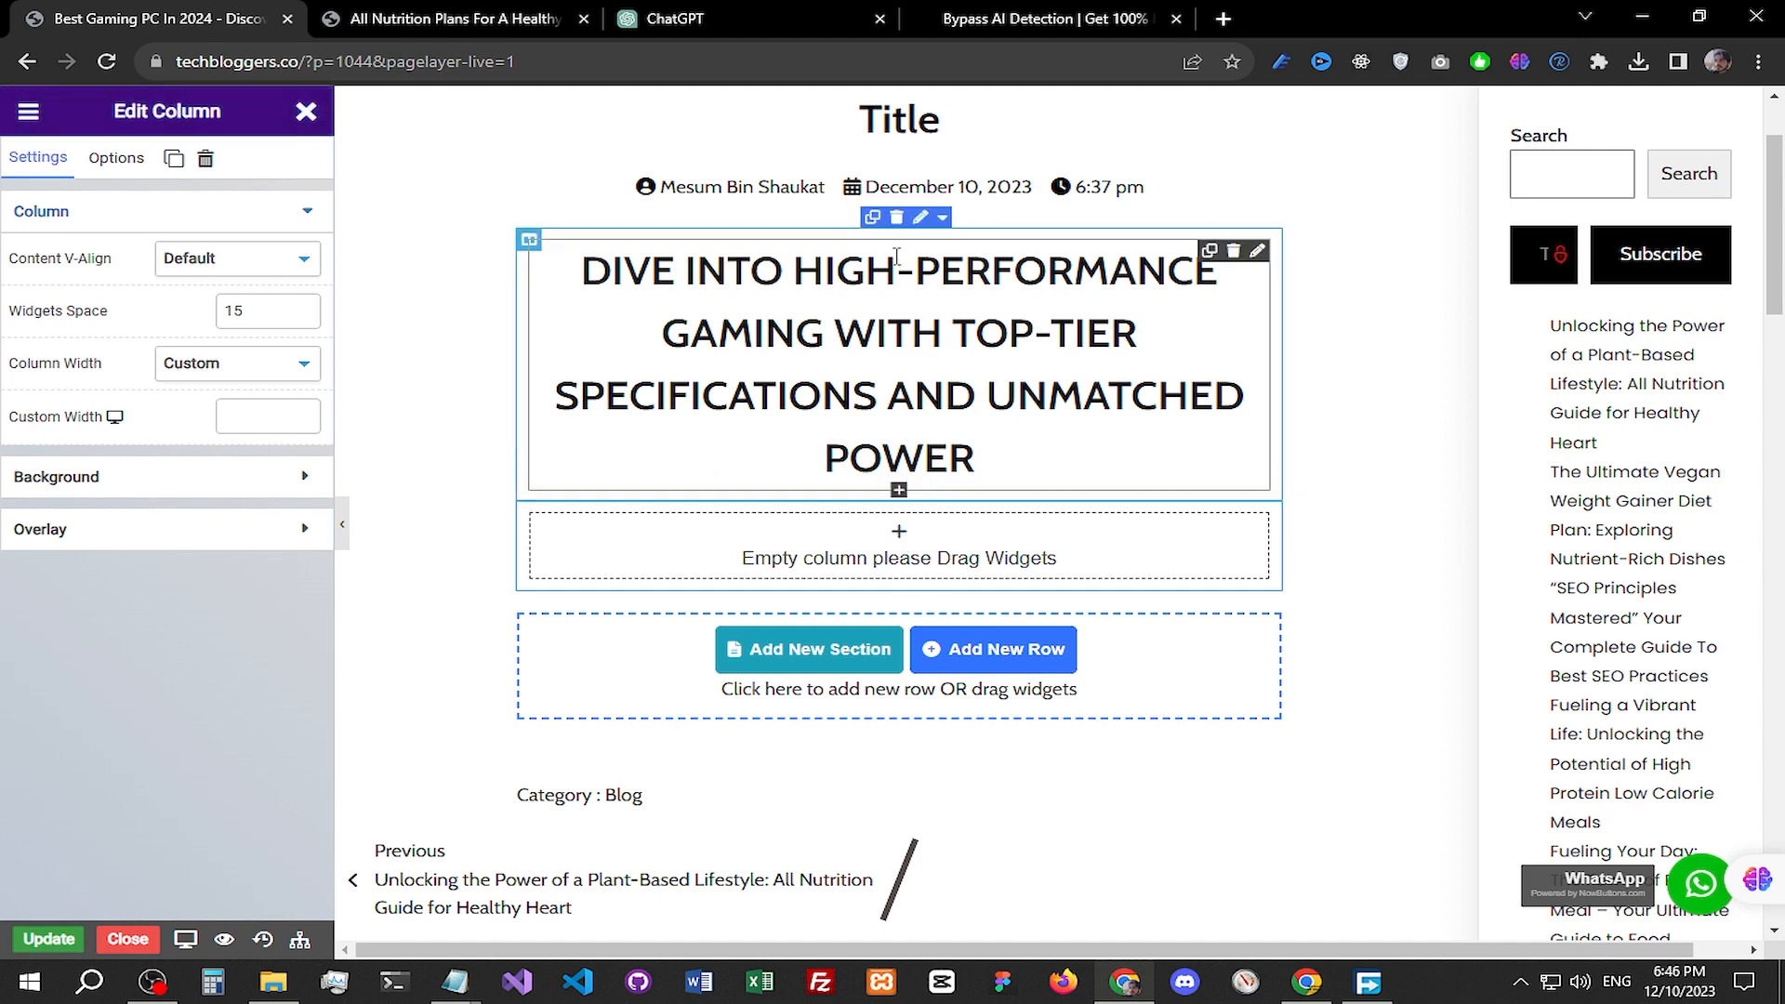
left_click(902, 531)
scroll(800, 506, "down", 3)
scroll(800, 507, "up", 3)
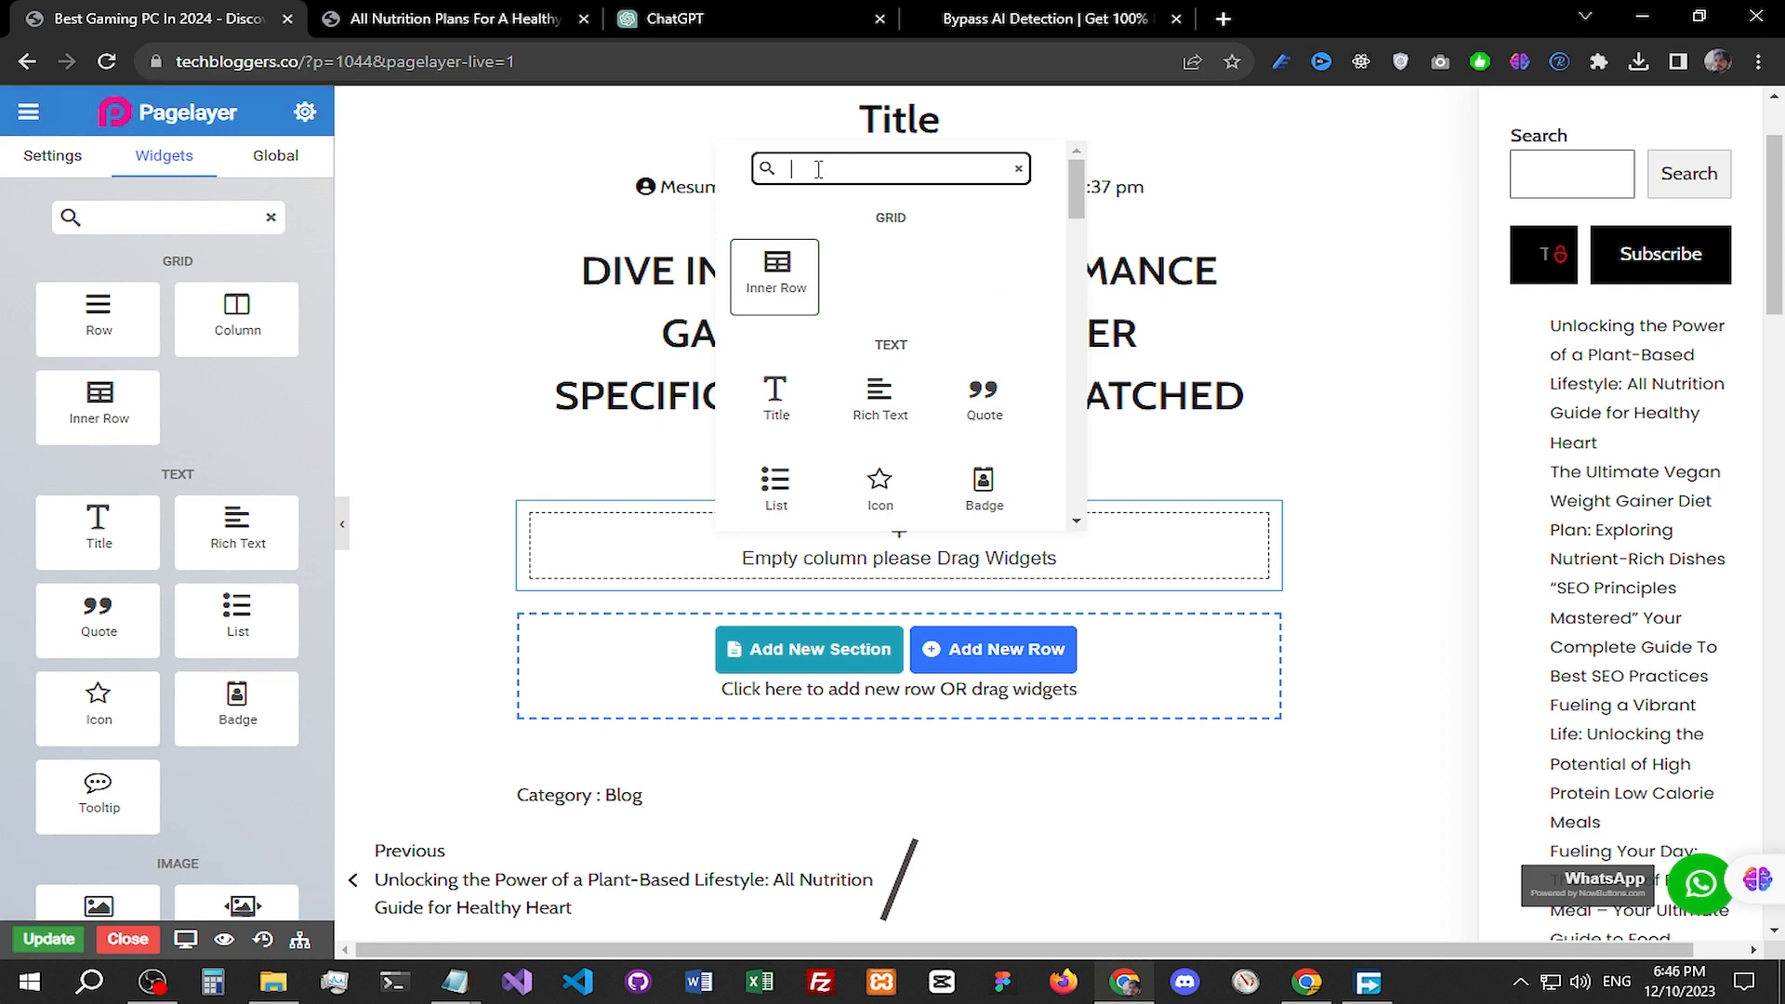
scroll(149, 541, "down", 9)
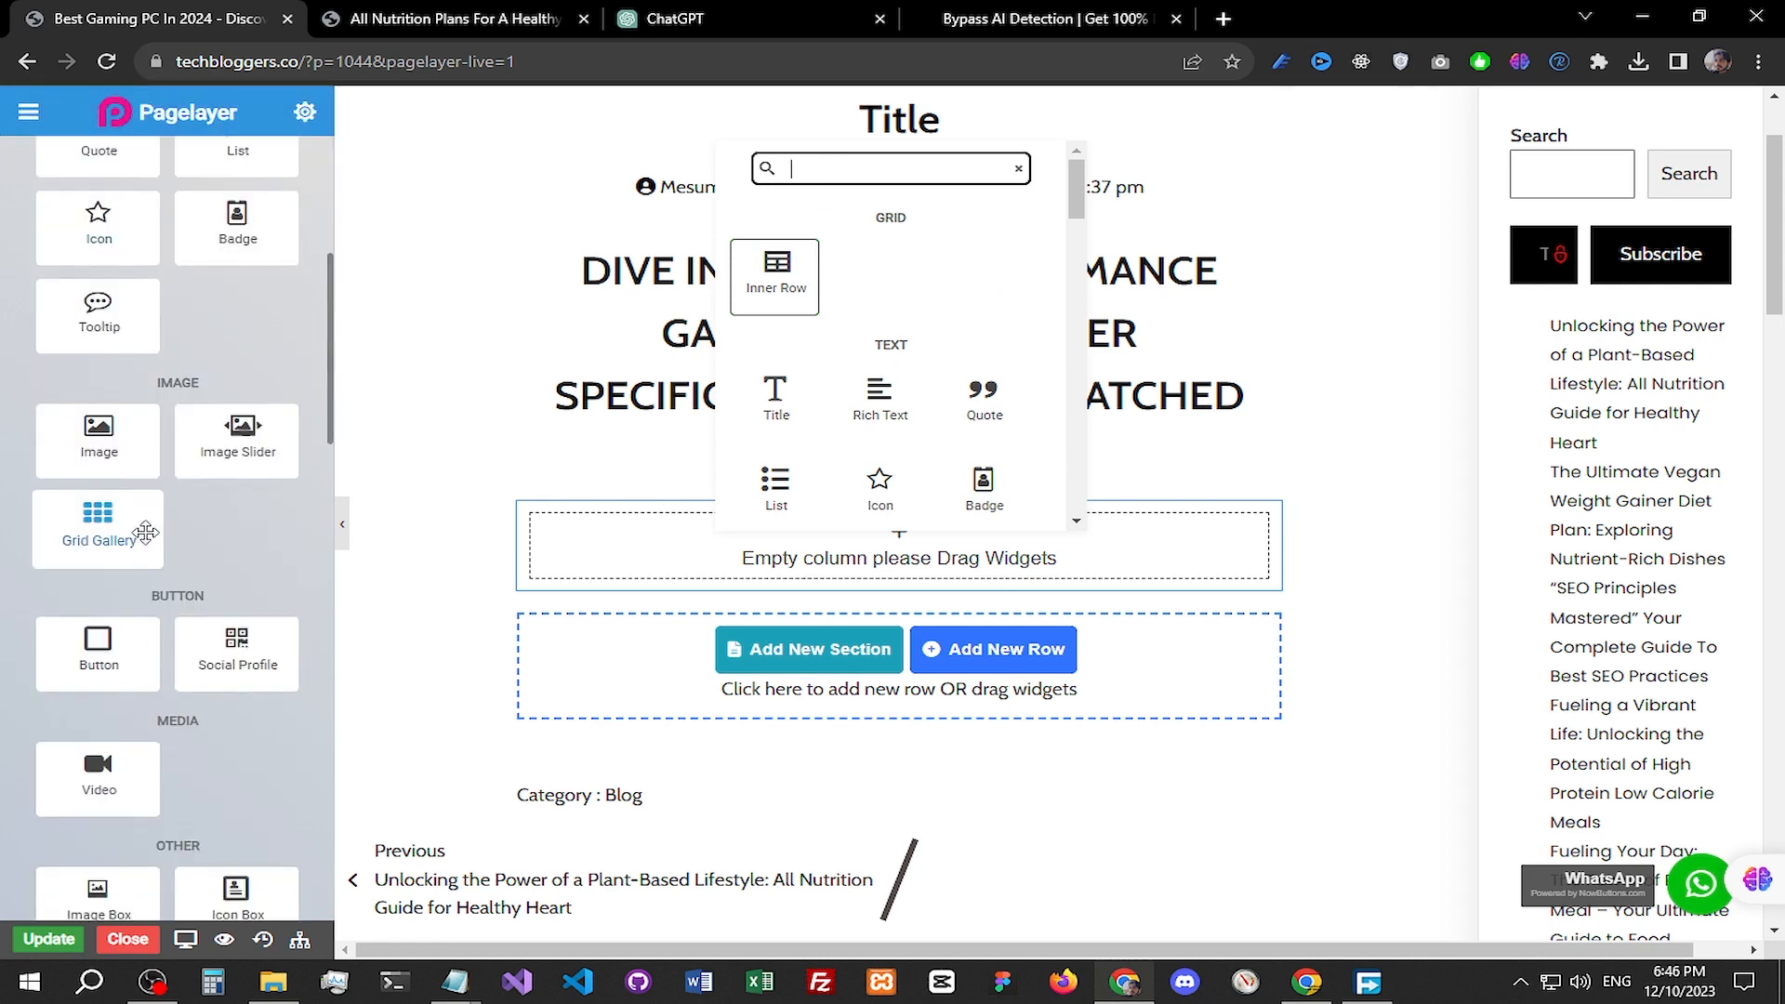
scroll(149, 541, "down", 2)
left_click_drag(102, 666, 781, 558)
left_click(94, 307)
key("ctrl+a")
key("ctrl+v")
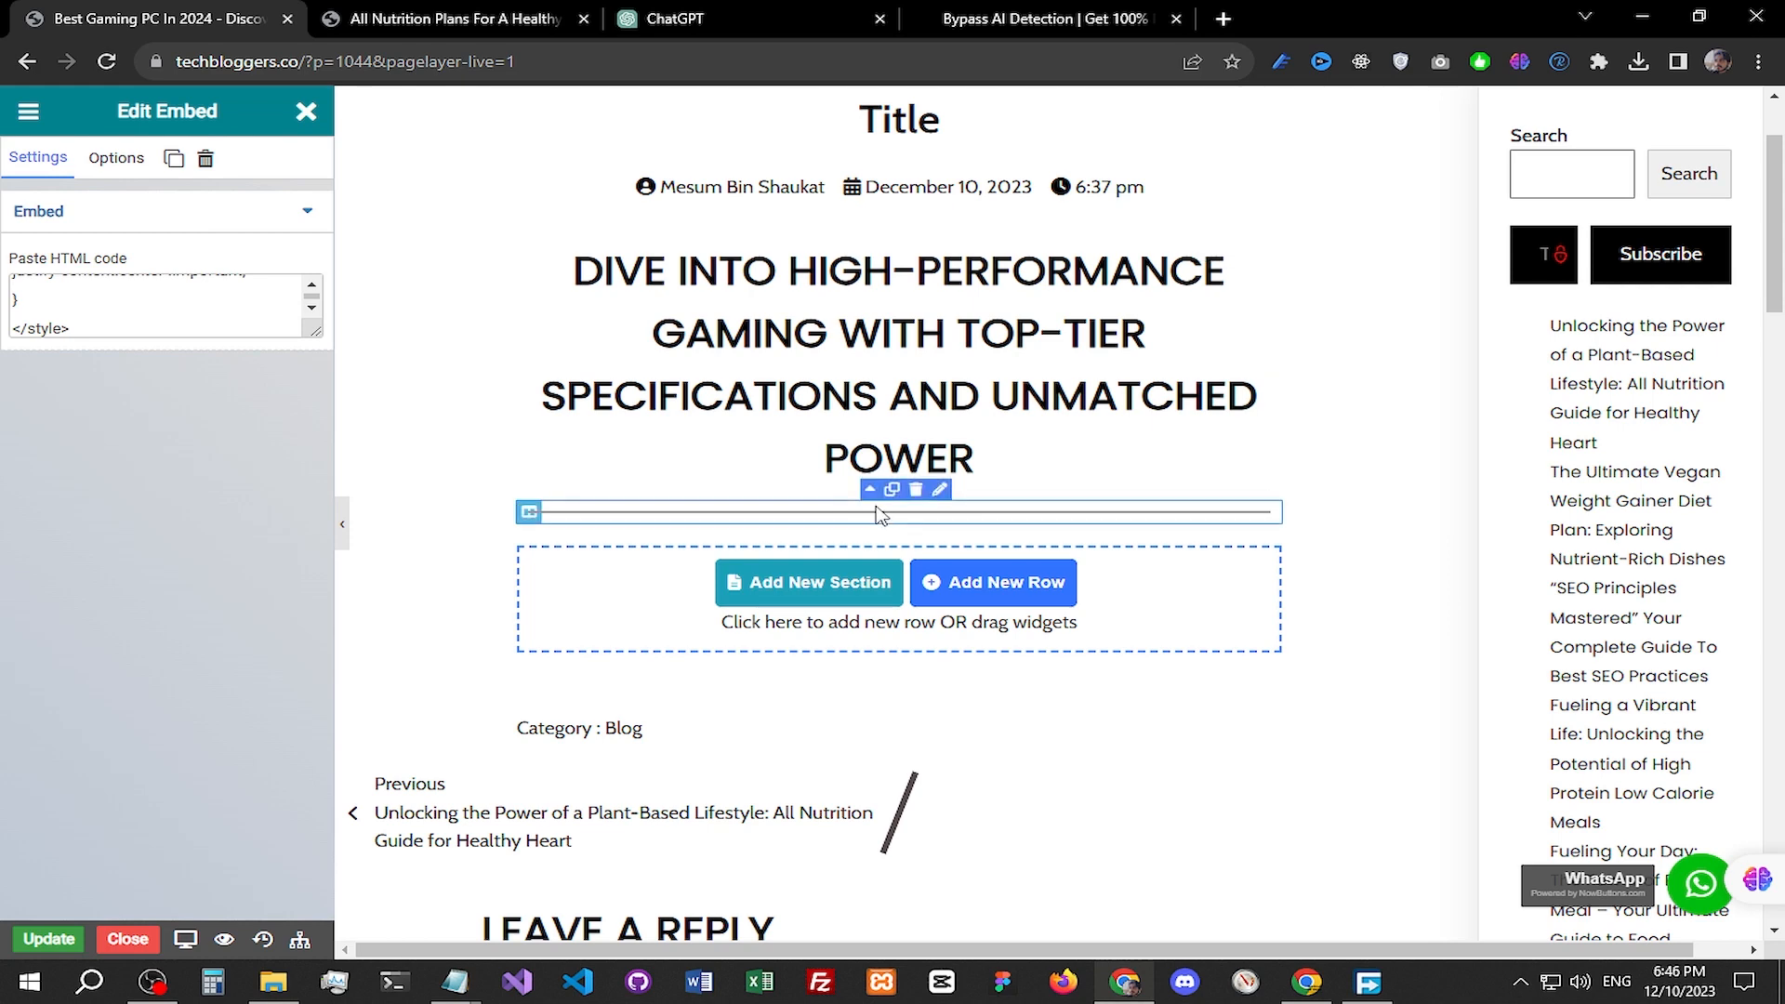
scroll(876, 485, "up", 2)
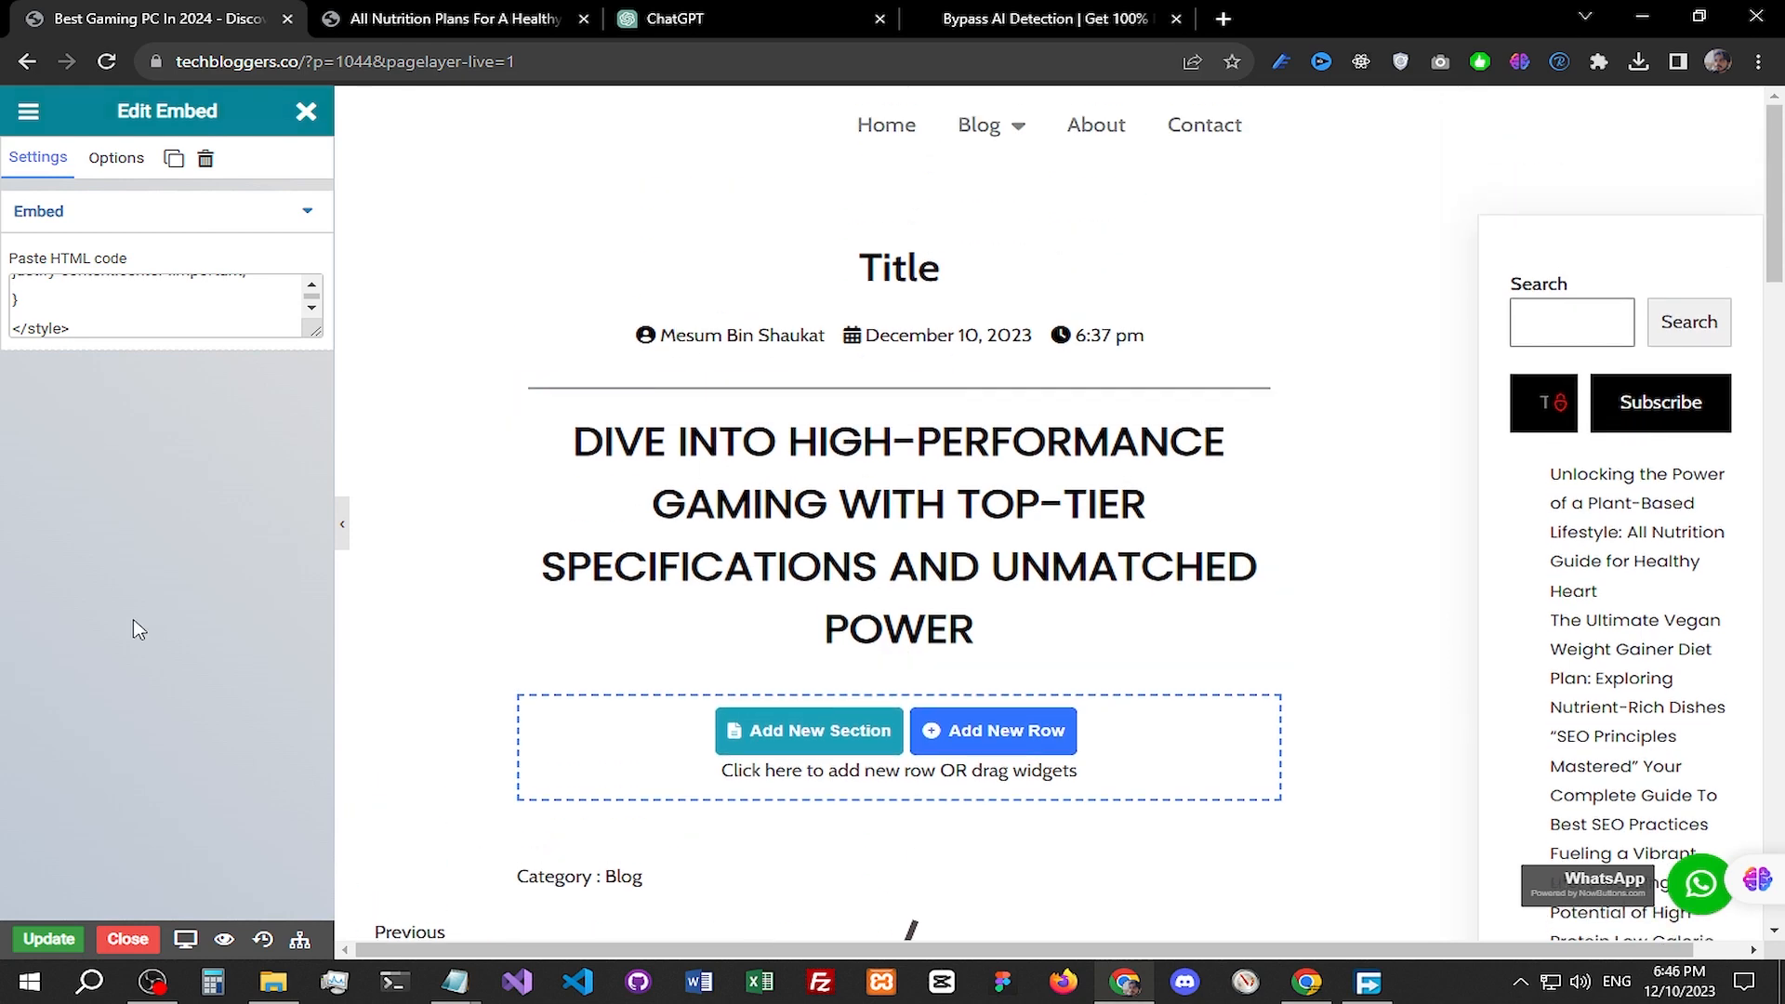
Step: Enlarge the Embed code field to review the Poppins font import and style rules, and update the post
left_click_drag(317, 331, 323, 383)
scroll(100, 316, "up", 5)
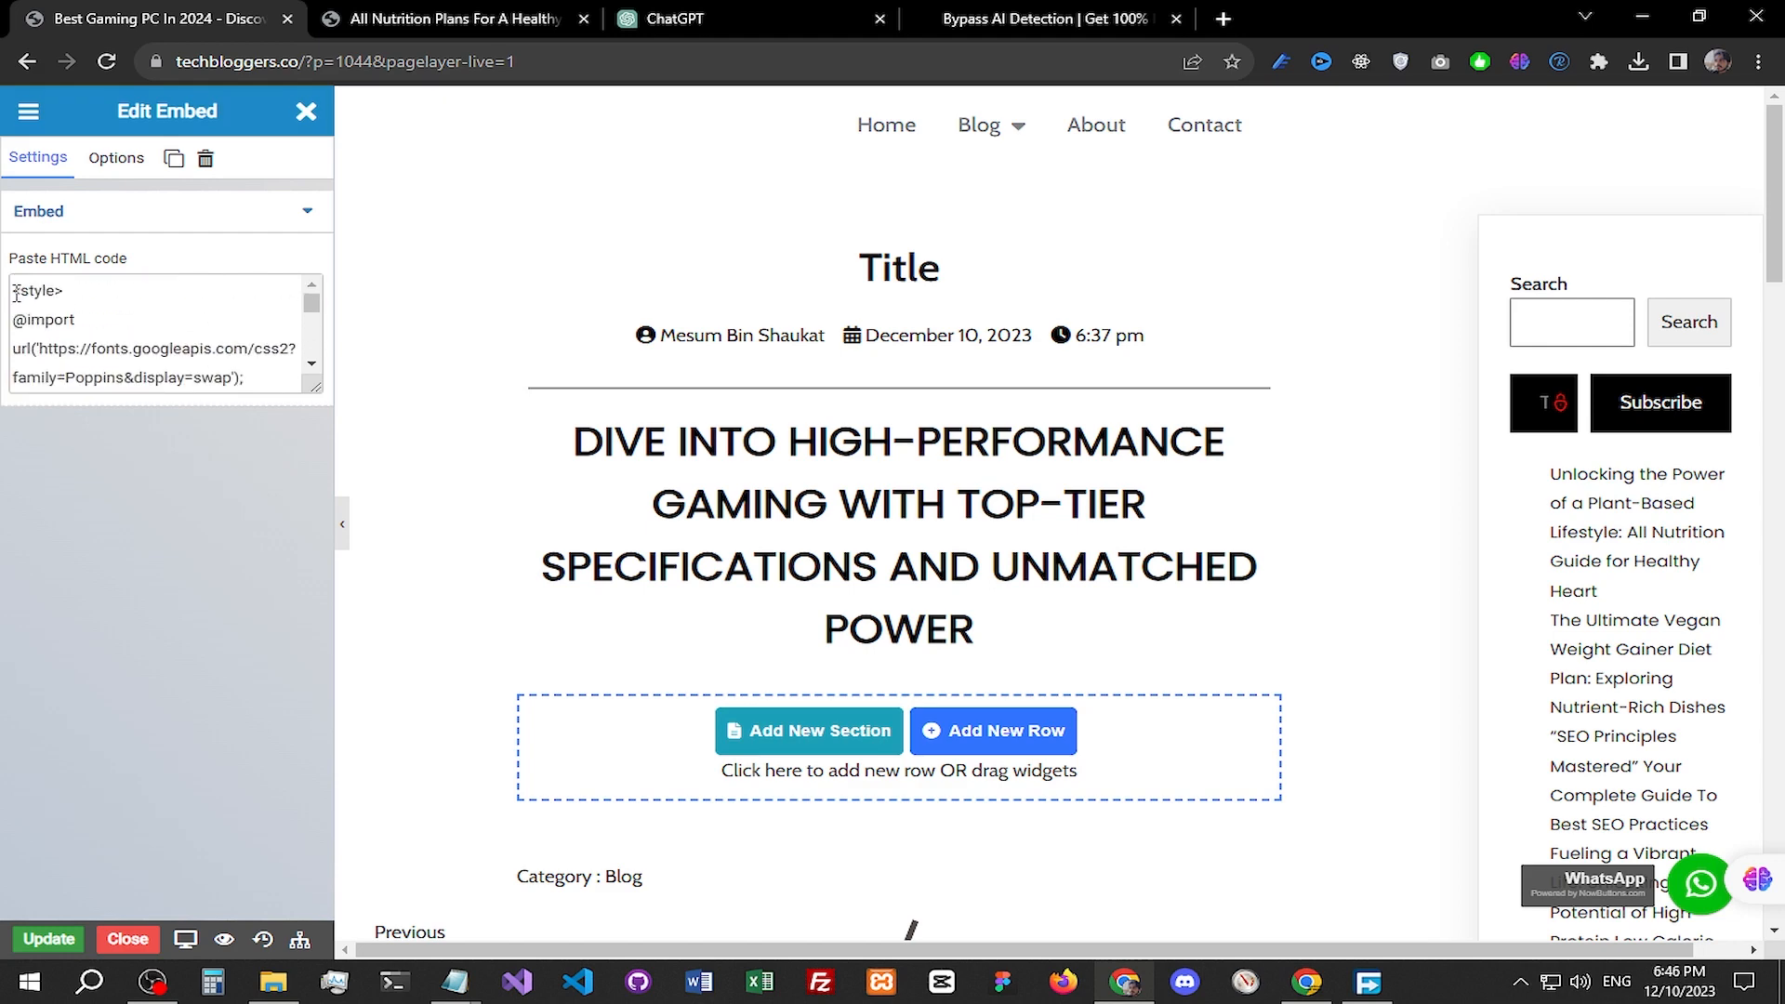
left_click_drag(17, 293, 251, 429)
left_click(105, 570)
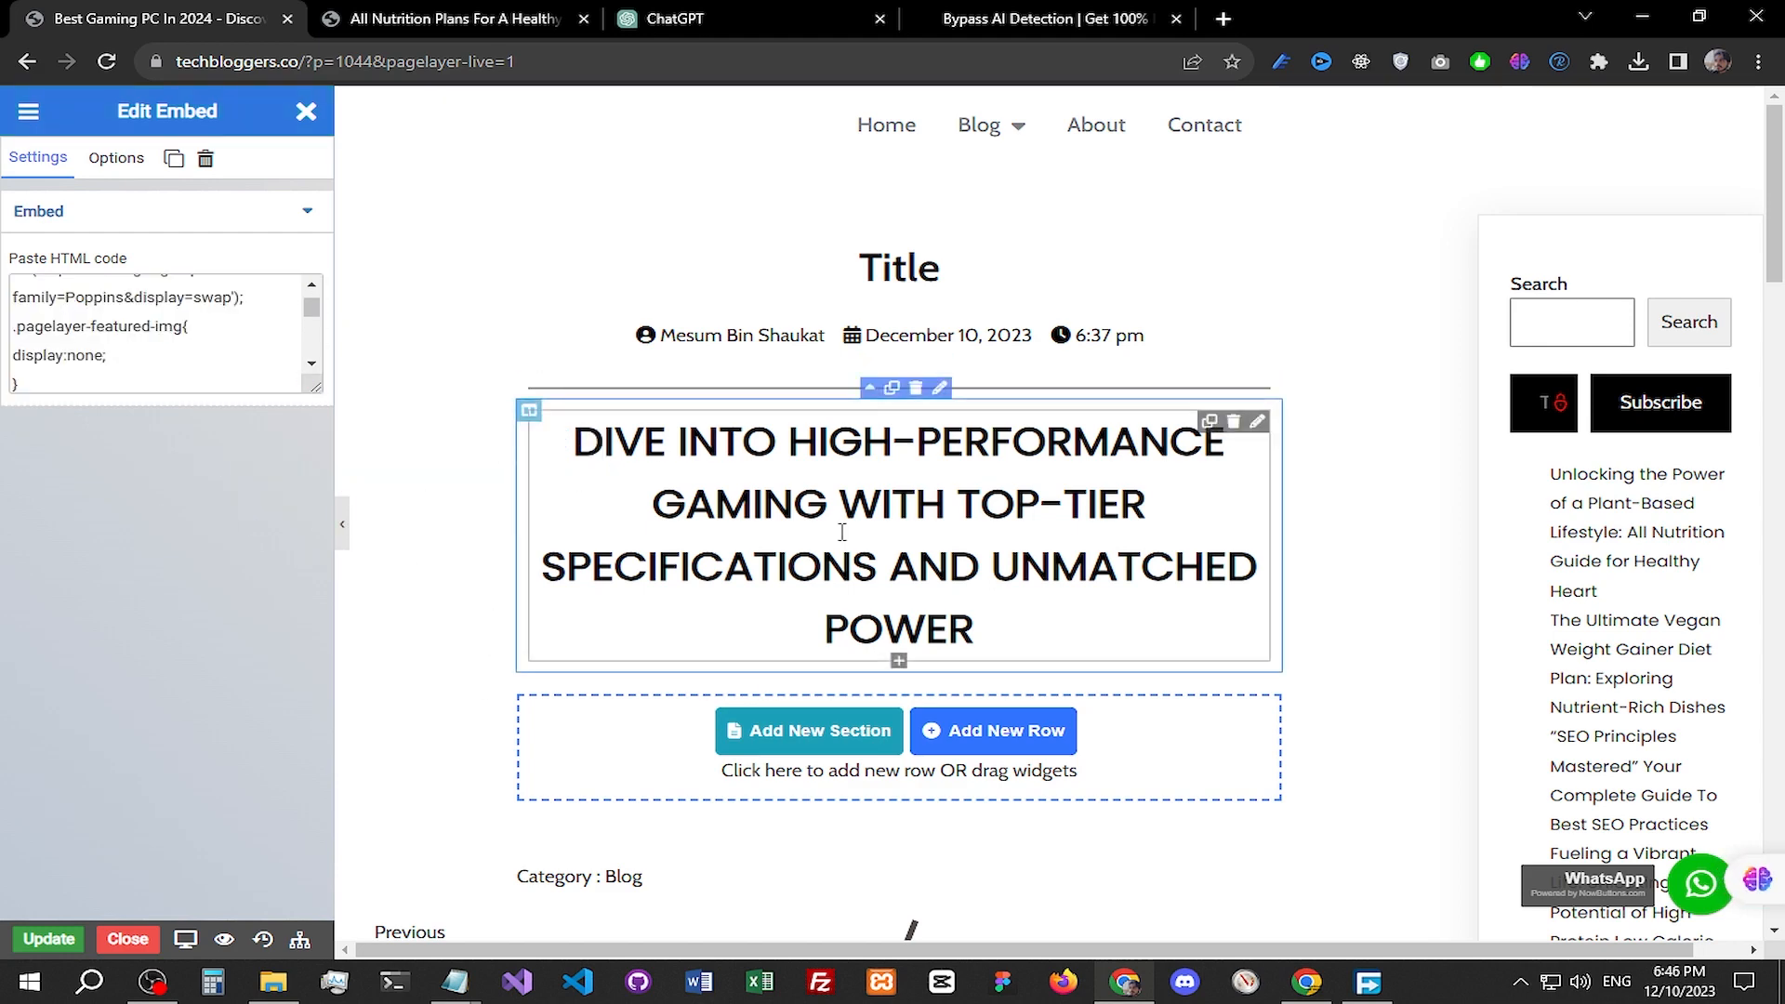
left_click(48, 939)
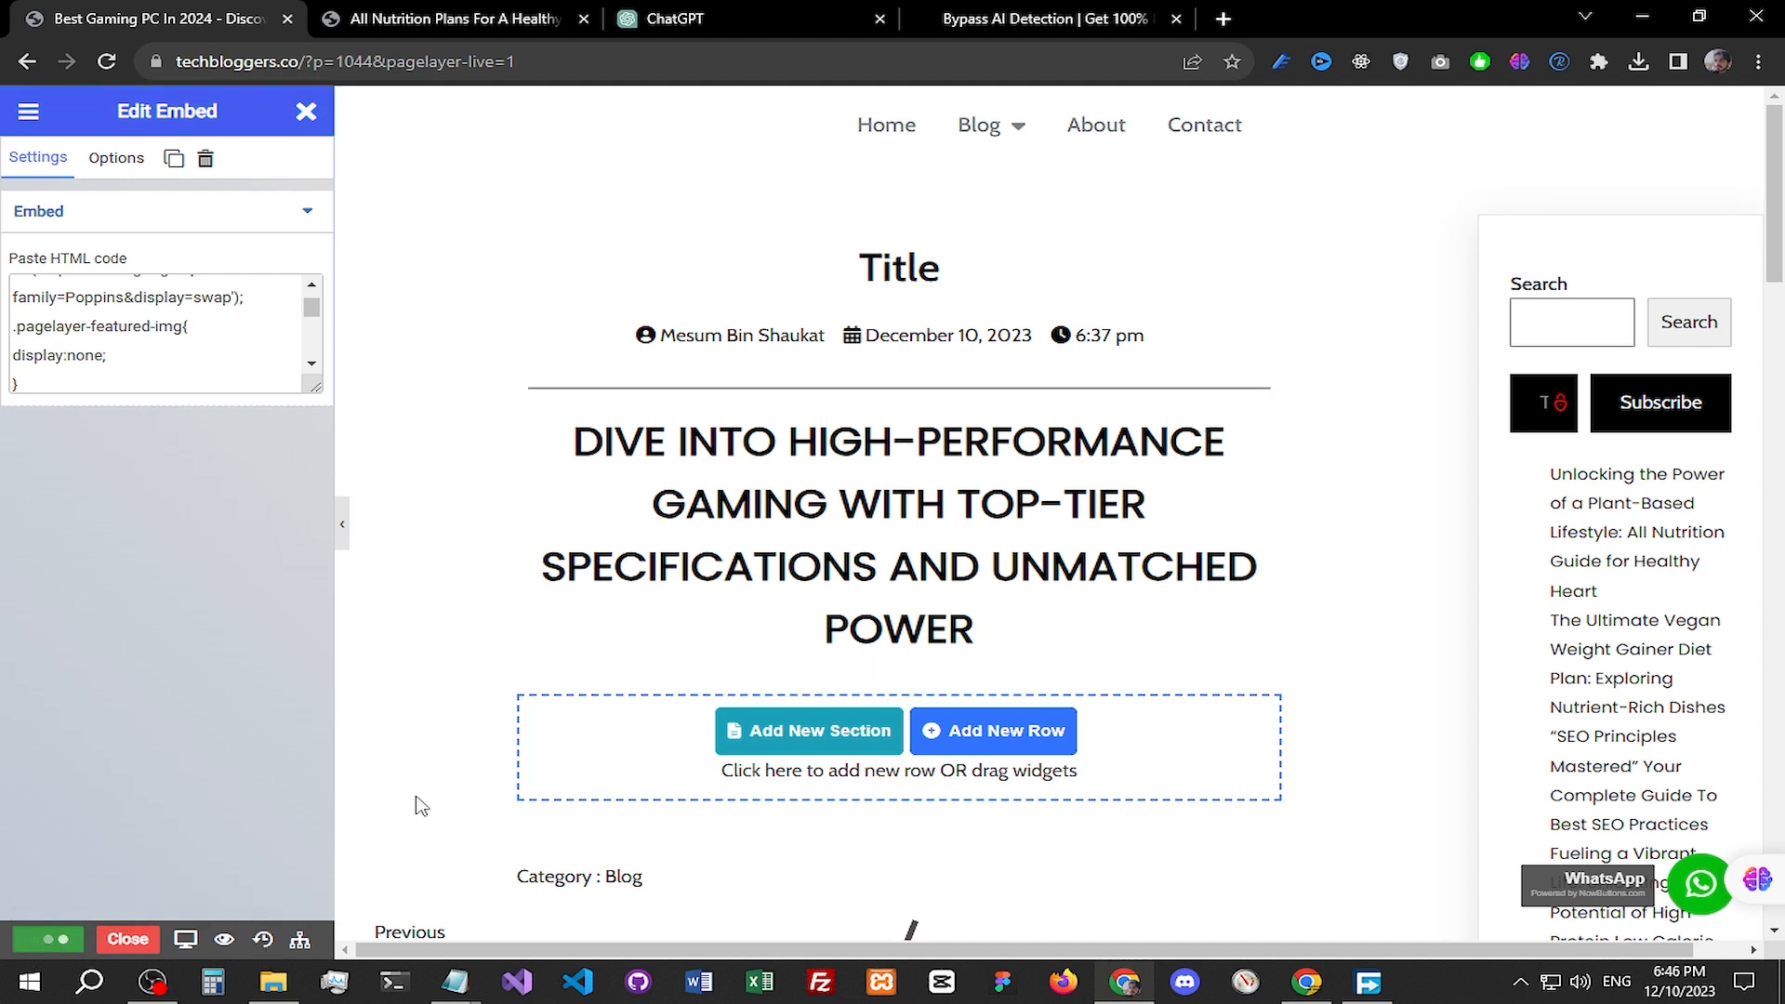
Step: Add a new row below the heading and copy the "Ready for the ultimate technological advancements" intro paragraph from Notepad
scroll(372, 711, "down", 2)
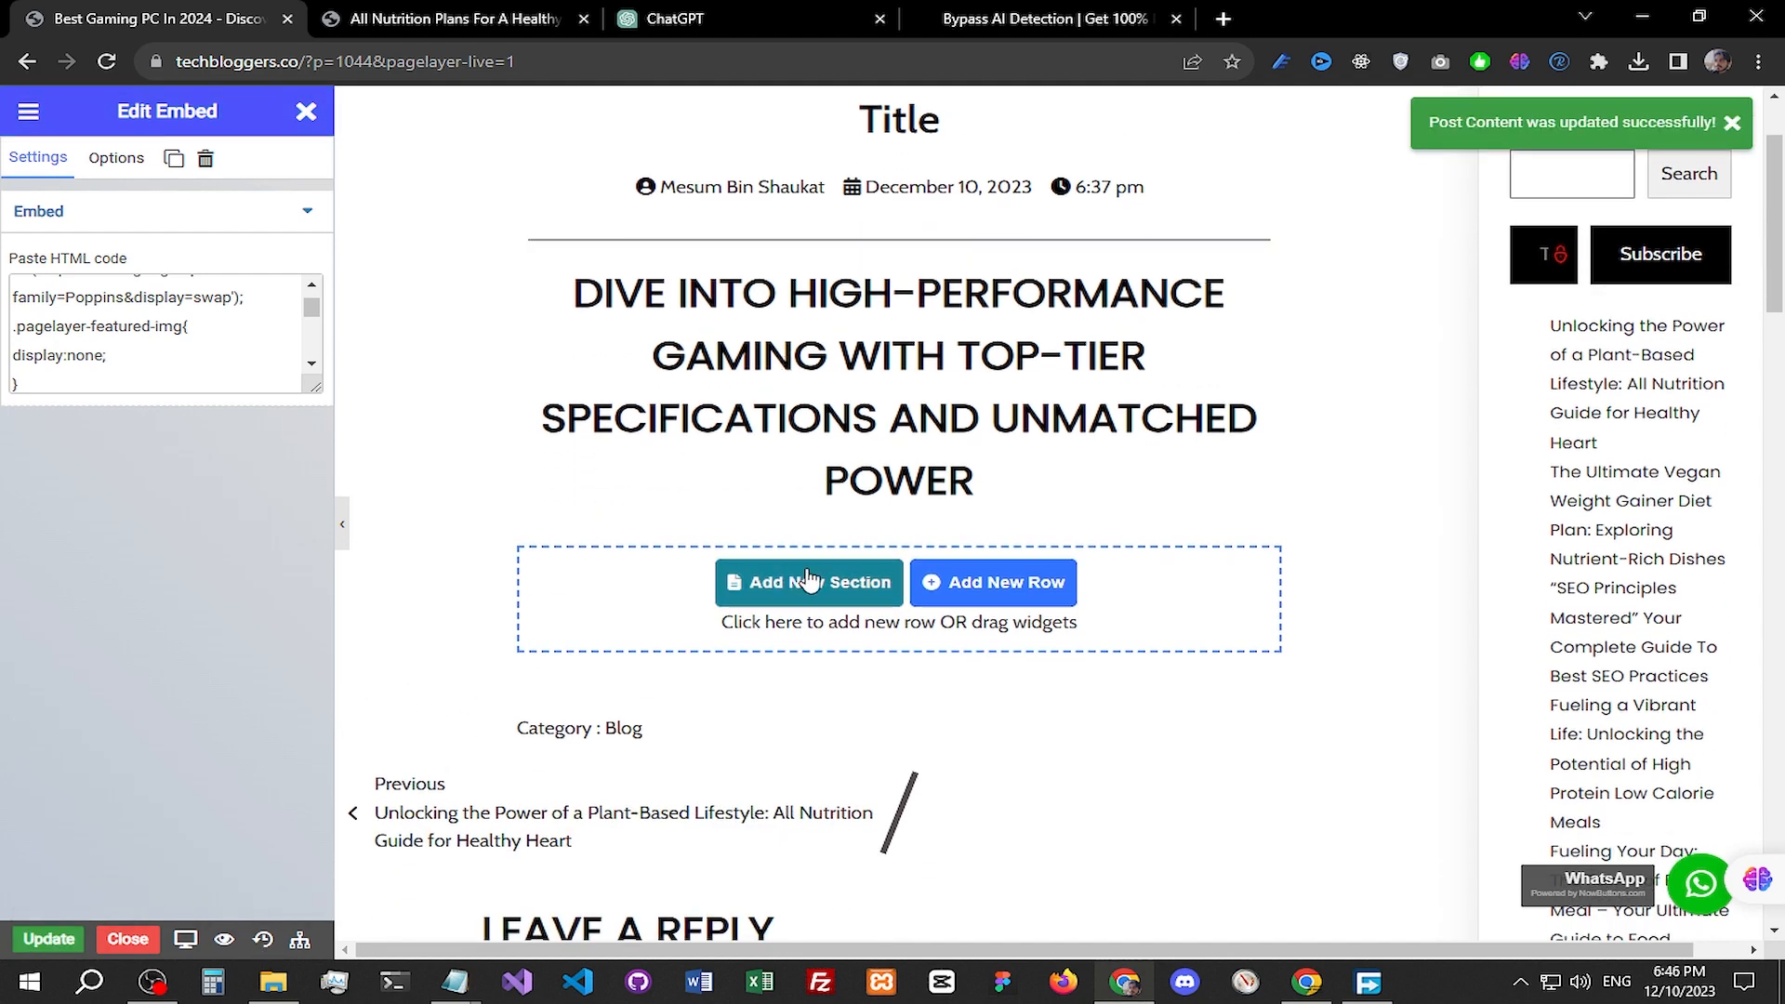
left_click(1004, 587)
mouse_move(454, 982)
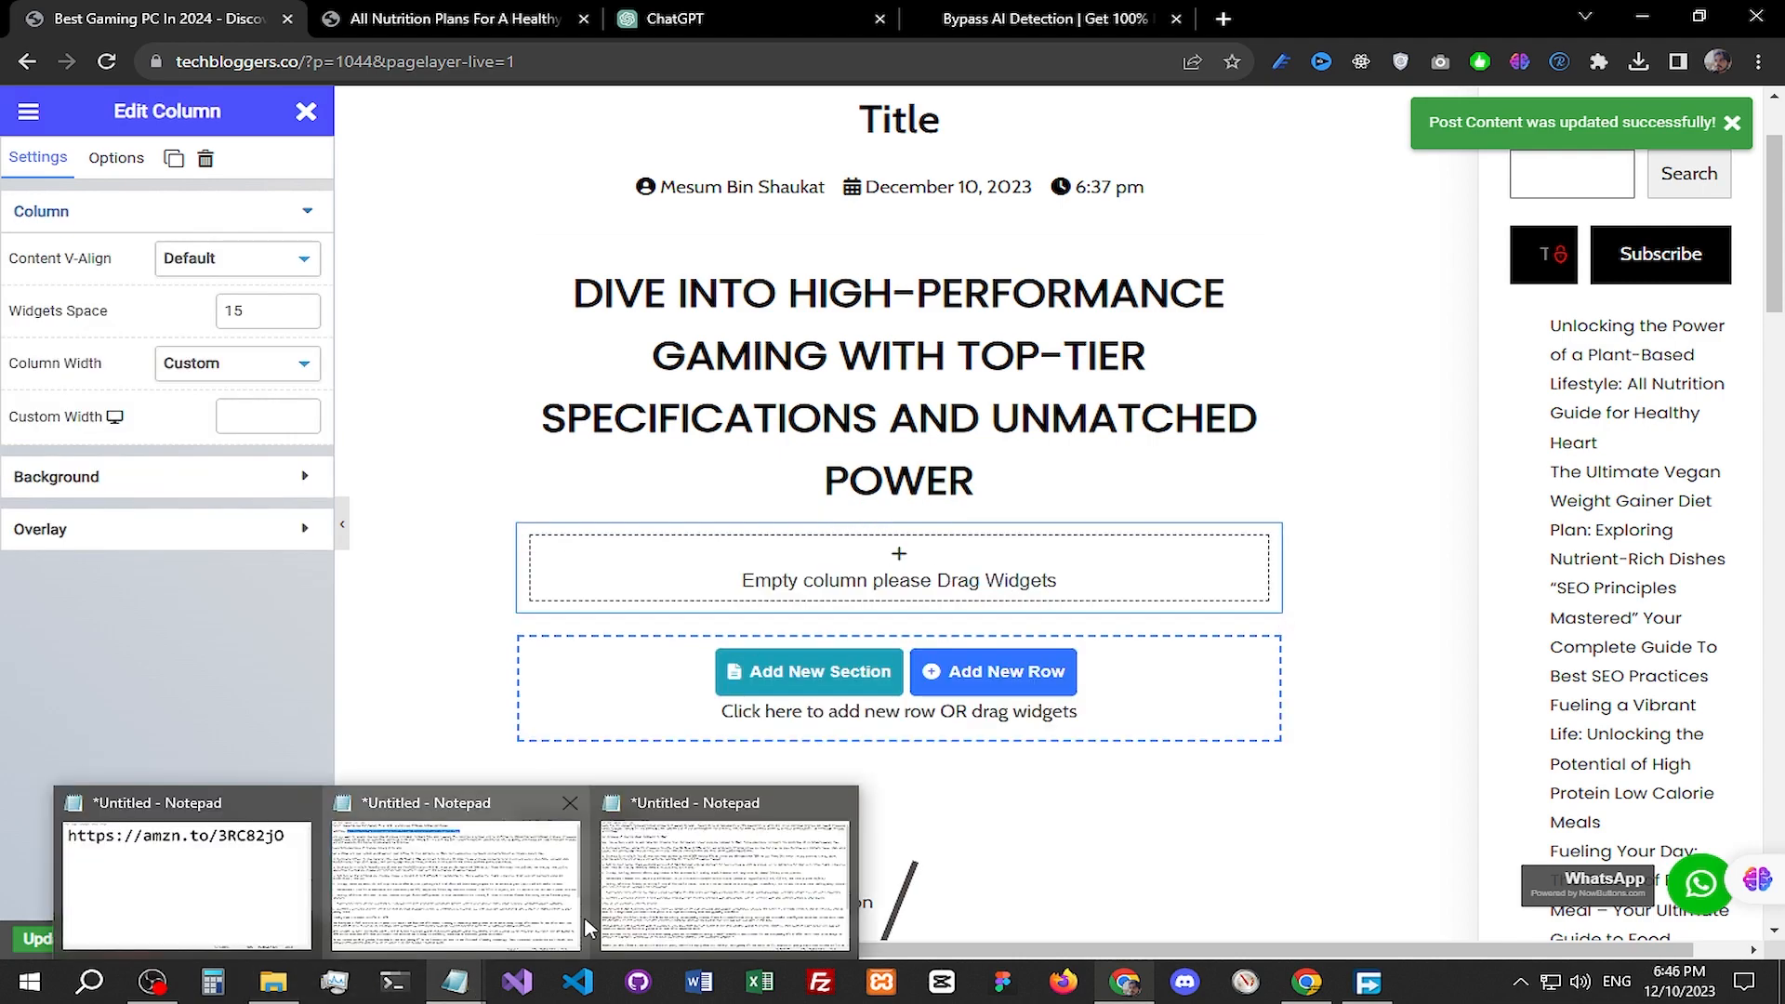
left_click(586, 927)
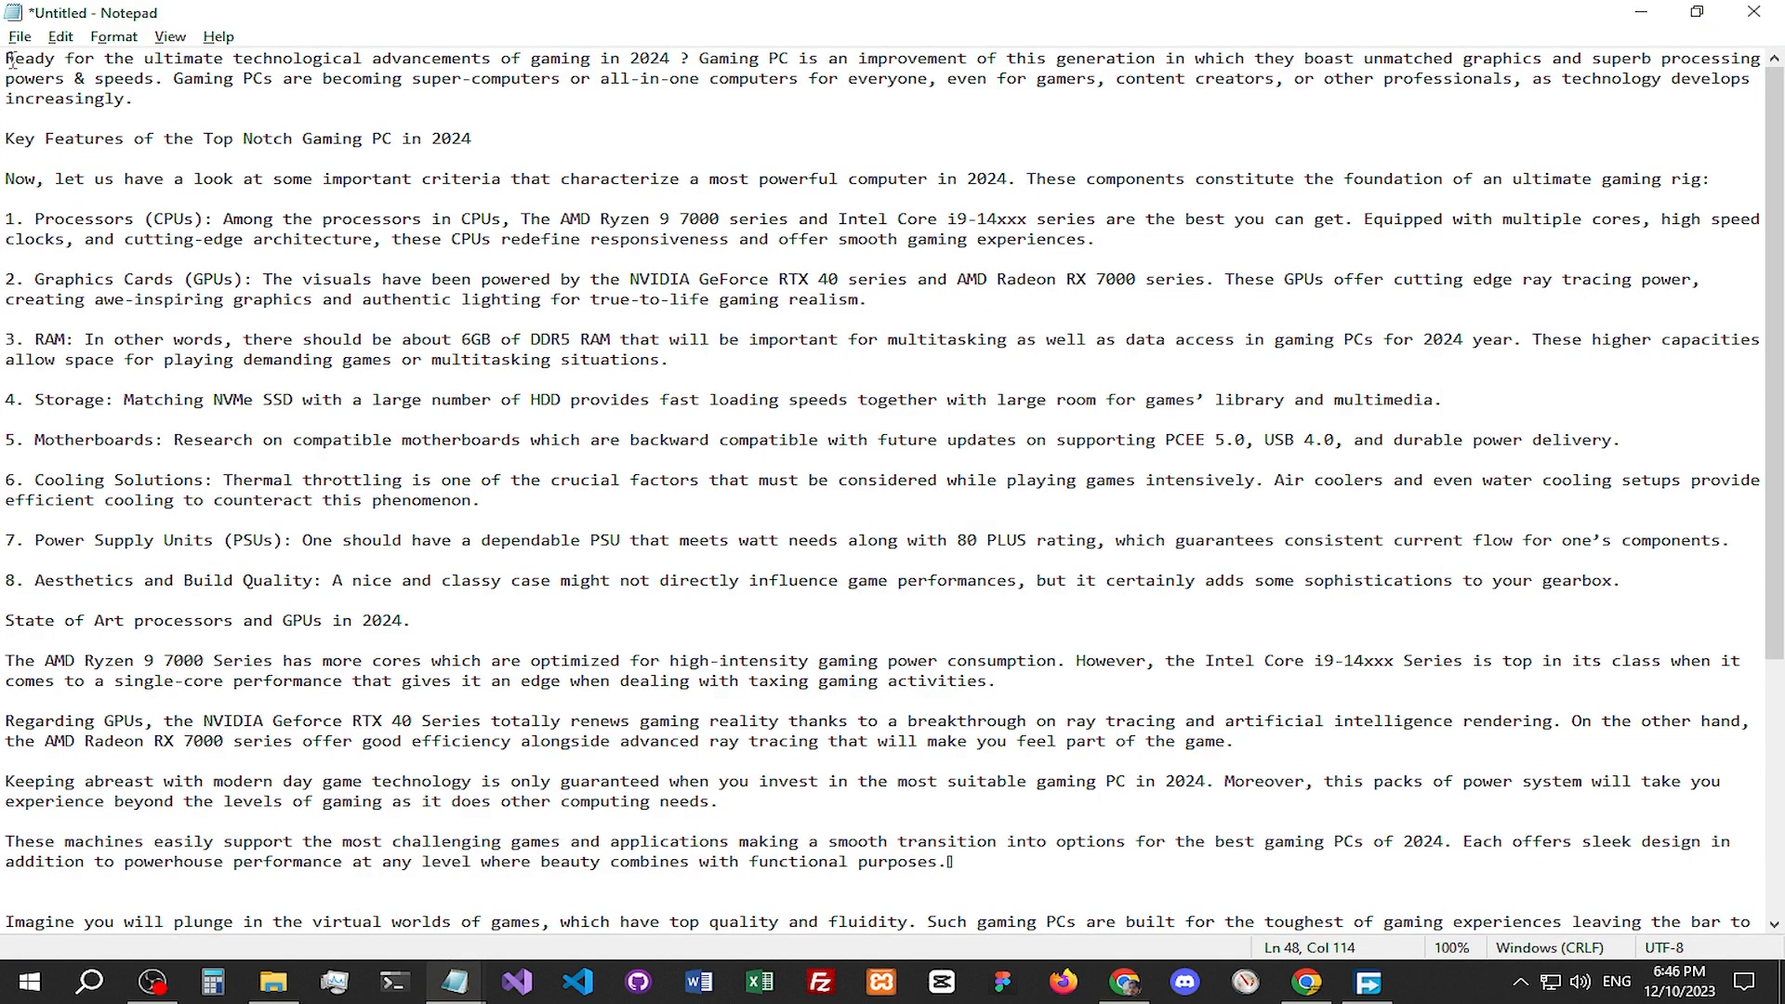
left_click_drag(5, 62, 201, 92)
right_click(39, 85)
left_click(107, 162)
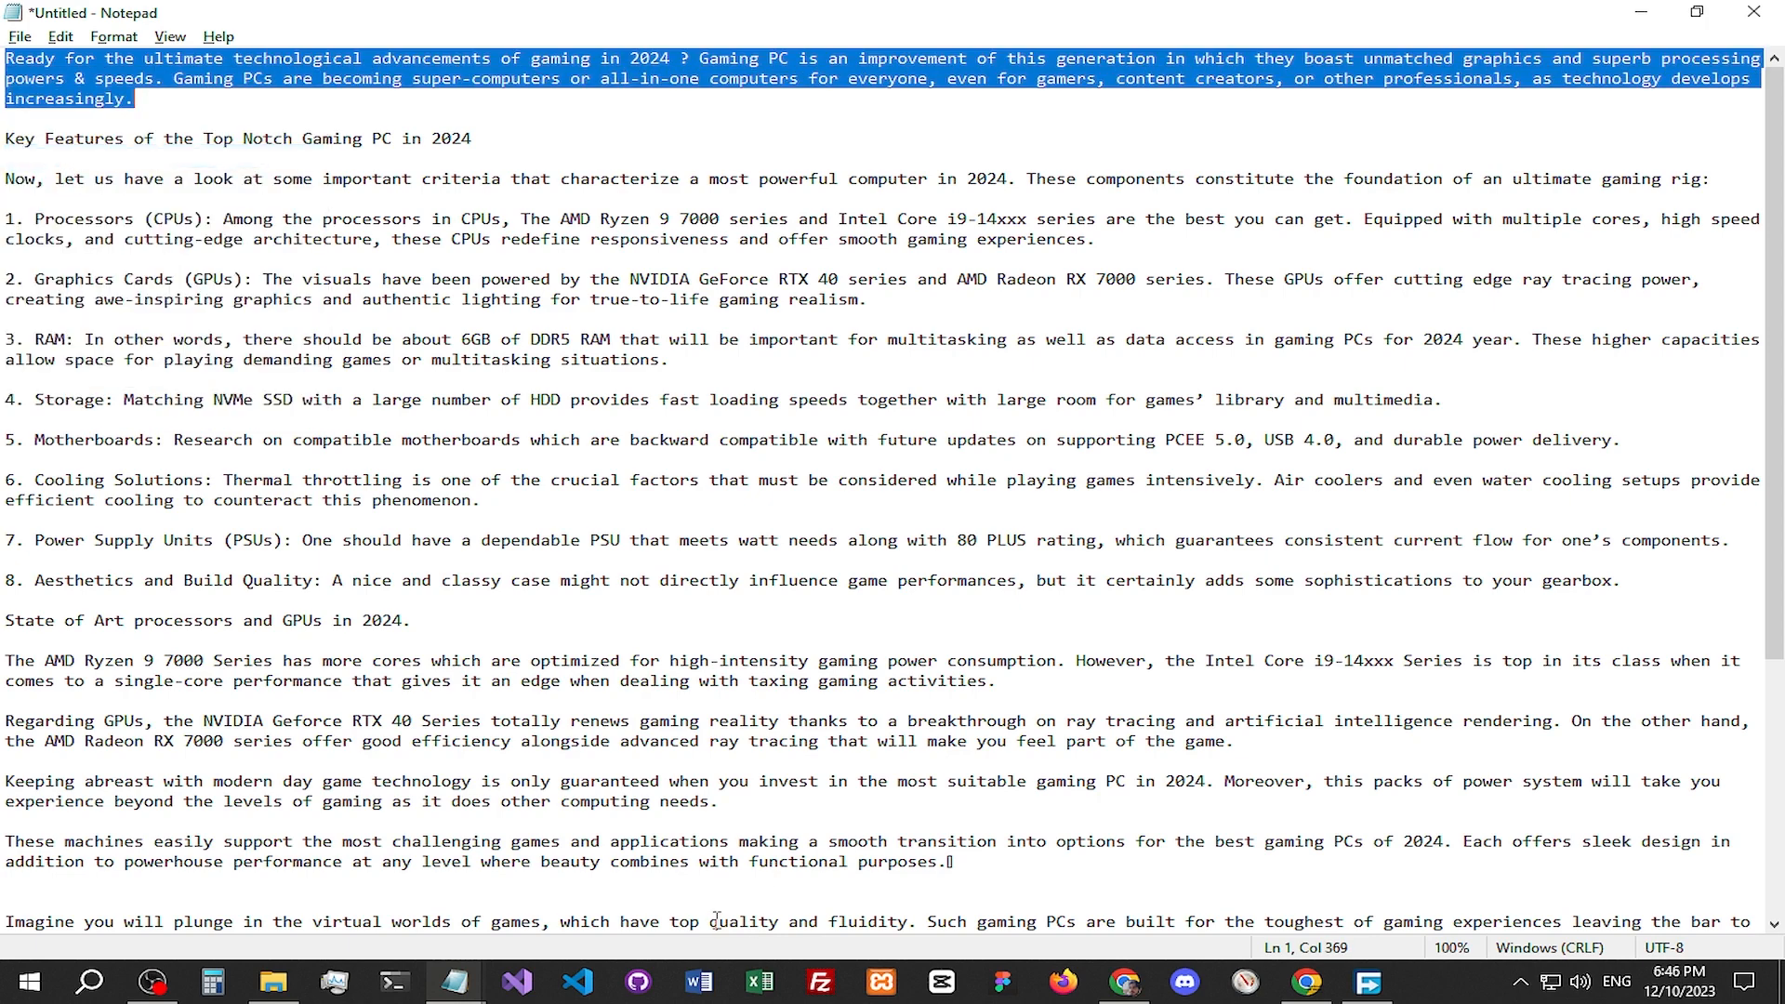
Step: Add a Rich Text widget to the empty column below the heading and paste the copied intro paragraph inside its paragraph tag
left_click(1125, 983)
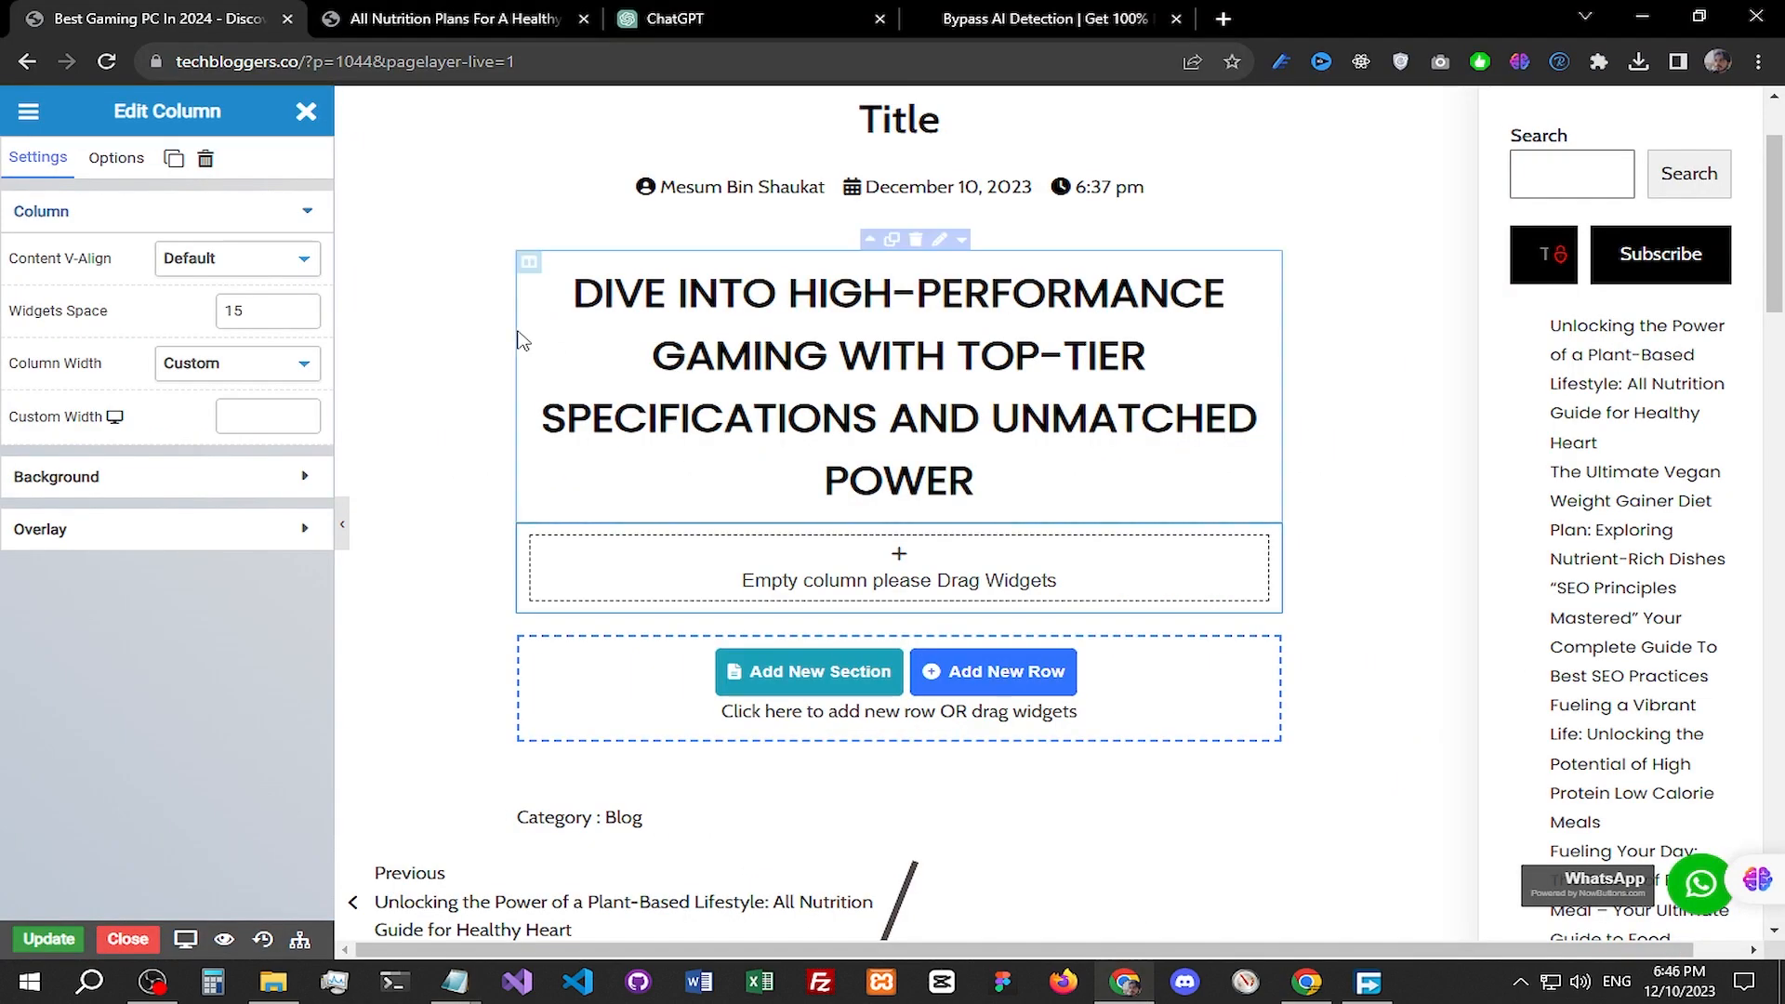
left_click(900, 557)
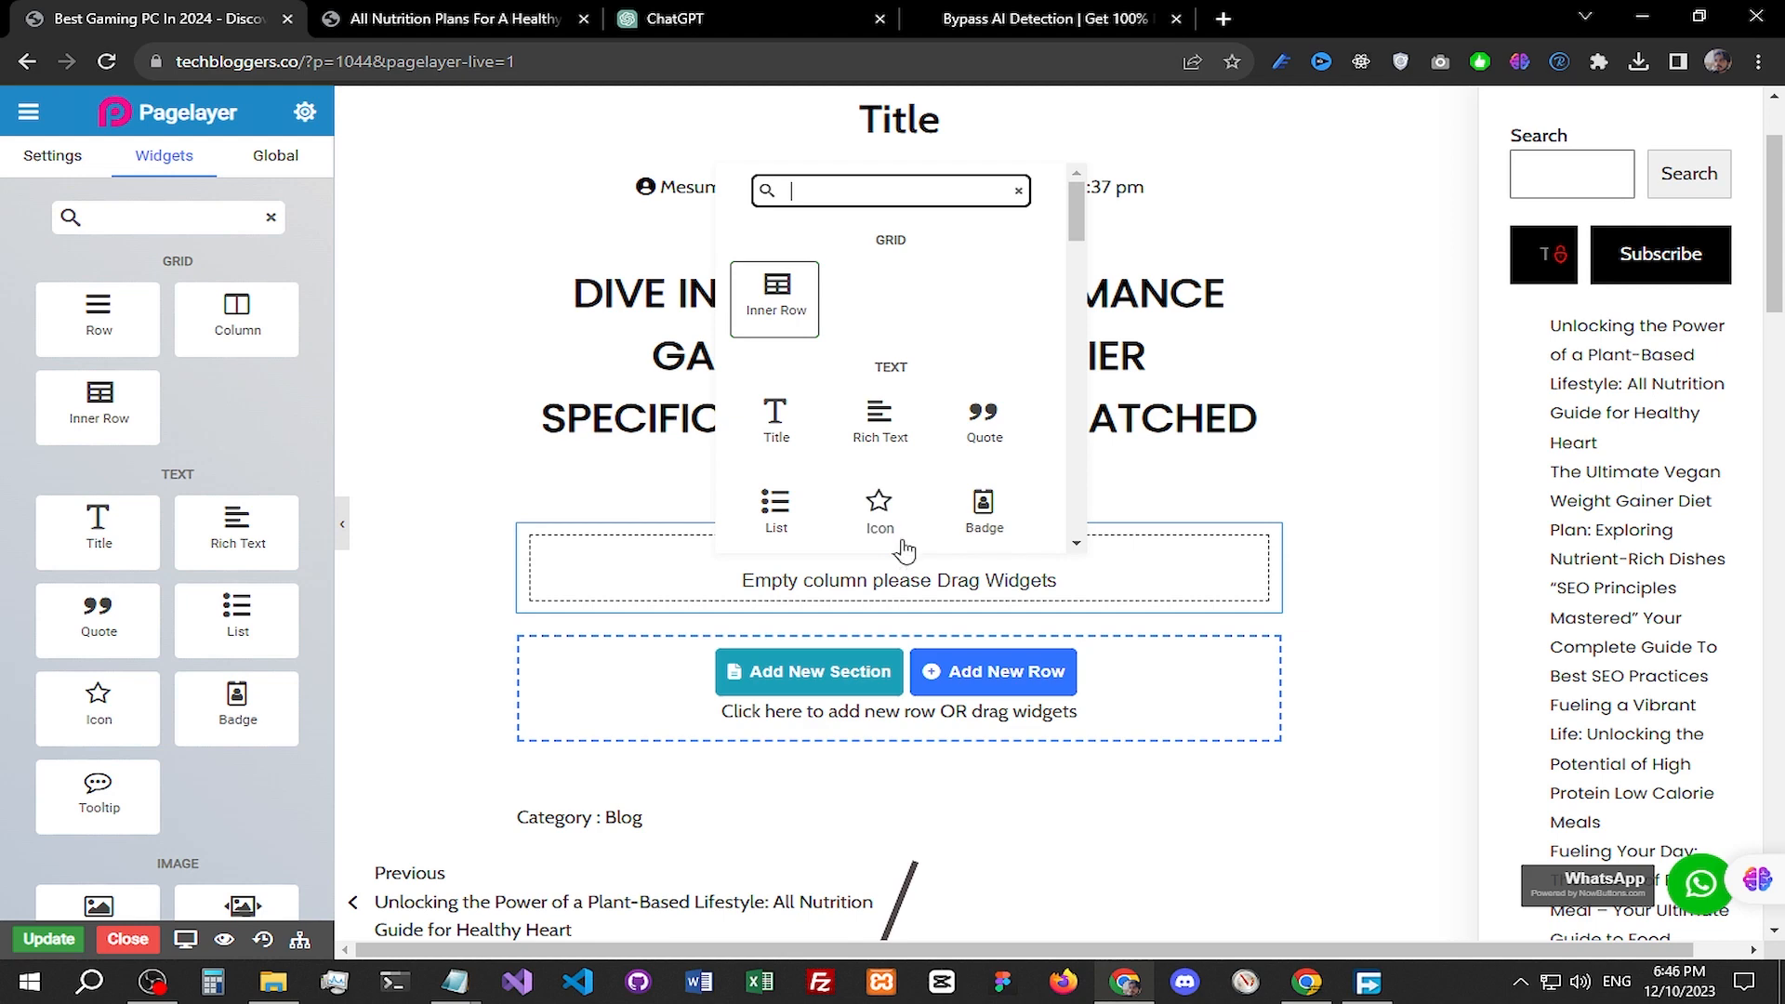
left_click(883, 426)
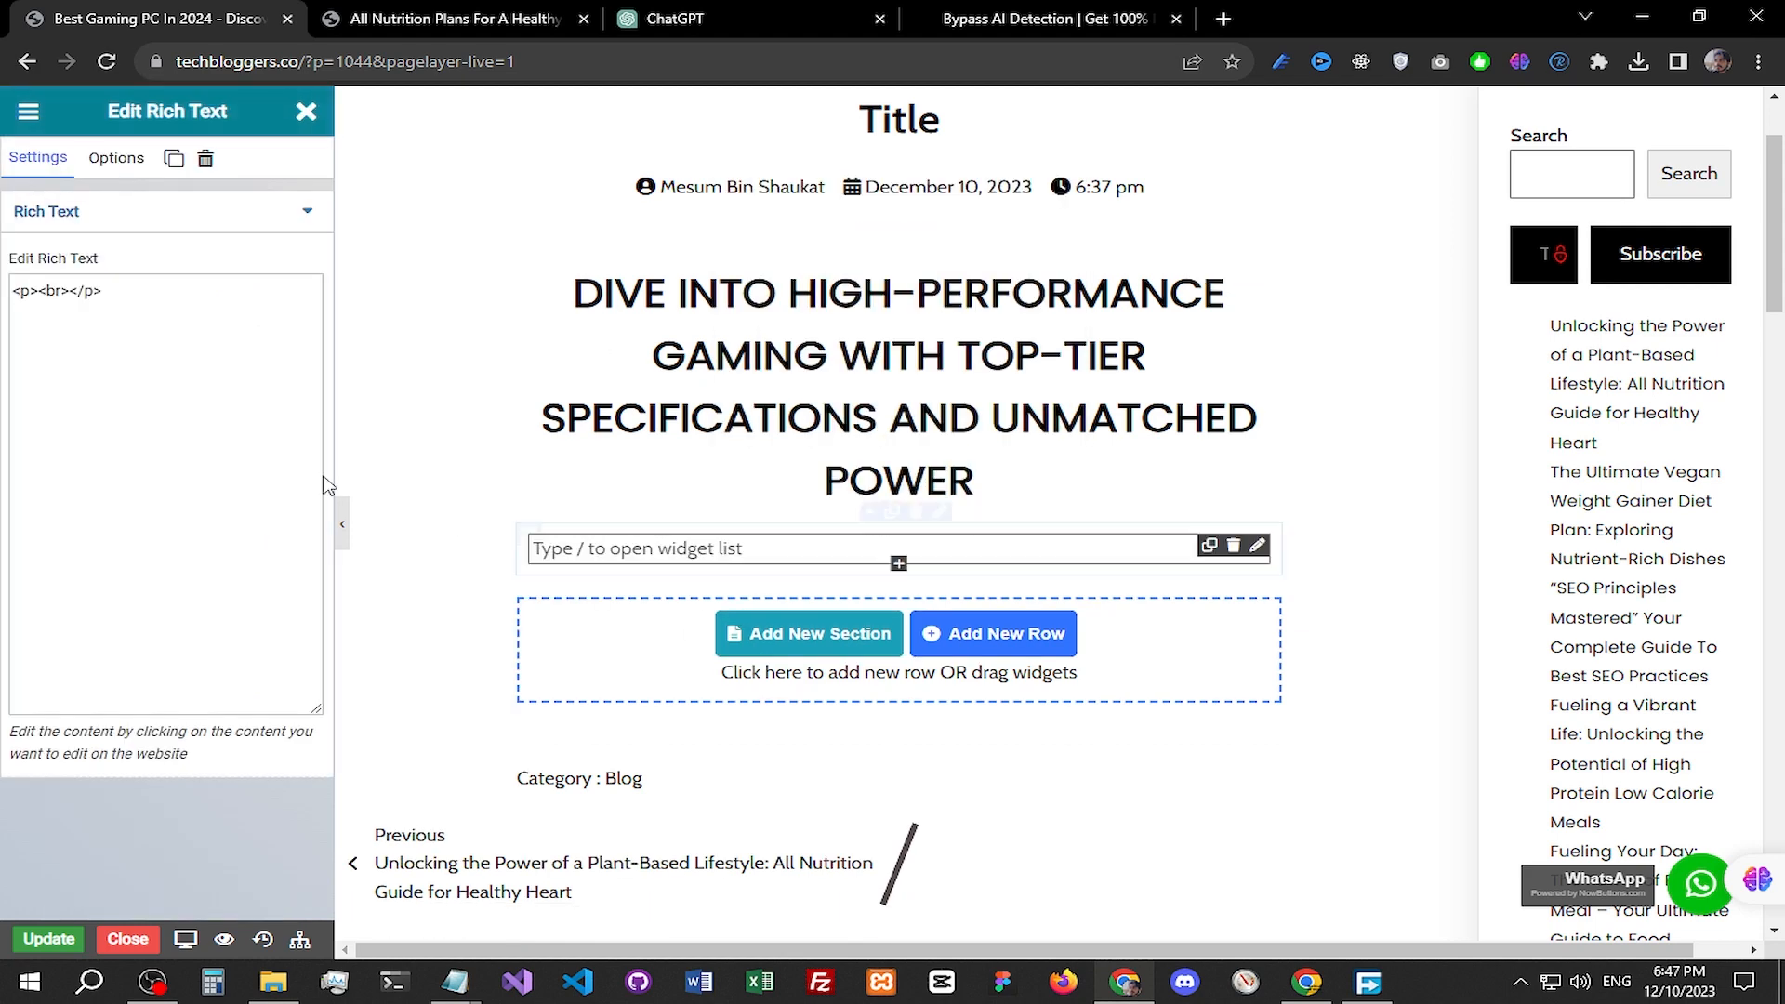
left_click(32, 289)
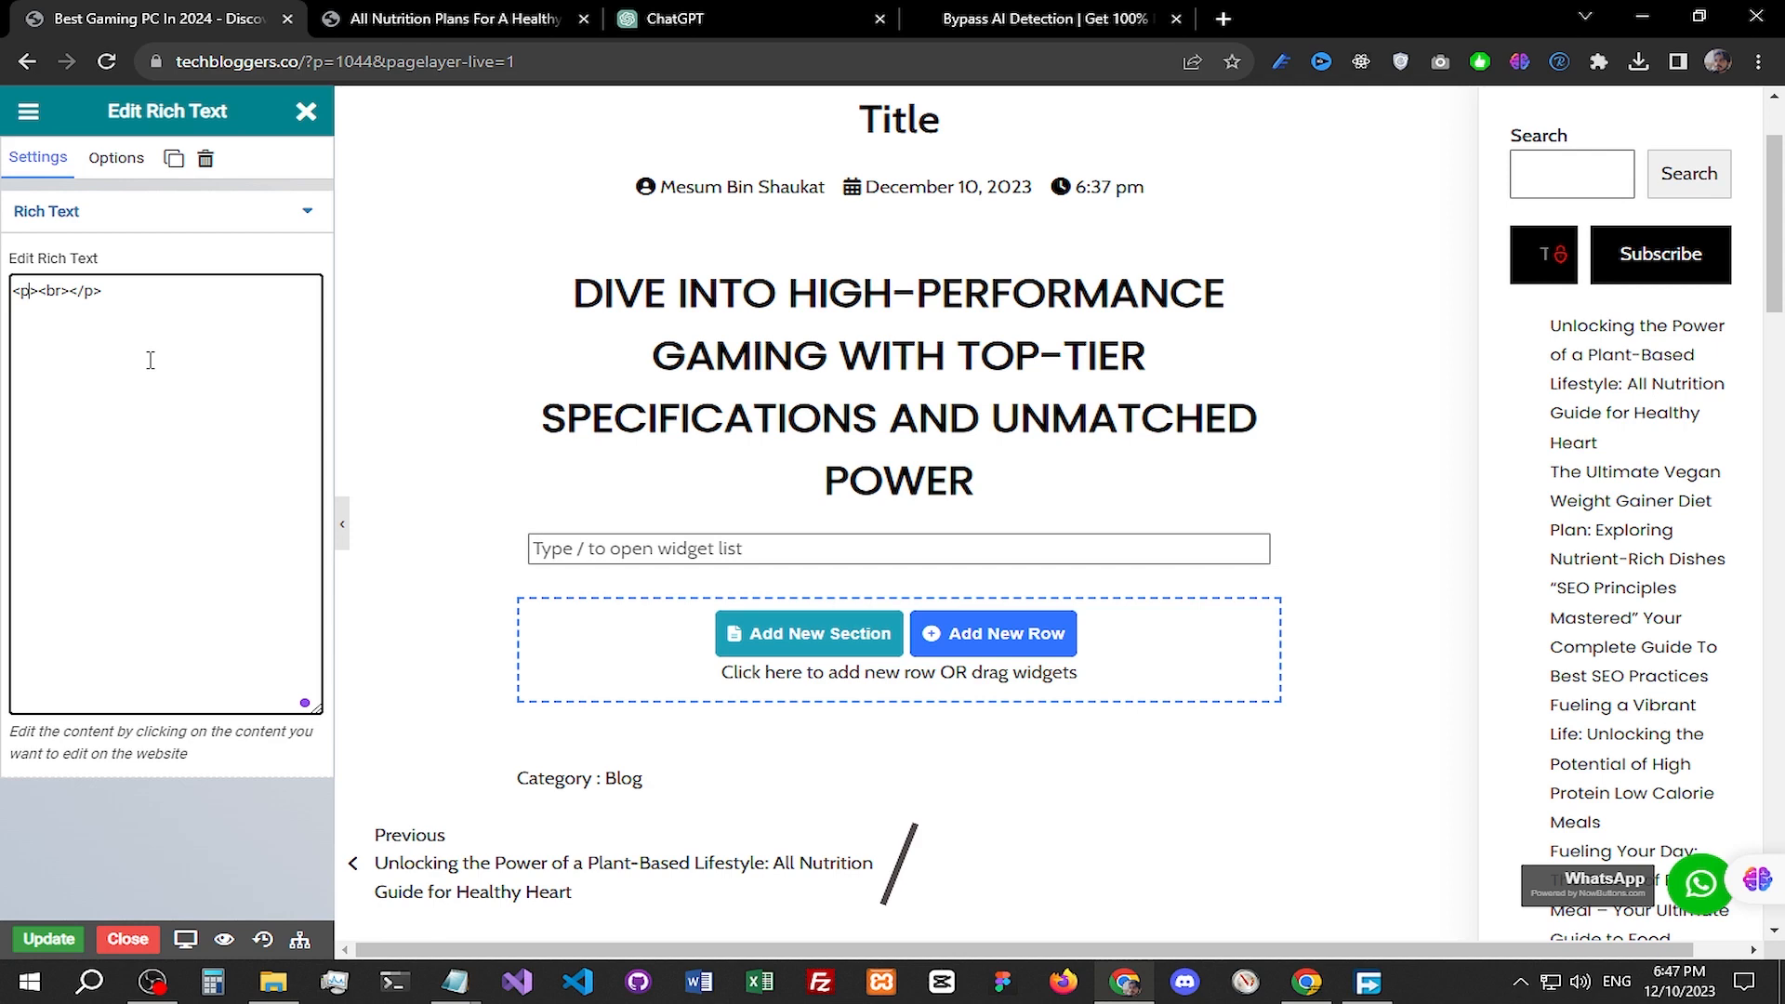
key("Left")
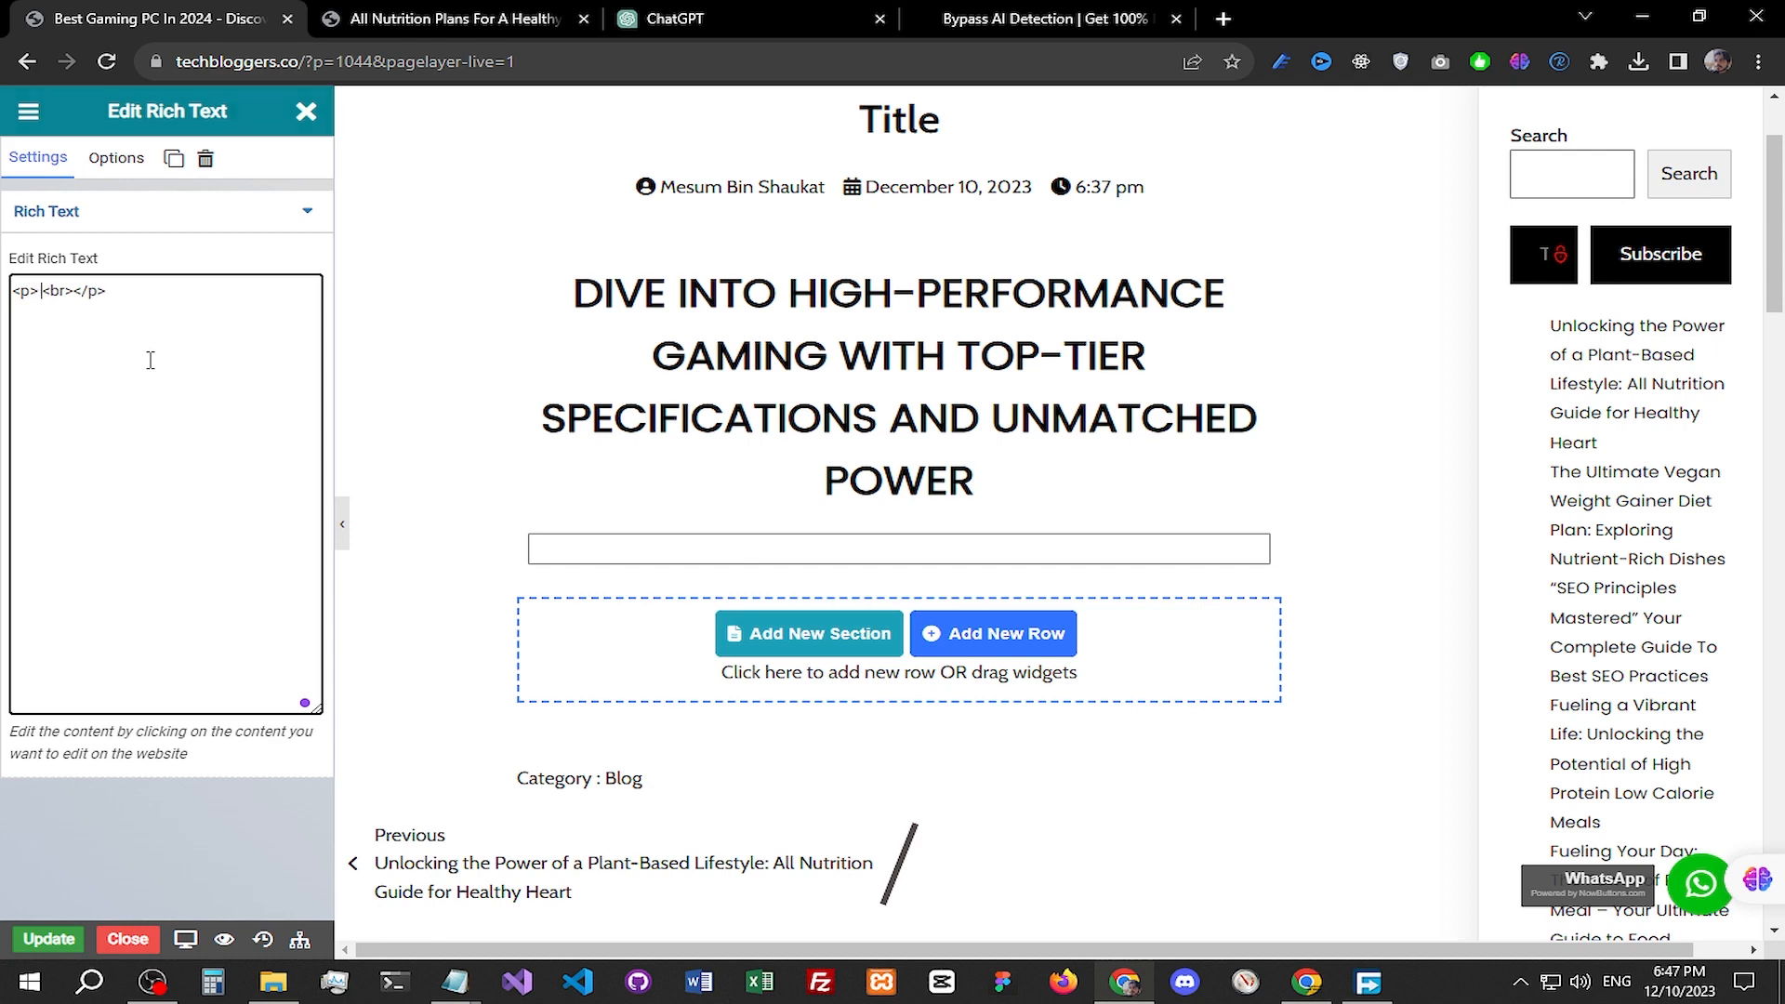
key("ctrl+v")
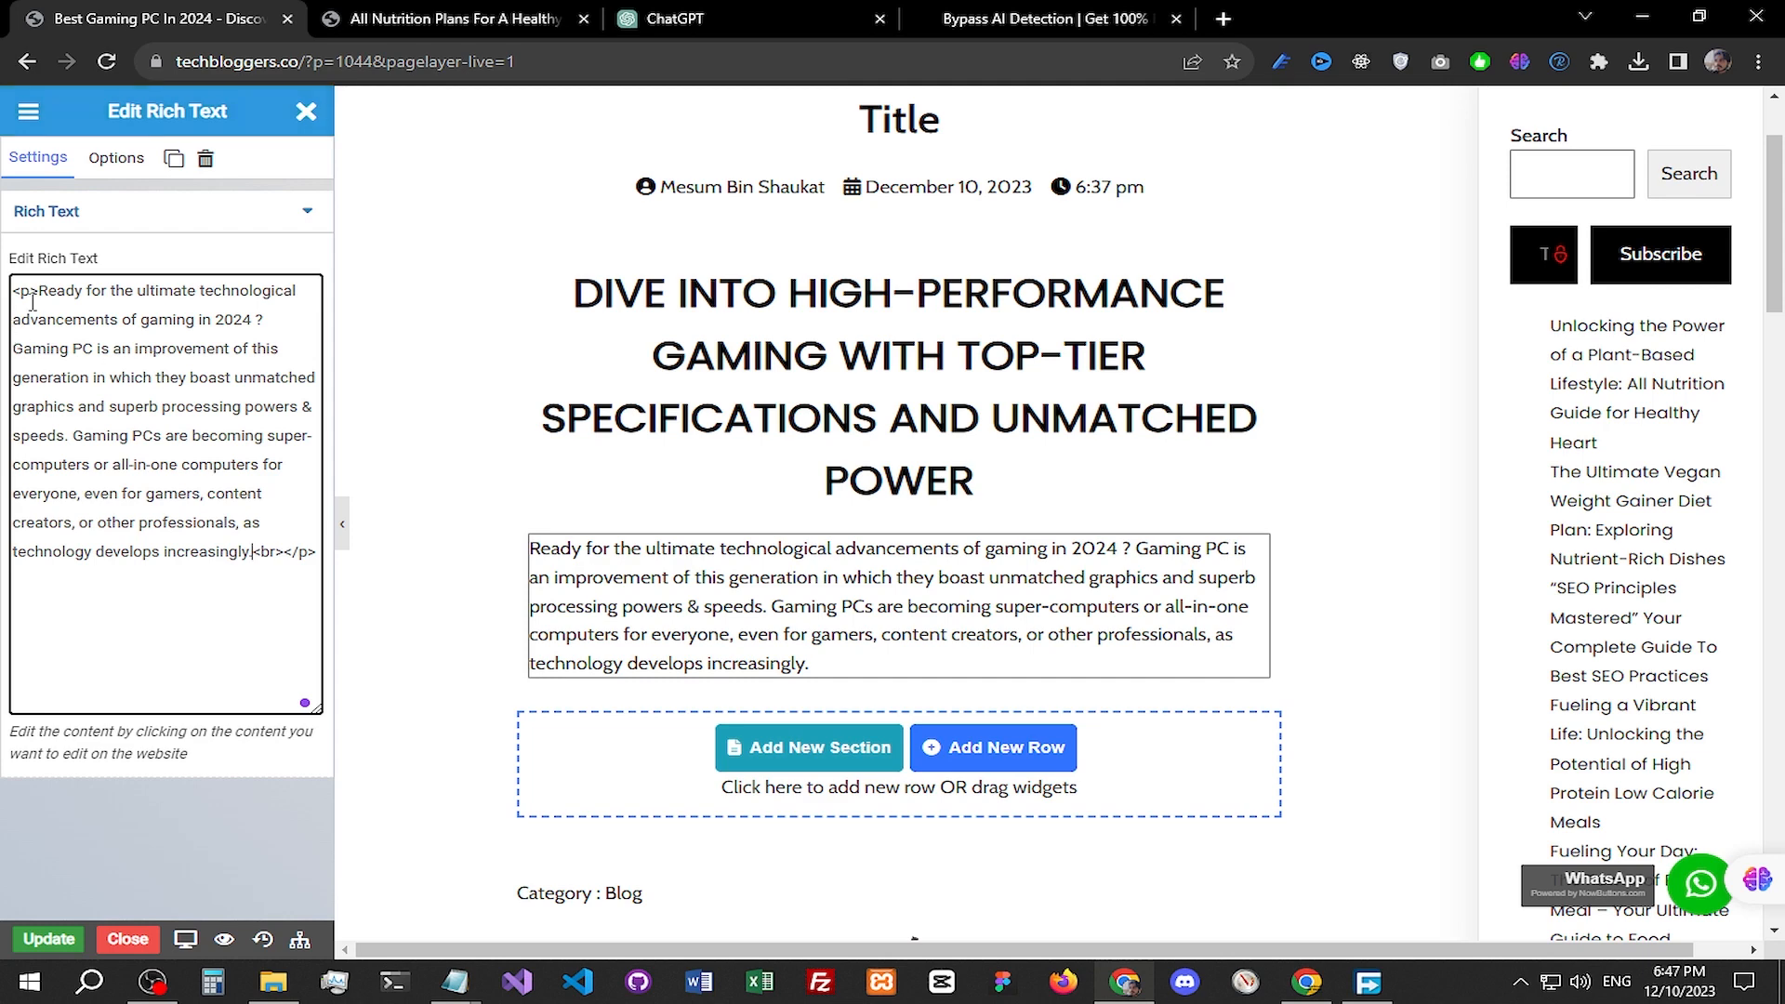
Step: Give the intro paragraph's opening tag the class "medium" and update the post
type("class")
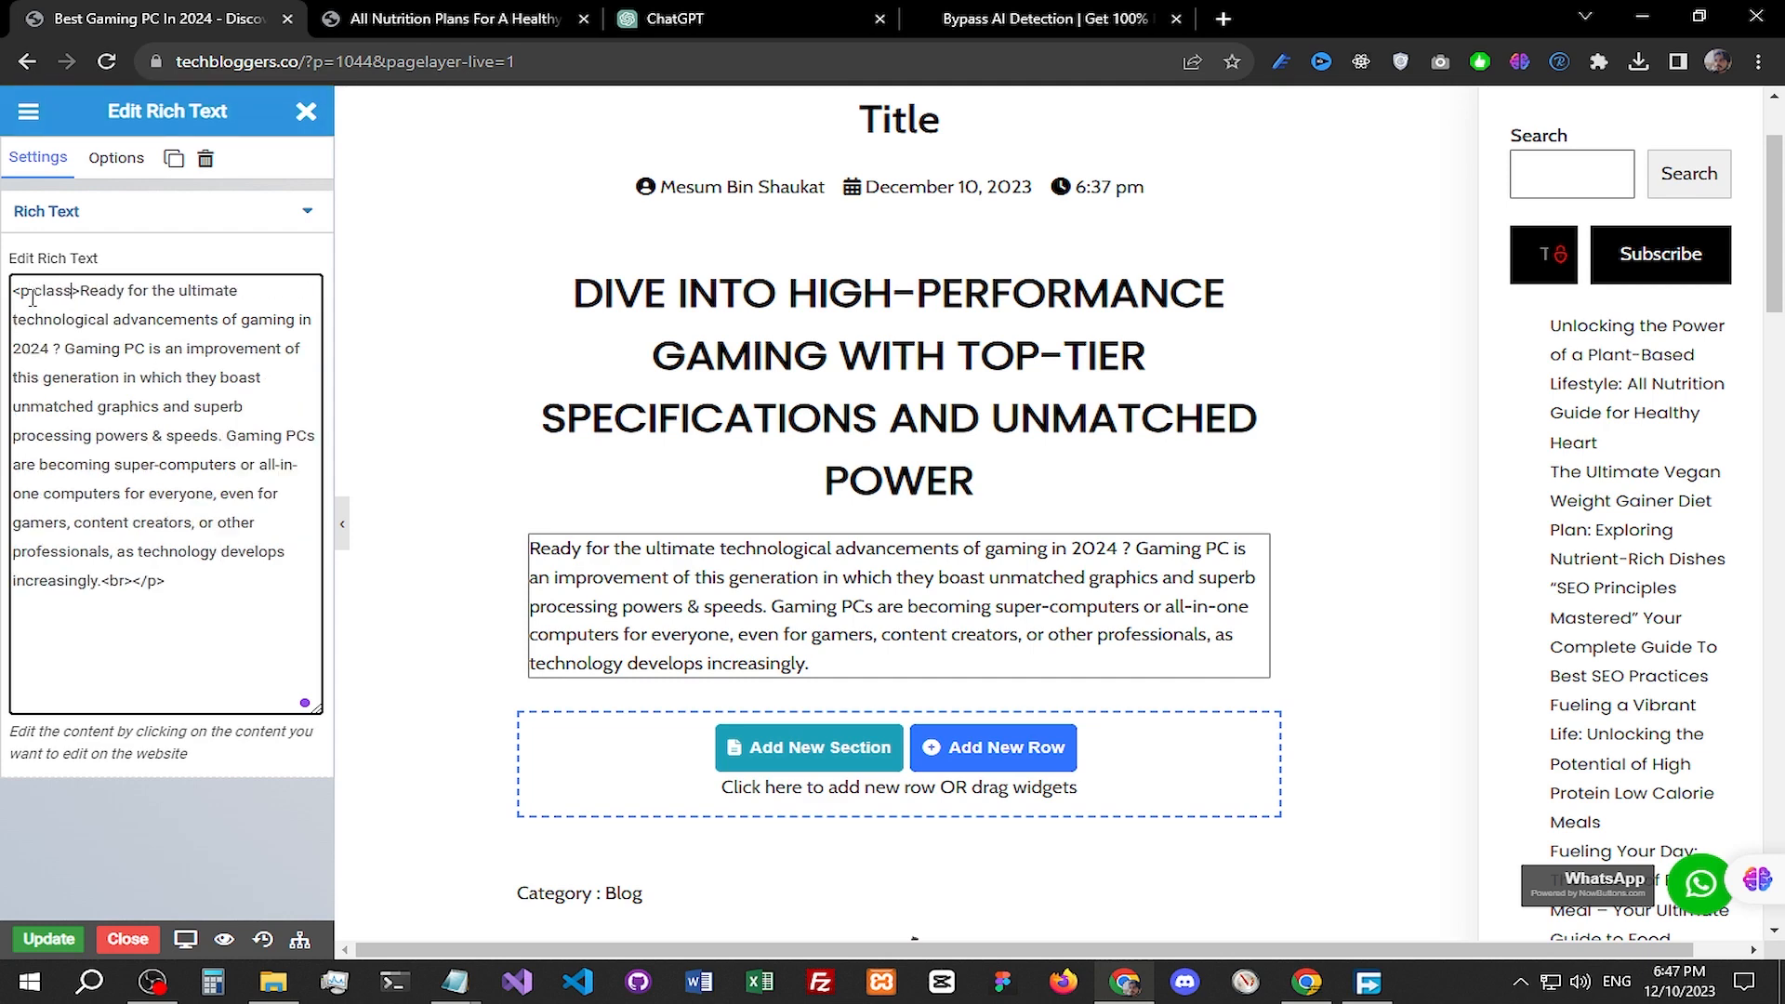
type("=\"\"")
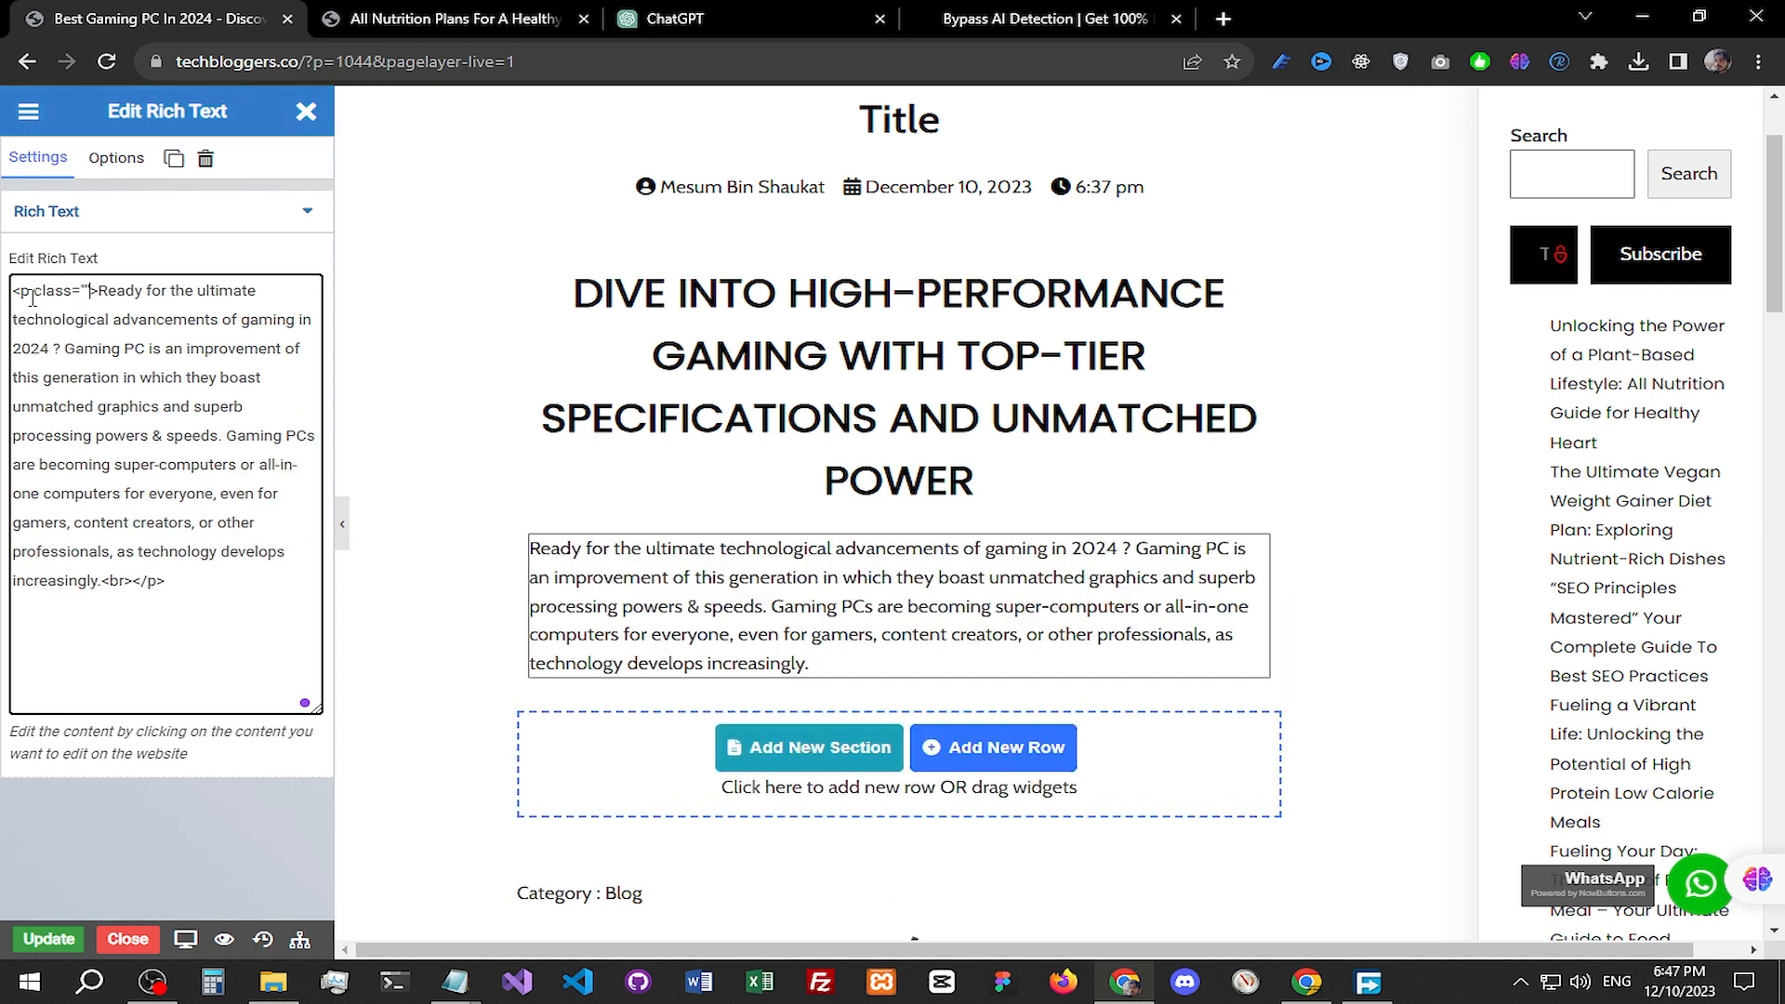
type("medium")
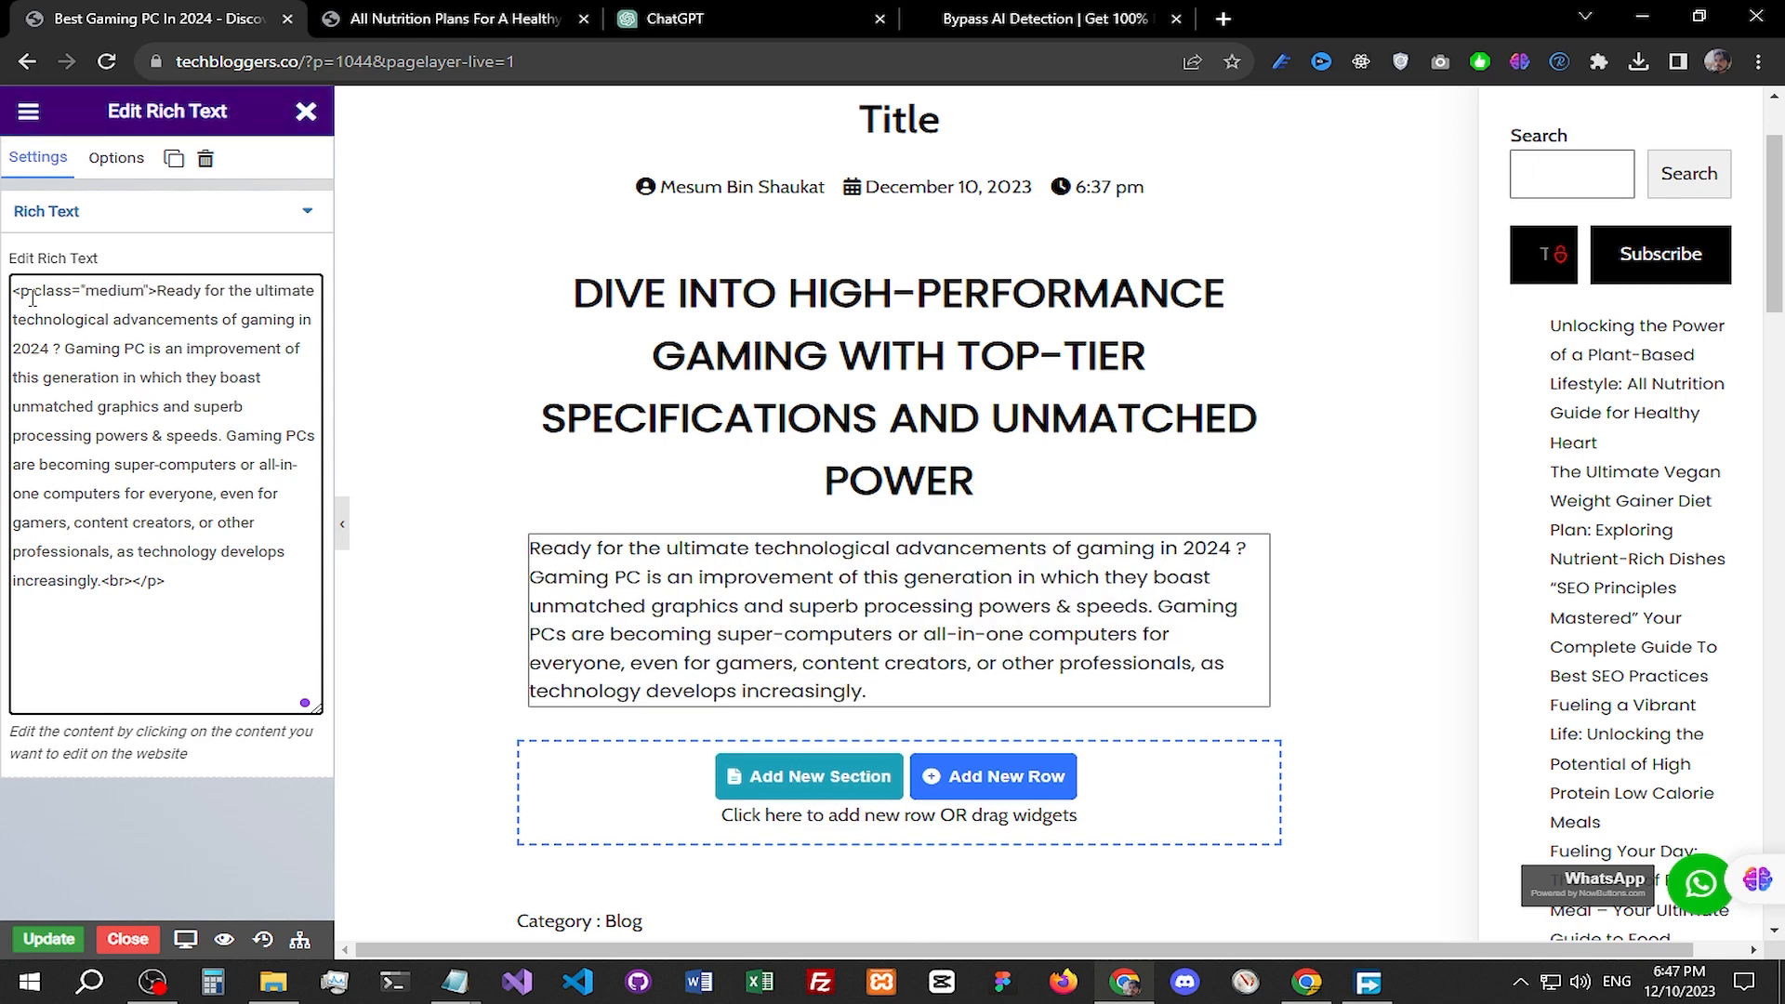
left_click(186, 851)
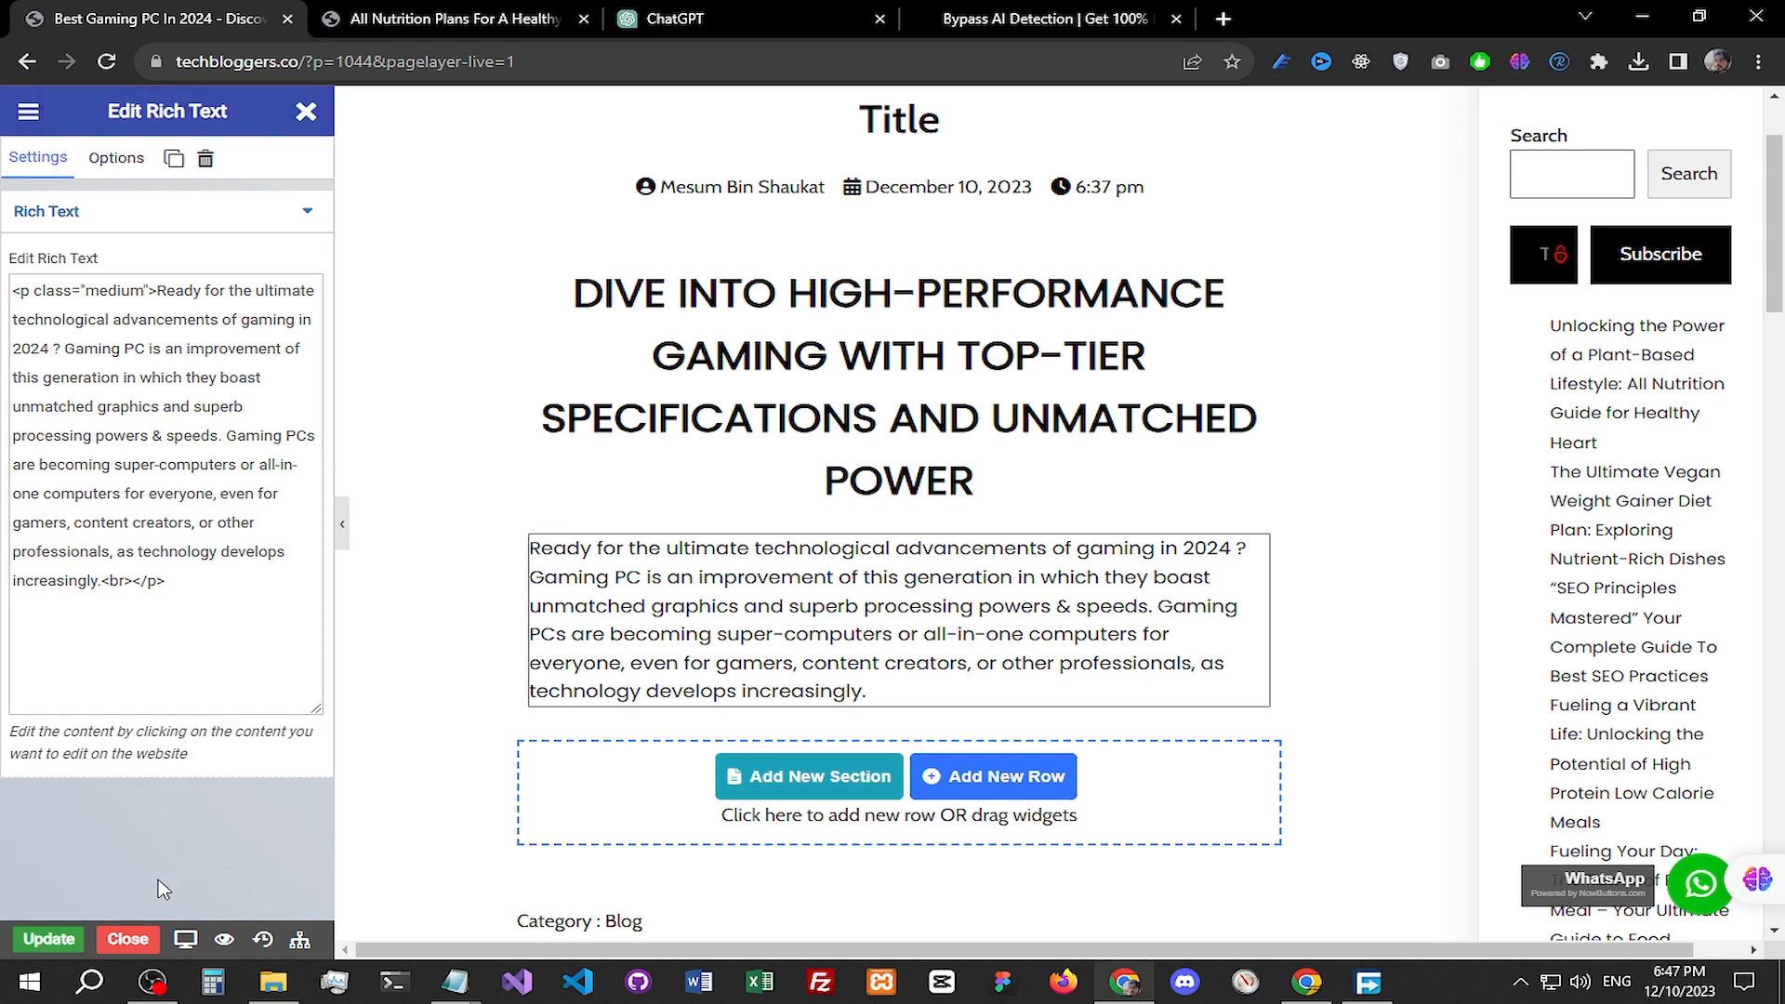
left_click(49, 939)
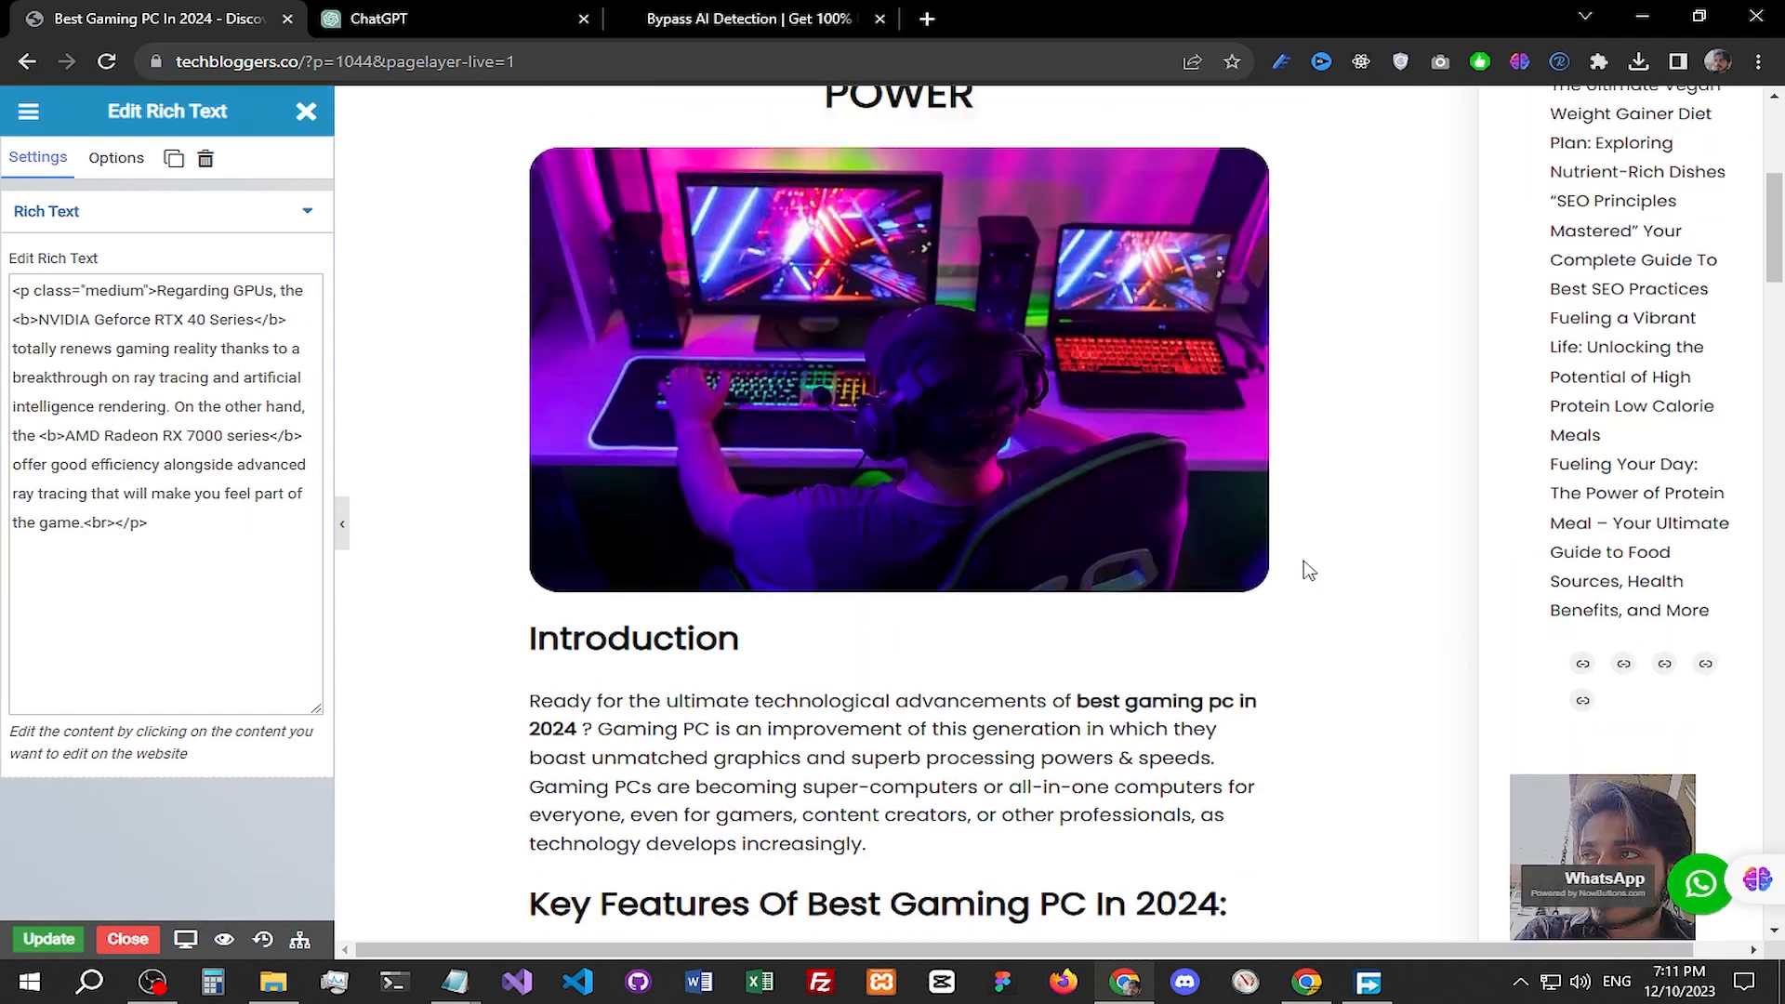
Step: Review the assembled gaming post from the introduction through to the concluding section, checking its headings, images and bold keywords
scroll(1302, 570, "up", 3)
scroll(1235, 553, "down", 5)
scroll(1239, 558, "down", 12)
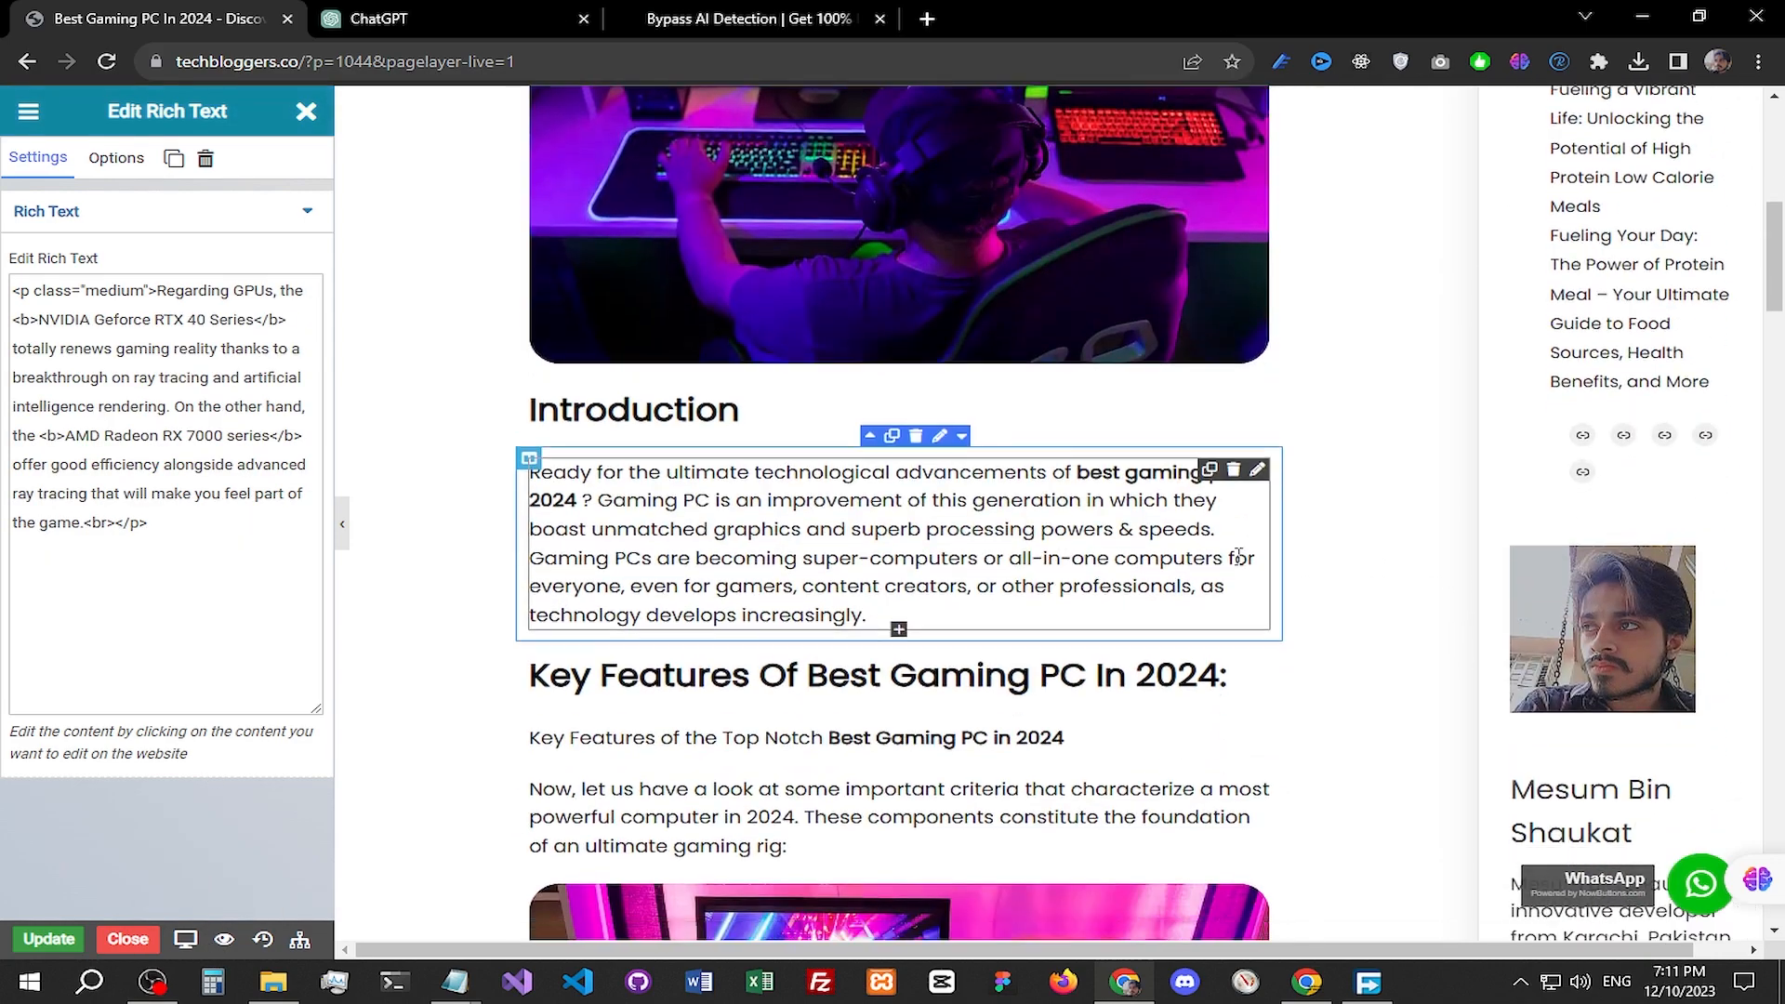
scroll(1237, 558, "down", 10)
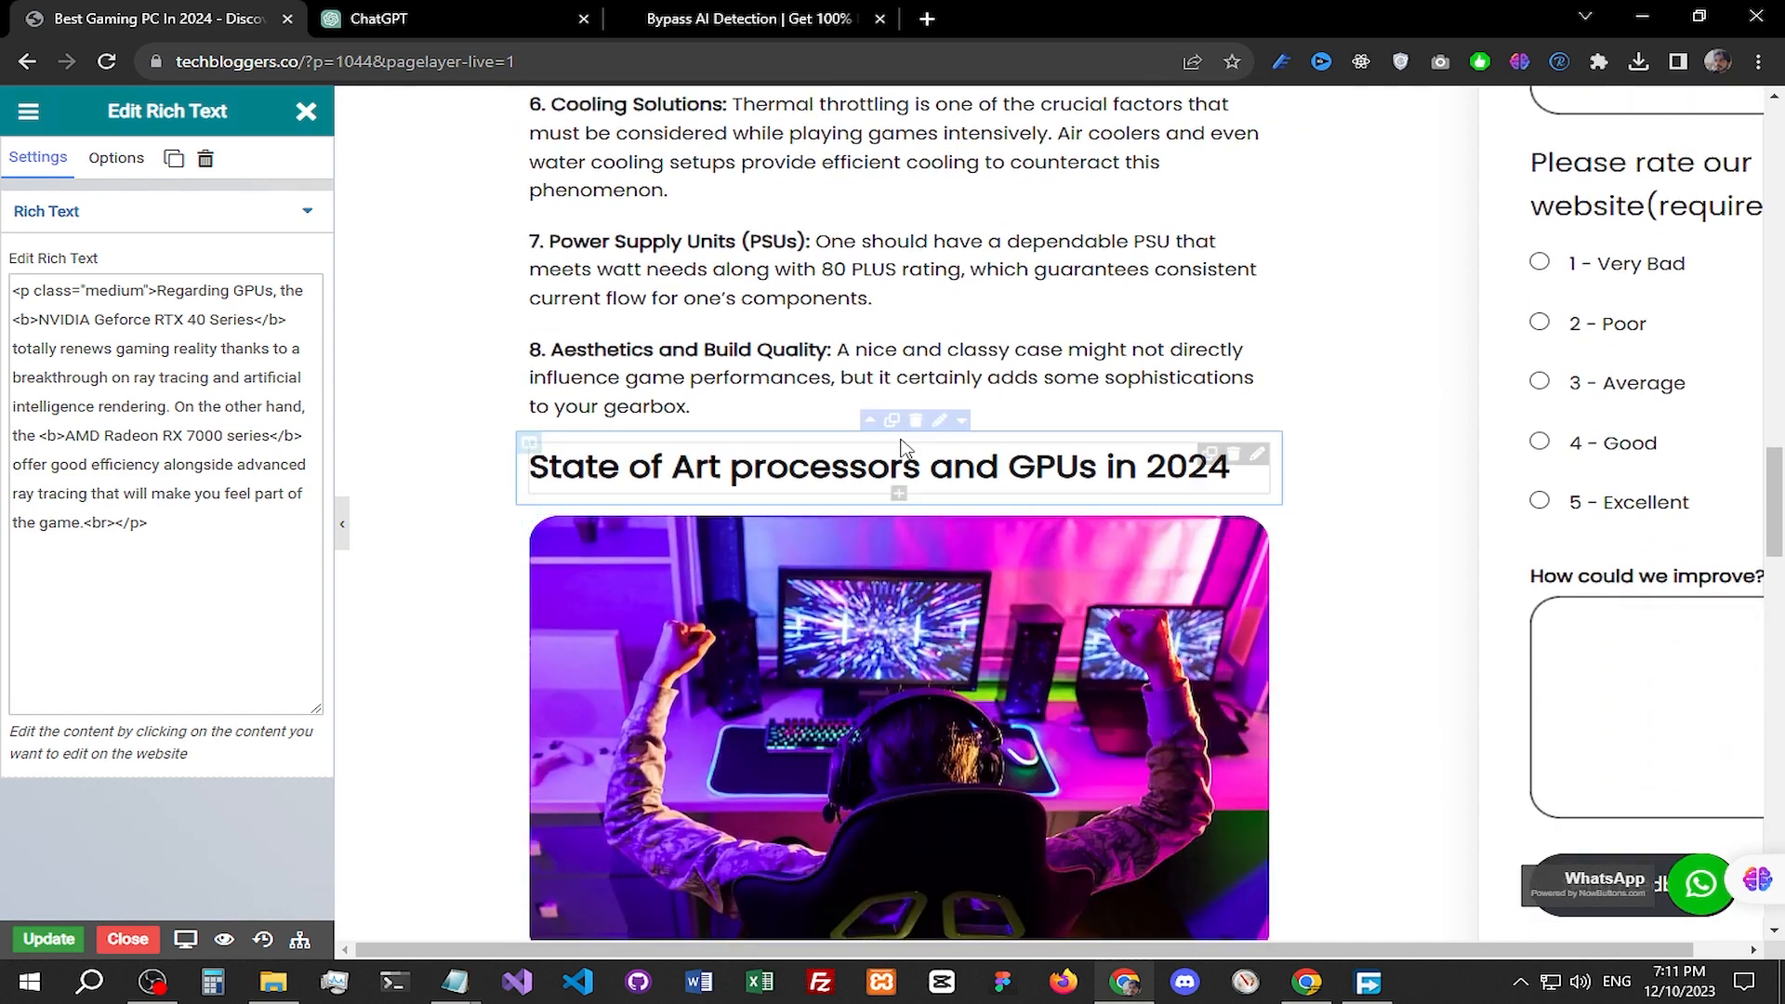
scroll(1364, 495, "down", 2)
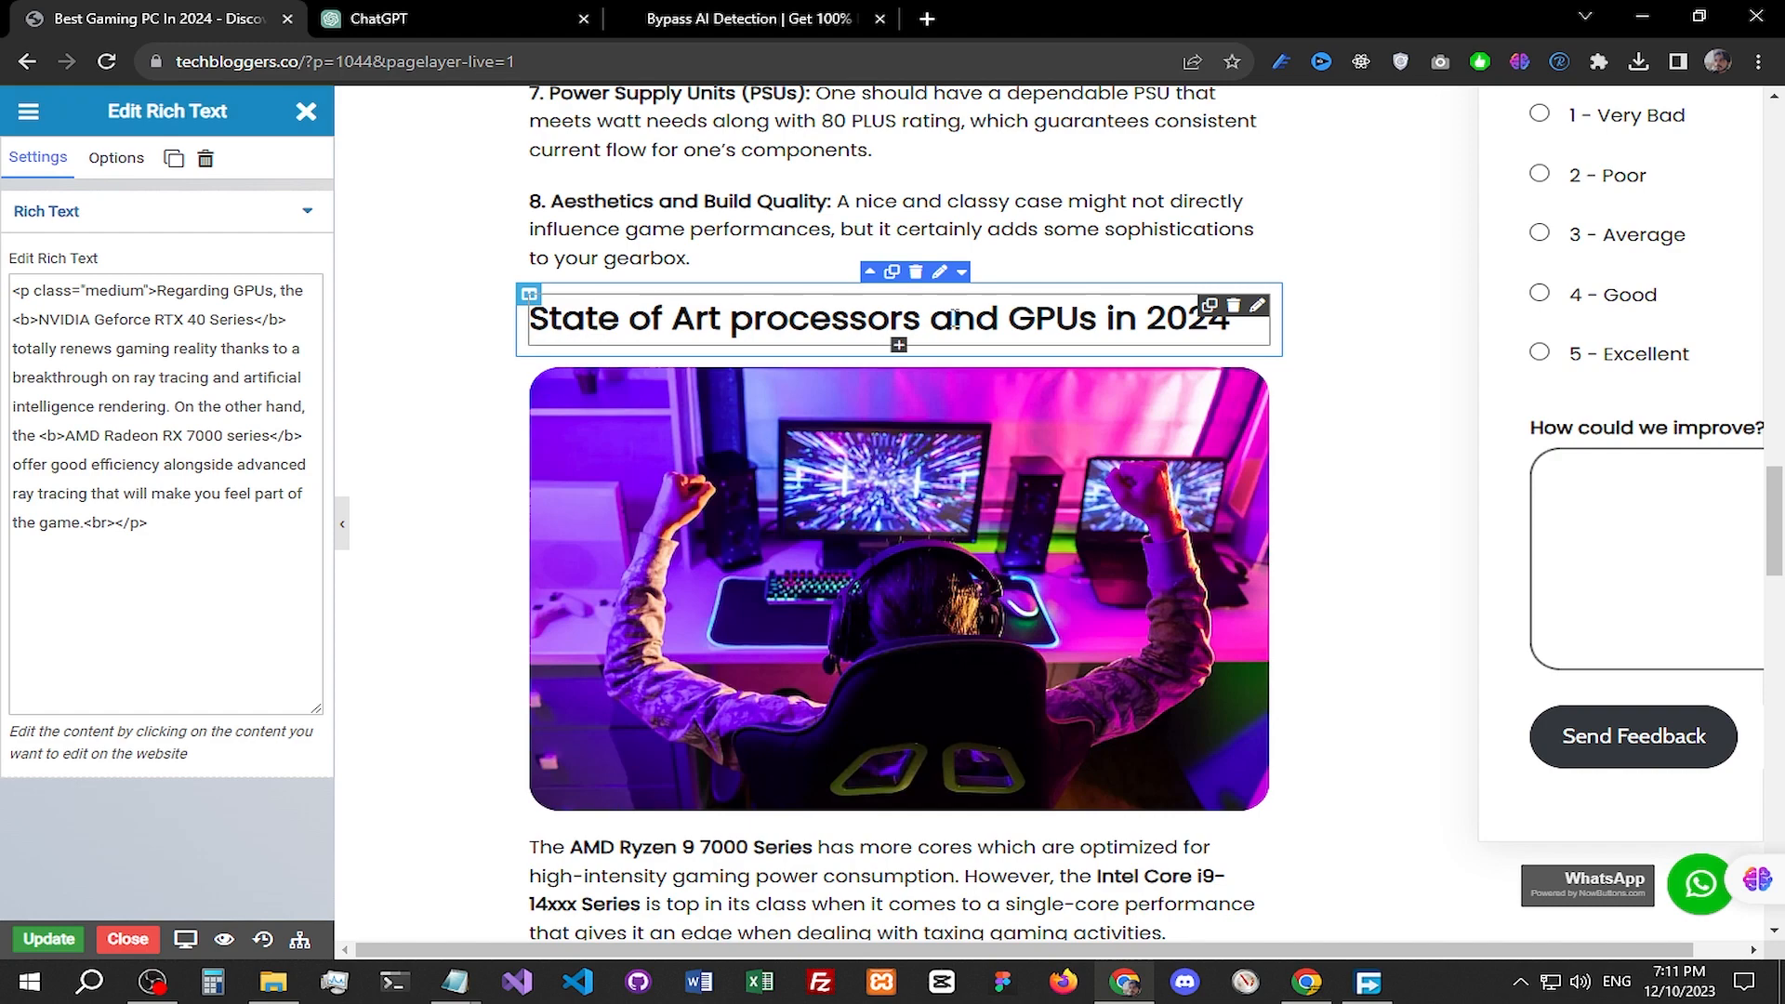
scroll(1441, 609, "down", 3)
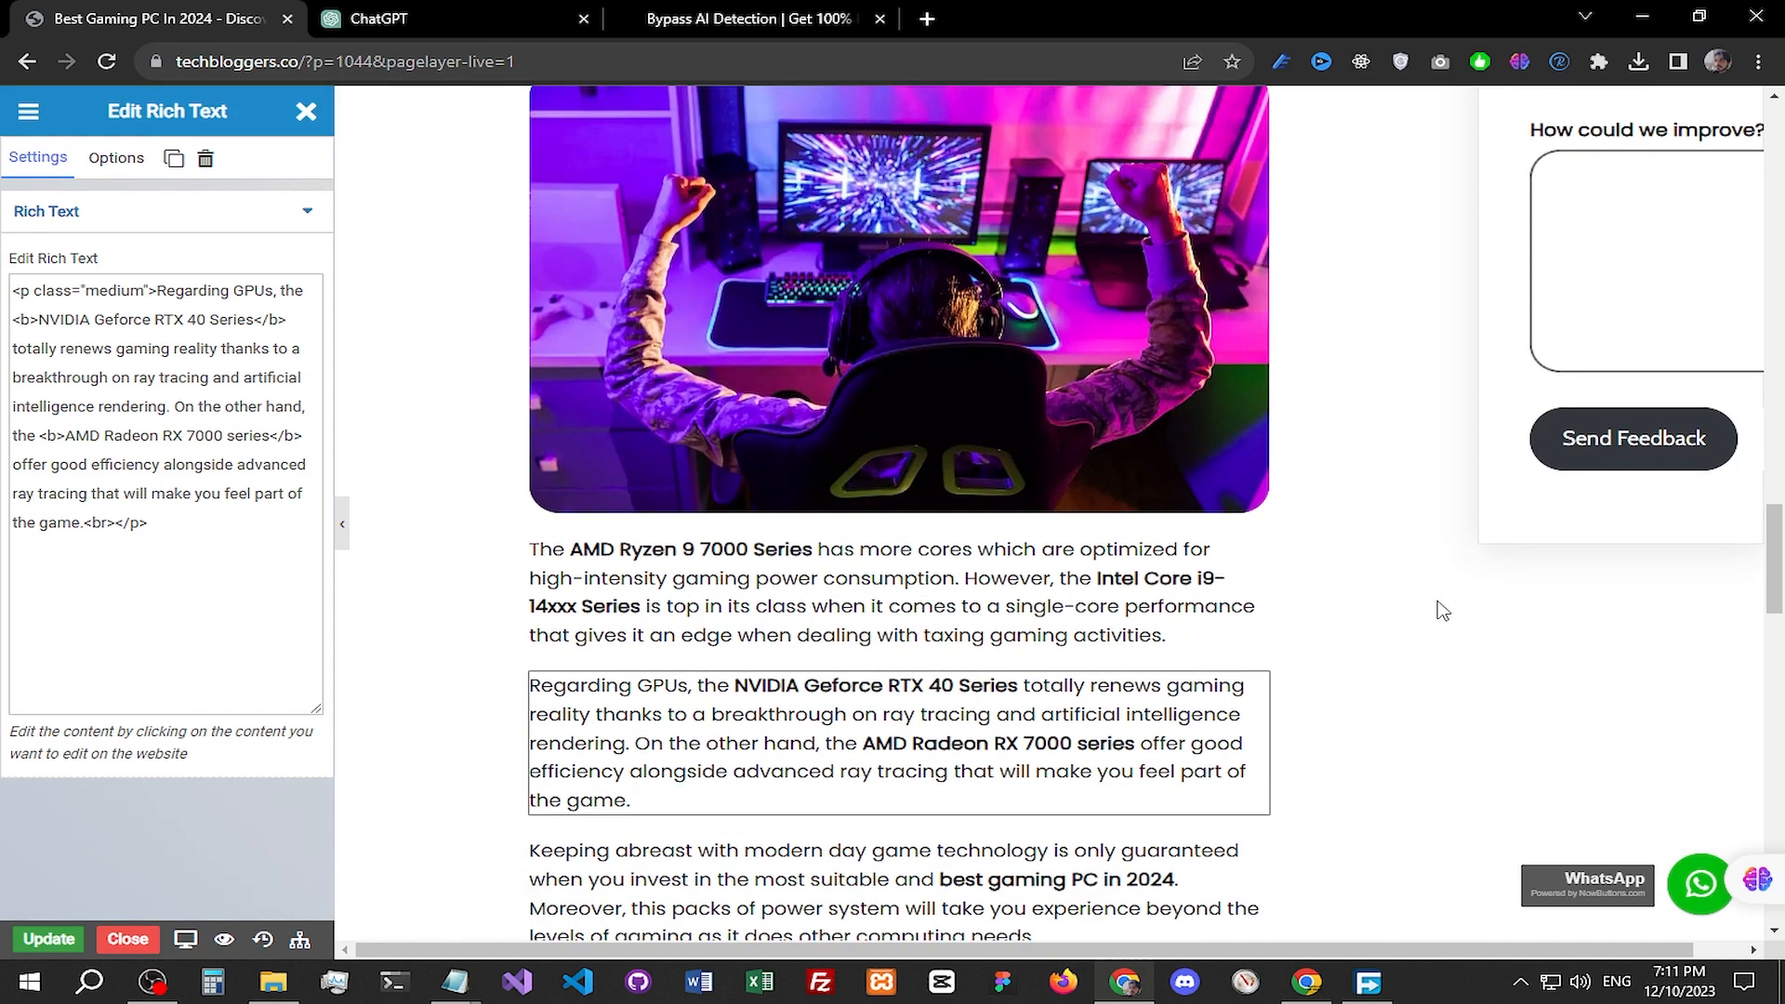
scroll(1443, 611, "down", 8)
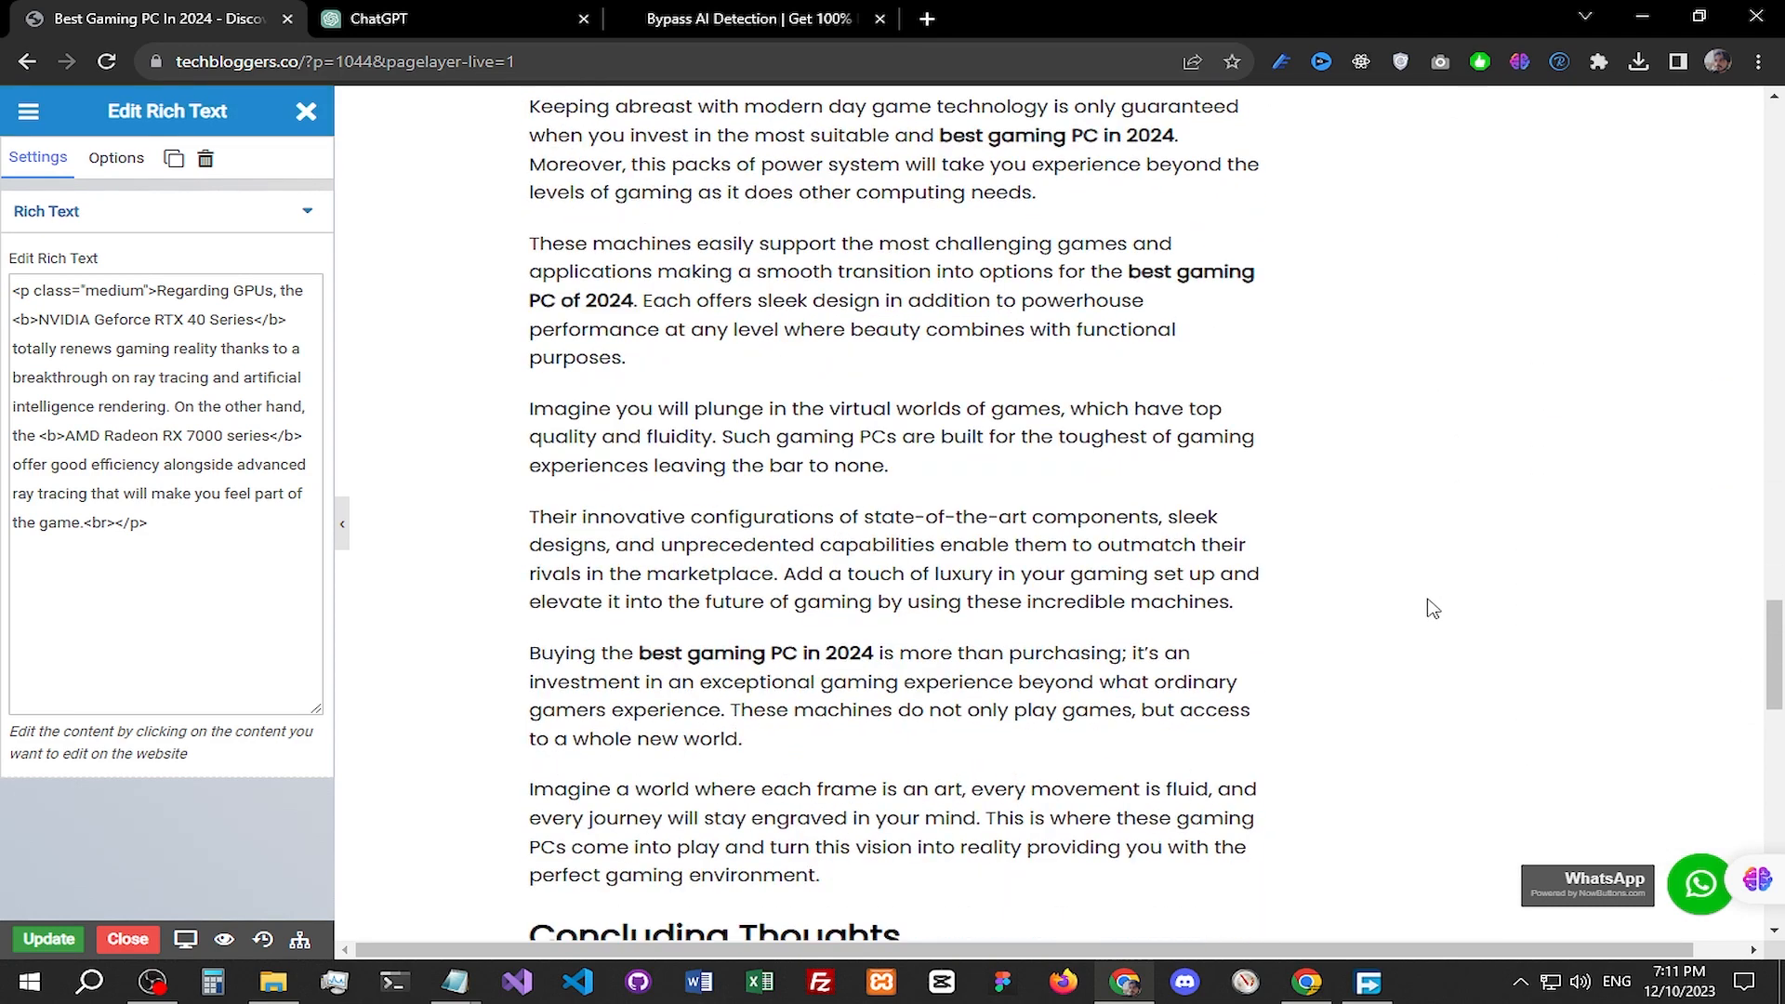
scroll(1022, 437, "down", 4)
Step: Open the media library details of the image under "State of Art processors and GPUs in 2024" and examine its alt text
scroll(1038, 740, "up", 20)
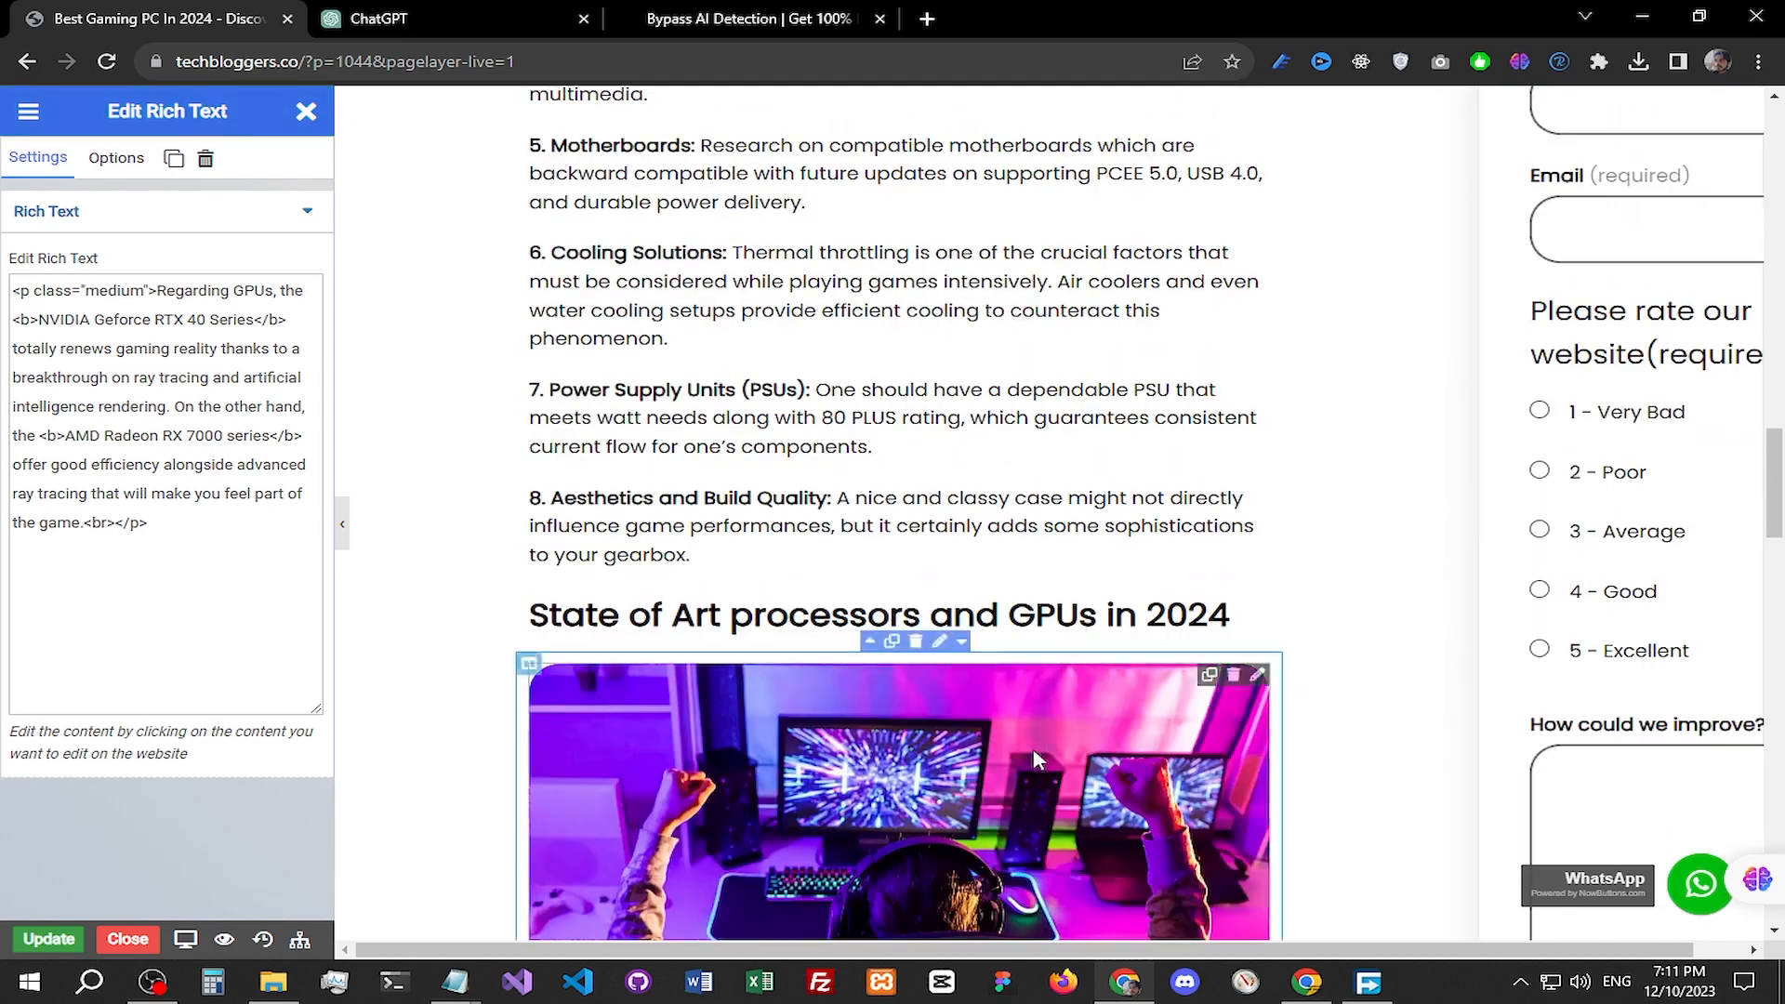
scroll(1037, 740, "down", 3)
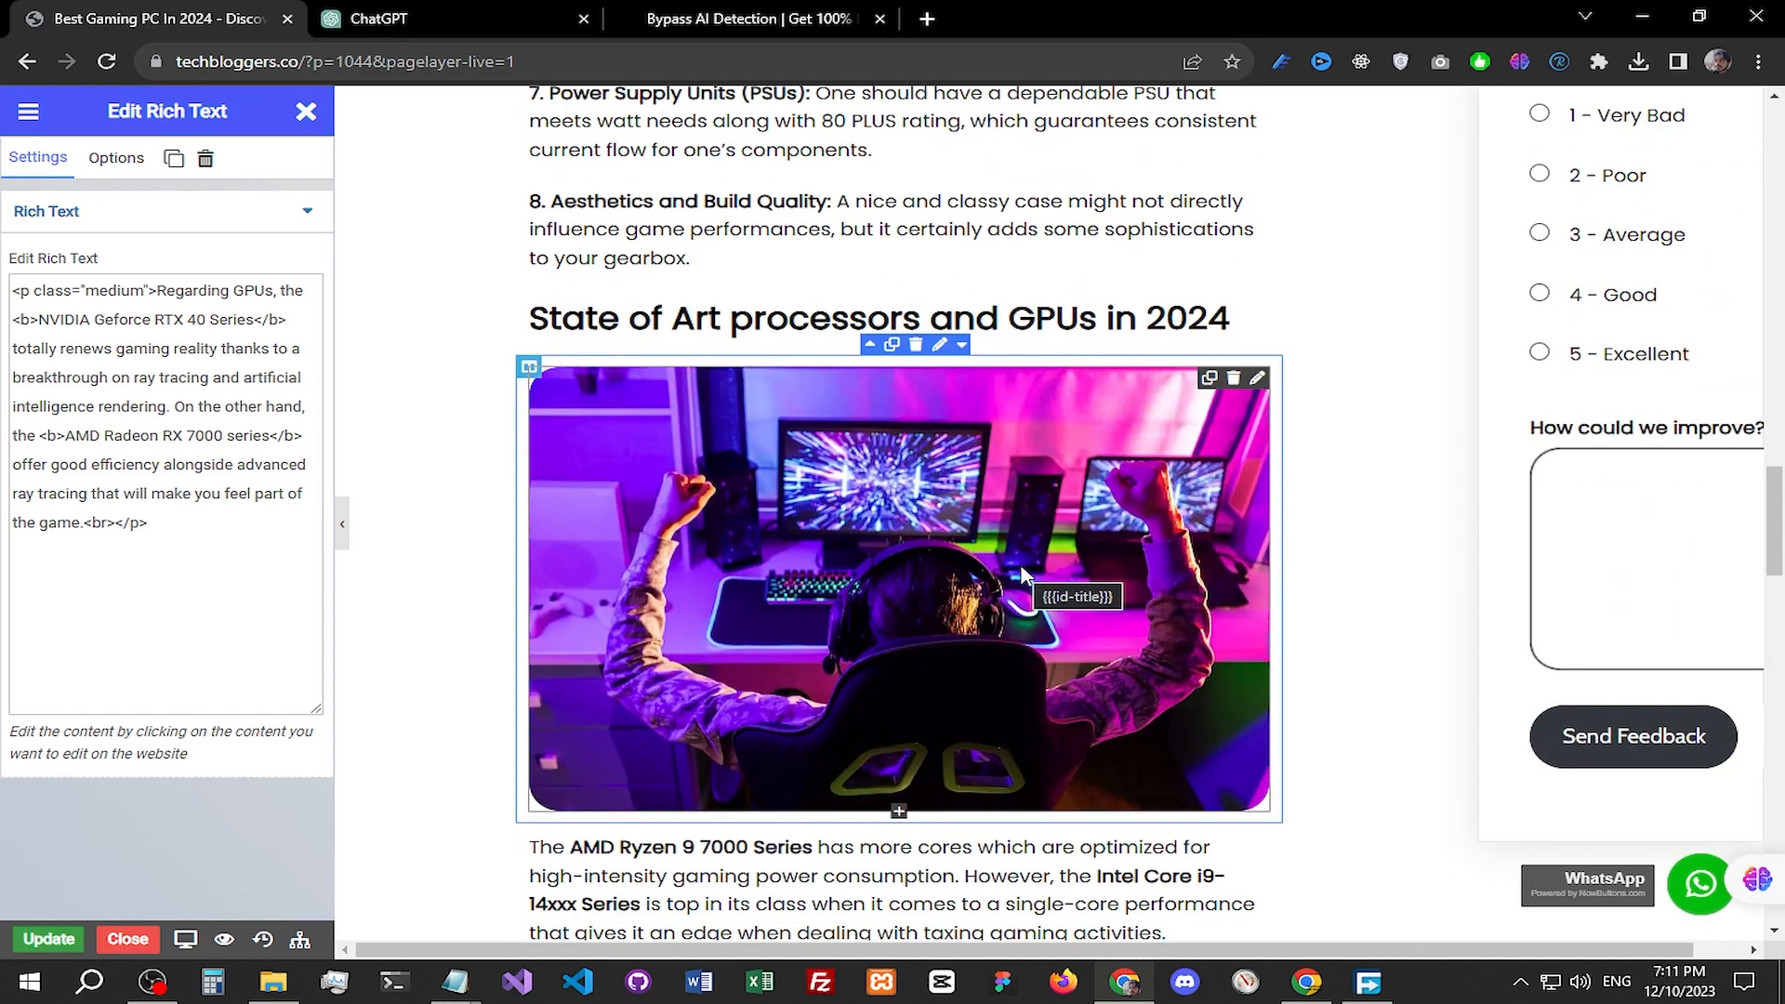
left_click(1030, 450)
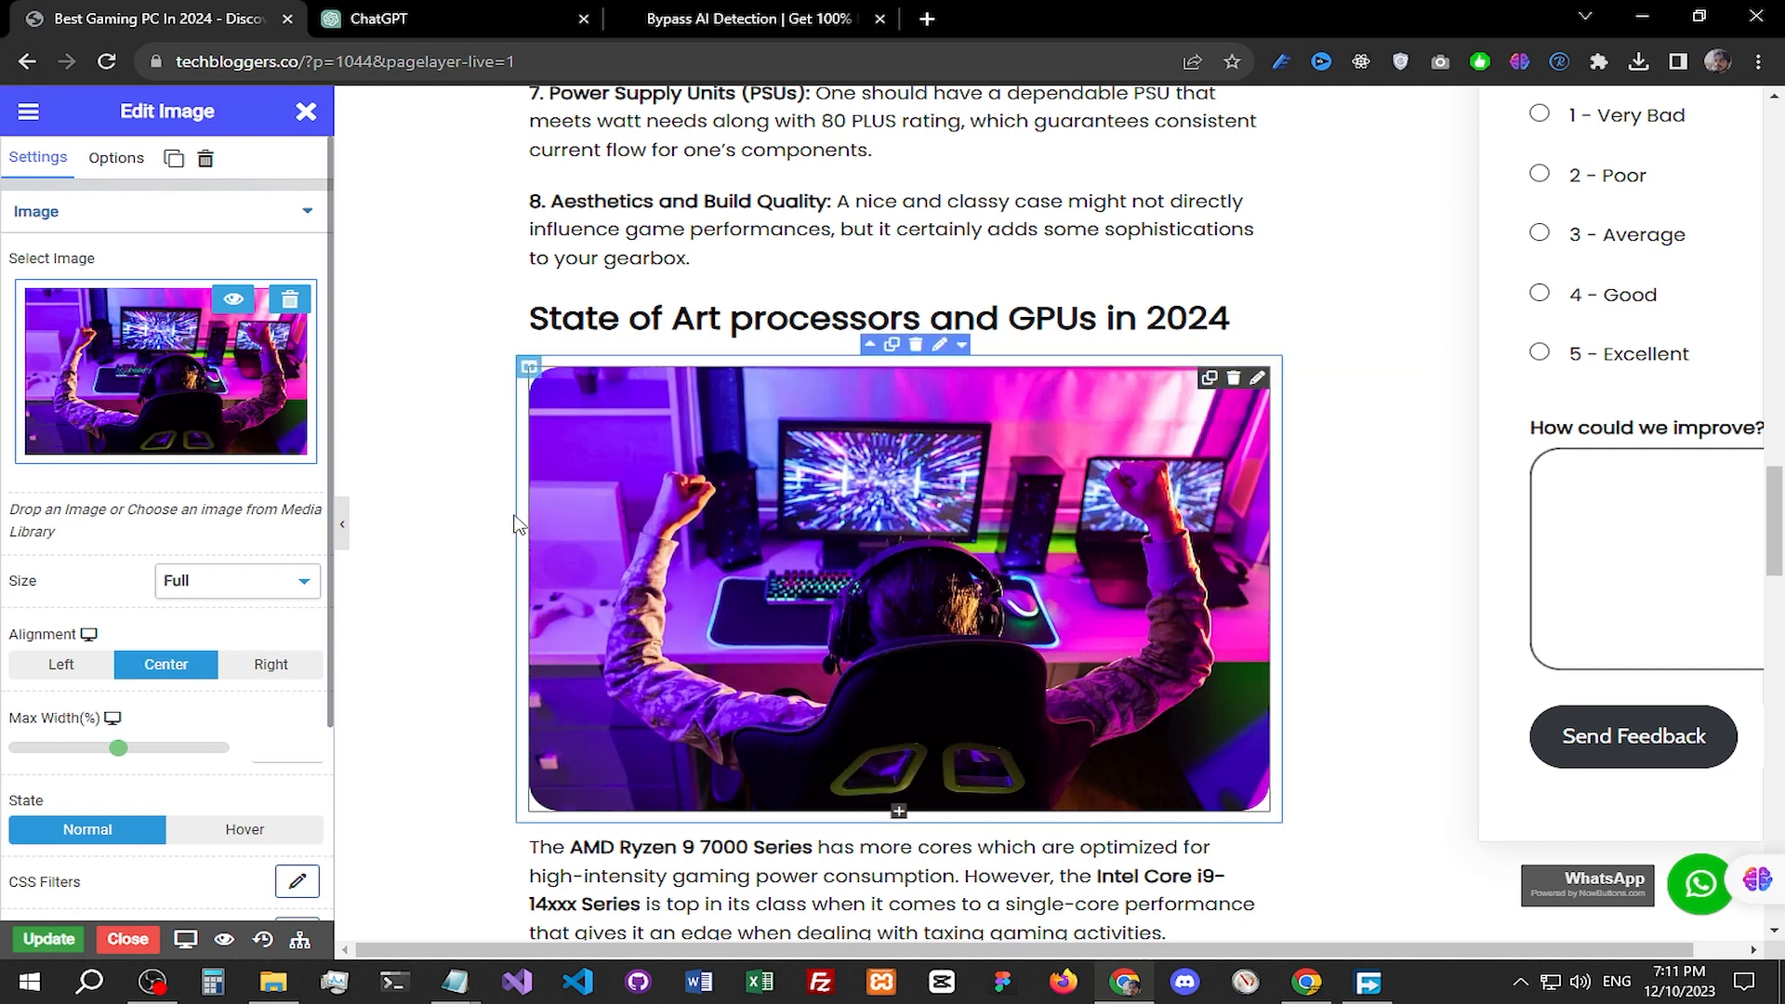
left_click(216, 442)
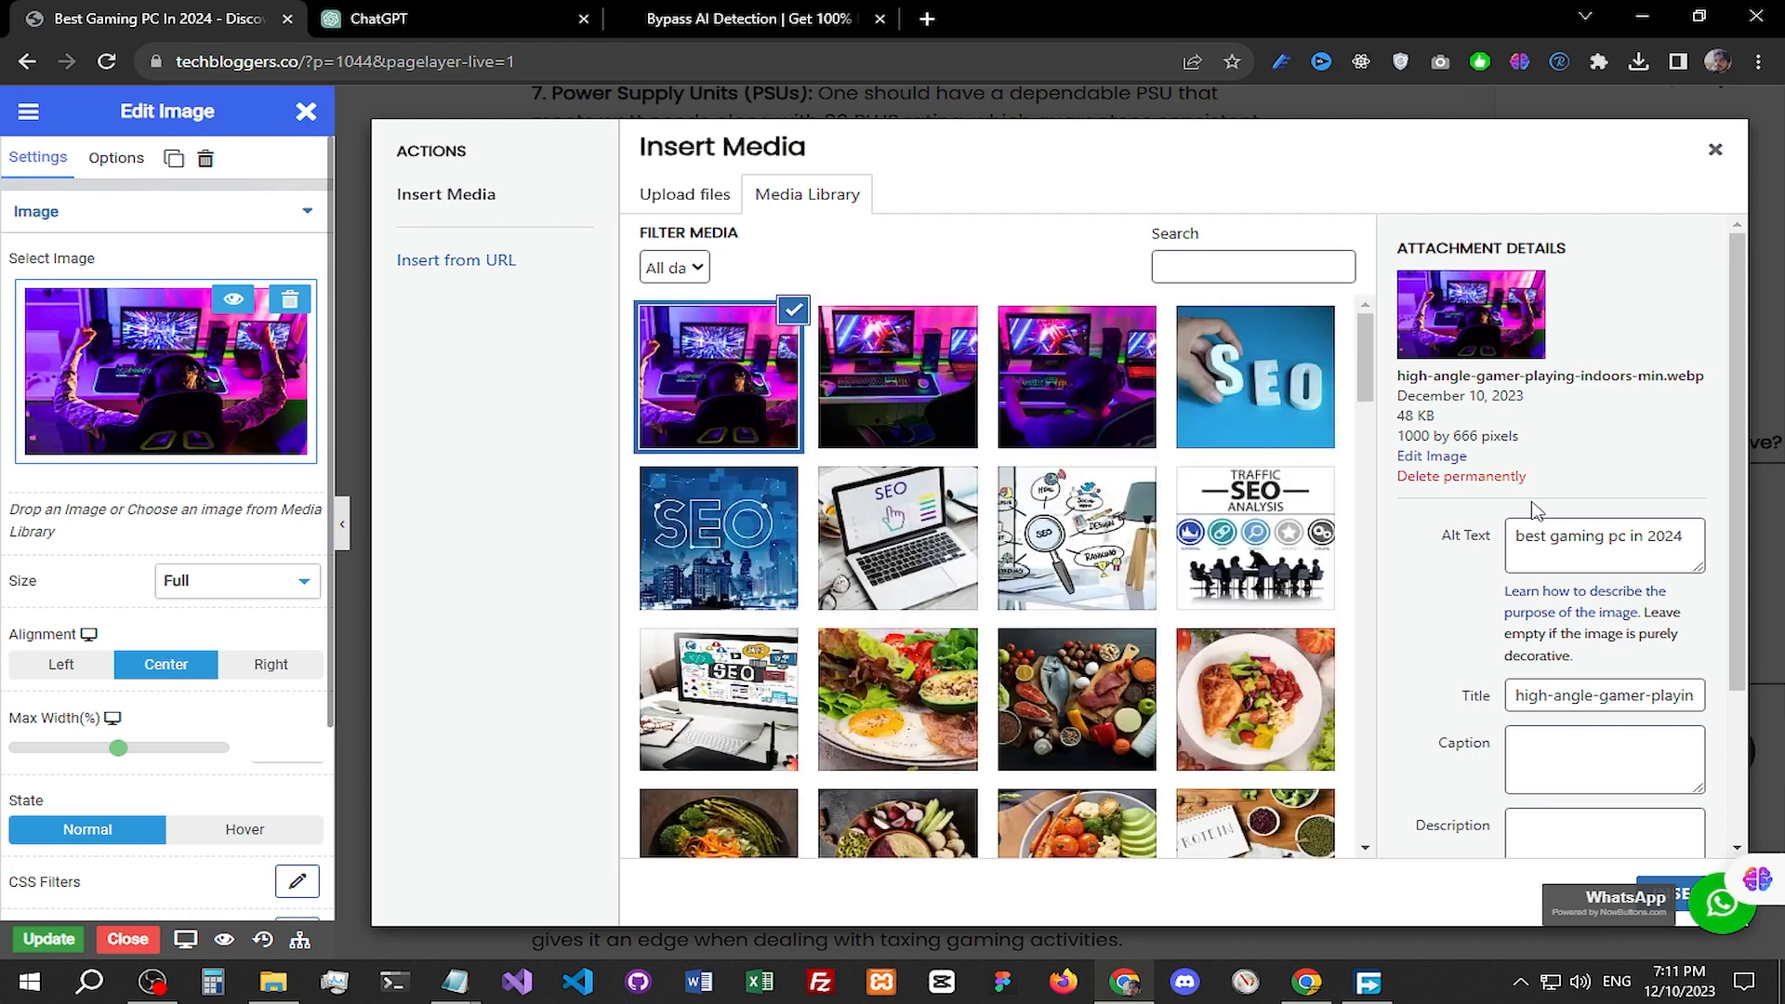
left_click_drag(1522, 539, 1684, 537)
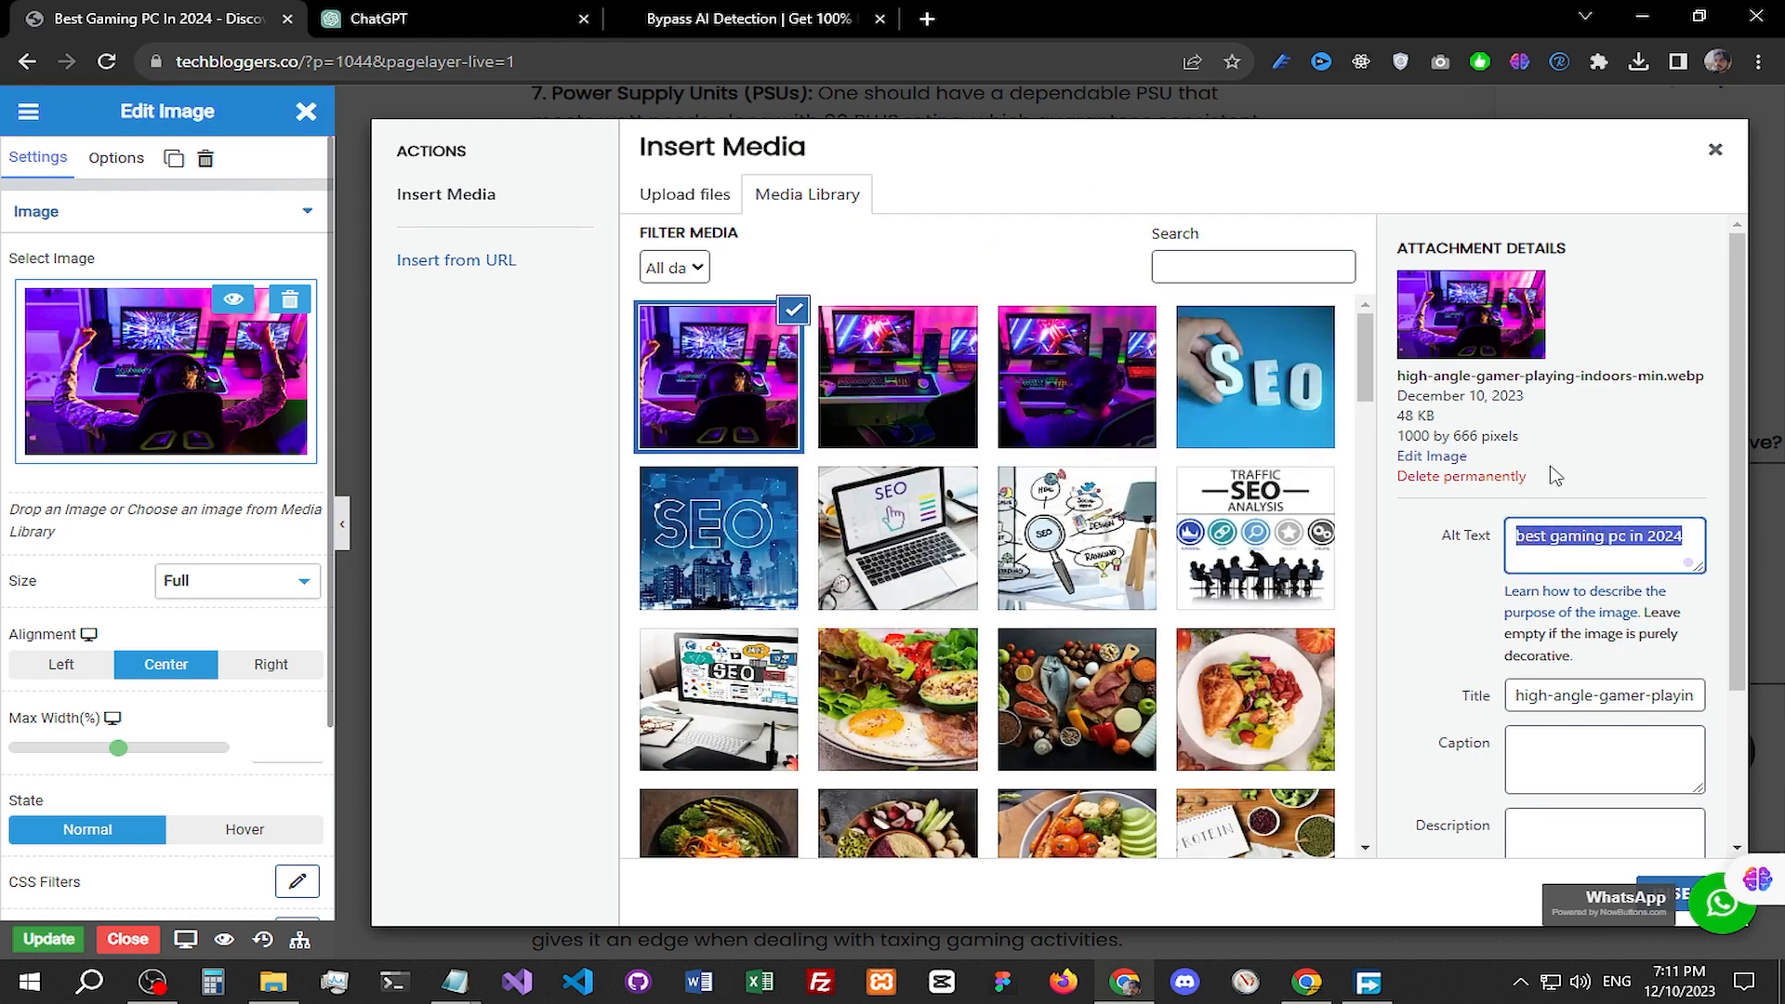
left_click(1432, 527)
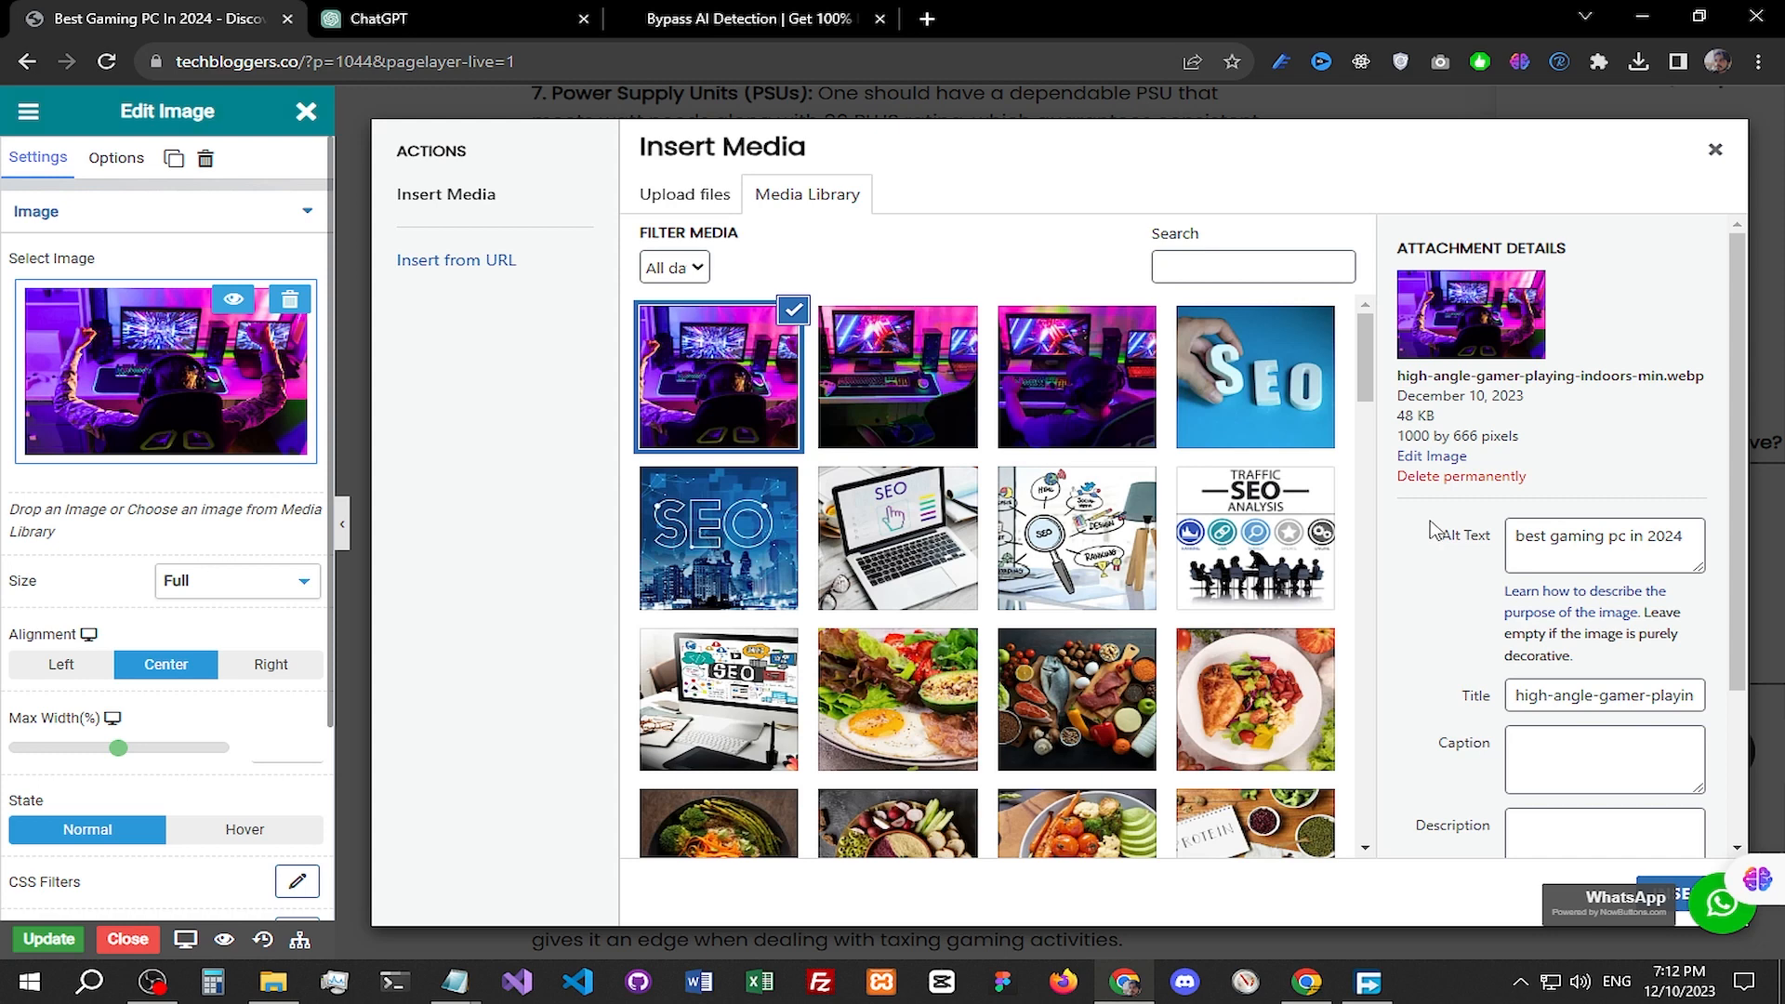
left_click_drag(1521, 539, 1694, 543)
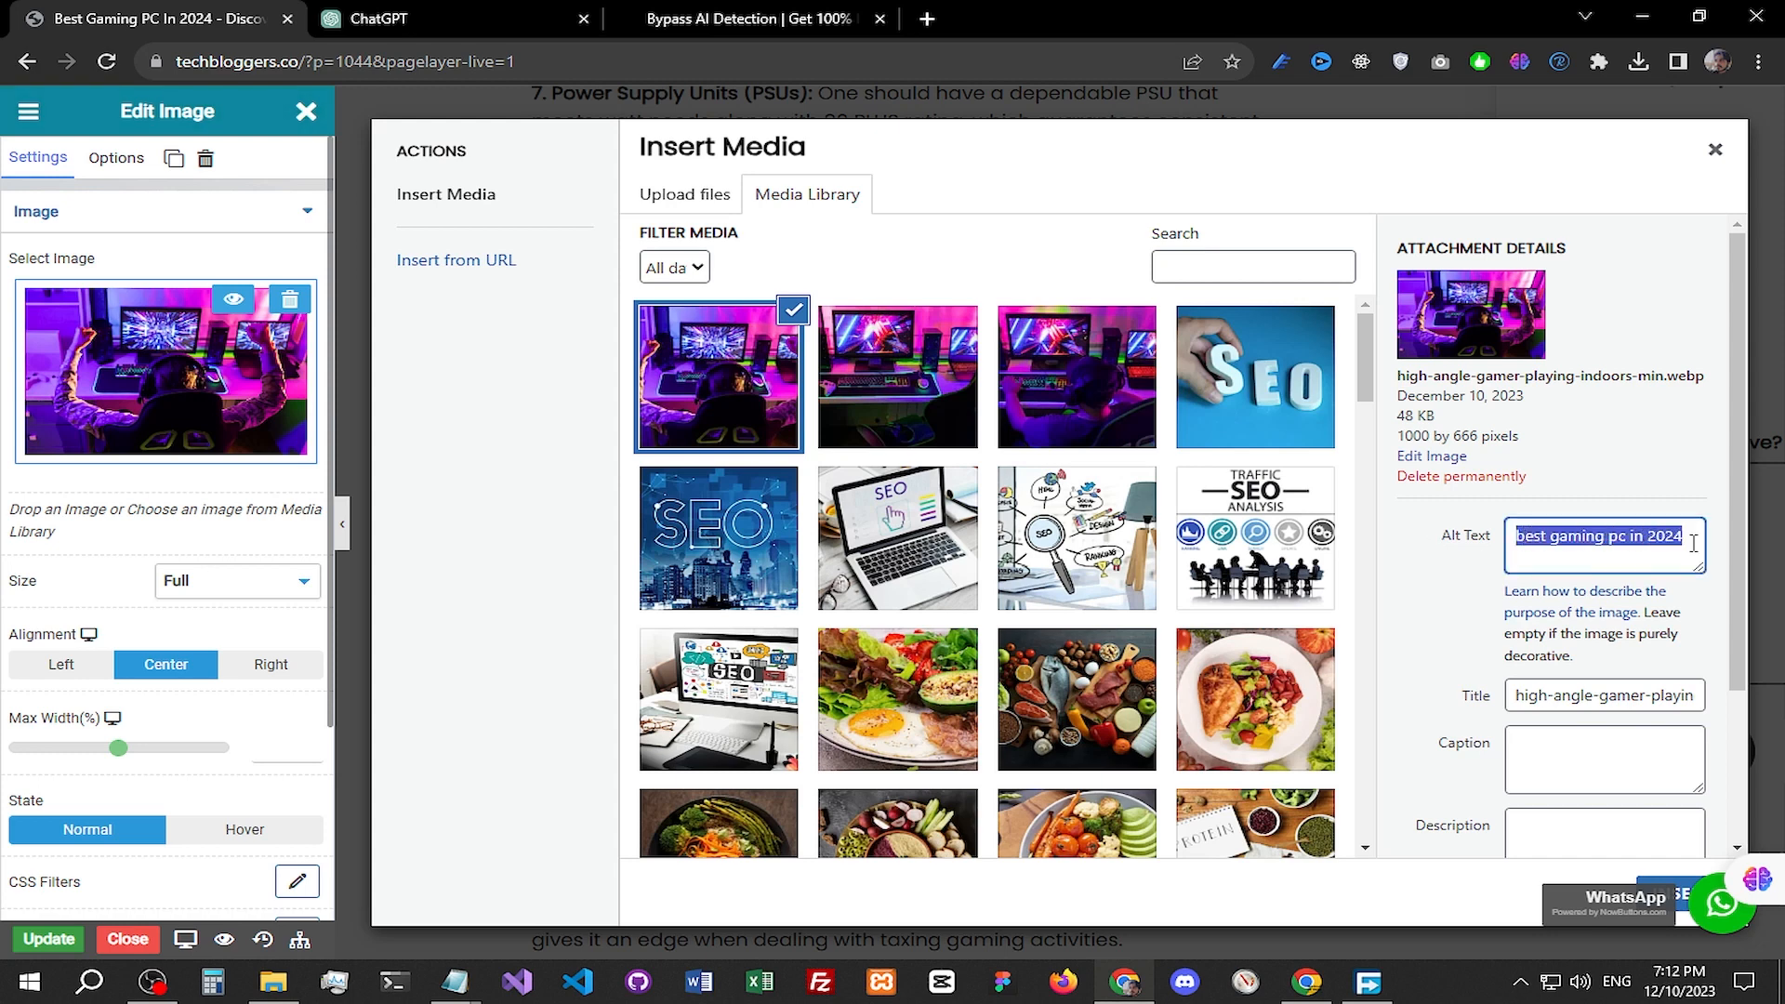
left_click_drag(1525, 543, 1612, 547)
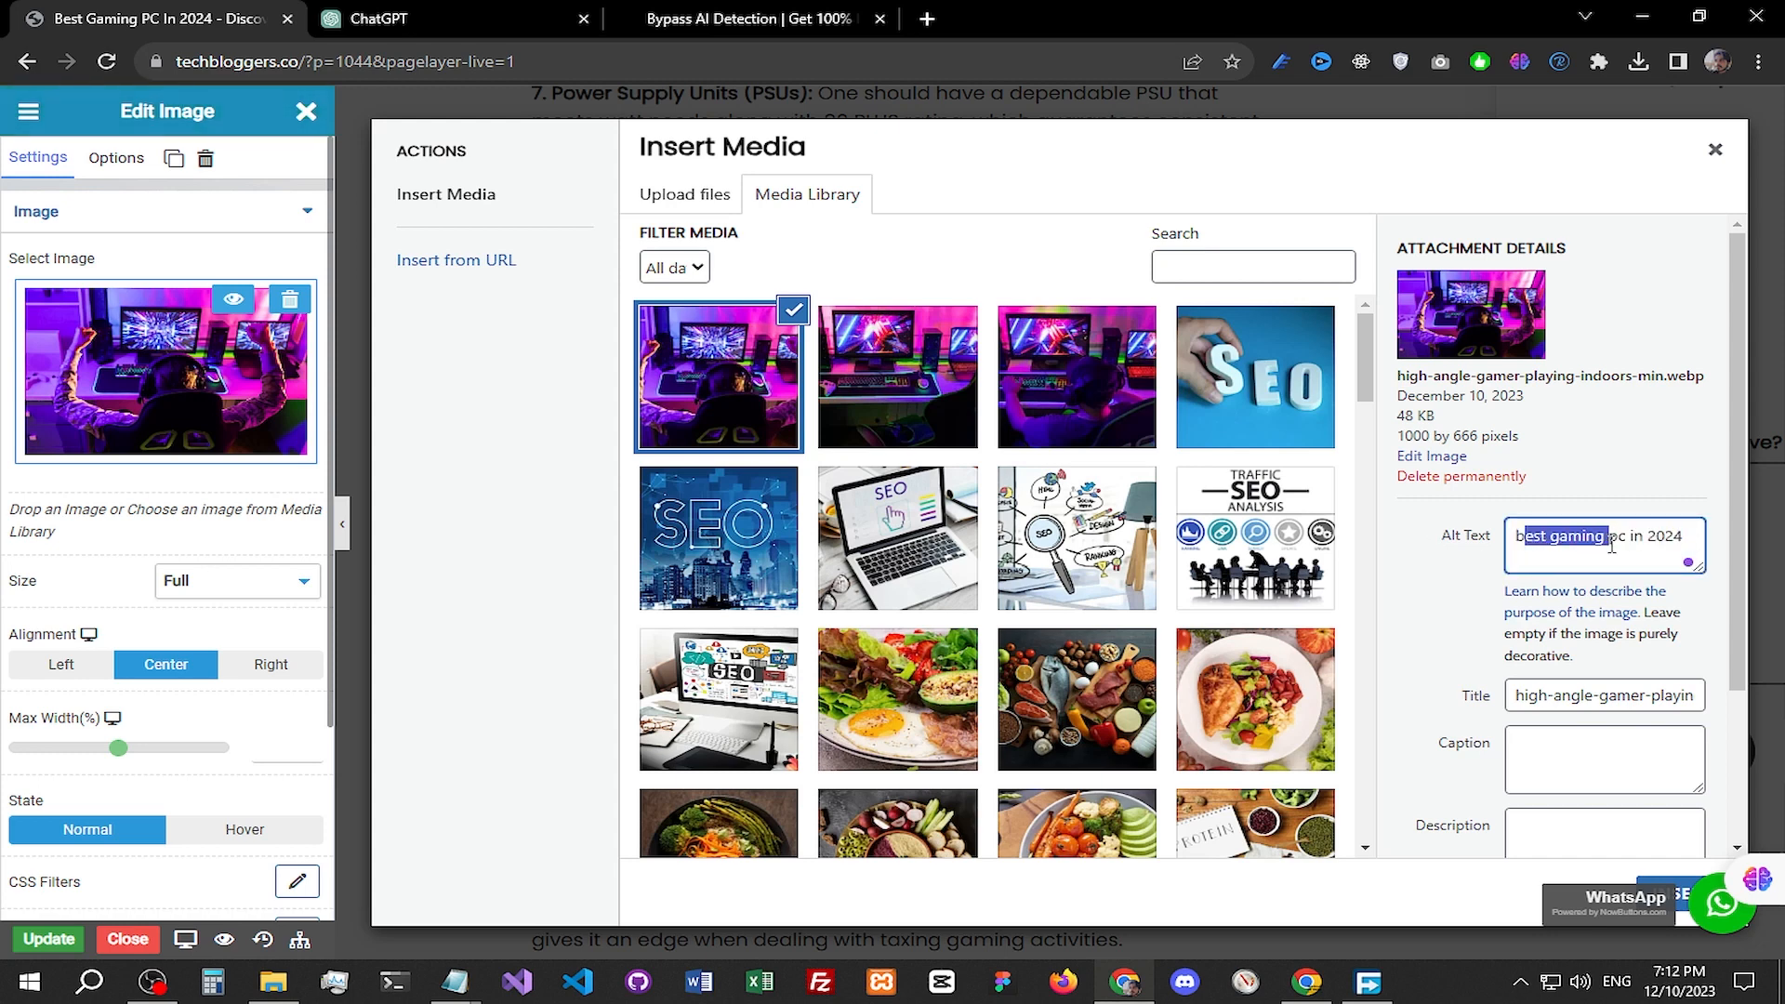
left_click(1484, 558)
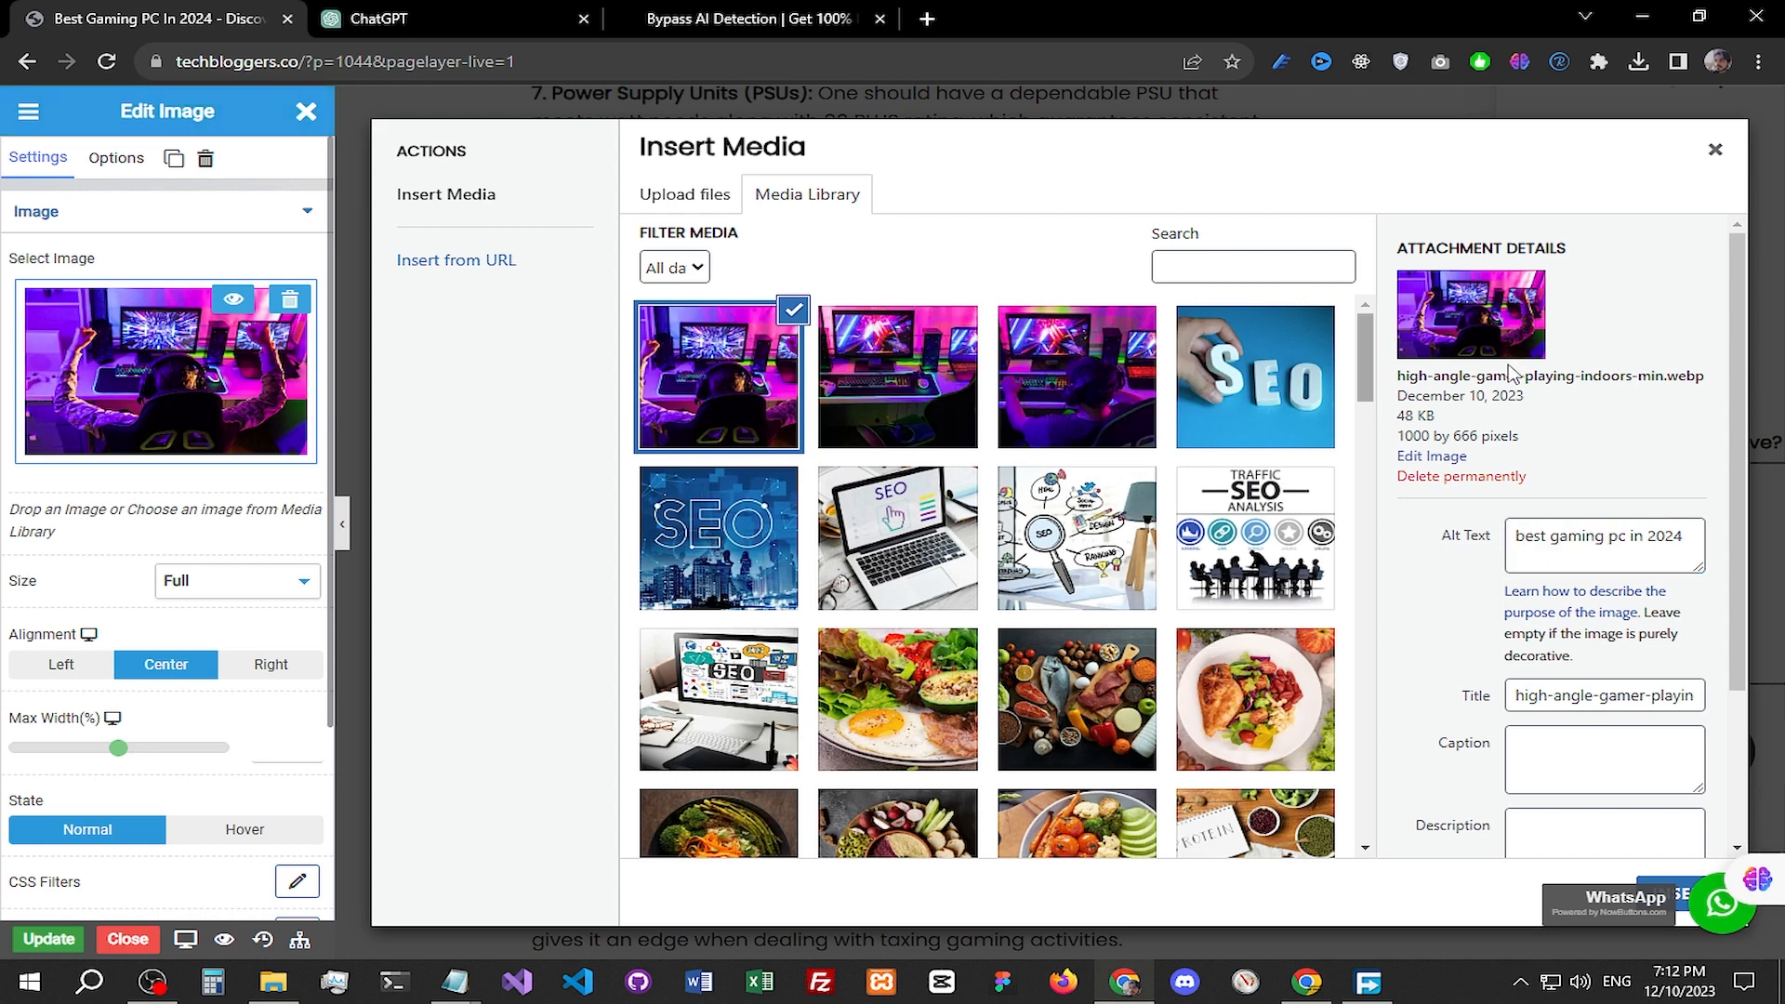
left_click_drag(1509, 544, 1700, 536)
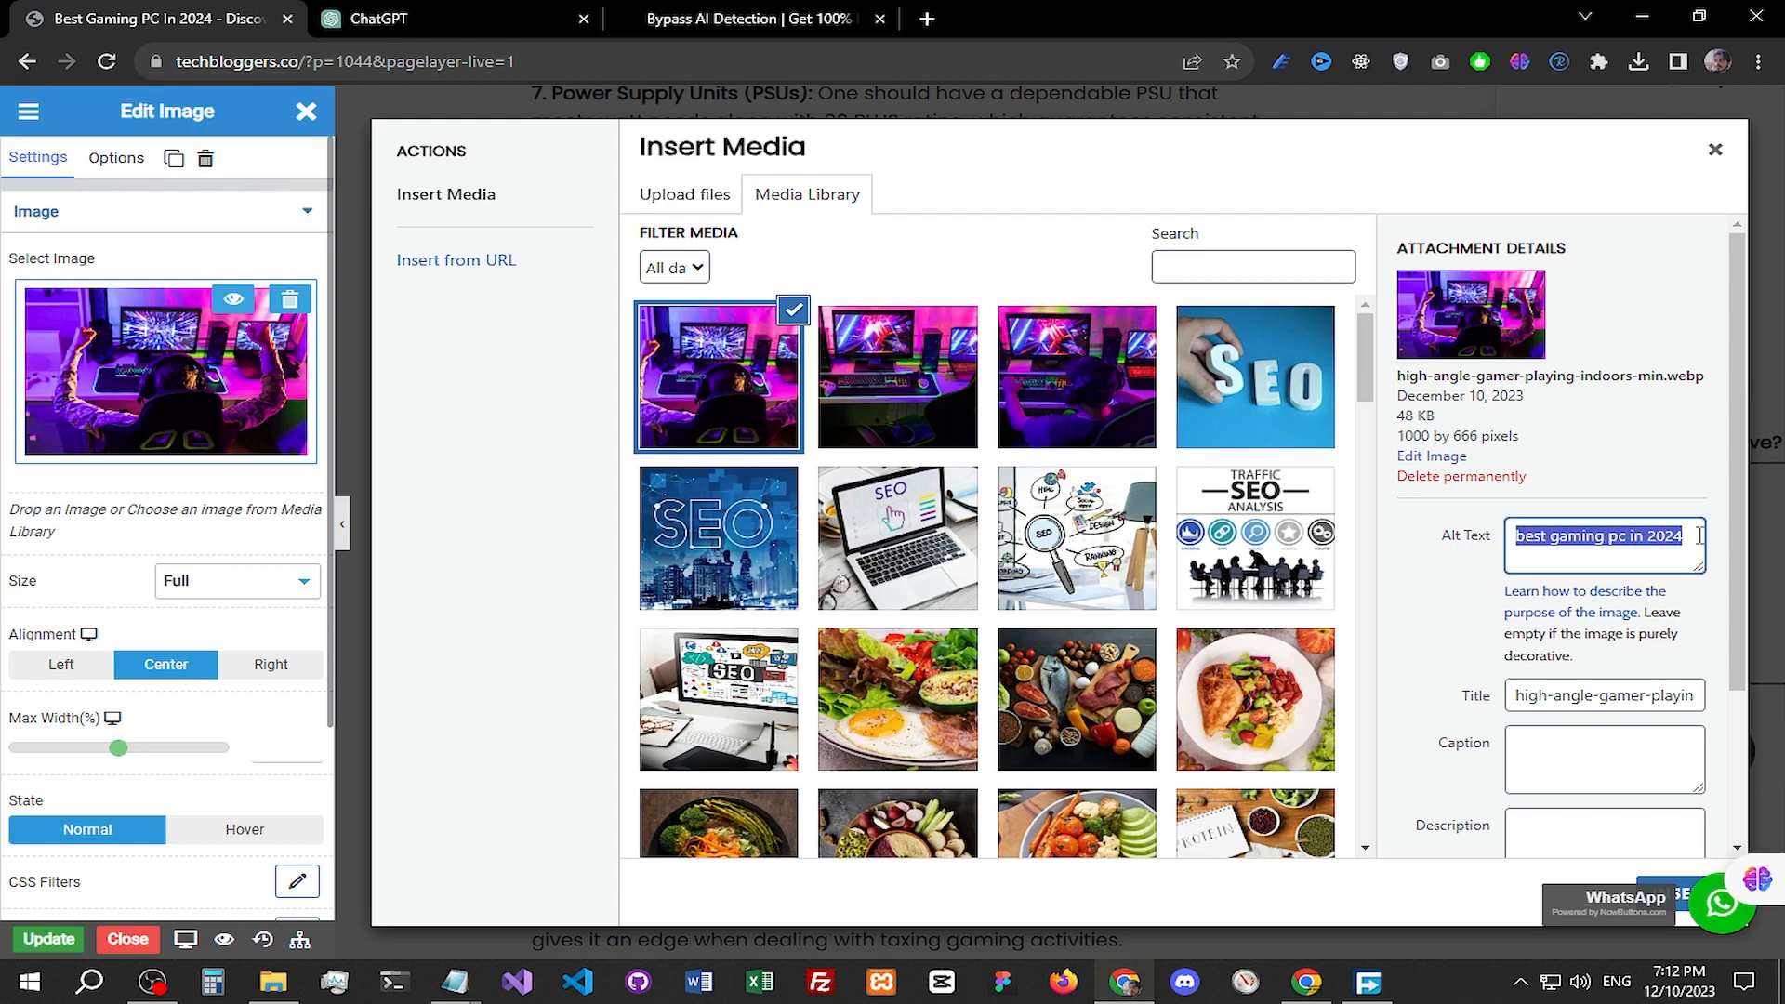
left_click(1533, 542)
left_click_drag(1516, 539, 1582, 543)
left_click_drag(1744, 547, 1665, 547)
left_click(1465, 555)
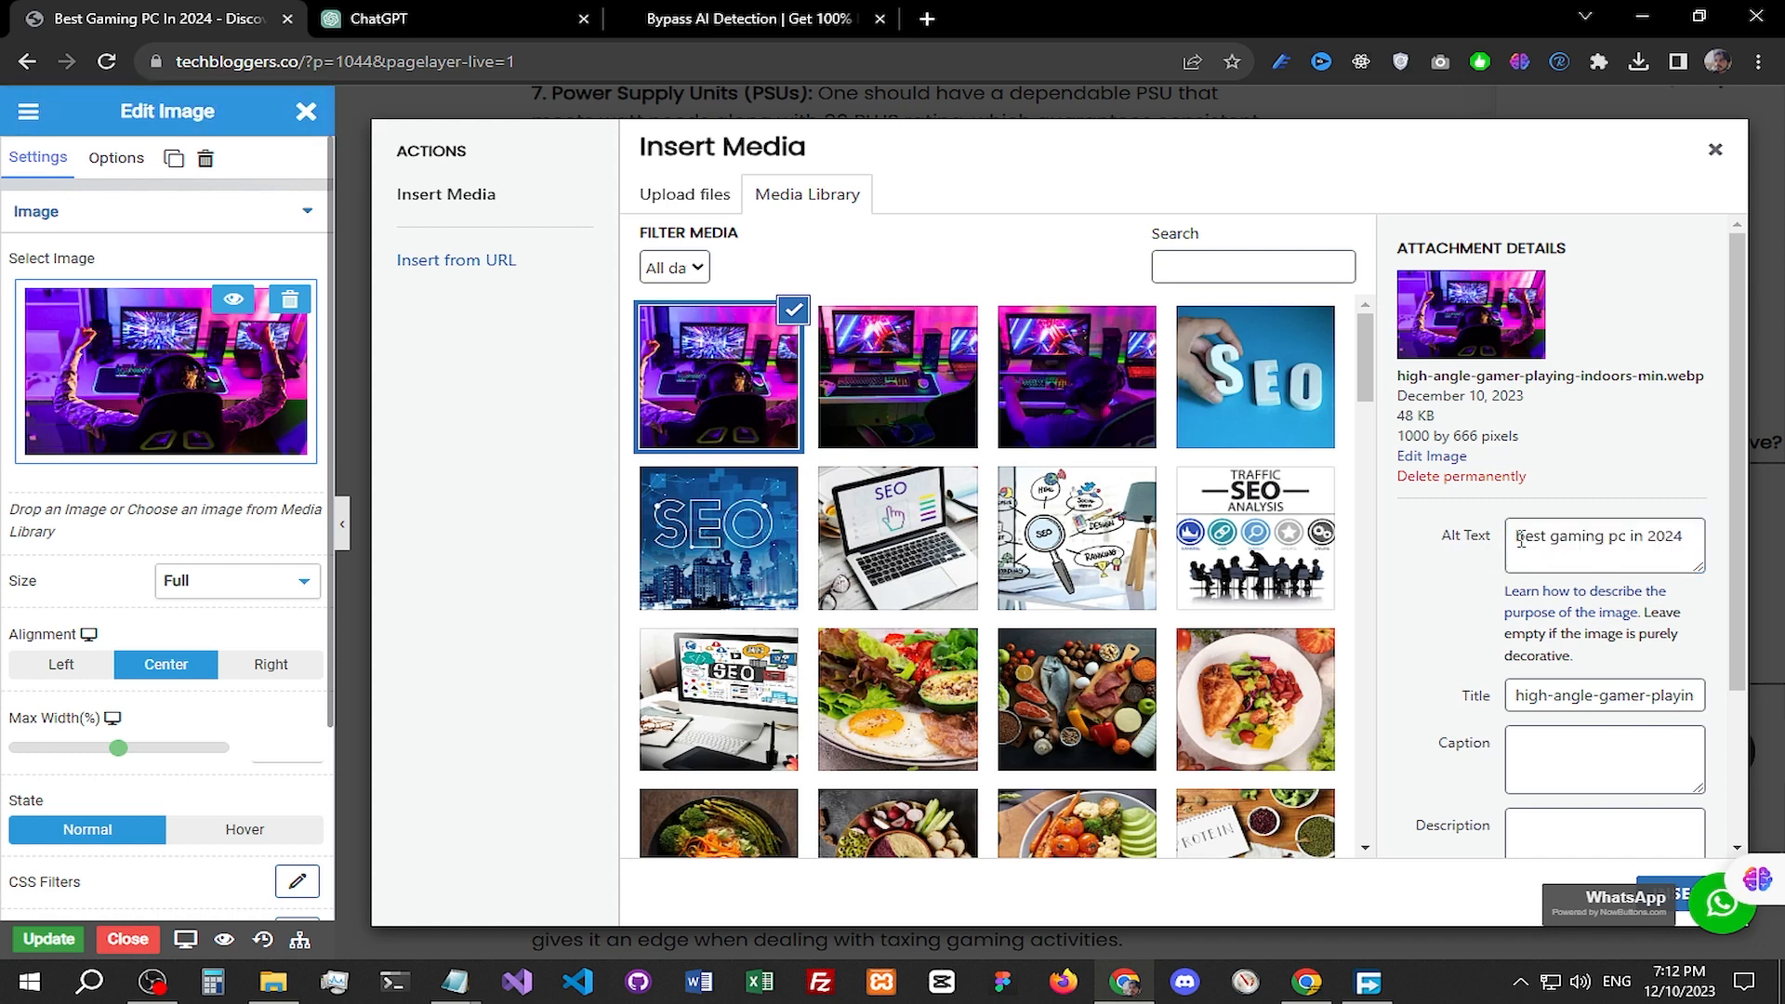
Step: Search Google Images for "gaming pcs" in a new browser tab and examine the image results
left_click(929, 17)
type("gaming pcs")
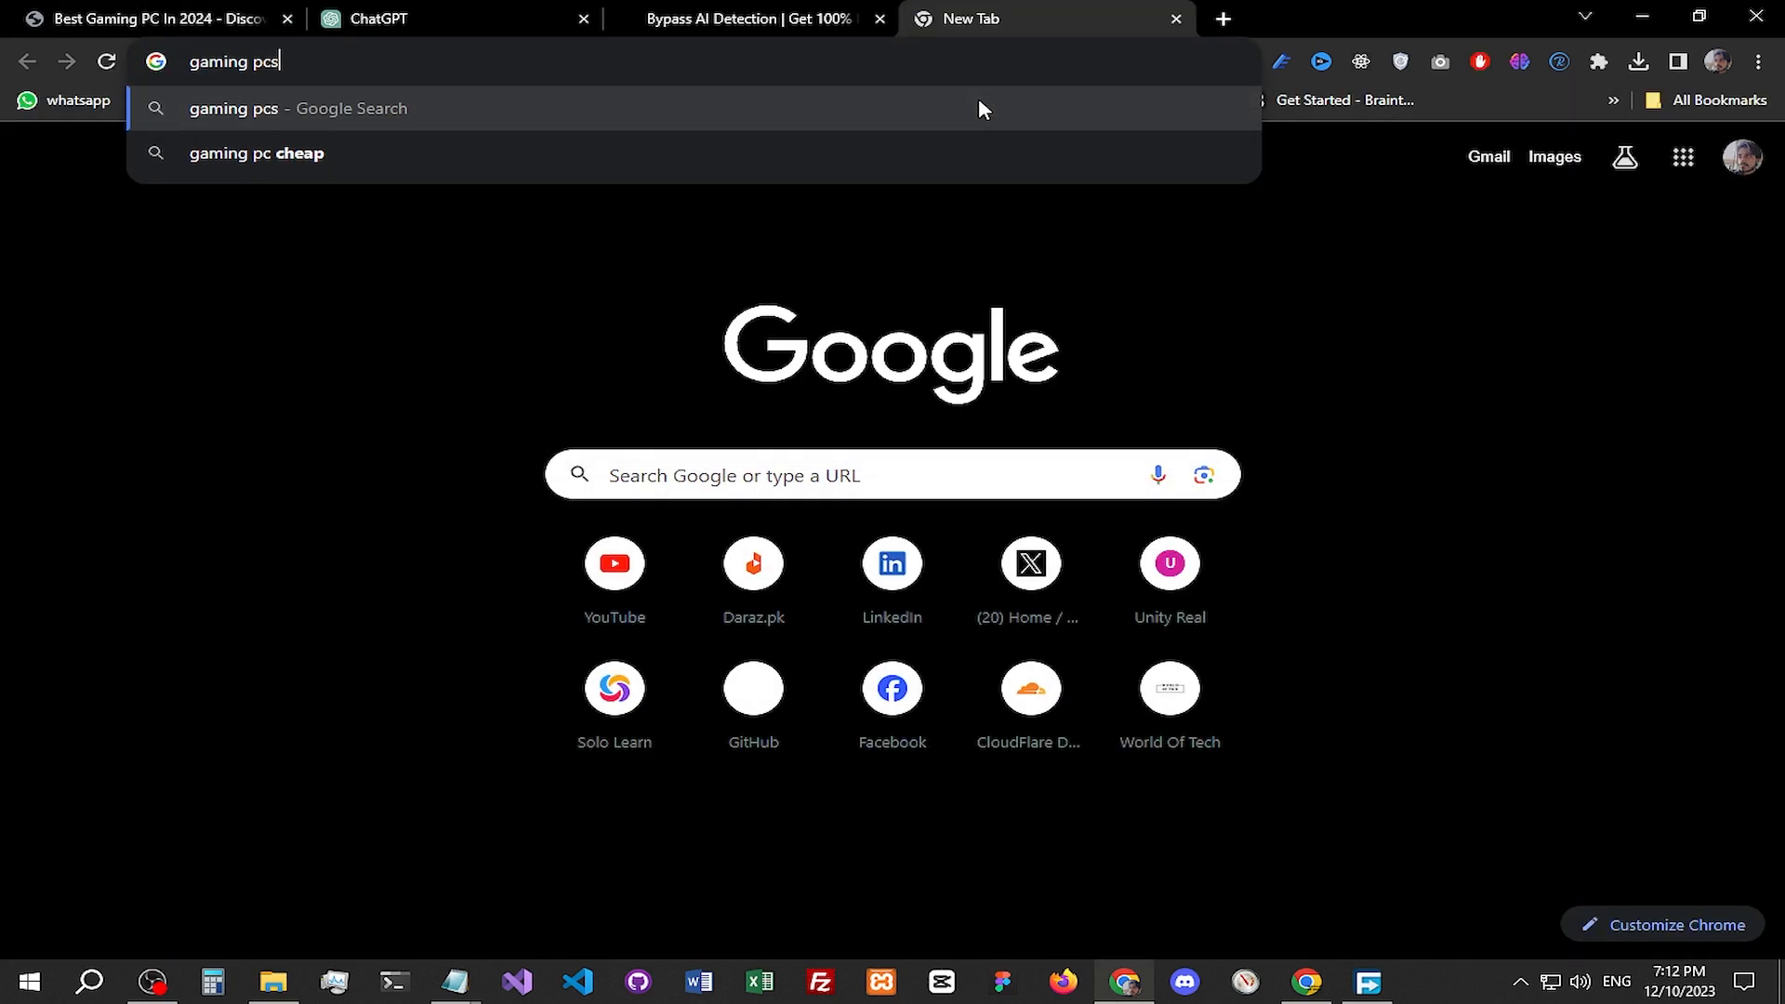
key("Return")
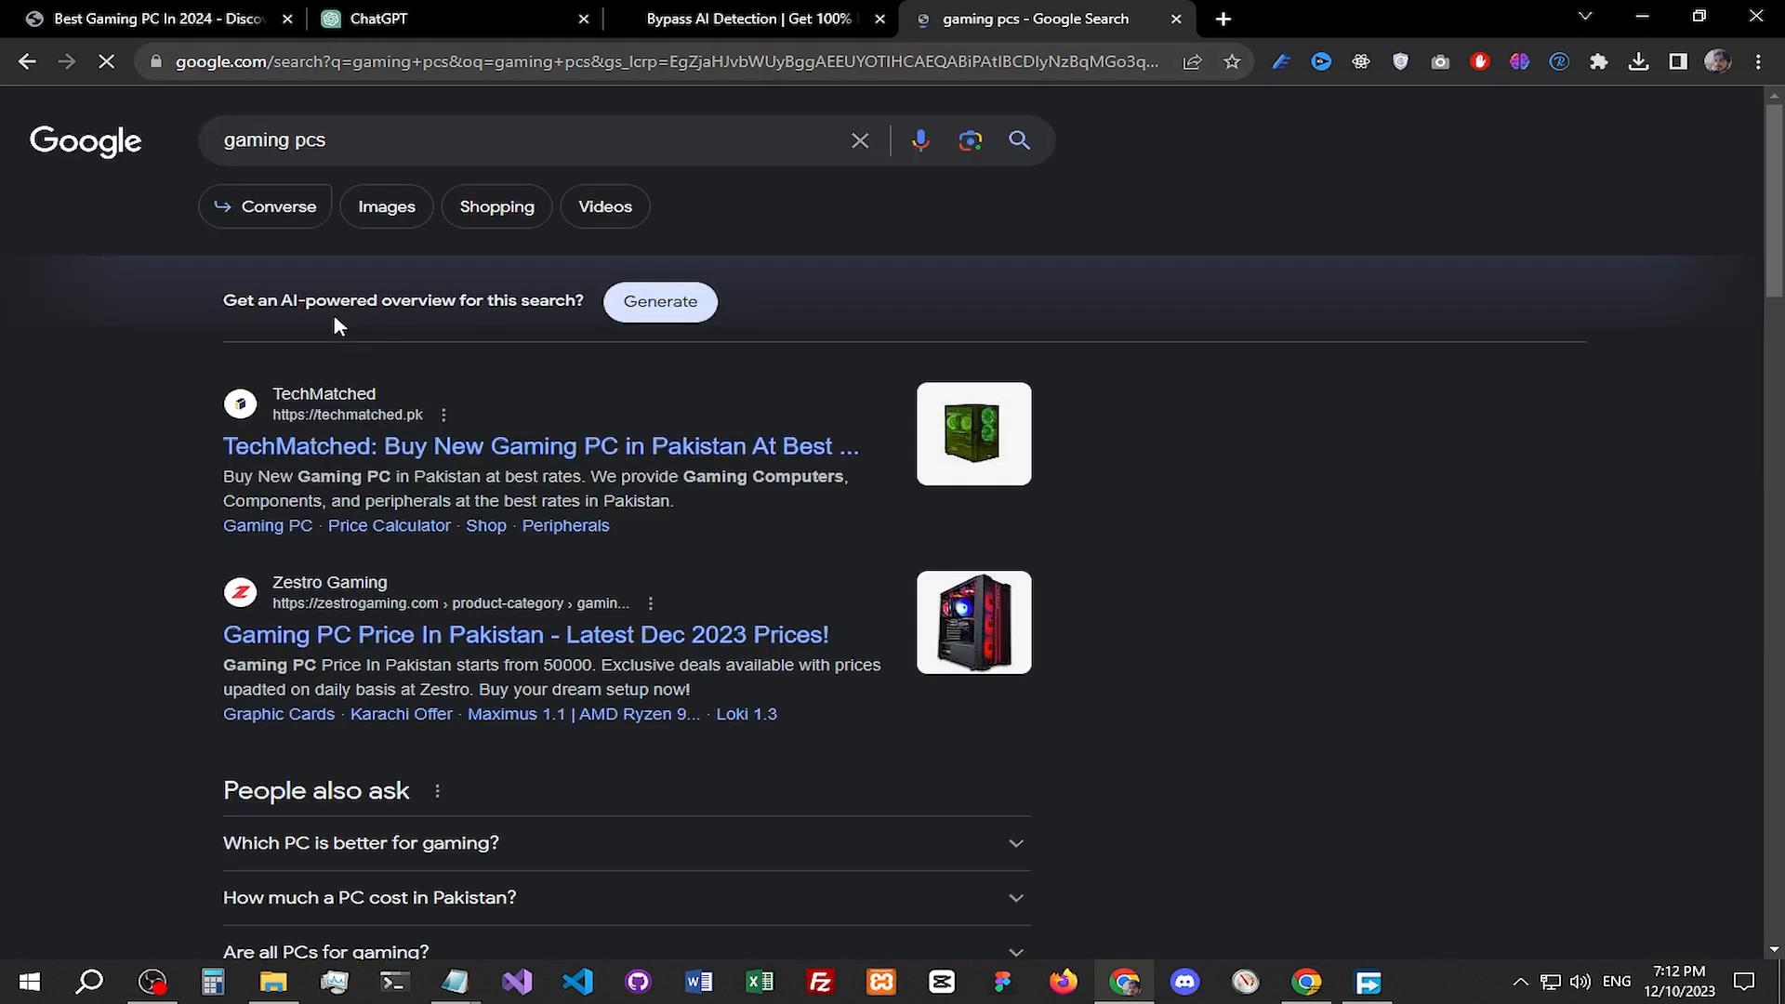
left_click(377, 228)
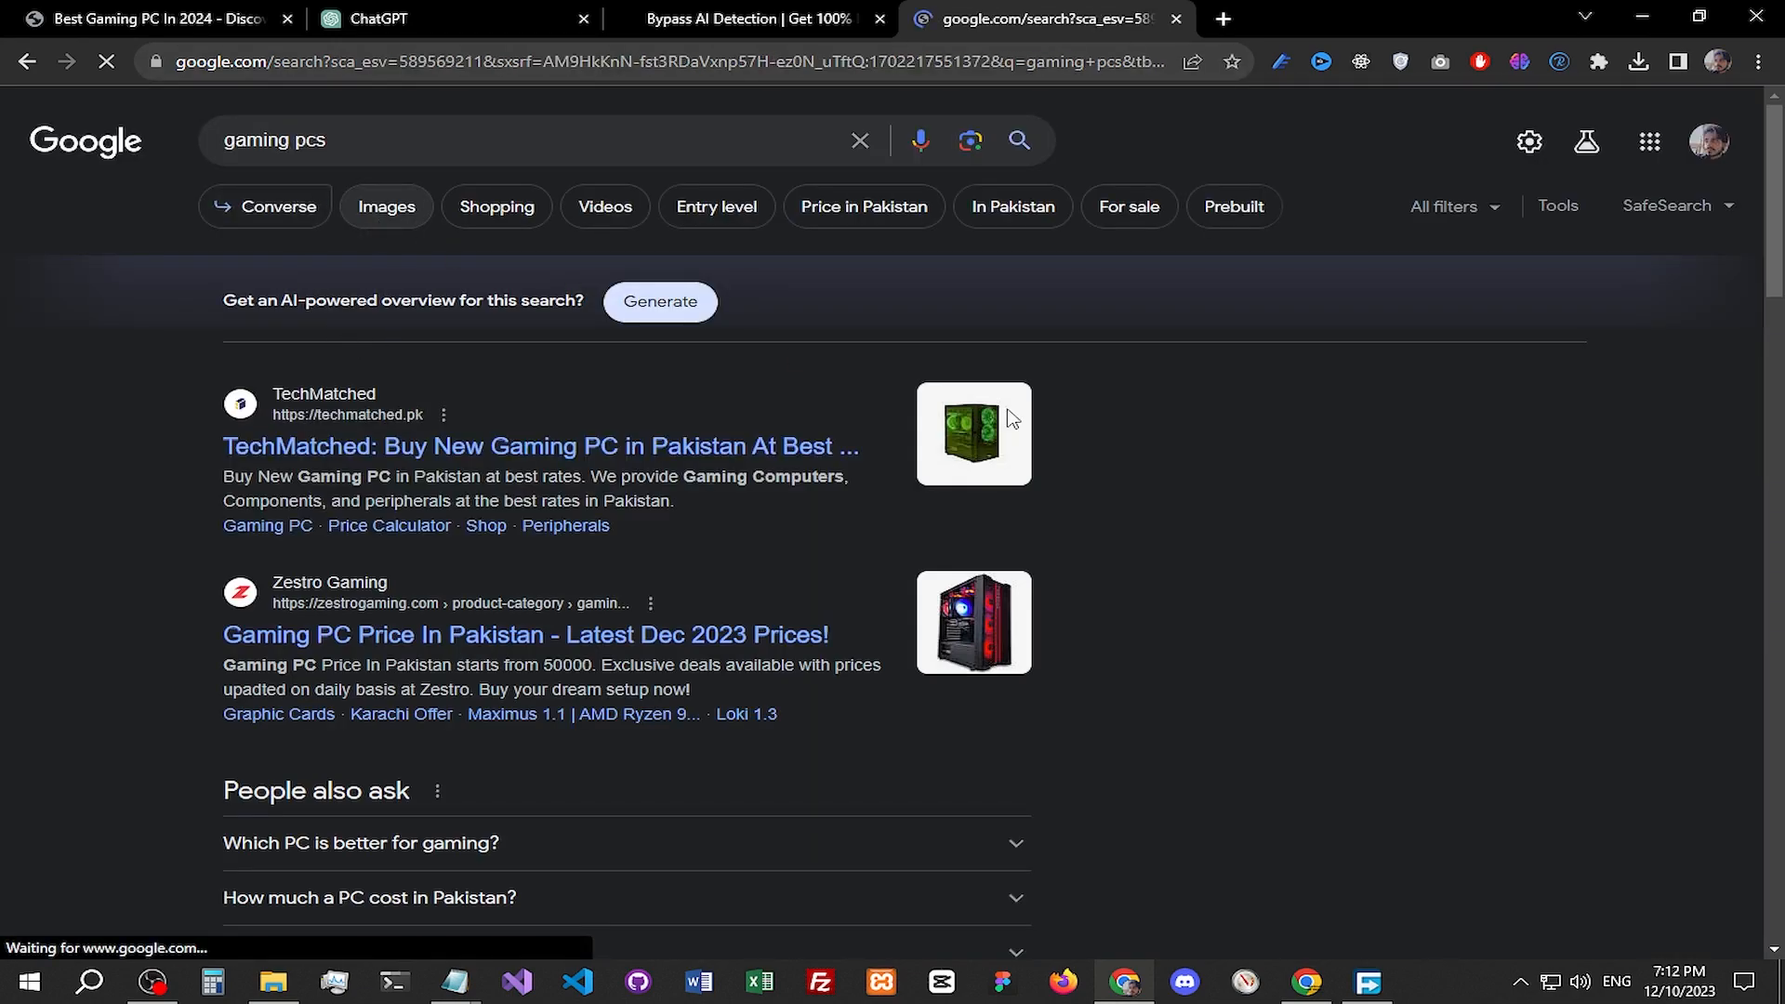
scroll(839, 458, "down", 1)
scroll(839, 459, "down", 2)
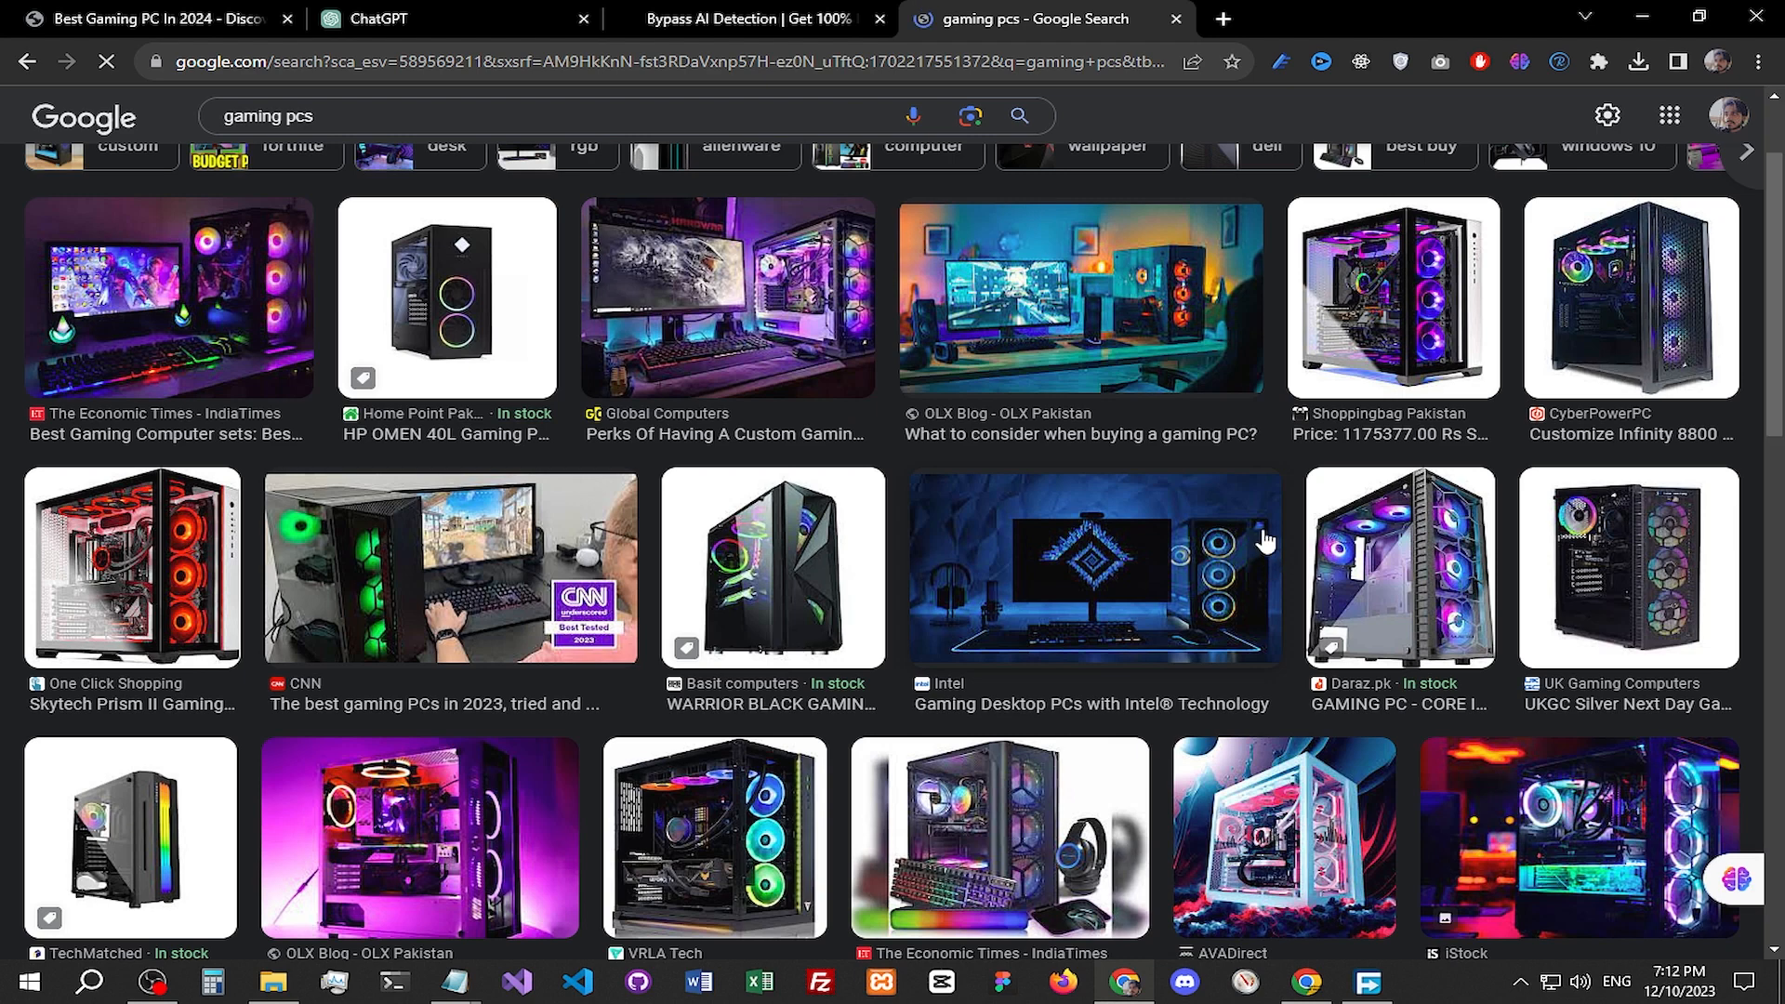
scroll(610, 375, "up", 2)
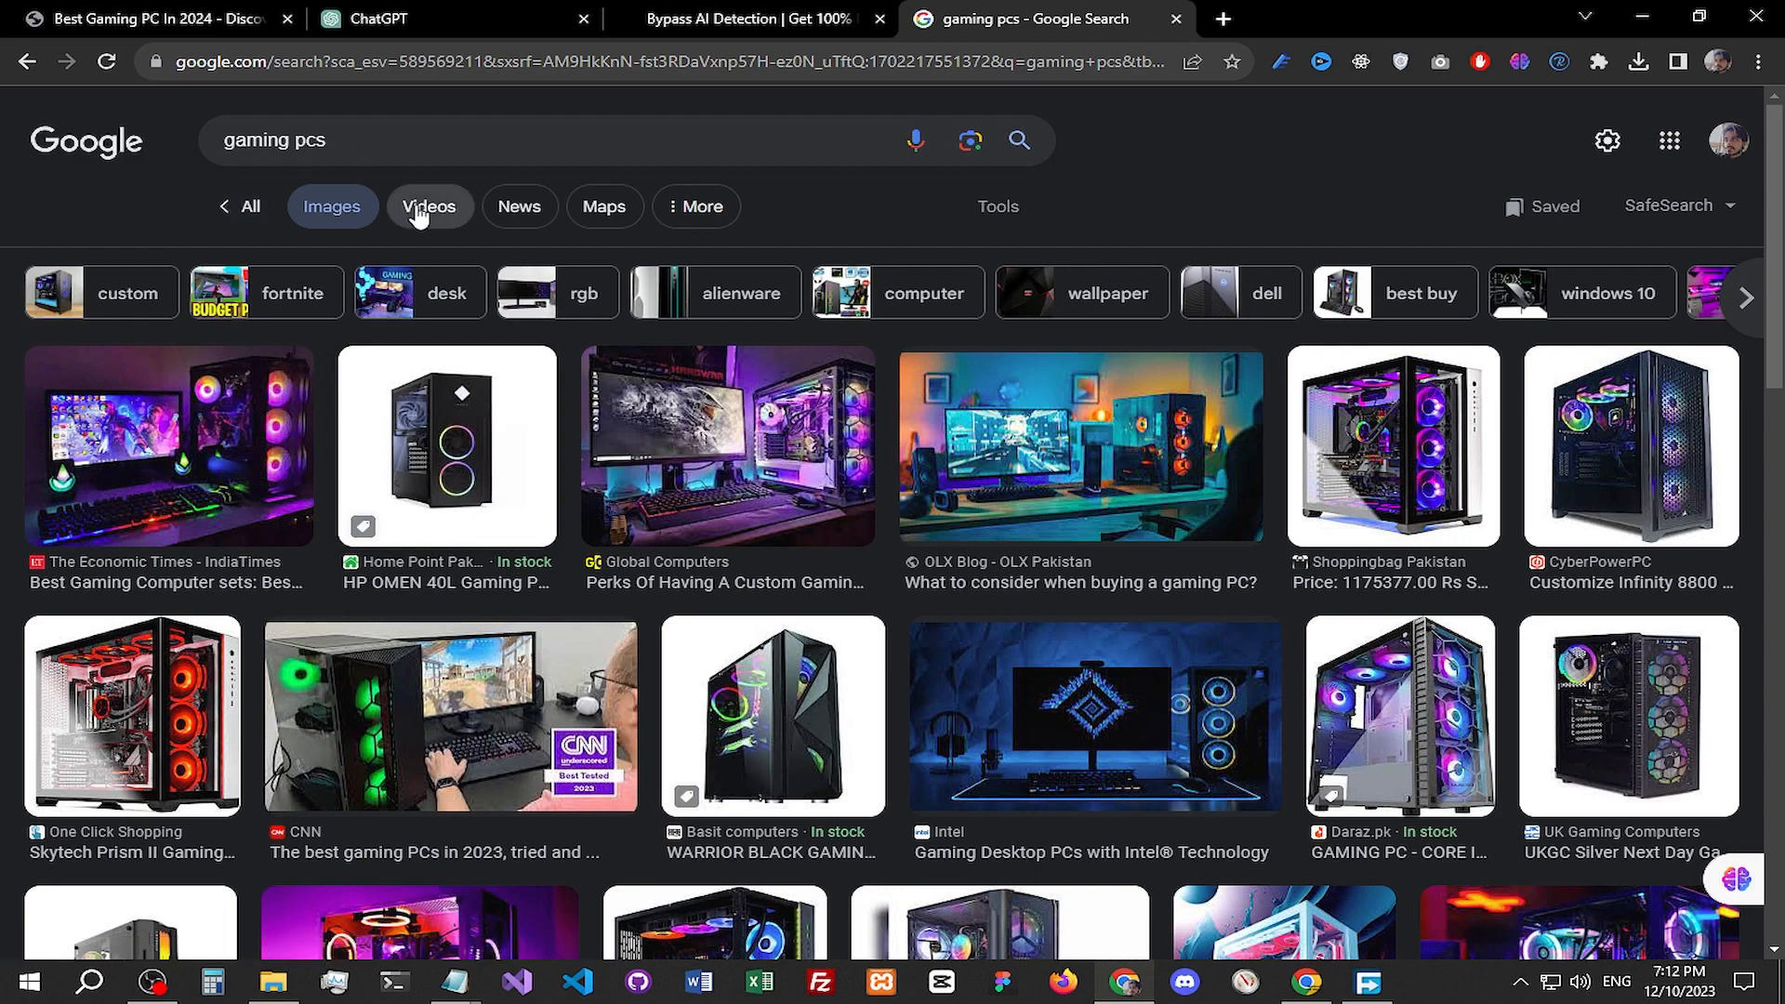
left_click_drag(259, 149, 353, 149)
scroll(1471, 485, "down", 5)
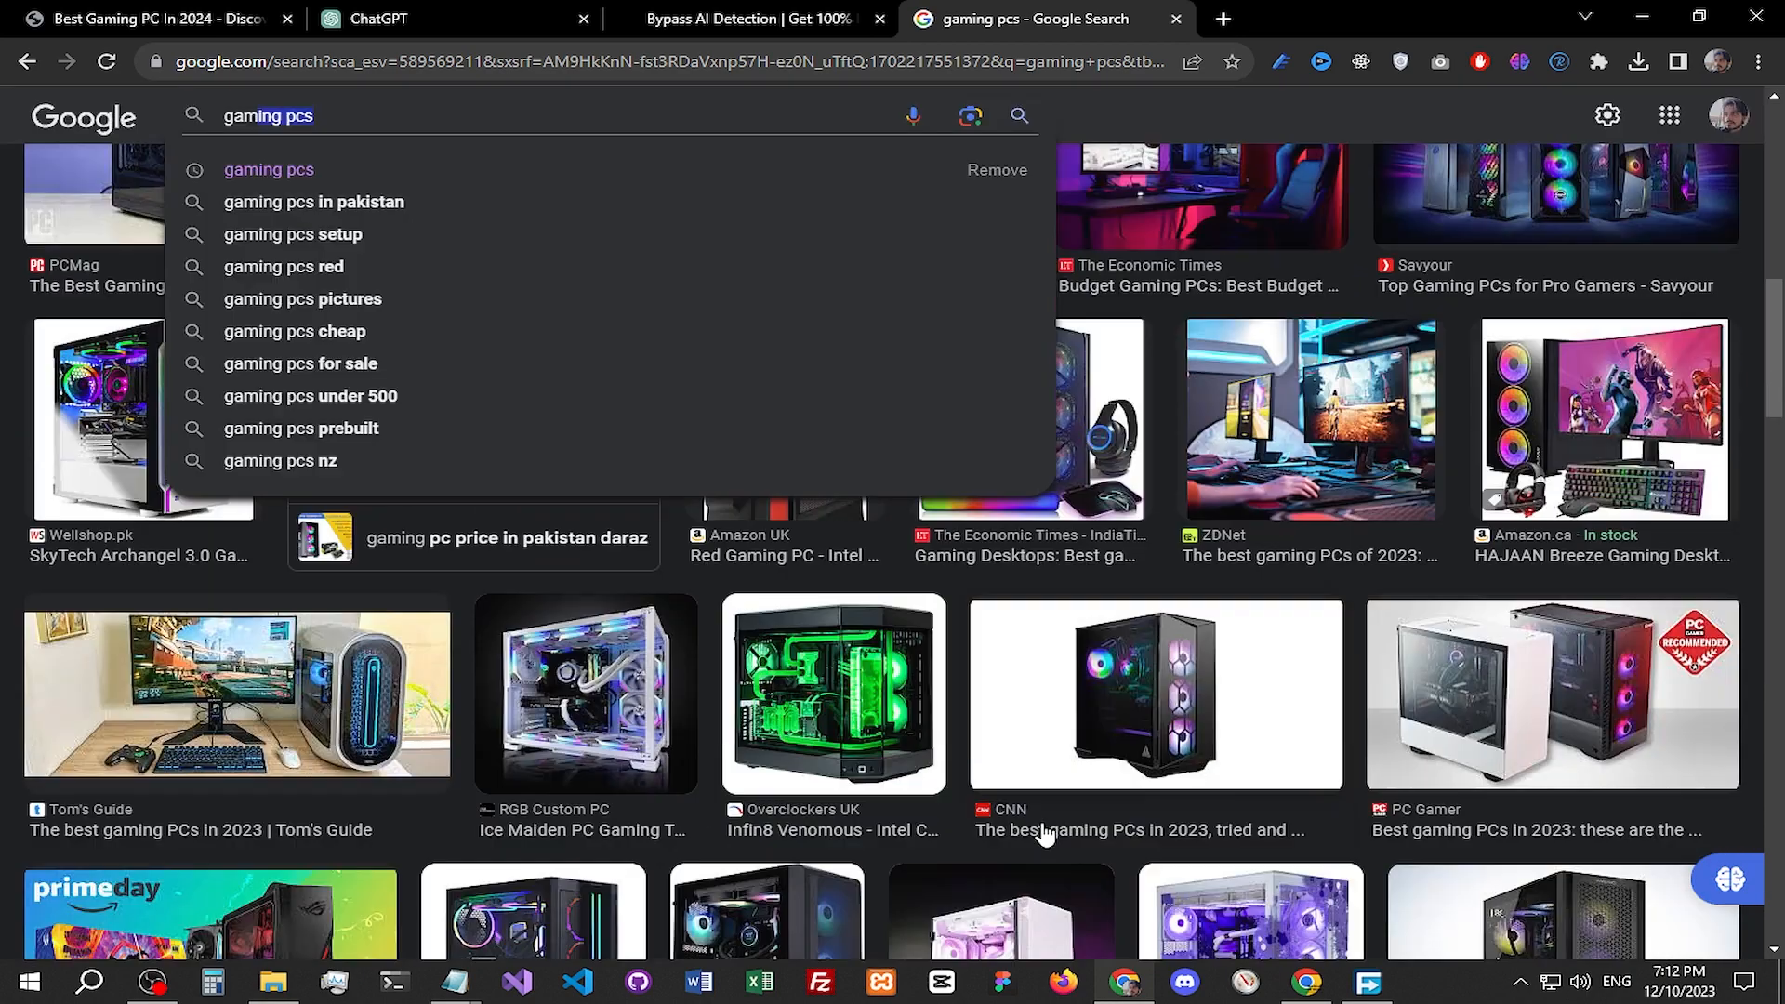
scroll(1780, 419, "up", 5)
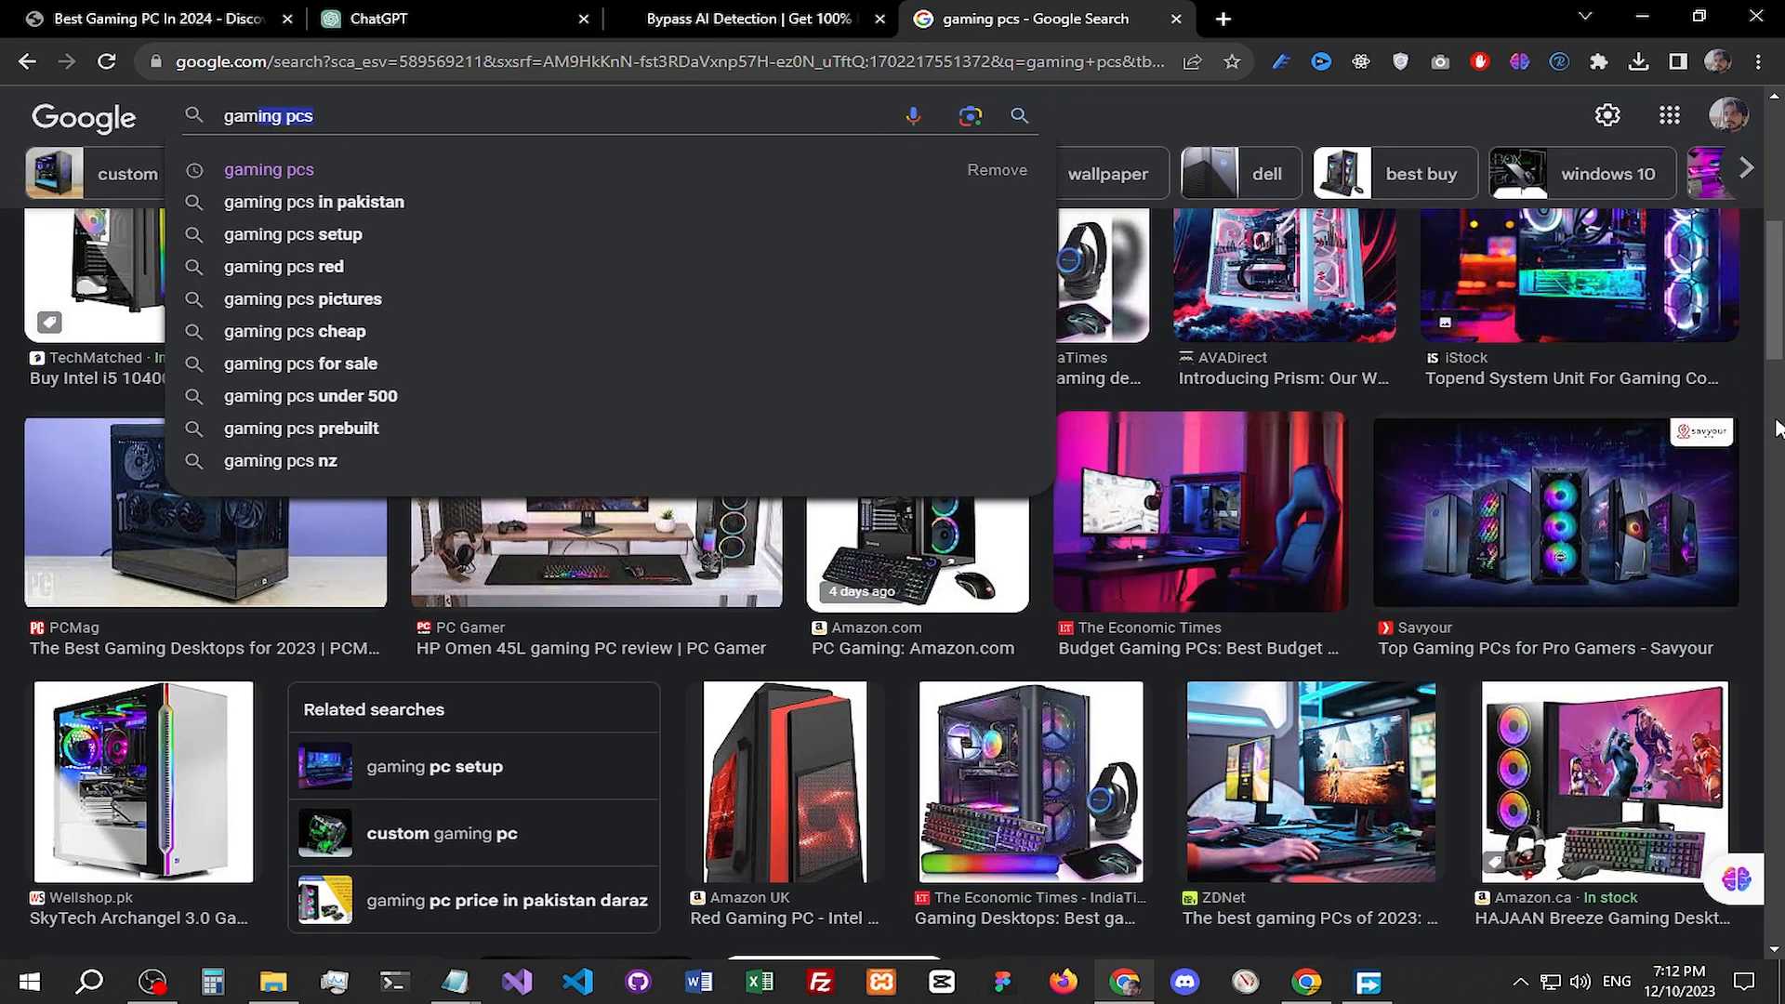
left_click(1381, 191)
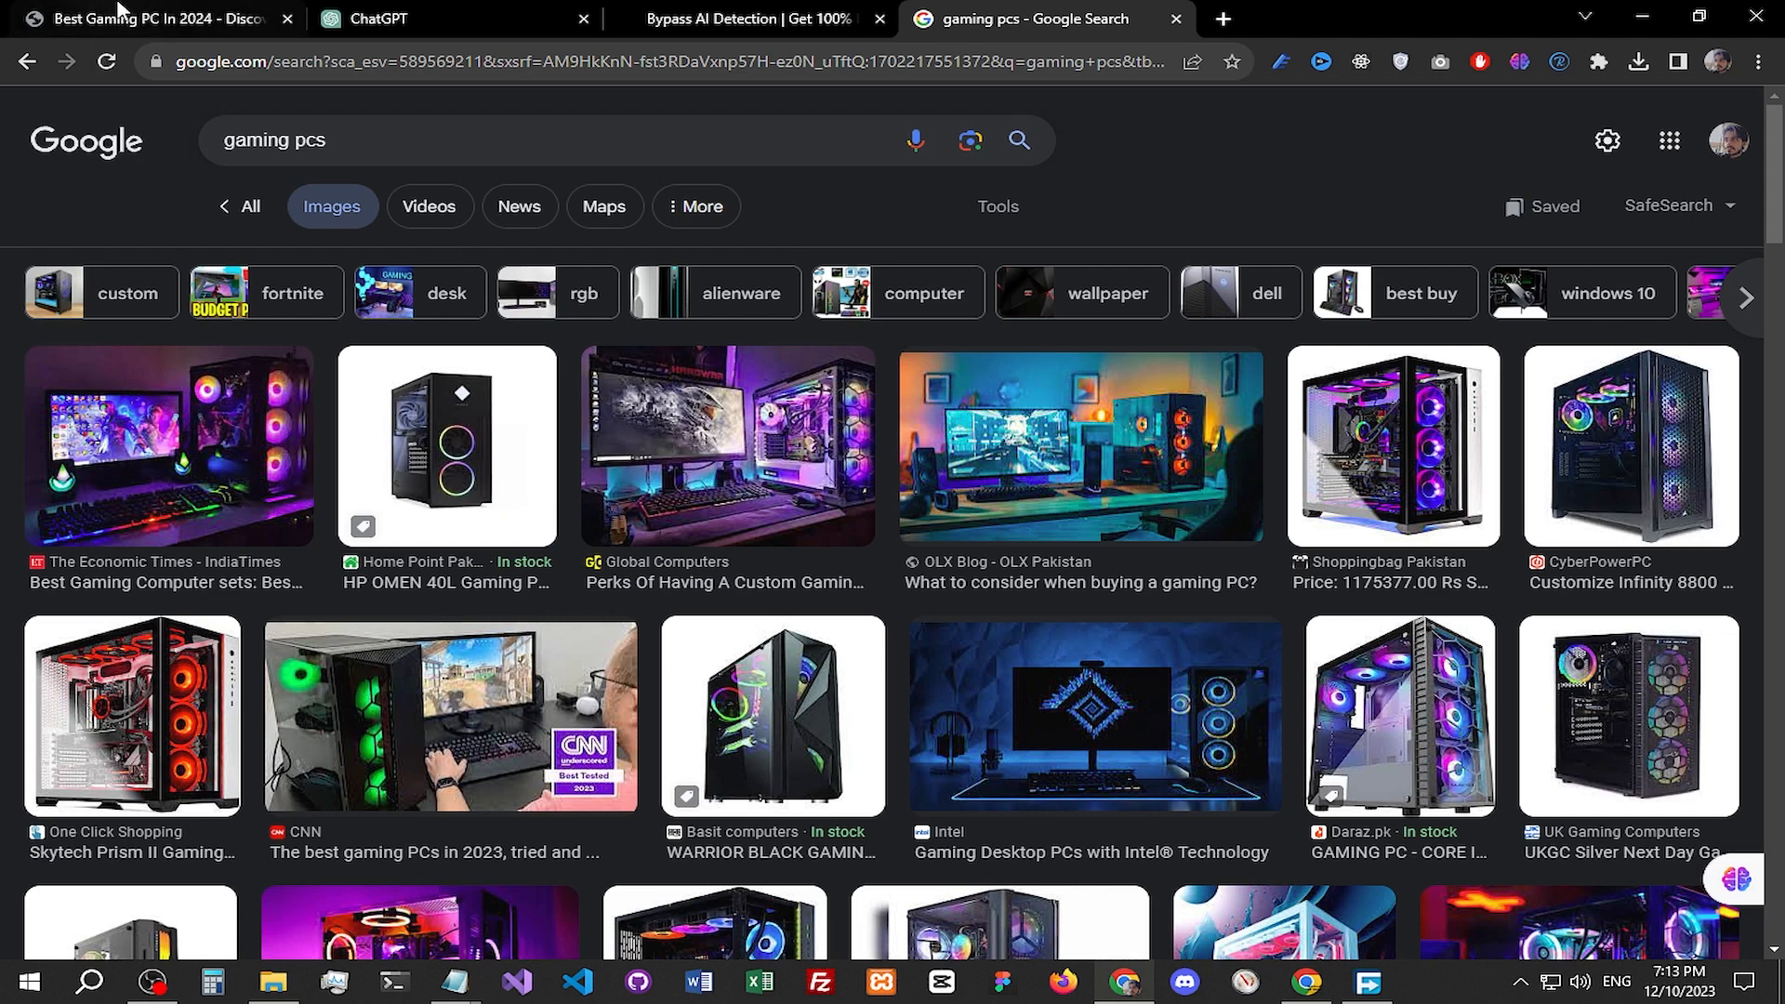
Step: Return to the Pagelayer post and examine the alt text in the gamer image's attachment details
left_click(149, 18)
left_click_drag(1515, 540, 1675, 541)
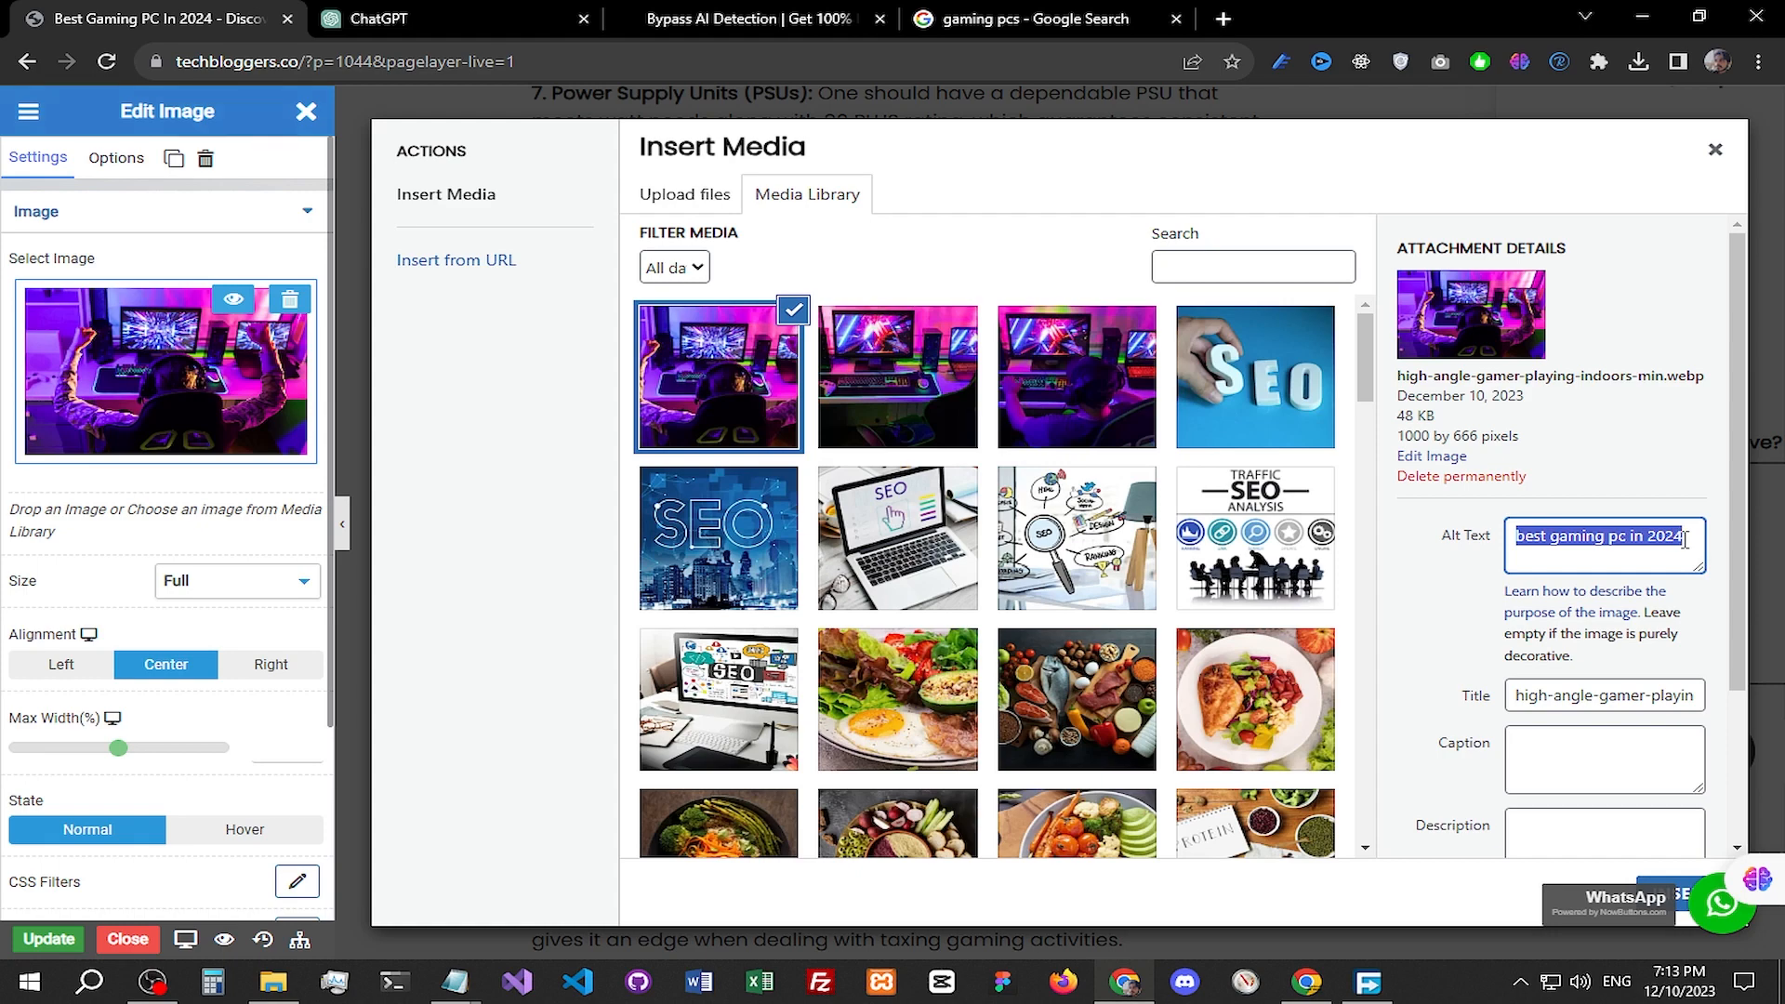
left_click_drag(1515, 540, 1733, 551)
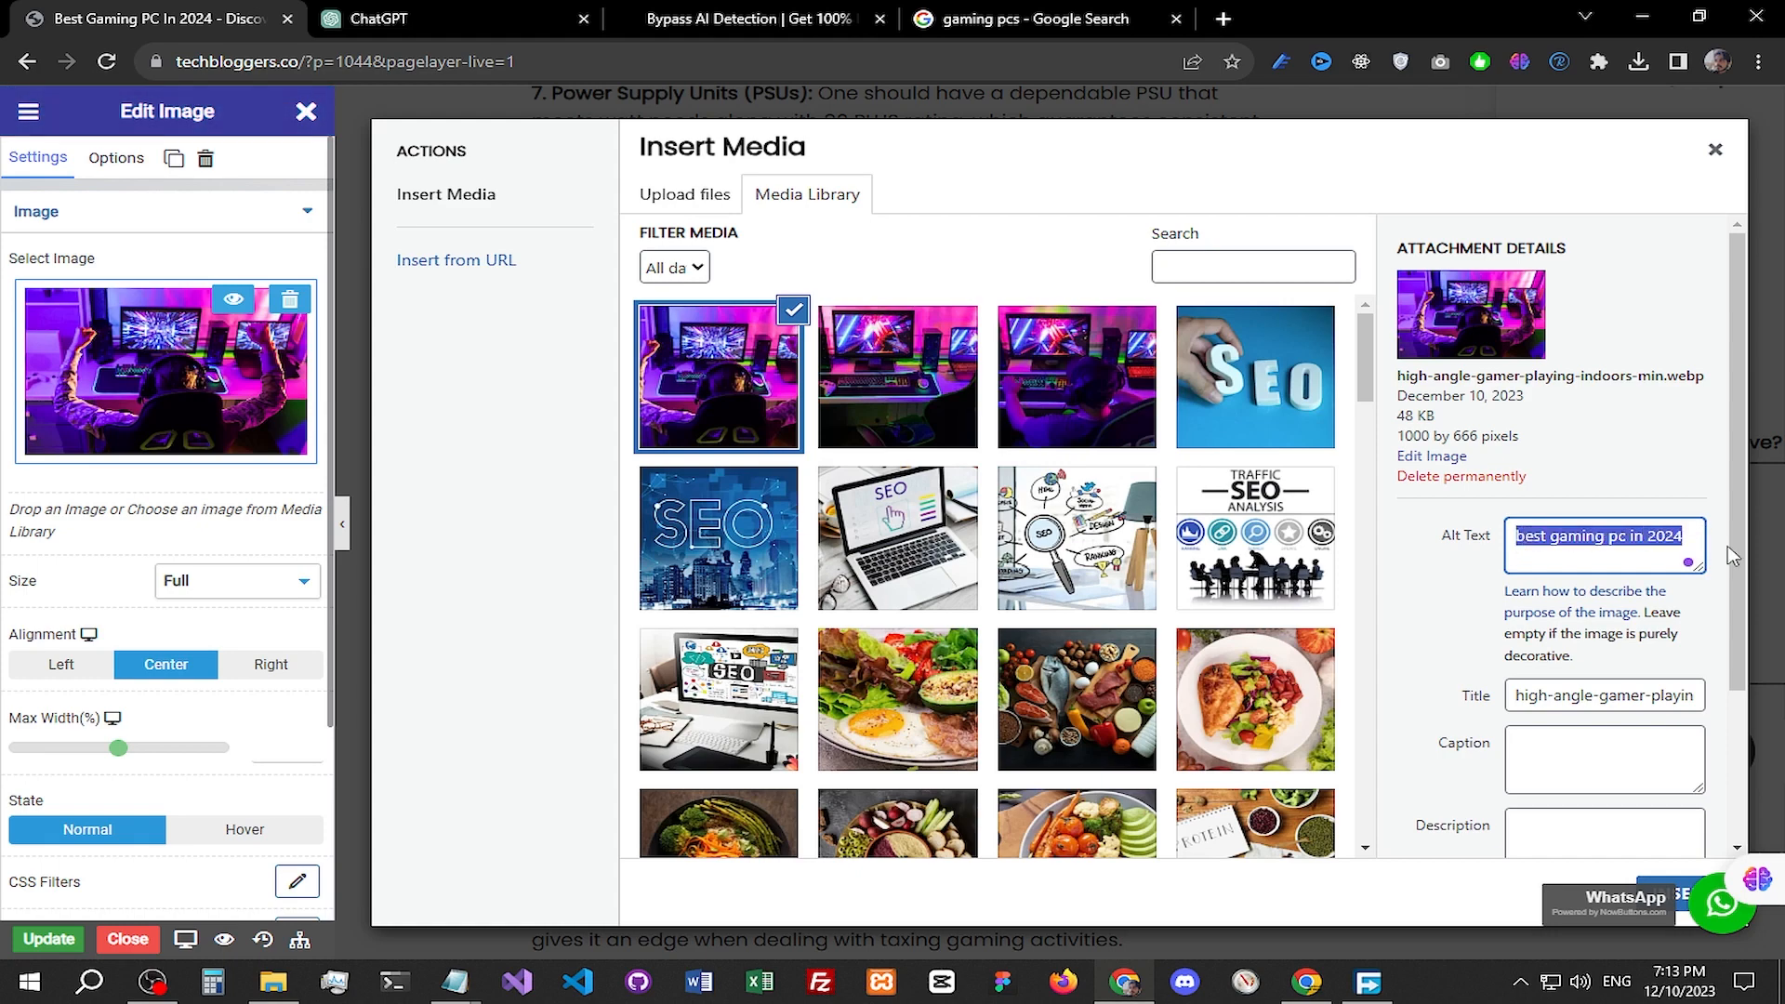
Step: Browse the Google Images results for "gaming pcs" once more and close that browser tab
left_click(1084, 15)
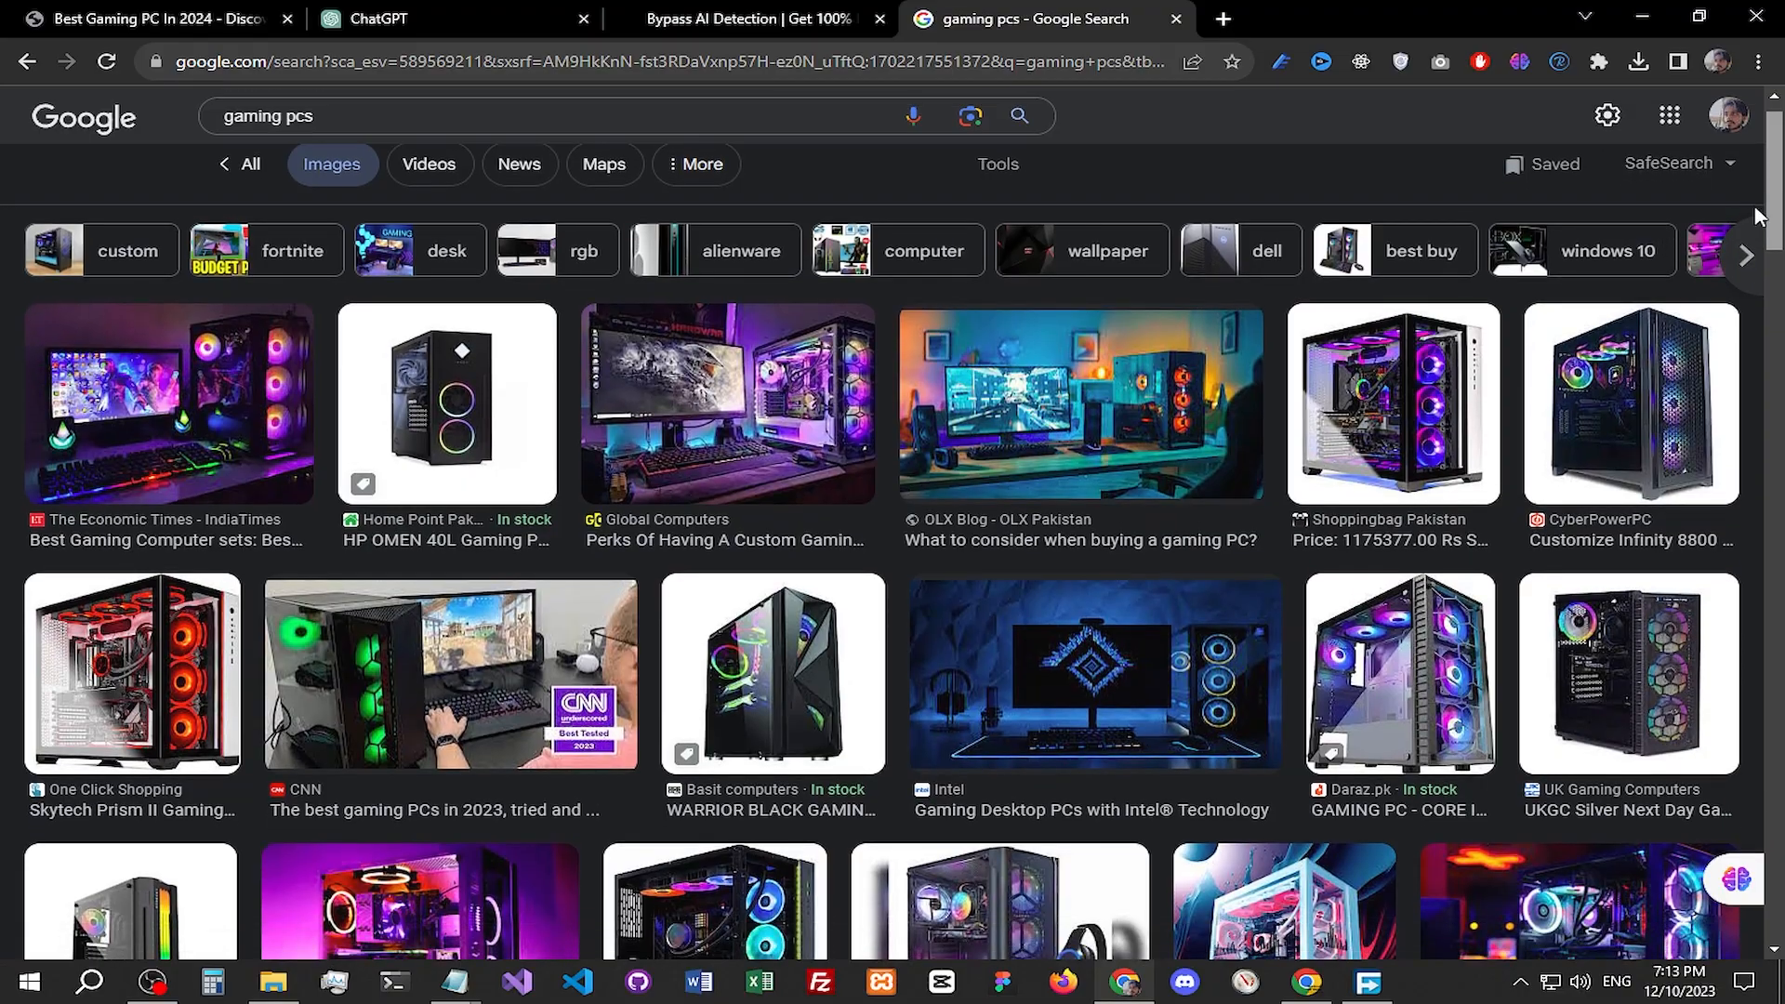
scroll(1151, 391, "down", 10)
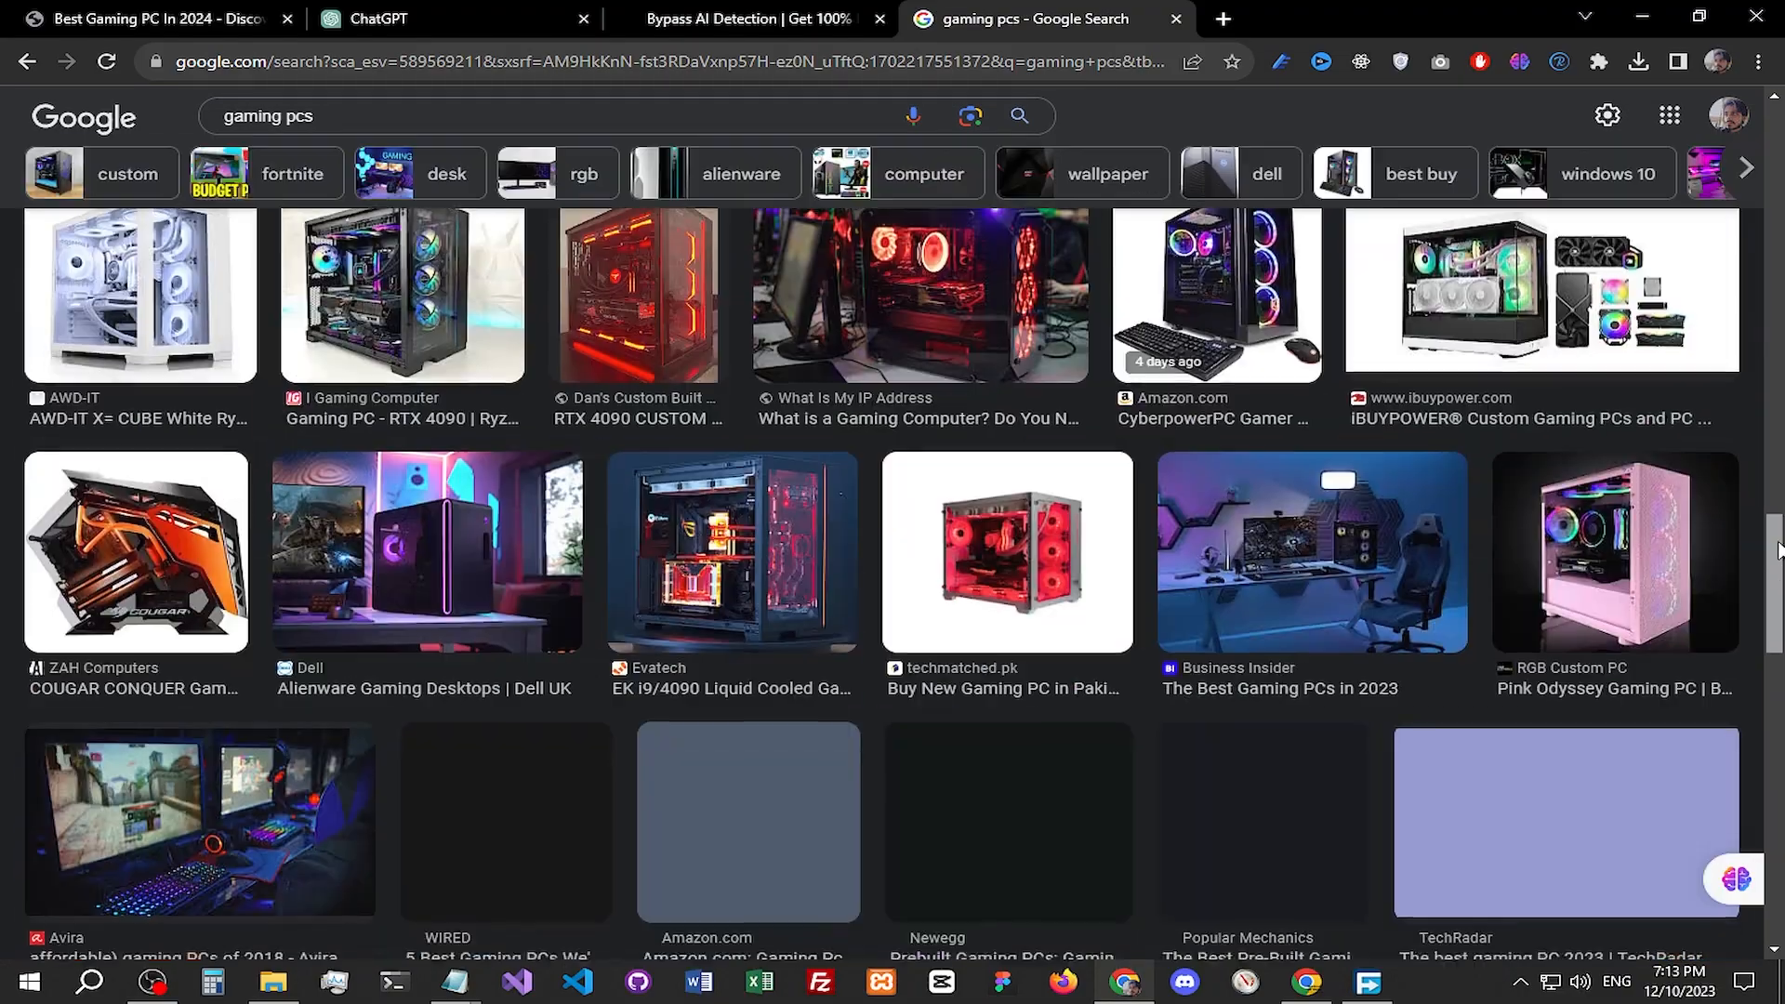
scroll(1658, 533, "up", 12)
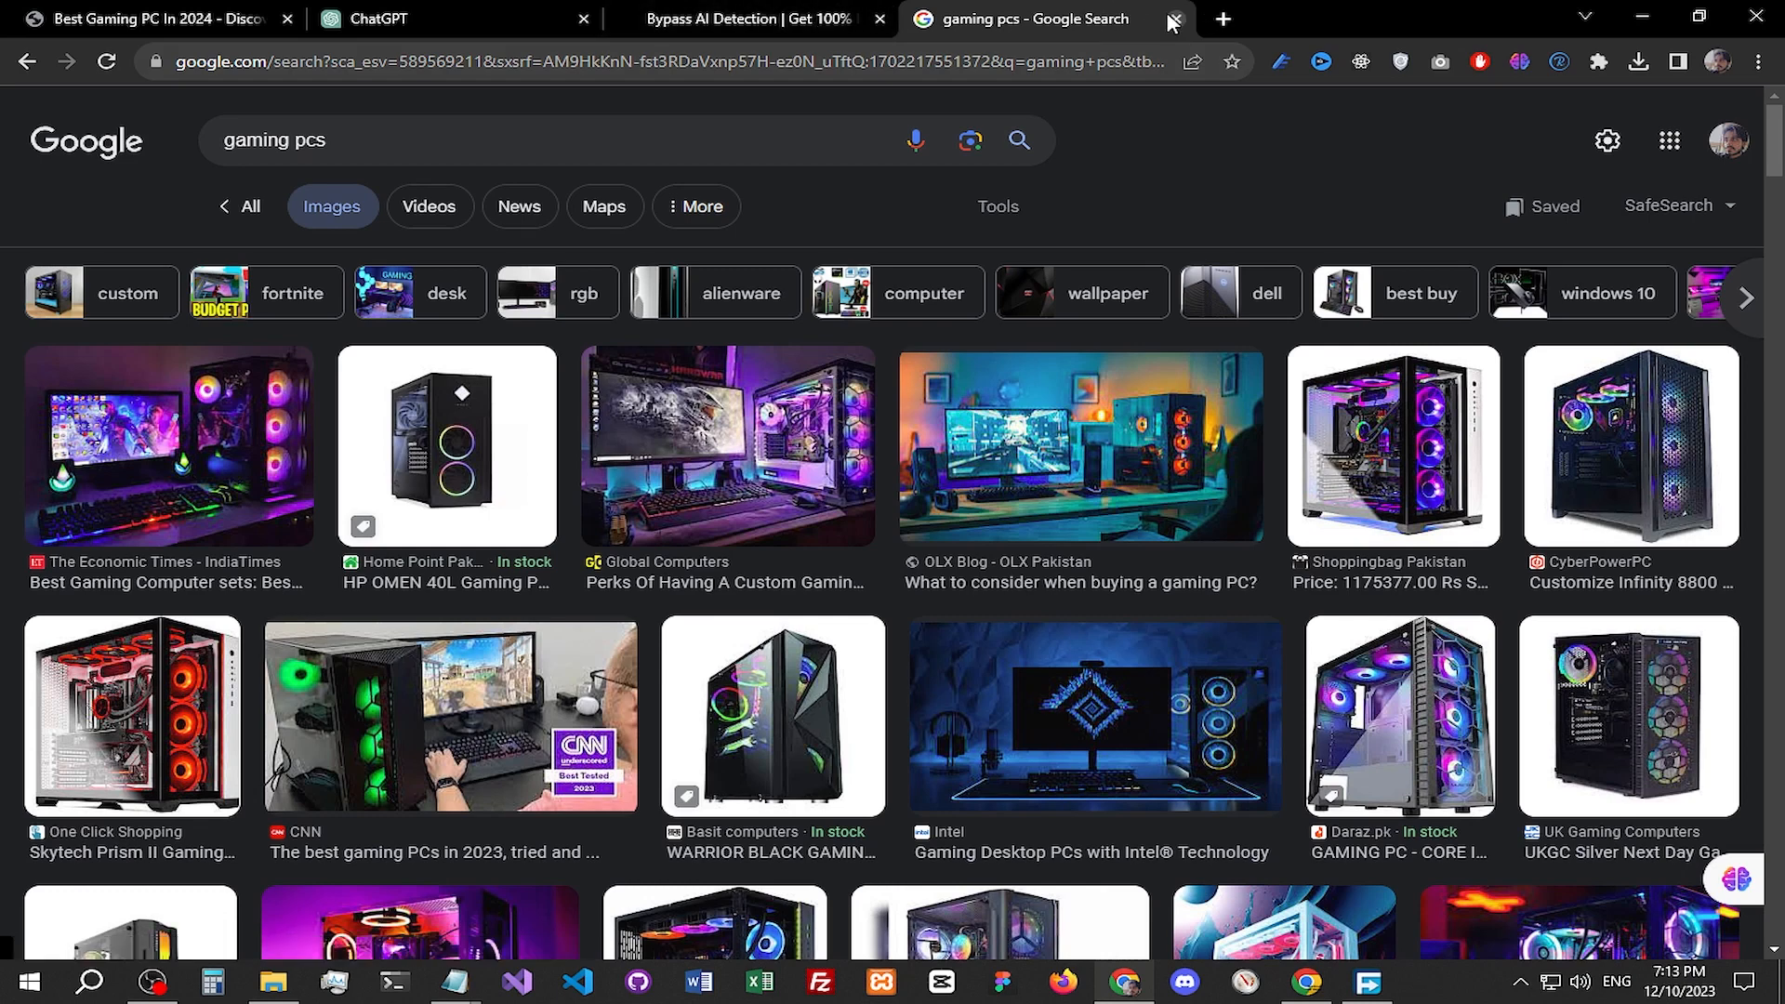
left_click(260, 16)
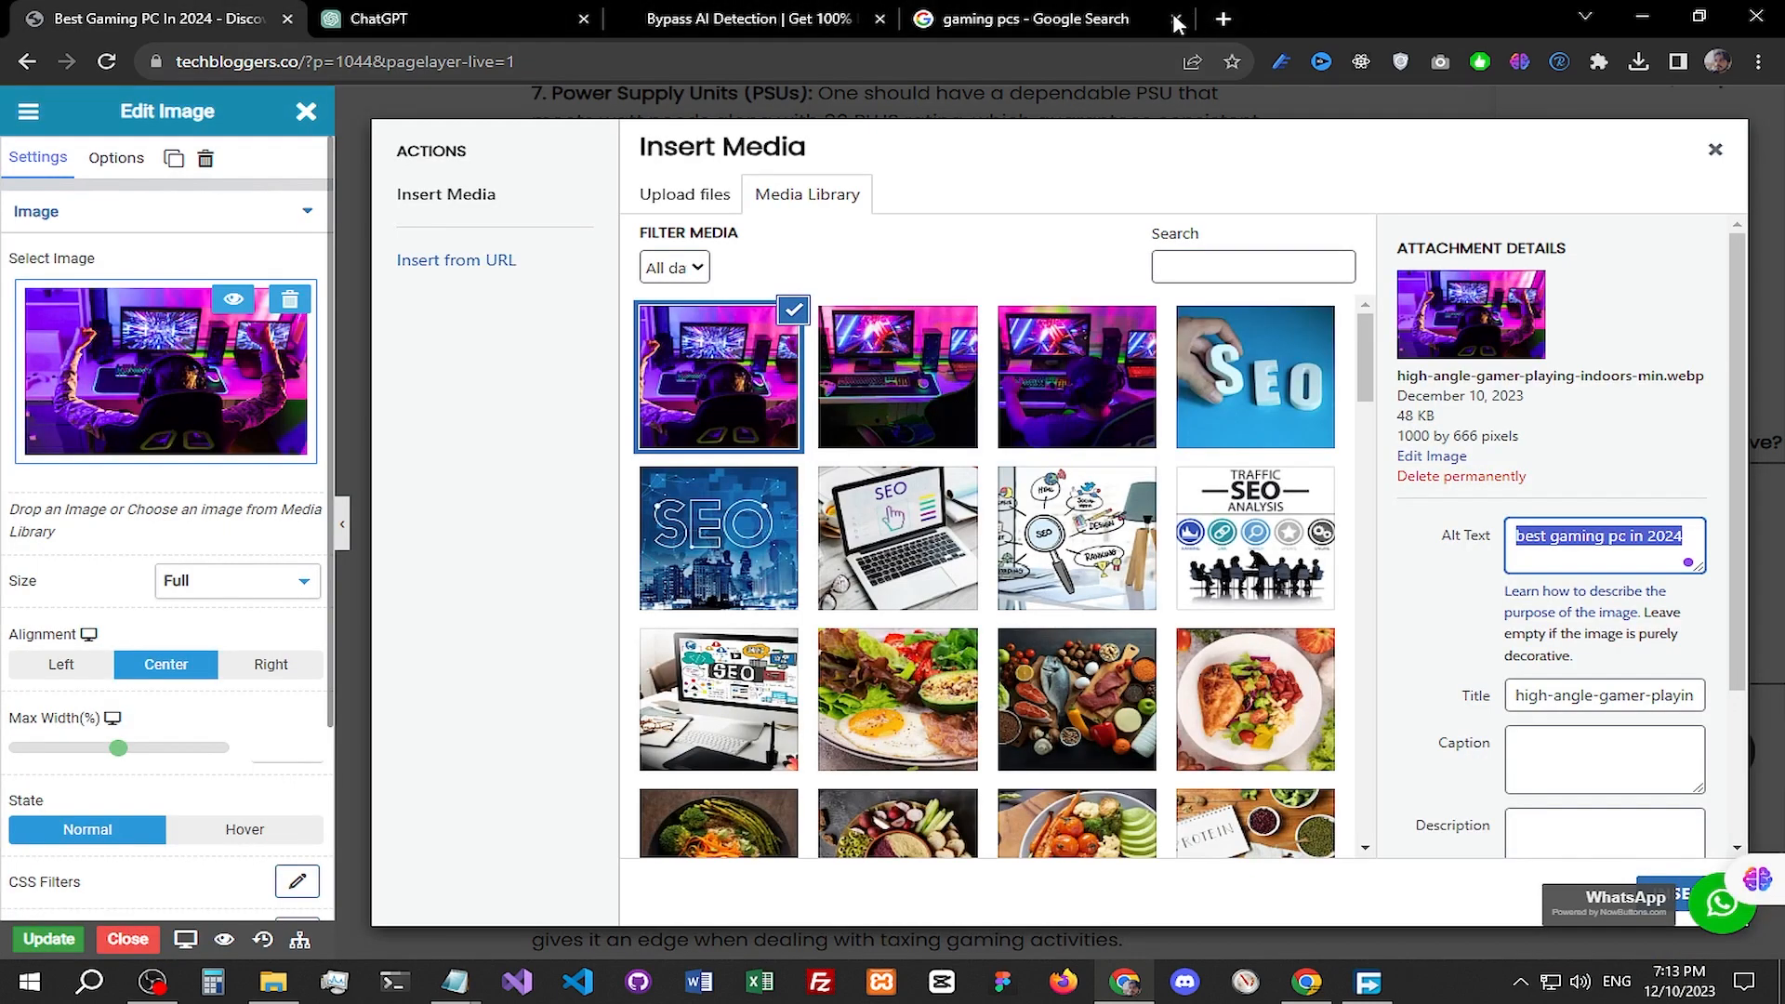
left_click(1175, 19)
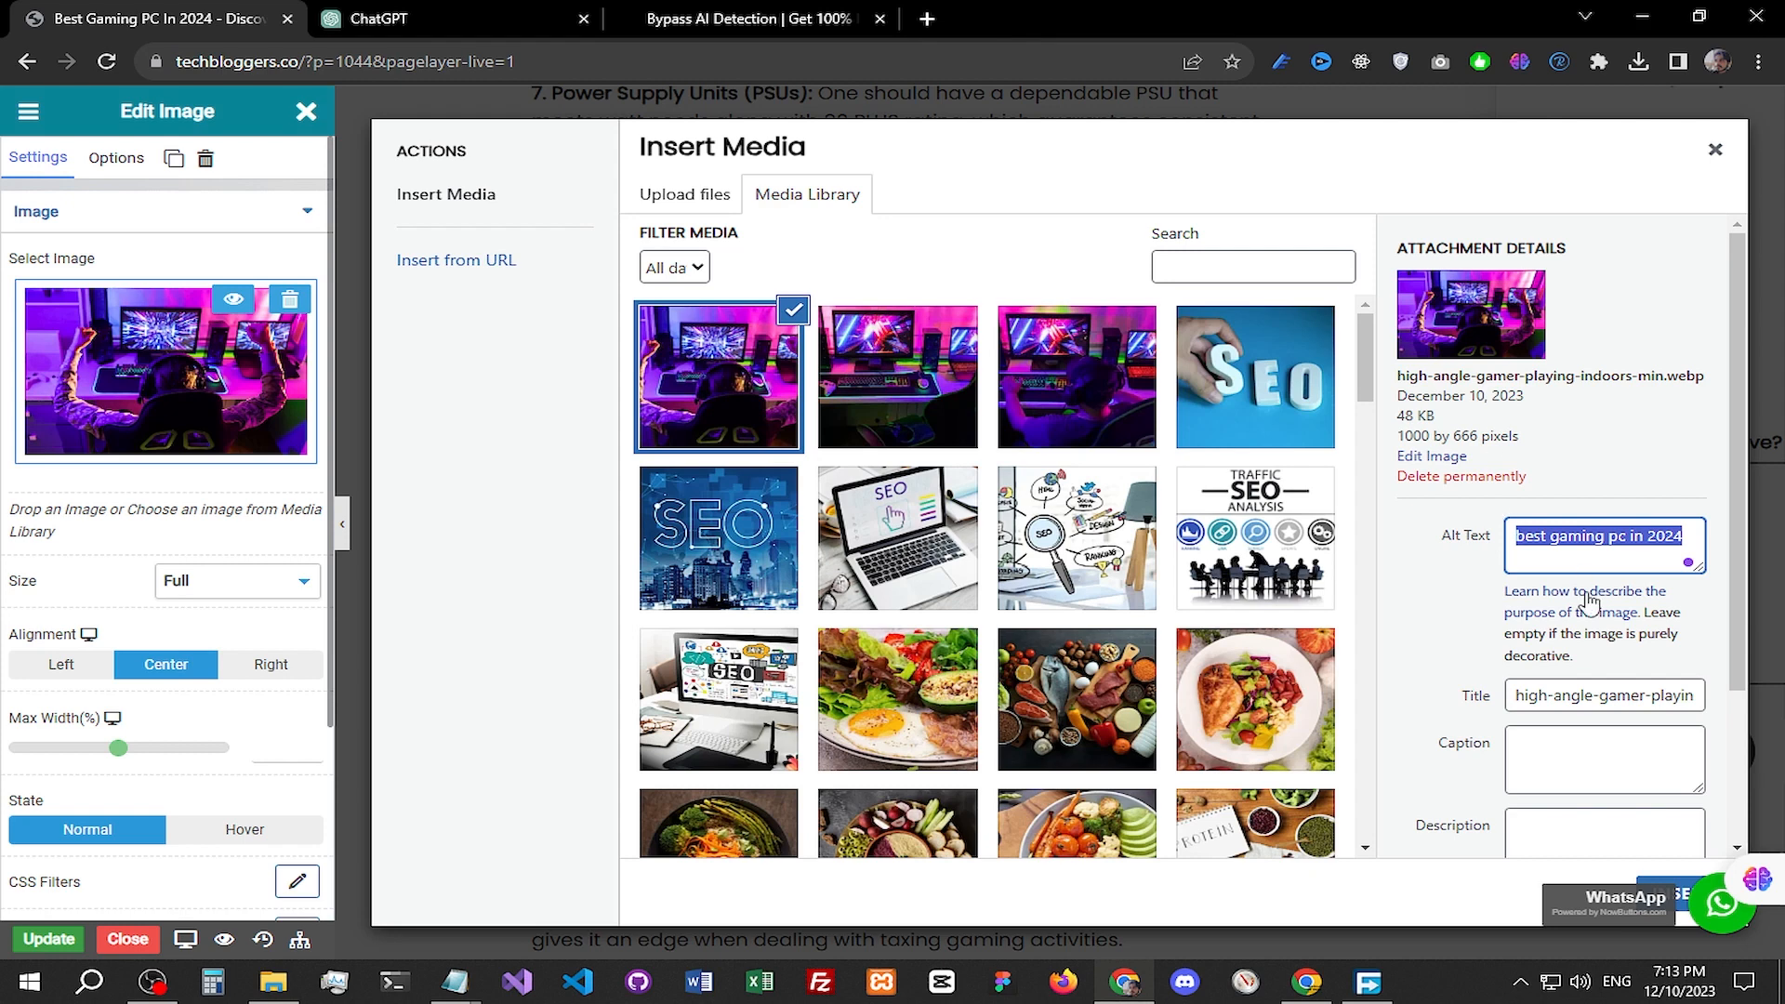
Step: Recheck the gamer image's alt text and close the media library dialog
left_click(1503, 538)
left_click_drag(1517, 539, 1653, 523)
left_click(1619, 507)
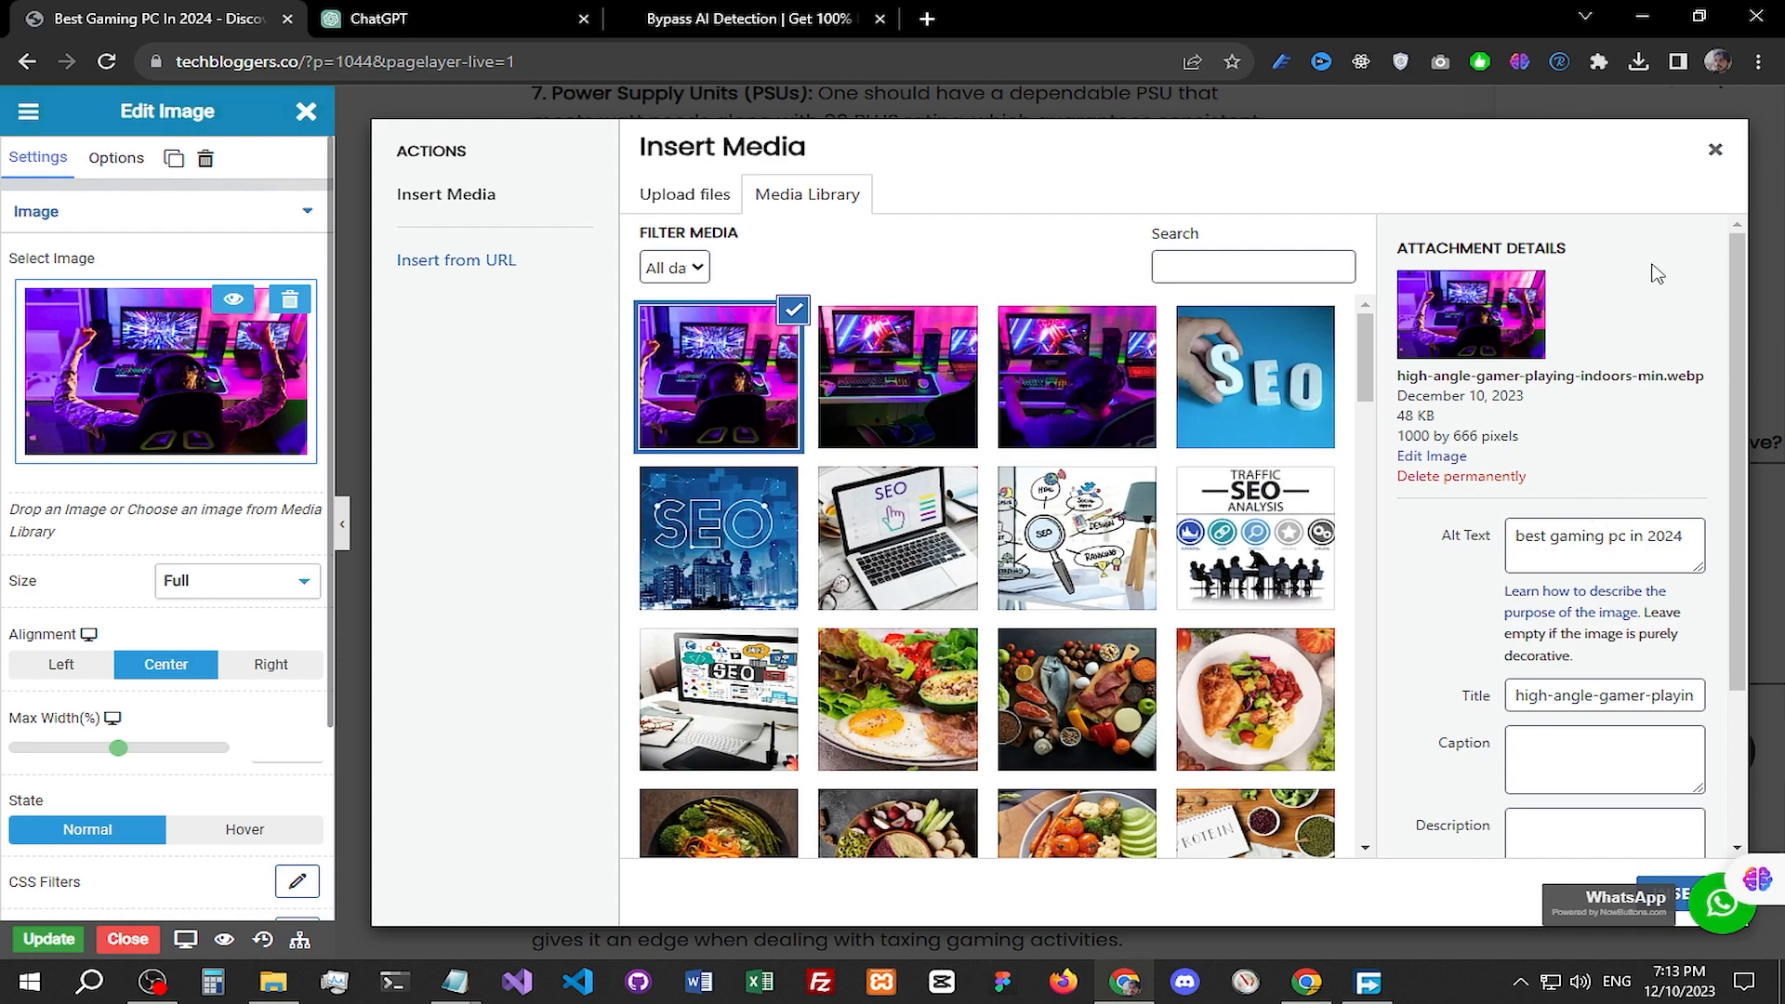
left_click(1714, 150)
scroll(1339, 642, "down", 15)
scroll(1343, 654, "up", 15)
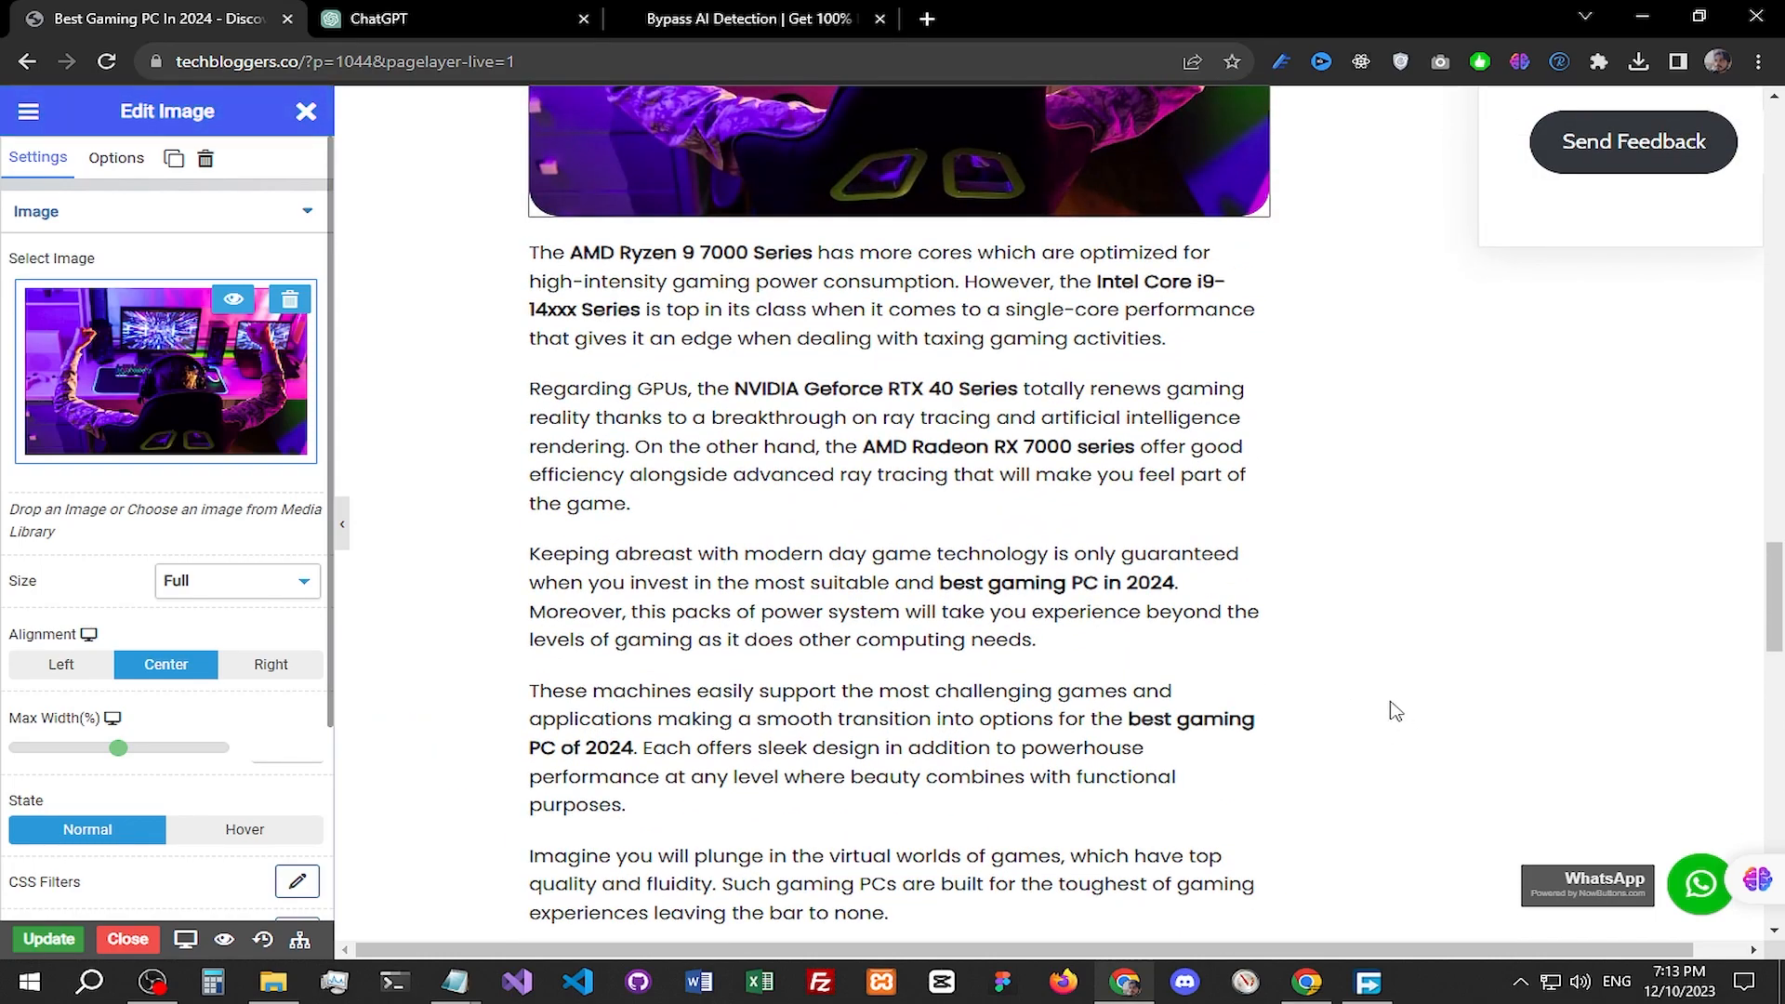
scroll(1395, 711, "up", 15)
scroll(1393, 744, "down", 5)
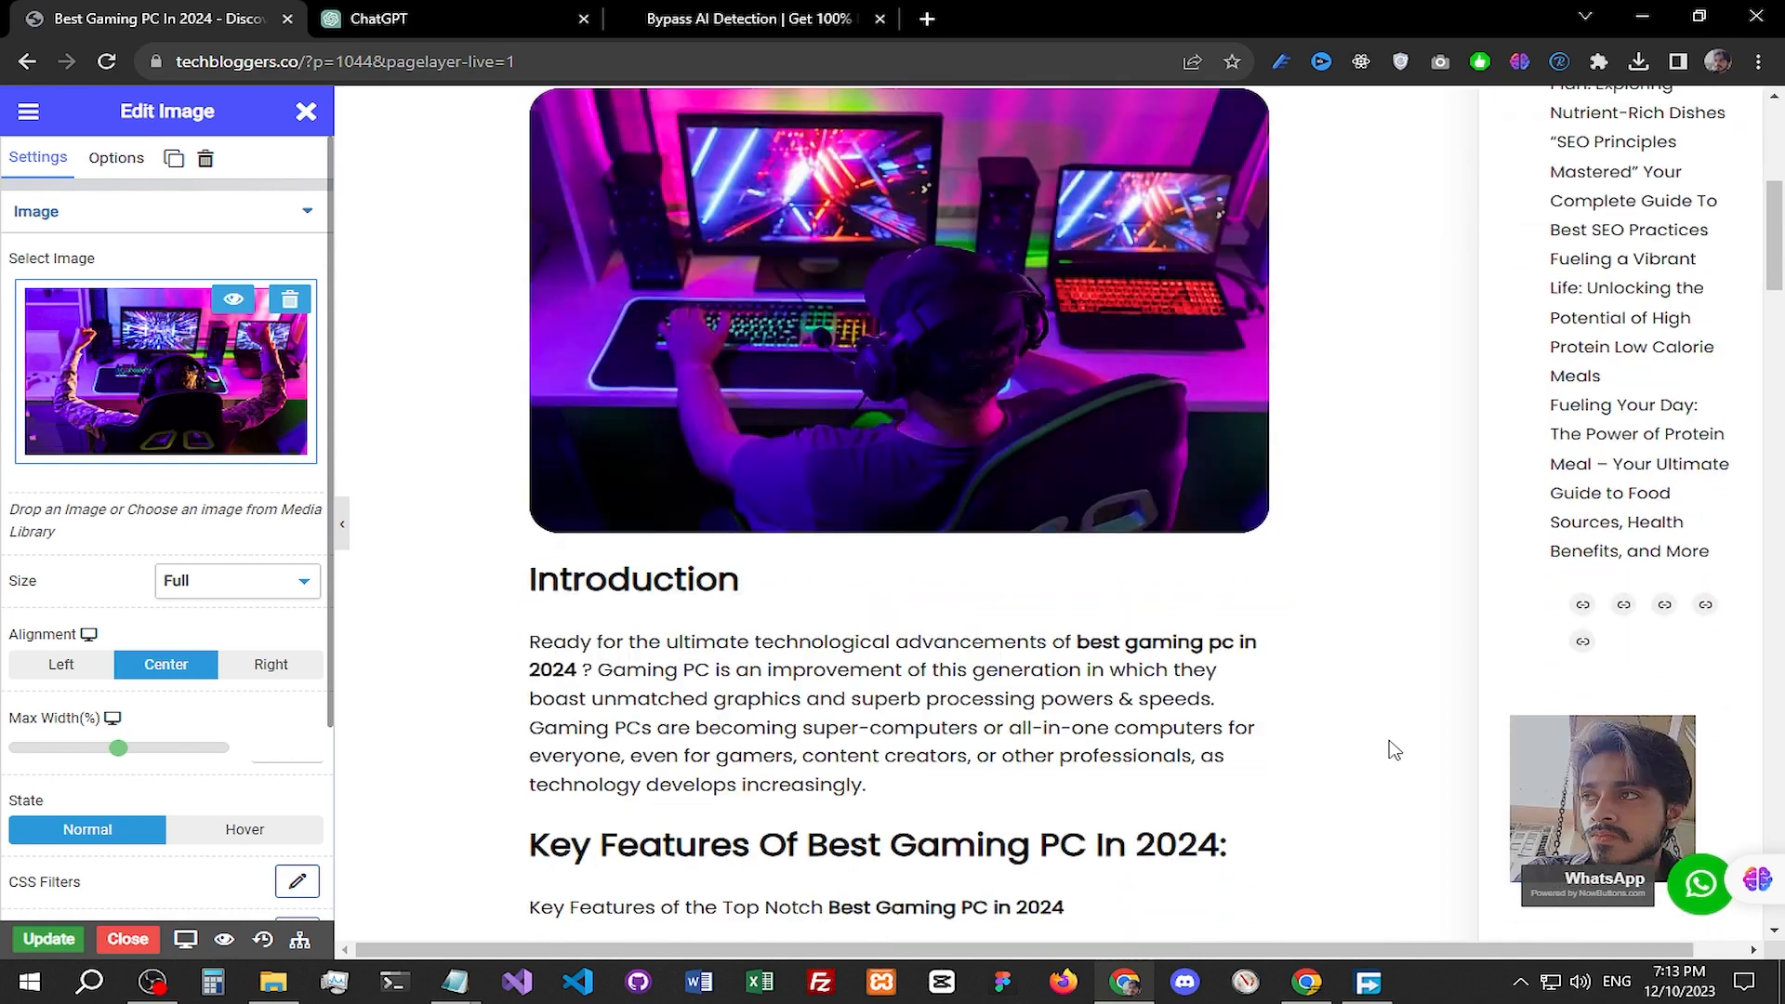
scroll(1394, 749, "down", 4)
scroll(1393, 749, "up", 3)
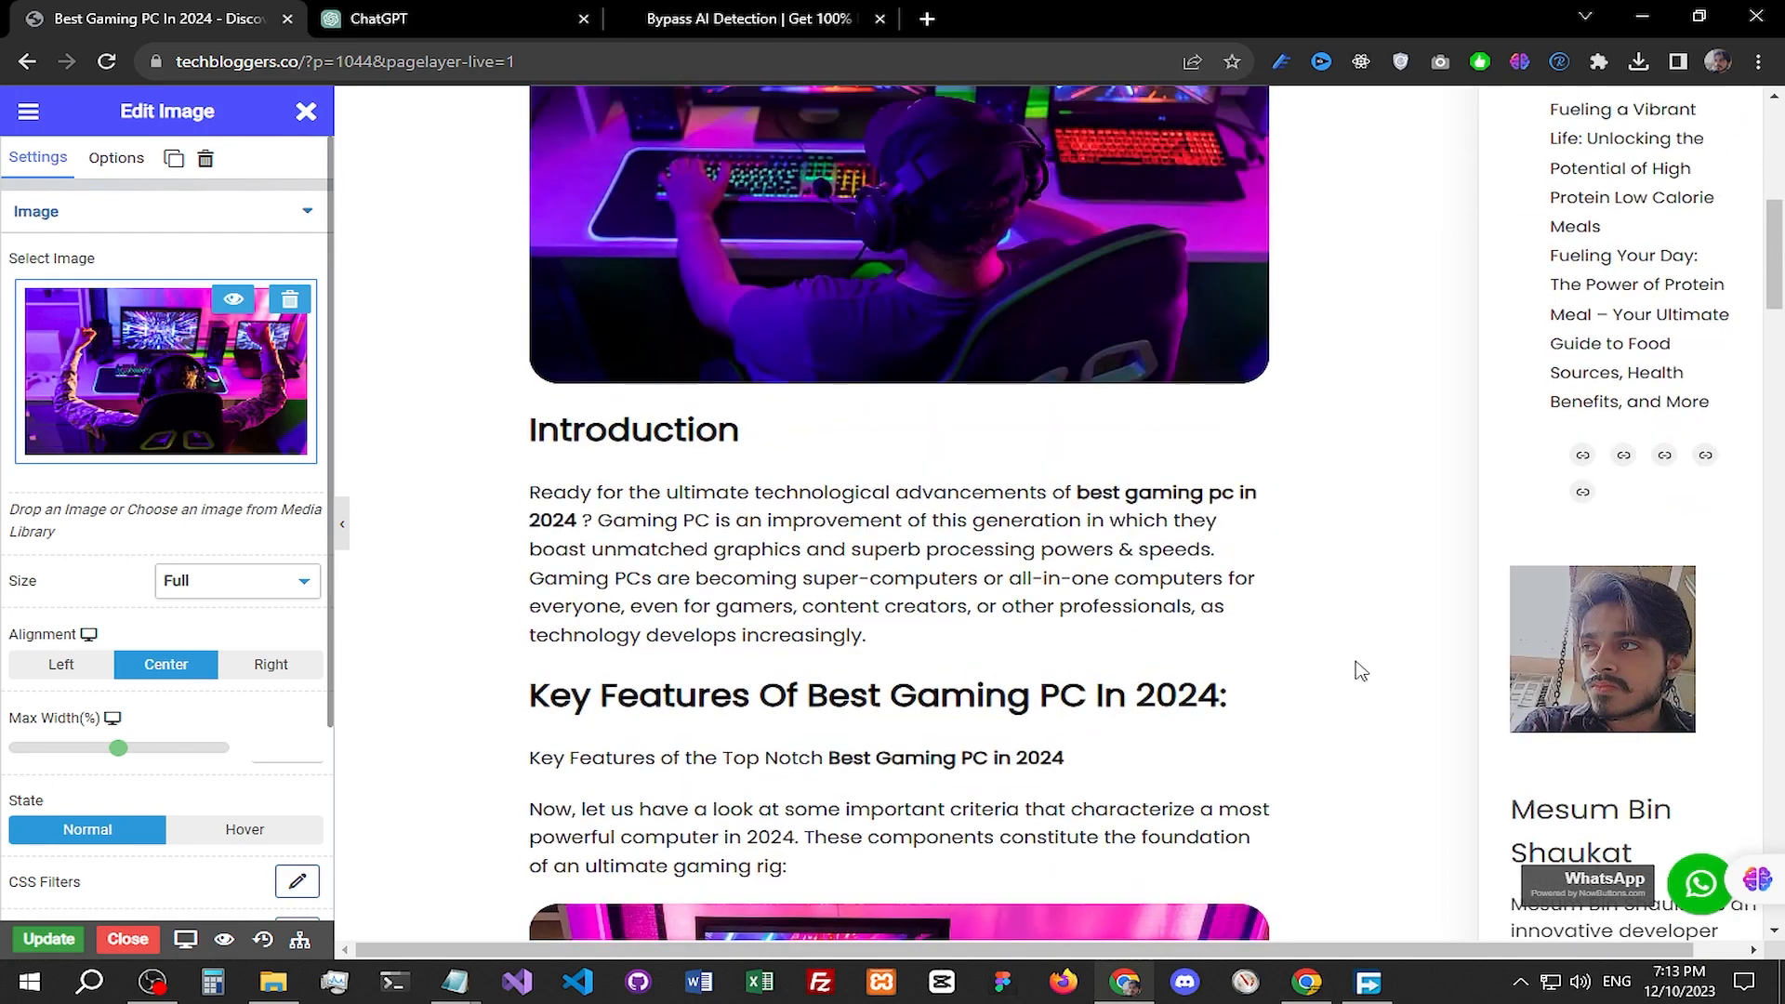
mouse_move(456, 984)
left_click(263, 833)
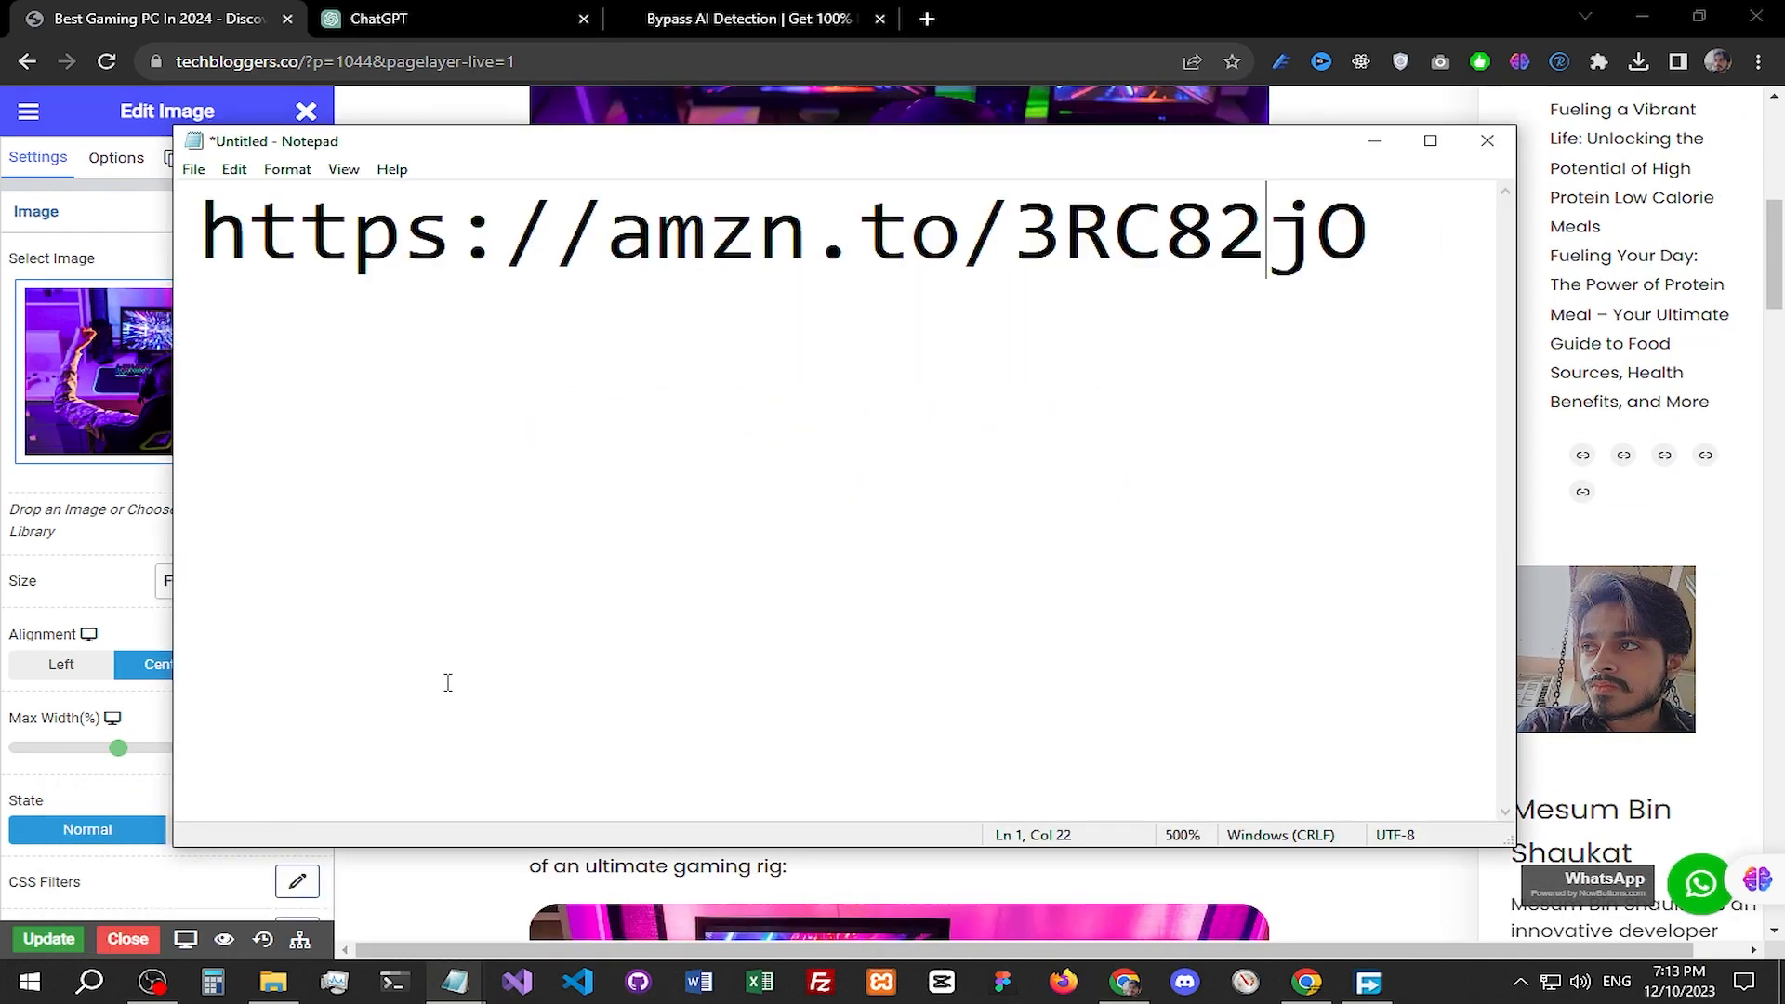
left_click_drag(1394, 244, 202, 242)
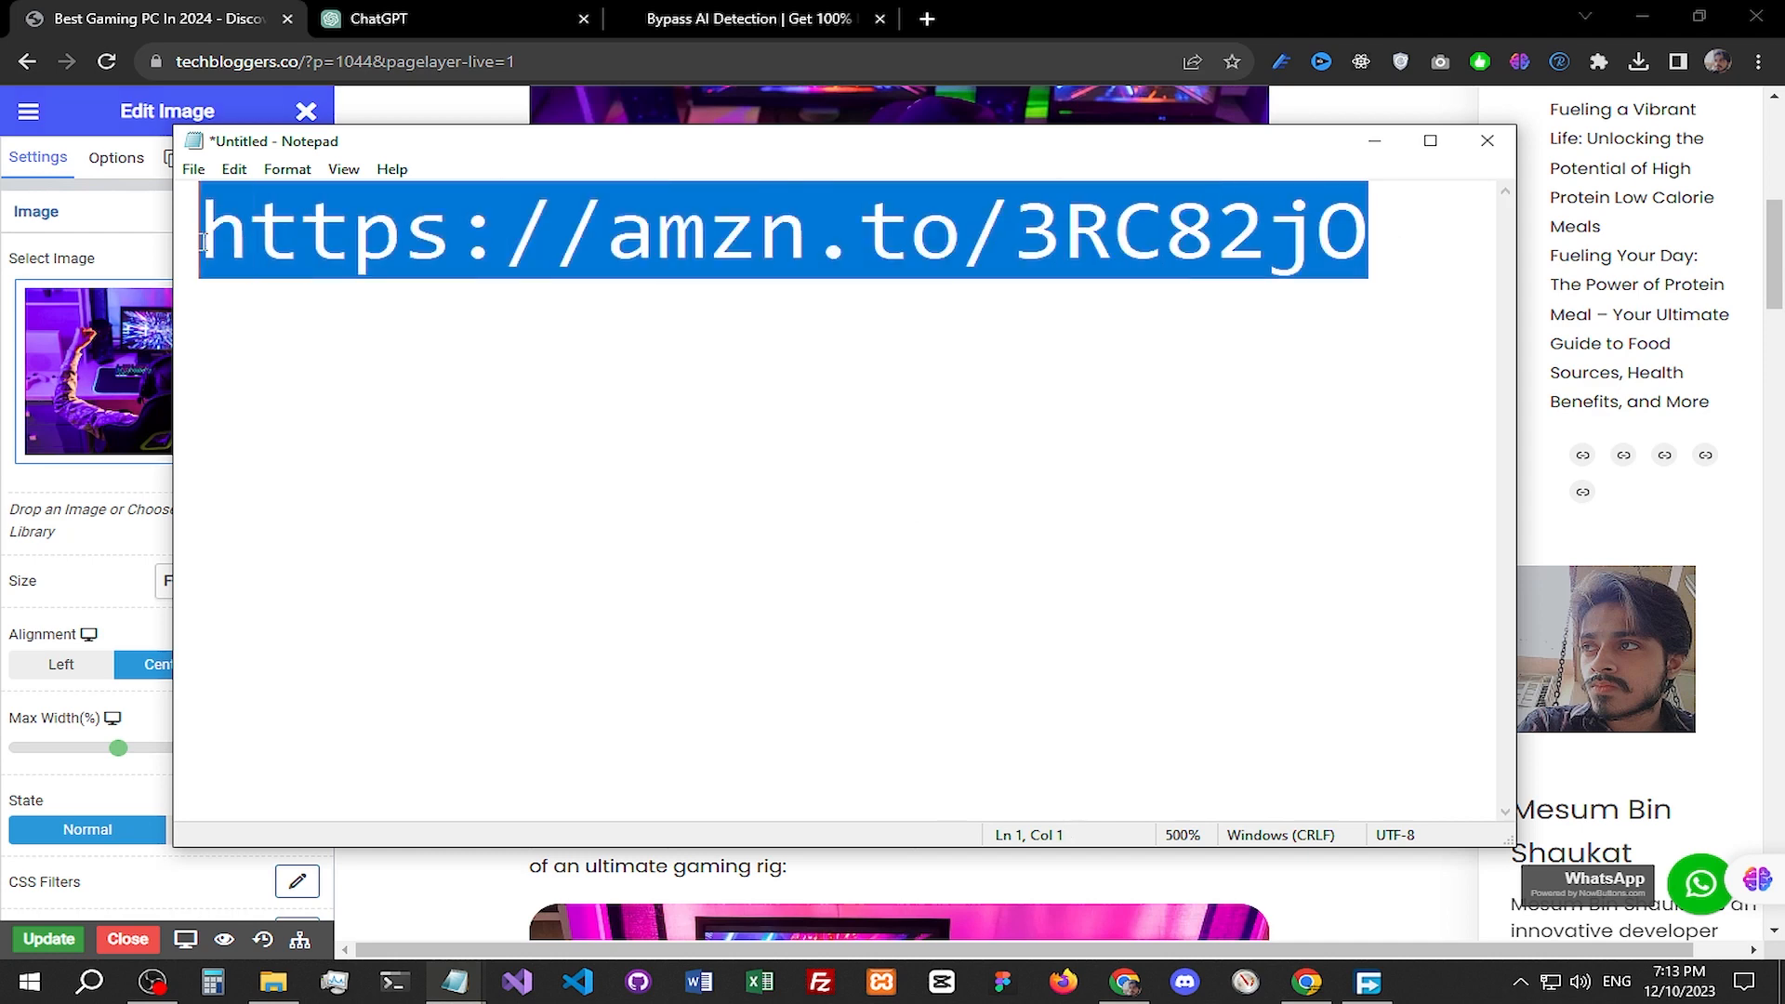
right_click(342, 249)
left_click(316, 318)
left_click(79, 928)
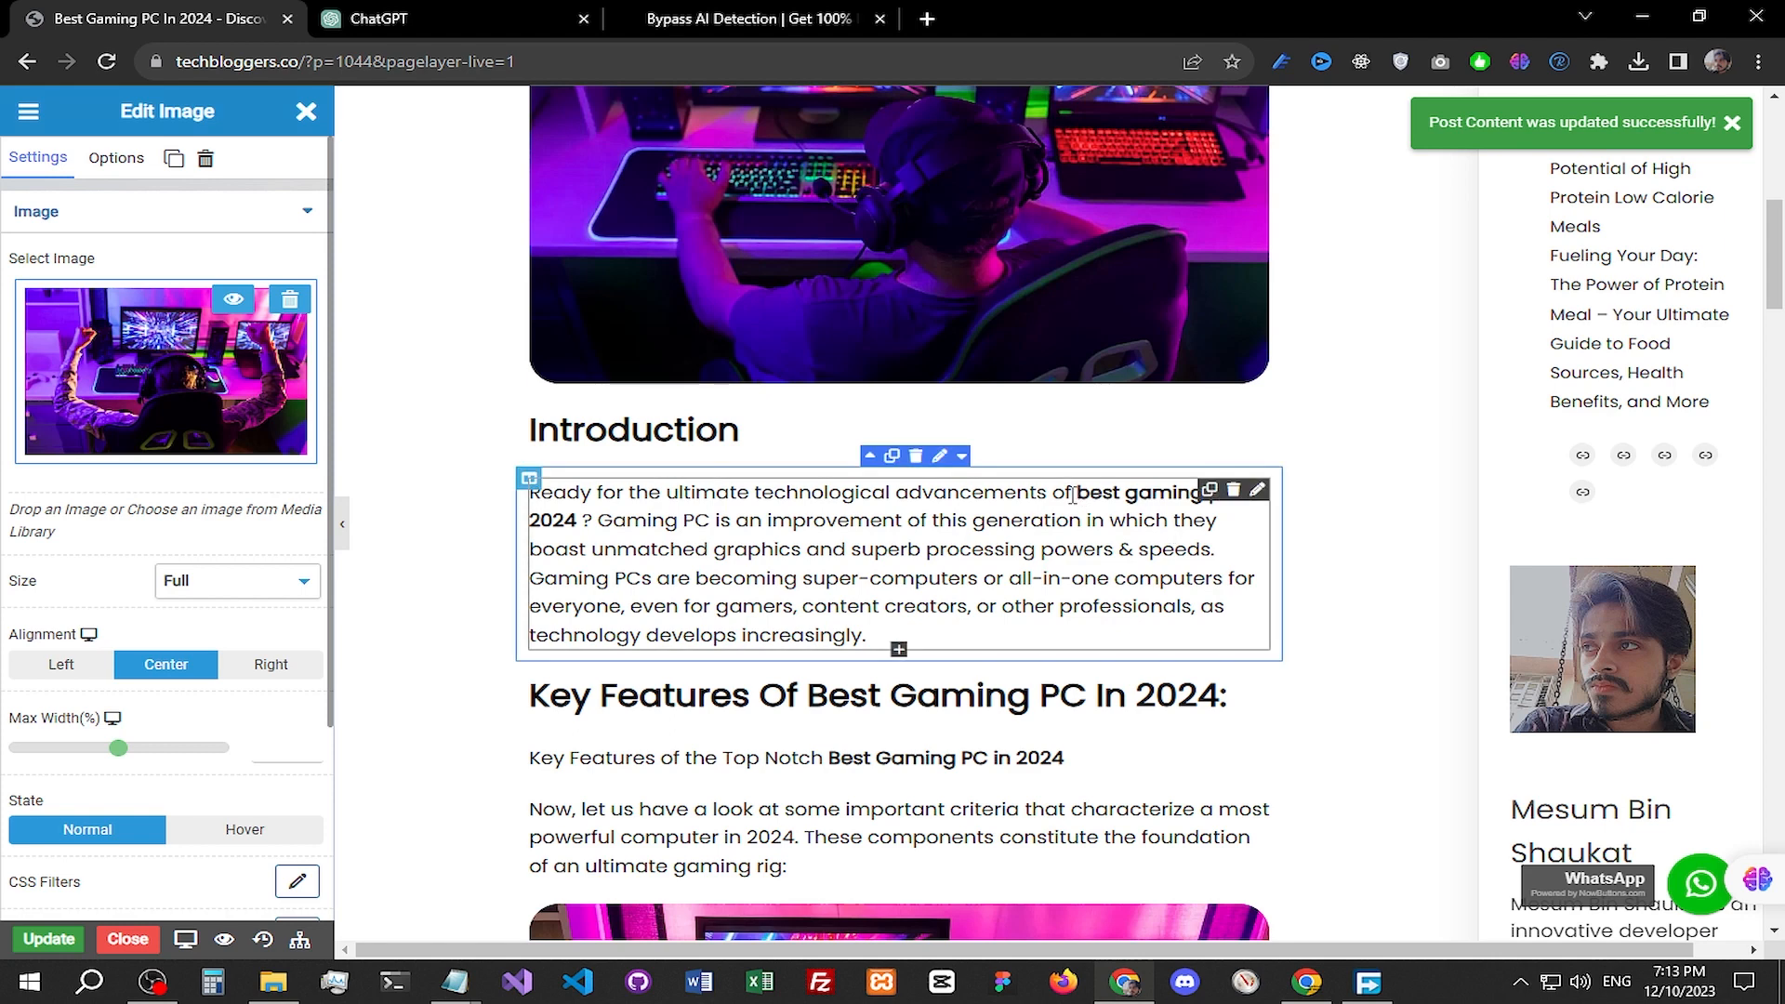
left_click_drag(1122, 495, 580, 531)
key("ctrl+v")
key("ctrl+z")
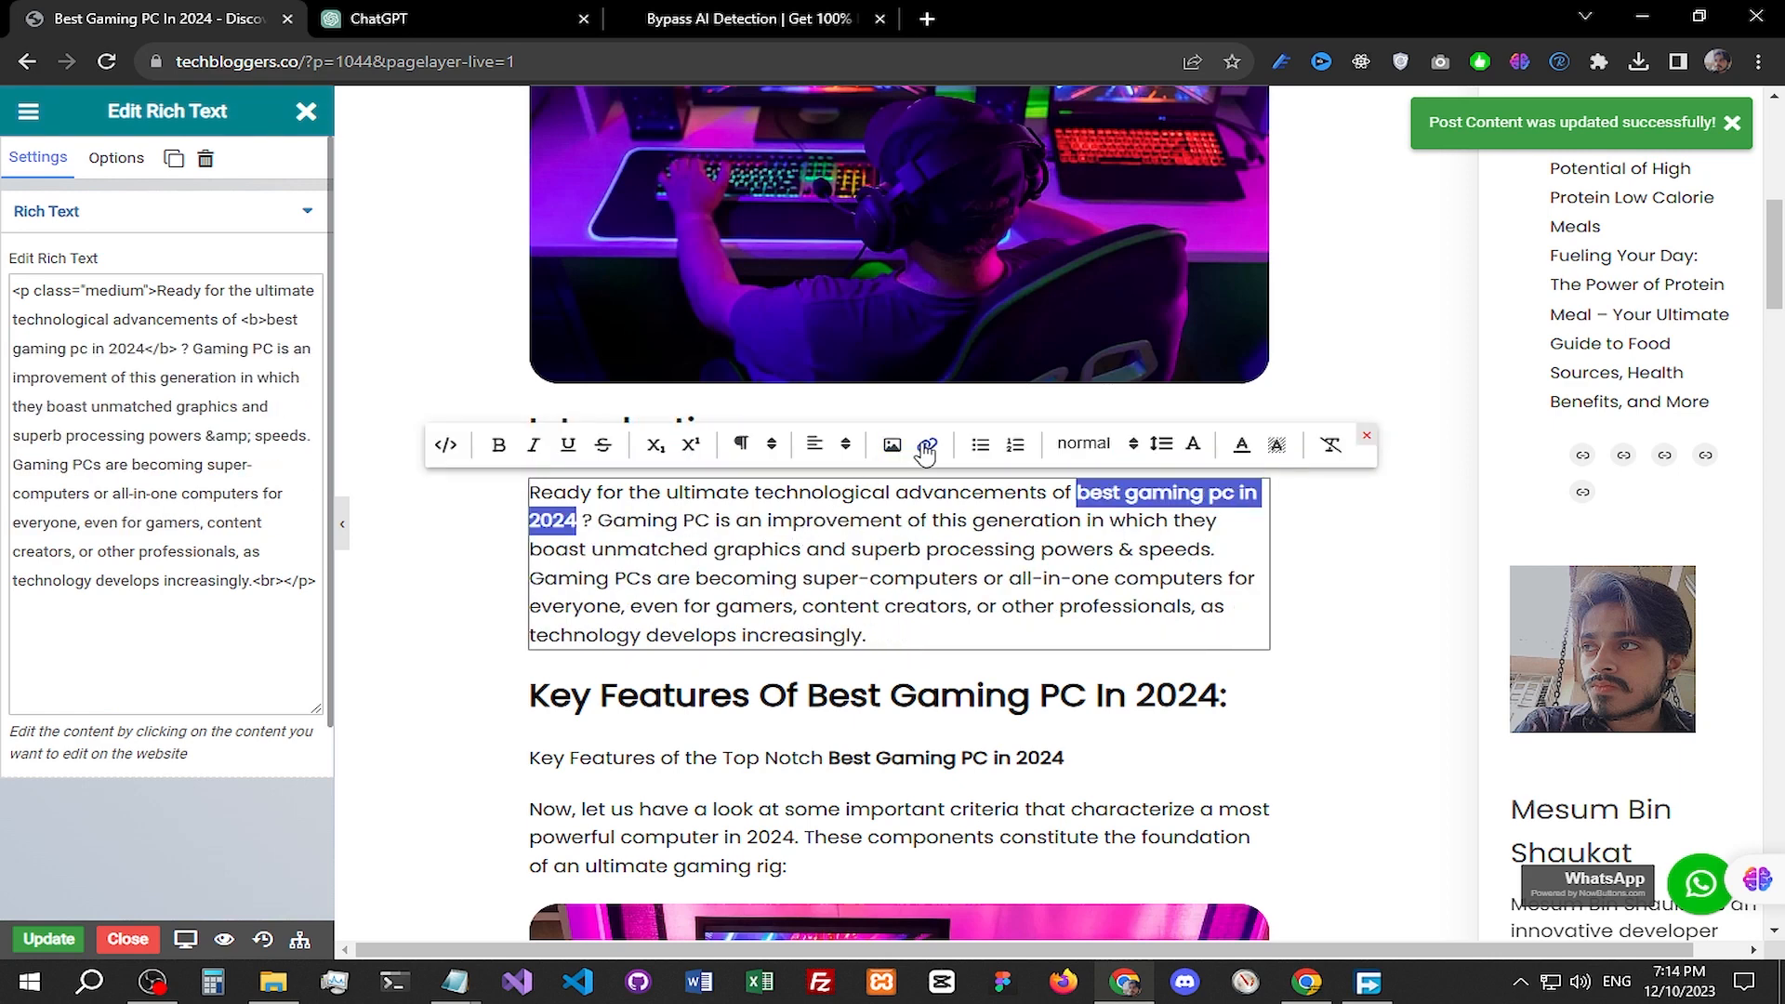
left_click(926, 450)
left_click(822, 445)
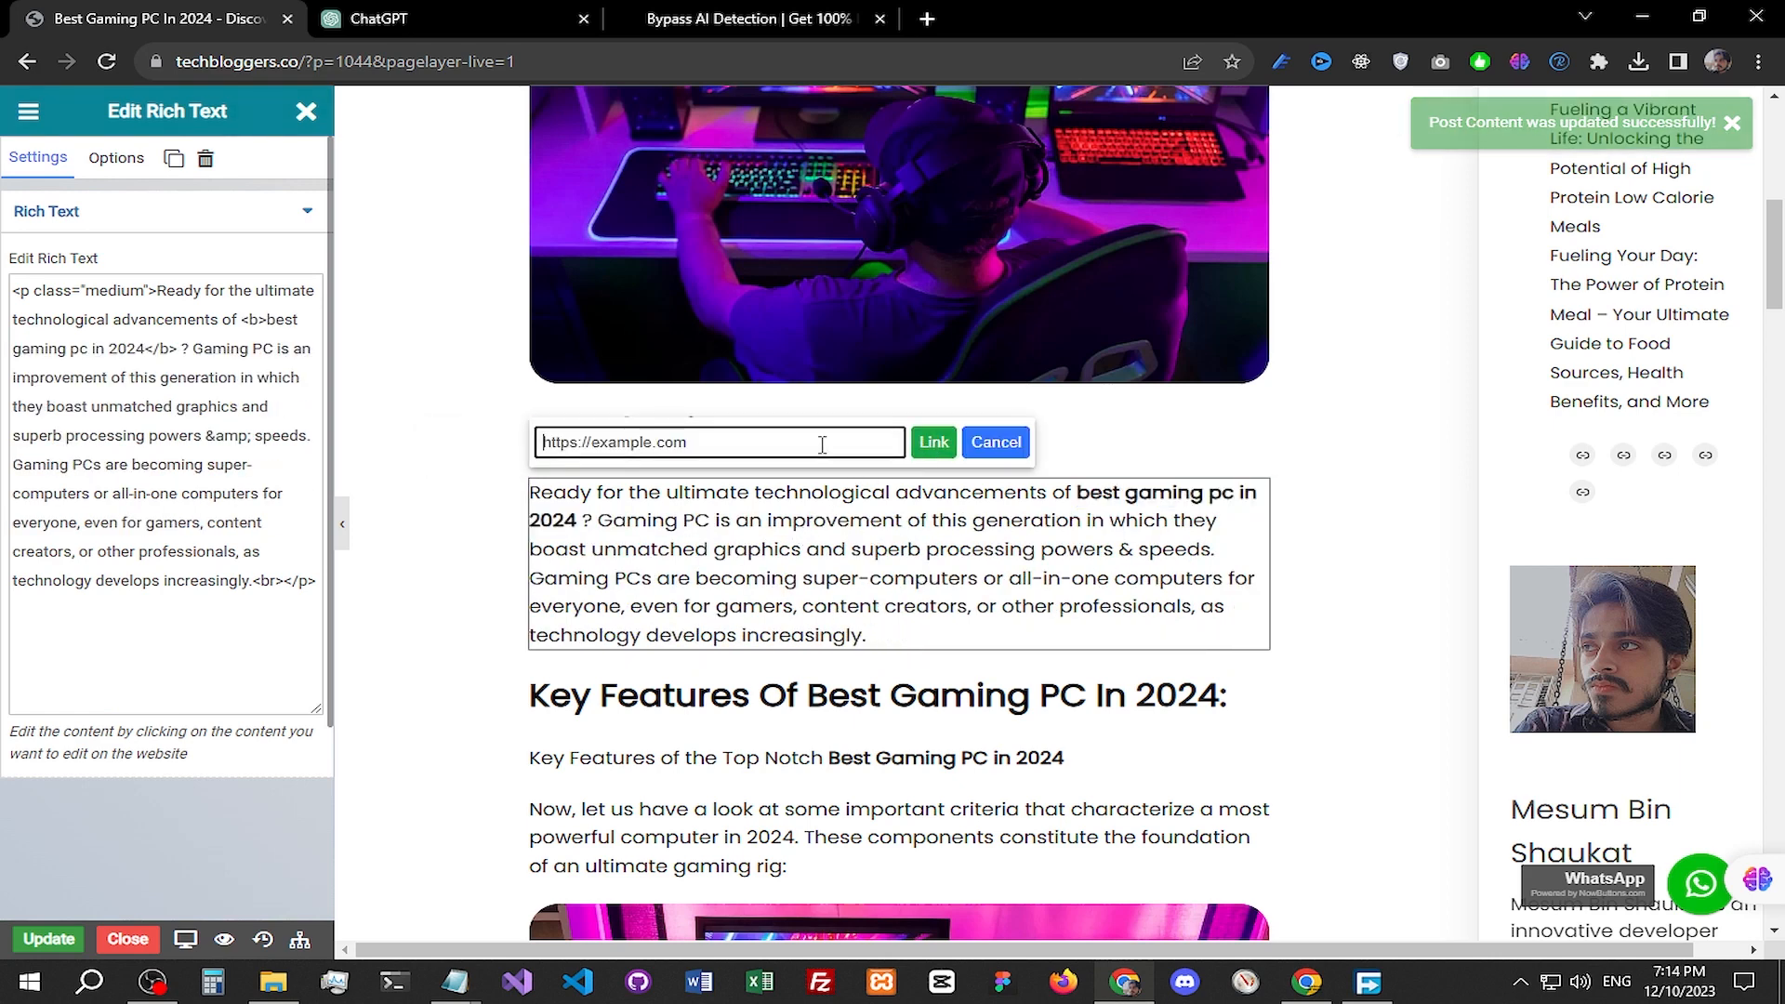
key("ctrl+v")
left_click(926, 452)
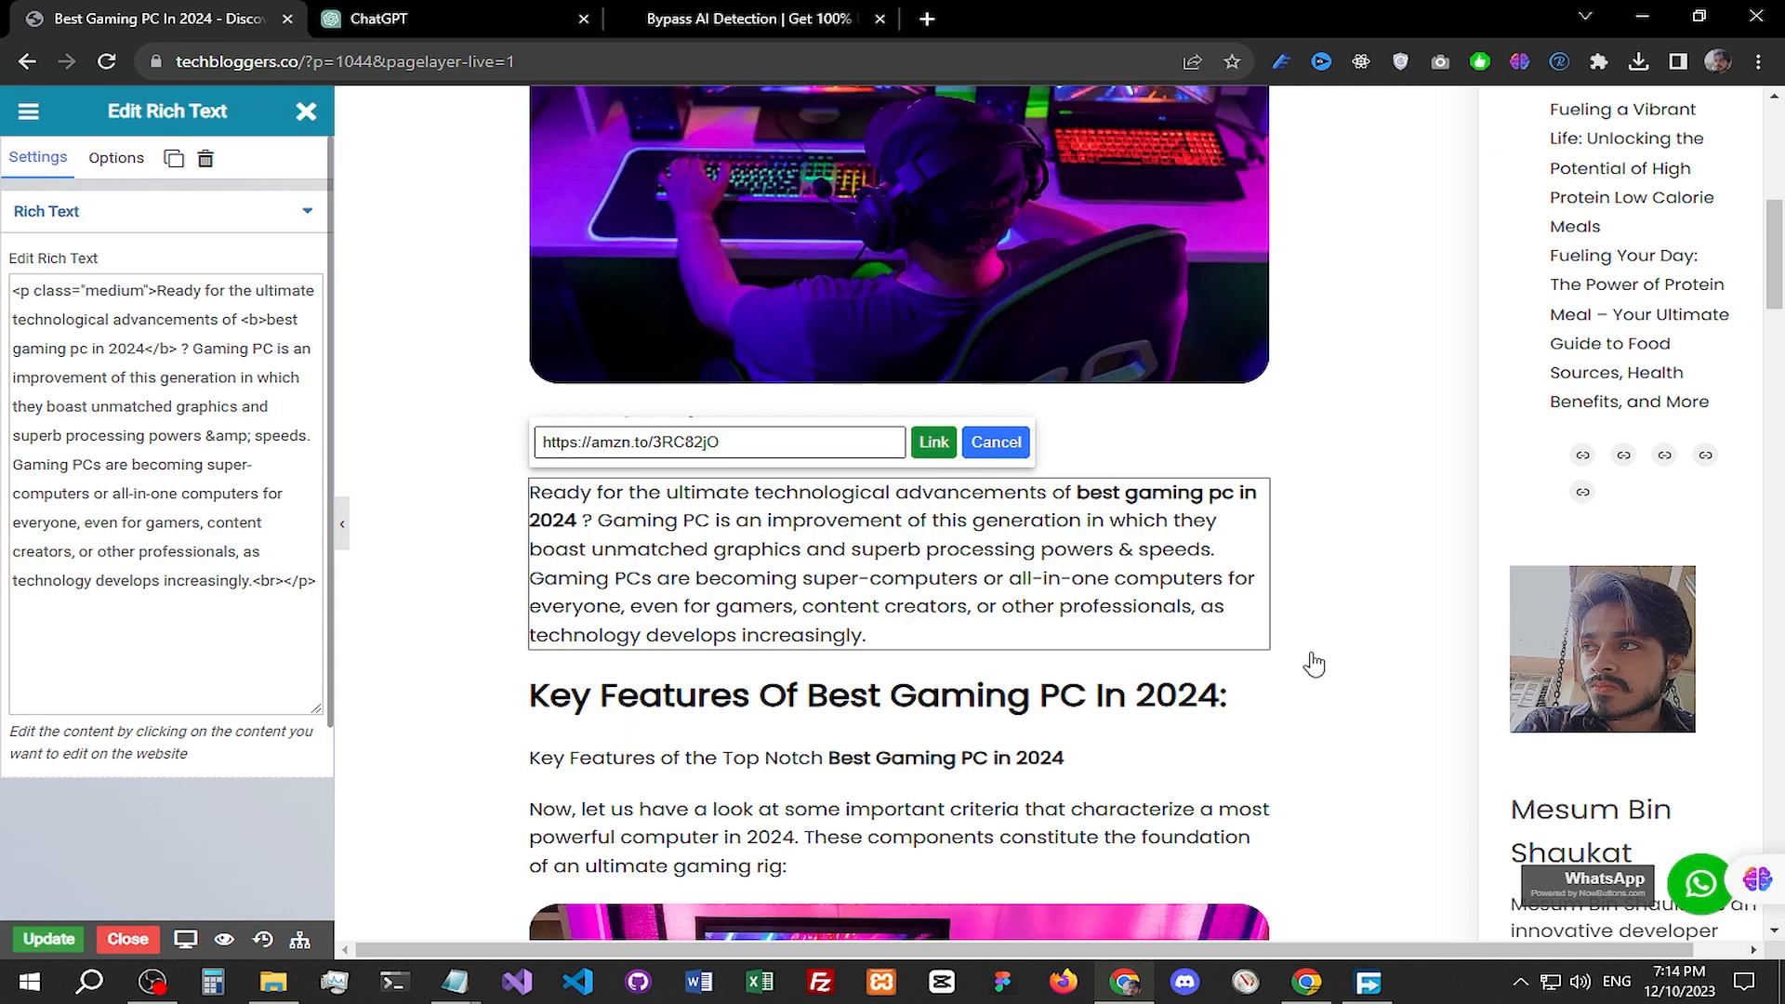
left_click(1367, 591)
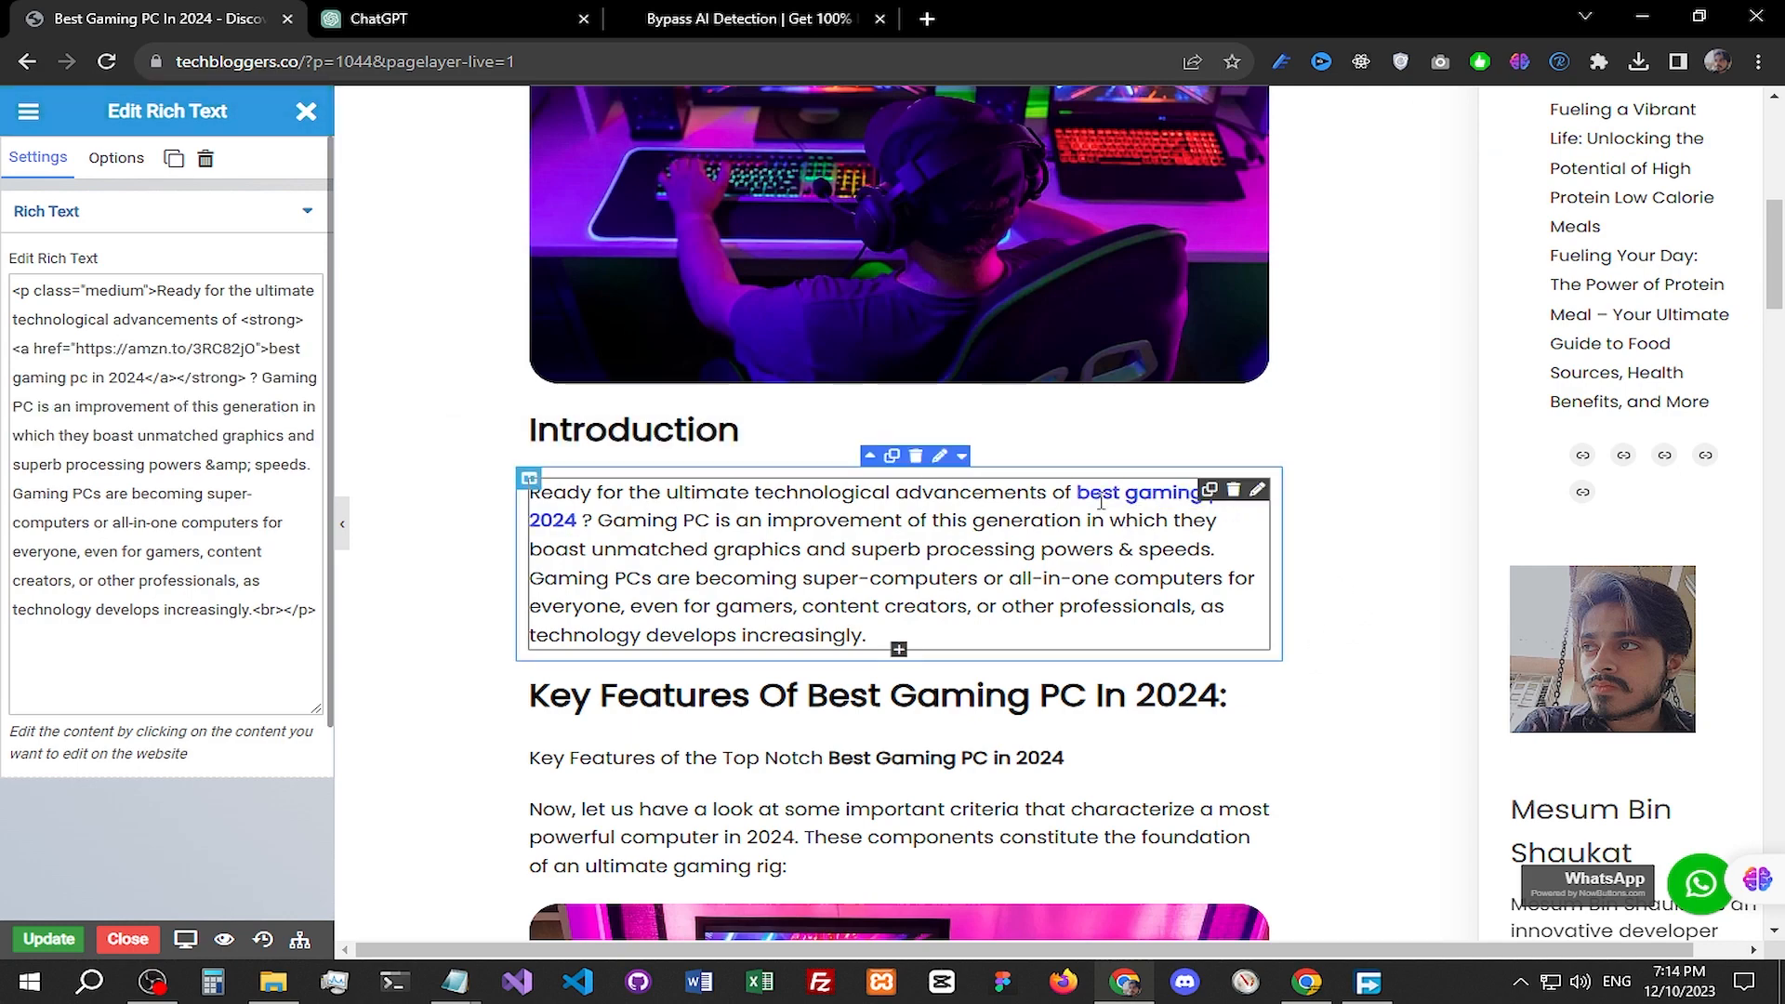
scroll(1101, 502, "down", 3)
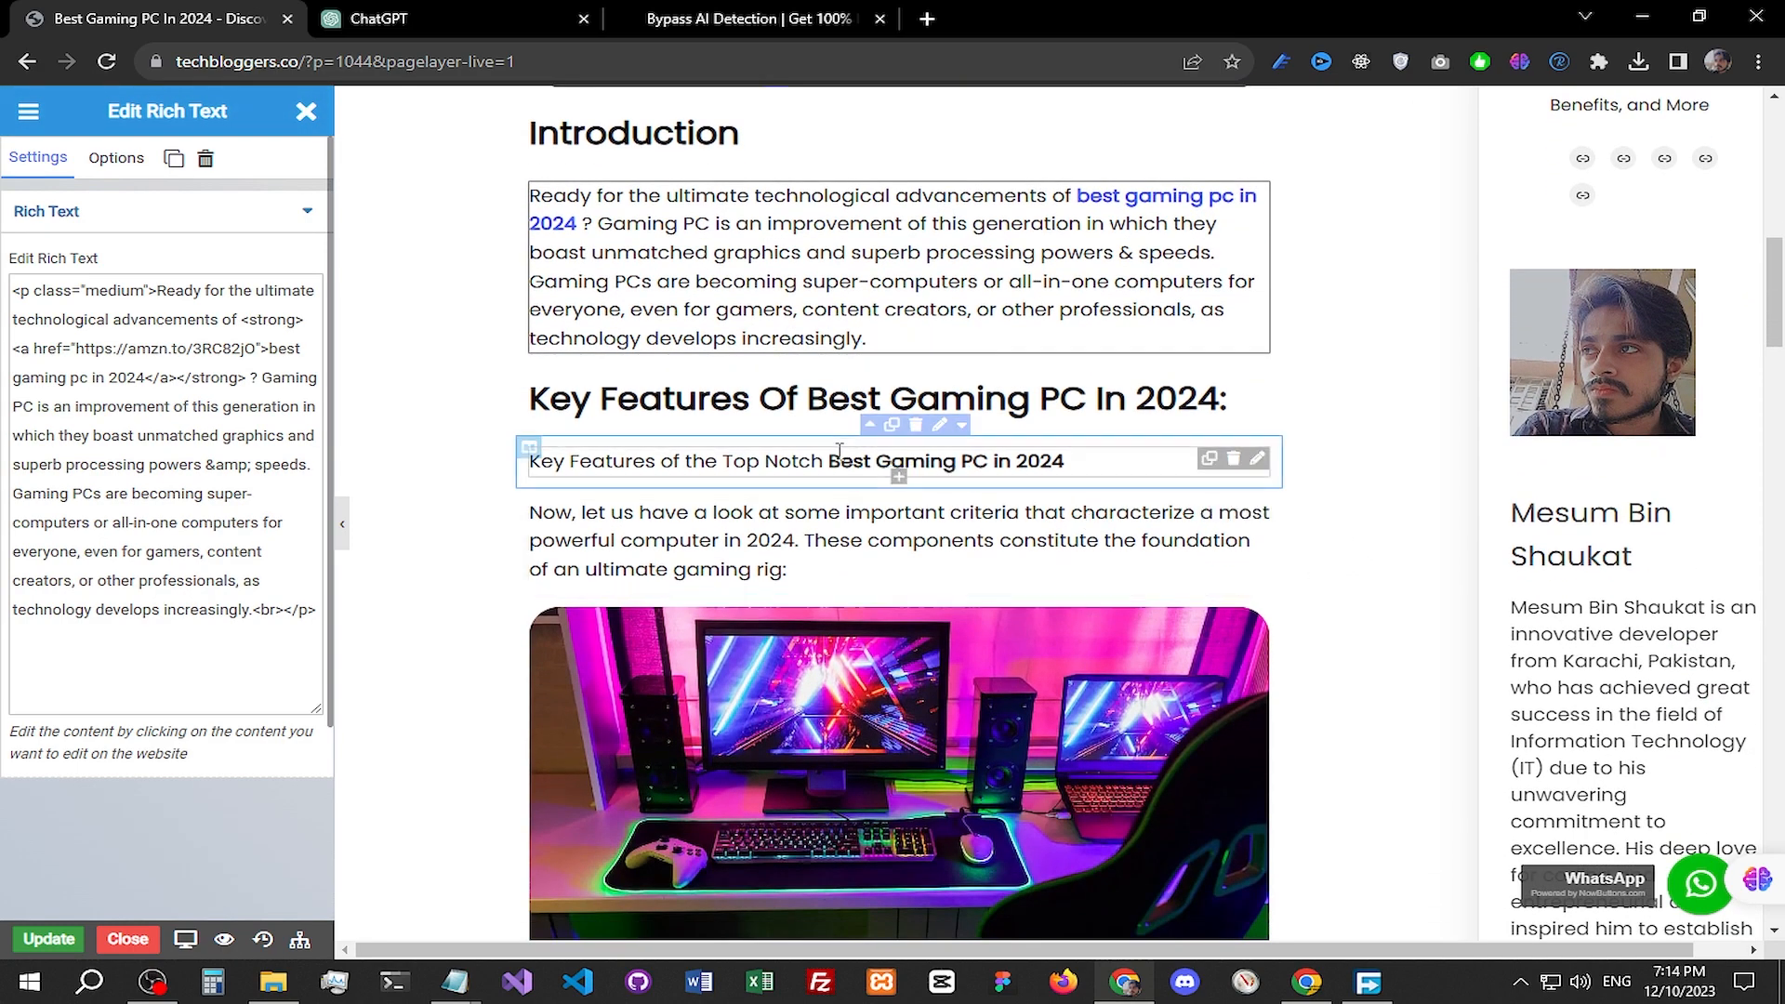
left_click_drag(830, 462, 1035, 460)
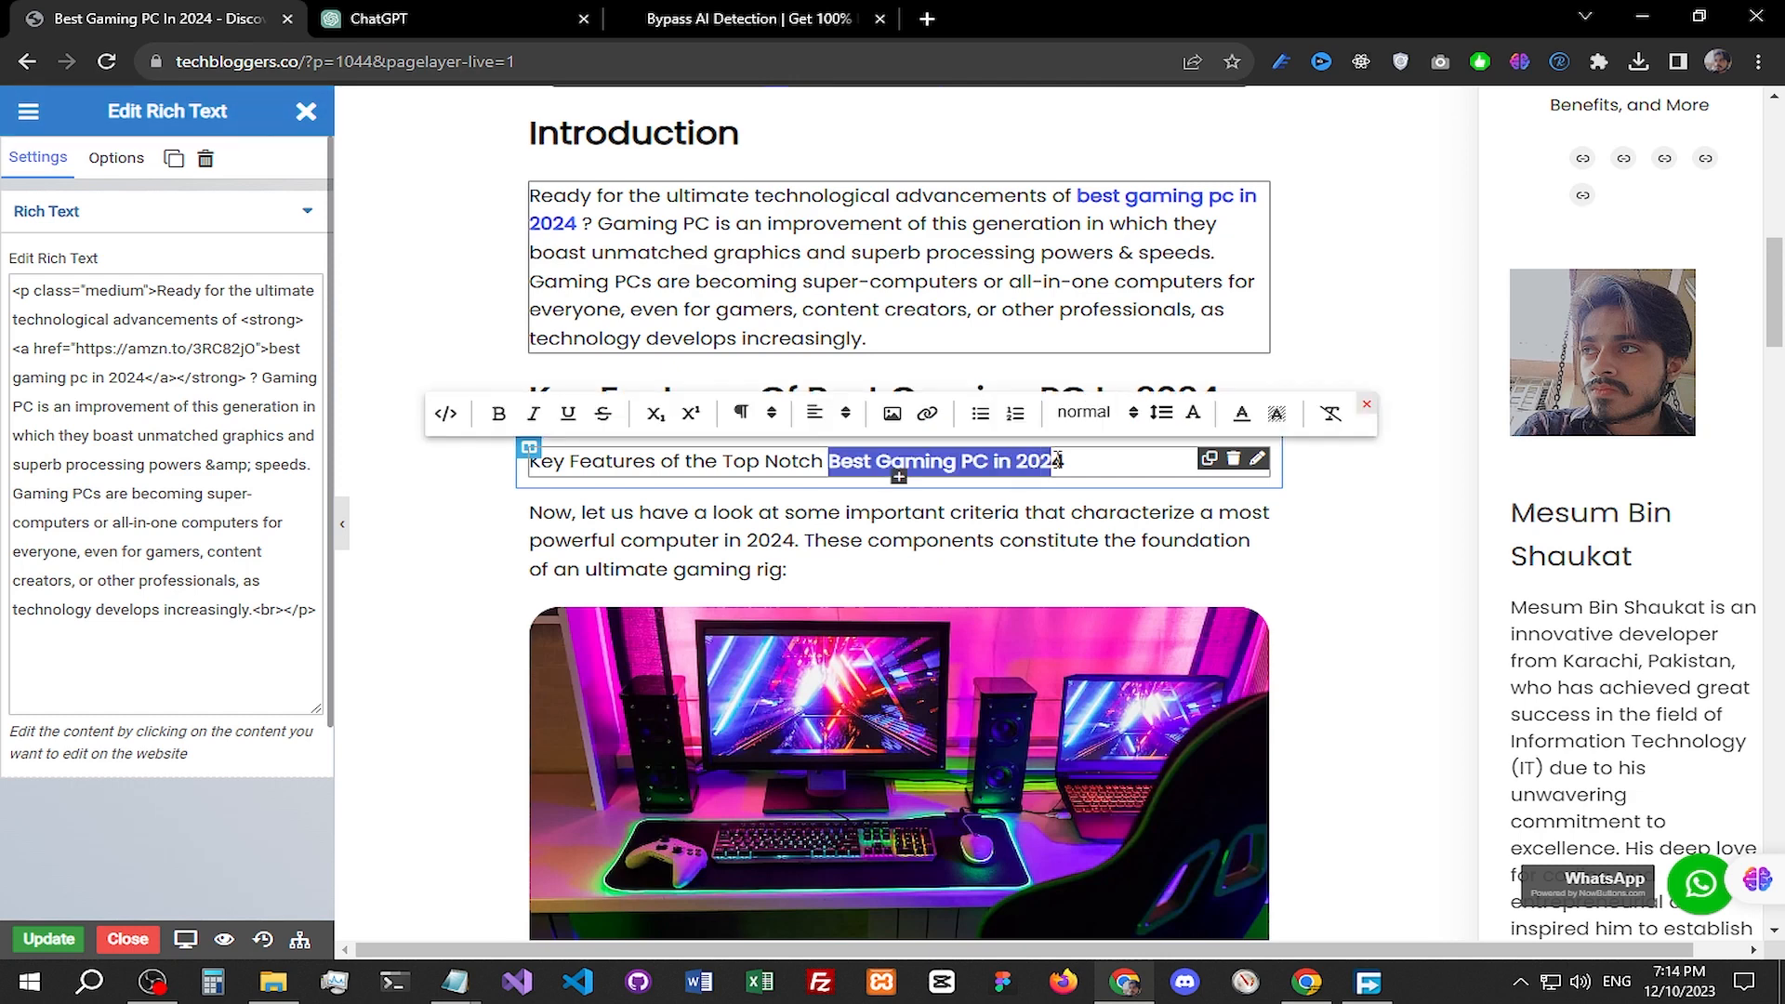
left_click(927, 413)
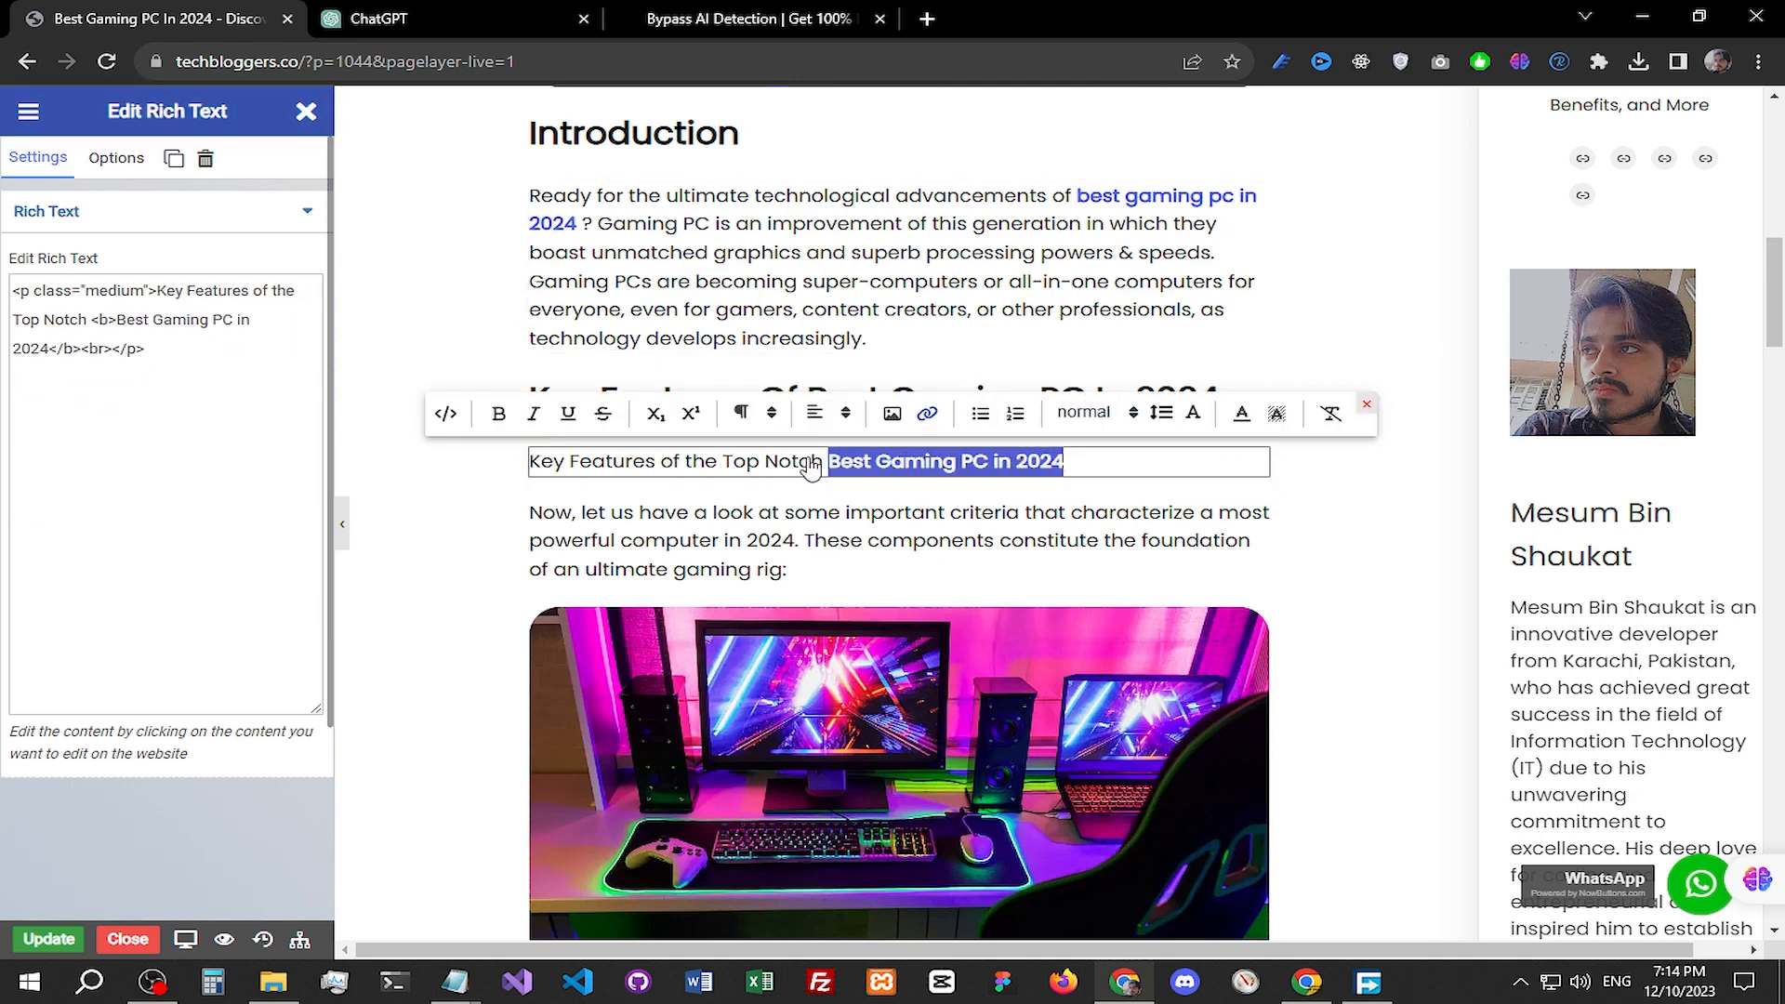
left_click(631, 411)
key("ctrl+v")
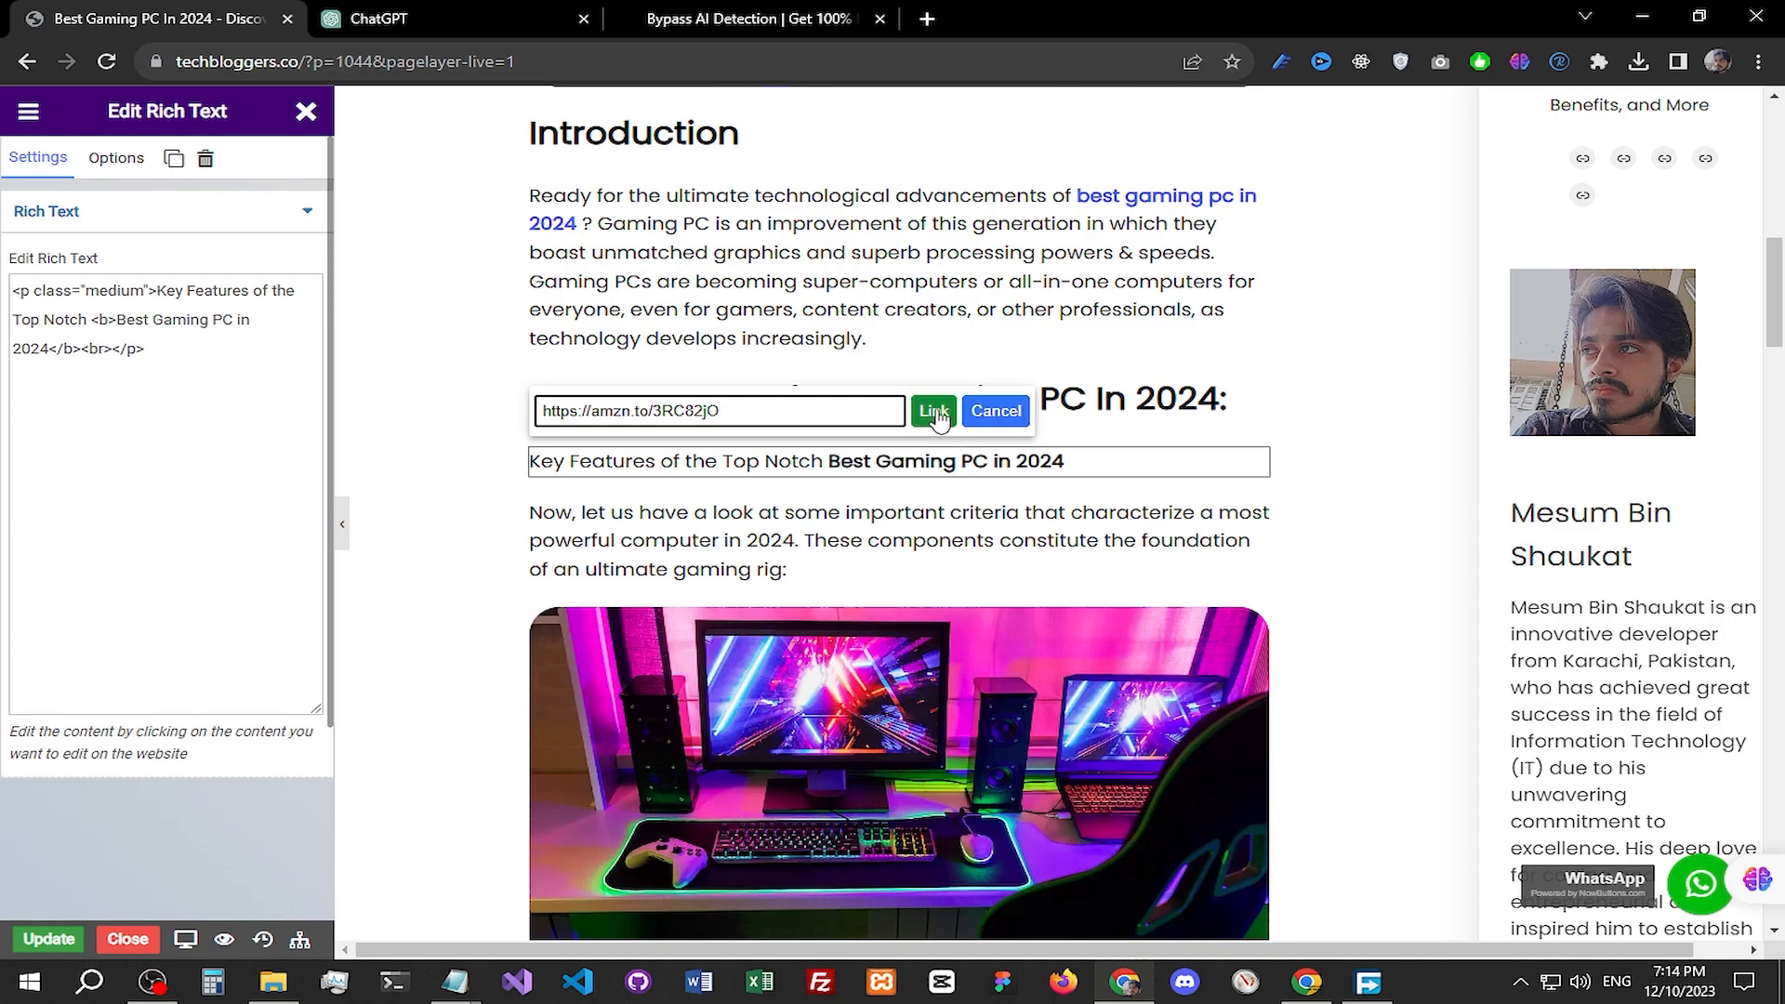
key("Return")
scroll(1327, 582, "down", 10)
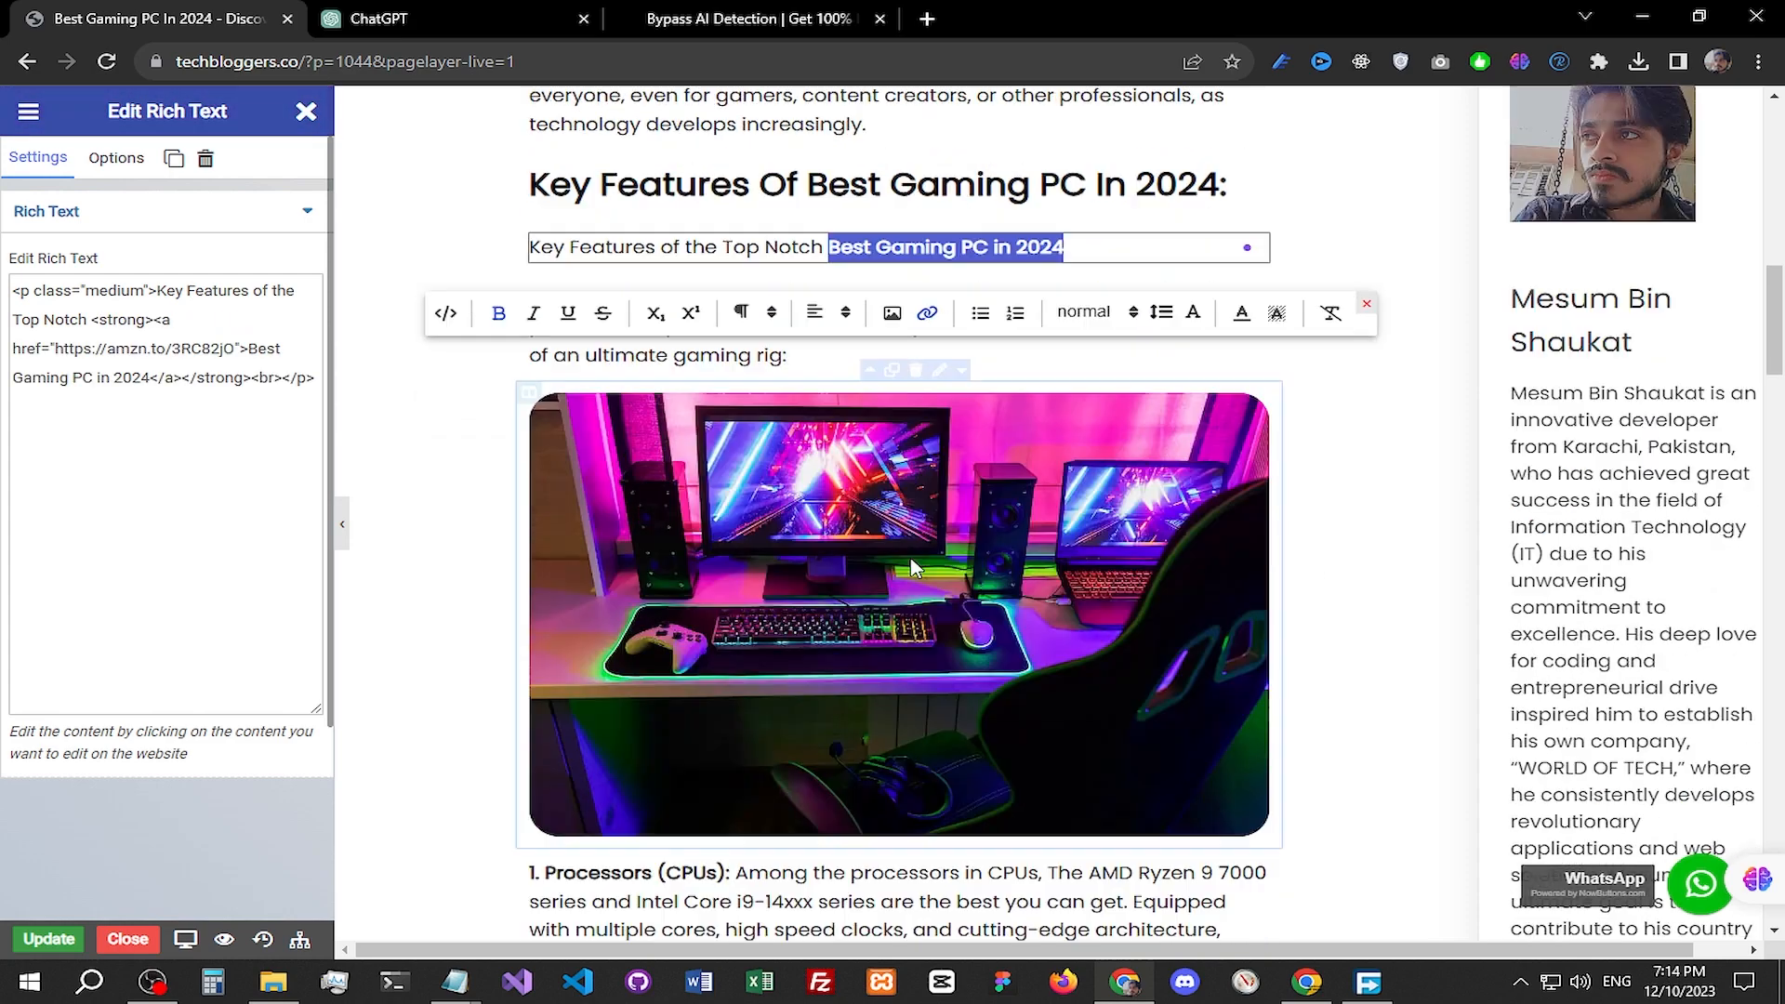
scroll(893, 447, "down", 10)
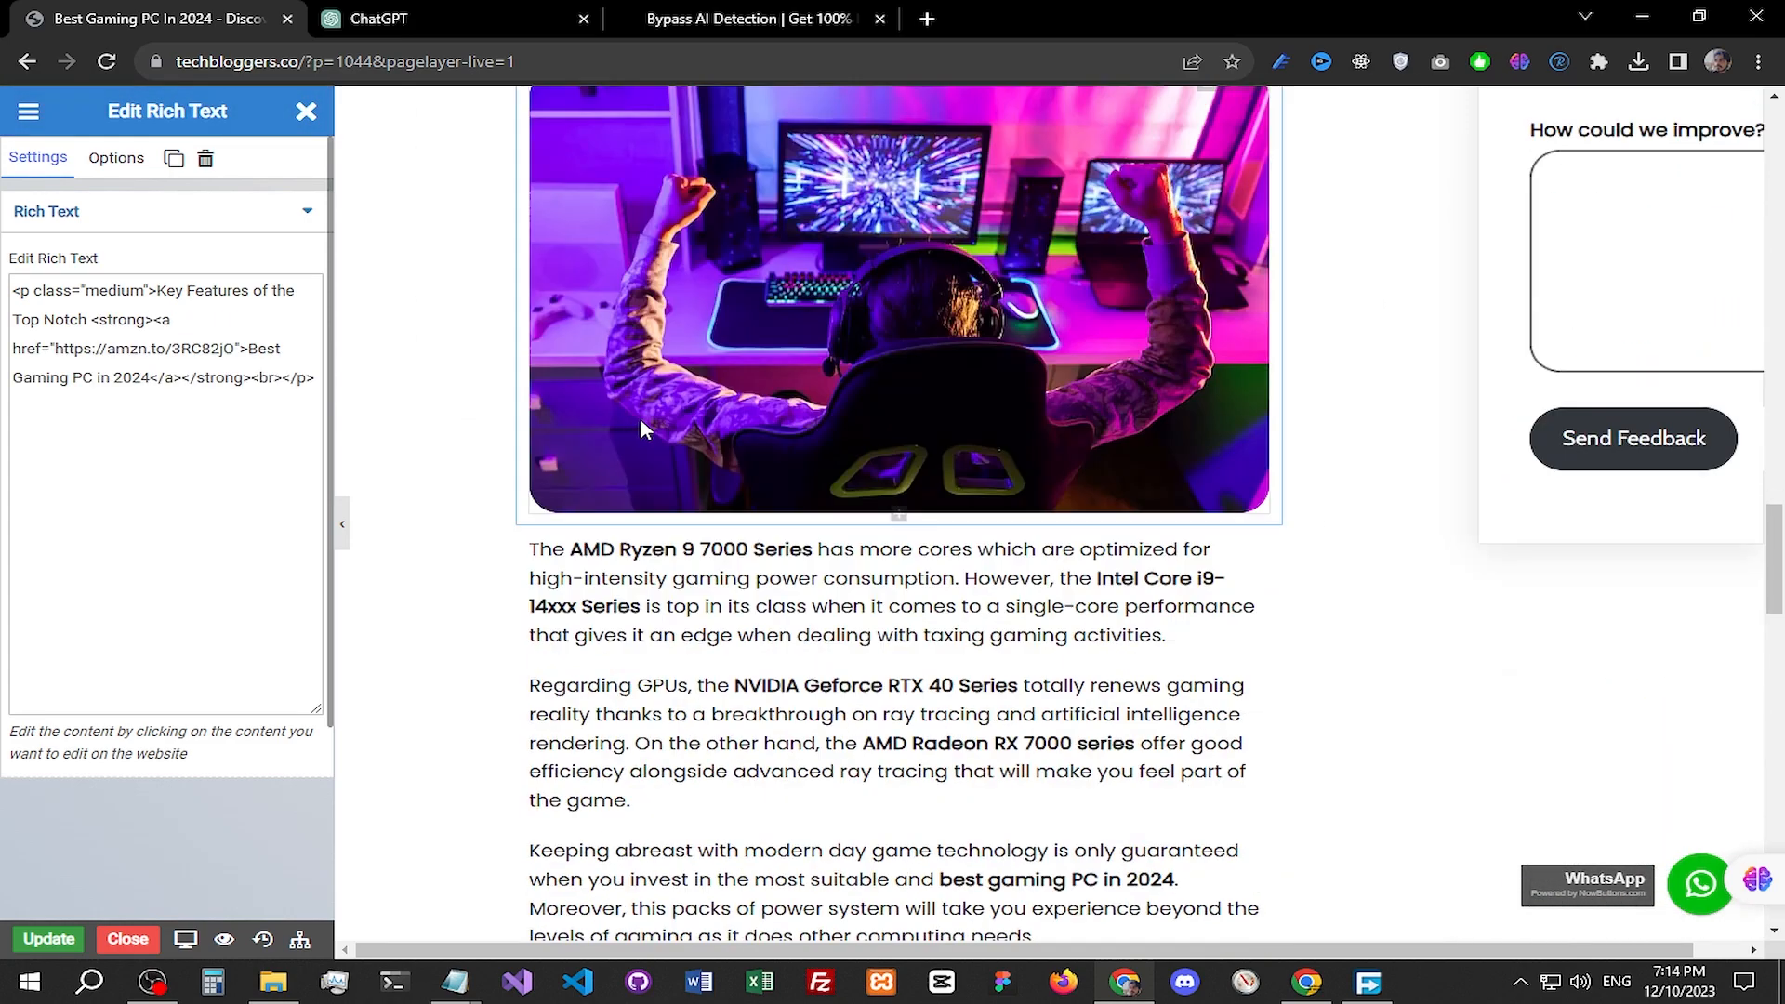
scroll(890, 443, "up", 10)
scroll(1160, 491, "down", 4)
scroll(1159, 491, "down", 5)
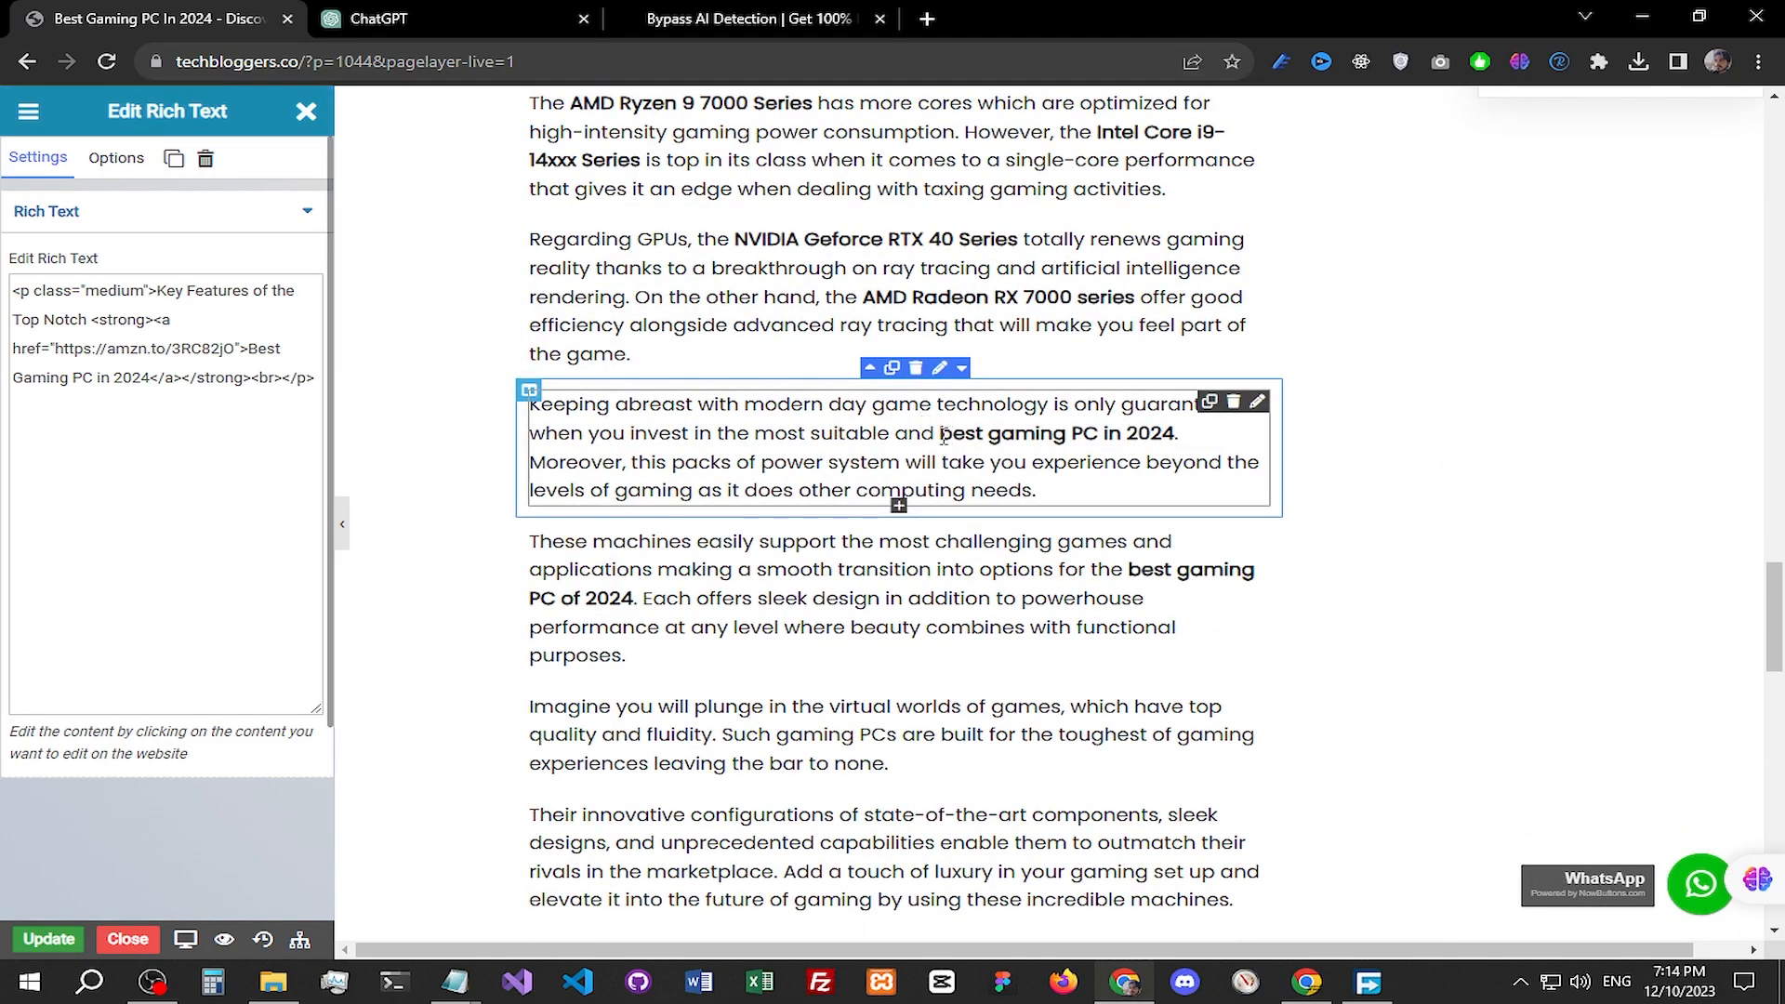
left_click_drag(939, 433, 1178, 441)
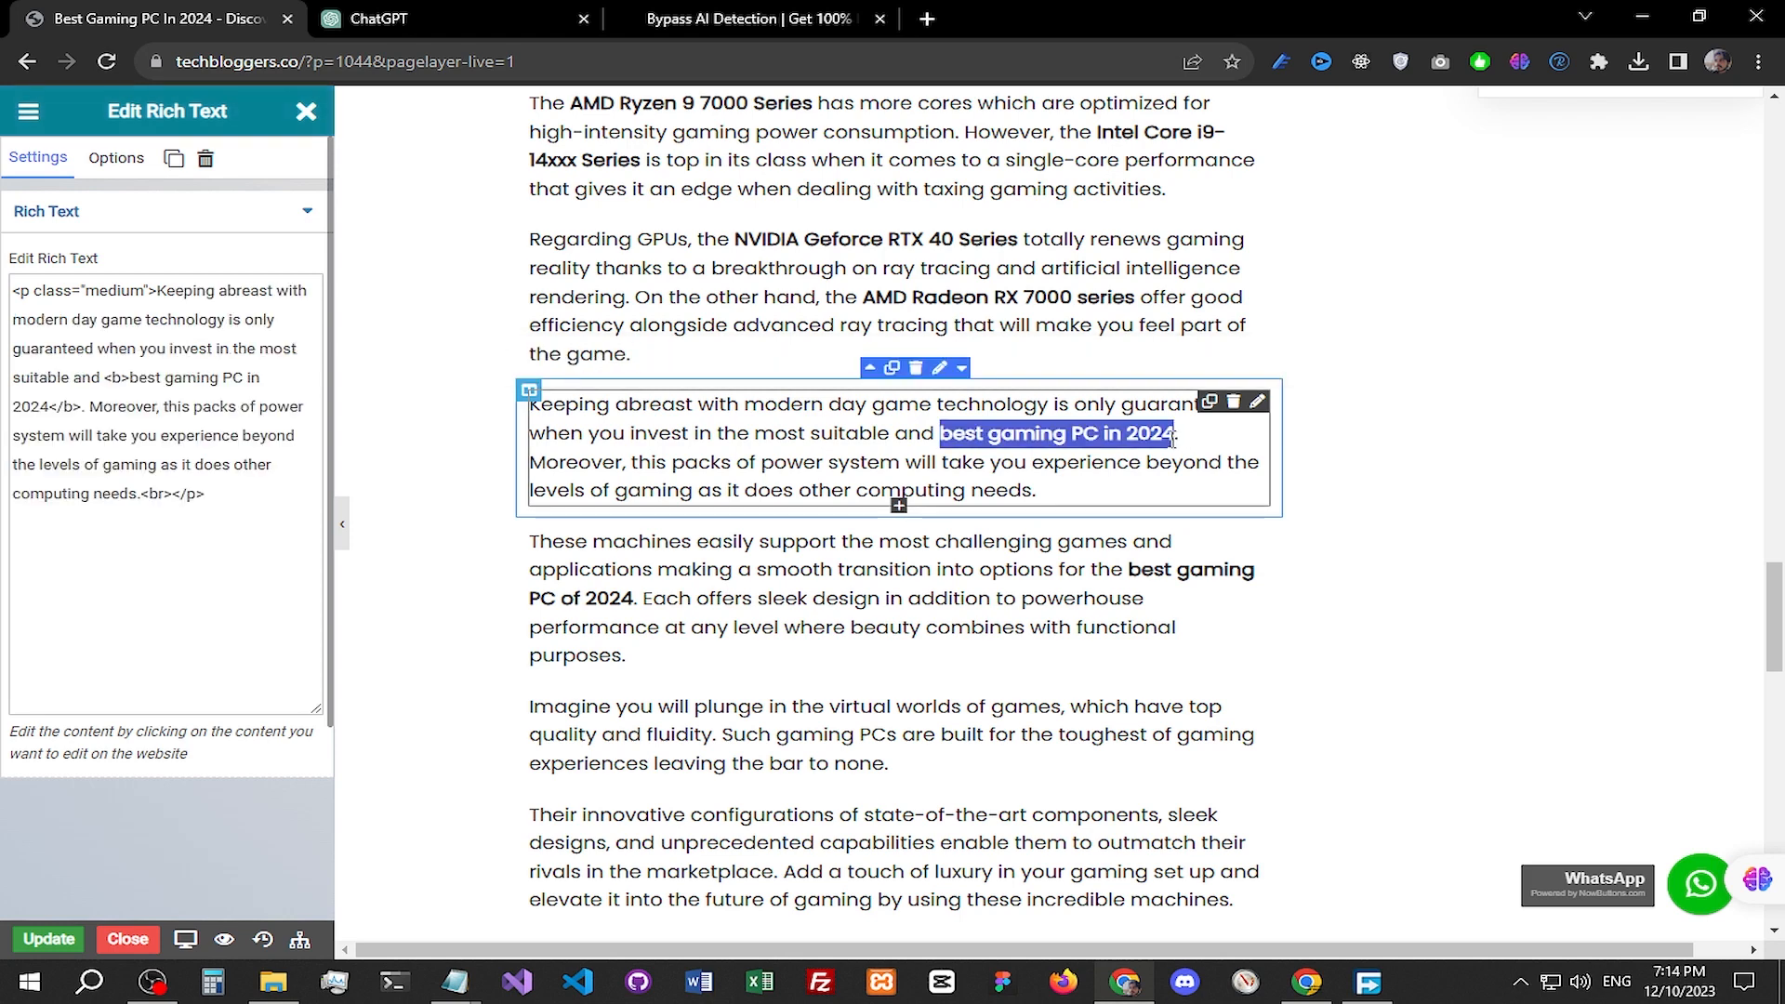
left_click(927, 357)
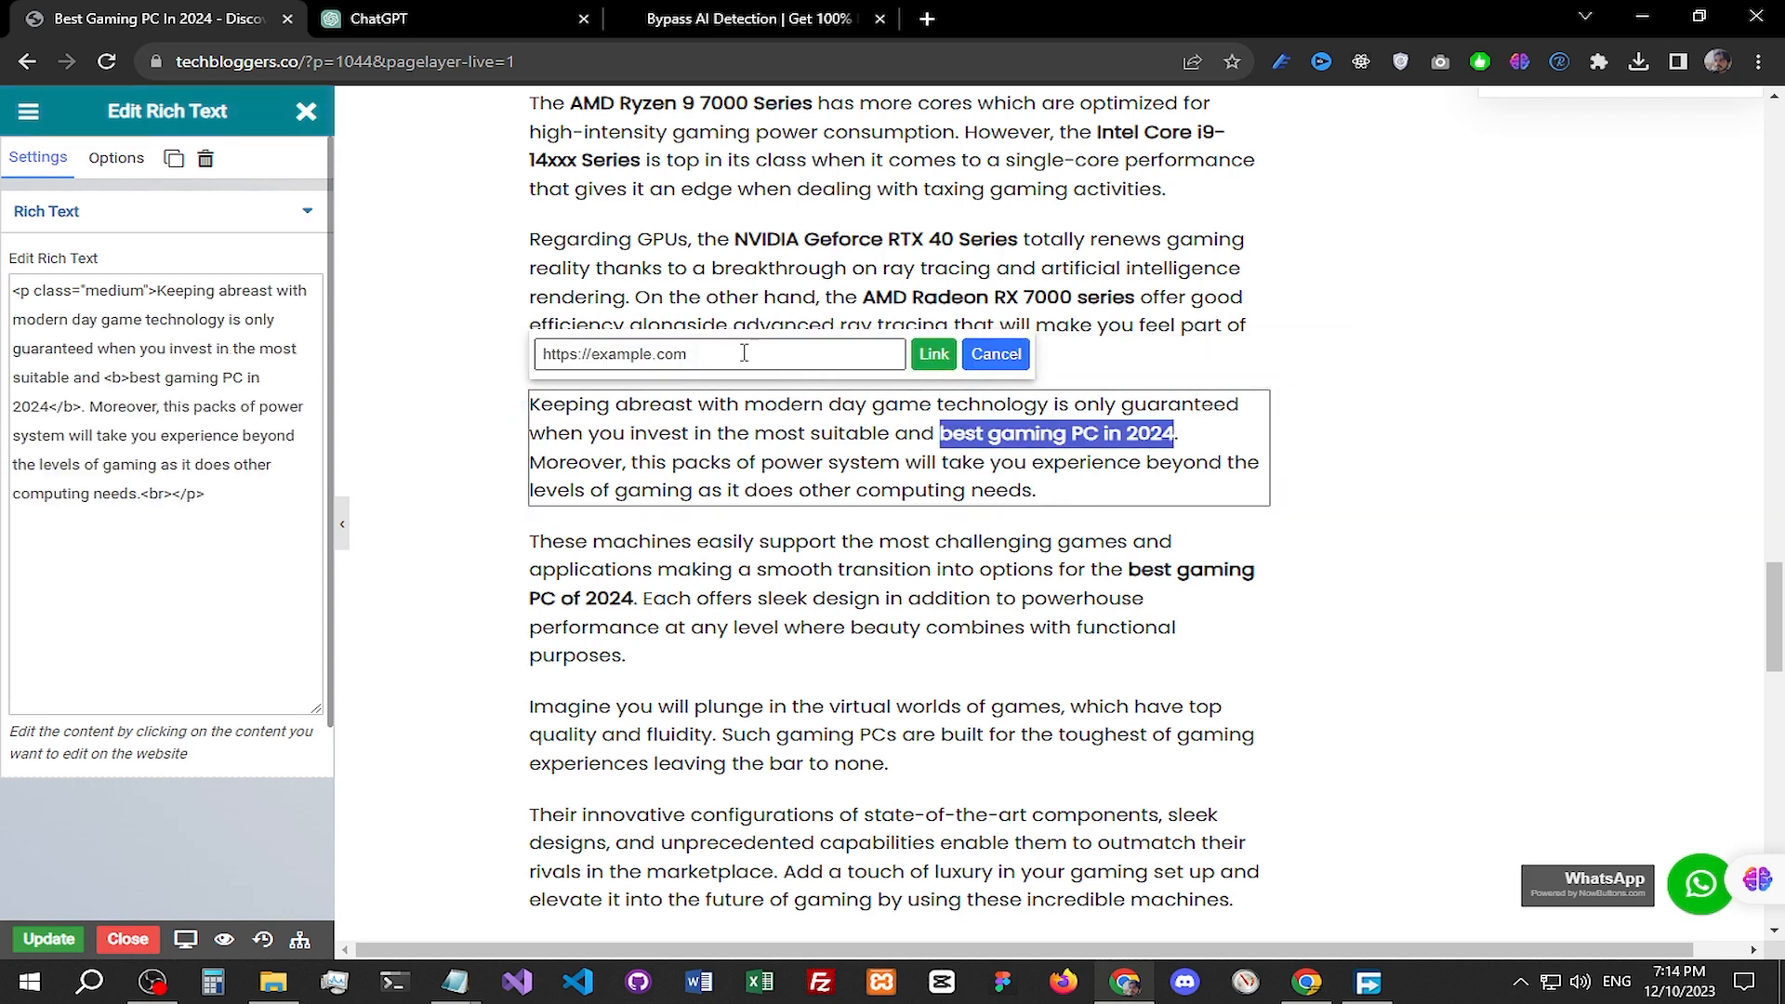
key("ctrl+v")
left_click(932, 356)
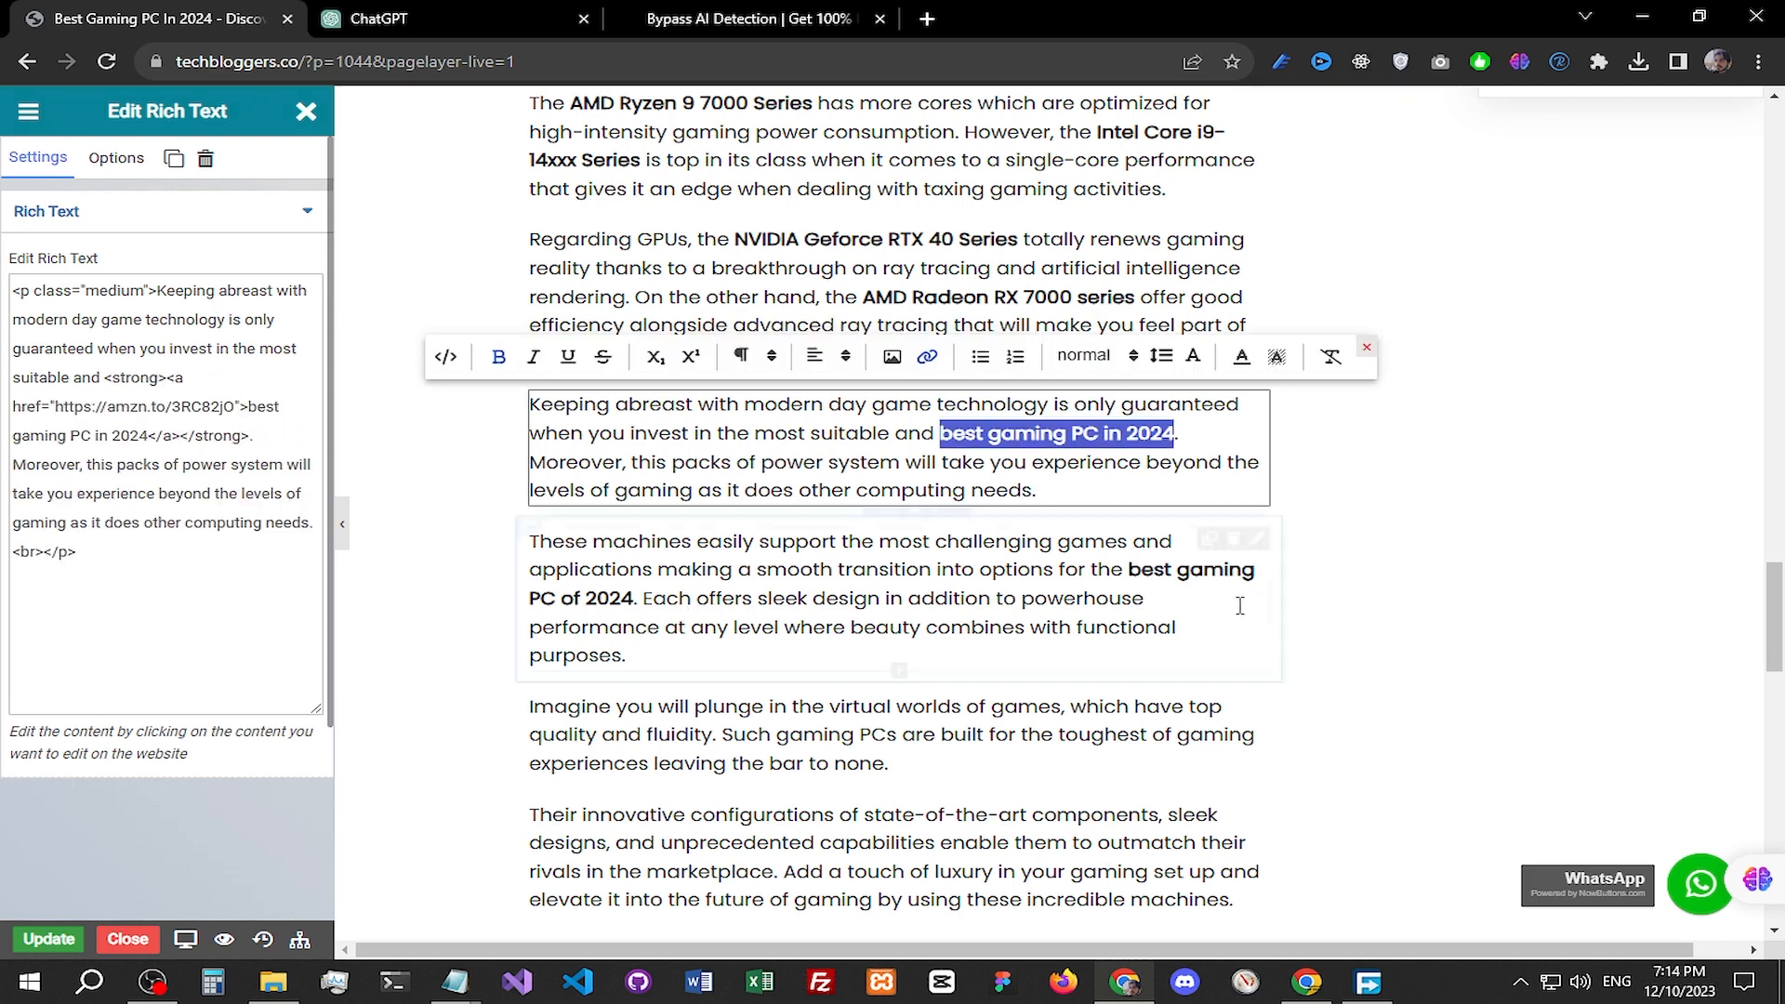
left_click(1131, 571)
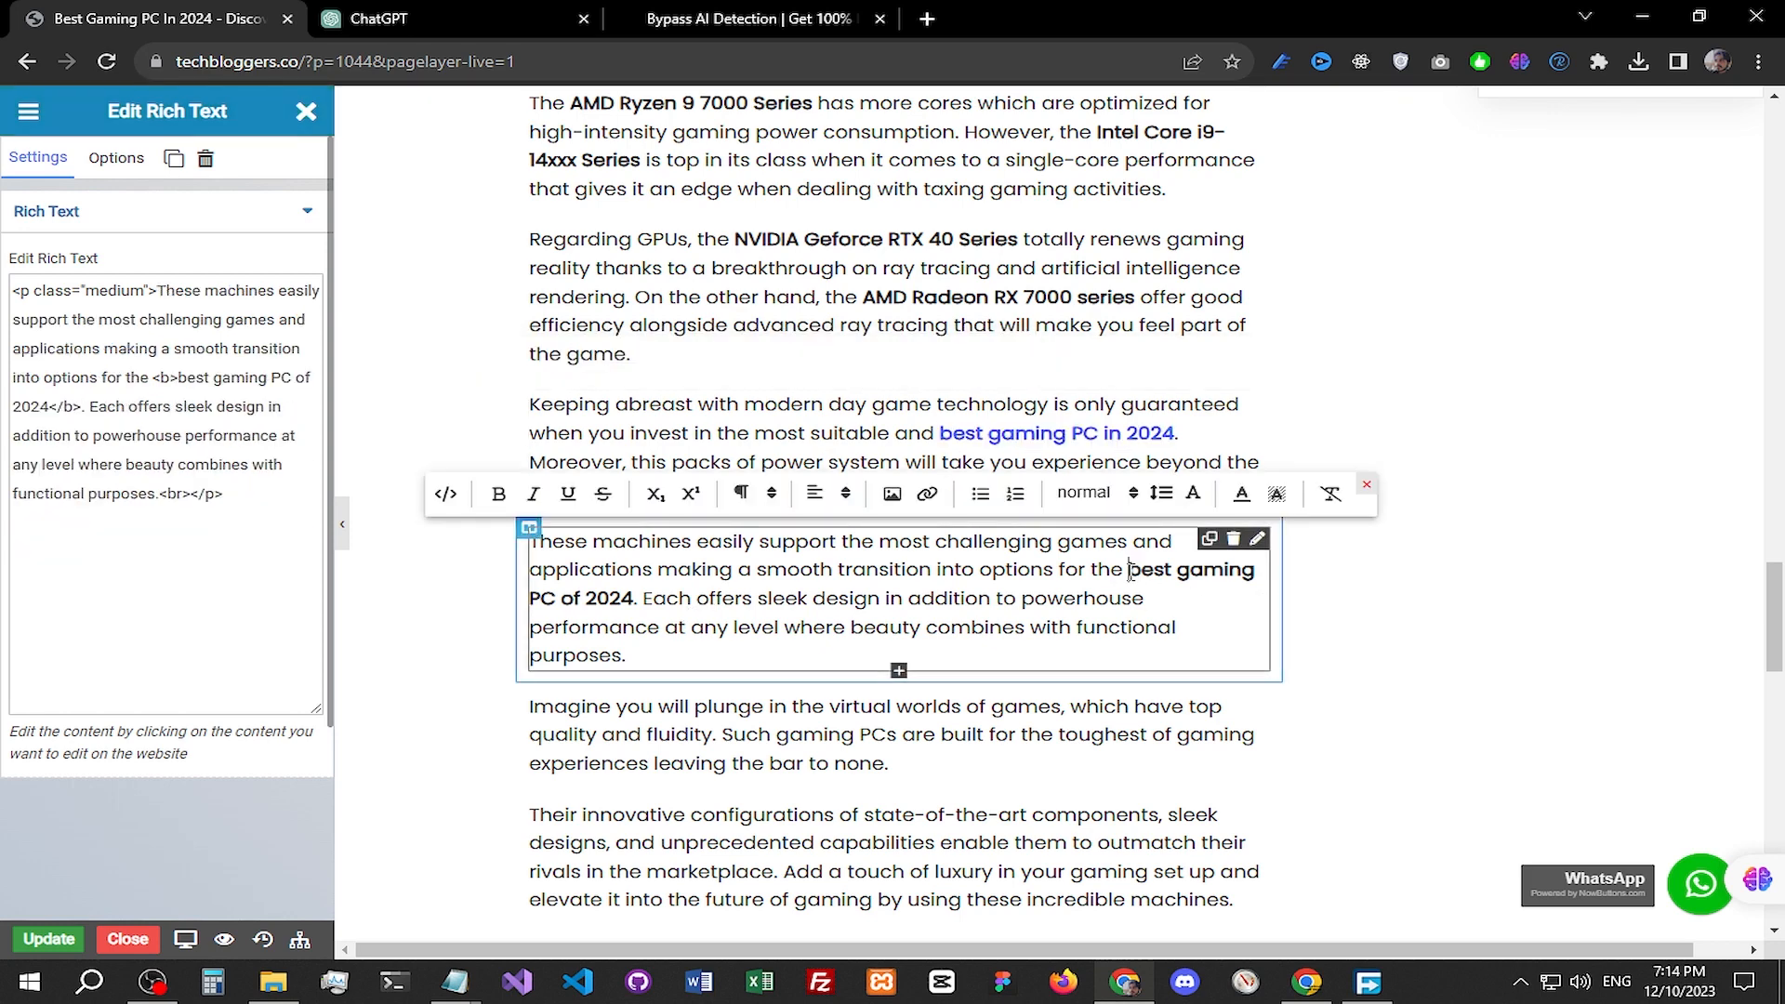
left_click_drag(1131, 571, 633, 600)
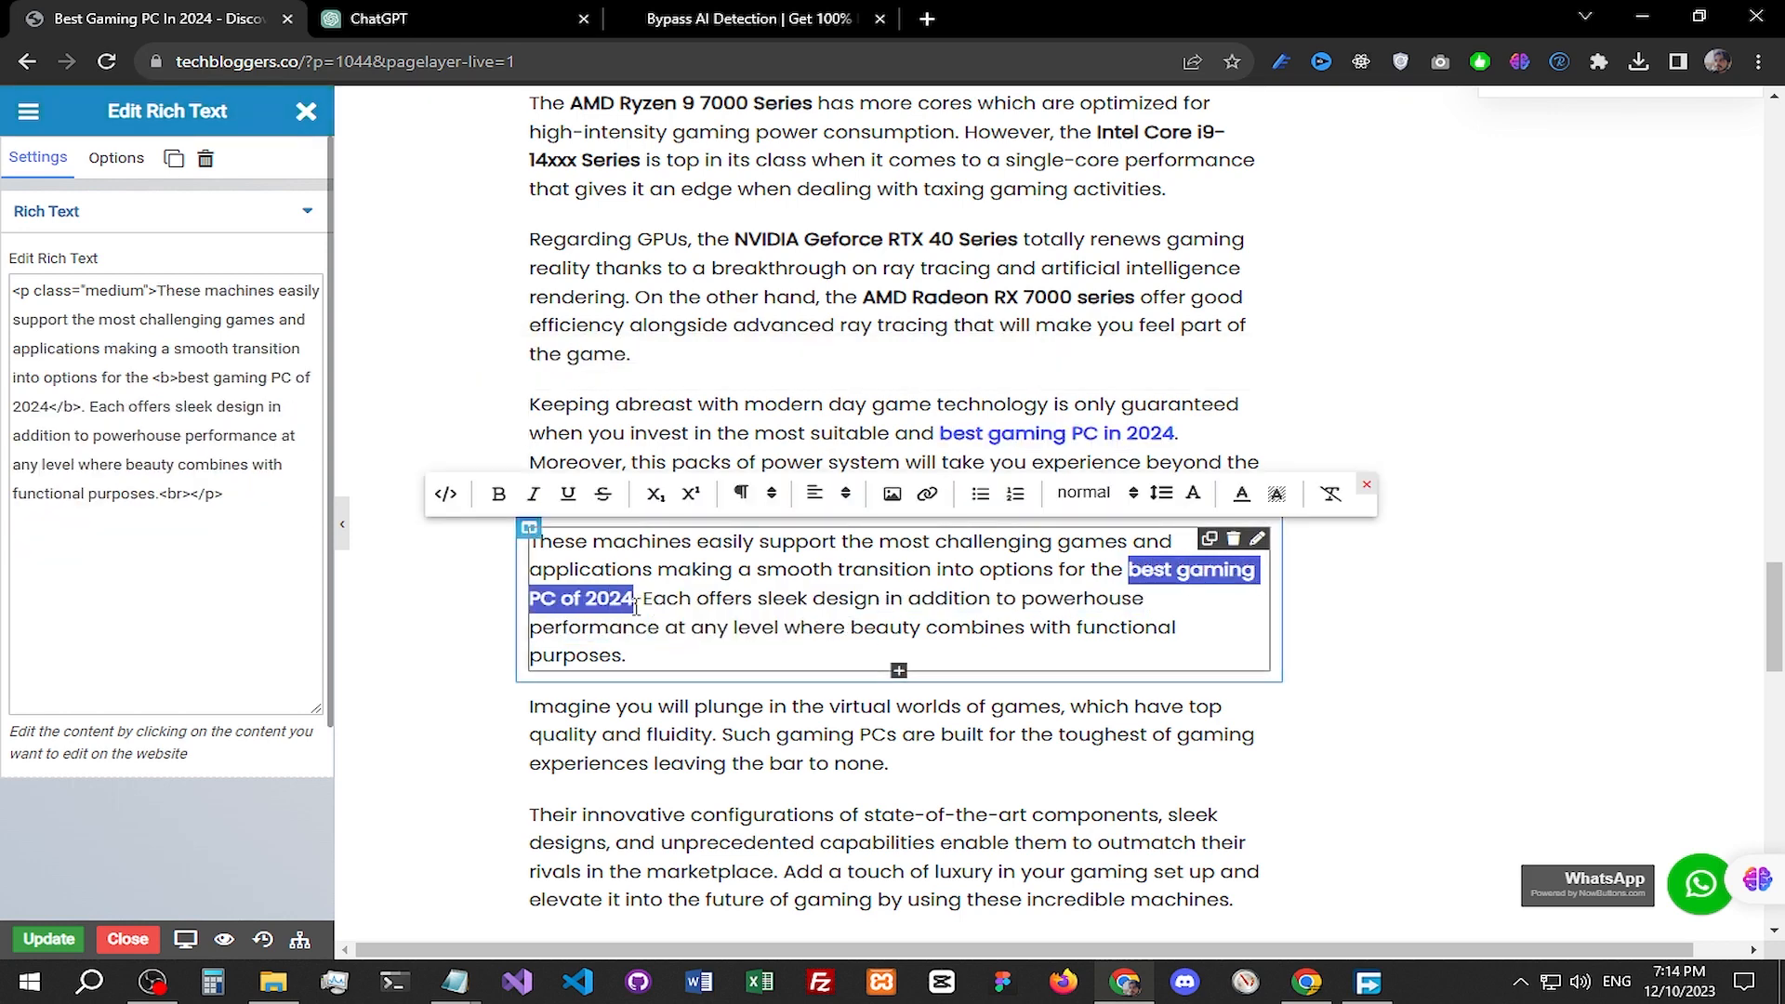
left_click(926, 495)
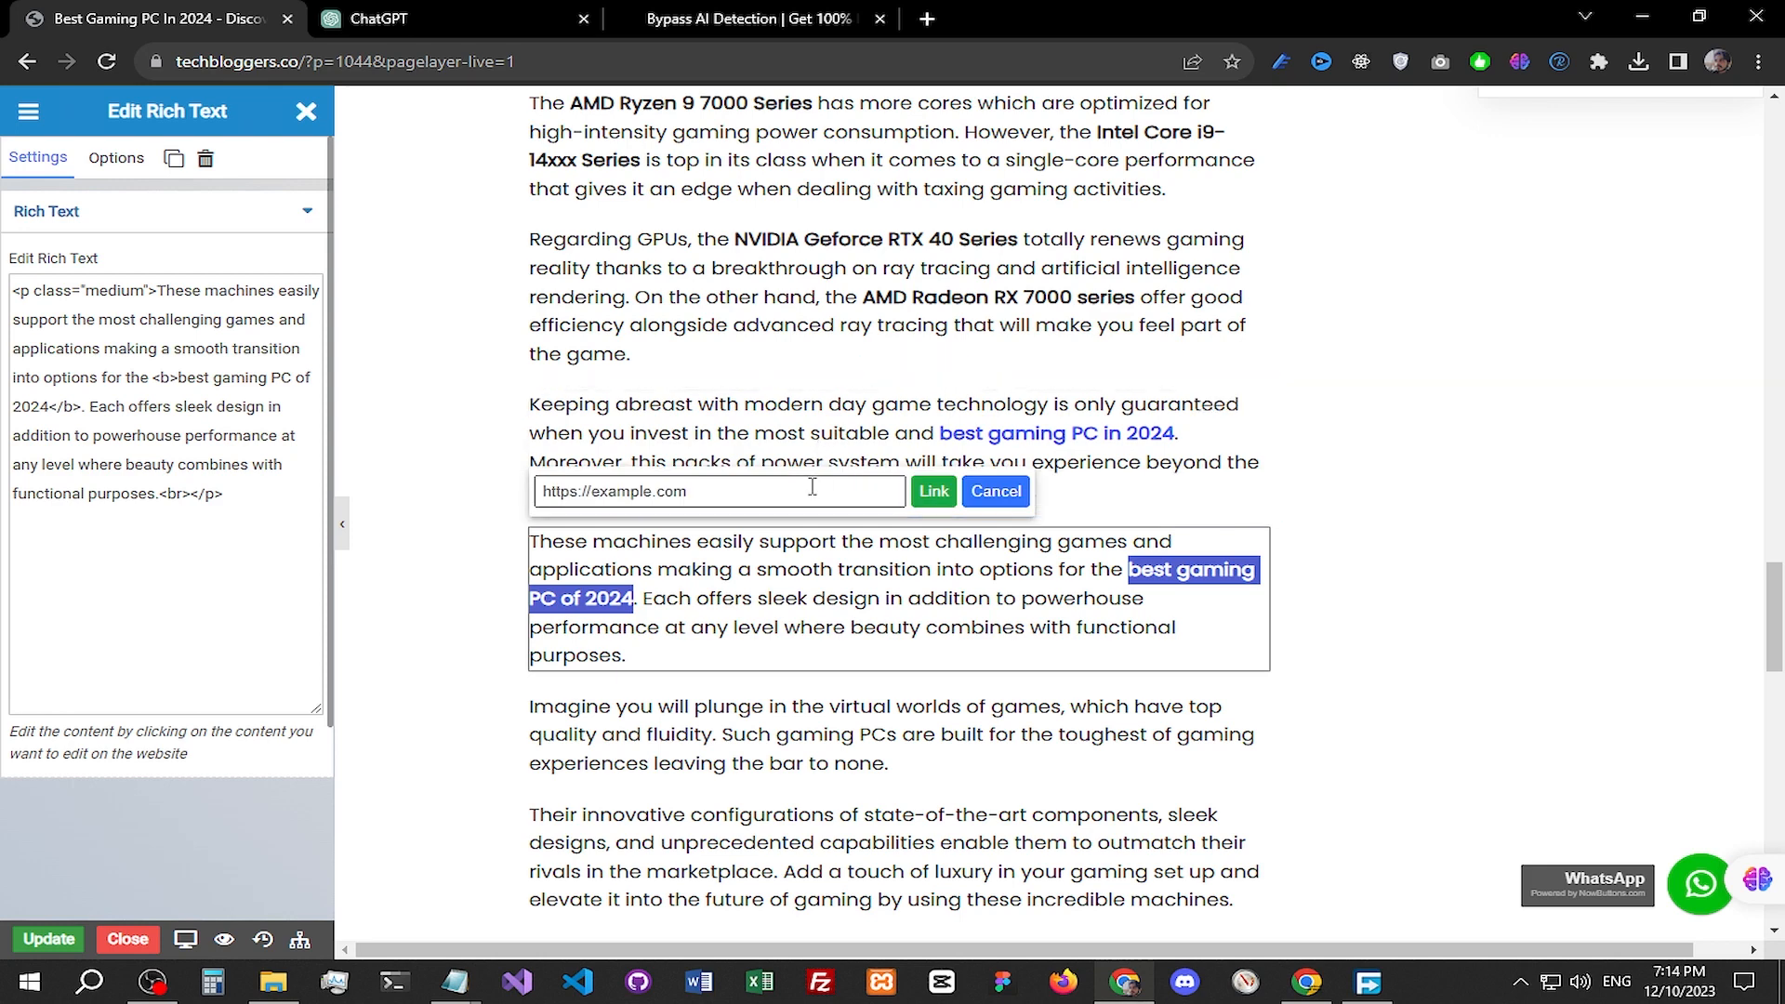
left_click(812, 489)
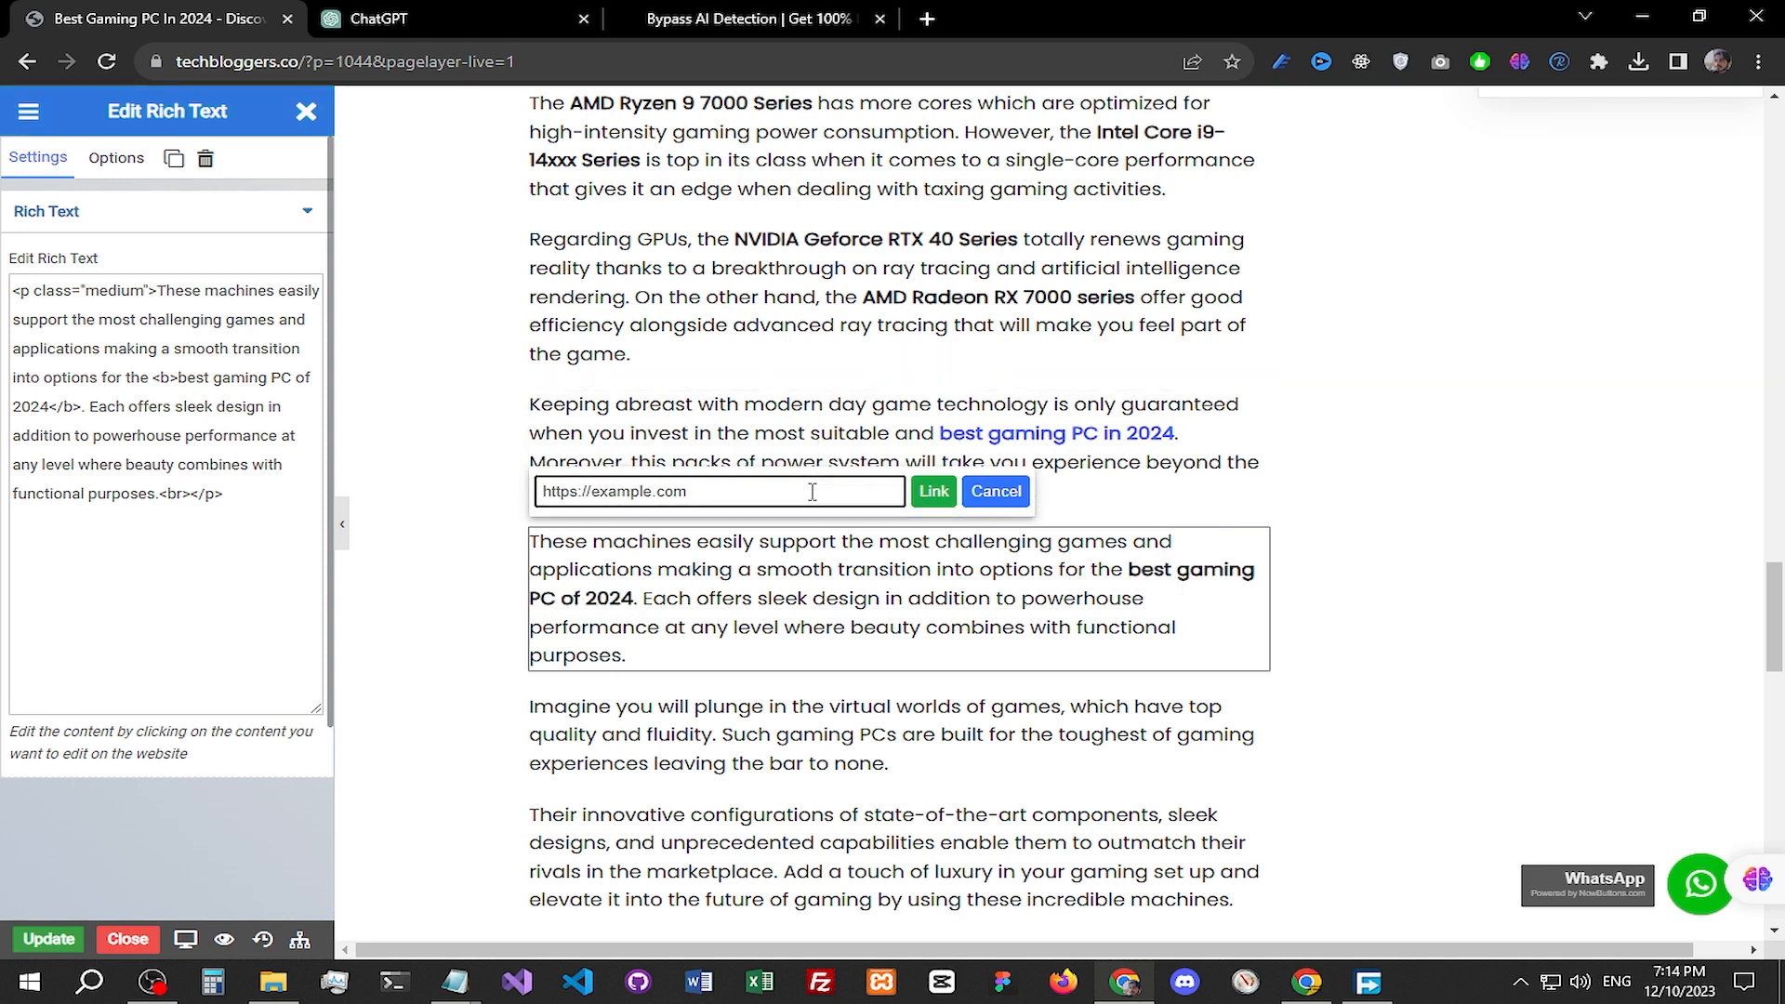
type("https://amzn.to/3RC82jO")
left_click(935, 490)
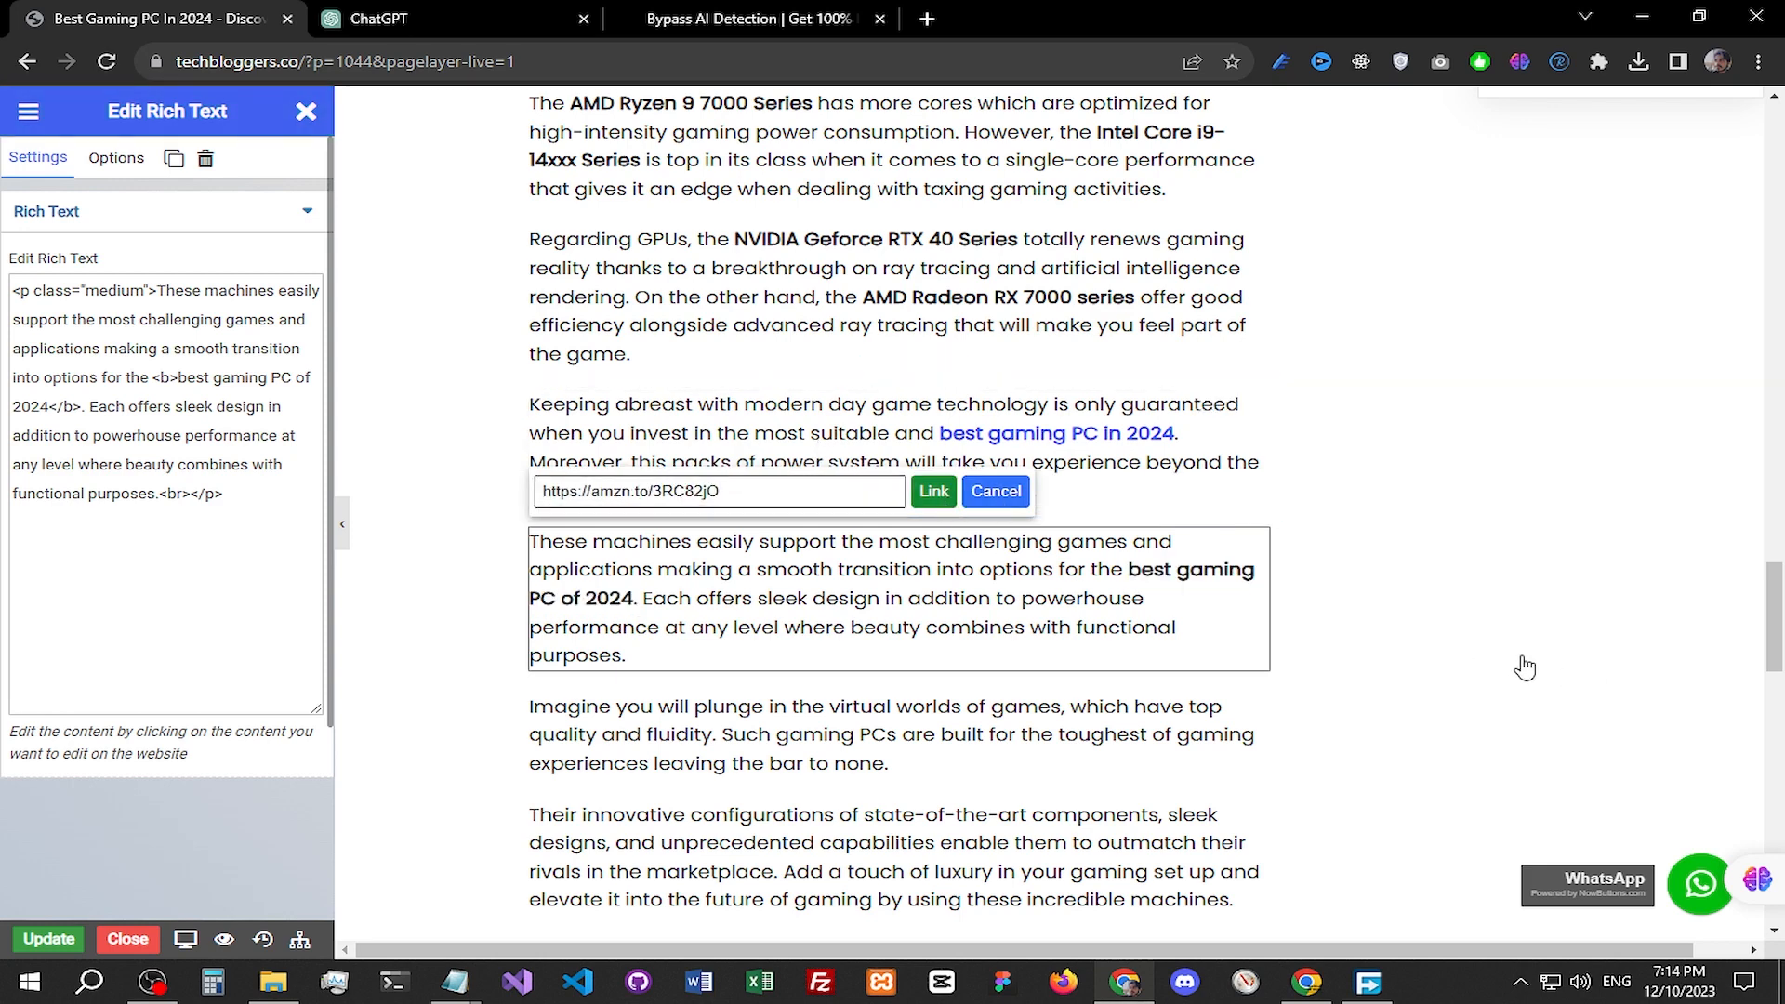
scroll(1413, 654, "down", 8)
left_click(932, 609)
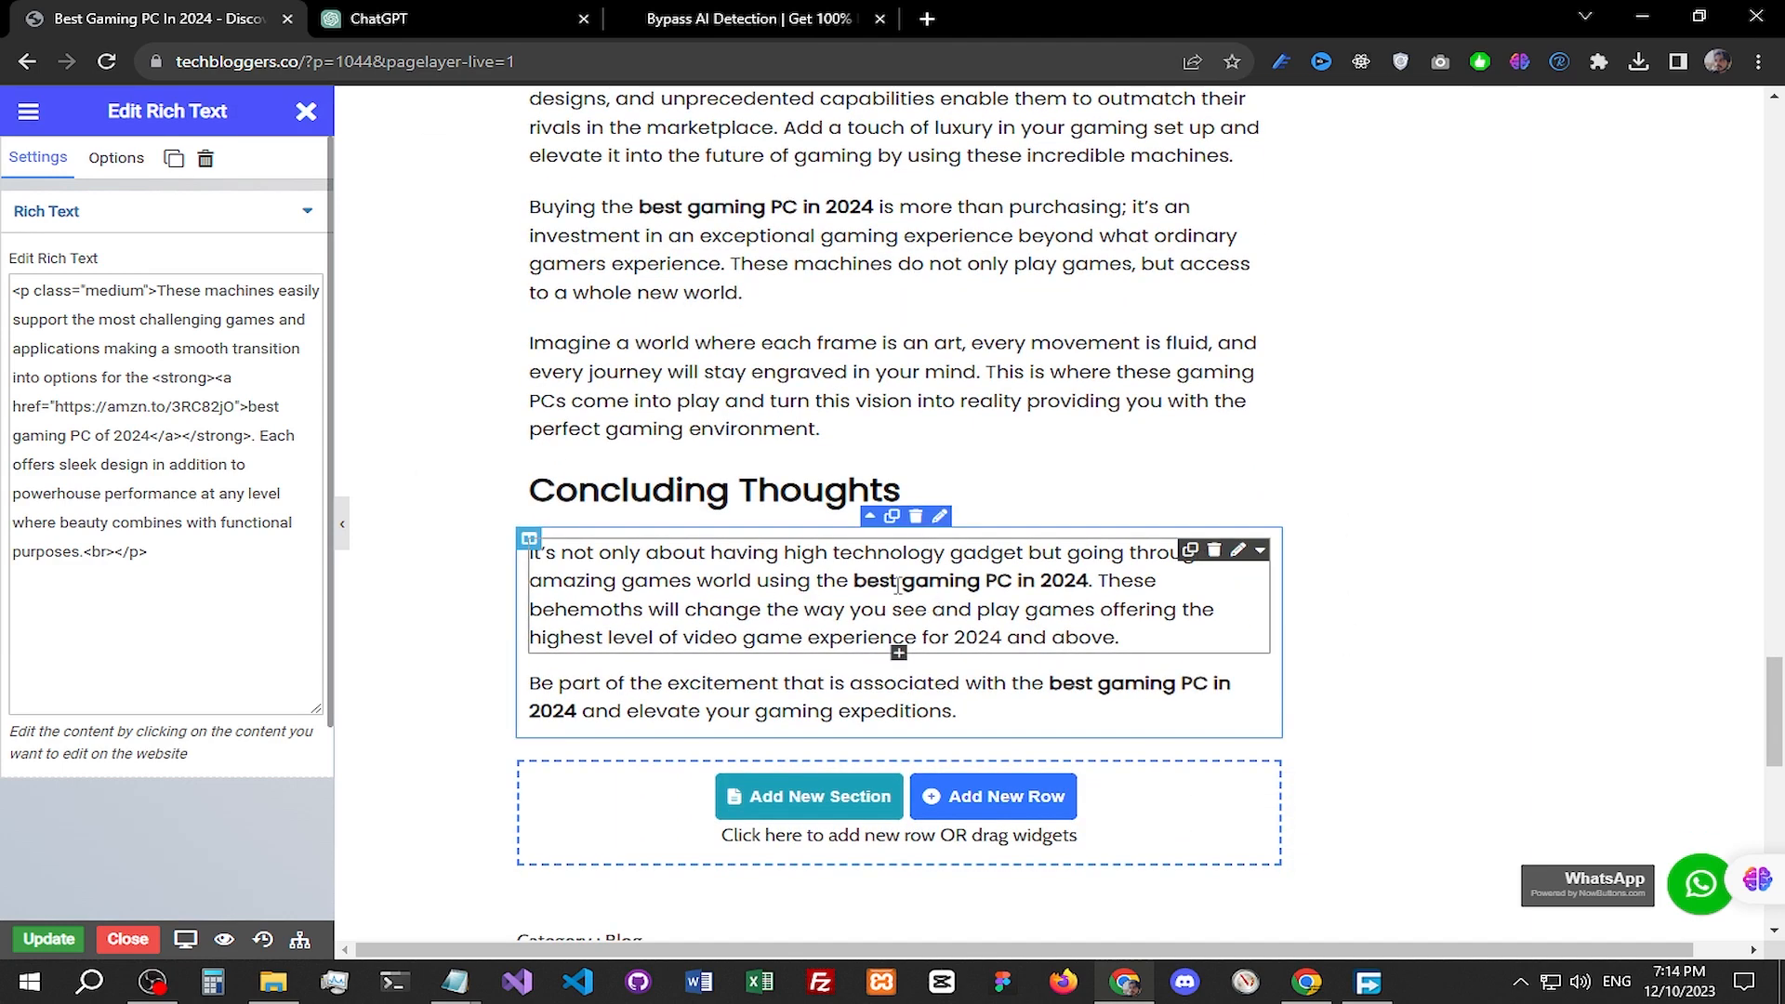
left_click_drag(865, 582, 1094, 583)
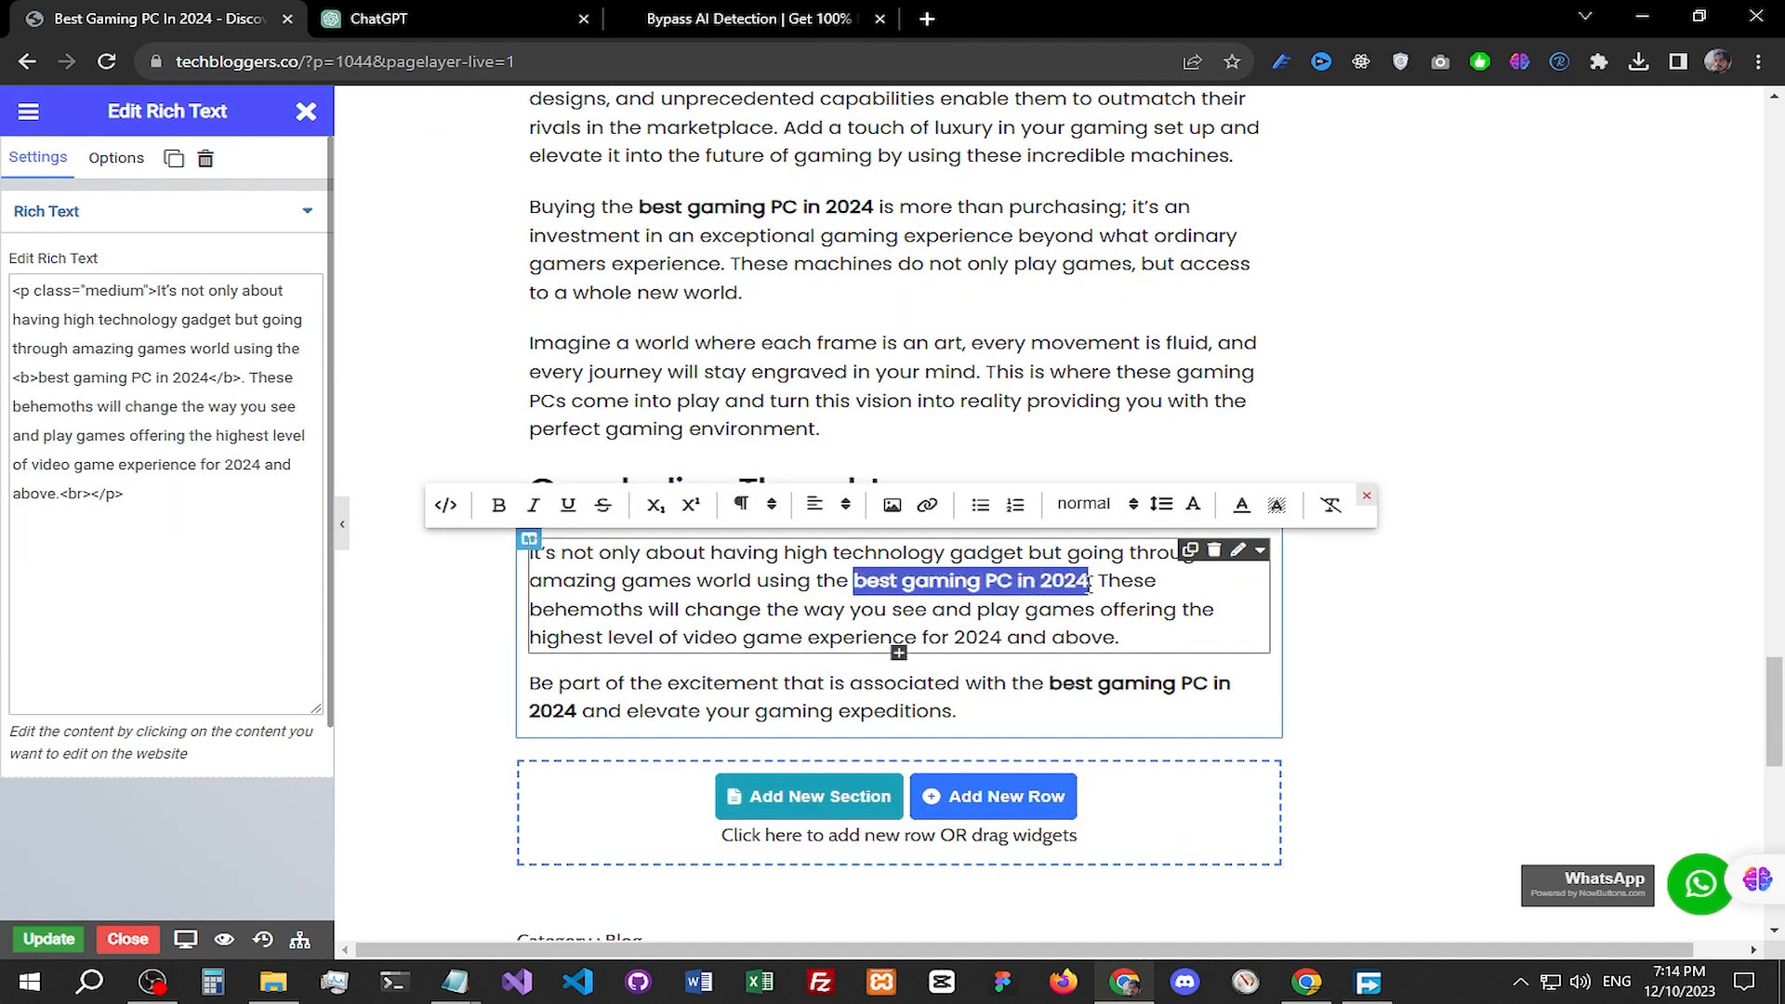
left_click(927, 504)
left_click(621, 496)
type("https://amzn.to/3RC82jO")
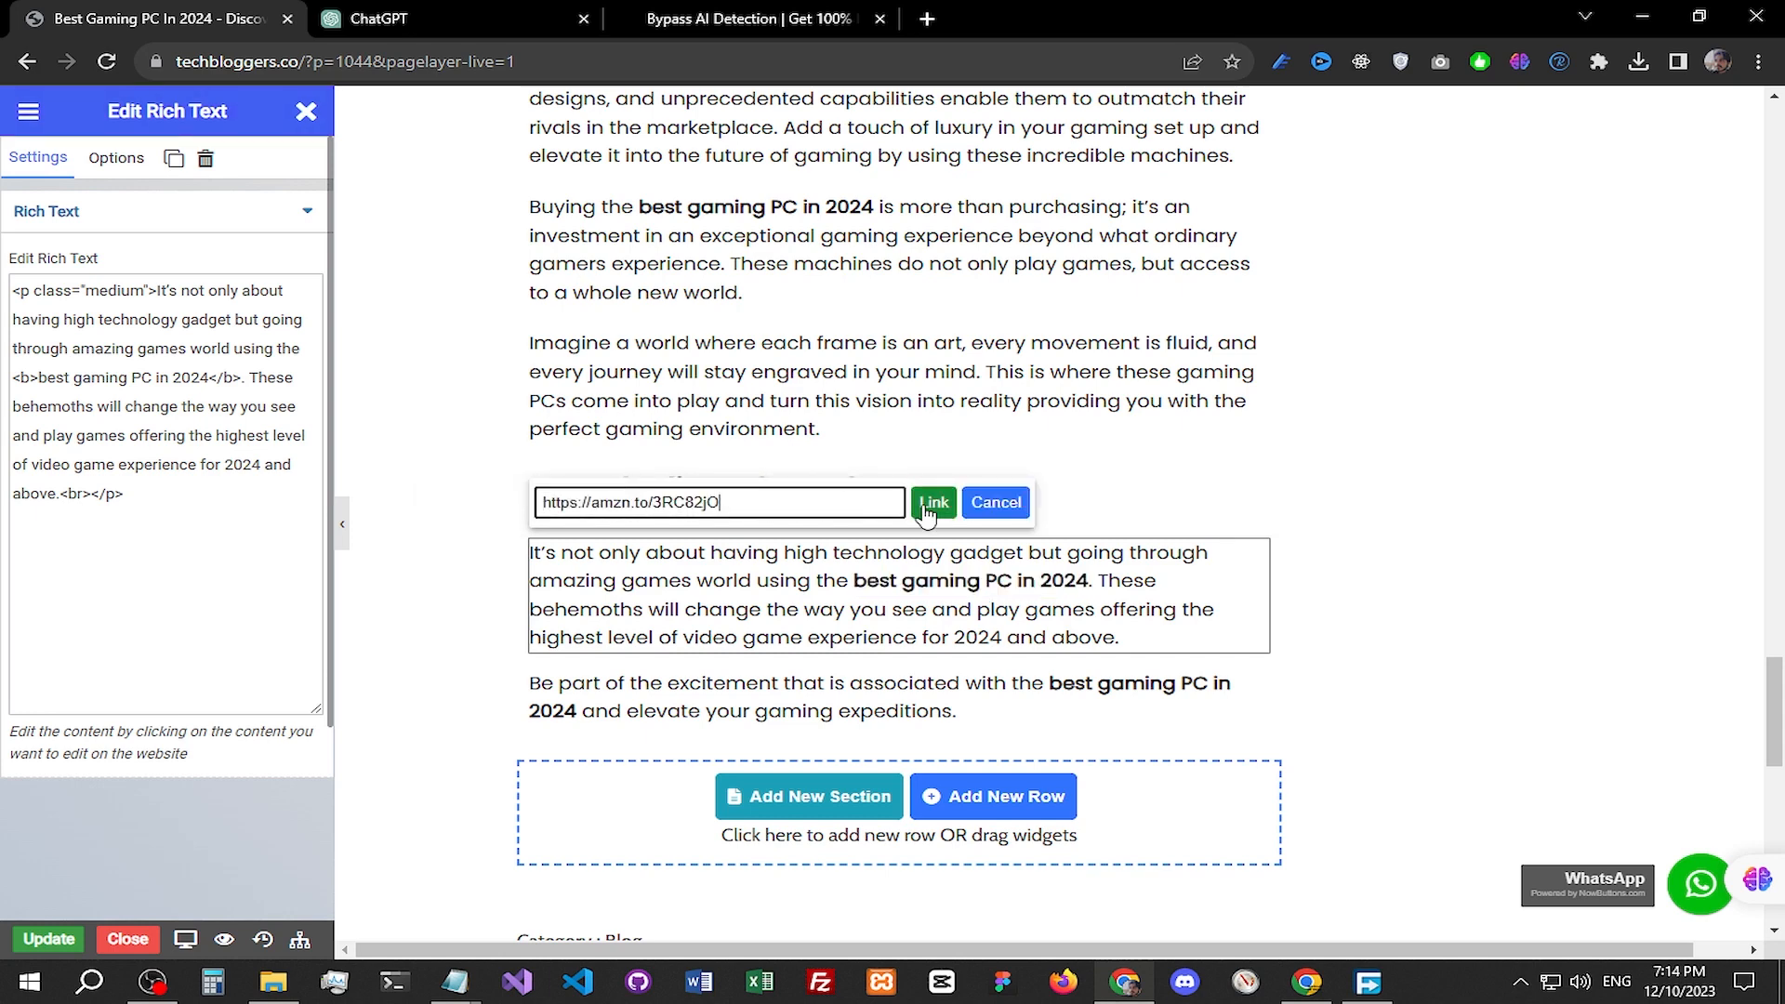
left_click(934, 502)
left_click_drag(1048, 686, 577, 718)
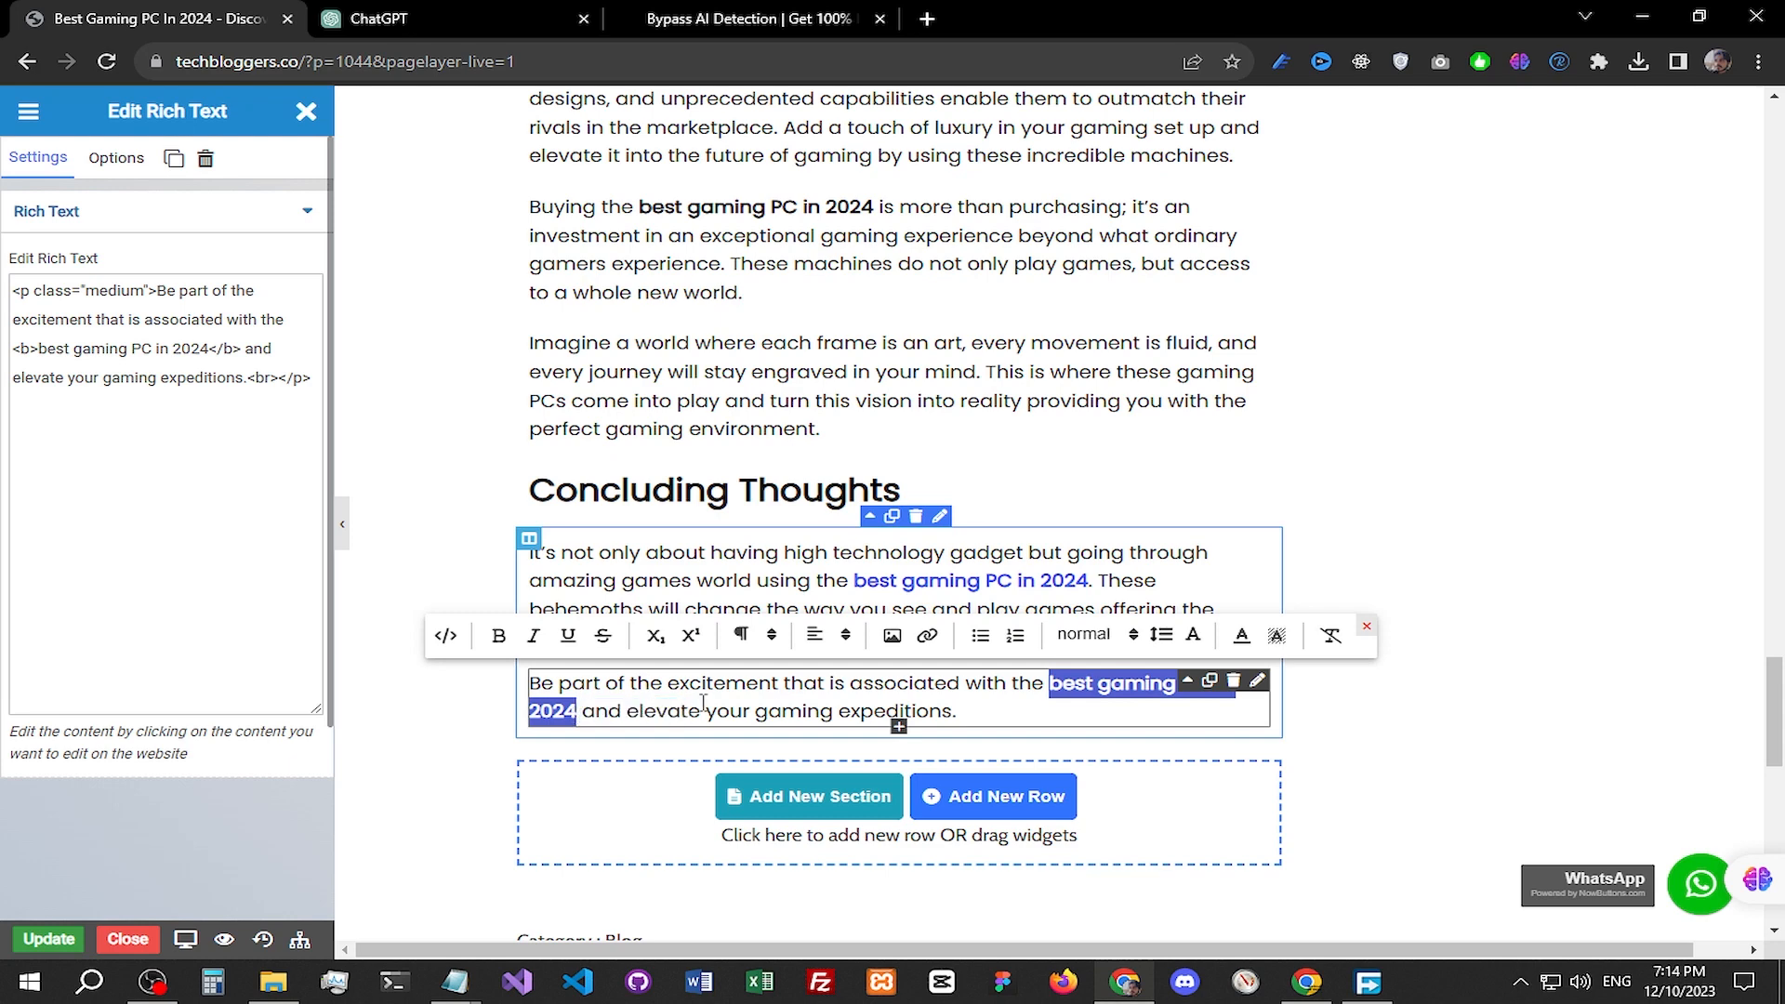
type("https://amzn.to/3RC82jG")
key("ctrl+z")
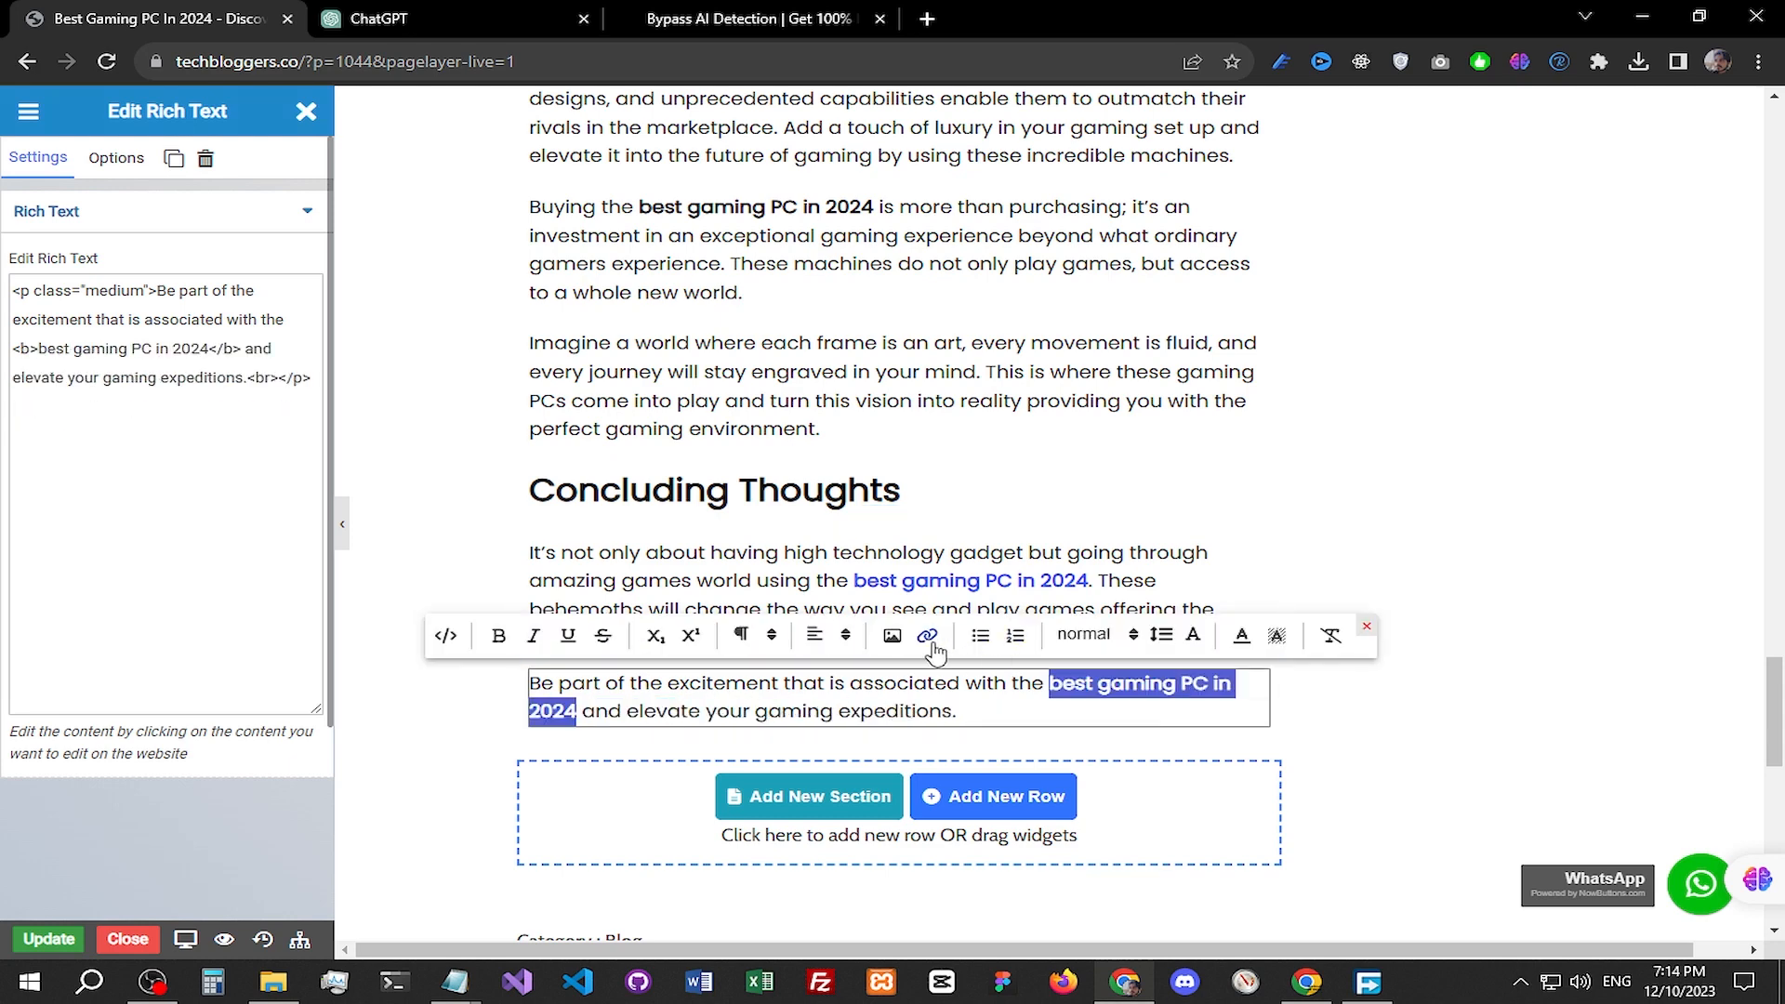
left_click(925, 639)
type("https://amzn.to/3RC82jO")
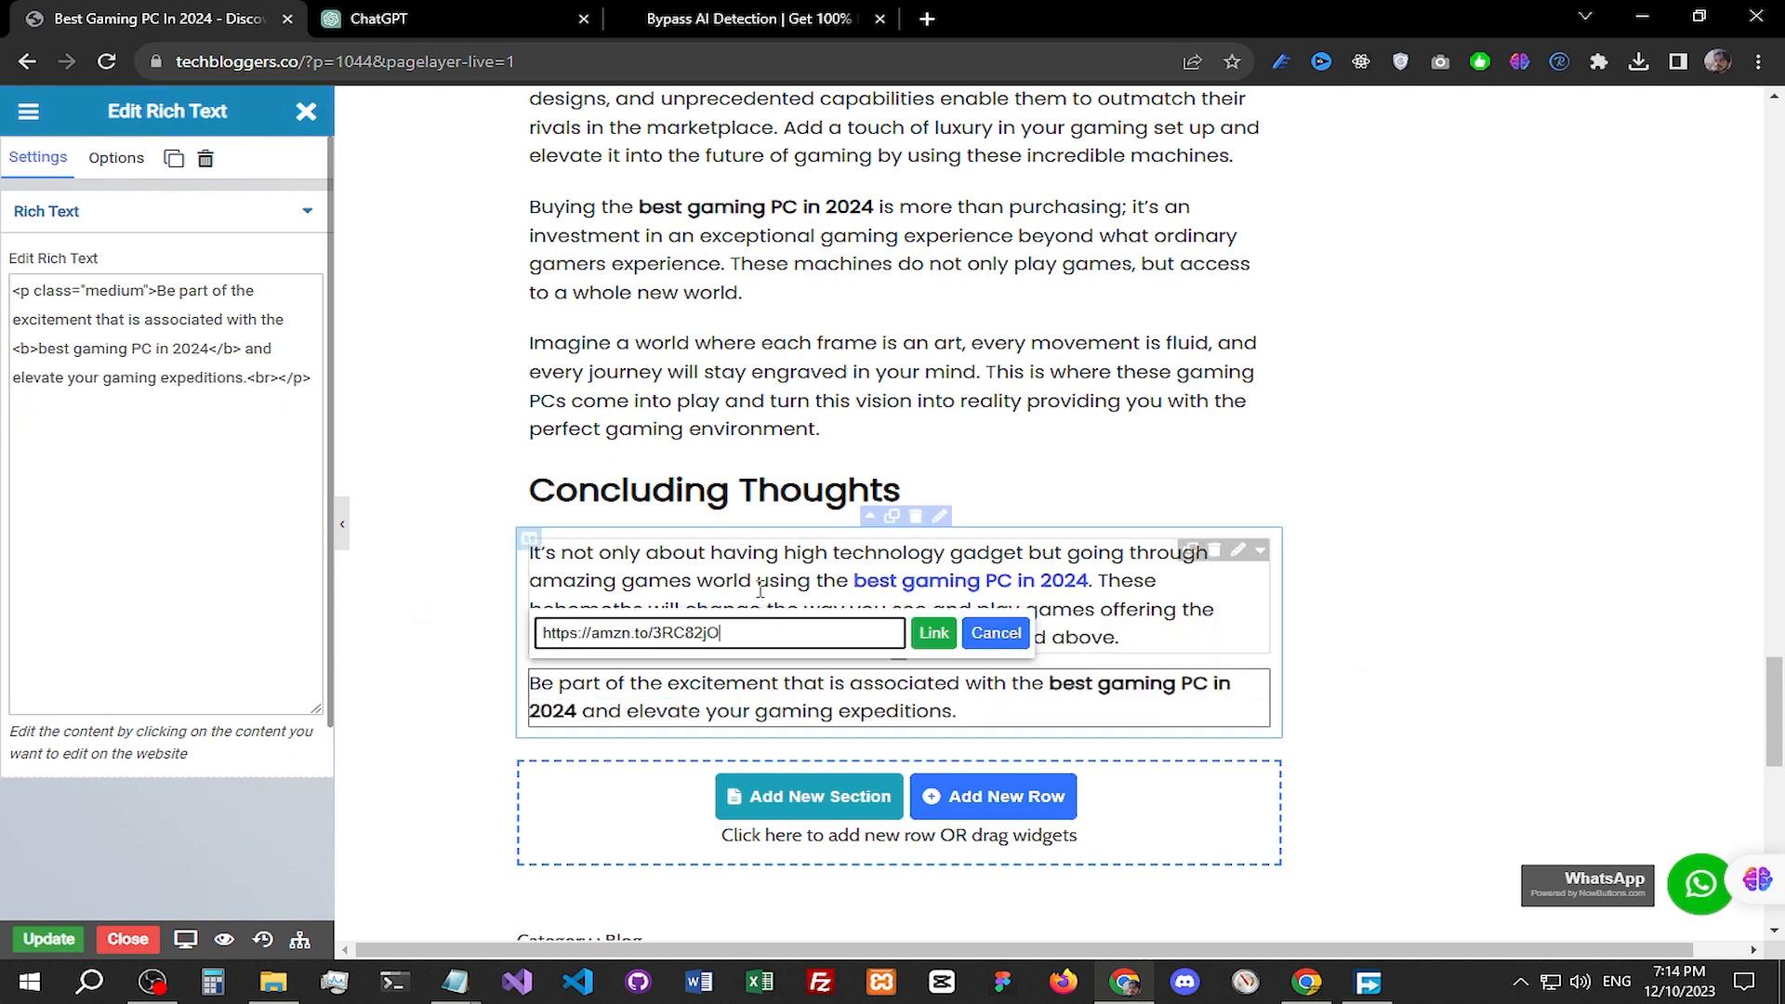
left_click(934, 633)
left_click(1483, 537)
Step: Link the keyword "best gaming PC in 2024" in the paragraph beginning "Buying the" to the Amazon affiliate URL
scroll(1485, 542, "up", 5)
scroll(1485, 544, "down", 2)
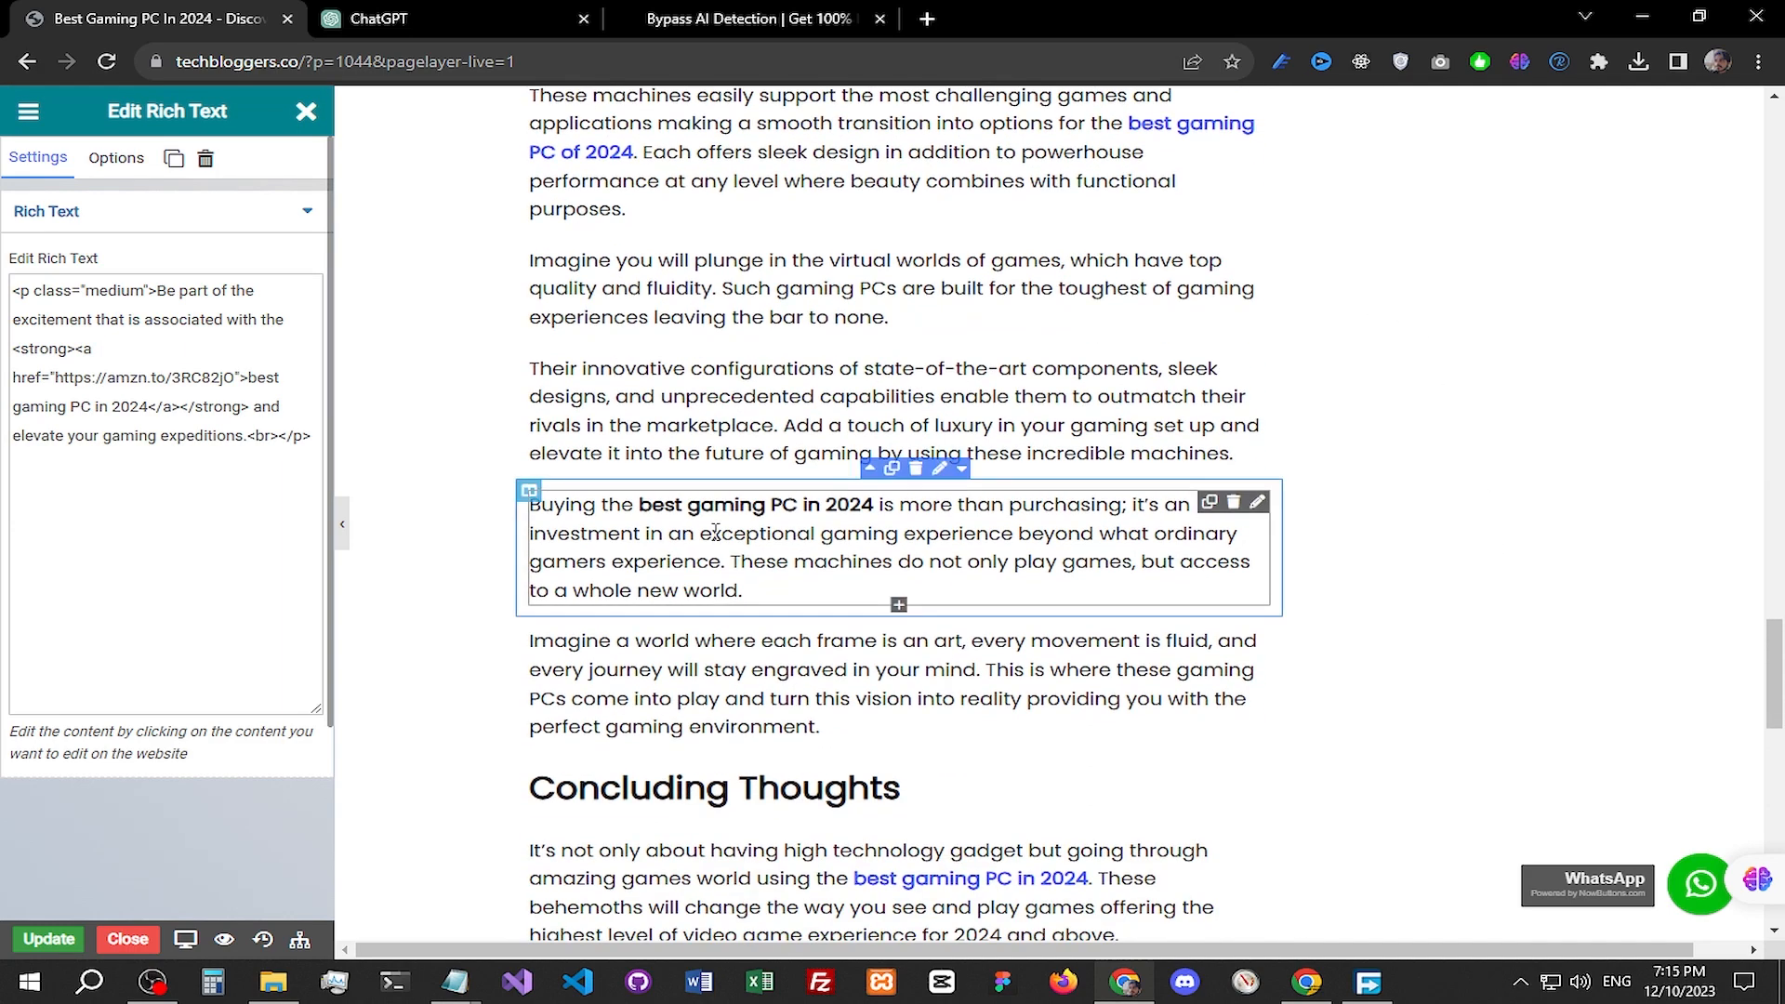
left_click(642, 509)
left_click_drag(640, 510, 857, 509)
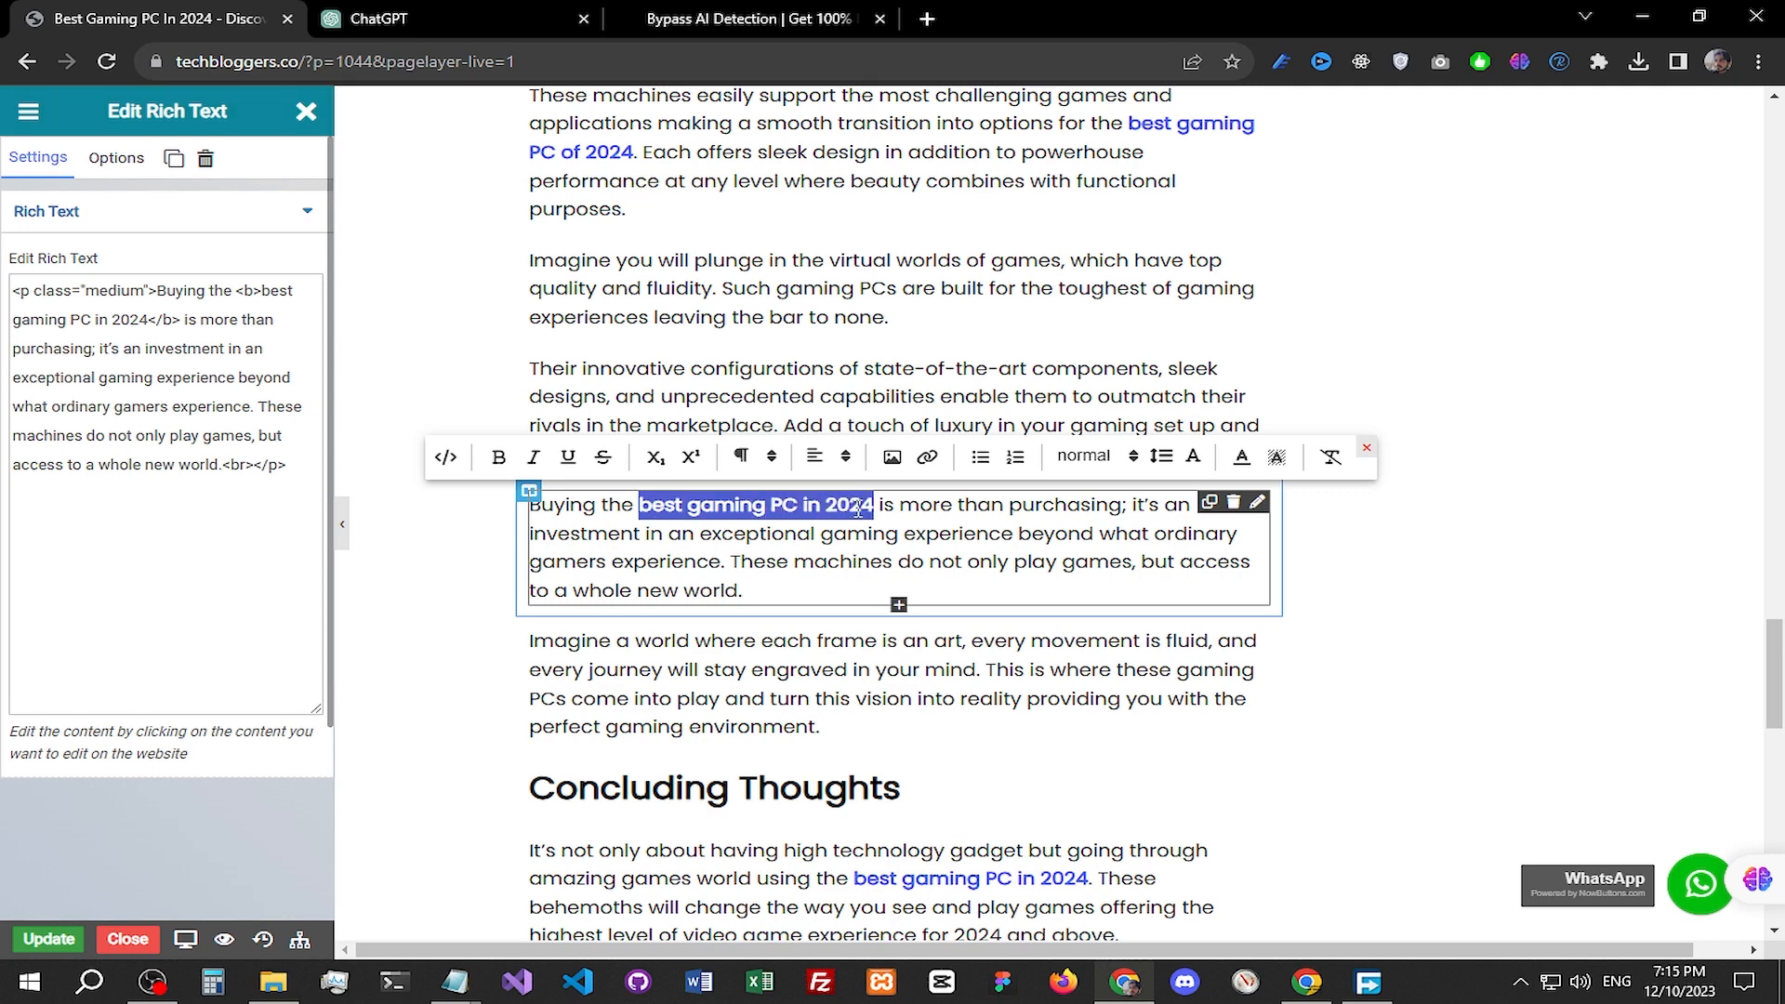
left_click(928, 457)
left_click(795, 456)
type("https://amzn.to/3RC82jO")
left_click(934, 453)
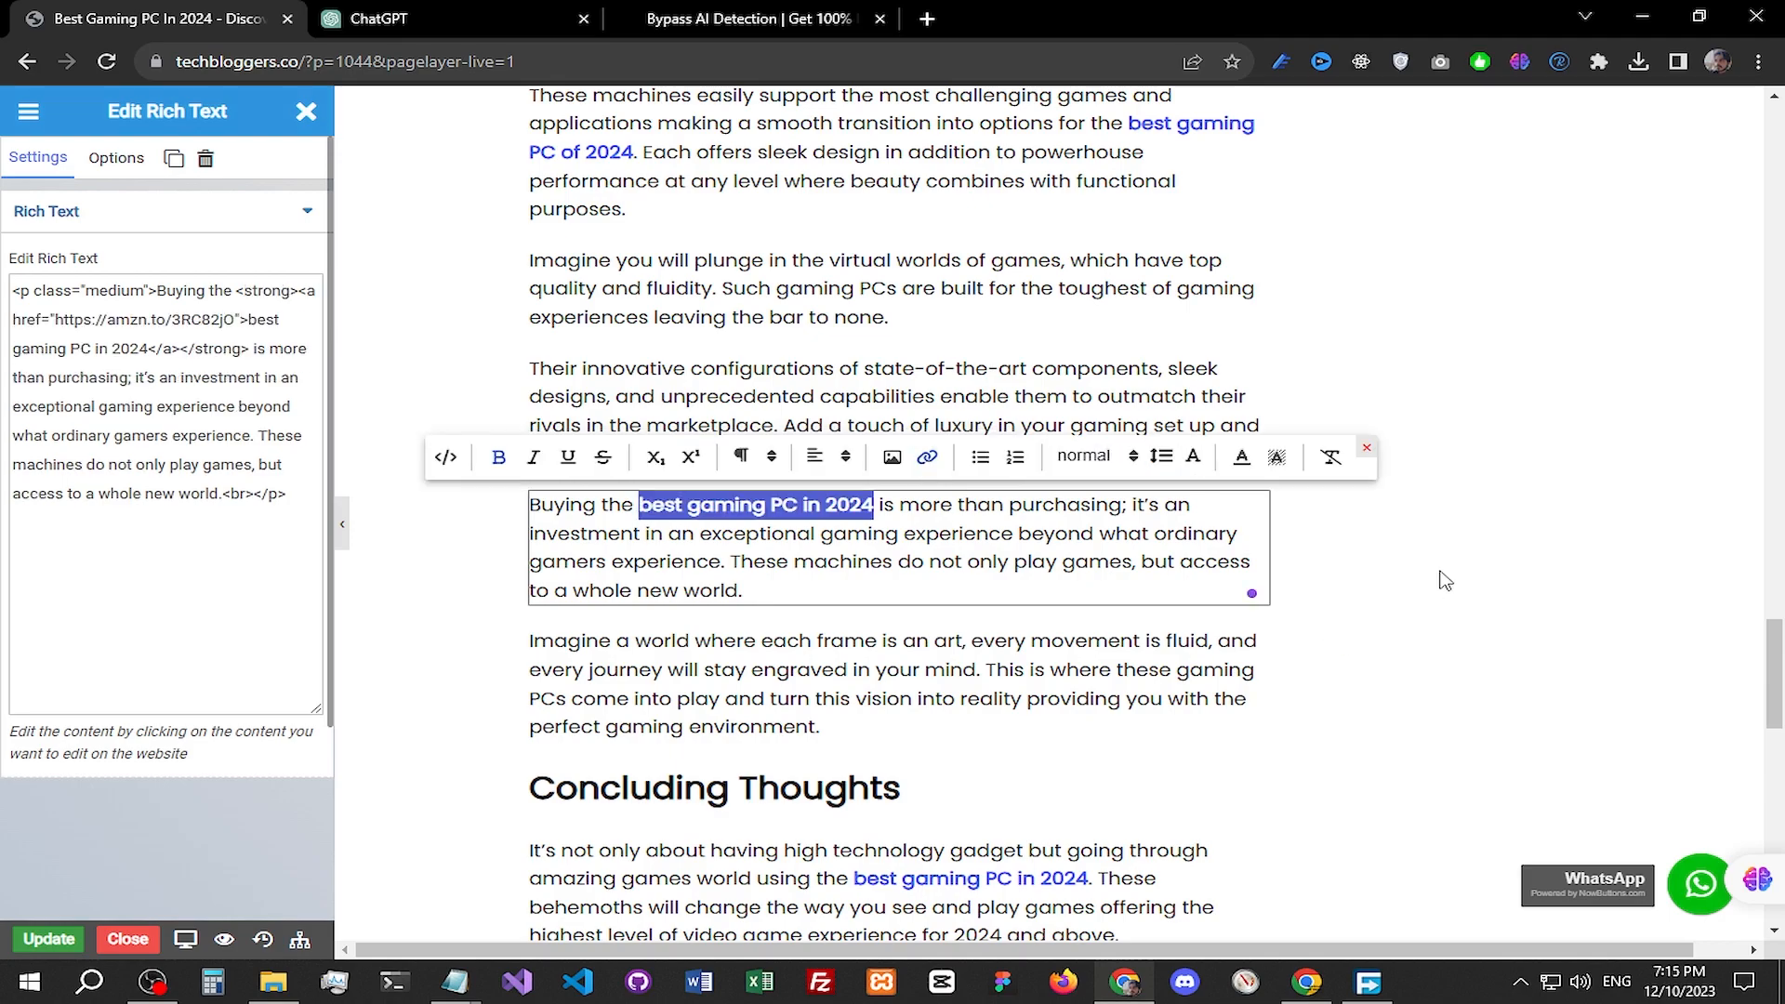
scroll(1444, 580, "up", 15)
scroll(1410, 586, "down", 15)
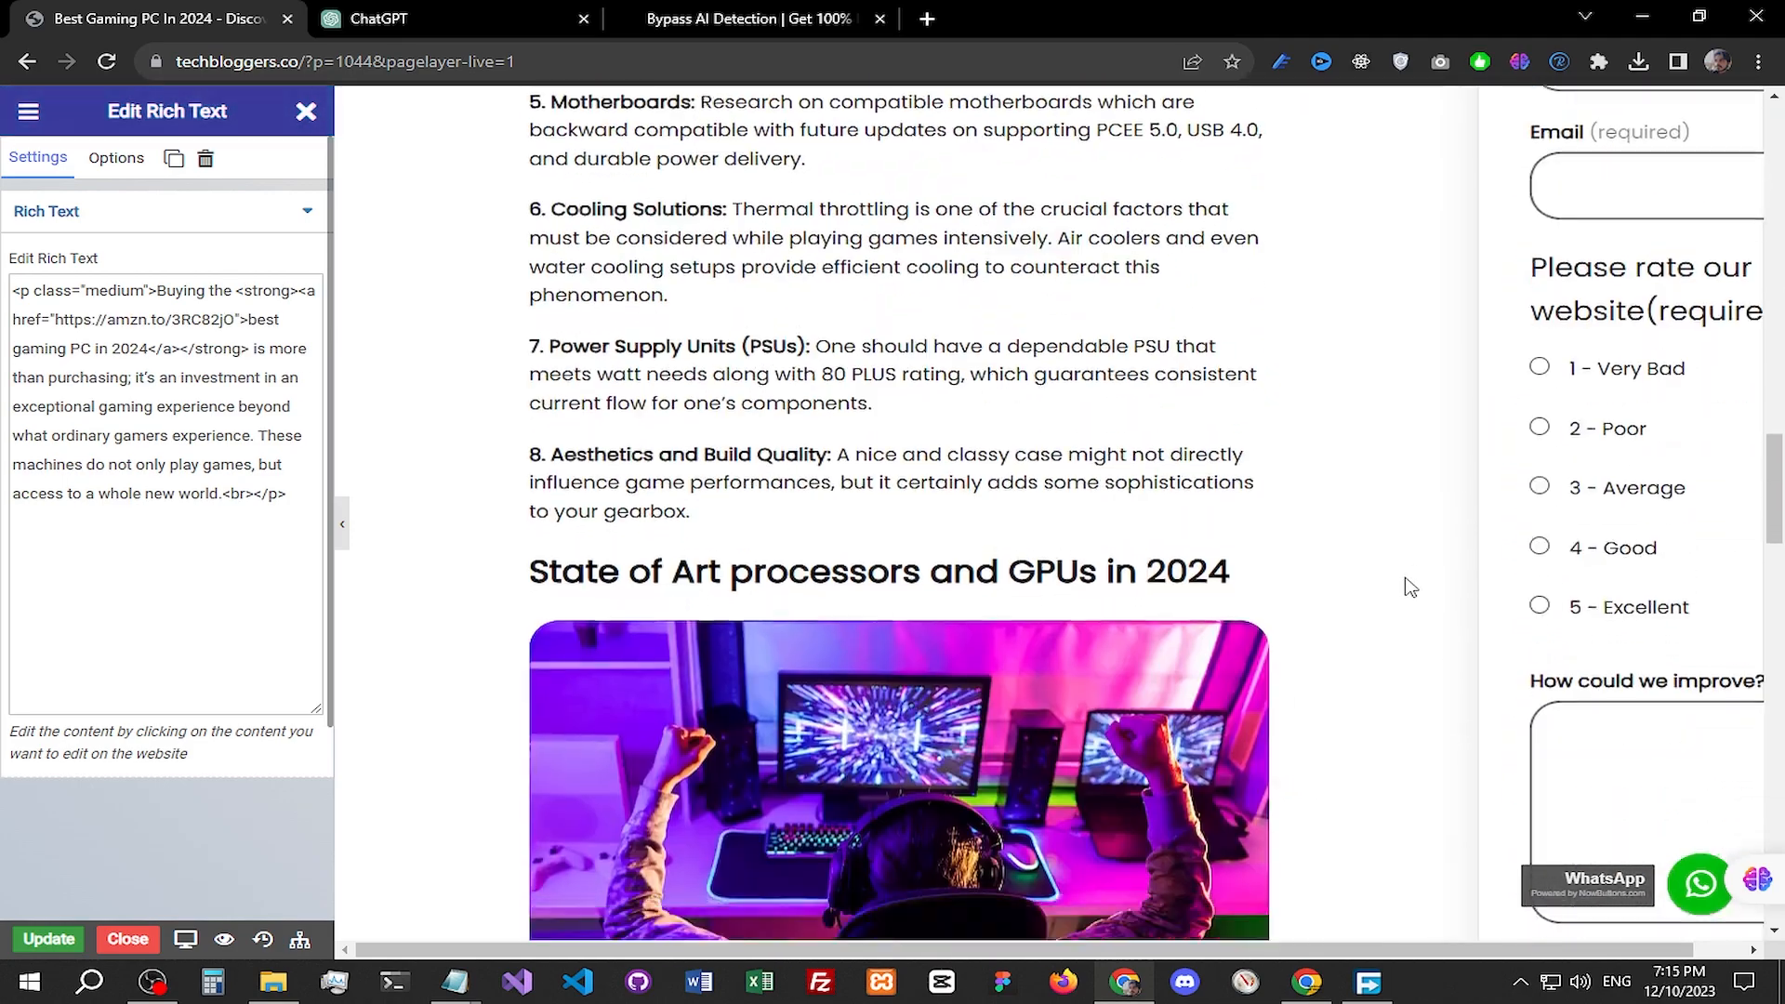
scroll(1411, 586, "down", 8)
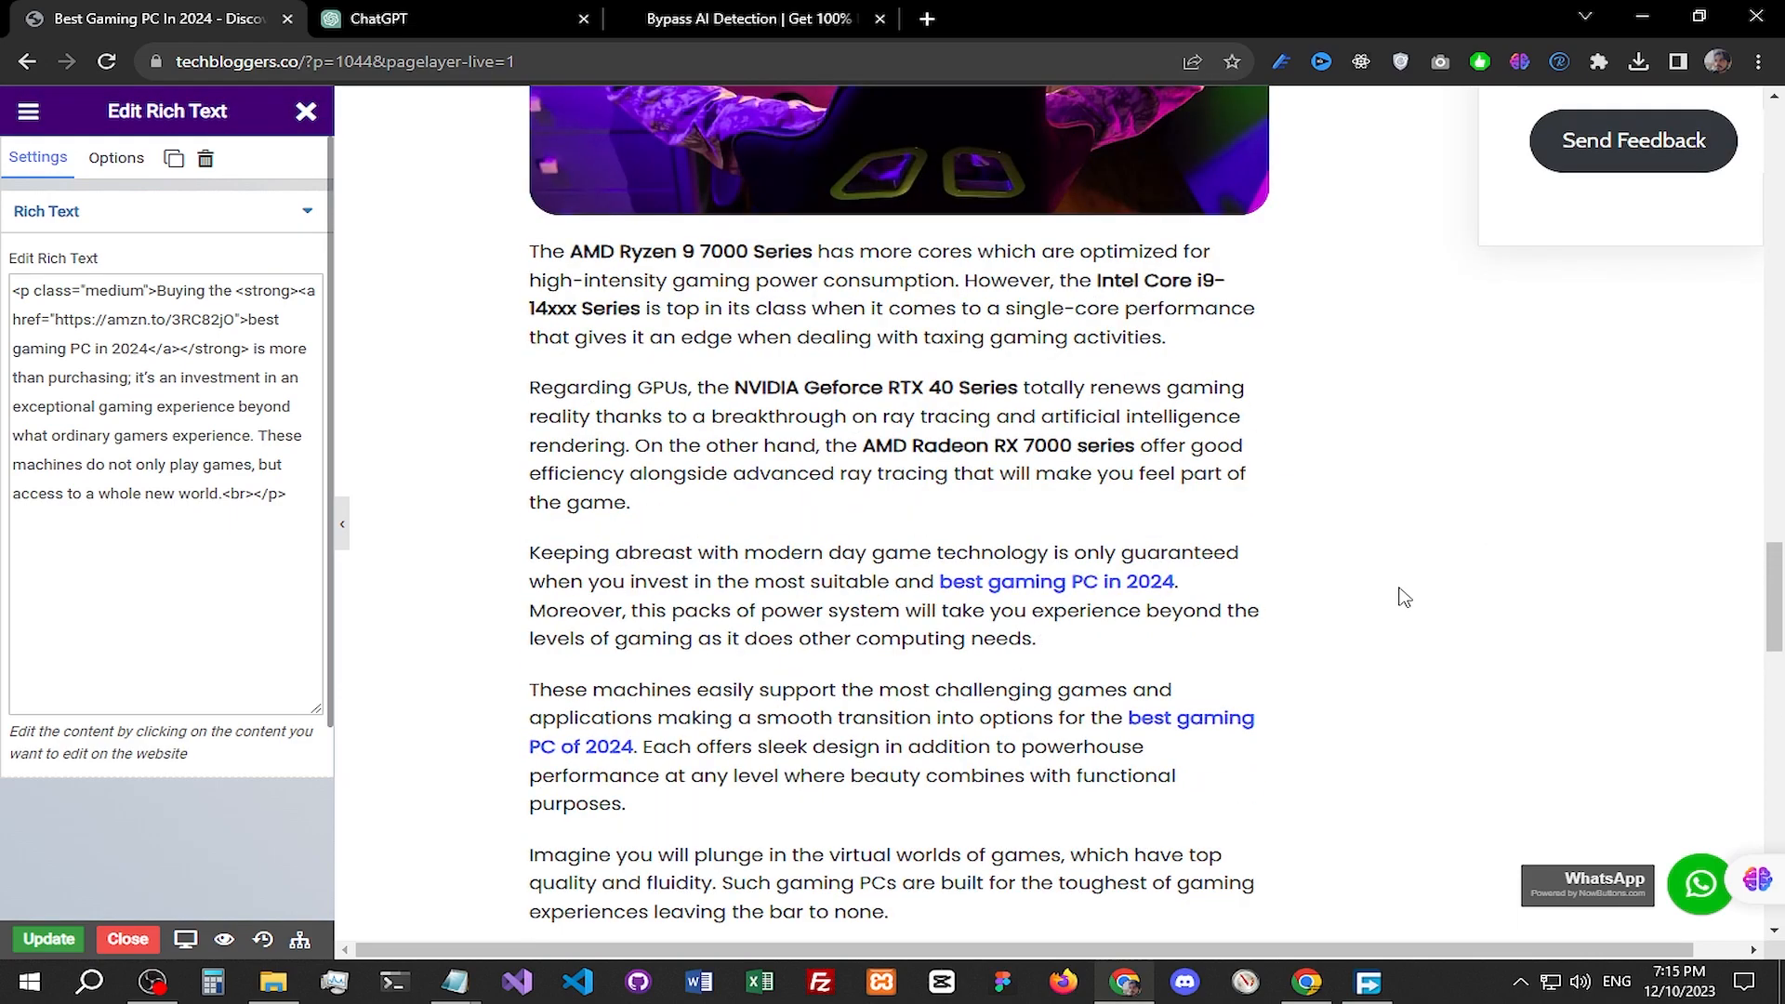
scroll(1404, 597, "down", 6)
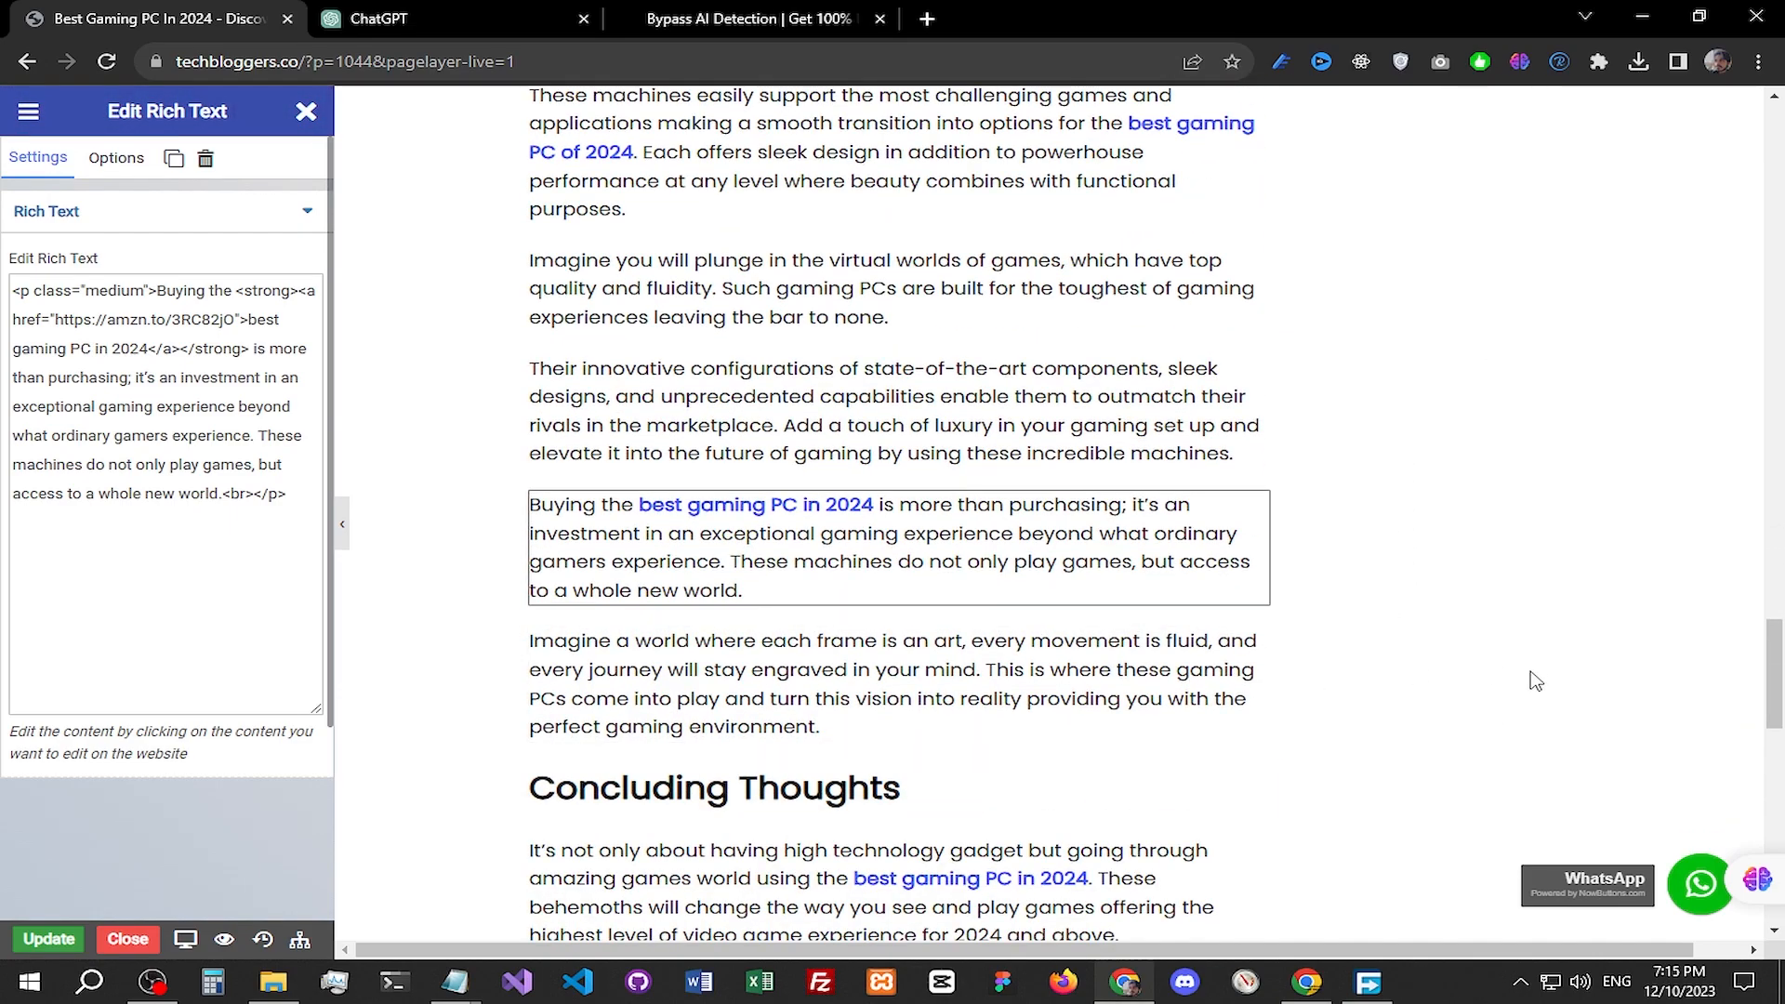
scroll(1214, 705, "up", 9)
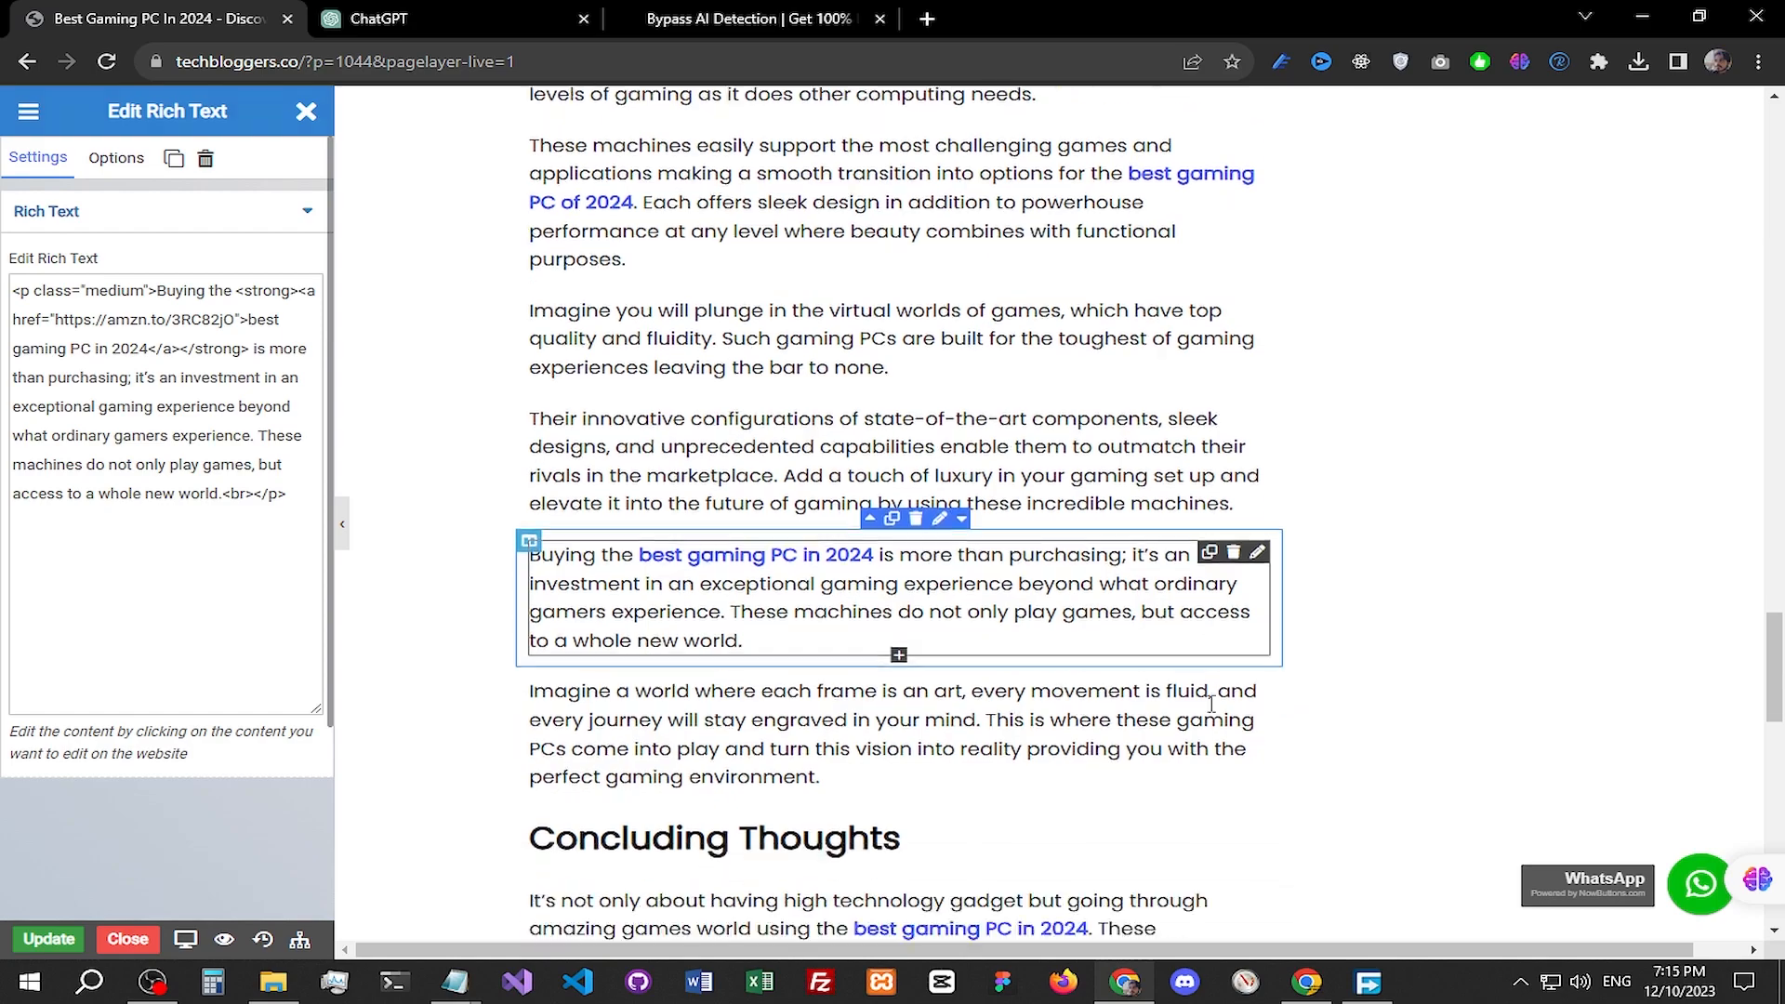
scroll(1349, 800, "down", 2)
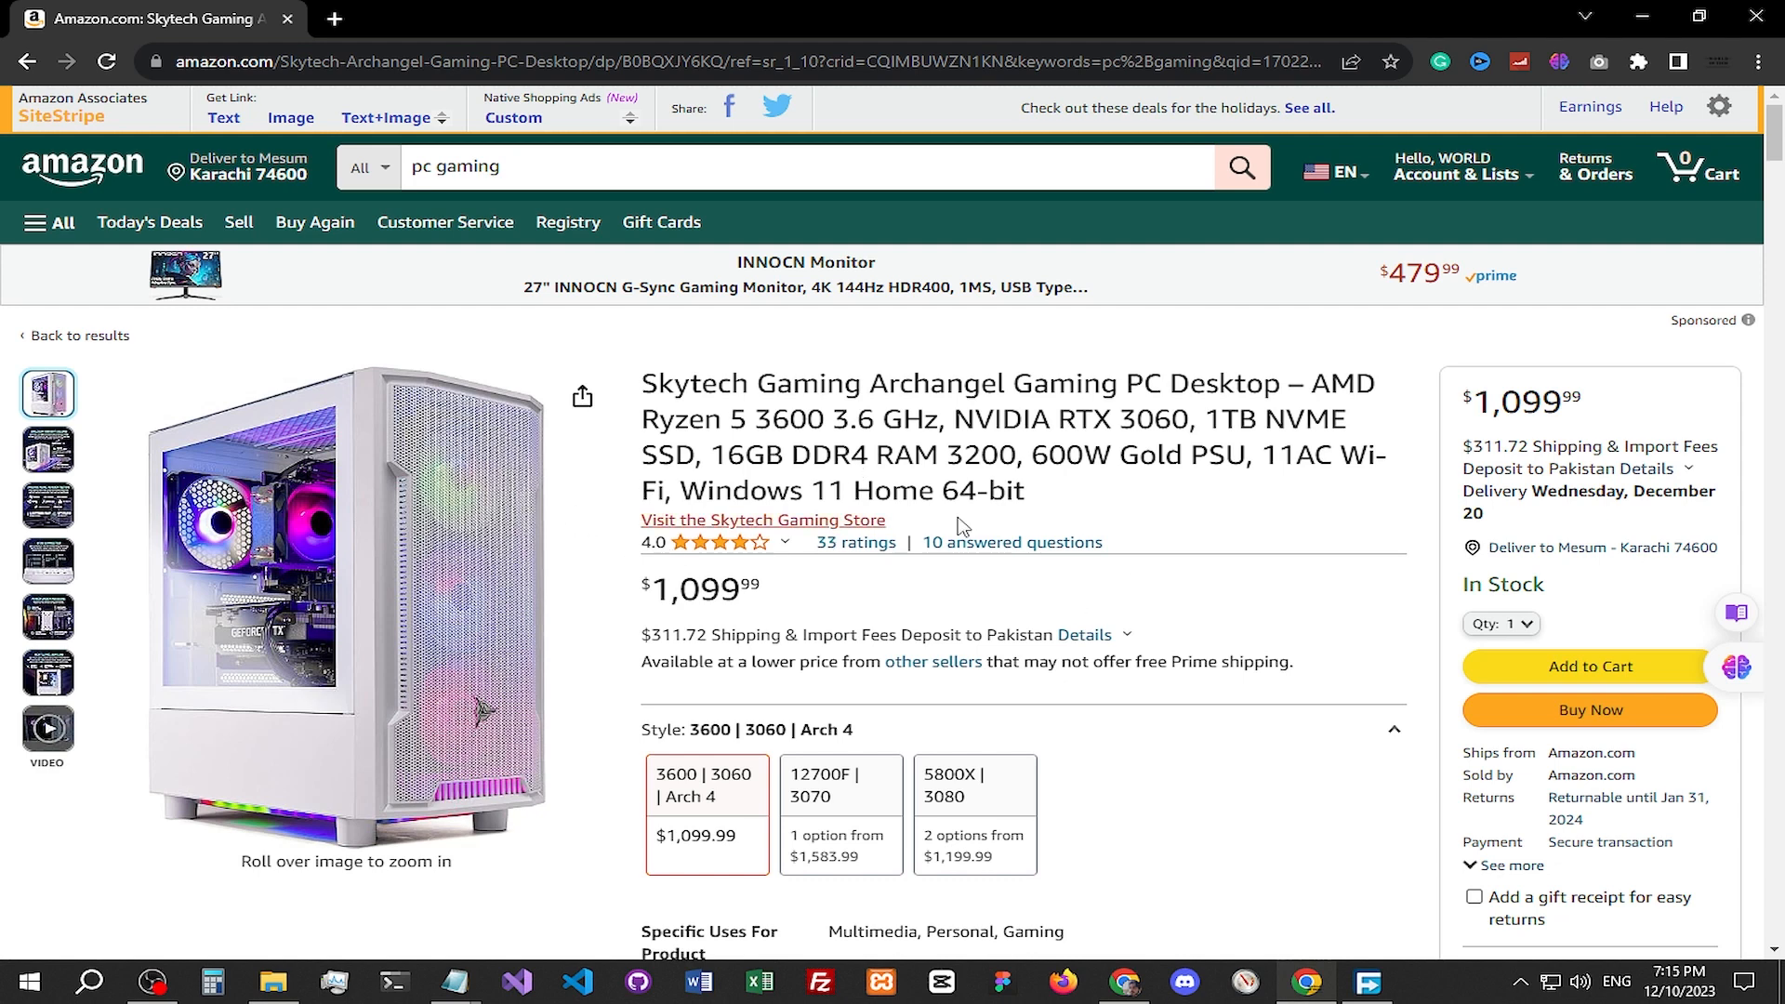
Step: On the Amazon page of the Skytech Gaming Archangel PC, generate the SiteStripe Text+Image link and copy its HTML code
left_click(299, 133)
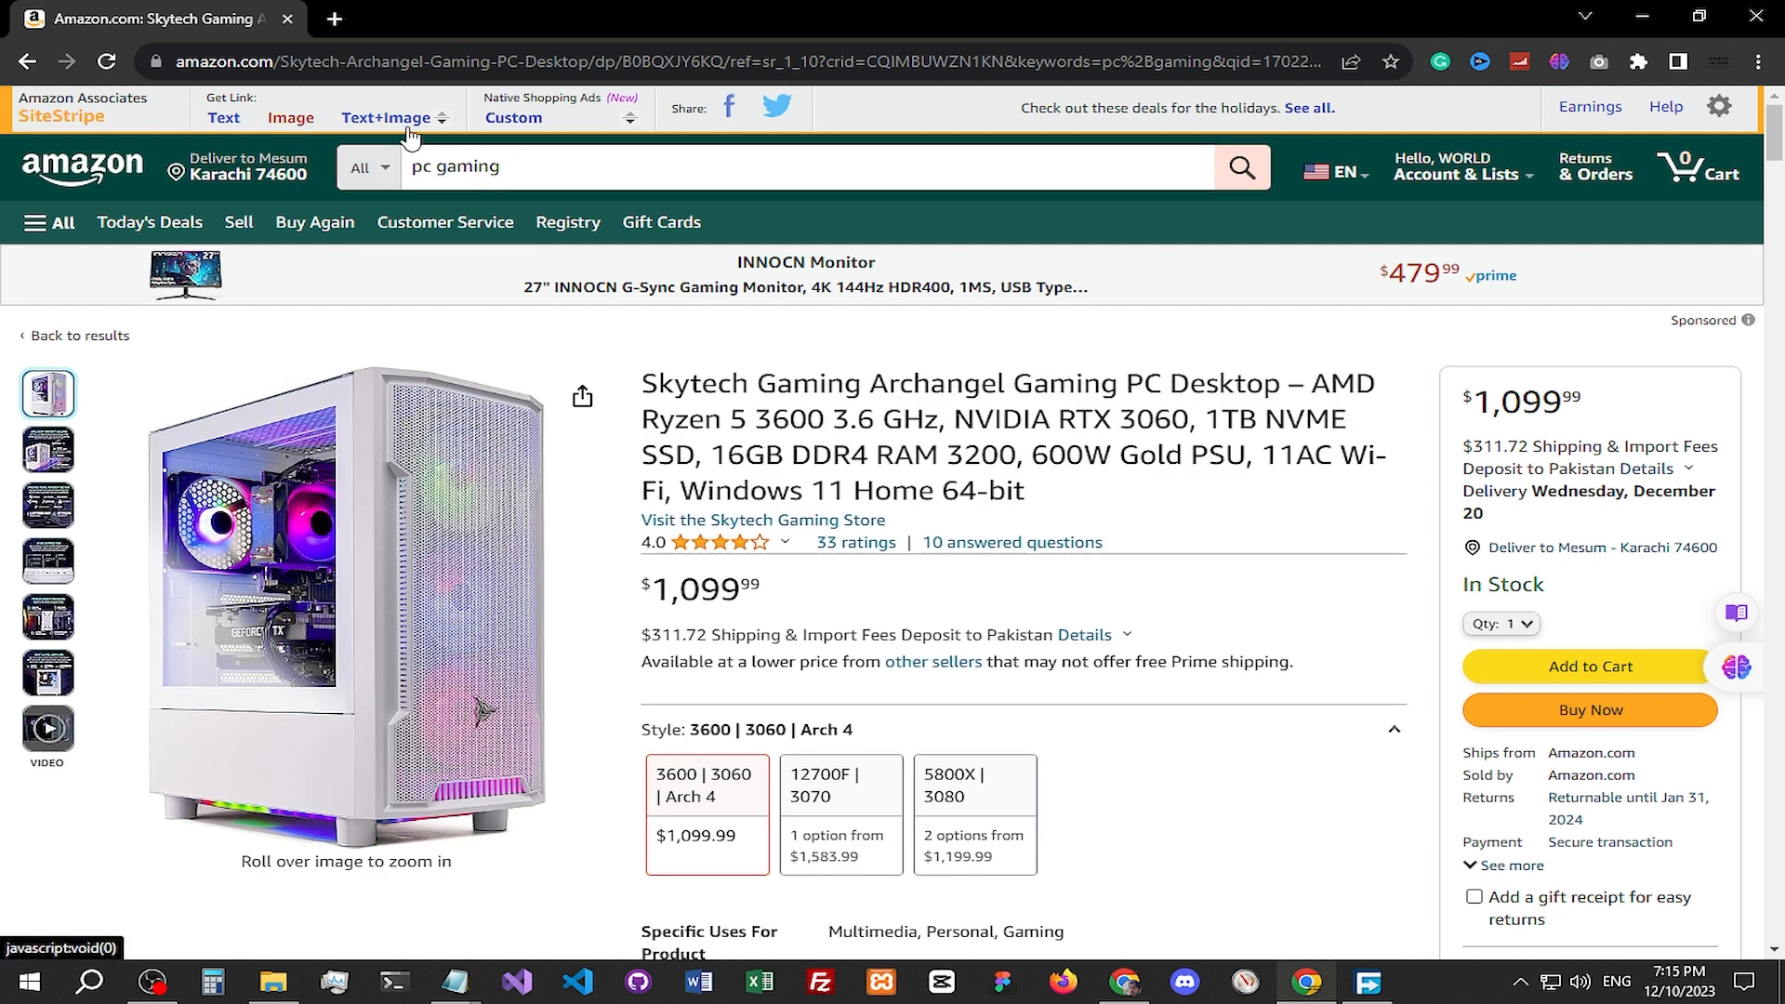
left_click(410, 127)
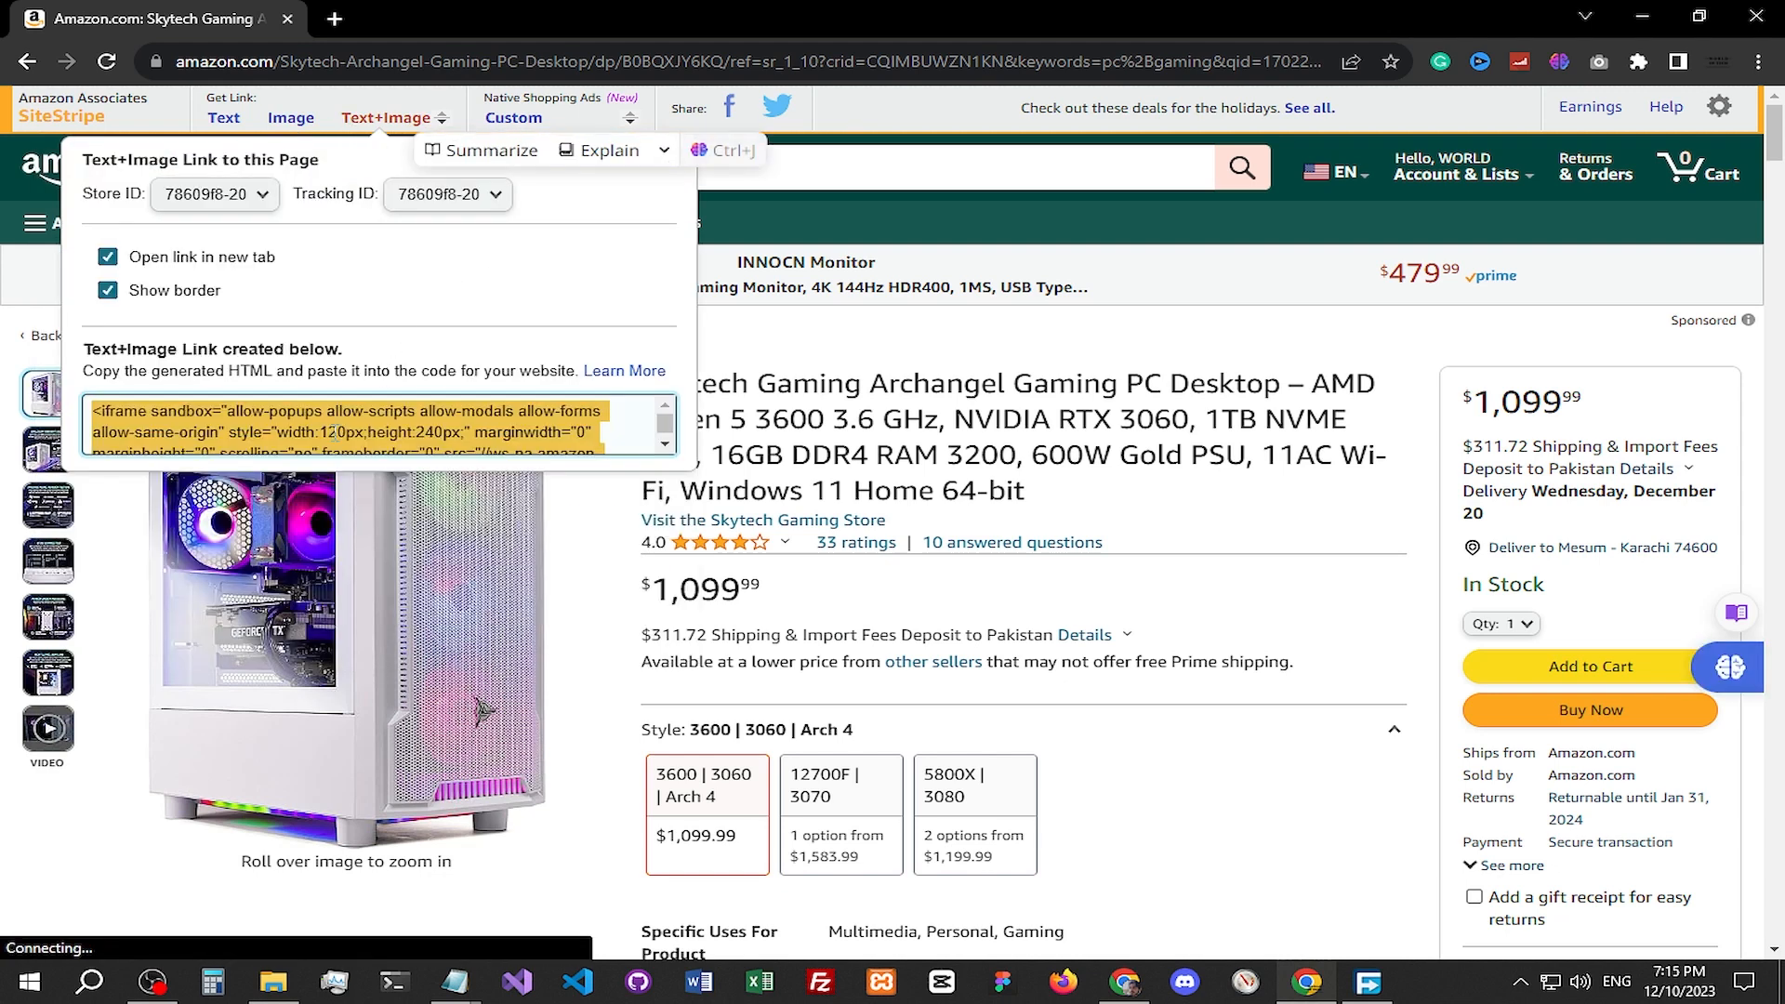
scroll(335, 429, "down", 2)
scroll(335, 429, "down", 3)
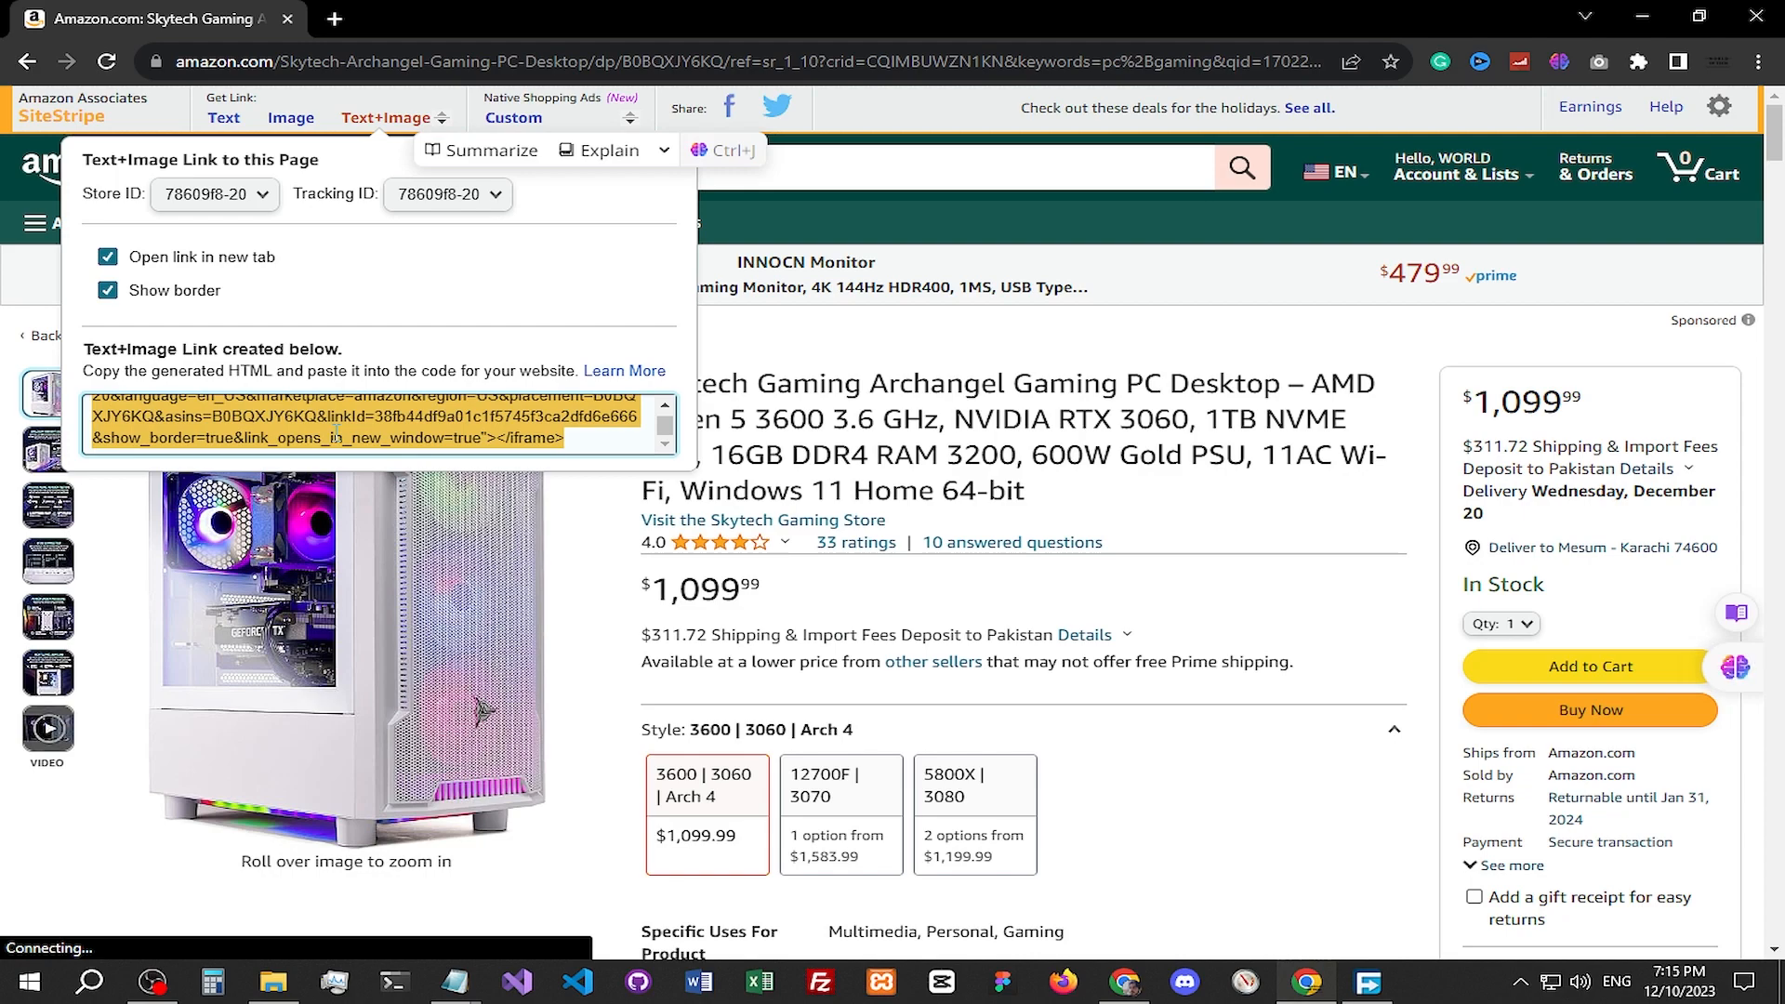
right_click(336, 432)
left_click(449, 448)
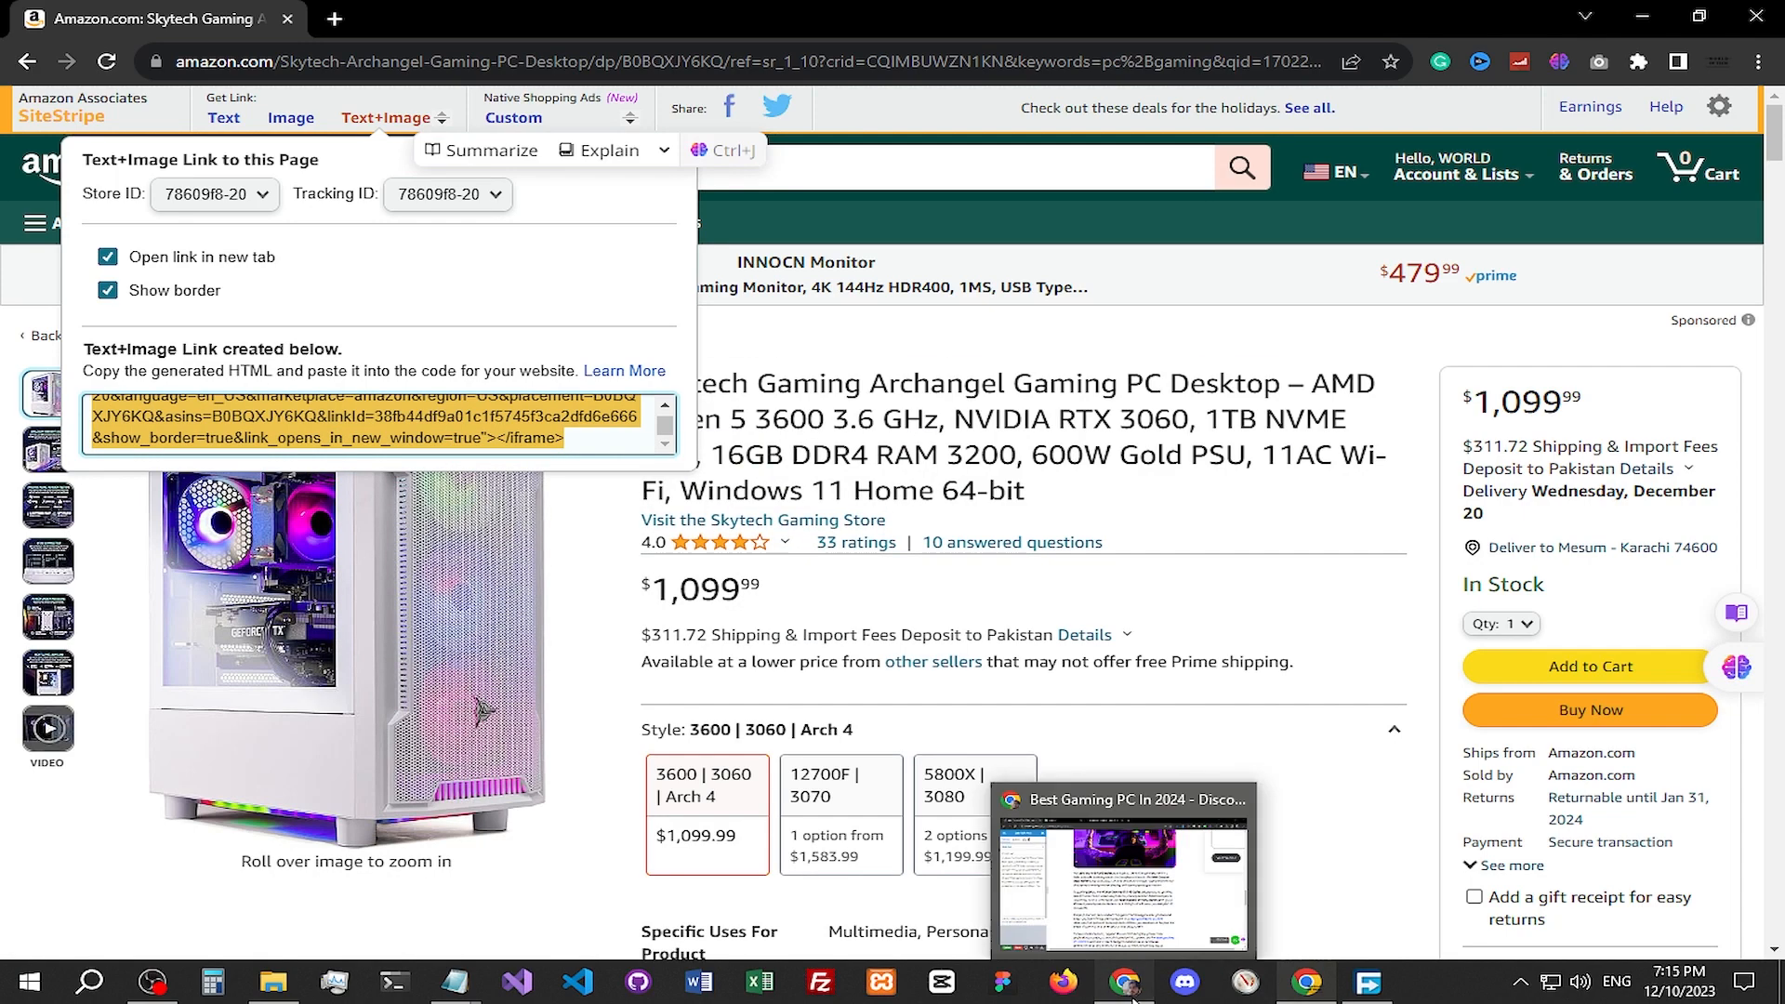
Step: Return to the gaming PC post in Pagelayer and insert a new row below the paragraph starting "These machines easily support"
left_click(1125, 874)
scroll(683, 730, "down", 12)
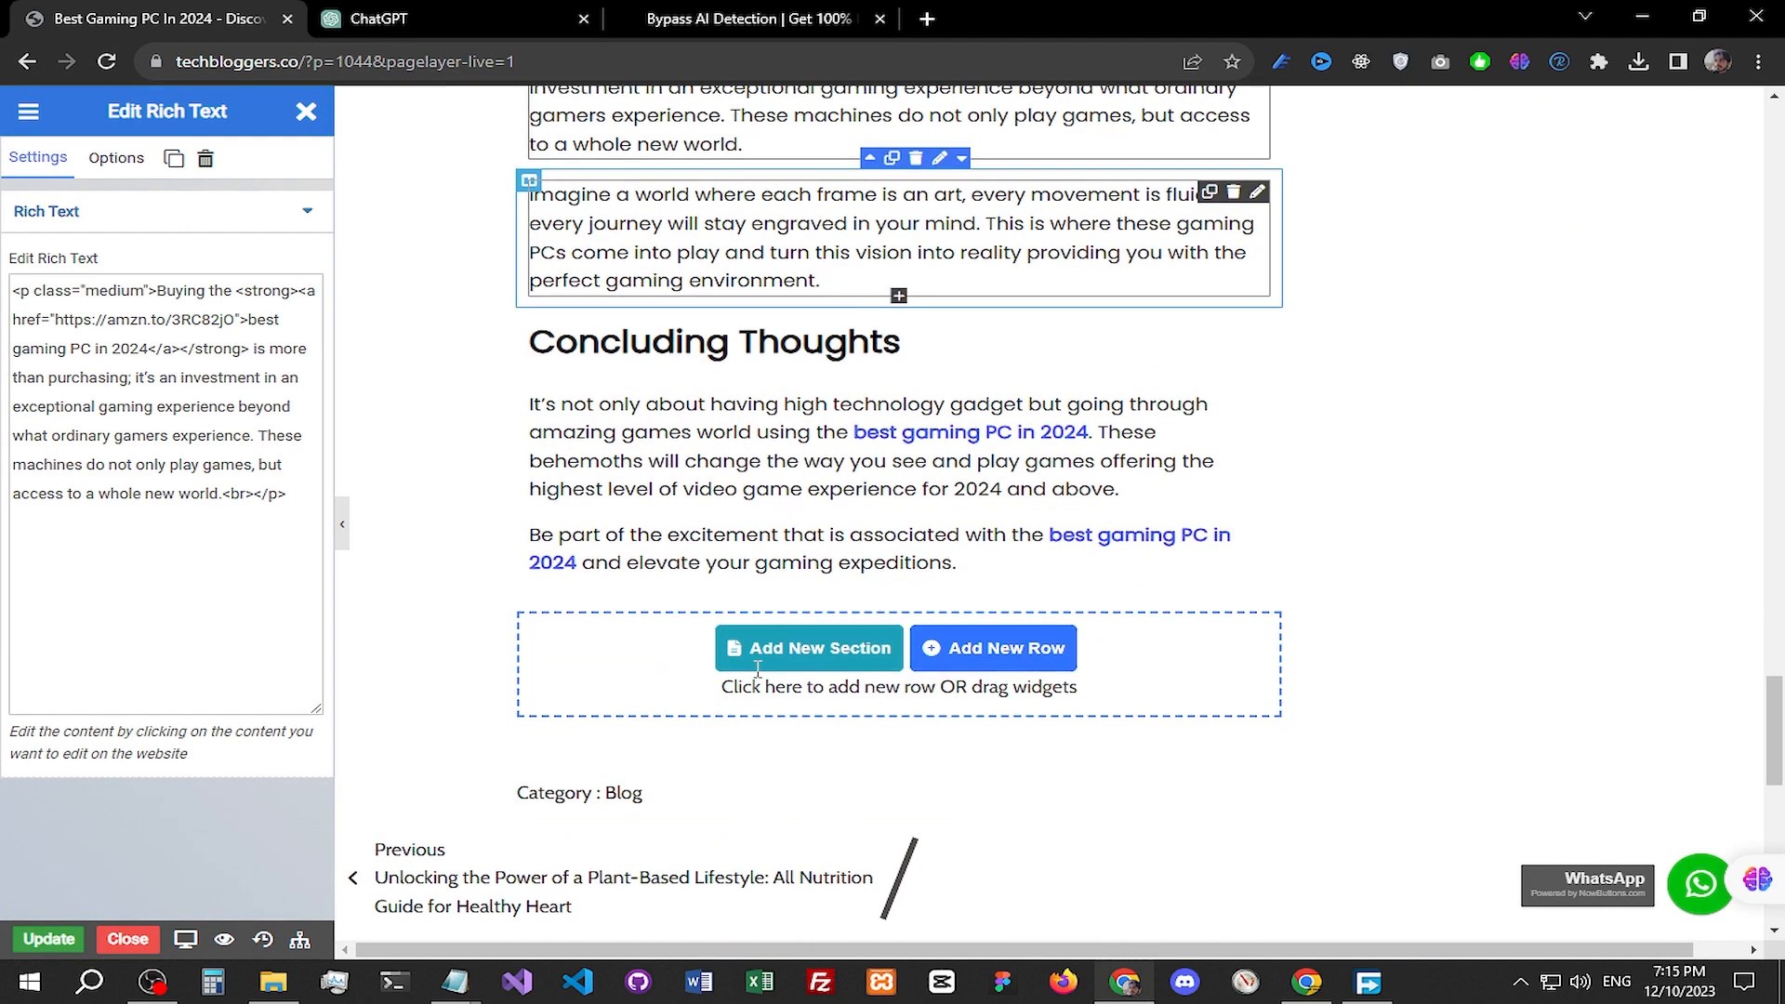
scroll(776, 635, "up", 9)
scroll(776, 635, "up", 1)
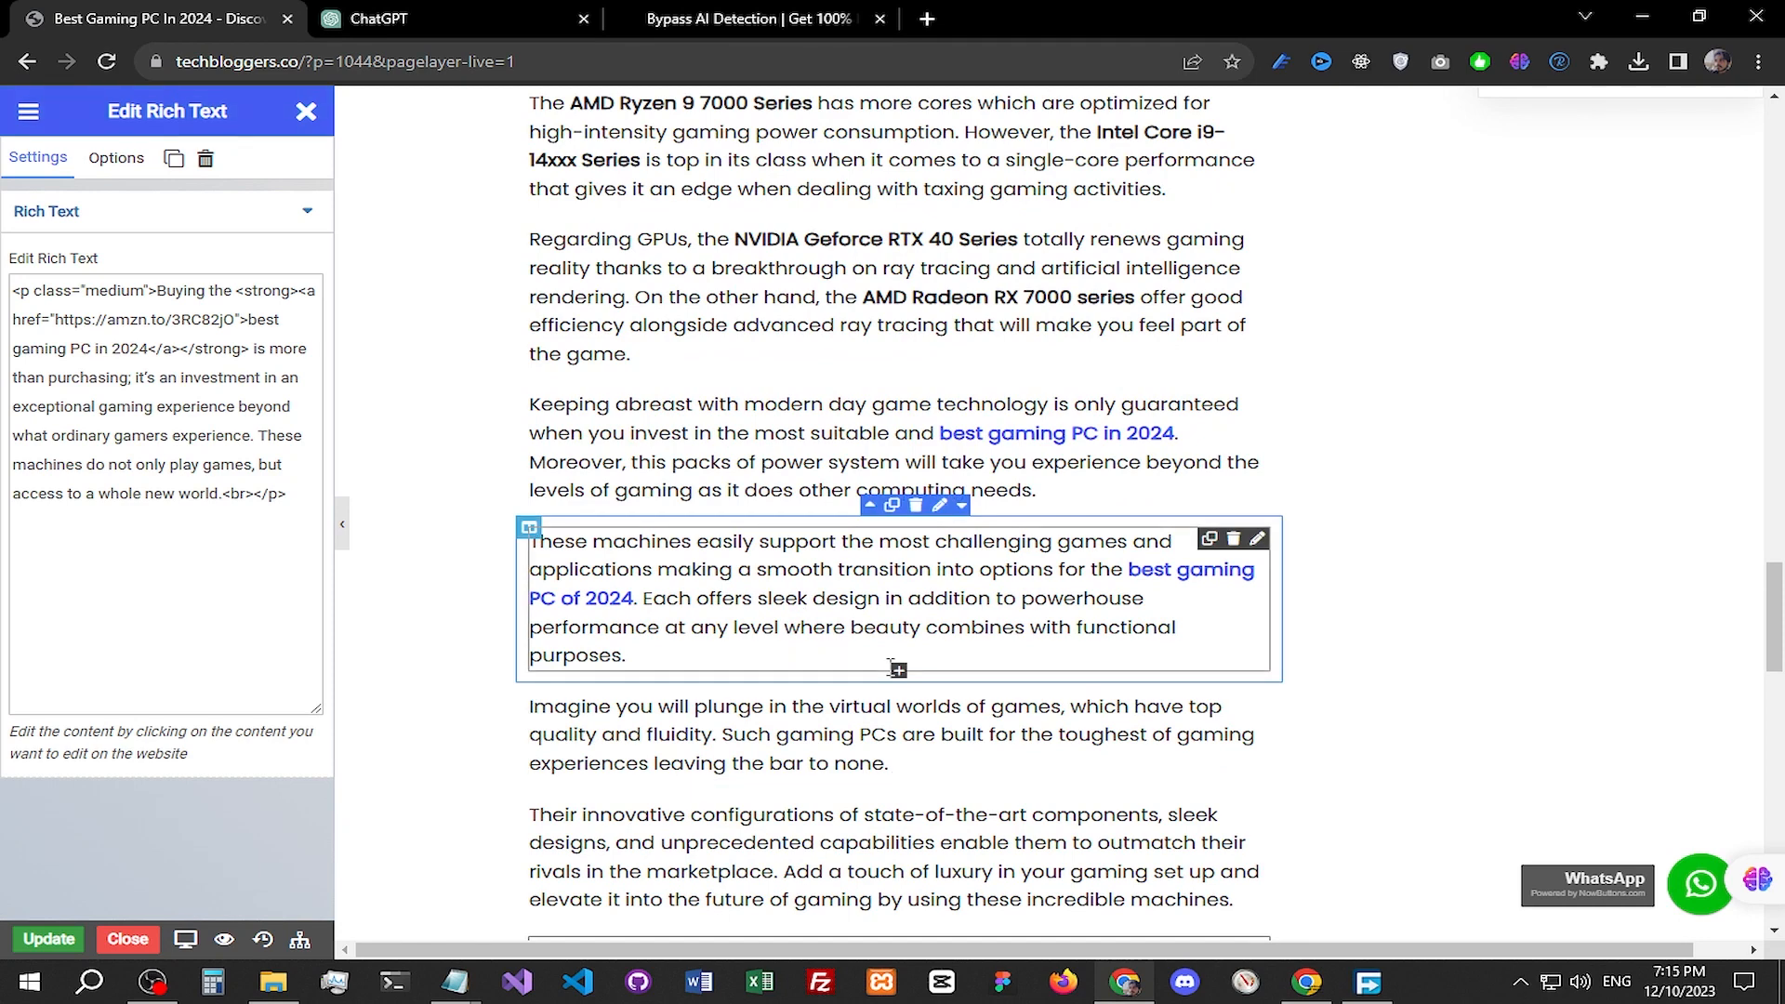
left_click(306, 112)
left_click_drag(115, 320, 868, 662)
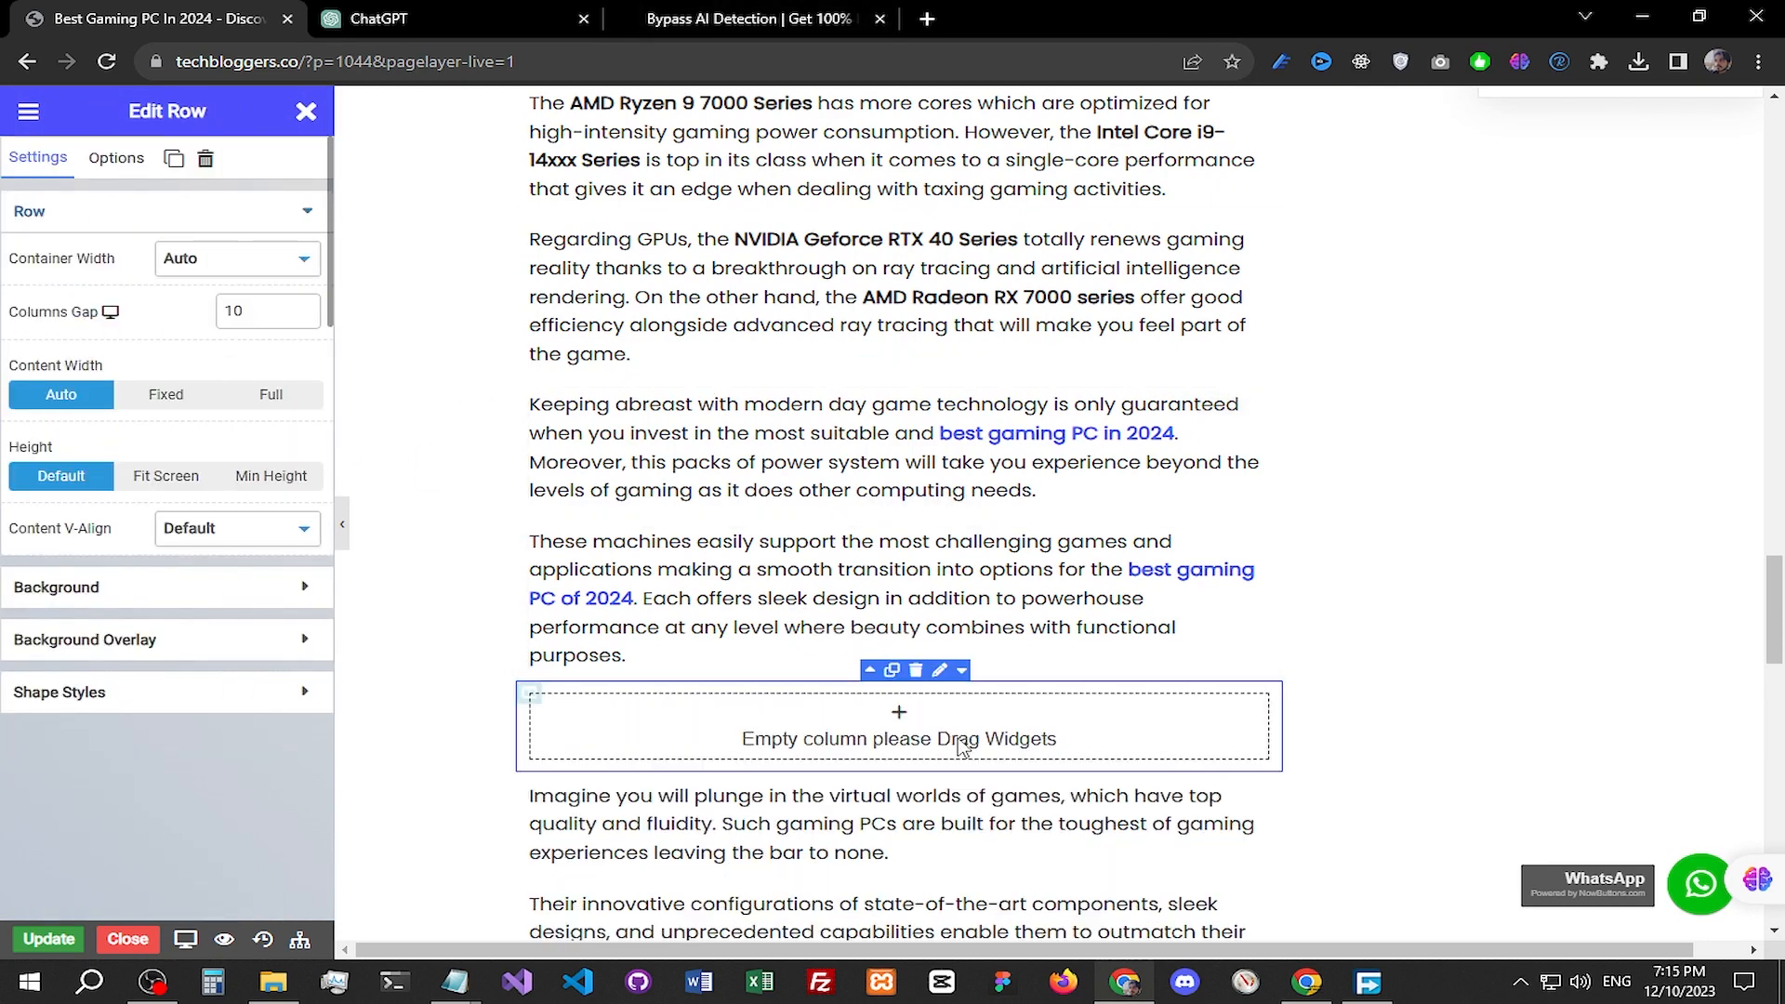
Step: Add an Embed widget to the empty column and paste the copied Amazon HTML code into it
left_click(900, 714)
scroll(832, 609, "down", 5)
scroll(820, 610, "down", 5)
scroll(818, 609, "up", 6)
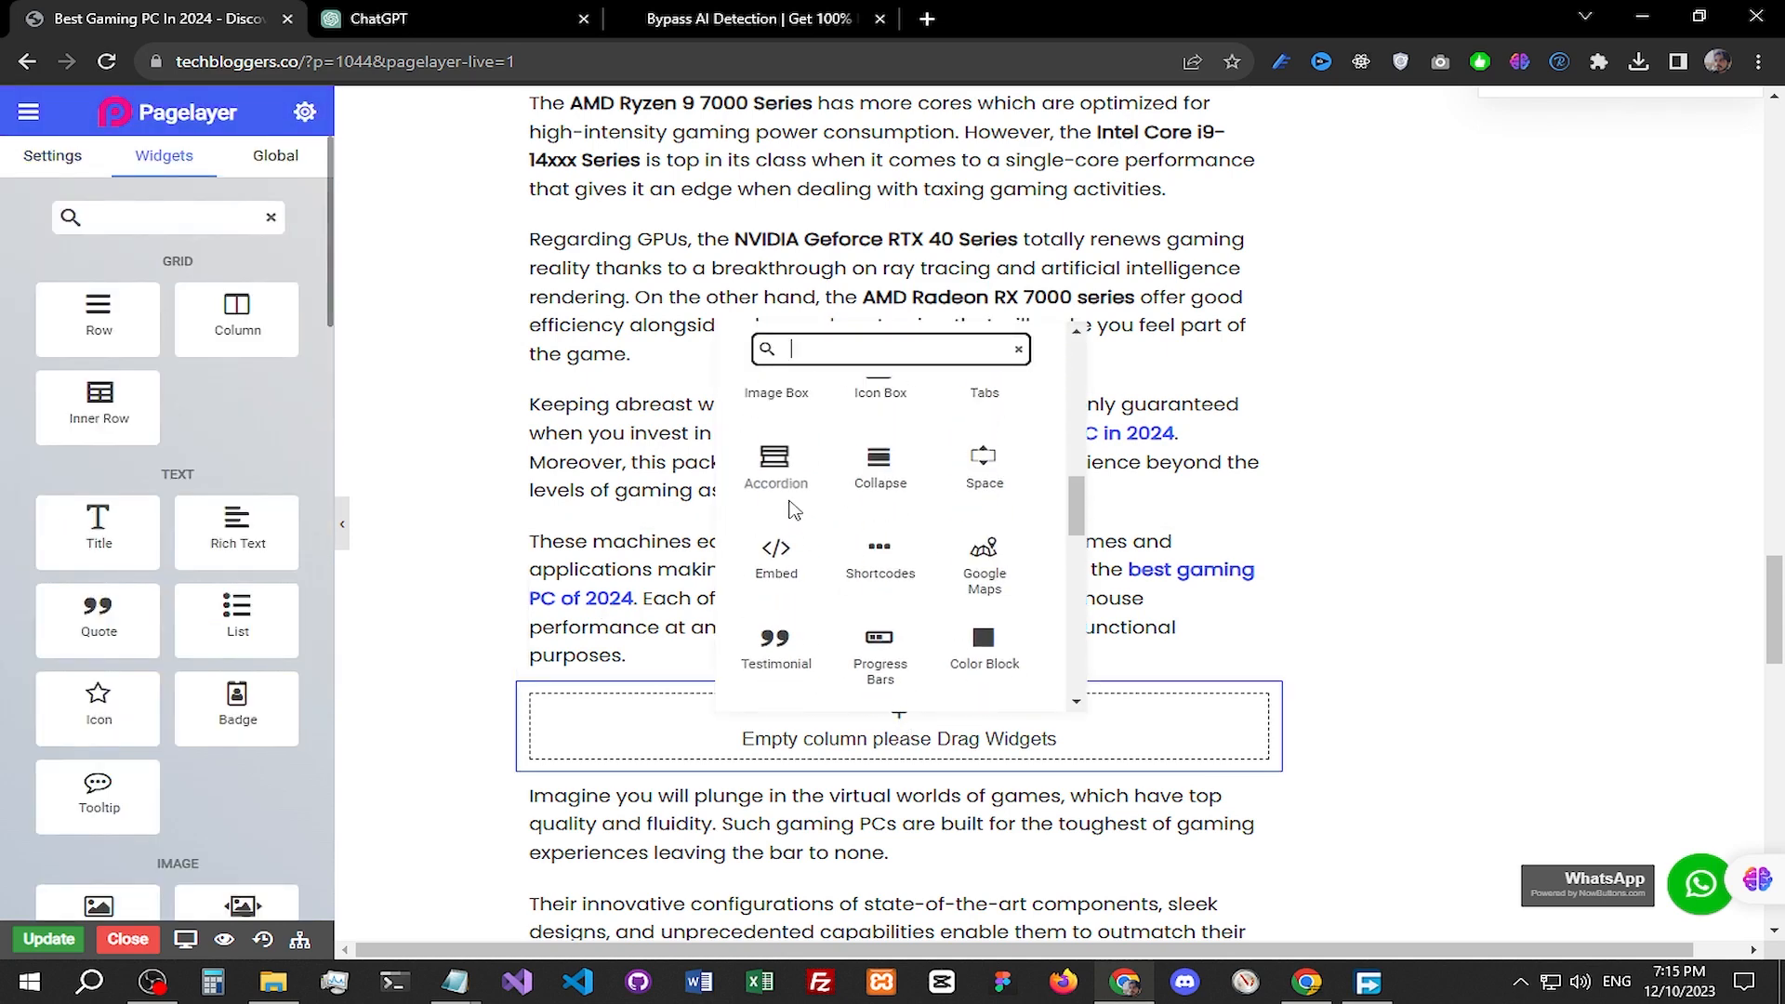
left_click(777, 558)
triple_click(120, 290)
key("ctrl+v")
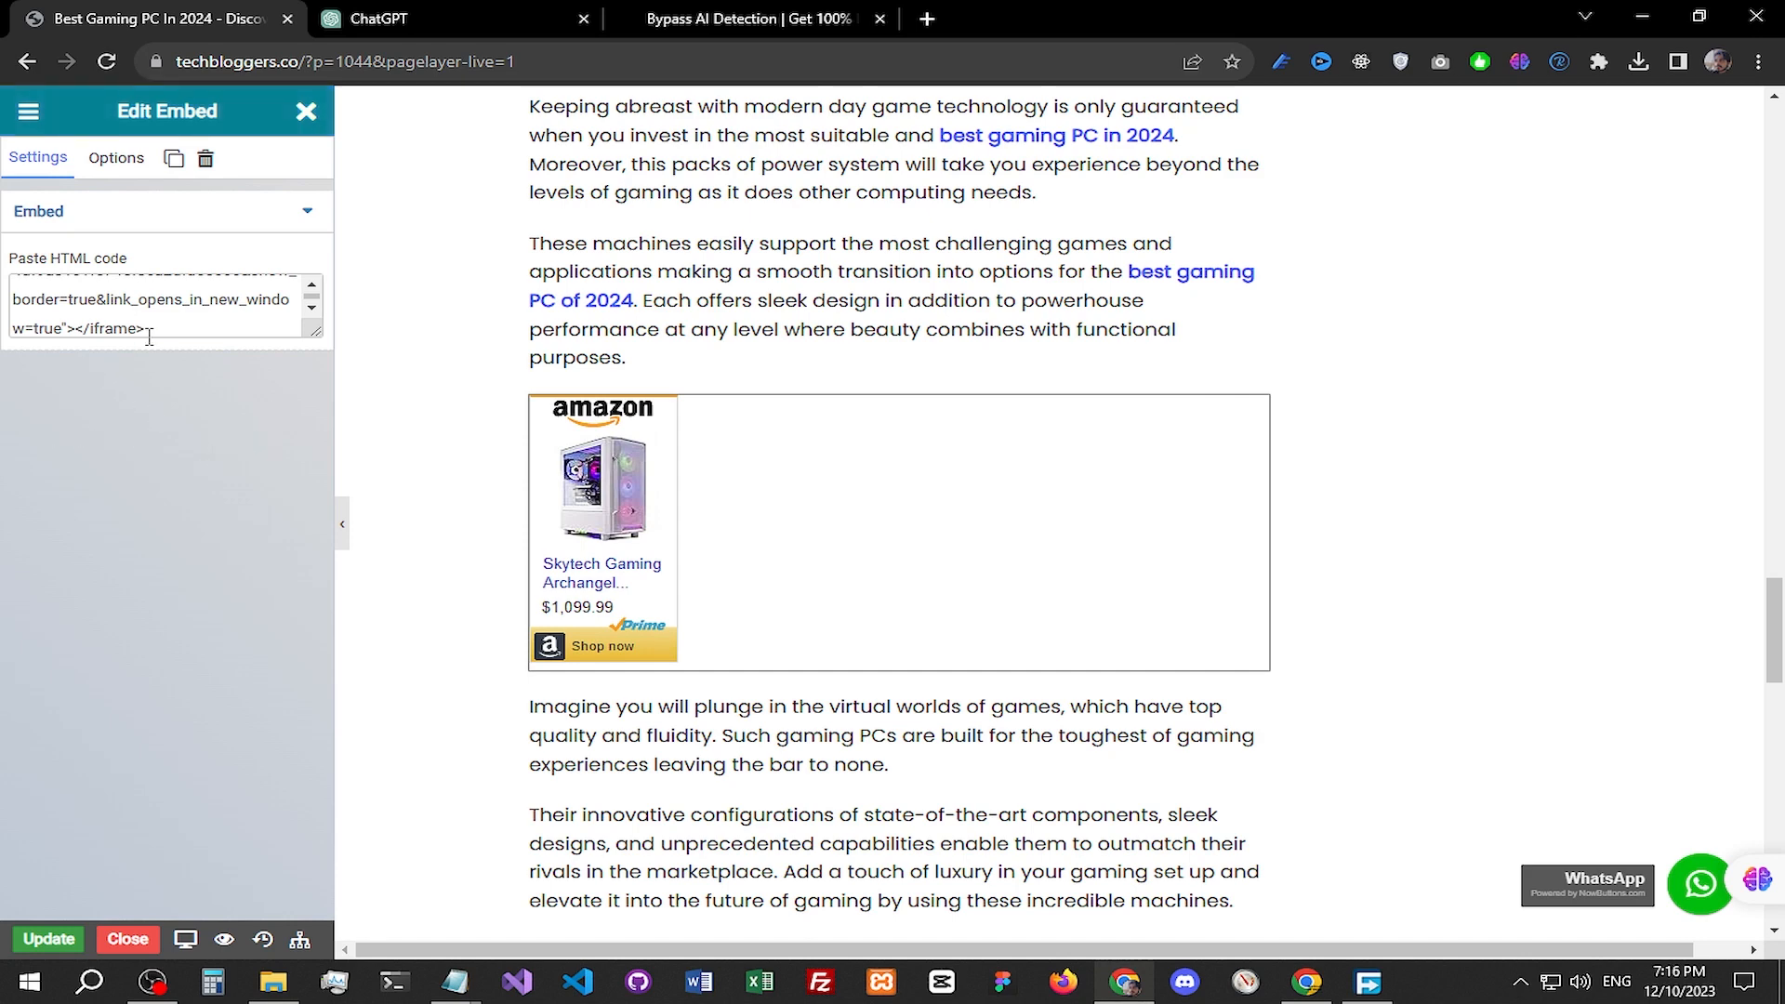
Step: Clear all HTML code from the Embed widget
triple_click(181, 332)
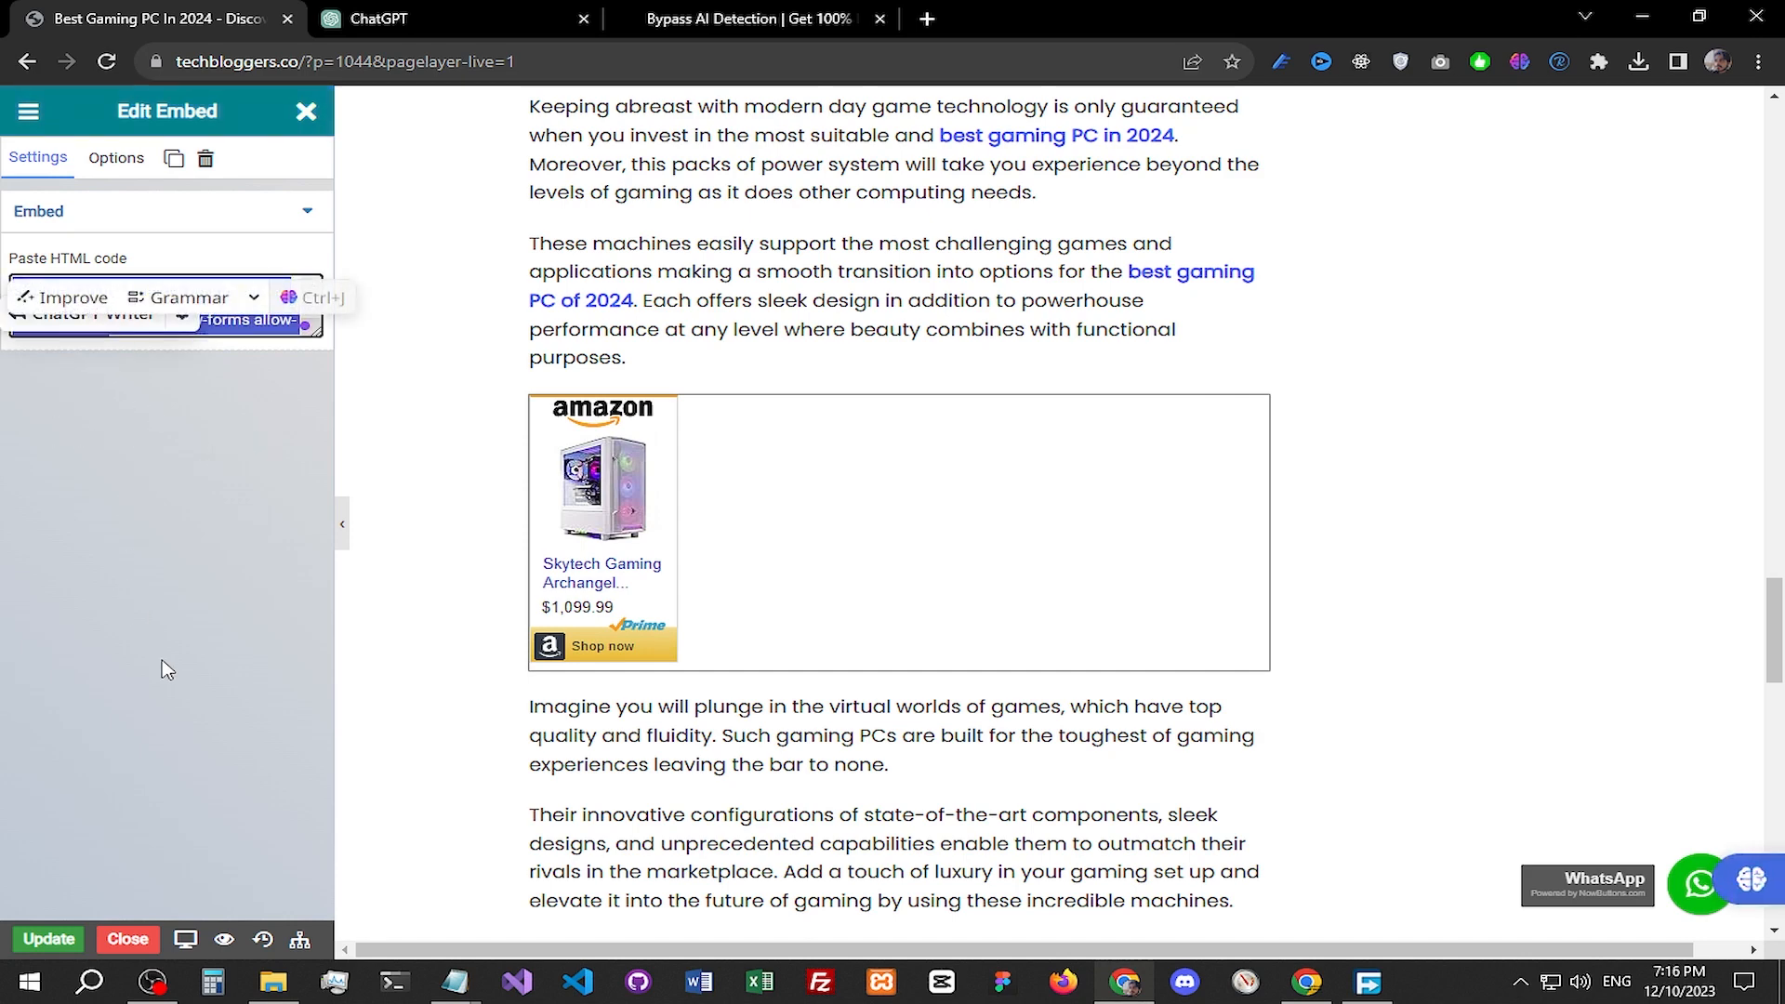
key("BackSpace")
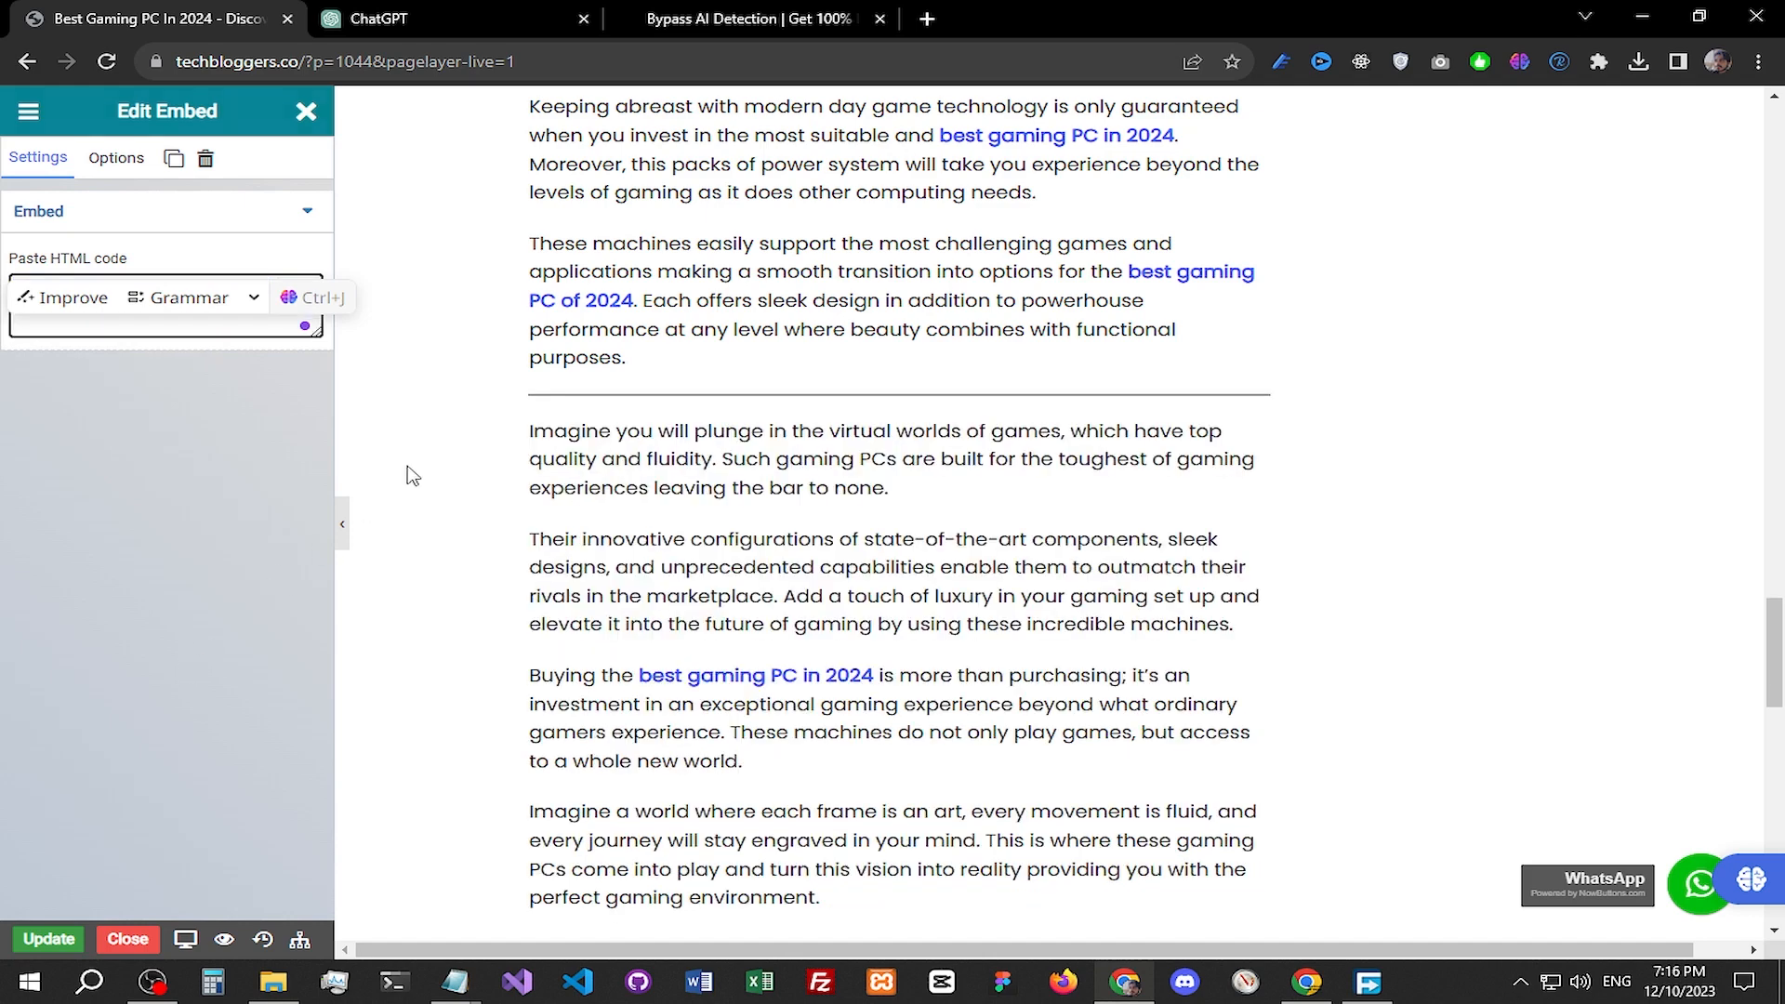
scroll(930, 577, "up", 2)
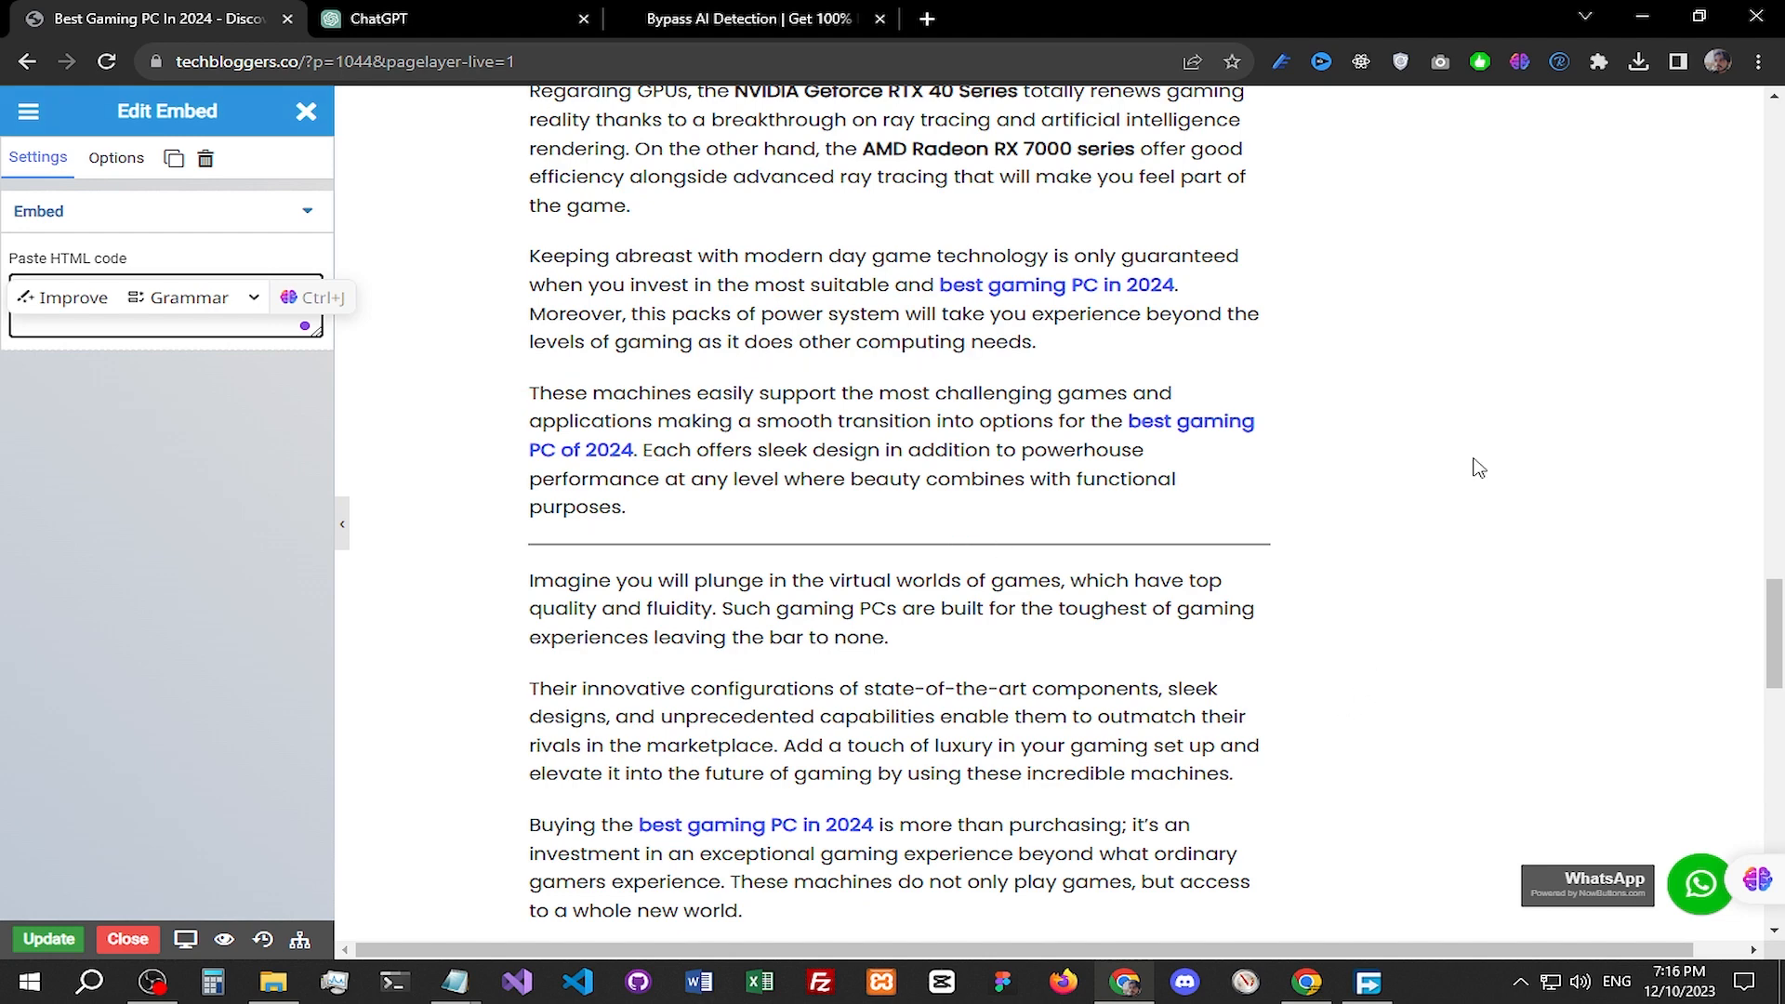
Step: Search the web in a new tab for "taillwind css cards" and open Flowbite's Tailwind CSS Cards page
left_click(930, 19)
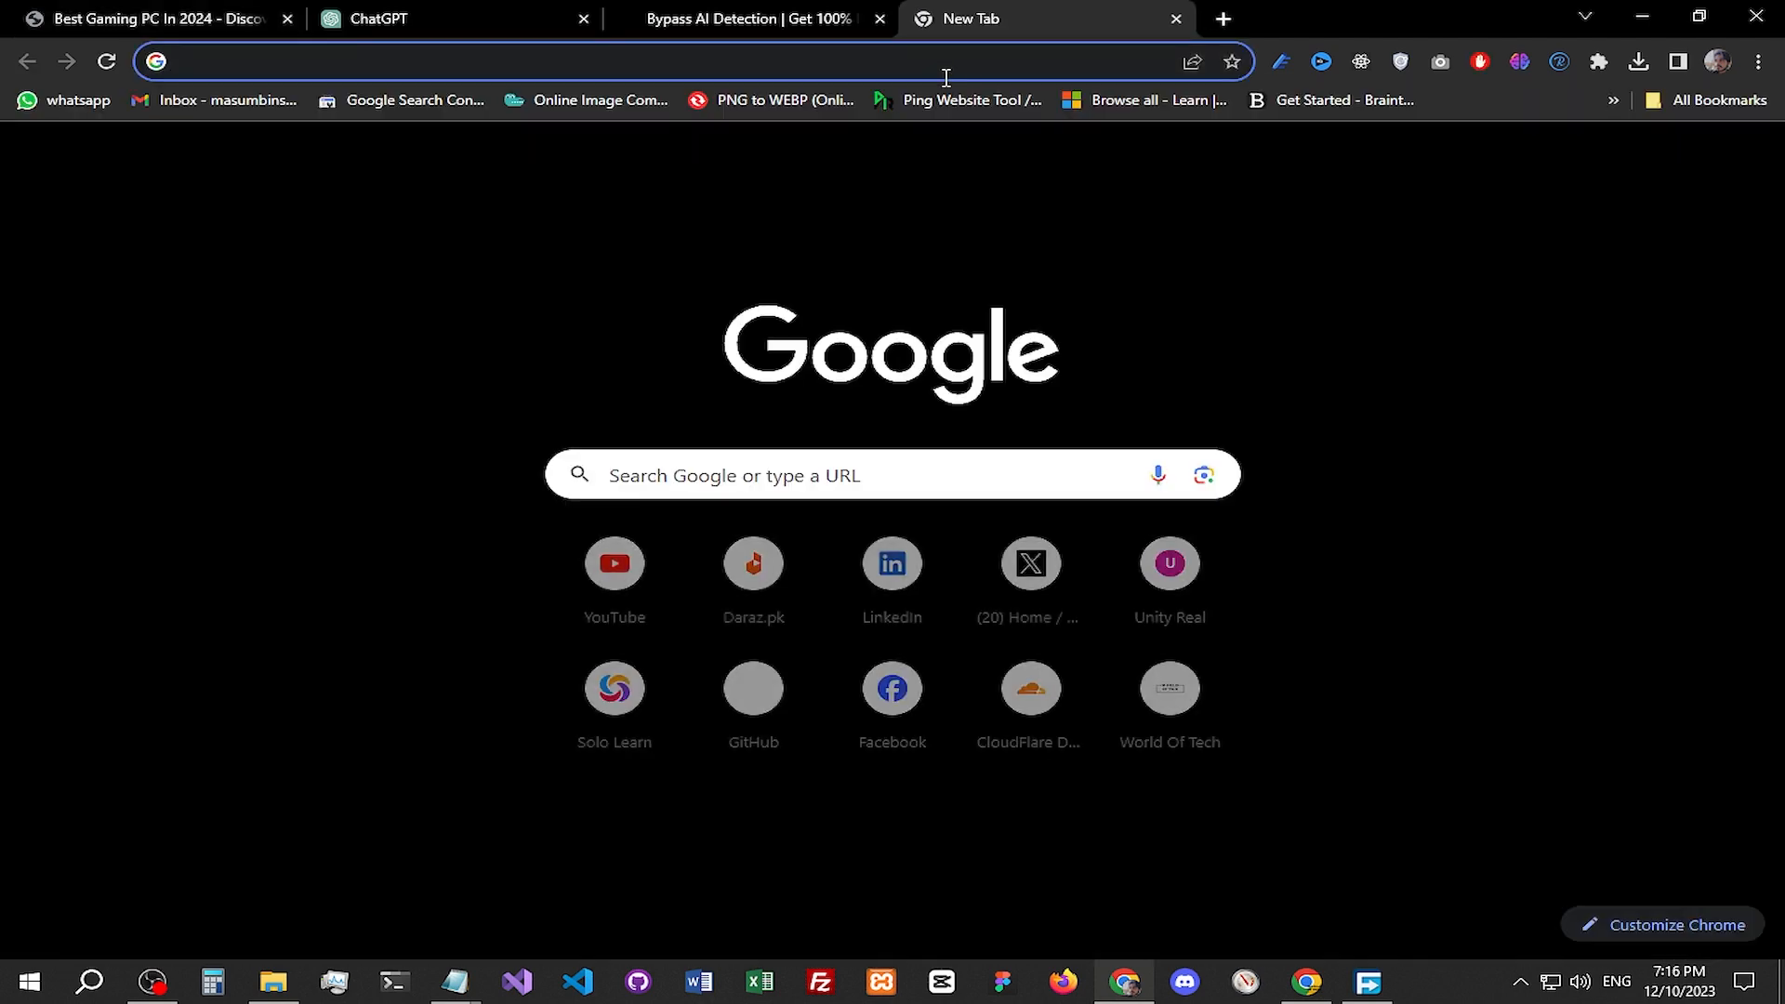
type("tail")
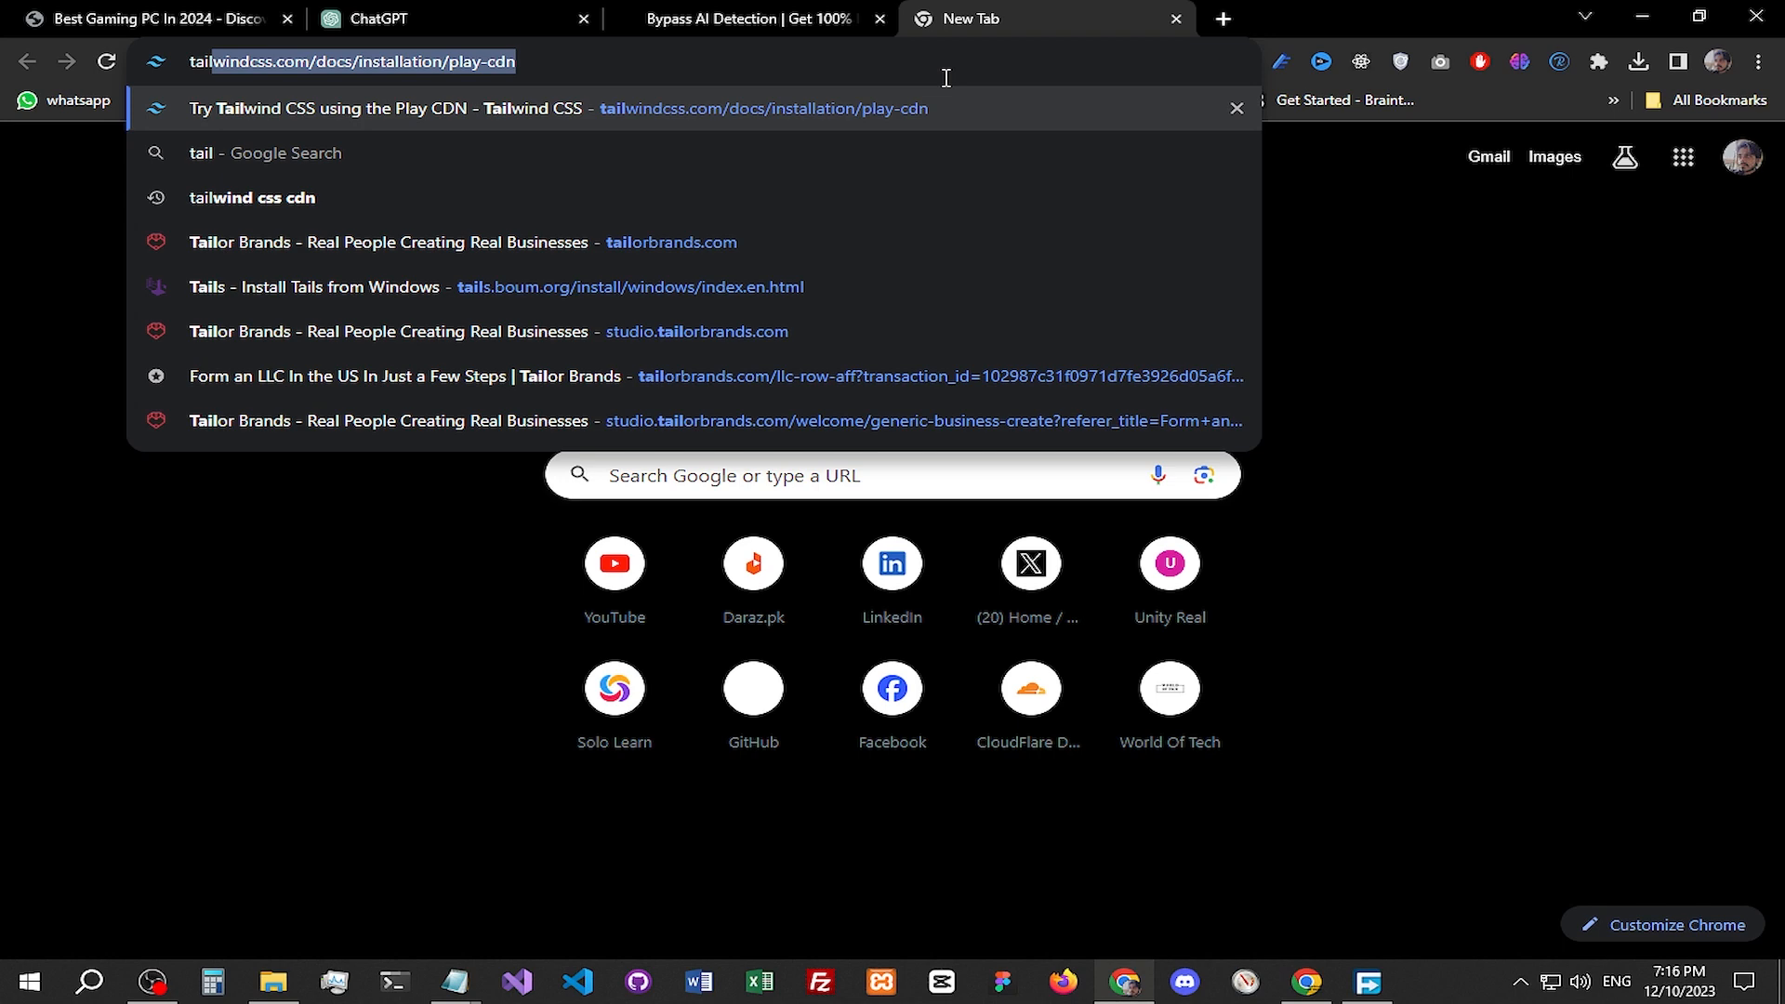
type("l")
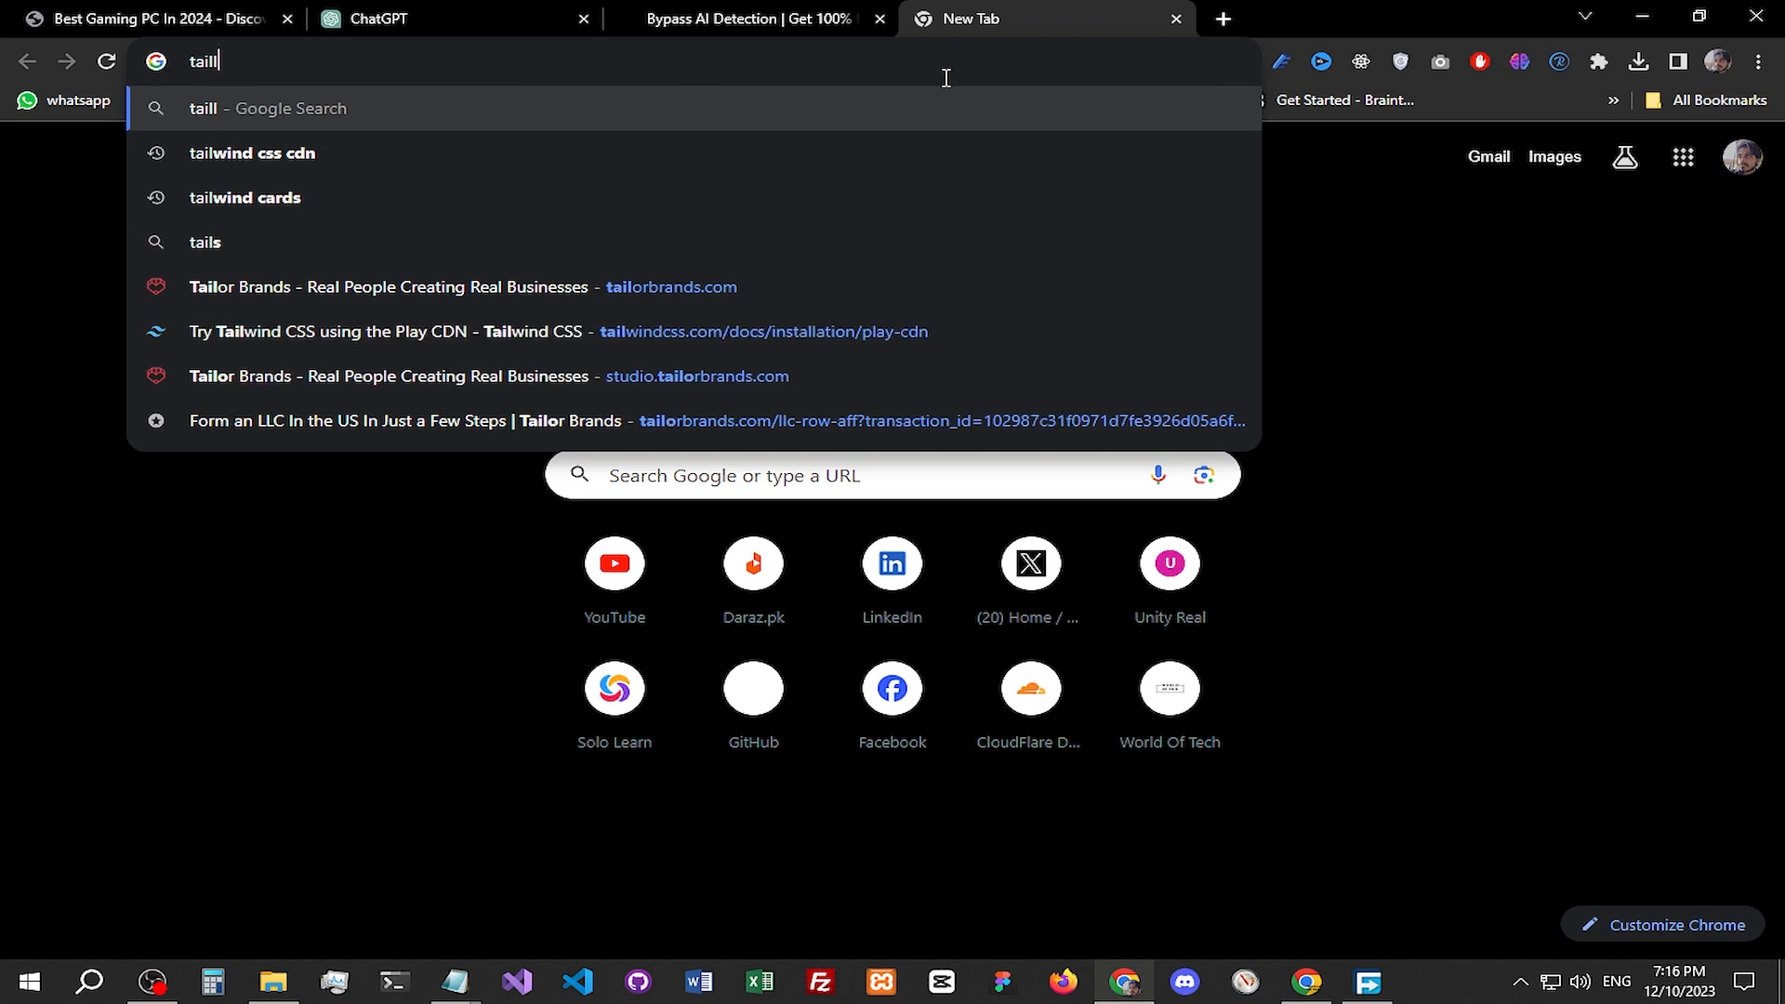
type("wind ")
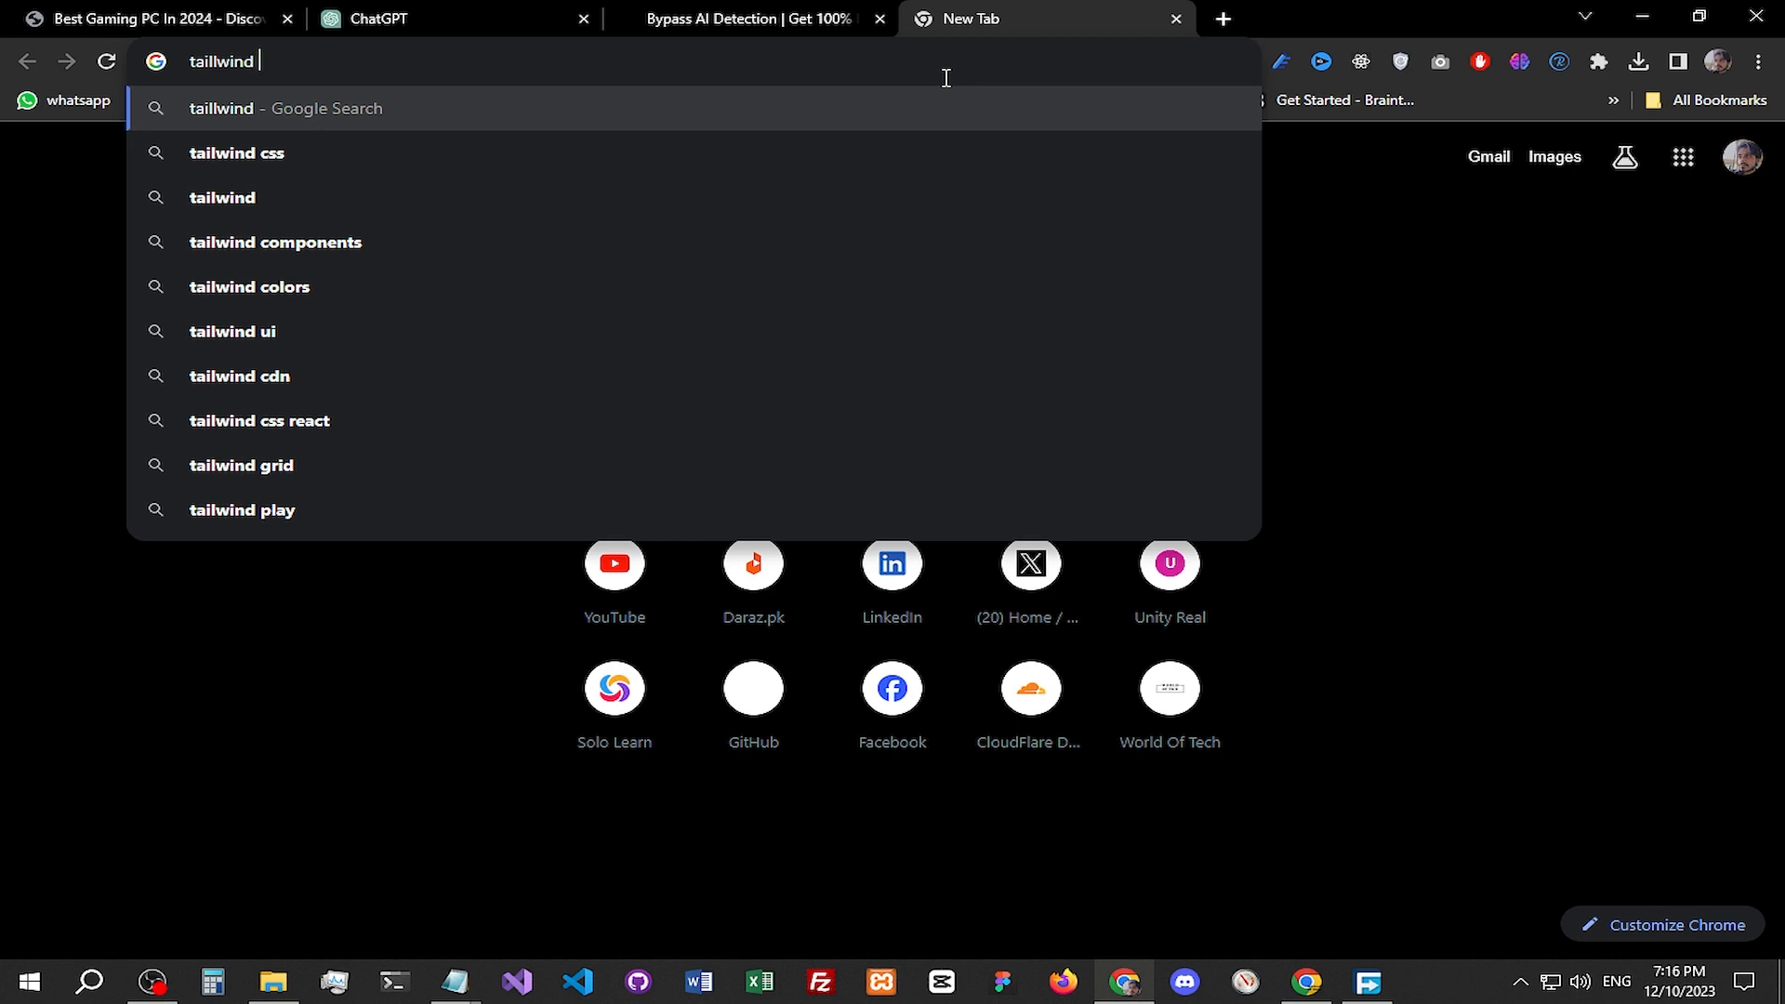
type("css cards")
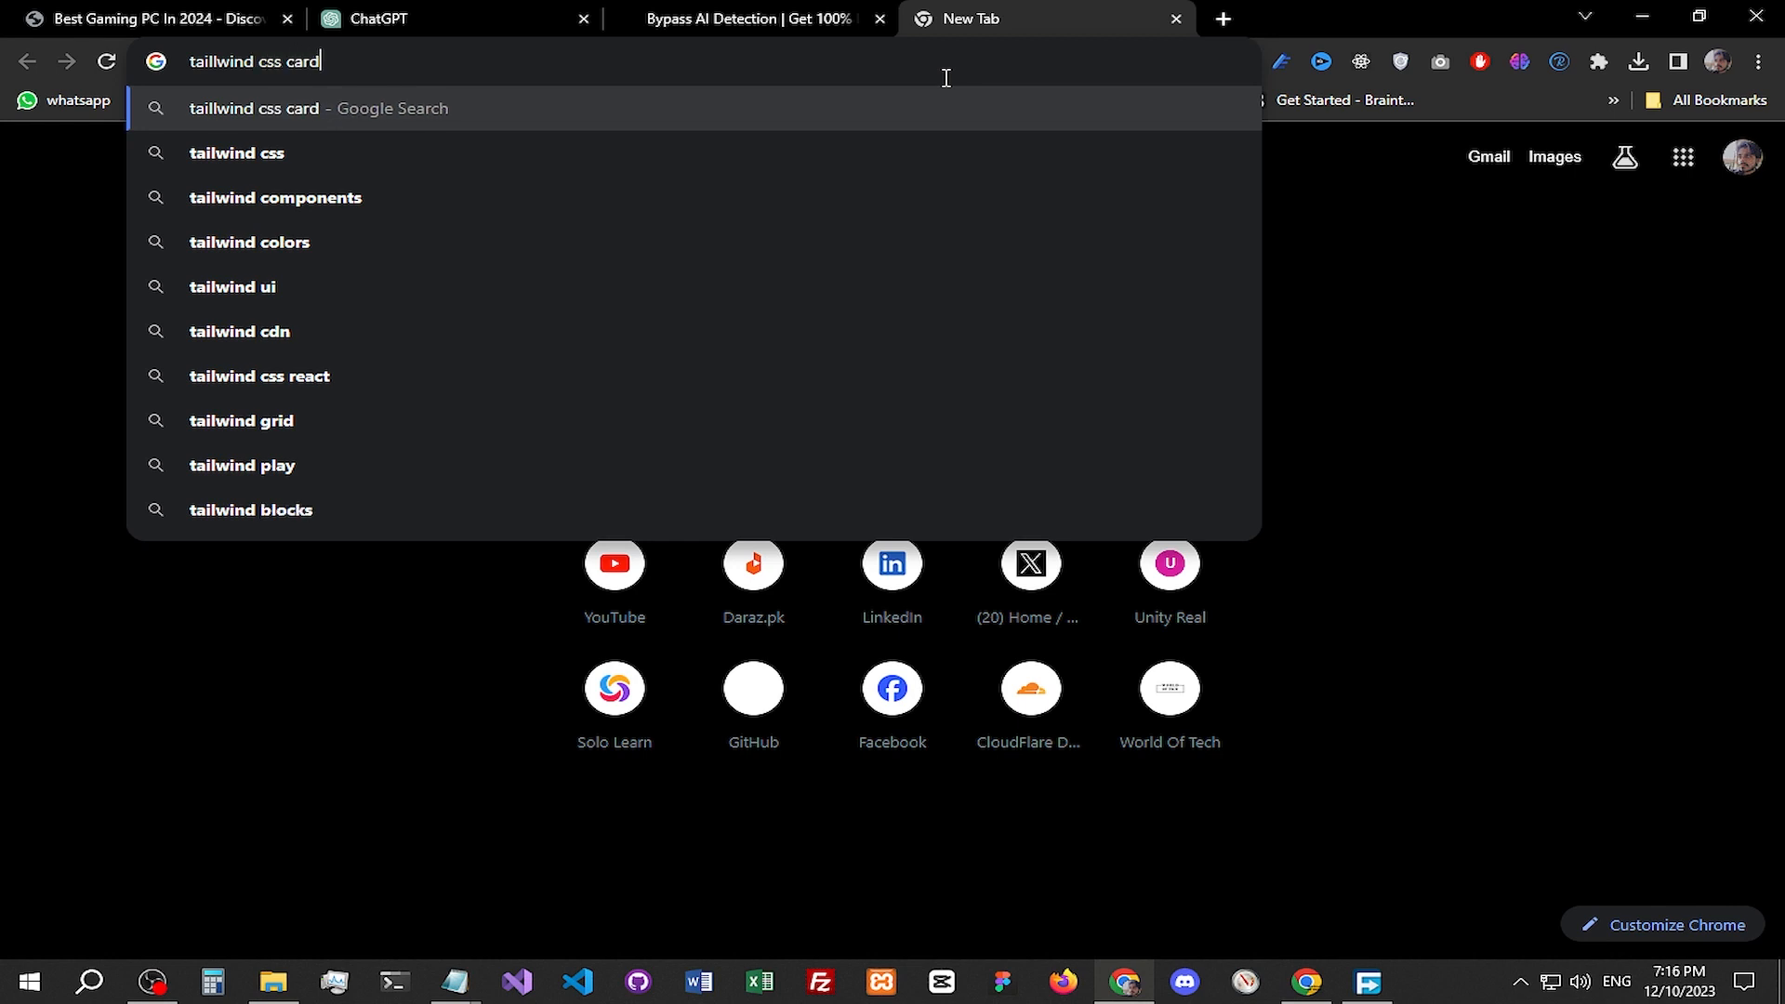
key("Return")
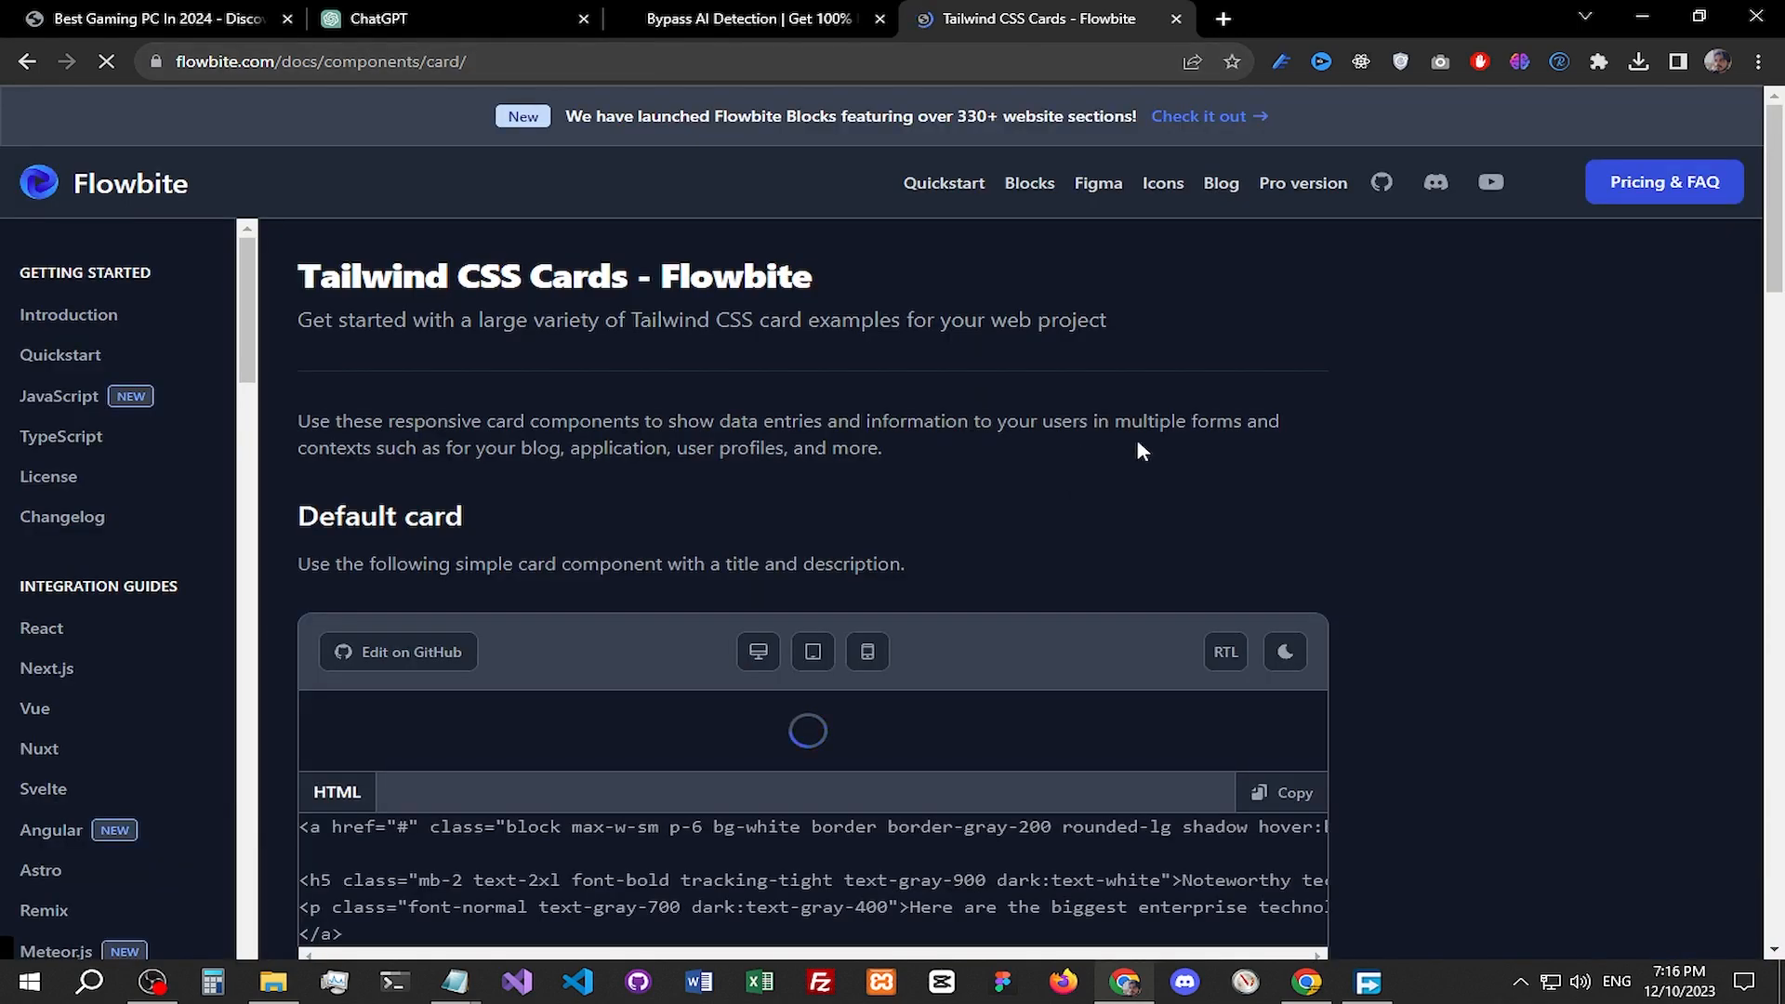
Step: Look through Flowbite's card examples for a product card design, ending at the e-commerce card with price and Add to cart button
scroll(1231, 437, "down", 10)
scroll(1231, 448, "up", 10)
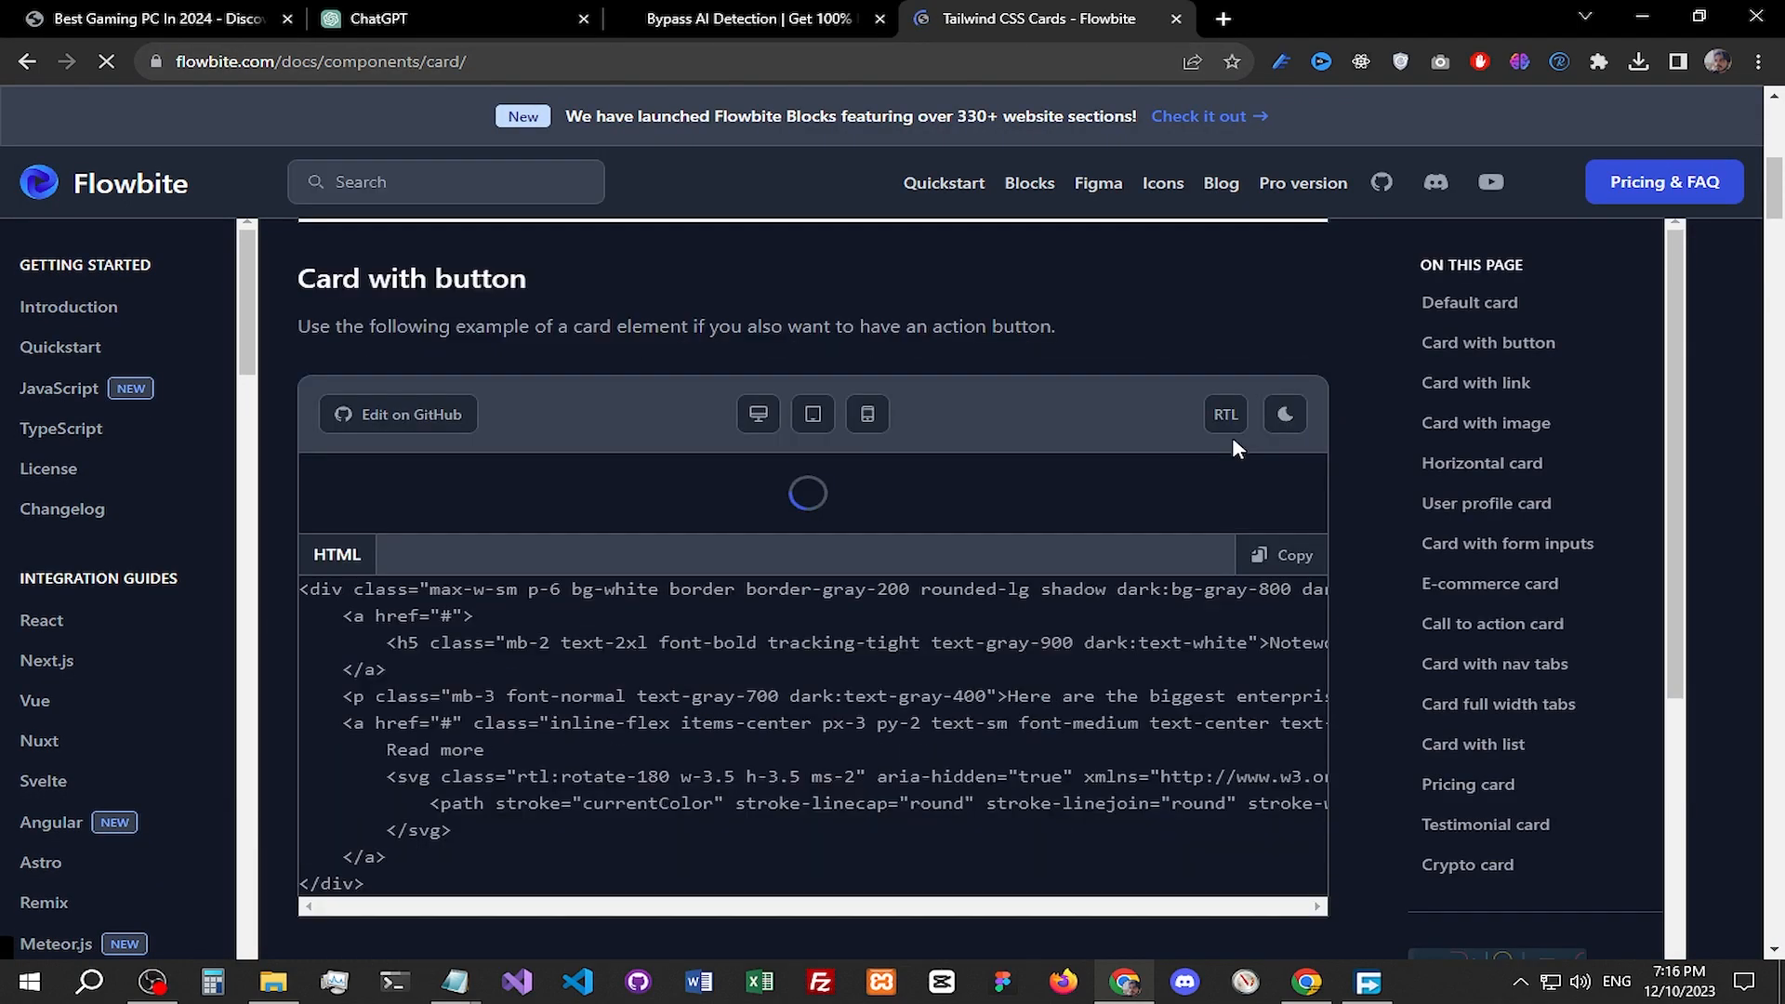
scroll(1231, 444, "down", 5)
scroll(1199, 452, "up", 5)
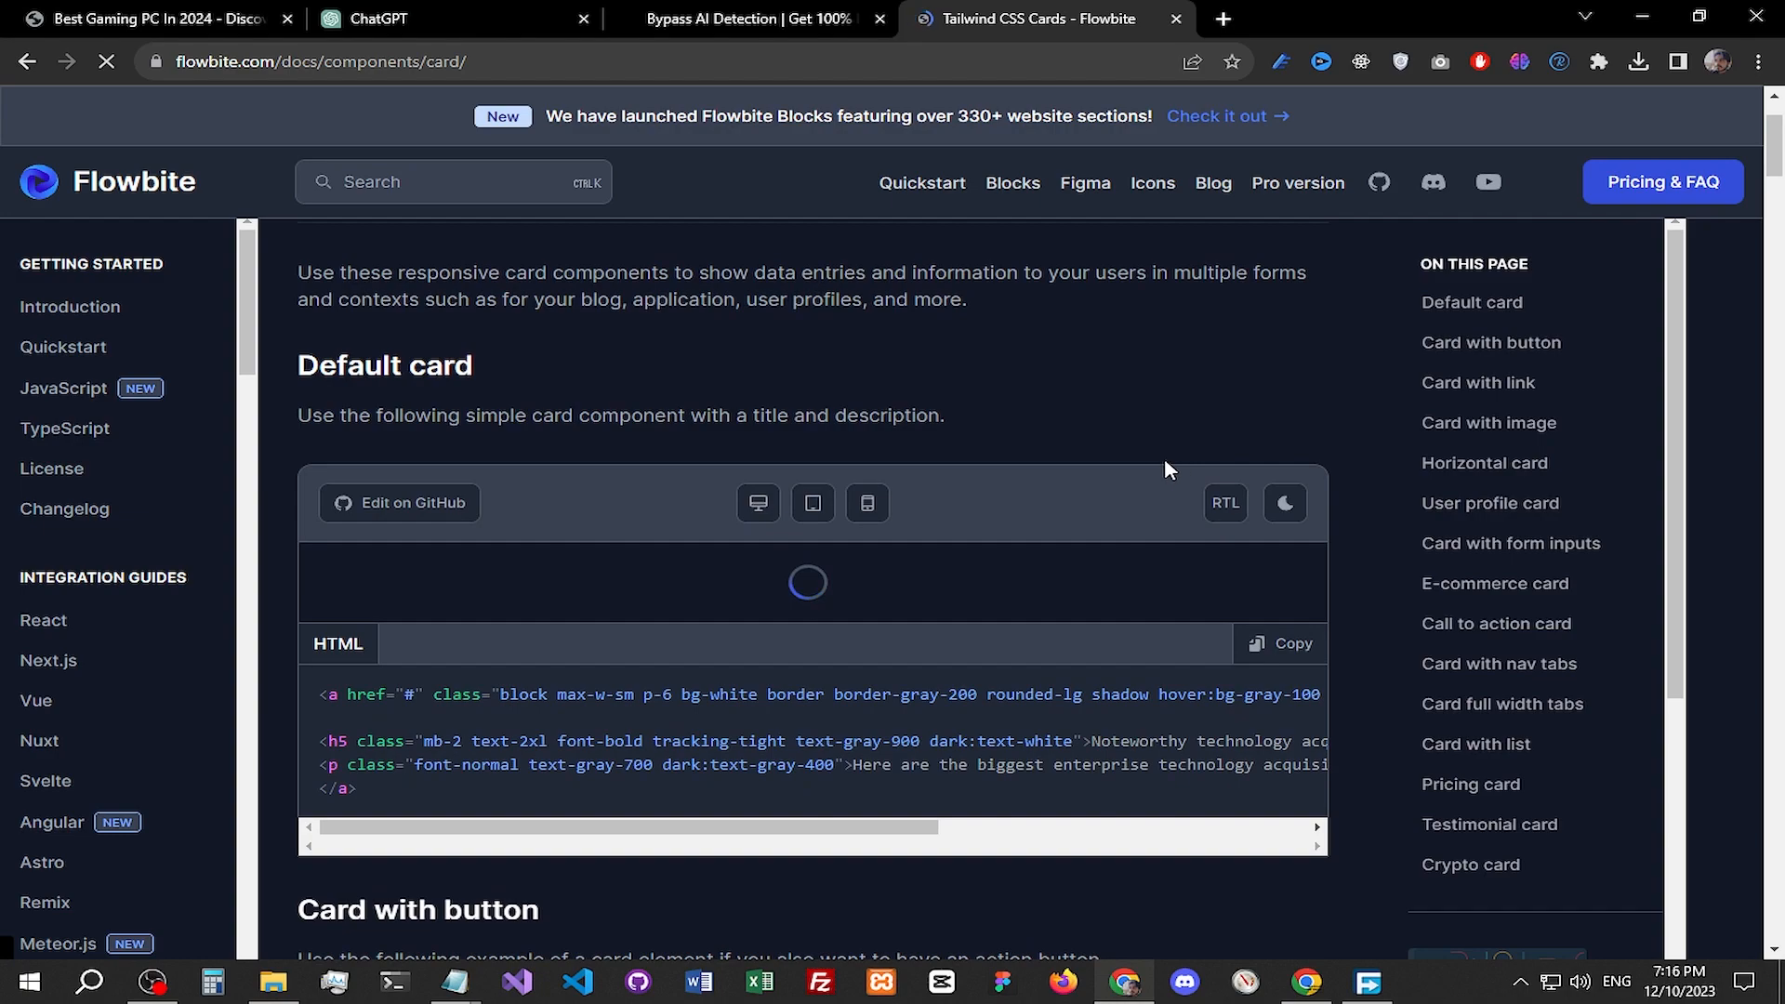
scroll(1162, 459, "down", 10)
scroll(1151, 461, "up", 1)
scroll(1149, 467, "up", 8)
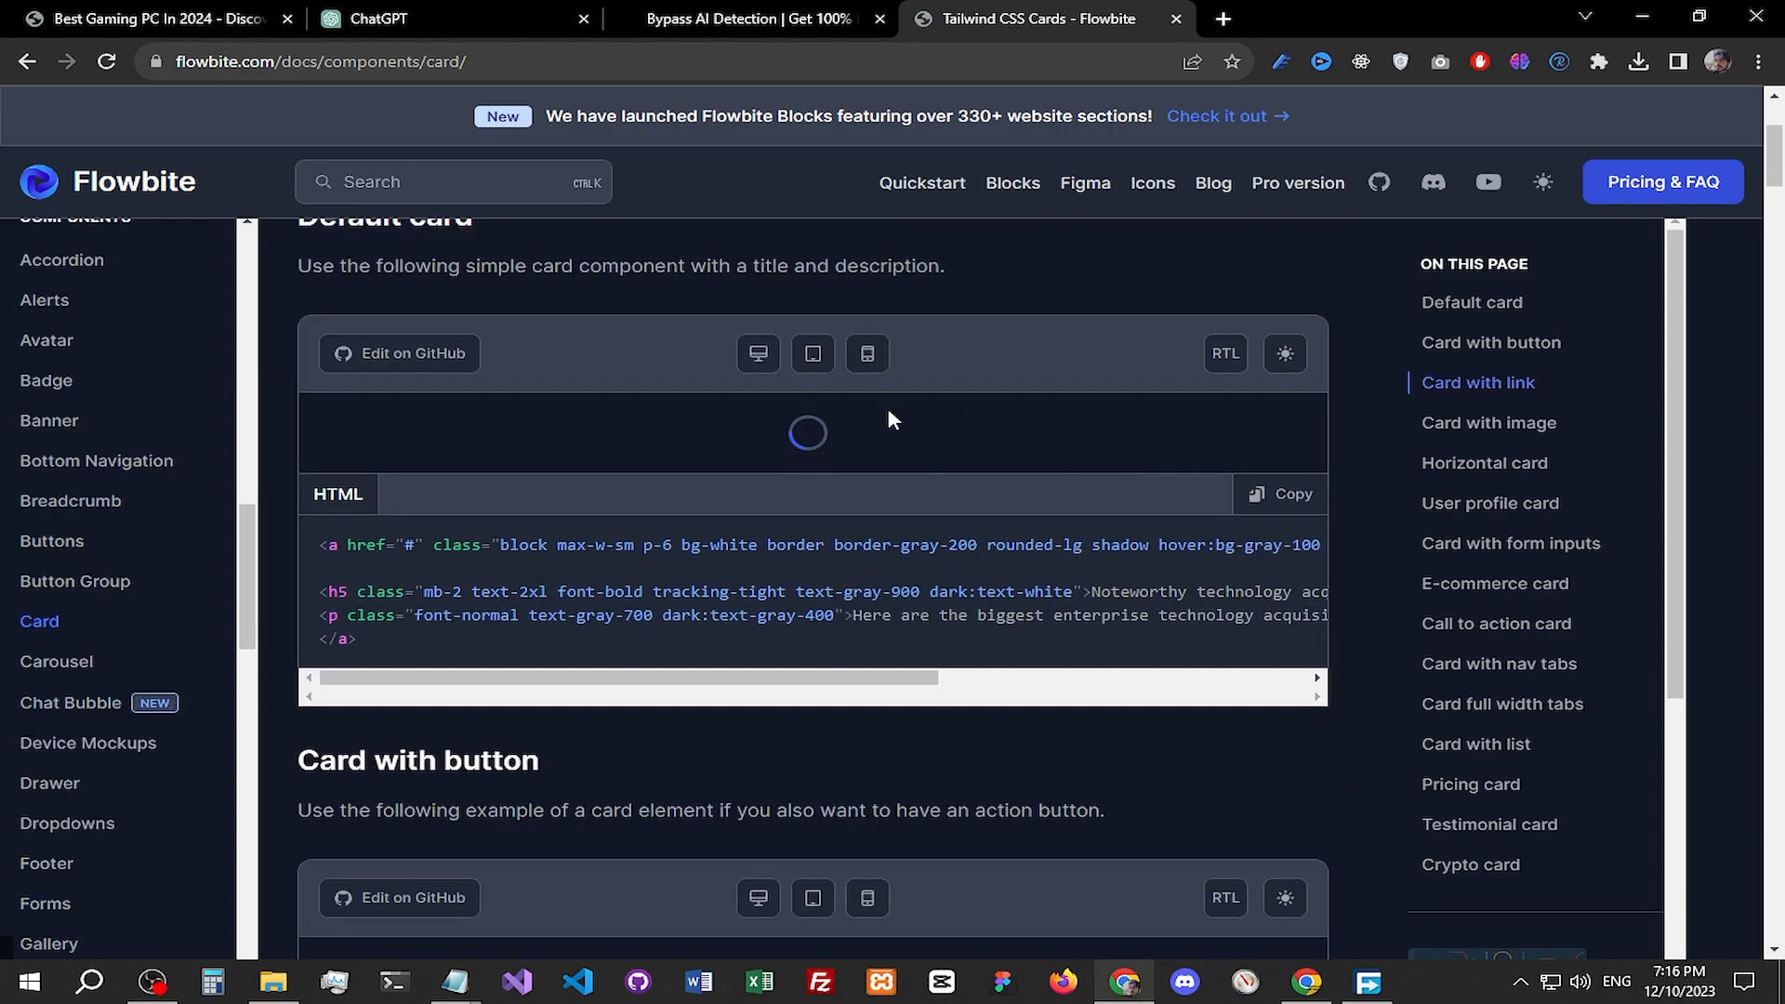
scroll(854, 538, "down", 12)
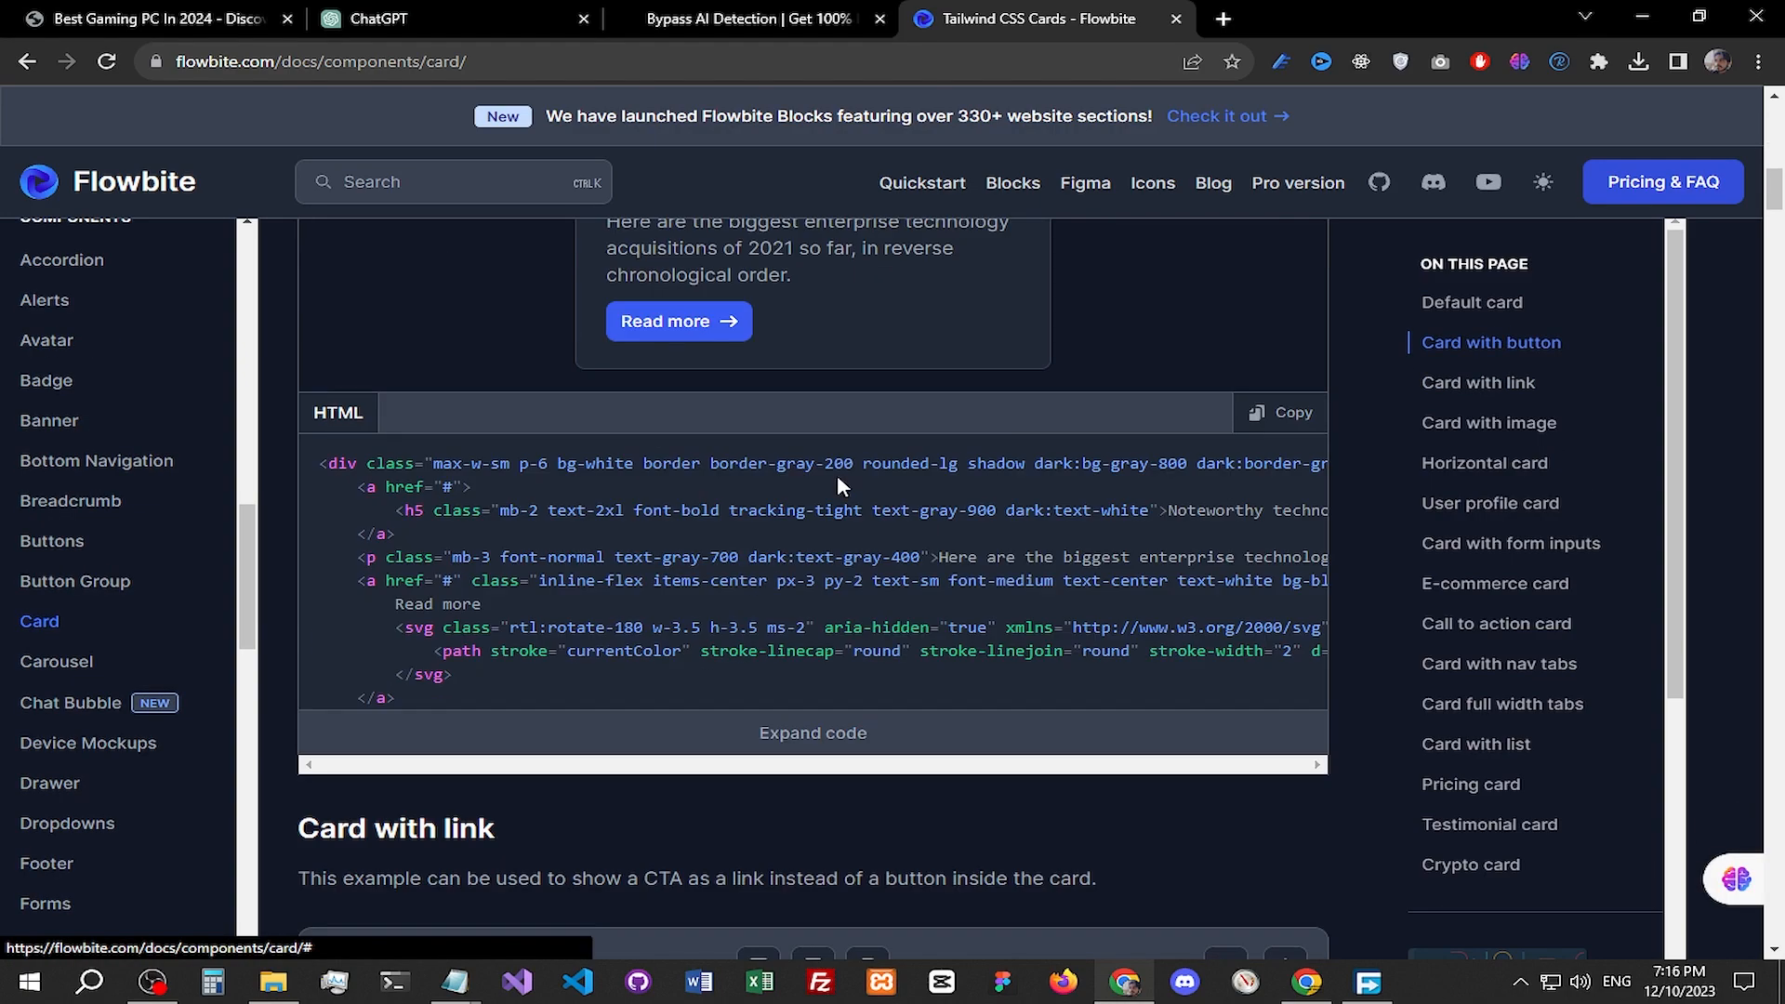
scroll(846, 419, "down", 9)
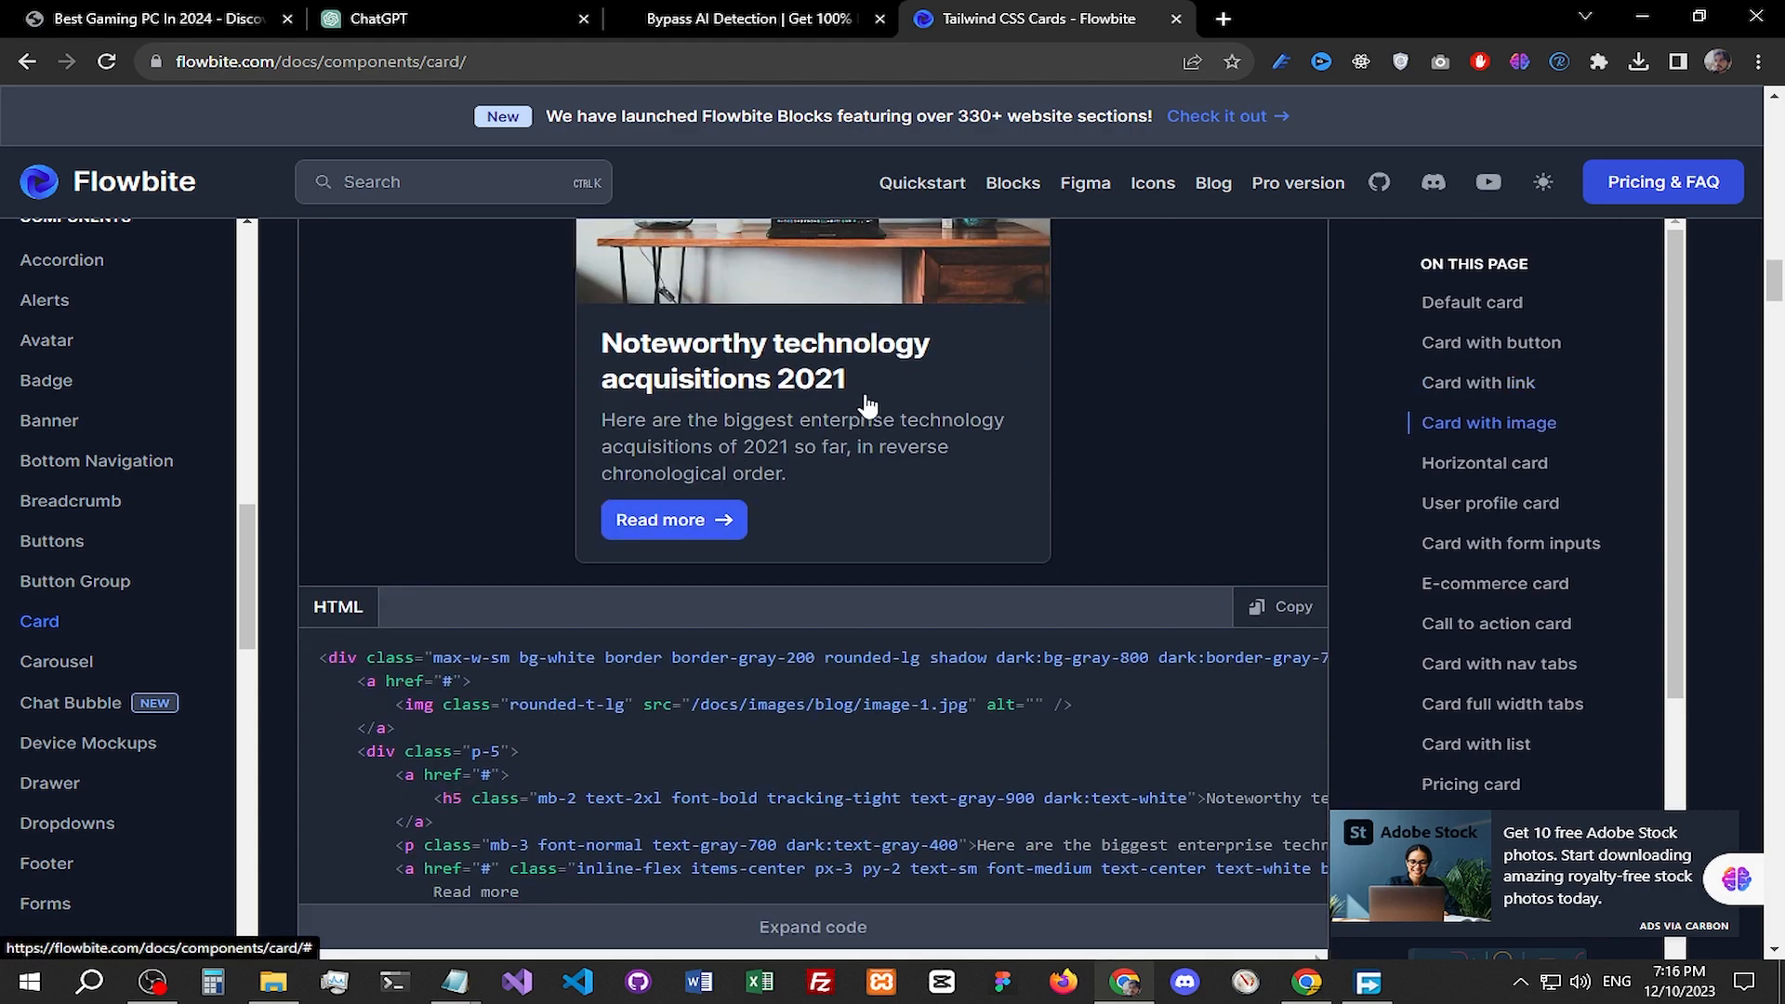
scroll(848, 395, "down", 11)
scroll(848, 397, "down", 3)
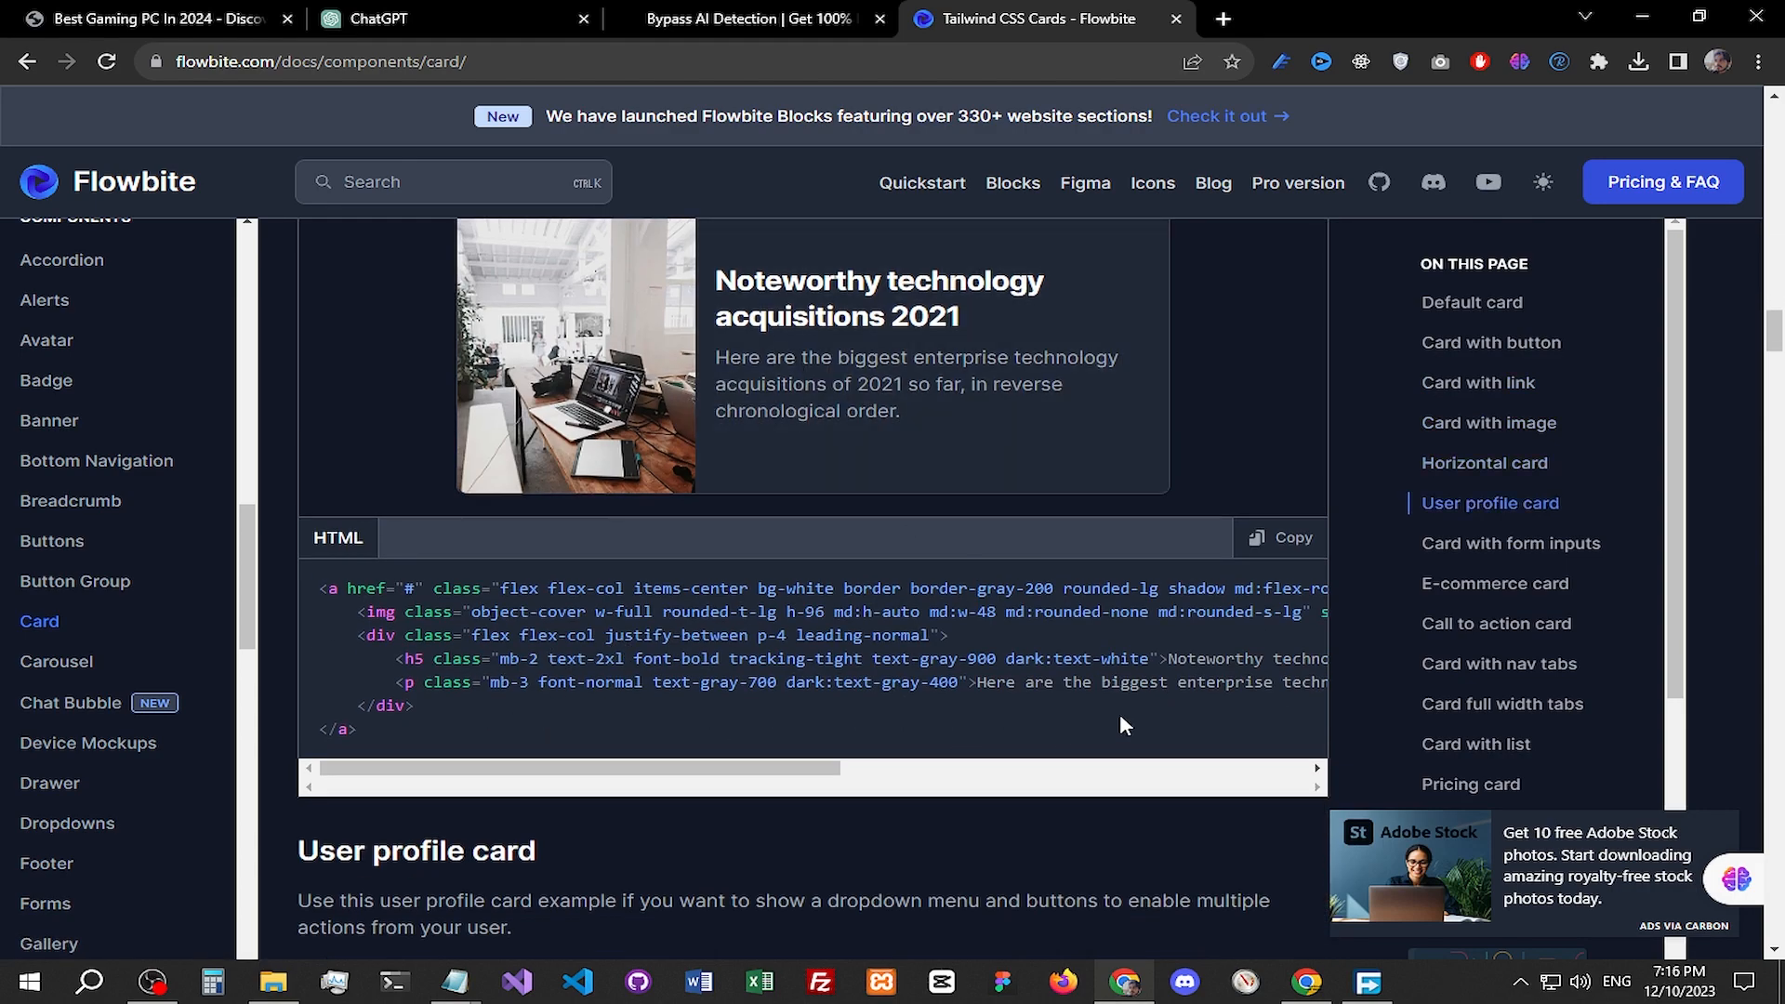
scroll(757, 528, "down", 13)
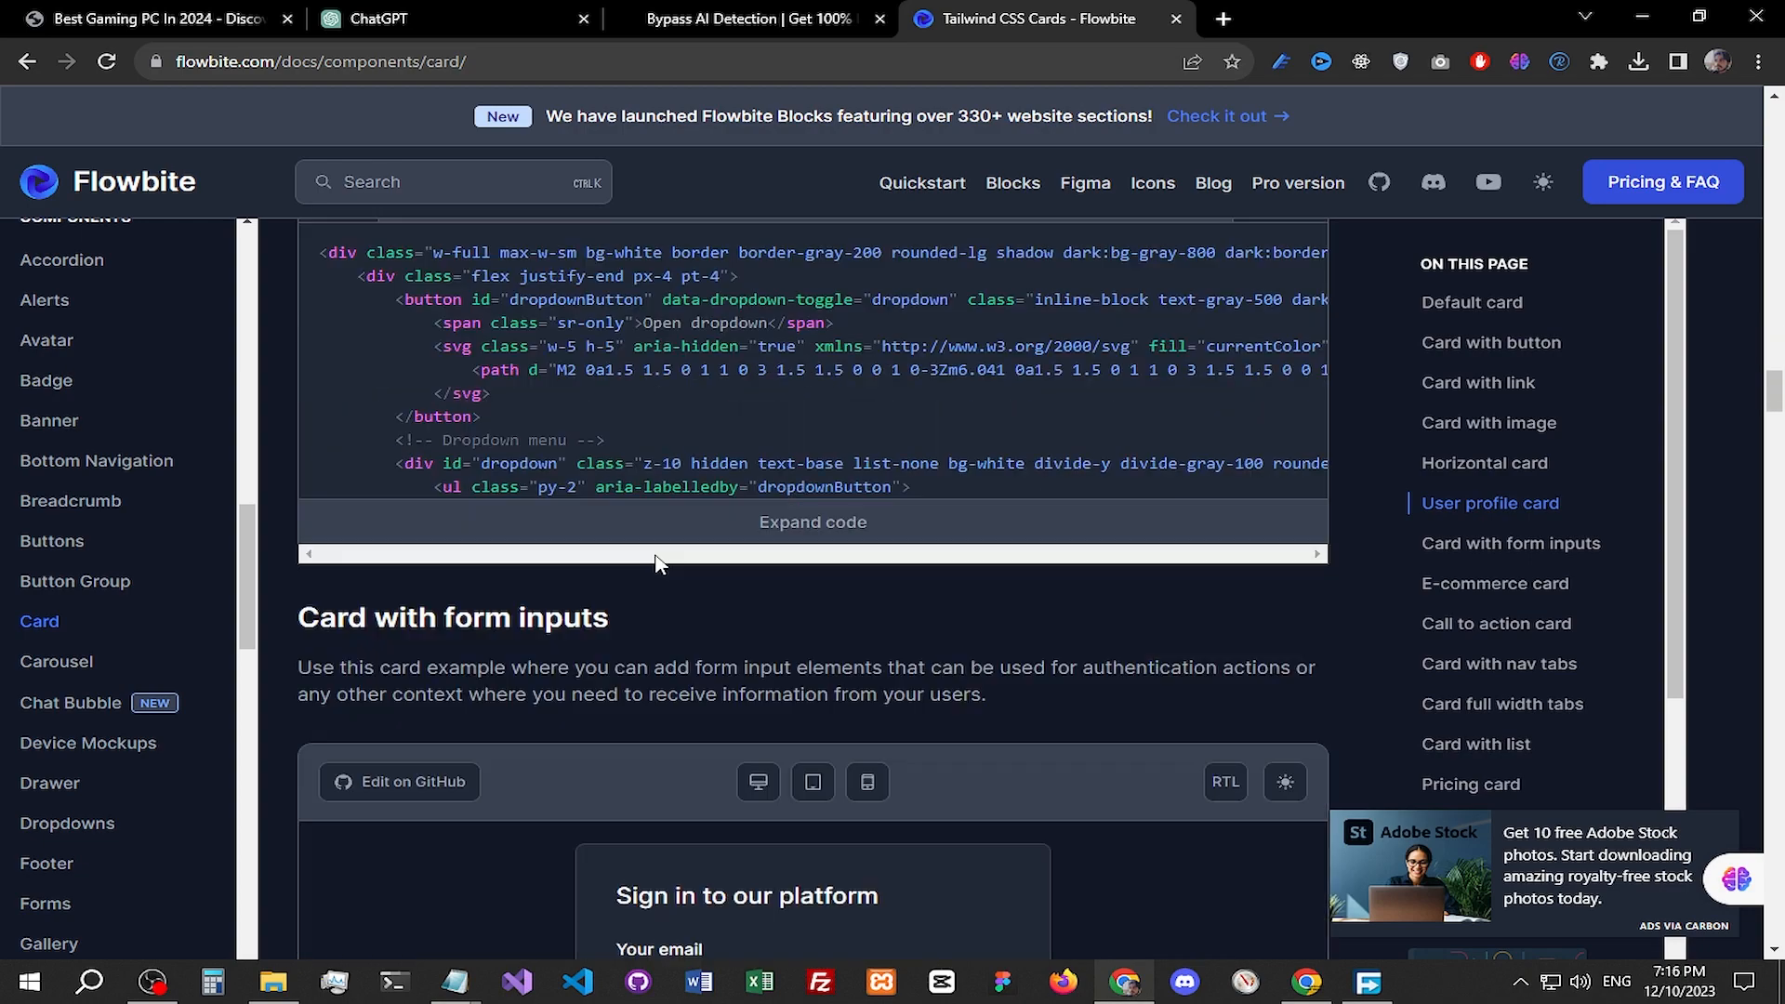
scroll(655, 552, "down", 20)
scroll(626, 563, "up", 6)
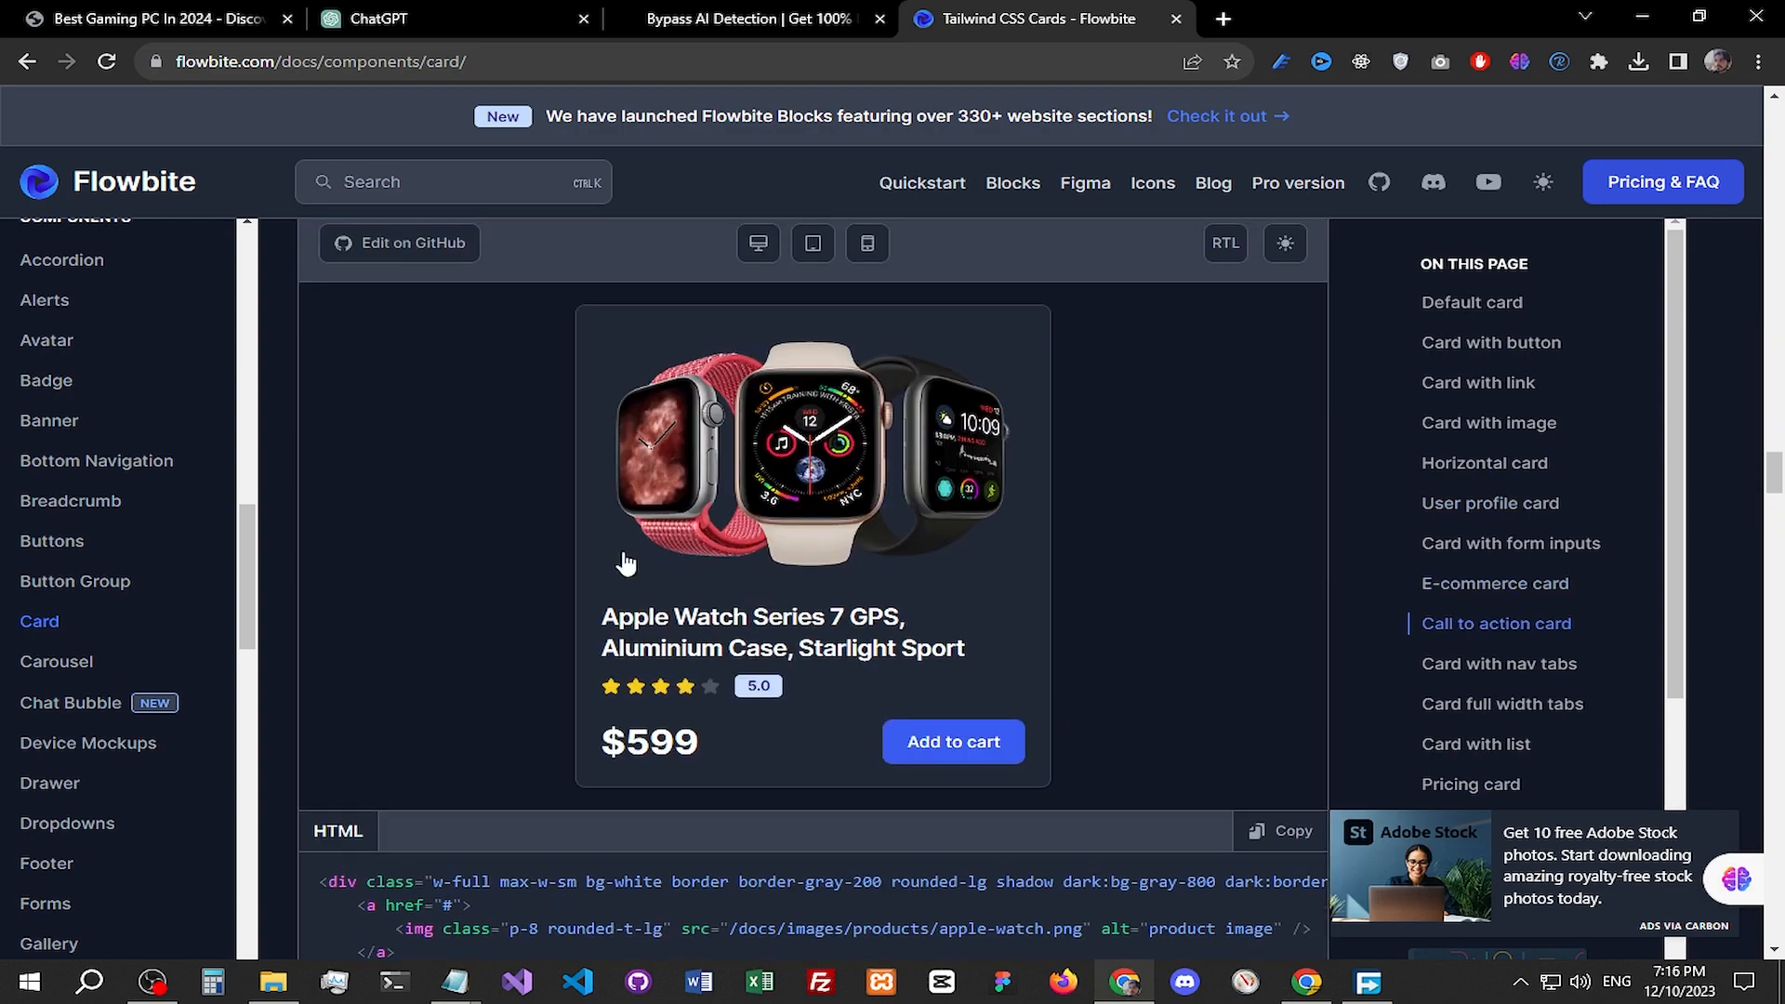
scroll(818, 595, "down", 13)
scroll(819, 595, "up", 7)
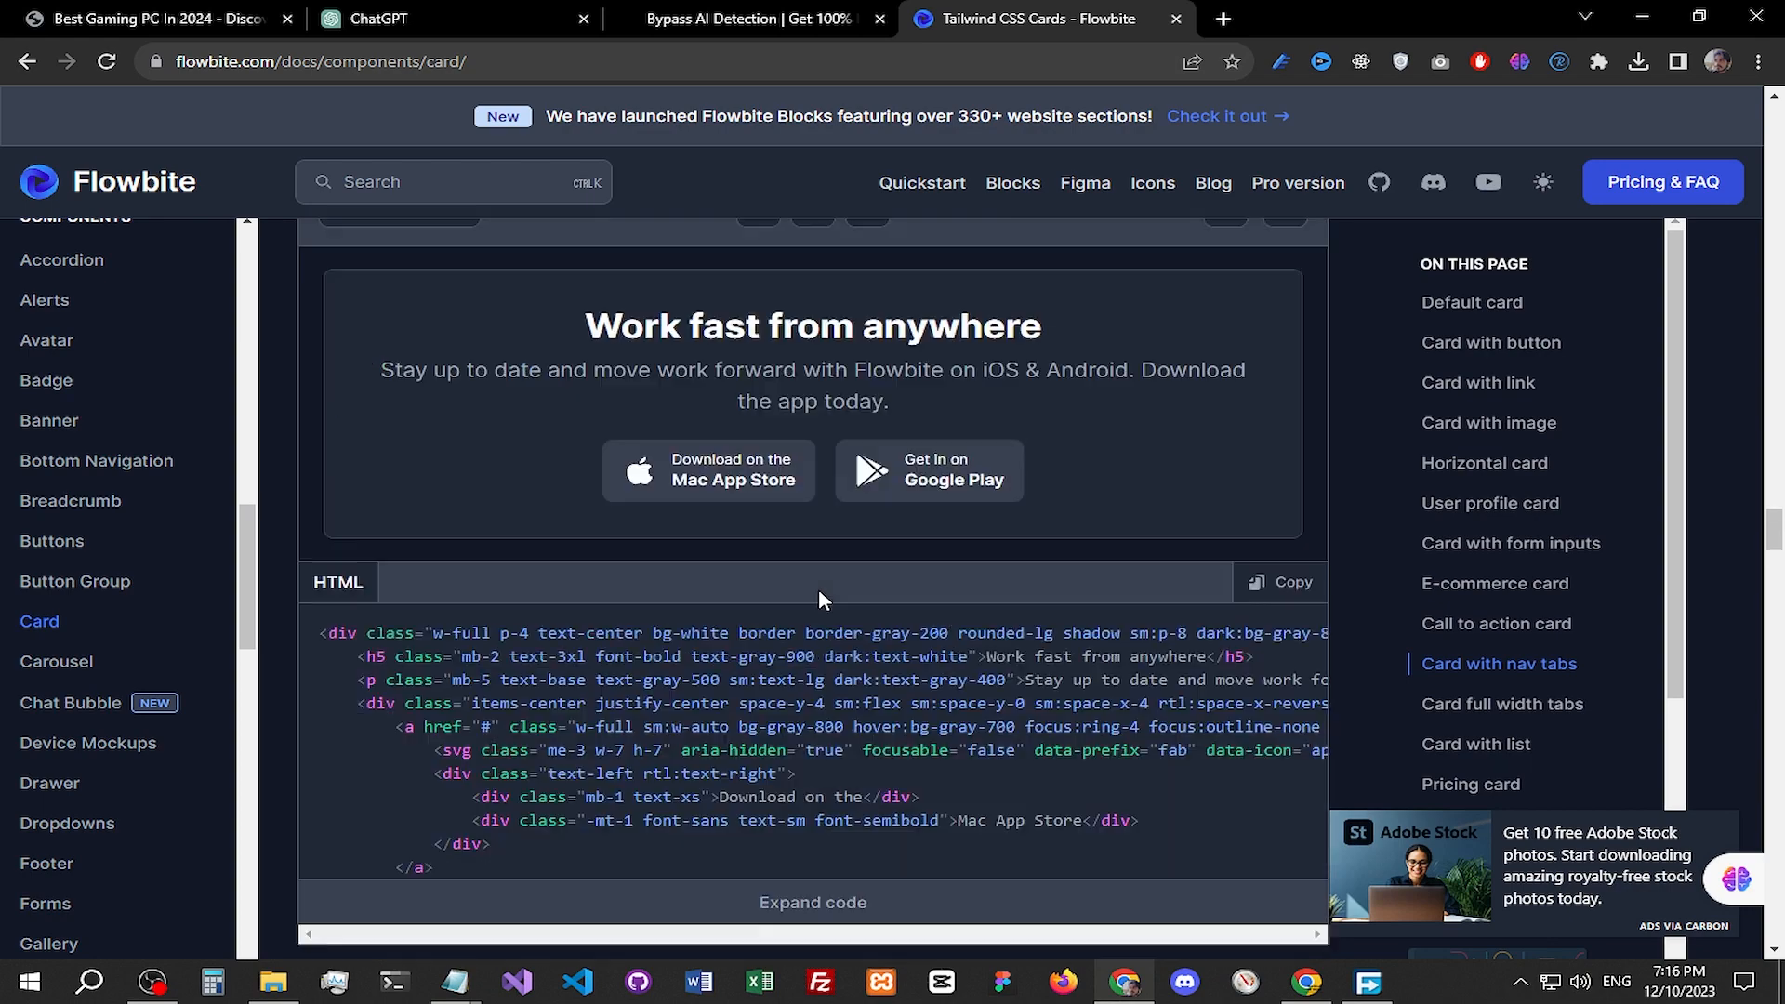
scroll(818, 595, "up", 6)
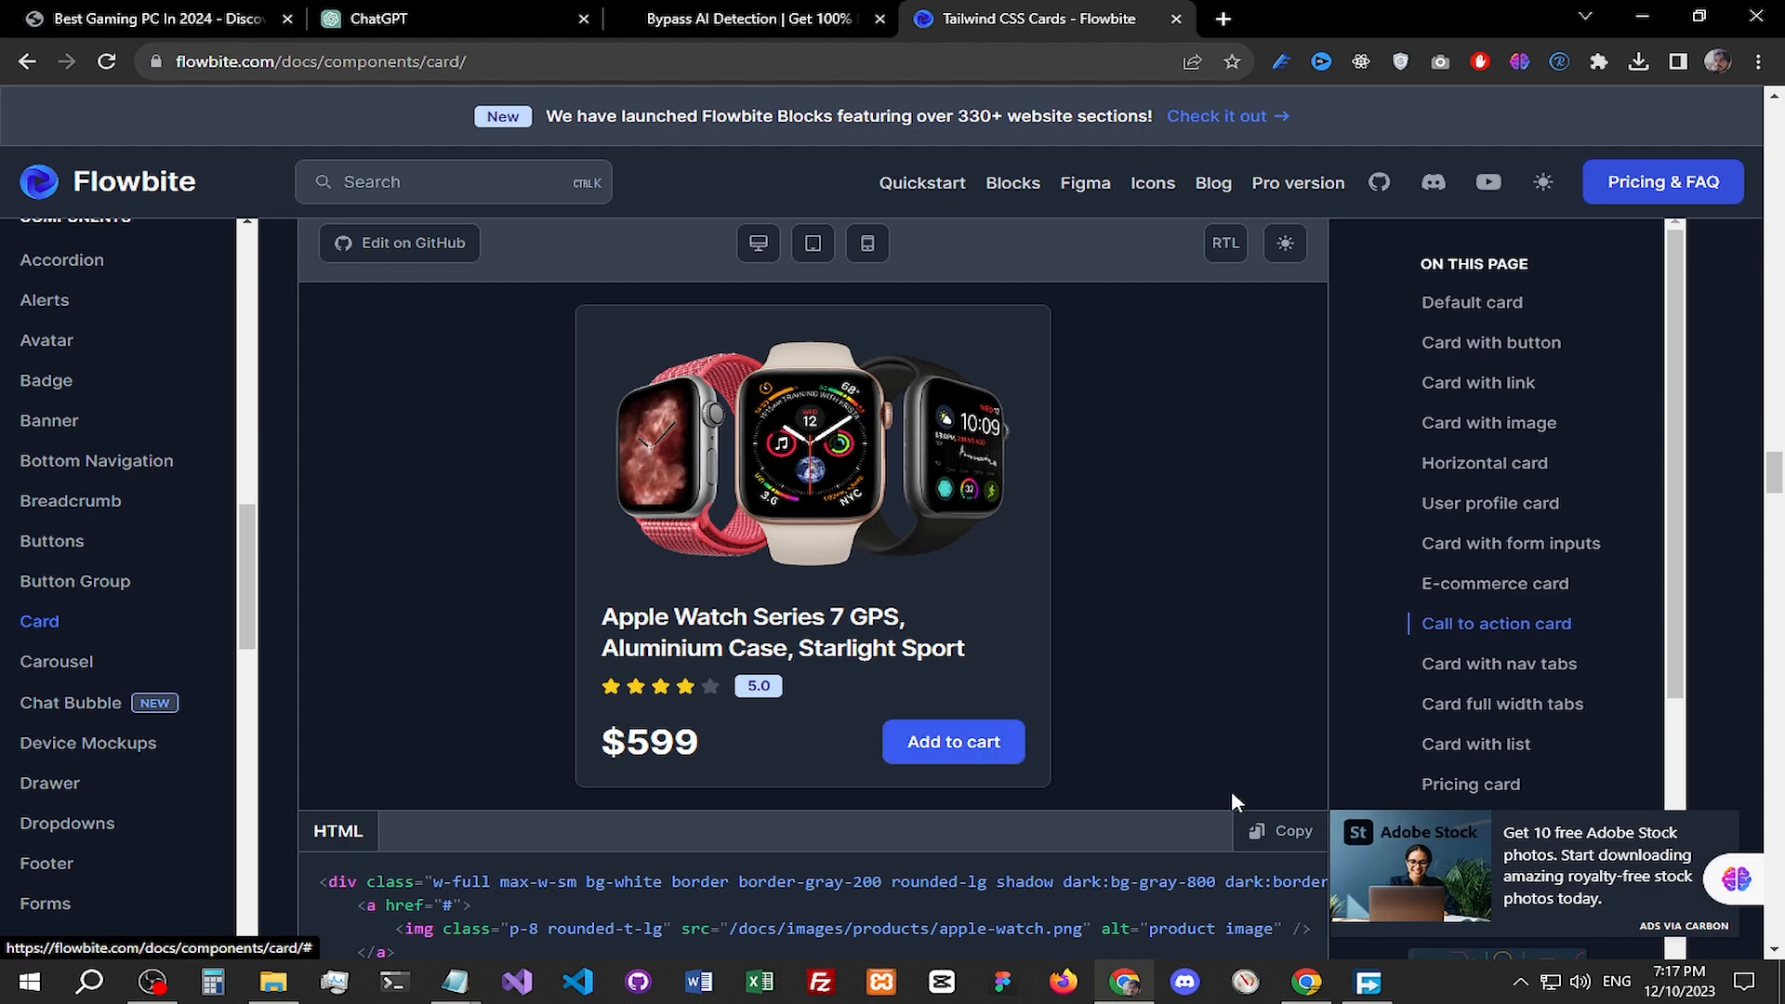
Step: Copy the HTML of Flowbite's horizontal card example and paste it into a new Notepad document
scroll(1097, 730, "up", 20)
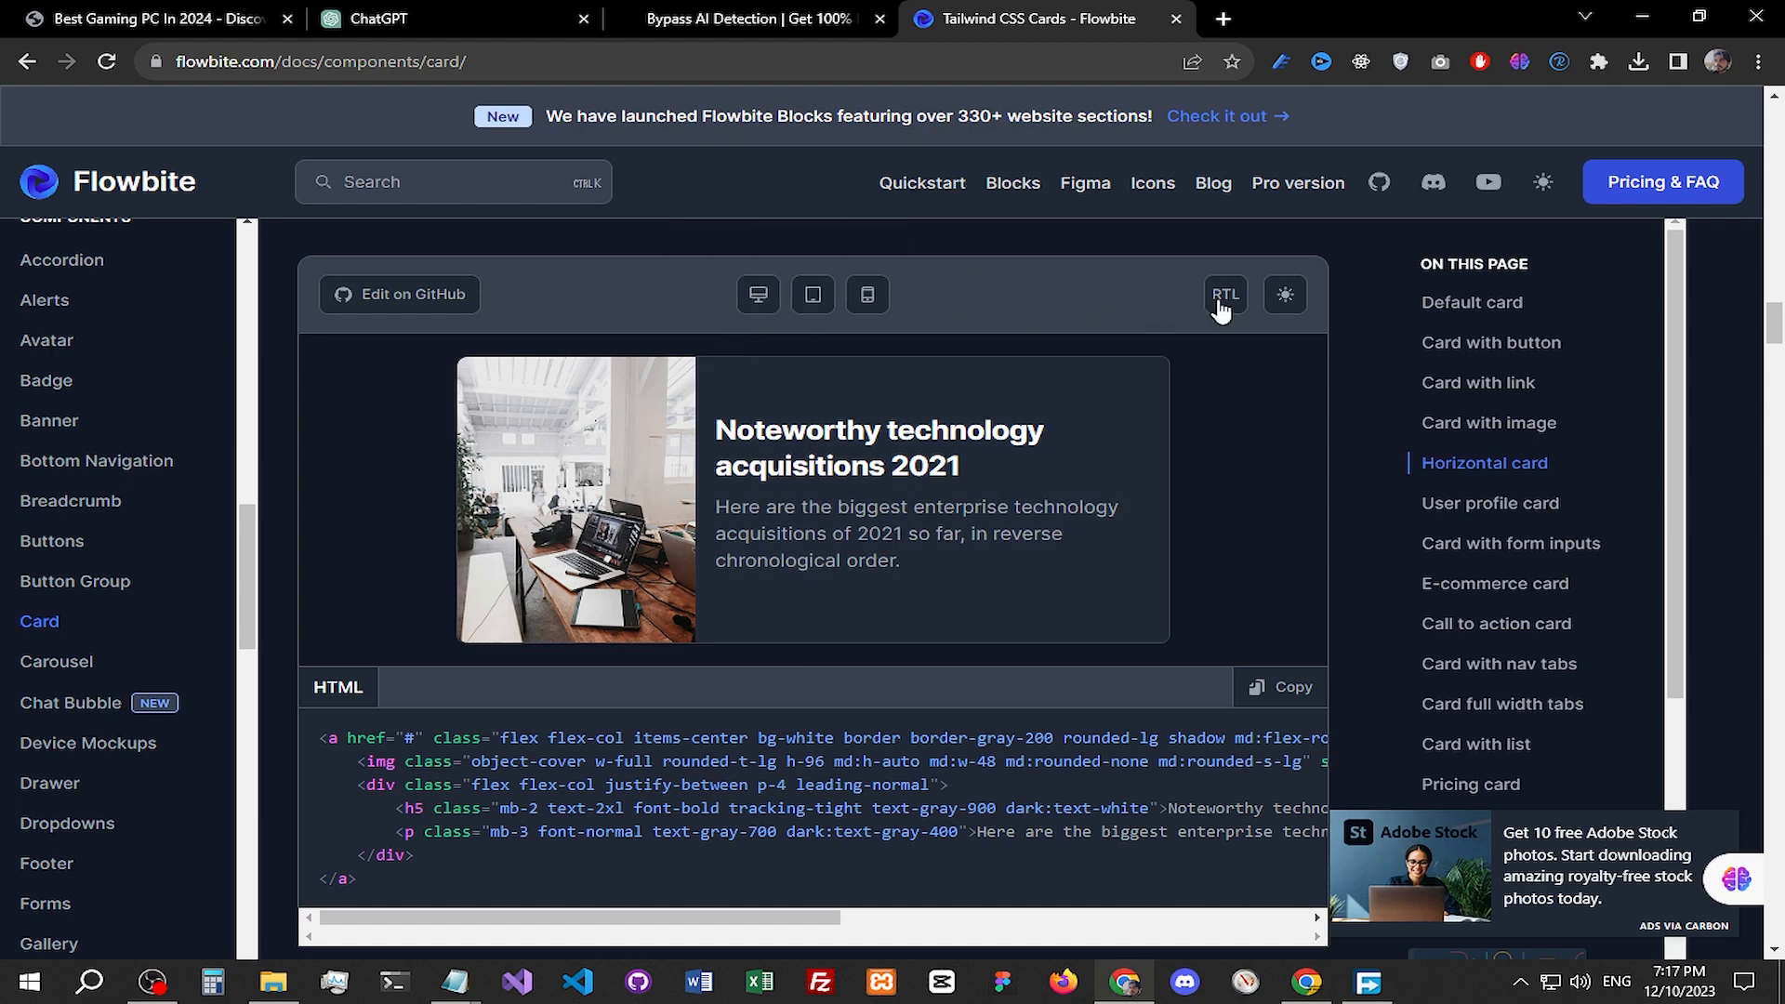
left_click(1280, 687)
scroll(497, 830, "down", 1)
scroll(497, 830, "down", 3)
mouse_move(455, 988)
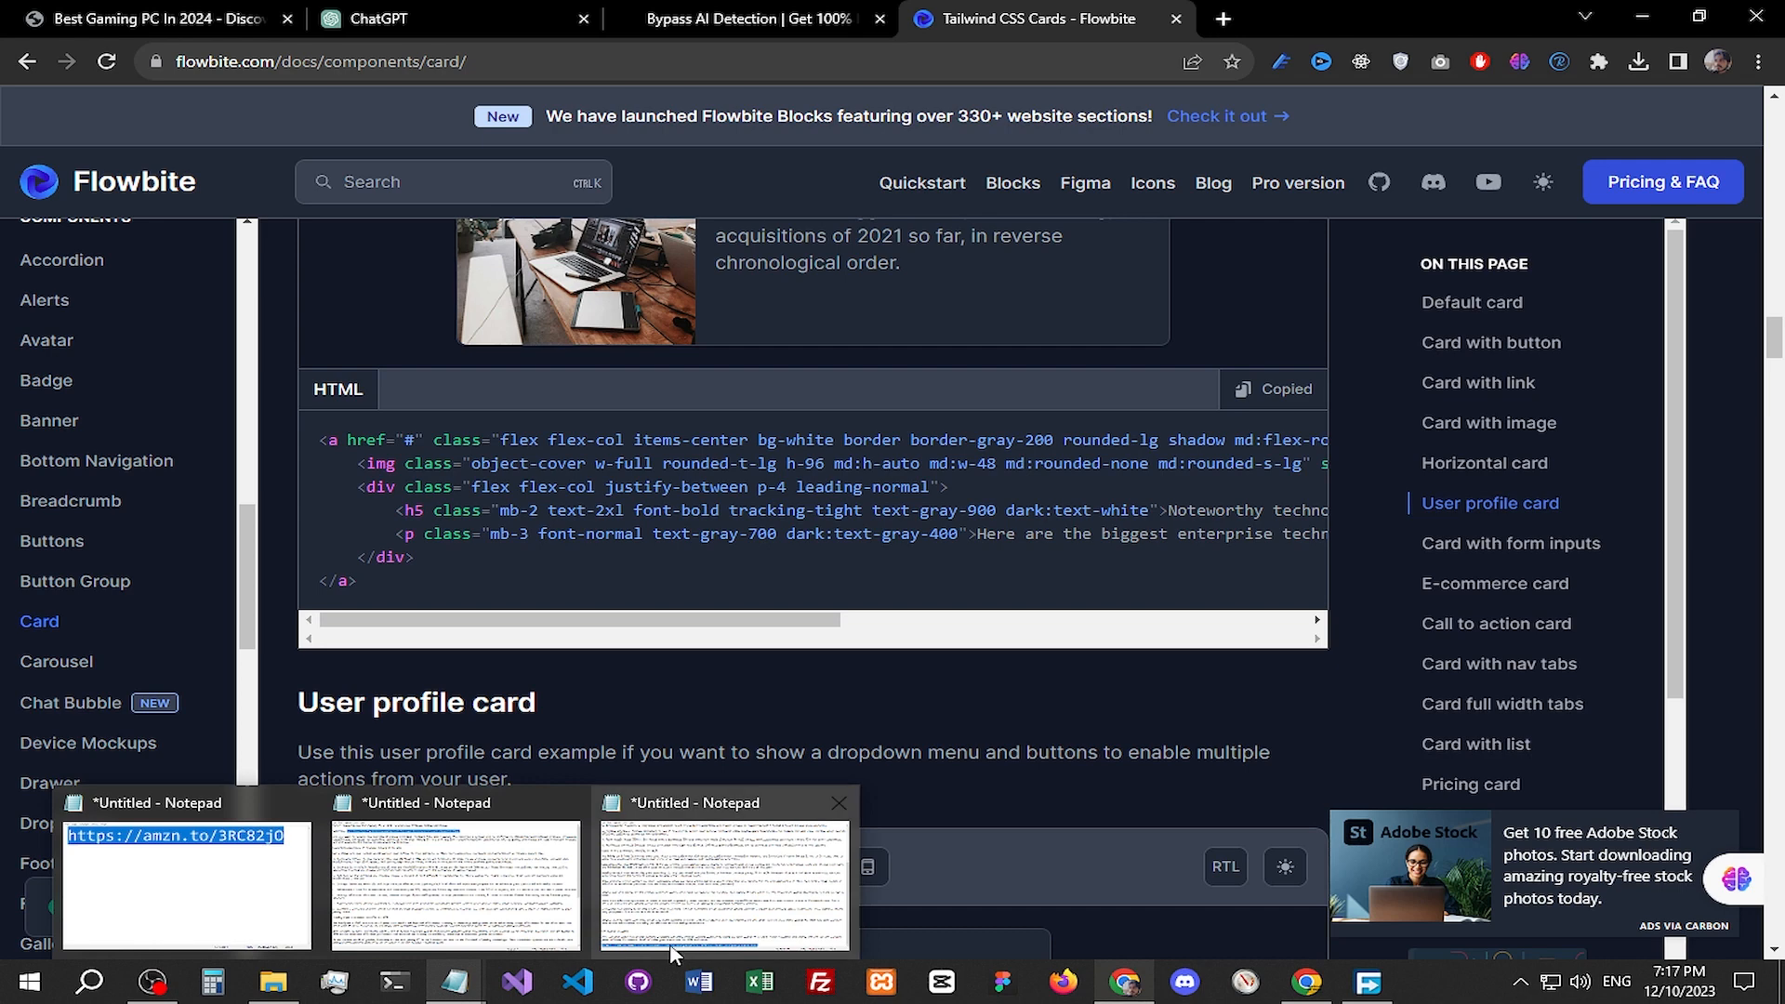
right_click(454, 983)
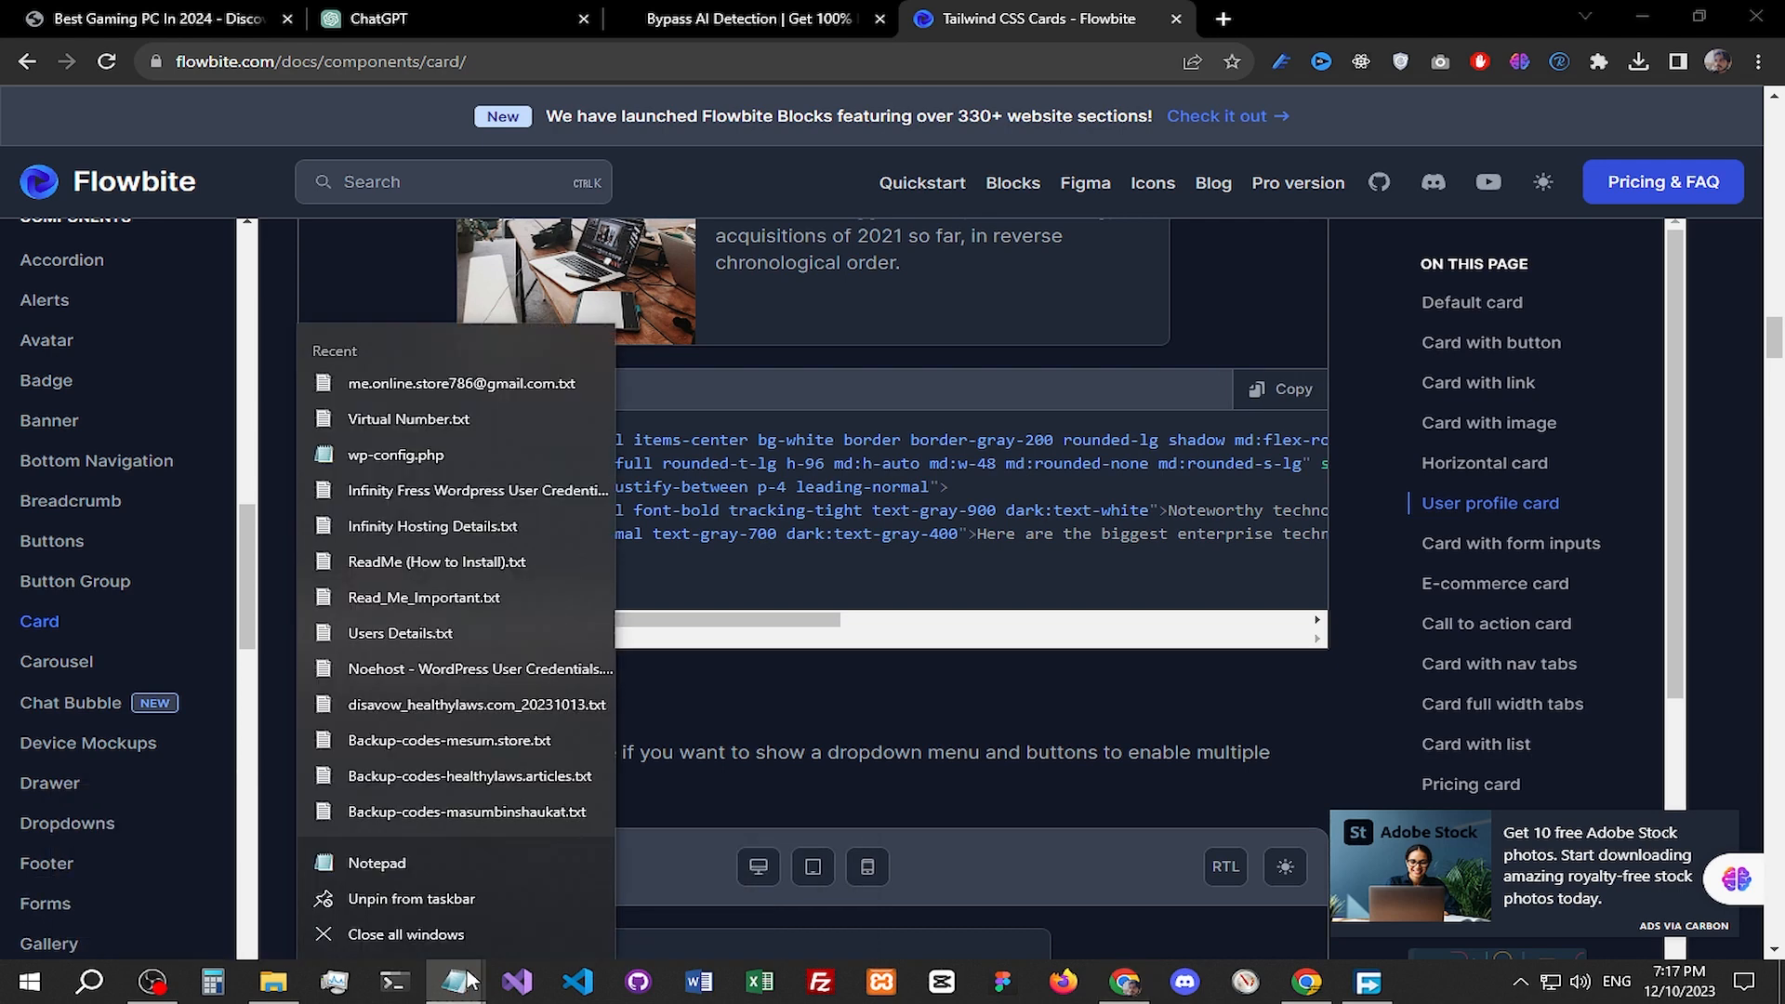
left_click(777, 623)
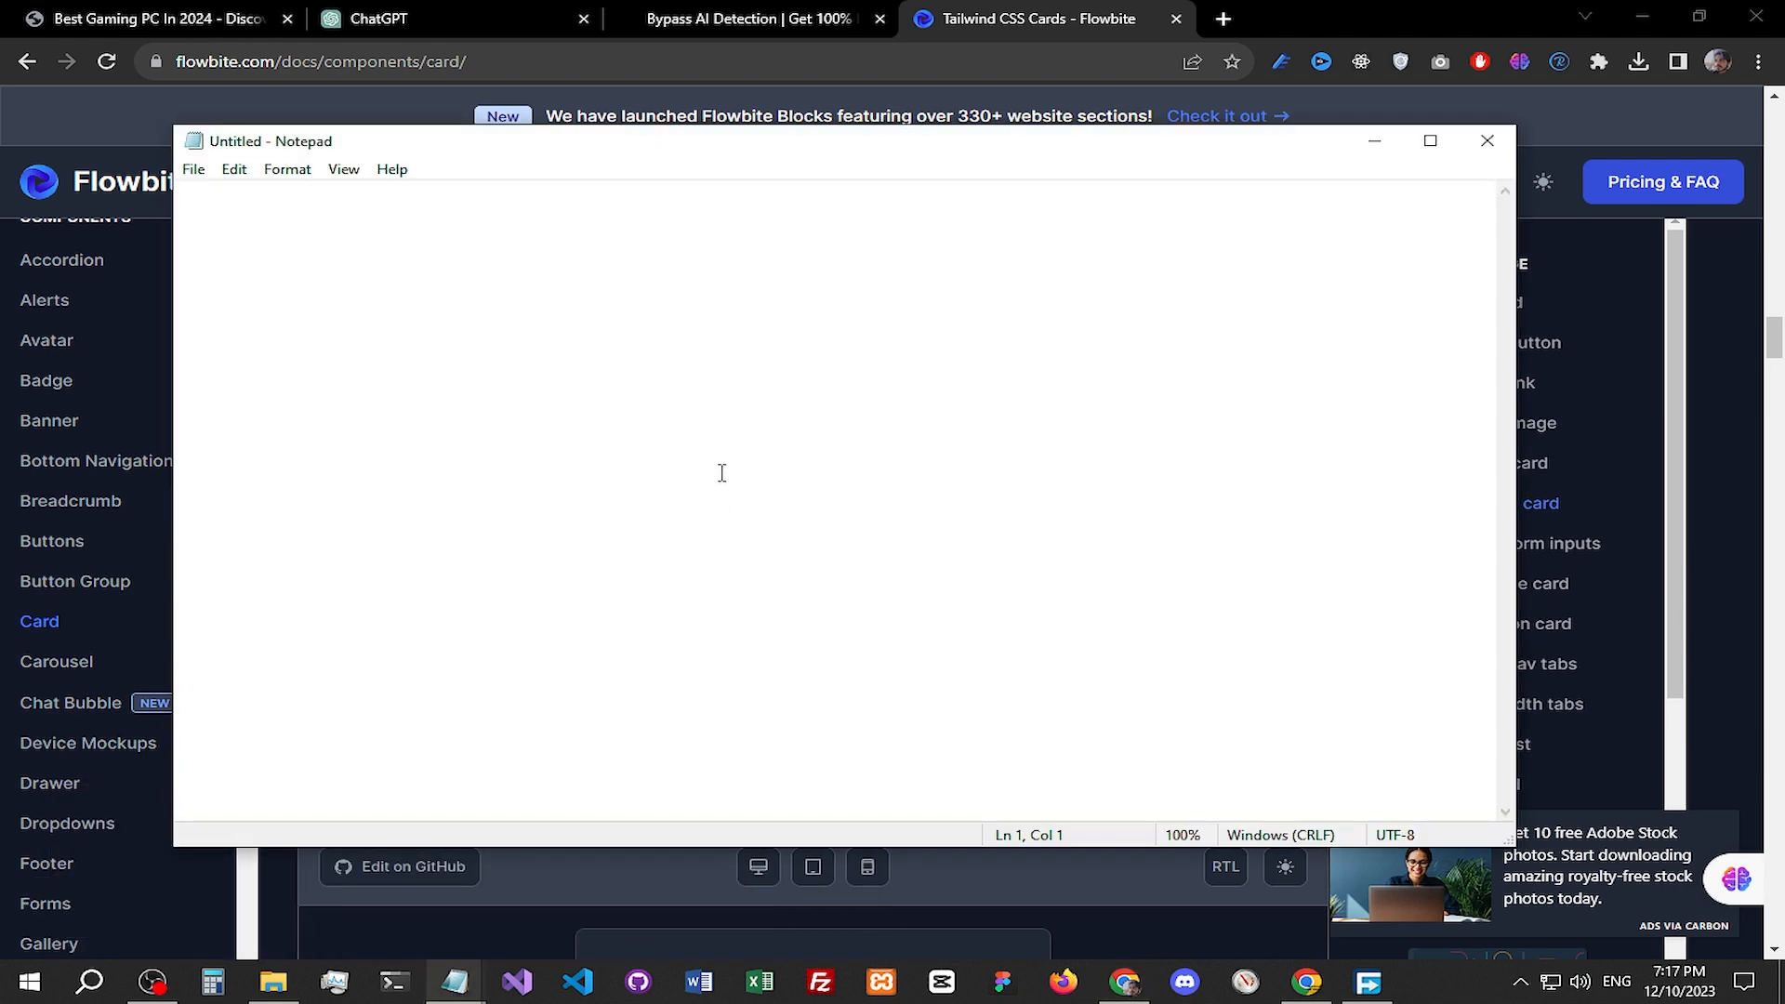
key("ctrl+v")
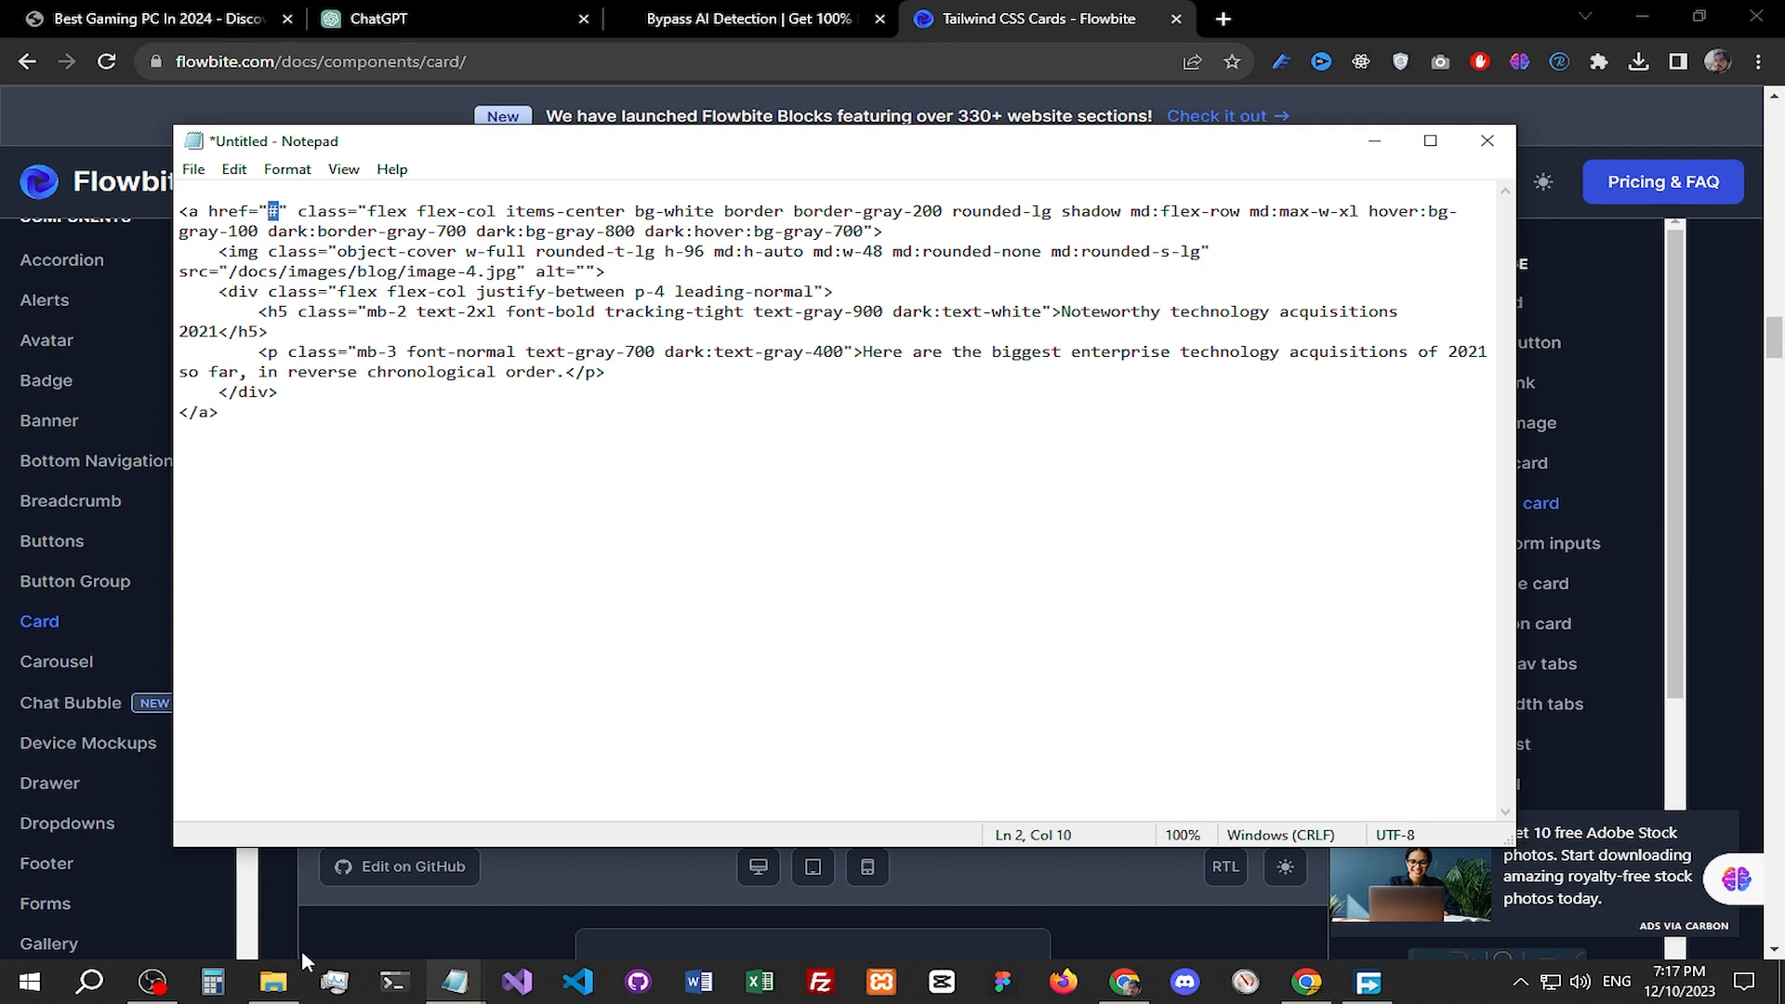
mouse_move(484, 994)
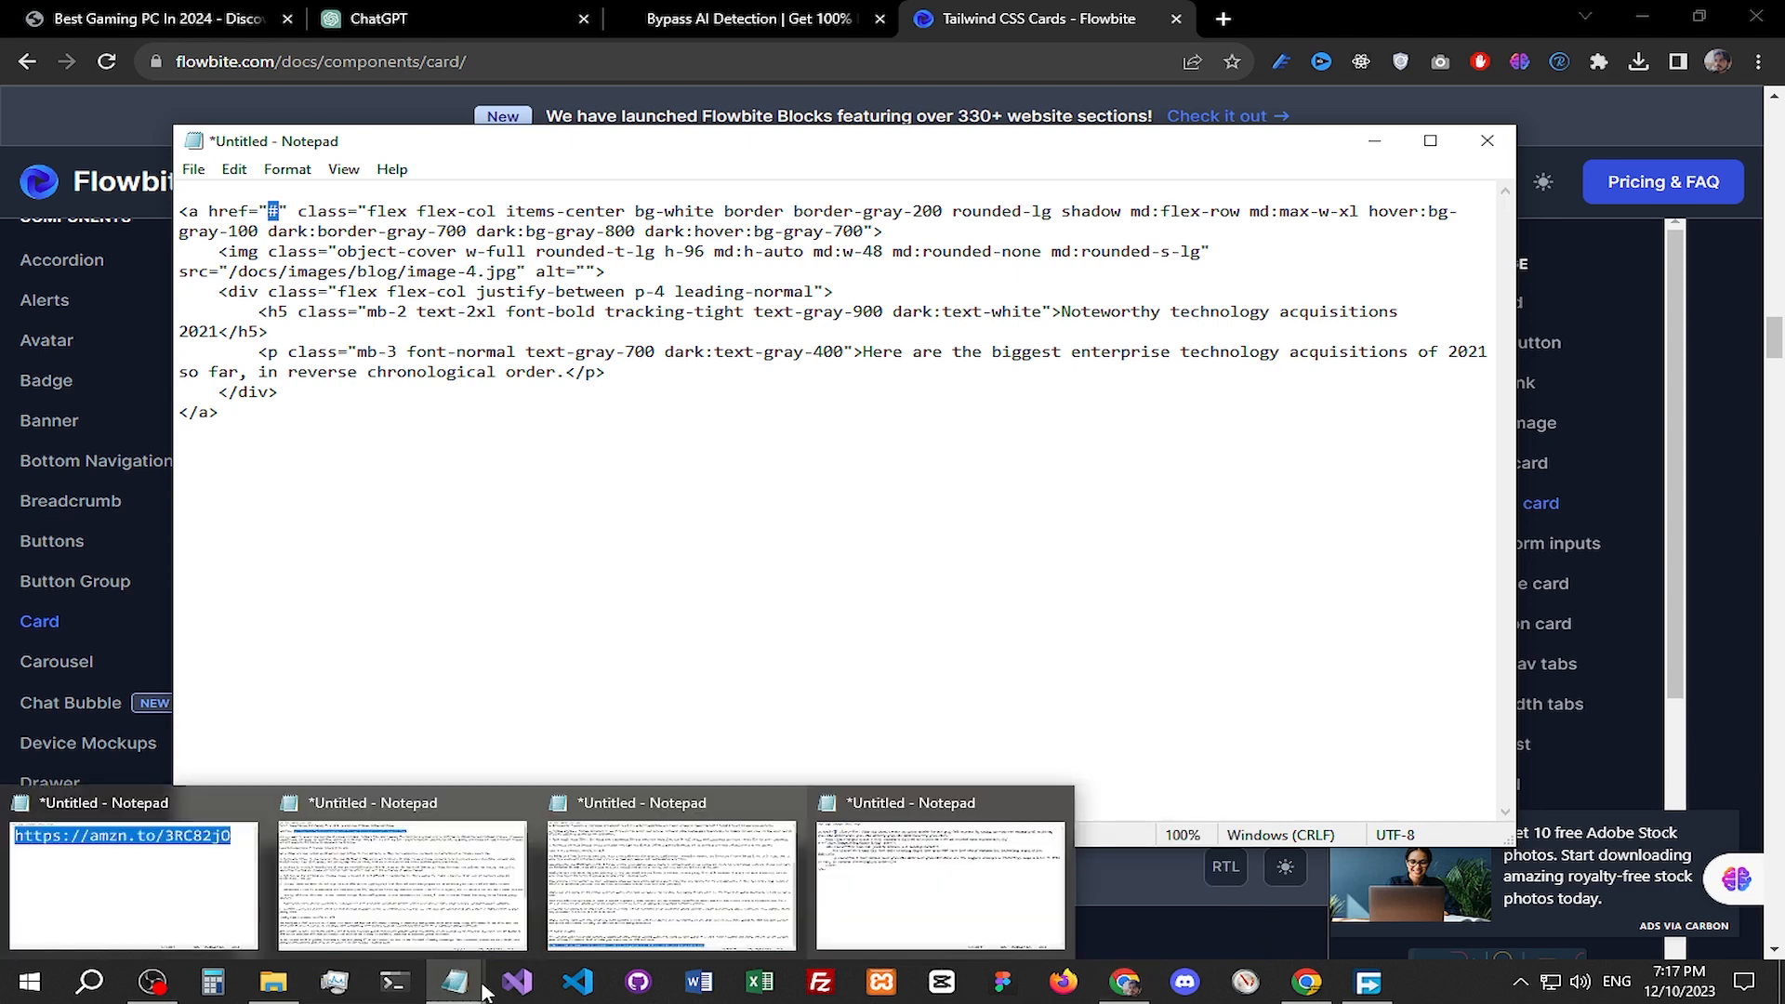
left_click(119, 895)
key("alt+Tab")
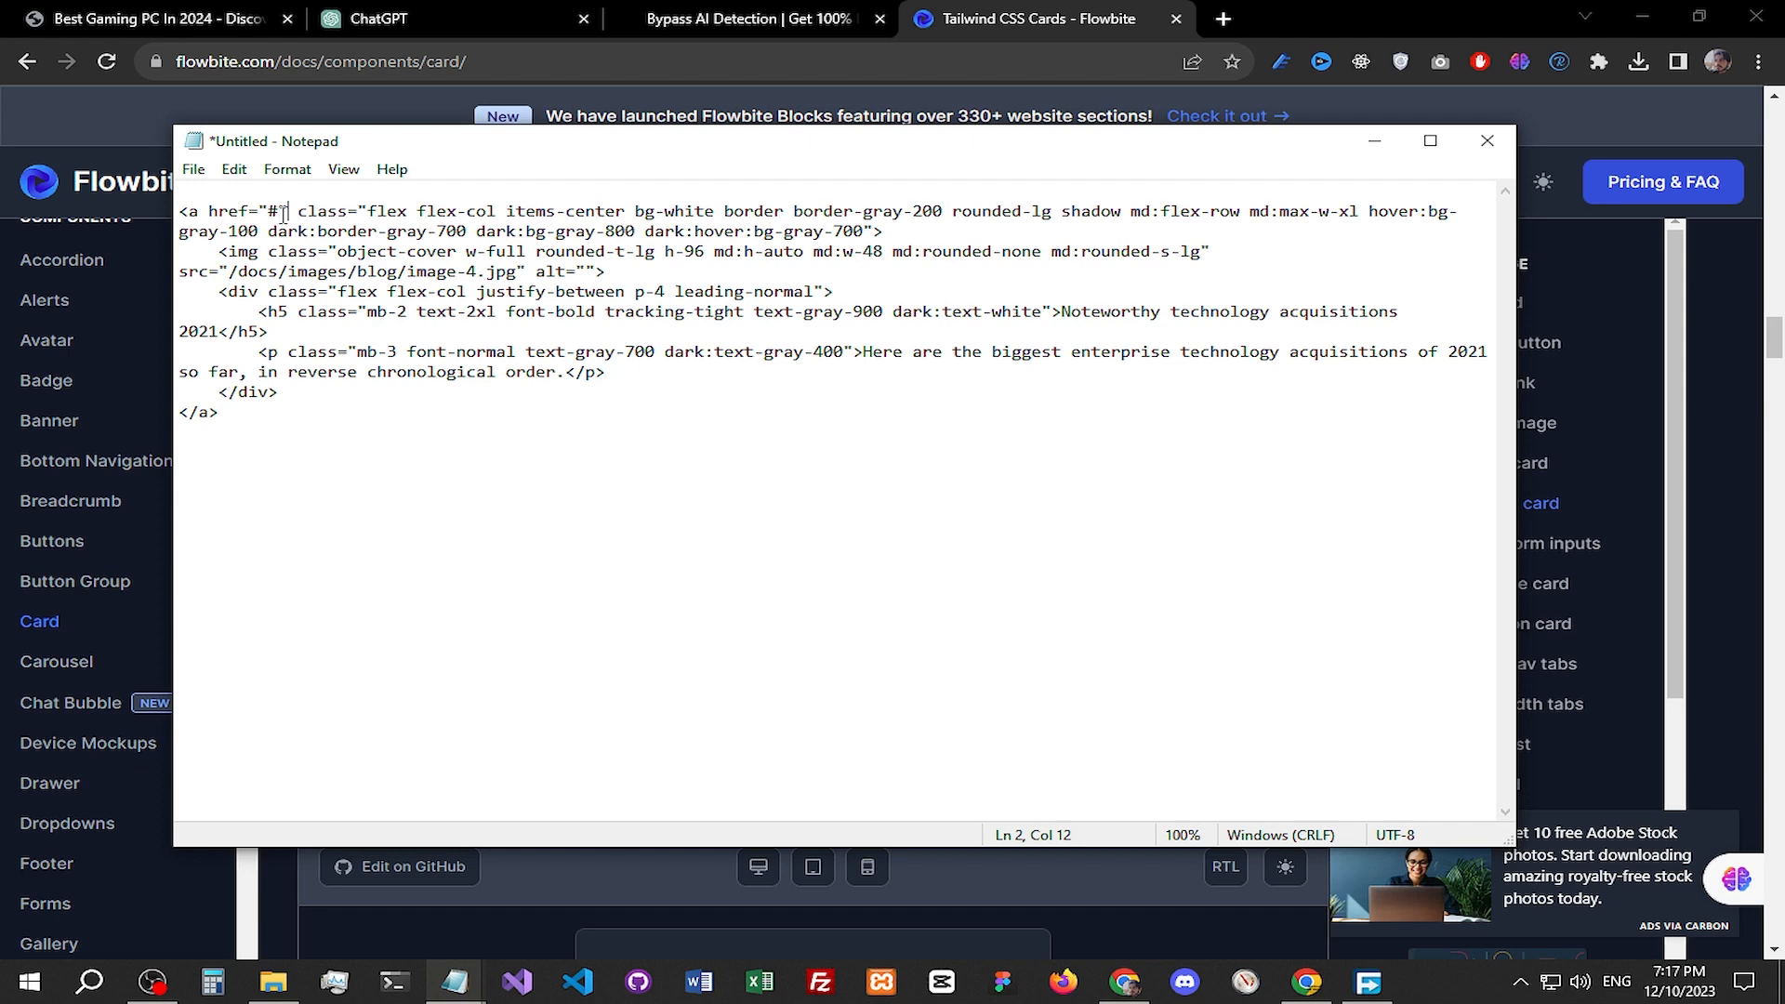
key("ctrl+v")
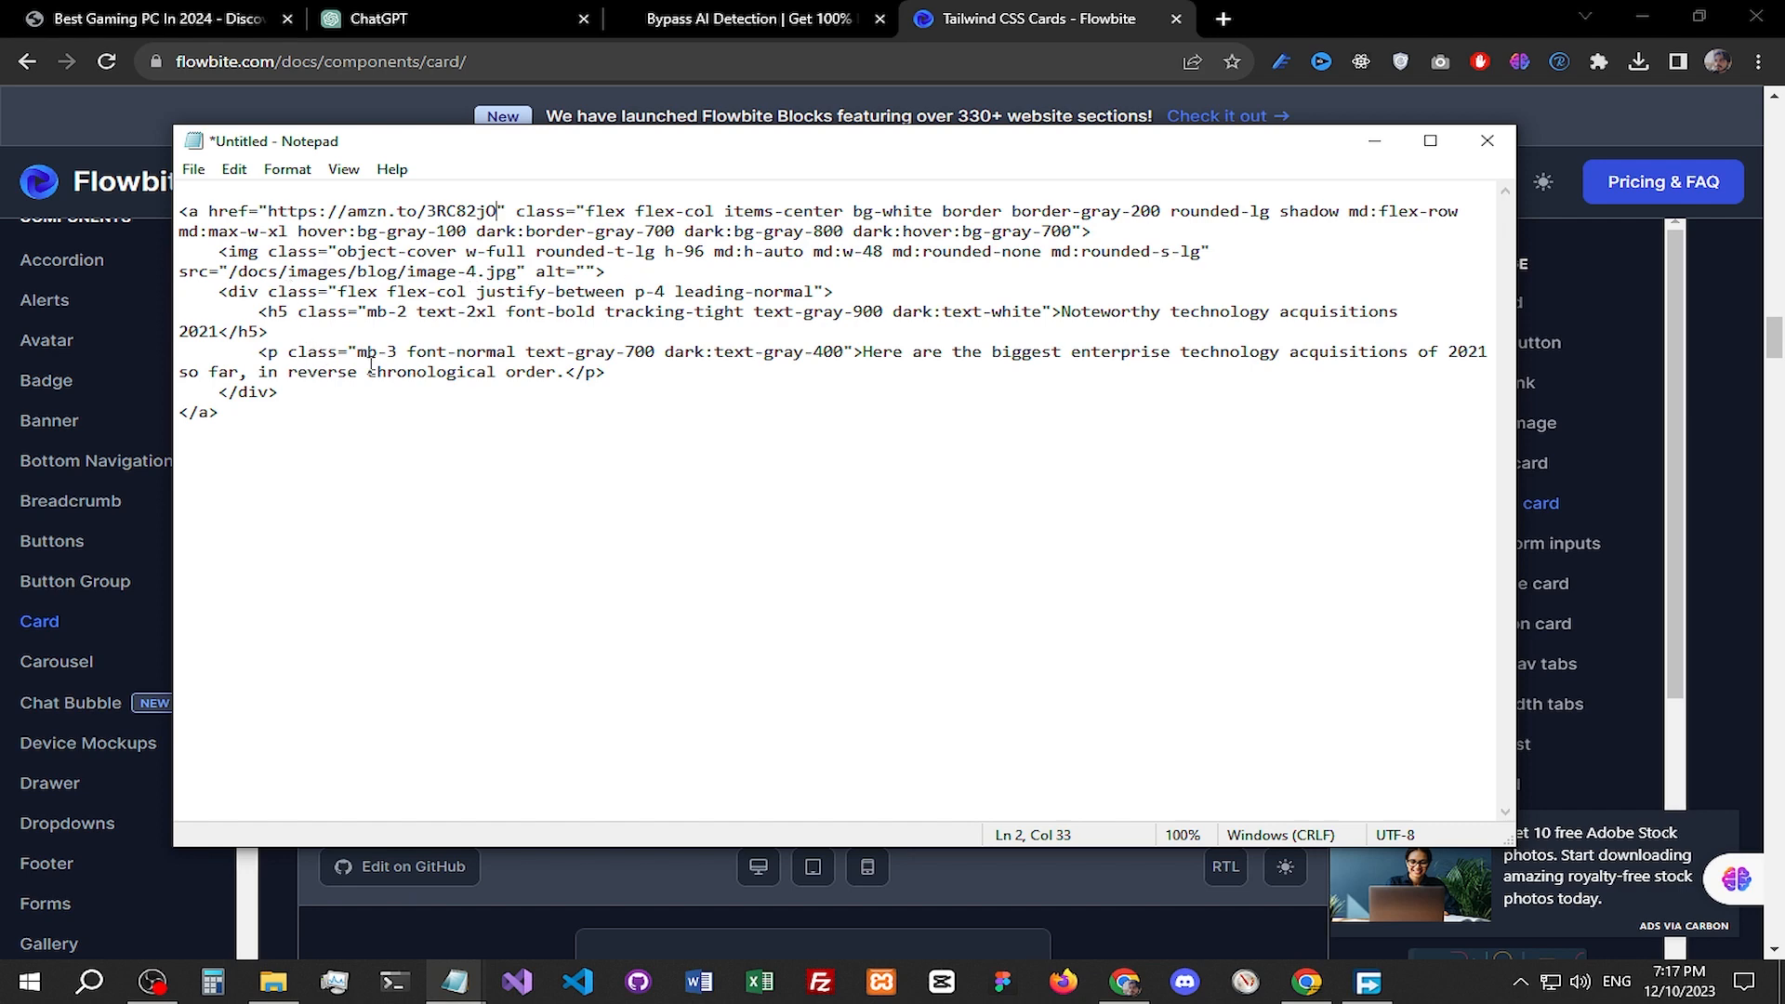
left_click(1119, 908)
scroll(890, 556, "up", 3)
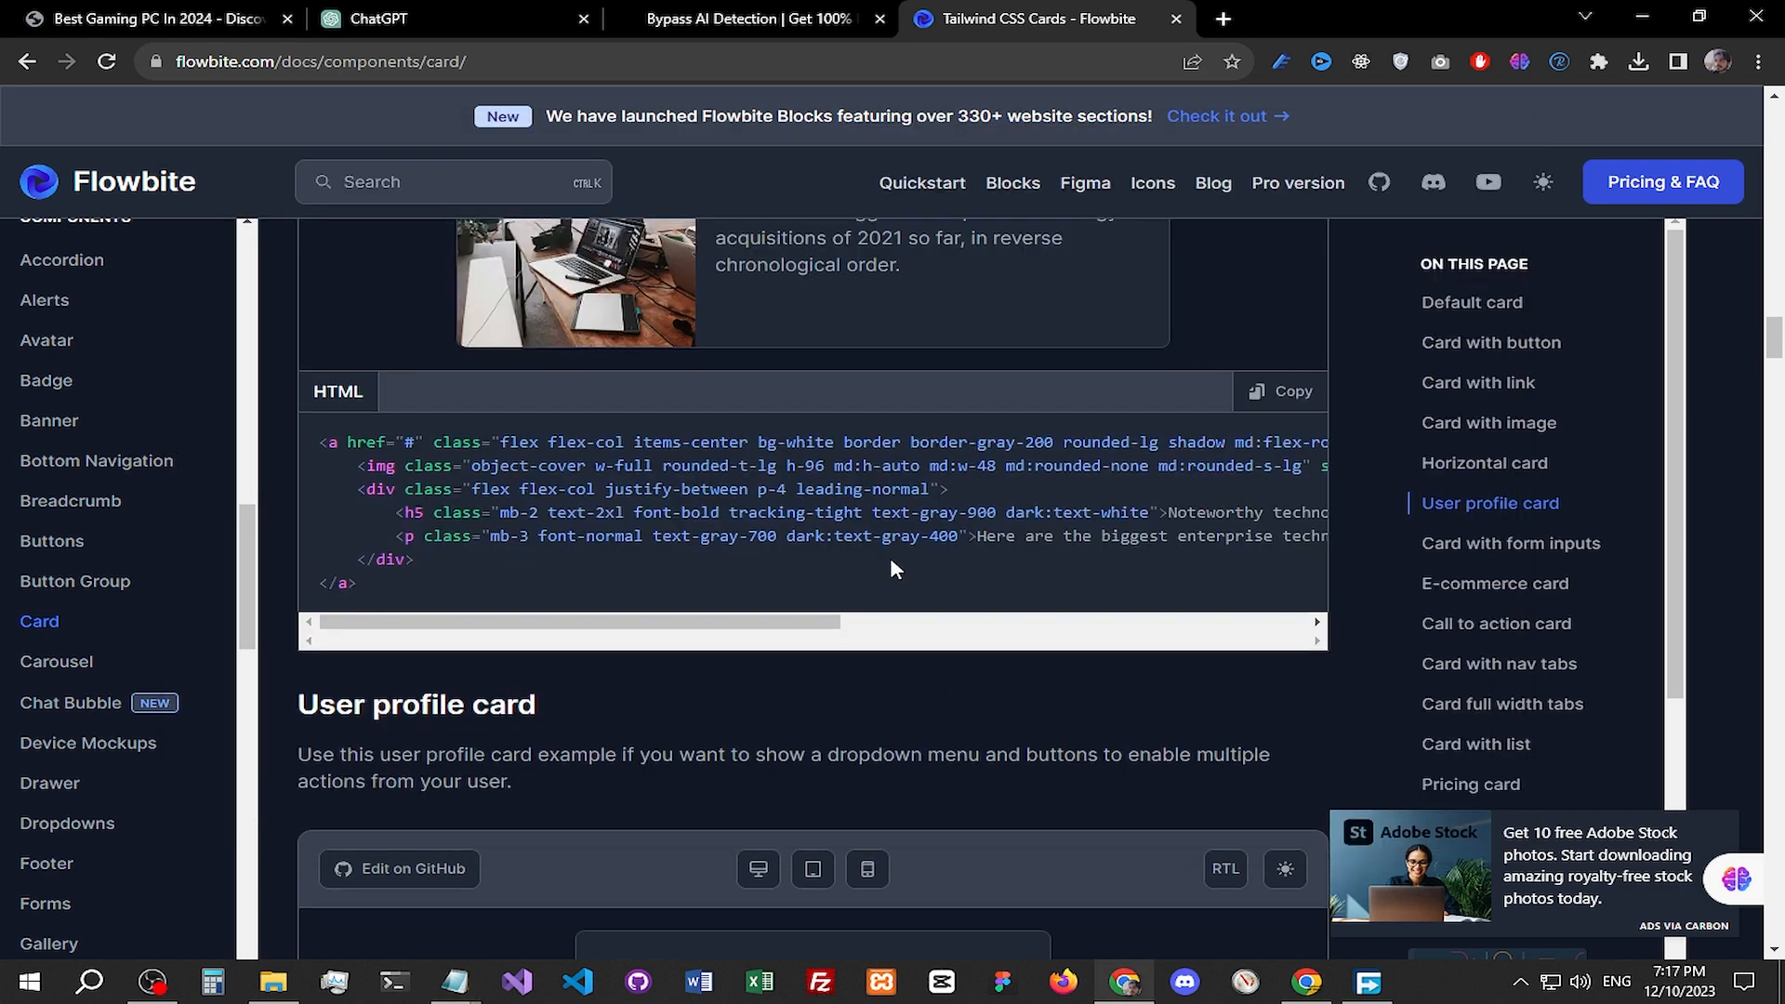
key("alt+Tab")
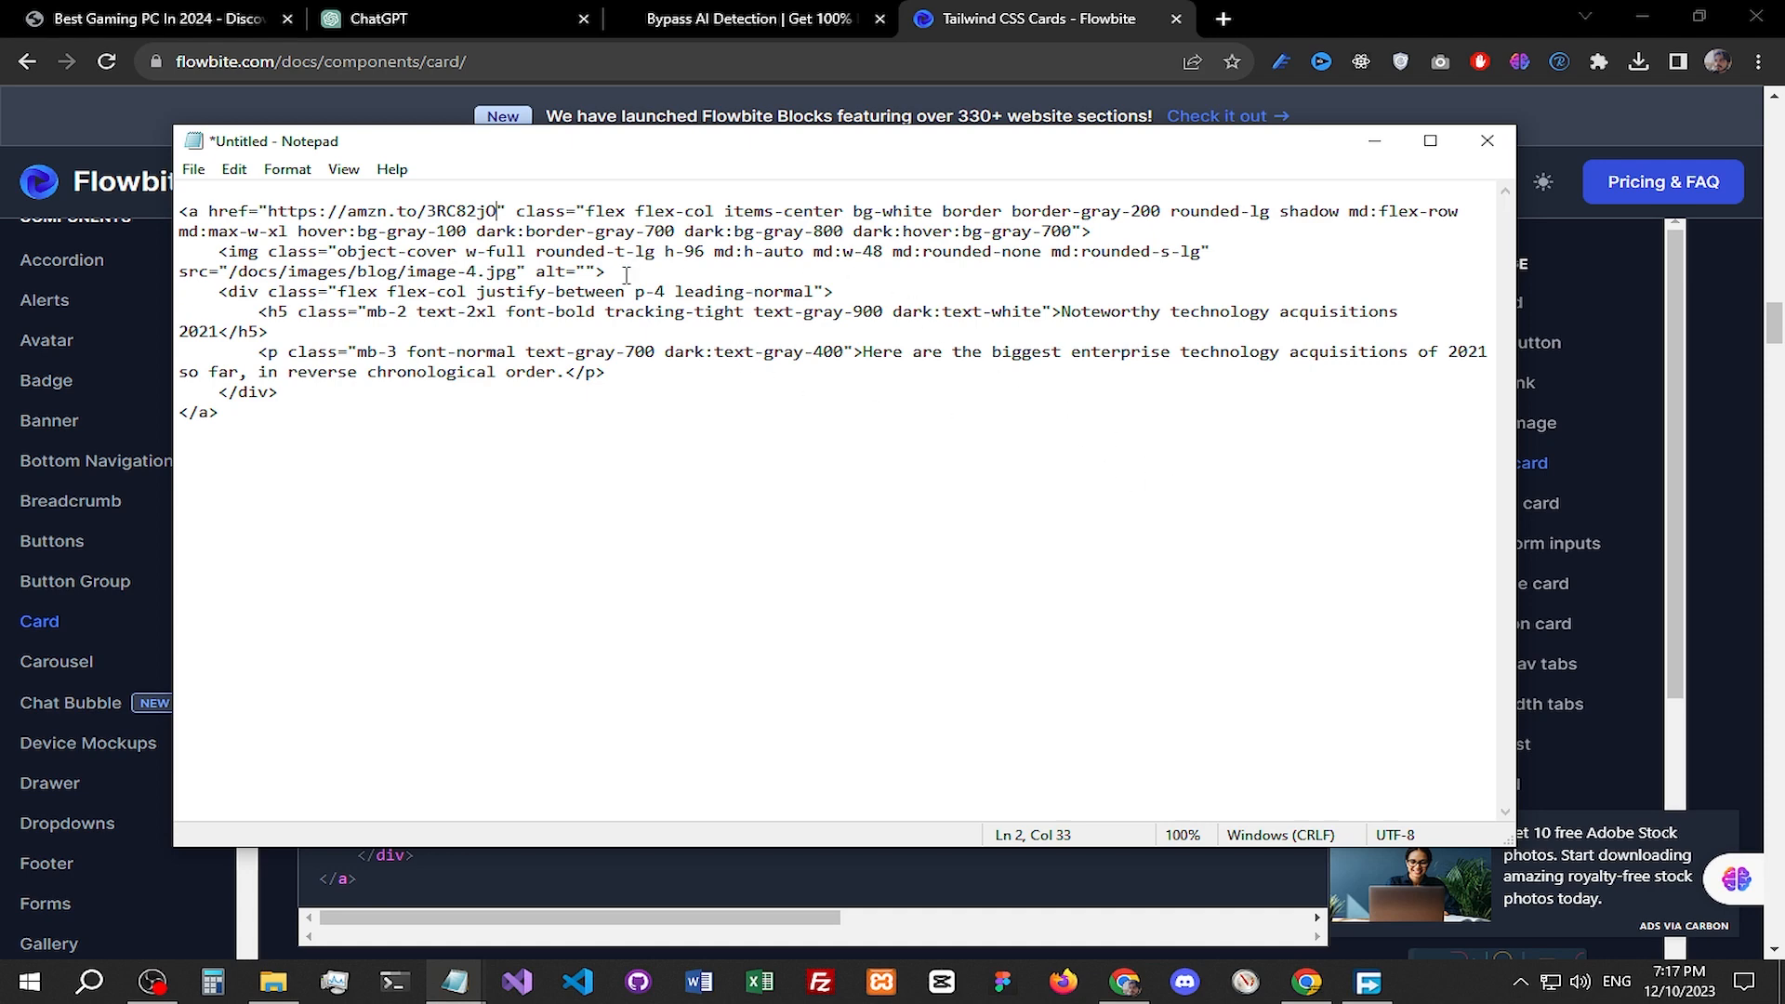
Step: Switch to the Amazon page of the Skytech Archangel gaming PC and copy the generated medium-size image link HTML
left_click(287, 255)
left_click(290, 272)
left_click(1307, 982)
left_click(311, 126)
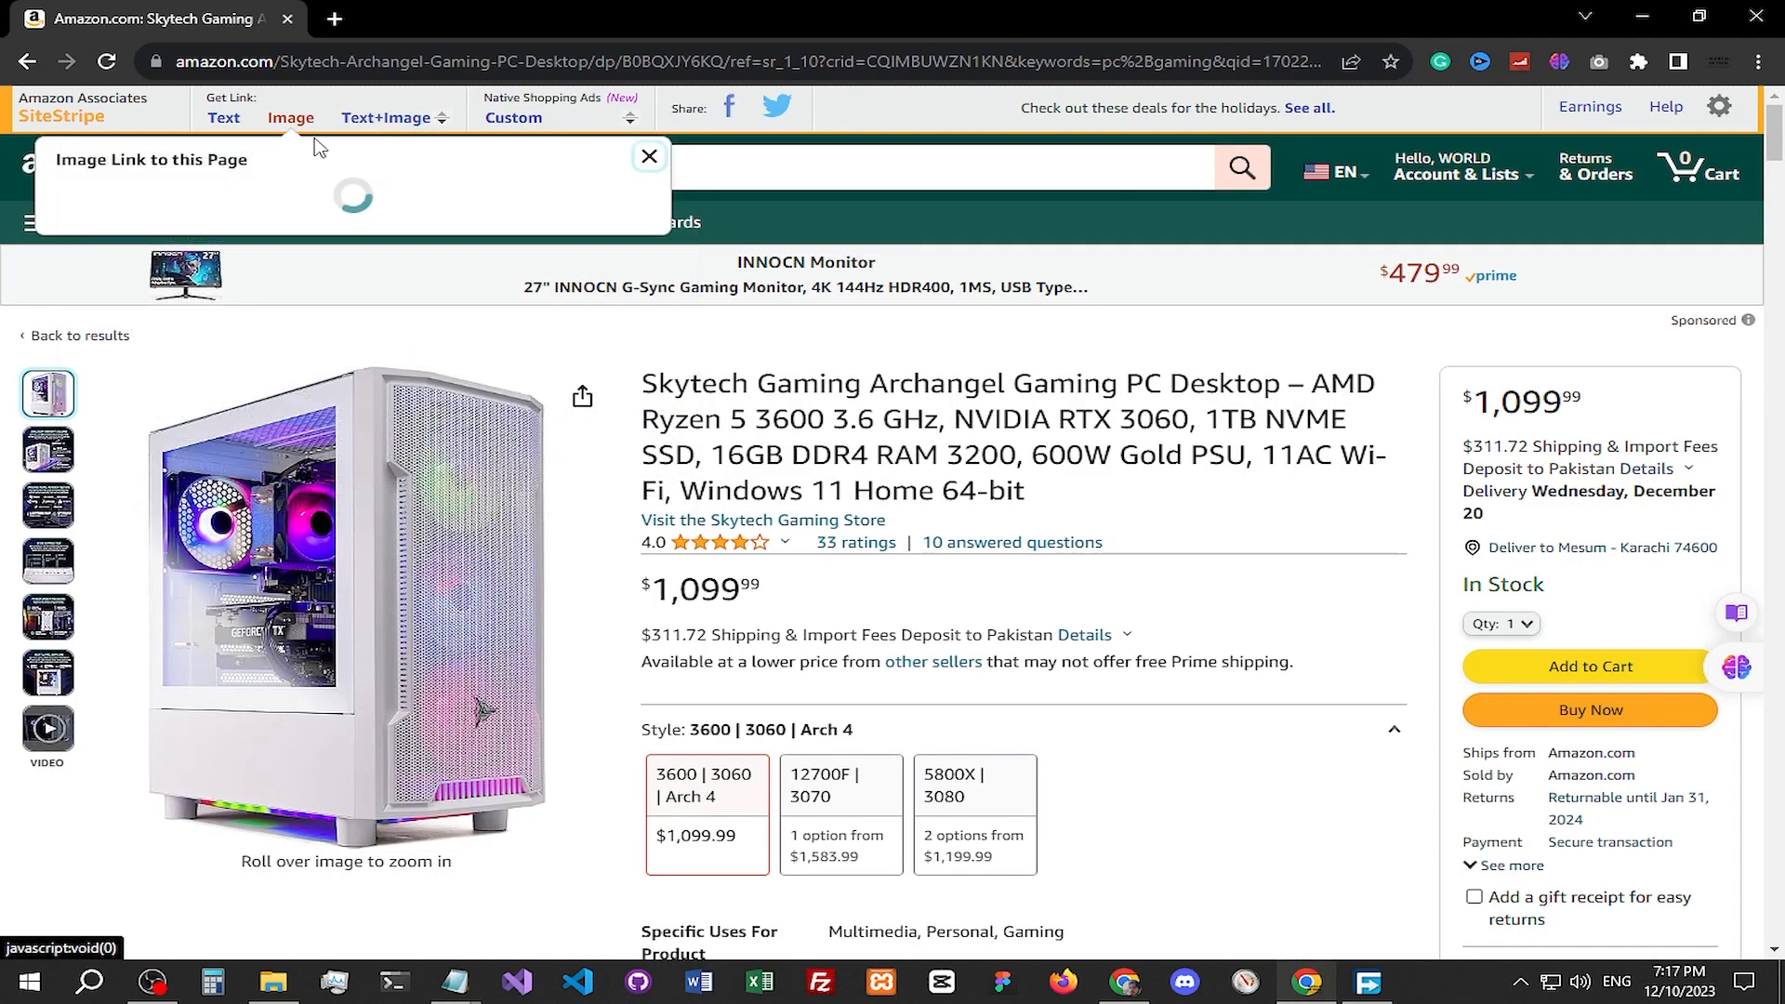
scroll(257, 512, "down", 3)
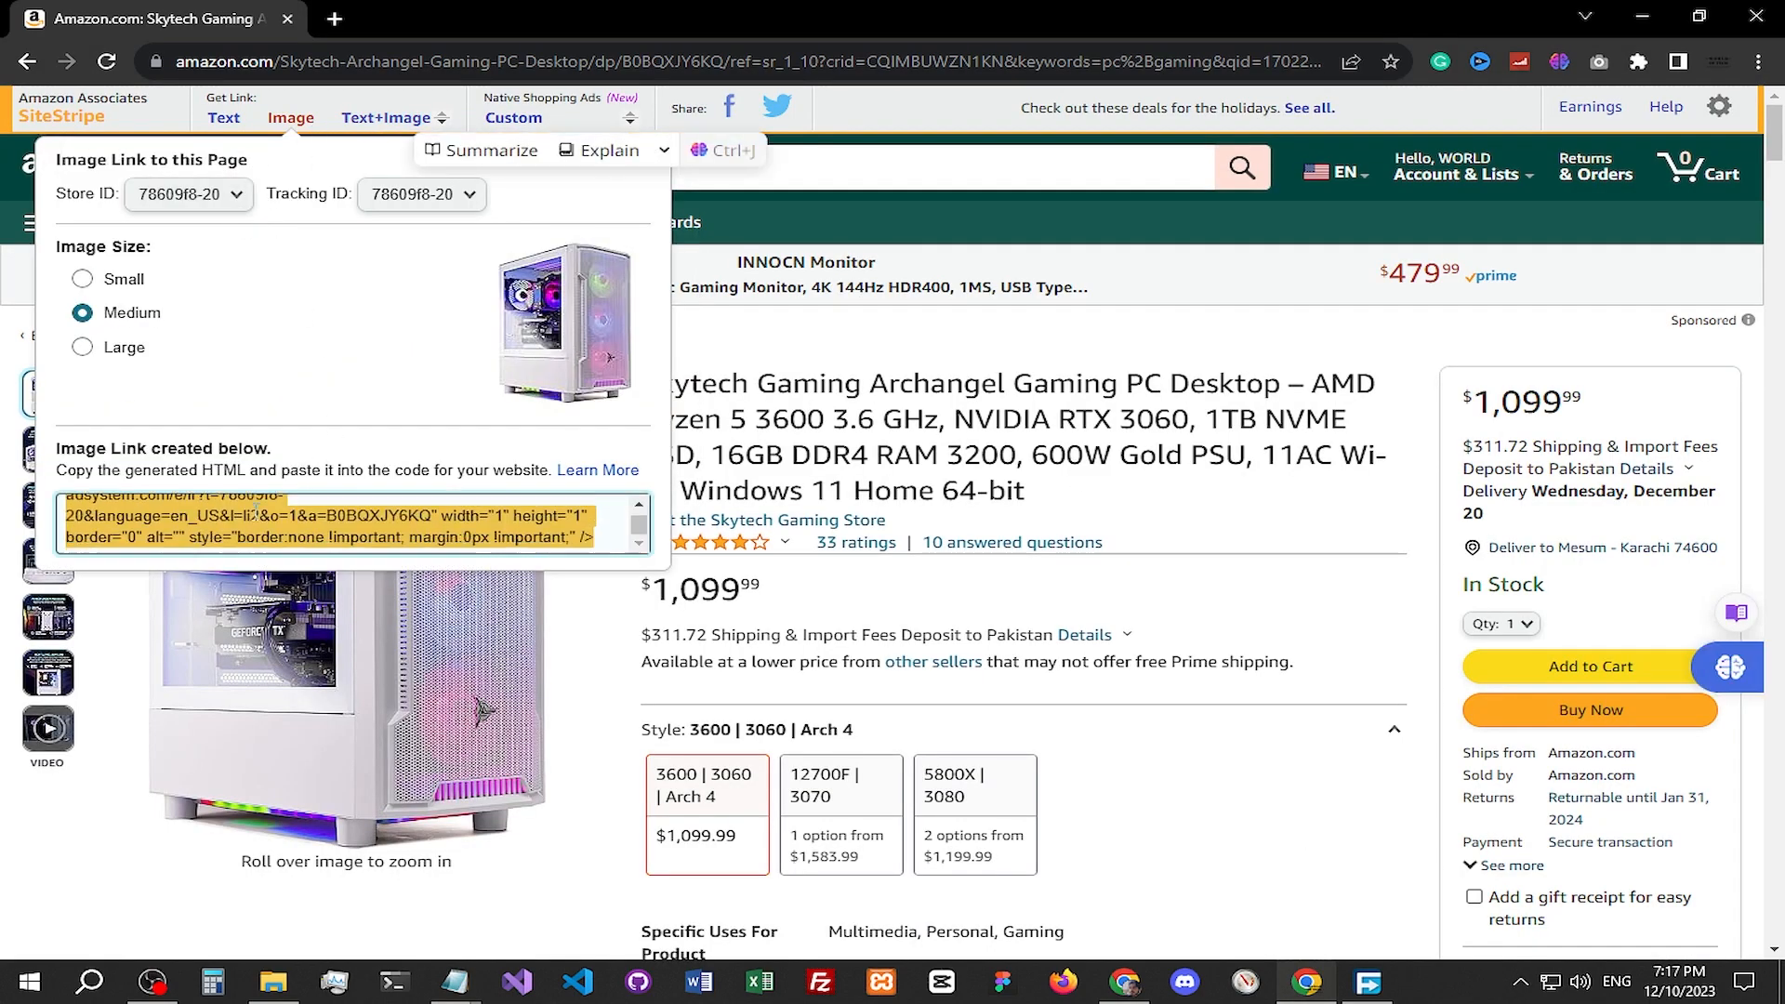
scroll(259, 516, "down", 6)
scroll(483, 442, "up", 6)
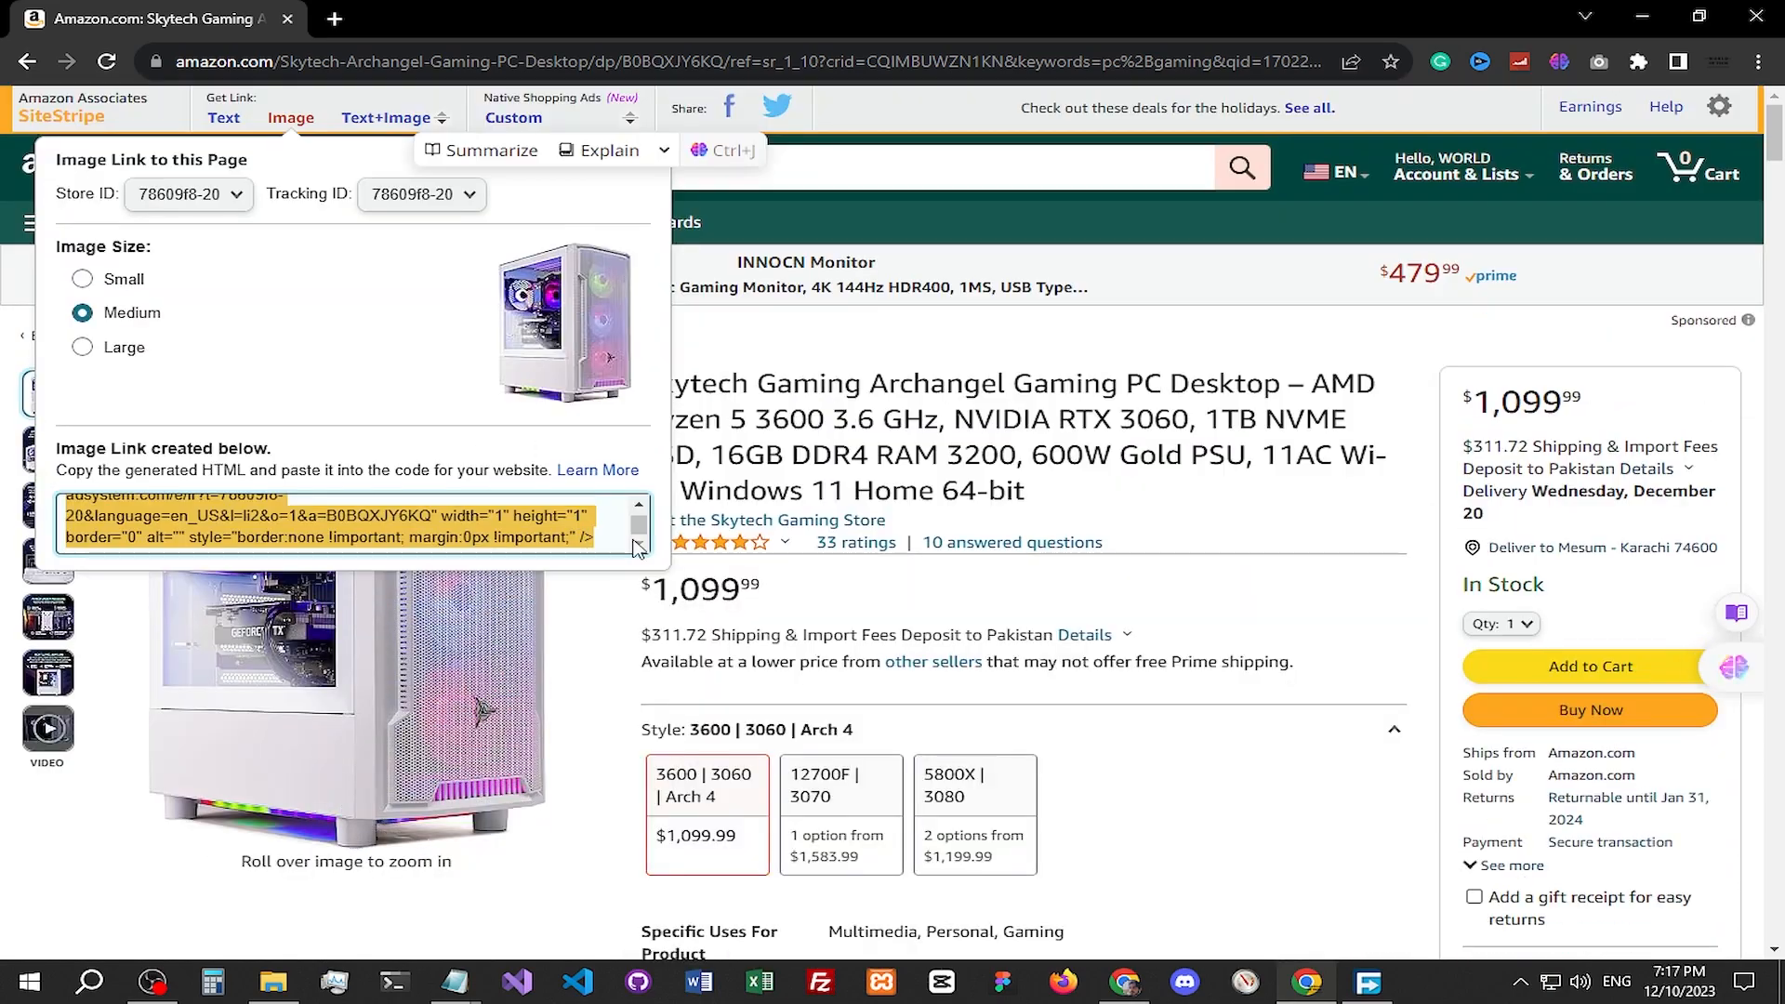
left_click_drag(640, 528, 644, 523)
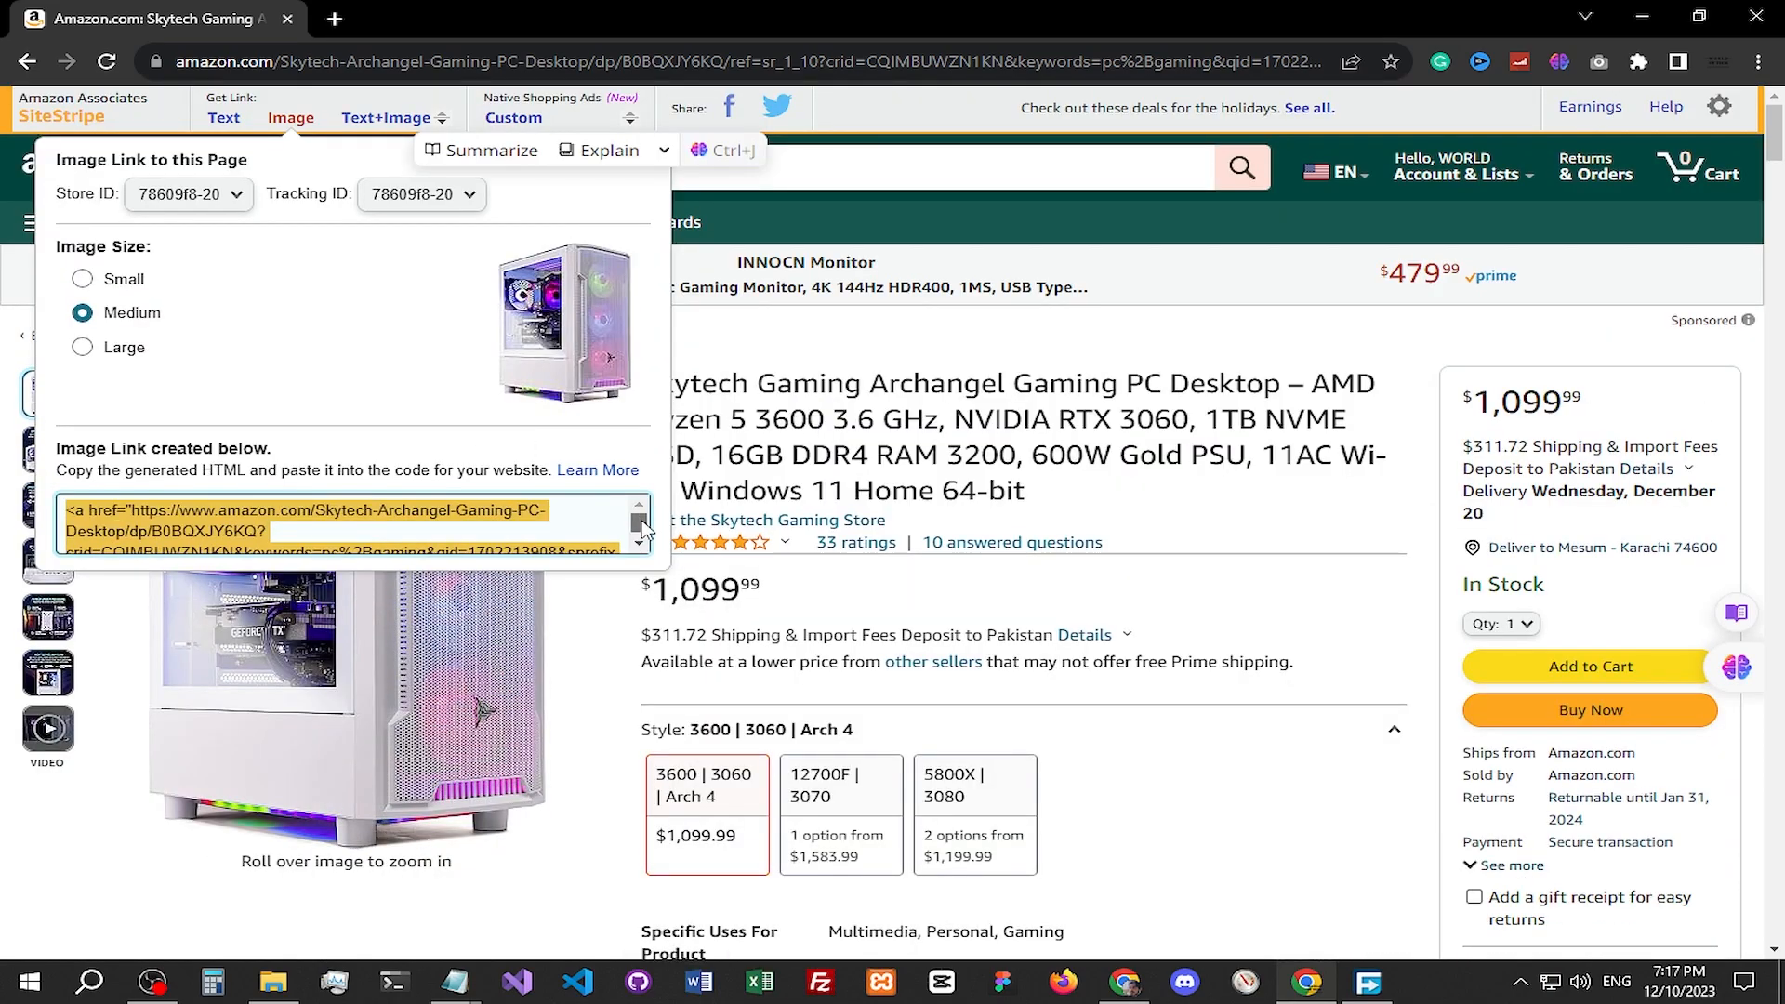
scroll(641, 528, "down", 2)
scroll(642, 527, "down", 3)
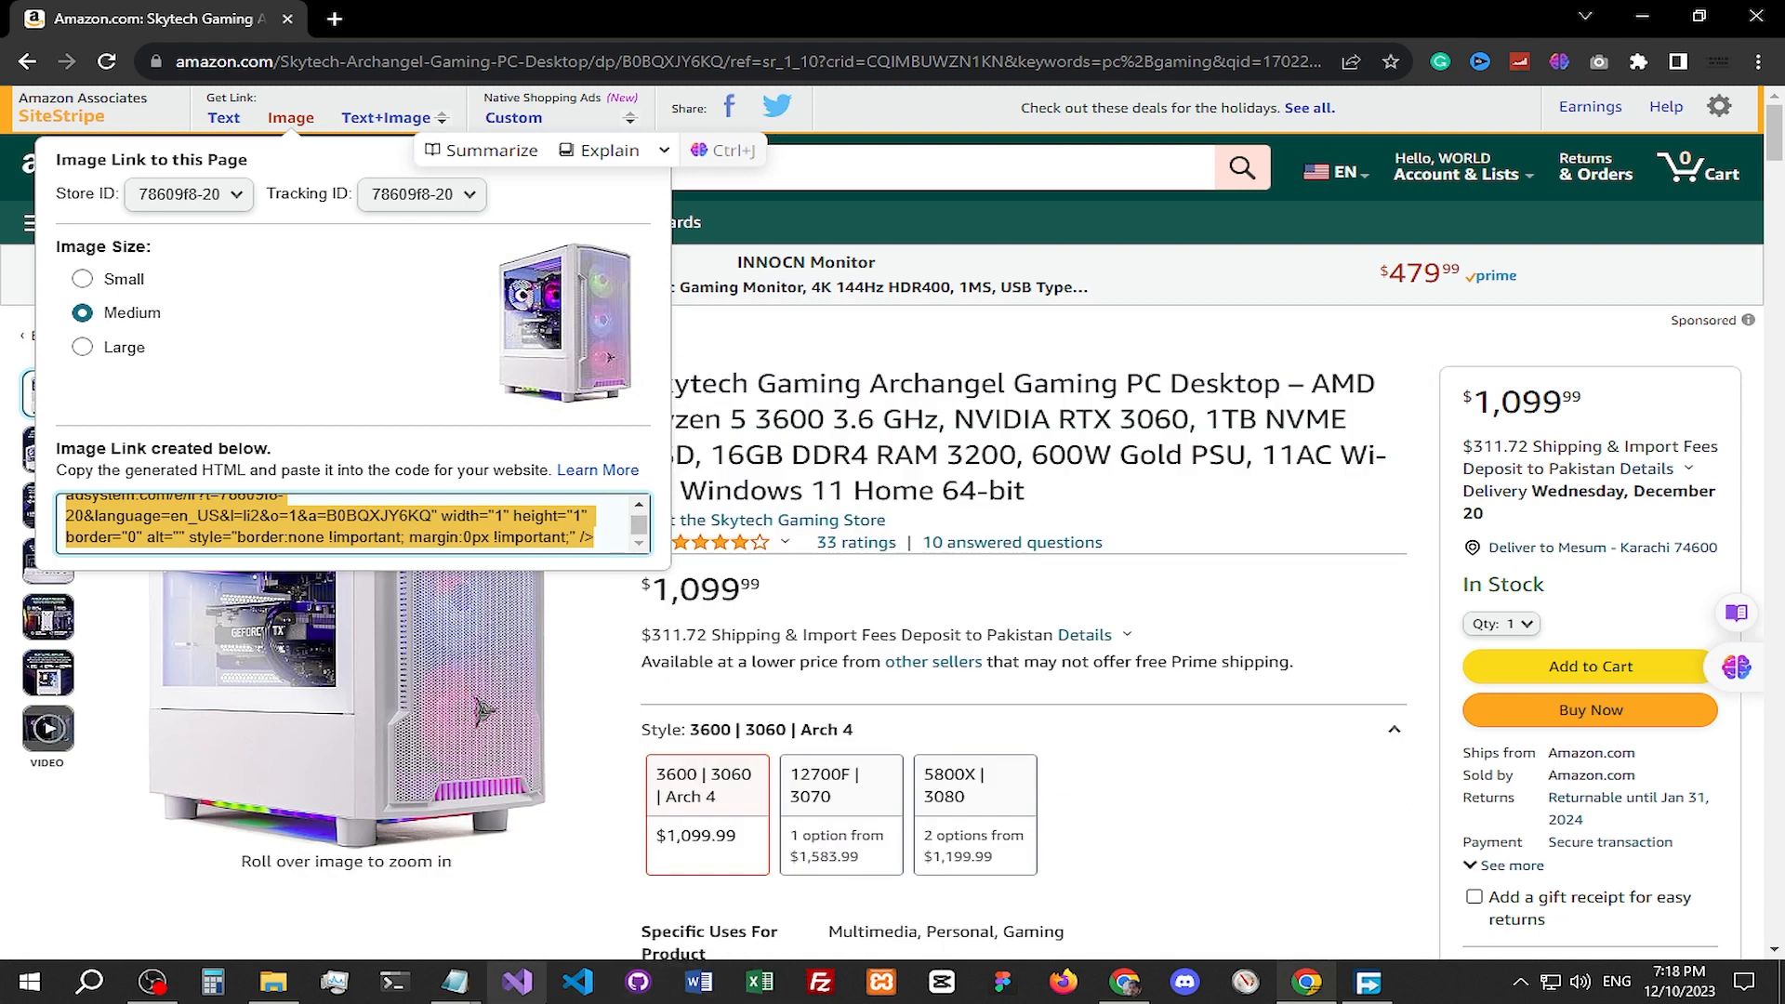
Step: Paste the Amazon image link HTML into the Notepad document below the card code, separated by a blank line
mouse_move(455, 982)
left_click(848, 916)
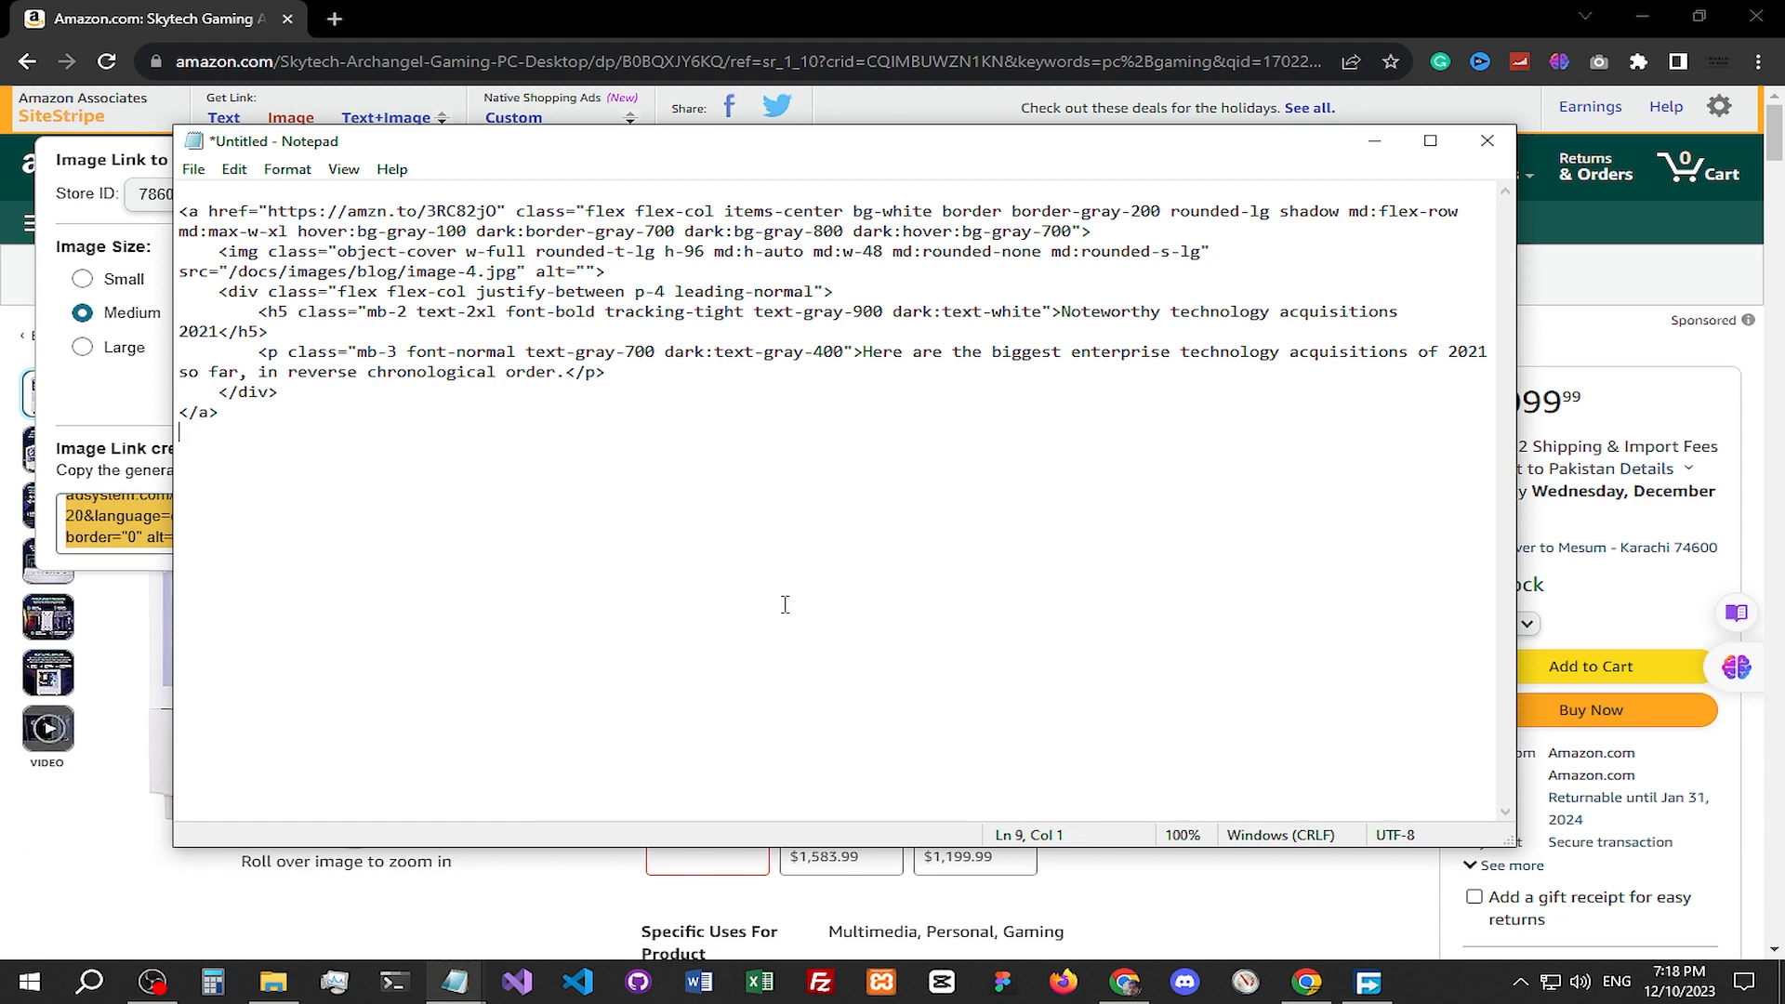
key("Return")
key("ctrl+v")
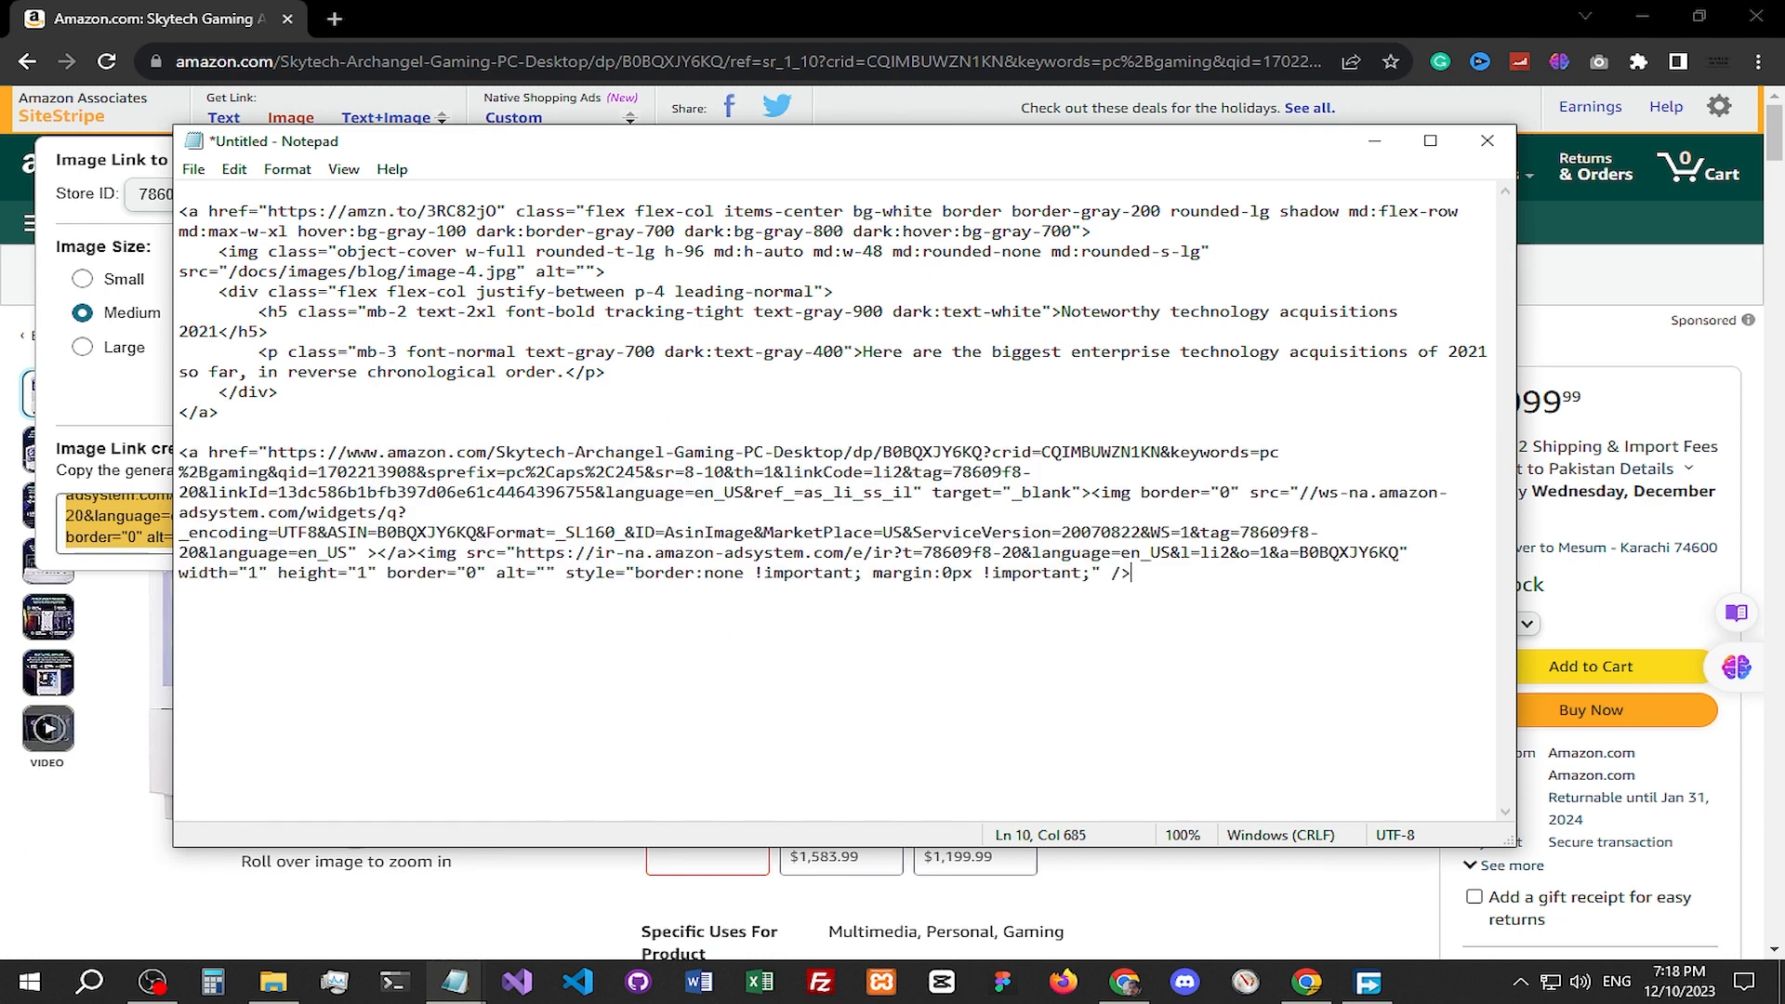
Step: Find the image source in the pasted Amazon HTML and copy the ir-na.amazon-adsystem.com URL of the last img tag
left_click_drag(427, 459, 546, 458)
left_click(488, 558)
left_click_drag(1103, 494, 1429, 502)
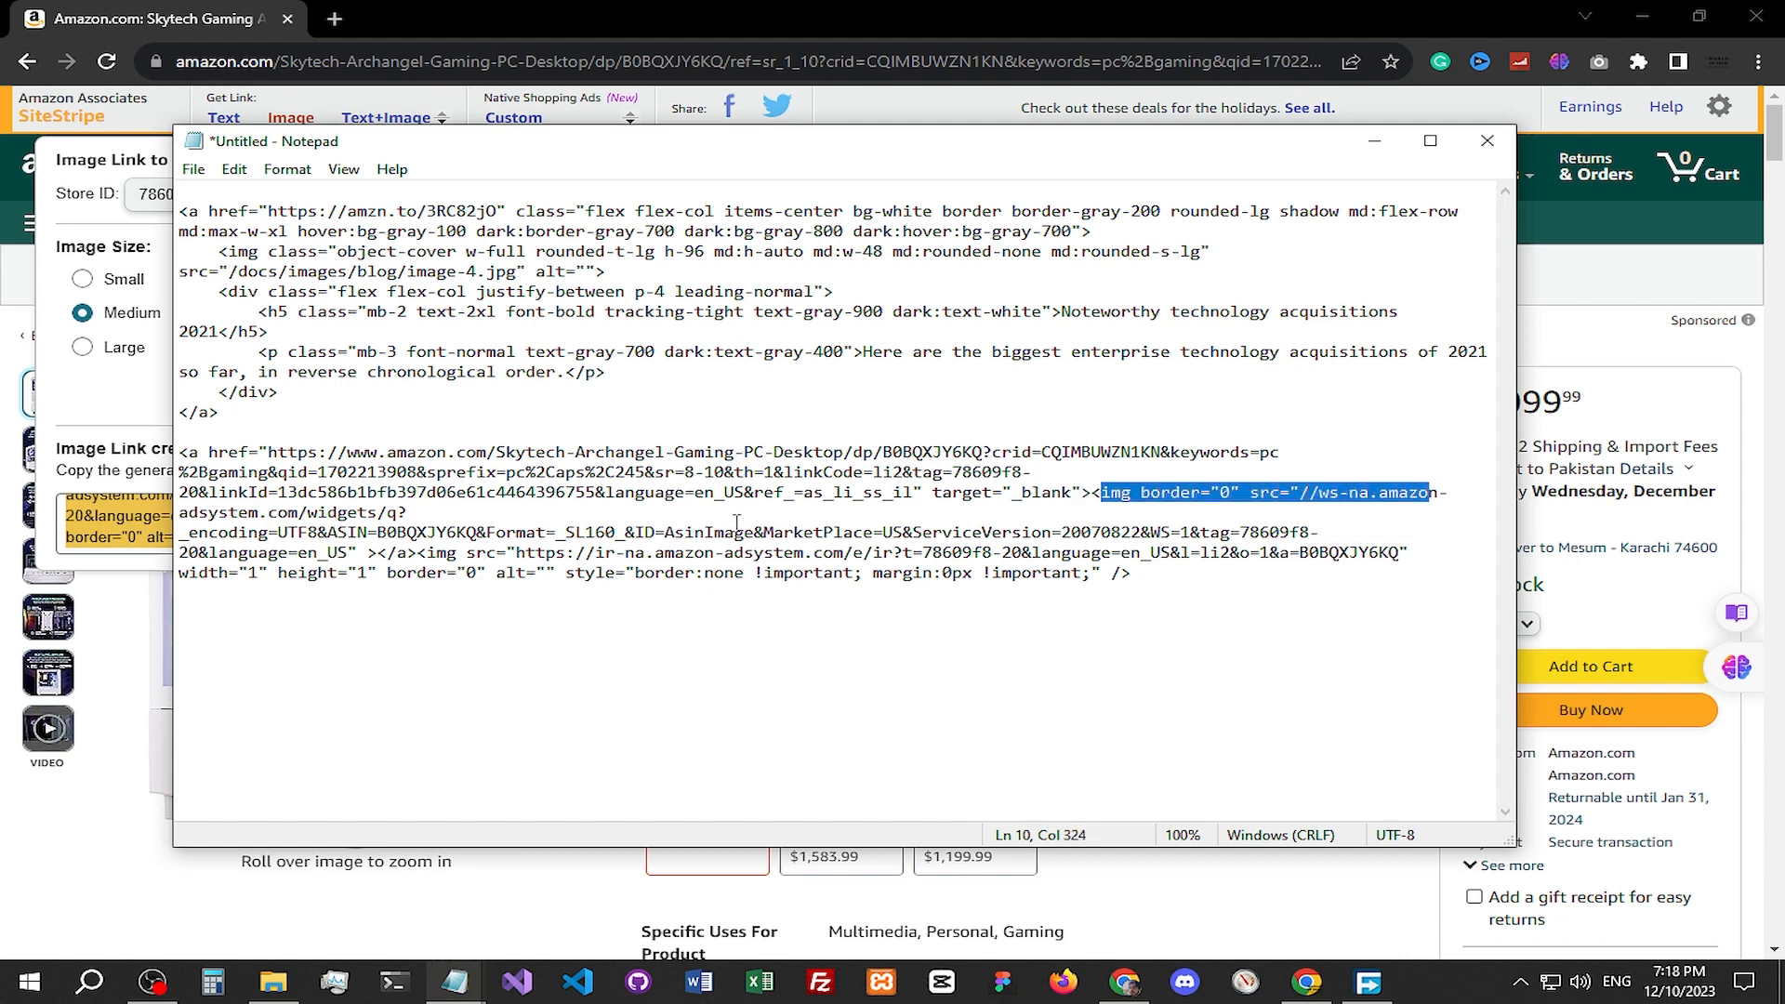
left_click(1376, 515)
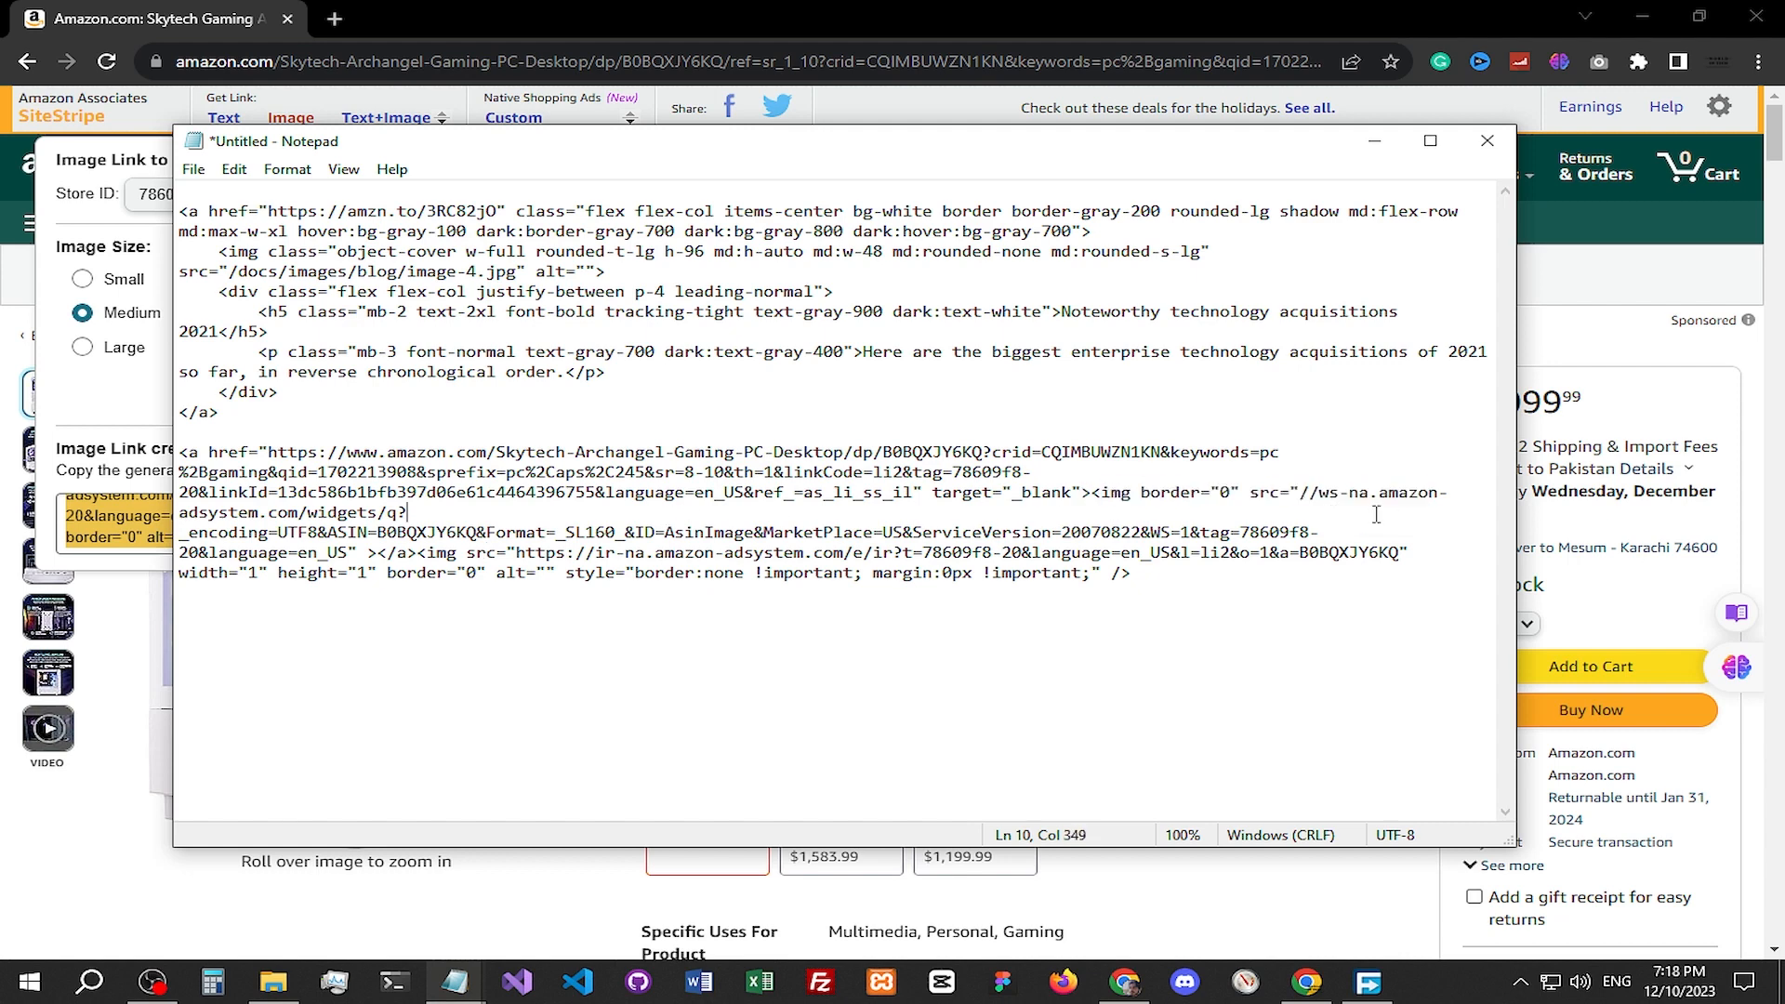
left_click_drag(1294, 494, 1331, 495)
left_click(1309, 505)
left_click_drag(1300, 493, 799, 511)
left_click_drag(489, 525, 444, 534)
left_click(546, 597)
left_click_drag(696, 555, 744, 569)
left_click_drag(437, 555, 1398, 564)
key("ctrl+c")
left_click(567, 571)
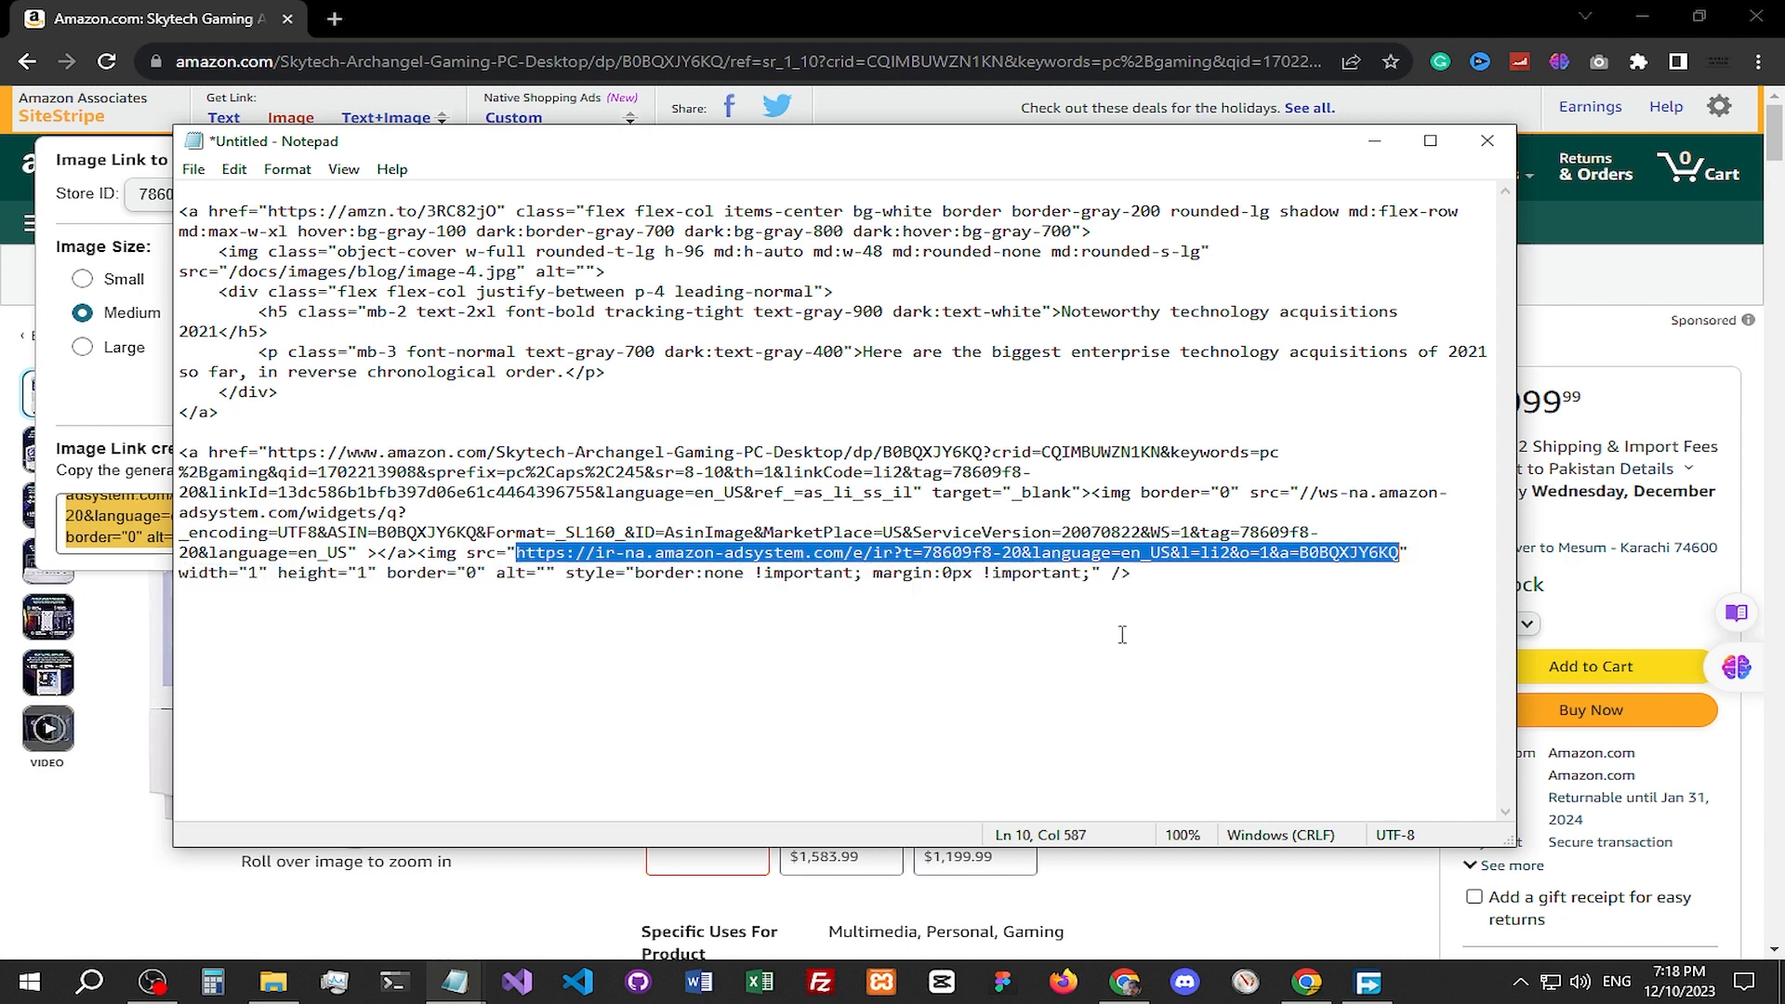
Step: Replace /docs/images/blog/image-4.jpg in the card's img src with the copied ir-na.amazon-adsystem.com URL
left_click(128, 862)
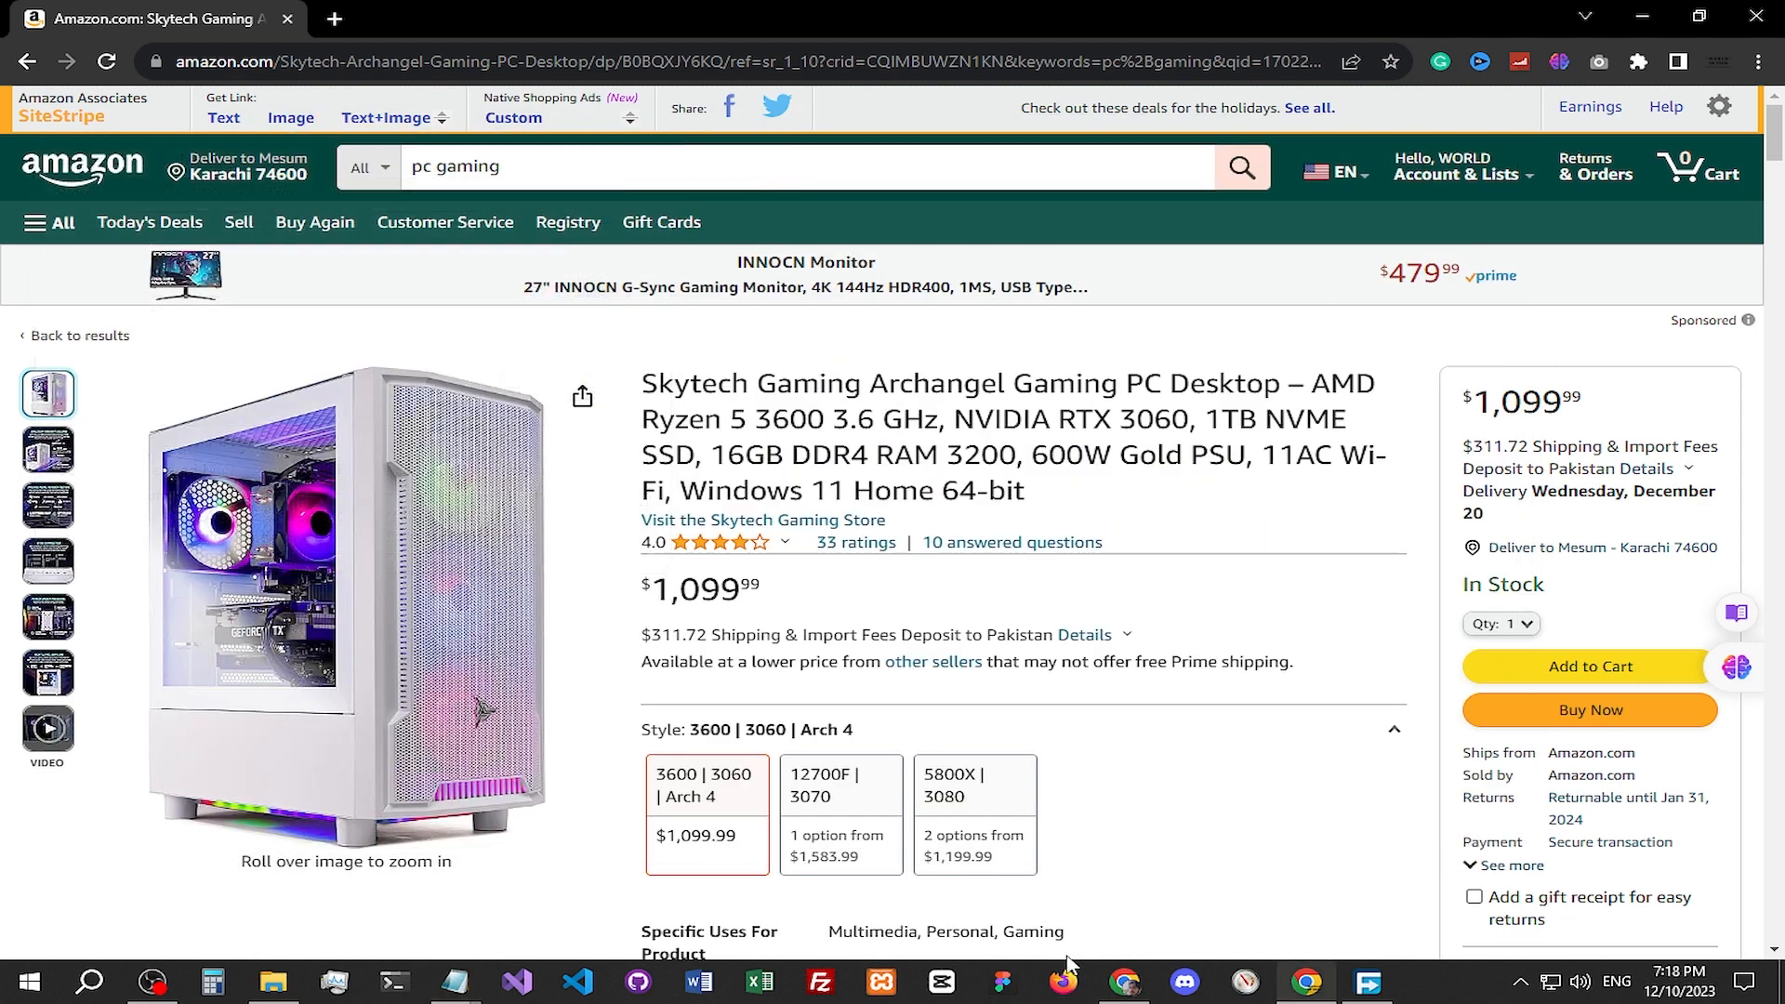
left_click(1125, 981)
mouse_move(454, 982)
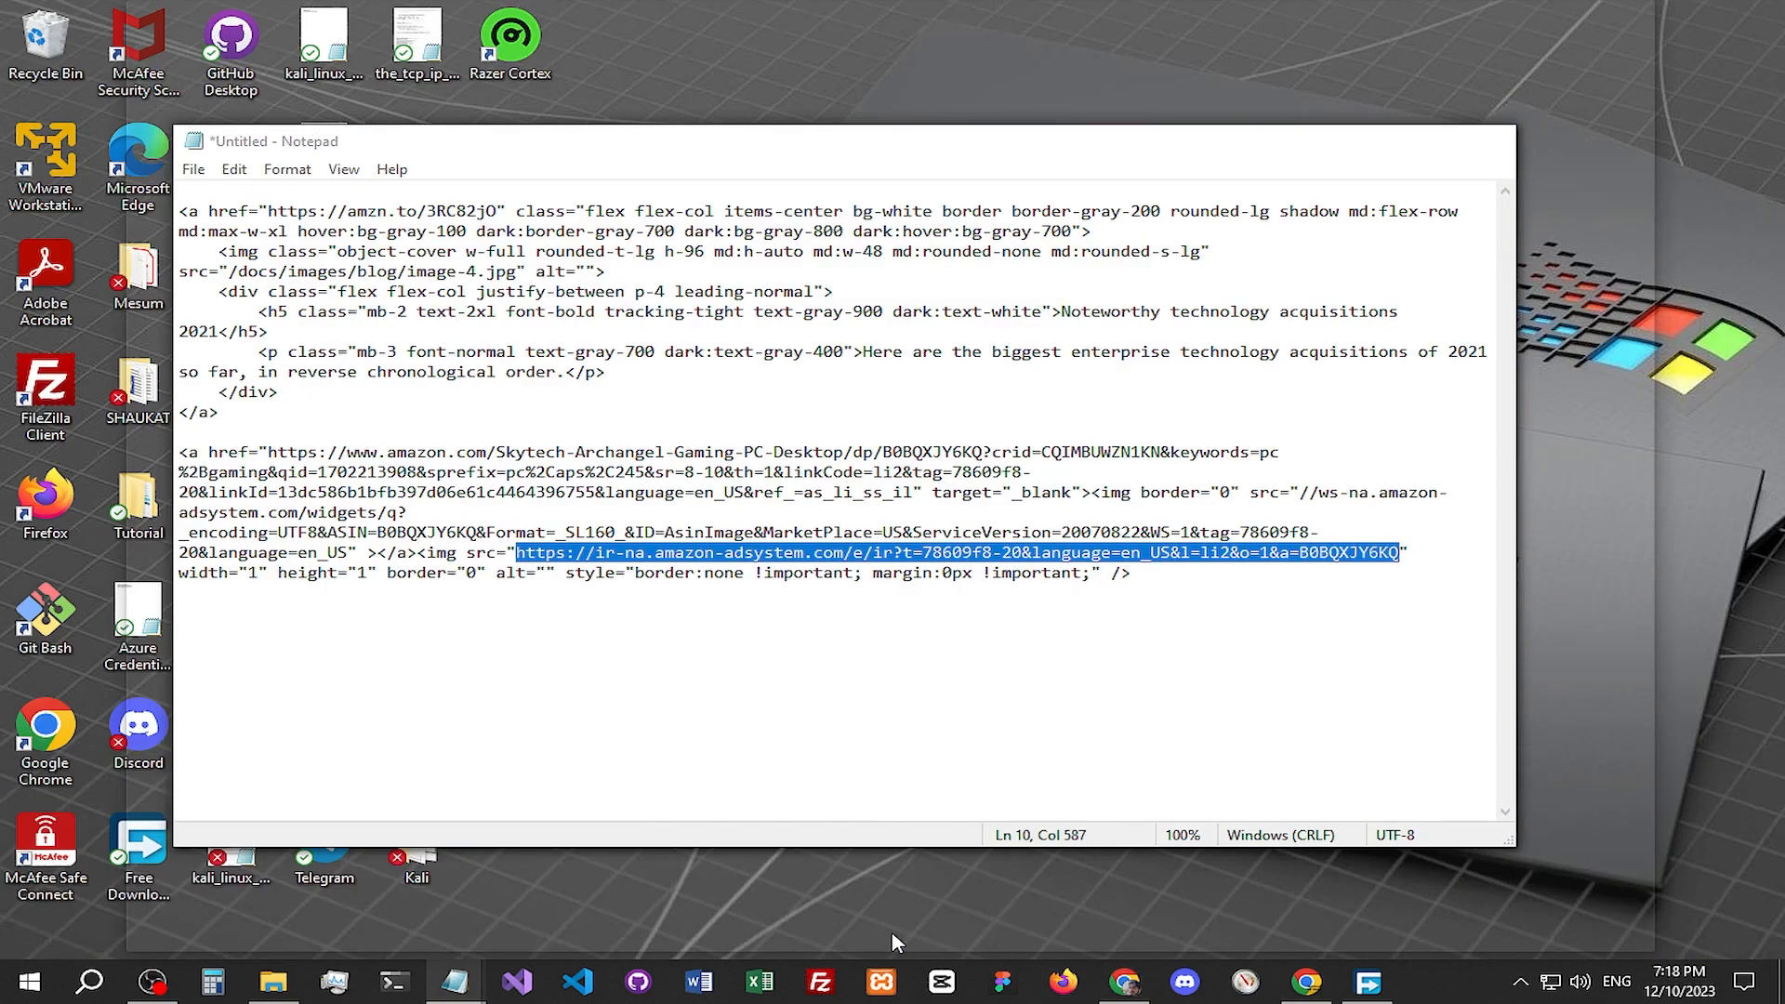
left_click(891, 932)
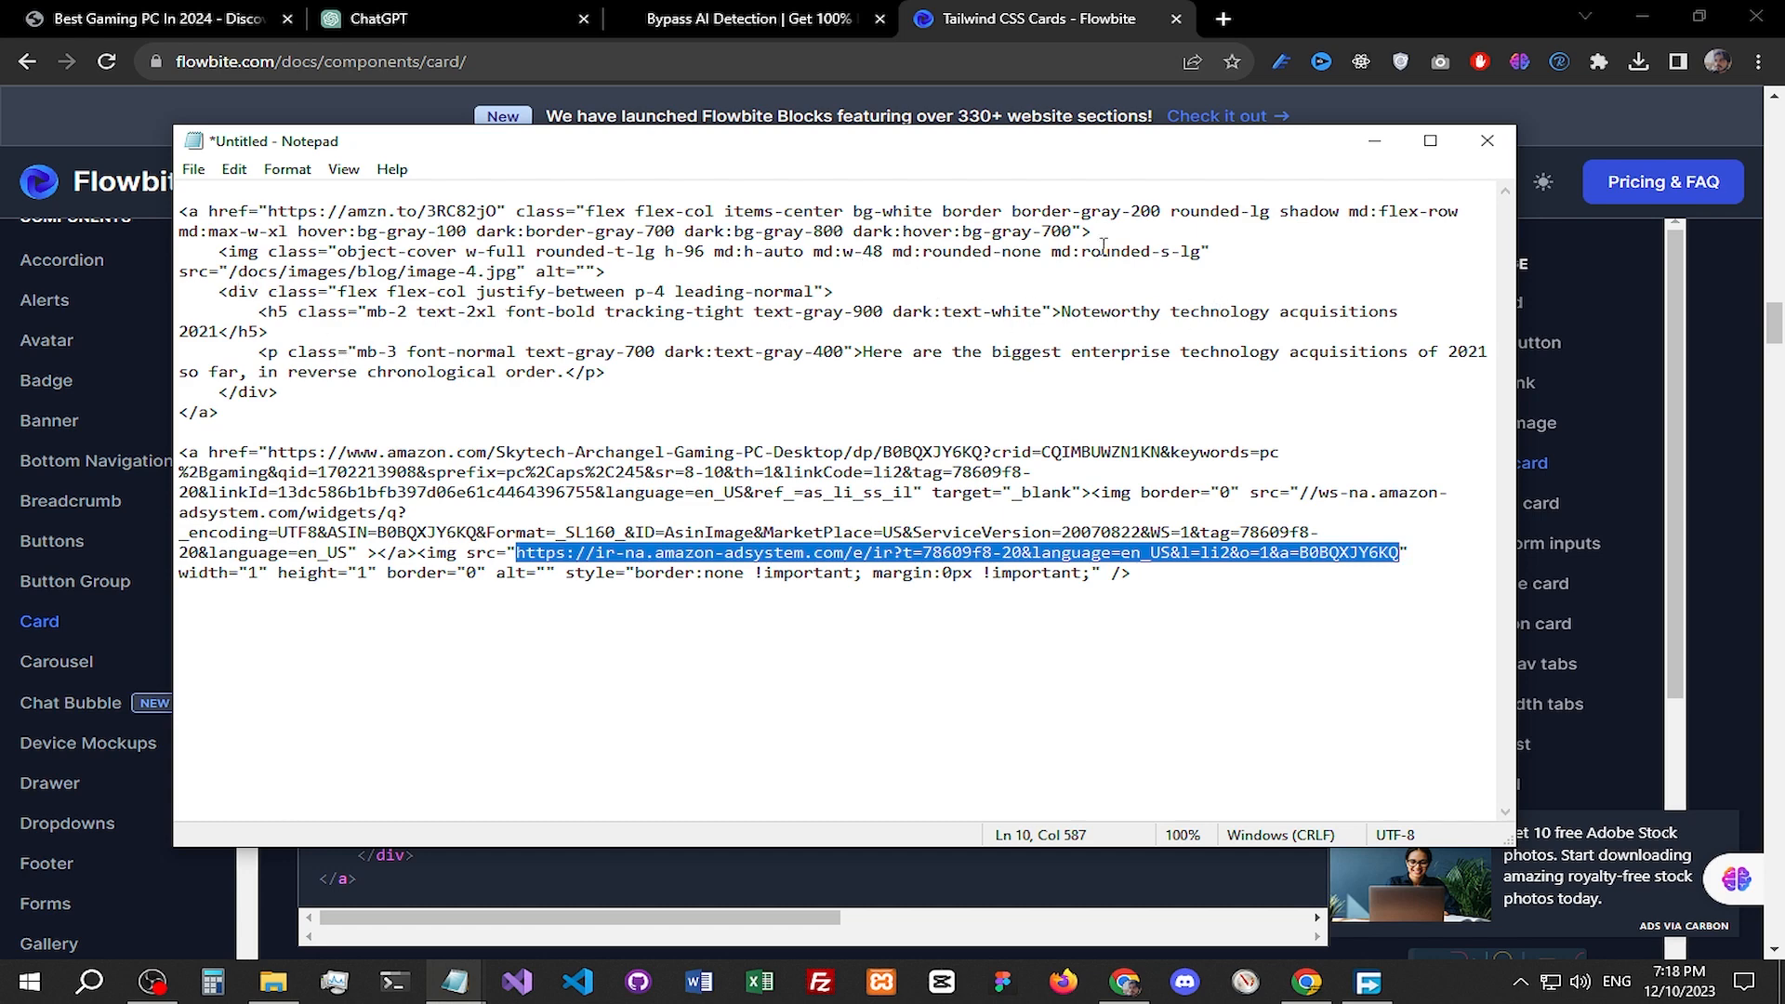
left_click_drag(232, 276, 511, 276)
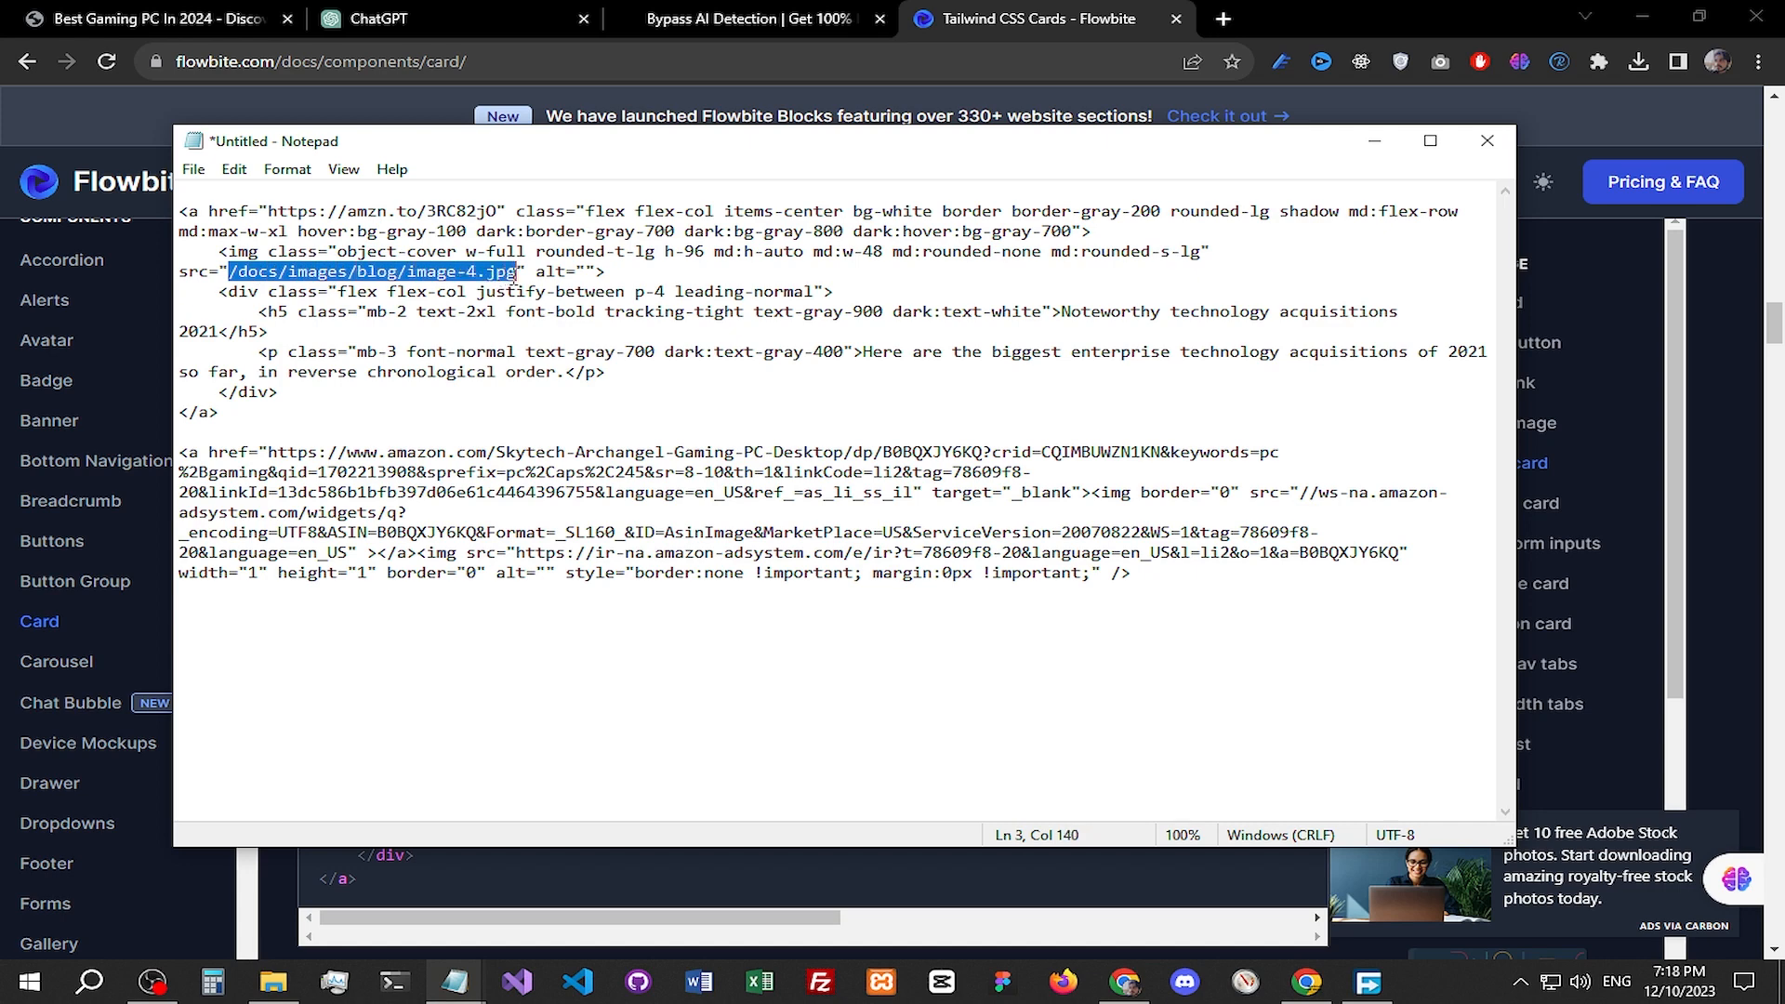
key("ctrl+v")
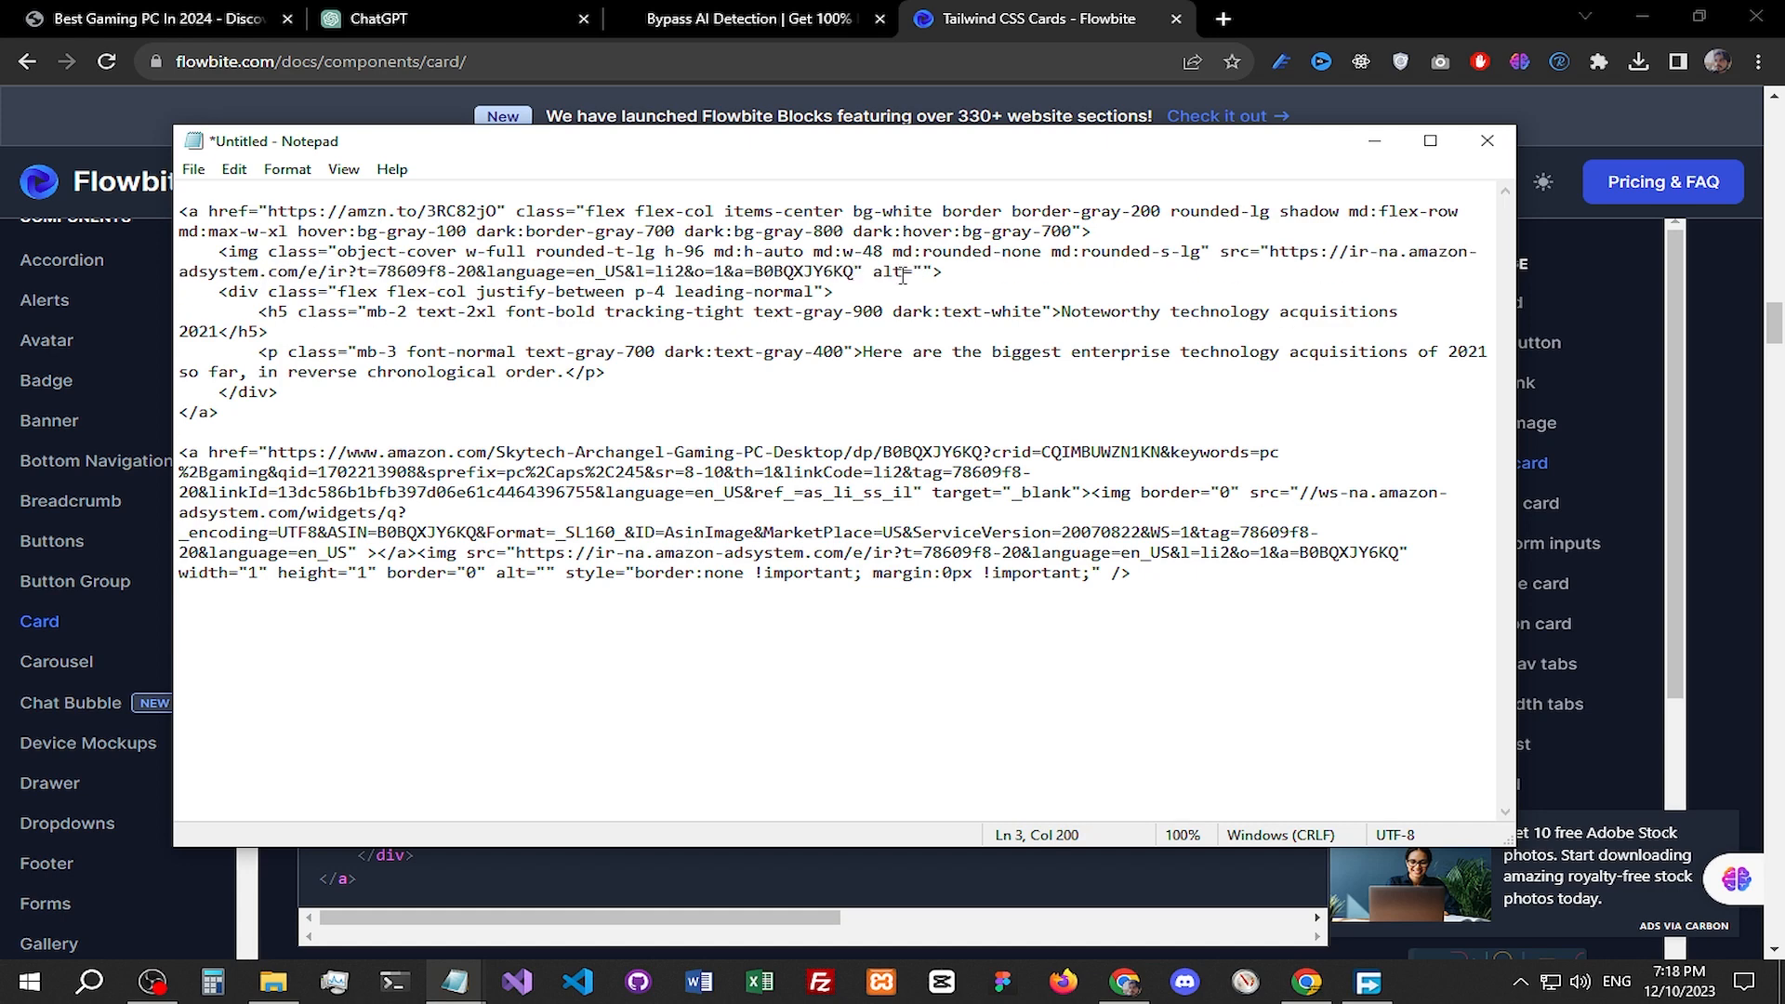
Step: Set the card image's alt text to "best gaming pc in 2024"
left_click(39, 8)
left_click(957, 7)
left_click(197, 11)
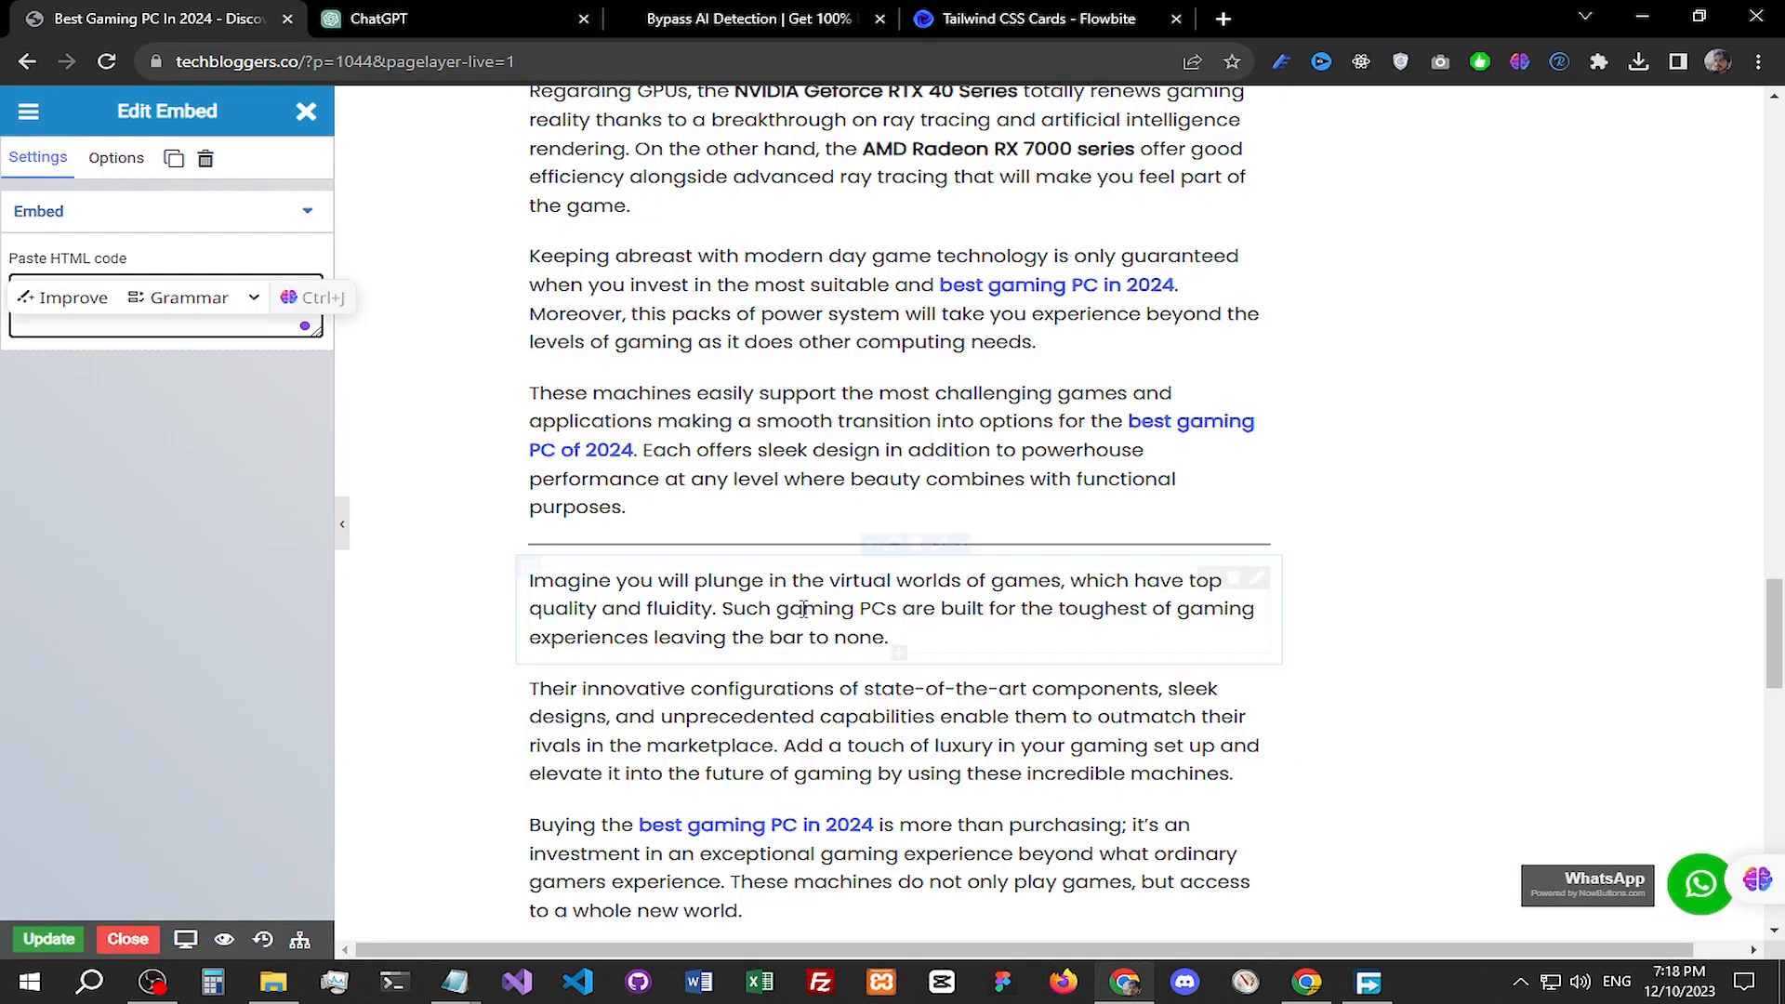
key("alt+Tab")
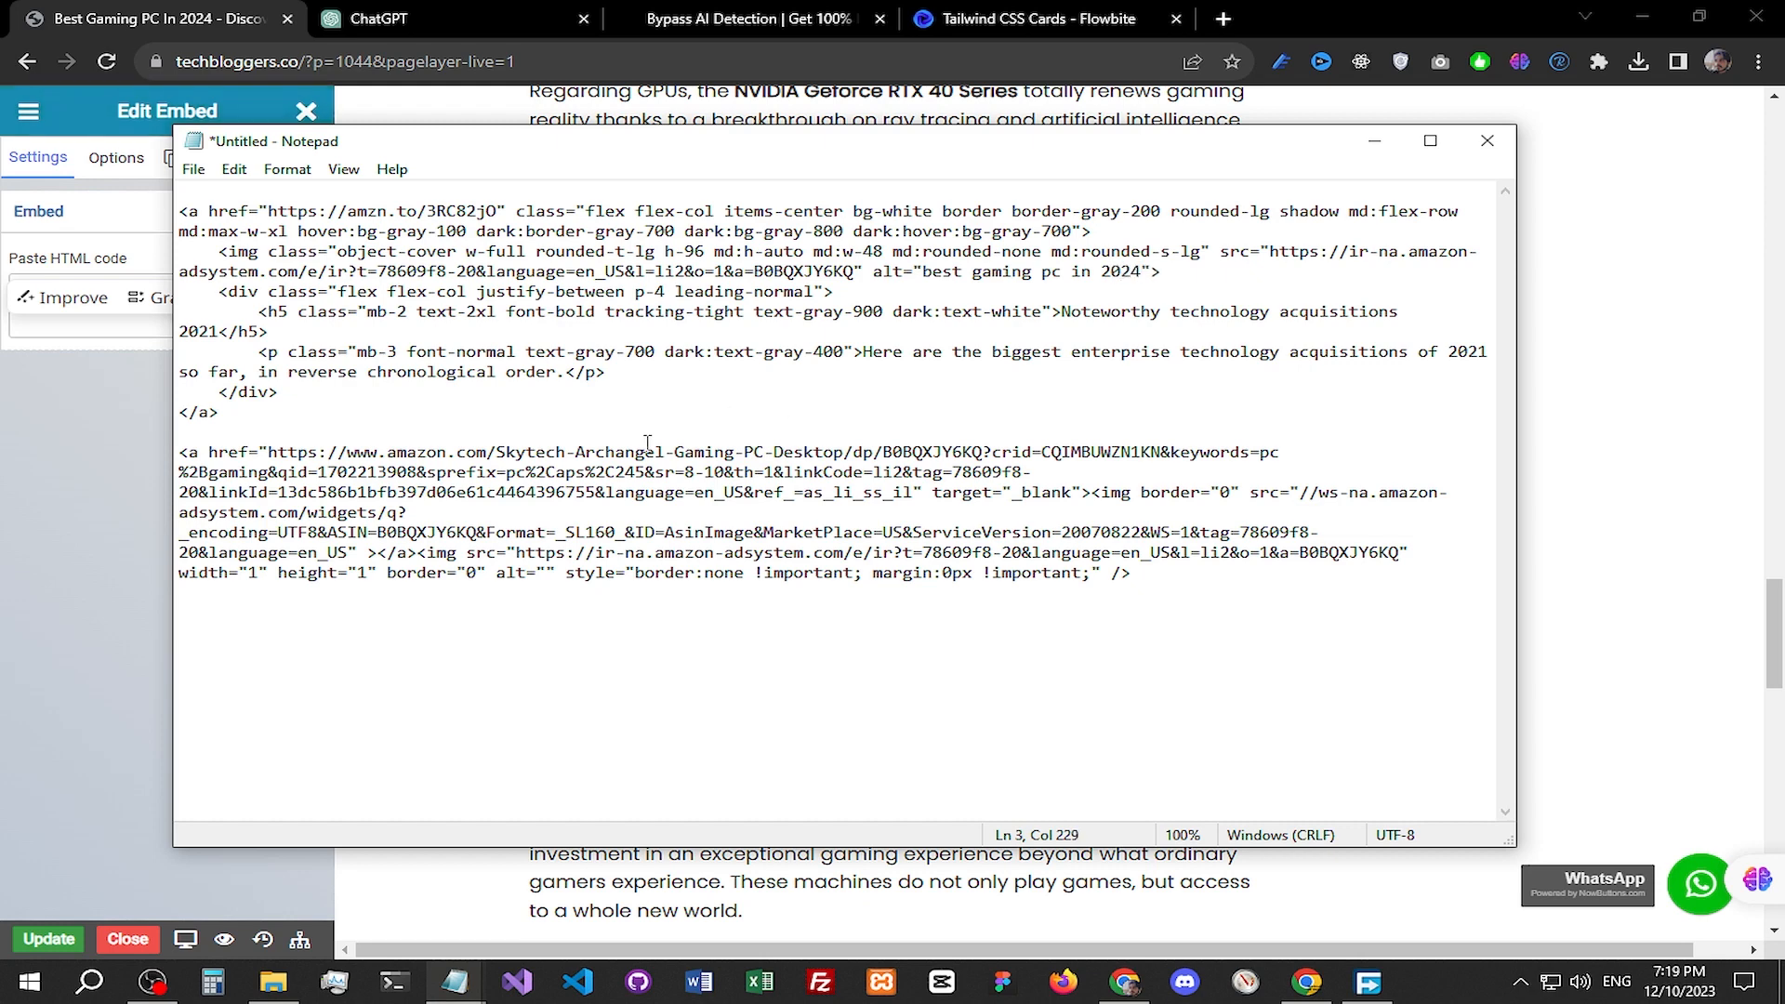
Step: Copy the edited card HTML from Notepad and paste it into the blog post's empty Embed widget in Pagelayer
left_click_drag(223, 415, 138, 215)
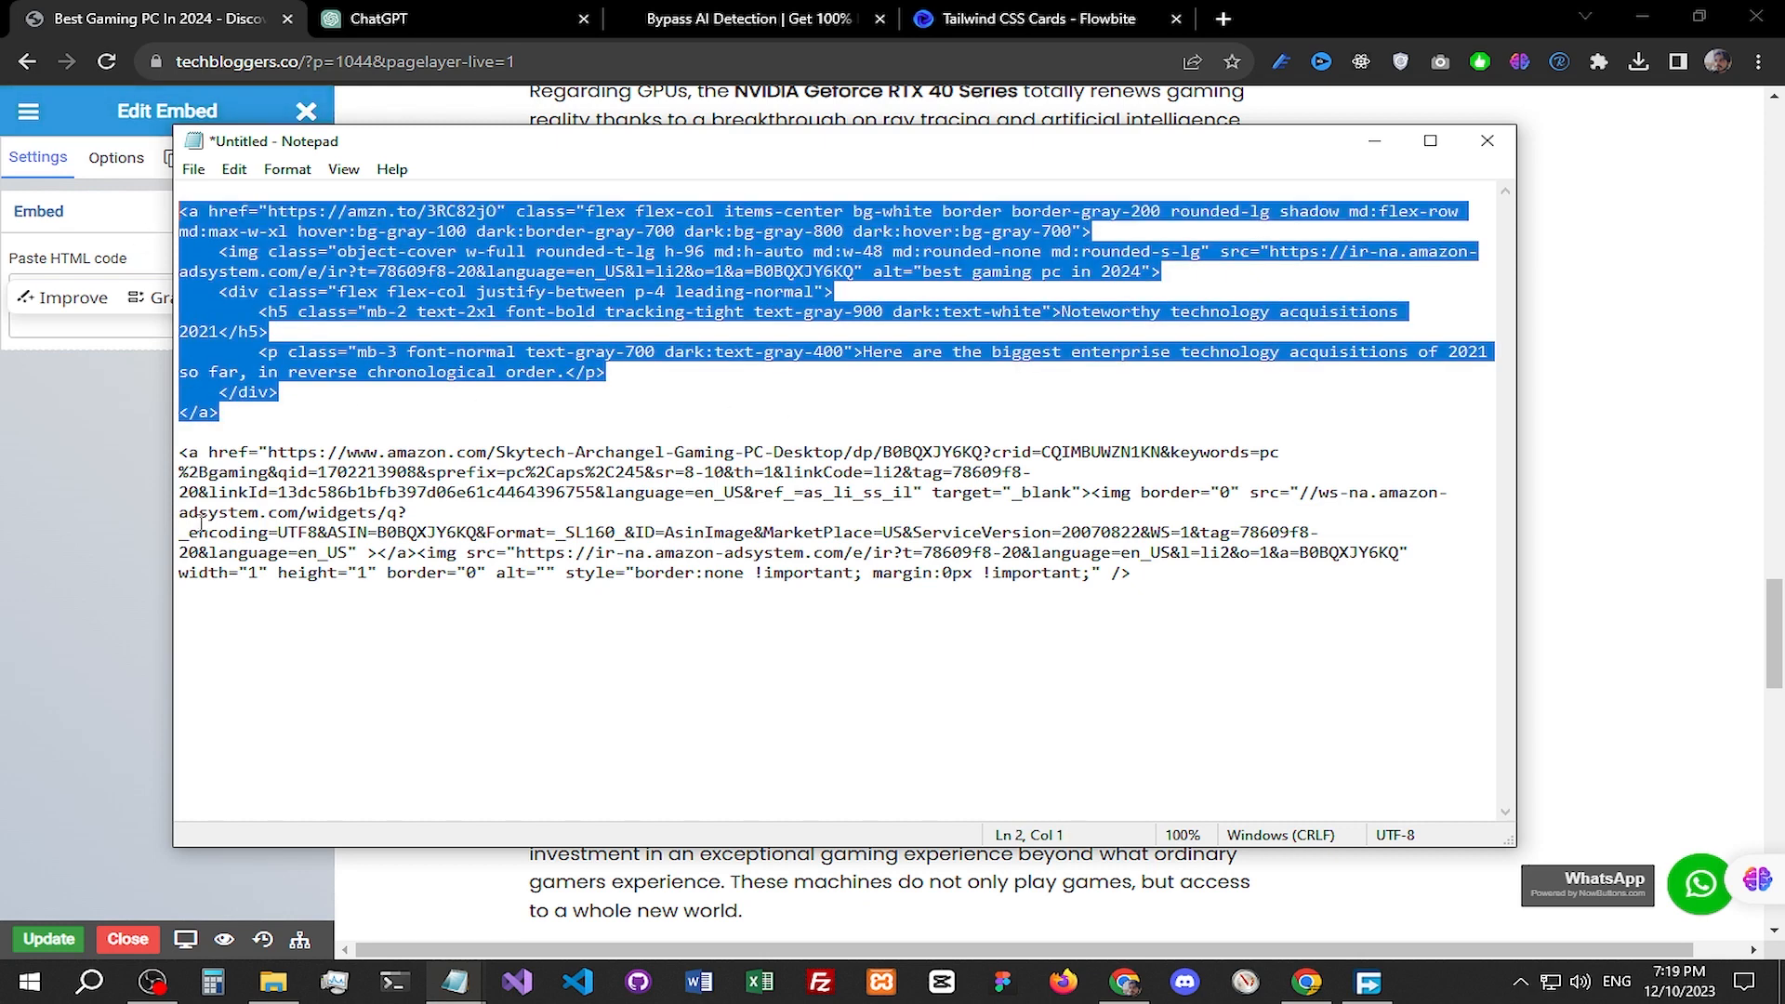
left_click(7, 624)
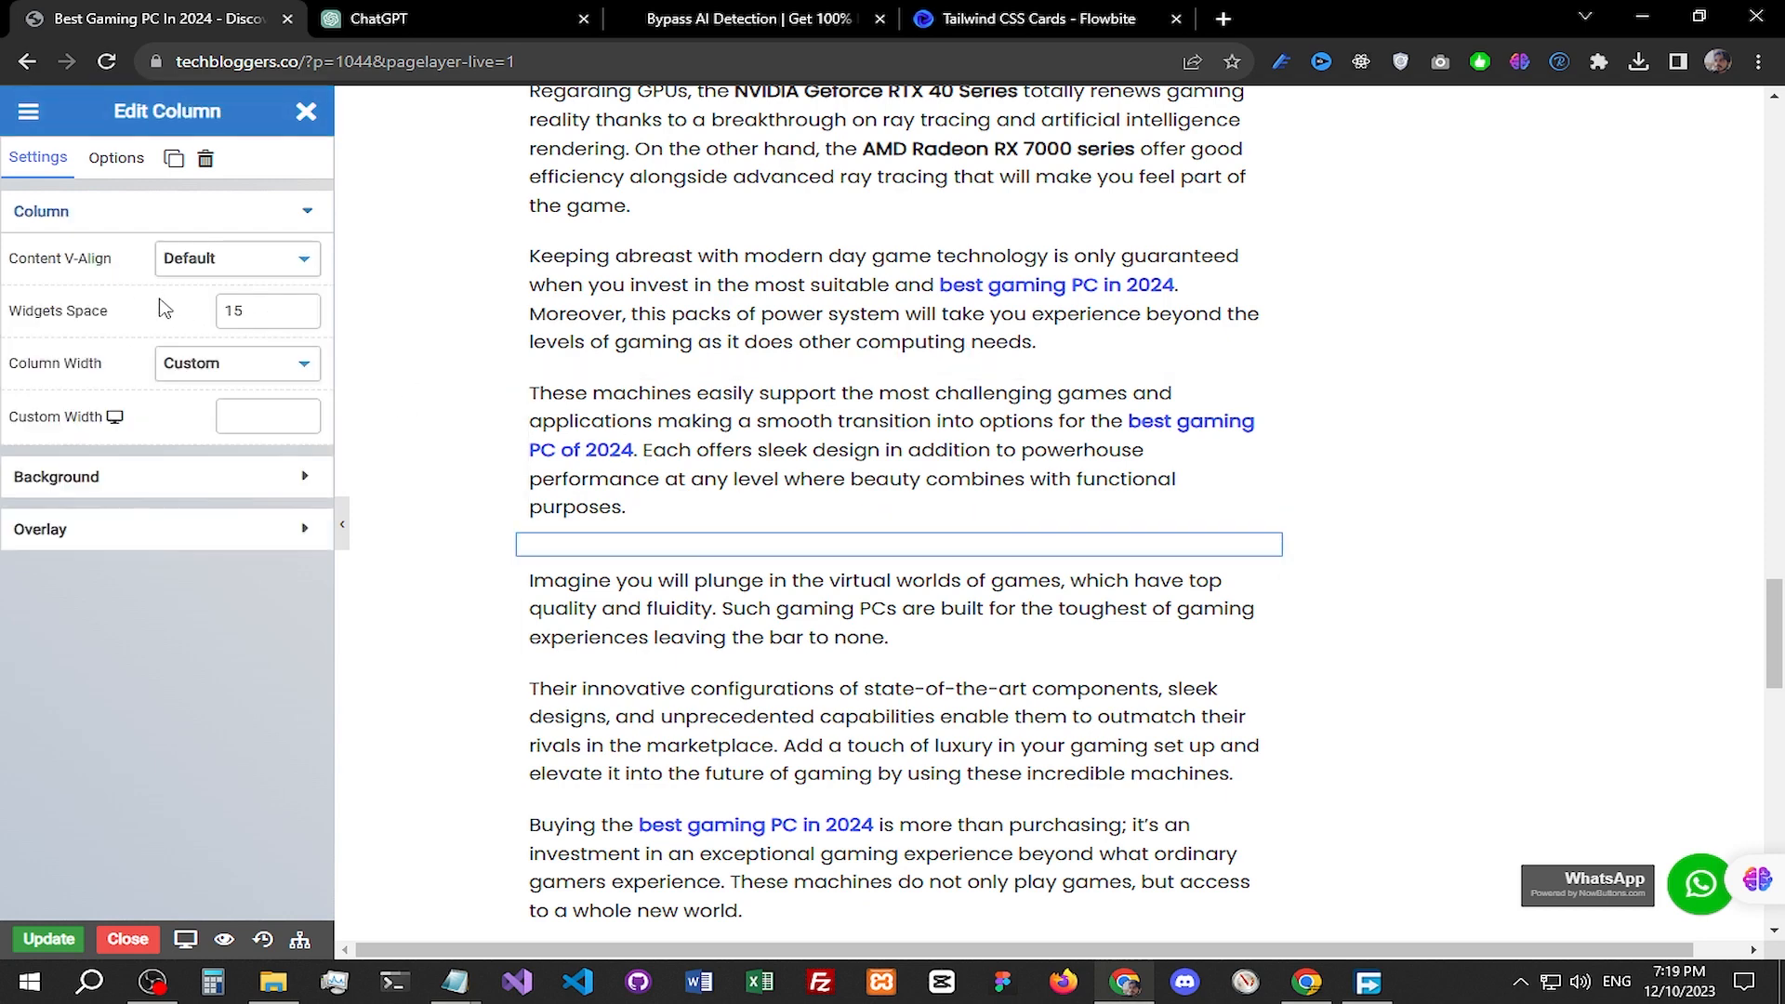
left_click(299, 940)
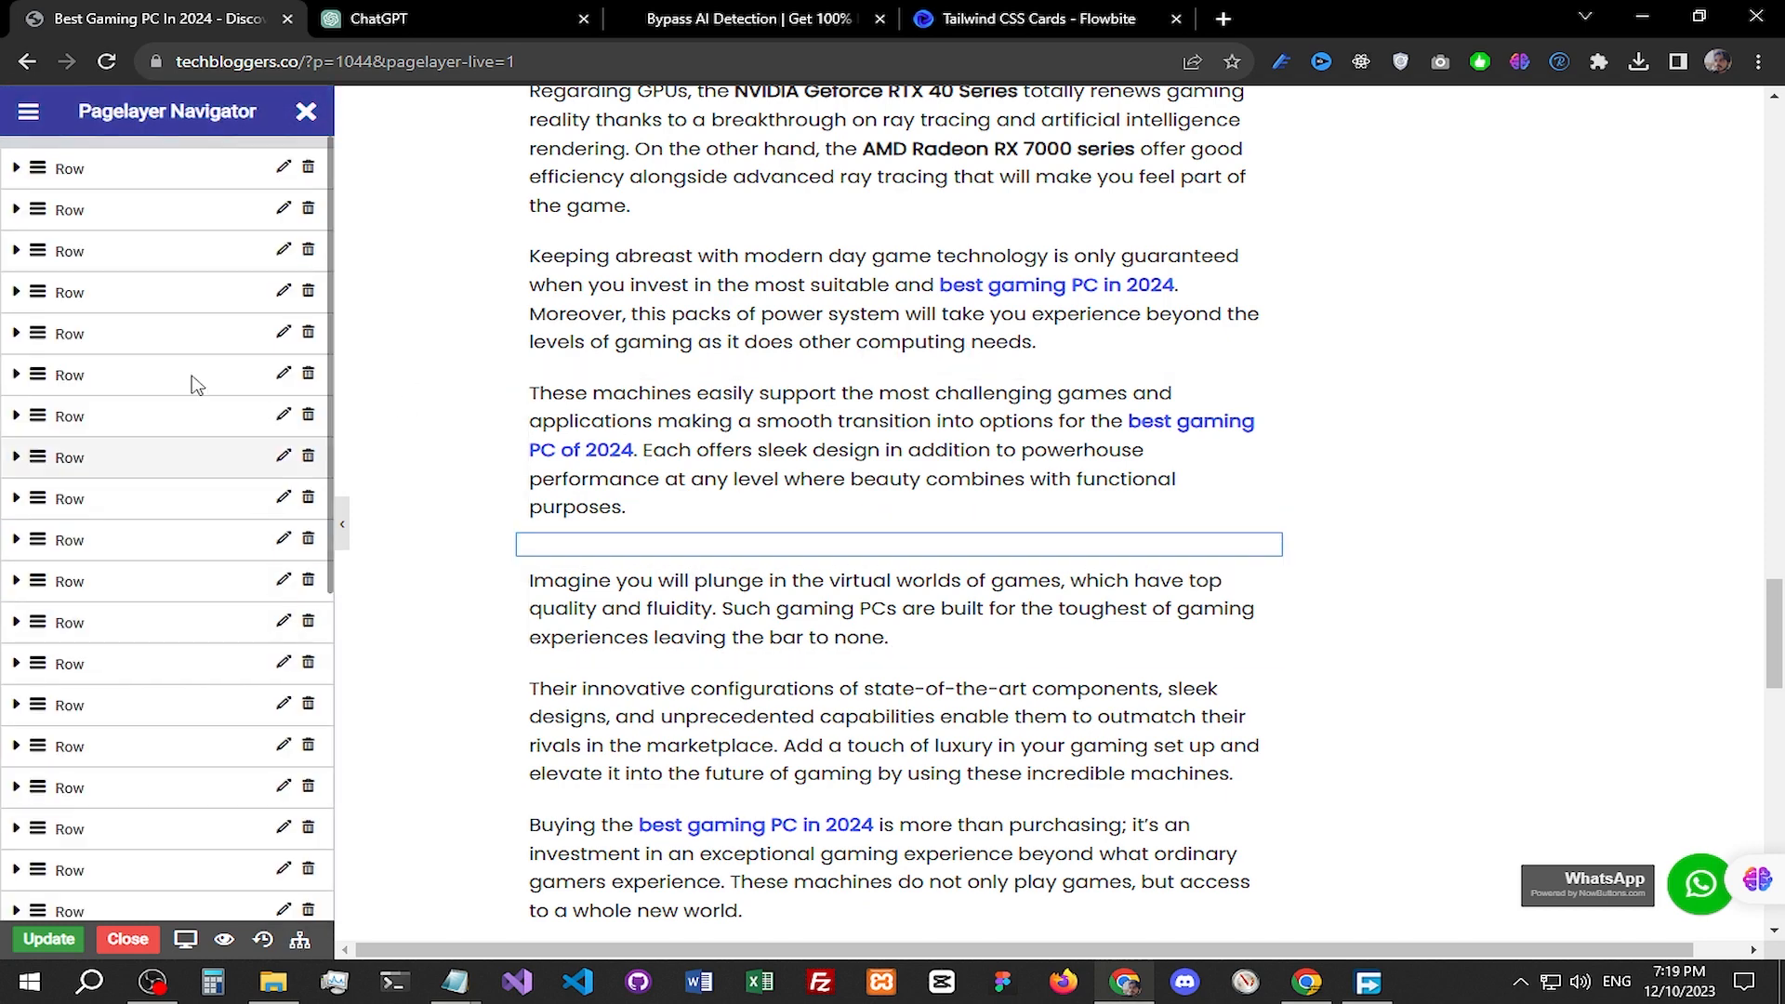
scroll(52, 624, "down", 6)
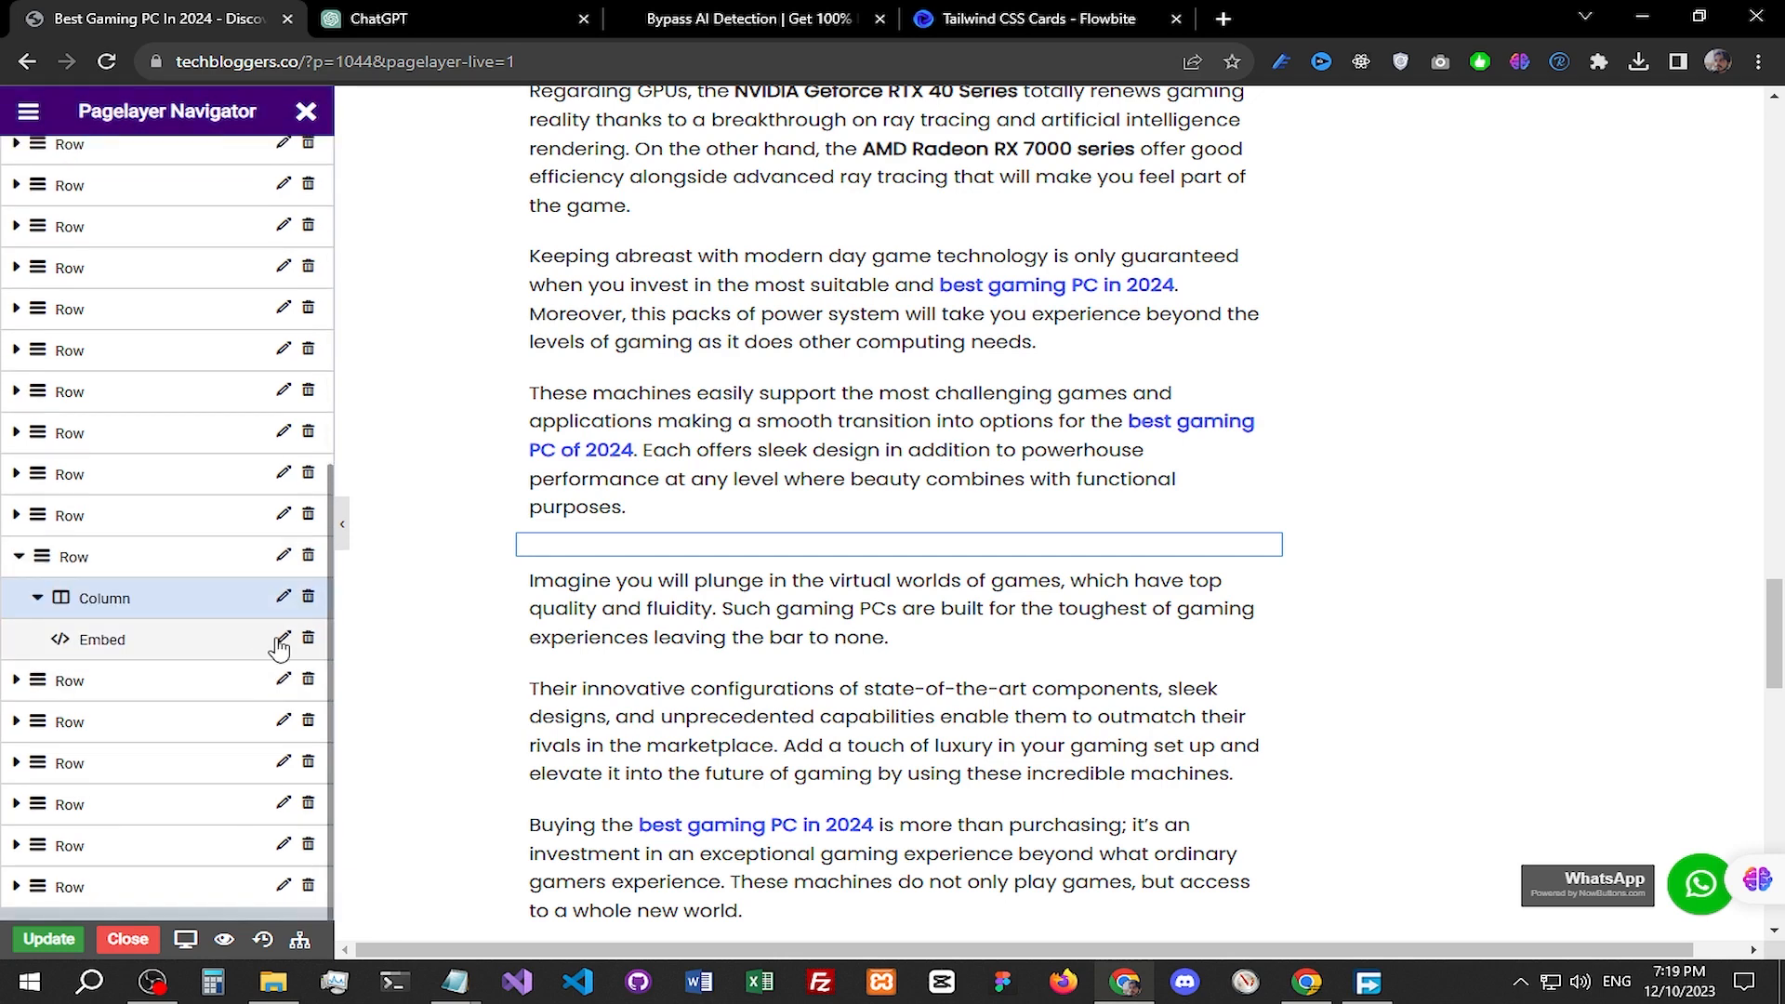
left_click(151, 321)
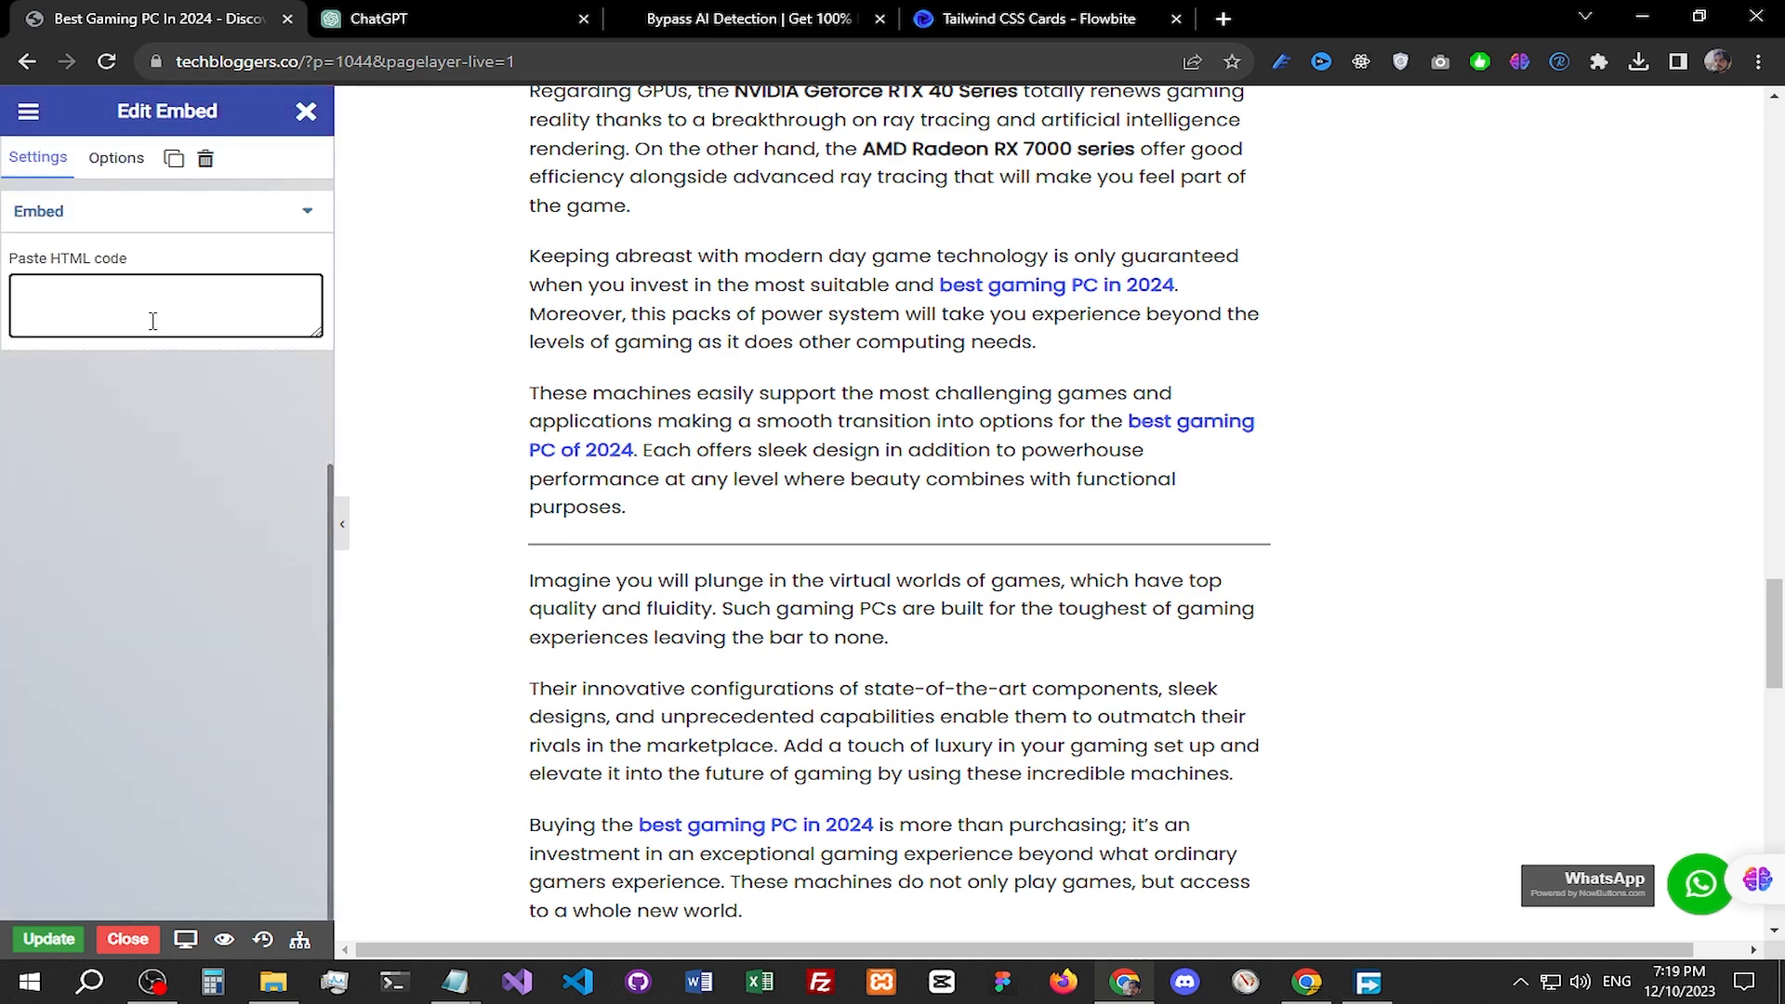
key("ctrl+v")
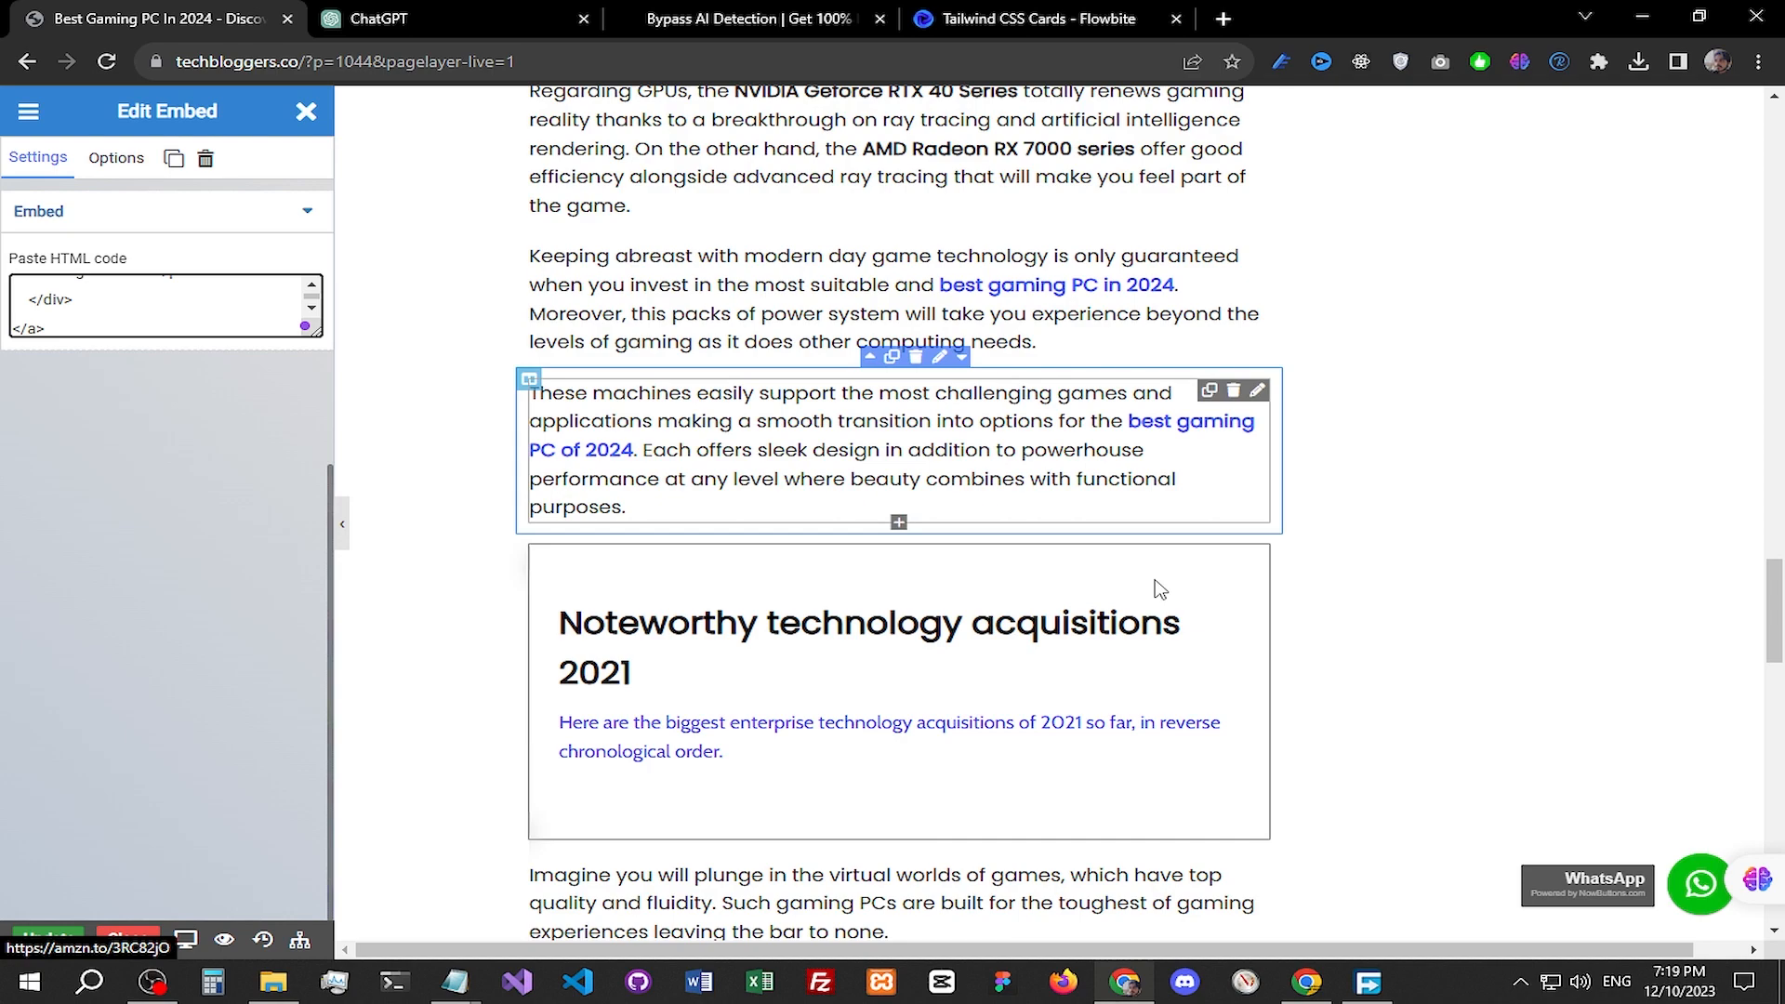
scroll(1490, 614, "up", 2)
scroll(1419, 610, "down", 2)
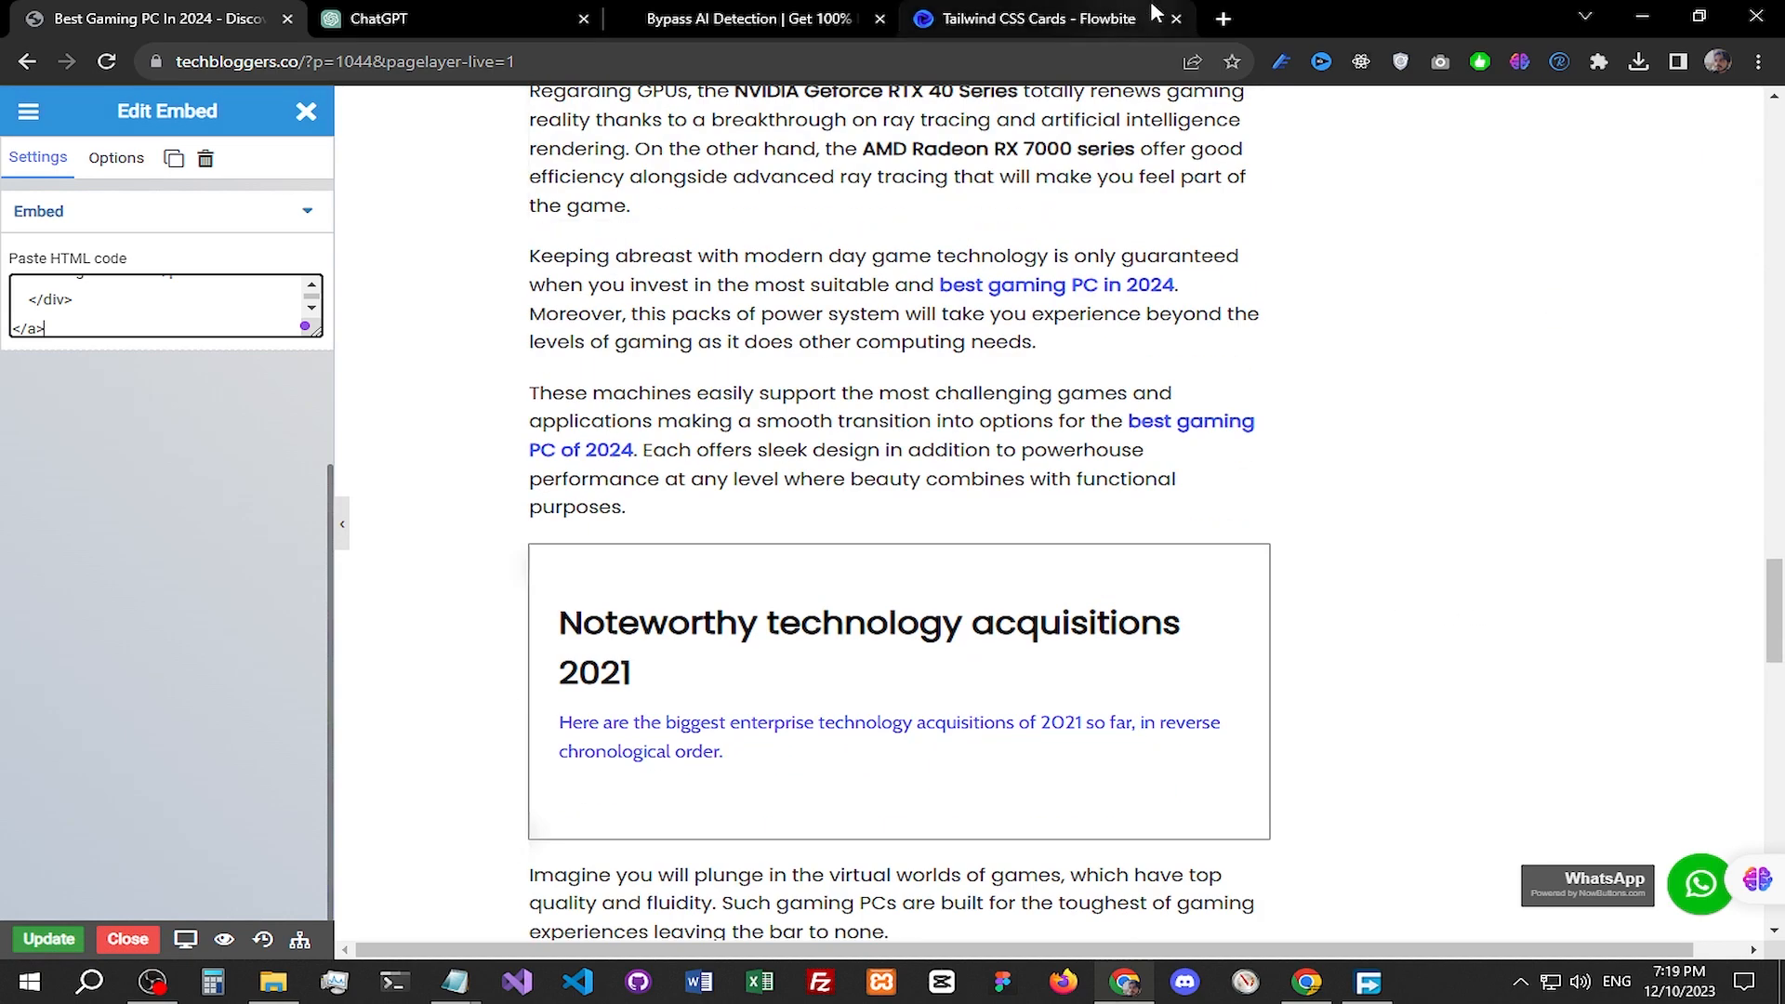
Step: Search Google for "tailwind css cdn" in a new tab and open the "Try Tailwind CSS using the Play CDN" page
left_click(1223, 19)
type("taill")
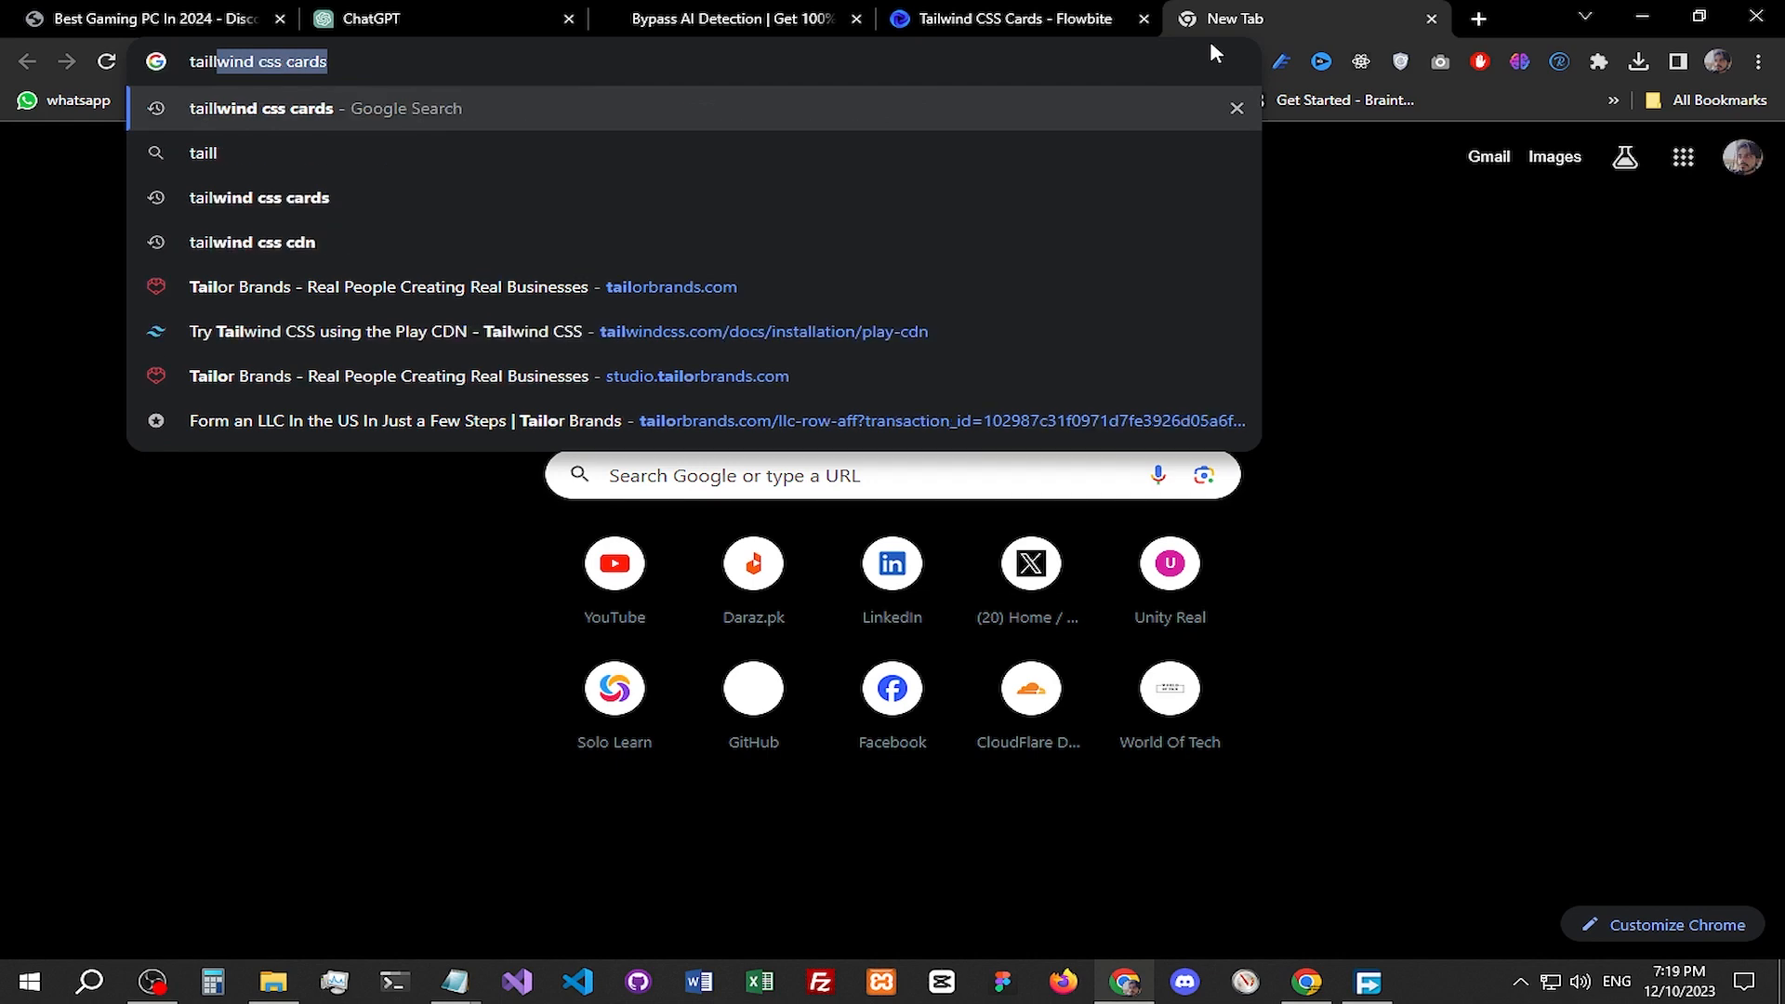
key("BackSpace")
type("w")
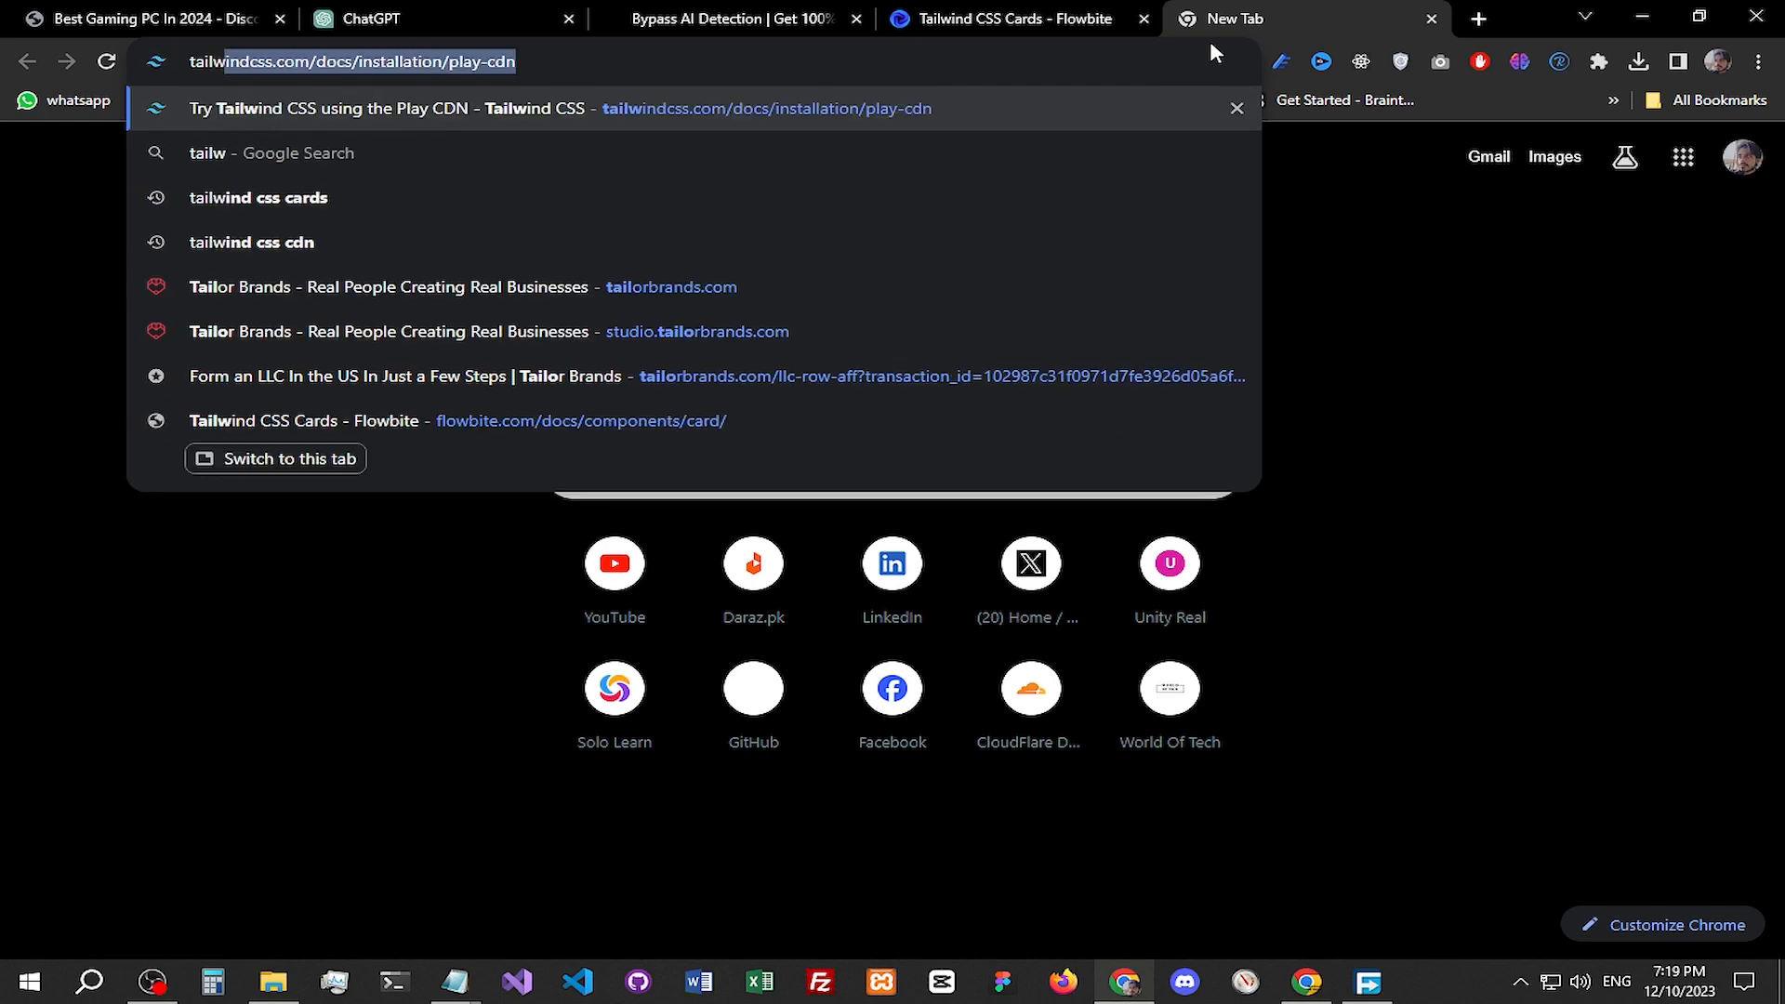
type("ind css cdn")
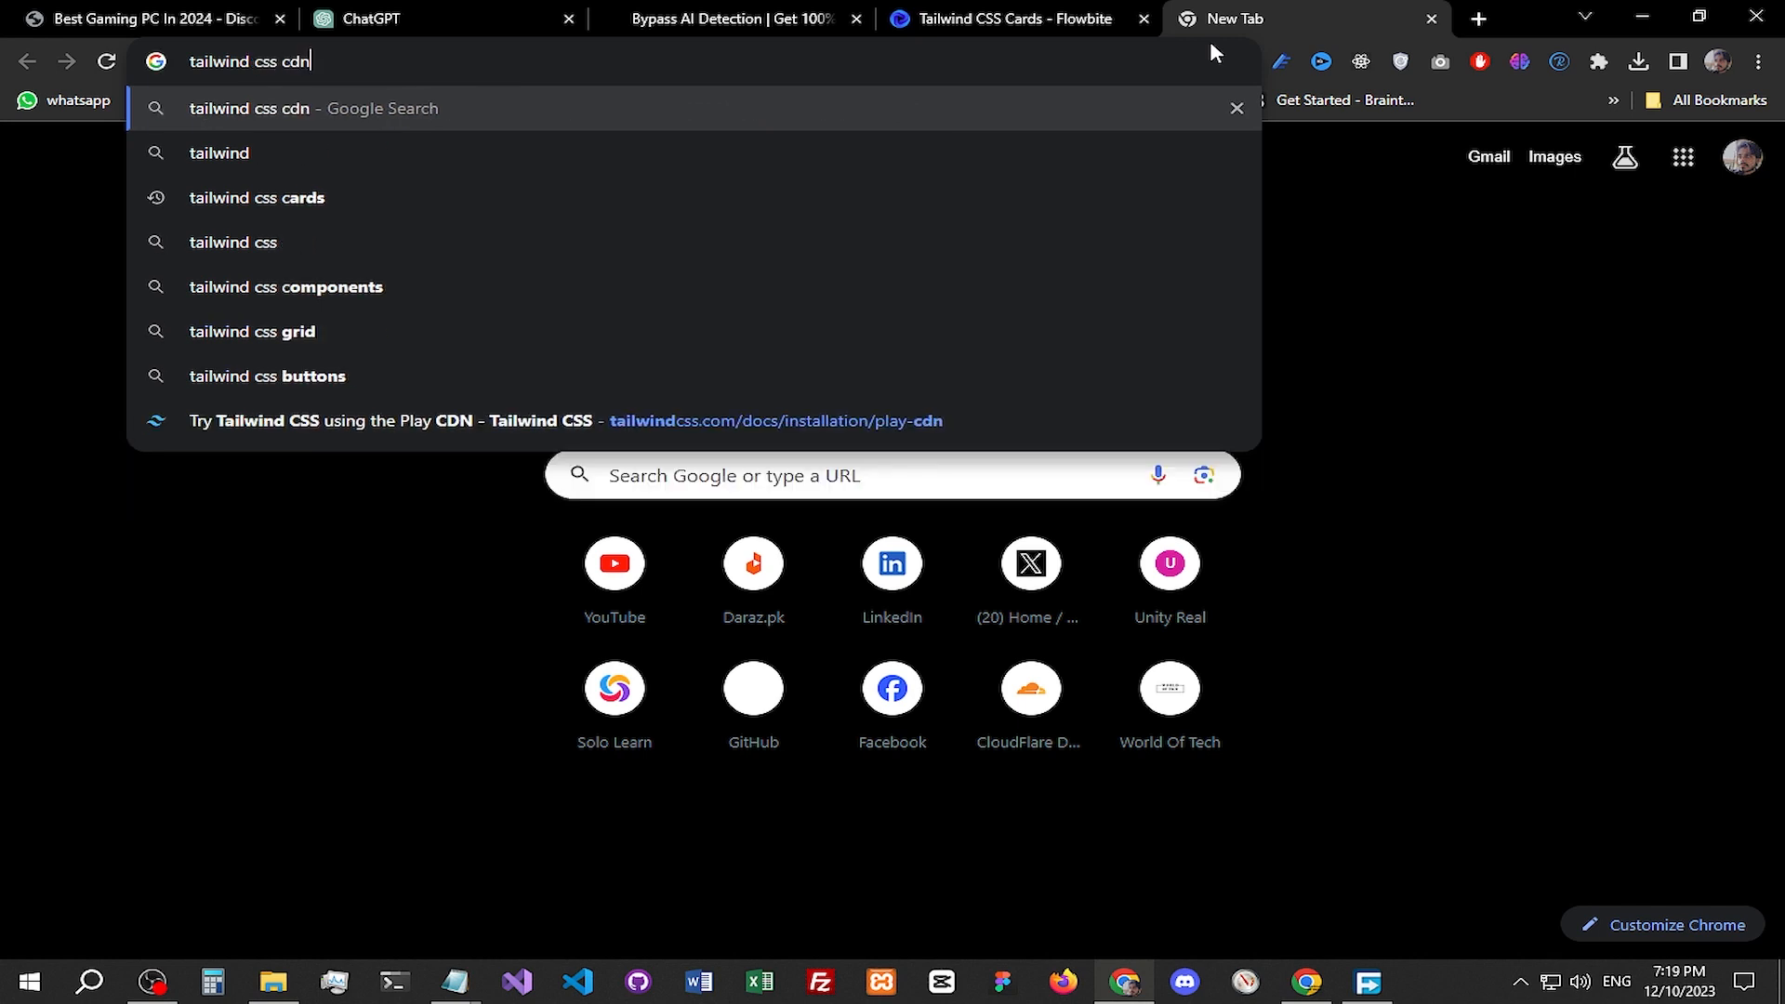
key("Return")
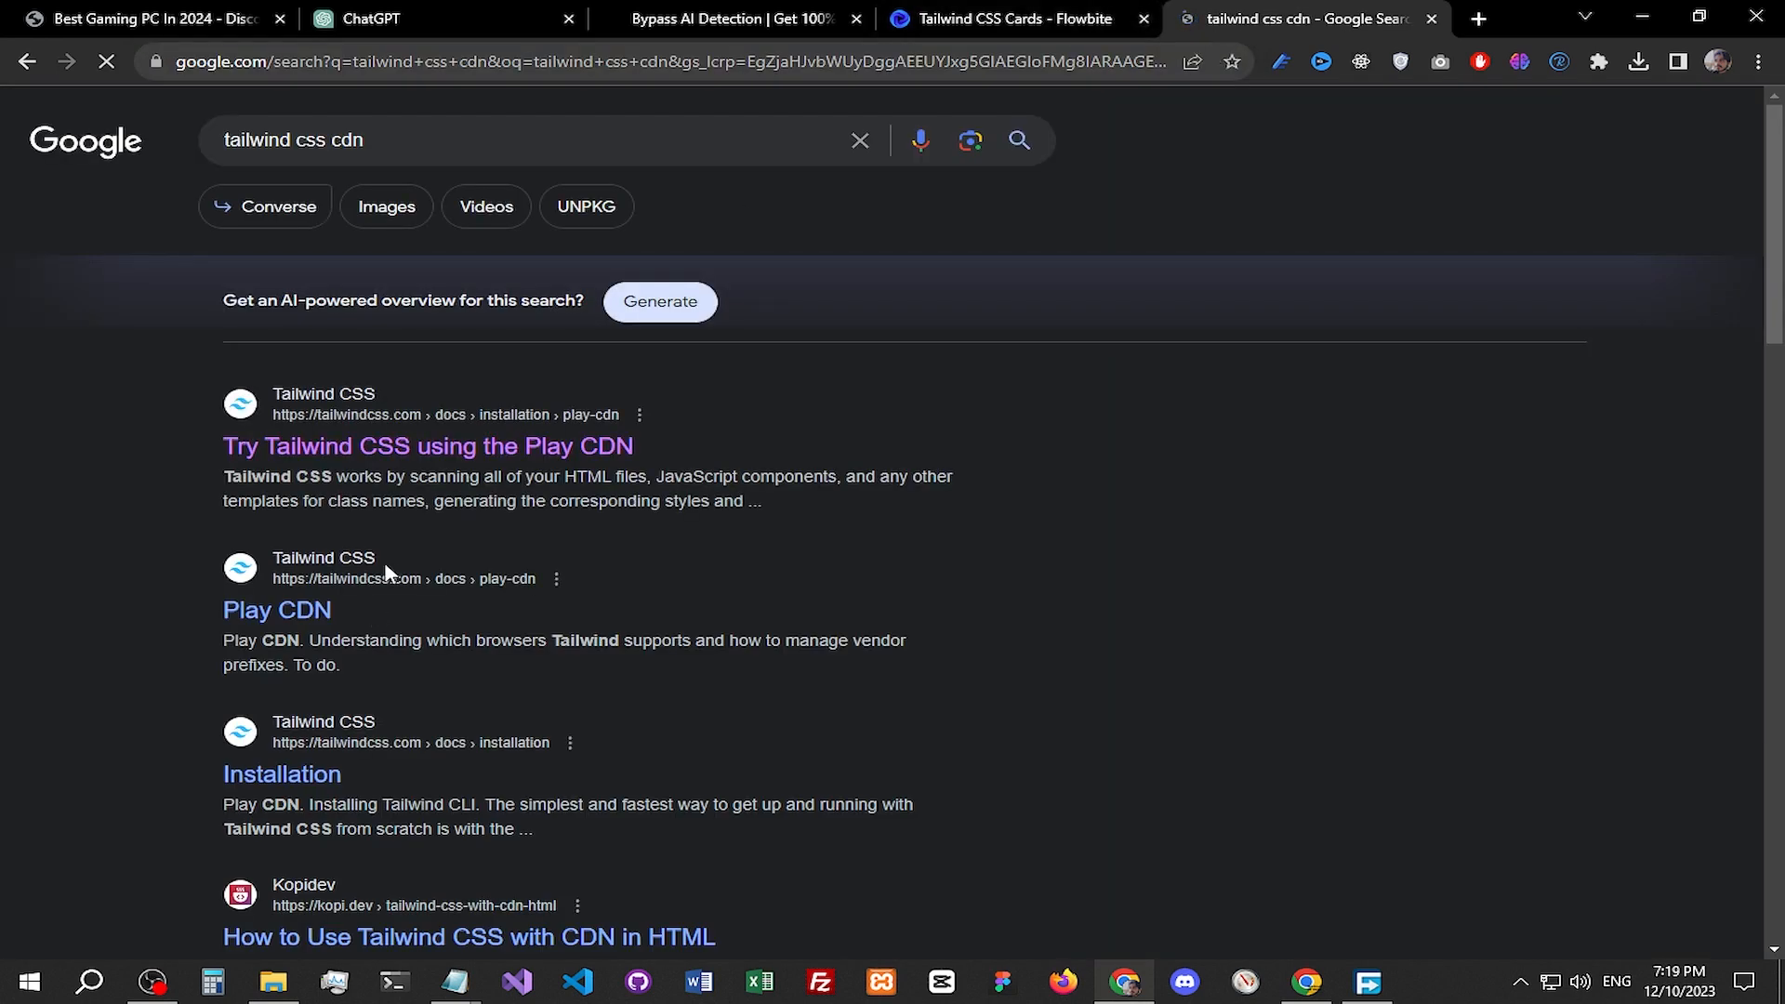
left_click(604, 500)
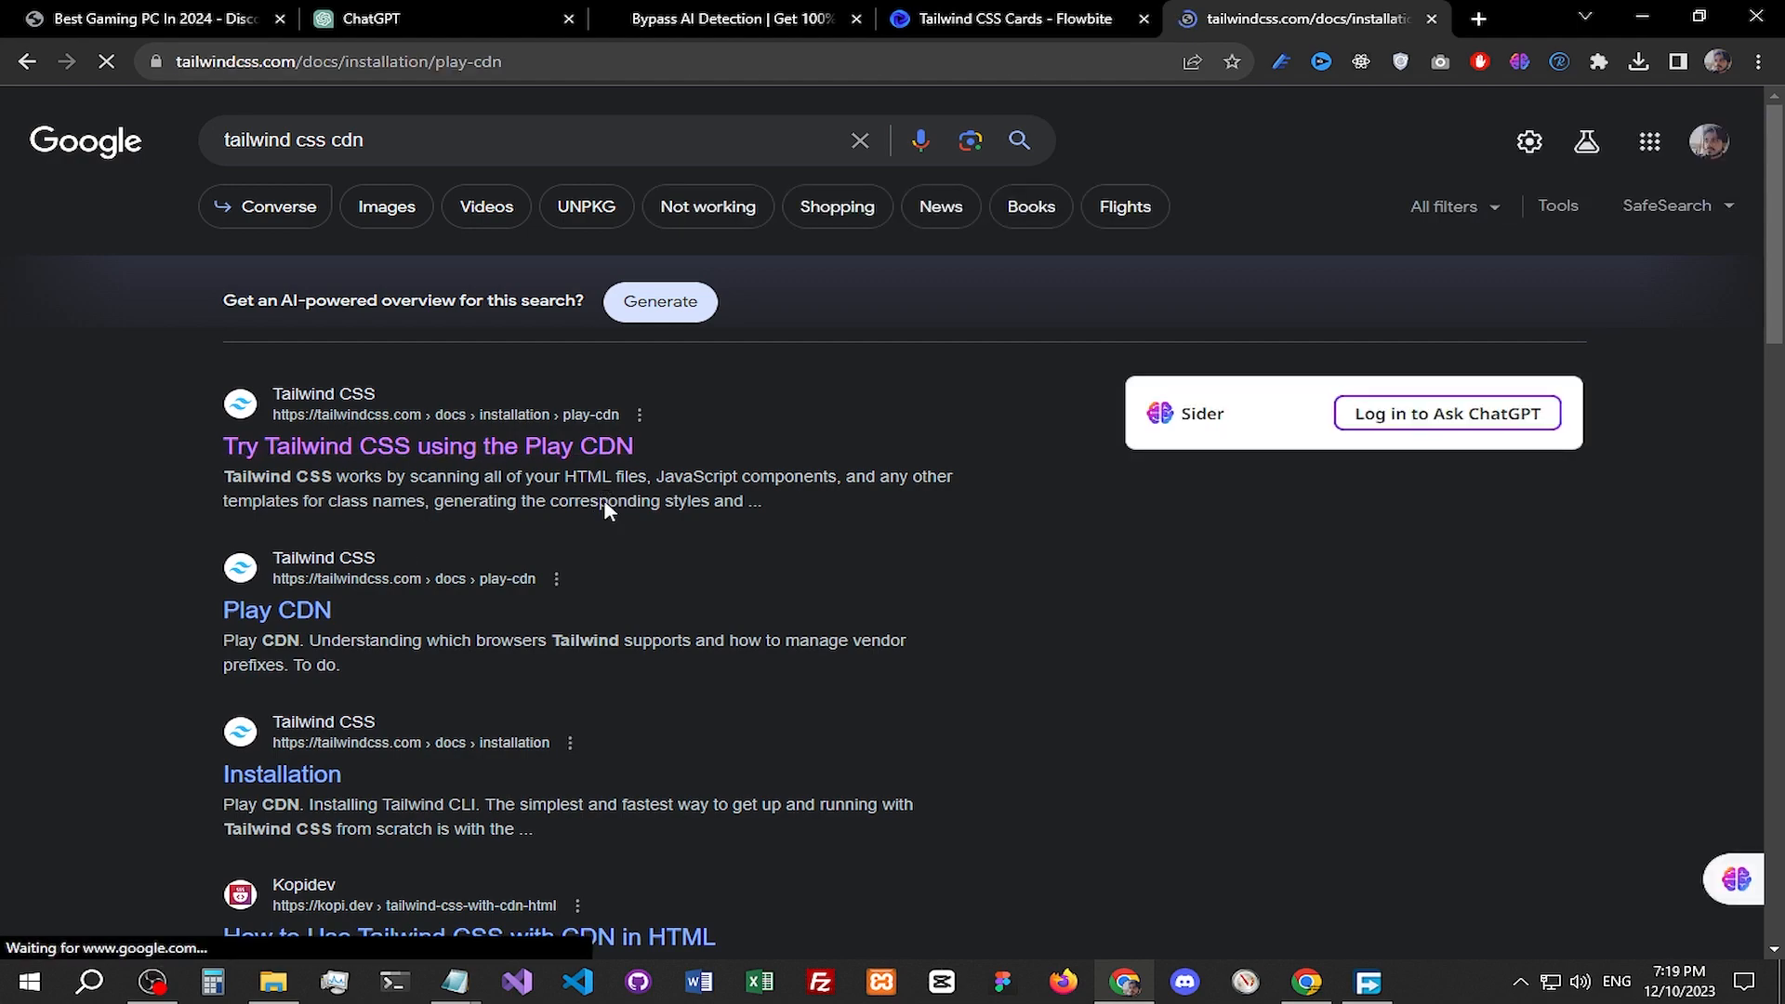
Step: Copy the cdn.tailwindcss.com script tag from the first index.html example on the Play CDN page
scroll(620, 469, "down", 5)
scroll(622, 478, "down", 2)
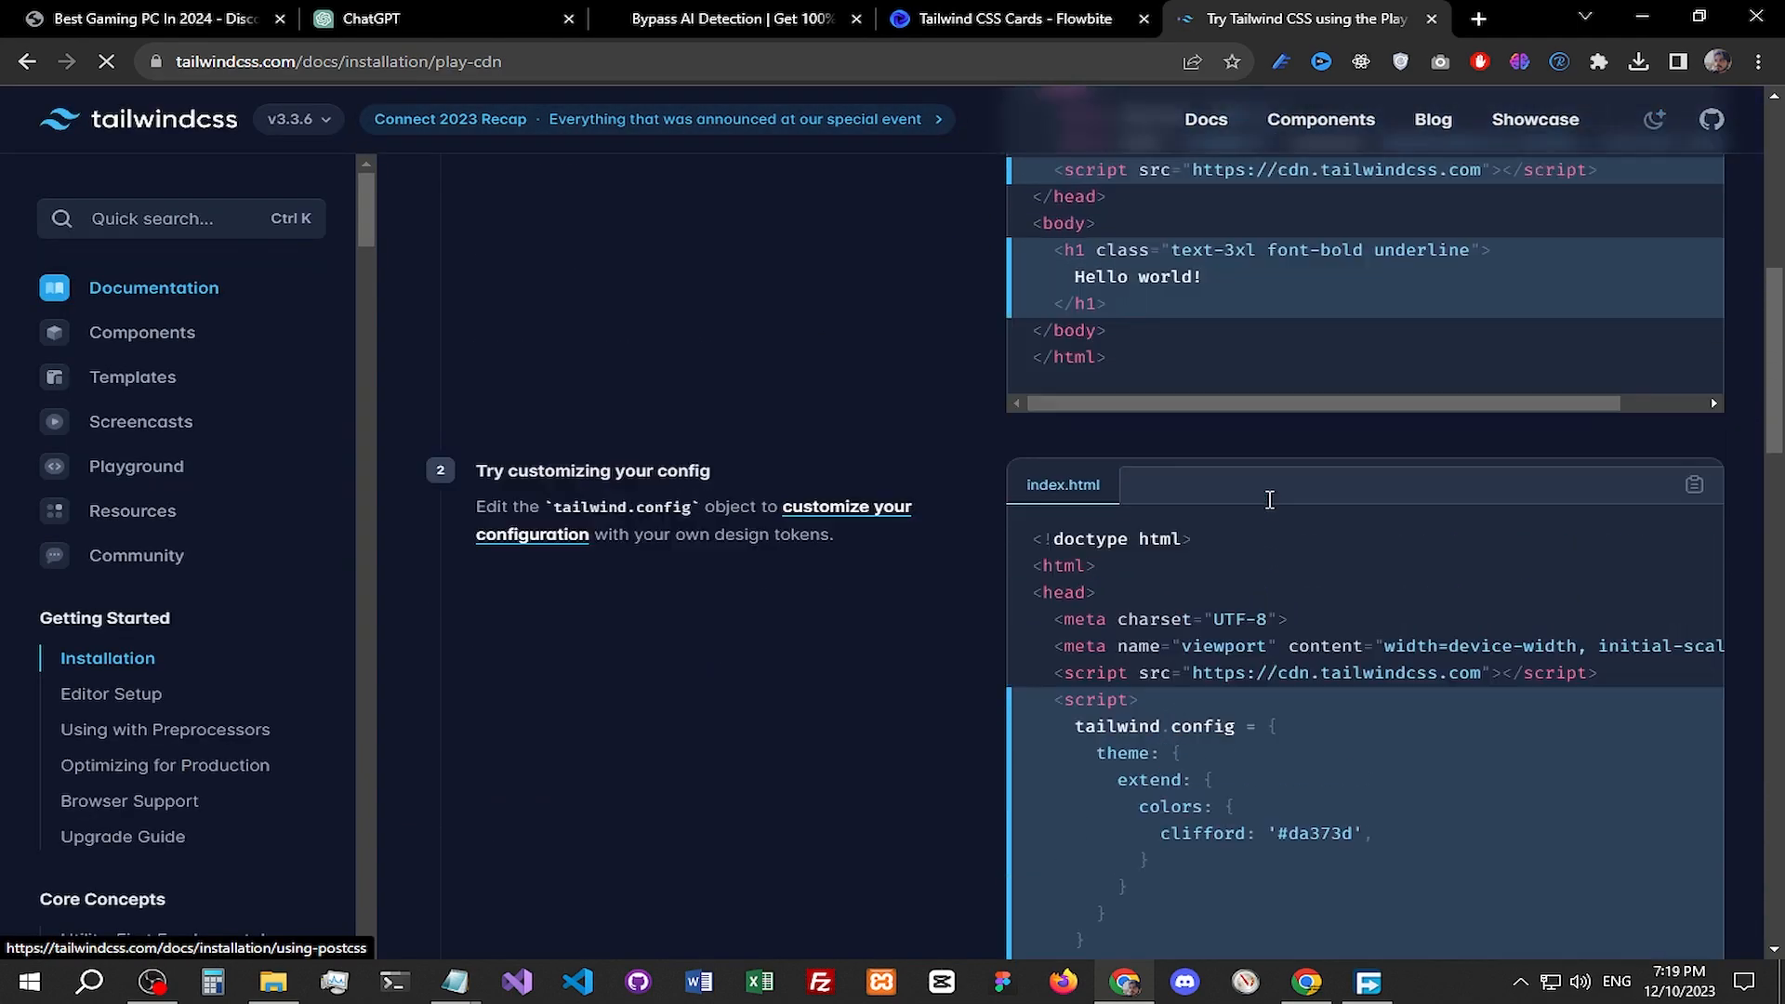
scroll(1267, 498, "up", 2)
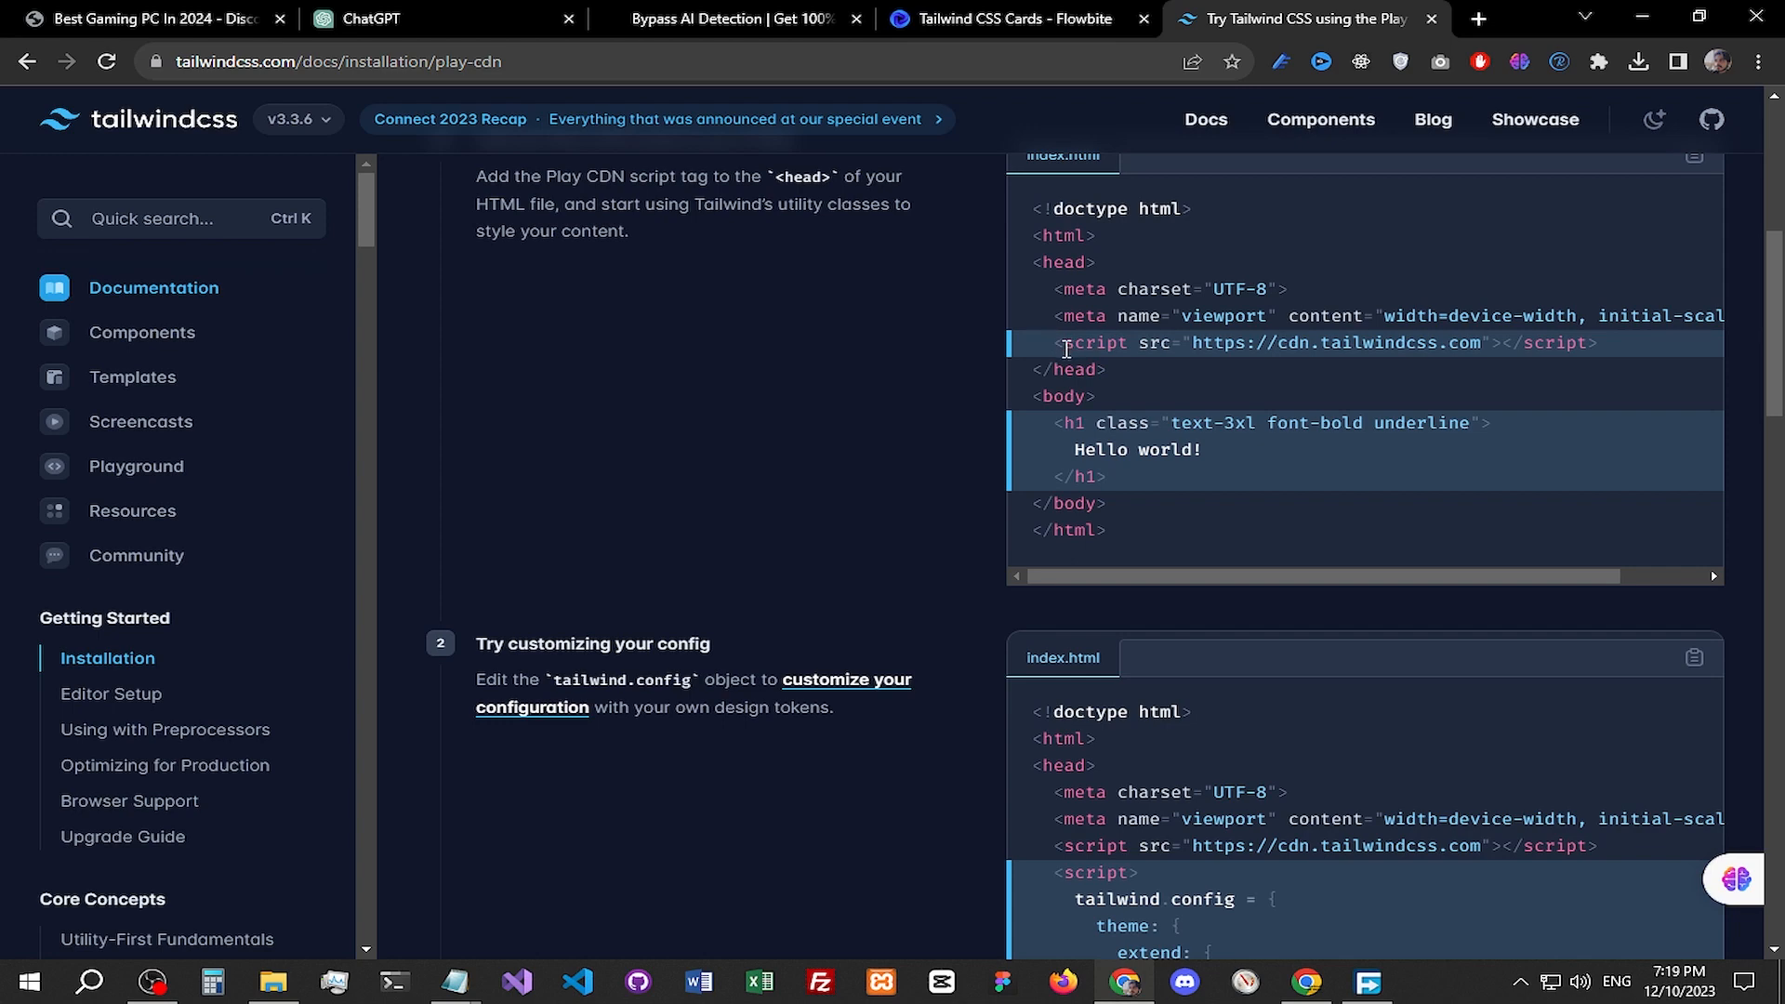
left_click_drag(1615, 350, 1223, 342)
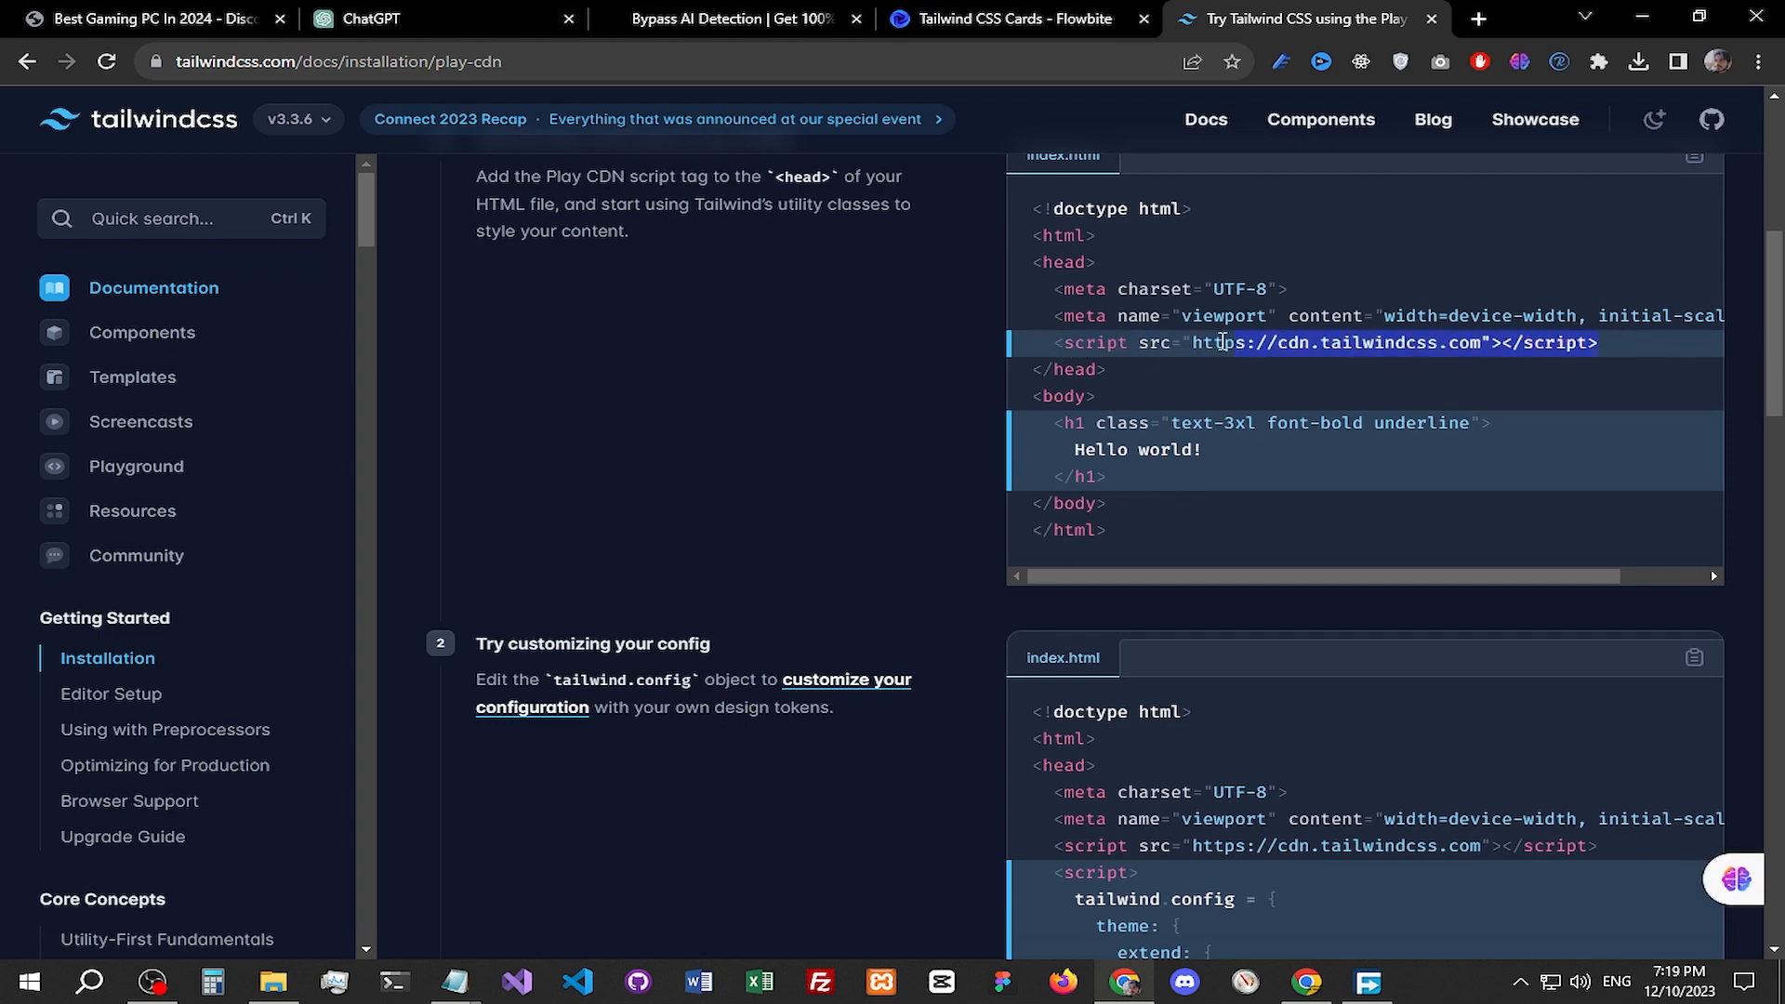
right_click(1046, 344)
left_click(1093, 362)
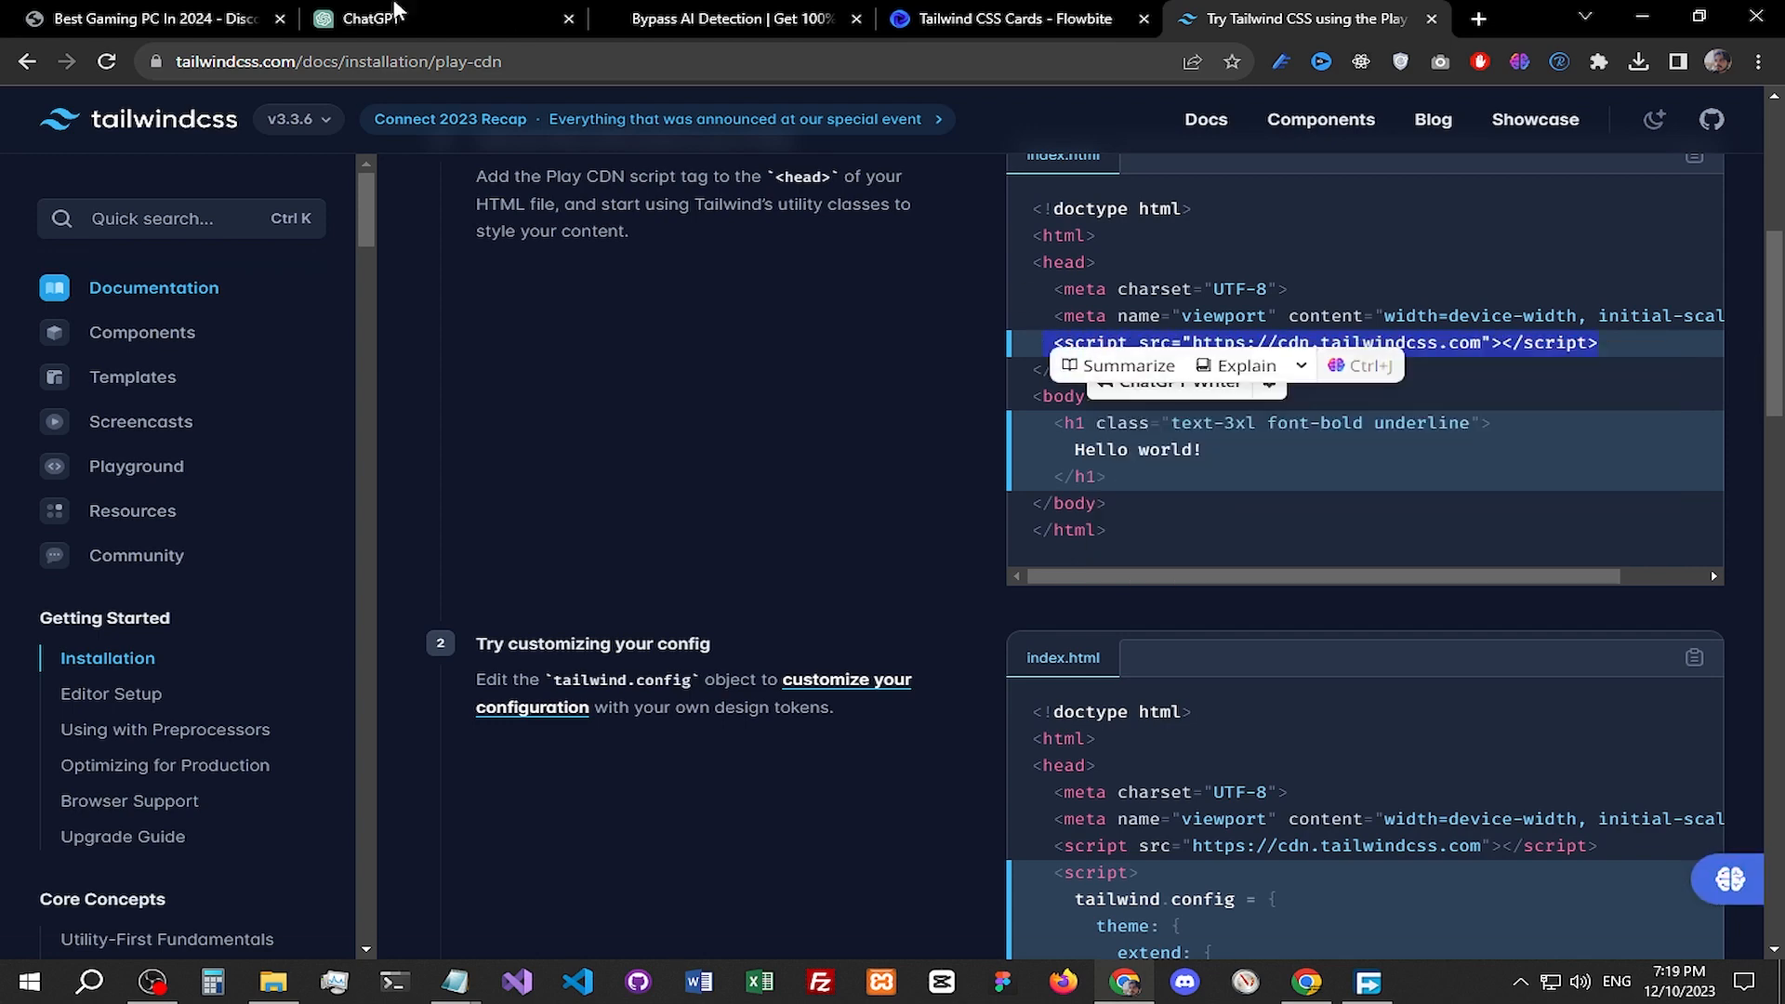
Step: Paste the Tailwind CDN script tag on a new first line above the card's link in the blog post's Embed HTML code
left_click(414, 16)
left_click(112, 20)
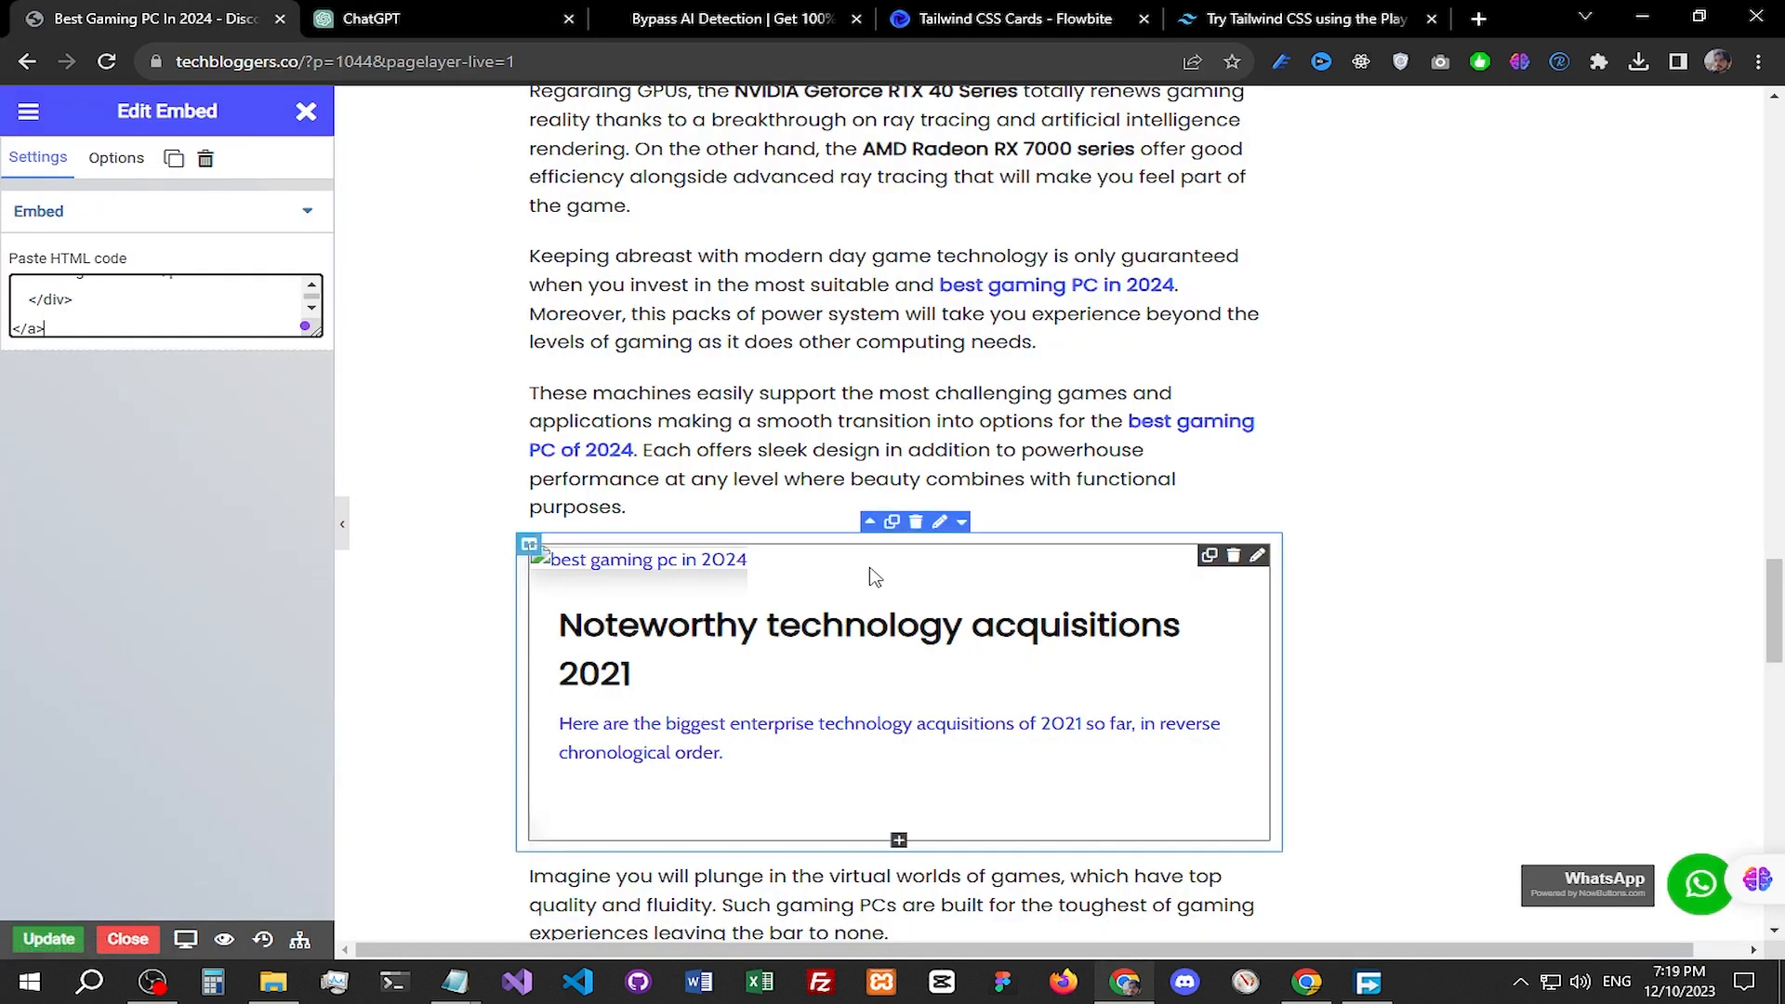
scroll(94, 291, "up", 5)
scroll(94, 291, "up", 1)
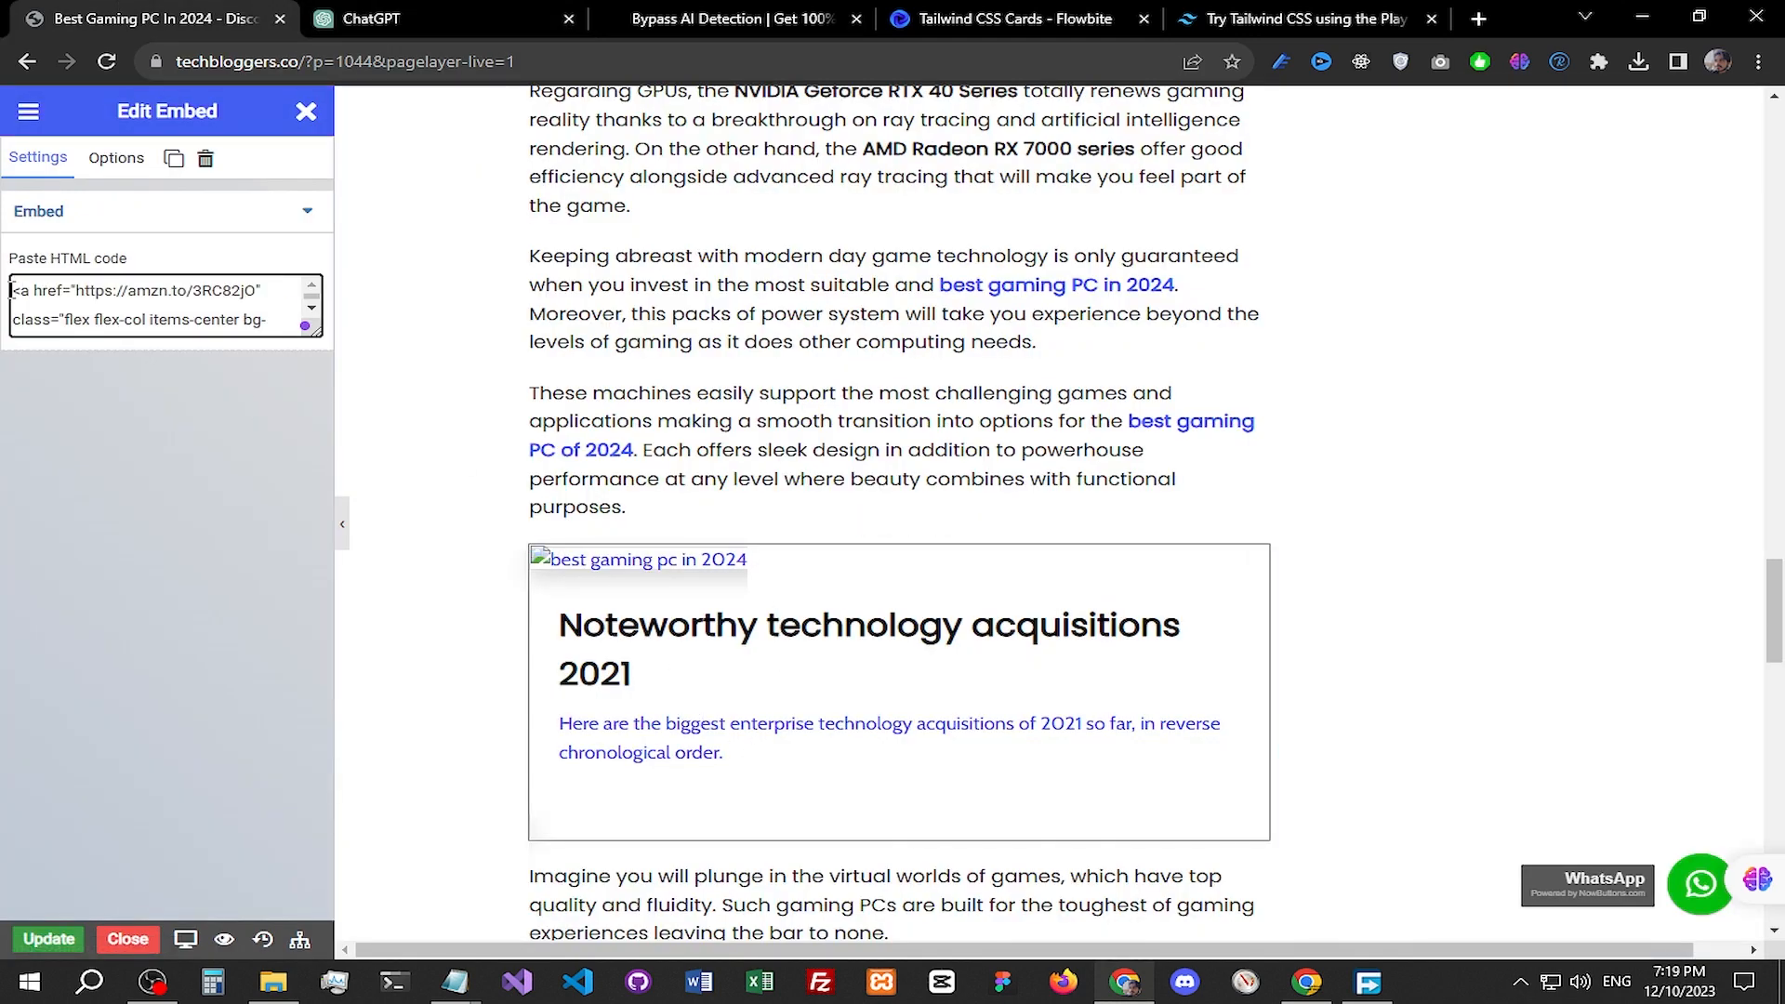
key("Return")
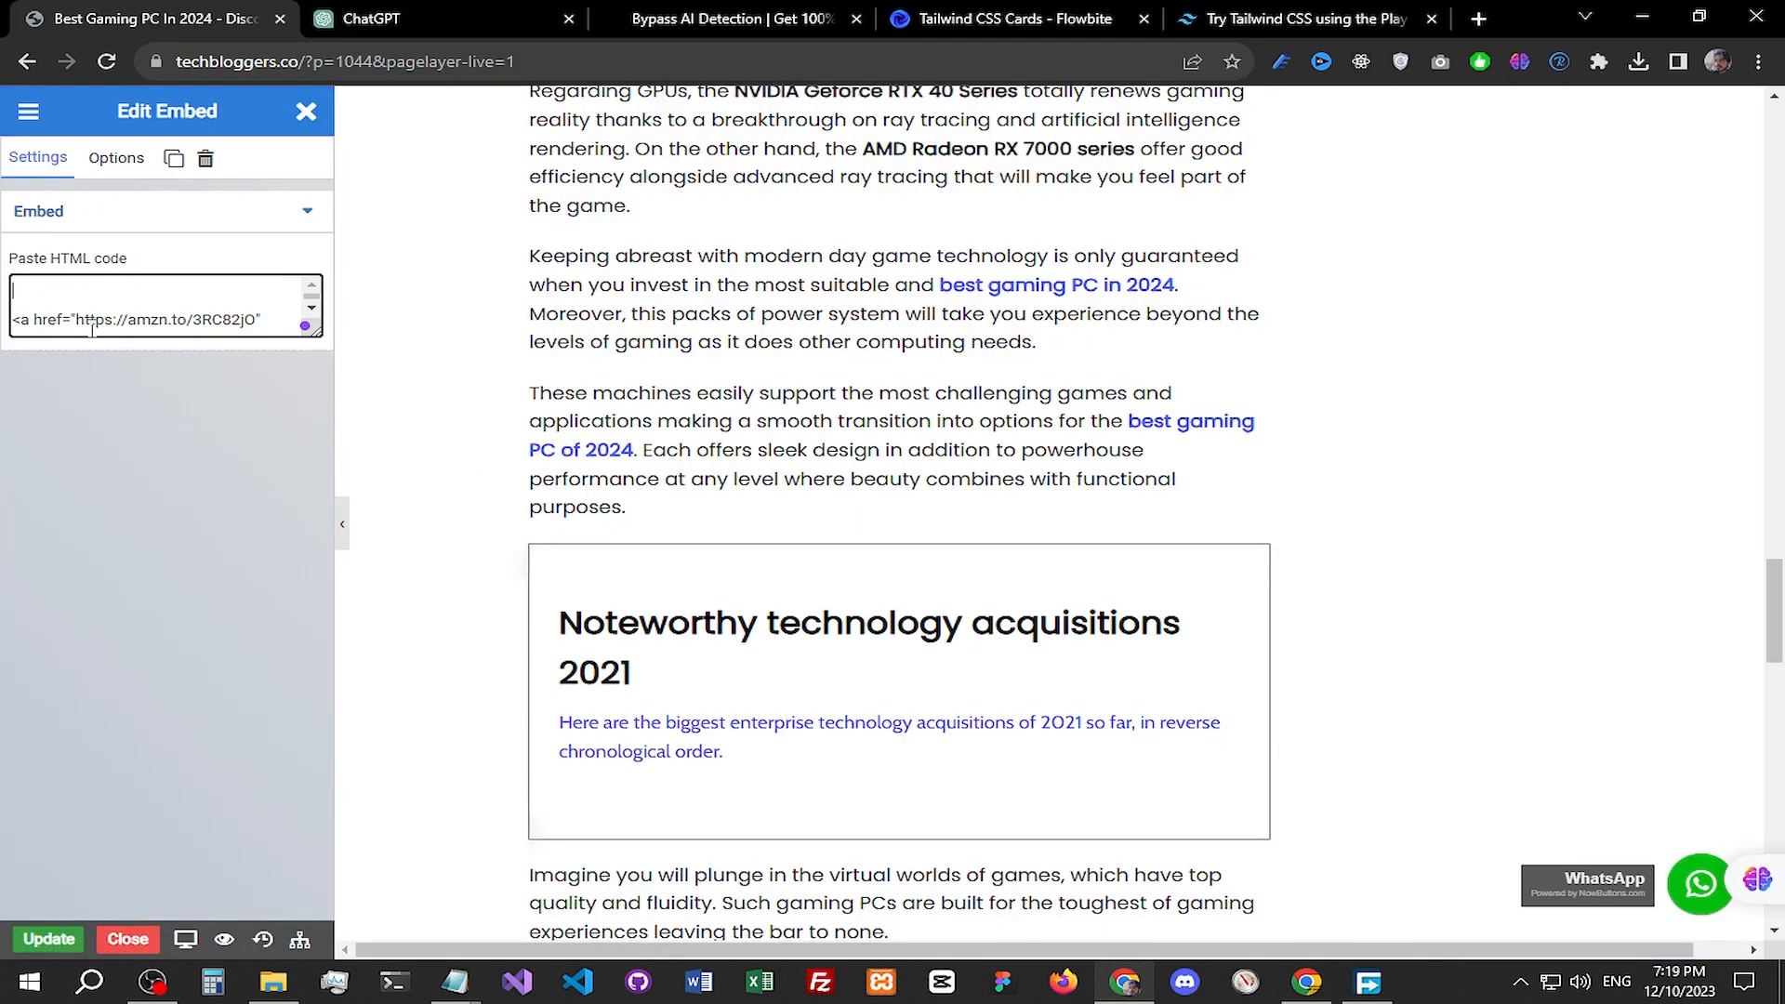
key("ctrl+v")
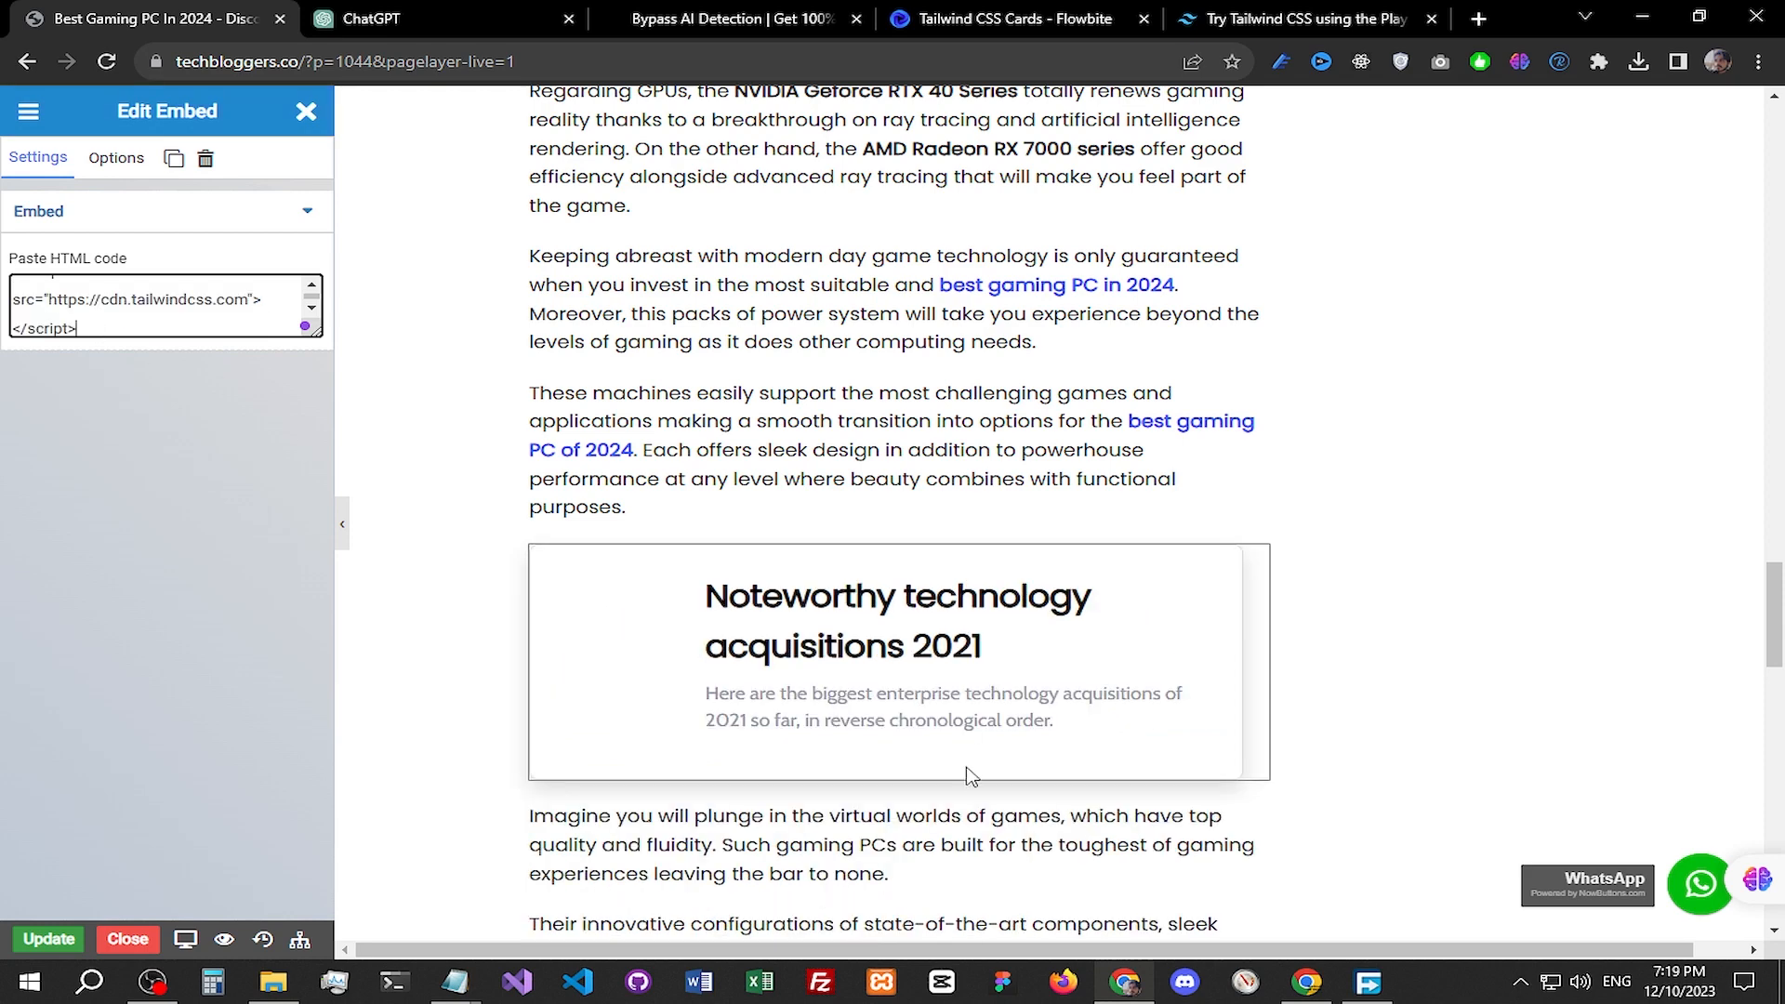
Step: Enlarge the Embed widget's HTML code box and look through the card markup
left_click(155, 508)
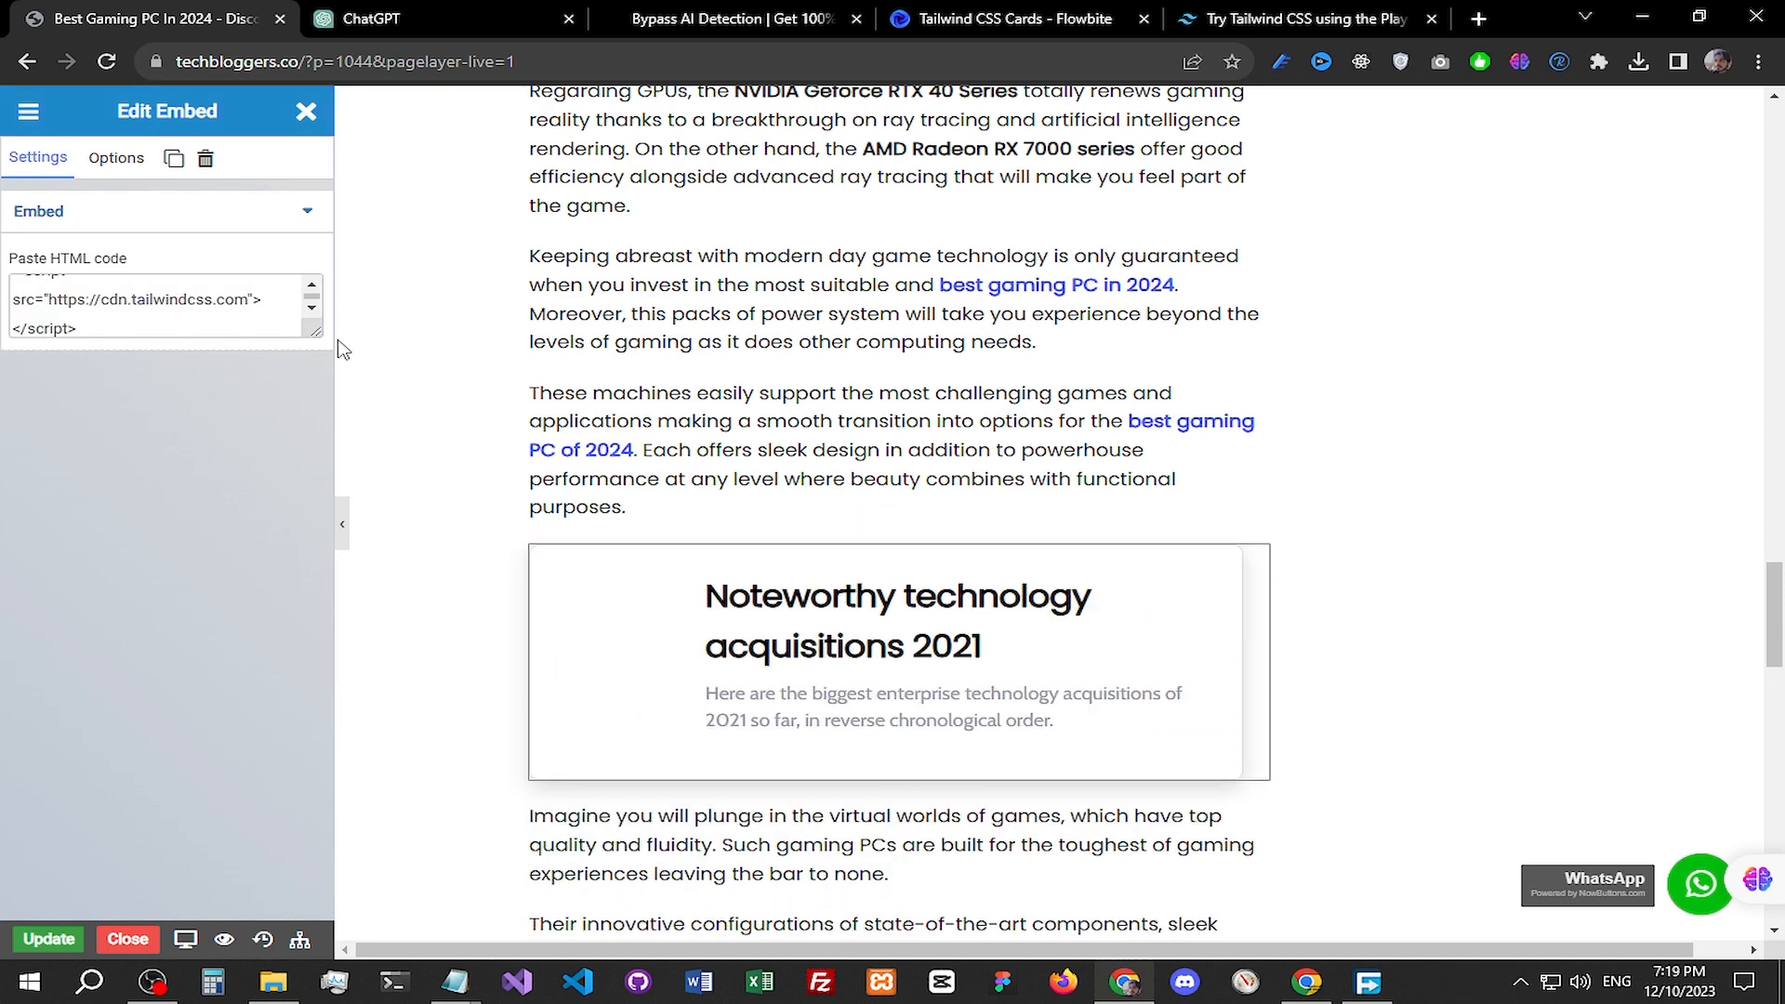
left_click_drag(321, 330, 318, 860)
scroll(130, 635, "down", 3)
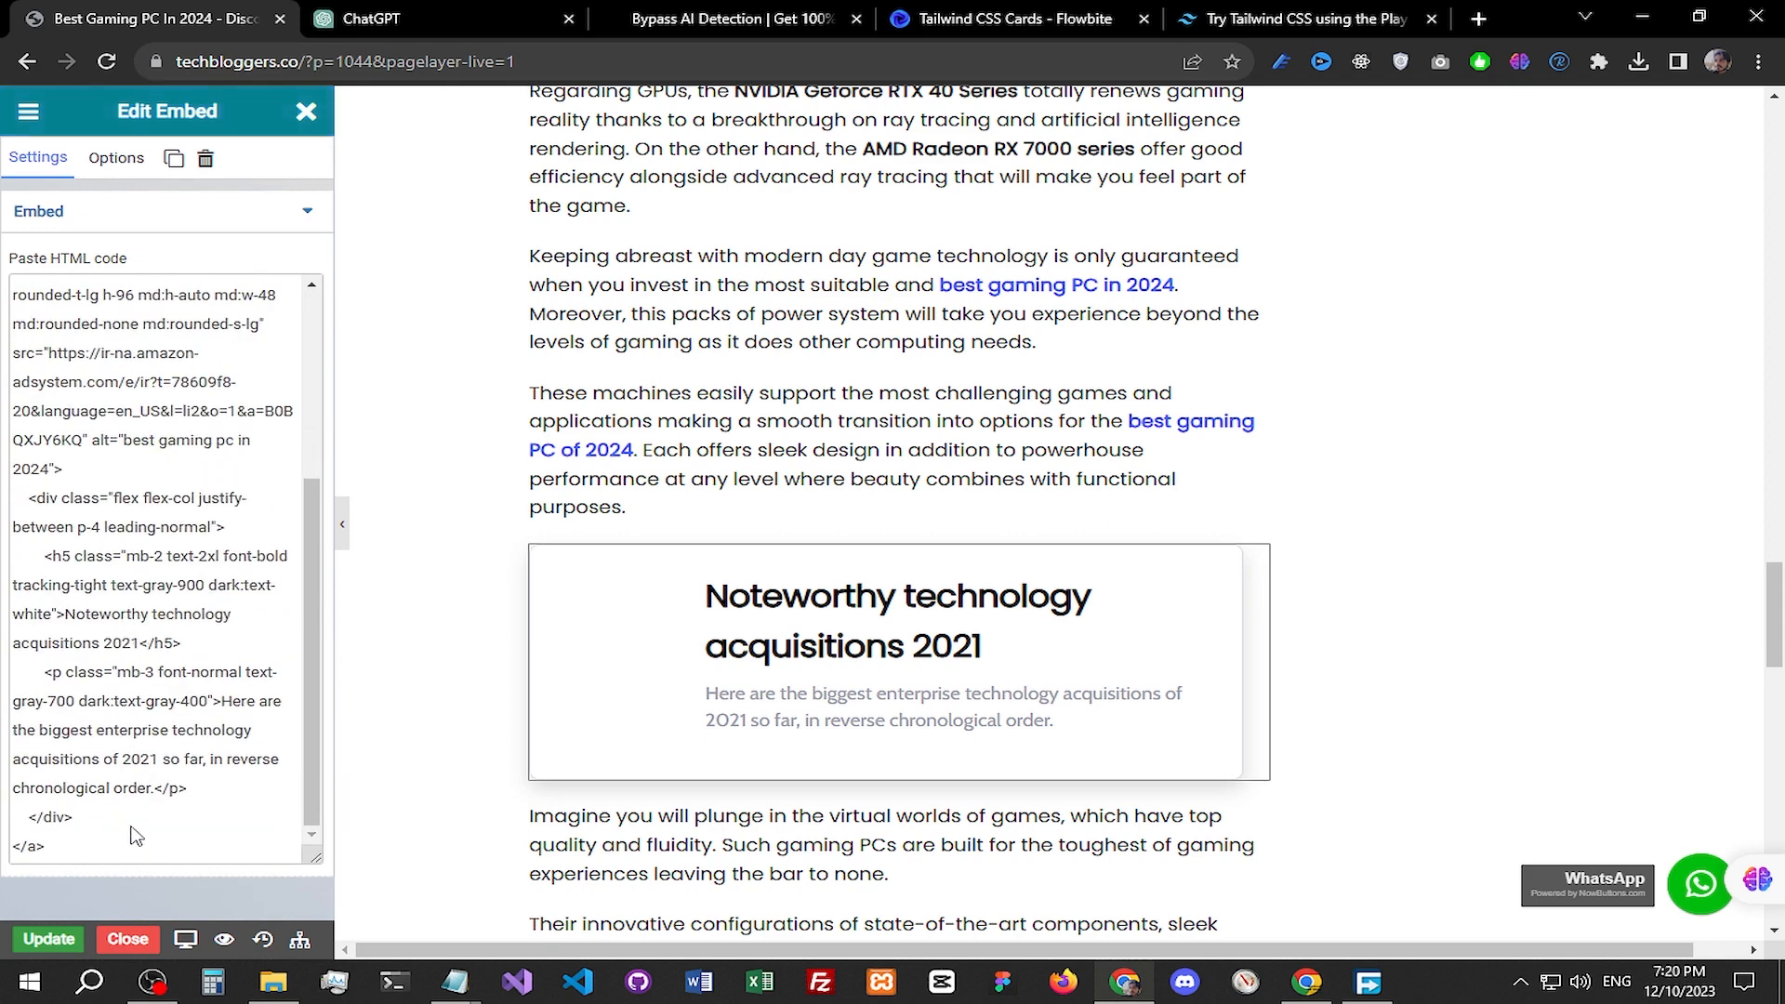
scroll(135, 838, "up", 3)
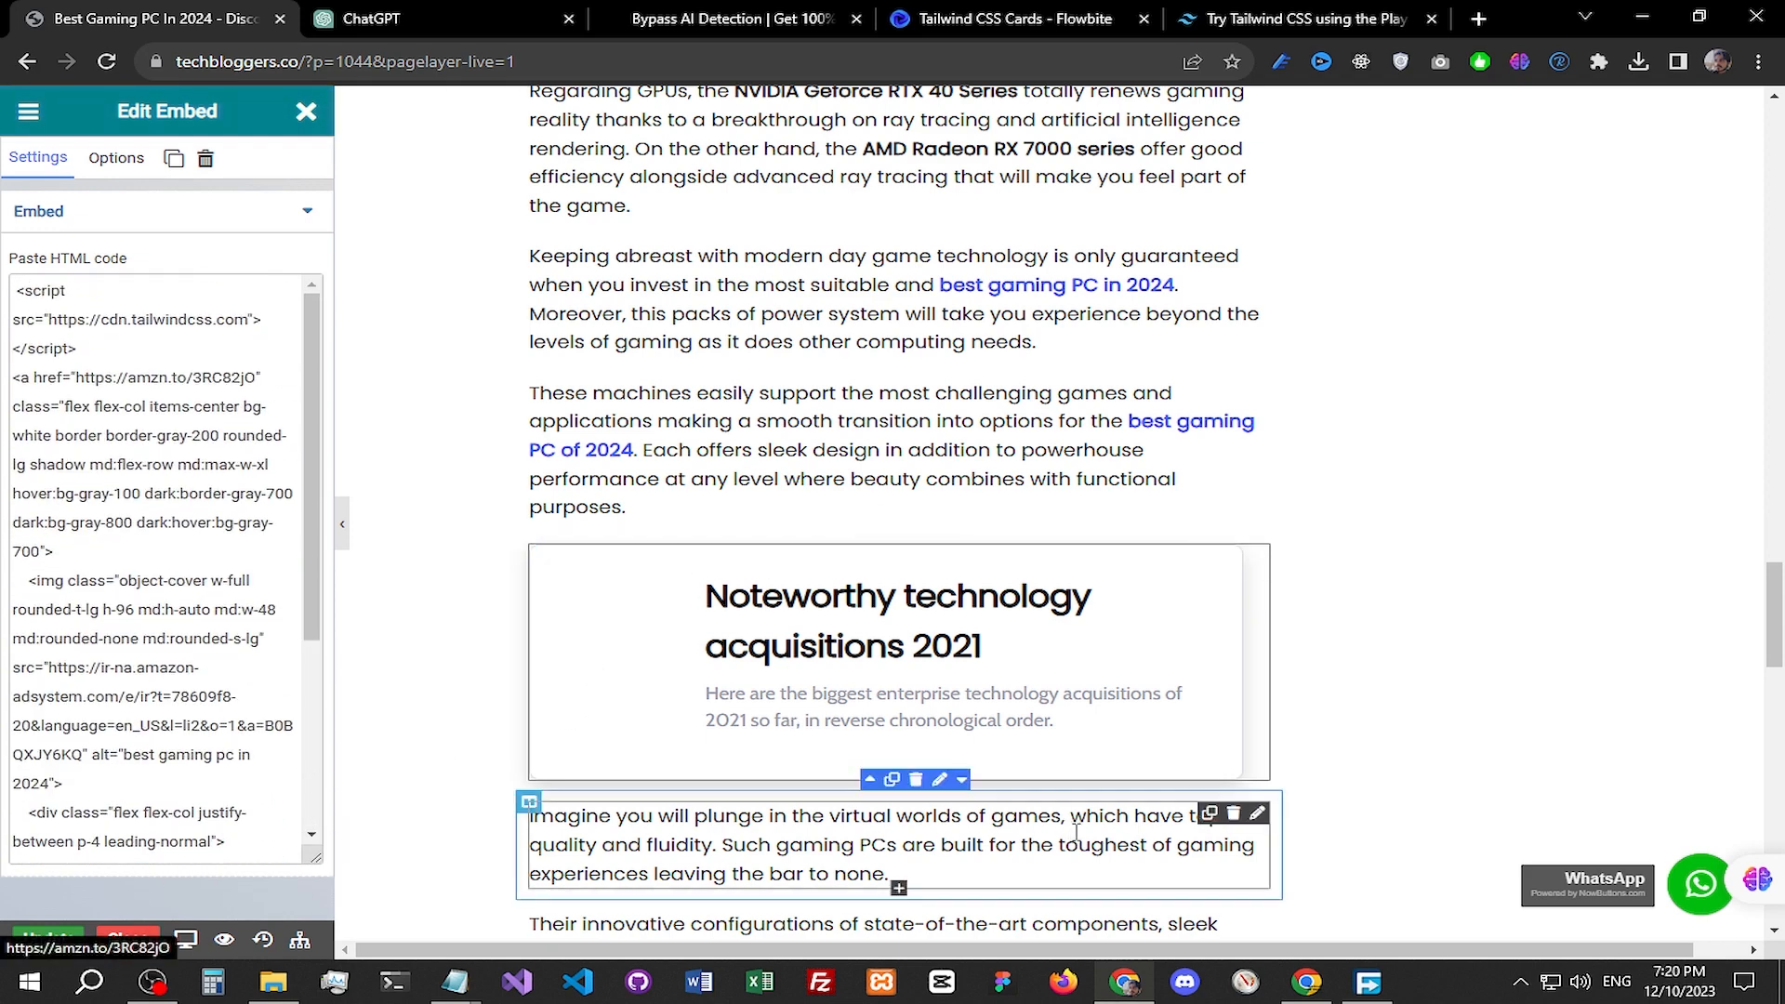
Step: Reload the Amazon product page and copy the ws-na.amazon-adsystem.com URL of the first img tag from the Notepad HTML
left_click(1314, 993)
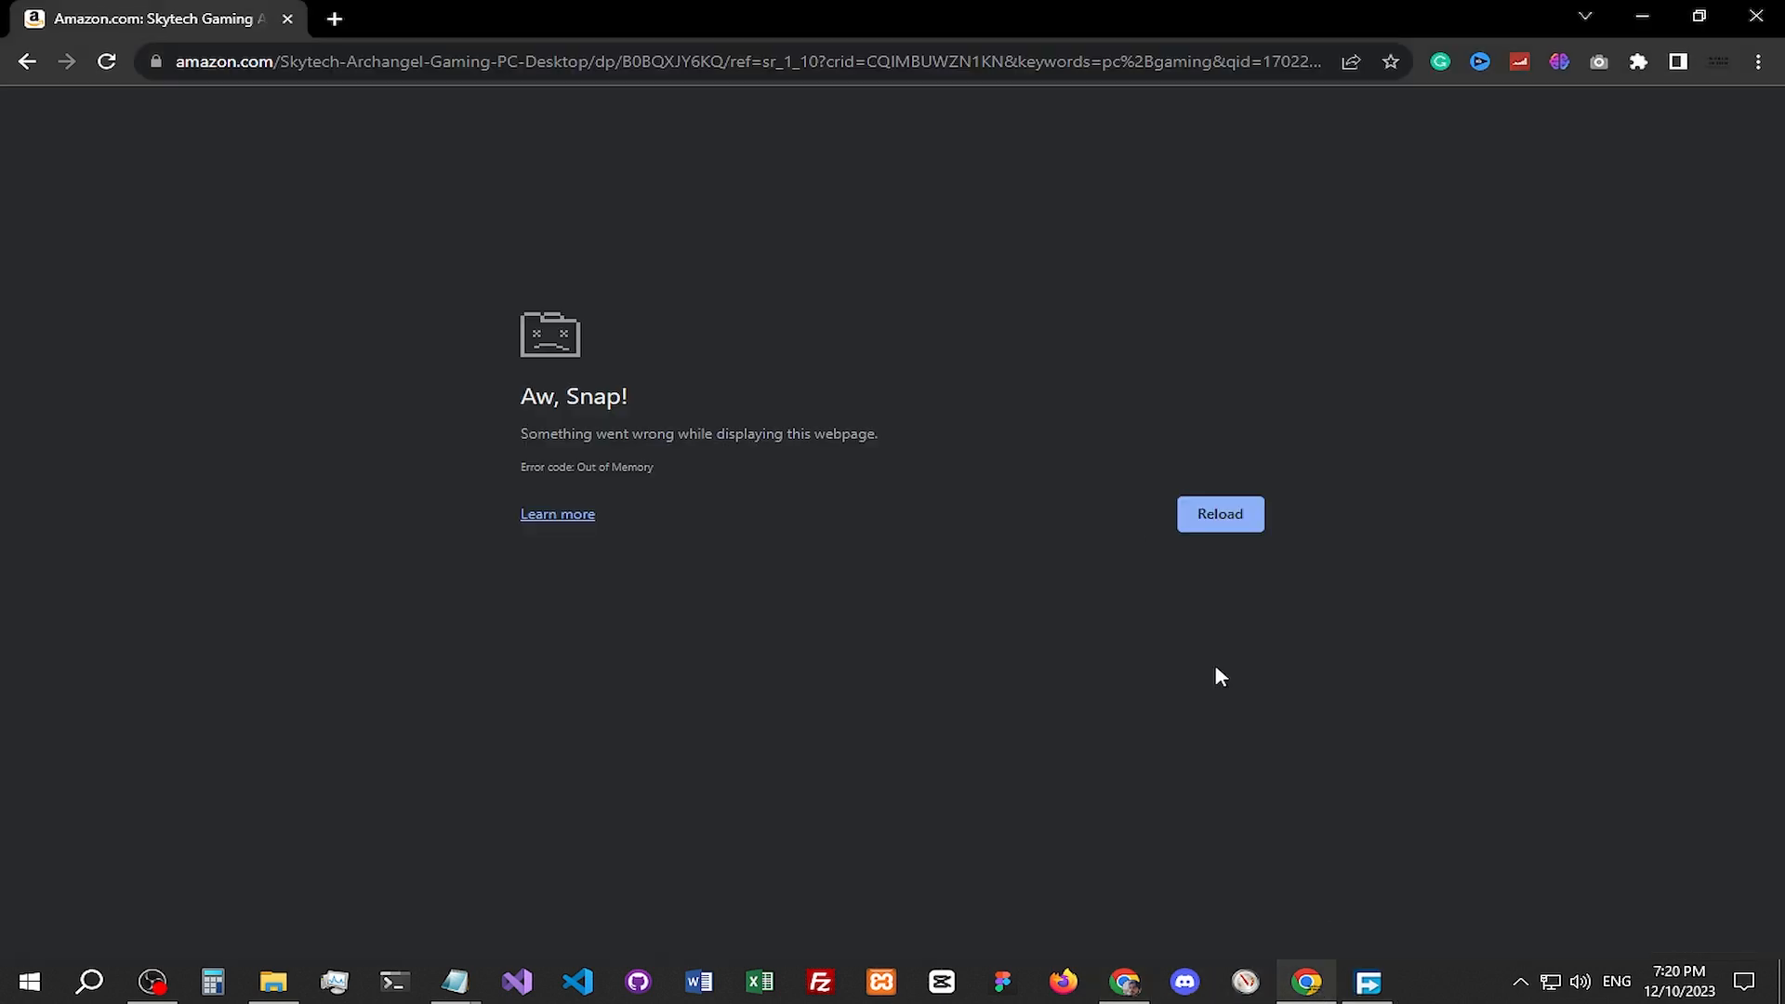
left_click(110, 61)
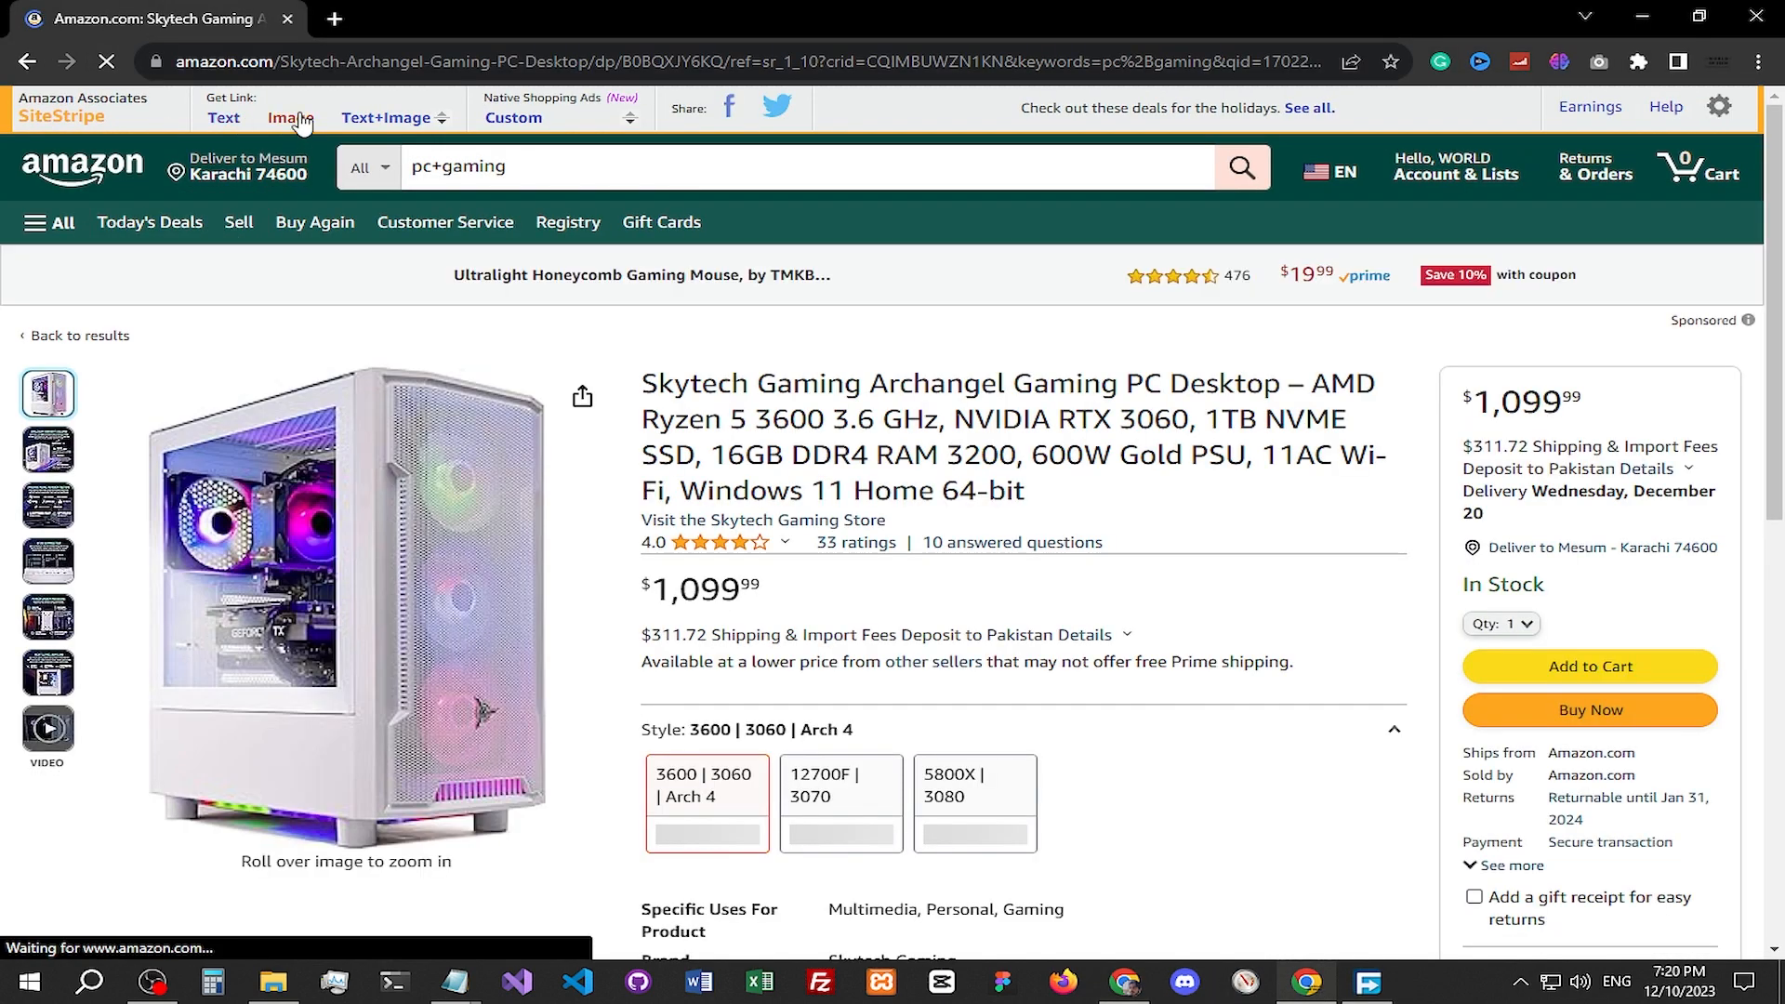
mouse_move(454, 981)
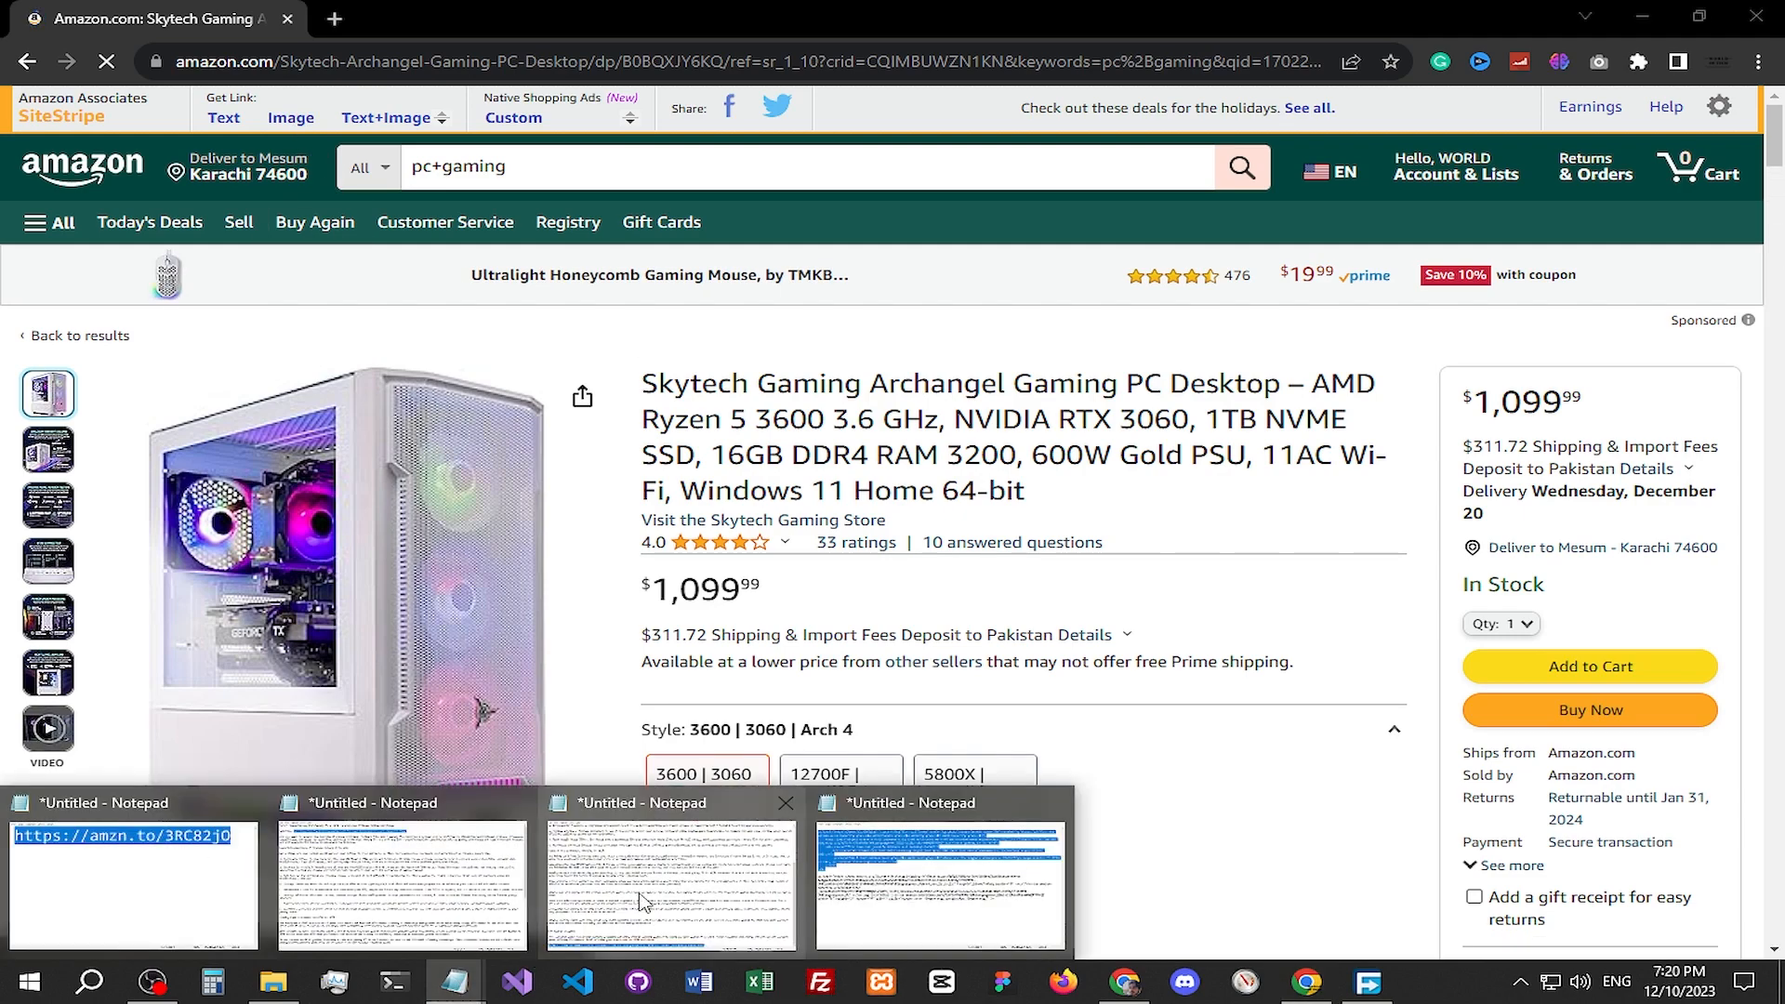
left_click(944, 869)
left_click(369, 572)
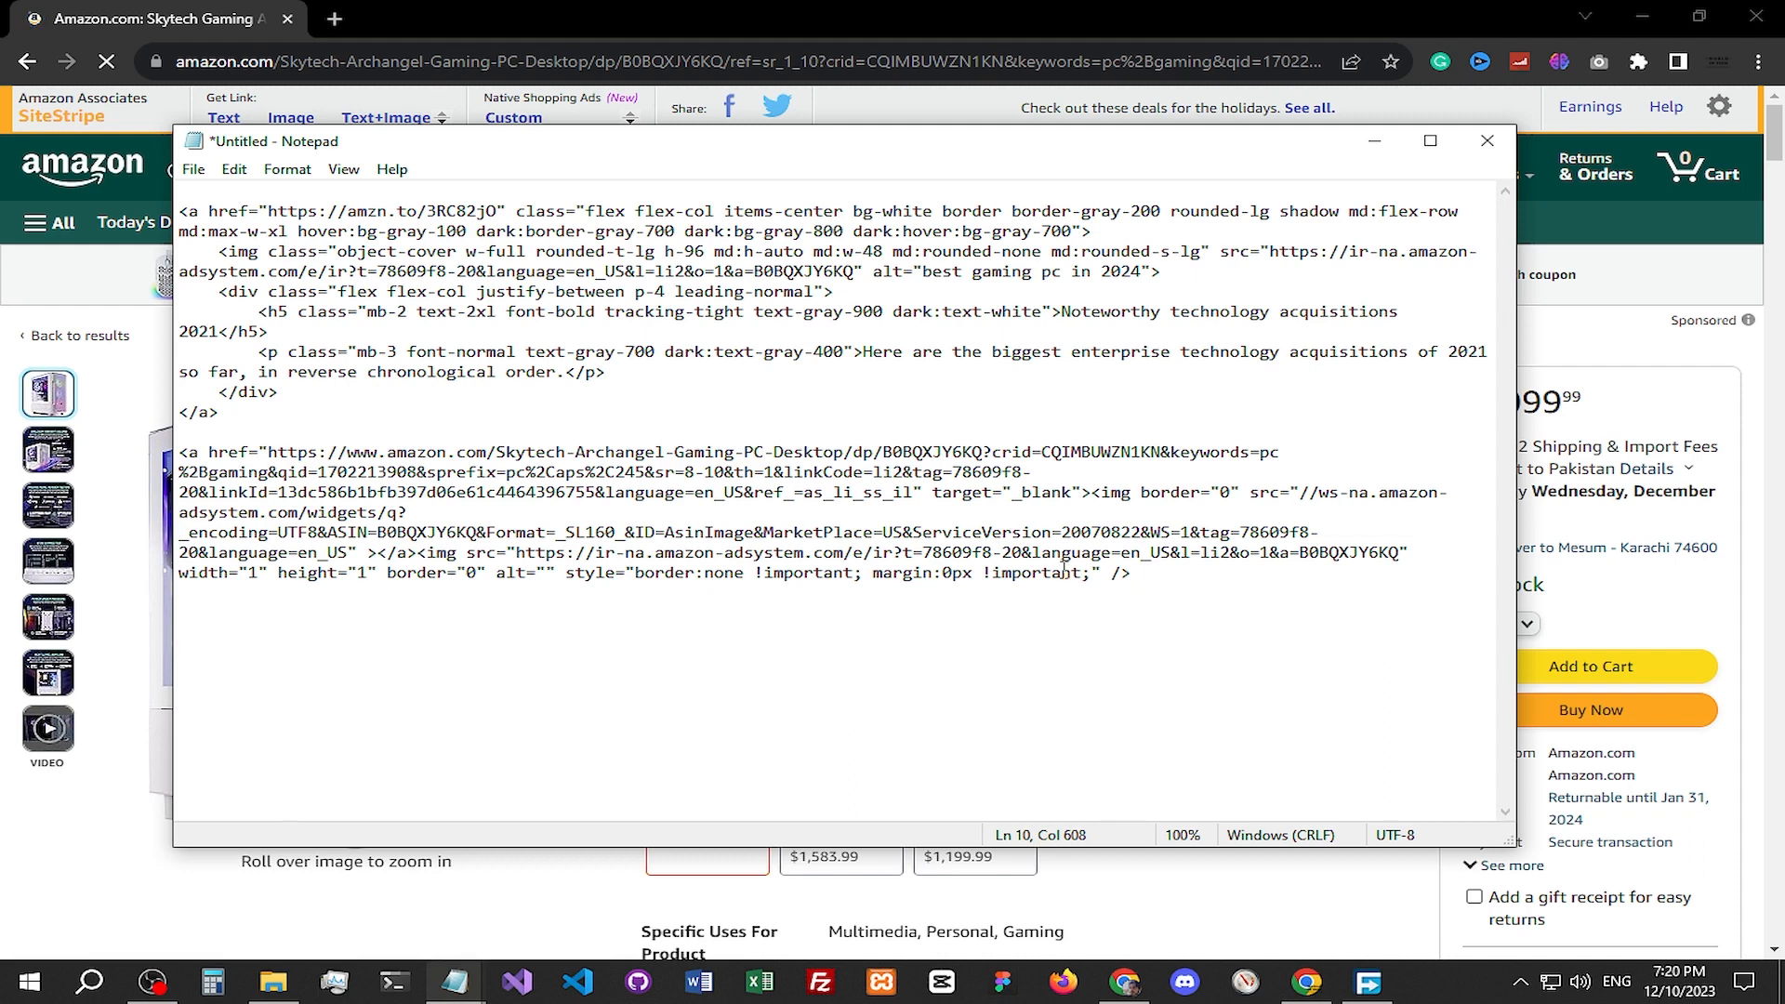
left_click_drag(1310, 498, 531, 518)
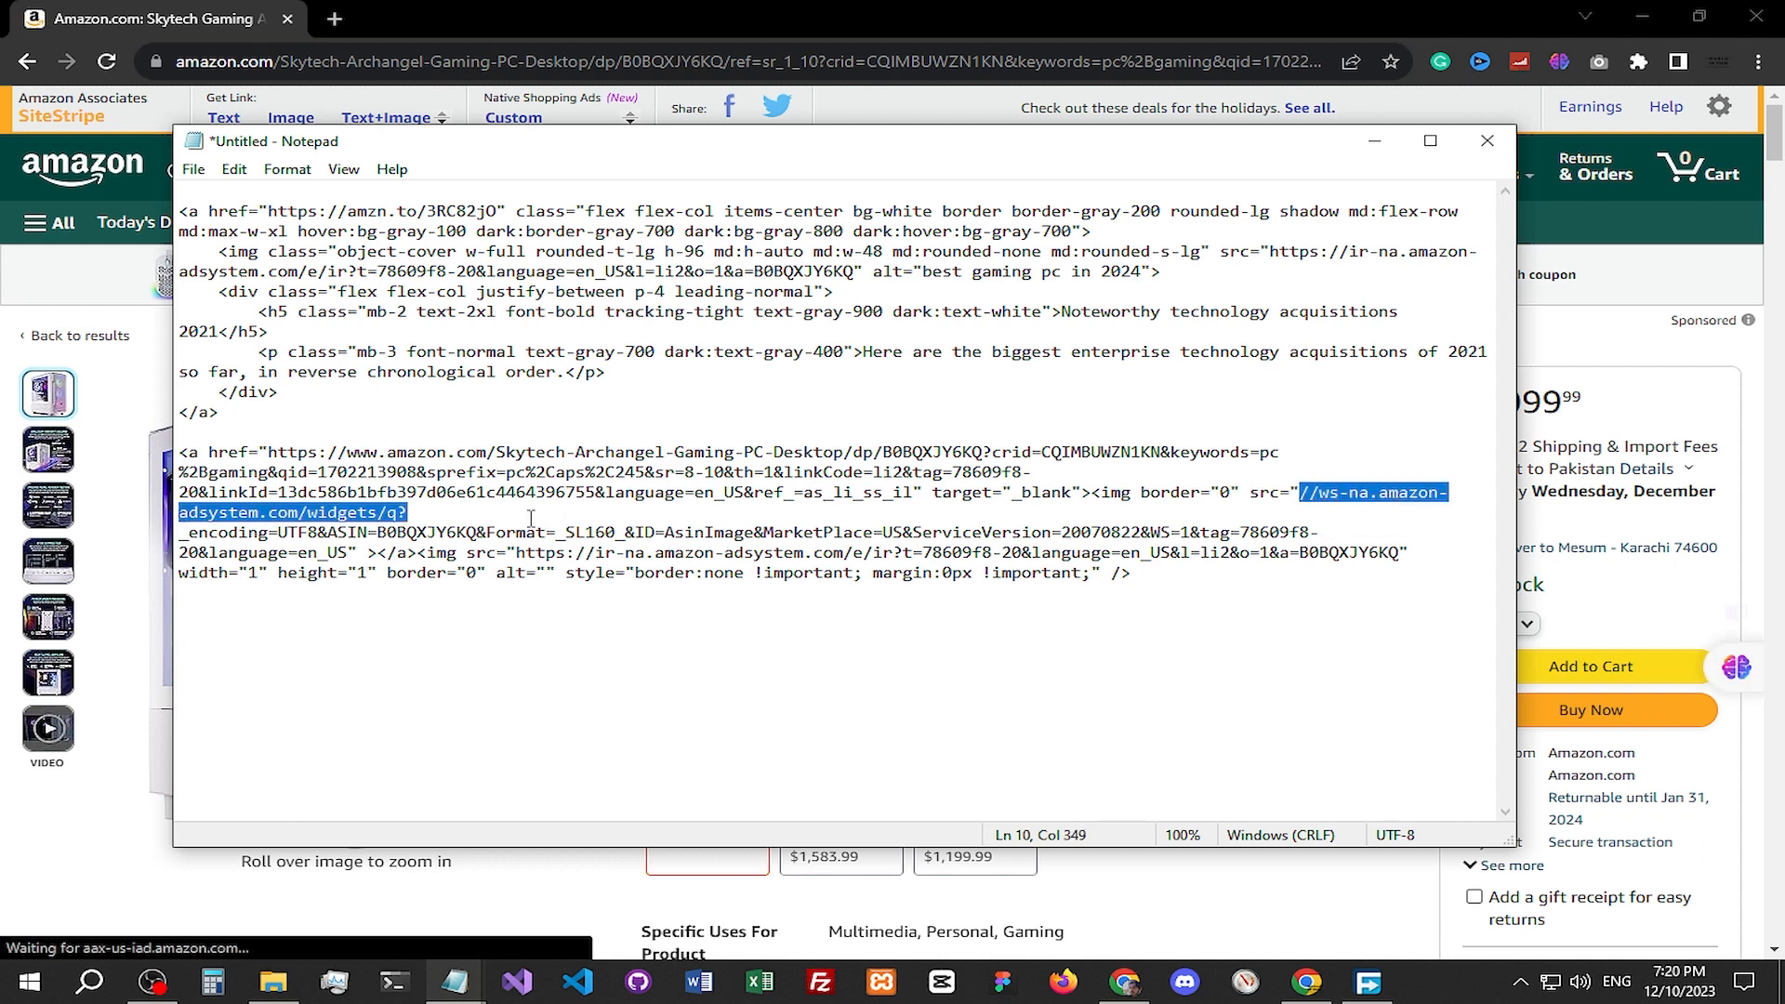
mouse_move(372, 521)
left_mouse_down()
mouse_move(340, 534)
mouse_move(761, 555)
mouse_move(1110, 535)
mouse_move(361, 550)
left_mouse_up()
key("ctrl+c")
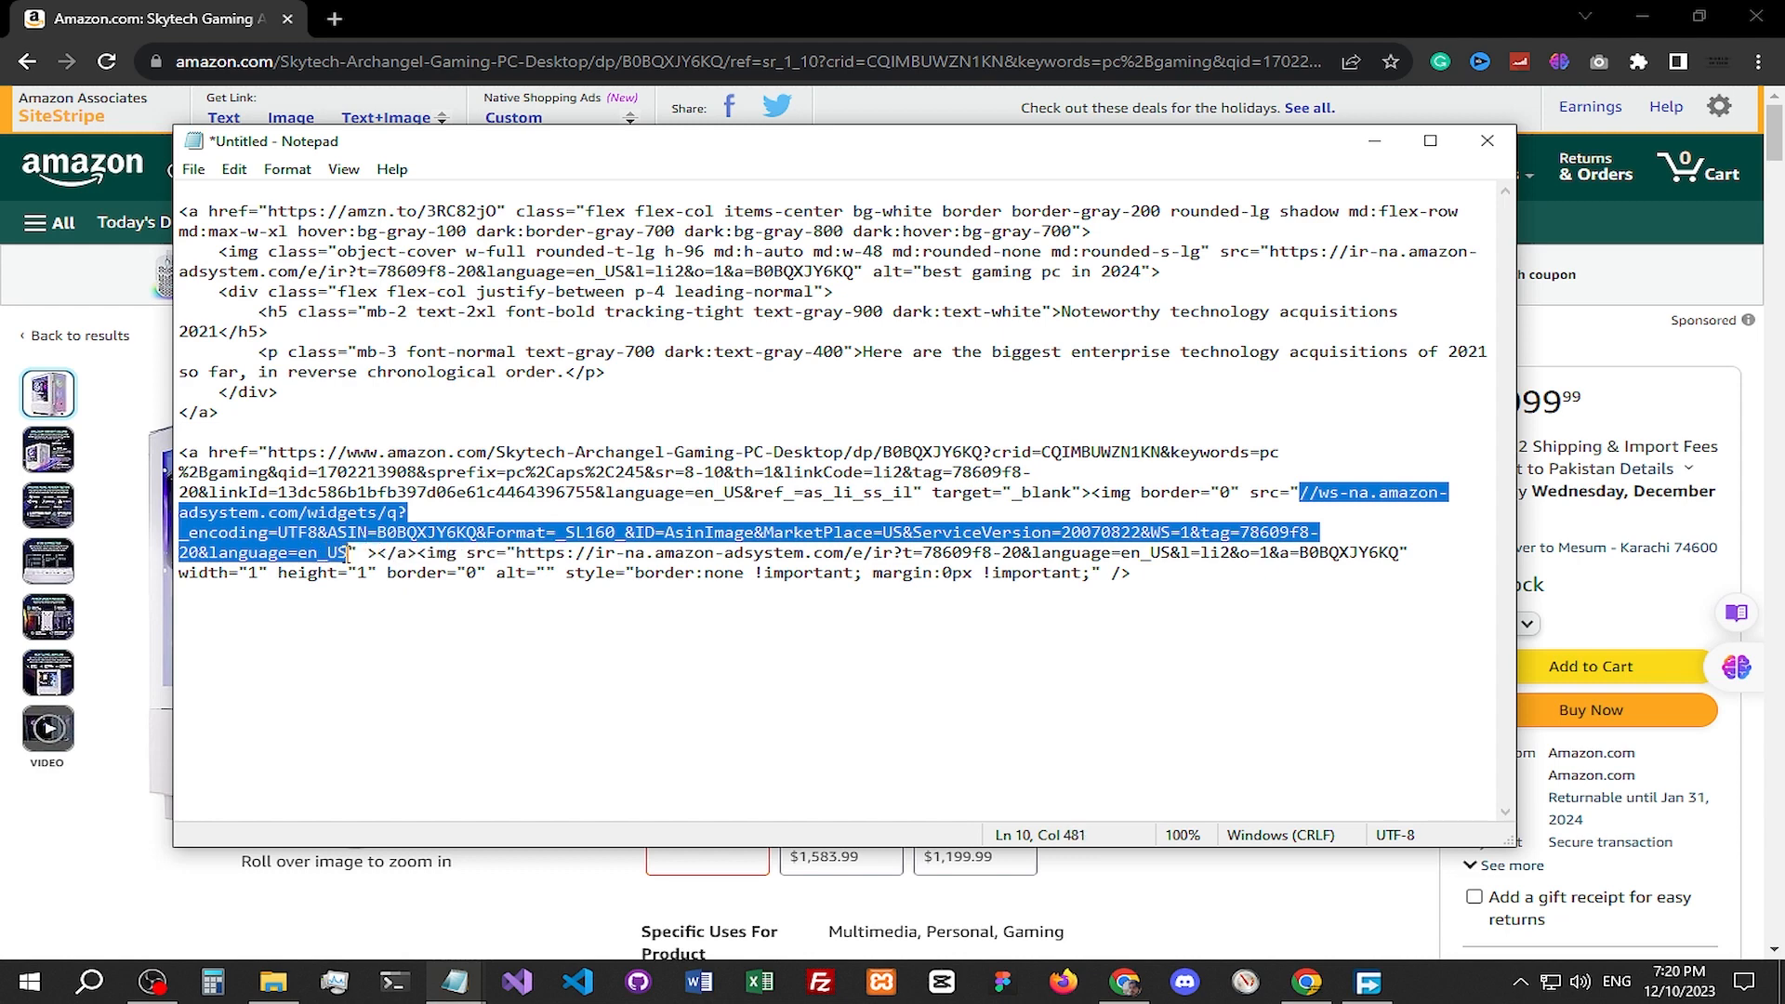
Step: Replace the ir-na.amazon-adsystem.com img src in the blog post's Embed HTML with the copied ws-na.amazon-adsystem.com image URL
left_click(1126, 981)
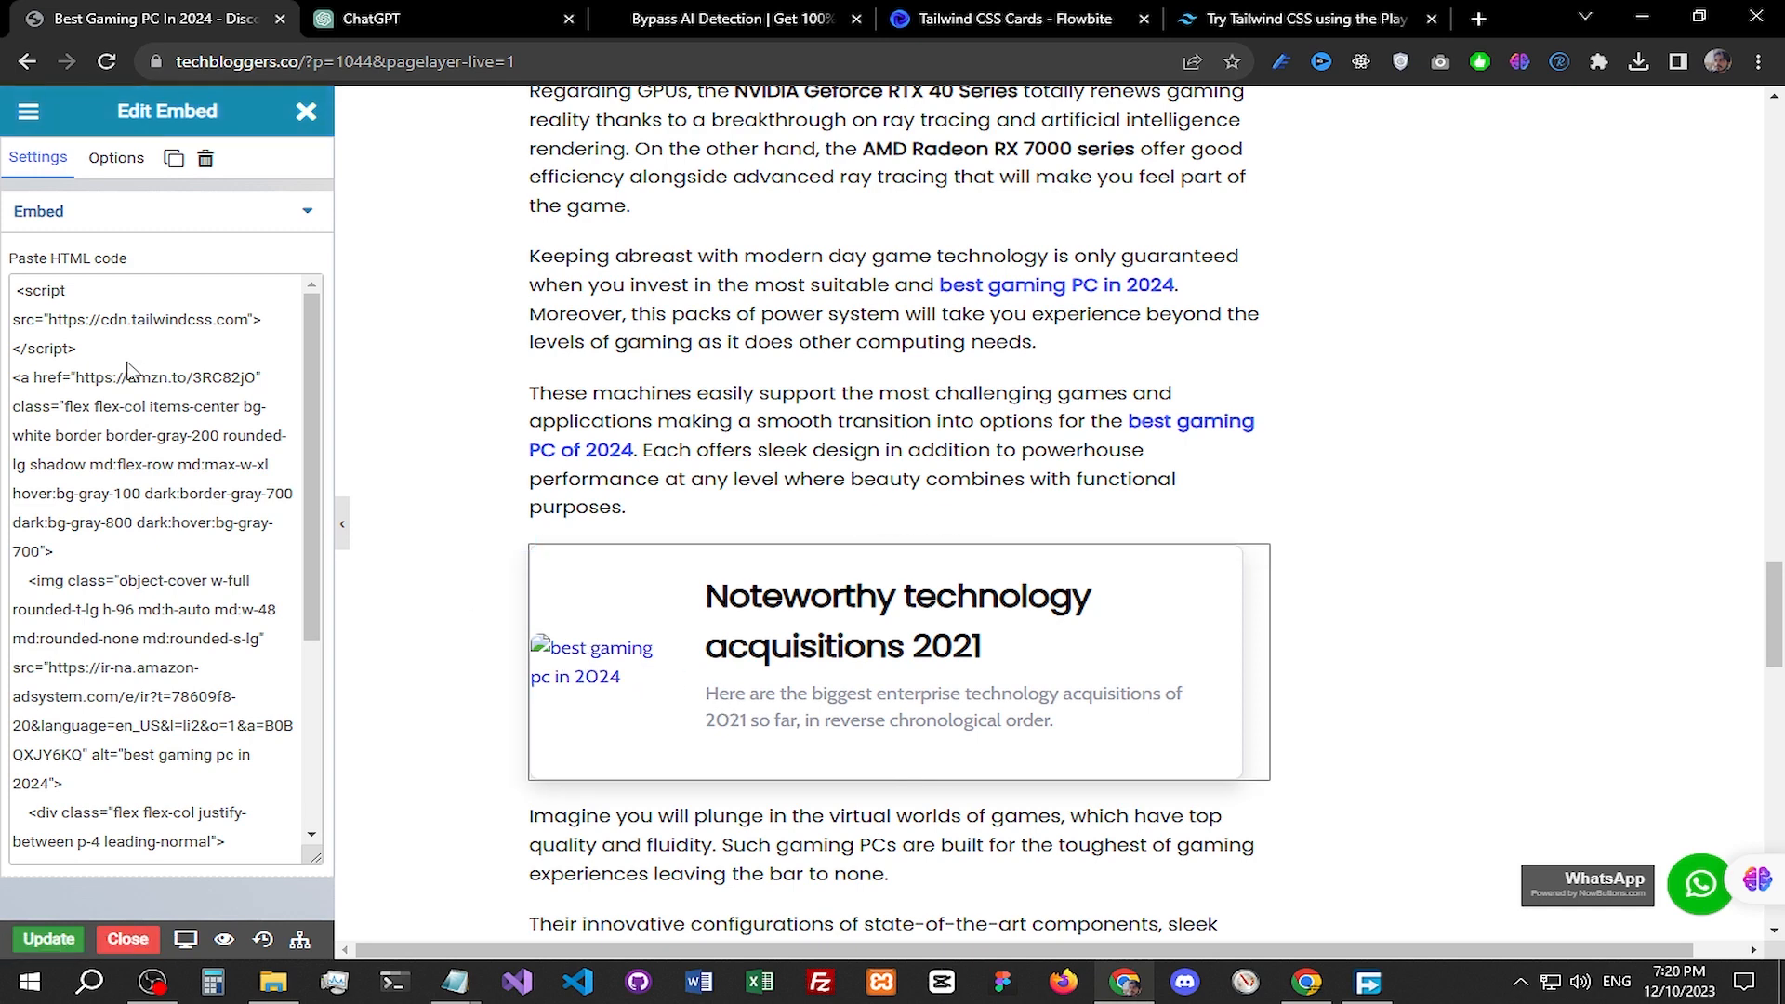
scroll(154, 447, "down", 4)
scroll(168, 564, "up", 3)
scroll(164, 561, "down", 3)
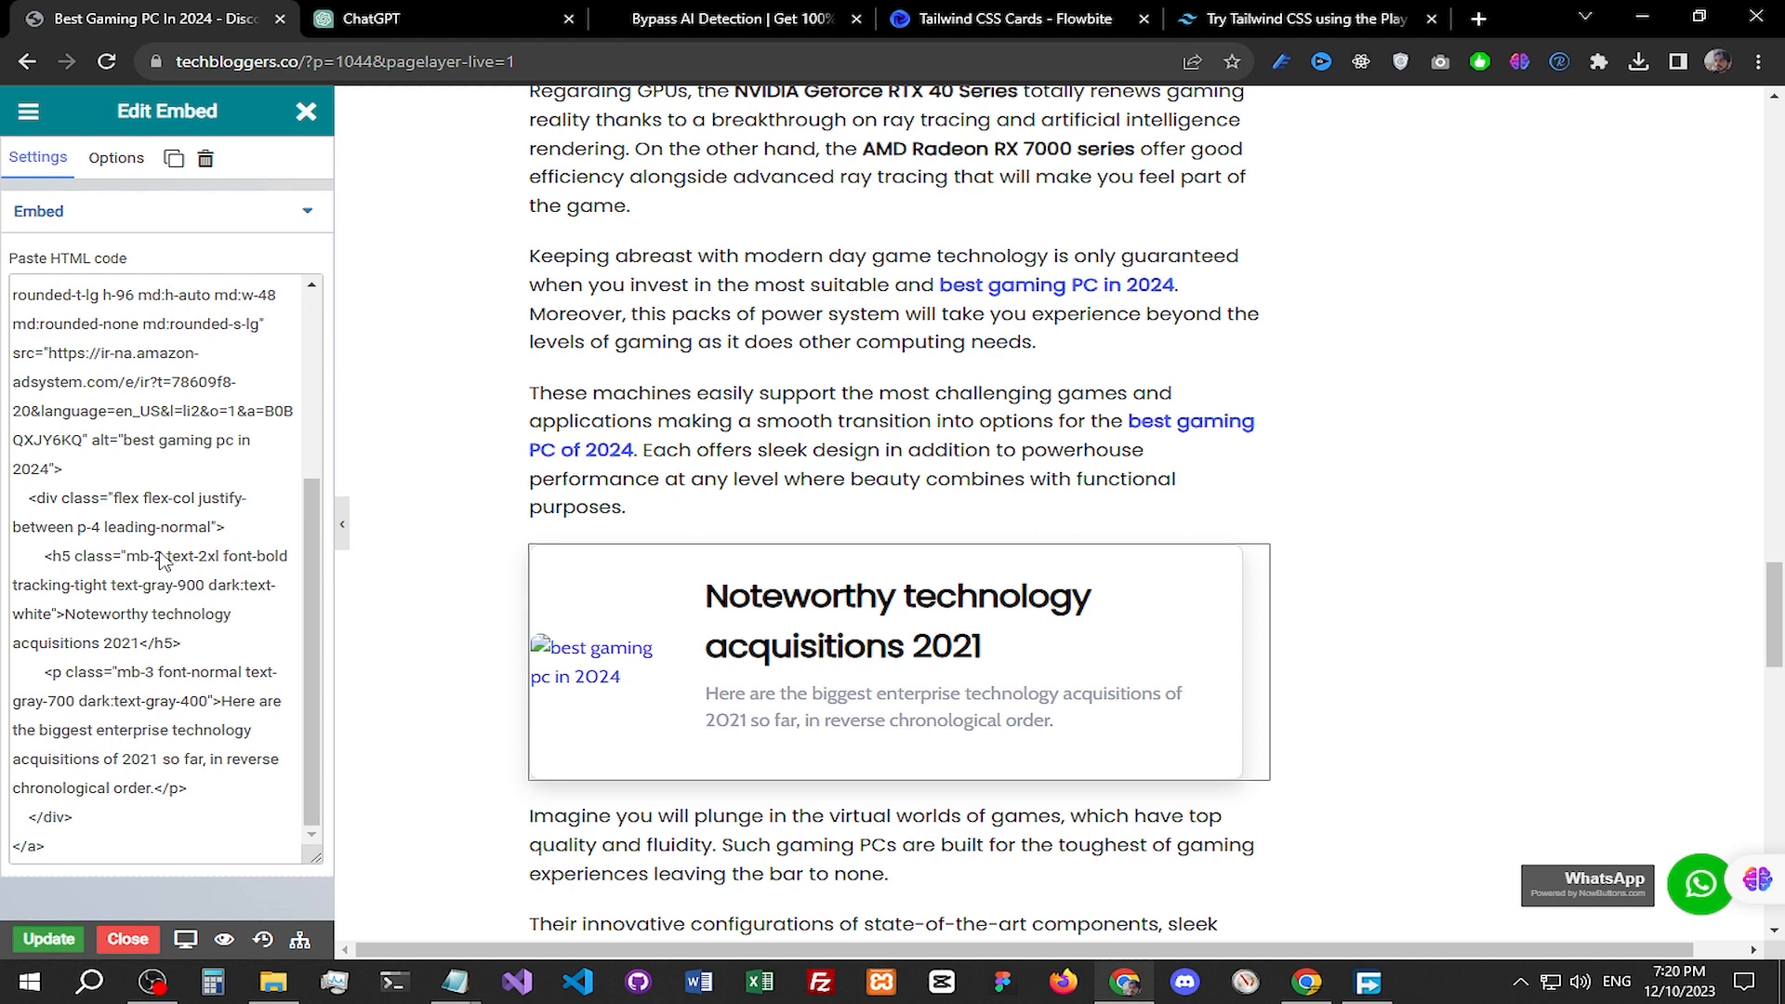
scroll(163, 559, "up", 4)
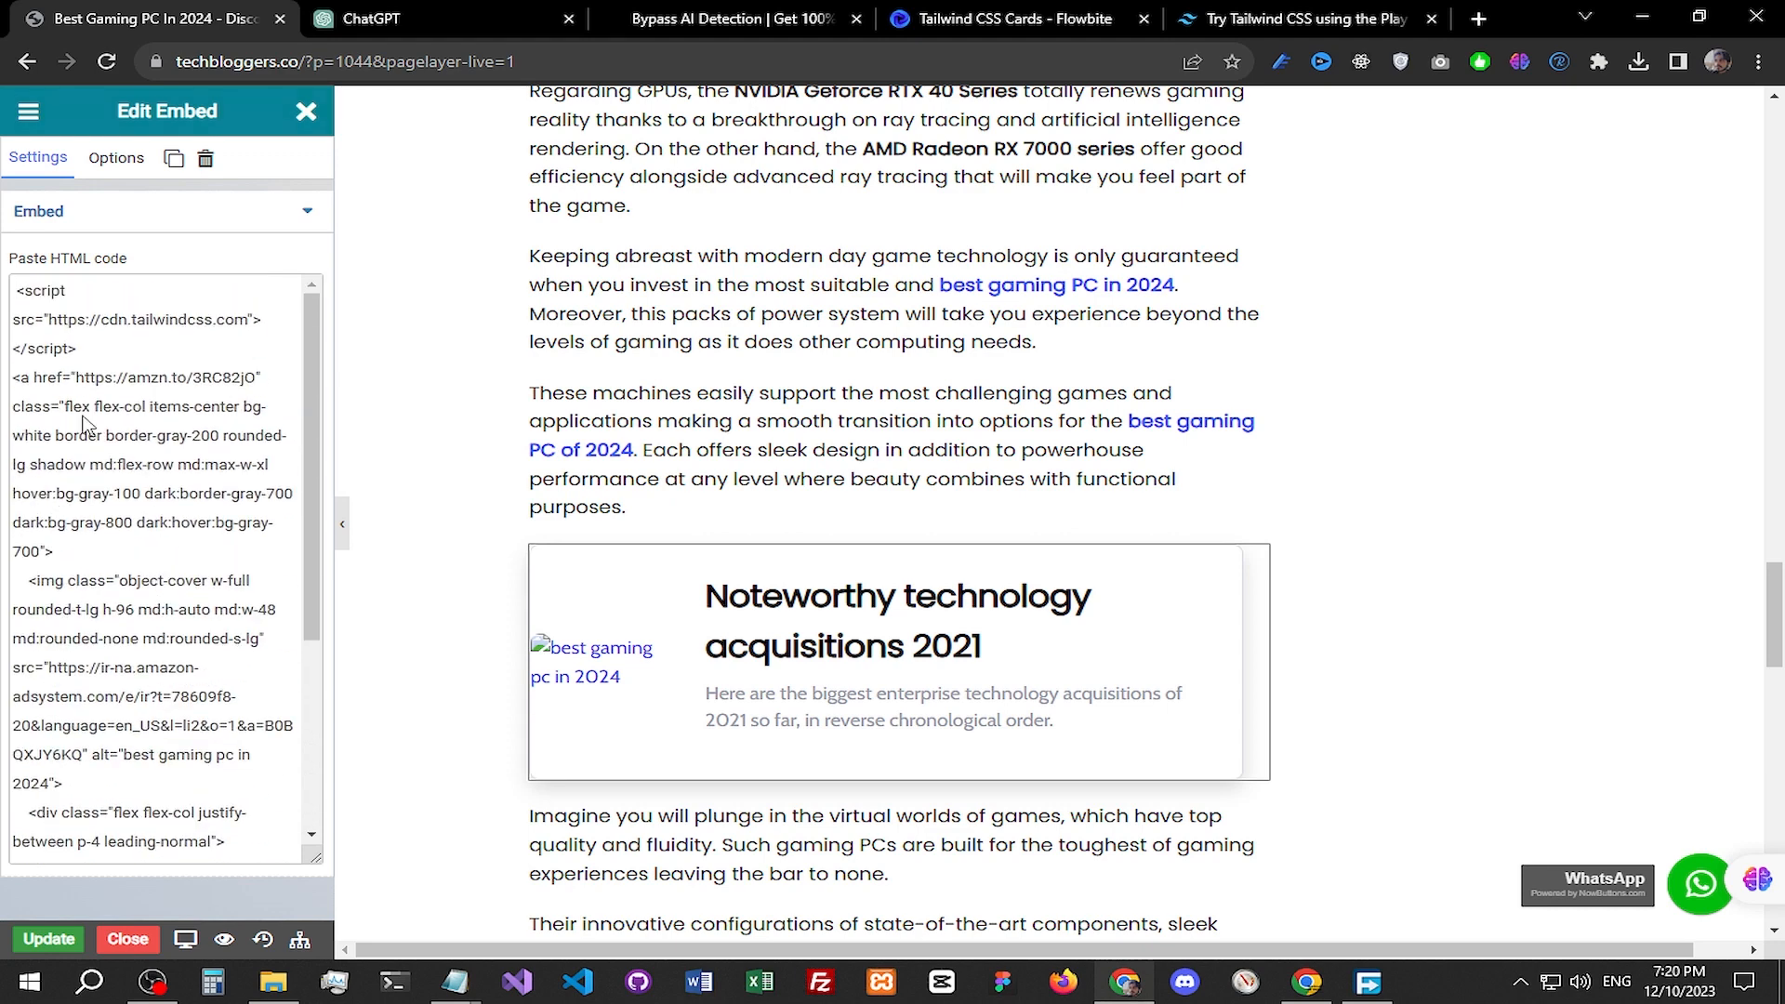
scroll(88, 428, "down", 3)
scroll(121, 446, "up", 1)
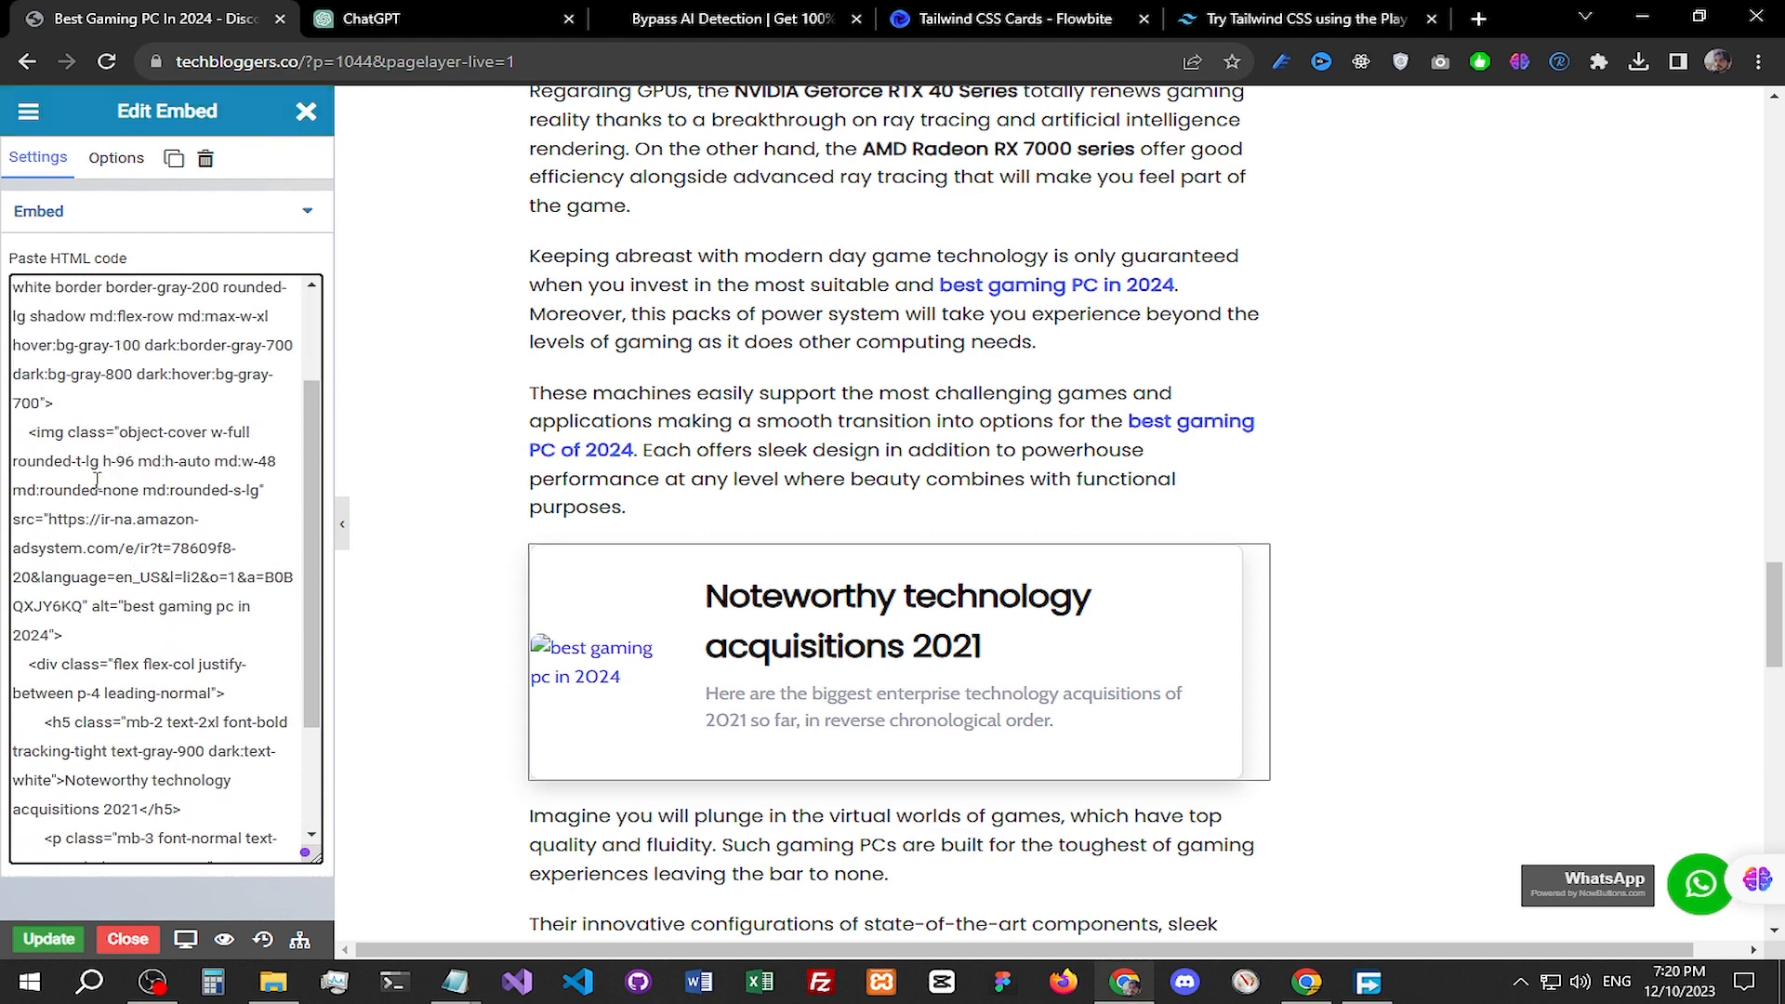
left_click_drag(51, 523, 57, 640)
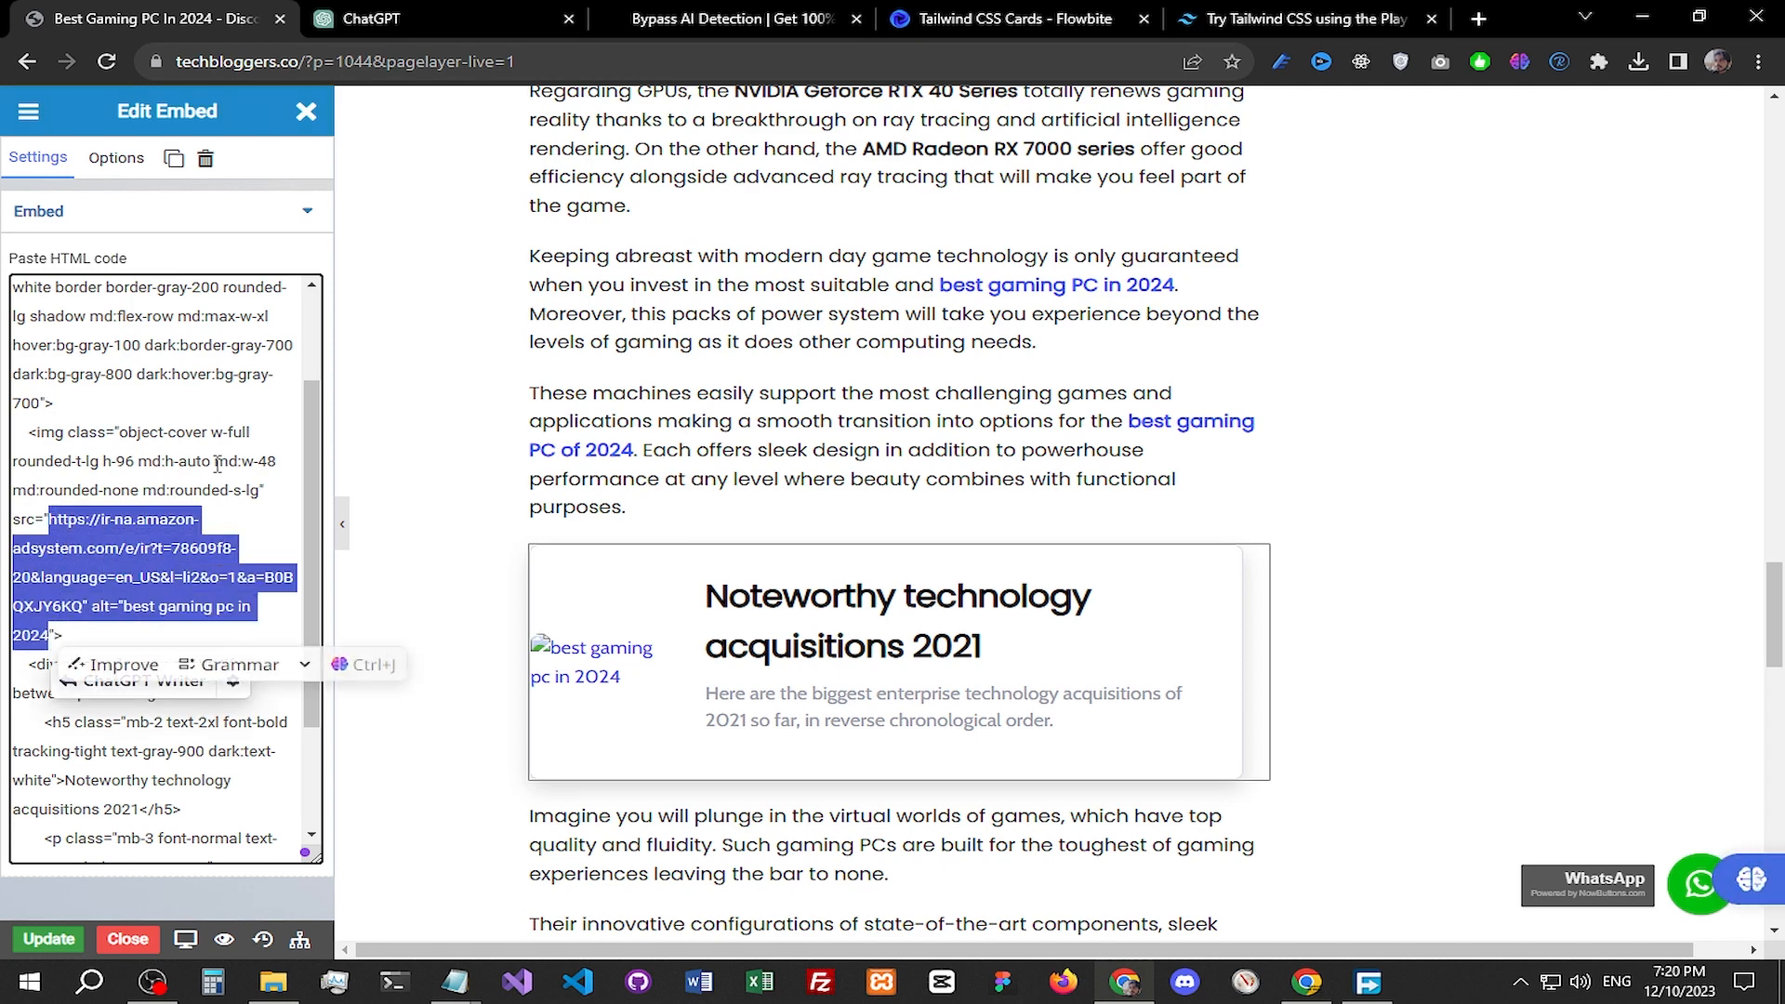
left_click_drag(82, 606, 56, 527)
key("ctrl+v")
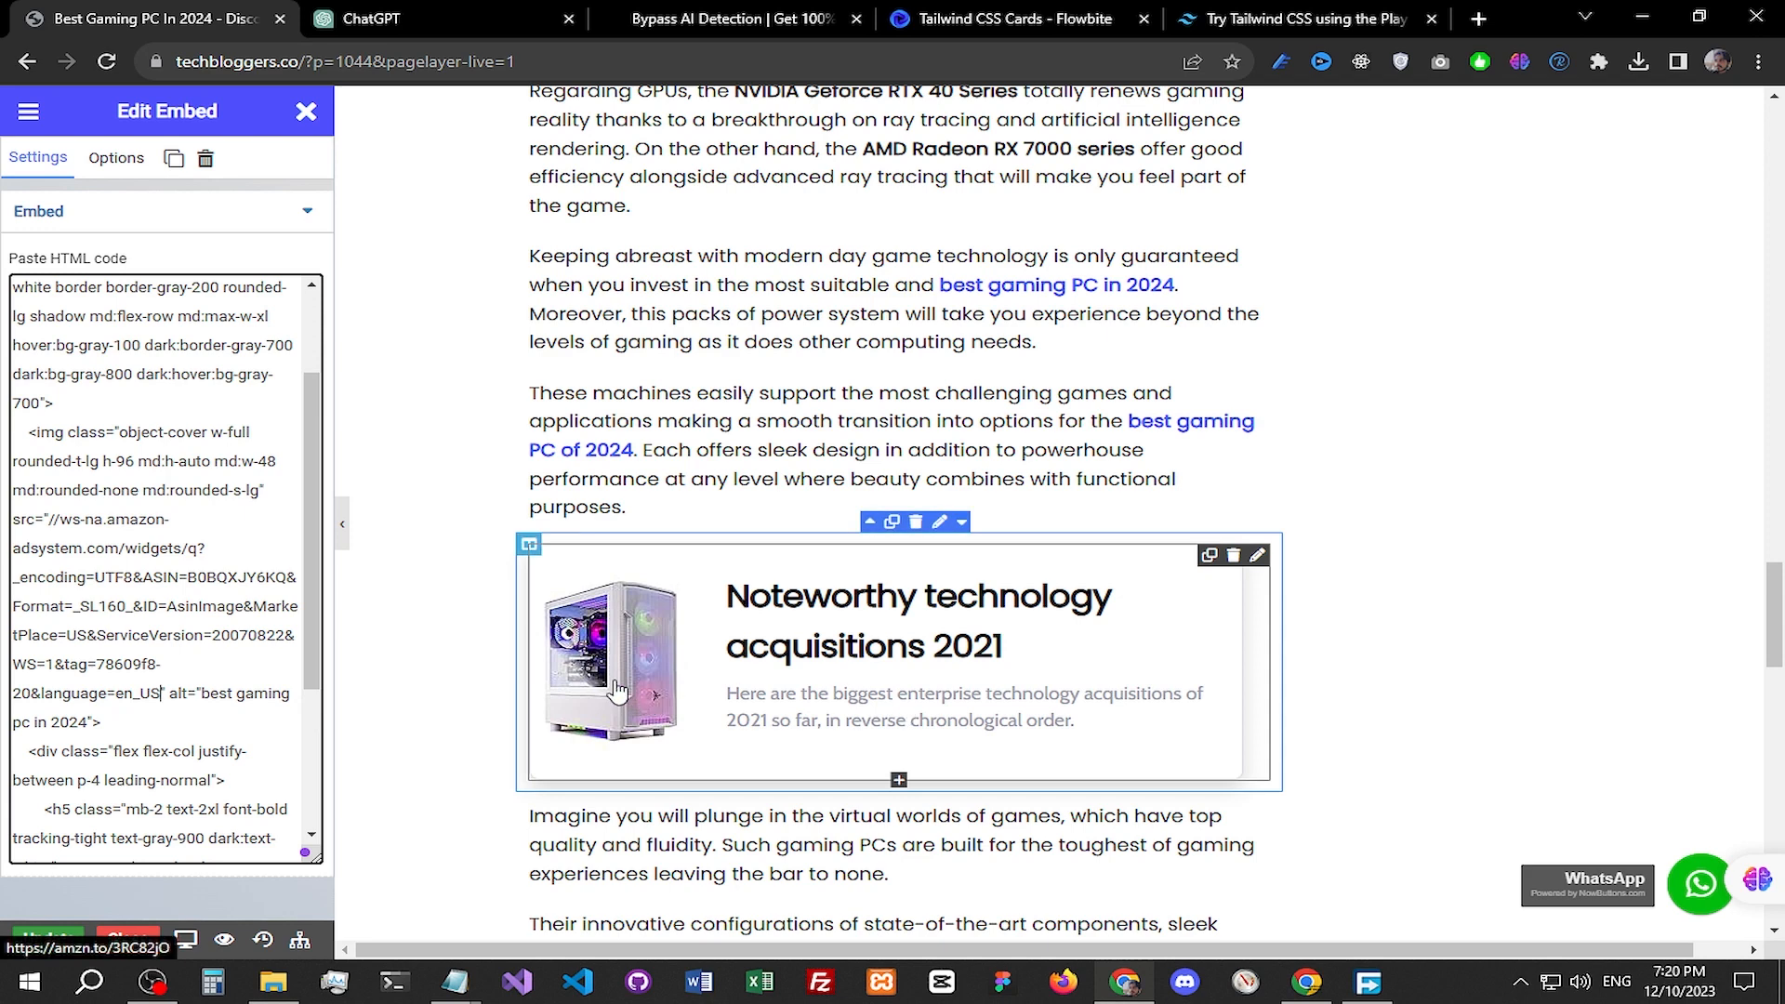
Step: Update the blog post and look over the article above and below the product card
left_click(1531, 698)
left_click(49, 939)
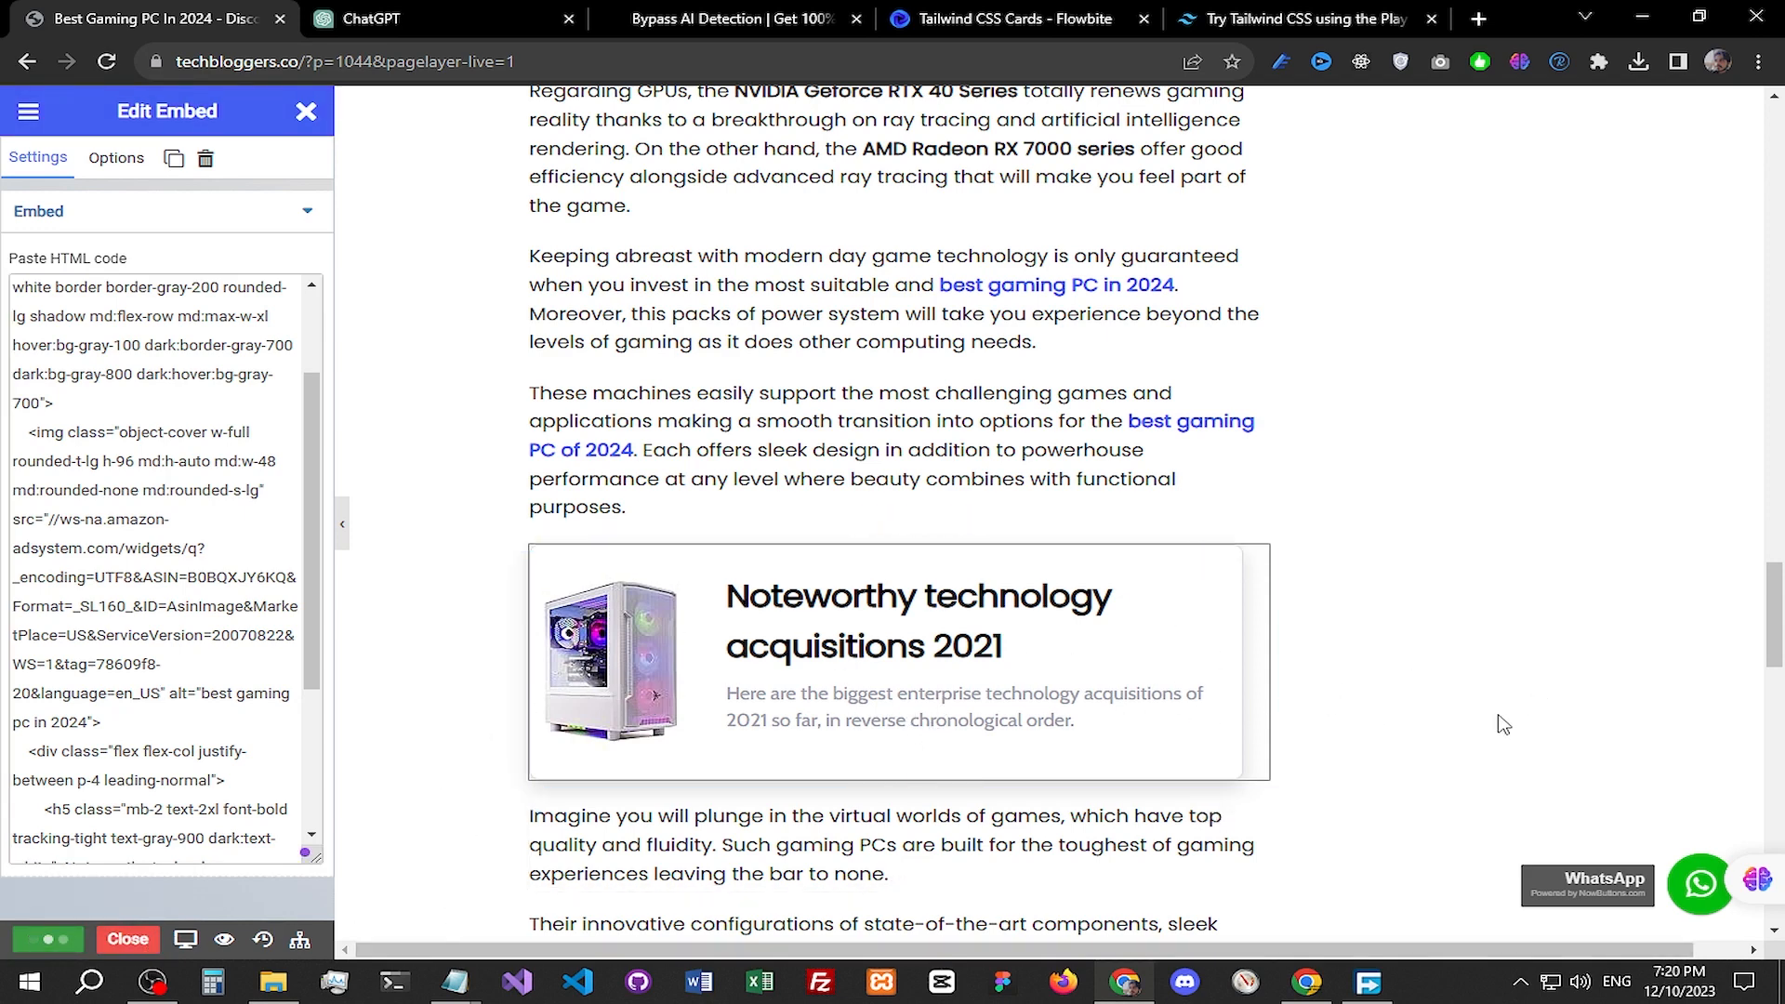
scroll(1503, 725, "down", 2)
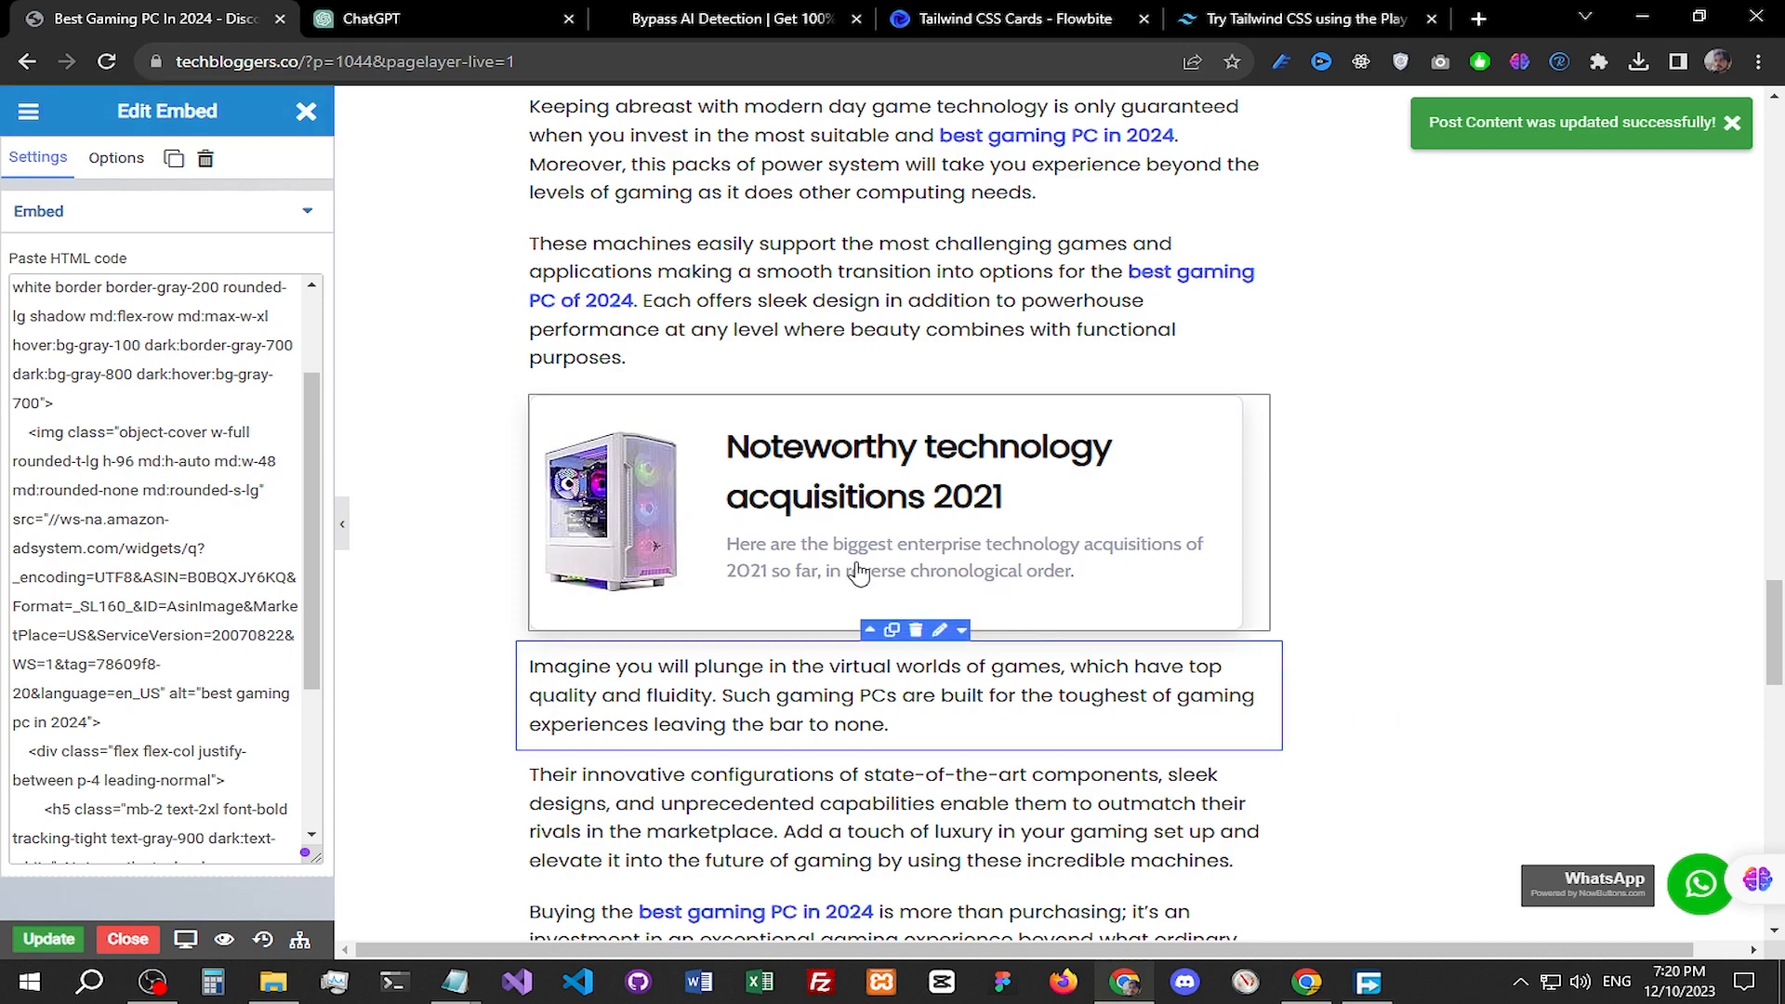
scroll(1534, 606, "down", 10)
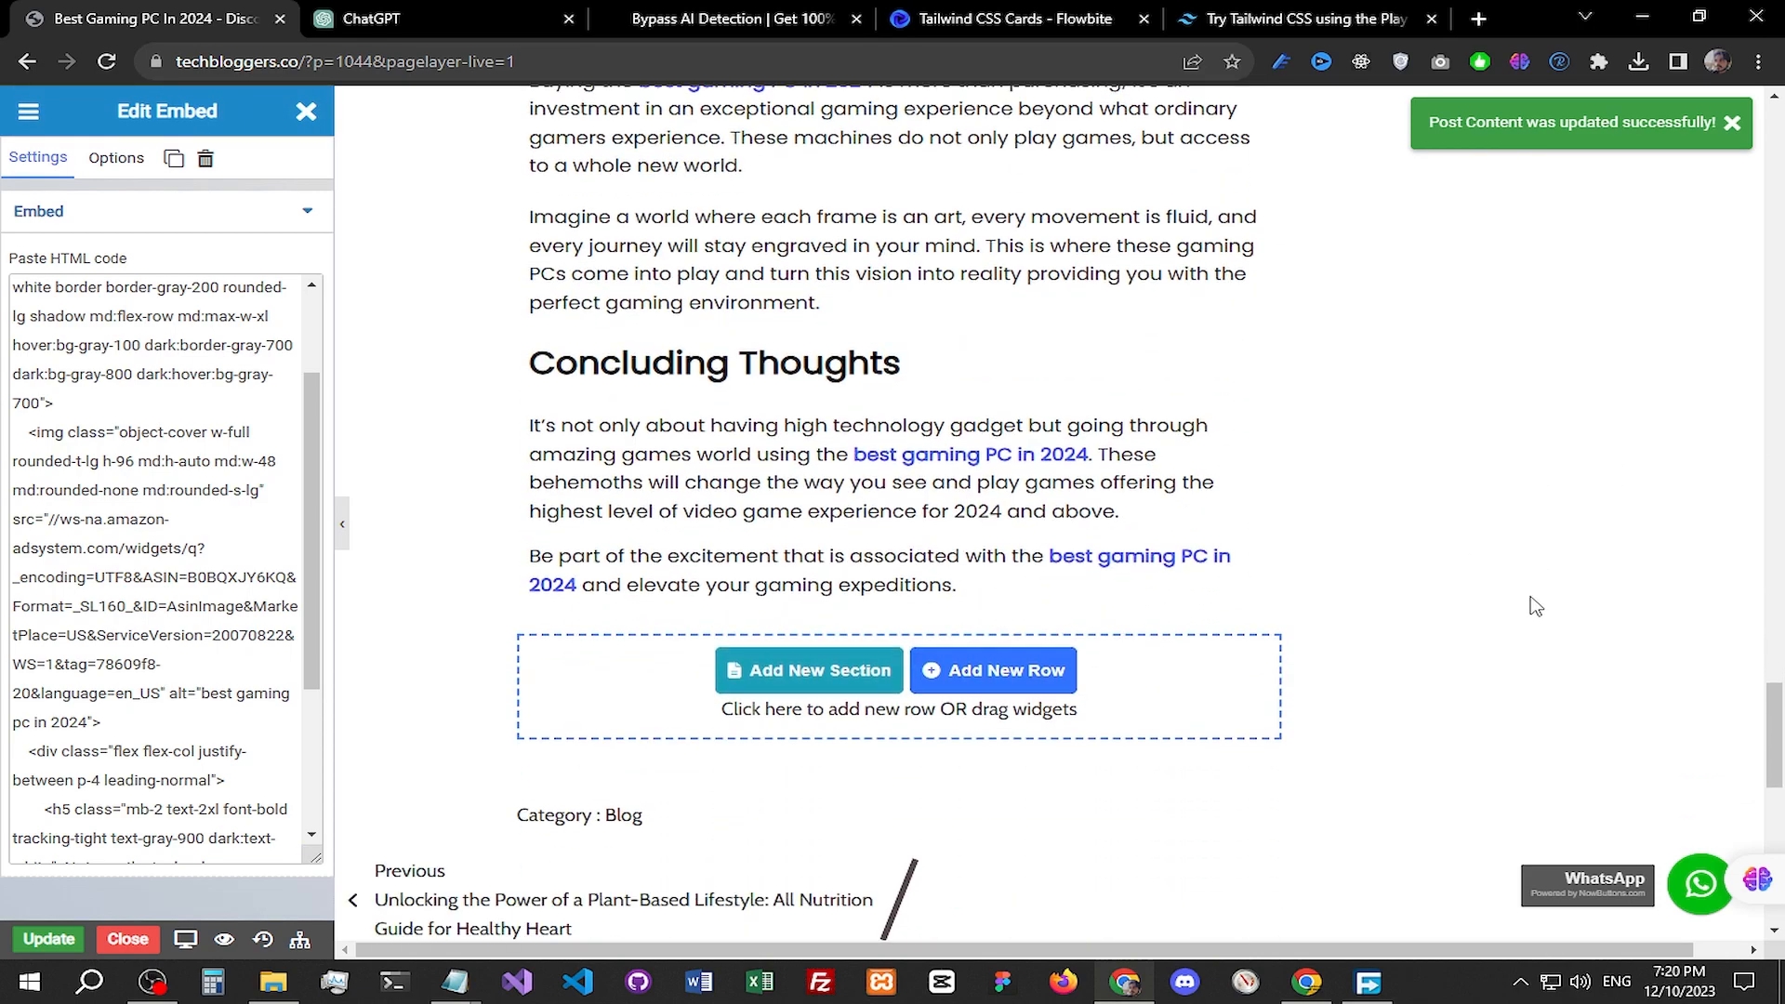
scroll(1536, 606, "up", 8)
scroll(1534, 607, "up", 12)
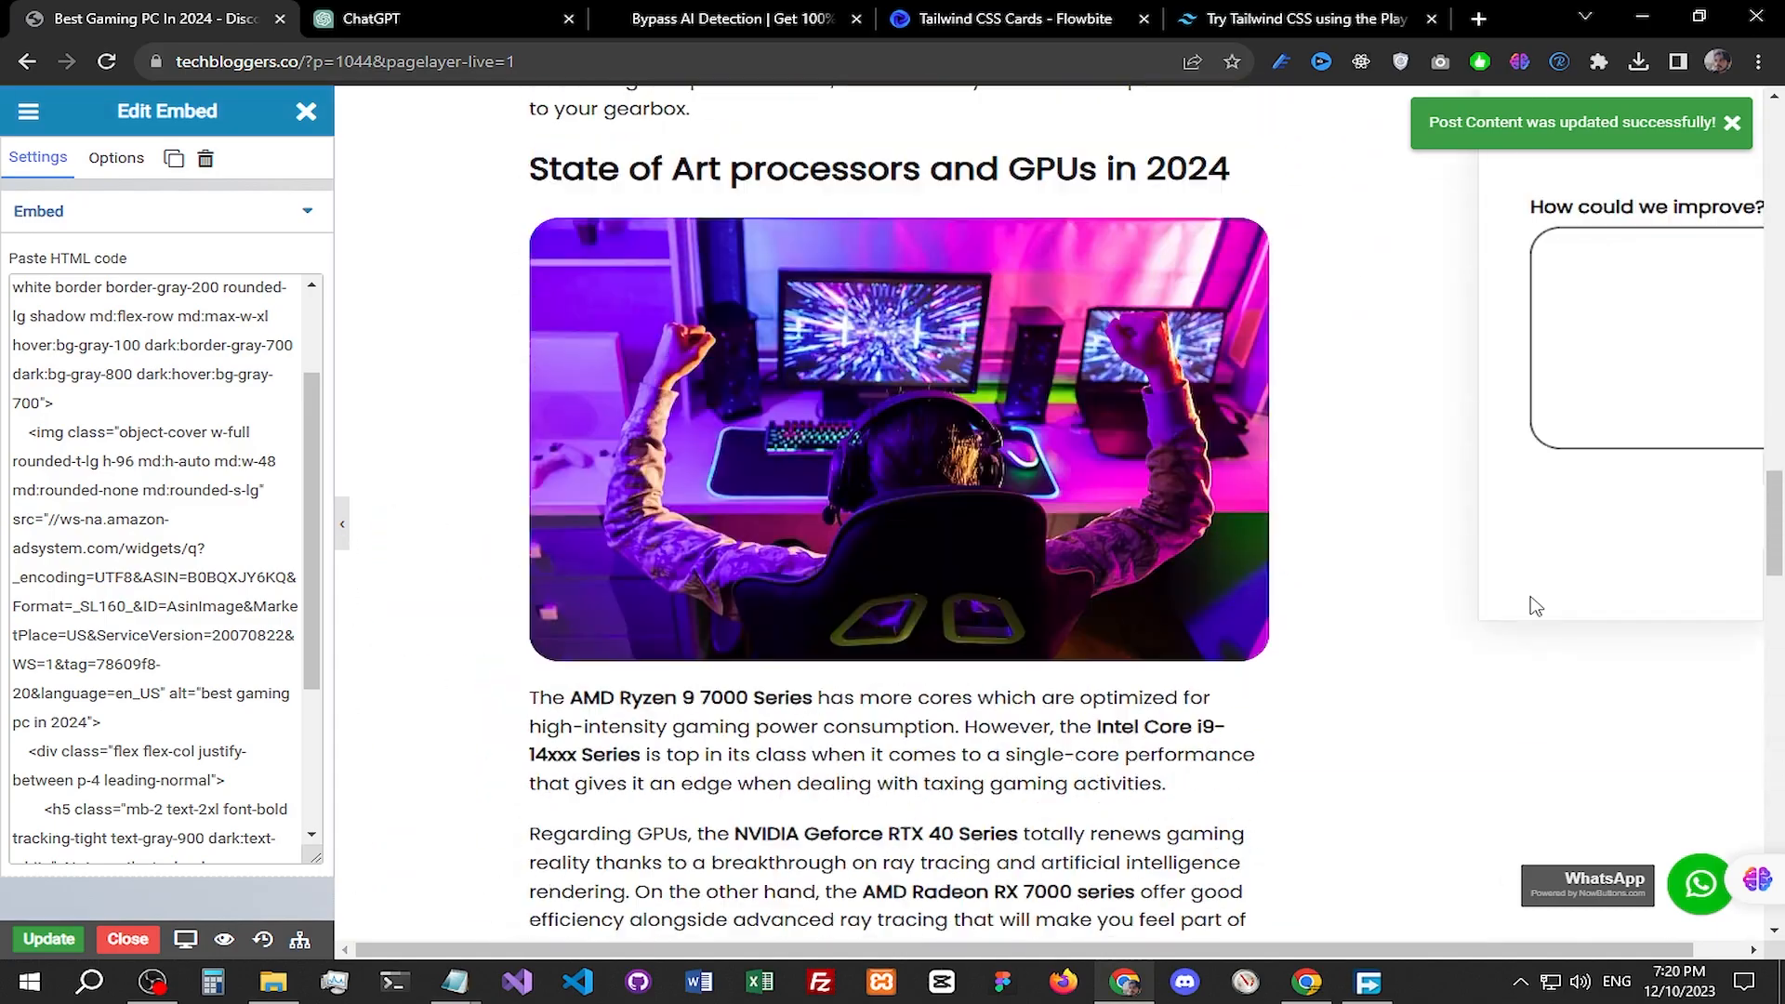
Step: Duplicate the product card row and move the upper card above the paragraph beginning "These machines easily support"
scroll(1532, 607, "down", 12)
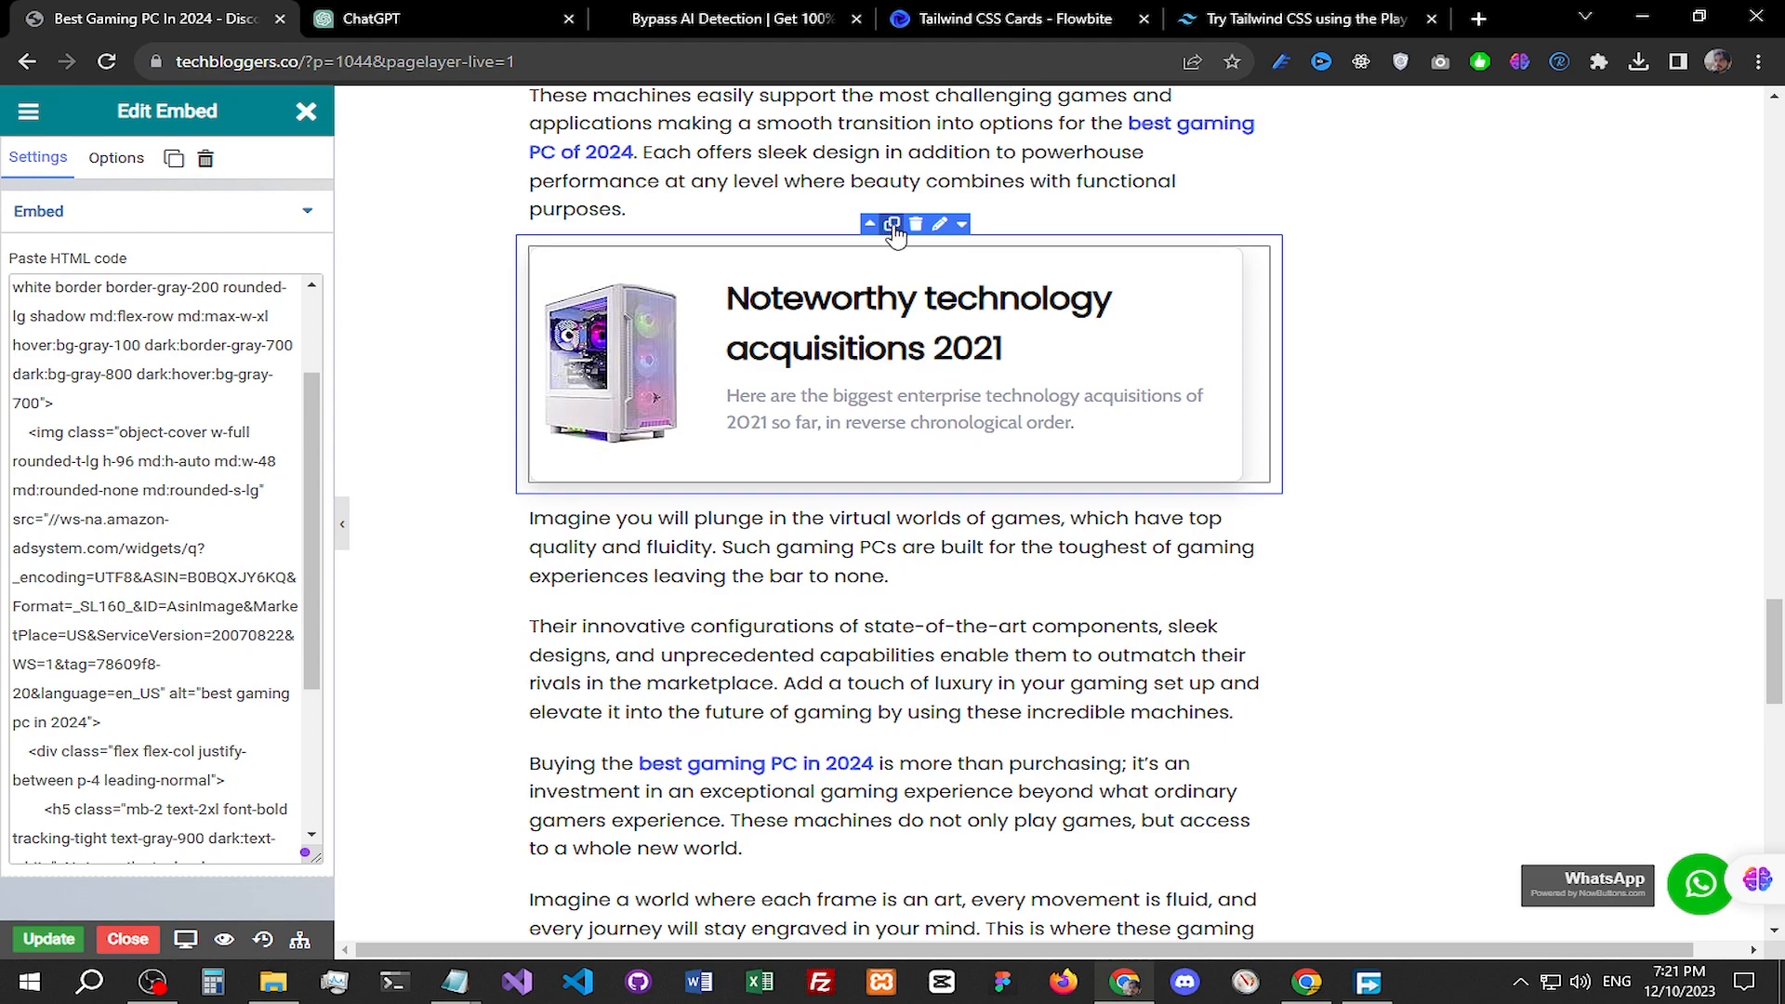
left_click(892, 236)
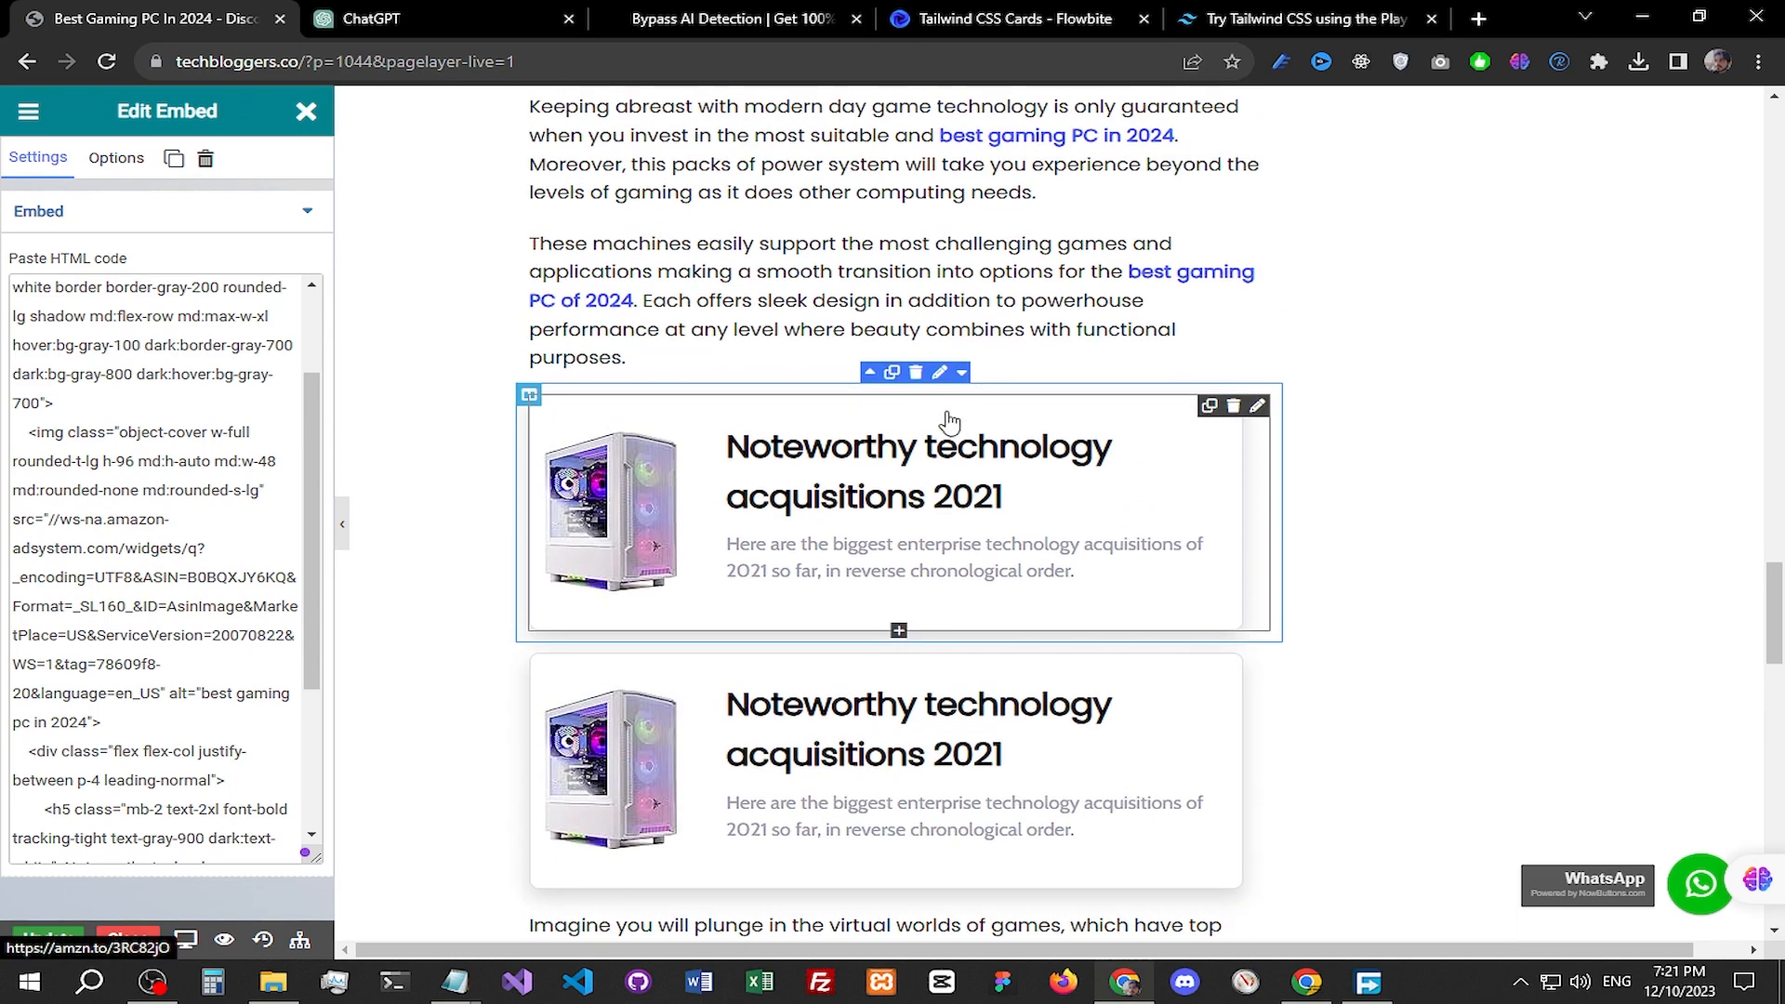
left_click(870, 373)
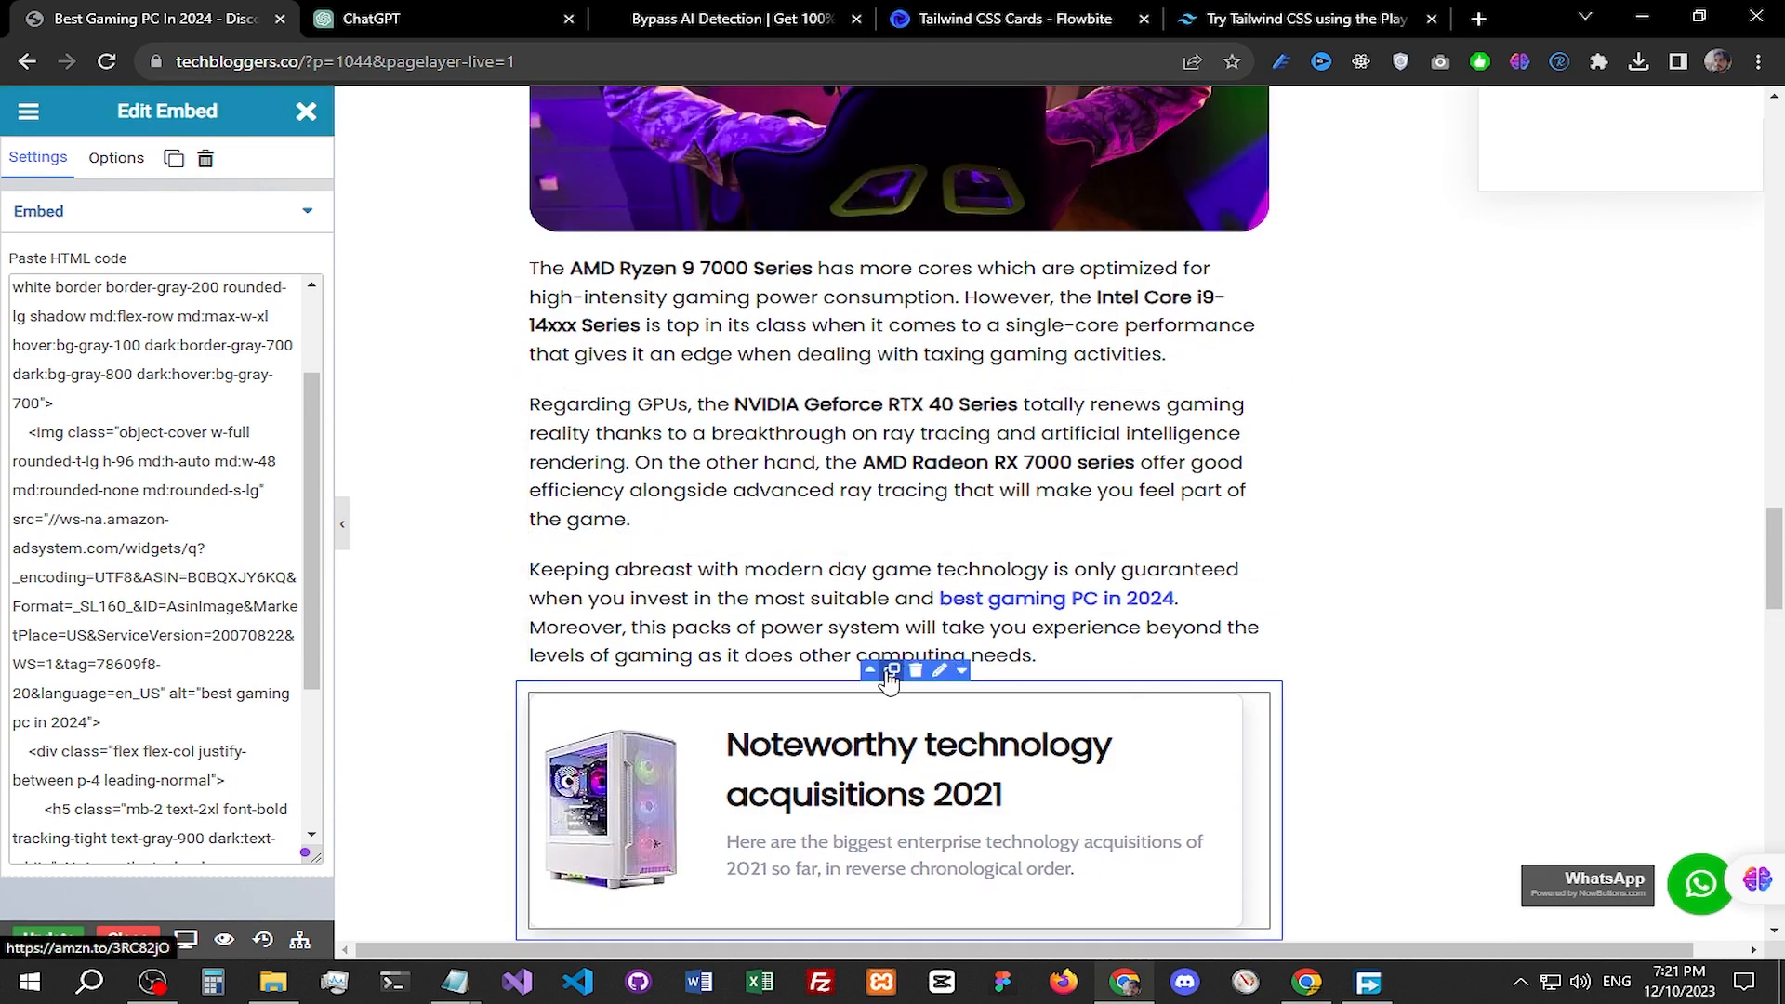
Step: Move the upper product card row up to directly below the "State of Art processors and GPUs in 2024" section image
left_click(872, 667)
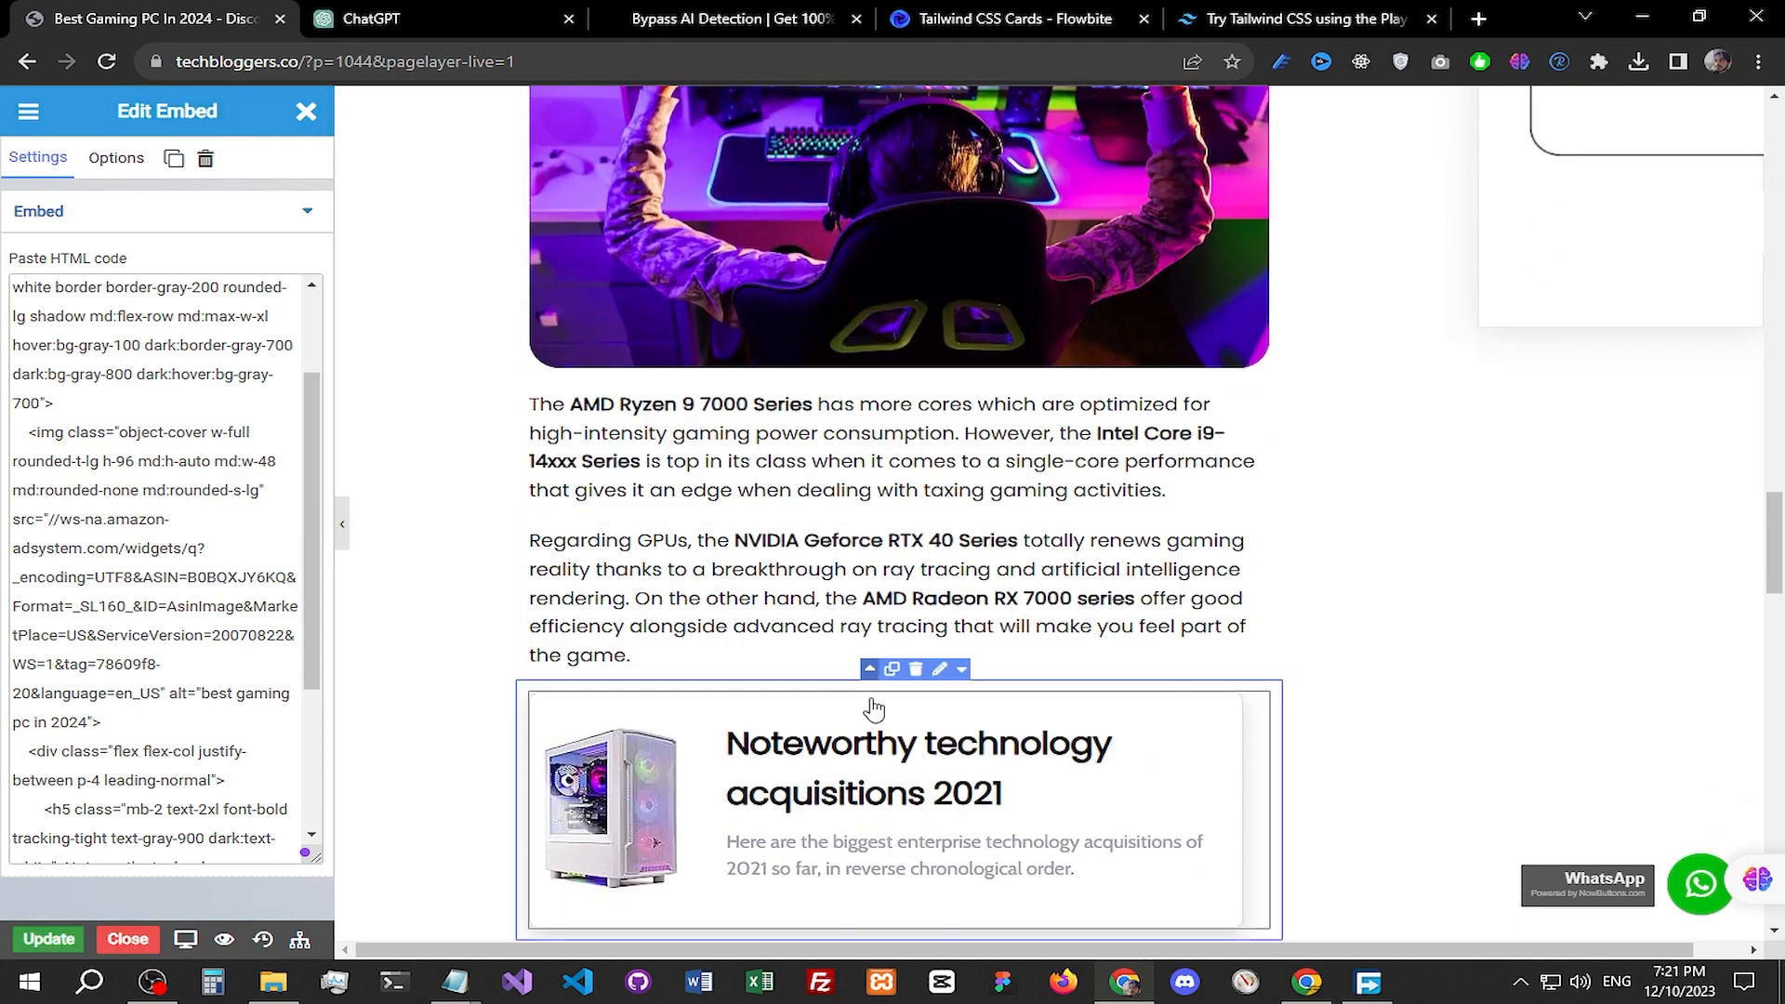
left_click(870, 671)
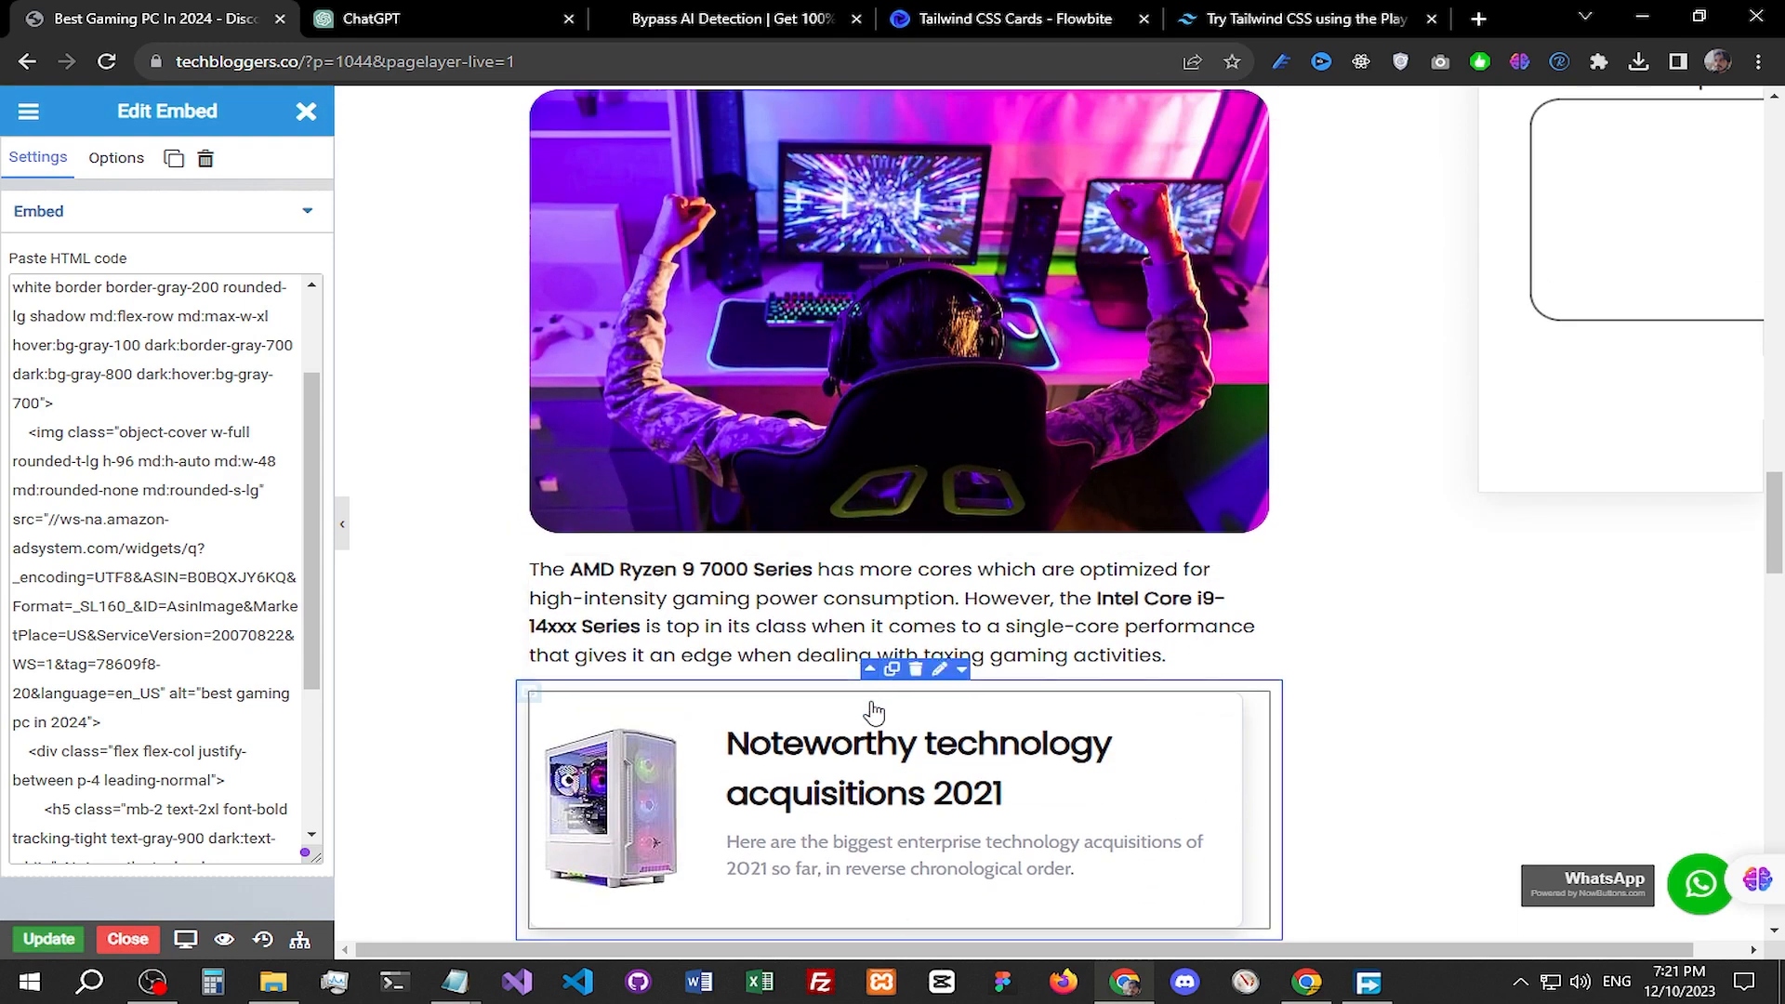
left_click(870, 672)
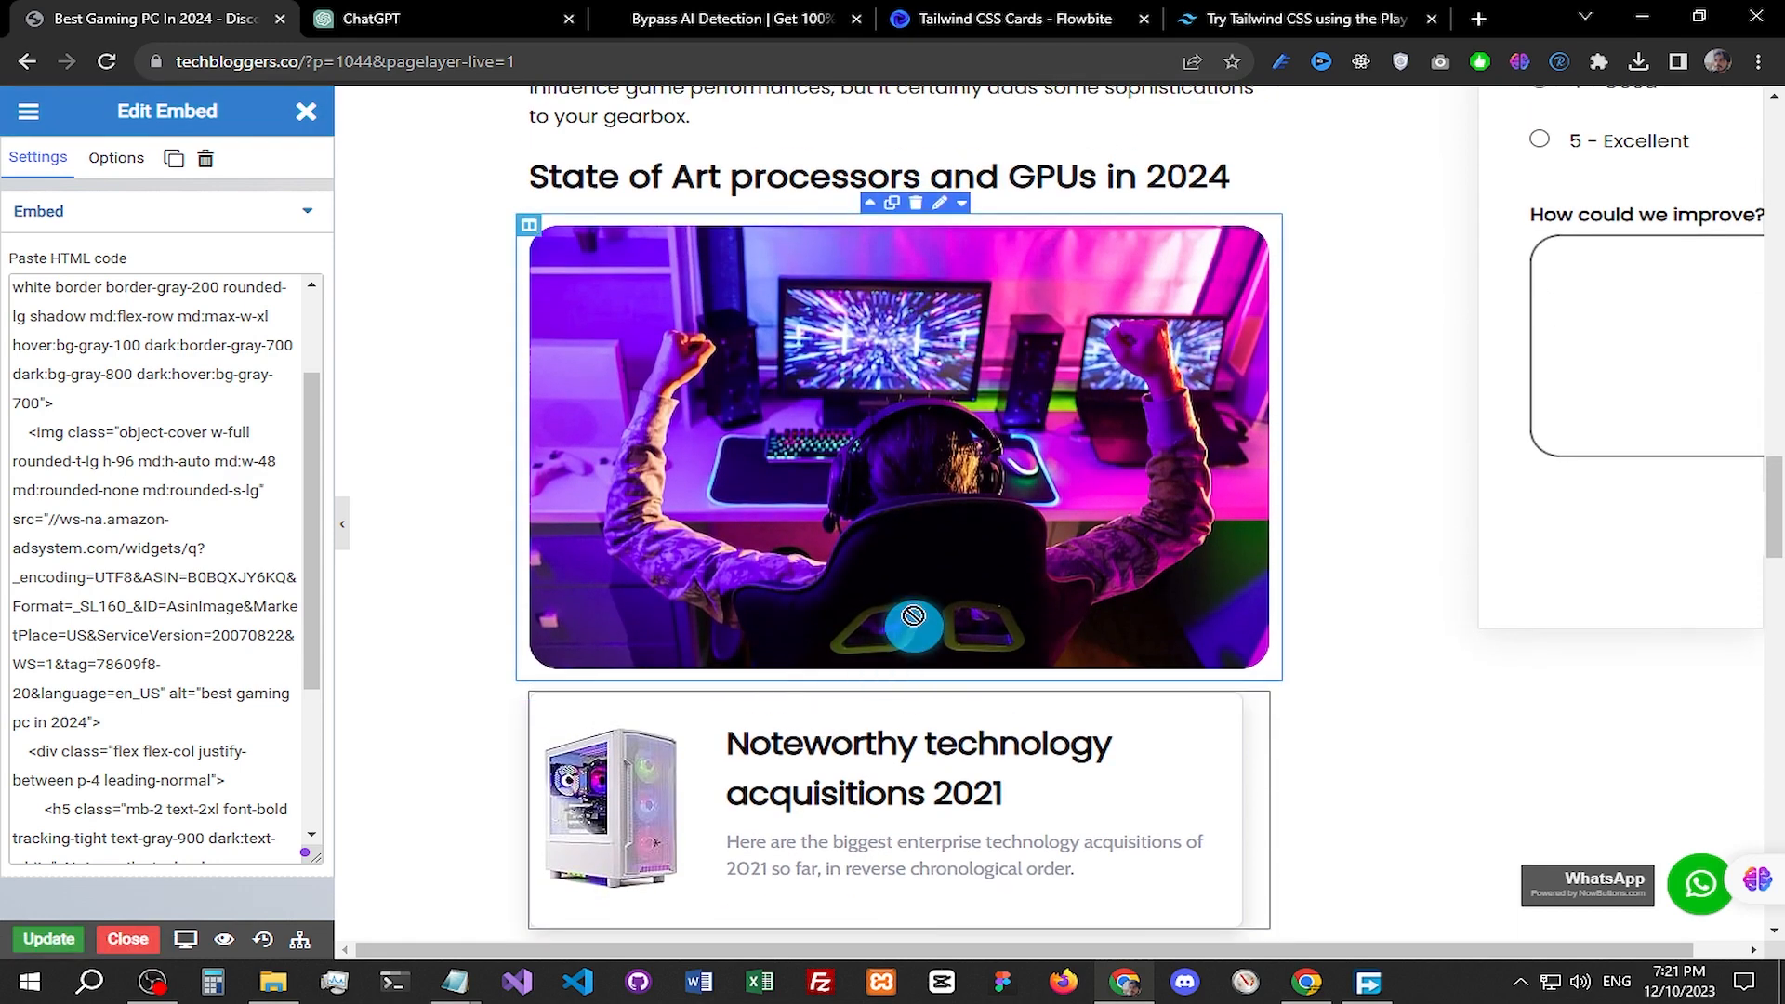
left_click_drag(905, 542, 595, 456)
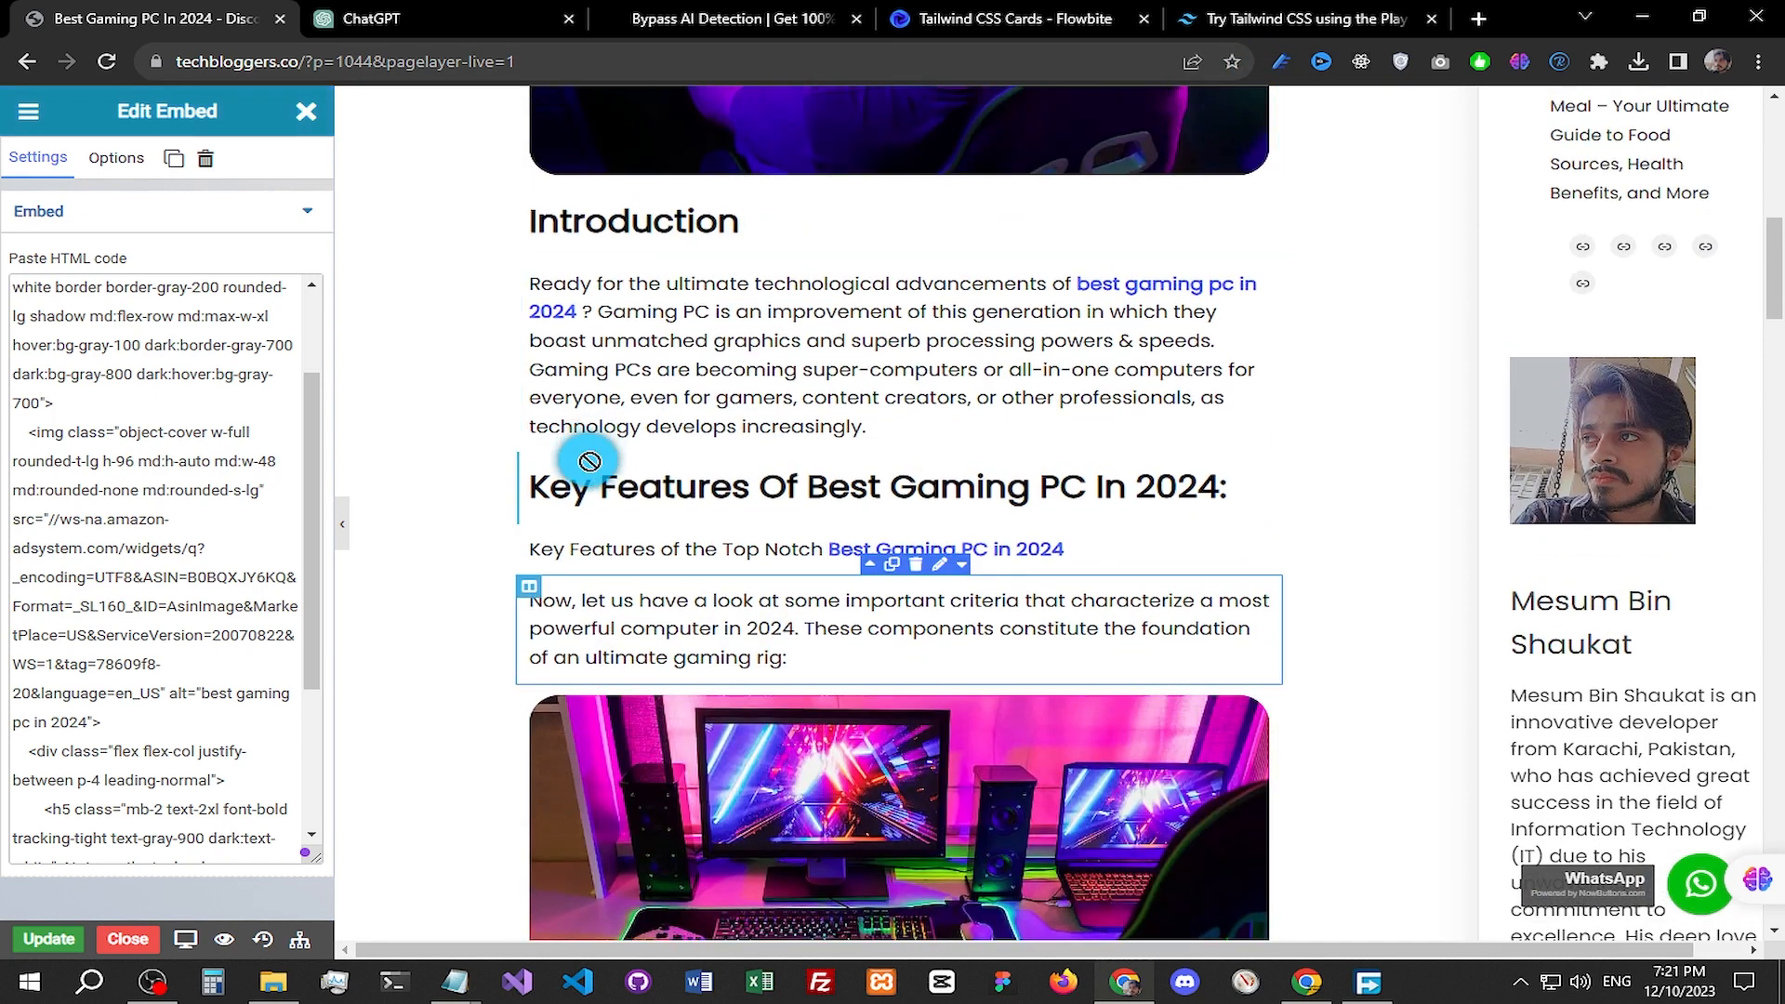
left_click_drag(611, 453, 605, 446)
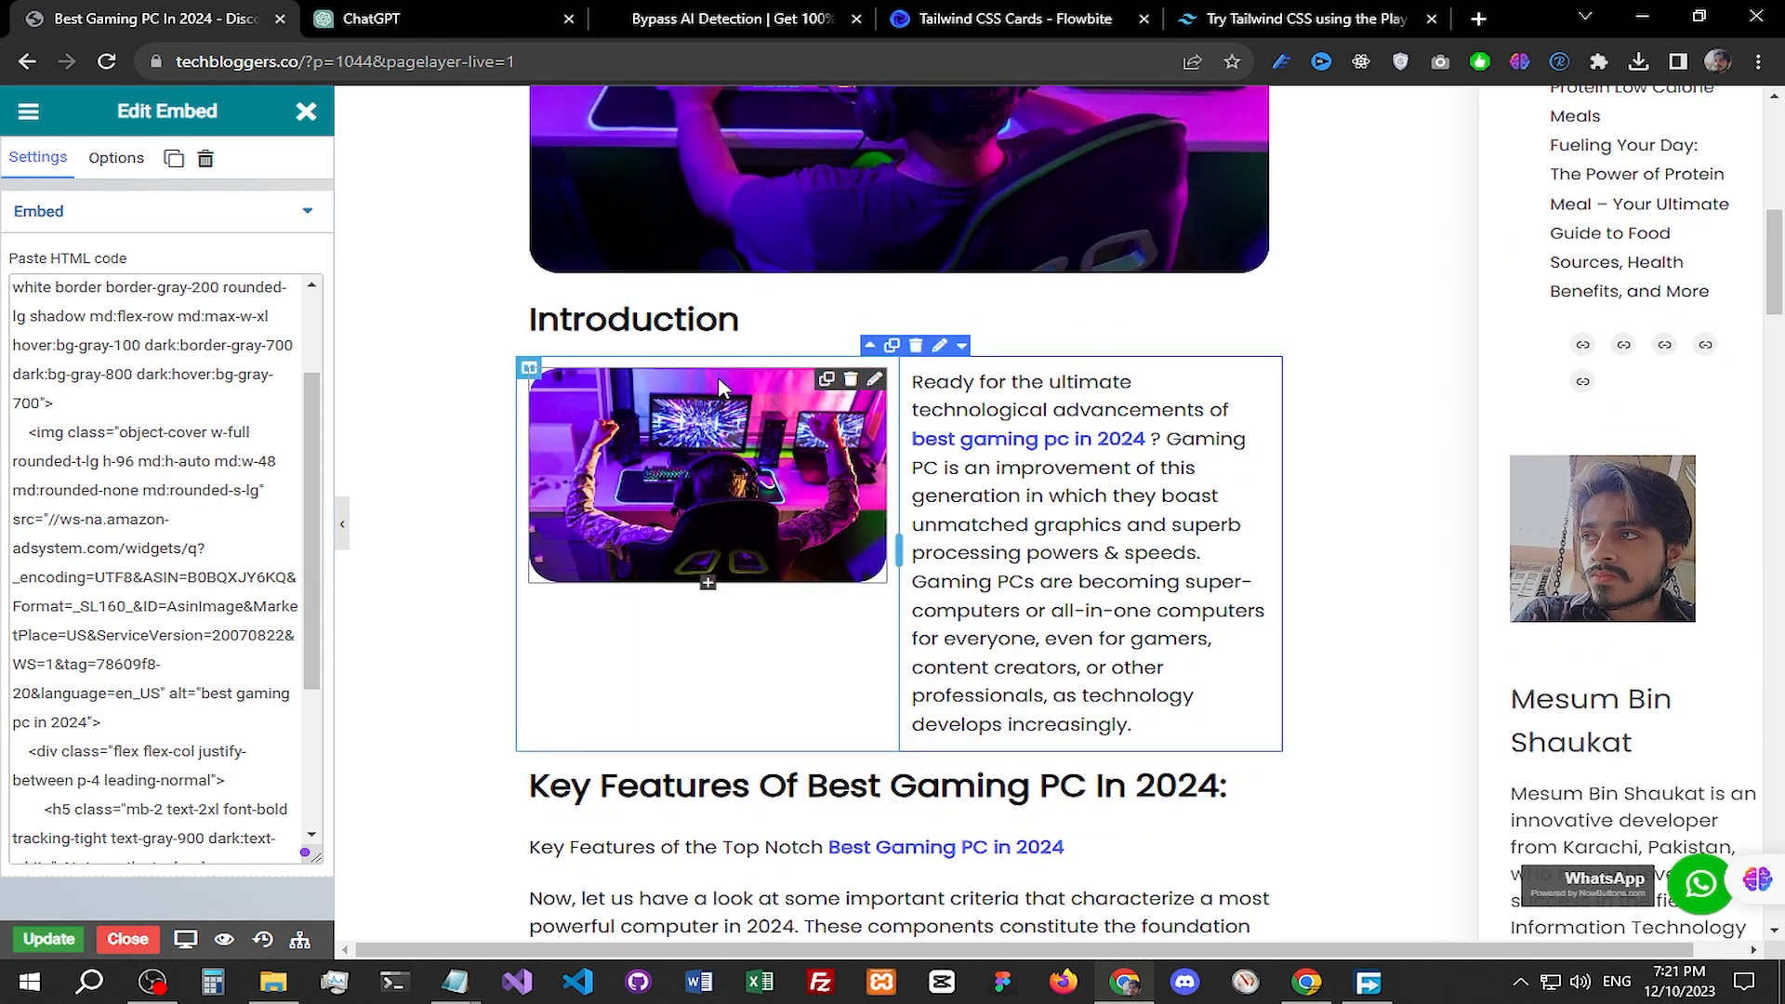
scroll(762, 502, "down", 2)
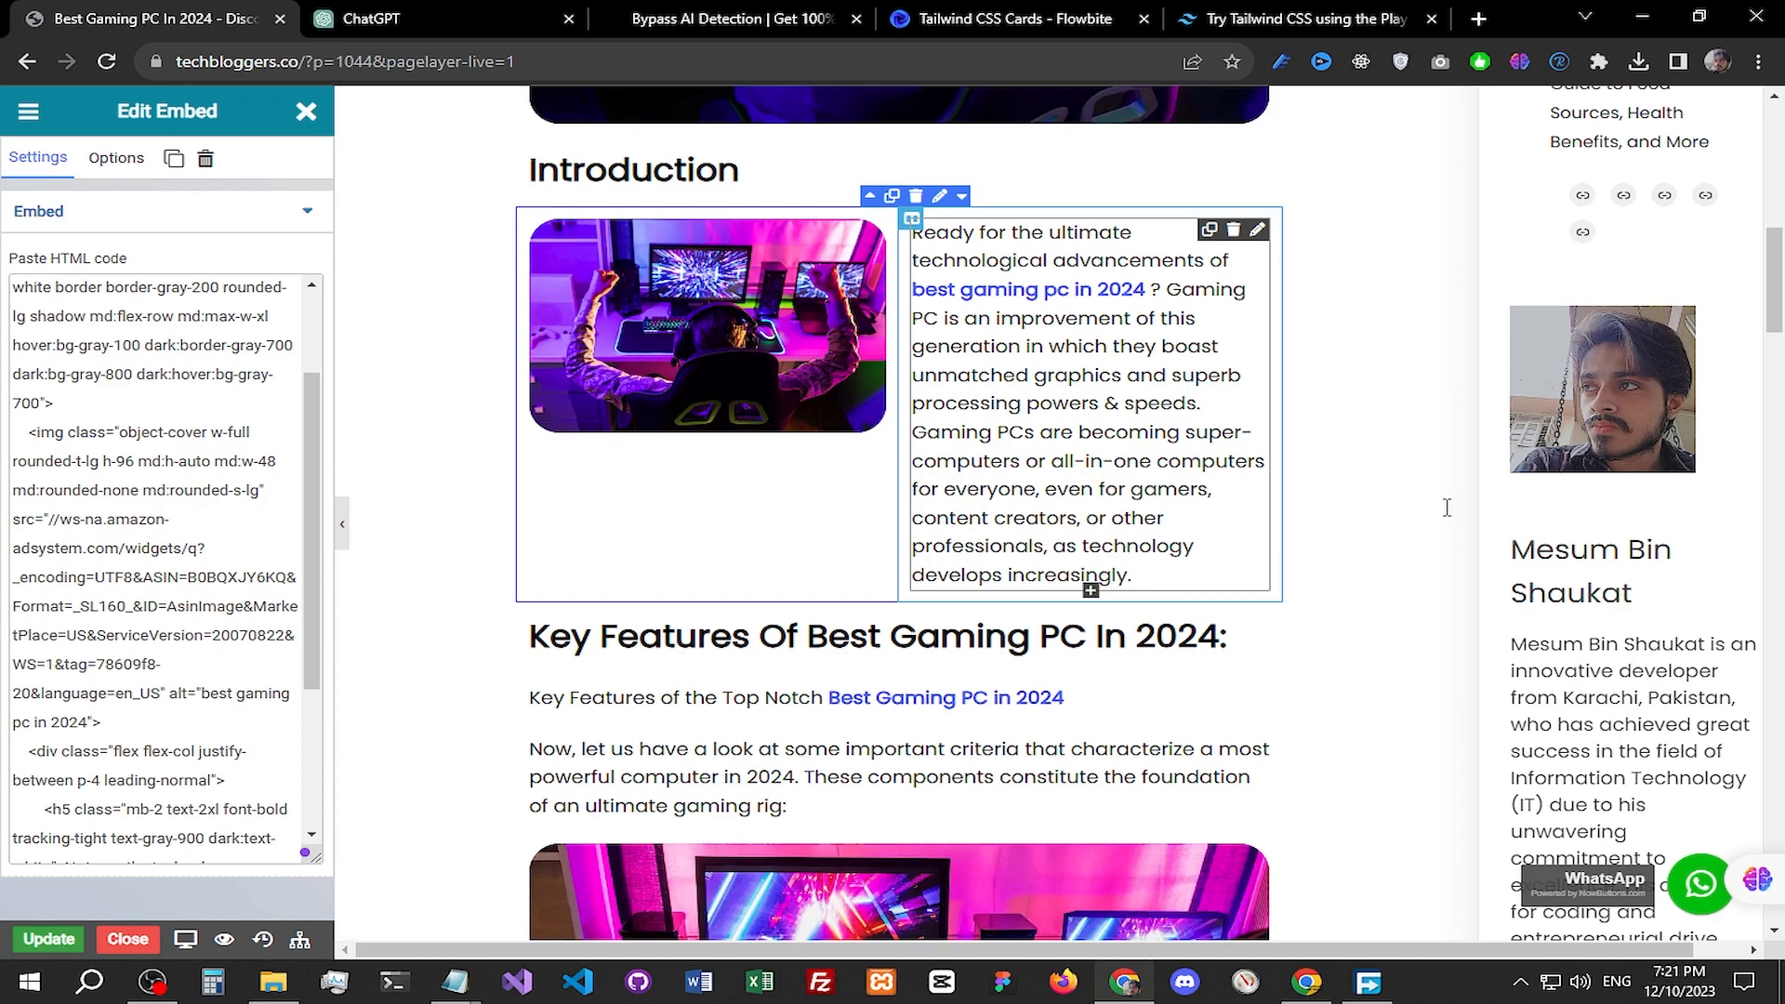
key("ctrl+z")
Step: Move the upper product card from below the "State of Art processors" image to between the Introduction paragraph and the "Key Features Of Best Gaming PC In 2024:" heading
scroll(1427, 528, "down", 18)
scroll(1427, 526, "up", 2)
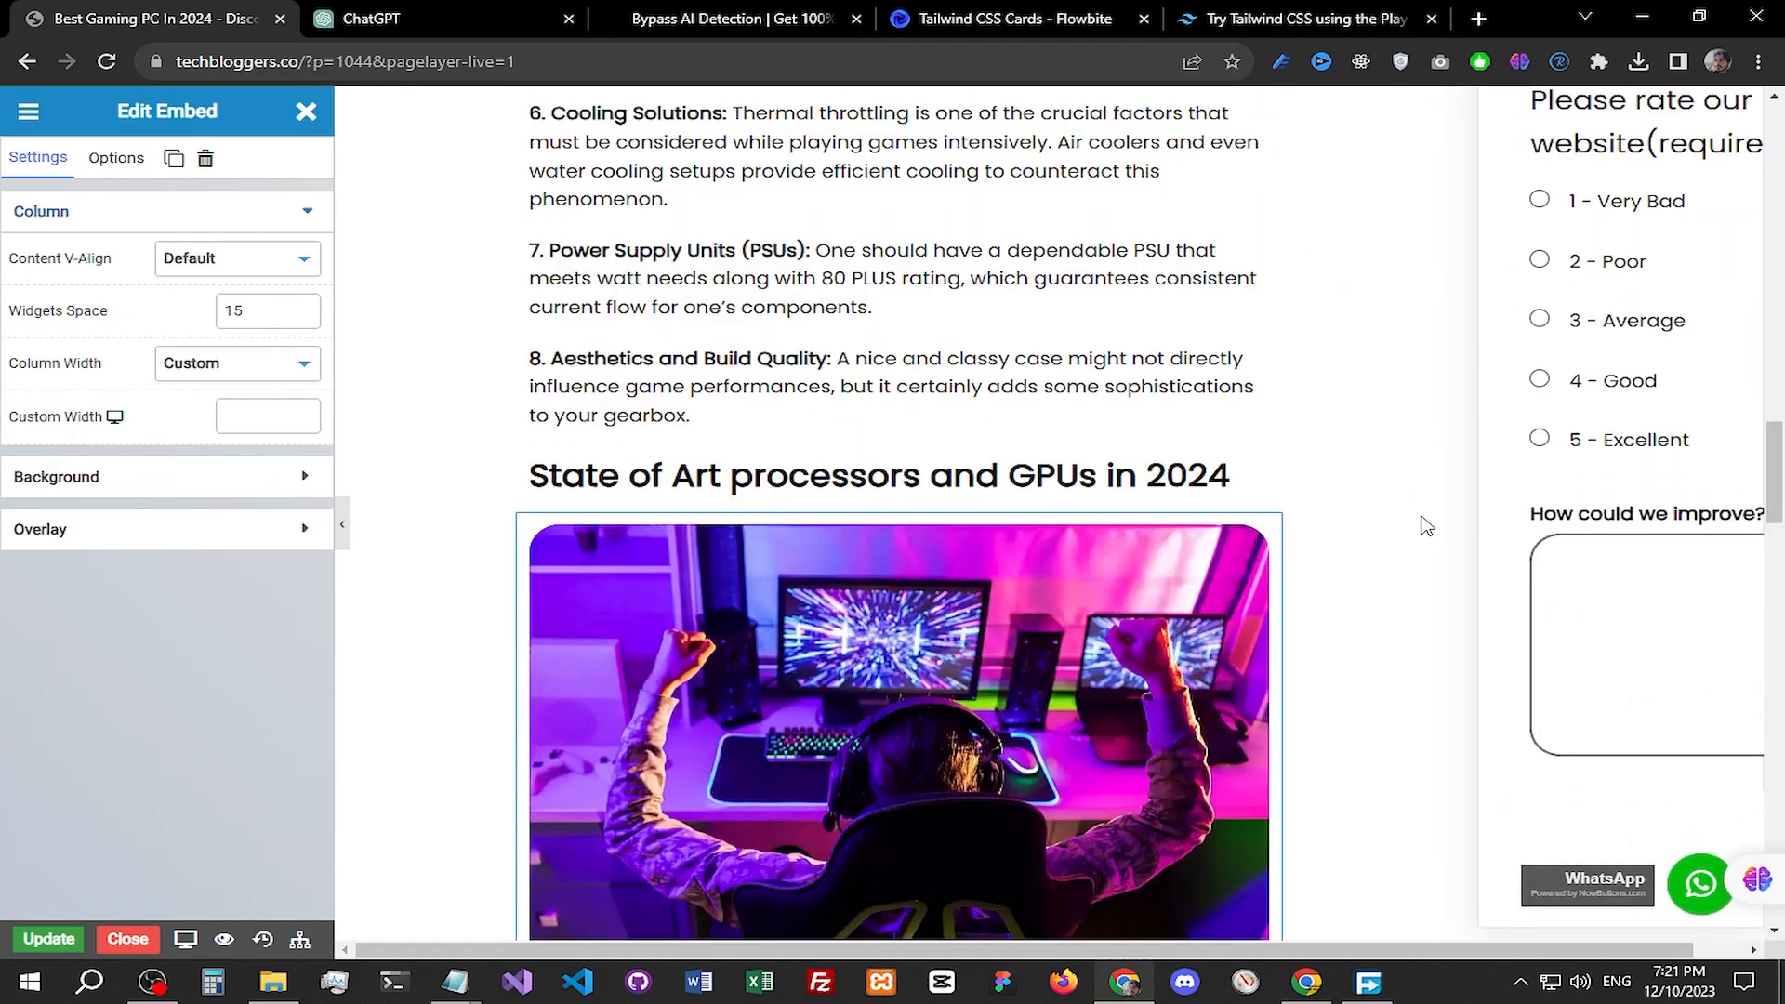
scroll(1422, 526, "down", 8)
scroll(1420, 520, "down", 4)
scroll(1419, 520, "up", 4)
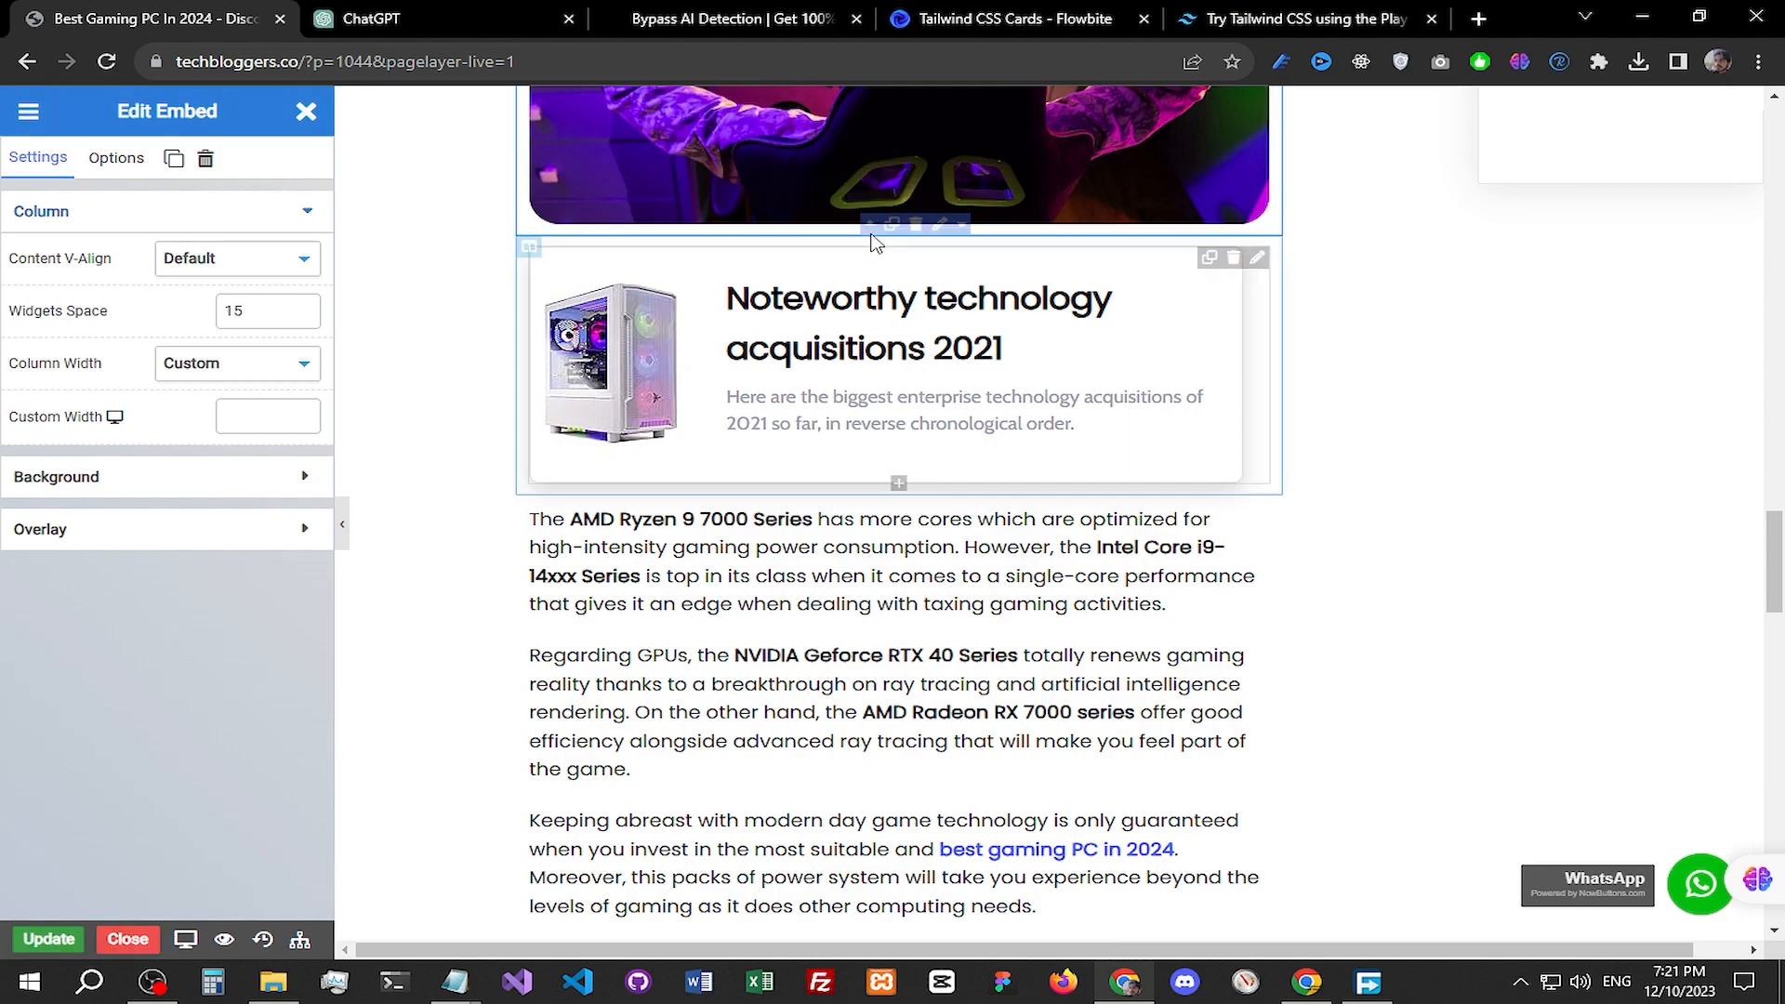
scroll(1259, 673, "down", 3)
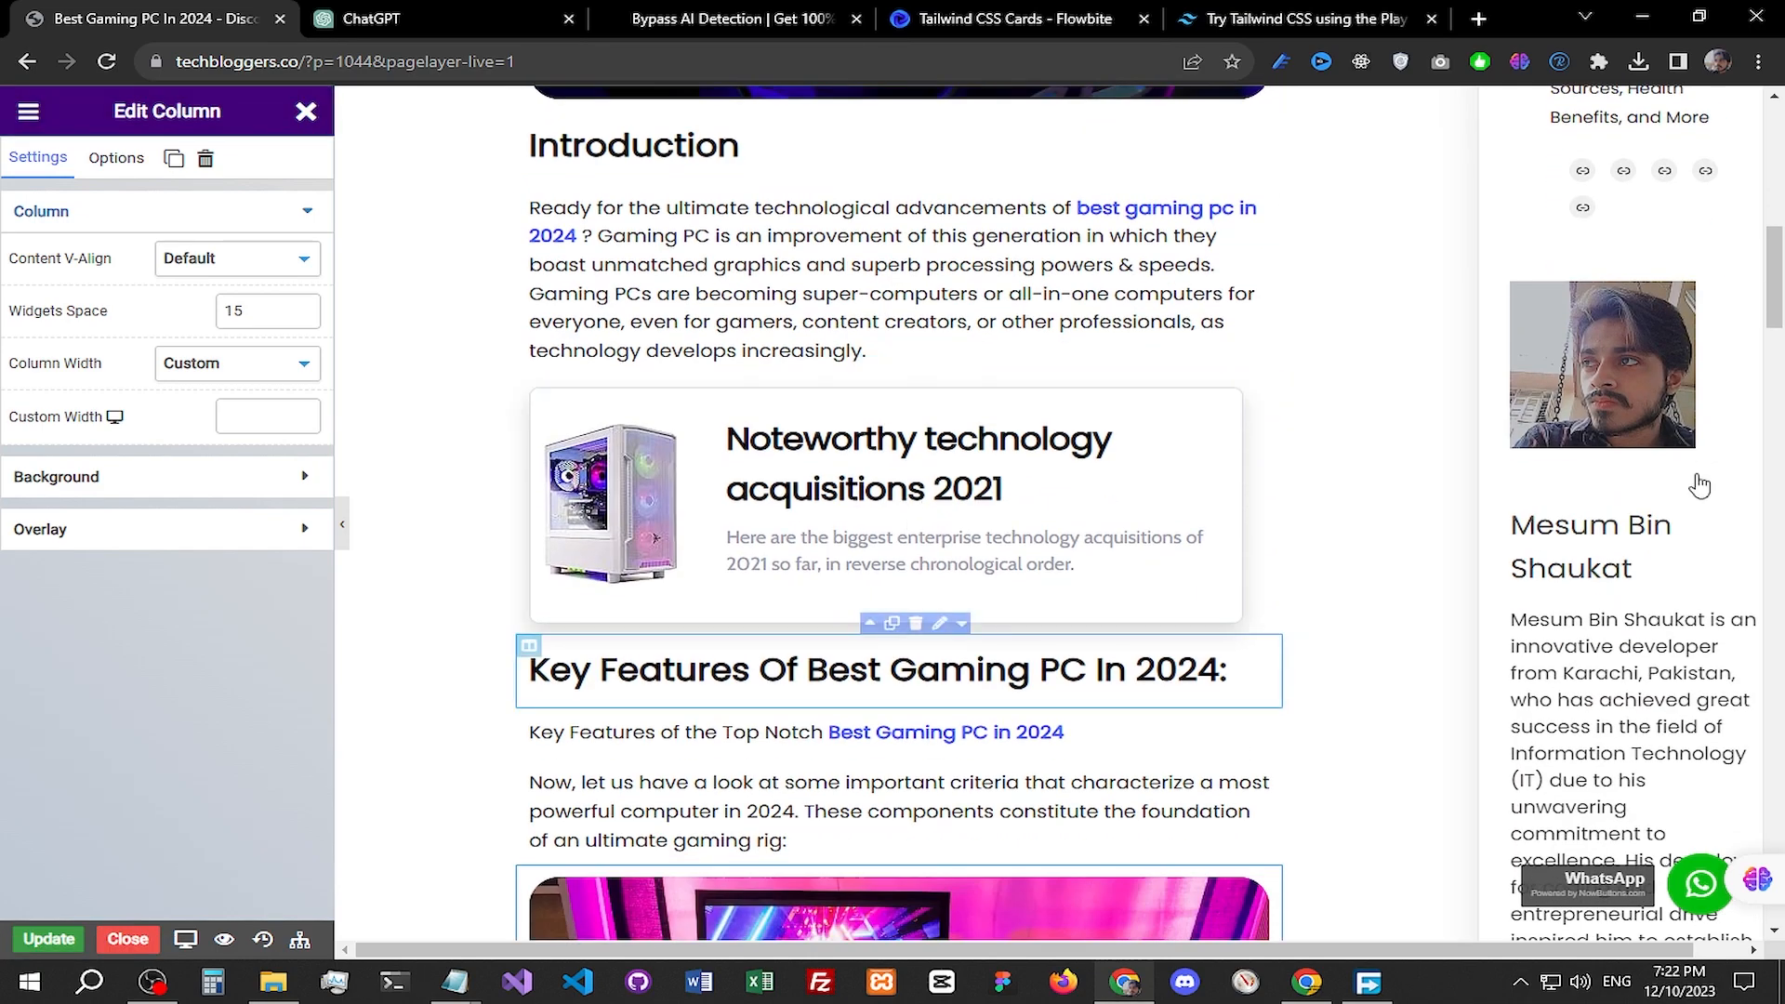
Step: Look through the whole article to check where the two product cards sit between the paragraphs
left_click_drag(1777, 306, 1782, 706)
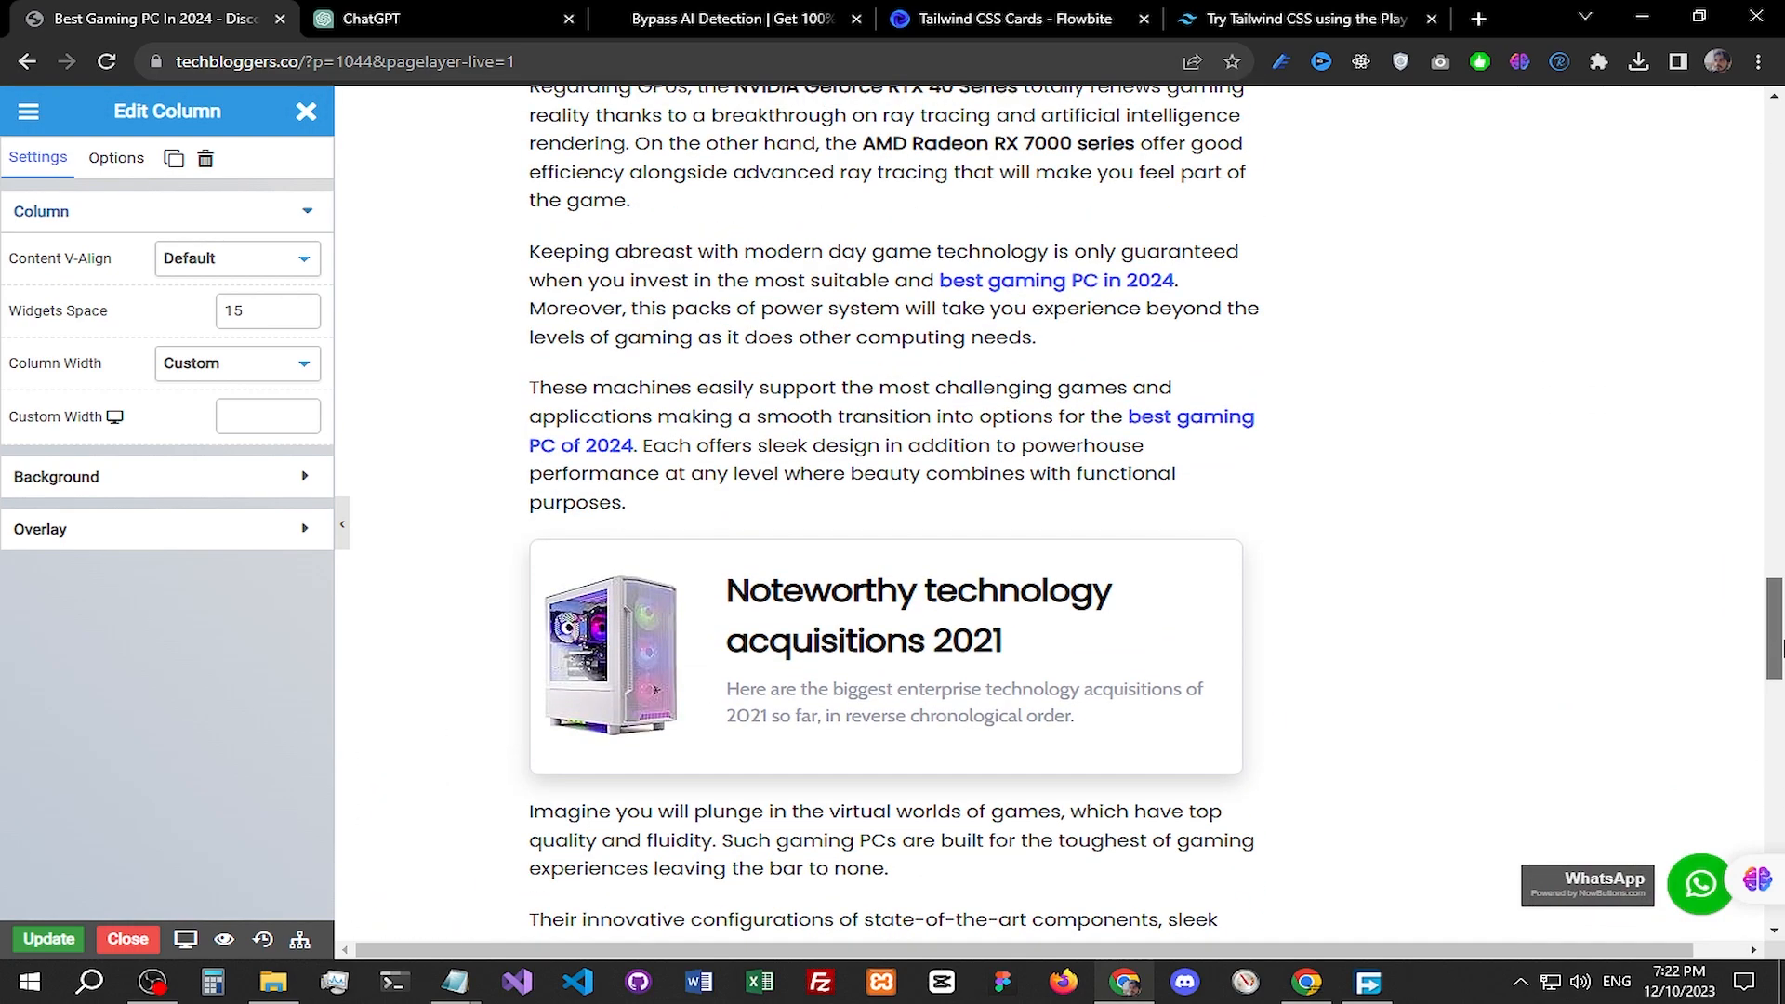
left_click_drag(1782, 604, 1783, 734)
left_click_drag(1782, 605, 1782, 184)
left_click_drag(1782, 292, 1781, 694)
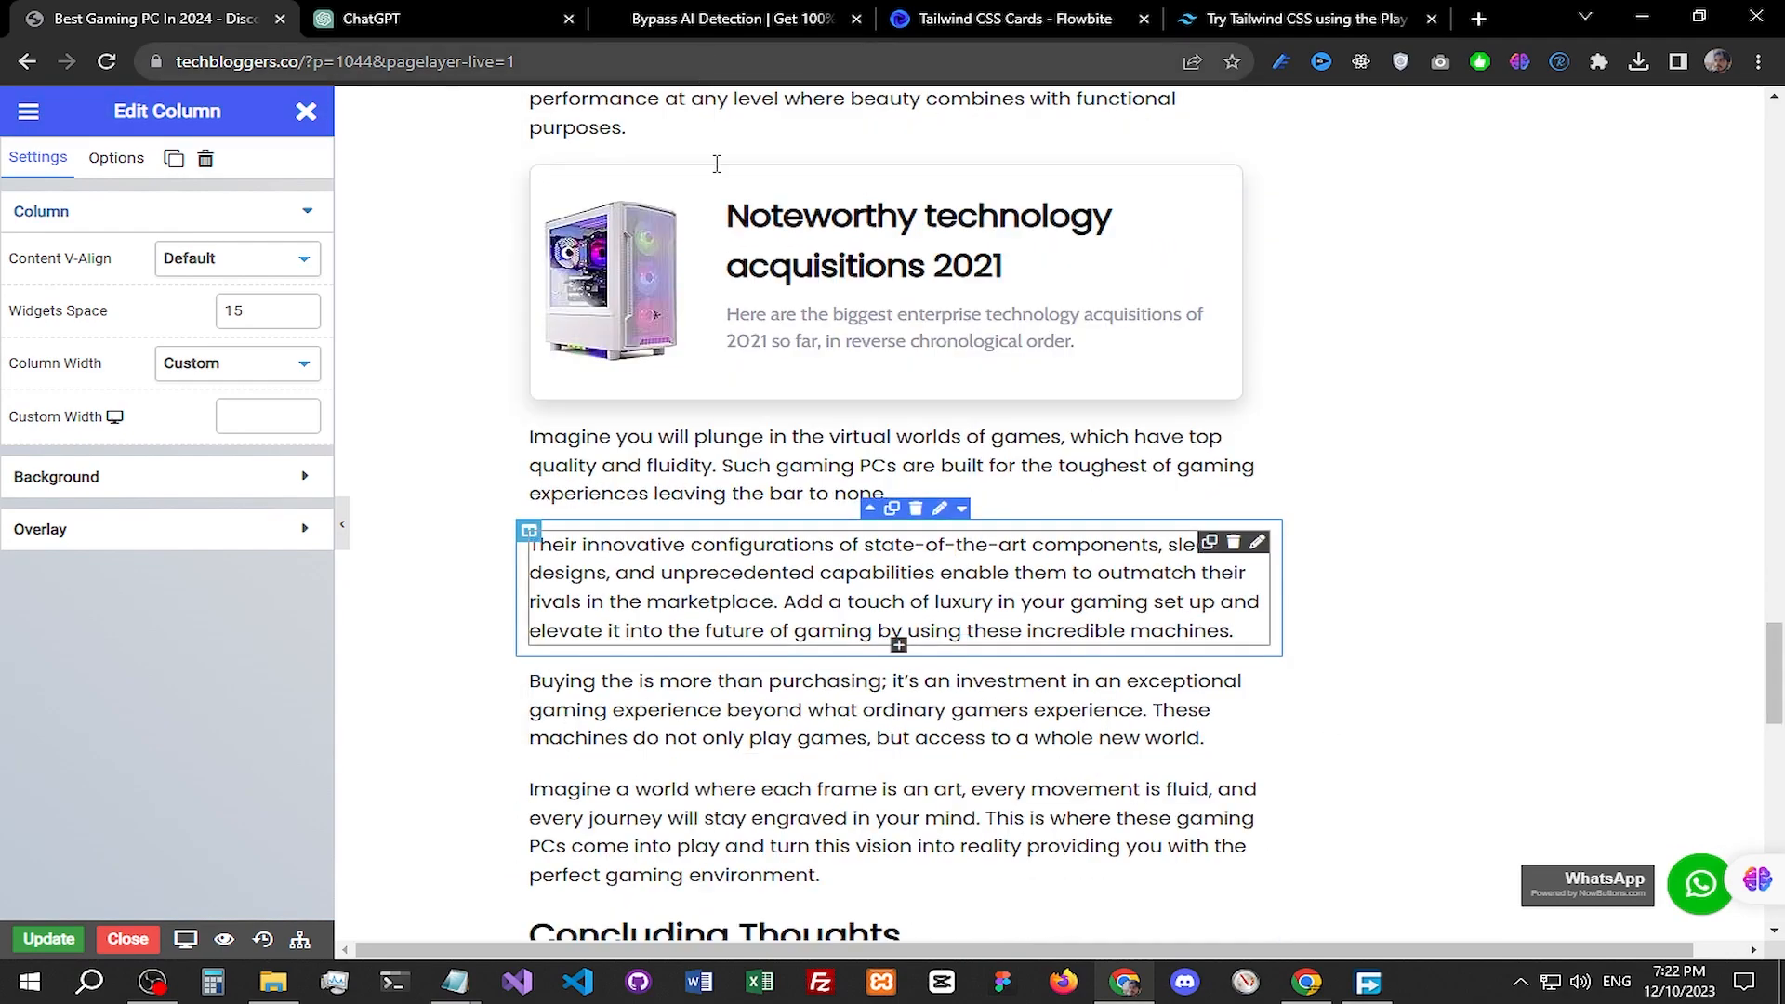
scroll(1360, 665, "up", 15)
scroll(1360, 672, "up", 20)
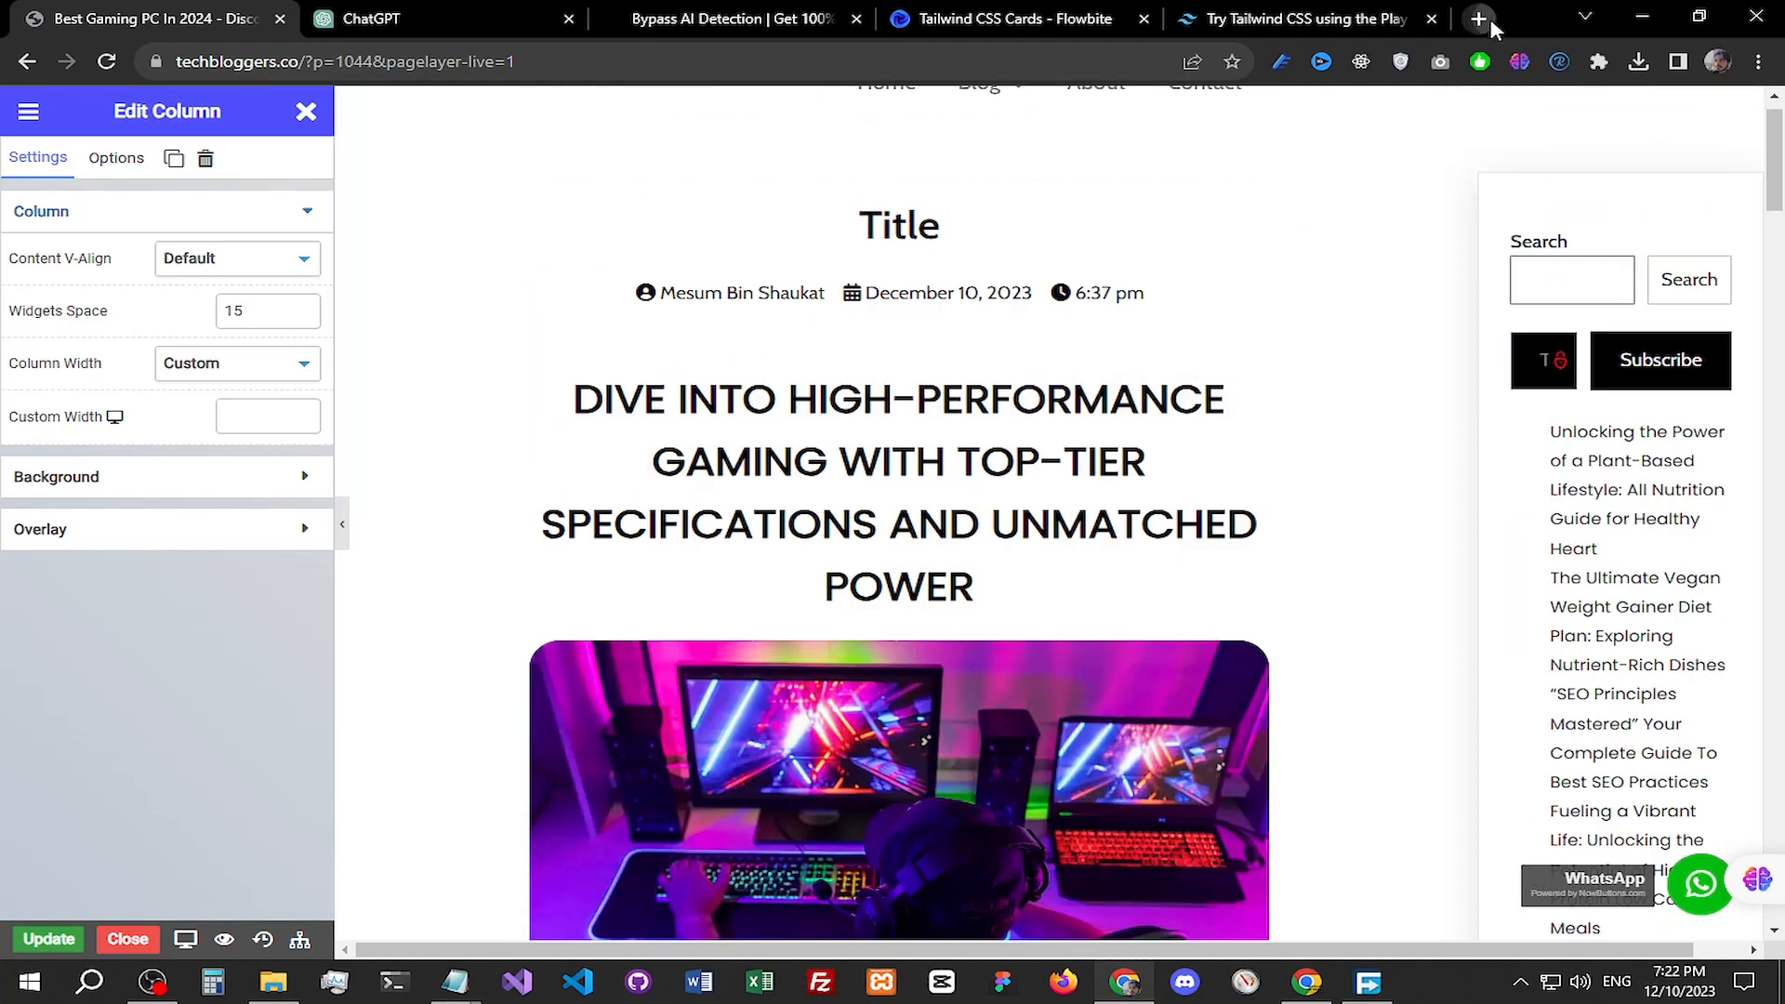
Step: Open the Blog page of techbloggers.co in a new browser tab and copy its URL
left_click(1488, 19)
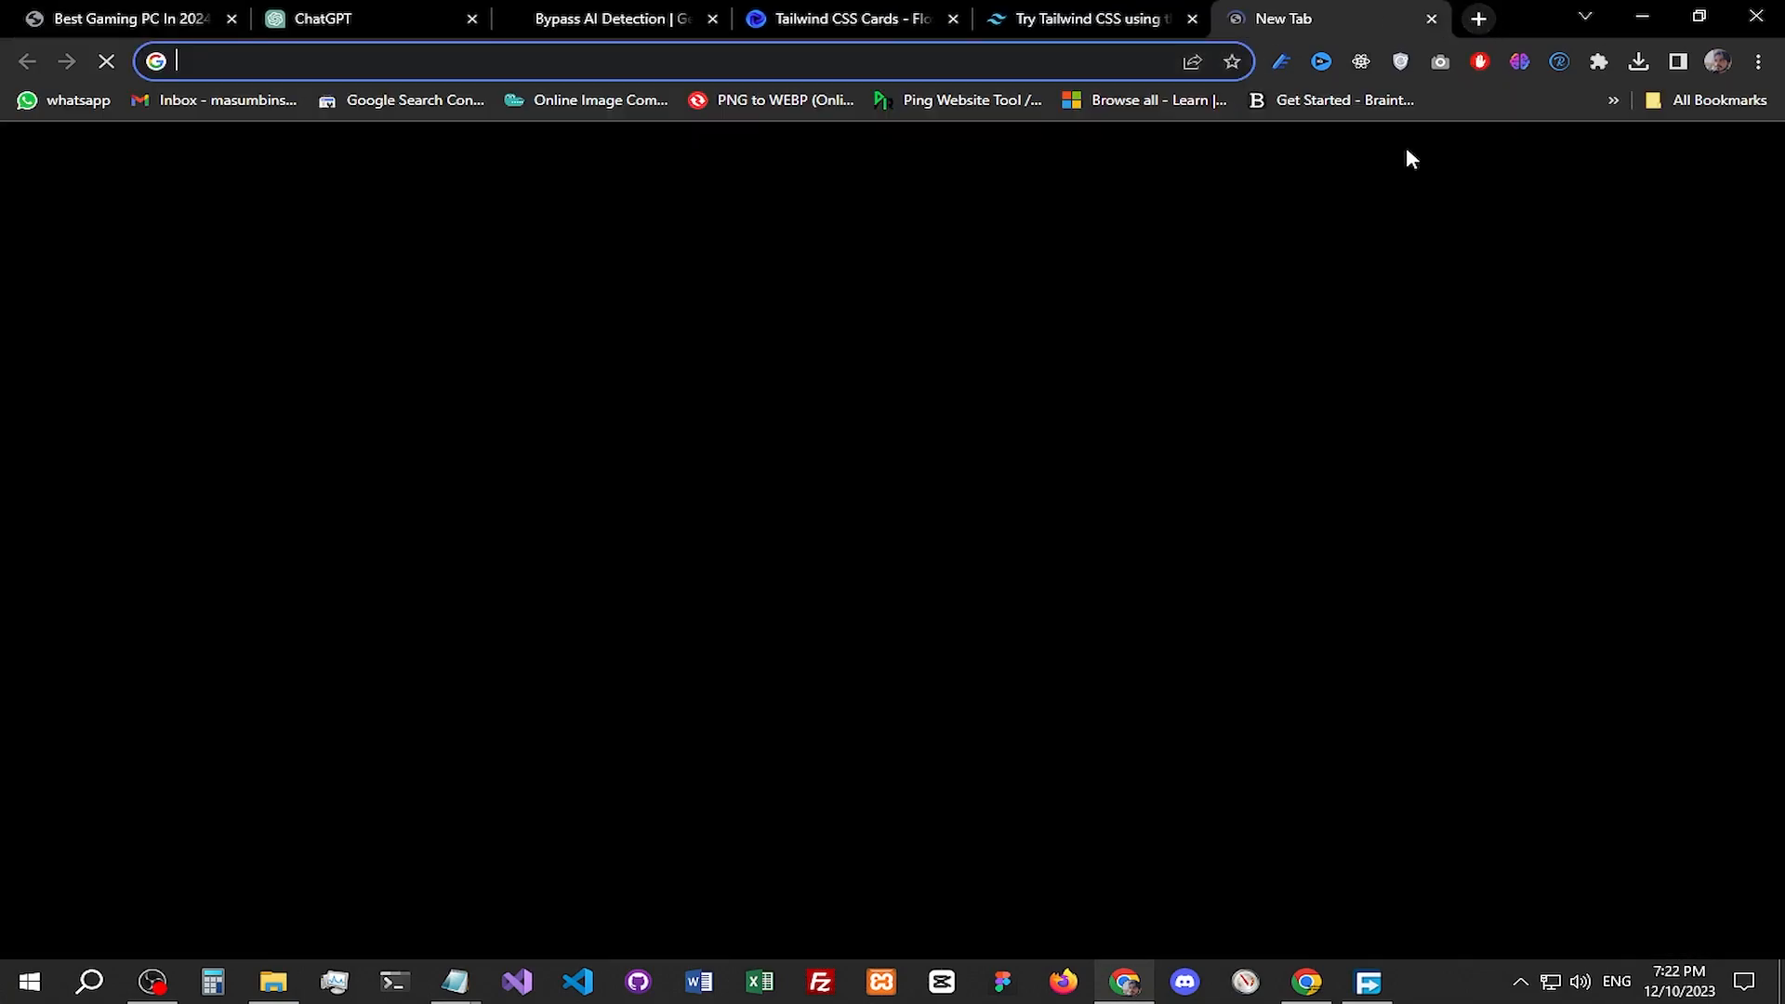
type("techb")
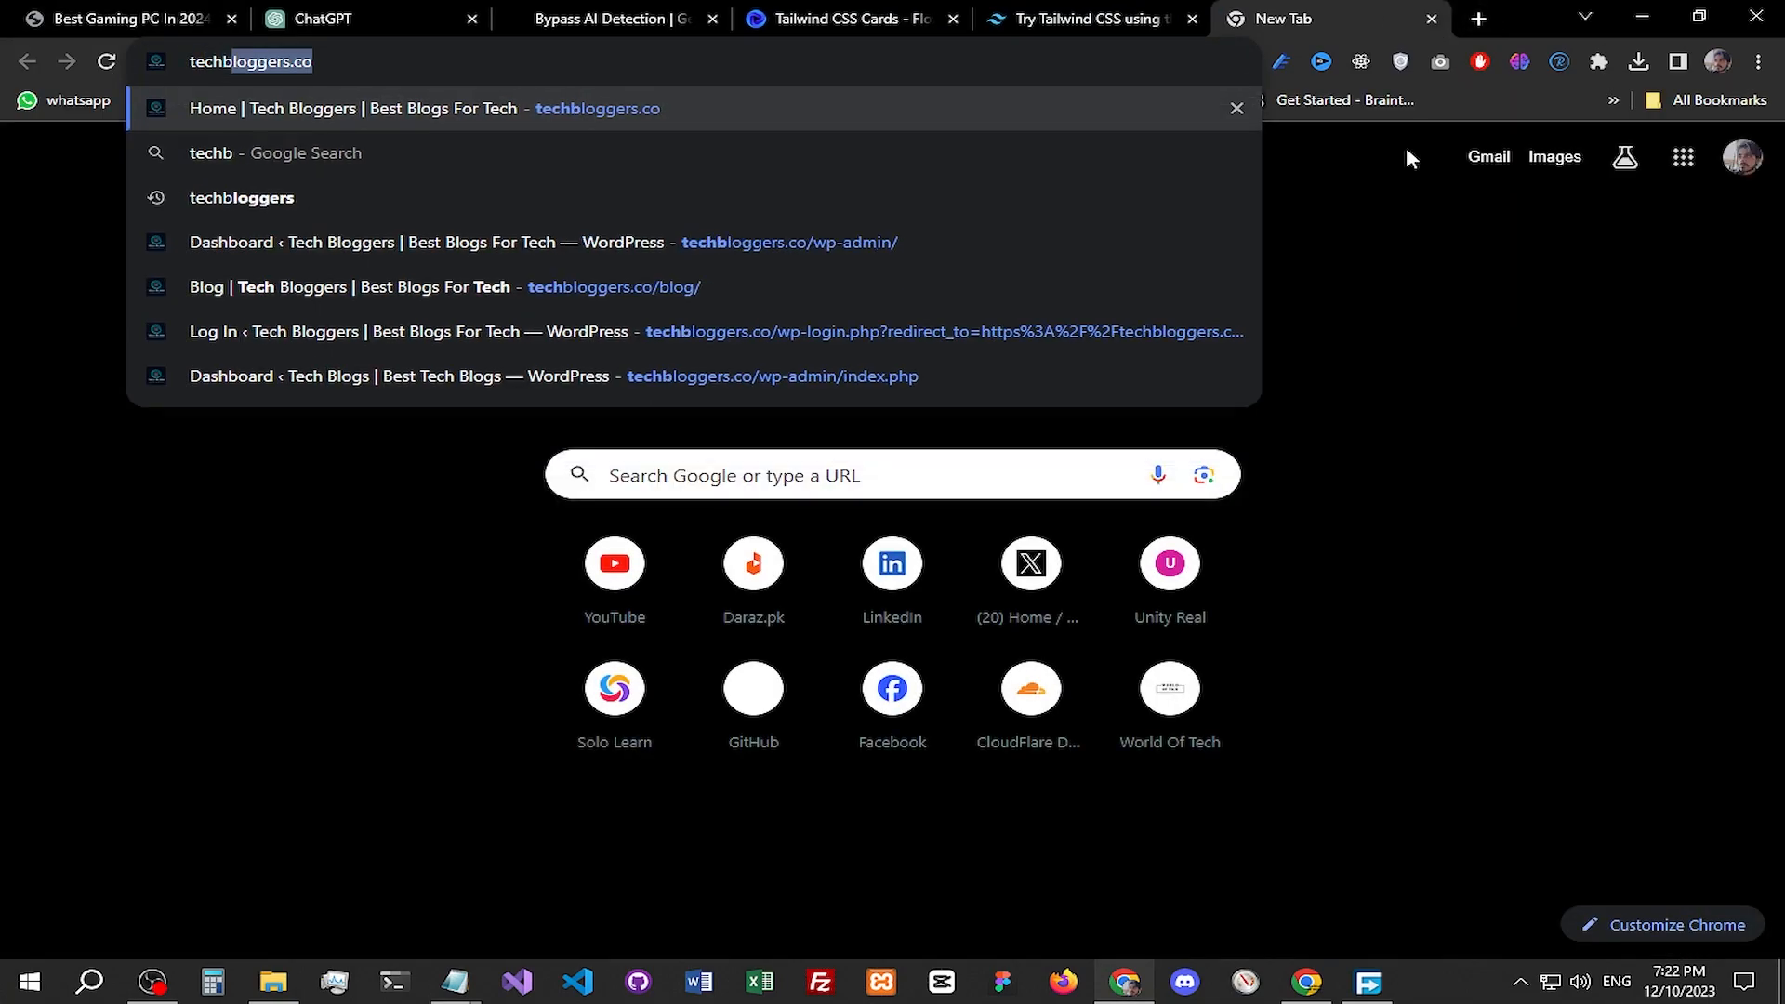
key("Return")
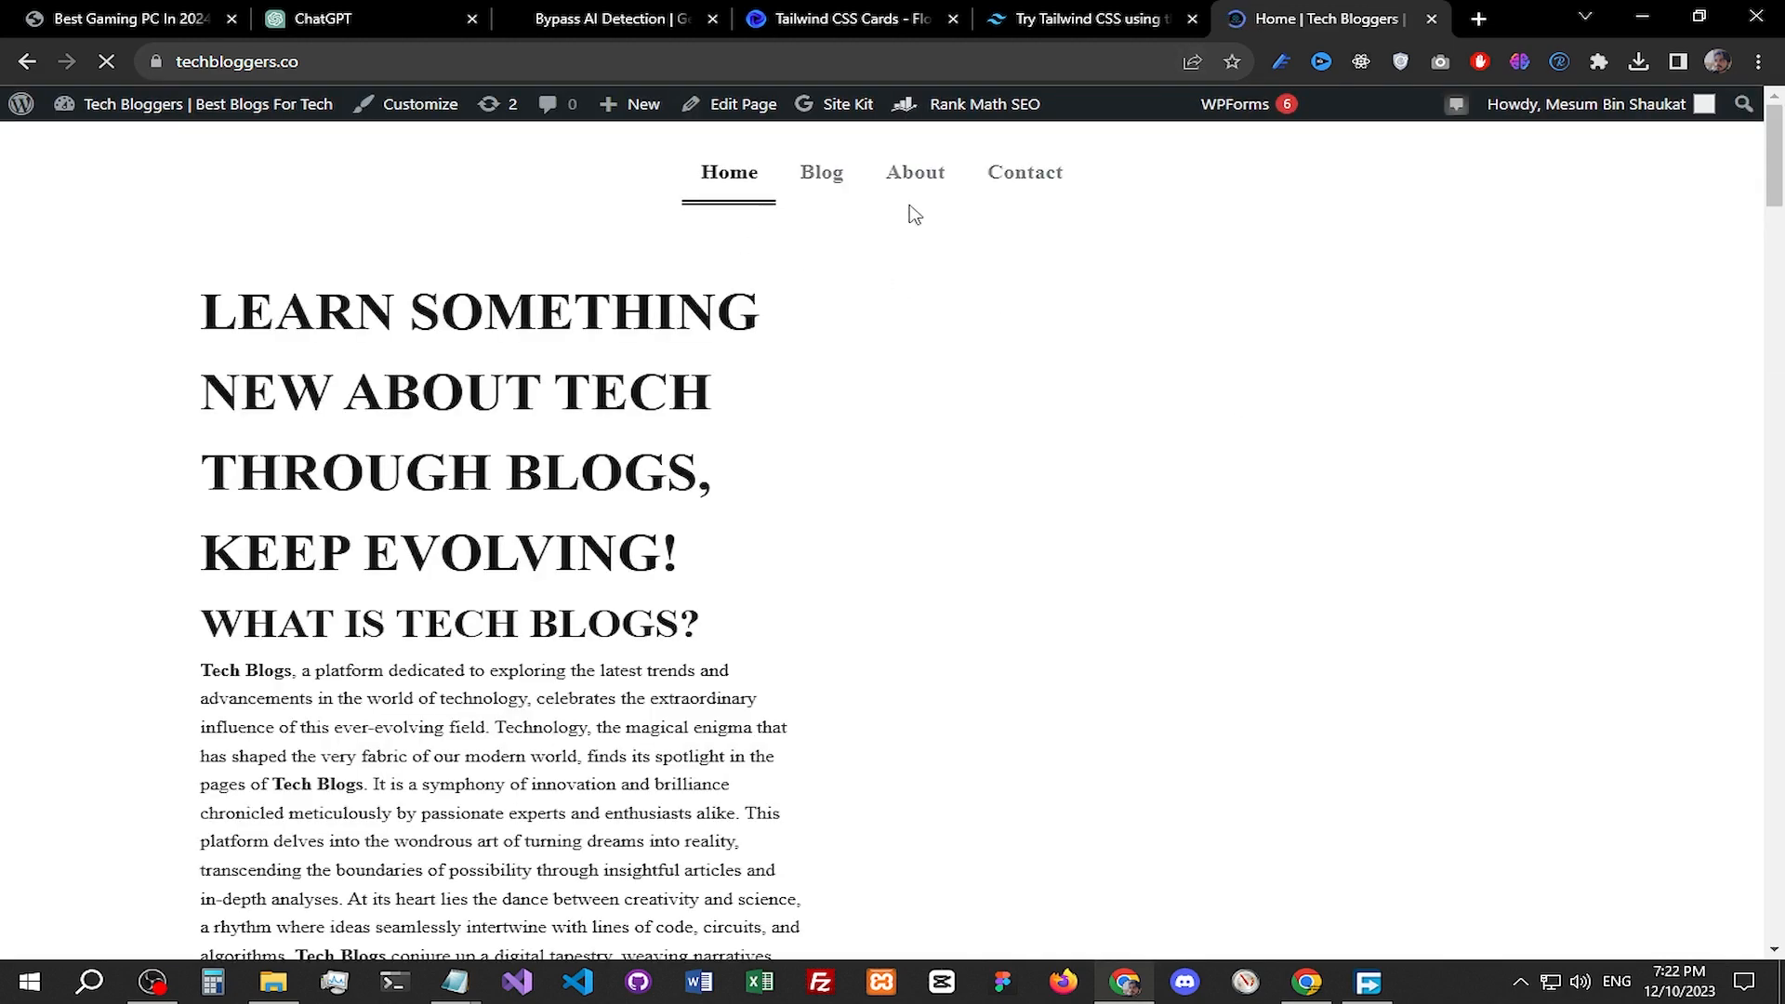
mouse_move(817, 191)
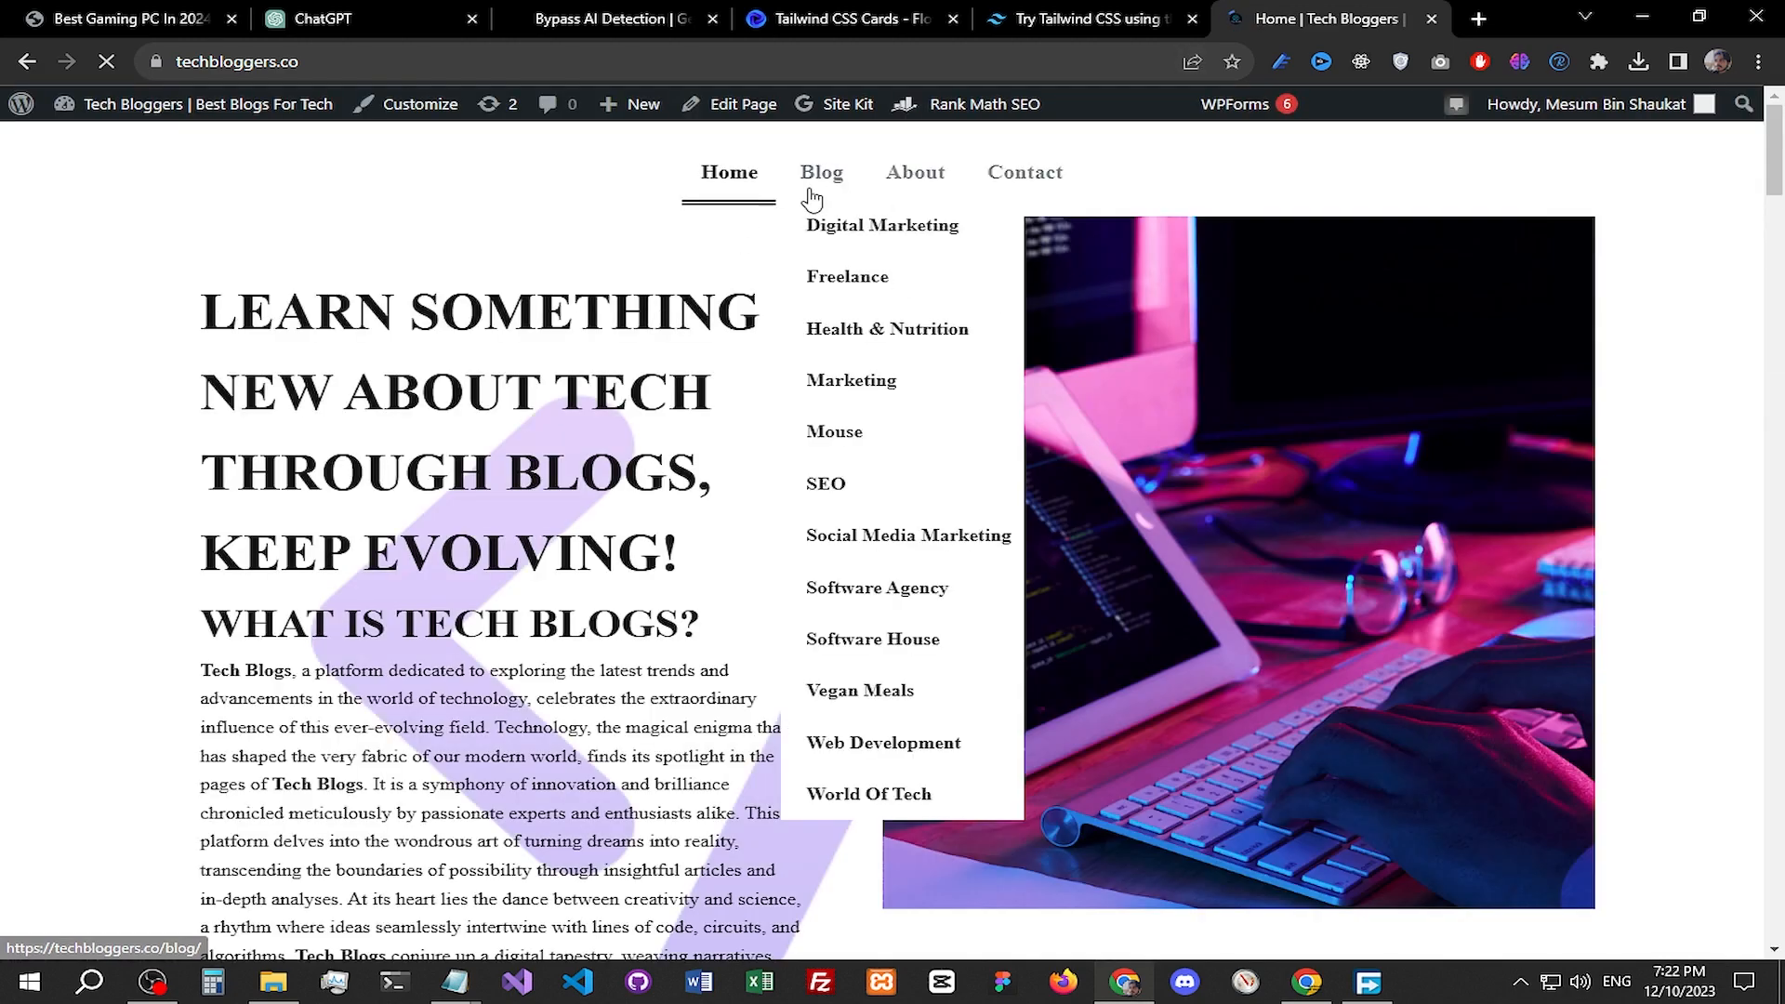
left_click(816, 191)
left_click(558, 67)
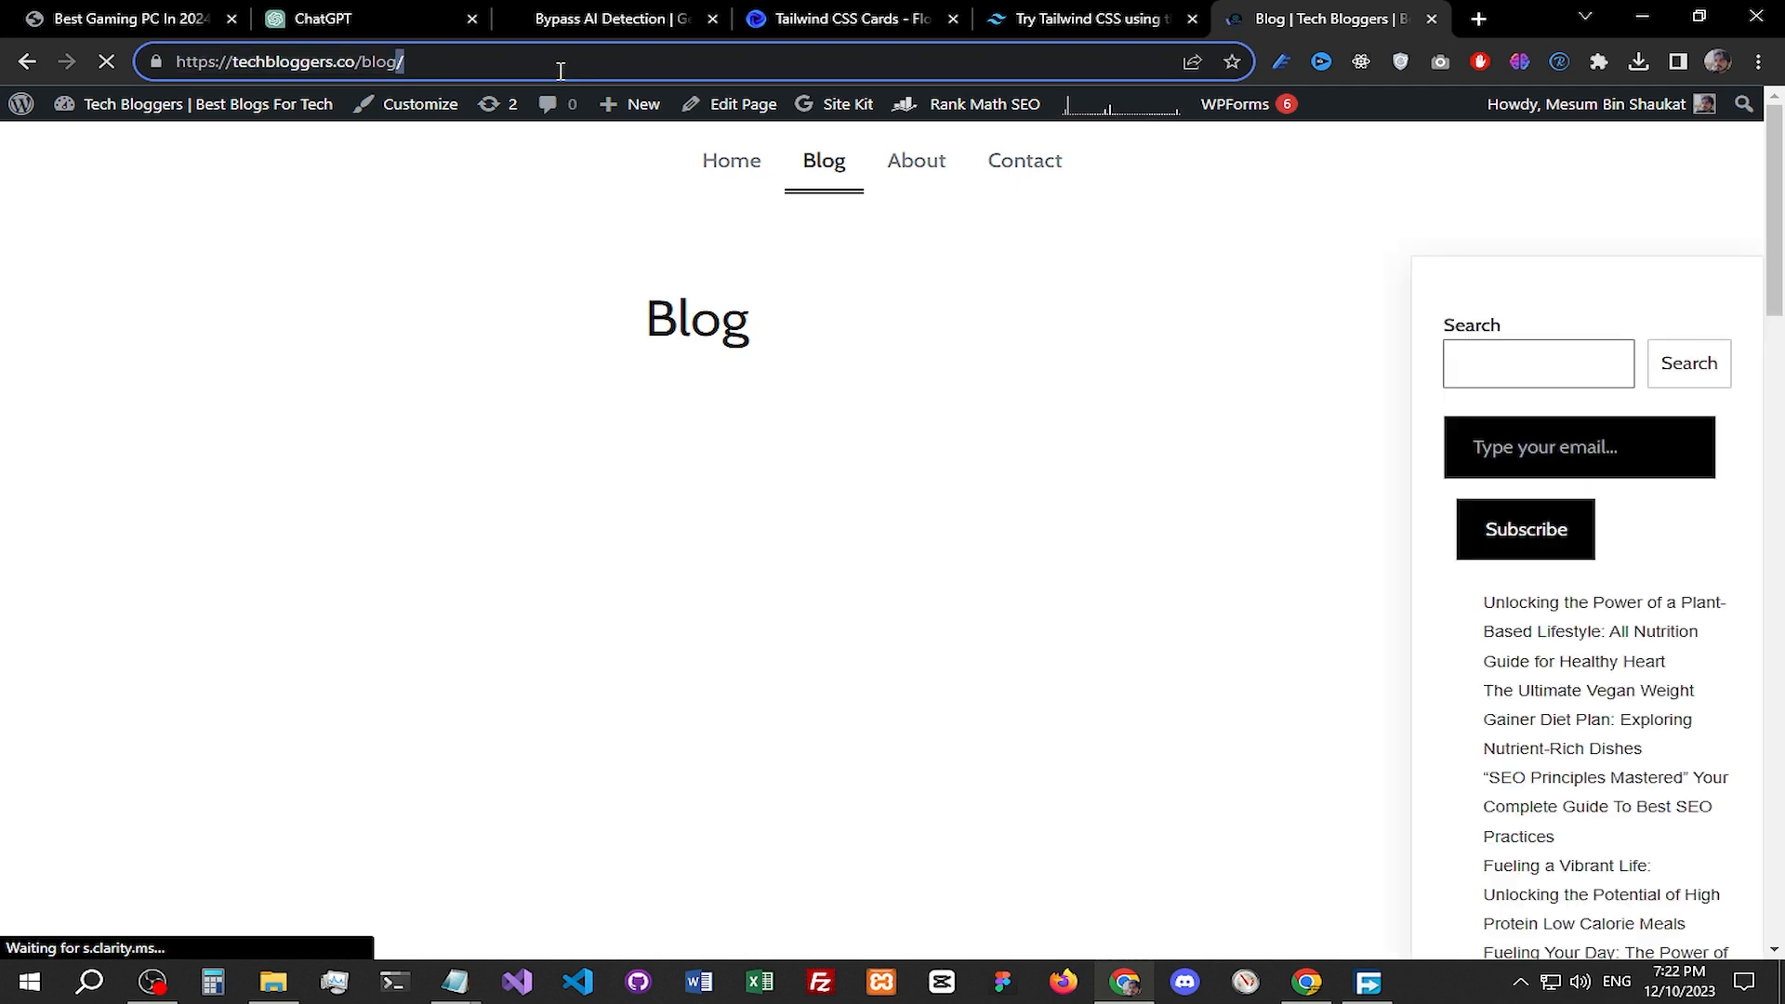
right_click(560, 70)
left_click(759, 197)
left_click(84, 17)
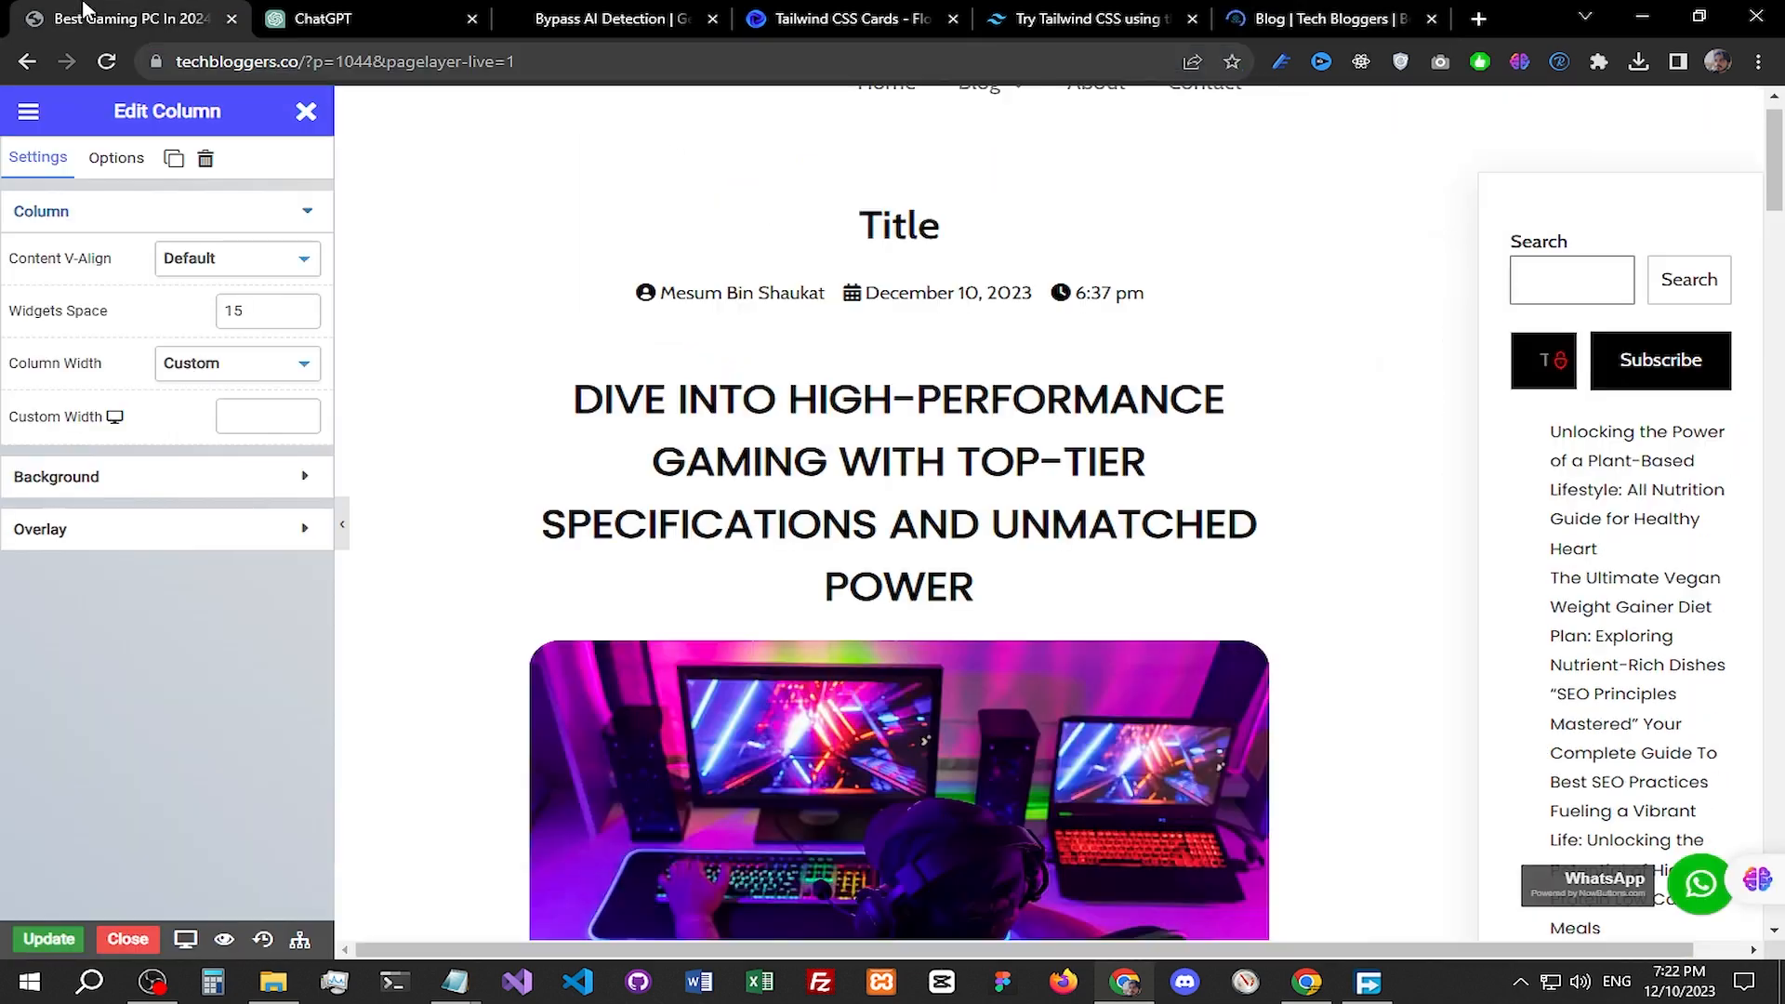
scroll(1042, 725, "down", 10)
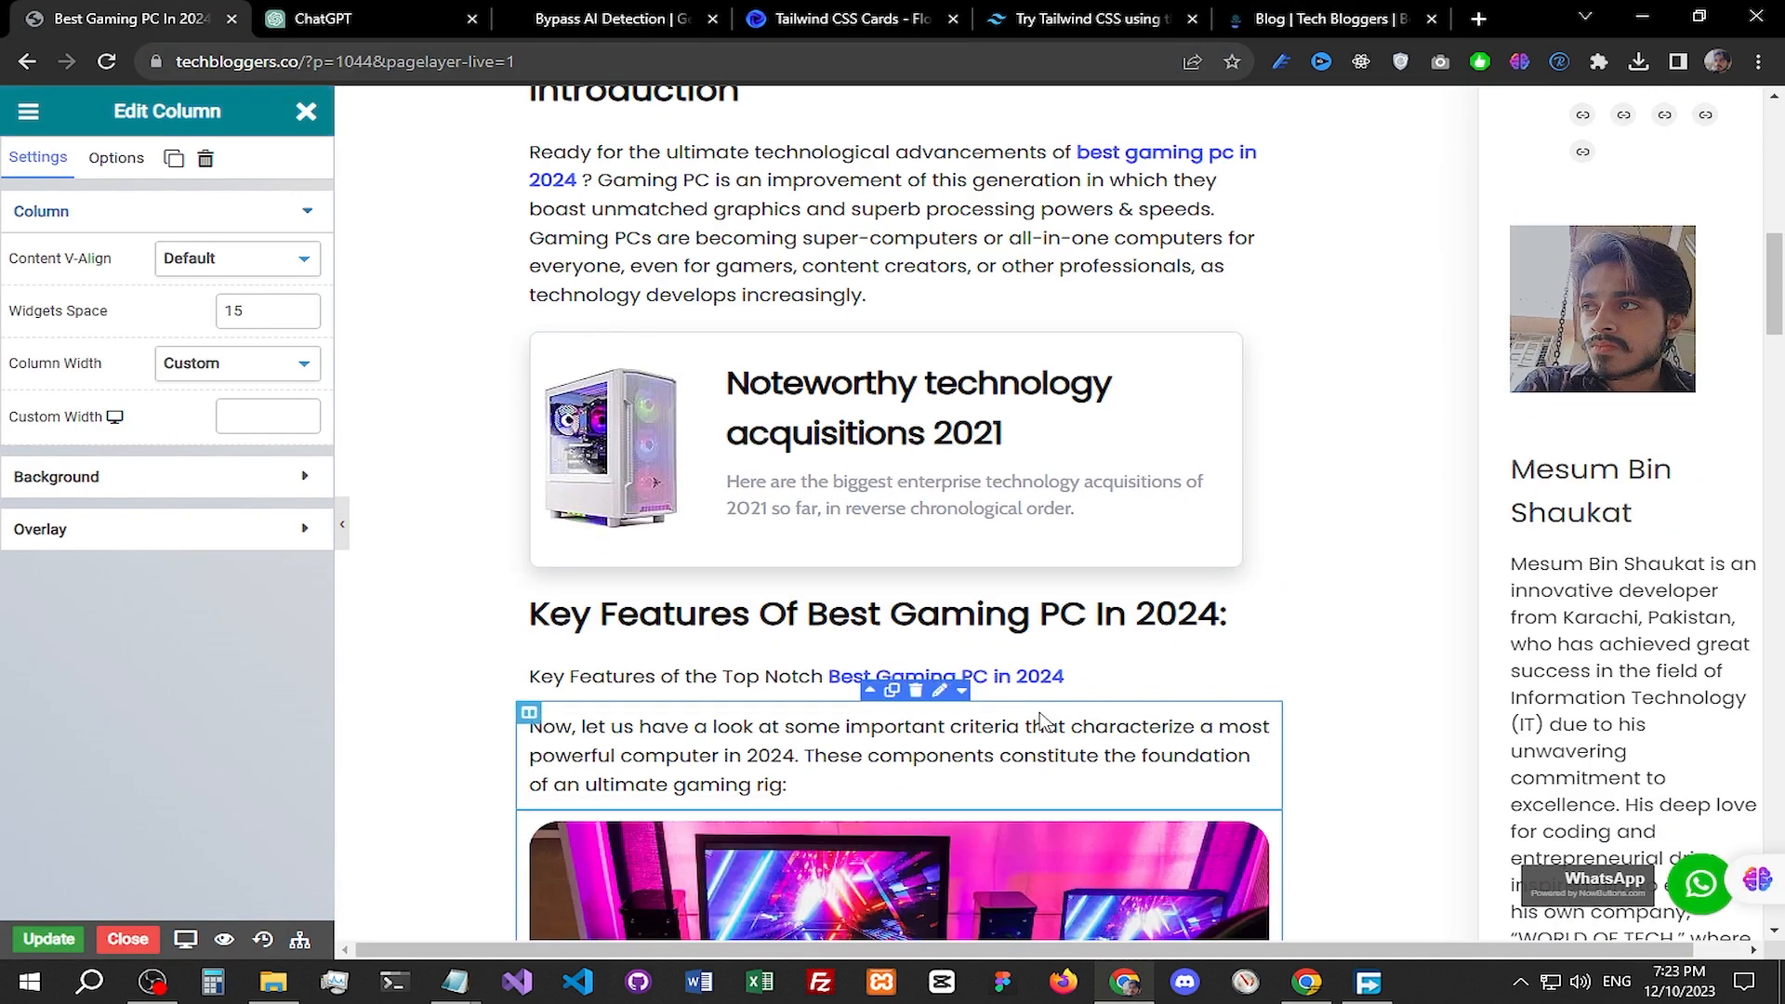
scroll(1042, 721, "up", 5)
scroll(1041, 715, "down", 2)
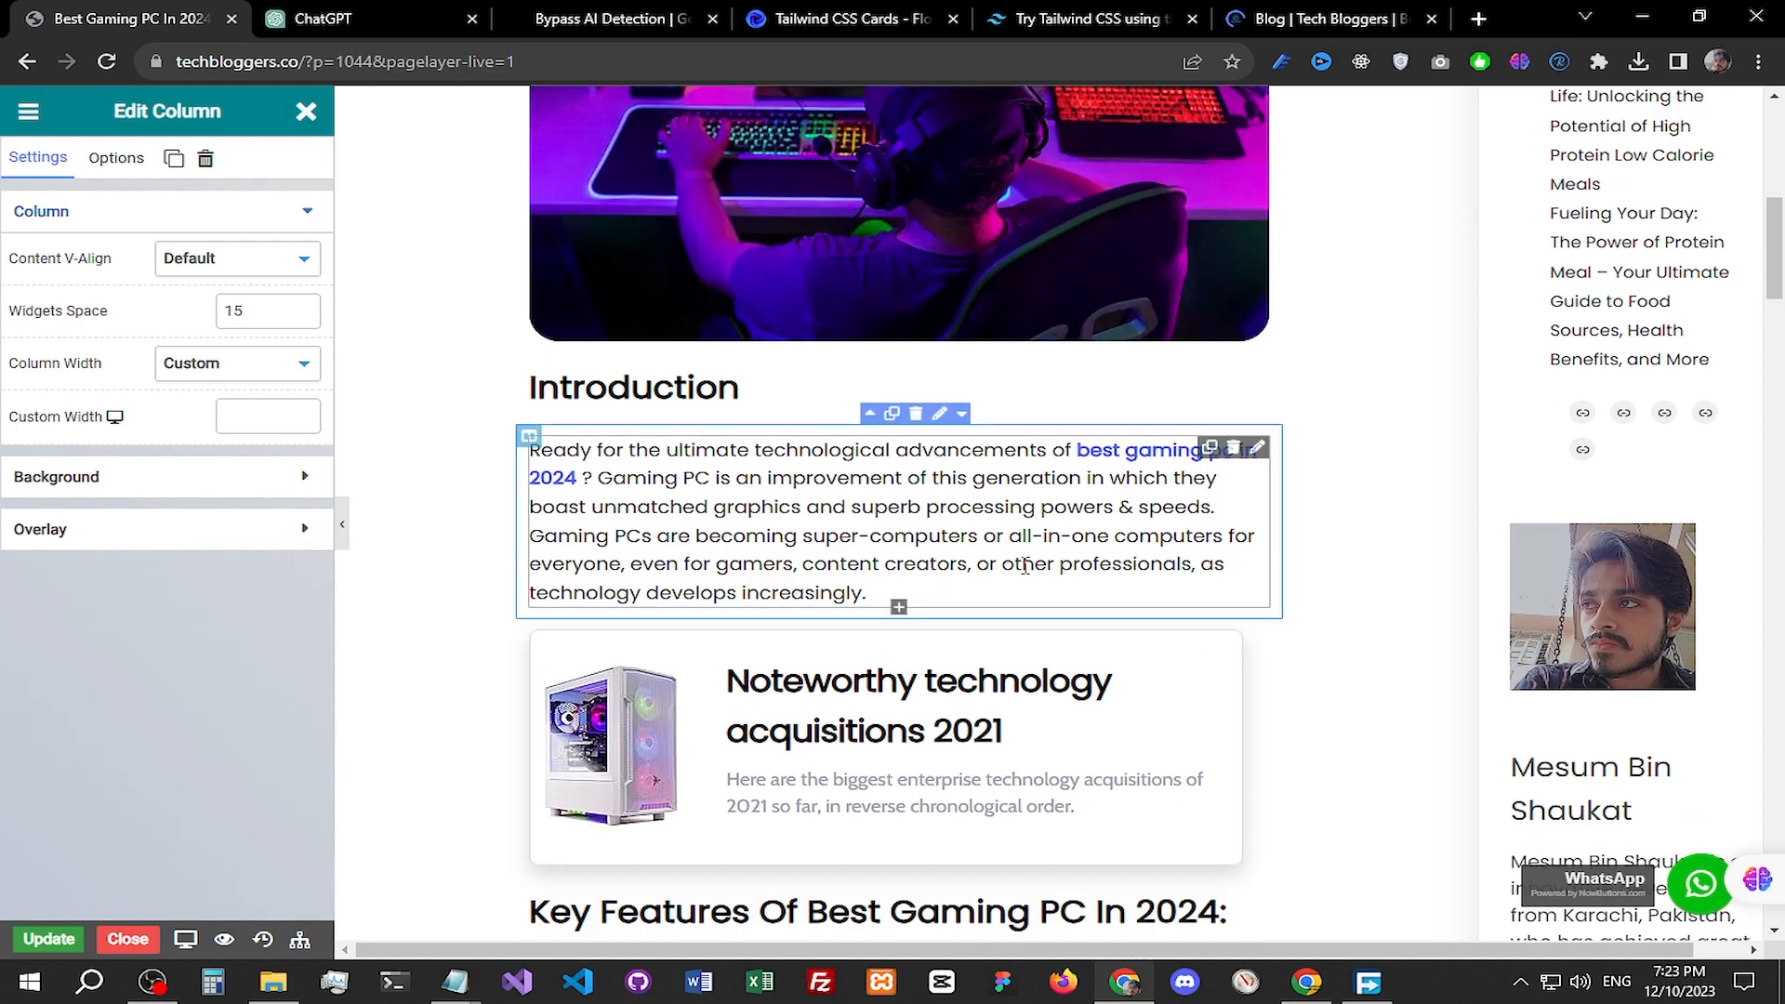
scroll(1024, 565, "down", 8)
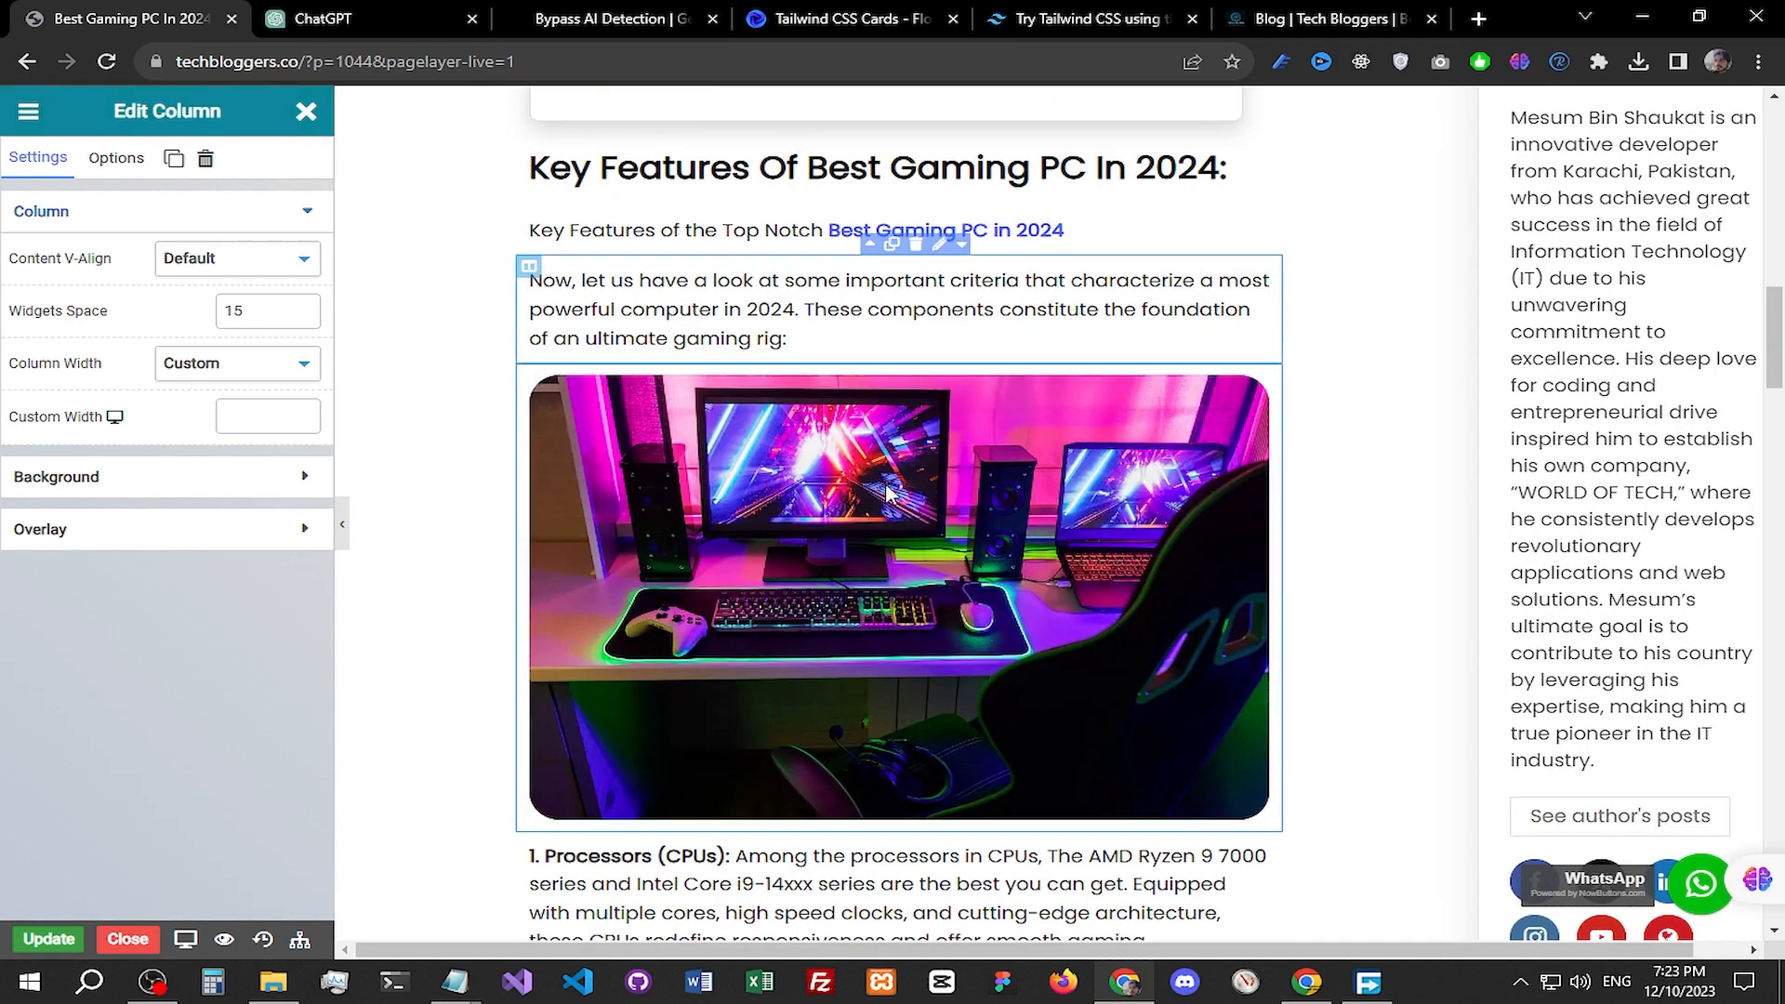
scroll(888, 493, "down", 20)
scroll(920, 557, "up", 3)
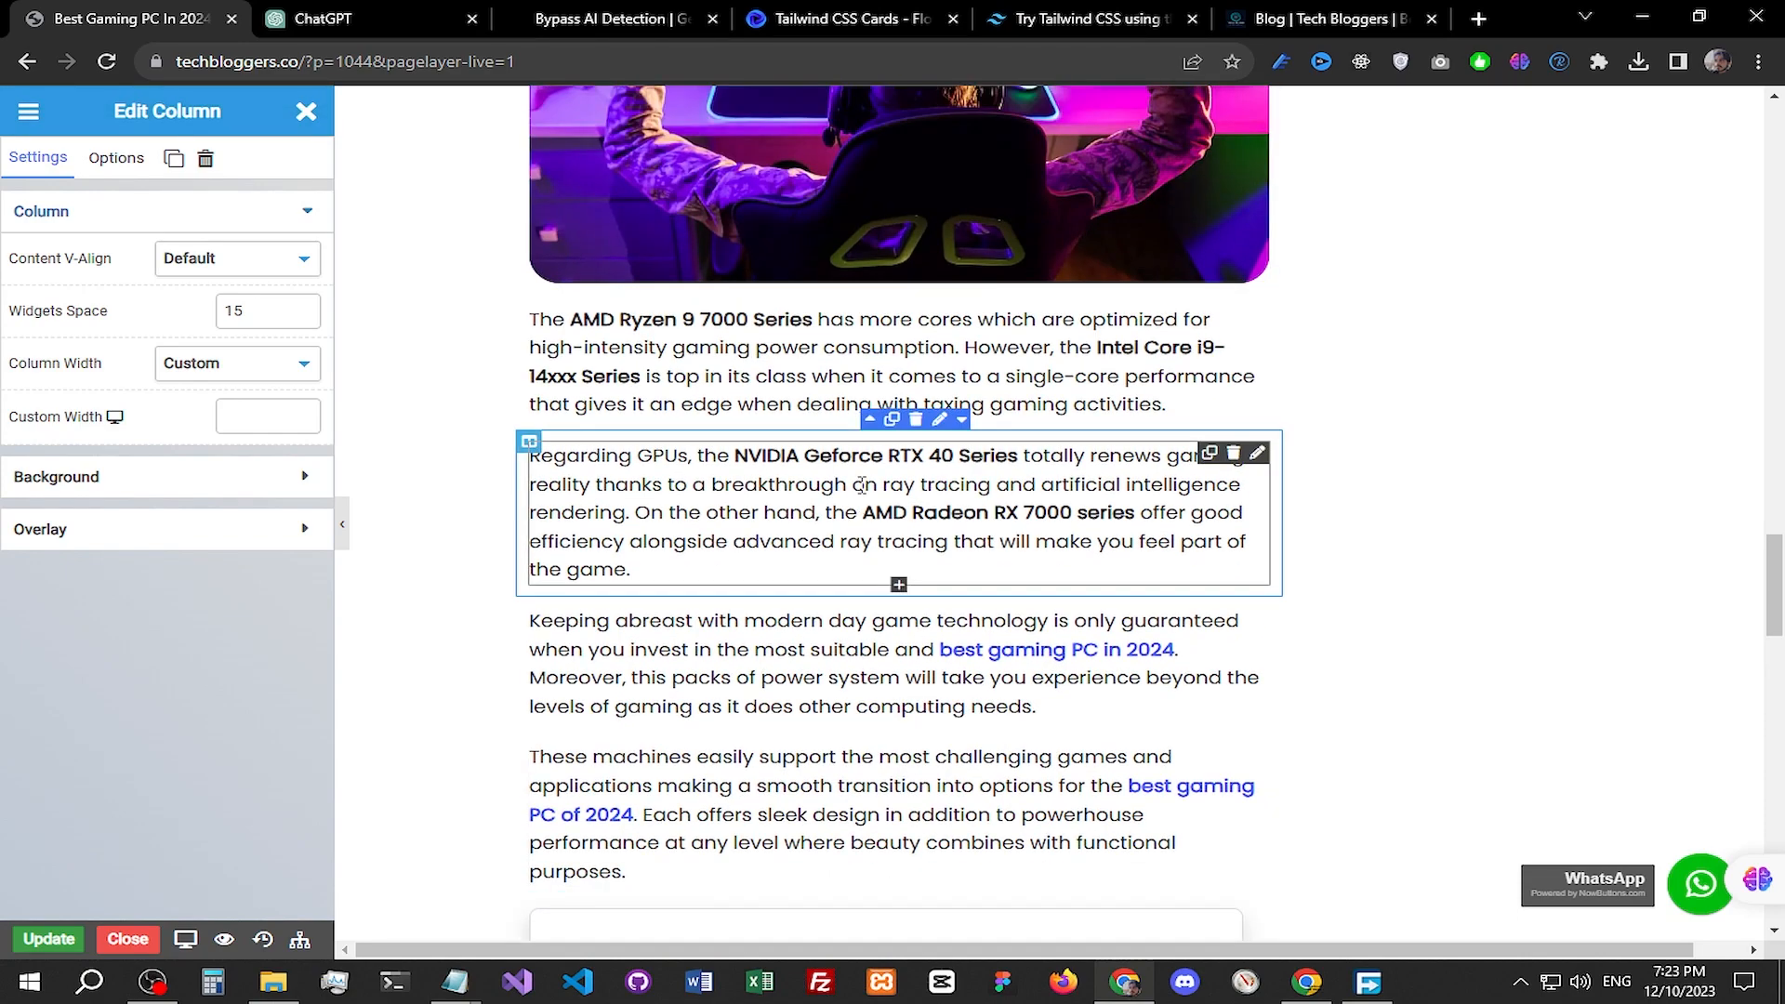
scroll(775, 543, "down", 13)
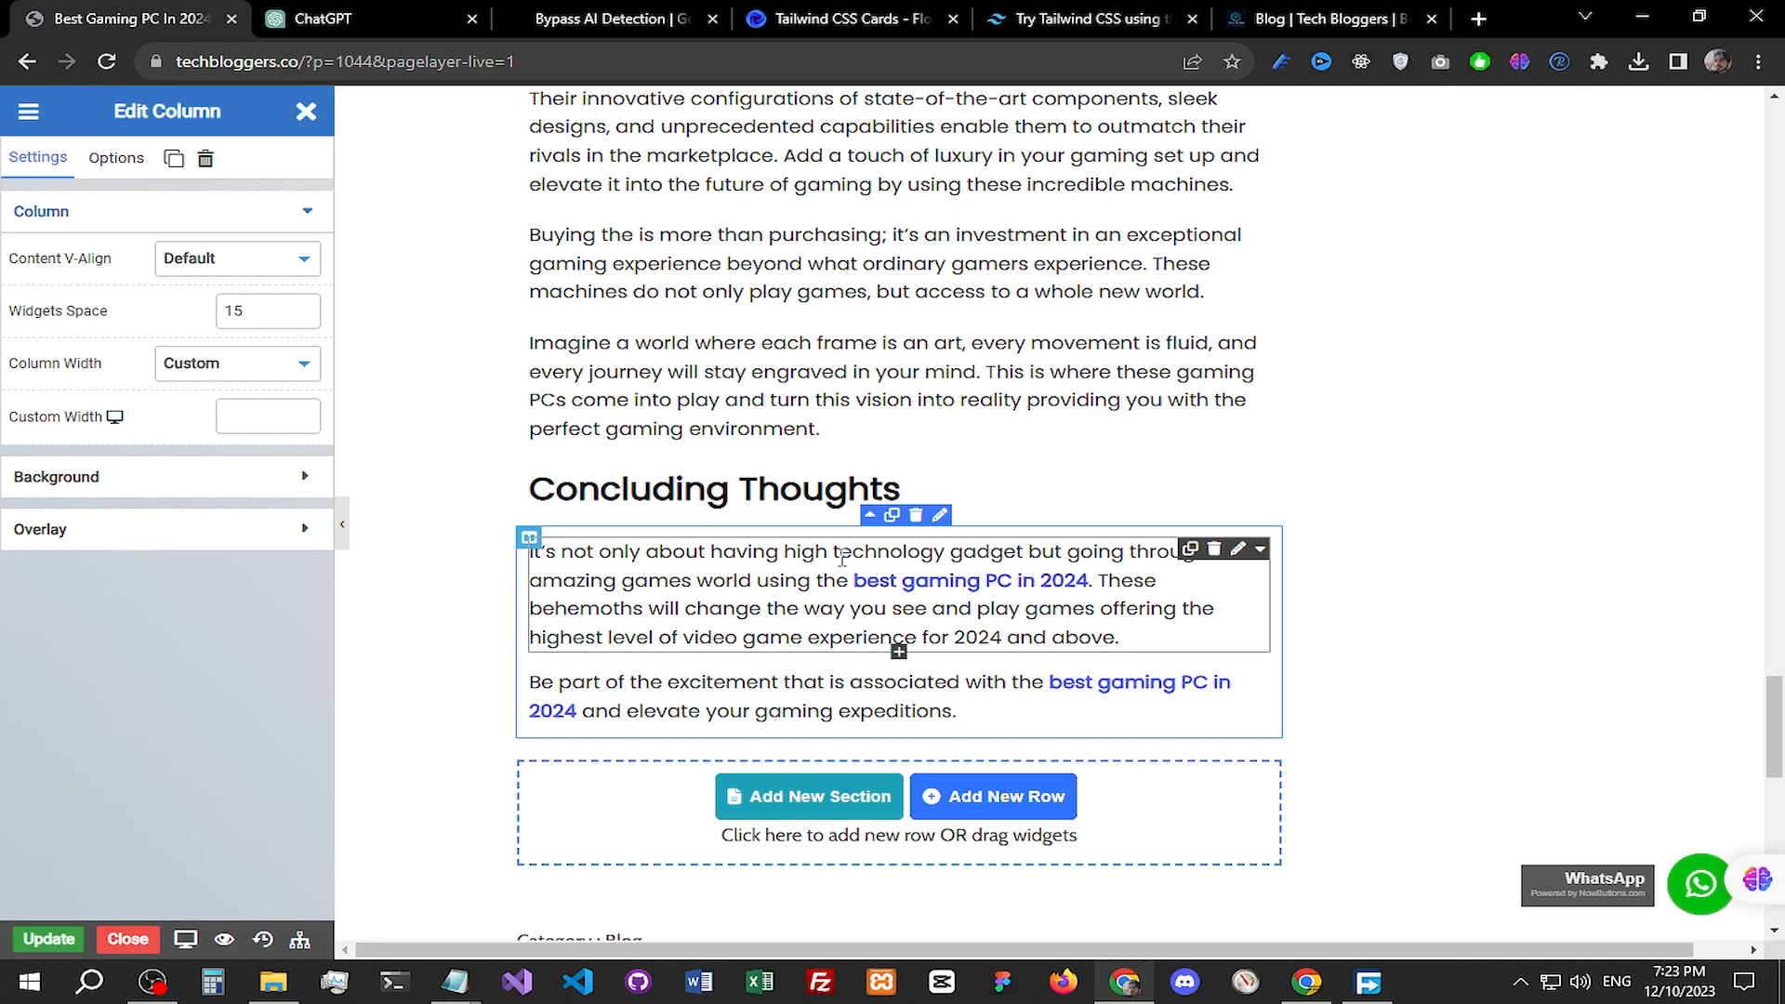
left_click(791, 558)
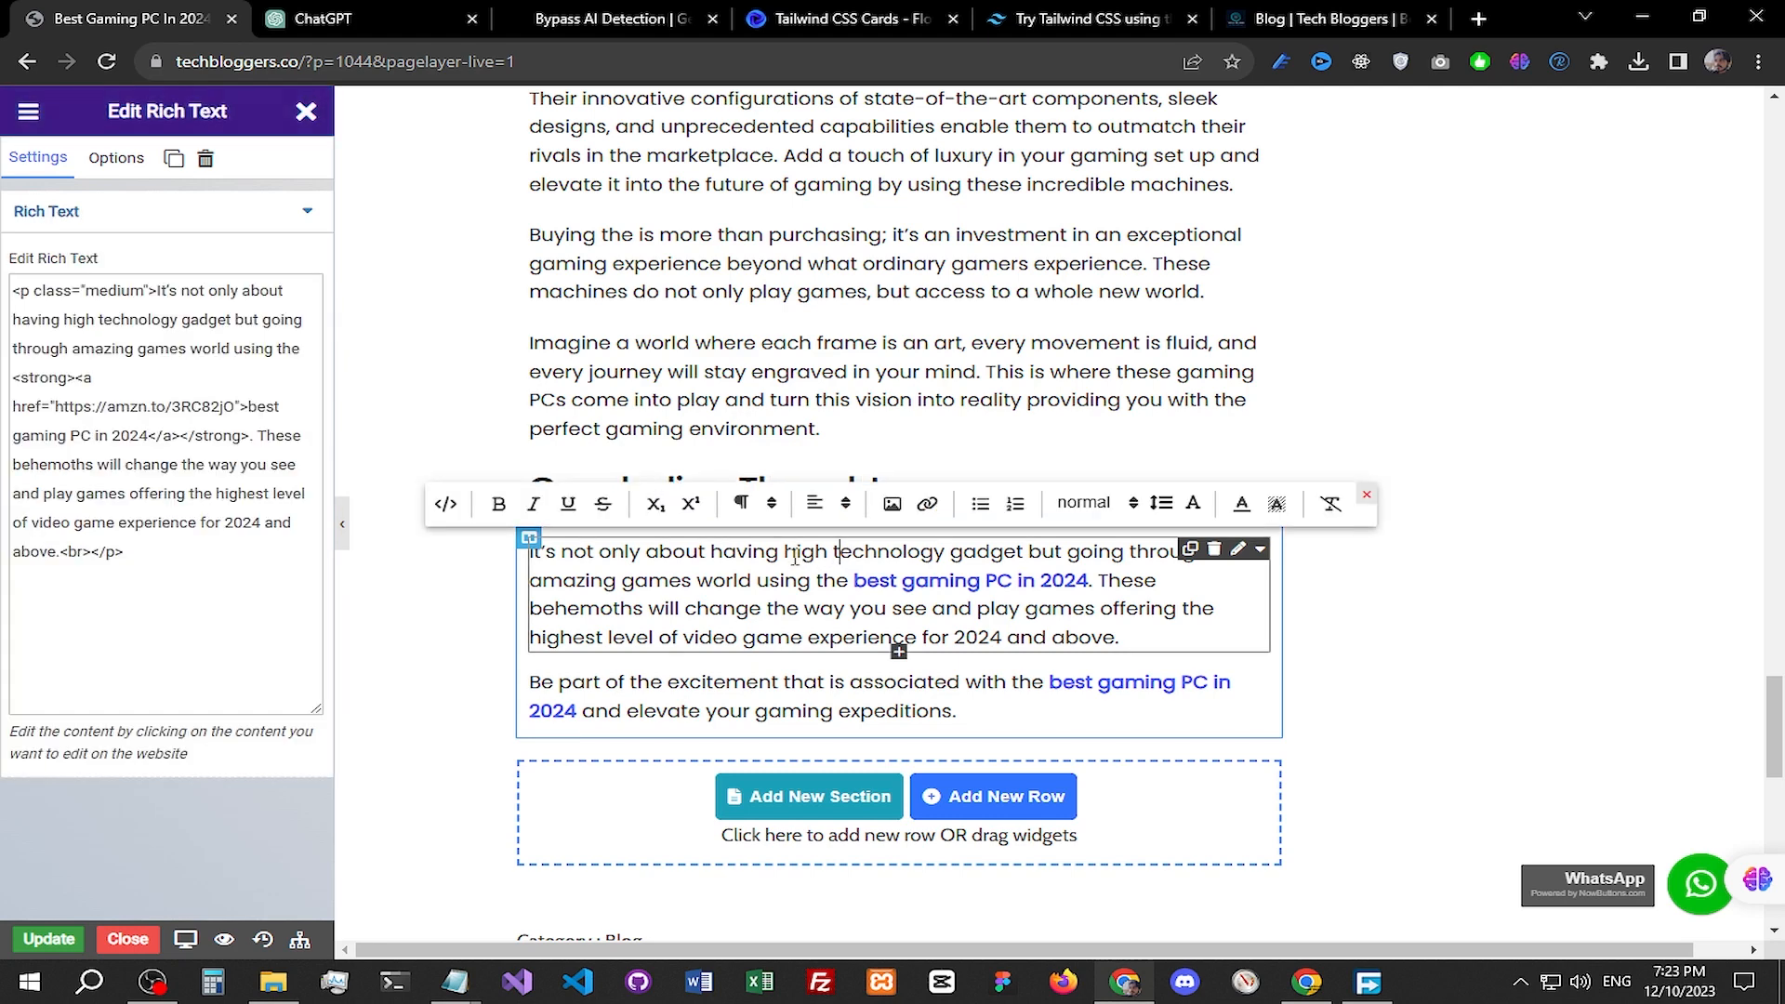
left_click_drag(784, 554, 1024, 556)
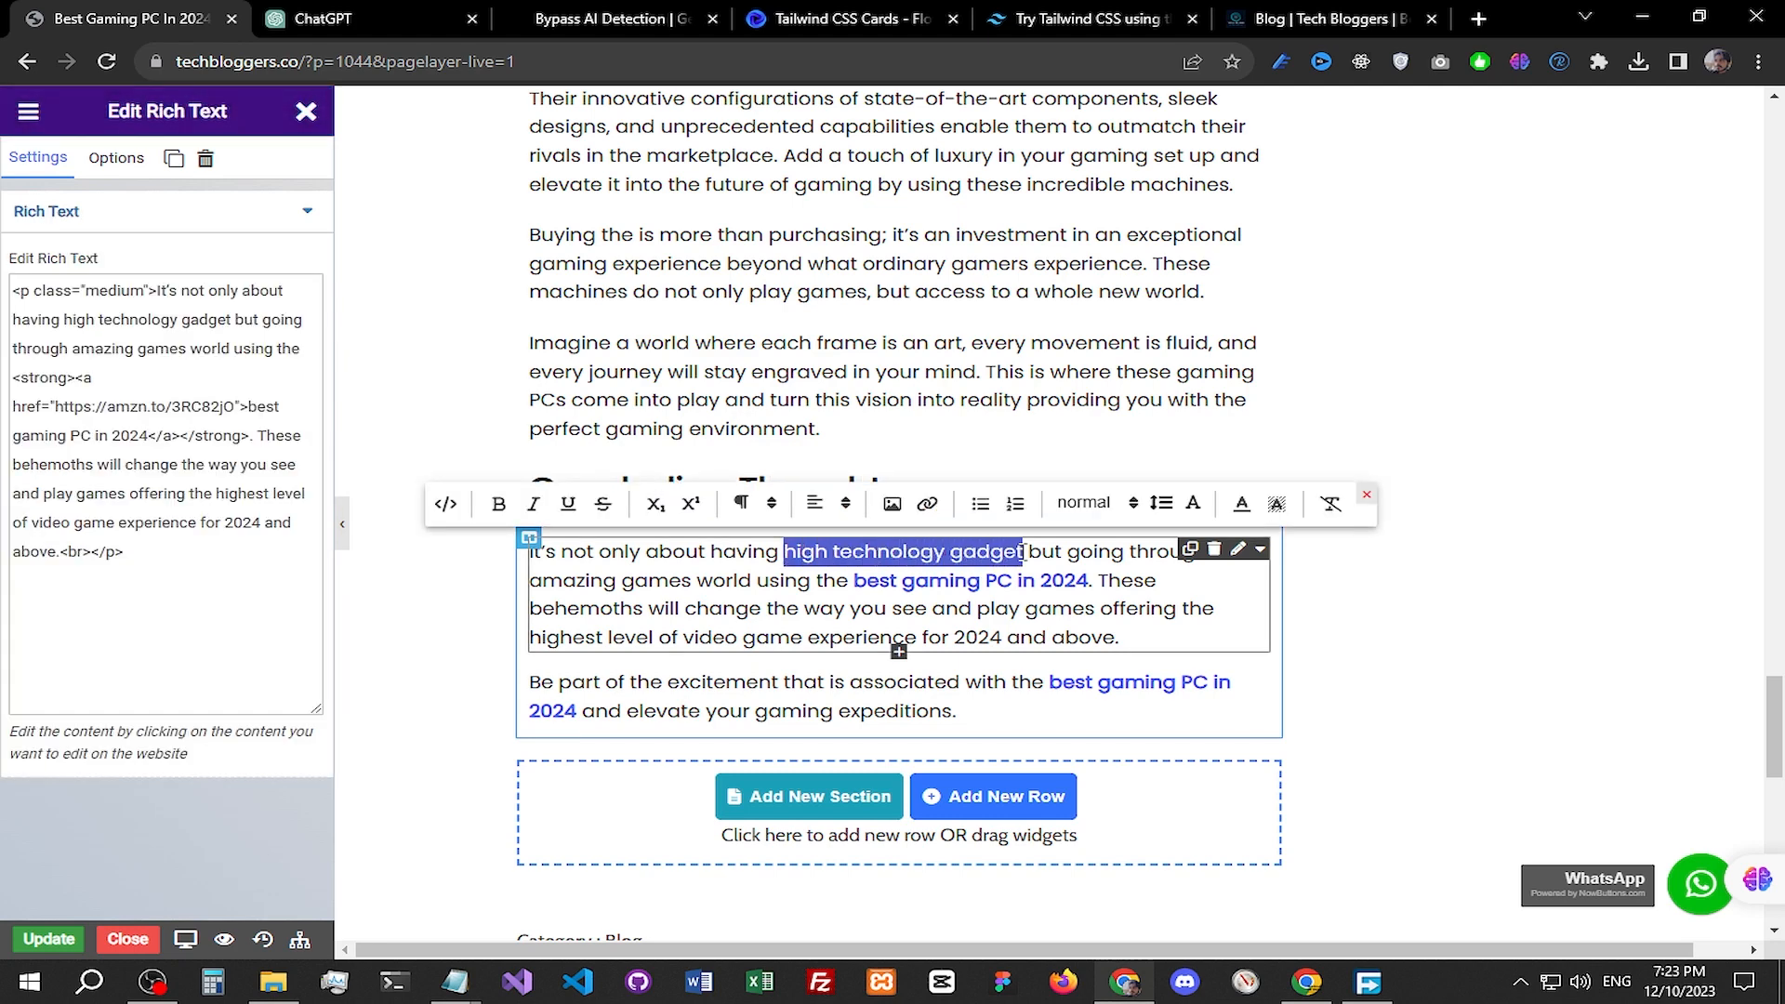
left_click(928, 507)
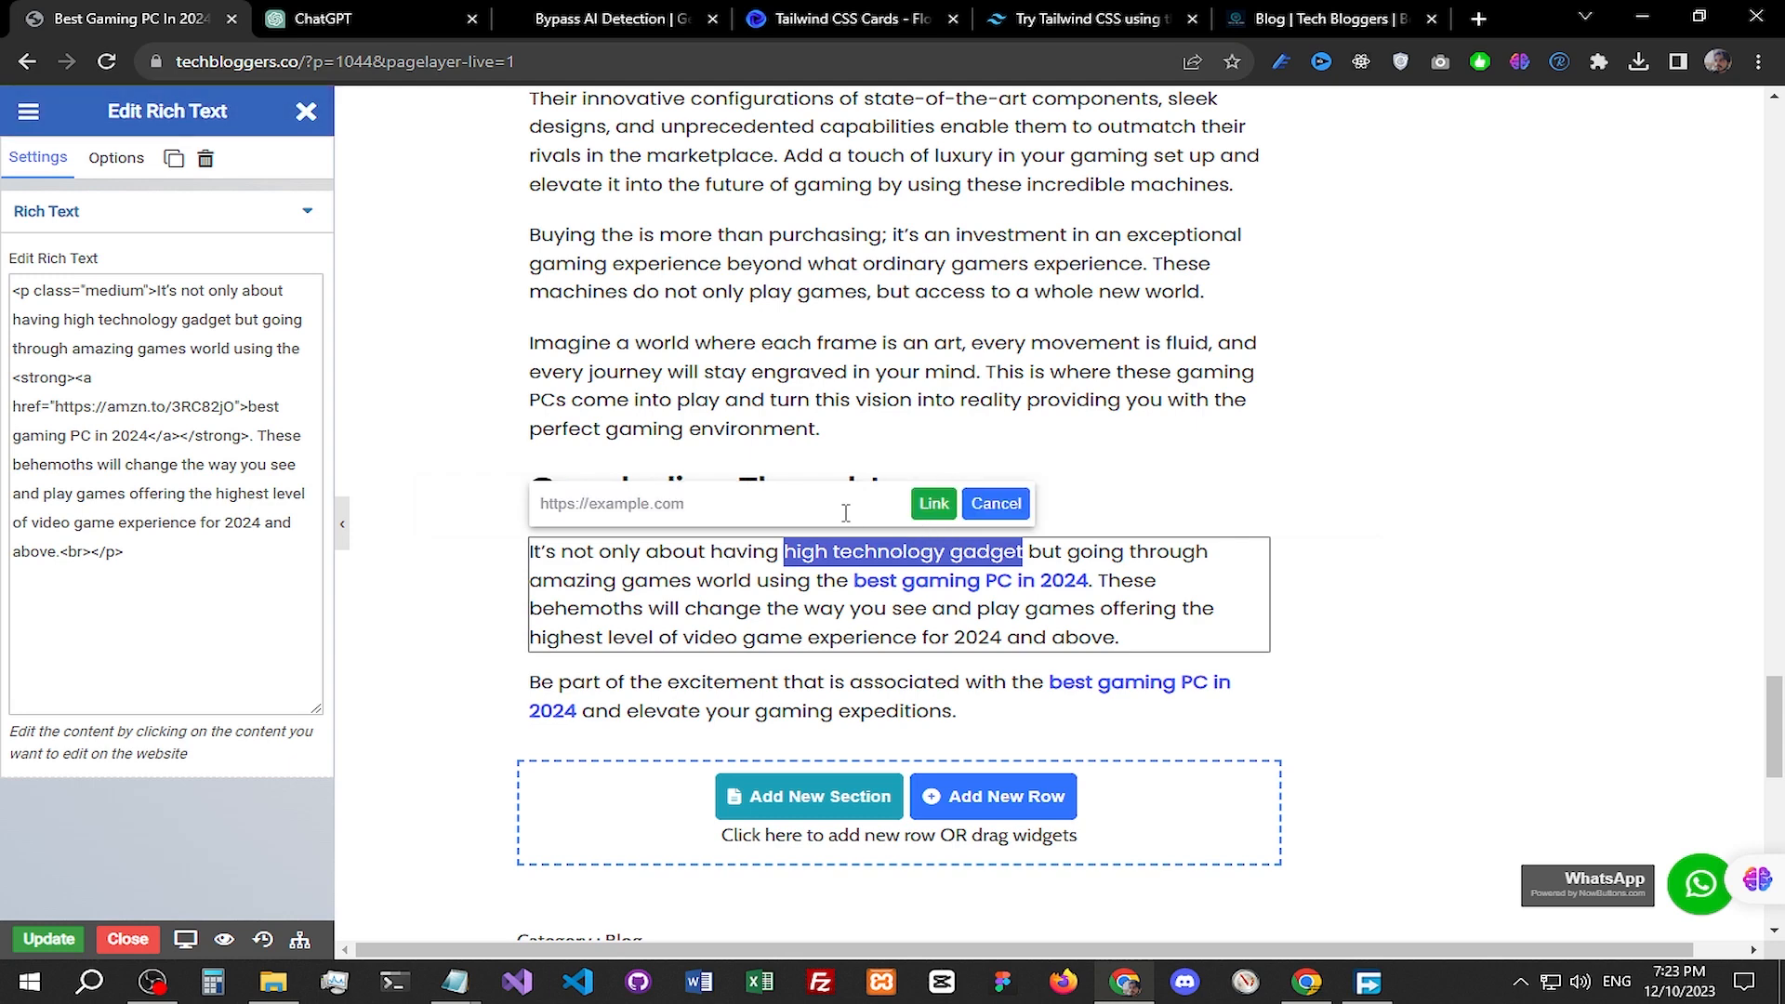
key("ctrl+v")
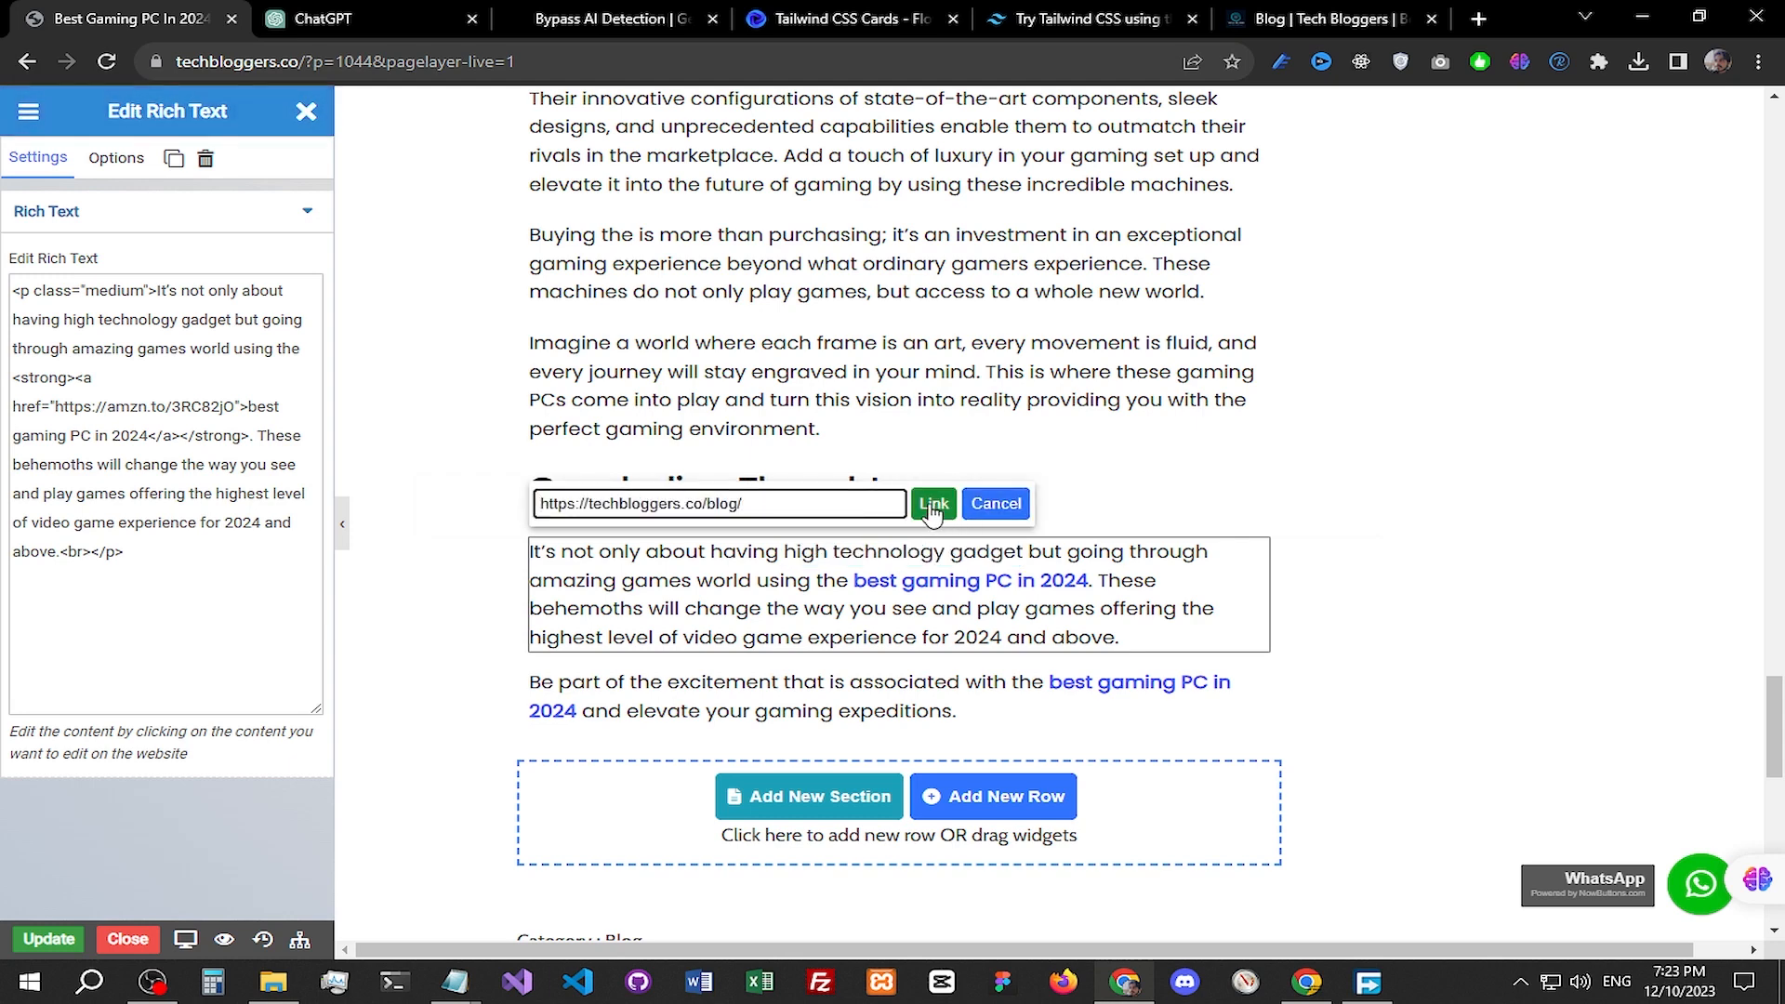
left_click(934, 510)
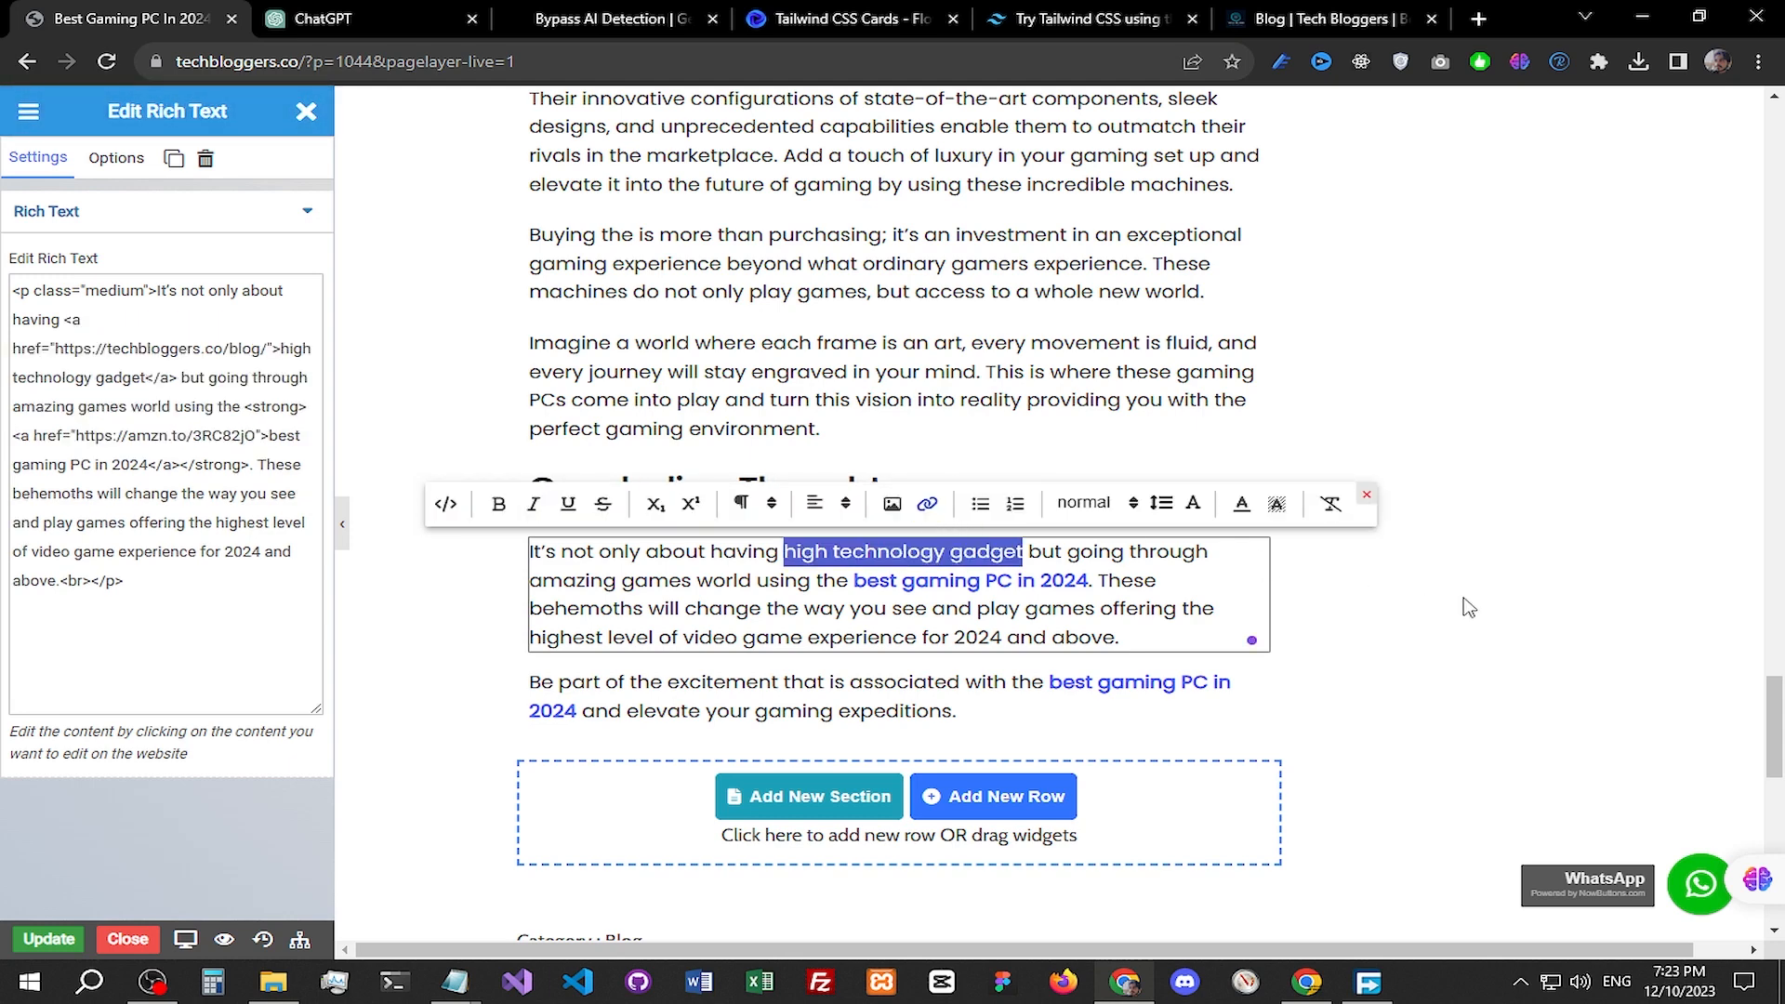
left_click(1401, 611)
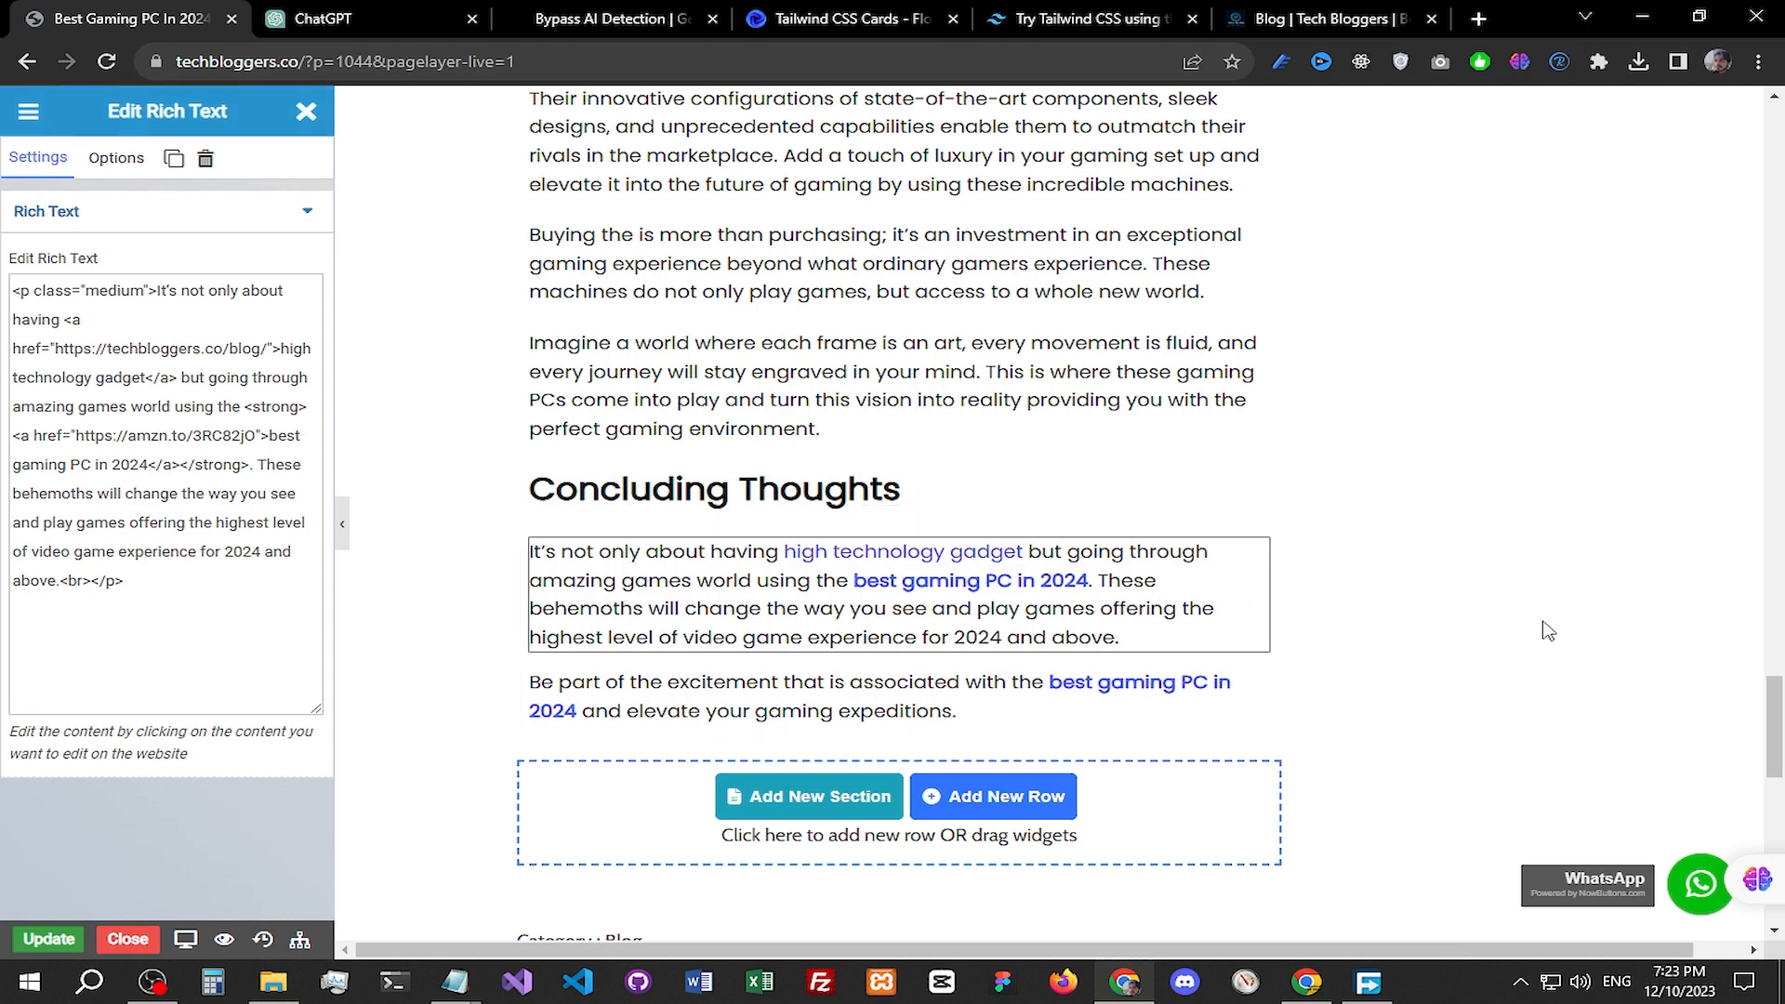
scroll(1548, 631, "up", 5)
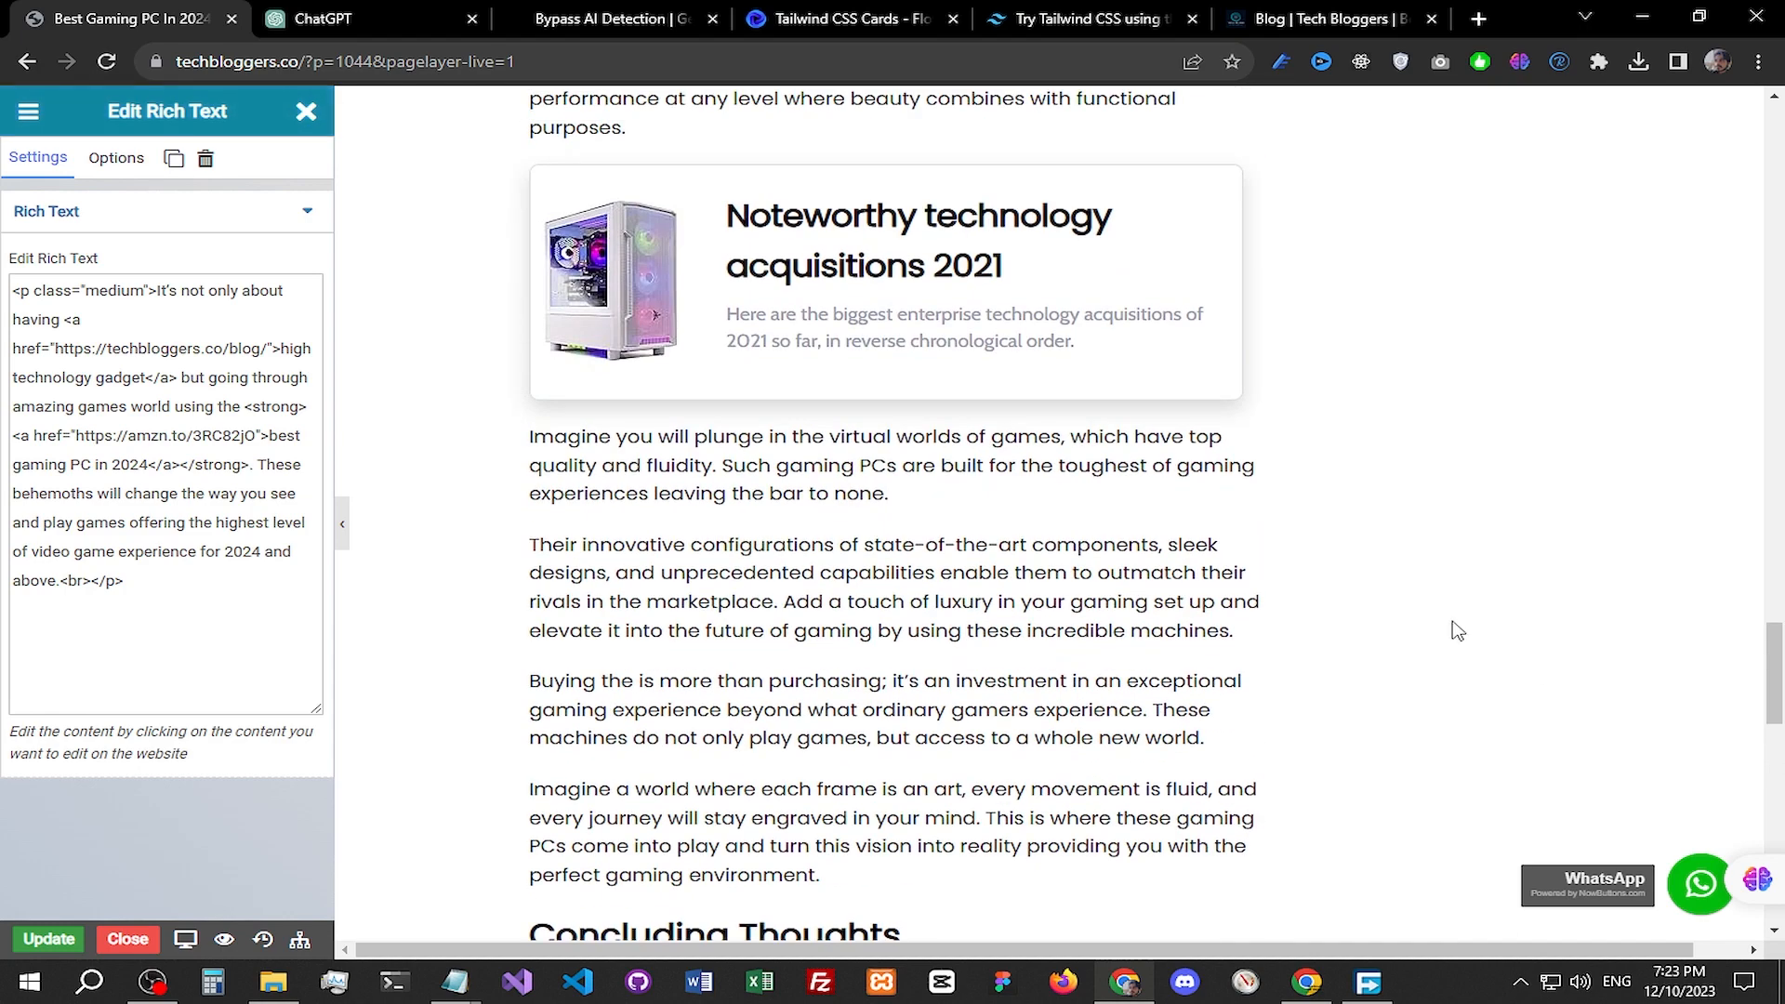
scroll(1461, 625, "up", 8)
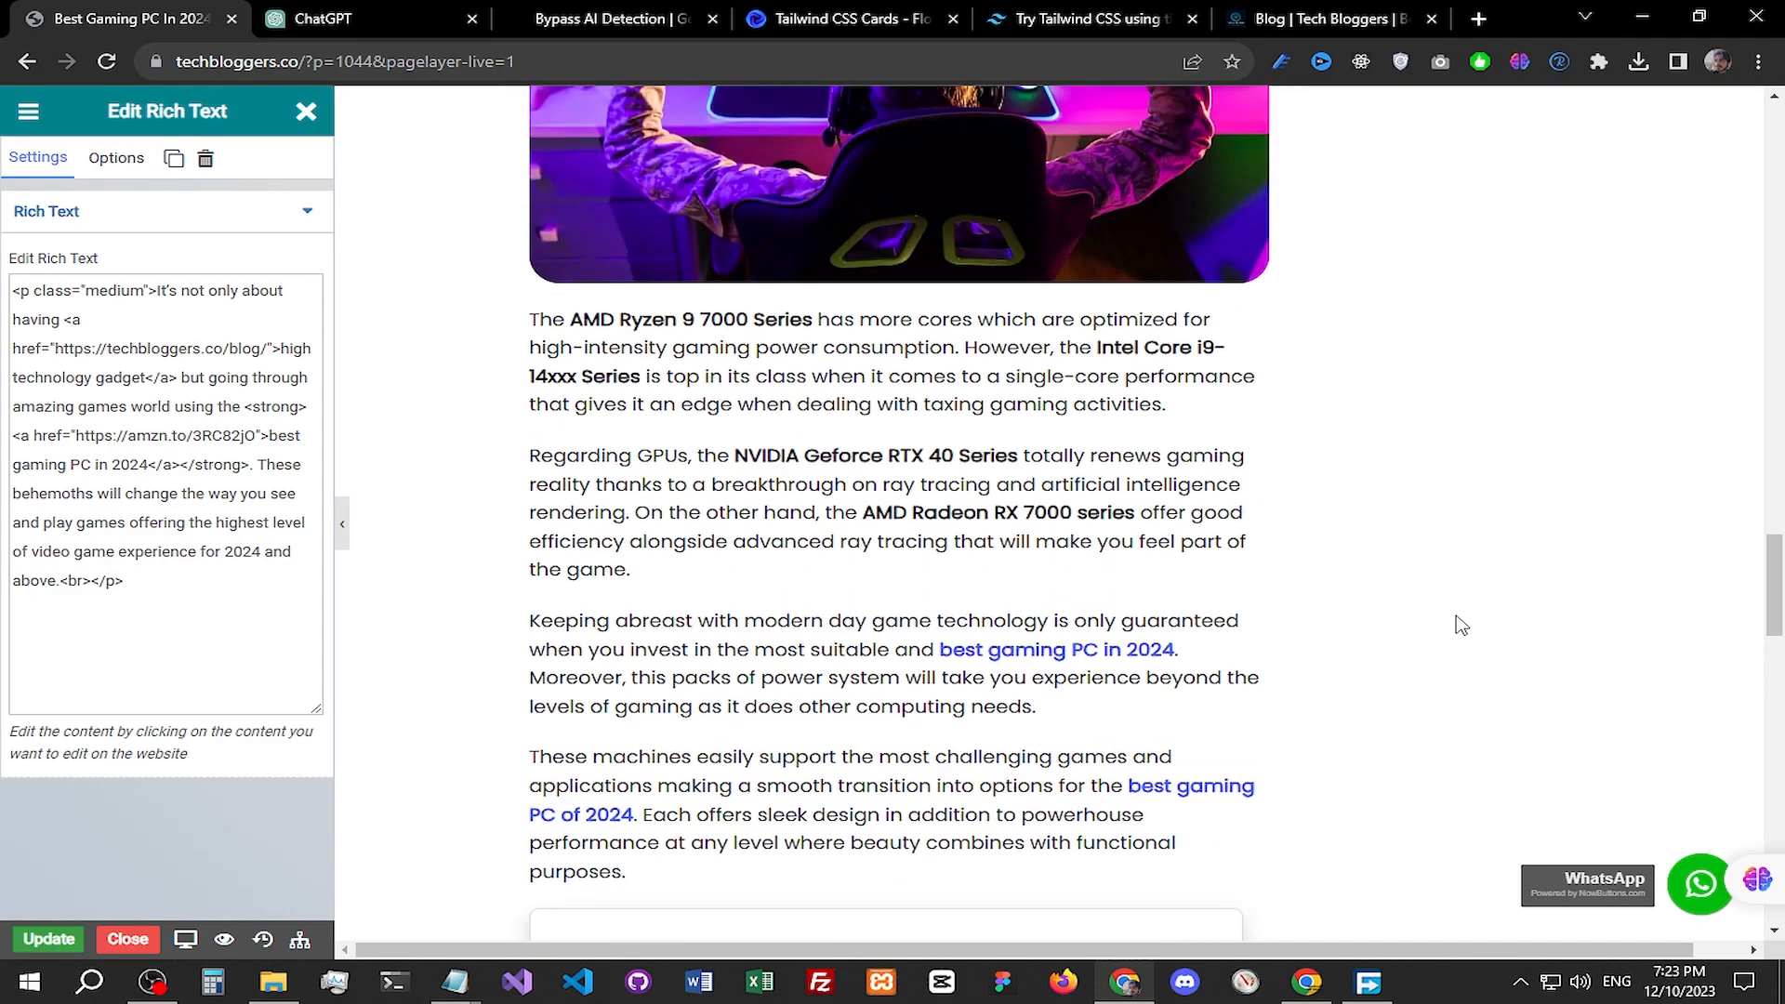
scroll(1461, 625, "up", 20)
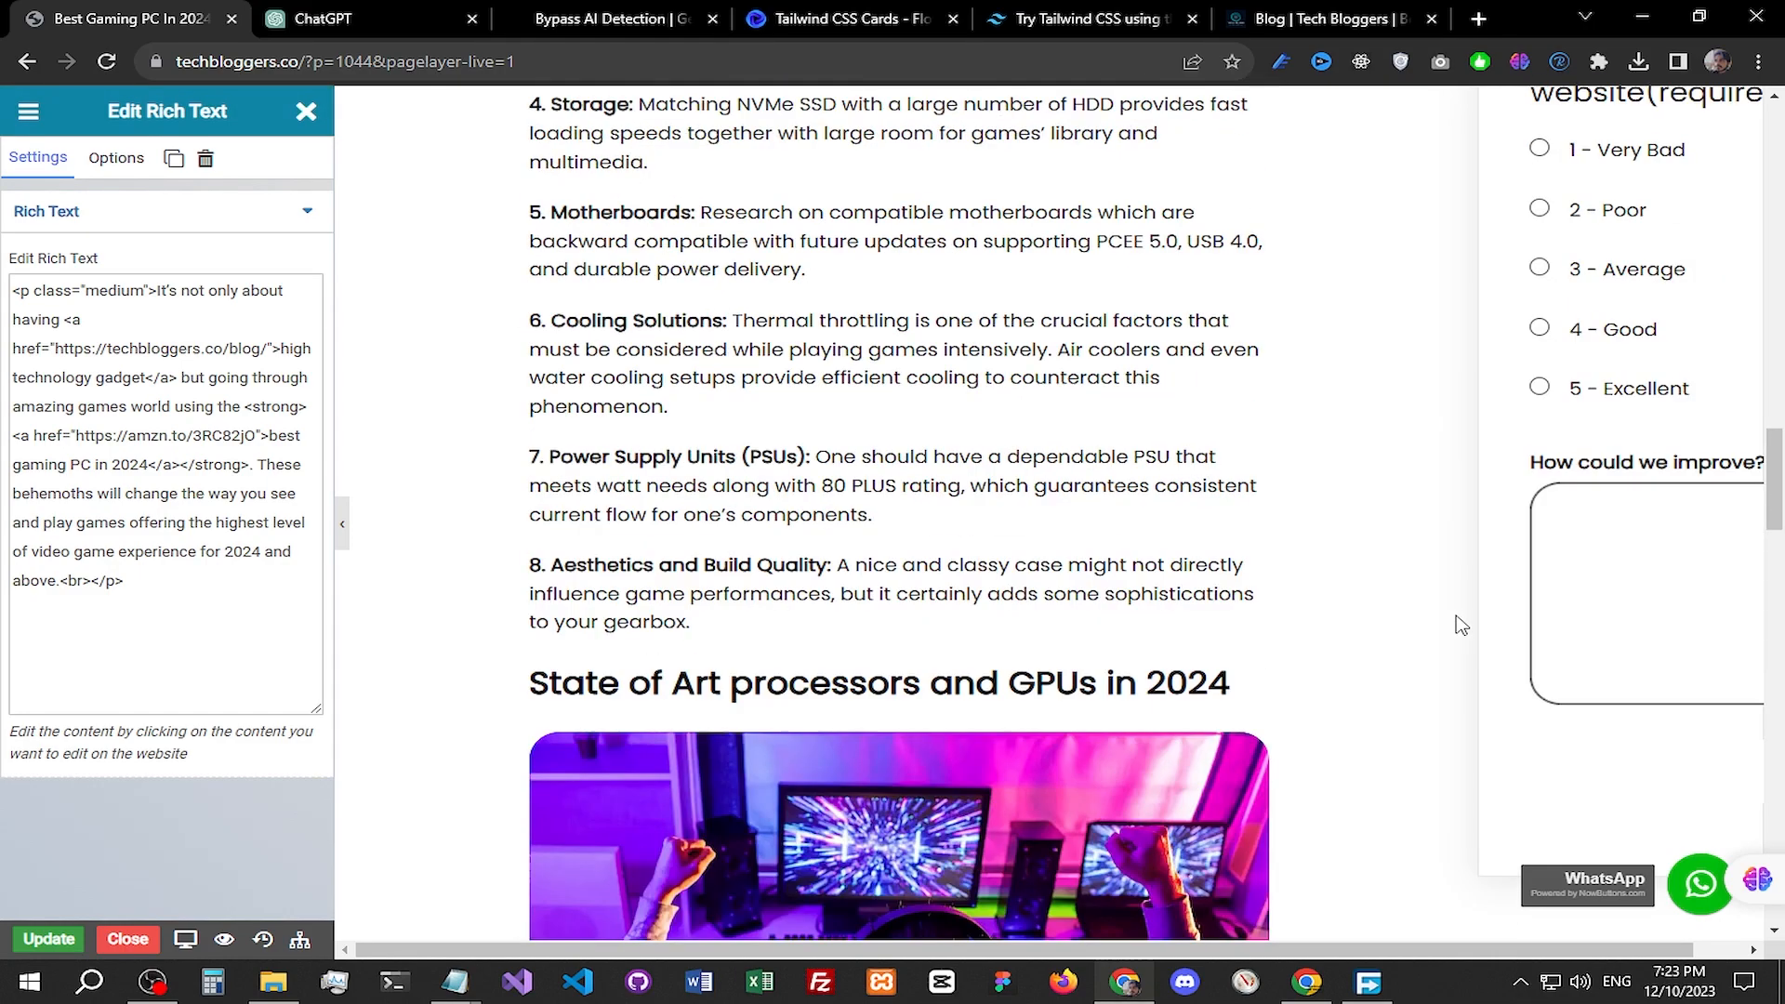
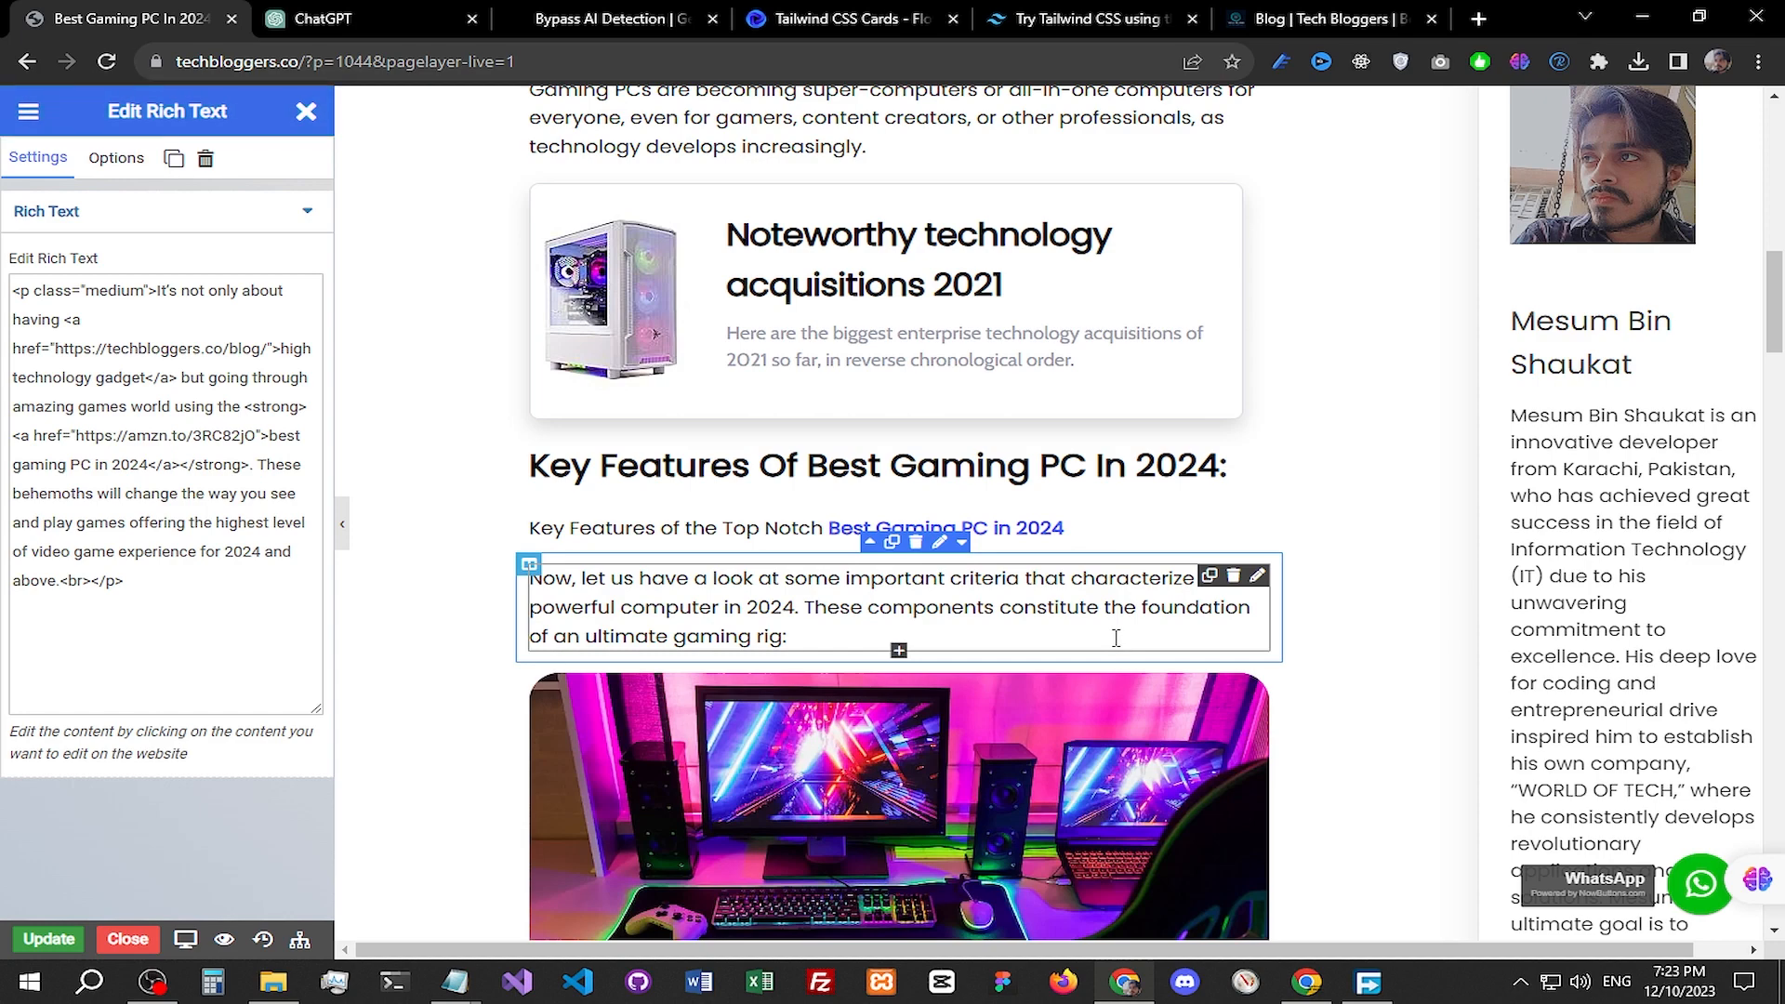
scroll(1123, 632, "up", 5)
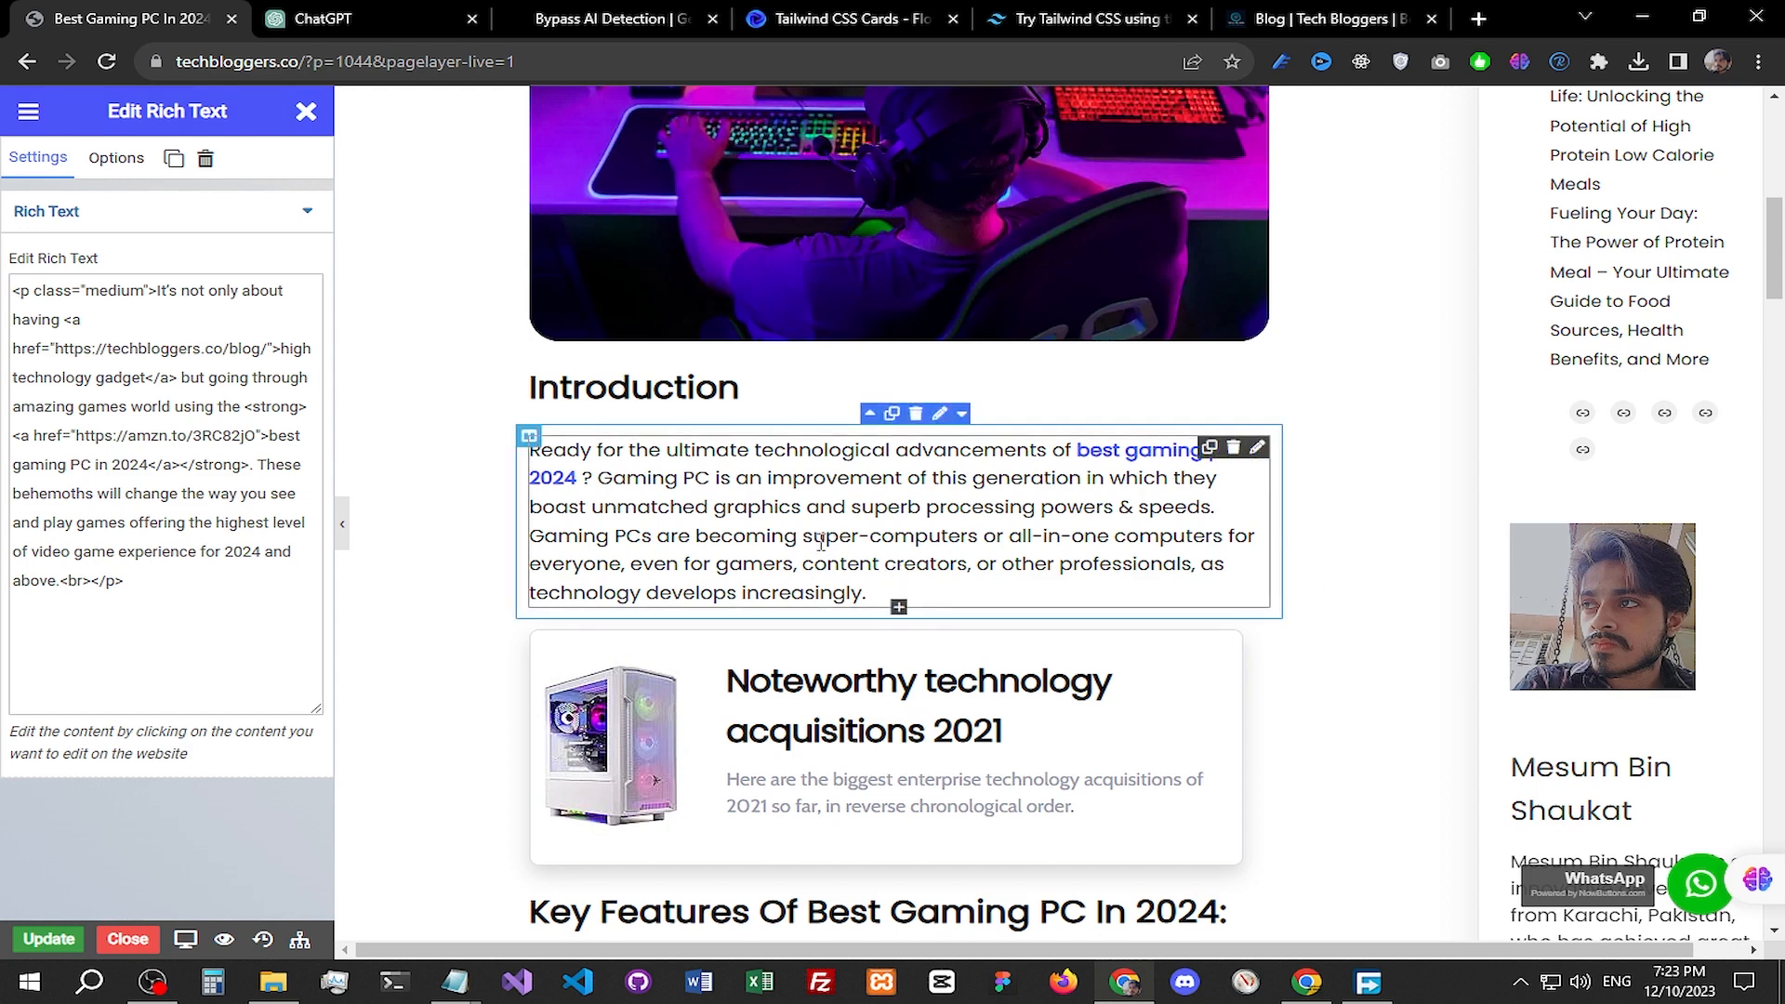
left_click_drag(853, 539, 1228, 538)
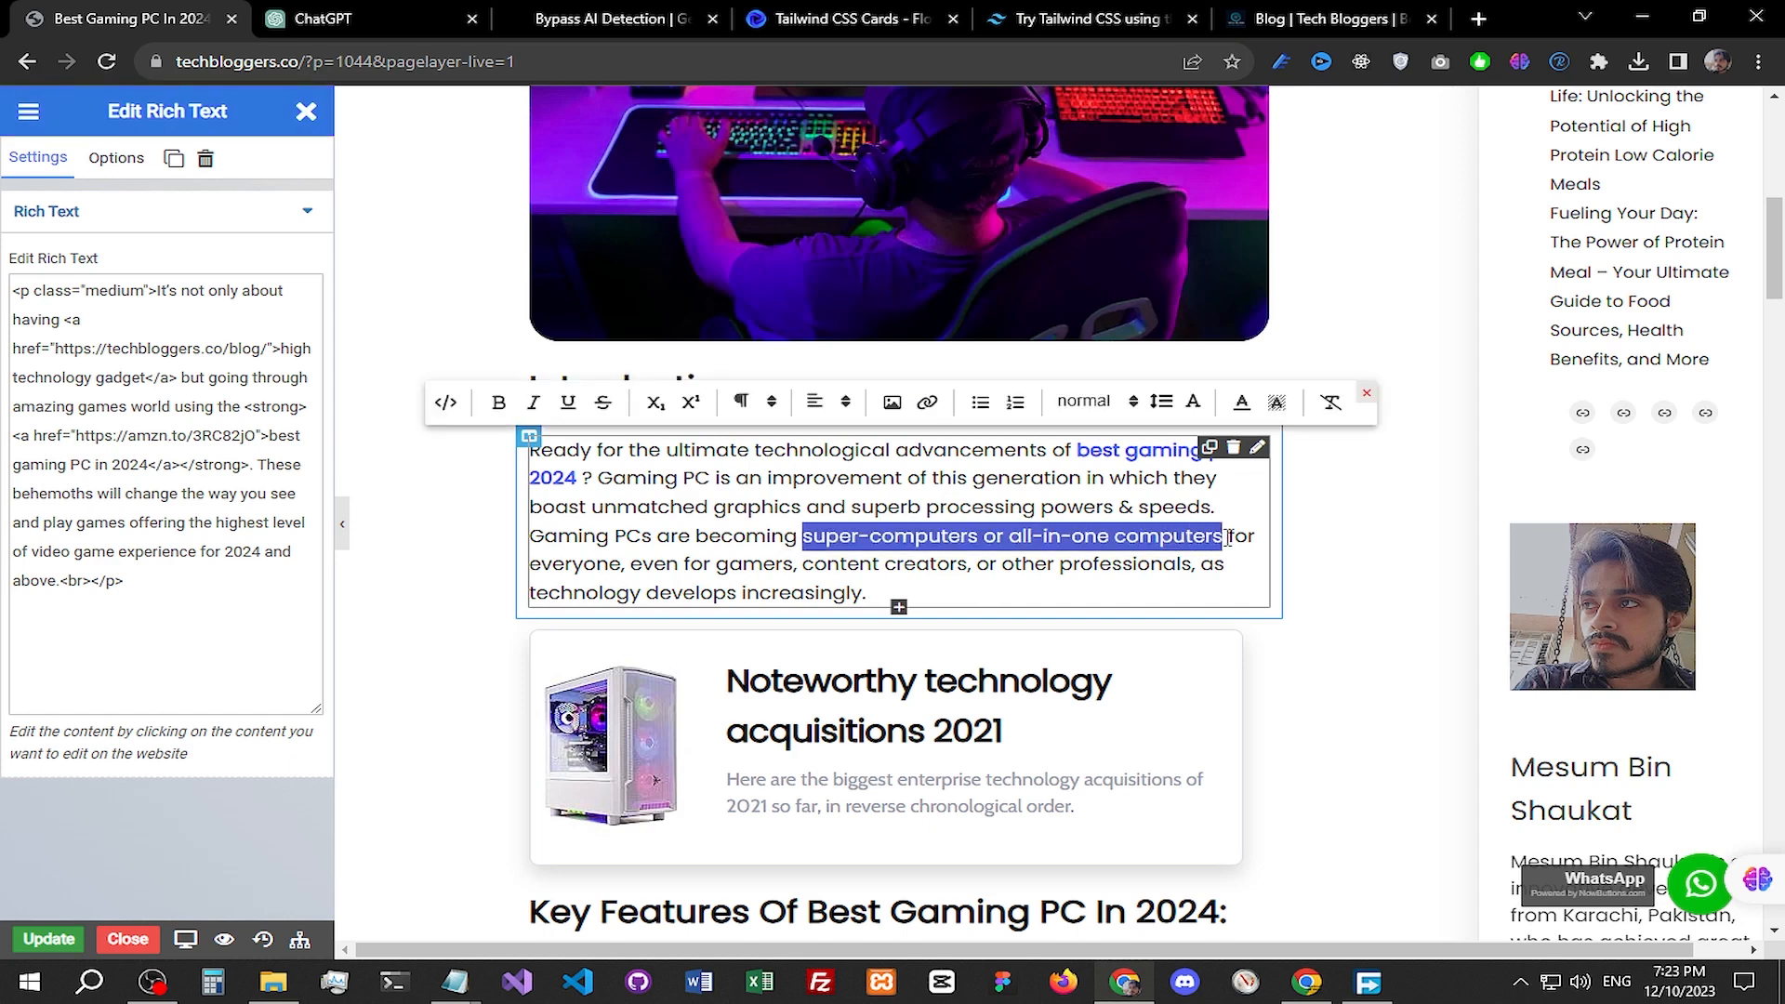
left_click(927, 402)
left_click(736, 401)
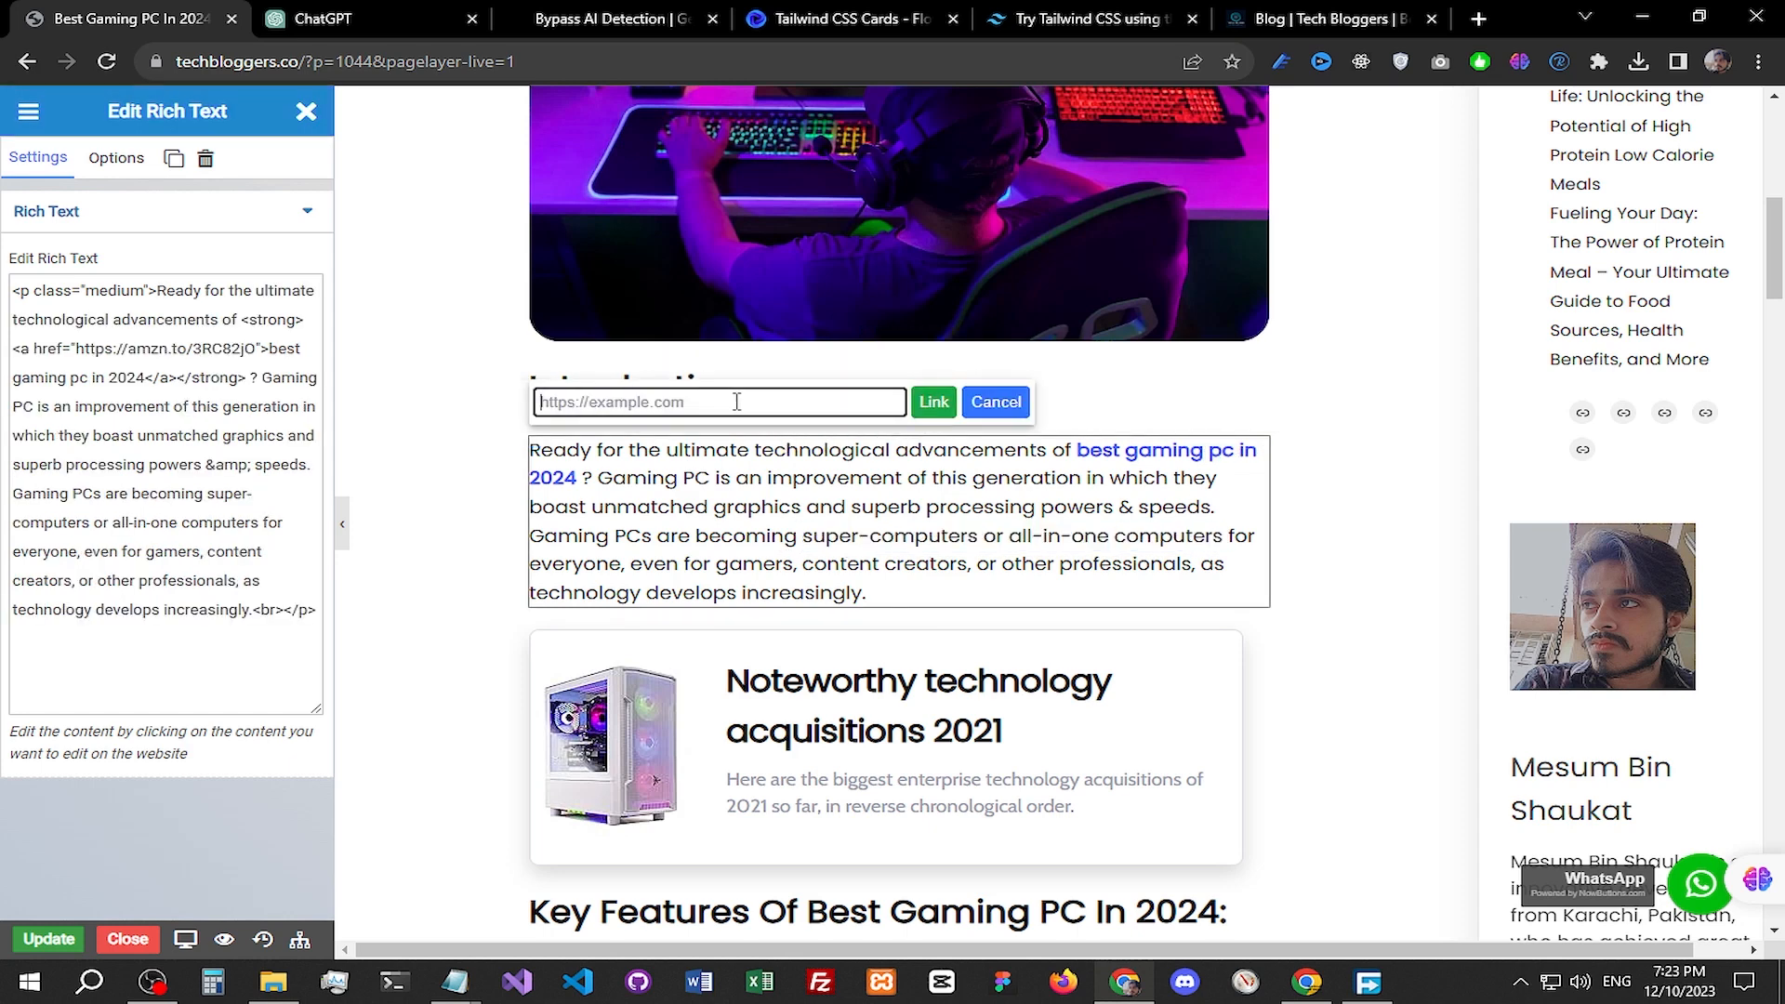
type("https://techbloggers.co/blog/")
left_click(944, 411)
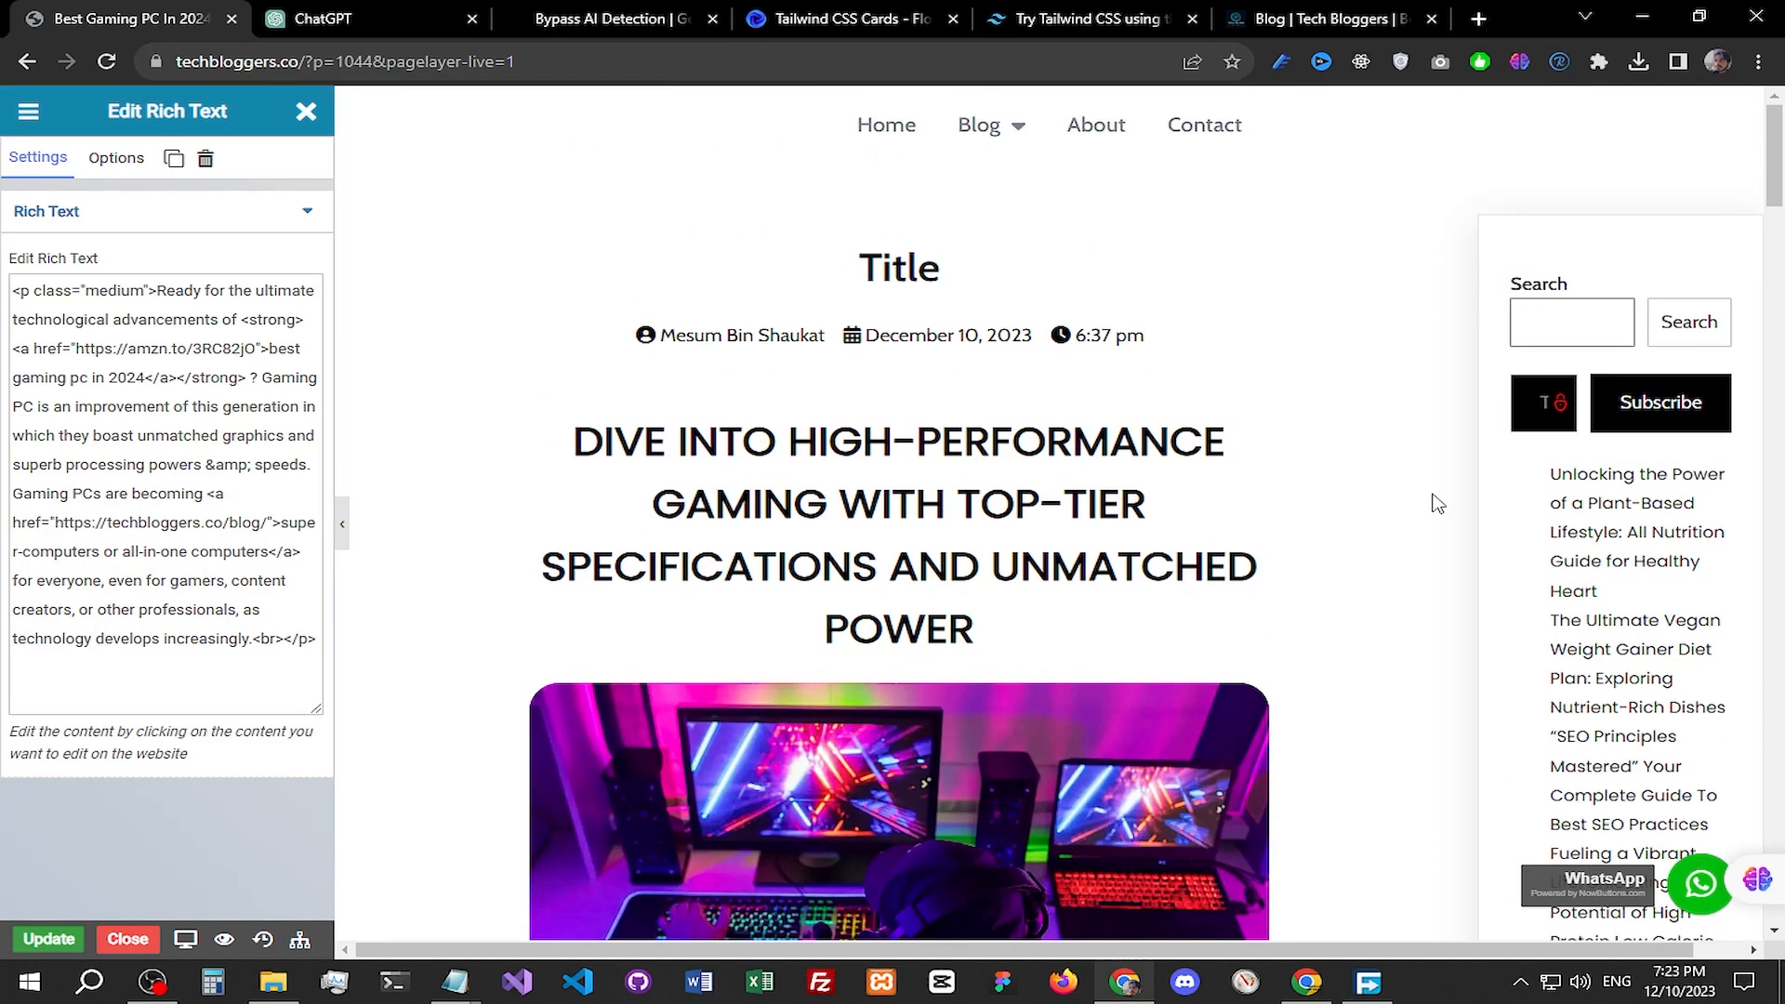
Step: Save the changes, close the Pagelayer editor and open the draft "Unveiling the Best Gaming PC in 2024" post in the WordPress editor
scroll(1438, 503, "down", 10)
left_click(65, 941)
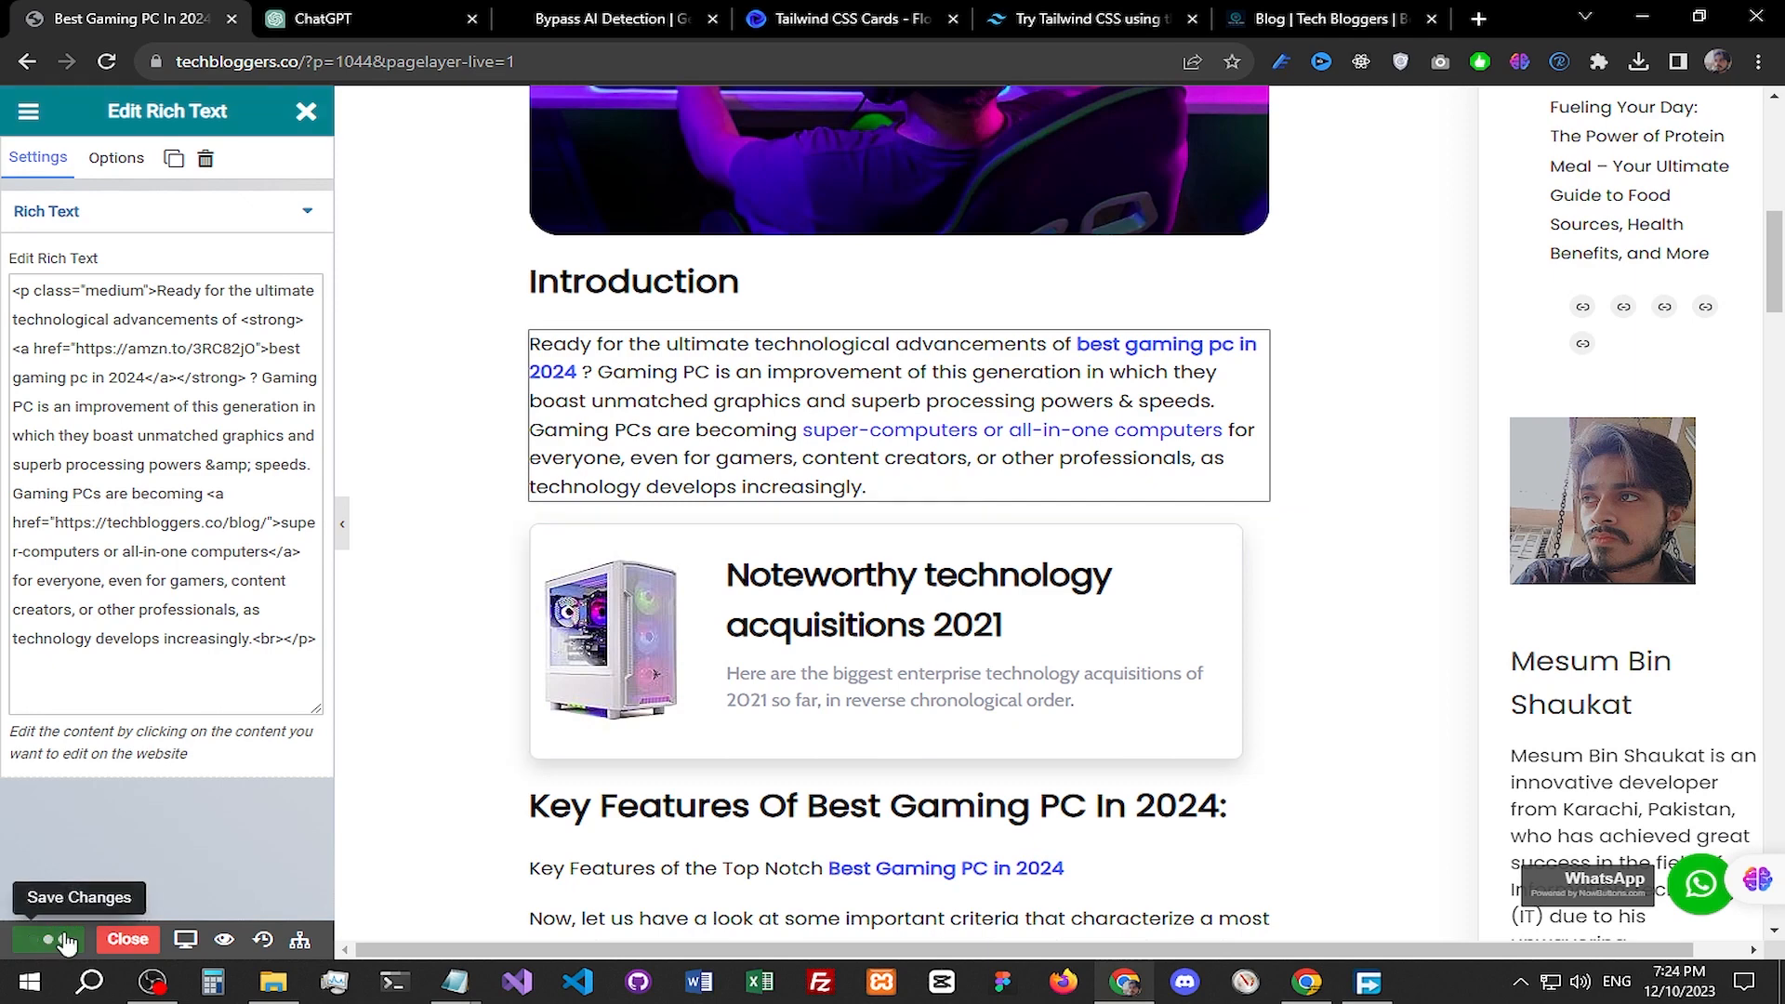
left_click(130, 941)
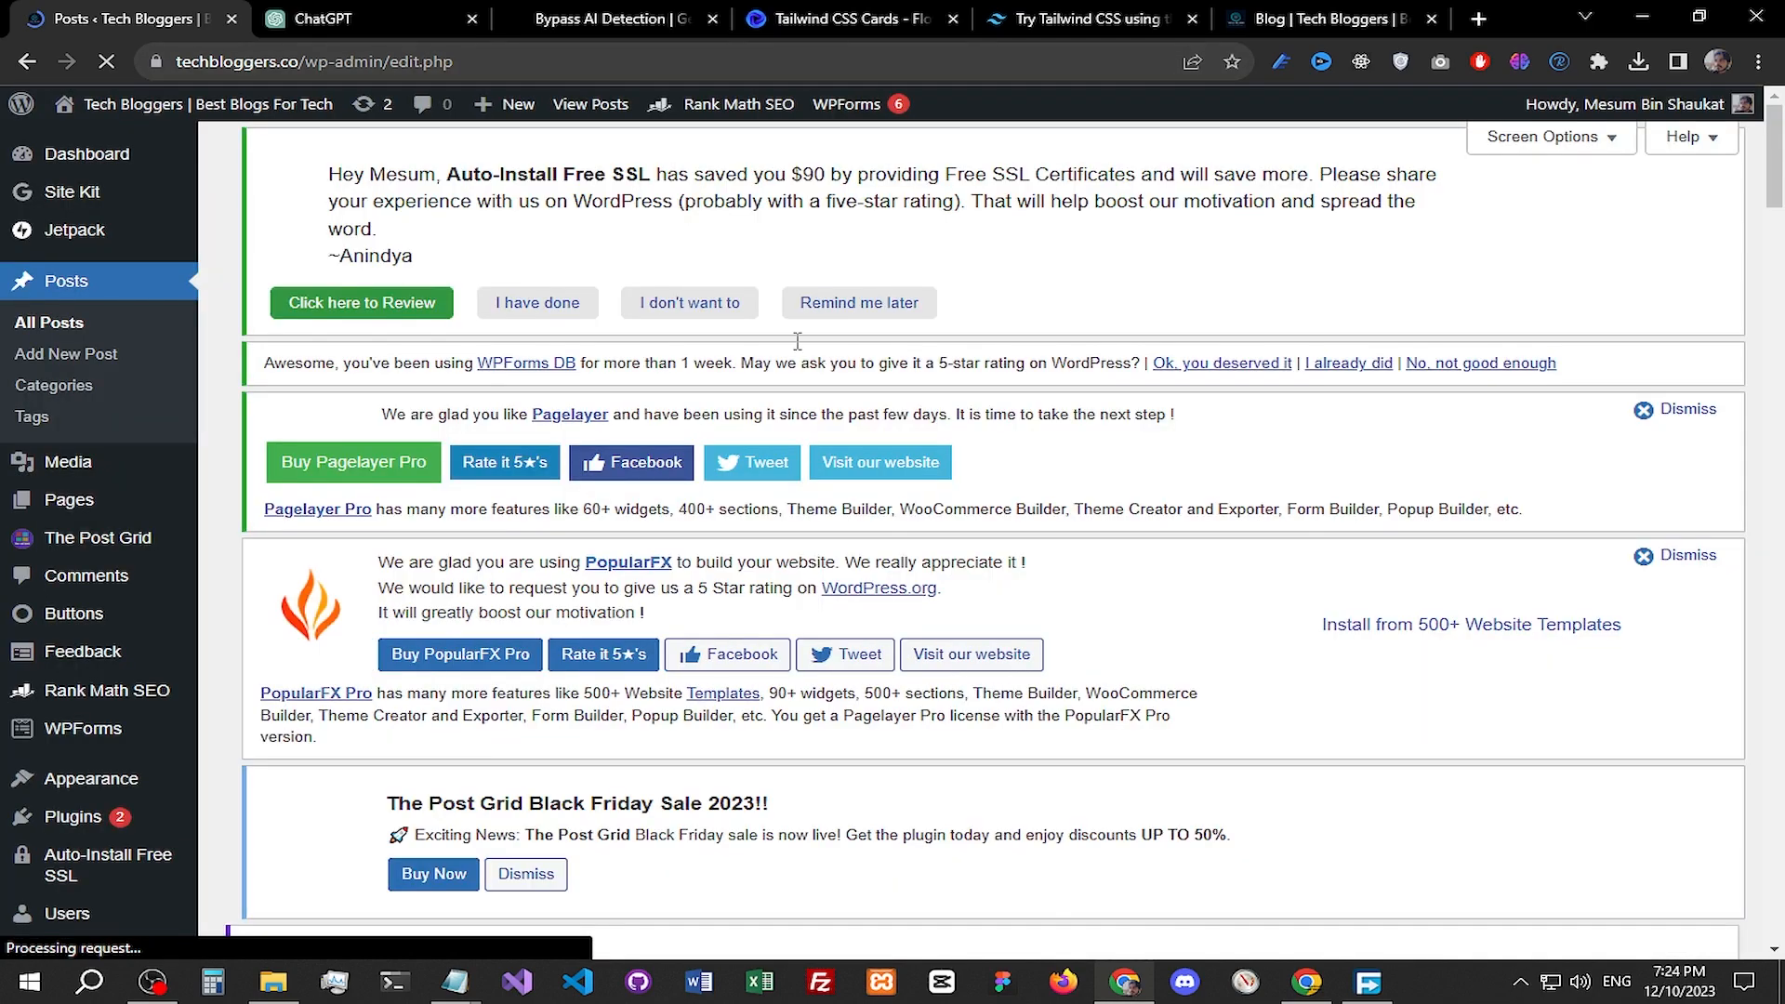
scroll(654, 490, "down", 8)
scroll(653, 490, "down", 2)
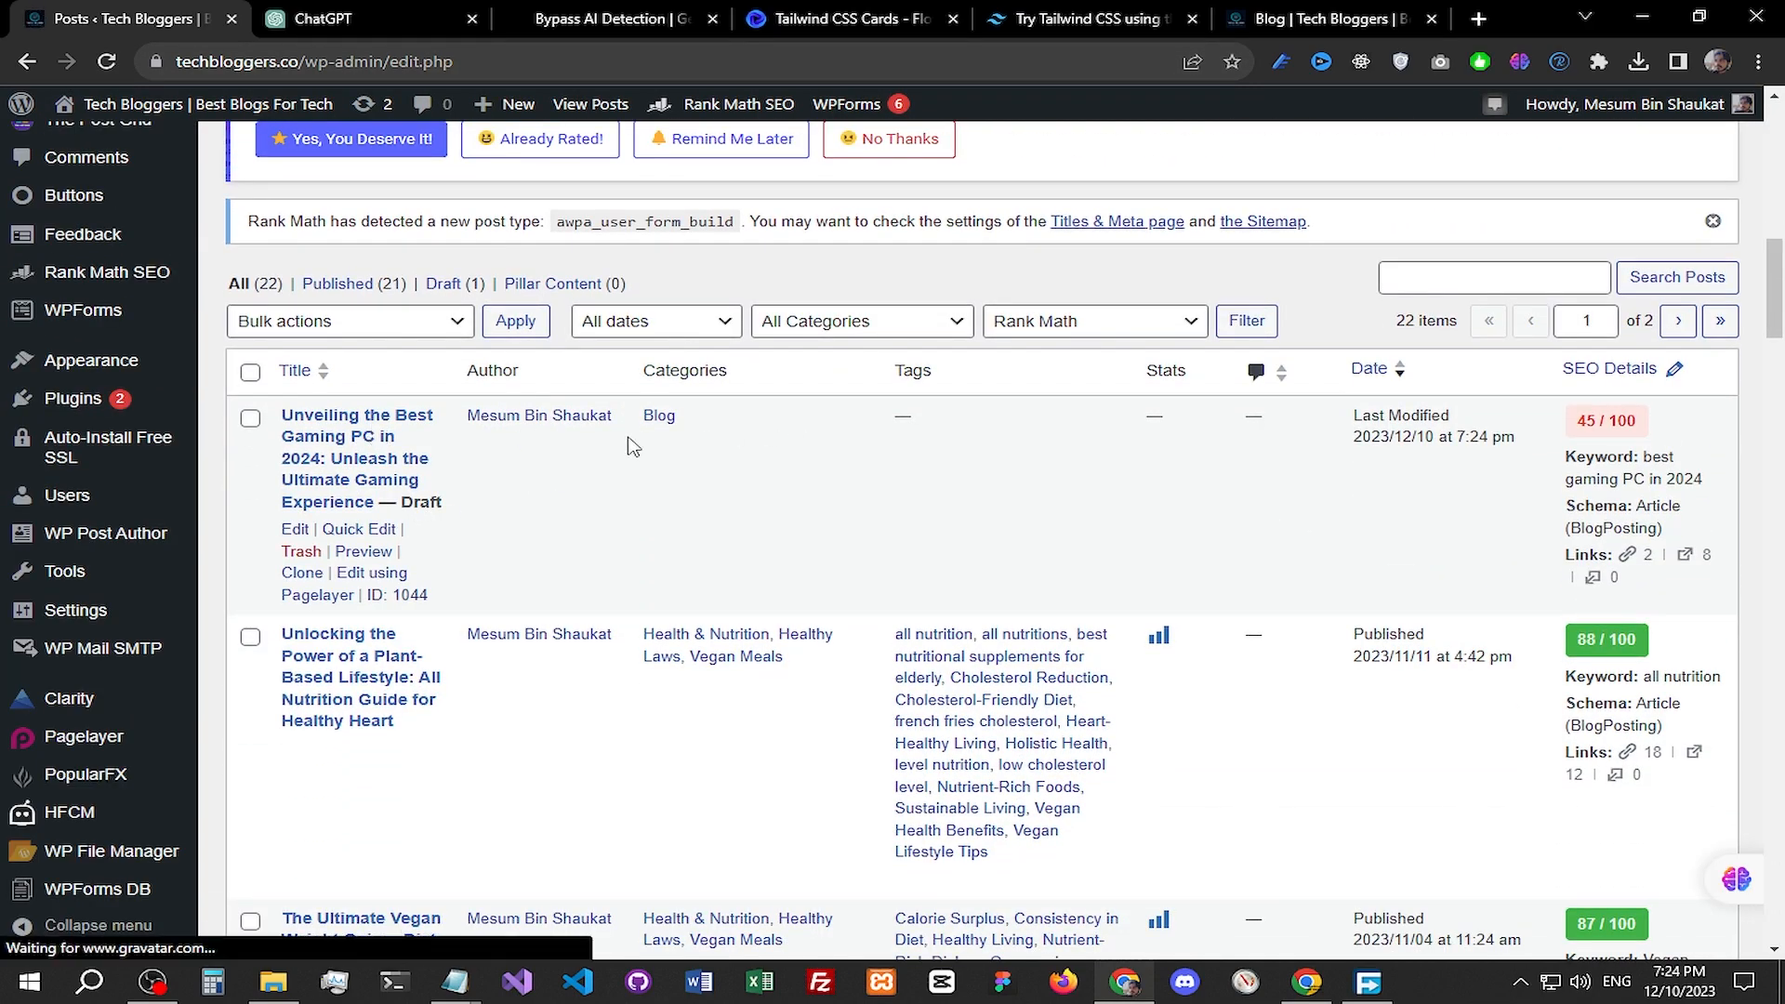
left_click(354, 437)
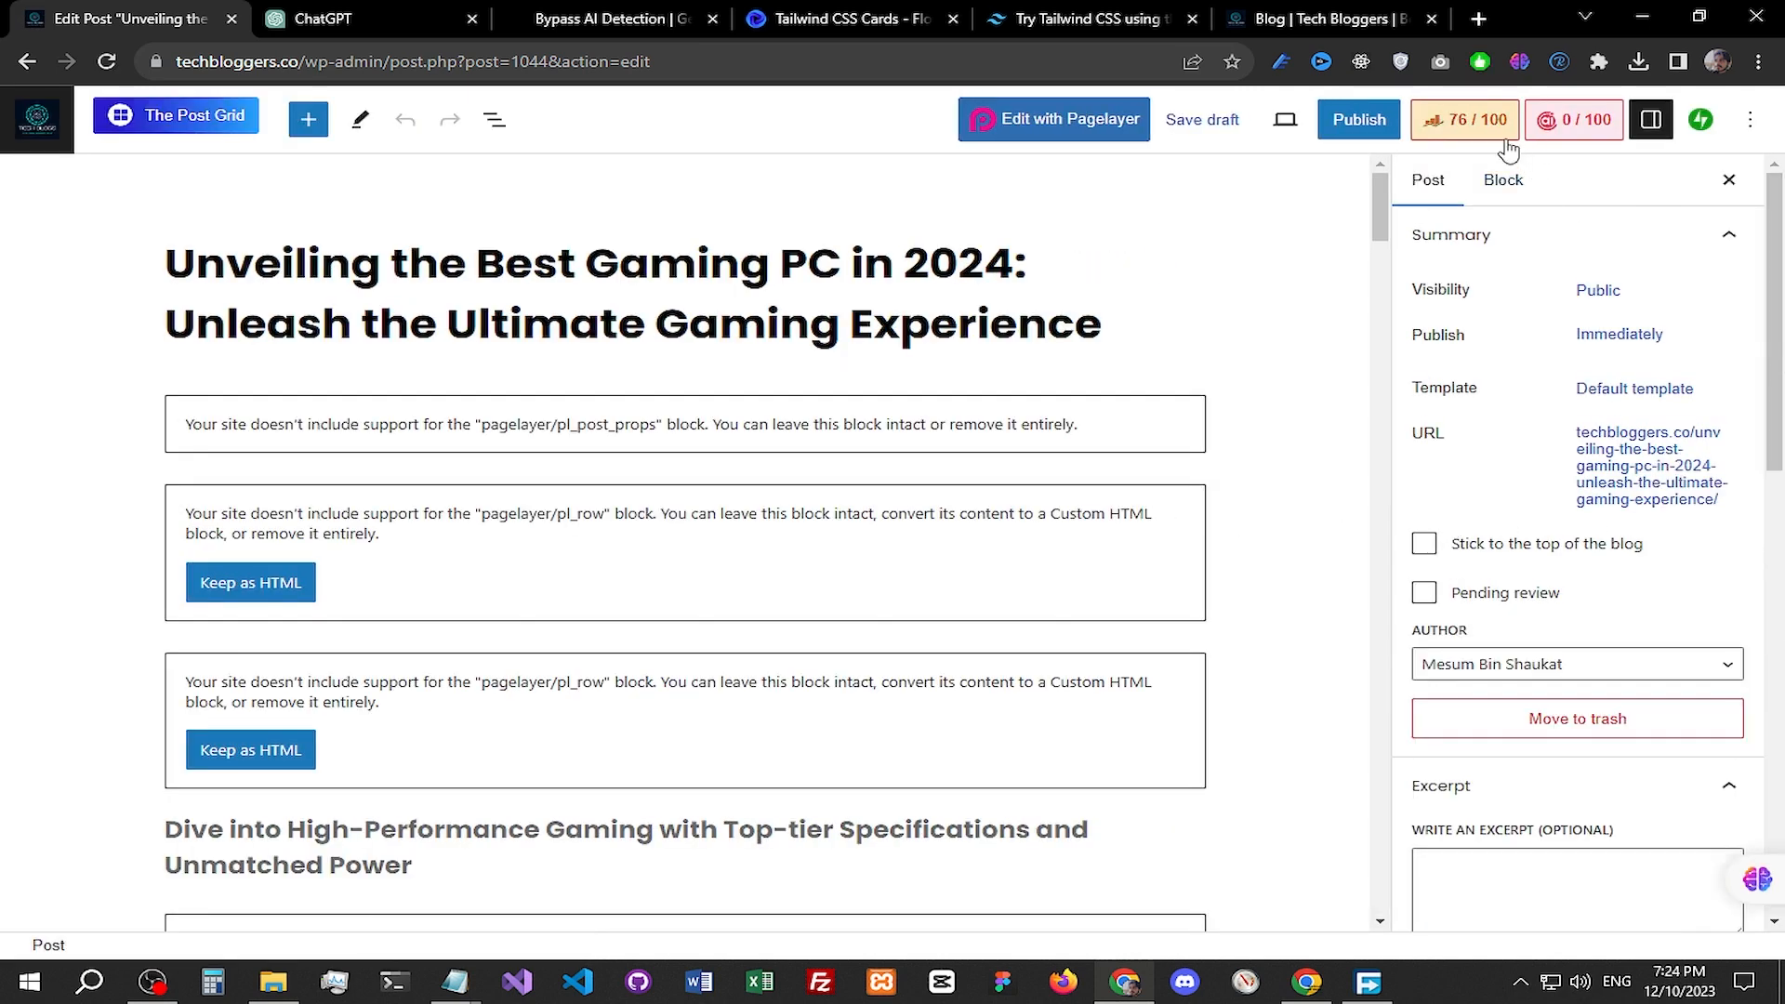
Step: Set high-angle-gamer-playing-indoors-min.webp from the media library as the post's featured image
scroll(1664, 477, "down", 15)
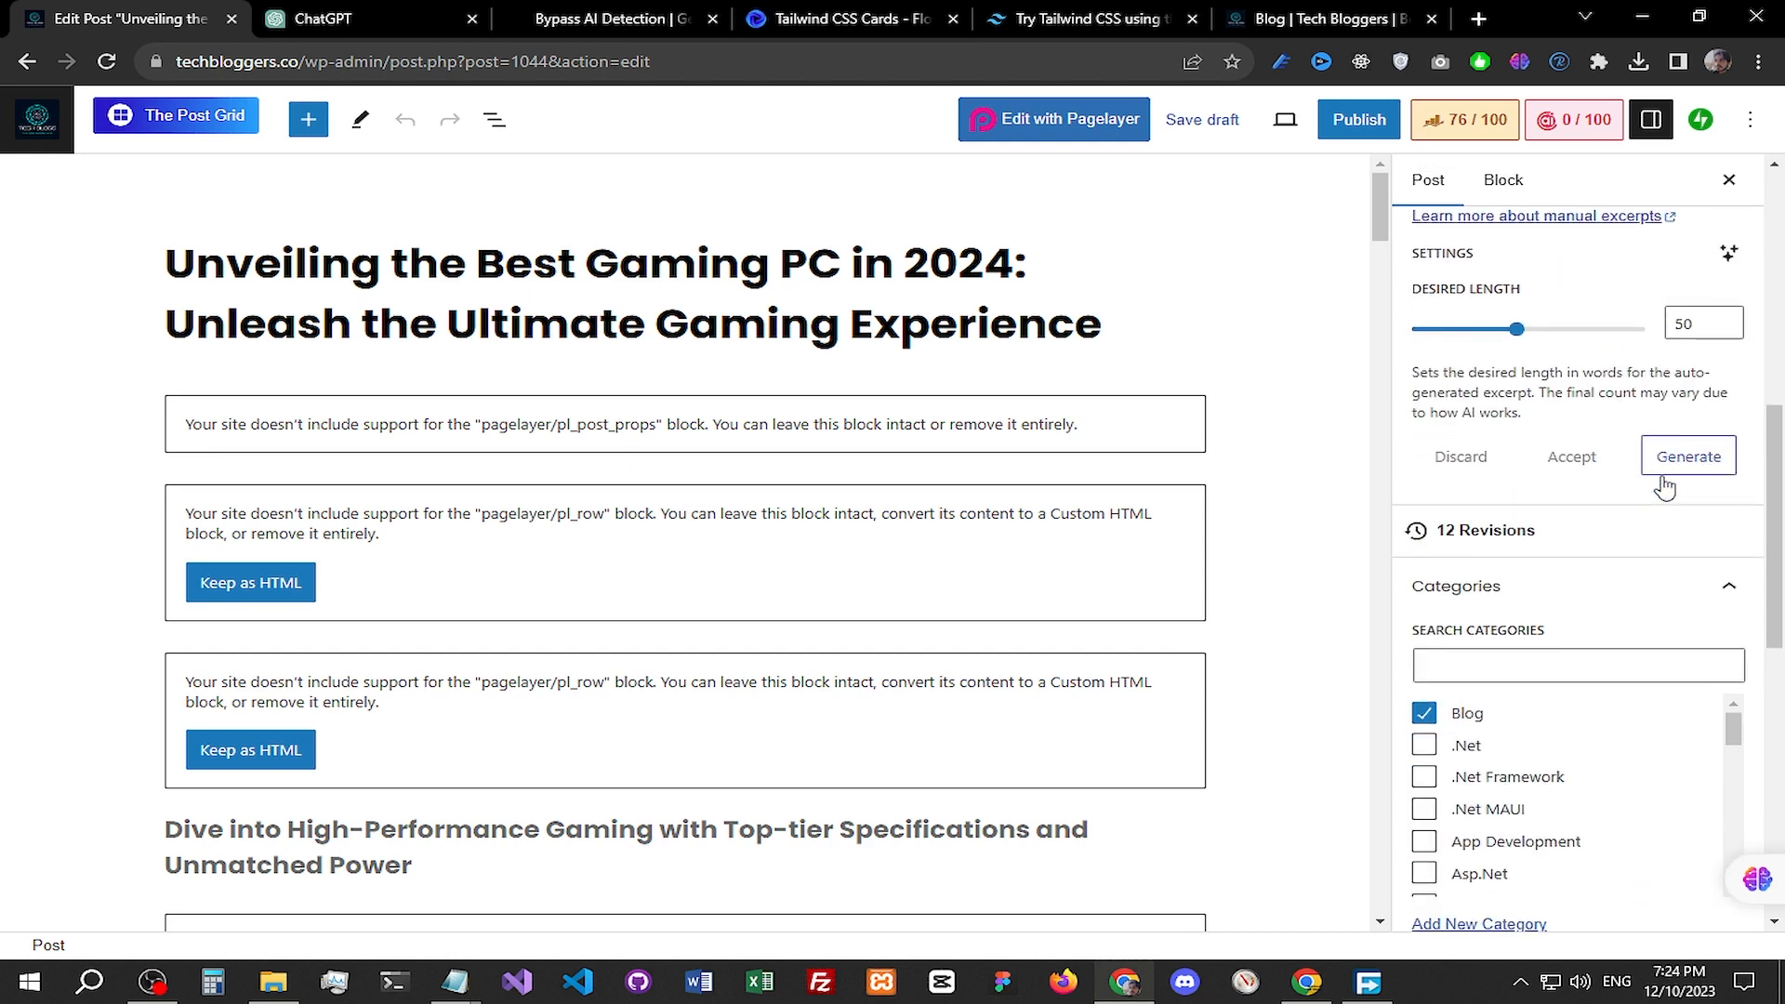
scroll(1664, 476, "down", 2)
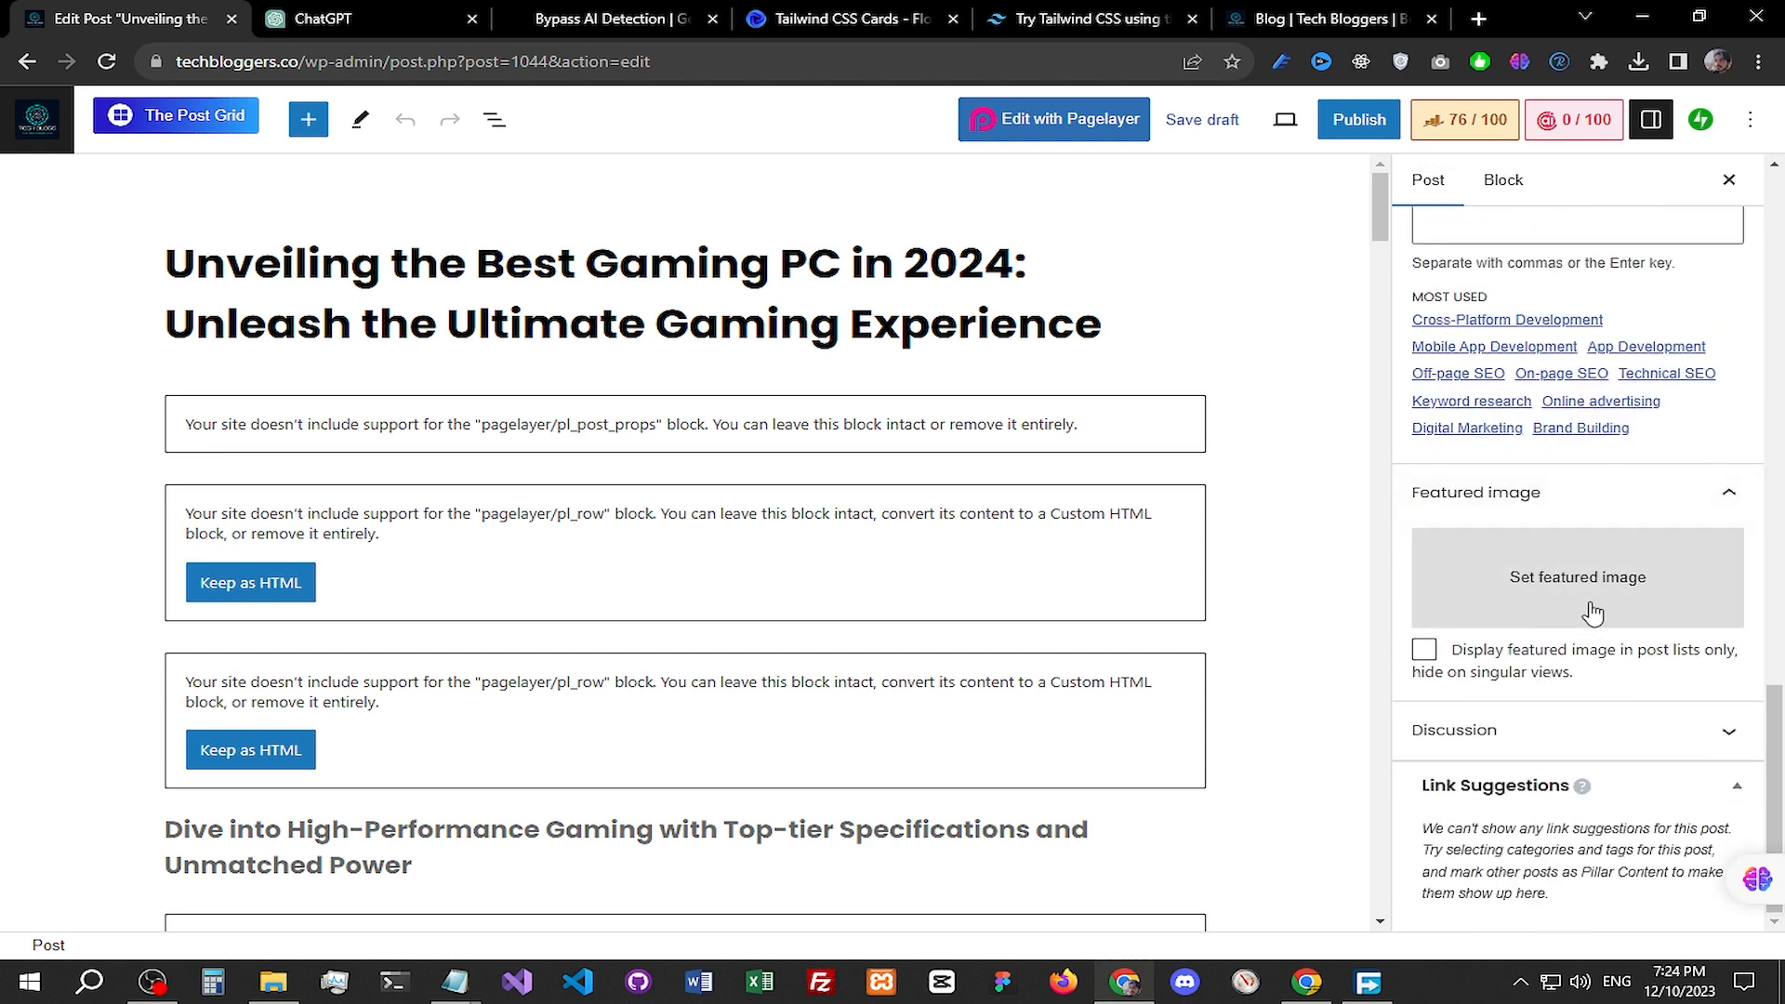
left_click(1619, 613)
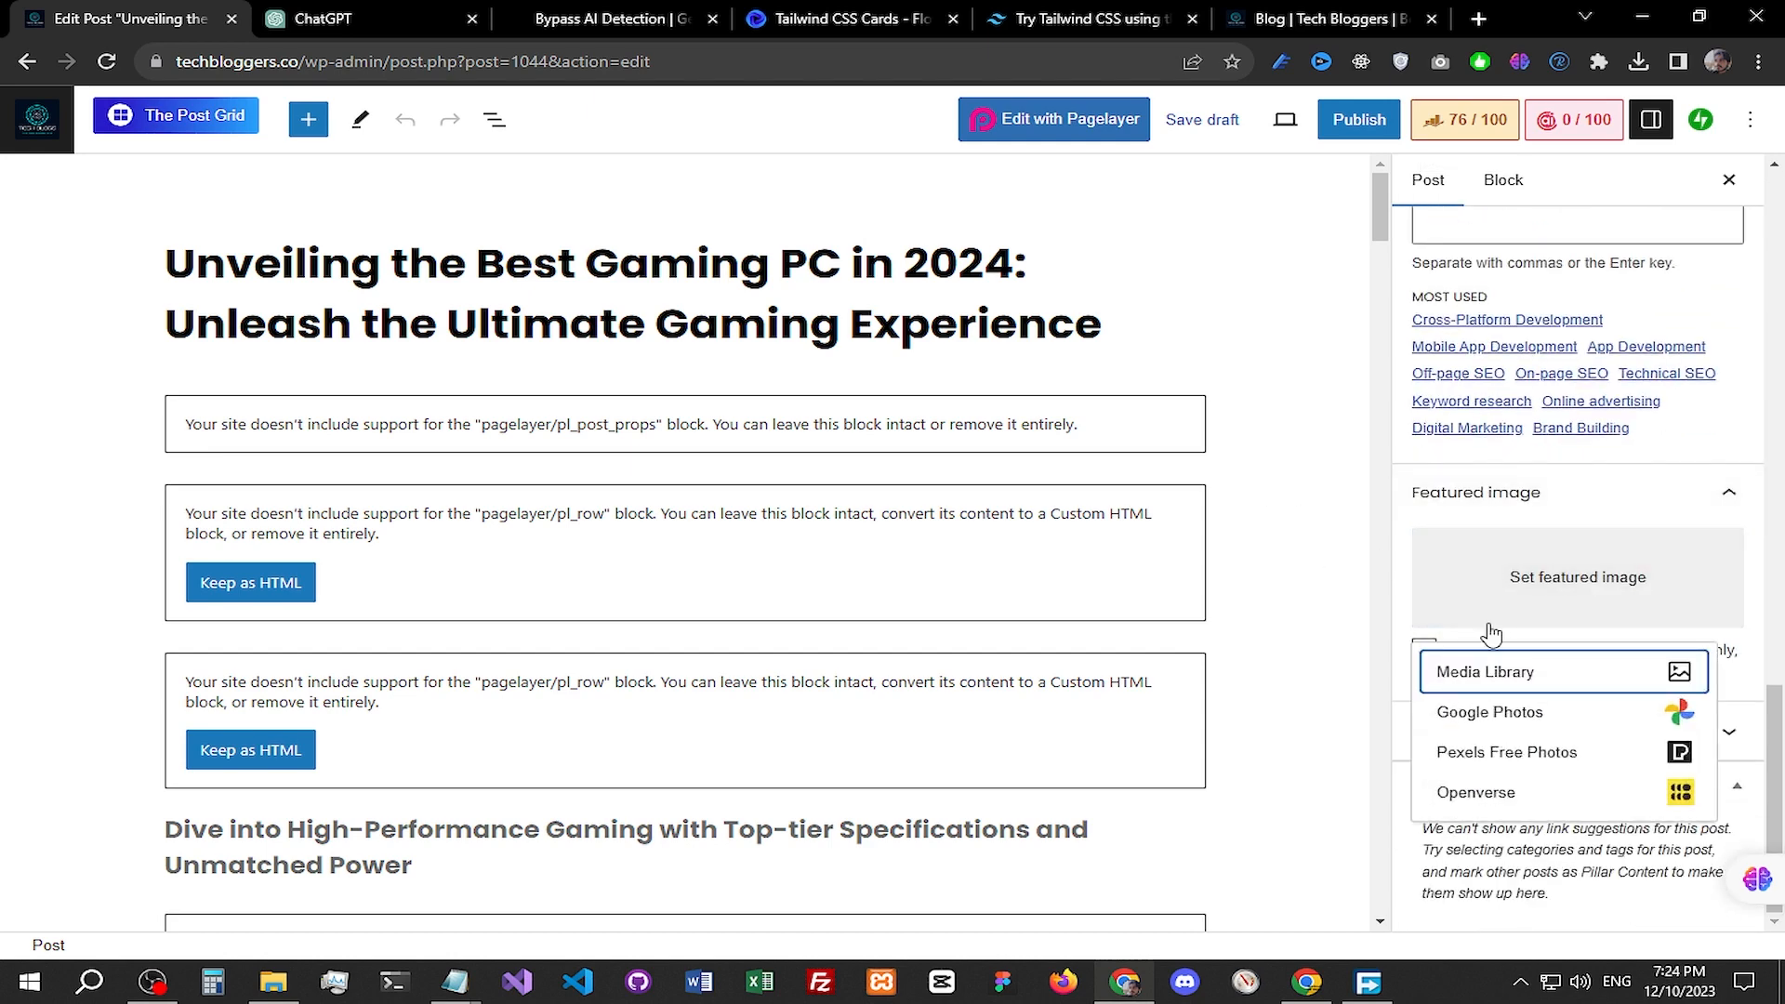
left_click(1581, 675)
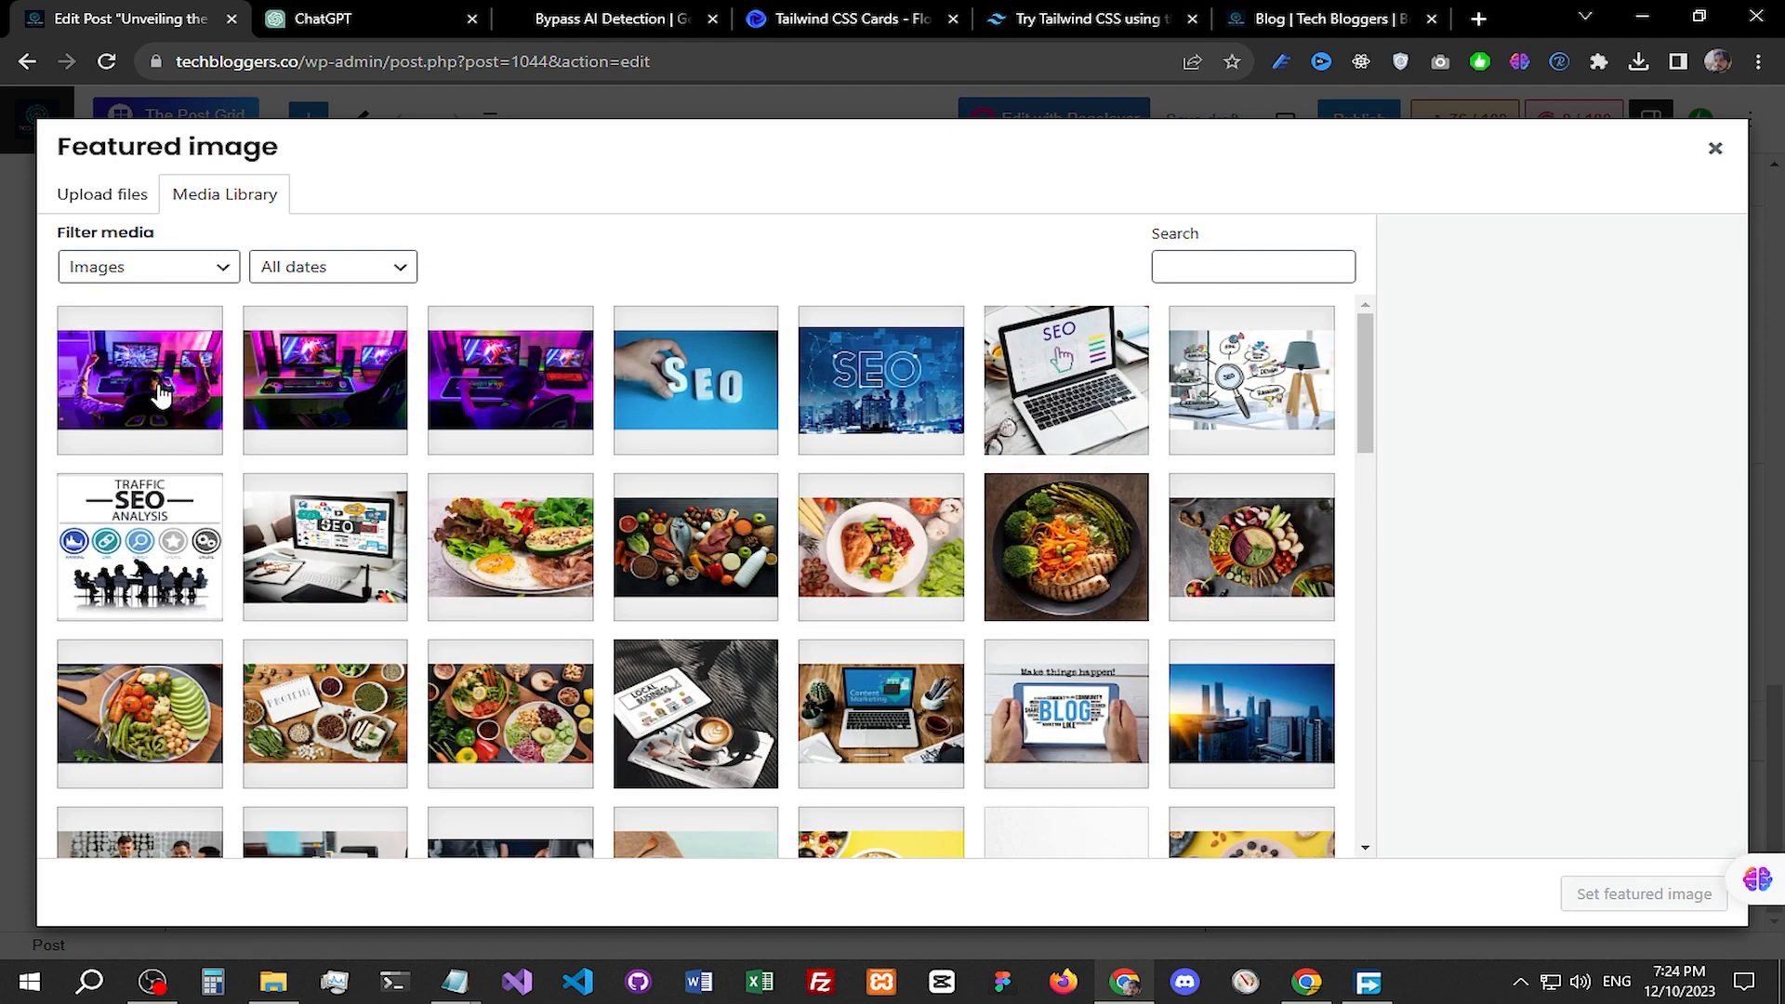
left_click(152, 389)
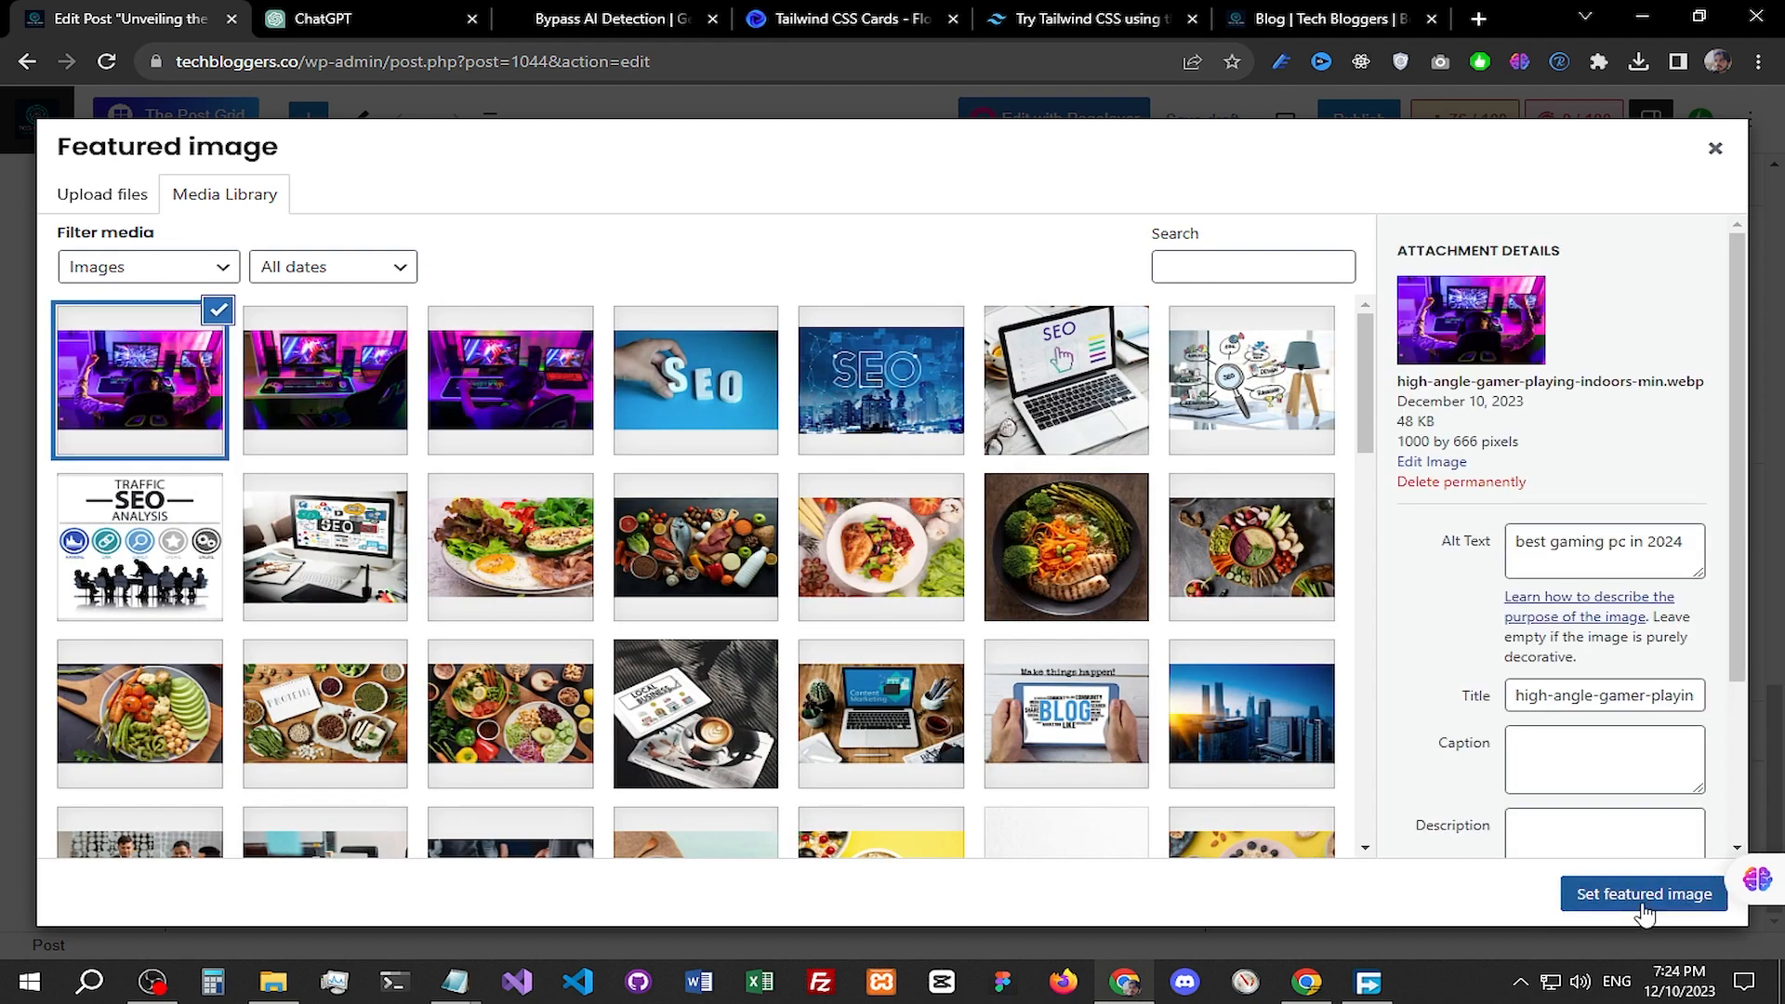
left_click(1640, 894)
Step: Check the Basic SEO and Additional items in the post's Rank Math analysis
scroll(1679, 628, "up", 10)
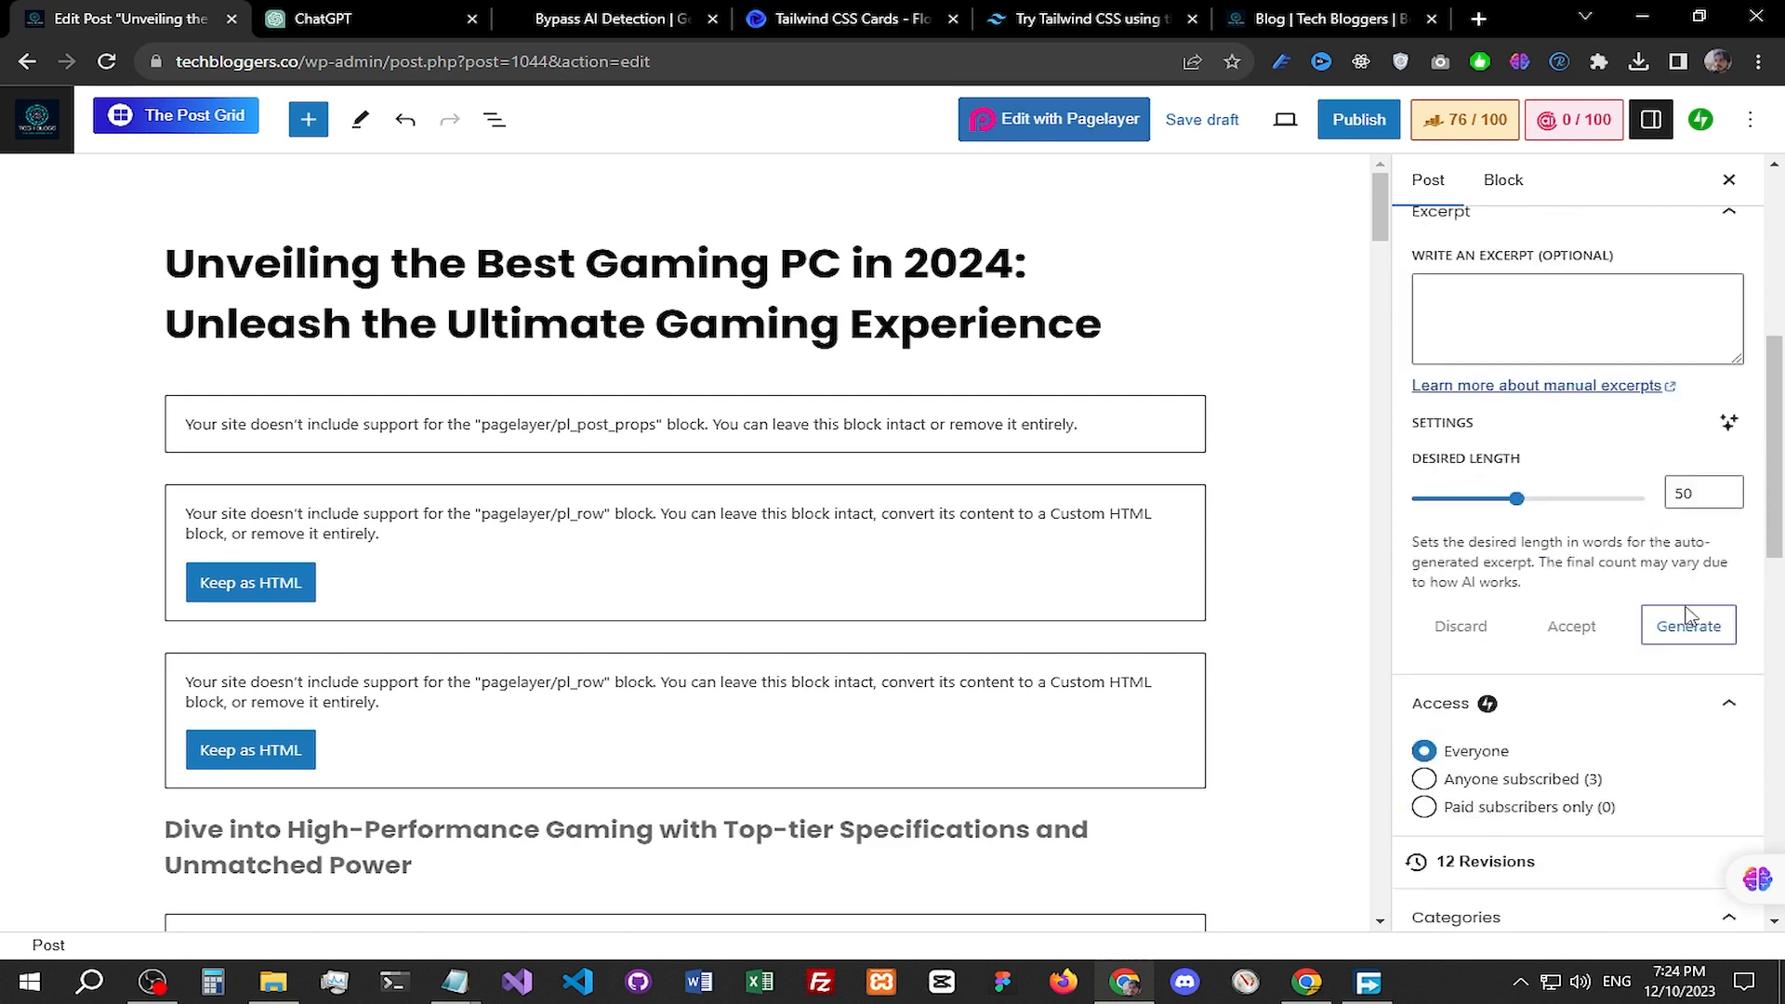
left_click(1464, 119)
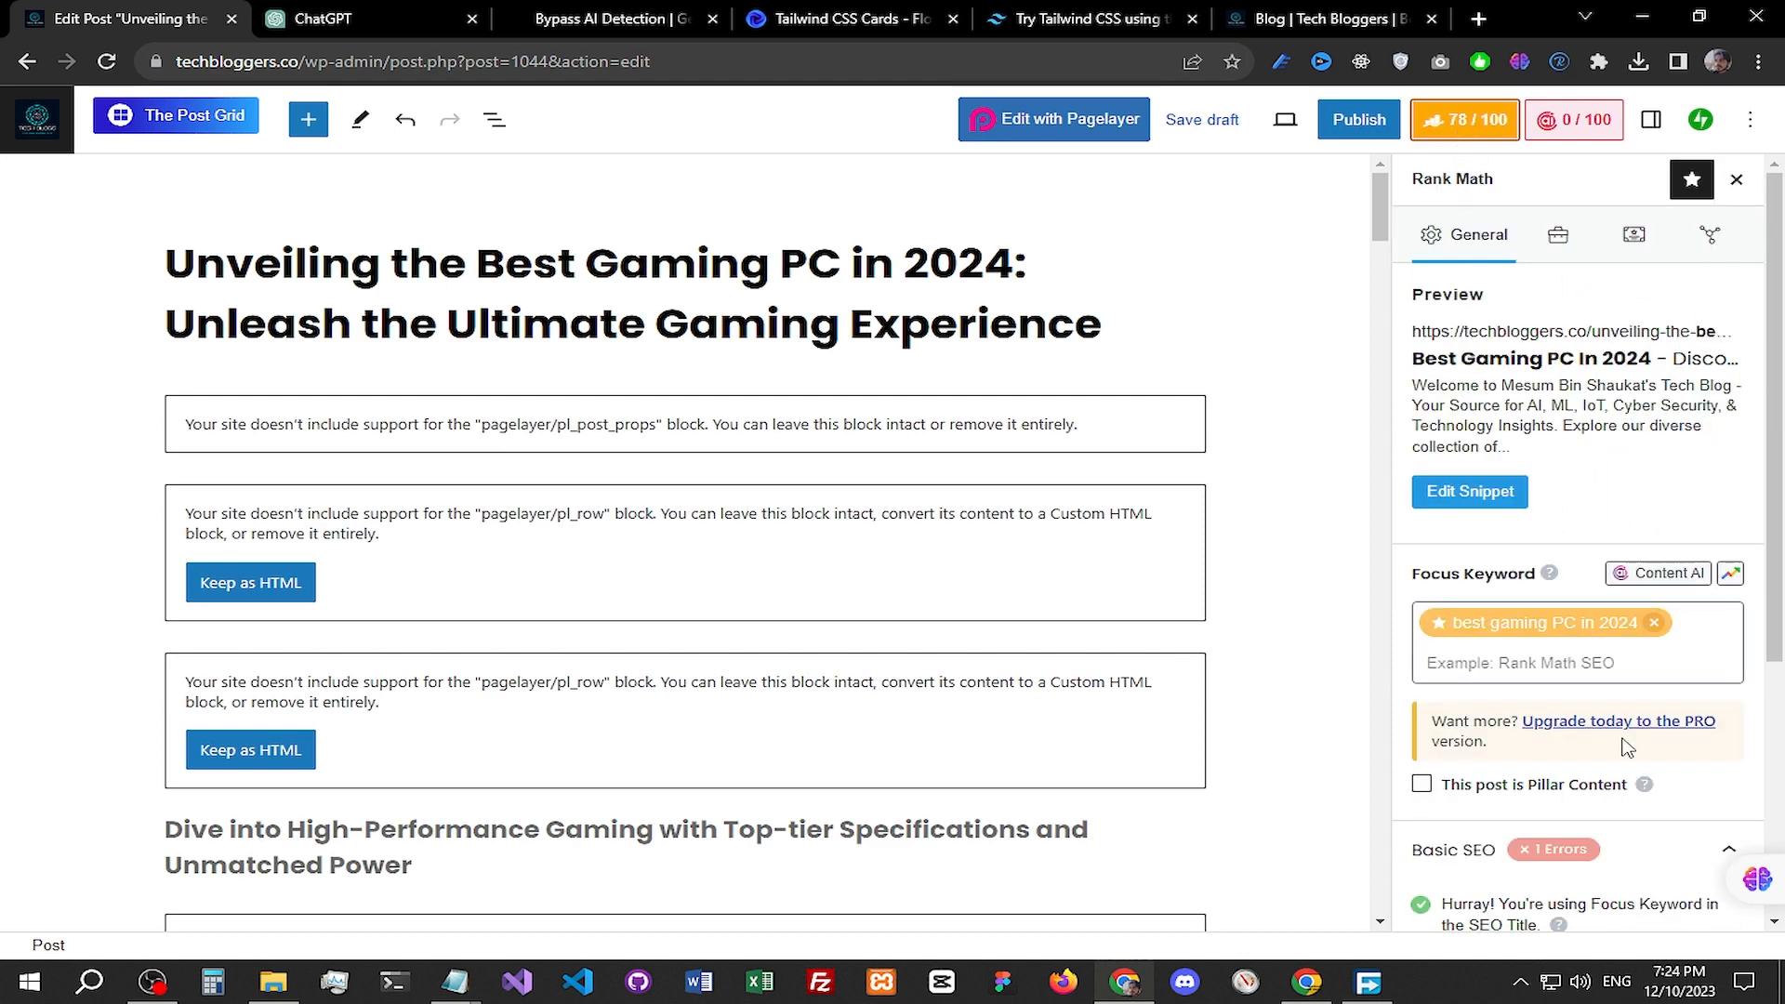
scroll(1580, 679, "down", 4)
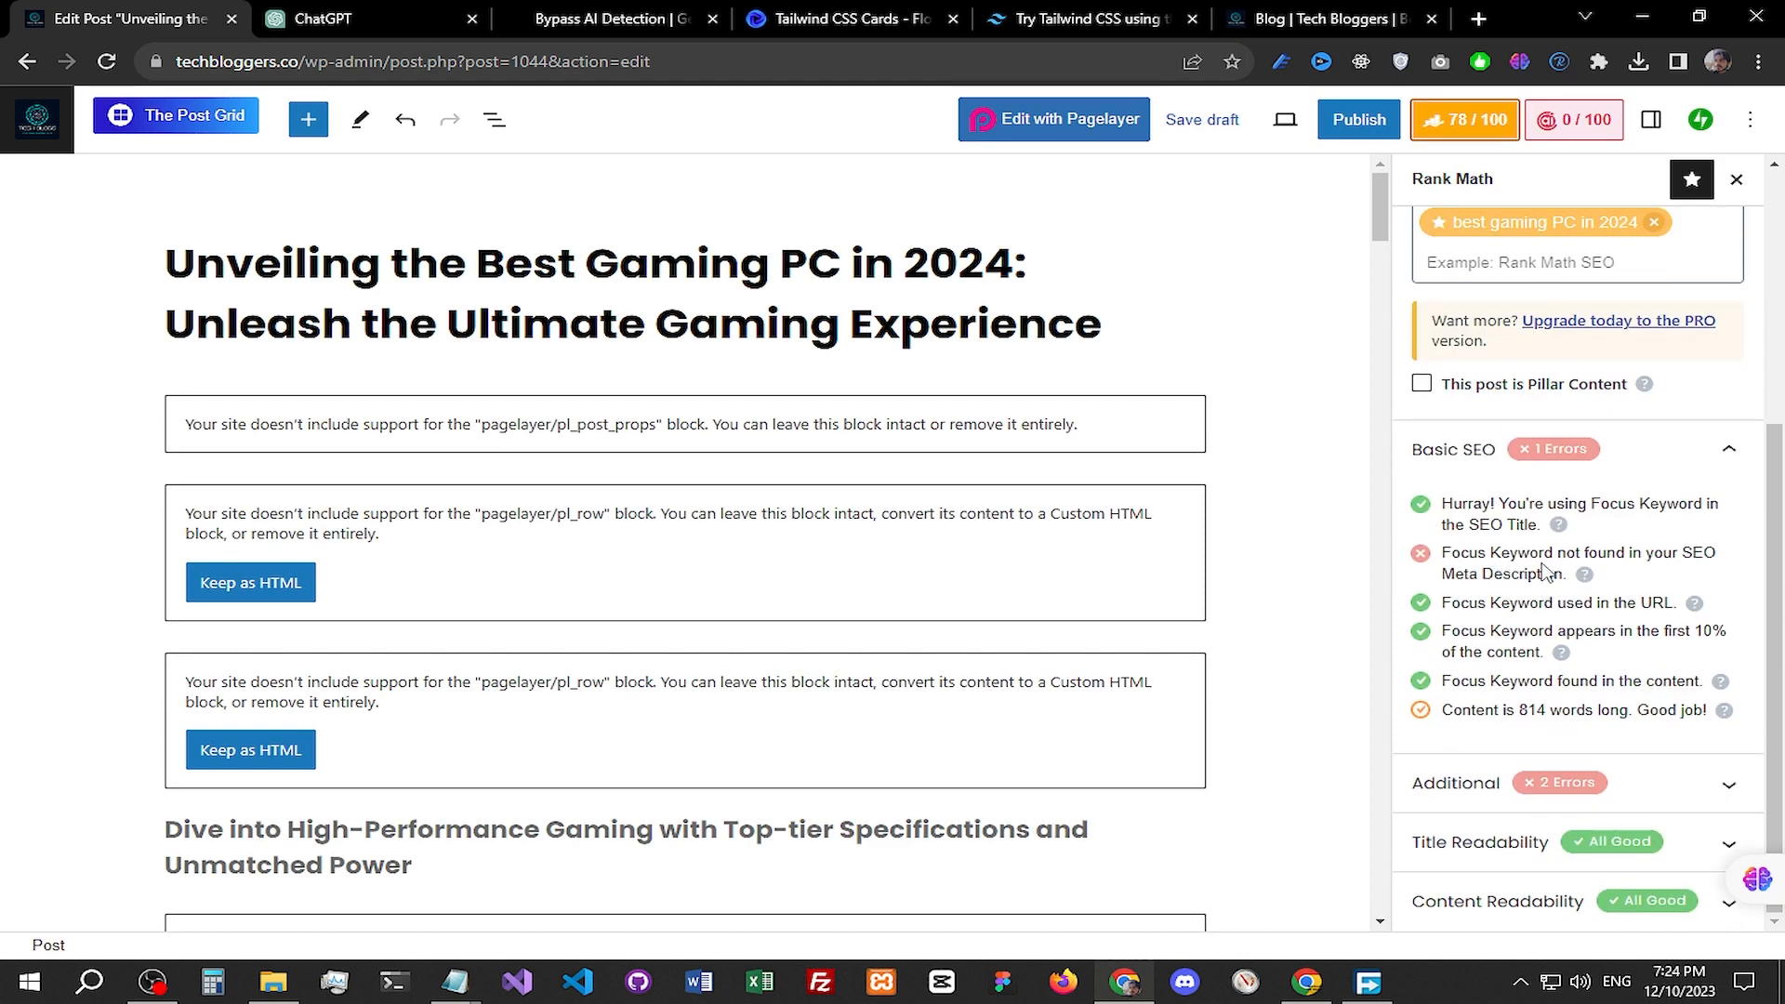
left_click(1617, 784)
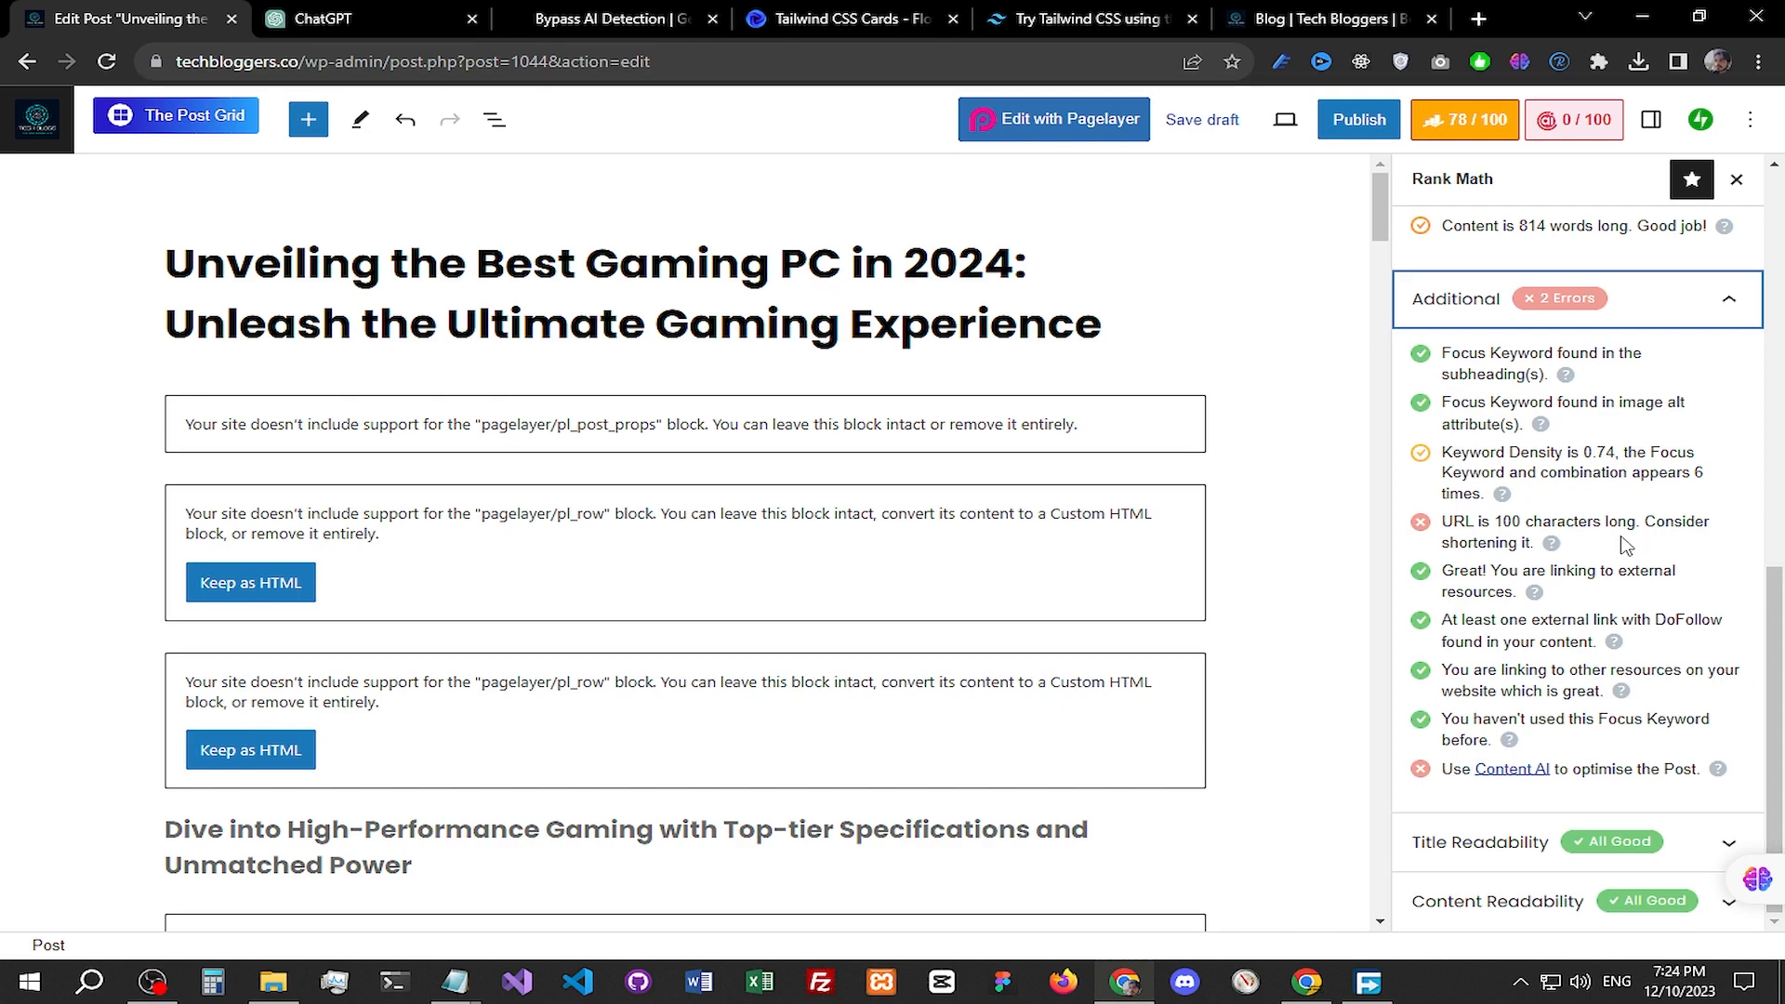
scroll(1623, 530, "up", 8)
scroll(1622, 516, "down", 5)
scroll(1581, 506, "up", 6)
Step: Shorten the post's permalink to unveiling-the-best-gaming-pc-in-2024 in the Rank Math snippet editor
left_click(1518, 494)
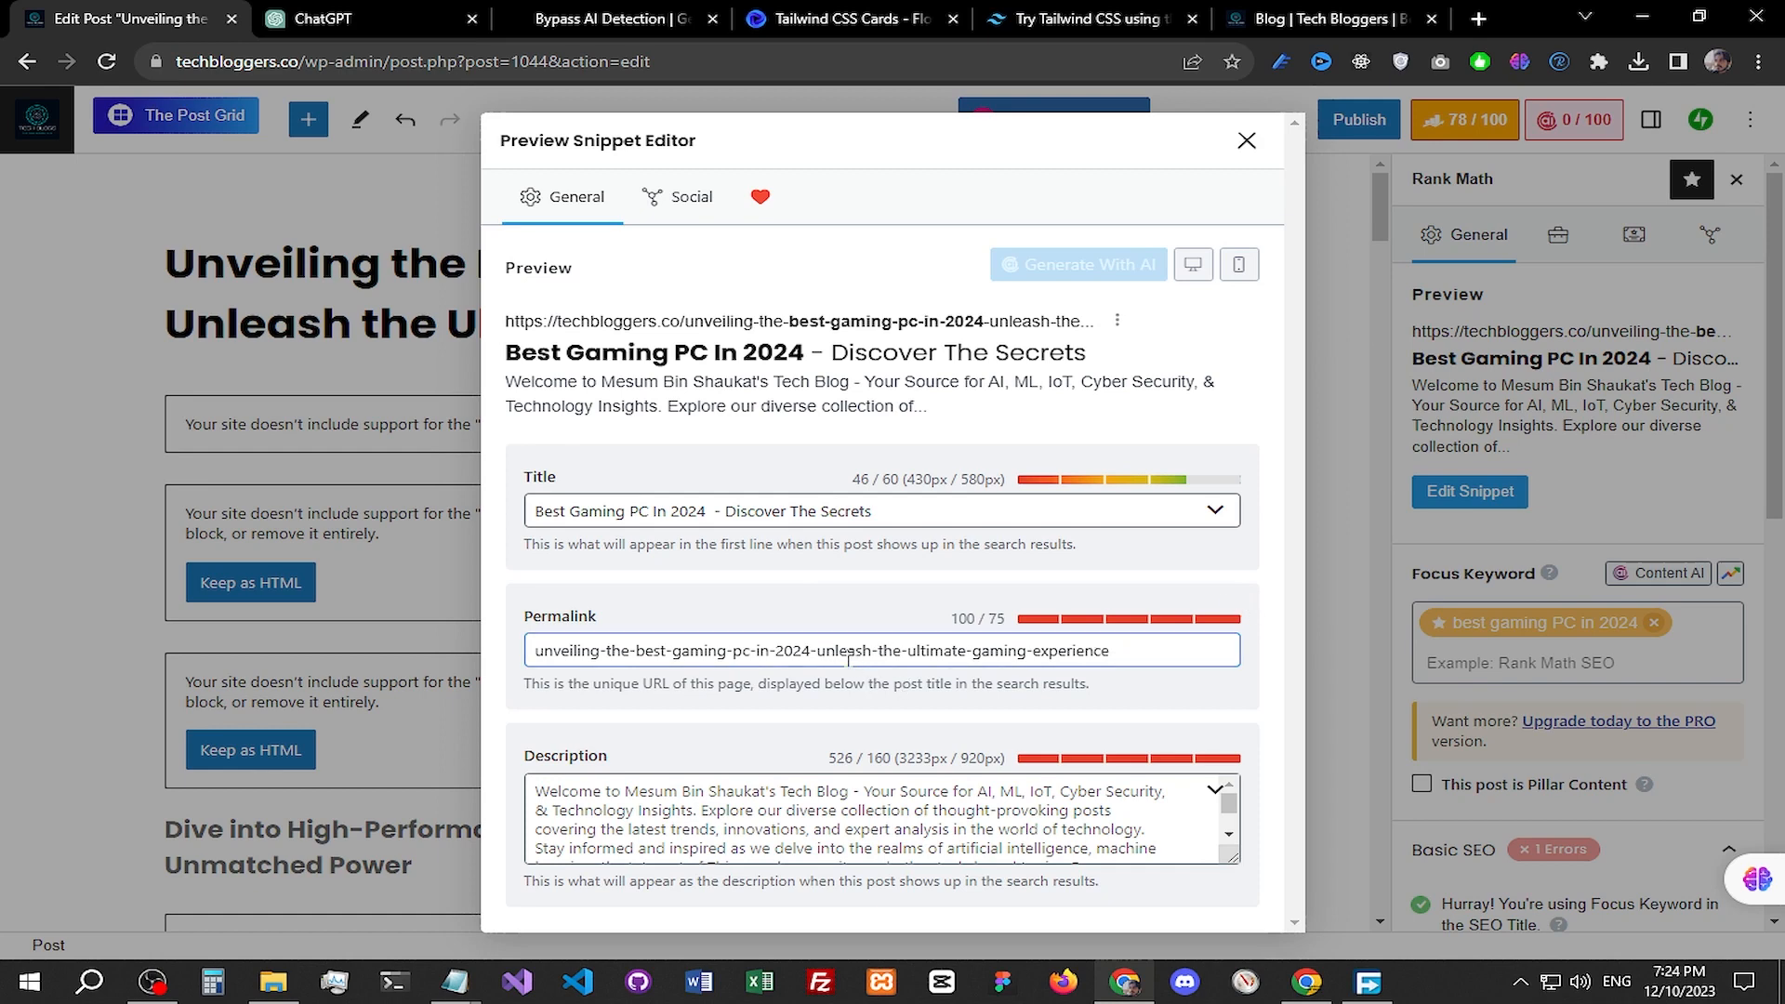
left_click_drag(814, 655, 1191, 653)
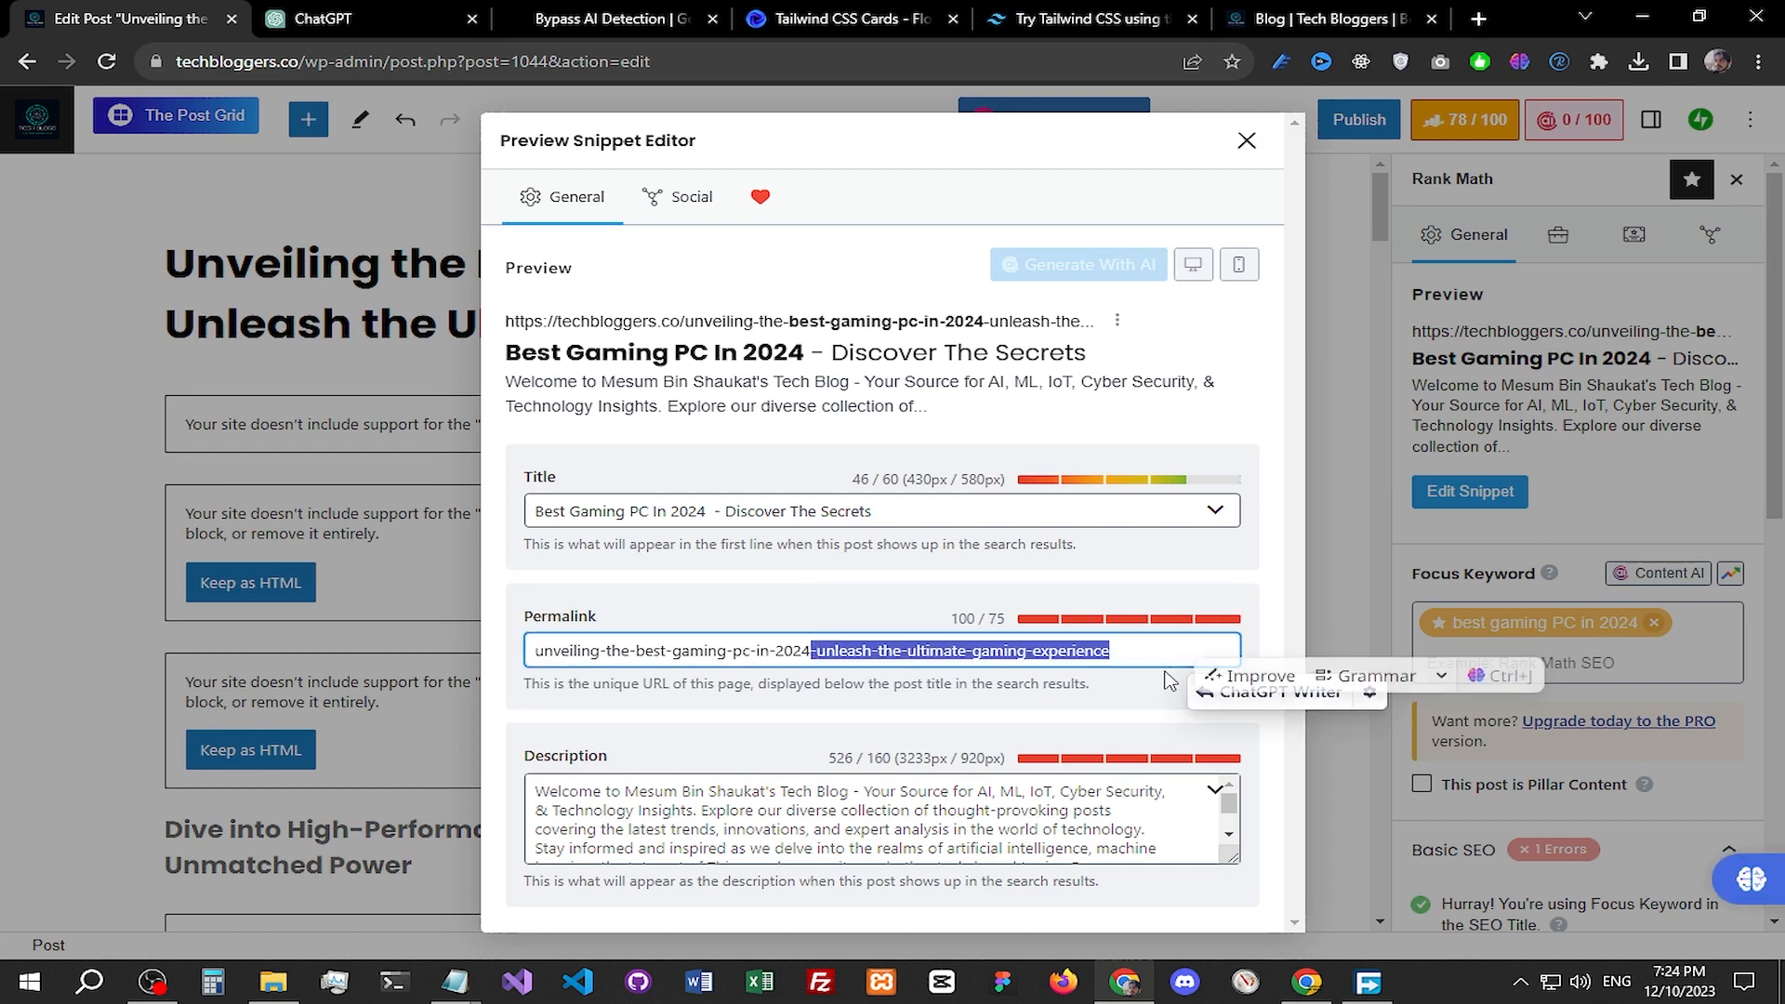
key("BackSpace")
left_click(878, 584)
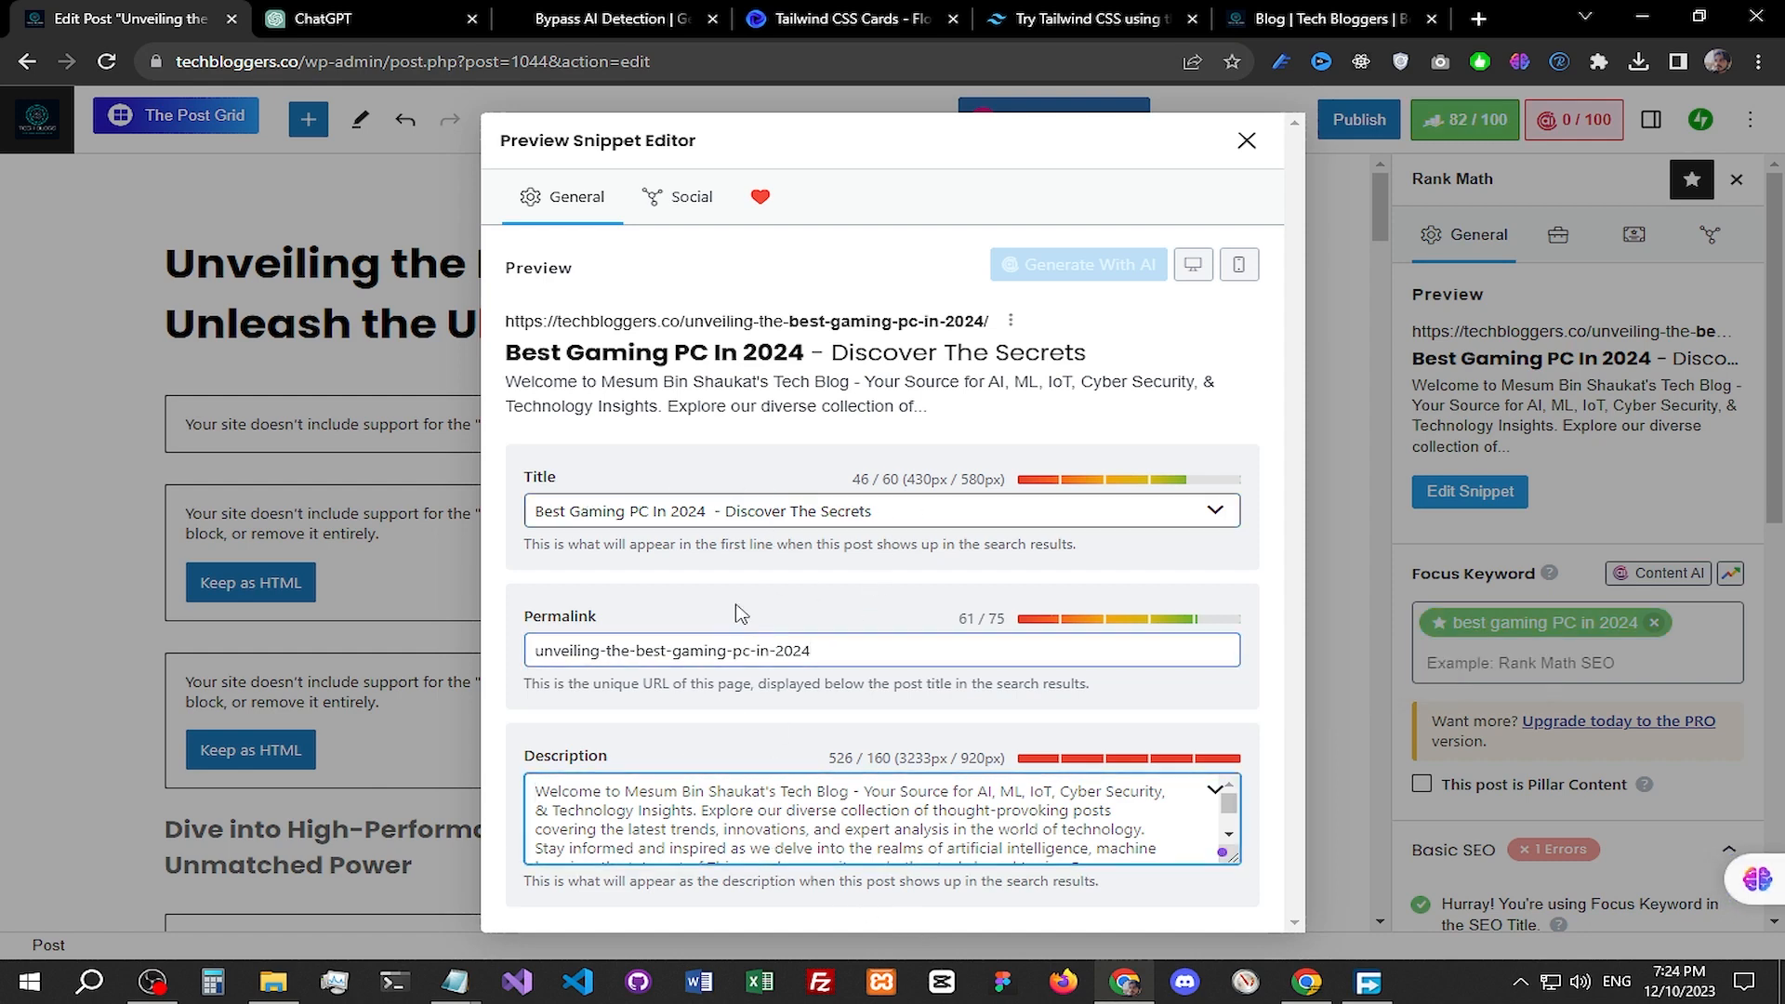
Step: Switch to ChatGPT and send the prompt "Generate a meta description, but it should be less than 120 characters"
left_click(333, 13)
scroll(898, 716, "down", 10)
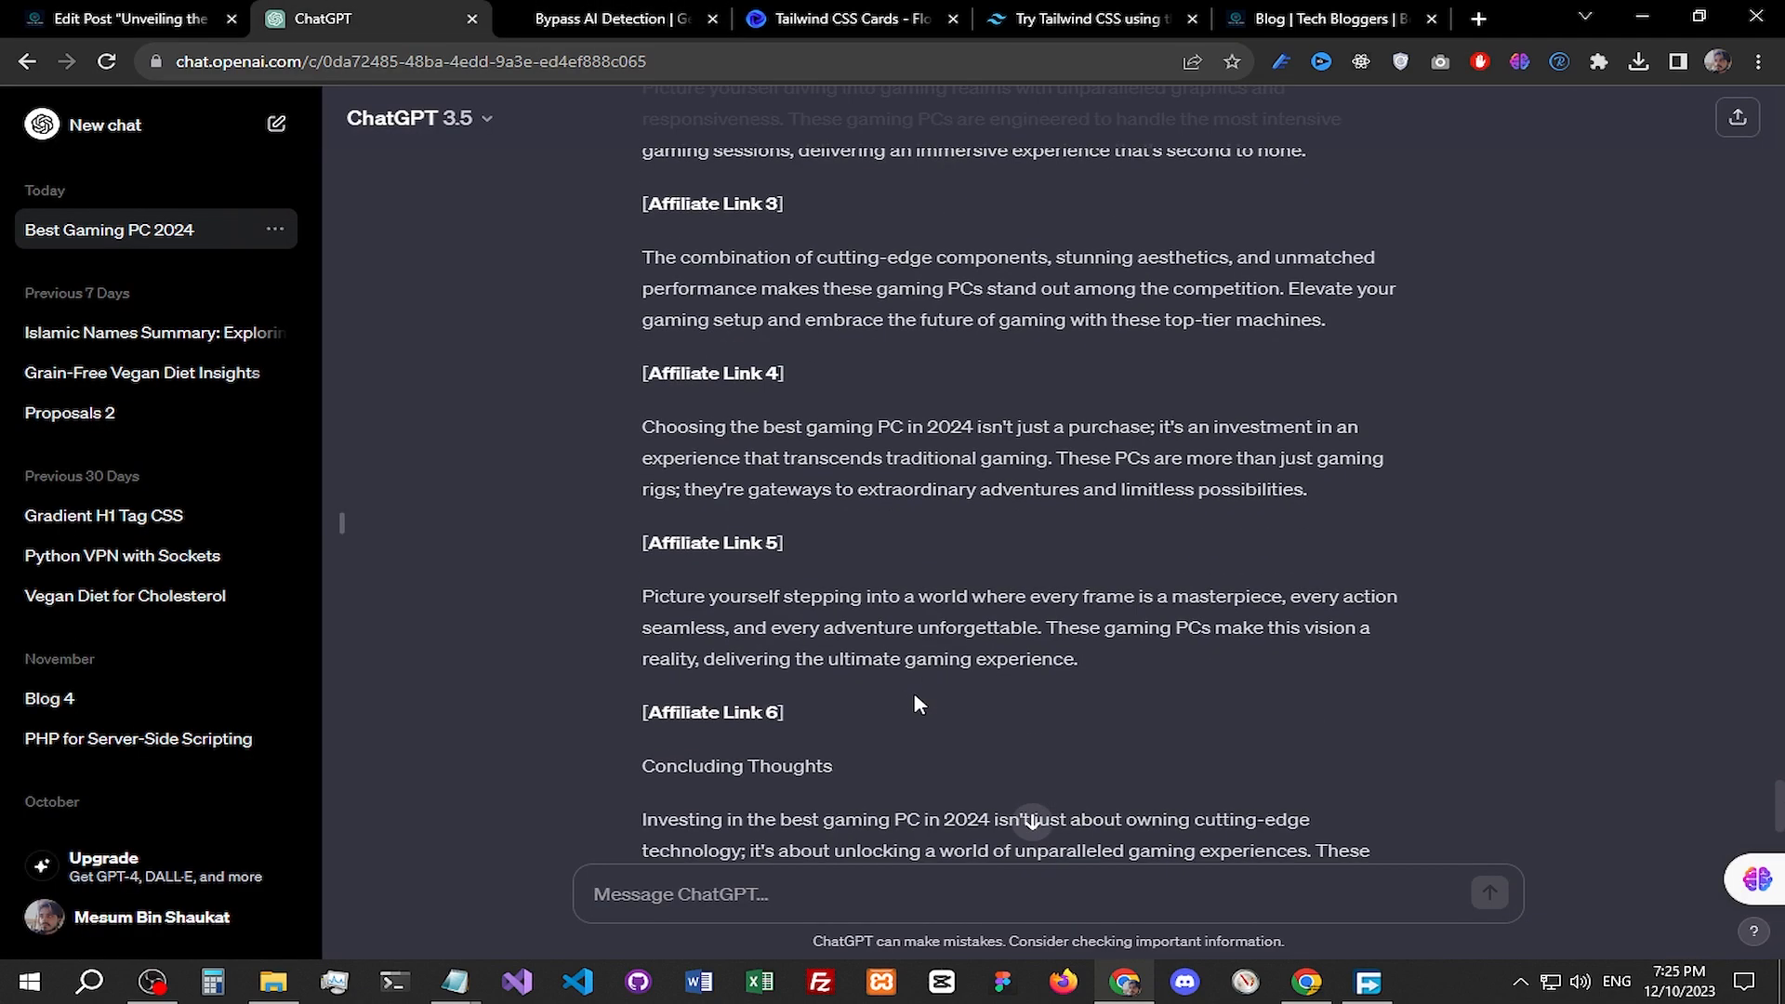
left_click(840, 876)
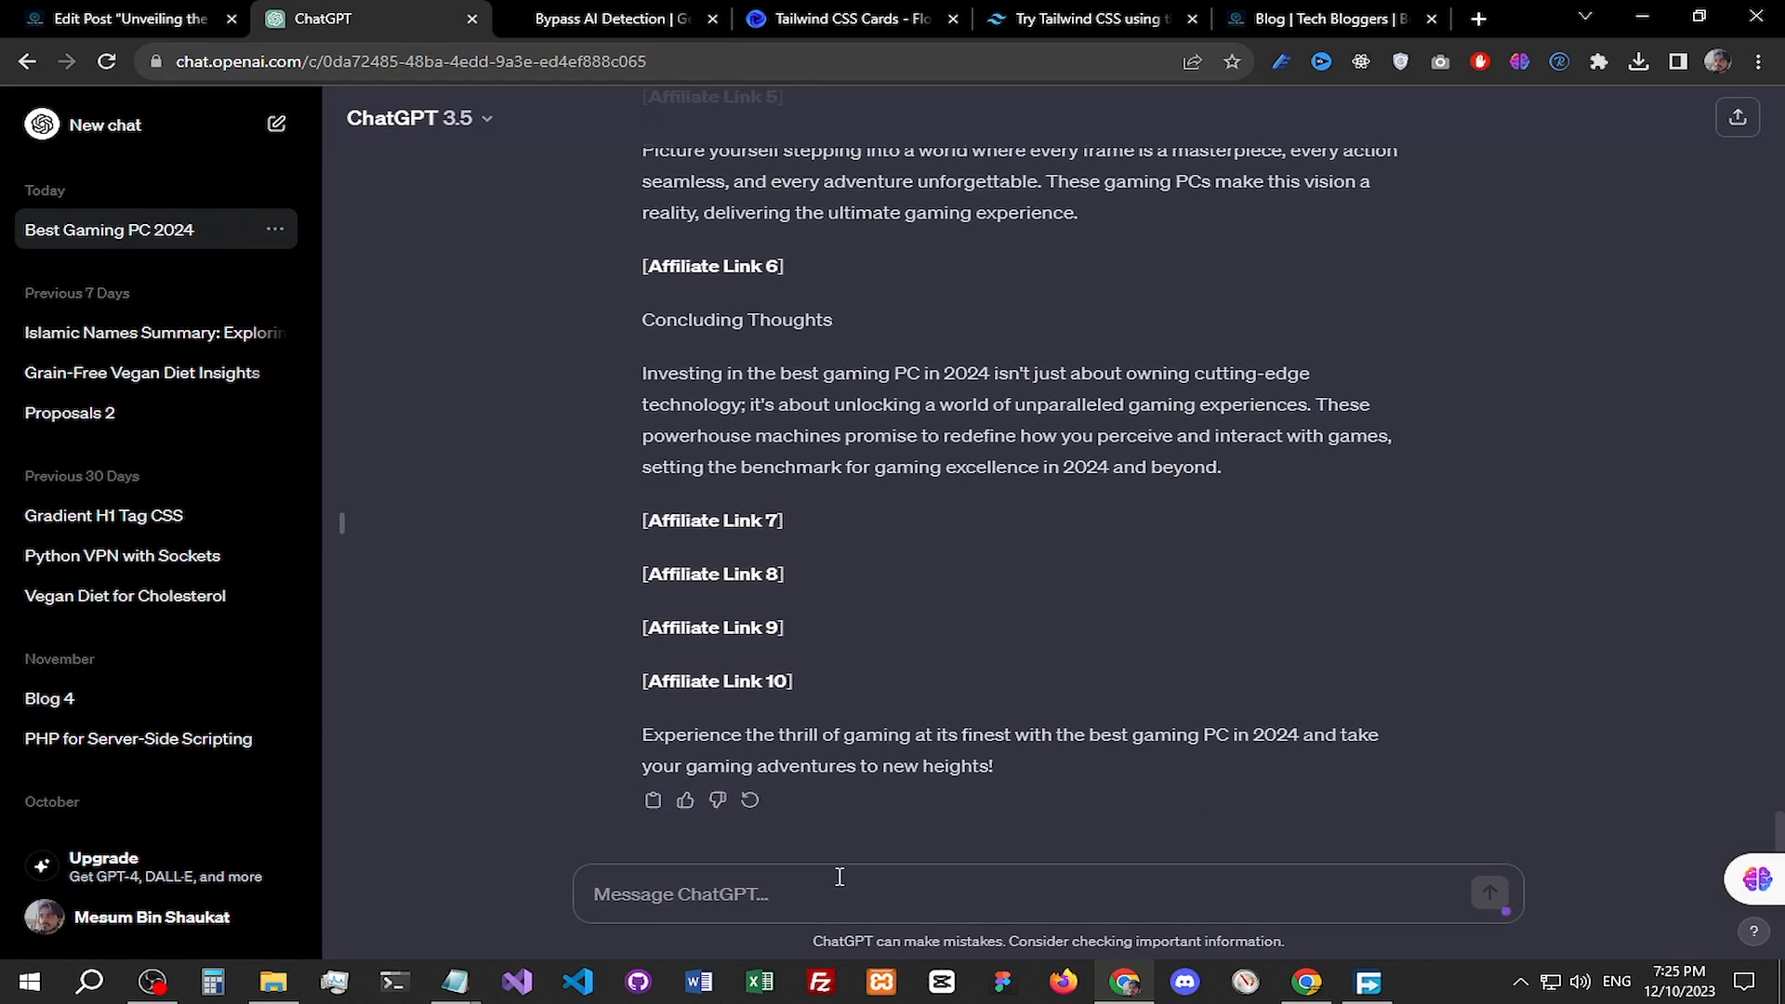
type("Sh")
key("BackSpace")
type("Gener")
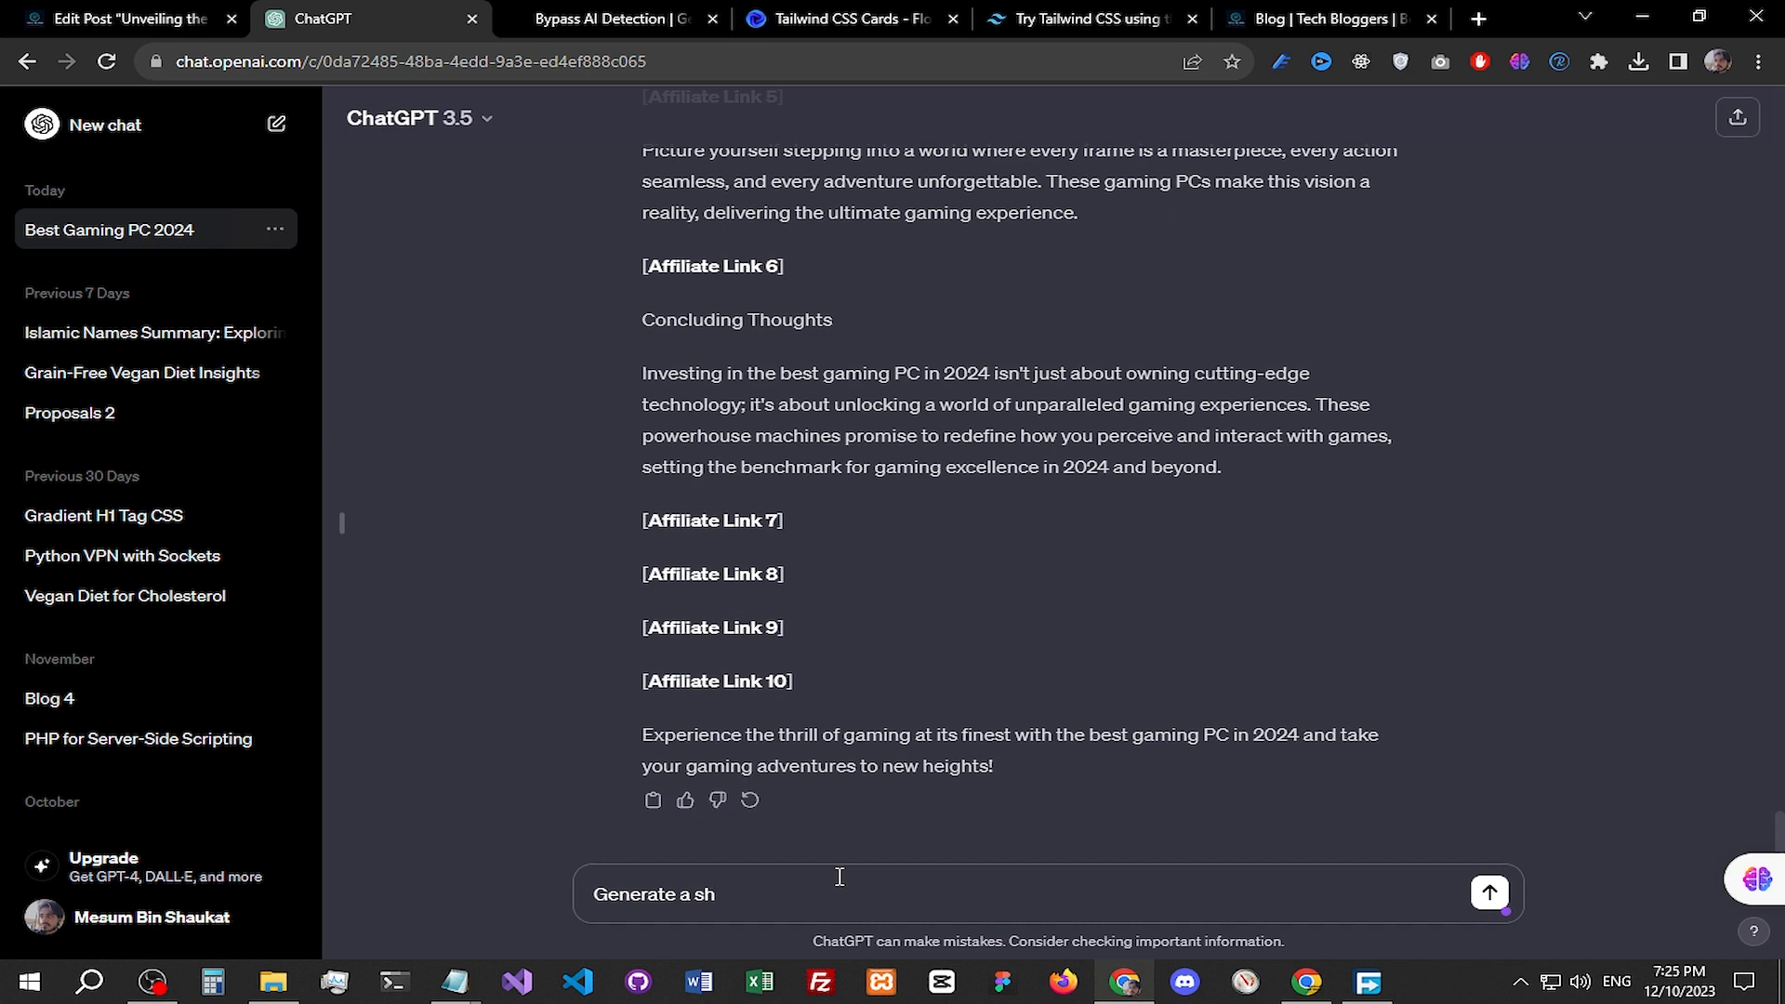
type("ate a meta description, but it should be less than")
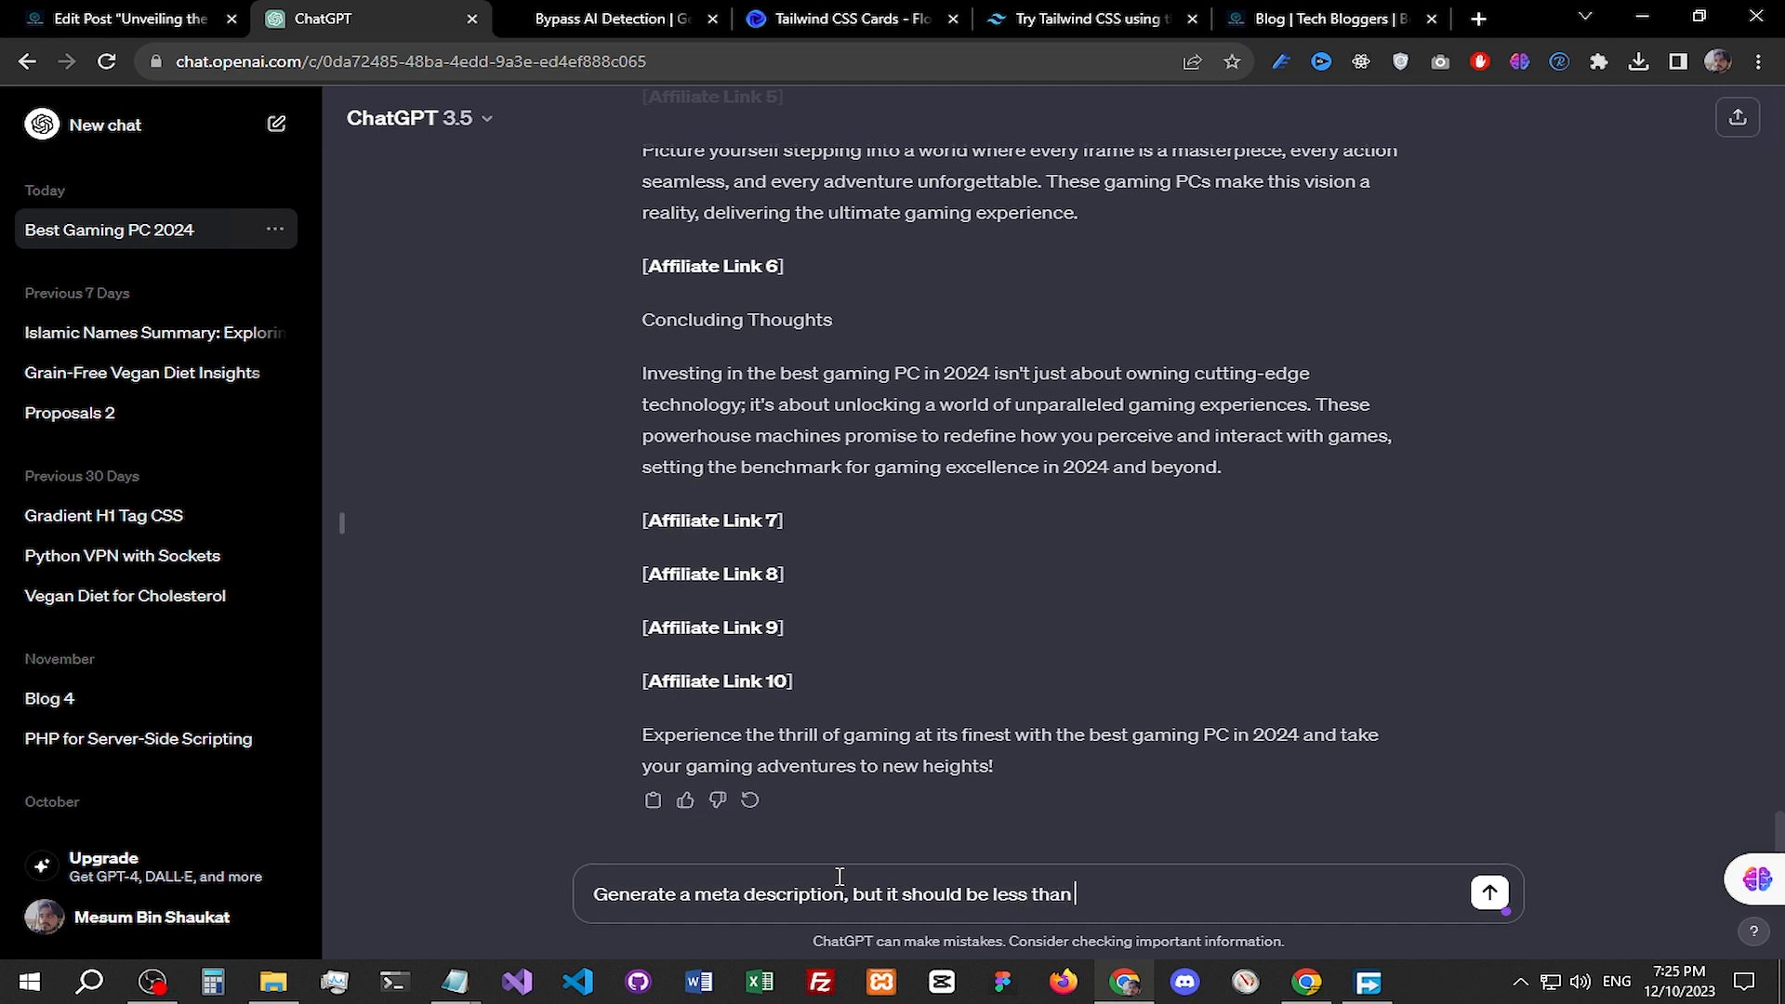
type("120 characters")
key("Return")
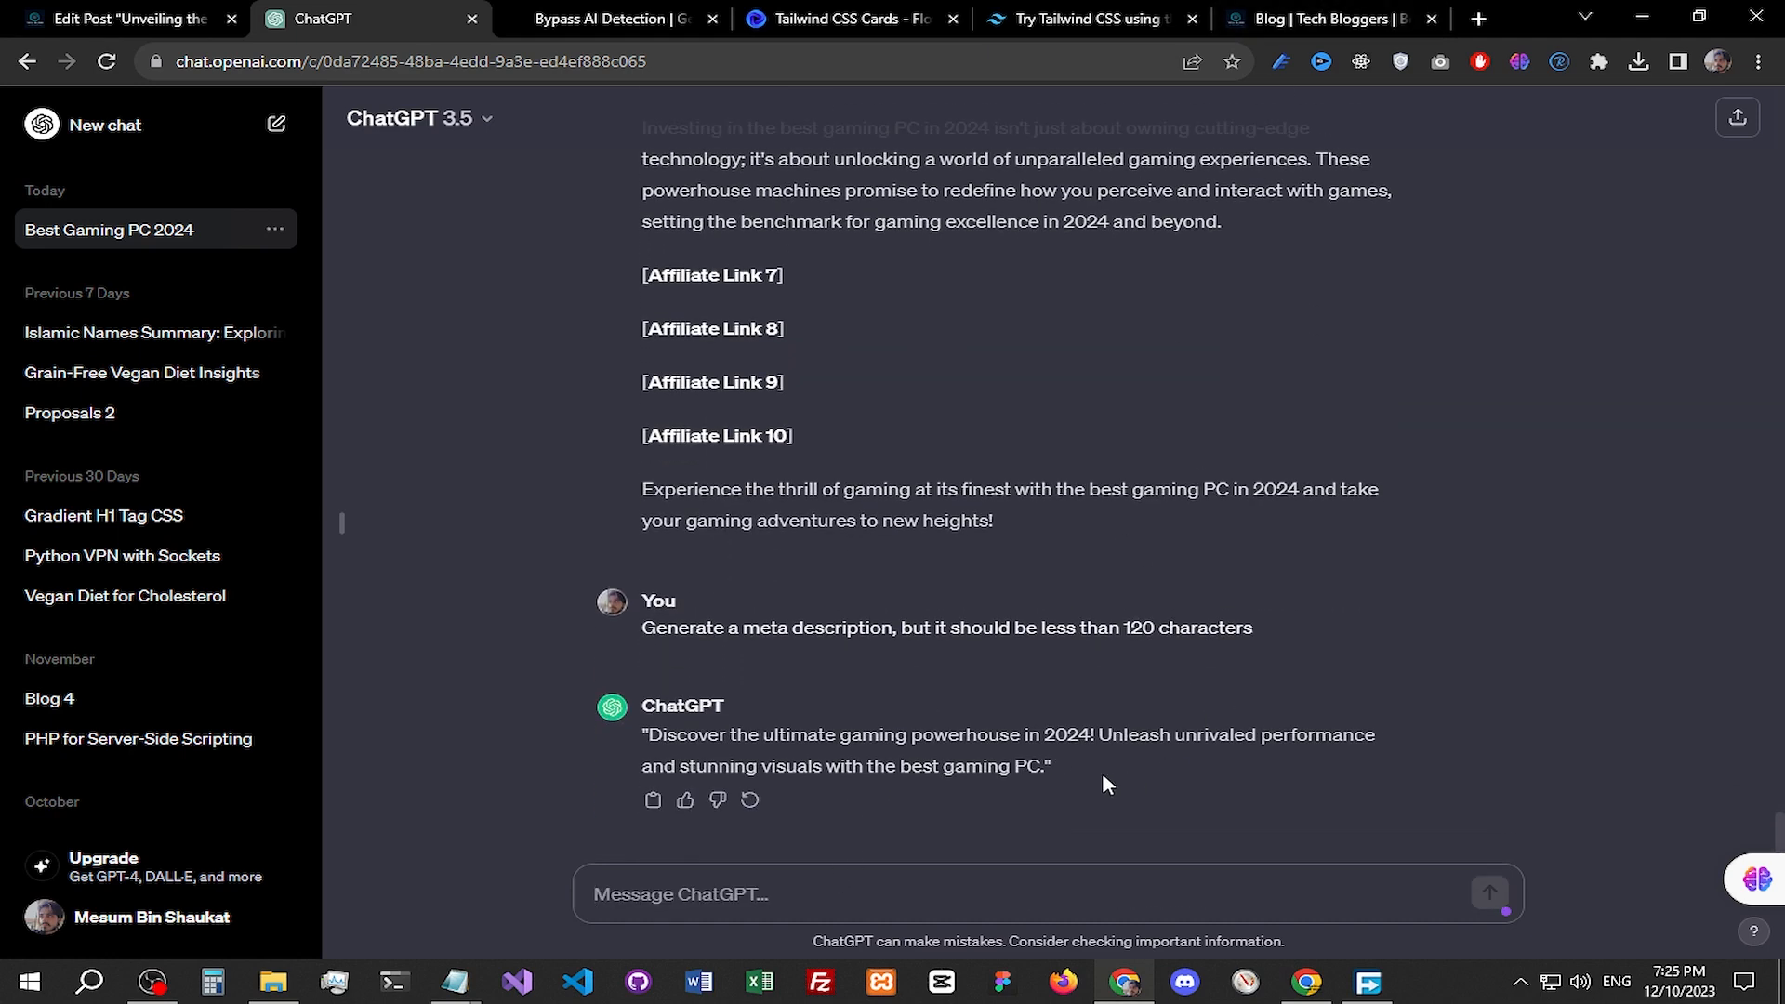
Step: Replace the snippet's meta description in the post editor with the text generated by ChatGPT, without its quotation marks, and close the snippet editor
left_click_drag(1048, 770, 645, 734)
key("ctrl+c")
left_click(18, 9)
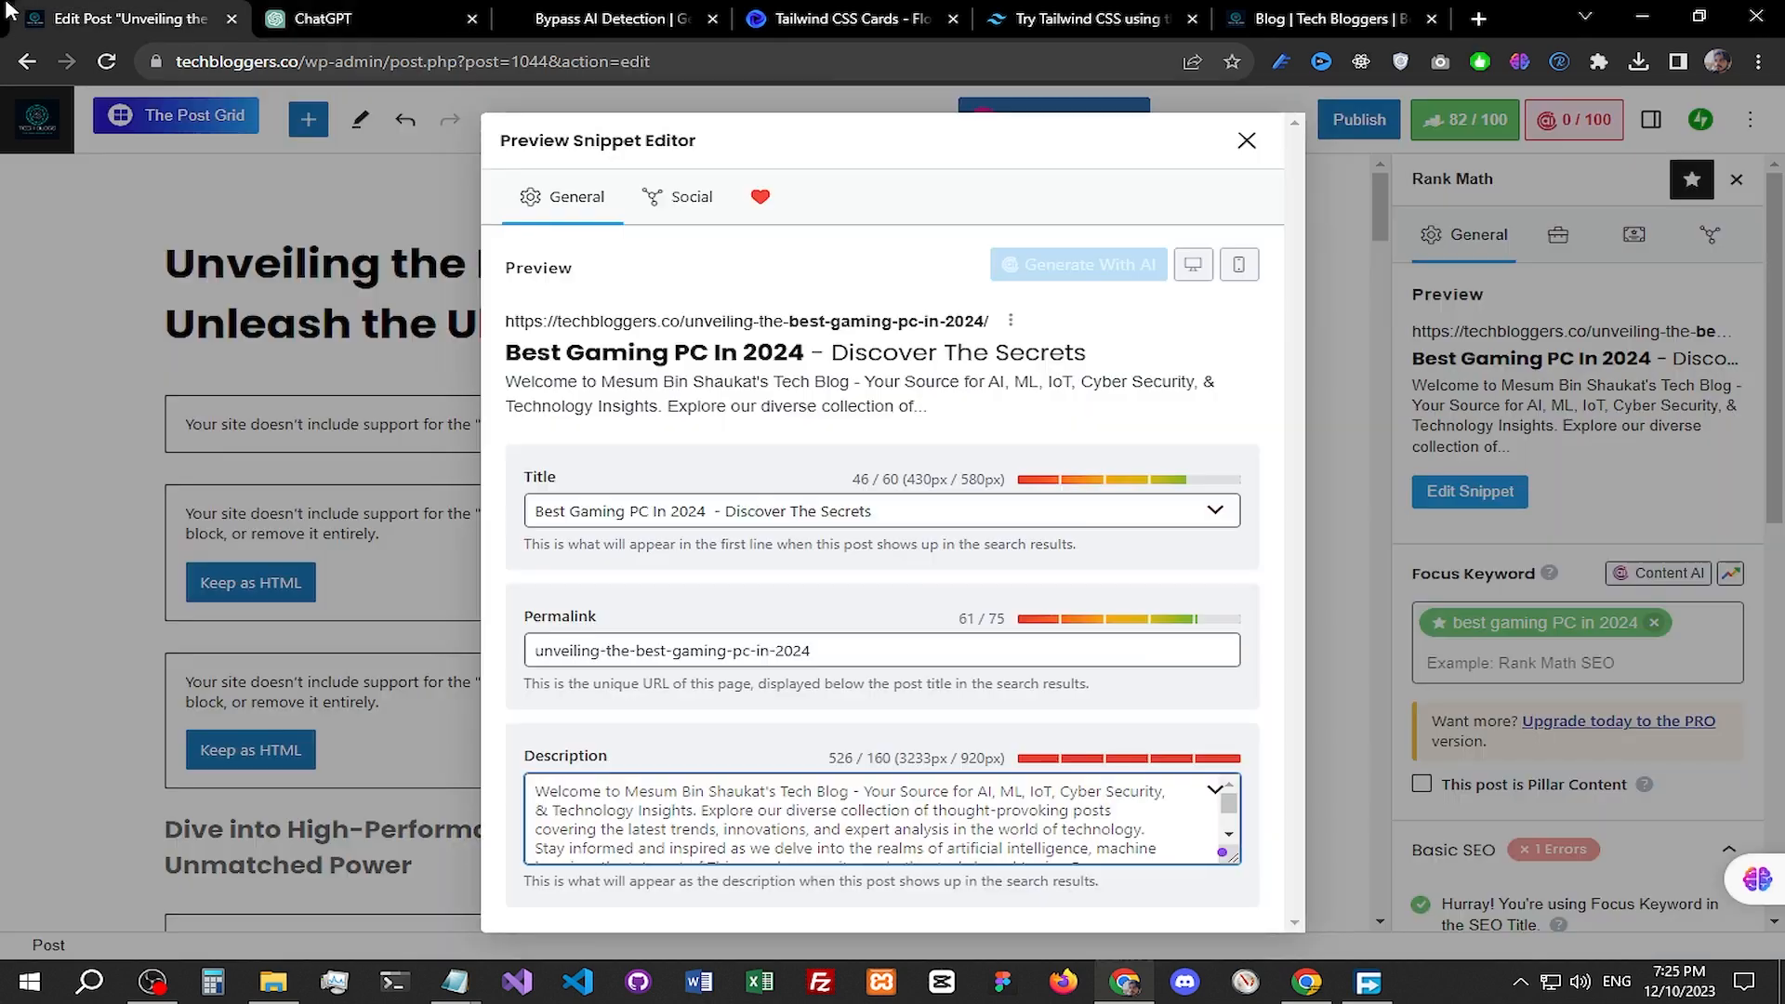
key("ctrl+a")
key("ctrl+v")
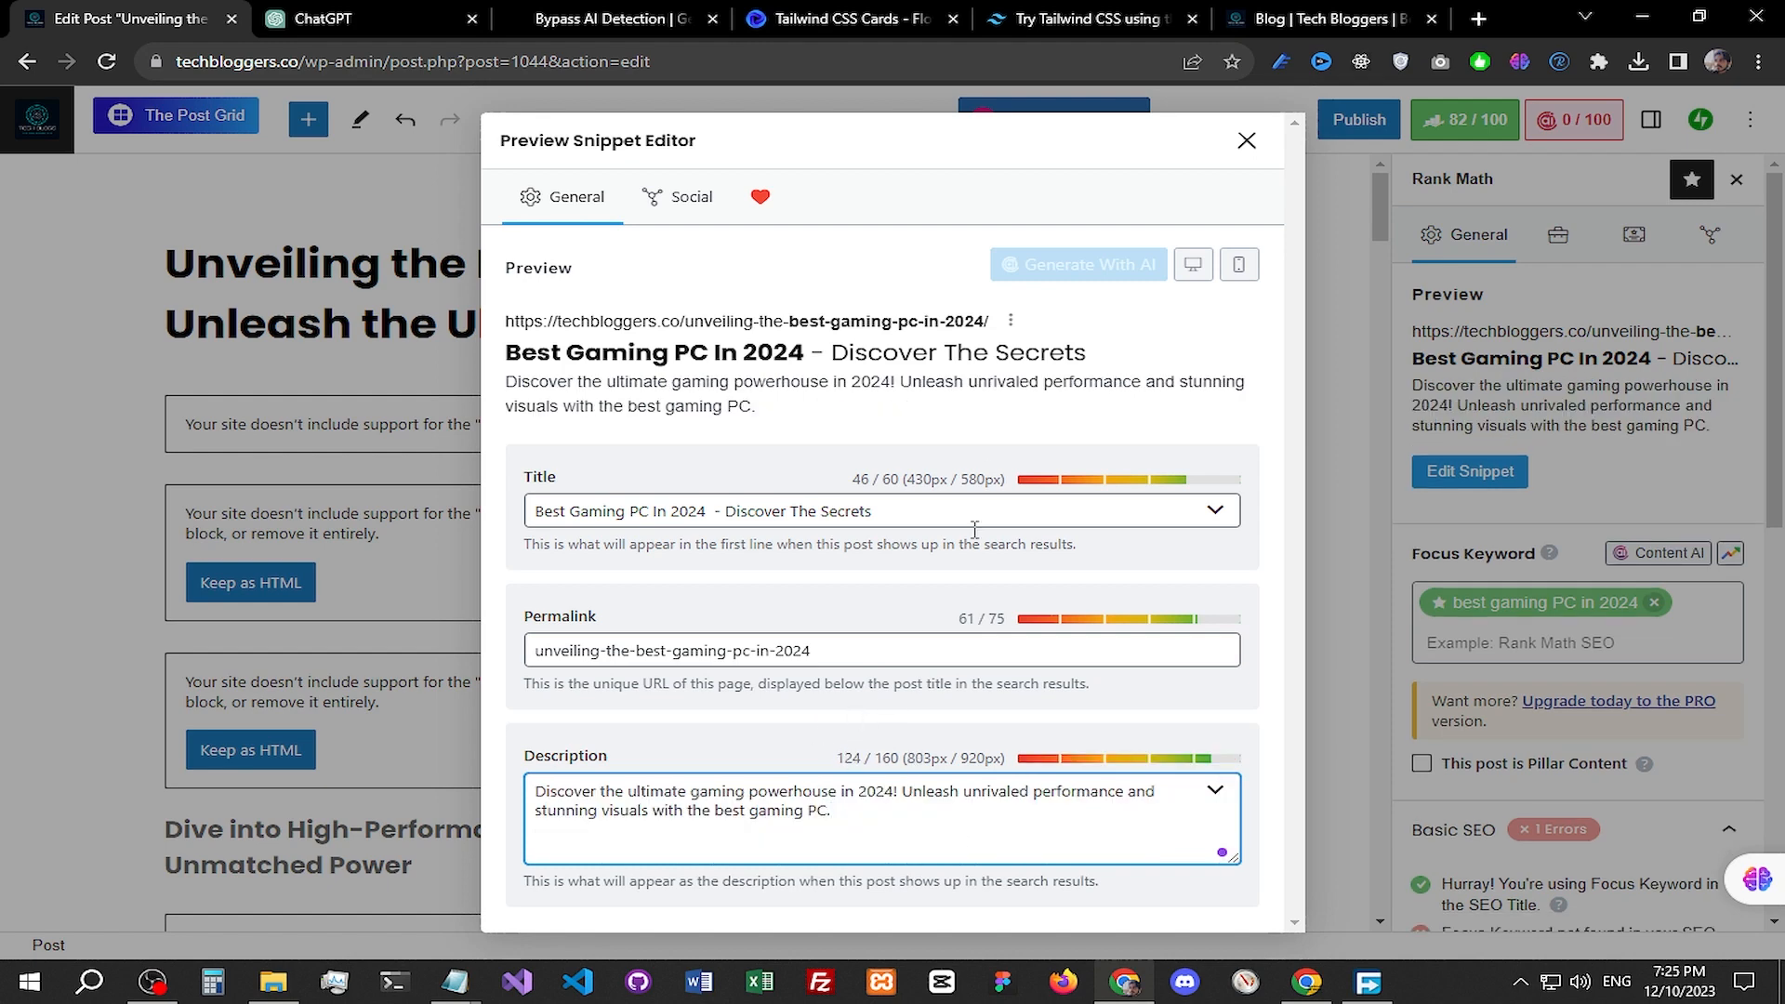
left_click(1247, 141)
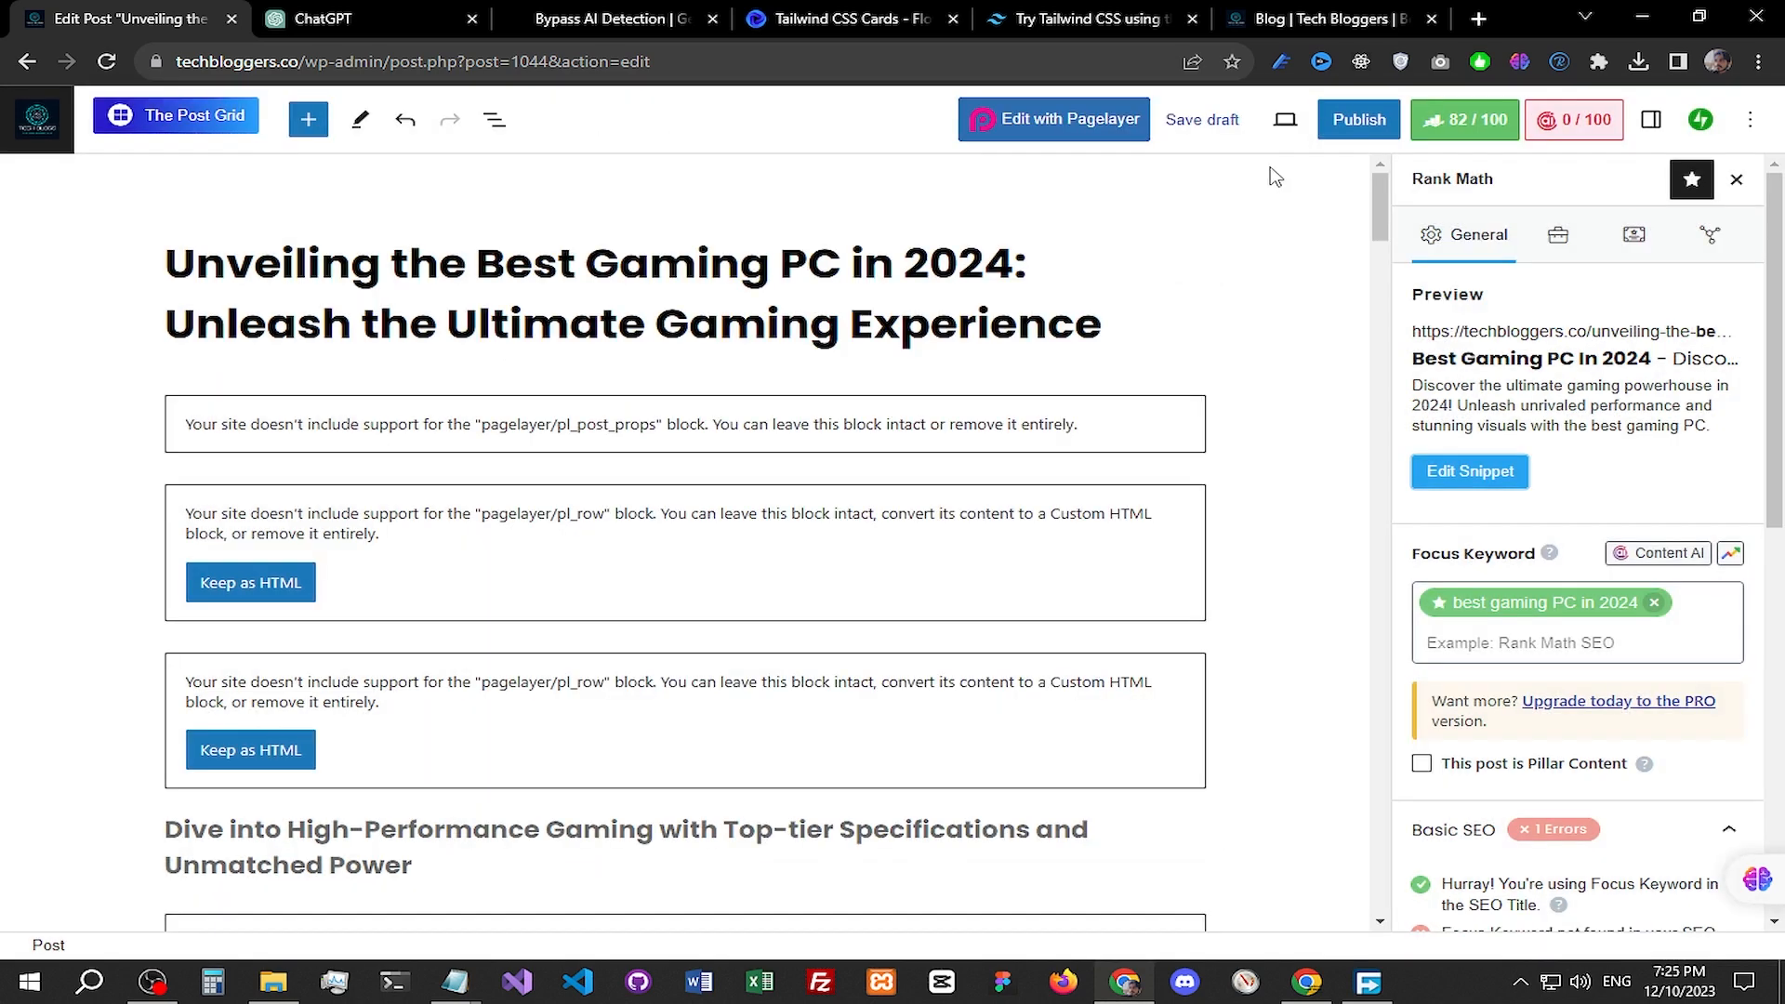
Step: Reword the start of the snippet's meta description to "Discover the best gaming pc in 2024!" and close the snippet editor
scroll(1586, 604, "down", 8)
scroll(1585, 604, "up", 3)
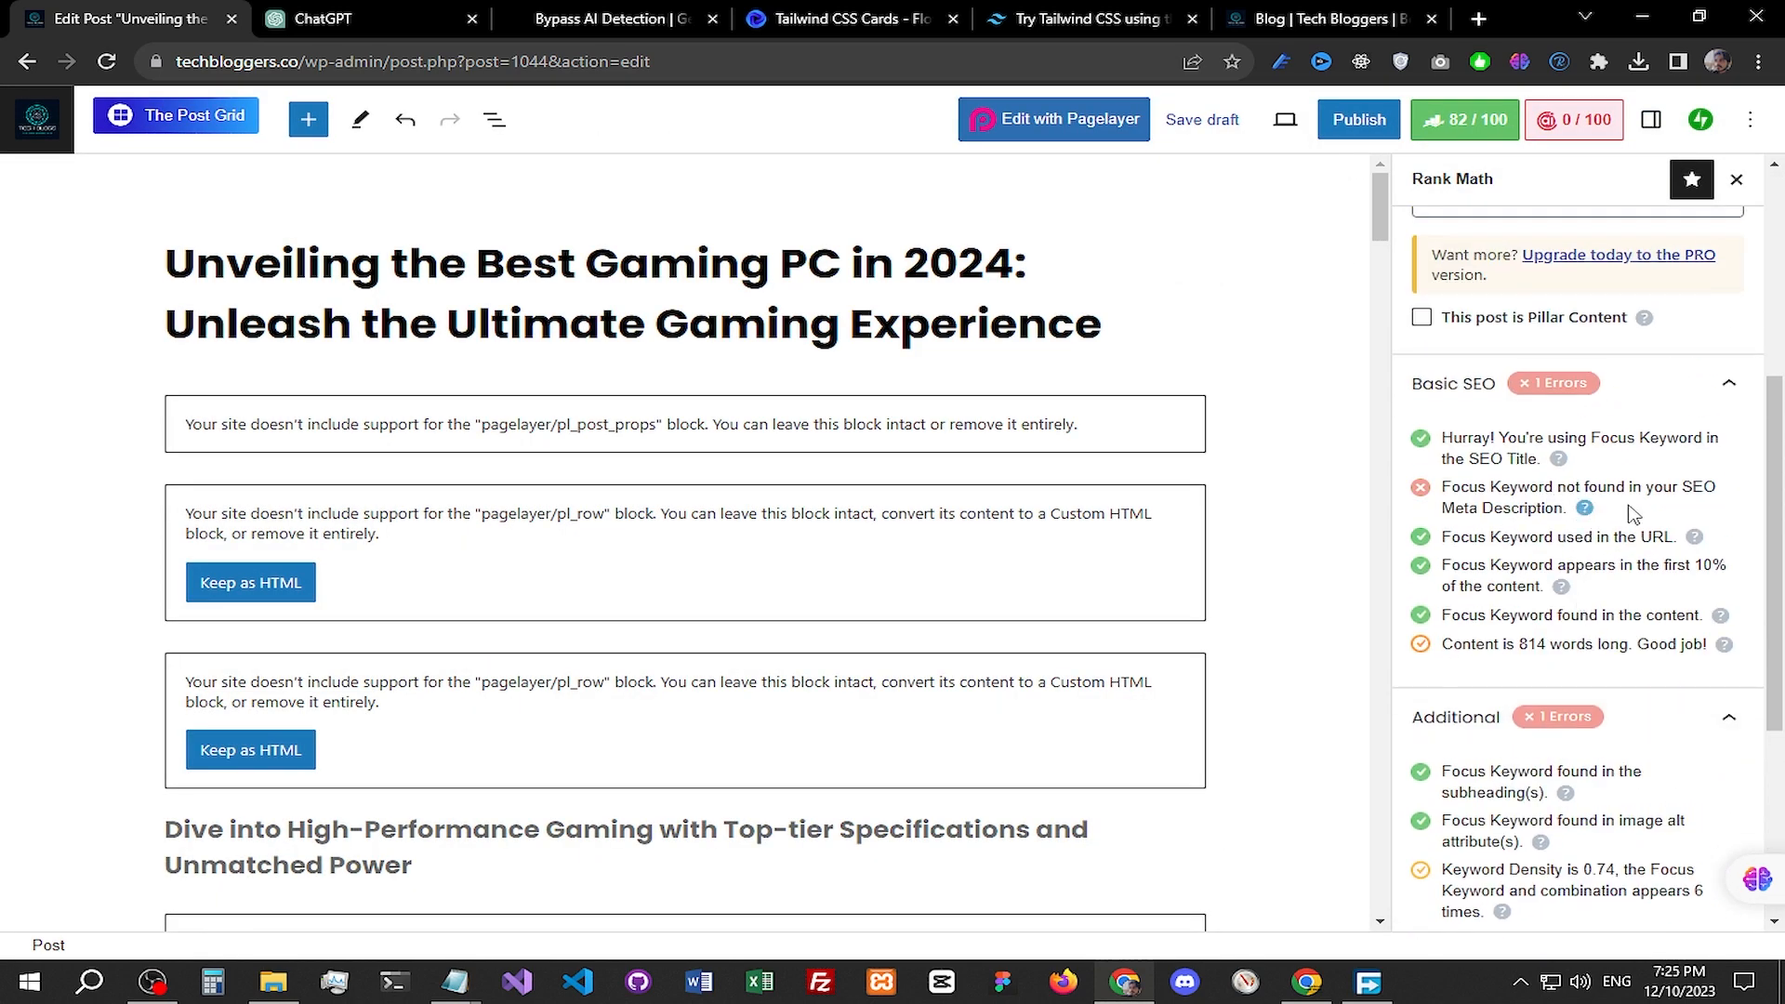
scroll(1640, 516, "up", 5)
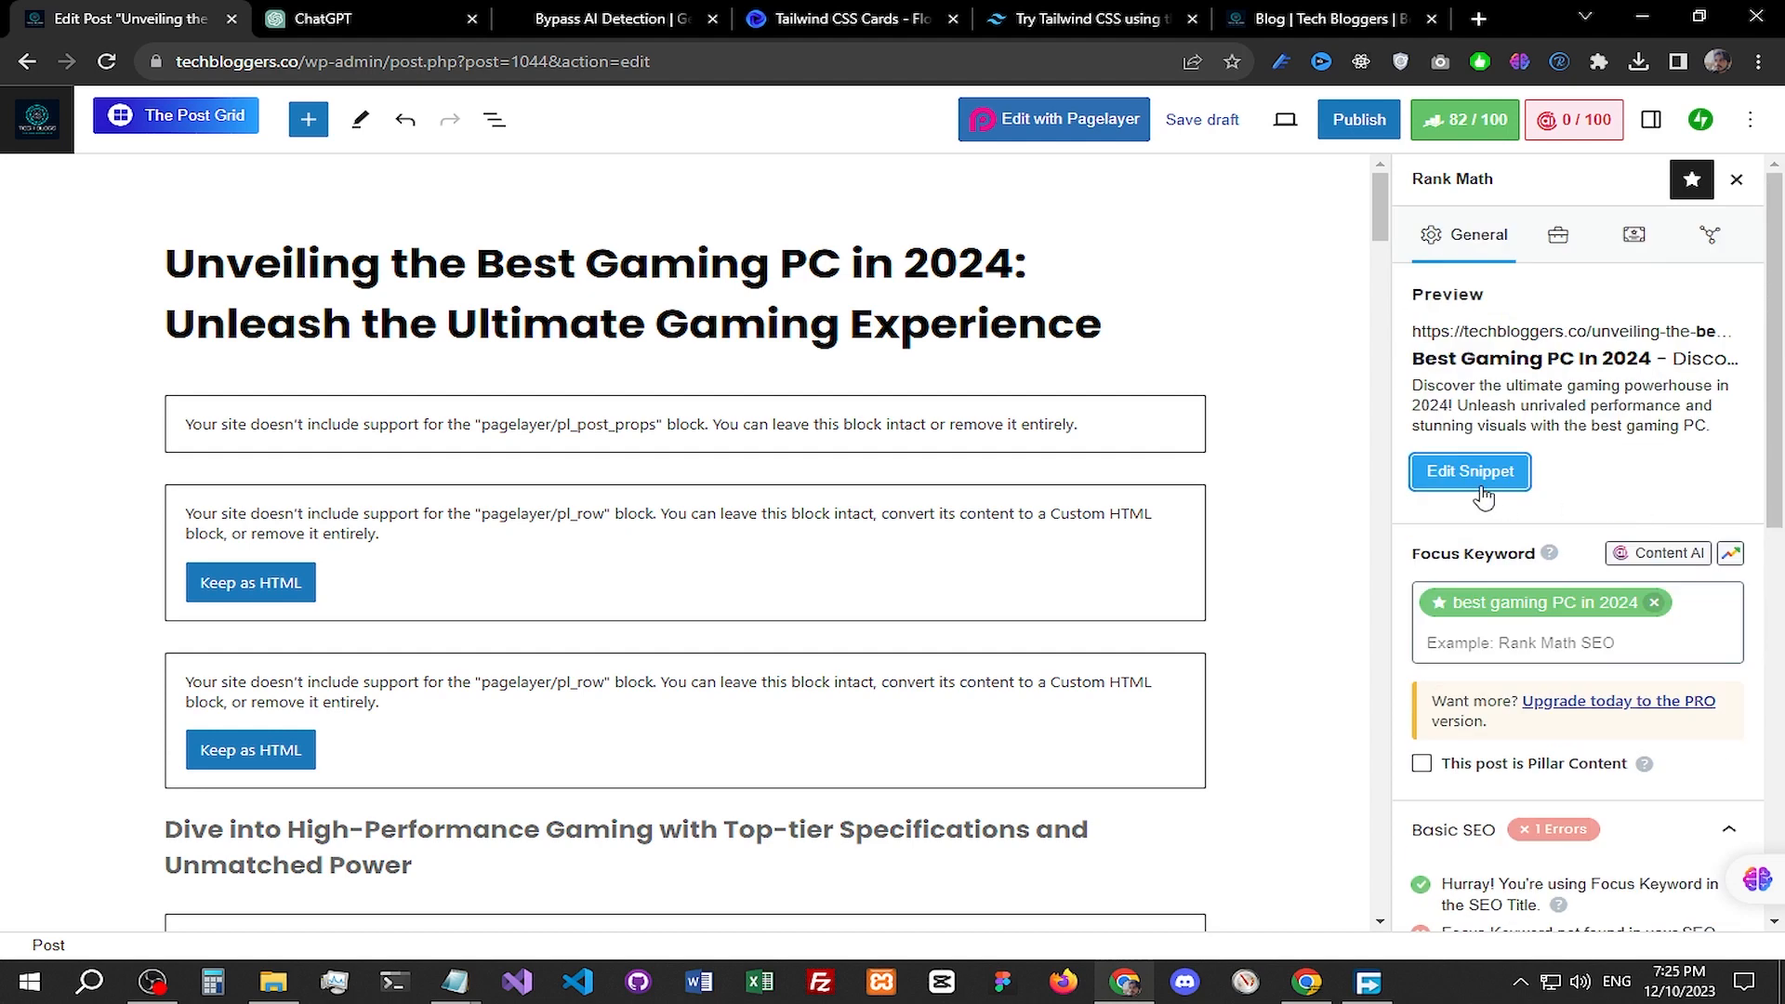
left_click(1479, 483)
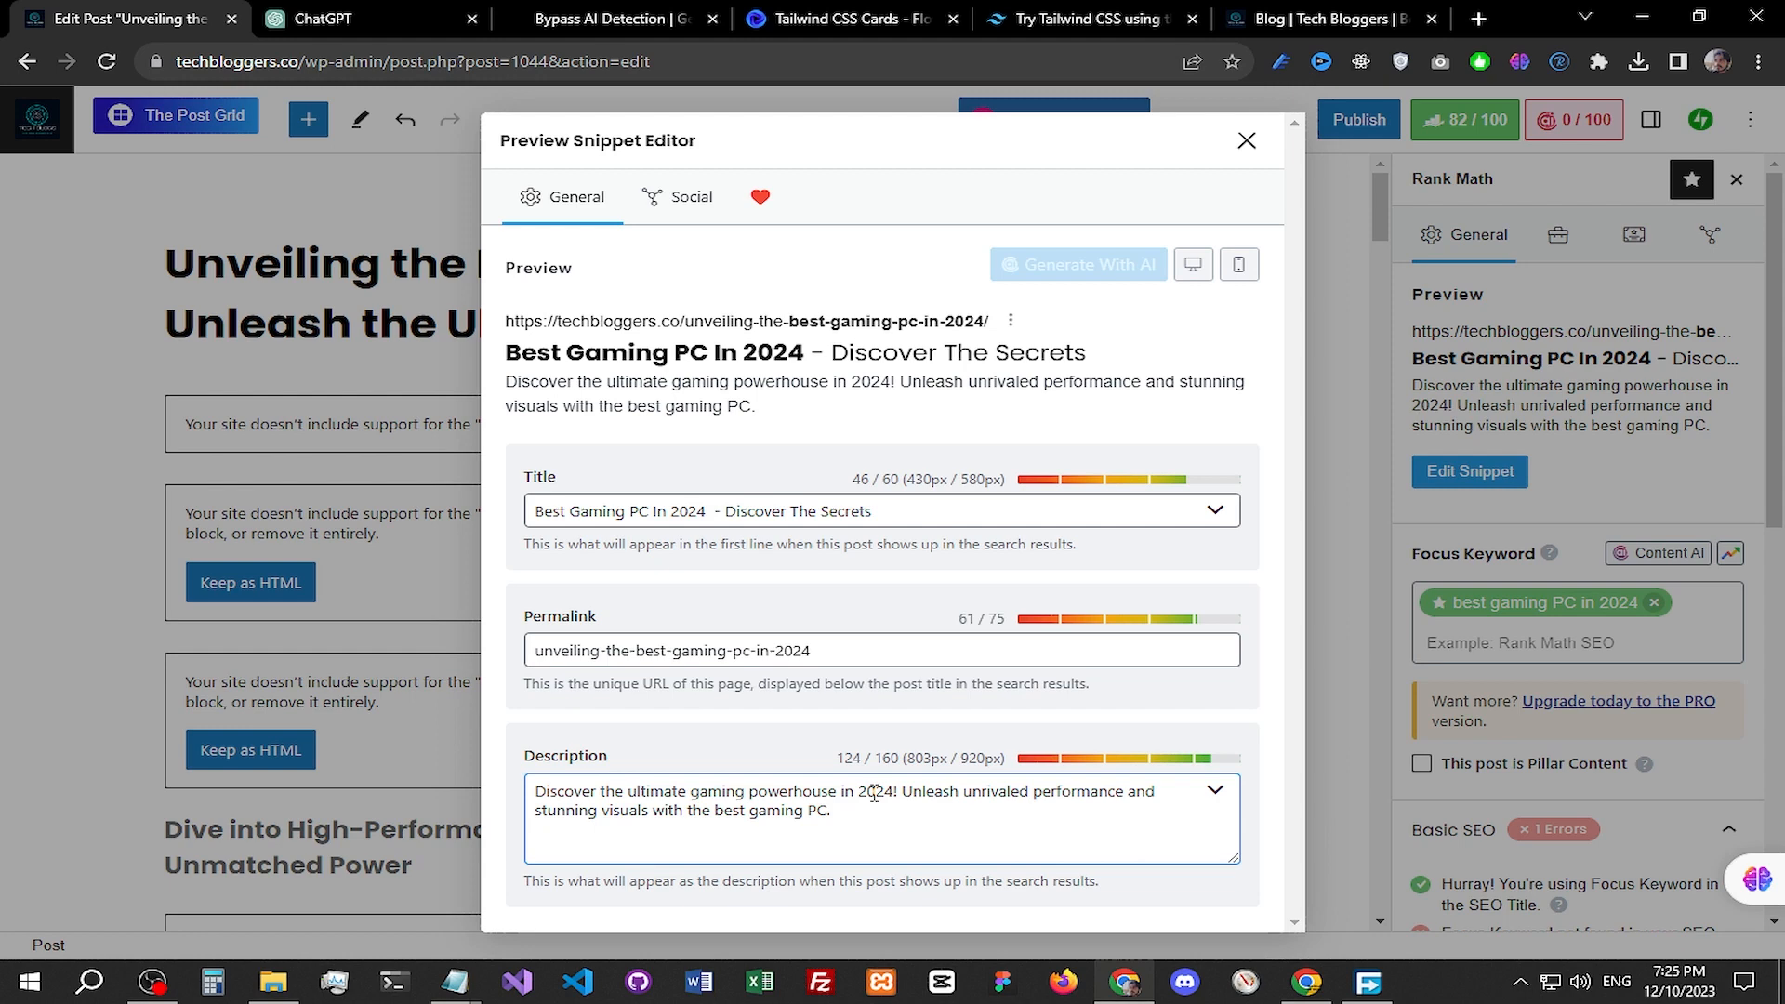
left_click_drag(894, 793, 632, 802)
type("est")
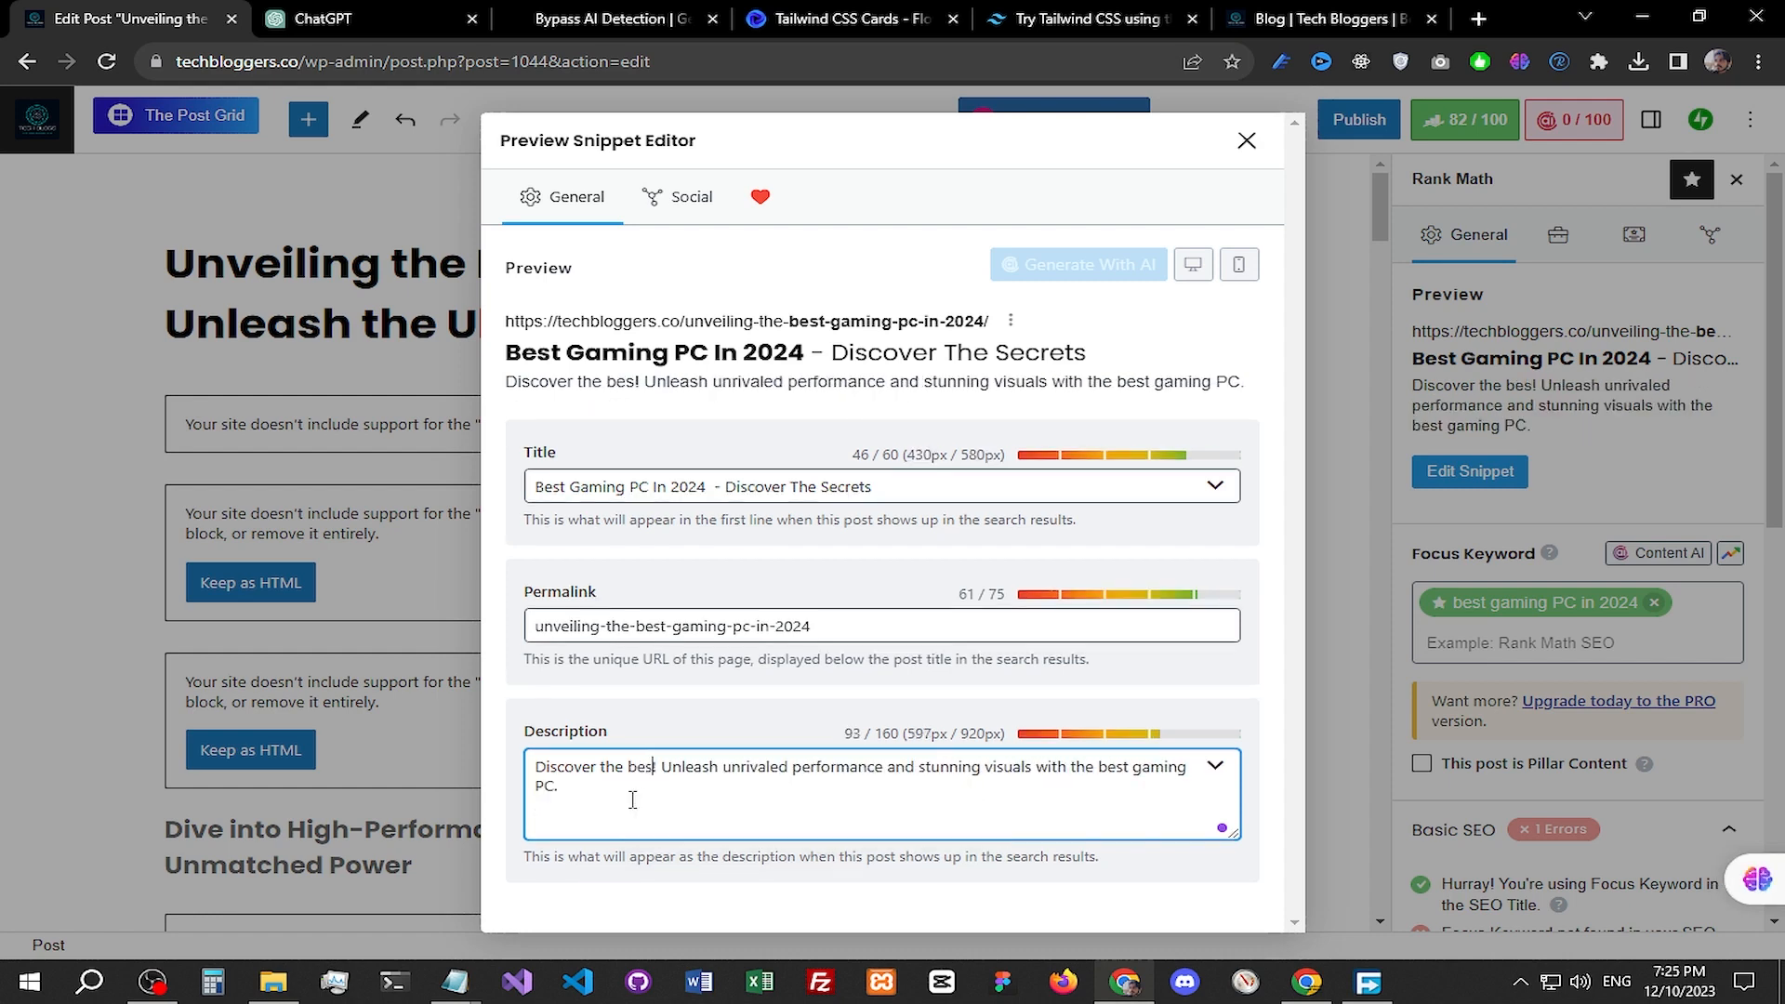
key("BackSpace")
key("BackSpace")
key("BackSpace")
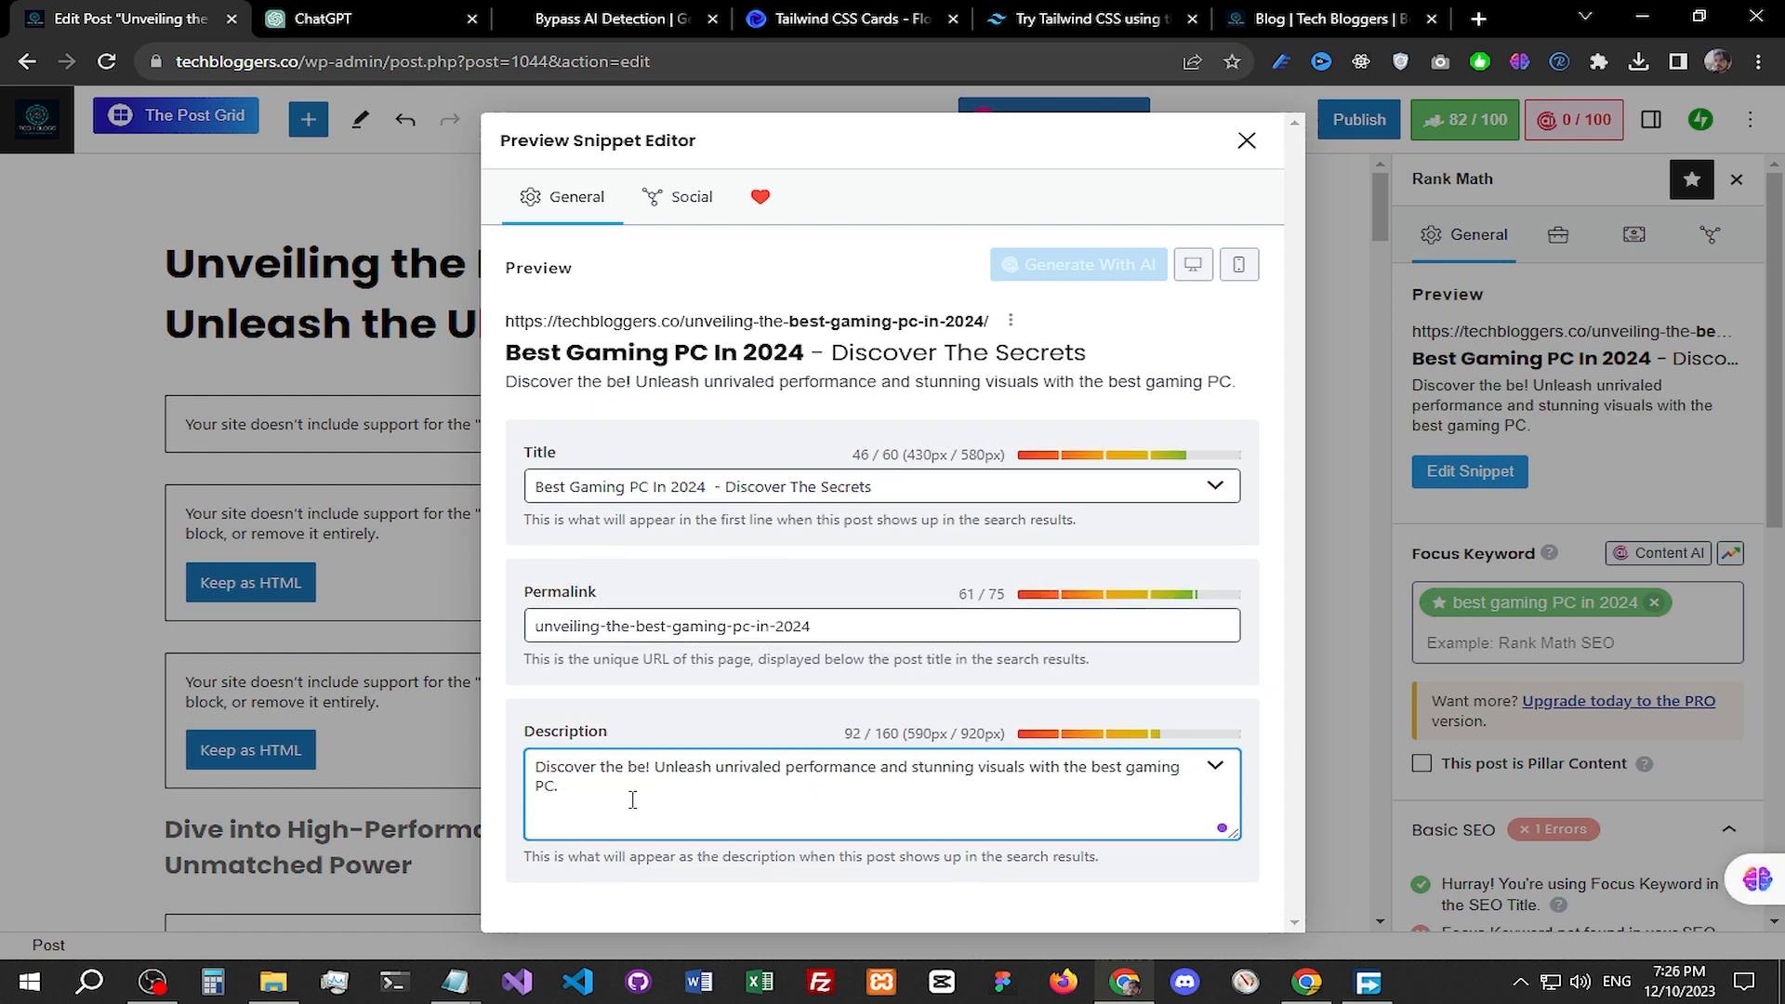
type("est gaming ")
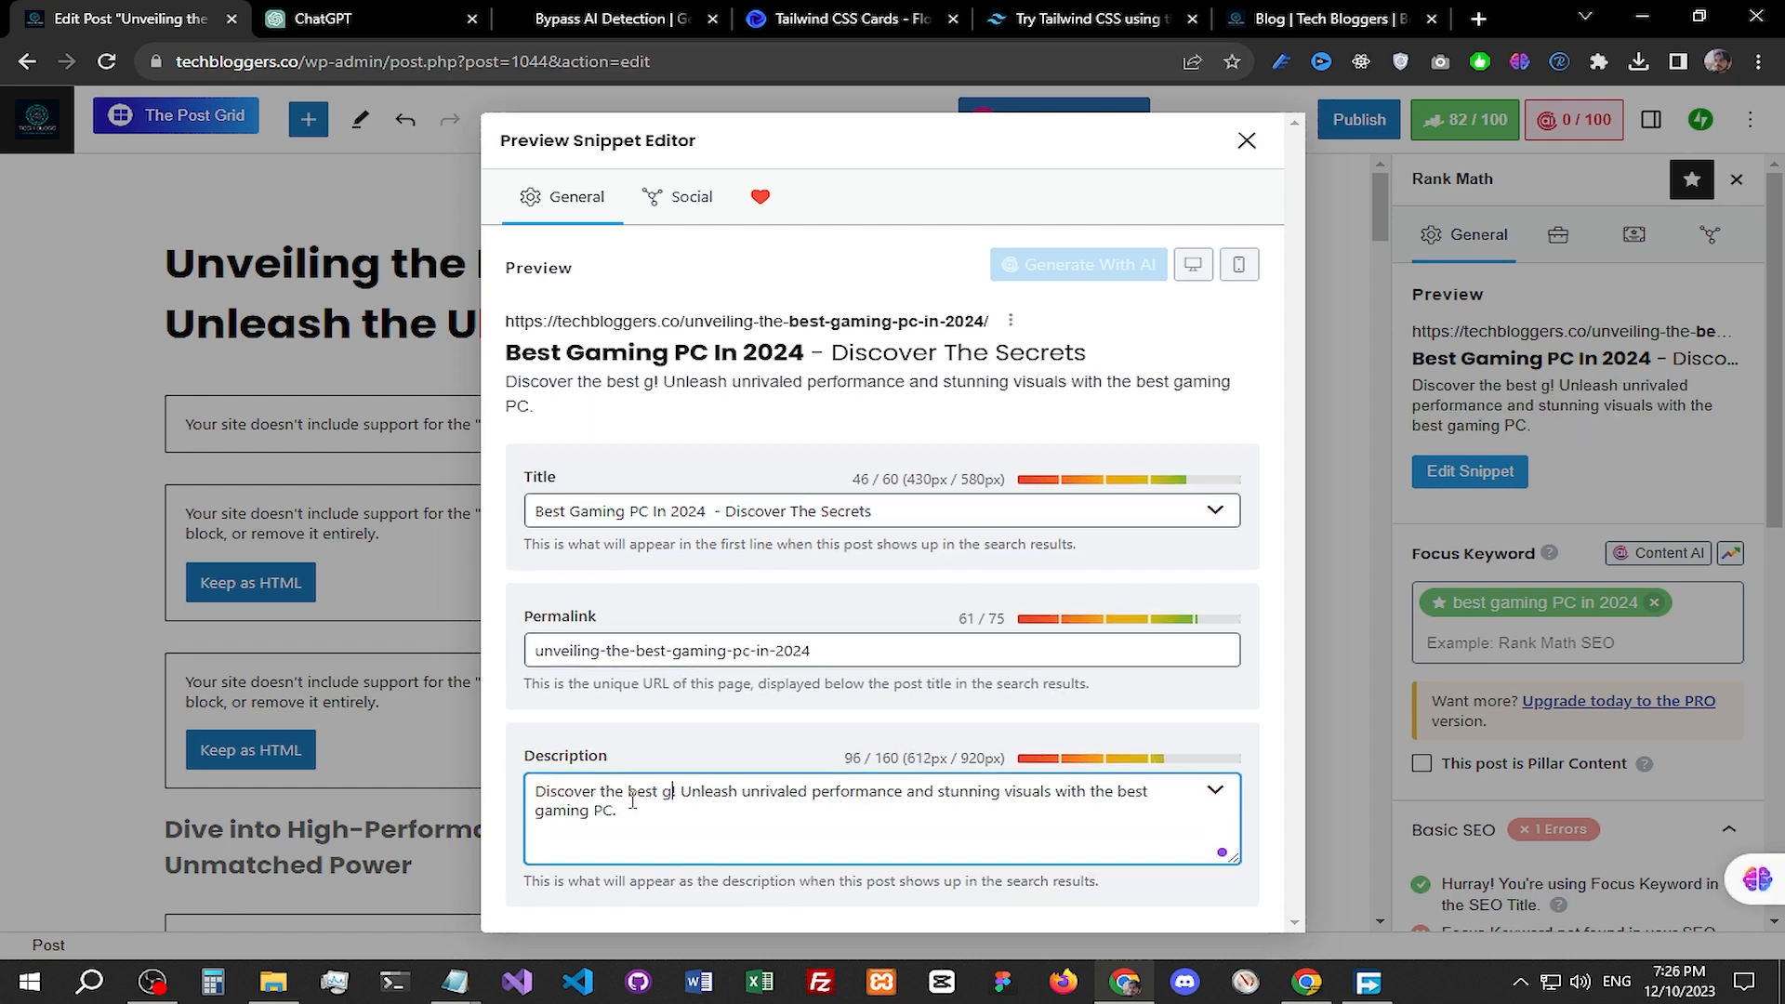
type("pc")
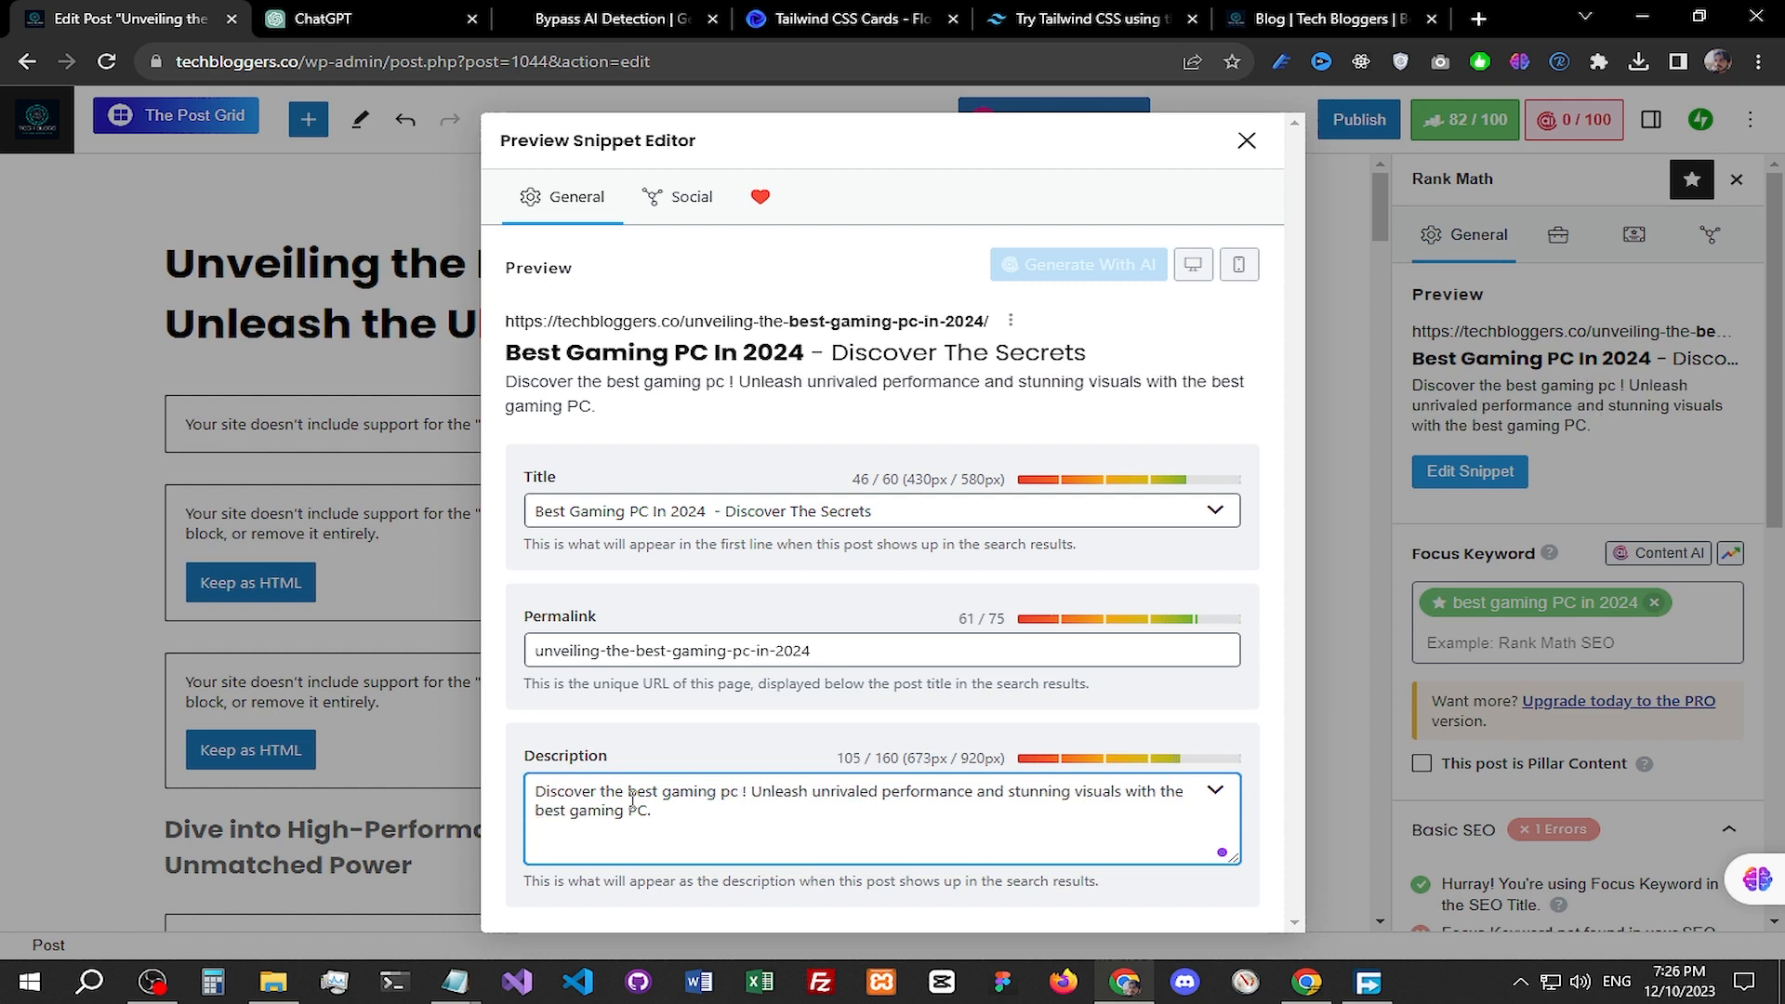
type(" in 2024")
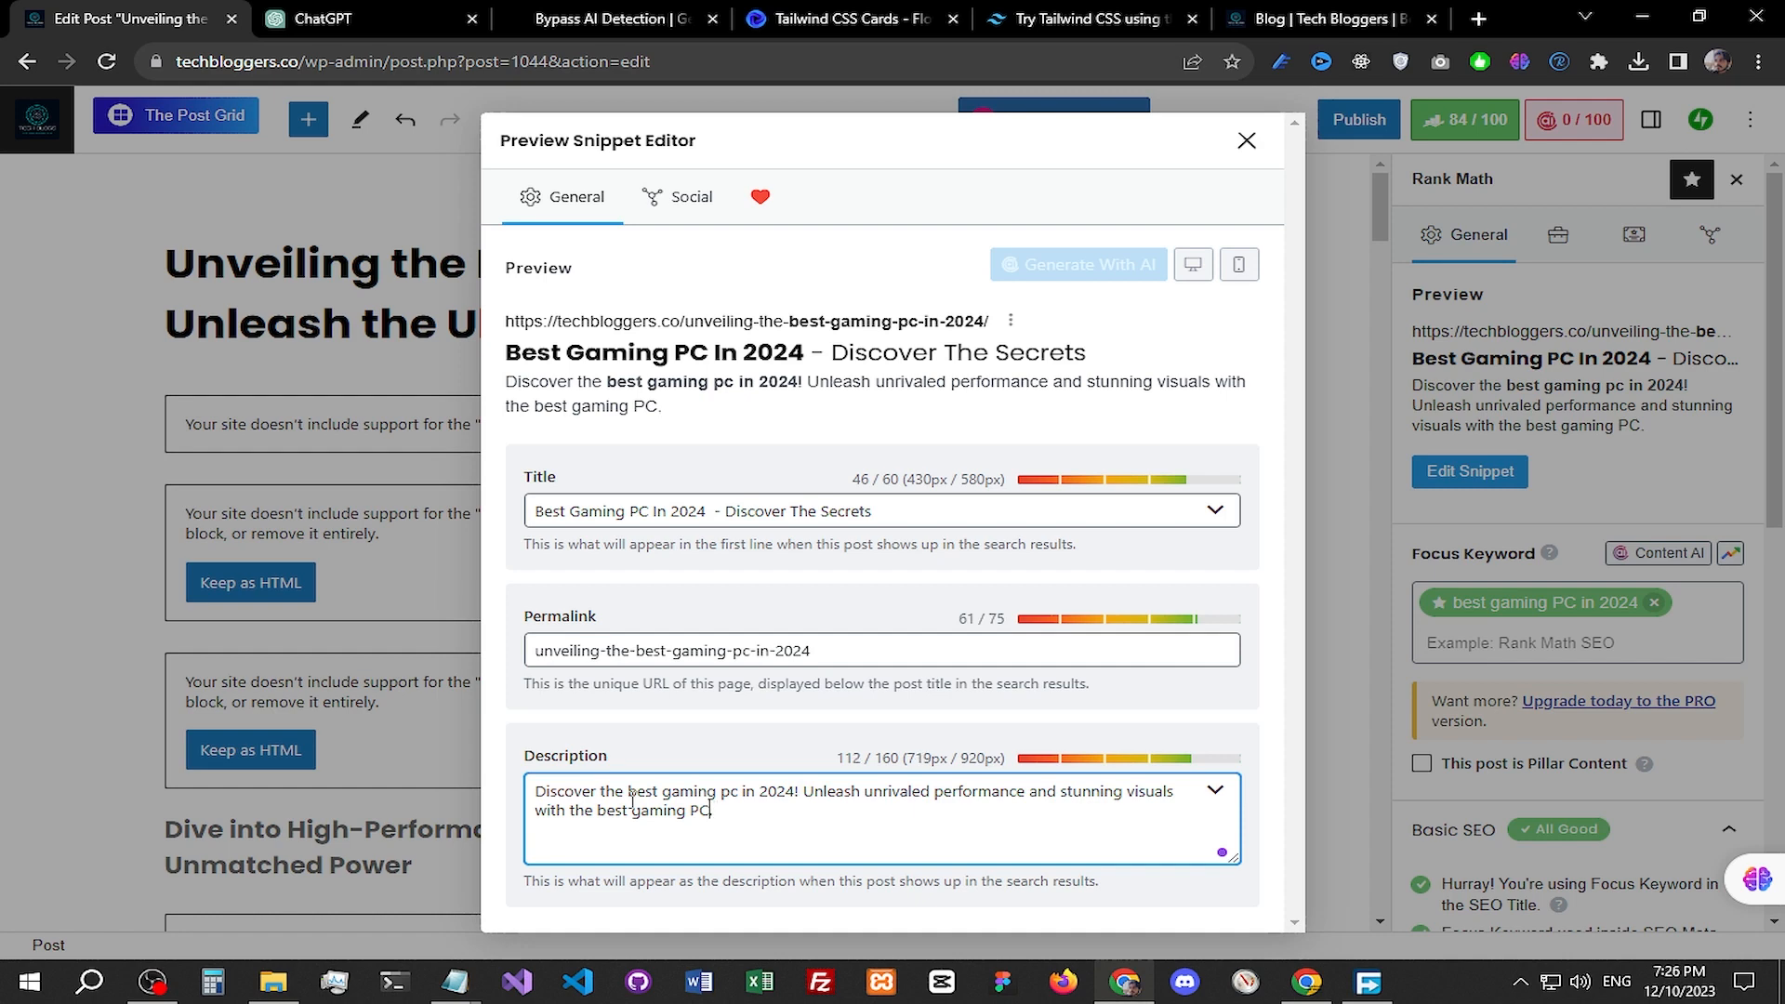
left_click(765, 741)
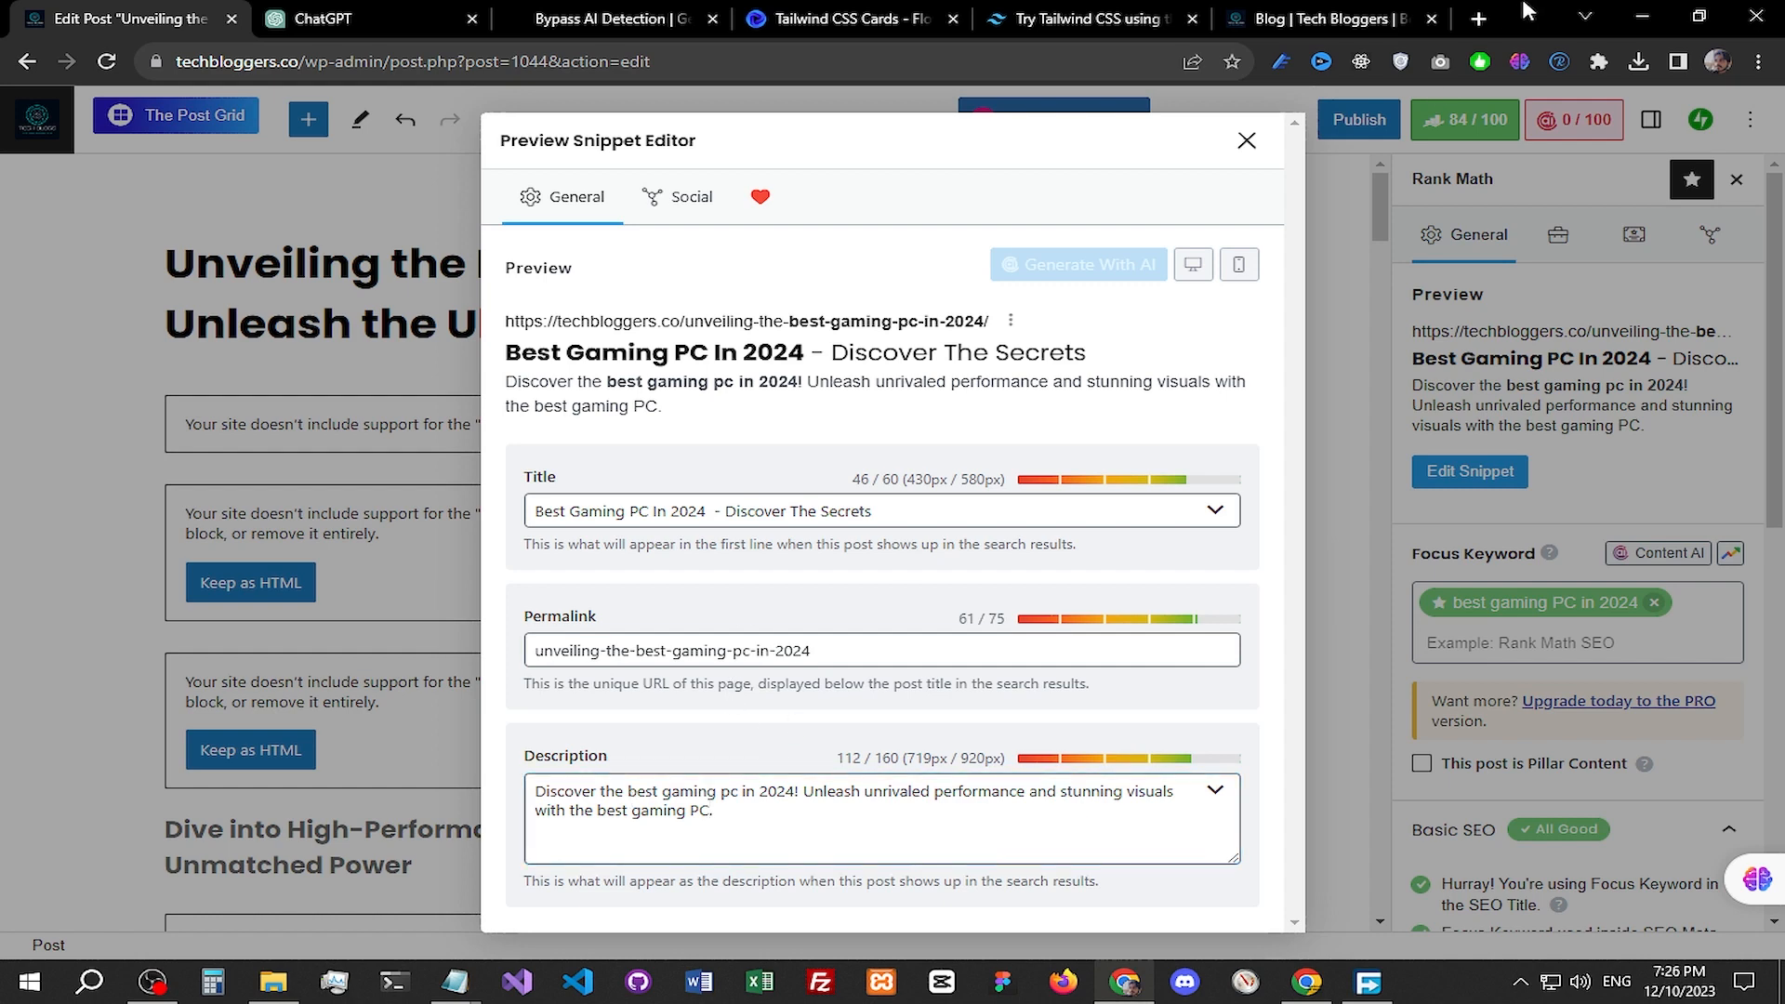
left_click(1242, 141)
Step: Recheck the Basic SEO and Additional items in the post's Rank Math analysis
scroll(1551, 471, "down", 9)
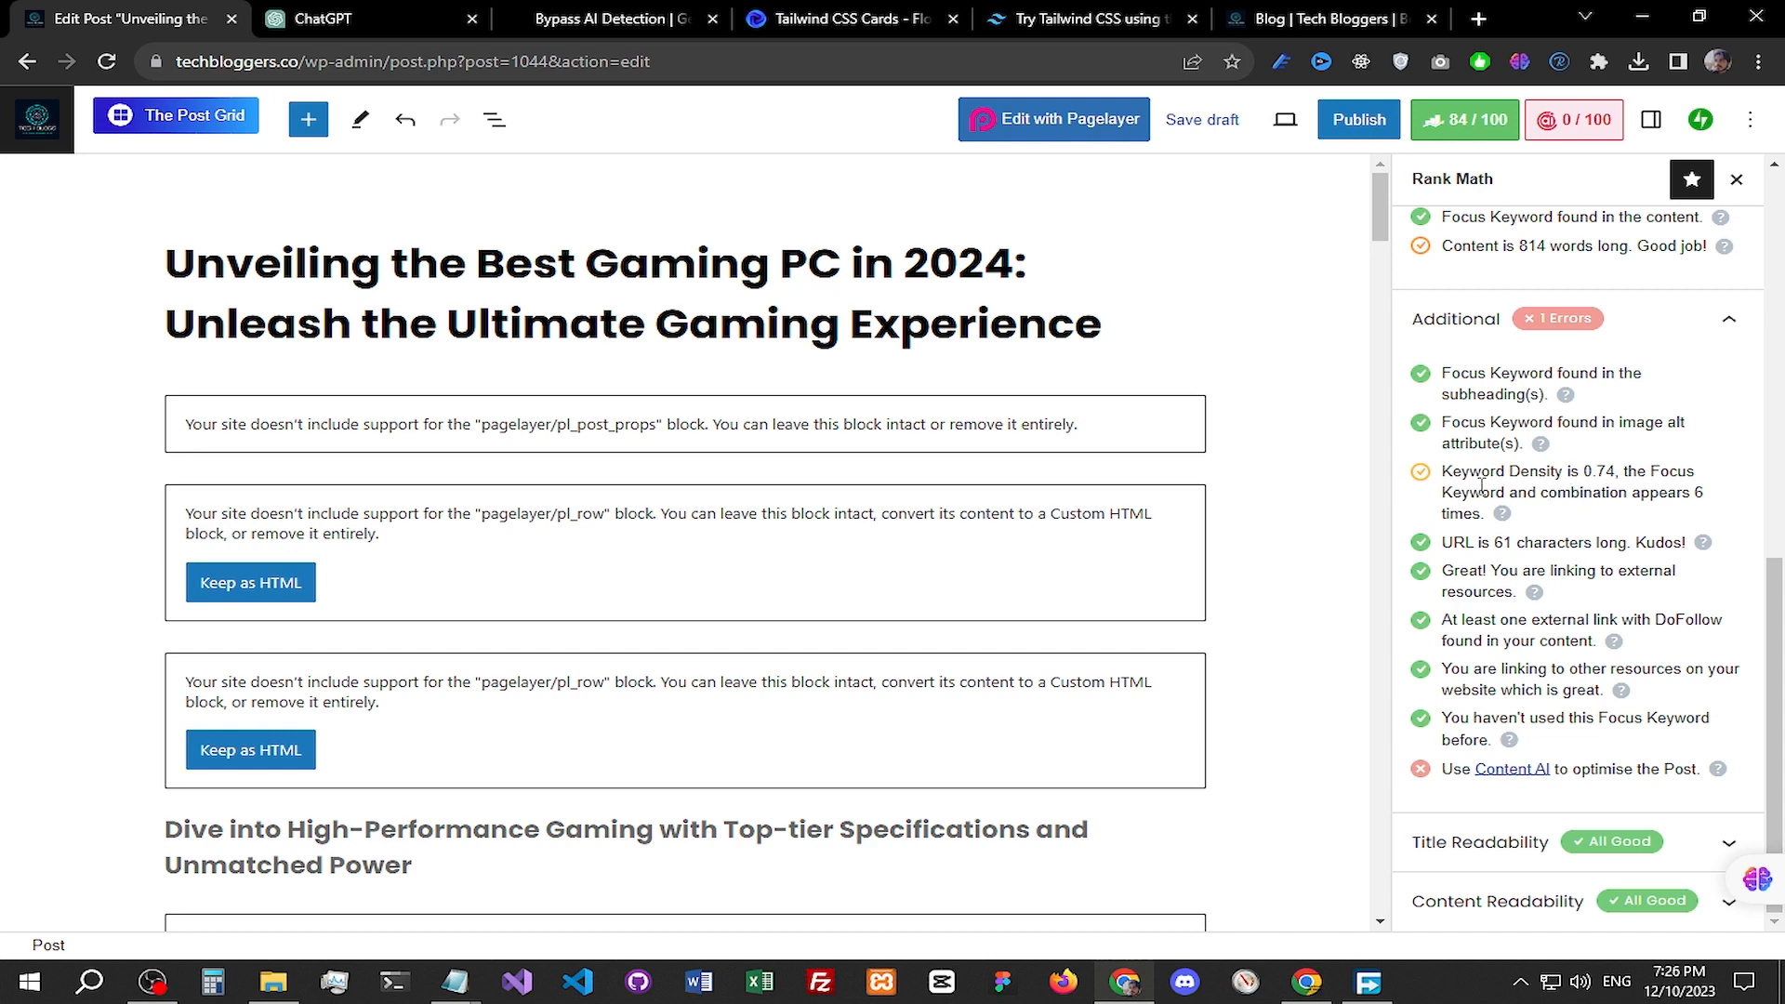
scroll(1586, 514, "up", 3)
scroll(1599, 465, "down", 2)
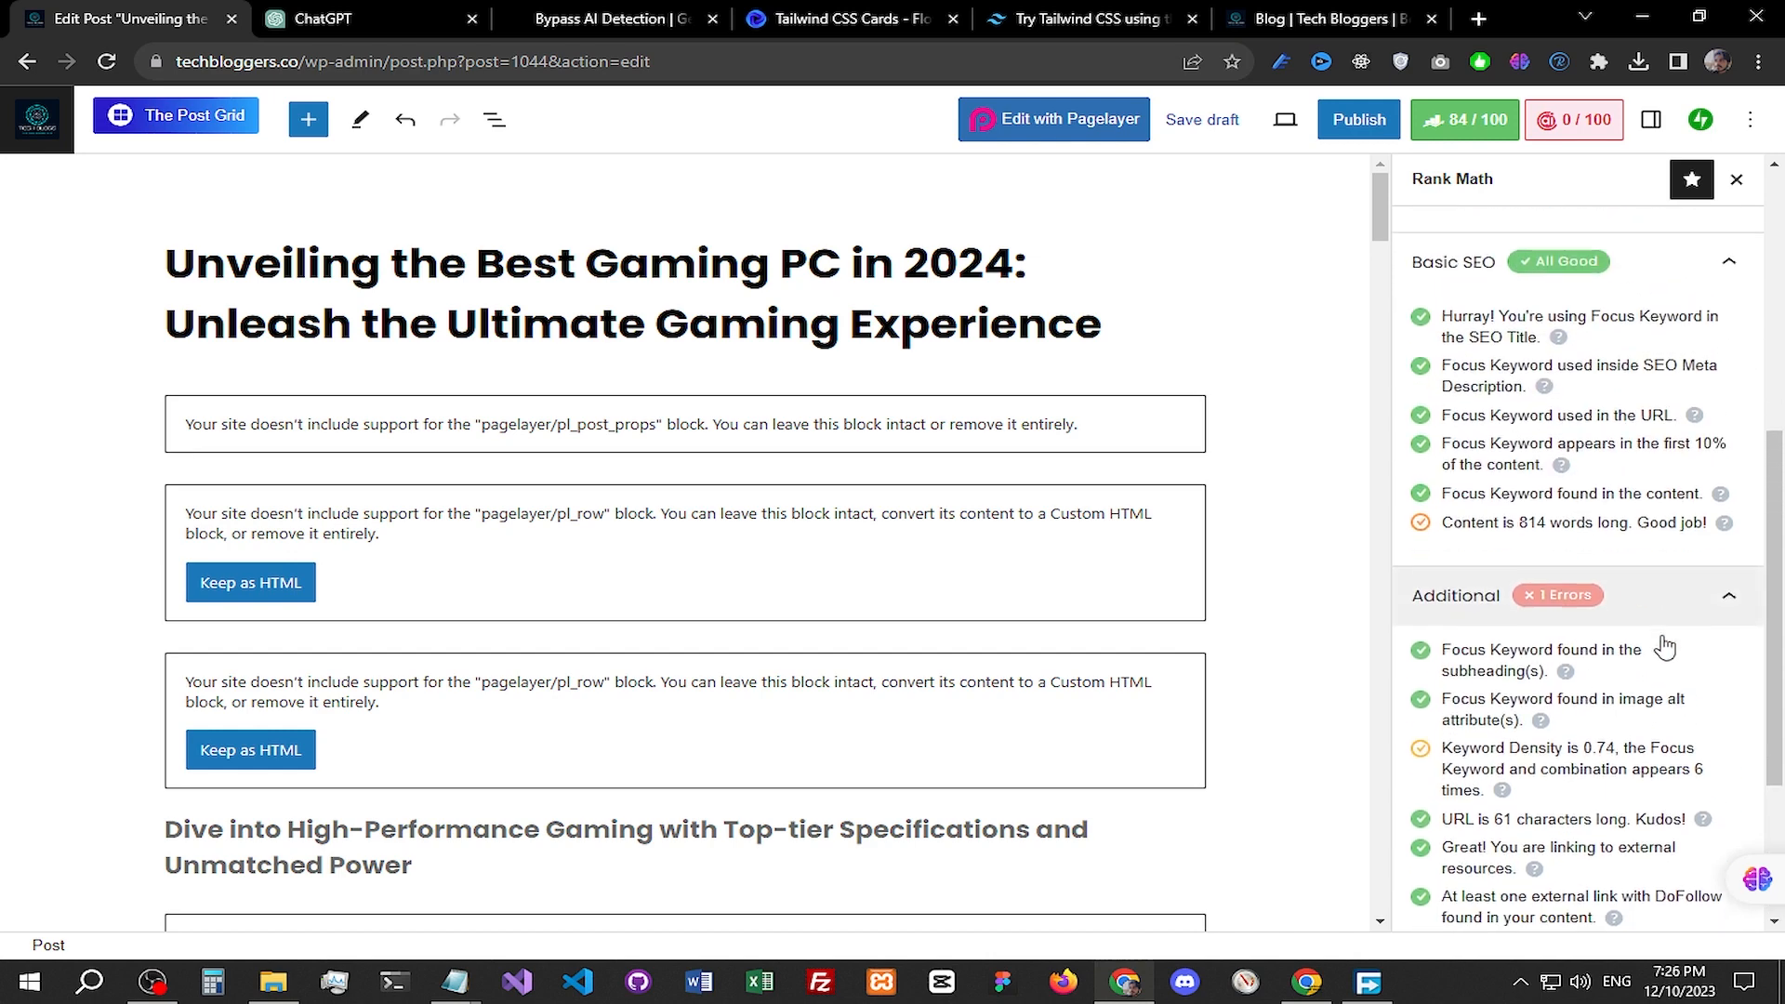
scroll(1533, 635, "down", 2)
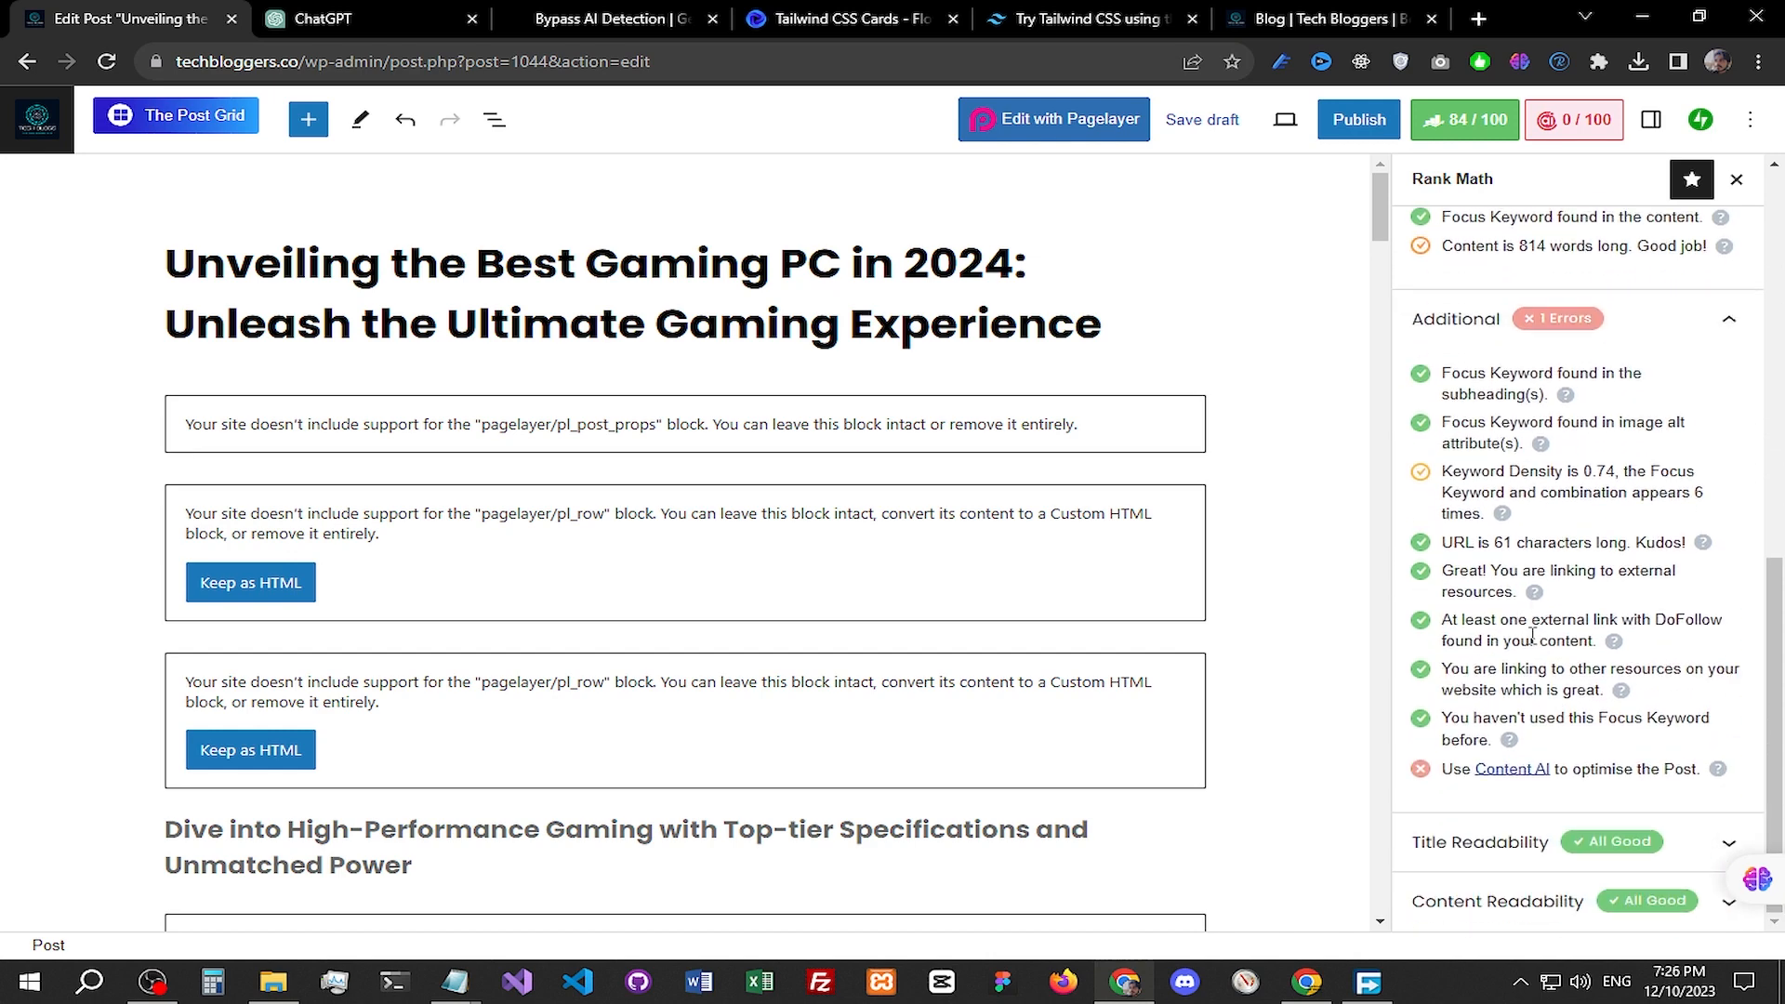
scroll(1533, 635, "up", 10)
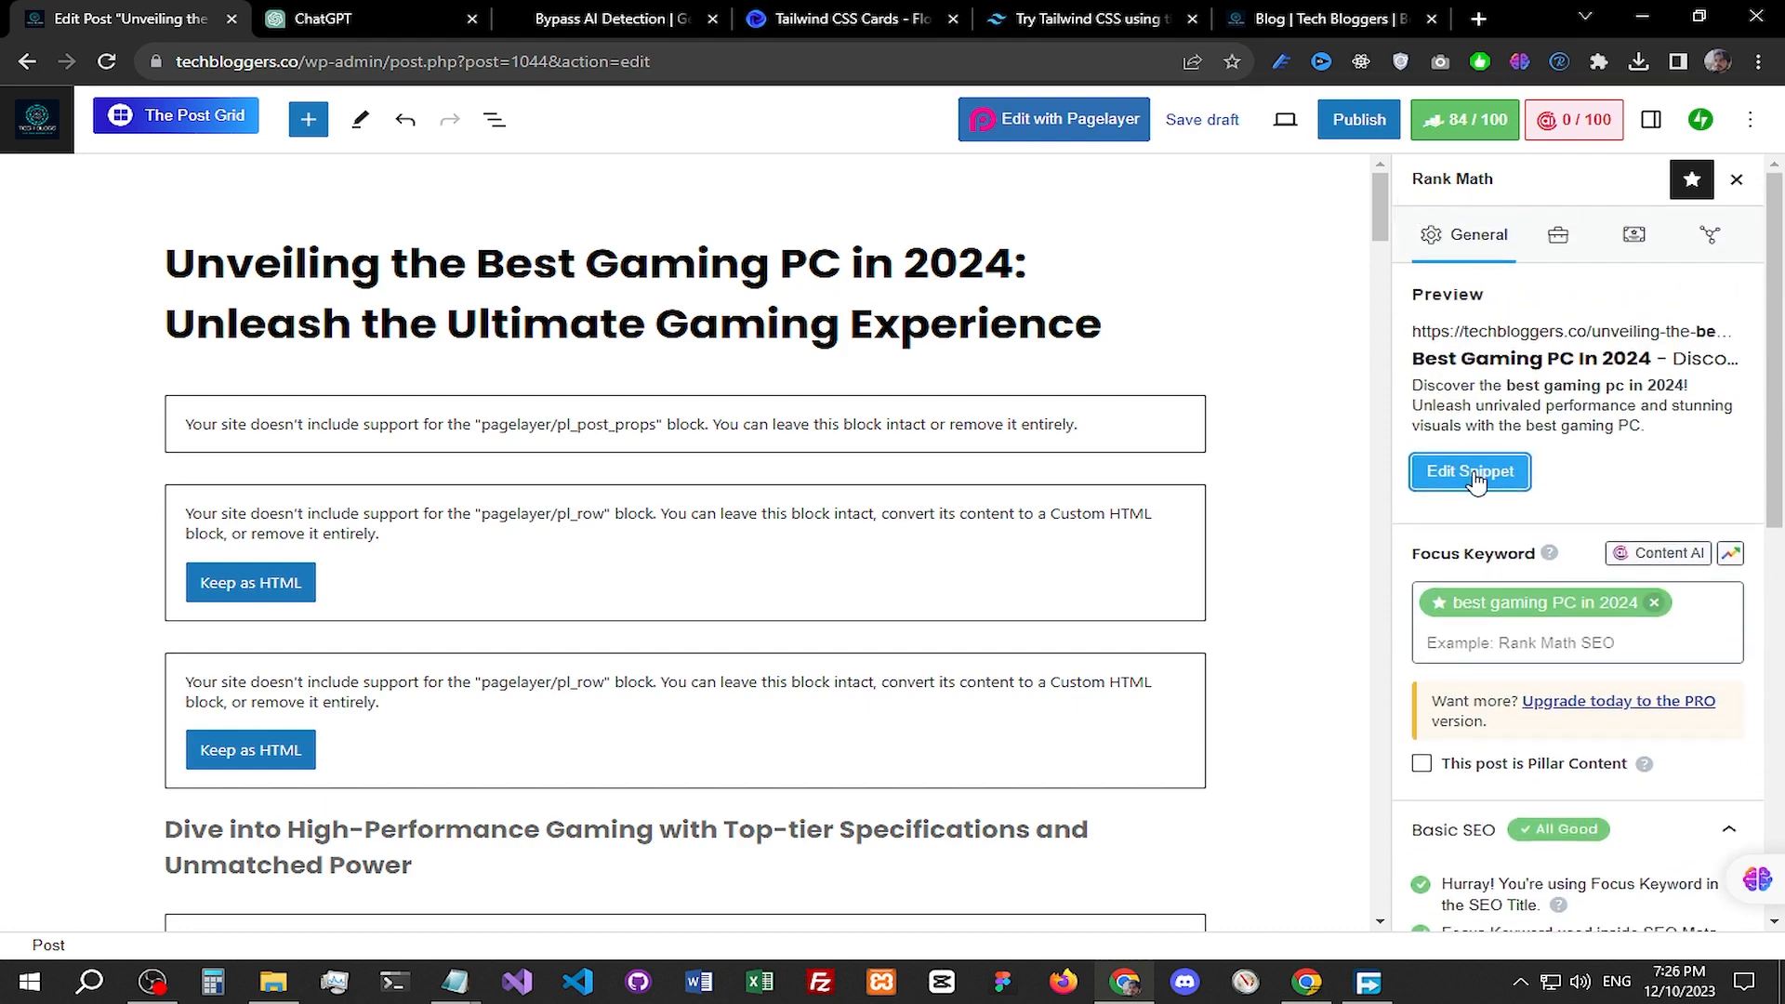
scroll(1534, 465, "down", 10)
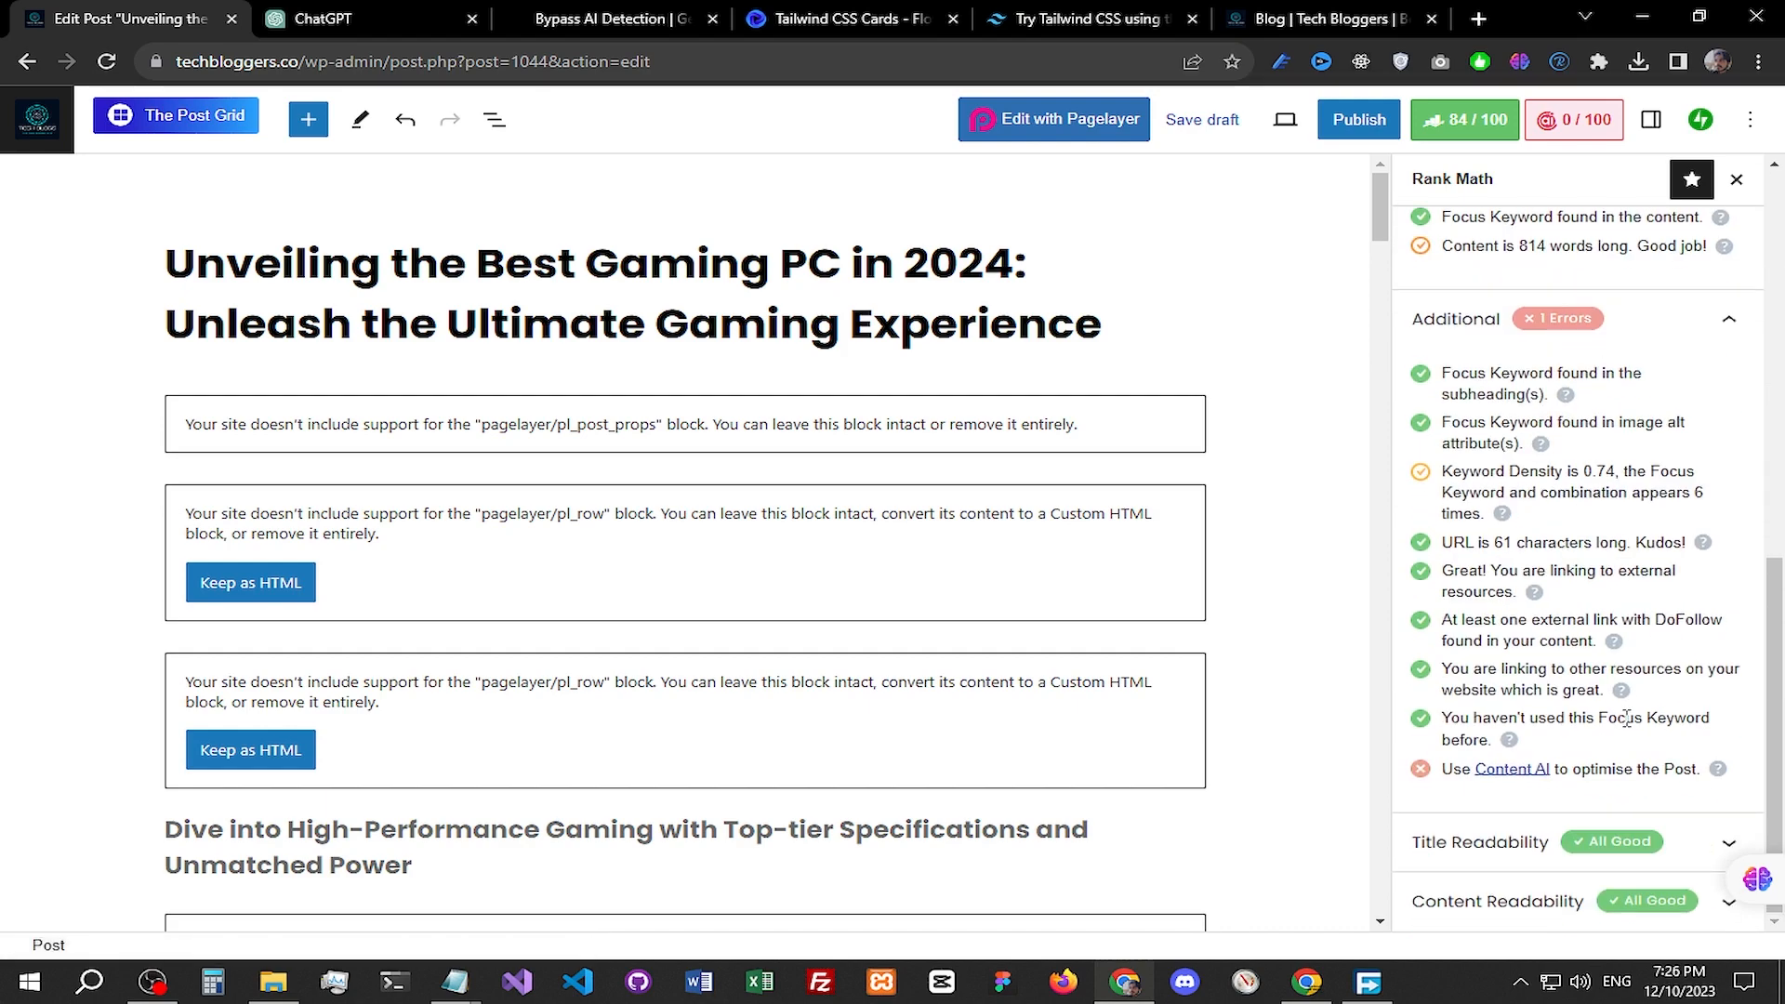
scroll(1622, 717, "up", 10)
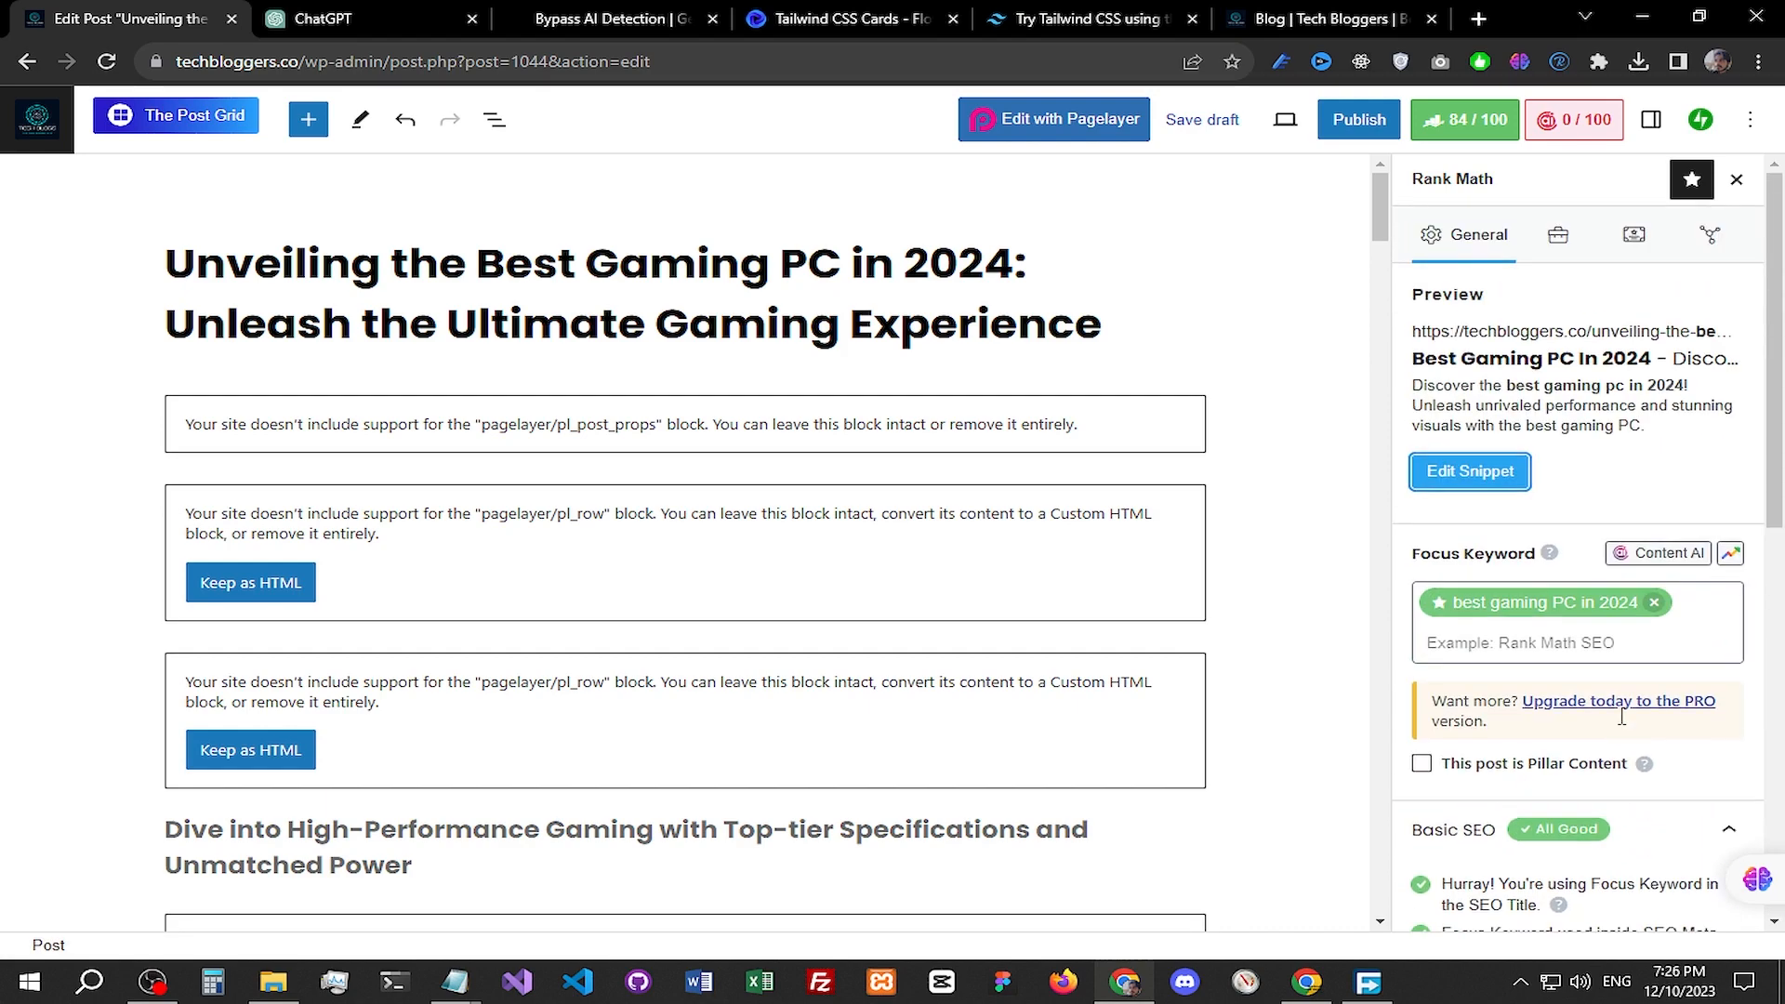
scroll(1428, 433, "down", 10)
scroll(1429, 433, "up", 10)
Step: Publish the post and open it from the reloaded blog page of the site
left_click(1375, 127)
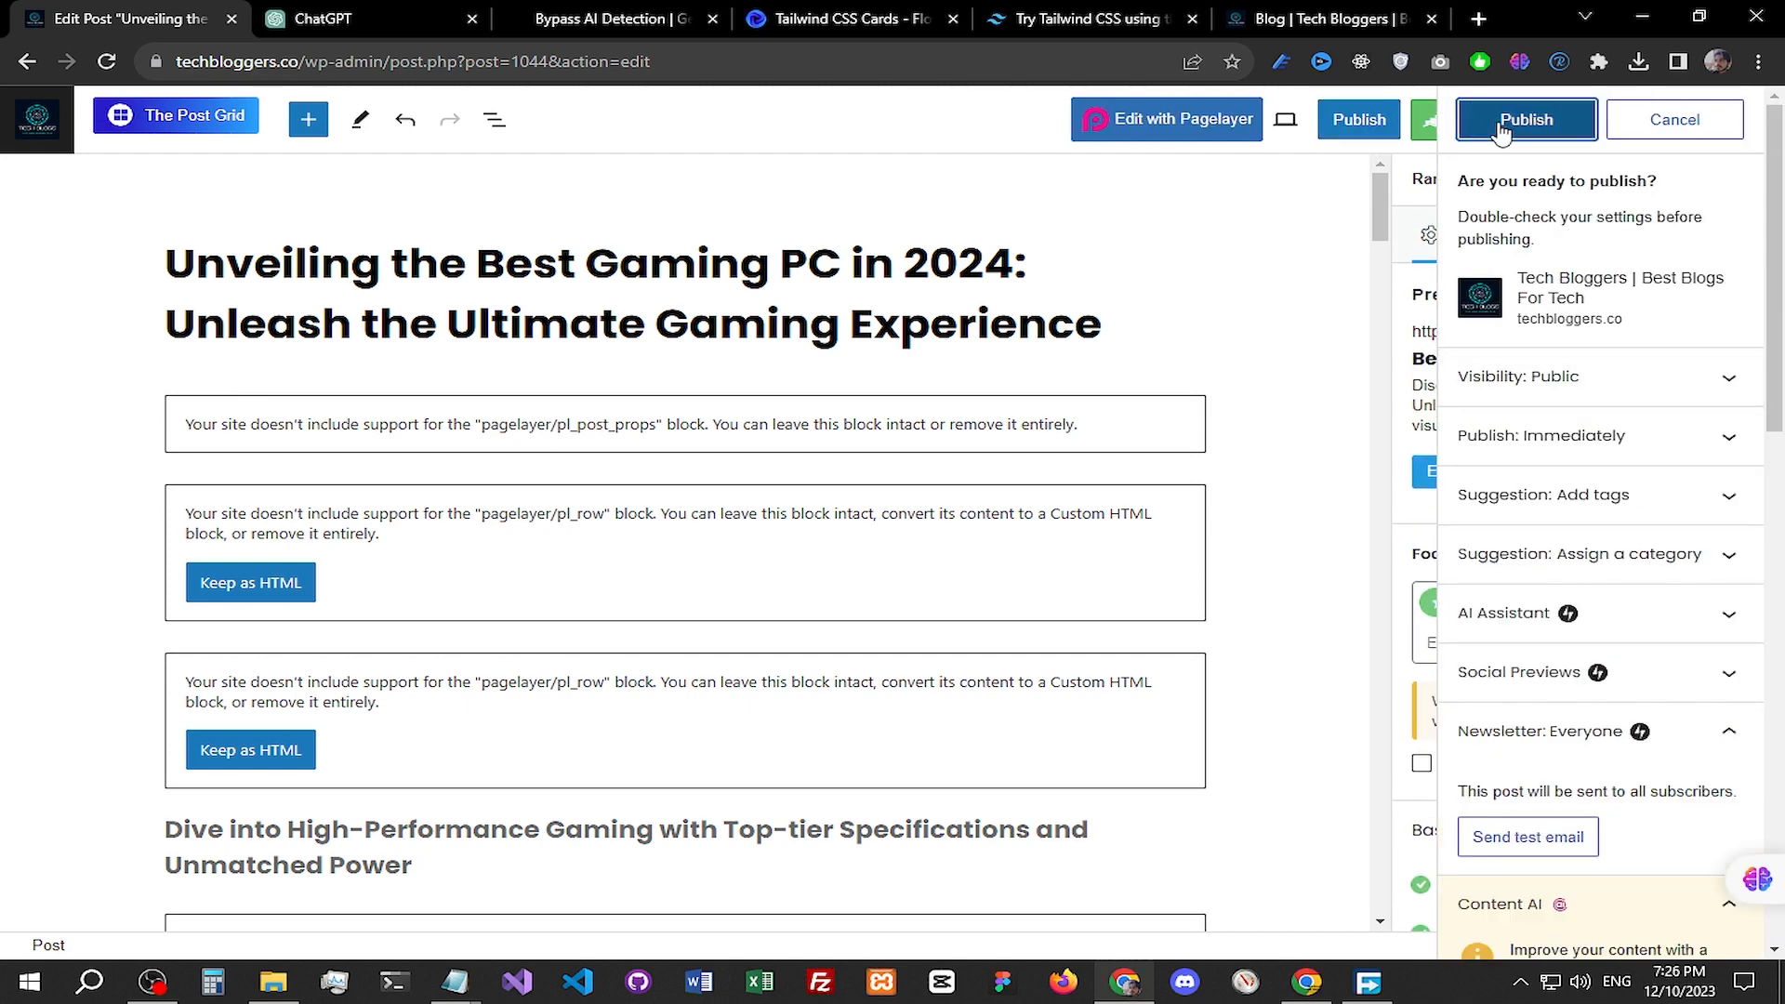
left_click(1500, 130)
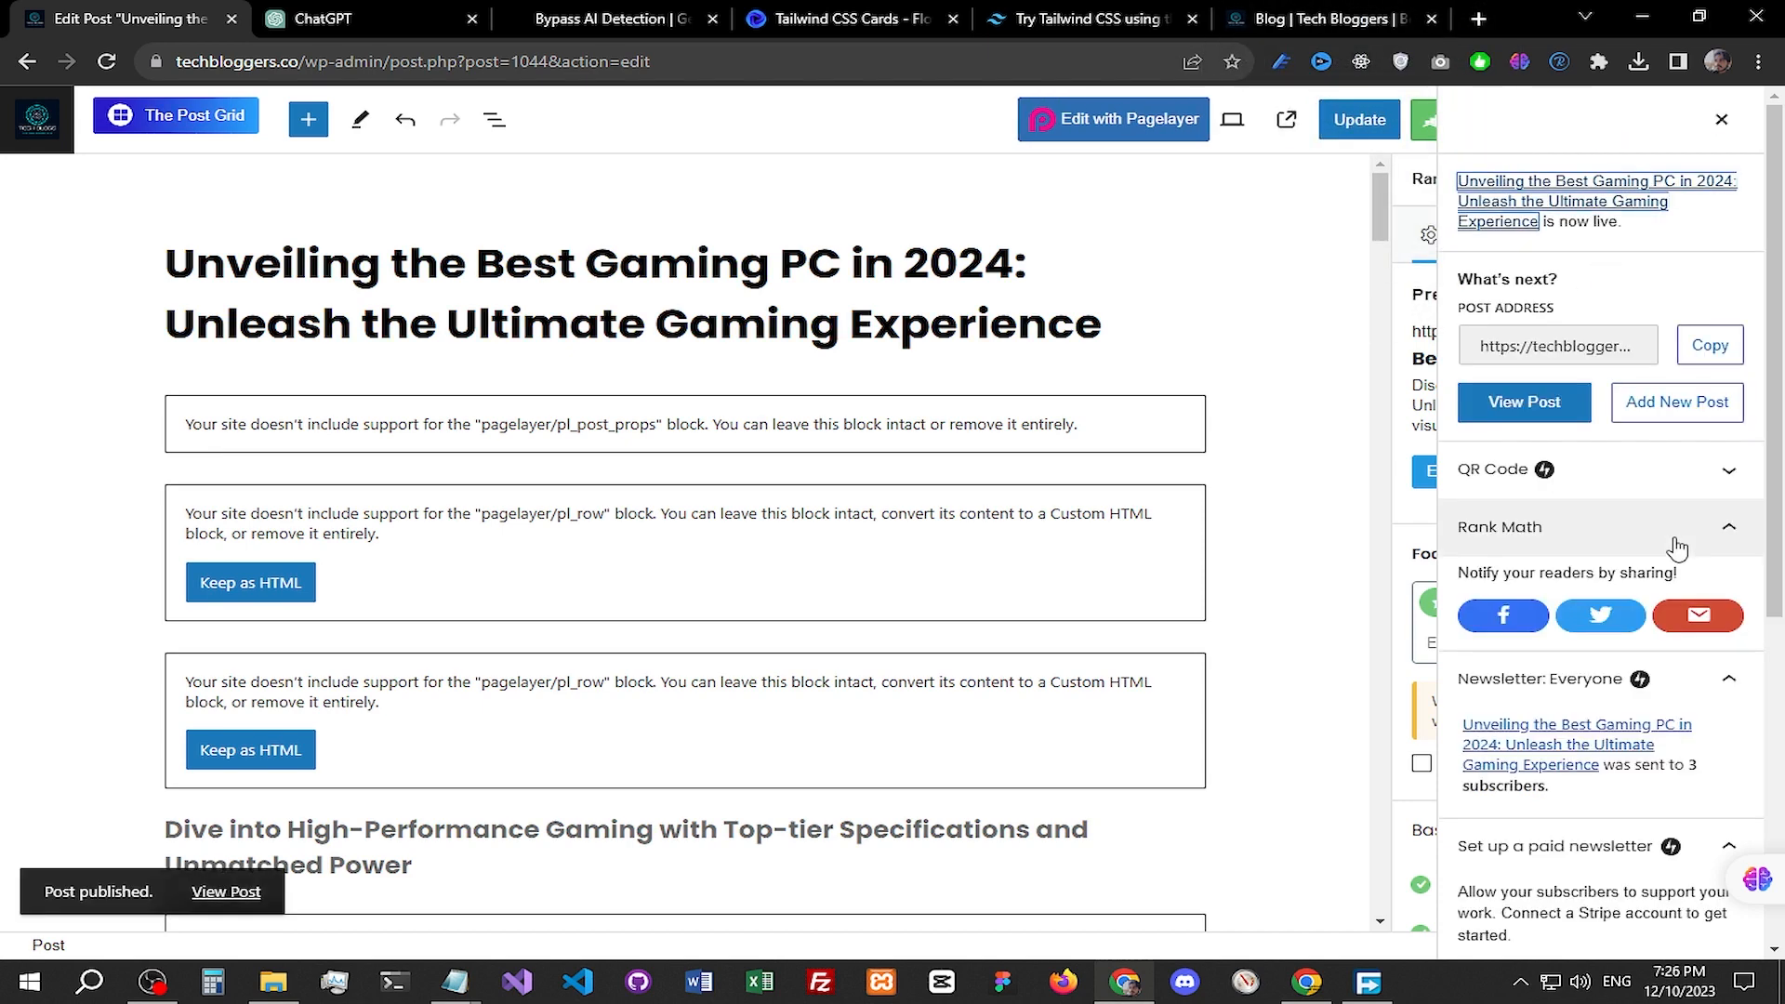
left_click(1283, 17)
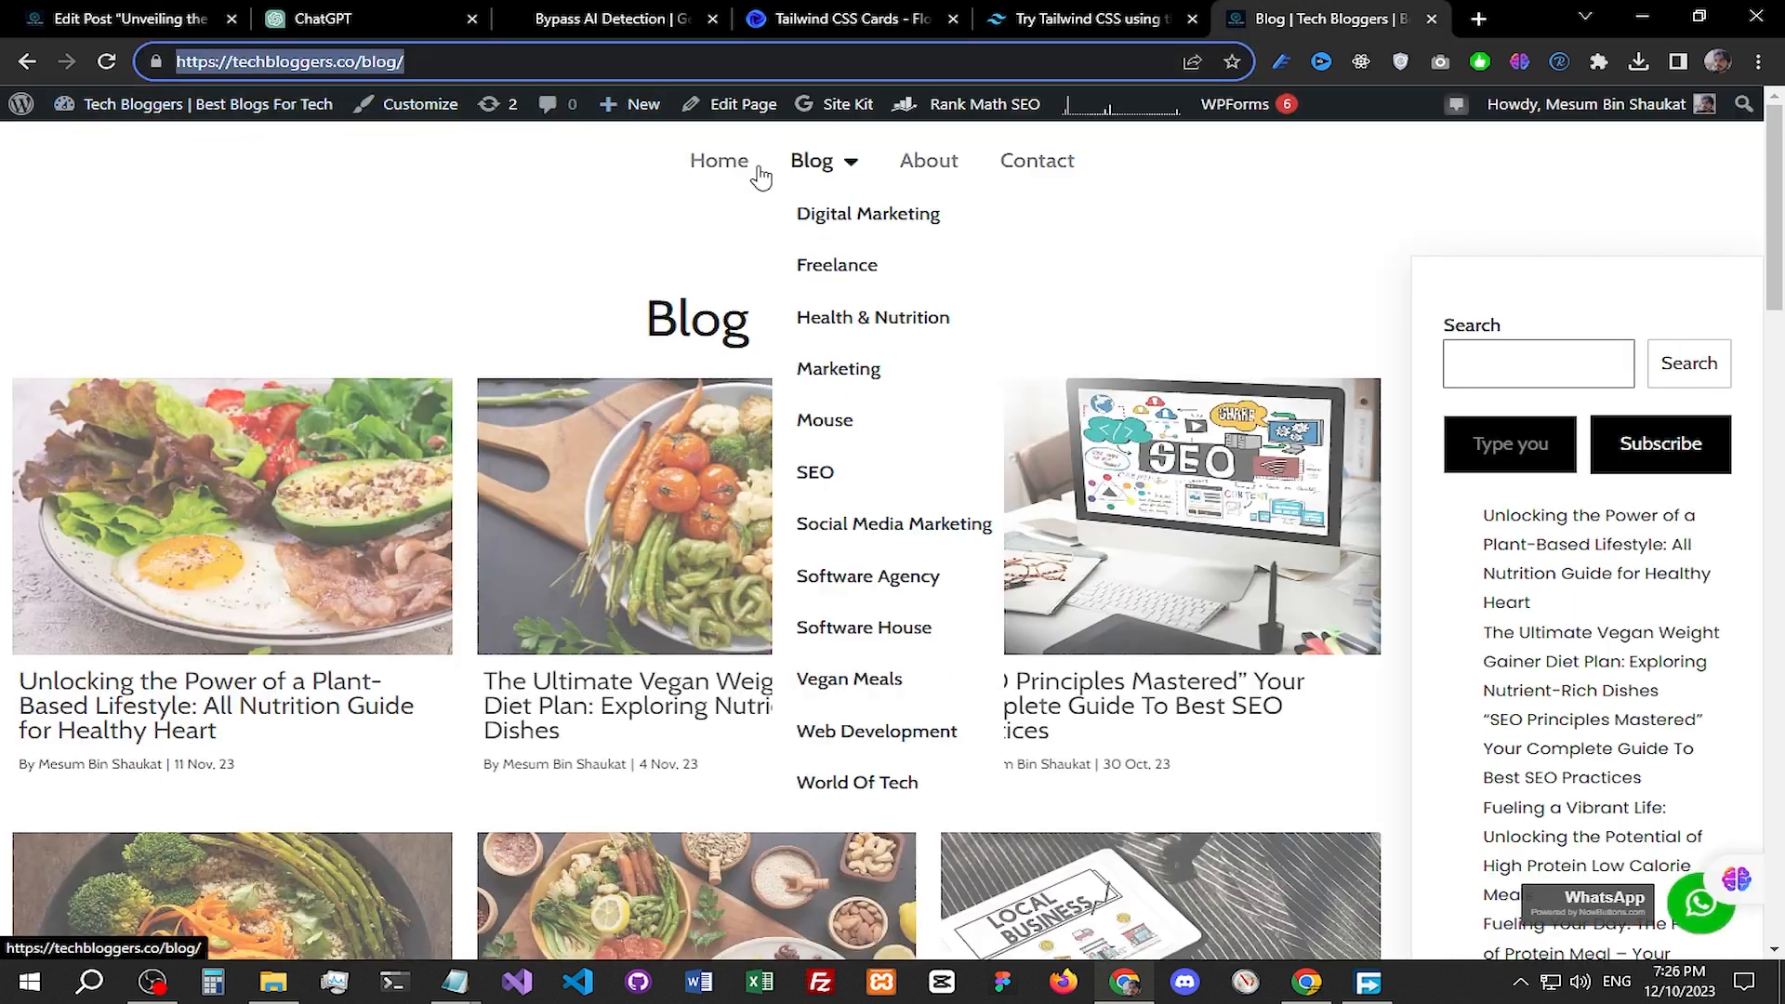
left_click(107, 61)
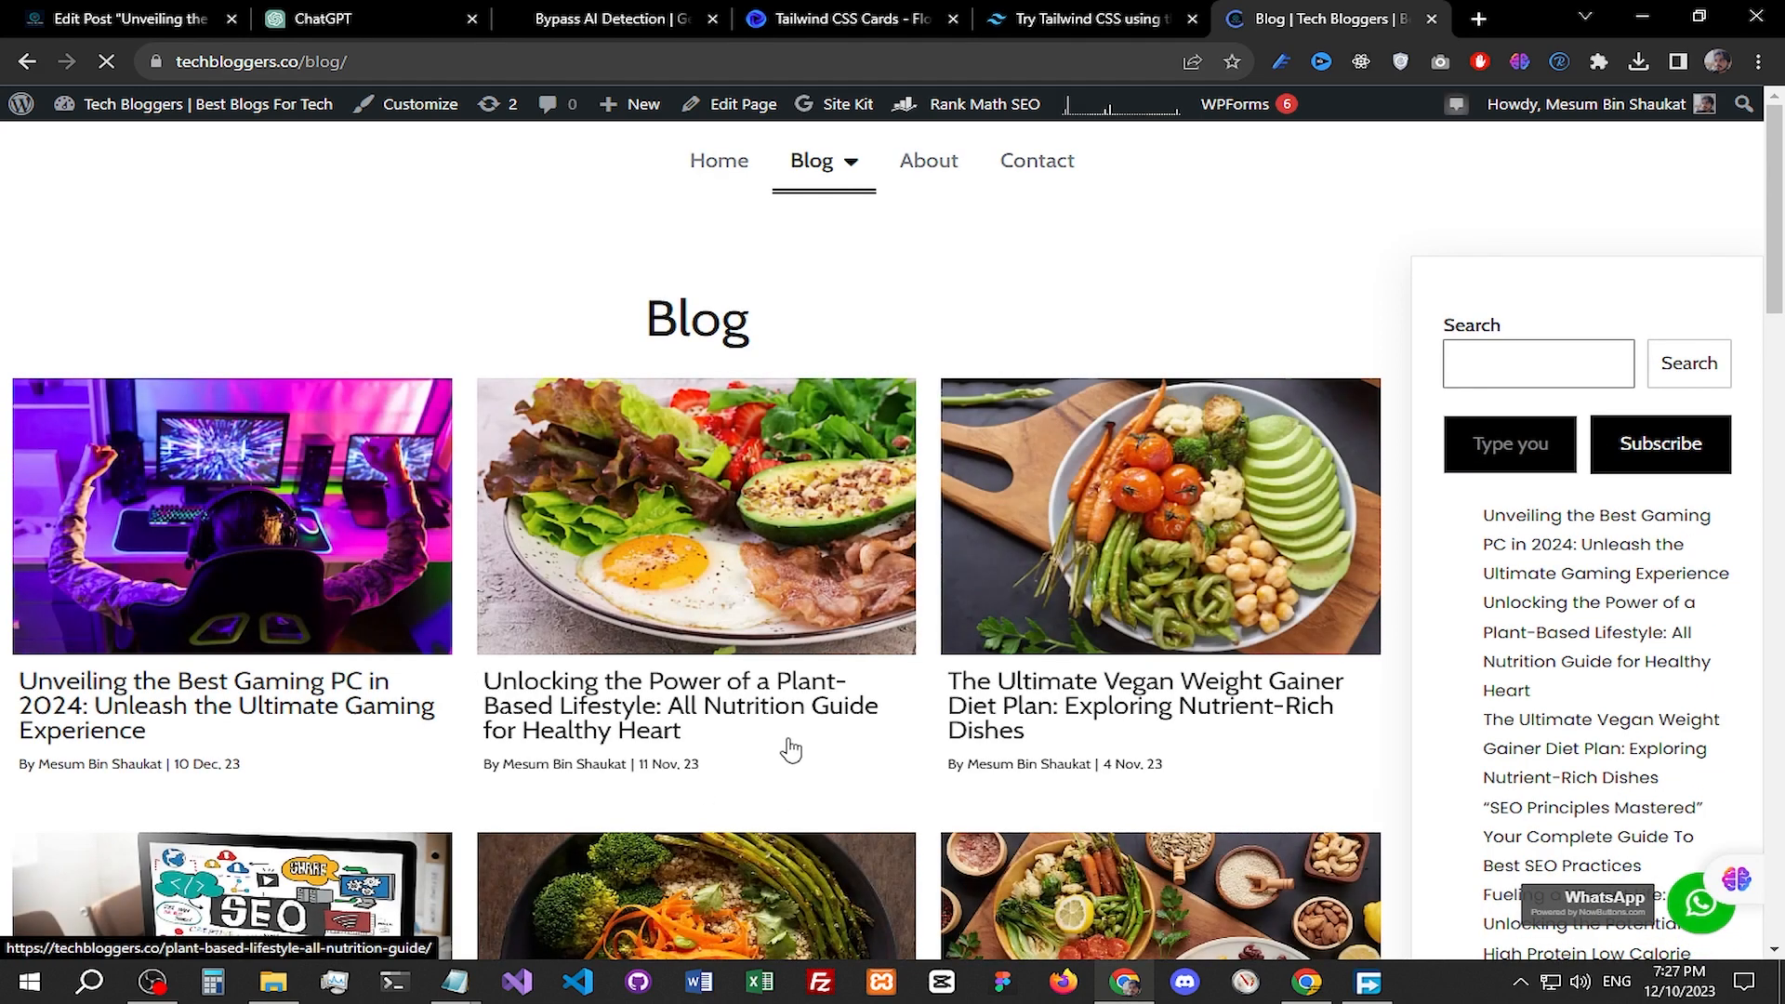
left_click(93, 562)
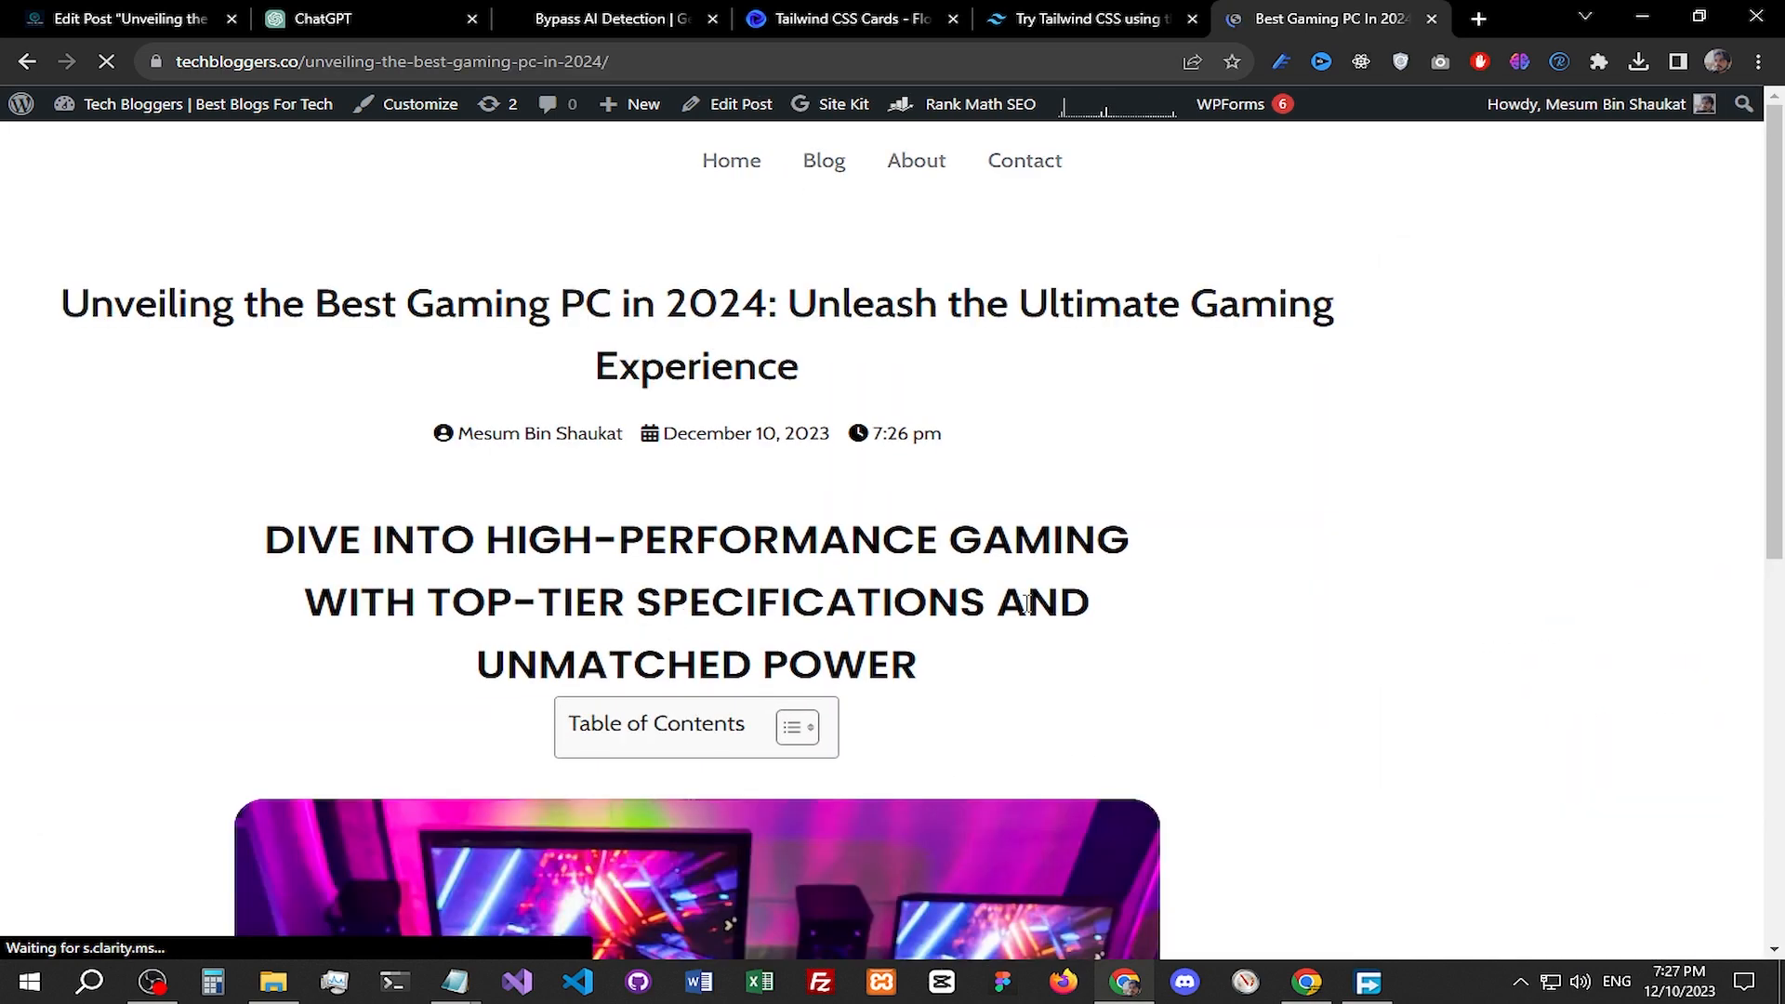
Step: Review the published gaming PC post's images, text sections and product cards
scroll(1004, 604, "down", 7)
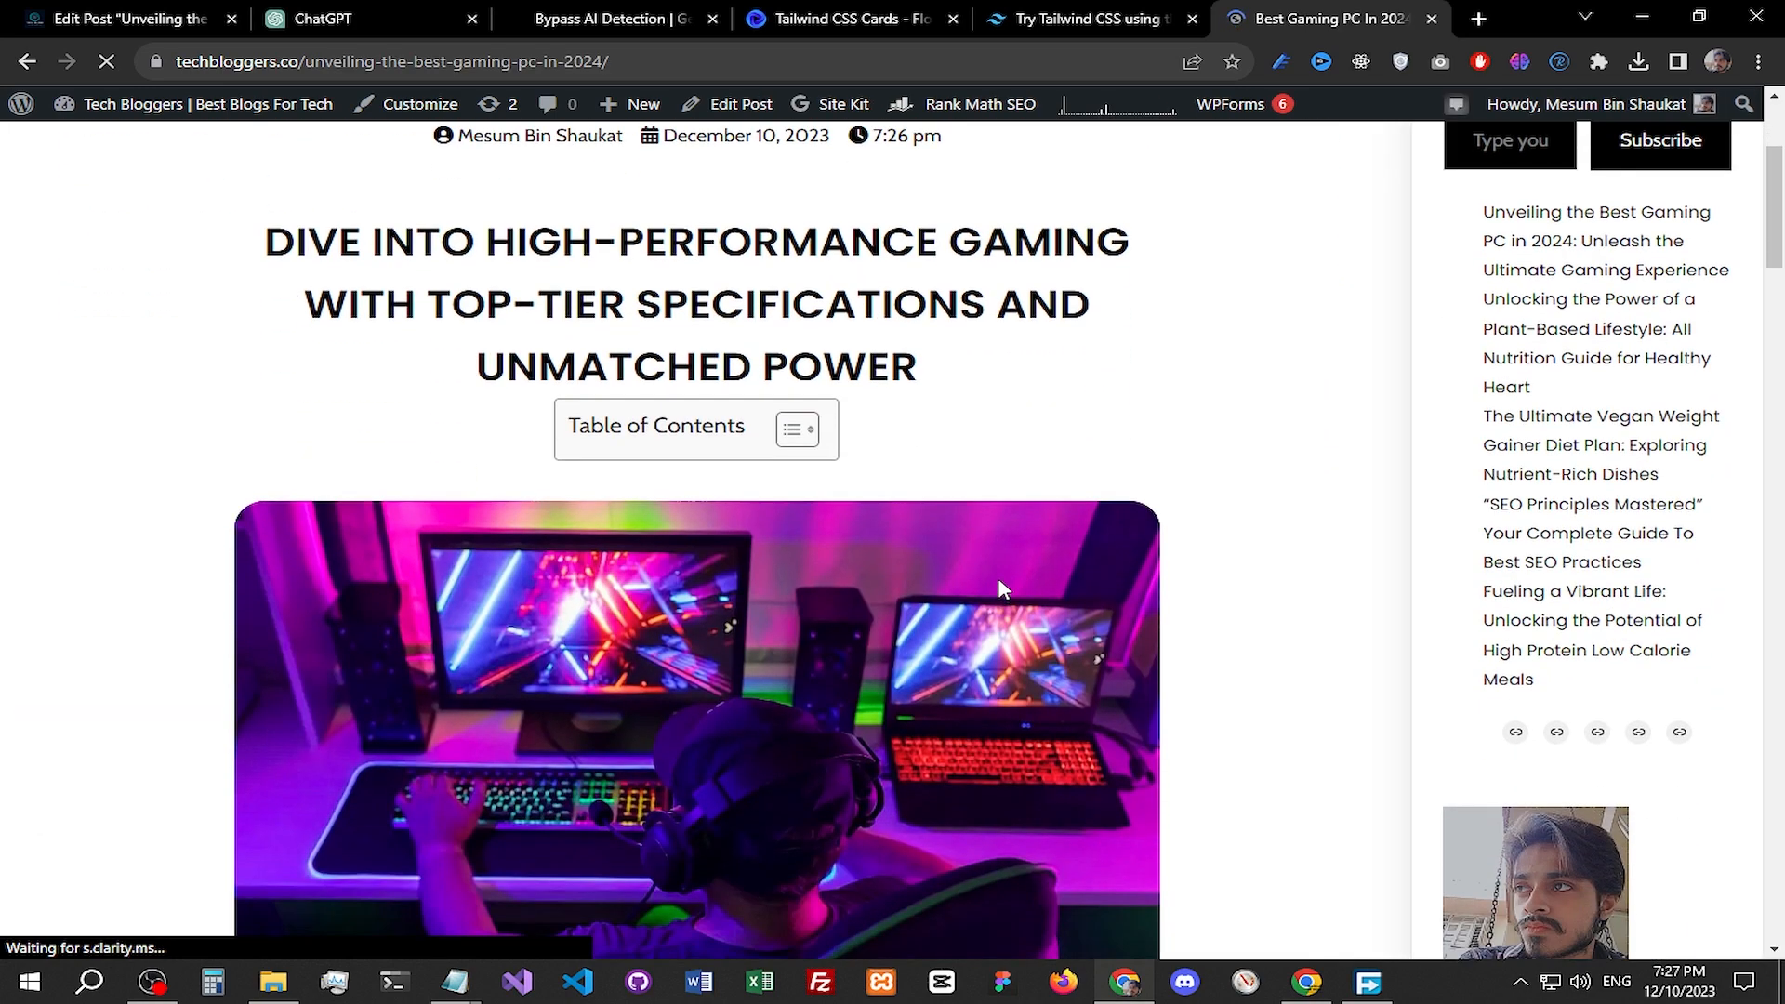
scroll(1023, 586, "down", 8)
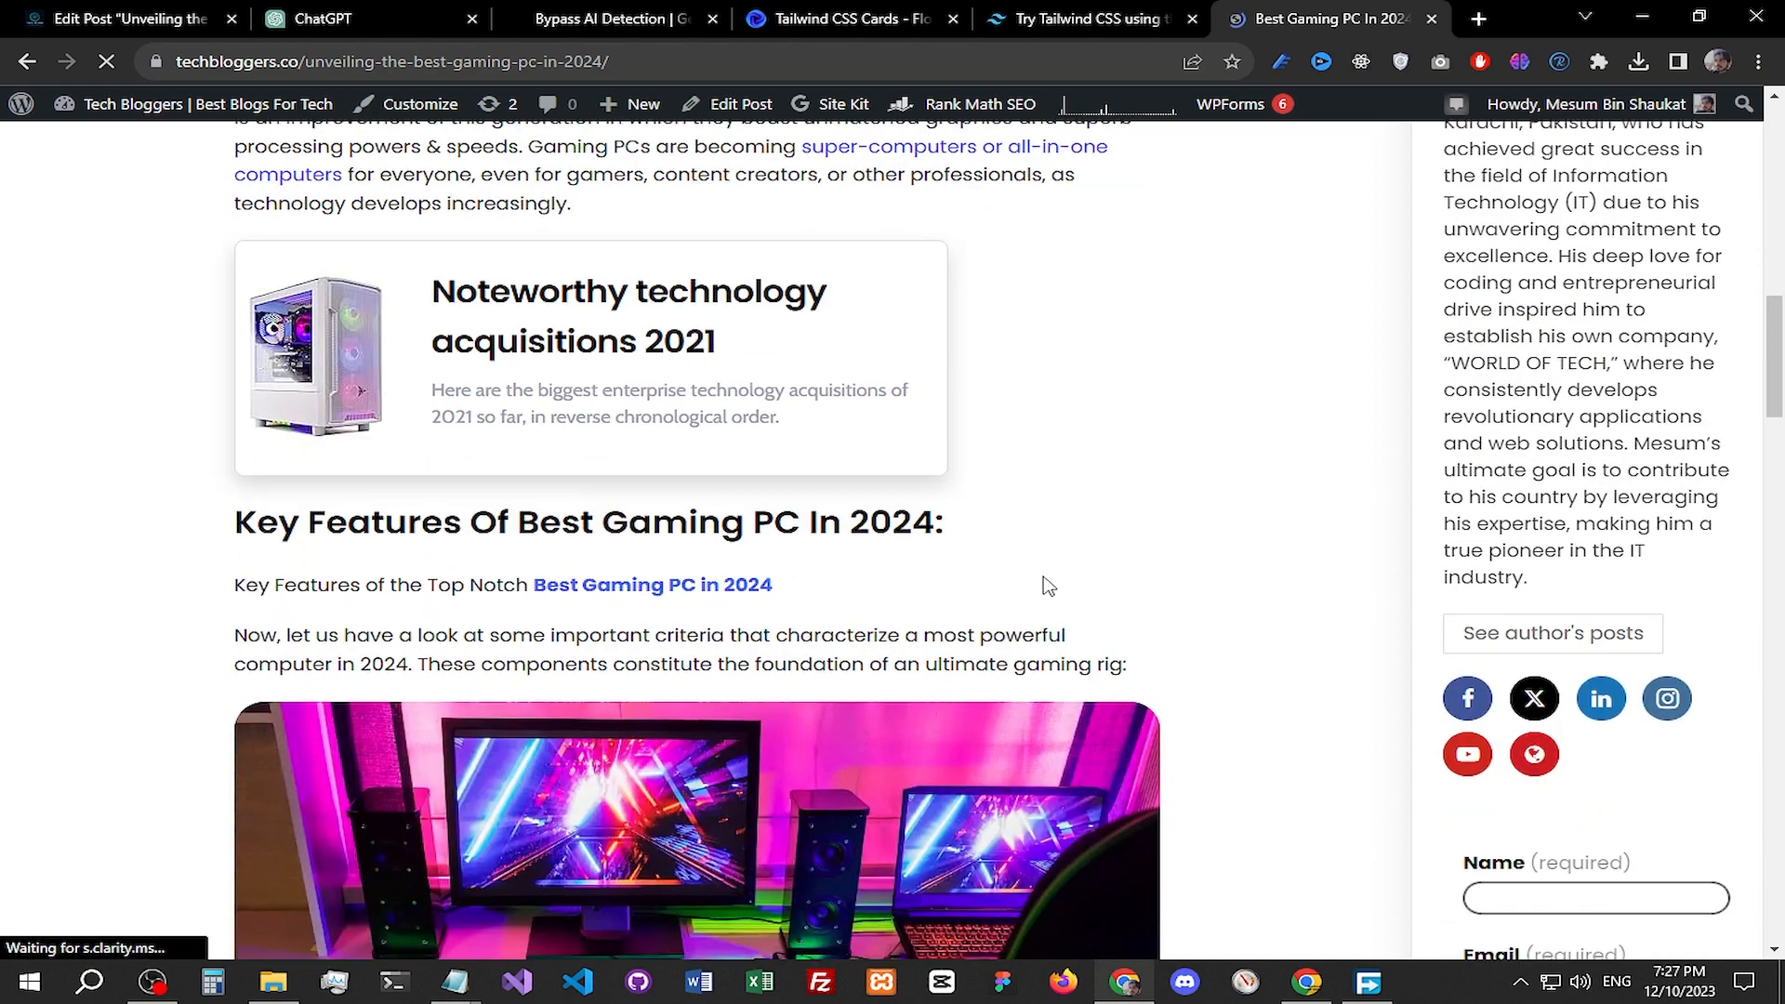
scroll(1247, 530, "down", 15)
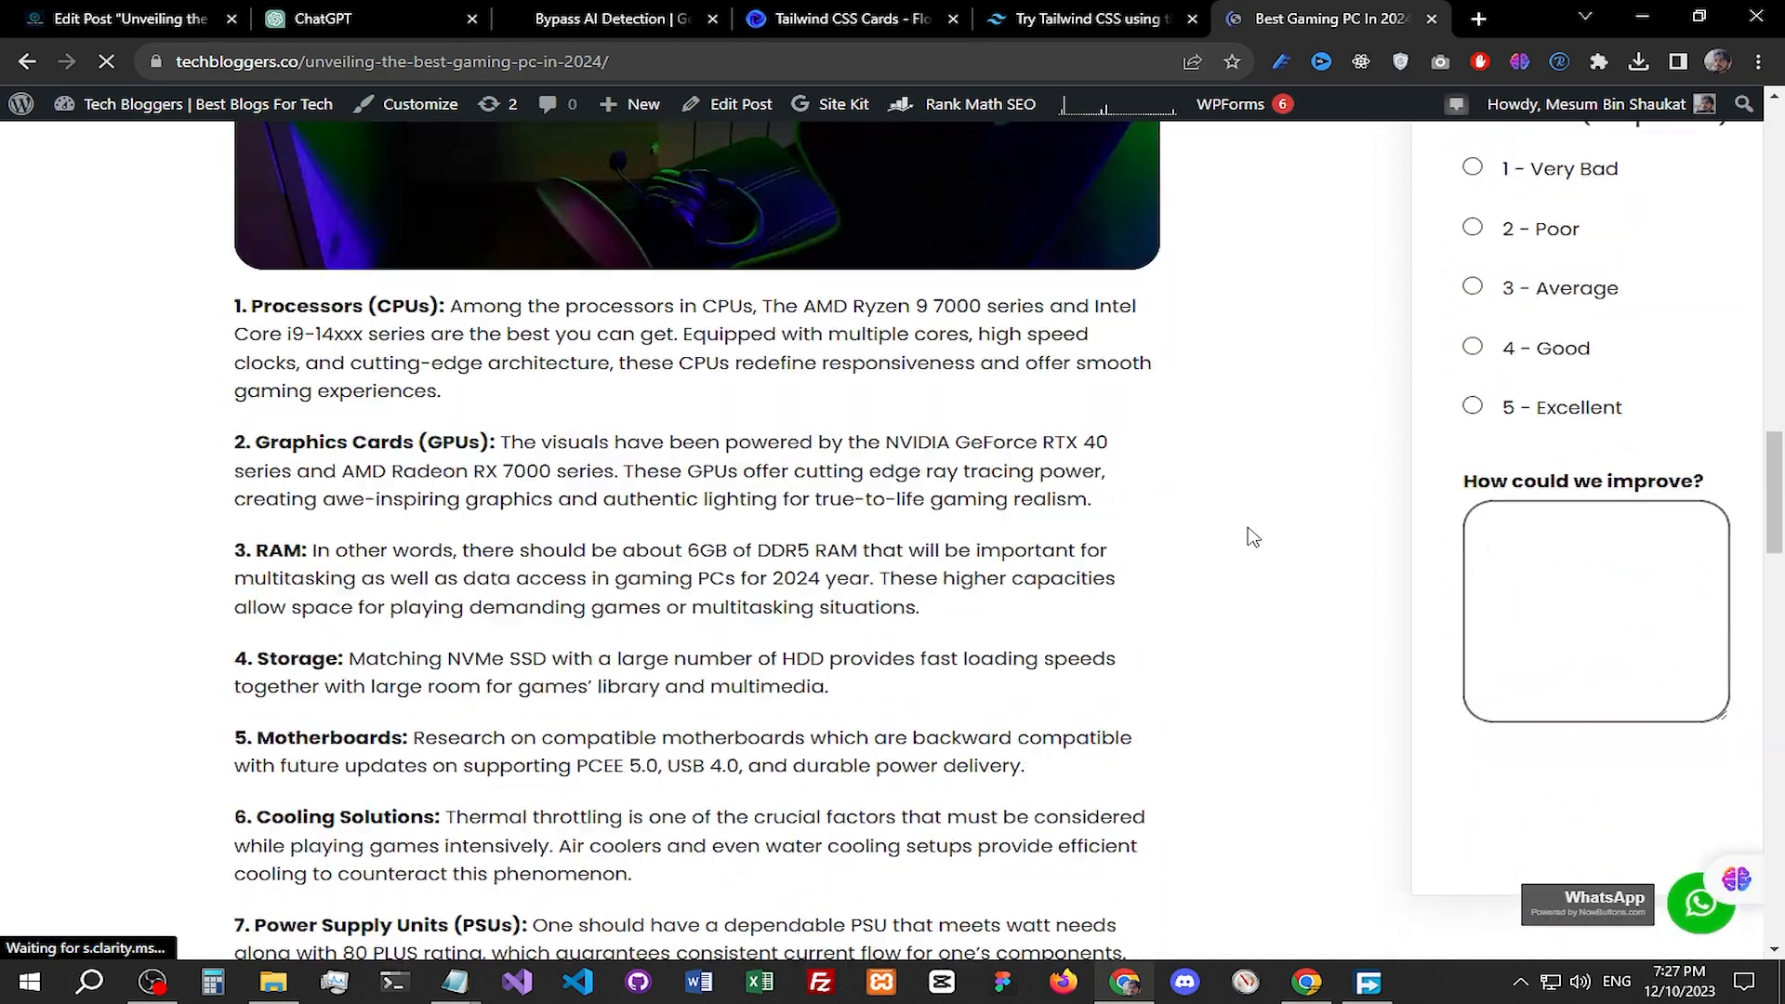
scroll(1247, 537, "down", 20)
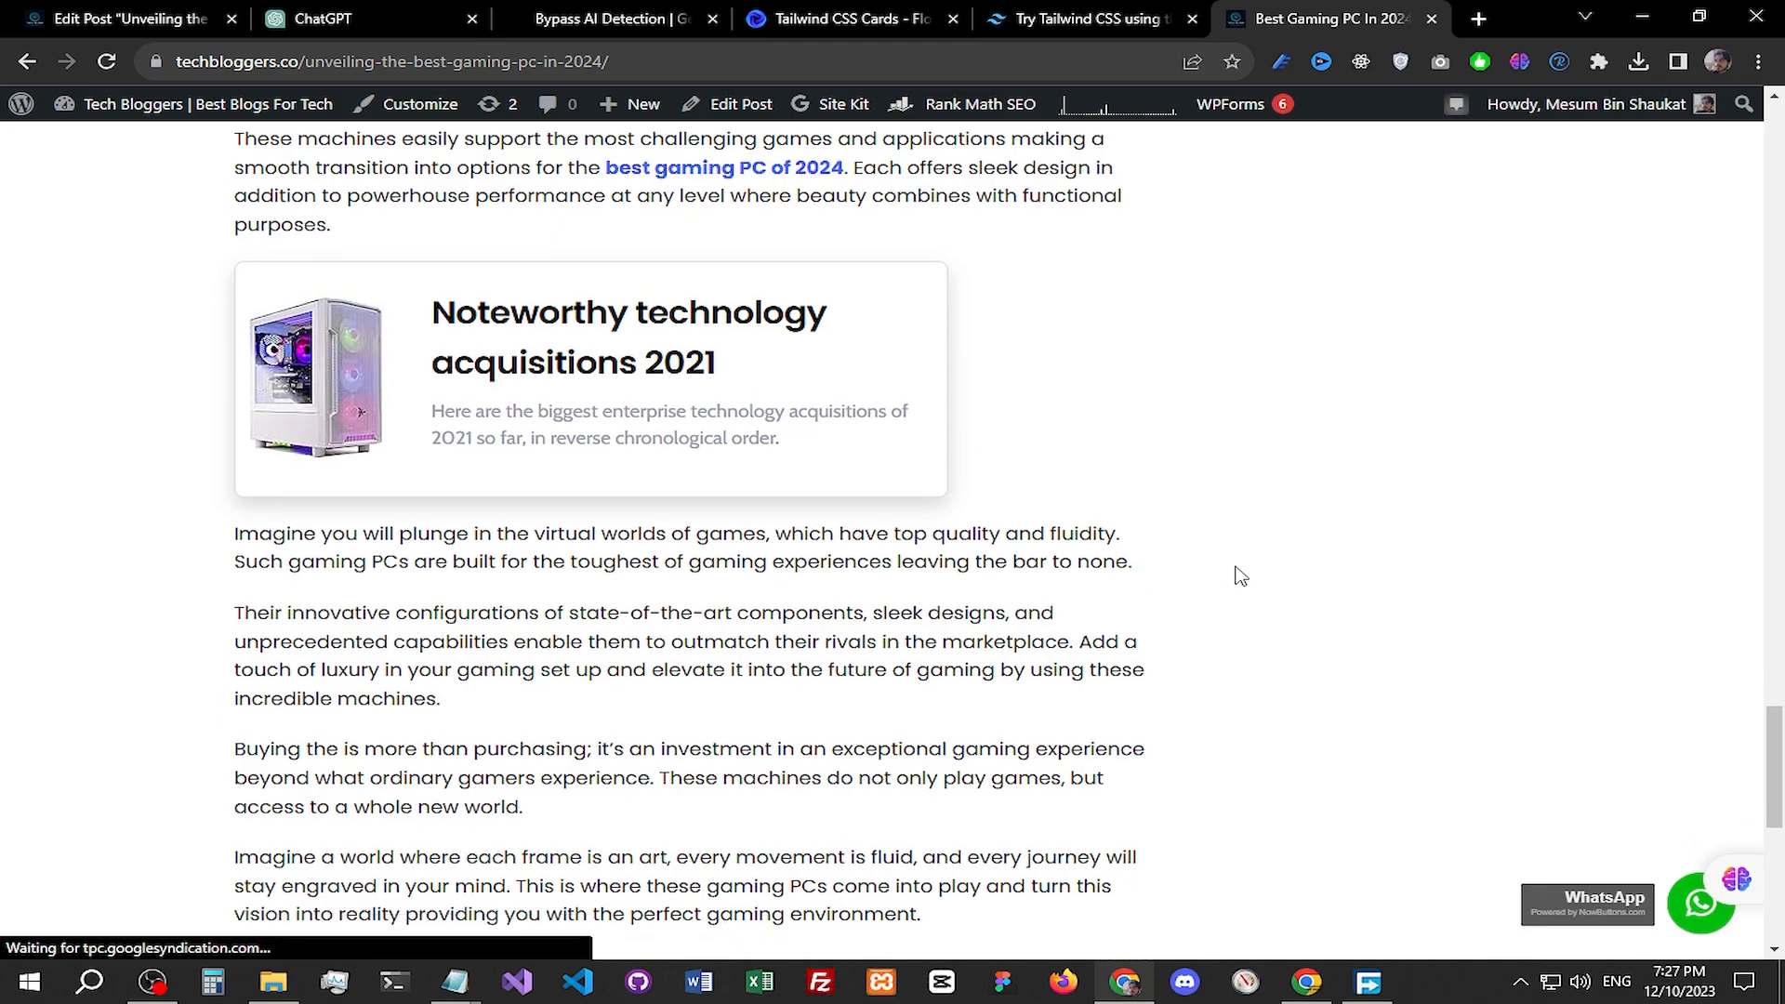
scroll(1242, 577, "up", 20)
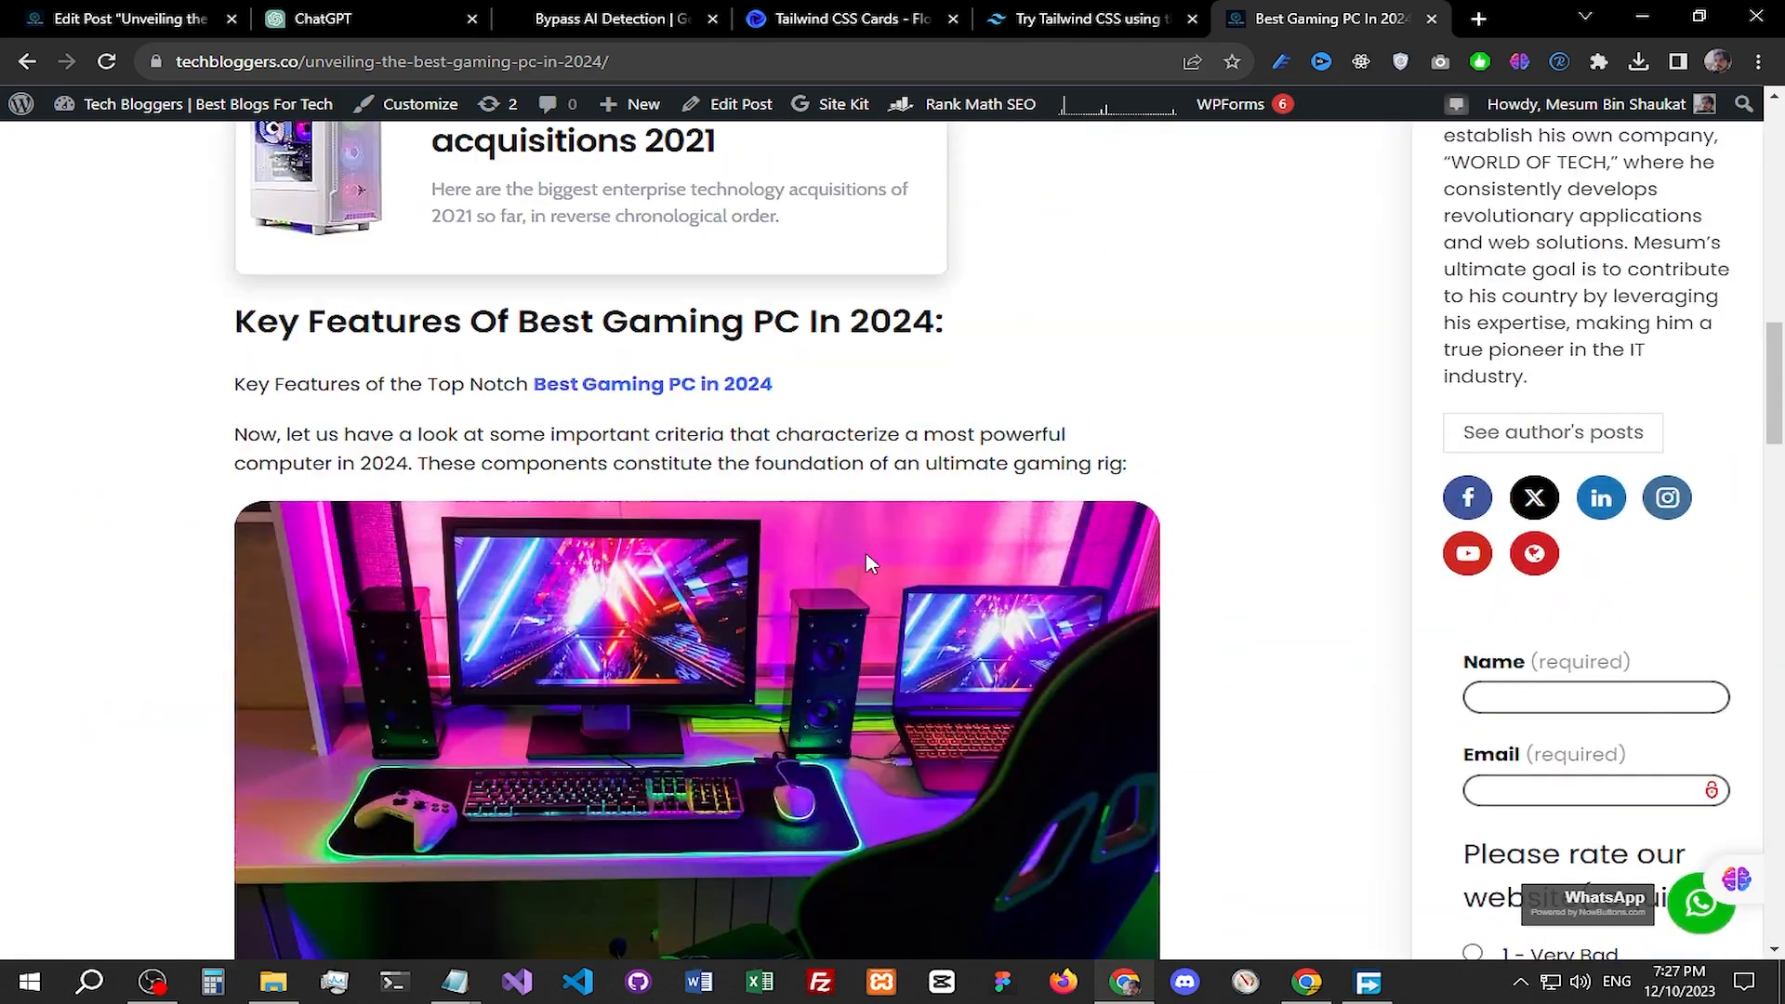
Step: Test the introduction's product card, the "best gaming pc in 2024" link and the super-computers link, returning to the post each time
scroll(869, 562, "up", 5)
left_click(737, 686)
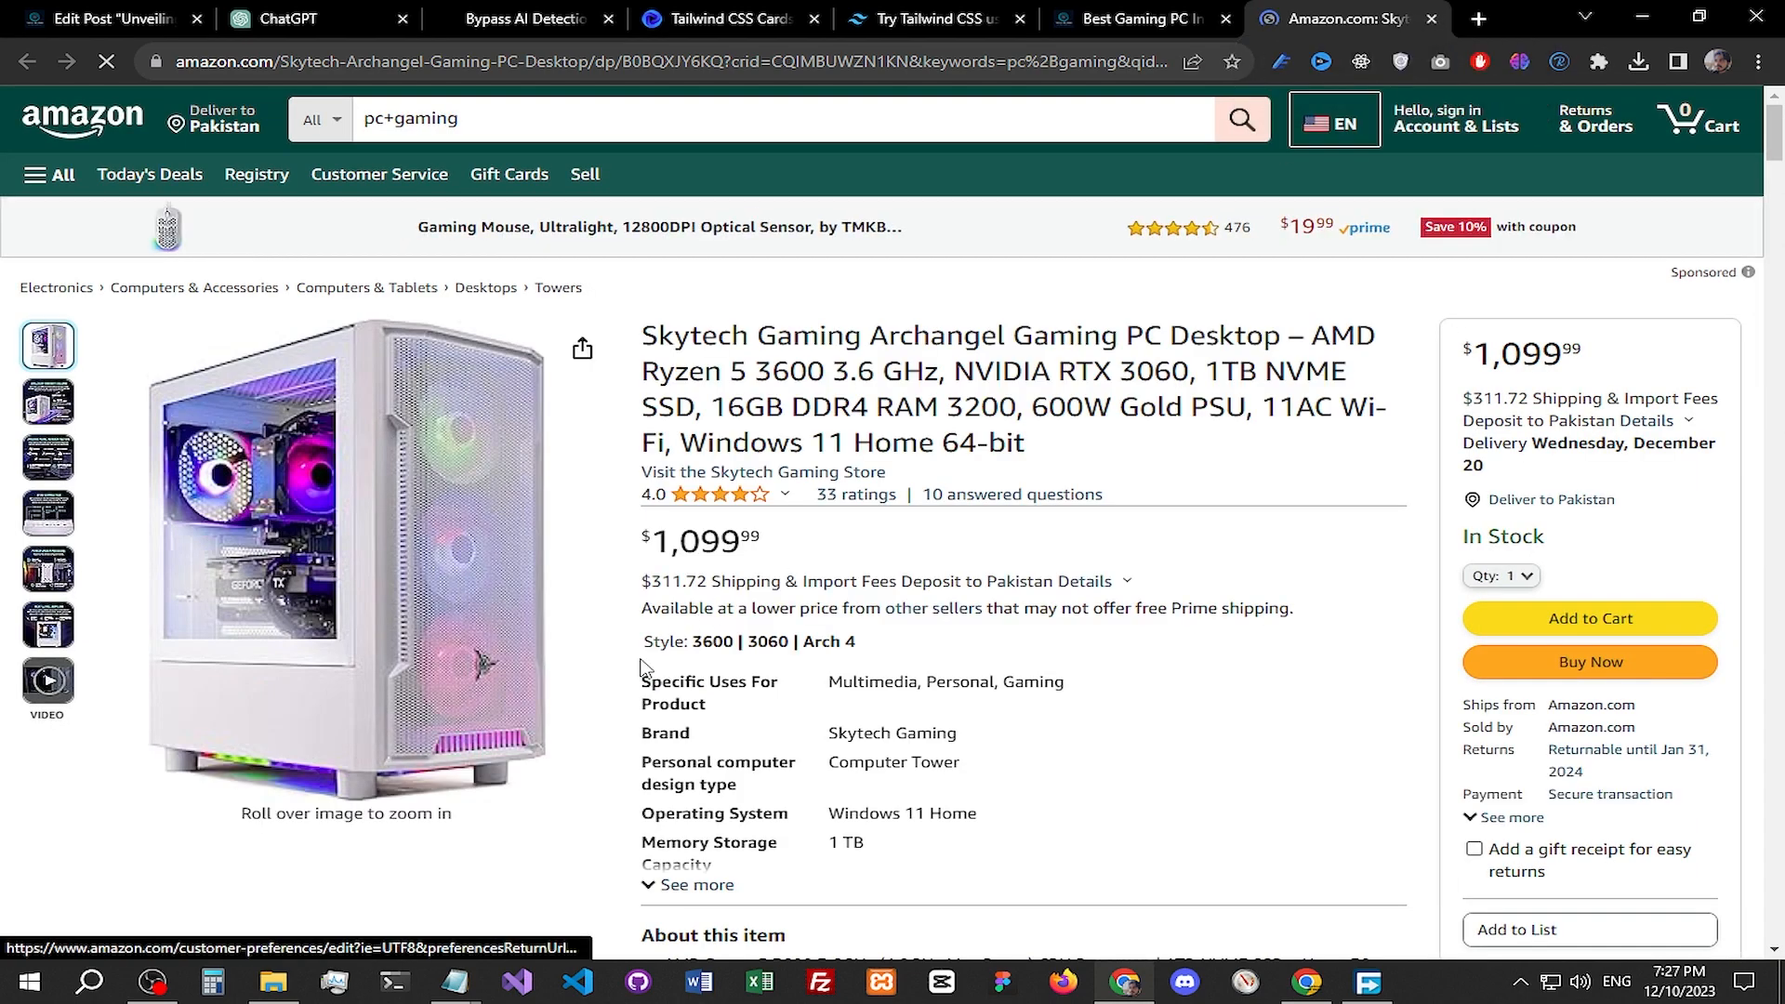
key("ctrl+shift+Tab")
scroll(1005, 494, "down", 9)
scroll(976, 399, "up", 9)
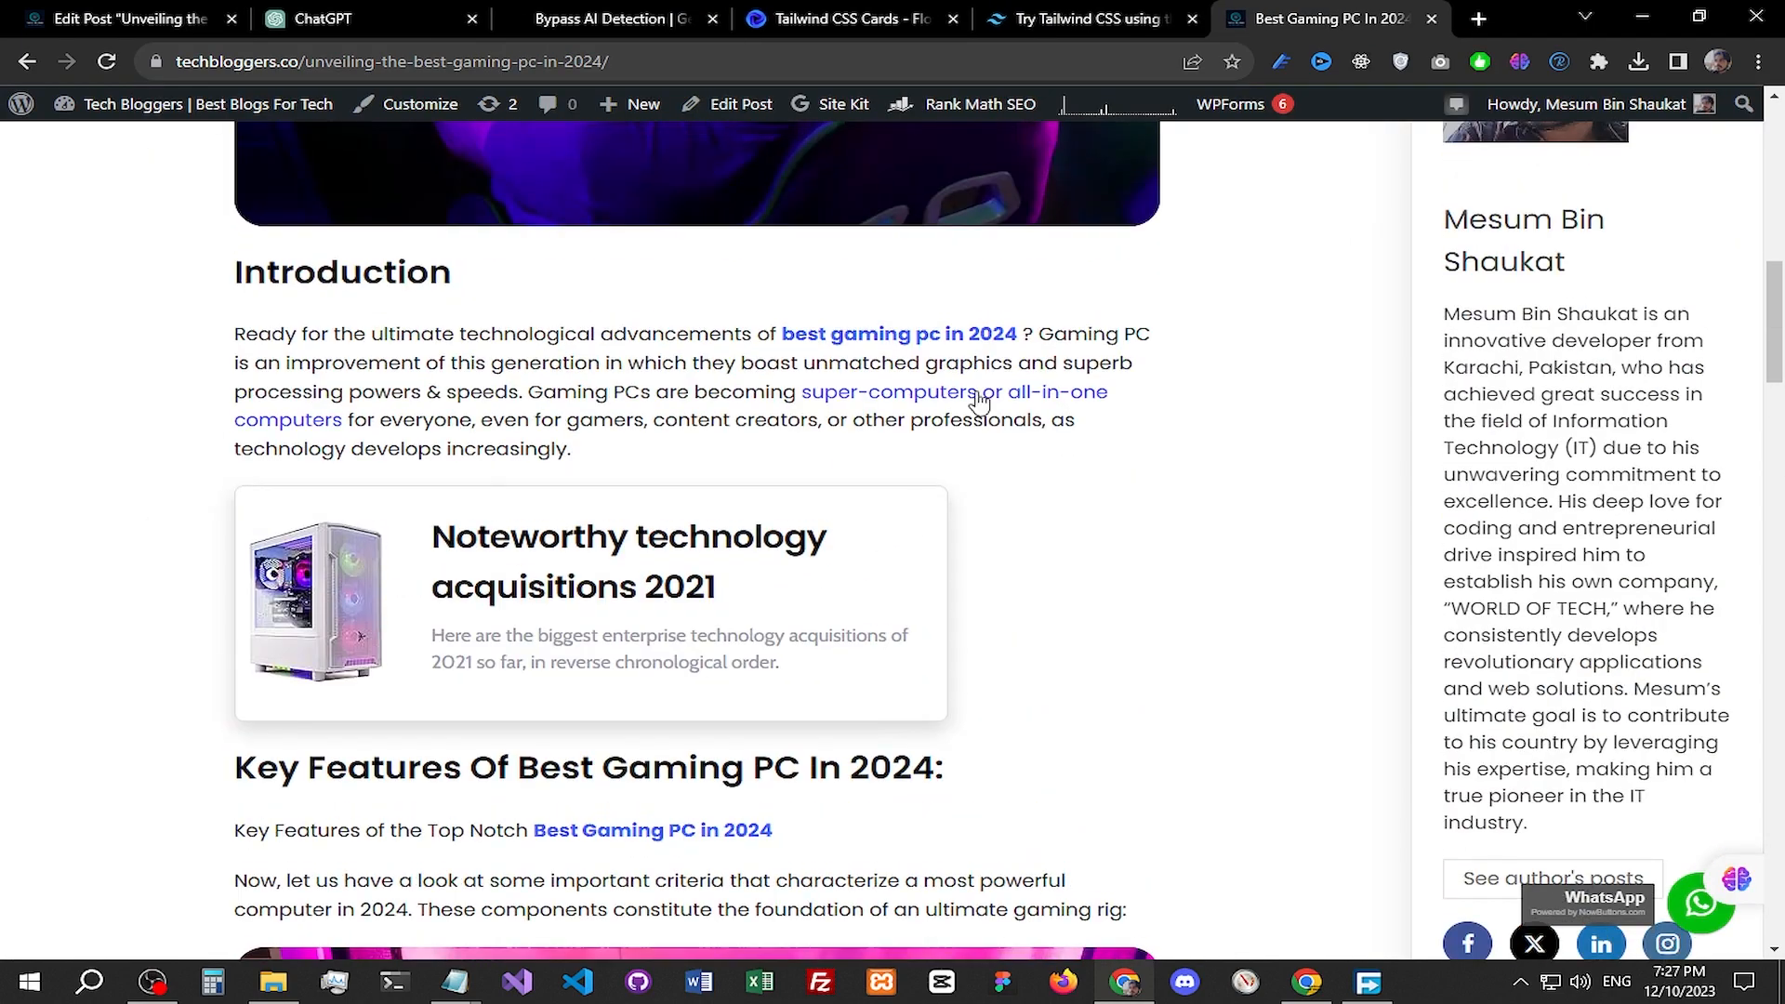
left_click(958, 343)
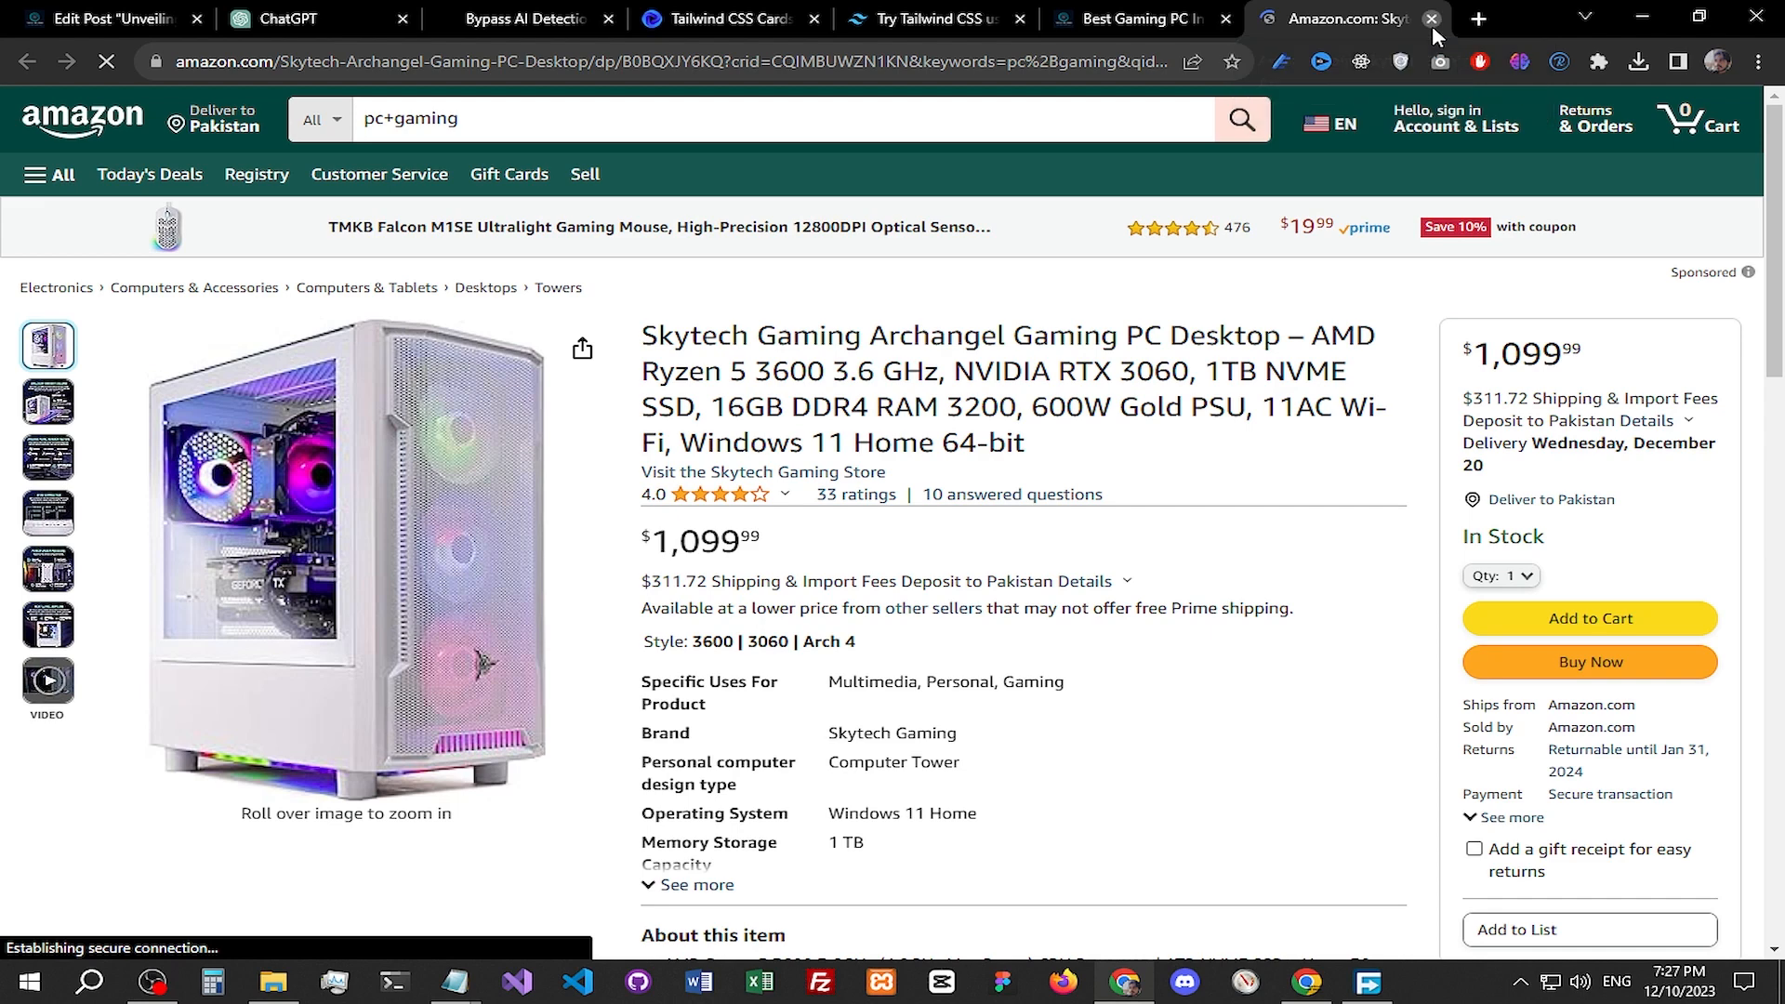
left_click(1431, 20)
left_click(997, 400)
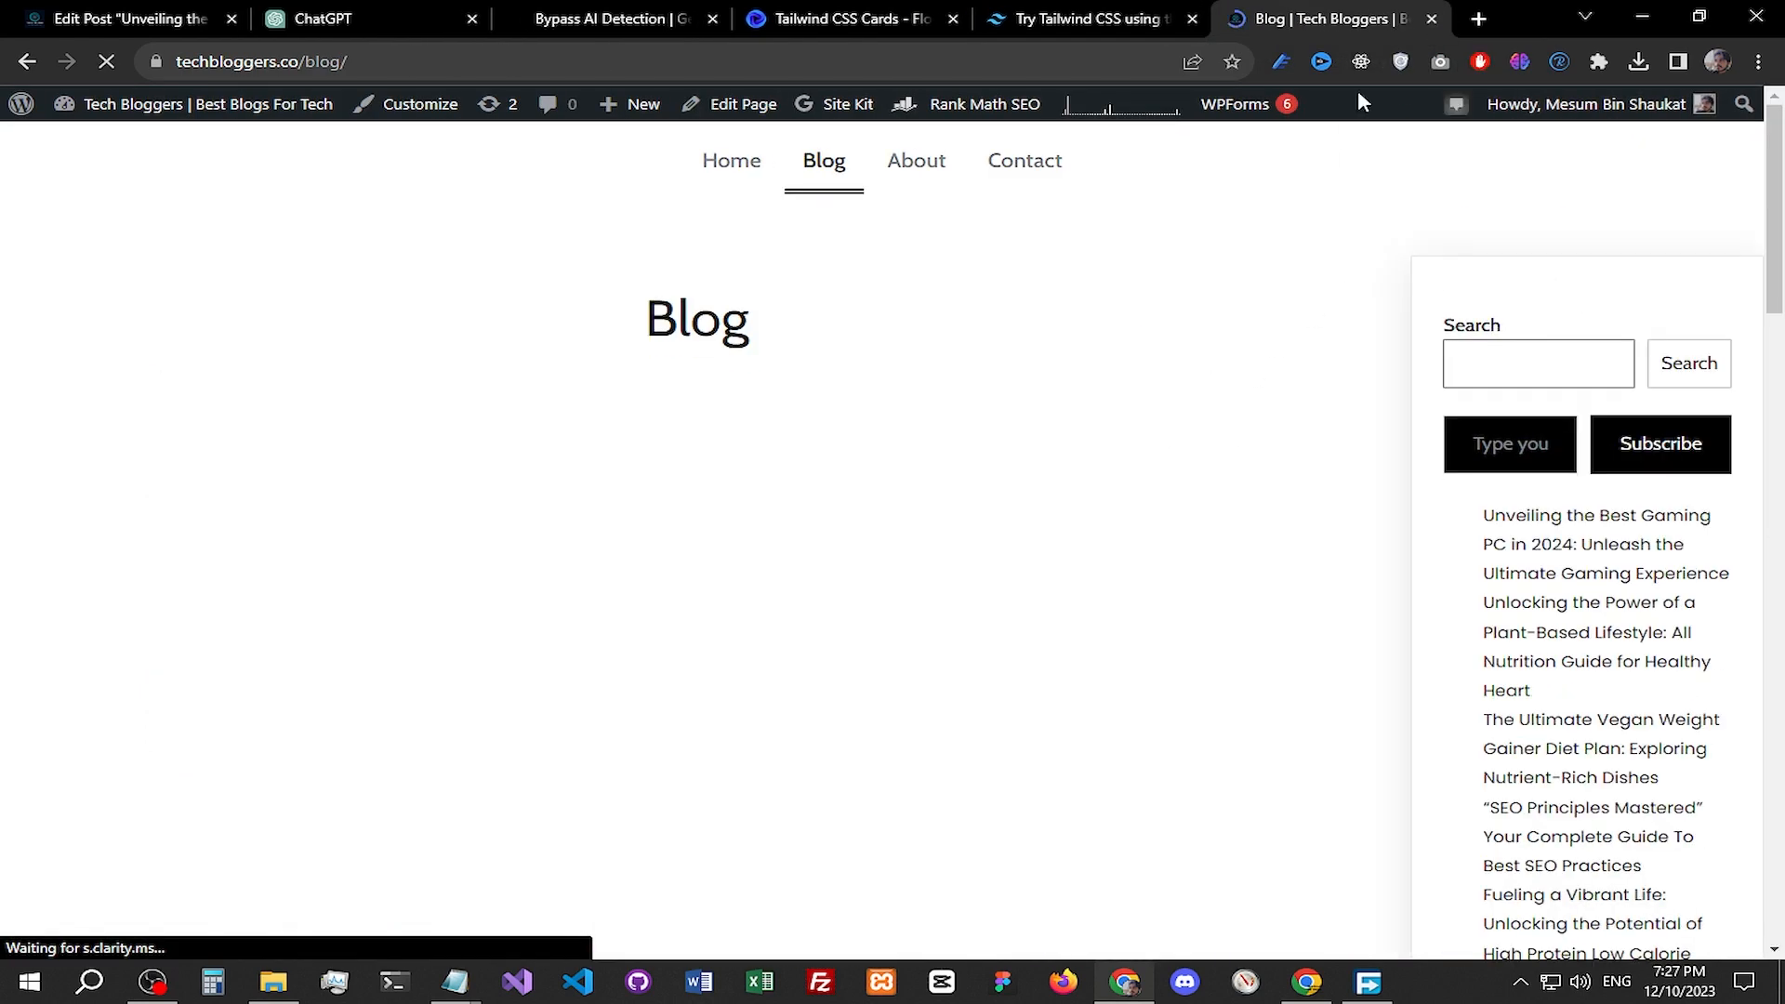
left_click(26, 67)
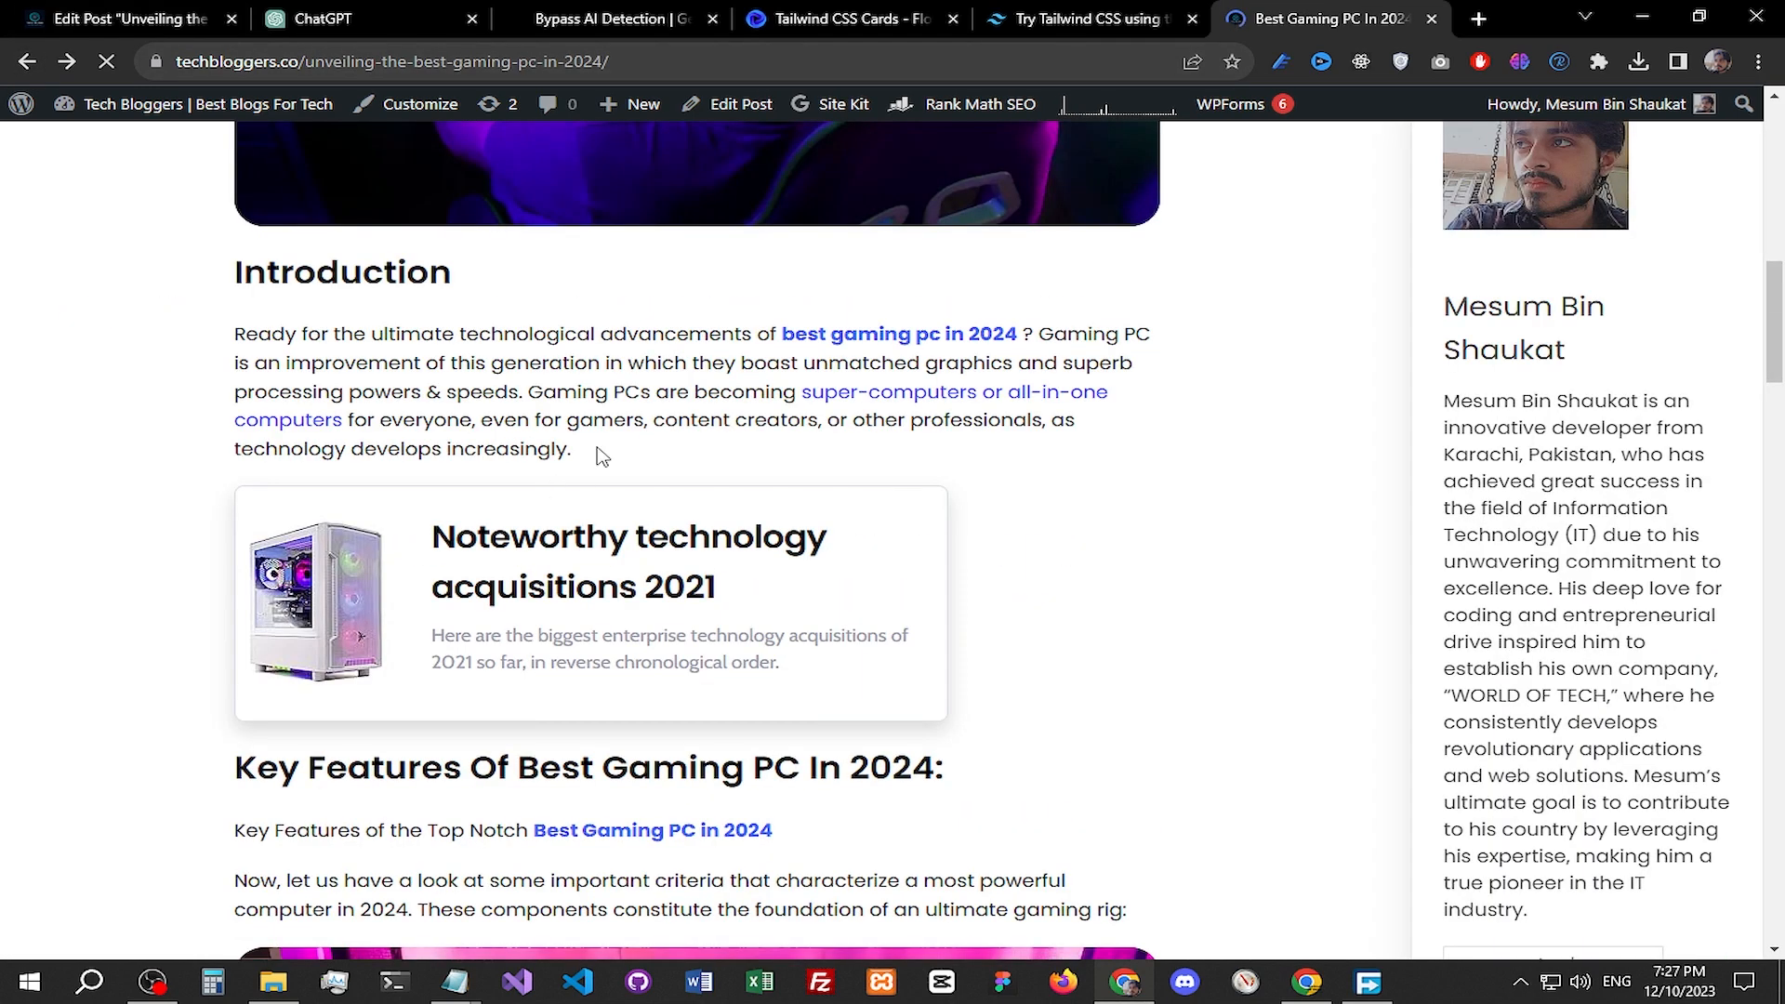
Step: Return to the post editor and close its post-publish panel
key("ctrl+Tab")
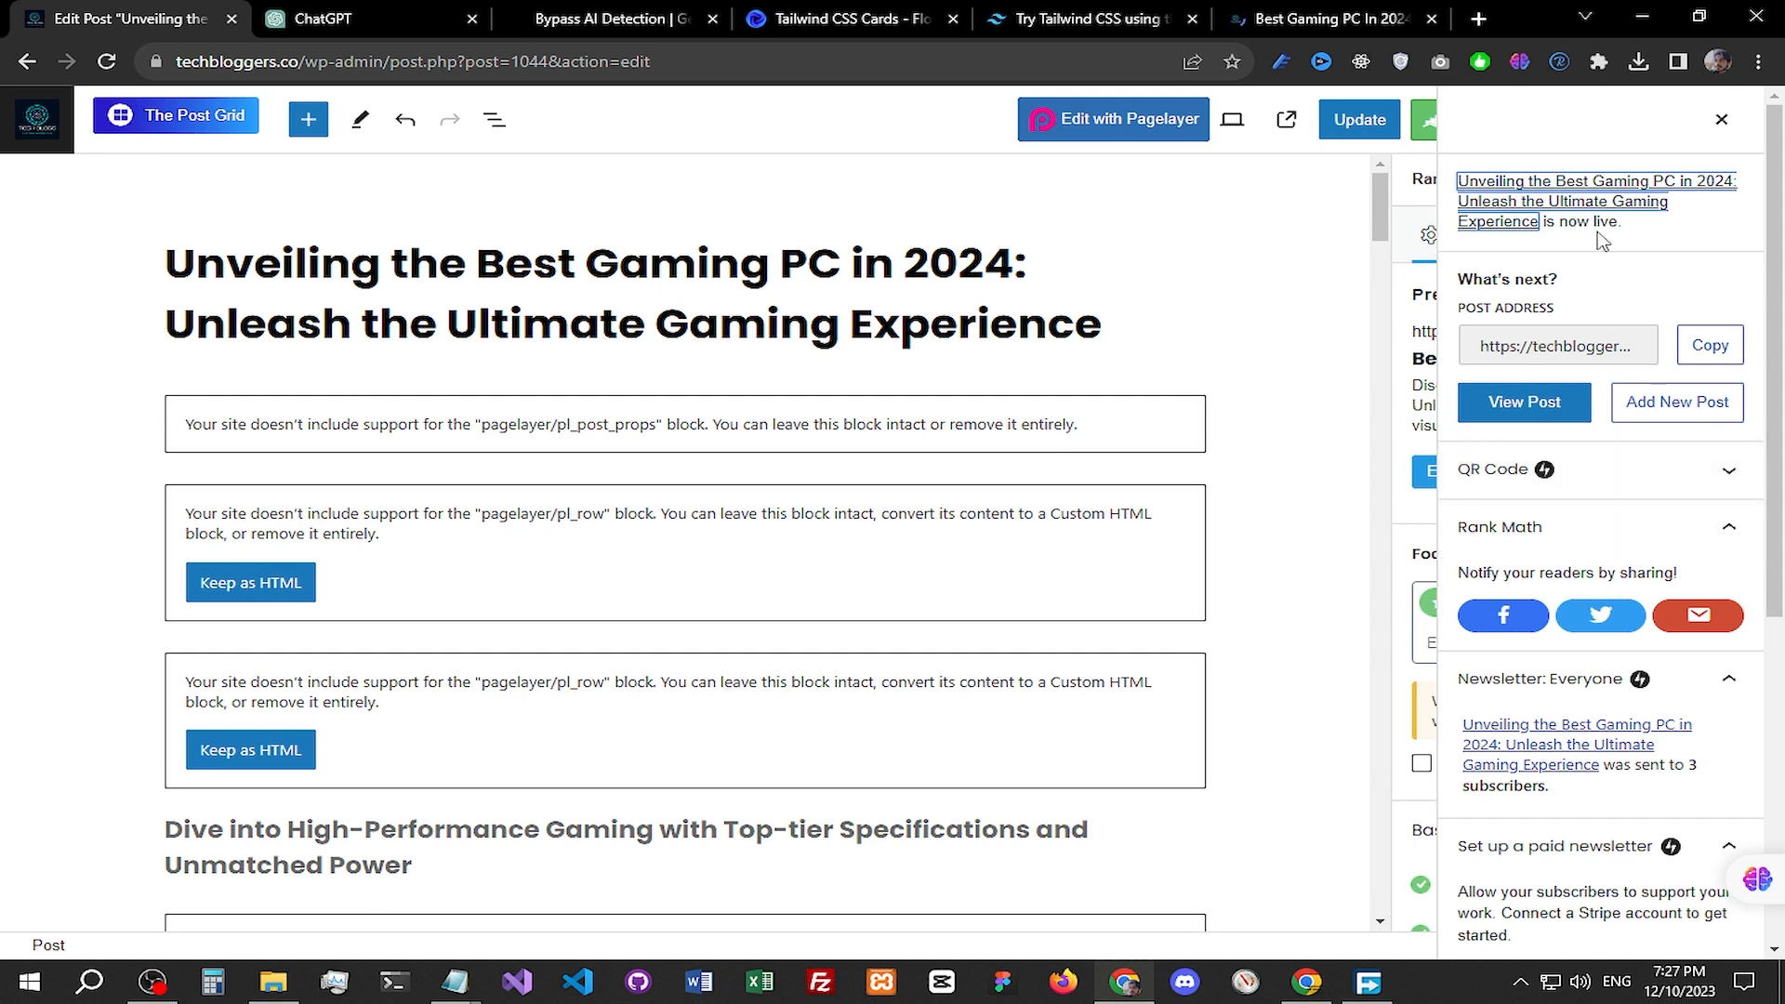
left_click(1721, 119)
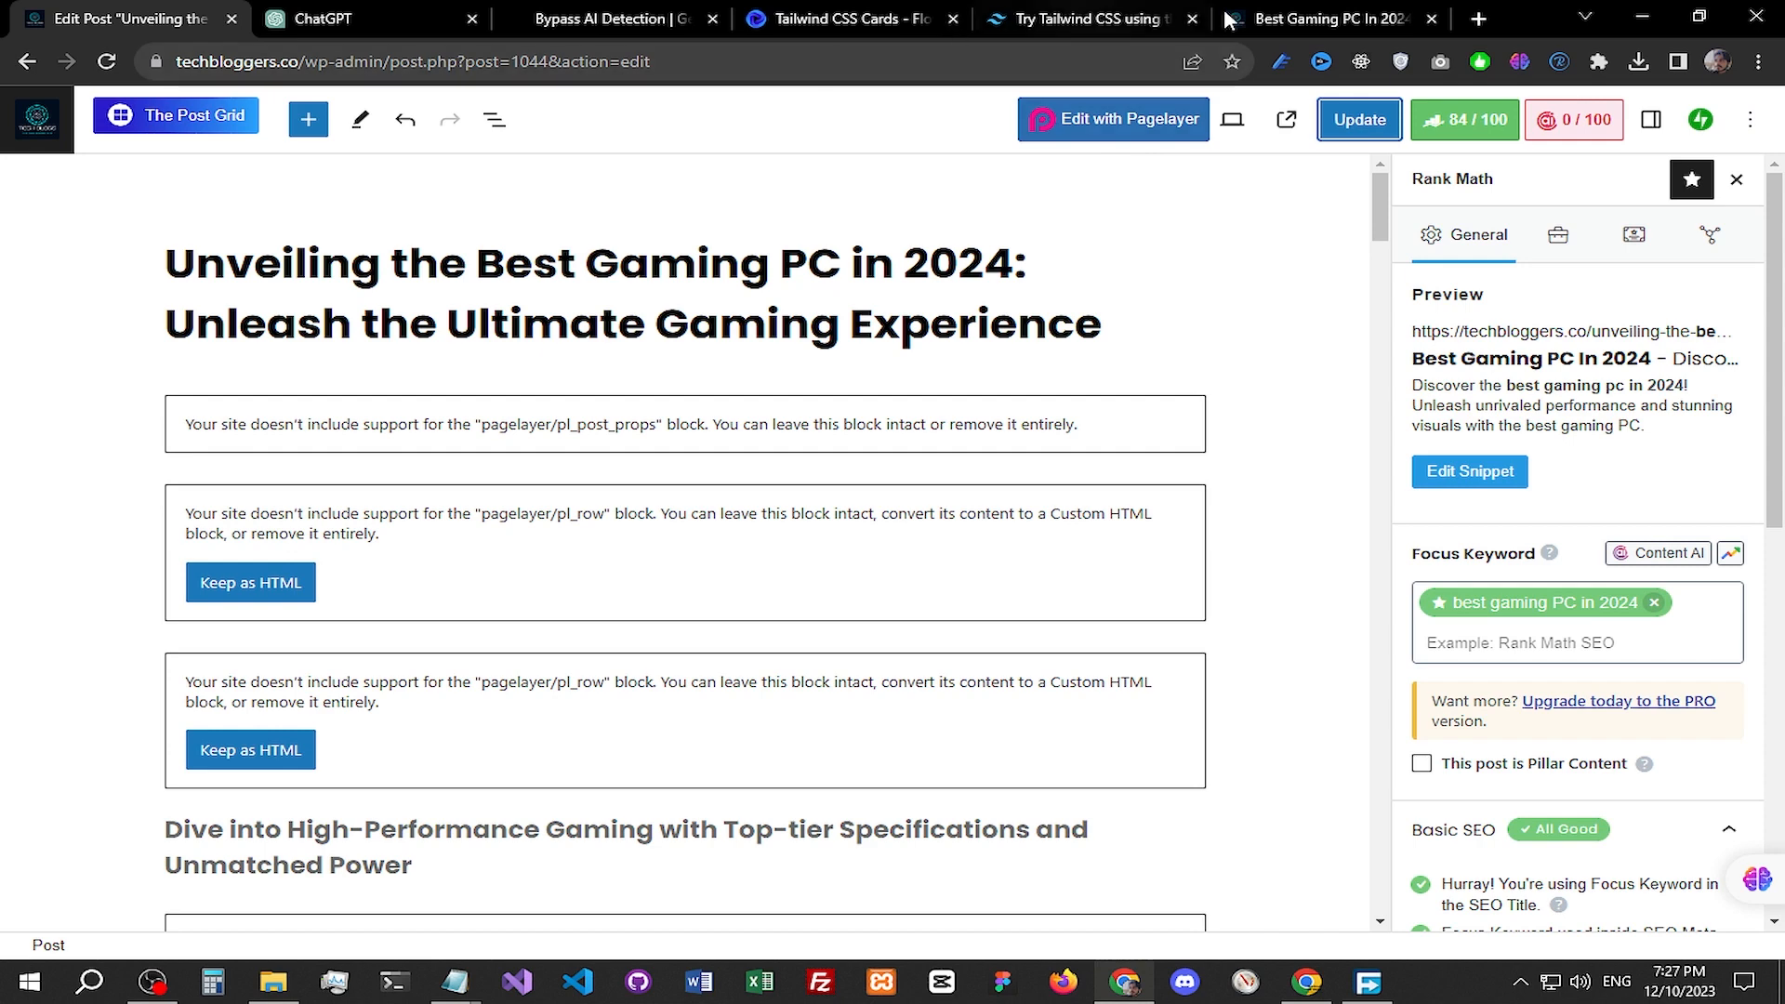
Step: Copy the published post's URL from its browser tab and open a new tab
left_click(1330, 18)
left_click(757, 62)
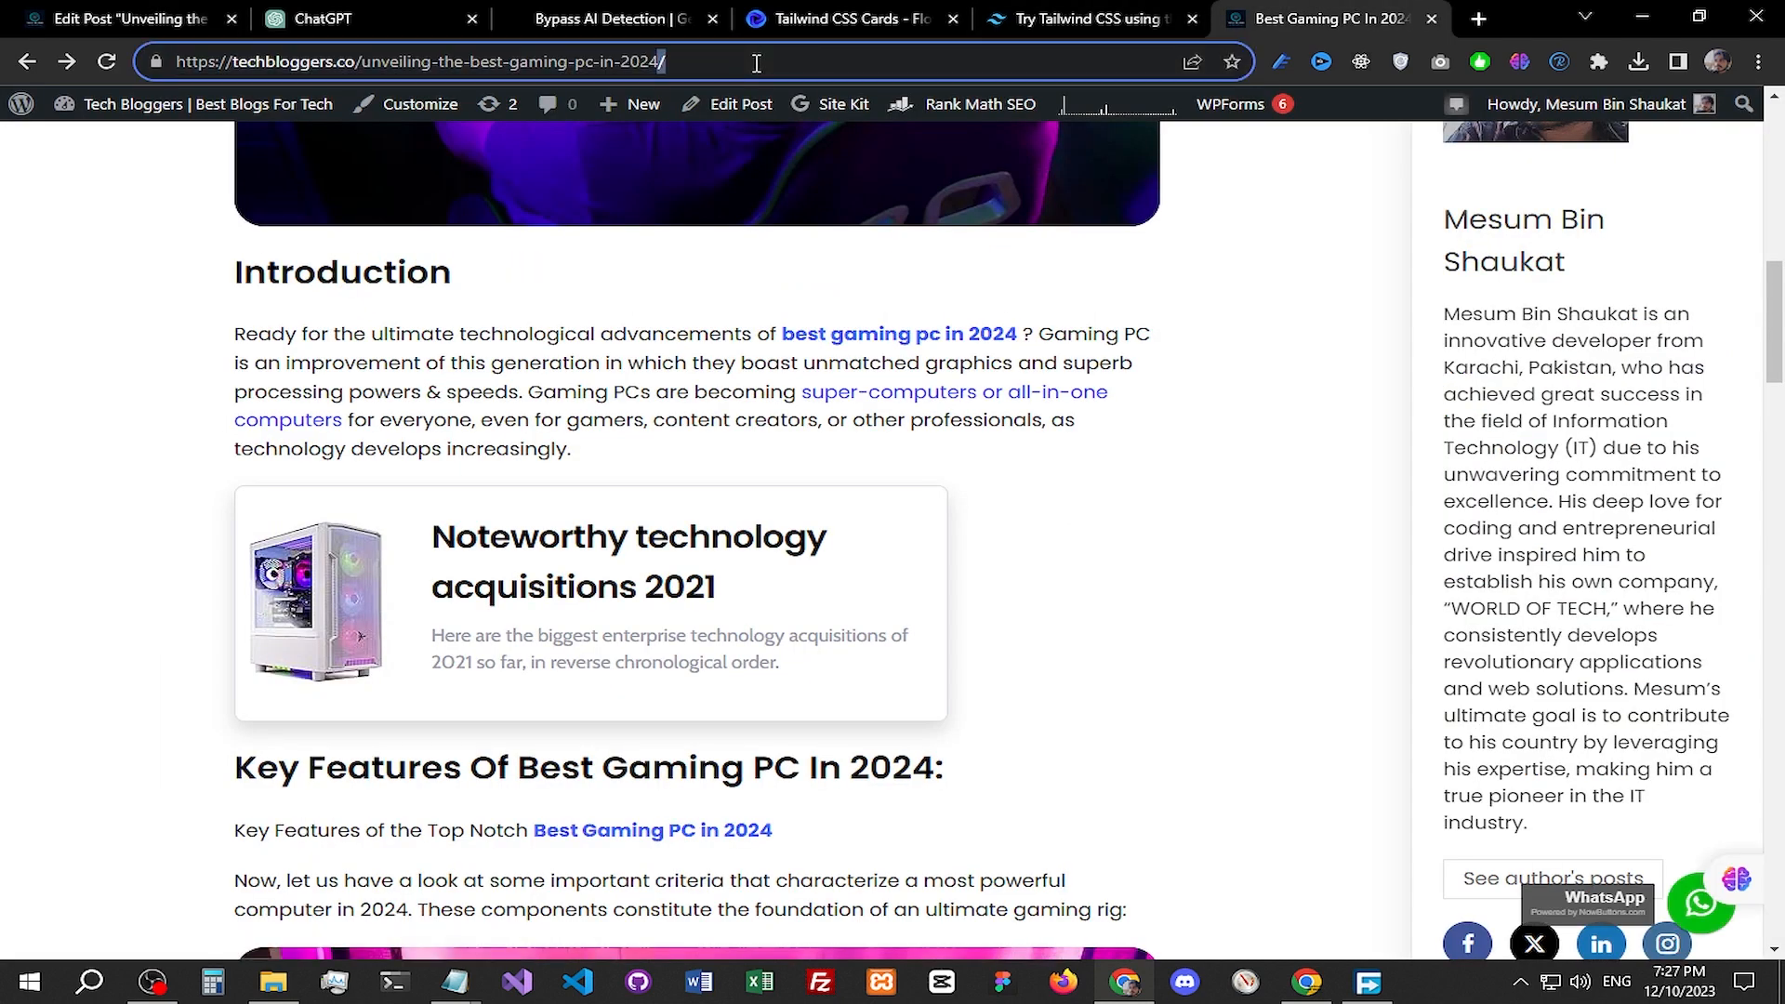
right_click(757, 62)
left_click(948, 204)
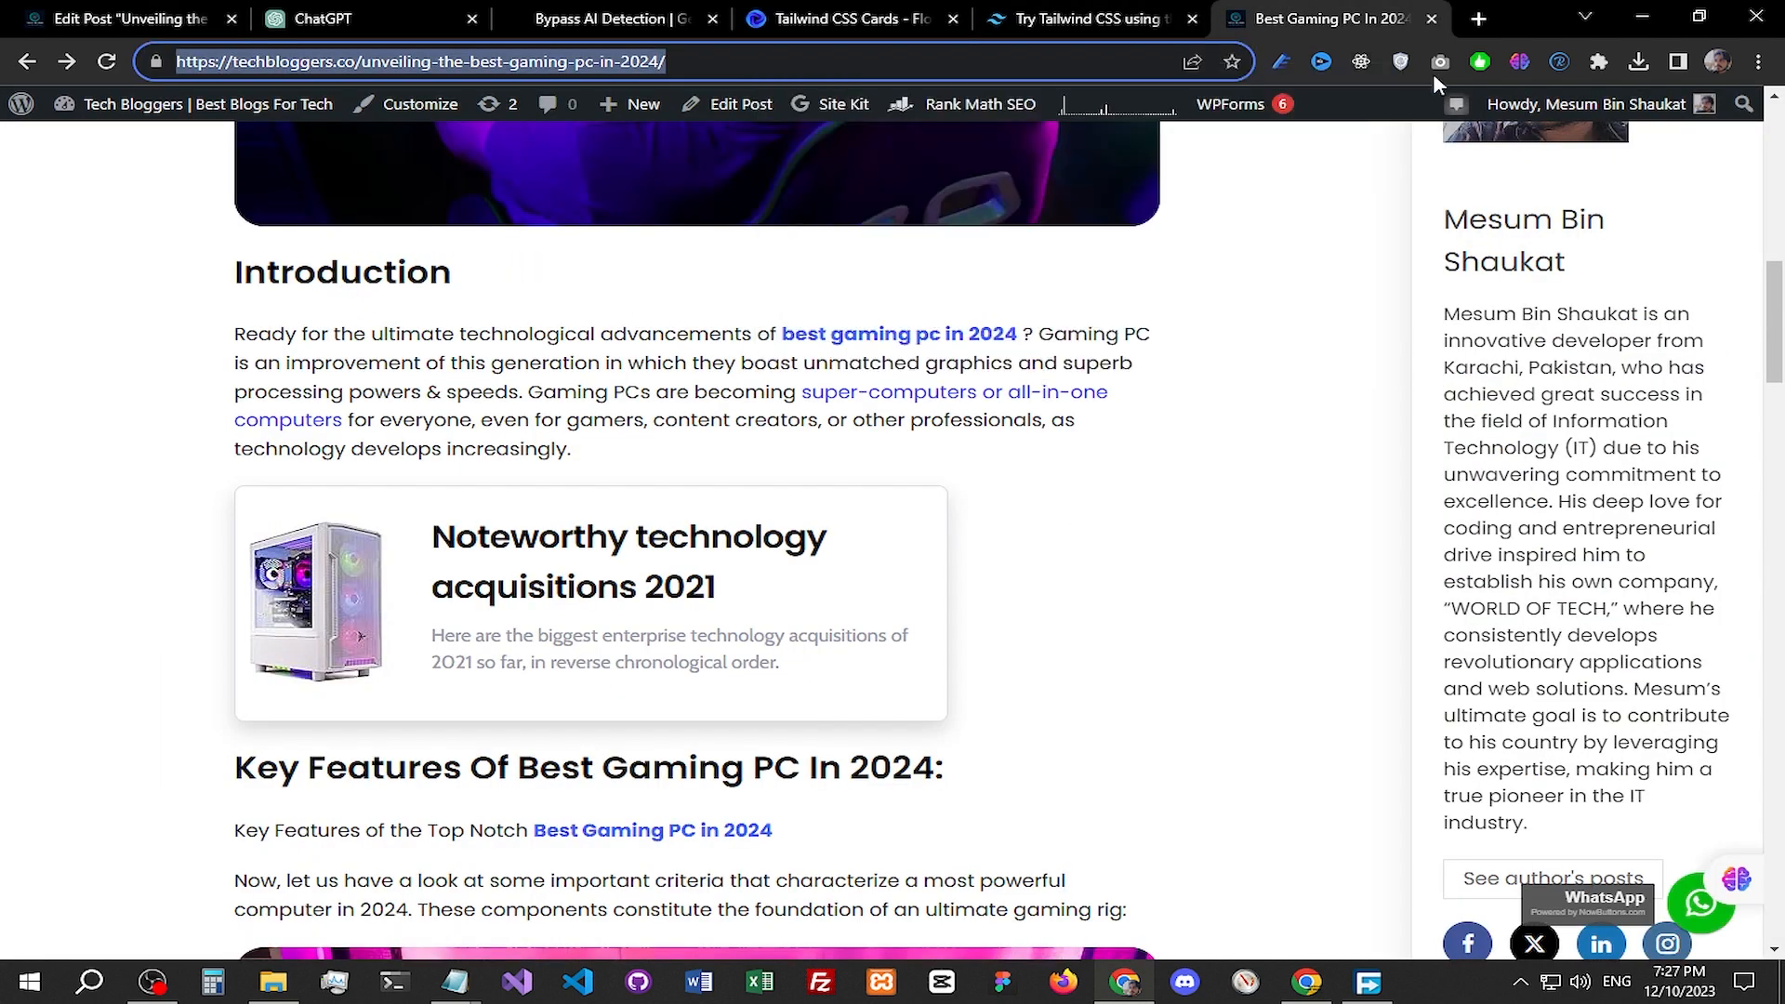
left_click(1479, 21)
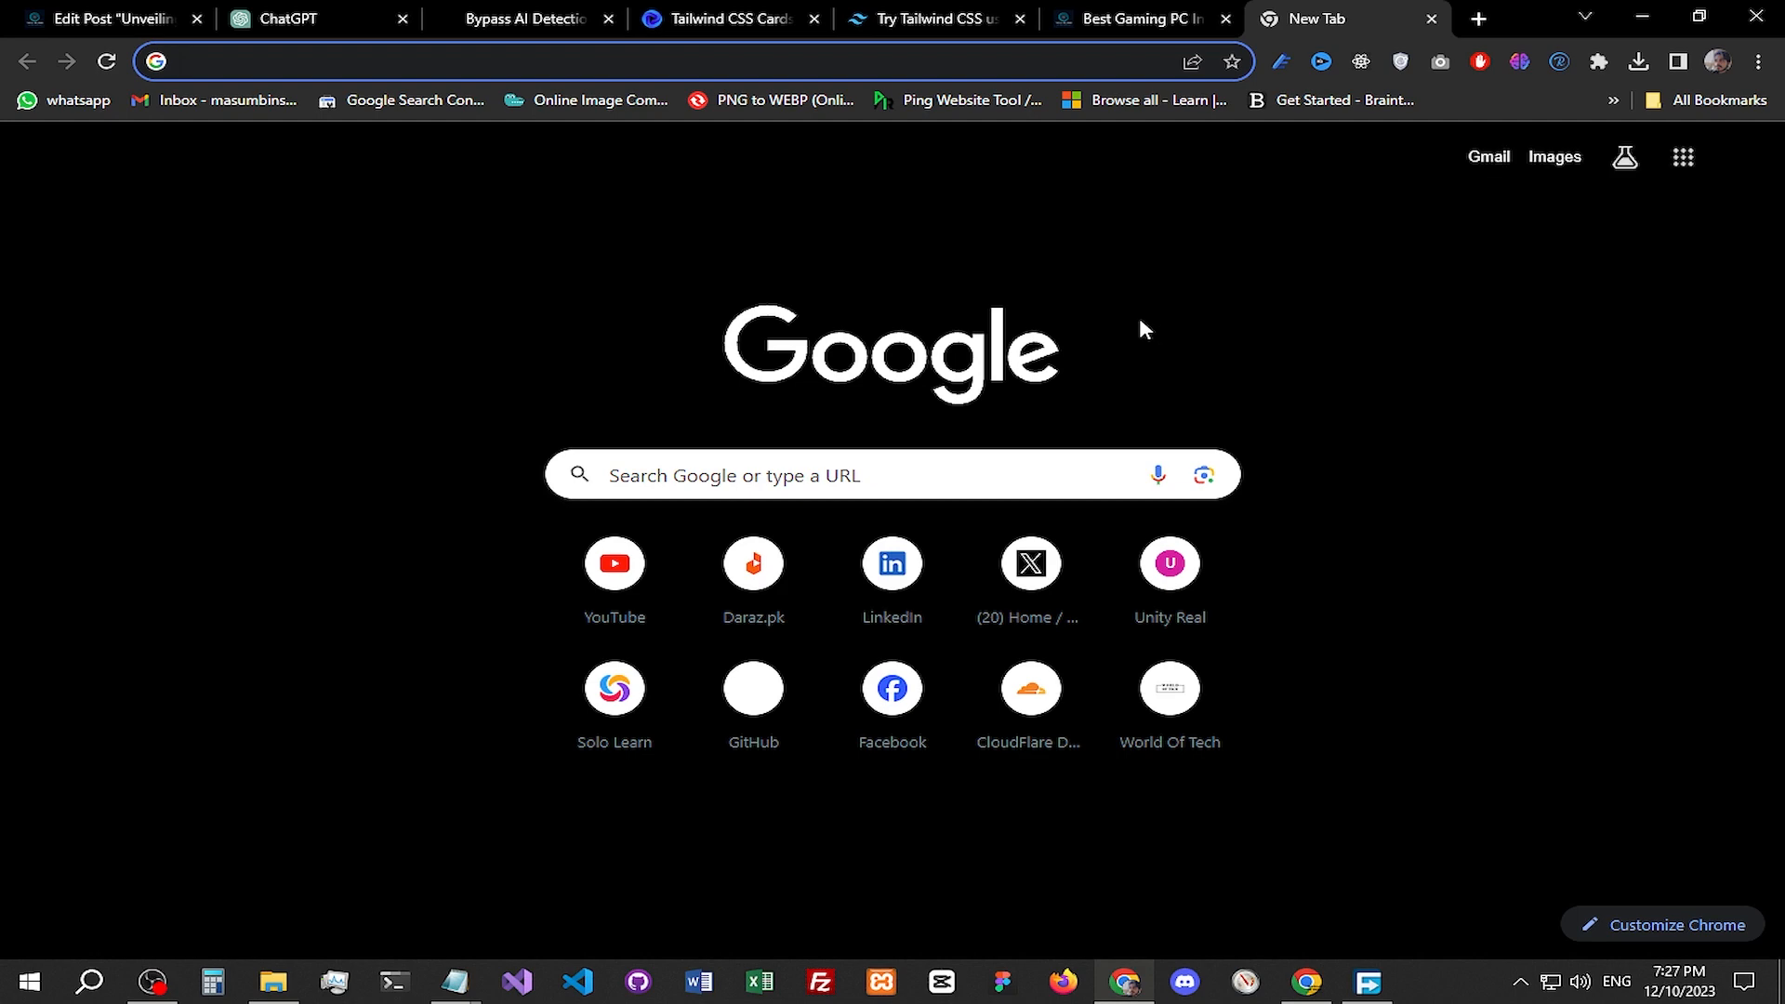
Step: Open the bookmarked Ping Website Tool and set the ping category to Computer & Electronics
left_click(974, 109)
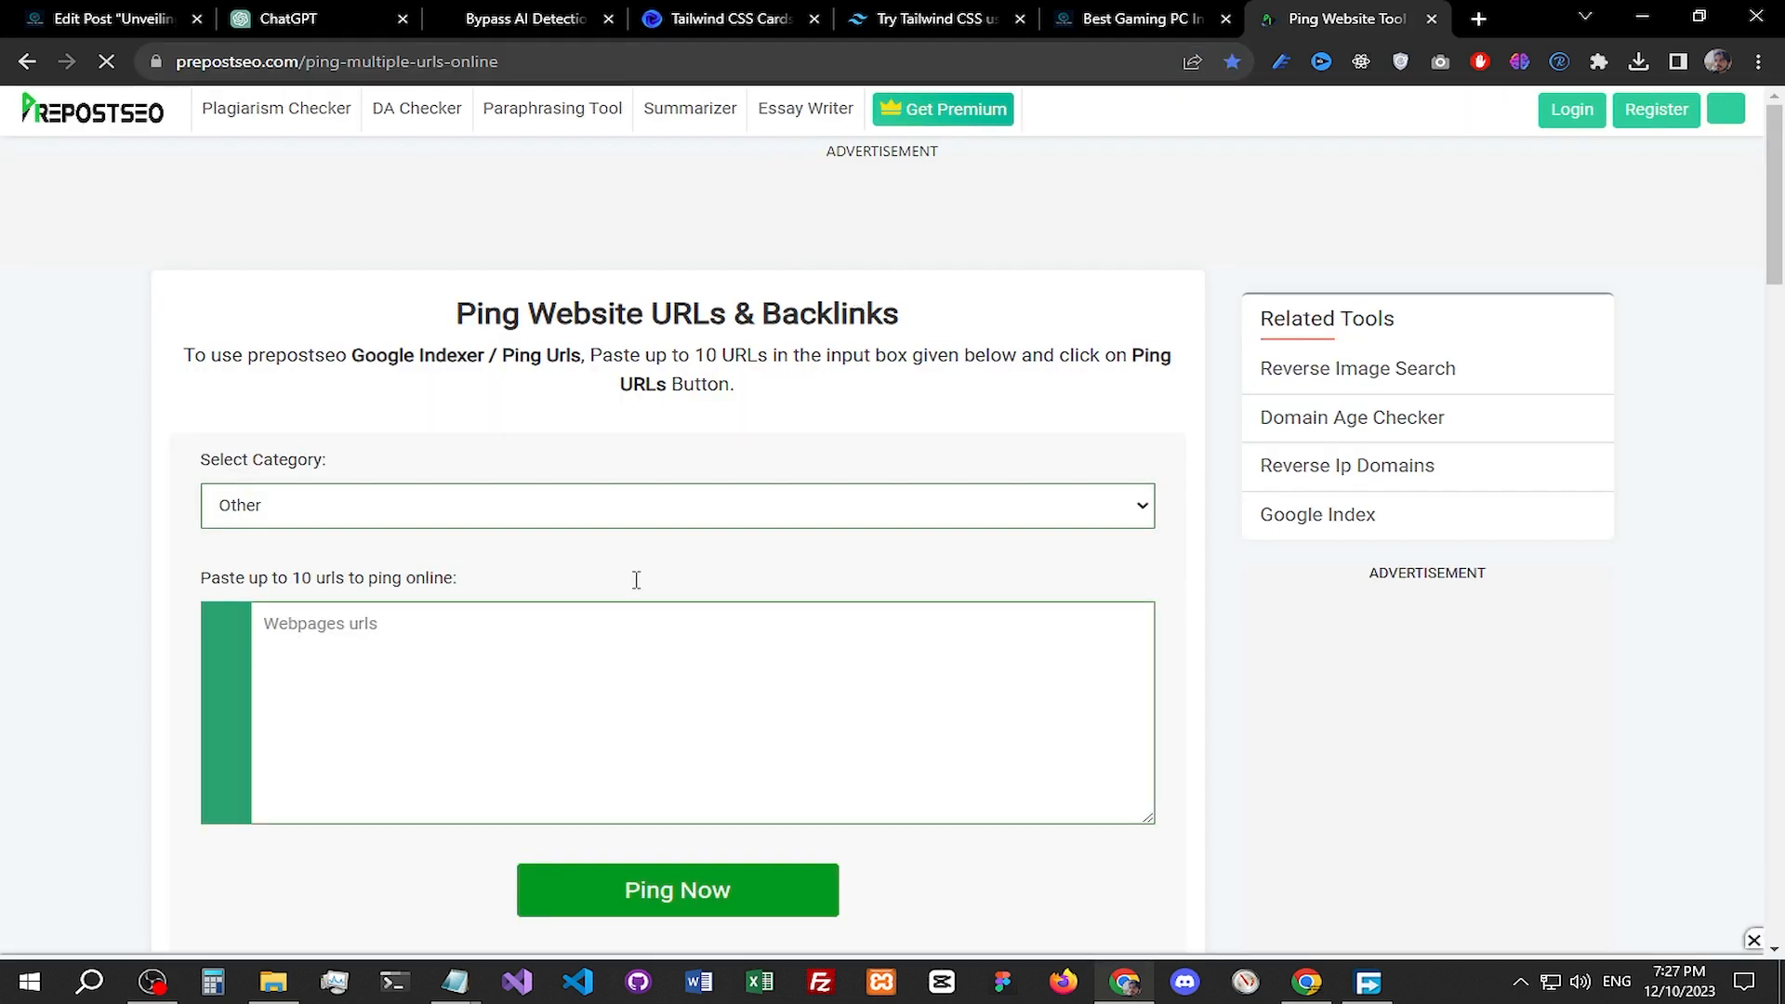
left_click(698, 503)
scroll(514, 626, "down", 3)
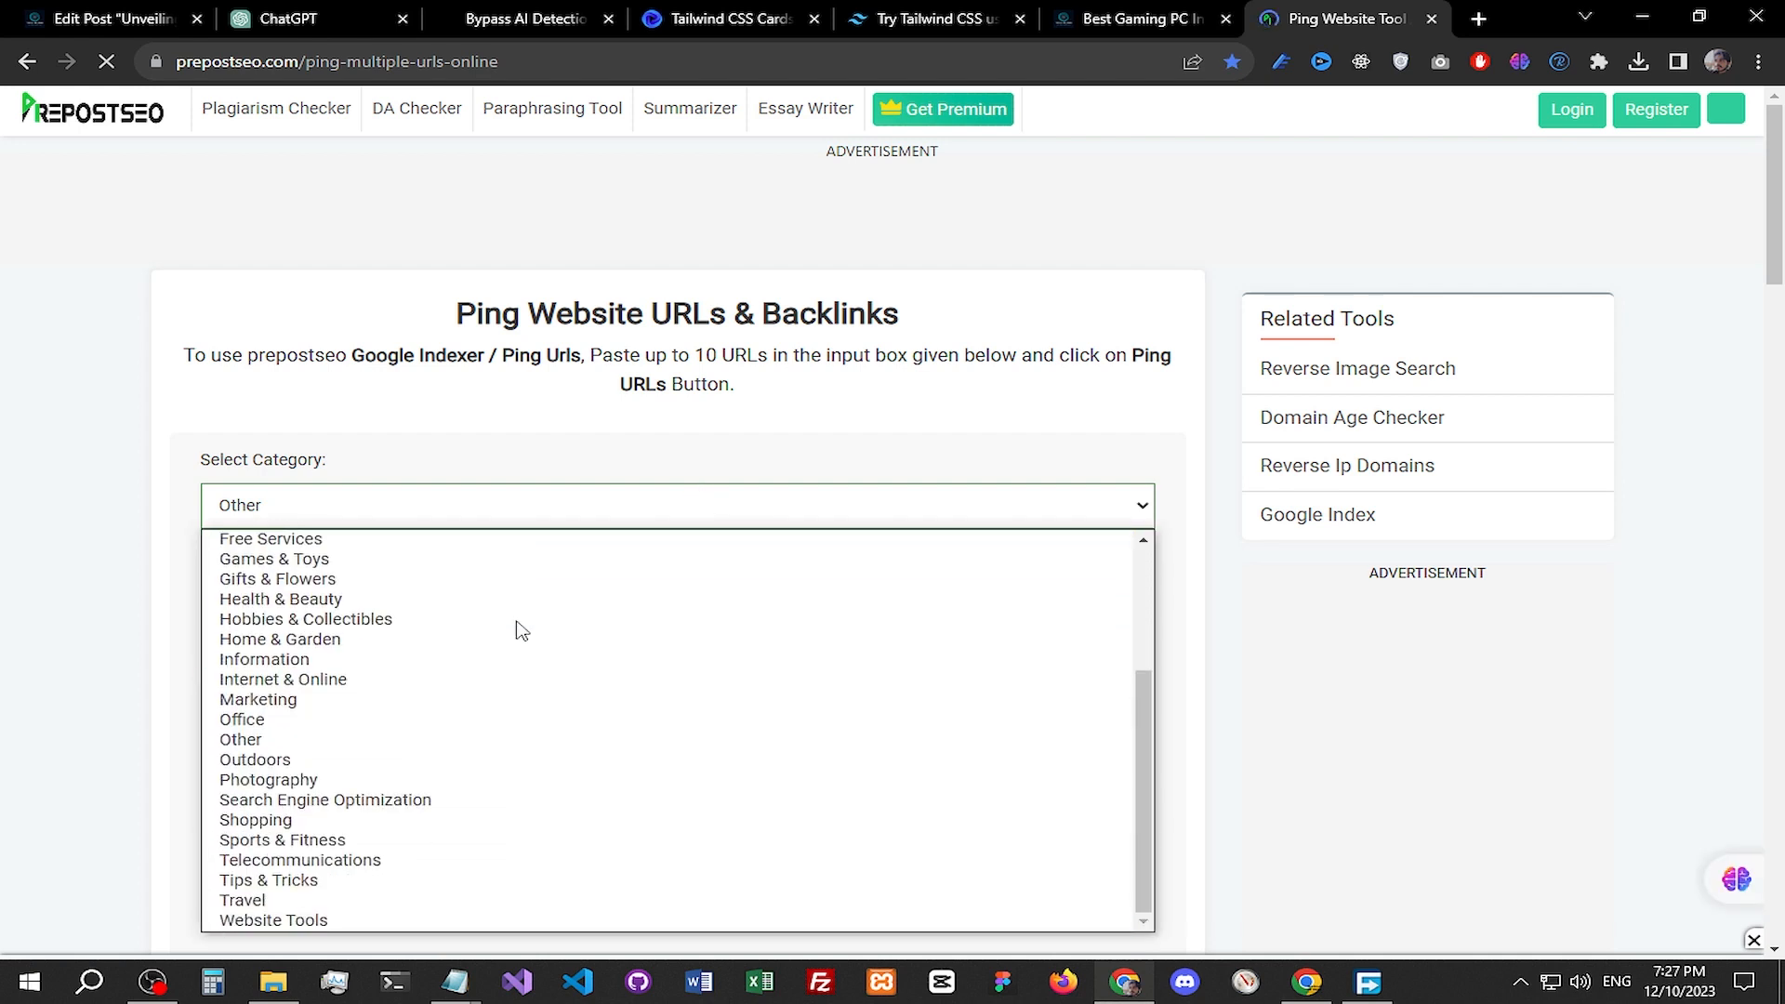
scroll(506, 658, "up", 3)
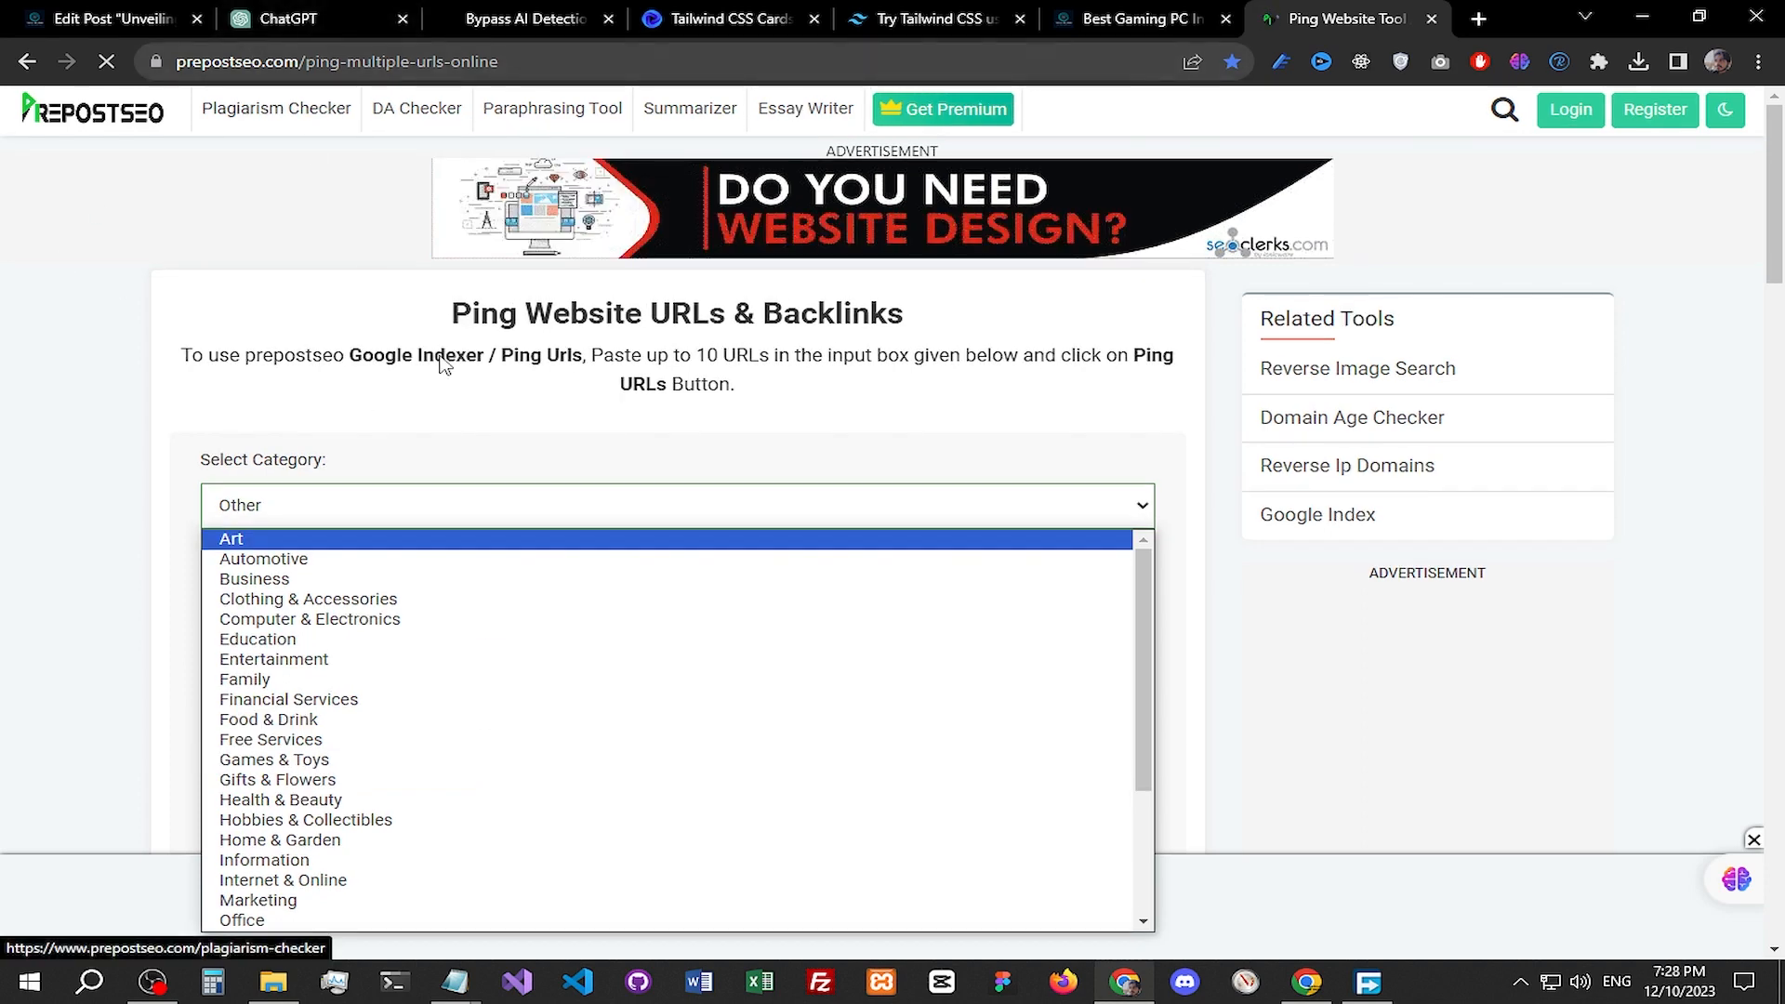
left_click(453, 423)
left_click(414, 516)
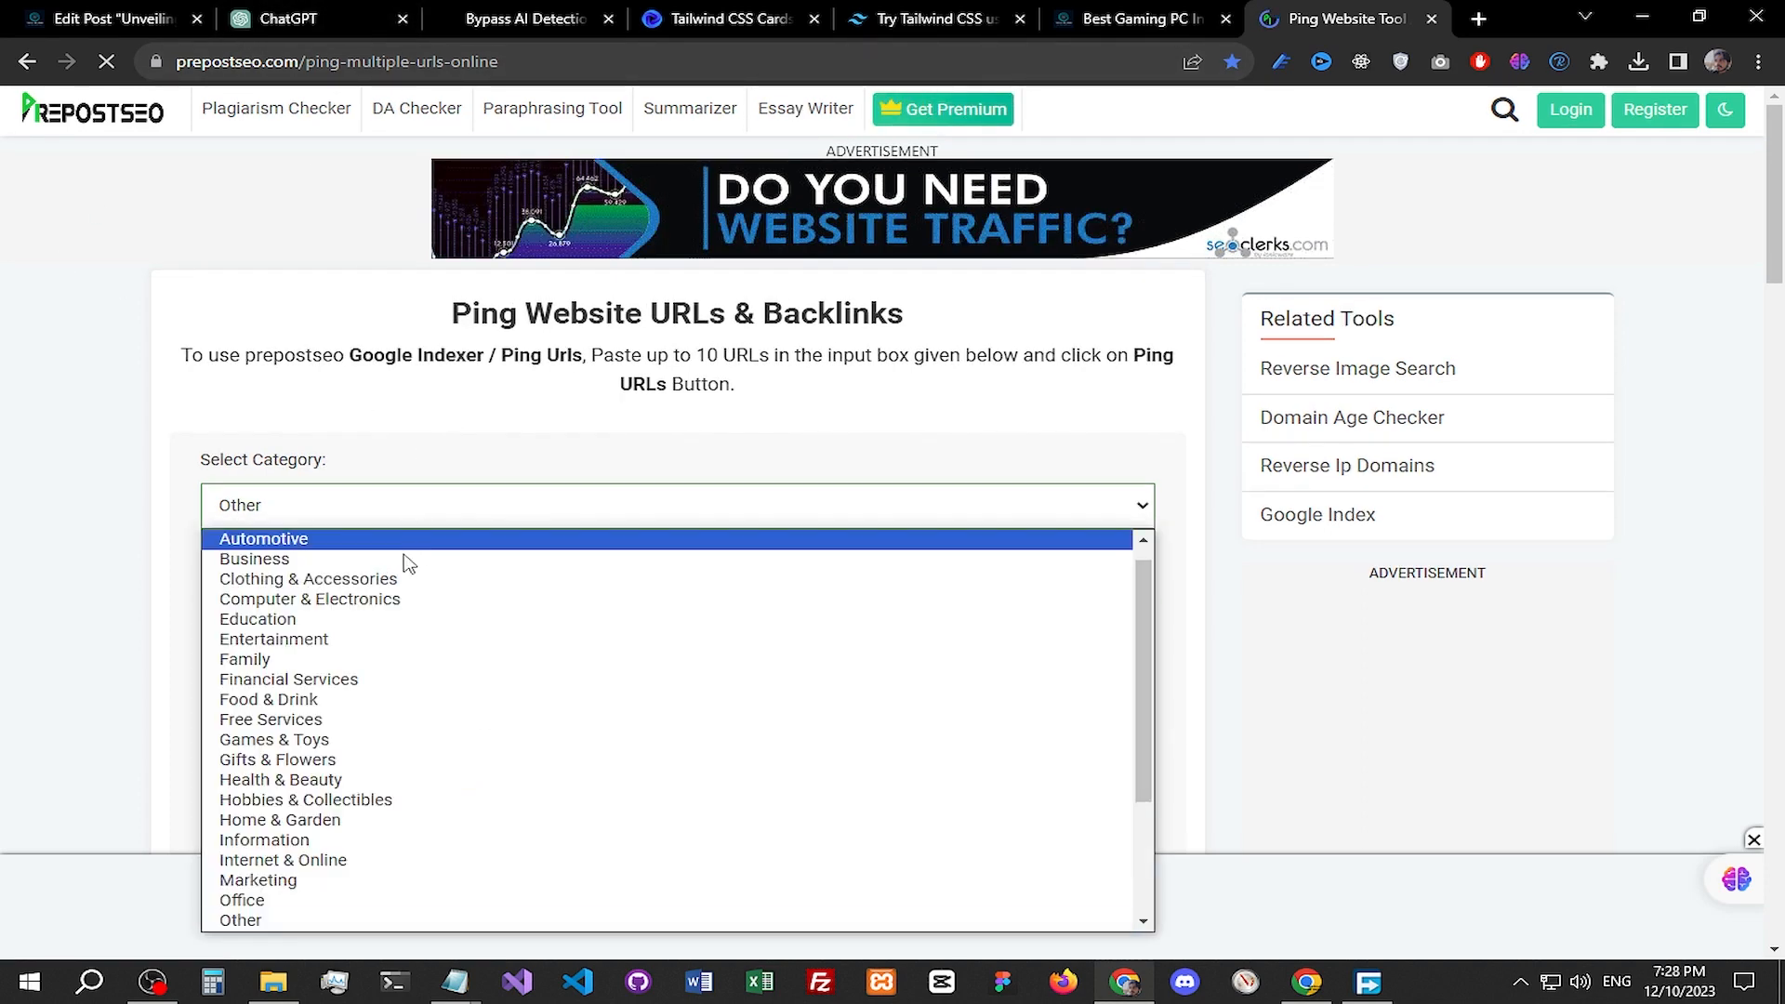
scroll(372, 572, "up", 1)
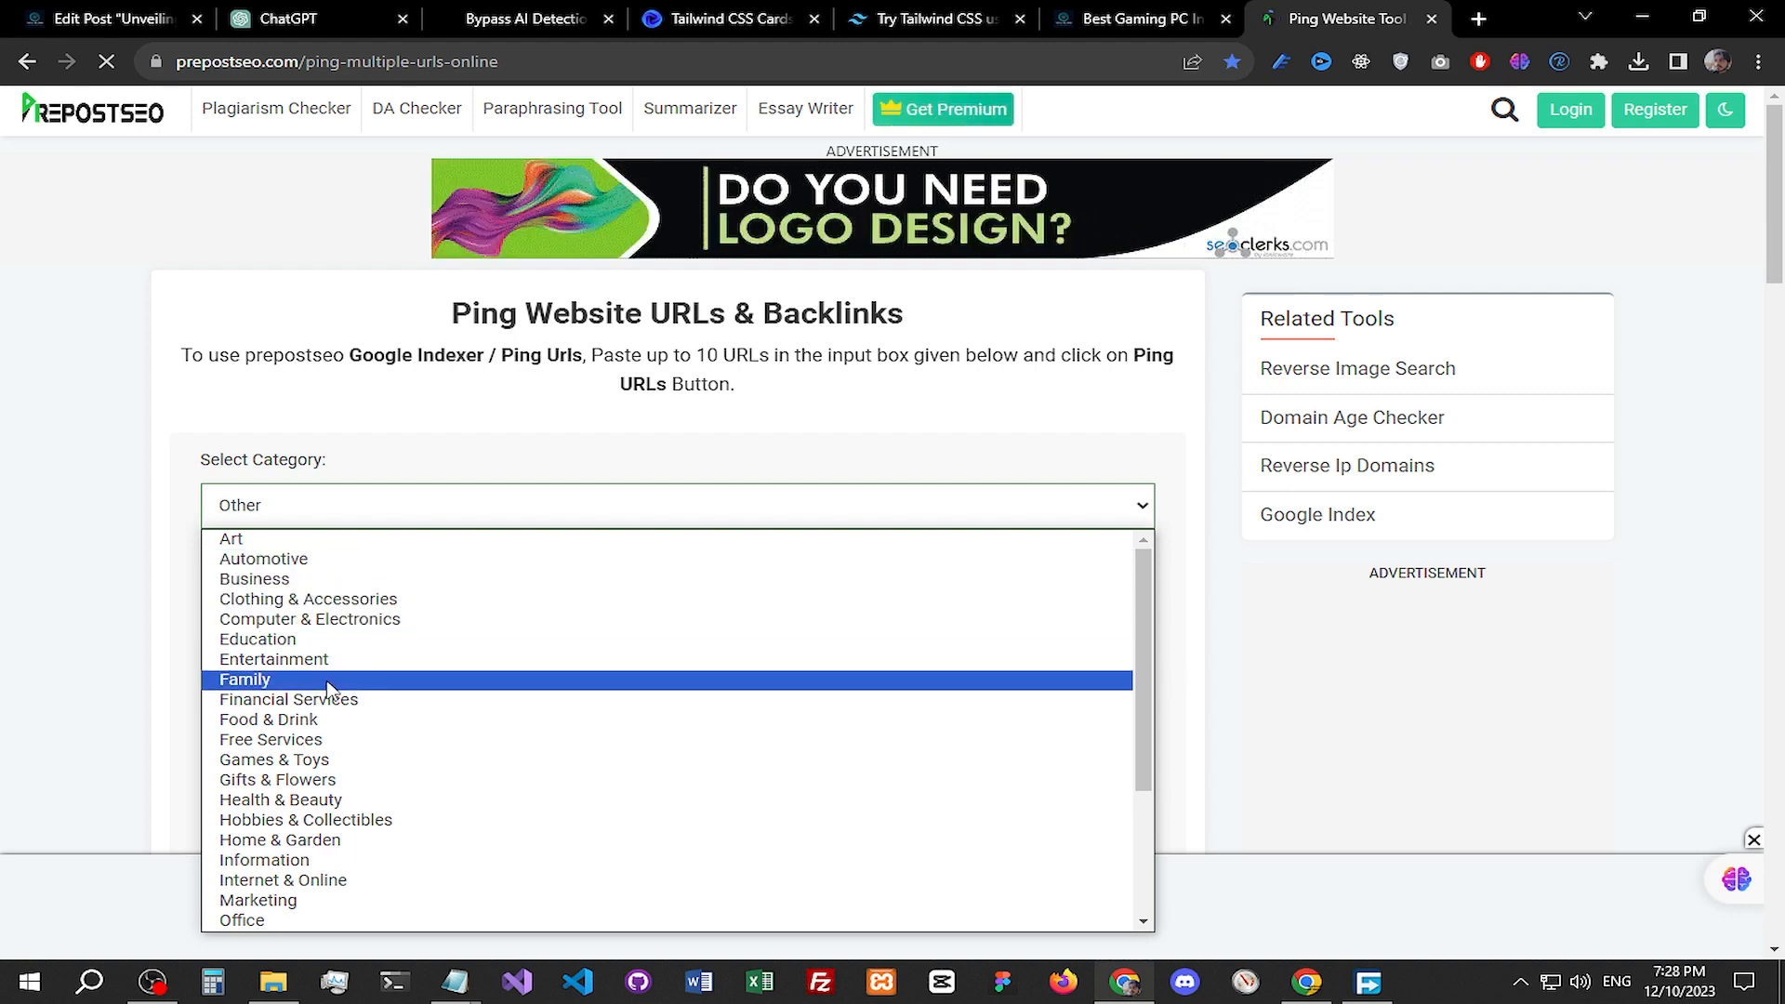
scroll(383, 800, "down", 2)
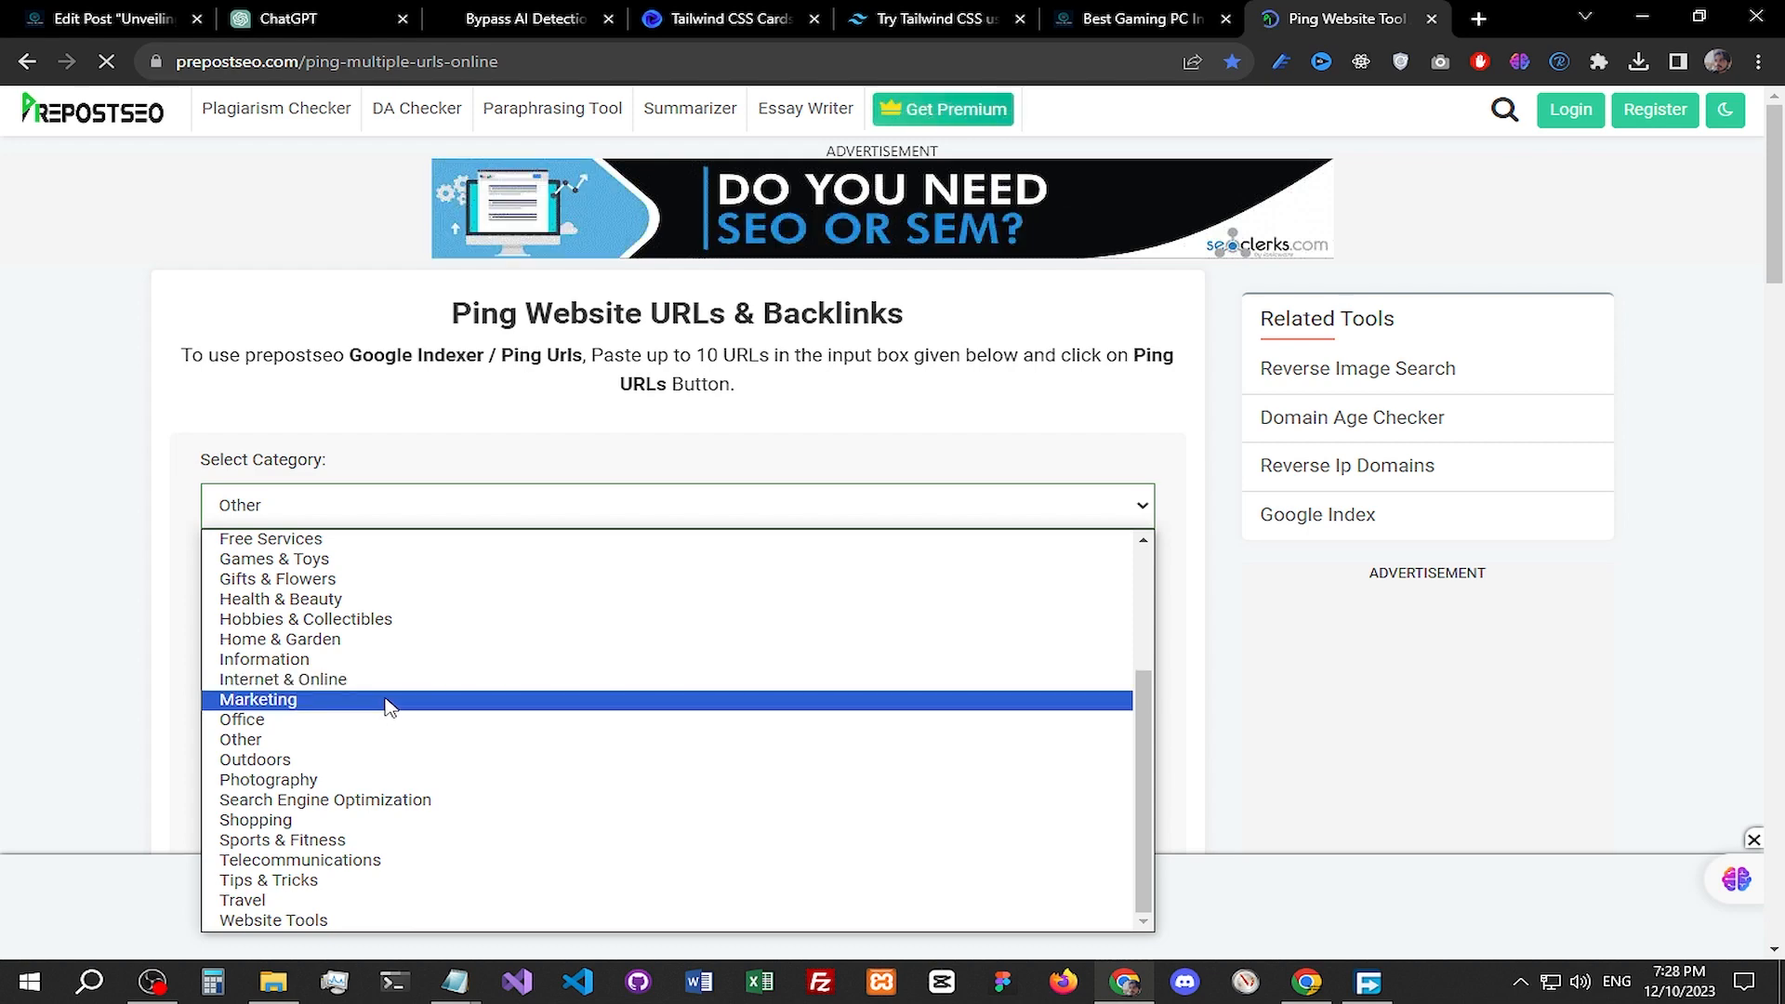
scroll(385, 678, "up", 4)
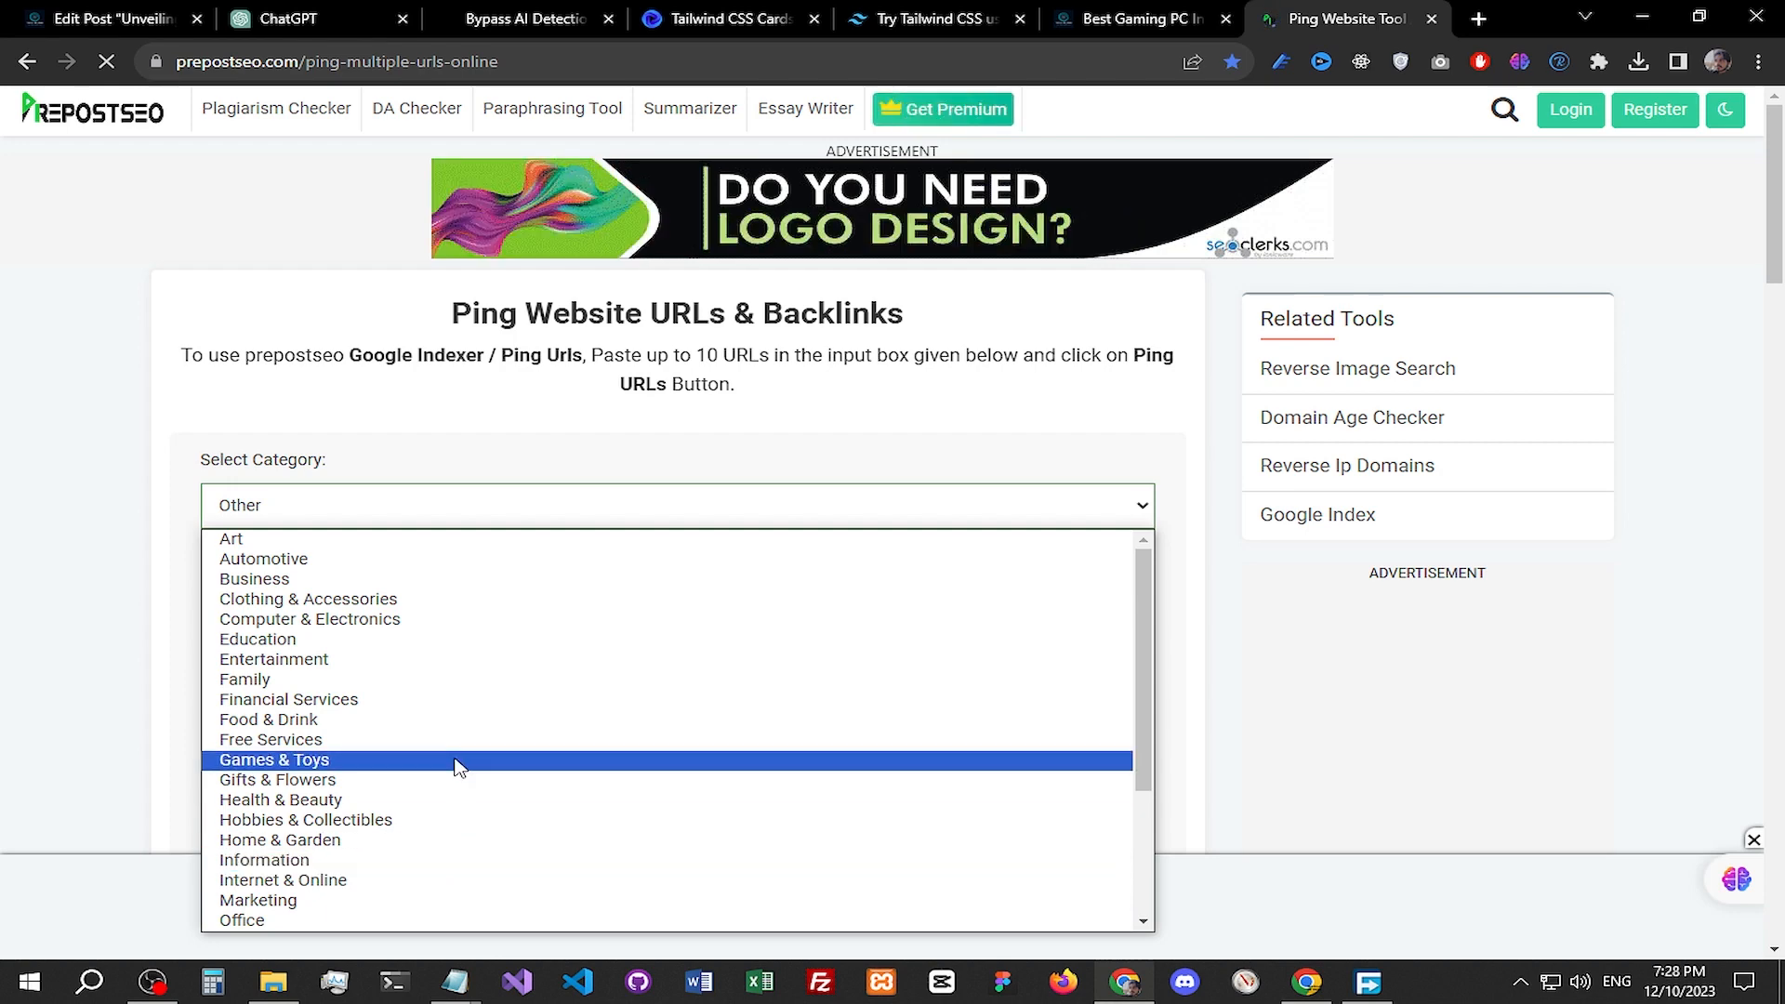
left_click(475, 625)
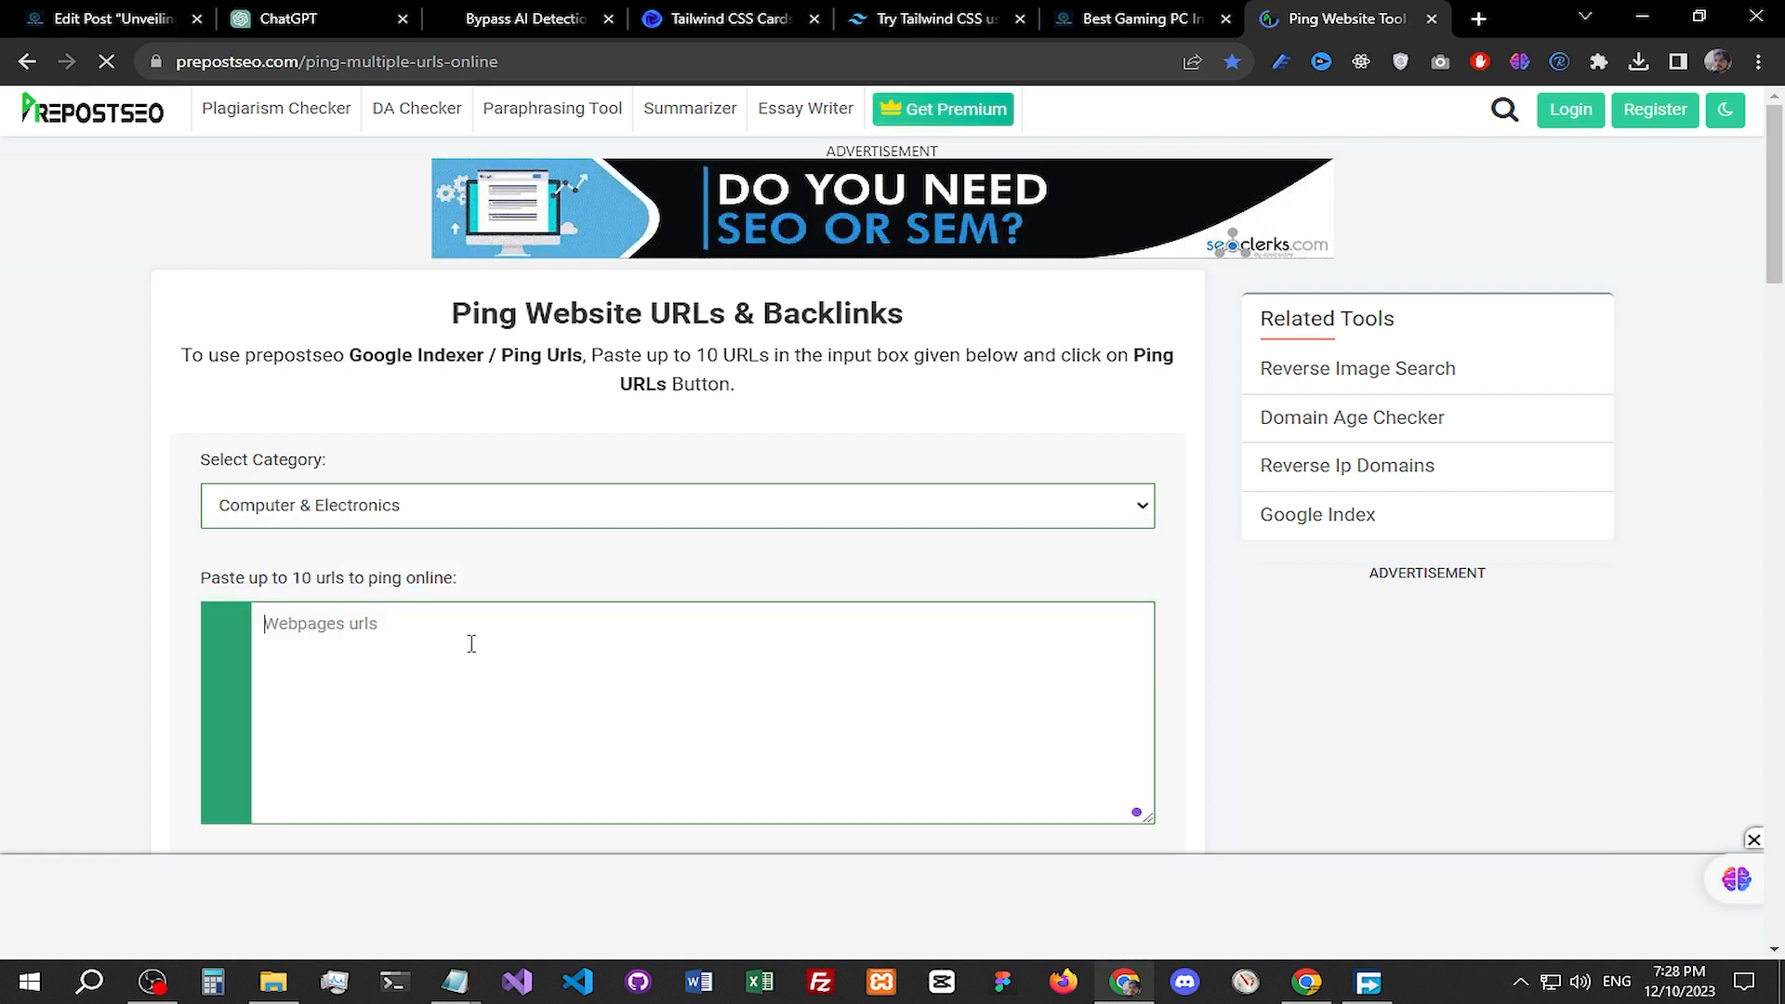
type("https://techbloggers.co/unveiling-the-best-gaming-pc-in-2024/")
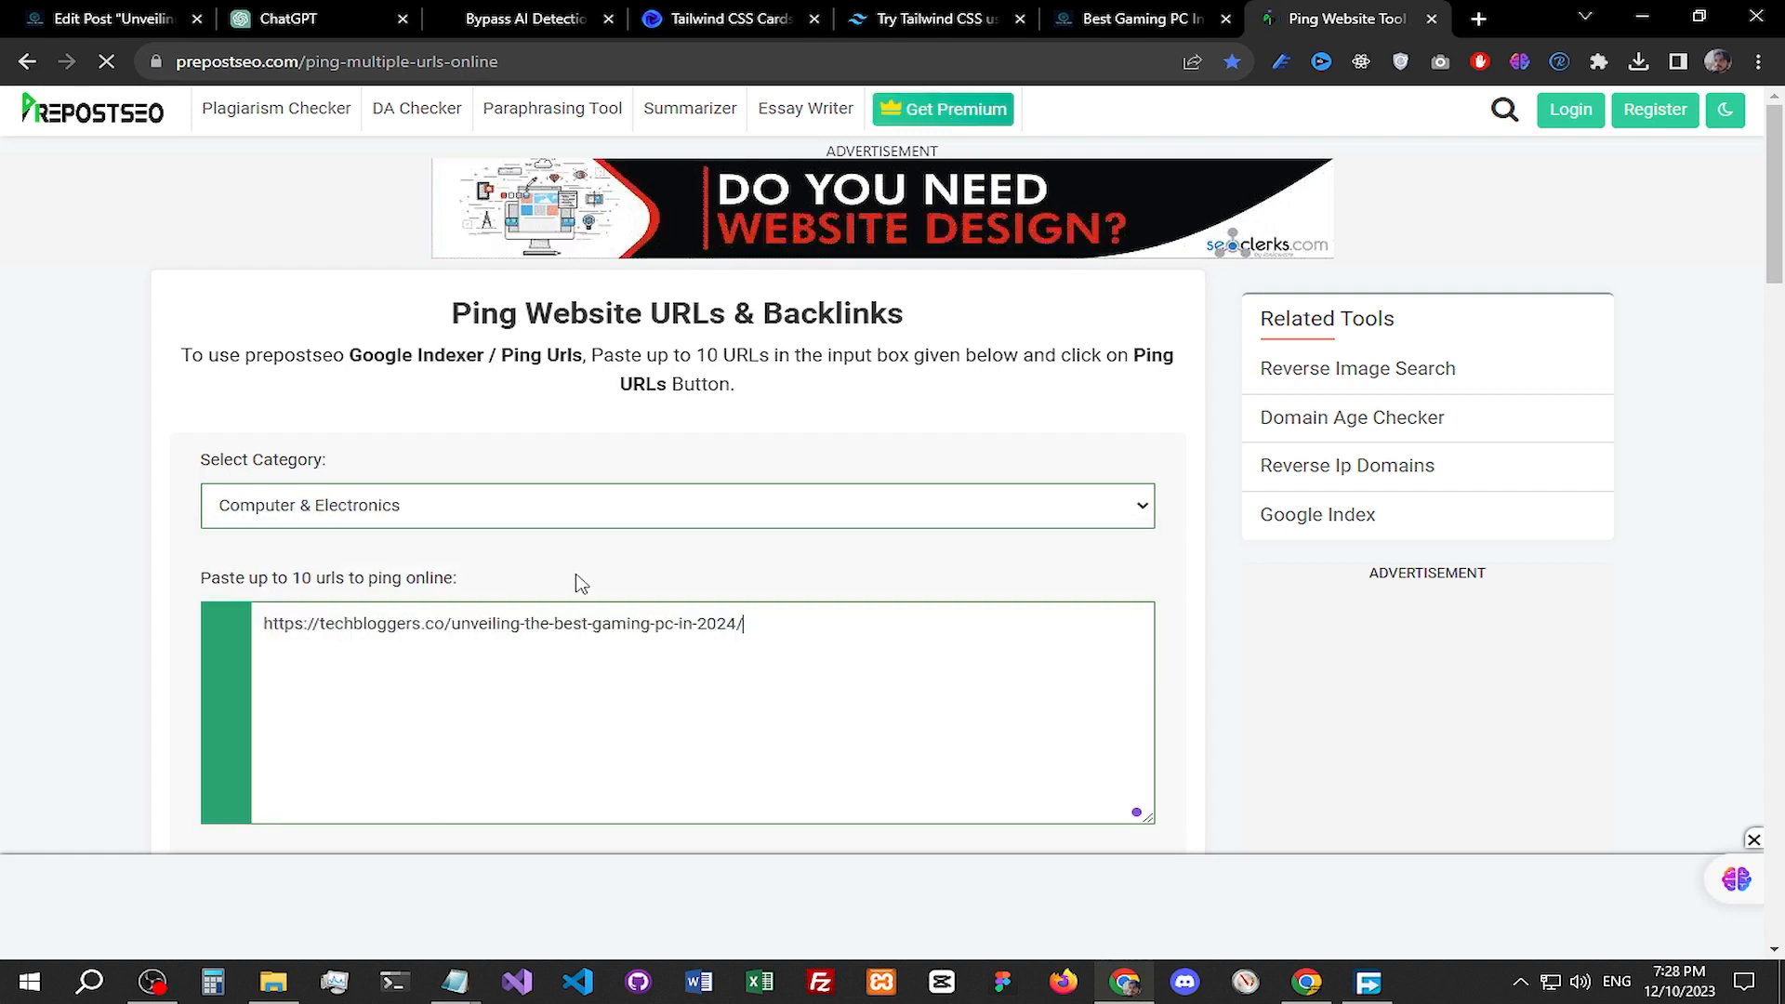
scroll(569, 592, "down", 3)
left_click(768, 615)
left_click(733, 716)
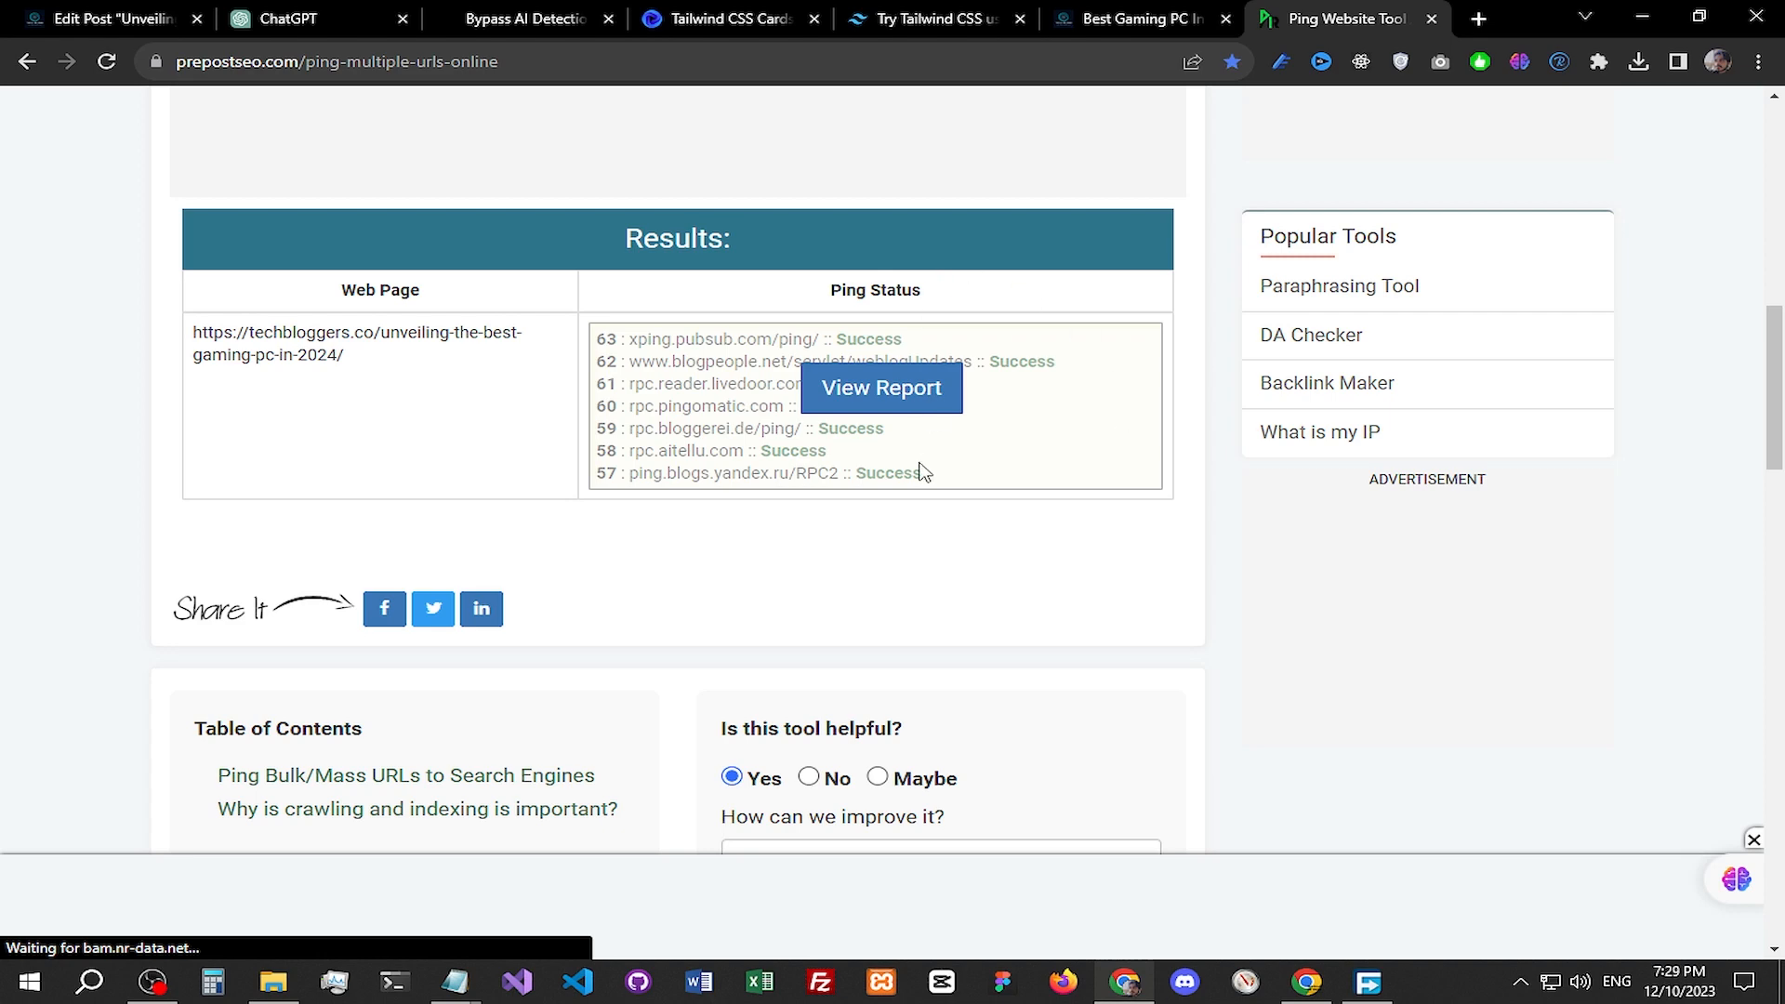
scroll(919, 480, "up", 10)
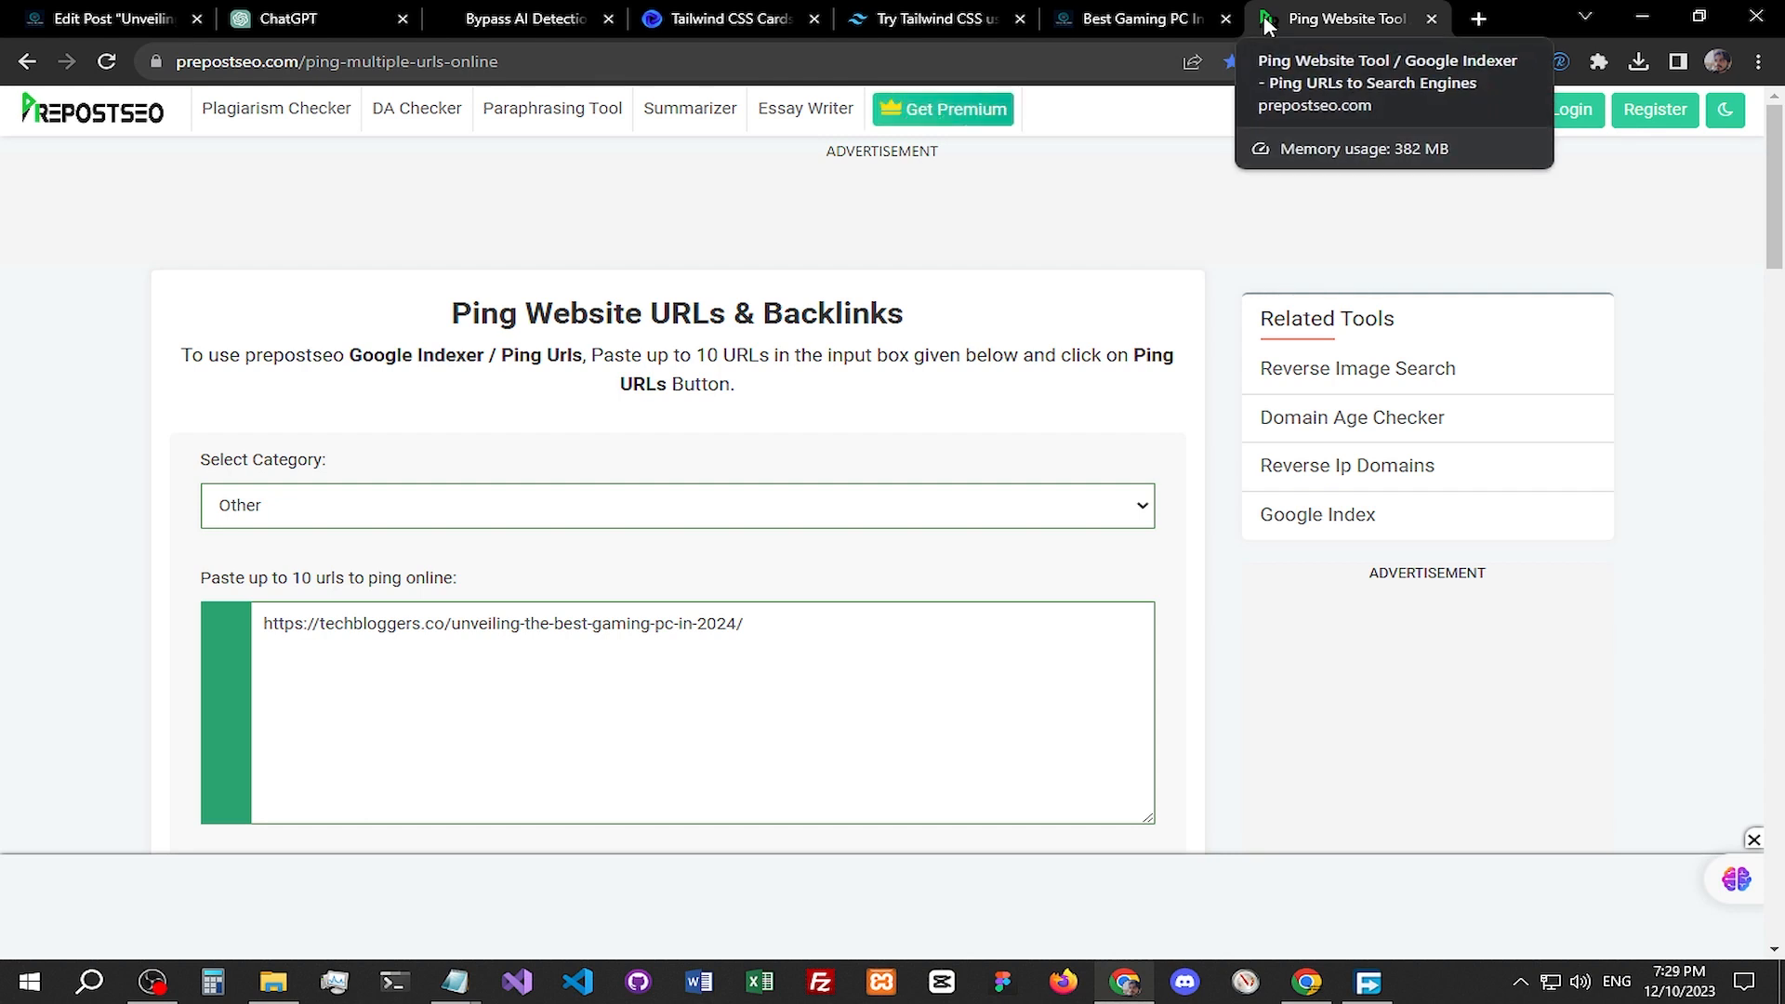
Step: Open Google Search Console in a new tab and switch to the techbloggers.co domain property
left_click(1478, 19)
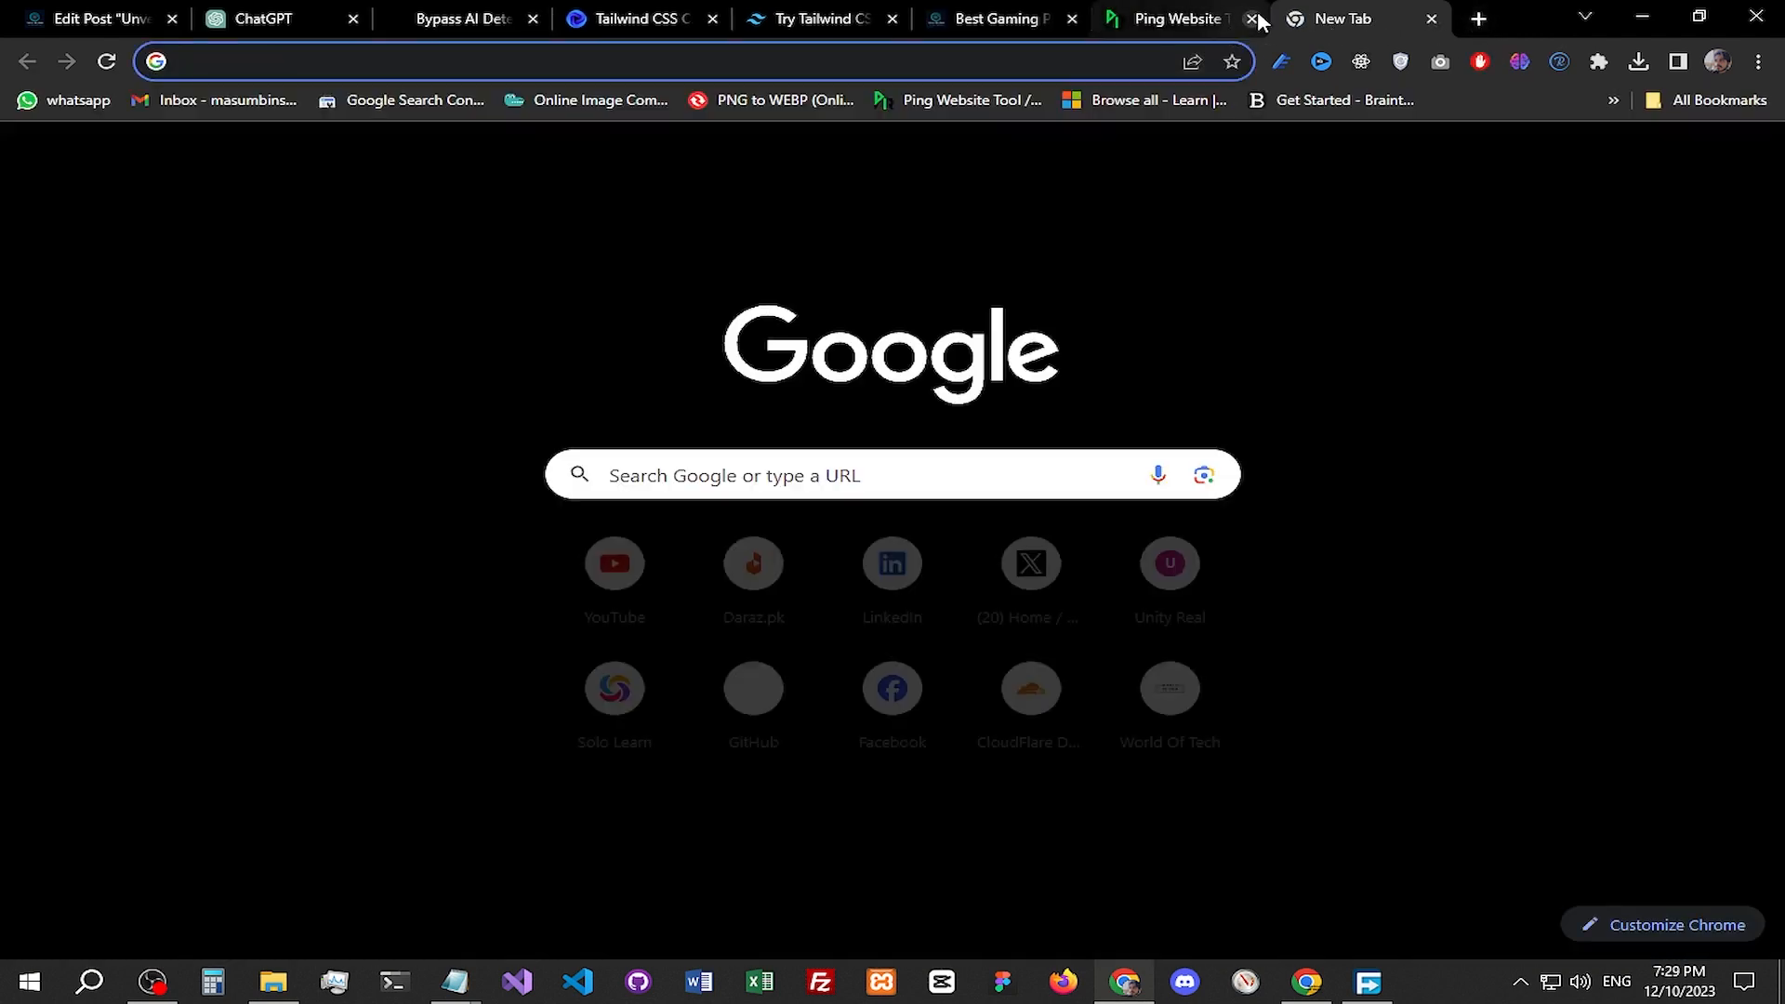
left_click(411, 106)
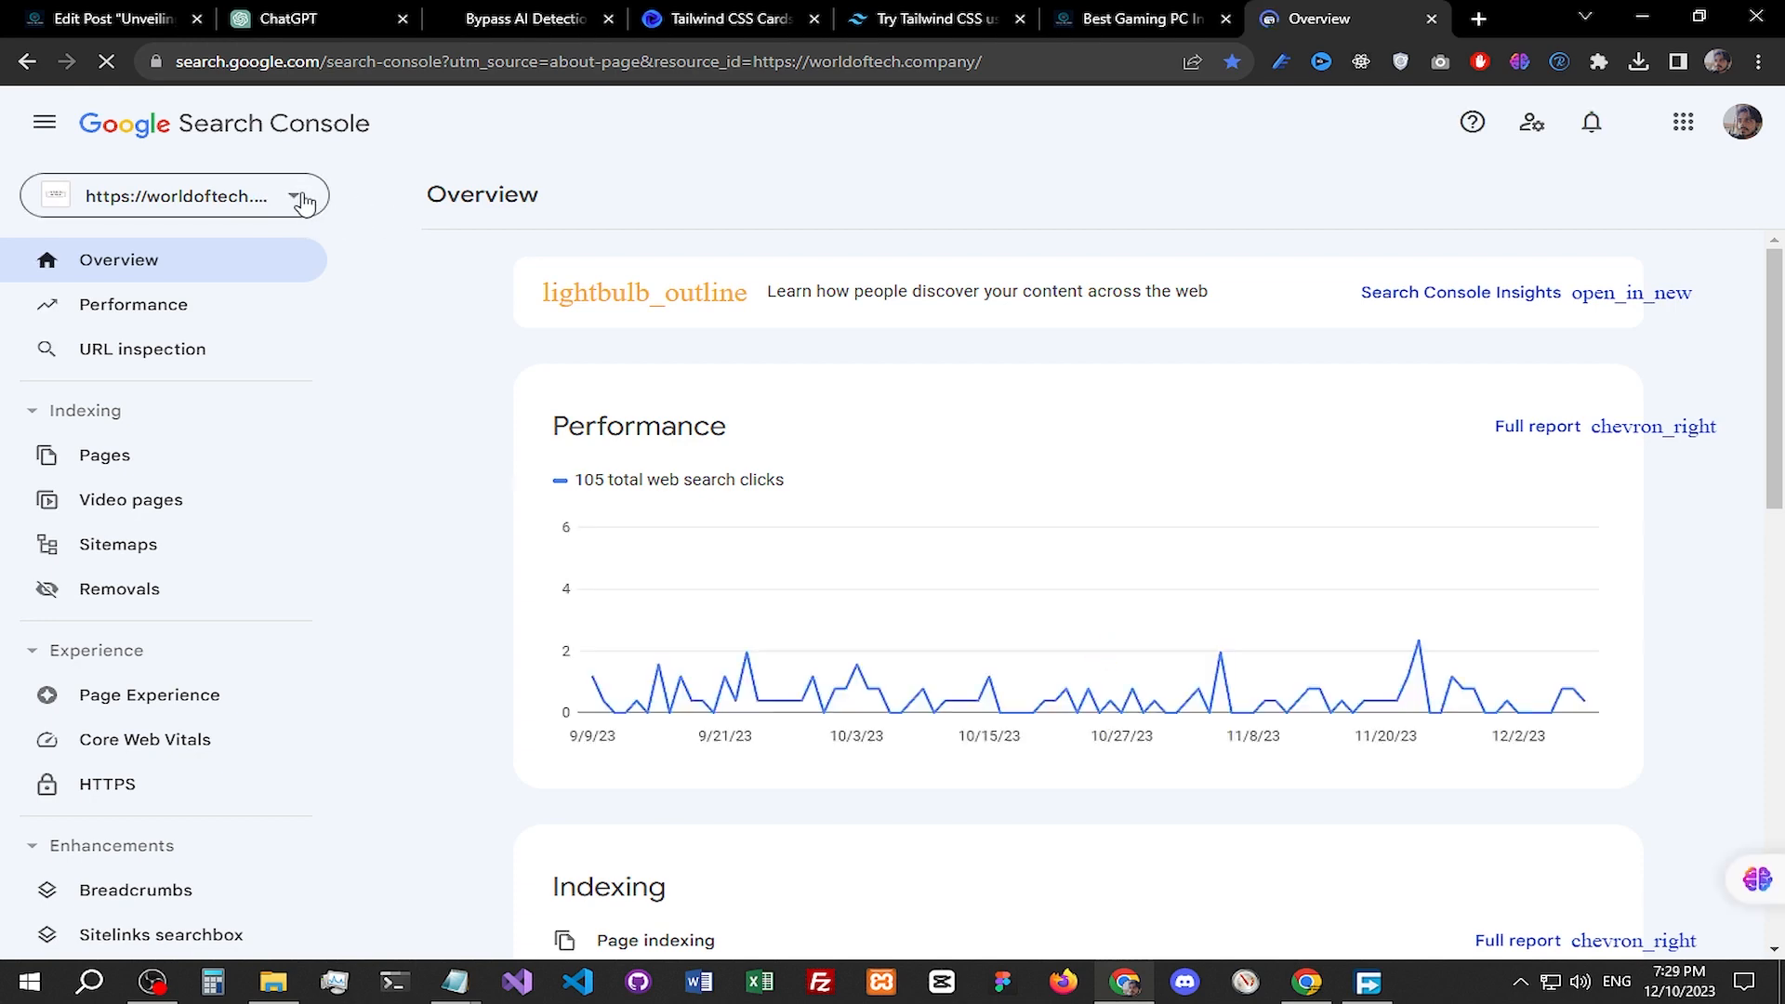
left_click(298, 193)
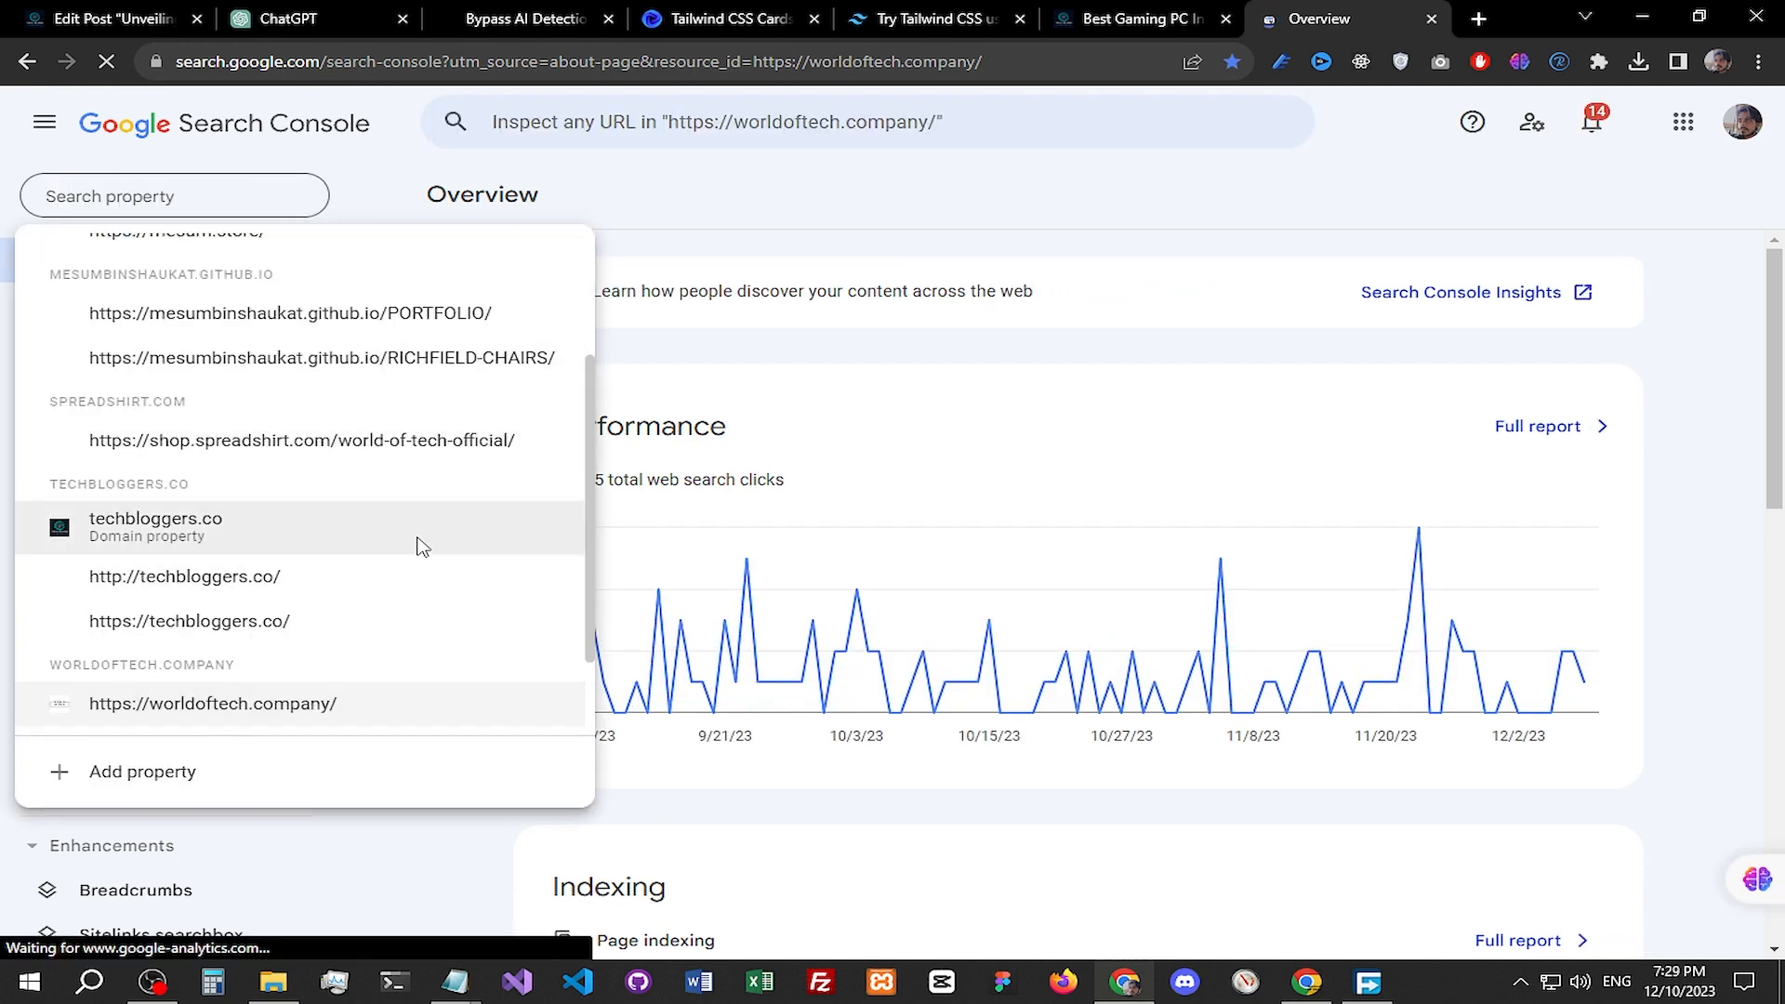
left_click(416, 548)
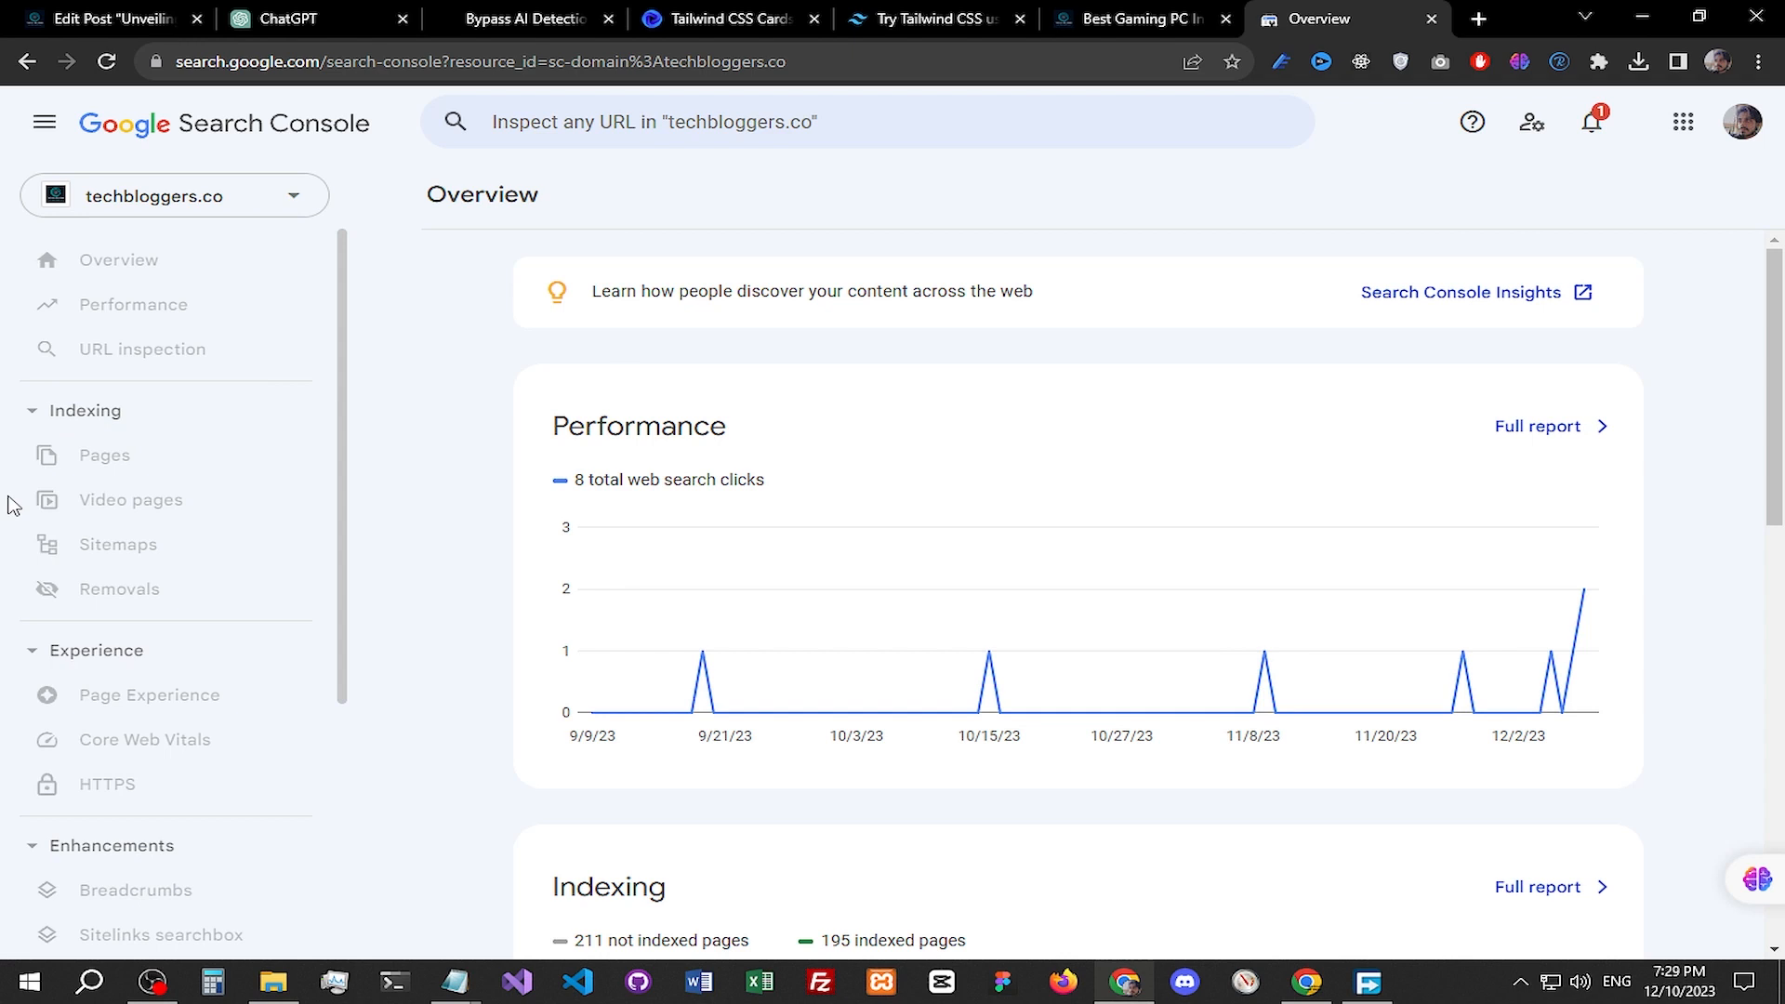
Step: Run a URL inspection on the copied gaming PC post address
scroll(183, 366, "down", 5)
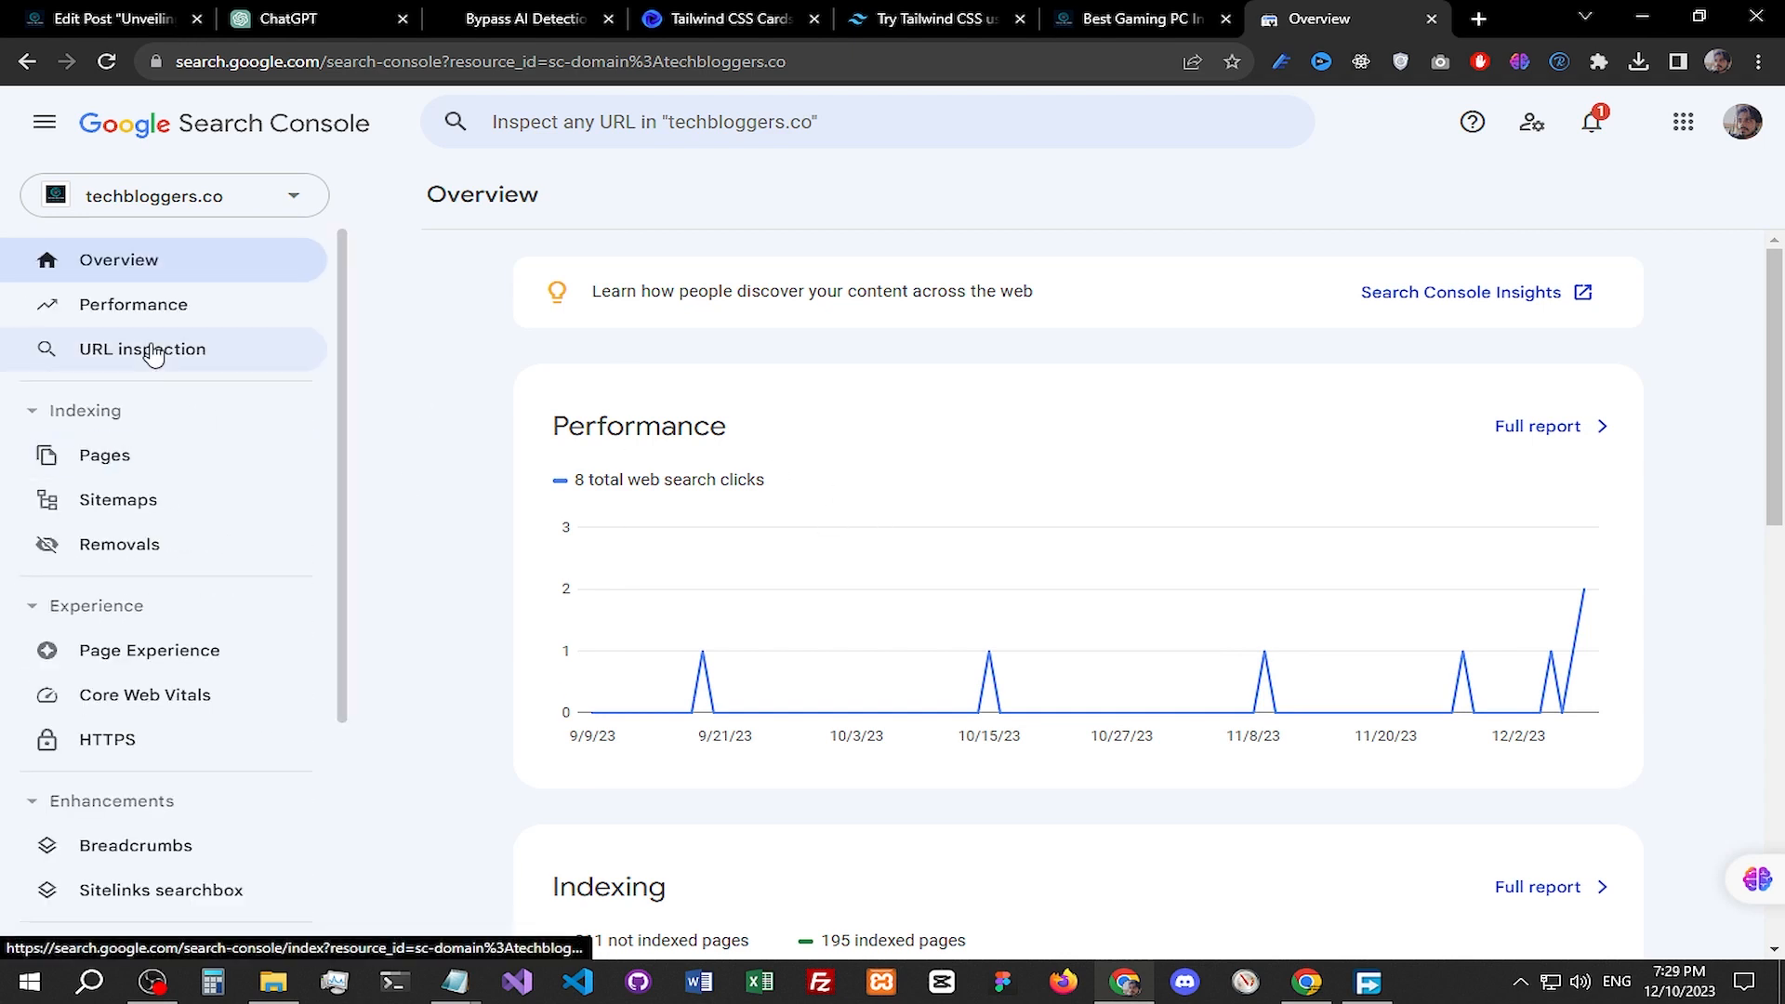
left_click(114, 358)
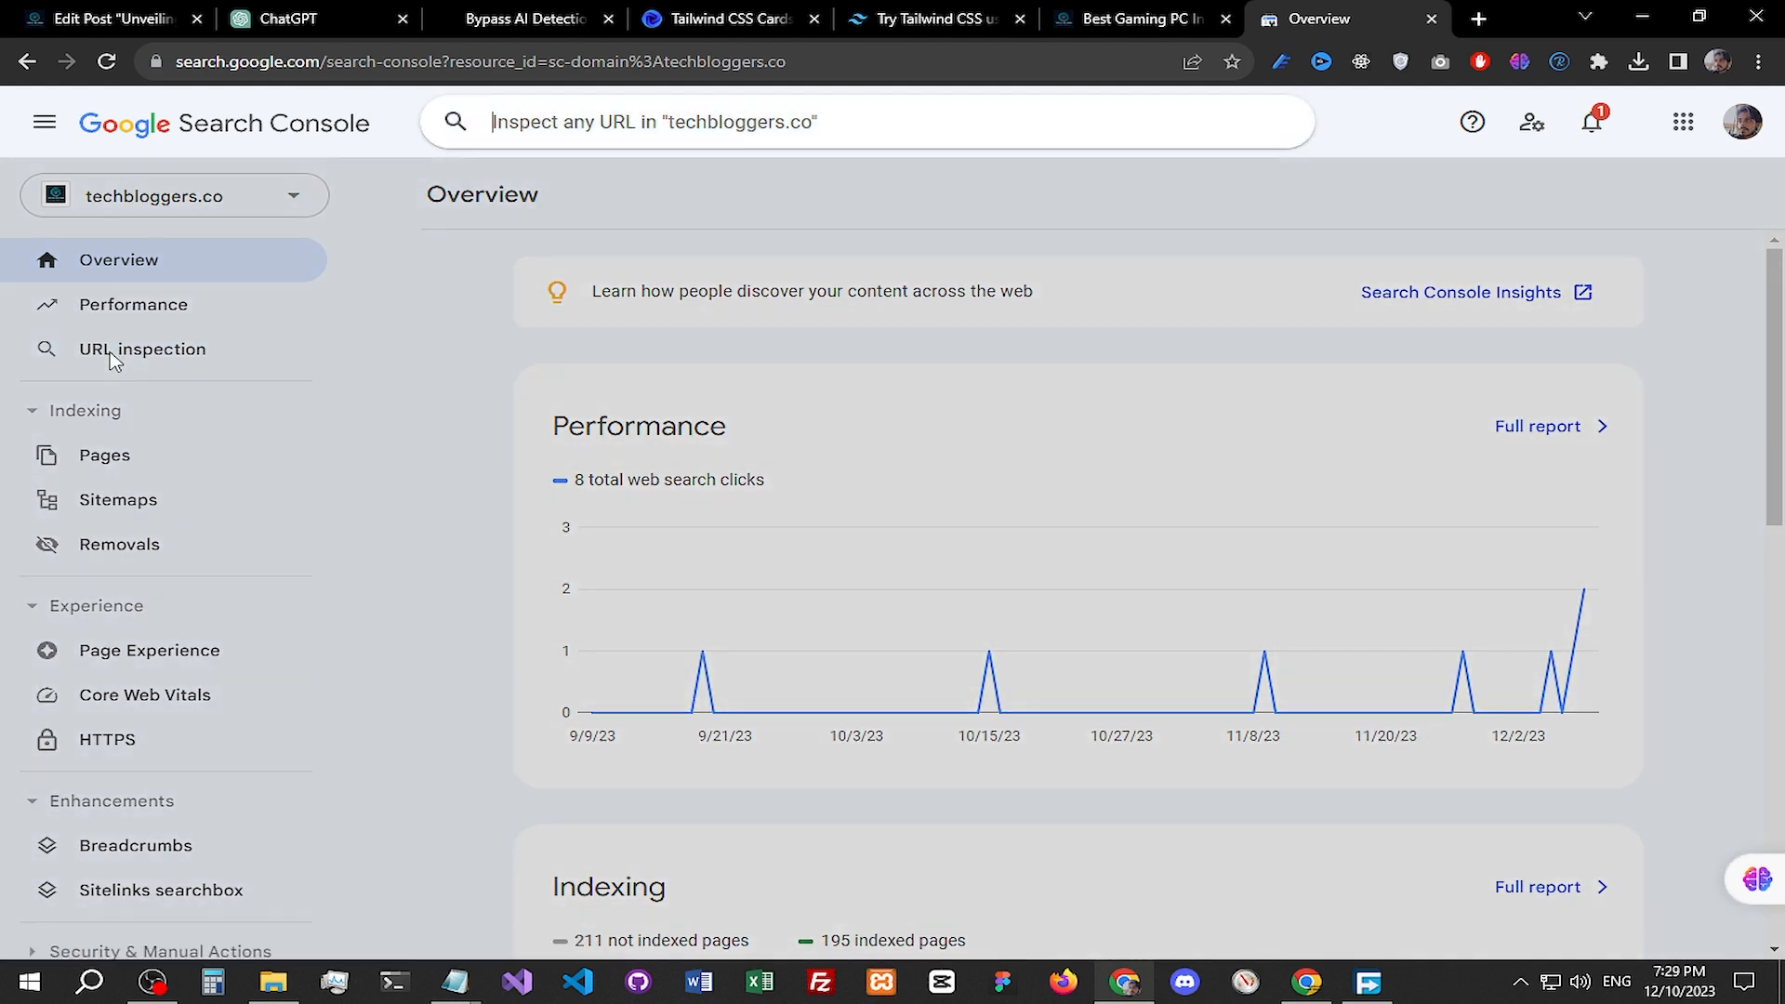
right_click(688, 125)
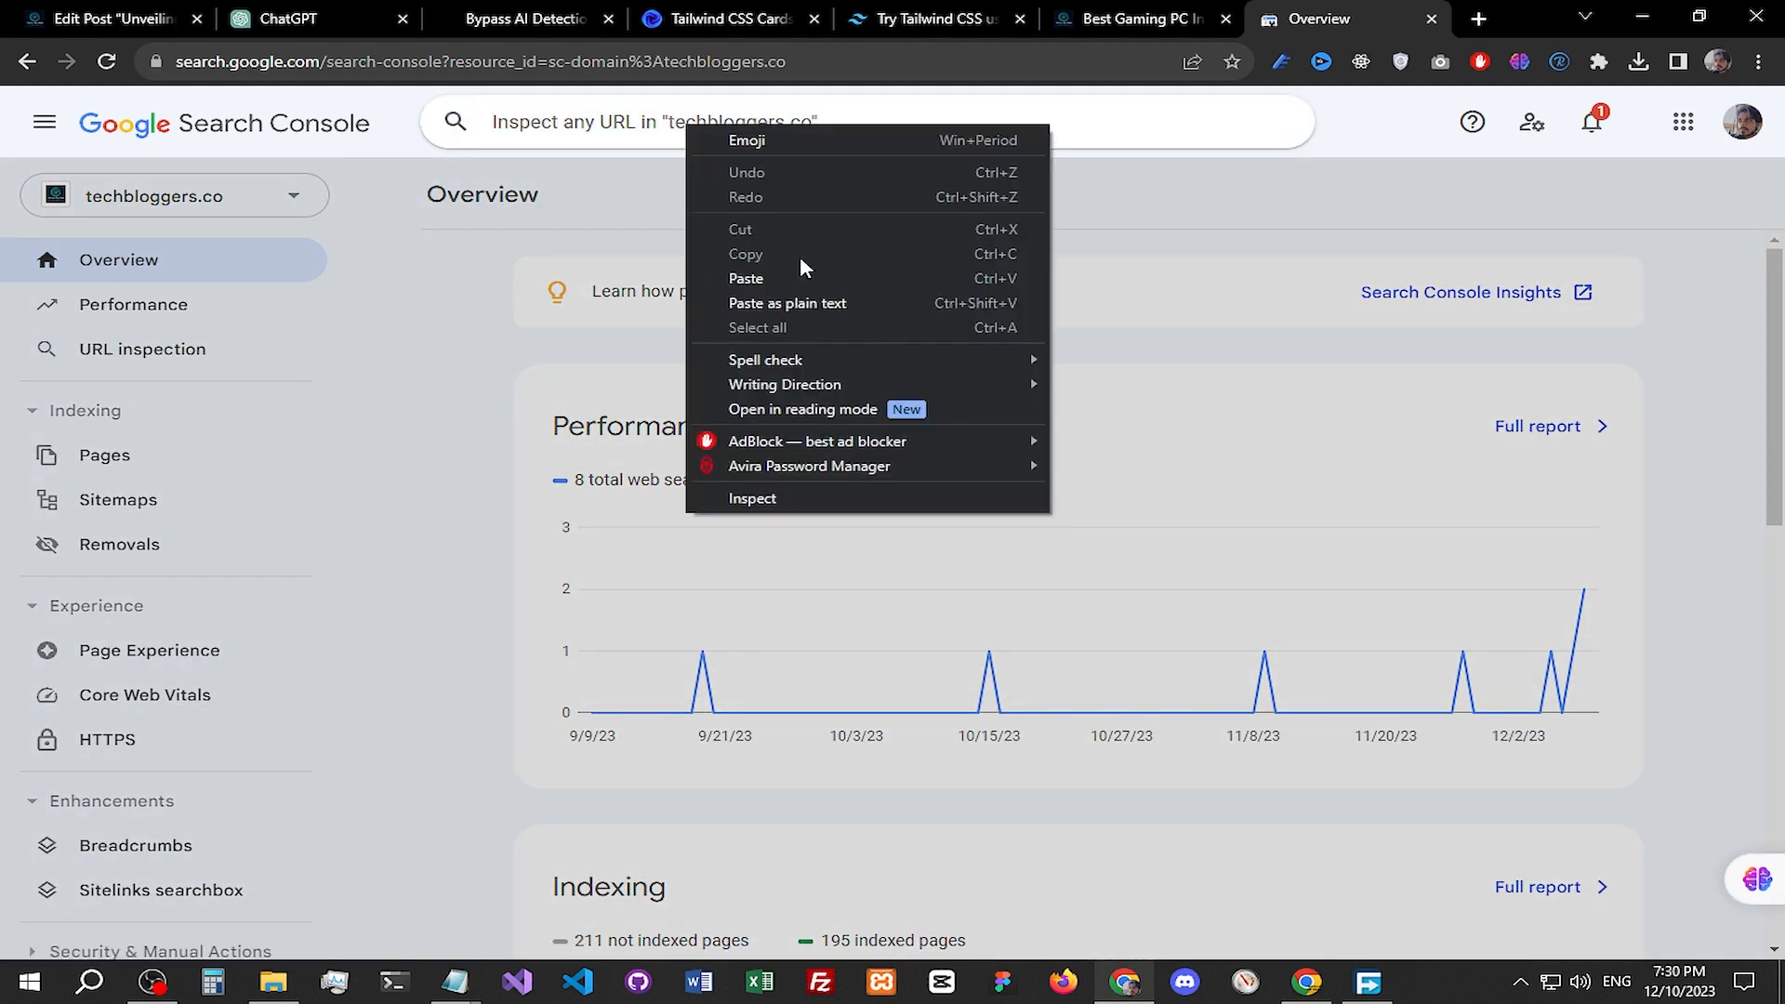
left_click(852, 273)
key("Return")
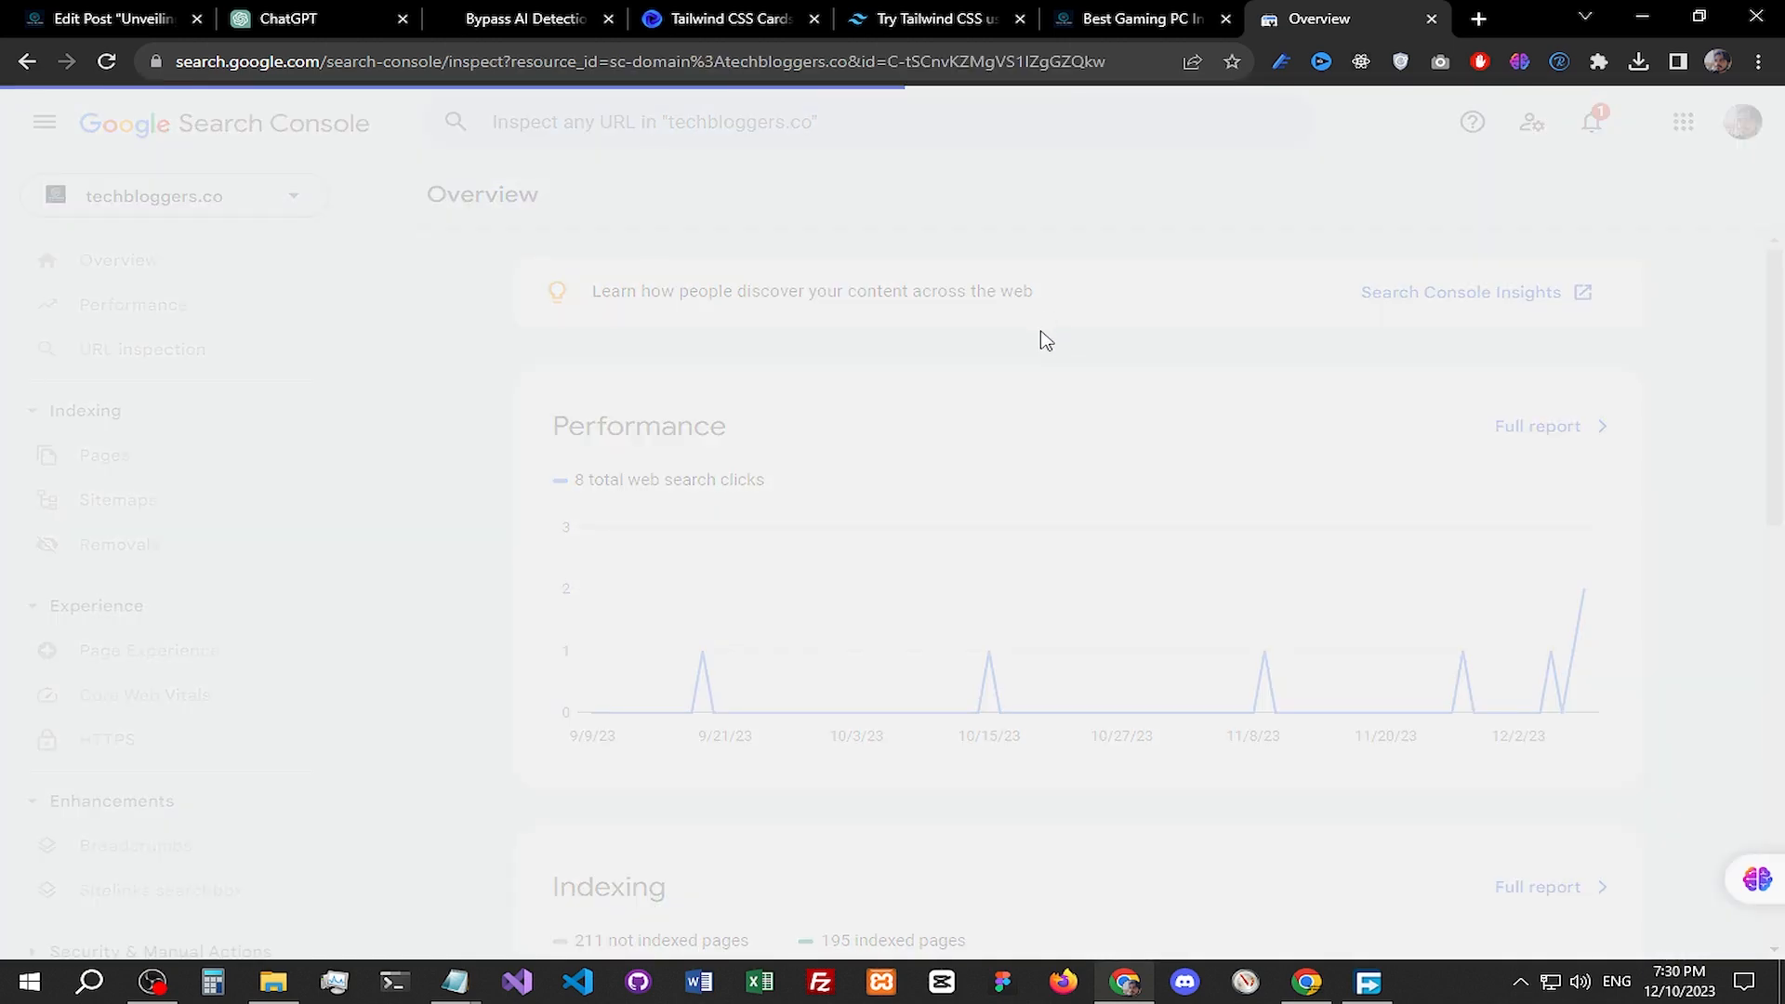
Step: Review the inspected URL's page indexing details and request indexing for it
scroll(1358, 665, "down", 2)
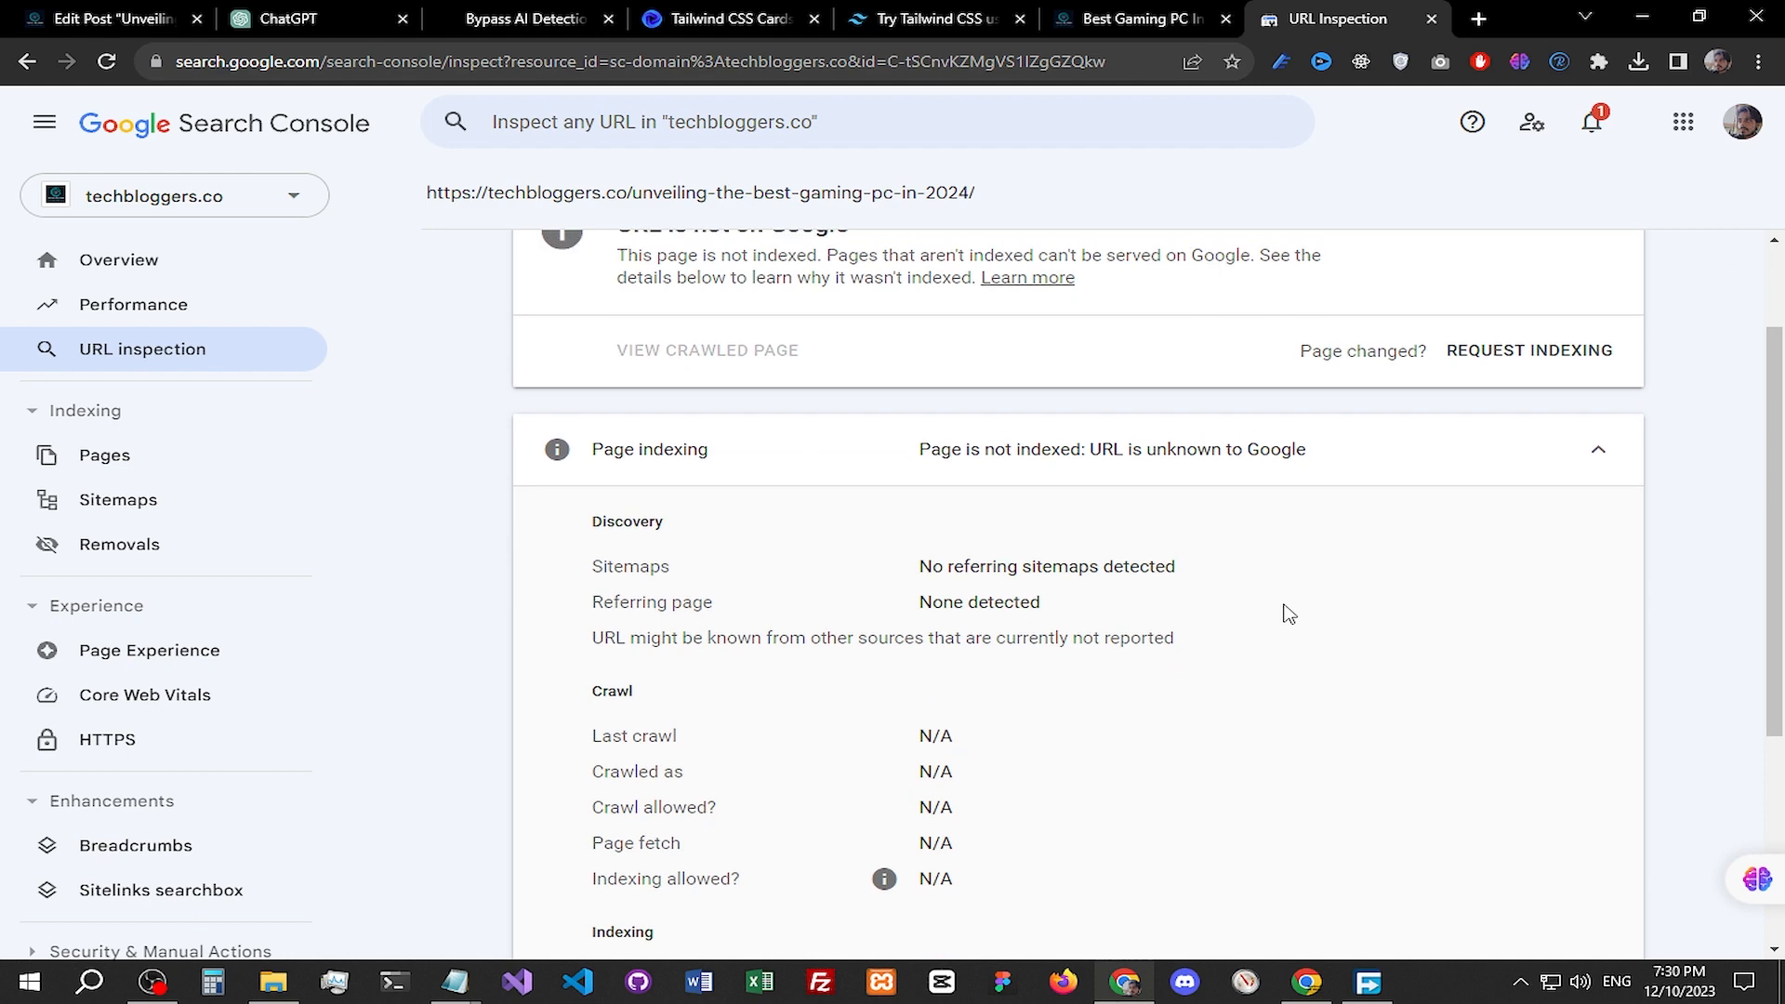
scroll(911, 609, "down", 4)
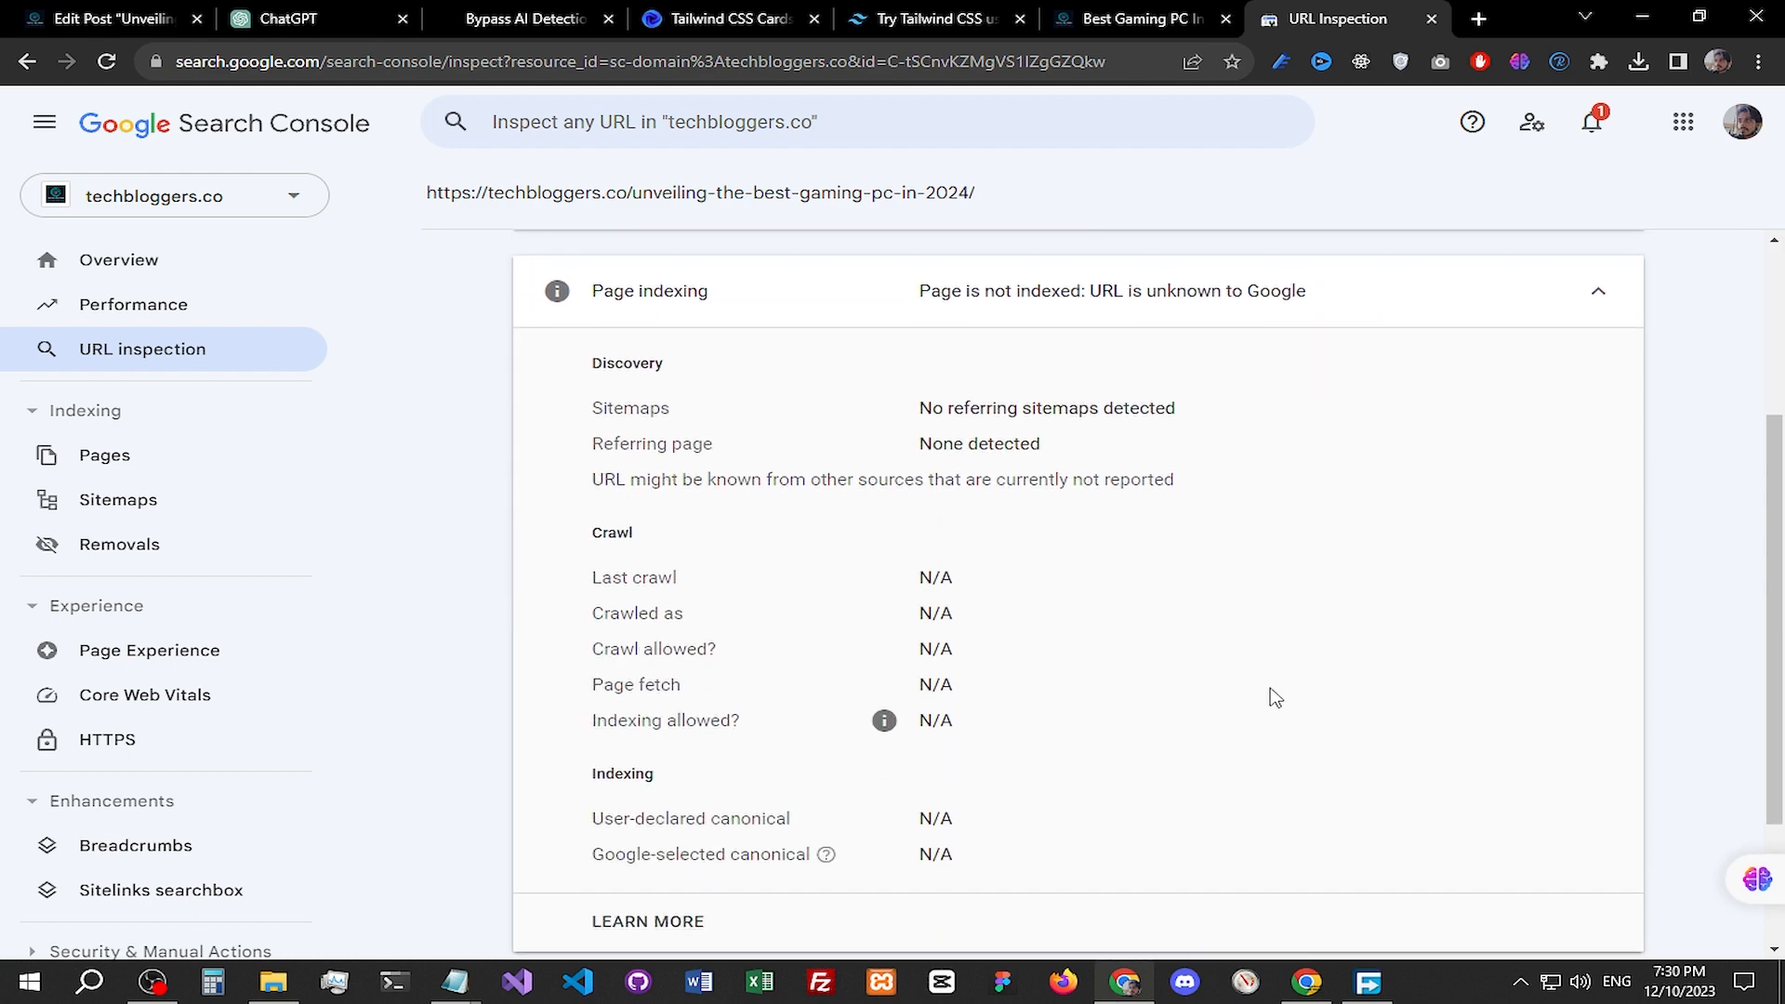
scroll(1207, 729, "up", 6)
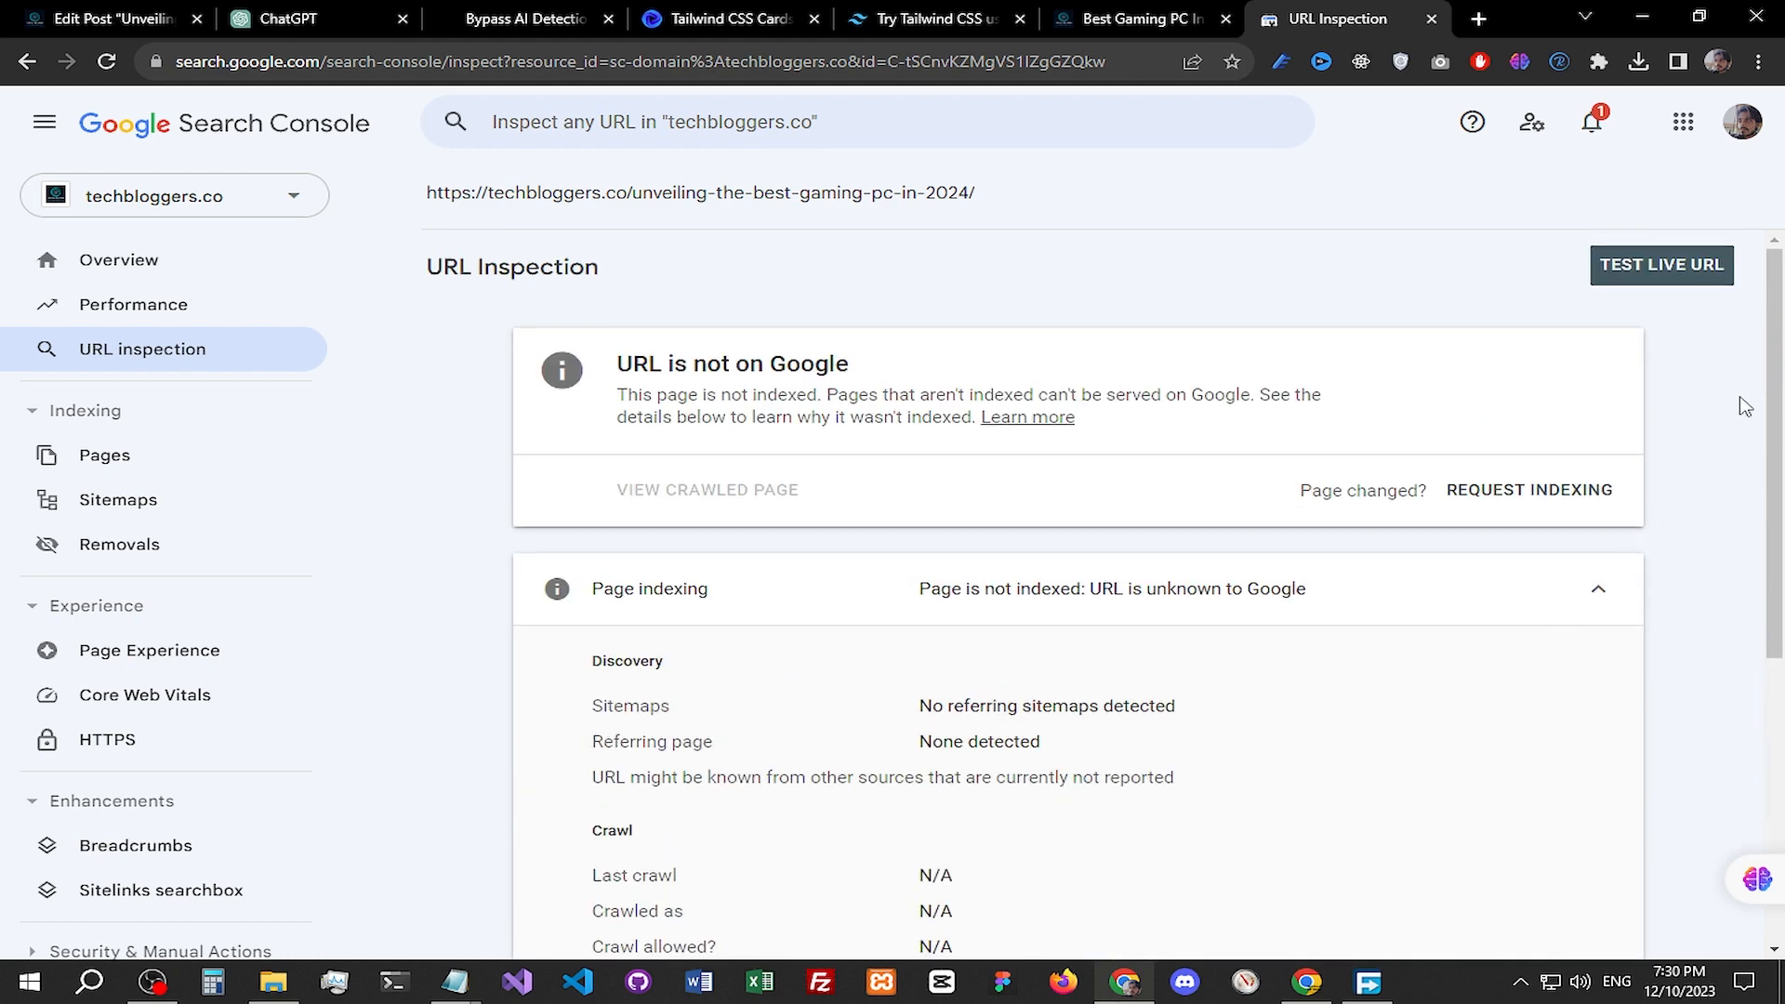
left_click(1555, 502)
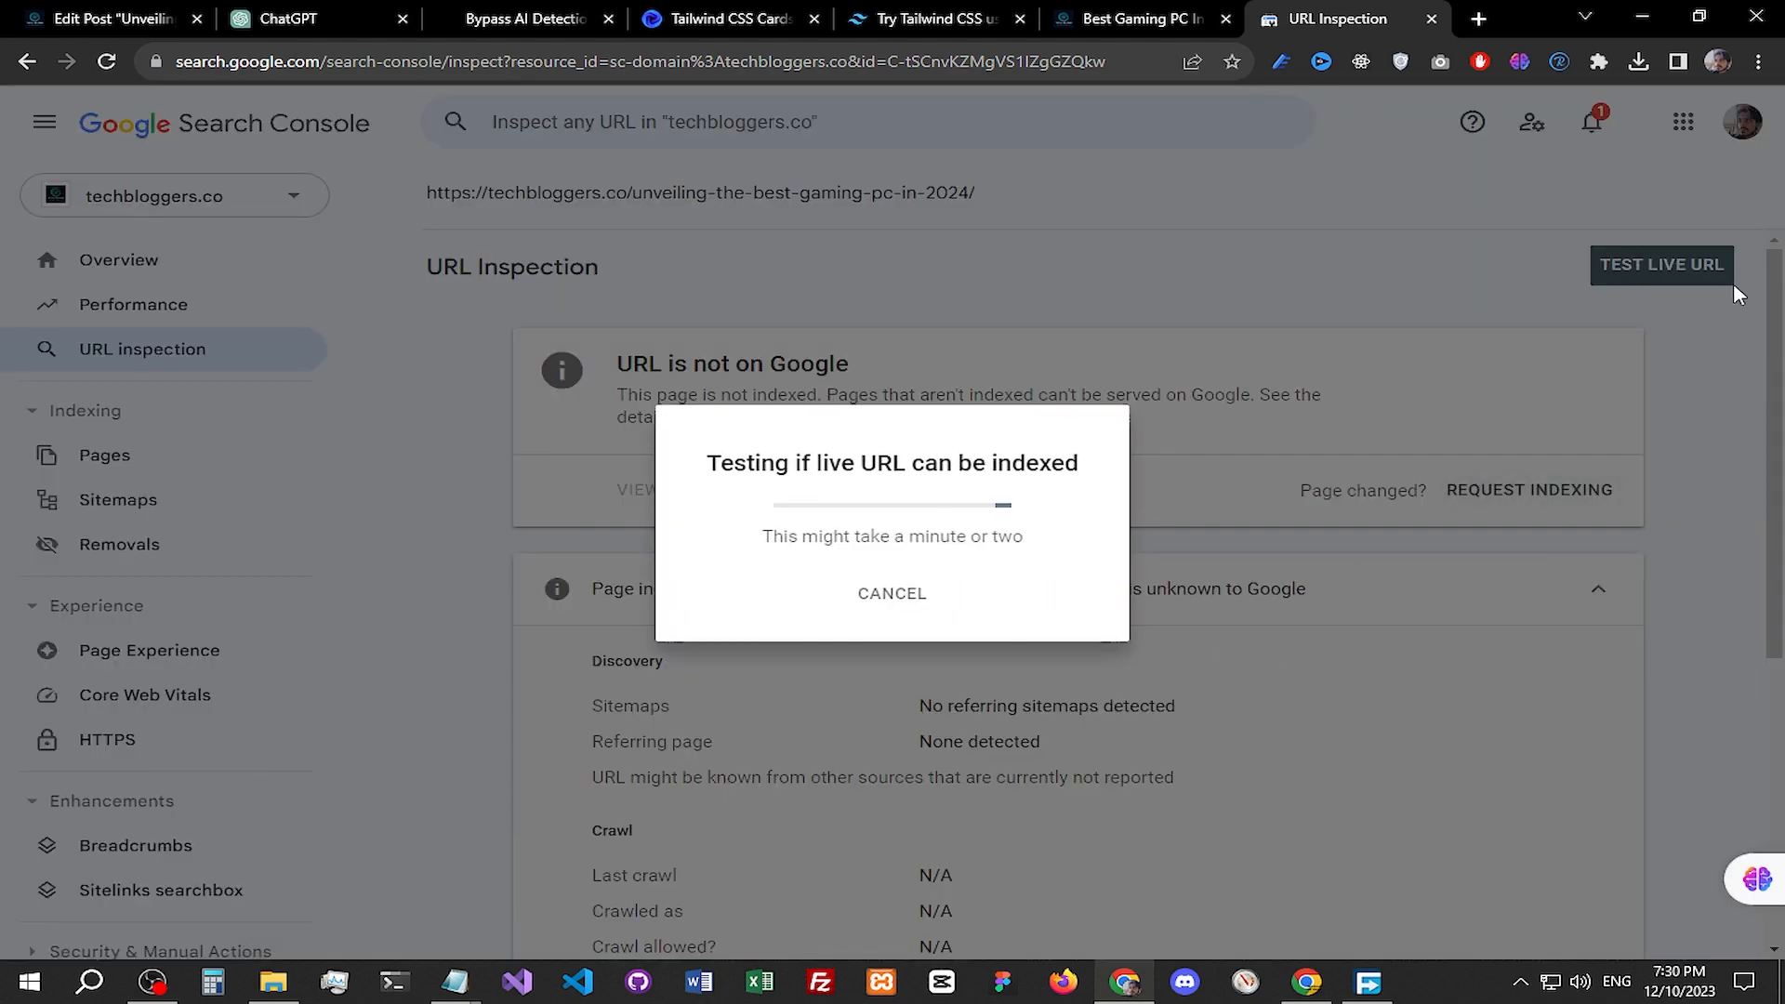
left_click(1069, 16)
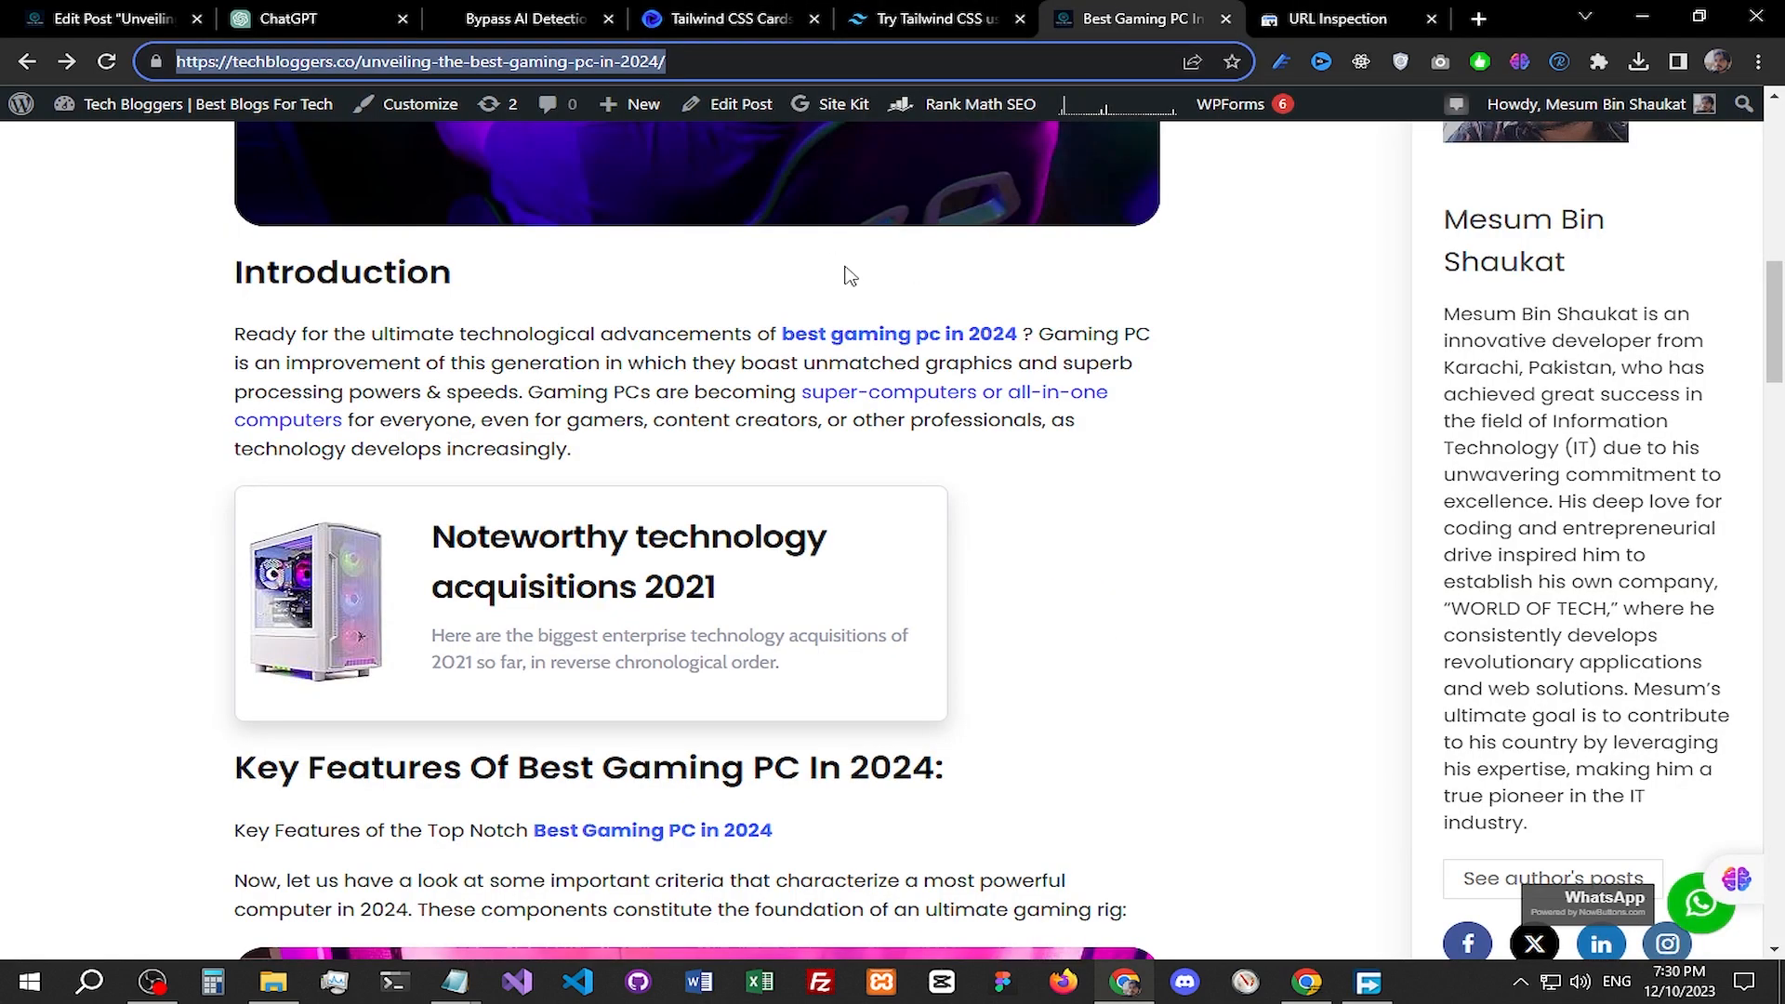
key("ctrl+shift+n")
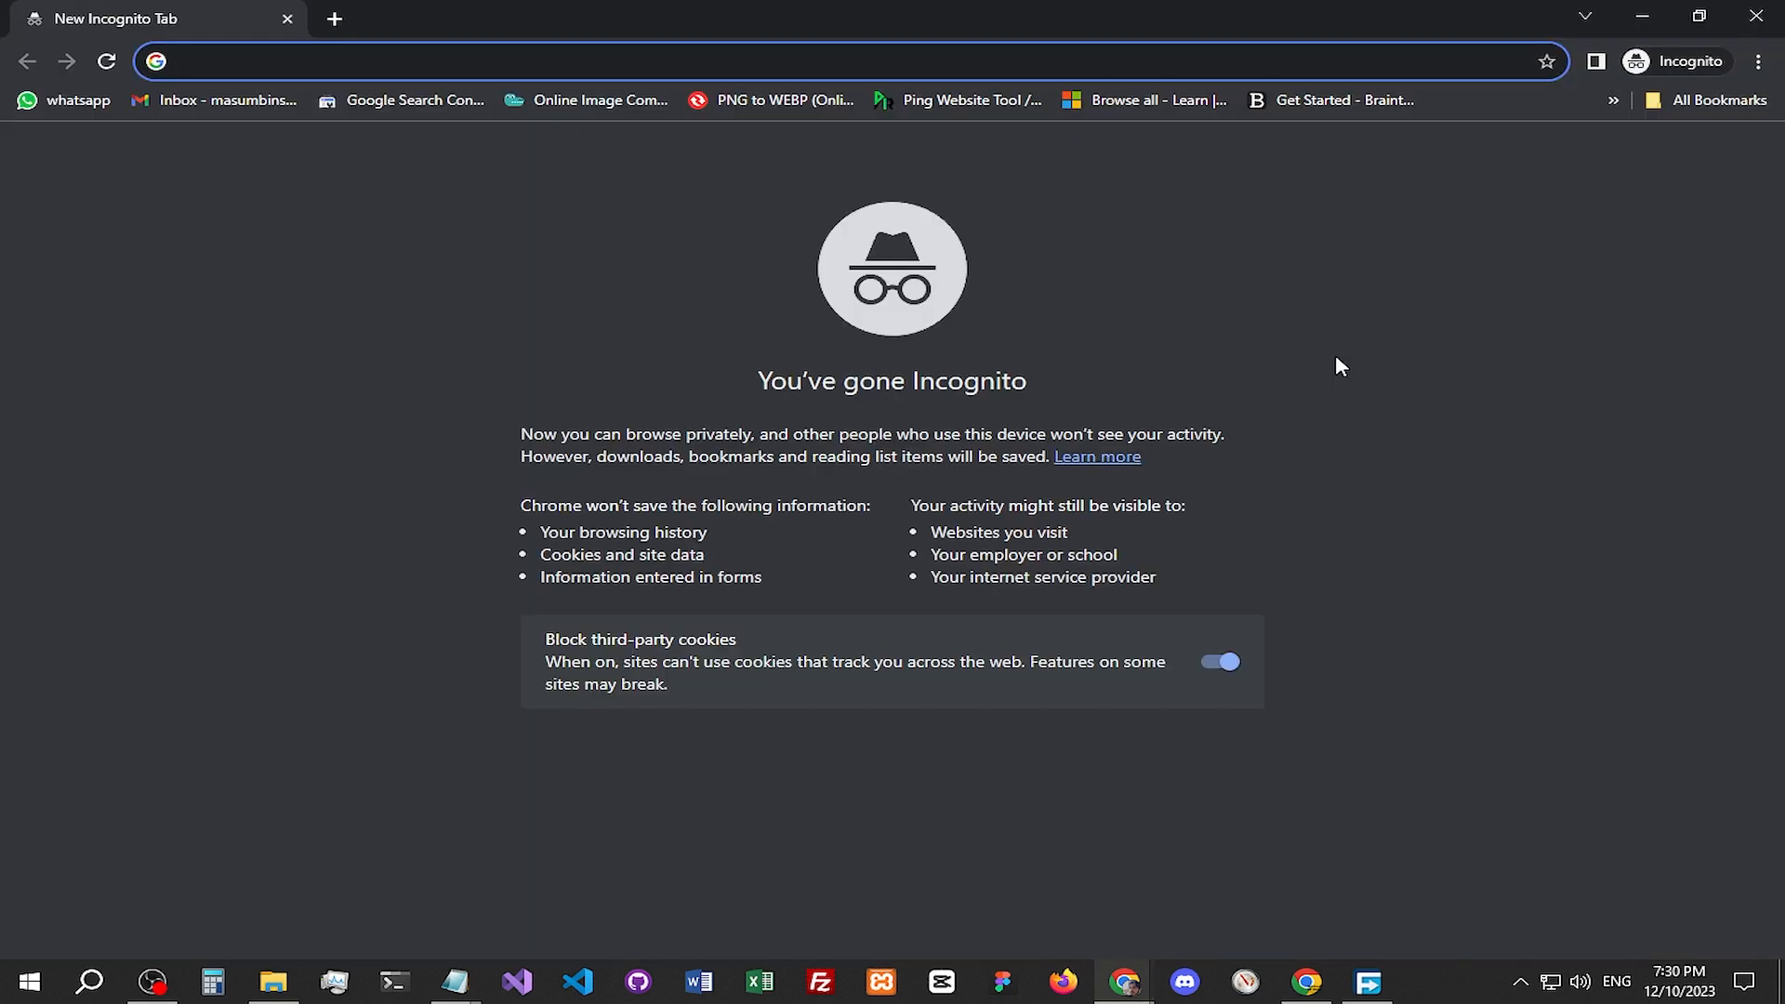
type("https://techbloggers.co/unveiling-the-best-gaming-pc-in-2024/")
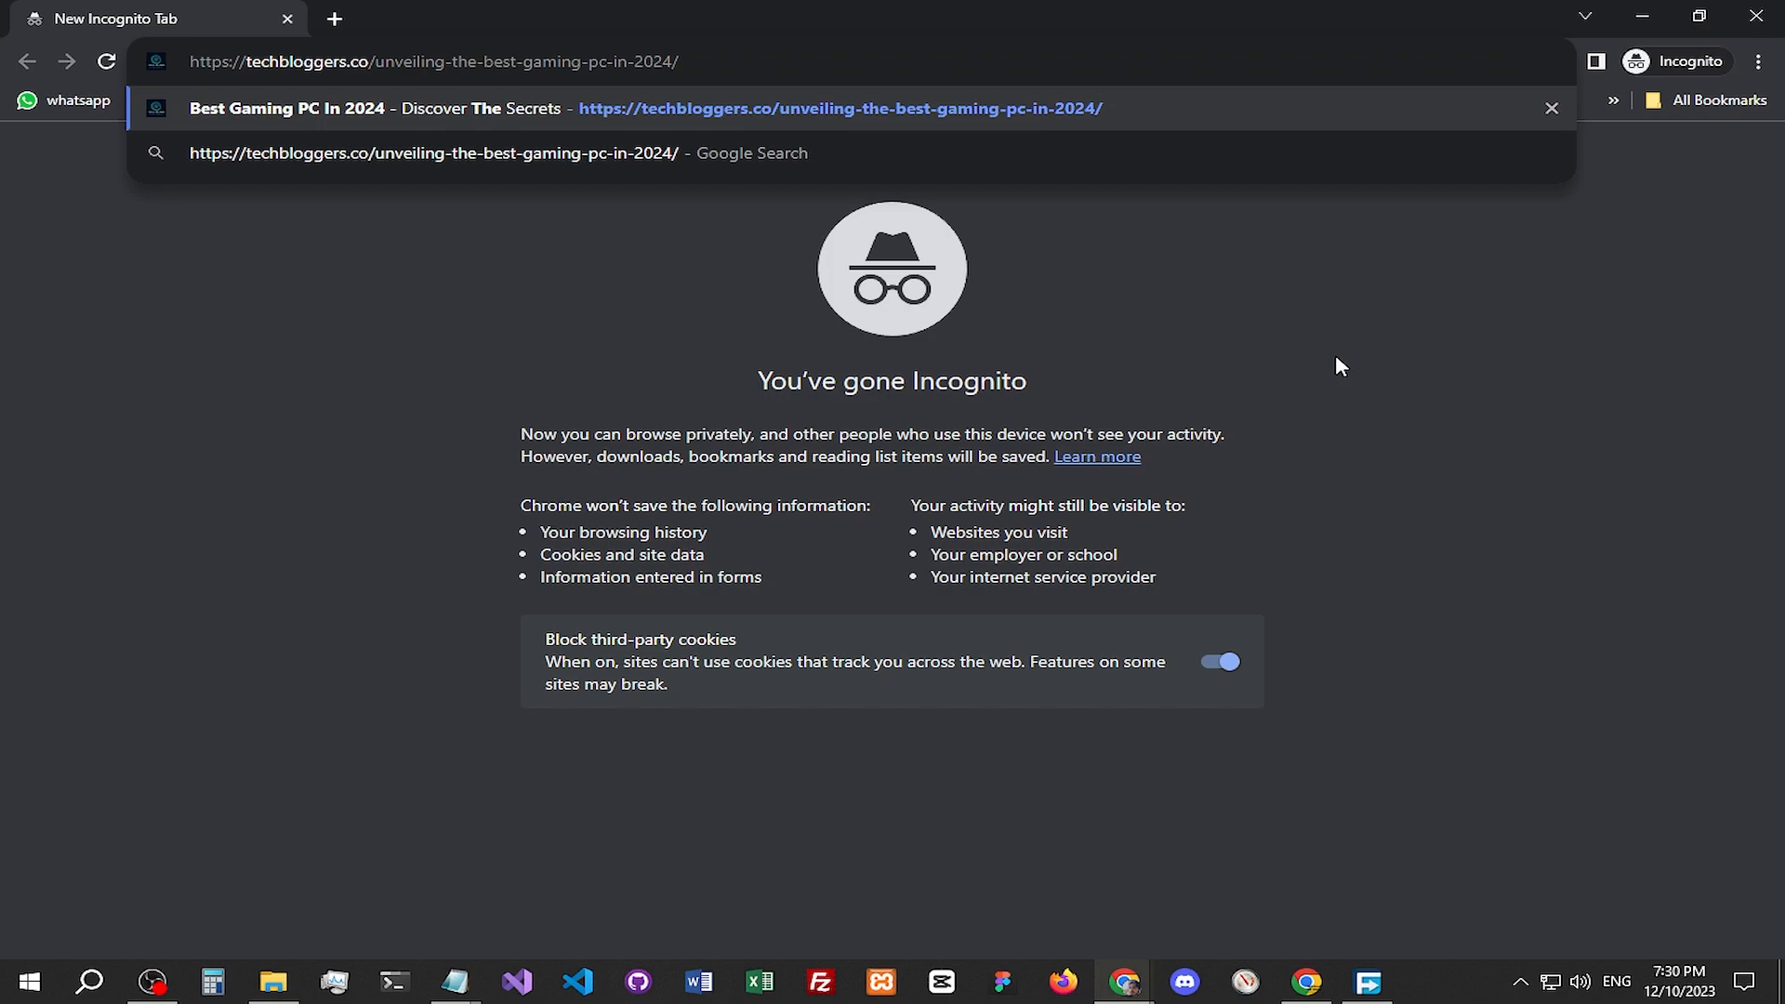
key("Return")
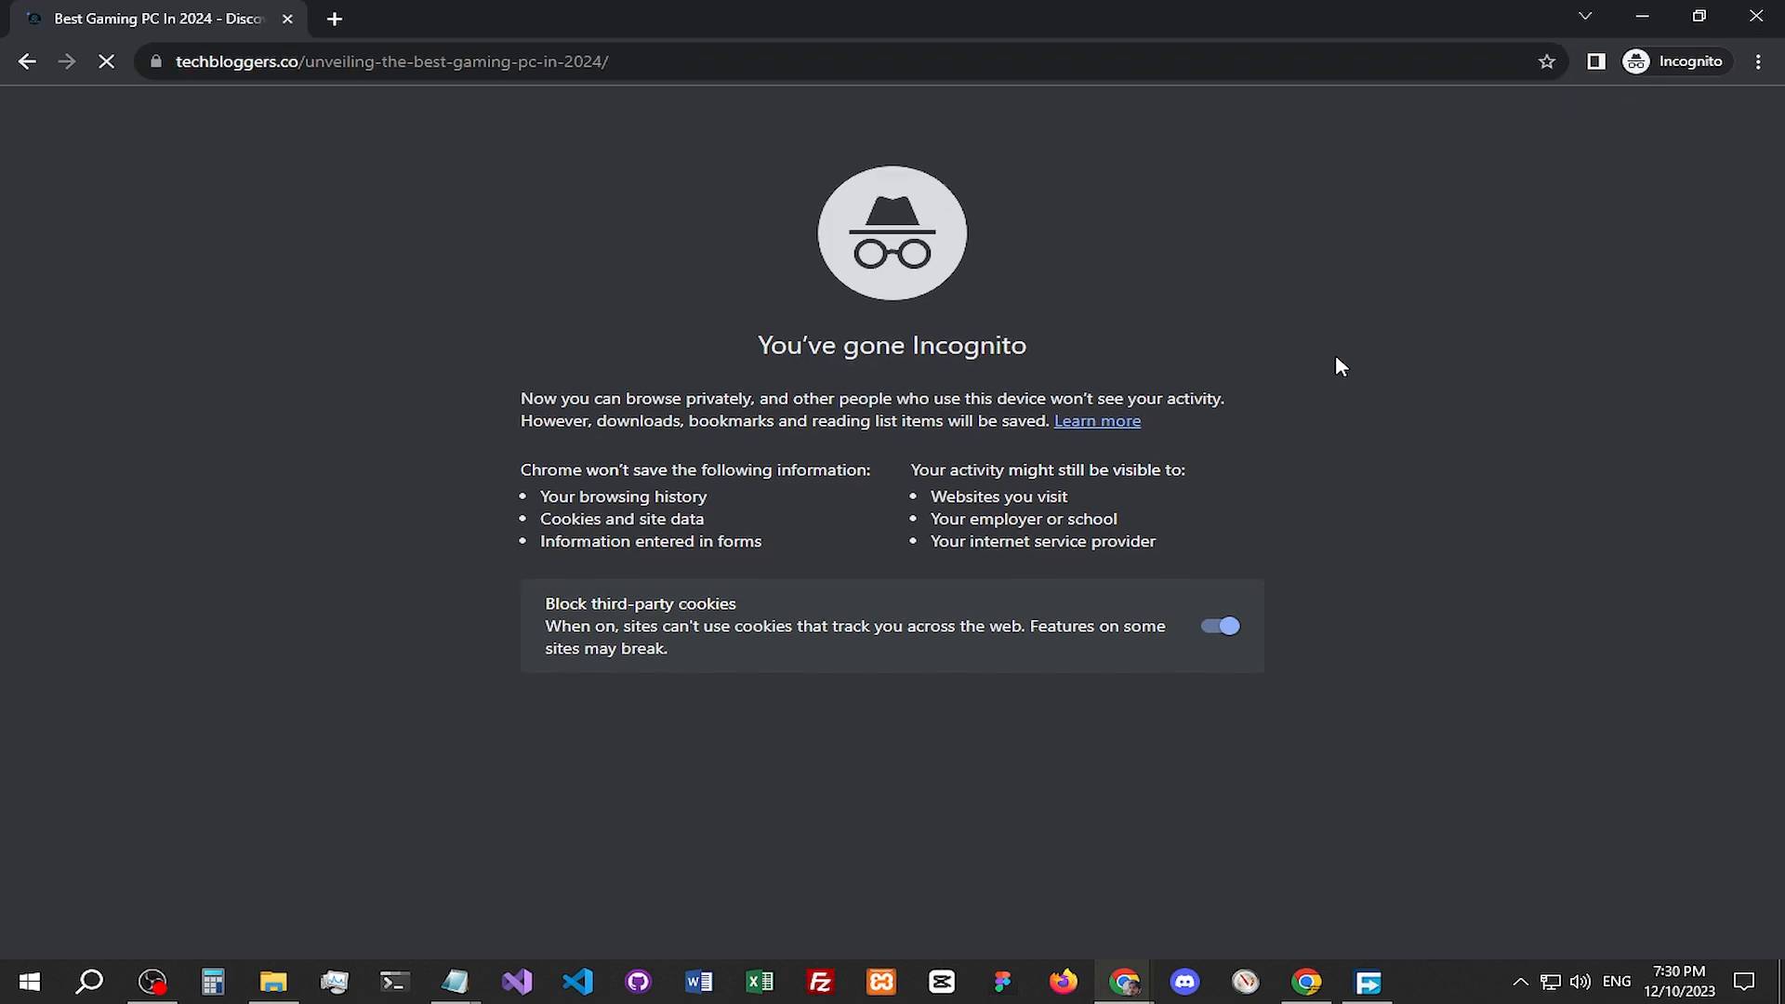
Step: Skim the post as an incognito visitor and test one of its Amazon product links
scroll(1348, 248, "down", 15)
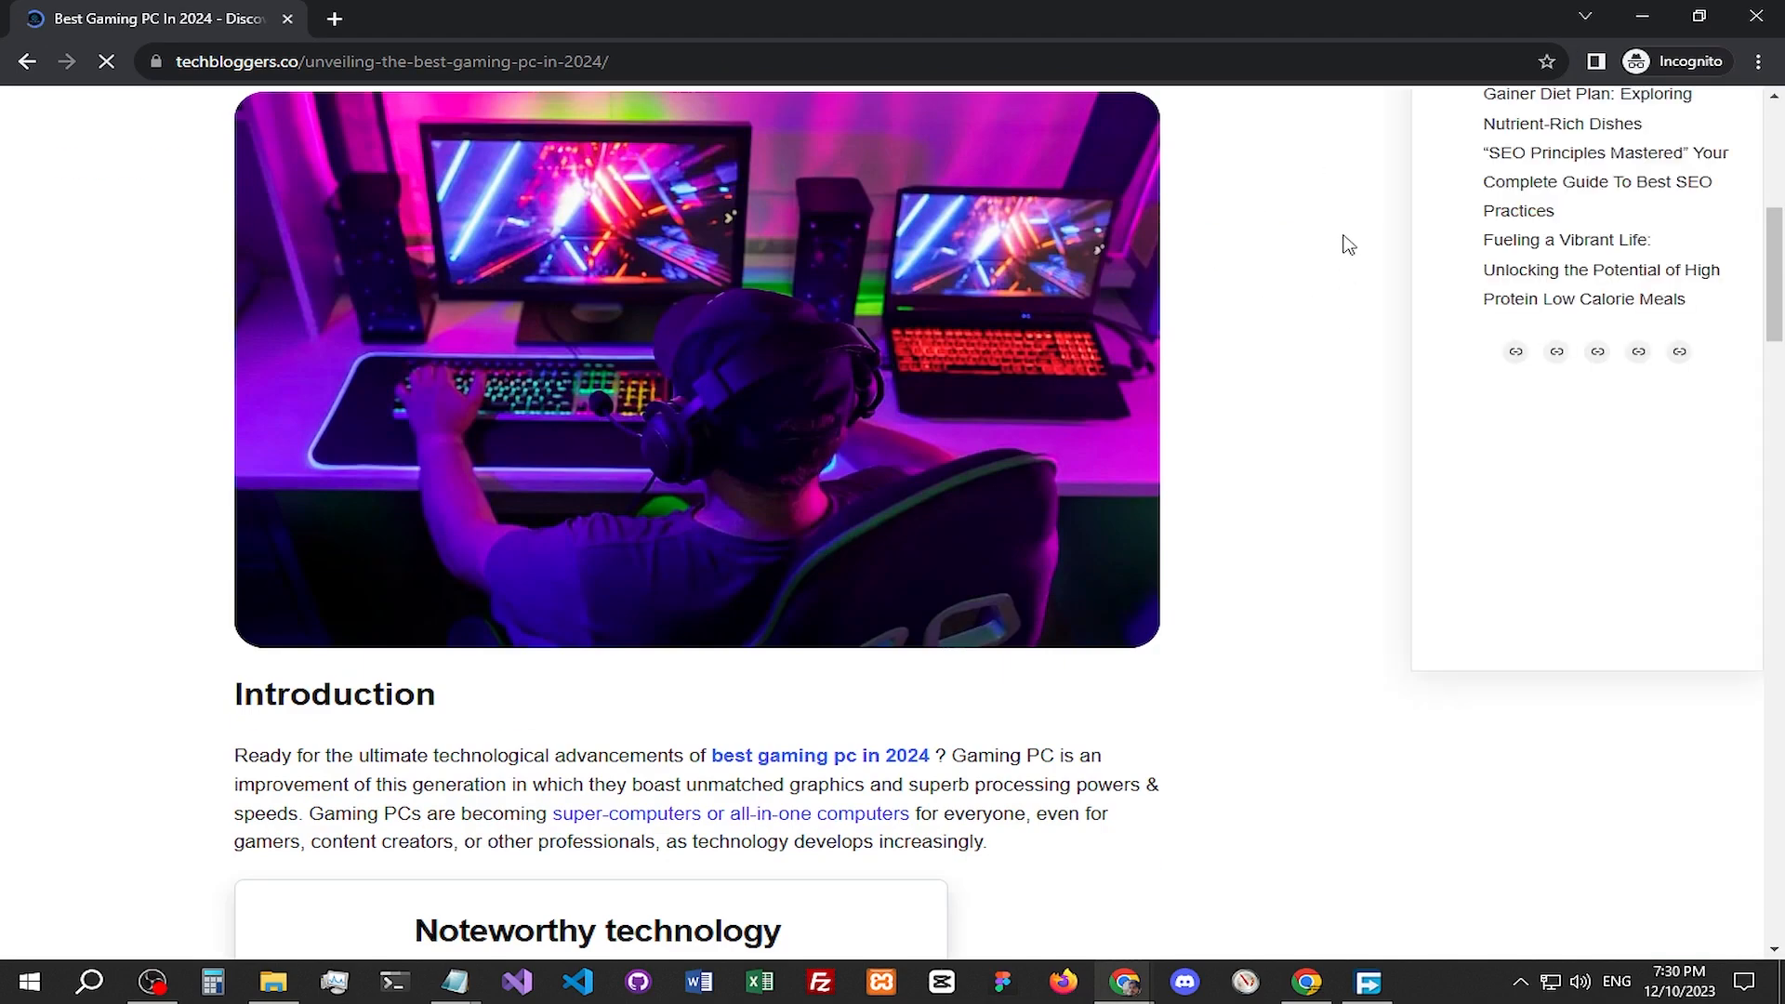
scroll(1345, 276, "down", 20)
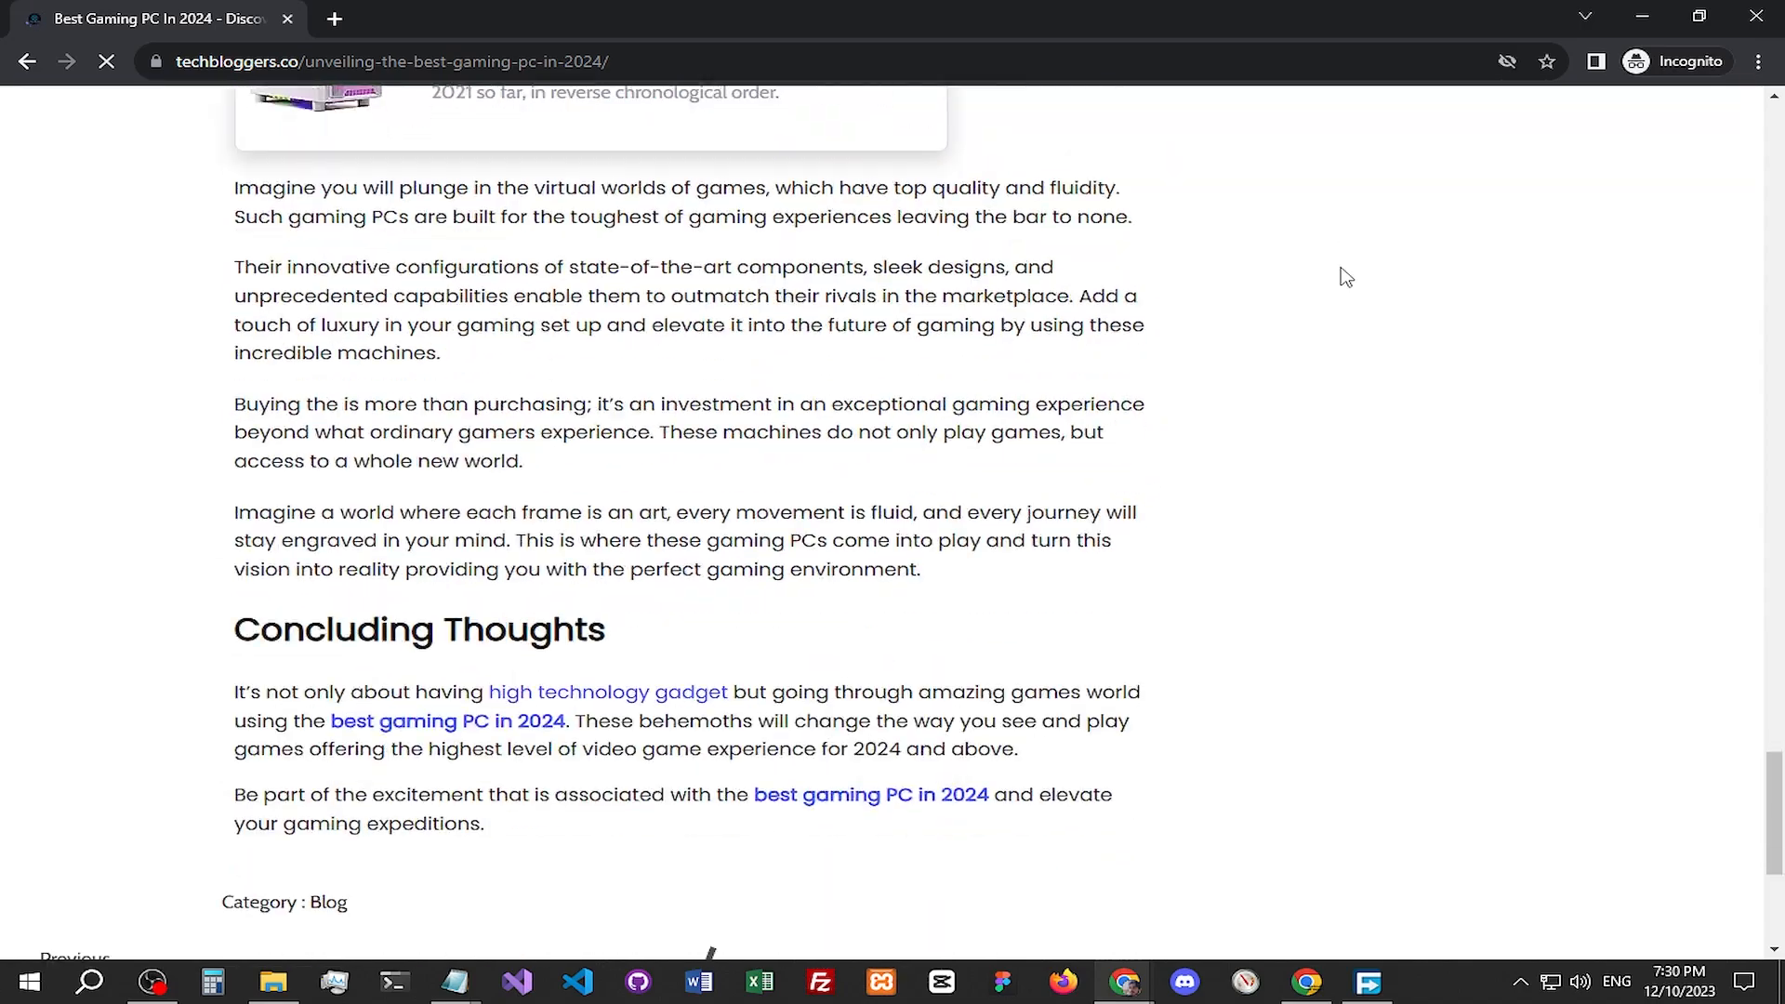
scroll(1345, 276, "up", 20)
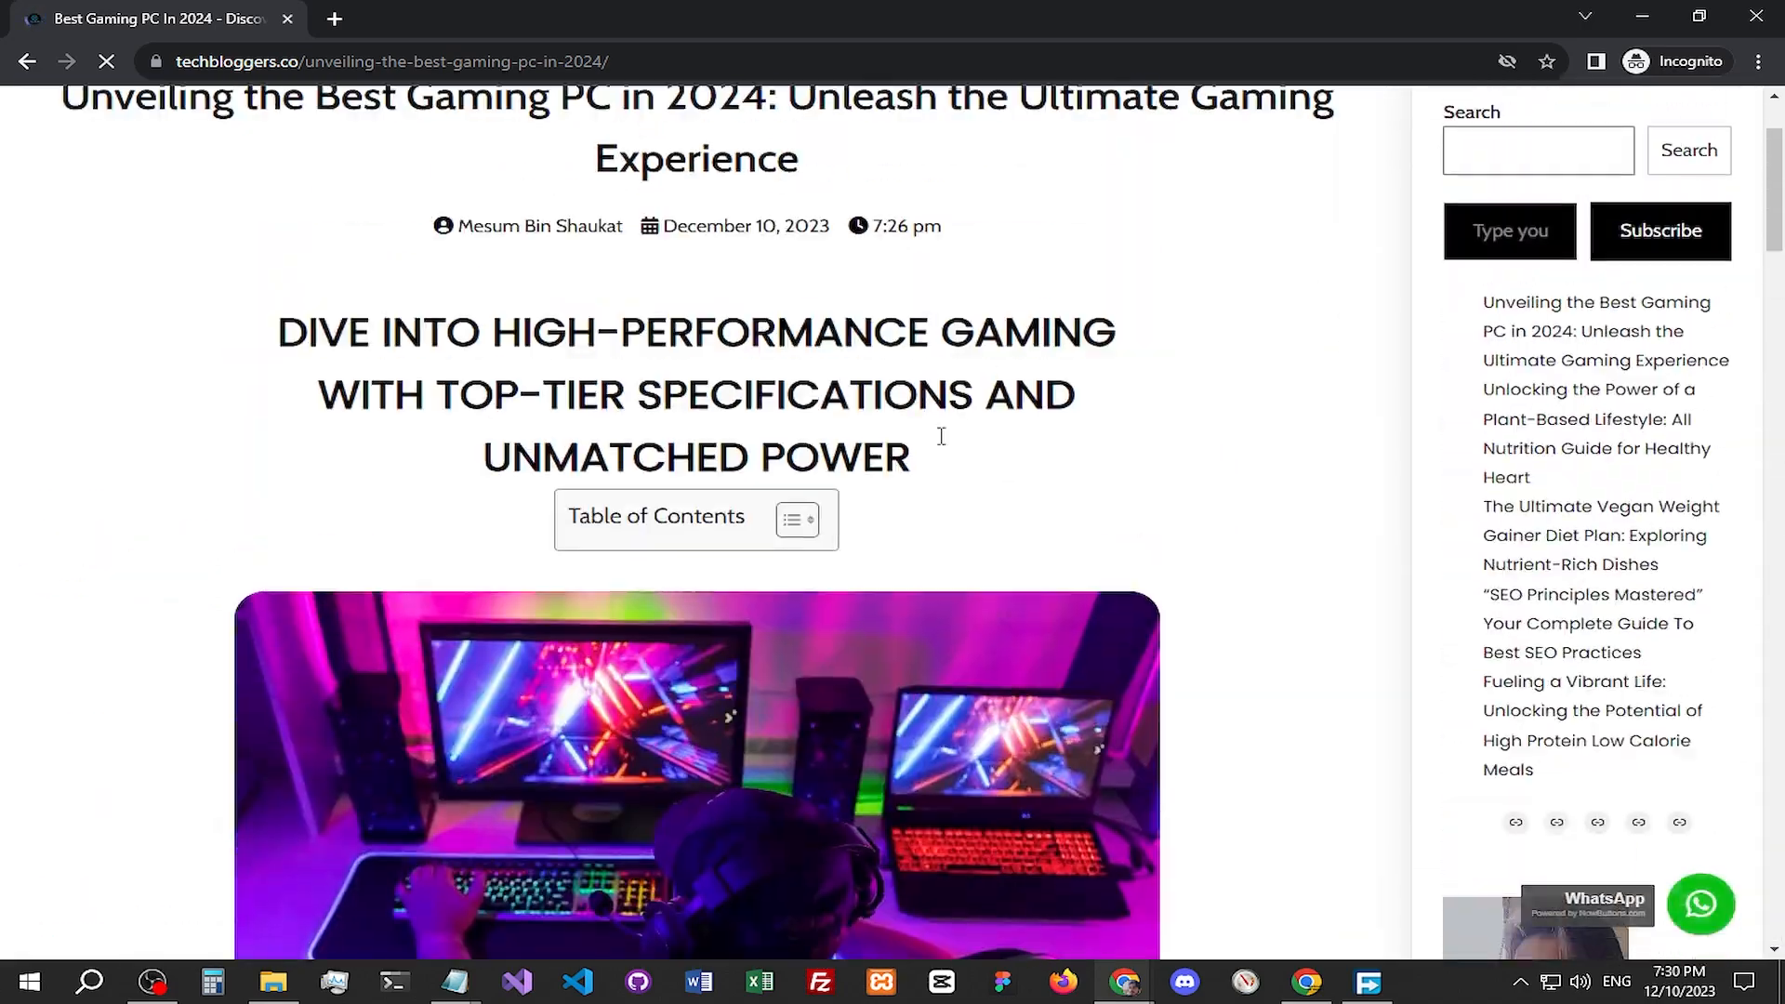
scroll(941, 436, "down", 12)
left_click(640, 216)
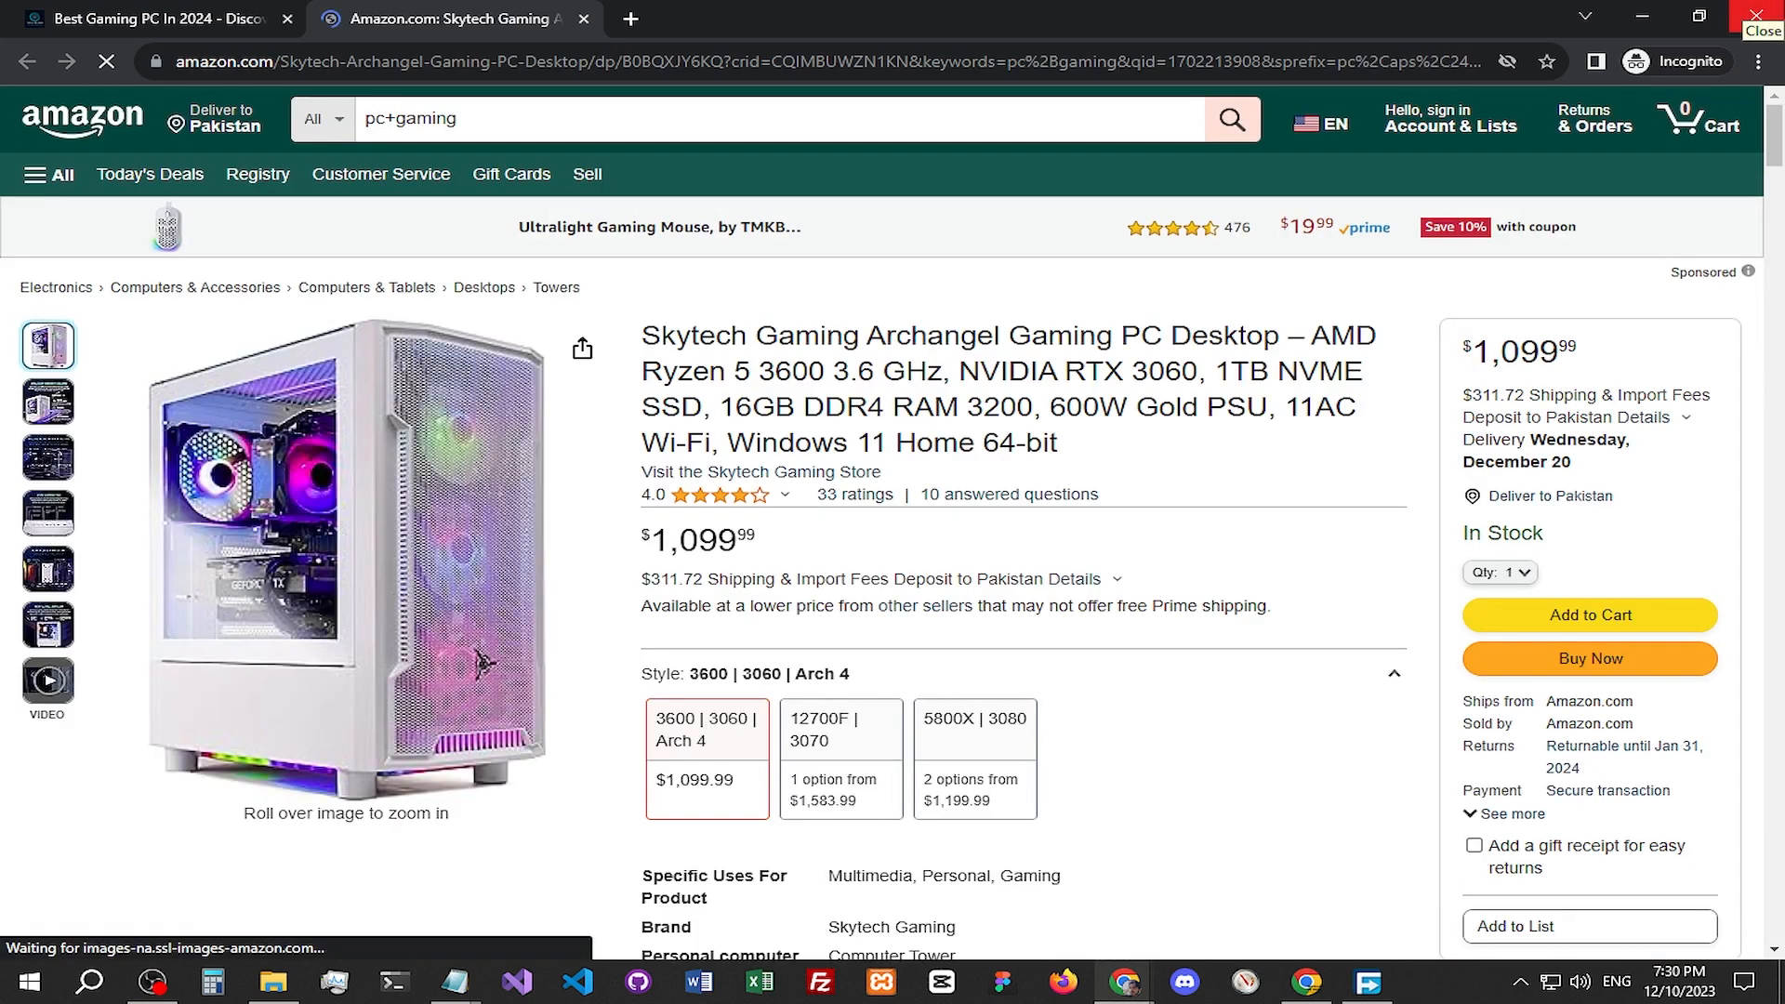
Step: Check the indexing test's progress in Search Console, and review the Rank Math SEO checks in the post editor
key("alt+Tab")
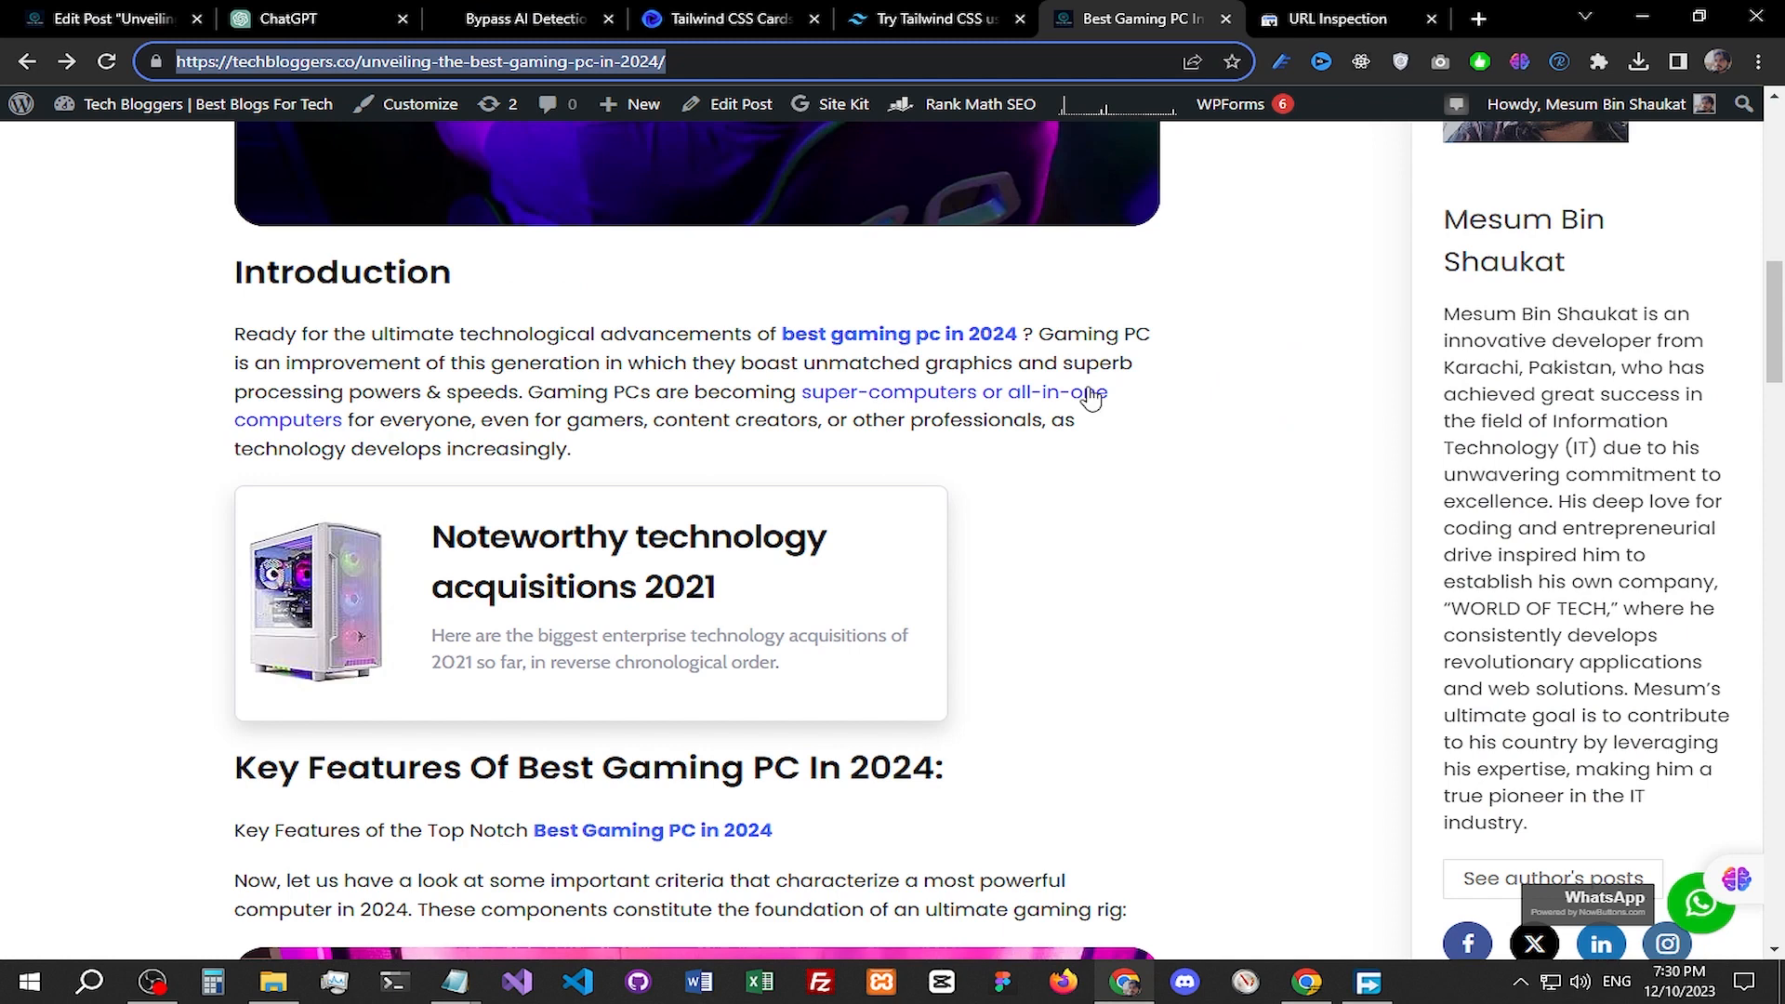
left_click(1331, 15)
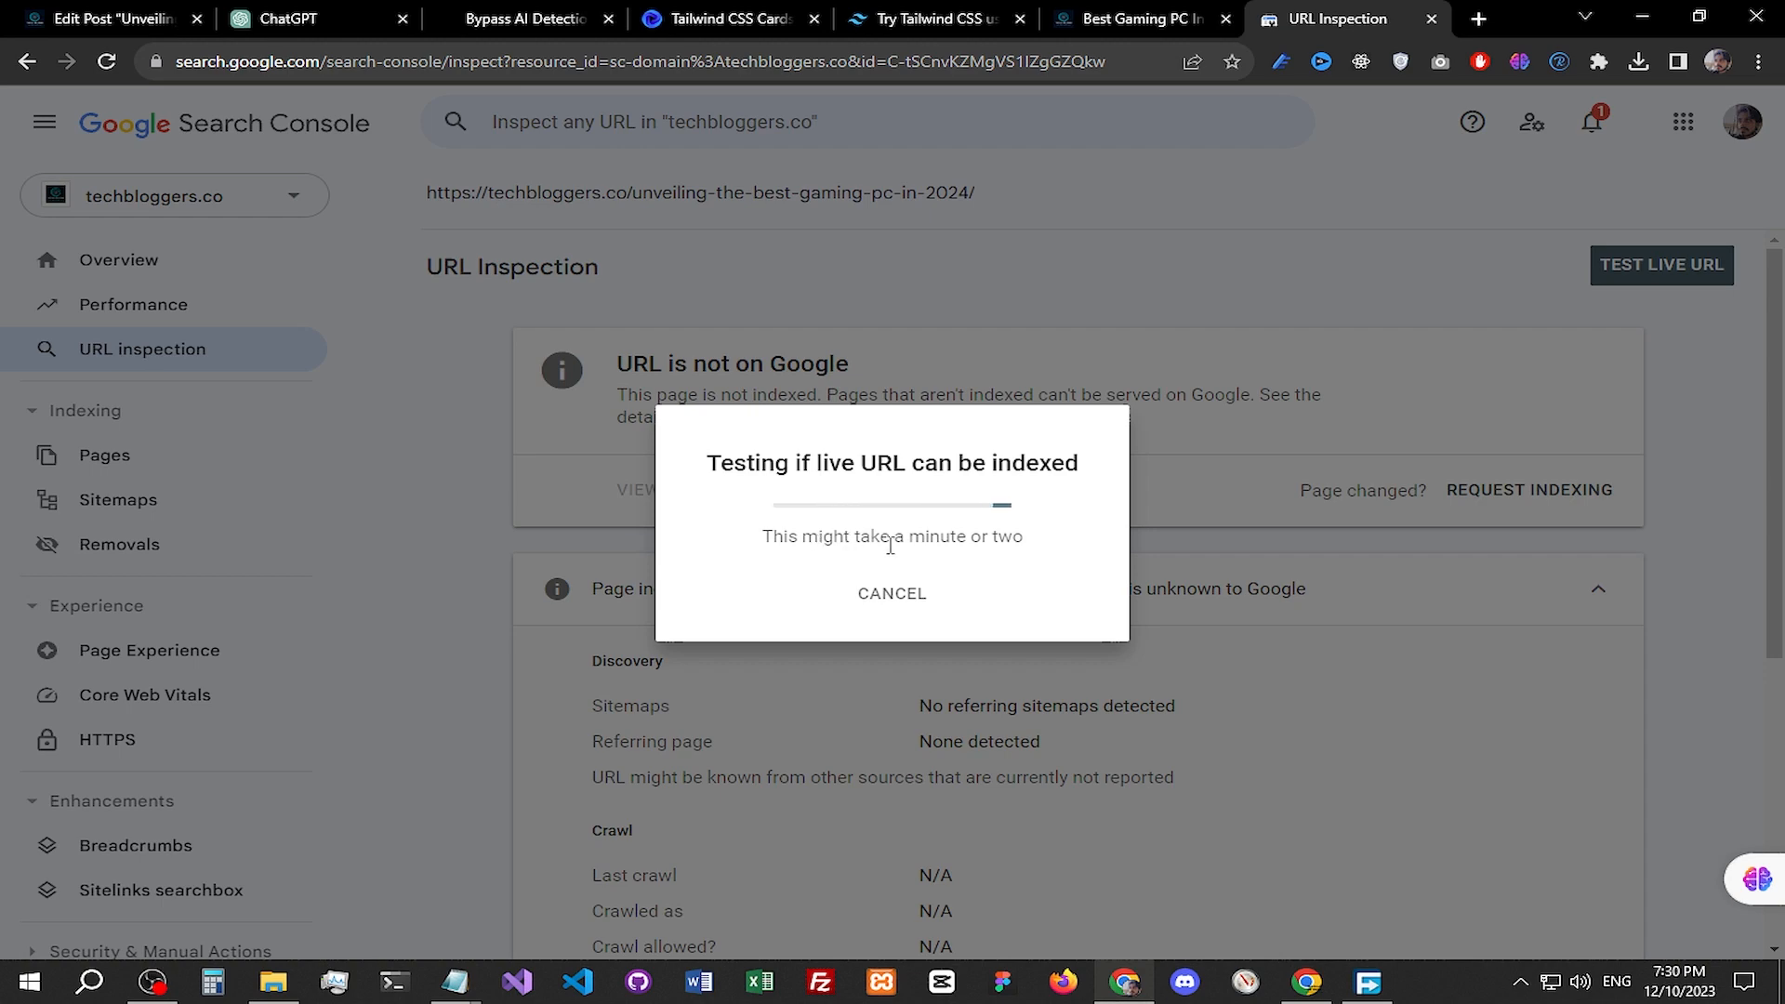
left_click(64, 8)
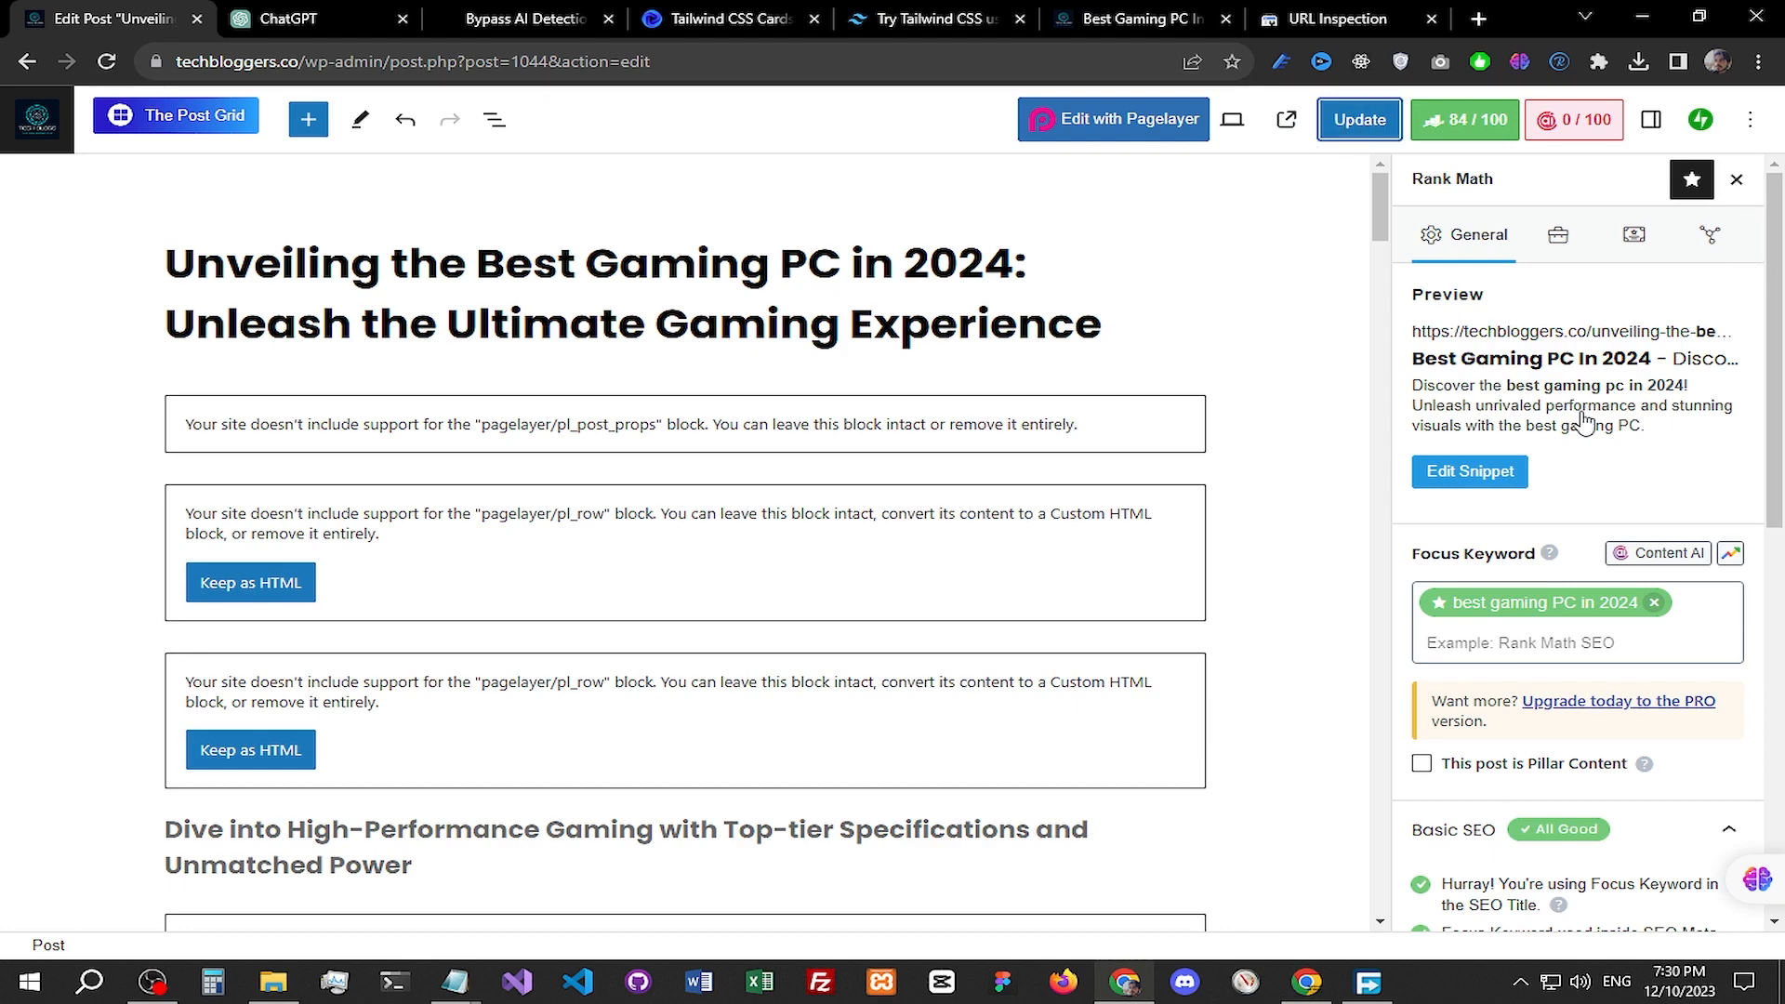
scroll(1497, 763, "down", 10)
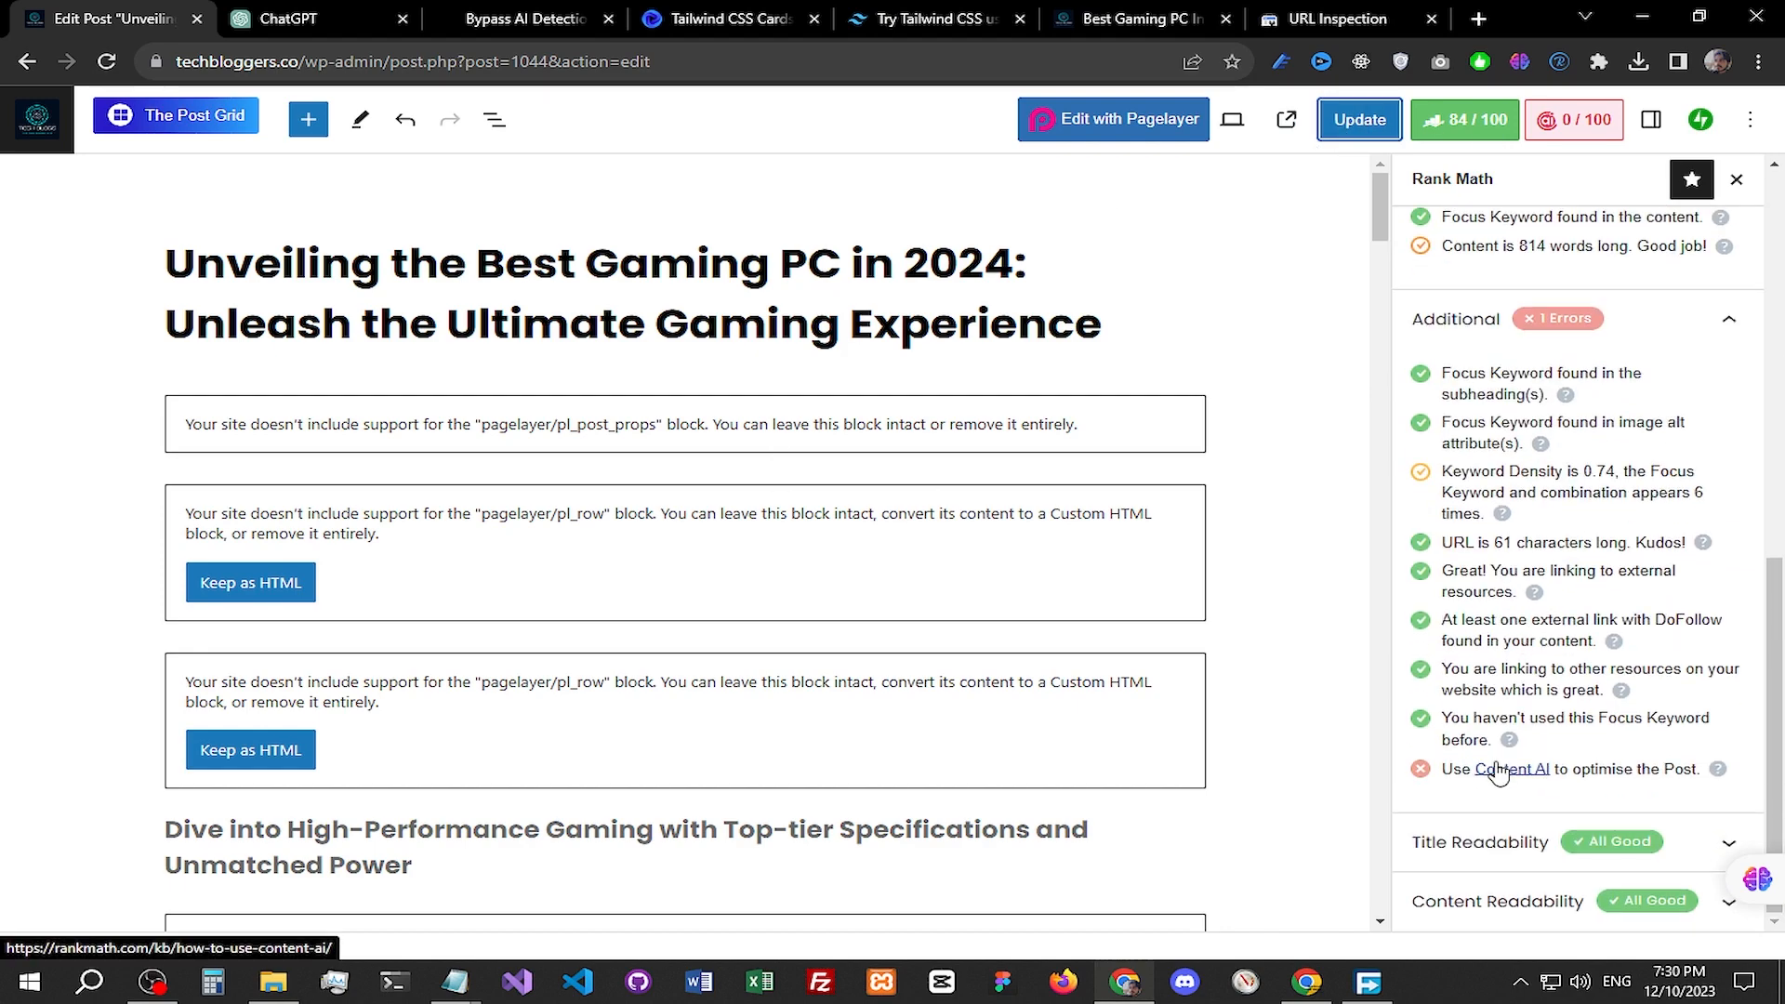
Step: Review the post's Rank Math SEO panel from the snippet preview and focus keyword to the readability checks
scroll(1499, 762, "up", 10)
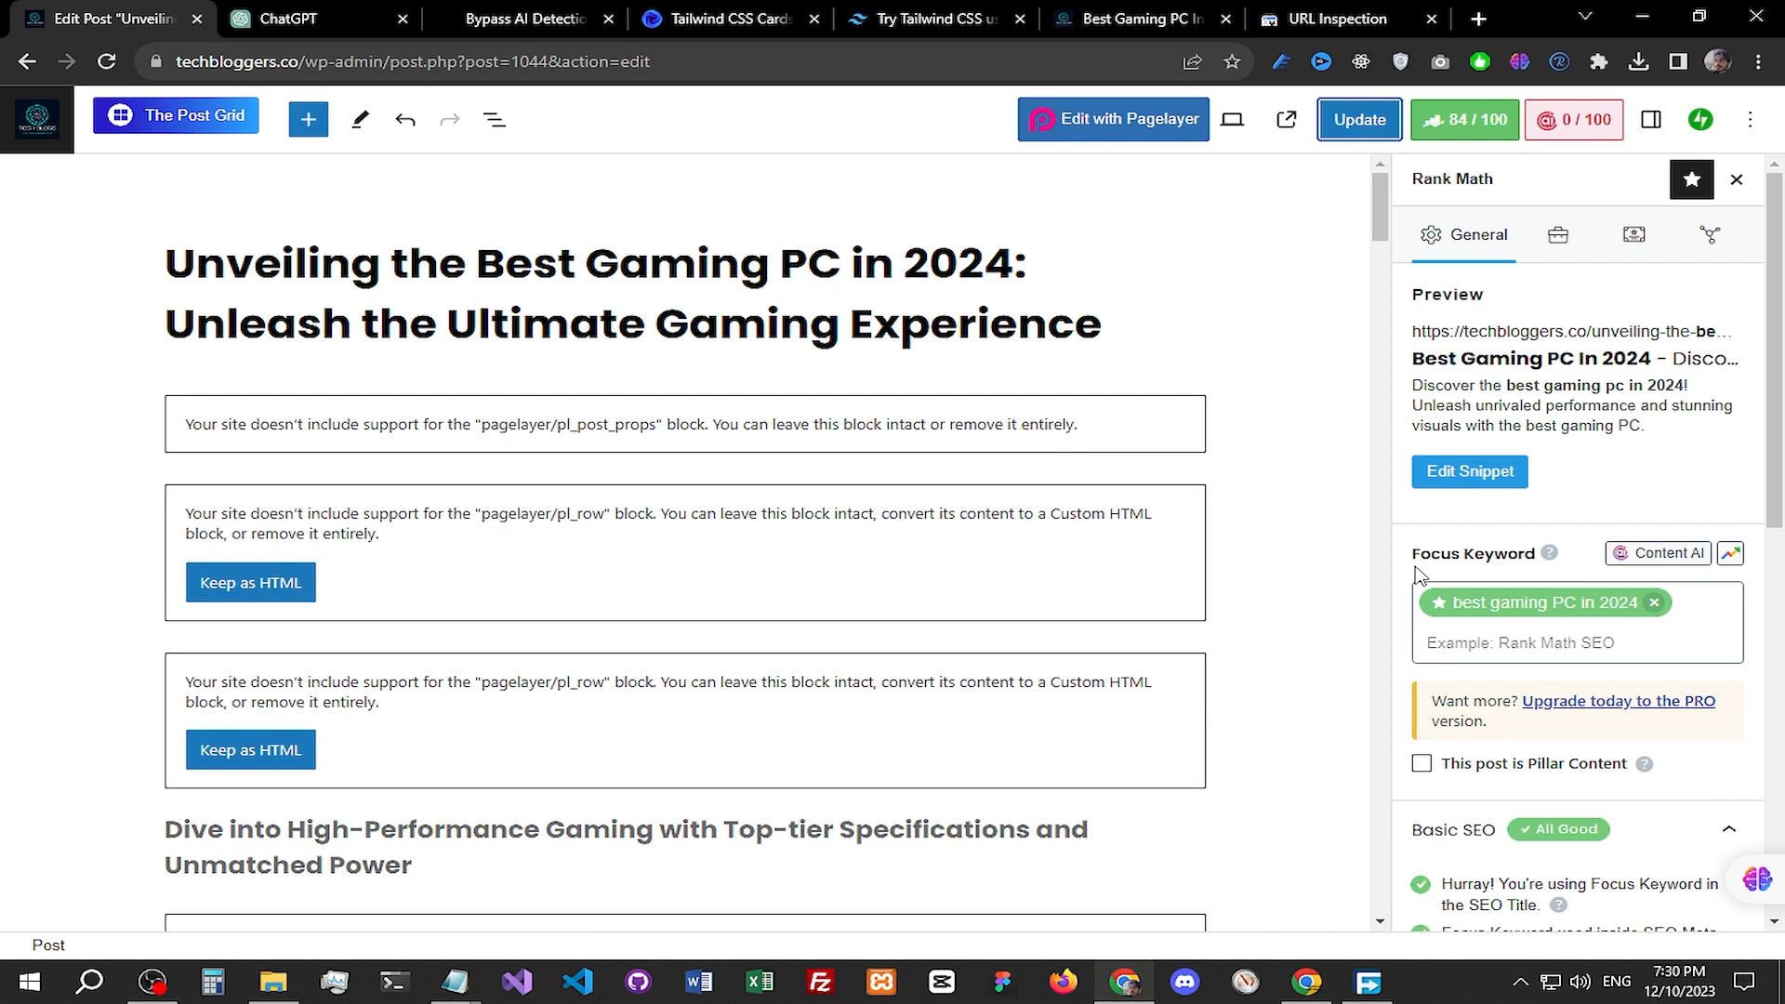
scroll(1550, 618, "down", 10)
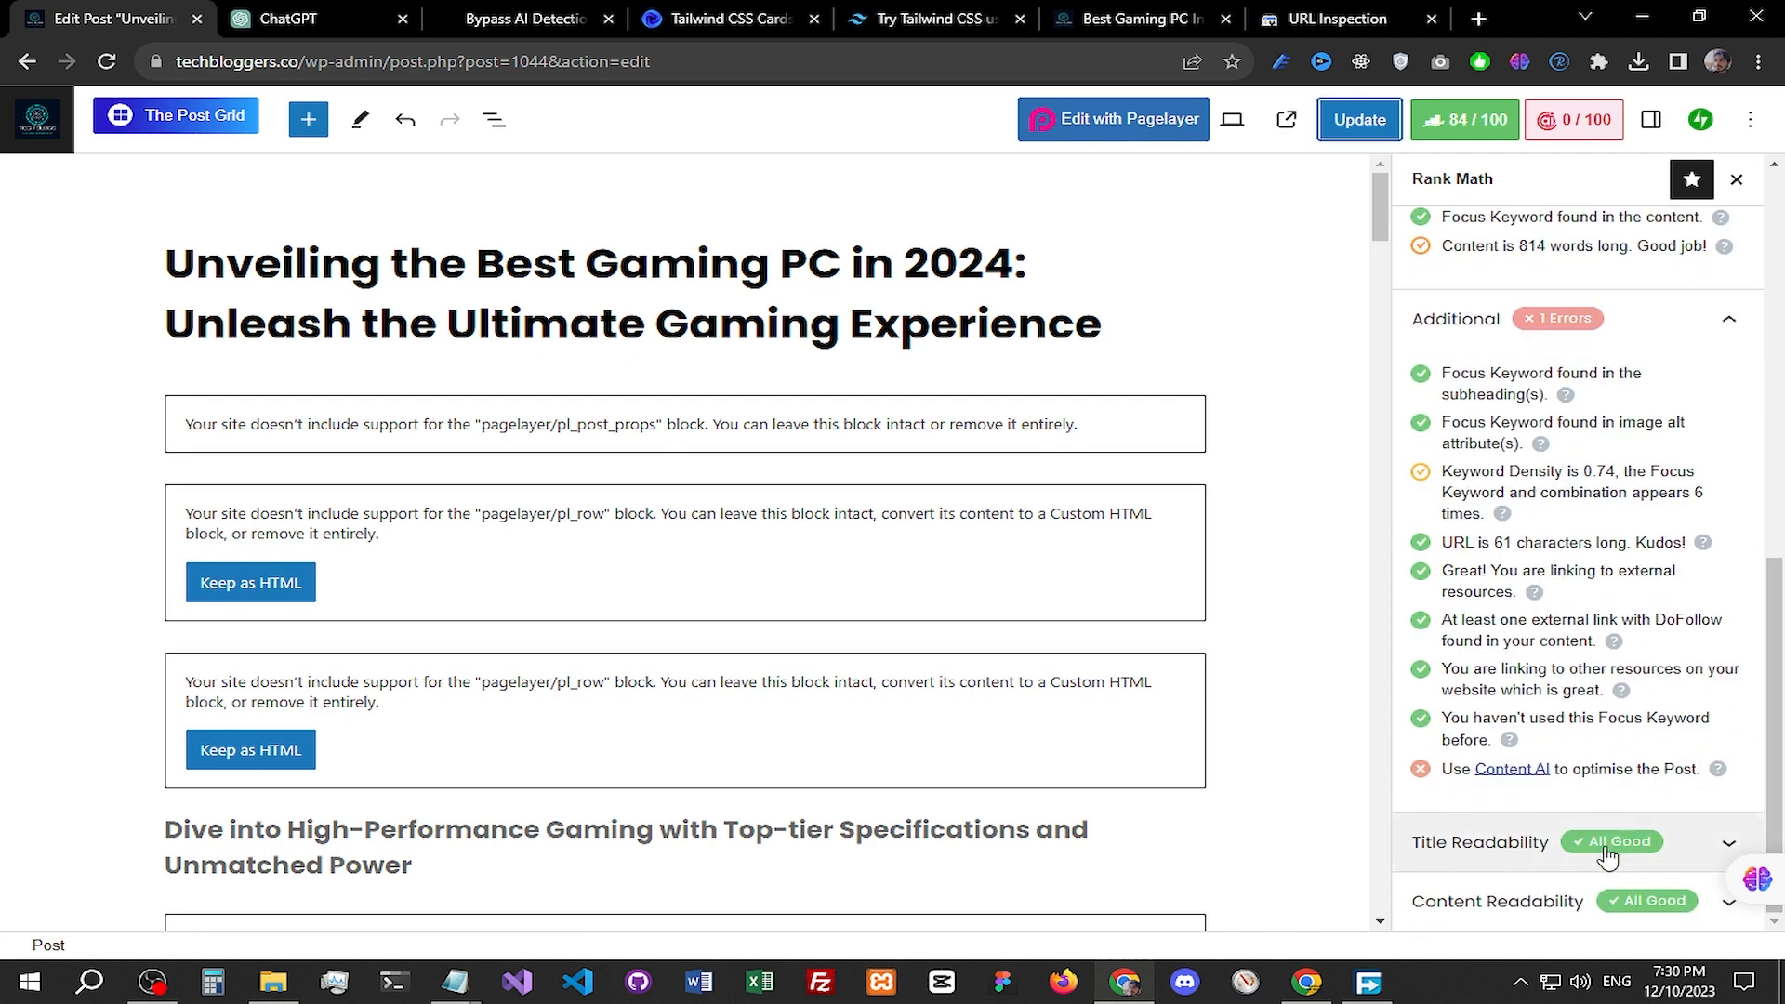
scroll(1625, 869, "up", 10)
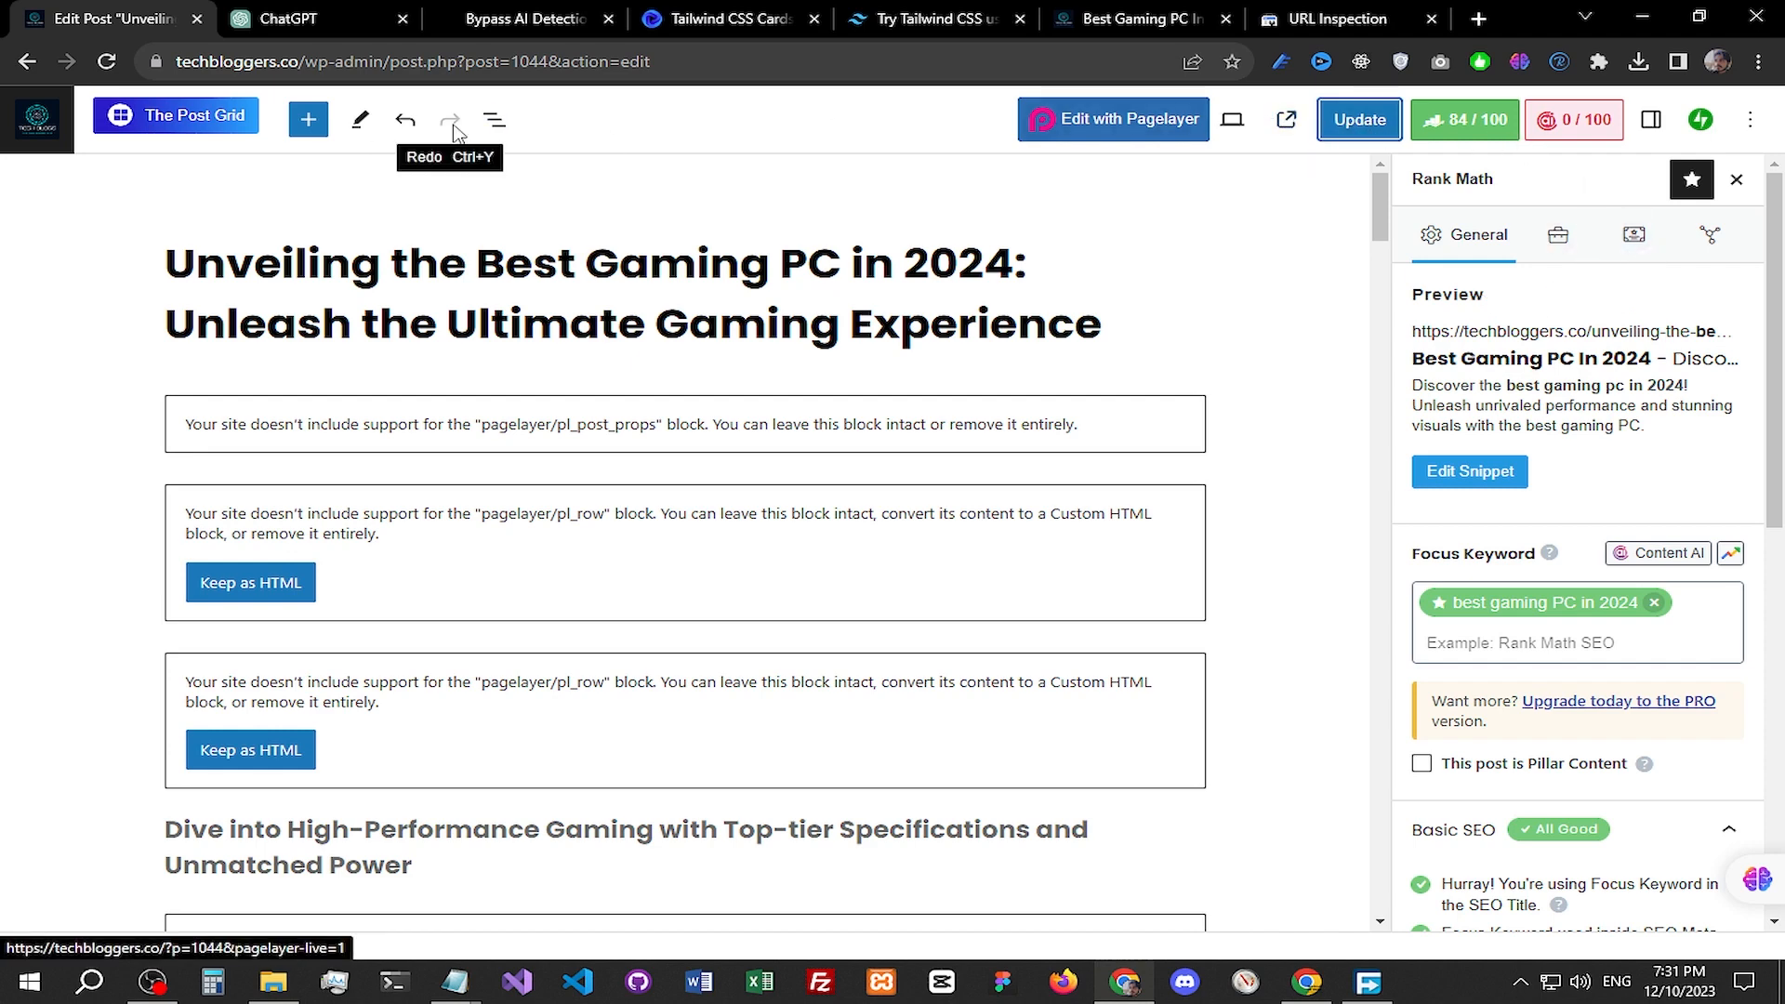
scroll(1692, 274, "down", 2)
scroll(1693, 274, "up", 2)
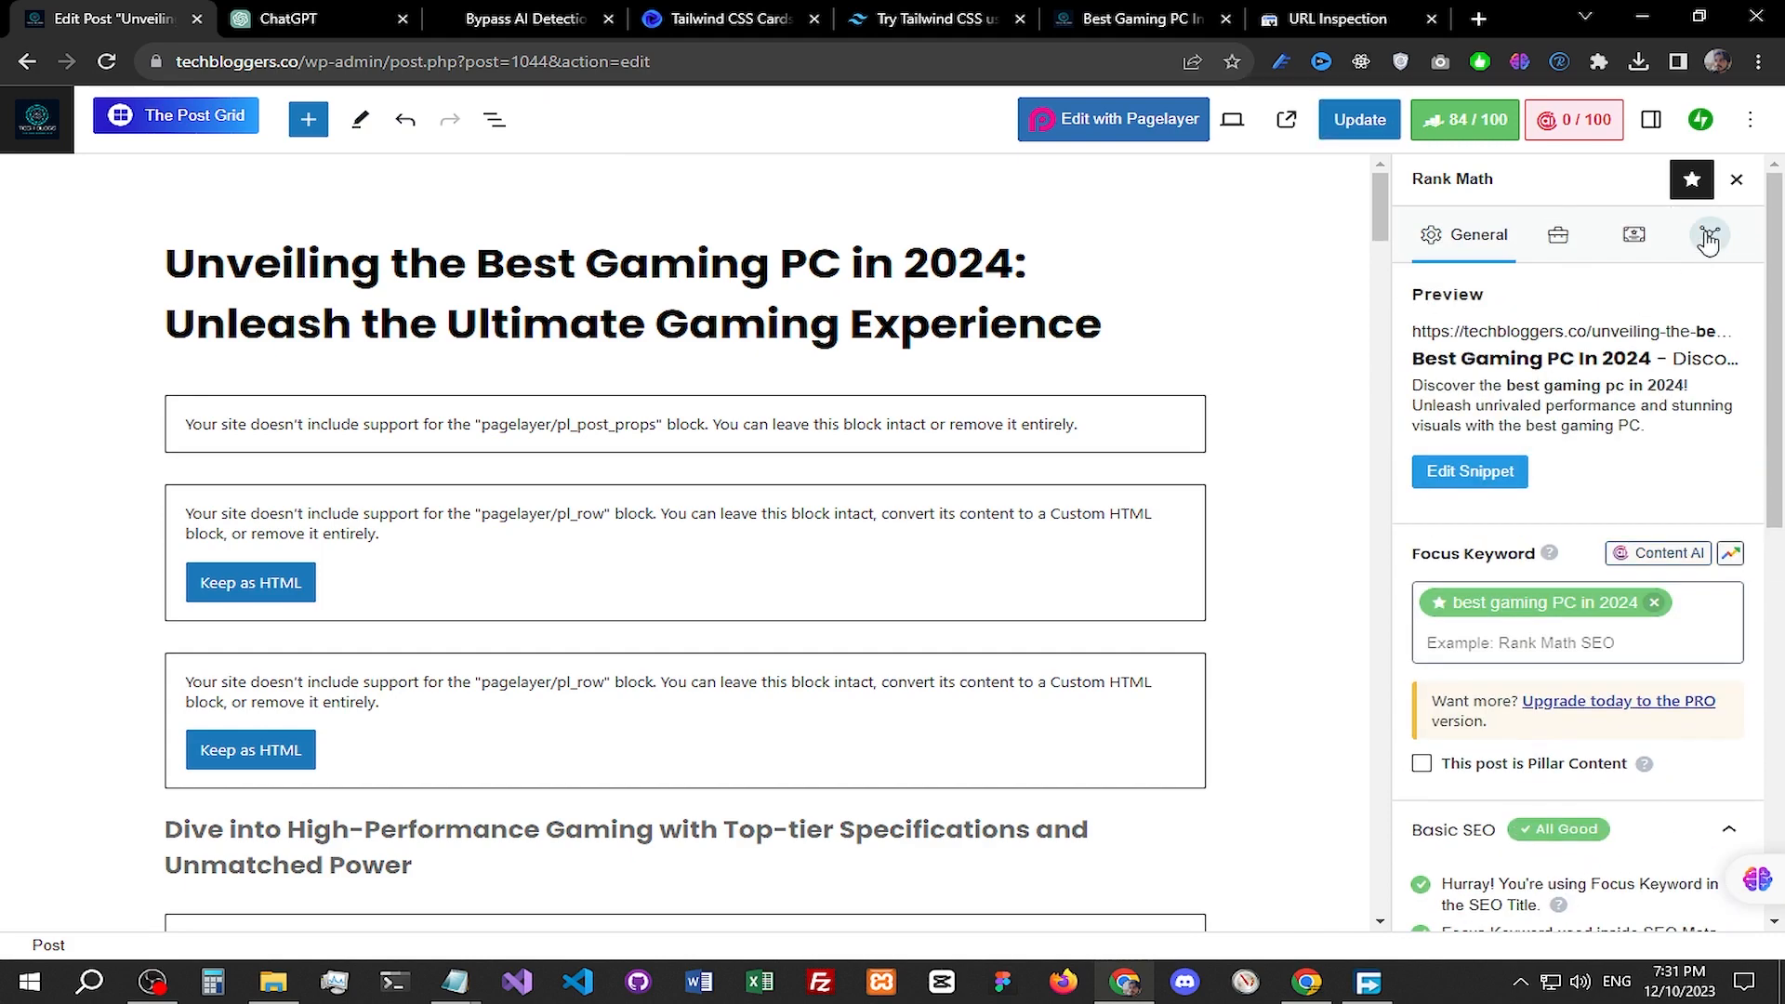
Step: Open the post's social media preview snippet for editing and look over its image, title and description settings
left_click(1681, 243)
scroll(648, 341, "down", 7)
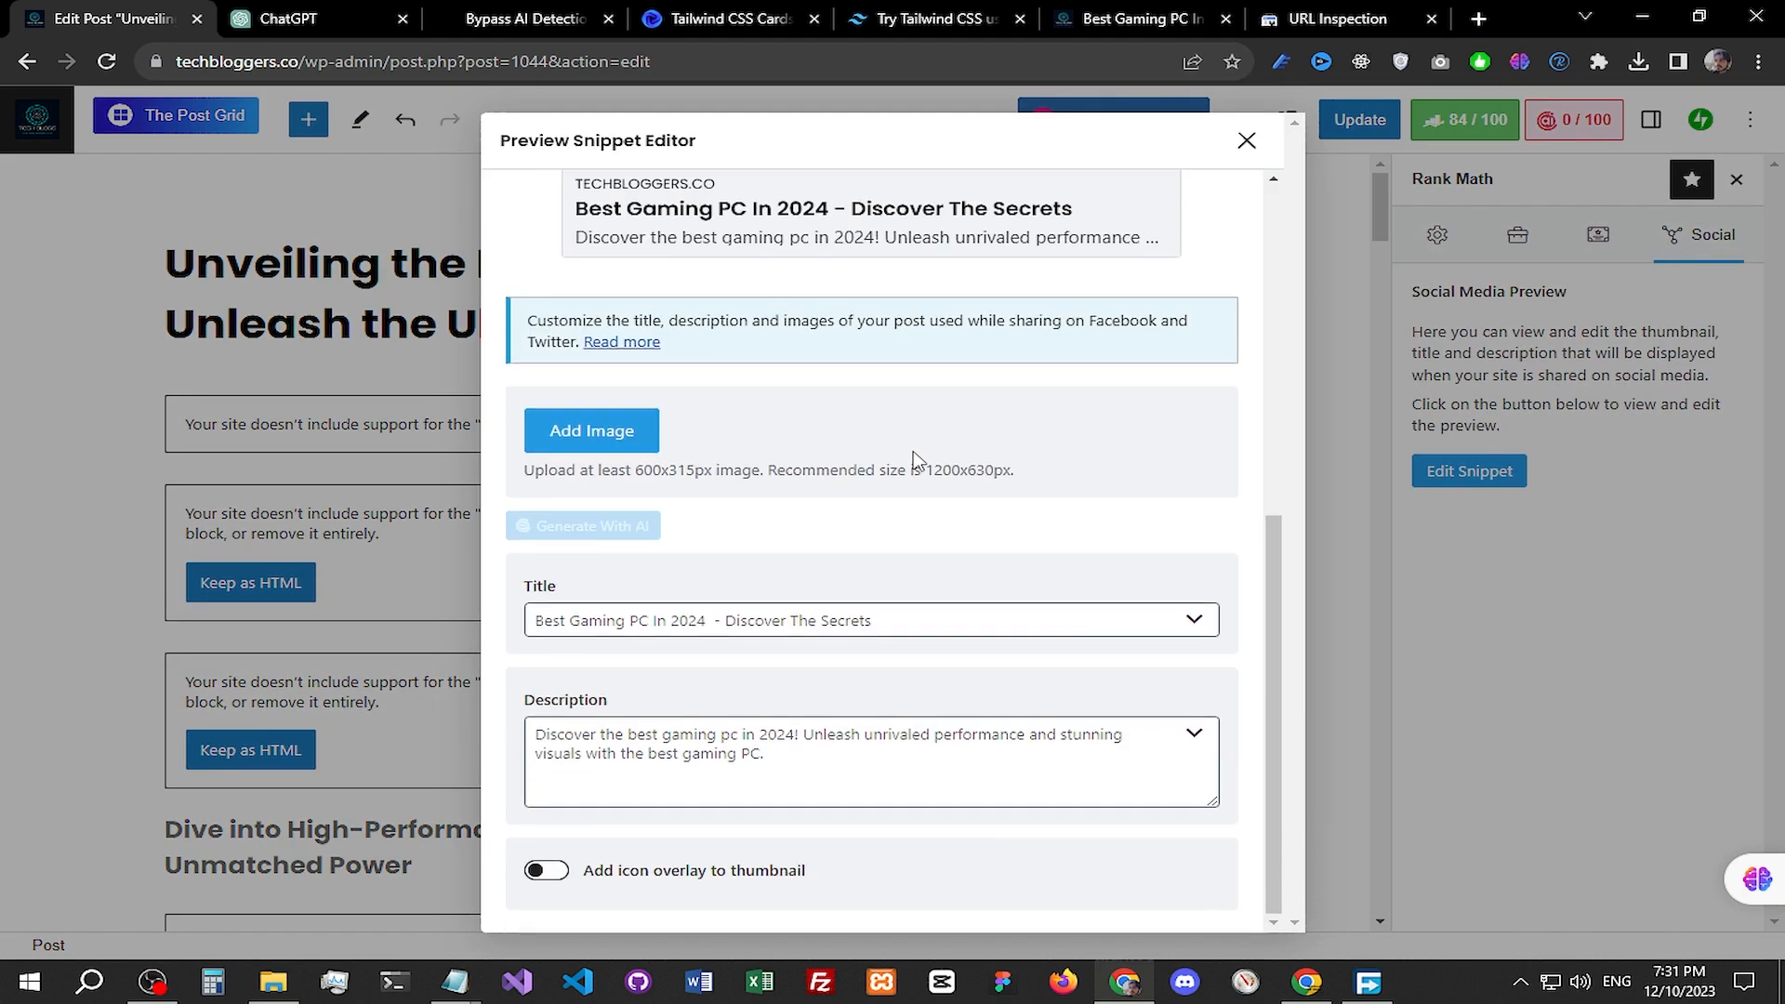
scroll(776, 455, "up", 7)
scroll(777, 456, "down", 7)
left_click(804, 609)
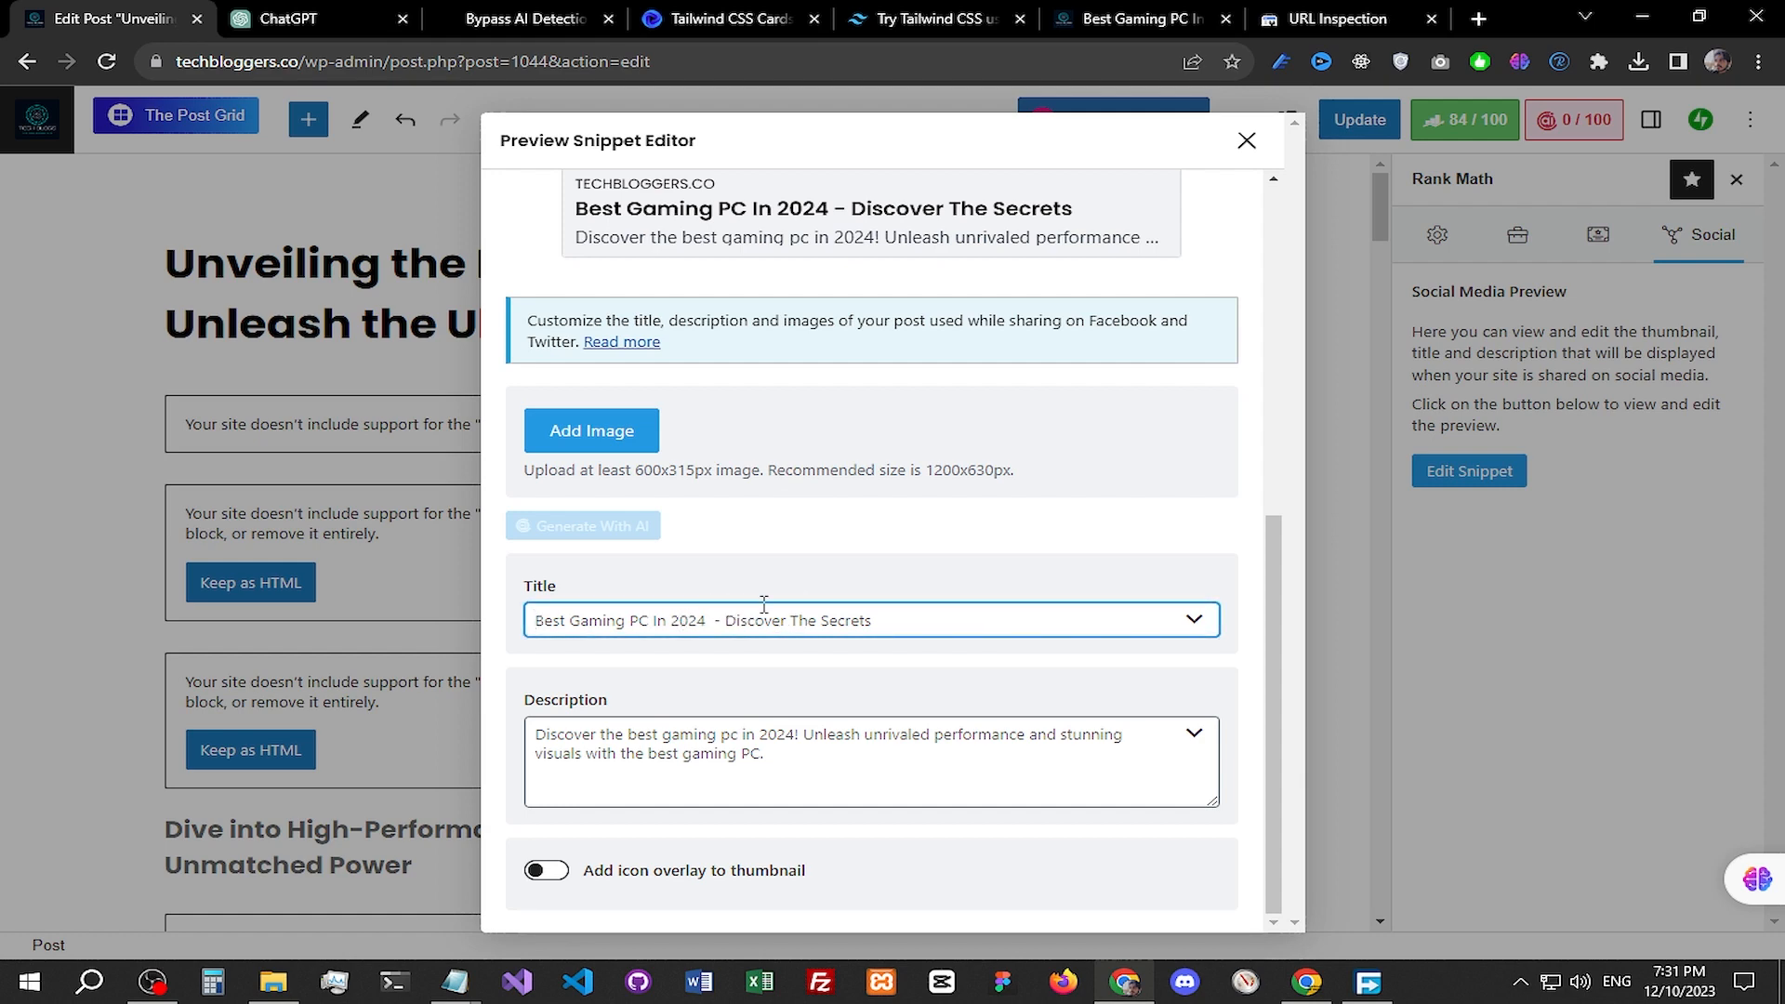
key("ctrl+a")
type("https://techbloggers.co/unveiling-the-best-gaming-pc-in-2024/")
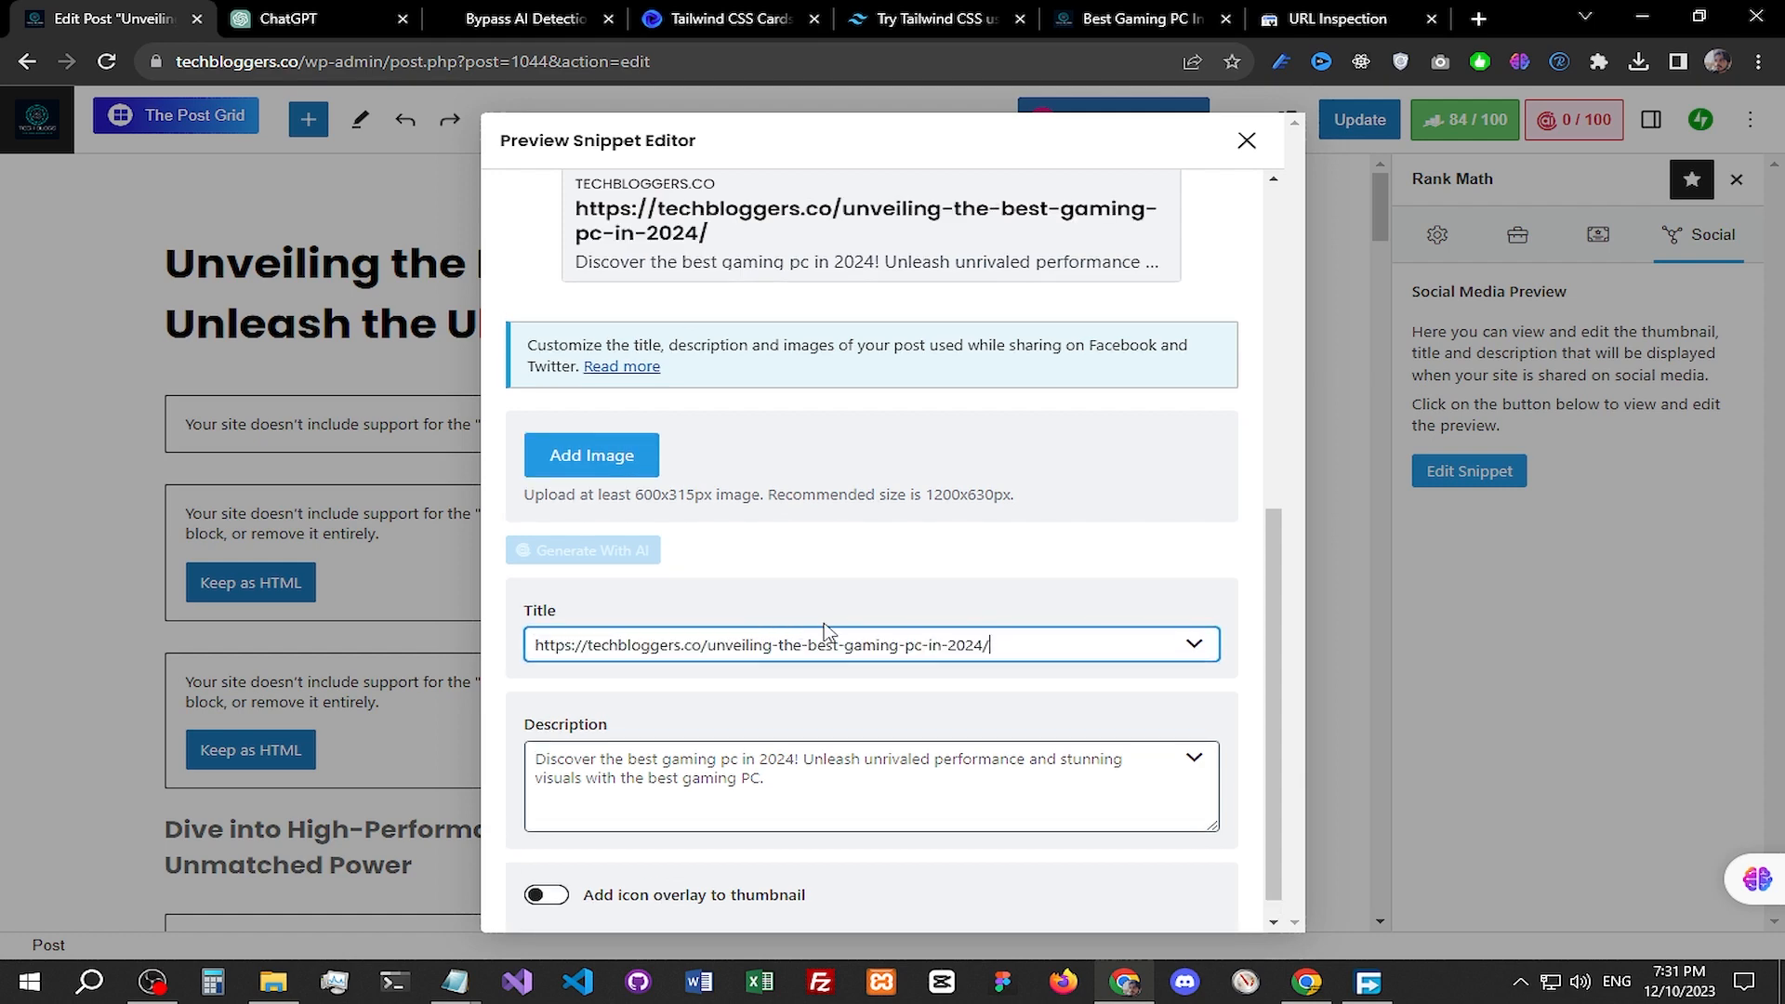
left_click_drag(1079, 643, 367, 662)
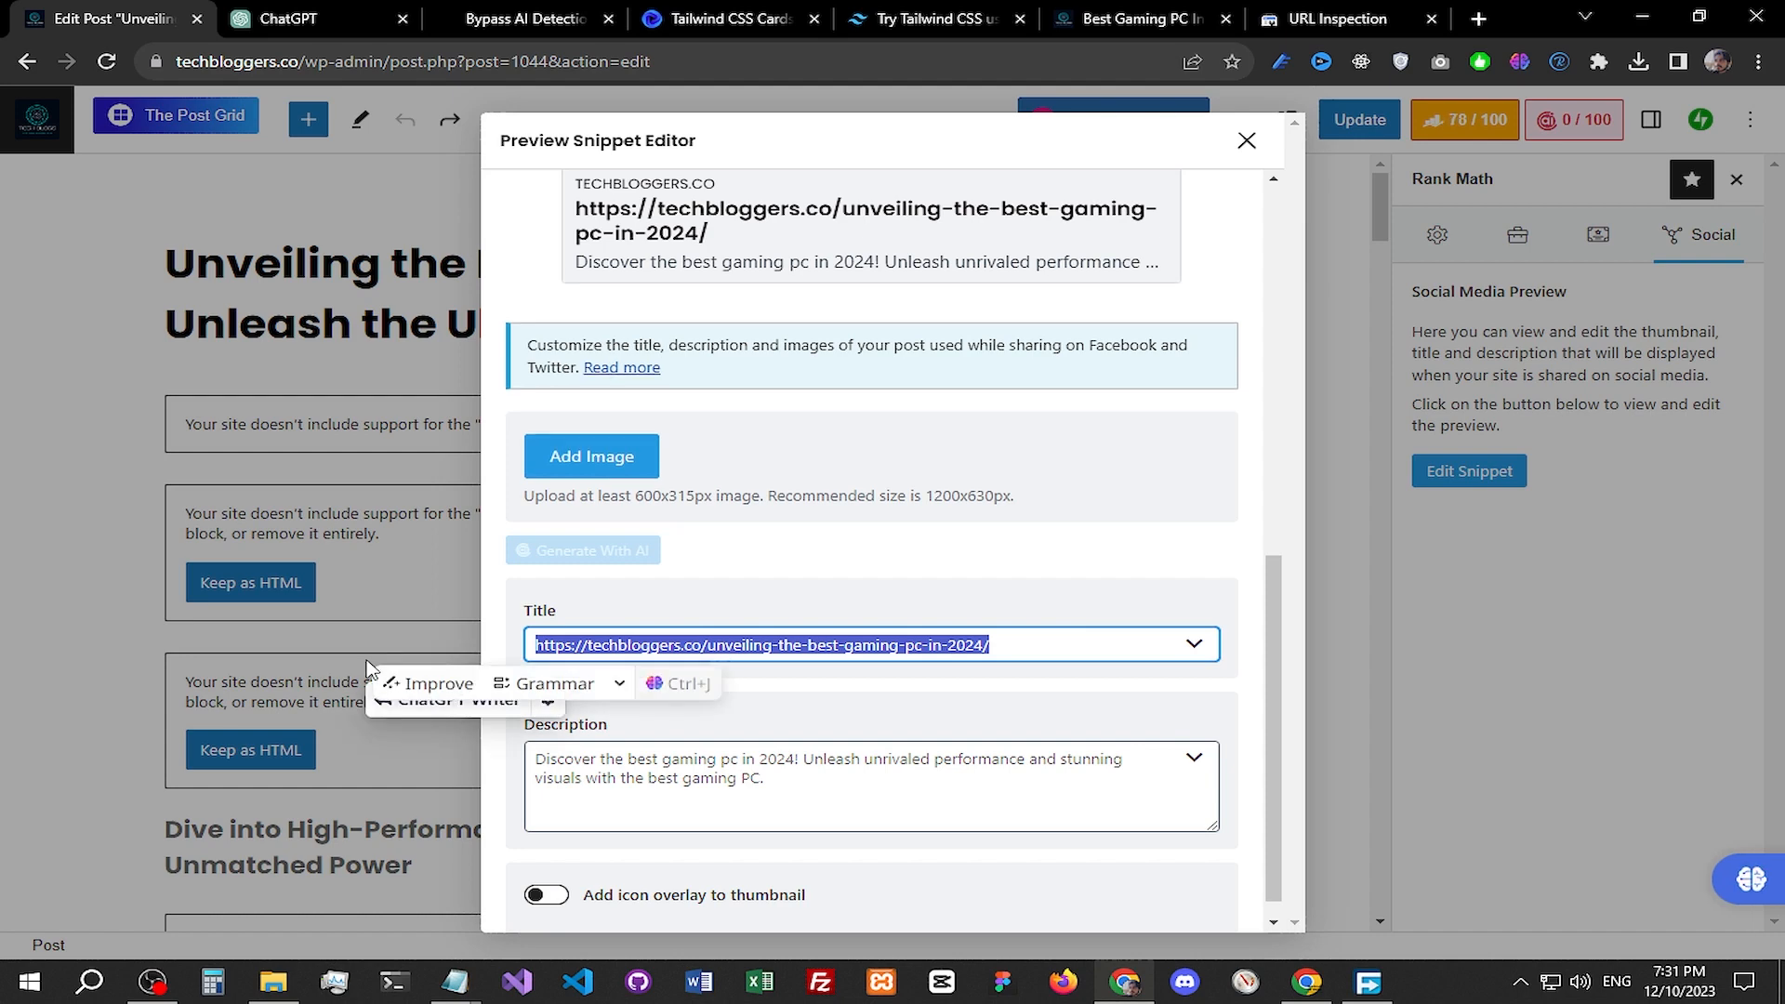
type("Be")
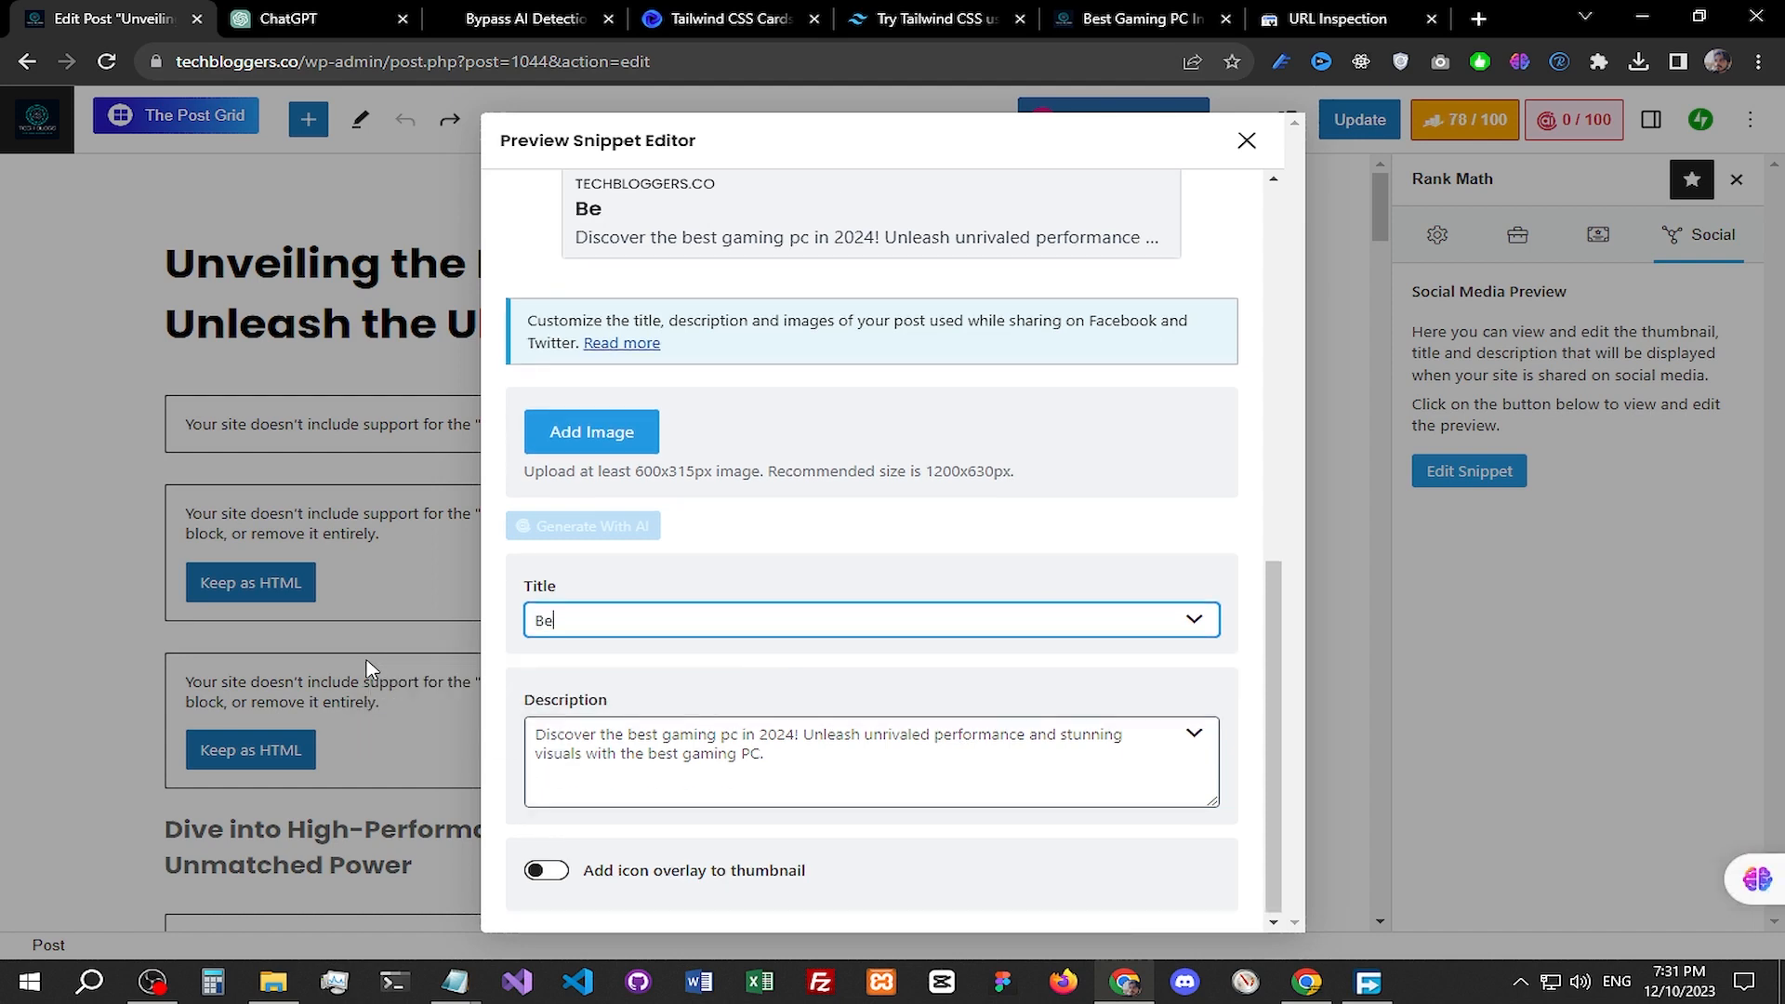
key("ctrl+a")
type("Best Gaming PC In 2024 - Discover The Secrets")
key("alt+Tab")
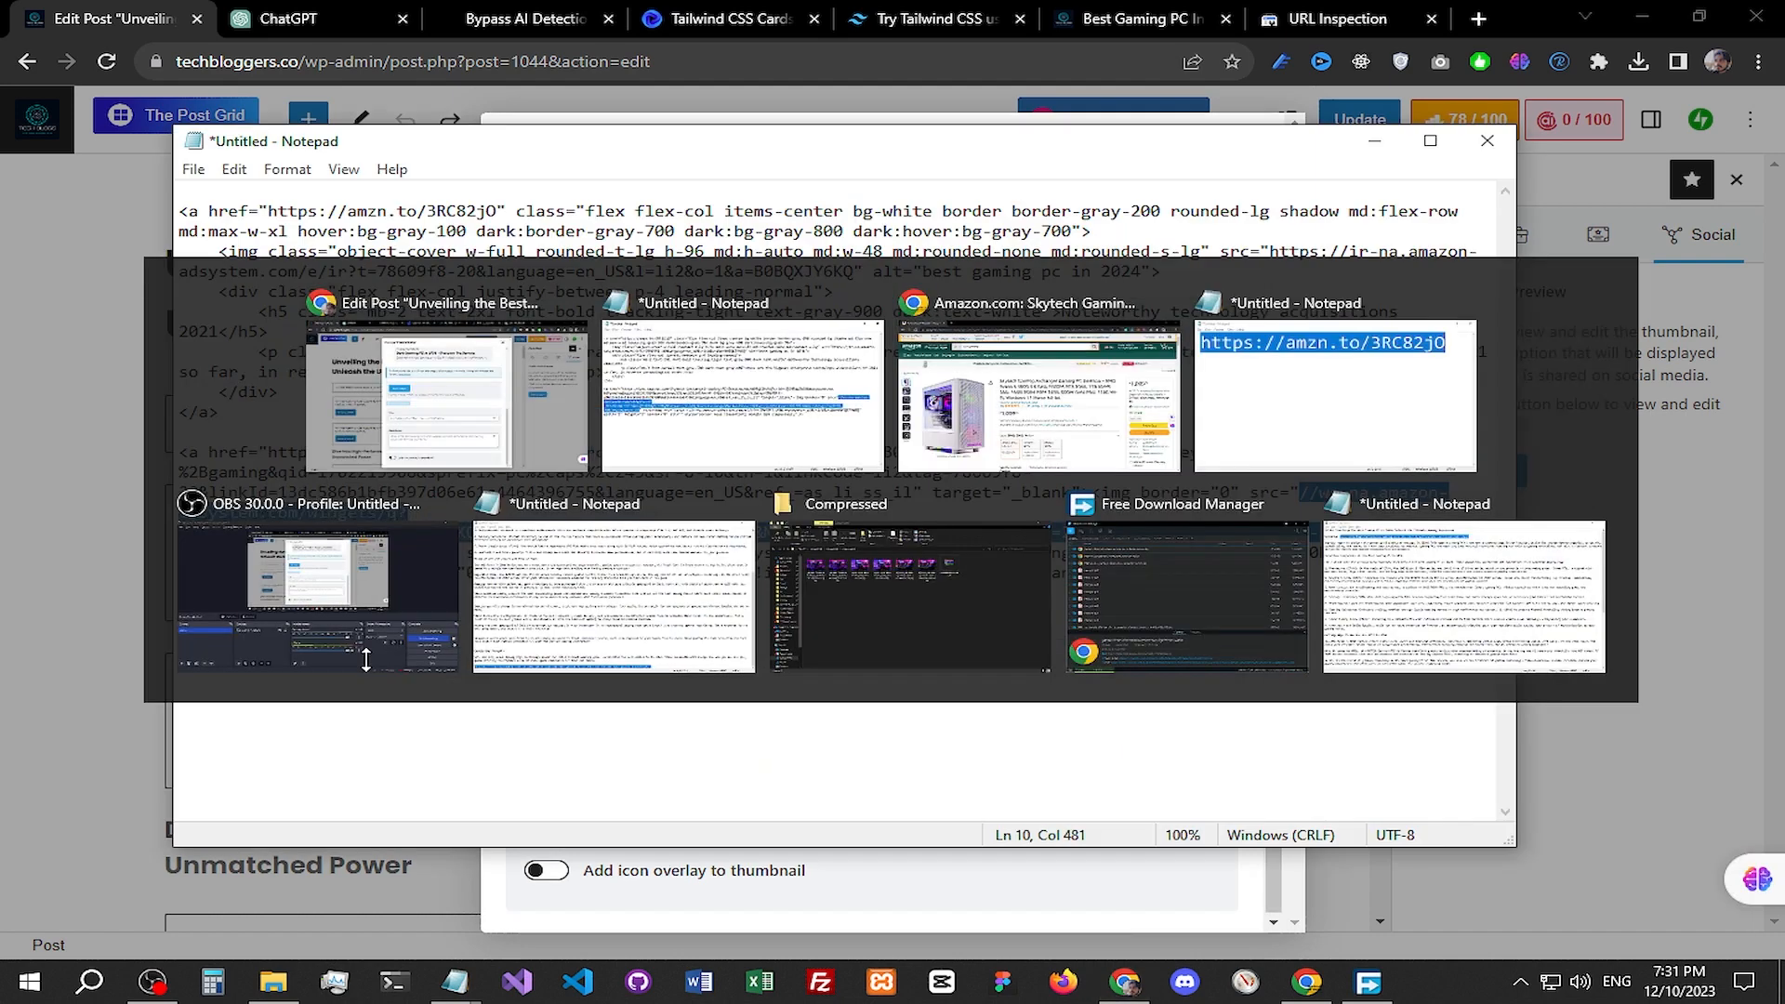
Step: Set the social preview title to "Unveiling the Best Gaming PC in 2024: Unleash the Ultimate Gaming", copied from the published post's heading
left_click(1167, 22)
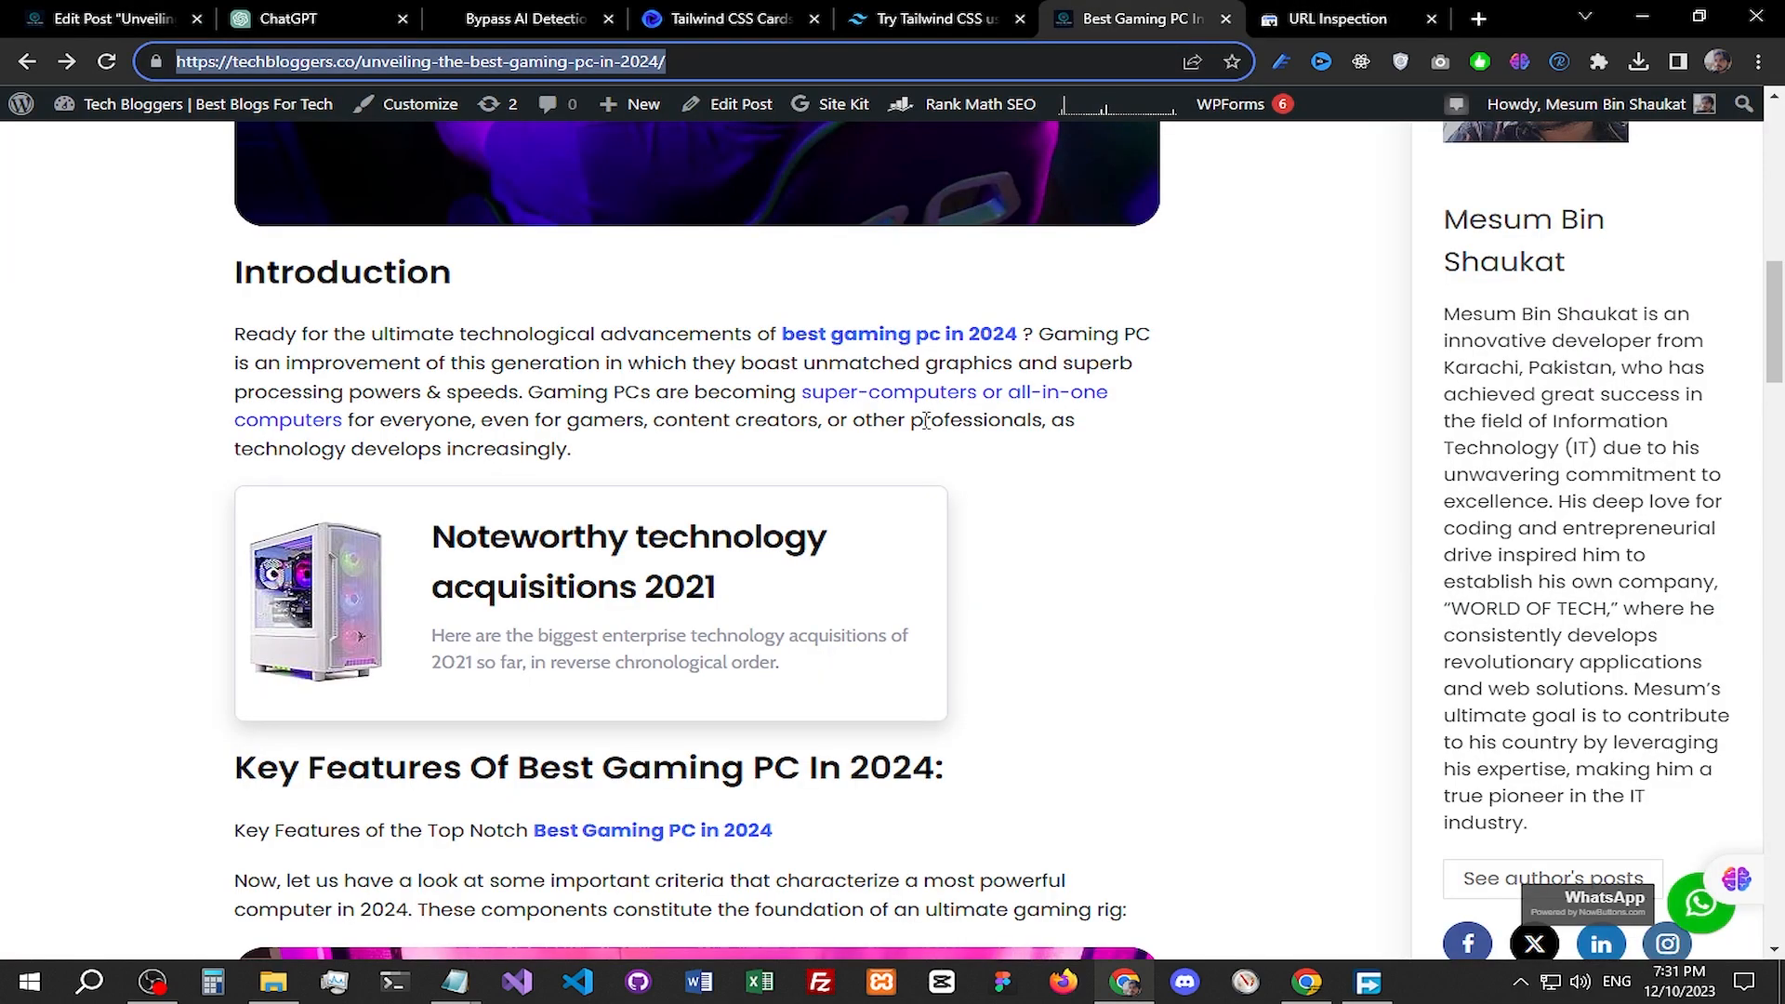
scroll(926, 420, "up", 10)
left_click_drag(61, 303, 1375, 322)
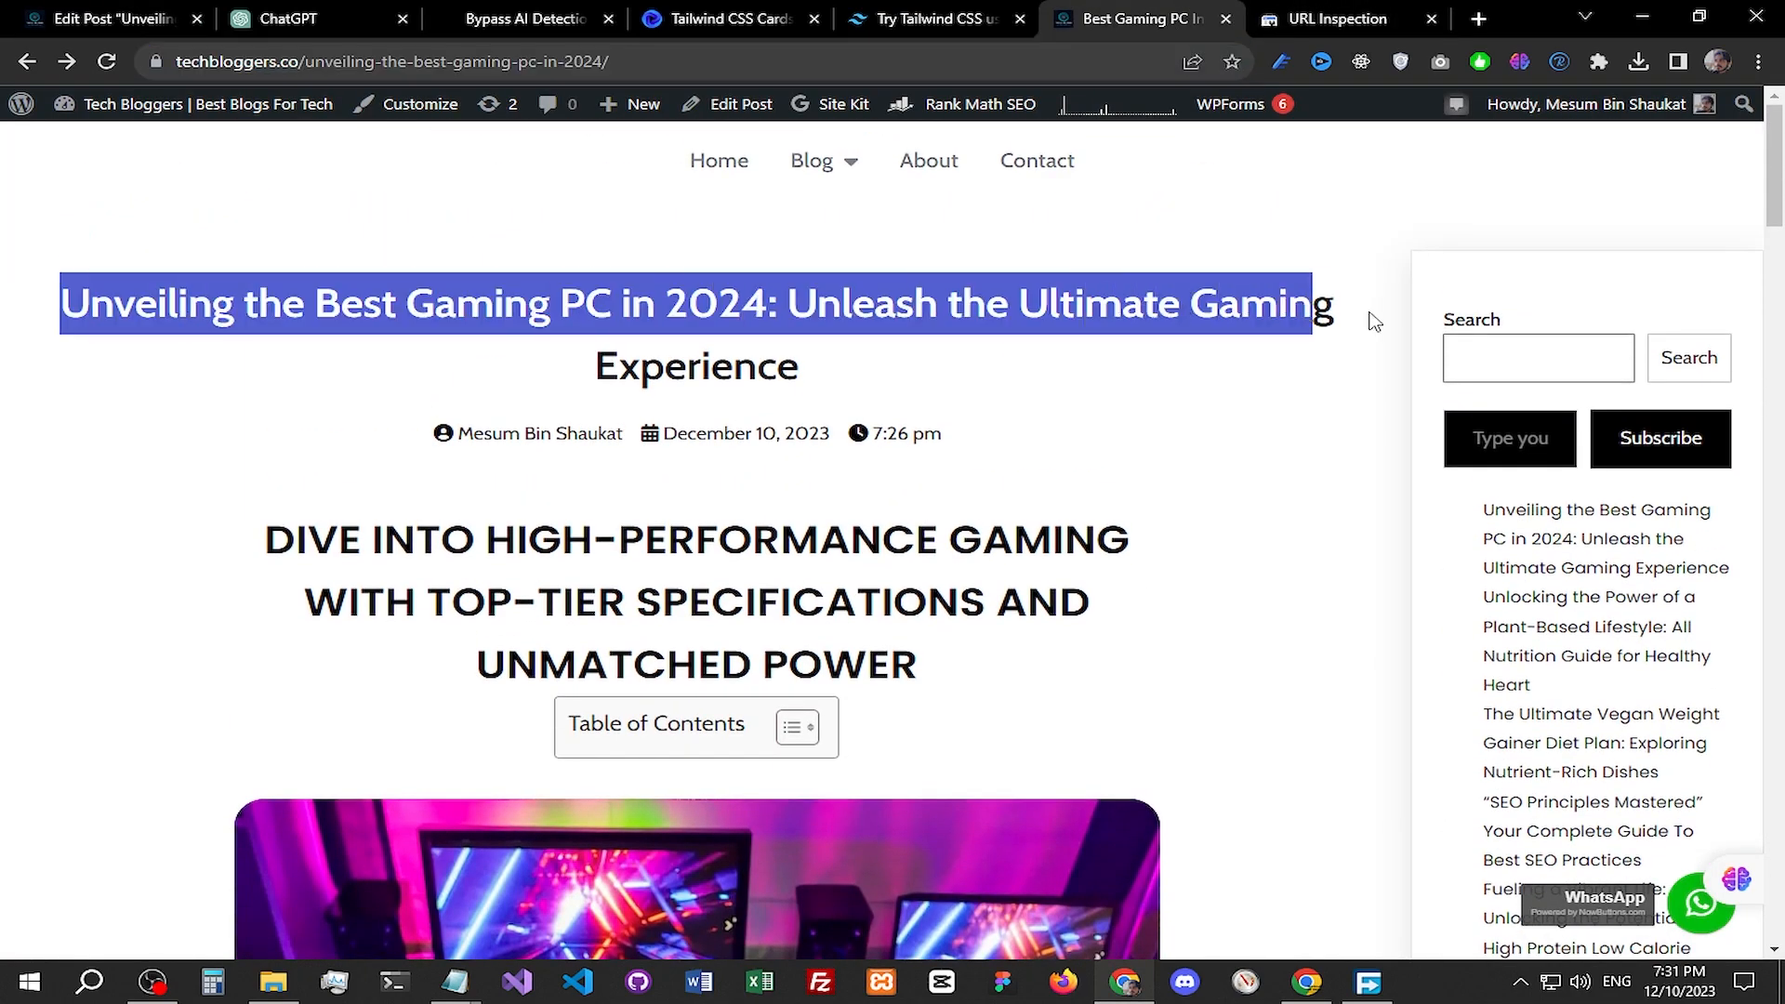
left_click(149, 13)
key("ctrl+a")
type("Unveiling the Best Gaming PC in 2024: Unleash the Ultimate Gaming")
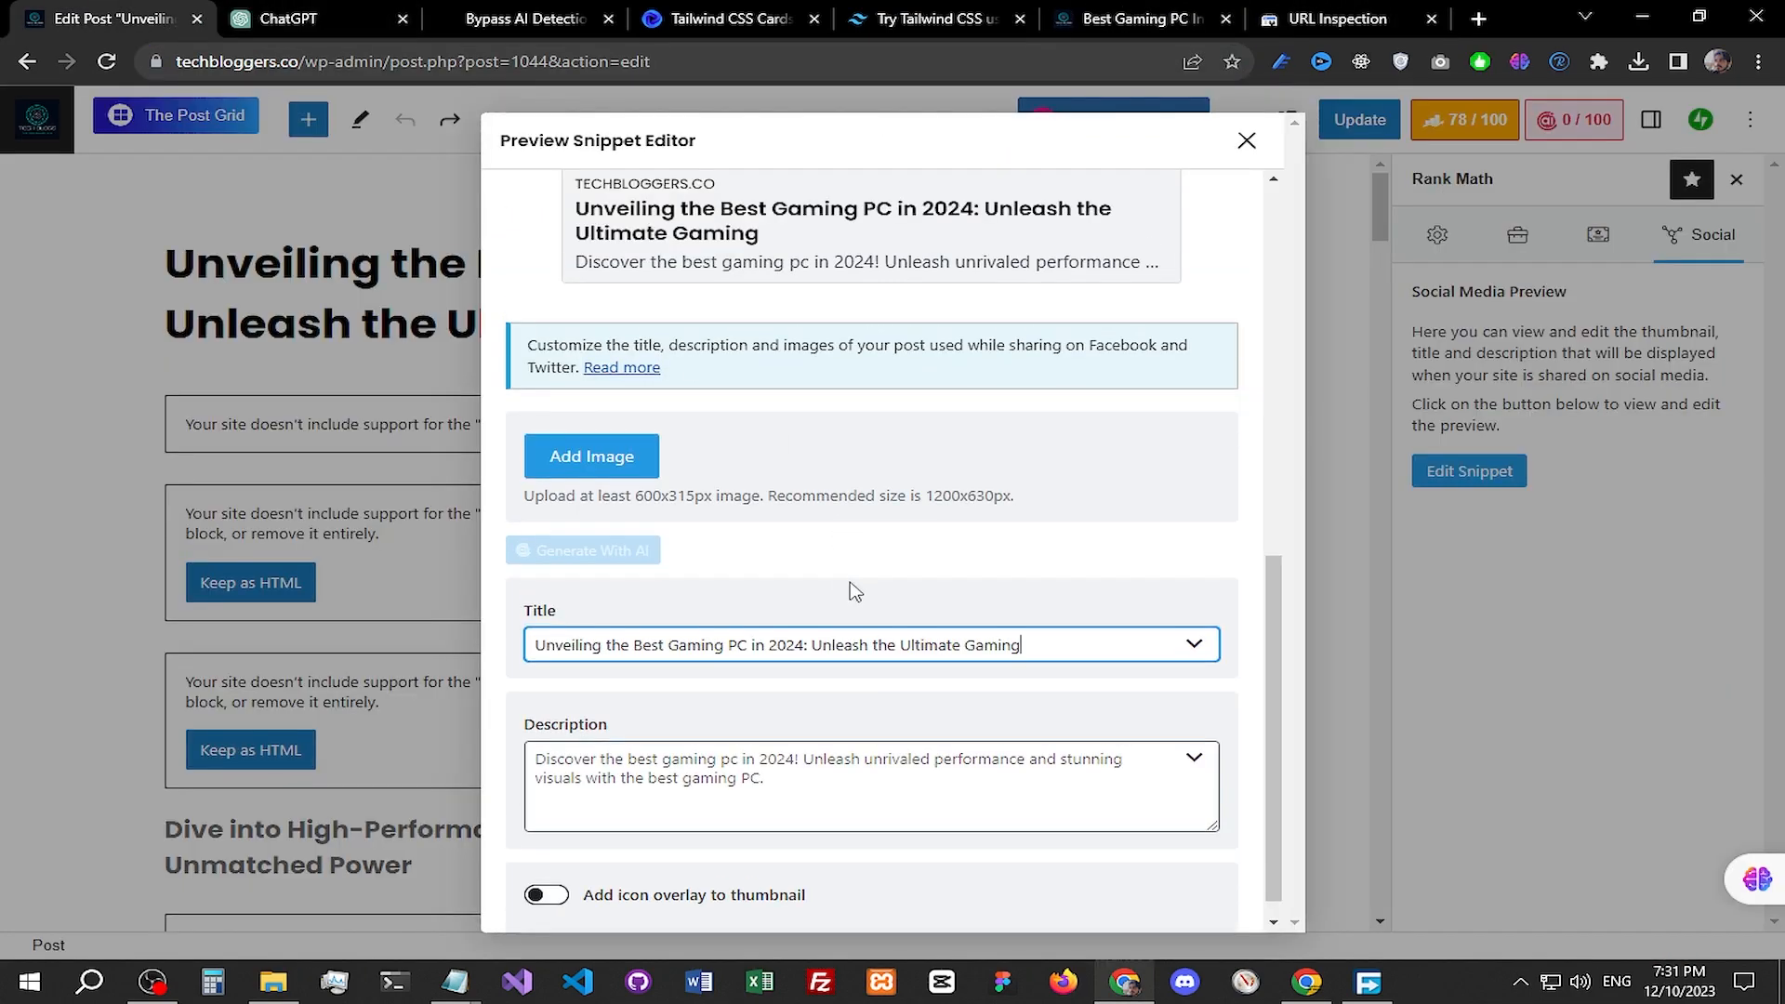
Step: Replace the social description with "Ready for the ultimate technological advancements of best gaming pc in 2024 ?" copied from the published post's introduction
left_click(1142, 18)
scroll(698, 647, "down", 10)
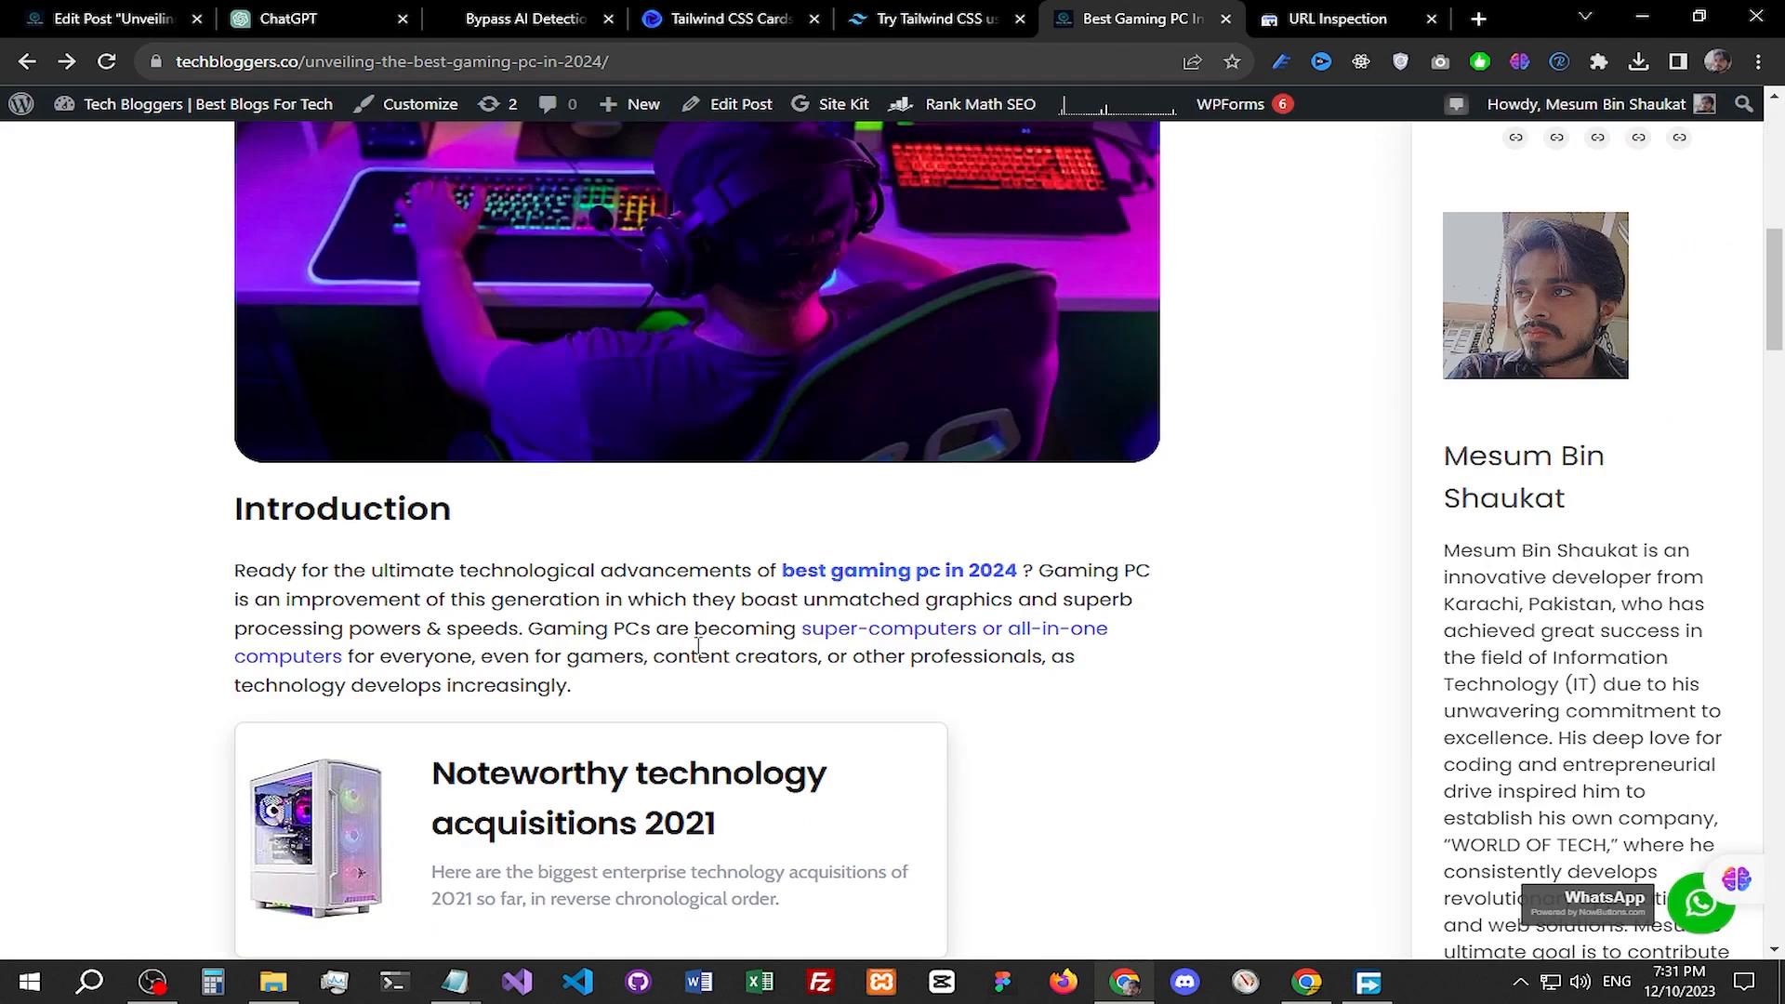
left_click_drag(236, 572, 1033, 571)
key("ctrl+c")
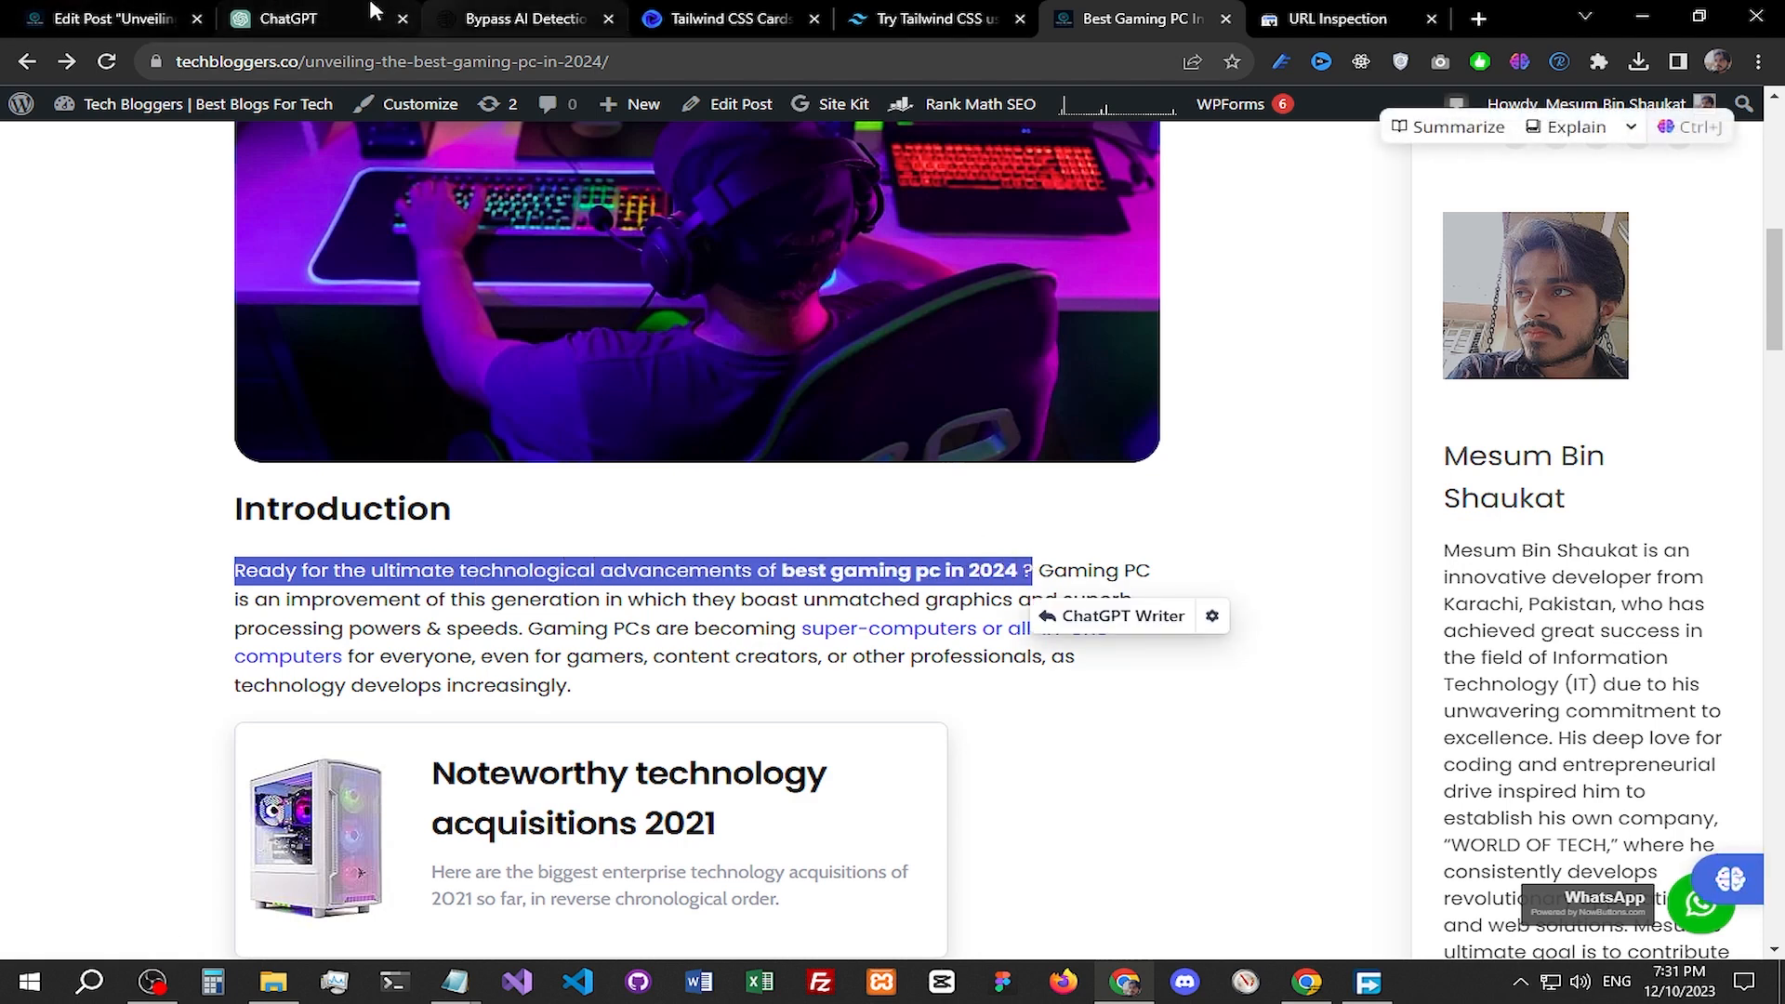
left_click(112, 18)
left_click(891, 762)
key("ctrl+a")
key("ctrl+v")
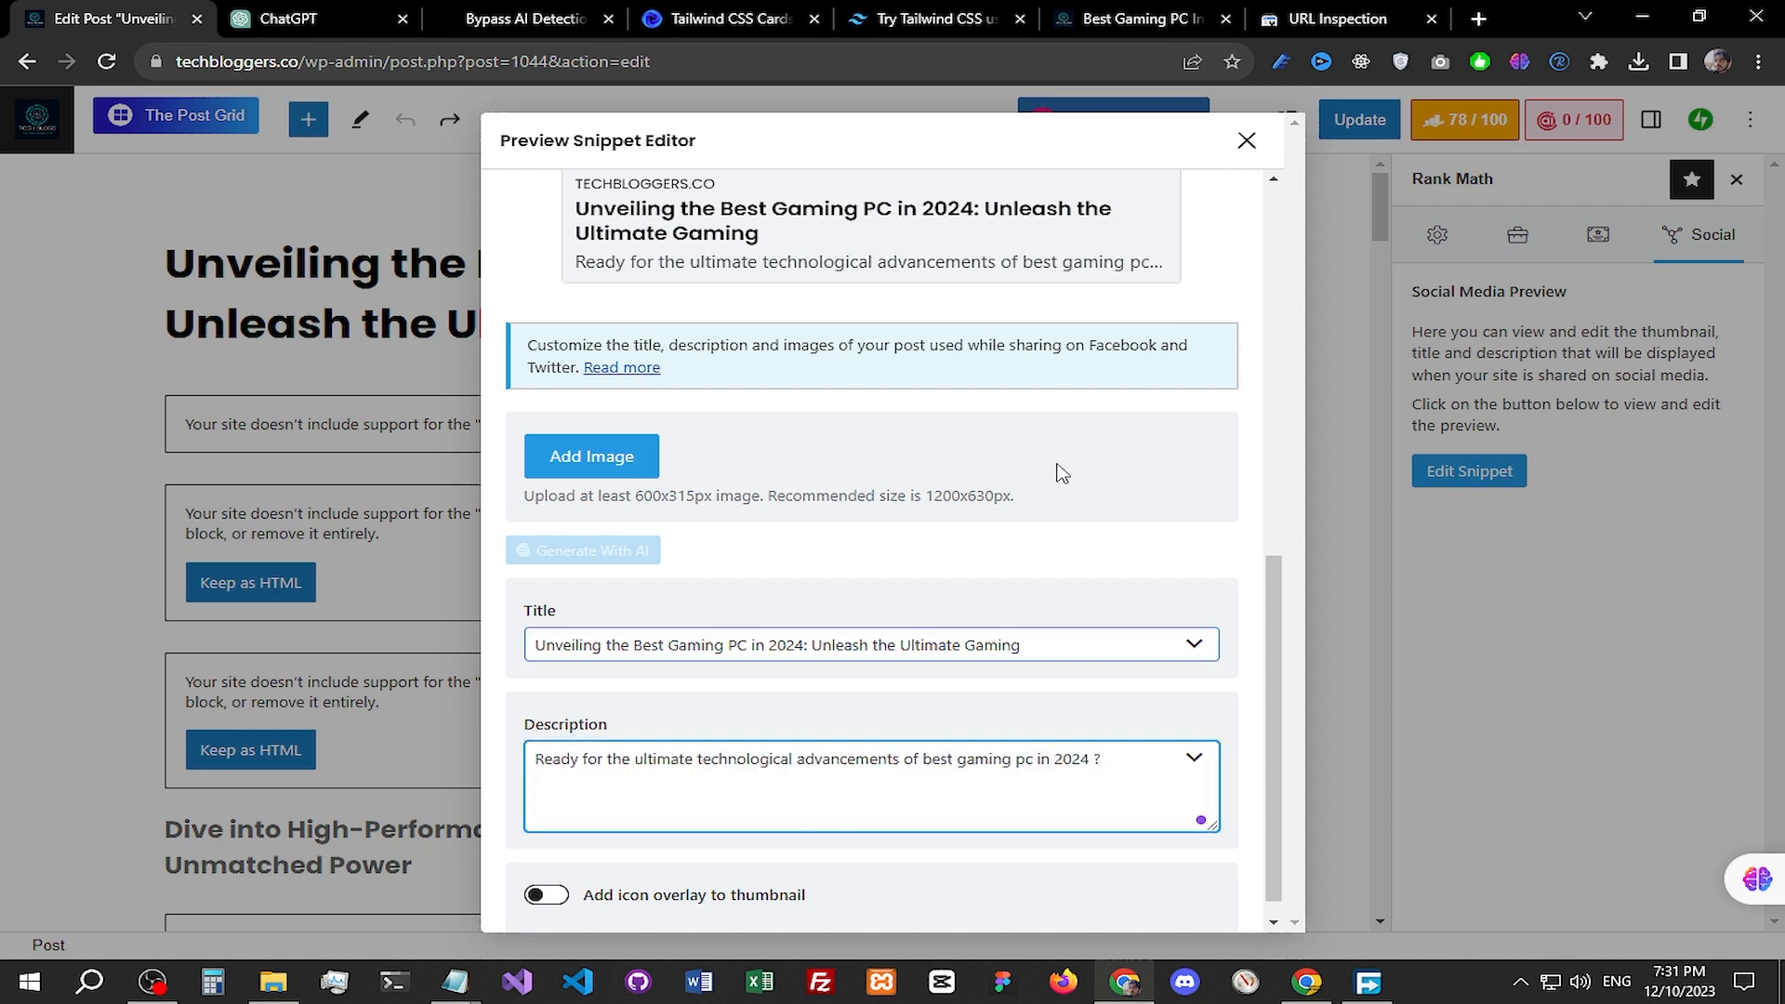
Step: Append the introduction's sentence beginning "Gaming PC is an improvement of this generation" and ending "processing powers & speeds." to the social description
left_click(1144, 18)
left_click(282, 618)
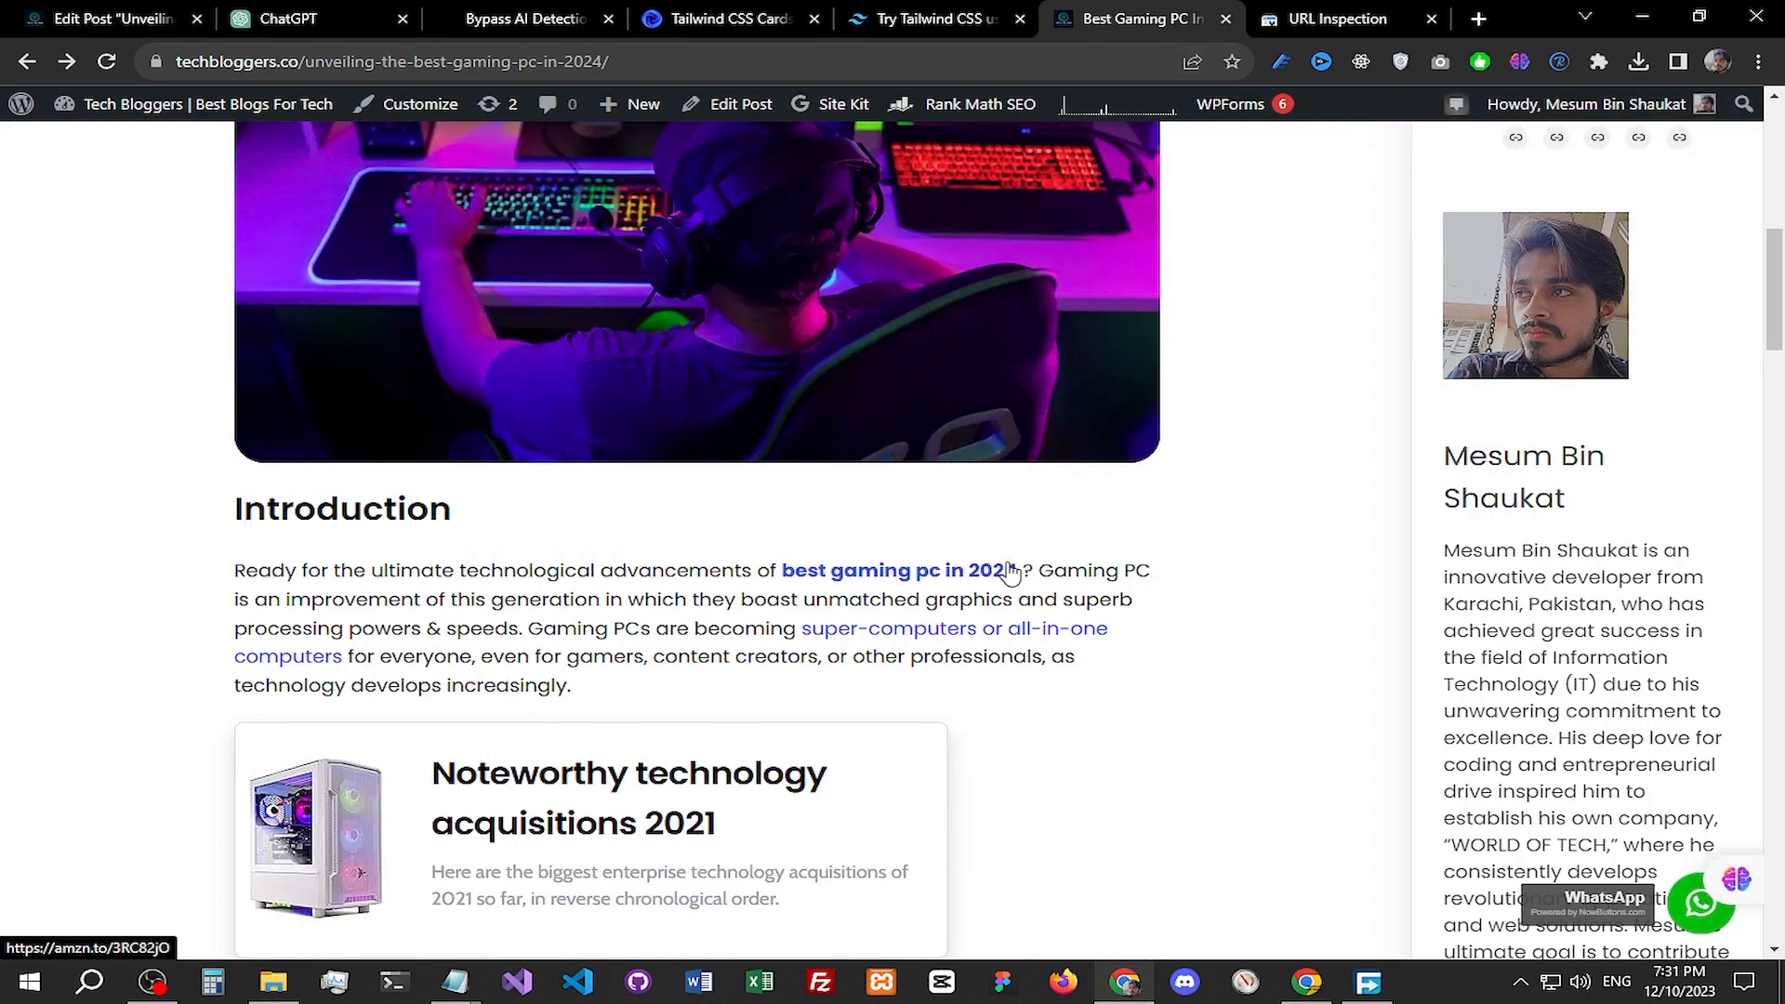
left_click_drag(1041, 571, 531, 629)
key("ctrl+c")
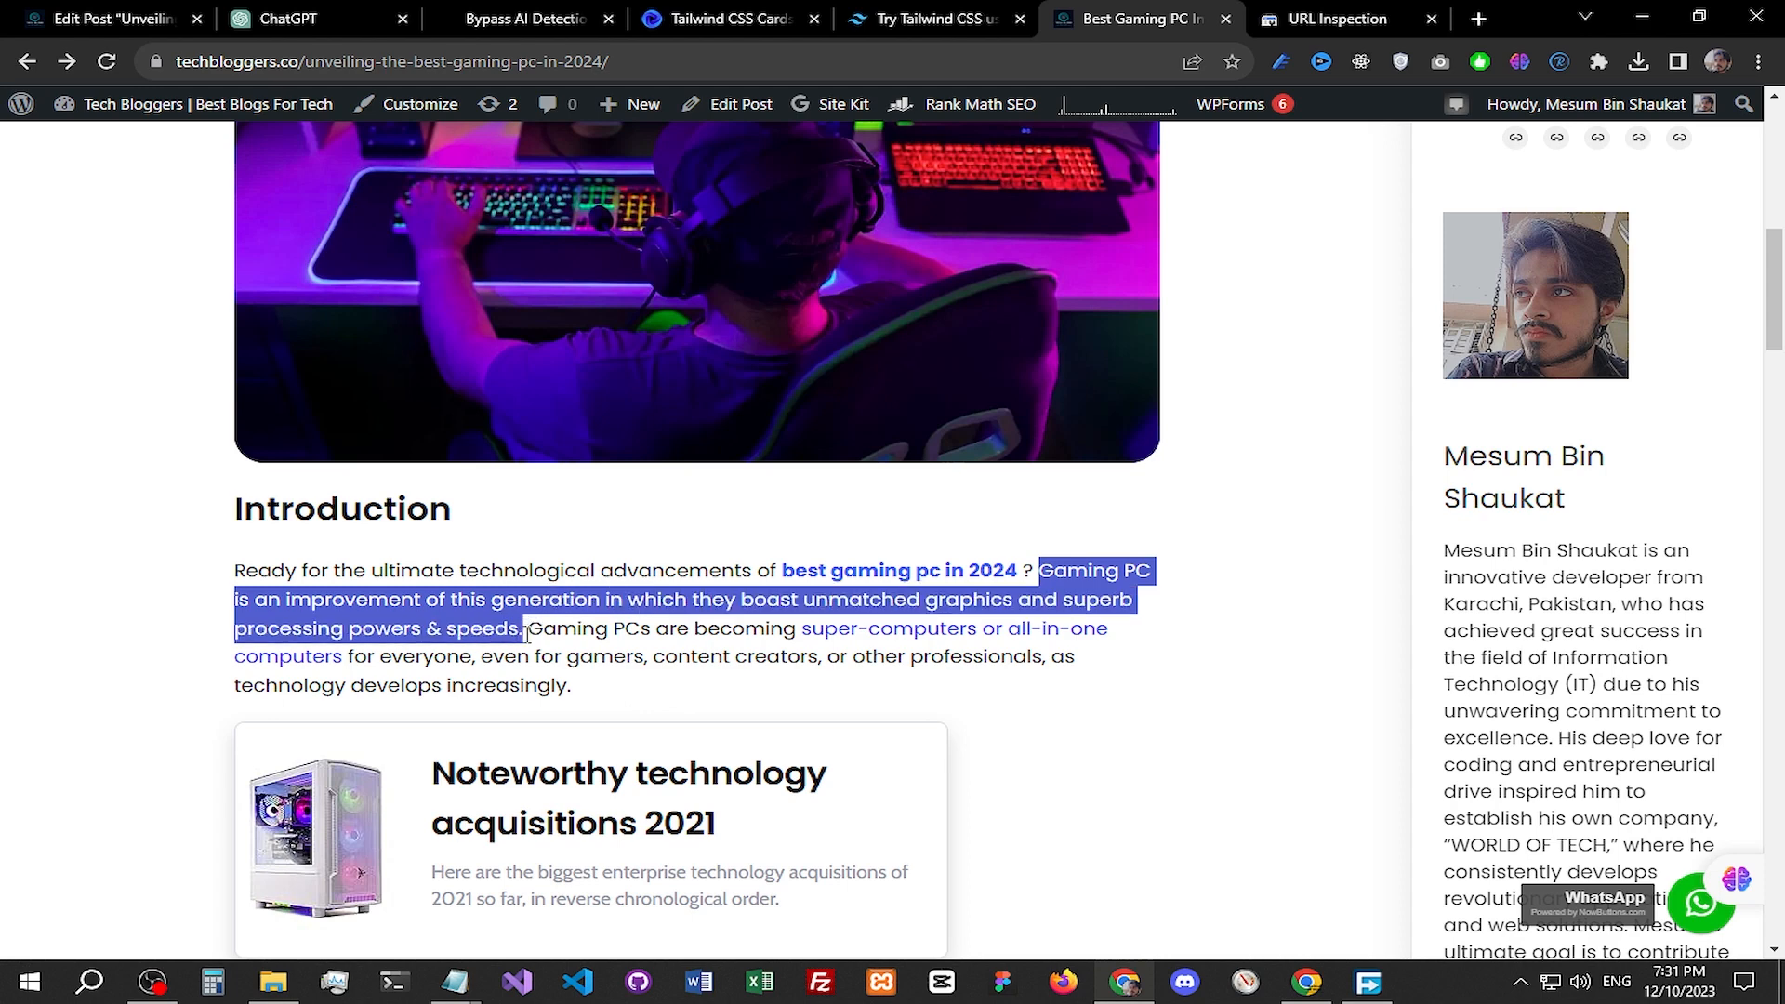
left_click(7, 5)
triple_click(1036, 762)
left_click(1136, 757)
key("ctrl+v")
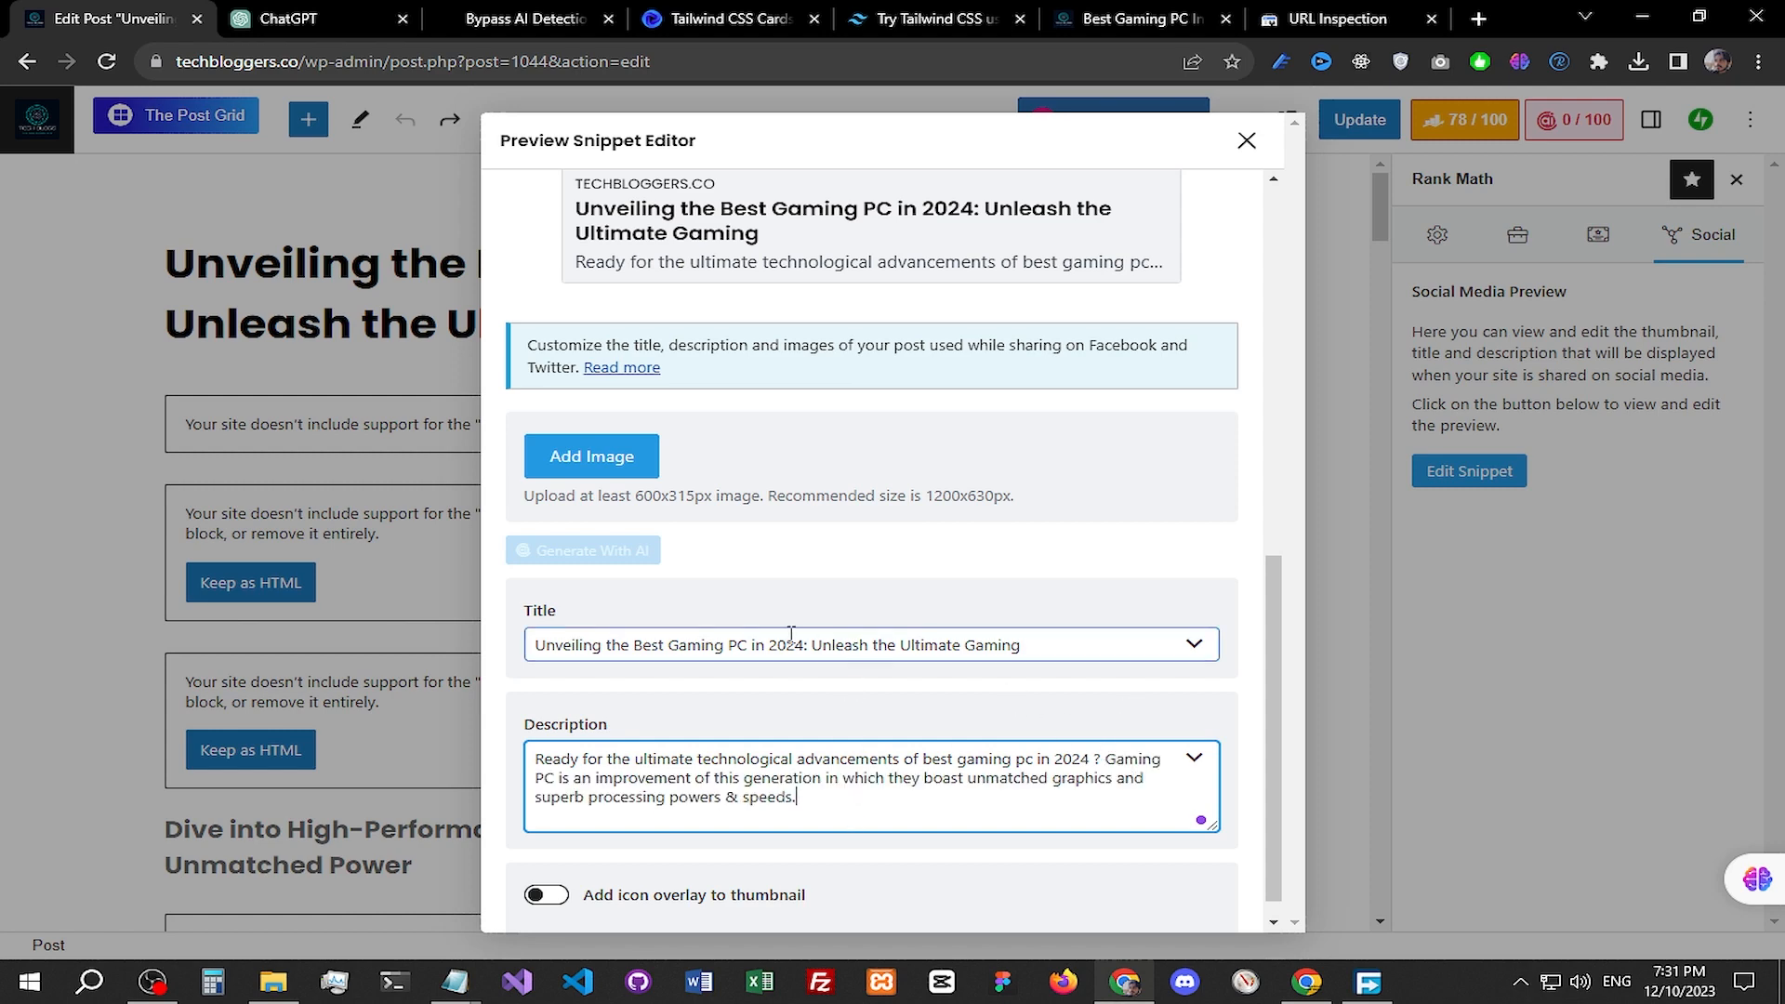
Step: Add high-angle-gaming-setup-with-computer-min.webp from the media library as the social preview image
scroll(692, 623, "up", 2)
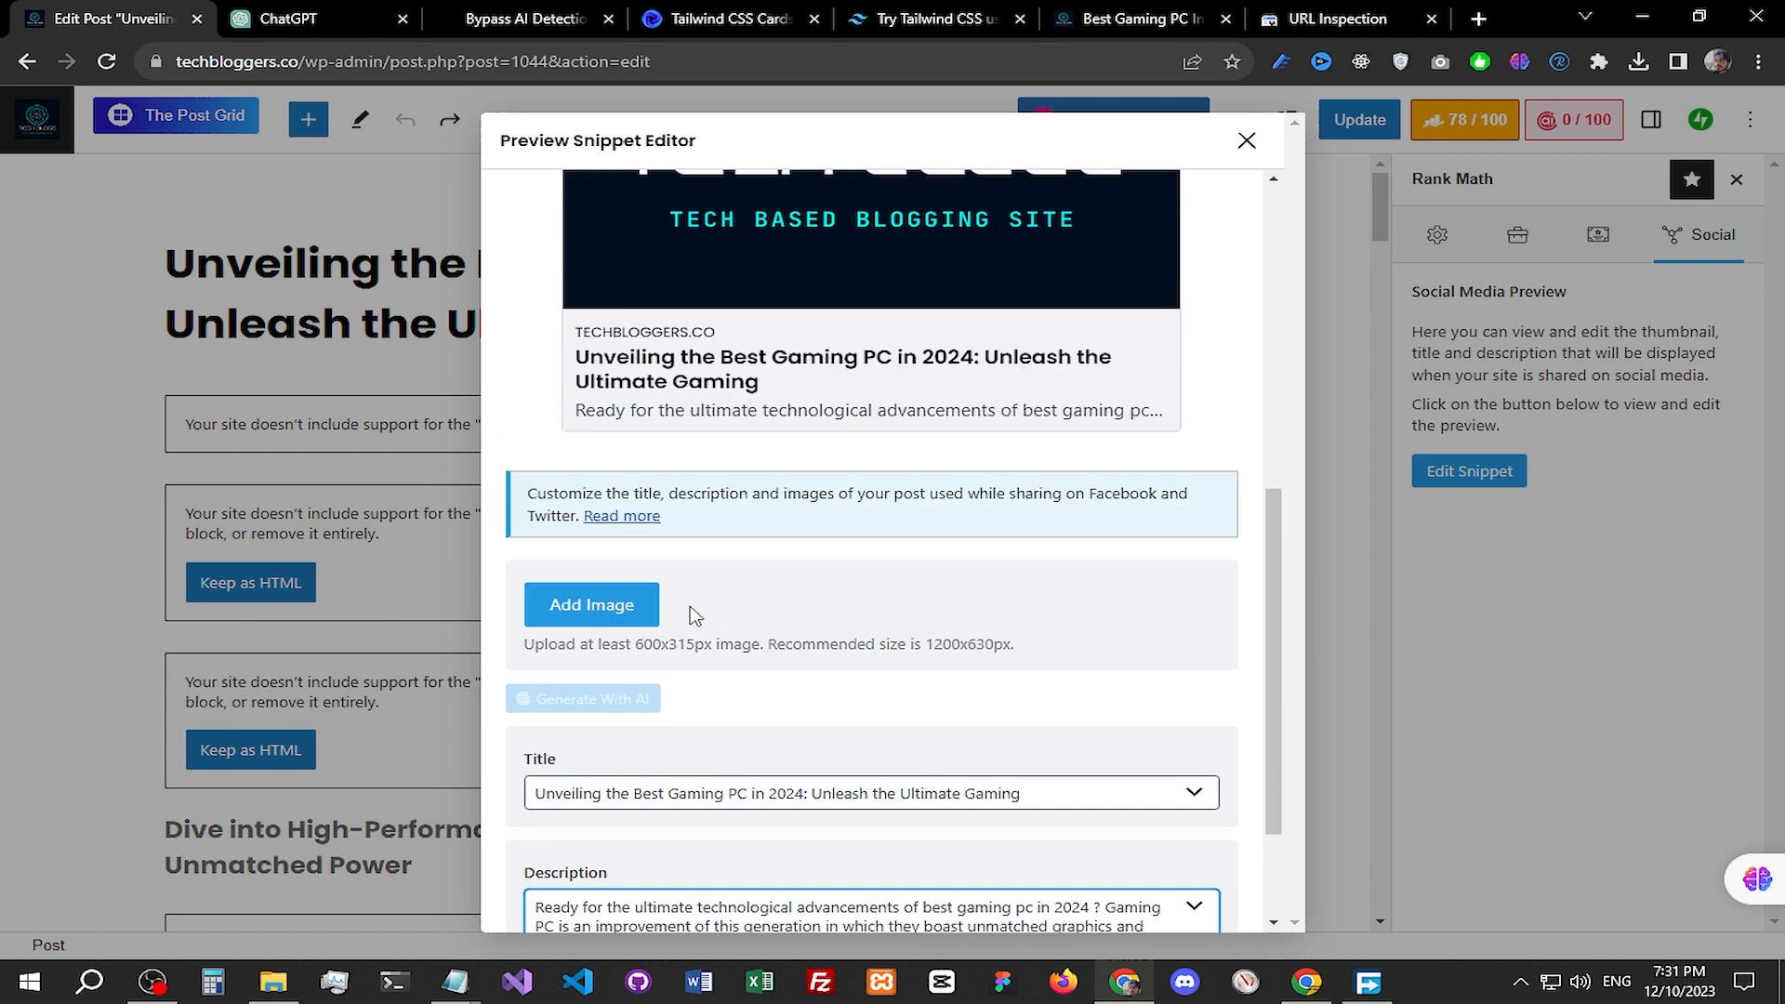
left_click(600, 607)
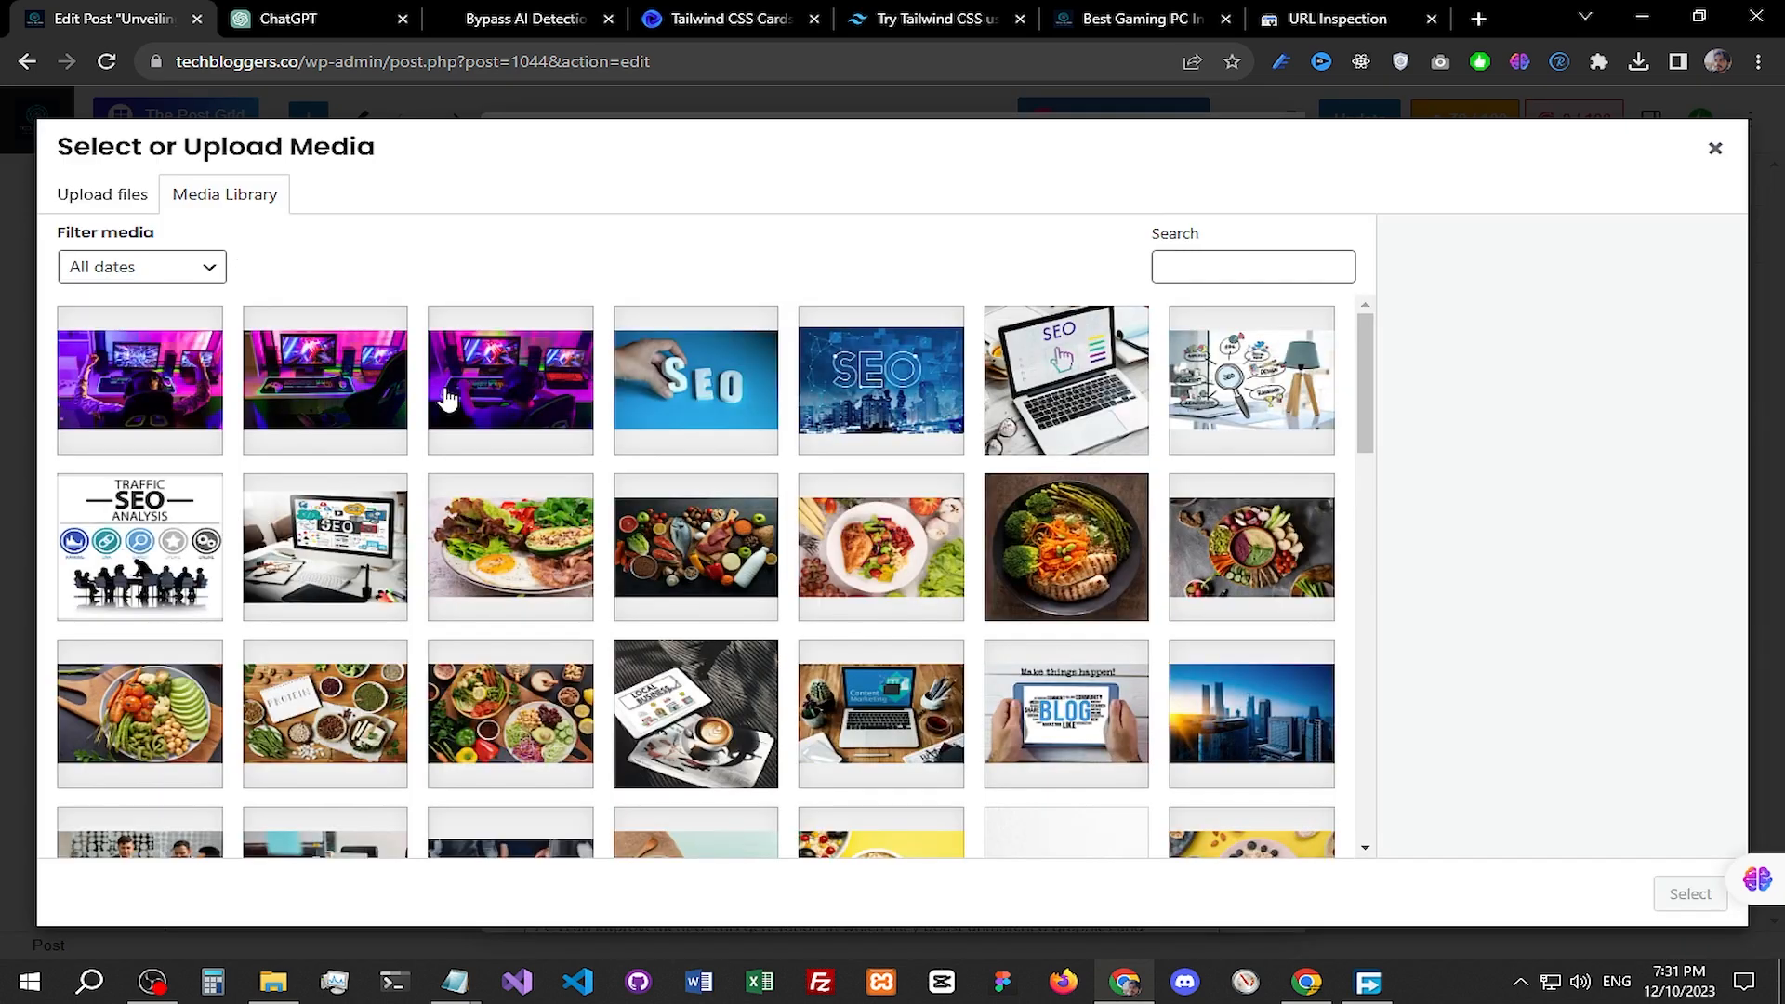
left_click(405, 395)
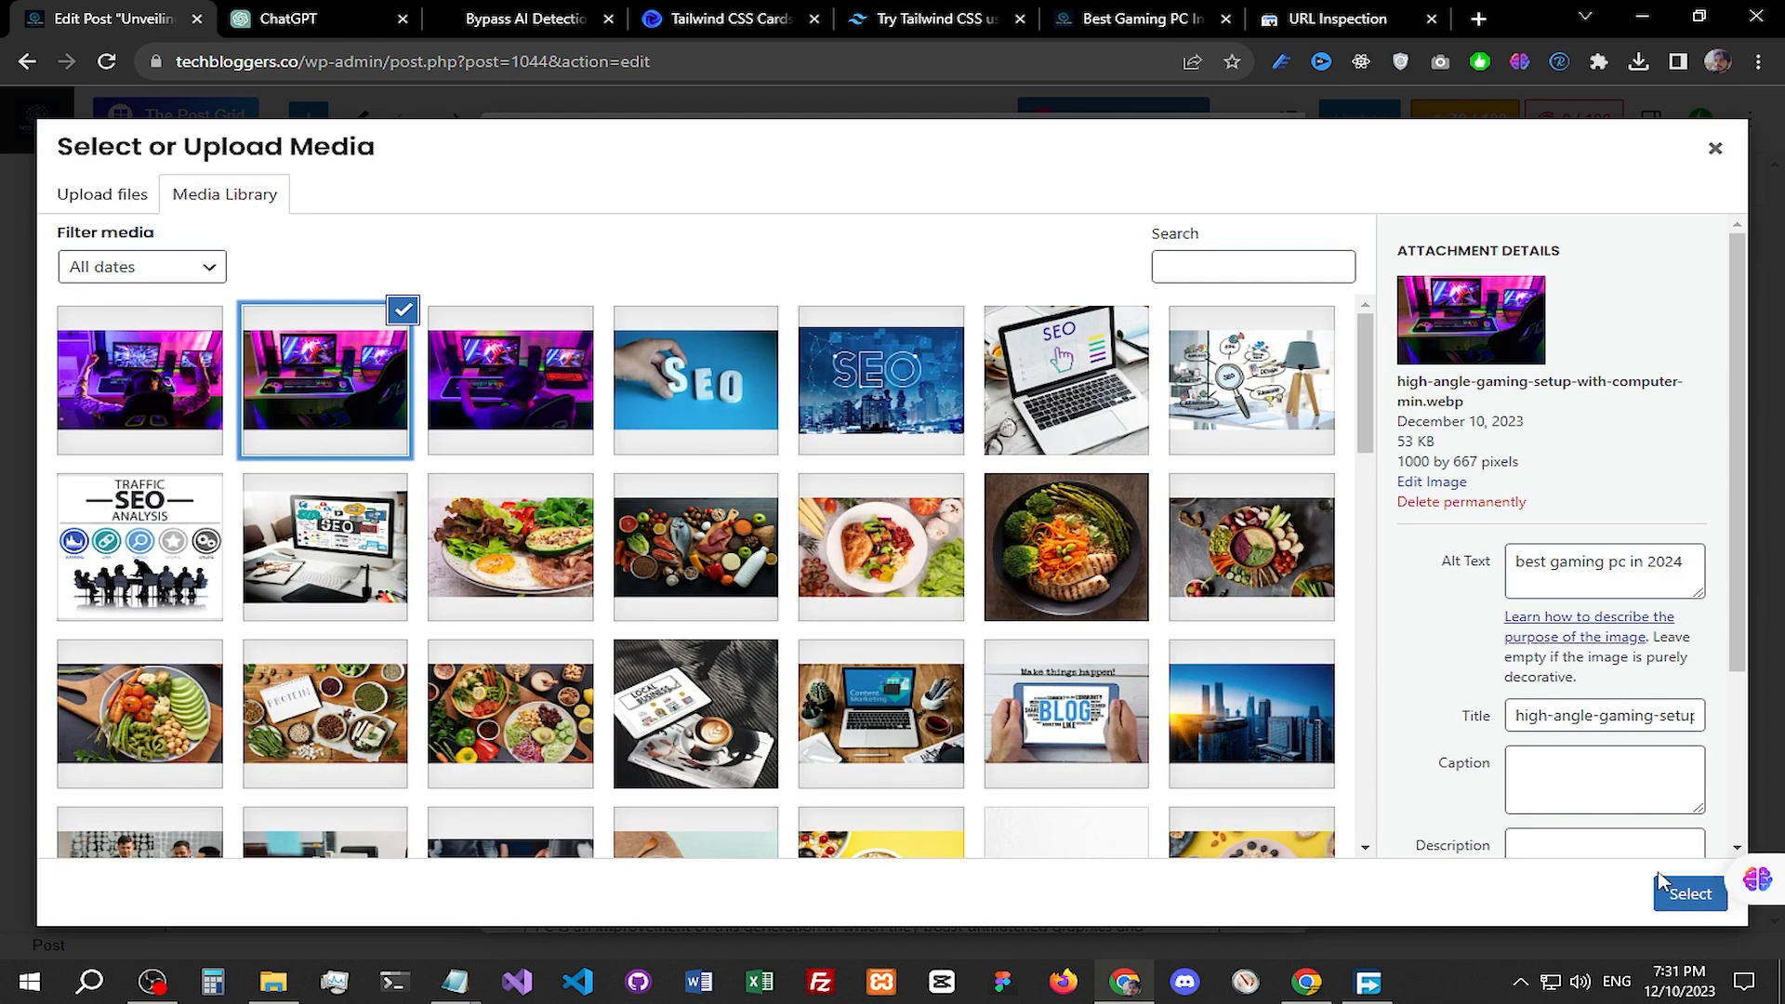
left_click(1689, 893)
scroll(1080, 604, "up", 6)
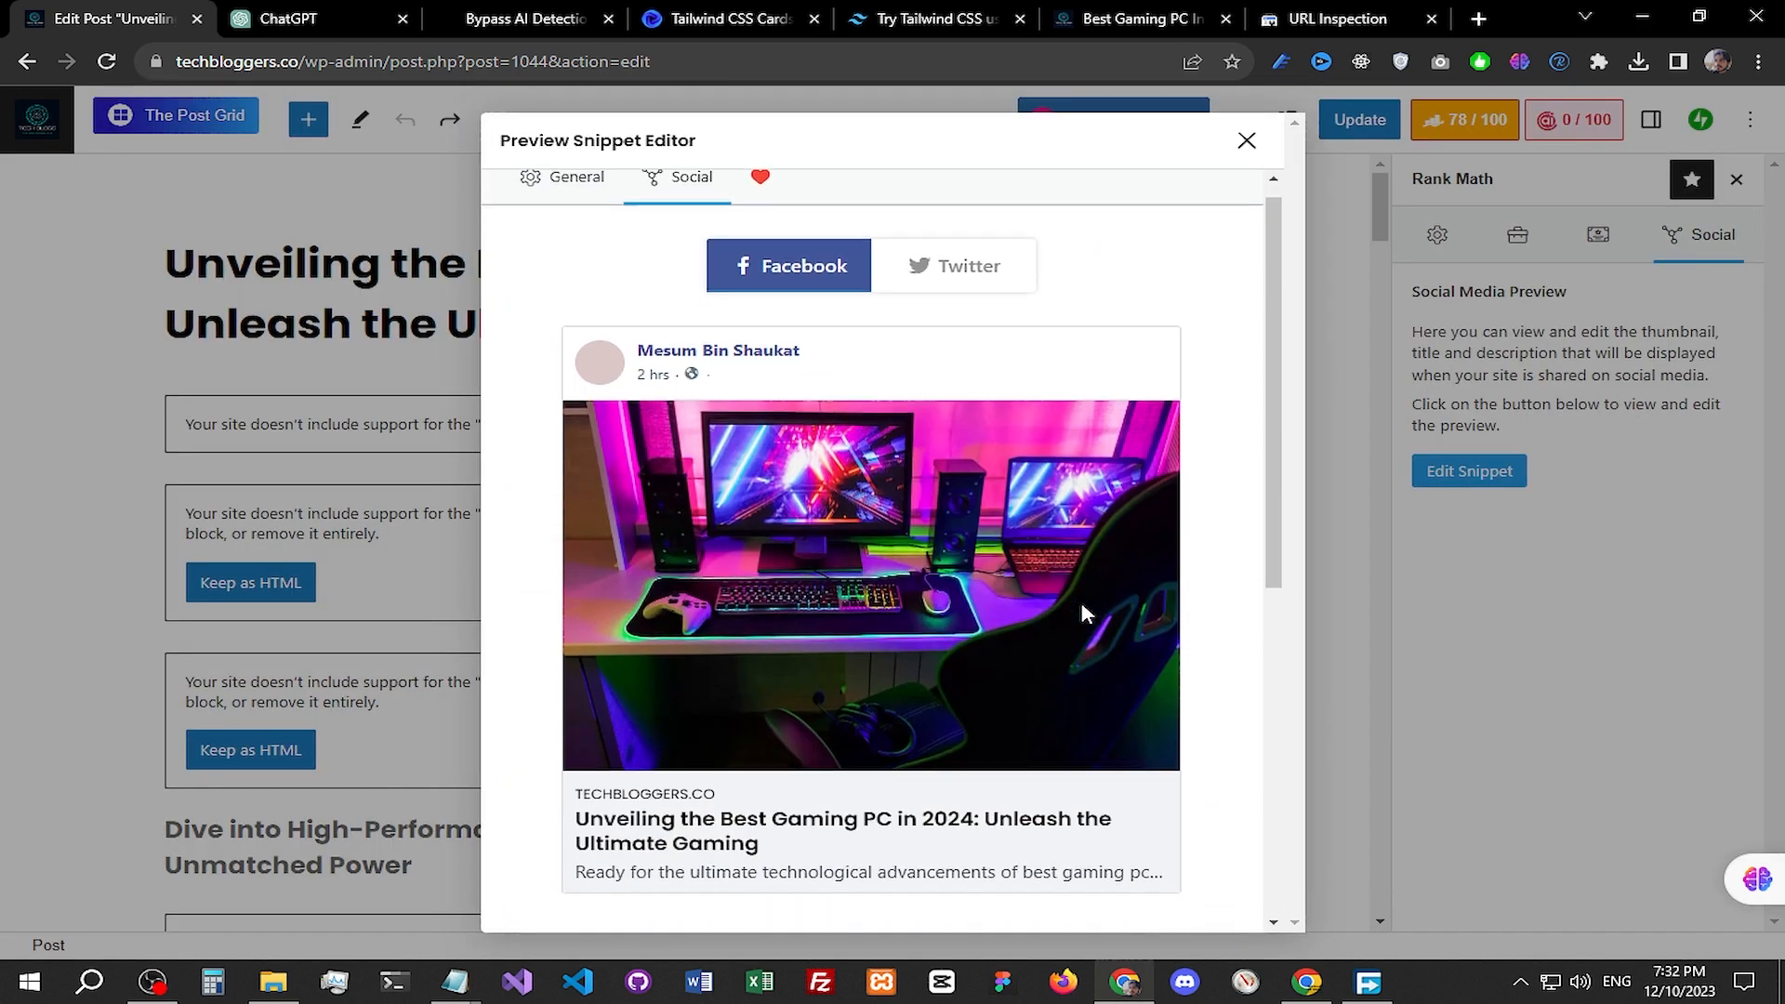
Step: Review the post's Facebook and Twitter share previews and their settings, and close the snippet editor
scroll(1079, 598, "down", 4)
scroll(859, 654, "up", 5)
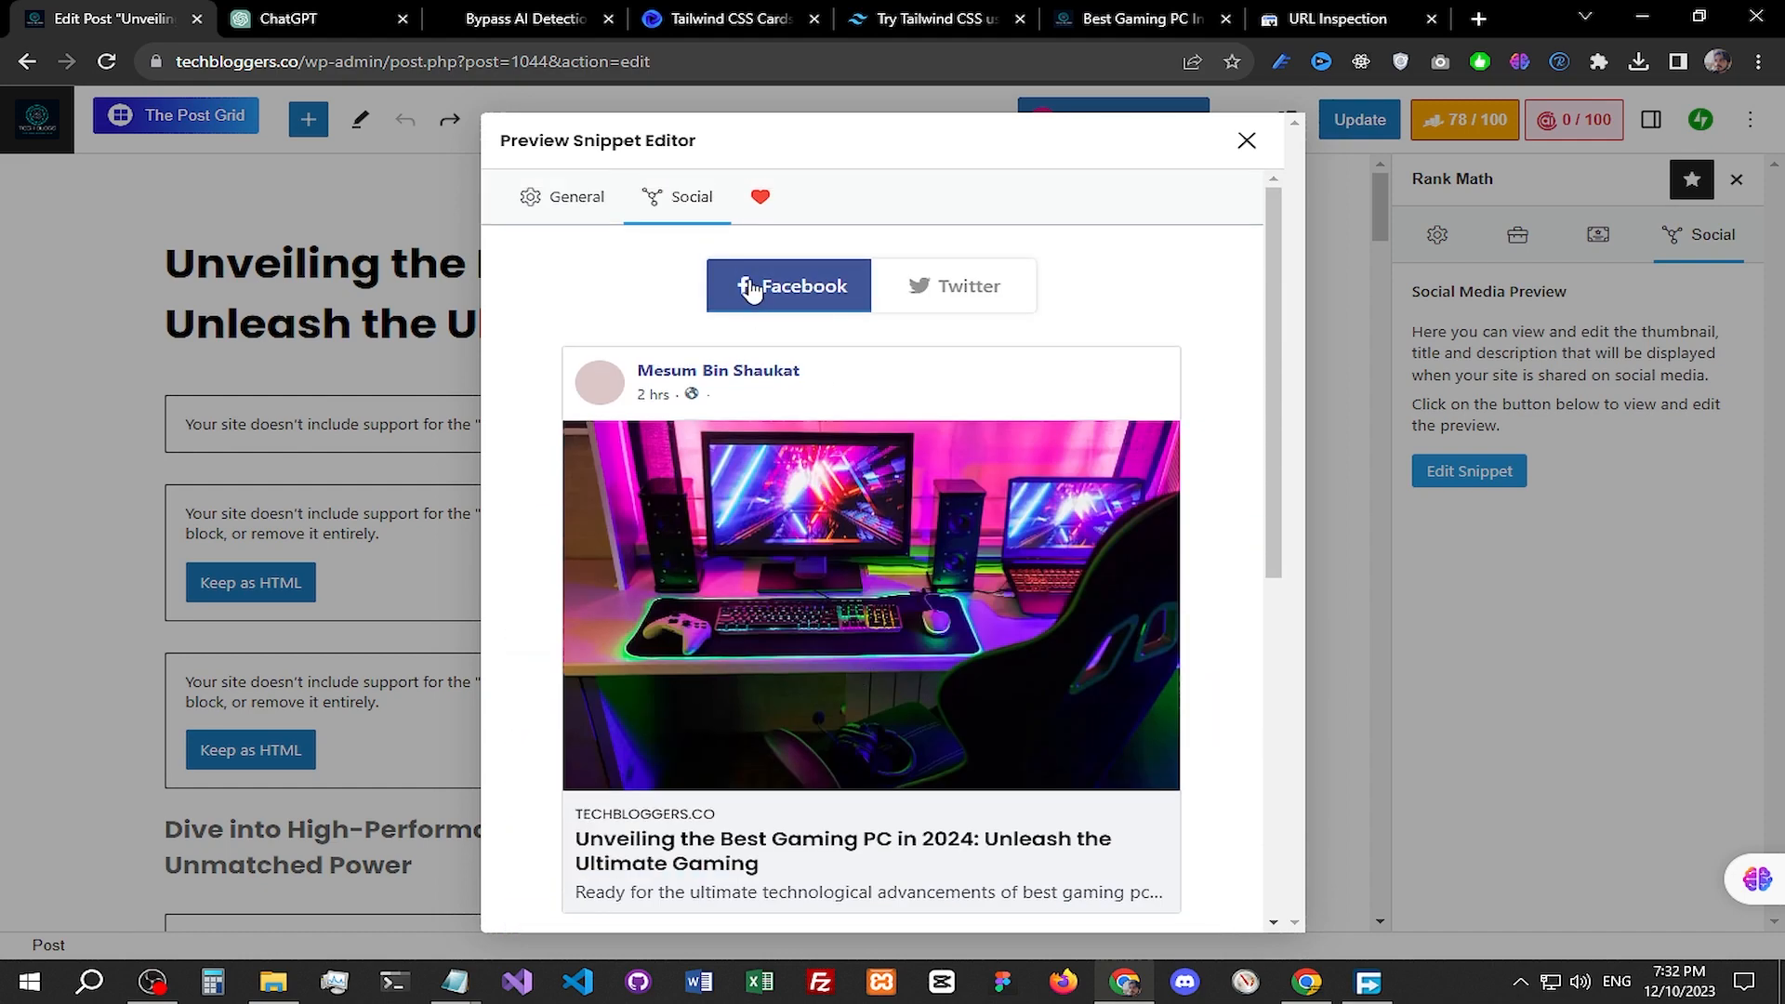
scroll(797, 371, "down", 5)
scroll(670, 577, "up", 5)
scroll(892, 376, "down", 5)
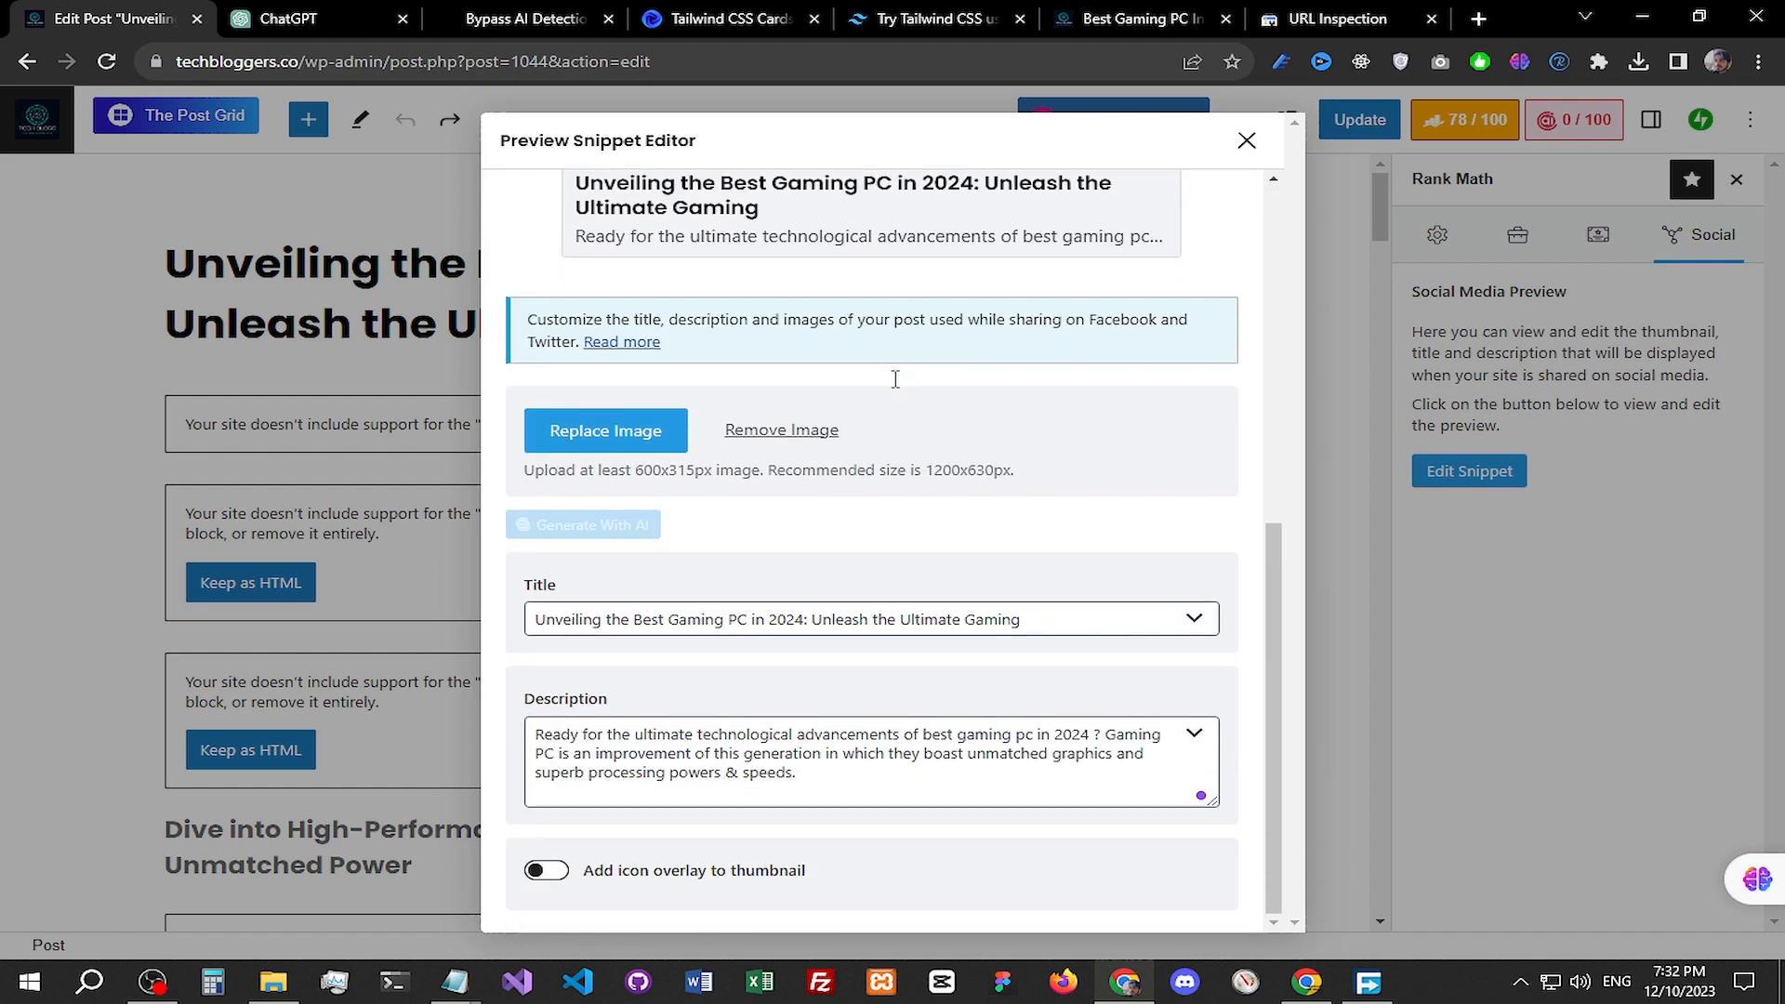
scroll(888, 390, "up", 5)
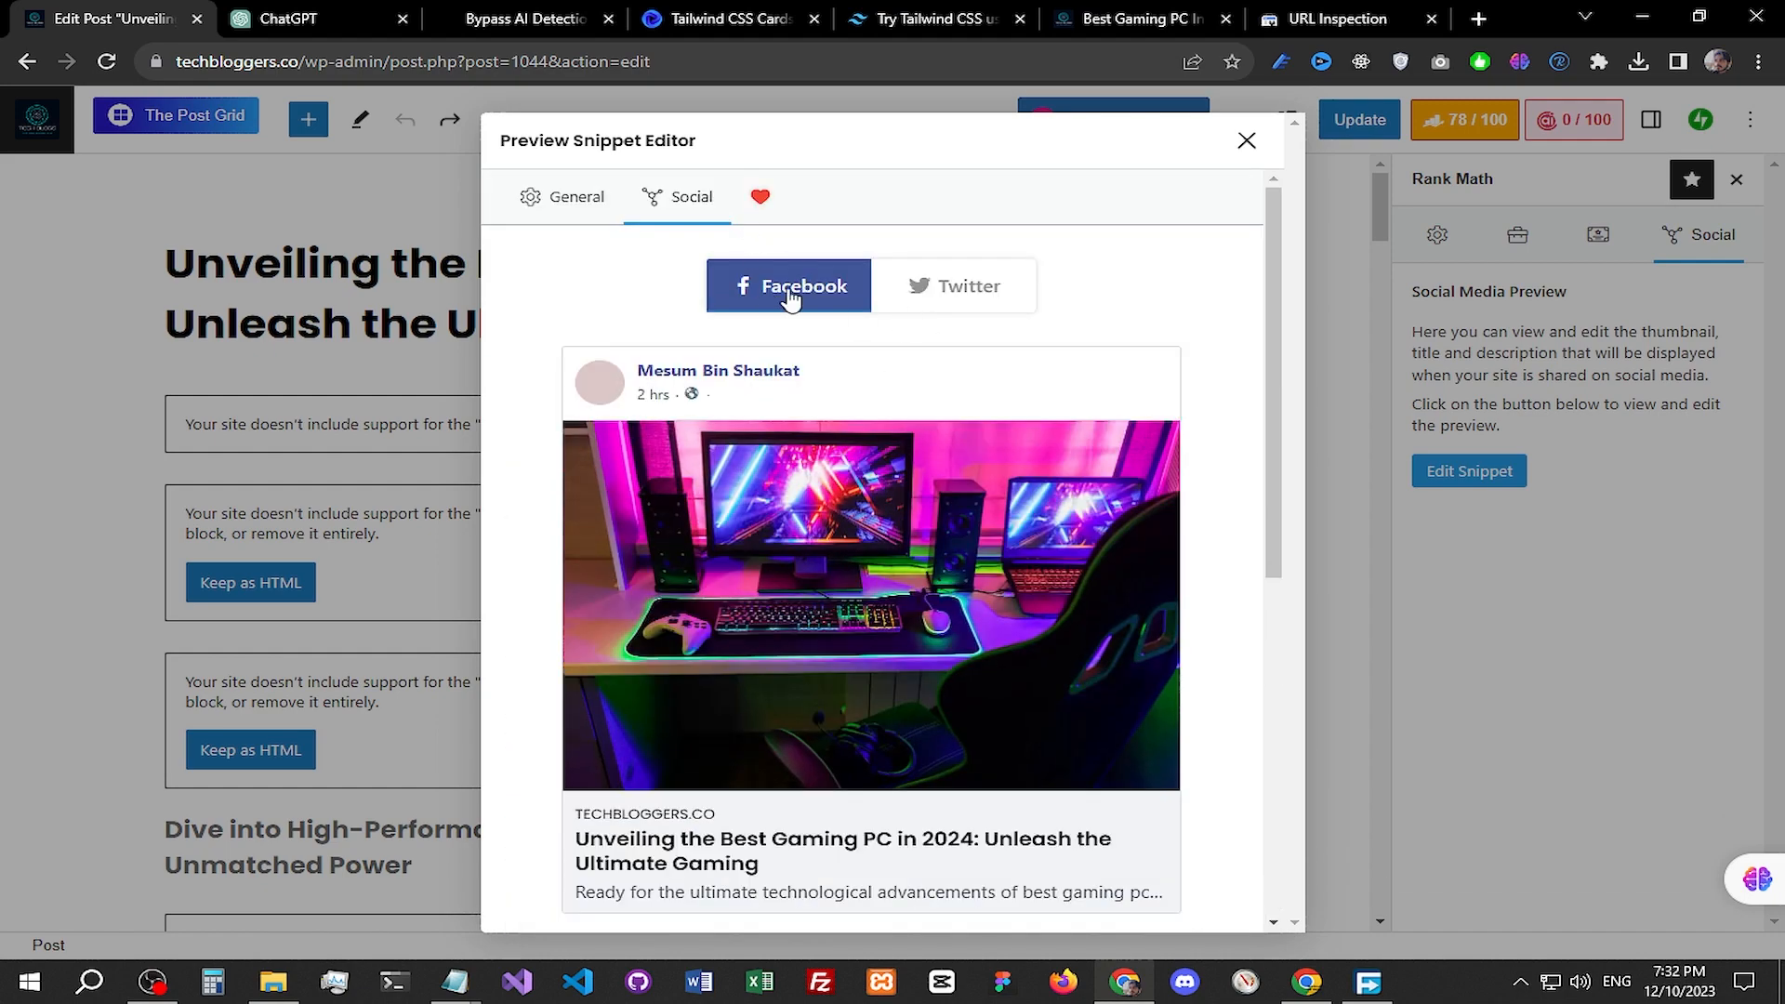
left_click(987, 290)
scroll(966, 511, "down", 3)
scroll(937, 570, "up", 3)
left_click(789, 286)
left_click(595, 196)
left_click(704, 207)
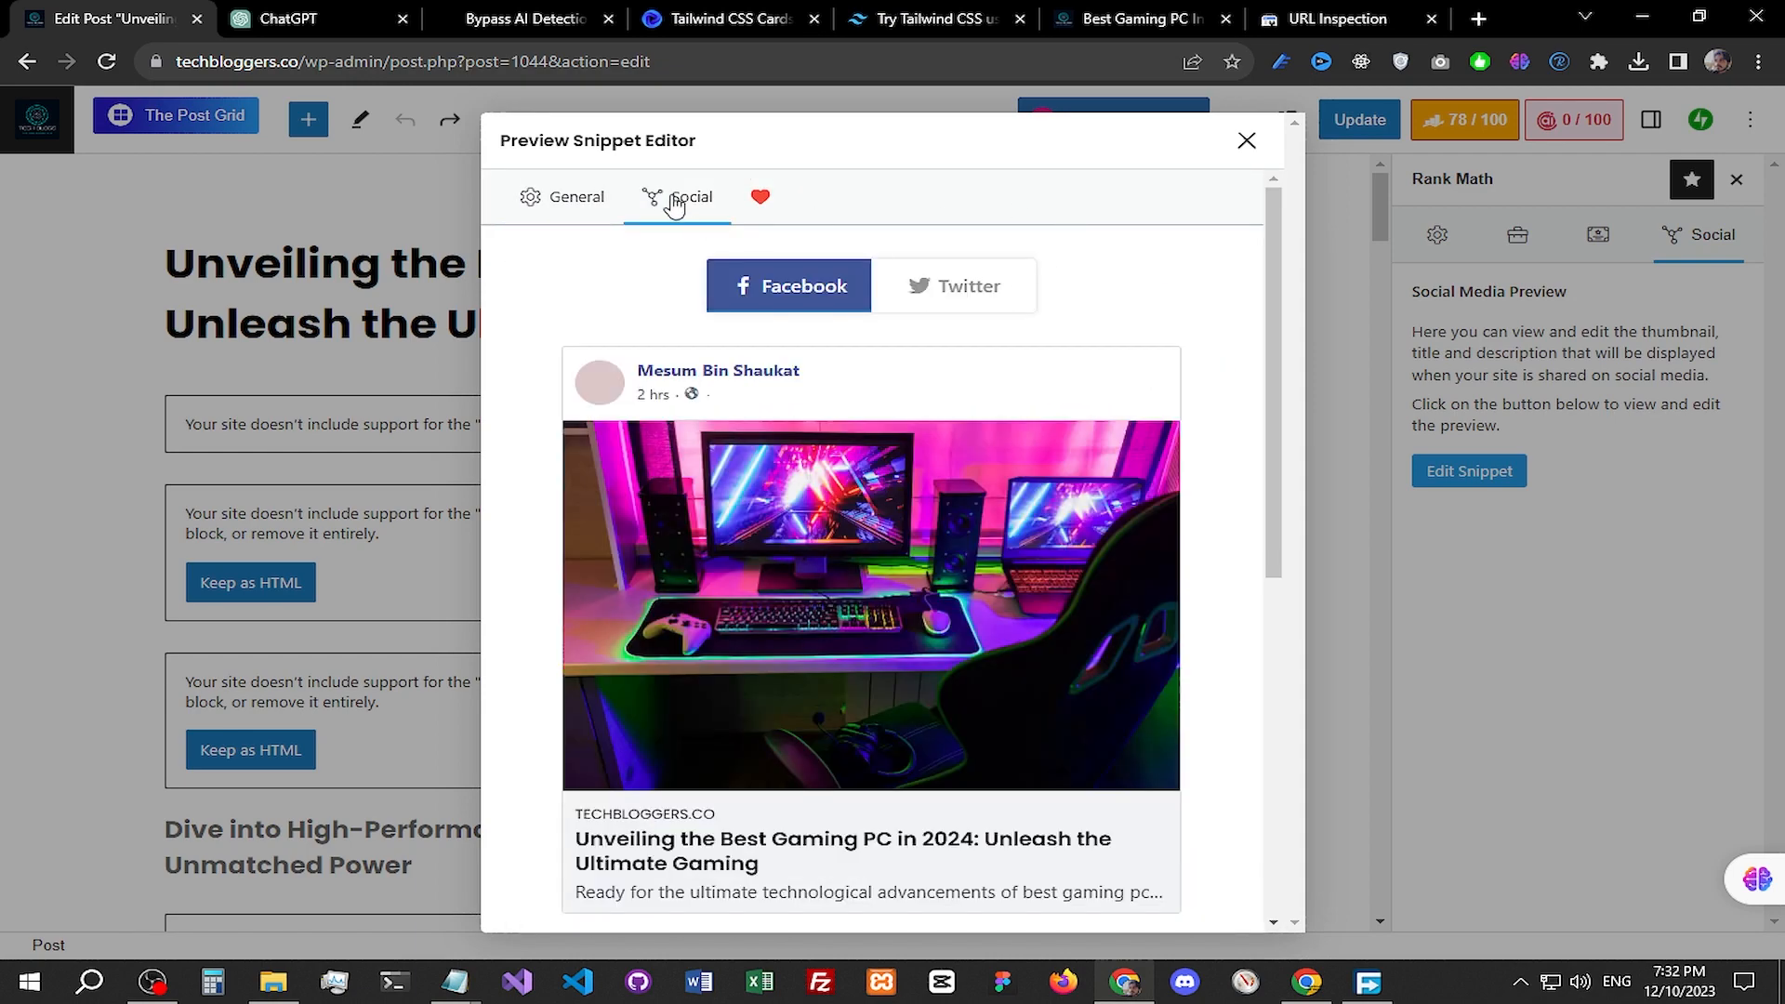
scroll(1219, 278, "down", 5)
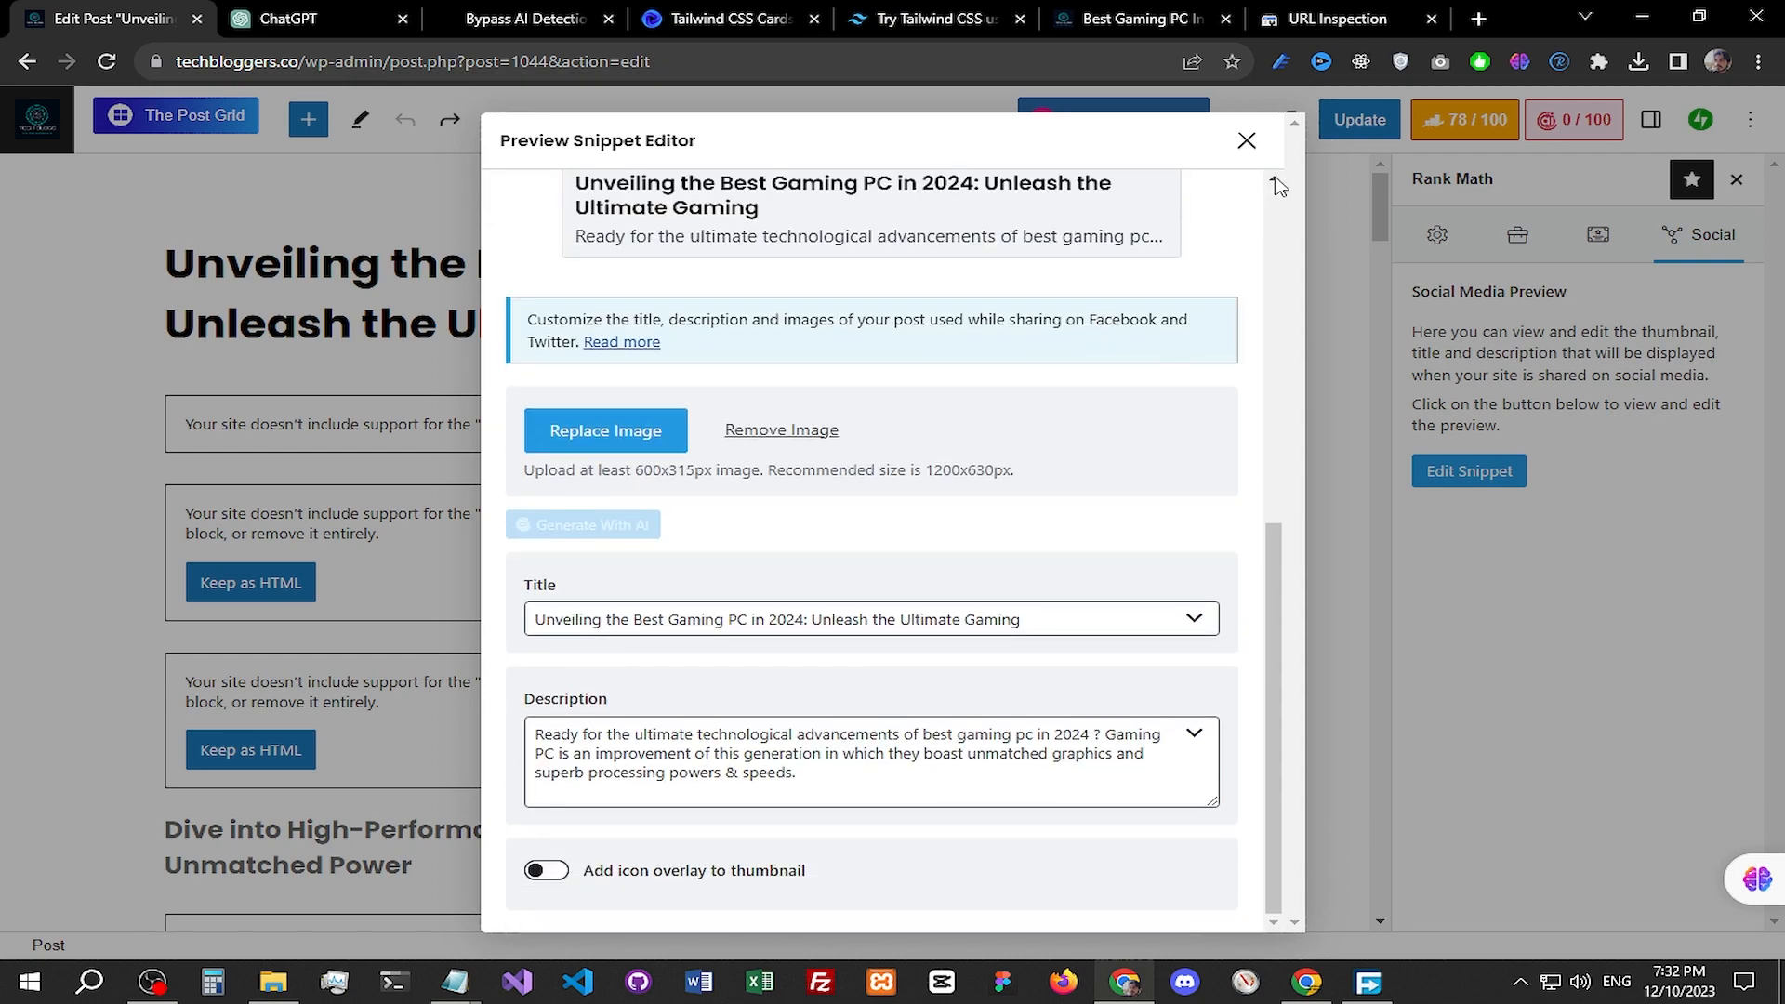
scroll(1273, 189, "up", 5)
left_click(1244, 163)
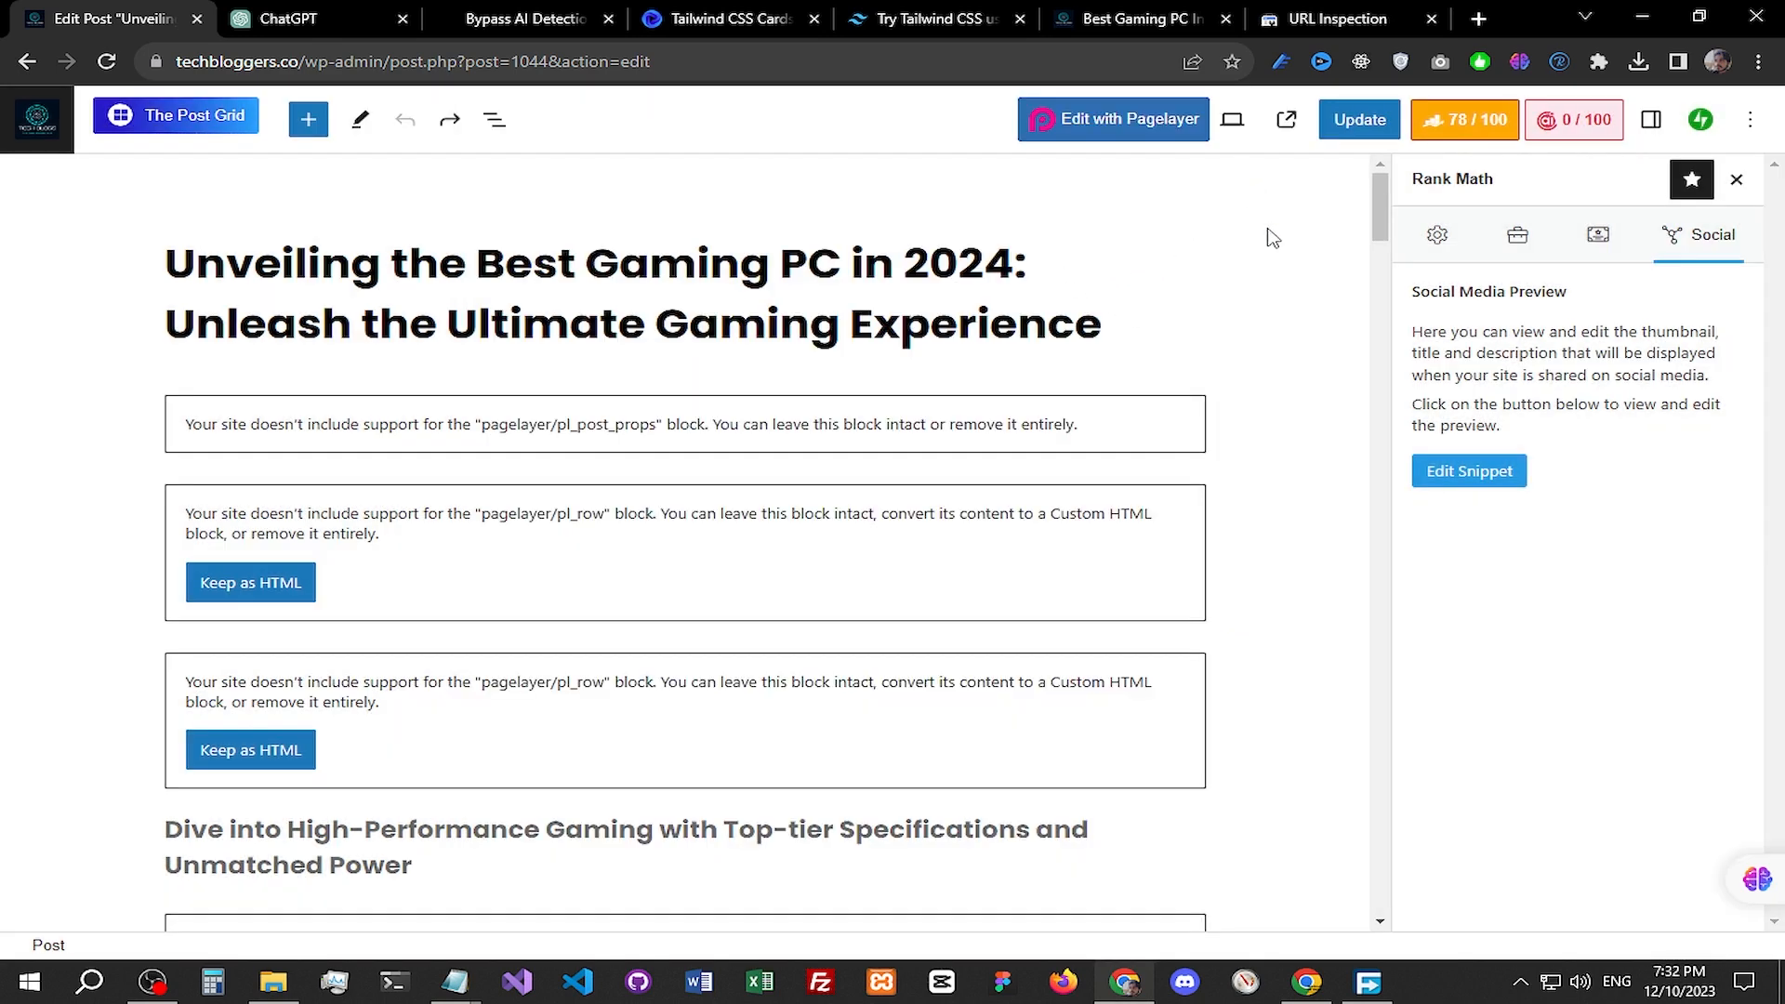
Step: Recheck the post's general Rank Math SEO results and skim the published article from start to end
left_click(1437, 236)
scroll(1458, 634, "down", 4)
scroll(1459, 638, "up", 4)
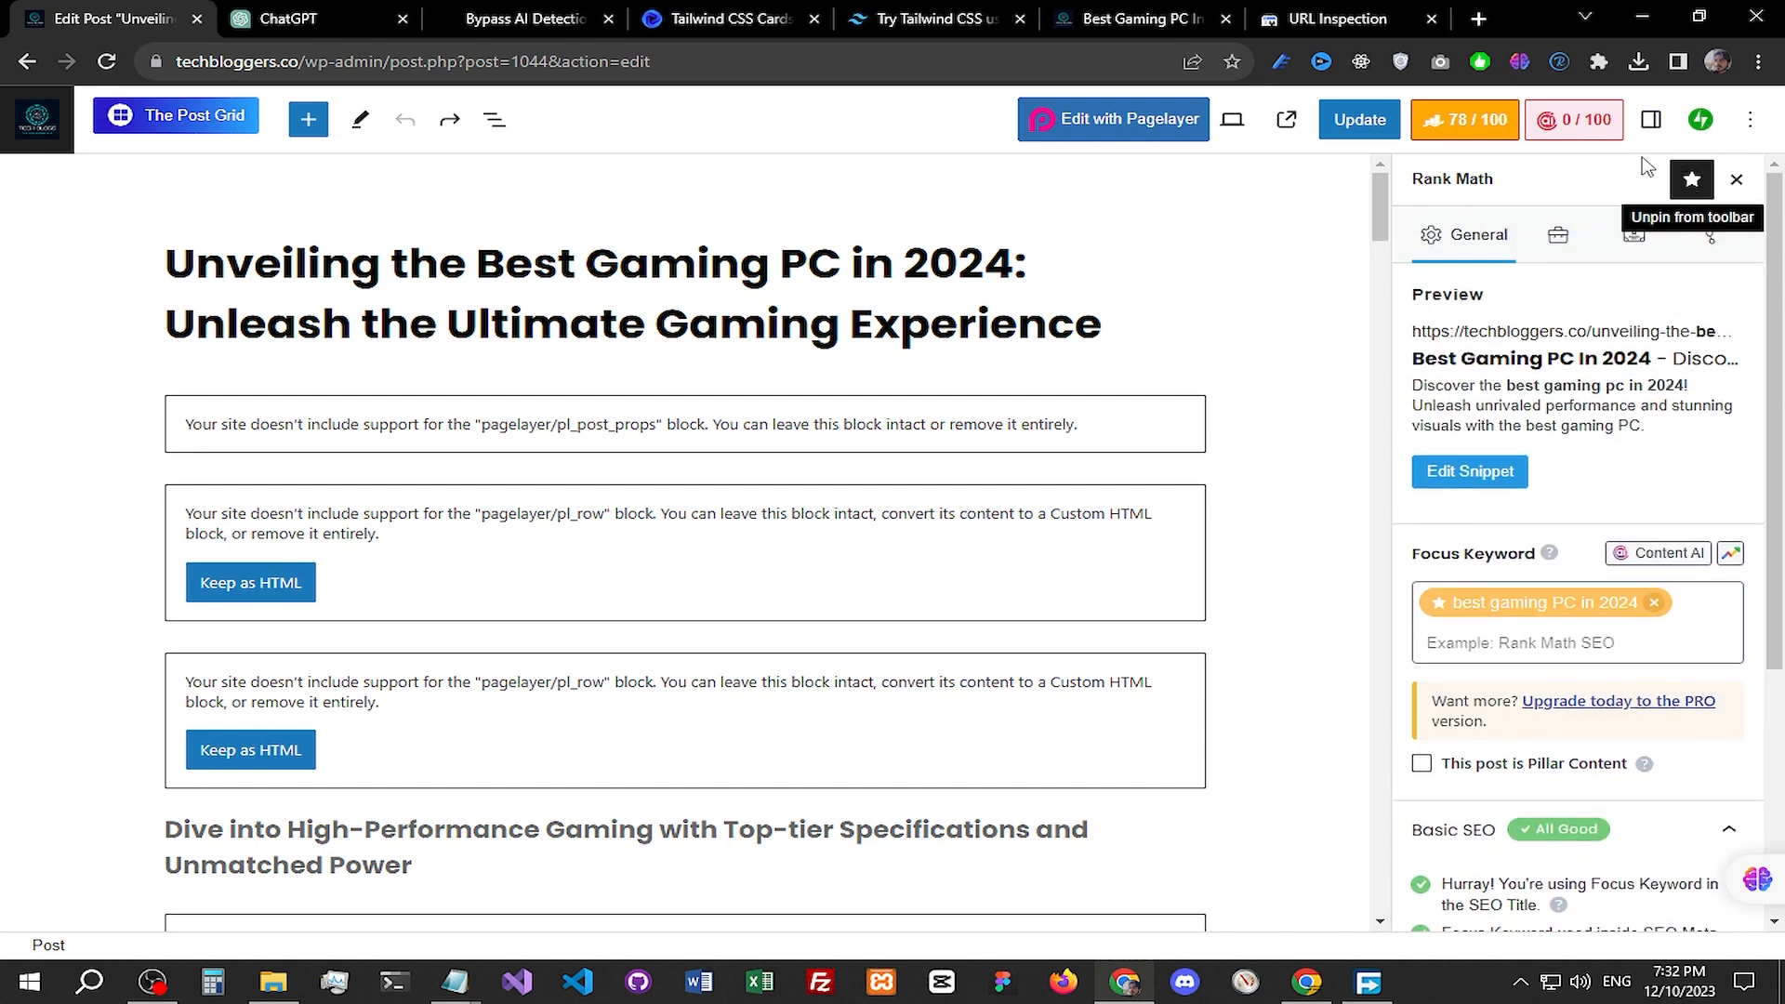
left_click(1139, 19)
scroll(1156, 516, "down", 15)
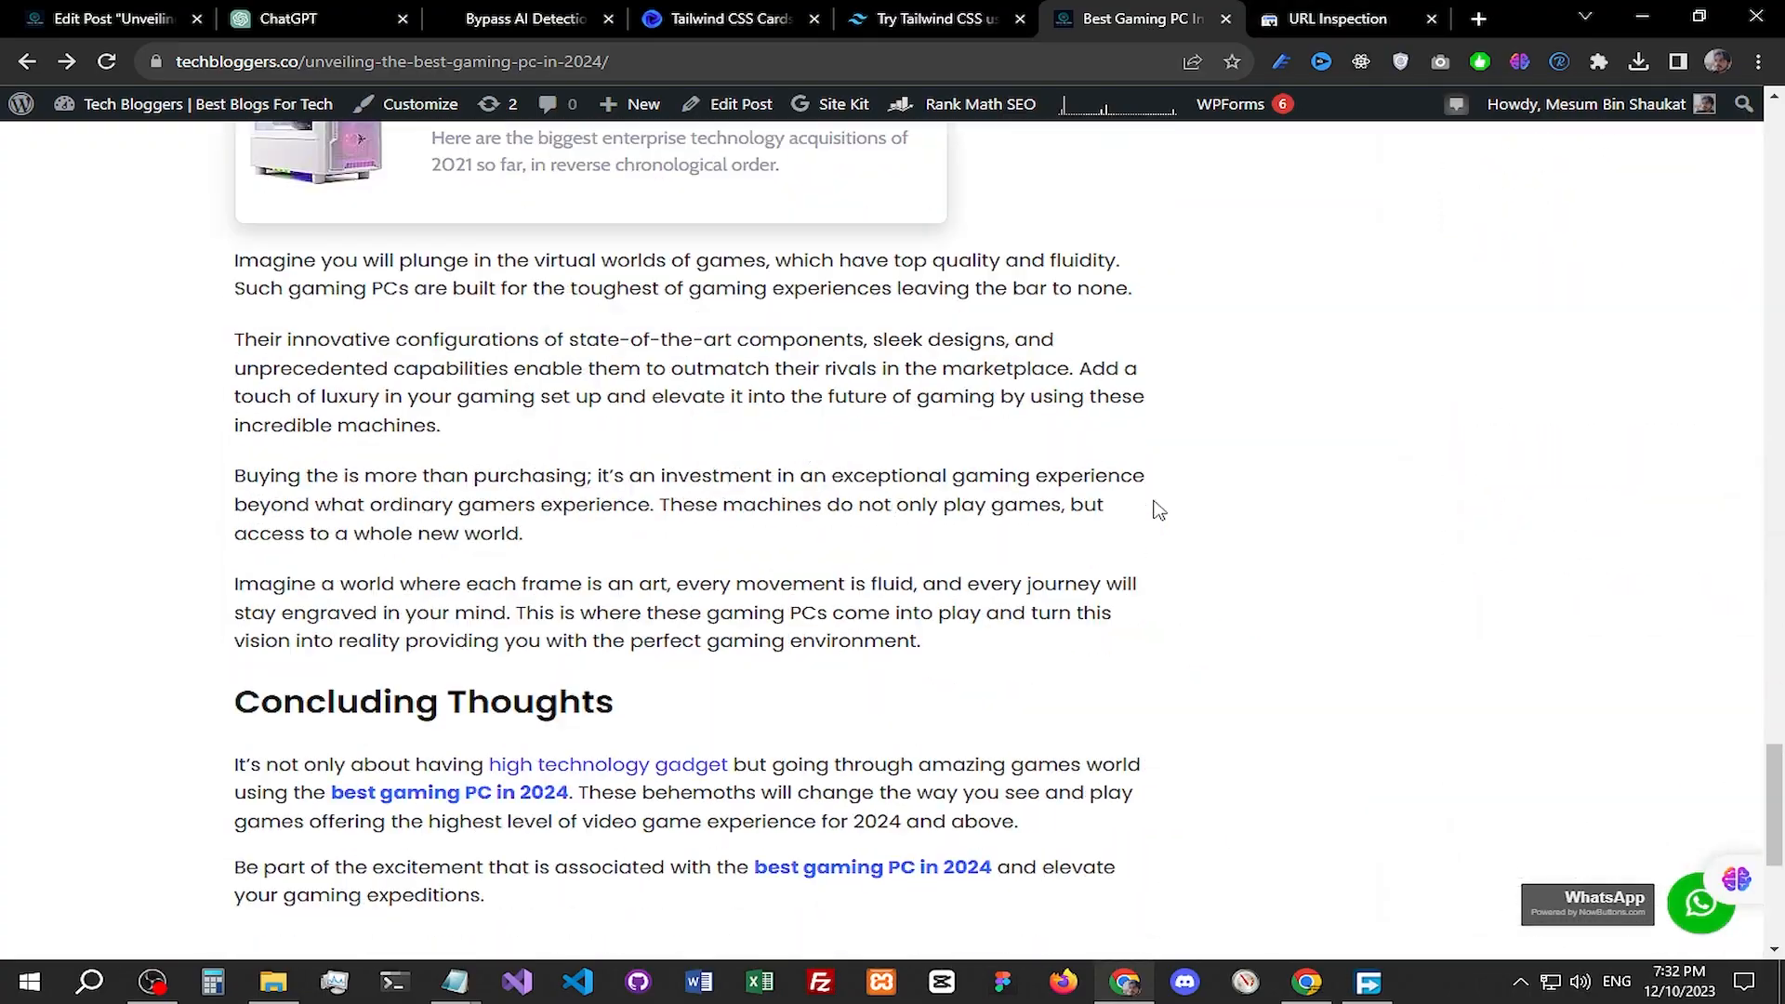
scroll(1159, 509, "up", 20)
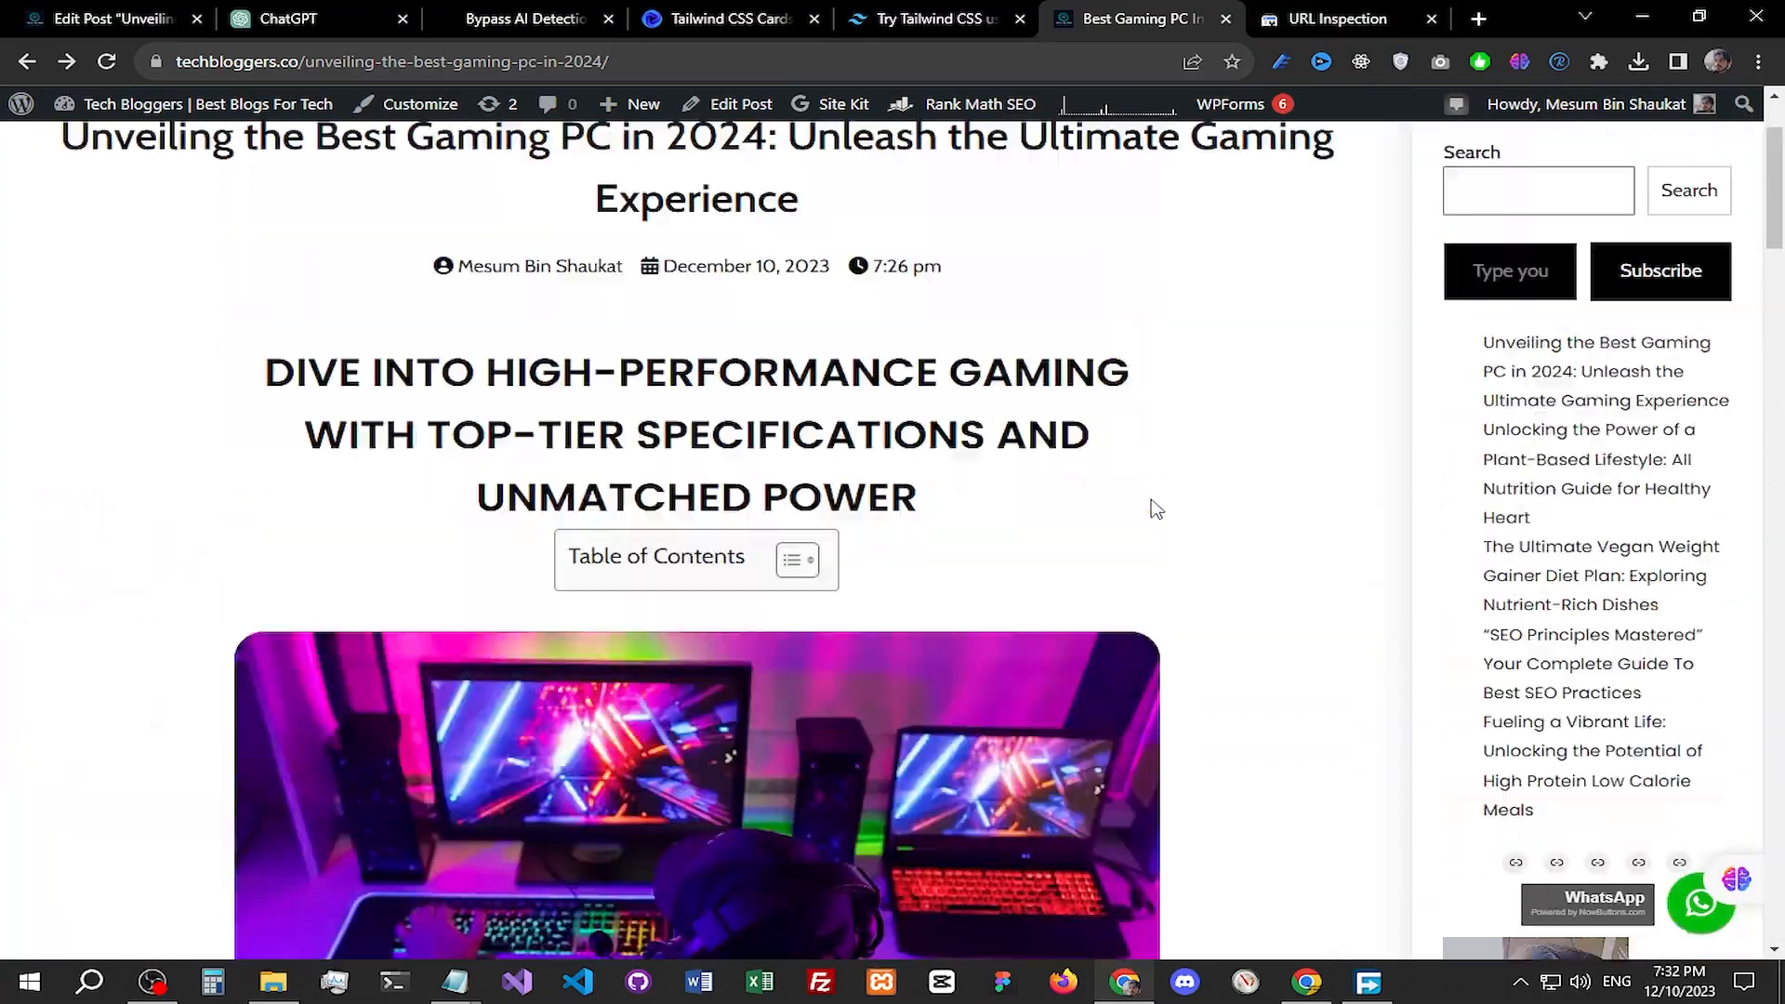
scroll(1156, 509, "down", 15)
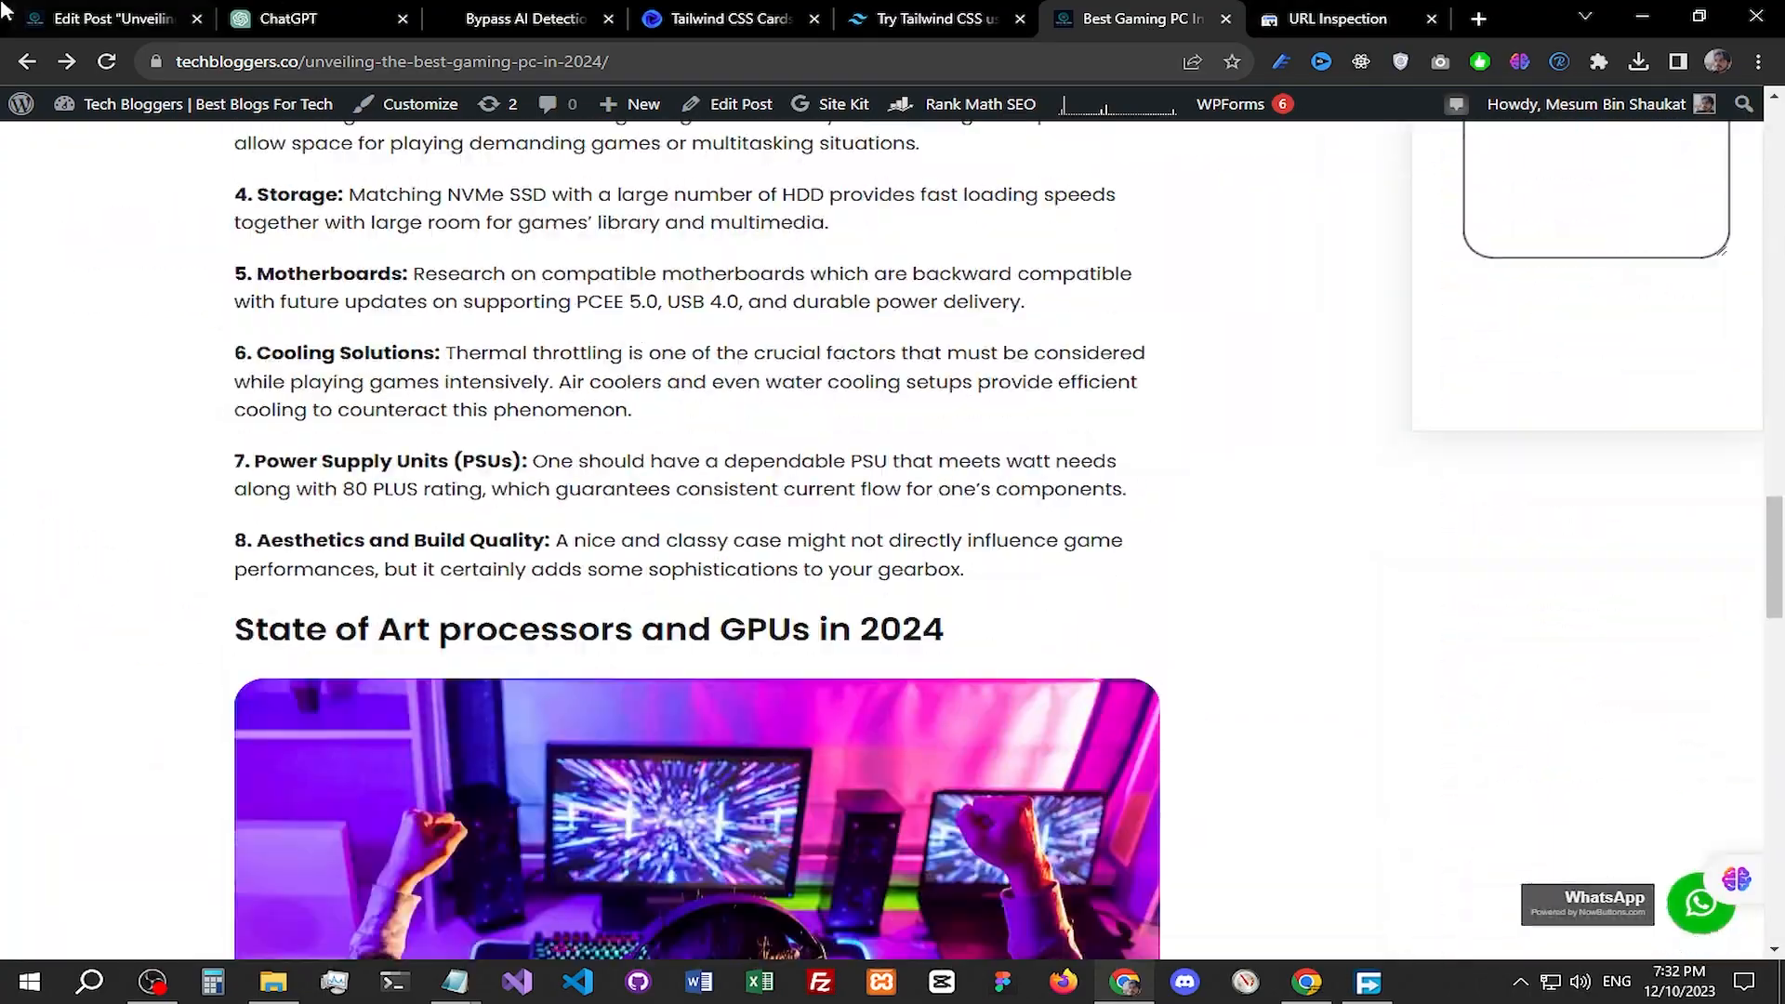
left_click(7, 13)
scroll(1487, 465, "down", 5)
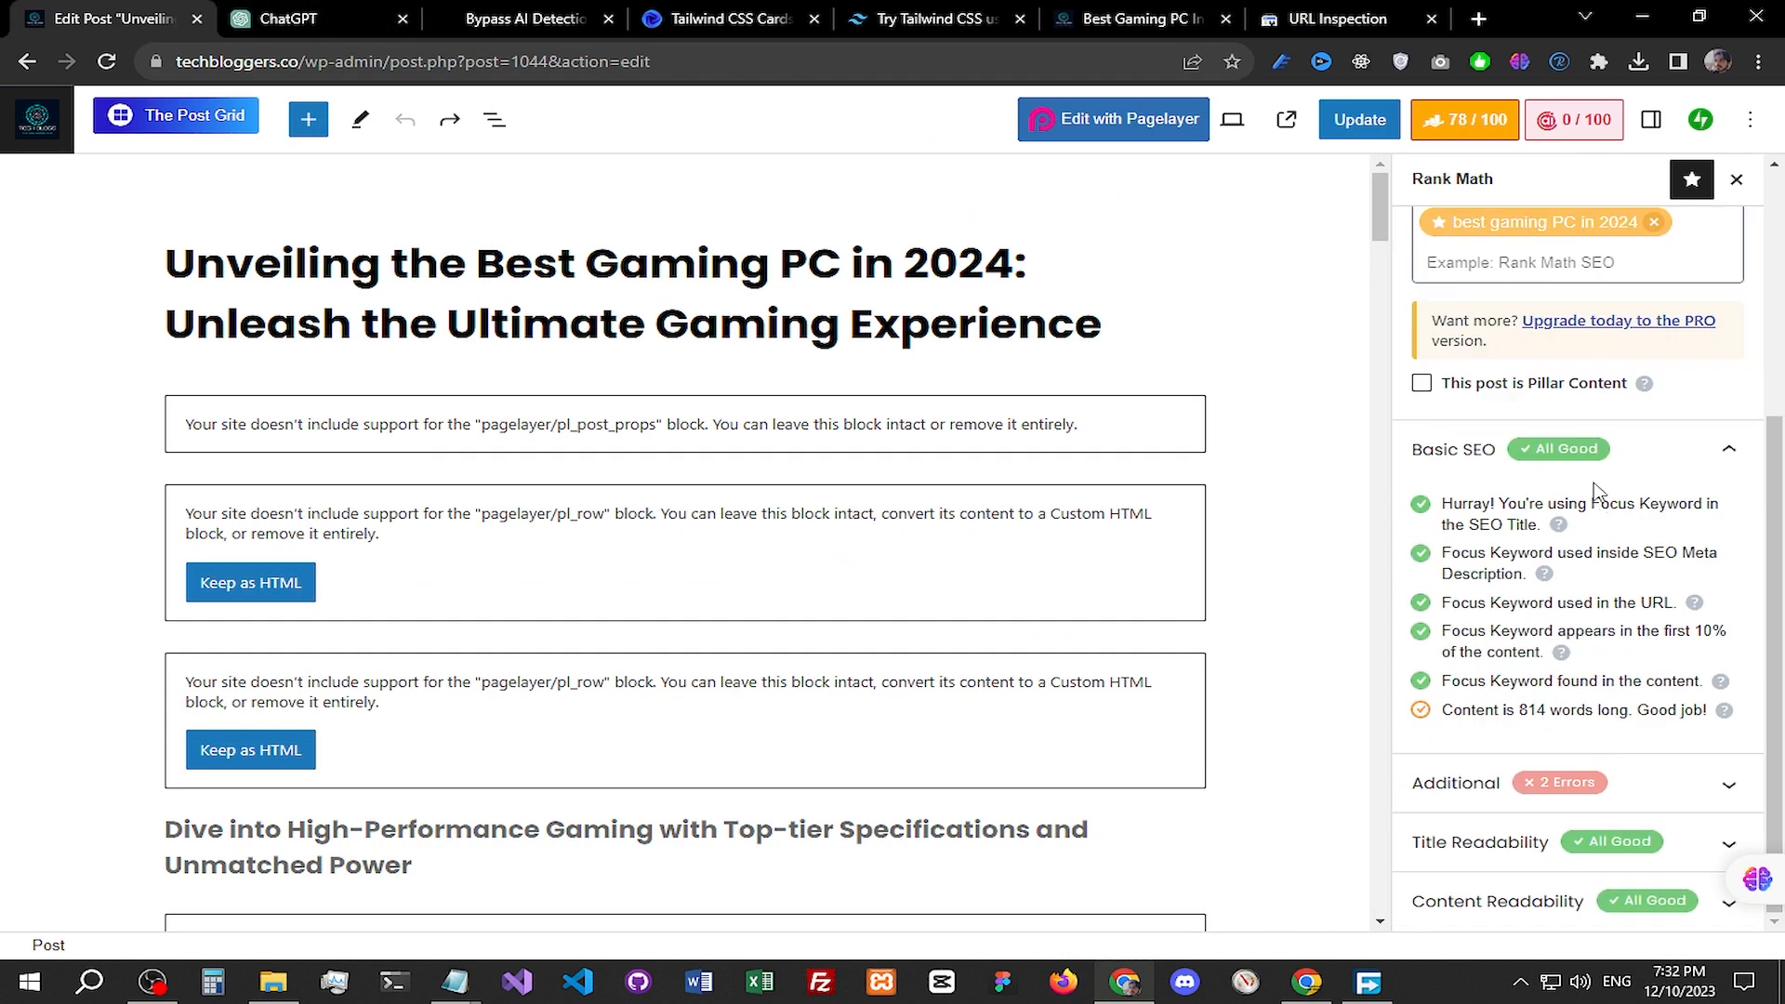
scroll(1535, 392, "up", 4)
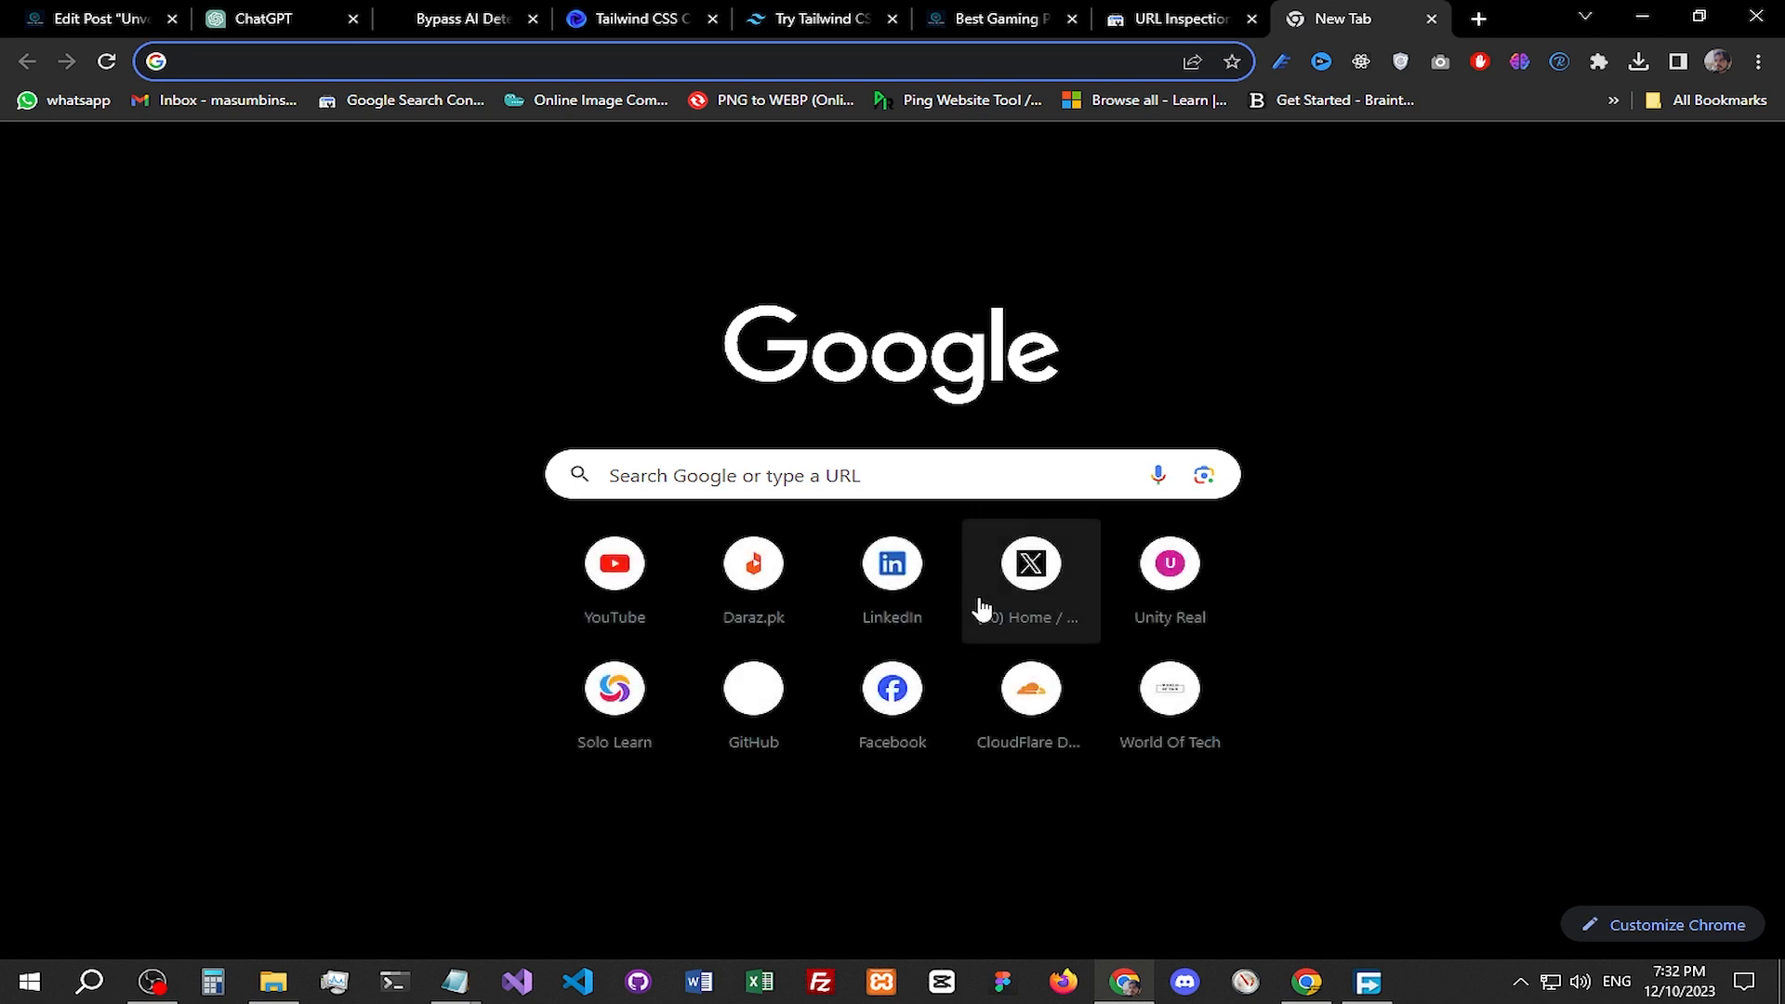
Step: Switch to X and draft a post with the article's introduction sentence about gaming PCs ending "superb processing powers & speeds."
left_click(1048, 605)
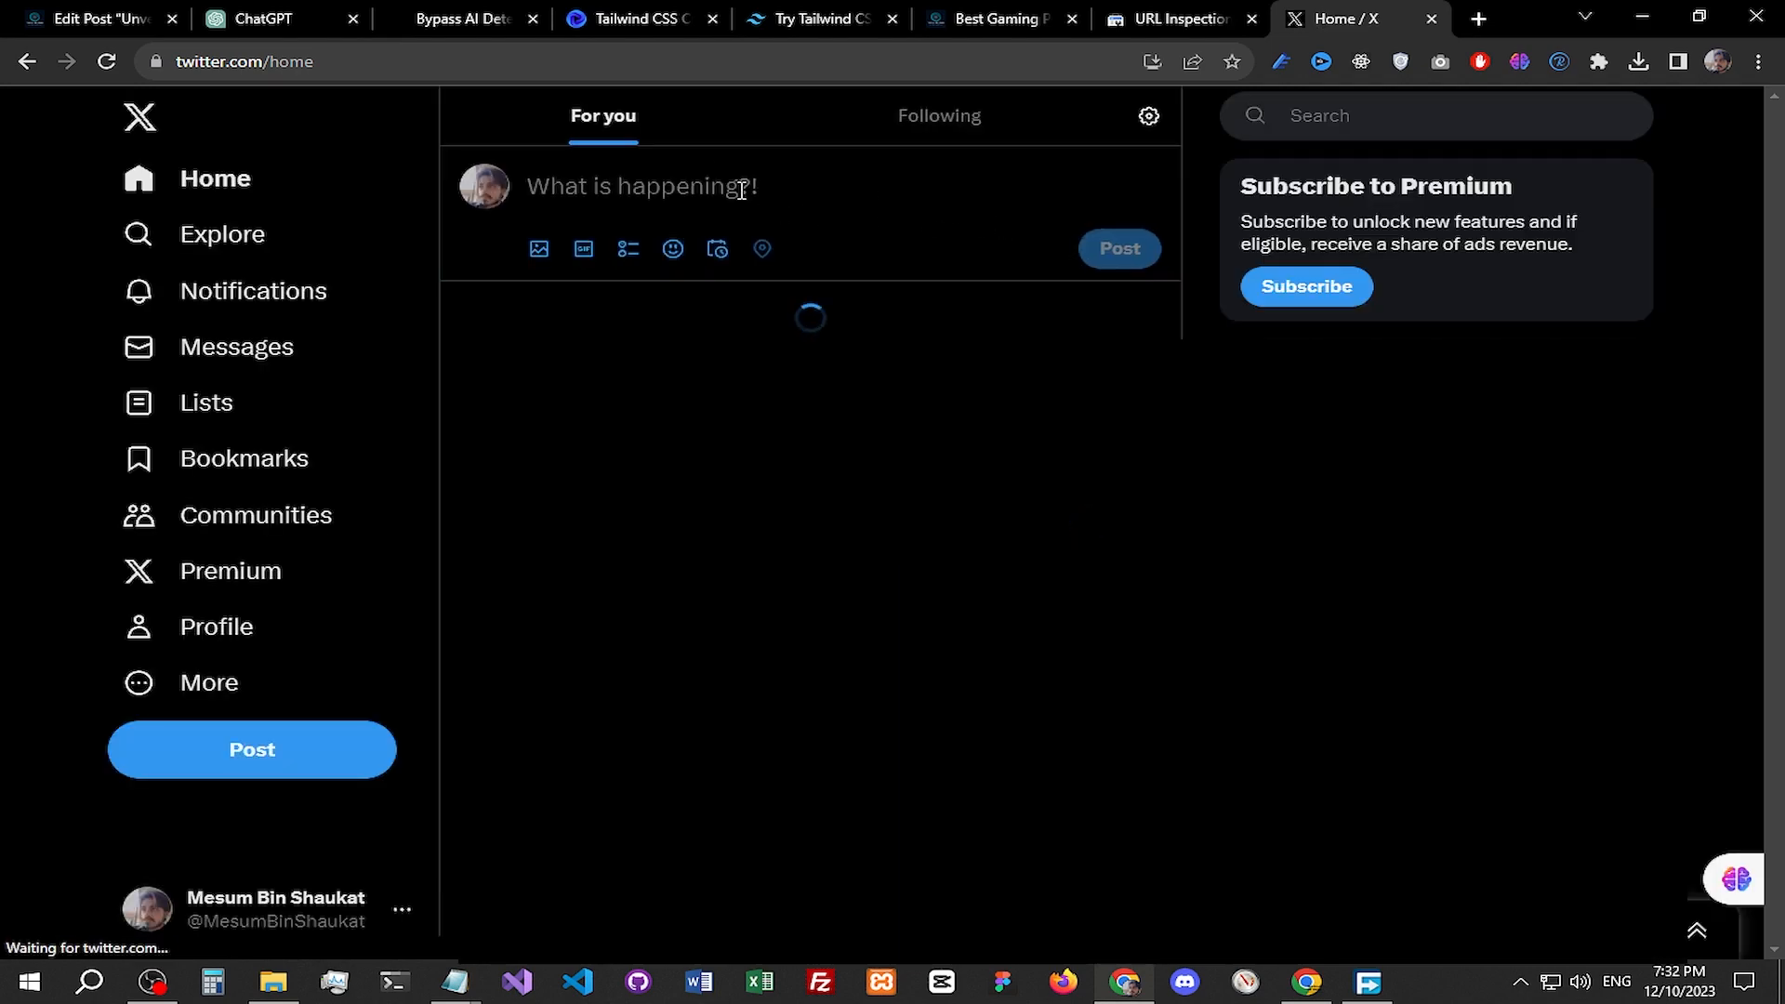
left_click(733, 186)
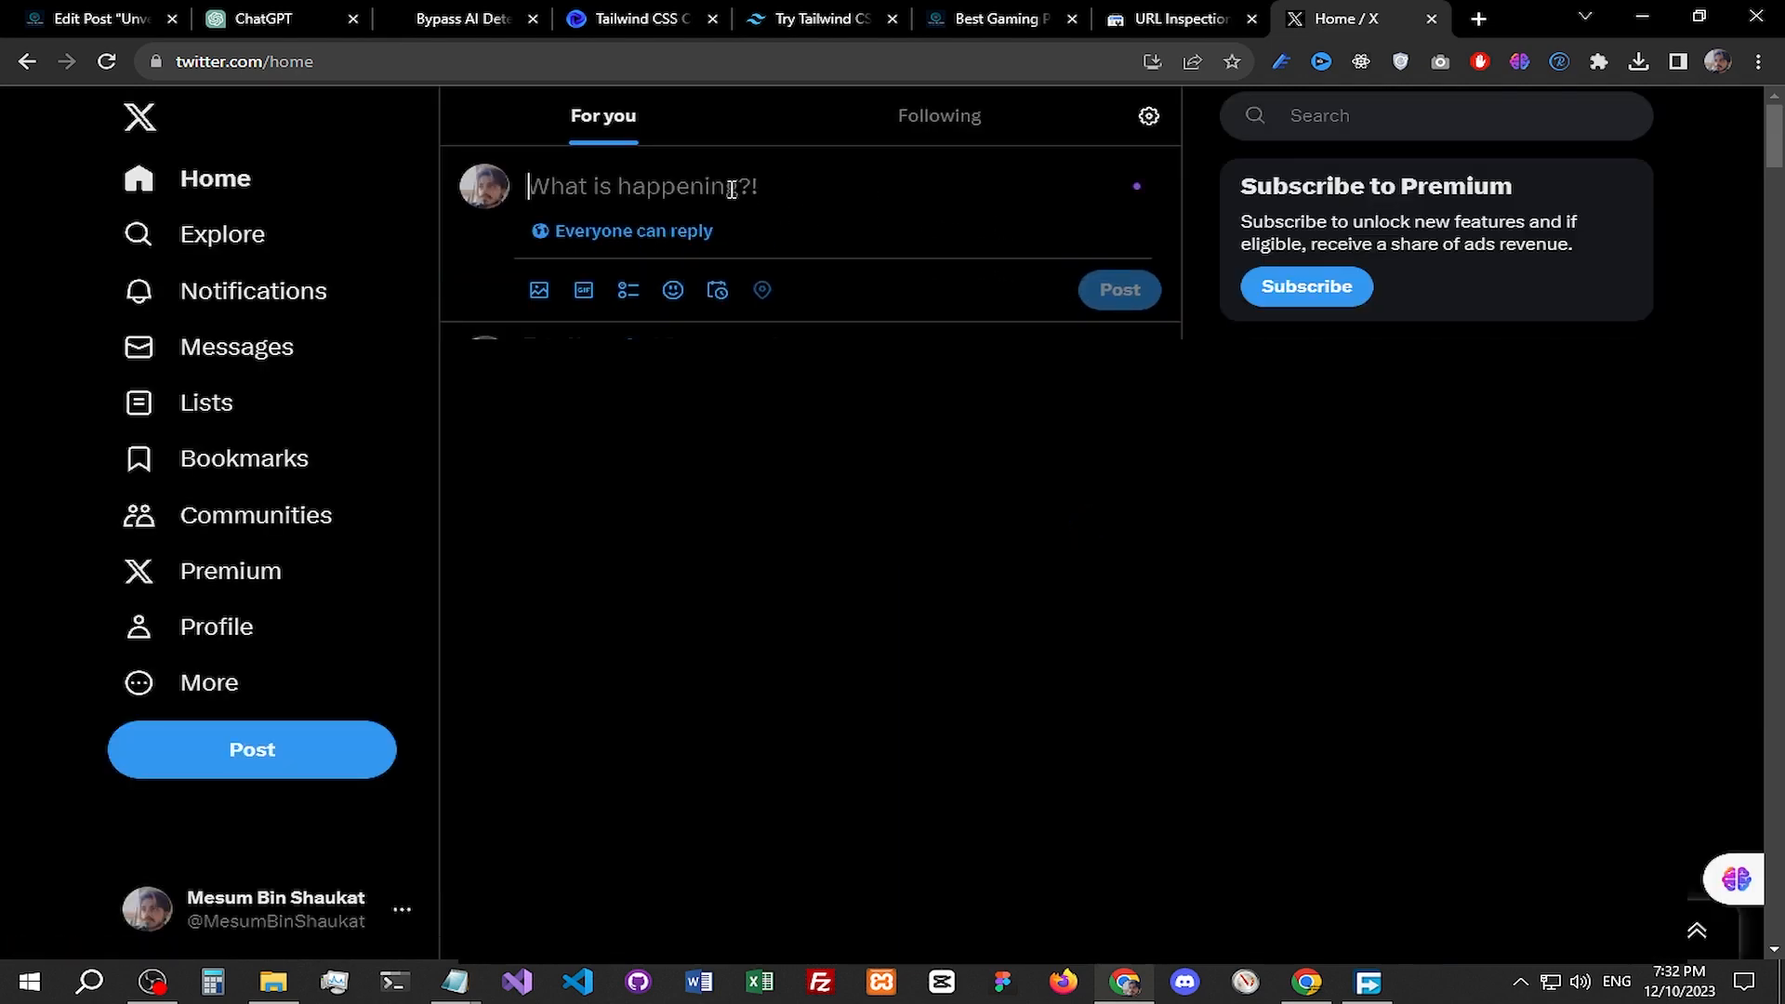
type("Gaming PC is an improvement of this generation in which they boast unmatched graphics and superb processing powers & speeds.")
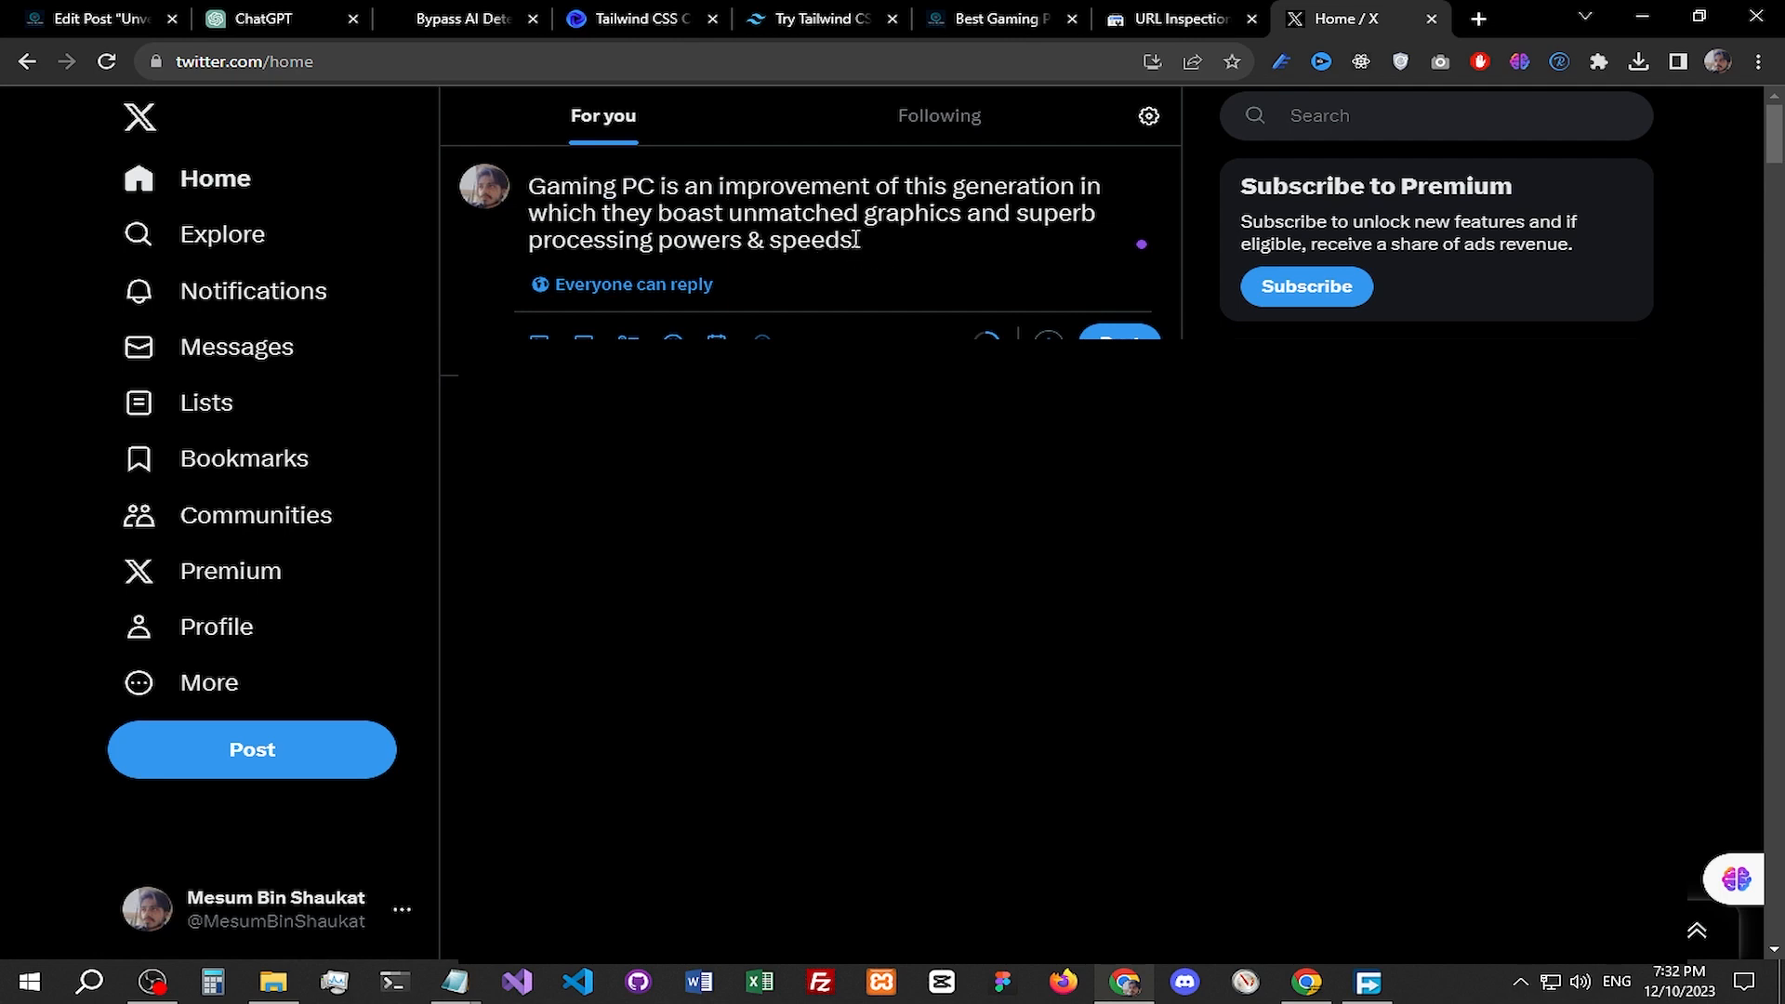
Step: Replace the draft X post's text with the article's meta description copied from the Rank Math snippet editor
left_click(89, 18)
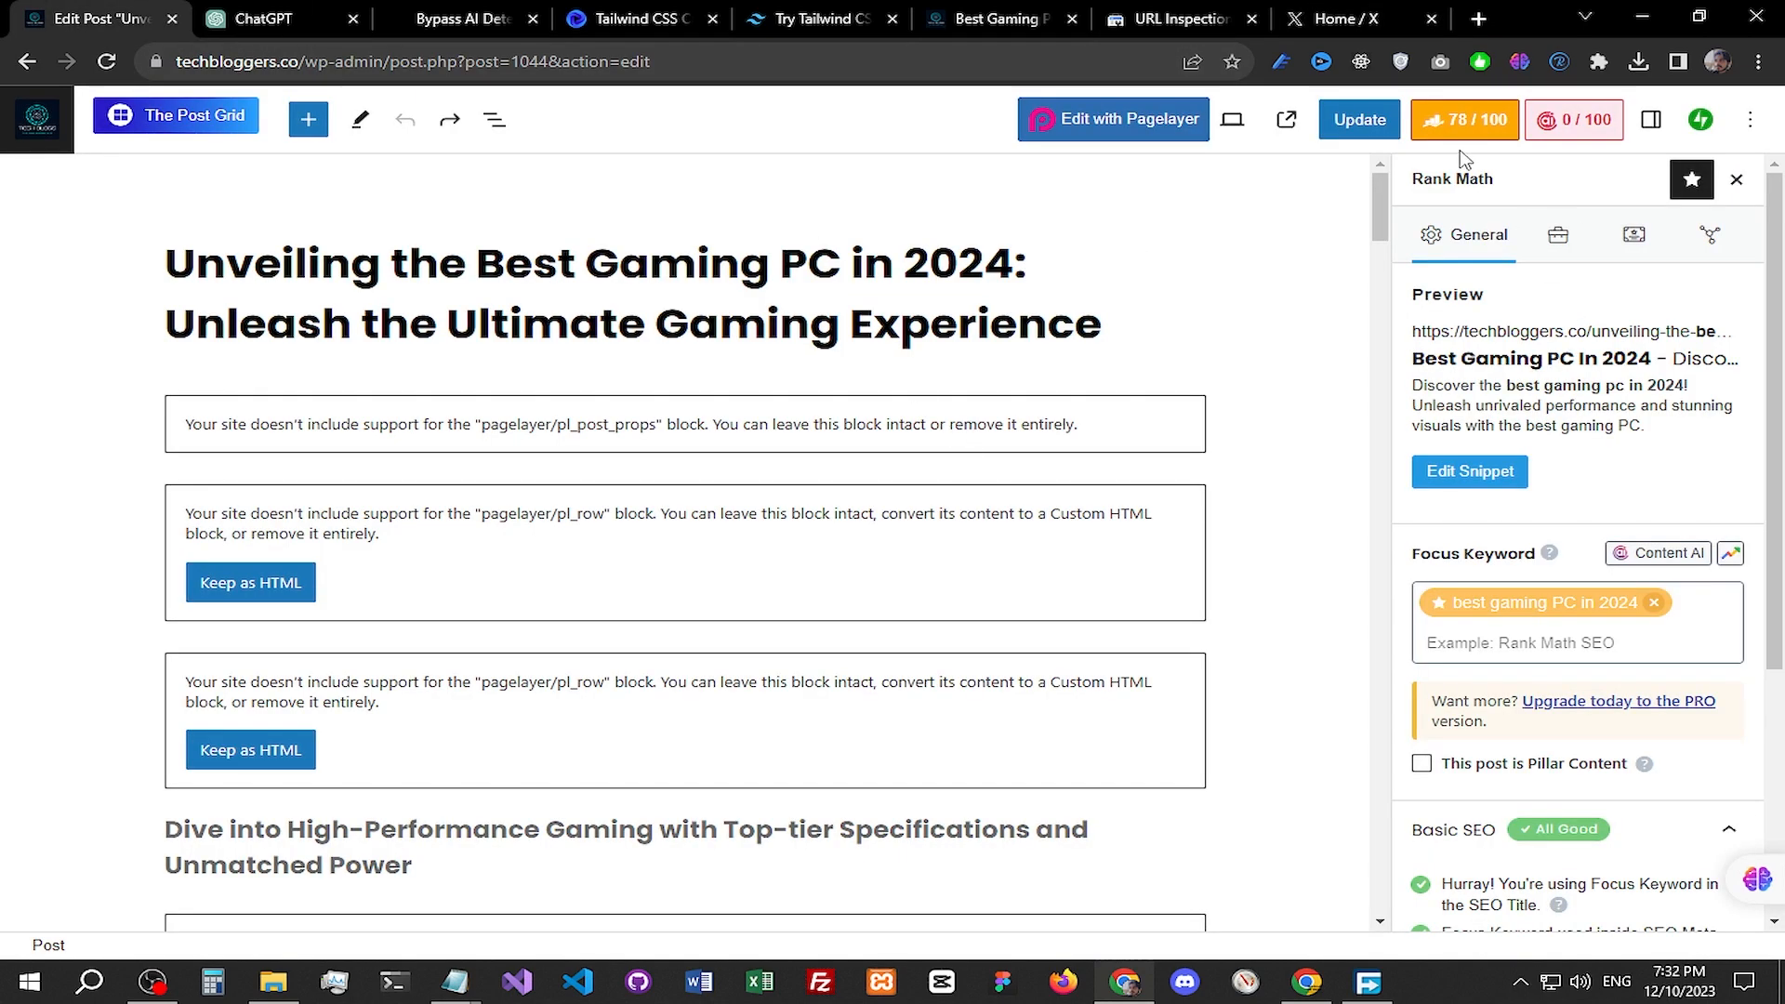
left_click(1376, 139)
left_click(1477, 472)
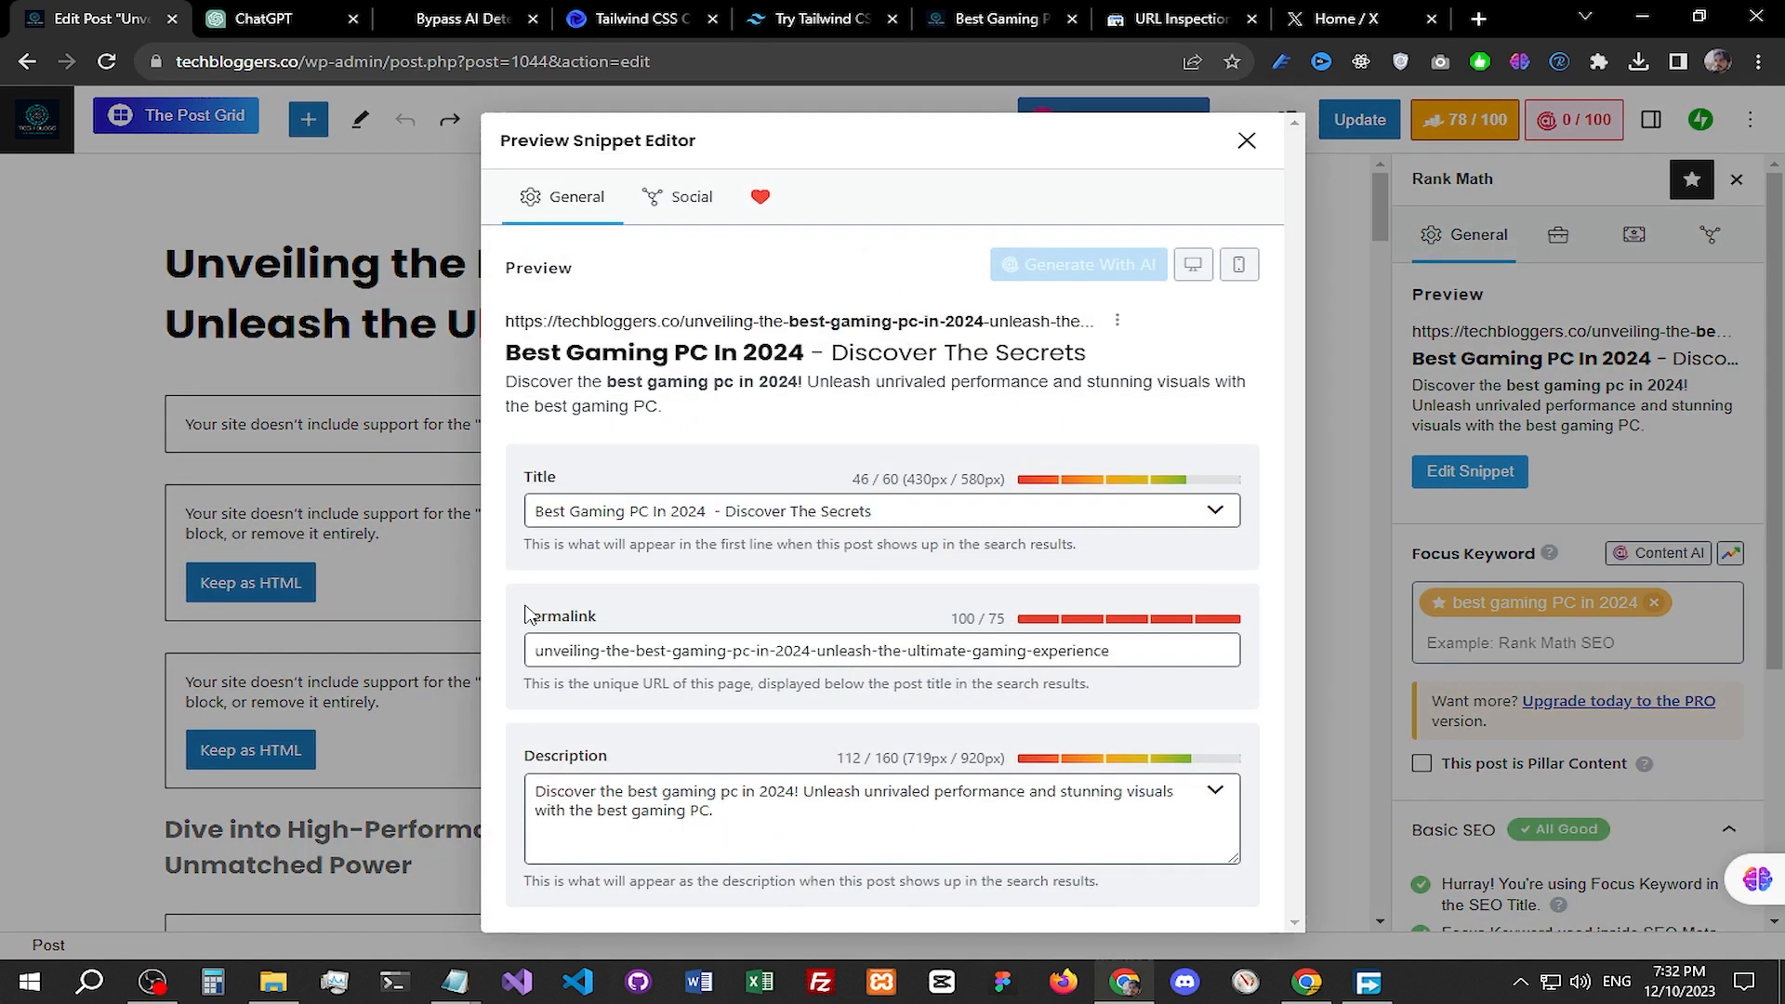
left_click_drag(537, 790, 936, 822)
key("ctrl+c")
left_click(1339, 18)
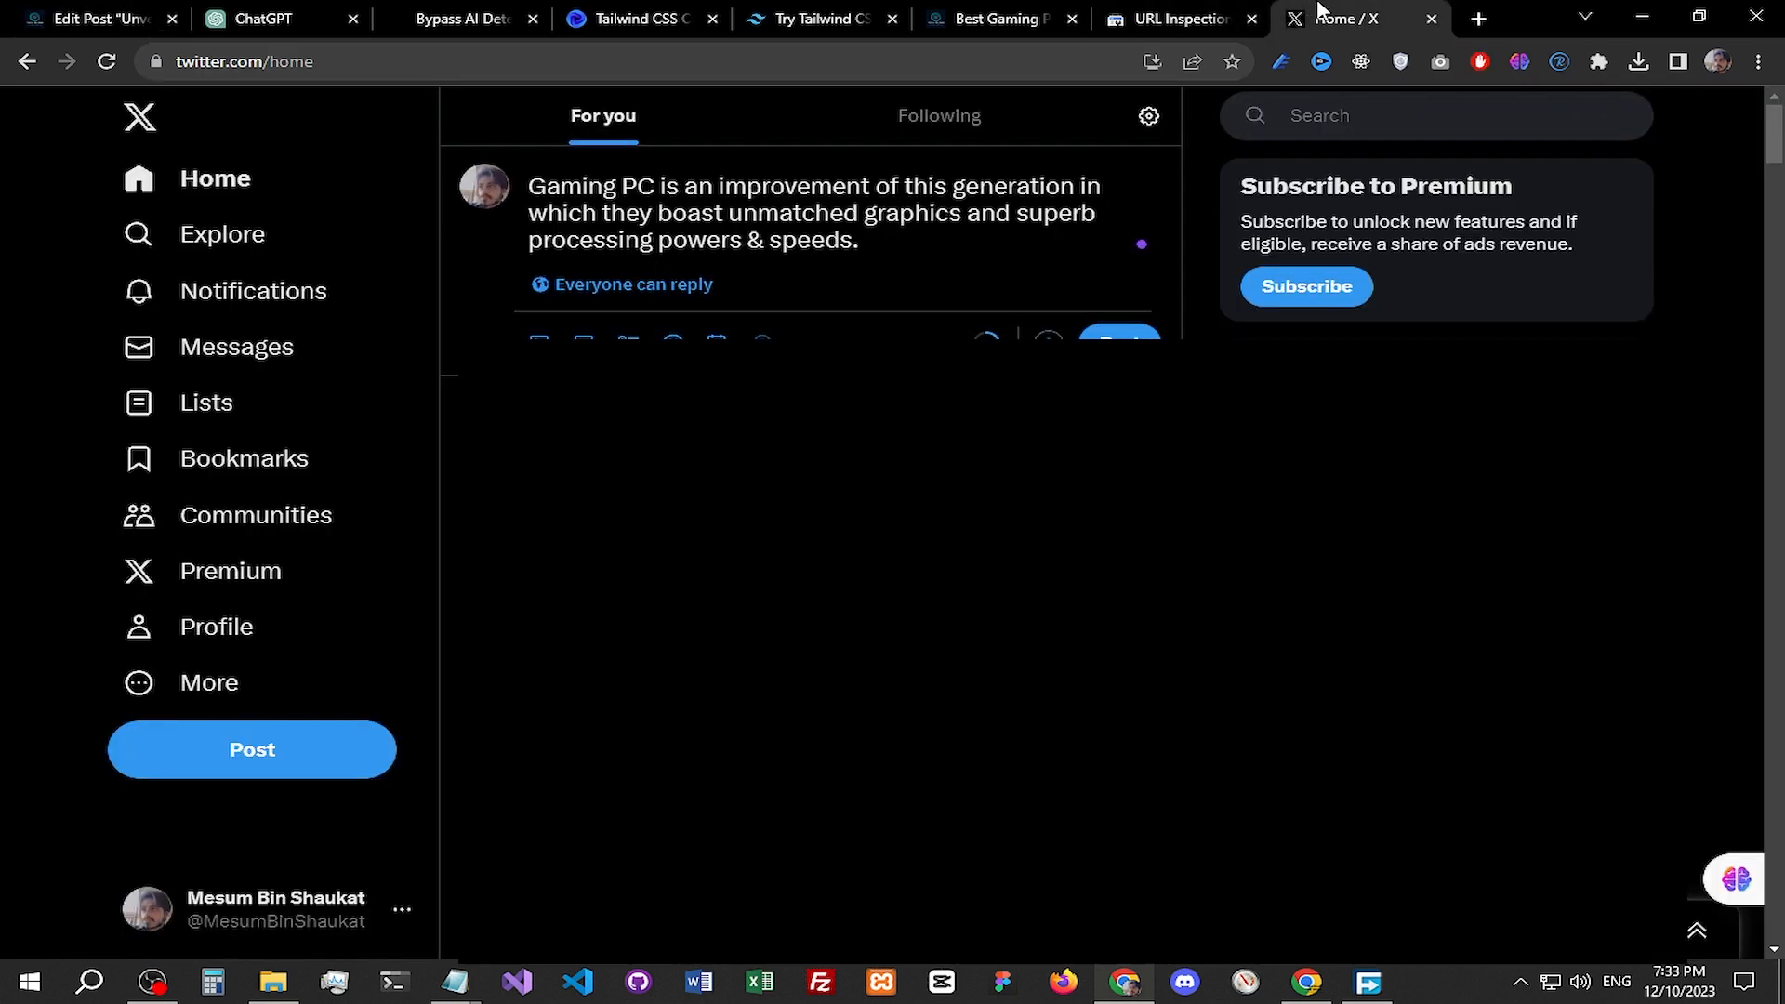
key("ctrl+a")
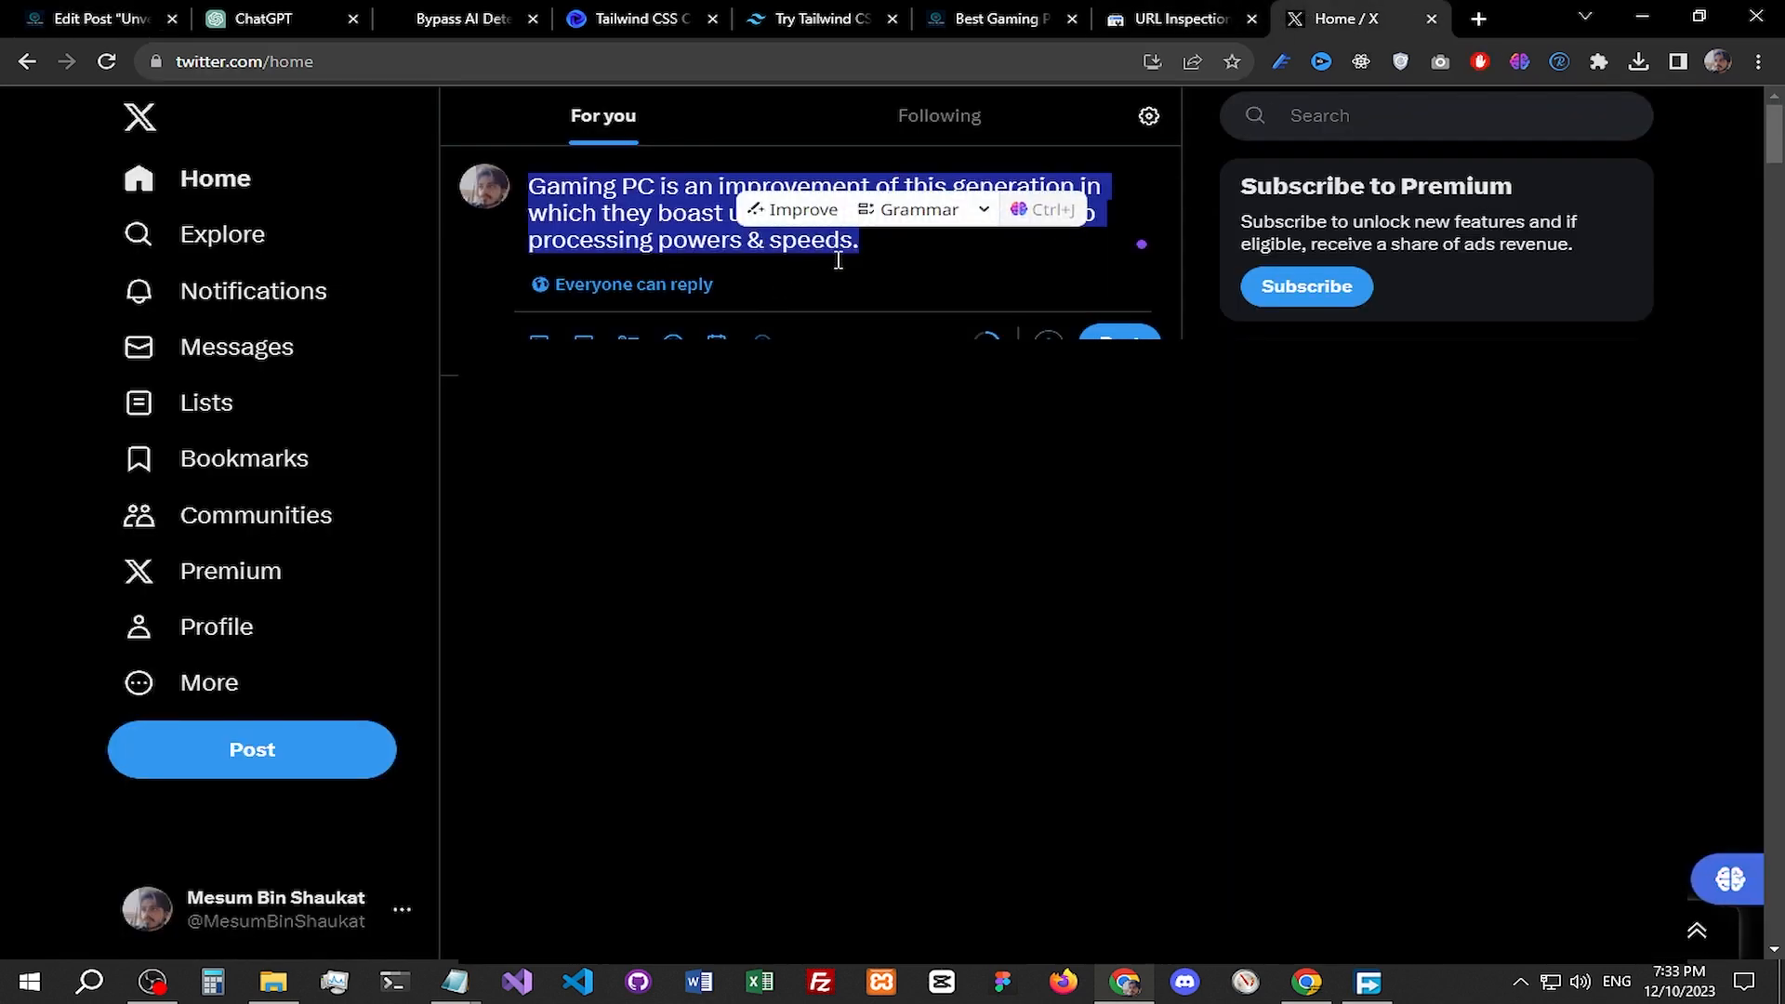
key("ctrl+v")
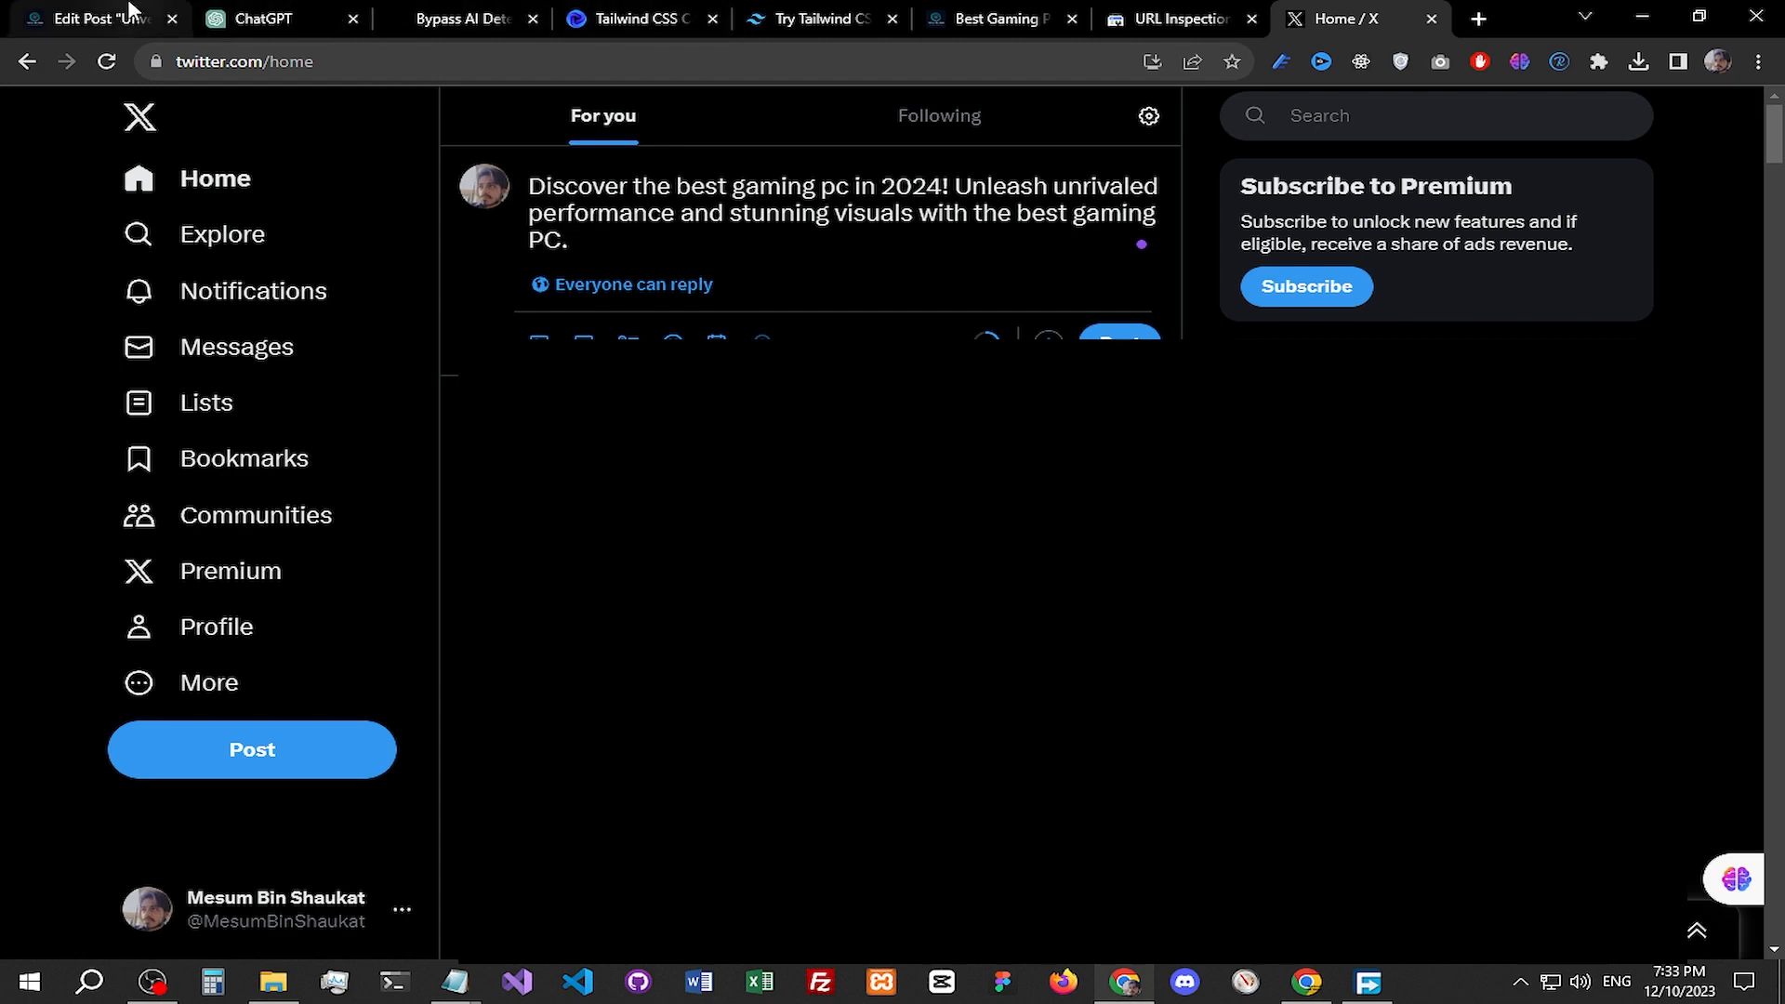
Step: Switch to the published gaming PC article and copy its URL
left_click(995, 18)
left_click(783, 50)
key("ctrl+c")
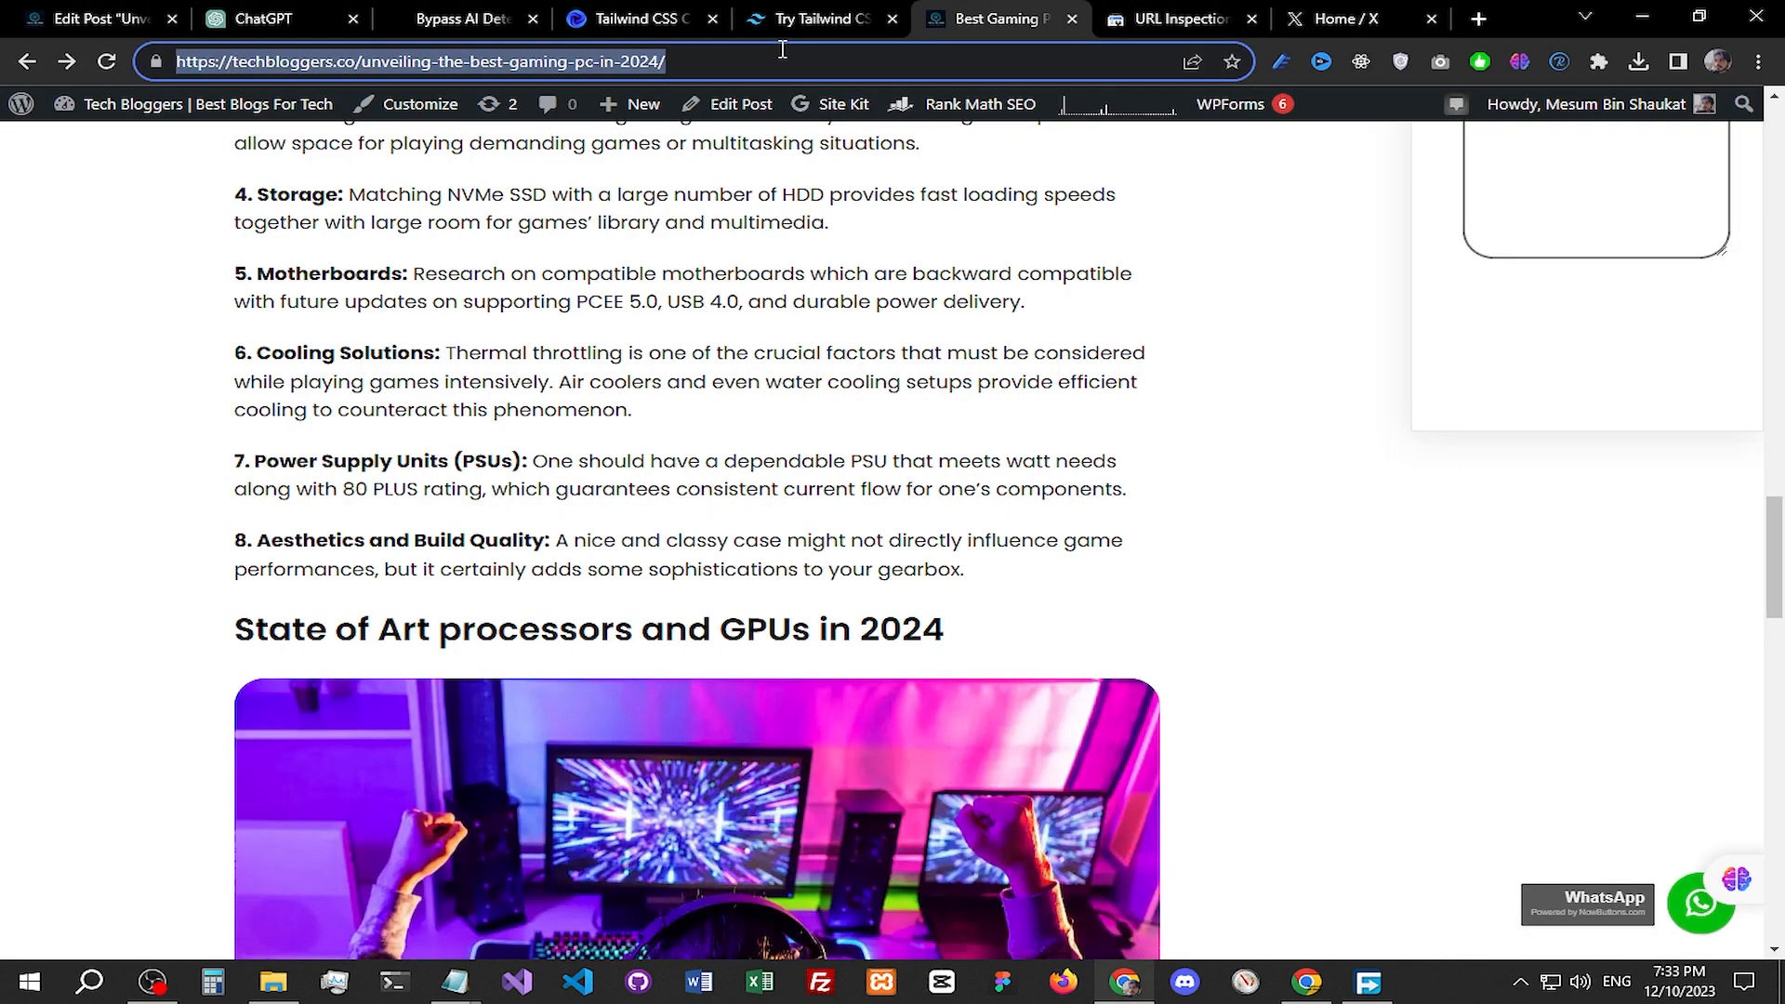
Step: Open the Free URL Shortener site (free-url-shortener.rb.gy) in a new tab
left_click(1478, 19)
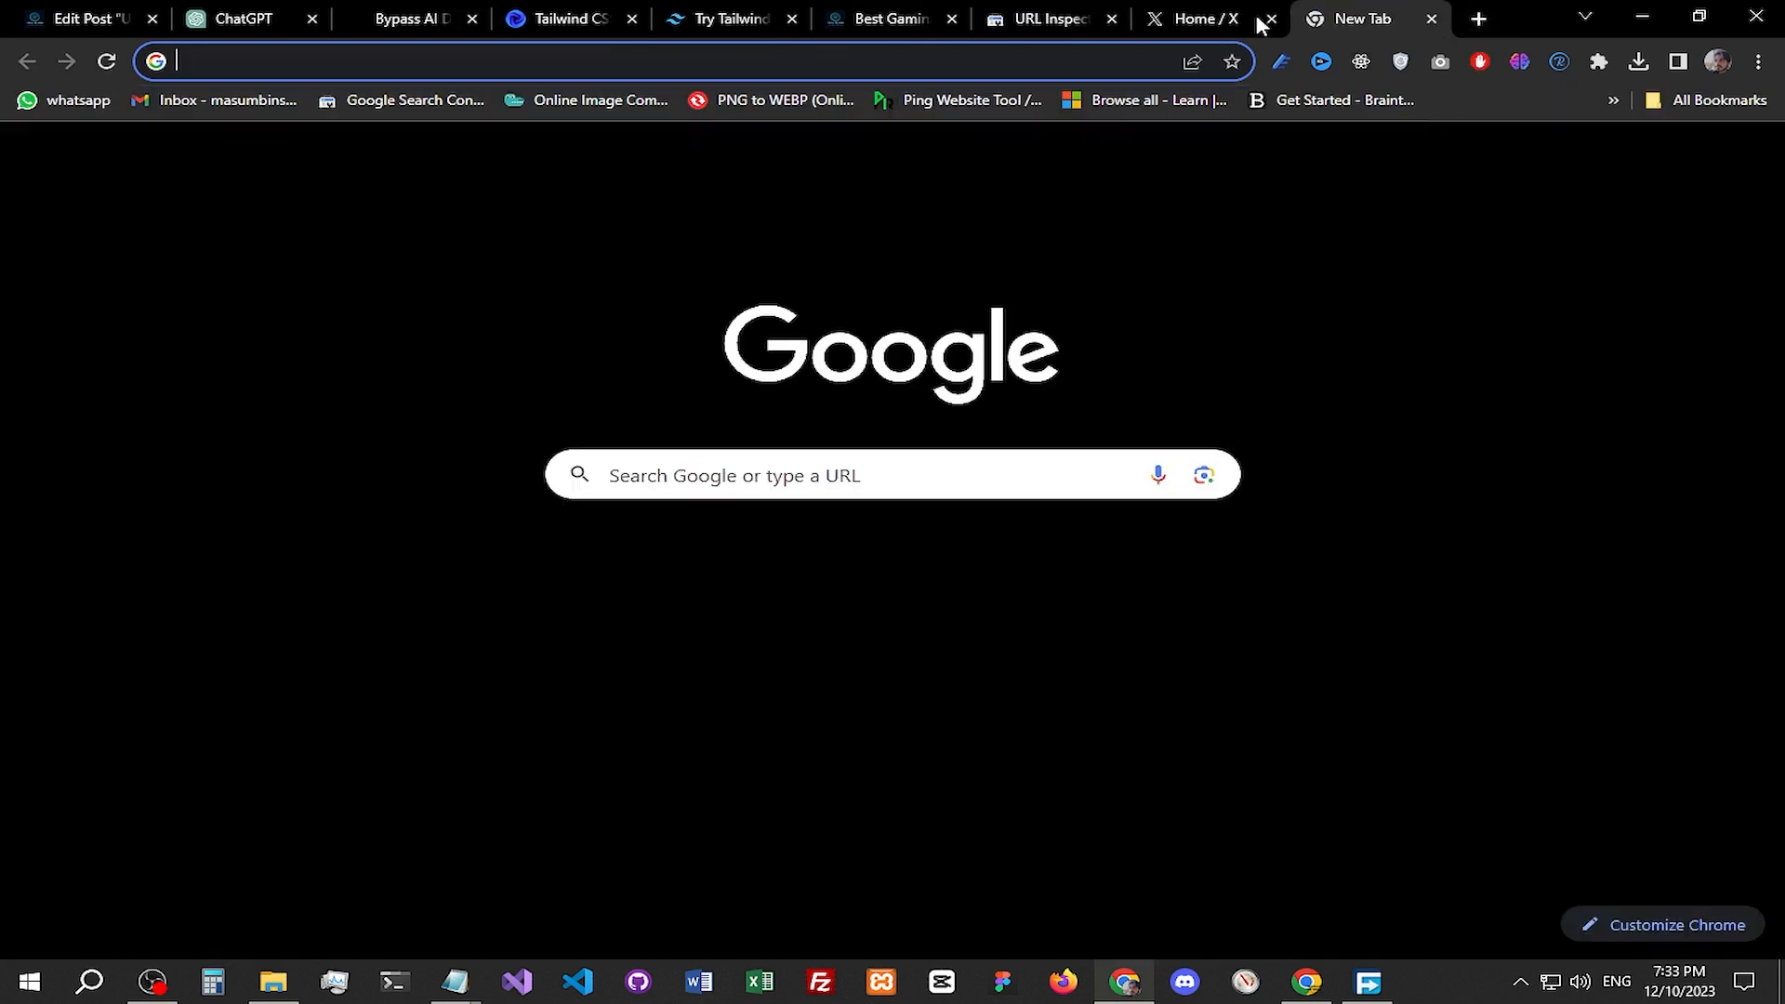
left_click(1178, 18)
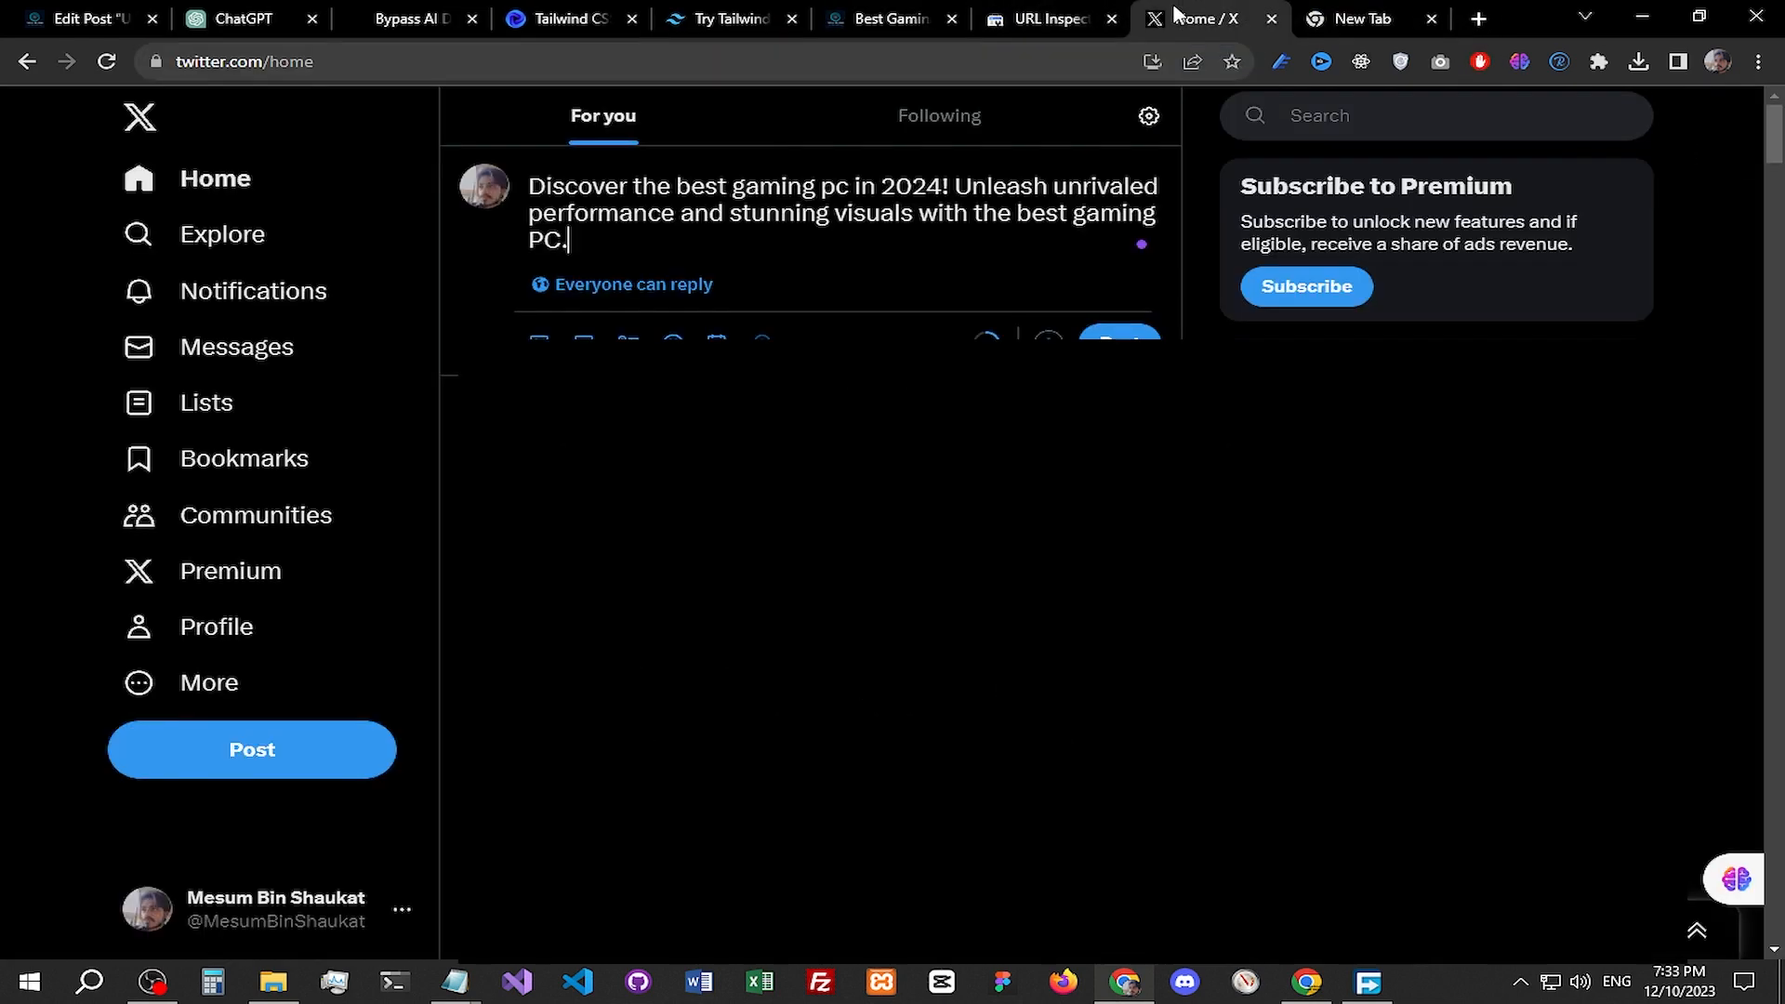
left_click(1479, 18)
left_click(1288, 18)
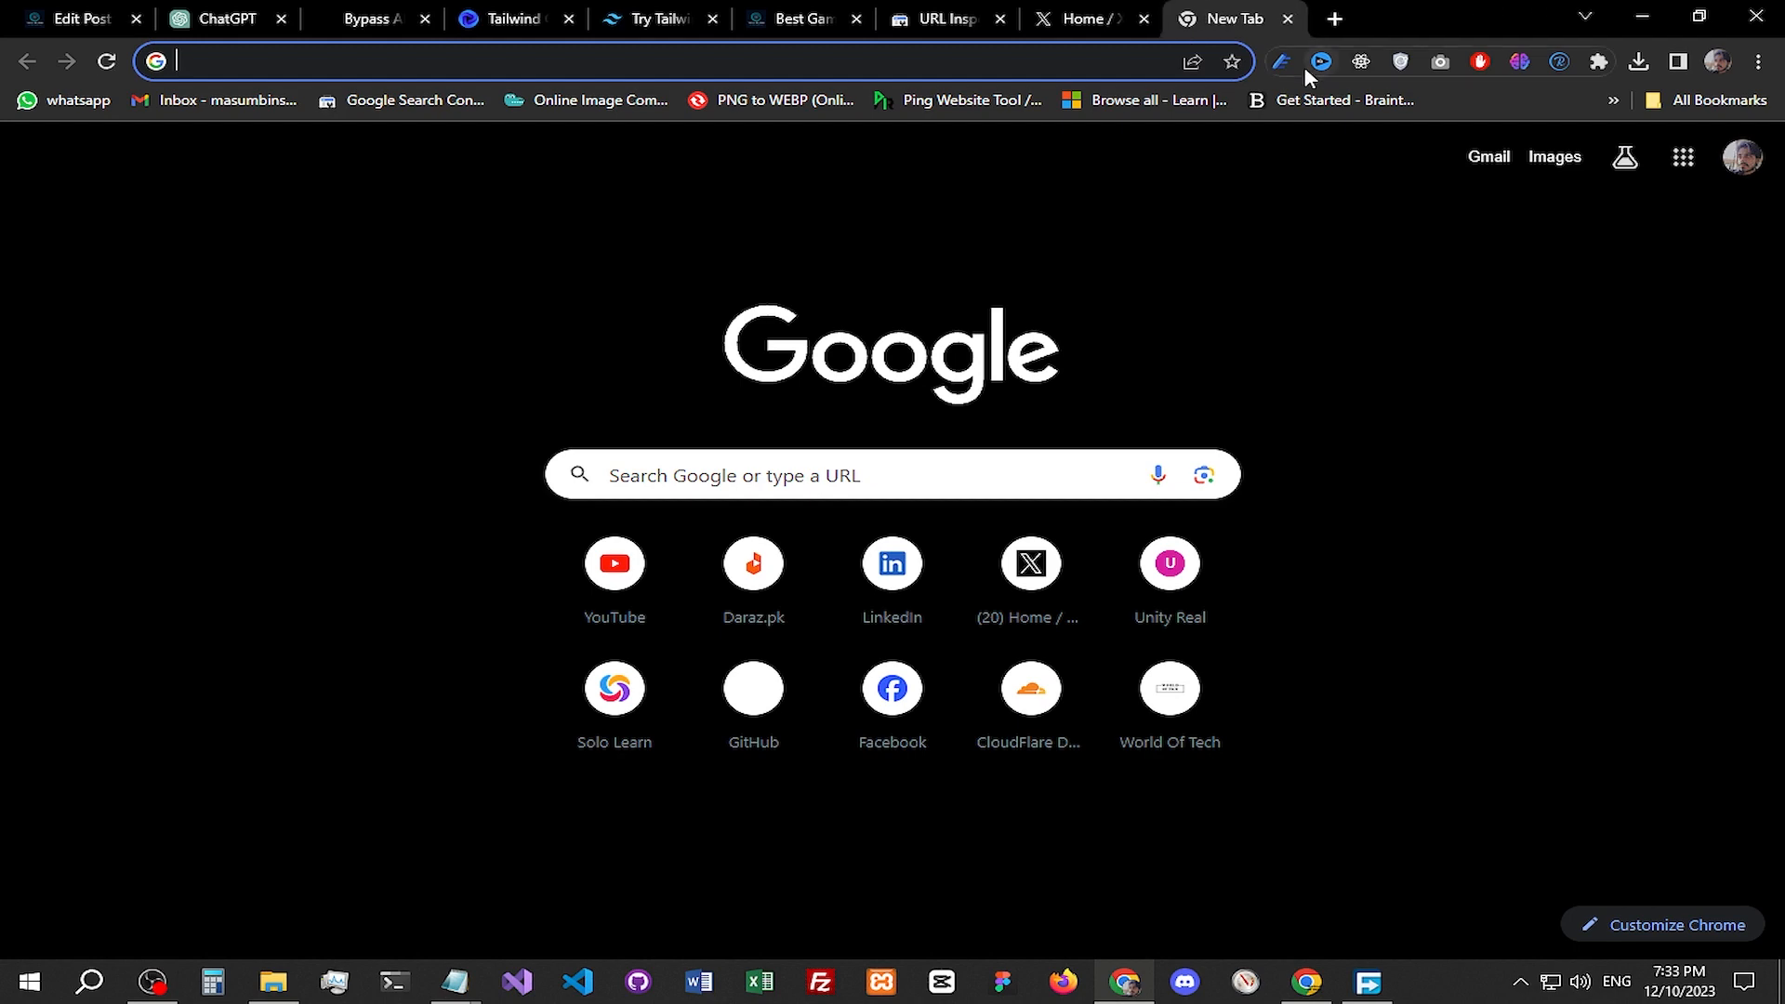
type("url")
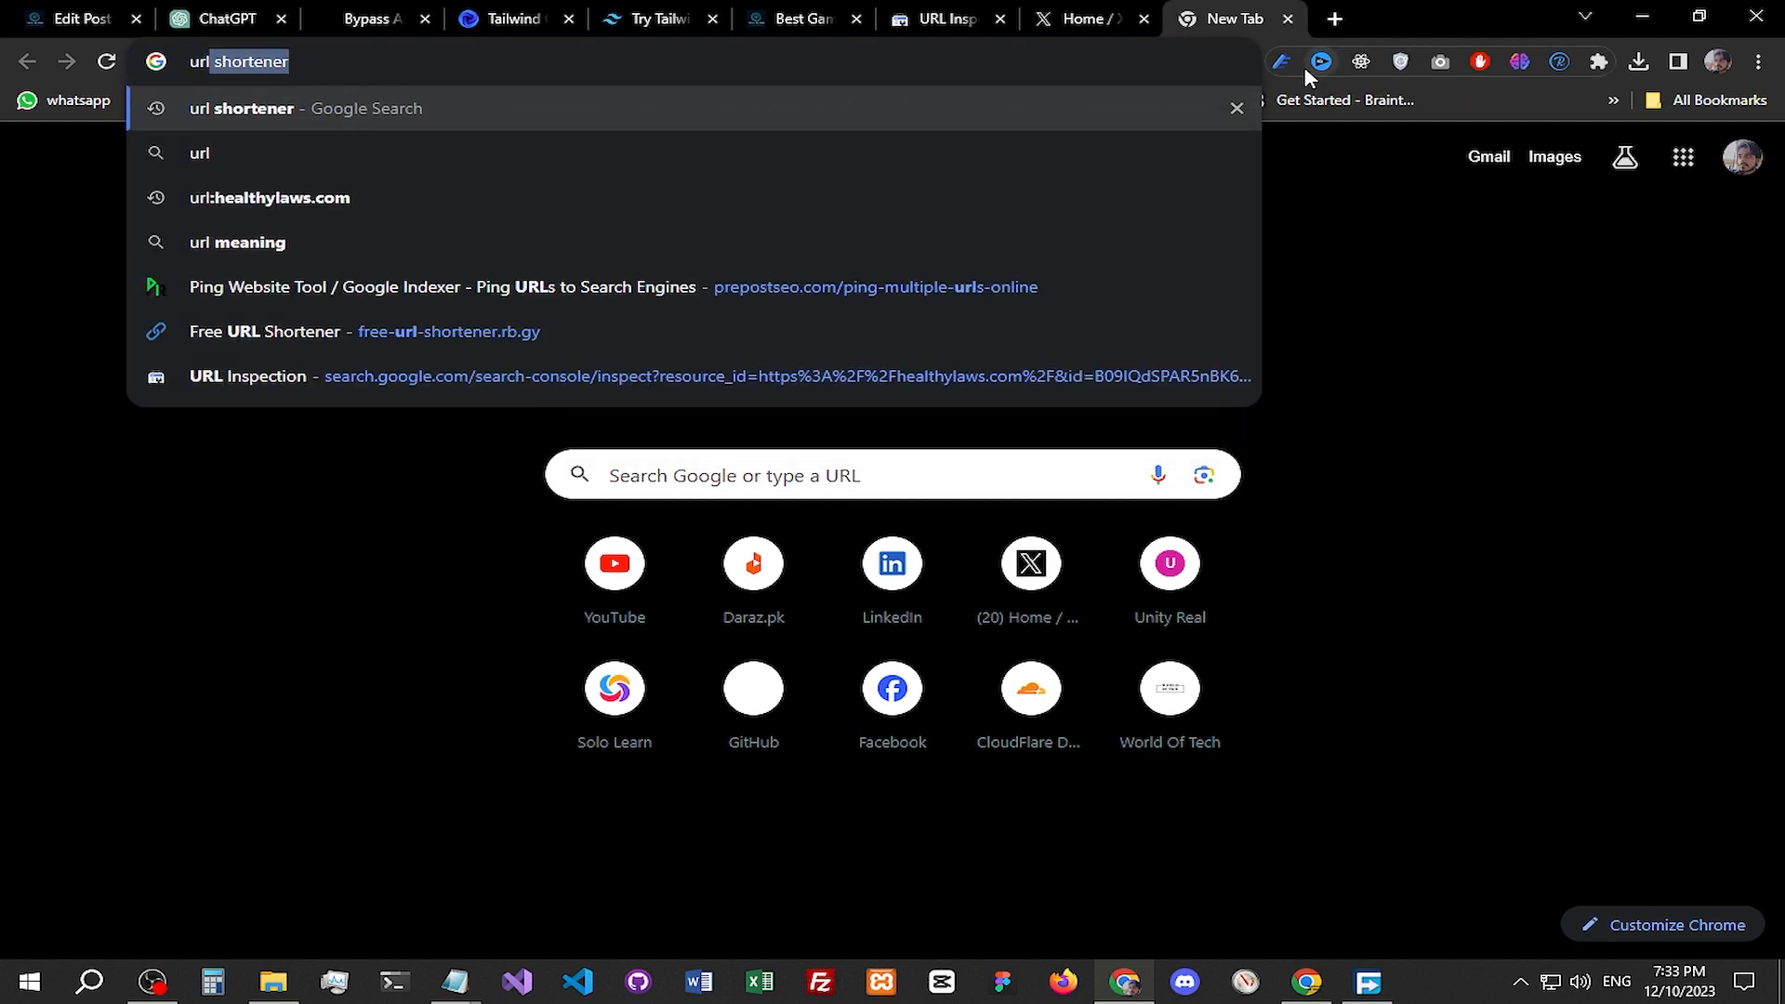
key("Down")
key("Down")
key("Down")
key("Down")
key("Down")
key("Down")
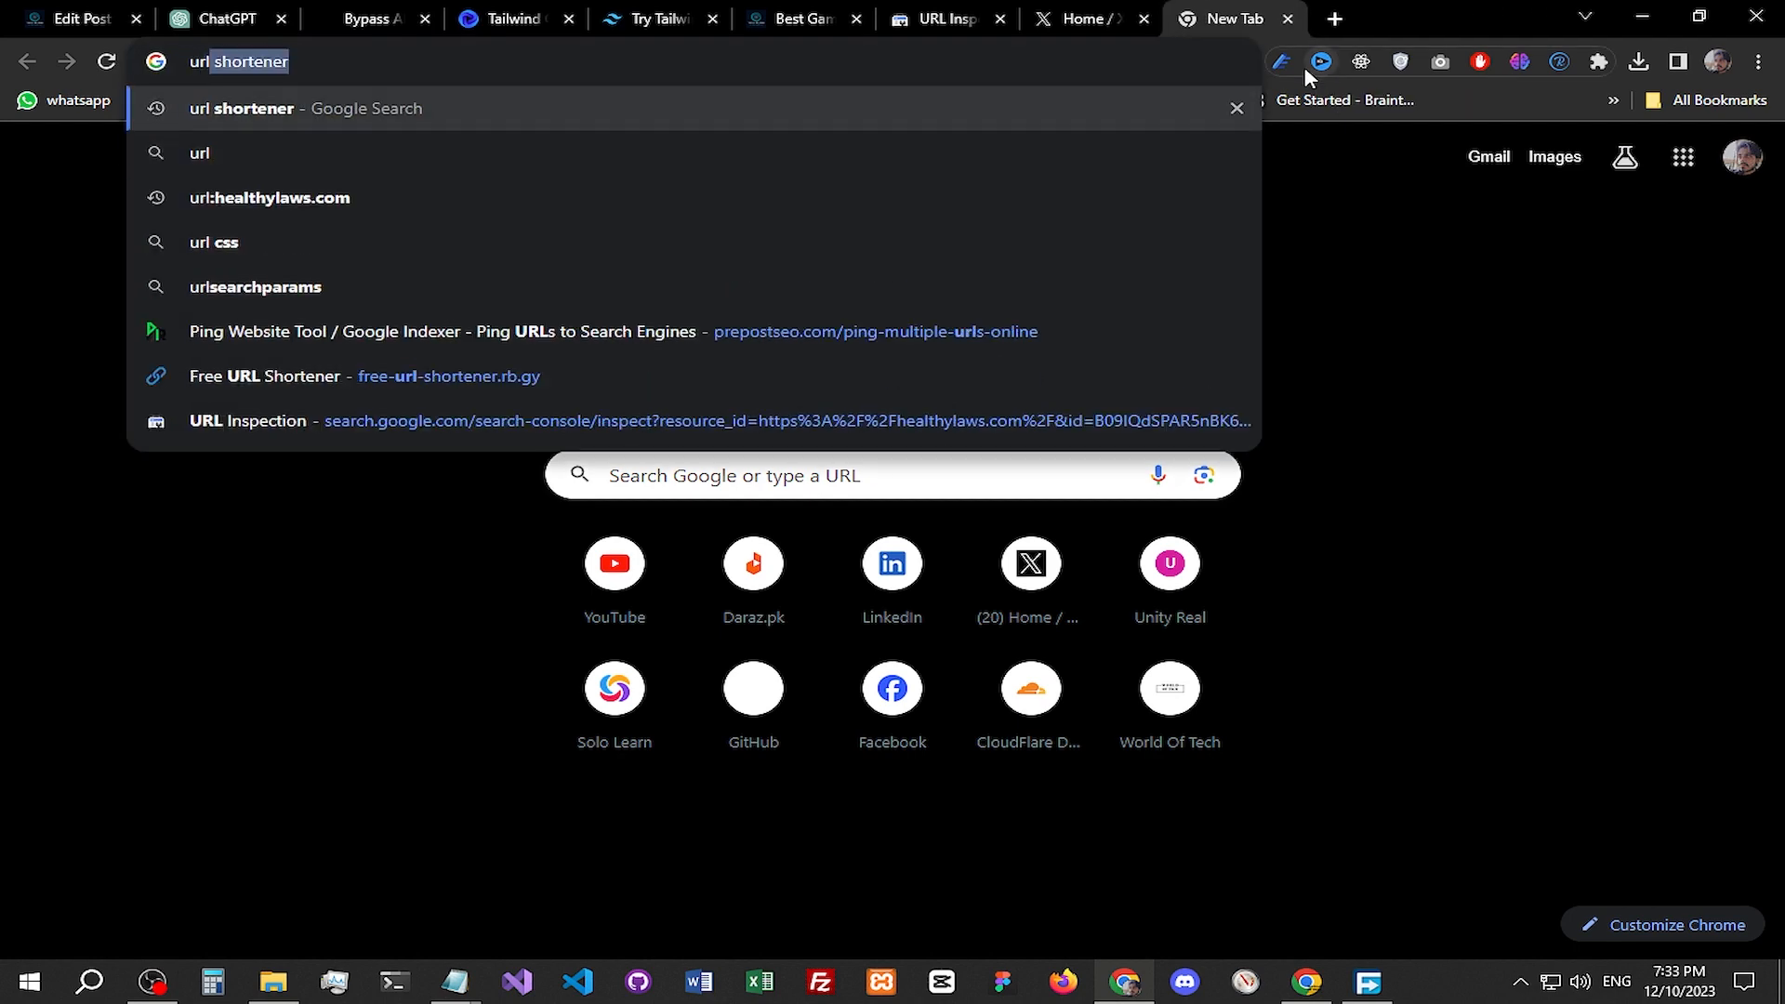
key("Return")
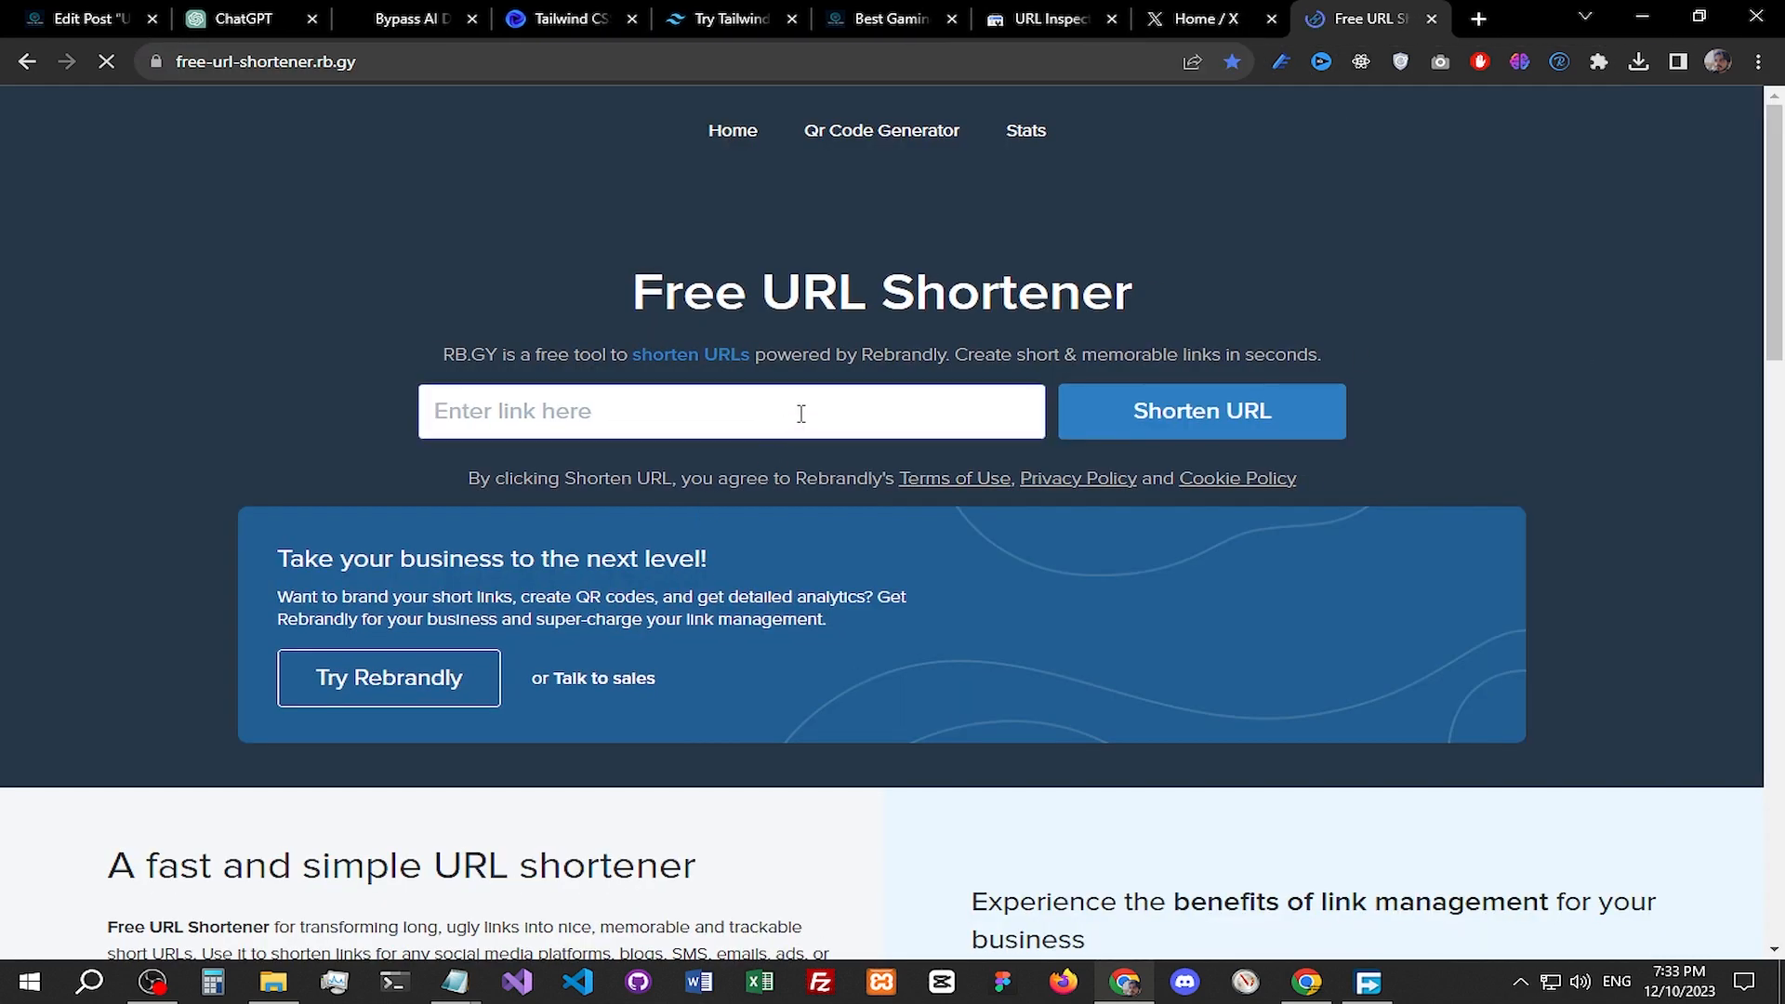
Step: Remove the old shortened link, shorten the copied article URL, and copy the new short link
key("ctrl+v")
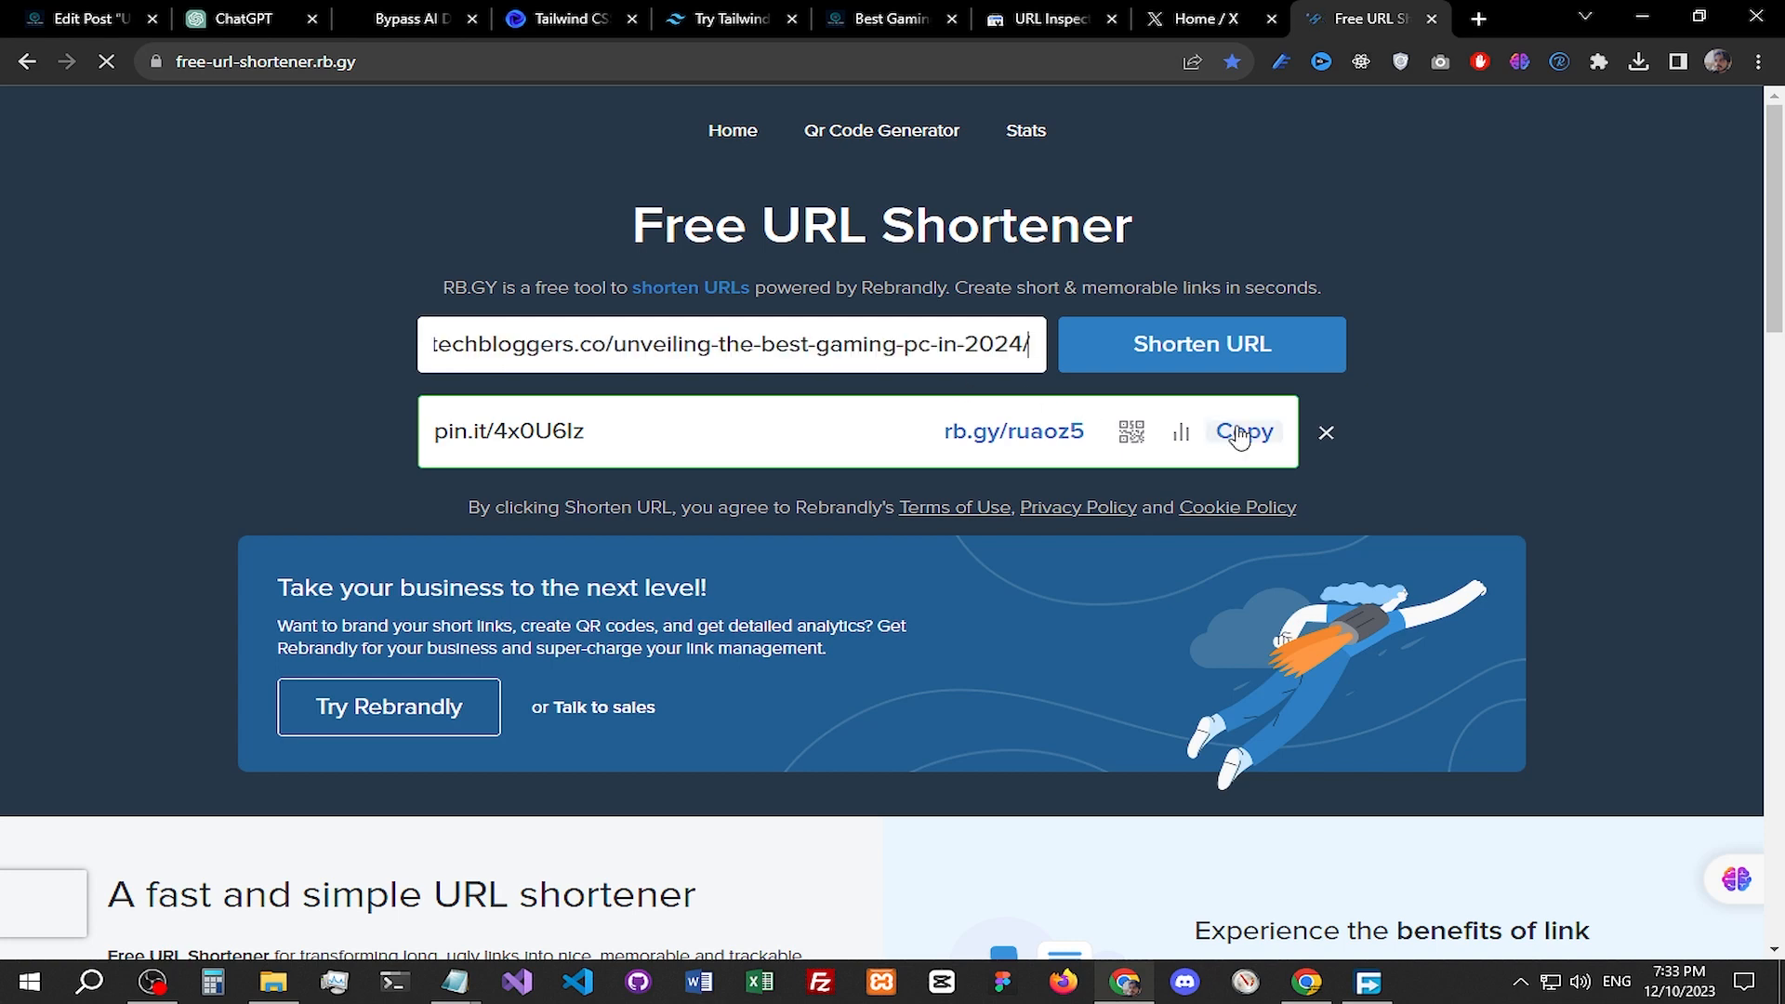
left_click(1325, 433)
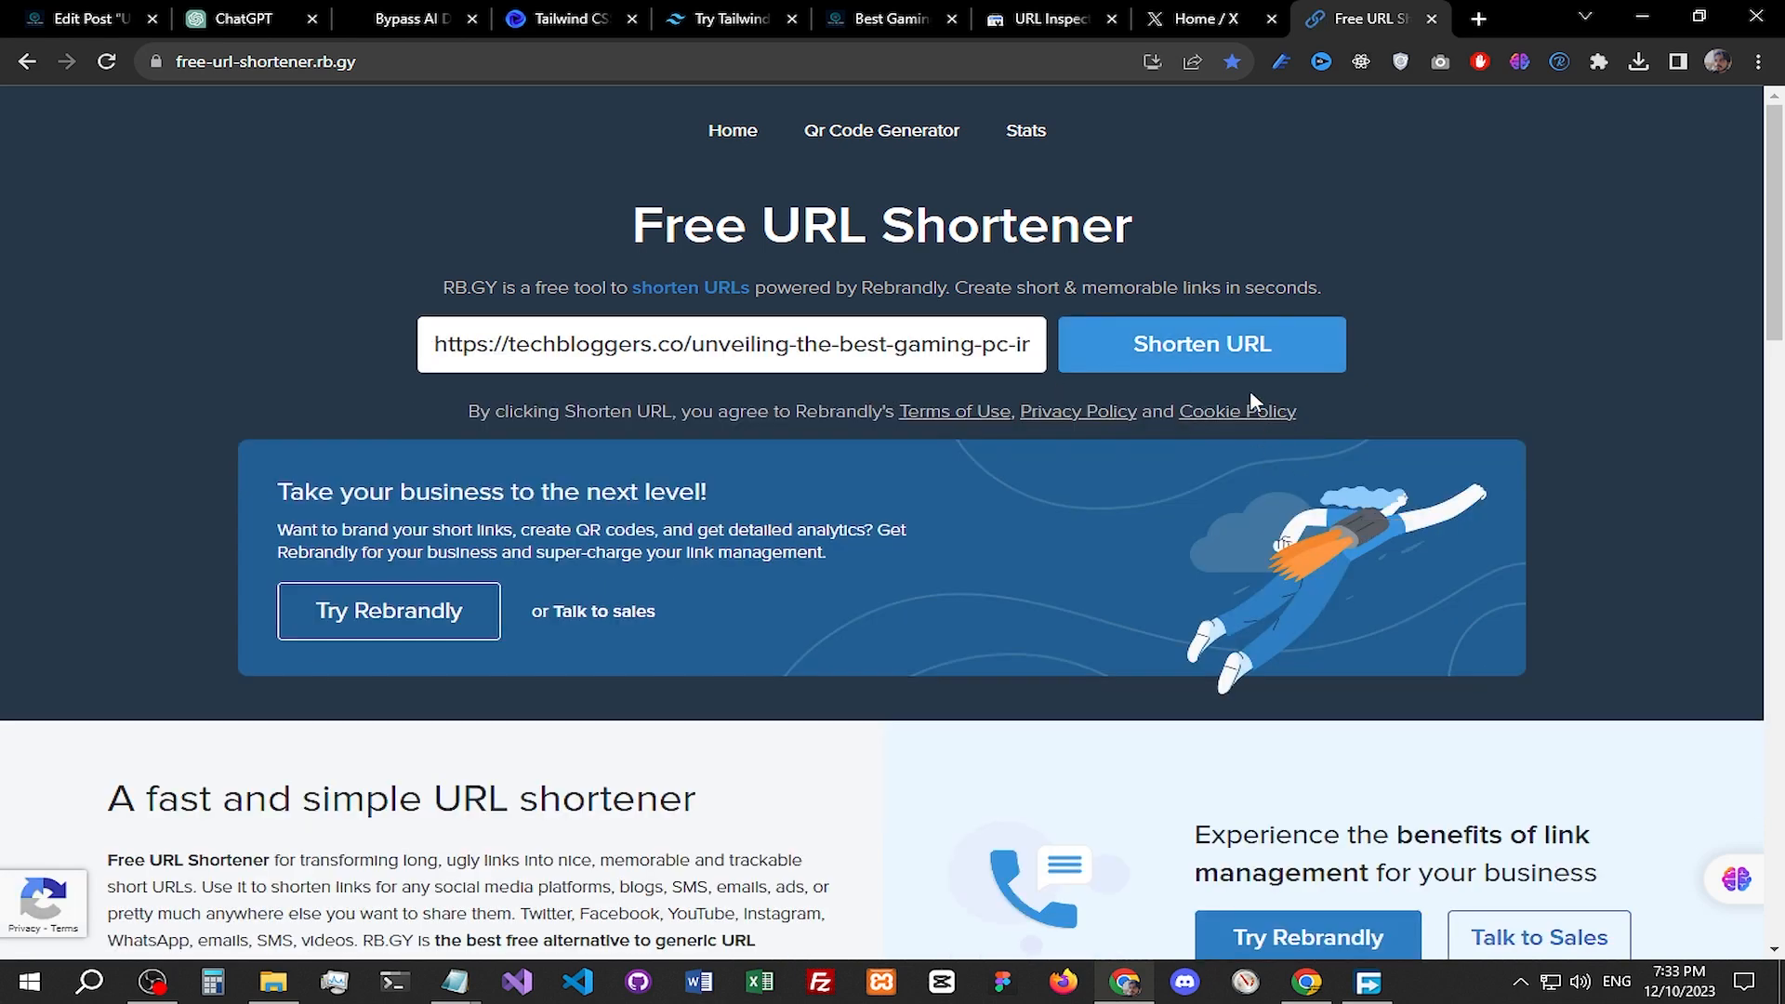
left_click(1263, 344)
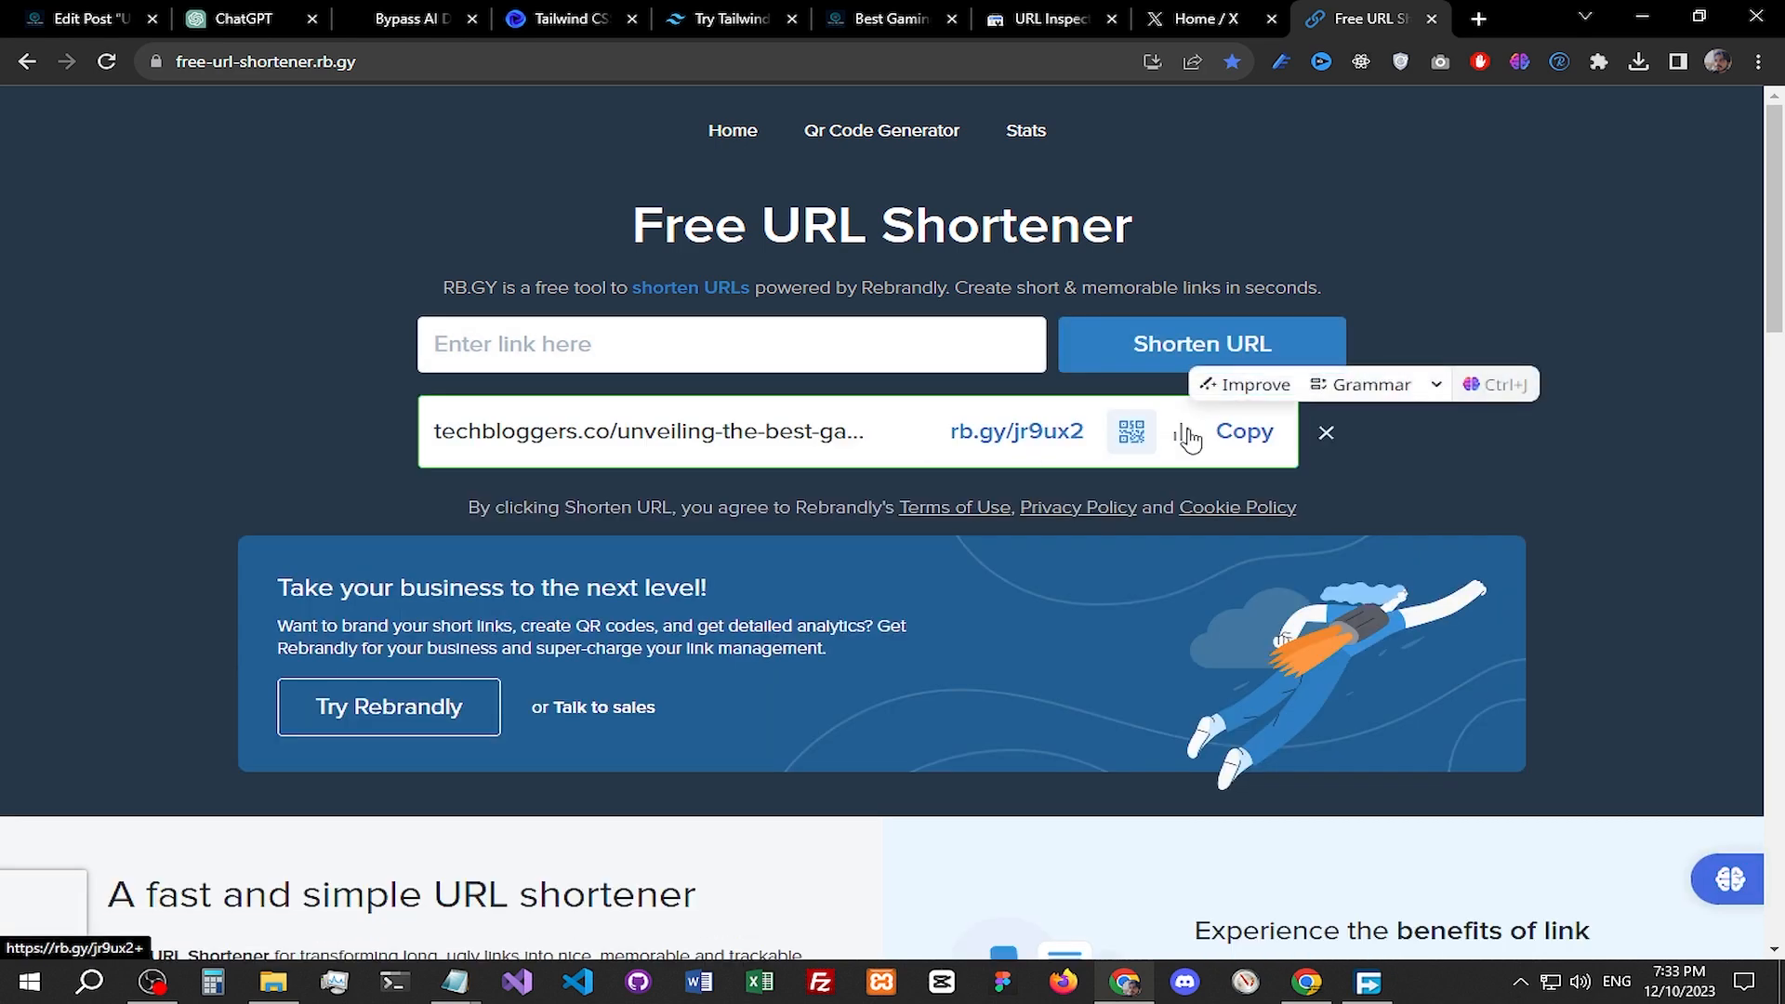
left_click(1244, 433)
Step: Publish the draft on X without a link, and delete that post from the timeline
left_click(1202, 19)
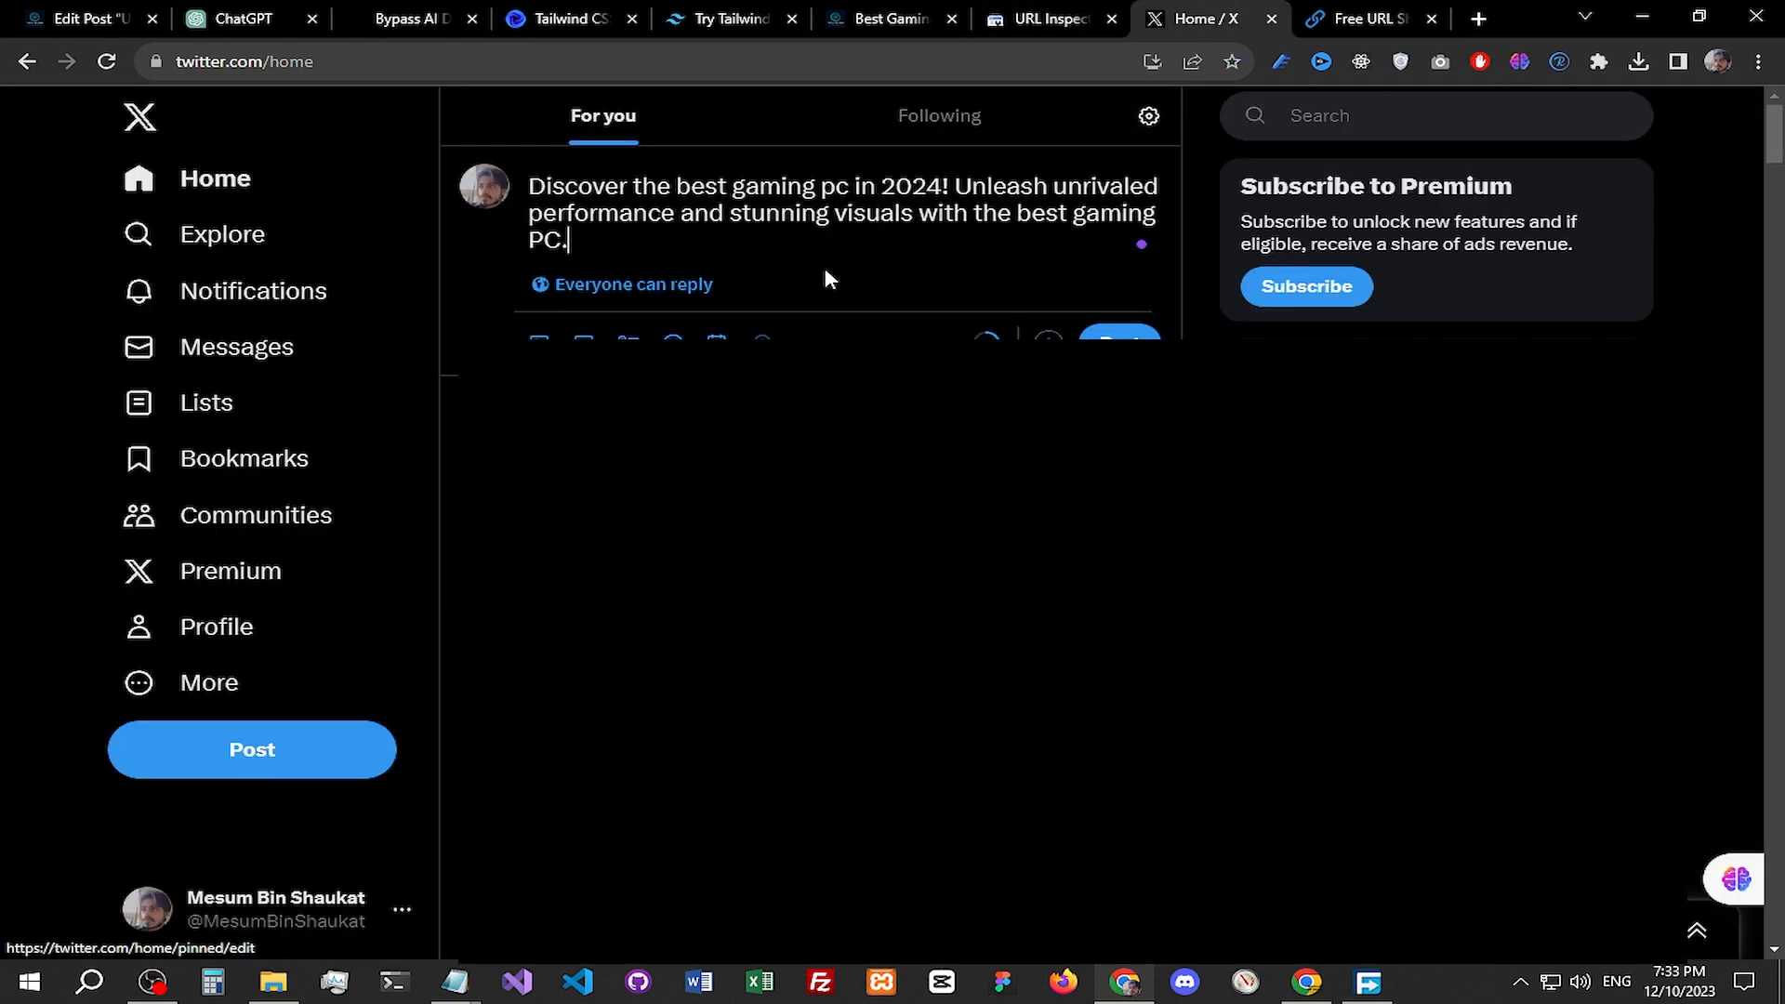
key("ctrl+Return")
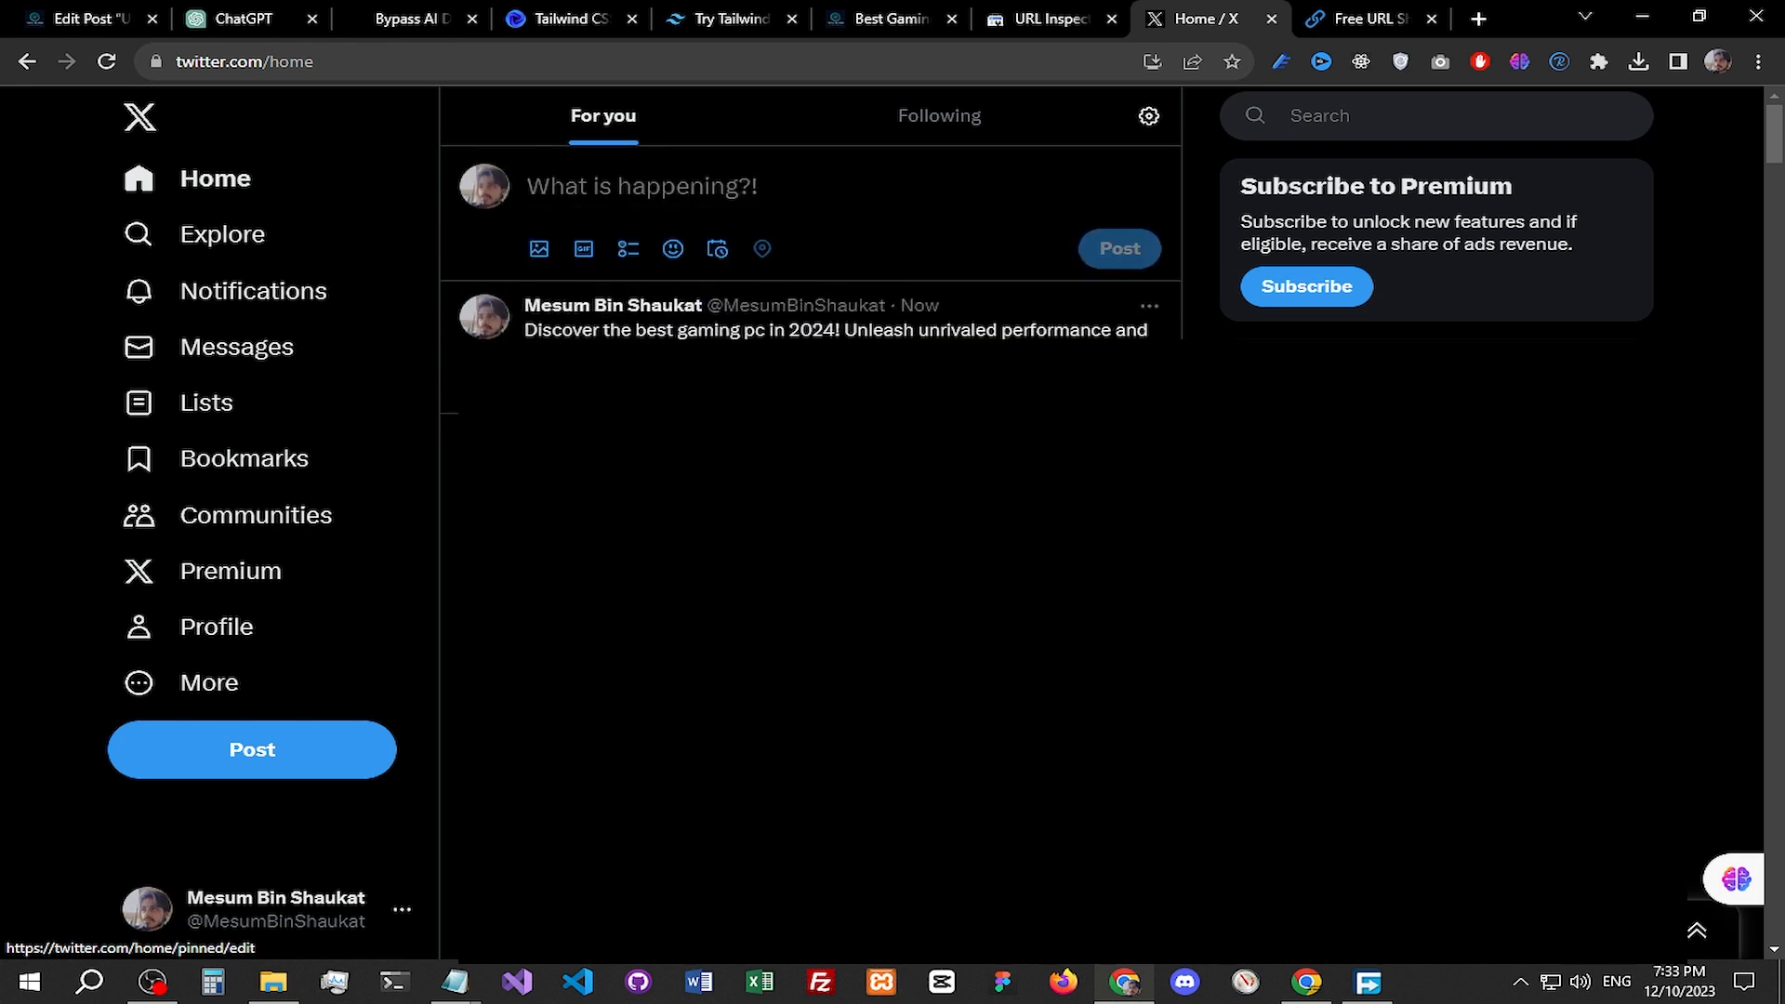
left_click(1161, 316)
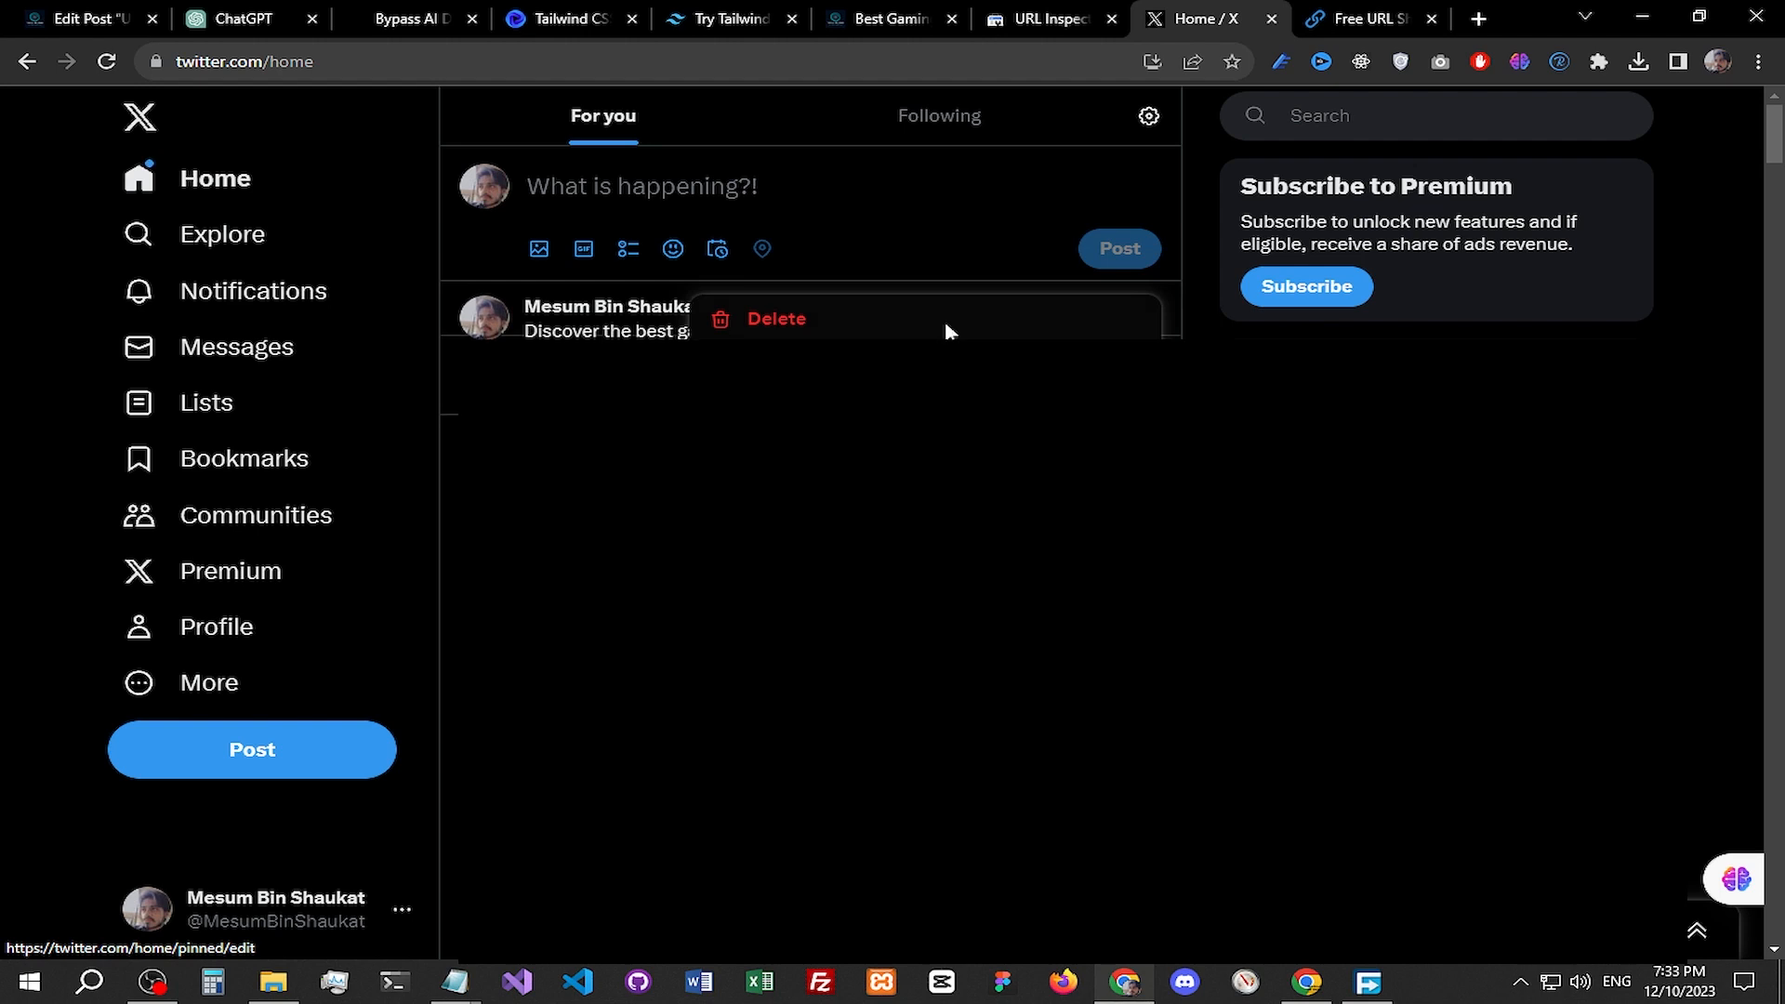
left_click(944, 330)
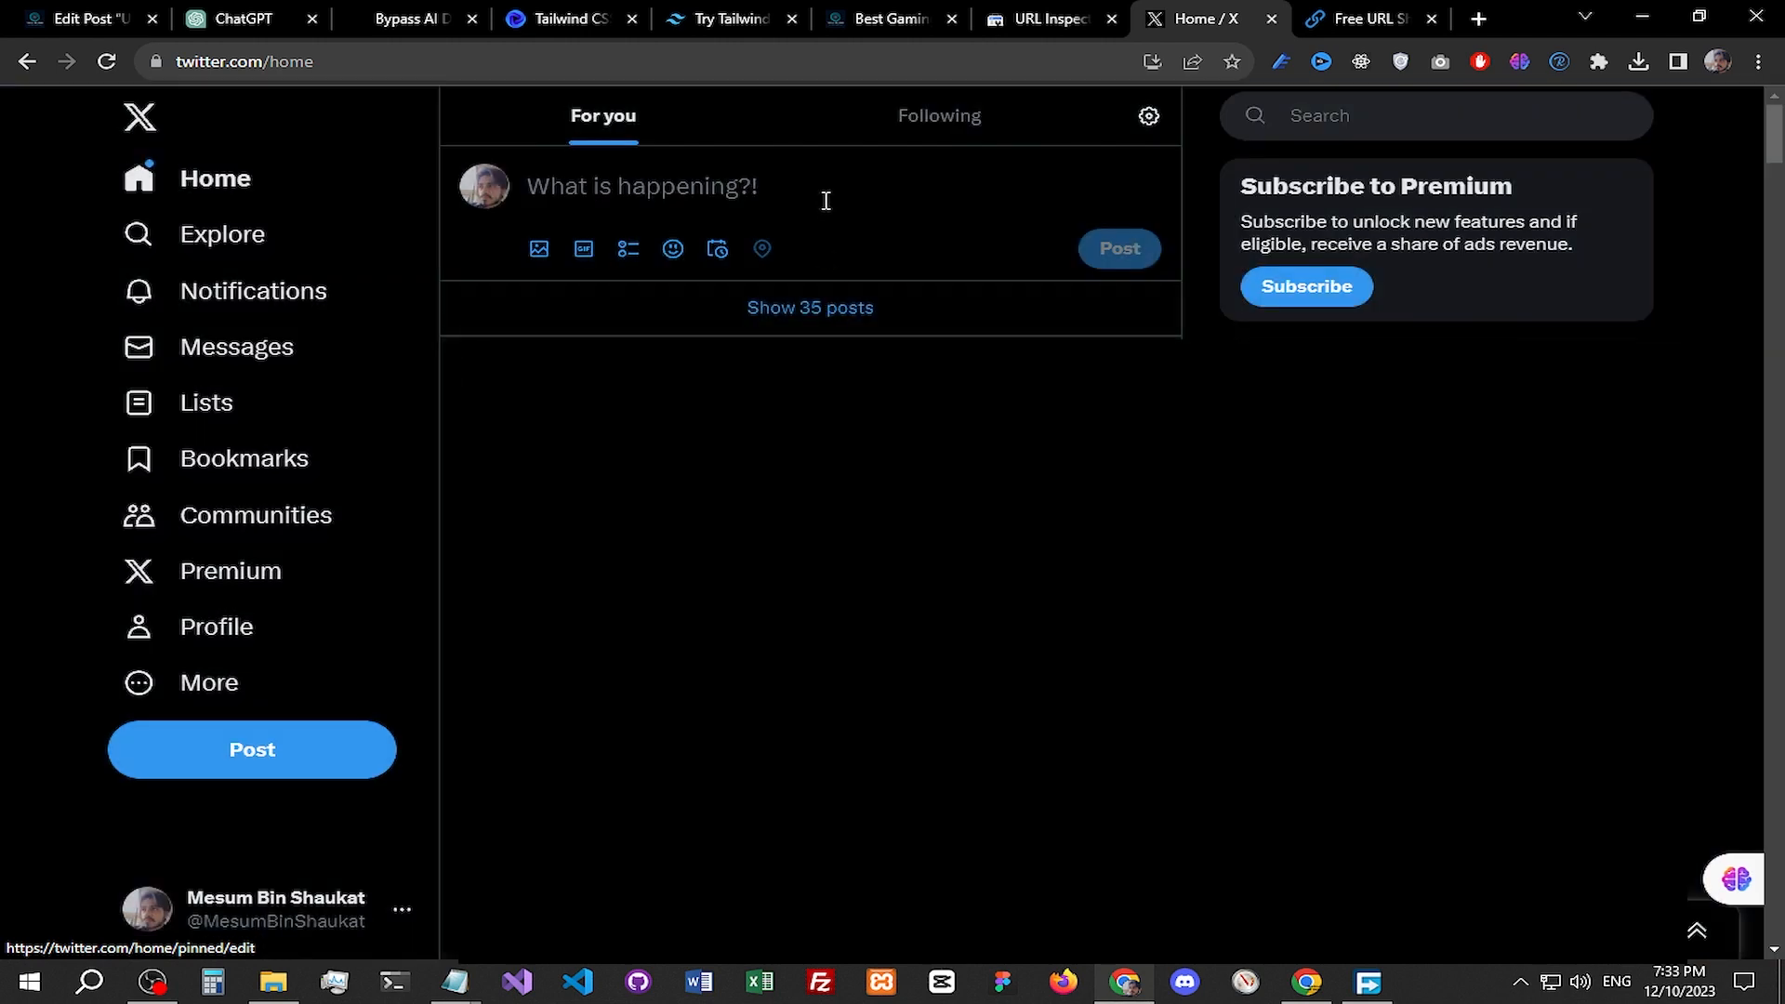
left_click(795, 200)
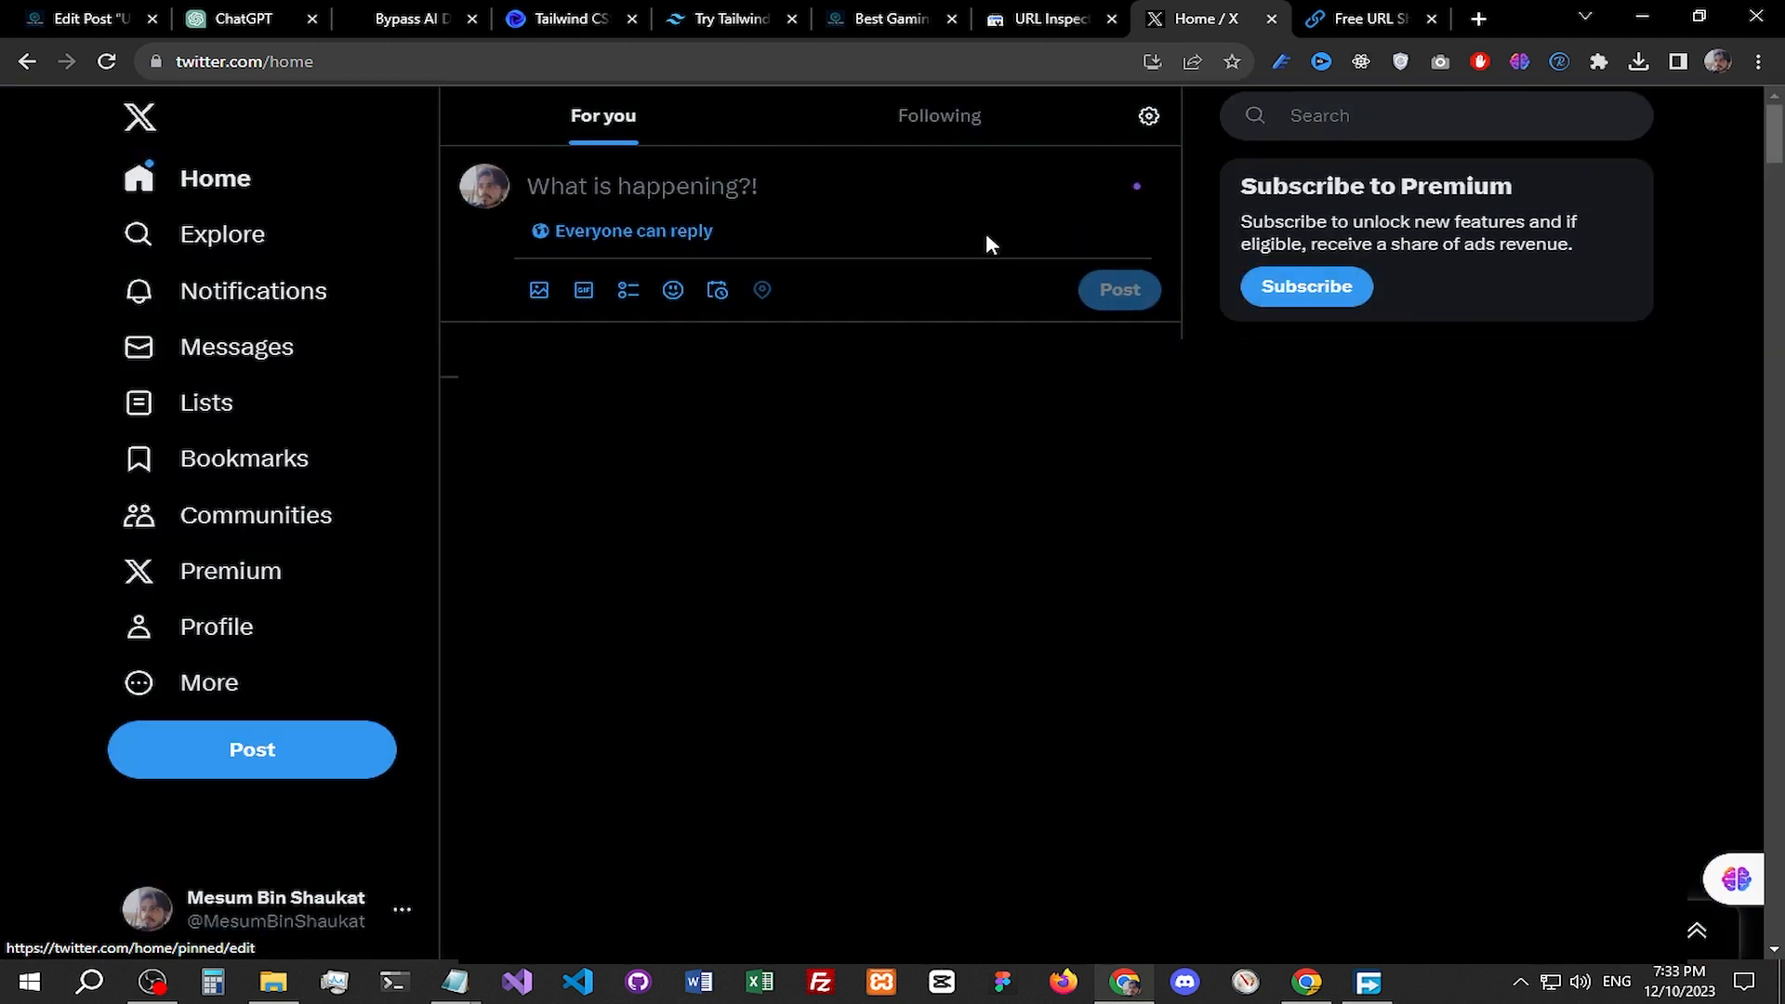
key("ctrl+v")
left_click(38, 11)
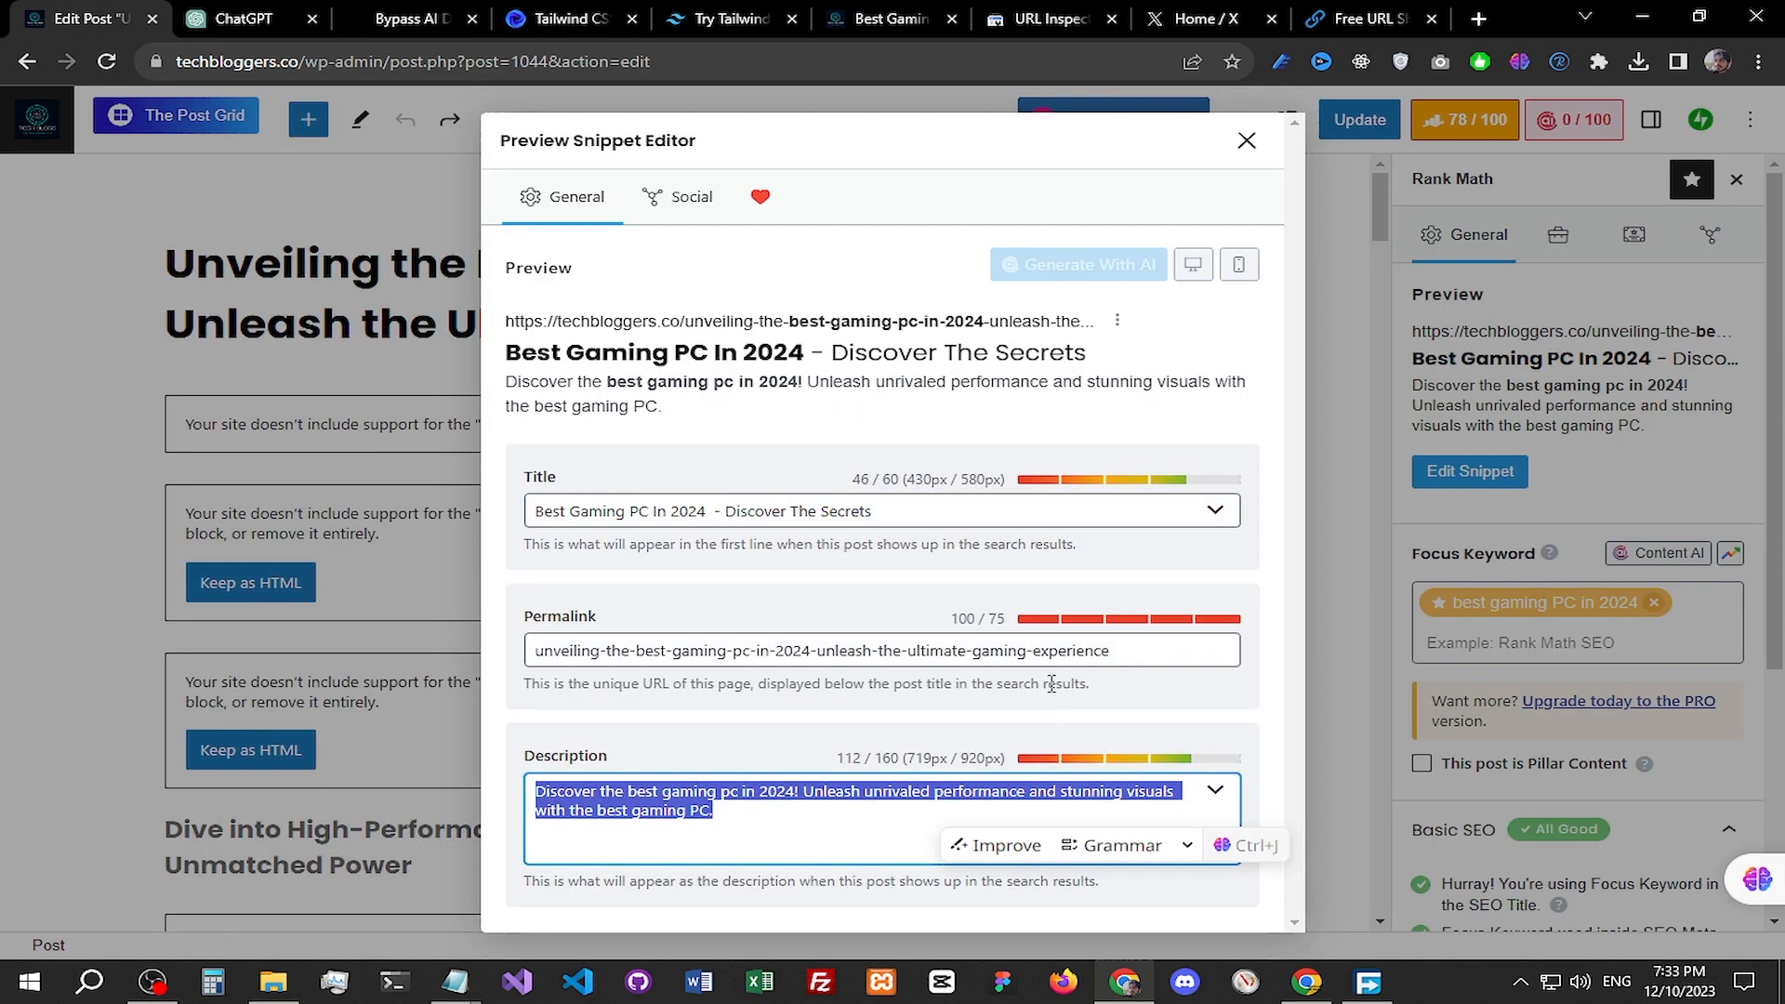
left_click(1371, 19)
left_click(1232, 61)
left_click(1199, 18)
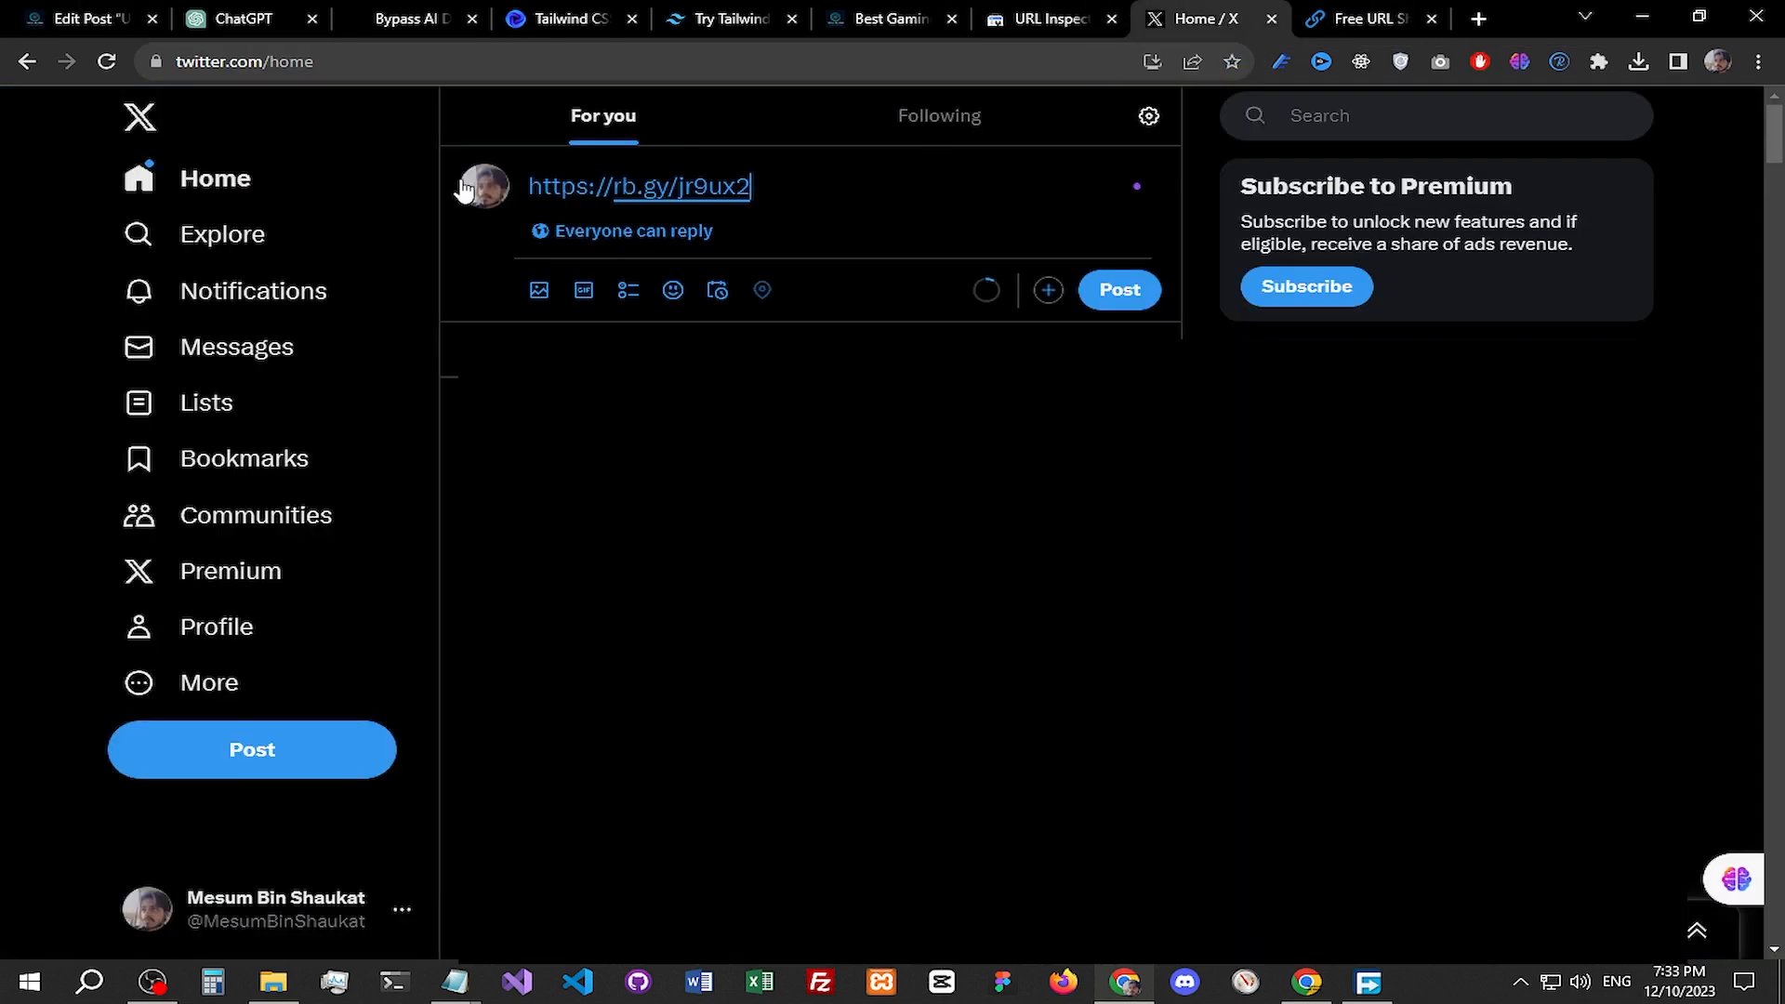
left_click(537, 187)
key("Return")
key("Up")
key("ctrl+v")
Step: Attach the image high-angle-gaming-setup-with-computer-min.jpg from the Compressed folder to the X post
left_click(861, 271)
key("Return")
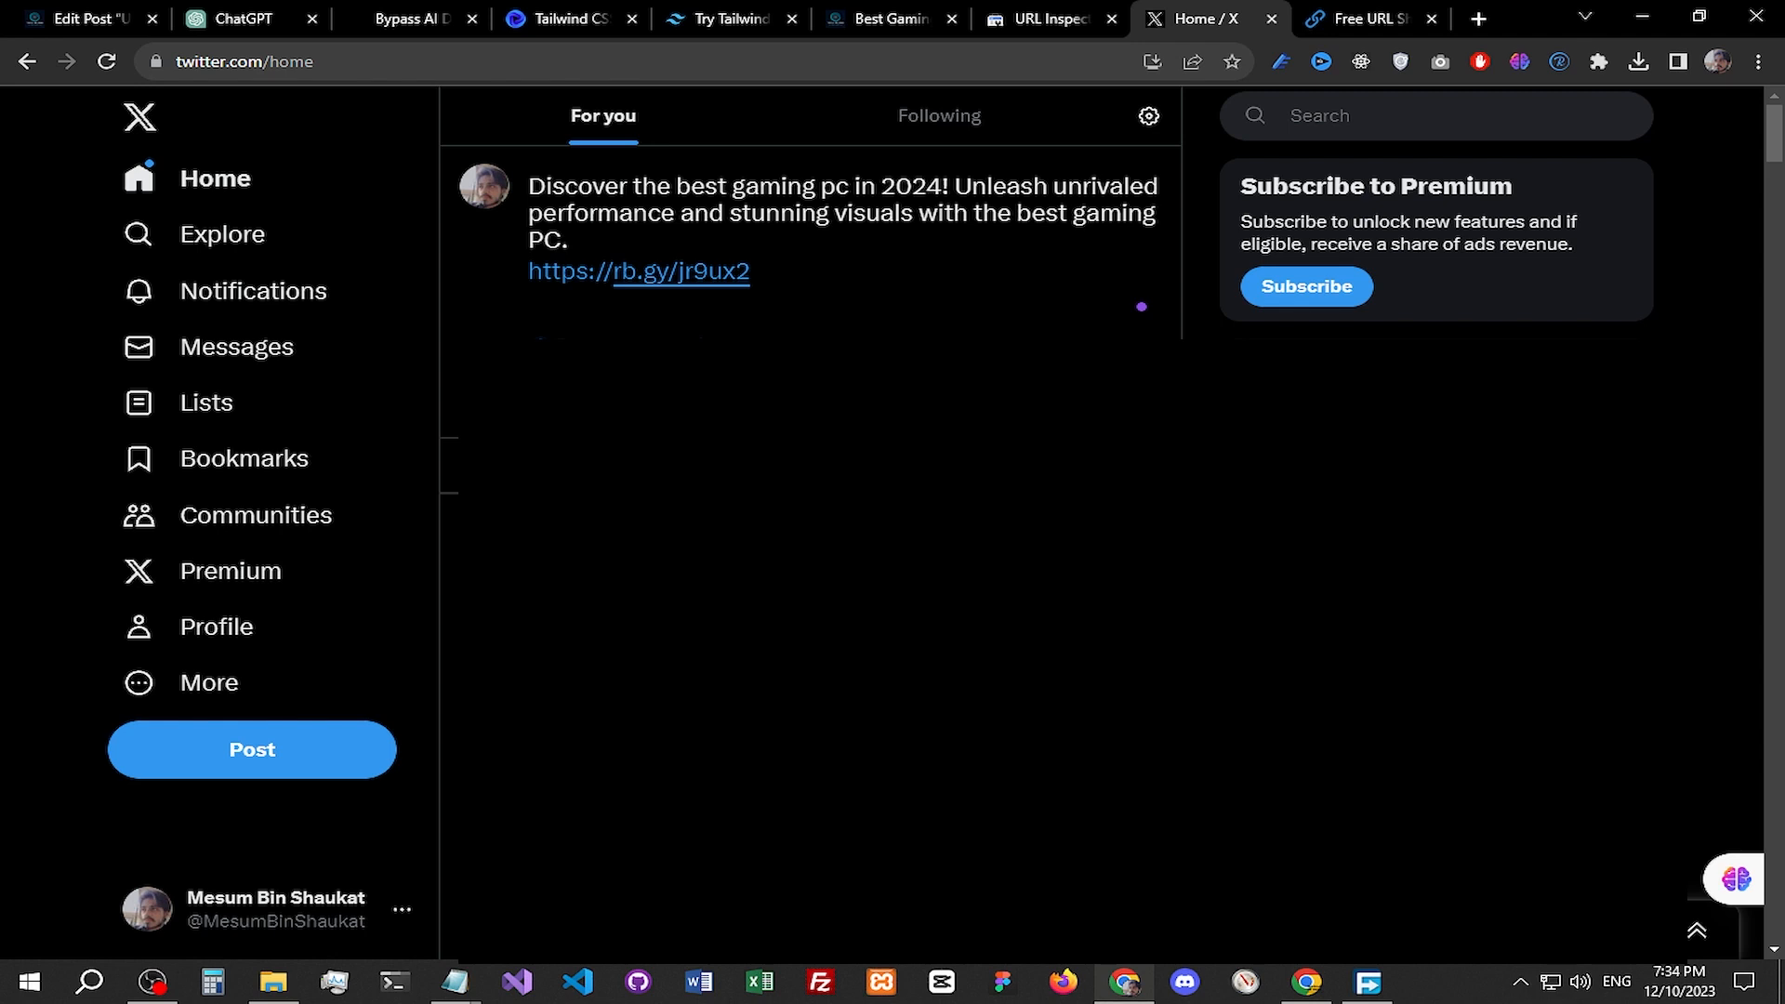
left_click(538, 411)
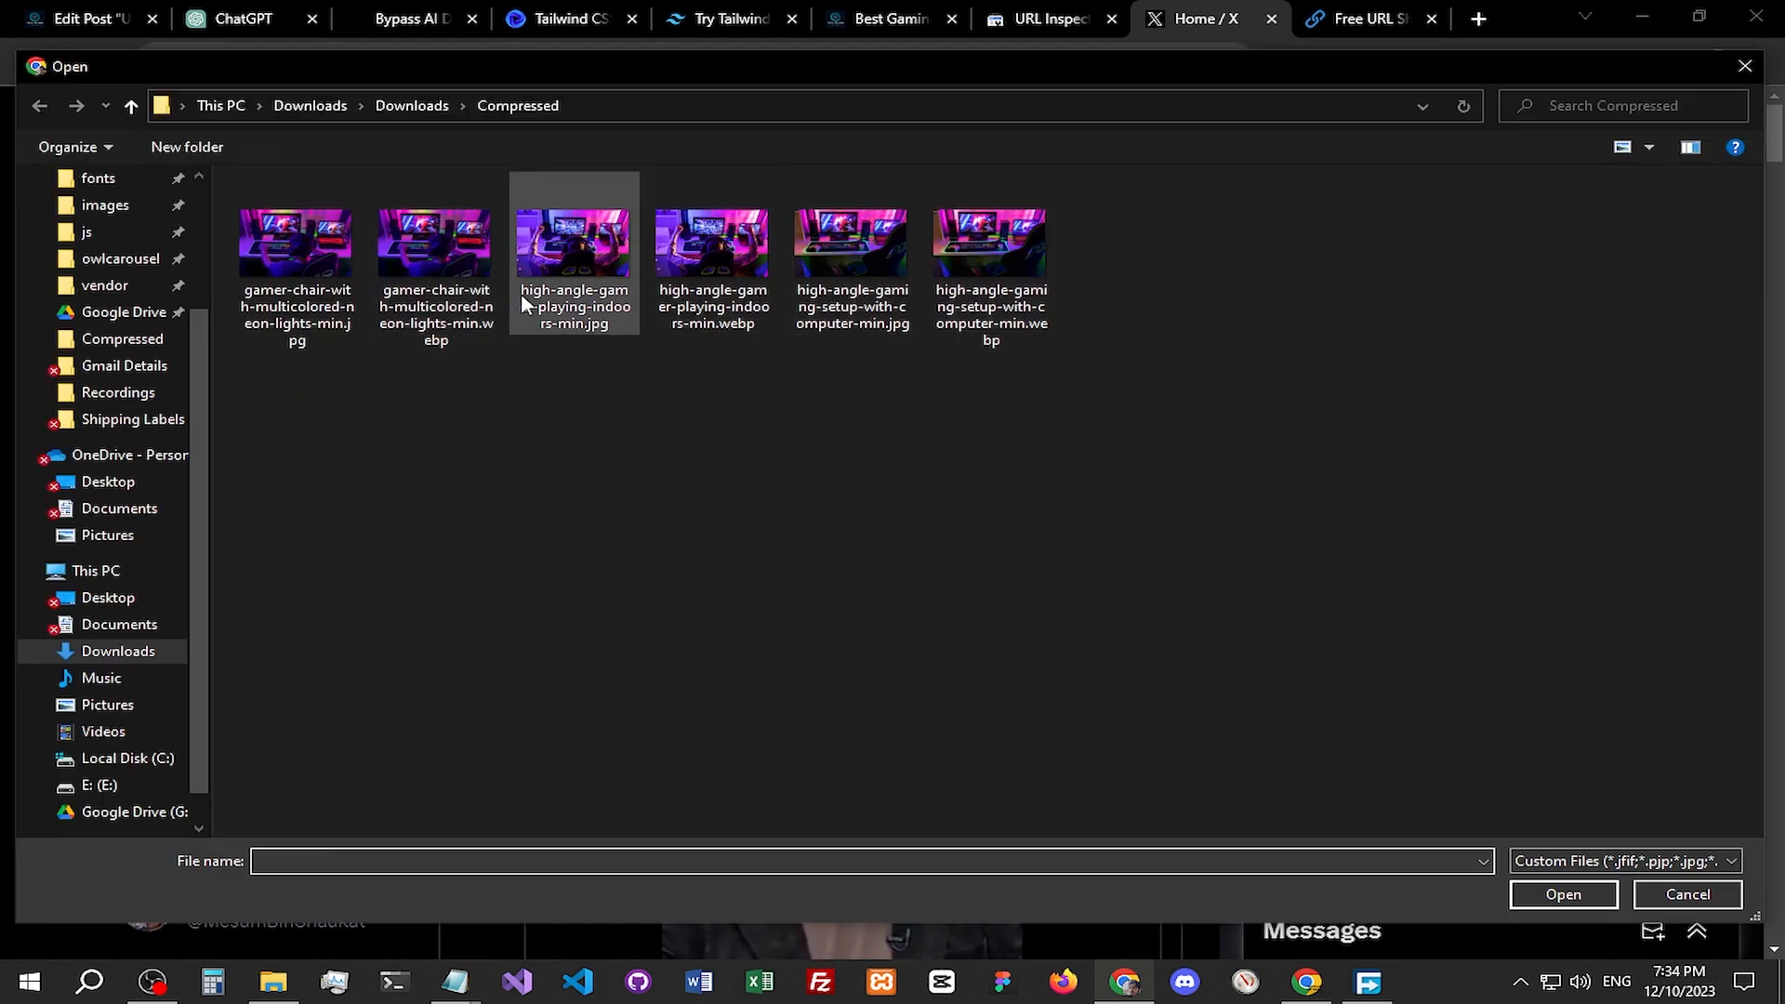
double_click(844, 305)
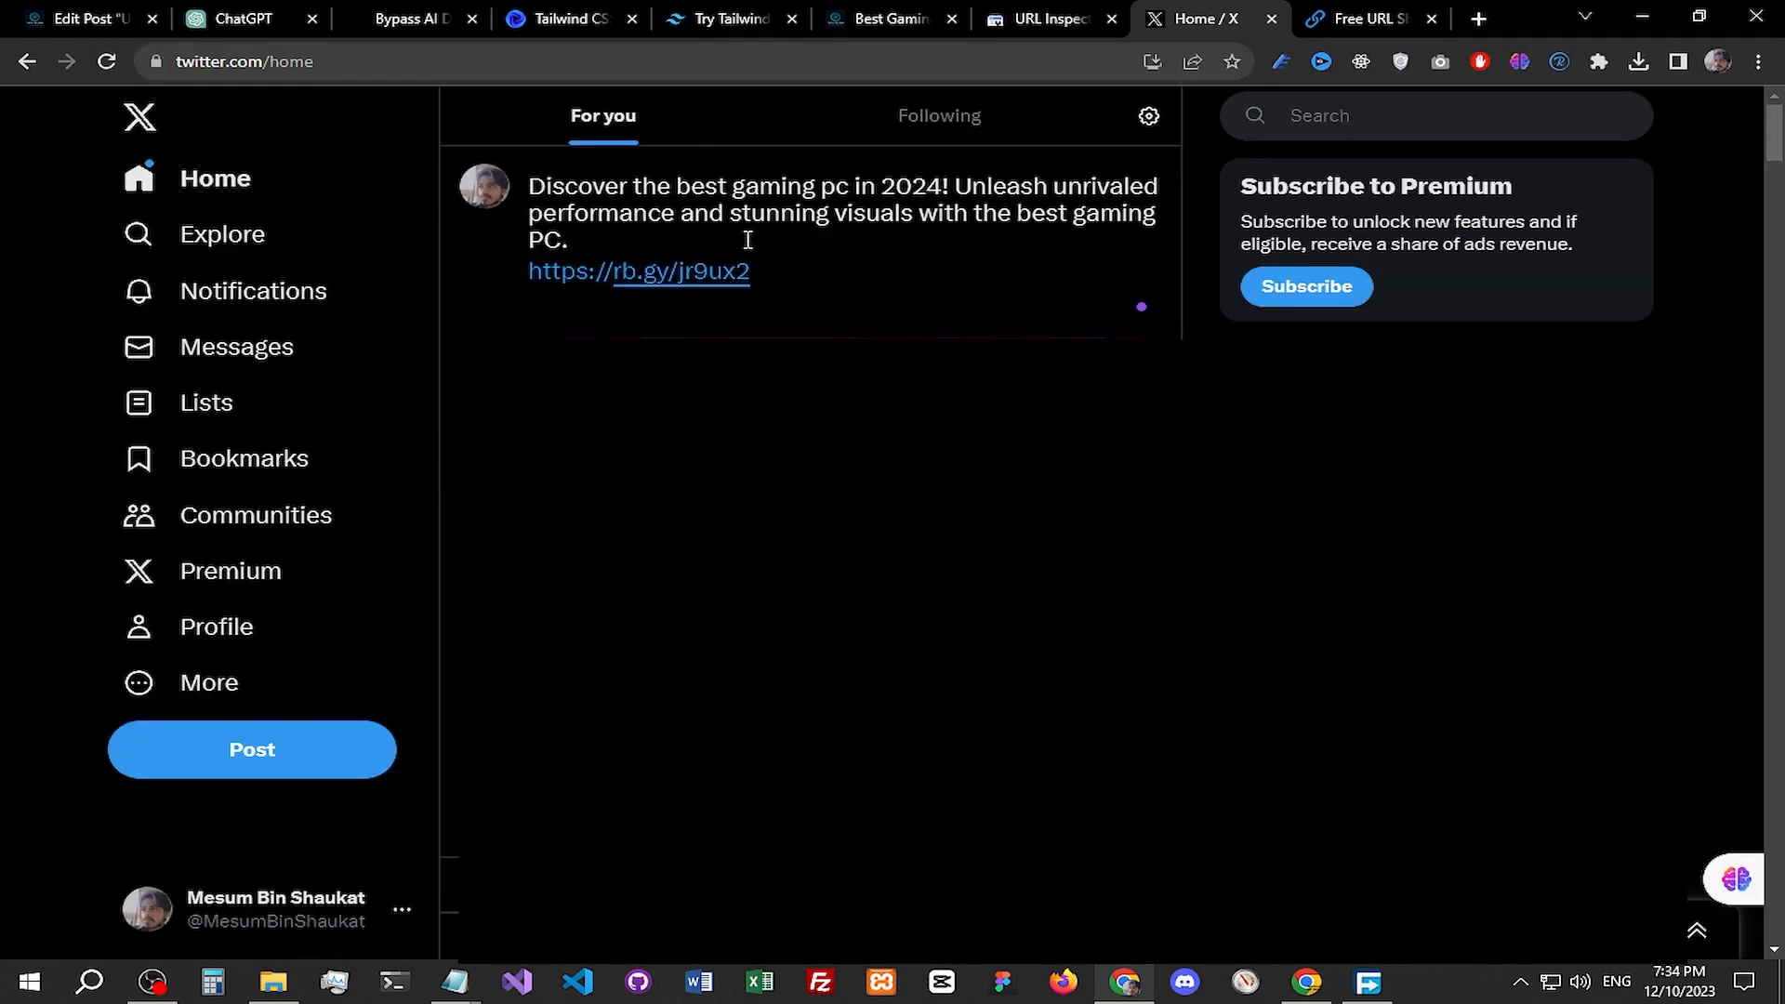
left_click(800, 273)
key("Return")
key("Return")
type("#\\")
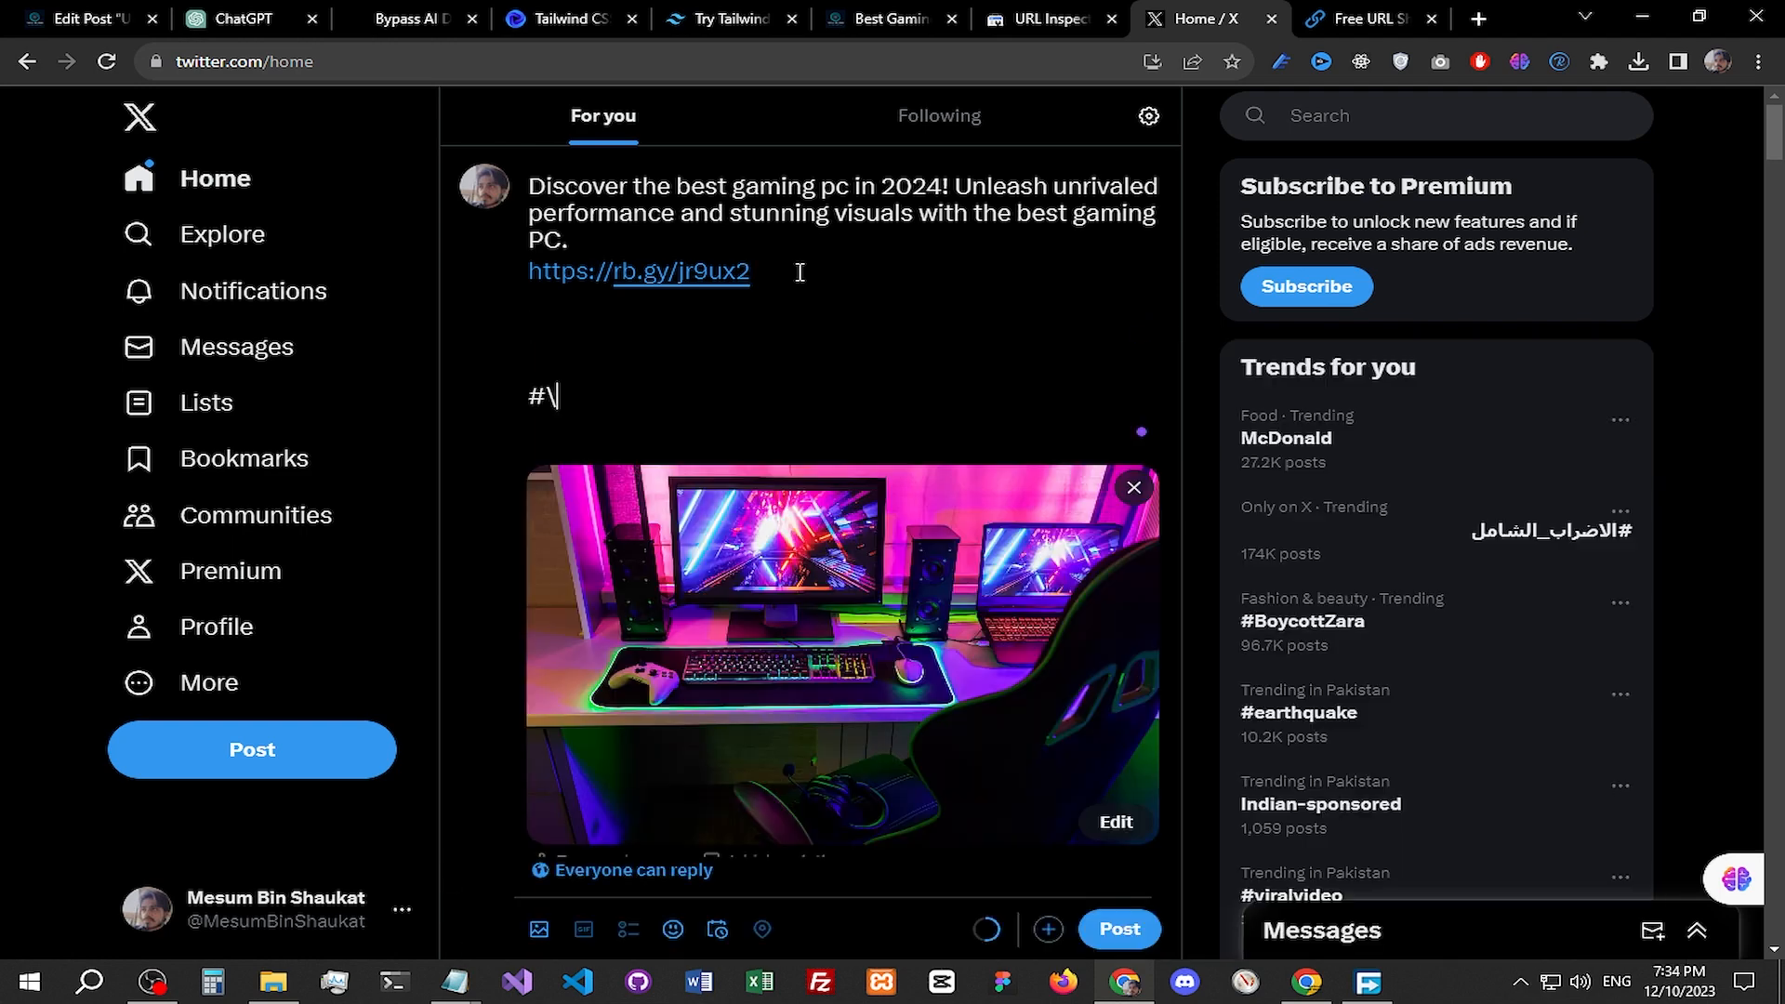
key("BackSpace")
key("BackSpace")
key("BackSpace")
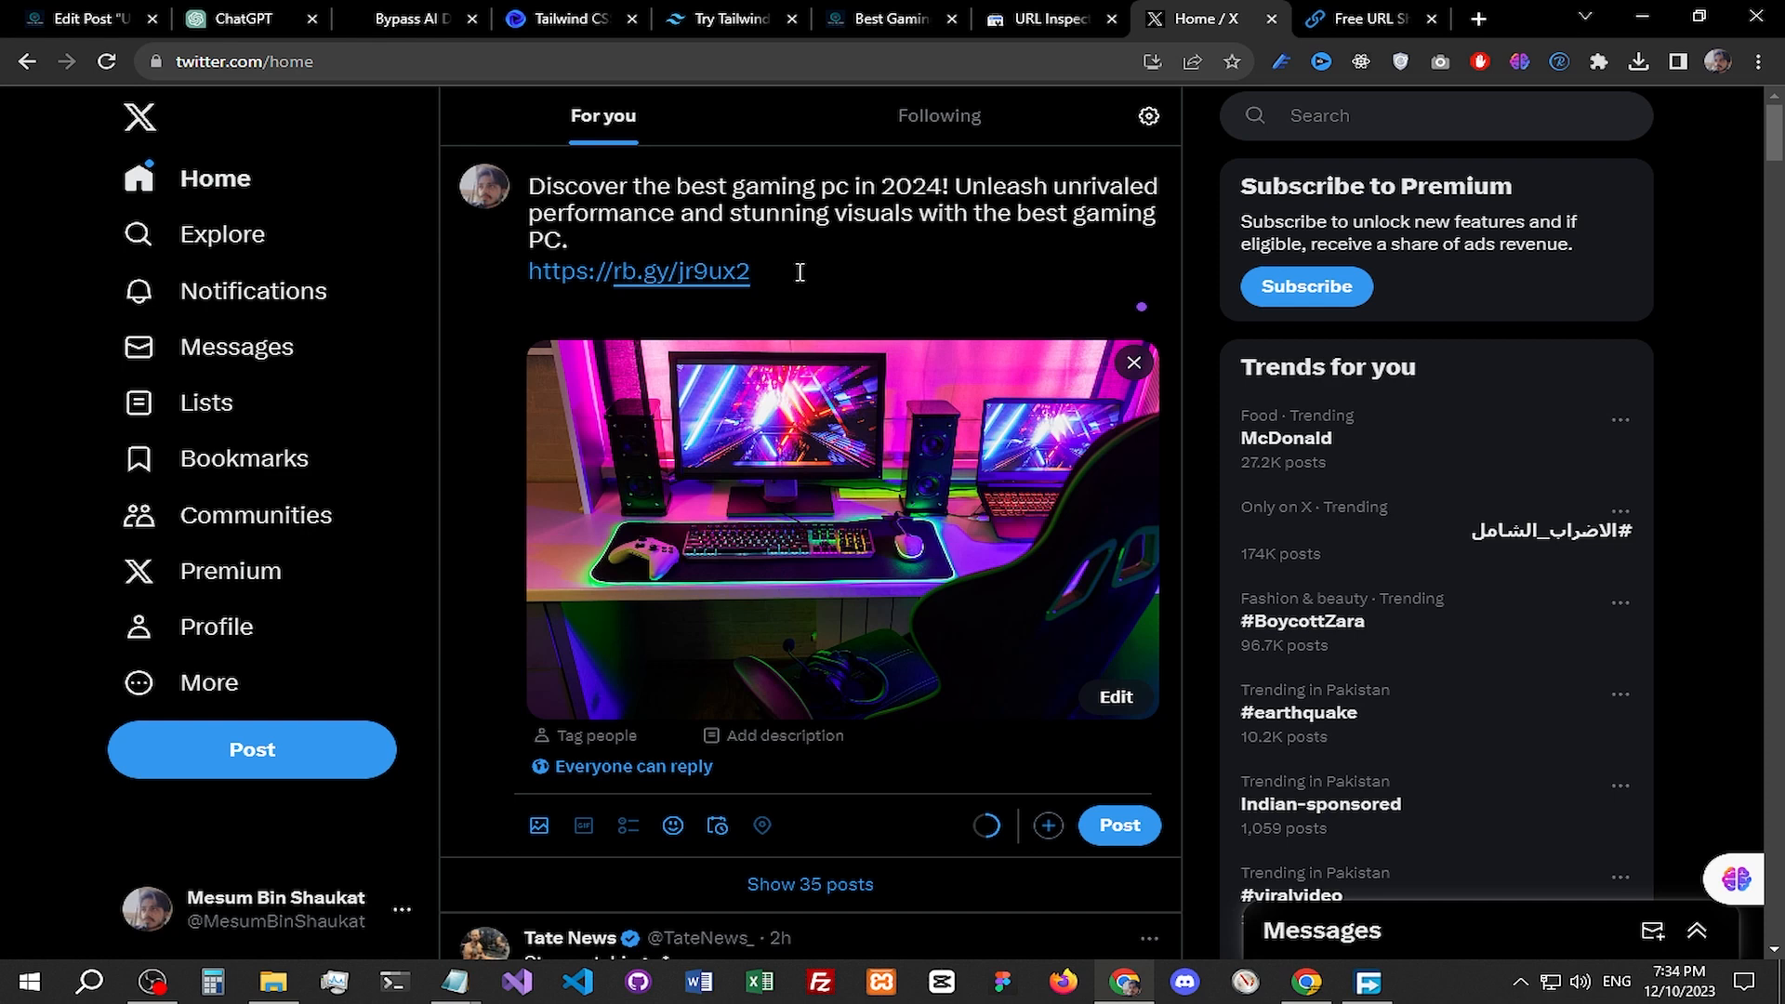
Step: Add four lines containing a single dot each below the short link, followed by a new line
key("Return")
type(".")
key("Return")
type(".")
key("Return")
type(".")
key("Return")
type(".")
key("Return")
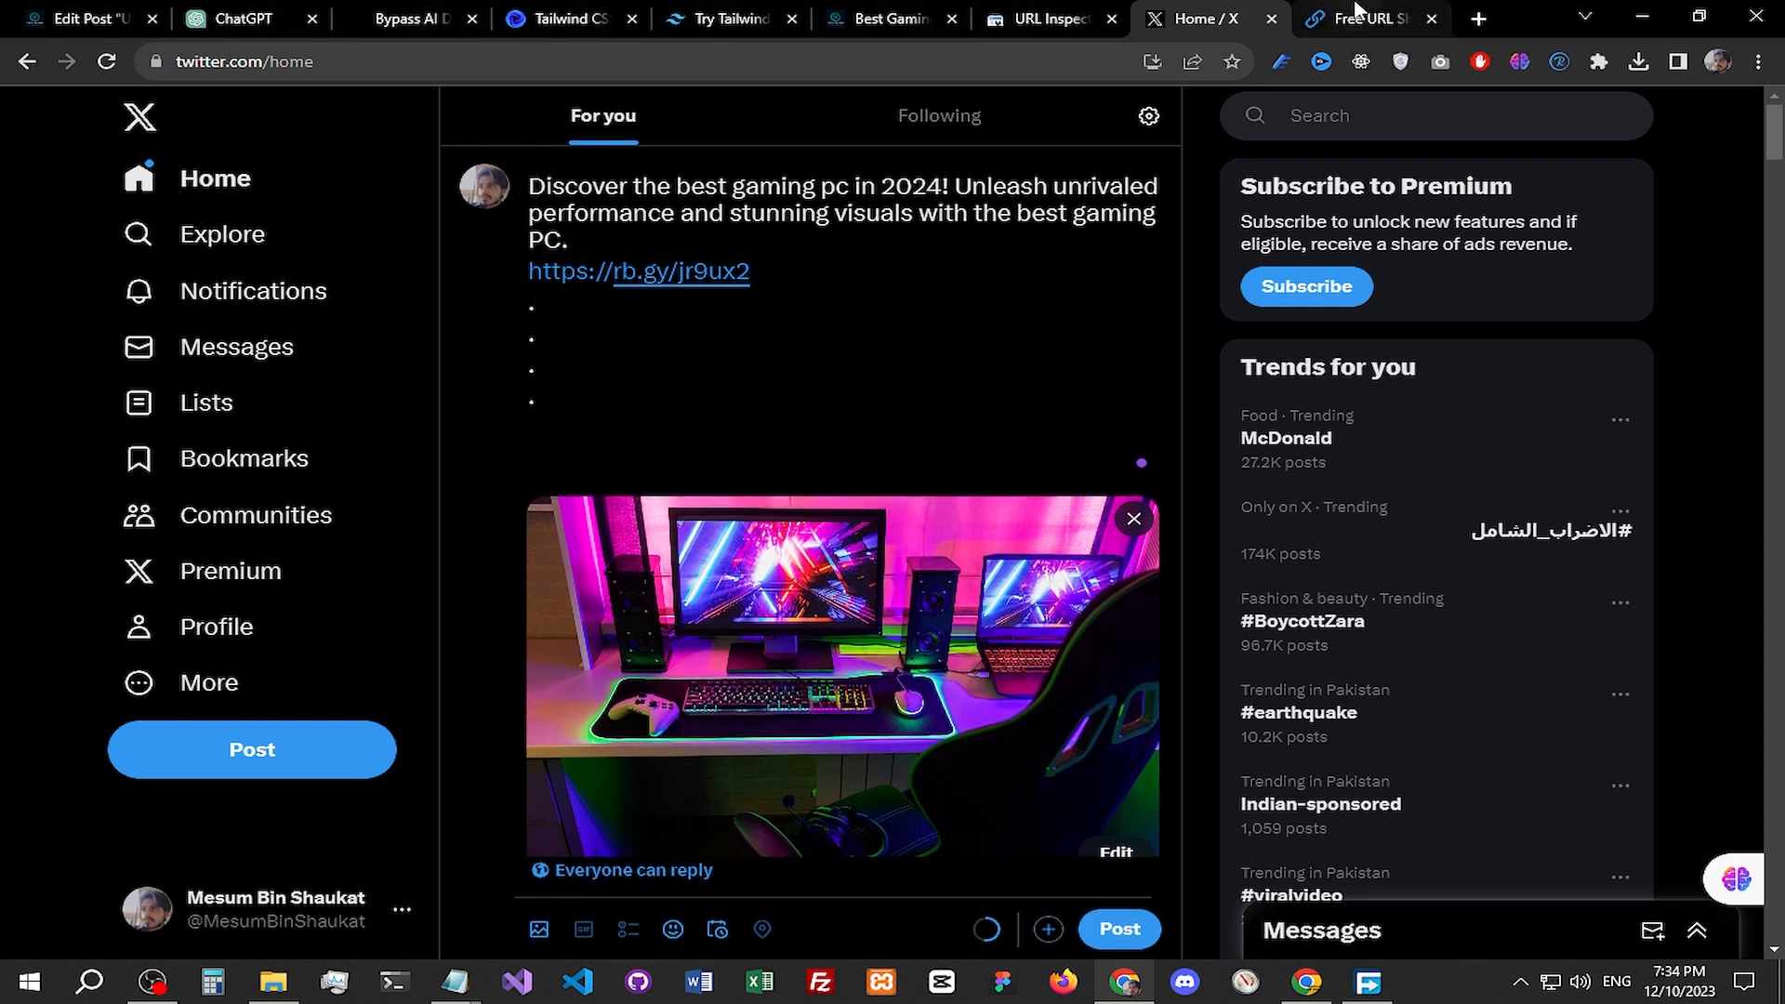
left_click(1360, 14)
left_click(1221, 11)
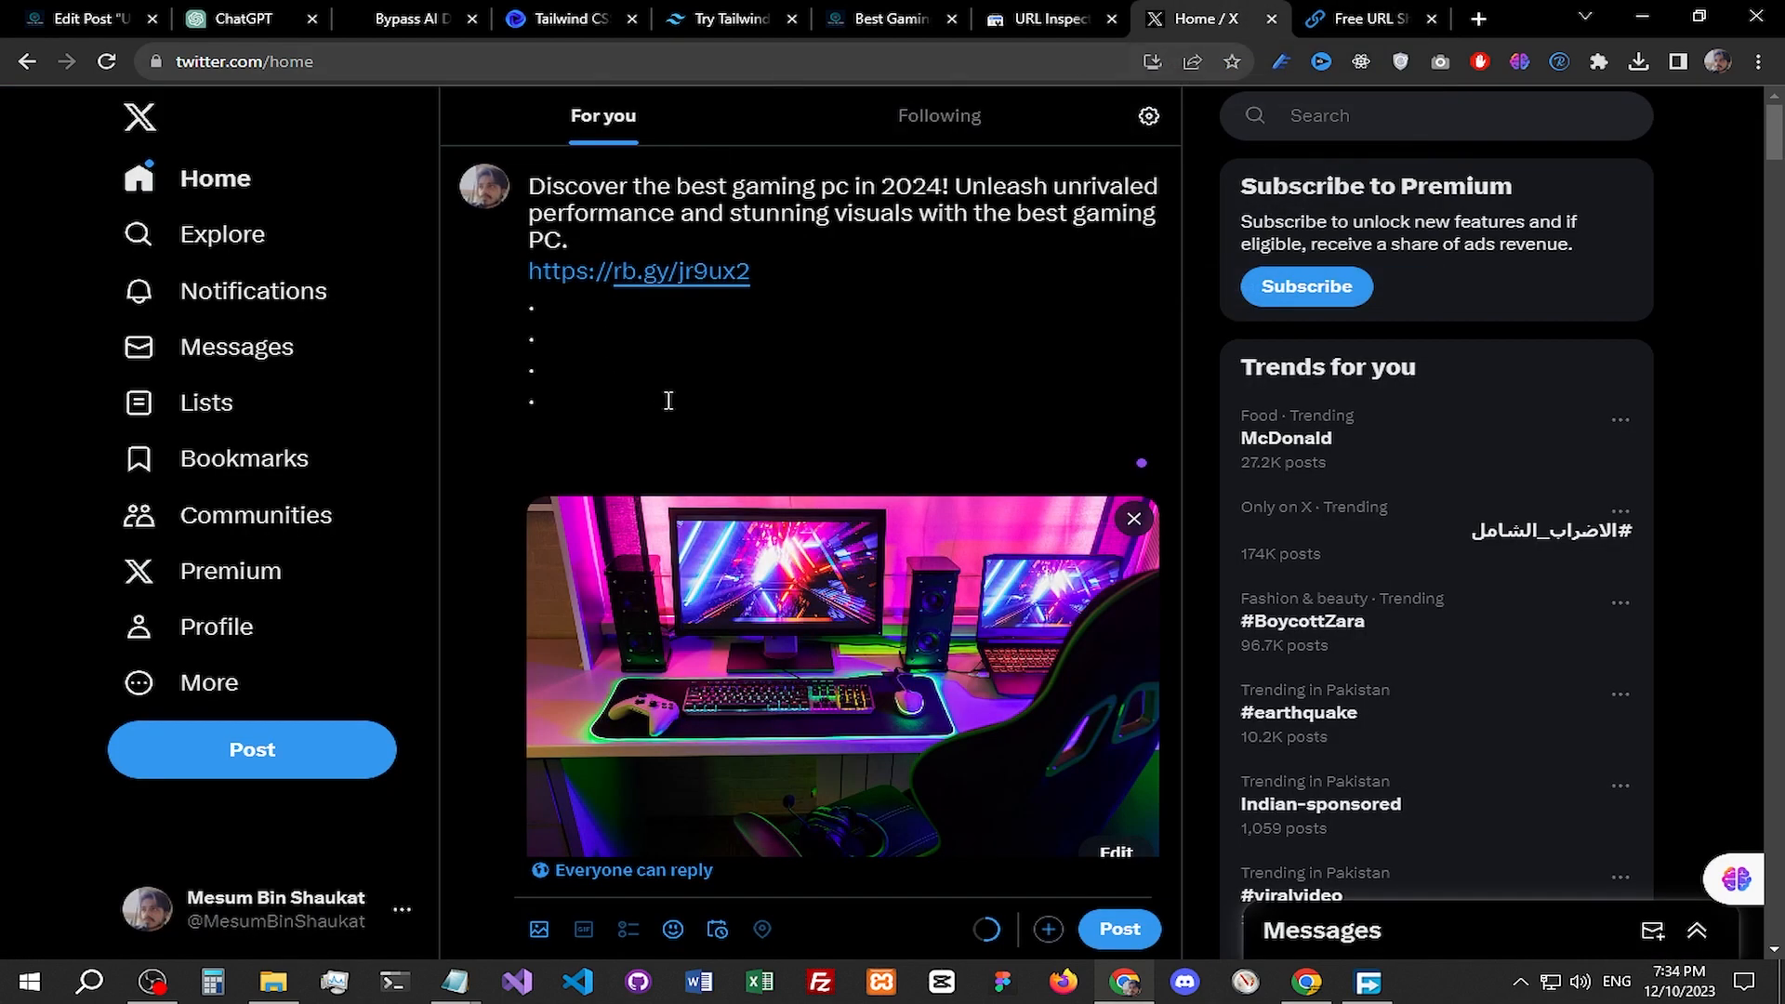
Step: Add the hashtags #earthquake and #Viralvideo on the new line below the dots in the post
type("#")
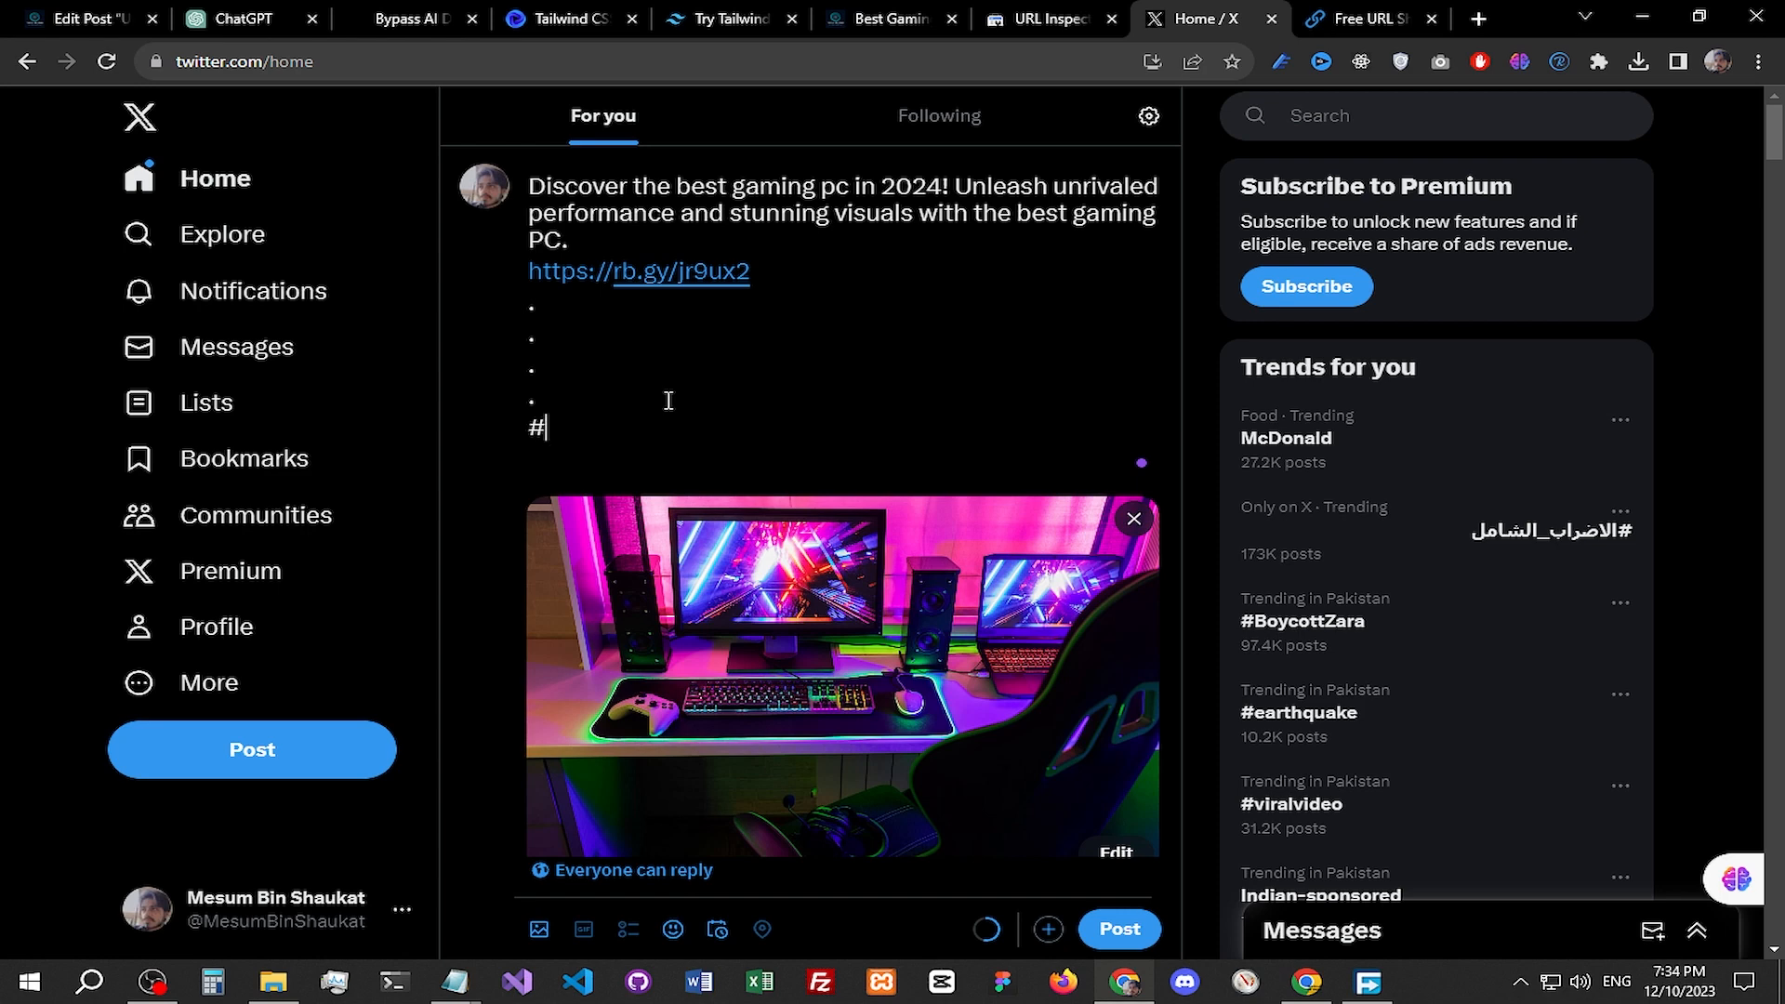
type("earth")
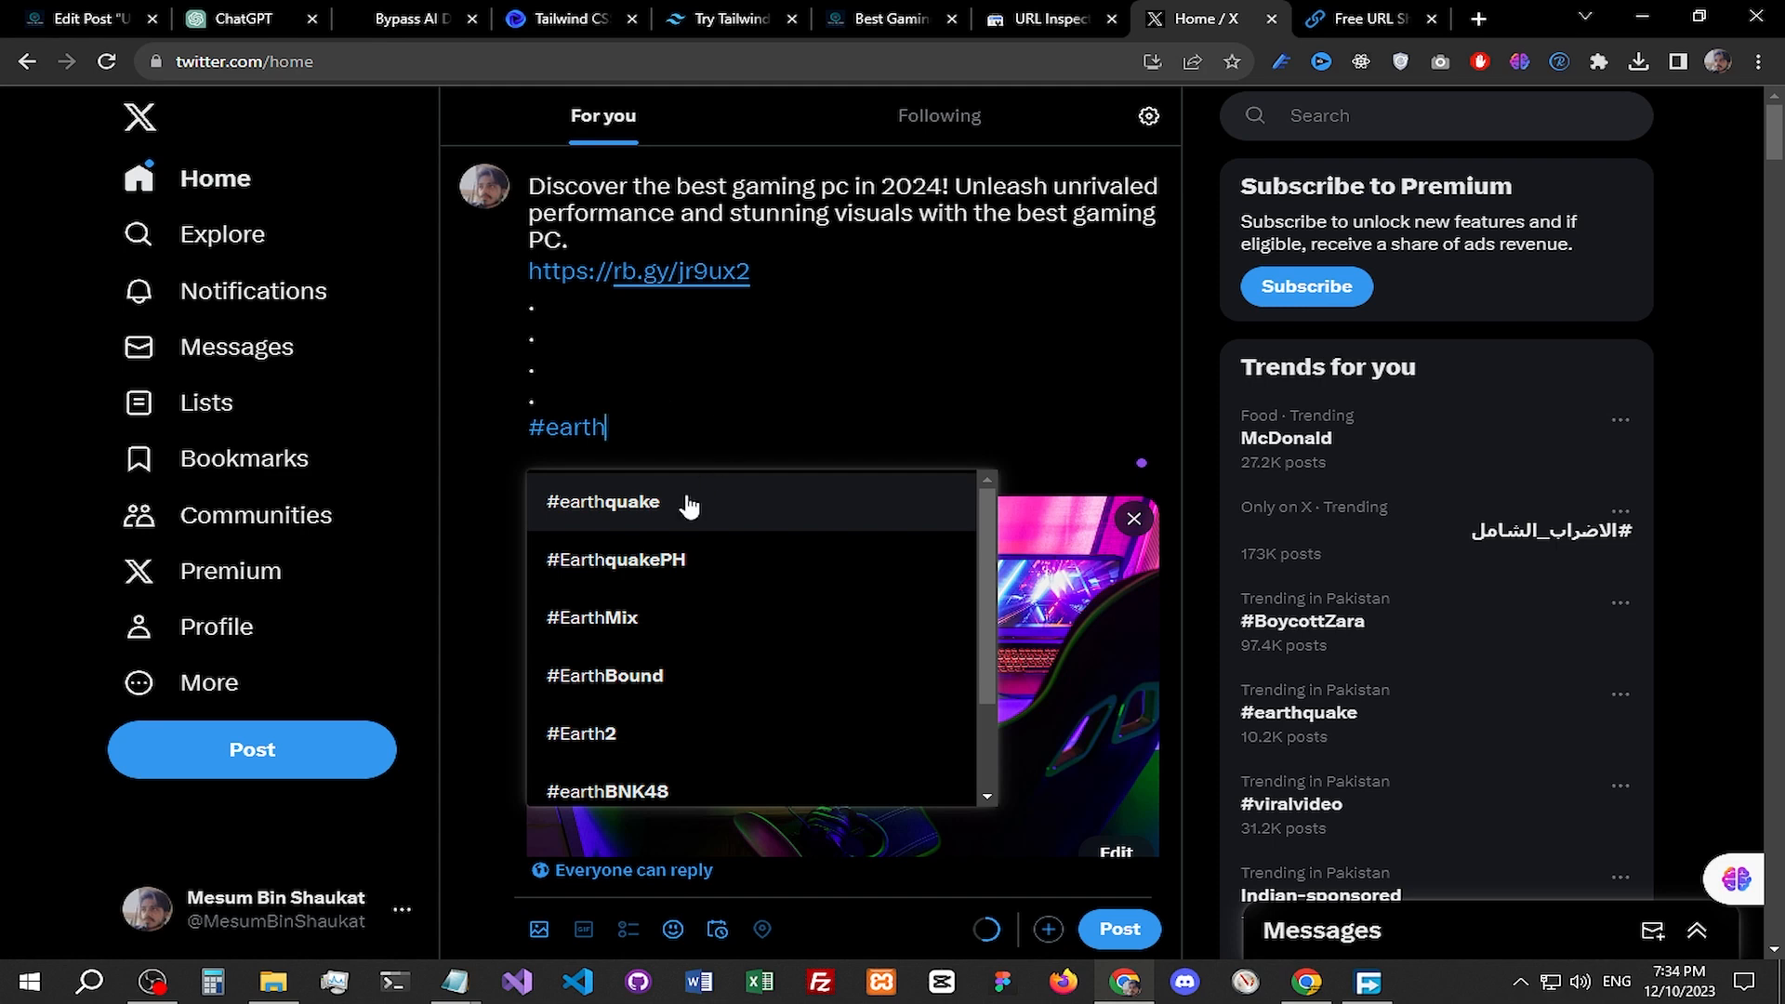
left_click(672, 518)
type("#")
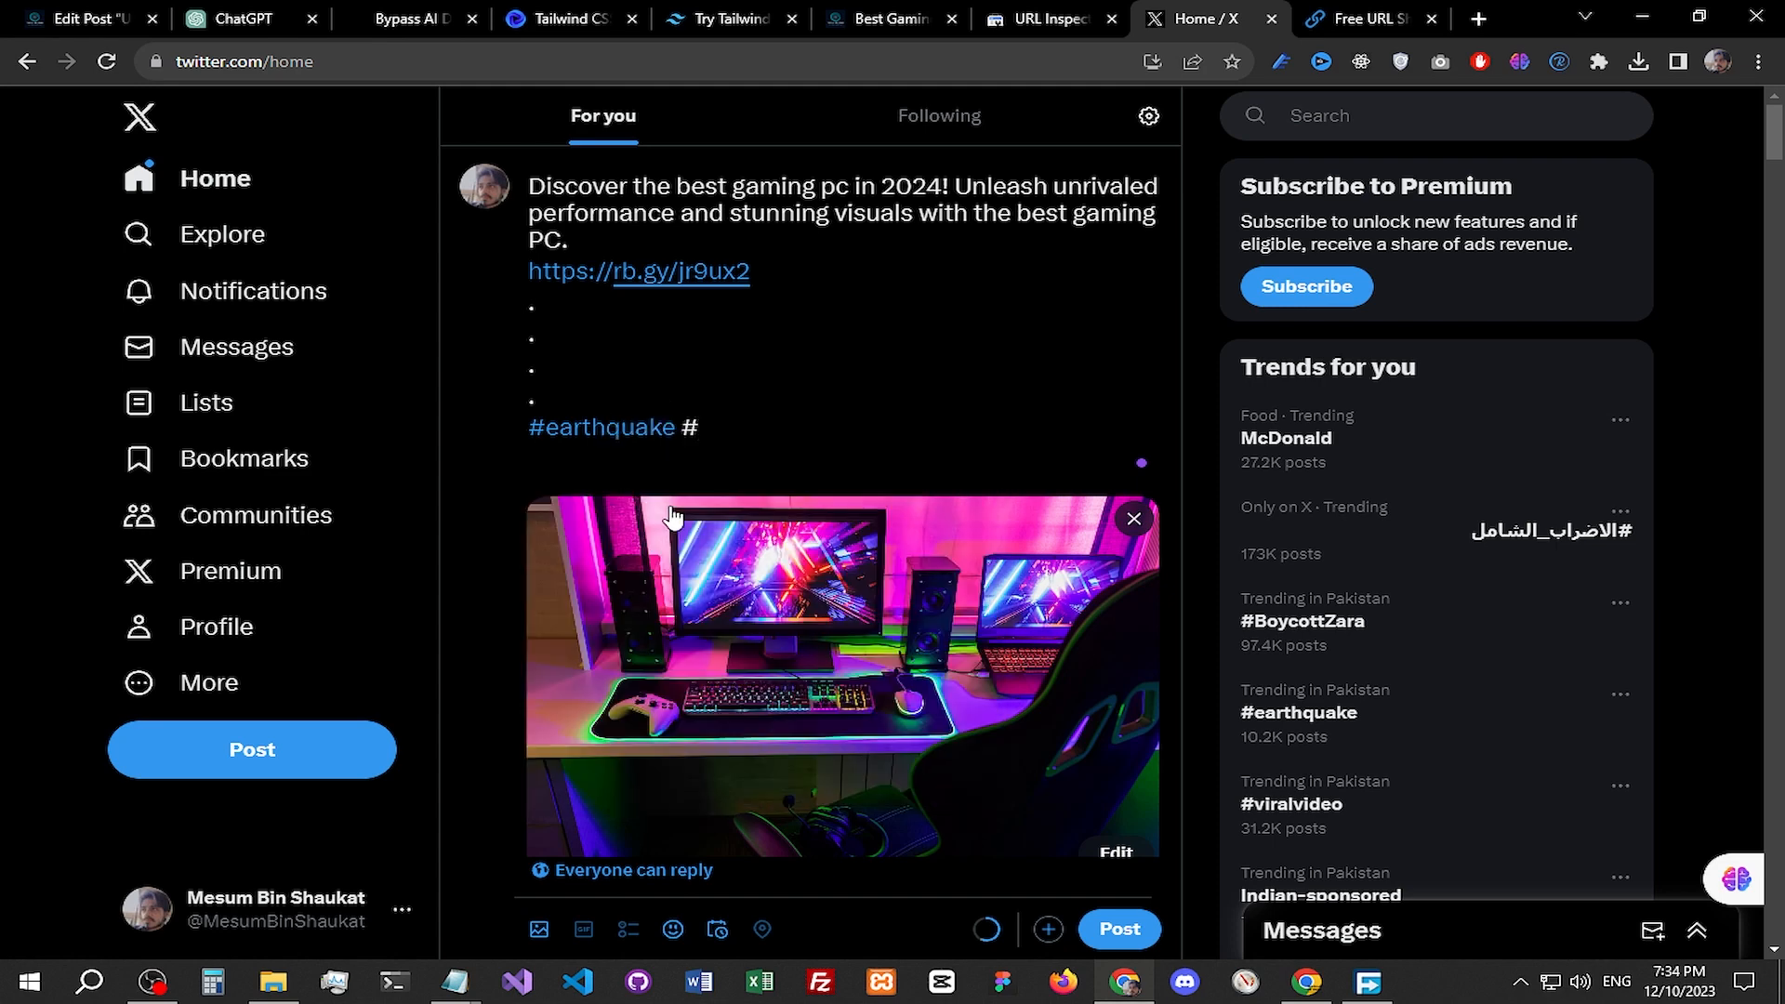
type("viralvideo")
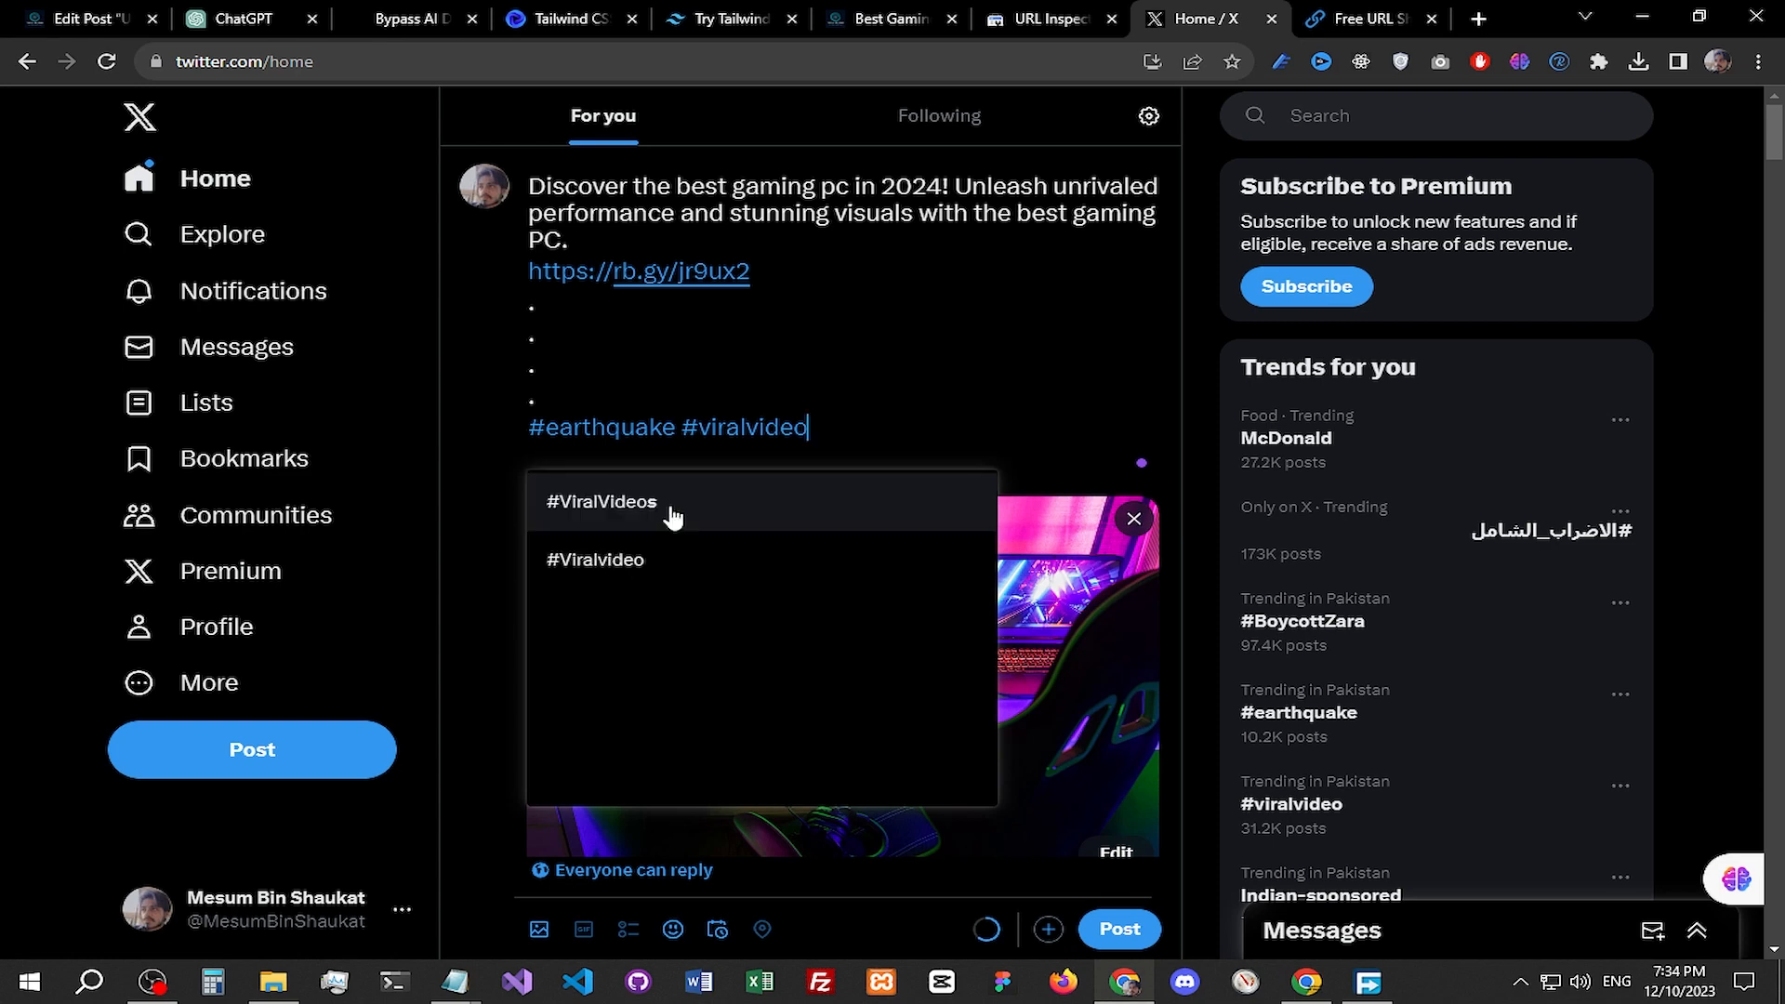
left_click(697, 559)
Step: Append the suggested hashtags #Elonmusk and #AndrewTate to the post's hashtag line
type("#")
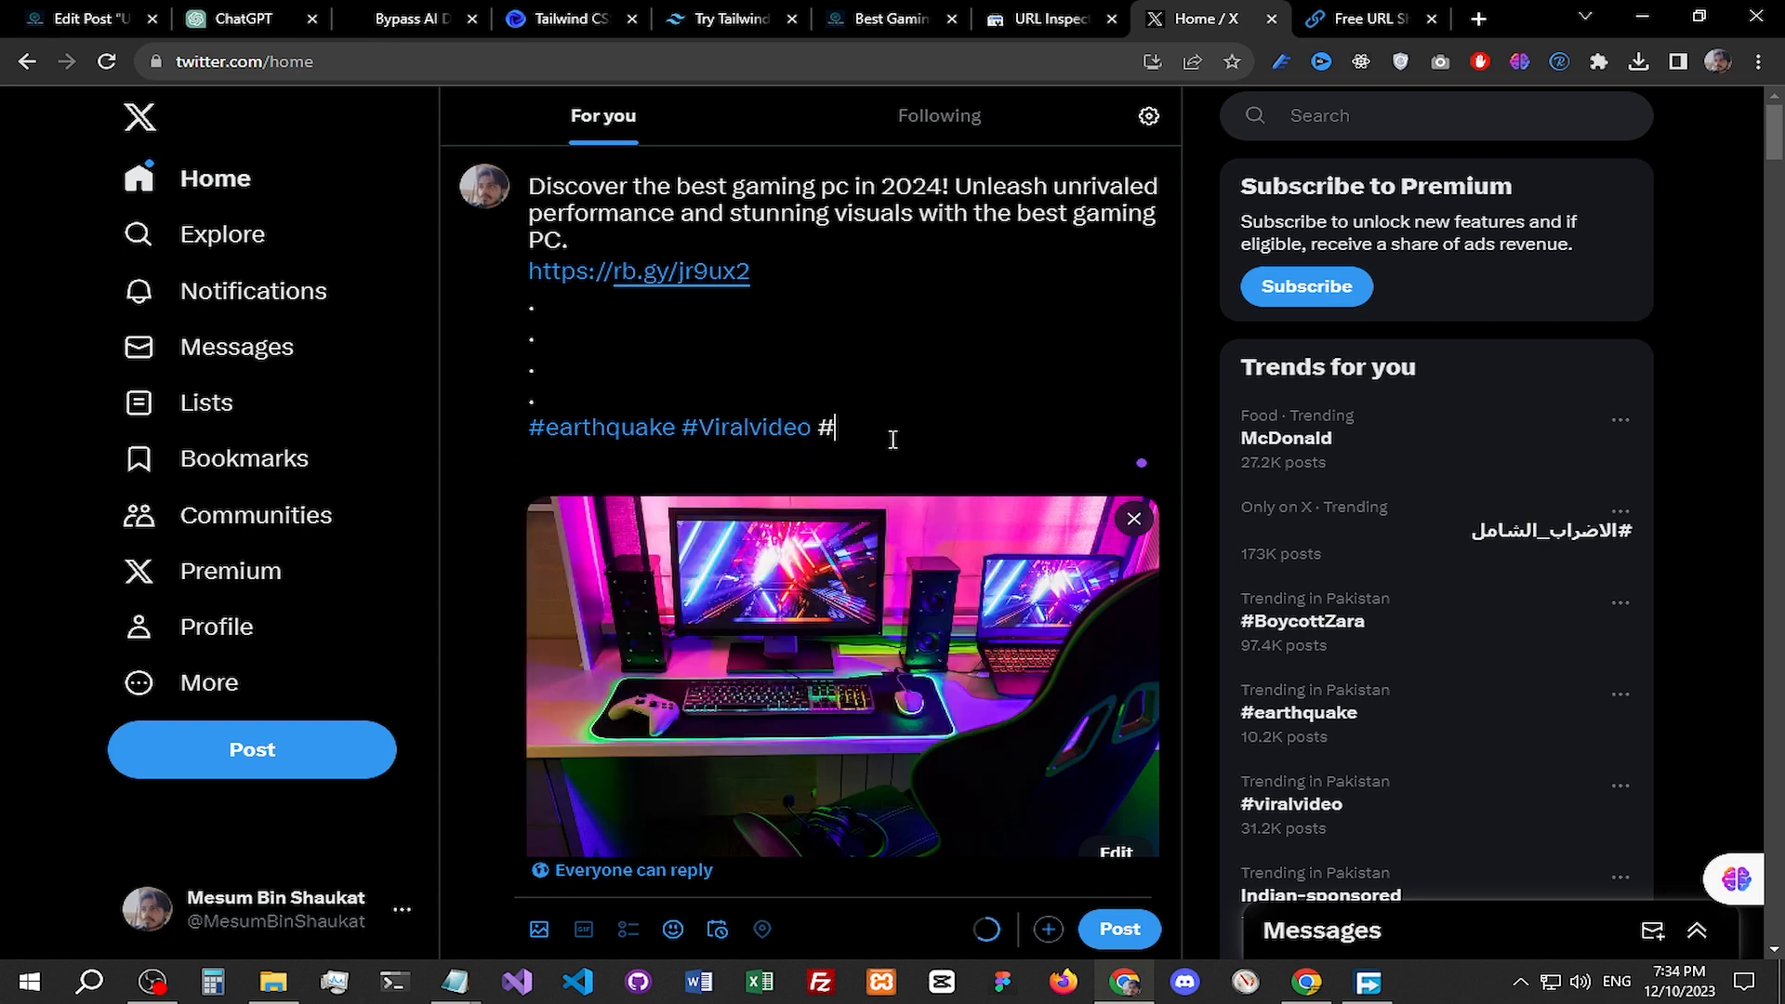
type("elon")
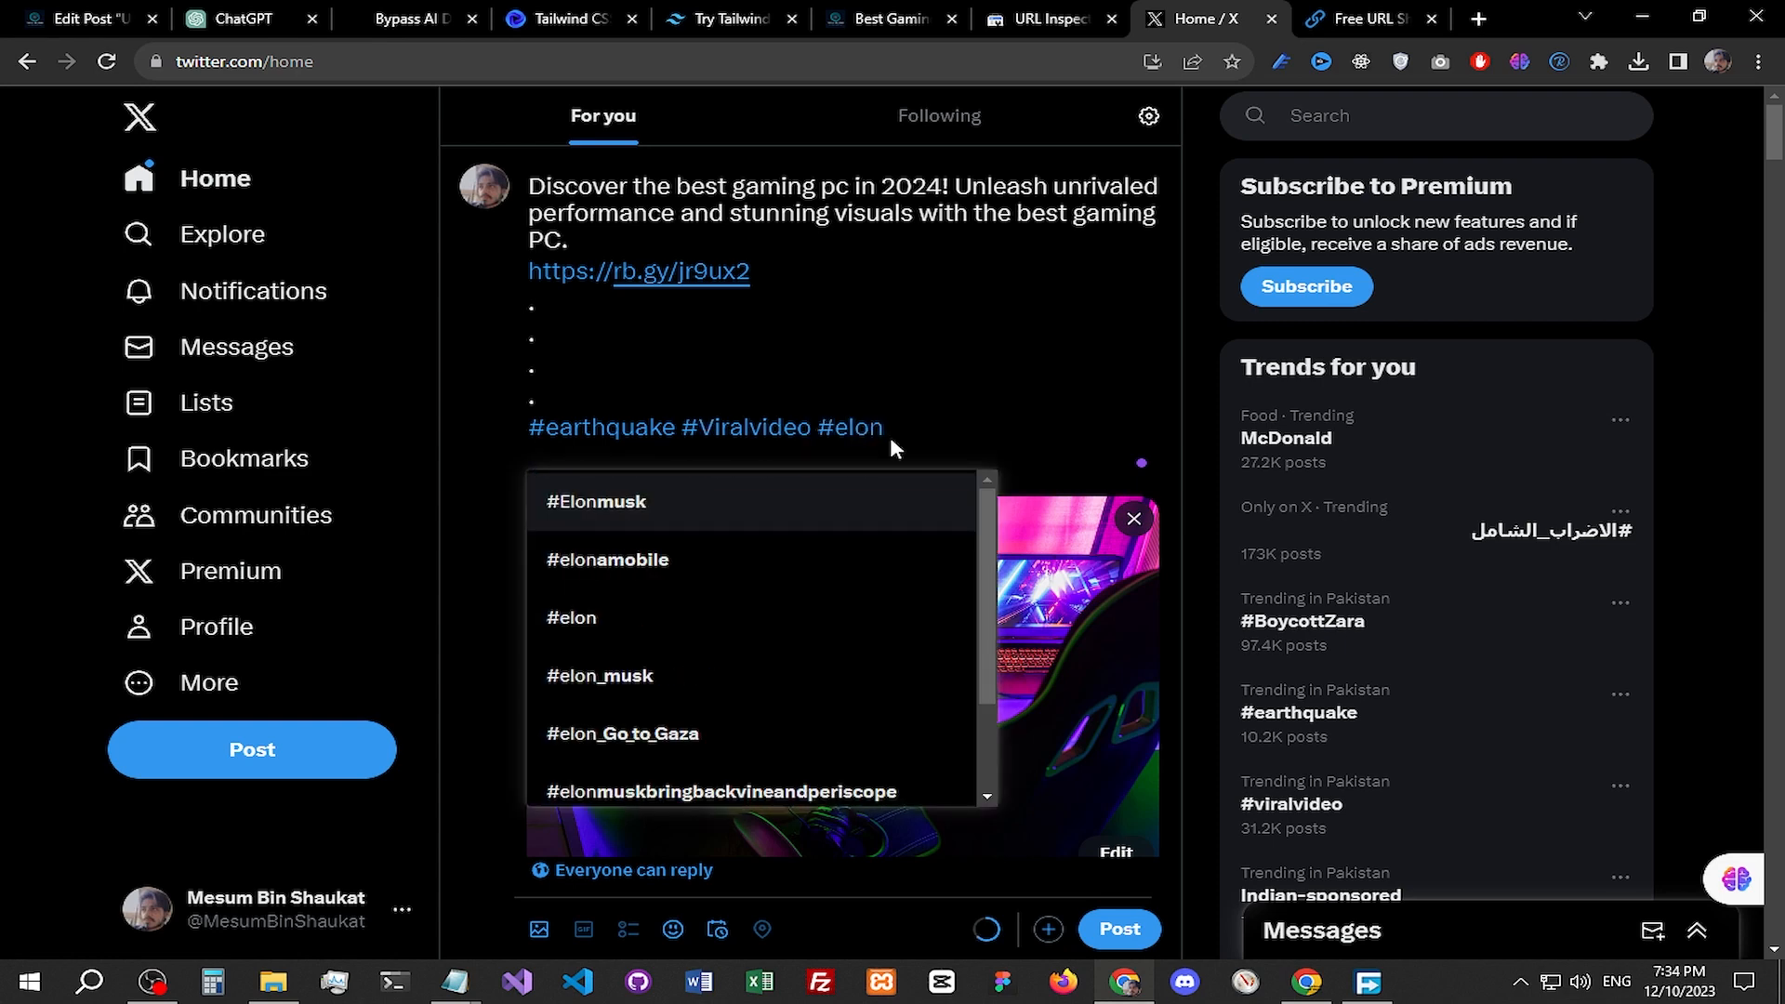
left_click(816, 512)
type("#")
type("and")
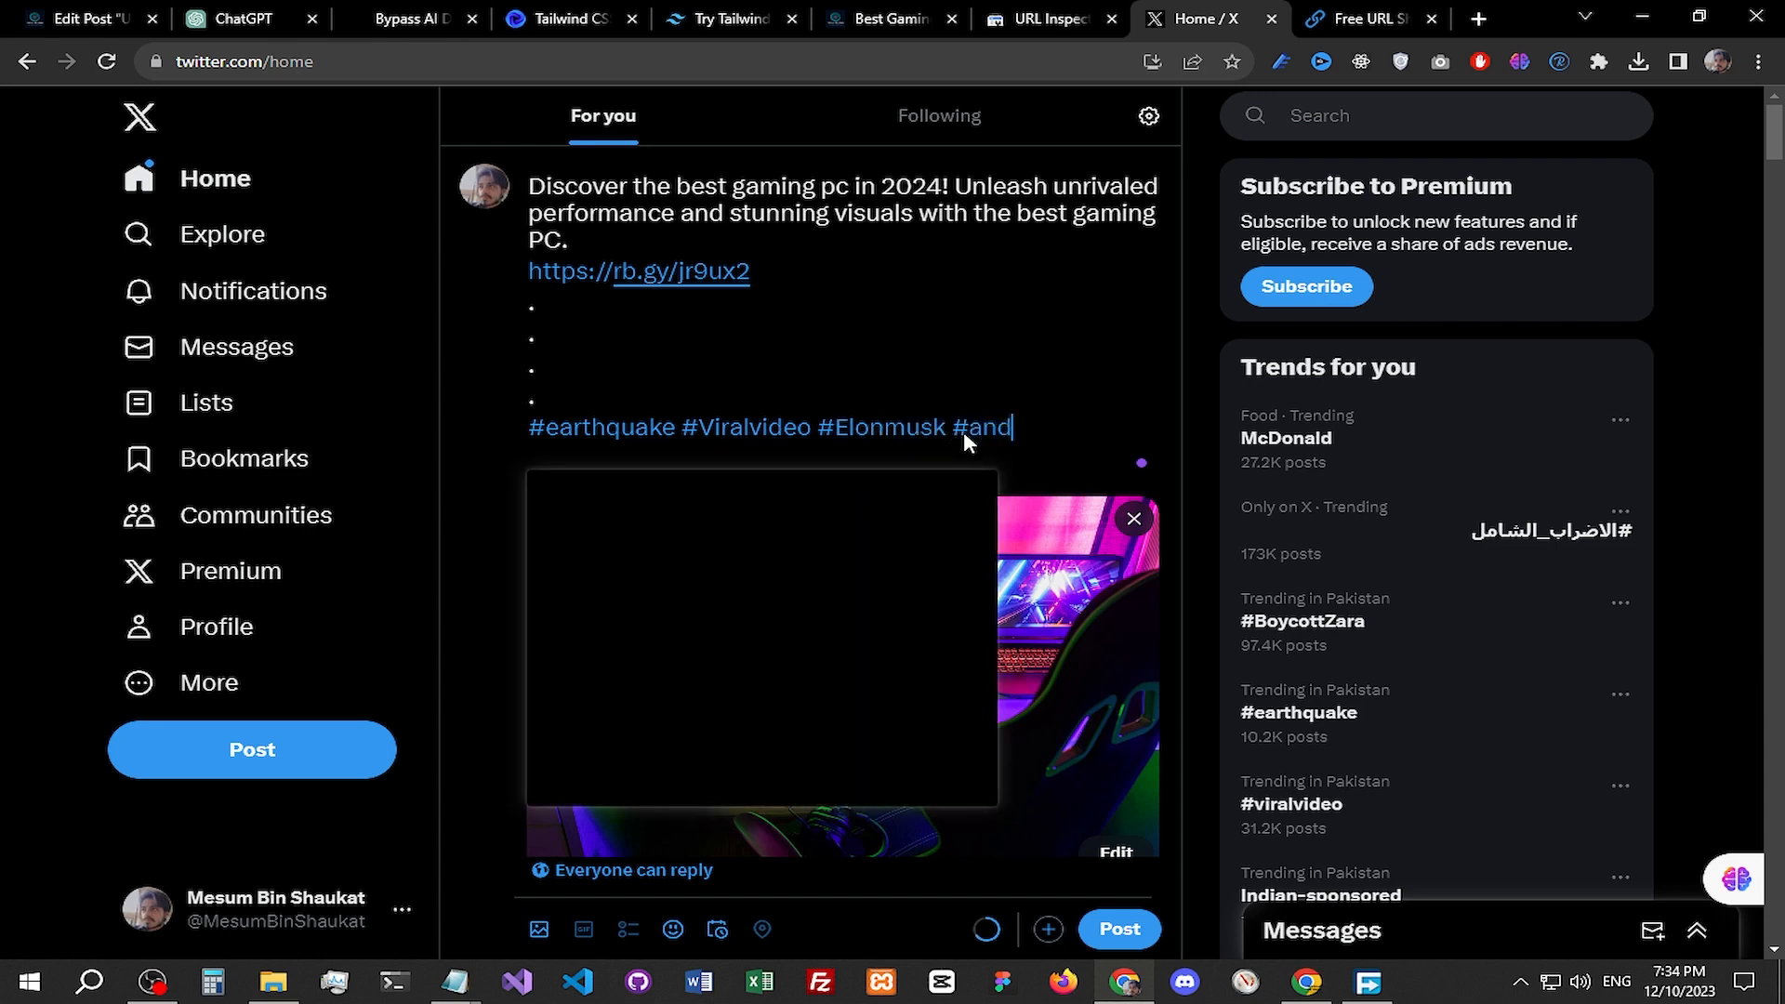
type("rewtate")
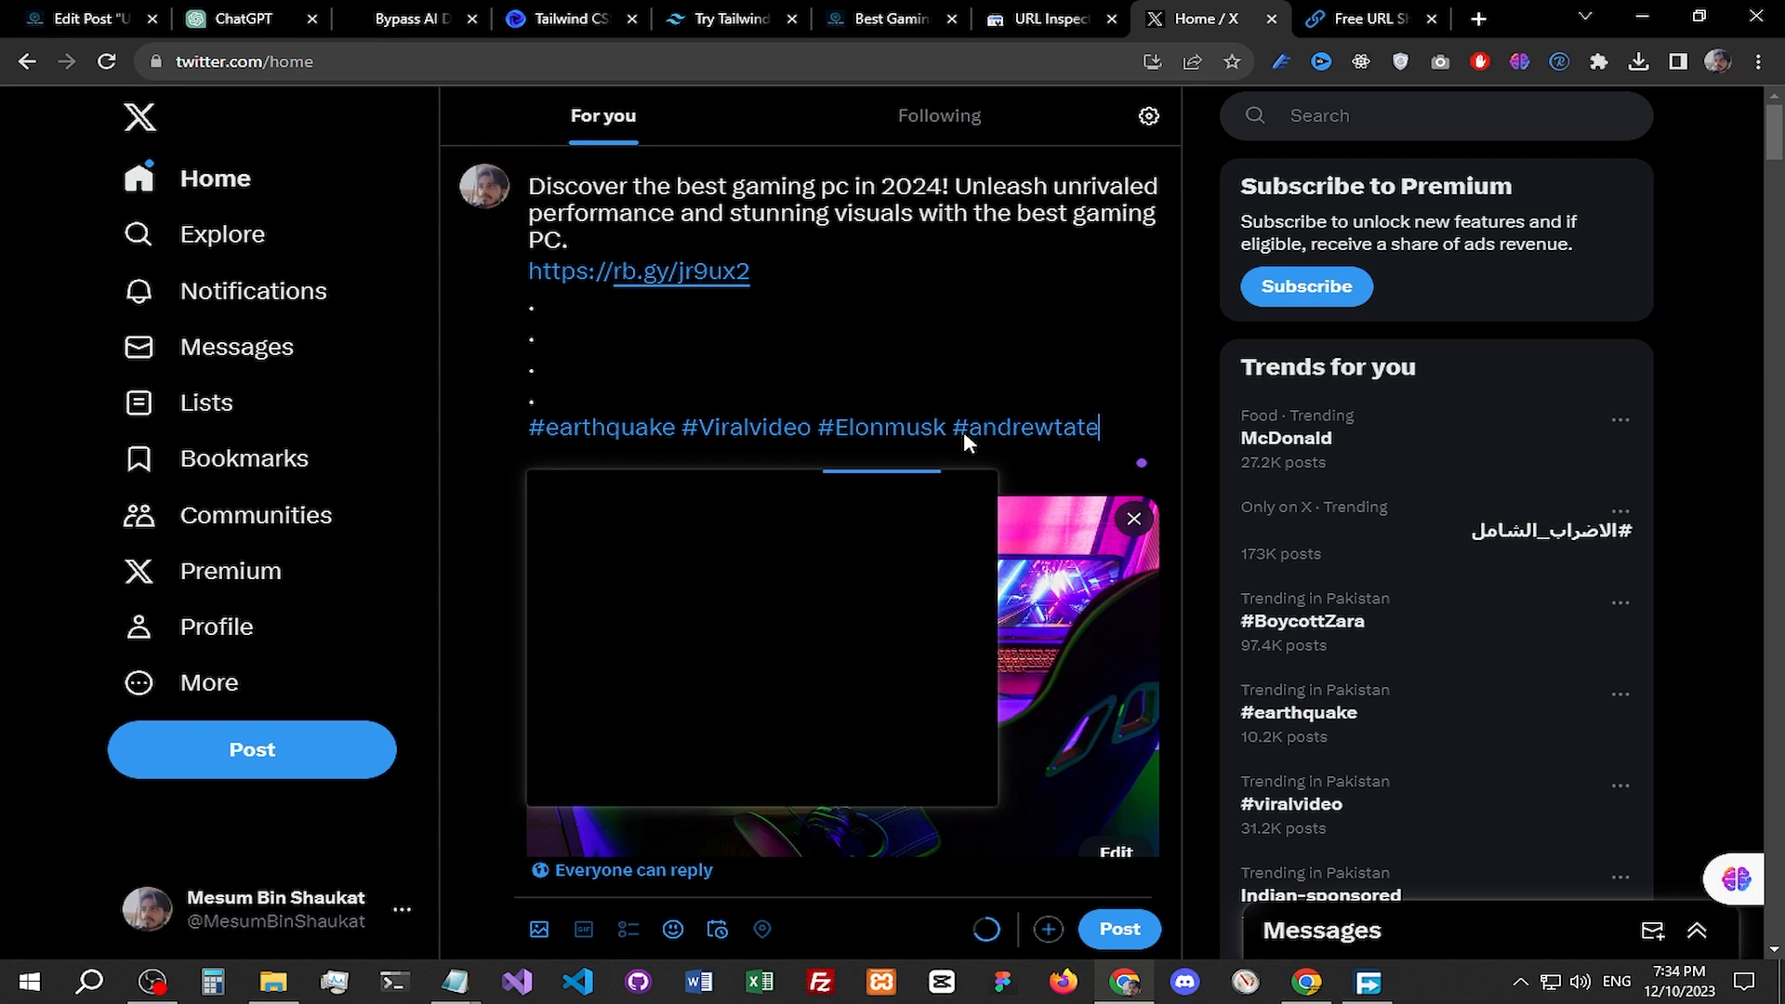
left_click(884, 517)
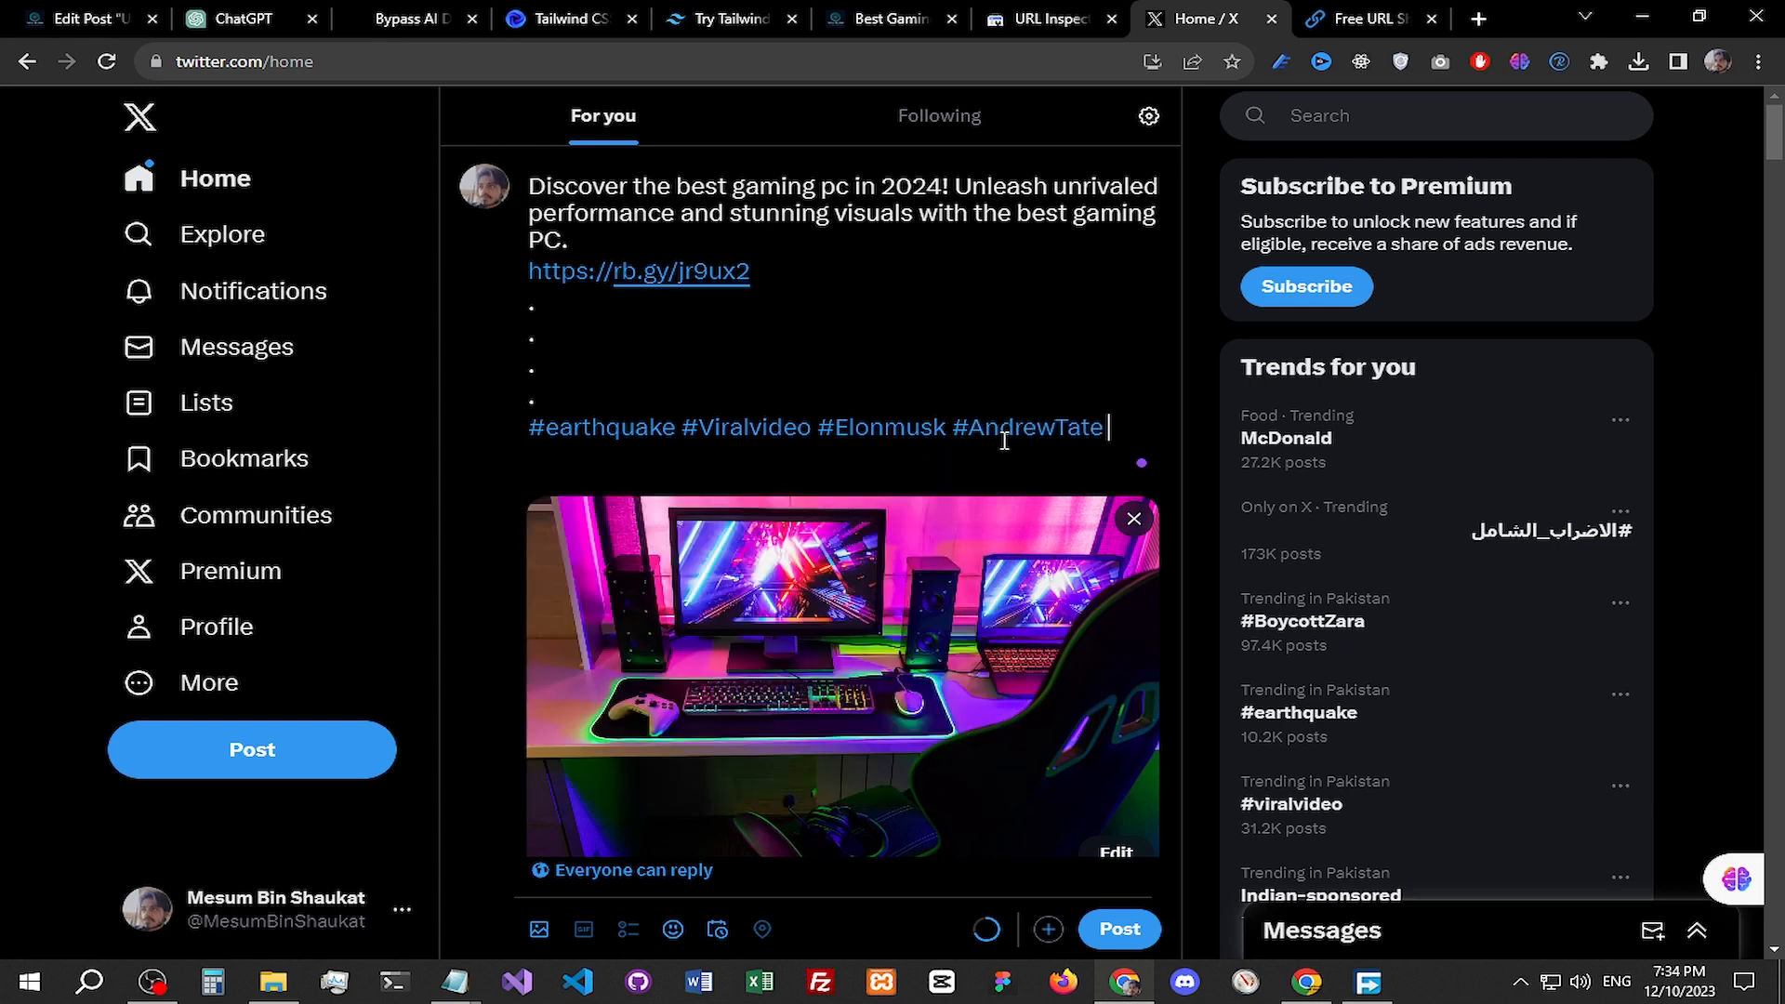
Step: Append the suggested hashtag #conflict to the post, followed by a # sign for another hashtag
type("#conf")
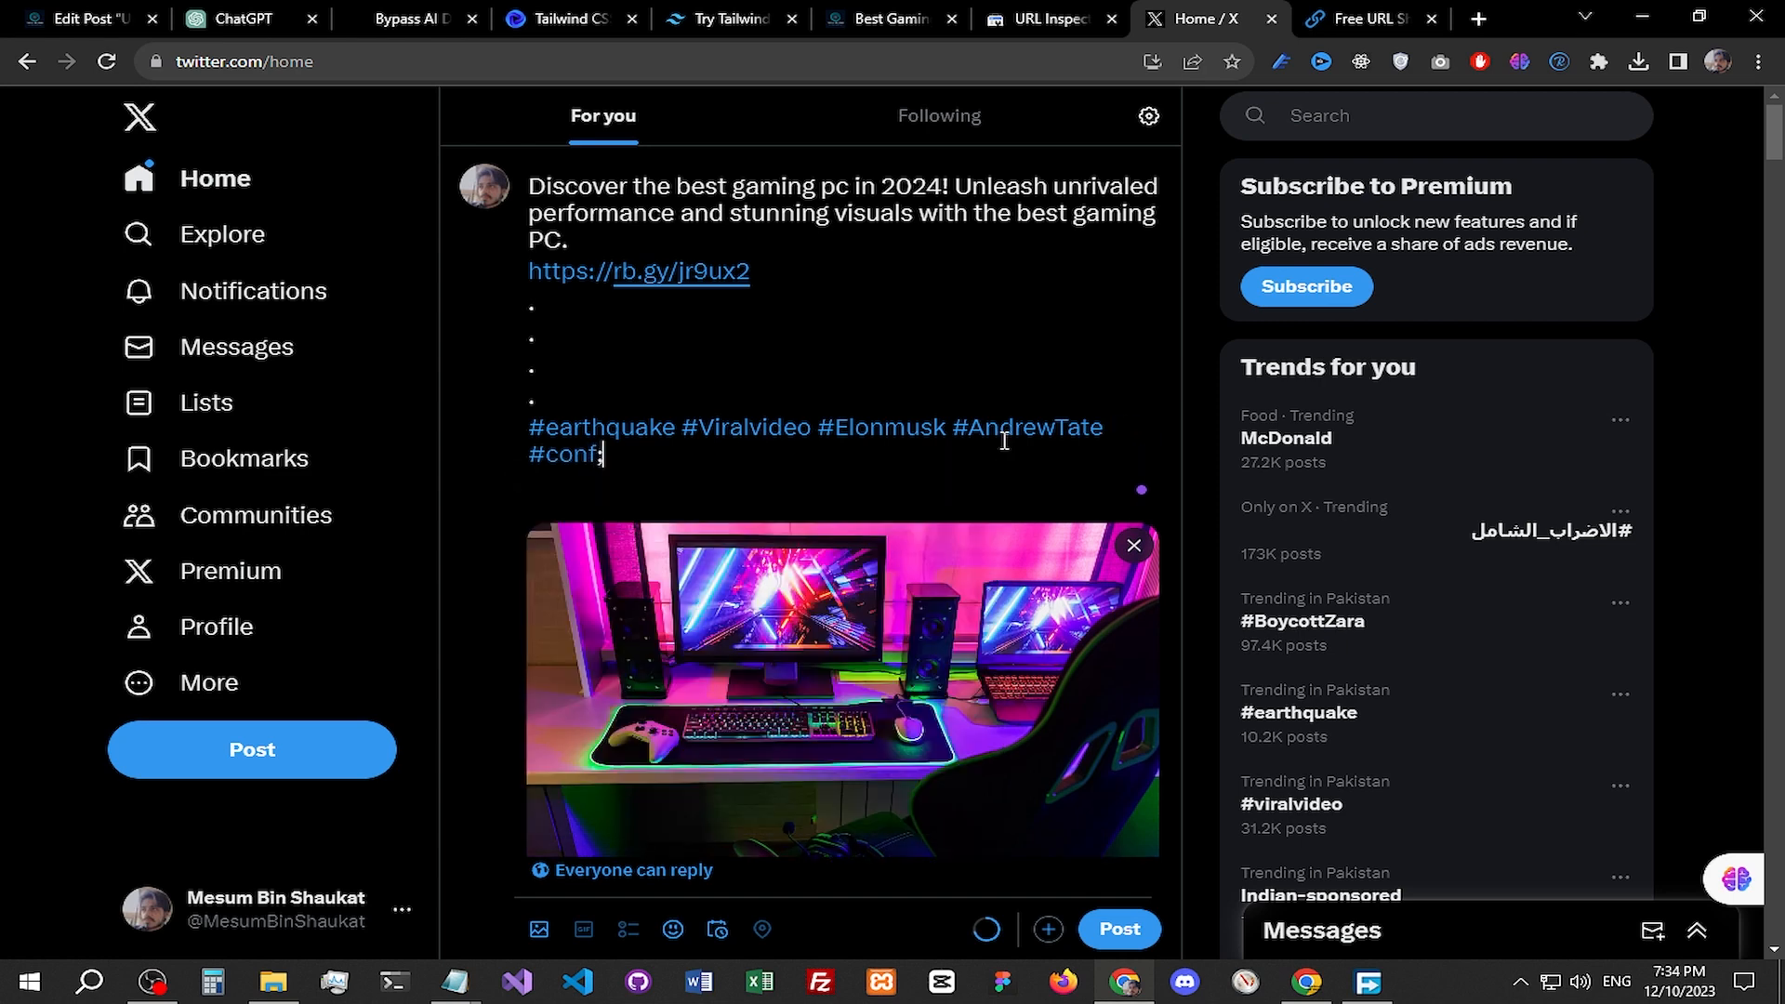
type("lict")
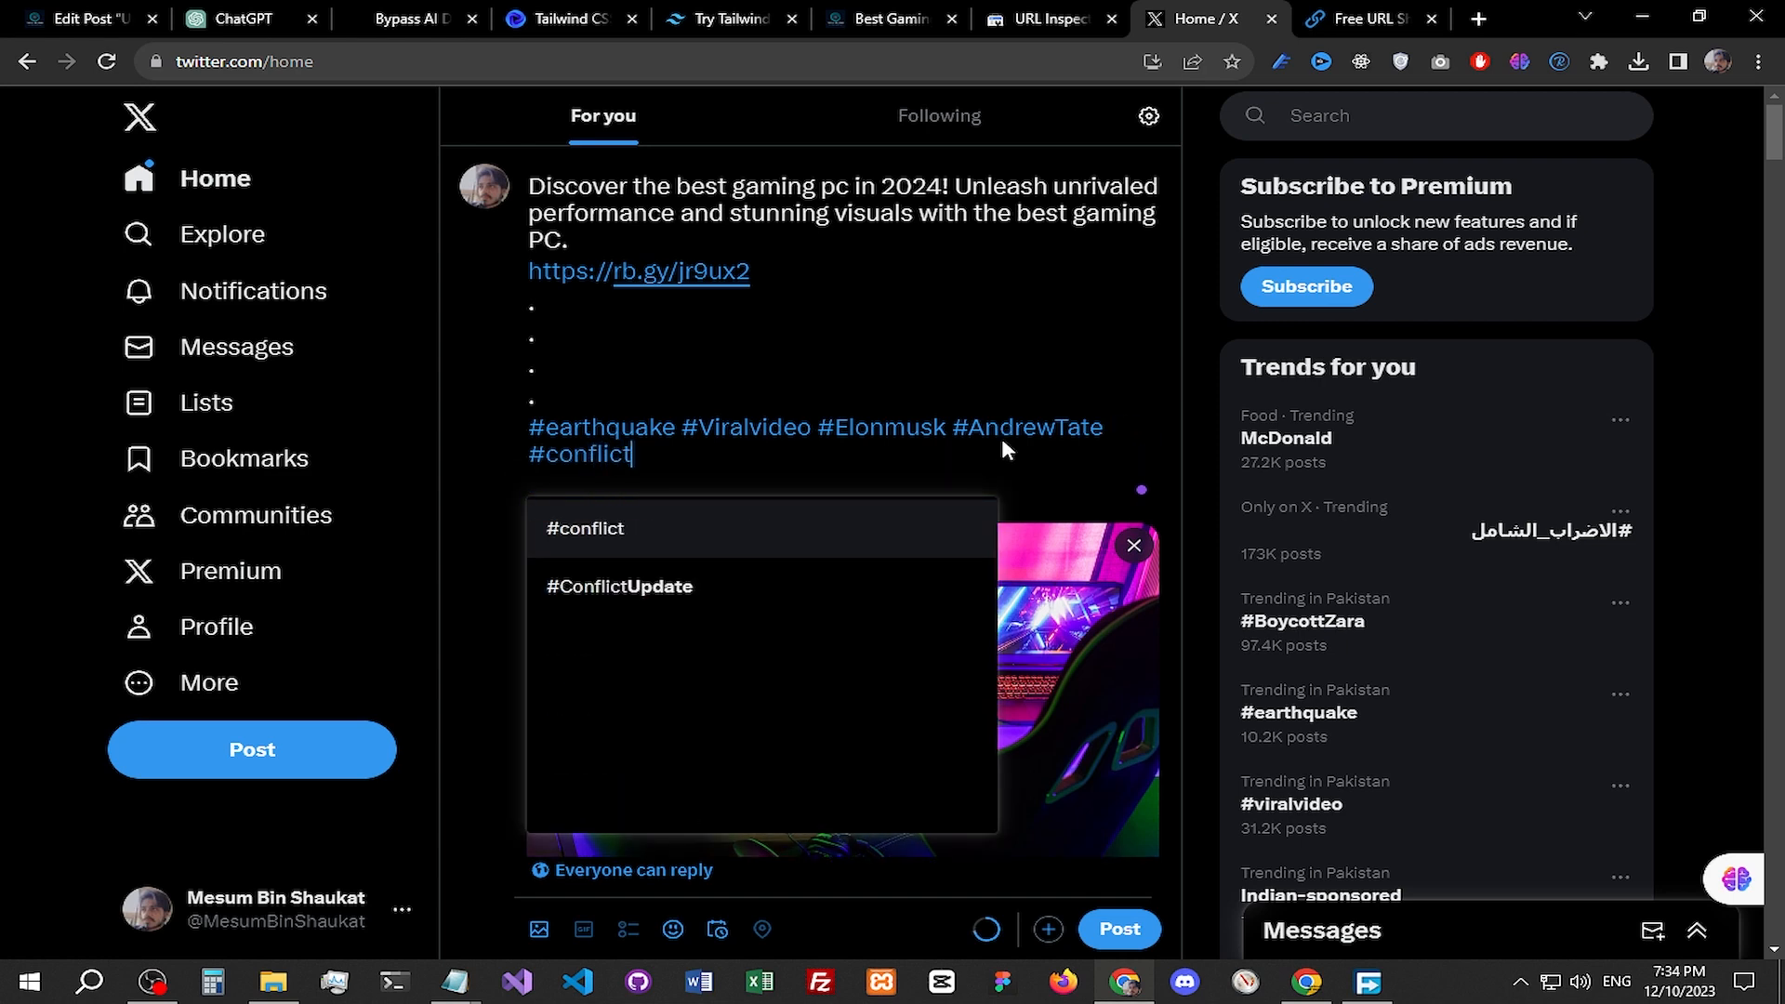
left_click(857, 529)
type("#")
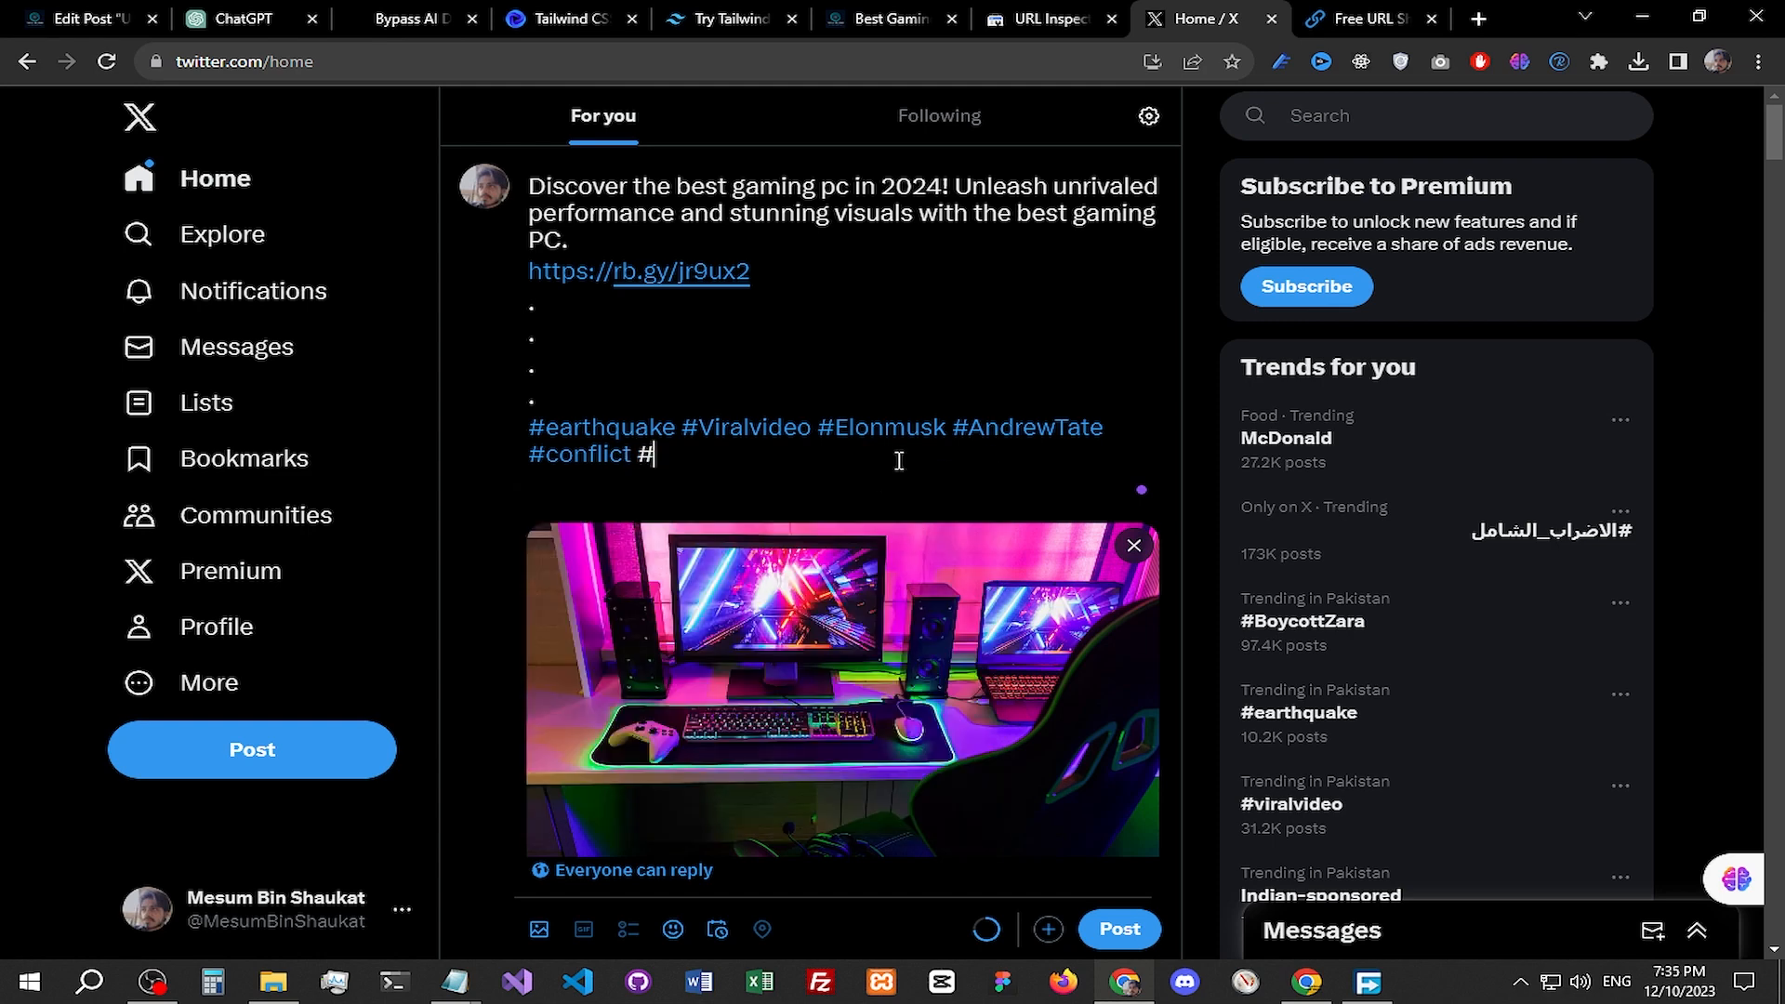
type("2024")
left_click_drag(885, 458, 660, 461)
key("BackSpace")
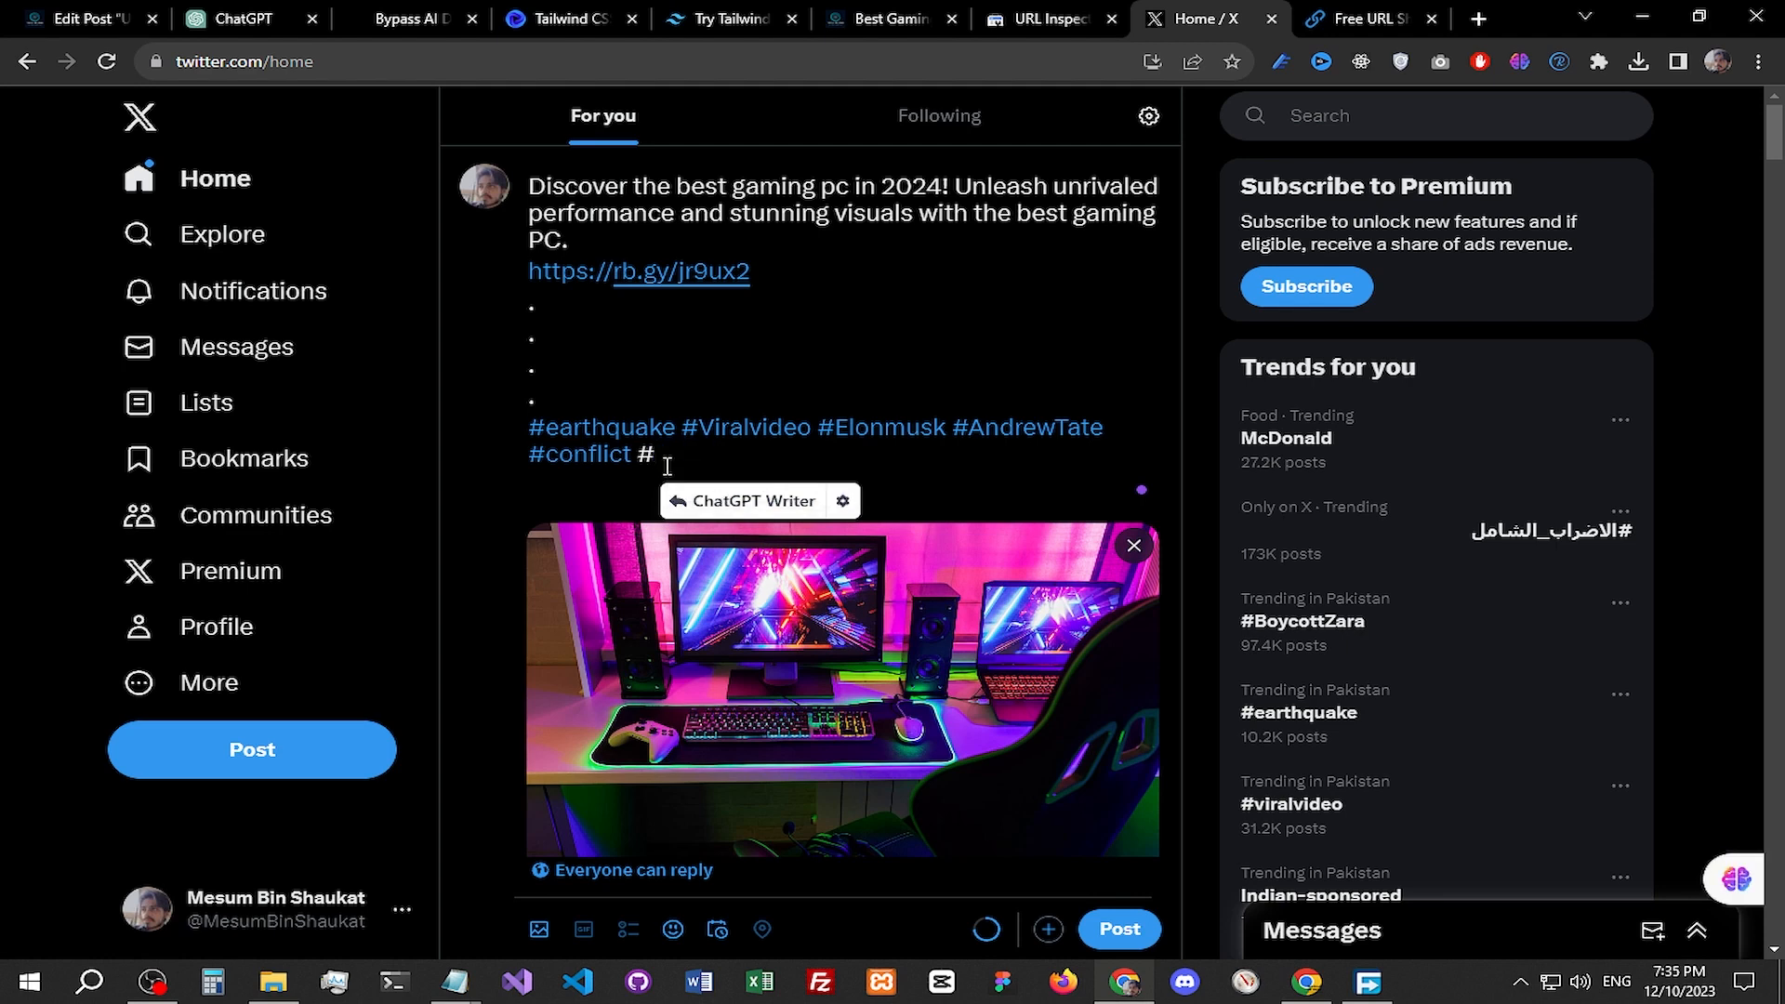
Step: Complete the open # sign as #viral and append the suggested hashtag #FYP
type("viral")
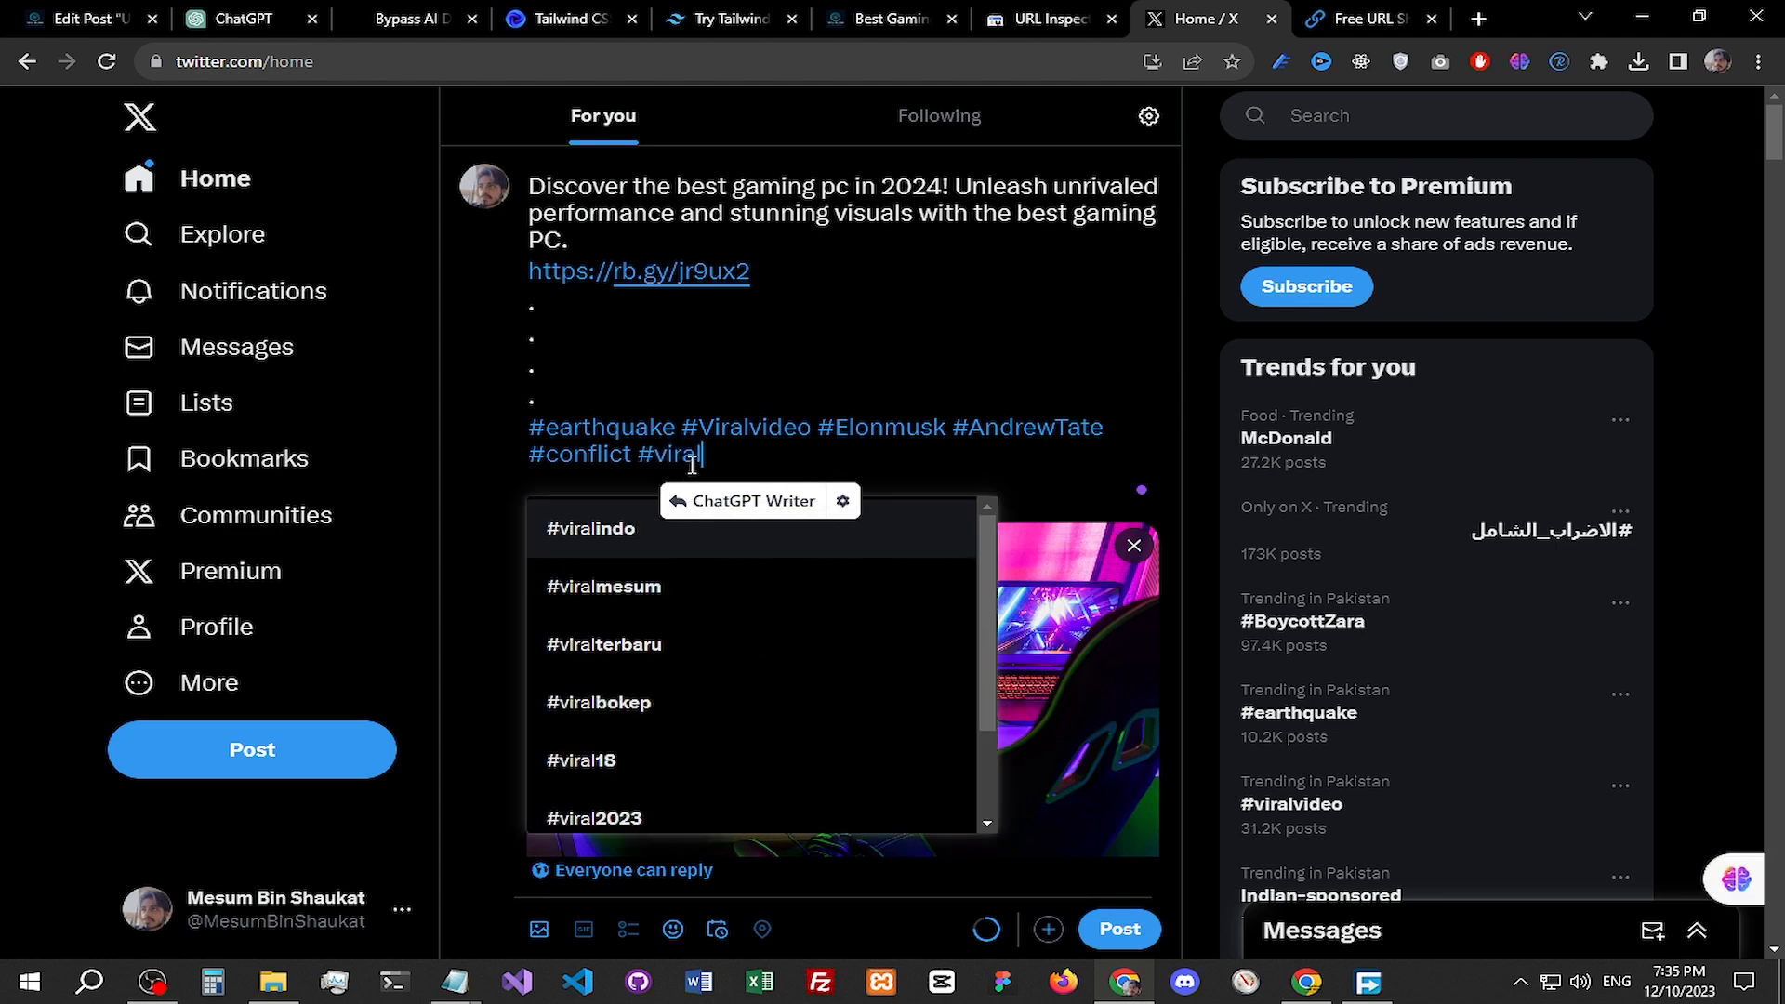
type(" #")
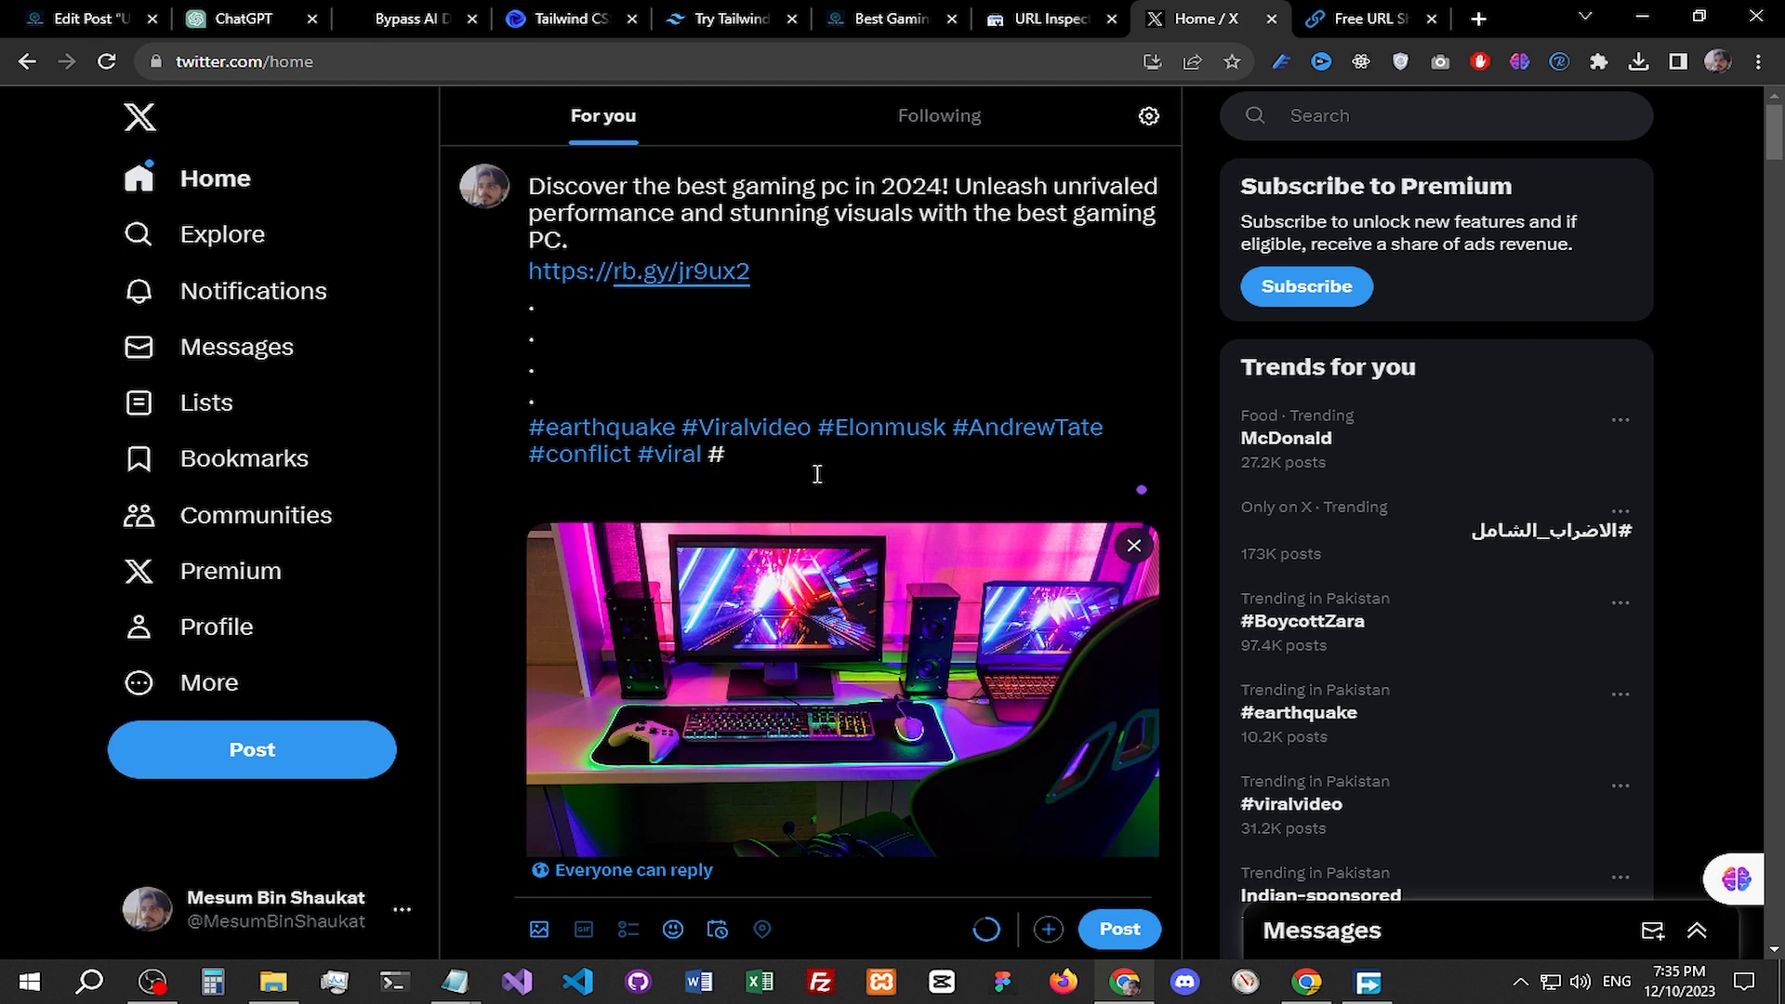
type("fyp")
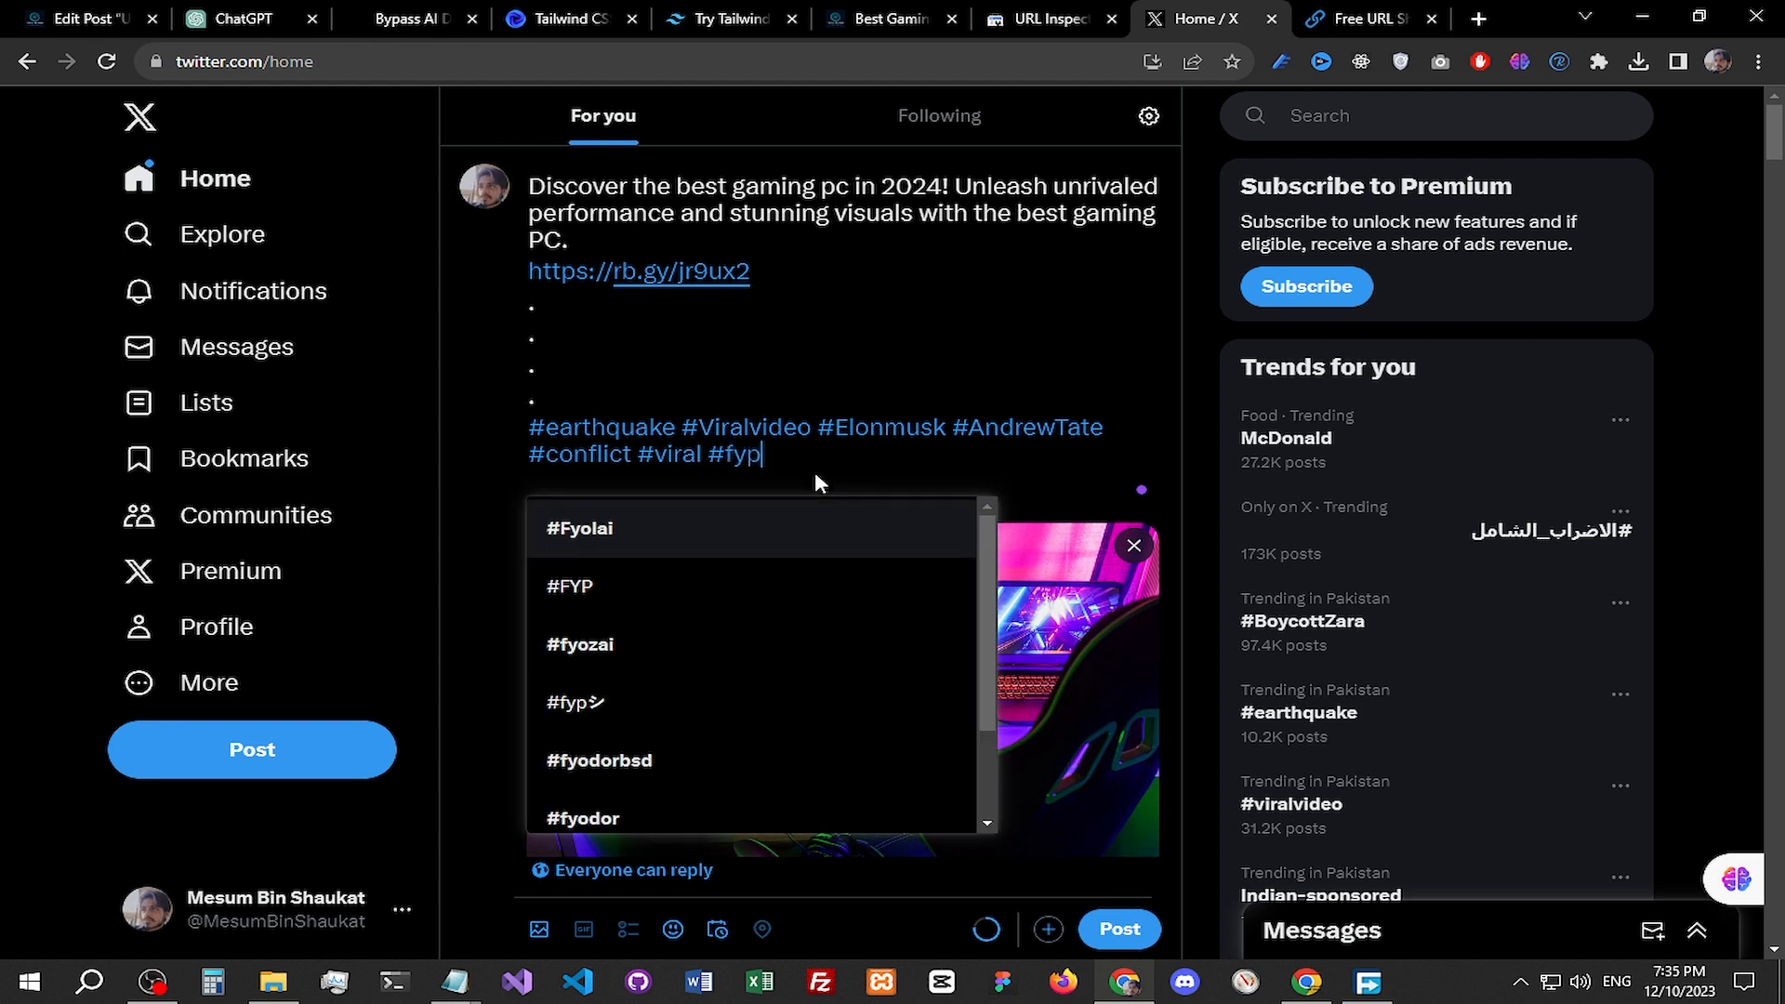
left_click(697, 523)
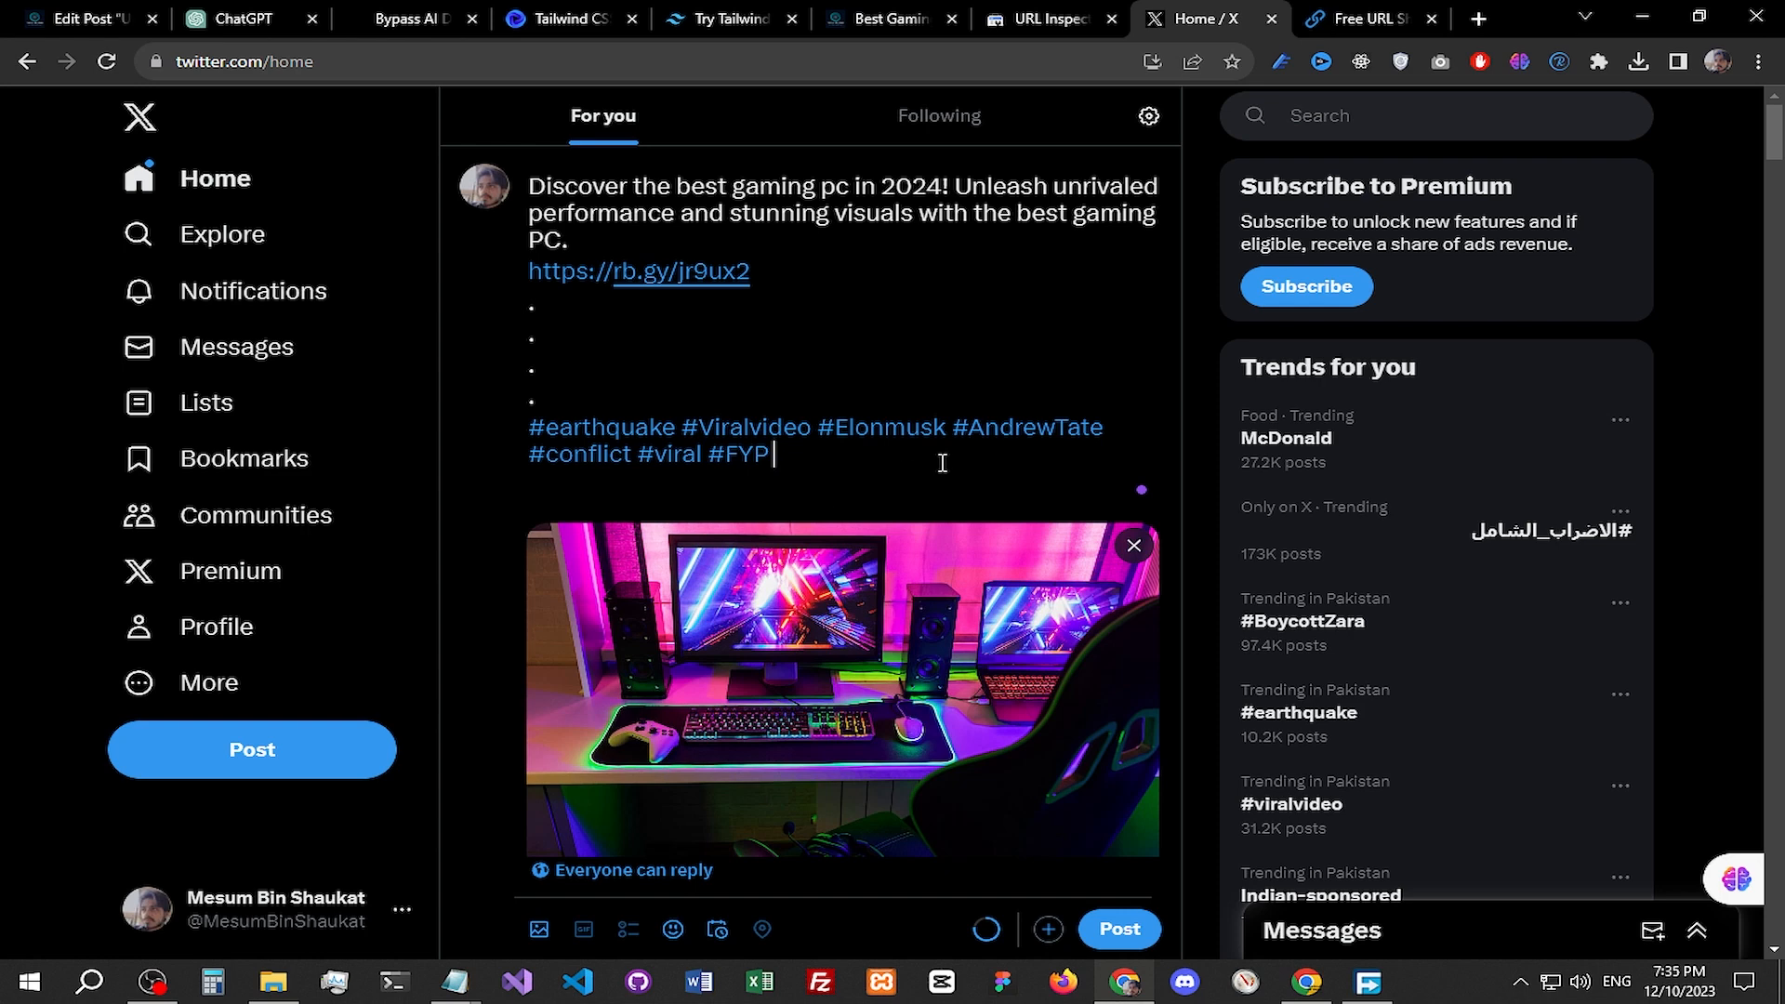
Step: Append the gaming hashtags #gaming, #gamingpc and #GamingCommunity to the end of the post
type("#")
type("gami")
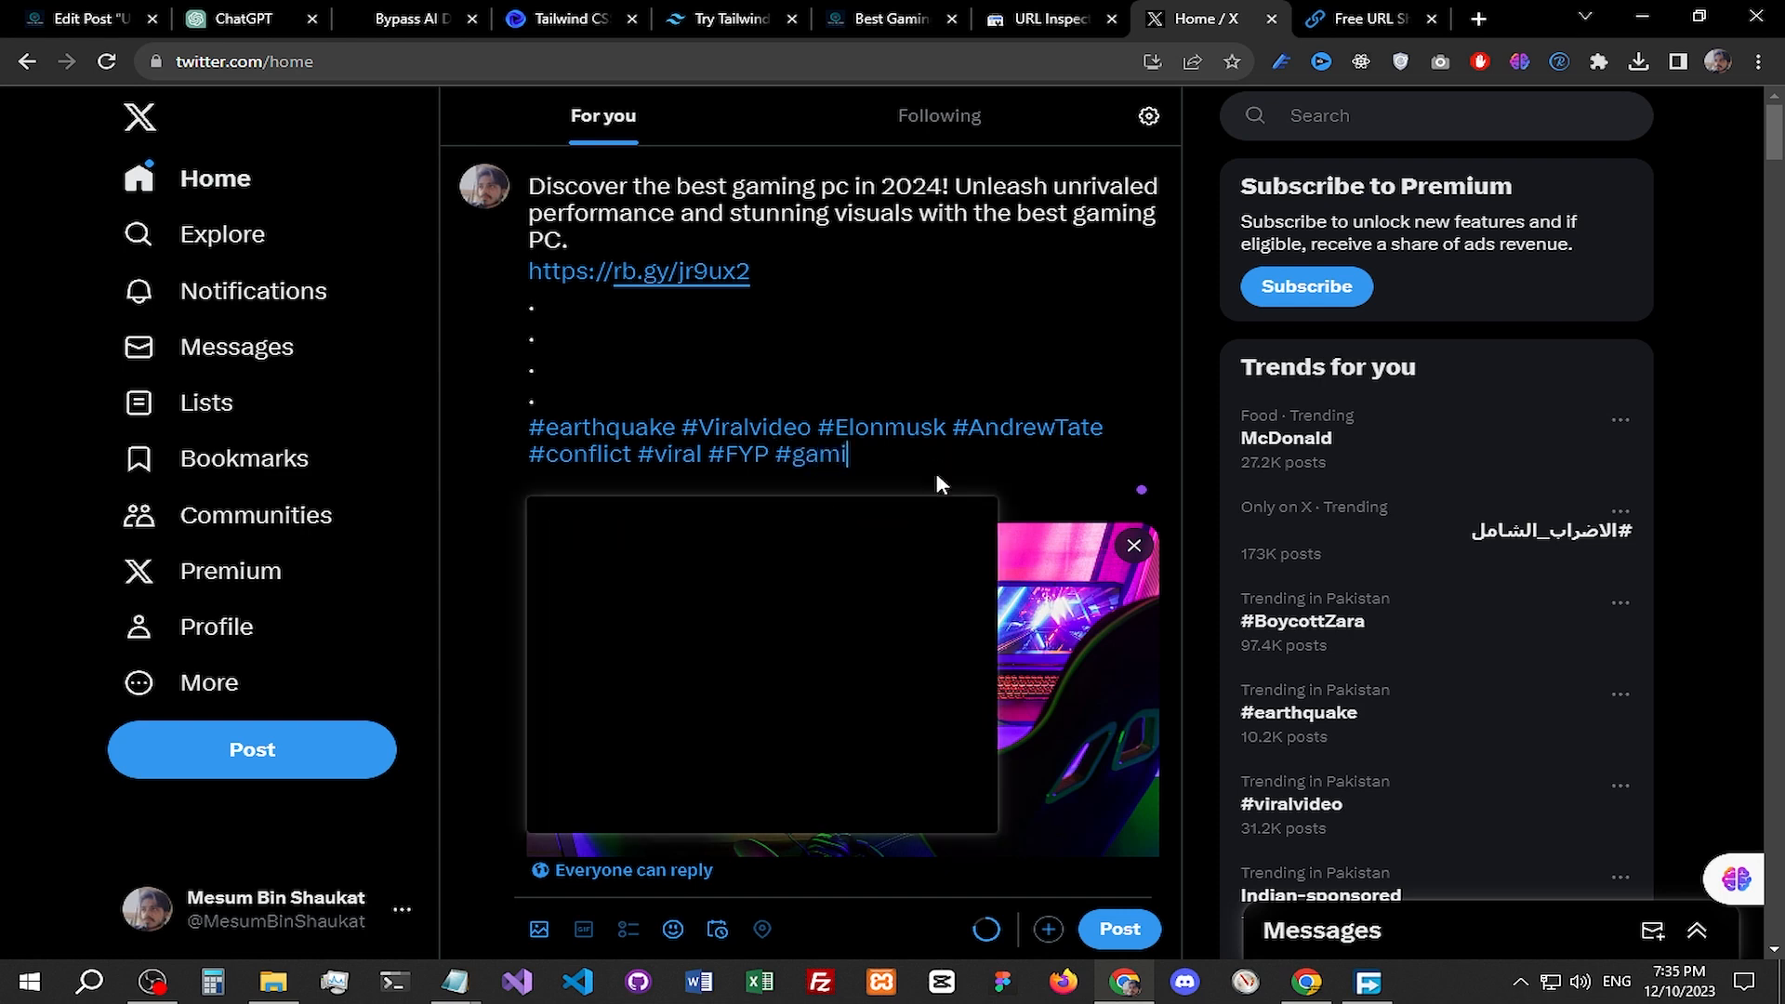
type("ng $")
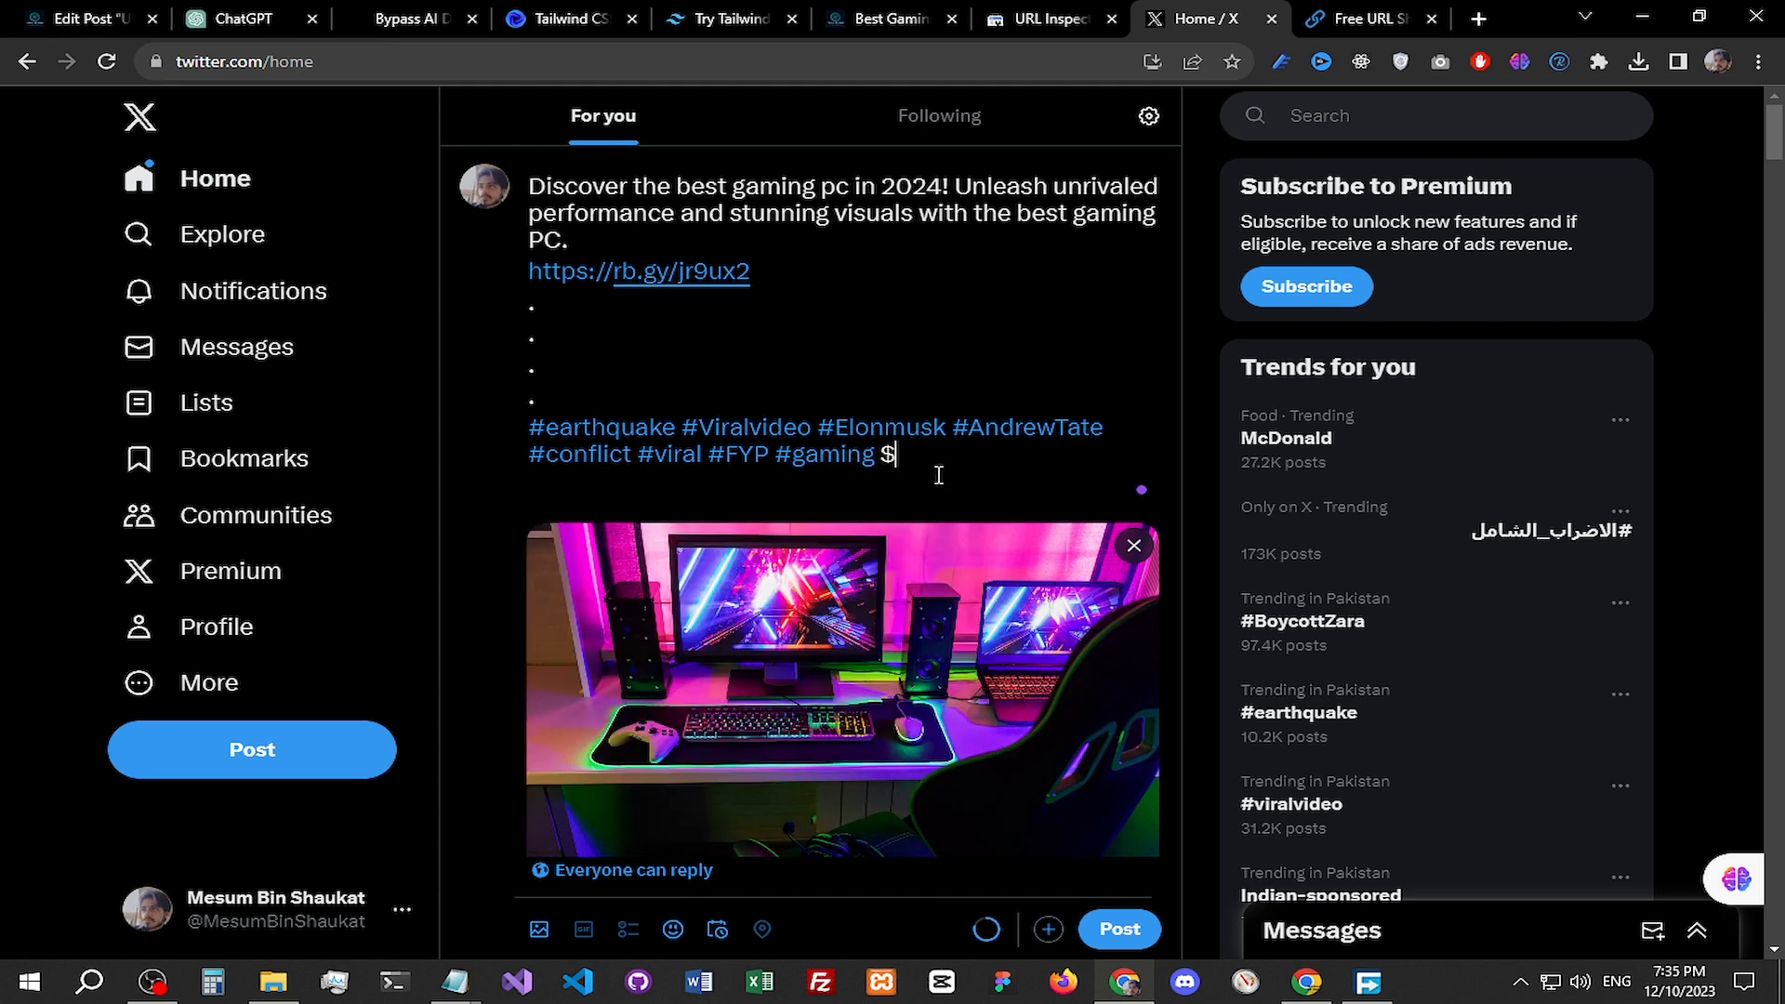
key("BackSpace")
type("#gamin")
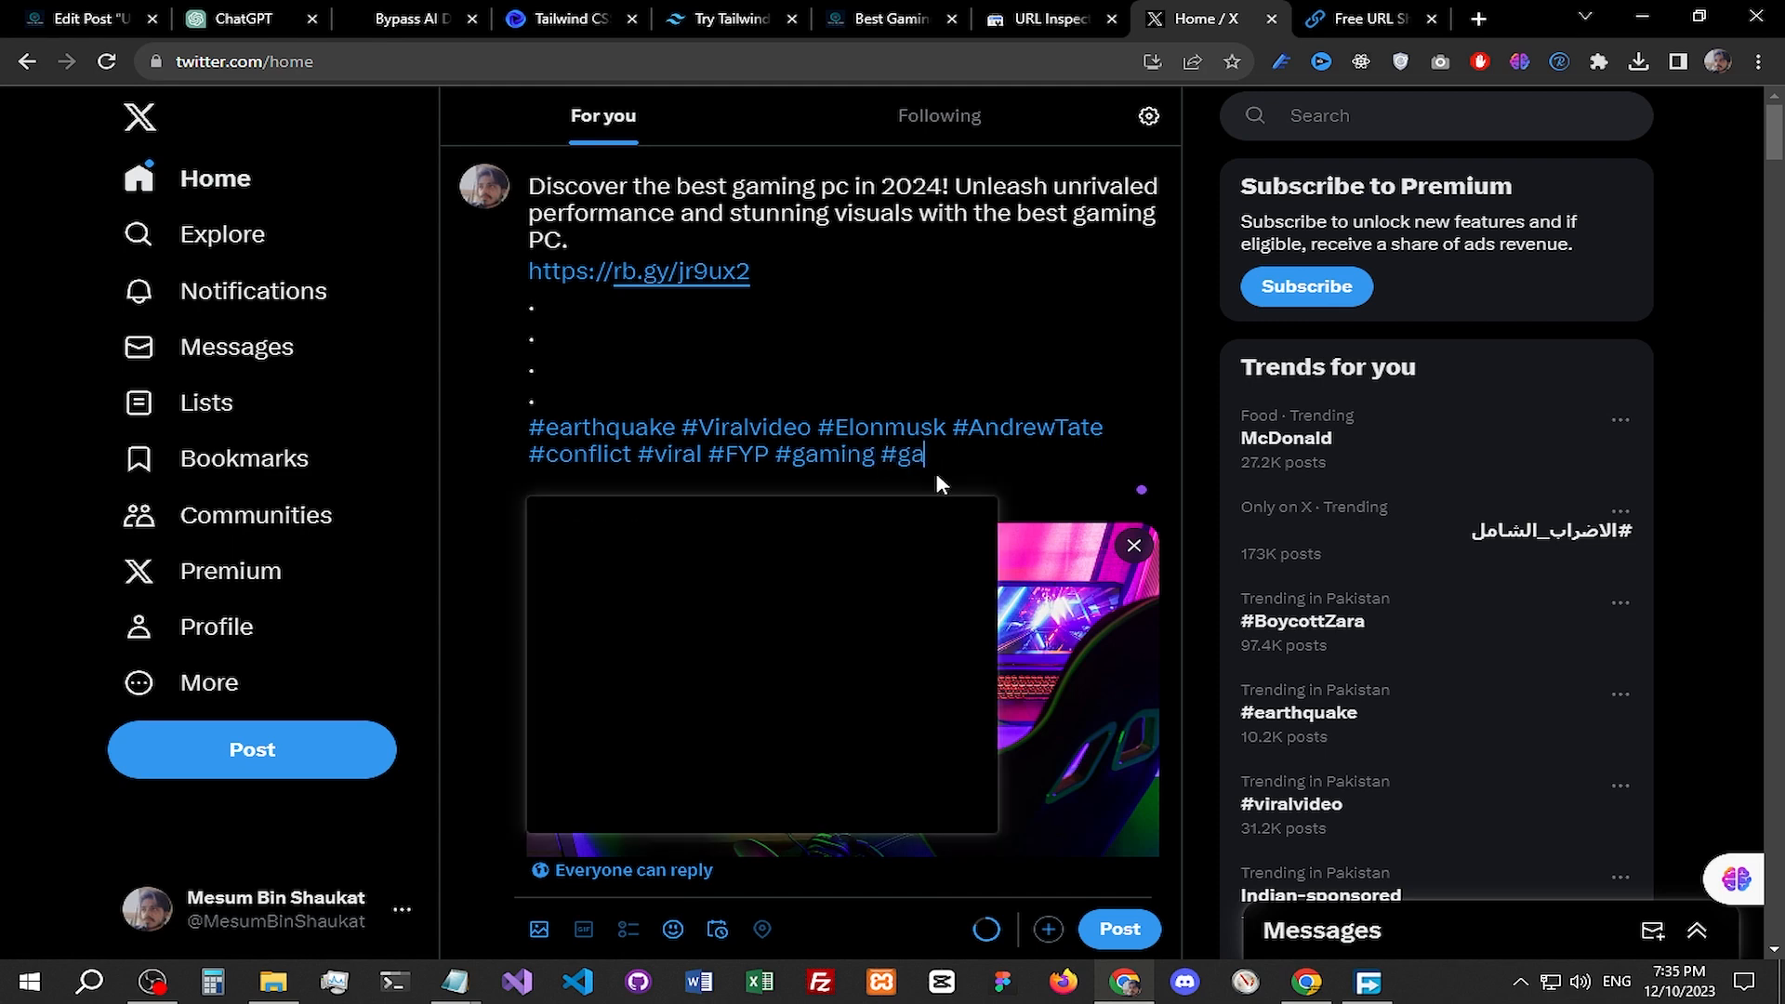
type("gpc")
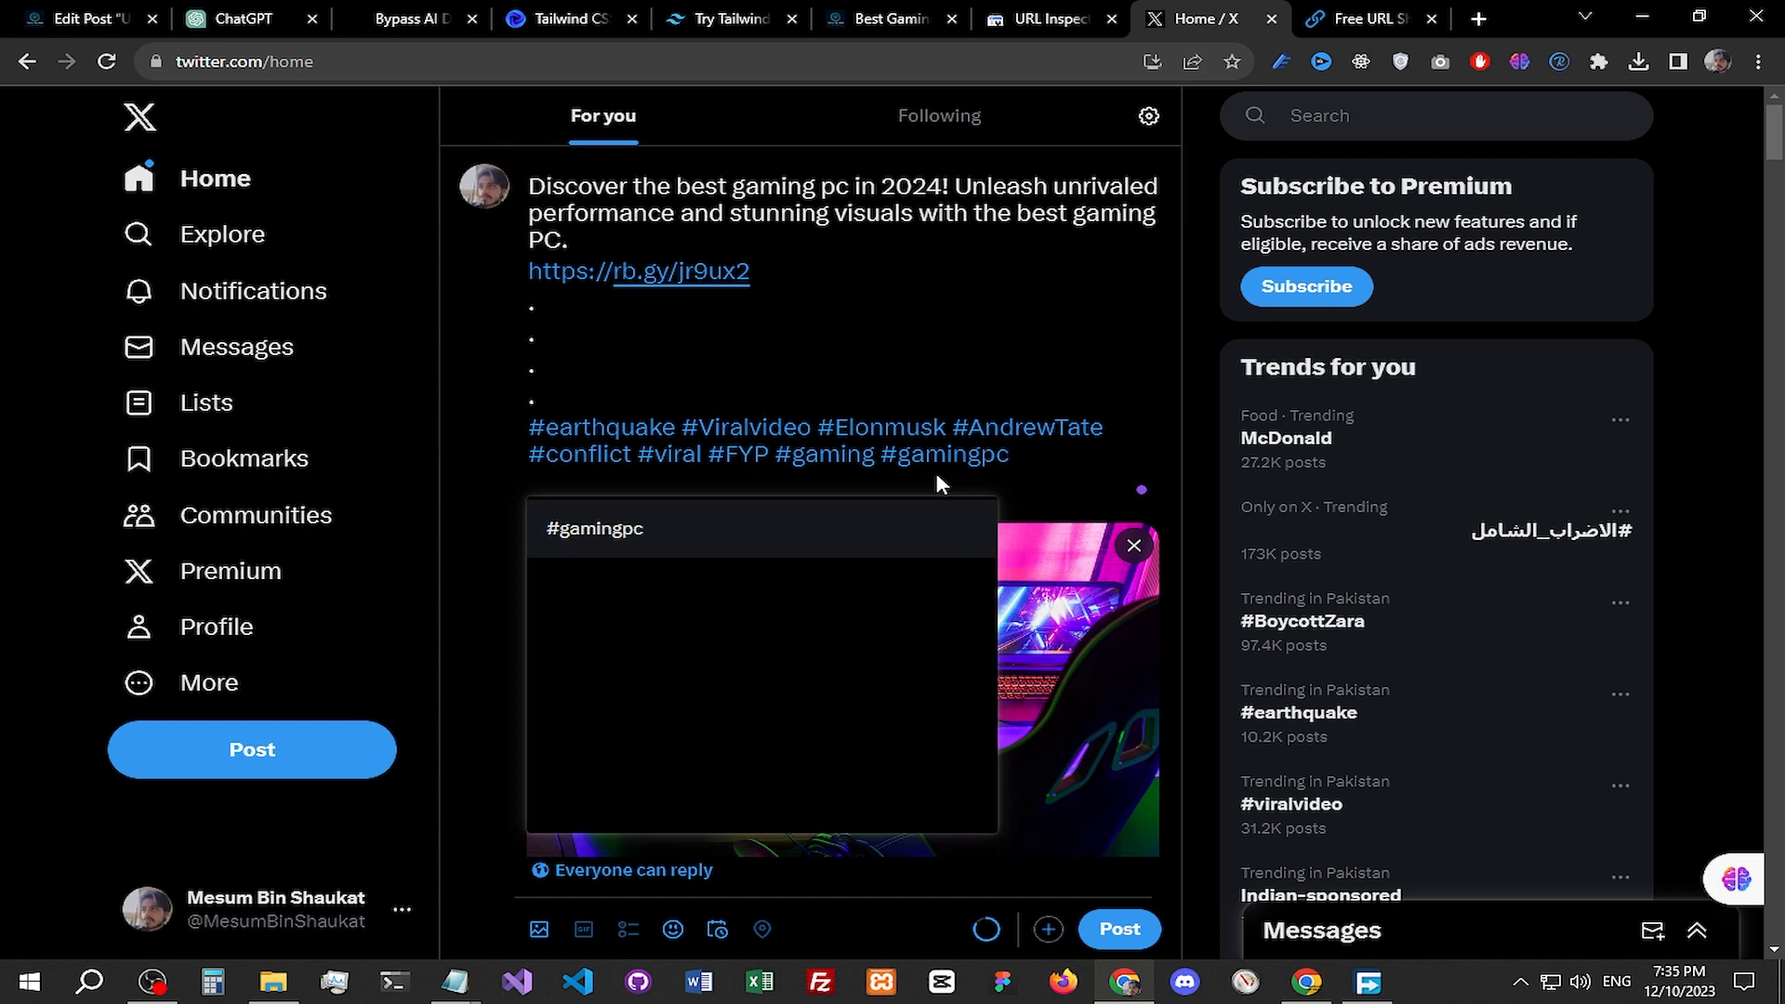
left_click(879, 550)
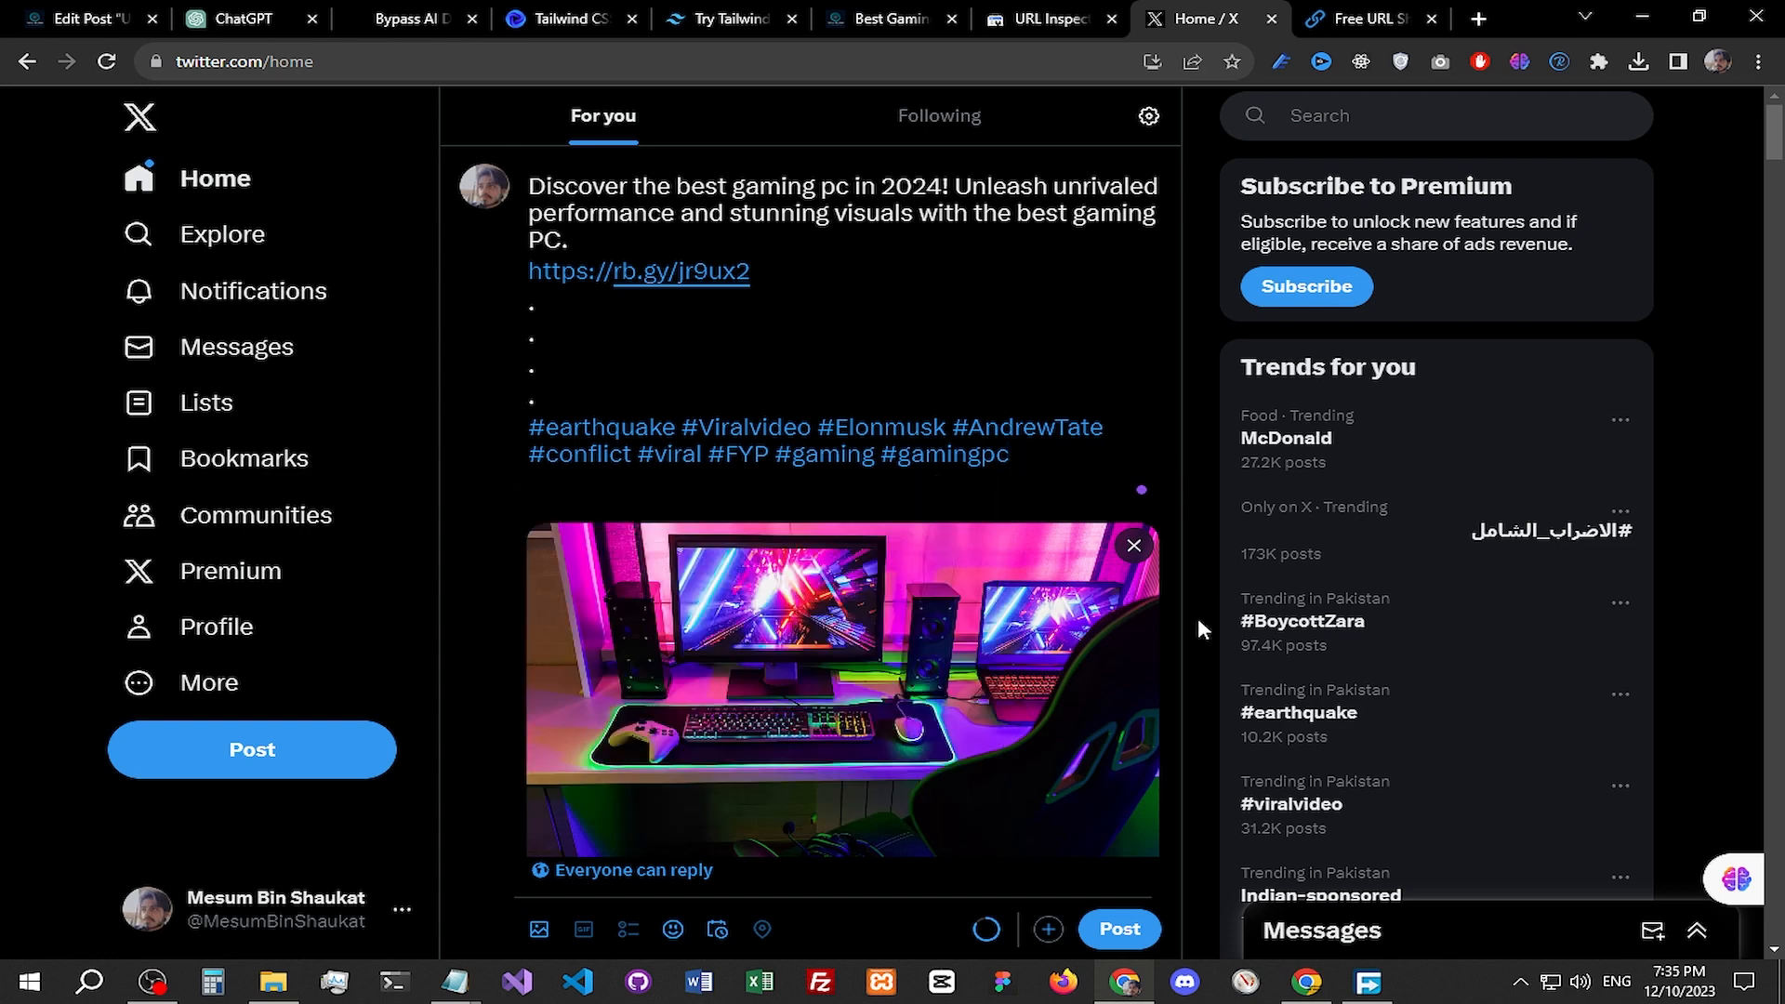
type("#")
type("gaming")
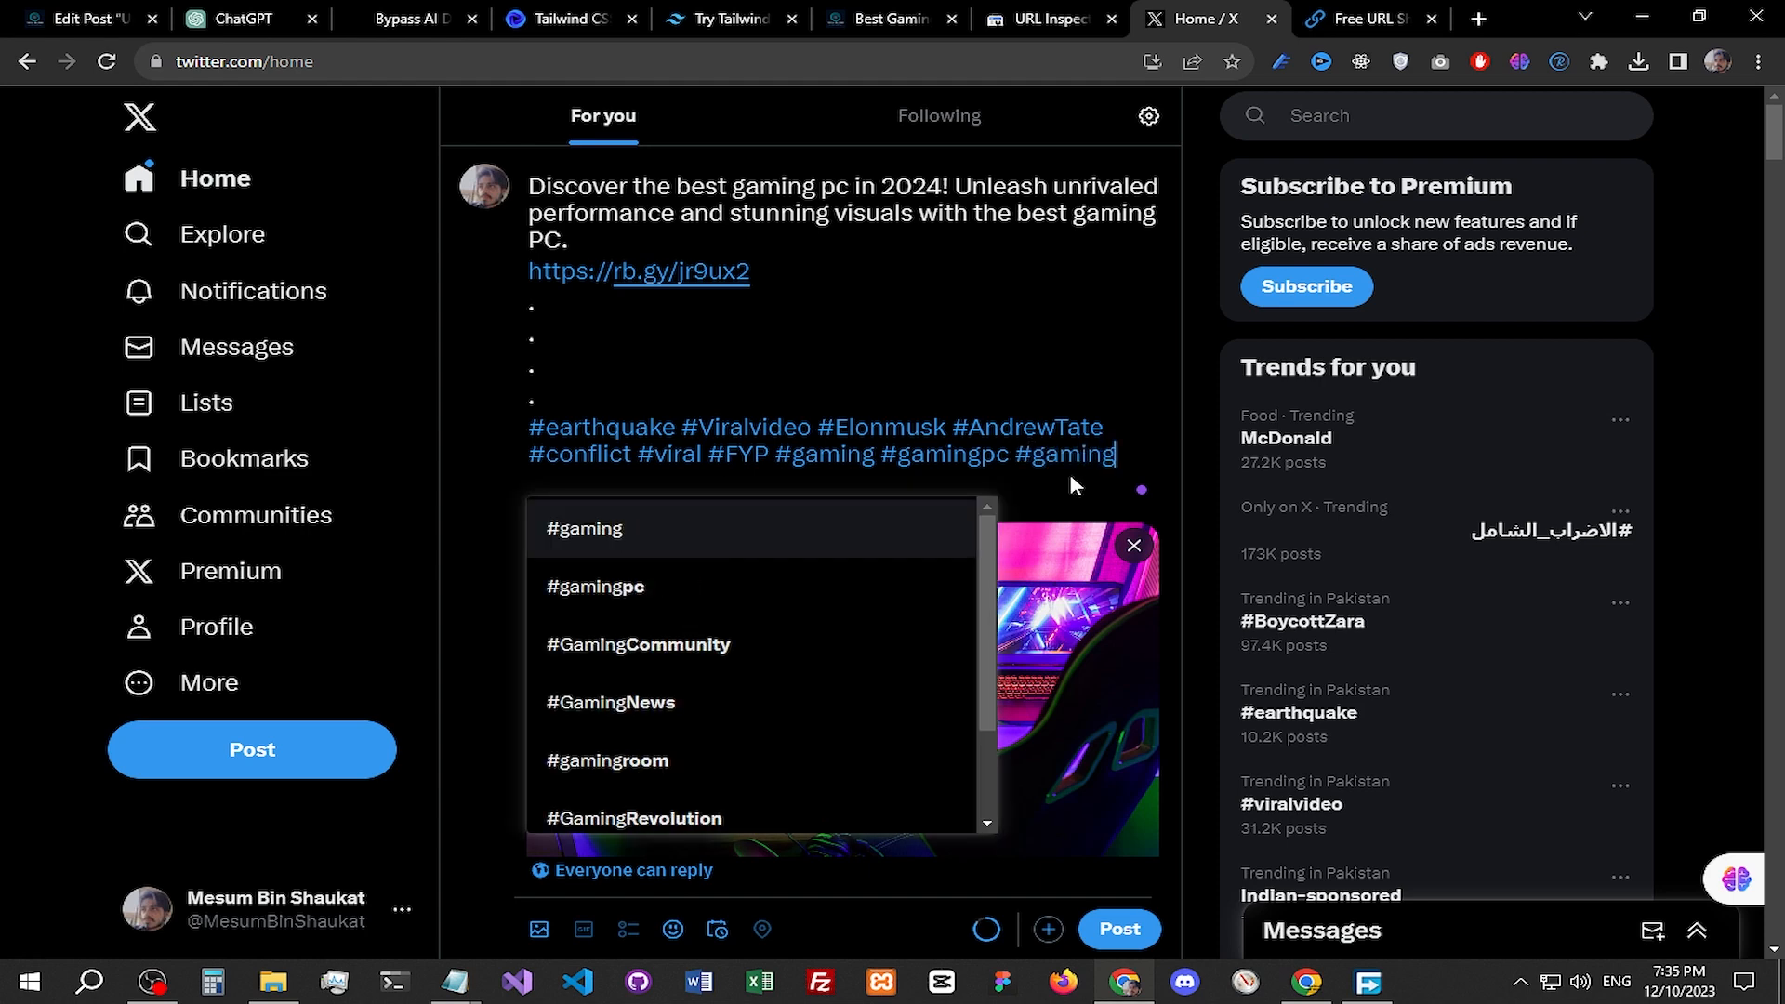
left_click(785, 641)
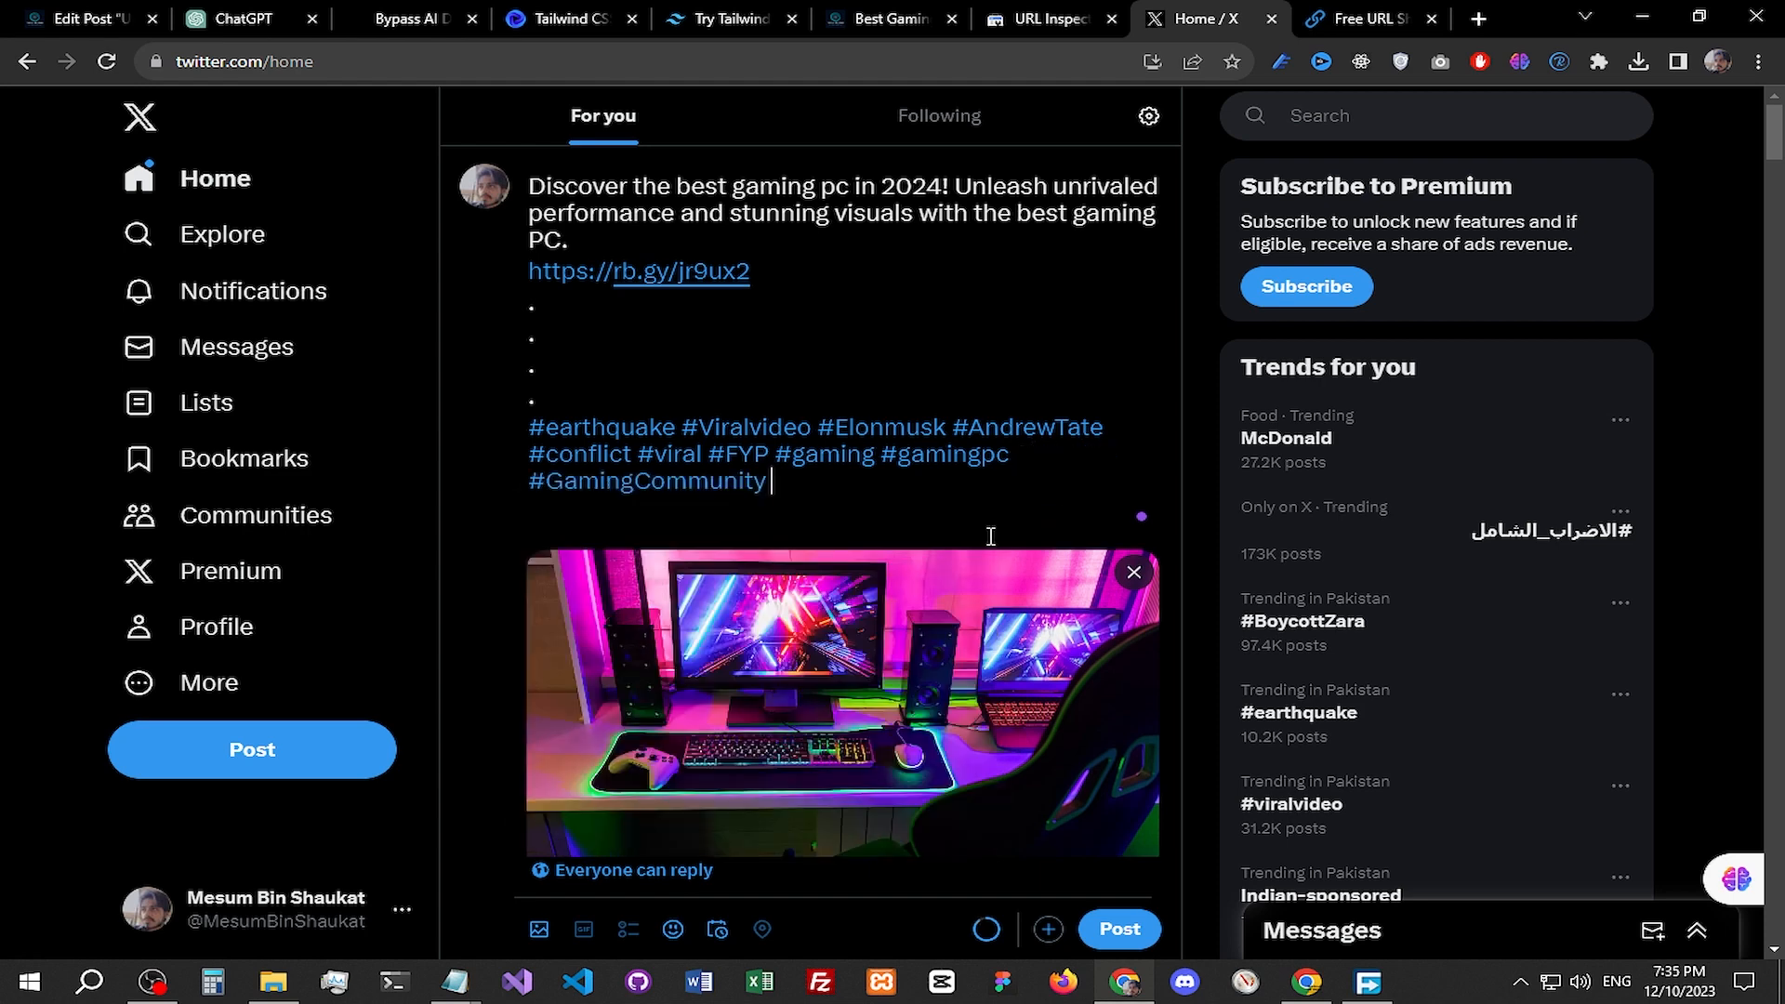
Step: Append the suggested hashtags #GTA6 and #GTAVI to the end of the post
type("#gta")
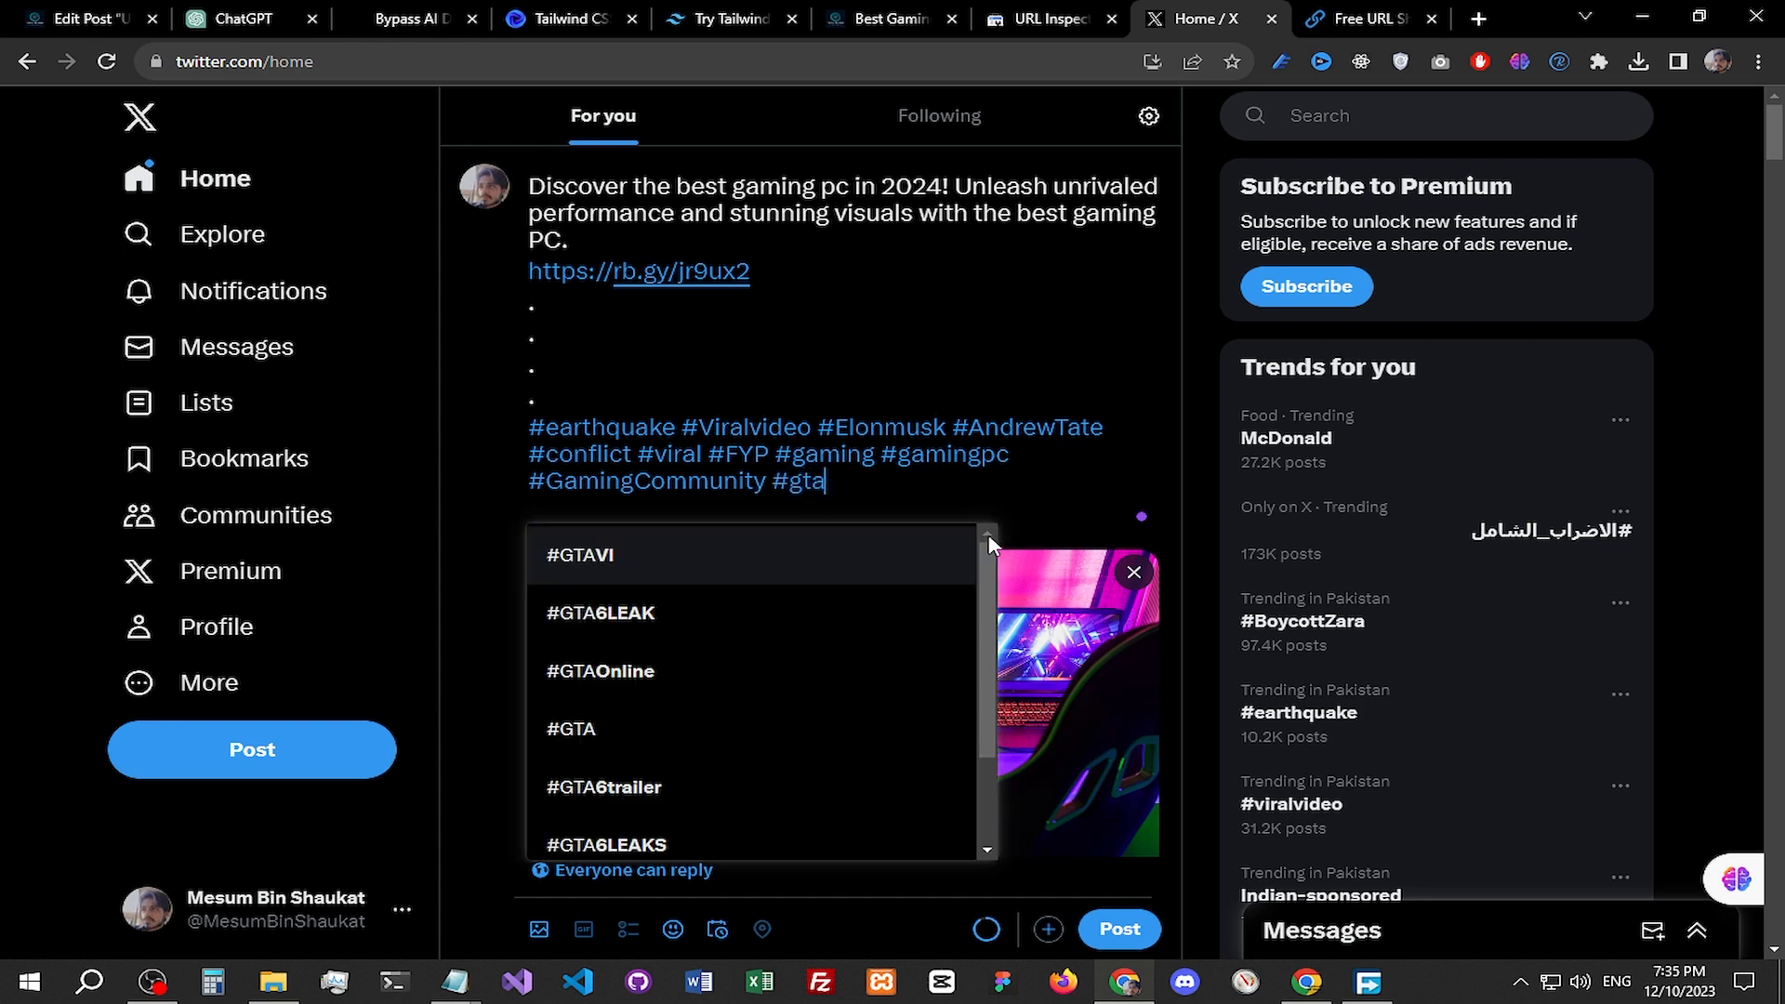
type("6")
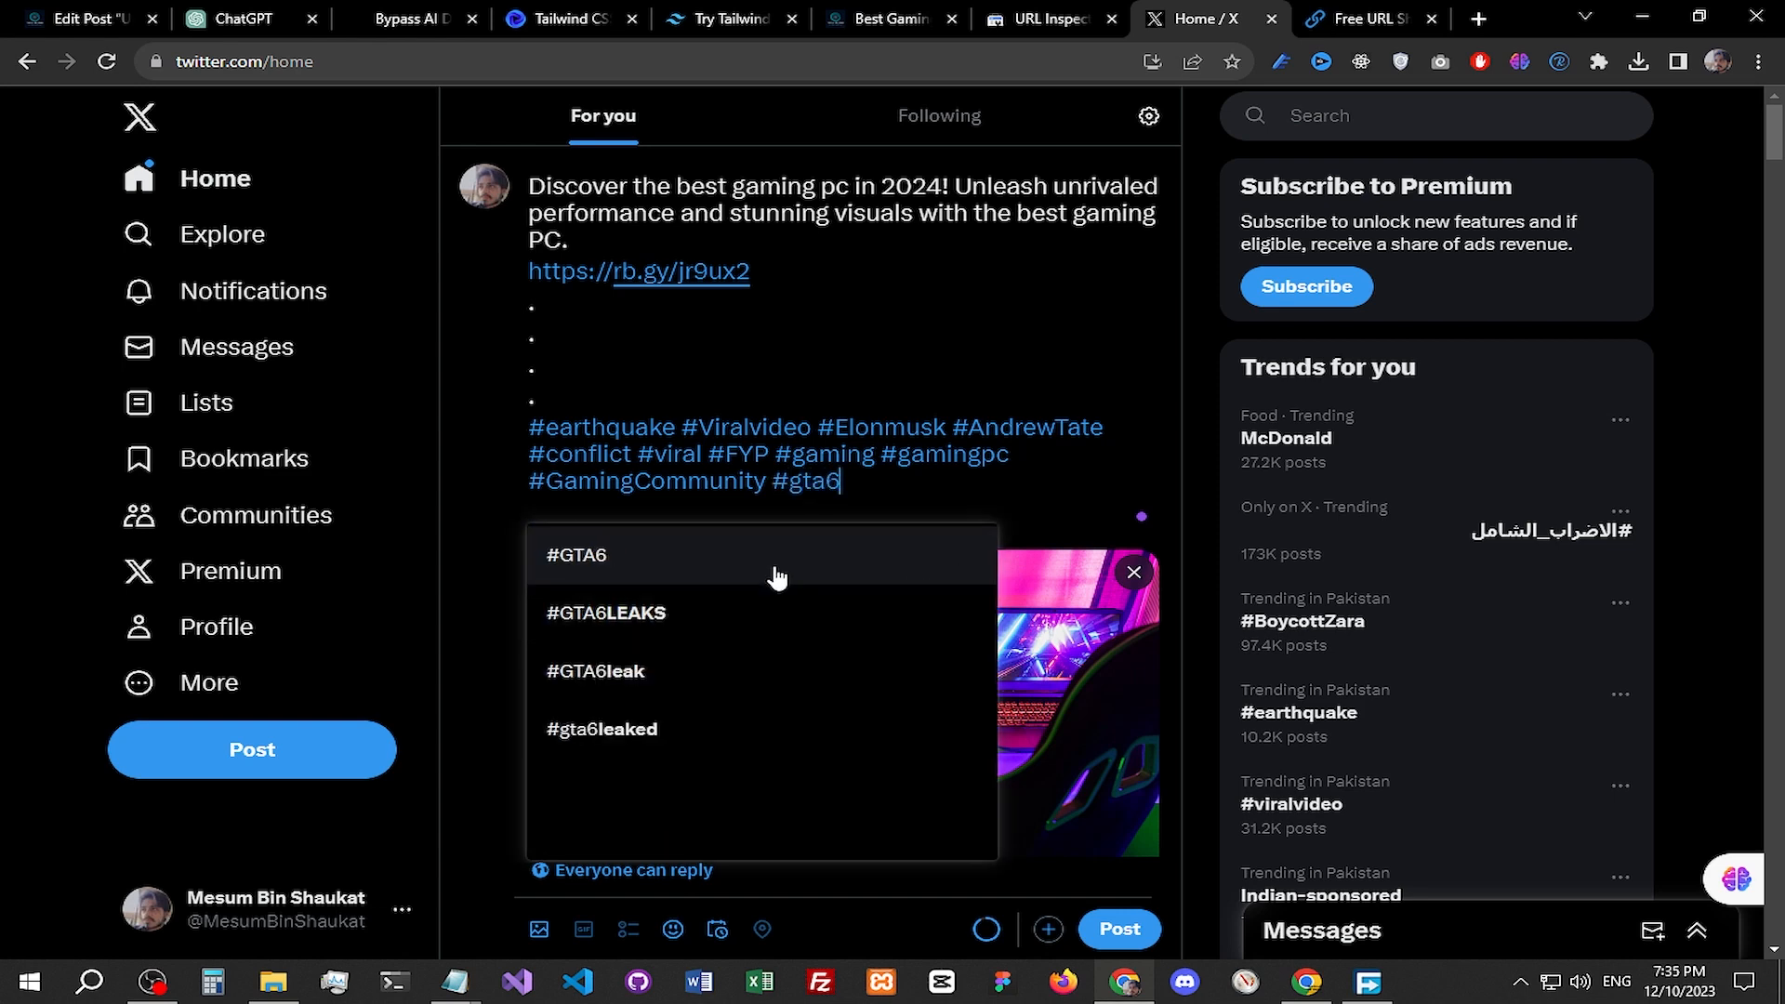
left_click(778, 579)
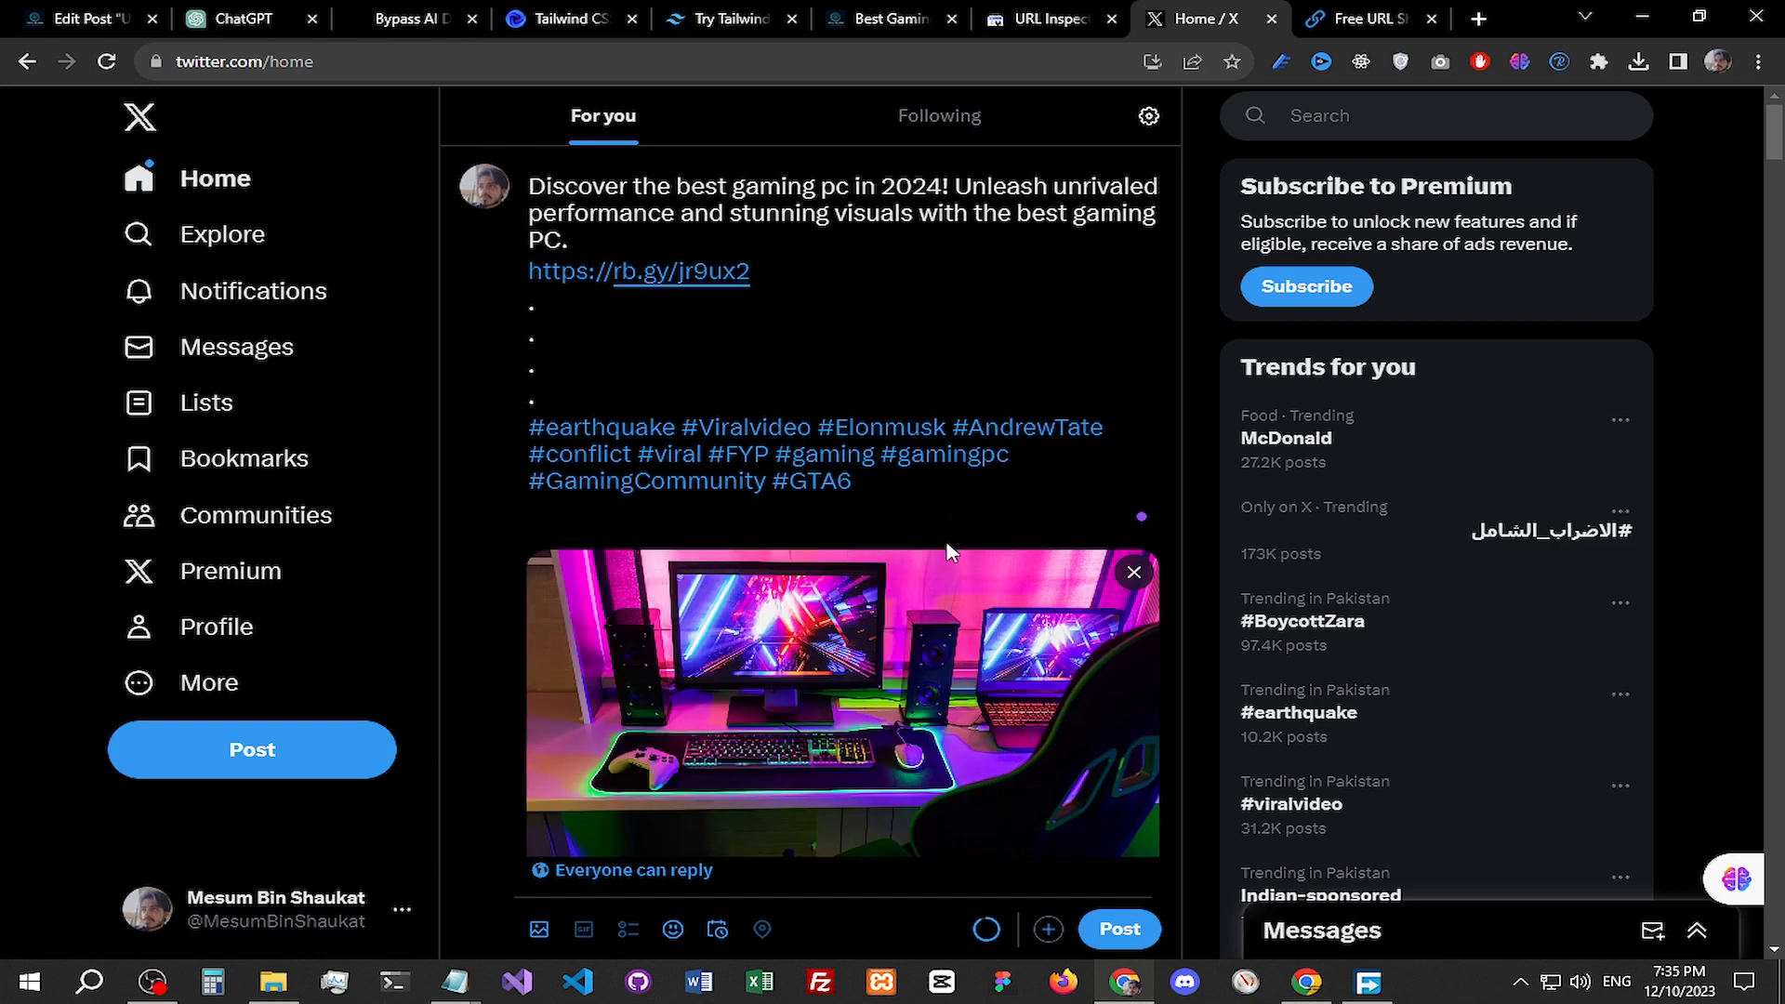
type("#g")
type("ta")
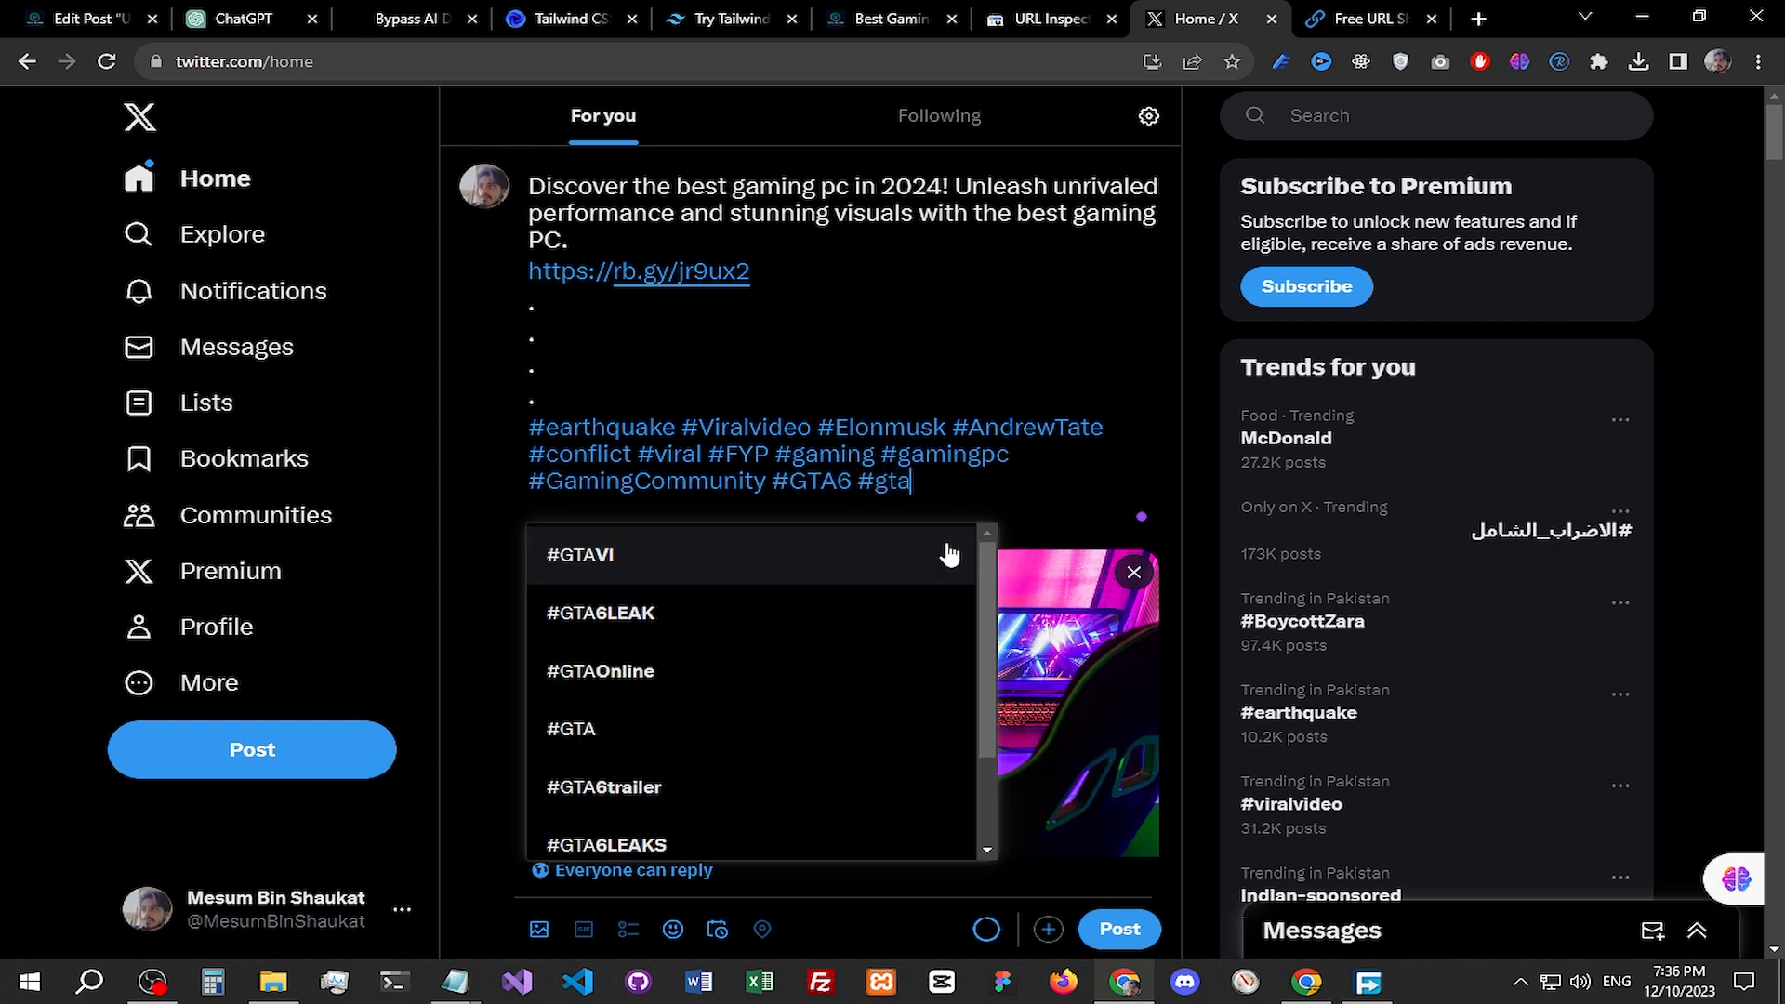
type("v")
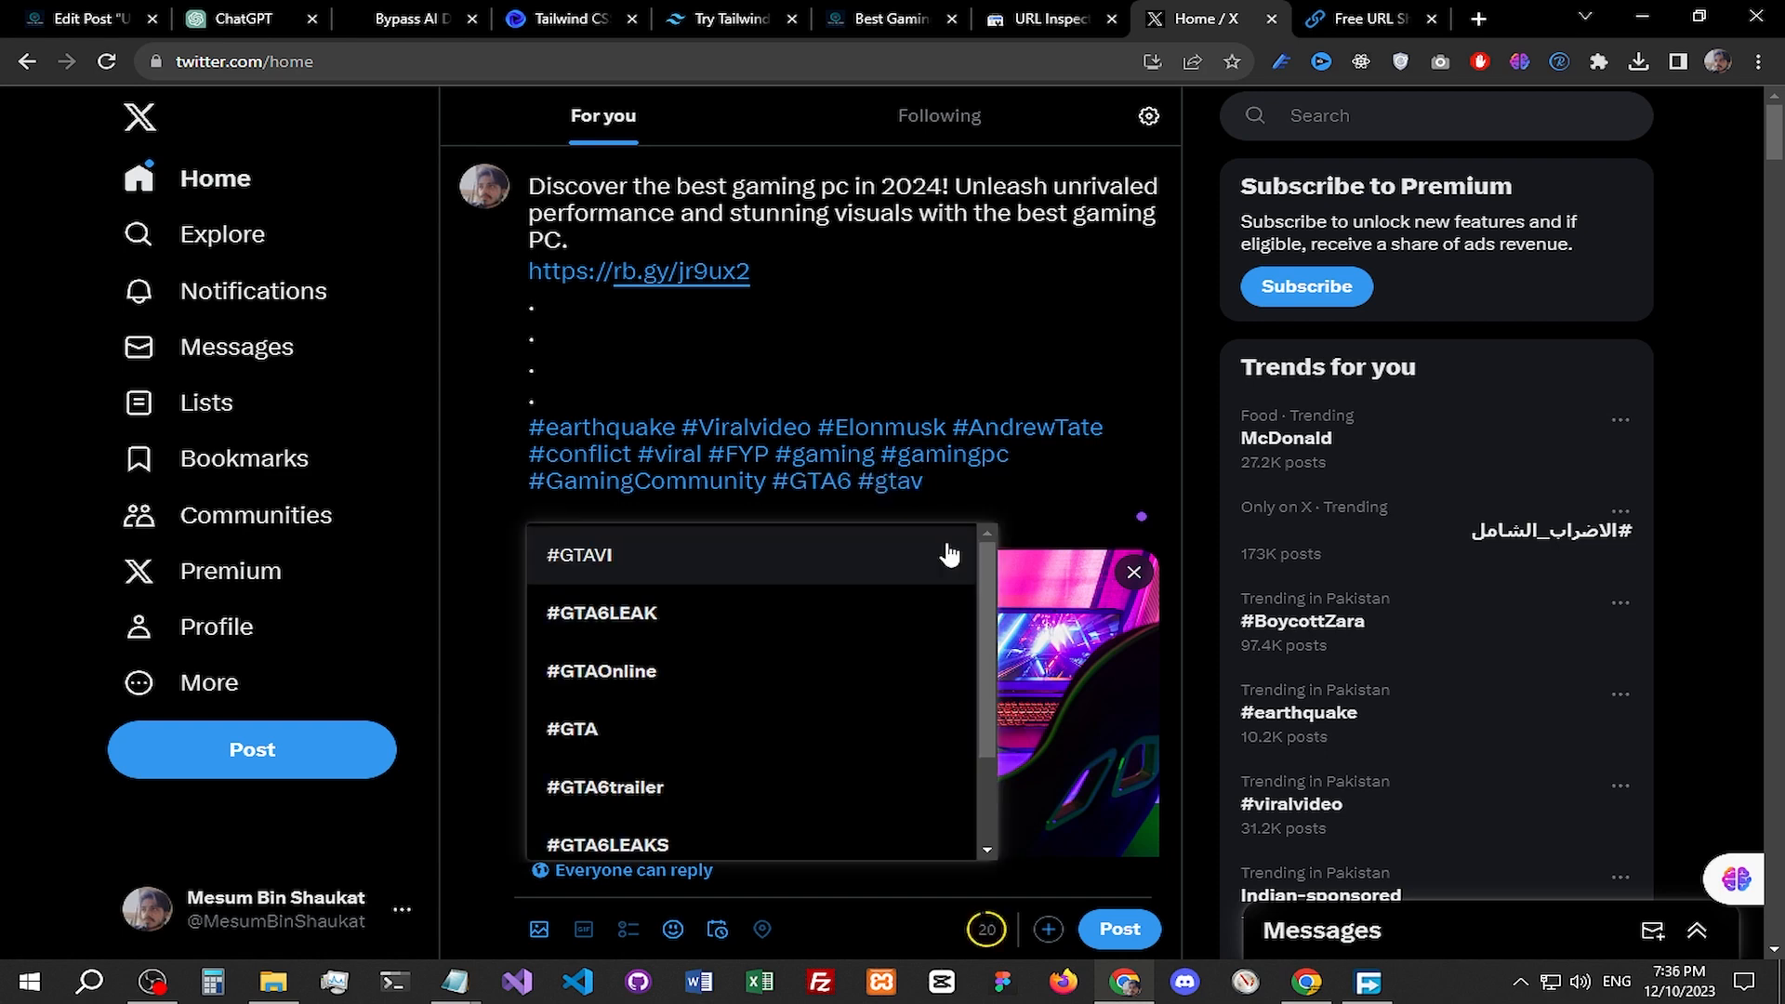
left_click(948, 551)
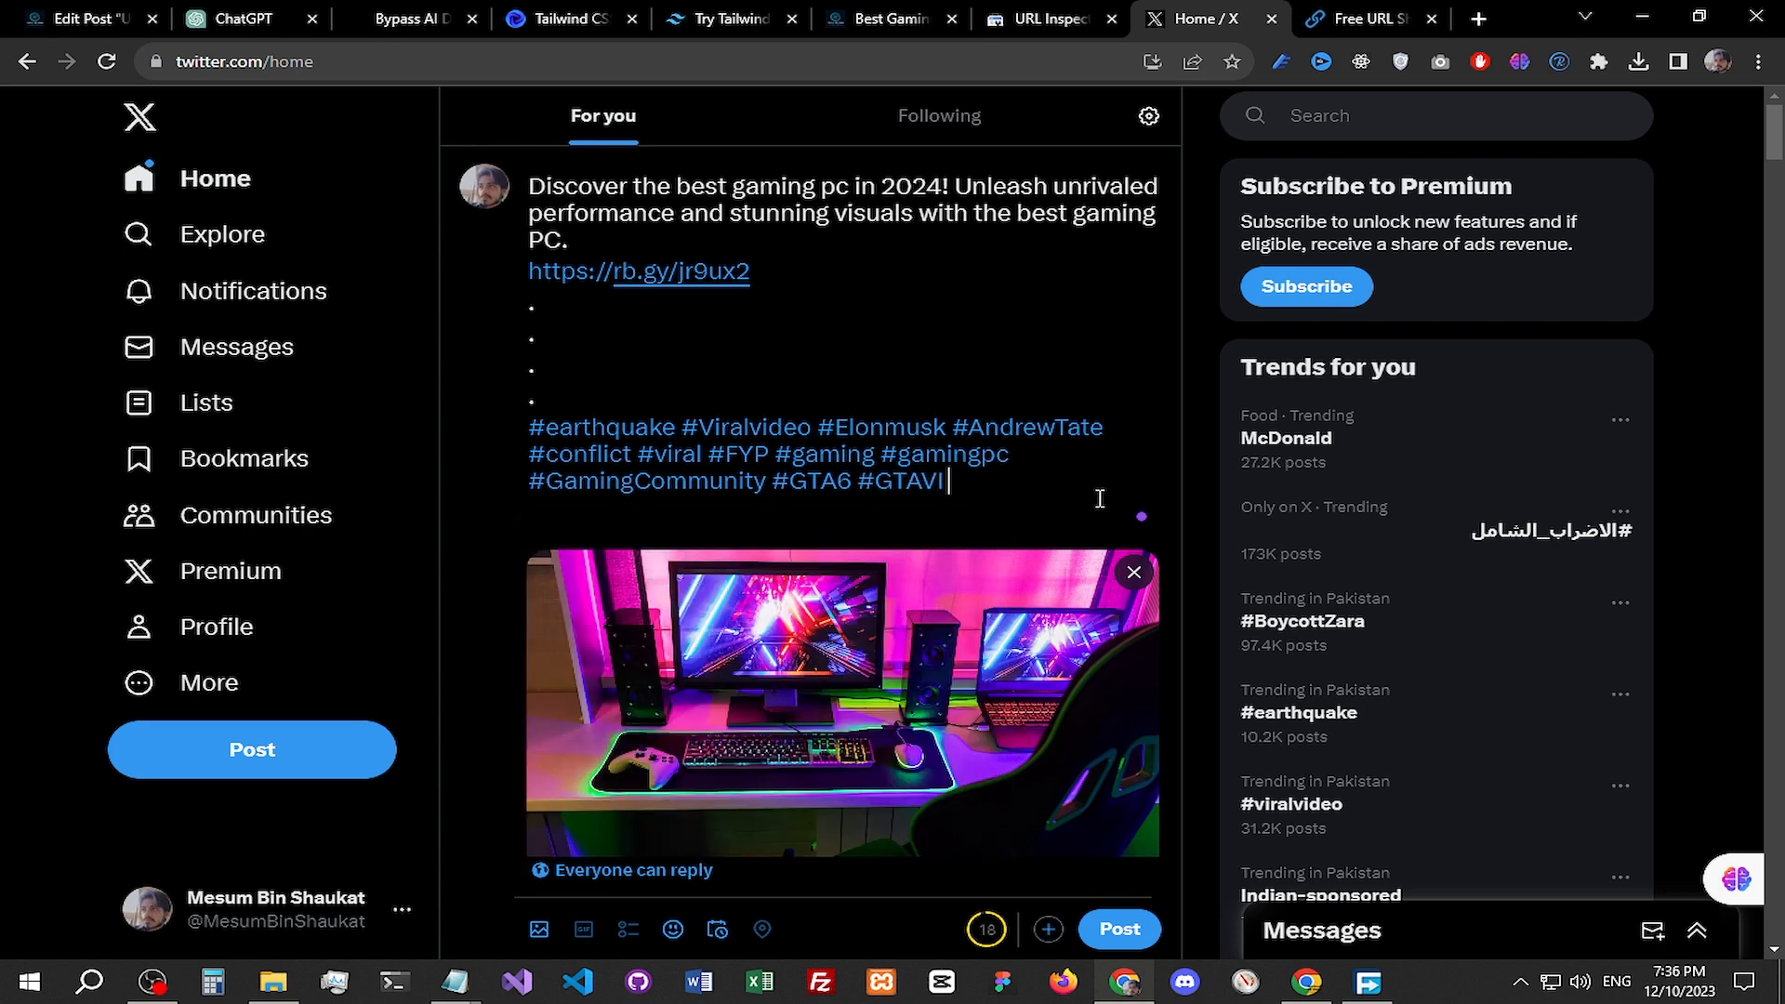
Step: Check the composed text, image and hashtags, and publish the post on X
scroll(1156, 681, "down", 2)
scroll(1156, 681, "up", 2)
left_click(1127, 931)
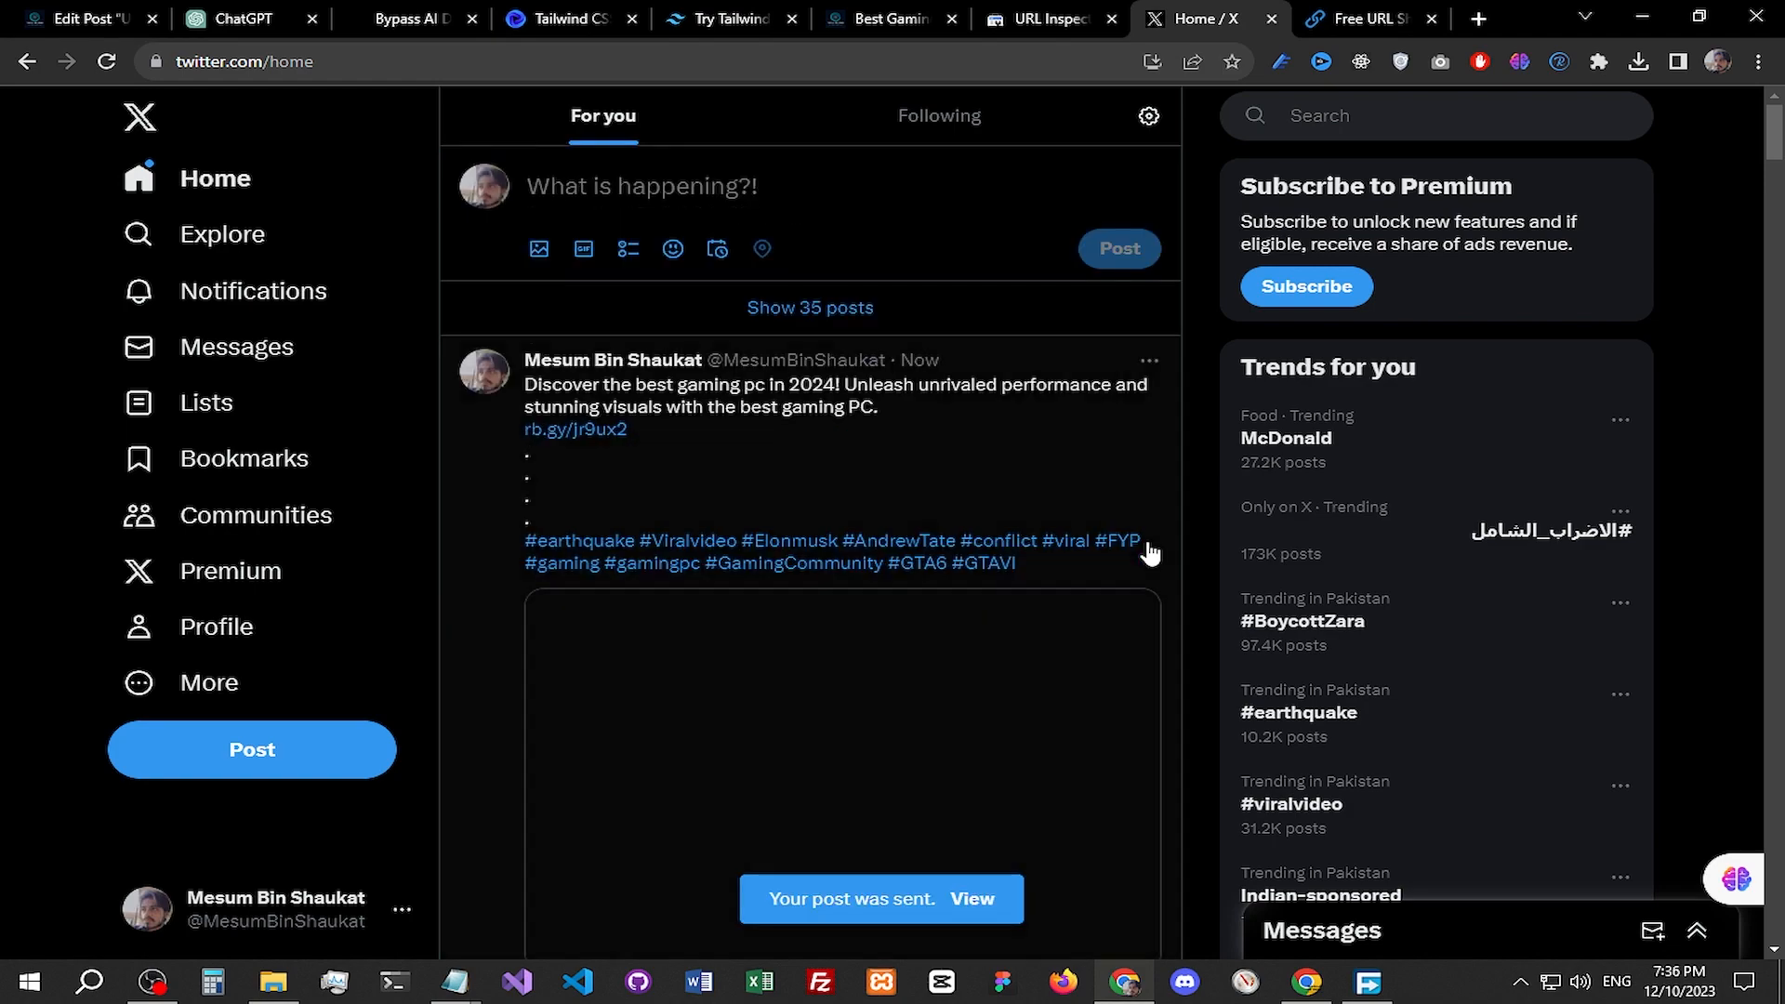
Step: Open the short link rb.gy/jr9ux2 from the published post and look through the article it leads to
scroll(798, 549, "down", 2)
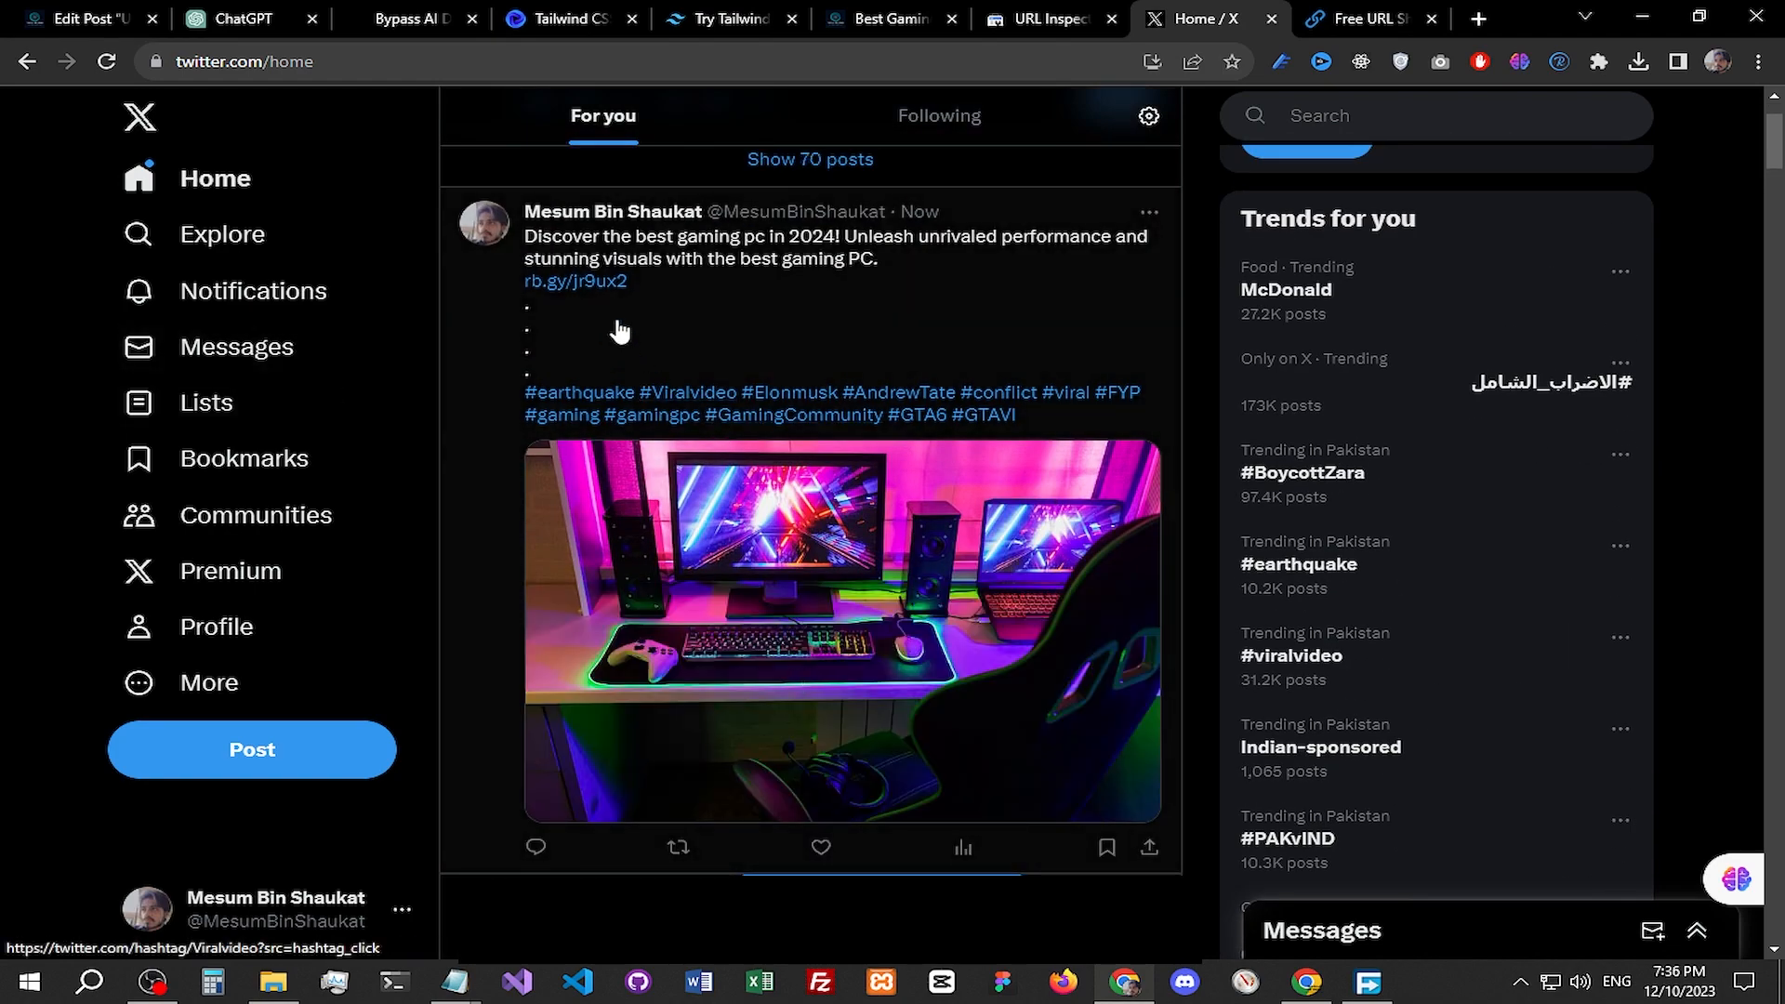
left_click(563, 281)
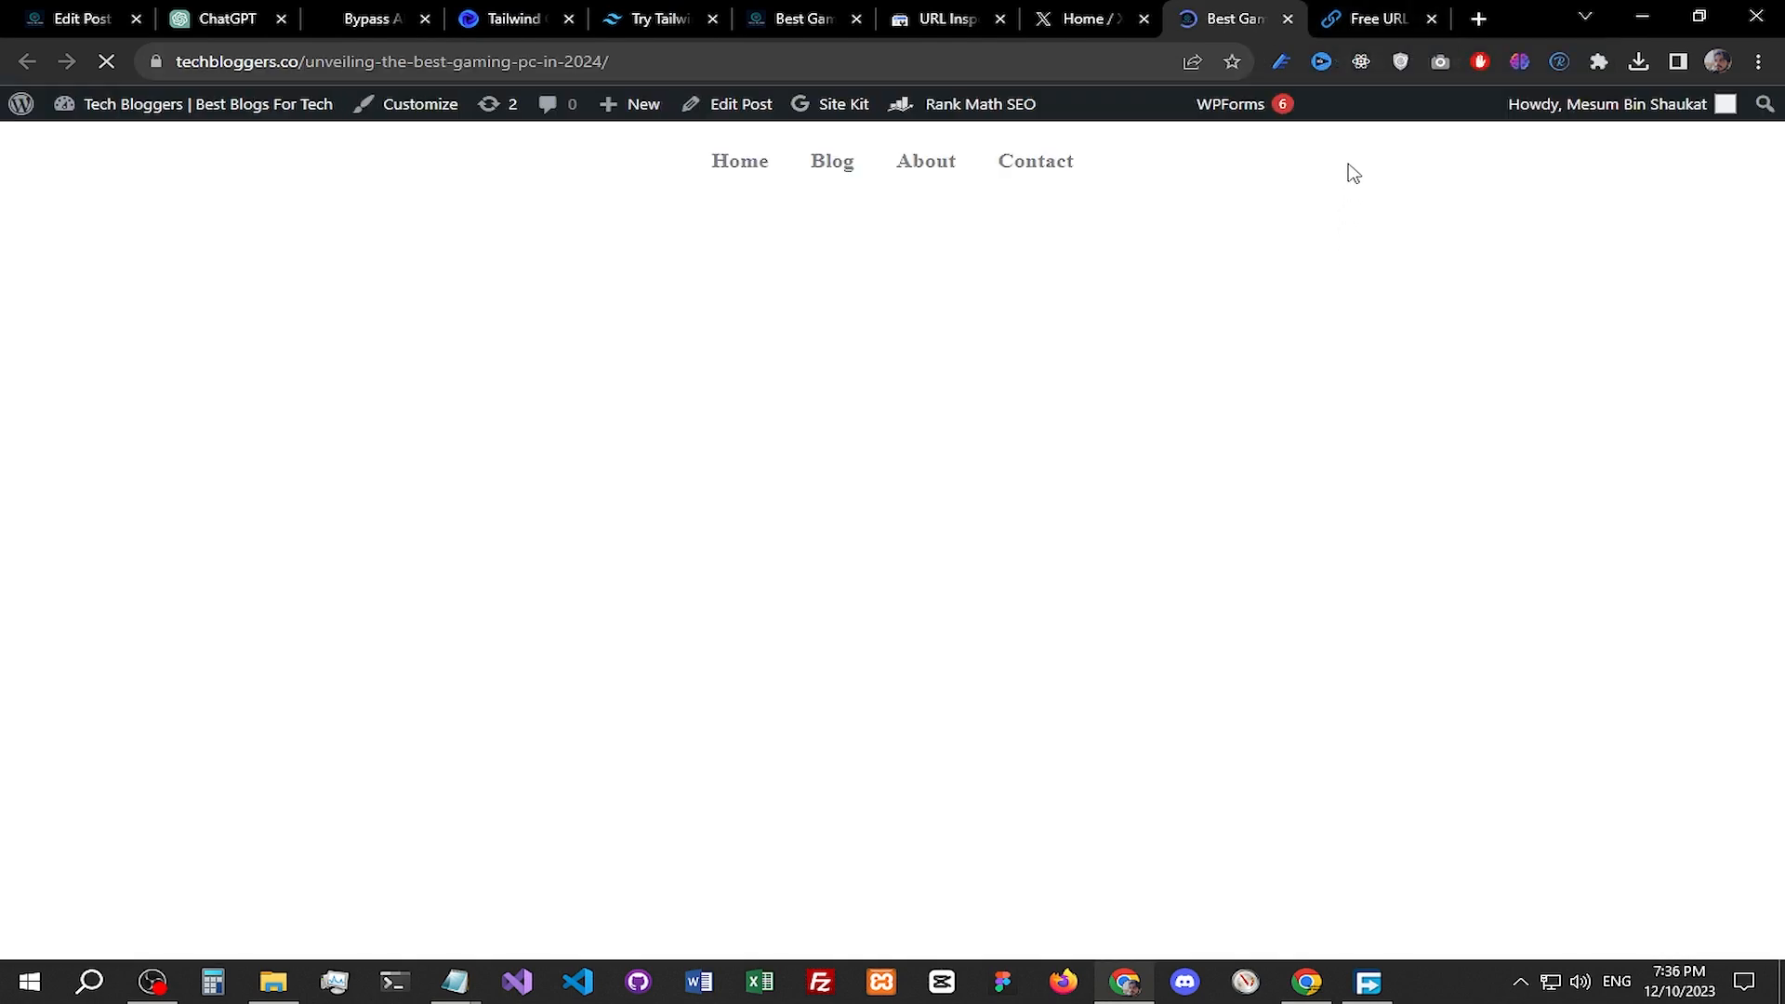
scroll(1354, 174, "down", 20)
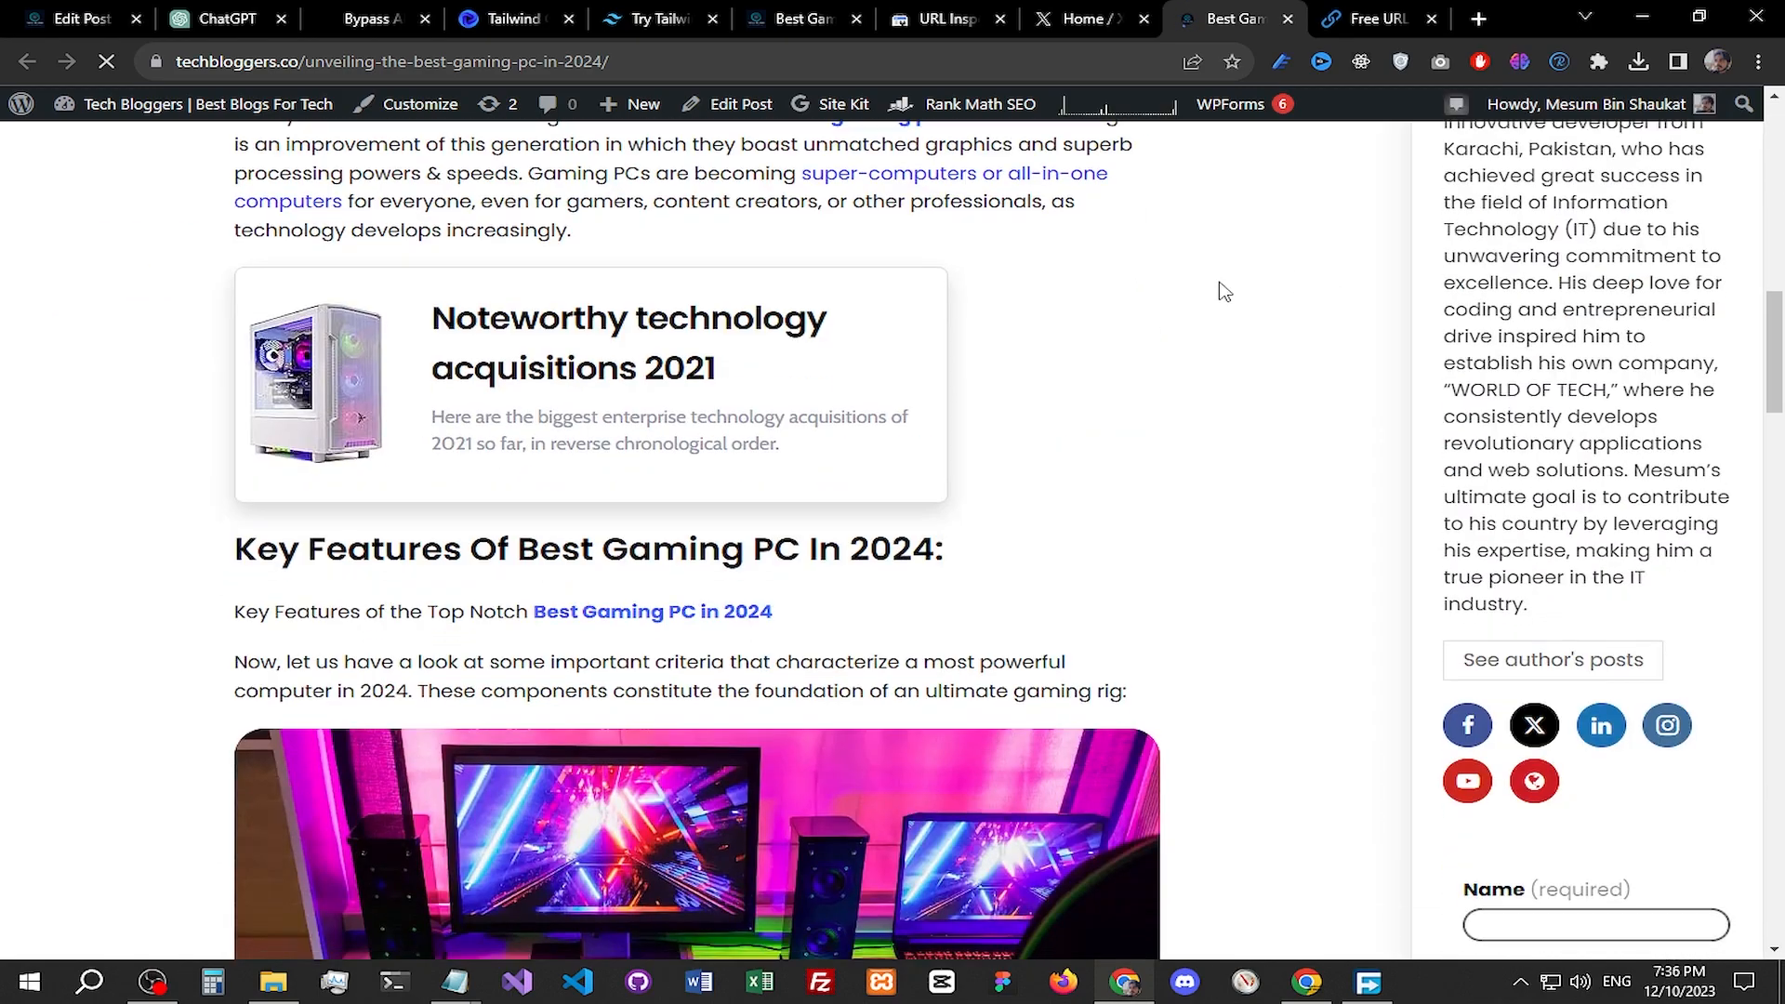
scroll(1232, 287, "down", 6)
scroll(1232, 287, "up", 20)
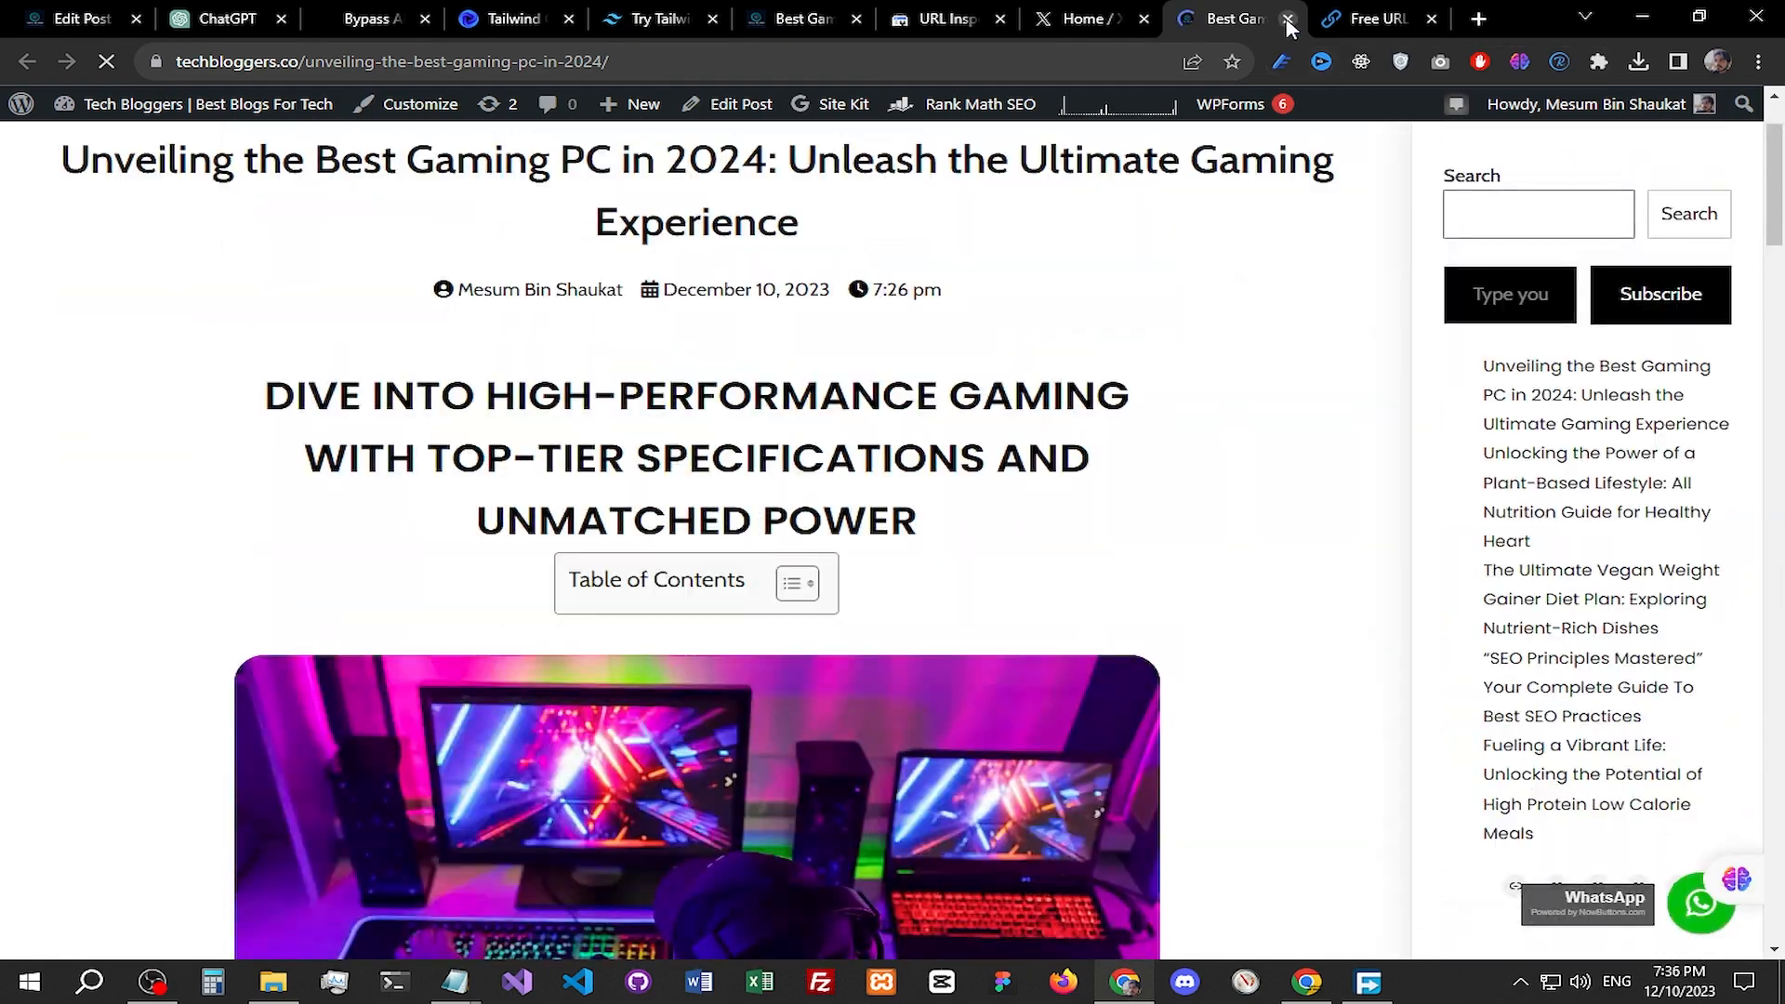
Step: Close the extra article page, return to the post editor and close its open snippet editor
left_click(1287, 20)
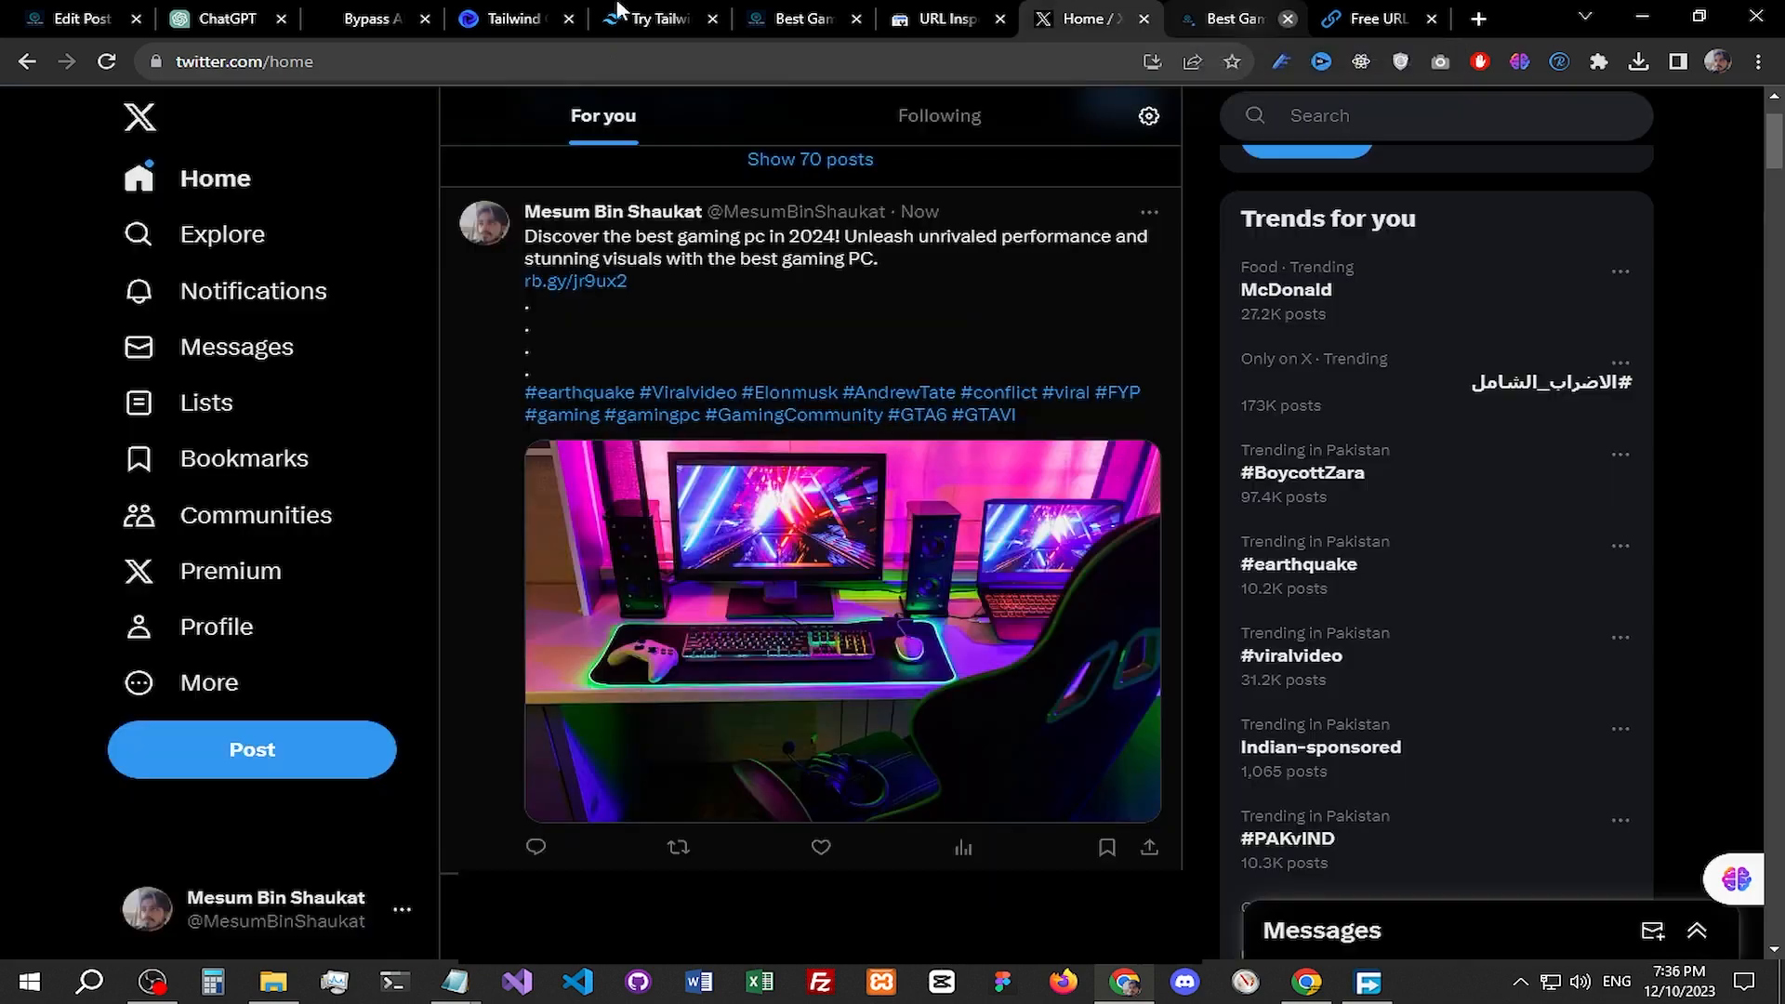
left_click(80, 11)
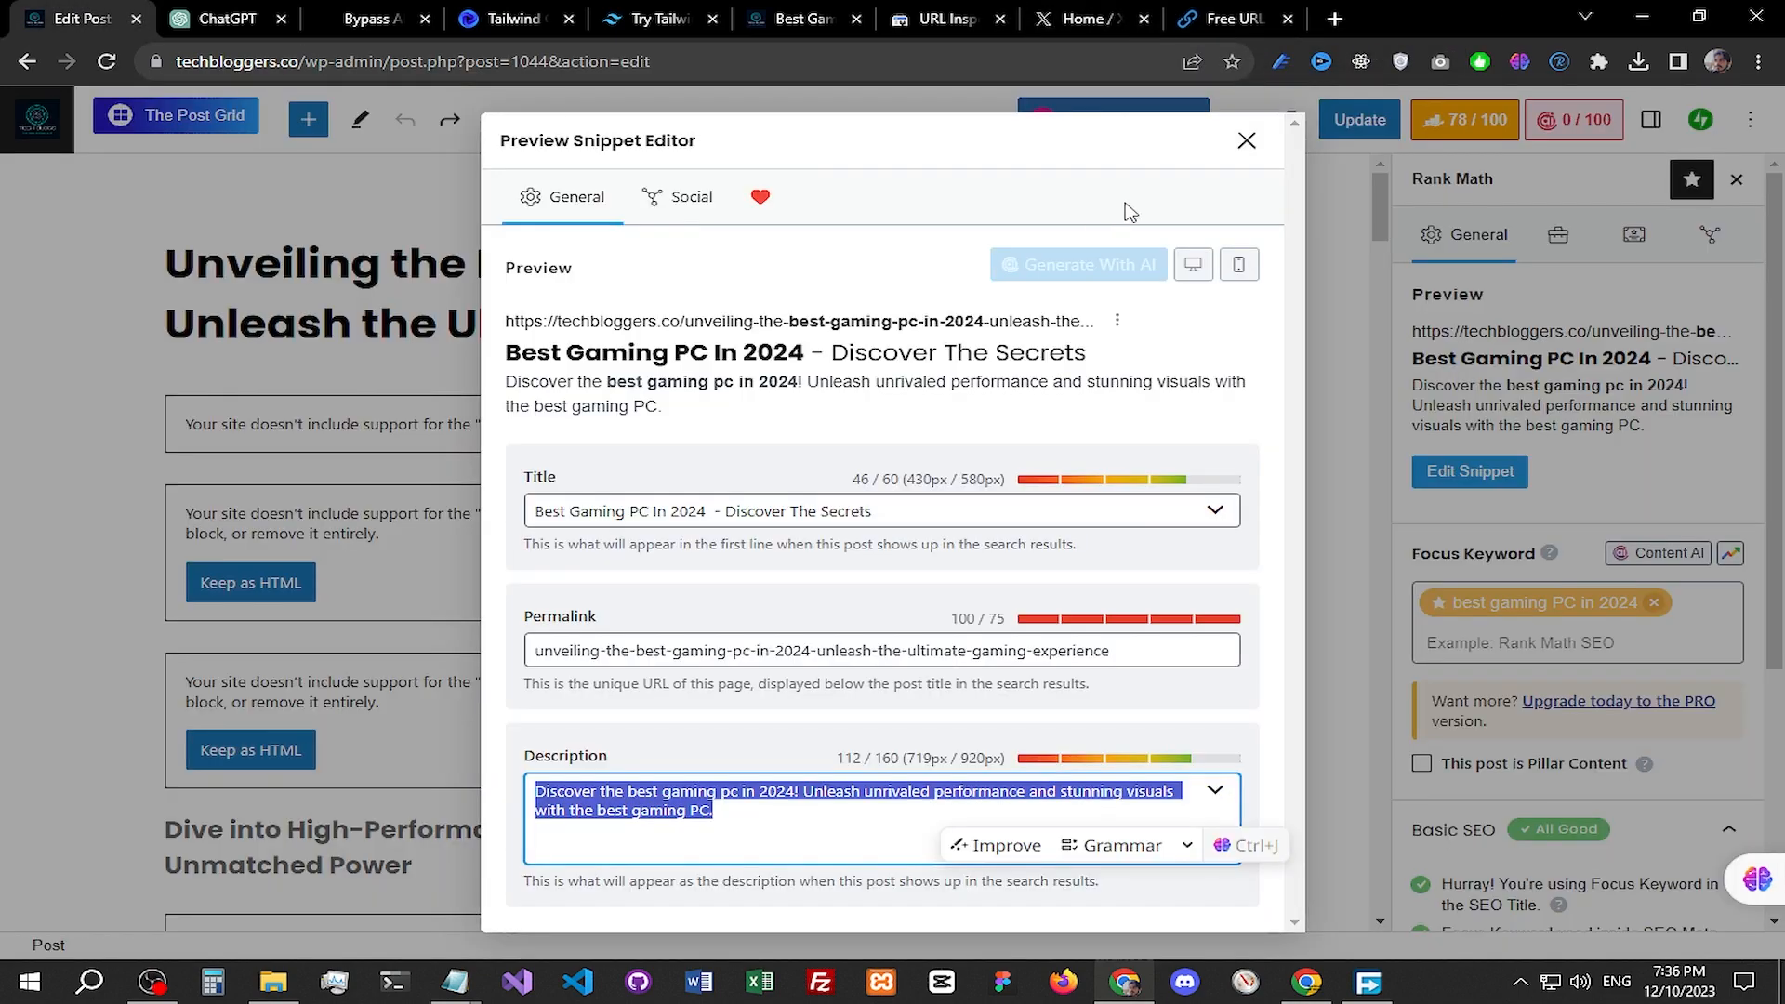
left_click(1247, 140)
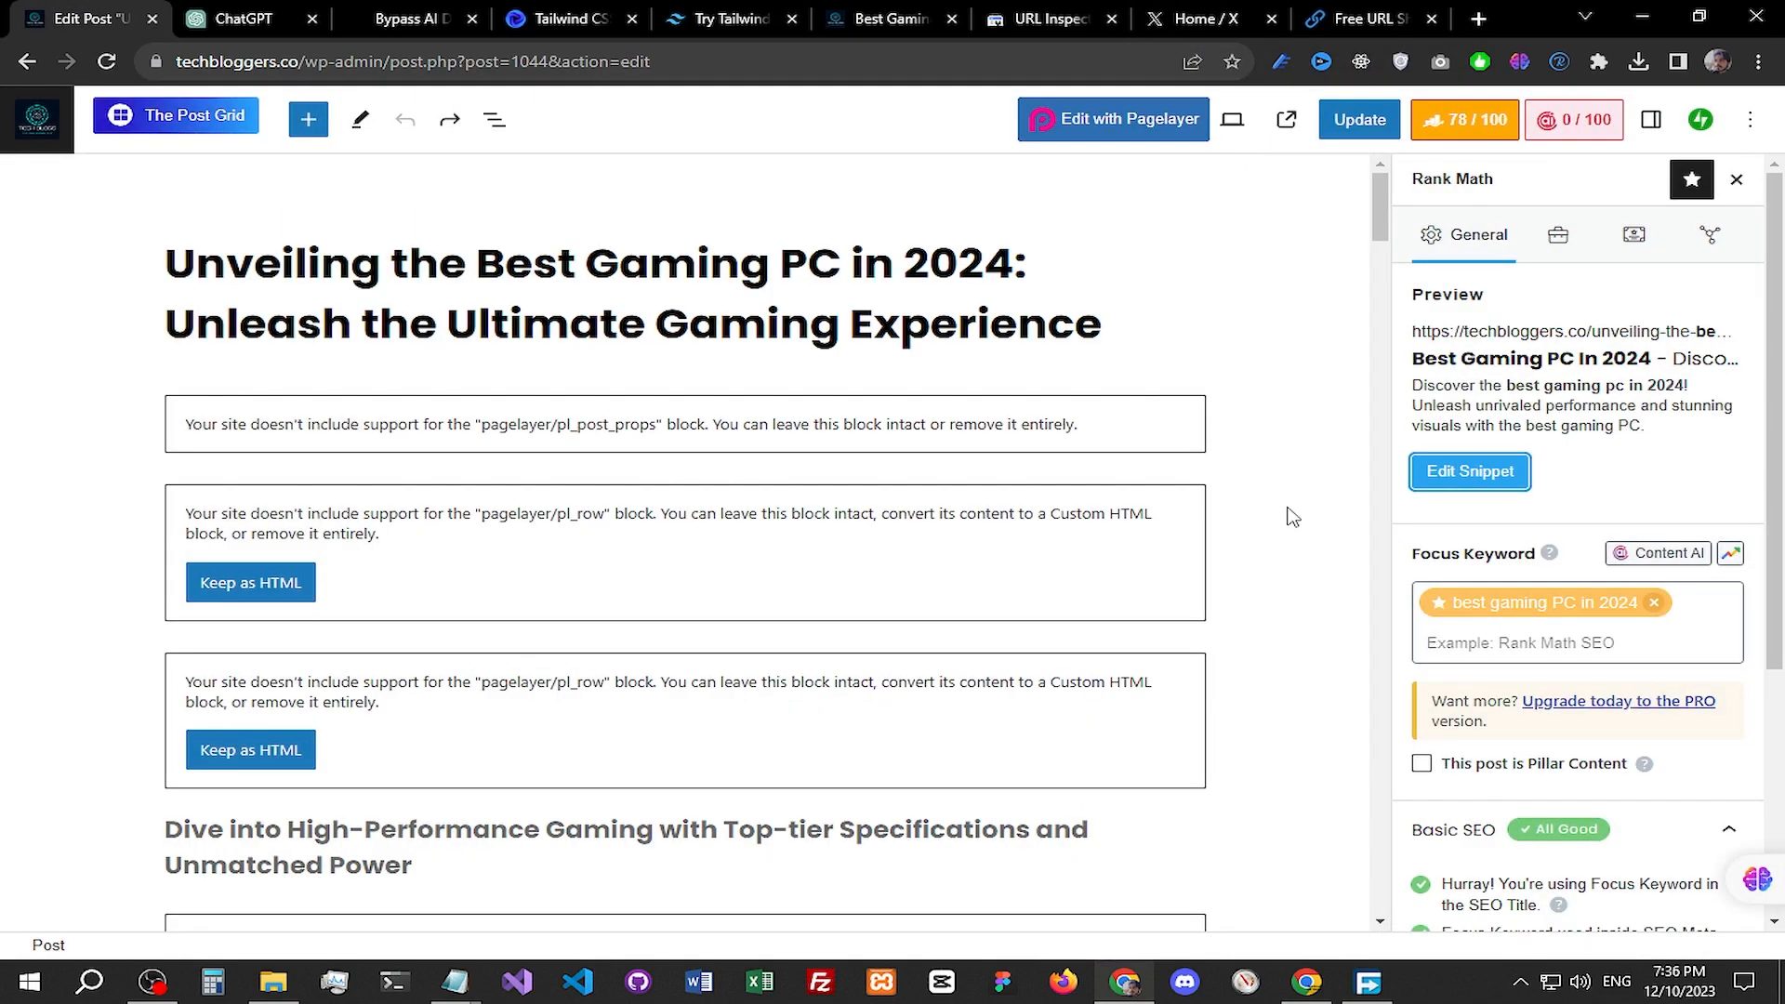
Step: Look back over the post content and the open ChatGPT, AI detection, Flowbite, Tailwind and published article pages
scroll(1279, 528, "down", 3)
scroll(1276, 532, "up", 3)
scroll(1348, 391, "down", 5)
scroll(1348, 391, "up", 5)
left_click(244, 19)
left_click(567, 18)
left_click(409, 18)
left_click(567, 18)
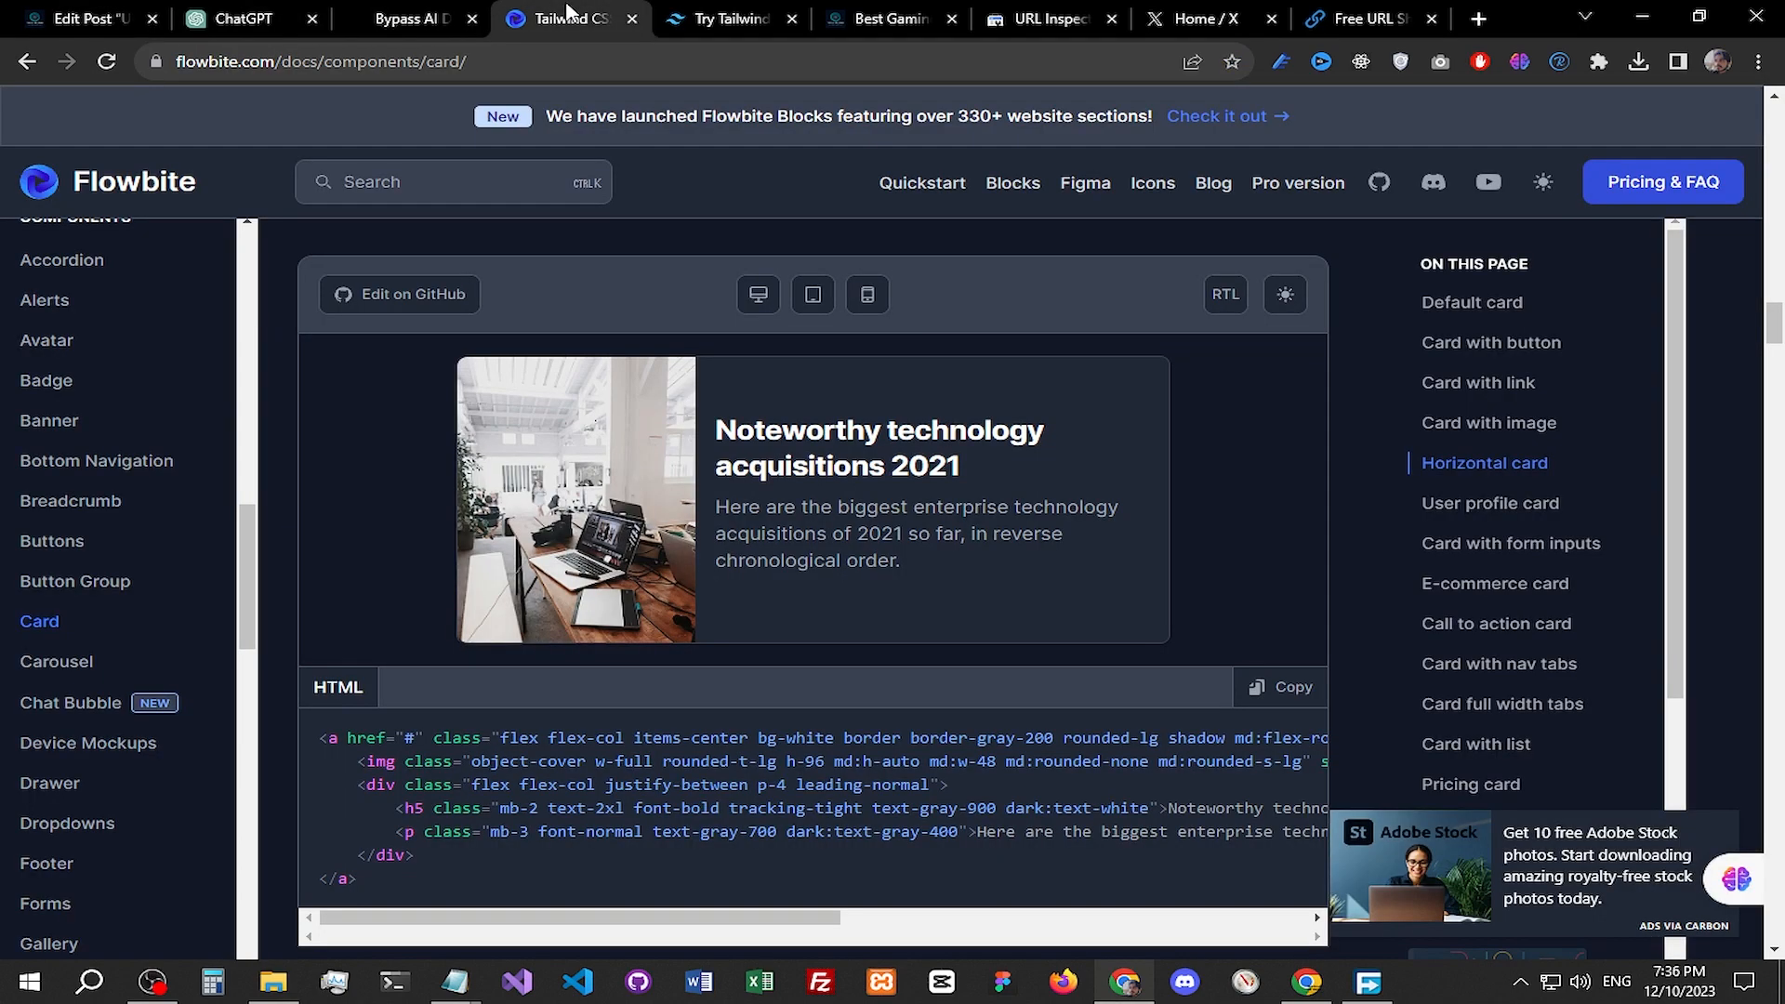
left_click(730, 19)
left_click(558, 19)
left_click(883, 19)
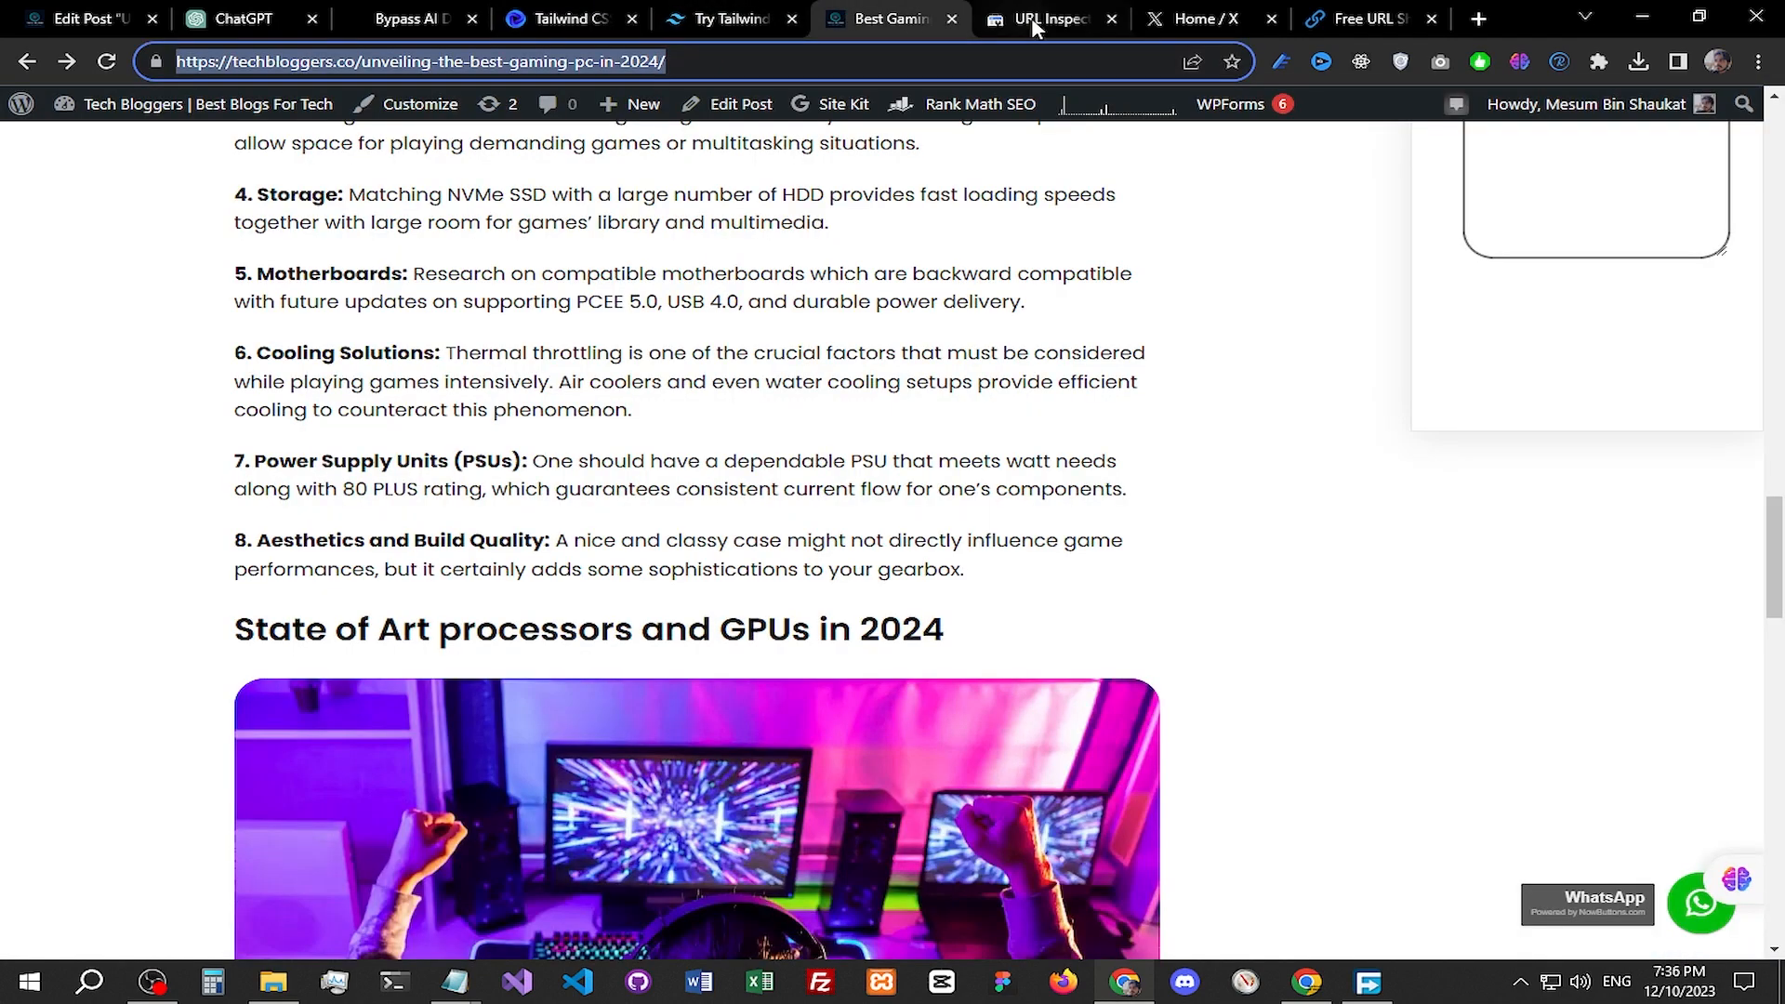
Step: Dismiss the indexing request notice in Google Search Console, look over the URL inspection and close that page
left_click(1032, 19)
left_click(883, 18)
left_click(1032, 18)
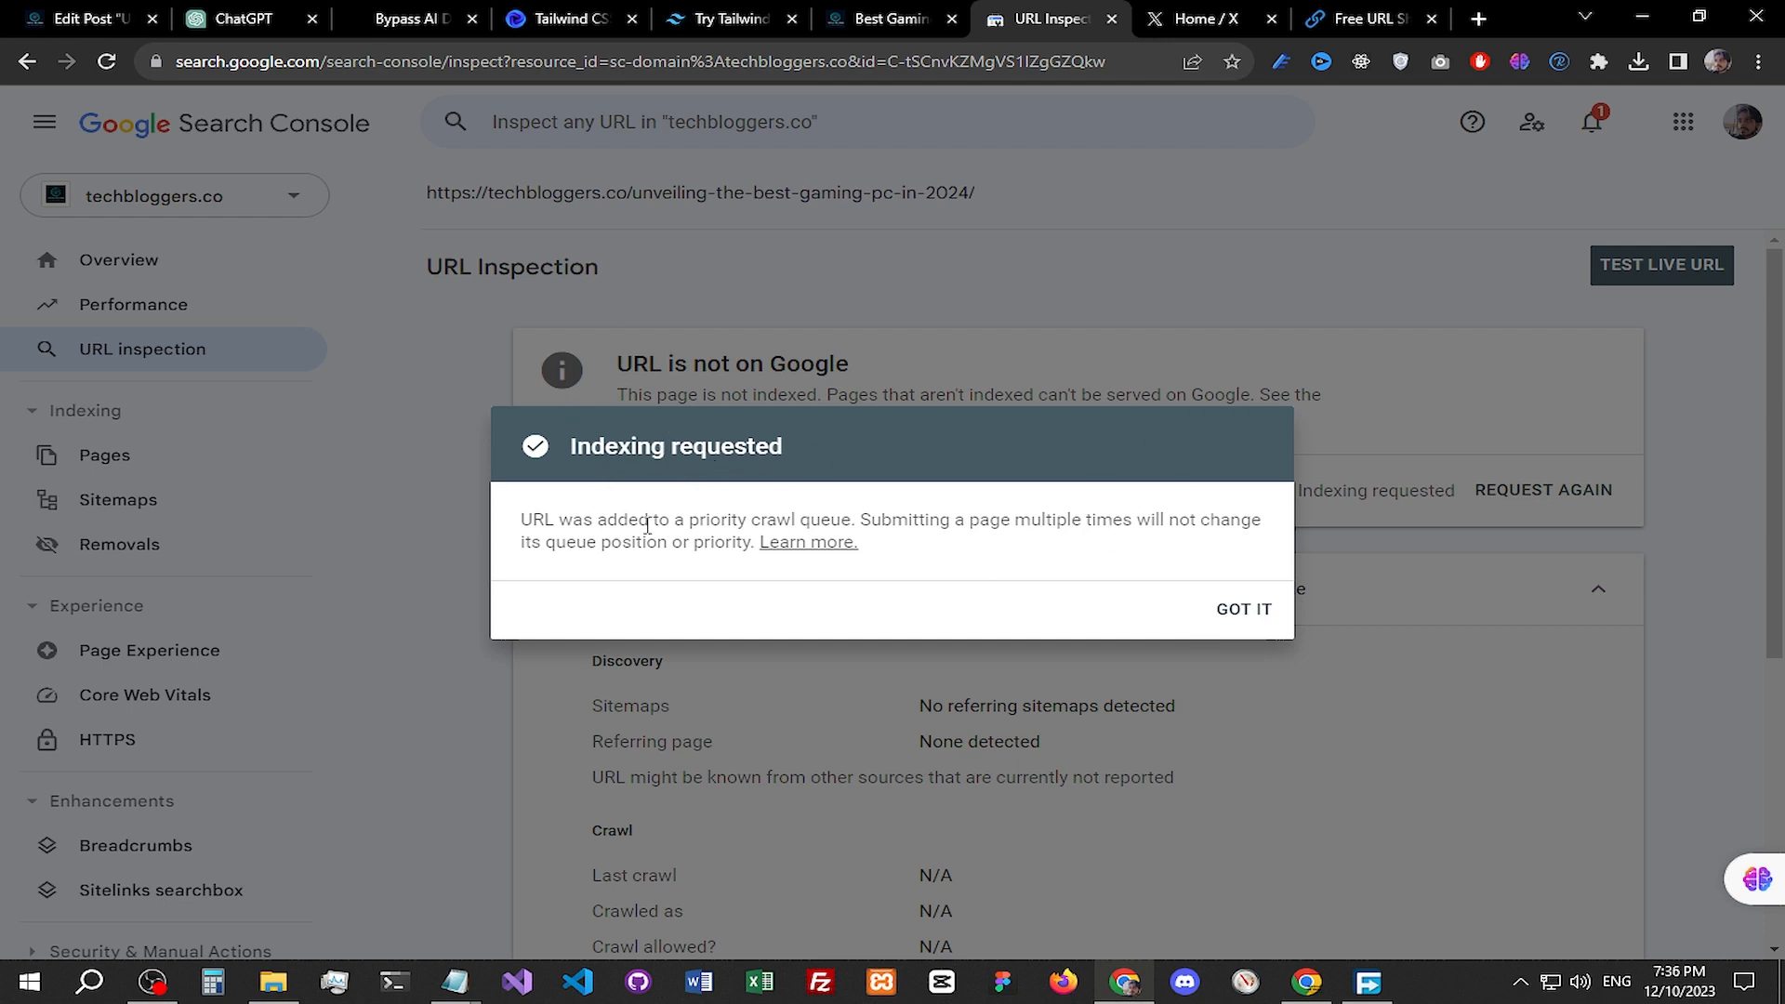
left_click(1242, 613)
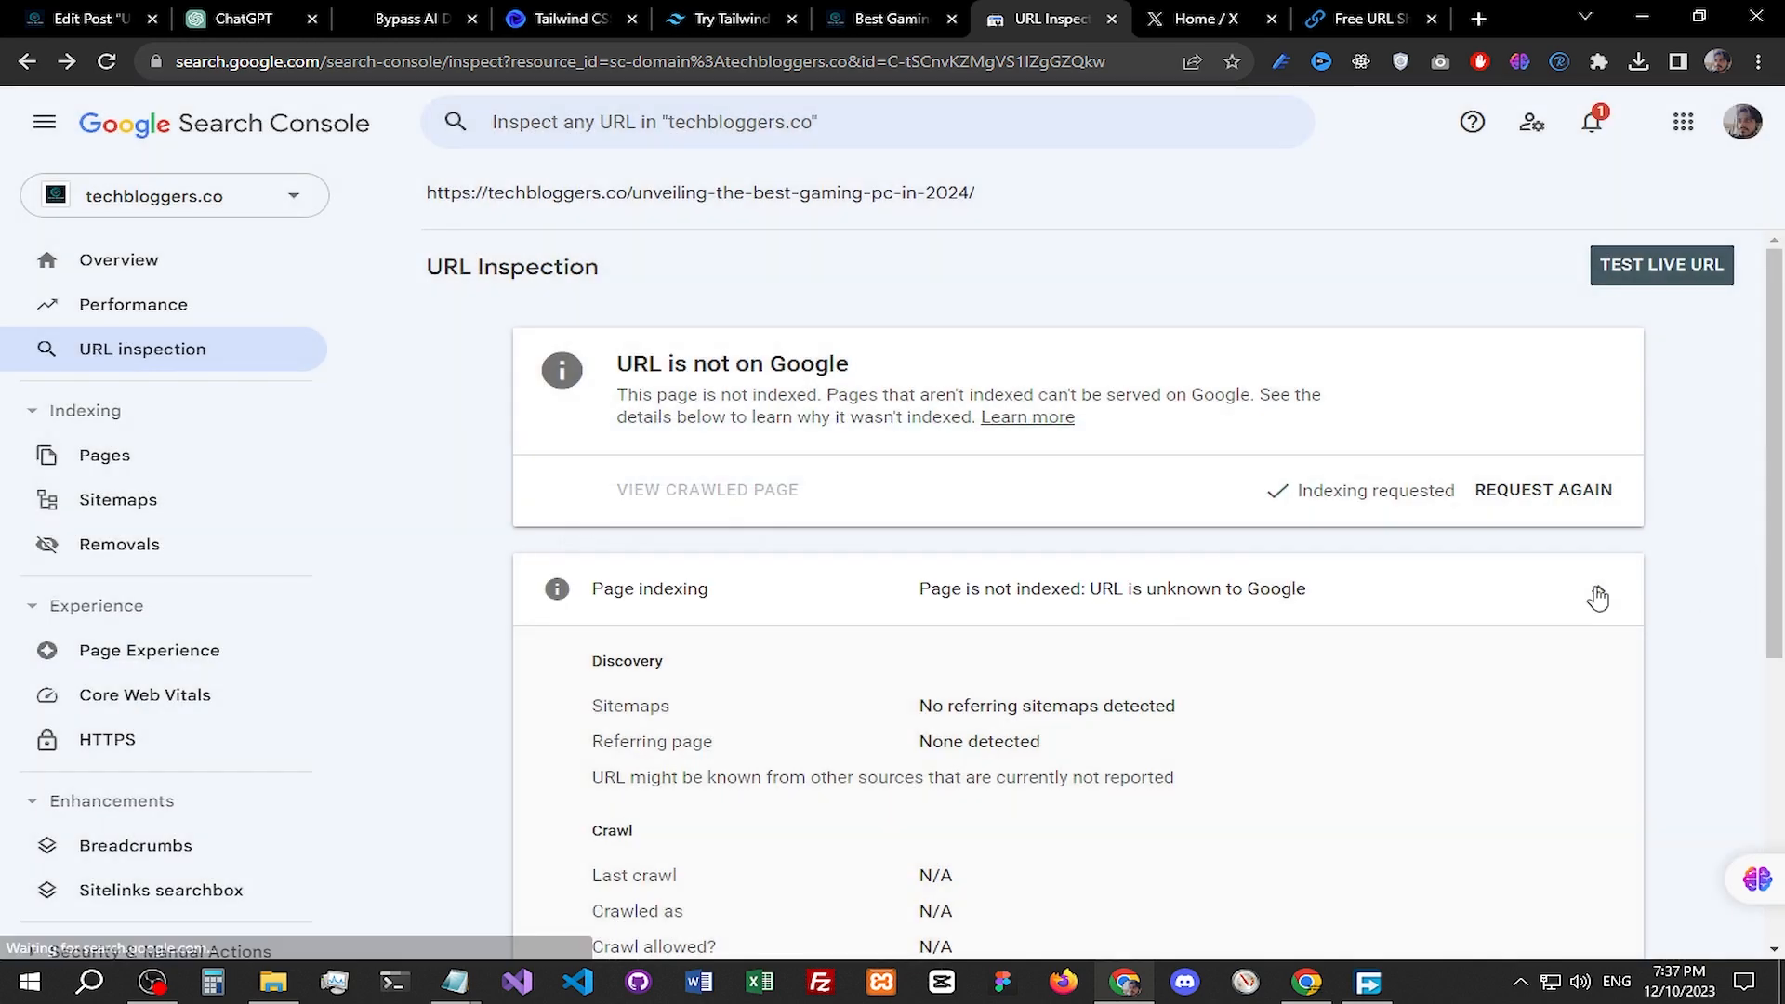
scroll(742, 583, "down", 4)
scroll(755, 582, "up", 4)
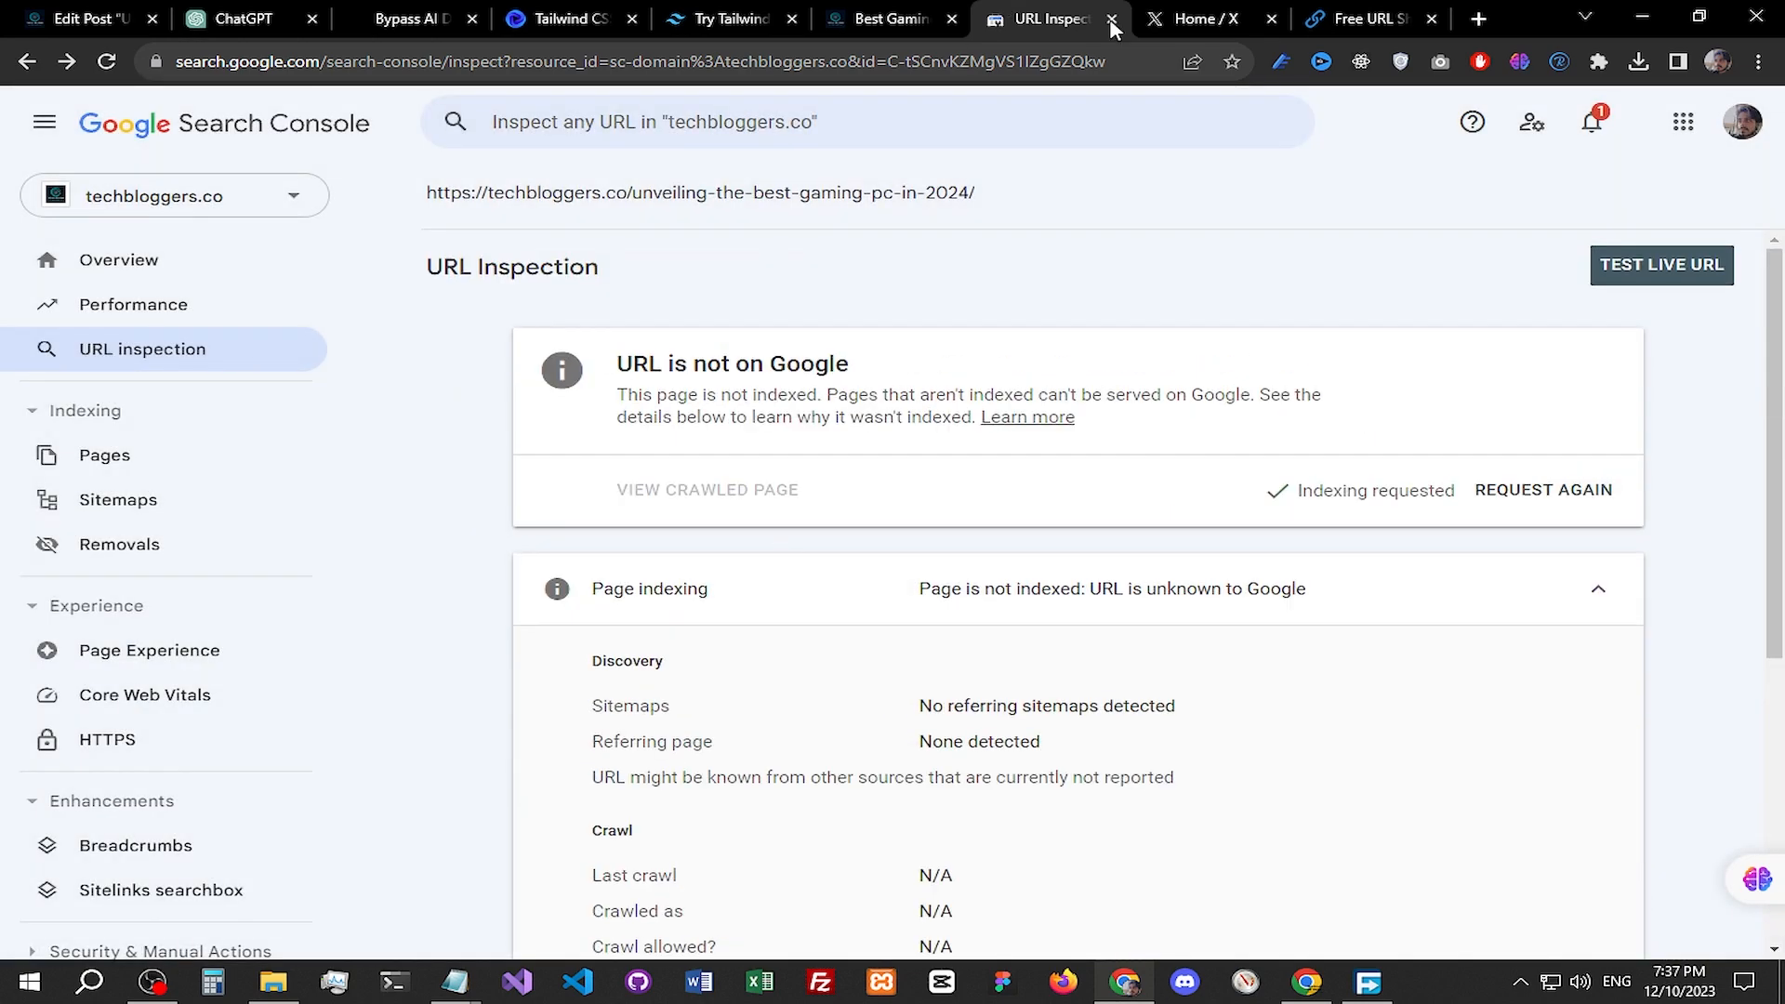
left_click(1112, 18)
Step: Check the post's Additional SEO errors in Rank Math and shorten its permalink to unveiling-the-best-gaming-pc-in-2024
left_click(98, 18)
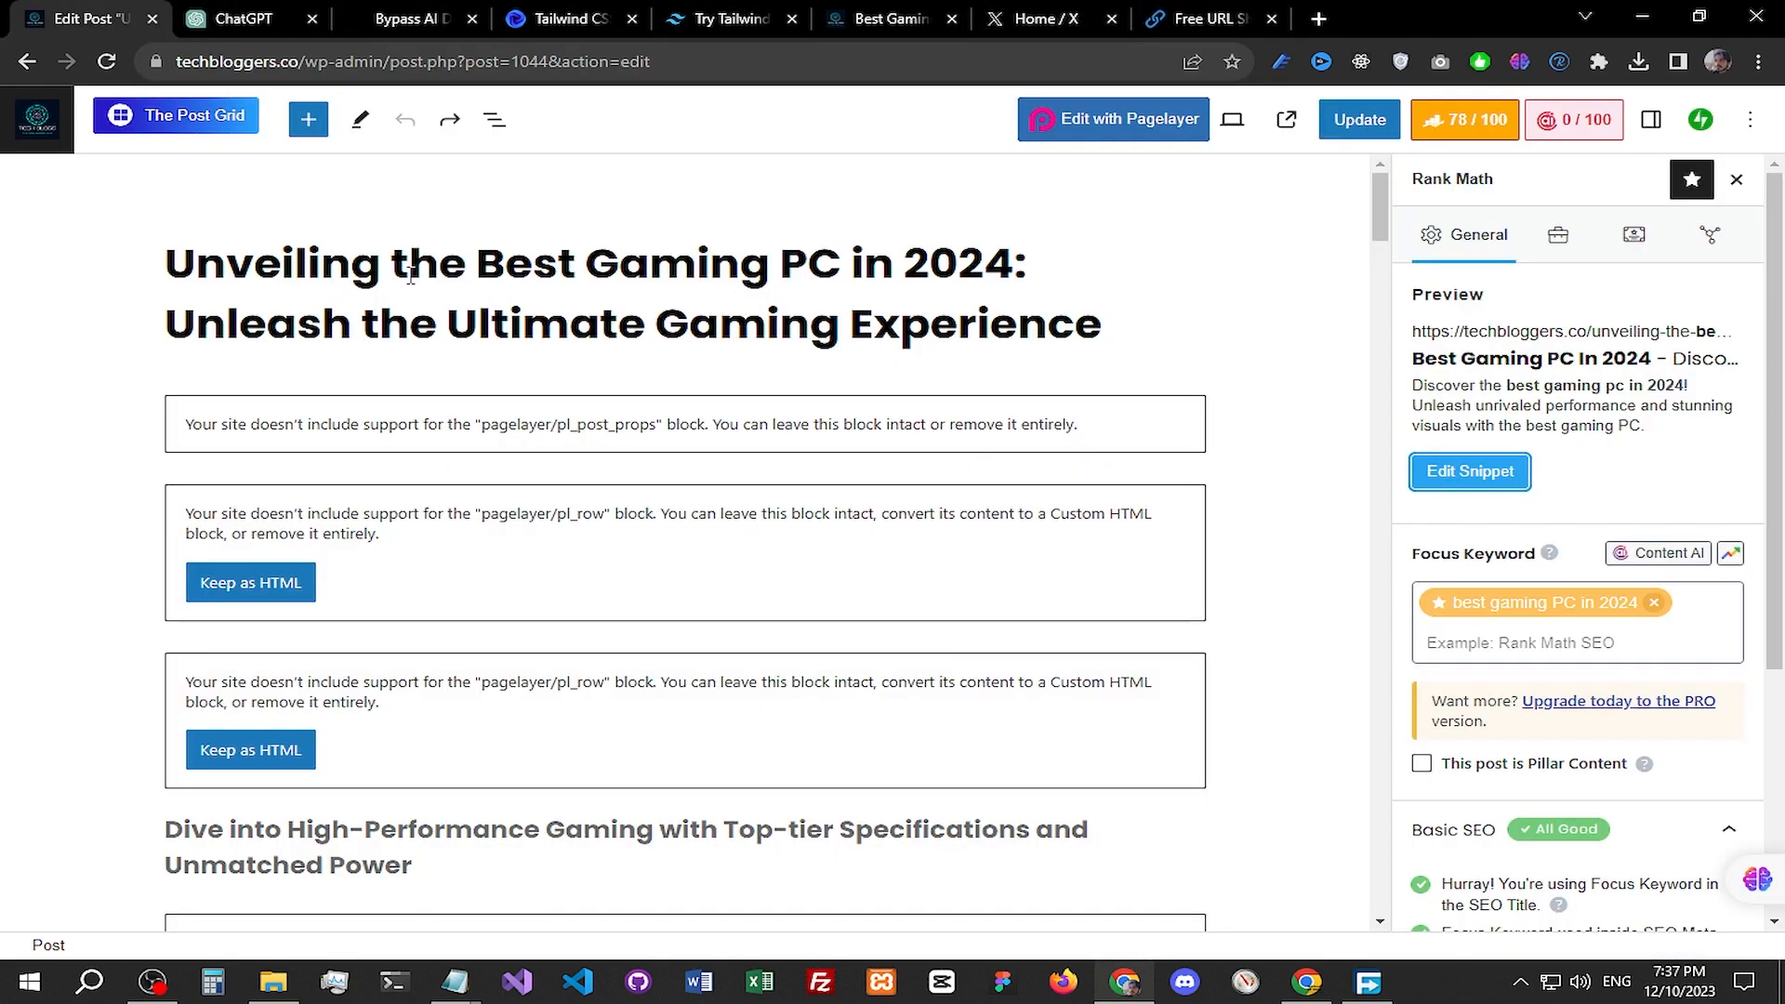
scroll(679, 463, "down", 5)
scroll(1295, 505, "down", 8)
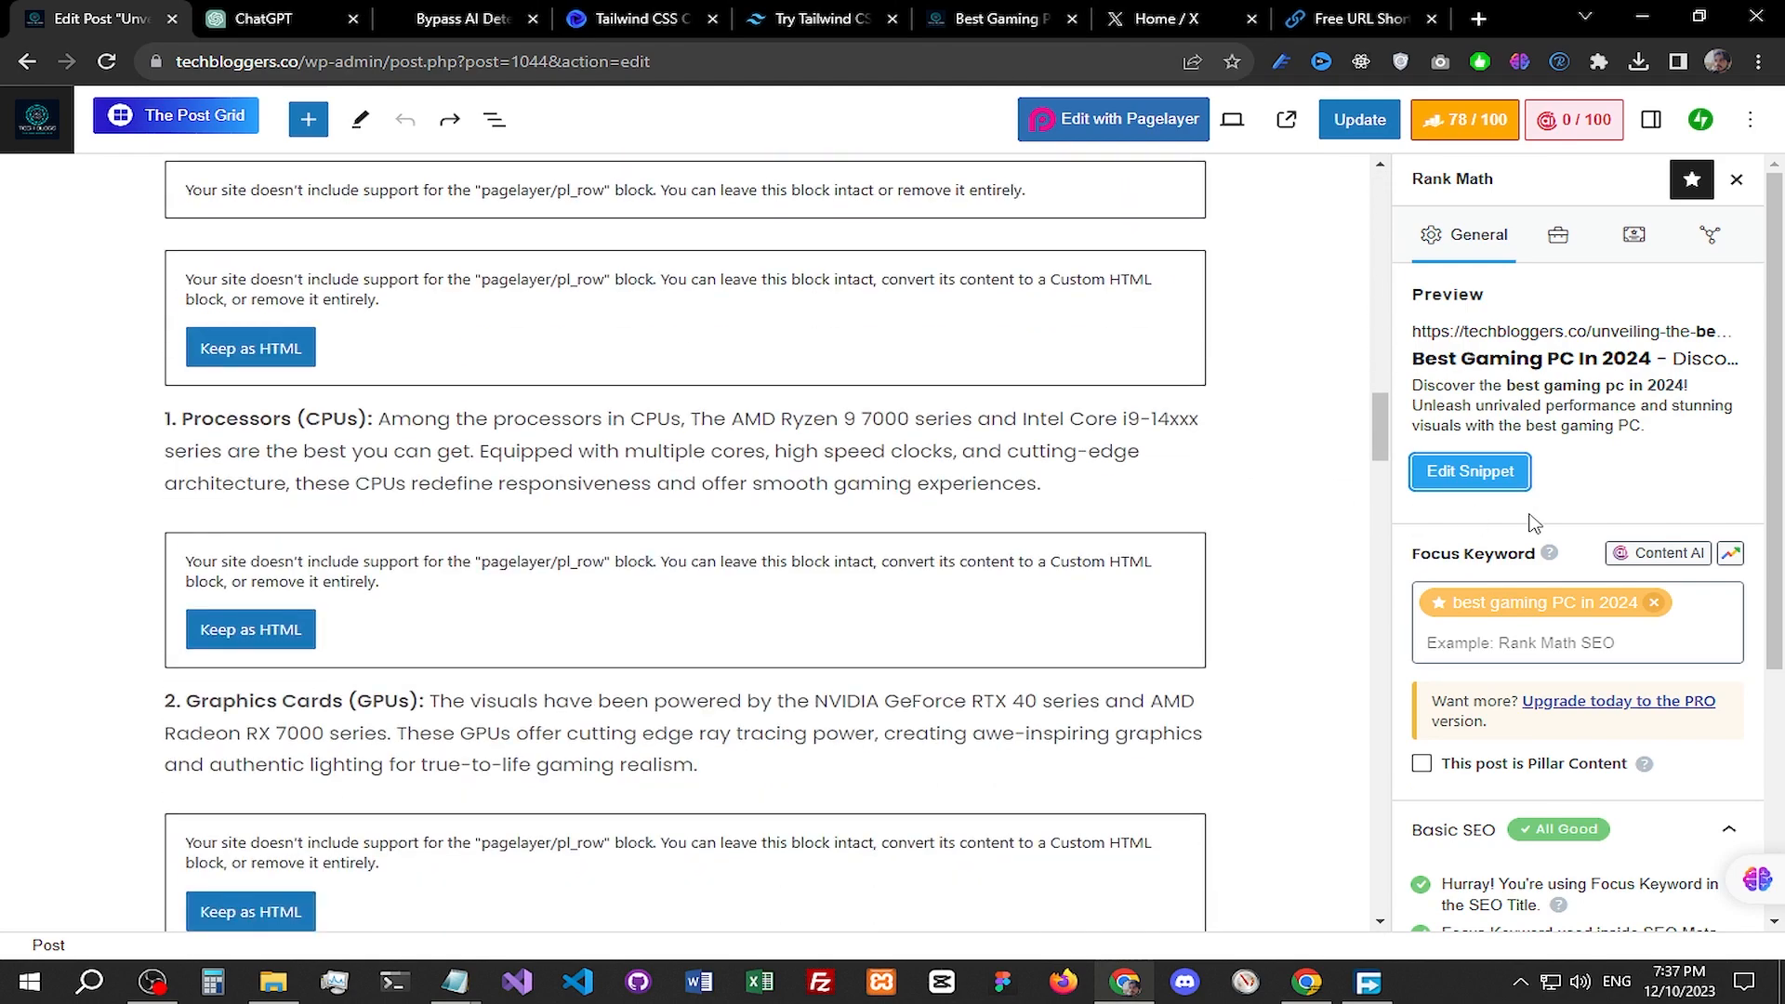
scroll(1532, 521, "down", 4)
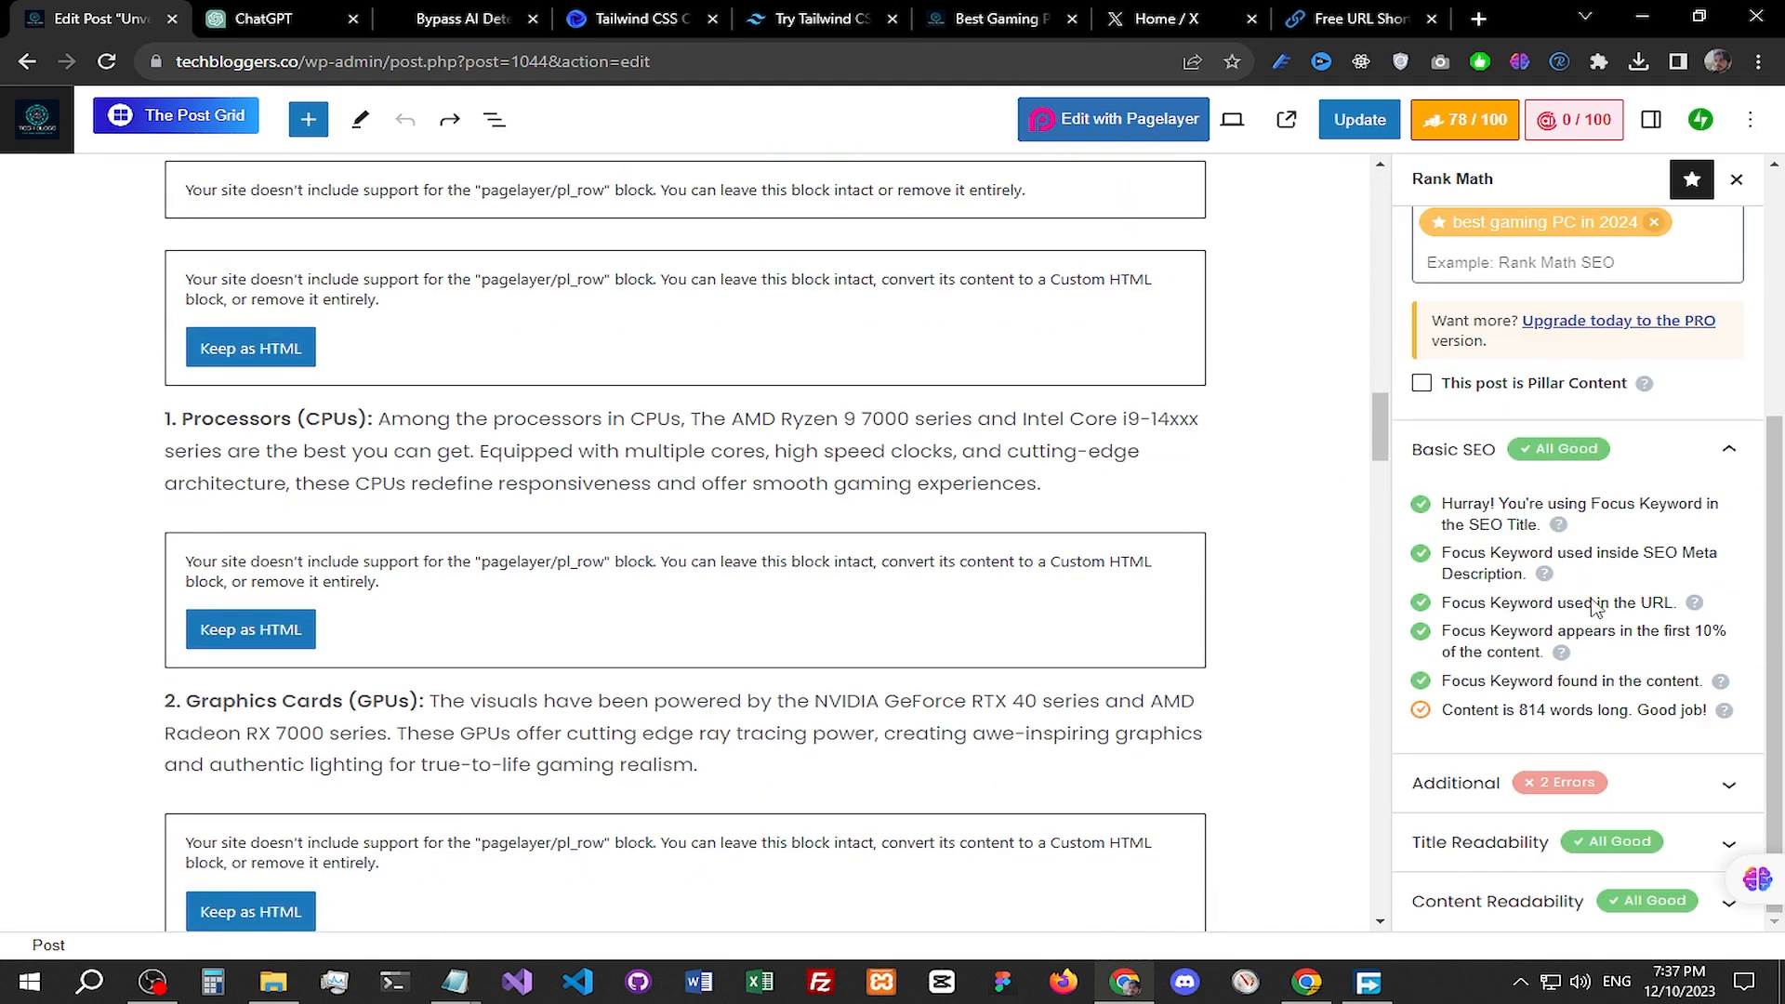
left_click(1681, 781)
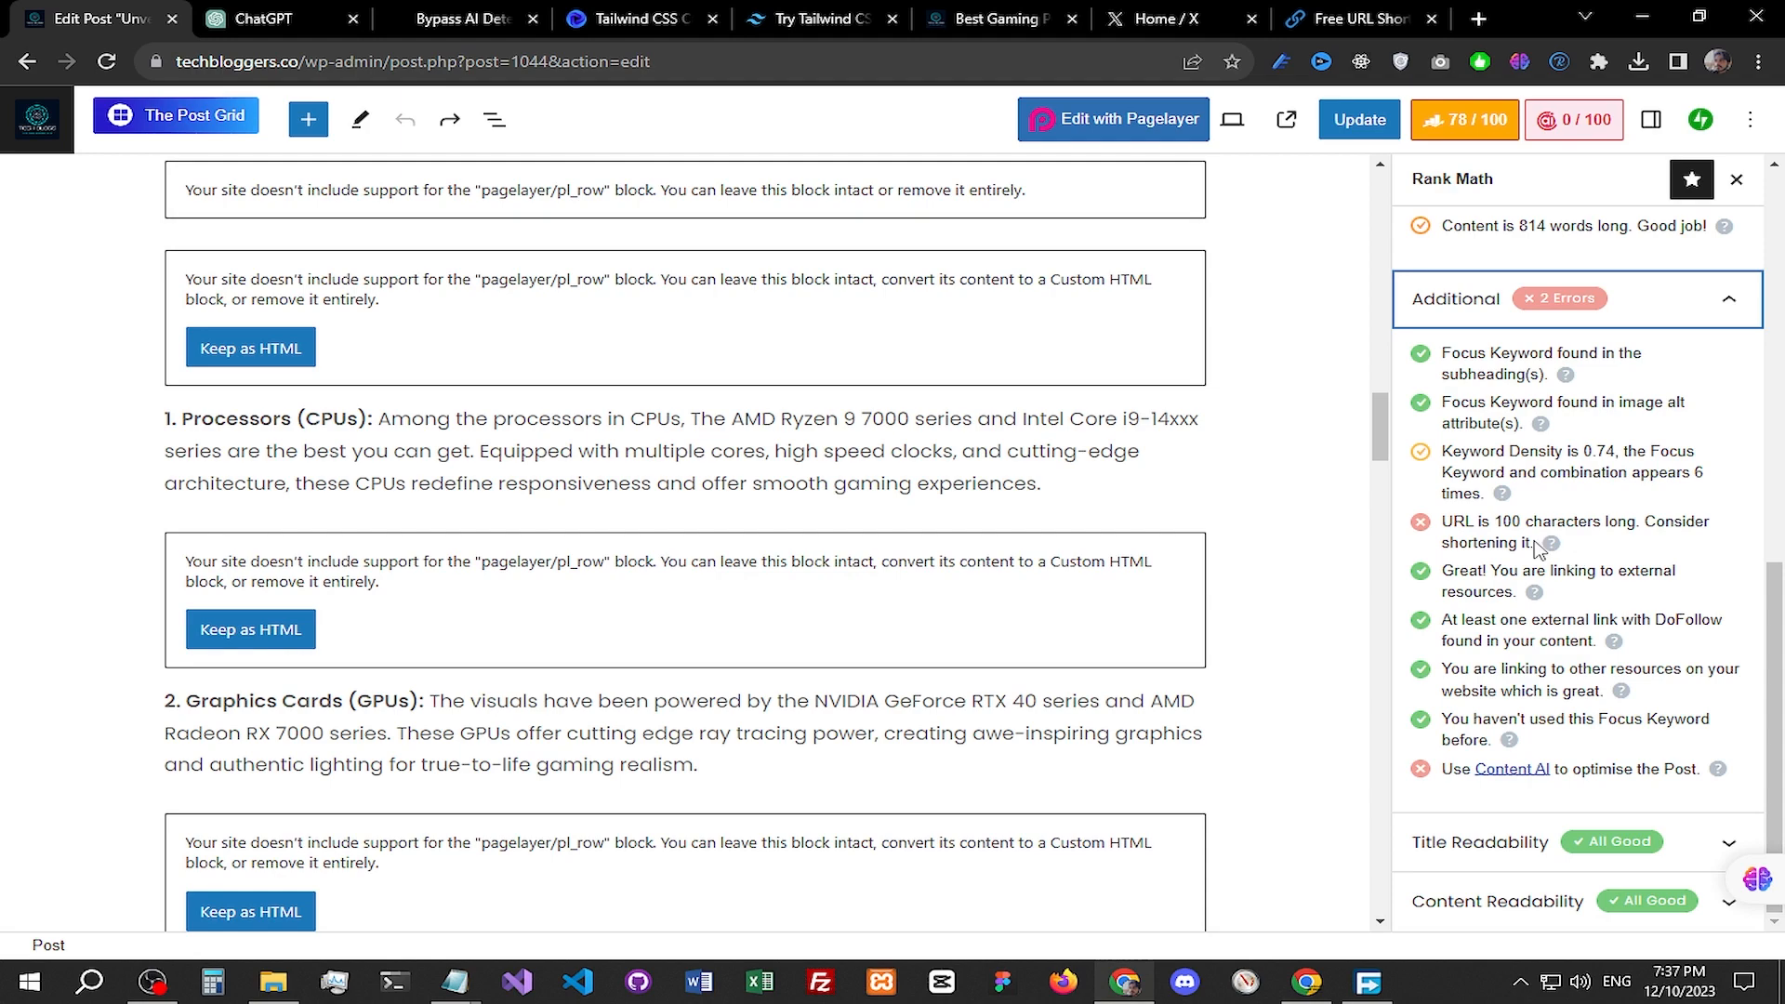
scroll(1543, 544, "up", 10)
left_click(1513, 490)
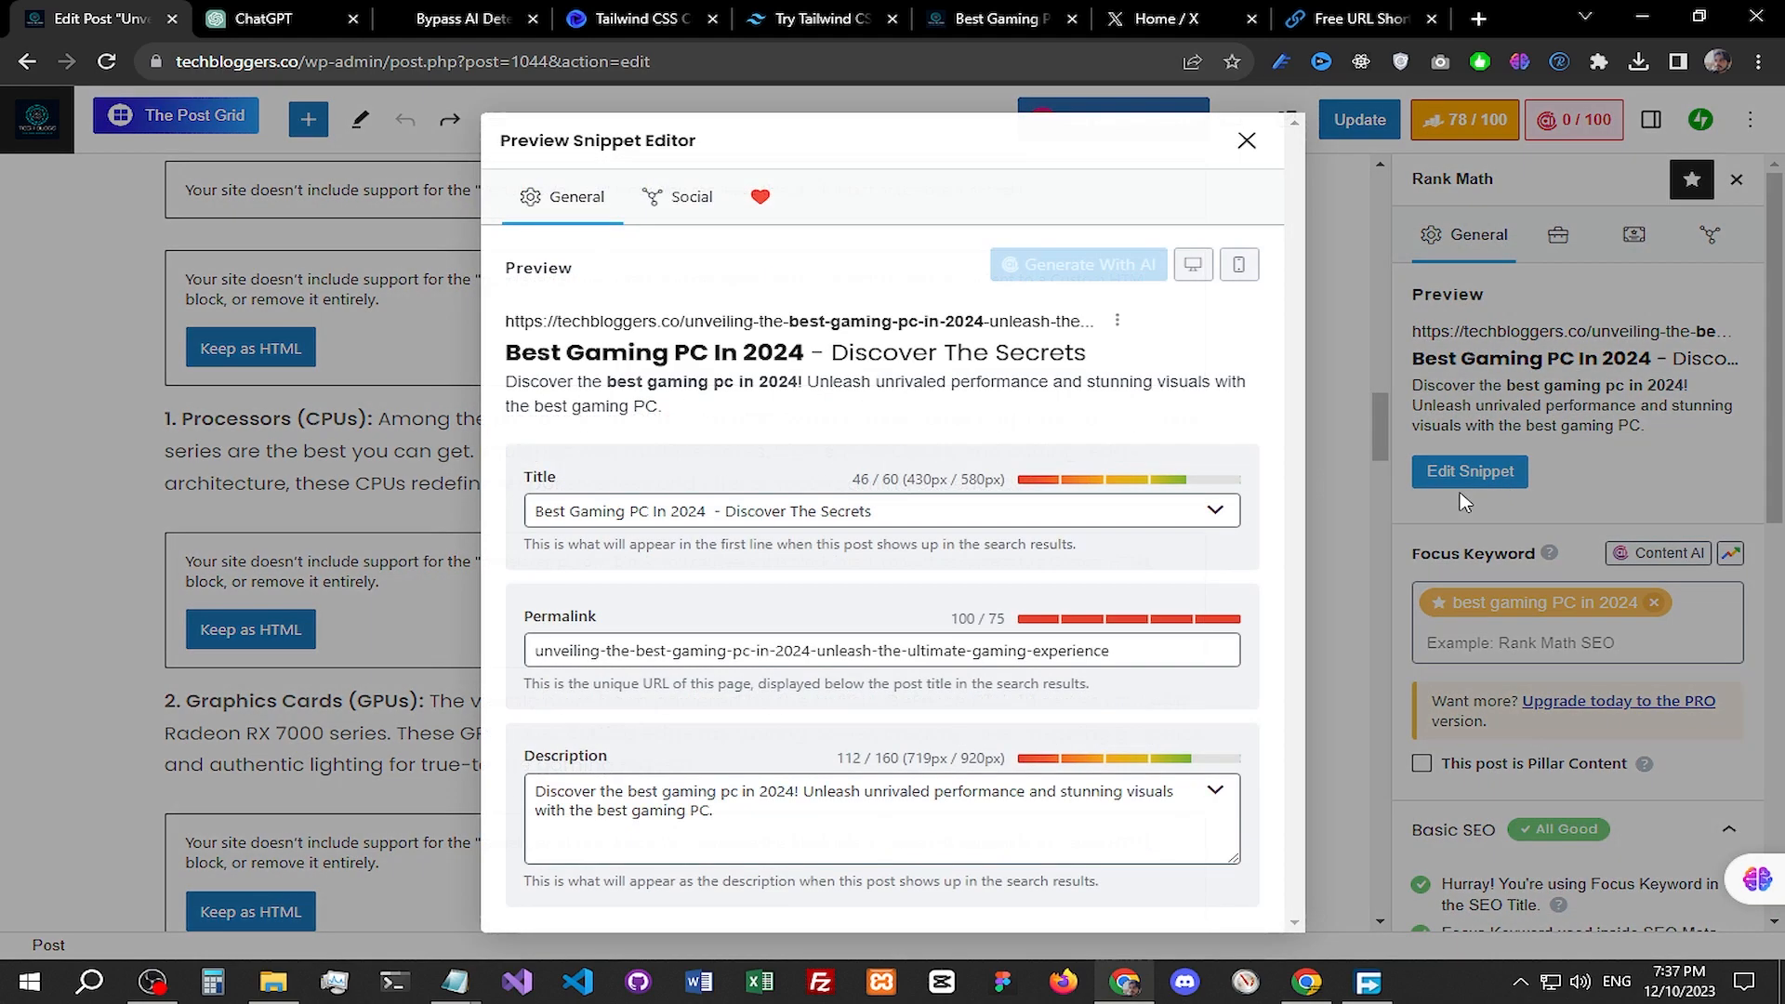
left_click_drag(1110, 650, 818, 662)
key("BackSpace")
left_click(986, 18)
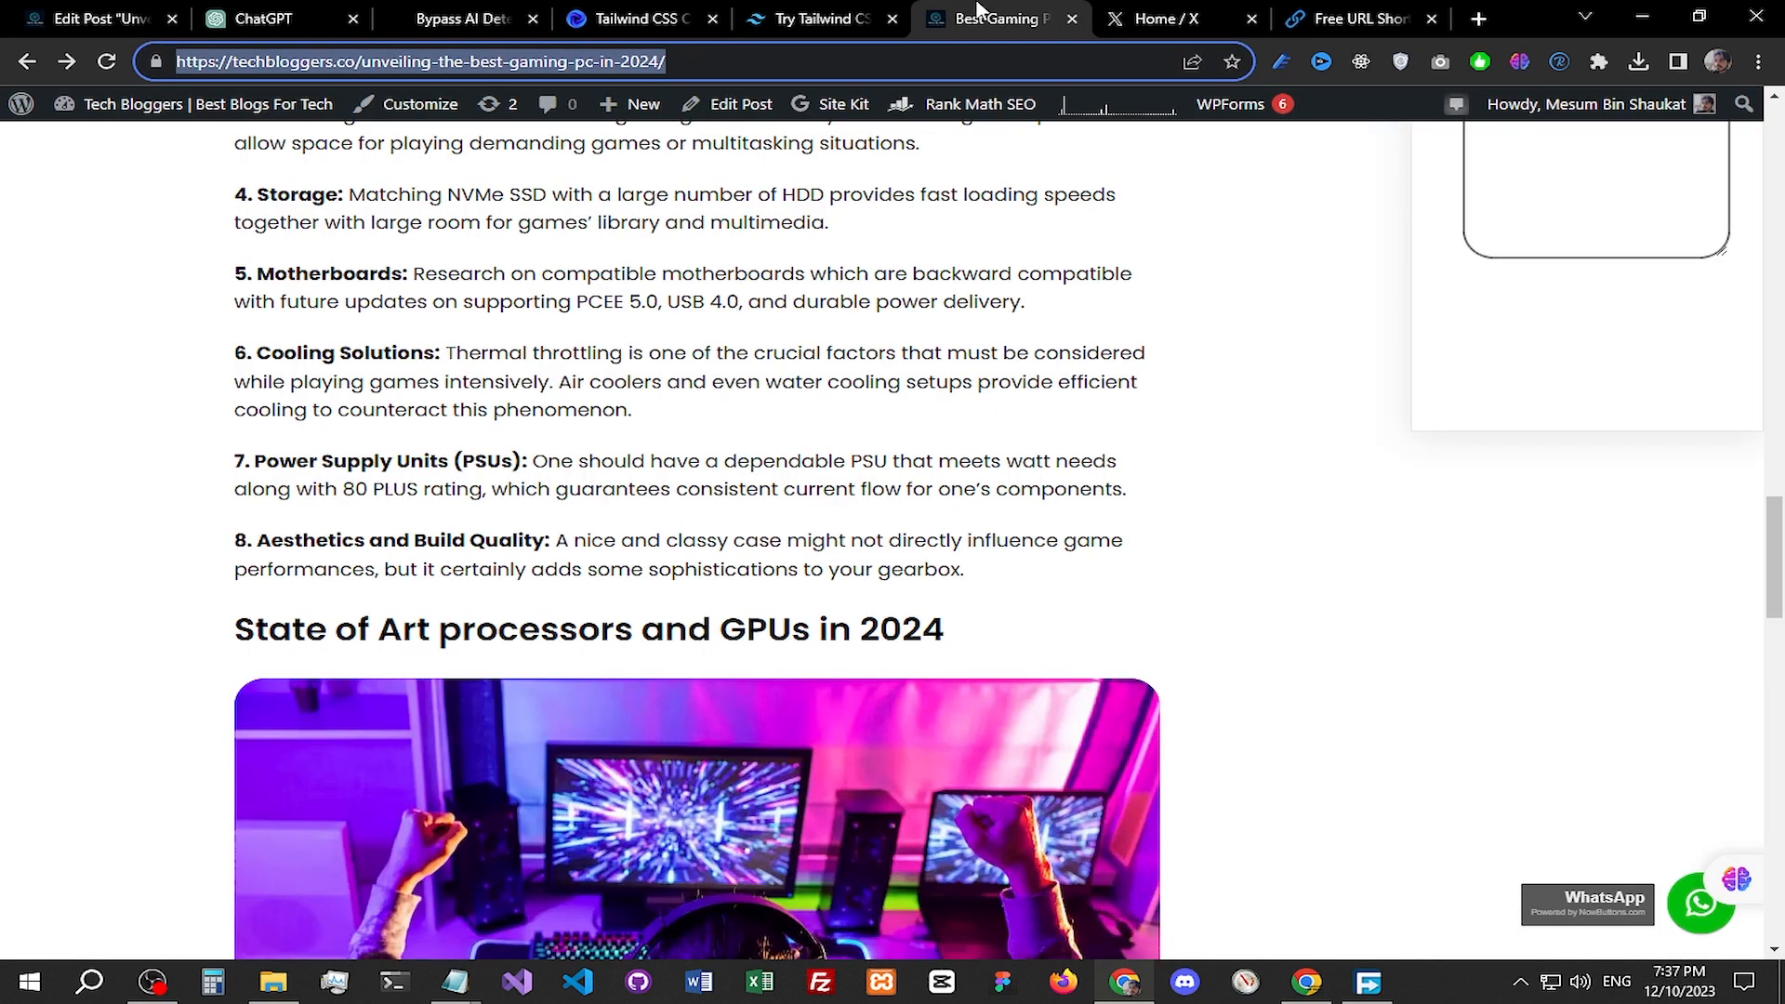
left_click(102, 18)
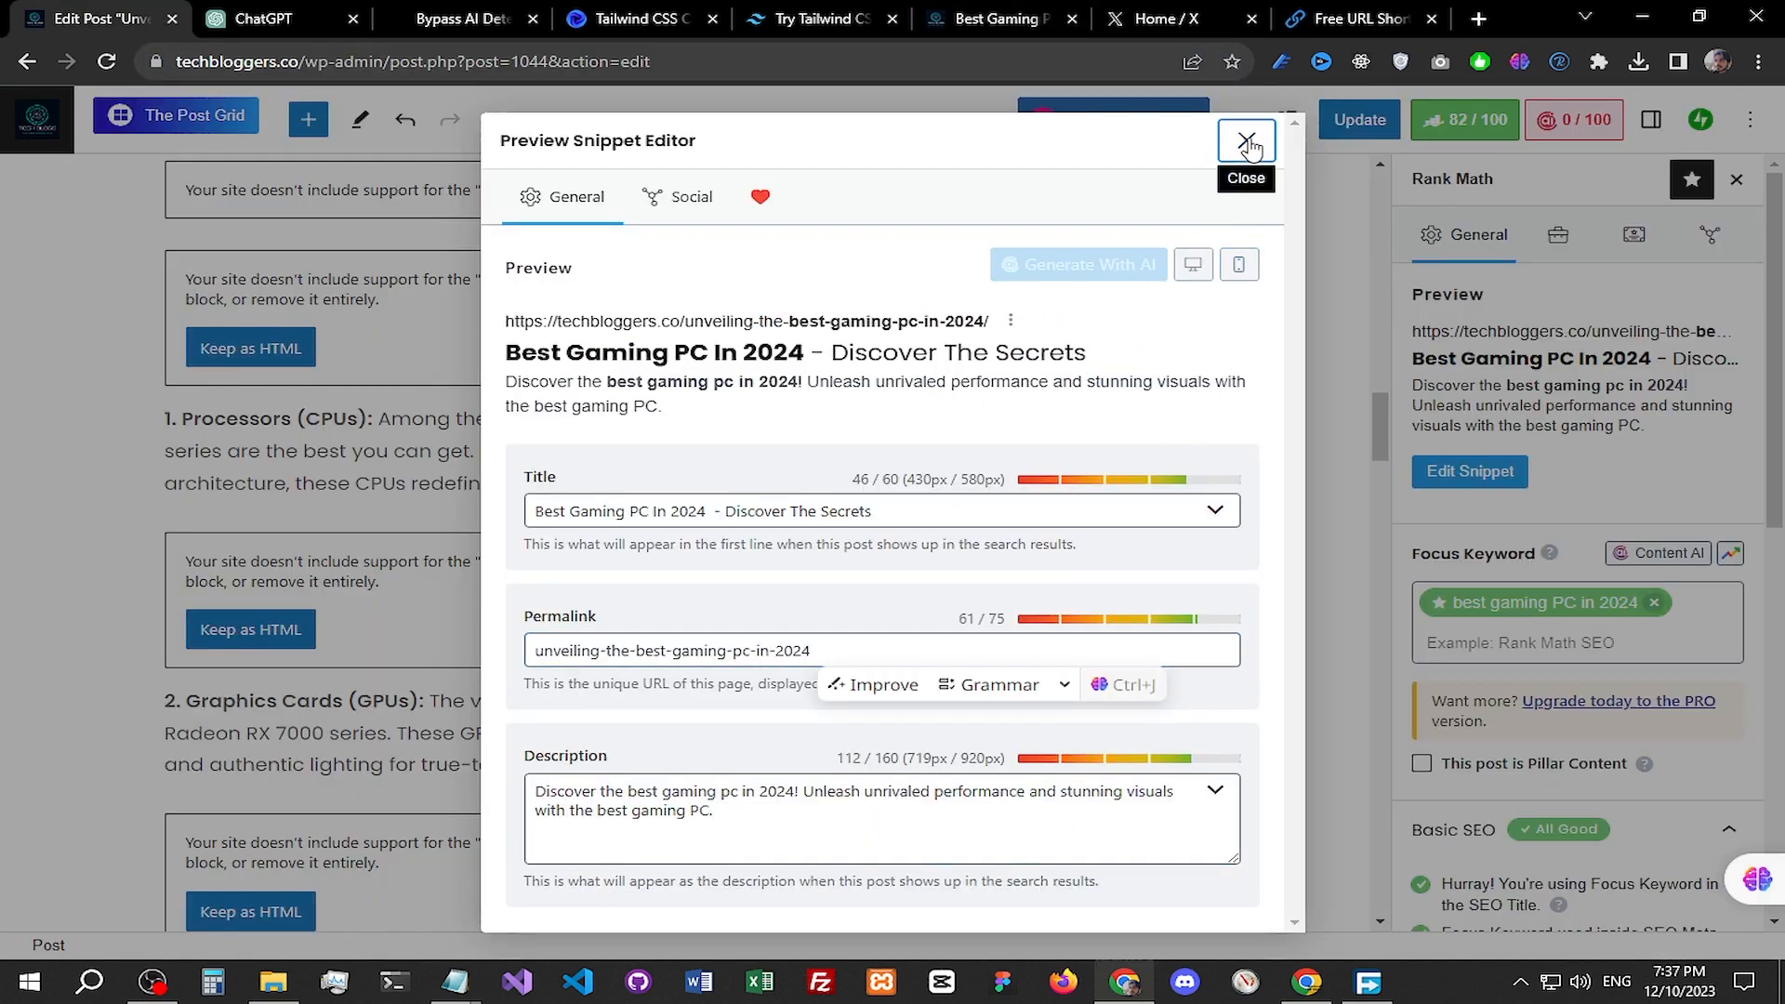
Step: Close the snippet editor, update the post and leave the editor for the list of all posts
left_click(1247, 142)
left_click(1359, 119)
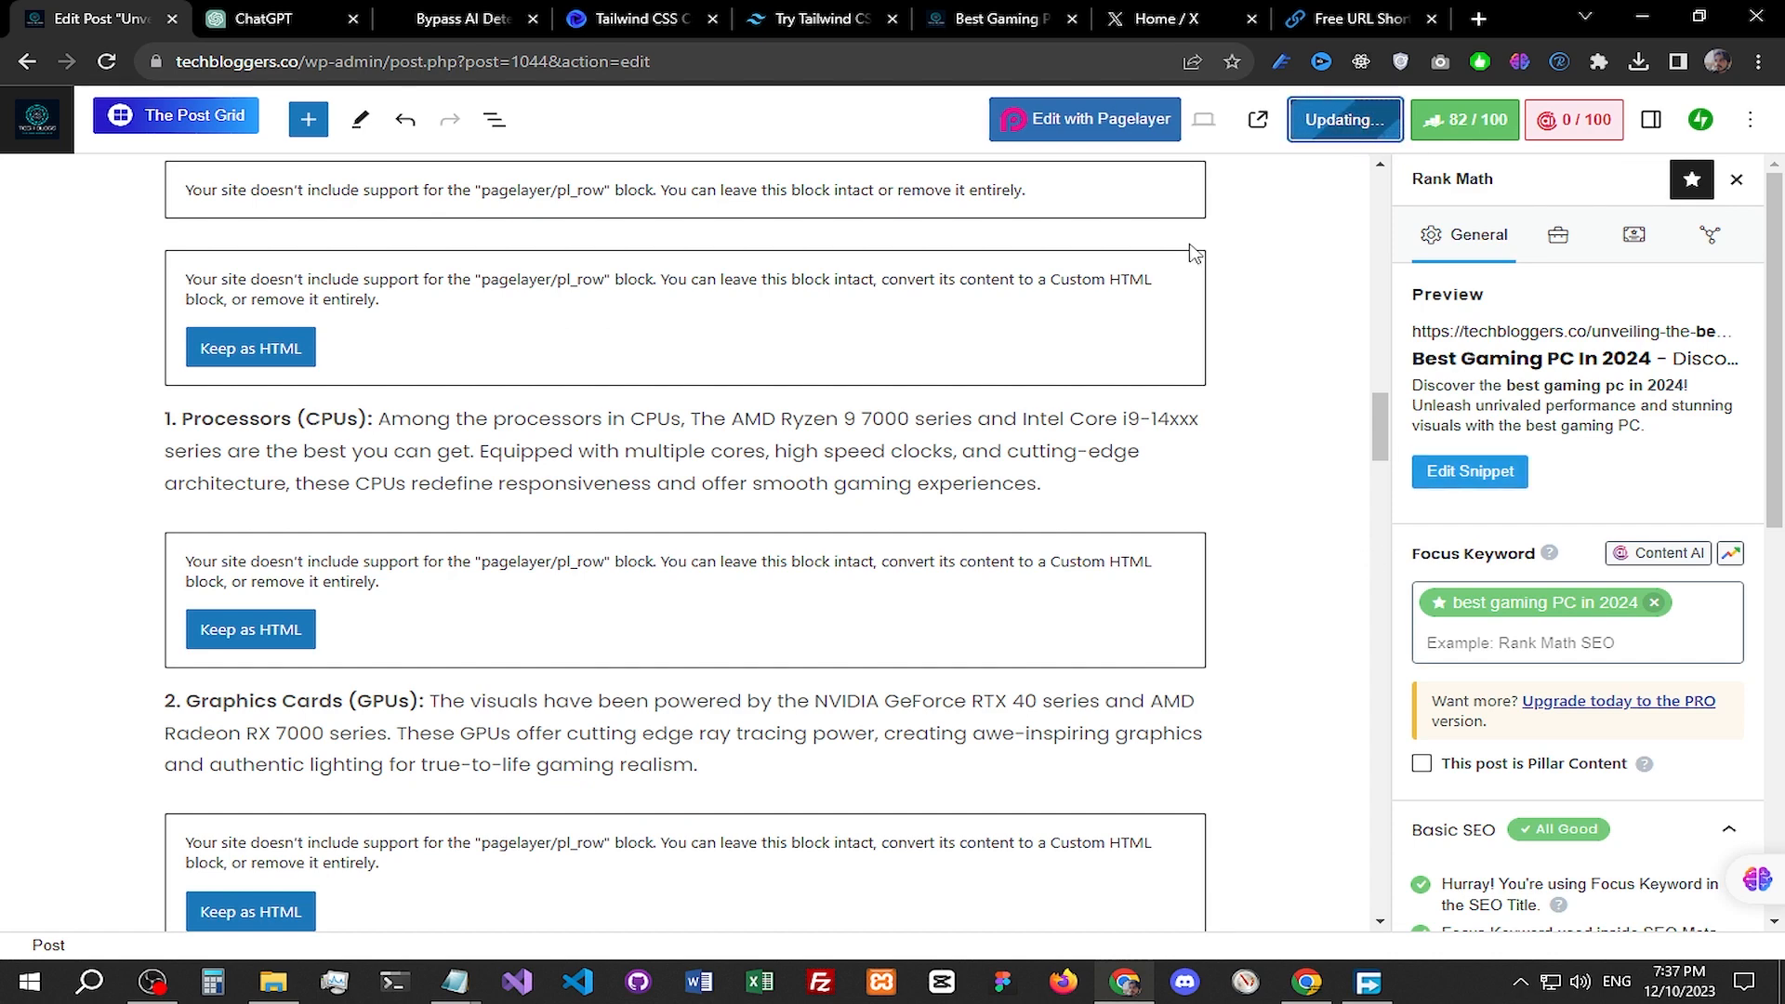
left_click(995, 18)
left_click(5, 11)
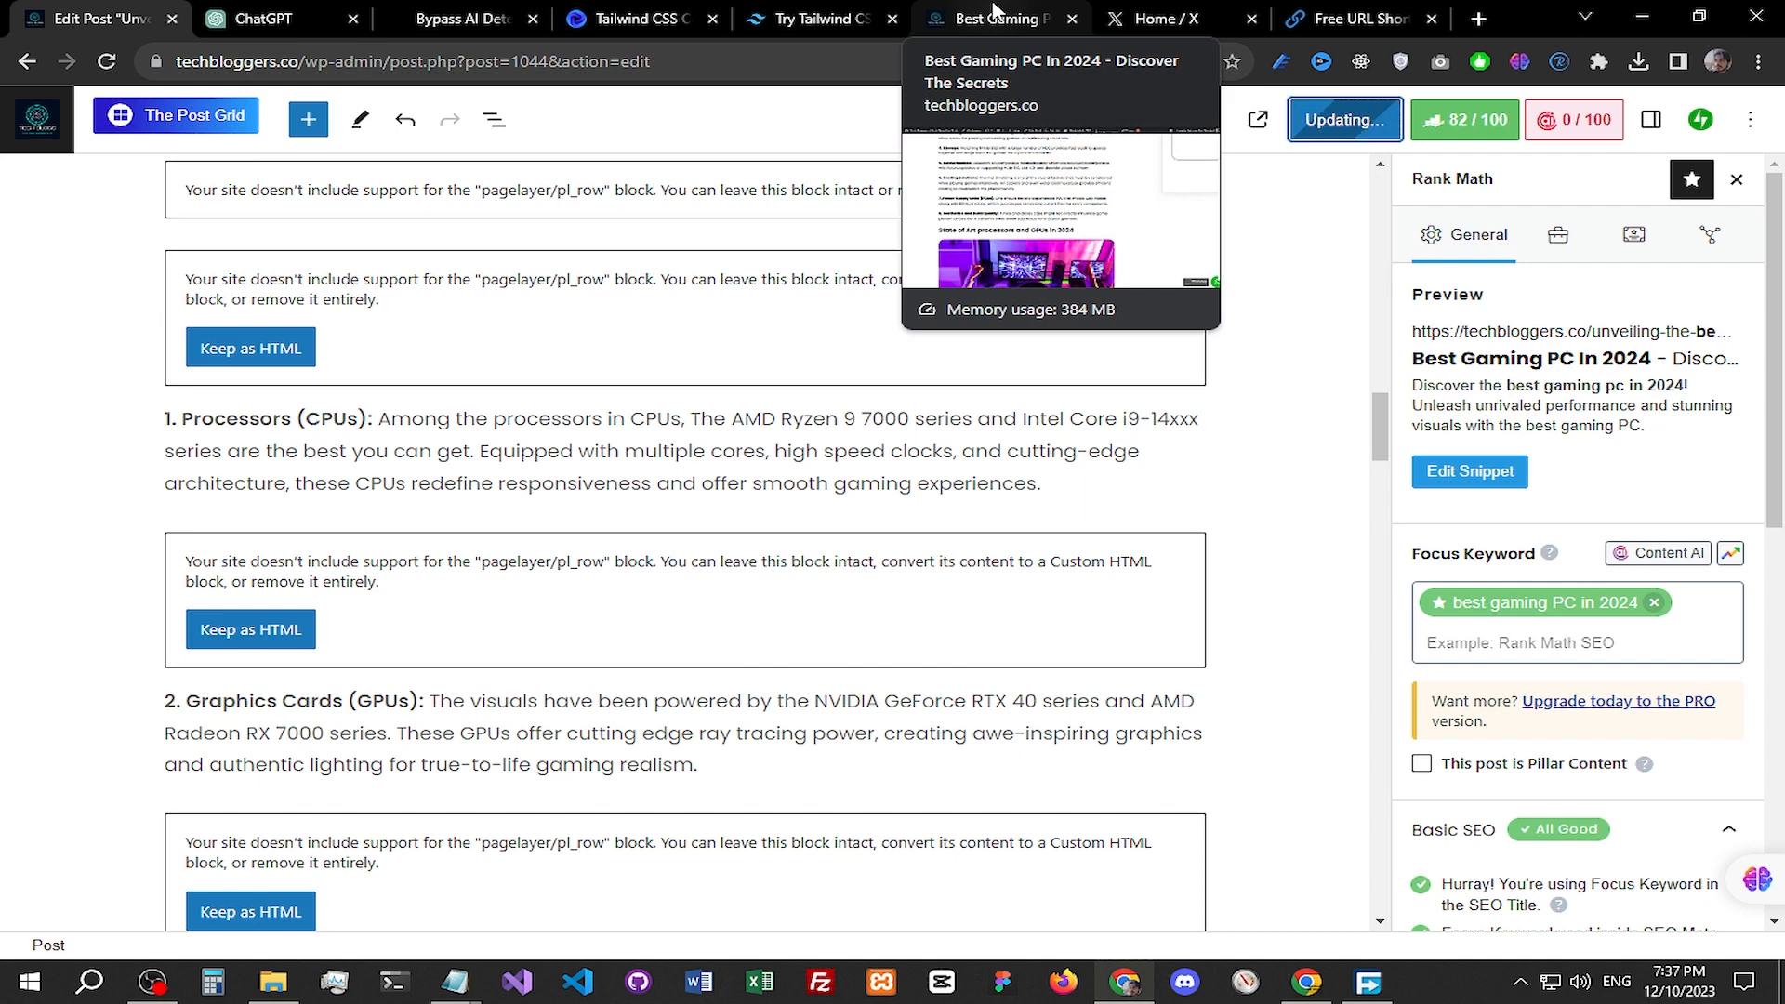
left_click(26, 137)
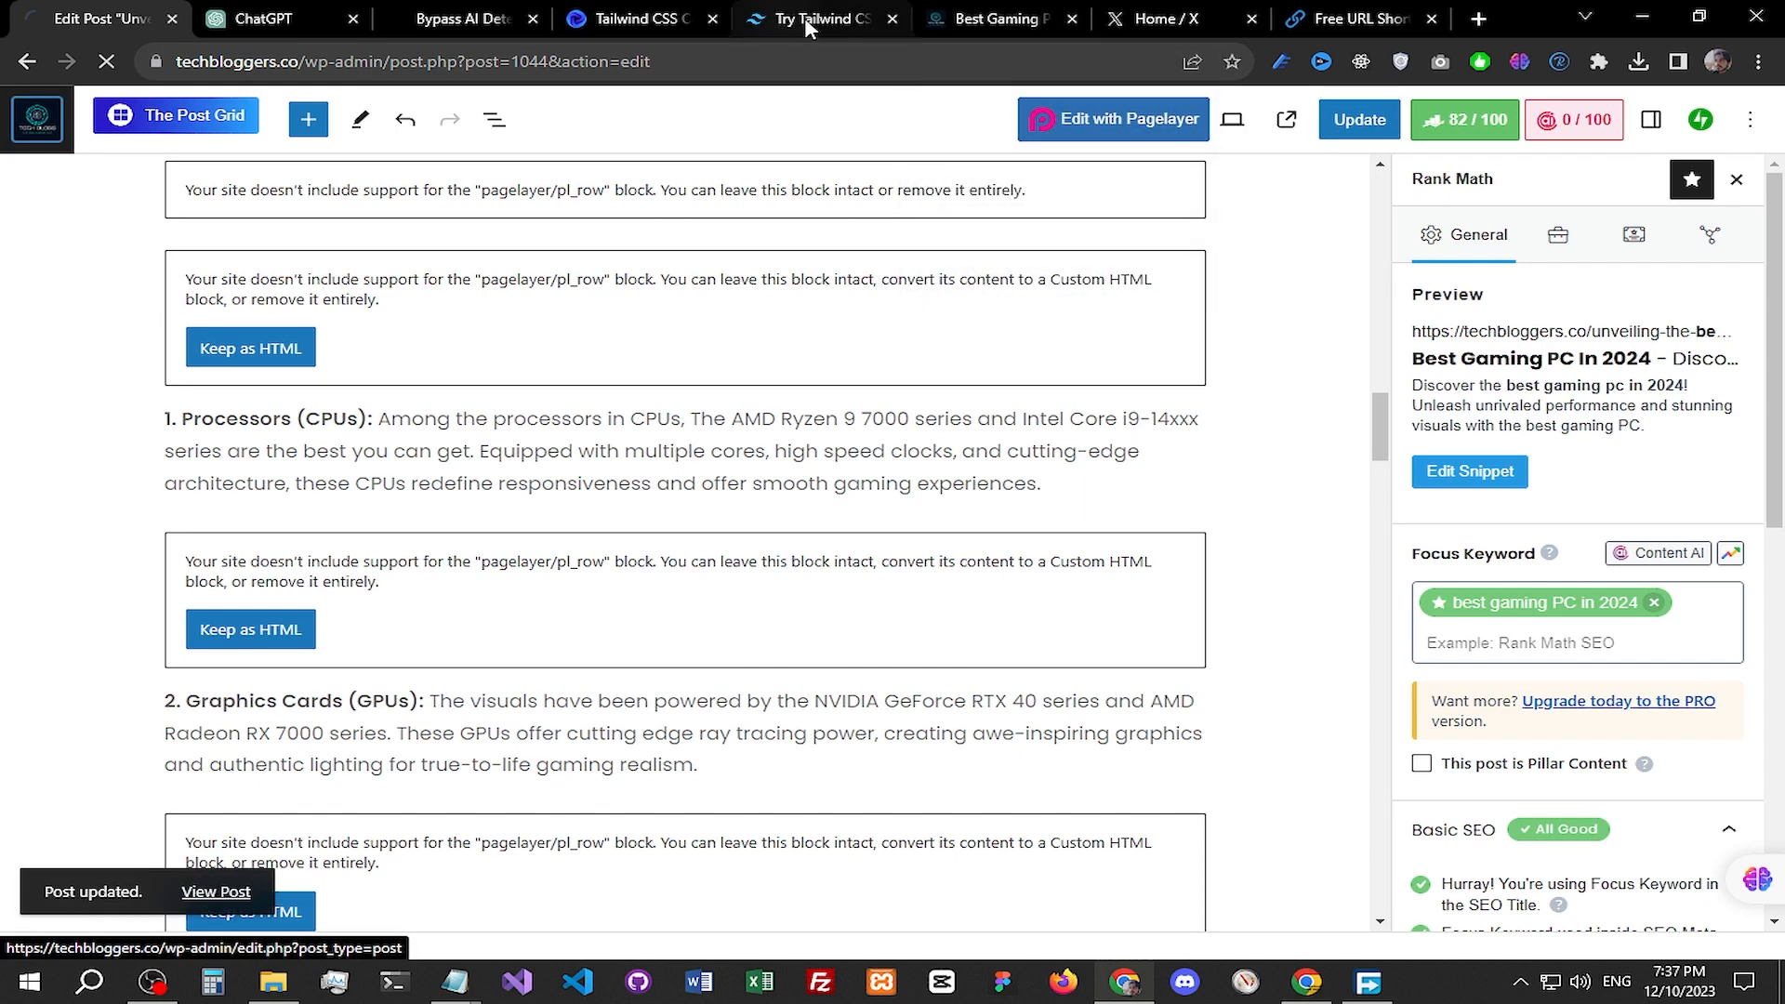
Step: Reload the published gaming PC article to check that its address still works
left_click(995, 18)
left_click(209, 60)
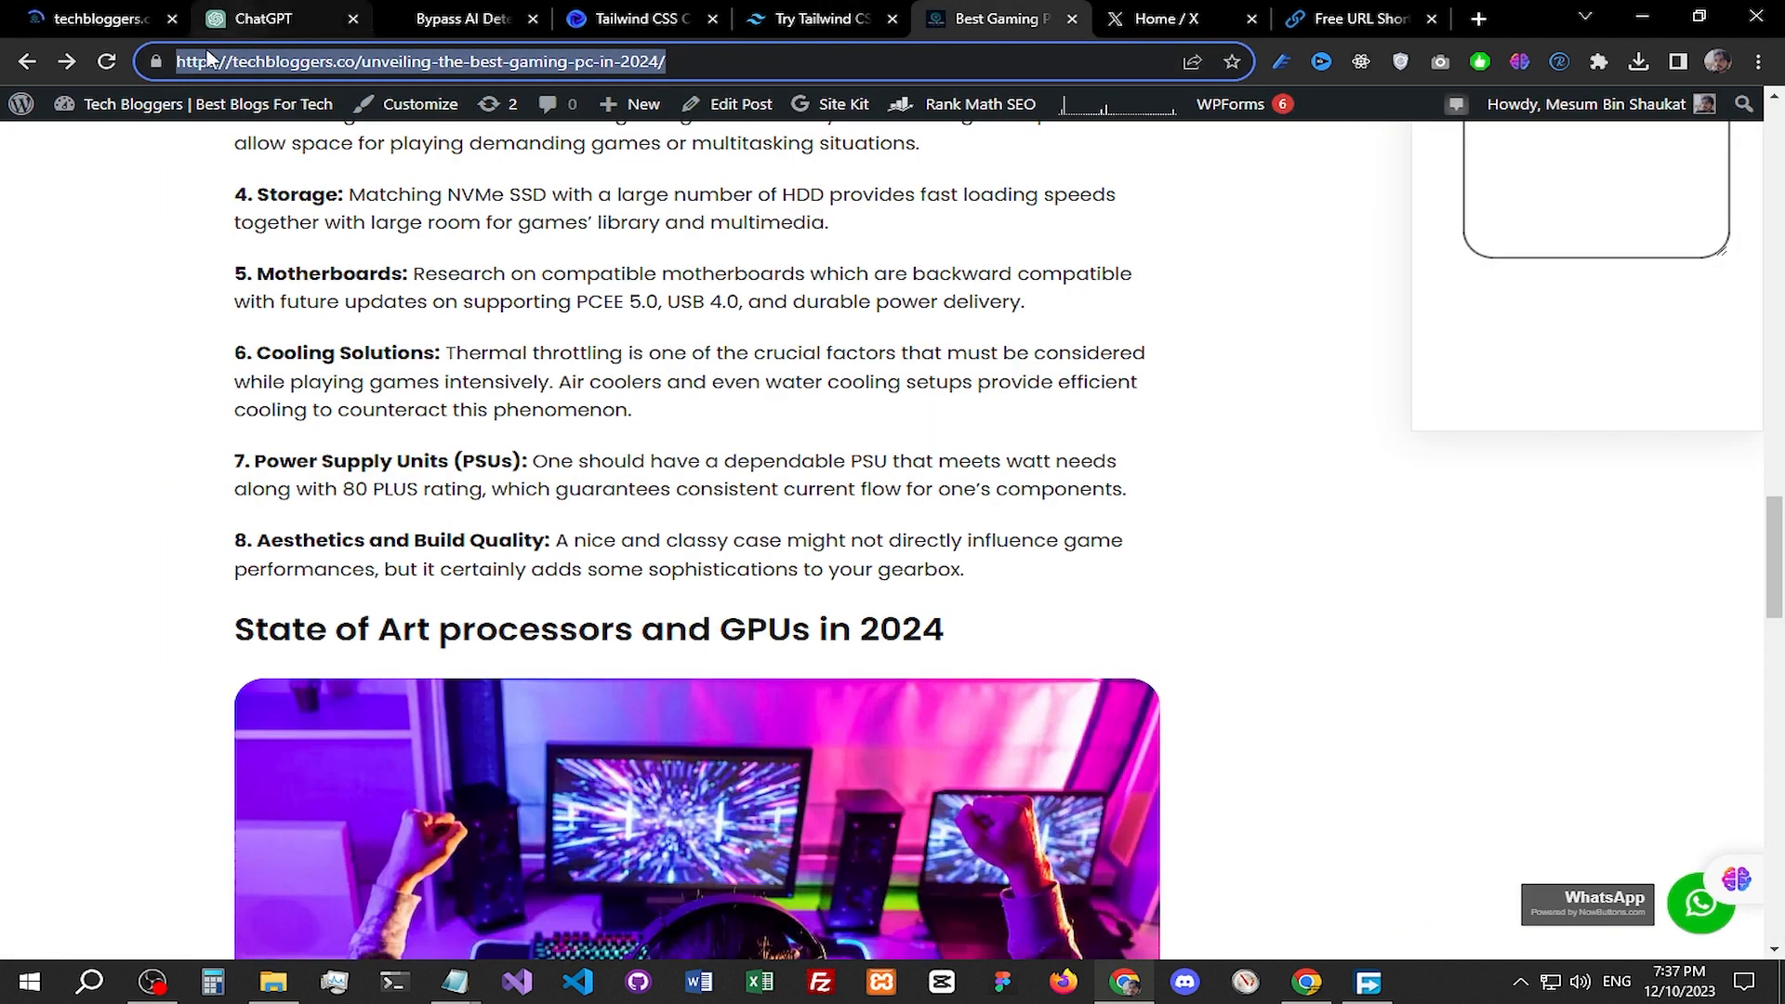
left_click(104, 65)
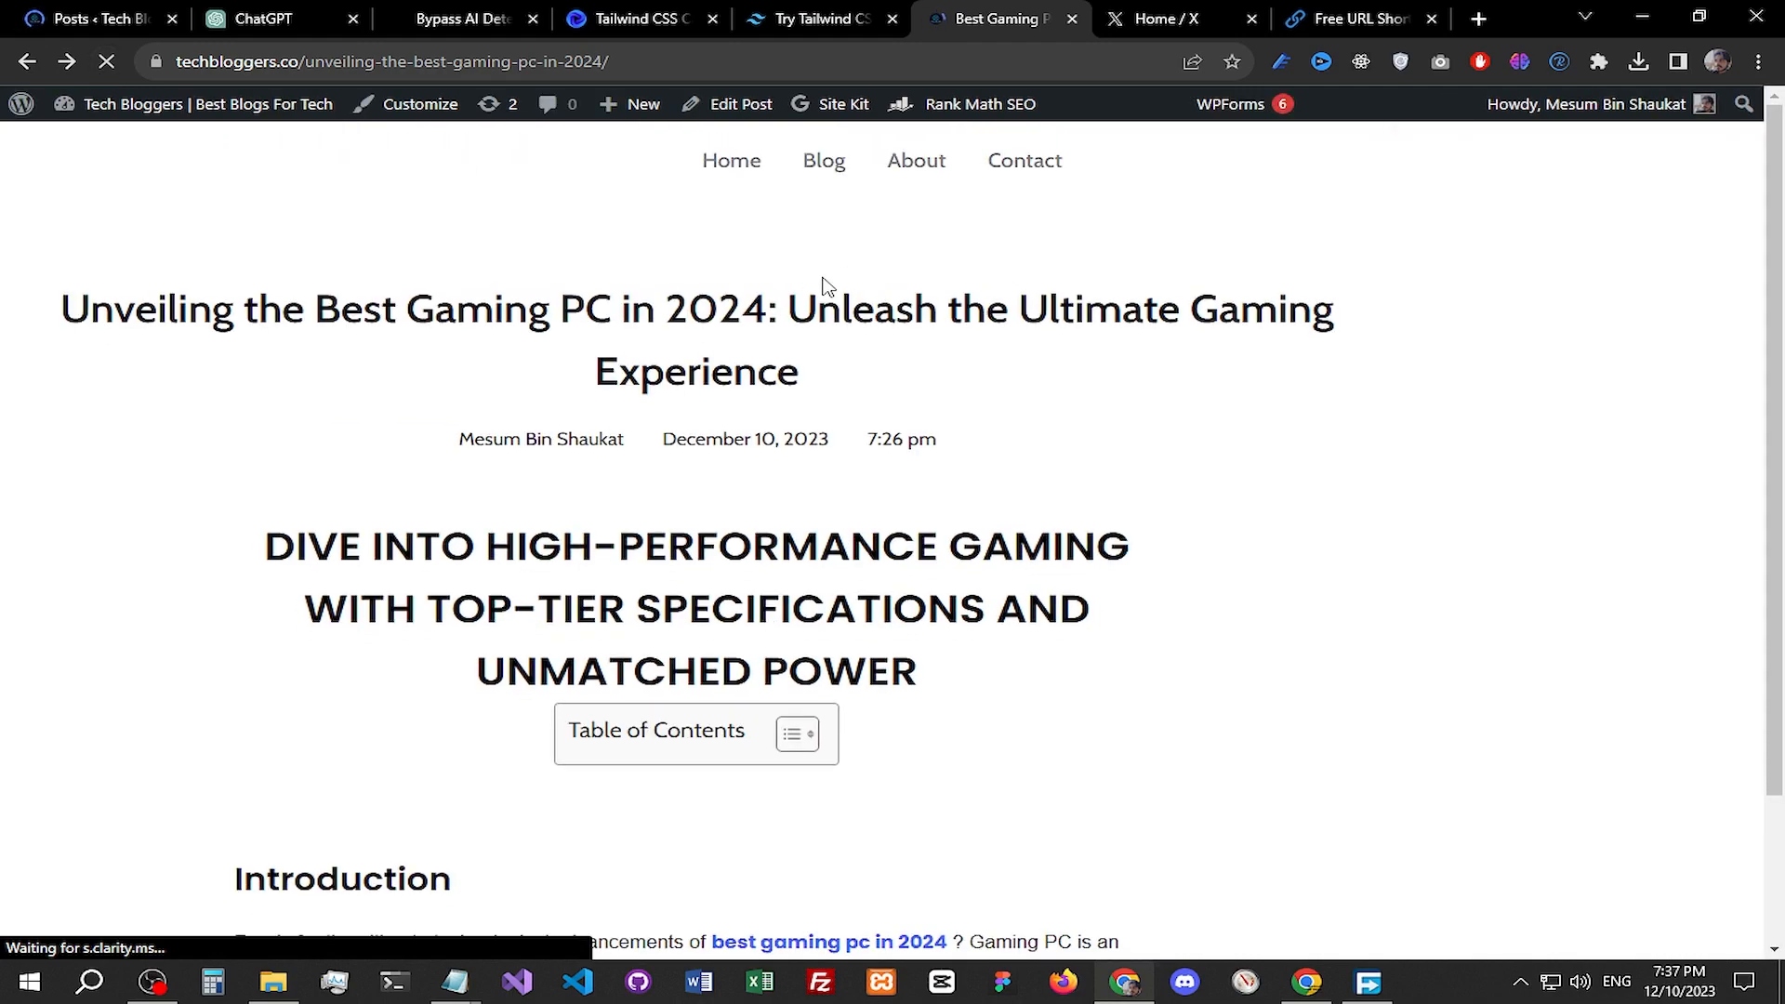
Step: Reopen the gaming PC article for editing from the WordPress list of all posts
left_click(93, 18)
scroll(1046, 325, "down", 5)
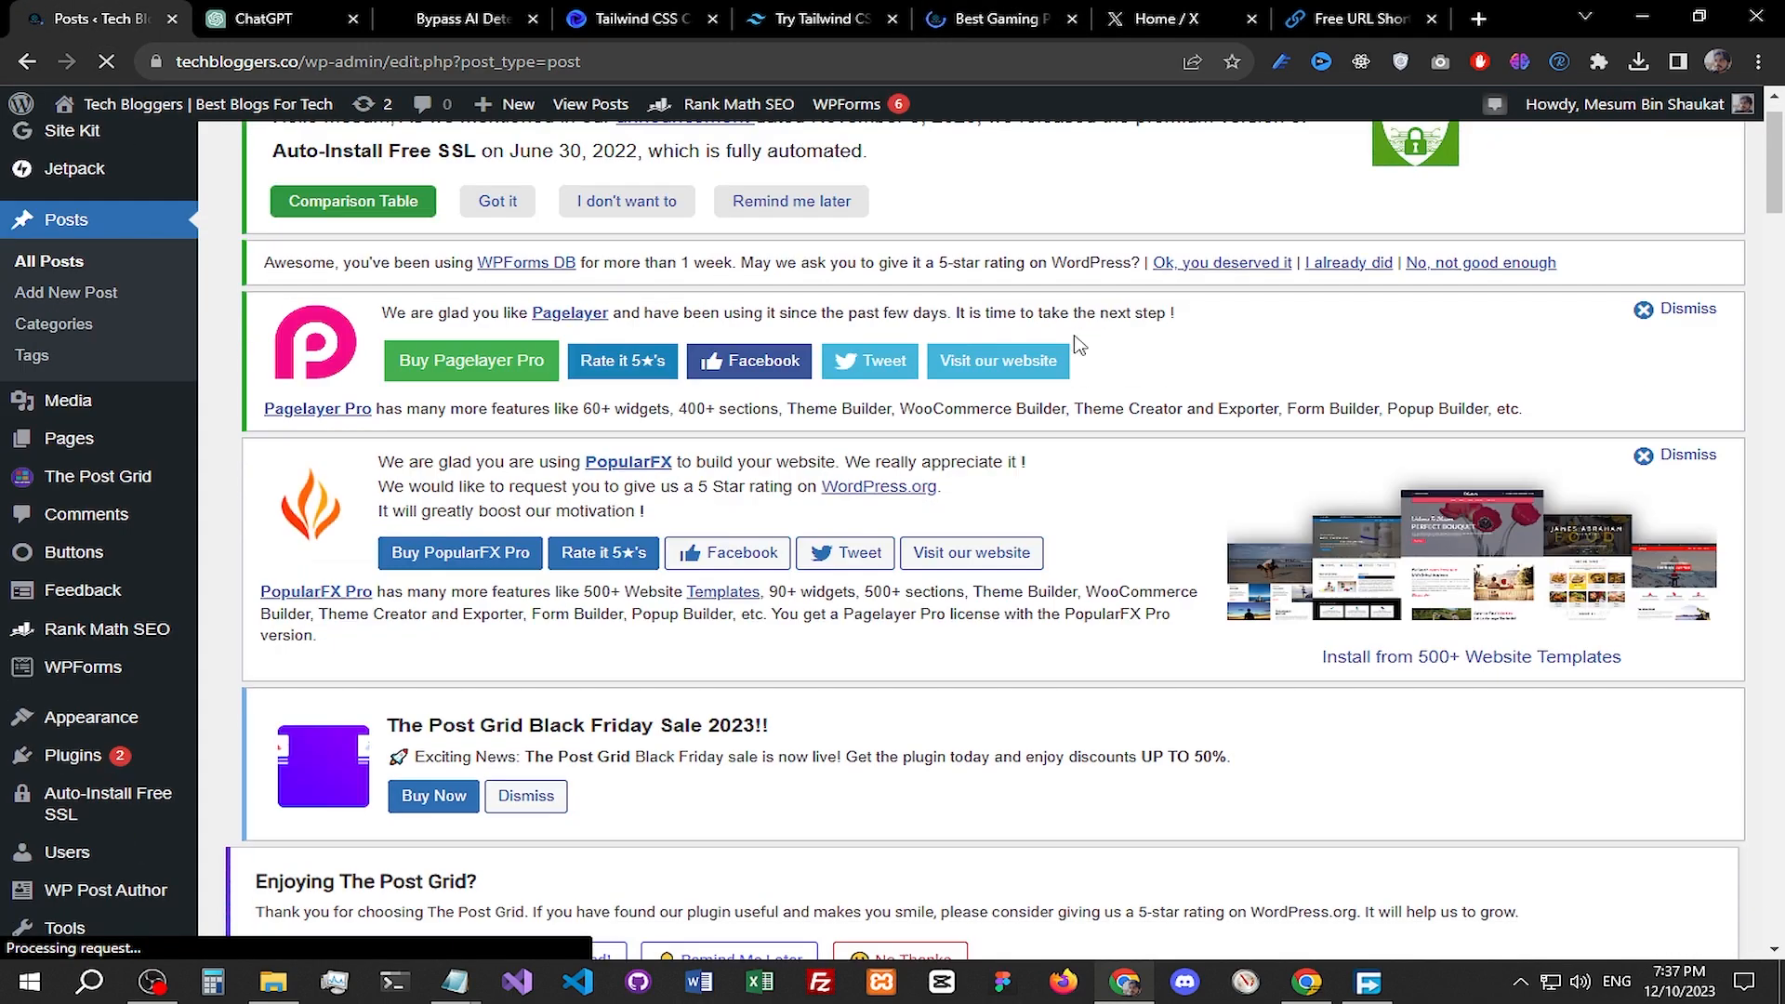
scroll(1009, 351, "up", 3)
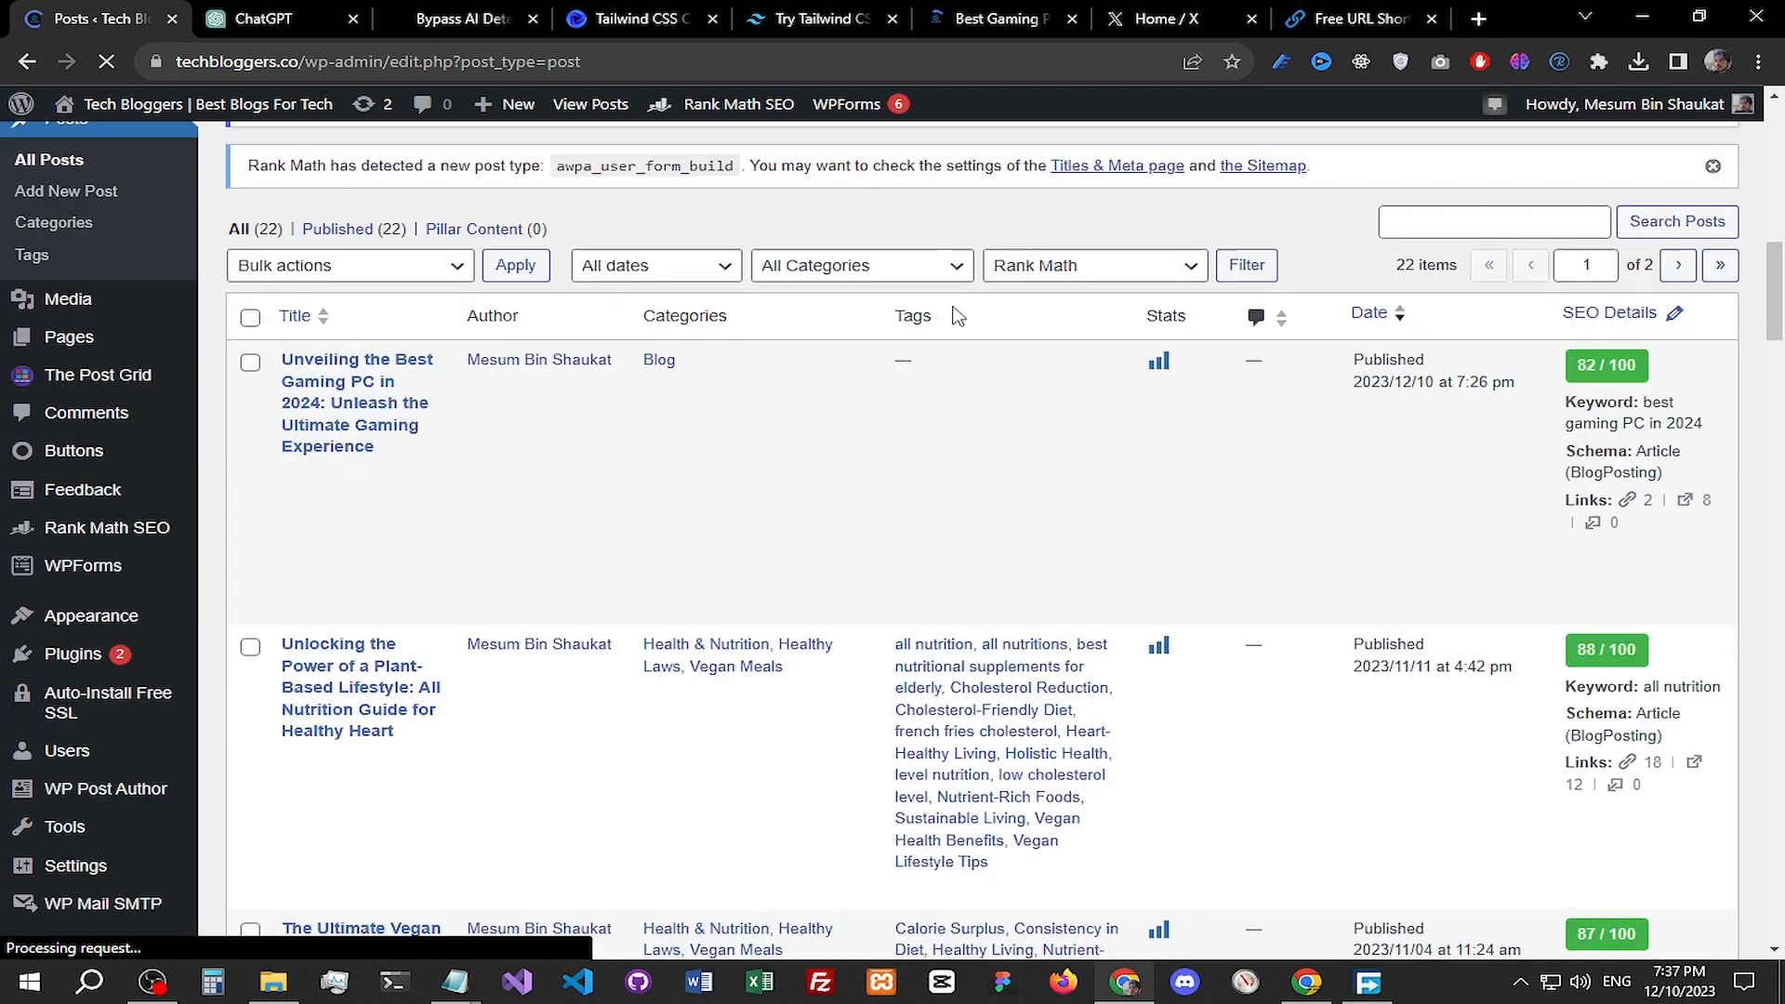
left_click(389, 406)
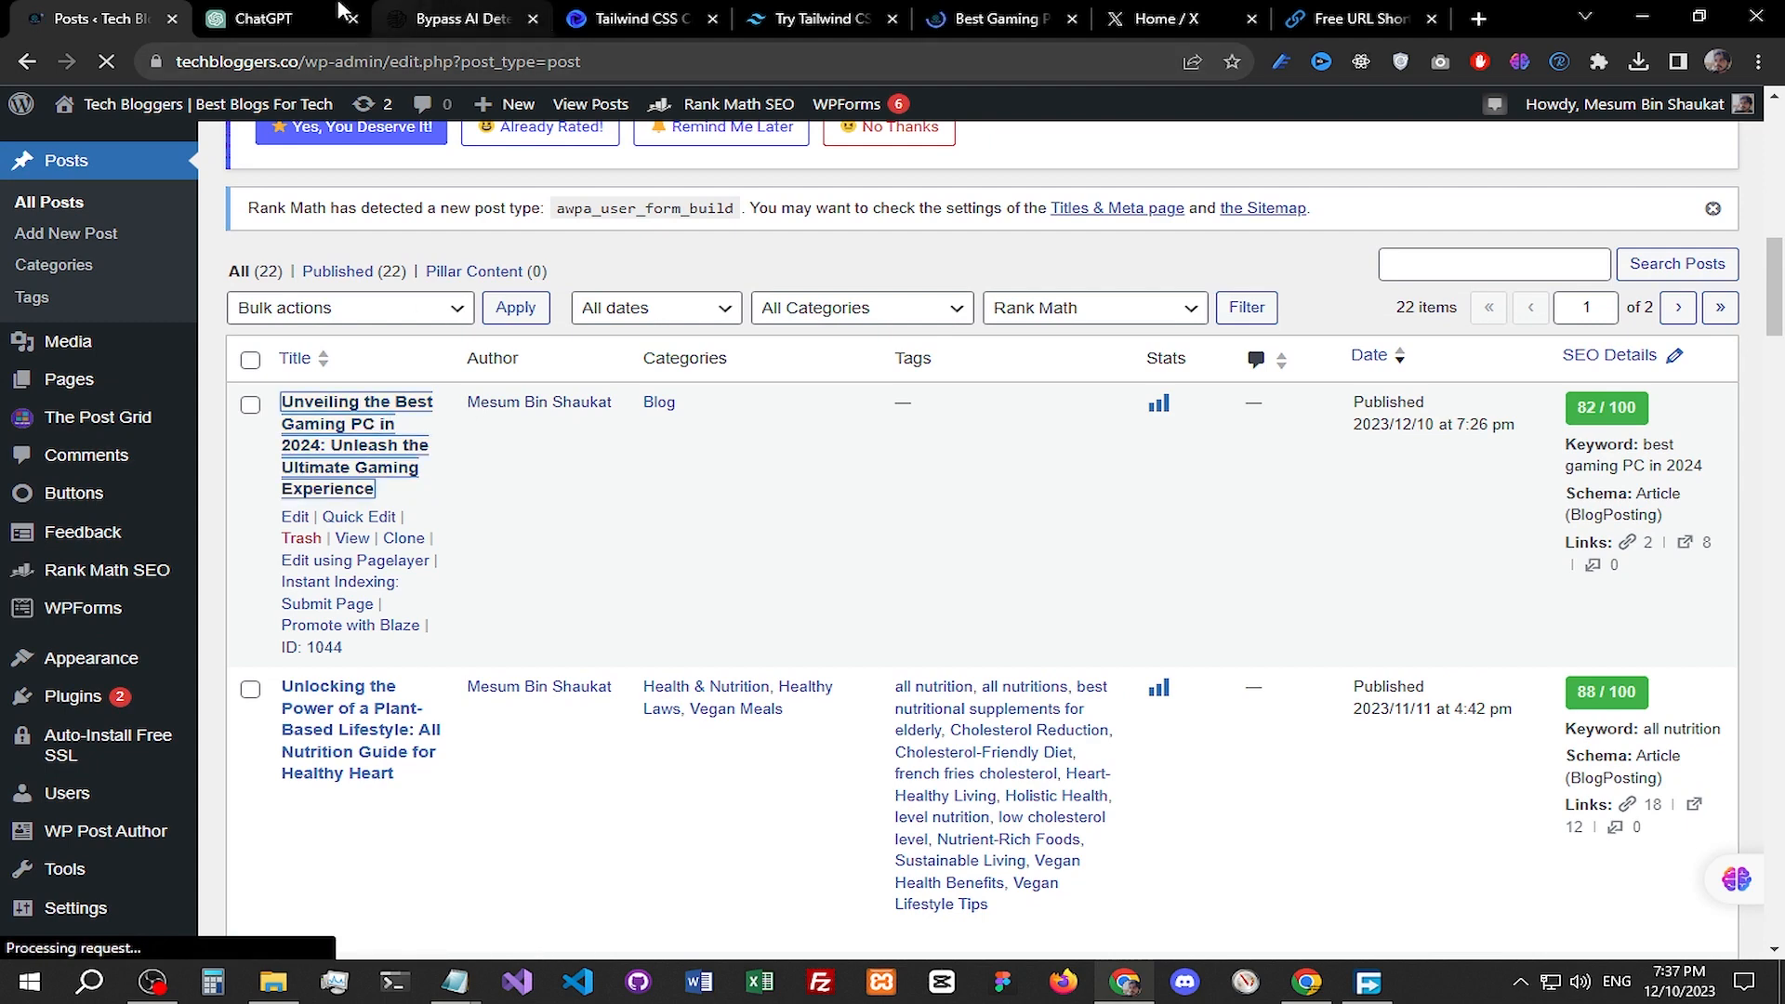
Step: In the existing ChatGPT conversation, send the prompt "give me top 15 relevant tags which has lower kd"
left_click(302, 19)
left_click(1008, 876)
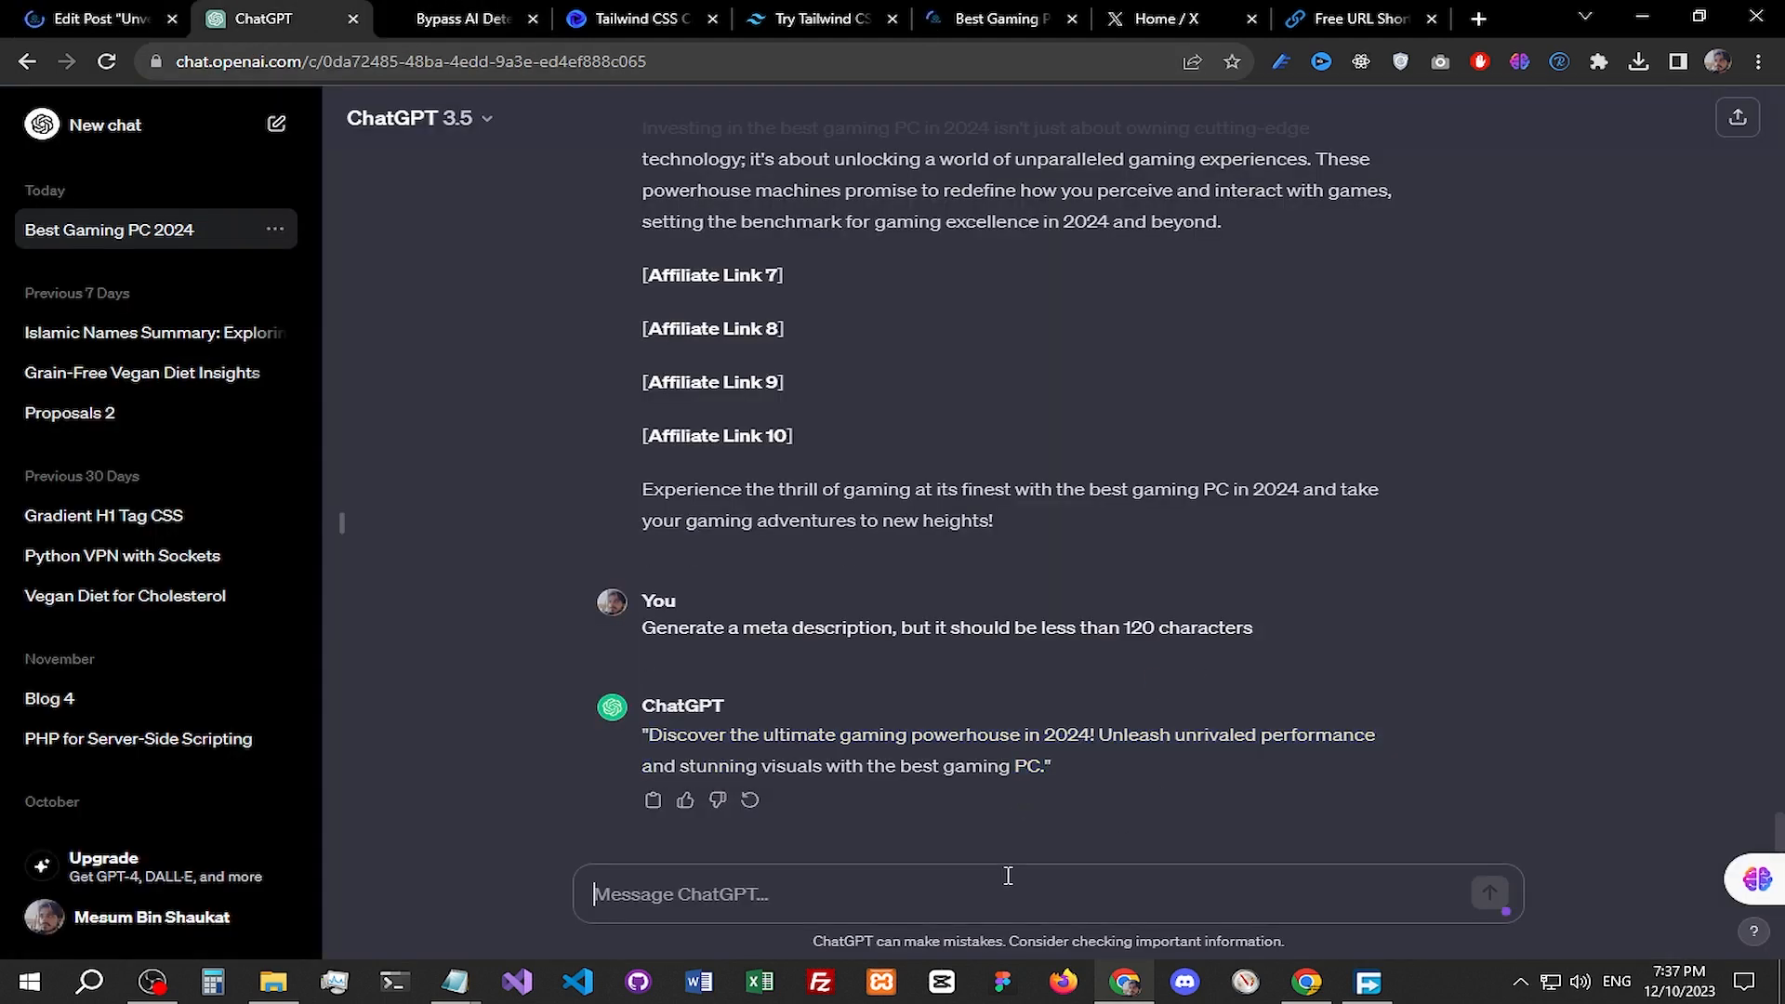
type("give")
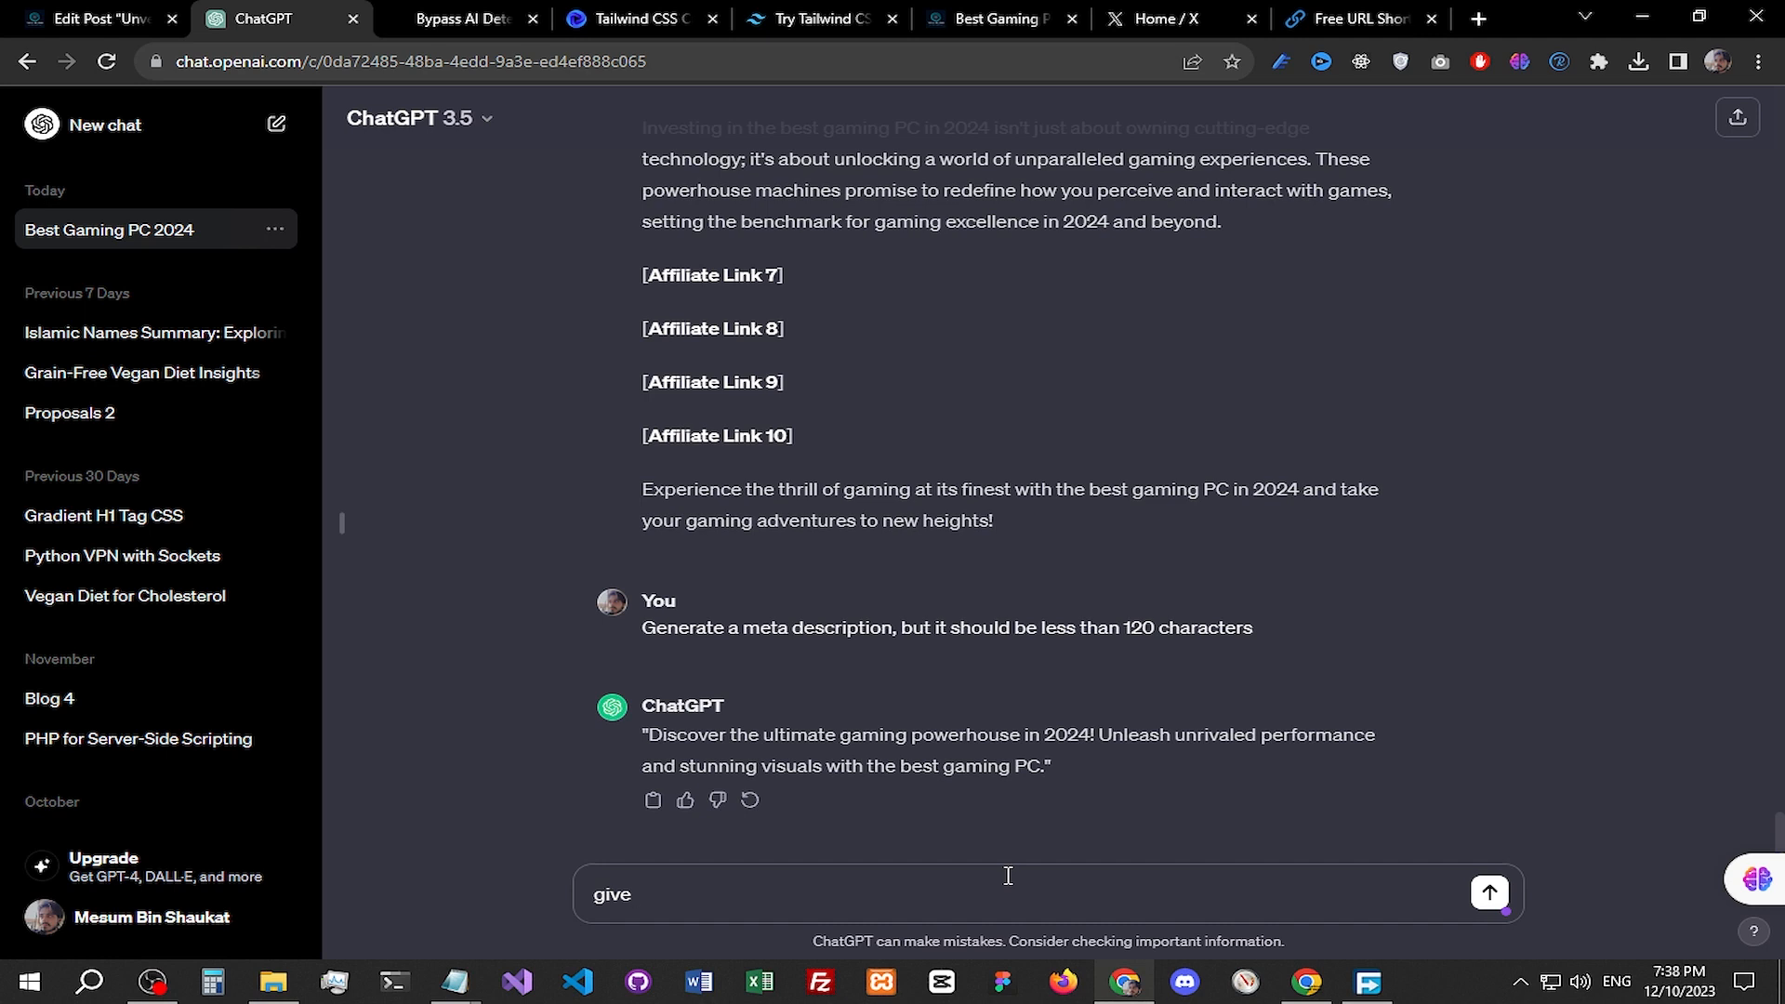
type("top 15 relevant")
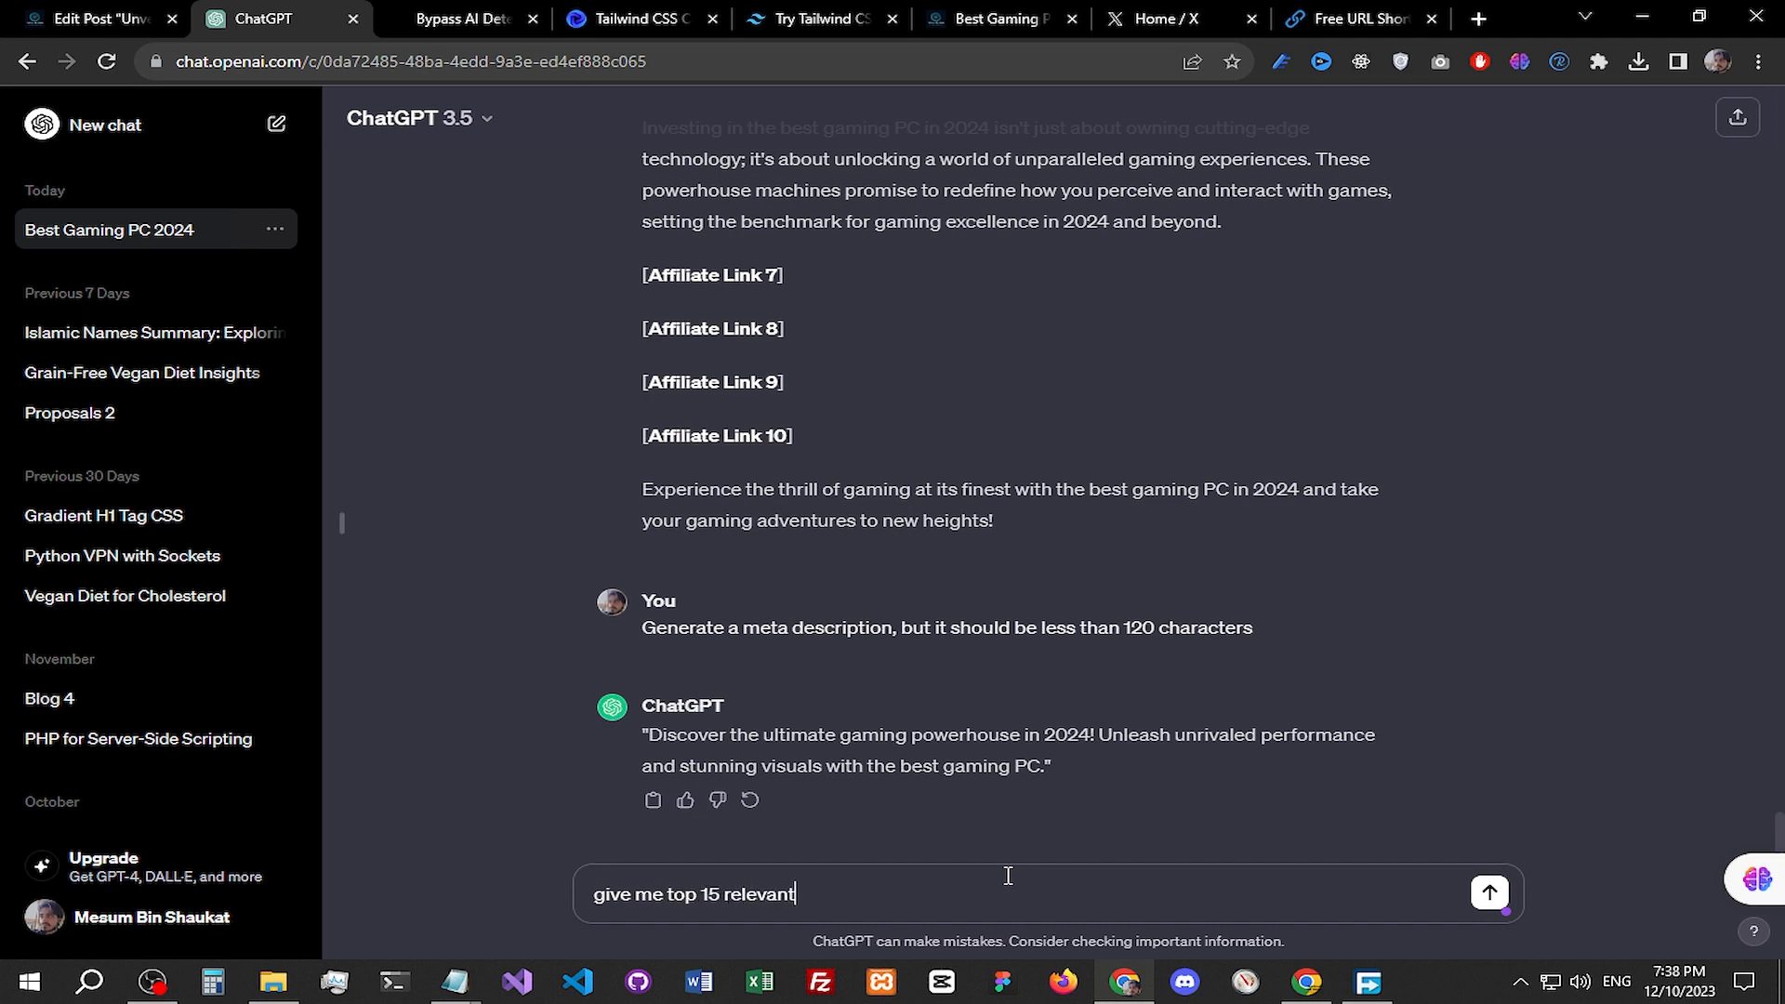
type(" tags")
type("which has lower kd")
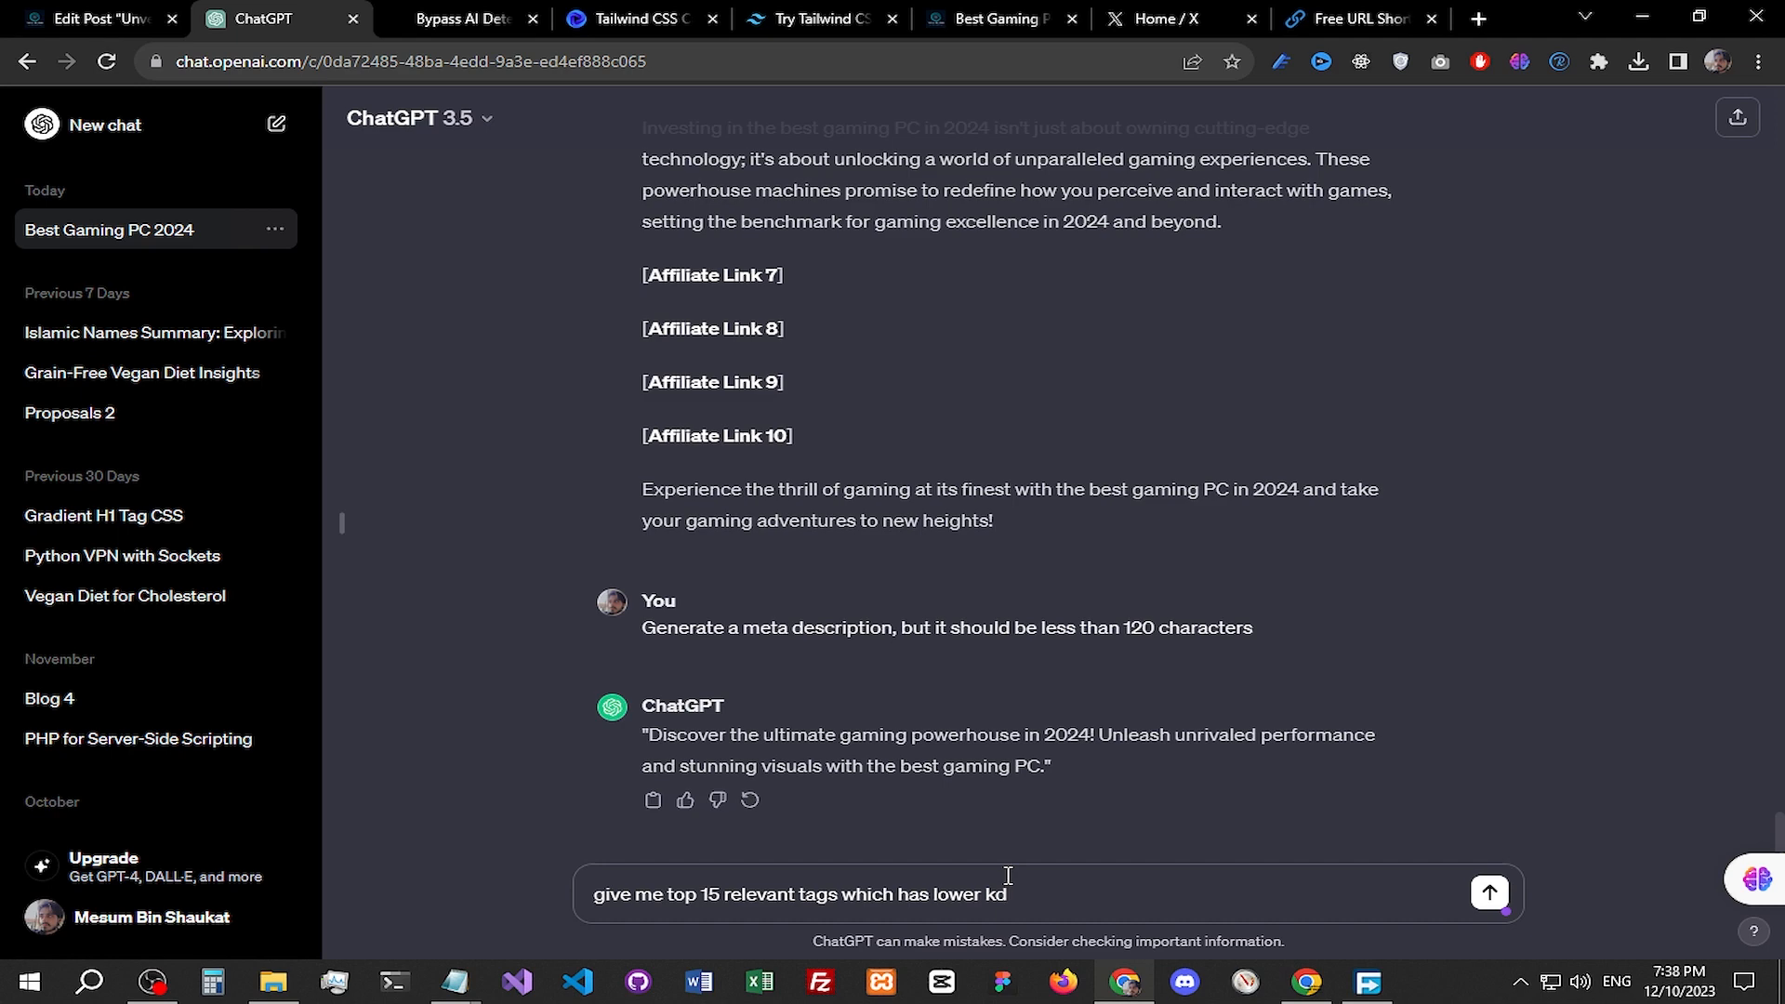
key("Return")
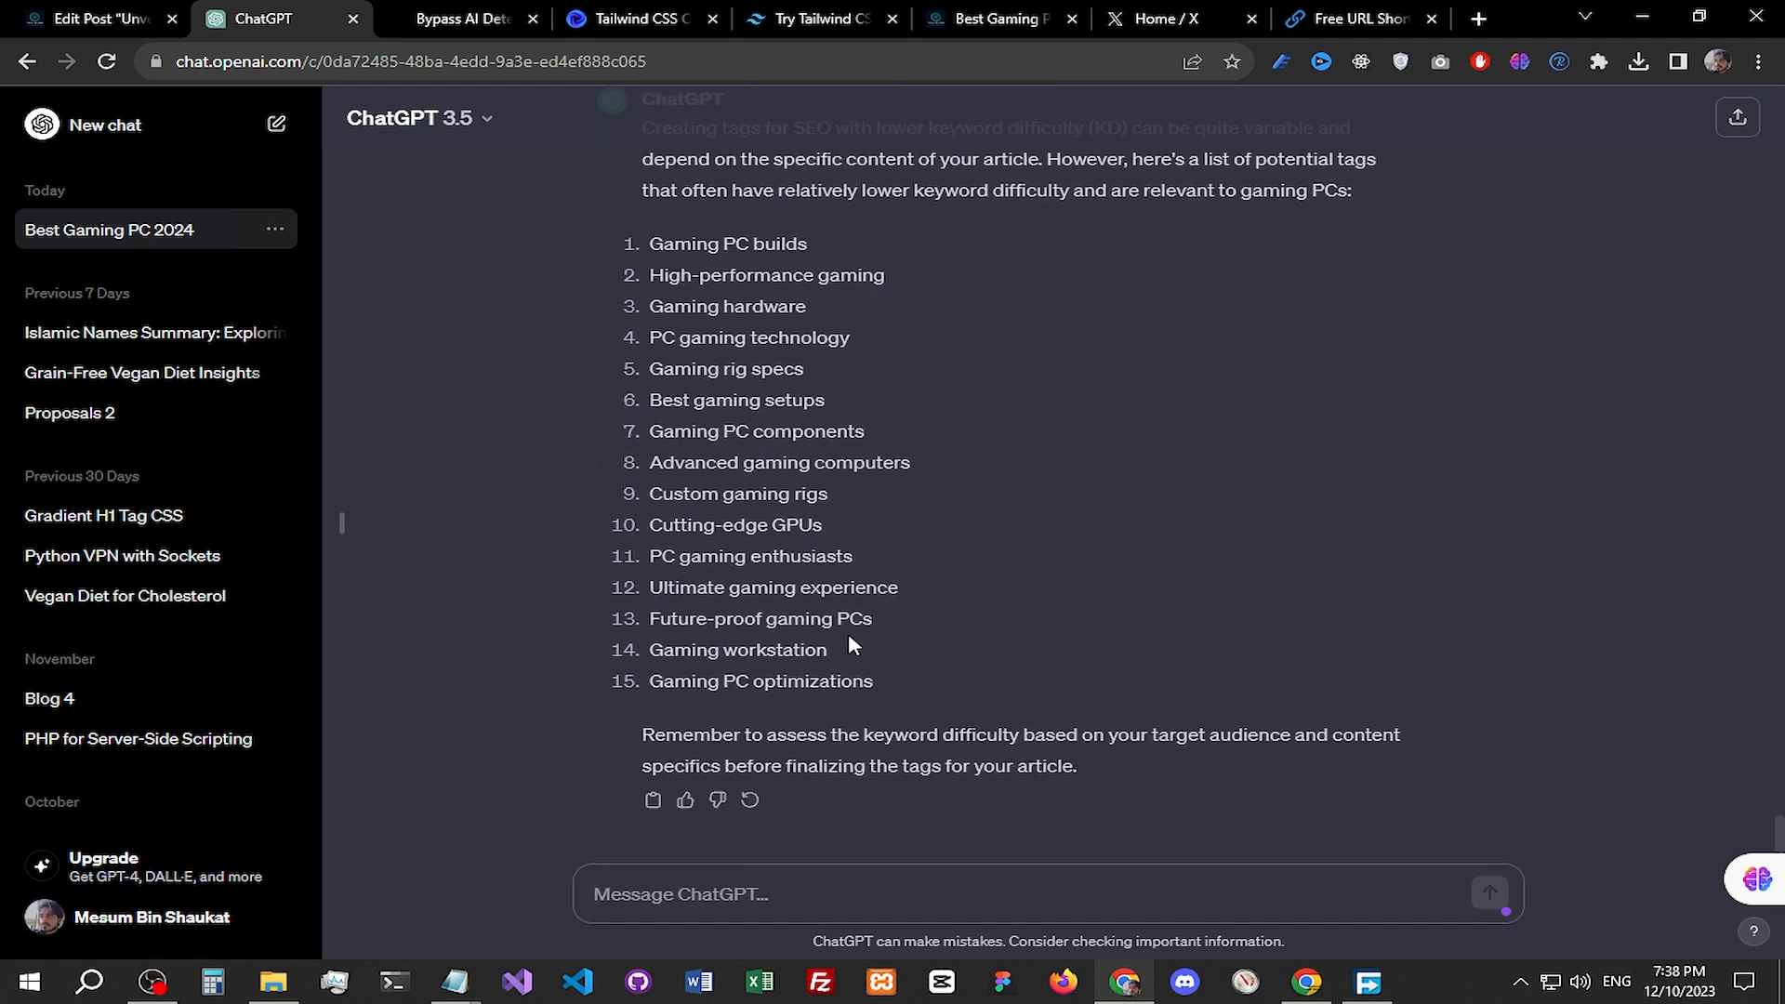
Step: Copy the 15 suggested tags, from Gaming PC builds to Gaming PC optimizations, and replace the card code in Notepad with them
left_click_drag(875, 684, 673, 537)
right_click(698, 545)
left_click(730, 560)
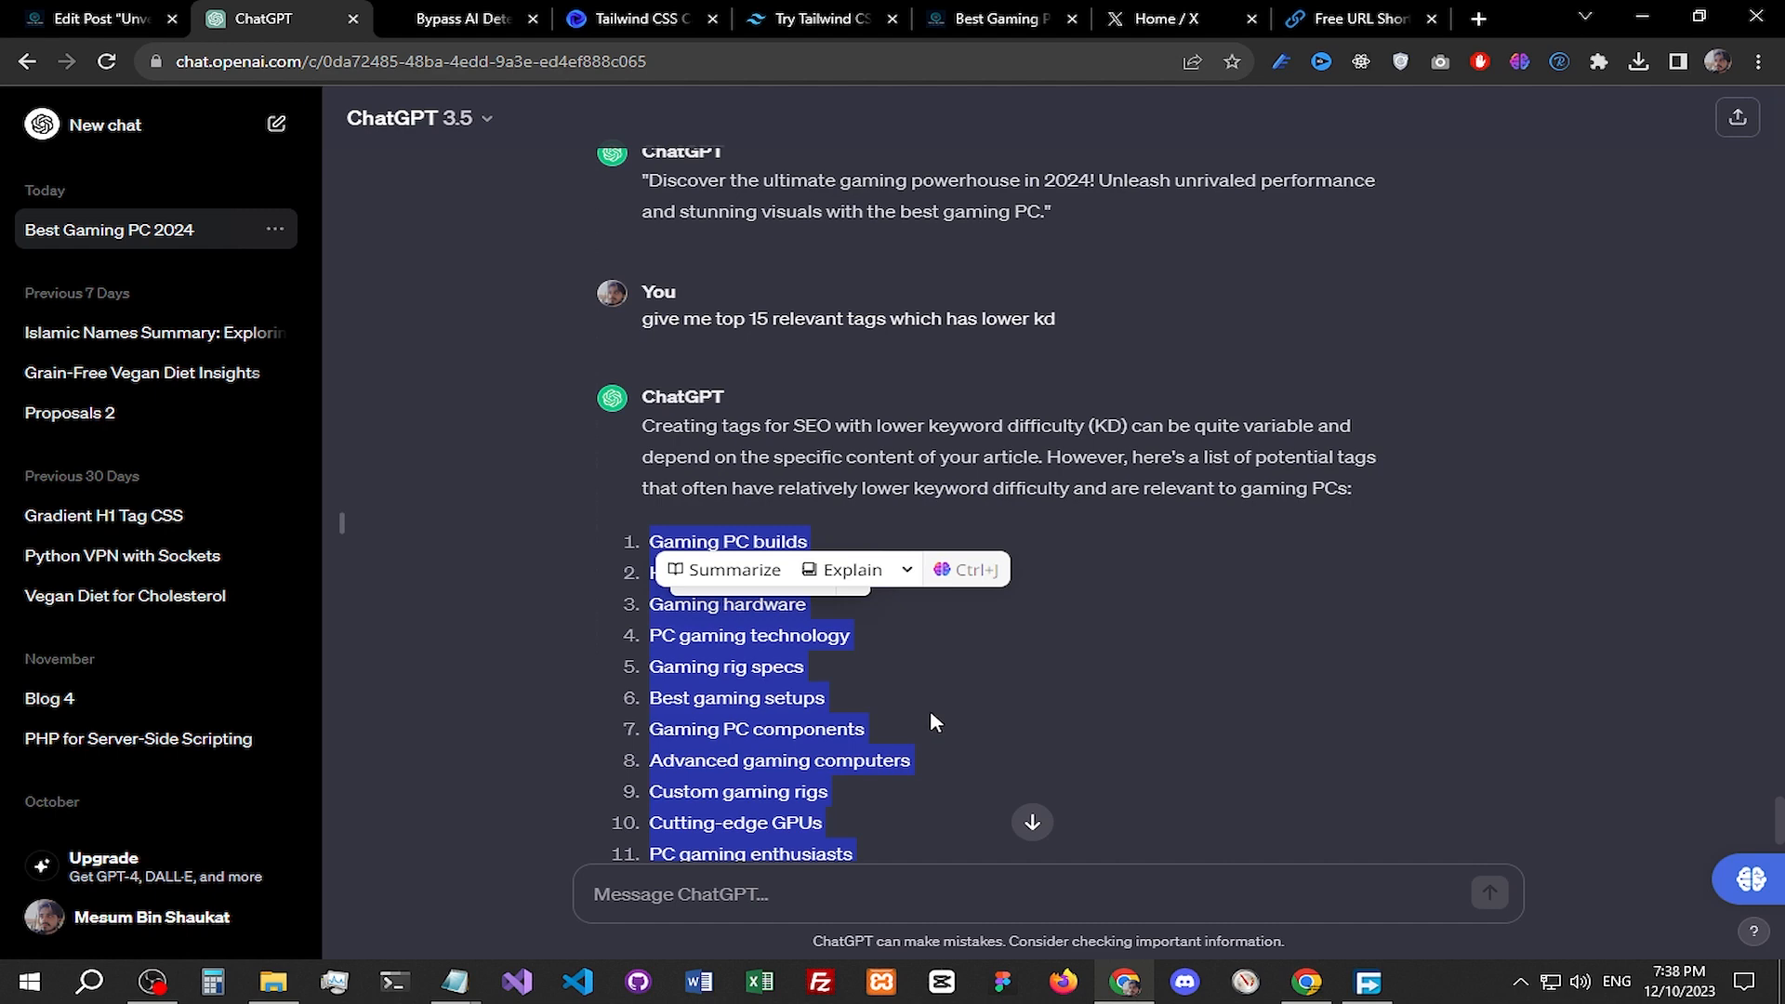
mouse_move(461, 984)
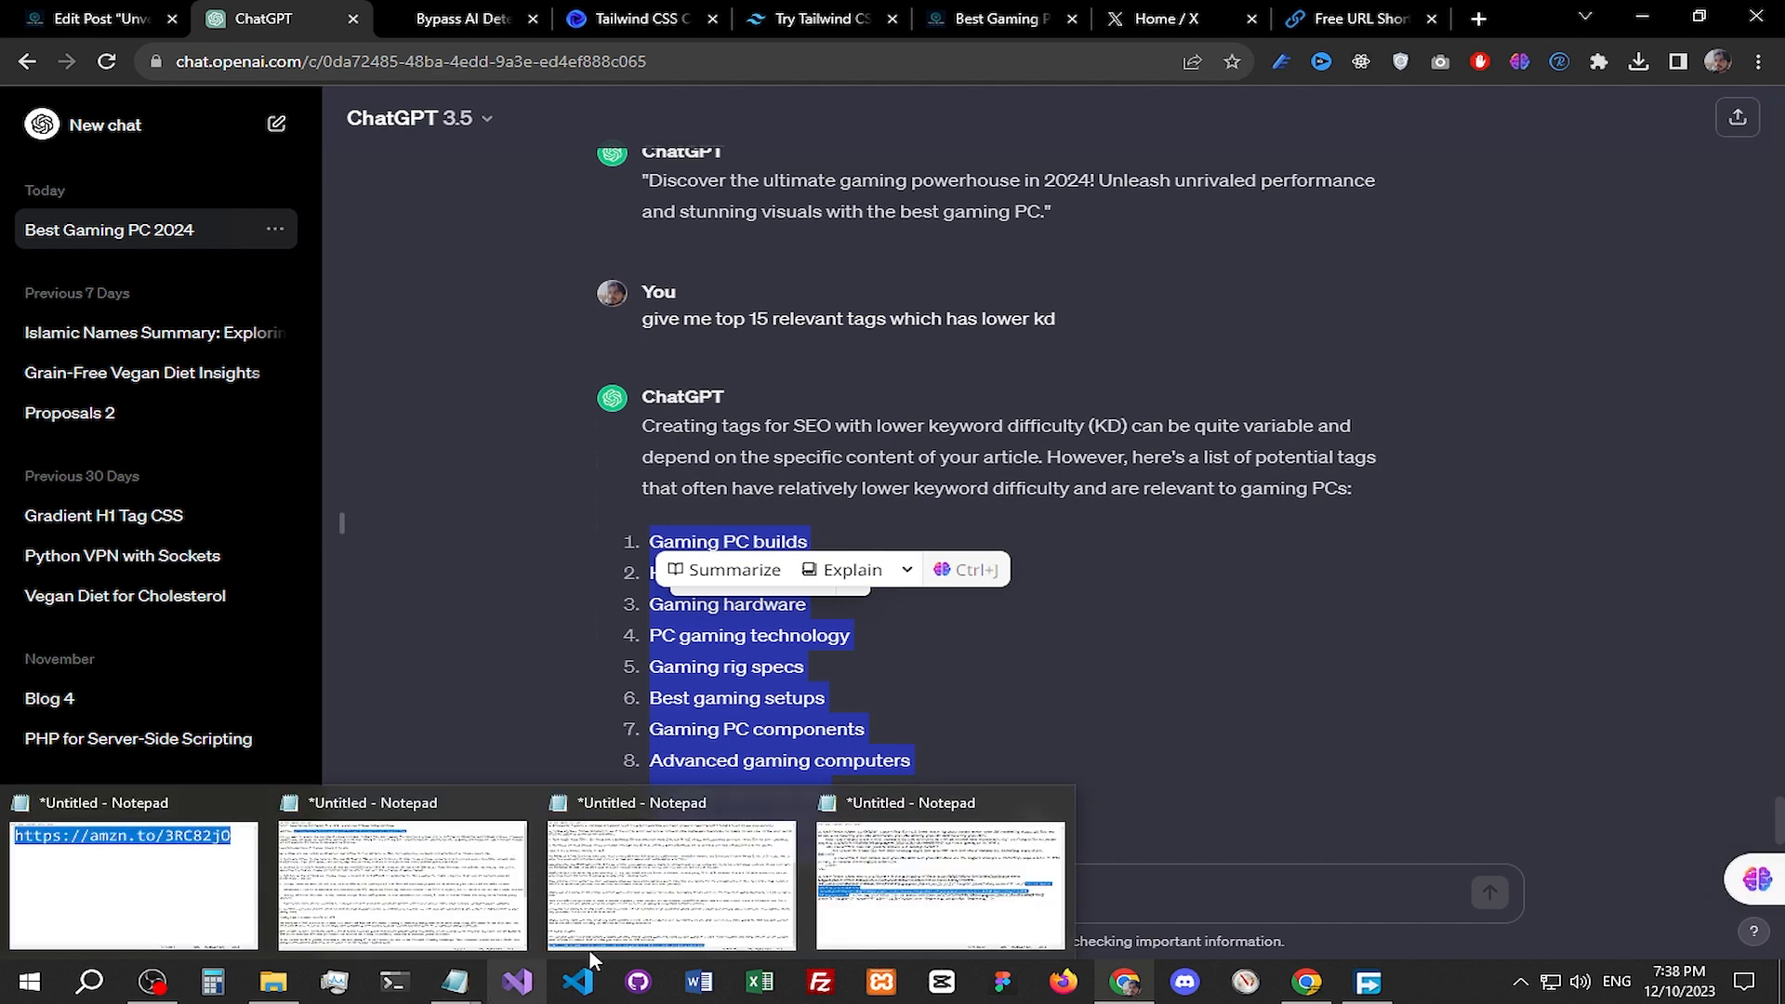
left_click(922, 894)
left_click_drag(778, 717, 796, 715)
left_click_drag(1222, 656, 232, 206)
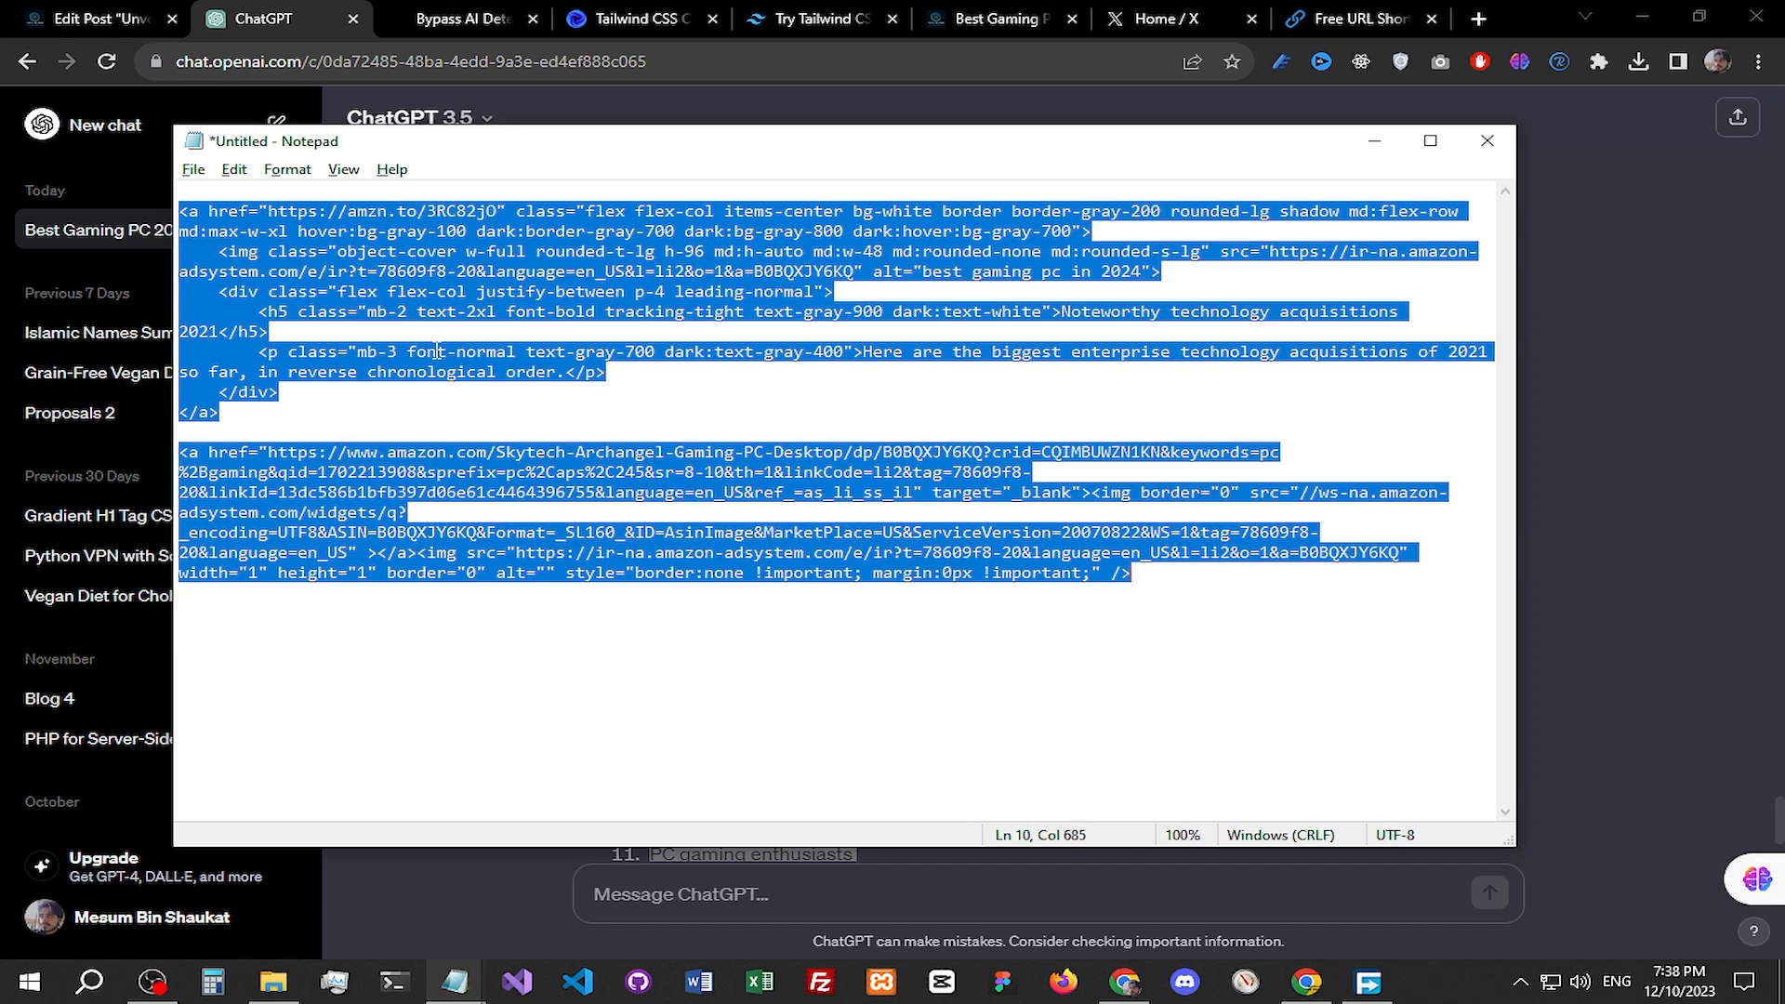
key("ctrl+v")
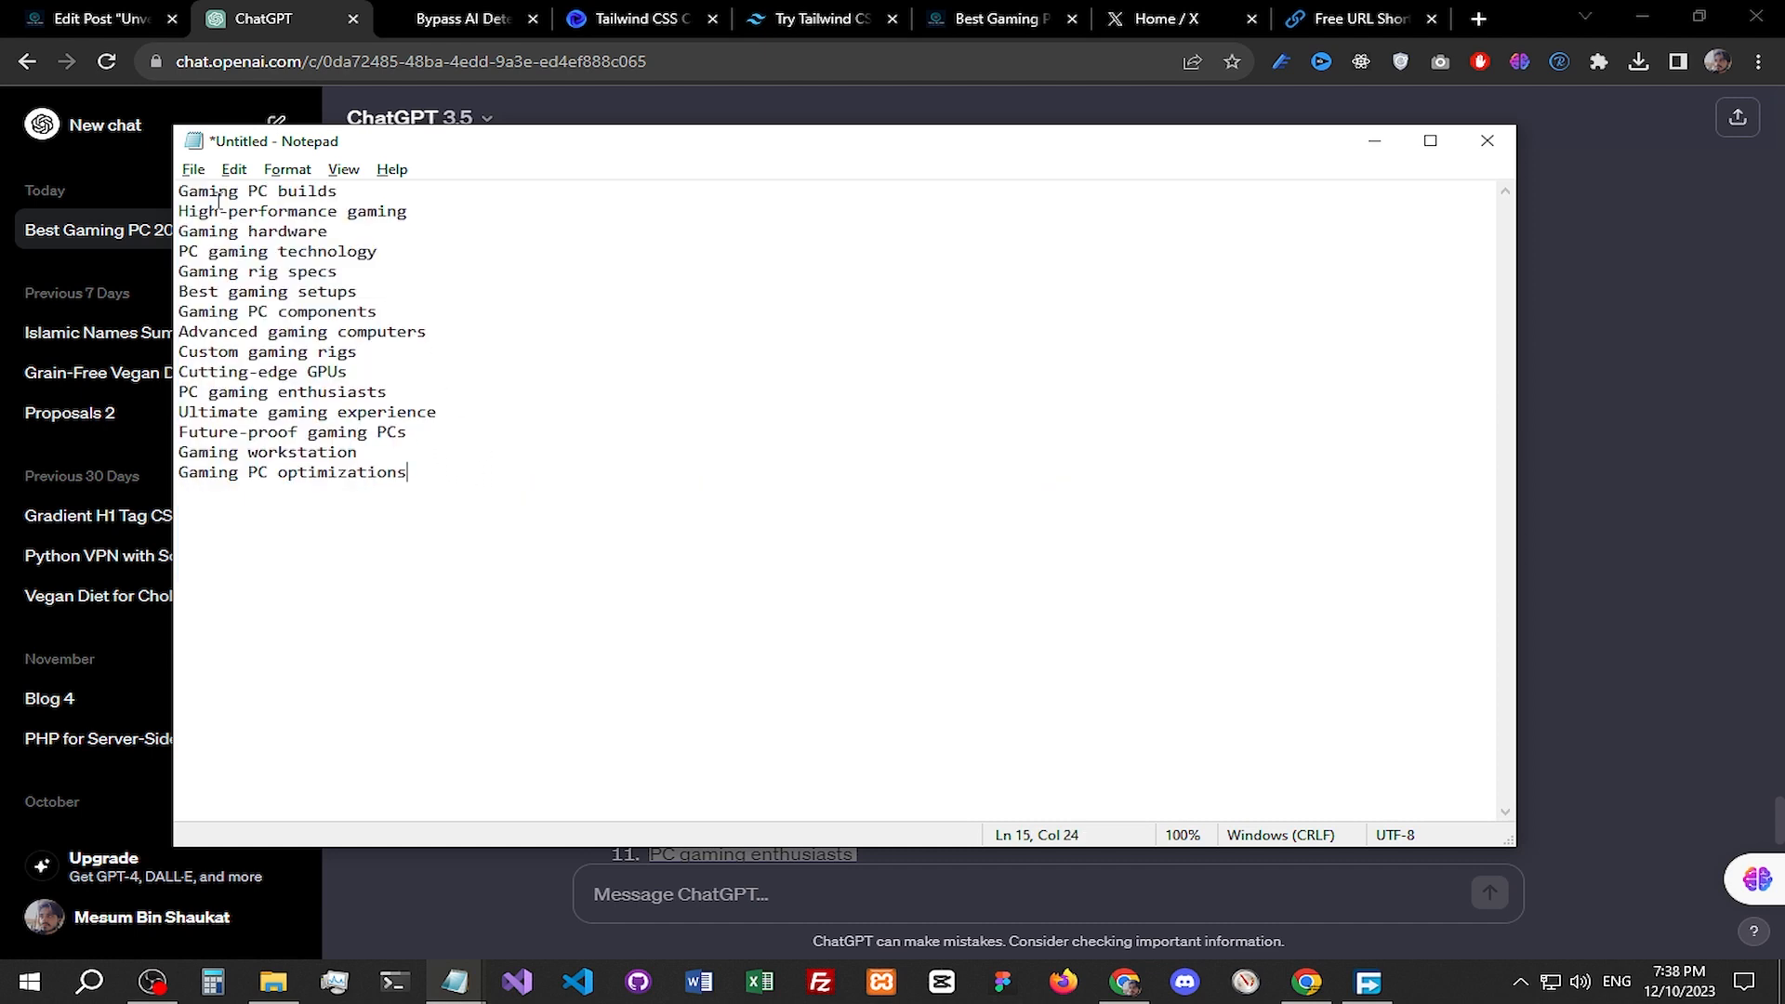
Step: Insert "Best gaming pc in 2024" as a new first line above the pasted tags
left_click(189, 193)
key("Return")
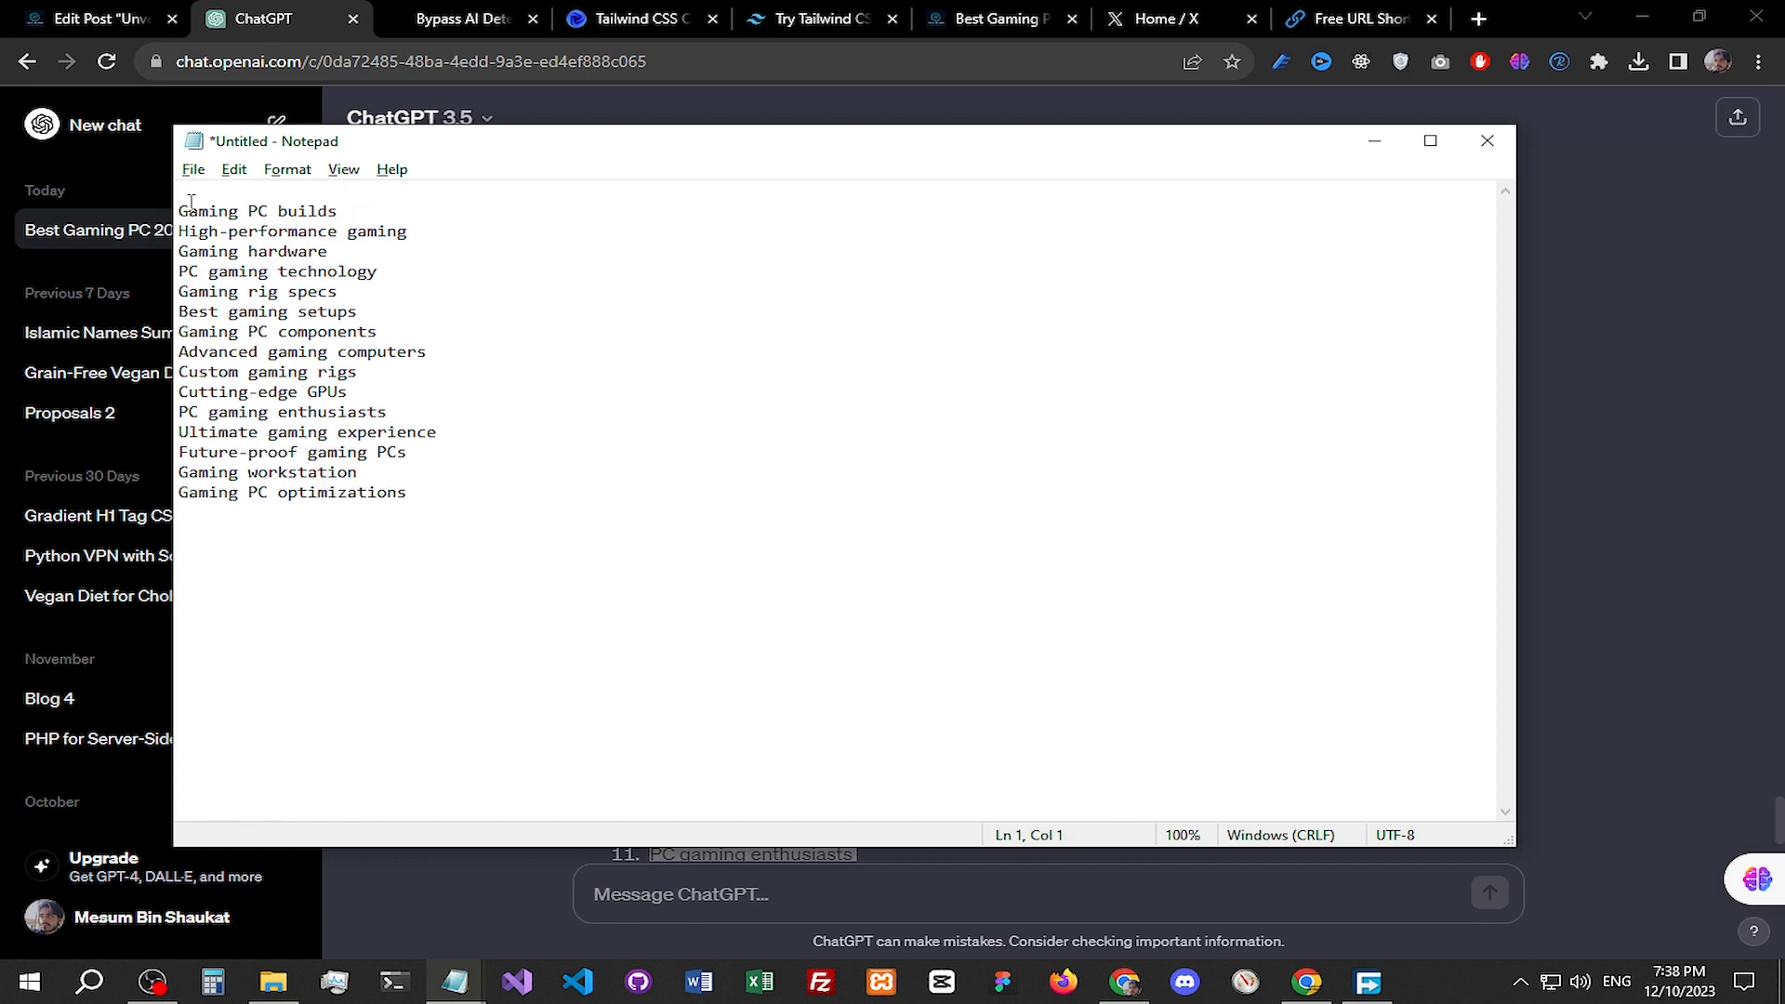
type("Best gaming pc in 2024")
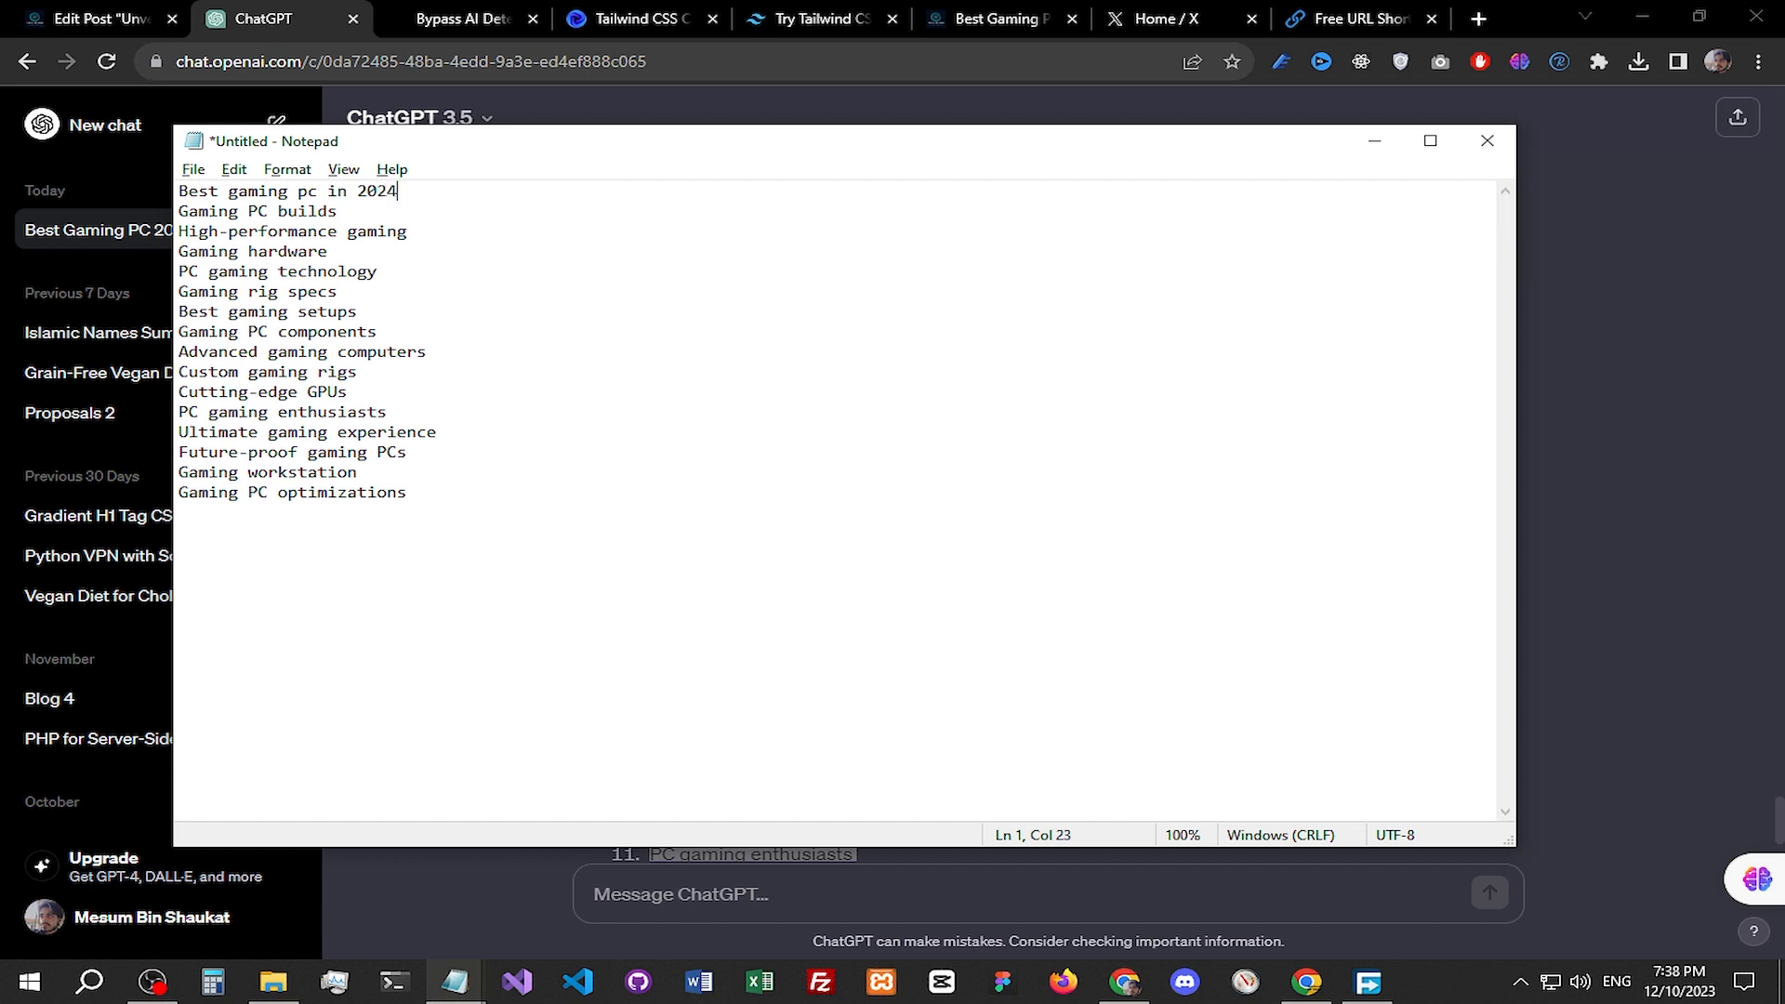
Step: Add a comma at the end of the tag lines in Notepad, select the whole list for copying and return to the browser
key("Down")
type(",")
left_click(462, 252)
type(",")
left_click(470, 231)
type(",")
left_click(465, 291)
type(",")
left_click(466, 271)
type(",")
left_click(464, 314)
type(",")
left_click(500, 333)
type(",")
left_click(521, 353)
type(",")
left_click(519, 390)
type(",")
left_click(531, 373)
type(",")
left_click(547, 419)
type(",")
left_click(572, 462)
type(",")
left_click(550, 493)
type(",")
left_click(556, 474)
type(",")
left_click_drag(597, 517, 165, 169)
left_click(2, 4)
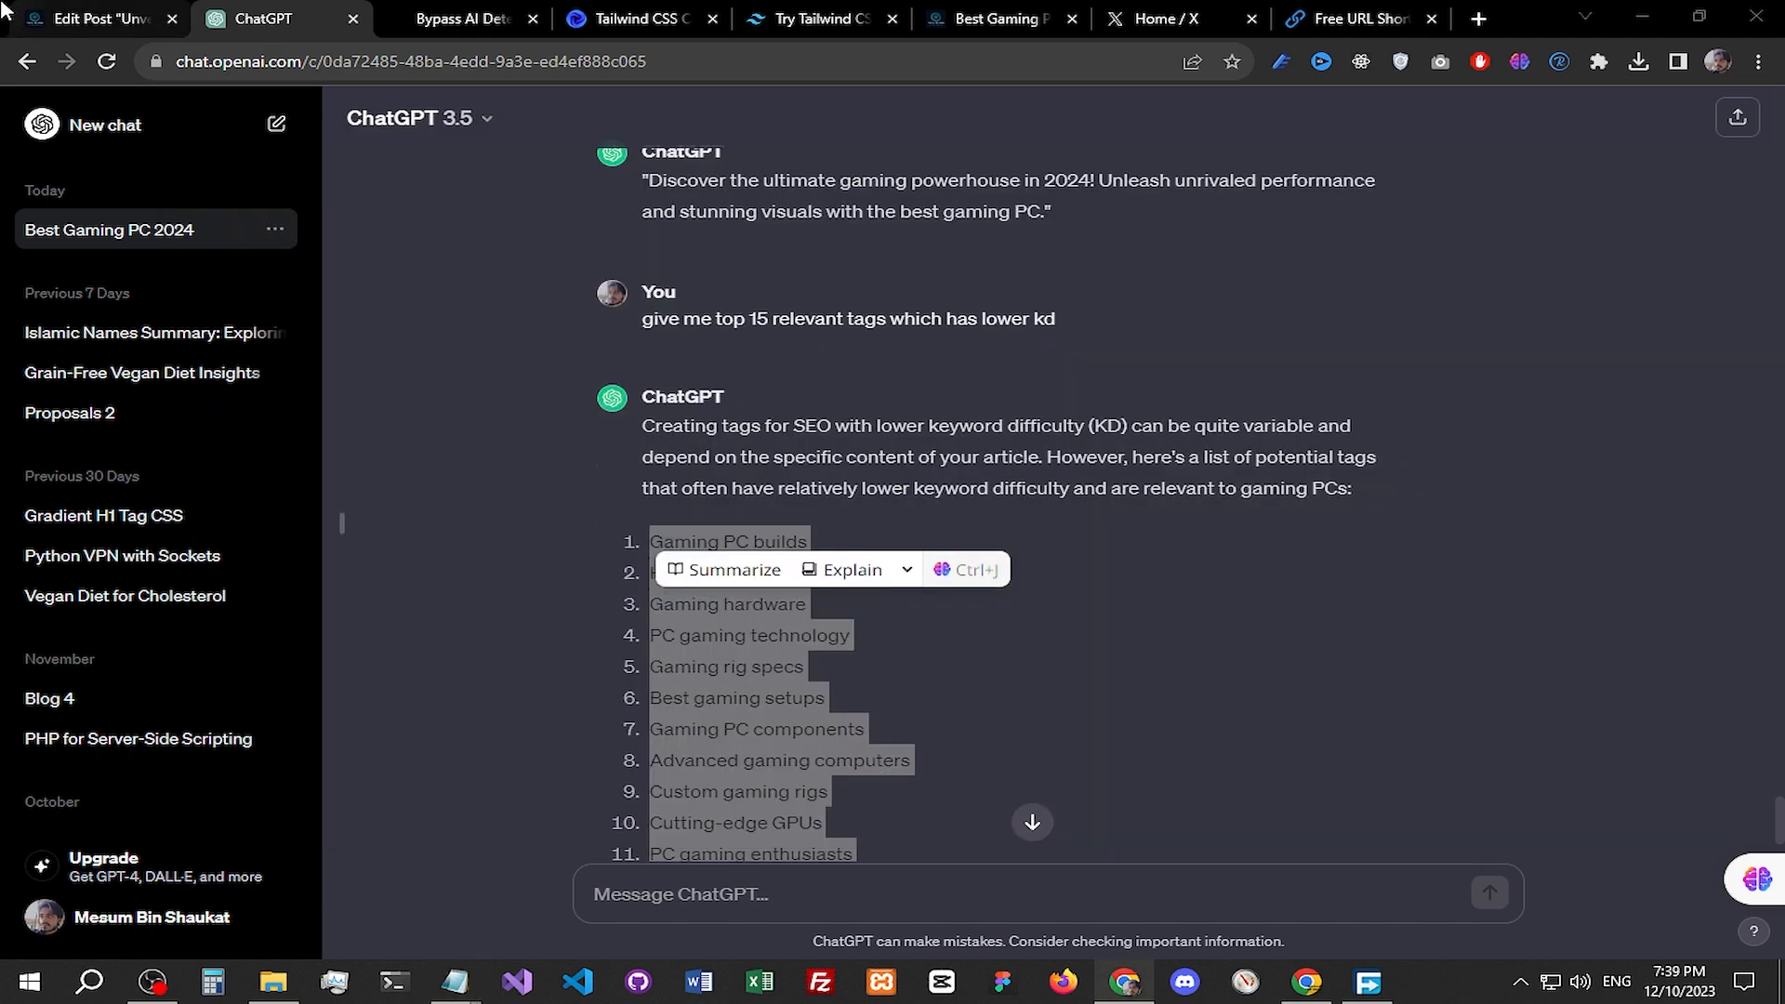
Step: Return to the WordPress post editor and remove the Blog category from the post
left_click(103, 19)
scroll(1550, 692, "down", 10)
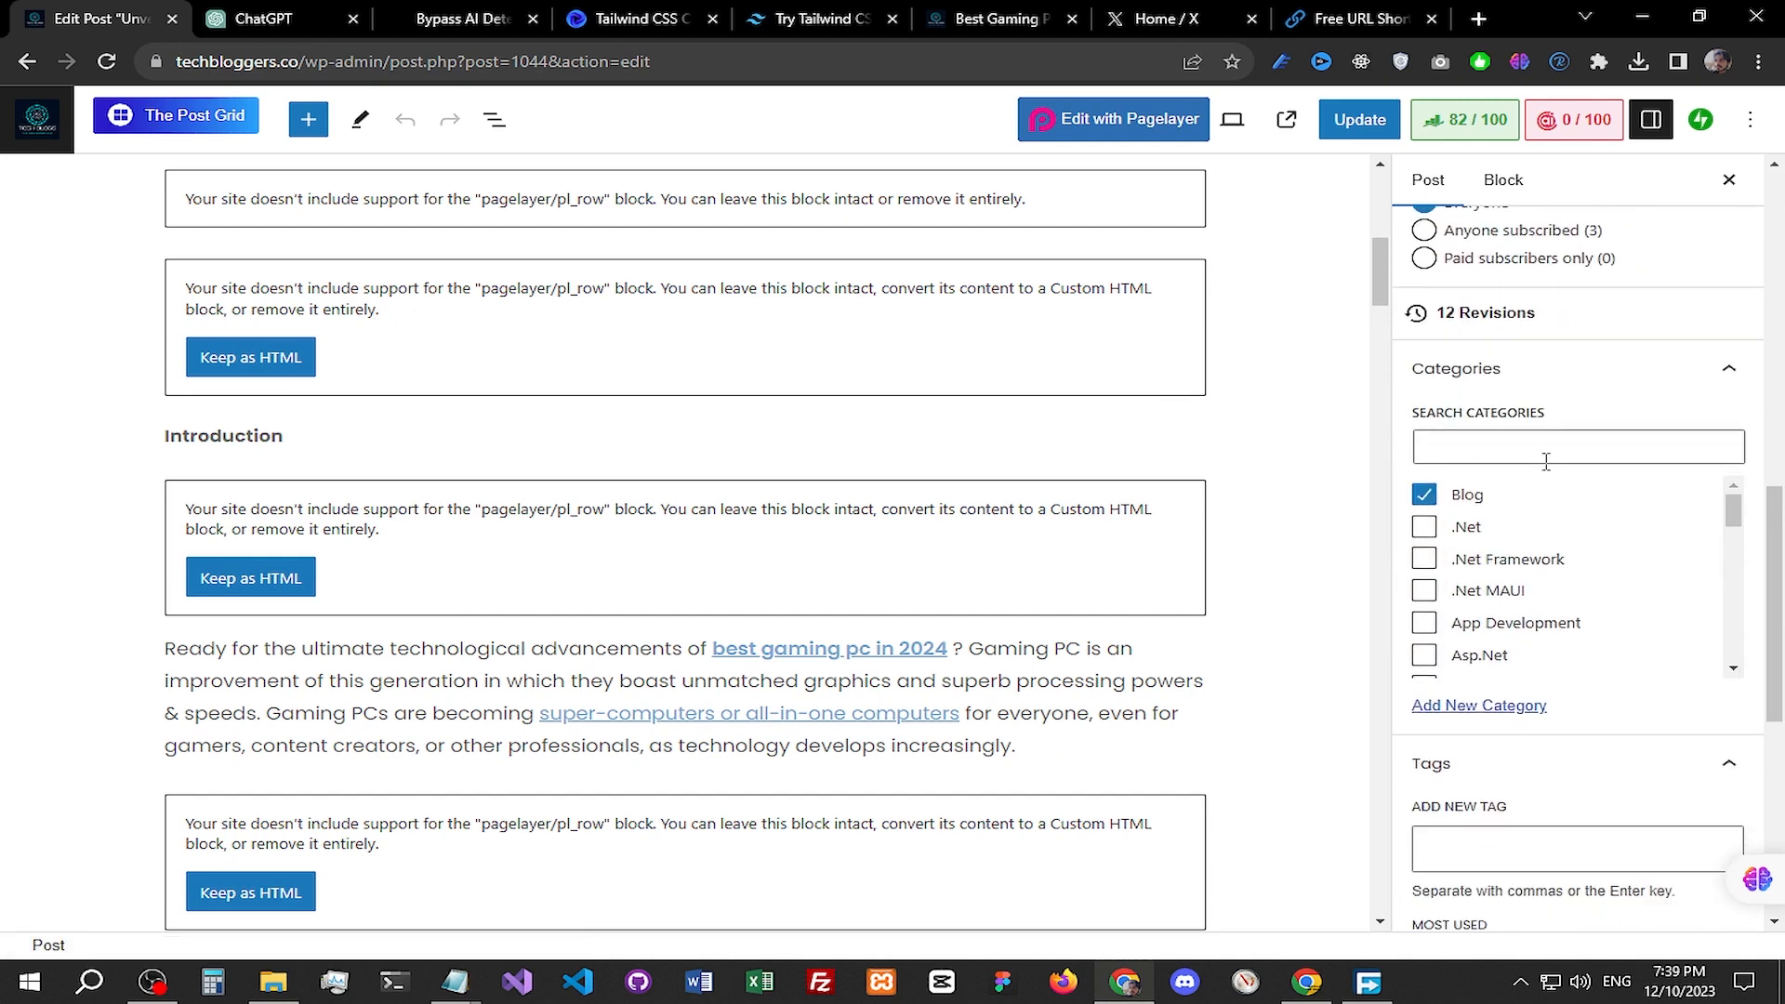
left_click(1424, 494)
Step: Create a new category named Gaming without a parent category and assign it to the post
scroll(1554, 623, "down", 2)
scroll(1554, 623, "down", 5)
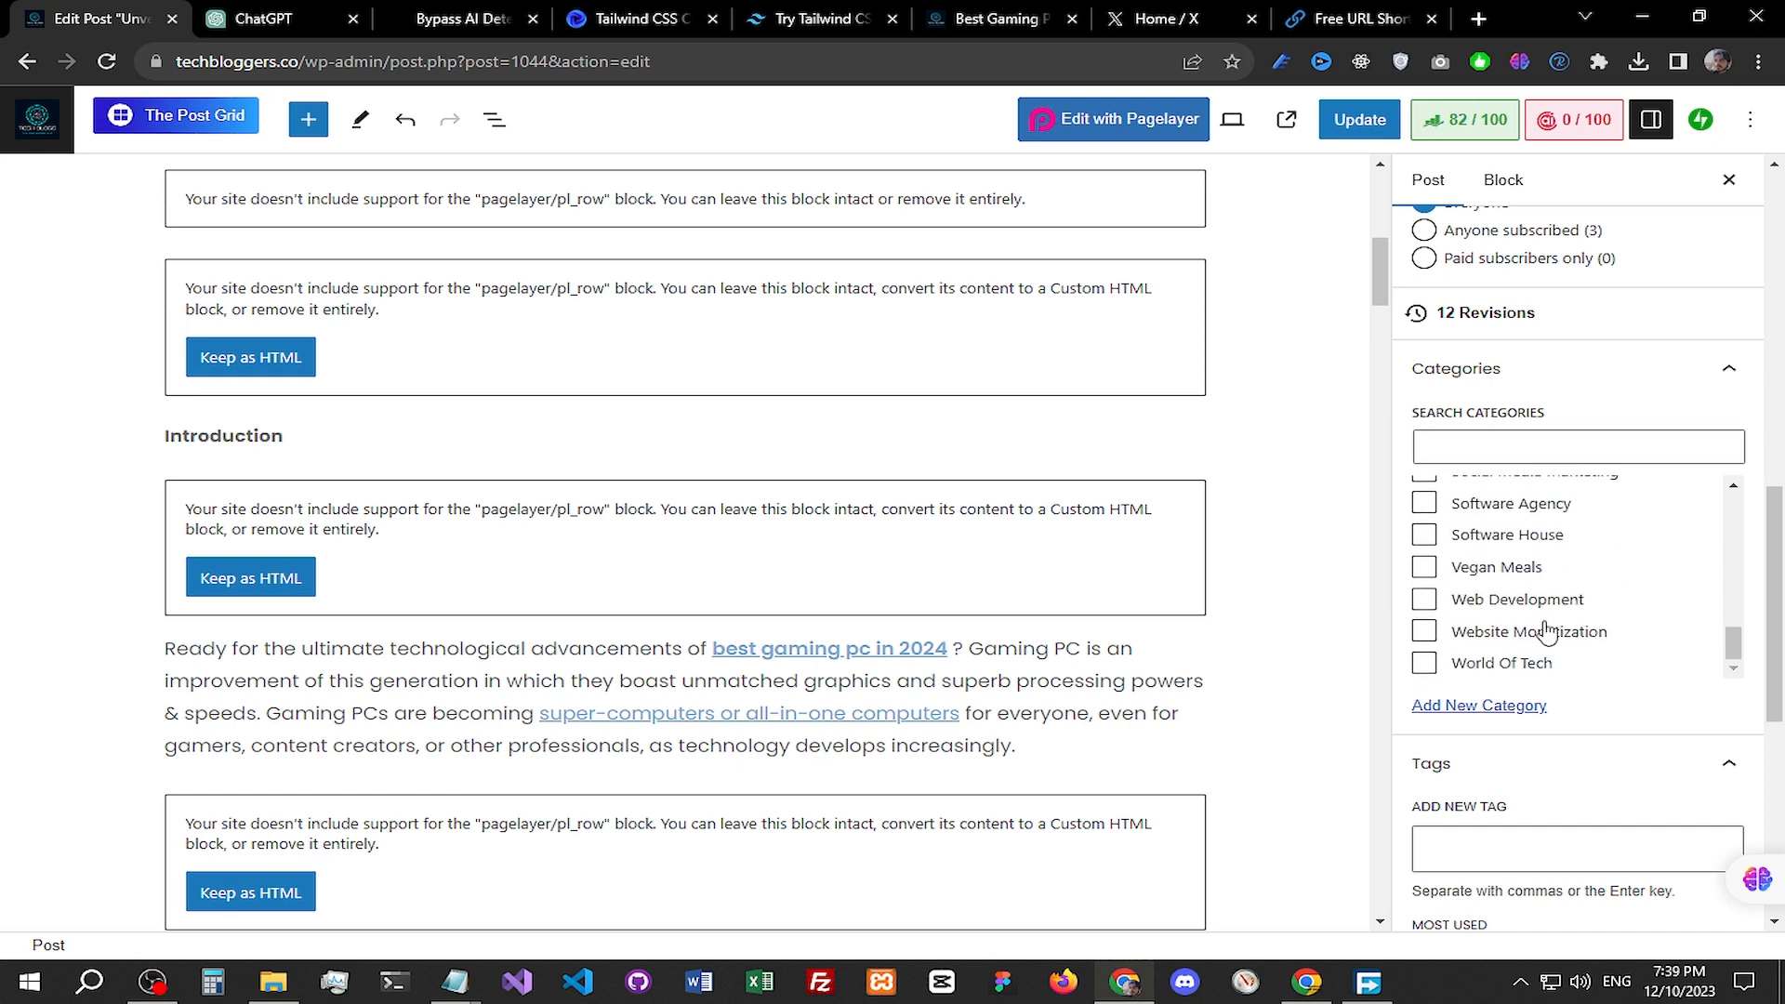
left_click(1523, 707)
left_click(1524, 777)
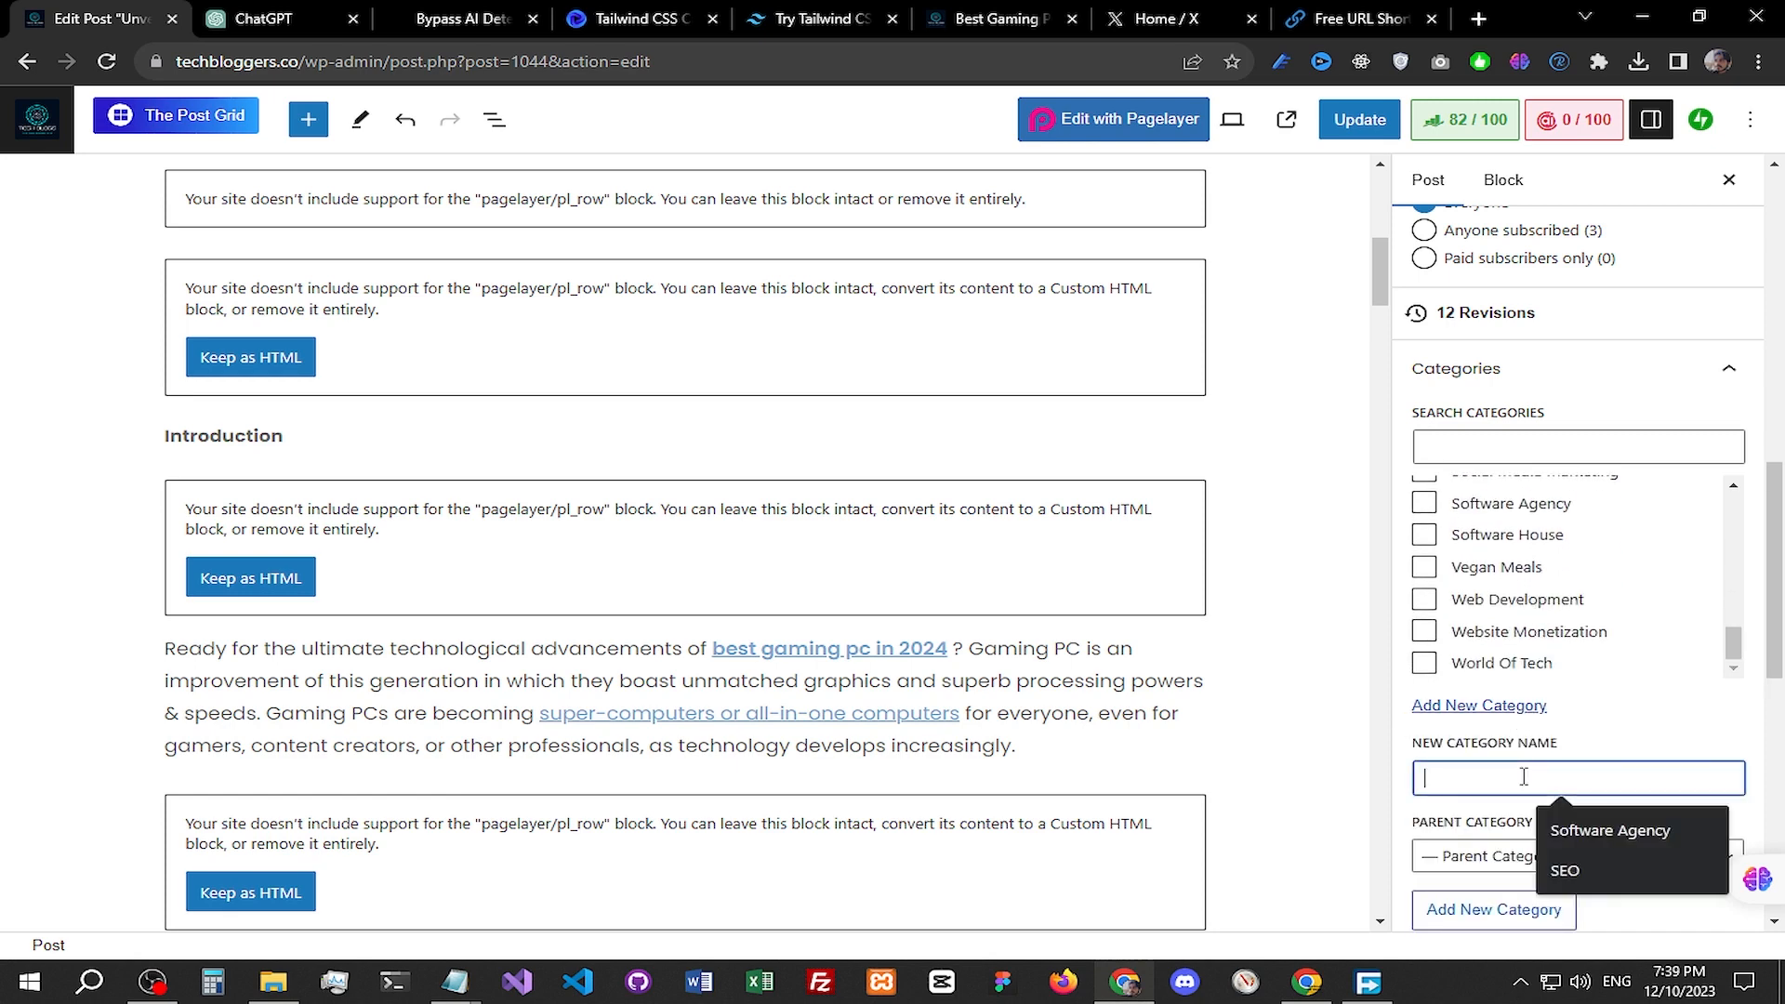
type("Gaming")
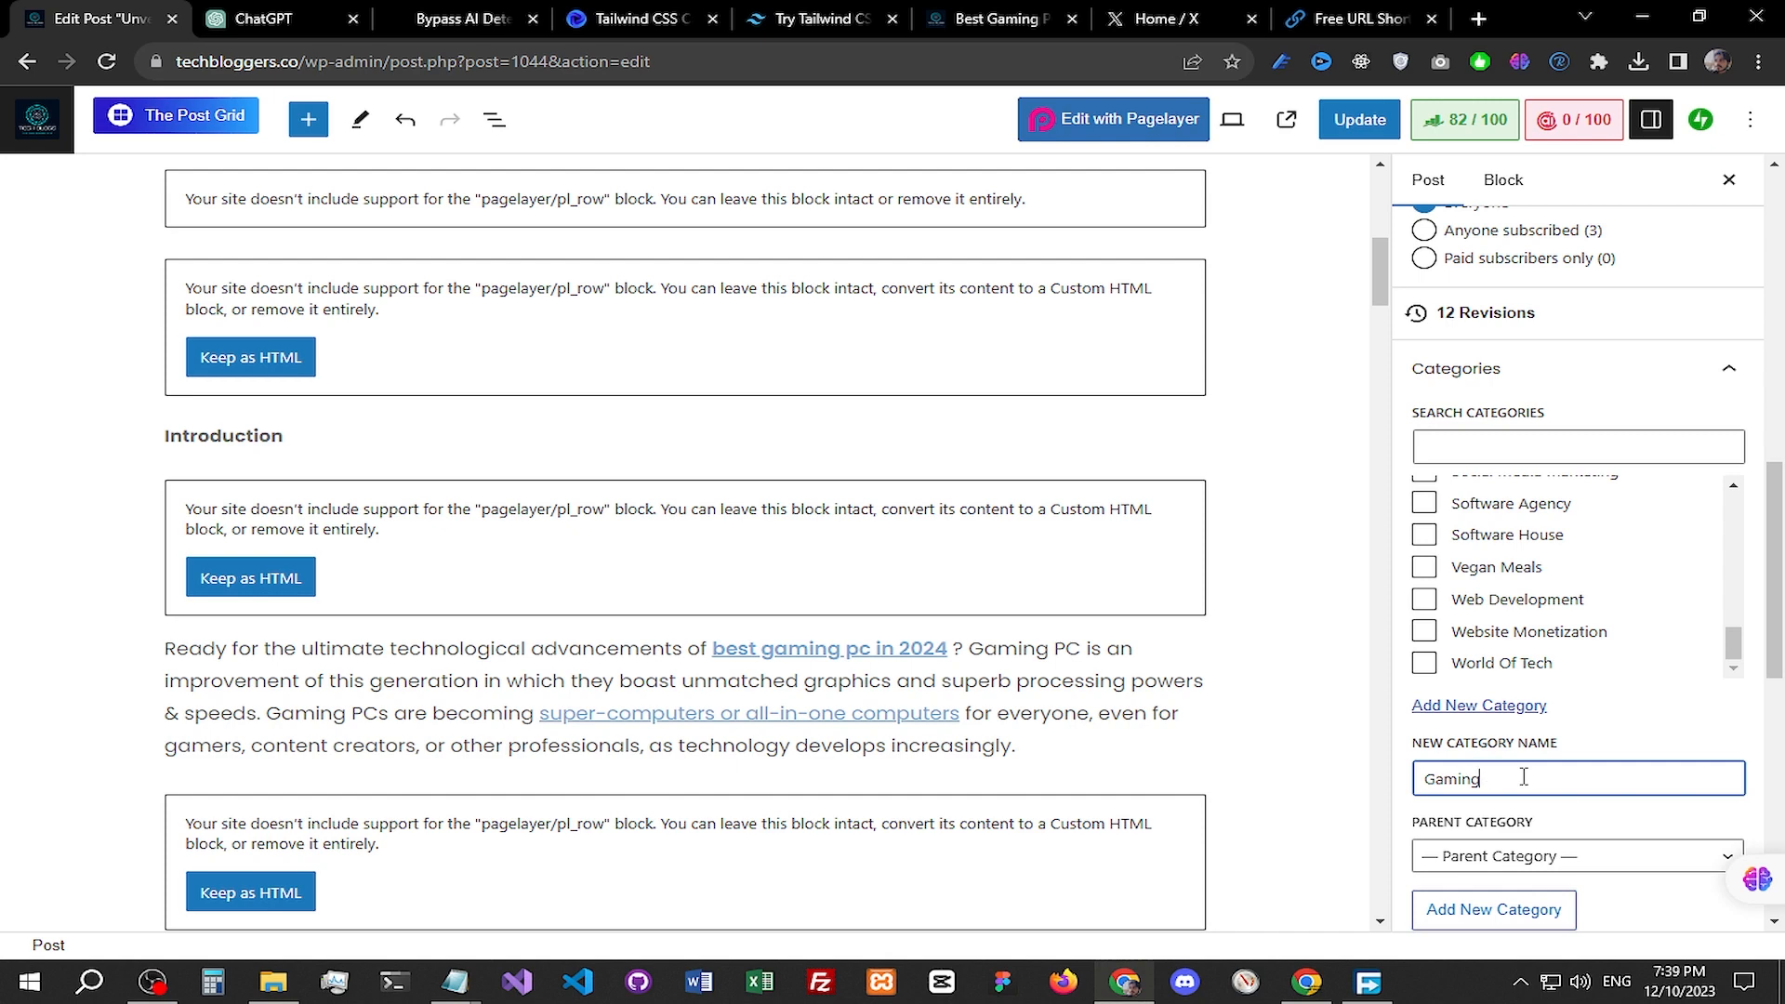
scroll(1511, 818, "down", 2)
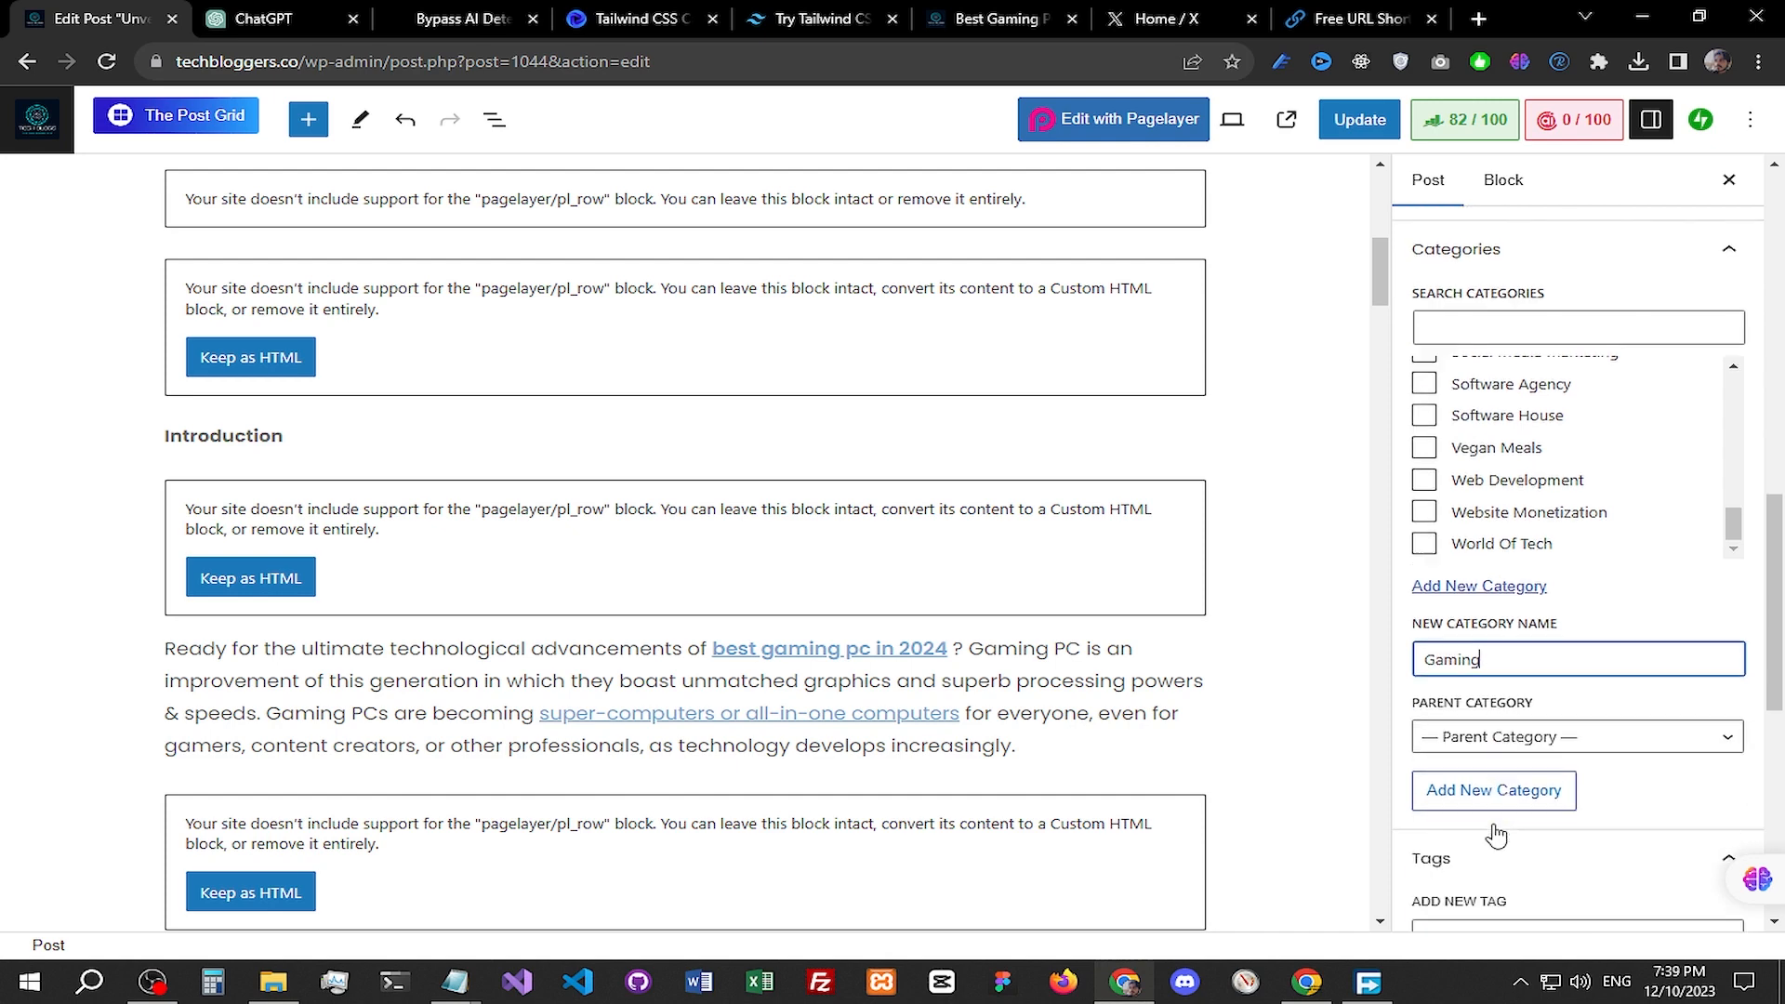
left_click(1513, 773)
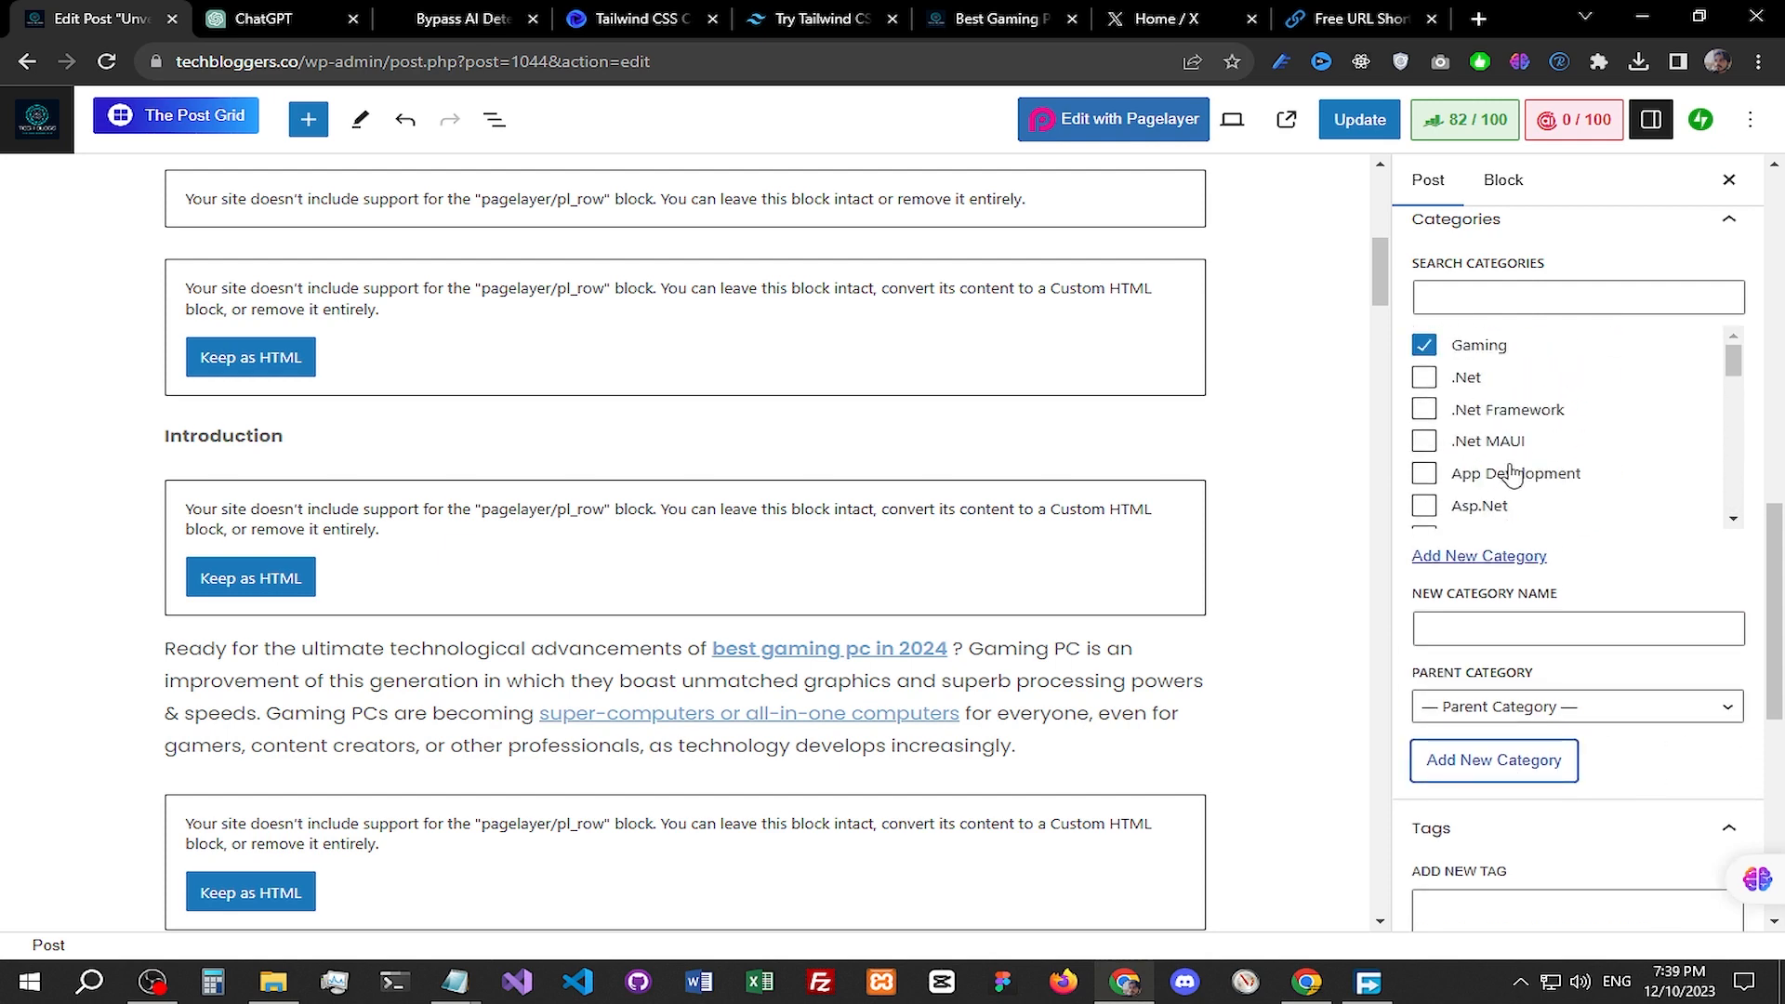
Step: Paste the copied tags, from Best gaming pc in 2024 to Gaming PC optimizations, into the post's tags and update the post
scroll(1509, 474, "down", 6)
left_click(1547, 468)
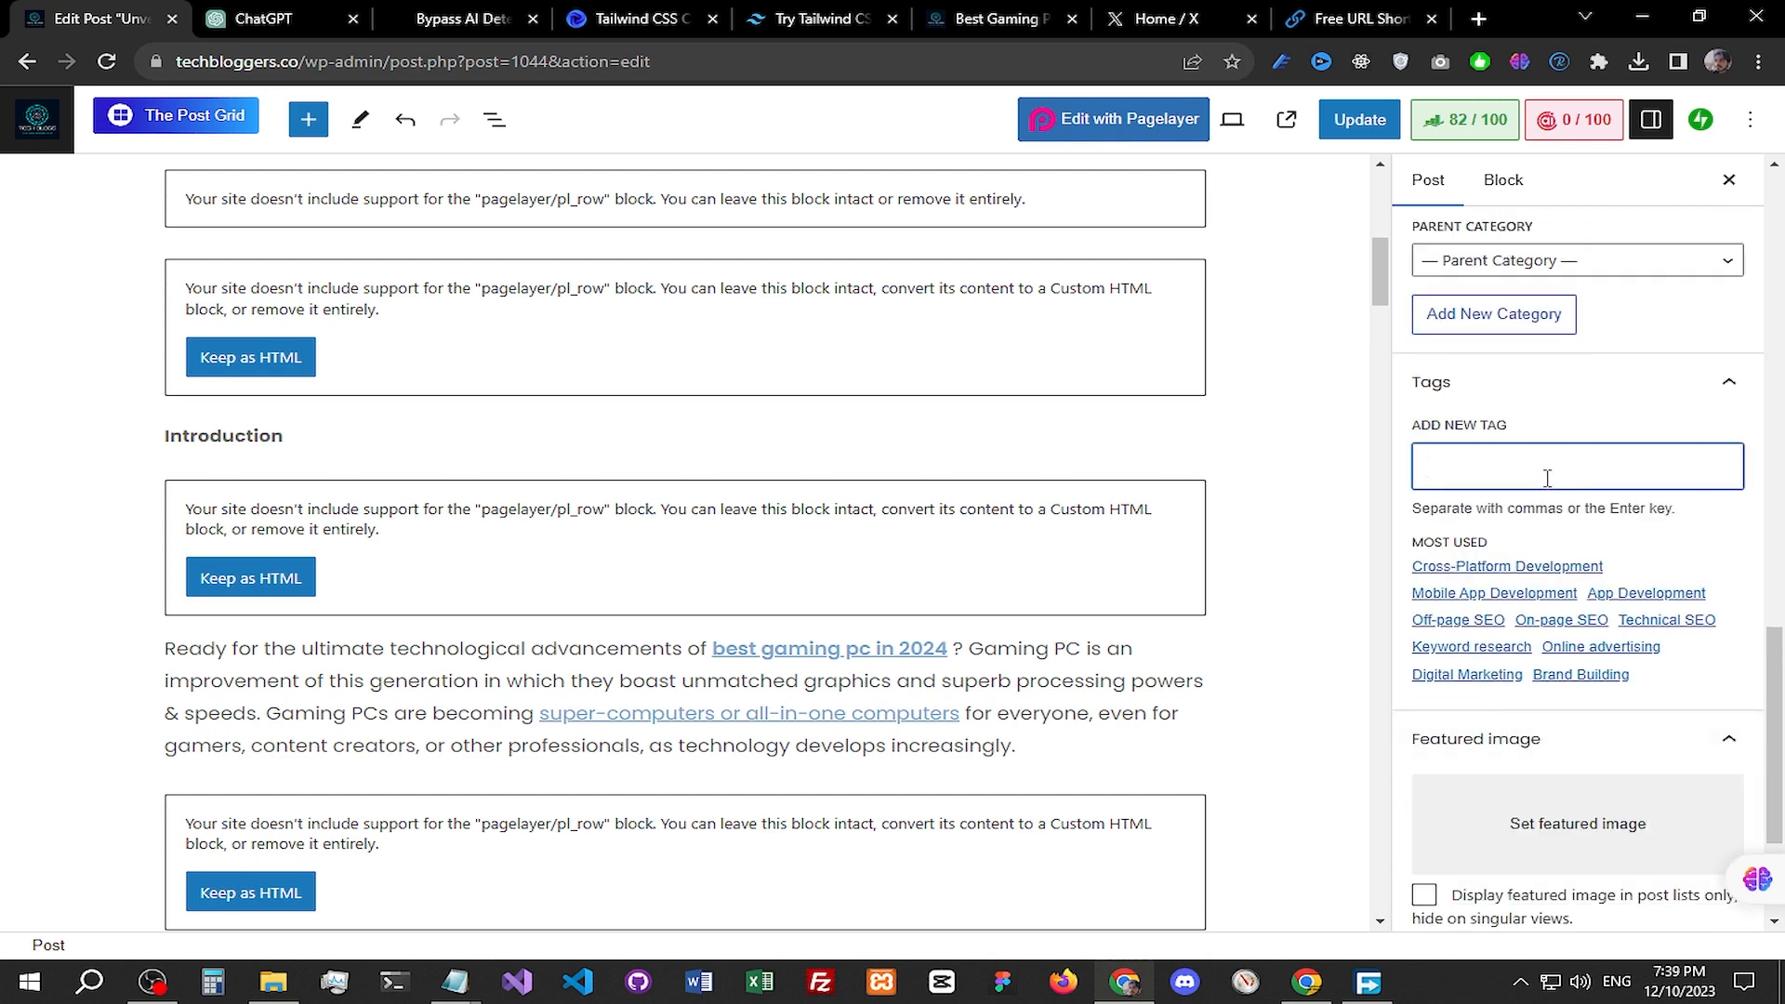
key("ctrl+v")
scroll(1755, 615, "down", 5)
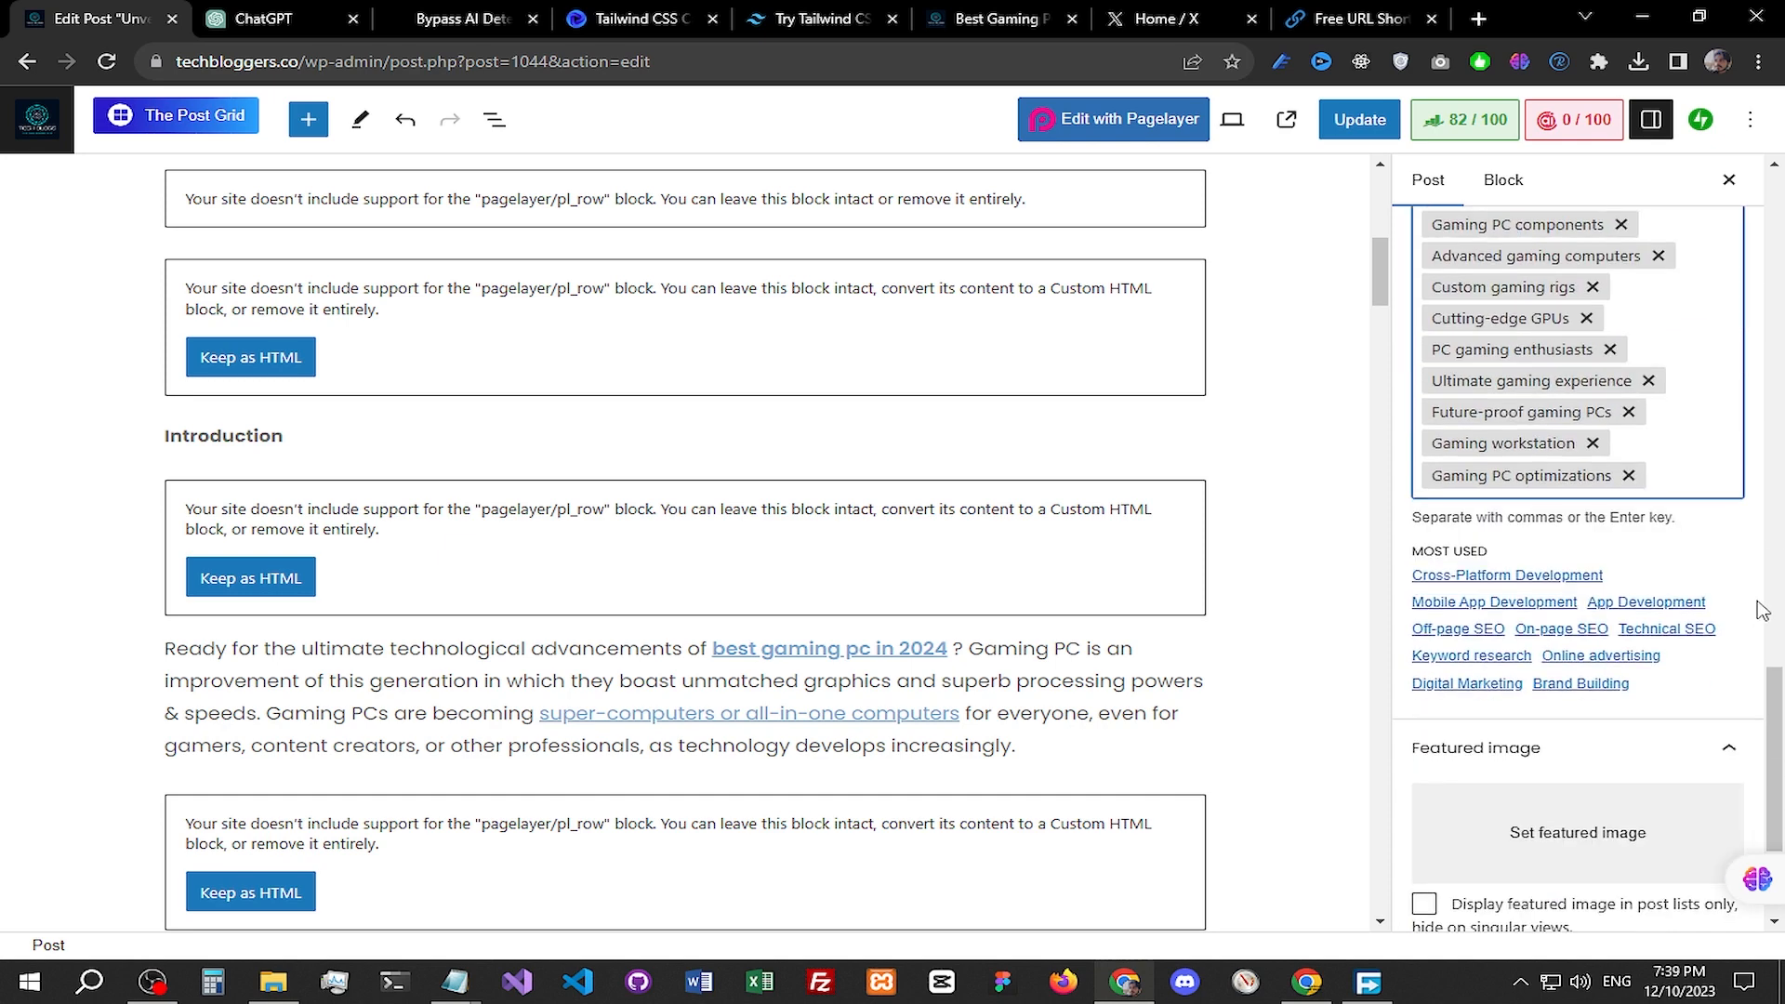
scroll(1732, 582, "up", 5)
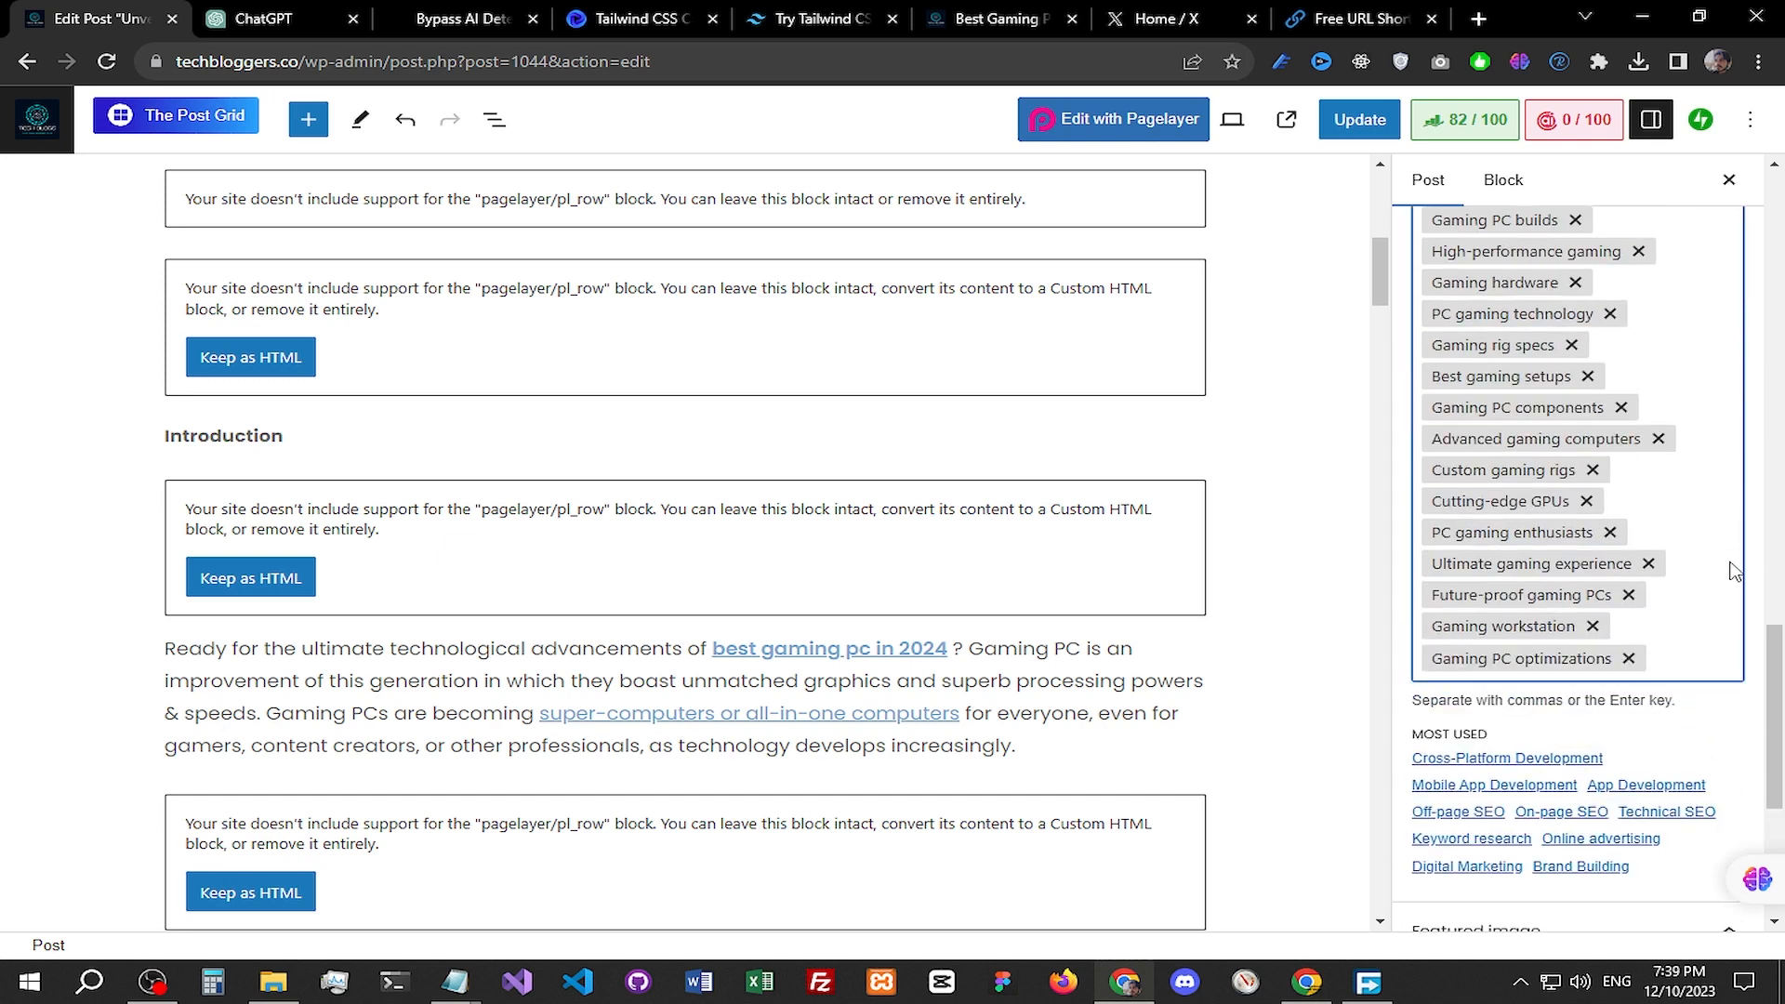
scroll(1706, 634, "down", 3)
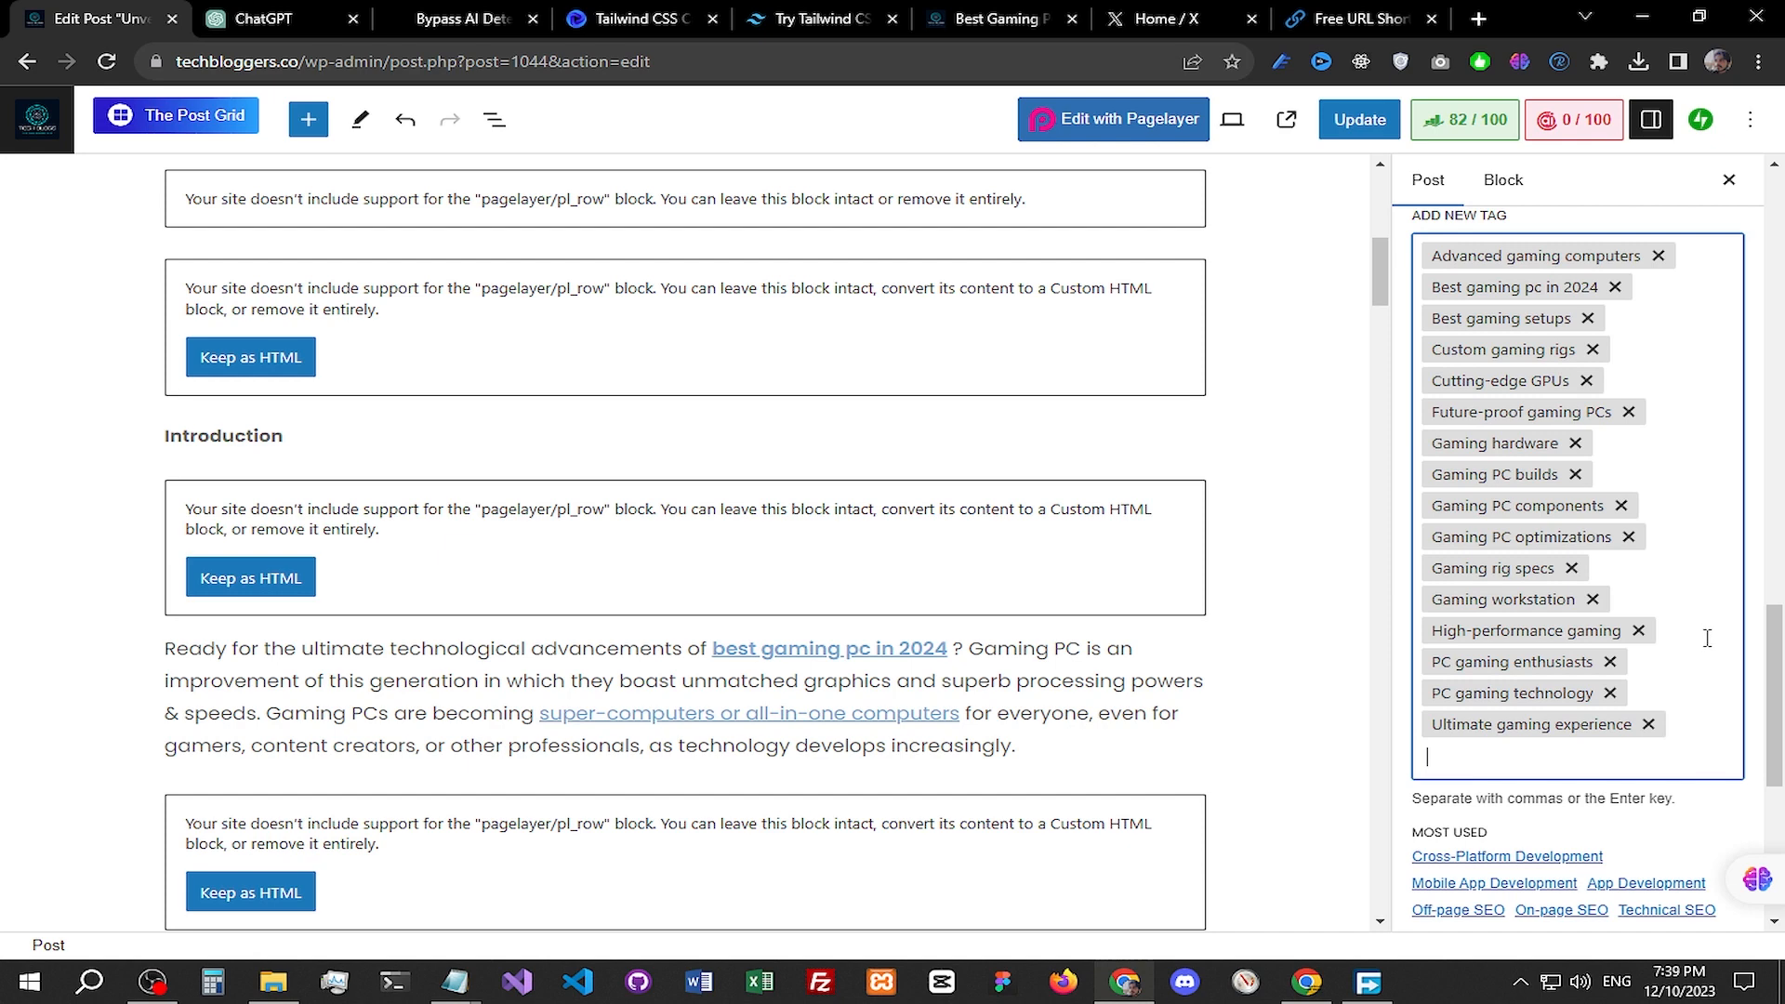
scroll(1706, 632, "up", 5)
scroll(1707, 632, "down", 6)
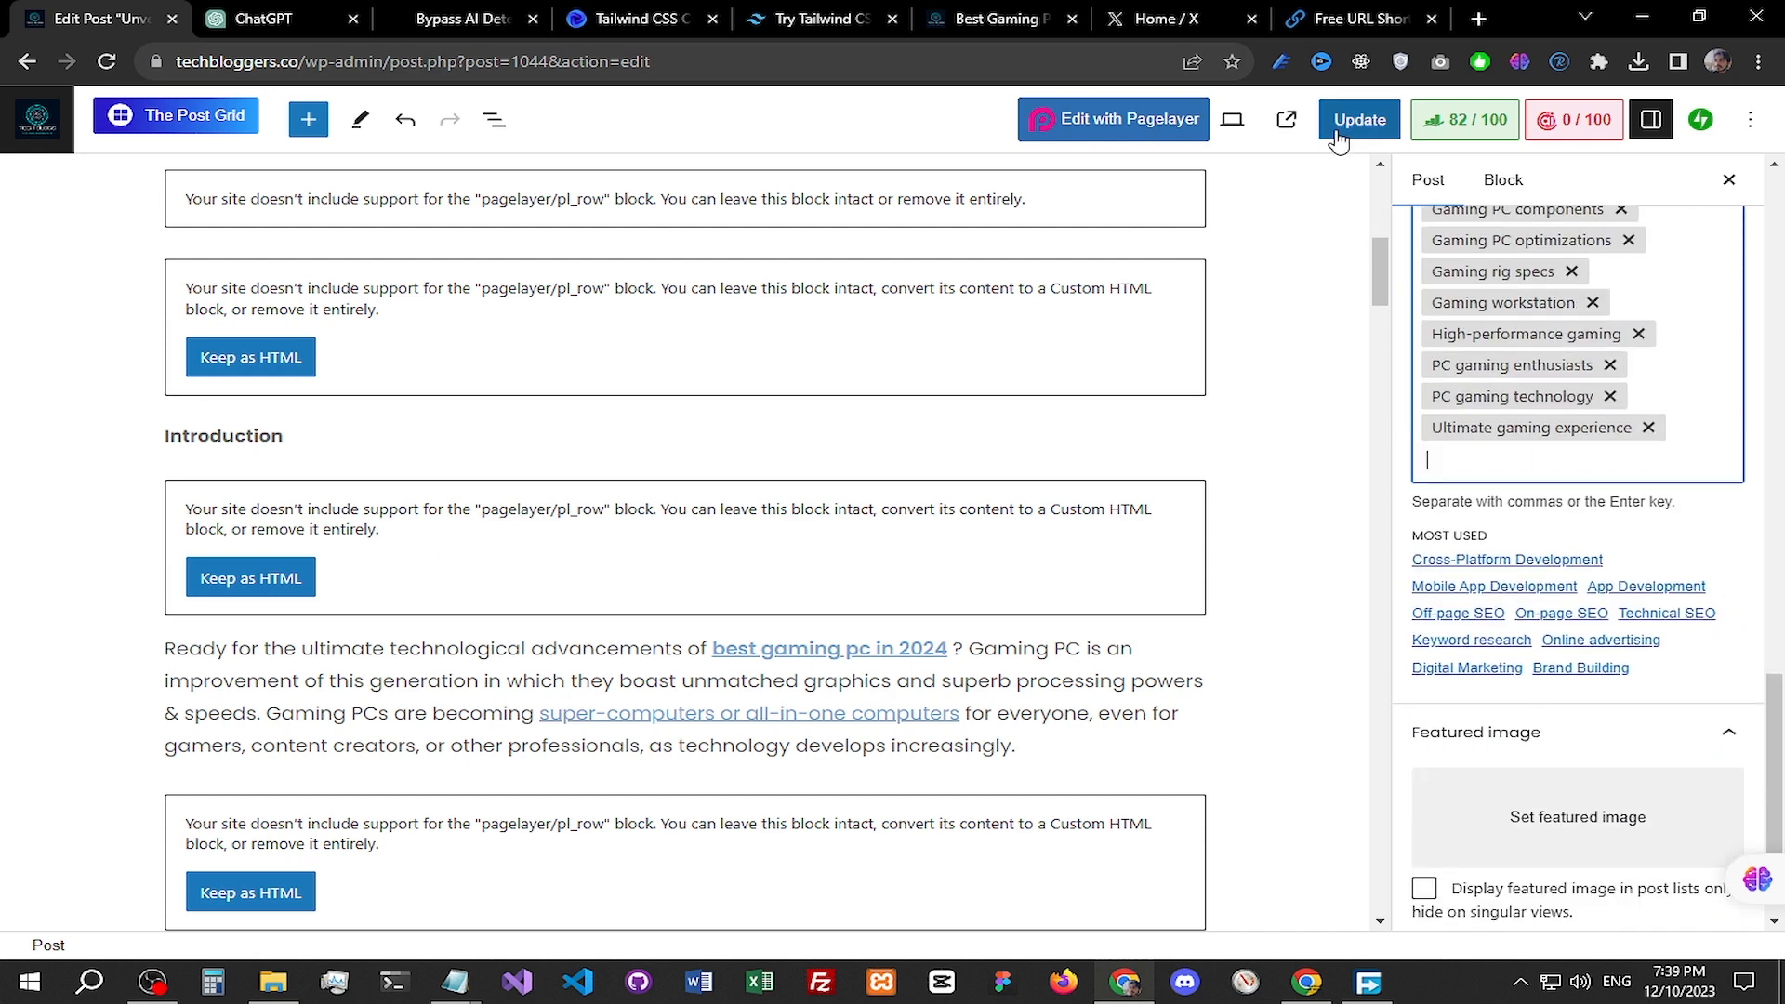
left_click(1356, 126)
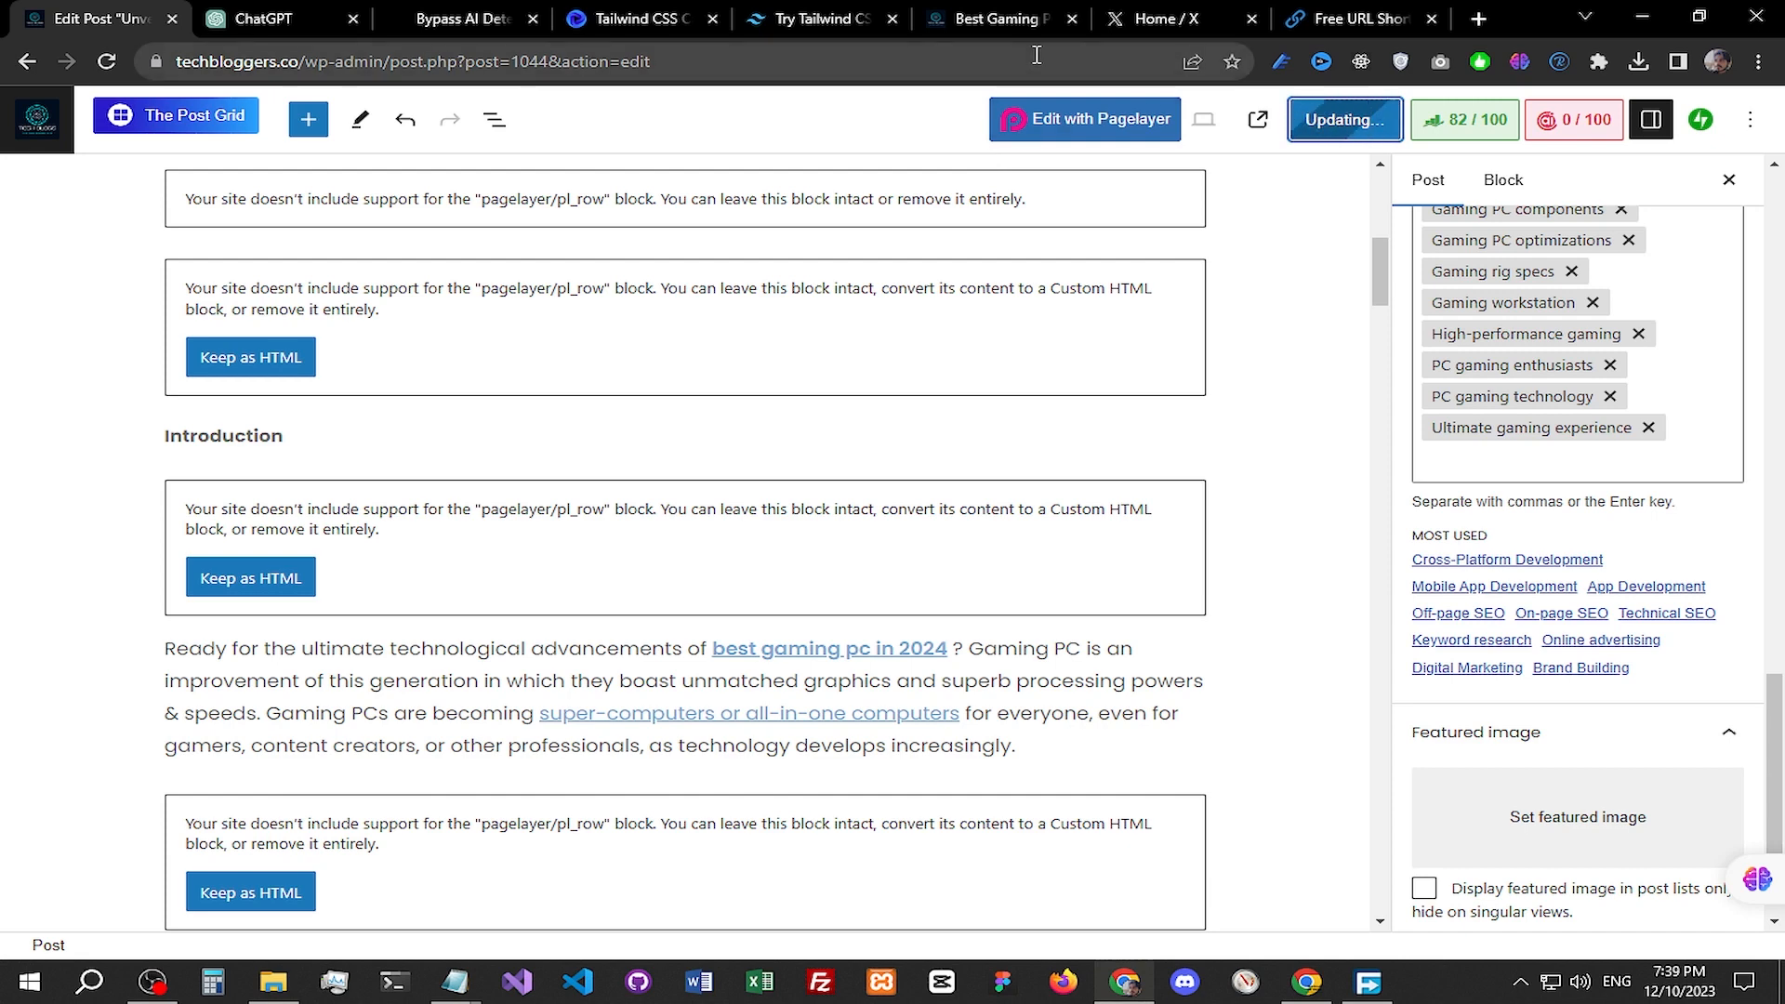
scroll(1406, 479, "up", 7)
scroll(1399, 465, "up", 10)
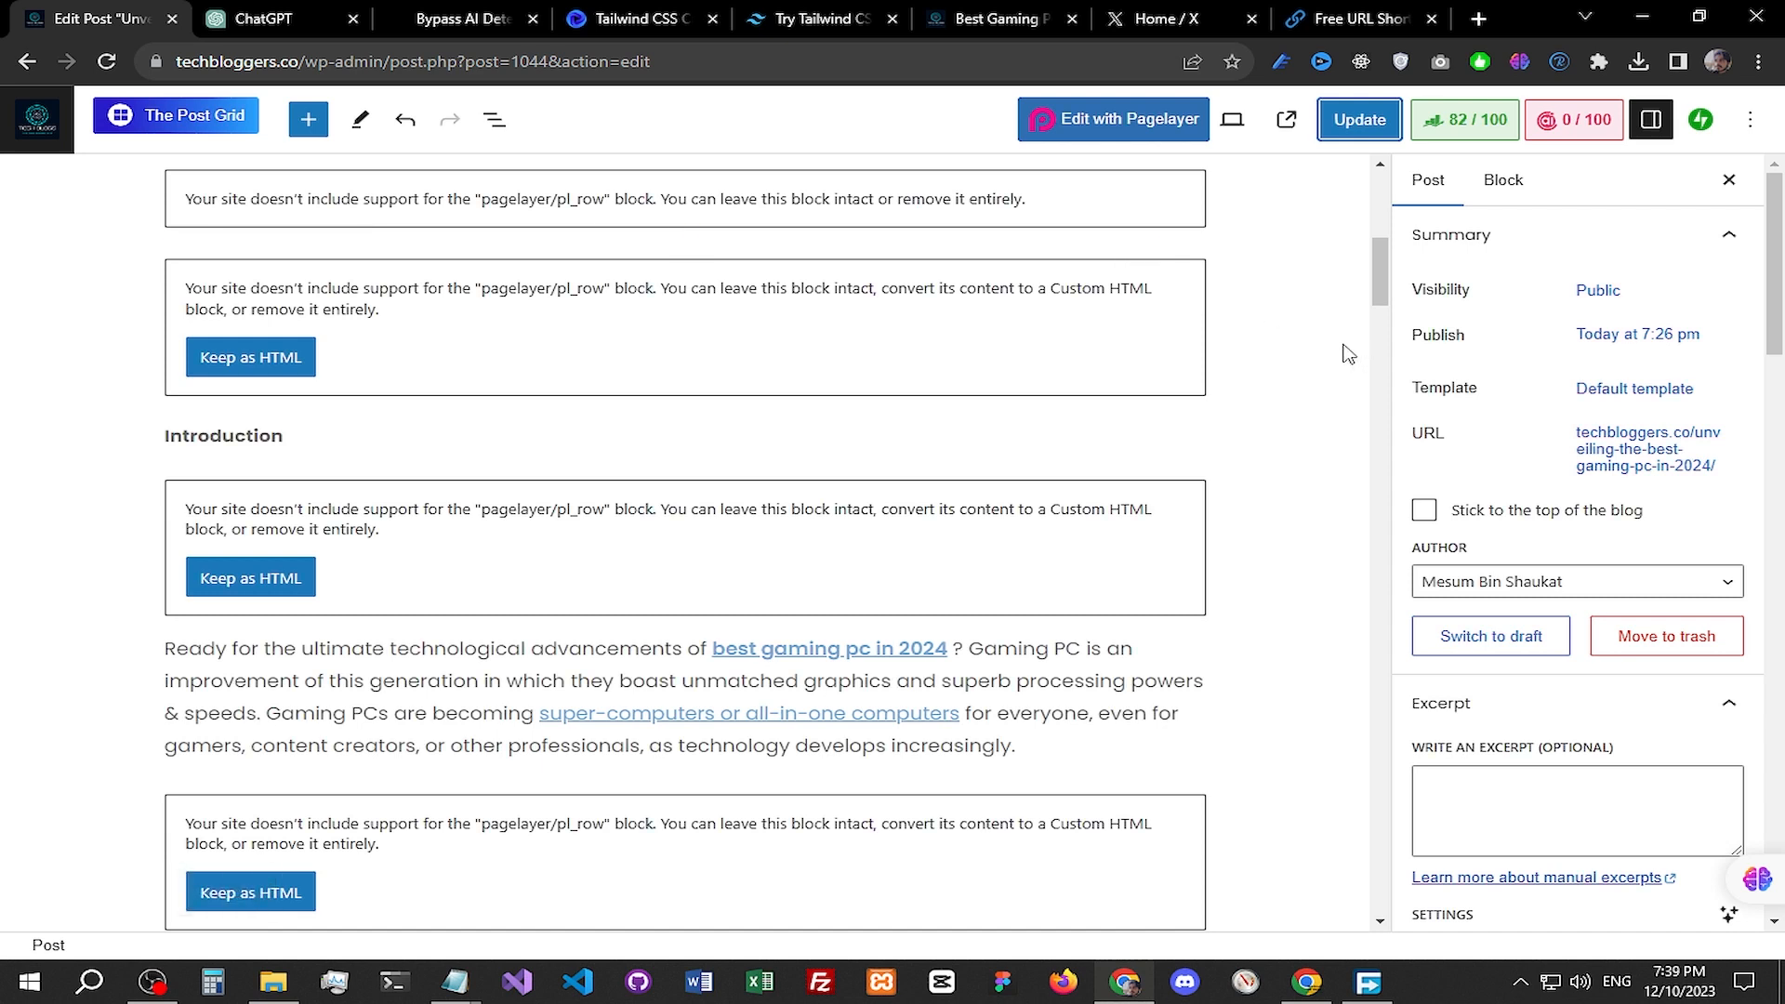
left_click(465, 21)
left_click(604, 26)
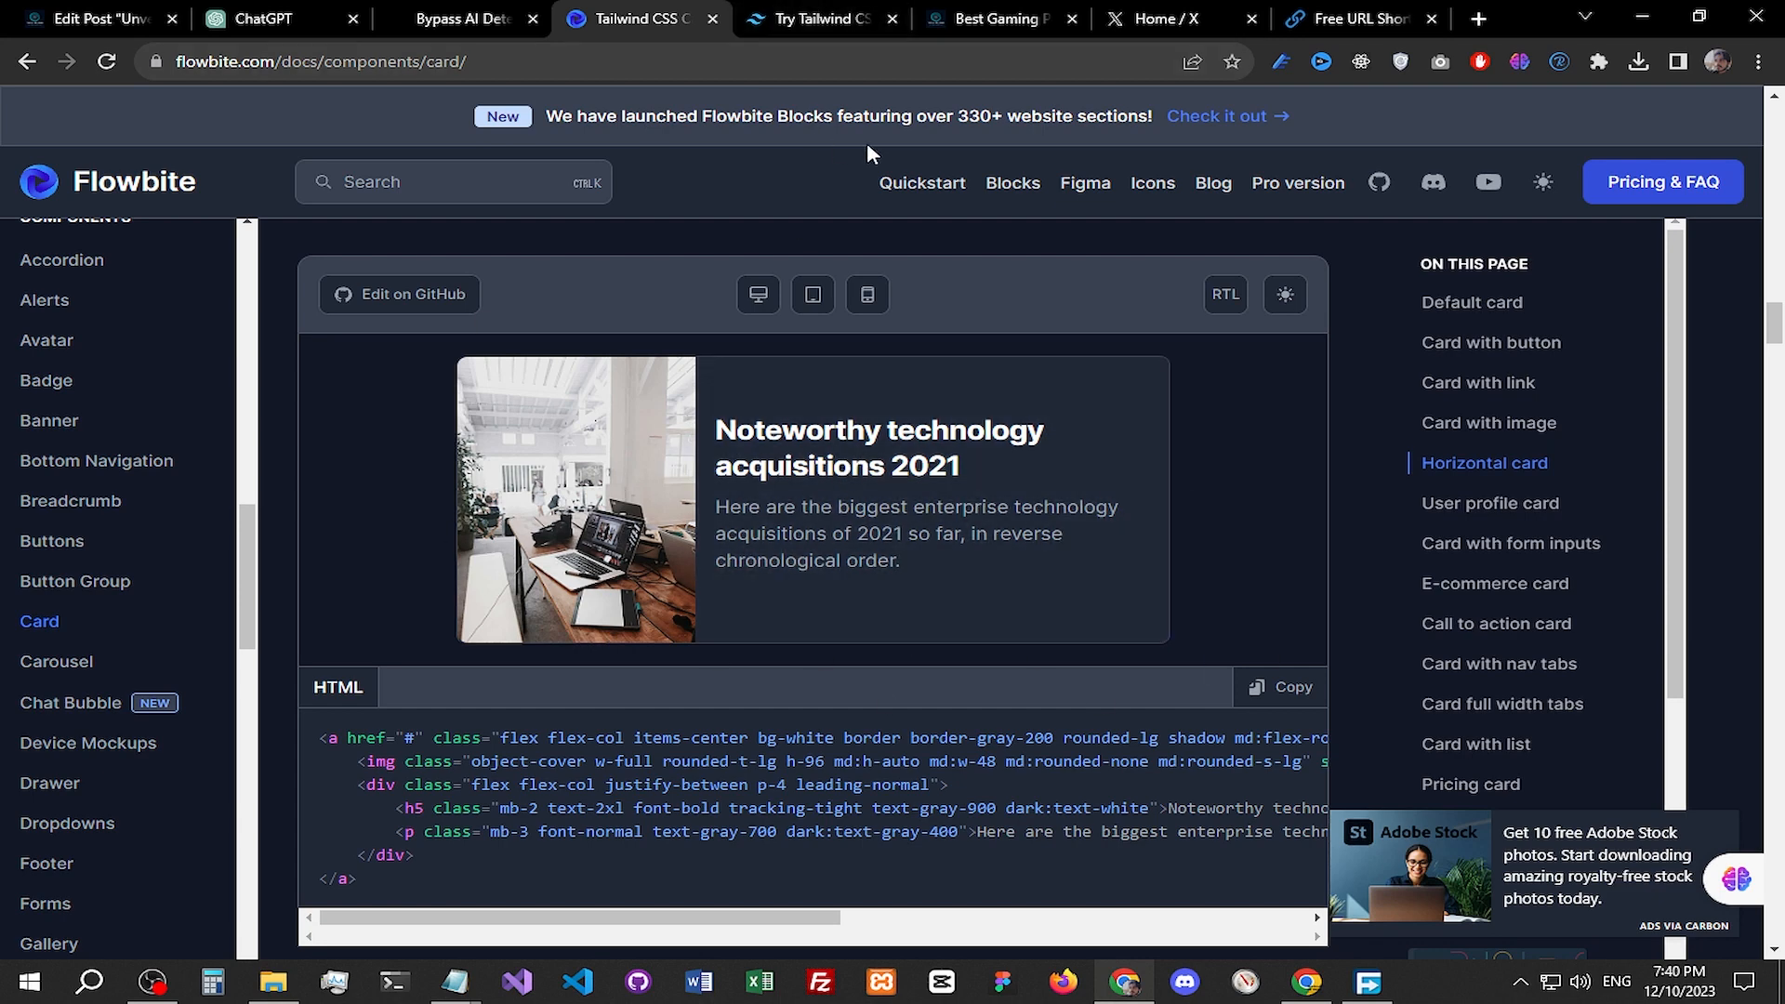
left_click(1141, 20)
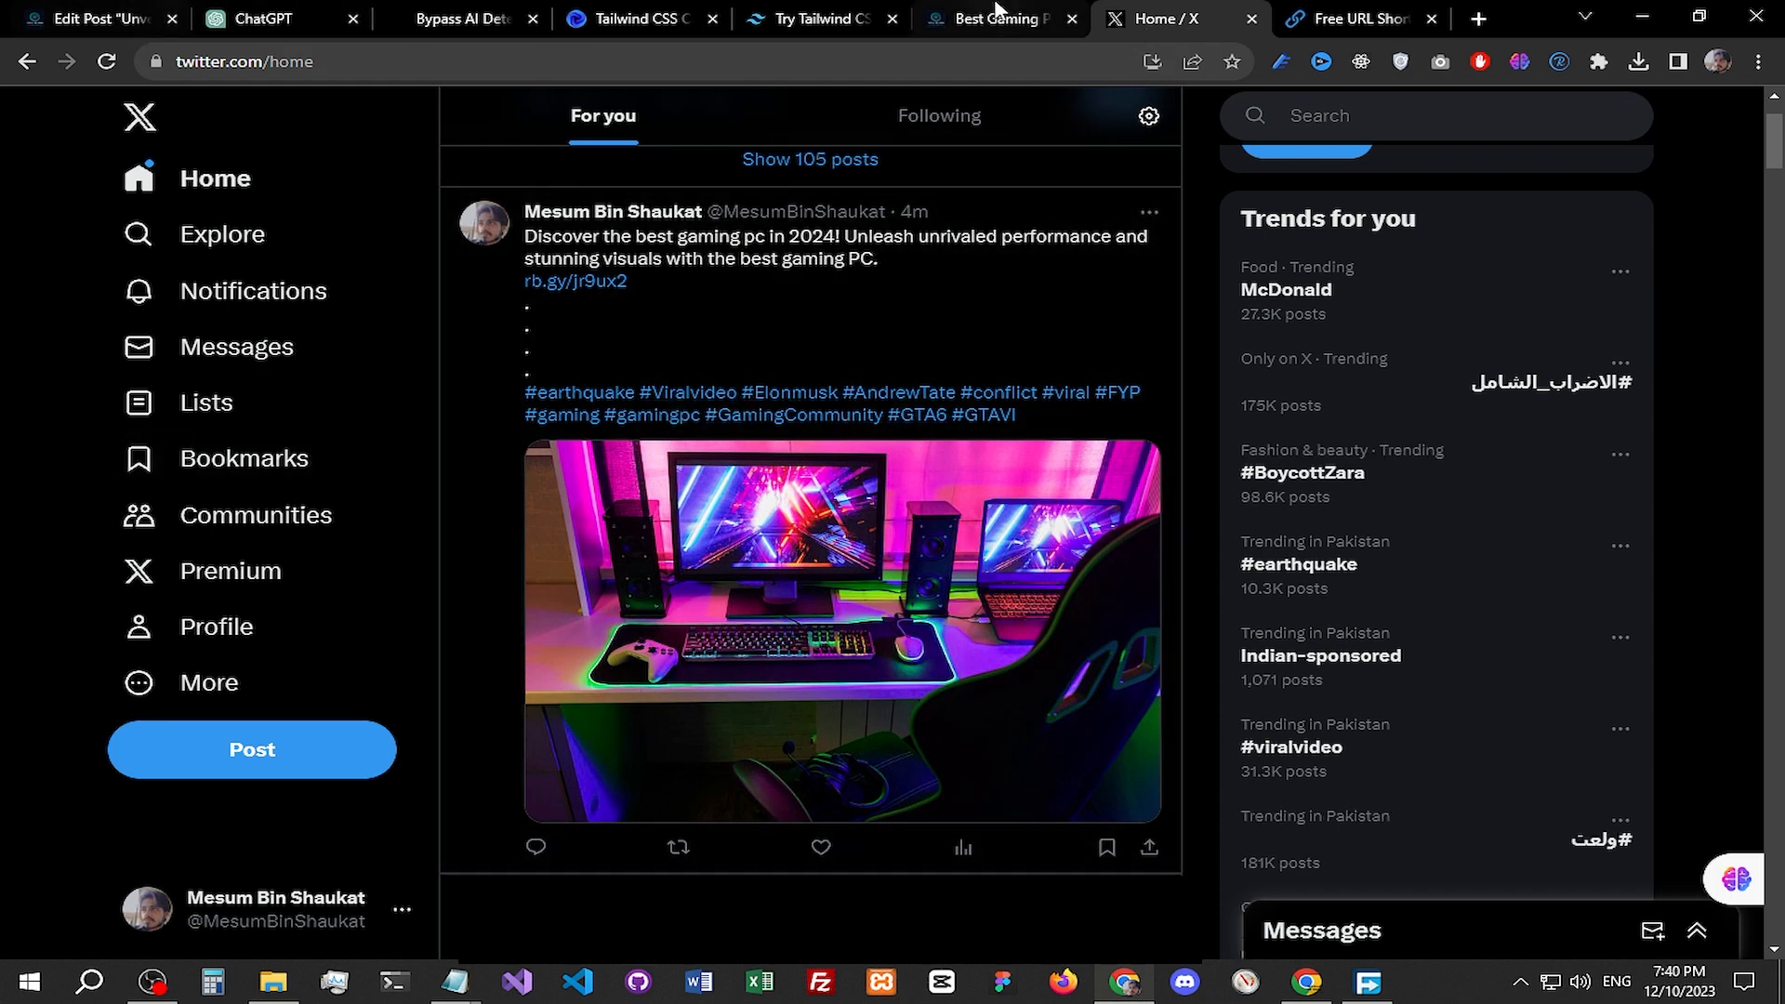
left_click(86, 13)
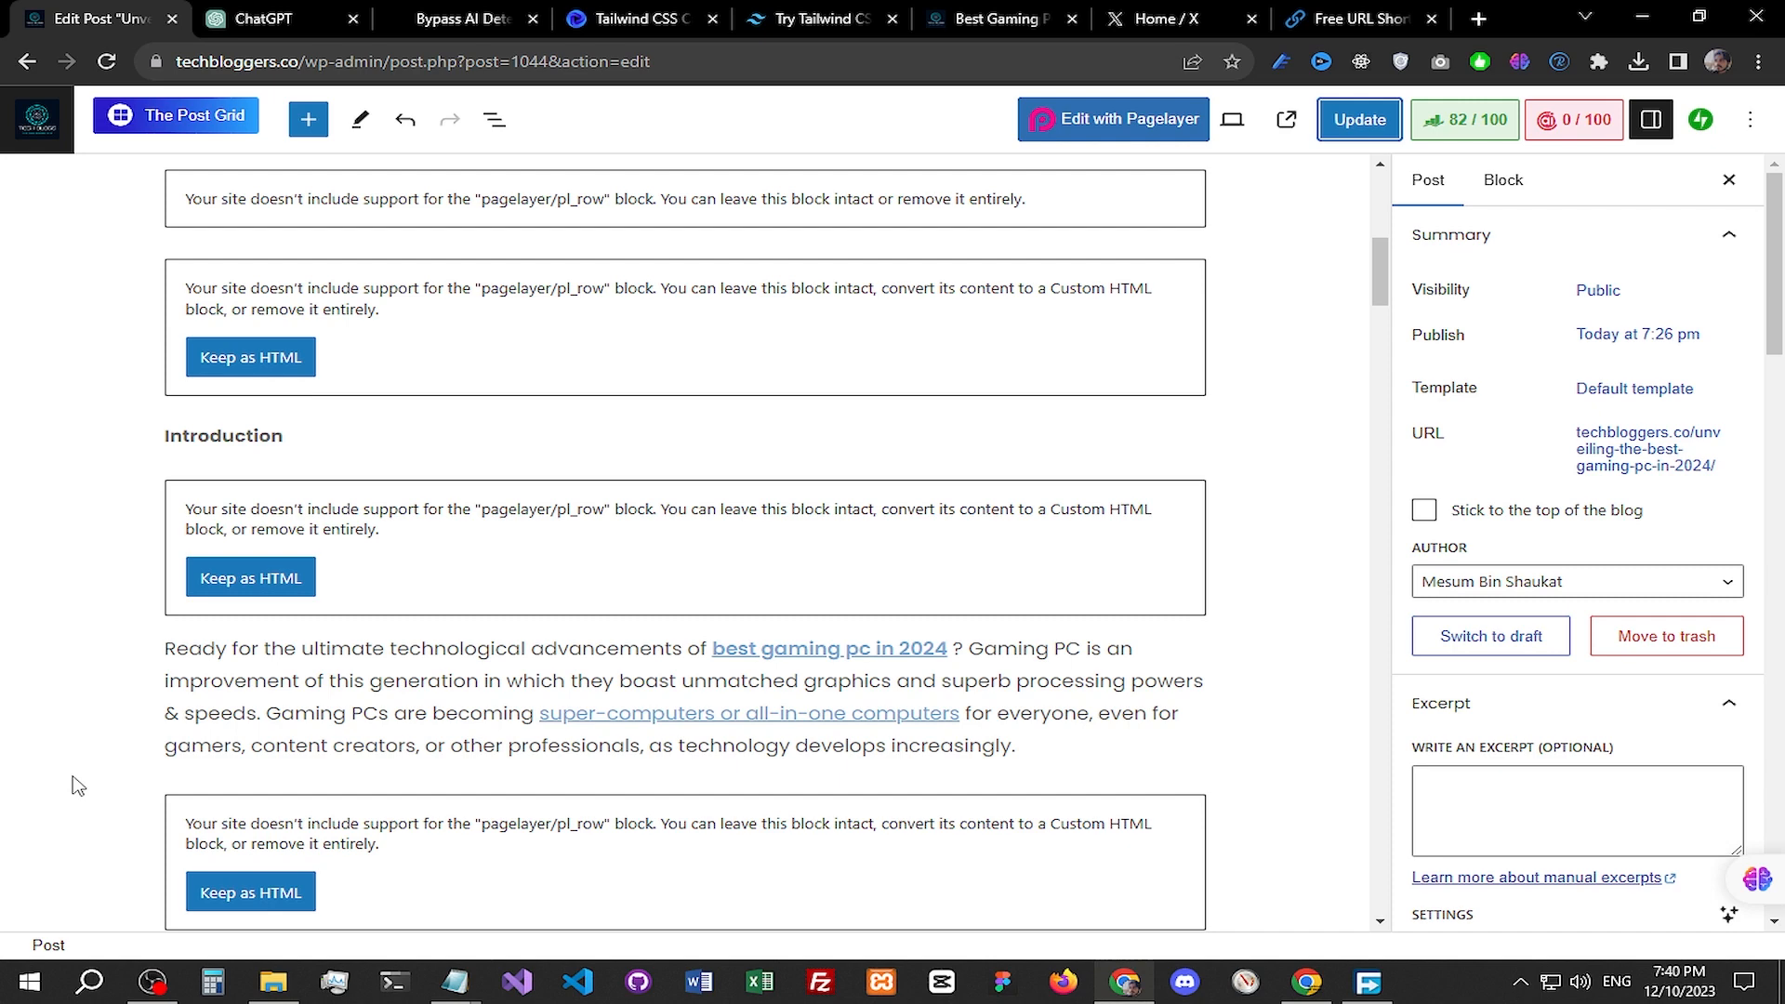
scroll(837, 586, "up", 8)
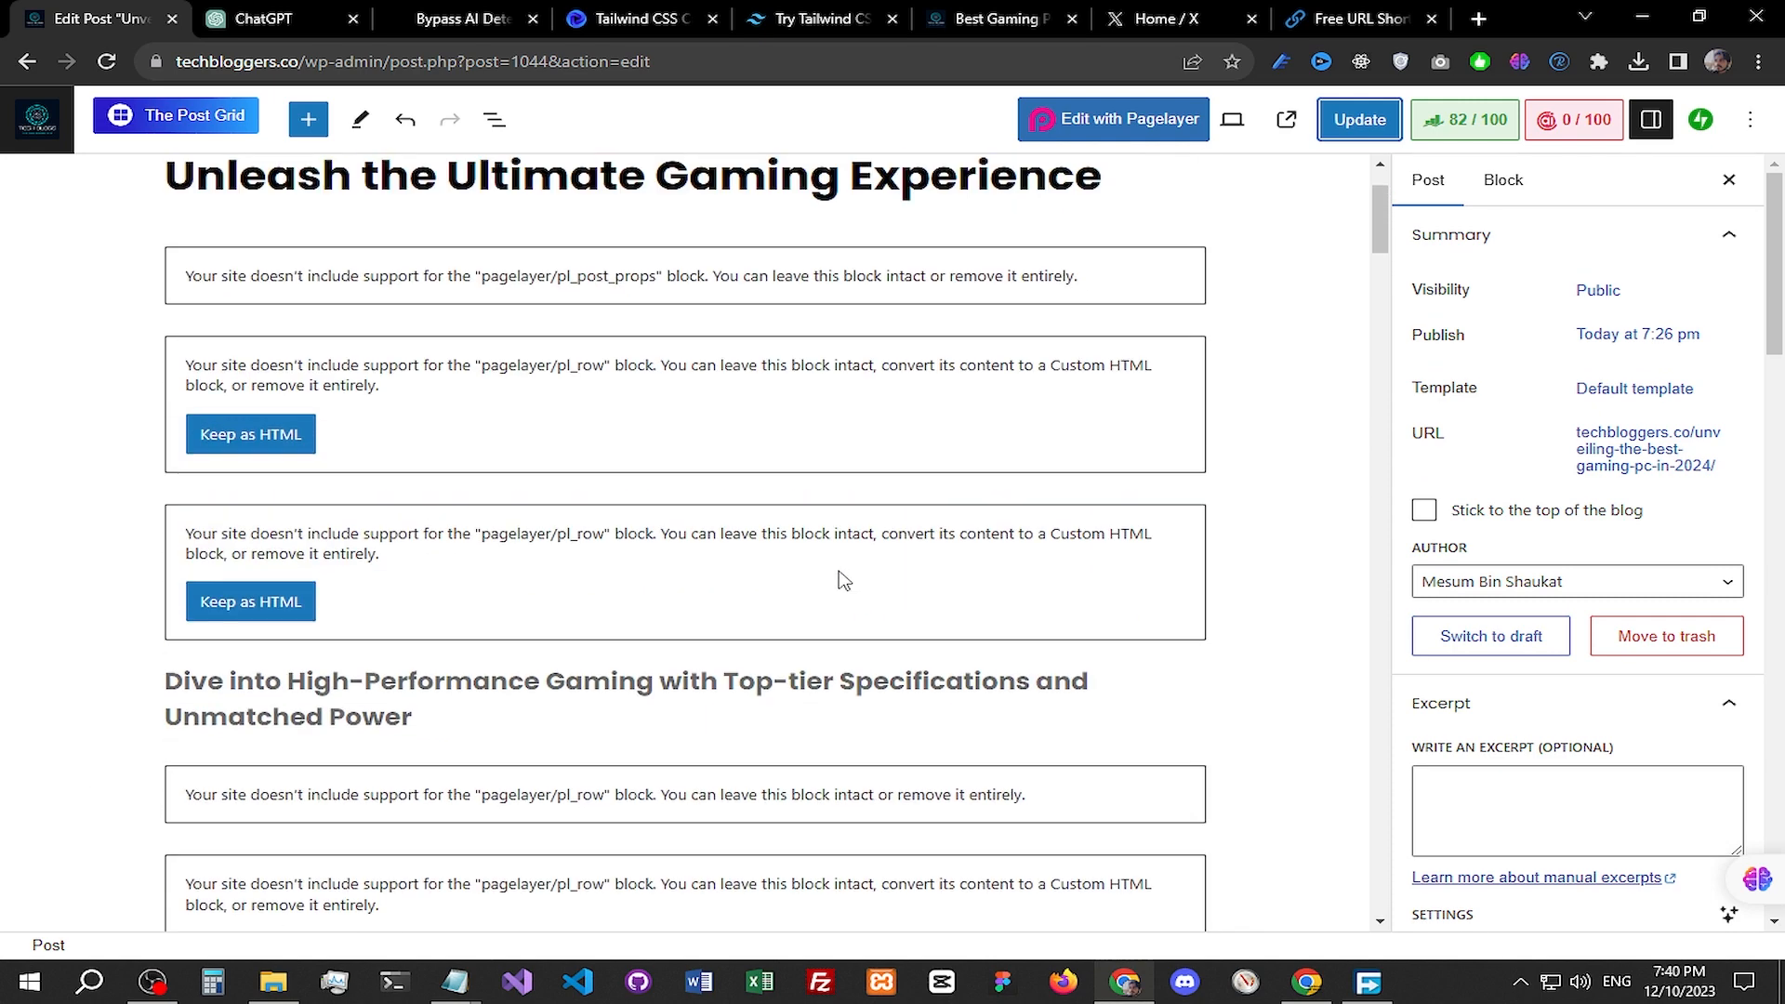